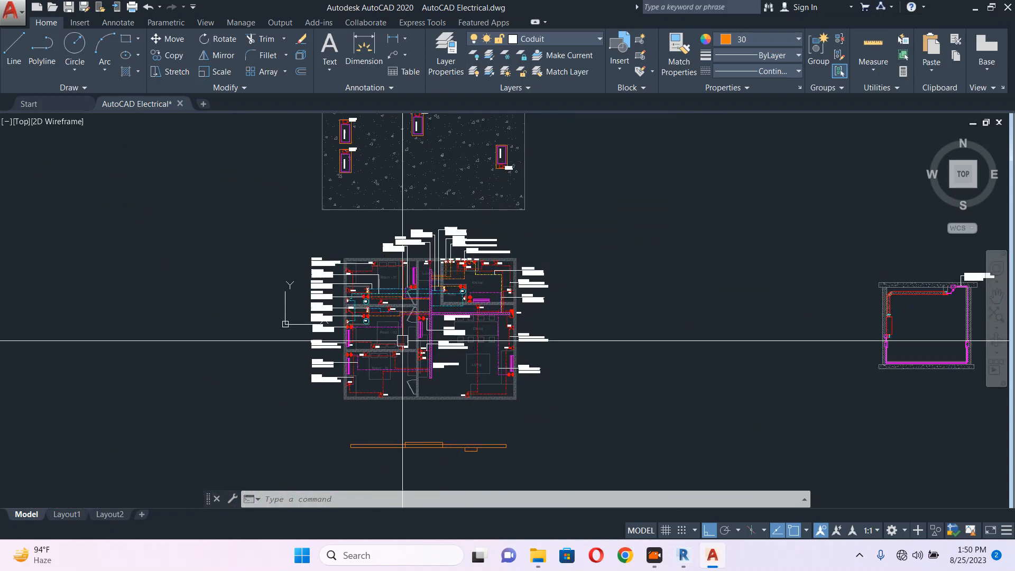
{"action": "scroll", "coordinate": [399, 327], "scroll_direction": "up", "scroll_amount": 2}
{"action": "scroll", "coordinate": [341, 295], "scroll_direction": "down", "scroll_amount": 4}
{"action": "scroll", "coordinate": [431, 333], "scroll_direction": "up", "scroll_amount": 4}
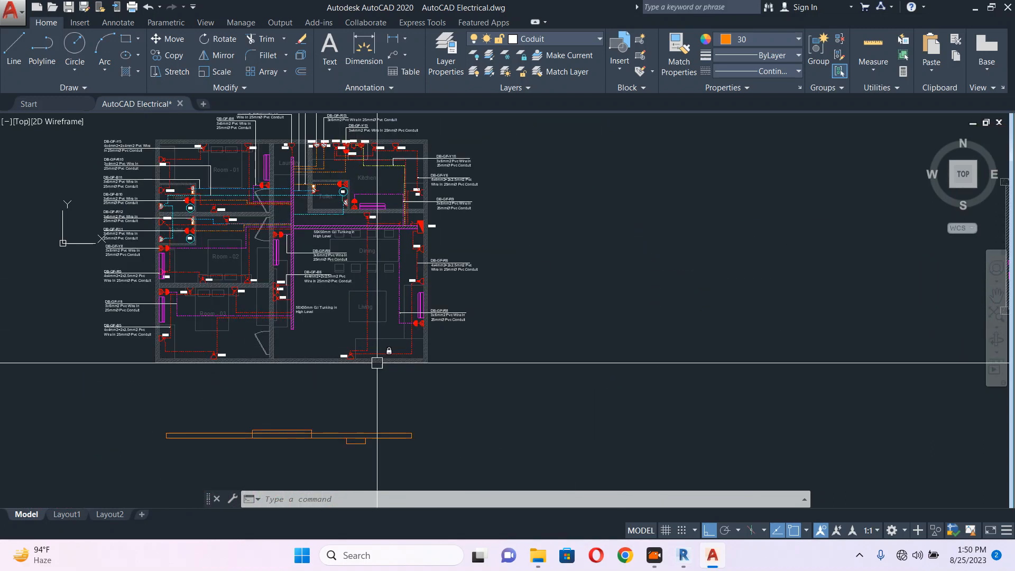
{"action": "middle_click_drag", "start_coordinate": [379, 363], "coordinate": [451, 358]}
{"action": "scroll", "coordinate": [451, 358], "scroll_direction": "down", "scroll_amount": 2}
{"action": "key", "text": "Escape"}
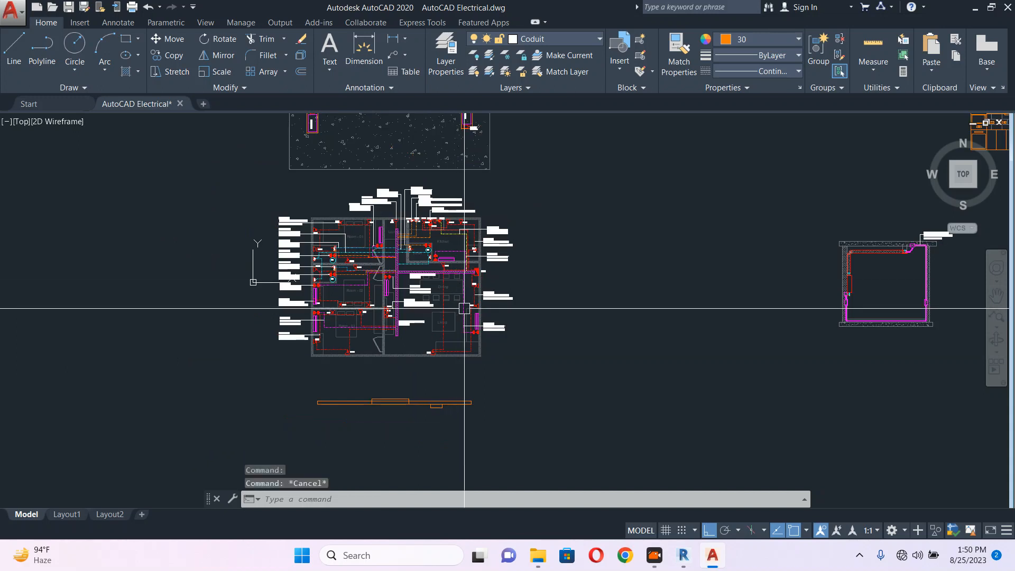
{"action": "scroll", "coordinate": [372, 214], "scroll_direction": "up", "scroll_amount": 2}
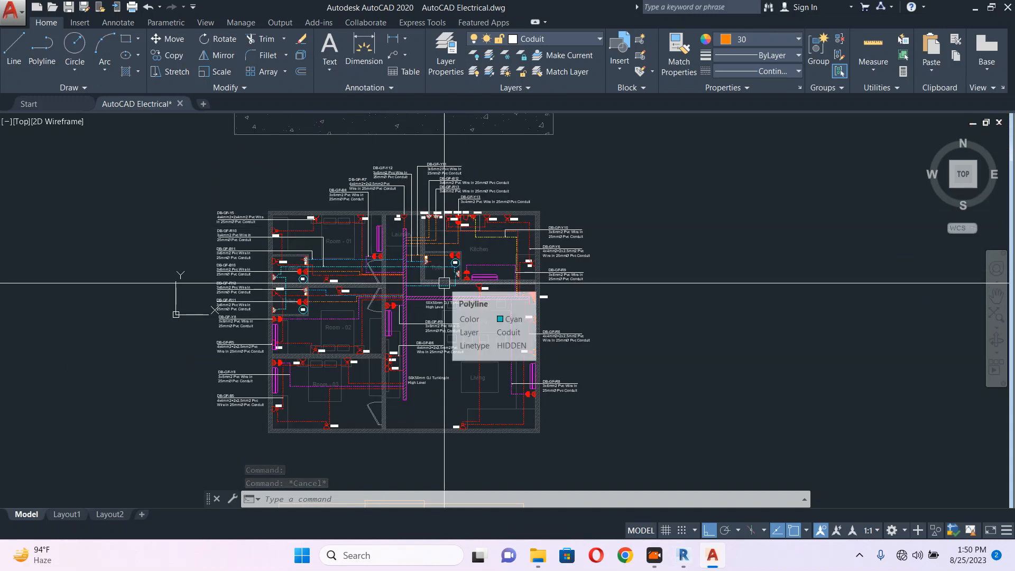
Try to unlock the layer of the concrete-hatched slab plan above the floor plan with LAYULK
{"action": "type", "text": "ulk"}
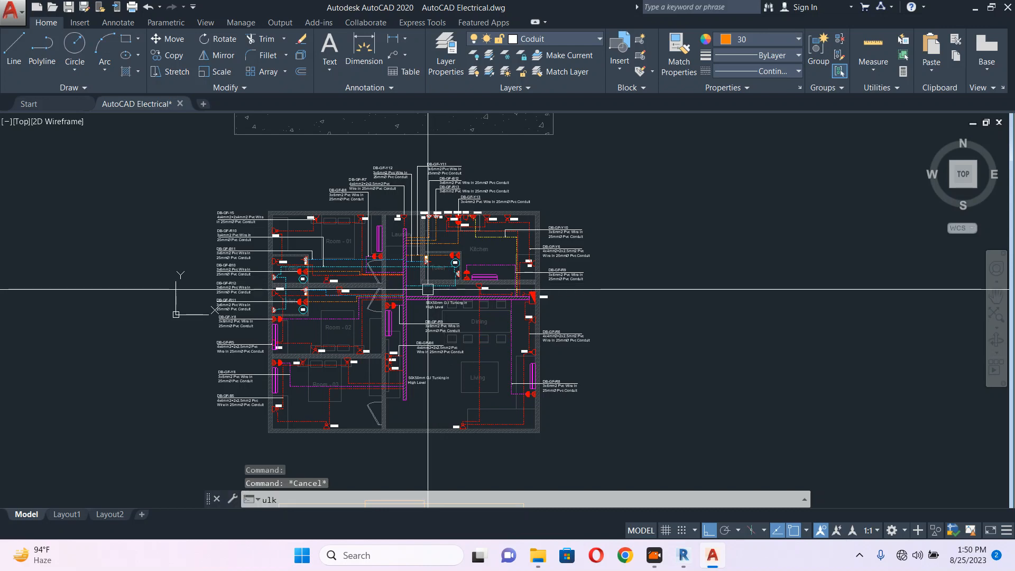
{"action": "key", "text": "Return"}
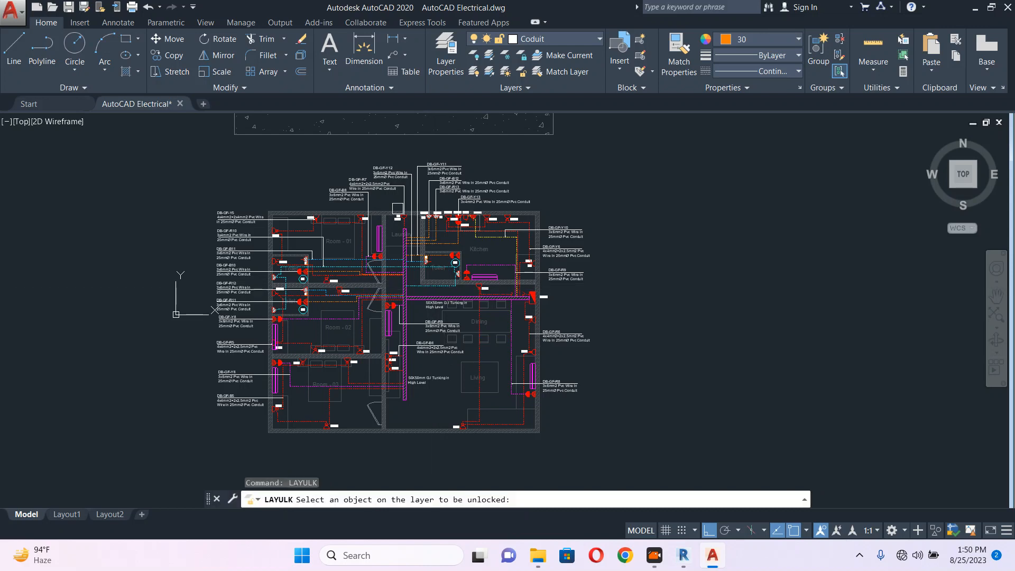
{"action": "scroll", "coordinate": [397, 207], "scroll_direction": "up", "scroll_amount": 2}
{"action": "left_click", "coordinate": [516, 211]}
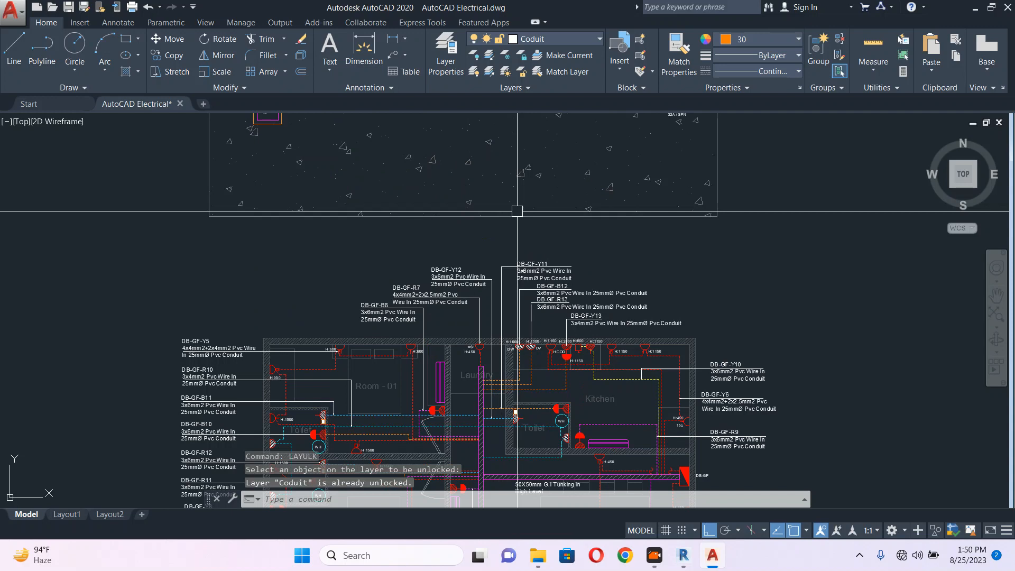
{"action": "key", "text": "Return"}
{"action": "left_click", "coordinate": [524, 170]}
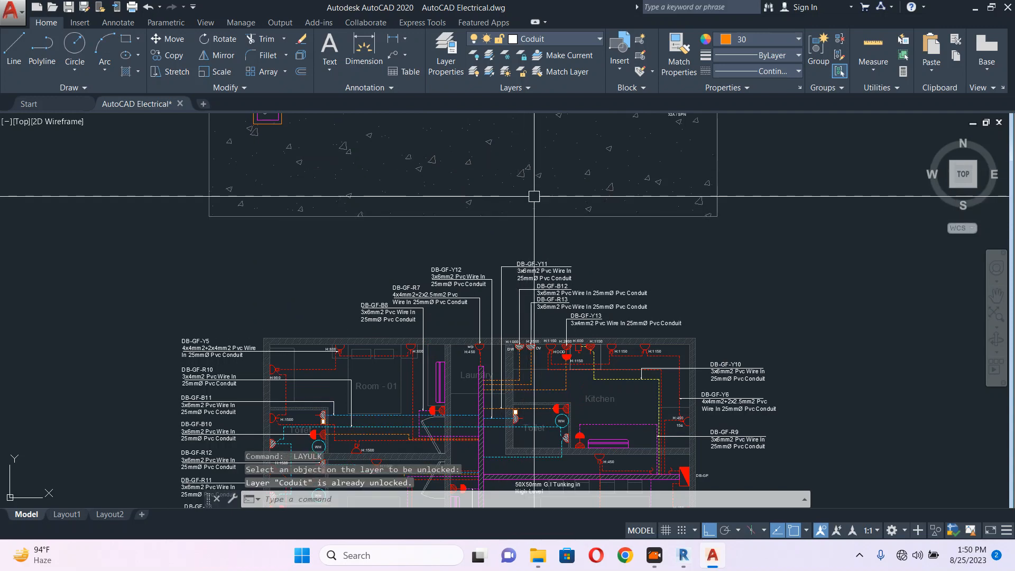
{"action": "left_click", "coordinate": [527, 174]}
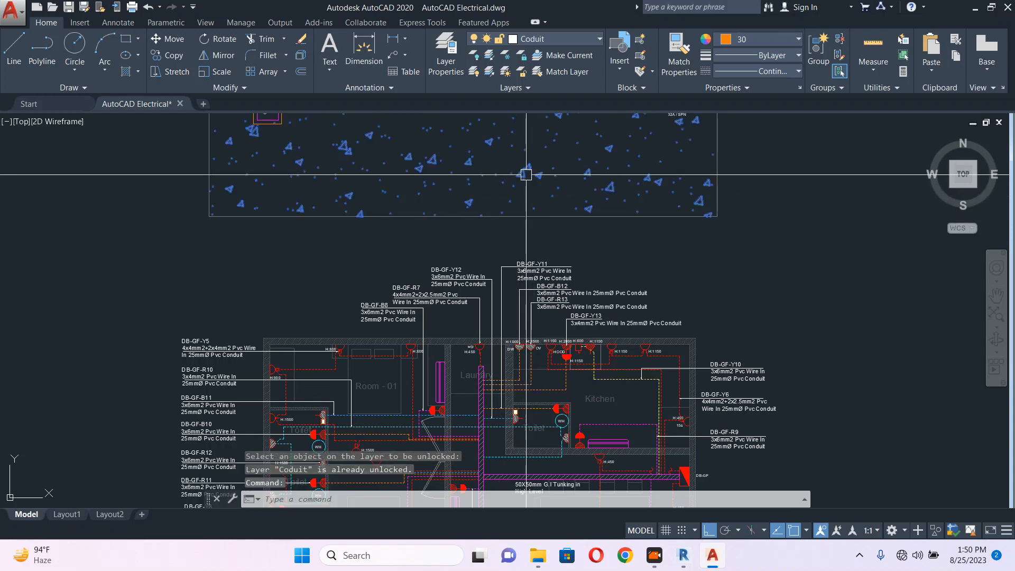
{"action": "scroll", "coordinate": [526, 174], "scroll_direction": "down", "scroll_amount": 2}
{"action": "key", "text": "Escape"}
{"action": "scroll", "coordinate": [560, 259], "scroll_direction": "down", "scroll_amount": 3}
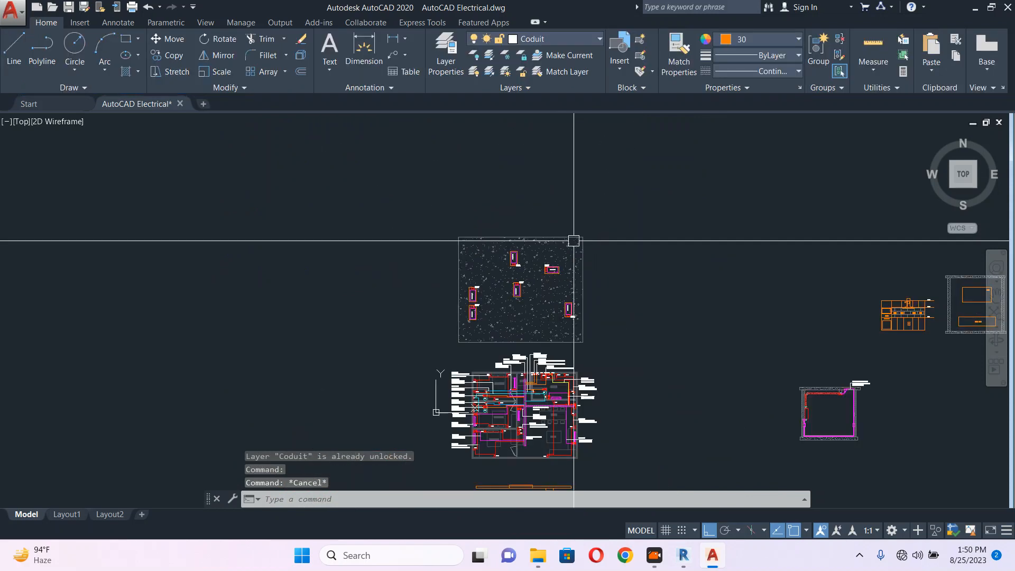
Move the whole concrete-hatched slab plan horizontally to the left, clear of the space above the floor plan
{"action": "left_click", "coordinate": [622, 205]}
{"action": "left_click", "coordinate": [423, 344]}
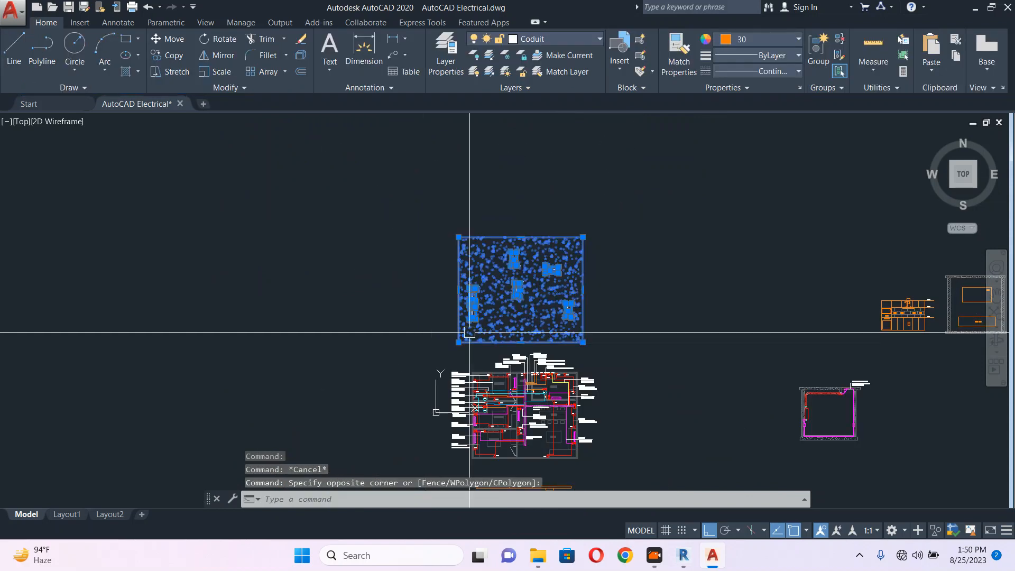
{"action": "type", "text": "m"}
{"action": "key", "text": "Return"}
{"action": "left_click", "coordinate": [521, 197]}
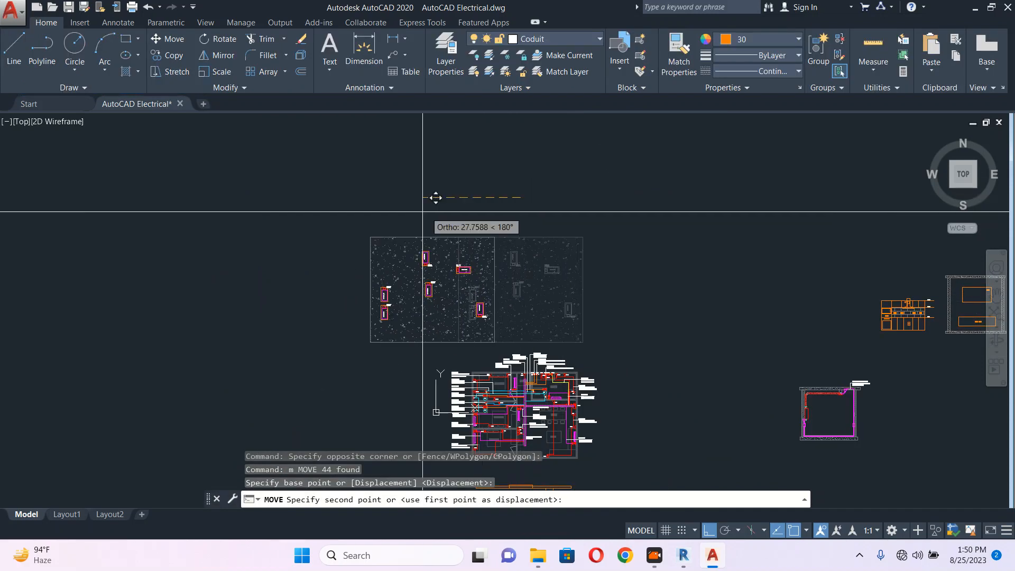
{"action": "left_click", "coordinate": [223, 201]}
{"action": "key", "text": "Escape"}
Erase the orange strip outlines below the floor plan
{"action": "middle_click_drag", "start_coordinate": [396, 425], "coordinate": [401, 275]}
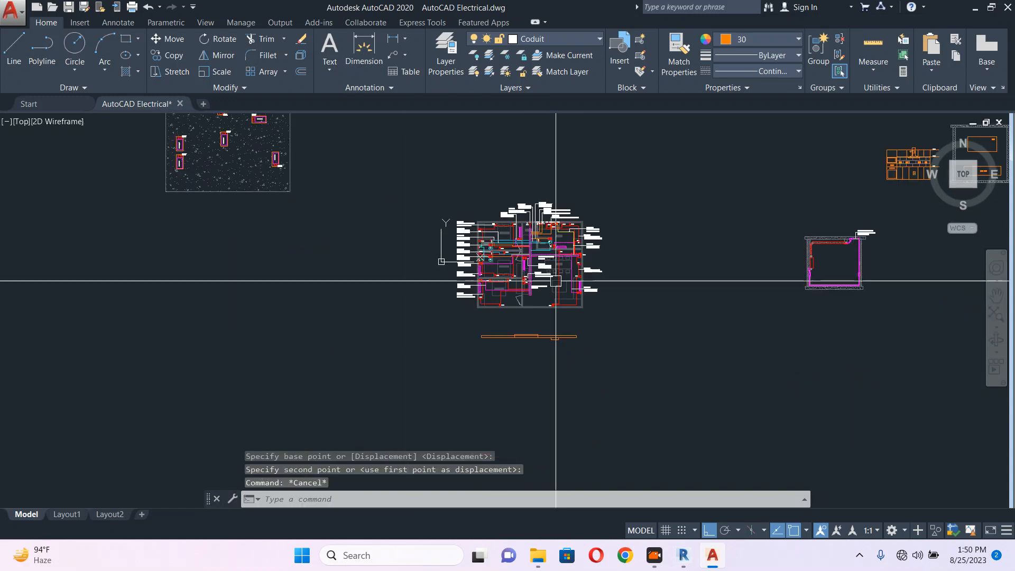
{"action": "left_click", "coordinate": [580, 313]}
{"action": "left_click", "coordinate": [407, 365]}
{"action": "key", "text": "Delete"}
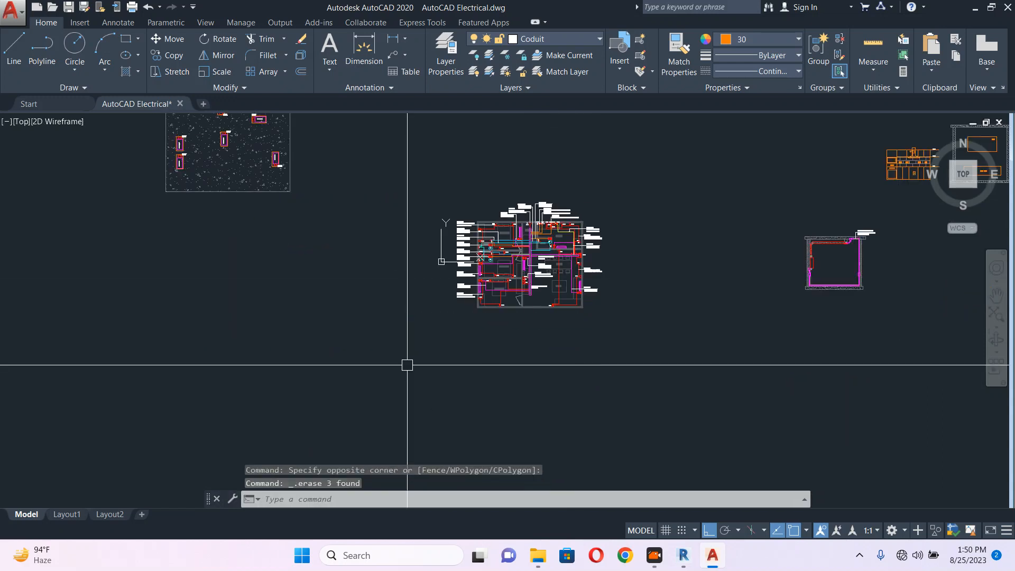
Draw a rectangle around the floor plan and its circuit labels, leaving a generous margin on all sides
{"action": "scroll", "coordinate": [472, 283], "scroll_direction": "up", "scroll_amount": 2}
{"action": "type", "text": "rec"}
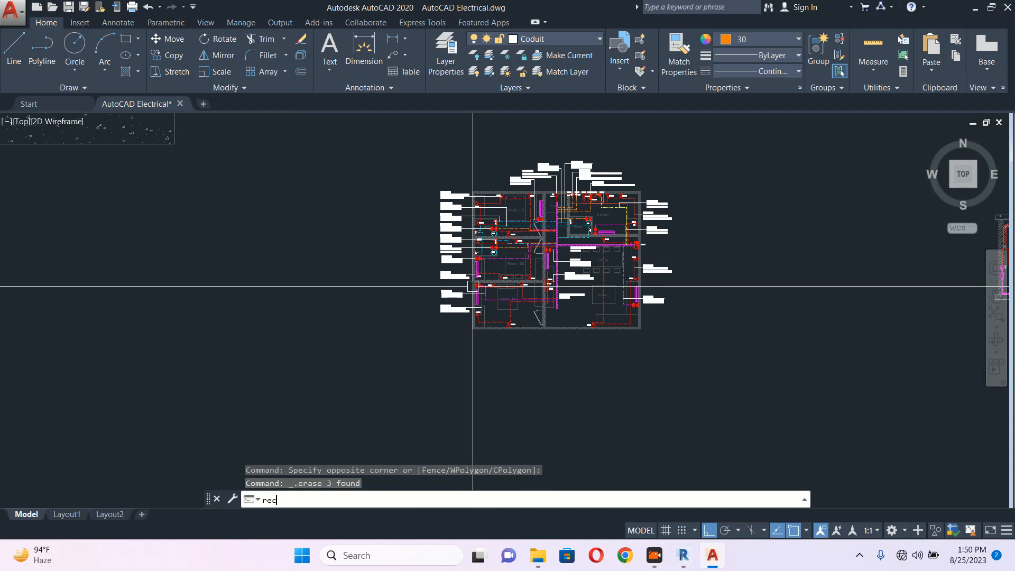
{"action": "key", "text": "Return"}
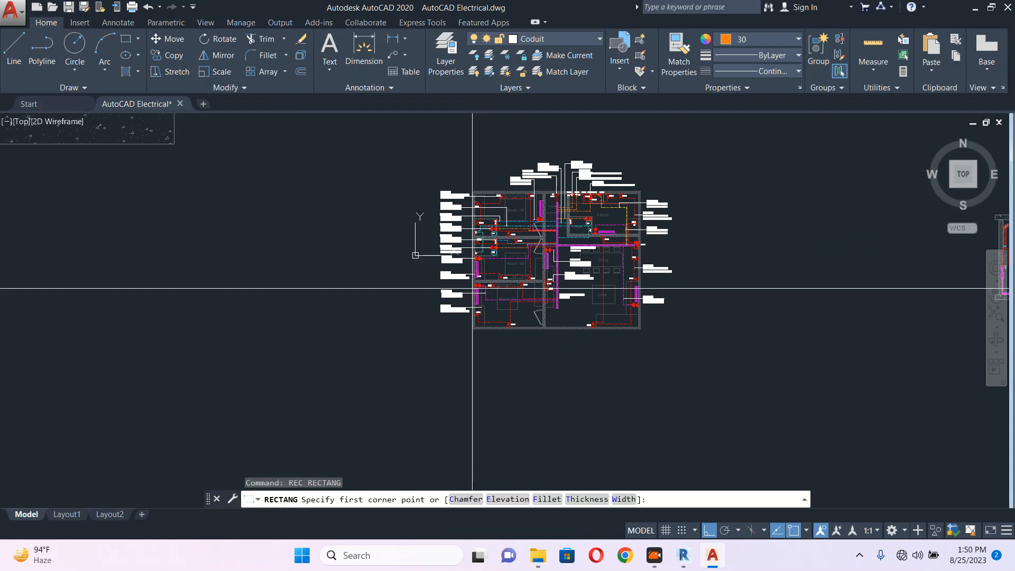
{"action": "left_click", "coordinate": [386, 120]}
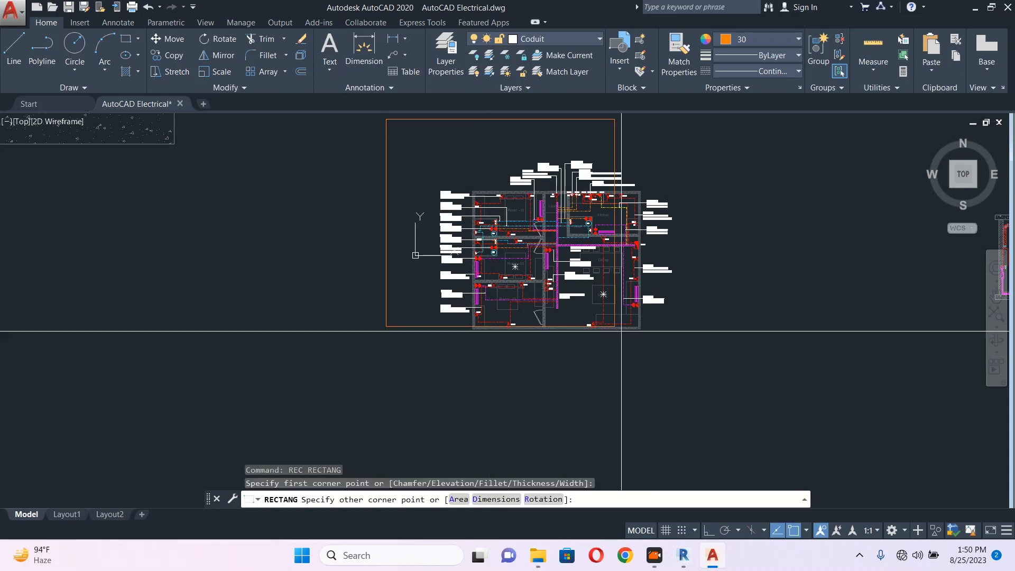
{"action": "left_click", "coordinate": [693, 392]}
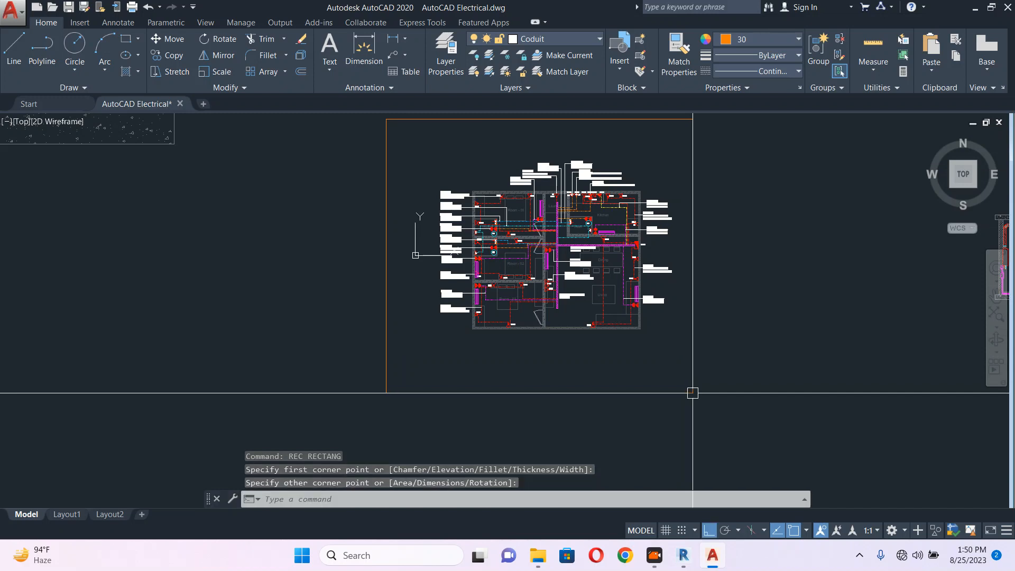
{"action": "key", "text": "Escape"}
{"action": "scroll", "coordinate": [609, 317], "scroll_direction": "down", "scroll_amount": 5}
{"action": "scroll", "coordinate": [609, 318], "scroll_direction": "up", "scroll_amount": 2}
{"action": "scroll", "coordinate": [736, 340], "scroll_direction": "up", "scroll_amount": 4}
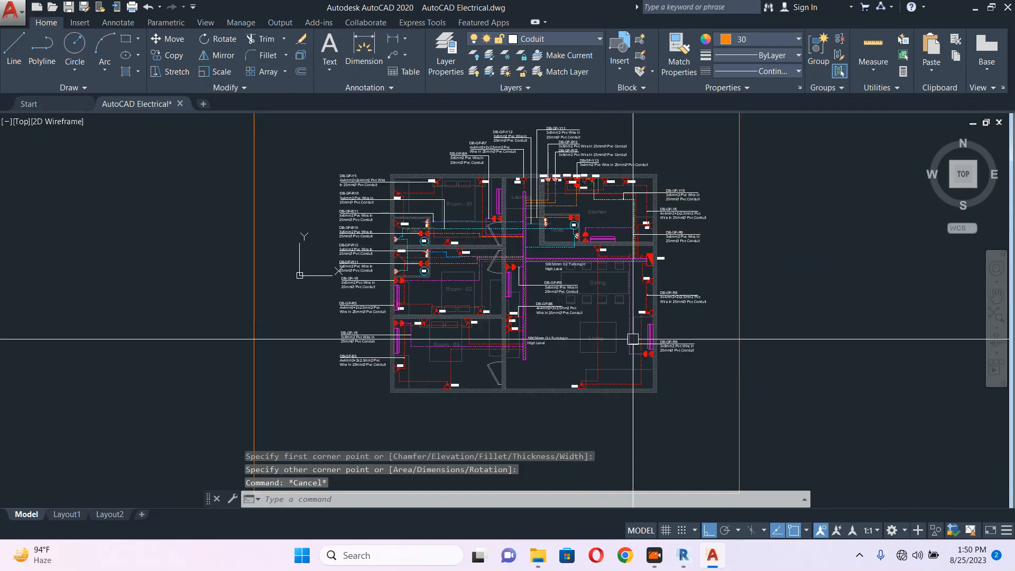
{"action": "scroll", "coordinate": [668, 328], "scroll_direction": "down", "scroll_amount": 2}
{"action": "middle_click_drag", "start_coordinate": [648, 256], "coordinate": [644, 326]}
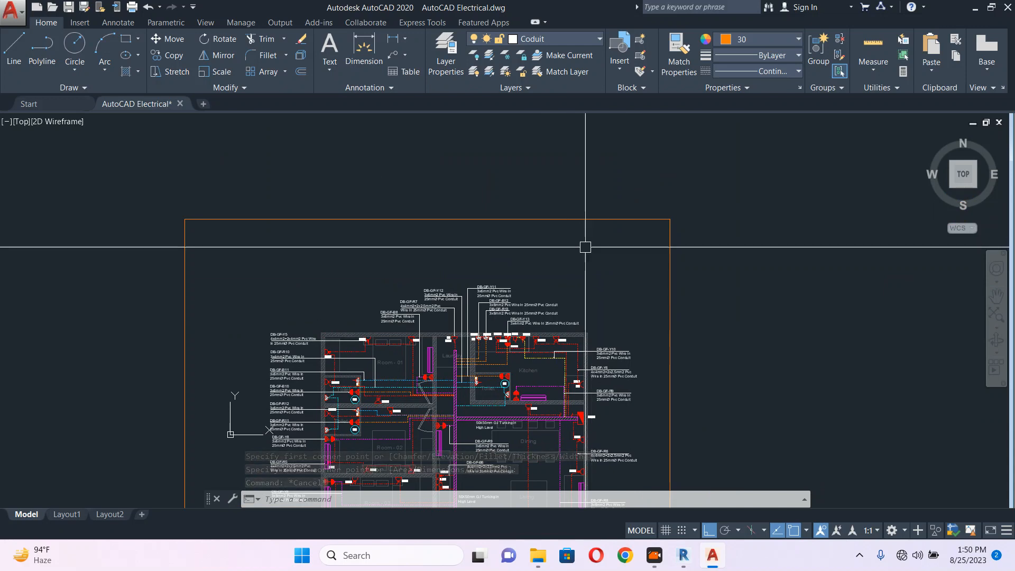
{"action": "mouse_move", "coordinate": [615, 302]}
{"action": "middle_mouse_down"}
{"action": "mouse_move", "coordinate": [569, 230]}
{"action": "mouse_move", "coordinate": [555, 168]}
{"action": "middle_mouse_up"}
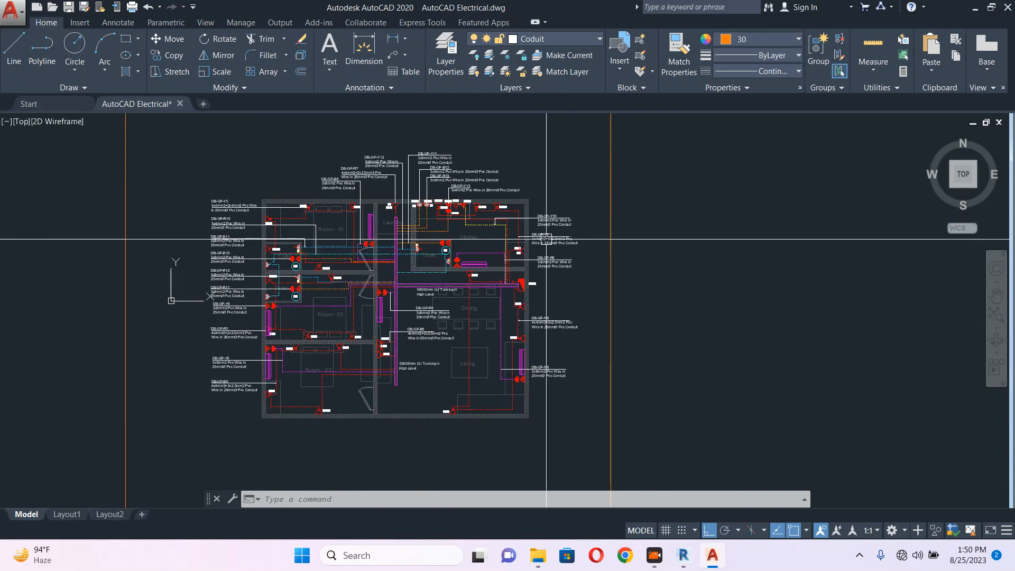
{"action": "middle_click_drag", "start_coordinate": [545, 237], "coordinate": [551, 263]}
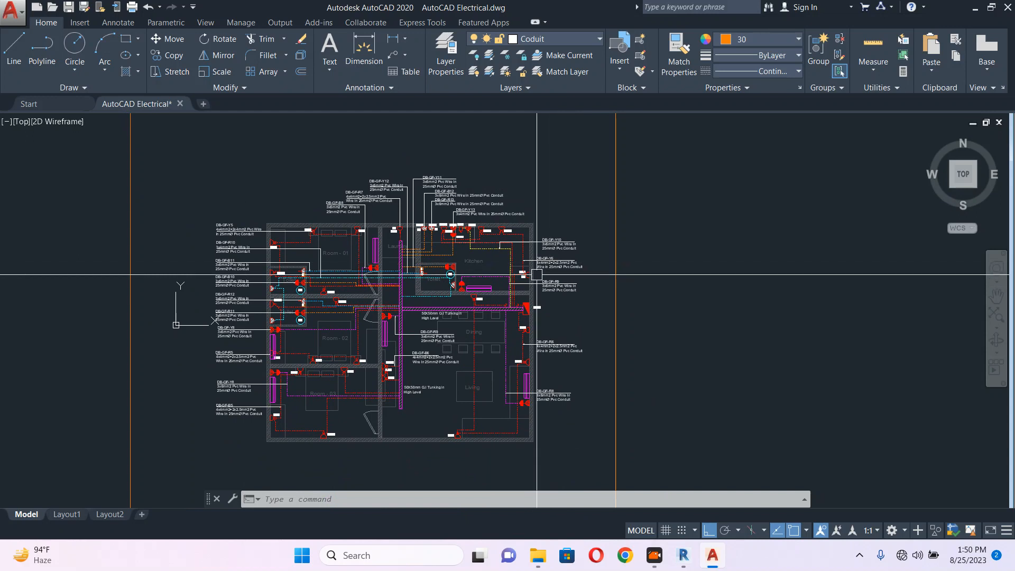
Offset the surrounding rectangle outward by a picked distance of about 0.27
{"action": "scroll", "coordinate": [577, 185], "scroll_direction": "up", "scroll_amount": 4}
{"action": "type", "text": "o"}
{"action": "key", "text": "Return"}
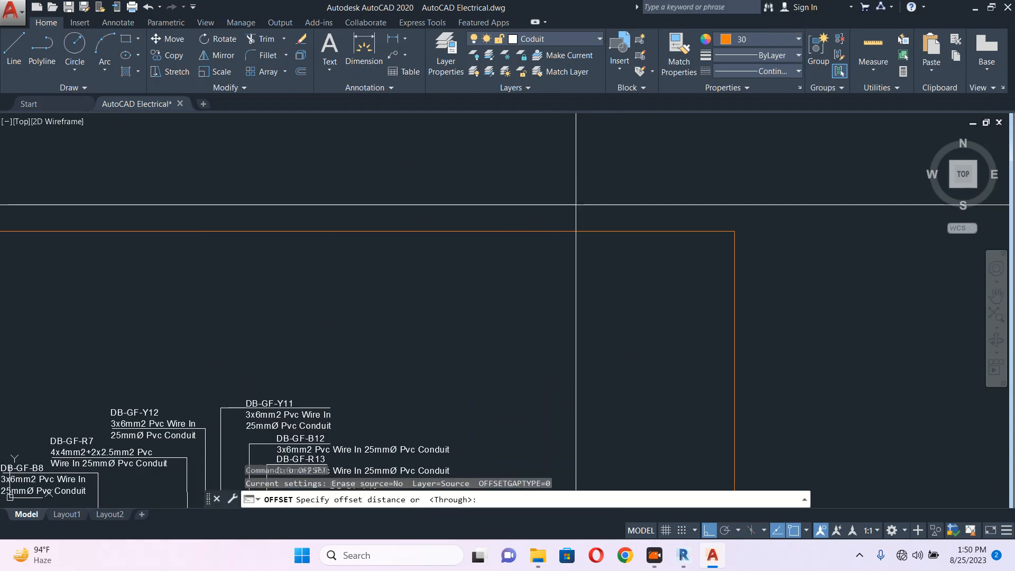
{"action": "scroll", "coordinate": [579, 229], "scroll_direction": "up", "scroll_amount": 4}
{"action": "left_click", "coordinate": [582, 243]}
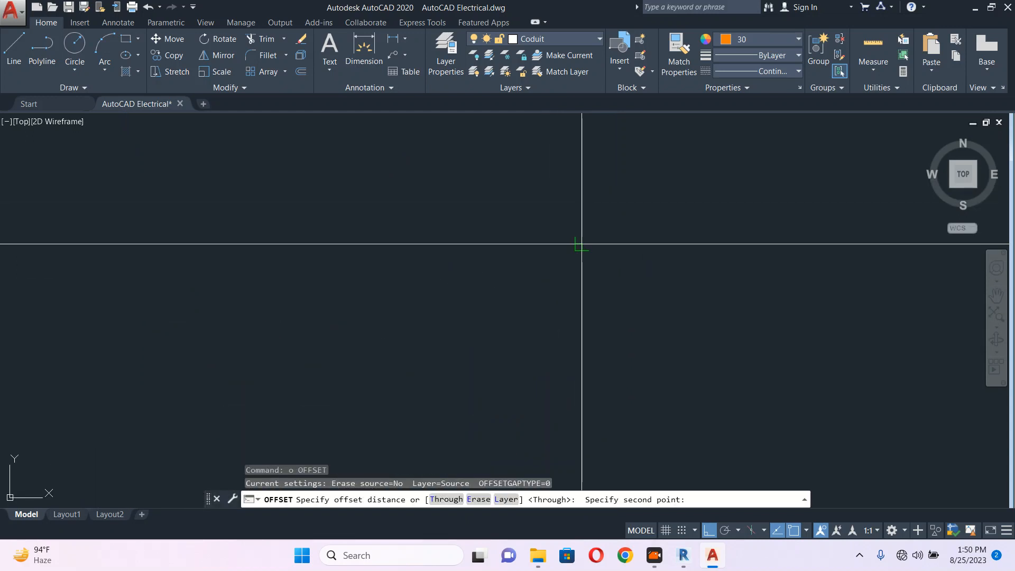
{"action": "left_click", "coordinate": [583, 229]}
{"action": "left_click", "coordinate": [590, 243]}
{"action": "left_click", "coordinate": [598, 209]}
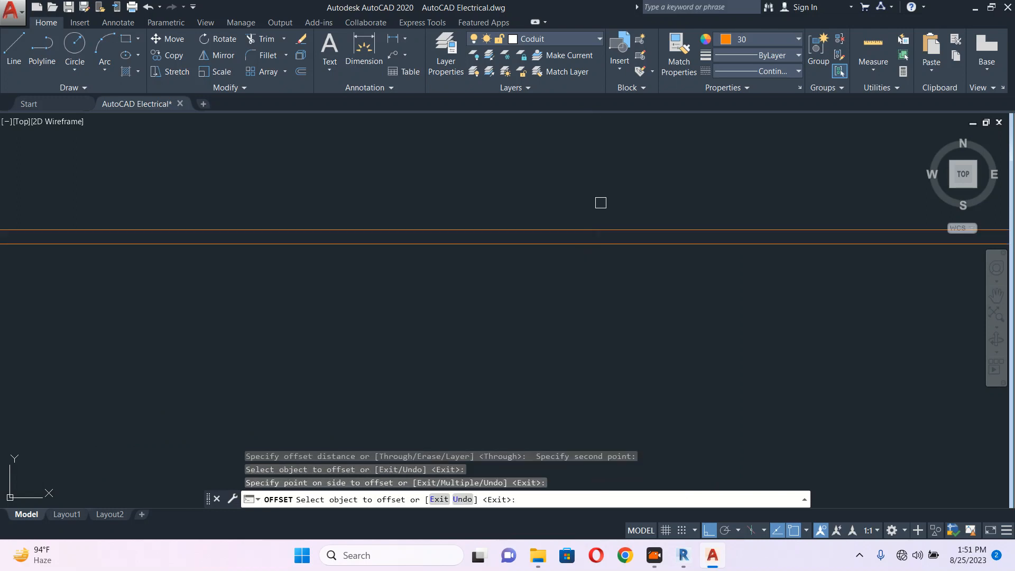
{"action": "key", "text": "Escape"}
Offset the outer rectangle outward once more by the same distance, giving three nested outlines
{"action": "scroll", "coordinate": [591, 209], "scroll_direction": "down", "scroll_amount": 8}
{"action": "scroll", "coordinate": [592, 219], "scroll_direction": "up", "scroll_amount": 8}
{"action": "key", "text": "Return"}
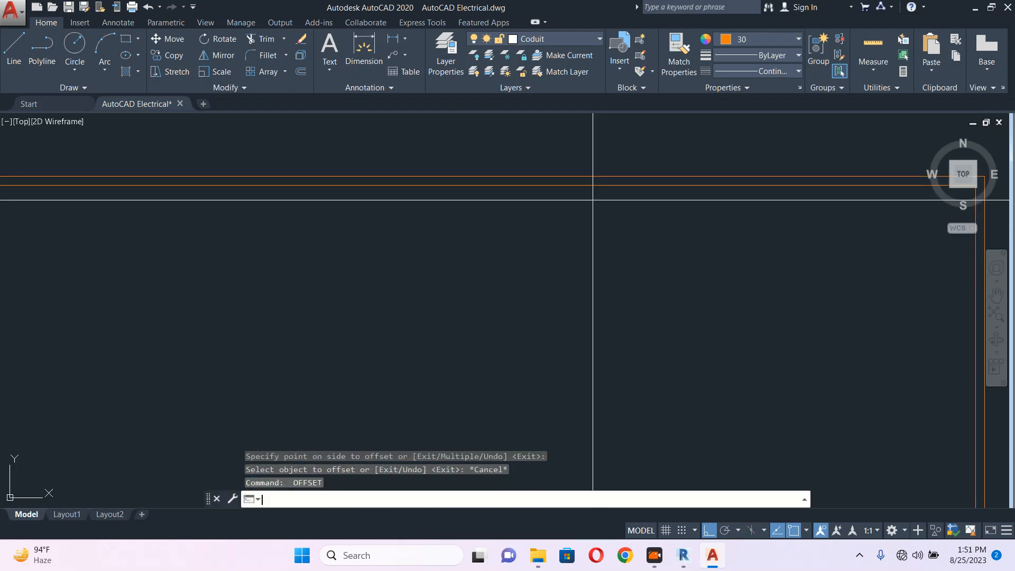
{"action": "key", "text": "Return"}
{"action": "left_click", "coordinate": [595, 178]}
{"action": "left_click", "coordinate": [596, 156]}
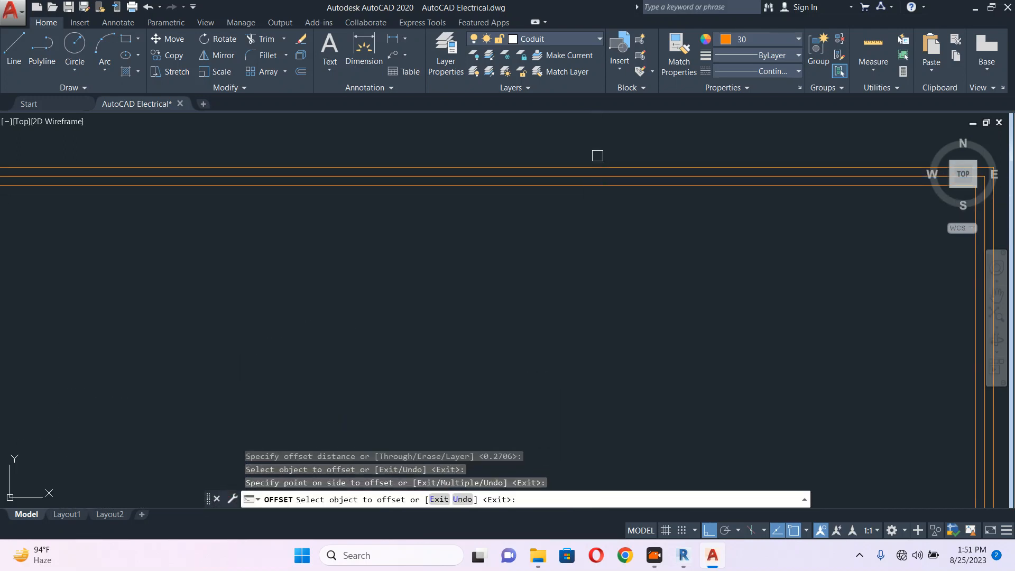
{"action": "key", "text": "Escape"}
Erase the middle of the three nested rectangles
{"action": "scroll", "coordinate": [605, 163], "scroll_direction": "down", "scroll_amount": 5}
{"action": "scroll", "coordinate": [643, 172], "scroll_direction": "up", "scroll_amount": 6}
{"action": "left_click", "coordinate": [638, 162]}
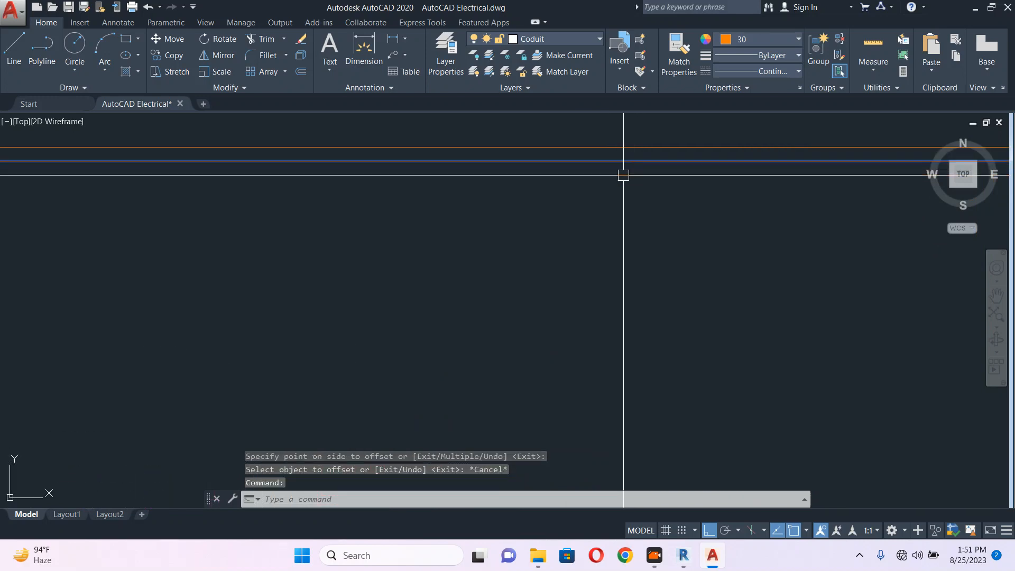
{"action": "type", "text": "e"}
{"action": "key", "text": "Return"}
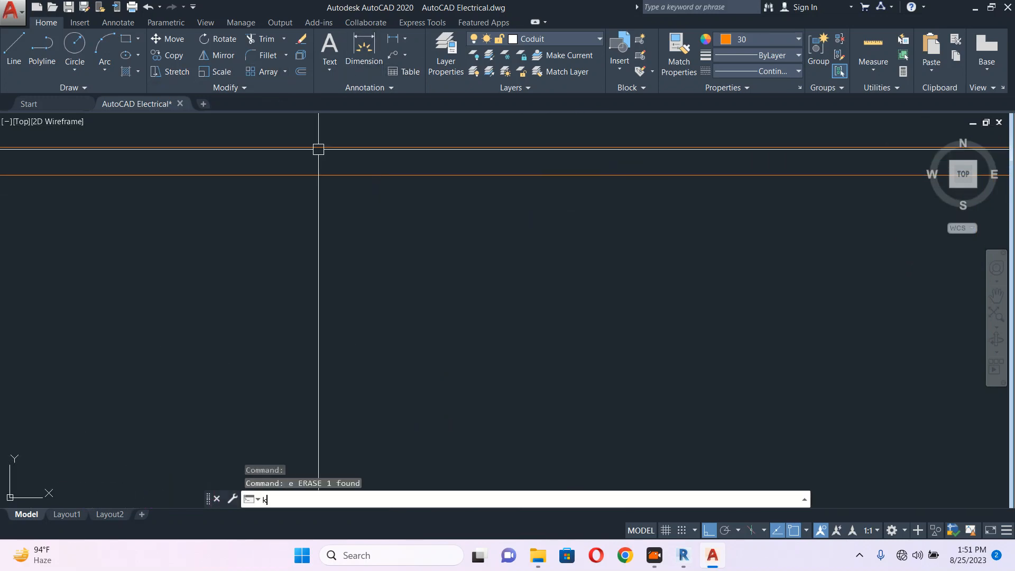
Hatch the narrow band between the two rectangles with diagonal lines, using both rectangles as boundary objects
{"action": "type", "text": "h"}
{"action": "key", "text": "Return"}
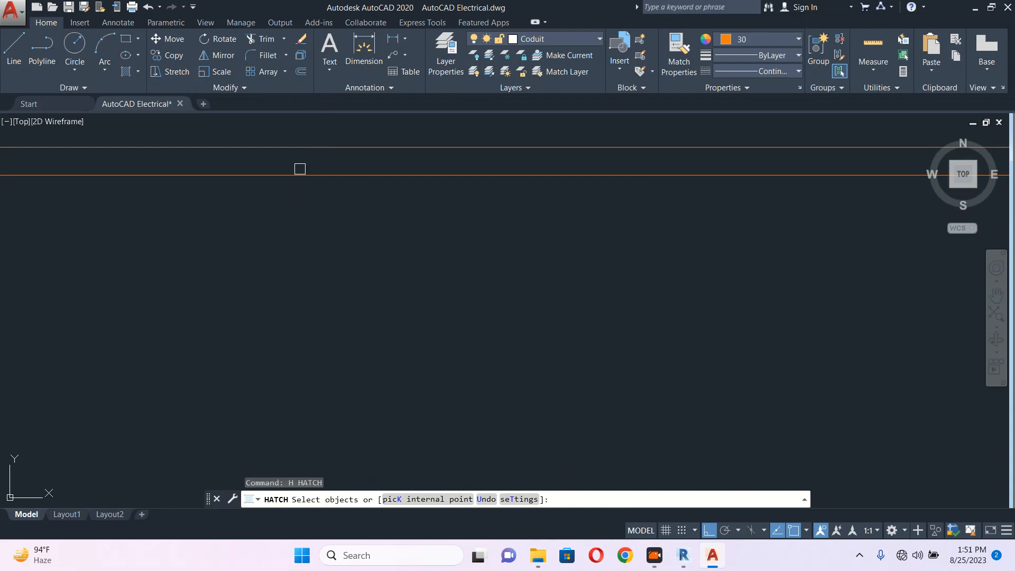
{"action": "left_click", "coordinate": [79, 41]}
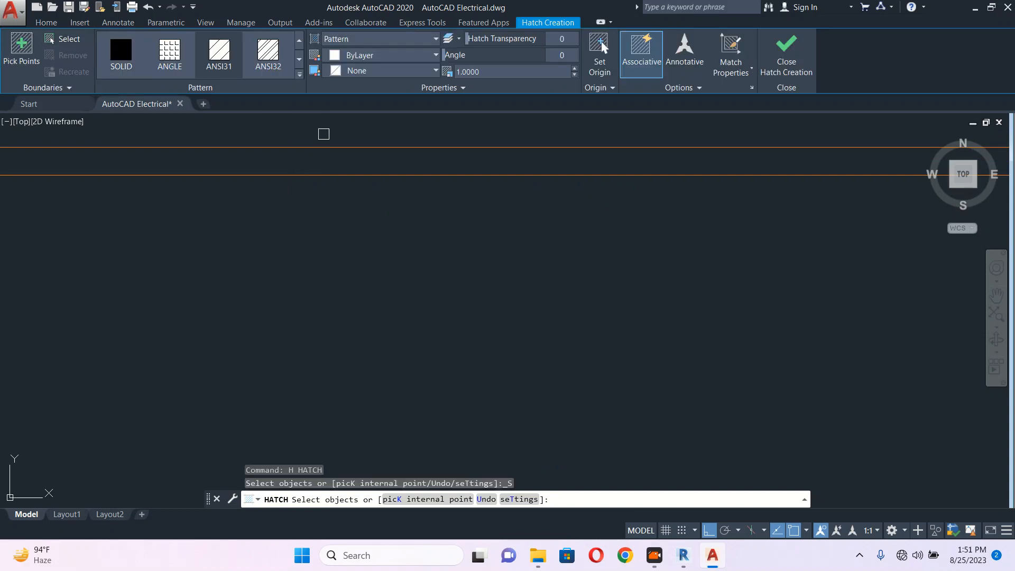
{"action": "left_click", "coordinate": [385, 174]}
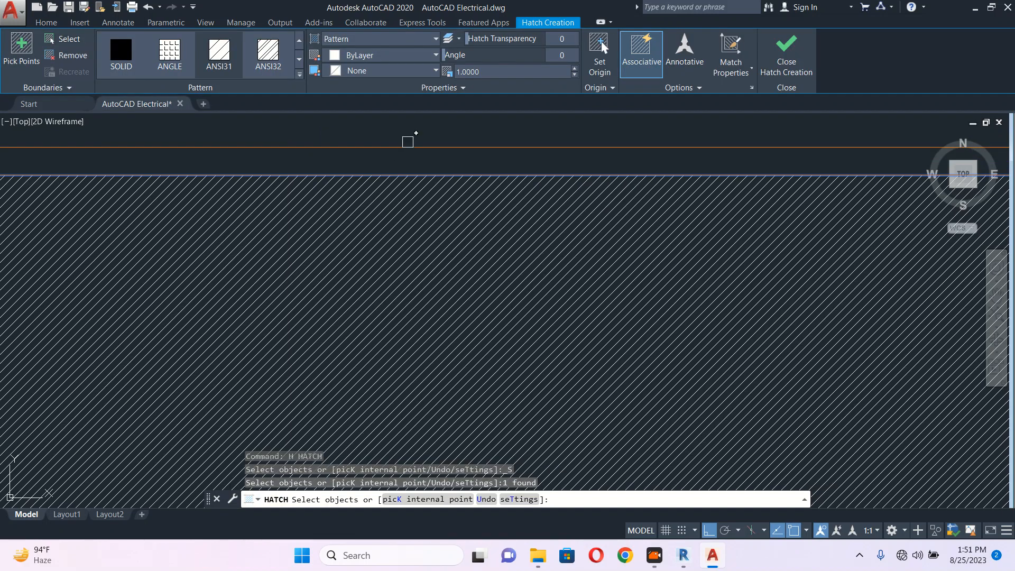
{"action": "left_click", "coordinate": [412, 144]}
{"action": "key", "text": "Return"}
{"action": "scroll", "coordinate": [385, 306], "scroll_direction": "down", "scroll_amount": 6}
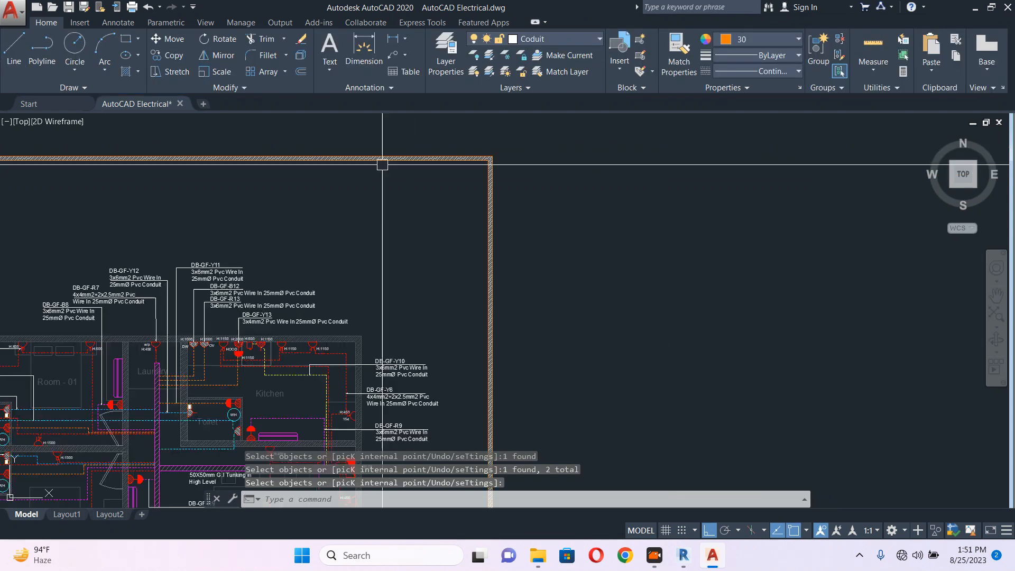
{"action": "middle_click_drag", "start_coordinate": [384, 305], "coordinate": [497, 236]}
{"action": "key", "text": "Escape"}
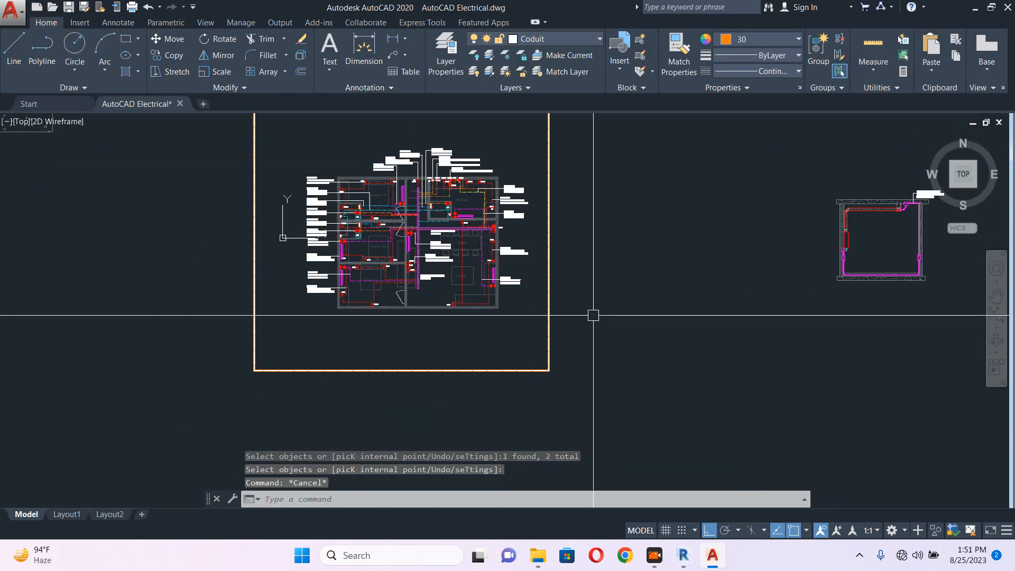
Move the two rectangles and their hatch slightly to the right so the frame sits evenly around the floor plan
{"action": "left_click", "coordinate": [593, 315]}
{"action": "left_click", "coordinate": [503, 378]}
{"action": "type", "text": "m"}
{"action": "key", "text": "Return"}
{"action": "left_click", "coordinate": [619, 294]}
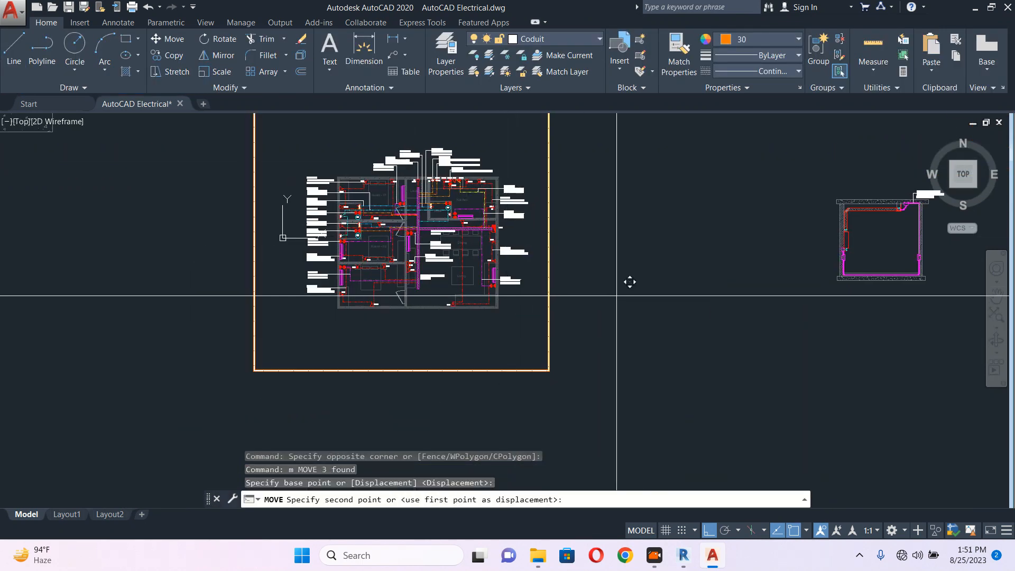
{"action": "left_click", "coordinate": [639, 300]}
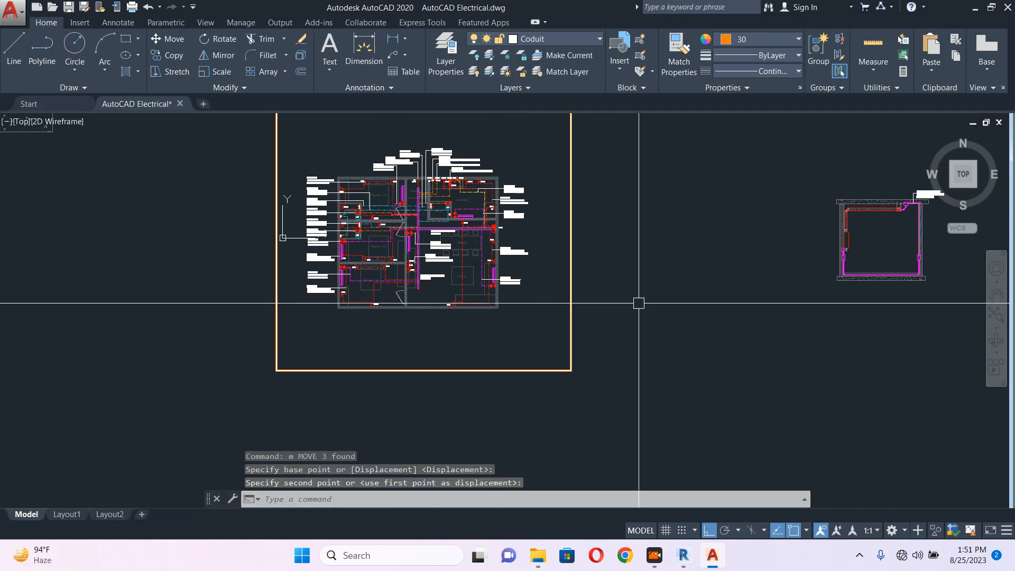
Draw a rectangle across the thickness of the living room's lower exterior wall to mark the entrance opening
{"action": "middle_click_drag", "start_coordinate": [516, 250], "coordinate": [508, 279]}
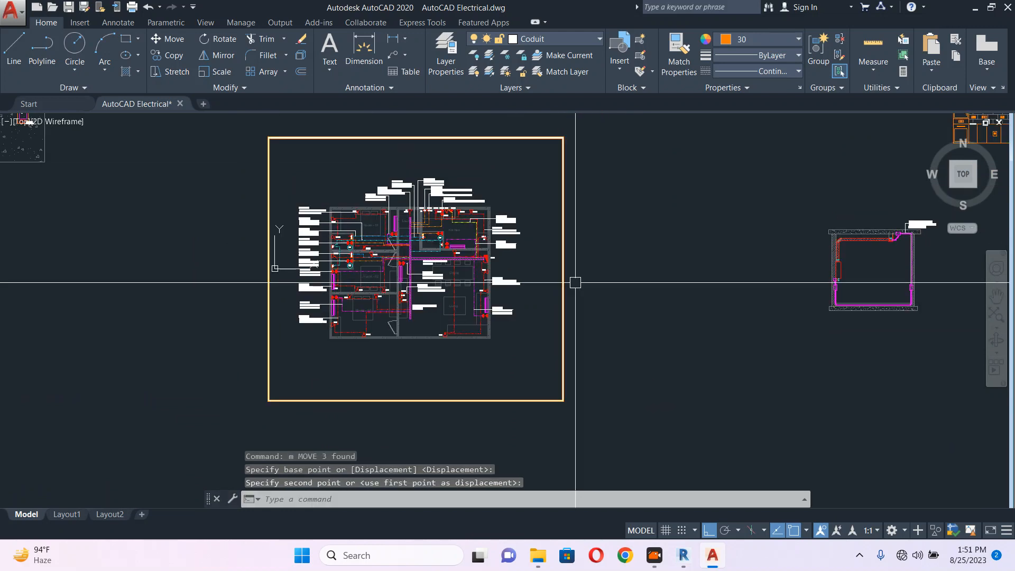
{"action": "scroll", "coordinate": [486, 365], "scroll_direction": "up", "scroll_amount": 8}
{"action": "type", "text": "r"}
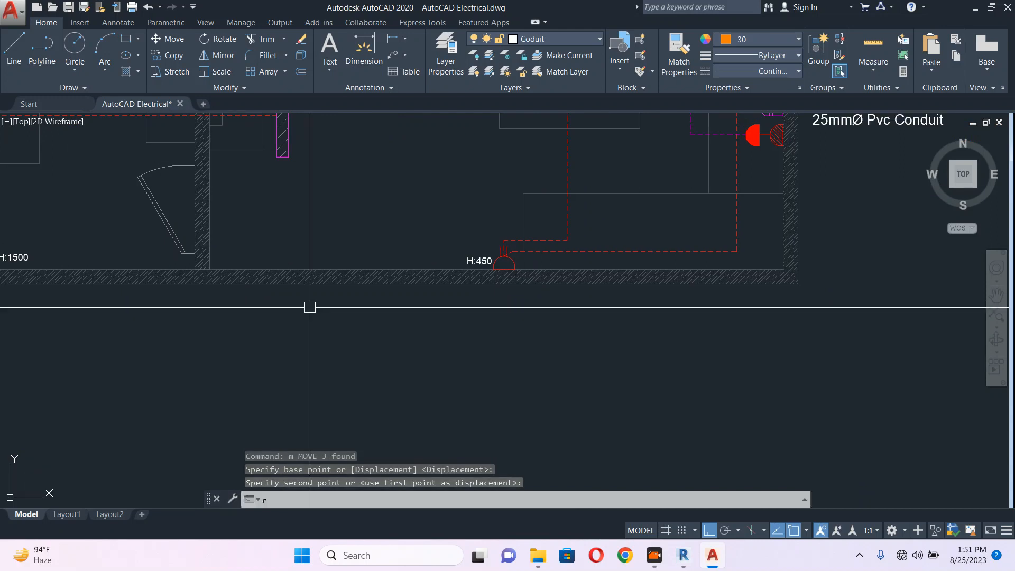
{"action": "type", "text": "ec"}
{"action": "key", "text": "Return"}
{"action": "scroll", "coordinate": [299, 273], "scroll_direction": "up", "scroll_amount": 5}
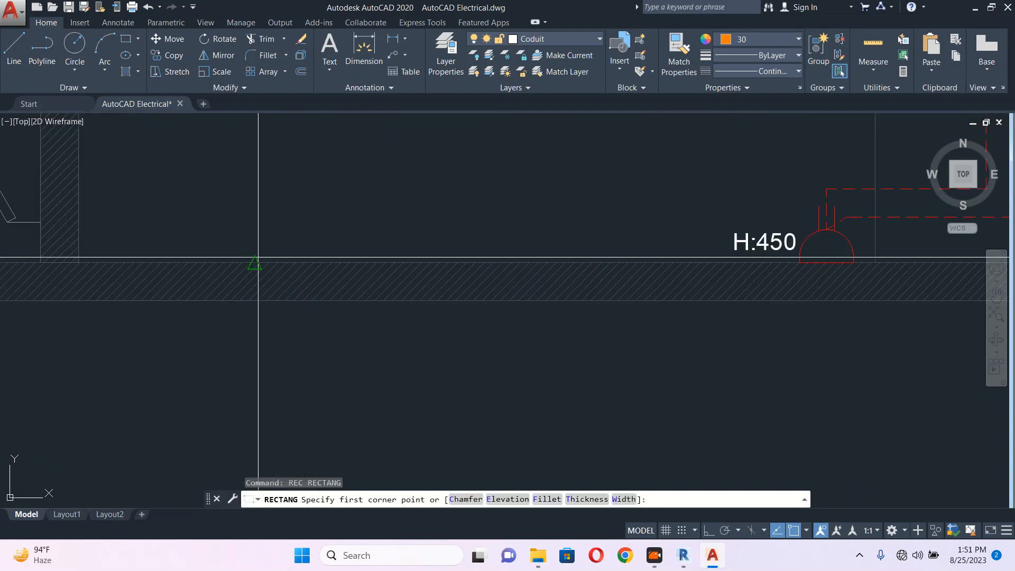
{"action": "left_click", "coordinate": [256, 260]}
{"action": "left_click", "coordinate": [650, 302]}
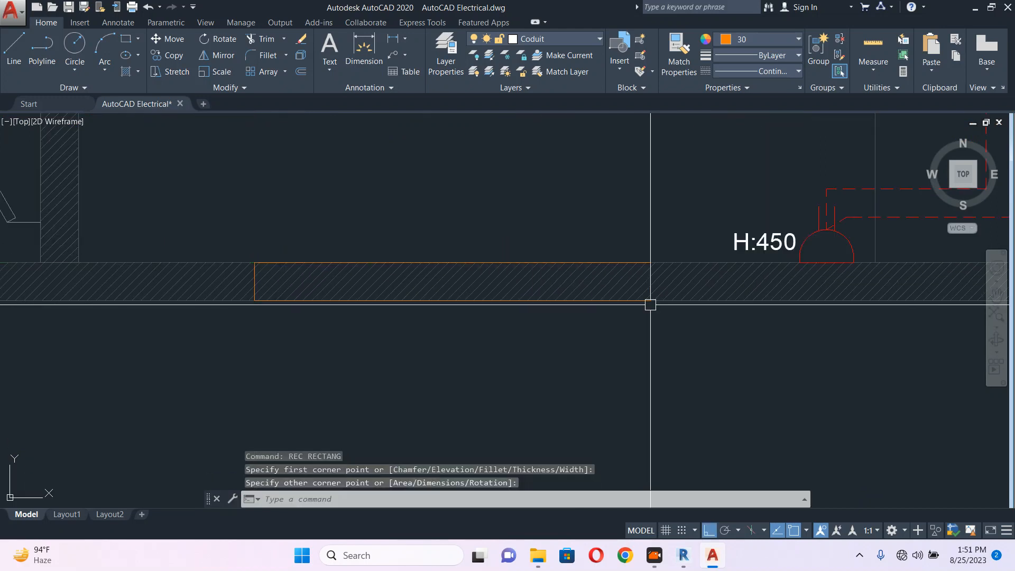
{"action": "key", "text": "Escape"}
{"action": "scroll", "coordinate": [653, 296], "scroll_direction": "down", "scroll_amount": 6}
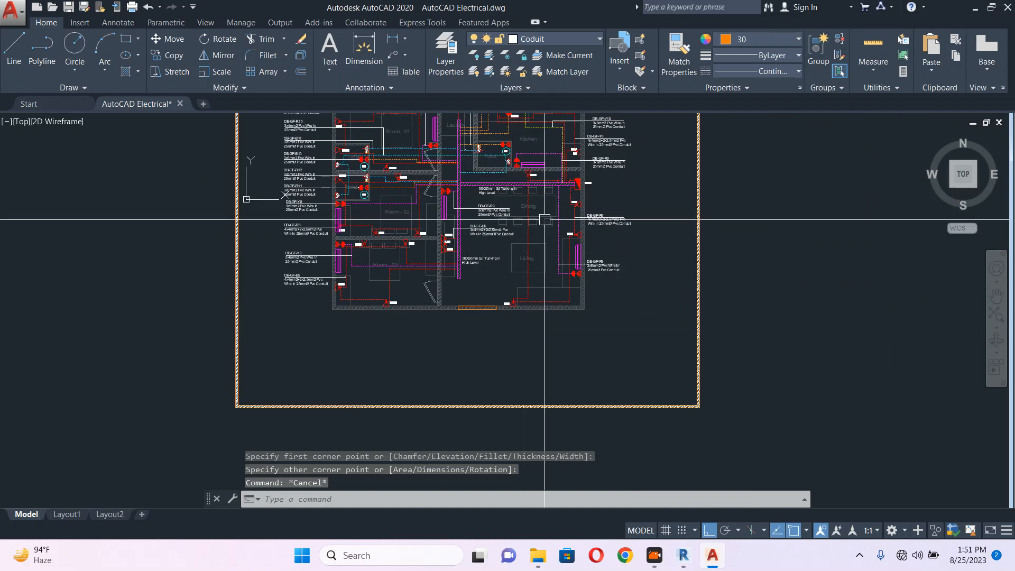
Try to copy the H:450 height label to just below the entrance rectangle
{"action": "scroll", "coordinate": [503, 299], "scroll_direction": "up", "scroll_amount": 10}
{"action": "left_click", "coordinate": [531, 316]}
{"action": "middle_click_drag", "start_coordinate": [515, 331], "coordinate": [601, 284]}
{"action": "scroll", "coordinate": [601, 284], "scroll_direction": "down", "scroll_amount": 6}
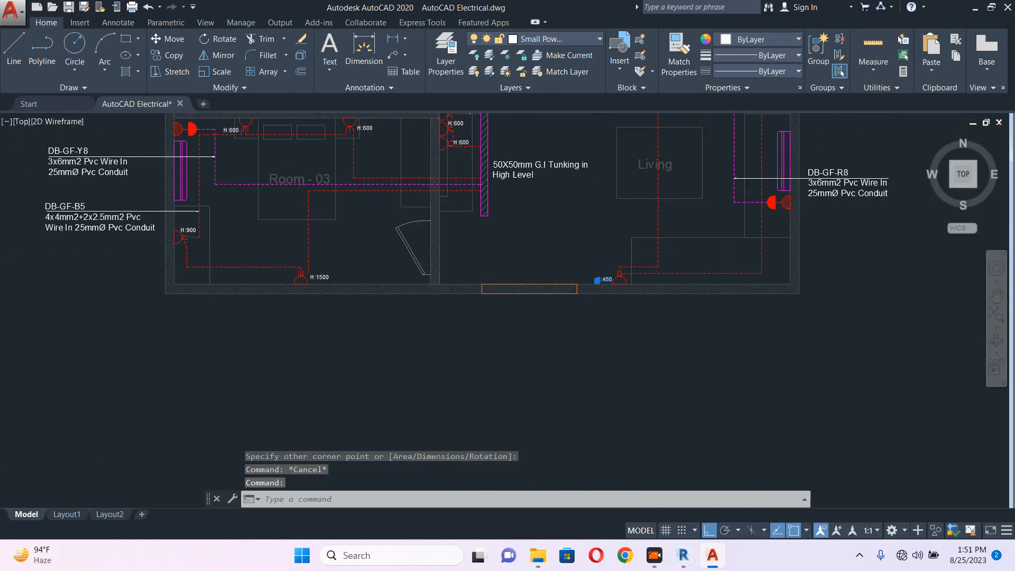
{"action": "scroll", "coordinate": [544, 311], "scroll_direction": "down", "scroll_amount": 6}
{"action": "scroll", "coordinate": [544, 311], "scroll_direction": "up", "scroll_amount": 6}
{"action": "type", "text": "co"}
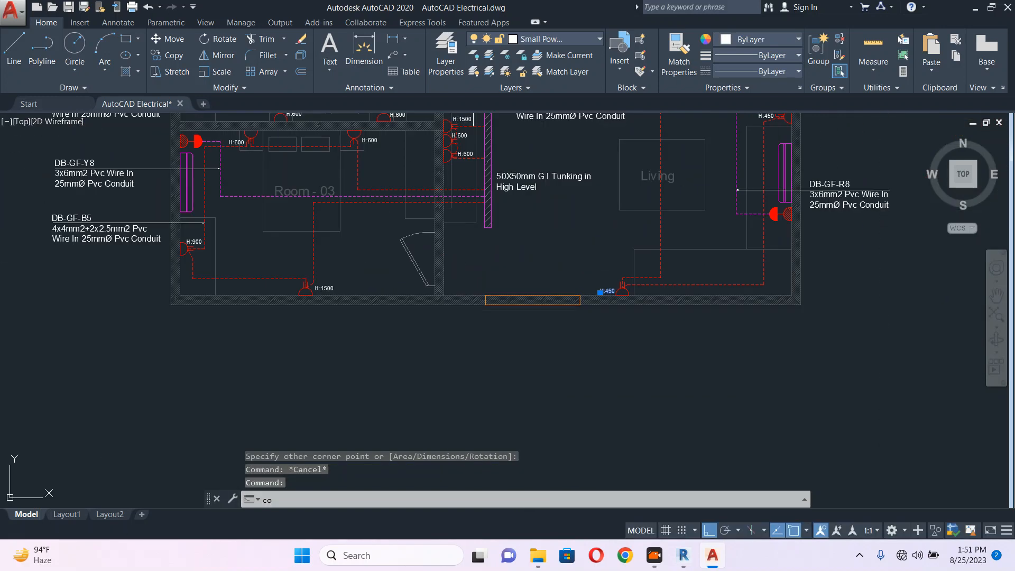
{"action": "key", "text": "space"}
{"action": "scroll", "coordinate": [593, 308], "scroll_direction": "up", "scroll_amount": 6}
{"action": "left_click", "coordinate": [609, 301]}
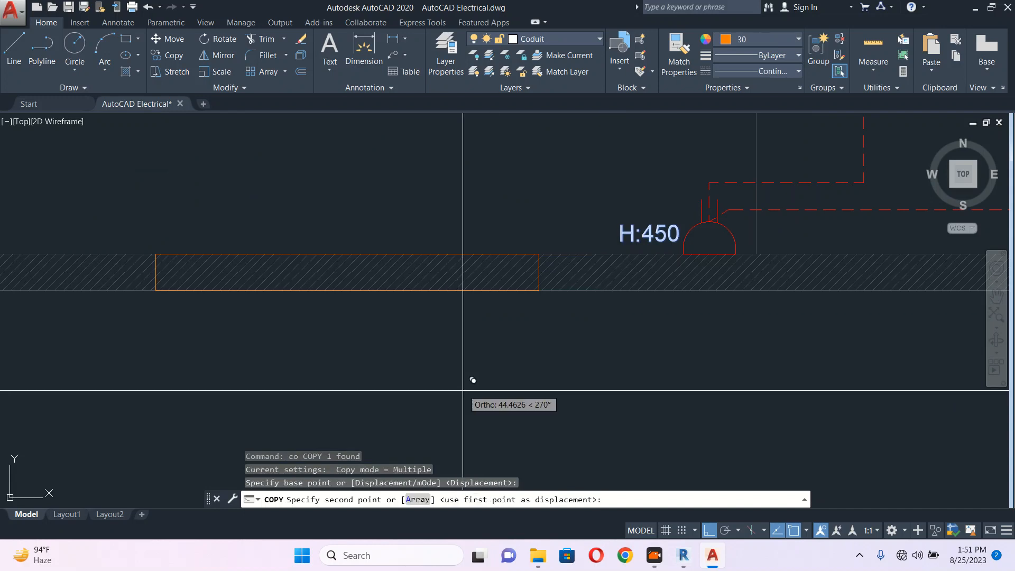
{"action": "left_click", "coordinate": [649, 251]}
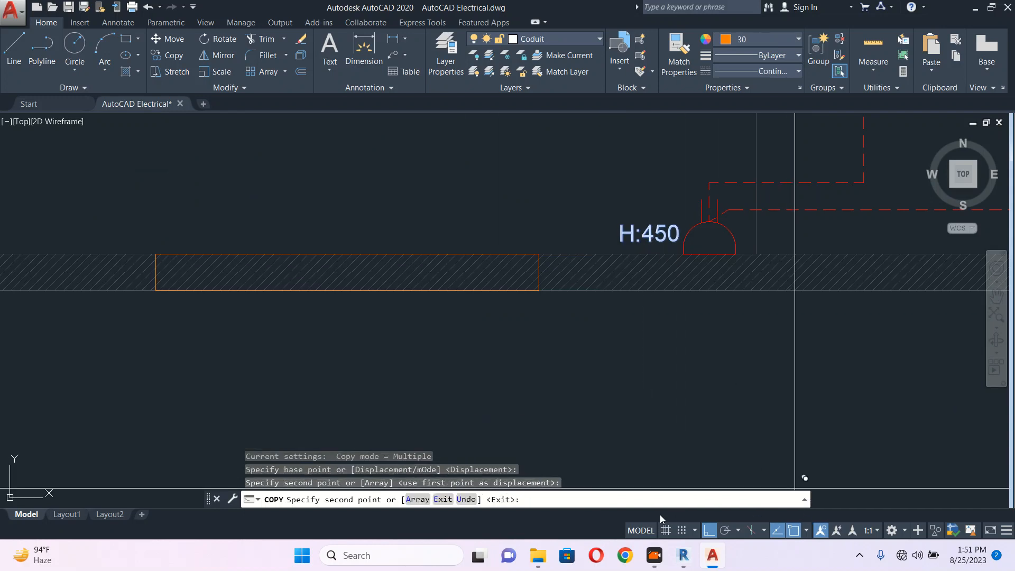
{"action": "left_click", "coordinate": [655, 555]}
{"action": "left_click", "coordinate": [706, 530]}
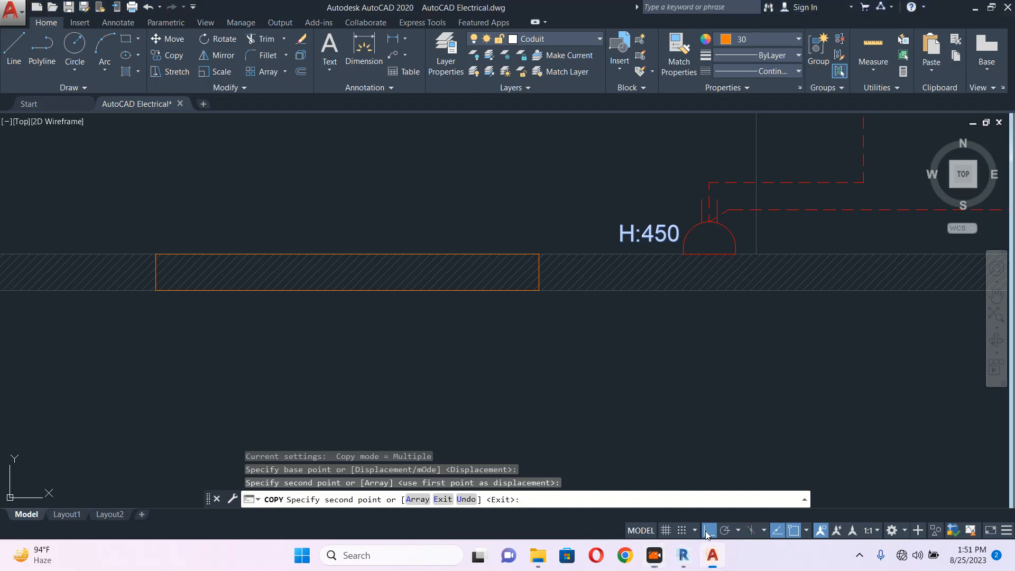
{"action": "key", "text": "Escape"}
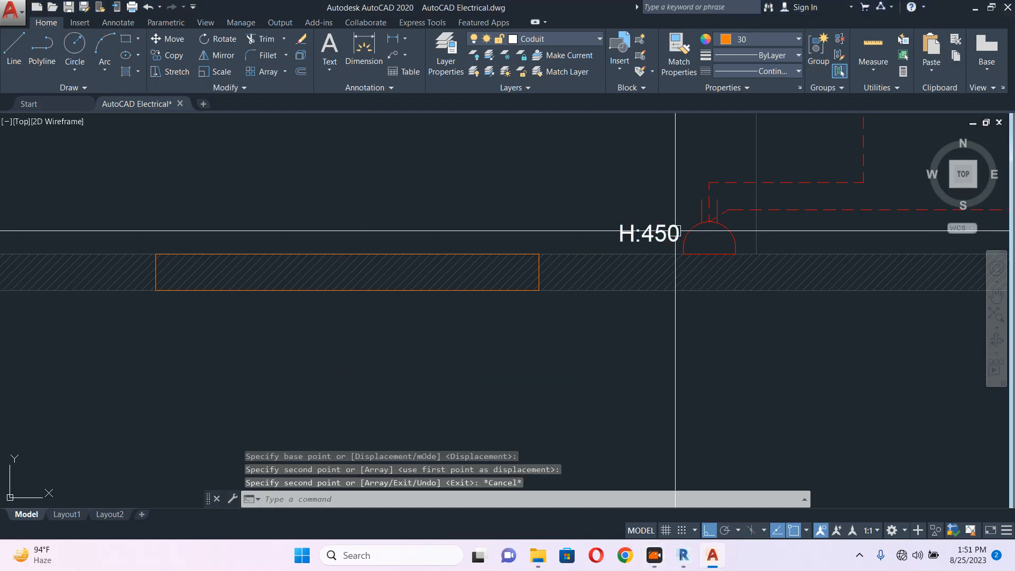
Copy the H:450 label to just below the entrance rectangle, with Ortho off
{"action": "type", "text": "co"}
{"action": "key", "text": "Return"}
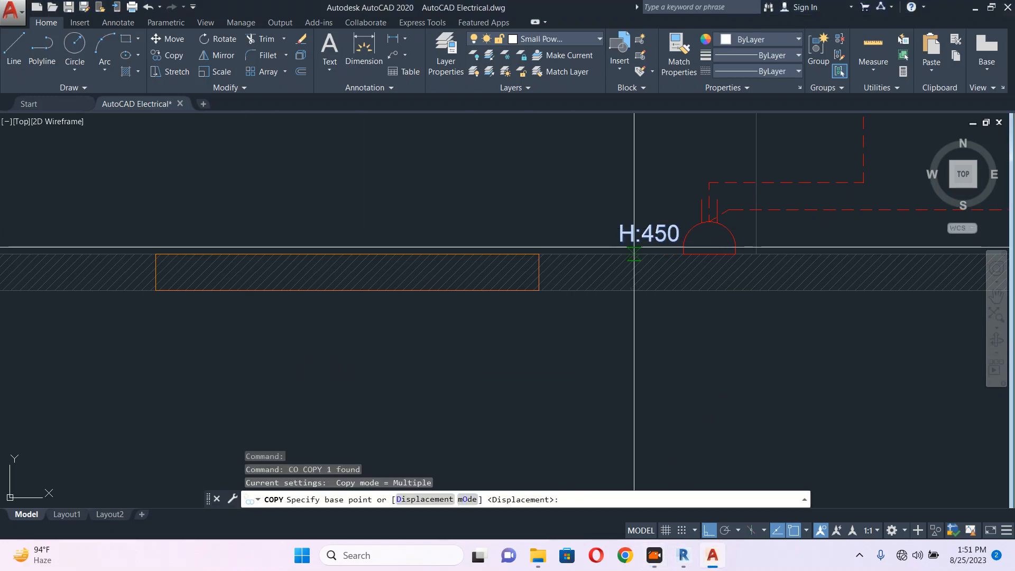
{"action": "left_click", "coordinate": [627, 254]}
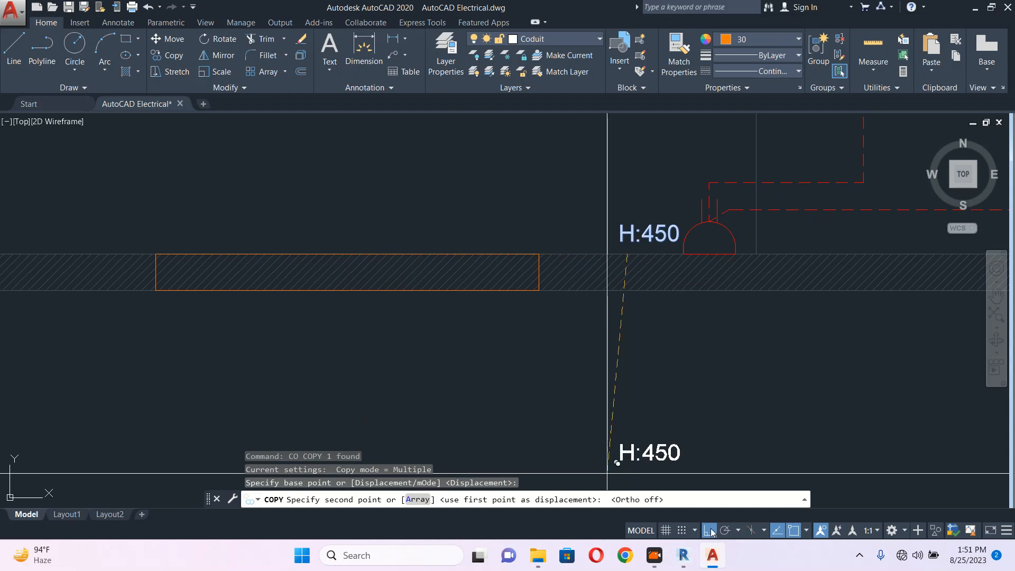
{"action": "left_click", "coordinate": [307, 342]}
{"action": "key", "text": "Escape"}
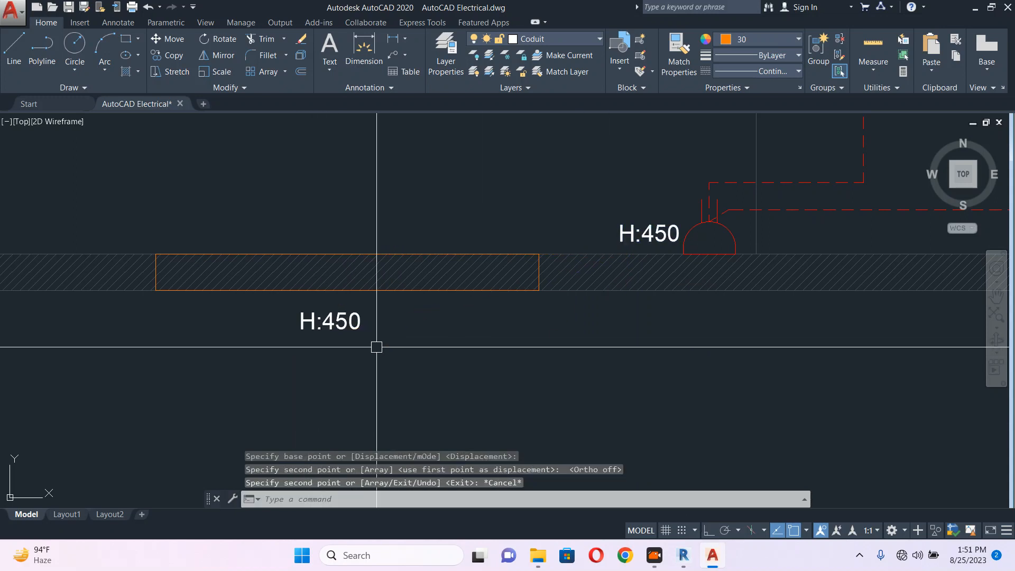
Change the copied label below the entrance rectangle to read "Entrance"
{"action": "left_click", "coordinate": [344, 317]}
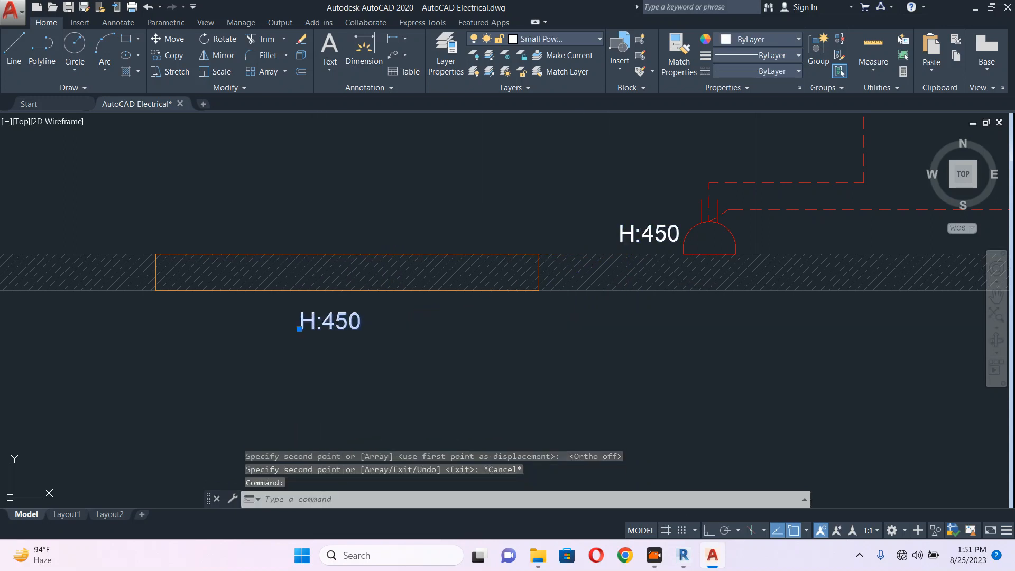
{"action": "double_click", "coordinate": [344, 320]}
{"action": "type", "text": "E"}
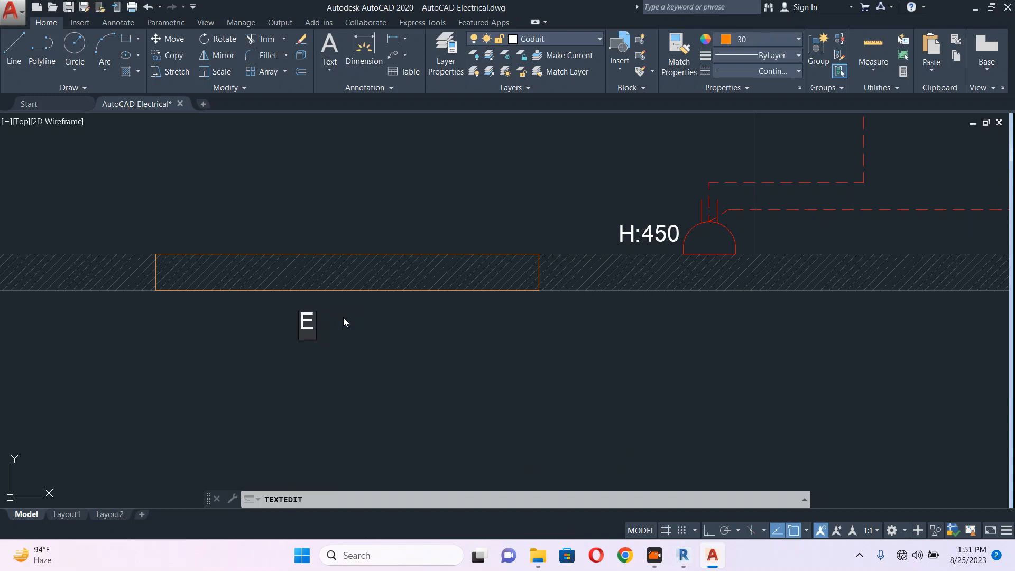
{"action": "type", "text": "ntrance"}
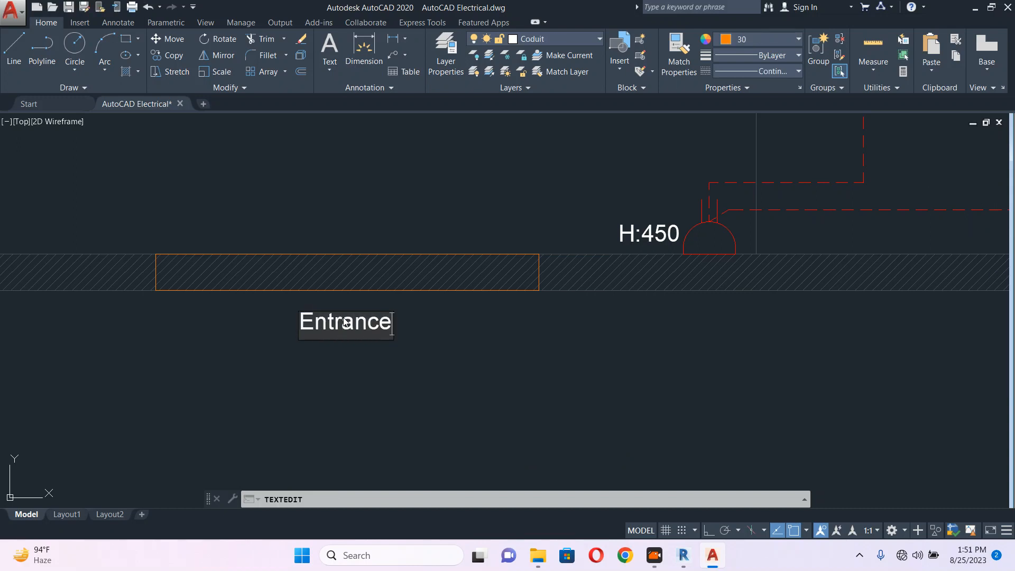
{"action": "key", "text": "Return"}
{"action": "key", "text": "Escape"}
Draw a tall, narrow rectangle over the lower part of the boundary frame's east side to mark the gate
{"action": "scroll", "coordinate": [372, 271], "scroll_direction": "down", "scroll_amount": 9}
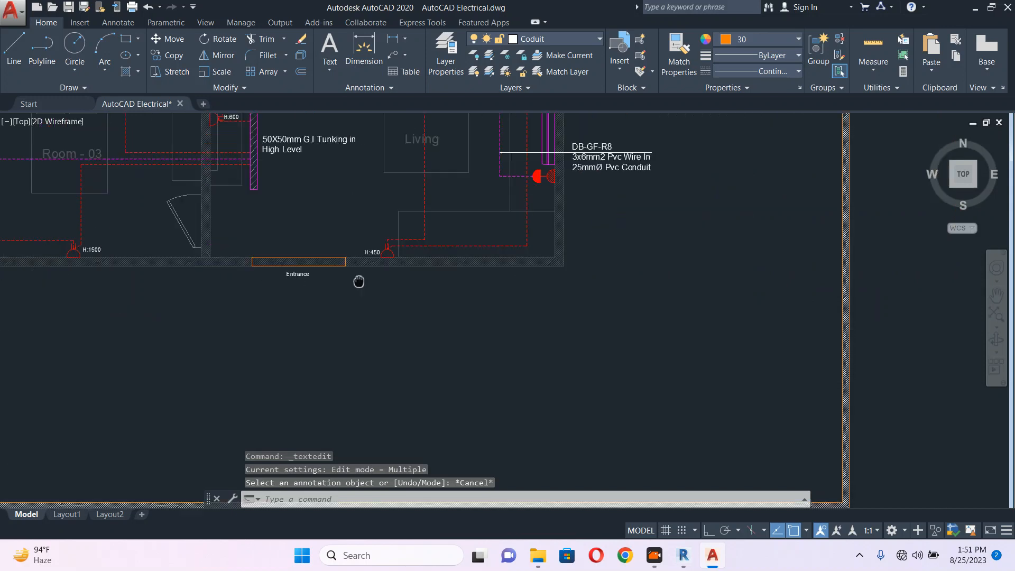
{"action": "scroll", "coordinate": [372, 271], "scroll_direction": "down", "scroll_amount": 1}
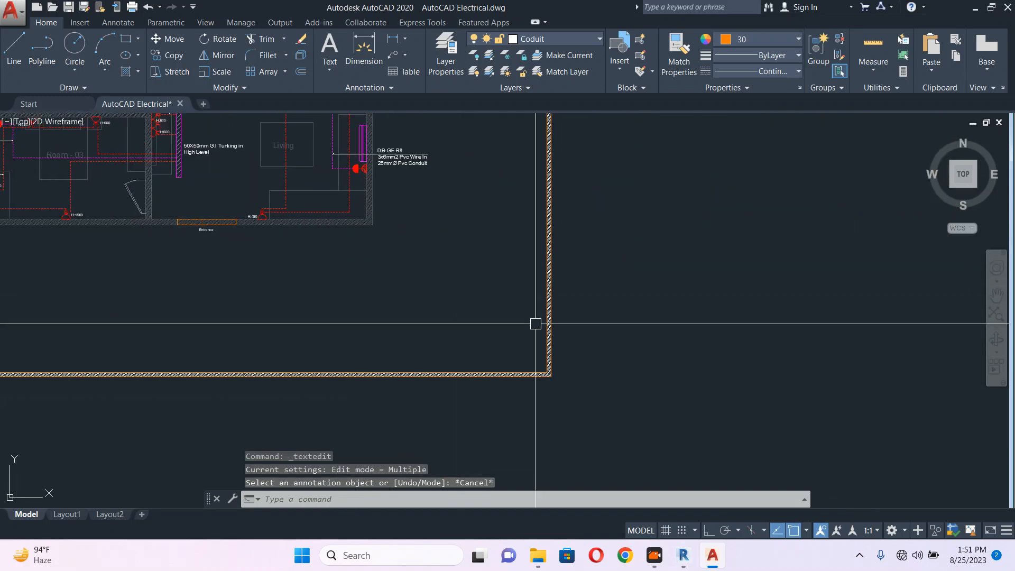
{"action": "scroll", "coordinate": [564, 272], "scroll_direction": "down", "scroll_amount": 3}
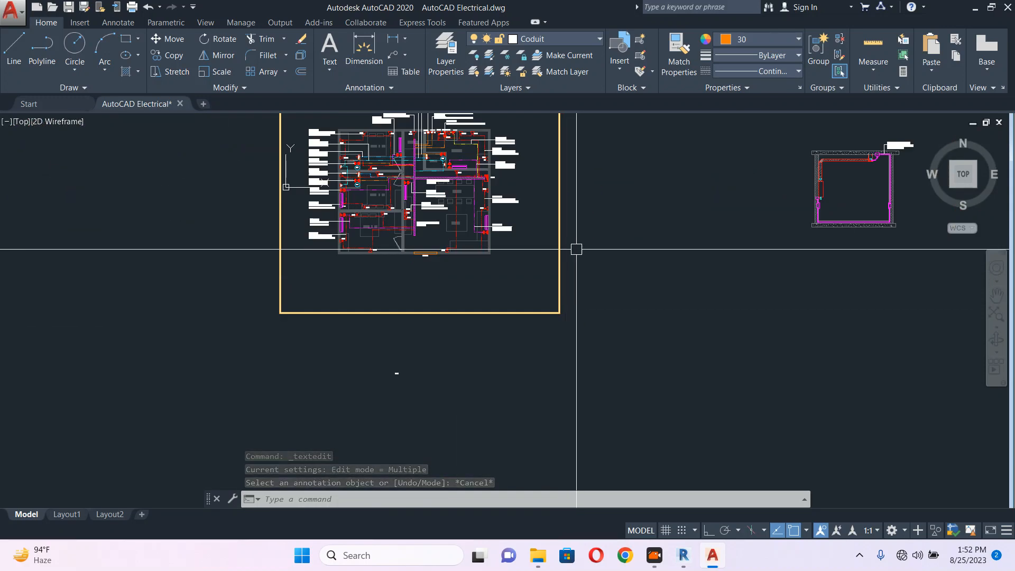
{"action": "scroll", "coordinate": [573, 247], "scroll_direction": "up", "scroll_amount": 4}
{"action": "type", "text": "rec"}
{"action": "key", "text": "Return"}
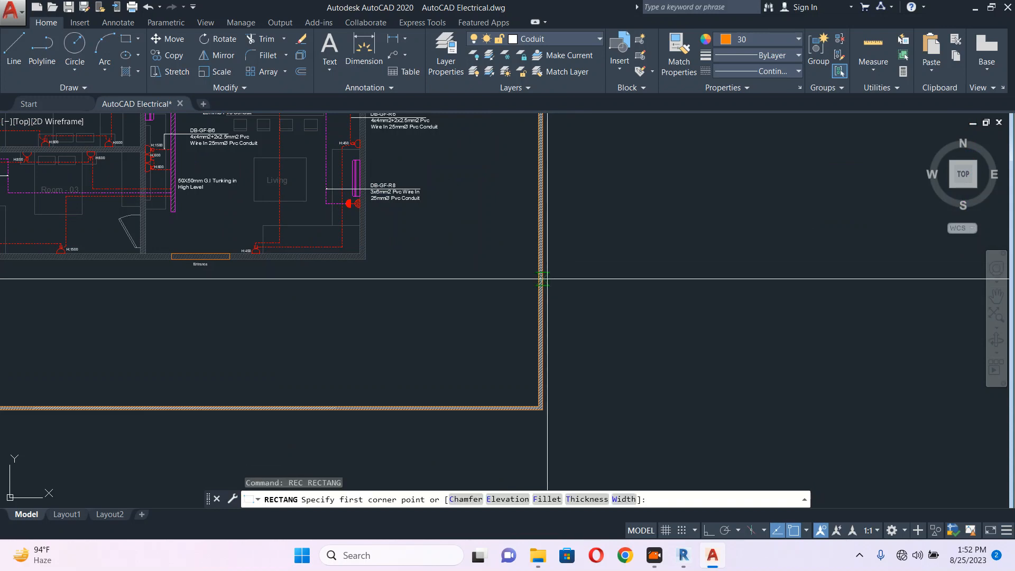
{"action": "scroll", "coordinate": [534, 243], "scroll_direction": "up", "scroll_amount": 5}
{"action": "left_click", "coordinate": [512, 215]}
{"action": "scroll", "coordinate": [450, 201], "scroll_direction": "down", "scroll_amount": 7}
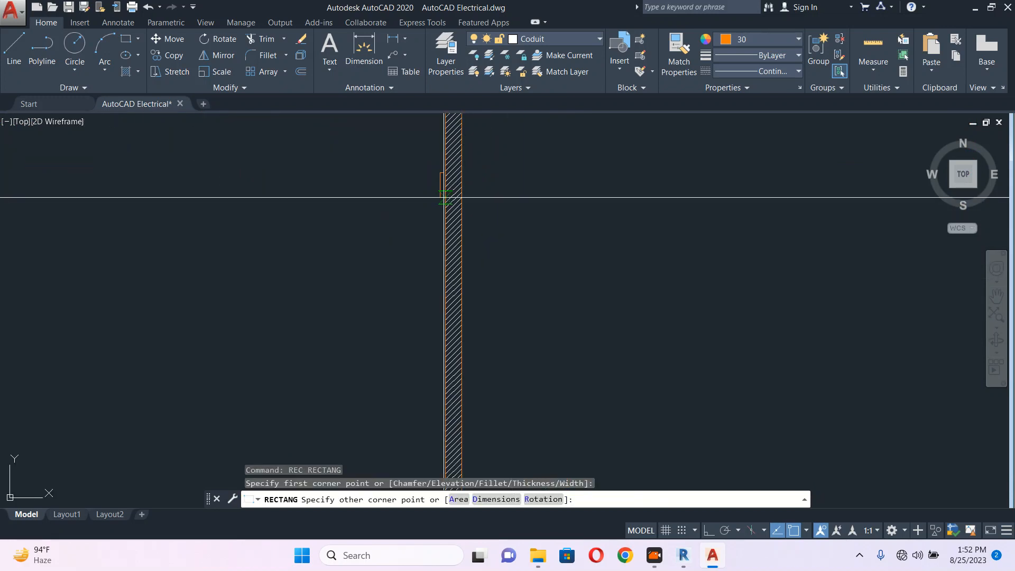
{"action": "scroll", "coordinate": [447, 381], "scroll_direction": "up", "scroll_amount": 5}
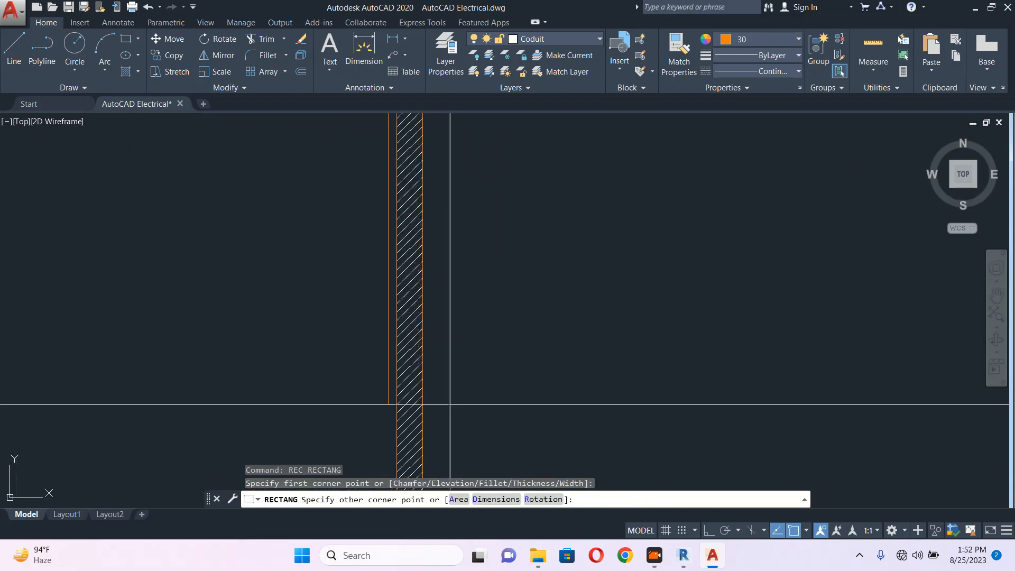
{"action": "key", "text": "Escape"}
{"action": "scroll", "coordinate": [465, 350], "scroll_direction": "down", "scroll_amount": 5}
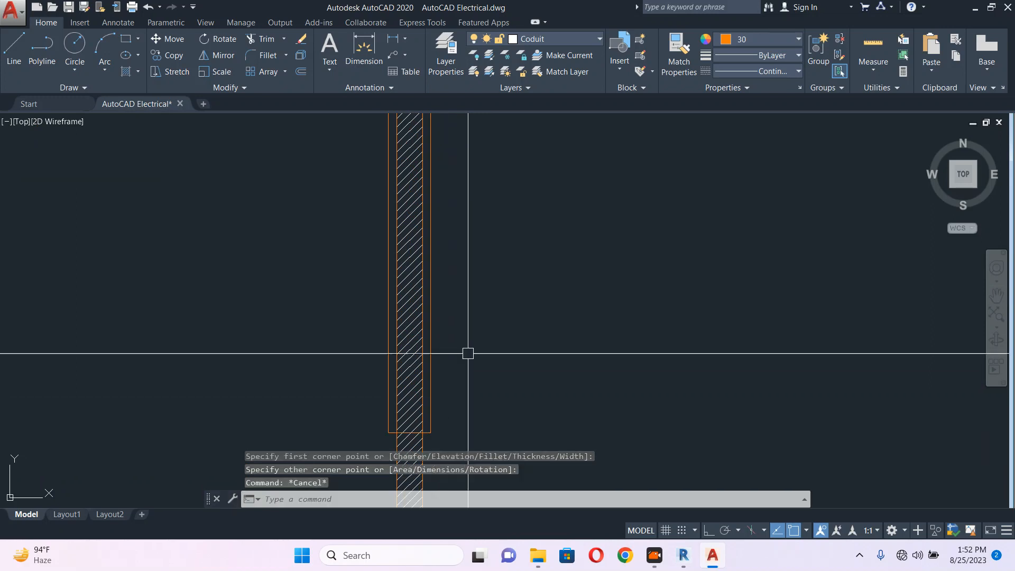
Move the gate rectangle slightly, with Ortho on, so it straddles the hatched boundary band evenly
{"action": "scroll", "coordinate": [473, 286], "scroll_direction": "up", "scroll_amount": 2}
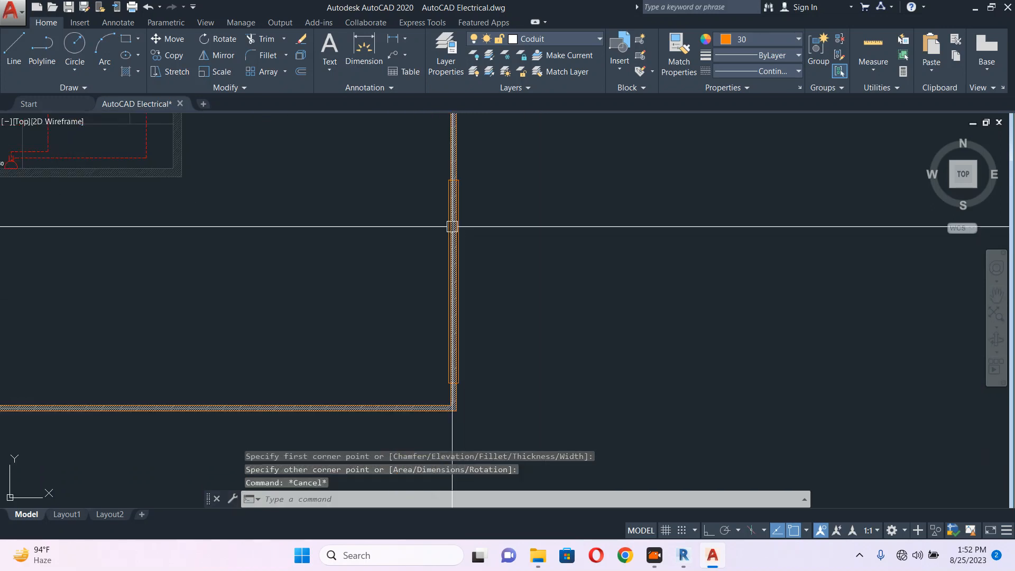
{"action": "left_click", "coordinate": [446, 190]}
{"action": "scroll", "coordinate": [479, 222], "scroll_direction": "up", "scroll_amount": 4}
{"action": "key", "text": "Return"}
{"action": "left_click", "coordinate": [503, 232]}
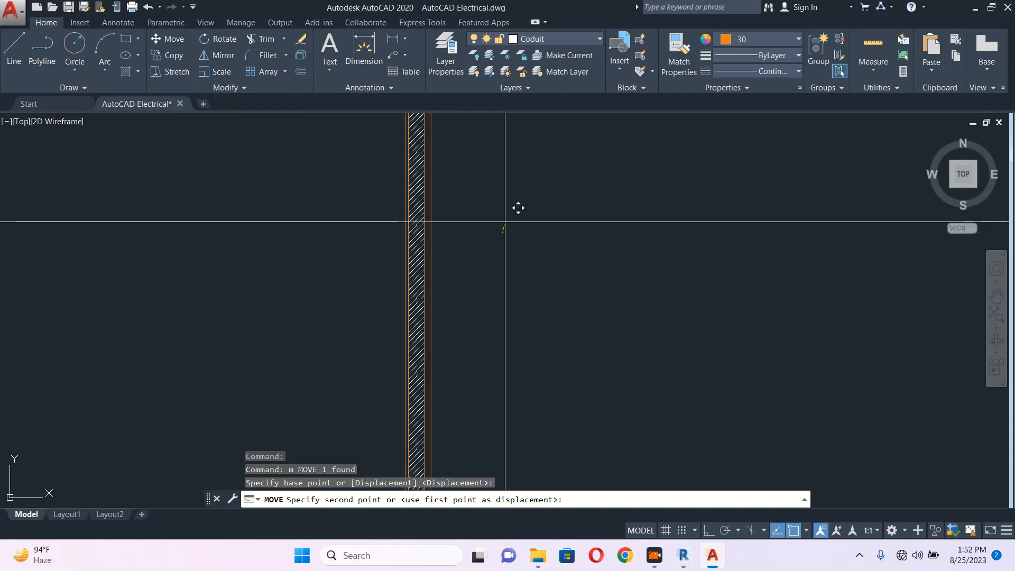
{"action": "left_click", "coordinate": [708, 530]}
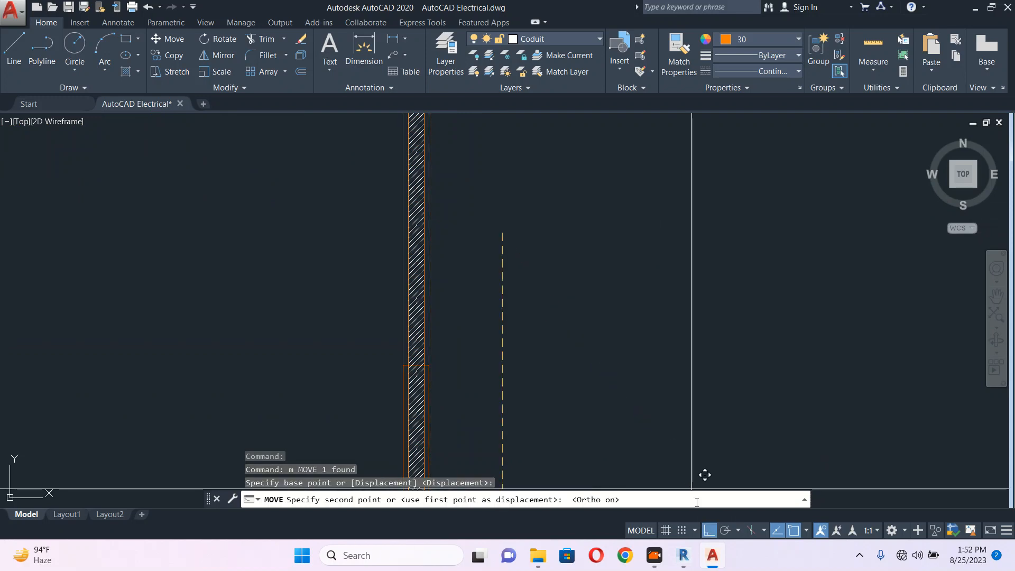
{"action": "key", "text": "Escape"}
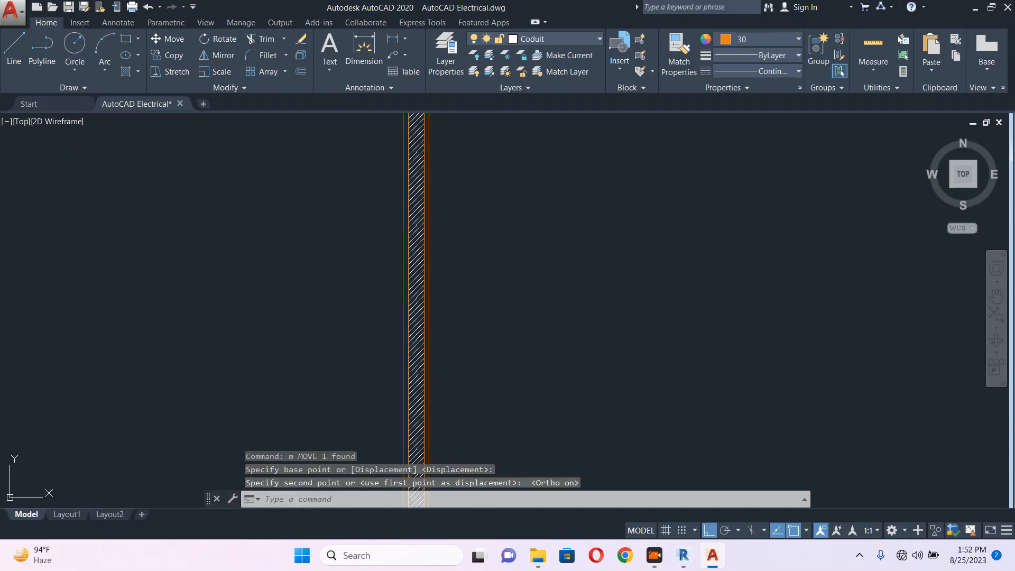
Copy the Entrance label to just outside the boundary frame beside the gate rectangle, with Ortho off
{"action": "scroll", "coordinate": [521, 211], "scroll_direction": "down", "scroll_amount": 3}
{"action": "middle_click_drag", "start_coordinate": [361, 267], "coordinate": [619, 301]}
{"action": "mouse_move", "coordinate": [213, 232]}
{"action": "middle_mouse_down"}
{"action": "mouse_move", "coordinate": [326, 248]}
{"action": "mouse_move", "coordinate": [307, 269]}
{"action": "middle_mouse_up"}
{"action": "scroll", "coordinate": [325, 249], "scroll_direction": "up", "scroll_amount": 4}
{"action": "left_click", "coordinate": [322, 225]}
{"action": "type", "text": "co"}
{"action": "key", "text": "Return"}
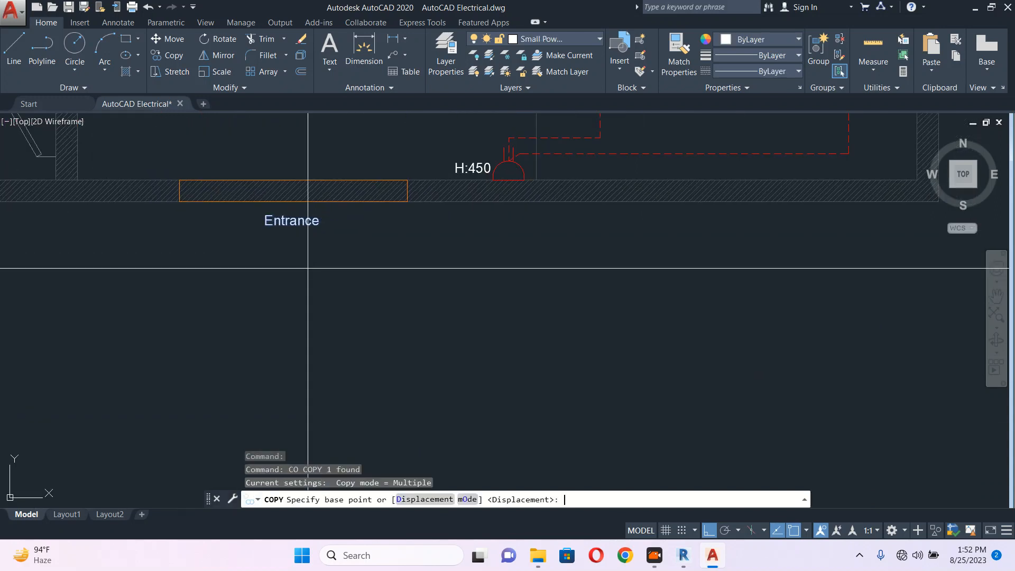
{"action": "left_click", "coordinate": [298, 250]}
{"action": "middle_click_drag", "start_coordinate": [580, 304], "coordinate": [229, 288]}
{"action": "scroll", "coordinate": [226, 293], "scroll_direction": "down", "scroll_amount": 2}
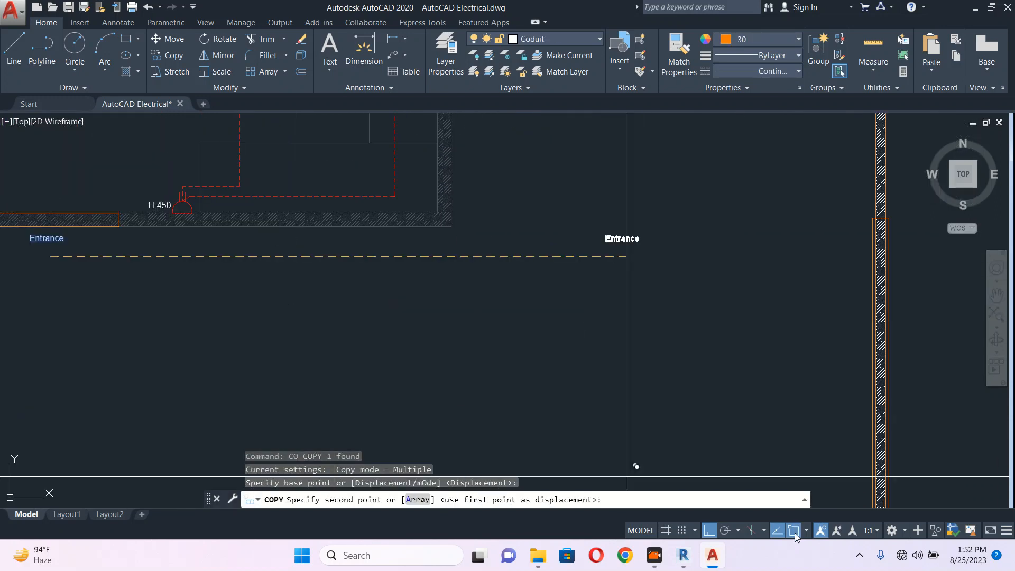
{"action": "scroll", "coordinate": [626, 477], "scroll_direction": "down", "scroll_amount": 3}
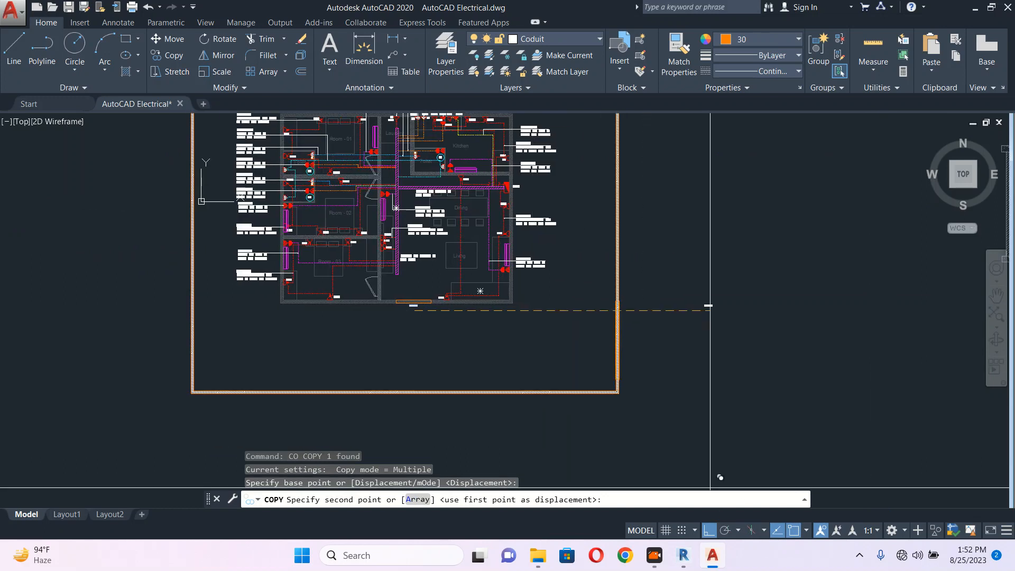
{"action": "left_click", "coordinate": [709, 530]}
{"action": "scroll", "coordinate": [626, 363], "scroll_direction": "up", "scroll_amount": 5}
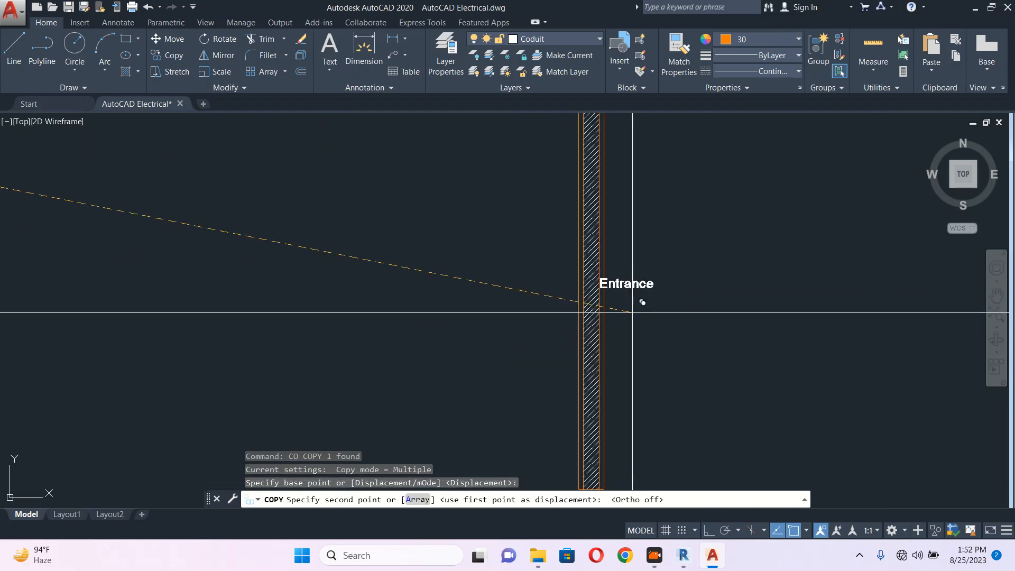
{"action": "left_click", "coordinate": [651, 316]}
{"action": "key", "text": "Escape"}
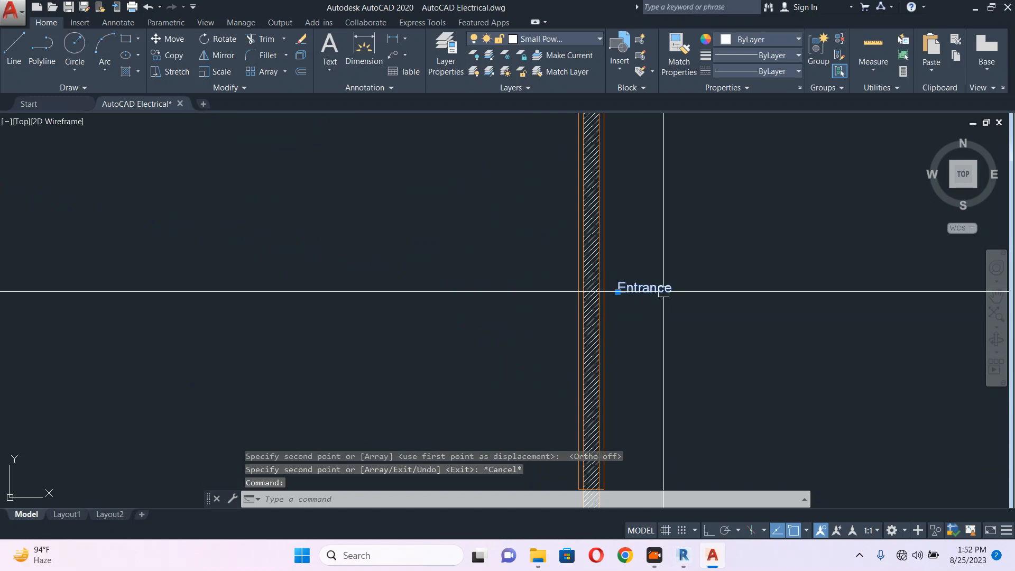
Change the copied label beside the gate rectangle to read "Entrance Gate"
{"action": "scroll", "coordinate": [667, 290], "scroll_direction": "up", "scroll_amount": 4}
{"action": "double_click", "coordinate": [670, 289]}
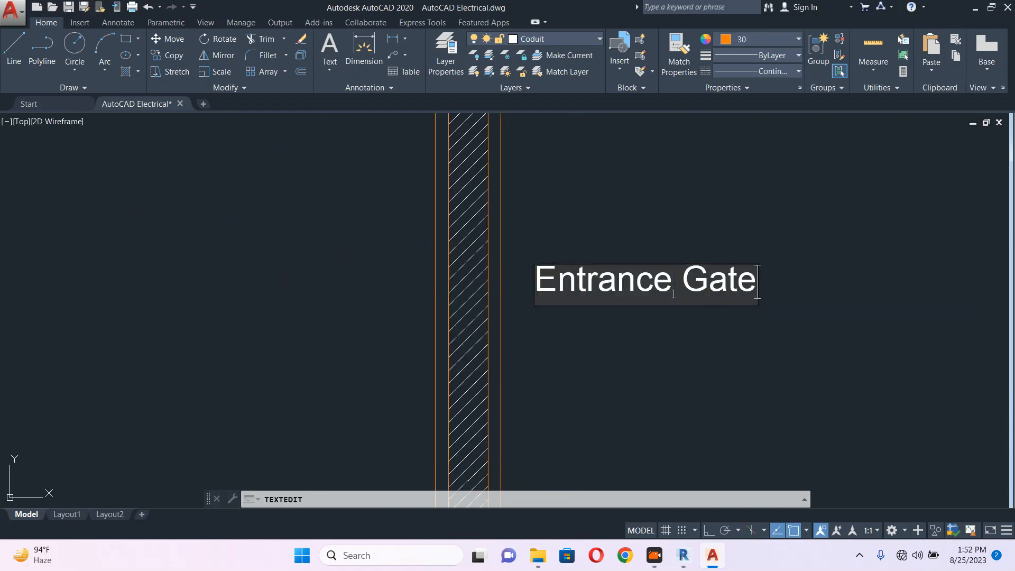
{"action": "left_click", "coordinate": [724, 196]}
{"action": "scroll", "coordinate": [723, 199], "scroll_direction": "down", "scroll_amount": 5}
{"action": "scroll", "coordinate": [637, 295], "scroll_direction": "down", "scroll_amount": 5}
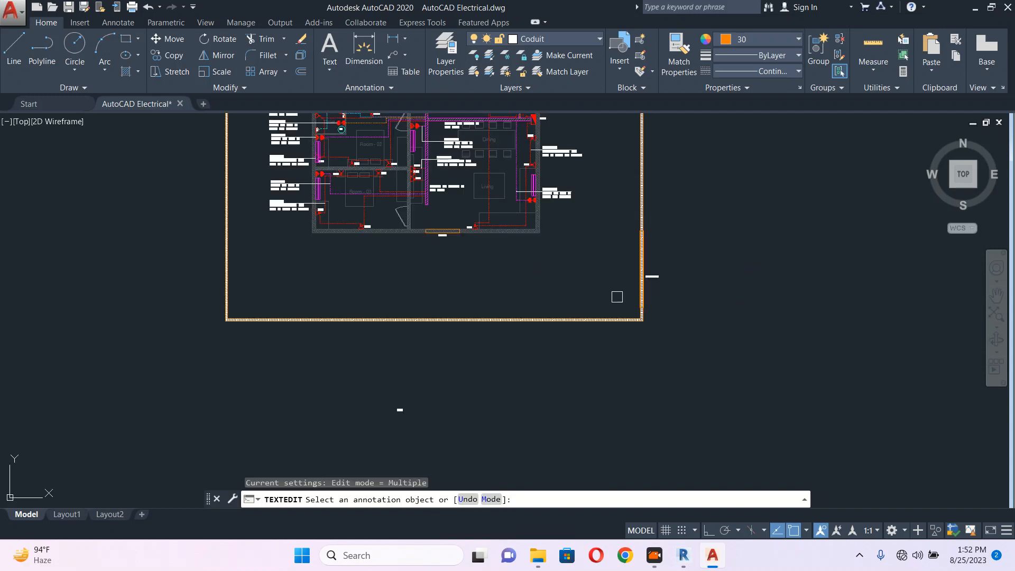
Finish the label editing and erase the stray label below the boundary frame
{"action": "middle_click_drag", "start_coordinate": [572, 254], "coordinate": [549, 279]}
{"action": "key", "text": "Escape"}
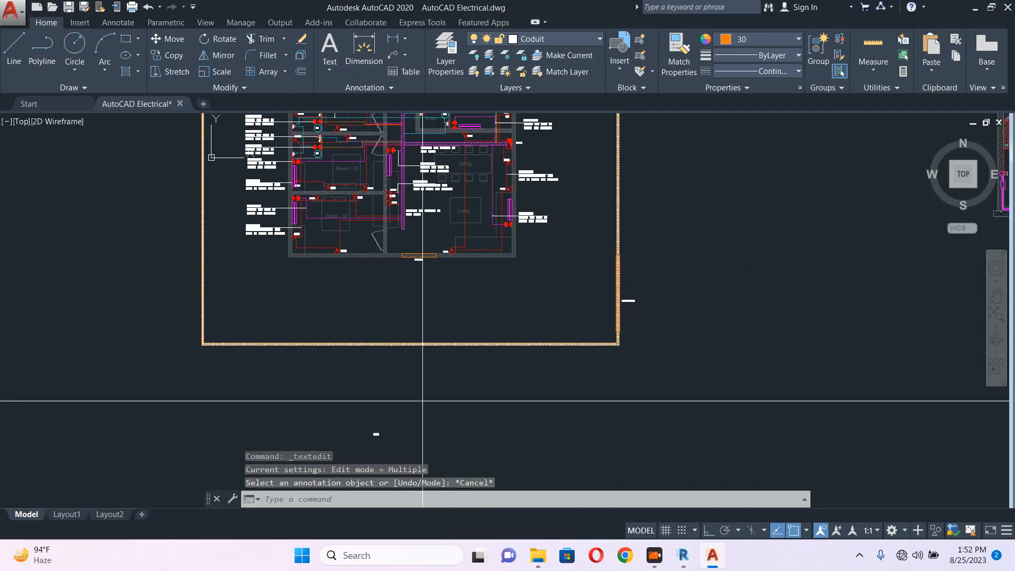
{"action": "left_click", "coordinate": [420, 403]}
{"action": "left_click", "coordinate": [351, 446]}
{"action": "type", "text": "e"}
{"action": "key", "text": "Return"}
{"action": "middle_click_drag", "start_coordinate": [612, 222], "coordinate": [587, 235]}
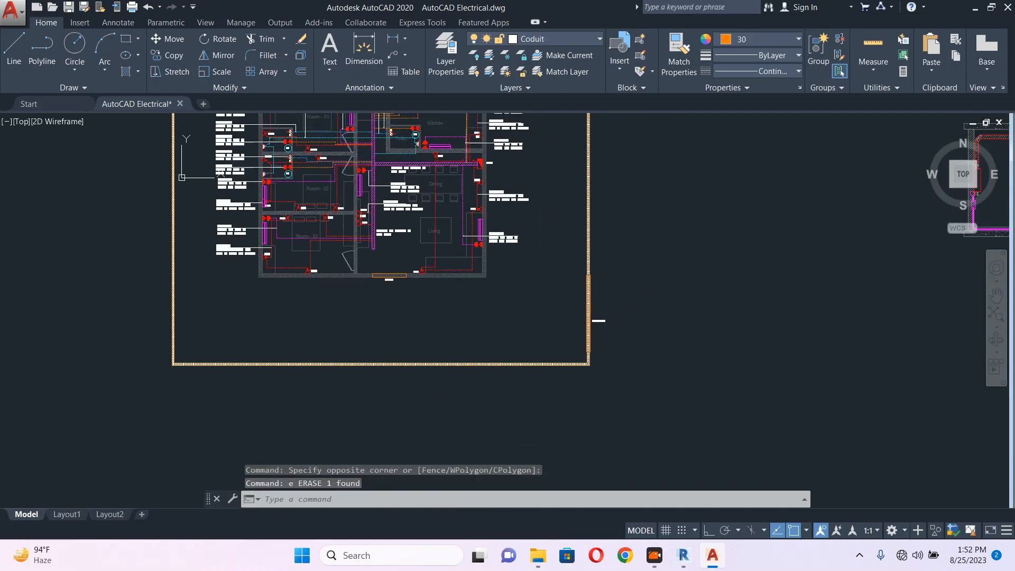
{"action": "scroll", "coordinate": [605, 270], "scroll_direction": "up", "scroll_amount": 2}
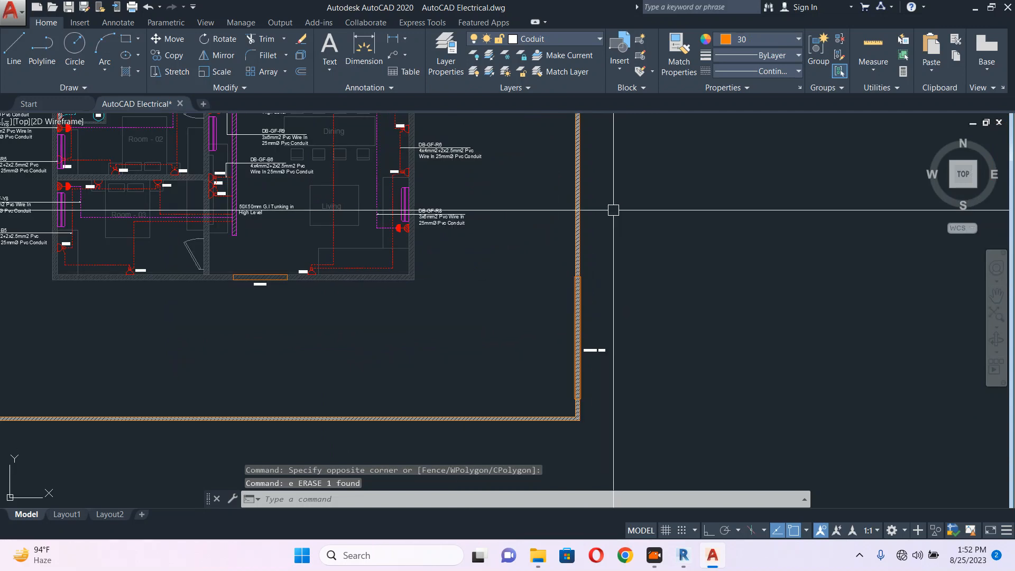
{"action": "middle_click_drag", "start_coordinate": [592, 192], "coordinate": [606, 272]}
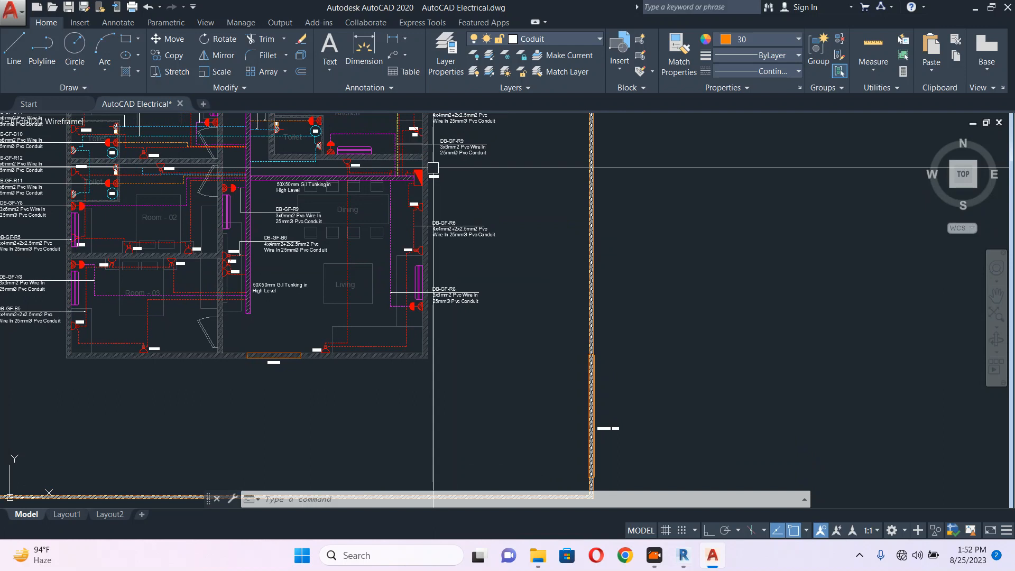
{"action": "scroll", "coordinate": [508, 185], "scroll_direction": "down", "scroll_amount": 4}
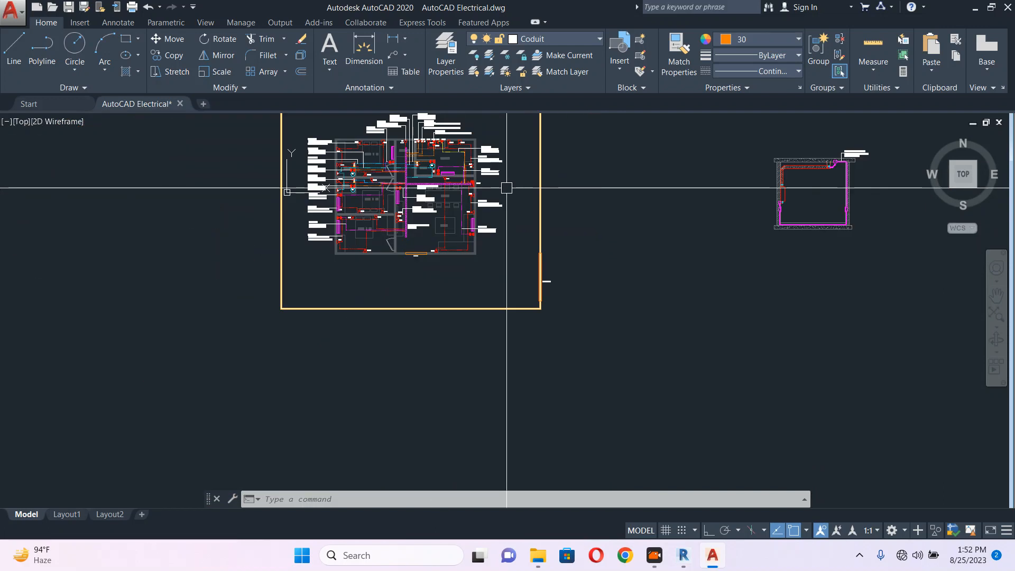
{"action": "scroll", "coordinate": [514, 210], "scroll_direction": "up", "scroll_amount": 4}
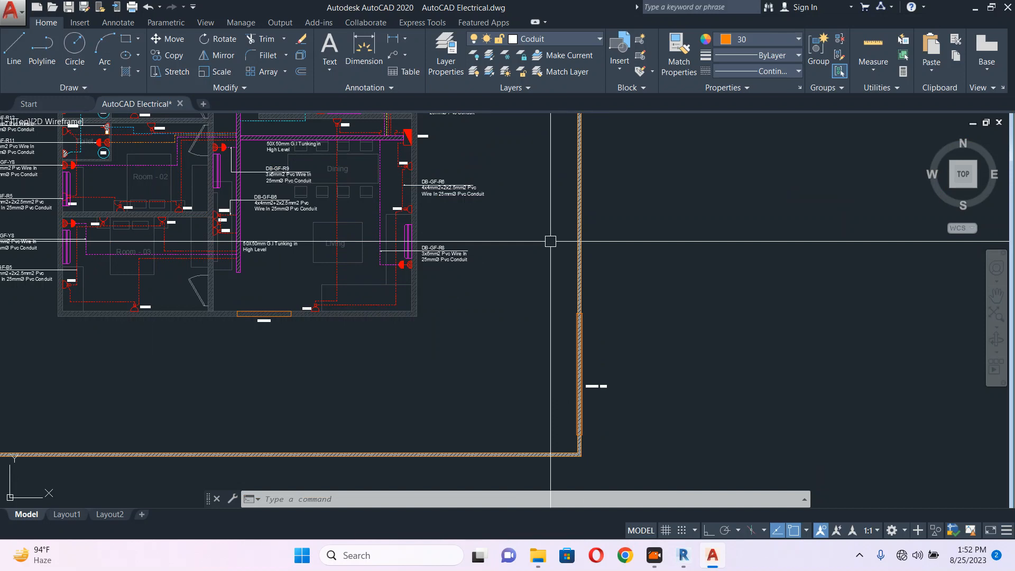
Open the drawing "AutoCAD Electrical Symbol & Installation Details.dwg" from the AutoCAD Class folder
{"action": "key", "text": "ctrl+o"}
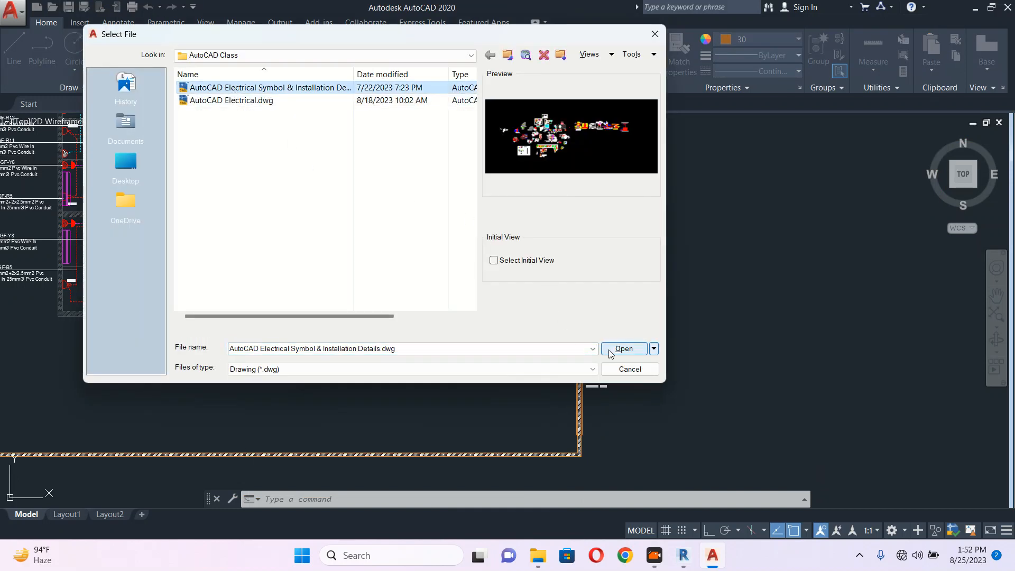
{"action": "left_click", "coordinate": [624, 349]}
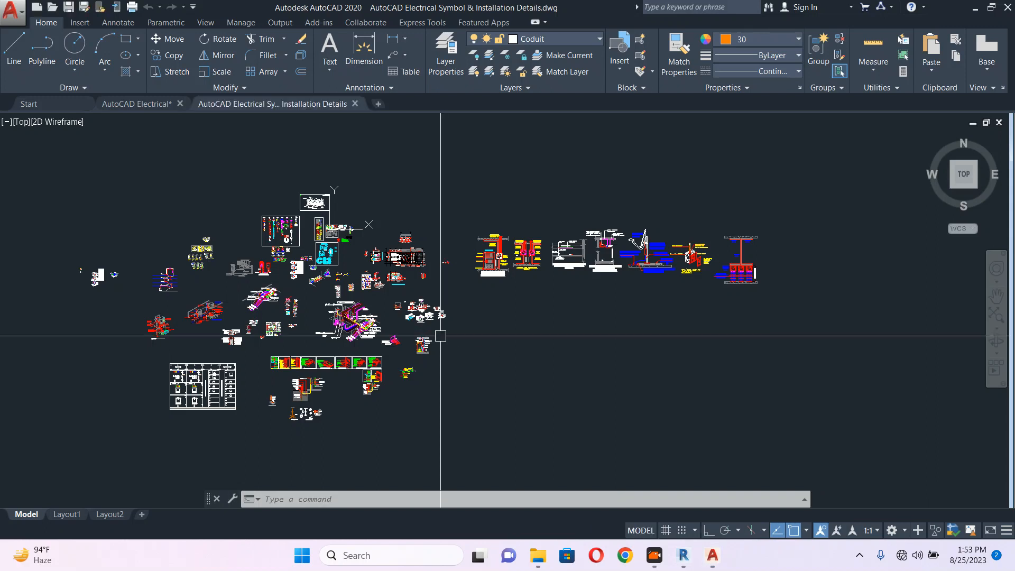
{"action": "key", "text": "Escape"}
{"action": "key", "text": "Escape"}
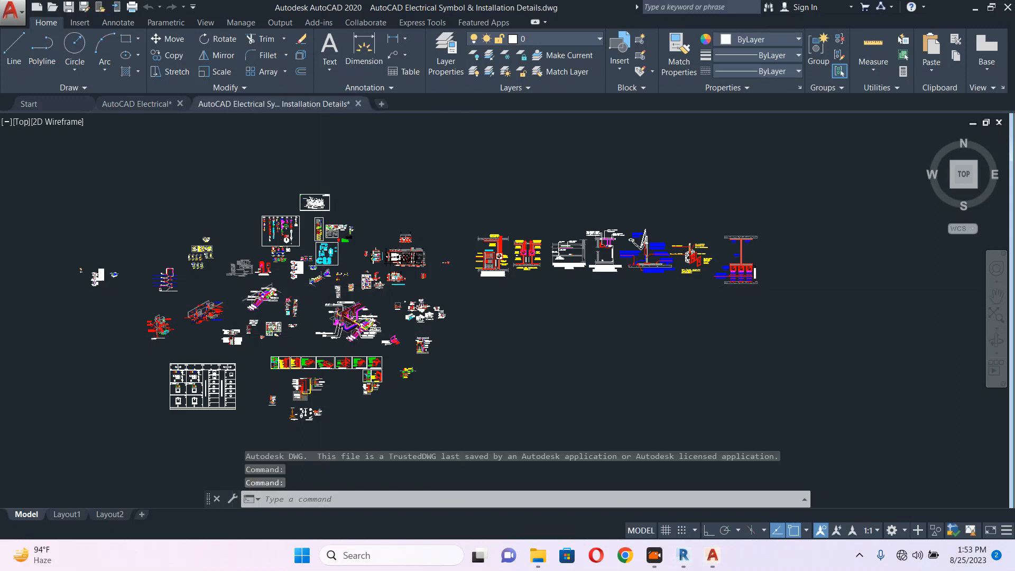
Examine the service cabinet on the boundary wall in the MSB schematic diagram
{"action": "scroll", "coordinate": [233, 284], "scroll_direction": "up", "scroll_amount": 2}
{"action": "scroll", "coordinate": [234, 259], "scroll_direction": "up", "scroll_amount": 2}
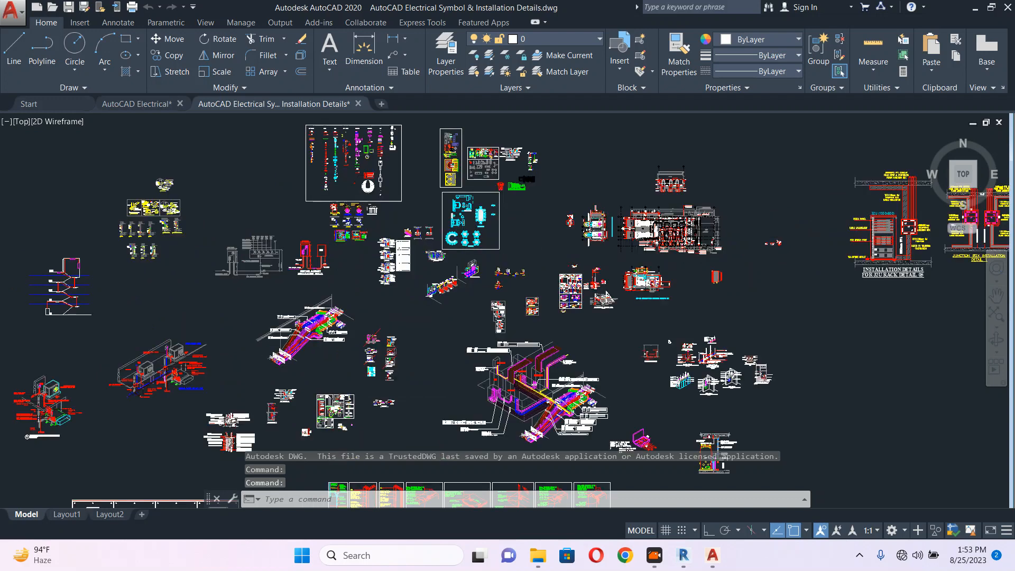
{"action": "scroll", "coordinate": [234, 257], "scroll_direction": "up", "scroll_amount": 6}
{"action": "scroll", "coordinate": [261, 272], "scroll_direction": "down", "scroll_amount": 3}
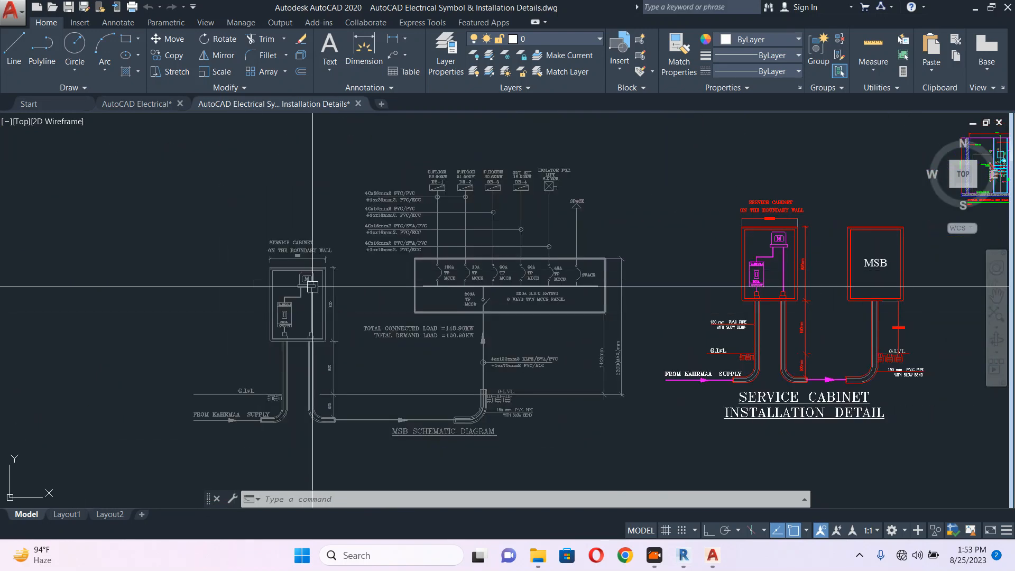
{"action": "scroll", "coordinate": [297, 334], "scroll_direction": "up", "scroll_amount": 4}
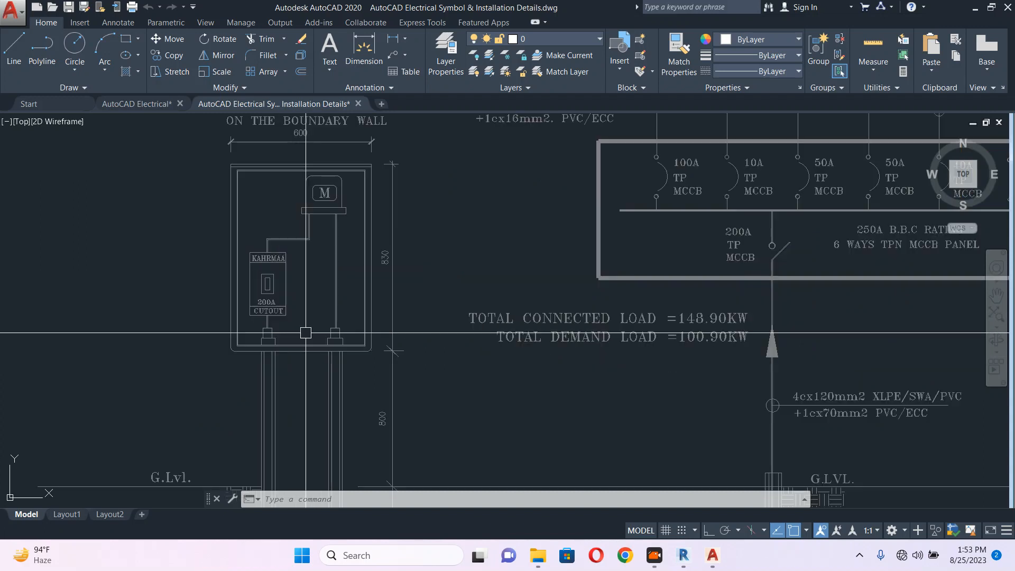
{"action": "scroll", "coordinate": [397, 288], "scroll_direction": "down", "scroll_amount": 2}
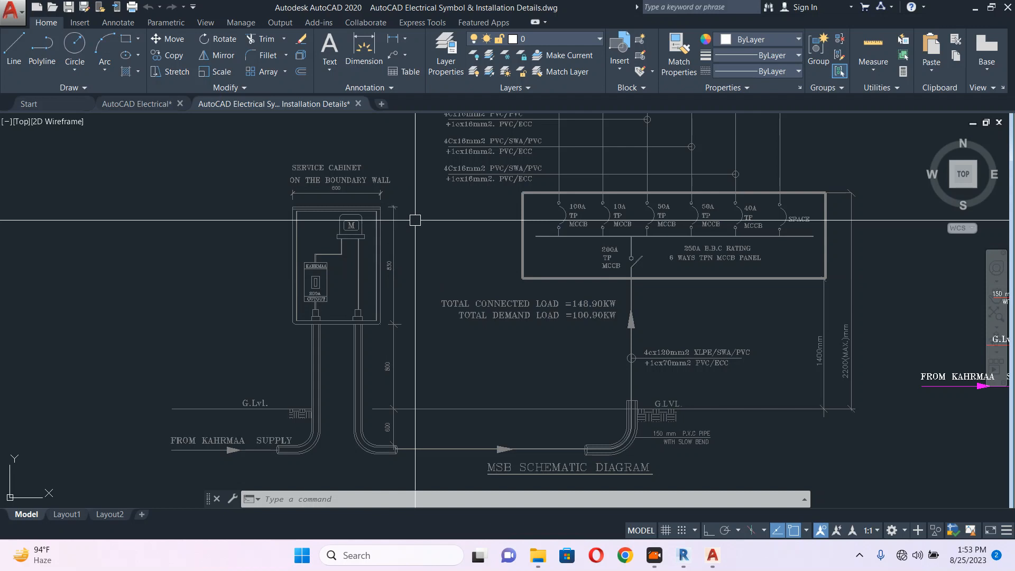
{"action": "scroll", "coordinate": [323, 272], "scroll_direction": "up", "scroll_amount": 4}
{"action": "scroll", "coordinate": [323, 272], "scroll_direction": "down", "scroll_amount": 4}
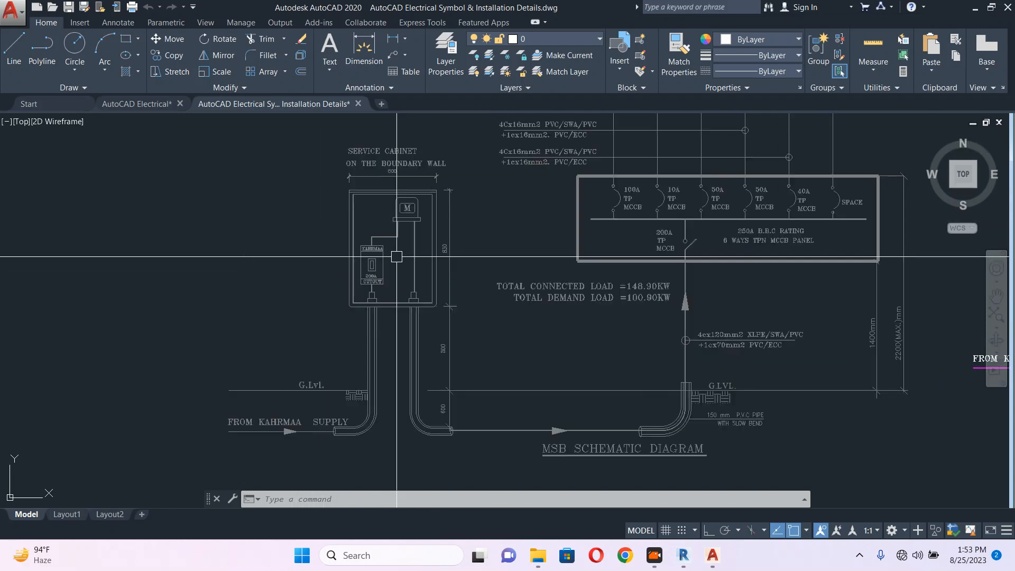
Return to the AutoCAD Electrical drawing and draw a small upright rectangle against the boundary's outer east face, just above the gate
{"action": "left_click", "coordinate": [148, 106]}
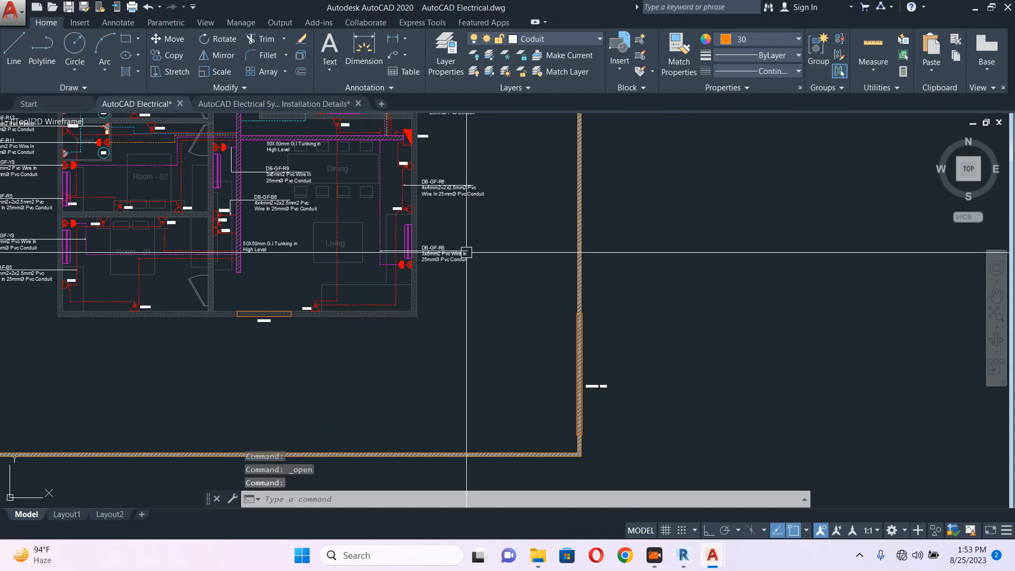
{"action": "middle_click_drag", "start_coordinate": [525, 283], "coordinate": [410, 306]}
{"action": "key", "text": "Return"}
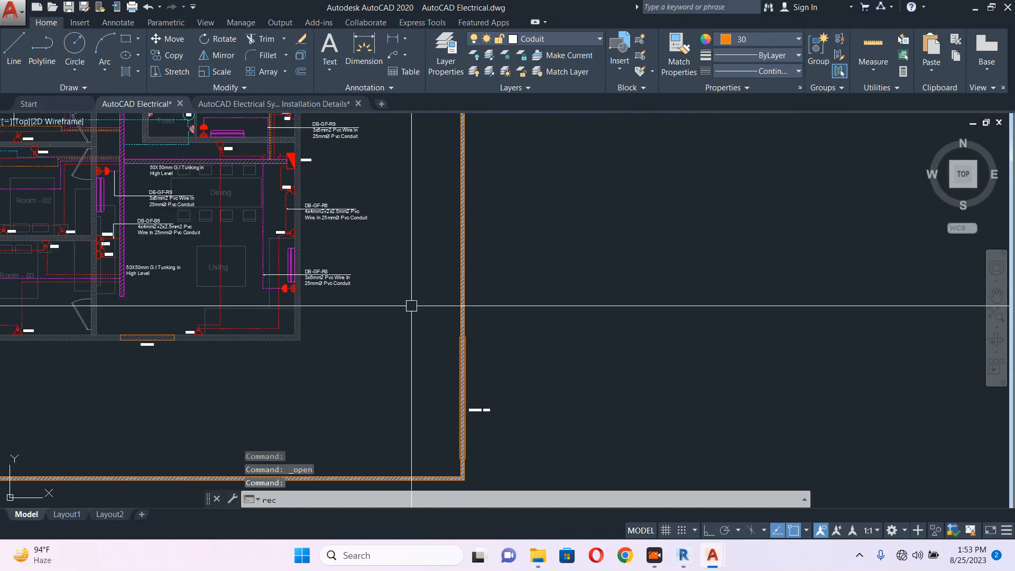
{"action": "scroll", "coordinate": [476, 308], "scroll_direction": "up", "scroll_amount": 4}
{"action": "left_click", "coordinate": [442, 214]}
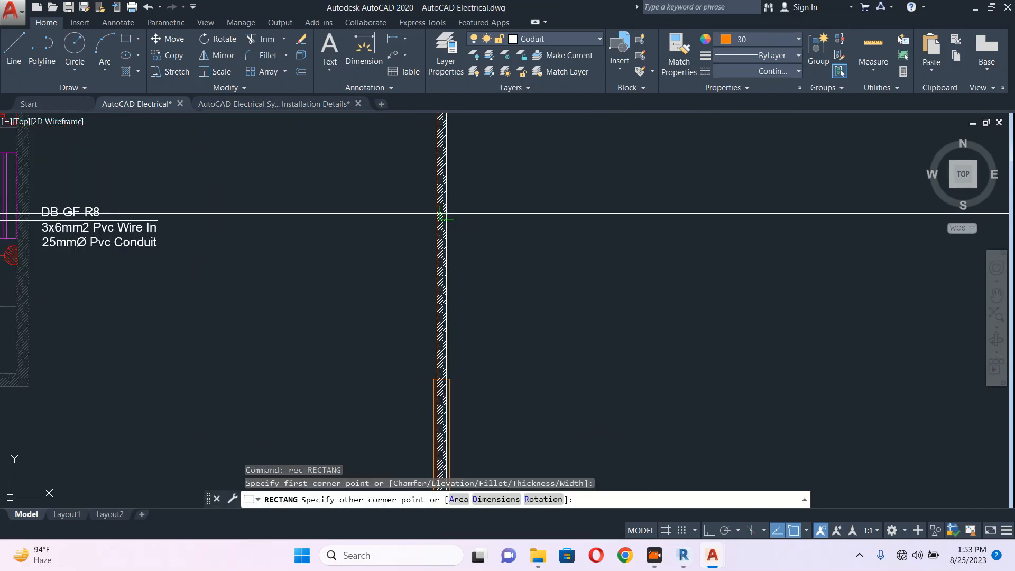
{"action": "scroll", "coordinate": [450, 224], "scroll_direction": "up", "scroll_amount": 3}
{"action": "key", "text": "Escape"}
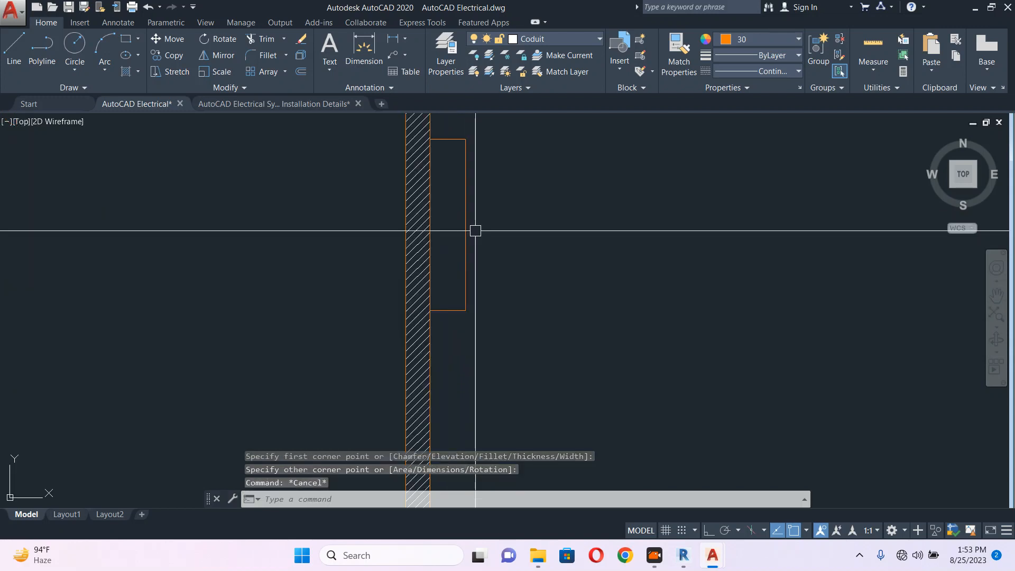
Copy the Entrance Gate label to just beside the small rectangle on the boundary's east face
{"action": "scroll", "coordinate": [468, 275], "scroll_direction": "down", "scroll_amount": 3}
{"action": "scroll", "coordinate": [459, 333], "scroll_direction": "up", "scroll_amount": 1}
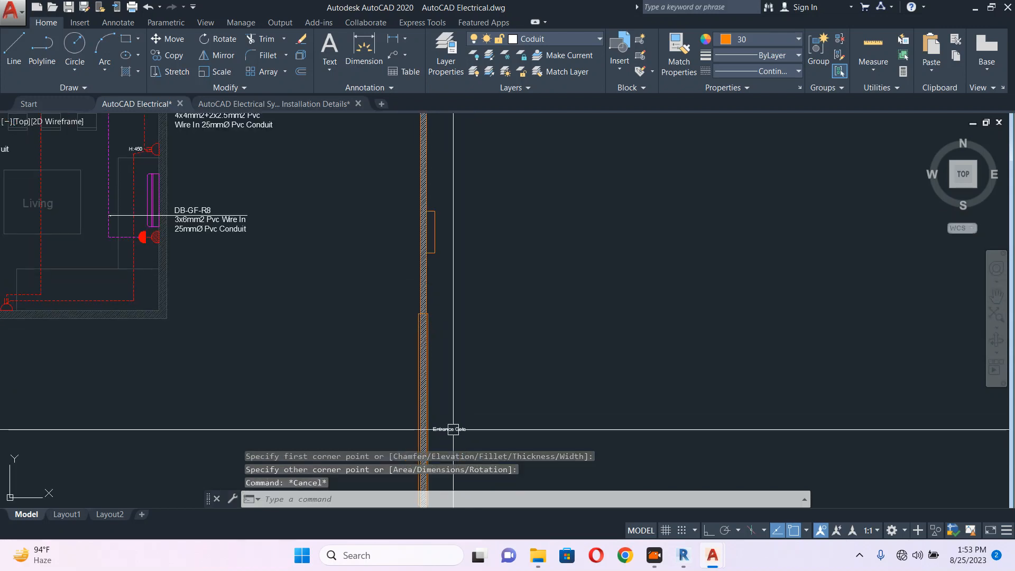
{"action": "left_click", "coordinate": [458, 427]}
{"action": "key", "text": "Return"}
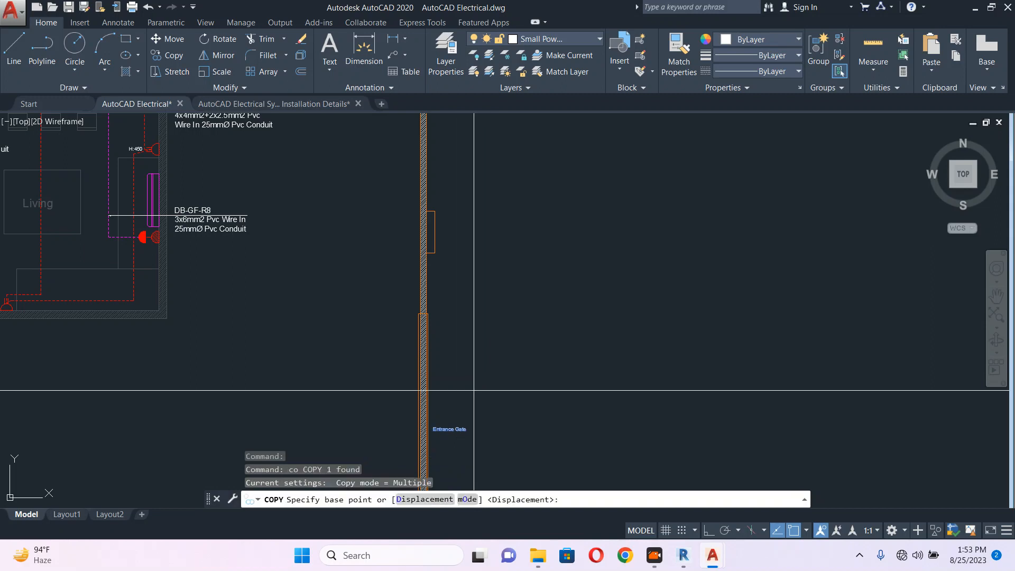
{"action": "left_click", "coordinate": [470, 393]}
{"action": "scroll", "coordinate": [487, 196], "scroll_direction": "up", "scroll_amount": 4}
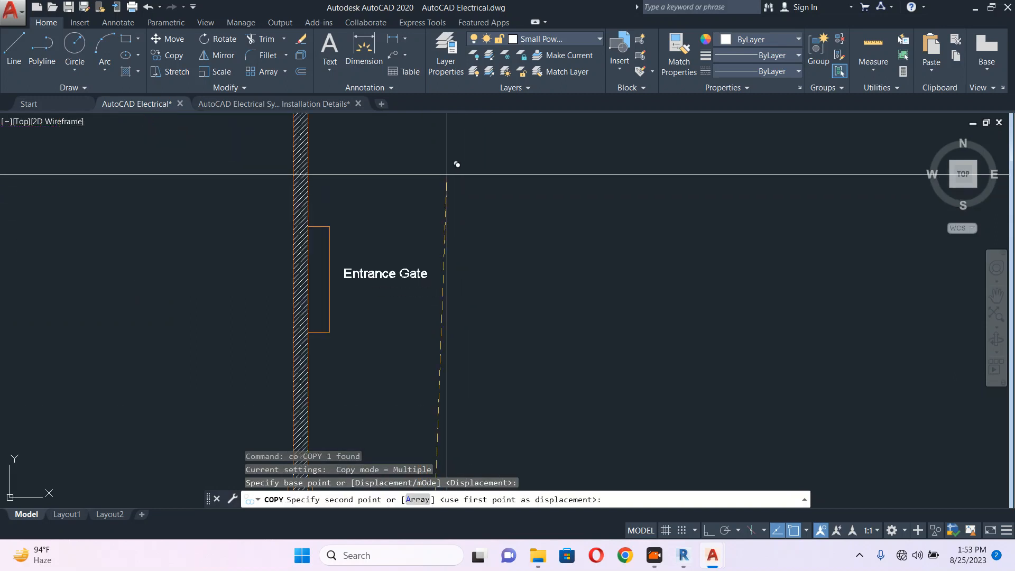
{"action": "left_click", "coordinate": [454, 170]}
{"action": "key", "text": "Escape"}
Change the copied label beside the small rectangle to read "Service Cabinet"
{"action": "left_click", "coordinate": [413, 273]}
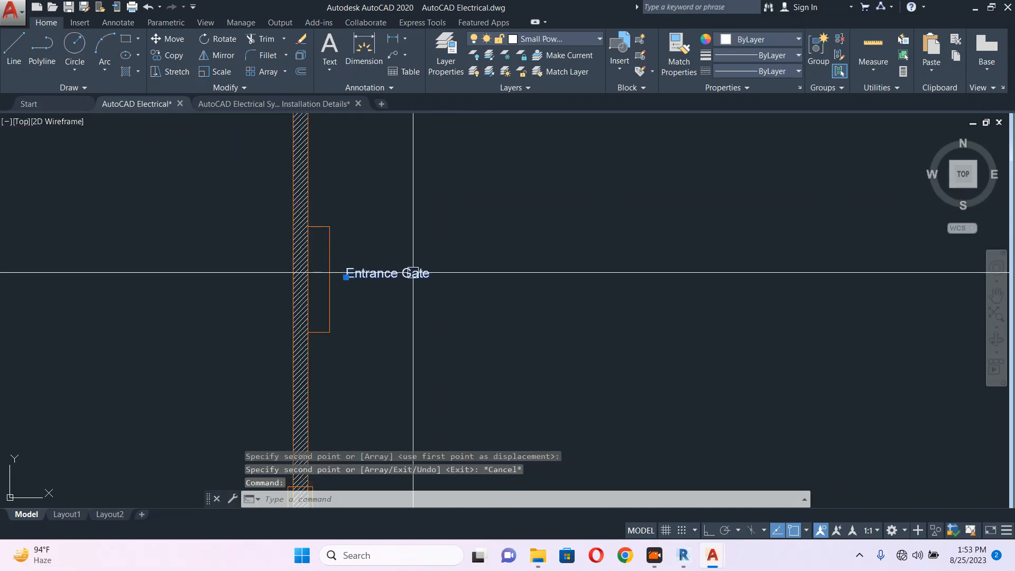
{"action": "double_click", "coordinate": [413, 273]}
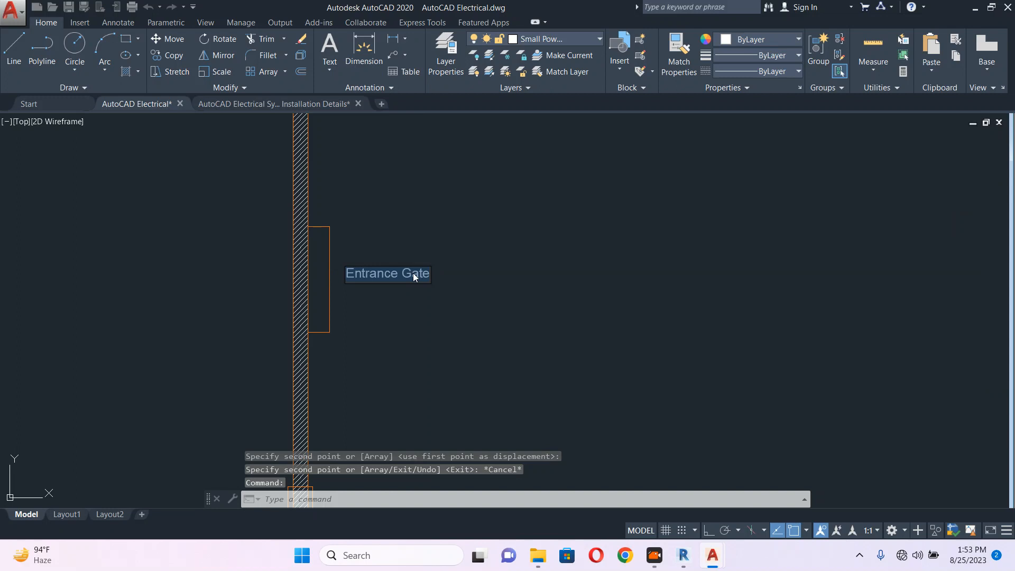
{"action": "type", "text": "Service"}
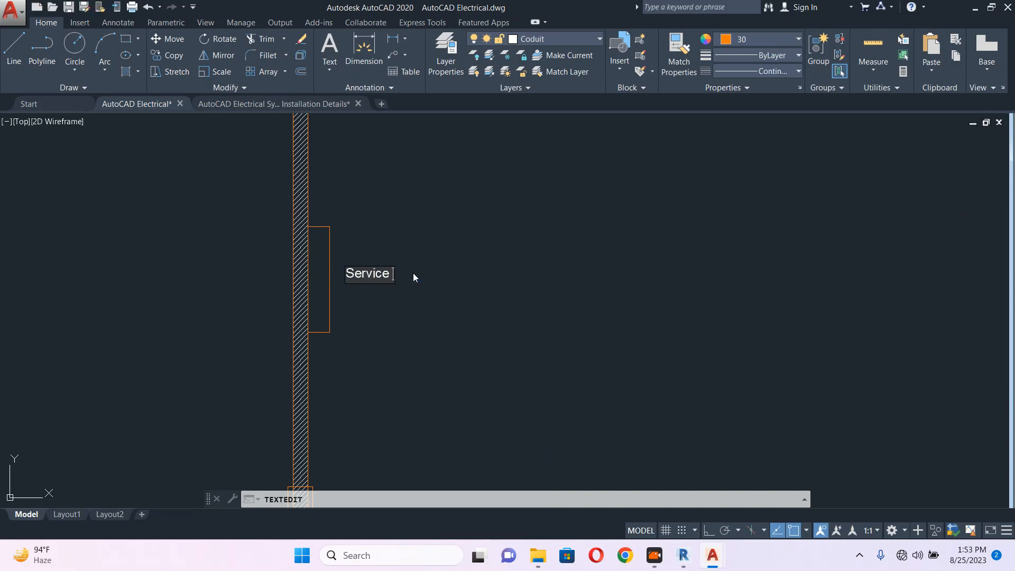
{"action": "type", "text": " Cabin"}
{"action": "left_click", "coordinate": [513, 263]}
{"action": "key", "text": "Escape"}
{"action": "scroll", "coordinate": [492, 269], "scroll_direction": "down", "scroll_amount": 6}
{"action": "scroll", "coordinate": [481, 317], "scroll_direction": "up", "scroll_amount": 8}
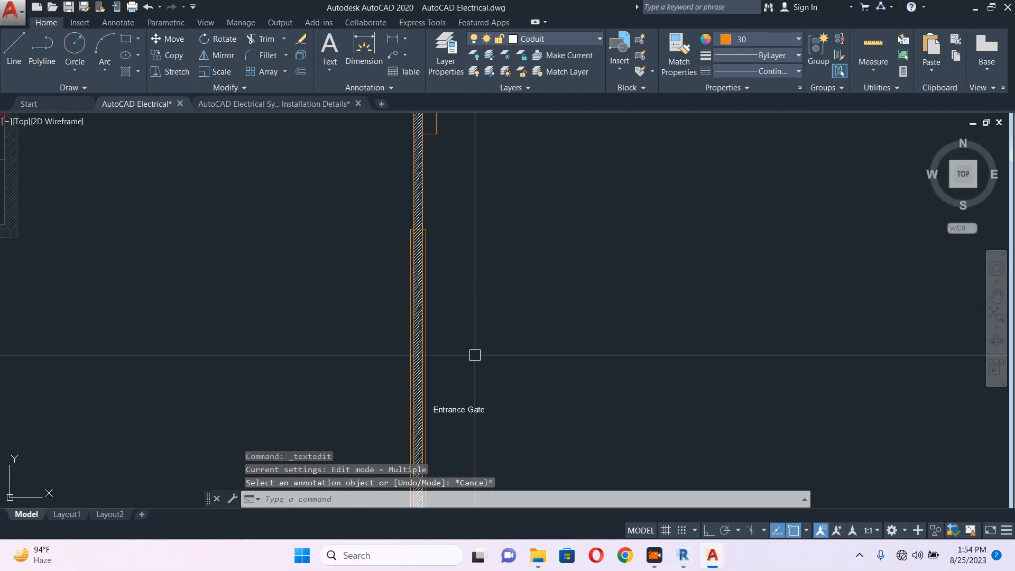
{"action": "scroll", "coordinate": [475, 373], "scroll_direction": "down", "scroll_amount": 5}
{"action": "scroll", "coordinate": [474, 259], "scroll_direction": "up", "scroll_amount": 5}
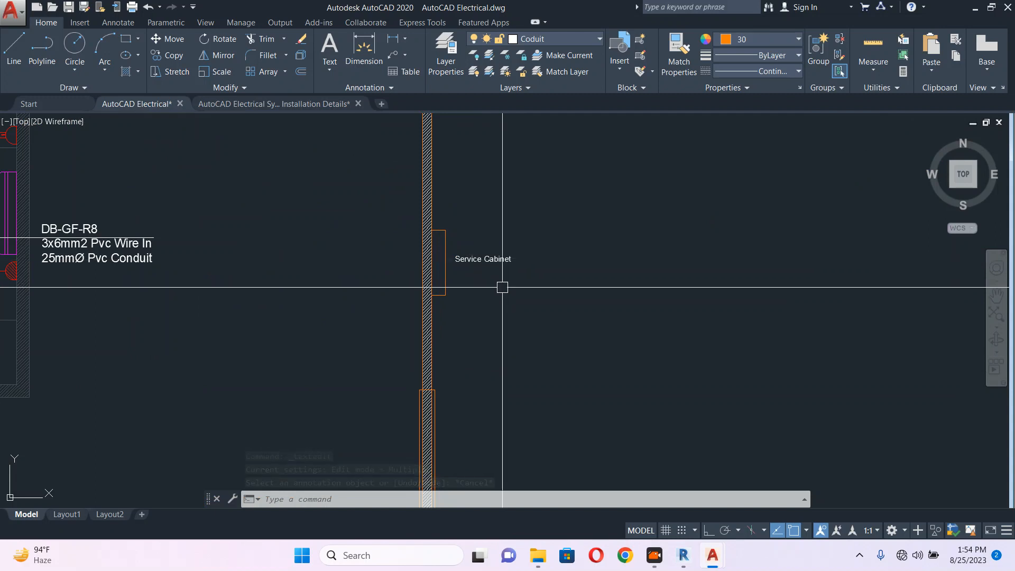
{"action": "middle_click_drag", "start_coordinate": [513, 272], "coordinate": [511, 294]}
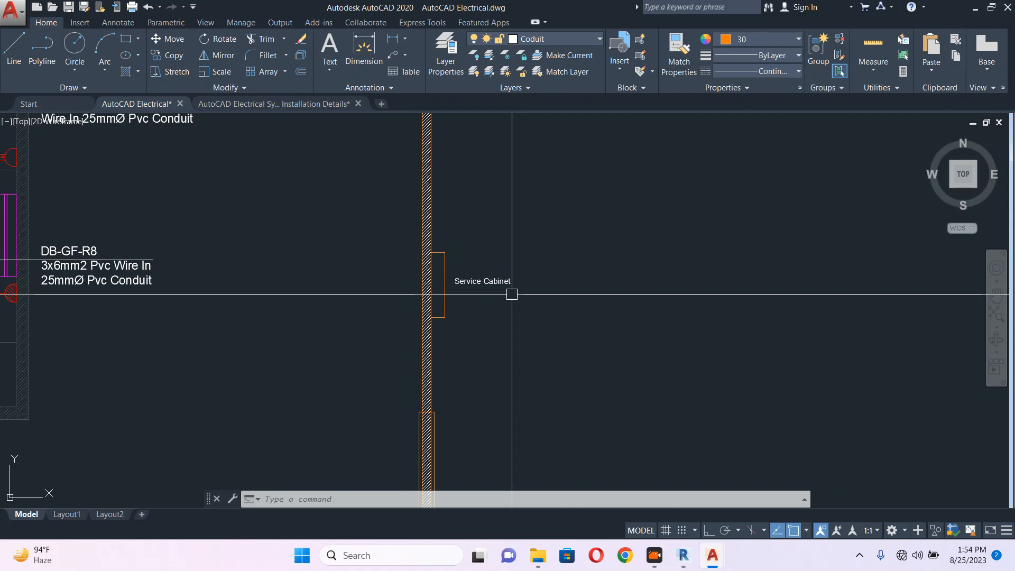
{"action": "scroll", "coordinate": [511, 294], "scroll_direction": "down", "scroll_amount": 3}
{"action": "scroll", "coordinate": [511, 294], "scroll_direction": "down", "scroll_amount": 8}
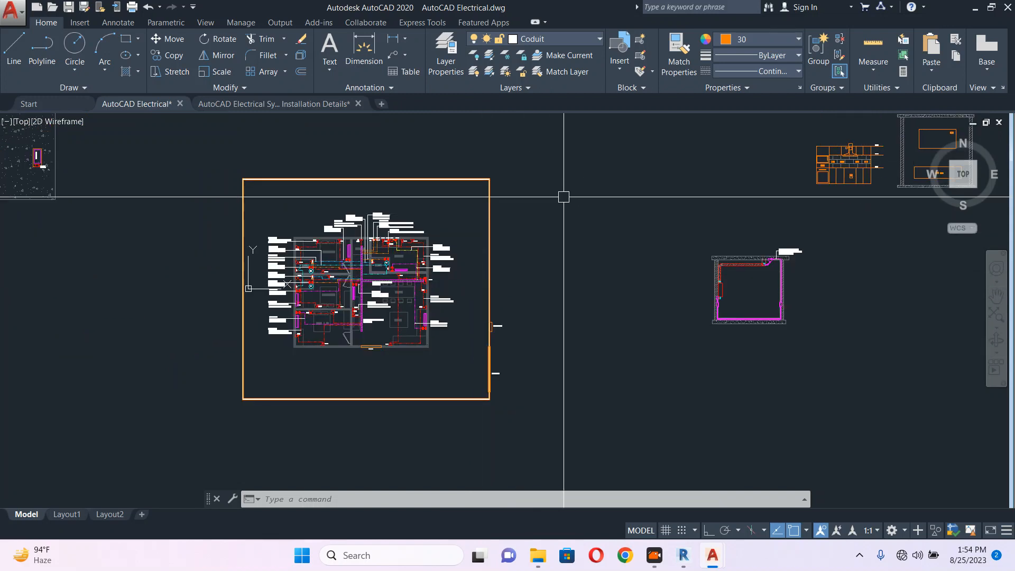
Draw a vertical polyline about 138 units long just east of the boundary frame, with Ortho on
{"action": "middle_click_drag", "start_coordinate": [562, 195], "coordinate": [545, 217]}
{"action": "type", "text": "pl"}
{"action": "key", "text": "Return"}
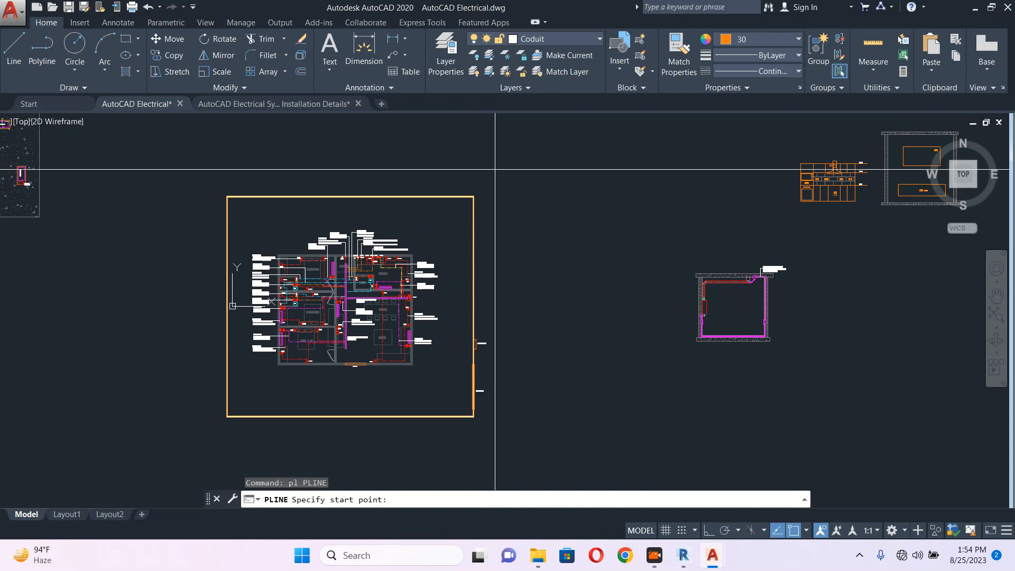
{"action": "left_click", "coordinate": [499, 168]}
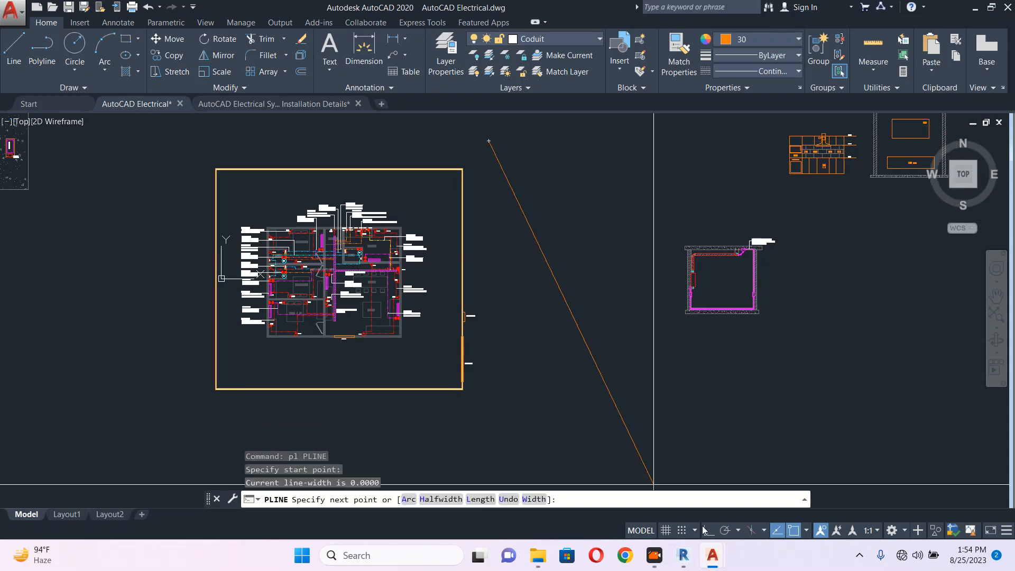
{"action": "middle_click_drag", "start_coordinate": [510, 365], "coordinate": [486, 284]}
{"action": "scroll", "coordinate": [484, 282], "scroll_direction": "down", "scroll_amount": 2}
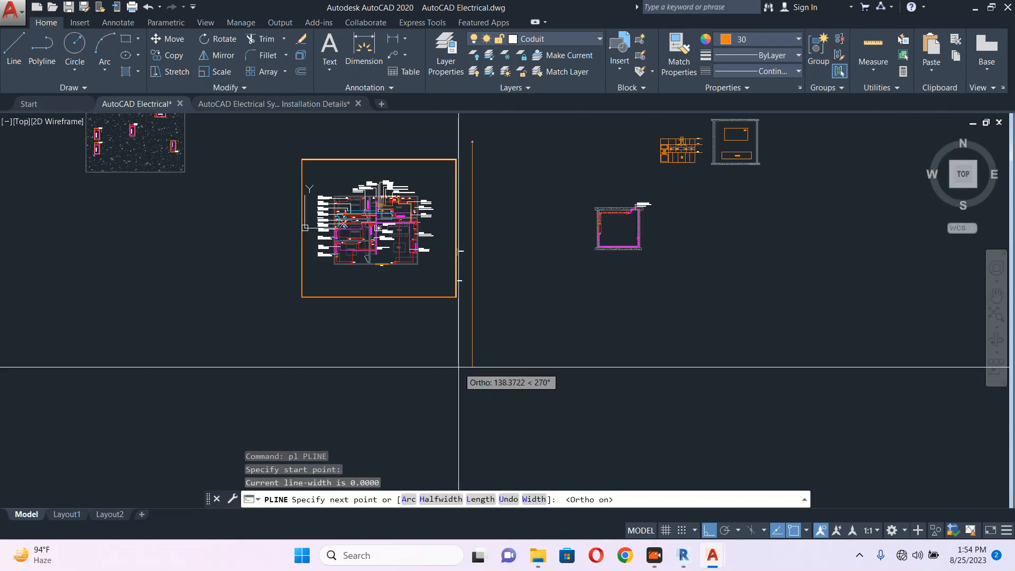
{"action": "left_click", "coordinate": [460, 367]}
{"action": "key", "text": "Escape"}
{"action": "left_click", "coordinate": [483, 324]}
{"action": "left_click", "coordinate": [466, 339]}
{"action": "middle_click_drag", "start_coordinate": [514, 318], "coordinate": [495, 323]}
{"action": "type", "text": "c"}
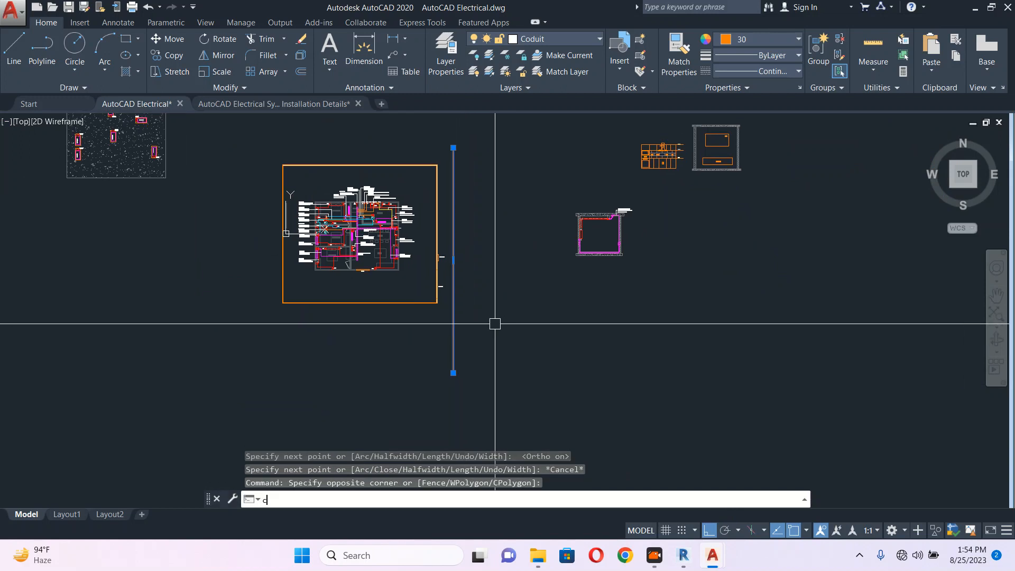
{"action": "type", "text": "lo"}
{"action": "key", "text": "Return"}
{"action": "key", "text": "Escape"}
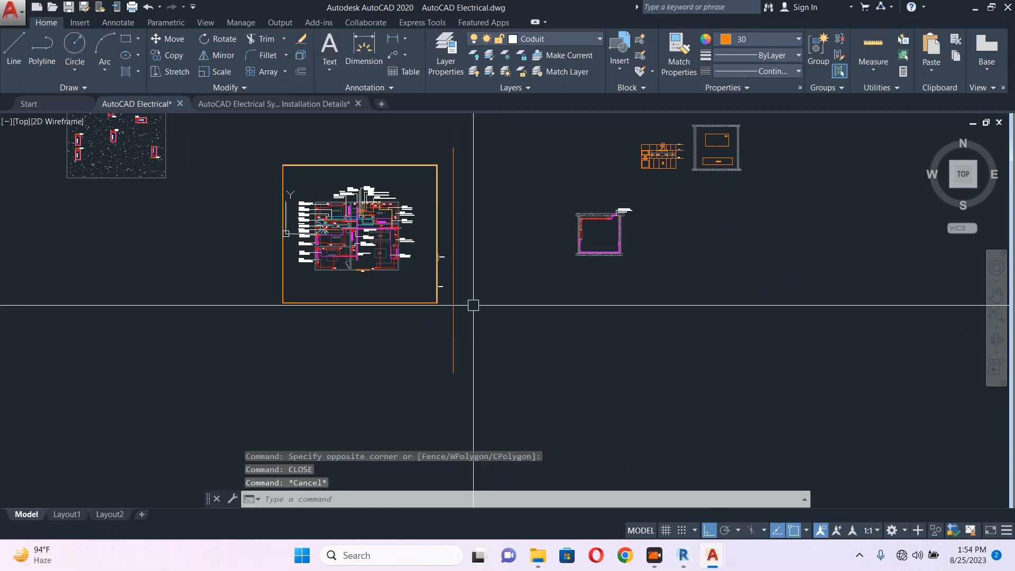
Copy the vertical polyline beside the boundary once to the east, leaving a road-width gap between the two lines
{"action": "type", "text": "co"}
{"action": "key", "text": "Return"}
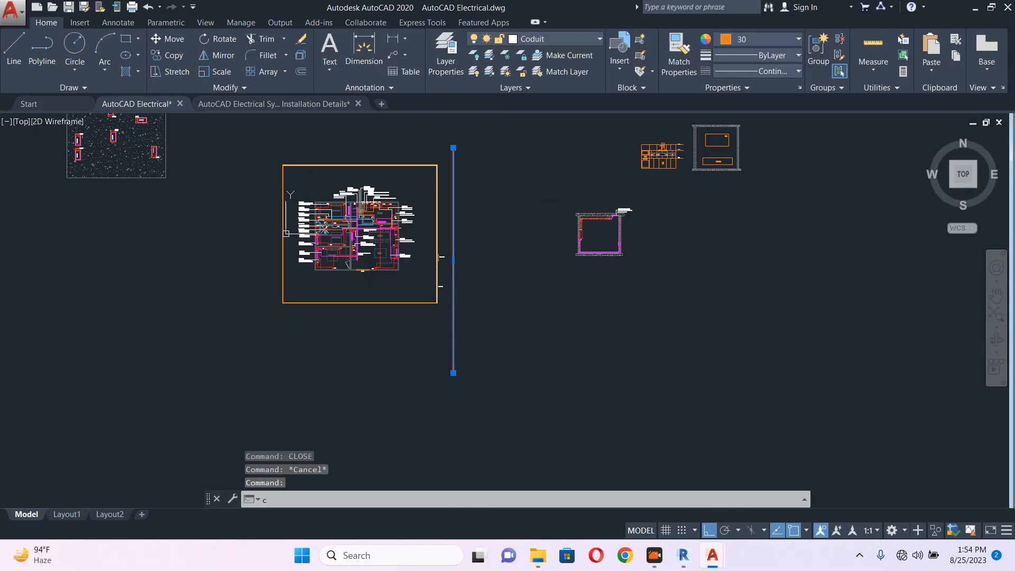
{"action": "left_click", "coordinate": [501, 317]}
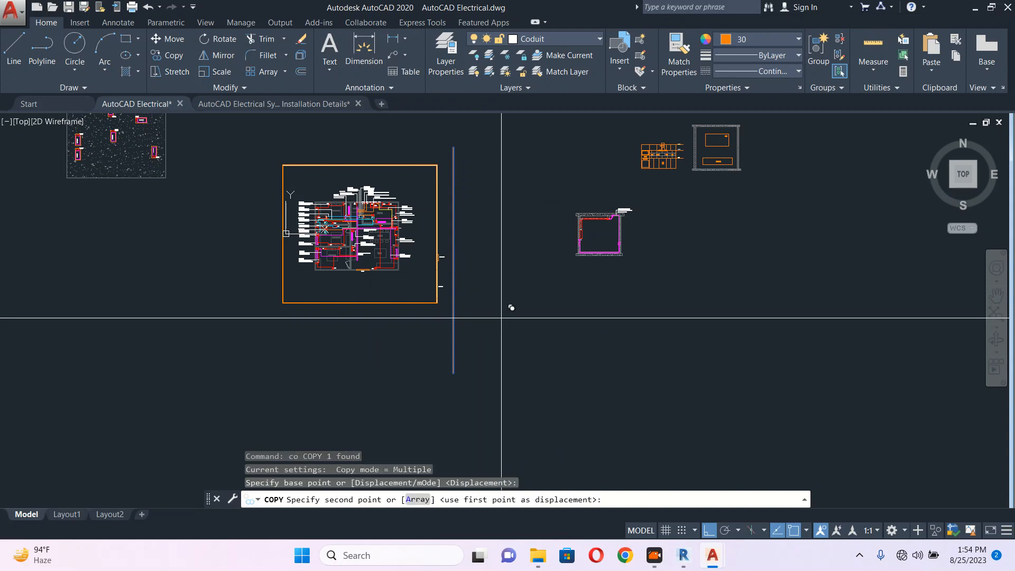
{"action": "left_click", "coordinate": [554, 331]}
{"action": "key", "text": "Escape"}
Move the three detail drawings east of the vertical lines horizontally farther east, clearing space beside the lines
{"action": "middle_click_drag", "start_coordinate": [744, 145], "coordinate": [649, 224]}
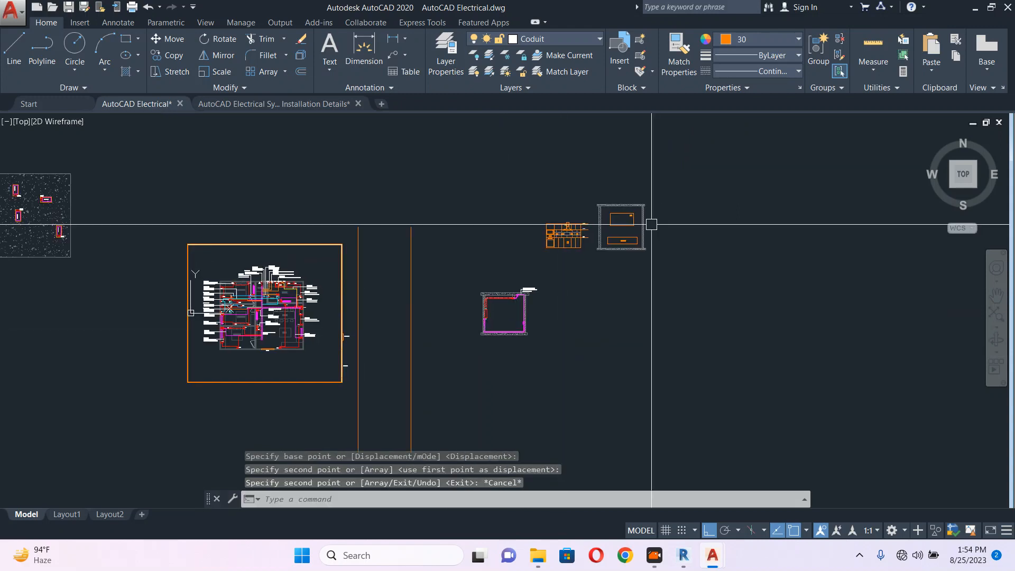
{"action": "left_click", "coordinate": [679, 179]}
{"action": "left_click", "coordinate": [465, 353]}
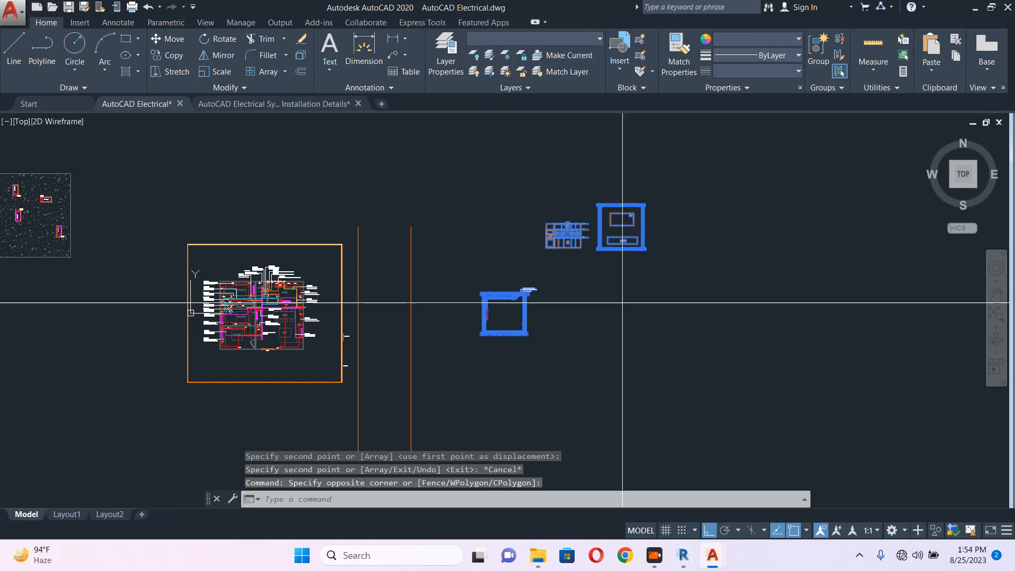
{"action": "type", "text": "m"}
{"action": "key", "text": "Return"}
{"action": "left_click", "coordinate": [601, 303]}
{"action": "key", "text": "Escape"}
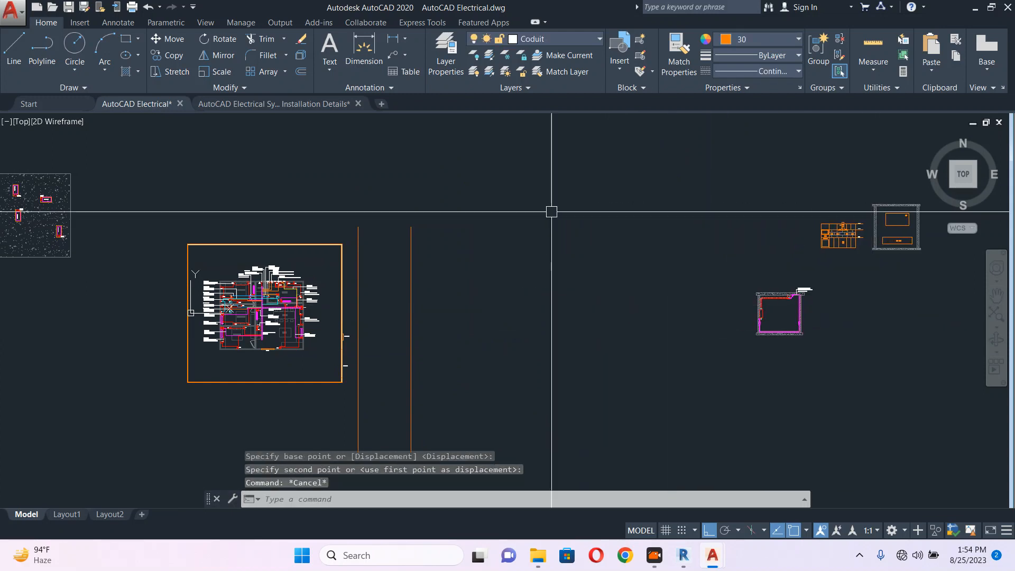
Stretch the upper ends of both vertical lines straight up by about 143 units
{"action": "left_click", "coordinate": [533, 168]}
{"action": "left_click", "coordinate": [351, 230]}
{"action": "type", "text": "s"}
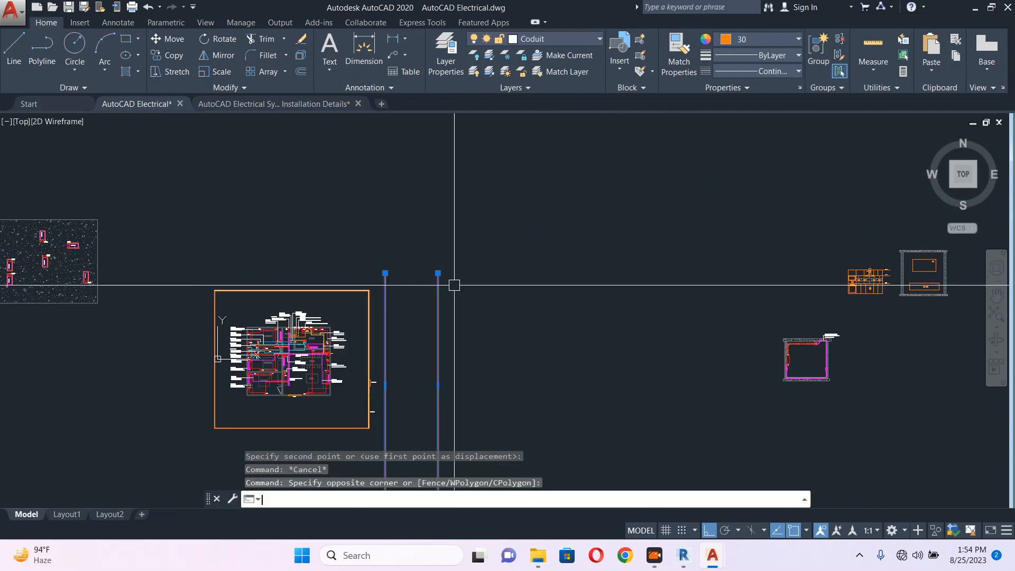
{"action": "key", "text": "Return"}
{"action": "middle_click_drag", "start_coordinate": [453, 283], "coordinate": [480, 329]}
{"action": "left_click", "coordinate": [483, 328]}
{"action": "scroll", "coordinate": [482, 334], "scroll_direction": "down", "scroll_amount": 2}
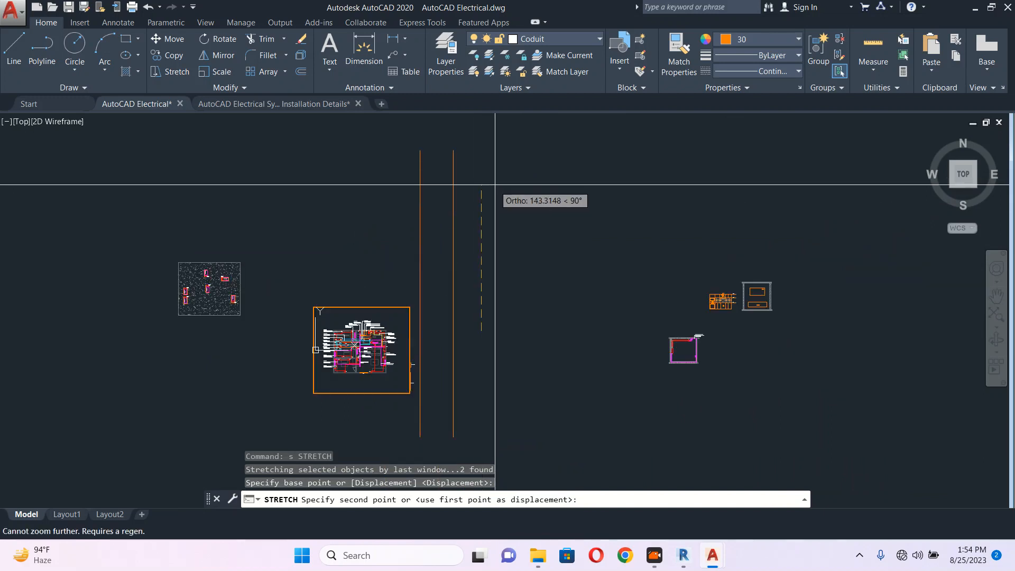
{"action": "key", "text": "Escape"}
Draw a horizontal rectangle just west of the vertical lines' upper ends, north of the boundary frame
{"action": "scroll", "coordinate": [386, 213], "scroll_direction": "up", "scroll_amount": 2}
{"action": "type", "text": "rec"}
{"action": "key", "text": "Return"}
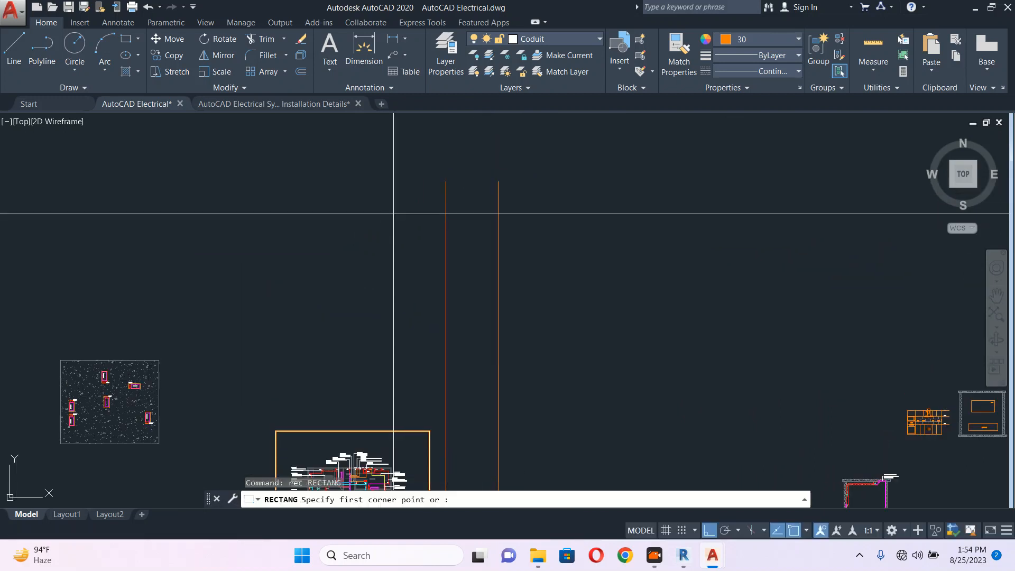
{"action": "scroll", "coordinate": [387, 213], "scroll_direction": "up", "scroll_amount": 2}
{"action": "left_click", "coordinate": [446, 243]}
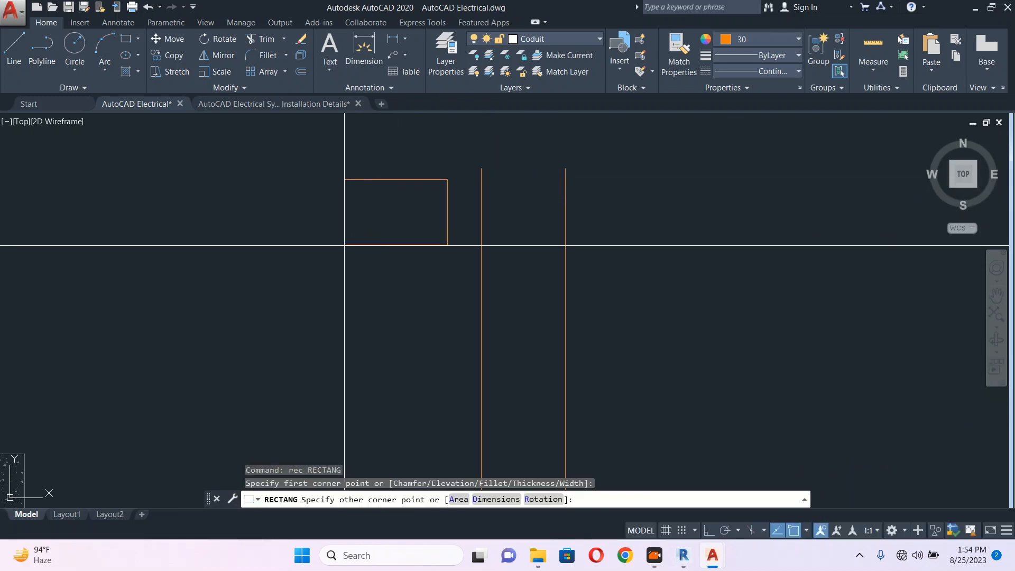
{"action": "left_click", "coordinate": [344, 181]}
{"action": "key", "text": "Escape"}
{"action": "scroll", "coordinate": [343, 233], "scroll_direction": "down", "scroll_amount": 4}
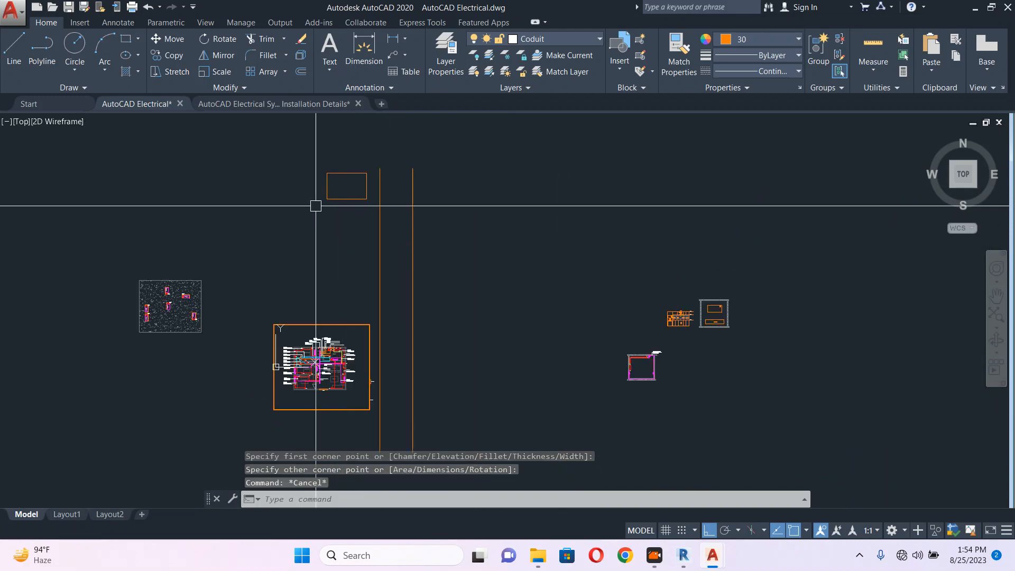
{"action": "middle_click_drag", "start_coordinate": [339, 248], "coordinate": [358, 211]}
{"action": "scroll", "coordinate": [391, 328], "scroll_direction": "up", "scroll_amount": 5}
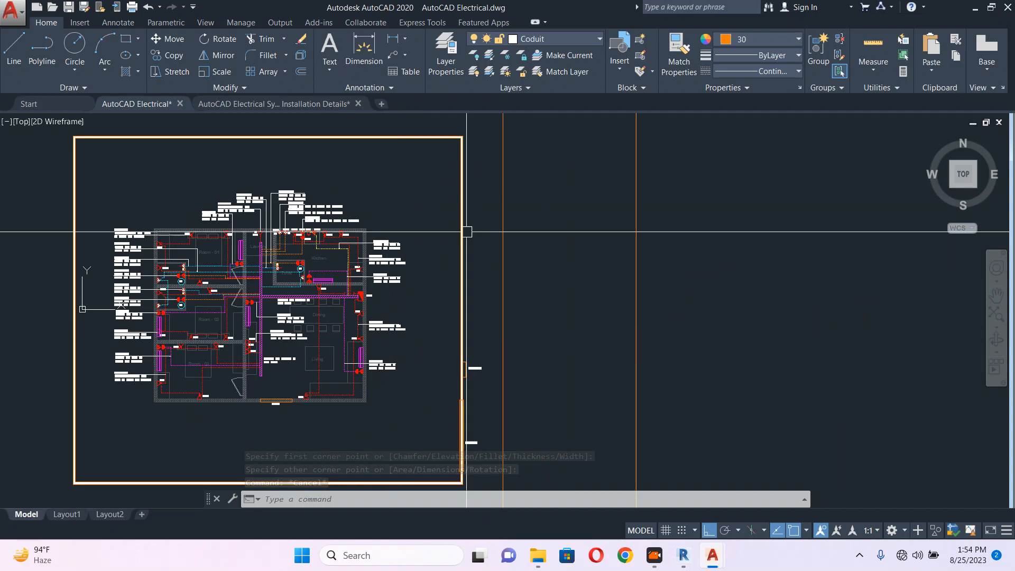
{"action": "middle_click_drag", "start_coordinate": [467, 231], "coordinate": [435, 291]}
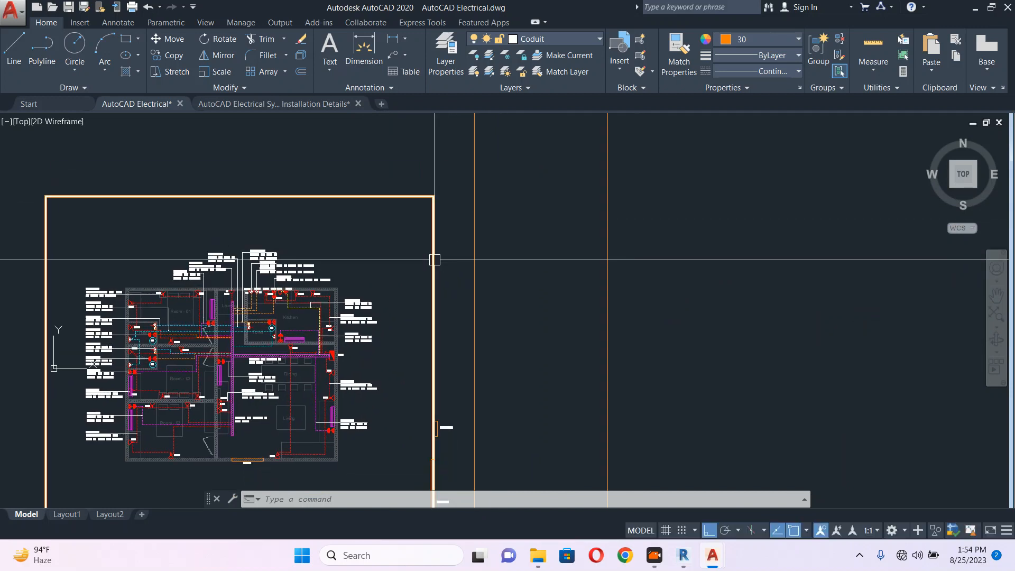
{"action": "scroll", "coordinate": [434, 260], "scroll_direction": "down", "scroll_amount": 2}
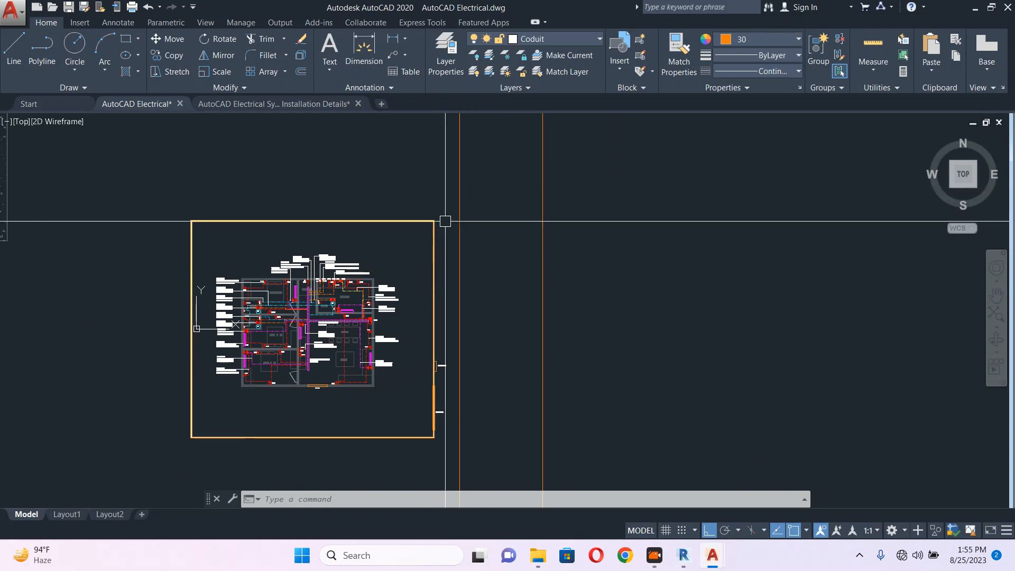
{"action": "middle_click_drag", "start_coordinate": [445, 221], "coordinate": [400, 236]}
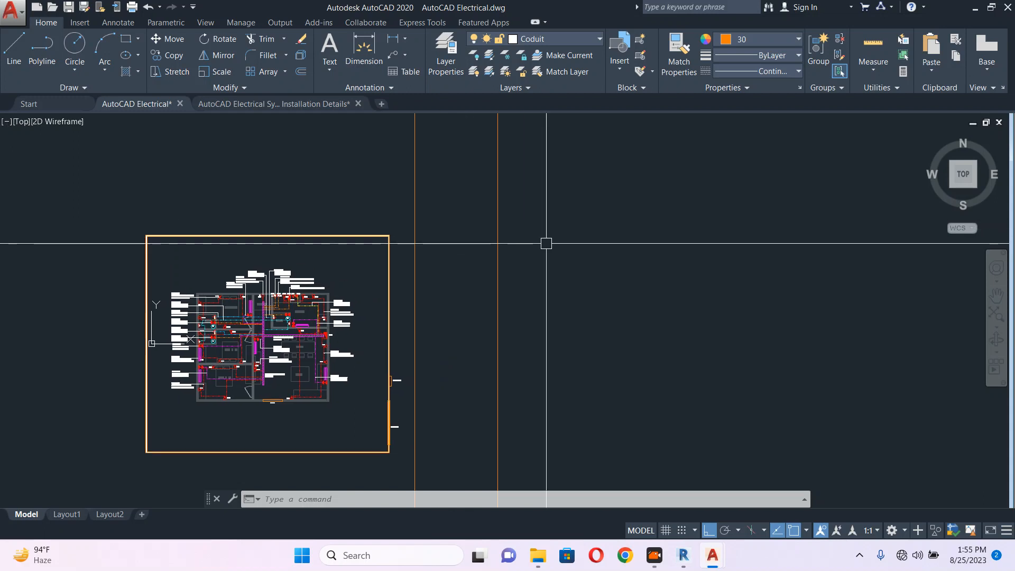
{"action": "scroll", "coordinate": [478, 288], "scroll_direction": "down", "scroll_amount": 2}
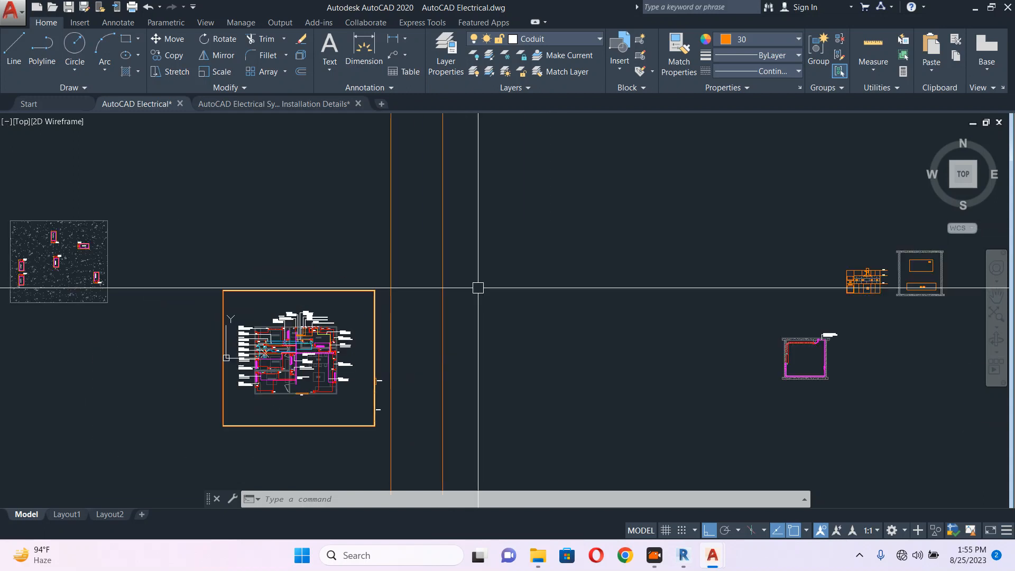
Draw a tall, narrow triangle from two polylines in the open area east of the vertical lines, with Ortho off
{"action": "type", "text": "pl"}
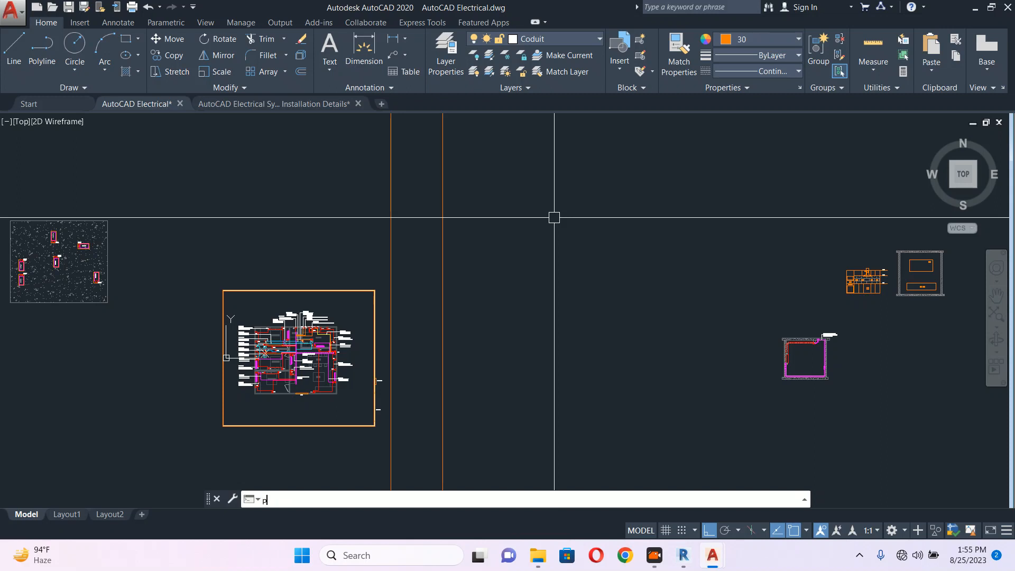
{"action": "key", "text": "Return"}
{"action": "left_click", "coordinate": [578, 182]}
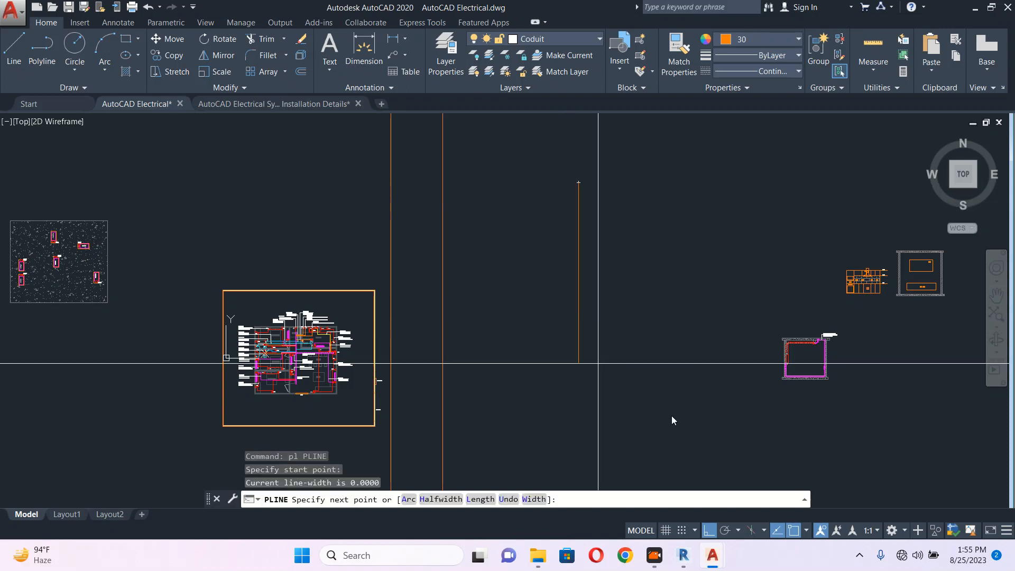
{"action": "left_click", "coordinate": [555, 348]}
{"action": "key", "text": "Escape"}
{"action": "key", "text": "Return"}
{"action": "left_click", "coordinate": [578, 183]}
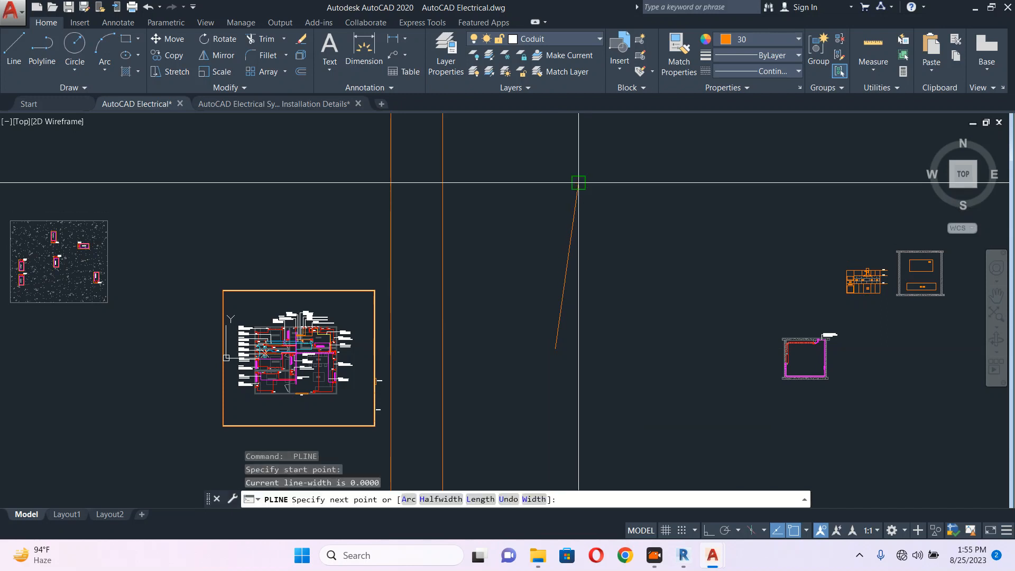
{"action": "left_click", "coordinate": [602, 349]}
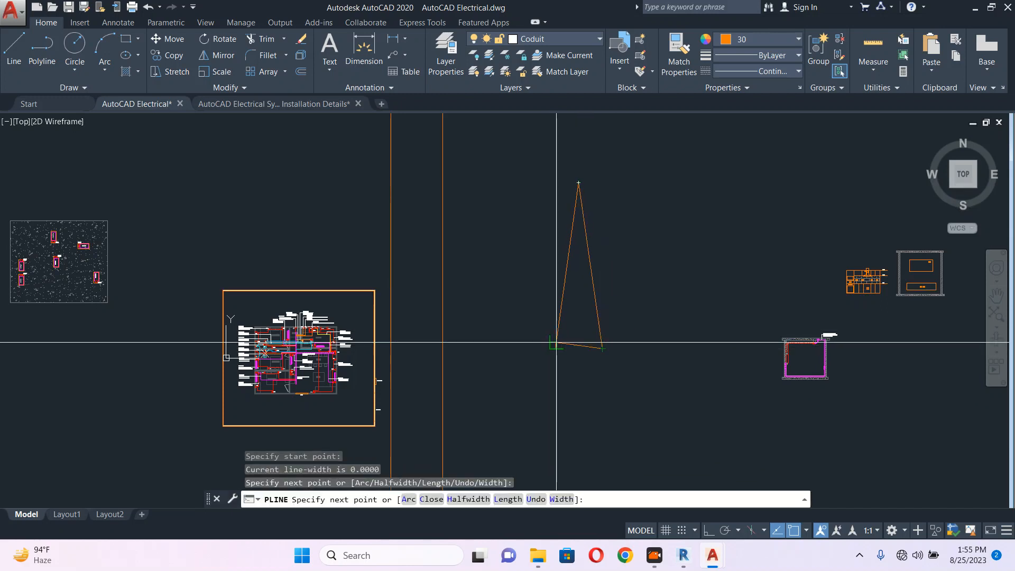
{"action": "left_click", "coordinate": [555, 348]}
{"action": "key", "text": "Return"}
Draw a horizontal polyline across the triangle just below its apex, extending past both sides, with Ortho on
{"action": "key", "text": "Return"}
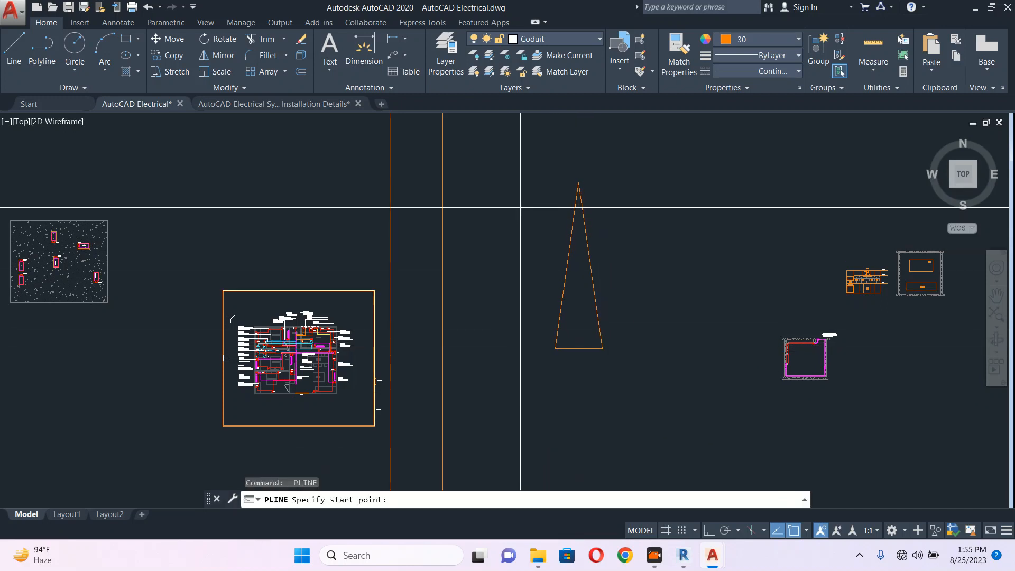
{"action": "left_click", "coordinate": [519, 208]}
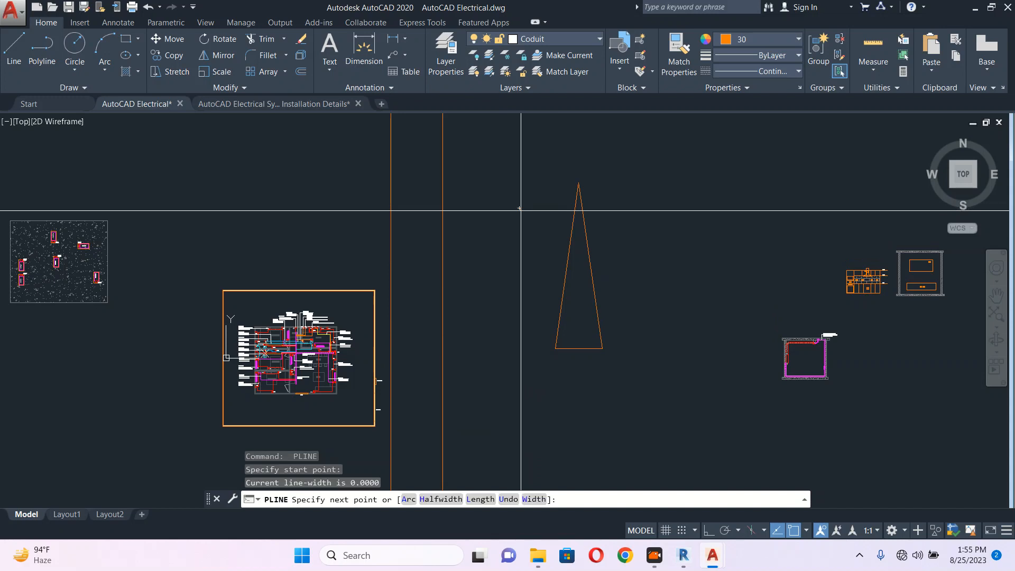
{"action": "left_click", "coordinate": [708, 530]}
{"action": "left_click", "coordinate": [646, 195]}
{"action": "key", "text": "Escape"}
Copy the horizontal crossarm line straight down the triangle twice at roughly equal spacing
{"action": "left_click", "coordinate": [643, 183]}
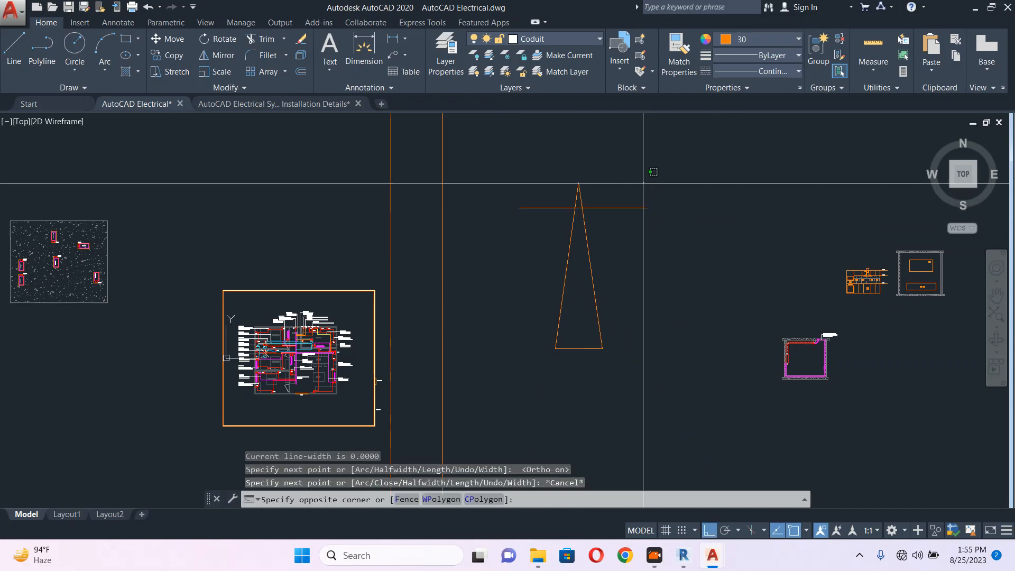
{"action": "left_click", "coordinate": [625, 225]}
{"action": "middle_click_drag", "start_coordinate": [644, 252], "coordinate": [632, 235]}
{"action": "type", "text": "co"}
{"action": "key", "text": "Return"}
{"action": "left_click", "coordinate": [638, 224]}
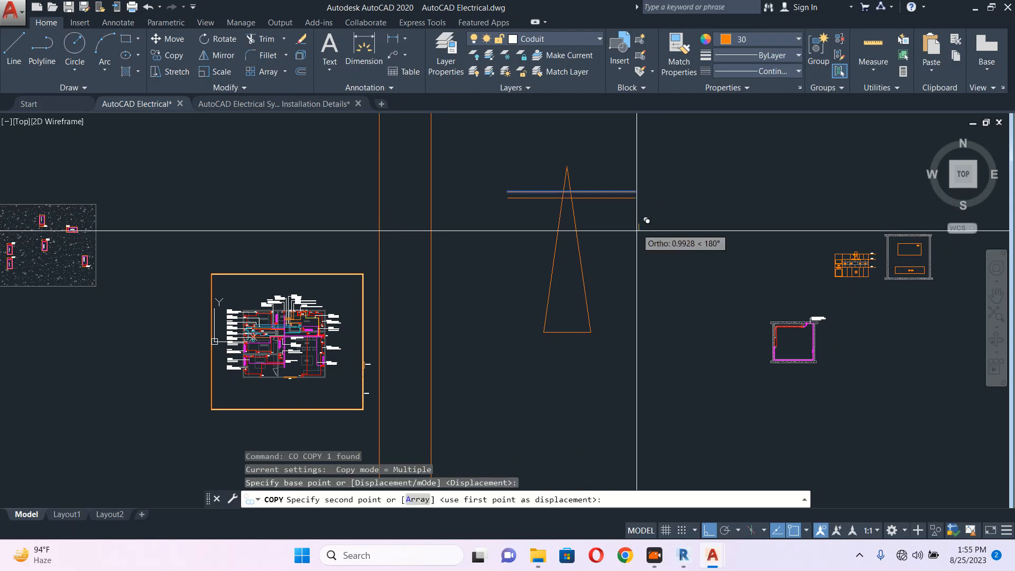
{"action": "left_click", "coordinate": [651, 261]}
{"action": "left_click", "coordinate": [649, 297]}
{"action": "key", "text": "Escape"}
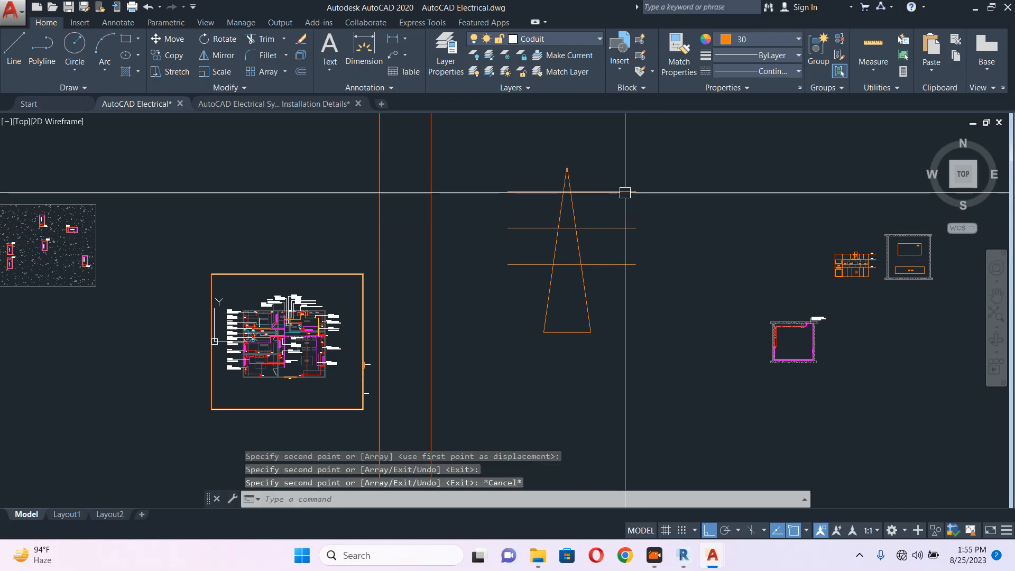
Draw a small flat rectangle hanging from the top crossarm near its east end
{"action": "type", "text": "rec"}
{"action": "key", "text": "Return"}
{"action": "scroll", "coordinate": [625, 192], "scroll_direction": "up", "scroll_amount": 8}
{"action": "left_click", "coordinate": [621, 184]}
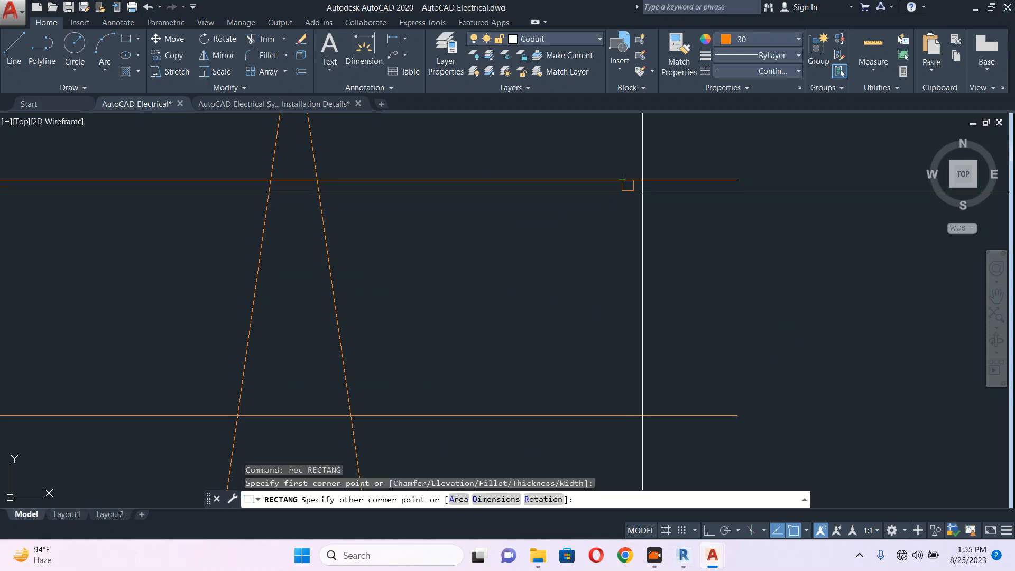
{"action": "left_click", "coordinate": [669, 195]}
Copy the small rectangle straight down twice to form a stack of three below the top crossarm
{"action": "left_click", "coordinate": [658, 195]}
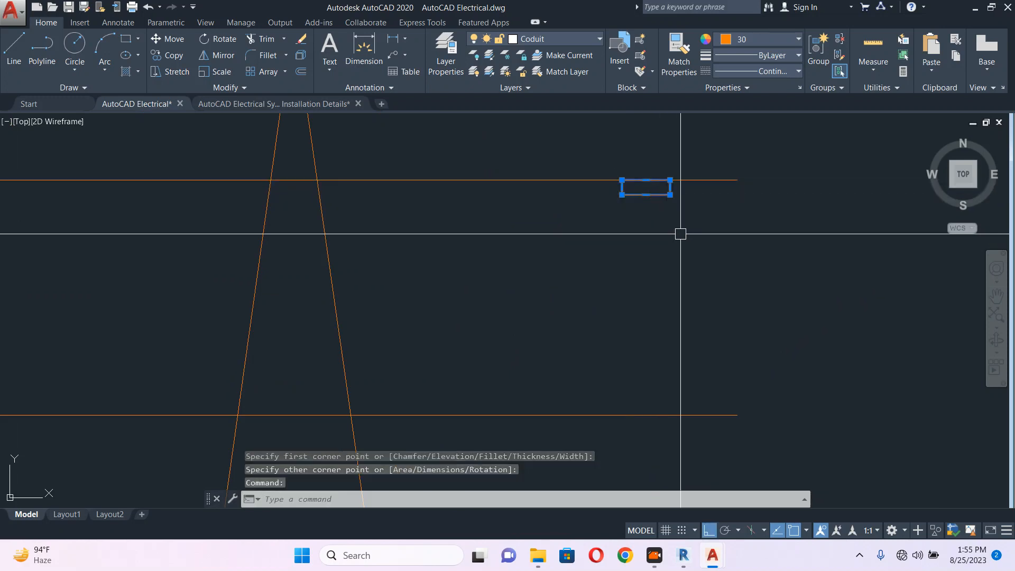
{"action": "type", "text": "co"}
{"action": "key", "text": "Return"}
{"action": "left_click", "coordinate": [693, 224]}
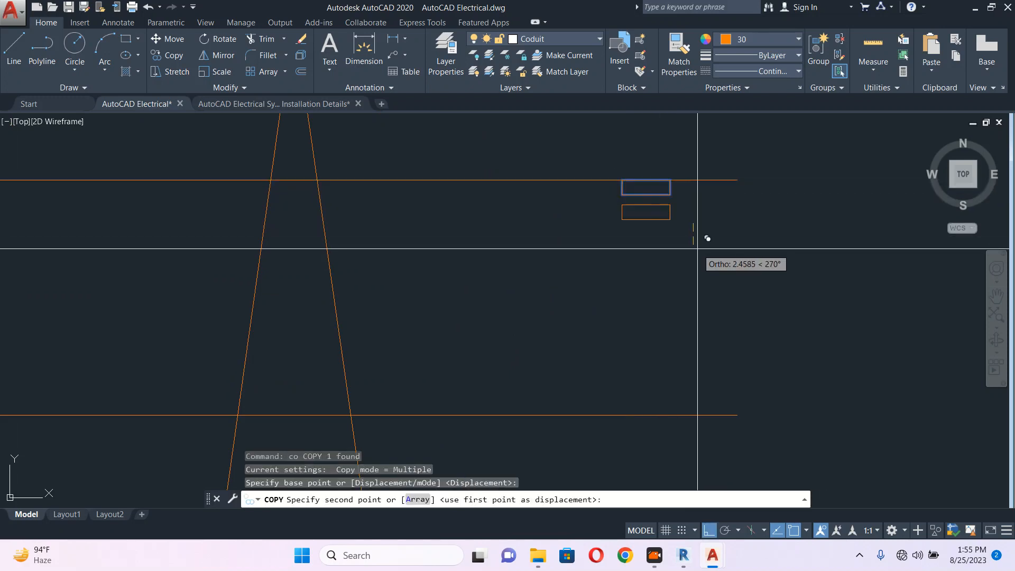
{"action": "left_click", "coordinate": [700, 248]}
{"action": "scroll", "coordinate": [706, 284], "scroll_direction": "down", "scroll_amount": 4}
{"action": "key", "text": "Escape"}
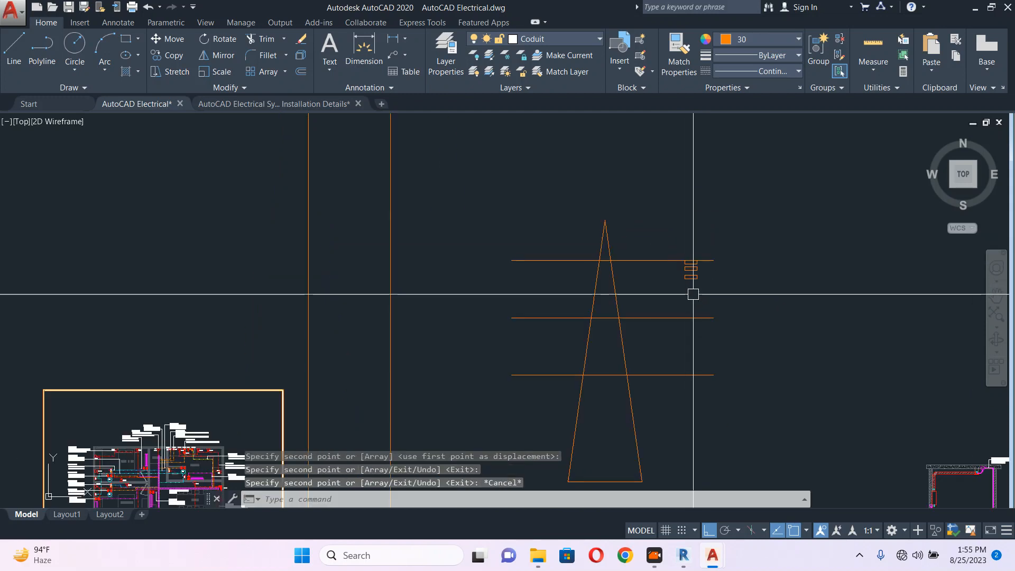
Copy the stack of three small rectangles about 63 units west to the top crossarm's opposite end
{"action": "left_click", "coordinate": [684, 295]}
{"action": "left_click", "coordinate": [719, 222]}
{"action": "type", "text": "co"}
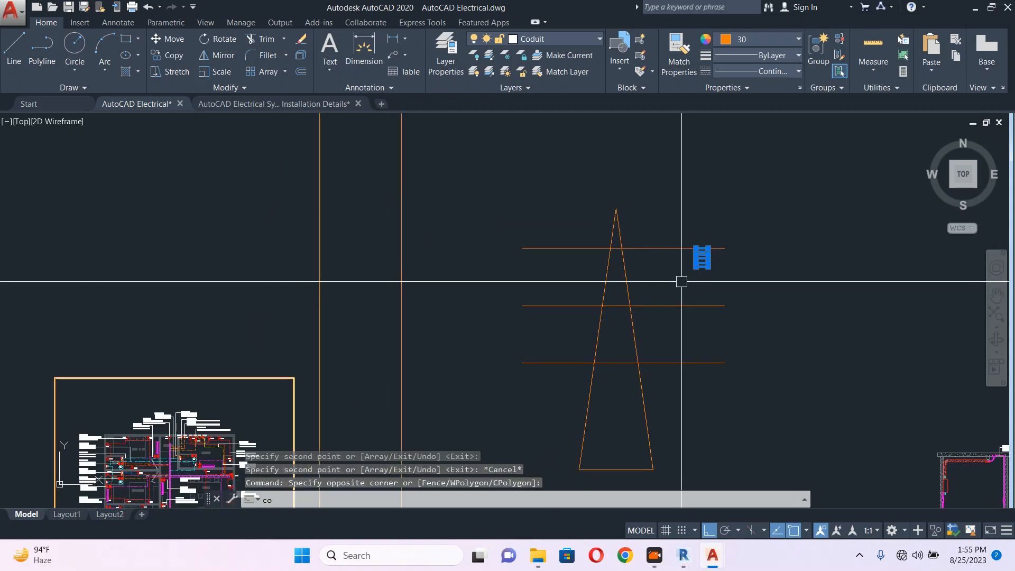
{"action": "key", "text": "Return"}
{"action": "left_click", "coordinate": [695, 294]}
{"action": "left_click", "coordinate": [542, 292]}
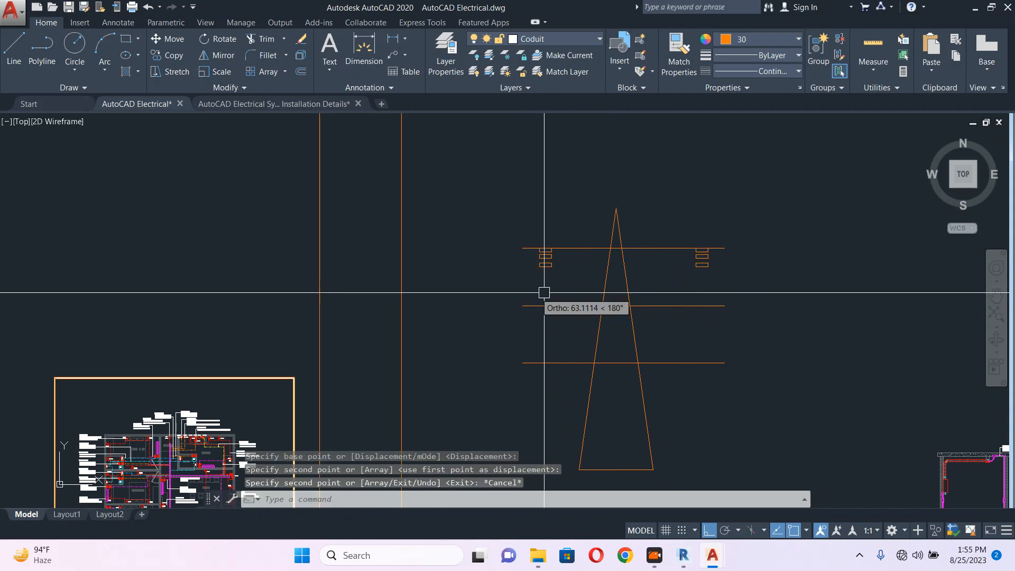
{"action": "key", "text": "Return"}
Draw a small circle centred just below the lowest rectangle of the west stack
{"action": "scroll", "coordinate": [543, 264], "scroll_direction": "up", "scroll_amount": 8}
{"action": "type", "text": "c"}
{"action": "key", "text": "Return"}
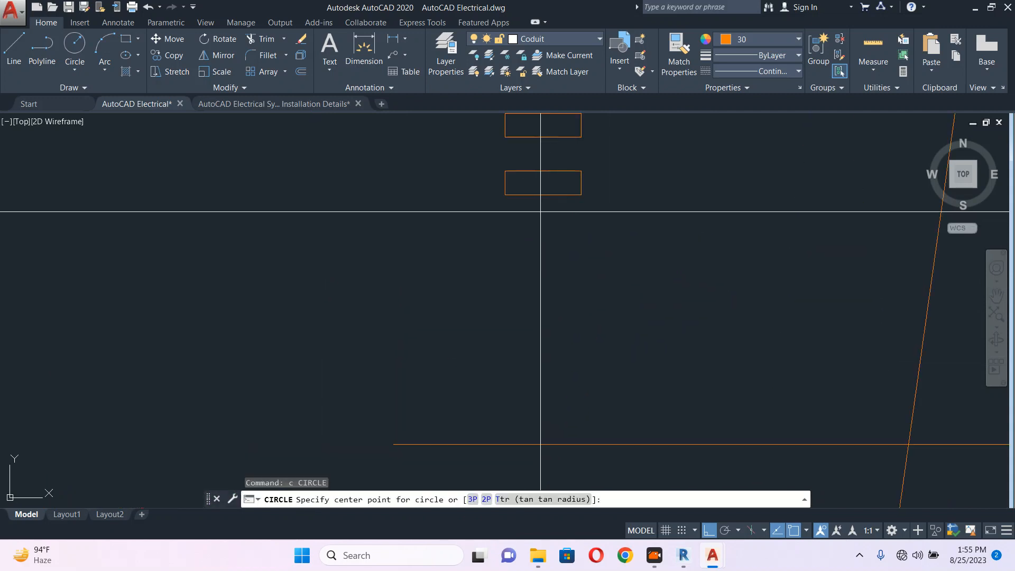
{"action": "left_click", "coordinate": [540, 211]}
{"action": "scroll", "coordinate": [543, 214], "scroll_direction": "down", "scroll_amount": 2}
{"action": "key", "text": "Escape"}
{"action": "scroll", "coordinate": [510, 243], "scroll_direction": "down", "scroll_amount": 3}
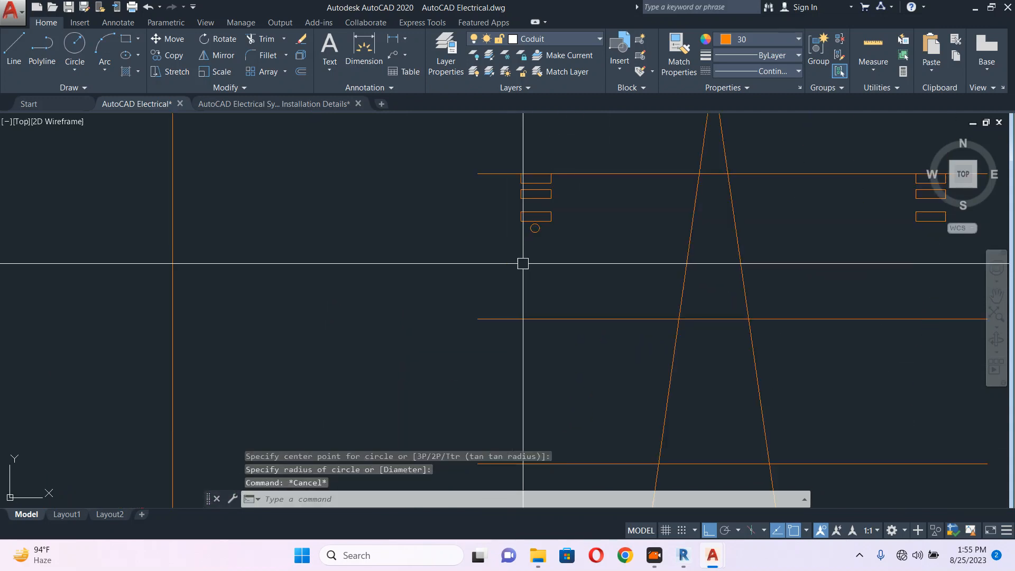
Draw a tall narrow rectangle as a pole just east of the transmission tower, about as high as the tower
{"action": "scroll", "coordinate": [522, 263], "scroll_direction": "down", "scroll_amount": 4}
{"action": "middle_click_drag", "start_coordinate": [653, 255], "coordinate": [473, 239]}
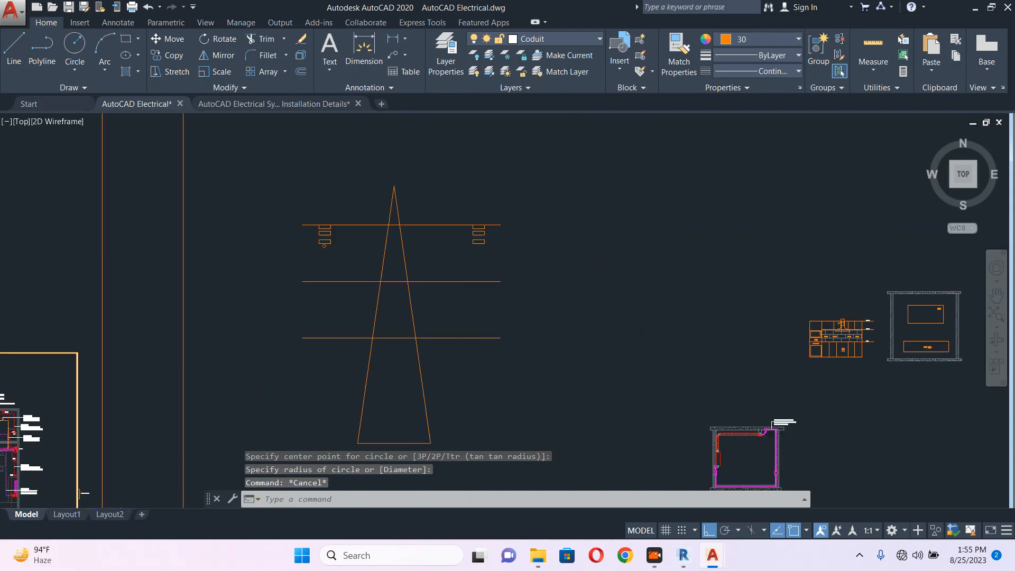
{"action": "middle_click_drag", "start_coordinate": [521, 271], "coordinate": [494, 236]}
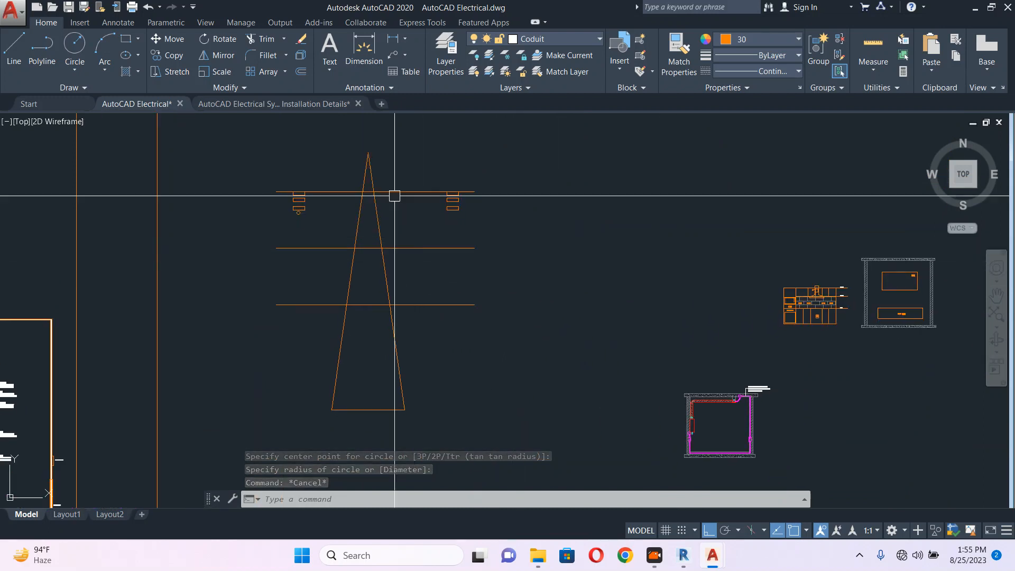
{"action": "middle_click_drag", "start_coordinate": [394, 239], "coordinate": [355, 236]}
{"action": "type", "text": "c"}
{"action": "key", "text": "Return"}
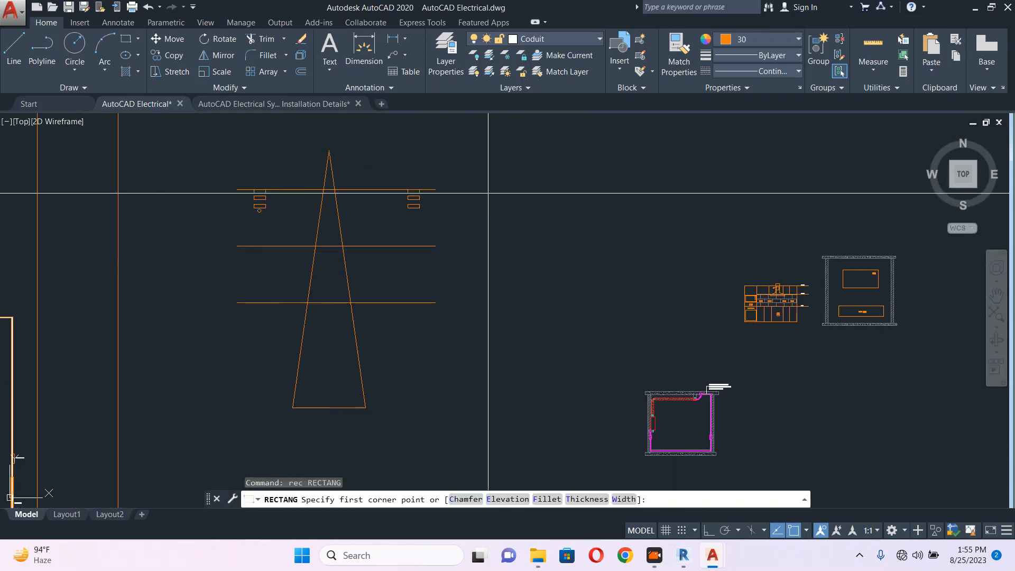
{"action": "left_click", "coordinate": [488, 193]}
{"action": "left_click", "coordinate": [497, 415]}
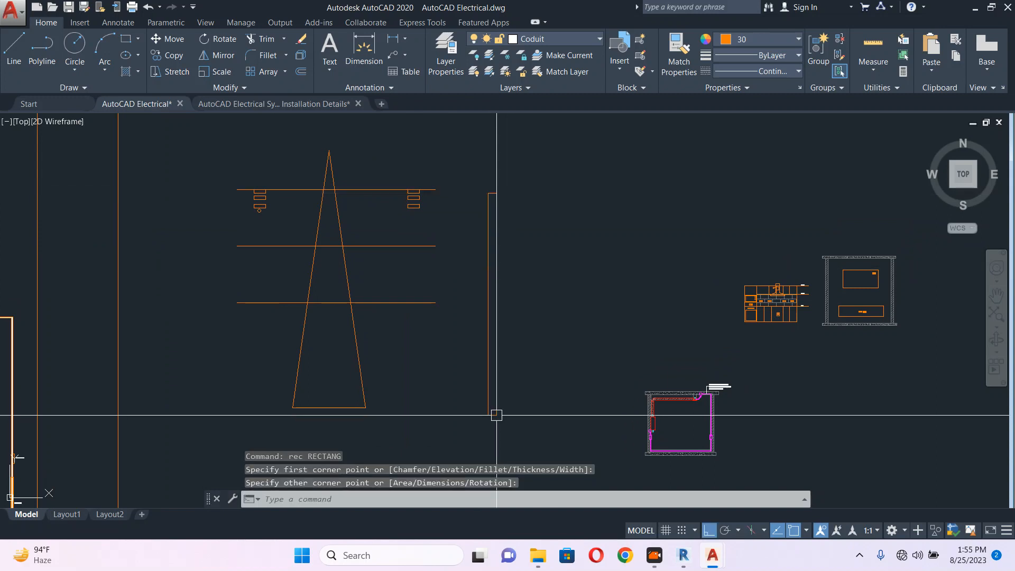
{"action": "type", "text": "pl"}
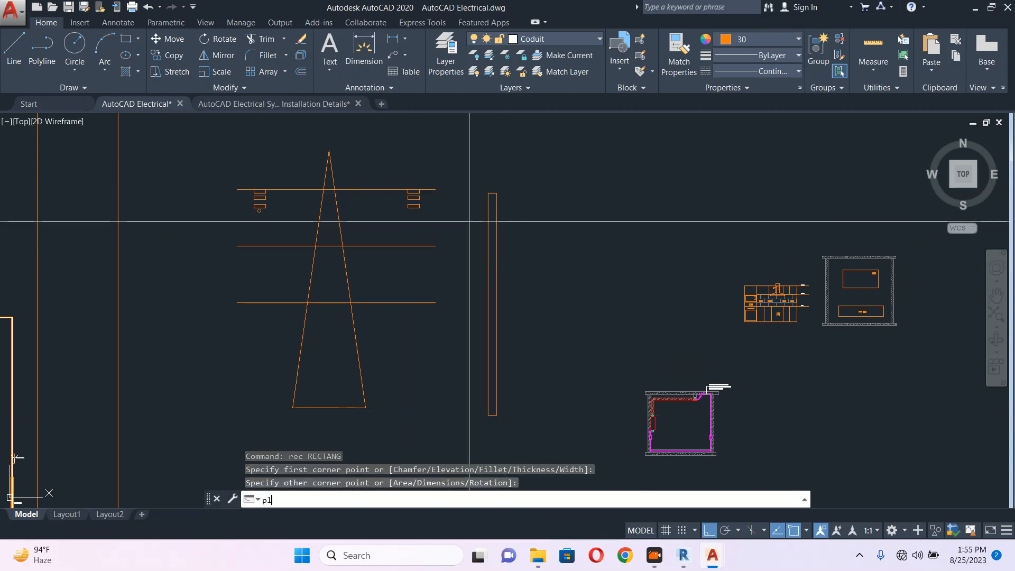
{"action": "key", "text": "Return"}
{"action": "key", "text": "Escape"}
Draw a flat rectangle as a crossarm across the pole, a little below its upper end
{"action": "type", "text": "rec"}
{"action": "key", "text": "Return"}
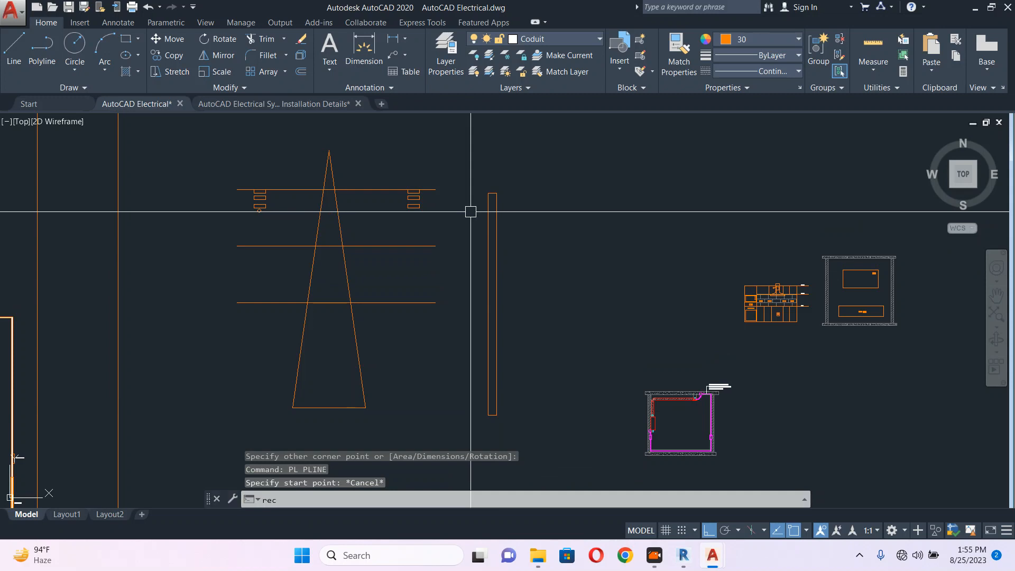
{"action": "scroll", "coordinate": [465, 206], "scroll_direction": "up", "scroll_amount": 3}
{"action": "left_click", "coordinate": [449, 210]}
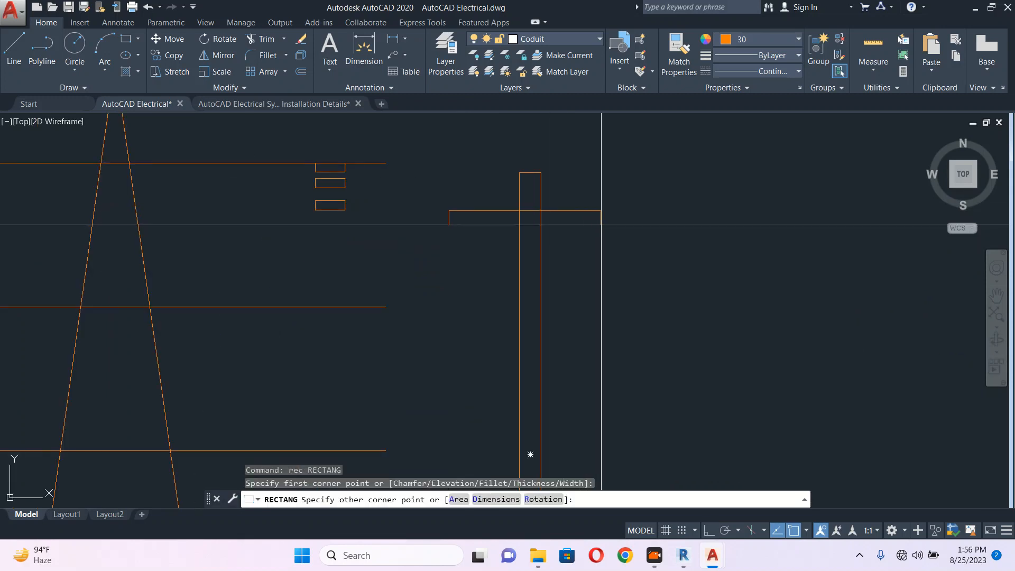
{"action": "left_click", "coordinate": [601, 225]}
{"action": "key", "text": "Escape"}
Copy the pole's crossarm rectangle straight down twice to make three evenly spaced crossarms
{"action": "left_click", "coordinate": [584, 231]}
{"action": "mouse_move", "coordinate": [584, 269]}
{"action": "middle_mouse_down"}
{"action": "mouse_move", "coordinate": [555, 263]}
{"action": "mouse_move", "coordinate": [542, 234]}
{"action": "middle_mouse_up"}
{"action": "type", "text": "co"}
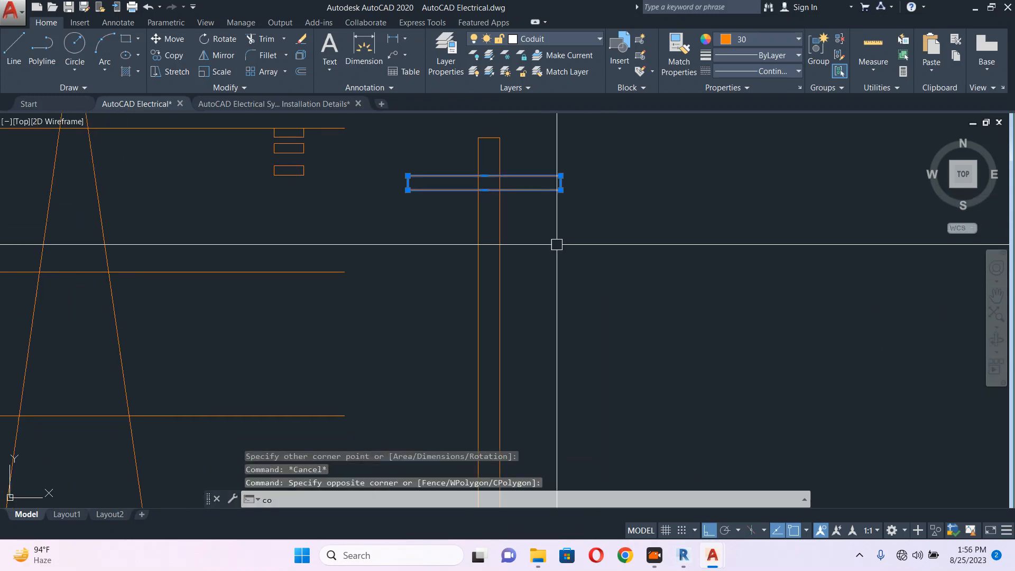
{"action": "key", "text": "Return"}
{"action": "left_click", "coordinate": [574, 225]}
{"action": "left_click", "coordinate": [580, 270]}
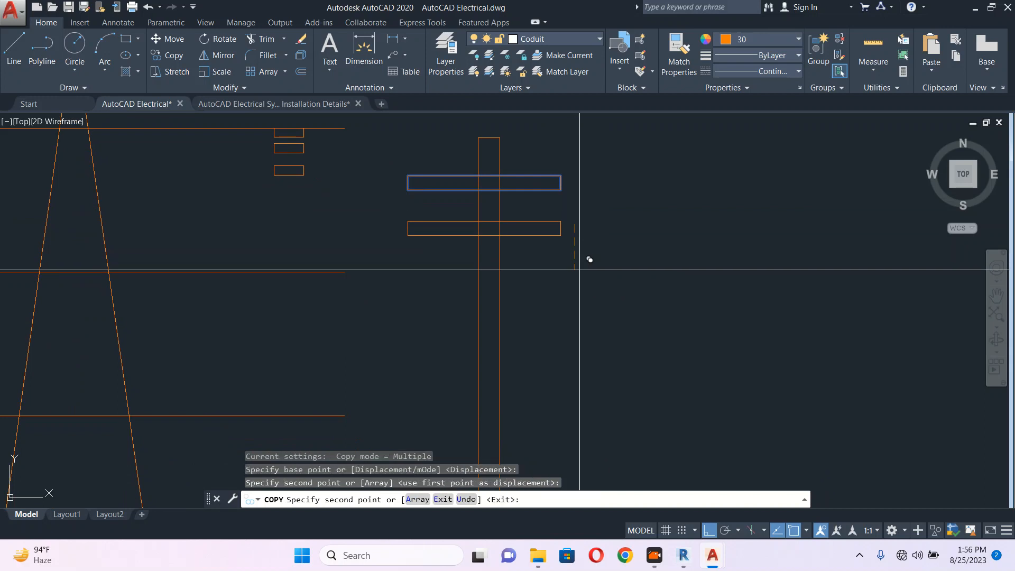
{"action": "left_click", "coordinate": [594, 319]}
{"action": "key", "text": "Escape"}
Draw a very small circle between the upper two crossarms, near their east end
{"action": "type", "text": "c"}
{"action": "key", "text": "Return"}
{"action": "scroll", "coordinate": [545, 199], "scroll_direction": "up", "scroll_amount": 2}
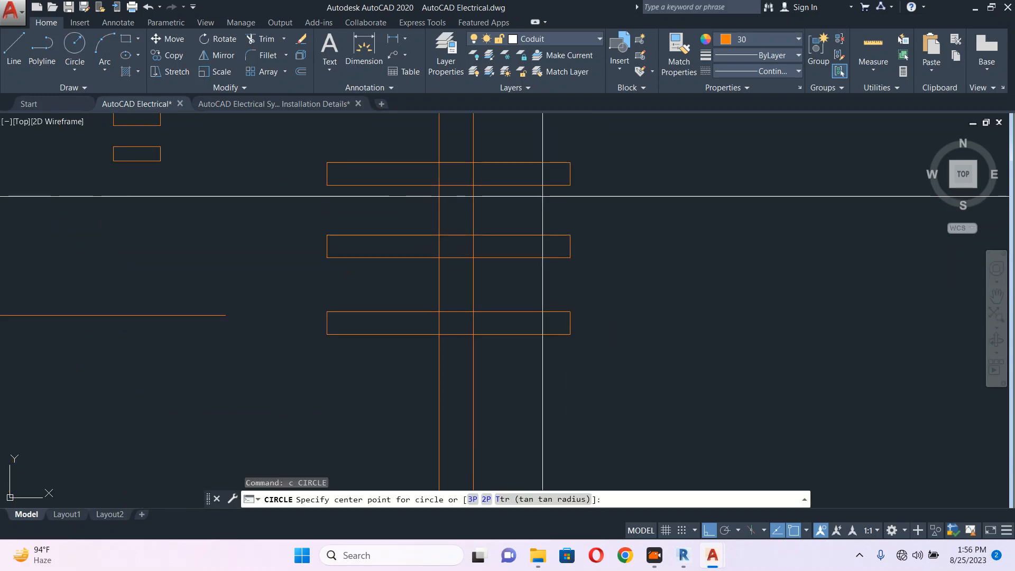
{"action": "left_click", "coordinate": [545, 207]}
{"action": "left_click", "coordinate": [549, 210]}
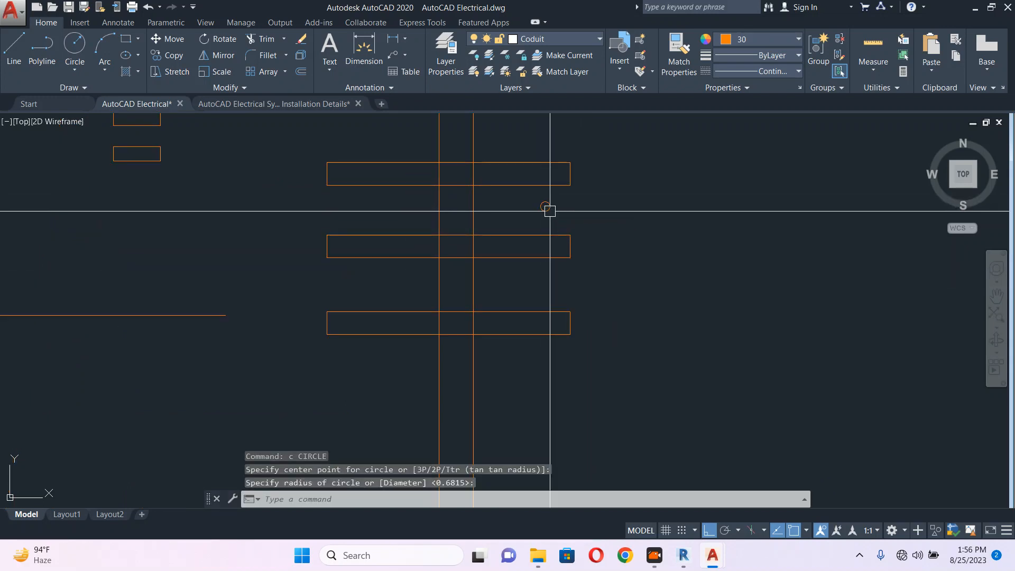
{"action": "key", "text": "Escape"}
Erase the pole together with its three crossarms and the small circle
{"action": "scroll", "coordinate": [576, 200], "scroll_direction": "down", "scroll_amount": 4}
{"action": "left_click", "coordinate": [590, 164]}
{"action": "left_click", "coordinate": [494, 247]}
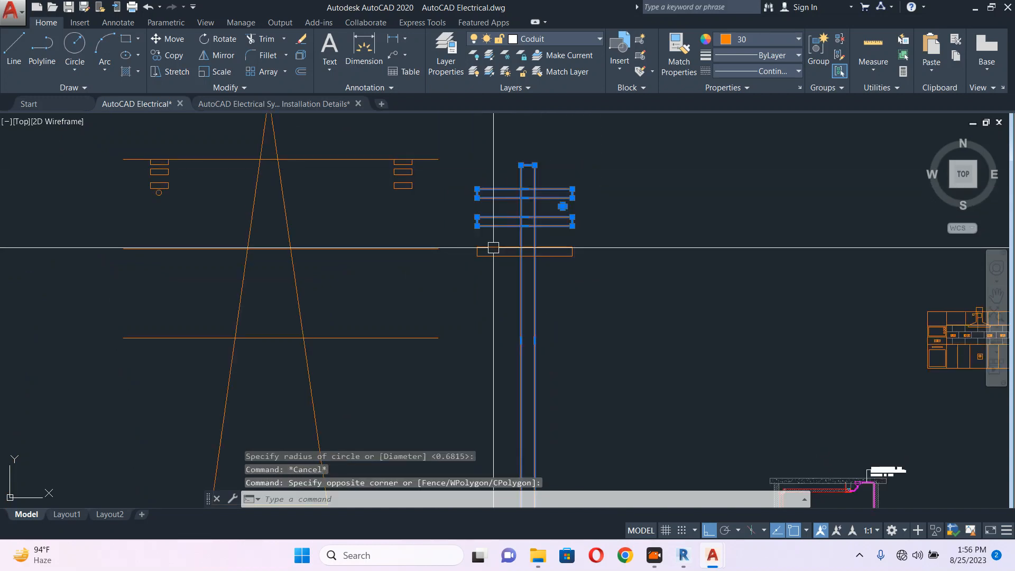
{"action": "left_click", "coordinate": [541, 269]}
{"action": "left_click", "coordinate": [514, 228]}
{"action": "type", "text": "e"}
{"action": "key", "text": "Return"}
{"action": "scroll", "coordinate": [474, 217], "scroll_direction": "down", "scroll_amount": 2}
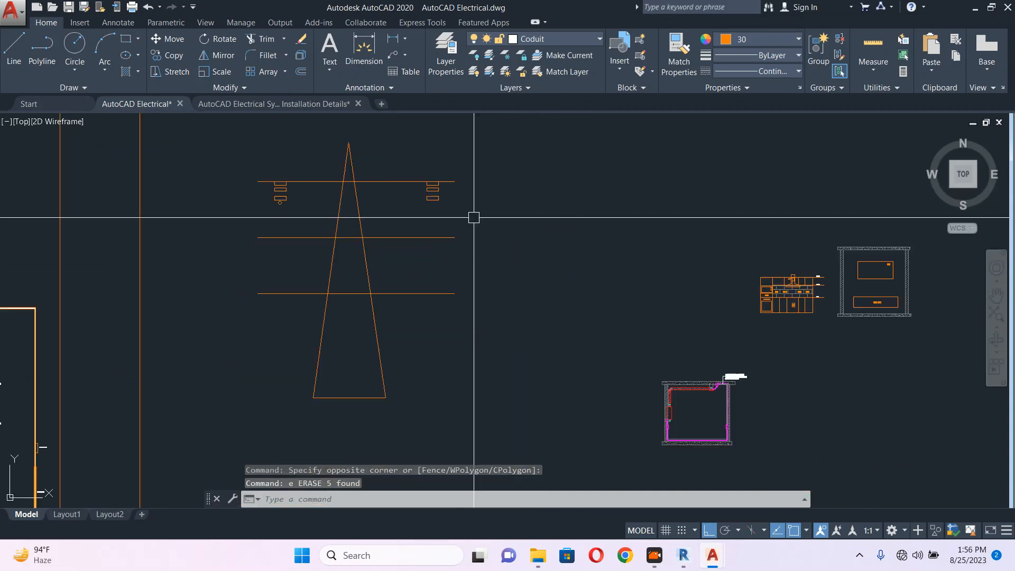
Undo the last erasure of the pole, crossarms and circle
{"action": "middle_click_drag", "start_coordinate": [415, 221], "coordinate": [515, 209]}
{"action": "type", "text": "u"}
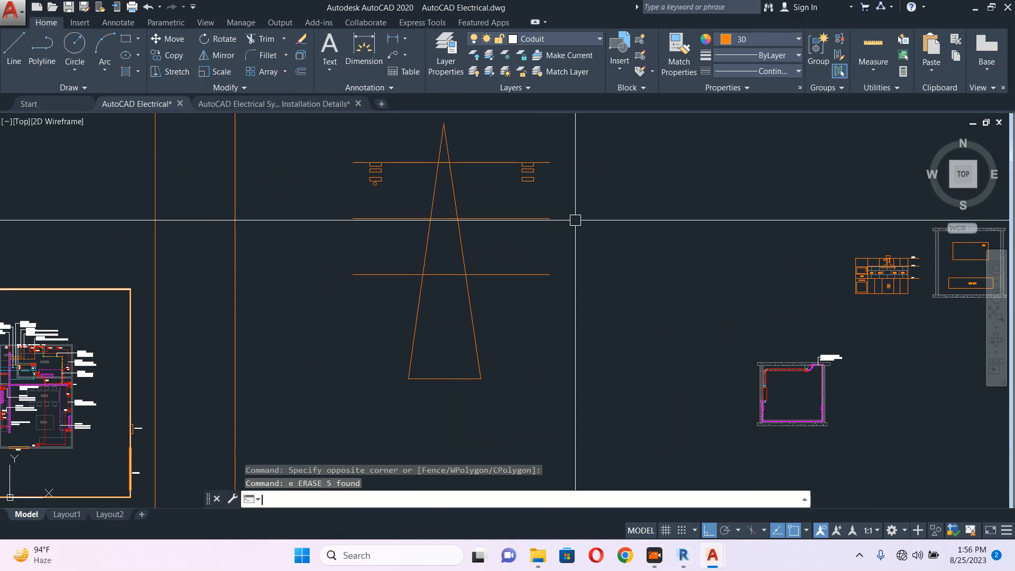
{"action": "key", "text": "Return"}
{"action": "key", "text": "Return"}
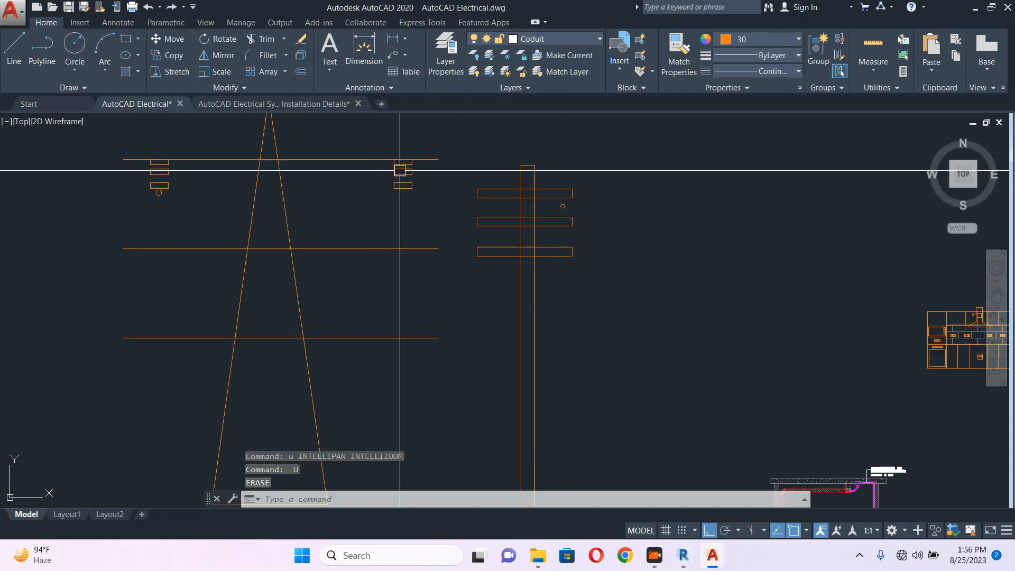
Erase the entire pole drawing east of the tower, including its crossarms and circle
{"action": "scroll", "coordinate": [619, 192], "scroll_direction": "down", "scroll_amount": 5}
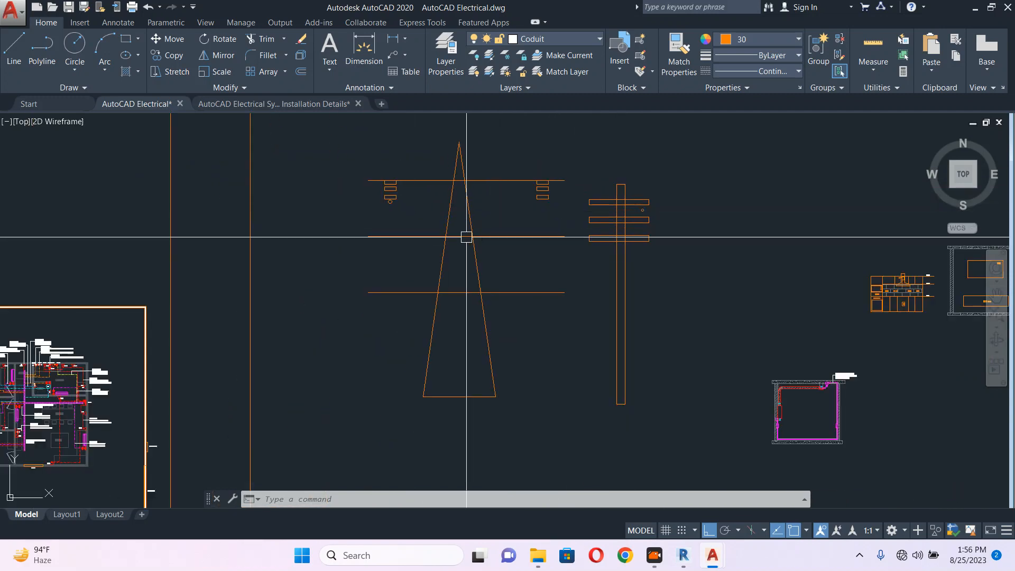
{"action": "left_click", "coordinate": [651, 170]}
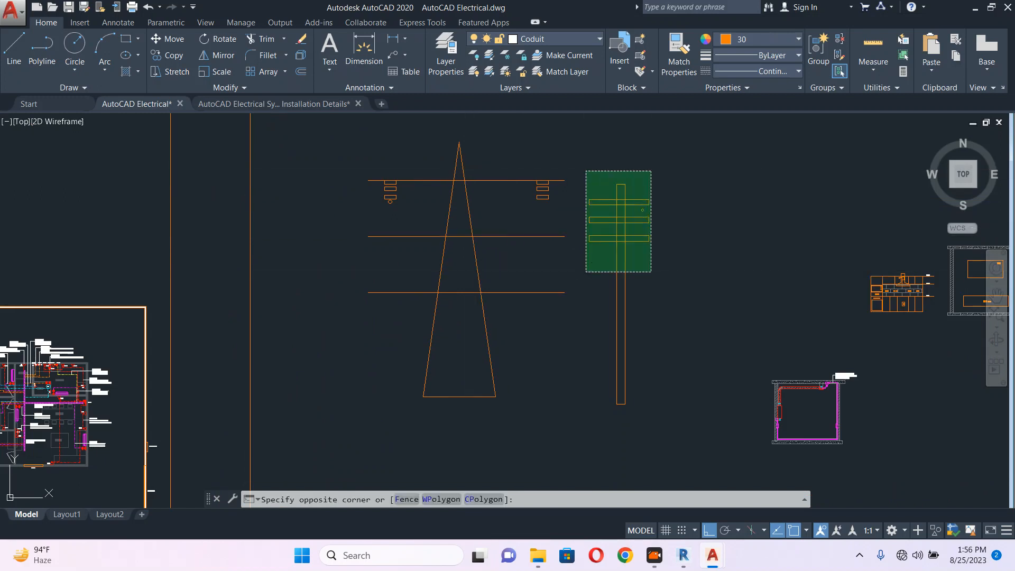
{"action": "left_click", "coordinate": [586, 271]}
{"action": "type", "text": "e"}
{"action": "key", "text": "Return"}
Erase the transmission tower with its crossarms, both stacks of small rectangles and the circle
{"action": "left_click", "coordinate": [554, 159]}
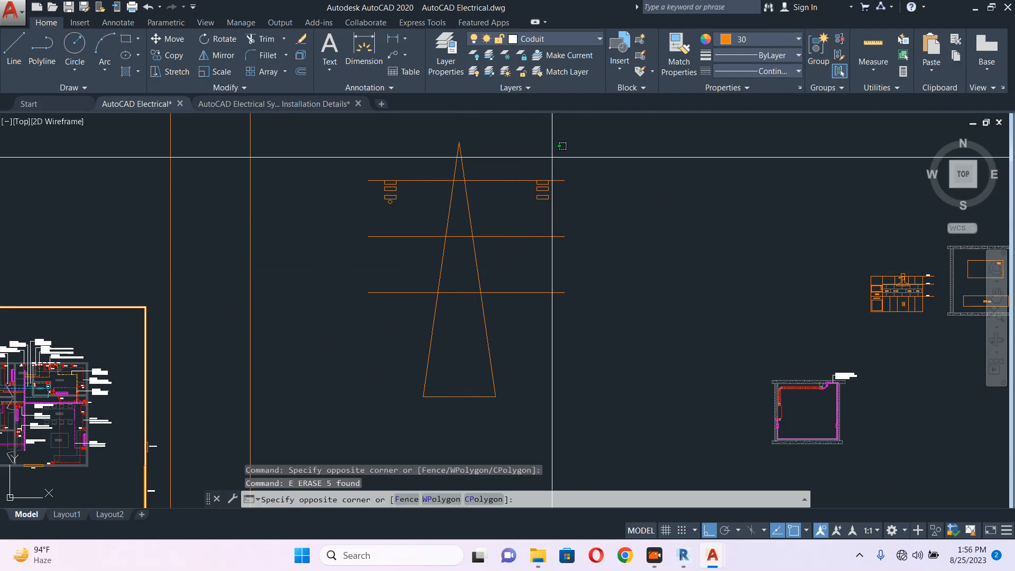
{"action": "left_click", "coordinate": [400, 308]}
{"action": "type", "text": "e"}
{"action": "key", "text": "Return"}
{"action": "middle_click_drag", "start_coordinate": [370, 275], "coordinate": [484, 291]}
{"action": "left_click", "coordinate": [544, 190]}
{"action": "left_click", "coordinate": [463, 252]}
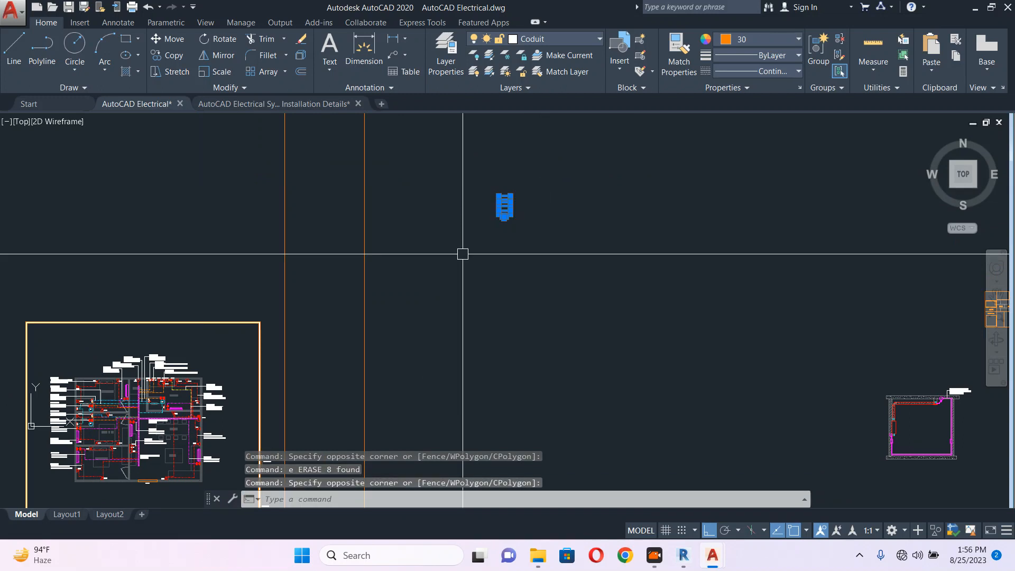
{"action": "type", "text": "e"}
{"action": "key", "text": "Return"}
Examine the plain rectangle beside the road's north end and the road's course down to the service cabinet
{"action": "scroll", "coordinate": [463, 254], "scroll_direction": "down", "scroll_amount": 4}
{"action": "scroll", "coordinate": [329, 220], "scroll_direction": "up", "scroll_amount": 6}
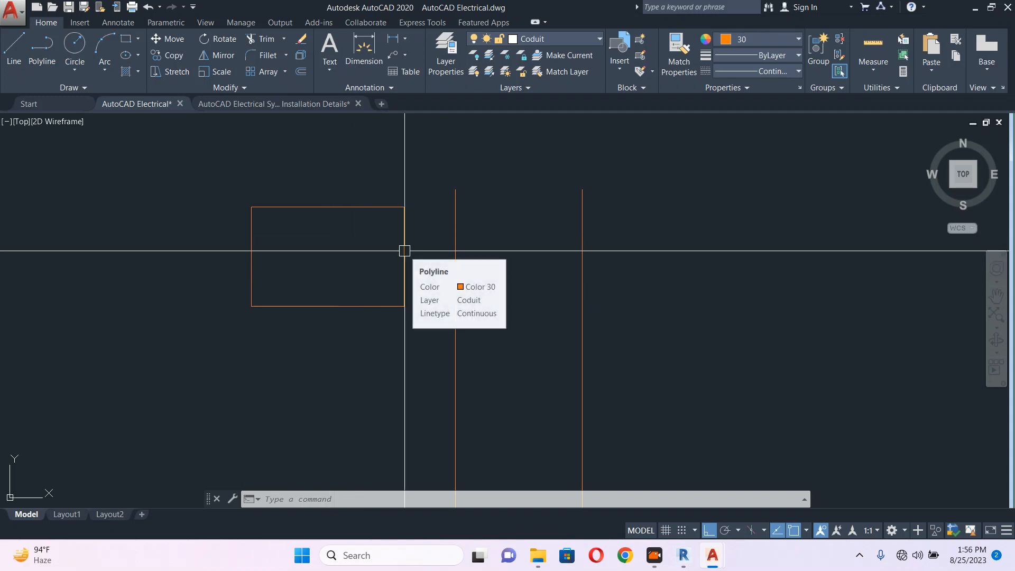
{"action": "scroll", "coordinate": [330, 265], "scroll_direction": "down", "scroll_amount": 4}
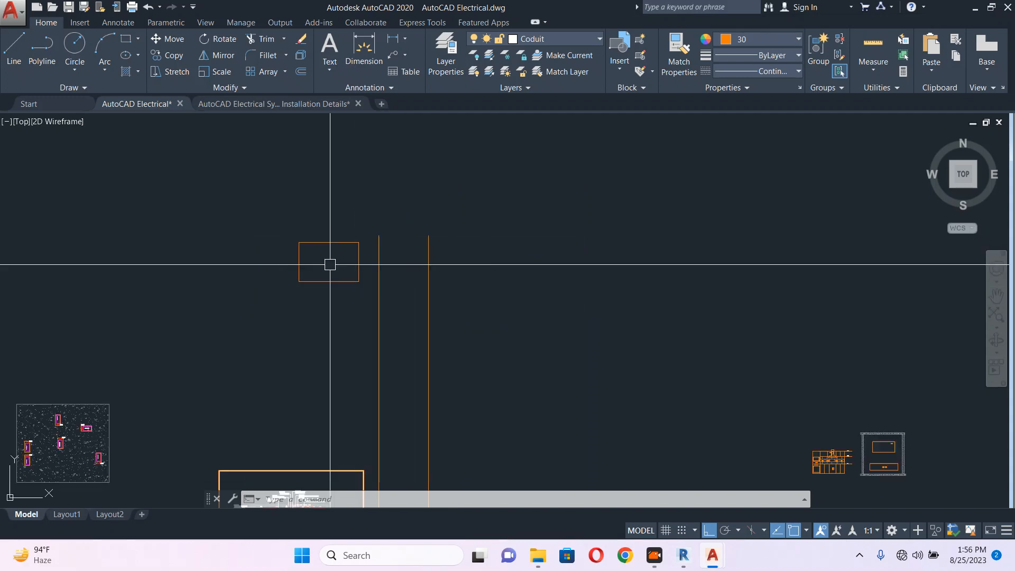
{"action": "scroll", "coordinate": [340, 226], "scroll_direction": "up", "scroll_amount": 5}
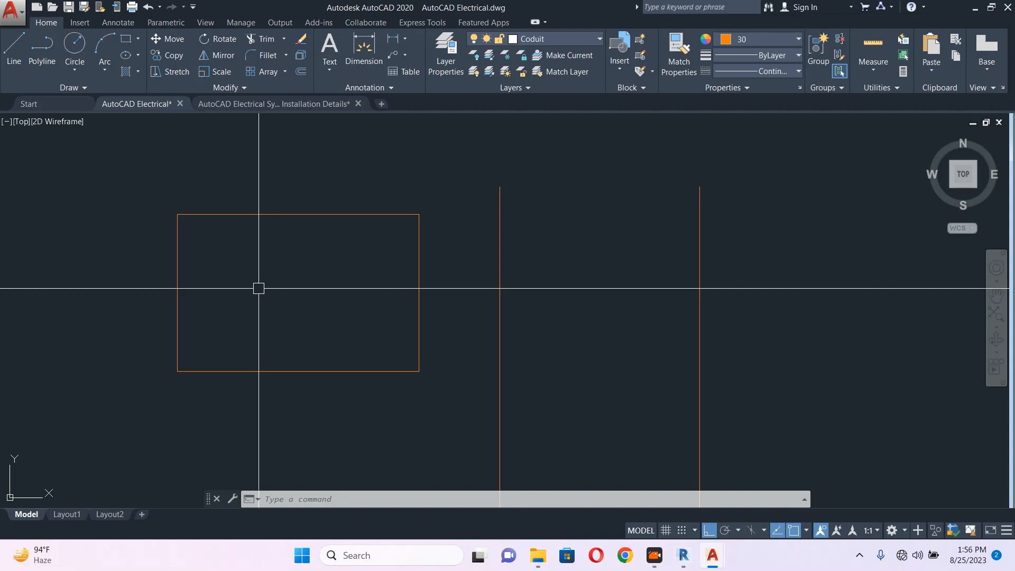
{"action": "scroll", "coordinate": [258, 288], "scroll_direction": "down", "scroll_amount": 2}
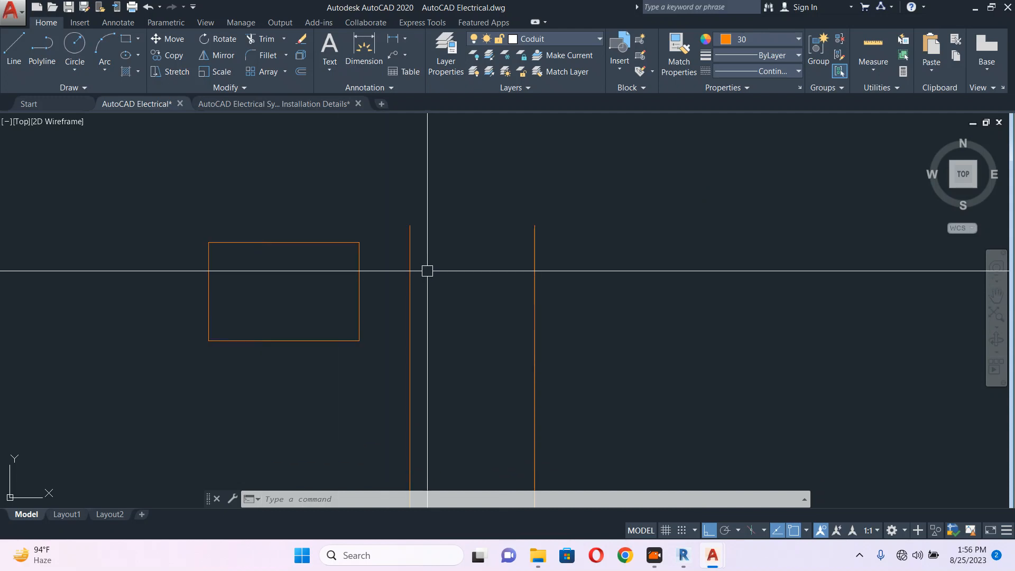
{"action": "middle_click_drag", "start_coordinate": [385, 301], "coordinate": [386, 243]}
{"action": "scroll", "coordinate": [384, 244], "scroll_direction": "down", "scroll_amount": 2}
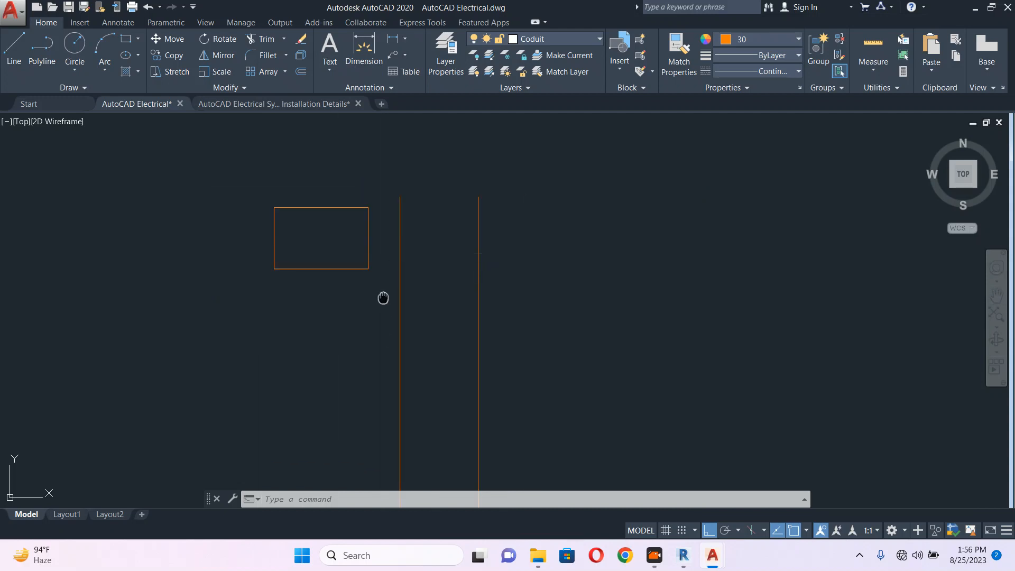
{"action": "middle_click_drag", "start_coordinate": [383, 297], "coordinate": [380, 251]}
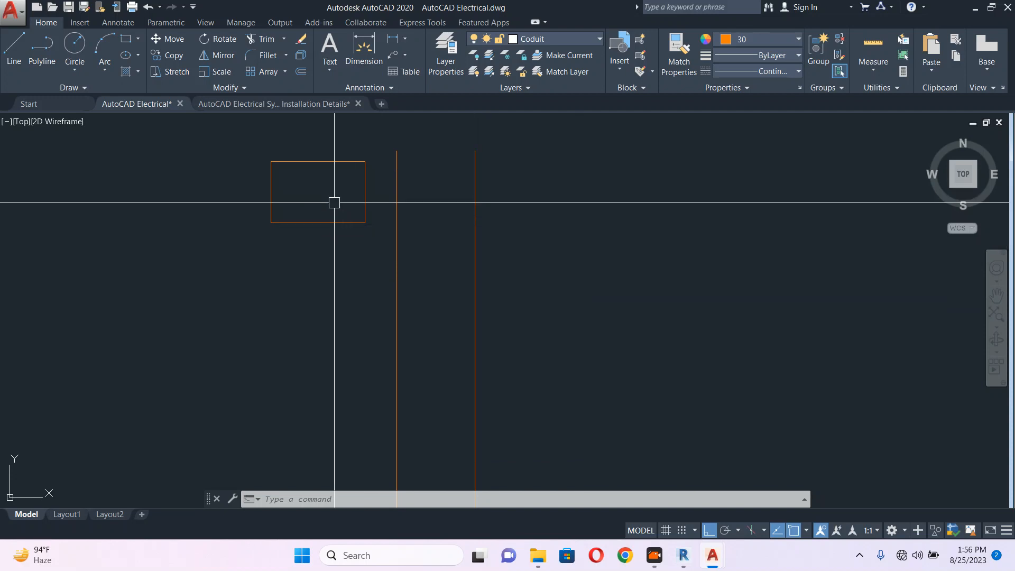
{"action": "scroll", "coordinate": [408, 214], "scroll_direction": "down", "scroll_amount": 2}
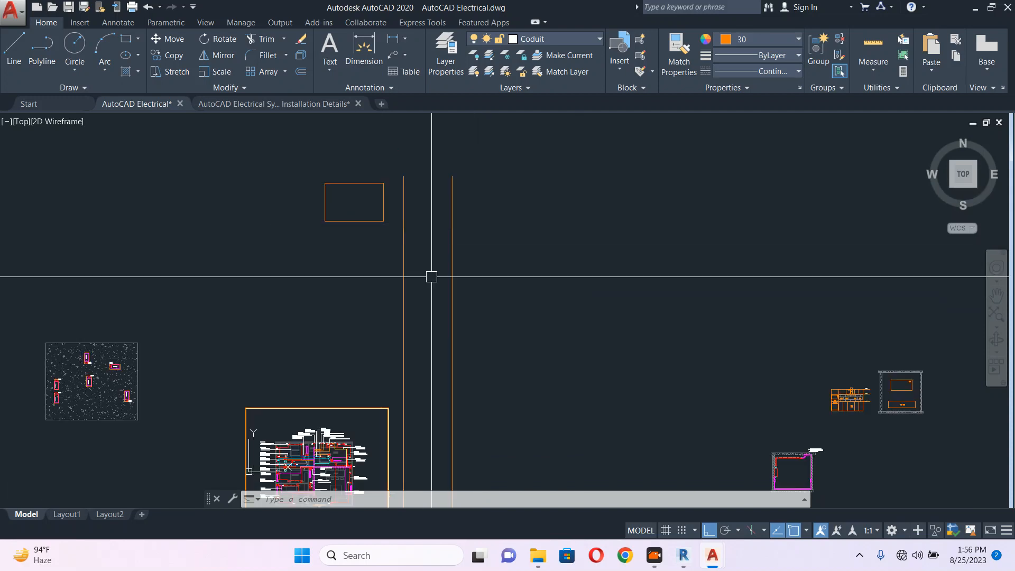
{"action": "middle_click_drag", "start_coordinate": [430, 276], "coordinate": [428, 196]}
{"action": "scroll", "coordinate": [246, 383], "scroll_direction": "up", "scroll_amount": 8}
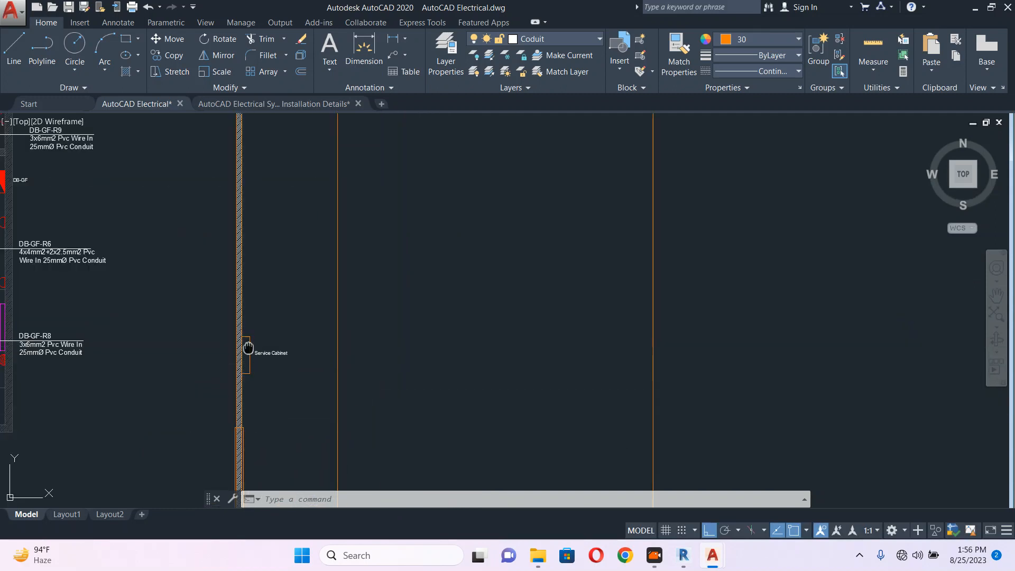
{"action": "middle_click_drag", "start_coordinate": [249, 365], "coordinate": [427, 375]}
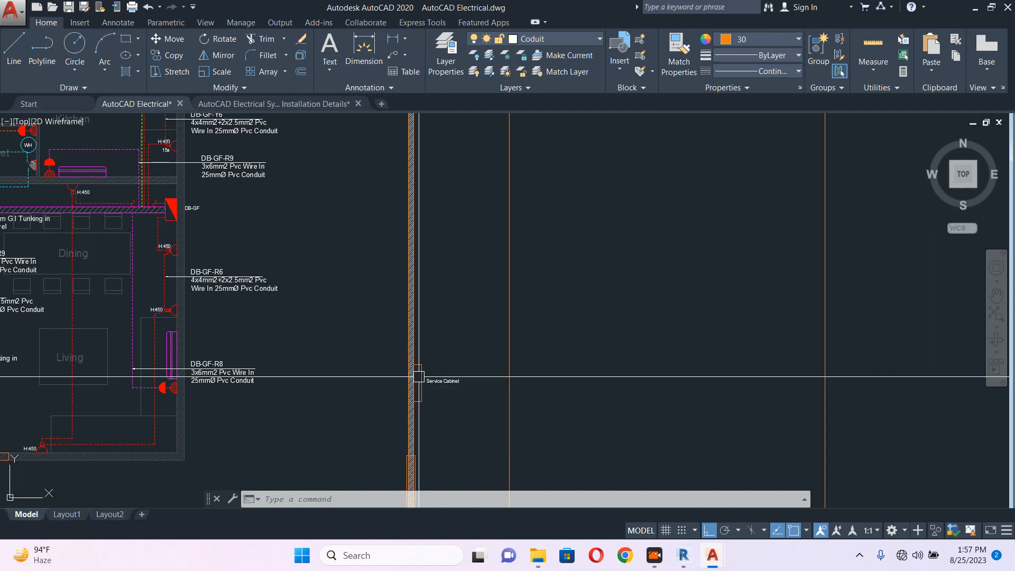
{"action": "scroll", "coordinate": [431, 317], "scroll_direction": "down", "scroll_amount": 3}
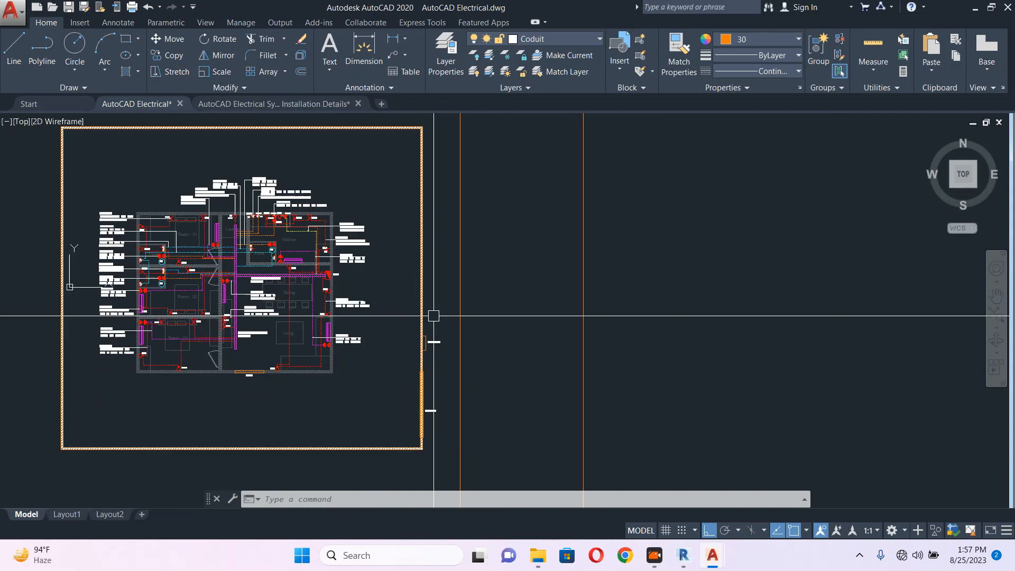
Draw a small, nearly square rectangle inside the road's north end, close to its west line and east of the plain rectangle
{"action": "middle_click_drag", "start_coordinate": [506, 233], "coordinate": [478, 364]}
{"action": "middle_click_drag", "start_coordinate": [456, 242], "coordinate": [436, 399]}
{"action": "middle_click_drag", "start_coordinate": [439, 288], "coordinate": [429, 457]}
{"action": "scroll", "coordinate": [429, 392], "scroll_direction": "down", "scroll_amount": 2}
{"action": "scroll", "coordinate": [431, 269], "scroll_direction": "up", "scroll_amount": 4}
{"action": "middle_click_drag", "start_coordinate": [411, 292], "coordinate": [410, 277]}
{"action": "type", "text": "REC"}
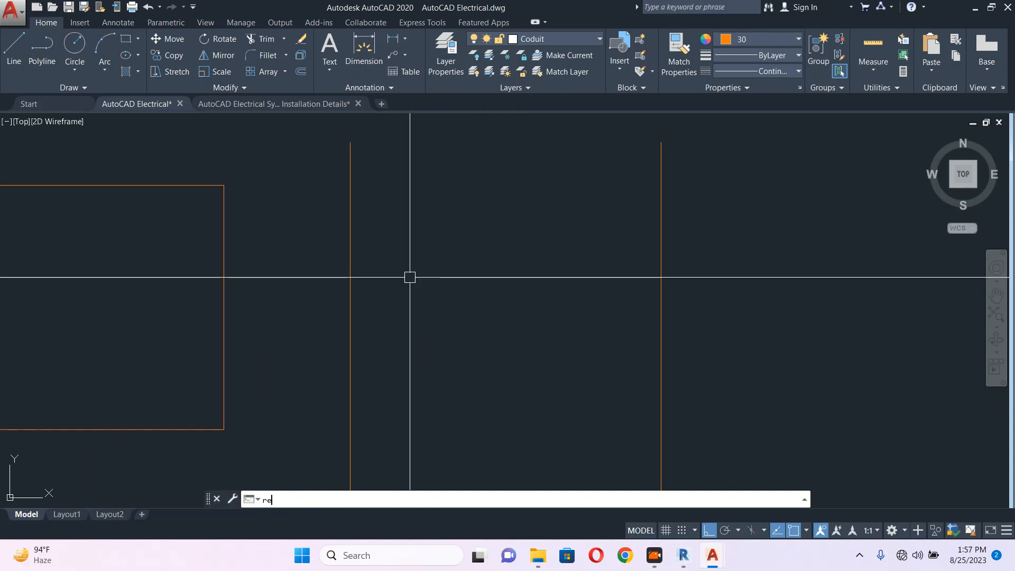
{"action": "key", "text": "Return"}
{"action": "left_click", "coordinate": [378, 259]}
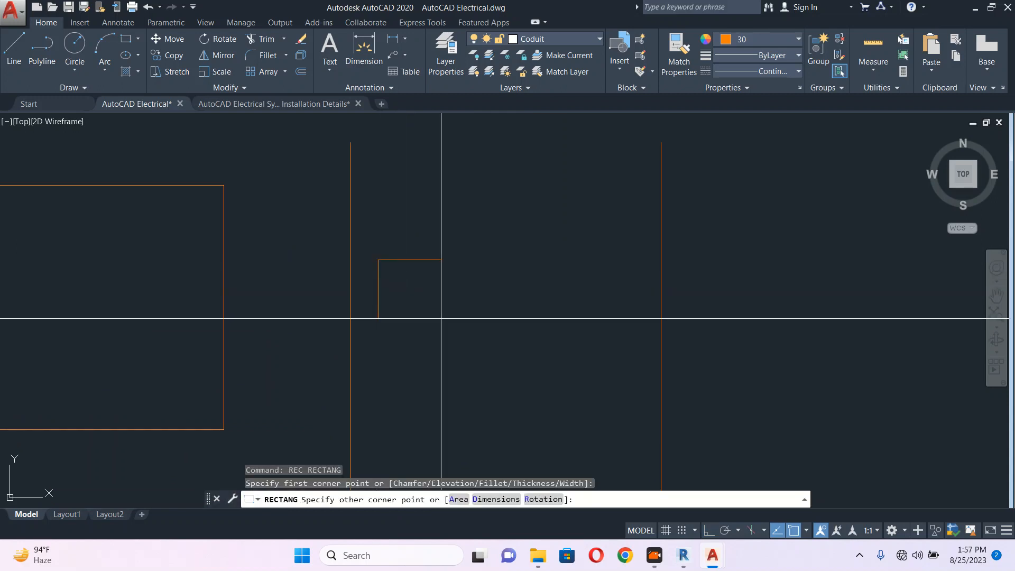
{"action": "left_click", "coordinate": [447, 326]}
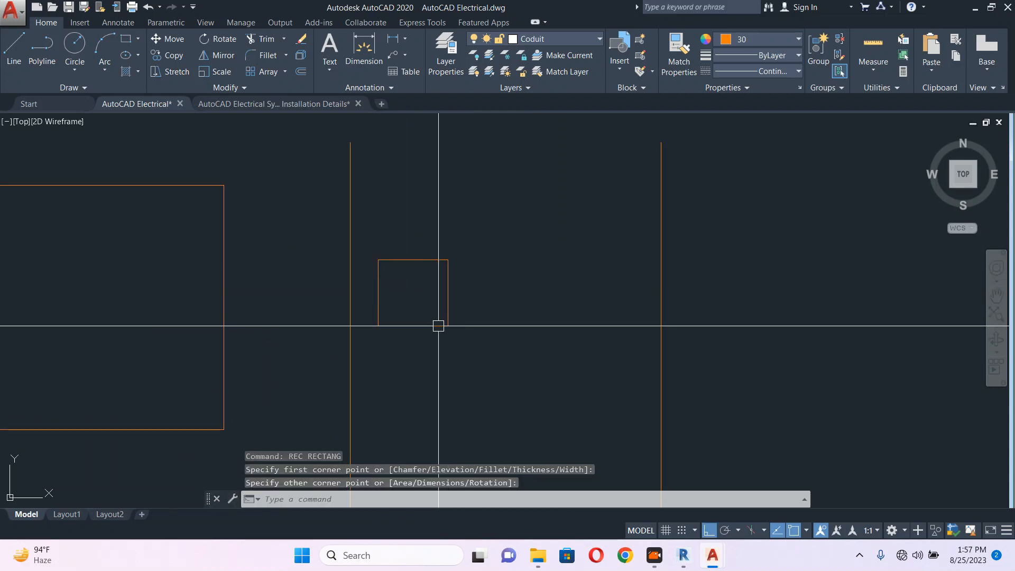
{"action": "key", "text": "Escape"}
{"action": "scroll", "coordinate": [416, 282], "scroll_direction": "up", "scroll_amount": 4}
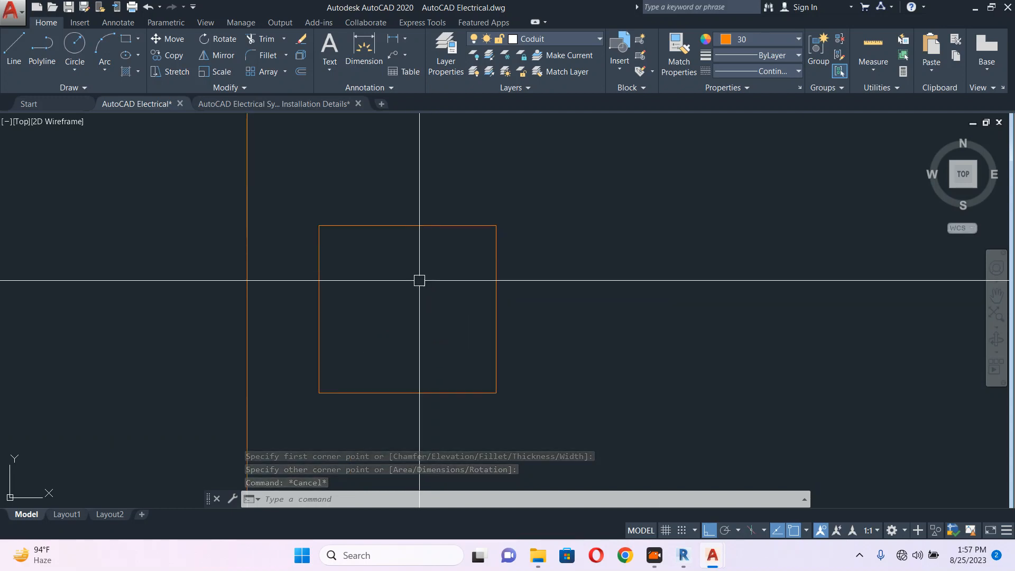
{"action": "scroll", "coordinate": [495, 227], "scroll_direction": "down", "scroll_amount": 6}
{"action": "middle_click_drag", "start_coordinate": [474, 190], "coordinate": [429, 46]}
{"action": "scroll", "coordinate": [403, 347], "scroll_direction": "down", "scroll_amount": 5}
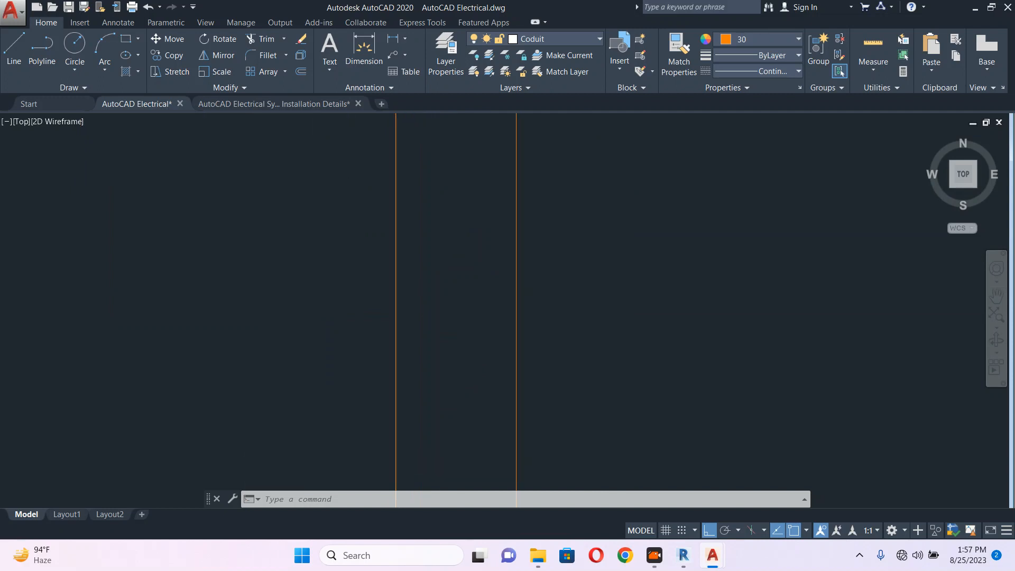
{"action": "scroll", "coordinate": [389, 401], "scroll_direction": "up", "scroll_amount": 7}
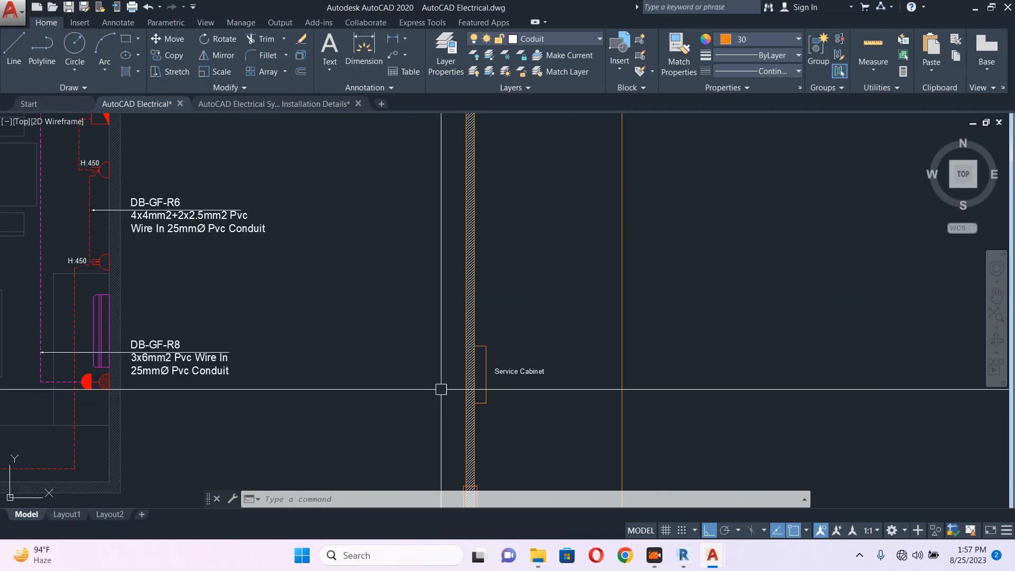
{"action": "left_click", "coordinate": [506, 372]}
{"action": "middle_click_drag", "start_coordinate": [506, 379], "coordinate": [482, 375]}
{"action": "key", "text": "Escape"}
{"action": "scroll", "coordinate": [164, 212], "scroll_direction": "up", "scroll_amount": 2}
{"action": "left_click", "coordinate": [175, 211]}
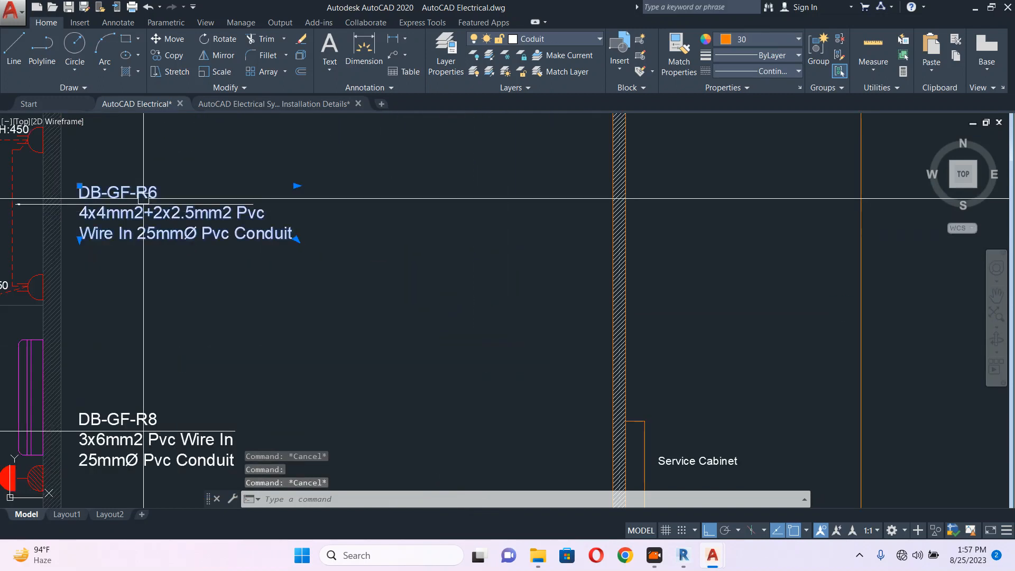
{"action": "middle_click_drag", "start_coordinate": [182, 231], "coordinate": [231, 280]}
{"action": "key", "text": "Return"}
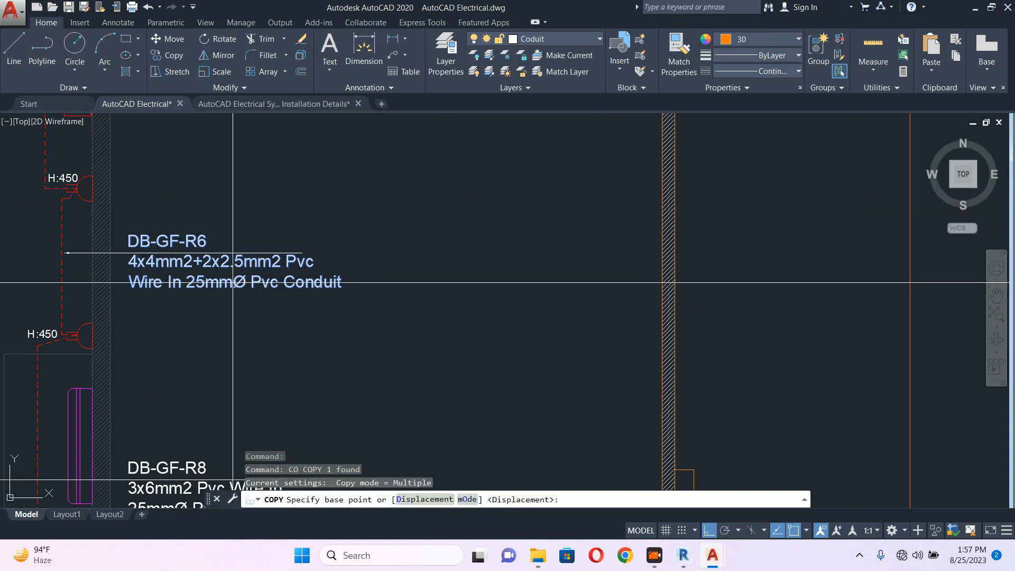
{"action": "key", "text": "Escape"}
Copy the Service Cabinet label into the small, nearly square rectangle inside the road's north end
{"action": "scroll", "coordinate": [231, 280], "scroll_direction": "down", "scroll_amount": 5}
{"action": "scroll", "coordinate": [325, 274], "scroll_direction": "up", "scroll_amount": 6}
{"action": "left_click", "coordinate": [341, 257]}
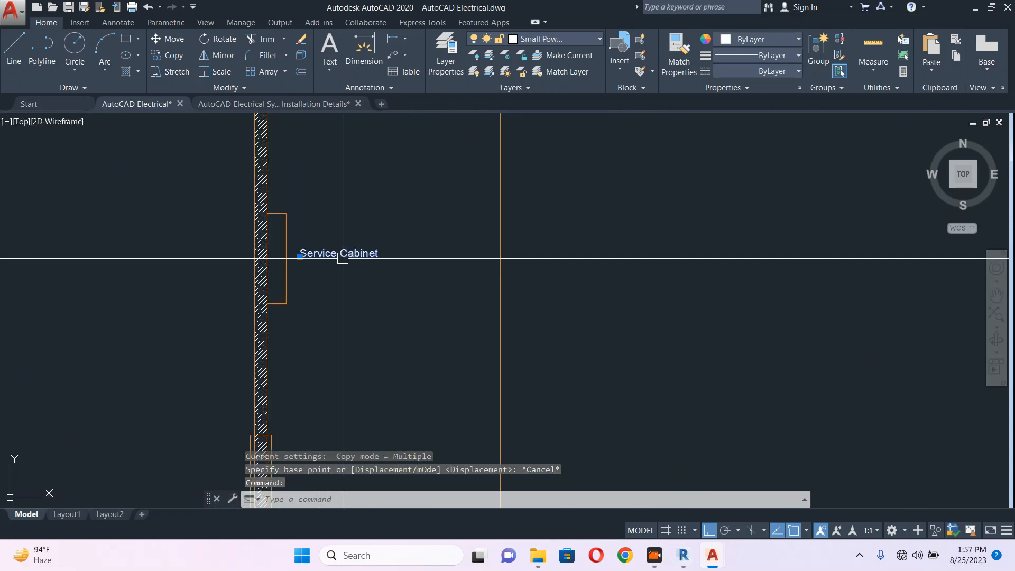
{"action": "middle_click_drag", "start_coordinate": [339, 279], "coordinate": [356, 314]}
{"action": "type", "text": "co"}
{"action": "key", "text": "Return"}
{"action": "left_click", "coordinate": [370, 315]}
{"action": "scroll", "coordinate": [458, 400], "scroll_direction": "down", "scroll_amount": 5}
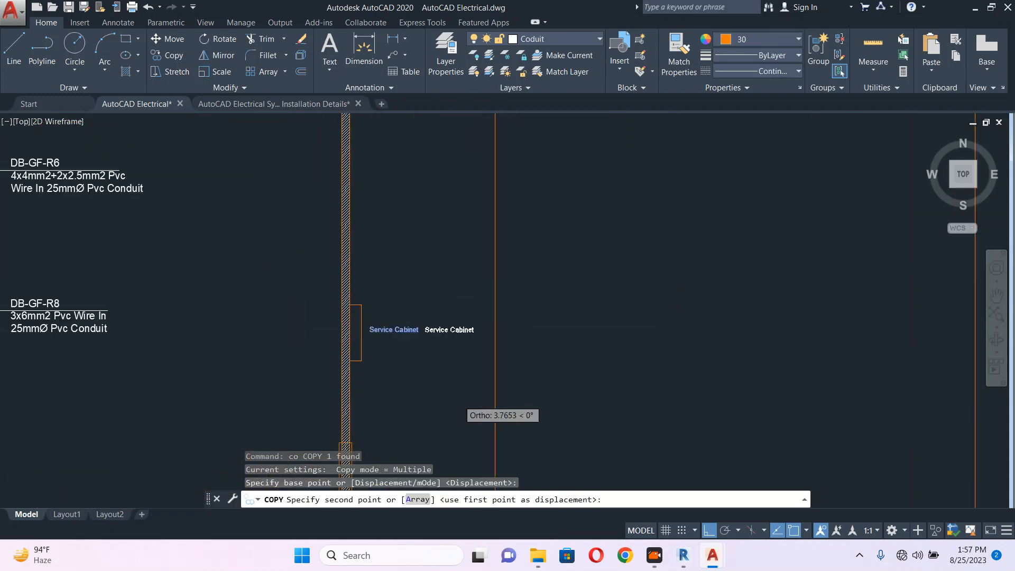
{"action": "scroll", "coordinate": [600, 272], "scroll_direction": "down", "scroll_amount": 3}
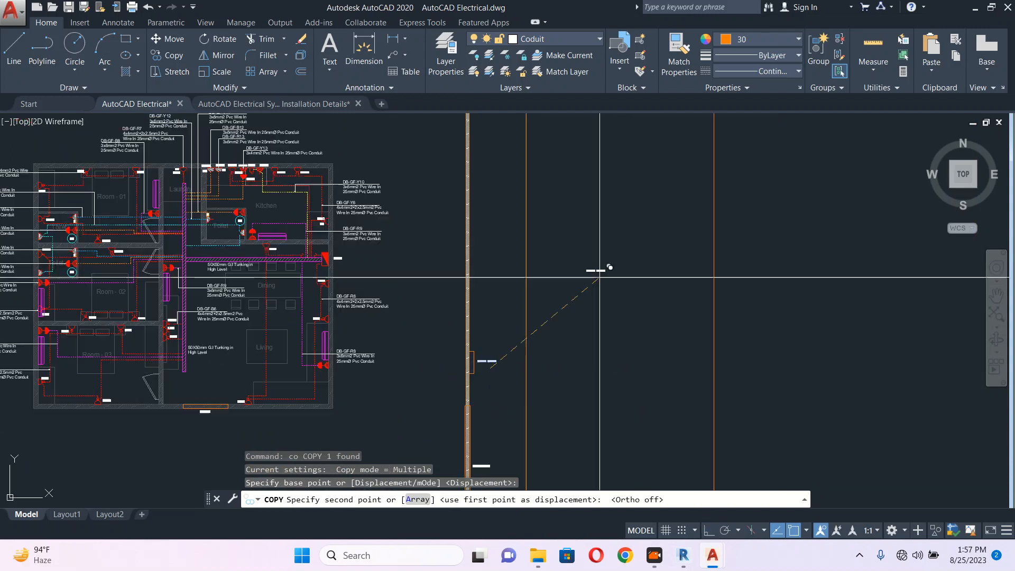
{"action": "scroll", "coordinate": [584, 260], "scroll_direction": "up", "scroll_amount": 6}
{"action": "scroll", "coordinate": [570, 382], "scroll_direction": "down", "scroll_amount": 8}
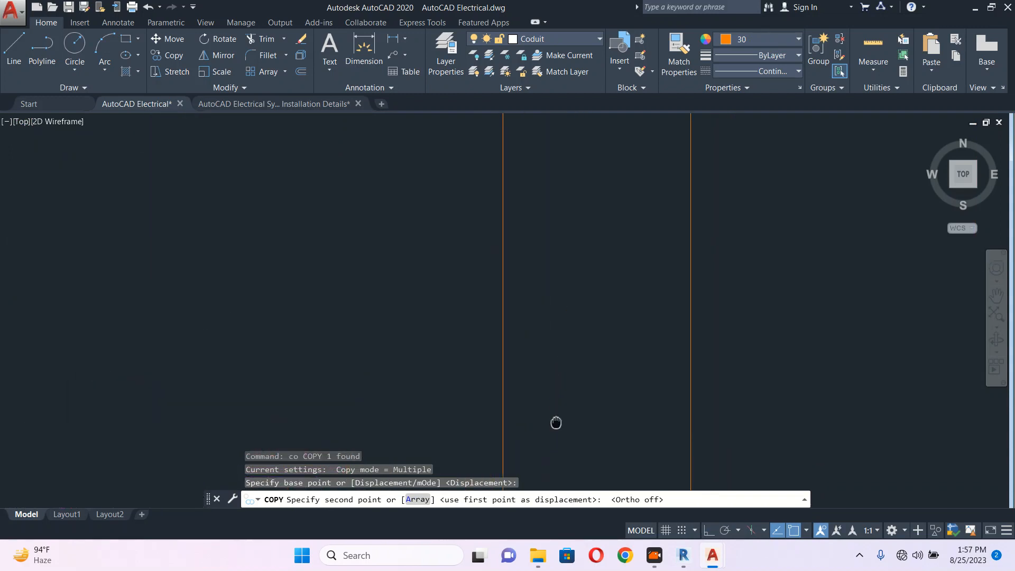
{"action": "scroll", "coordinate": [517, 214], "scroll_direction": "up", "scroll_amount": 7}
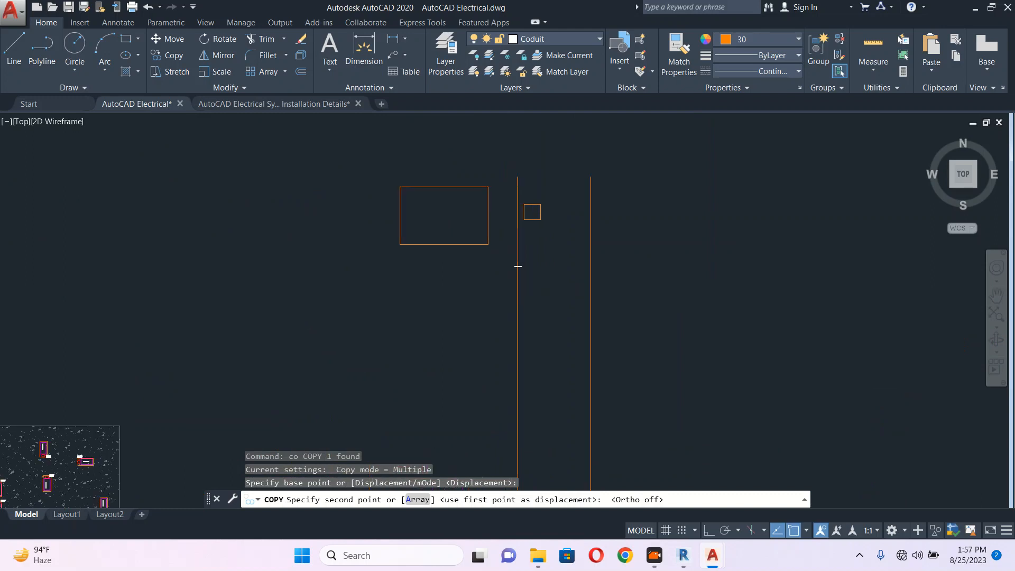
{"action": "left_click", "coordinate": [528, 220]}
{"action": "key", "text": "Return"}
Scale up the copied Service Cabinet label until it nearly spans the small rectangle's width
{"action": "left_click", "coordinate": [528, 190]}
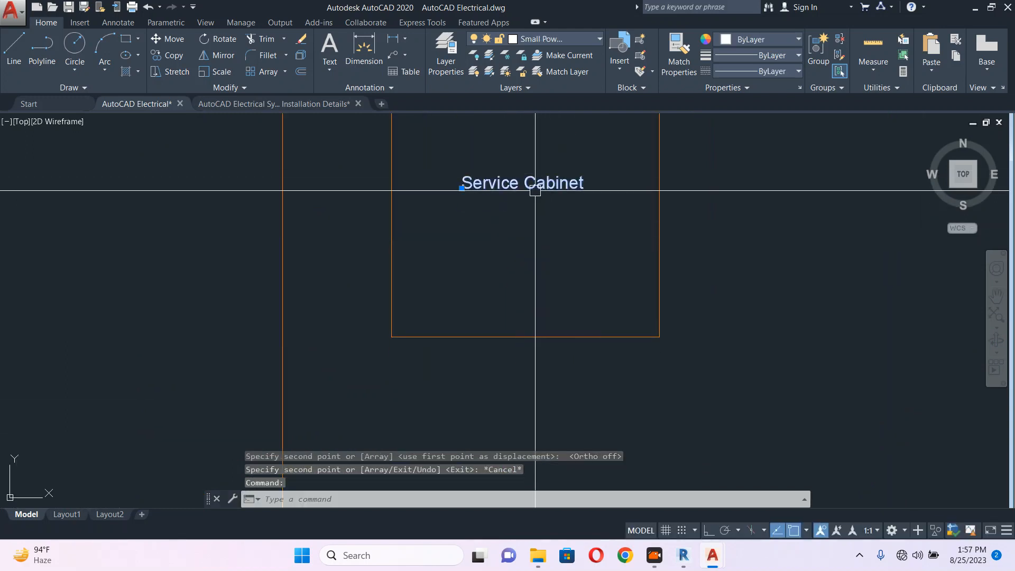
{"action": "type", "text": "sc"}
{"action": "key", "text": "Return"}
{"action": "left_click", "coordinate": [529, 190]}
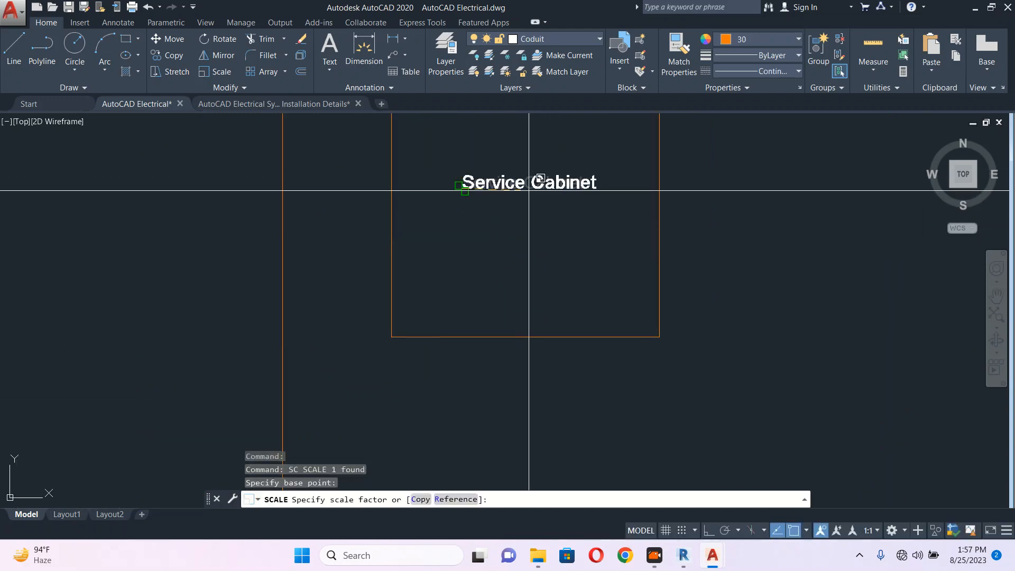
{"action": "left_click", "coordinate": [578, 206]}
Move the enlarged label west so it sits centred between the small rectangle's sides
{"action": "type", "text": "m"}
{"action": "key", "text": "Return"}
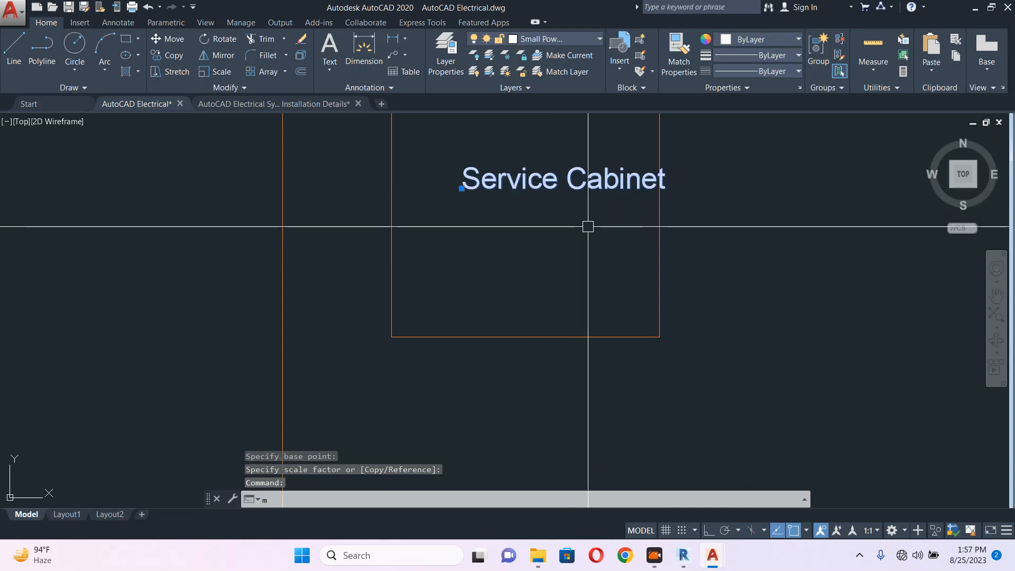
{"action": "left_click", "coordinate": [597, 223]}
{"action": "left_click", "coordinate": [561, 219]}
{"action": "key", "text": "Escape"}
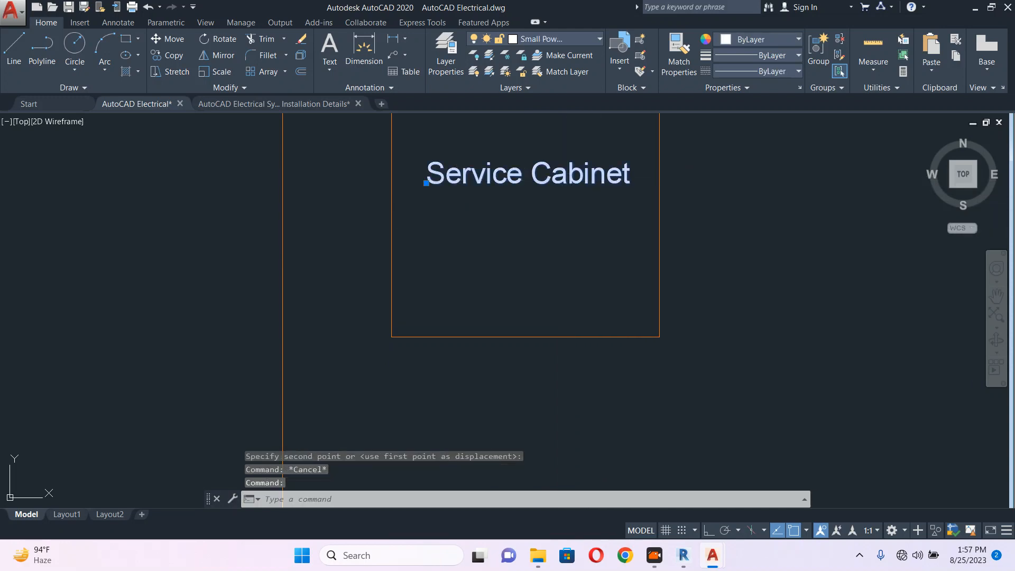
Change the text of the label in the small rectangle to "EMH - 001"
{"action": "double_click", "coordinate": [569, 181]}
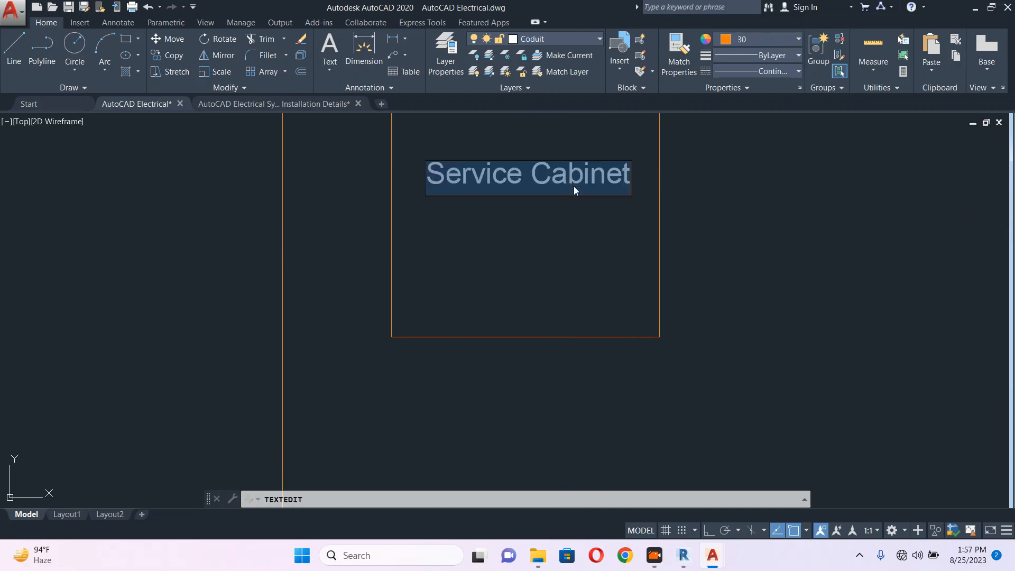
{"action": "type", "text": "E"}
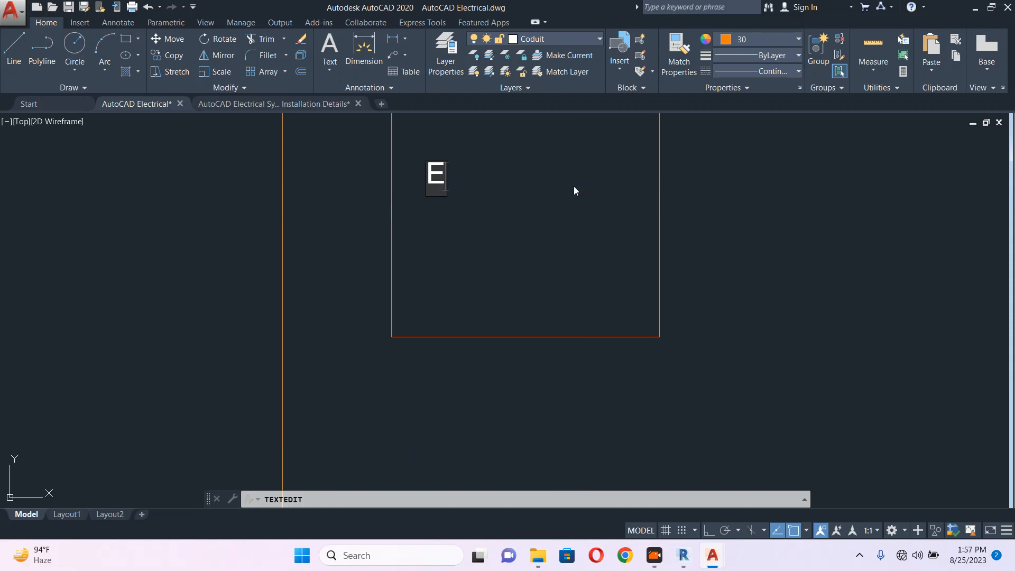
{"action": "type", "text": "MH"}
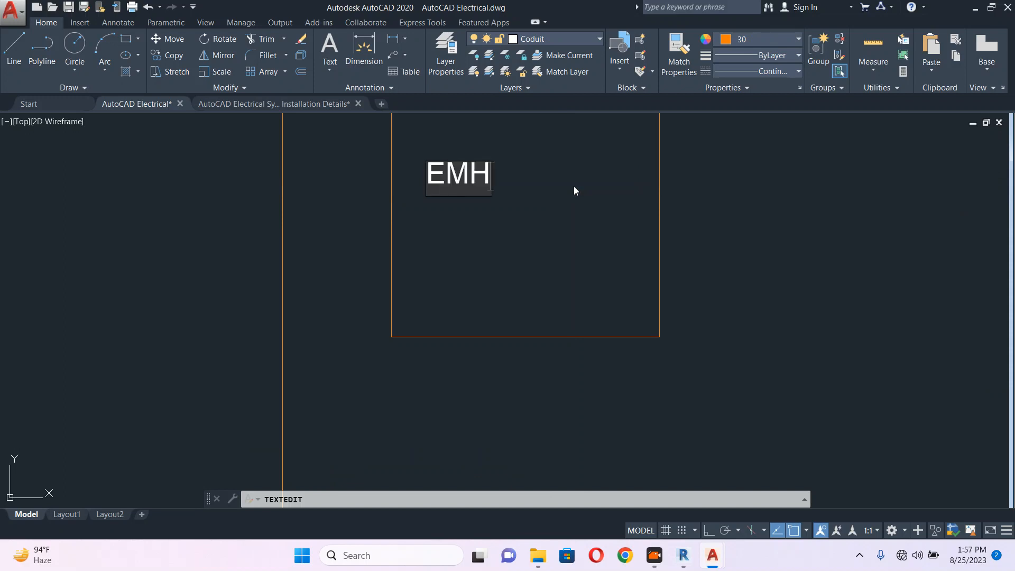
{"action": "type", "text": " -"}
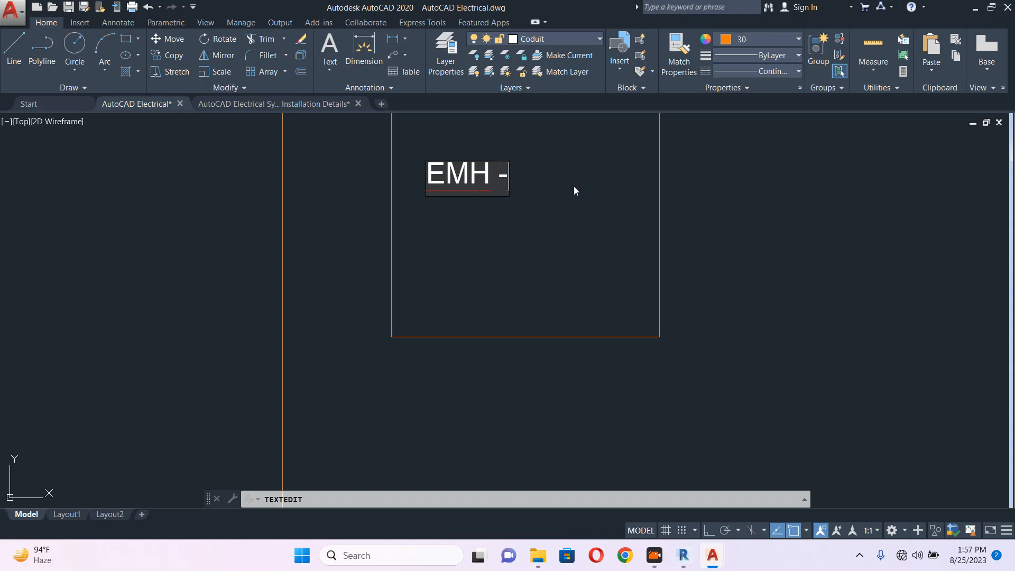
{"action": "type", "text": " 001"}
{"action": "left_click", "coordinate": [609, 230]}
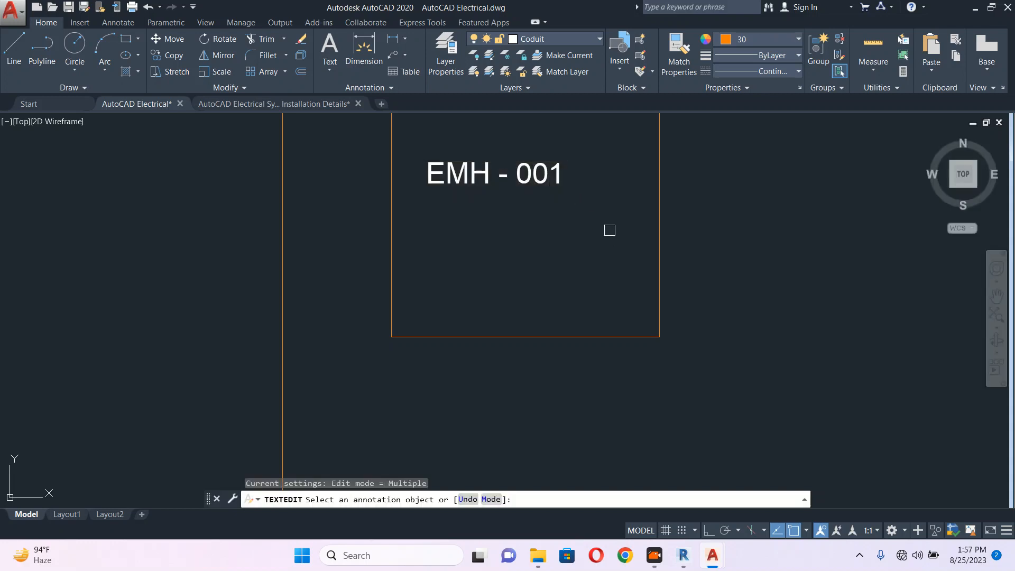
{"action": "key", "text": "Escape"}
Move the EMH - 001 label east to centre it between the sides of its rectangle
{"action": "type", "text": "m"}
{"action": "key", "text": "Return"}
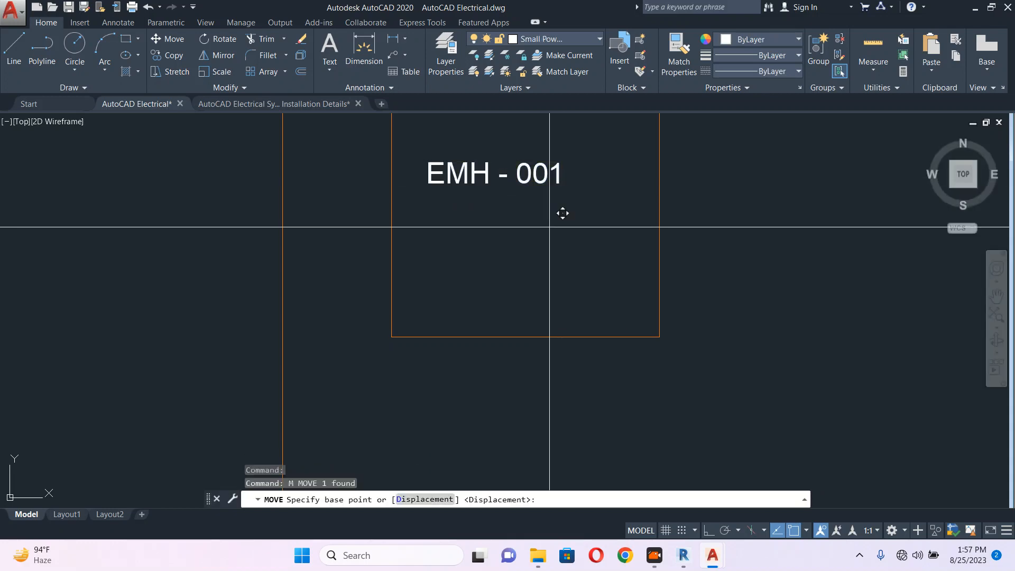
{"action": "left_click", "coordinate": [562, 213]}
{"action": "key", "text": "Escape"}
Draw a thin horizontal rectangle from the EMH - 001 box's west side, across the road line, to the large plain rectangle's east side
{"action": "scroll", "coordinate": [586, 245], "scroll_direction": "down", "scroll_amount": 2}
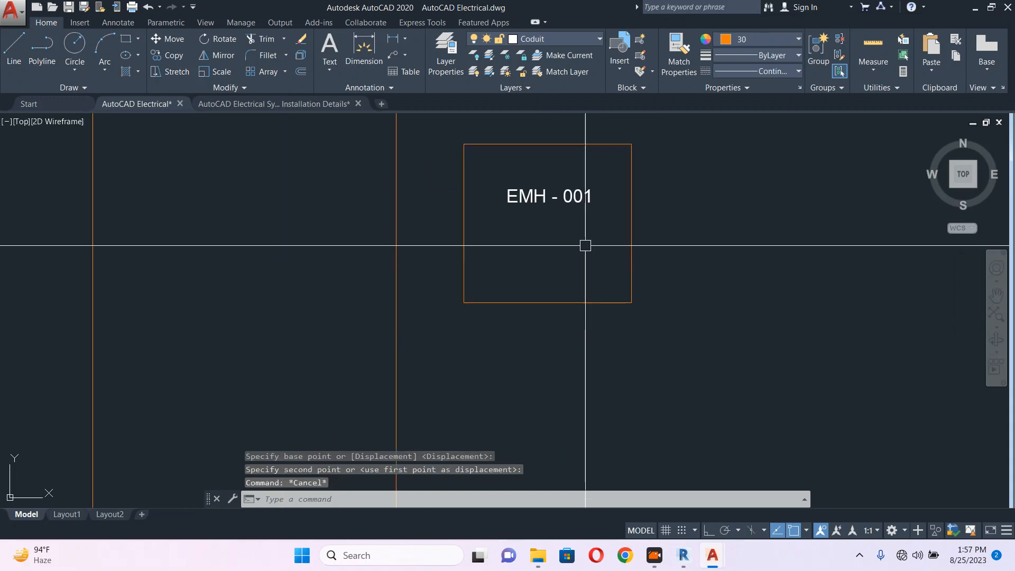
{"action": "scroll", "coordinate": [513, 247], "scroll_direction": "down", "scroll_amount": 2}
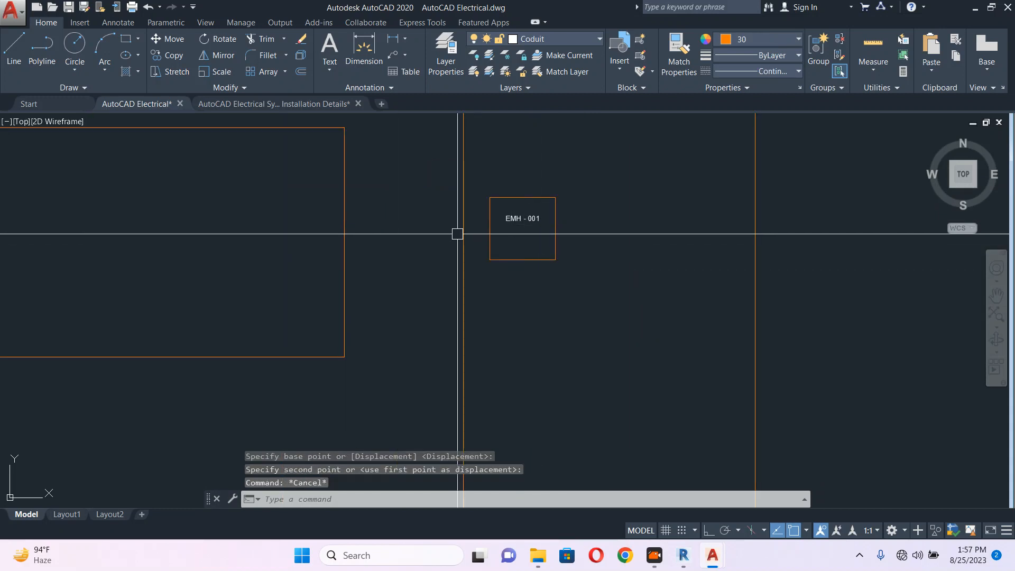
{"action": "middle_click_drag", "start_coordinate": [458, 231], "coordinate": [469, 243]}
{"action": "type", "text": "rd"}
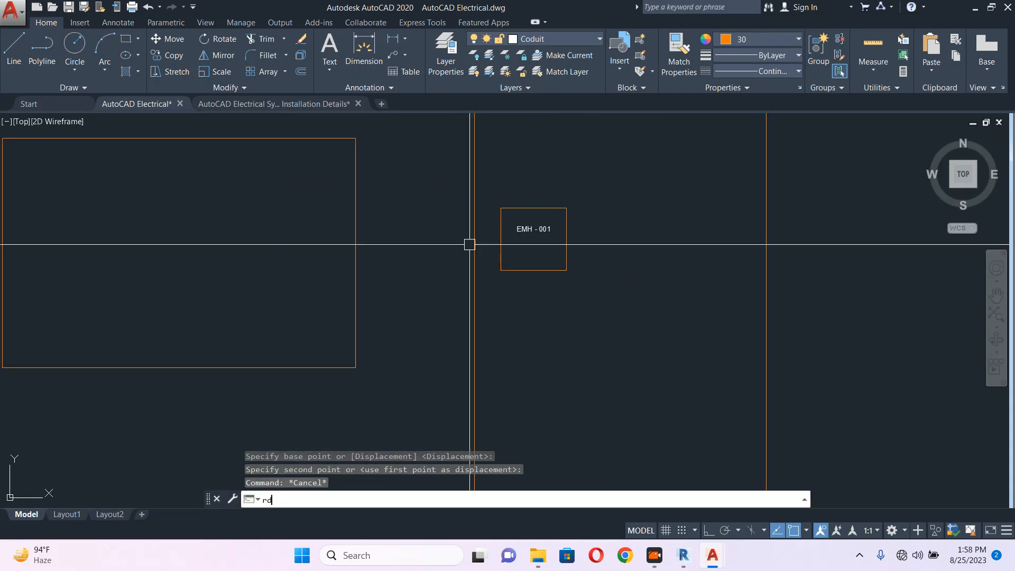
{"action": "key", "text": "BackSpace"}
{"action": "type", "text": "ec"}
{"action": "key", "text": "Return"}
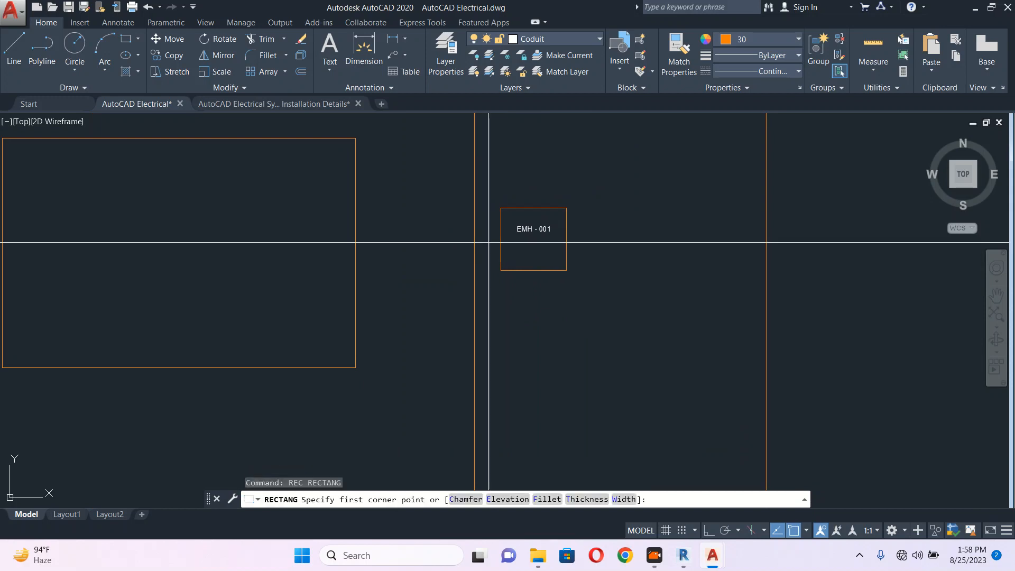
{"action": "scroll", "coordinate": [483, 243], "scroll_direction": "up", "scroll_amount": 2}
{"action": "left_click", "coordinate": [510, 203]}
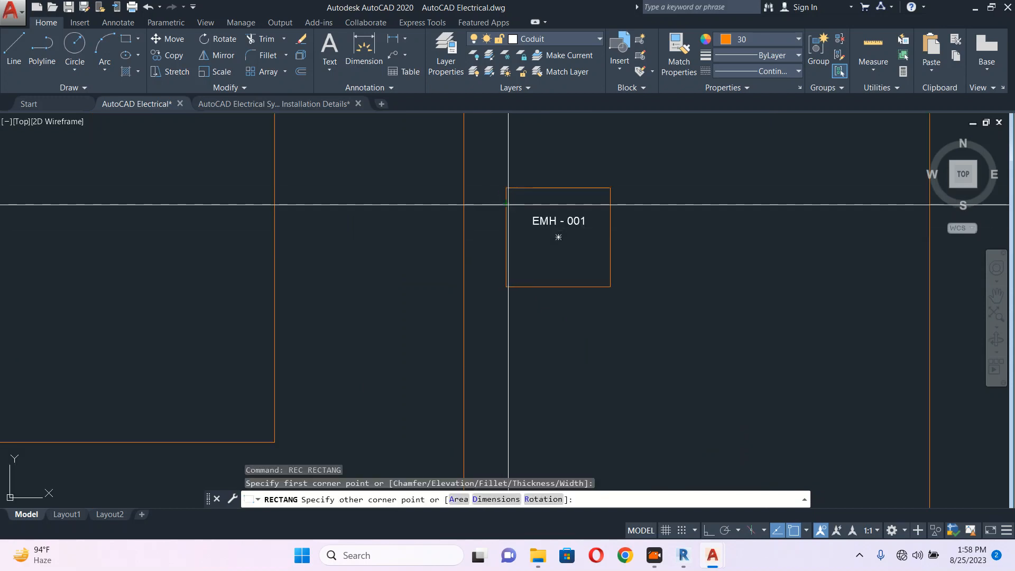
{"action": "left_click", "coordinate": [274, 220]}
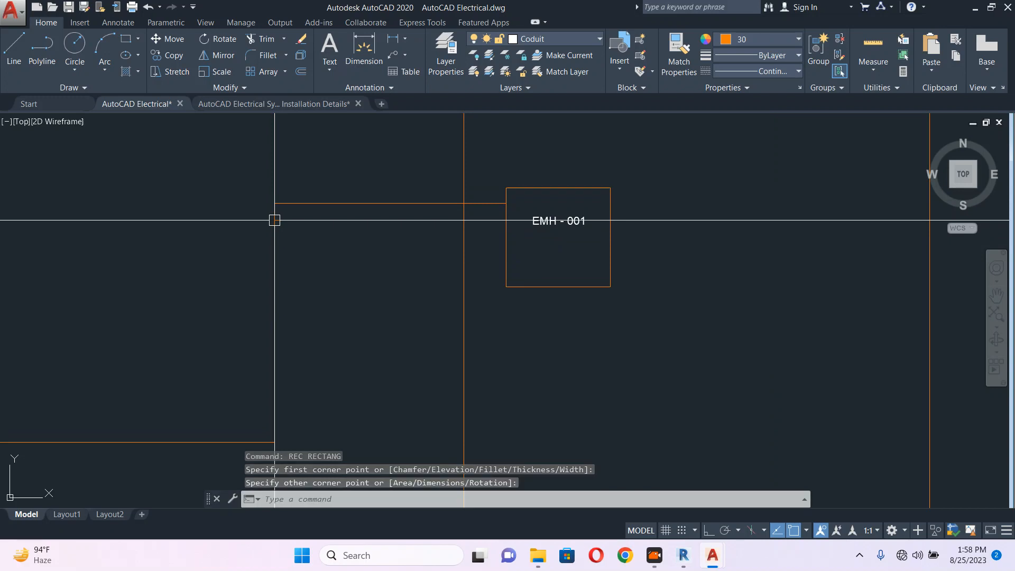
Copy the thin duct rectangle twice southward to form three parallel ducts between the large rectangle and the EMH - 001 box
{"action": "scroll", "coordinate": [272, 222], "scroll_direction": "down", "scroll_amount": 6}
{"action": "scroll", "coordinate": [180, 207], "scroll_direction": "up", "scroll_amount": 2}
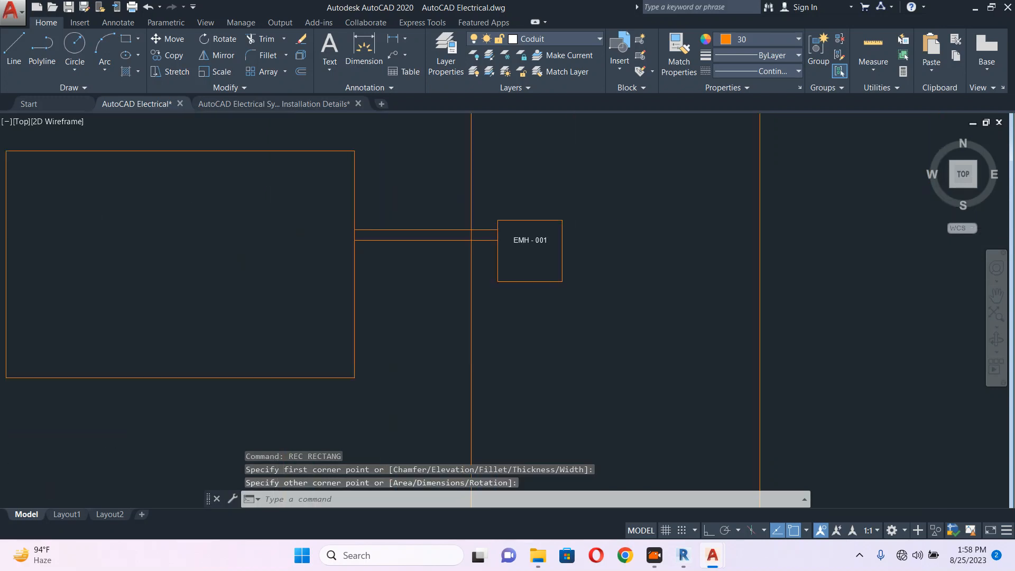
{"action": "scroll", "coordinate": [296, 211], "scroll_direction": "down", "scroll_amount": 1}
{"action": "scroll", "coordinate": [348, 225], "scroll_direction": "up", "scroll_amount": 4}
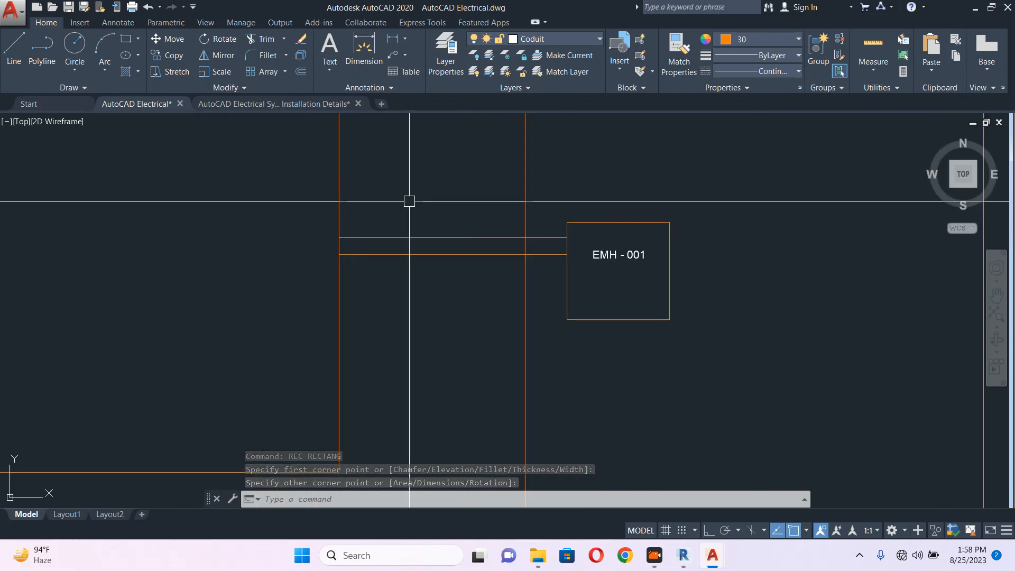
{"action": "left_click", "coordinate": [408, 202]}
{"action": "left_click", "coordinate": [374, 279]}
{"action": "type", "text": "co"}
{"action": "key", "text": "Return"}
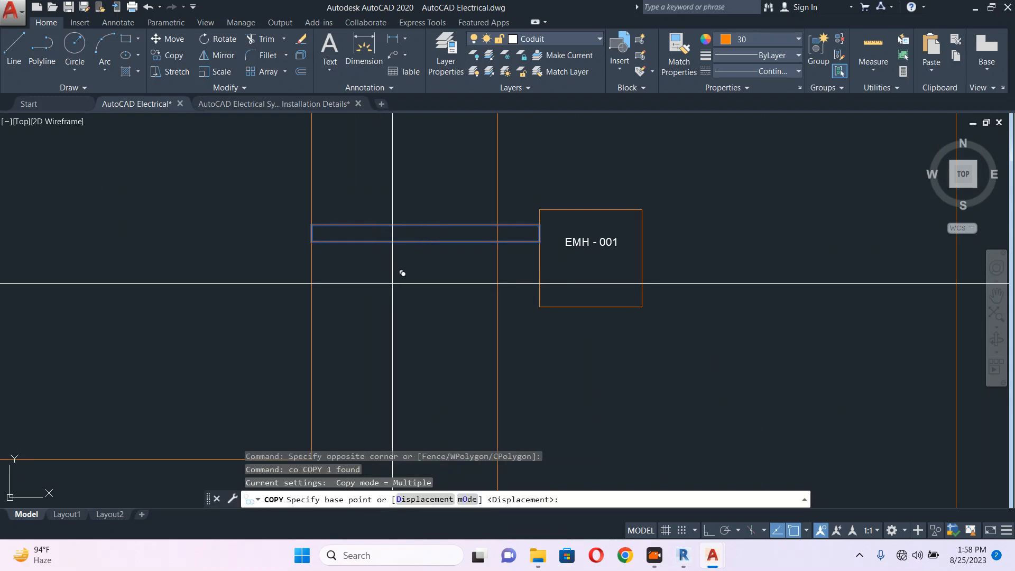
{"action": "left_click", "coordinate": [393, 284]}
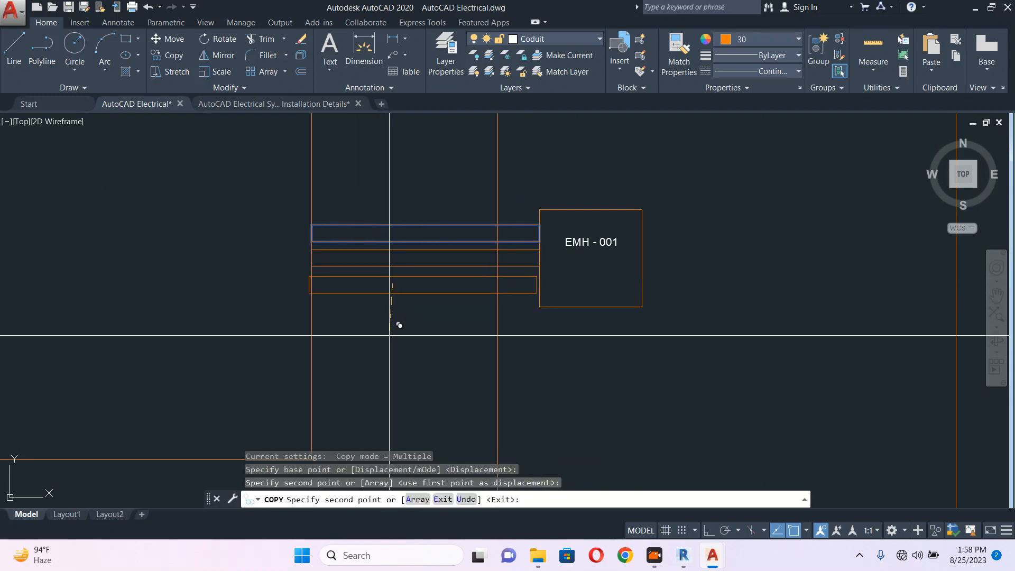
{"action": "left_click", "coordinate": [709, 531]}
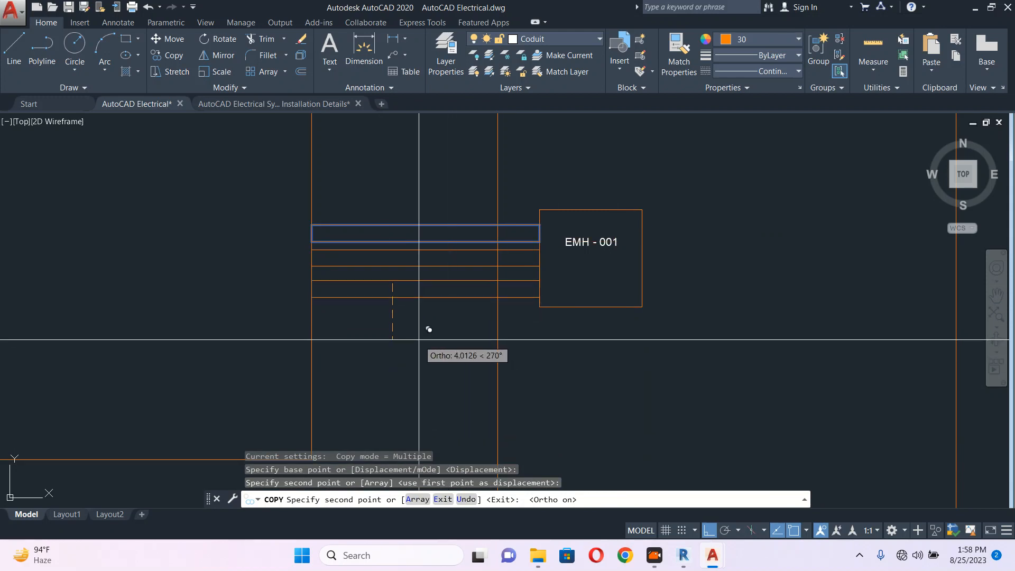
{"action": "key", "text": "Escape"}
Copy the EMH - 001 label to the free area just north of the three ducts
{"action": "scroll", "coordinate": [578, 239], "scroll_direction": "up", "scroll_amount": 2}
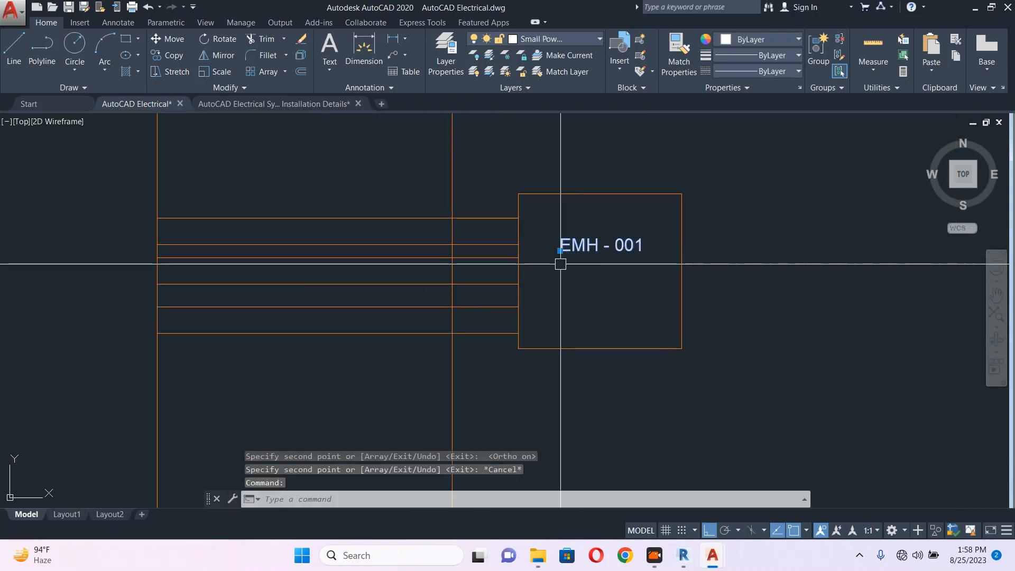
{"action": "middle_click_drag", "start_coordinate": [559, 265], "coordinate": [587, 281]}
{"action": "type", "text": "co"}
{"action": "key", "text": "Return"}
{"action": "left_click", "coordinate": [616, 284]}
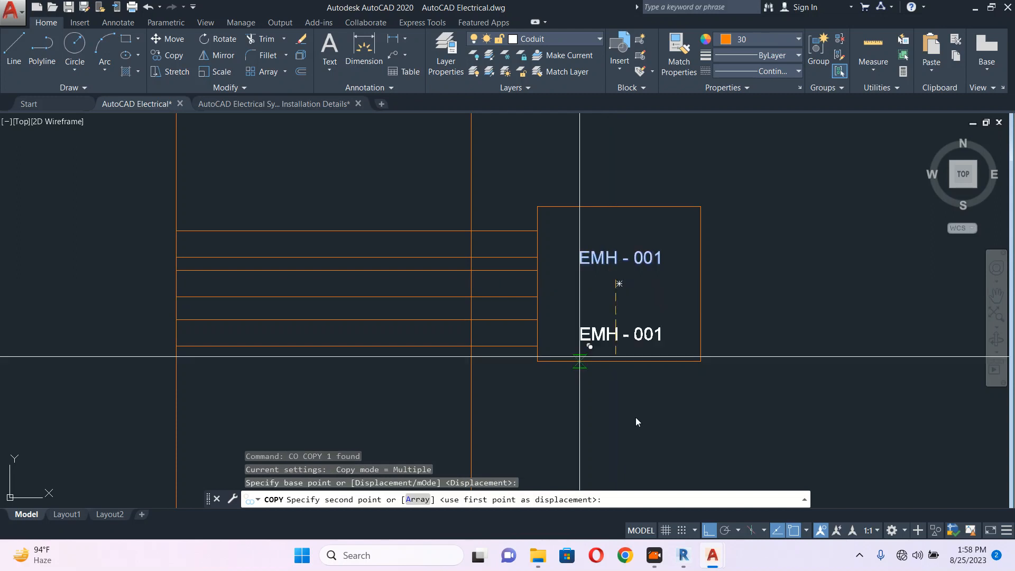
{"action": "left_click", "coordinate": [709, 530]}
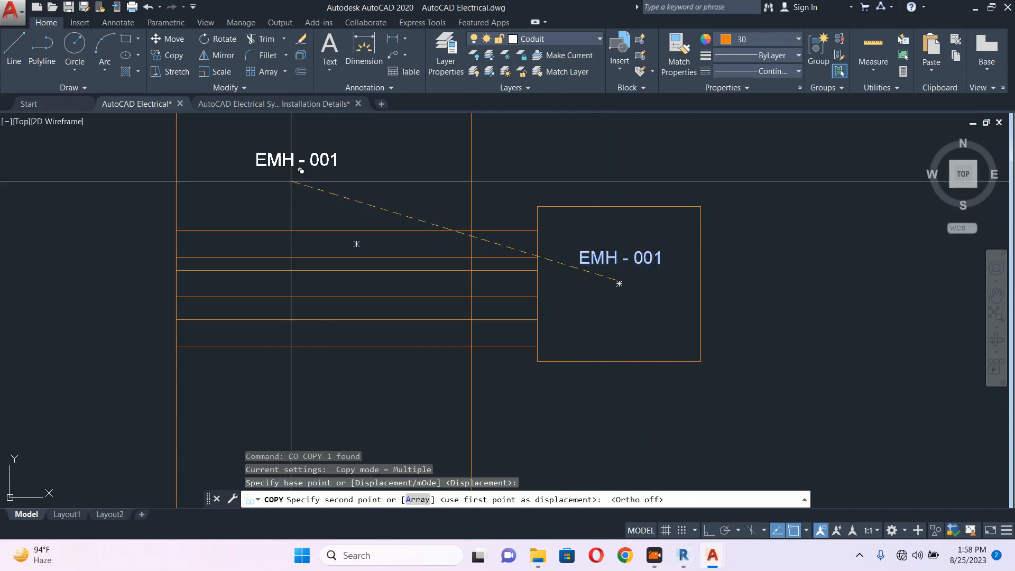
{"action": "left_click", "coordinate": [312, 206]}
{"action": "key", "text": "Escape"}
Change the copied EMH - 001 label north of the ducts to read "Electrical Duct 160mmØ"
{"action": "double_click", "coordinate": [313, 188]}
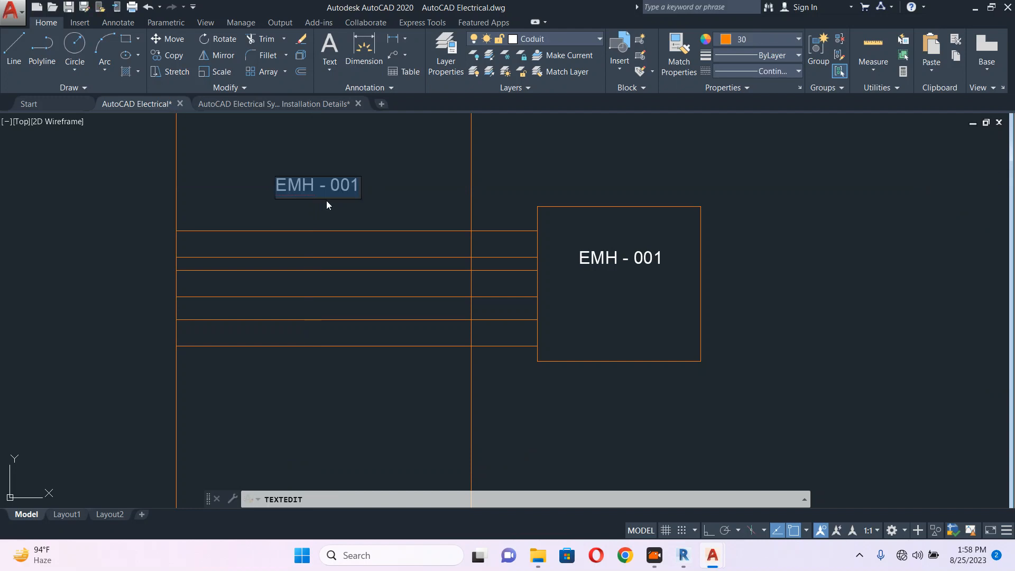
{"action": "type", "text": "ele"}
{"action": "key", "text": "BackSpace"}
{"action": "key", "text": "BackSpace"}
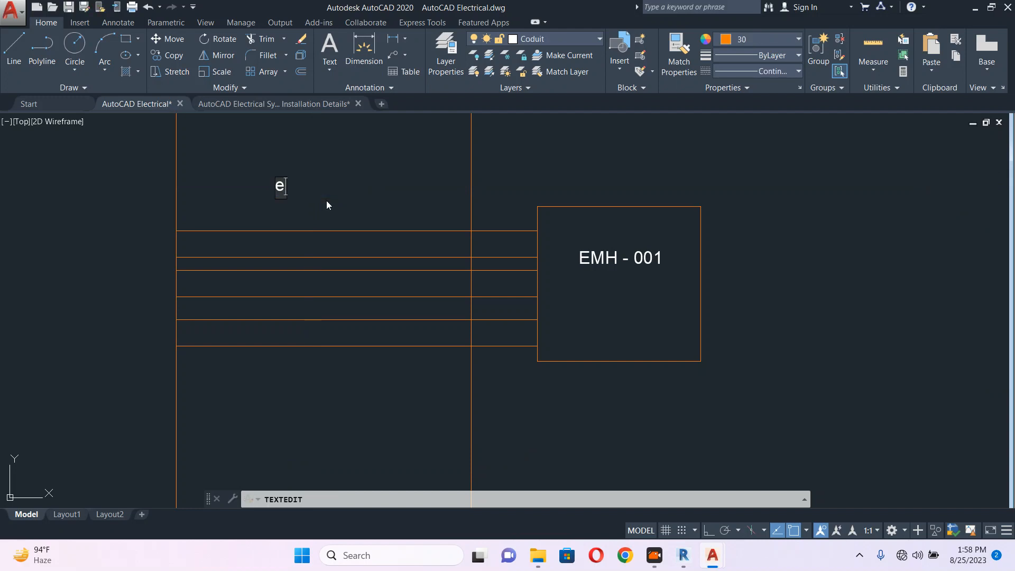
{"action": "key", "text": "BackSpace"}
{"action": "type", "text": "Elect"}
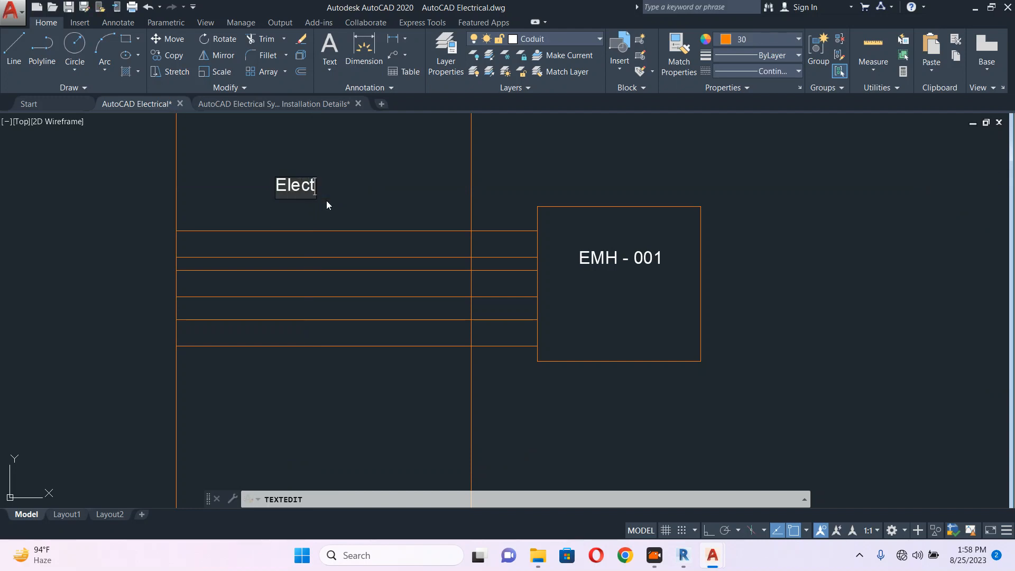
{"action": "type", "text": "rical Duct"}
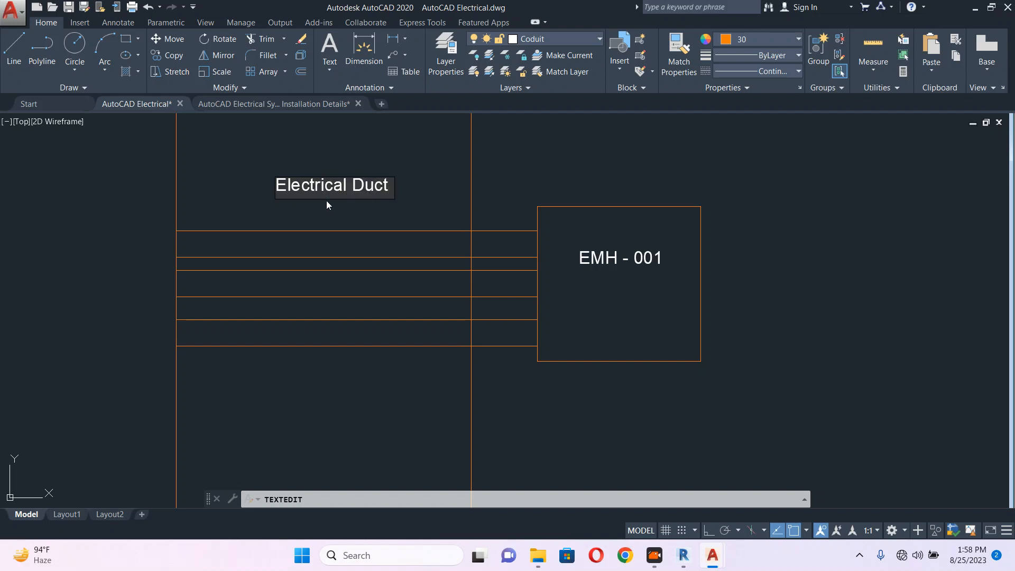
{"action": "type", "text": " 160MM"}
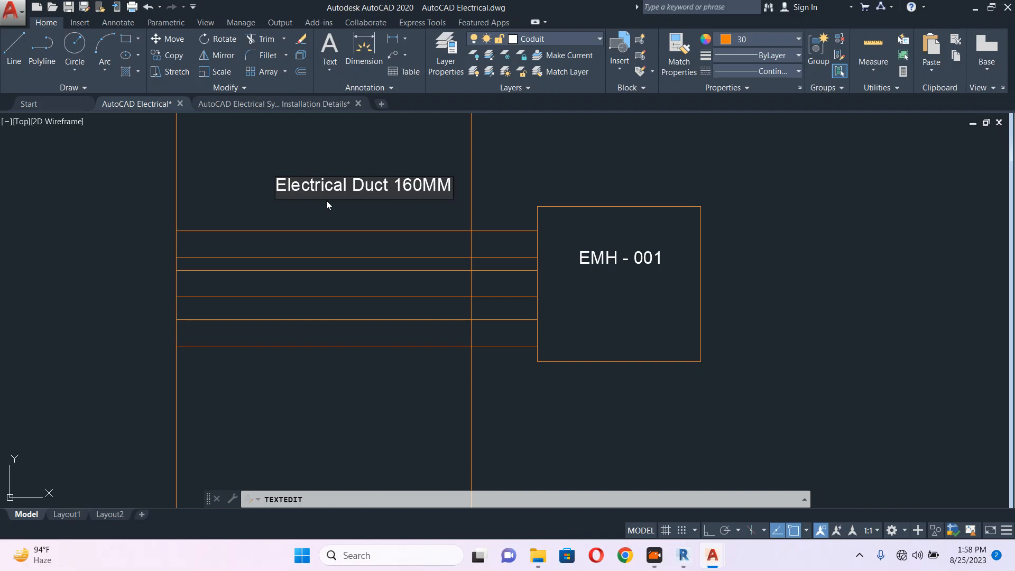
{"action": "key", "text": "BackSpace"}
{"action": "key", "text": "BackSpace"}
{"action": "type", "text": "MM"}
{"action": "key", "text": "BackSpace"}
{"action": "key", "text": "BackSpace"}
{"action": "type", "text": "mm%%"}
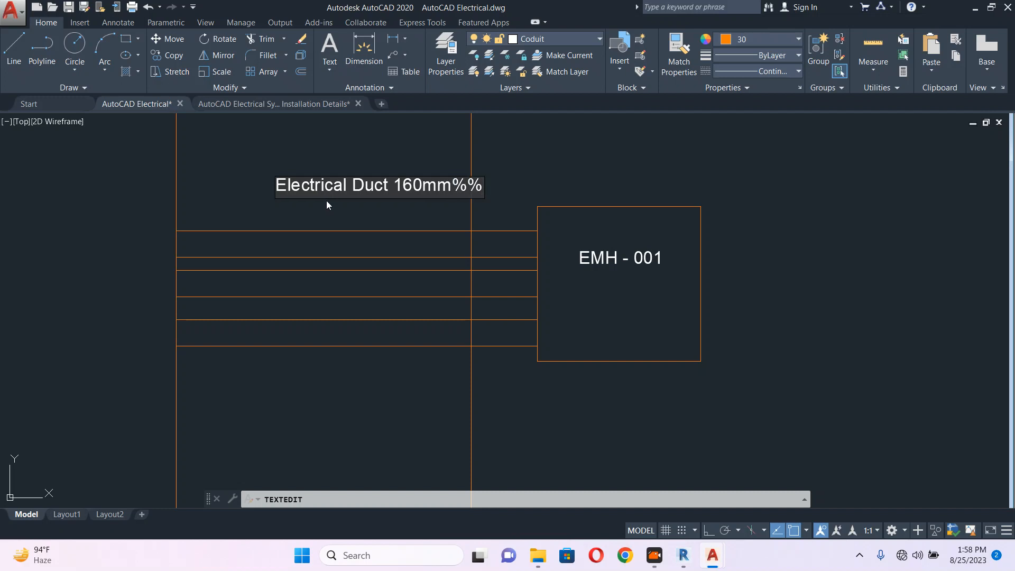
{"action": "type", "text": "c"}
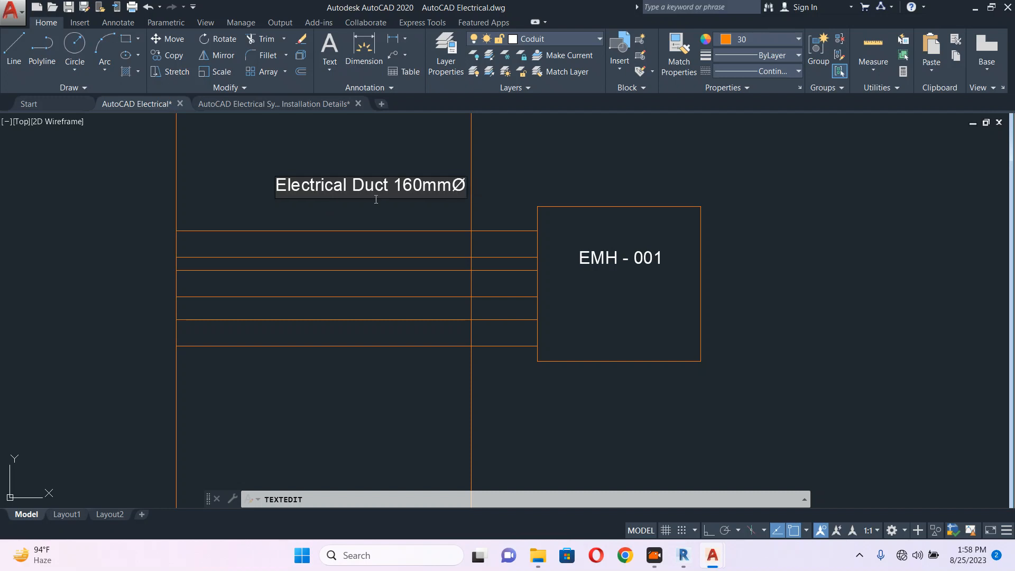
{"action": "left_click", "coordinate": [389, 211]}
{"action": "key", "text": "Escape"}
Move the Electrical Duct 160mmØ label slightly southwest so it sits just above the northernmost duct
{"action": "left_click", "coordinate": [386, 205]}
{"action": "left_click", "coordinate": [358, 176]}
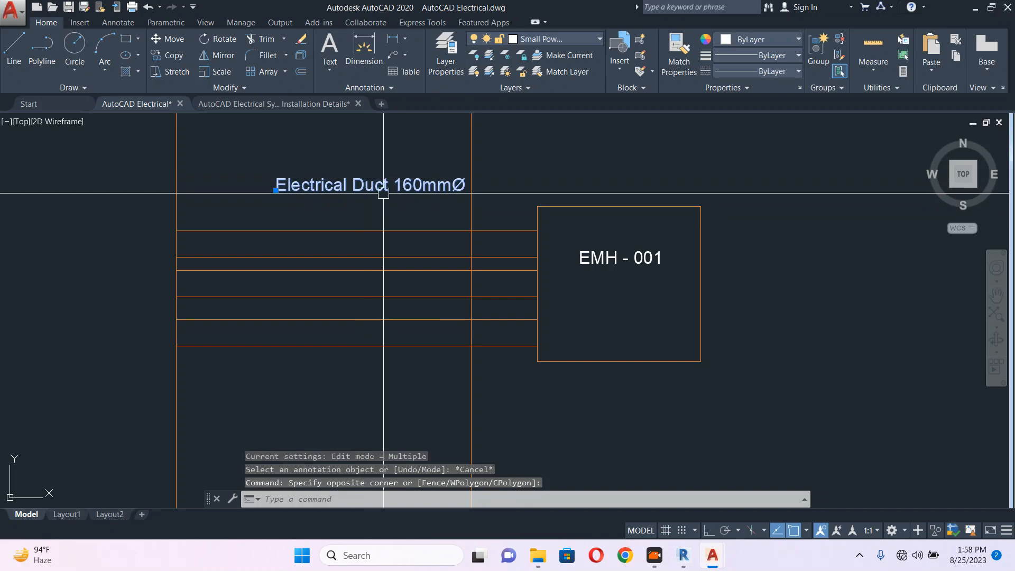
{"action": "type", "text": "m"}
{"action": "key", "text": "Return"}
{"action": "left_click", "coordinate": [402, 202]}
{"action": "scroll", "coordinate": [374, 214], "scroll_direction": "up", "scroll_amount": 2}
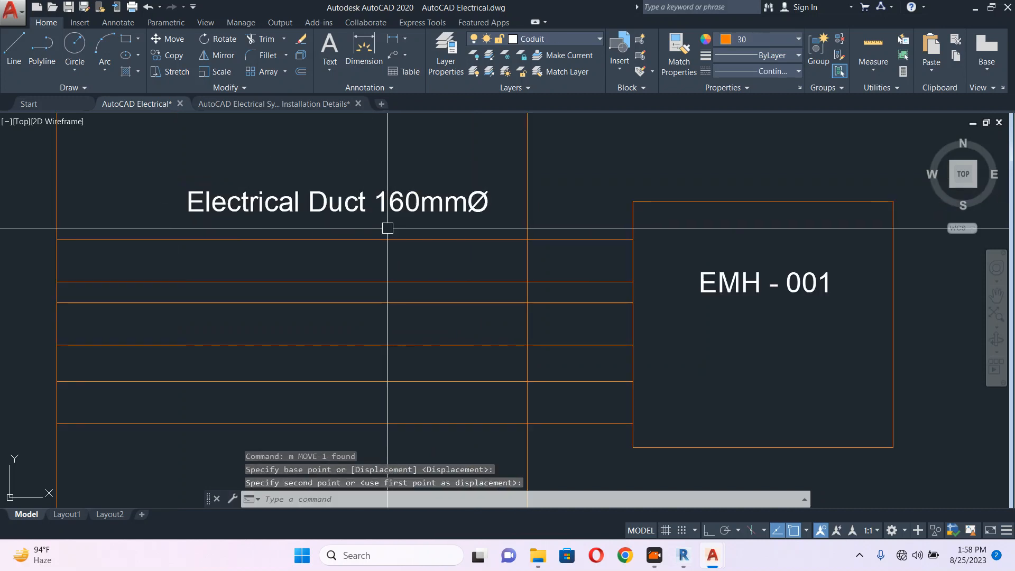
{"action": "scroll", "coordinate": [396, 206], "scroll_direction": "down", "scroll_amount": 2}
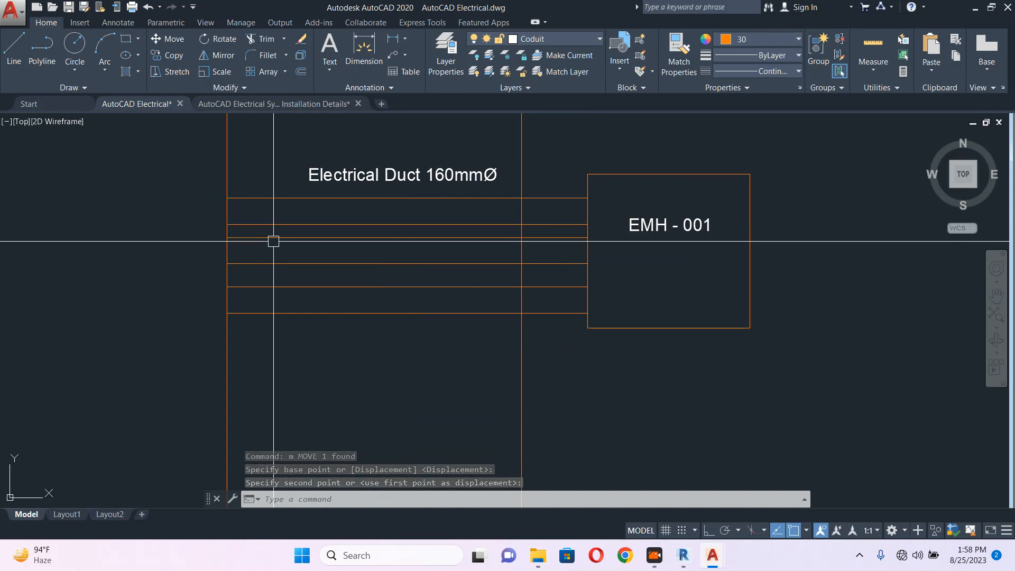
Erase the three duct rectangles running west from the EMH - 001 box
{"action": "left_click", "coordinate": [286, 186]}
{"action": "left_click", "coordinate": [260, 333]}
{"action": "type", "text": "e"}
{"action": "key", "text": "Return"}
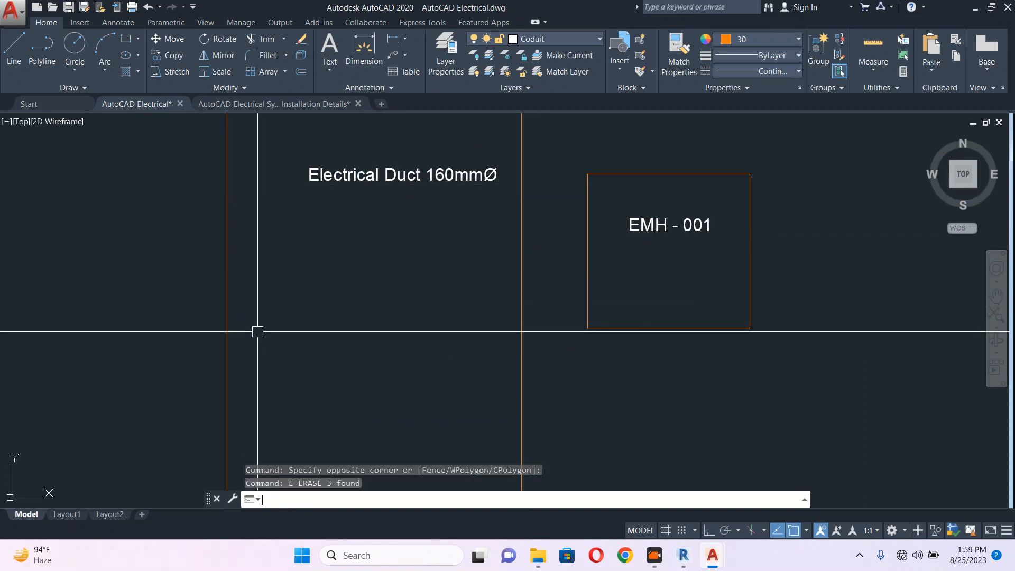
Copy the red duct symbol with a base point from the AutoCAD Electrical Symbol & Installation Details drawing
{"action": "left_click", "coordinate": [246, 105]}
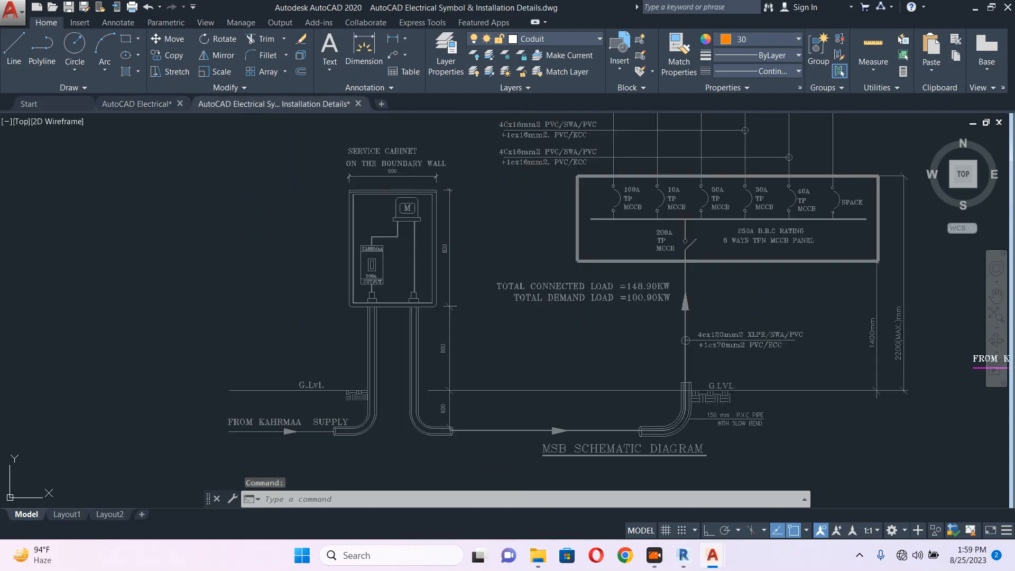
{"action": "scroll", "coordinate": [452, 272], "scroll_direction": "down", "scroll_amount": 8}
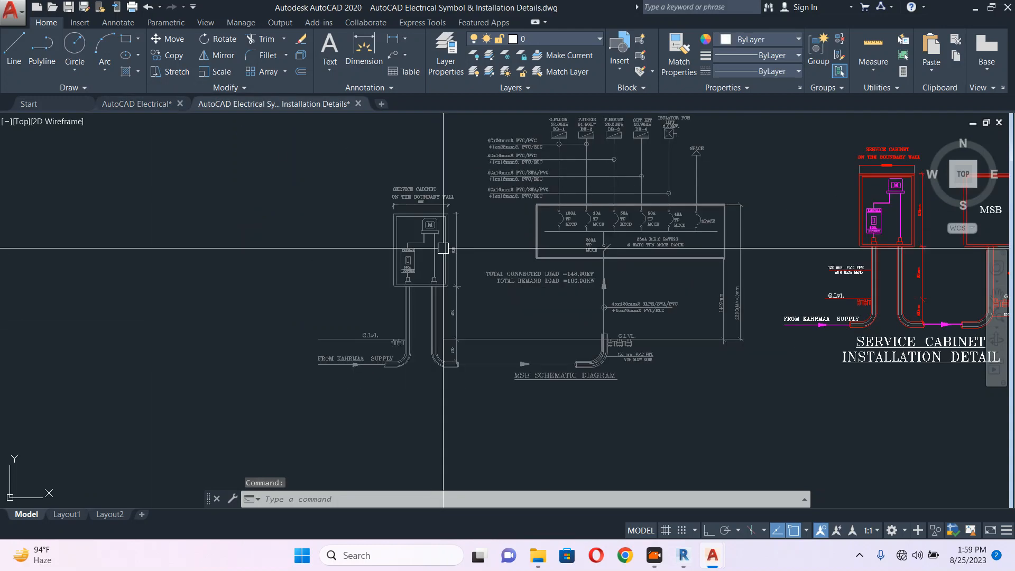
{"action": "scroll", "coordinate": [587, 236], "scroll_direction": "down", "scroll_amount": 2}
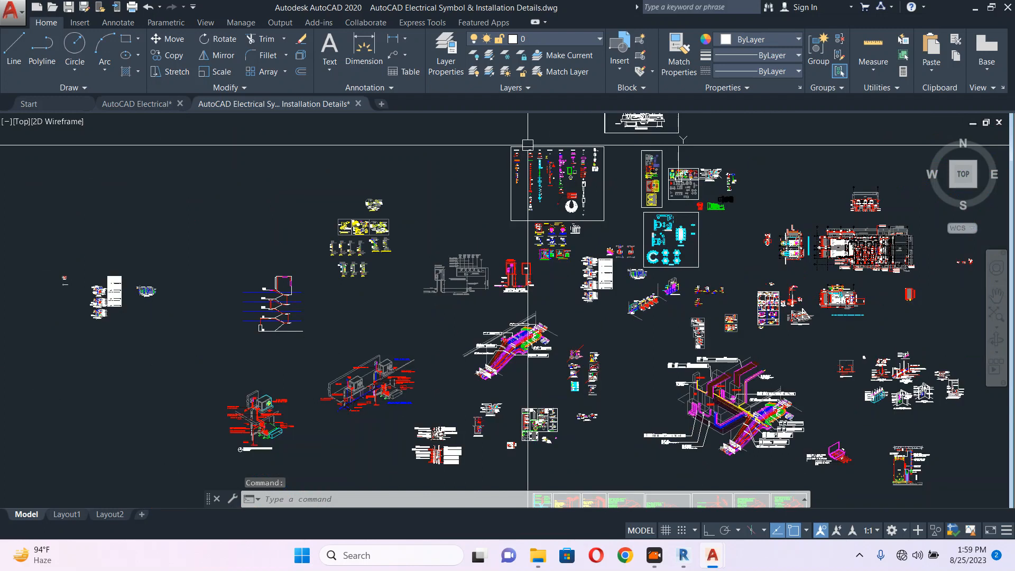
{"action": "scroll", "coordinate": [587, 236], "scroll_direction": "up", "scroll_amount": 6}
{"action": "scroll", "coordinate": [530, 152], "scroll_direction": "up", "scroll_amount": 5}
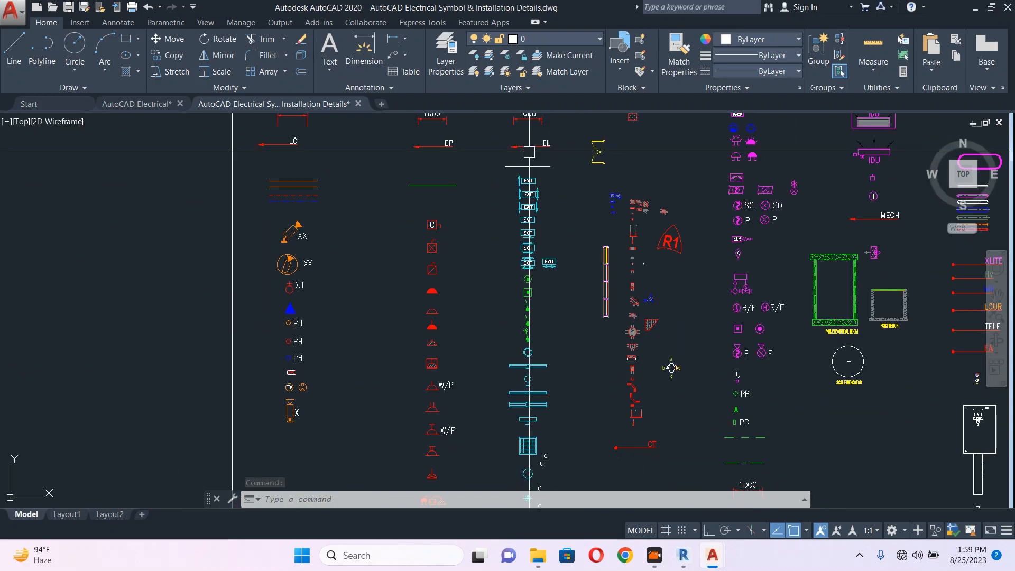
{"action": "mouse_move", "coordinate": [639, 222]}
{"action": "middle_mouse_down"}
{"action": "mouse_move", "coordinate": [549, 254]}
{"action": "mouse_move", "coordinate": [399, 333]}
{"action": "mouse_move", "coordinate": [379, 298]}
{"action": "middle_mouse_up"}
{"action": "scroll", "coordinate": [655, 333], "scroll_direction": "up", "scroll_amount": 8}
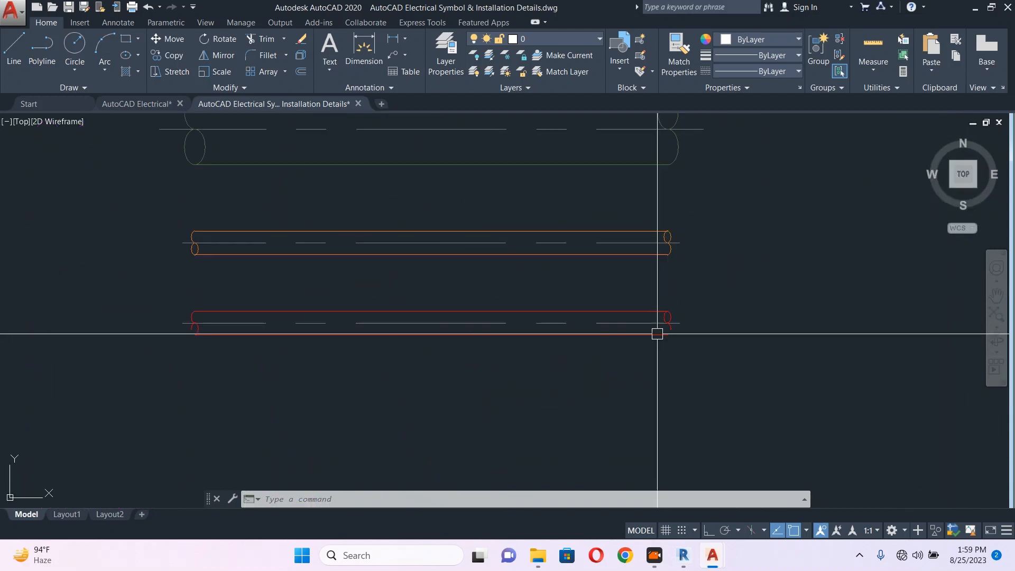
{"action": "middle_click_drag", "start_coordinate": [657, 338], "coordinate": [682, 284]}
{"action": "left_click", "coordinate": [750, 242]}
{"action": "left_click", "coordinate": [607, 308]}
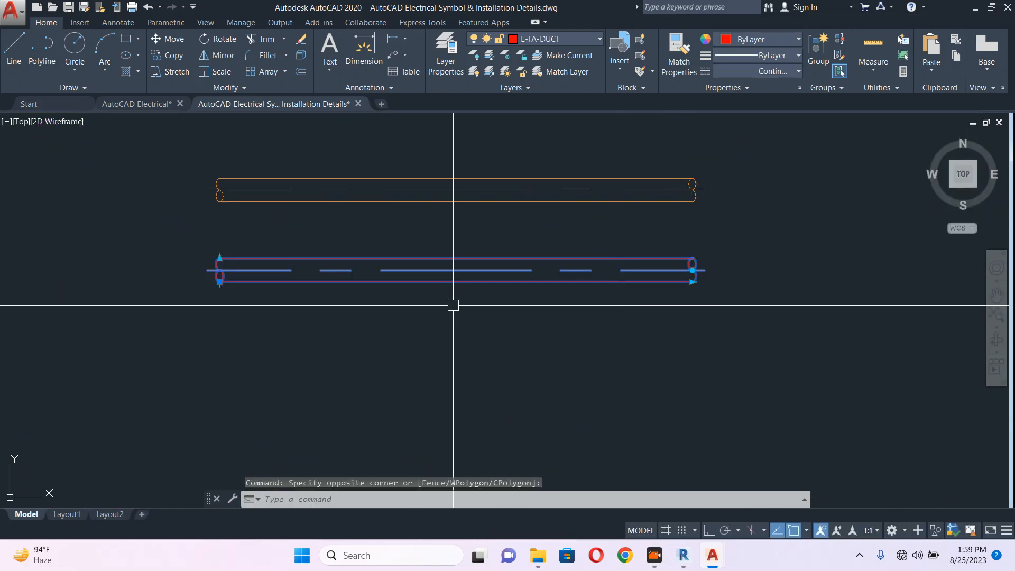
{"action": "key", "text": "ctrl+shift+c"}
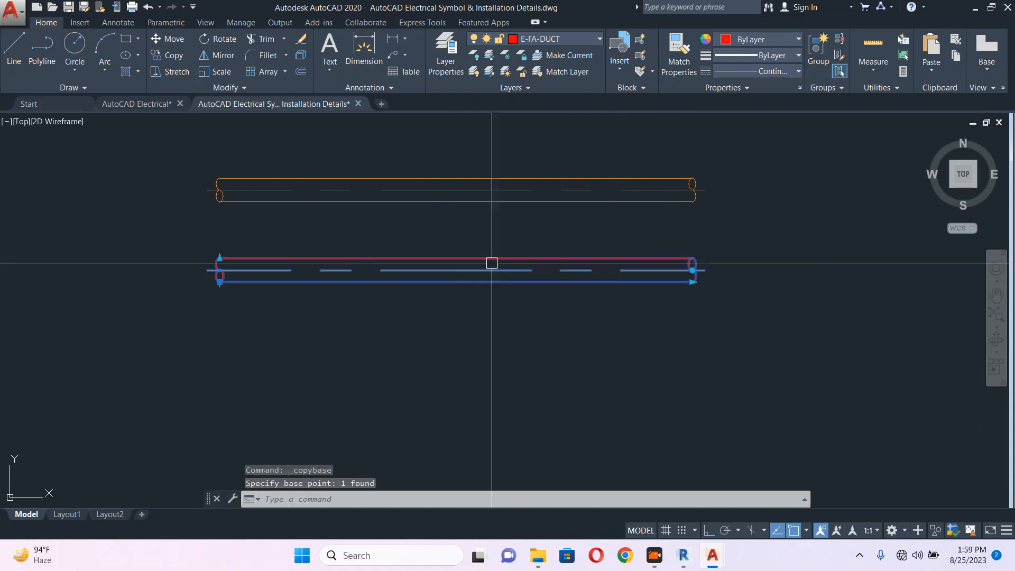
{"action": "left_click", "coordinate": [492, 263]}
Paste the copied duct symbol into the AutoCAD Electrical drawing near the EMH - 001 box
{"action": "left_click", "coordinate": [156, 104]}
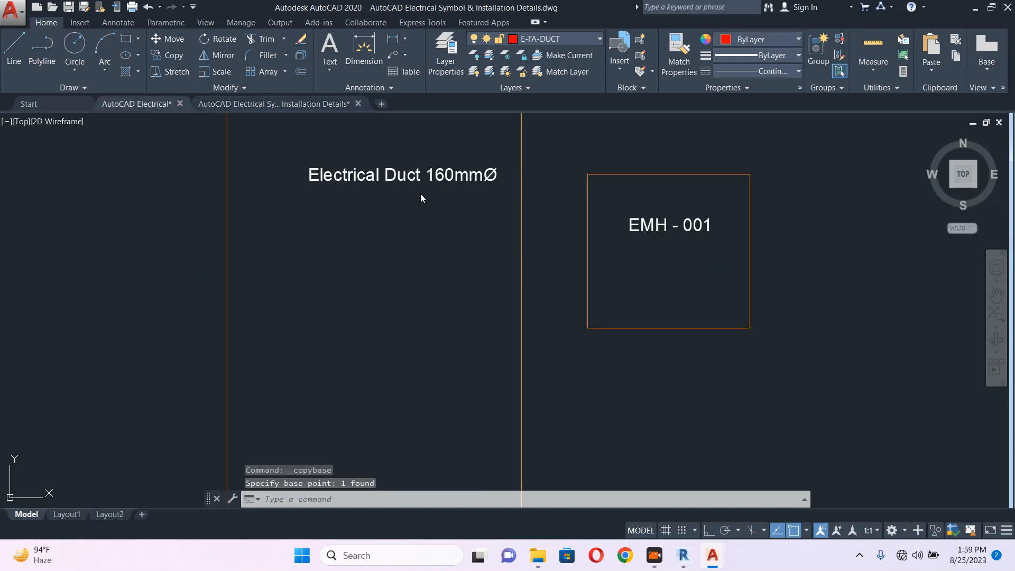
{"action": "key", "text": "ctrl+v"}
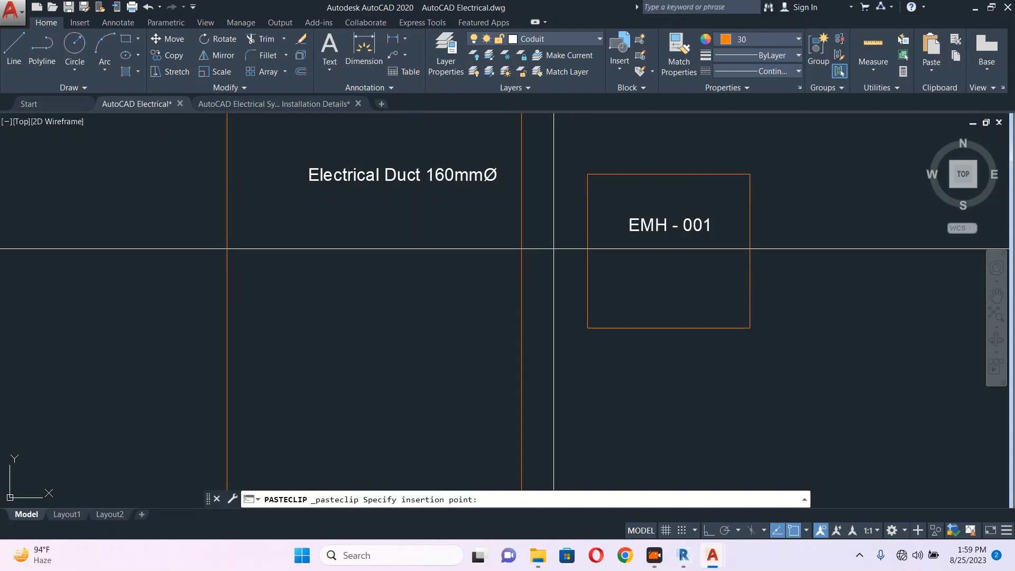
{"action": "scroll", "coordinate": [557, 264], "scroll_direction": "down", "scroll_amount": 10}
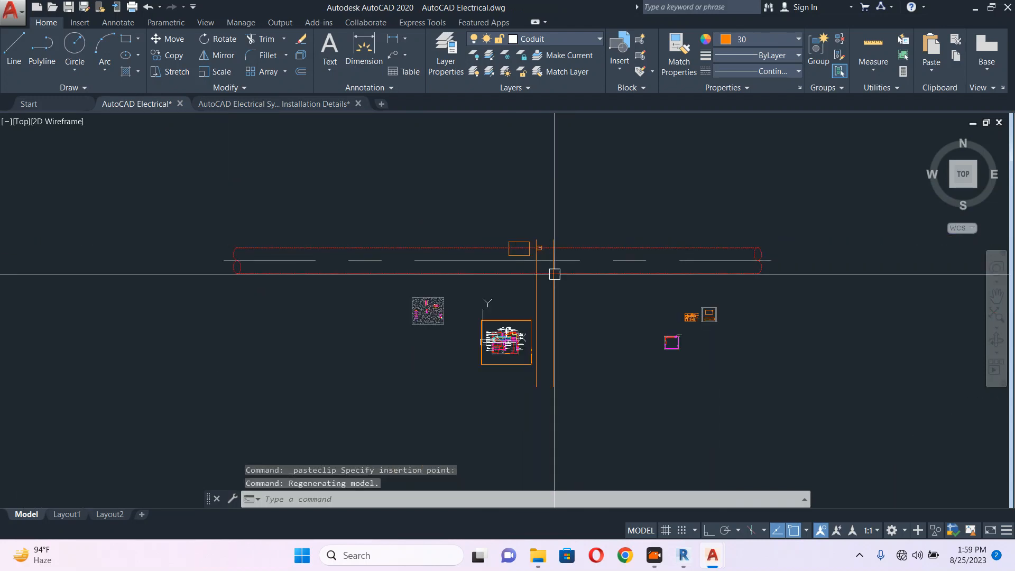
Scale the pasted red duct symbol down freehand to about three quarters of the EMH - 001 box's width, from a base point just west of the box
{"action": "left_click", "coordinate": [557, 278]}
{"action": "scroll", "coordinate": [544, 332], "scroll_direction": "up", "scroll_amount": 10}
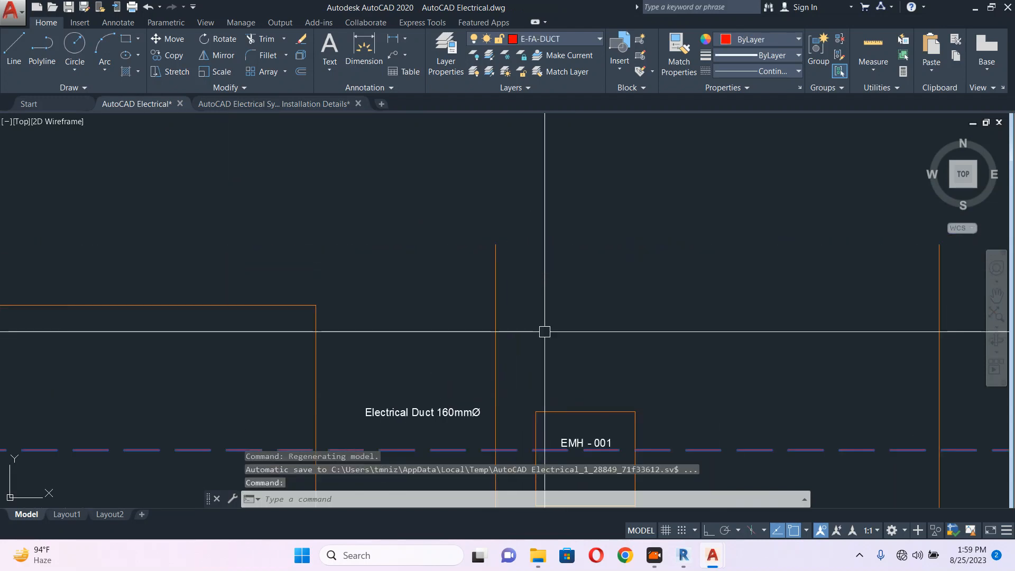
{"action": "scroll", "coordinate": [545, 332], "scroll_direction": "up", "scroll_amount": 2}
{"action": "type", "text": "sc"}
{"action": "key", "text": "Return"}
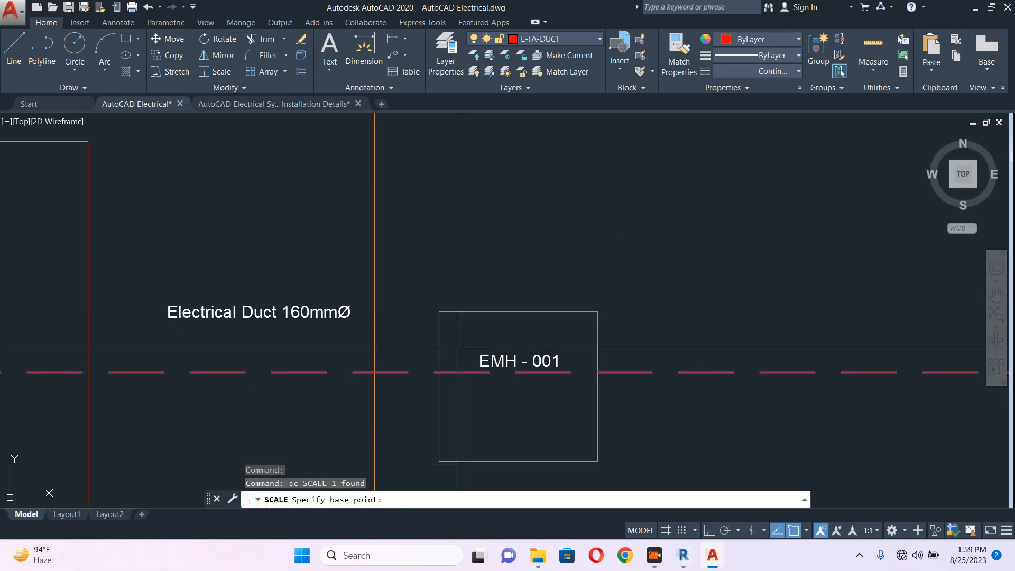
{"action": "left_click", "coordinate": [422, 372]}
{"action": "scroll", "coordinate": [429, 346], "scroll_direction": "up", "scroll_amount": 3}
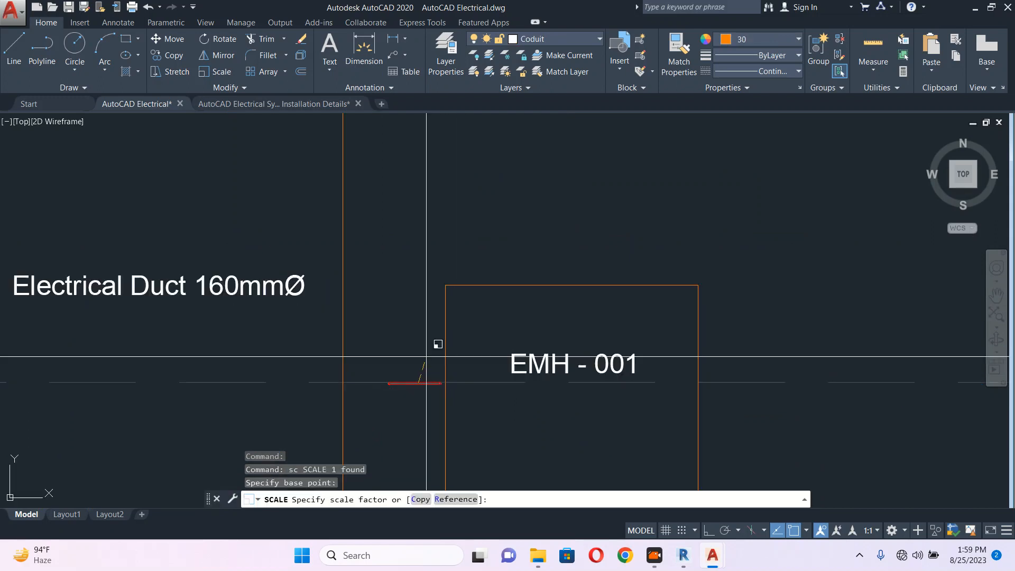
{"action": "key", "text": "Escape"}
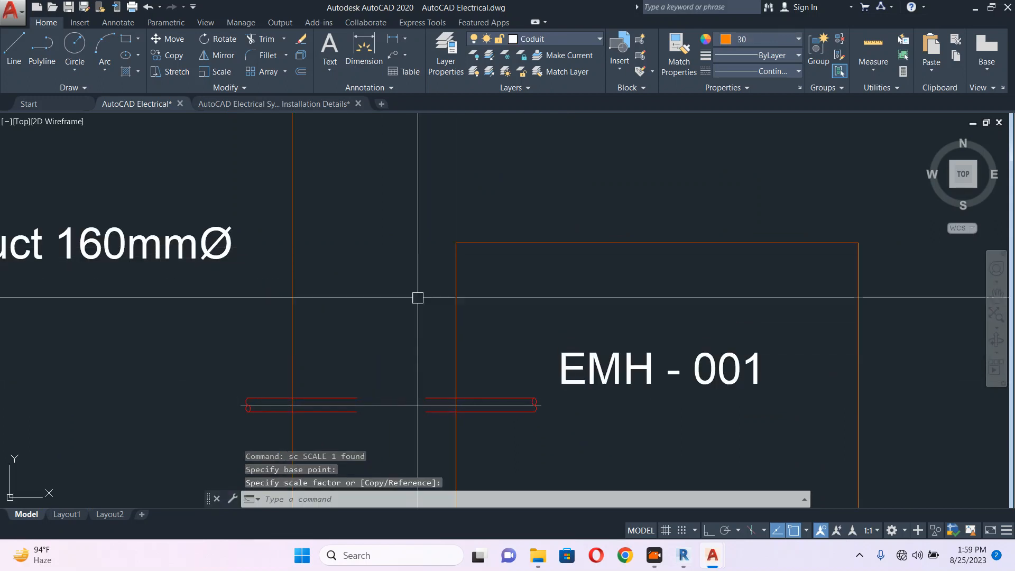
Scale the red duct symbol up freehand to about twice the EMH - 001 box's width, from a base point just north of the symbol
{"action": "scroll", "coordinate": [431, 354], "scroll_direction": "down", "scroll_amount": 5}
{"action": "scroll", "coordinate": [419, 339], "scroll_direction": "up", "scroll_amount": 4}
{"action": "left_click", "coordinate": [414, 332]}
{"action": "type", "text": "s"}
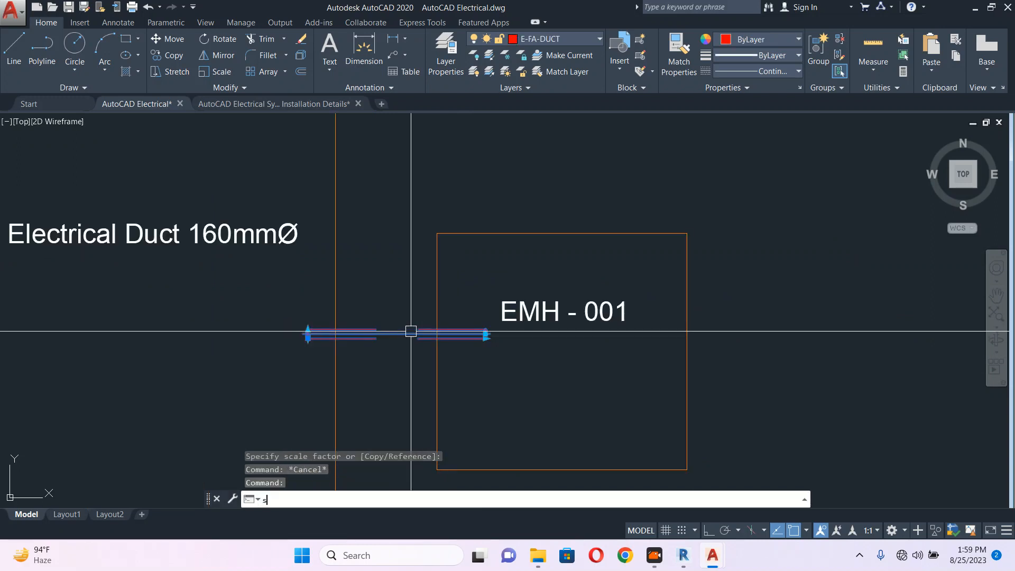
{"action": "type", "text": "c"}
{"action": "key", "text": "Return"}
{"action": "left_click", "coordinate": [407, 290]}
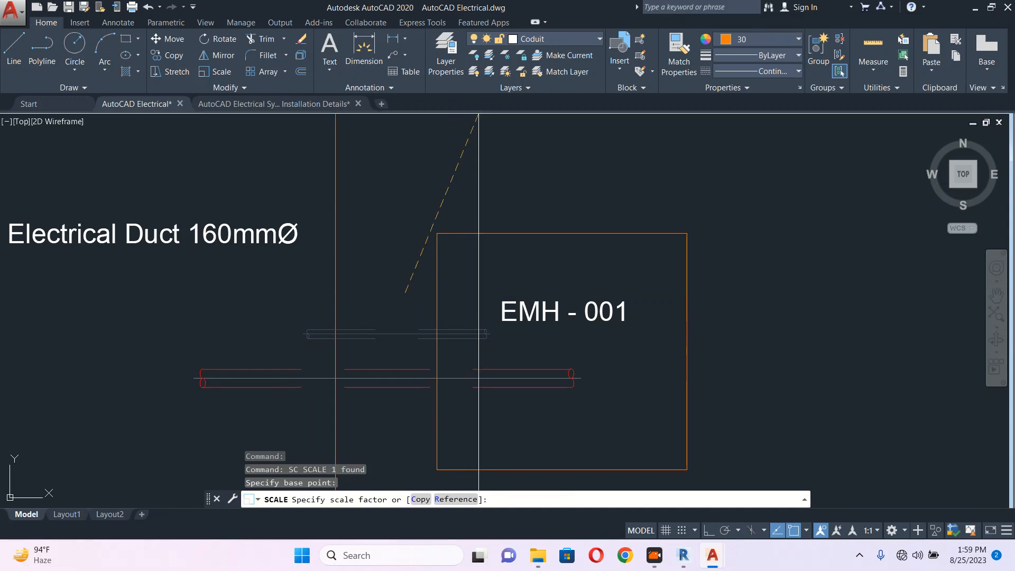
{"action": "scroll", "coordinate": [552, 168], "scroll_direction": "down", "scroll_amount": 3}
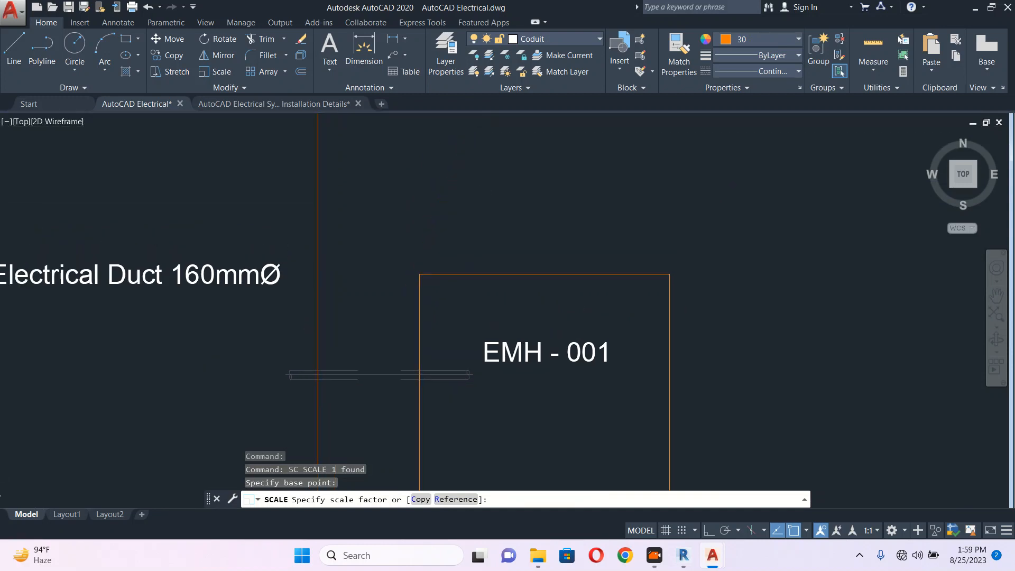
{"action": "left_click", "coordinate": [553, 168]}
{"action": "key", "text": "Escape"}
{"action": "middle_click_drag", "start_coordinate": [456, 315], "coordinate": [422, 249]}
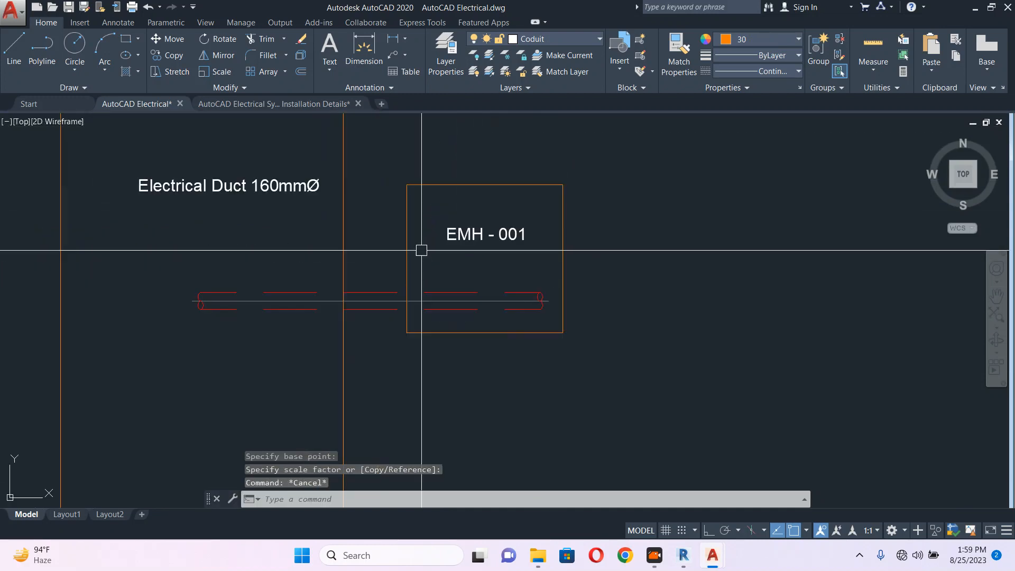
{"action": "type", "text": "s"}
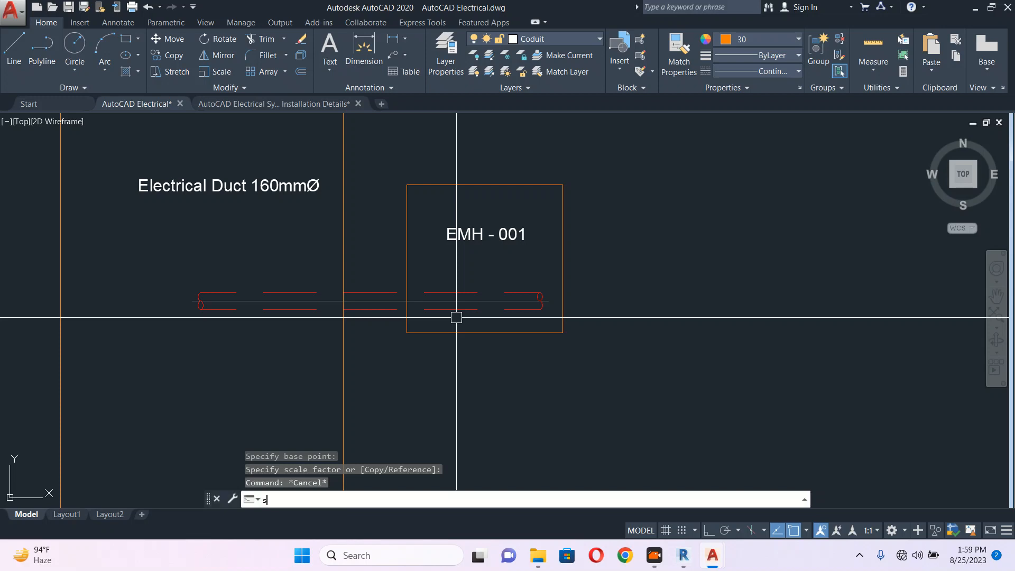
{"action": "key", "text": "Escape"}
{"action": "key", "text": "Escape"}
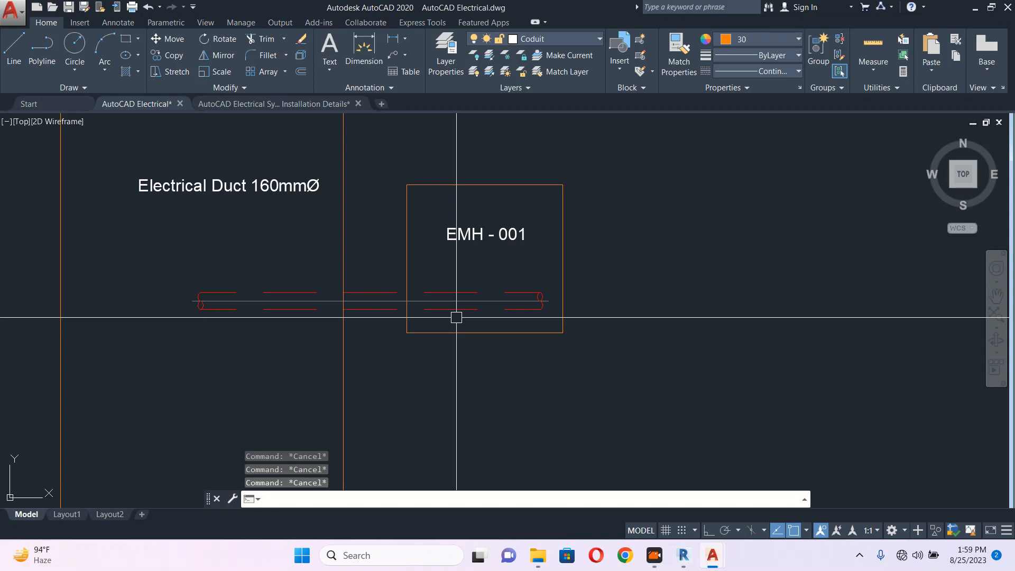
Try a global linetype scale factor of 0.1 for the dashed duct lines and settle on 0.3
{"action": "type", "text": "lts"}
{"action": "key", "text": "Return"}
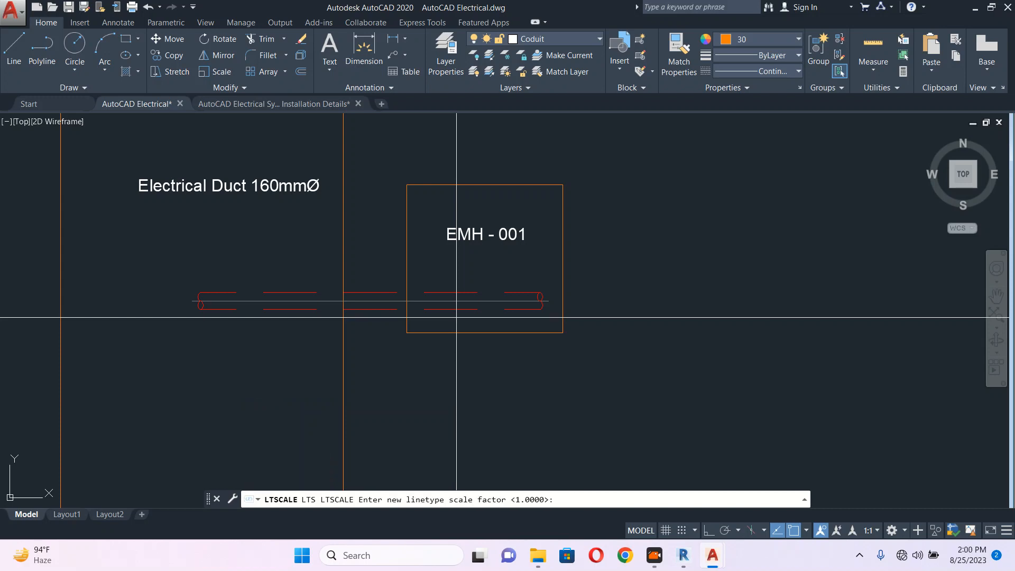
{"action": "key", "text": "Return"}
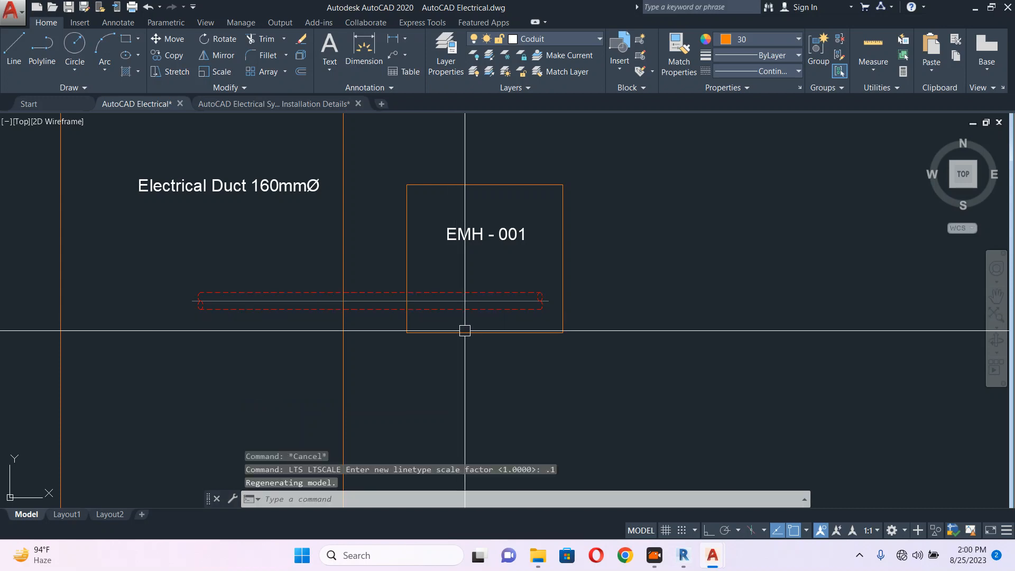
{"action": "key", "text": "Return"}
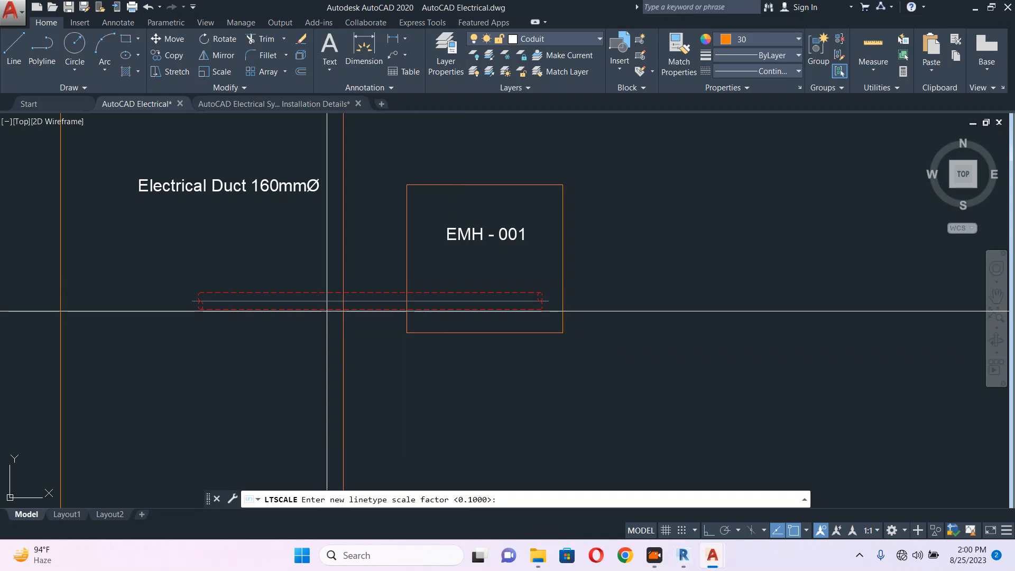
{"action": "key", "text": "Return"}
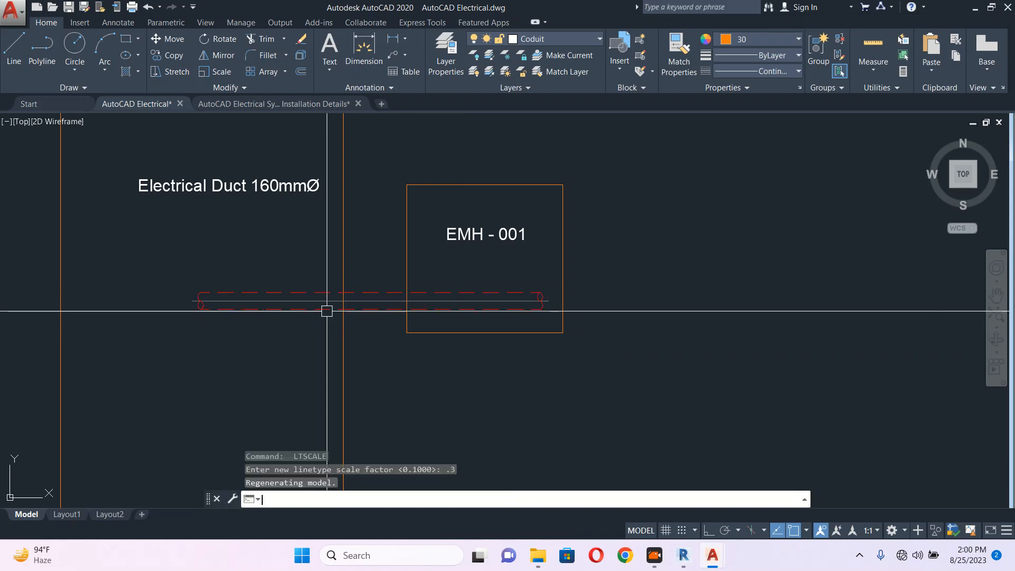
Move the red duct symbol north to just below the Electrical Duct 160mmØ label, across the upper part of the EMH - 001 box
{"action": "left_click", "coordinate": [353, 300]}
{"action": "type", "text": "m"}
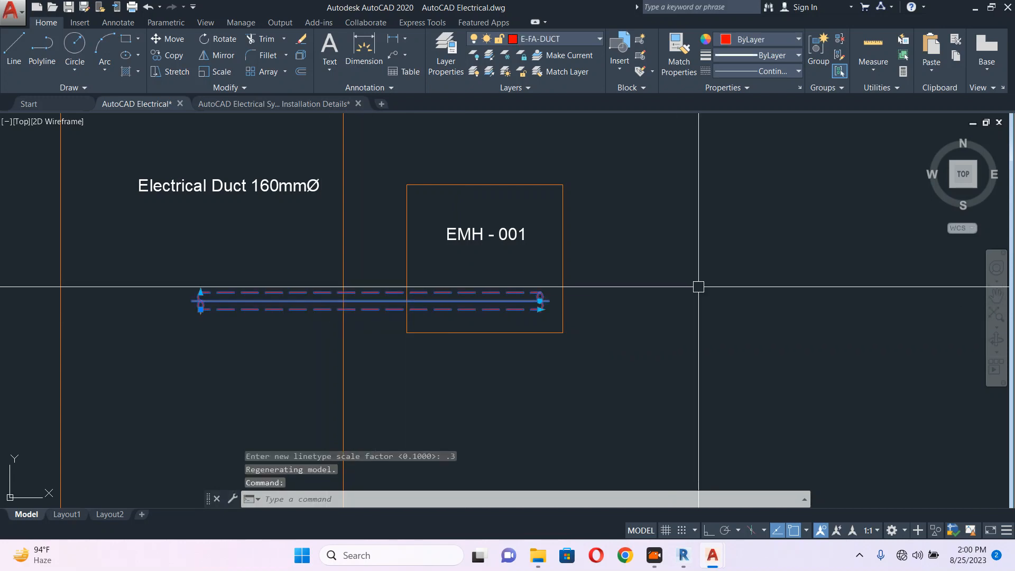
{"action": "key", "text": "Return"}
{"action": "left_click", "coordinate": [708, 299]}
{"action": "key", "text": "Escape"}
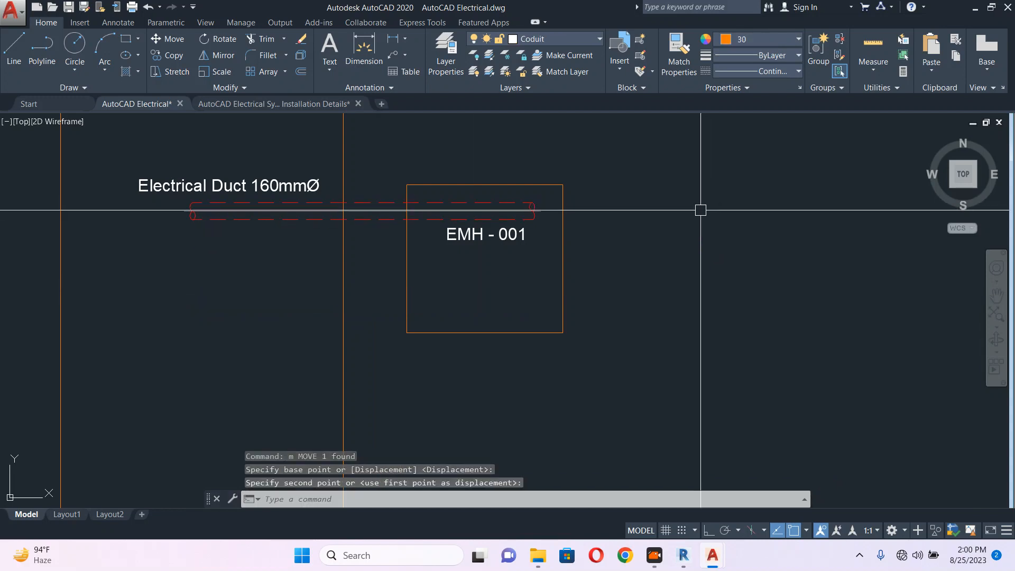
Shorten the duct symbol from its east end to about one and a half times the EMH - 001 box's width
{"action": "scroll", "coordinate": [469, 218], "scroll_direction": "up", "scroll_amount": 2}
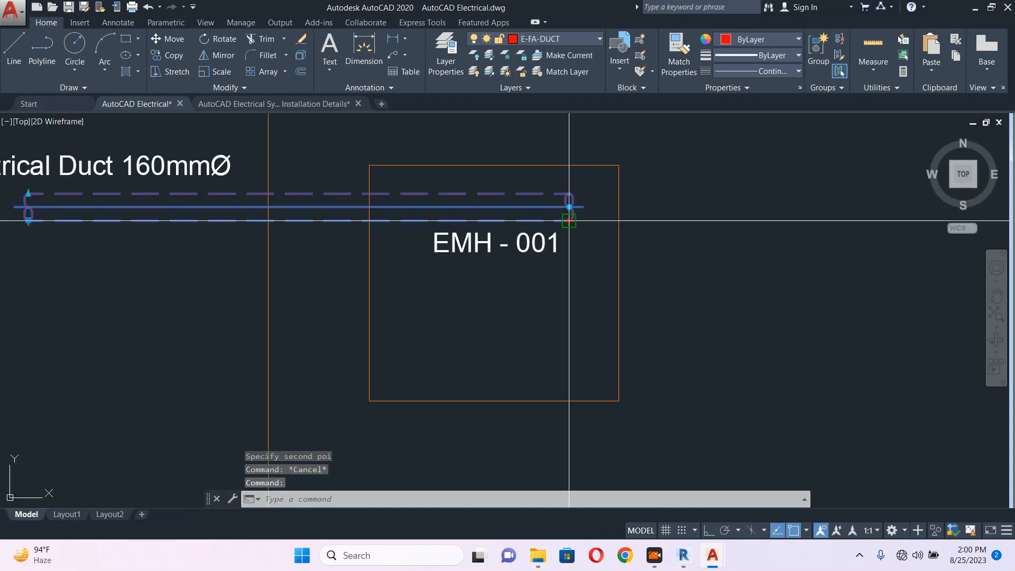
{"action": "left_click", "coordinate": [390, 220]}
{"action": "middle_click_drag", "start_coordinate": [28, 225], "coordinate": [236, 260]}
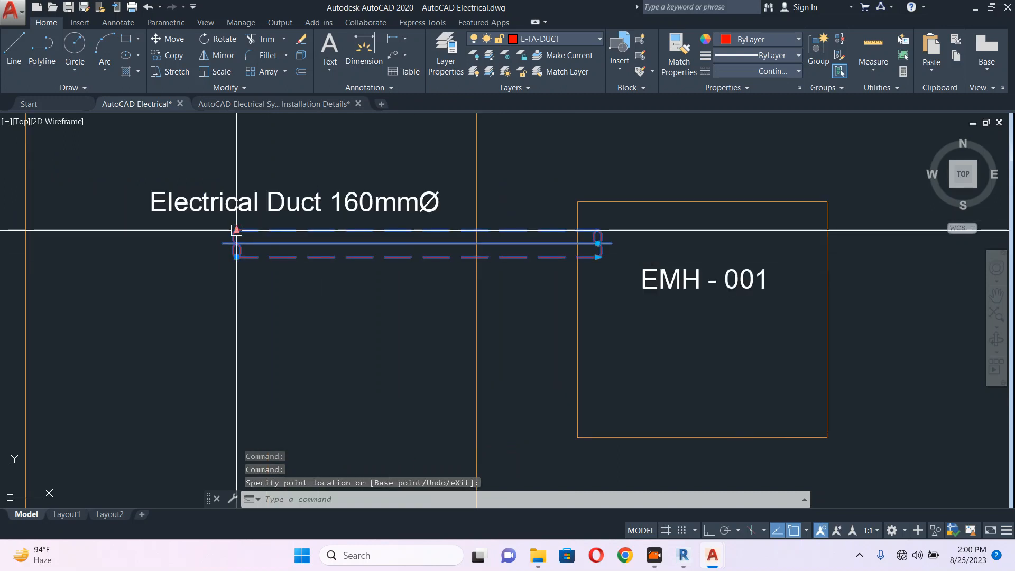
Move the duct symbol east so it starts just west of the road's west line and ends near the EMH - 001 box's east edge
{"action": "type", "text": "m"}
{"action": "key", "text": "Return"}
{"action": "left_click", "coordinate": [295, 303]}
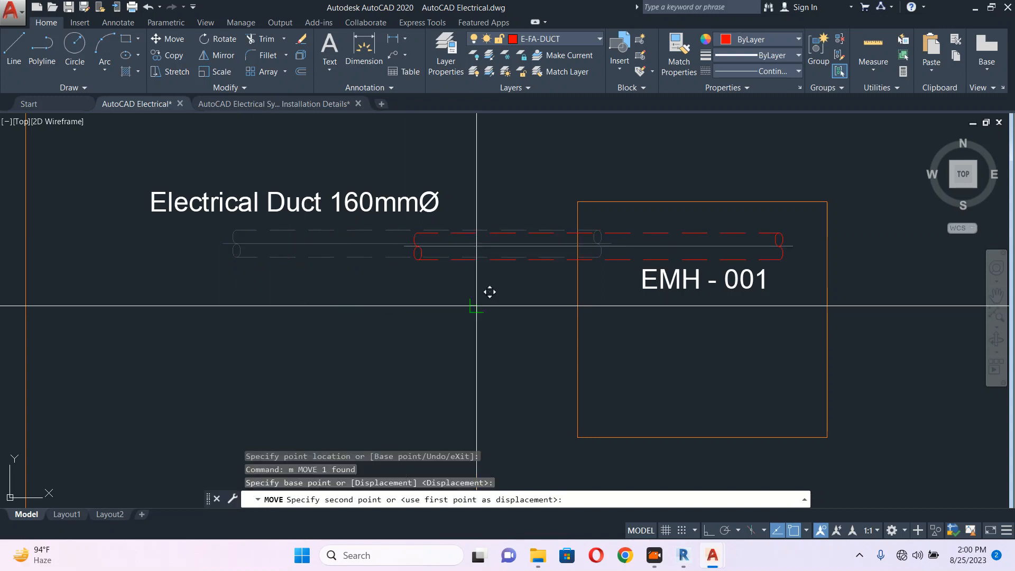
{"action": "left_click", "coordinate": [535, 294]}
{"action": "key", "text": "Escape"}
Shorten the duct symbol so its east end lies just inside the EMH - 001 box's west edge
{"action": "left_click", "coordinate": [794, 235]}
{"action": "left_click", "coordinate": [777, 218]}
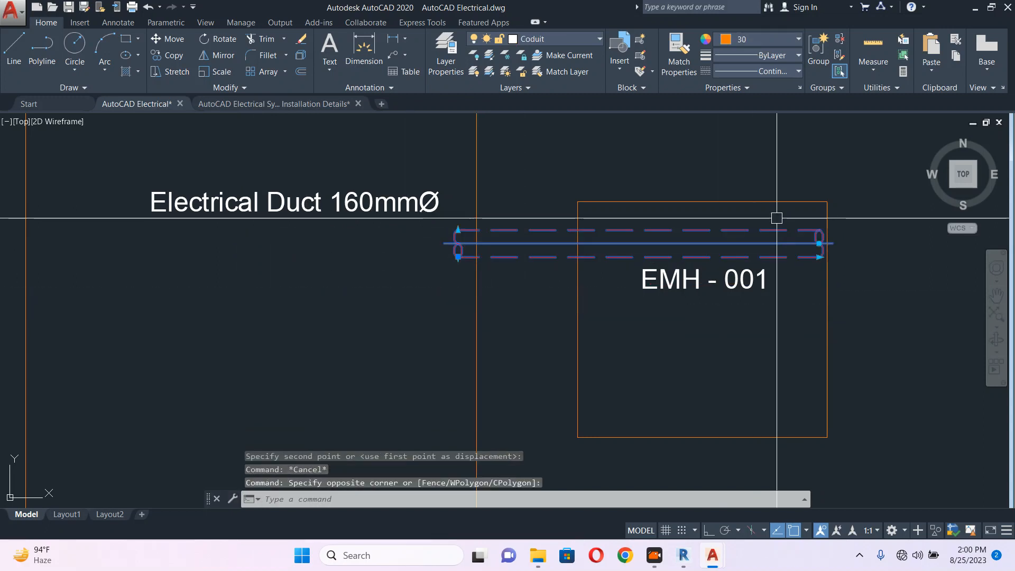
{"action": "left_click", "coordinate": [818, 257]}
{"action": "scroll", "coordinate": [613, 268], "scroll_direction": "up", "scroll_amount": 4}
{"action": "key", "text": "Escape"}
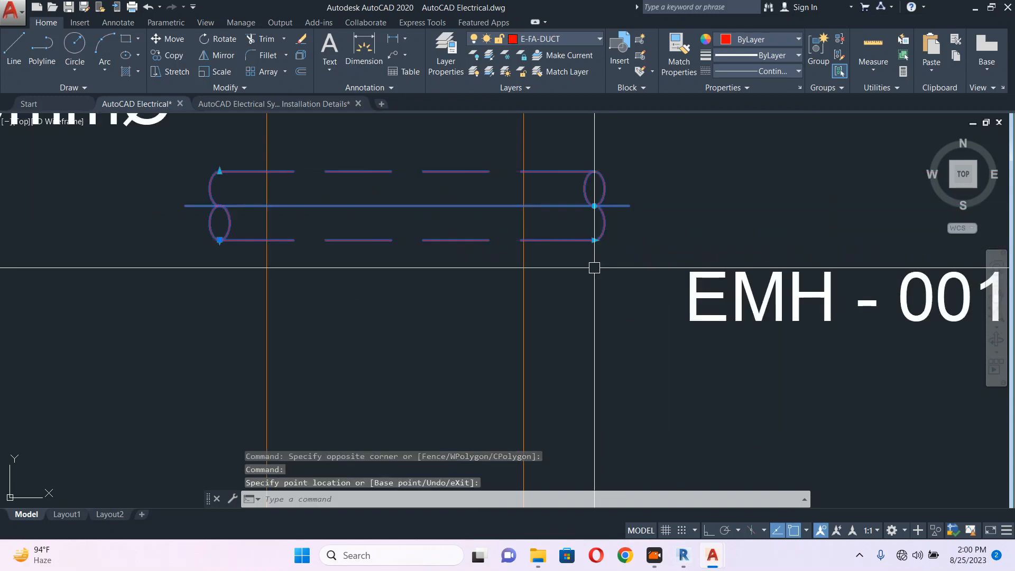
Examine the duct's placement between the large orange rectangle, the road lines and the EMH - 001 box
{"action": "scroll", "coordinate": [491, 239], "scroll_direction": "down", "scroll_amount": 5}
{"action": "scroll", "coordinate": [491, 238], "scroll_direction": "down", "scroll_amount": 2}
{"action": "middle_click_drag", "start_coordinate": [192, 238], "coordinate": [389, 216]}
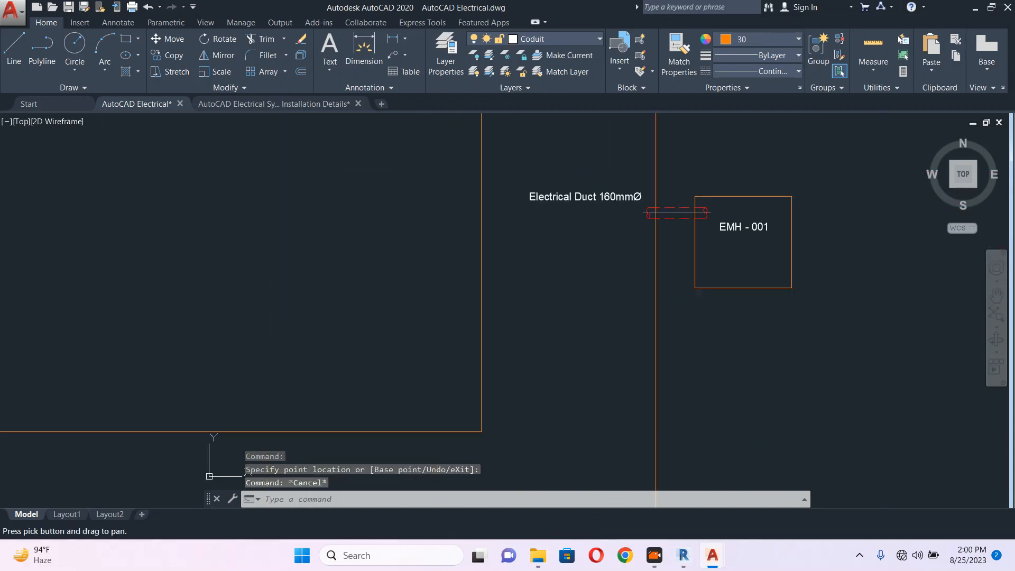
{"action": "scroll", "coordinate": [510, 235], "scroll_direction": "down", "scroll_amount": 4}
{"action": "middle_click_drag", "start_coordinate": [432, 243], "coordinate": [318, 224]}
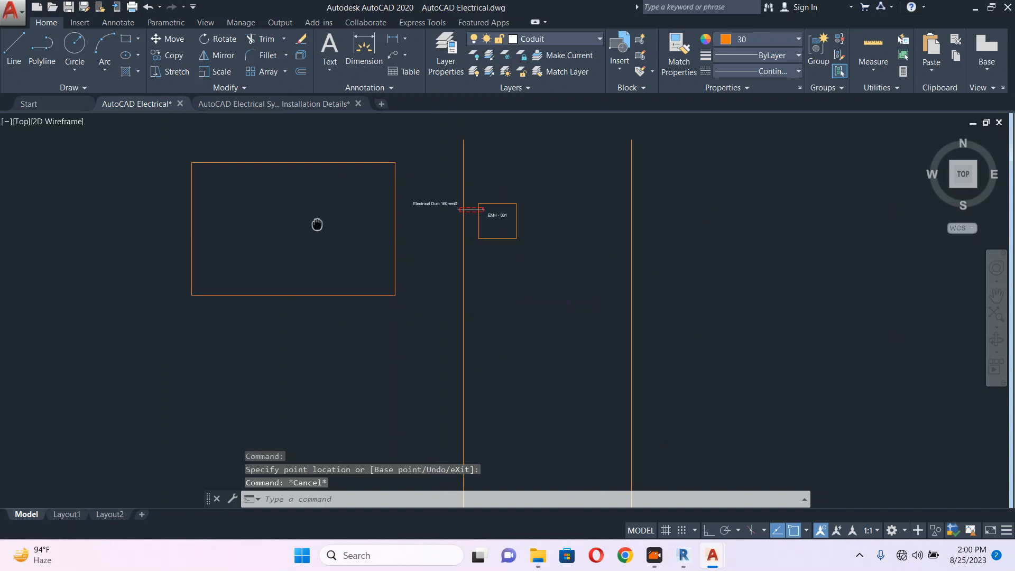
{"action": "scroll", "coordinate": [306, 194], "scroll_direction": "up", "scroll_amount": 4}
{"action": "scroll", "coordinate": [317, 224], "scroll_direction": "down", "scroll_amount": 4}
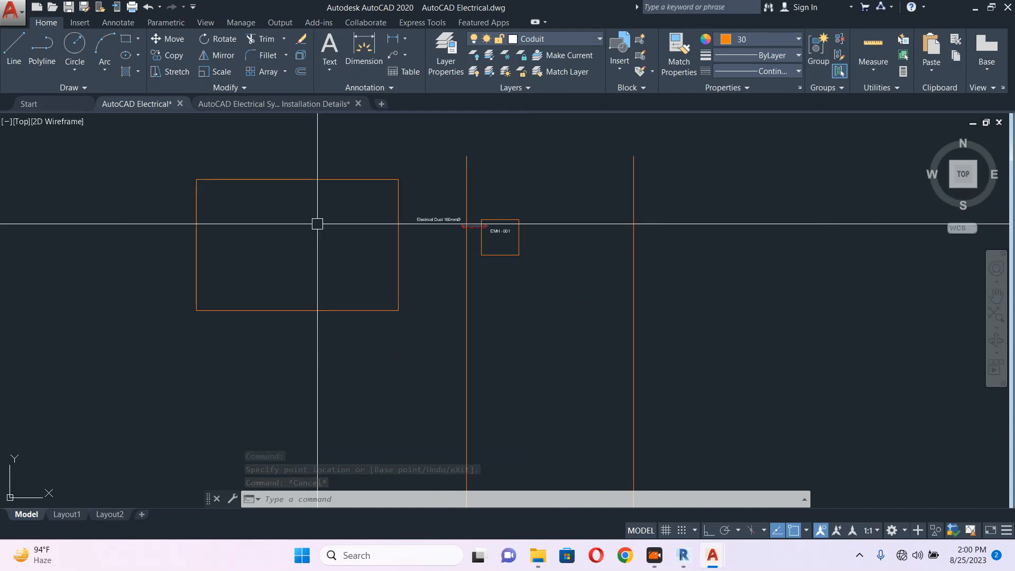
{"action": "scroll", "coordinate": [319, 262], "scroll_direction": "up", "scroll_amount": 2}
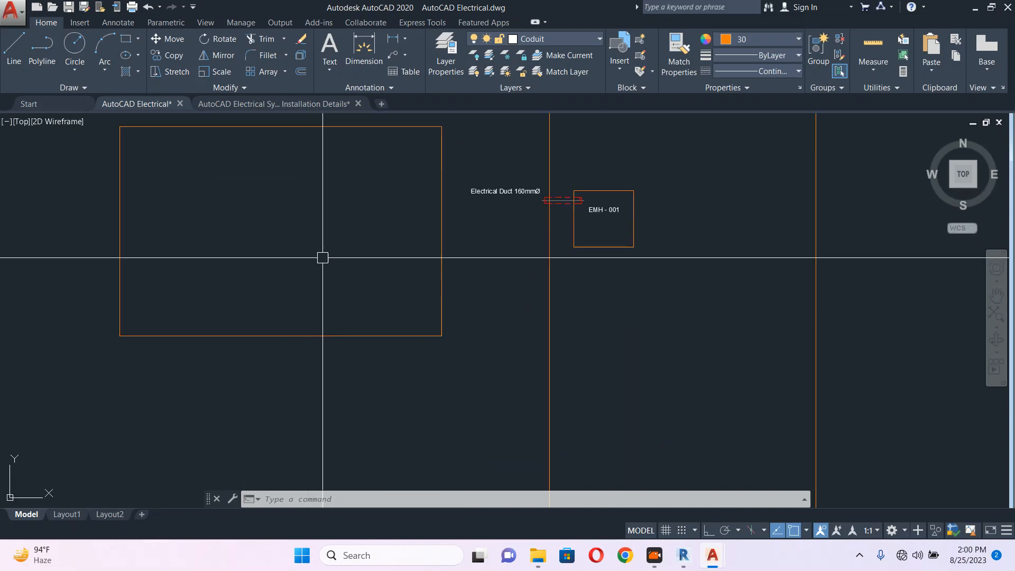
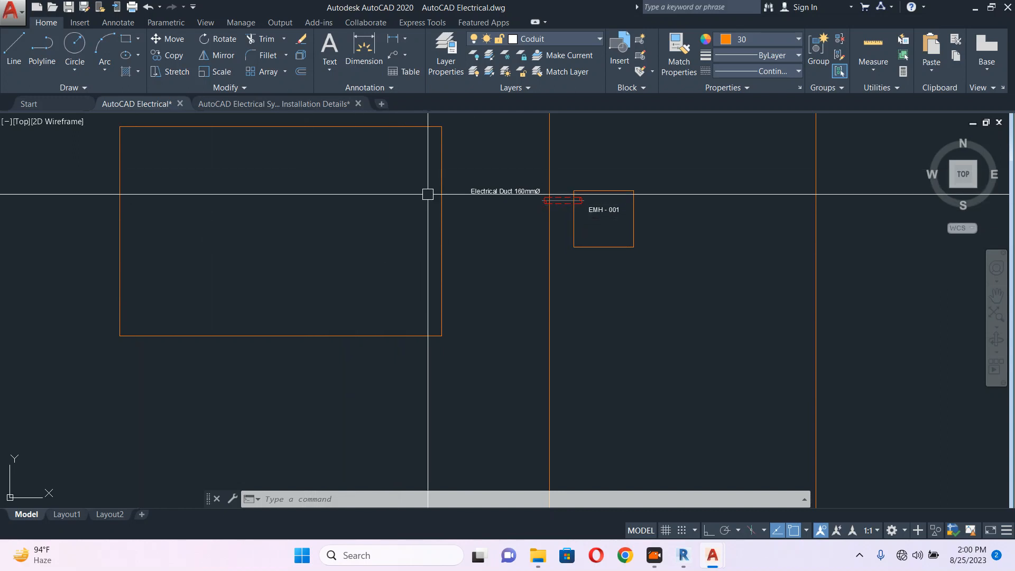
Copy the duct symbol three times straight south in Ortho mode to form a column of four ducts entering the EMH - 001 box
{"action": "scroll", "coordinate": [591, 211], "scroll_direction": "up", "scroll_amount": 2}
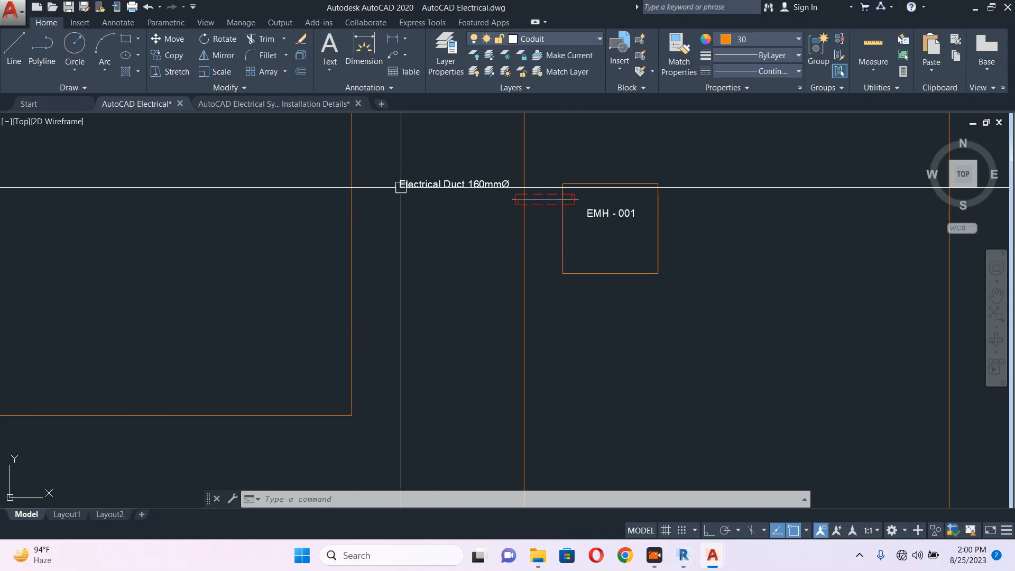
{"action": "scroll", "coordinate": [604, 201], "scroll_direction": "up", "scroll_amount": 4}
{"action": "left_click", "coordinate": [604, 201]}
{"action": "scroll", "coordinate": [523, 213], "scroll_direction": "up", "scroll_amount": 1}
{"action": "type", "text": "co"}
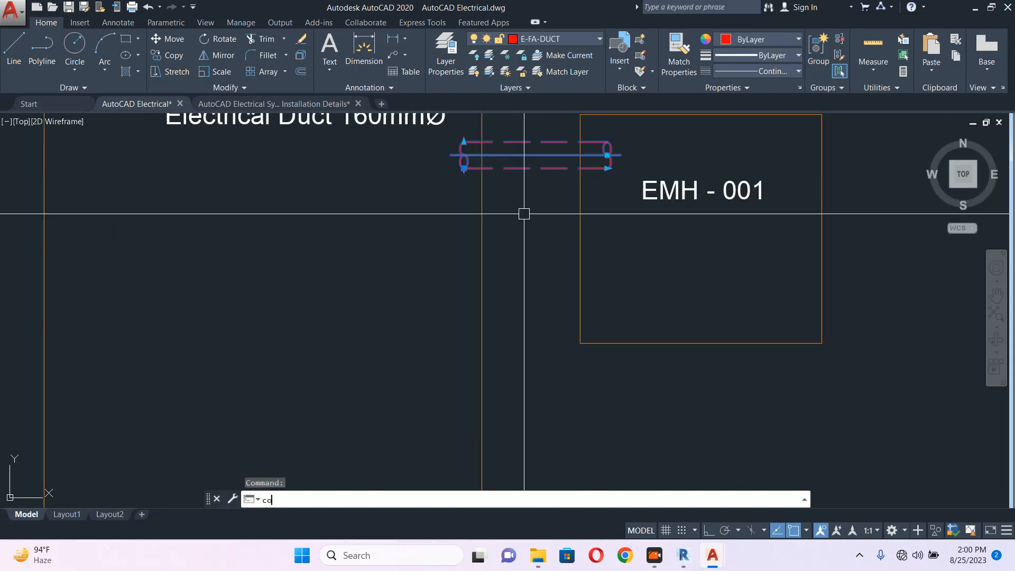
{"action": "key", "text": "Return"}
{"action": "left_click", "coordinate": [538, 233]}
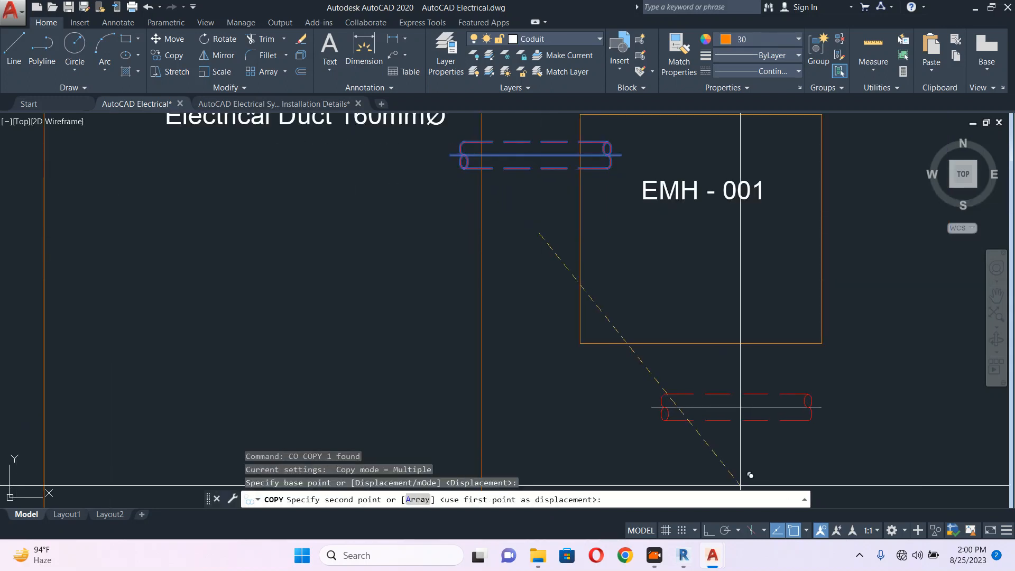
{"action": "left_click", "coordinate": [550, 274]}
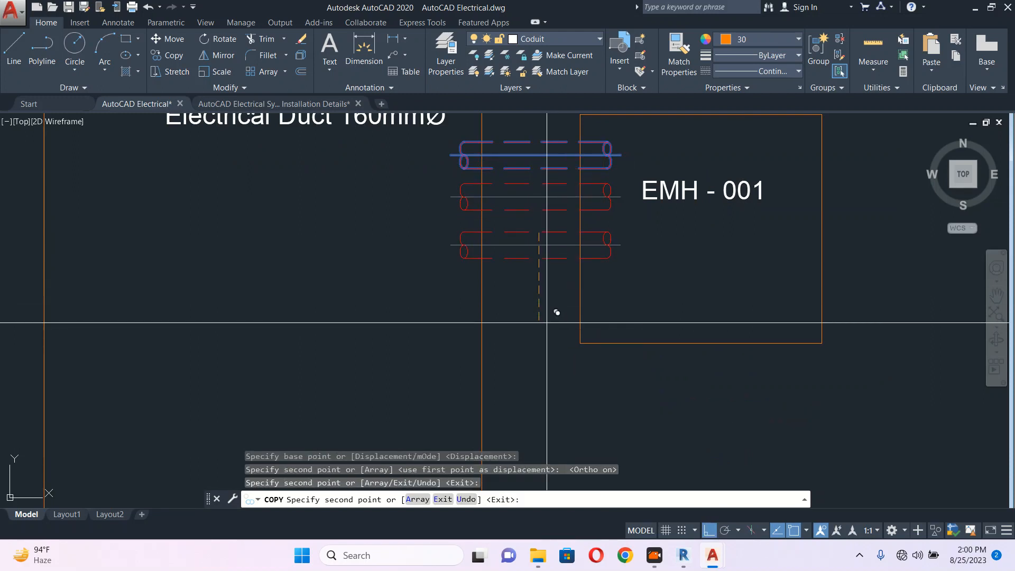
{"action": "left_click", "coordinate": [544, 375]}
{"action": "key", "text": "Escape"}
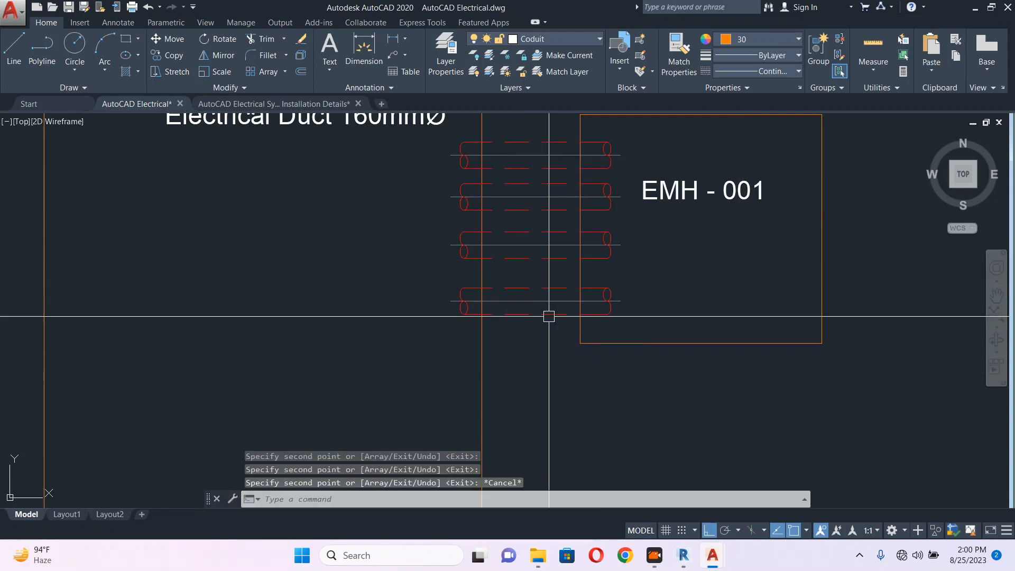
Move all four duct symbols slightly south along the EMH - 001 box's west side
{"action": "left_click", "coordinate": [546, 131]}
{"action": "left_click", "coordinate": [518, 324]}
{"action": "type", "text": "m"}
{"action": "key", "text": "Return"}
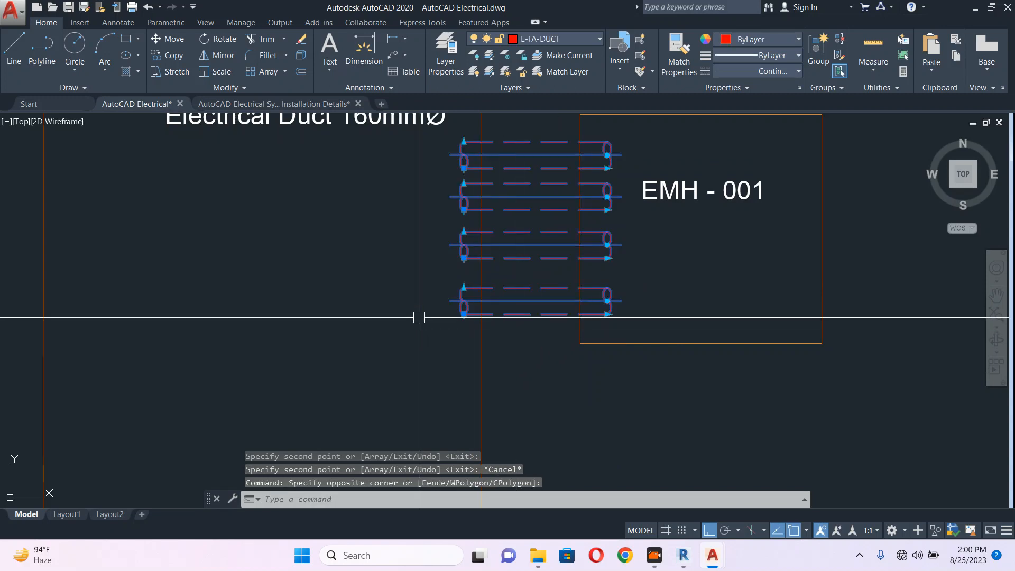
{"action": "left_click", "coordinate": [370, 271]}
{"action": "left_click", "coordinate": [370, 274]}
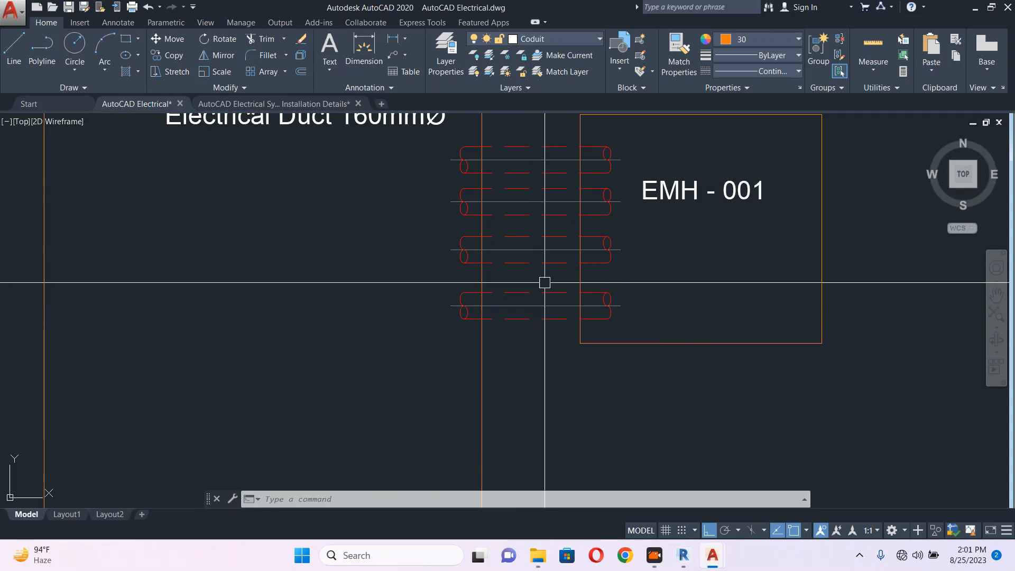
Delete the lowest of the four duct symbols beside the EMH - 001 box
{"action": "middle_click_drag", "start_coordinate": [754, 245], "coordinate": [646, 254]}
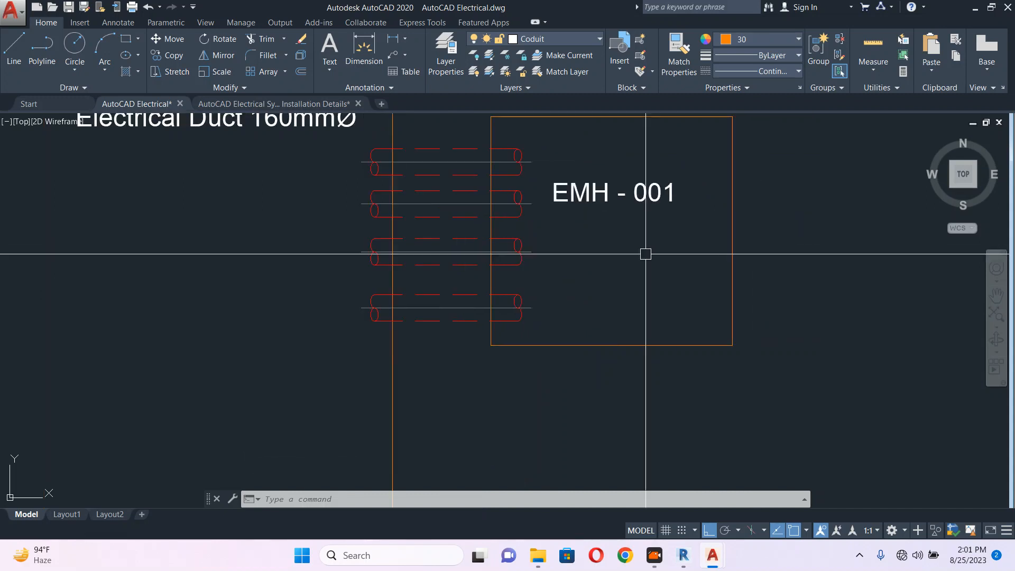
{"action": "left_click", "coordinate": [462, 297]}
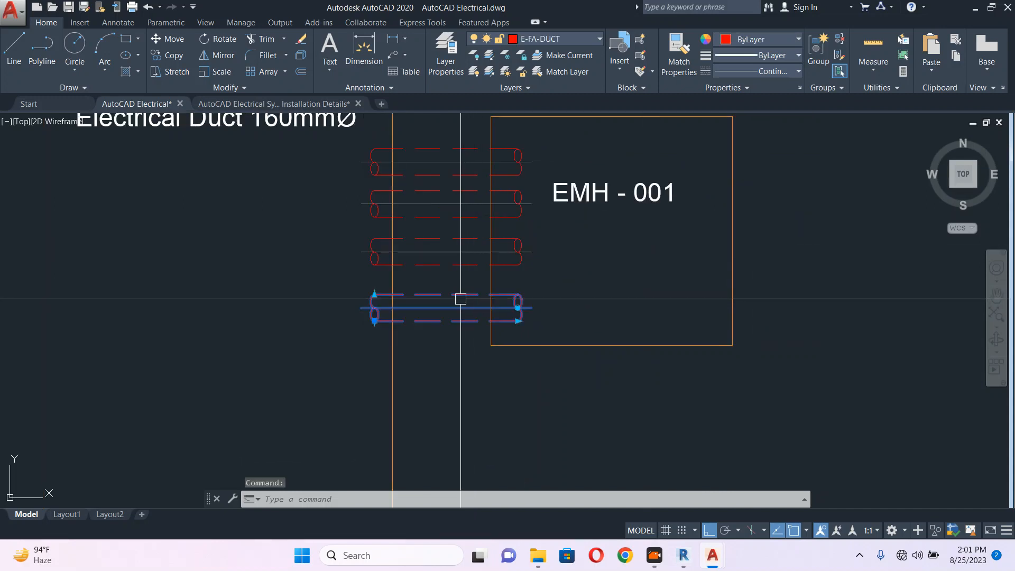
{"action": "key", "text": "Delete"}
Move the three remaining duct symbols a little south, by about half a duct's height
{"action": "left_click", "coordinate": [467, 283]}
{"action": "left_click", "coordinate": [424, 136]}
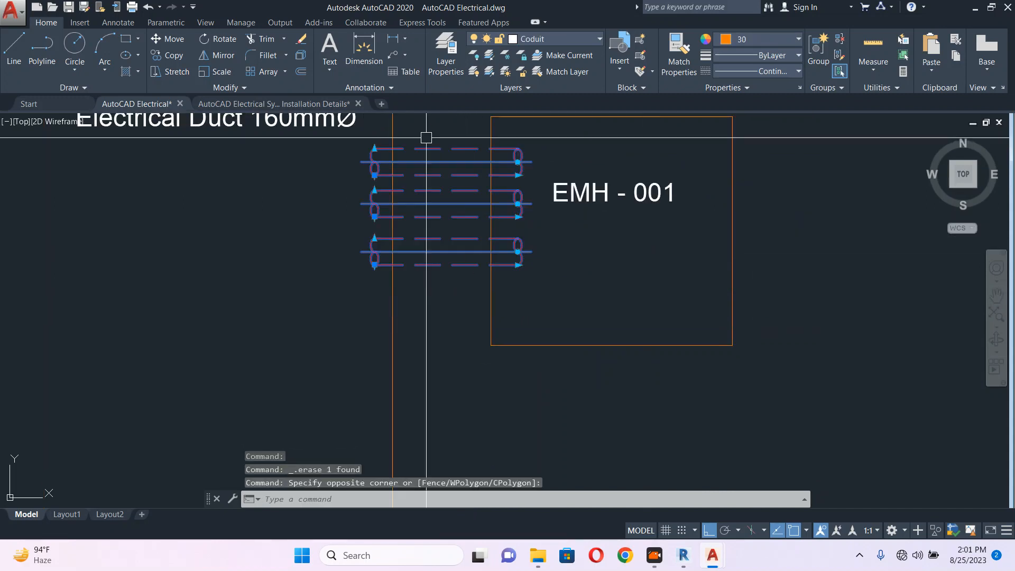
{"action": "type", "text": "m"}
{"action": "key", "text": "Return"}
{"action": "left_click", "coordinate": [796, 223]}
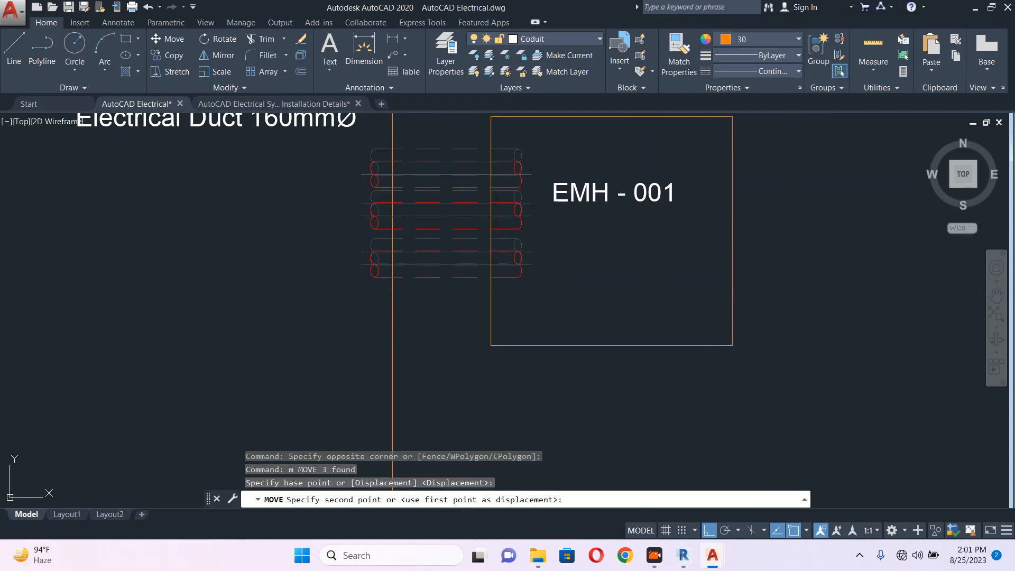
{"action": "left_click", "coordinate": [776, 239]}
Copy the EMH - 001 box with its label about 183.5 units straight south, placing it on the road beside the house plan's boundary
{"action": "scroll", "coordinate": [650, 253], "scroll_direction": "down", "scroll_amount": 8}
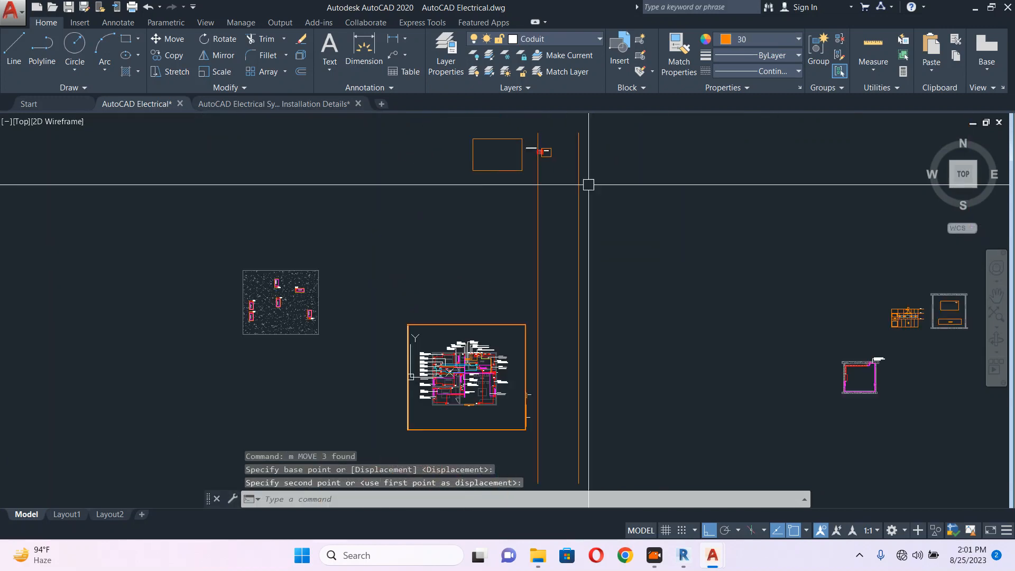
{"action": "scroll", "coordinate": [542, 149], "scroll_direction": "up", "scroll_amount": 4}
{"action": "left_click", "coordinate": [581, 137]}
{"action": "left_click", "coordinate": [553, 180]}
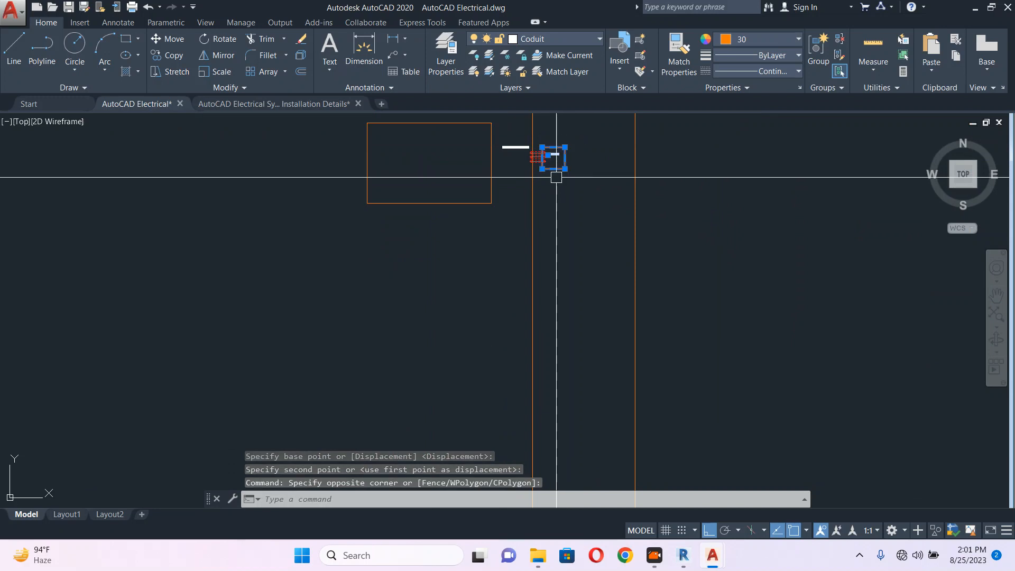
{"action": "middle_click_drag", "start_coordinate": [571, 206], "coordinate": [553, 180]}
{"action": "type", "text": "co"}
{"action": "key", "text": "Return"}
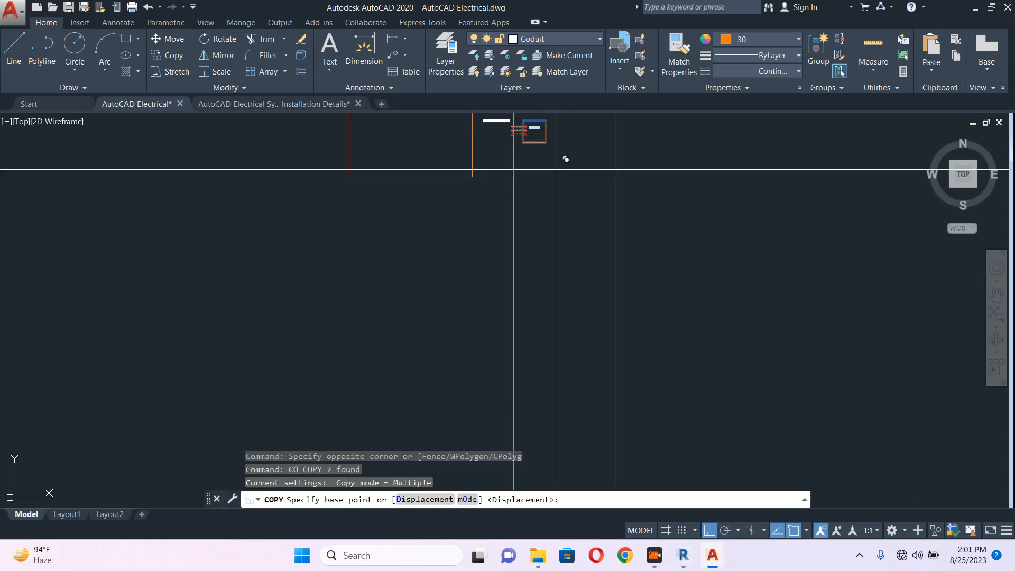
{"action": "left_click", "coordinate": [534, 129]}
{"action": "scroll", "coordinate": [529, 169], "scroll_direction": "down", "scroll_amount": 5}
{"action": "scroll", "coordinate": [532, 339], "scroll_direction": "up", "scroll_amount": 5}
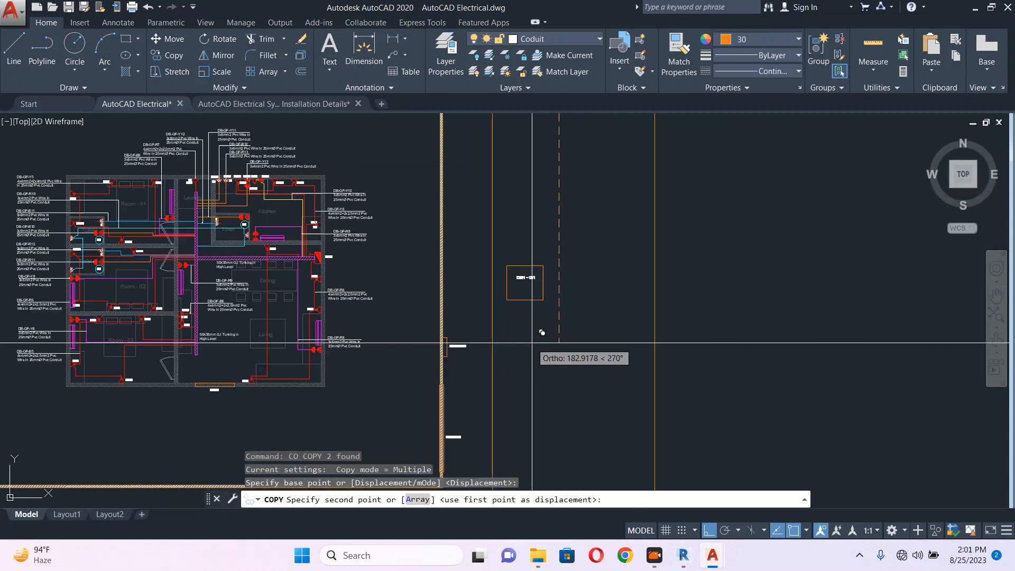
{"action": "middle_click_drag", "start_coordinate": [532, 343], "coordinate": [498, 218]}
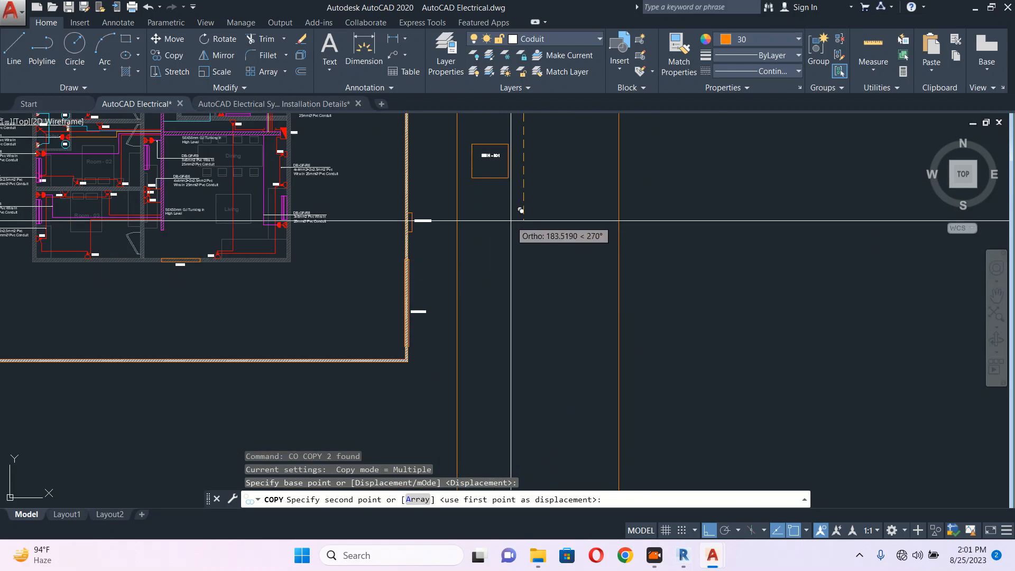
{"action": "left_click", "coordinate": [520, 210]}
{"action": "key", "text": "Escape"}
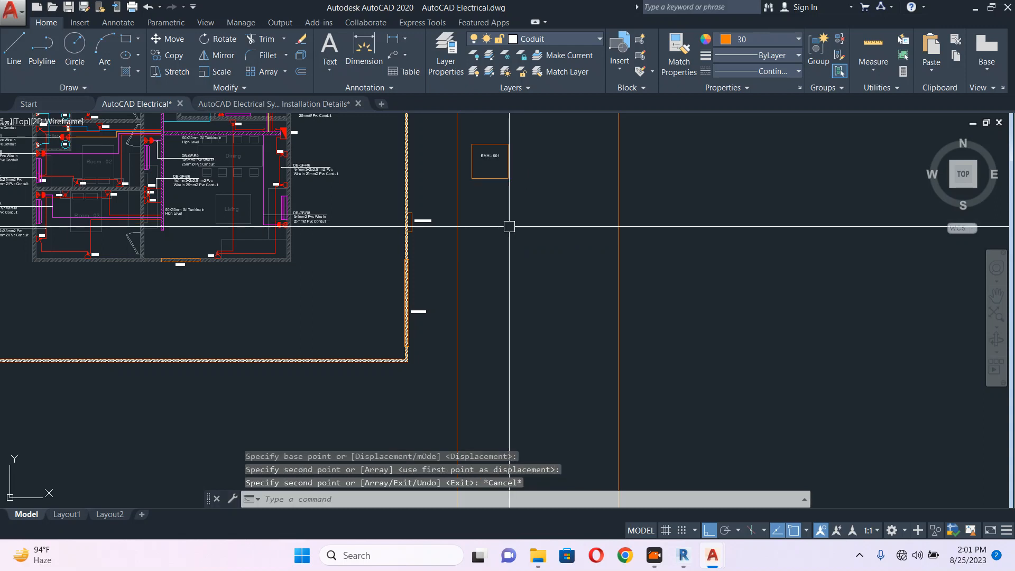
Copy the three duct symbols horizontally to the clear area just east of the original EMH - 001 box
{"action": "scroll", "coordinate": [503, 281], "scroll_direction": "down", "scroll_amount": 5}
{"action": "middle_click_drag", "start_coordinate": [506, 223], "coordinate": [506, 307]}
{"action": "scroll", "coordinate": [475, 158], "scroll_direction": "up", "scroll_amount": 6}
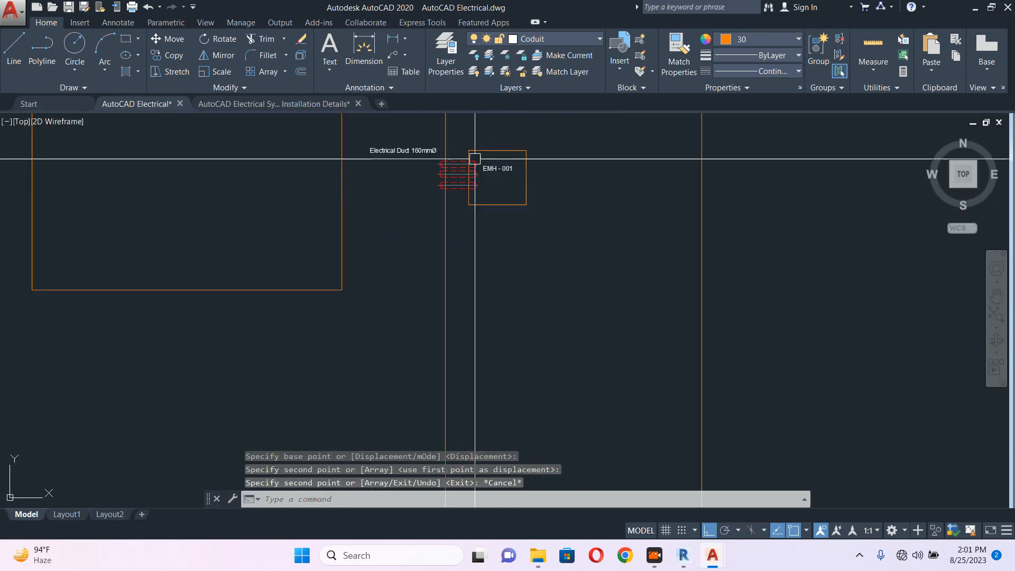
{"action": "scroll", "coordinate": [474, 158], "scroll_direction": "up", "scroll_amount": 8}
{"action": "left_click", "coordinate": [404, 148]}
{"action": "key", "text": "Escape"}
{"action": "scroll", "coordinate": [402, 148], "scroll_direction": "down", "scroll_amount": 5}
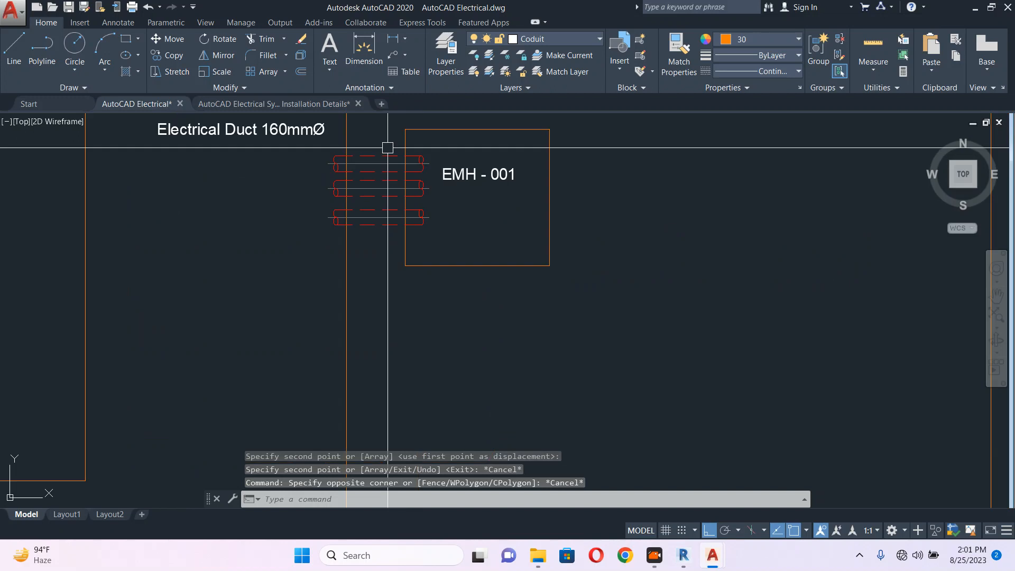
{"action": "left_click", "coordinate": [386, 146]}
{"action": "left_click", "coordinate": [387, 236]}
{"action": "type", "text": "co"}
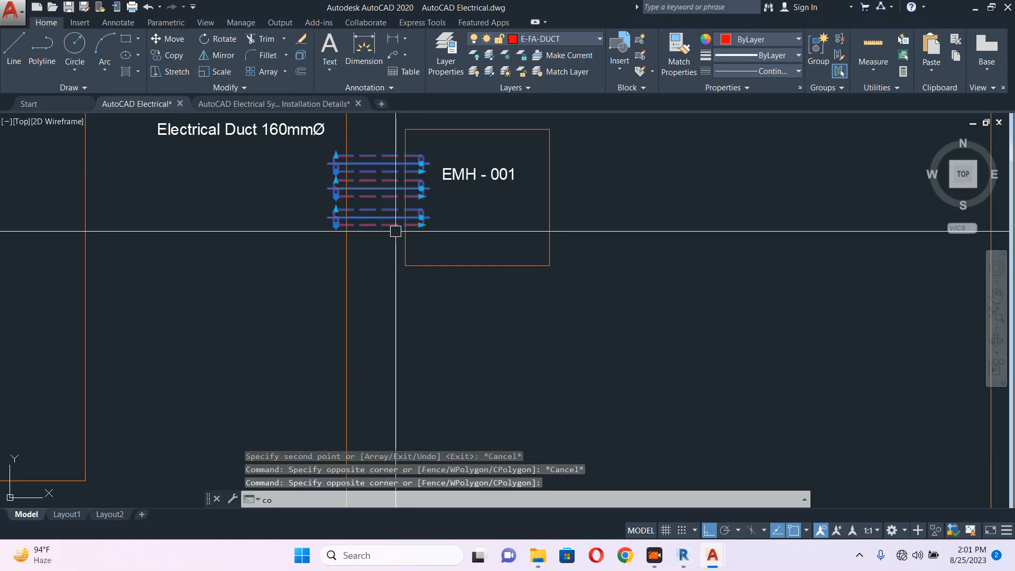
{"action": "key", "text": "Return"}
{"action": "left_click", "coordinate": [384, 238]}
{"action": "left_click", "coordinate": [661, 239]}
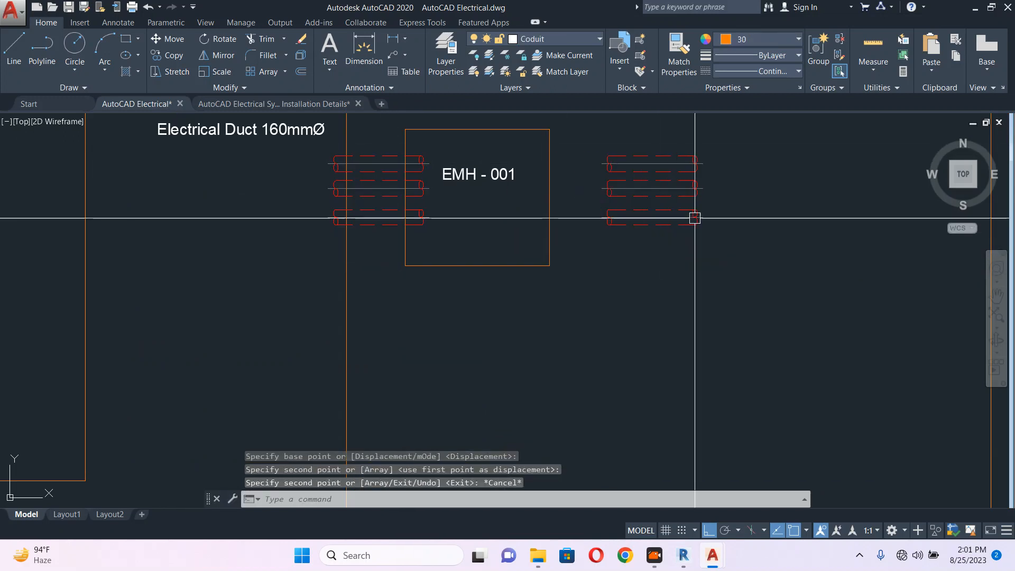
{"action": "key", "text": "Escape"}
Rotate the three copied duct symbols east of the original EMH - 001 box a quarter turn clockwise so they run vertically
{"action": "left_click", "coordinate": [737, 163]}
{"action": "left_click", "coordinate": [648, 241]}
{"action": "middle_click_drag", "start_coordinate": [710, 240], "coordinate": [697, 262]}
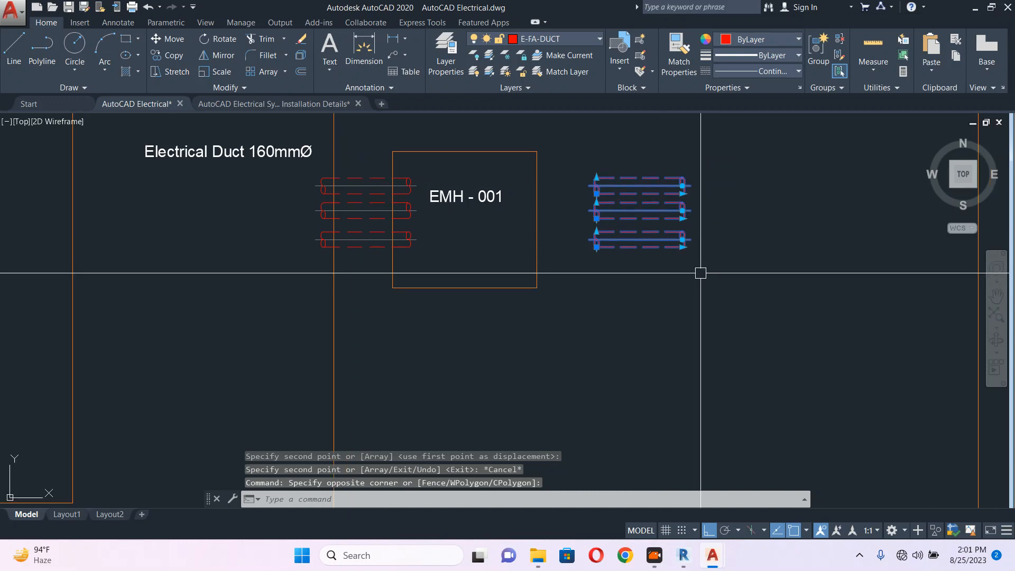
{"action": "type", "text": "ro"}
{"action": "key", "text": "Return"}
{"action": "left_click", "coordinate": [703, 244]}
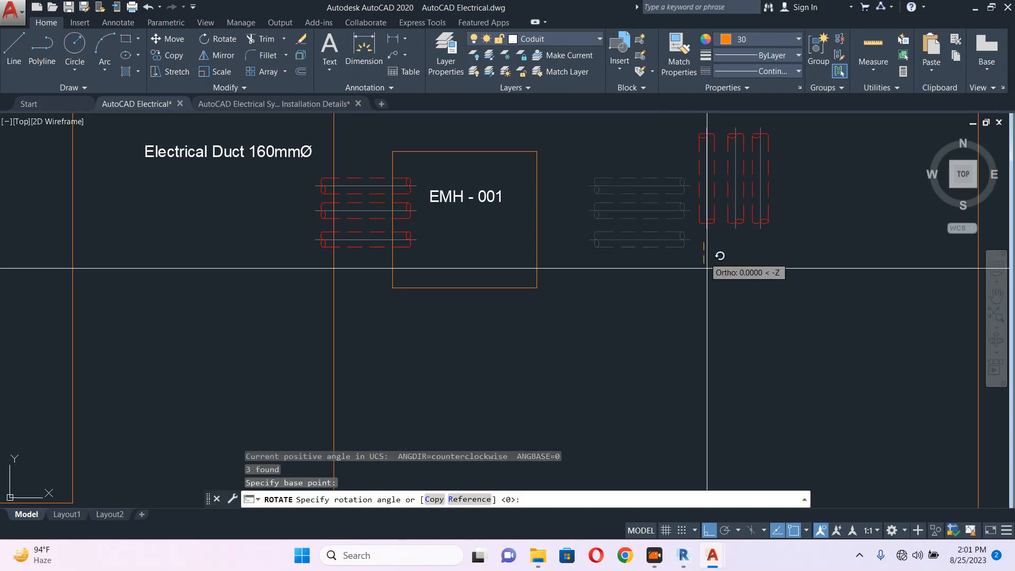
{"action": "left_click", "coordinate": [700, 311]}
Move the three vertical duct symbols onto the south edge of the original EMH - 001 box, overlapping it slightly
{"action": "left_click", "coordinate": [777, 264]}
{"action": "left_click", "coordinate": [648, 222]}
{"action": "type", "text": "m"}
{"action": "key", "text": "Return"}
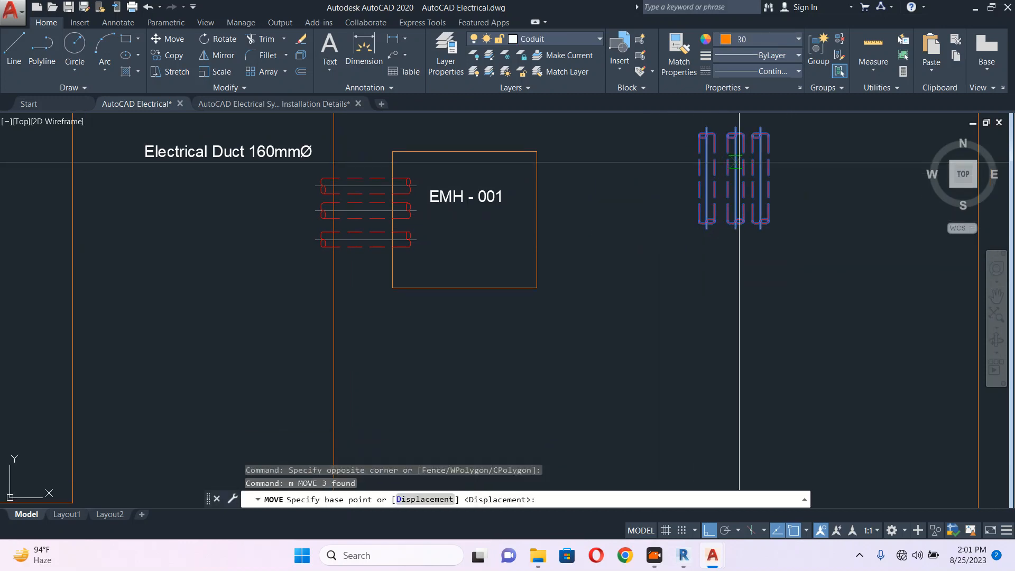
{"action": "left_click", "coordinate": [738, 161]}
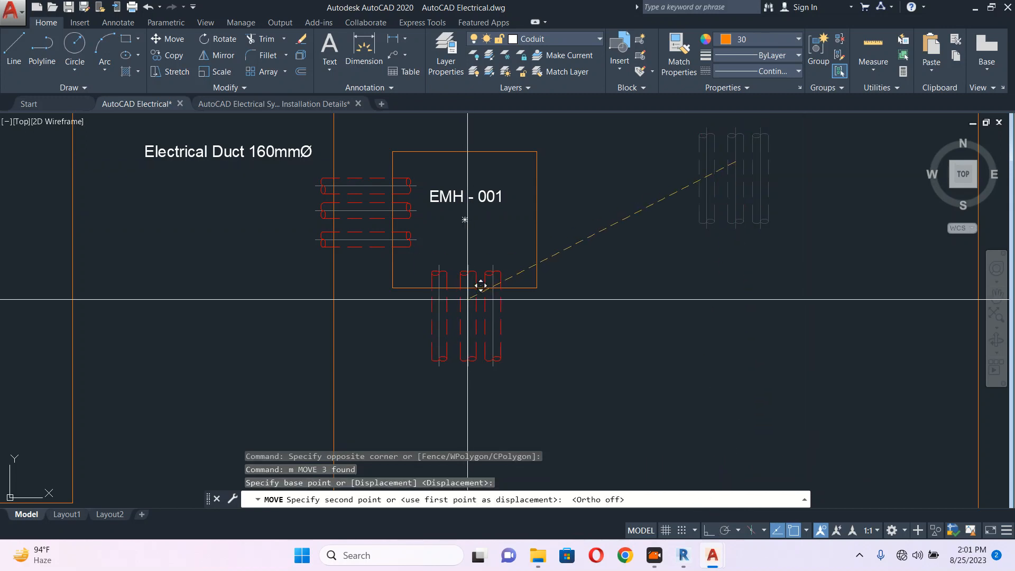
{"action": "left_click", "coordinate": [465, 299]}
{"action": "key", "text": "Escape"}
Delete the west and middle vertical ducts below the original EMH - 001 box, keeping only the east one
{"action": "scroll", "coordinate": [530, 251], "scroll_direction": "down", "scroll_amount": 4}
{"action": "scroll", "coordinate": [531, 251], "scroll_direction": "up", "scroll_amount": 3}
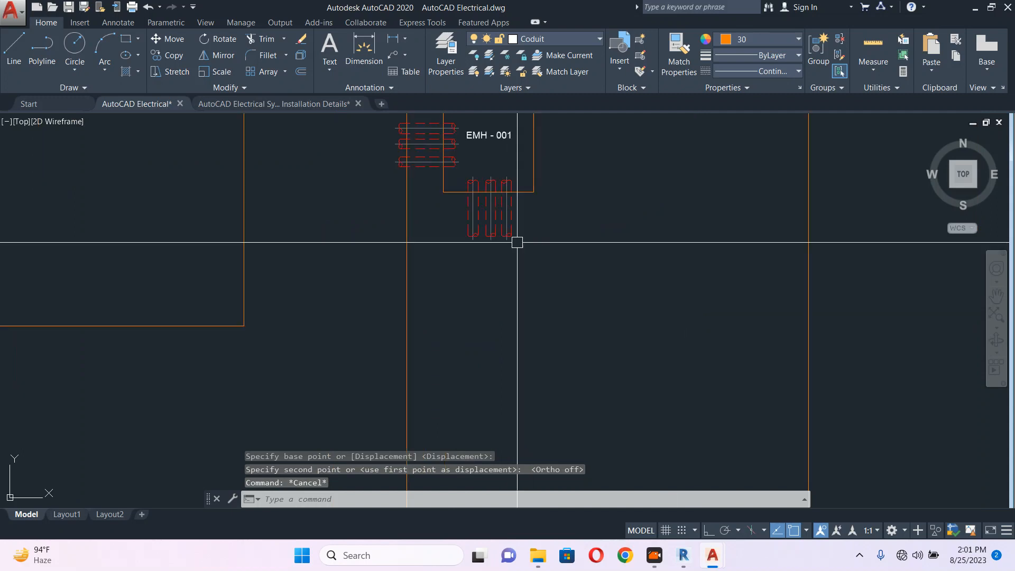
{"action": "left_click", "coordinate": [510, 235]}
{"action": "scroll", "coordinate": [487, 234], "scroll_direction": "up", "scroll_amount": 2}
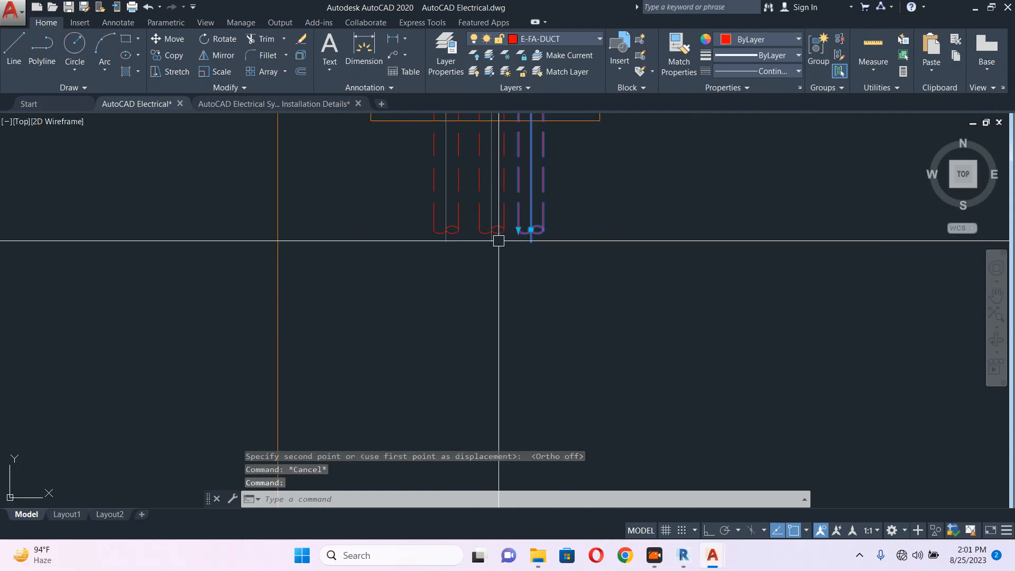
{"action": "key", "text": "Escape"}
{"action": "left_click", "coordinate": [491, 229]}
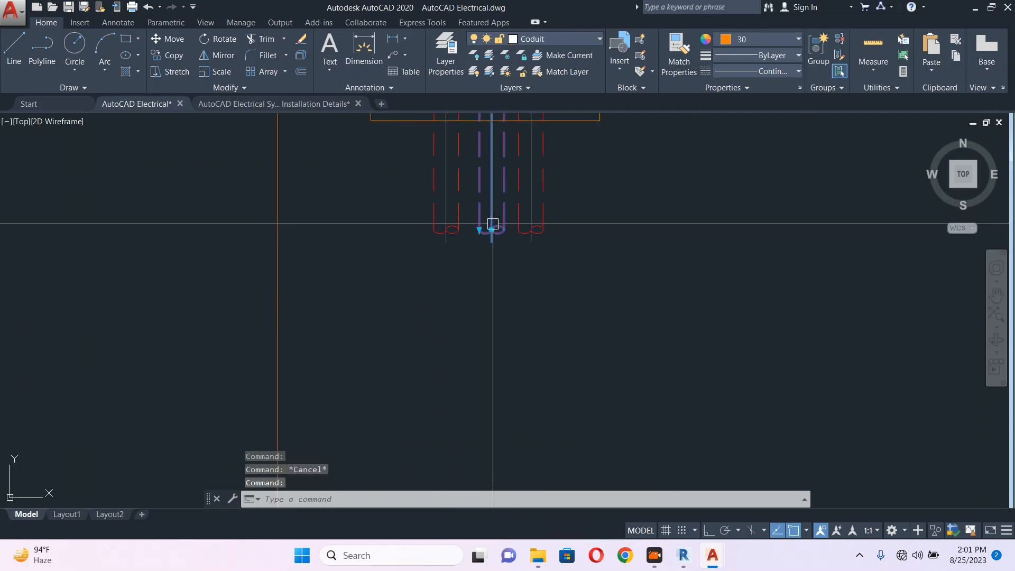
{"action": "left_click", "coordinate": [445, 230]}
{"action": "key", "text": "Delete"}
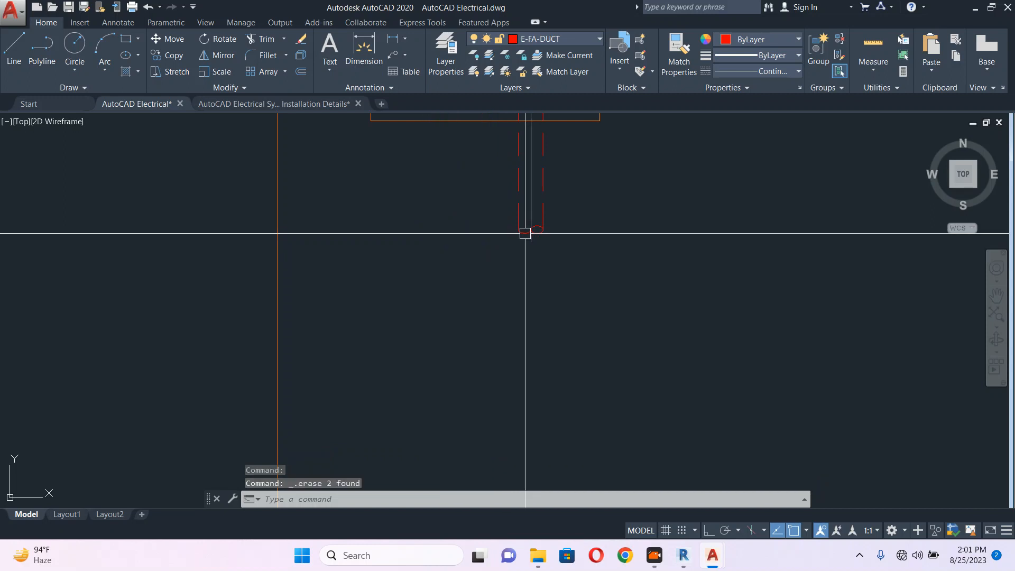
Stretch the remaining vertical duct south along the road until its end sits just inside the second EMH - 001 box
{"action": "left_click", "coordinate": [519, 230]}
{"action": "left_click", "coordinate": [518, 230]}
{"action": "scroll", "coordinate": [497, 243], "scroll_direction": "down", "scroll_amount": 6}
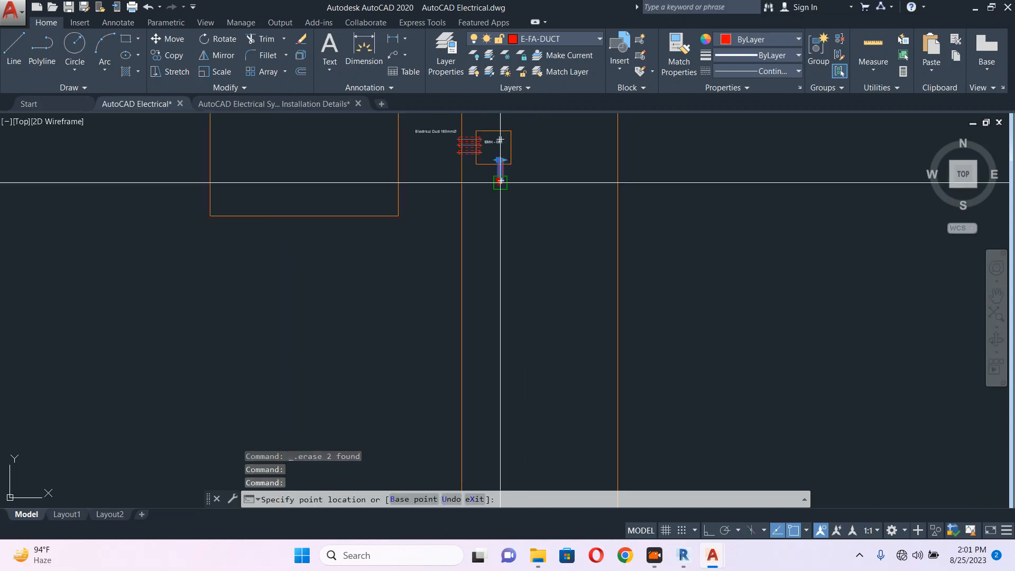
{"action": "middle_click_drag", "start_coordinate": [479, 290], "coordinate": [481, 190]}
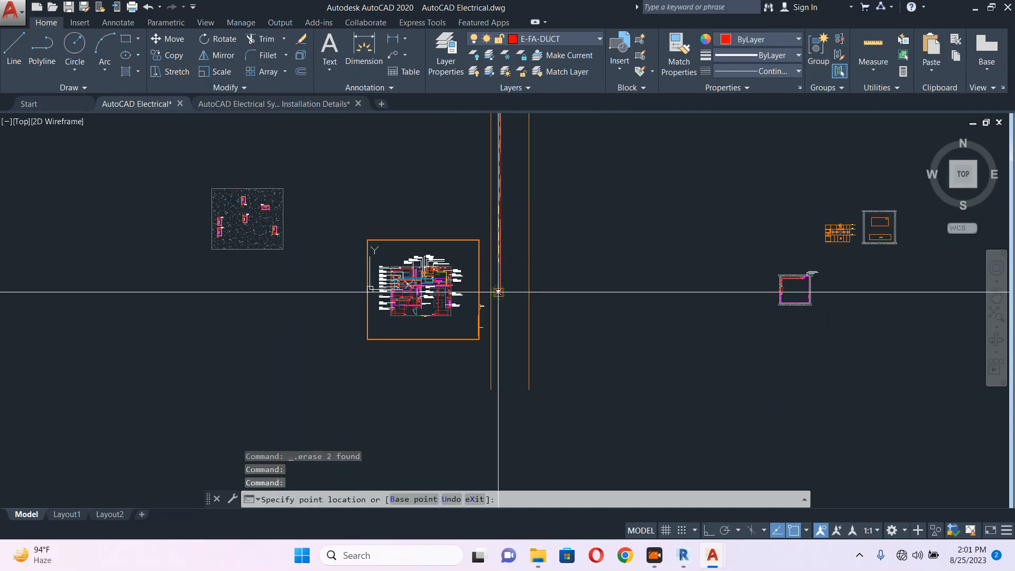
{"action": "scroll", "coordinate": [498, 293], "scroll_direction": "up", "scroll_amount": 12}
{"action": "middle_click_drag", "start_coordinate": [498, 292], "coordinate": [497, 384]}
{"action": "scroll", "coordinate": [463, 212], "scroll_direction": "up", "scroll_amount": 2}
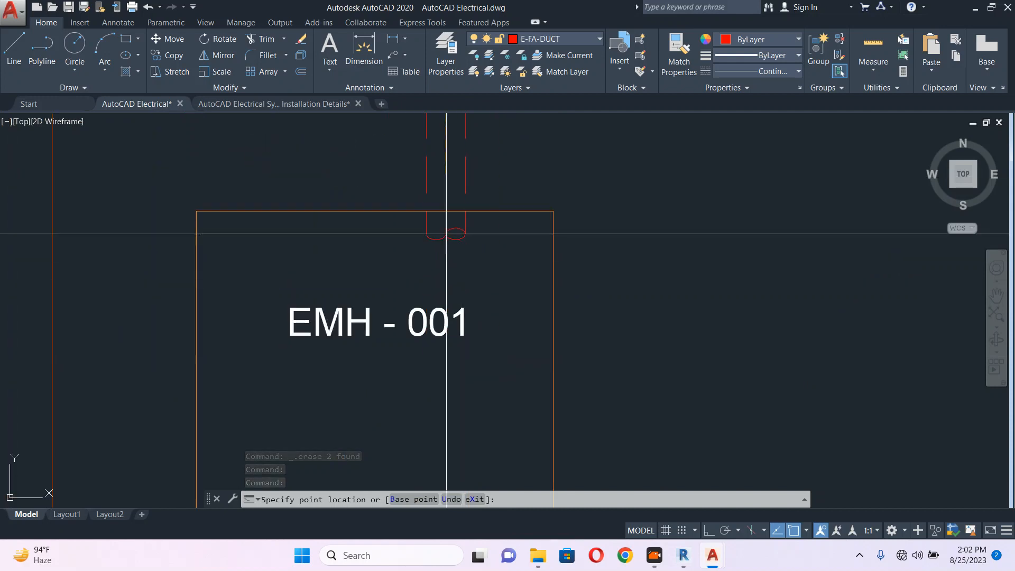
{"action": "left_click", "coordinate": [447, 234]}
{"action": "key", "text": "Escape"}
Copy the long vertical duct twice straight west at even spacing, making three parallel ducts between the two EMH - 001 boxes
{"action": "scroll", "coordinate": [475, 328], "scroll_direction": "down", "scroll_amount": 6}
{"action": "scroll", "coordinate": [494, 307], "scroll_direction": "down", "scroll_amount": 5}
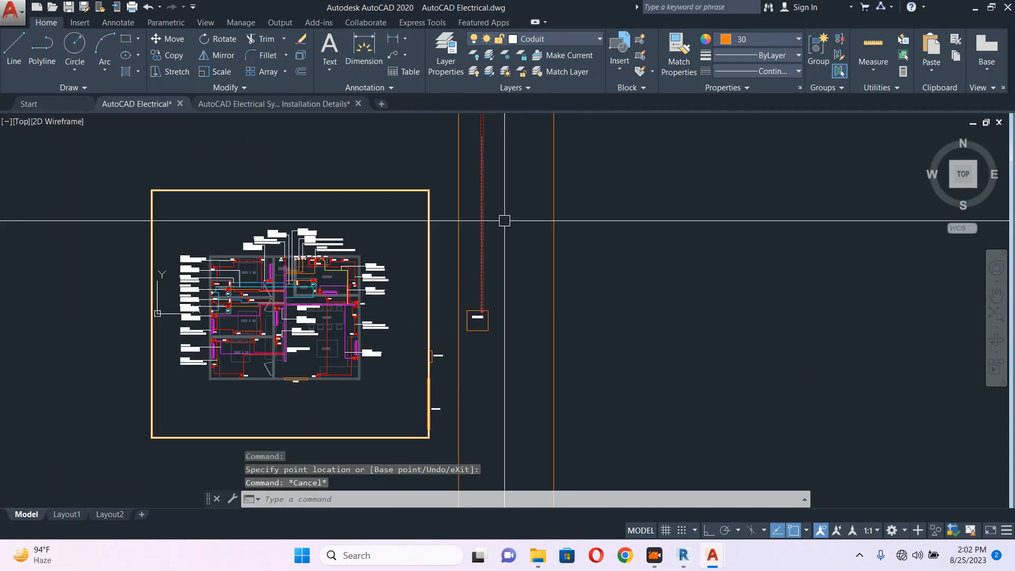
{"action": "middle_click_drag", "start_coordinate": [490, 195], "coordinate": [477, 312]}
{"action": "mouse_move", "coordinate": [474, 171]}
{"action": "middle_mouse_down"}
{"action": "mouse_move", "coordinate": [487, 312]}
{"action": "mouse_move", "coordinate": [488, 286]}
{"action": "middle_mouse_up"}
{"action": "scroll", "coordinate": [491, 285], "scroll_direction": "up", "scroll_amount": 1}
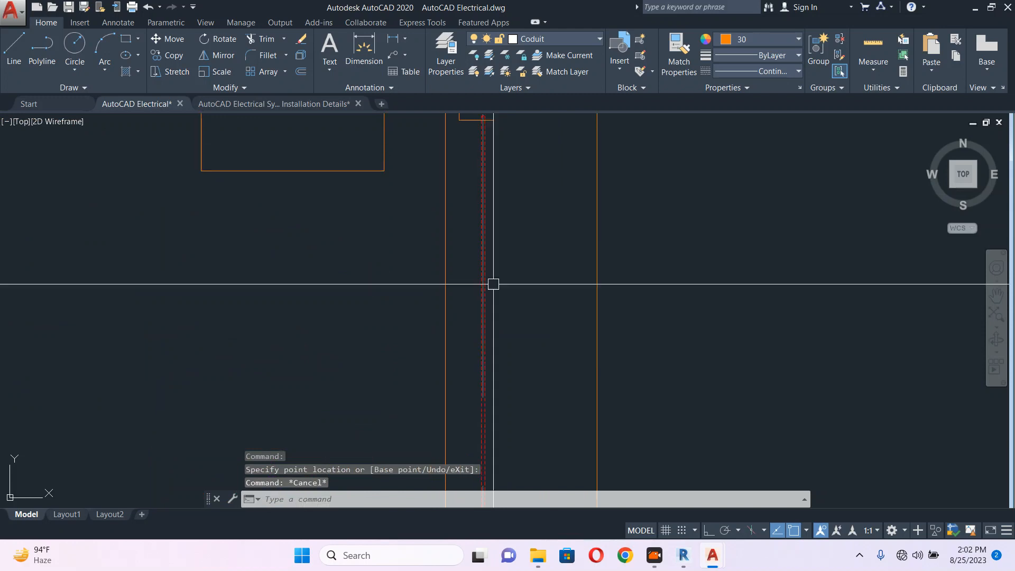
{"action": "scroll", "coordinate": [500, 257], "scroll_direction": "down", "scroll_amount": 2}
{"action": "scroll", "coordinate": [479, 237], "scroll_direction": "up", "scroll_amount": 6}
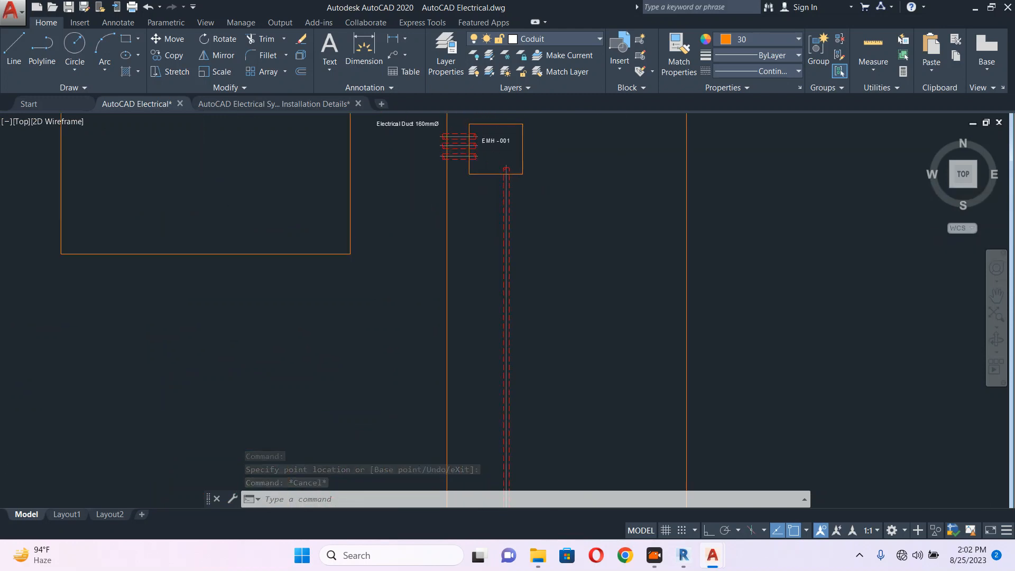
{"action": "middle_click_drag", "start_coordinate": [553, 197], "coordinate": [571, 263]}
{"action": "type", "text": "co"}
{"action": "key", "text": "space"}
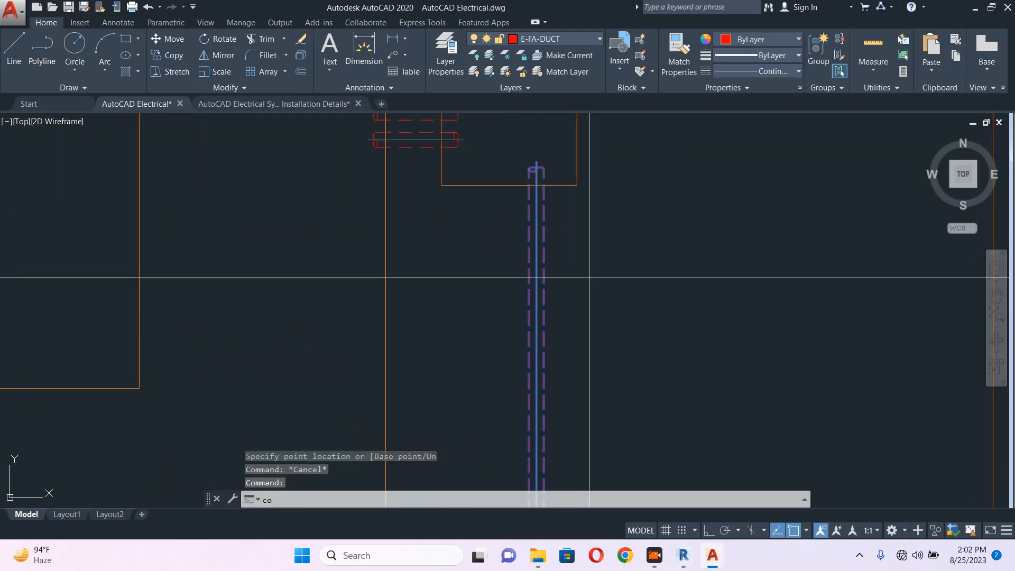
{"action": "left_click", "coordinate": [659, 278]}
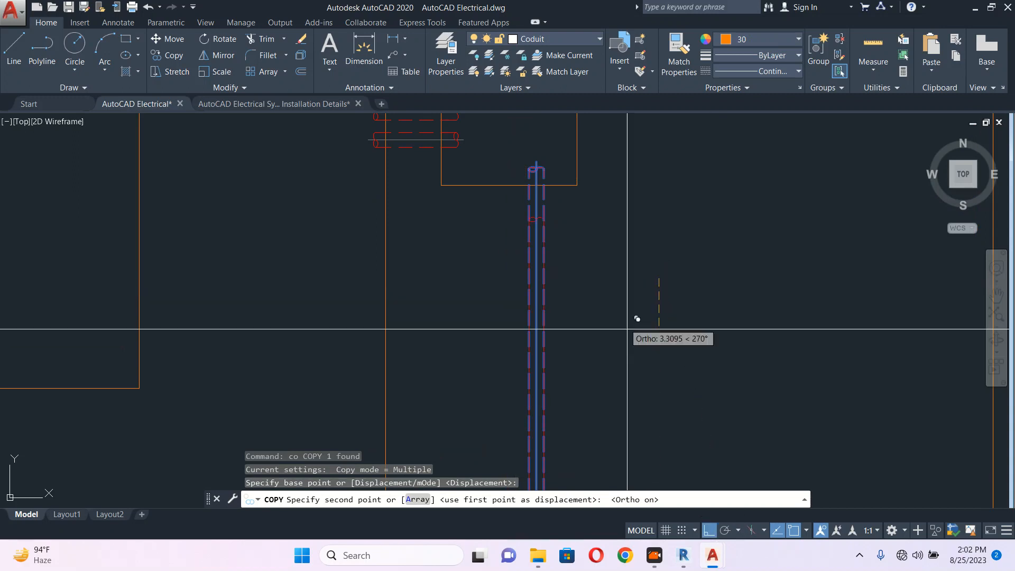
{"action": "left_click", "coordinate": [632, 280]}
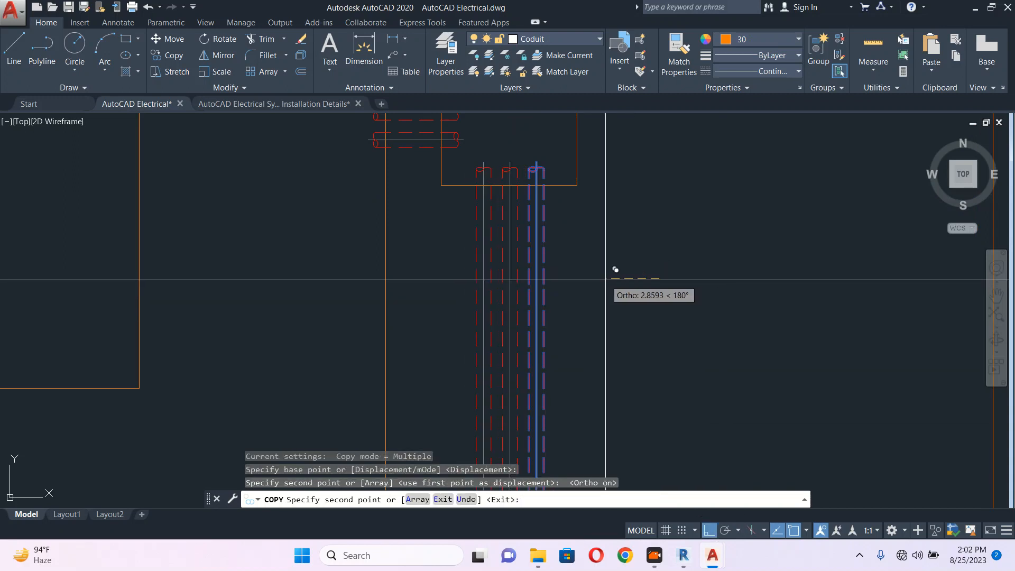
{"action": "left_click", "coordinate": [606, 279]}
{"action": "key", "text": "Escape"}
Examine the three parallel ducts down to the southern EMH - 001 box and the nearby service cabinet on the boundary wall
{"action": "scroll", "coordinate": [532, 231], "scroll_direction": "down", "scroll_amount": 6}
{"action": "middle_click_drag", "start_coordinate": [508, 316], "coordinate": [508, 236]}
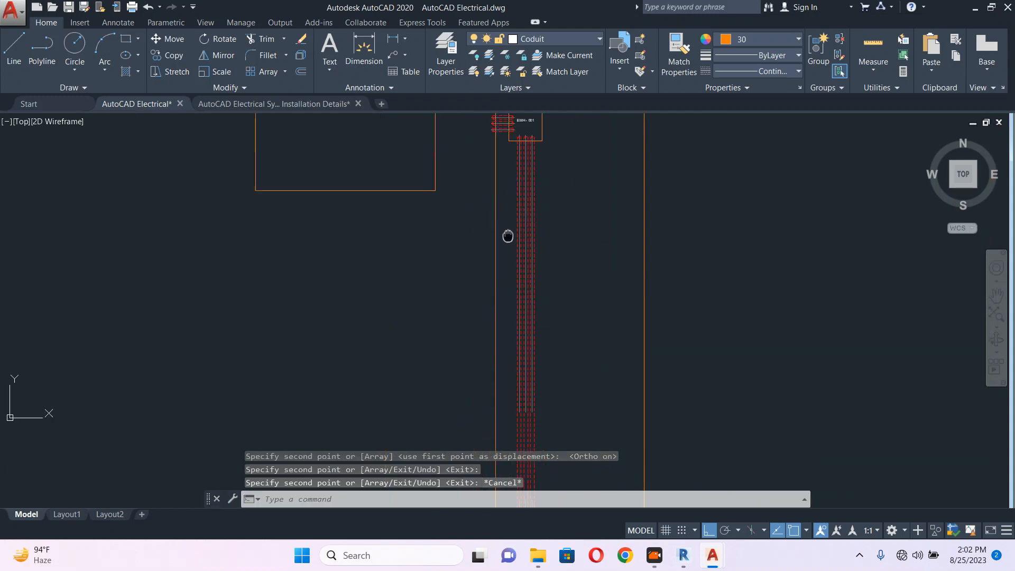
{"action": "scroll", "coordinate": [519, 256], "scroll_direction": "down", "scroll_amount": 4}
{"action": "middle_click_drag", "start_coordinate": [555, 369], "coordinate": [535, 256]}
{"action": "scroll", "coordinate": [505, 320], "scroll_direction": "up", "scroll_amount": 8}
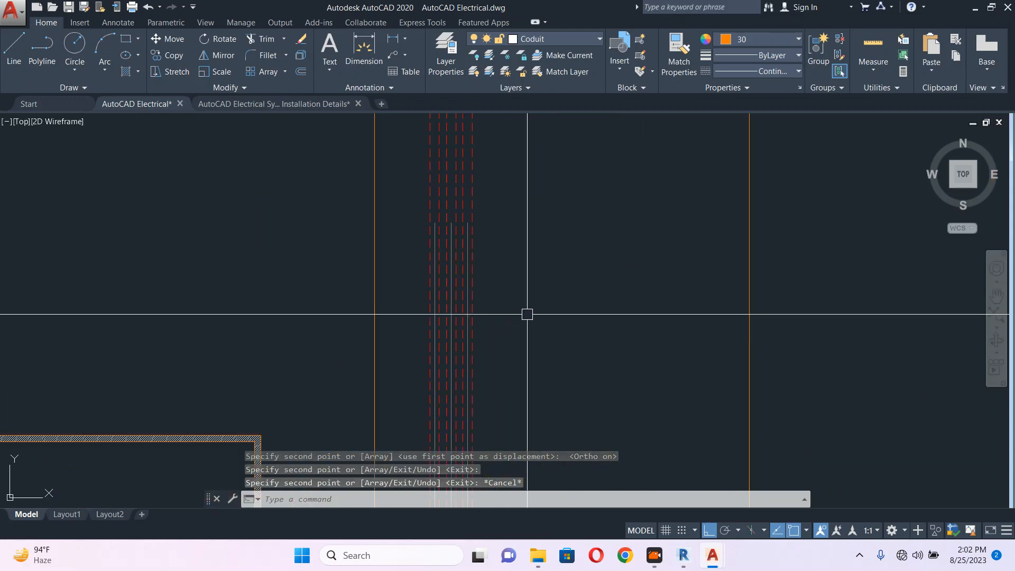
{"action": "scroll", "coordinate": [527, 315], "scroll_direction": "down", "scroll_amount": 2}
{"action": "middle_click_drag", "start_coordinate": [527, 315], "coordinate": [519, 168]}
{"action": "scroll", "coordinate": [518, 170], "scroll_direction": "down", "scroll_amount": 2}
{"action": "middle_click_drag", "start_coordinate": [466, 424], "coordinate": [460, 337]}
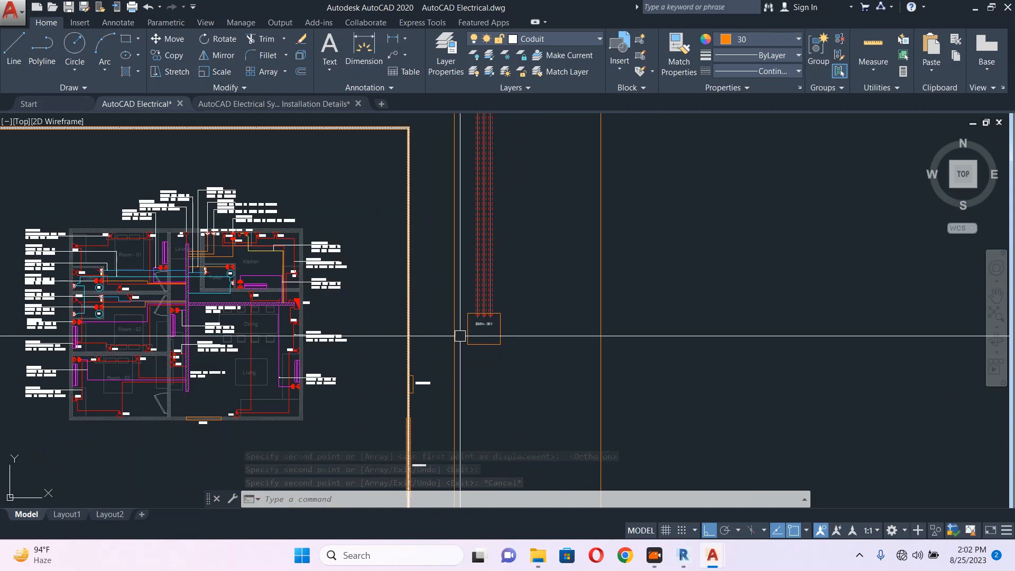
{"action": "scroll", "coordinate": [461, 337], "scroll_direction": "up", "scroll_amount": 8}
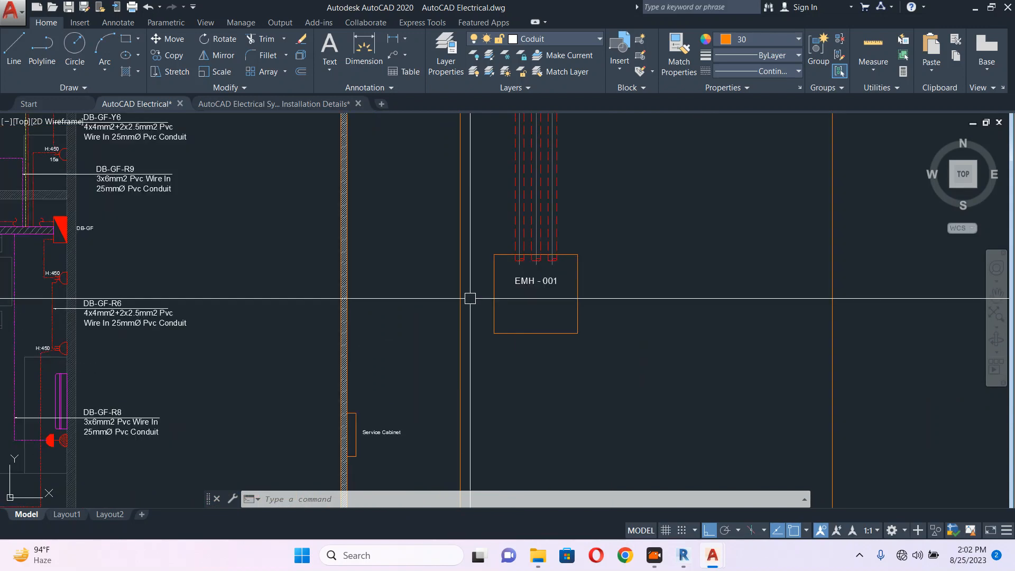
{"action": "scroll", "coordinate": [531, 240], "scroll_direction": "down", "scroll_amount": 2}
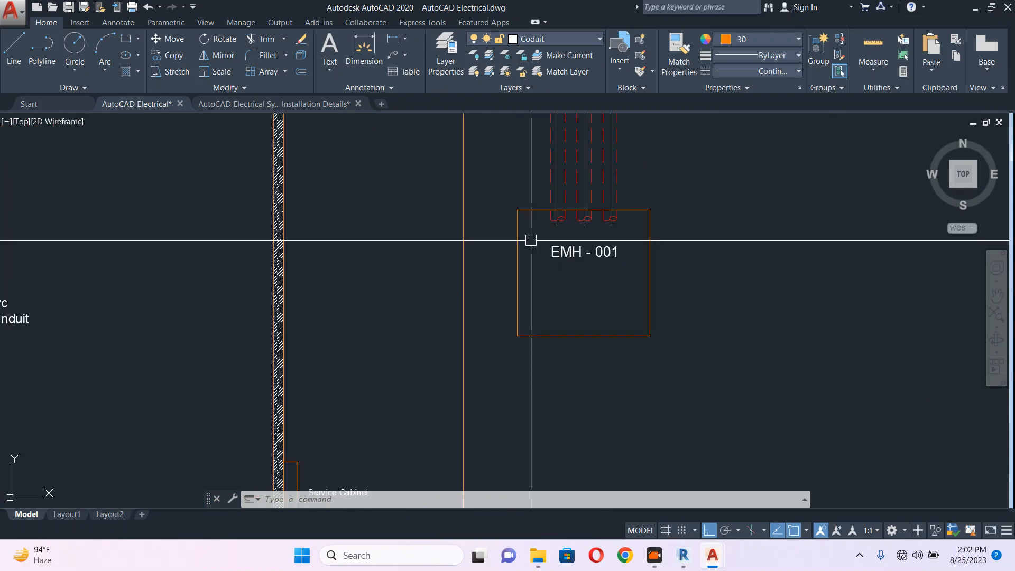
{"action": "middle_click_drag", "start_coordinate": [434, 322], "coordinate": [498, 198]}
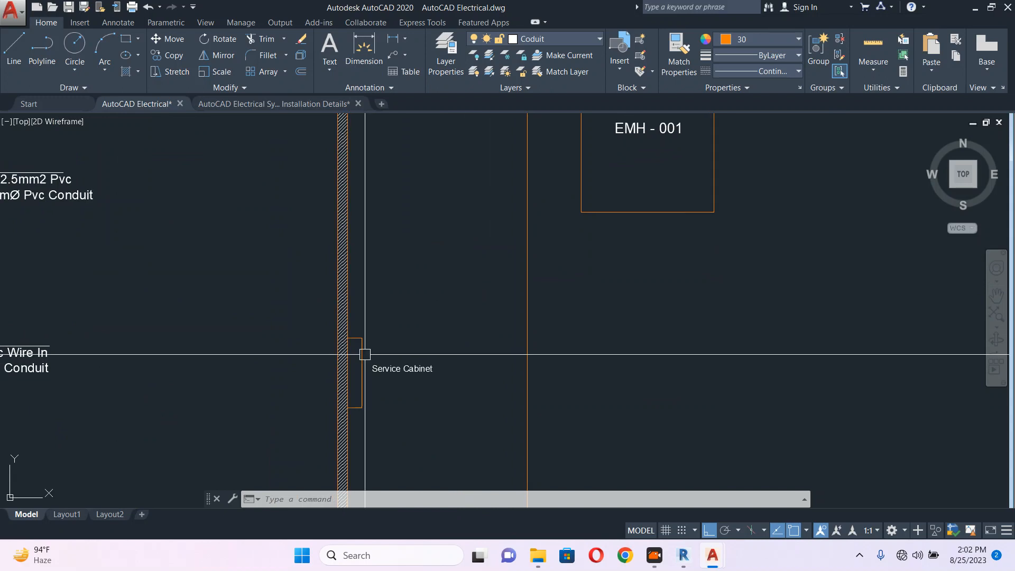
Examine the service cabinet's supply ducts in the MSB schematic diagram of the symbol and installation details drawing, and return to the site plan
{"action": "left_click", "coordinate": [271, 108]}
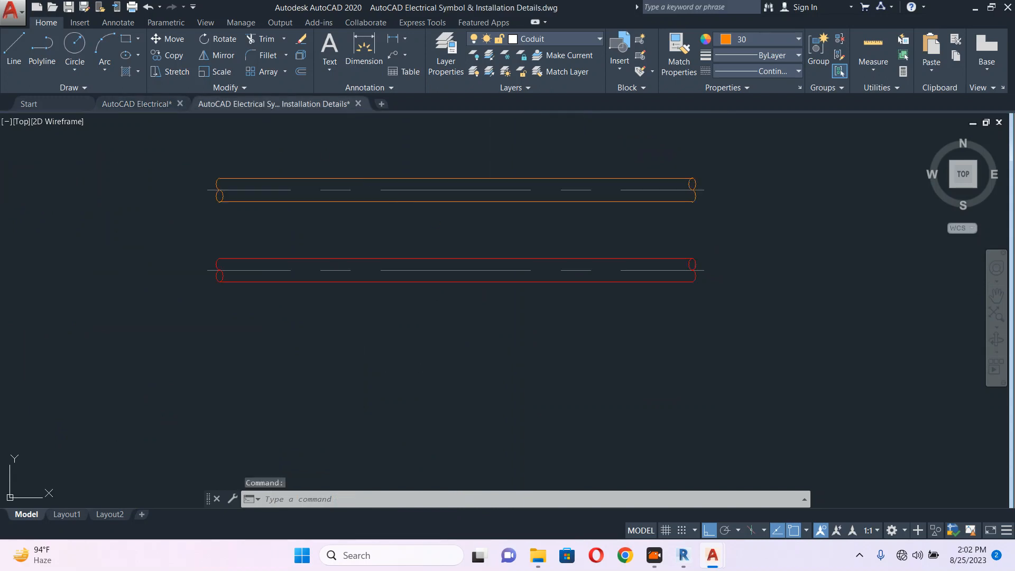
{"action": "scroll", "coordinate": [589, 356], "scroll_direction": "down", "scroll_amount": 6}
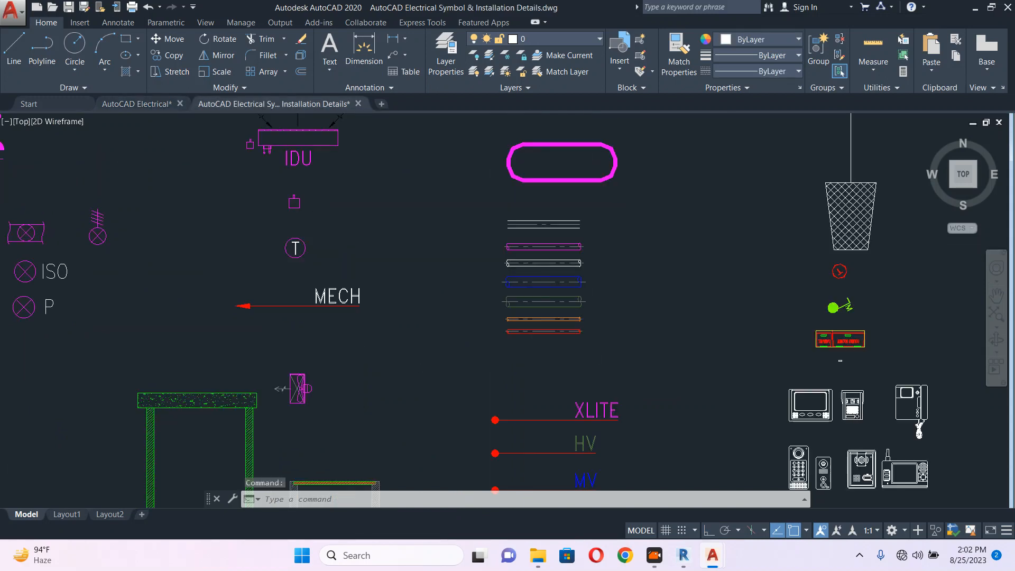
{"action": "scroll", "coordinate": [388, 330], "scroll_direction": "down", "scroll_amount": 4}
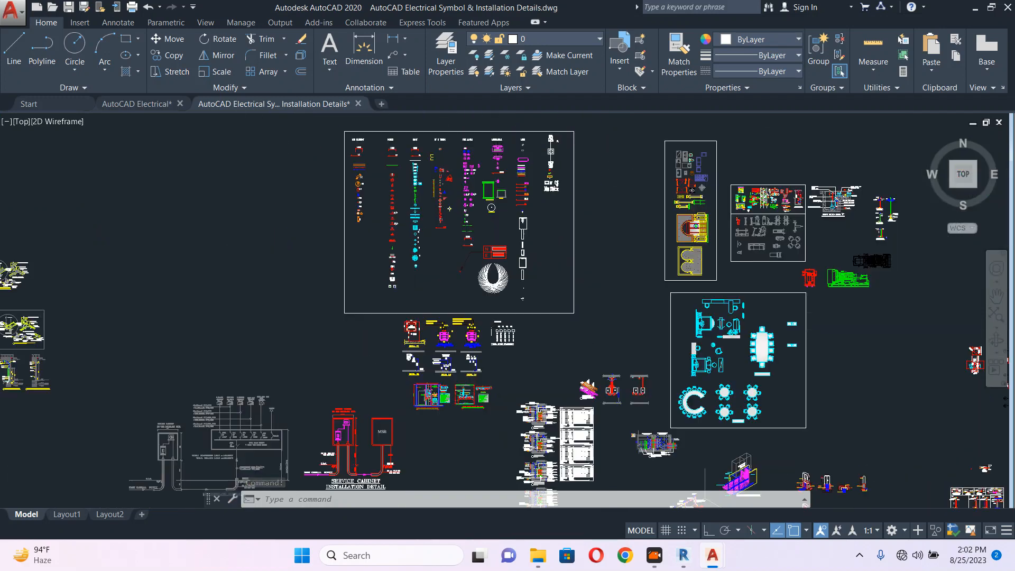
{"action": "scroll", "coordinate": [241, 479], "scroll_direction": "down", "scroll_amount": 2}
{"action": "scroll", "coordinate": [244, 409], "scroll_direction": "up", "scroll_amount": 8}
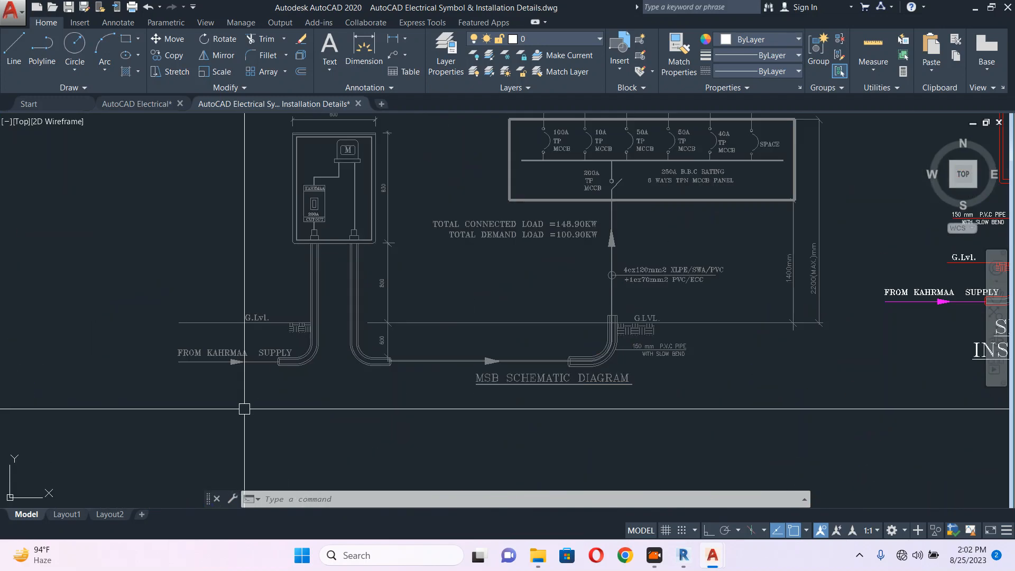
{"action": "scroll", "coordinate": [244, 409], "scroll_direction": "up", "scroll_amount": 3}
{"action": "middle_click_drag", "start_coordinate": [351, 259], "coordinate": [323, 390]}
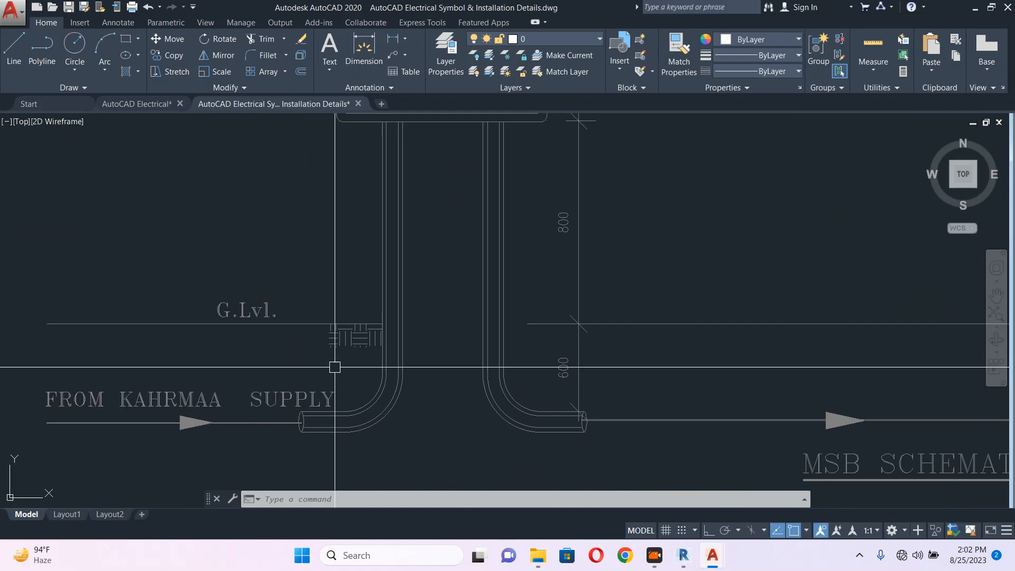
{"action": "scroll", "coordinate": [335, 367], "scroll_direction": "down", "scroll_amount": 2}
{"action": "middle_click_drag", "start_coordinate": [375, 203], "coordinate": [360, 265]}
{"action": "scroll", "coordinate": [360, 264], "scroll_direction": "up", "scroll_amount": 2}
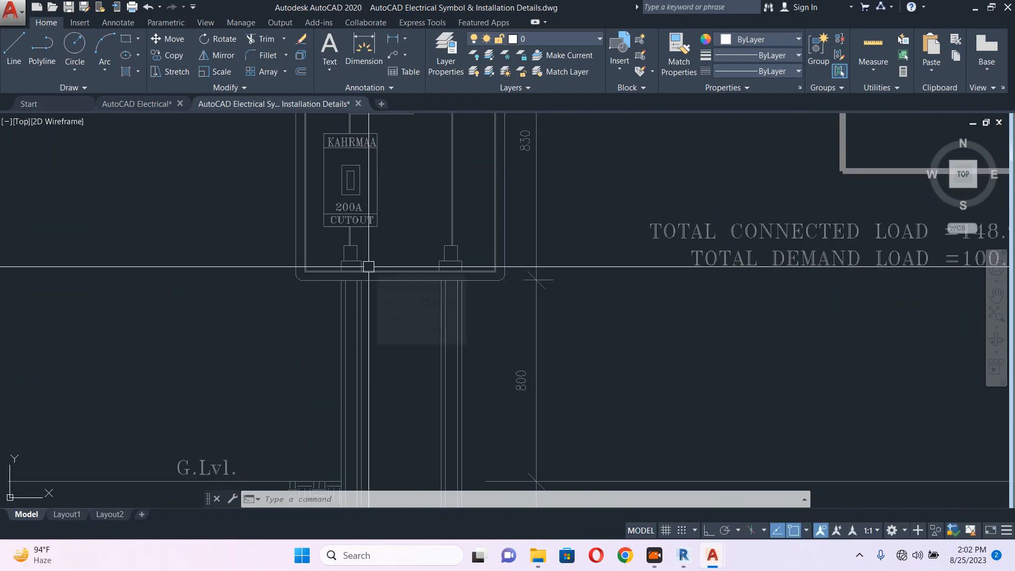
{"action": "key", "text": "ctrl+Tab"}
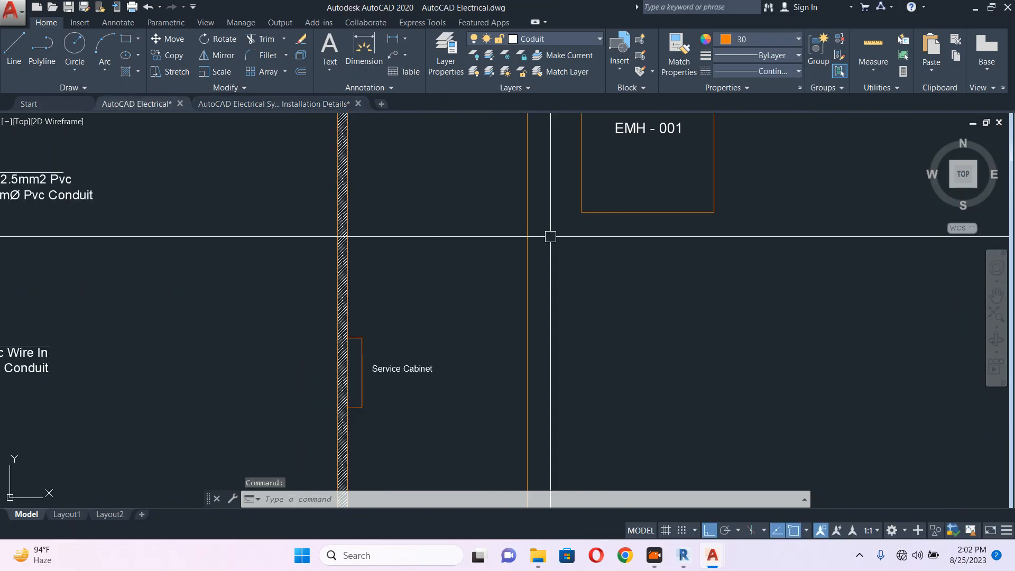
Copy the lowest horizontal duct of the northern EMH - 001 box to the west edge of the southern EMH - 001 box
{"action": "scroll", "coordinate": [544, 195], "scroll_direction": "down", "scroll_amount": 5}
{"action": "scroll", "coordinate": [544, 331], "scroll_direction": "up", "scroll_amount": 10}
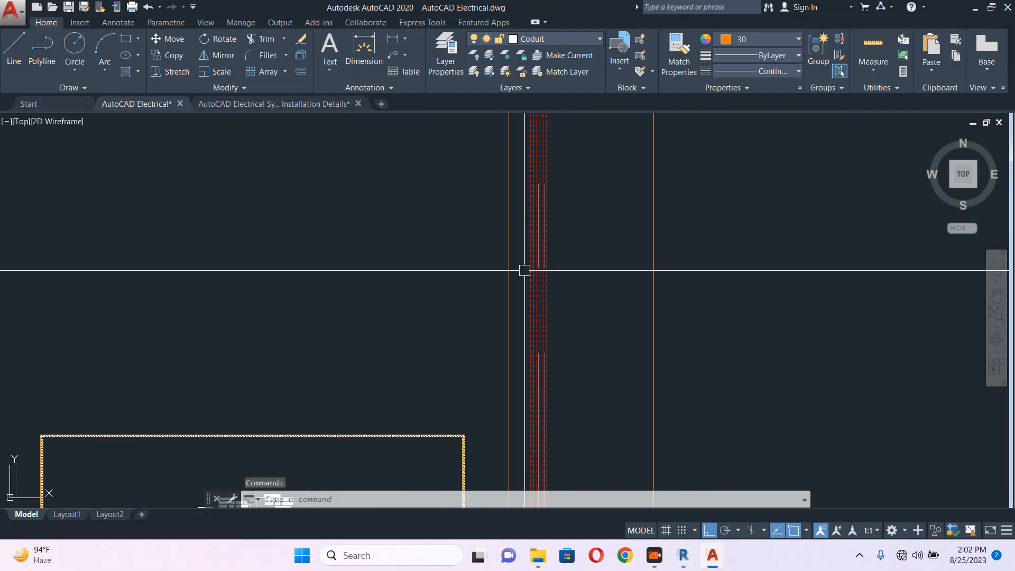
{"action": "scroll", "coordinate": [509, 226], "scroll_direction": "down", "scroll_amount": 2}
{"action": "scroll", "coordinate": [539, 219], "scroll_direction": "up", "scroll_amount": 5}
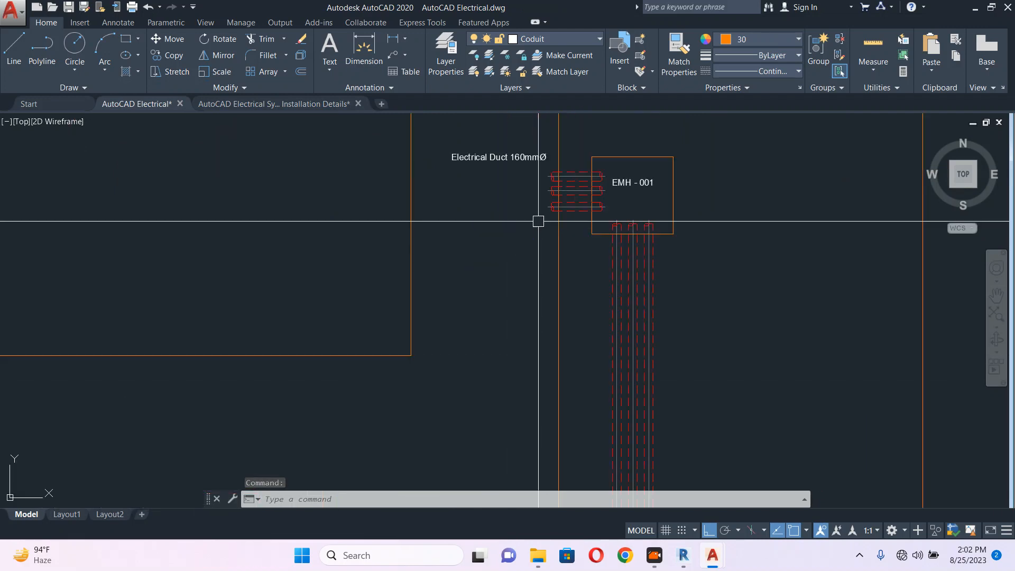
{"action": "left_click", "coordinate": [589, 204]}
{"action": "scroll", "coordinate": [560, 237], "scroll_direction": "up", "scroll_amount": 2}
{"action": "type", "text": "co"}
{"action": "key", "text": "Return"}
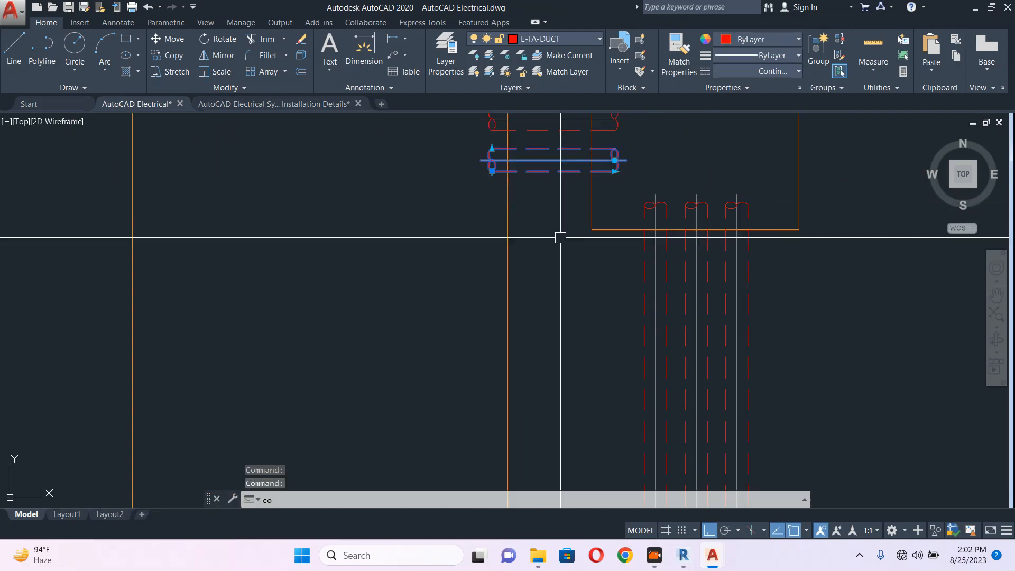
{"action": "left_click", "coordinate": [561, 172]}
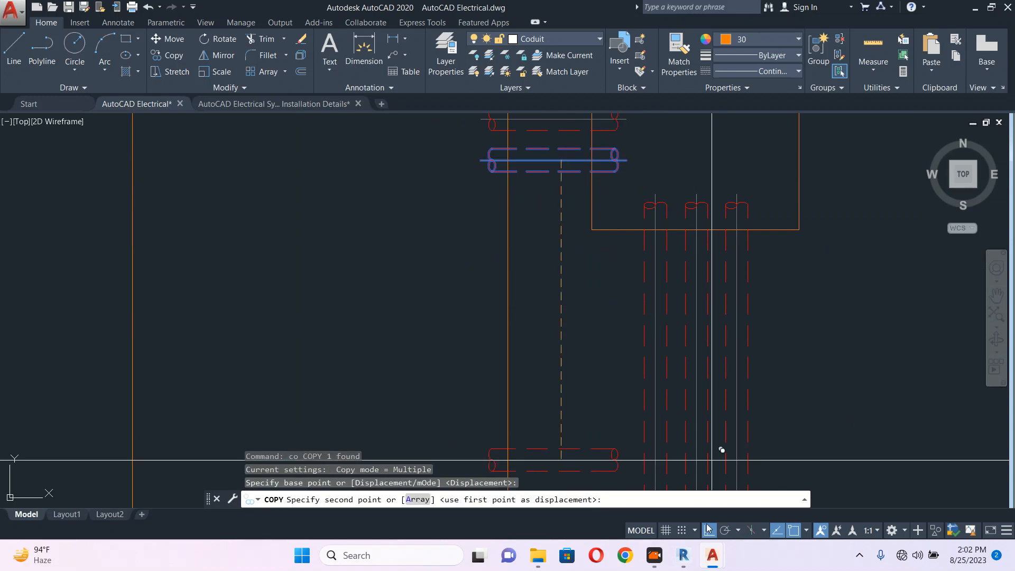
{"action": "scroll", "coordinate": [721, 449], "scroll_direction": "down", "scroll_amount": 6}
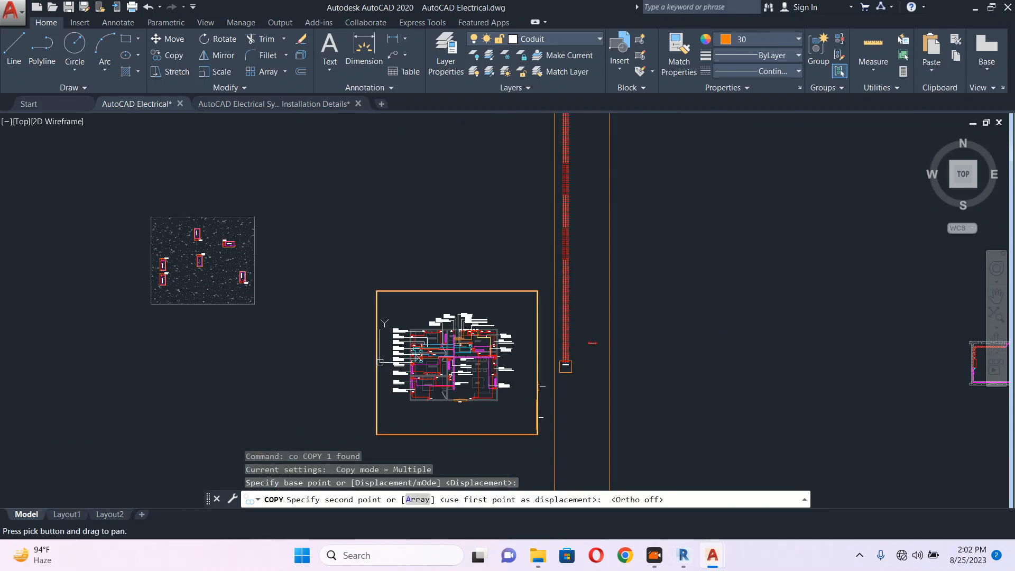
{"action": "scroll", "coordinate": [562, 349], "scroll_direction": "up", "scroll_amount": 4}
{"action": "scroll", "coordinate": [531, 343], "scroll_direction": "up", "scroll_amount": 5}
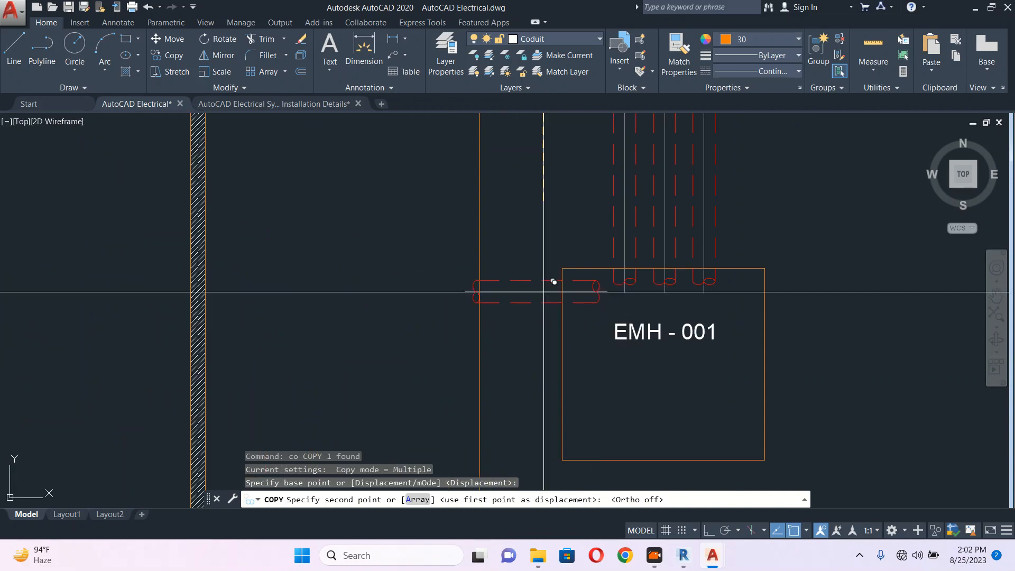
{"action": "left_click", "coordinate": [532, 302]}
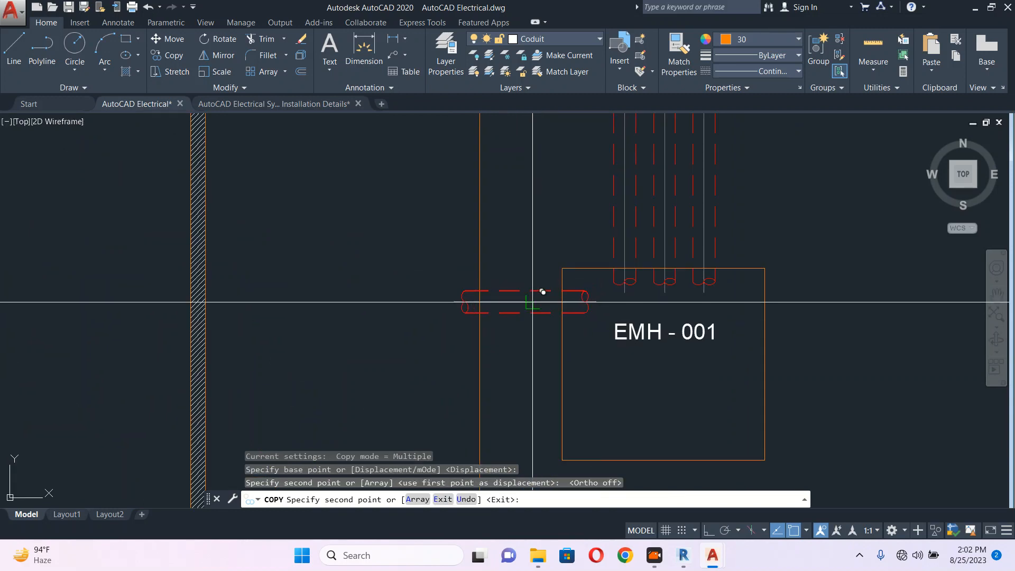
{"action": "key", "text": "Escape"}
Rotate the copied duct 180° about its middle beside the southern EMH - 001 box
{"action": "scroll", "coordinate": [547, 283], "scroll_direction": "down", "scroll_amount": 4}
{"action": "scroll", "coordinate": [507, 296], "scroll_direction": "up", "scroll_amount": 2}
{"action": "left_click", "coordinate": [522, 283]}
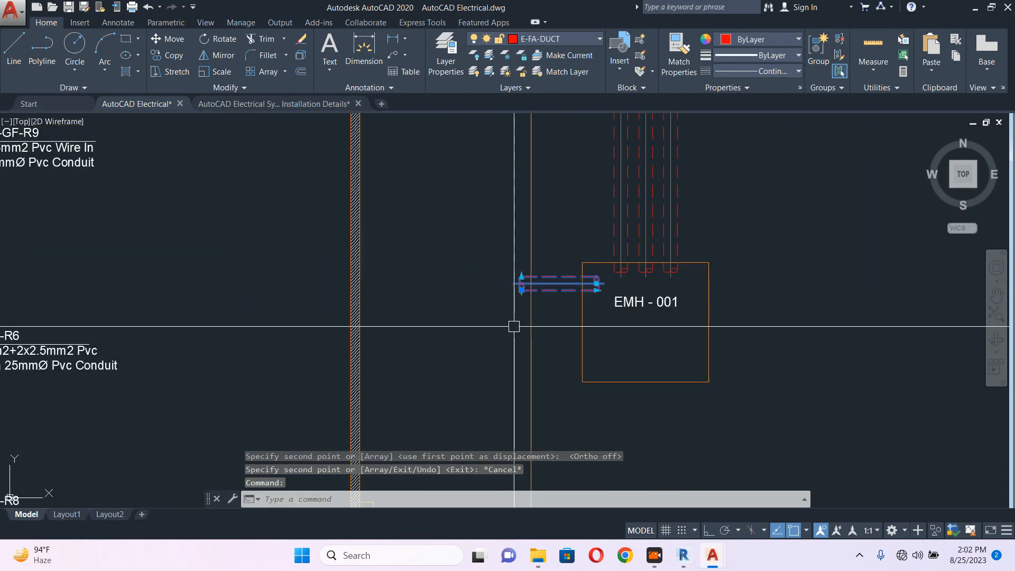
{"action": "scroll", "coordinate": [514, 326], "scroll_direction": "up", "scroll_amount": 2}
{"action": "type", "text": "ro"}
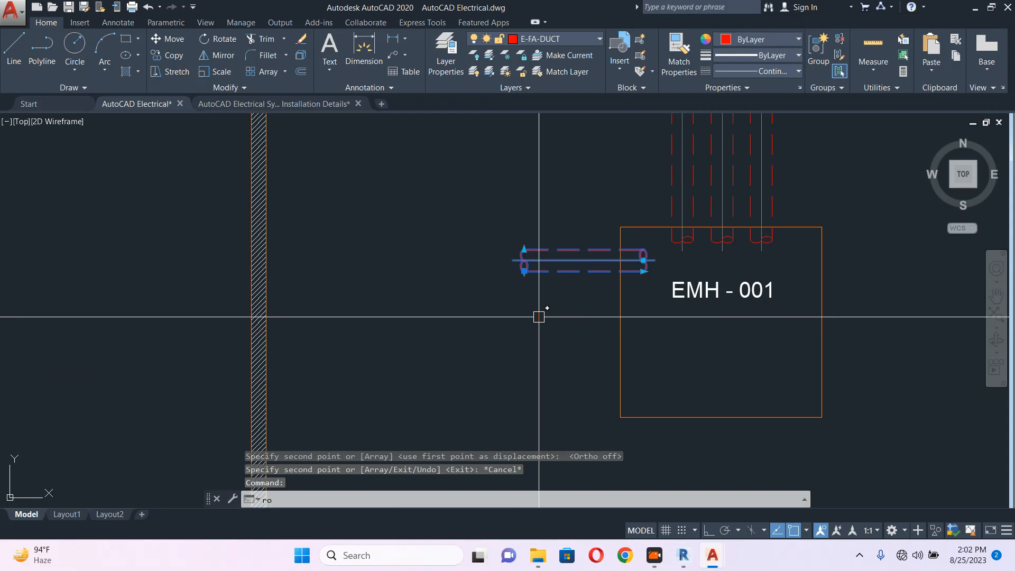
{"action": "key", "text": "Return"}
{"action": "left_click", "coordinate": [584, 260]}
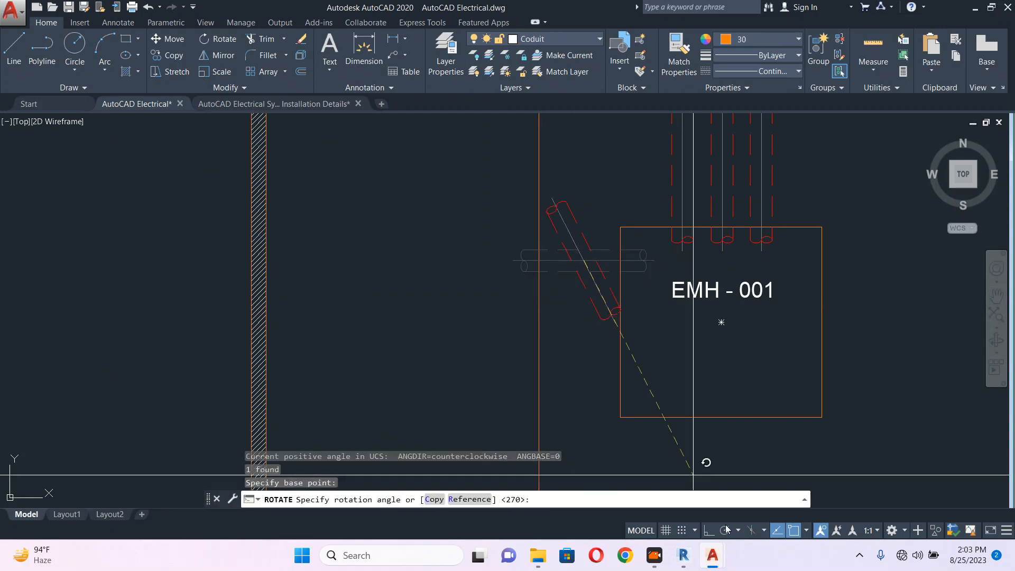
{"action": "left_click", "coordinate": [452, 293]}
{"action": "left_click", "coordinate": [563, 264]}
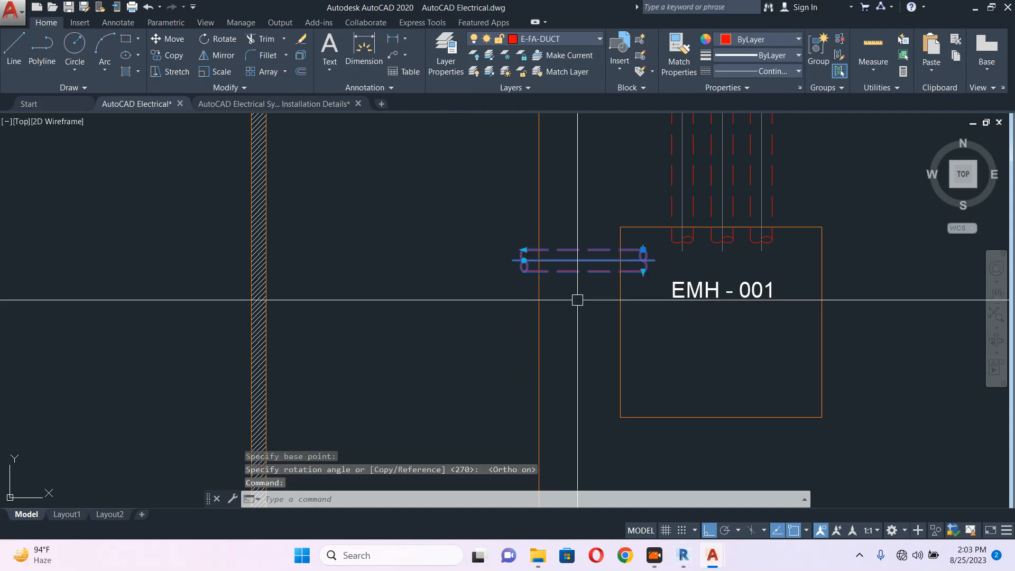
{"action": "type", "text": "r"}
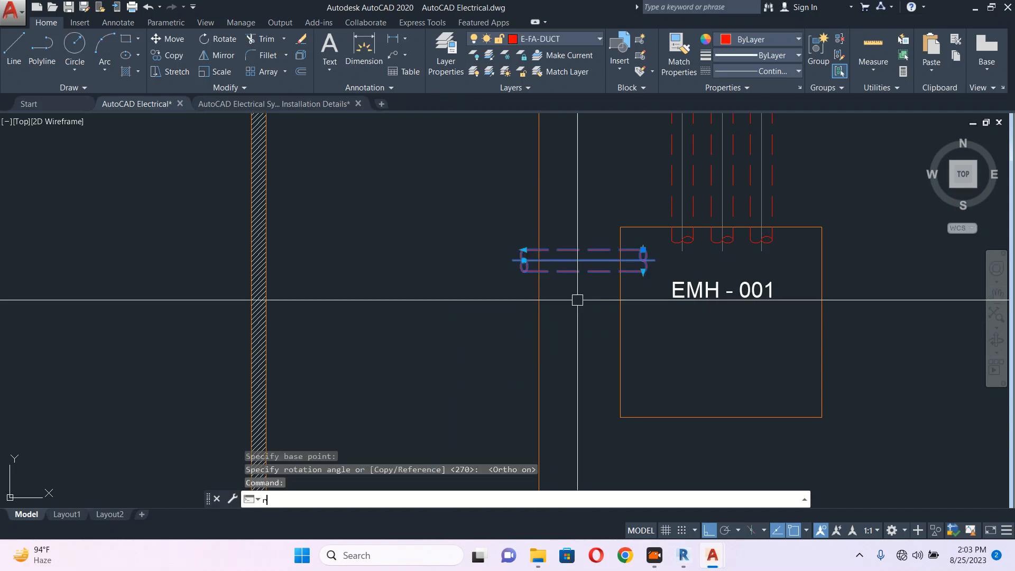
{"action": "left_click", "coordinate": [621, 261]}
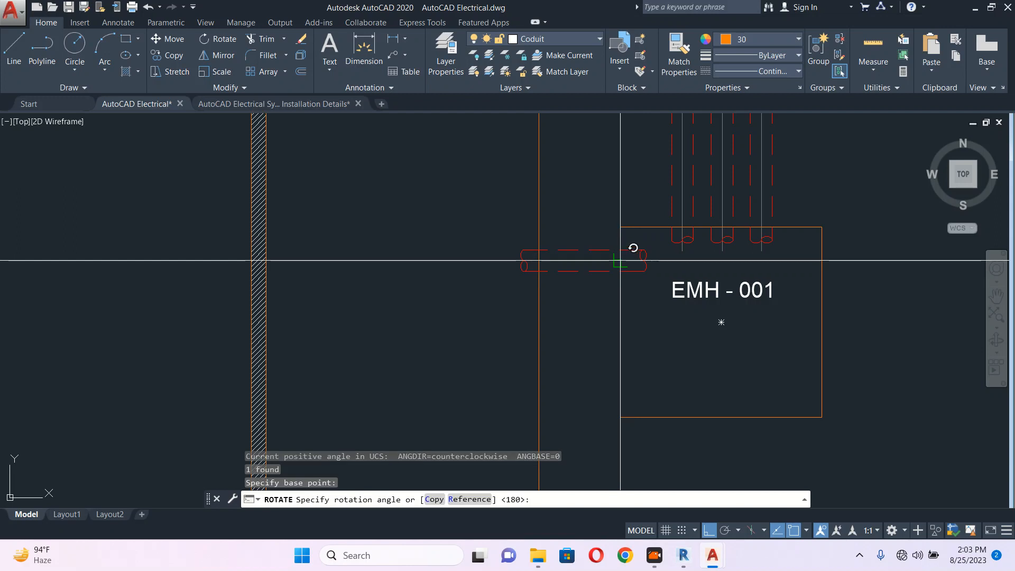
{"action": "type", "text": "r"}
{"action": "key", "text": "Return"}
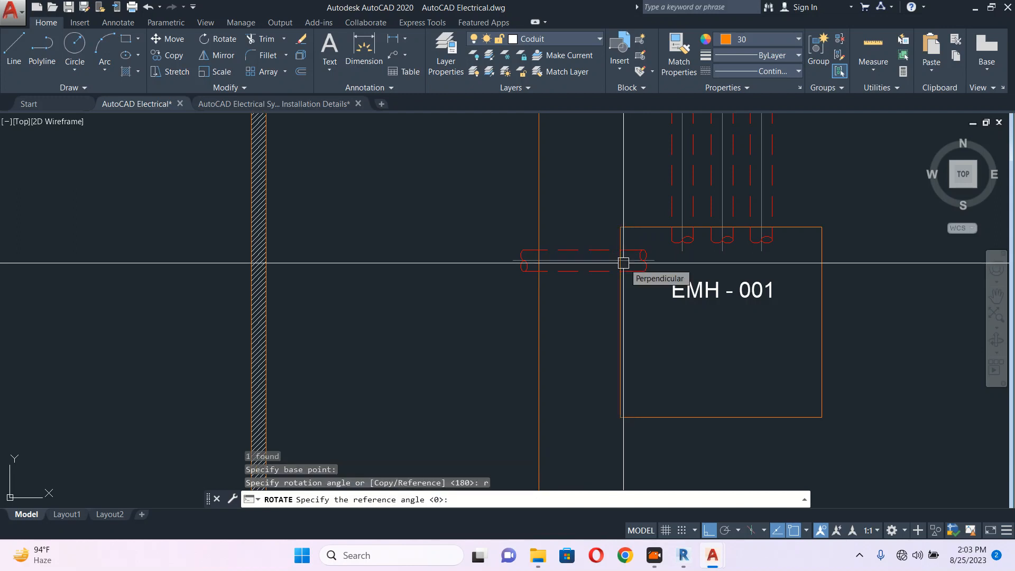
{"action": "key", "text": "Escape"}
{"action": "key", "text": "Escape"}
Rotate the copied duct by reference about its crossing with the southern box's west edge so it slants southwest toward the service cabinet
{"action": "left_click", "coordinate": [583, 233]}
{"action": "left_click", "coordinate": [563, 287]}
{"action": "type", "text": "r"}
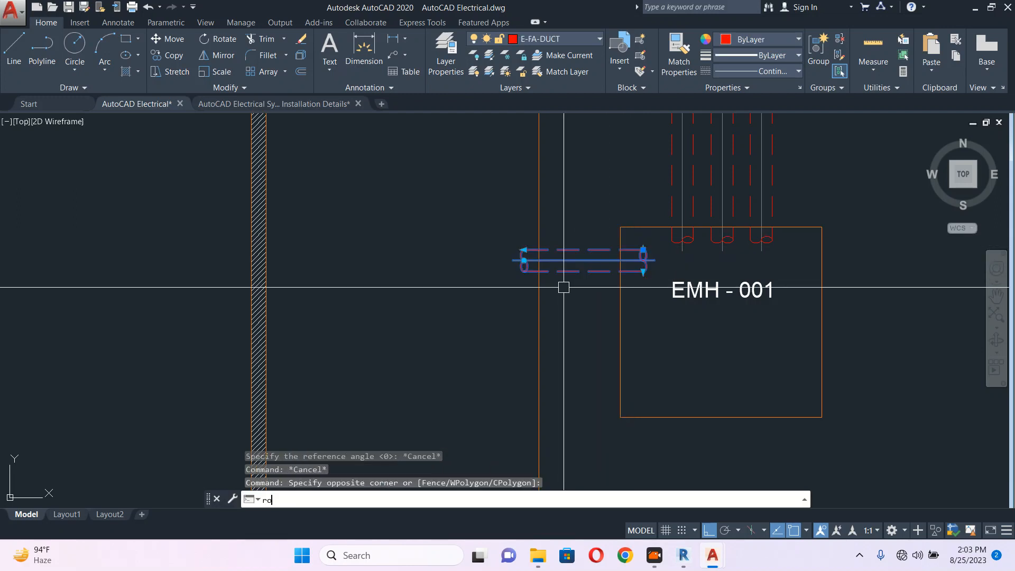
{"action": "type", "text": "o"}
{"action": "key", "text": "Return"}
{"action": "left_click", "coordinate": [621, 261]}
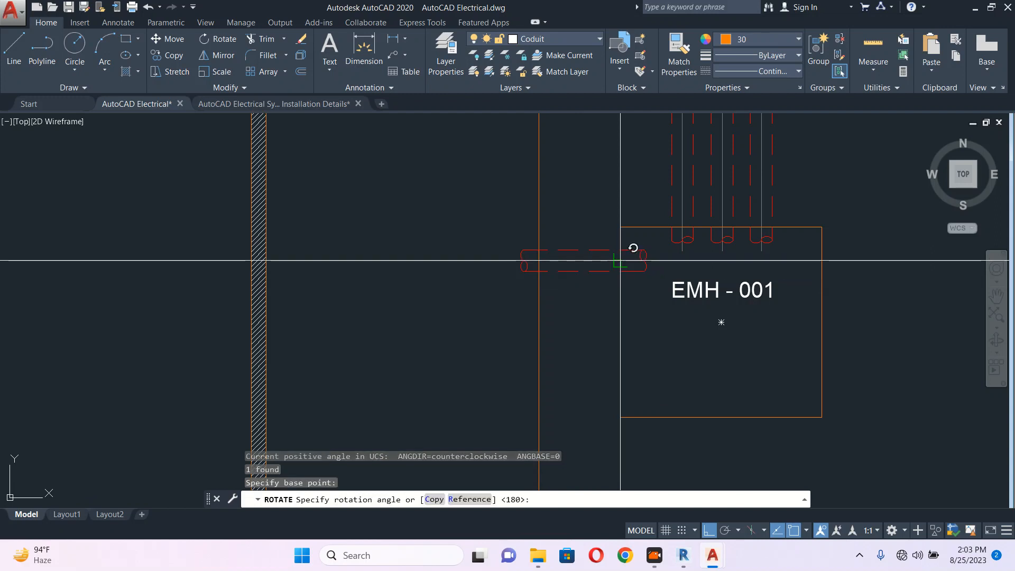
{"action": "type", "text": "r"}
{"action": "key", "text": "Return"}
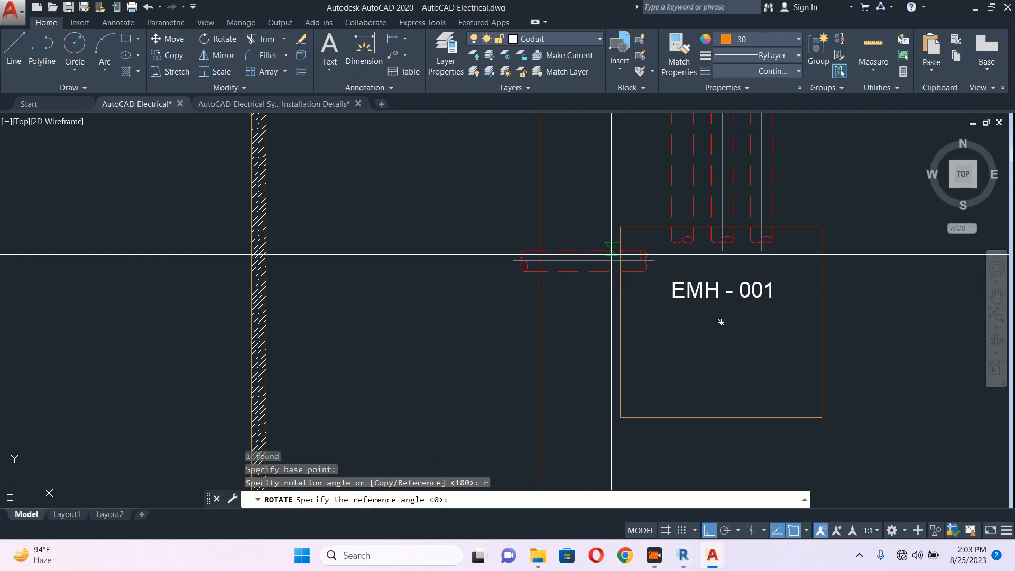
{"action": "left_click", "coordinate": [620, 260]}
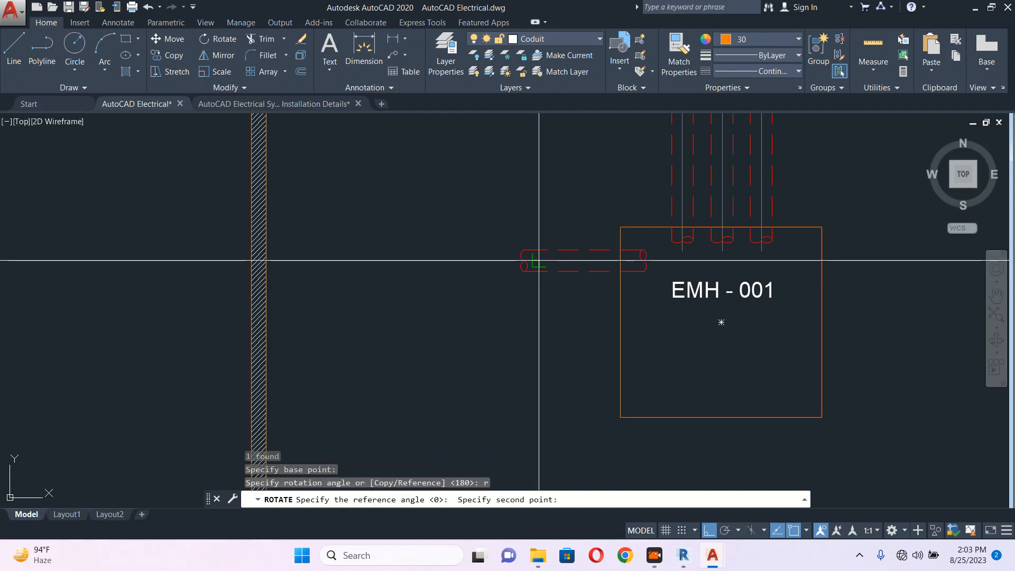
{"action": "left_click", "coordinate": [538, 272]}
{"action": "scroll", "coordinate": [525, 295], "scroll_direction": "down", "scroll_amount": 5}
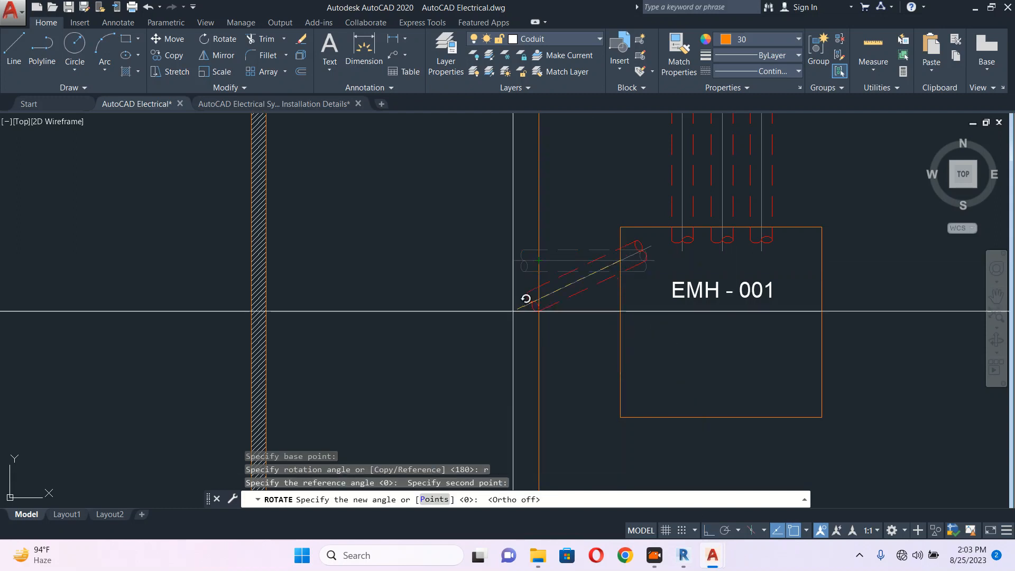
{"action": "scroll", "coordinate": [557, 251], "scroll_direction": "up", "scroll_amount": 8}
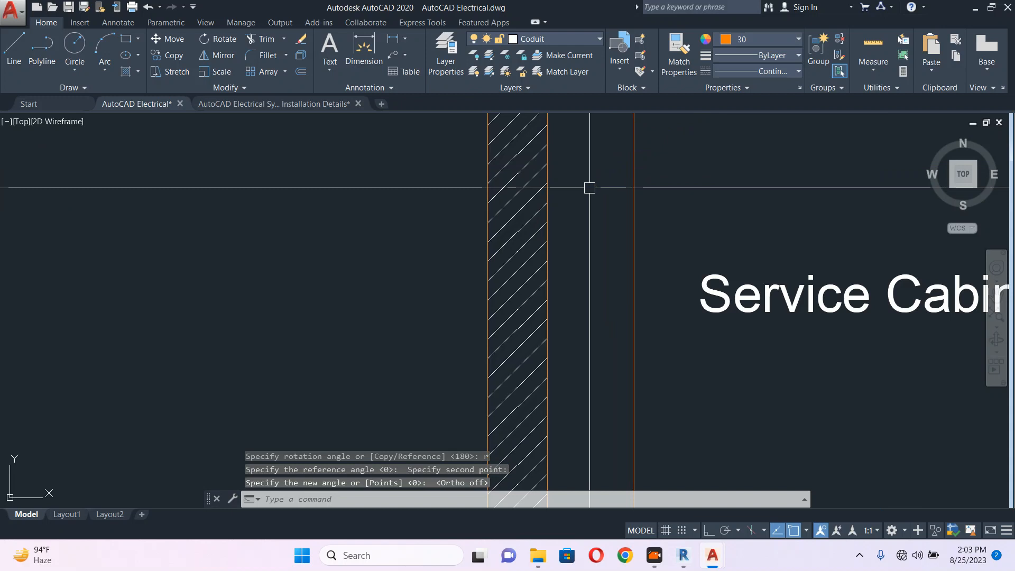
Stretch the slanted duct's southwest end until it sits just inside the upper part of the service cabinet
{"action": "scroll", "coordinate": [589, 188], "scroll_direction": "down", "scroll_amount": 5}
{"action": "scroll", "coordinate": [650, 198], "scroll_direction": "down", "scroll_amount": 4}
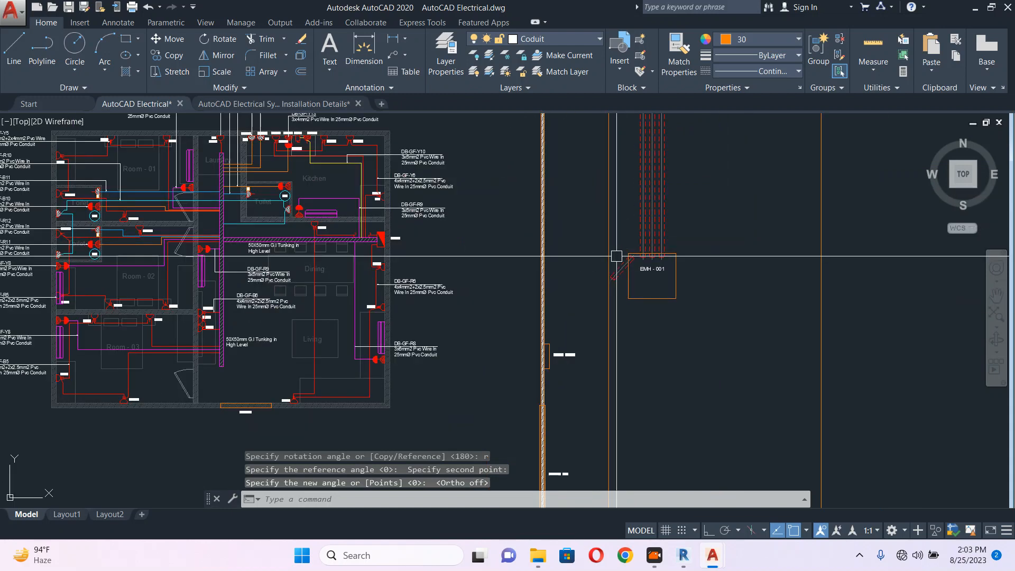
{"action": "scroll", "coordinate": [616, 256], "scroll_direction": "up", "scroll_amount": 3}
{"action": "left_click", "coordinate": [605, 287]}
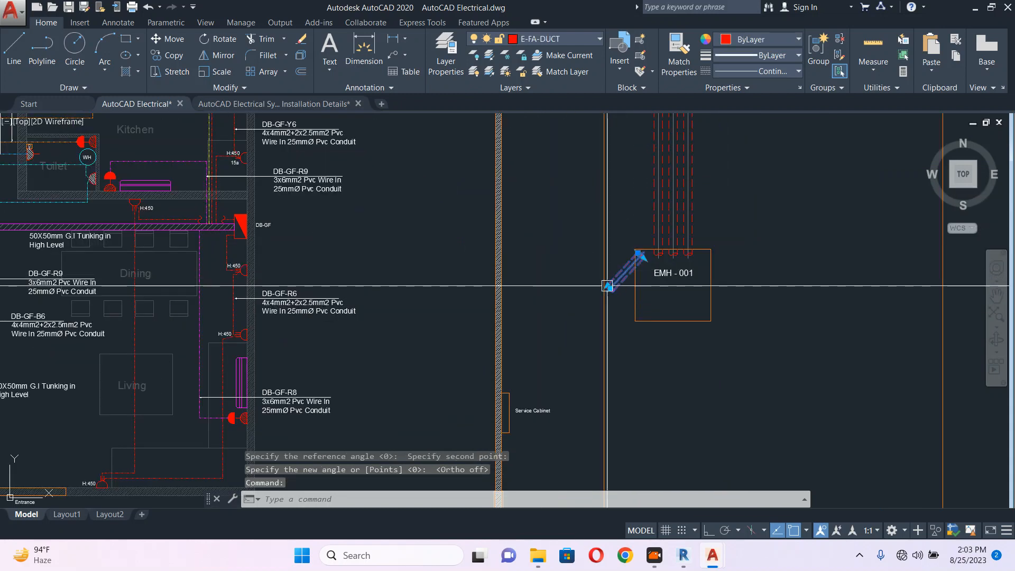
{"action": "left_click", "coordinate": [607, 286]}
{"action": "scroll", "coordinate": [507, 407], "scroll_direction": "up", "scroll_amount": 5}
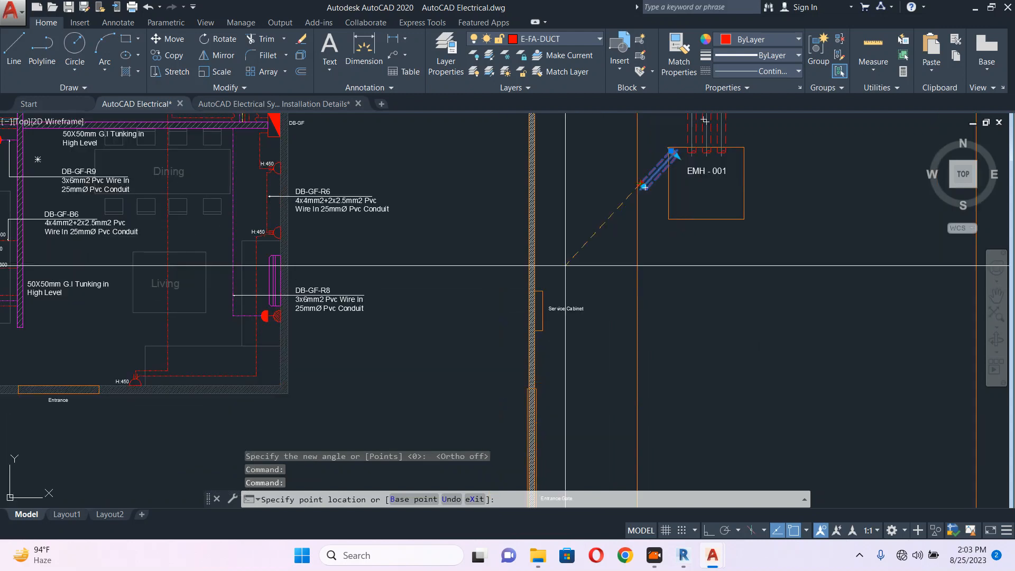
{"action": "scroll", "coordinate": [521, 309], "scroll_direction": "up", "scroll_amount": 3}
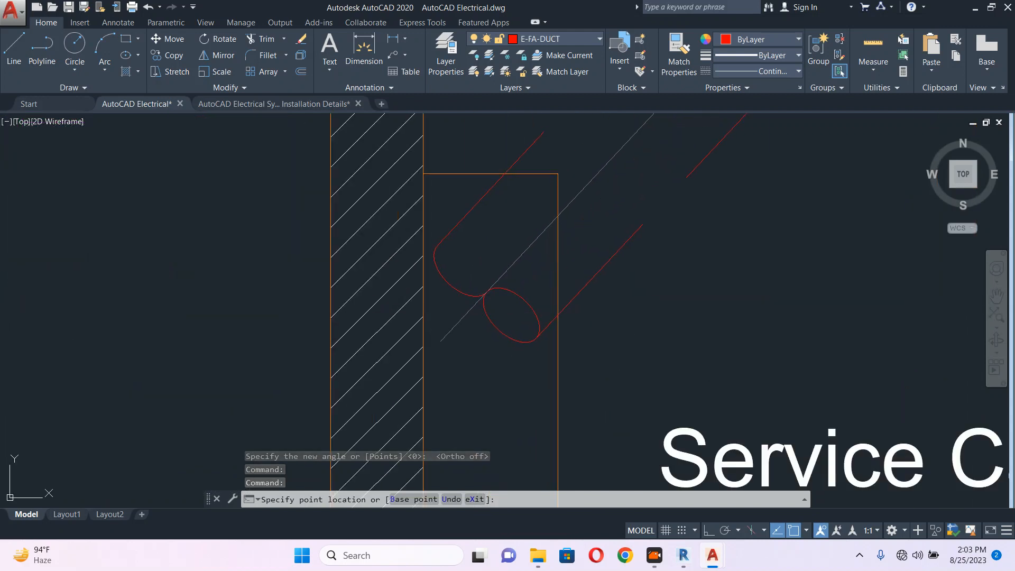
{"action": "left_click", "coordinate": [470, 328]}
{"action": "scroll", "coordinate": [470, 329], "scroll_direction": "down", "scroll_amount": 5}
{"action": "key", "text": "Escape"}
{"action": "scroll", "coordinate": [474, 328], "scroll_direction": "up", "scroll_amount": 5}
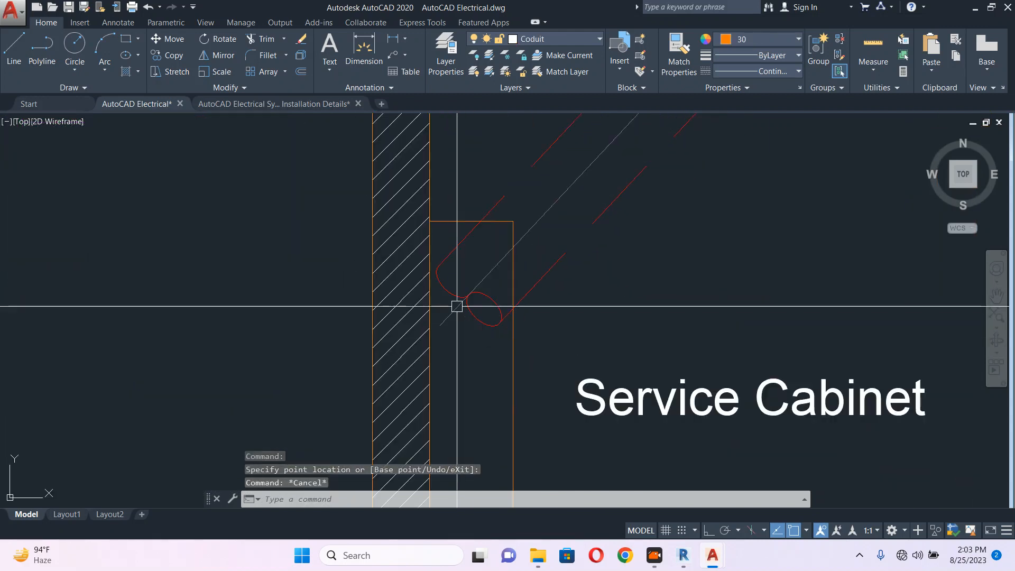
Examine the service cabinet in the MSB schematic diagram and the duct symbols of the installation details drawing, and return to the site plan
{"action": "left_click", "coordinate": [271, 104]}
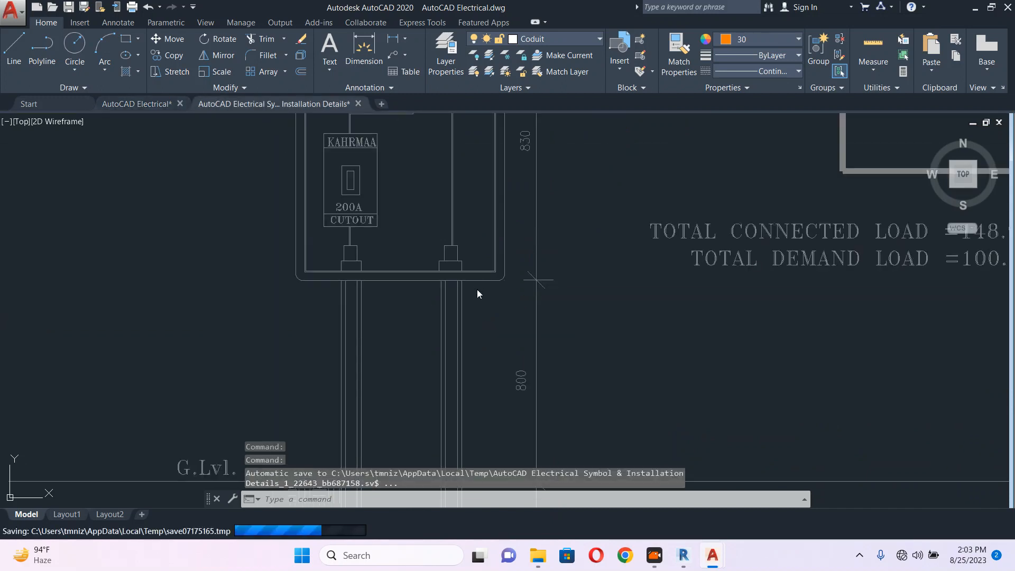
{"action": "scroll", "coordinate": [477, 290], "scroll_direction": "down", "scroll_amount": 2}
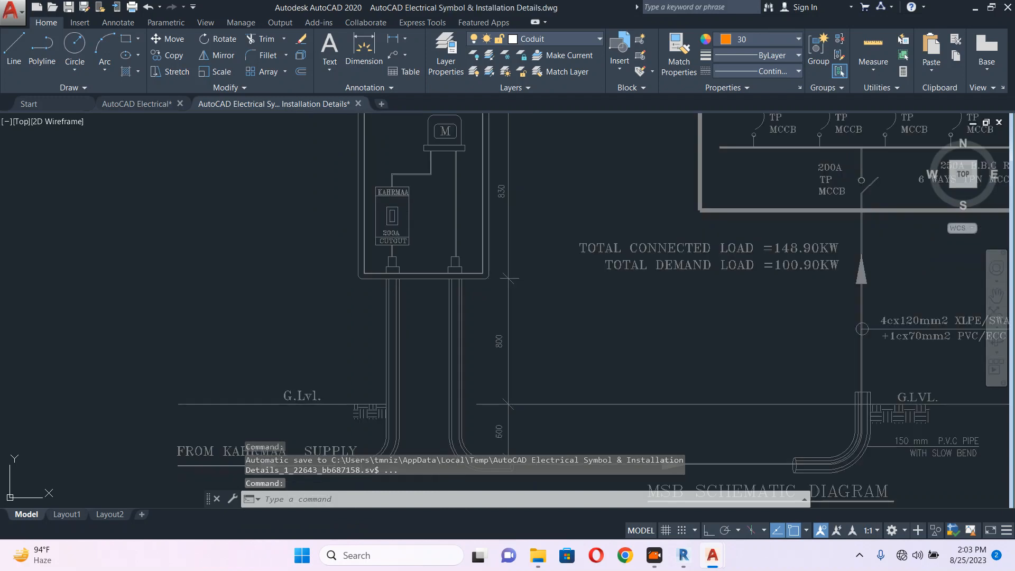
{"action": "scroll", "coordinate": [510, 317], "scroll_direction": "down", "scroll_amount": 10}
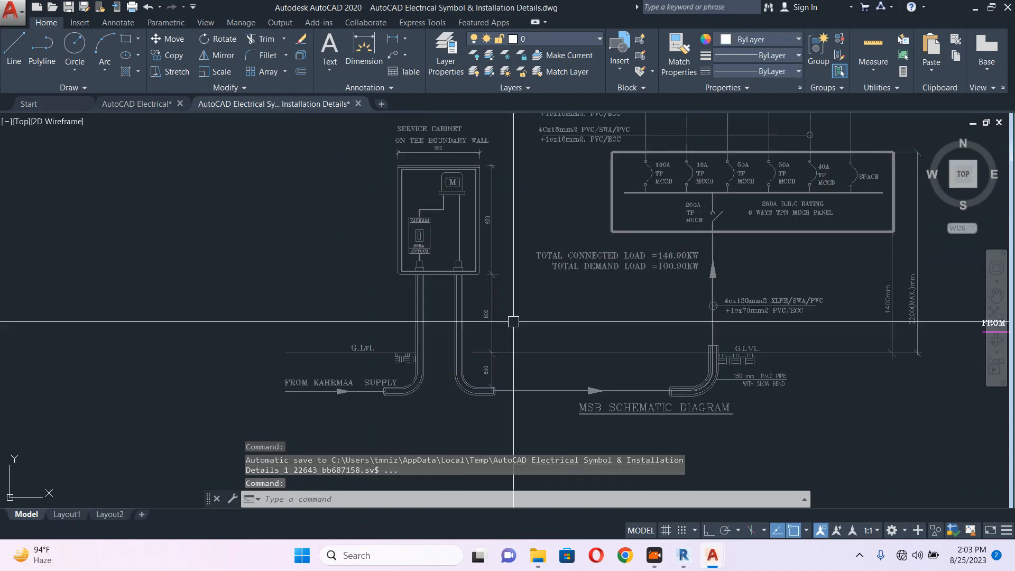
{"action": "middle_click_drag", "start_coordinate": [496, 293], "coordinate": [435, 377]}
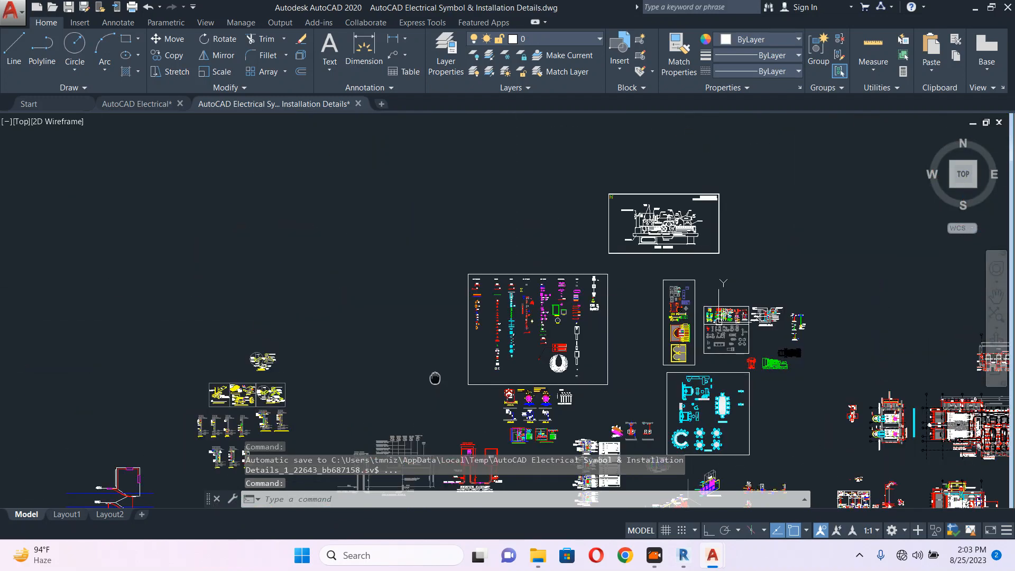
{"action": "scroll", "coordinate": [598, 270], "scroll_direction": "up", "scroll_amount": 10}
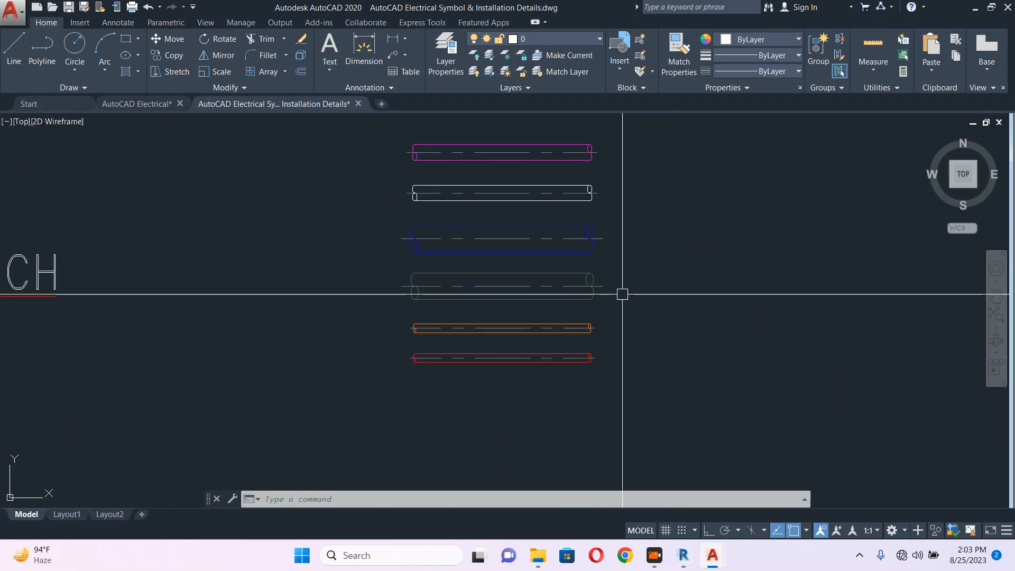
{"action": "middle_click_drag", "start_coordinate": [569, 201], "coordinate": [545, 361]}
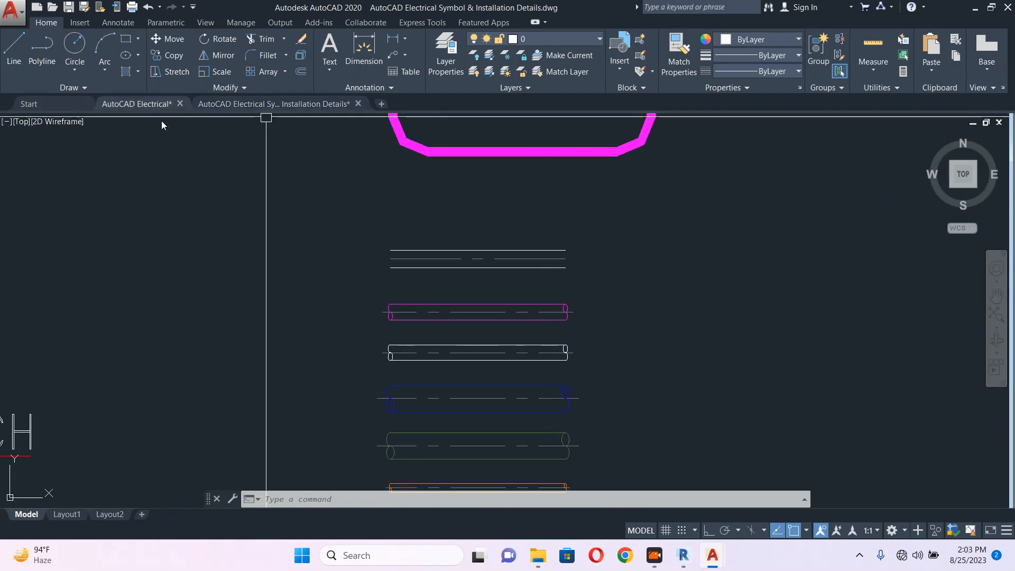
Try to explode the slanted duct and select its end curves inside the service cabinet, and undo the explode
{"action": "left_click", "coordinate": [479, 283]}
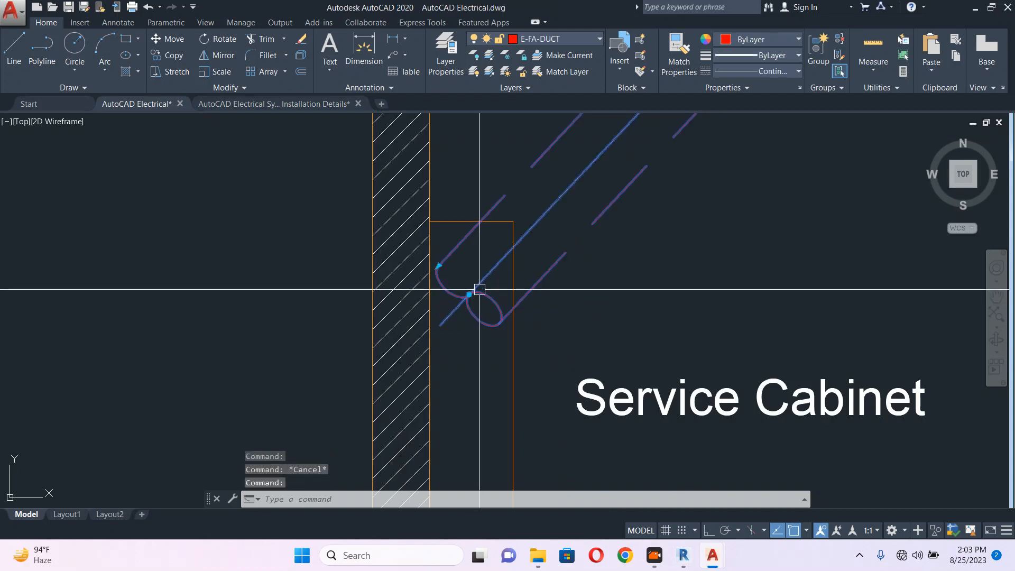
{"action": "type", "text": "x"}
{"action": "key", "text": "Return"}
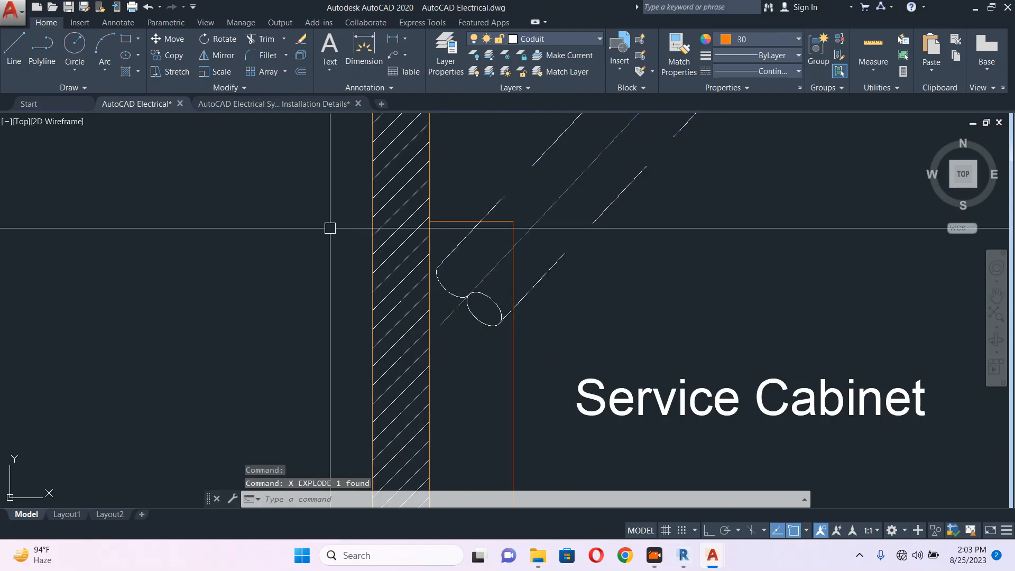
{"action": "left_click", "coordinate": [331, 226]}
{"action": "left_click", "coordinate": [509, 346]}
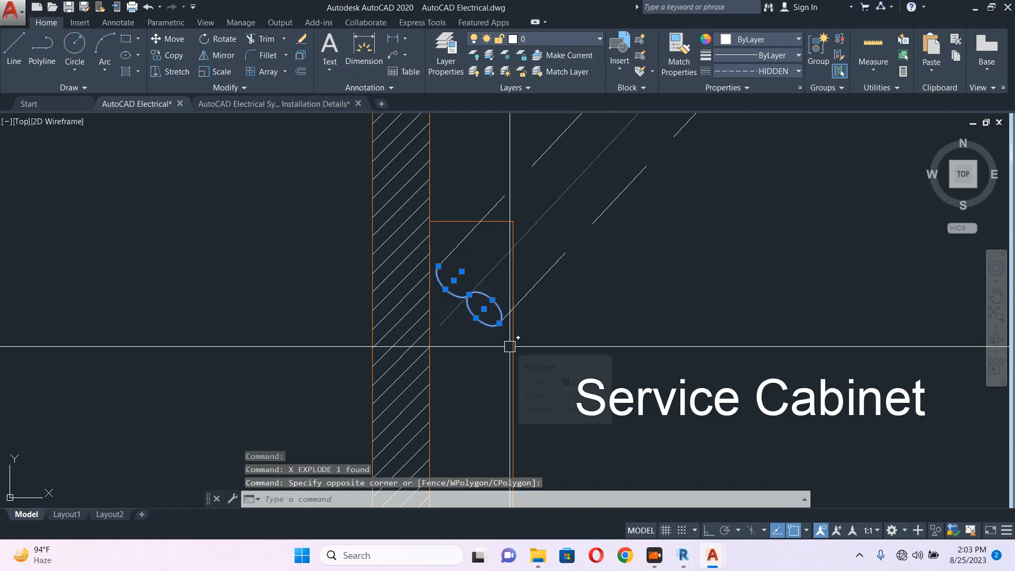
{"action": "type", "text": "u"}
{"action": "key", "text": "Return"}
{"action": "scroll", "coordinate": [445, 319], "scroll_direction": "up", "scroll_amount": 2}
{"action": "key", "text": "Escape"}
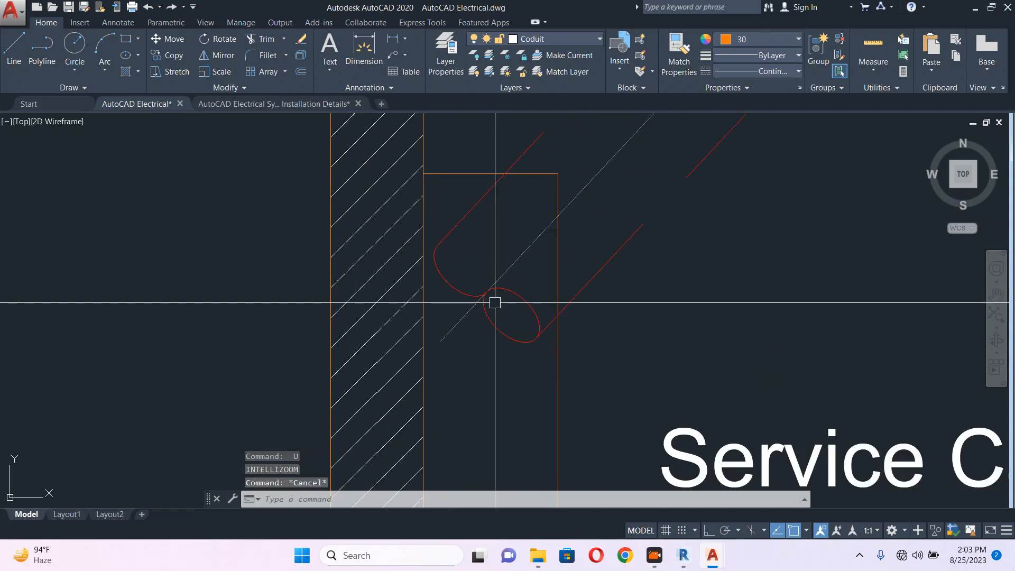
Draw a circle centred on the slanted duct's end inside the service cabinet, about as wide as the cabinet
{"action": "type", "text": "c"}
{"action": "key", "text": "Return"}
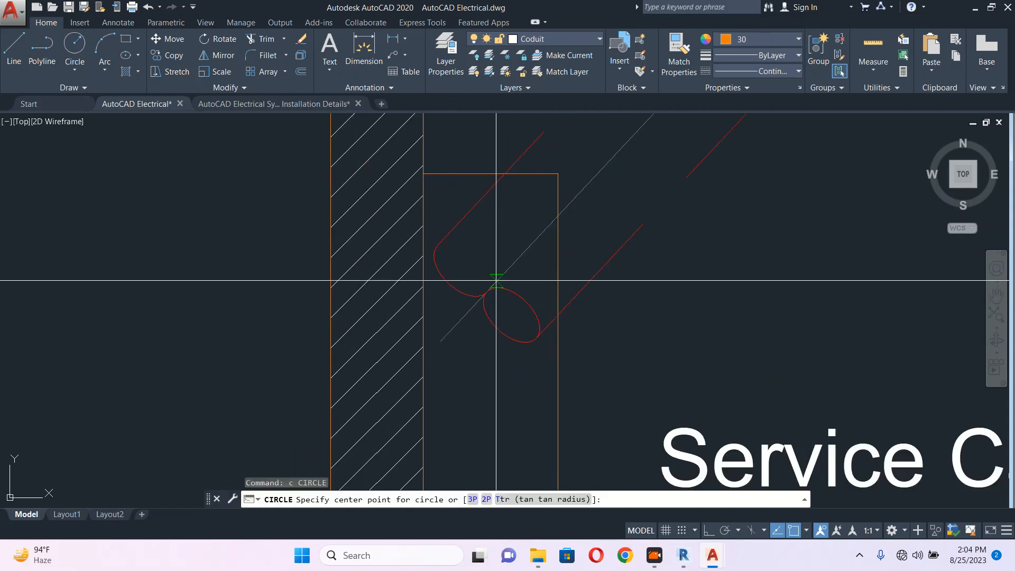
{"action": "left_click", "coordinate": [511, 315]}
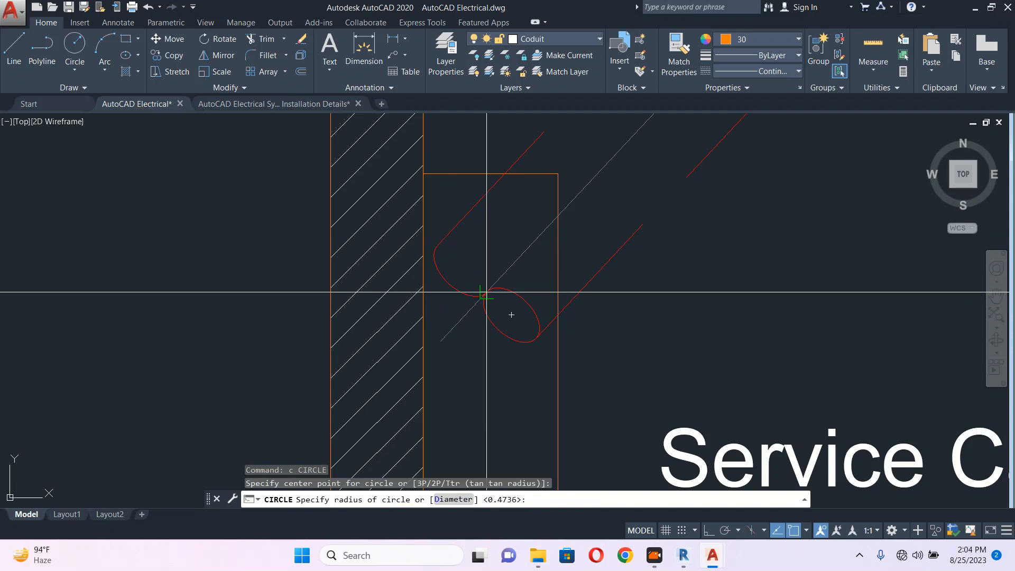
{"action": "left_click", "coordinate": [438, 250]}
{"action": "key", "text": "Escape"}
{"action": "scroll", "coordinate": [475, 254], "scroll_direction": "down", "scroll_amount": 6}
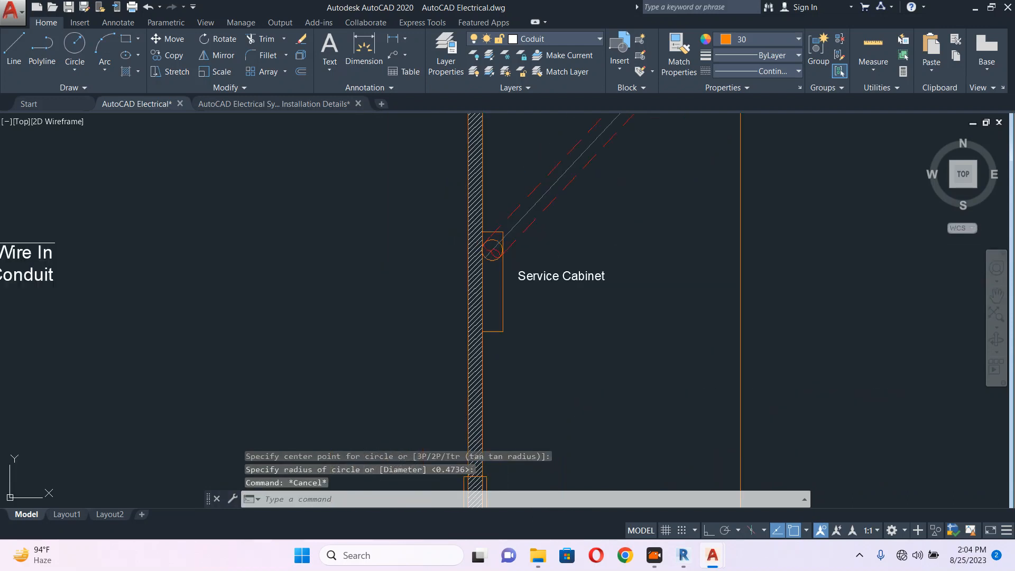
{"action": "middle_click_drag", "start_coordinate": [587, 265], "coordinate": [490, 297]}
{"action": "scroll", "coordinate": [490, 298], "scroll_direction": "down", "scroll_amount": 2}
{"action": "scroll", "coordinate": [414, 308], "scroll_direction": "up", "scroll_amount": 6}
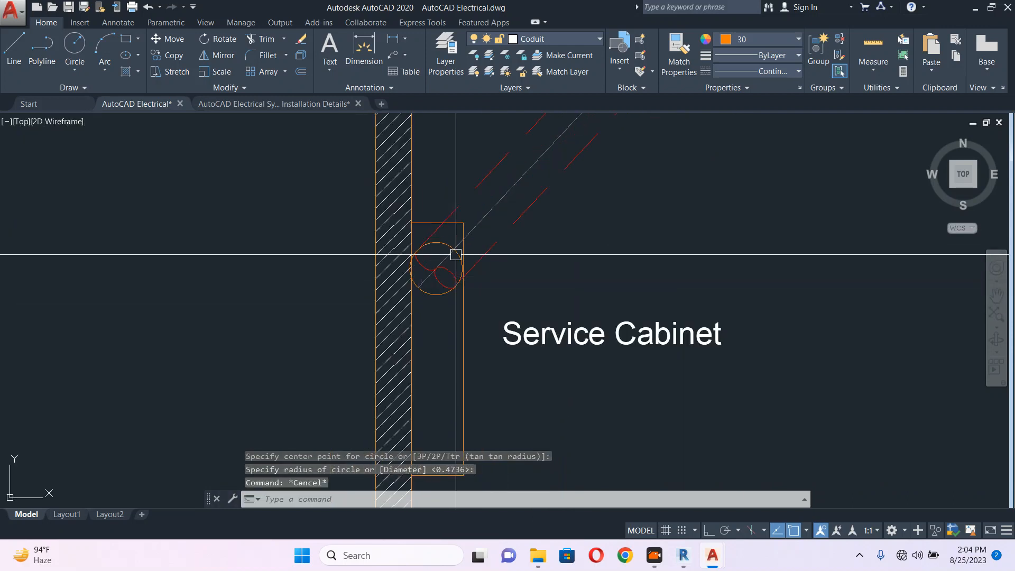
{"action": "left_click", "coordinate": [453, 251]}
{"action": "middle_click_drag", "start_coordinate": [448, 249], "coordinate": [454, 242]}
{"action": "type", "text": "co"}
{"action": "key", "text": "Return"}
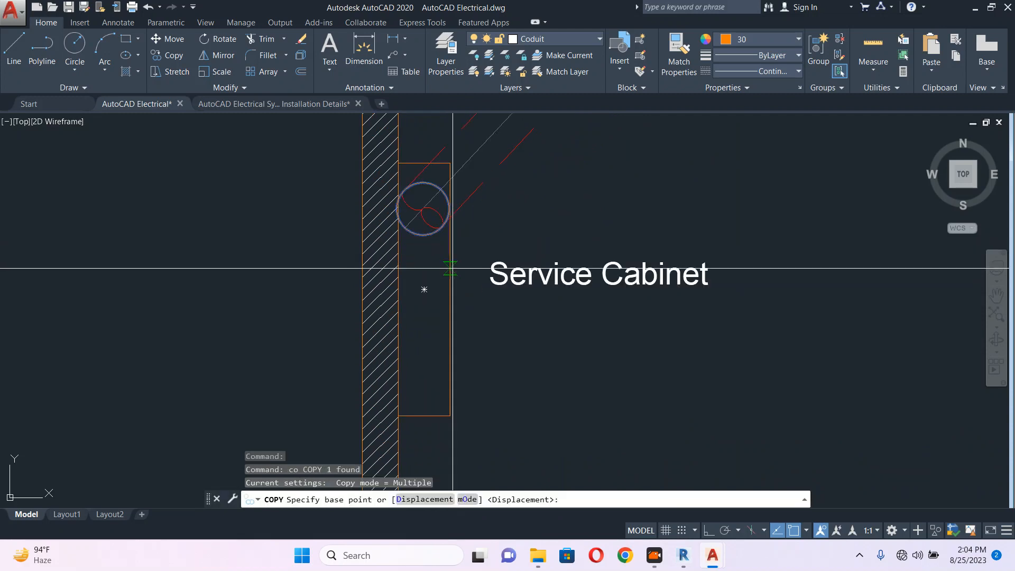
{"action": "left_click", "coordinate": [459, 273]}
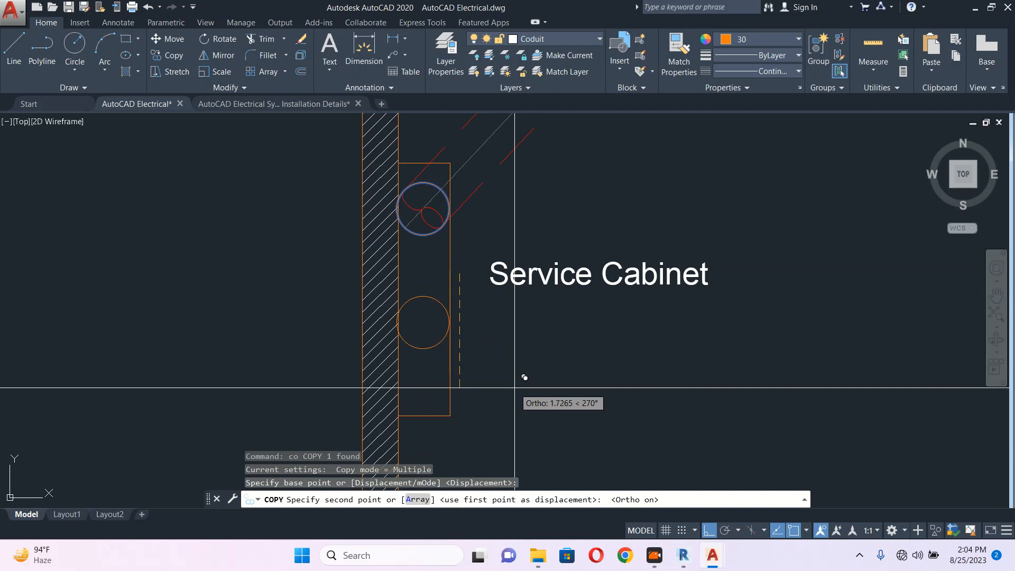
{"action": "key", "text": "Escape"}
{"action": "scroll", "coordinate": [475, 364], "scroll_direction": "down", "scroll_amount": 4}
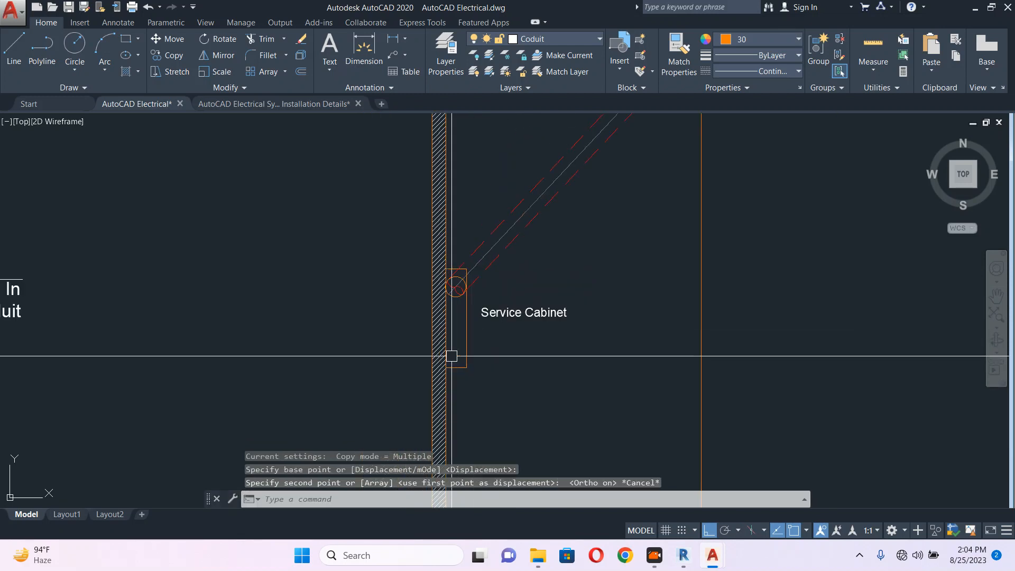
Examine the supply and outgoing pipes below the service cabinet in the MSB schematic diagram, and return to the site plan
{"action": "left_click", "coordinate": [274, 104]}
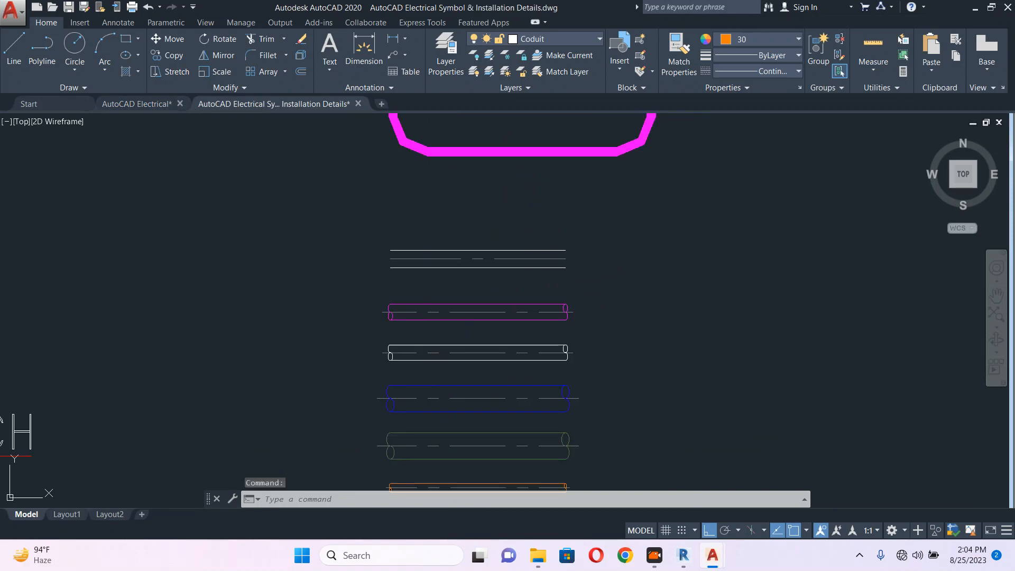
{"action": "scroll", "coordinate": [580, 322], "scroll_direction": "down", "scroll_amount": 8}
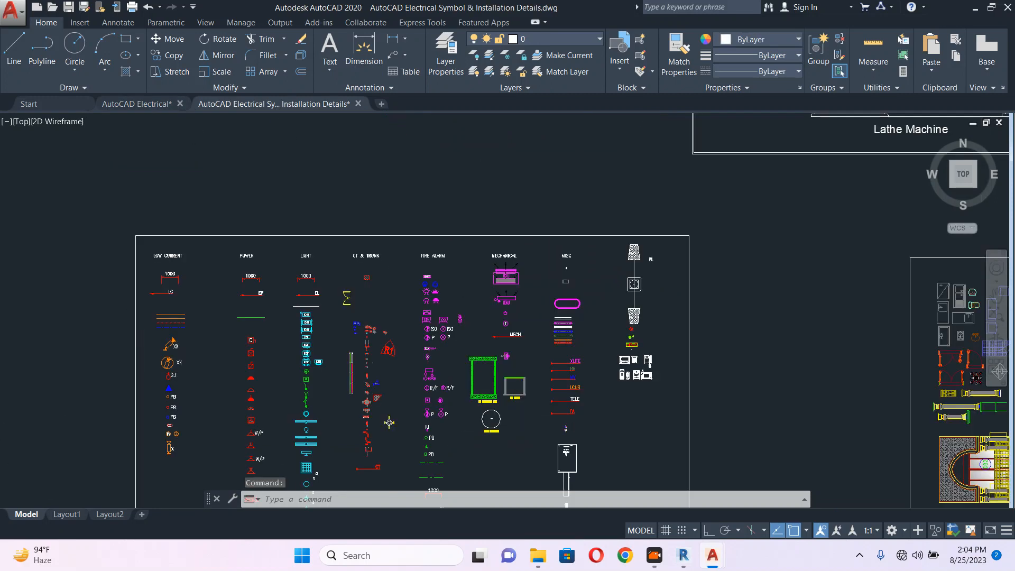
{"action": "middle_click_drag", "start_coordinate": [475, 227], "coordinate": [519, 72]}
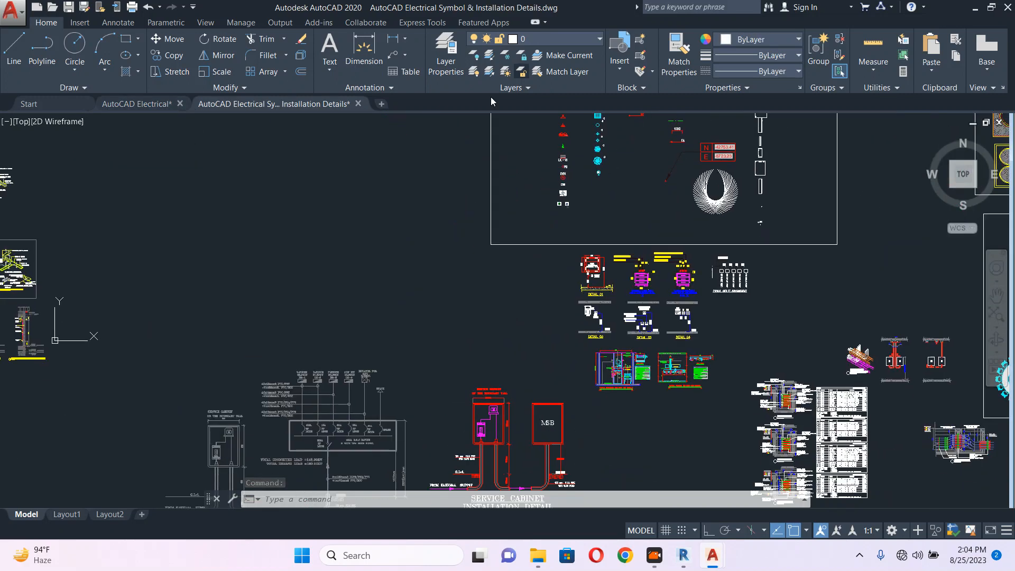
{"action": "middle_click_drag", "start_coordinate": [346, 285], "coordinate": [410, 152]}
{"action": "scroll", "coordinate": [237, 374], "scroll_direction": "up", "scroll_amount": 6}
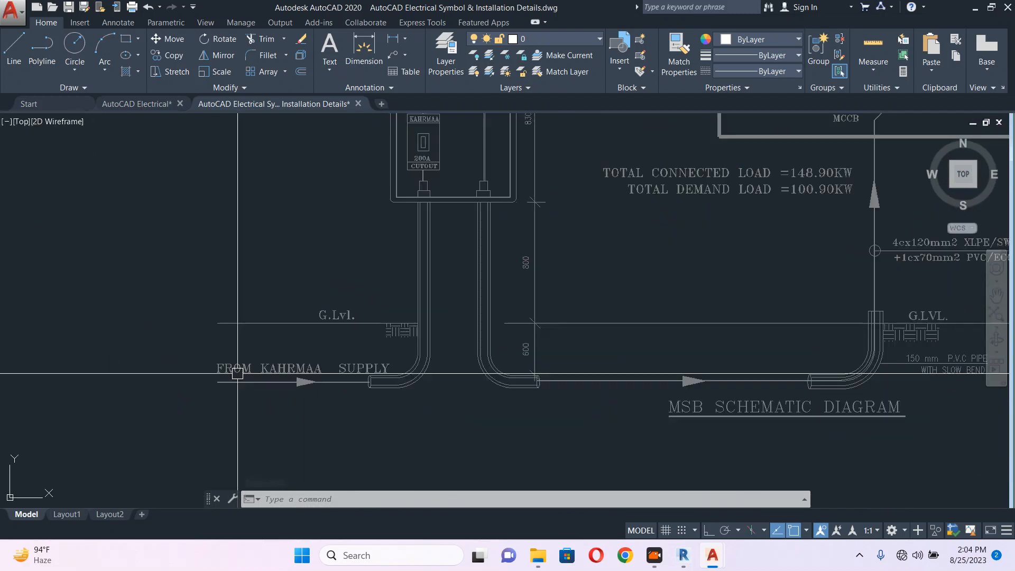
{"action": "left_click", "coordinate": [124, 105]}
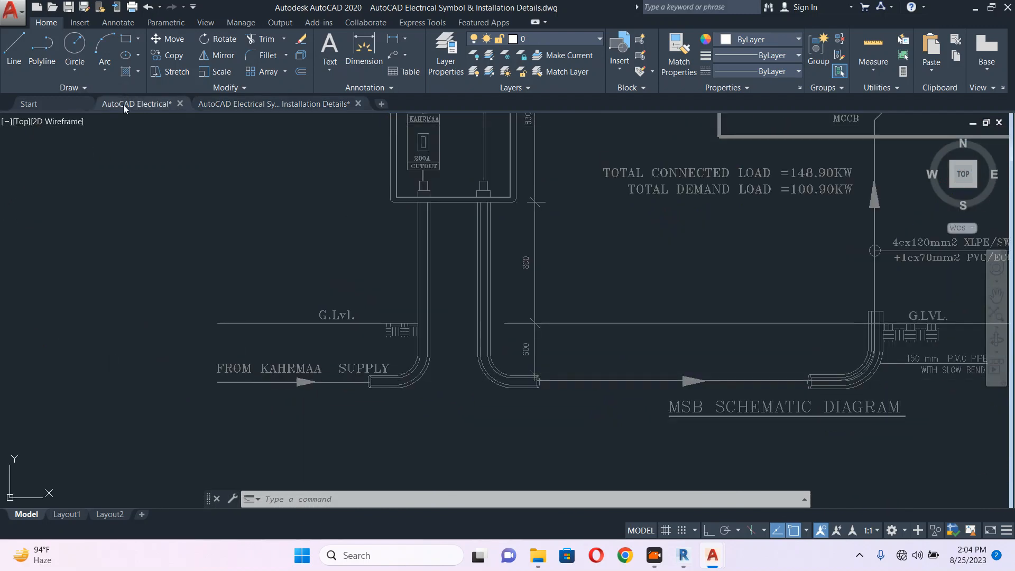
Move the slanted duct and its end circle straight down into the lower part of the service cabinet
{"action": "scroll", "coordinate": [466, 285], "scroll_direction": "up", "scroll_amount": 2}
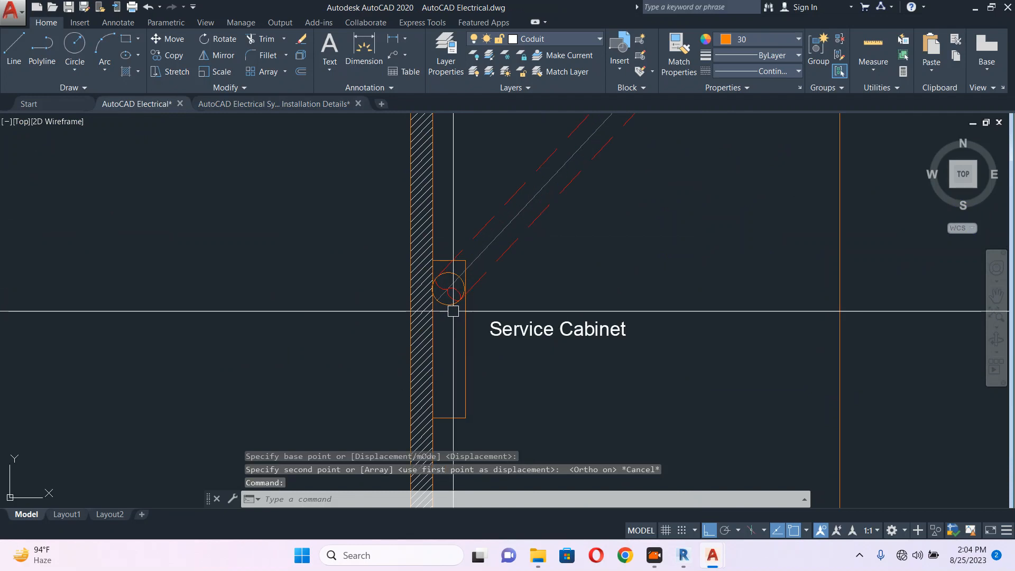
{"action": "left_click", "coordinate": [440, 272]}
{"action": "middle_click_drag", "start_coordinate": [475, 306], "coordinate": [447, 232]}
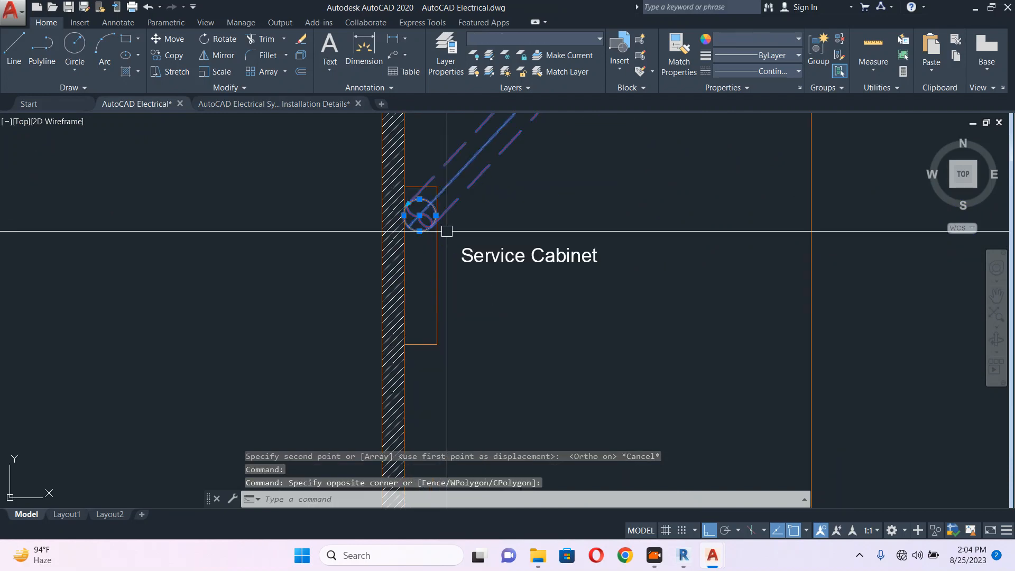
{"action": "type", "text": "m"}
{"action": "key", "text": "Return"}
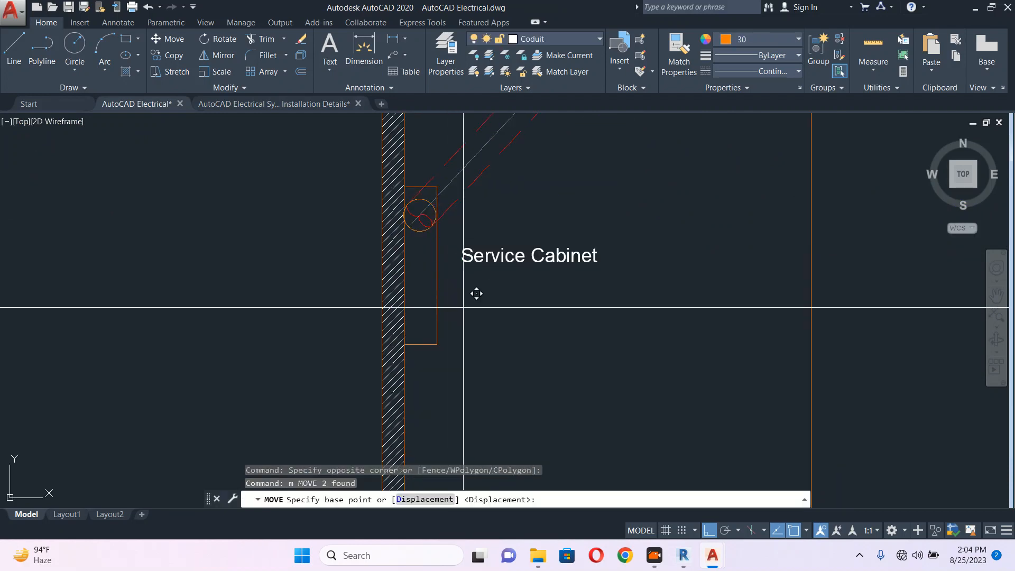
{"action": "left_click", "coordinate": [464, 308]}
{"action": "key", "text": "Escape"}
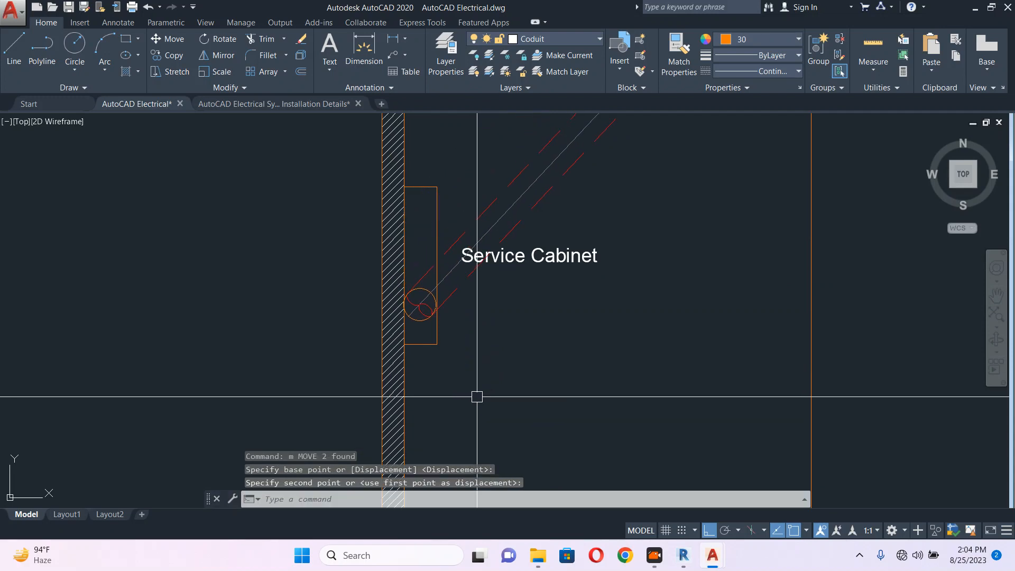
Copy the circle at the duct's end straight up by about 1.79 units into the upper part of the service cabinet
{"action": "scroll", "coordinate": [555, 253], "scroll_direction": "down", "scroll_amount": 5}
{"action": "scroll", "coordinate": [562, 238], "scroll_direction": "up", "scroll_amount": 6}
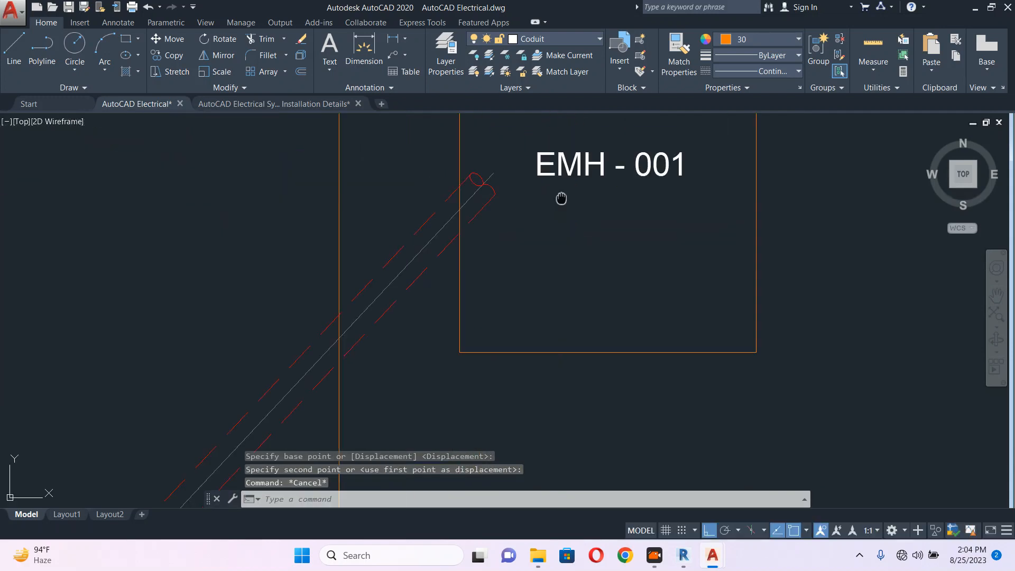
{"action": "middle_click_drag", "start_coordinate": [561, 198], "coordinate": [541, 322]}
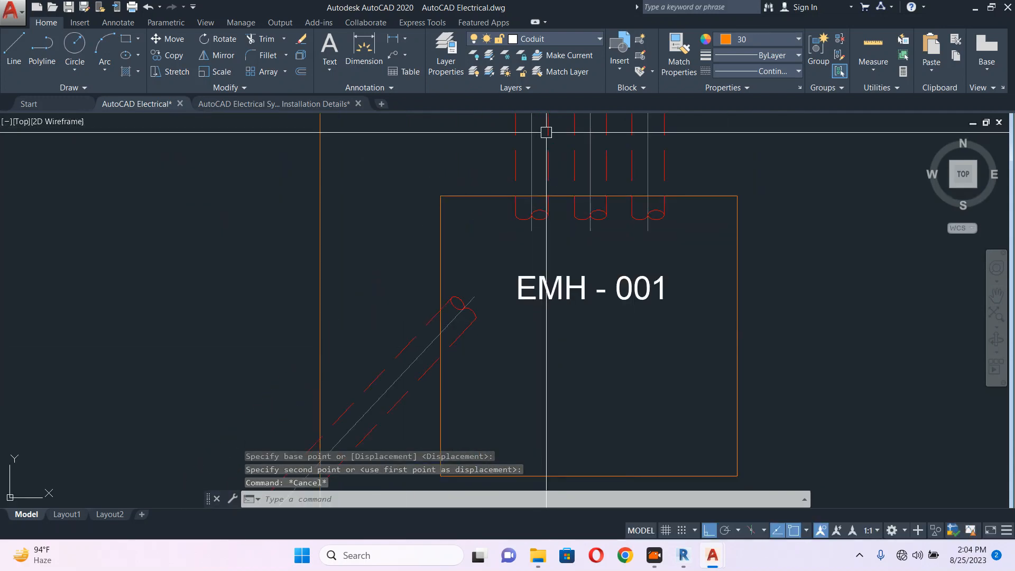
{"action": "scroll", "coordinate": [591, 272], "scroll_direction": "down", "scroll_amount": 4}
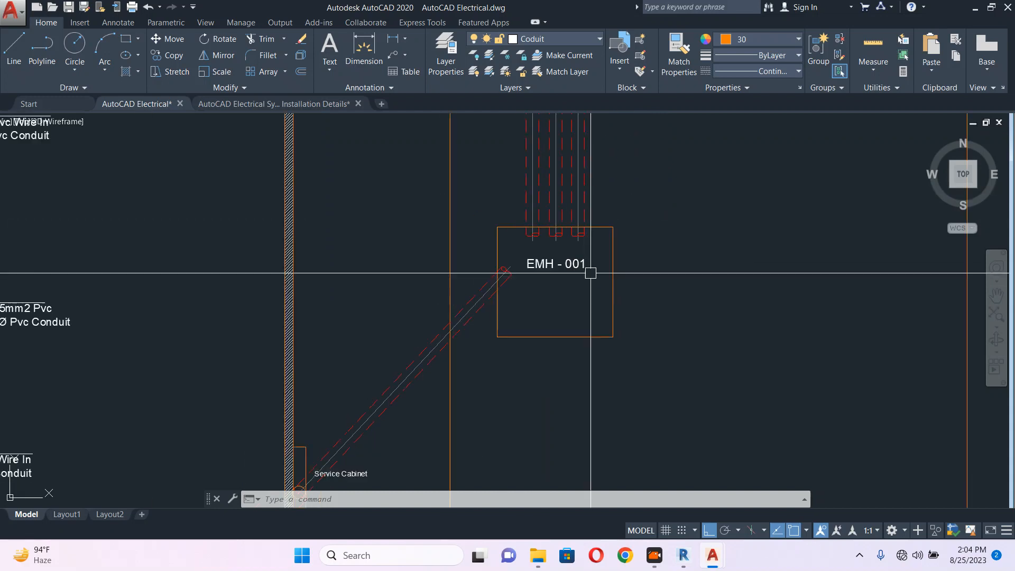
{"action": "middle_click_drag", "start_coordinate": [553, 301], "coordinate": [637, 169]}
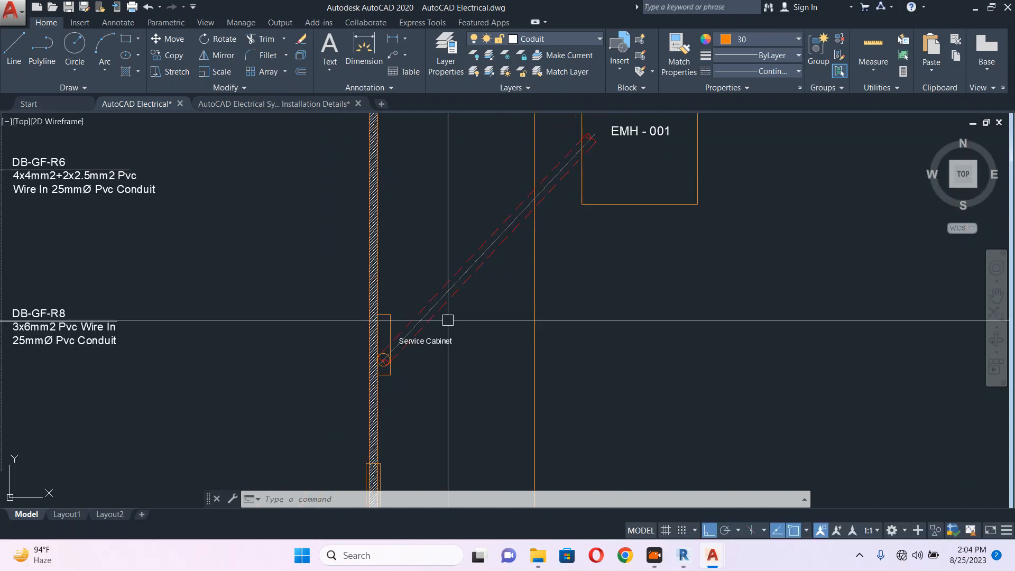
{"action": "scroll", "coordinate": [389, 345], "scroll_direction": "up", "scroll_amount": 4}
{"action": "left_click", "coordinate": [281, 348]}
{"action": "left_click", "coordinate": [413, 415]}
{"action": "middle_click_drag", "start_coordinate": [284, 363], "coordinate": [319, 358]}
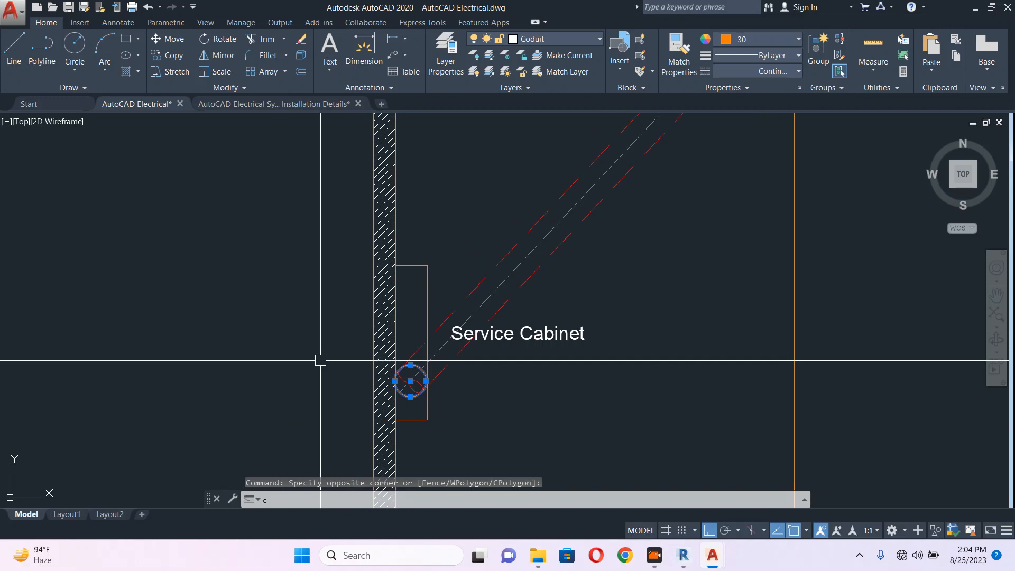
{"action": "type", "text": "co"}
{"action": "key", "text": "Return"}
{"action": "left_click", "coordinate": [281, 316]}
{"action": "left_click", "coordinate": [276, 244]}
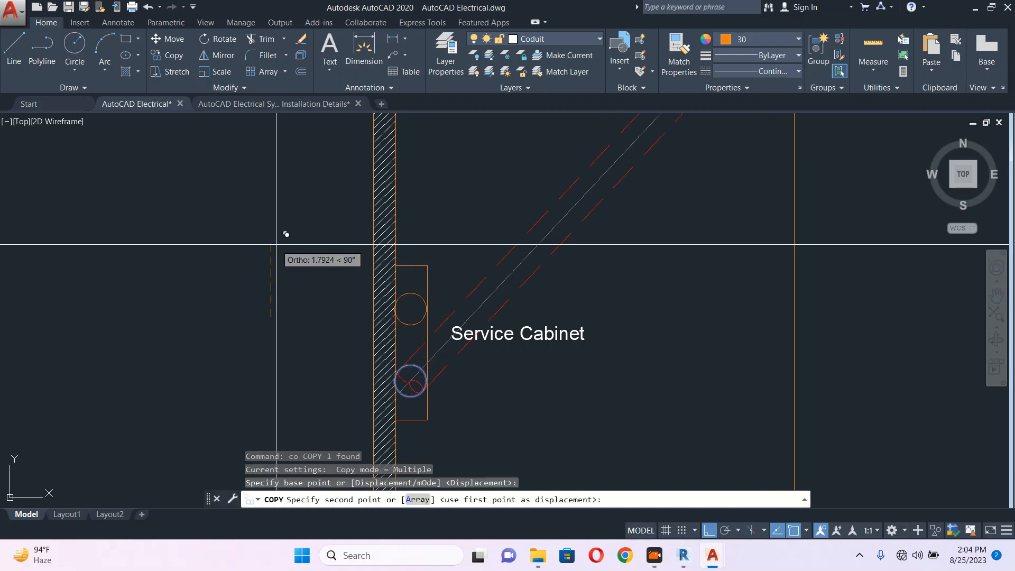
{"action": "key", "text": "Escape"}
Copy the slanted duct from the centre of the lower circle to the centre of the upper circle in the service cabinet
{"action": "scroll", "coordinate": [276, 245], "scroll_direction": "down", "scroll_amount": 6}
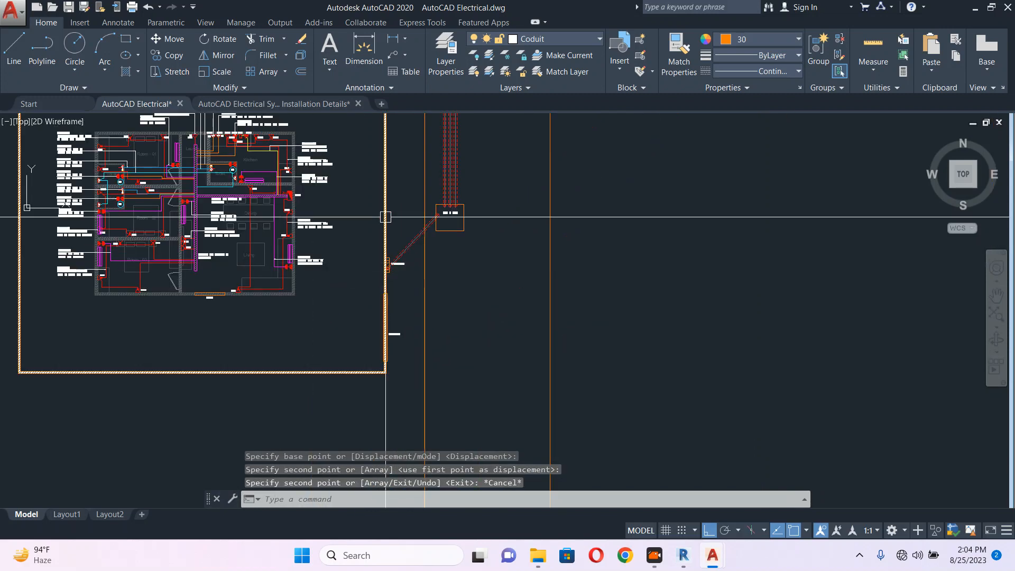
{"action": "scroll", "coordinate": [385, 218], "scroll_direction": "up", "scroll_amount": 6}
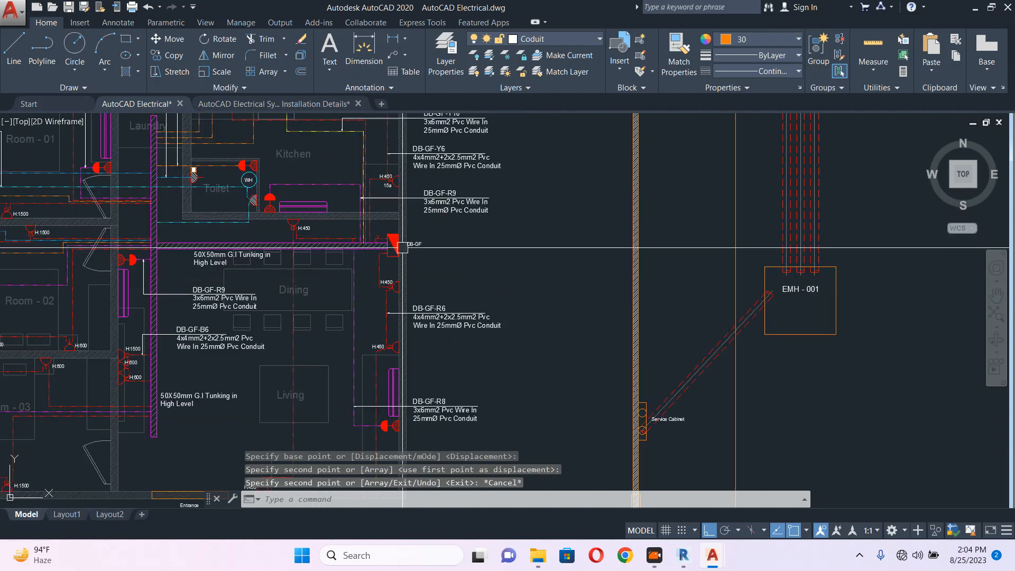
{"action": "middle_click_drag", "start_coordinate": [443, 247], "coordinate": [431, 217]}
{"action": "middle_click_drag", "start_coordinate": [570, 220], "coordinate": [395, 105]}
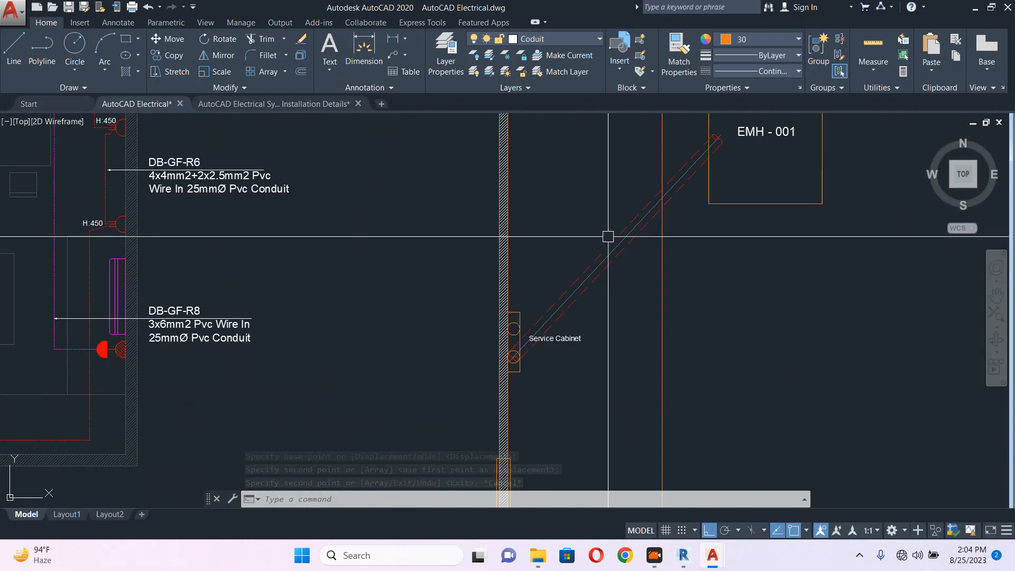
{"action": "left_click", "coordinate": [588, 229]}
{"action": "left_click", "coordinate": [566, 306]}
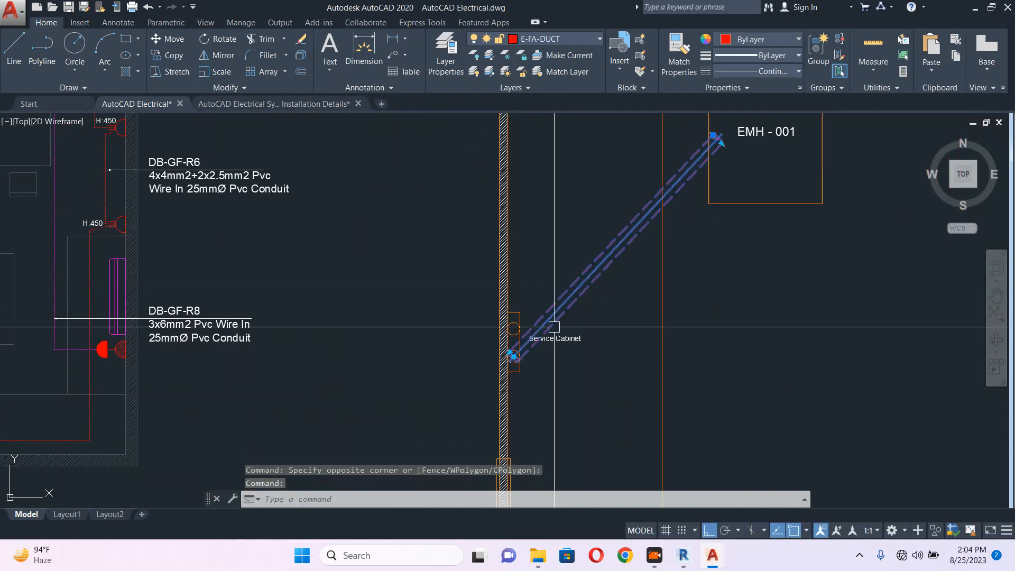
{"action": "type", "text": "co"}
{"action": "key", "text": "Return"}
{"action": "scroll", "coordinate": [492, 338], "scroll_direction": "up", "scroll_amount": 5}
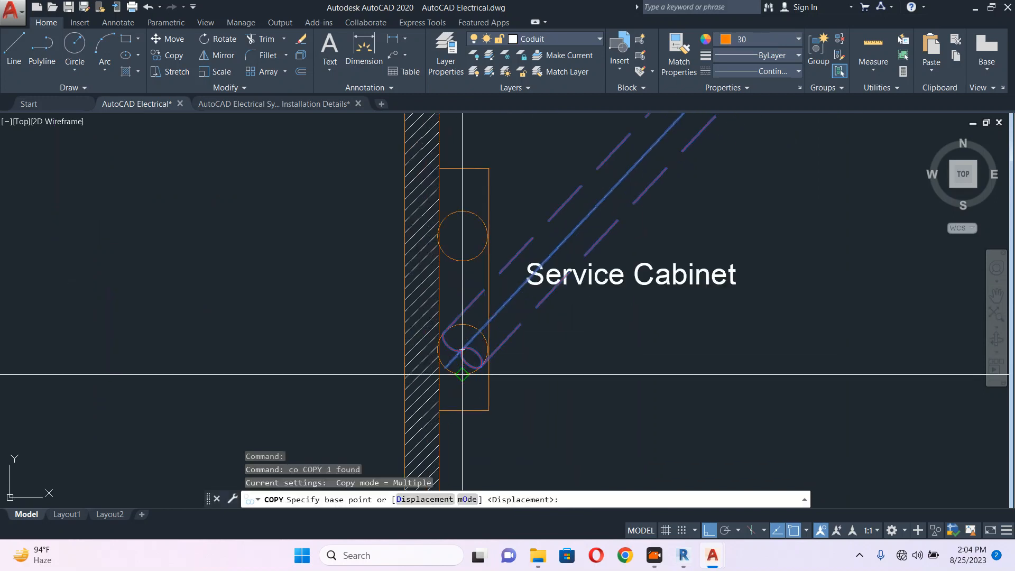
{"action": "left_click", "coordinate": [462, 335]}
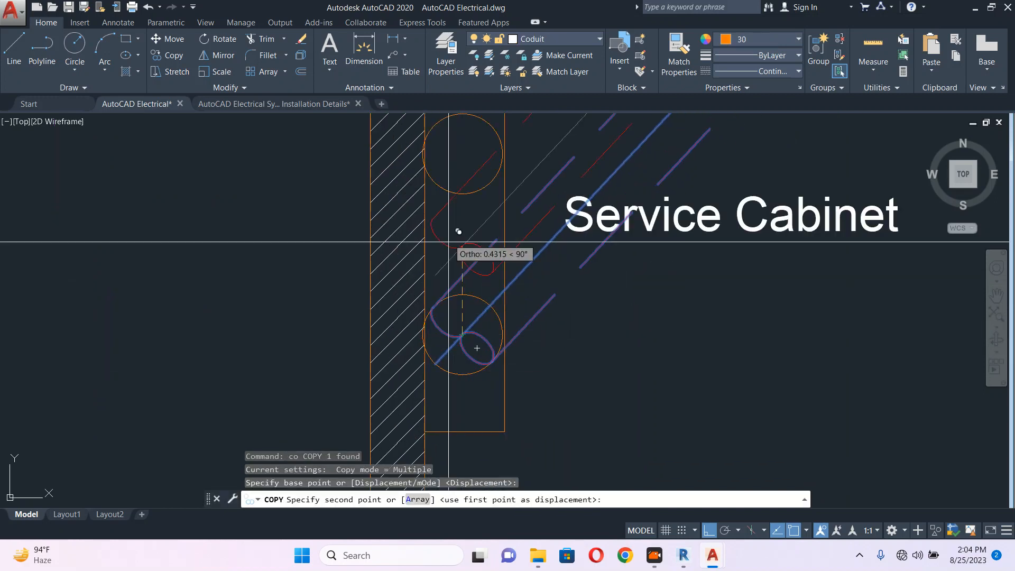
{"action": "left_click", "coordinate": [461, 154]}
{"action": "key", "text": "Escape"}
{"action": "scroll", "coordinate": [477, 144], "scroll_direction": "down", "scroll_amount": 2}
Rotate the copied duct by reference about the upper circle's centre, with Ortho off, so it points northwest toward the DB-GF panel
{"action": "left_click", "coordinate": [464, 159]}
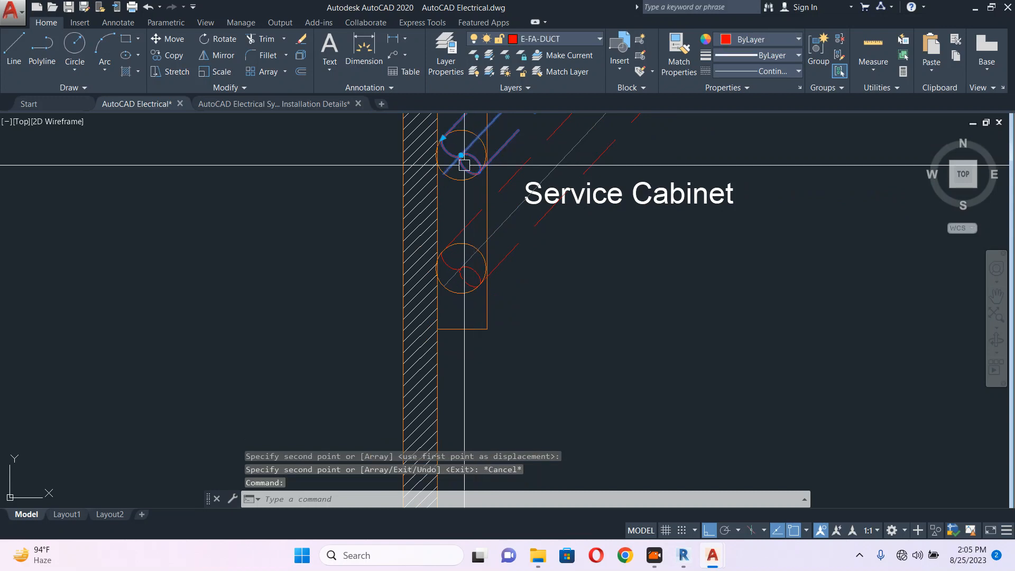
{"action": "middle_click_drag", "start_coordinate": [464, 159], "coordinate": [452, 220]}
{"action": "type", "text": "ro"}
{"action": "key", "text": "Return"}
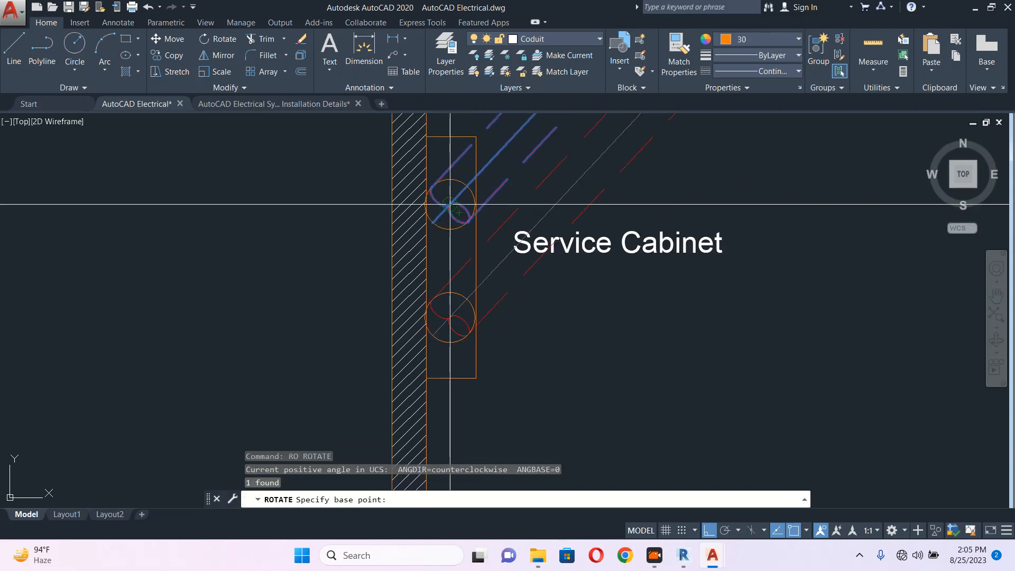
{"action": "left_click", "coordinate": [450, 204]}
{"action": "type", "text": "r"}
{"action": "key", "text": "Return"}
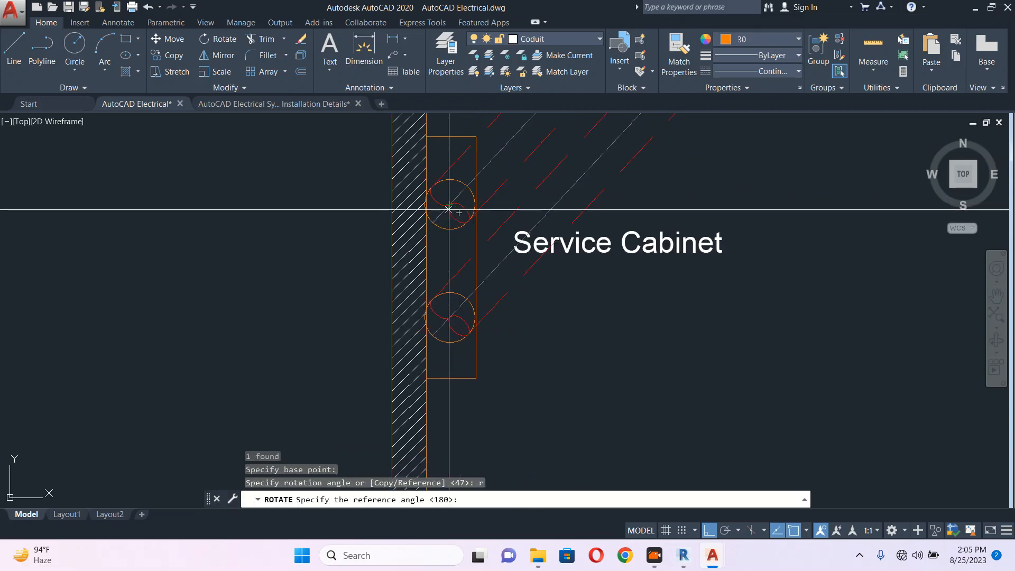
{"action": "left_click", "coordinate": [459, 213]}
{"action": "scroll", "coordinate": [458, 213], "scroll_direction": "down", "scroll_amount": 4}
{"action": "scroll", "coordinate": [528, 161], "scroll_direction": "up", "scroll_amount": 1}
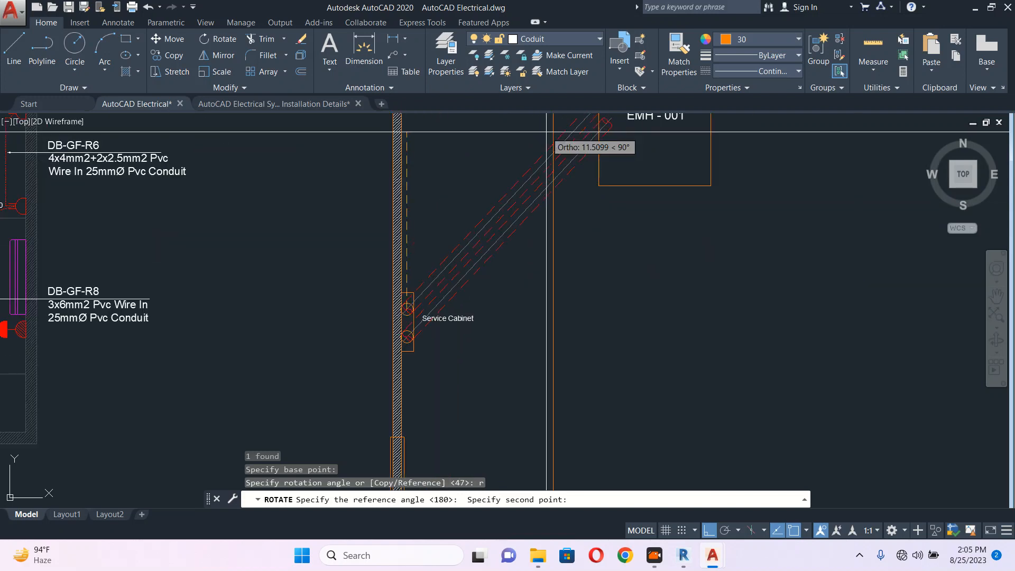
{"action": "scroll", "coordinate": [547, 136], "scroll_direction": "up", "scroll_amount": 2}
{"action": "left_click", "coordinate": [603, 140]}
{"action": "scroll", "coordinate": [623, 208], "scroll_direction": "down", "scroll_amount": 5}
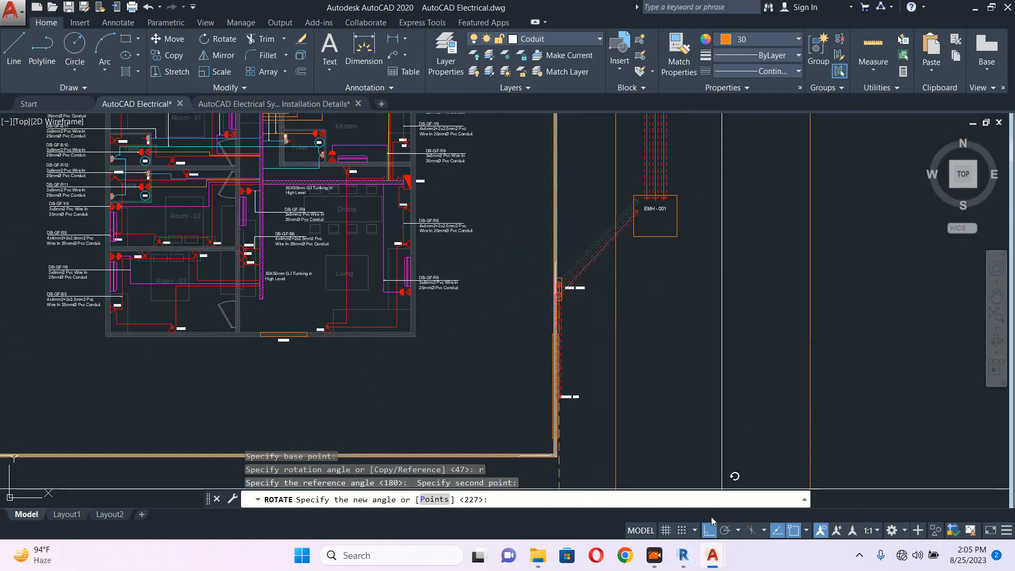
{"action": "scroll", "coordinate": [412, 179], "scroll_direction": "up", "scroll_amount": 5}
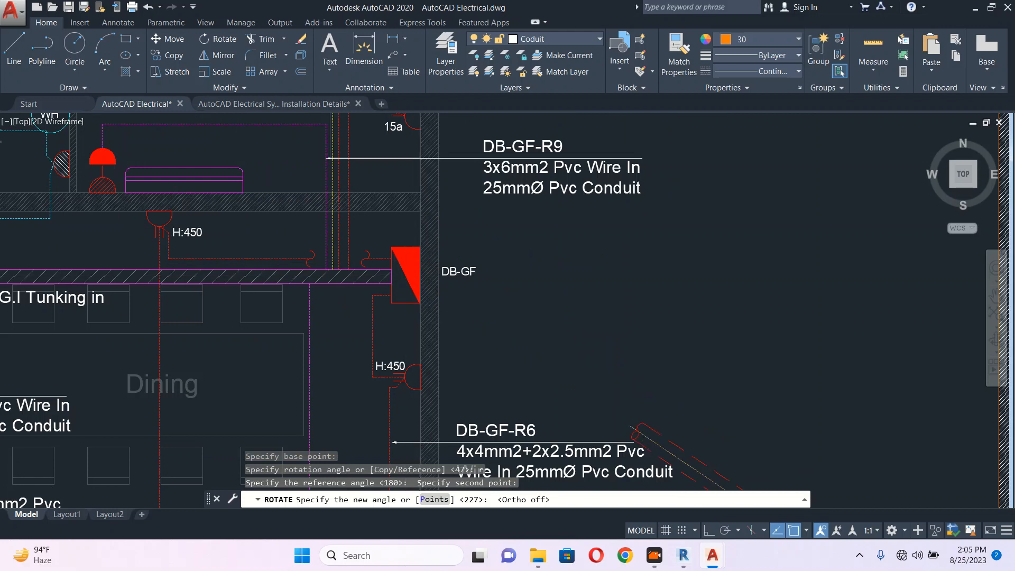
{"action": "scroll", "coordinate": [409, 276], "scroll_direction": "up", "scroll_amount": 6}
{"action": "left_click", "coordinate": [446, 275]}
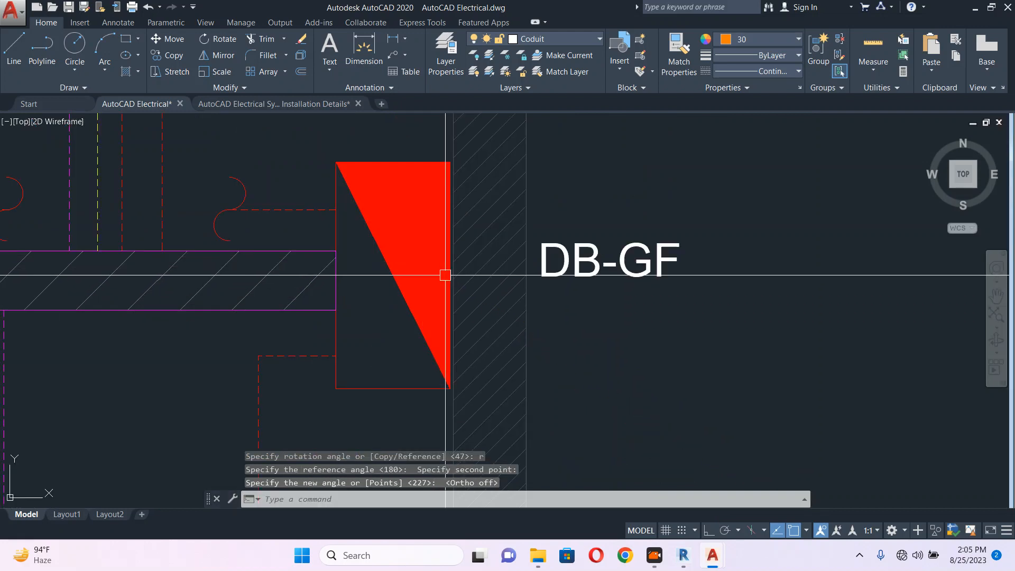
{"action": "key", "text": "Escape"}
Select the rotated duct running northwest from the service cabinet toward the DB-GF panel
{"action": "scroll", "coordinate": [445, 275], "scroll_direction": "down", "scroll_amount": 5}
{"action": "left_click", "coordinate": [513, 294]}
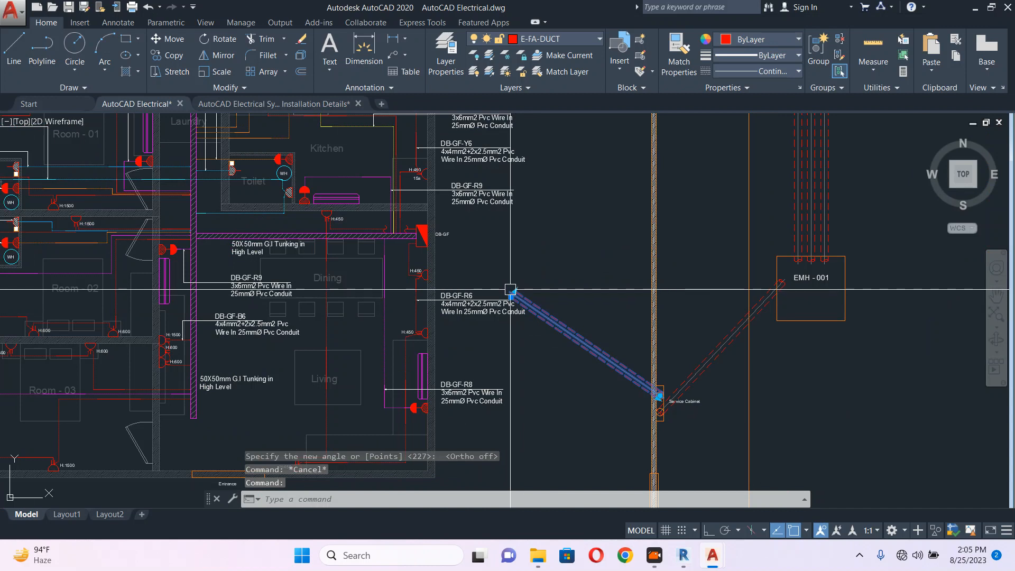
Open the dashed duct block that runs diagonally to the Service Cabinet for editing in the Block Editor
{"action": "scroll", "coordinate": [510, 289], "scroll_direction": "up", "scroll_amount": 10}
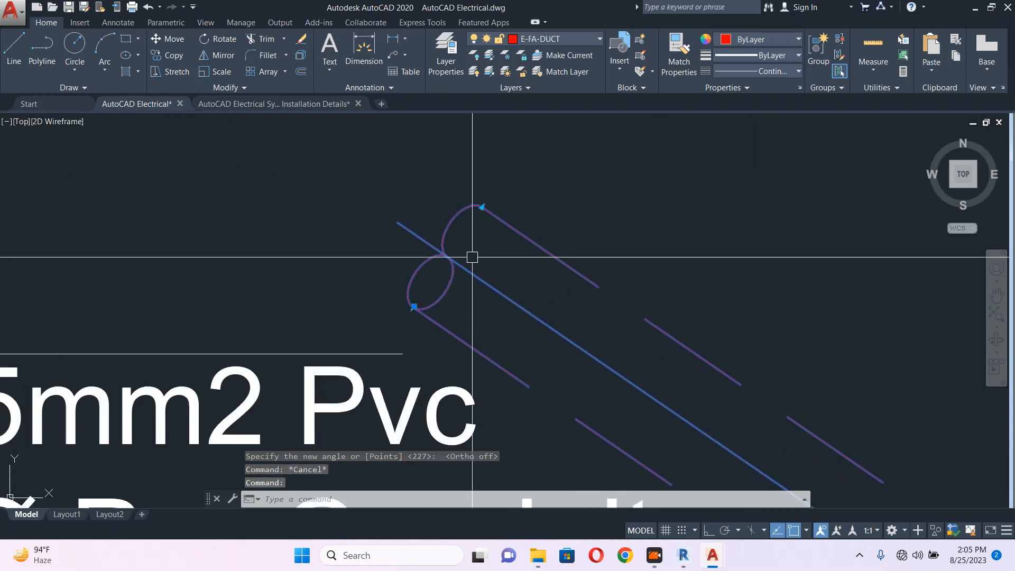
{"action": "middle_click_drag", "start_coordinate": [478, 306], "coordinate": [388, 213]}
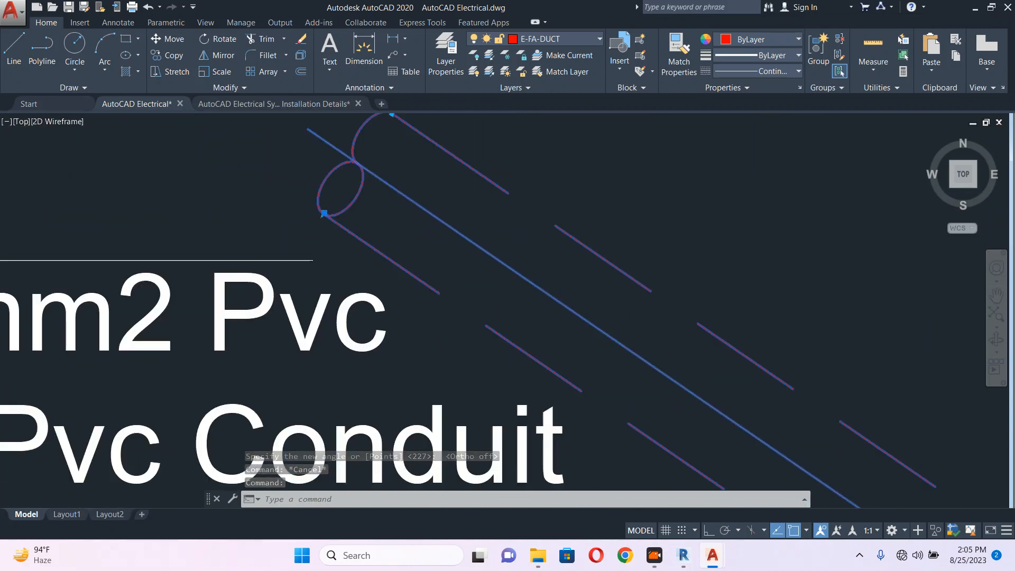
{"action": "scroll", "coordinate": [494, 238], "scroll_direction": "down", "scroll_amount": 5}
{"action": "scroll", "coordinate": [588, 308], "scroll_direction": "up", "scroll_amount": 3}
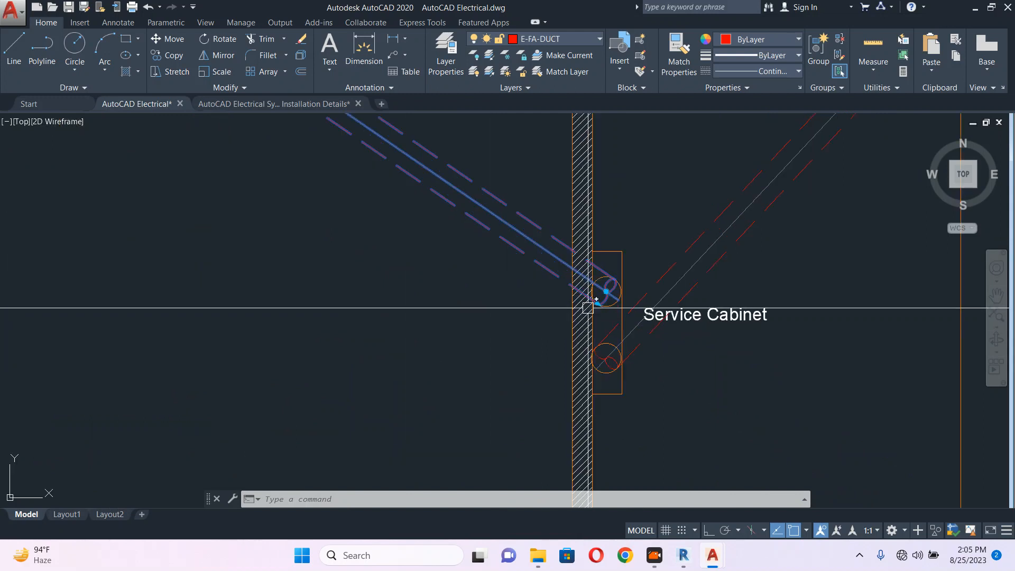
{"action": "scroll", "coordinate": [555, 299], "scroll_direction": "down", "scroll_amount": 3}
{"action": "key", "text": "Escape"}
{"action": "left_click", "coordinate": [469, 215]}
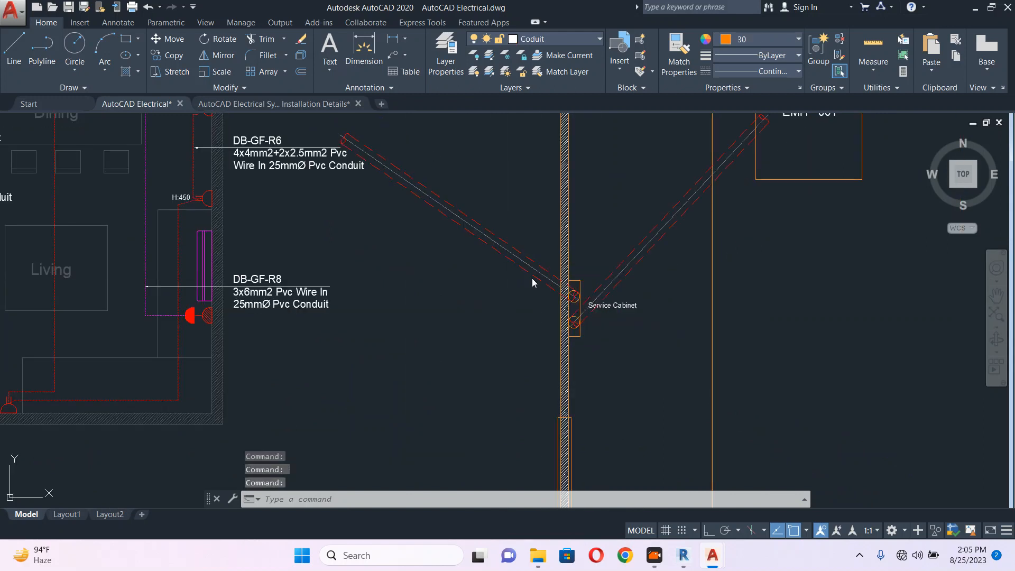
{"action": "double_click", "coordinate": [531, 279]}
{"action": "left_click", "coordinate": [502, 365]}
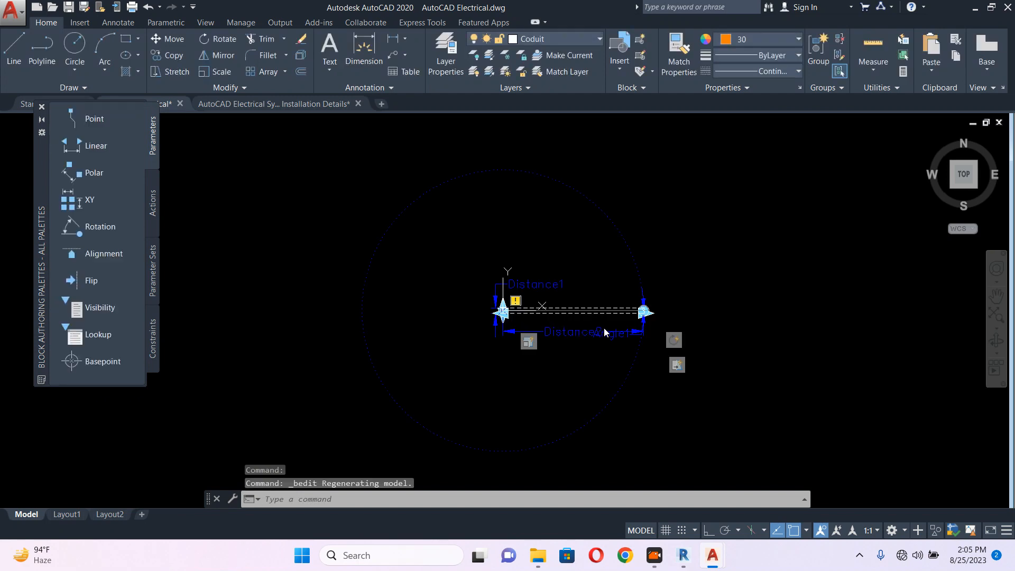
{"action": "left_click", "coordinate": [703, 302]}
{"action": "key", "text": "Escape"}
{"action": "key", "text": "Escape"}
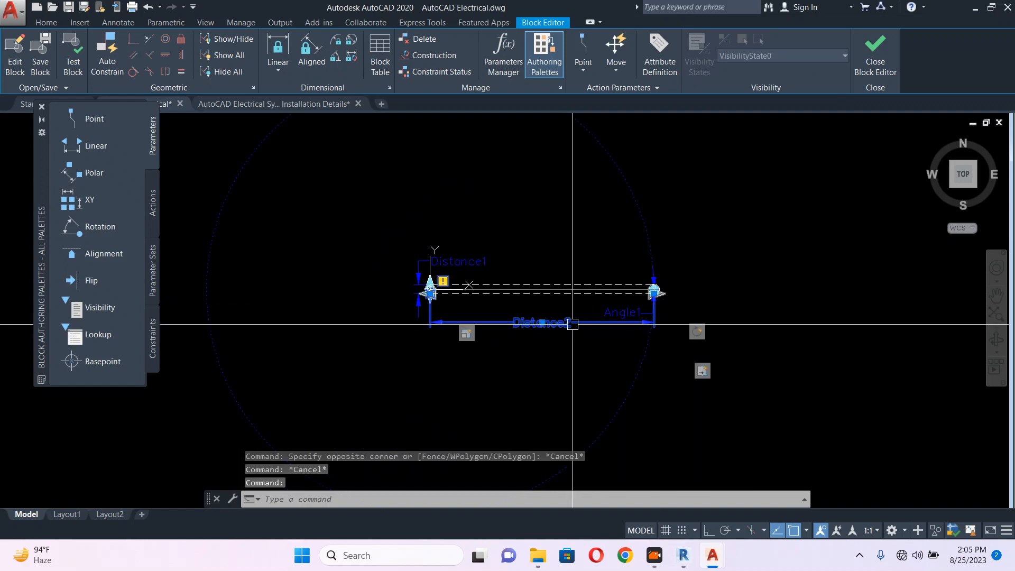
Add a Stretch action to the Distance2 parameter's start point, framing the duct's left end and selecting the objects there
{"action": "scroll", "coordinate": [573, 324], "scroll_direction": "up", "scroll_amount": 4}
{"action": "double_click", "coordinate": [585, 321]}
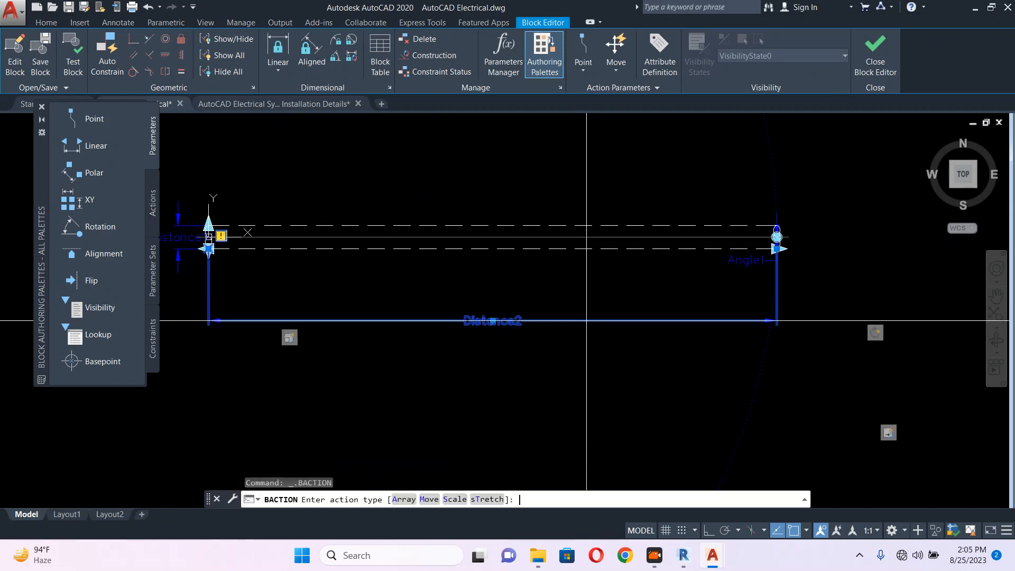
{"action": "left_click", "coordinate": [489, 499]}
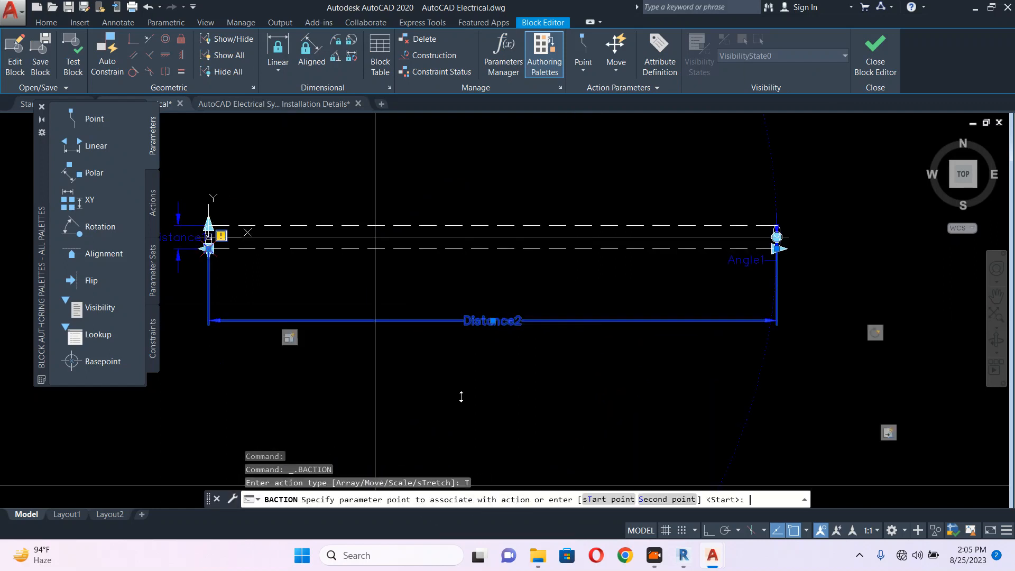
{"action": "middle_click_drag", "start_coordinate": [323, 249], "coordinate": [393, 240]}
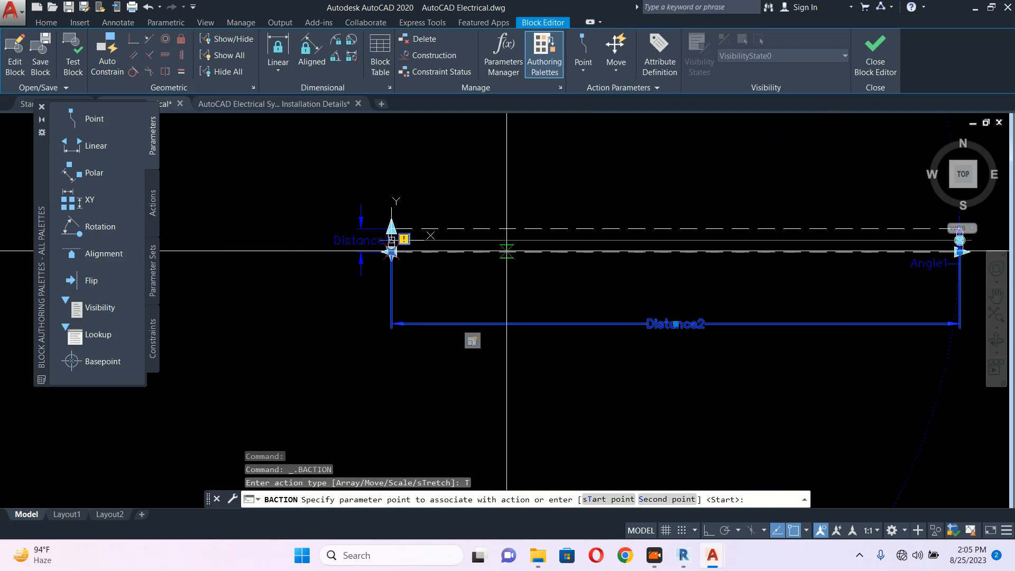
{"action": "scroll", "coordinate": [404, 238], "scroll_direction": "up", "scroll_amount": 4}
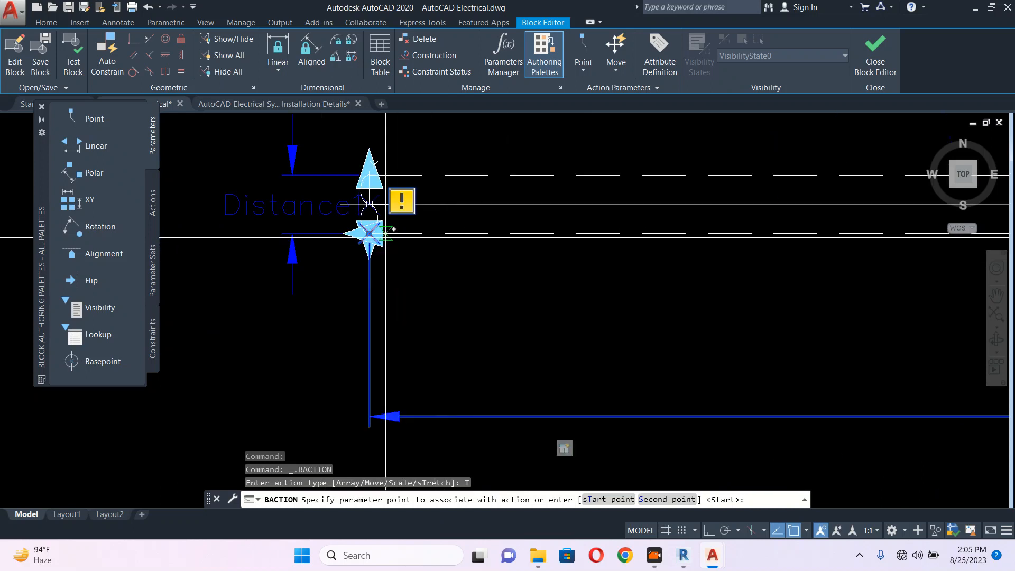
{"action": "left_click", "coordinate": [370, 233]}
{"action": "scroll", "coordinate": [455, 255], "scroll_direction": "down", "scroll_amount": 4}
{"action": "scroll", "coordinate": [446, 280], "scroll_direction": "down", "scroll_amount": 2}
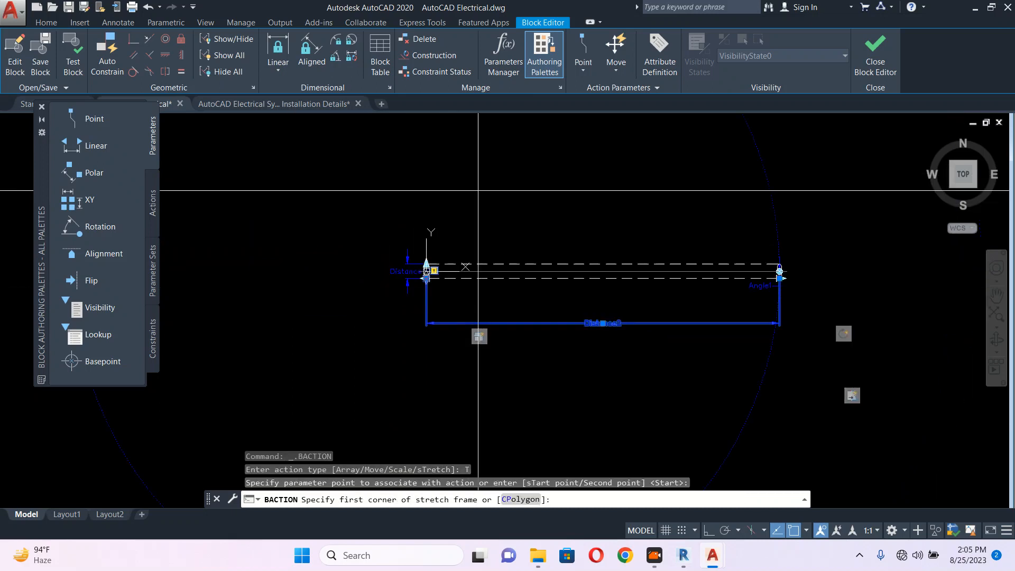
{"action": "left_click", "coordinate": [479, 188]}
{"action": "left_click", "coordinate": [372, 350]}
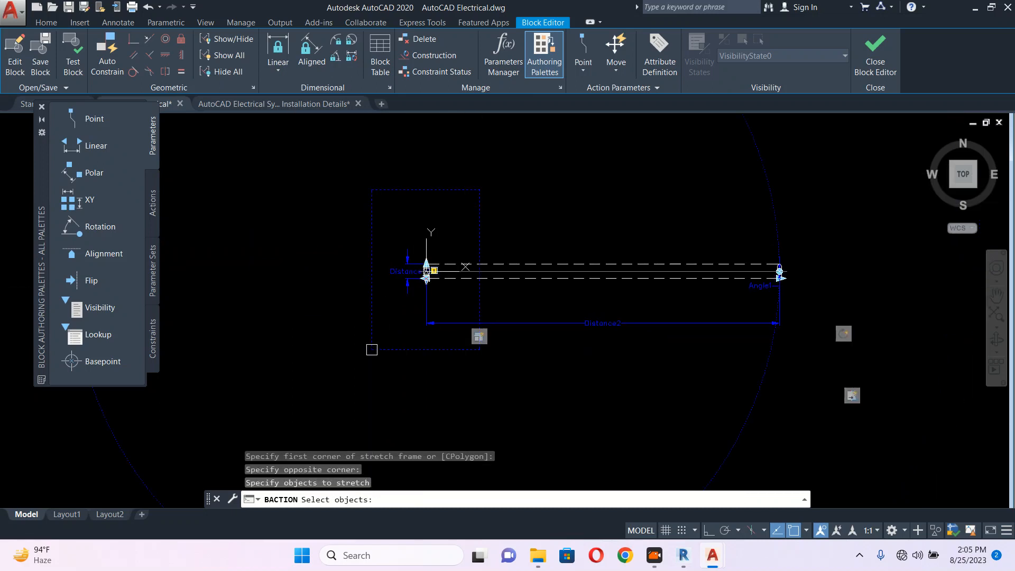
{"action": "left_click", "coordinate": [305, 358]}
{"action": "key", "text": "Return"}
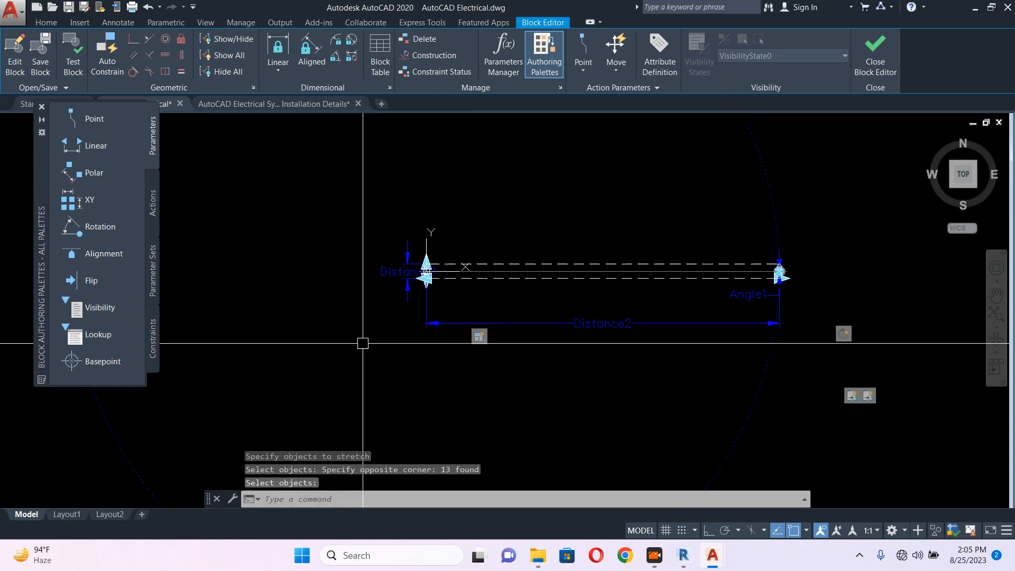
Move the Distance2 parameter's start point a short distance right along the duct's lower dashed edge
{"action": "scroll", "coordinate": [435, 289], "scroll_direction": "up", "scroll_amount": 4}
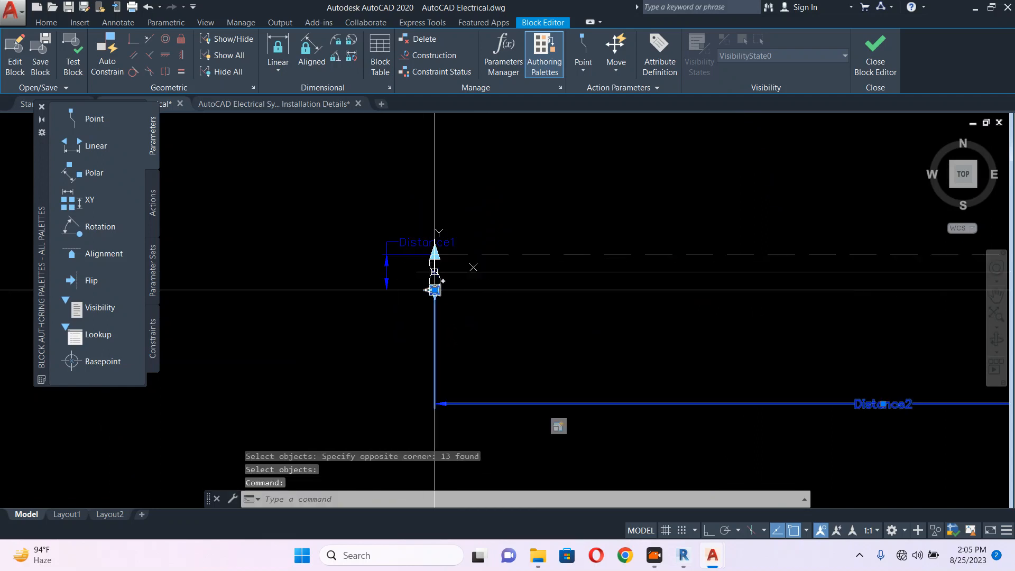
{"action": "left_click", "coordinate": [435, 290]}
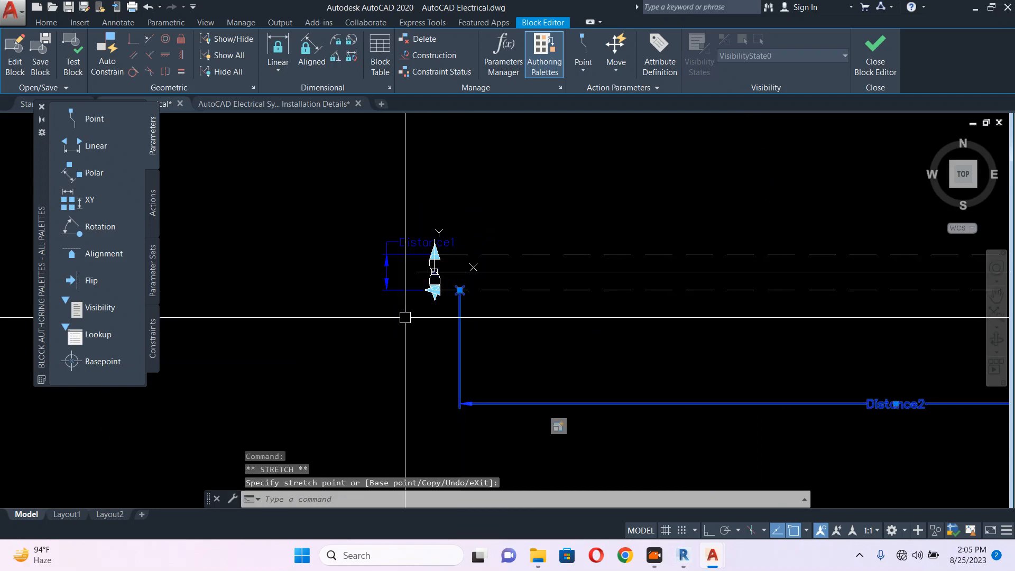
{"action": "key", "text": "Escape"}
Align the Distance2 start grip with the parameter's shifted start point and close the Block Editor, saving the changes
{"action": "scroll", "coordinate": [410, 309], "scroll_direction": "up", "scroll_amount": 6}
{"action": "left_click", "coordinate": [441, 252]}
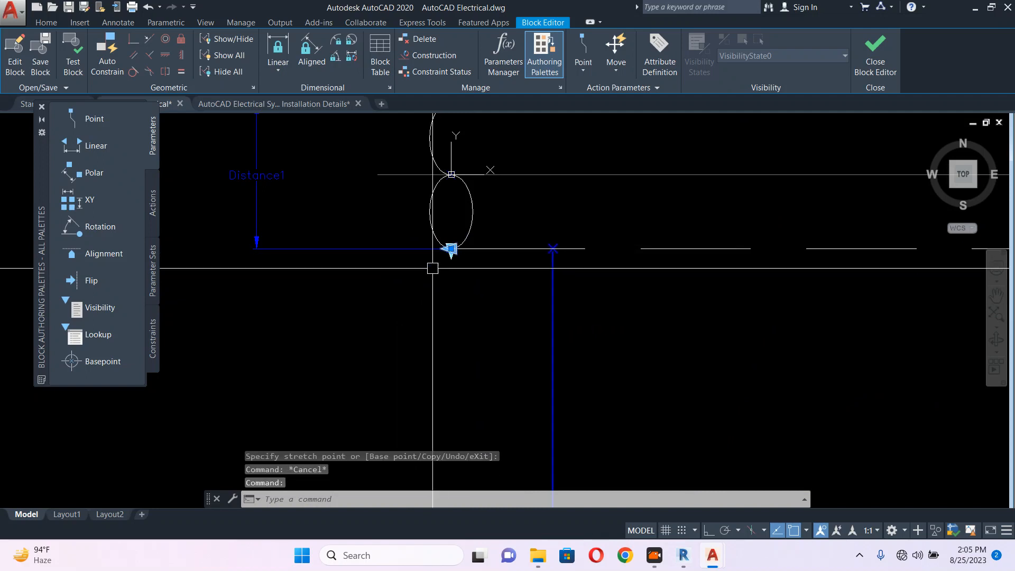
{"action": "left_click", "coordinate": [451, 248]}
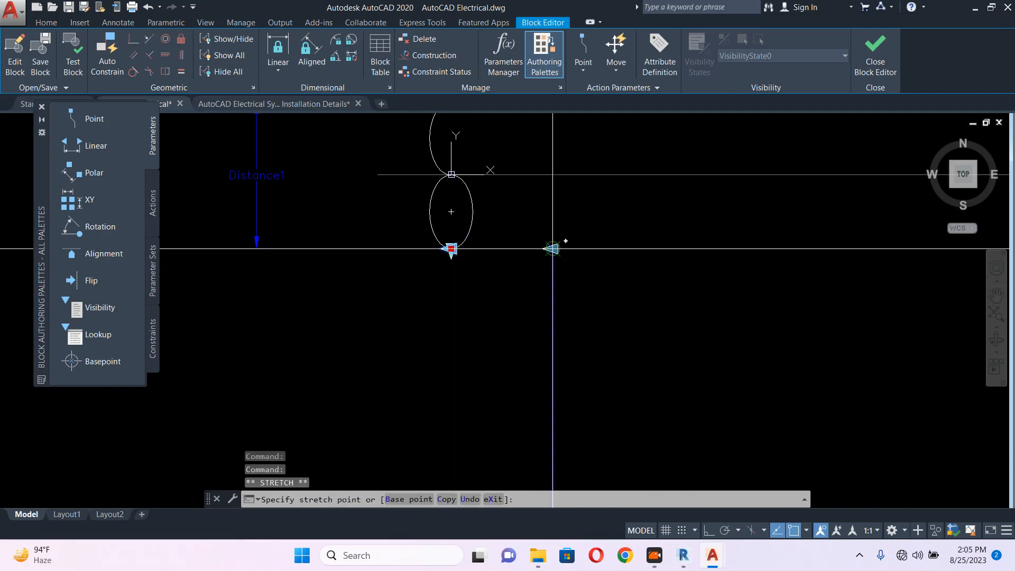
{"action": "key", "text": "Escape"}
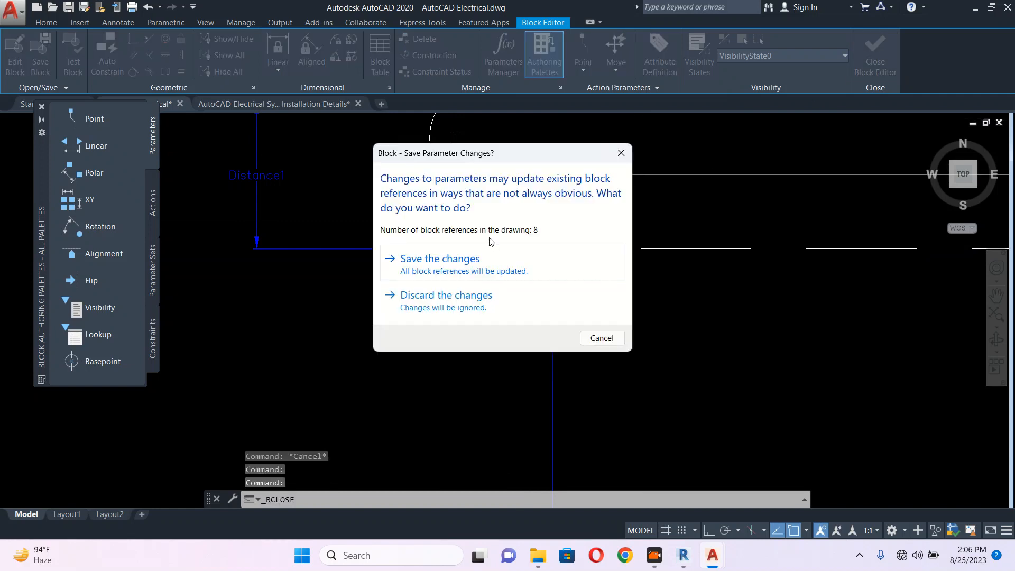
{"action": "left_click", "coordinate": [480, 257]}
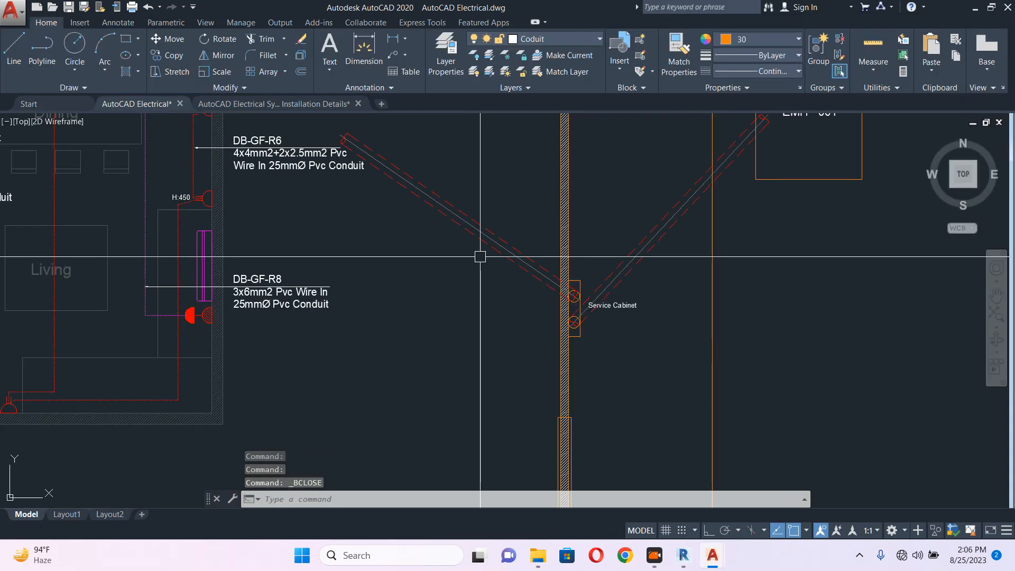
Stretch the free end of the Service Cabinet duct to the right edge of the DB-GF distribution board
{"action": "scroll", "coordinate": [447, 269], "scroll_direction": "up", "scroll_amount": 10}
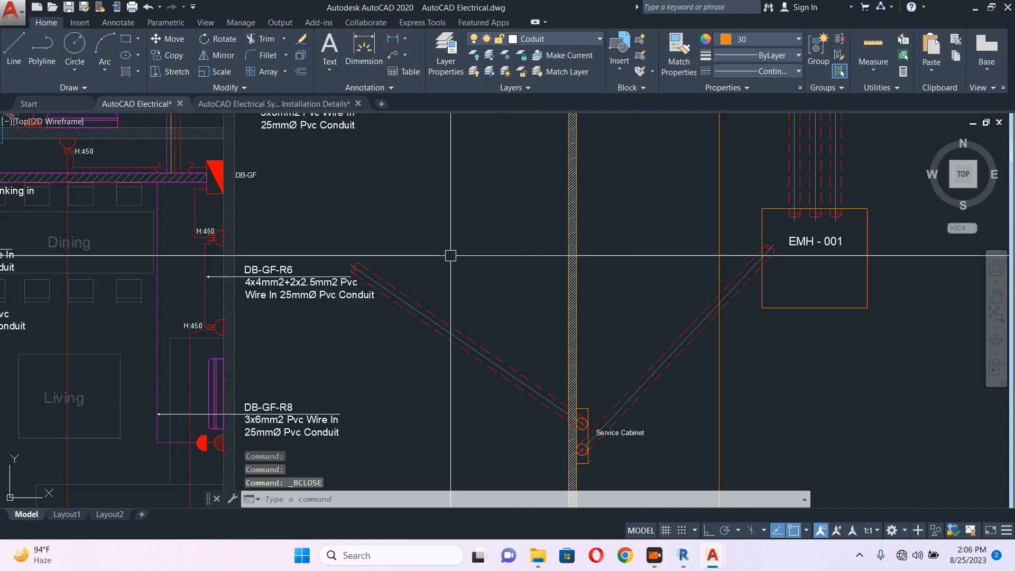
{"action": "left_click", "coordinate": [378, 307]}
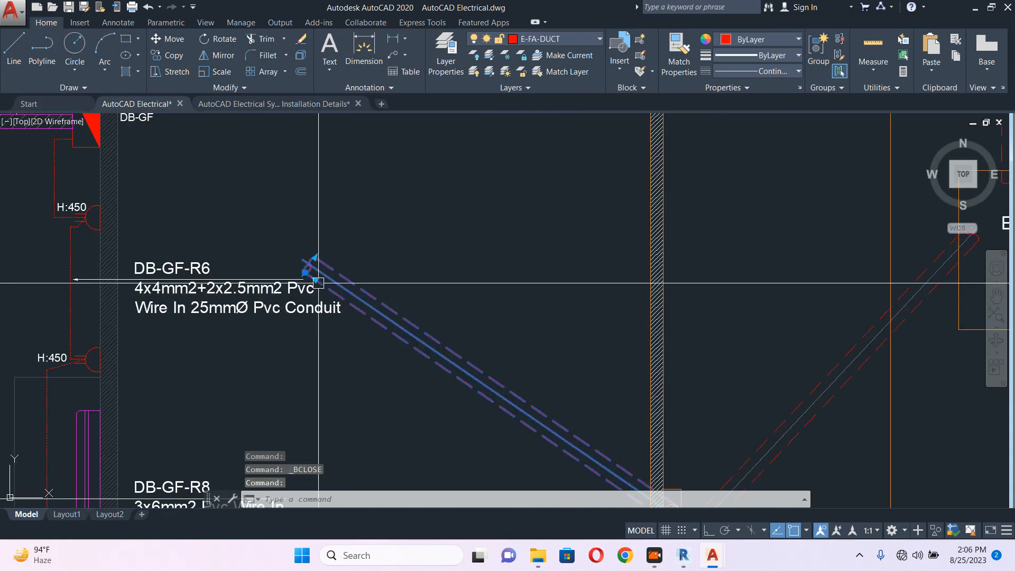
{"action": "scroll", "coordinate": [184, 182], "scroll_direction": "up", "scroll_amount": 4}
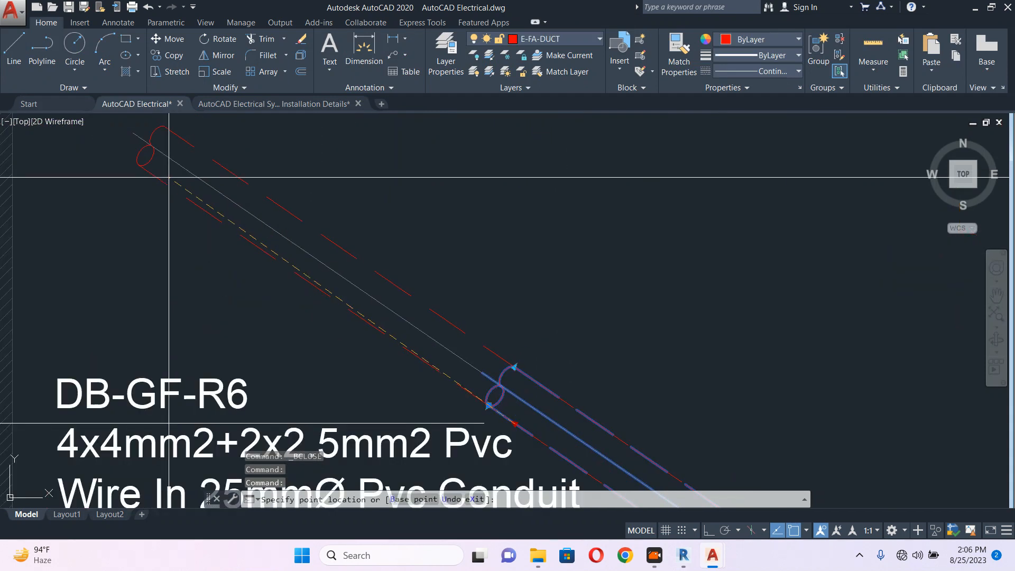
{"action": "middle_click_drag", "start_coordinate": [170, 182], "coordinate": [437, 371]}
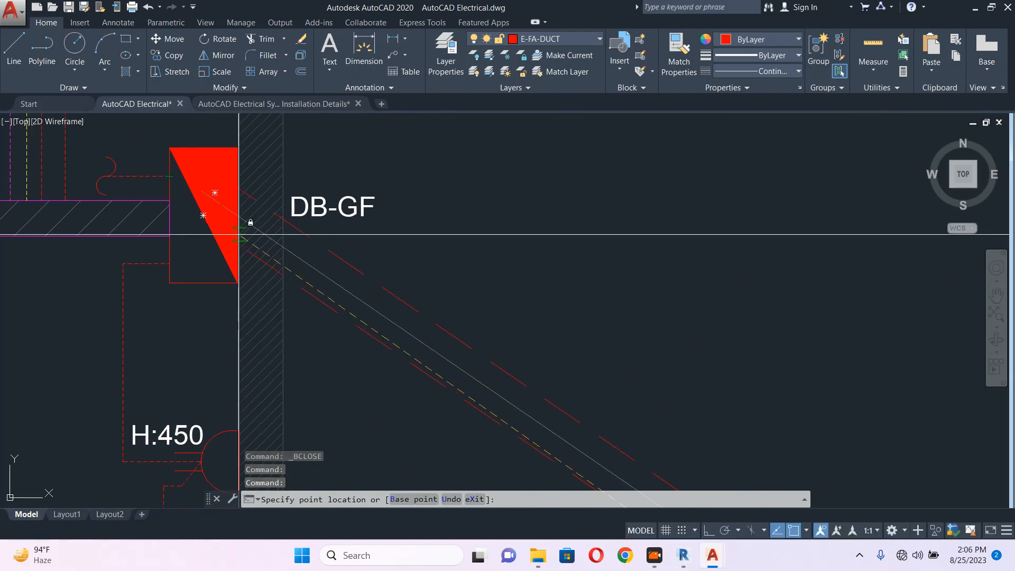
{"action": "left_click", "coordinate": [238, 243]}
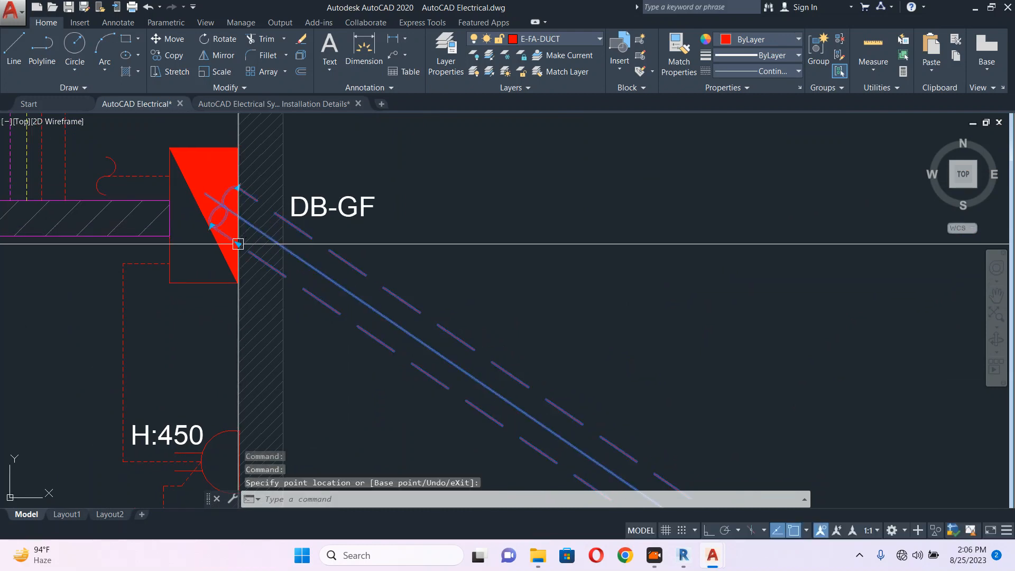
{"action": "key", "text": "Escape"}
Examine the duct route from the DB-GF board through the Service Cabinet to EMH - 001 and along the road ducts
{"action": "scroll", "coordinate": [469, 260], "scroll_direction": "down", "scroll_amount": 6}
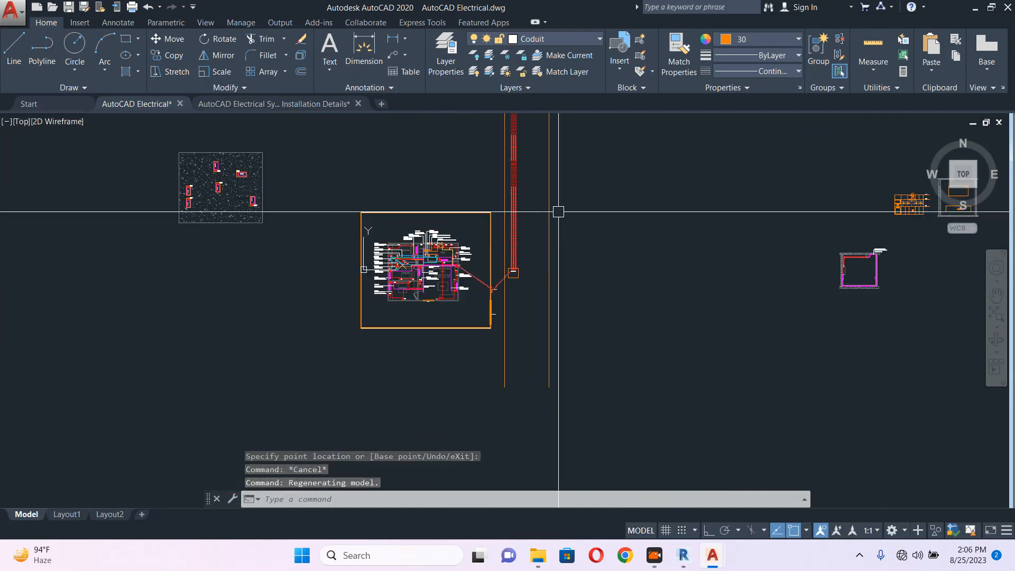
{"action": "scroll", "coordinate": [502, 280], "scroll_direction": "up", "scroll_amount": 6}
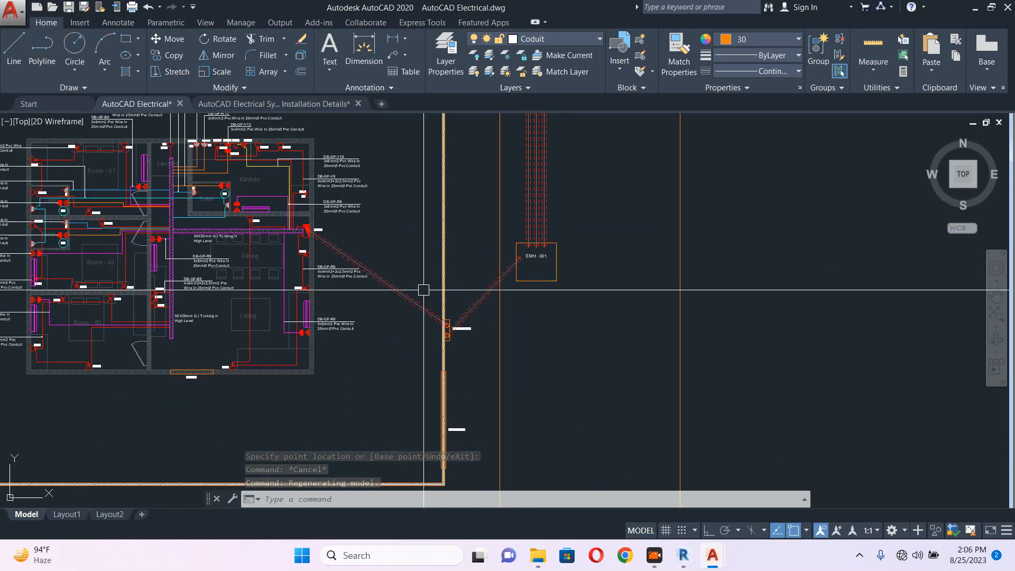
{"action": "scroll", "coordinate": [442, 324], "scroll_direction": "up", "scroll_amount": 4}
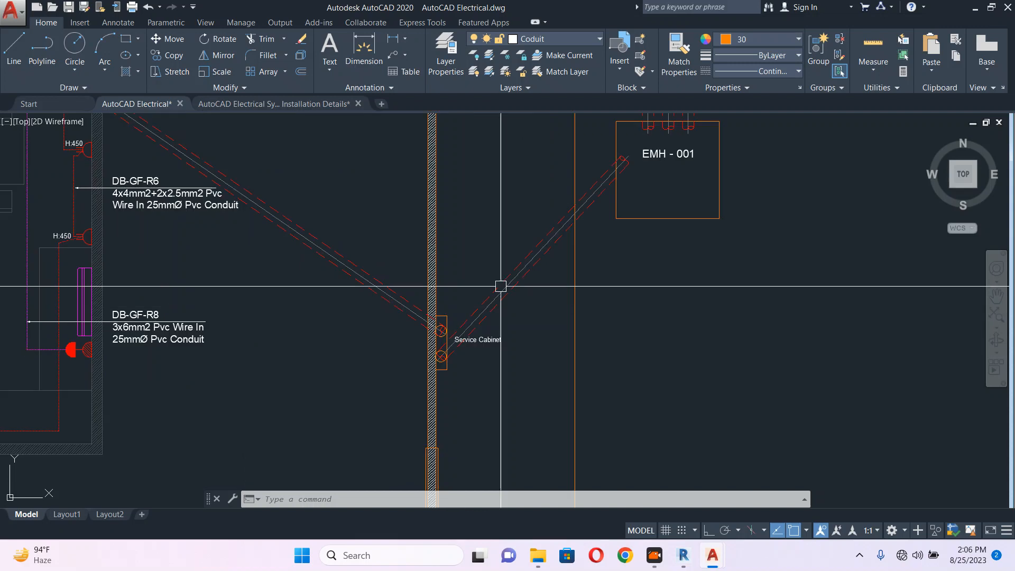
{"action": "scroll", "coordinate": [466, 340], "scroll_direction": "down", "scroll_amount": 4}
{"action": "scroll", "coordinate": [476, 344], "scroll_direction": "down", "scroll_amount": 2}
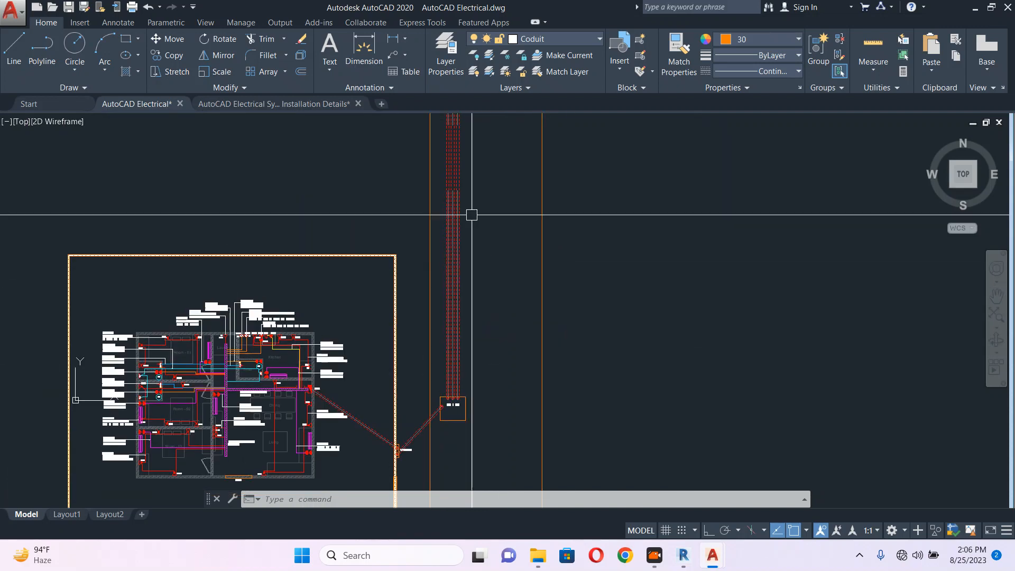
{"action": "middle_click_drag", "start_coordinate": [471, 281], "coordinate": [471, 350]}
{"action": "middle_click_drag", "start_coordinate": [487, 148], "coordinate": [482, 305]}
{"action": "middle_click_drag", "start_coordinate": [469, 193], "coordinate": [467, 301]}
{"action": "scroll", "coordinate": [452, 186], "scroll_direction": "up", "scroll_amount": 5}
{"action": "scroll", "coordinate": [453, 186], "scroll_direction": "up", "scroll_amount": 2}
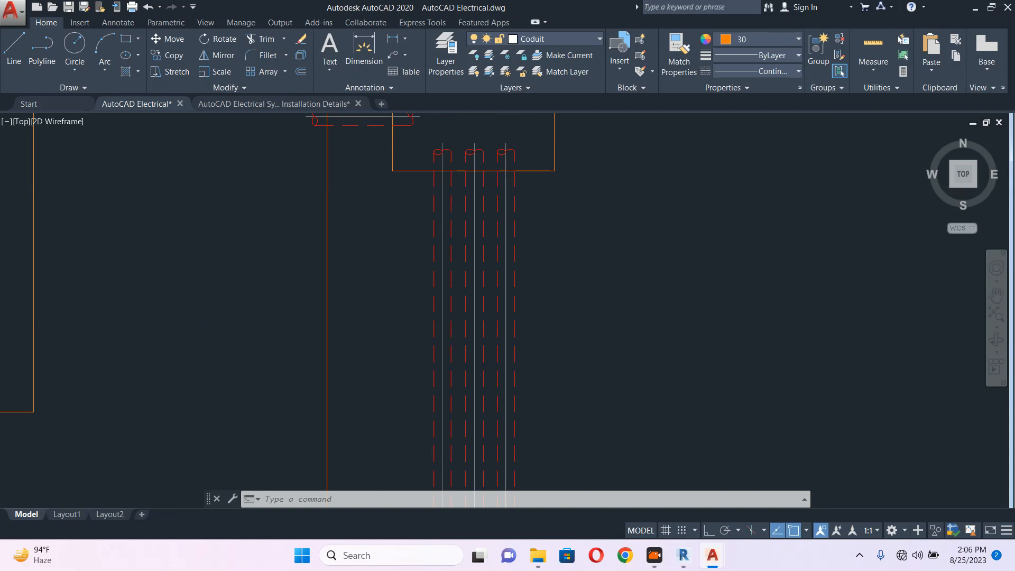
{"action": "scroll", "coordinate": [571, 233], "scroll_direction": "down", "scroll_amount": 5}
{"action": "middle_click_drag", "start_coordinate": [571, 233], "coordinate": [401, 115]}
{"action": "scroll", "coordinate": [289, 283], "scroll_direction": "up", "scroll_amount": 4}
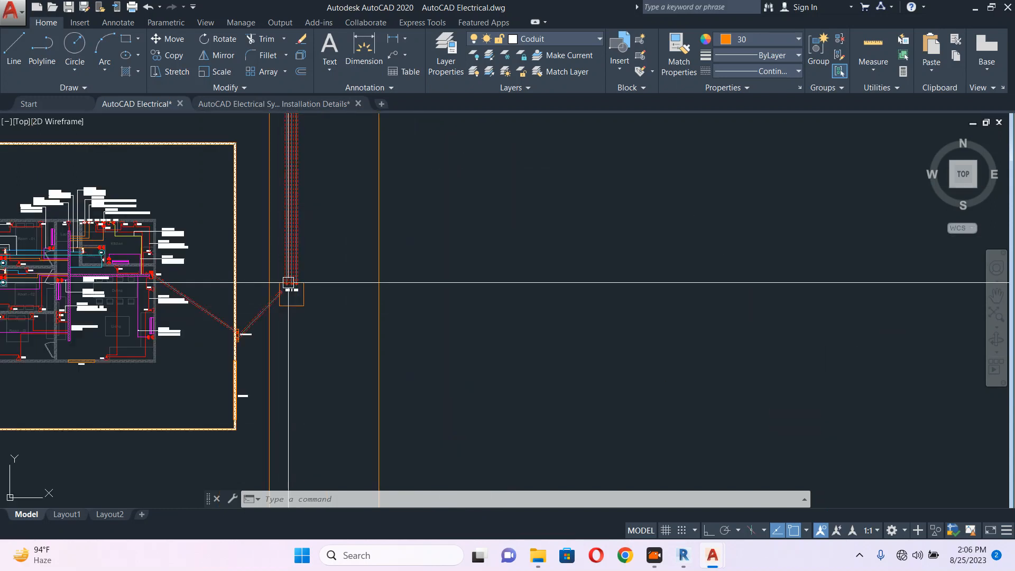
{"action": "scroll", "coordinate": [372, 282], "scroll_direction": "up", "scroll_amount": 4}
{"action": "middle_click_drag", "start_coordinate": [472, 274], "coordinate": [580, 263]}
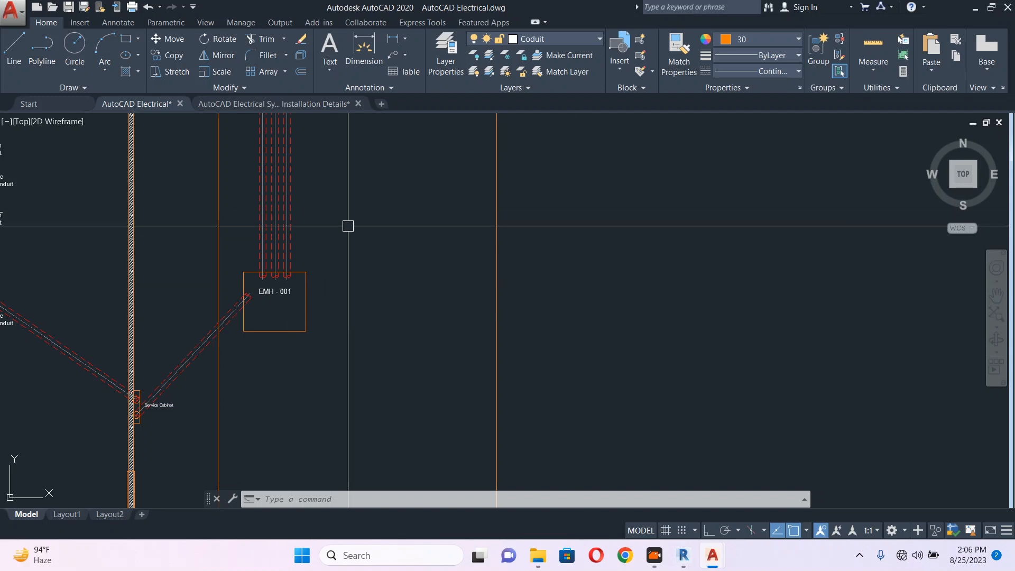
Draw a long, thin horizontal rectangle in the empty area to the right of the road beside EMH - 001
{"action": "middle_click_drag", "start_coordinate": [538, 233], "coordinate": [448, 243]}
{"action": "type", "text": "rec"}
{"action": "key", "text": "Return"}
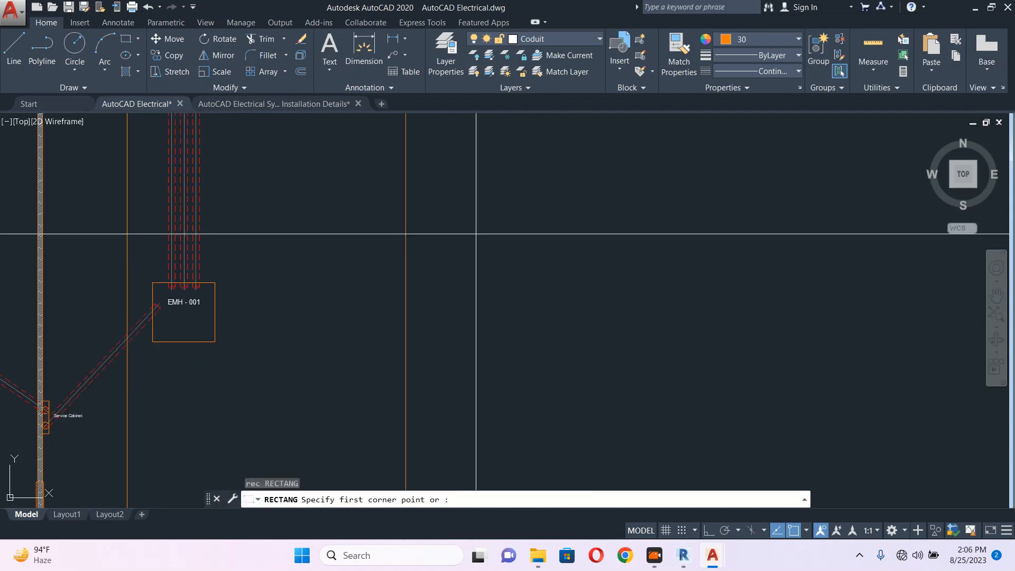
{"action": "left_click", "coordinate": [477, 217]}
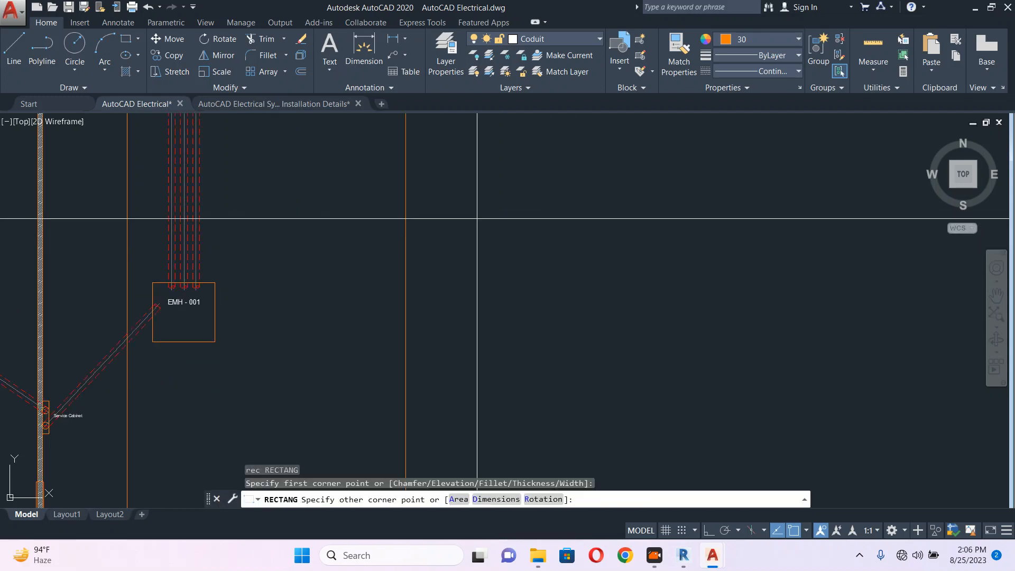
{"action": "left_click", "coordinate": [739, 224]}
{"action": "key", "text": "Escape"}
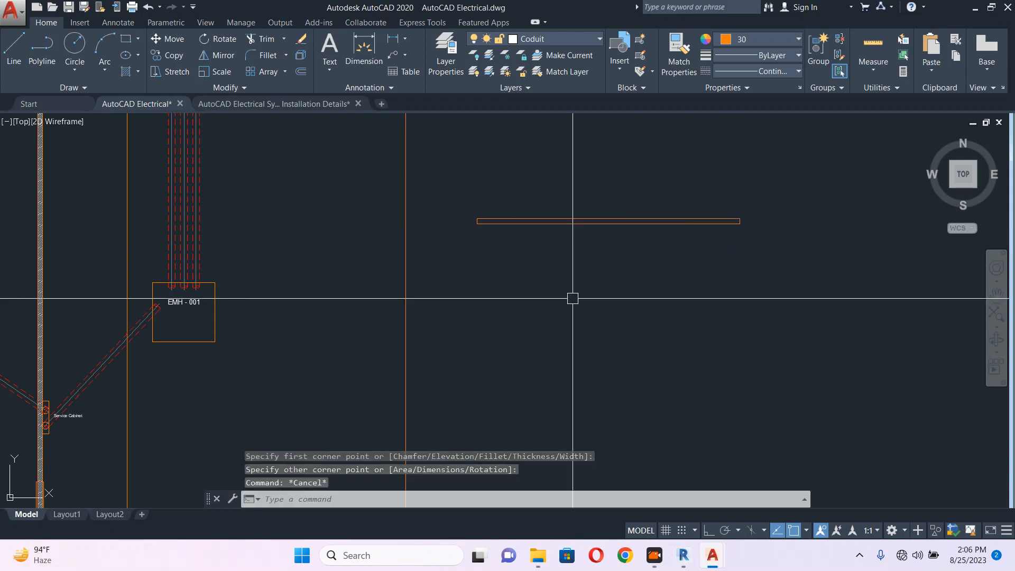
Draw a vertical polyline about 9.37 units long, straight down from the thin rectangle's lower edge near its left end
{"action": "middle_click_drag", "start_coordinate": [573, 299], "coordinate": [569, 298]}
{"action": "type", "text": "pl"}
{"action": "key", "text": "Return"}
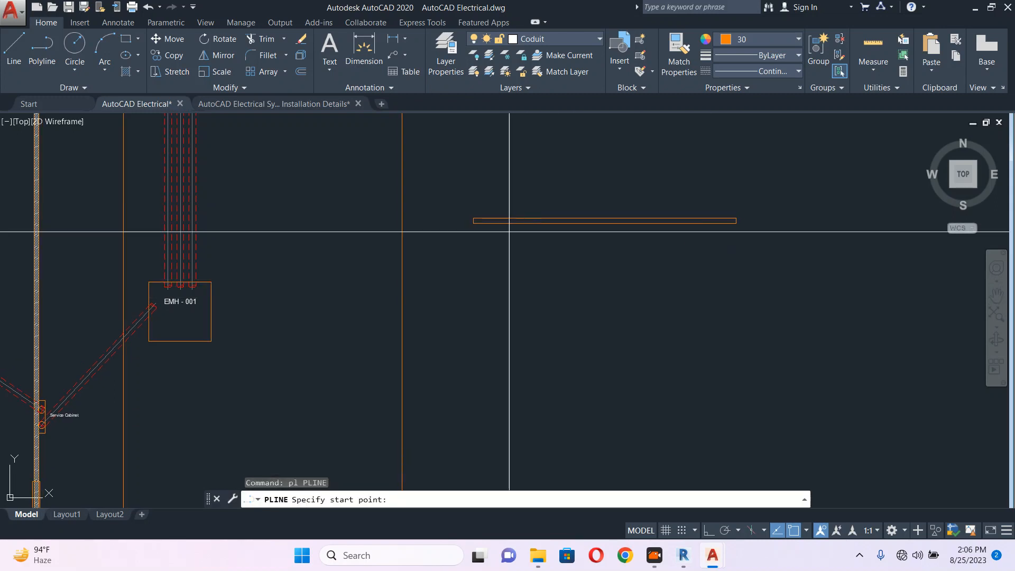
{"action": "left_click", "coordinate": [512, 223]}
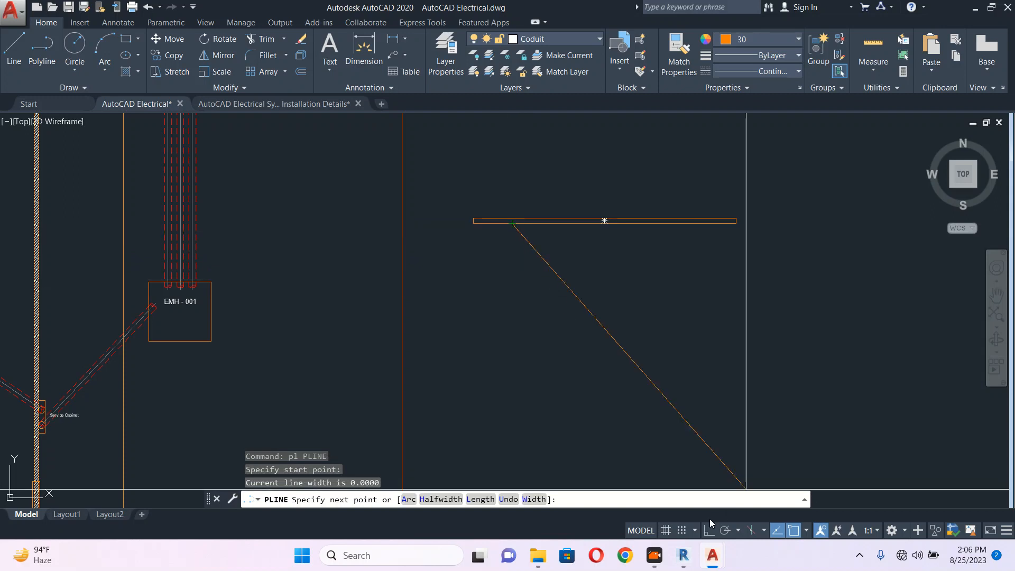
{"action": "left_click", "coordinate": [533, 303]}
{"action": "key", "text": "Escape"}
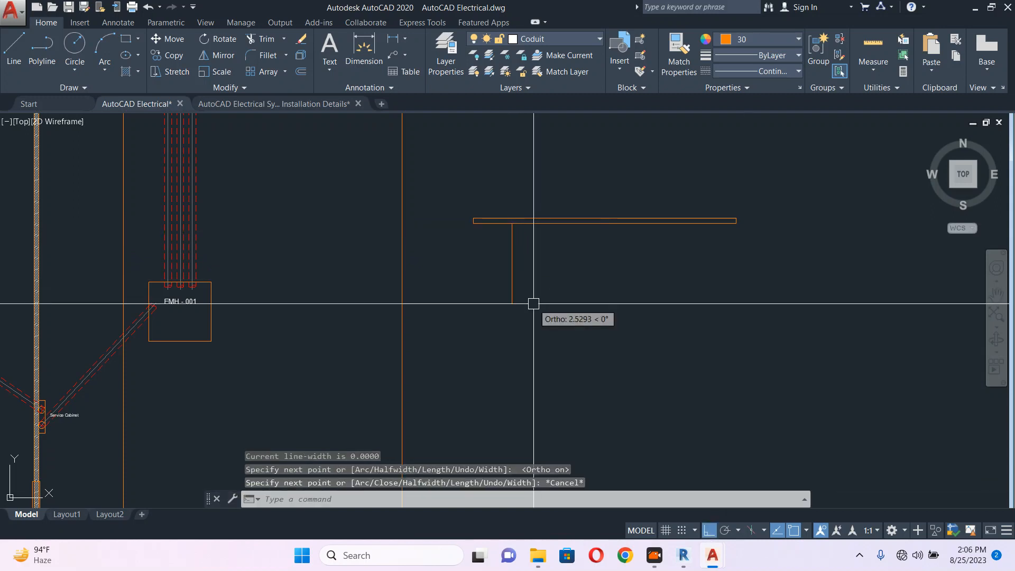
Look through the symbols and details in the AutoCAD Electrical Symbol & Installation Details drawing, and return to the AutoCAD Electrical drawing
{"action": "left_click", "coordinate": [296, 108]}
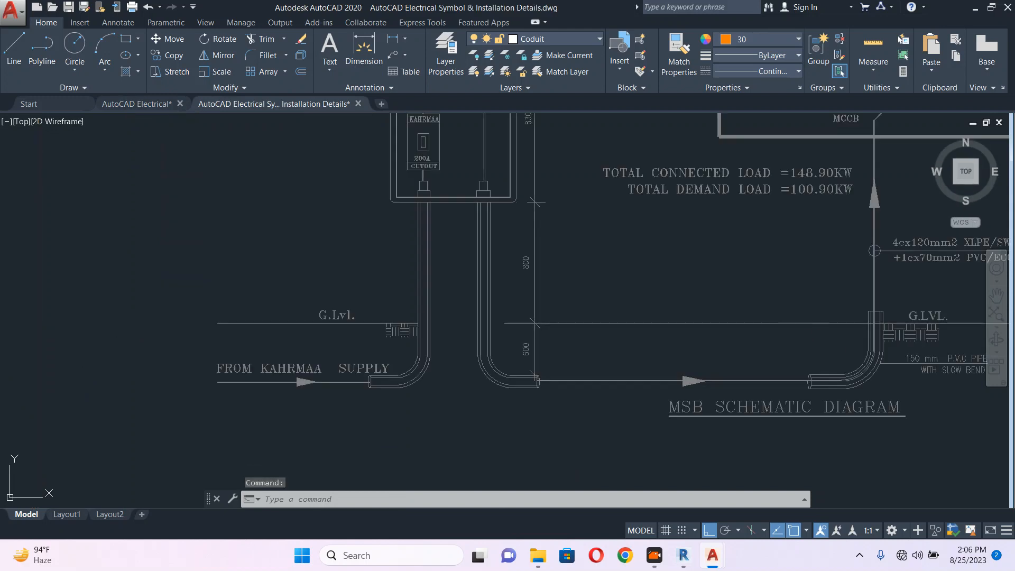
{"action": "scroll", "coordinate": [545, 292], "scroll_direction": "down", "scroll_amount": 10}
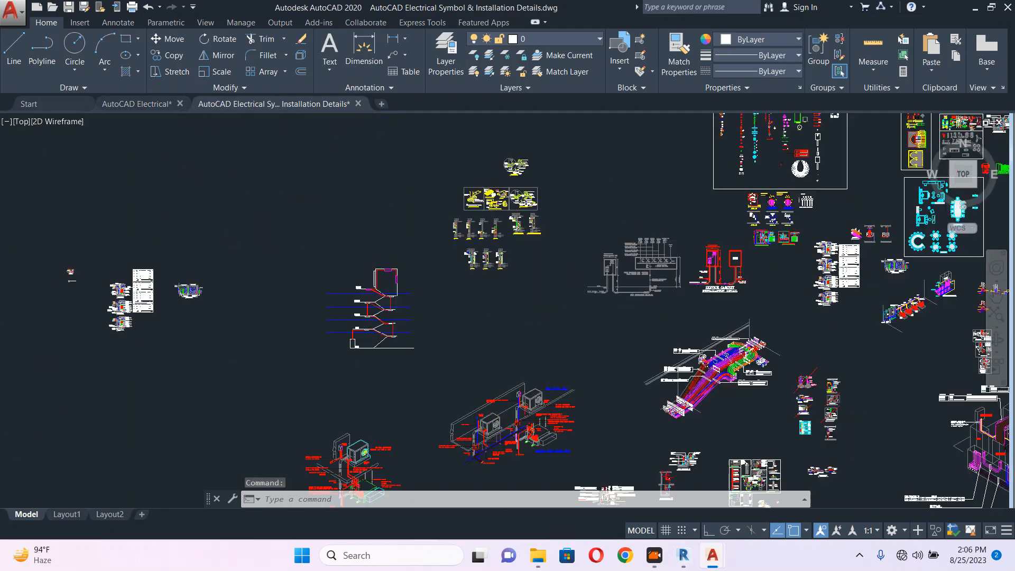
{"action": "middle_click_drag", "start_coordinate": [545, 292], "coordinate": [519, 297]}
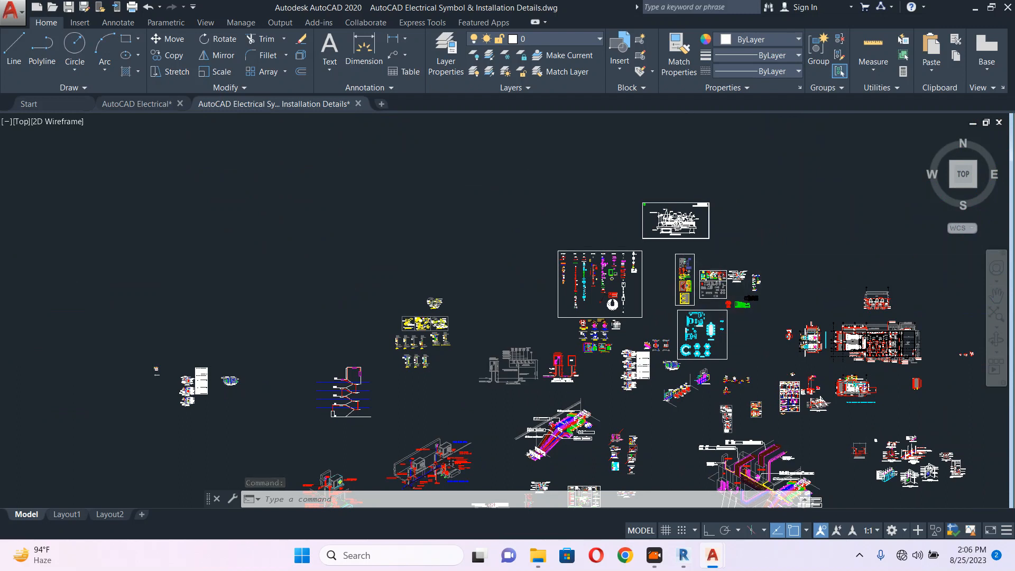
{"action": "scroll", "coordinate": [615, 269], "scroll_direction": "up", "scroll_amount": 4}
{"action": "scroll", "coordinate": [626, 271], "scroll_direction": "up", "scroll_amount": 8}
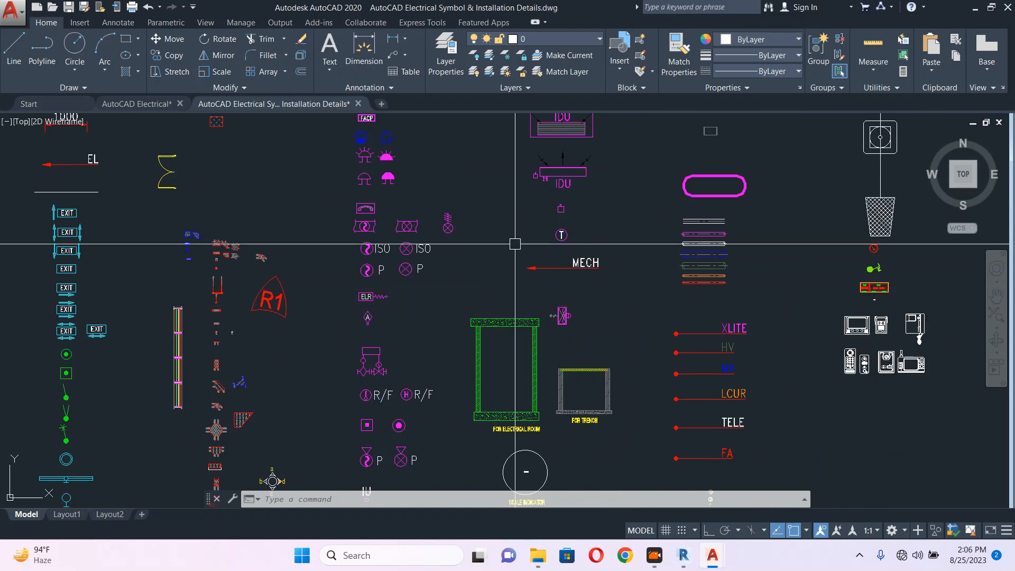
{"action": "mouse_move", "coordinate": [513, 263]}
{"action": "middle_mouse_down"}
{"action": "mouse_move", "coordinate": [456, 346]}
{"action": "mouse_move", "coordinate": [728, 177]}
{"action": "middle_mouse_up"}
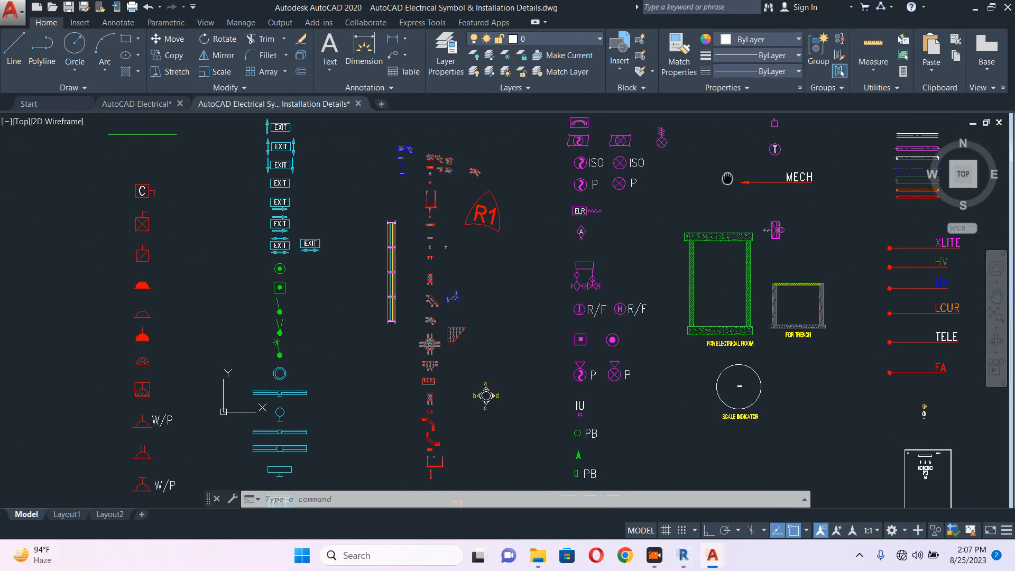
{"action": "left_click", "coordinate": [121, 109]}
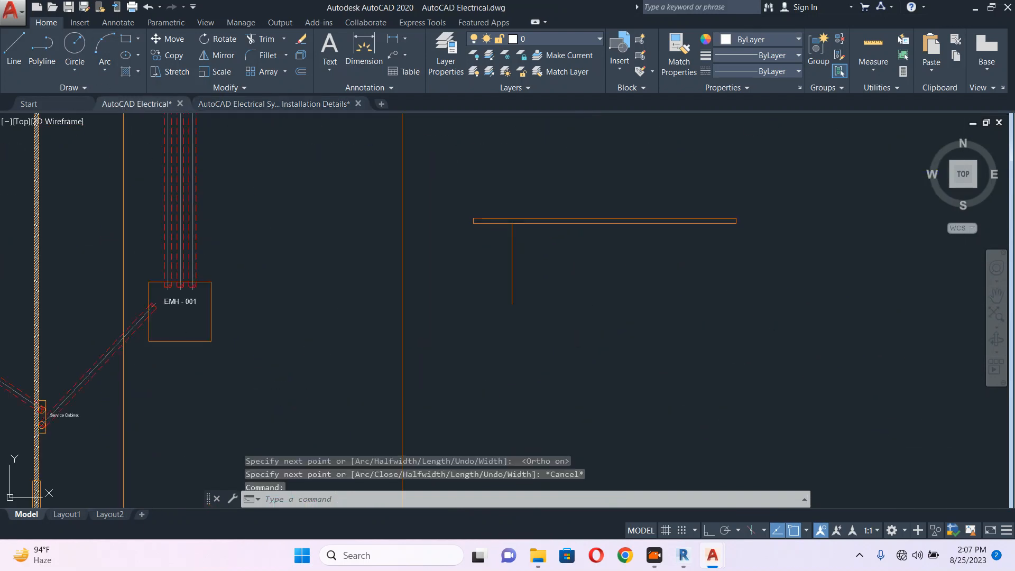
Draw a small circle centred on the lower end of the vertical polyline to represent the duct section
{"action": "key", "text": "Escape"}
{"action": "type", "text": "c"}
{"action": "key", "text": "Return"}
{"action": "scroll", "coordinate": [518, 301], "scroll_direction": "up", "scroll_amount": 4}
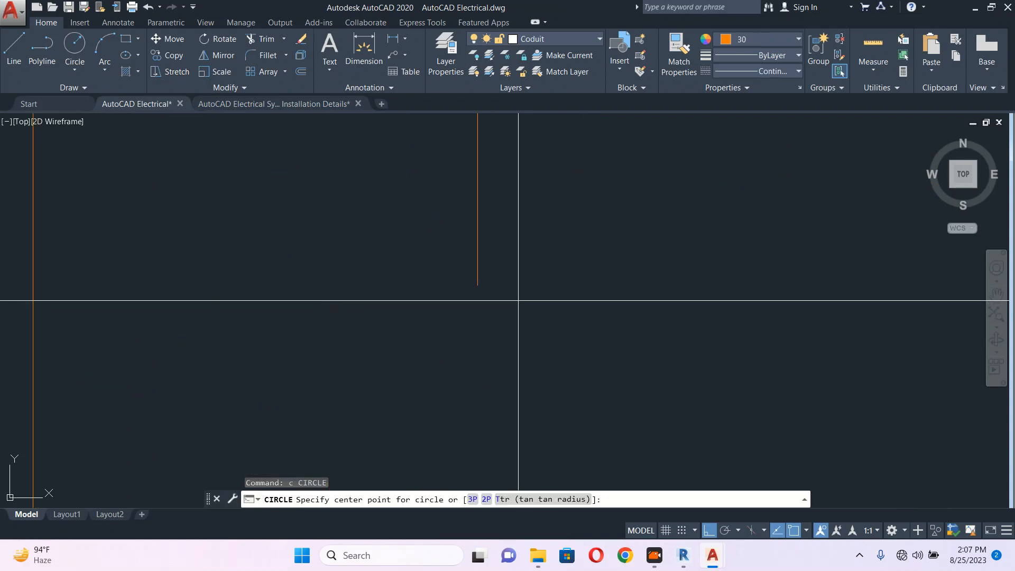
{"action": "left_click", "coordinate": [469, 288]}
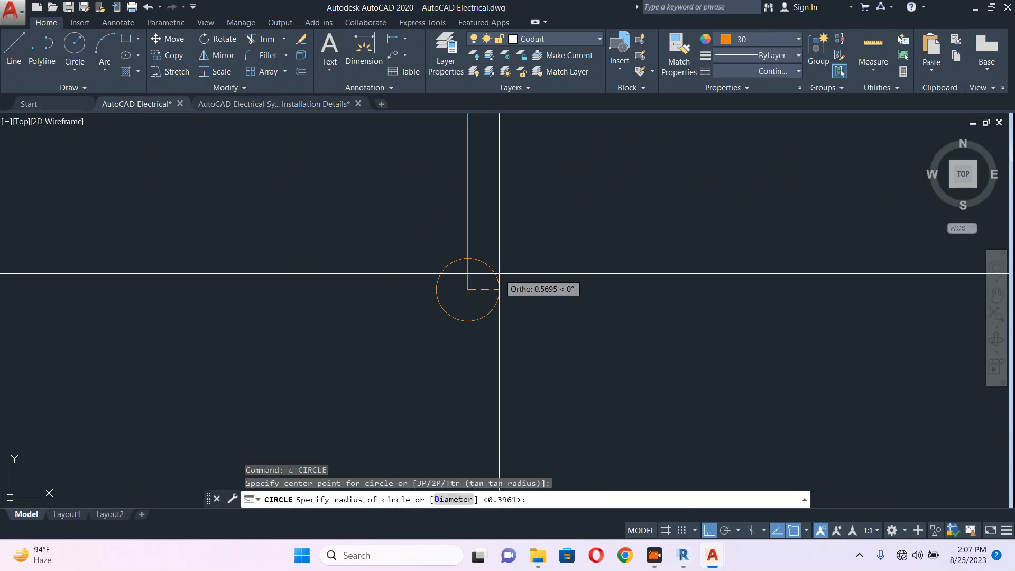
{"action": "left_click", "coordinate": [504, 273]}
{"action": "key", "text": "Escape"}
Erase the vertical polyline between the thin rectangle and the circle
{"action": "left_click", "coordinate": [503, 272]}
{"action": "left_click", "coordinate": [449, 220]}
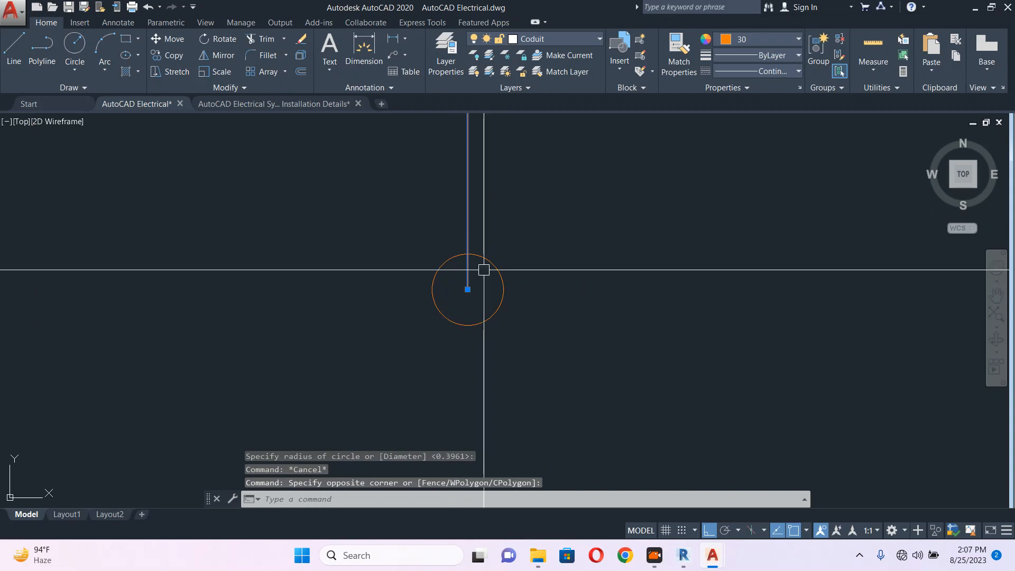
{"action": "type", "text": "e"}
{"action": "key", "text": "Return"}
Add a vertical linear dimension from the circle's centre up to the thin rectangle's lower edge, placed left of the circle
{"action": "scroll", "coordinate": [484, 270], "scroll_direction": "down", "scroll_amount": 2}
{"action": "type", "text": "dli"}
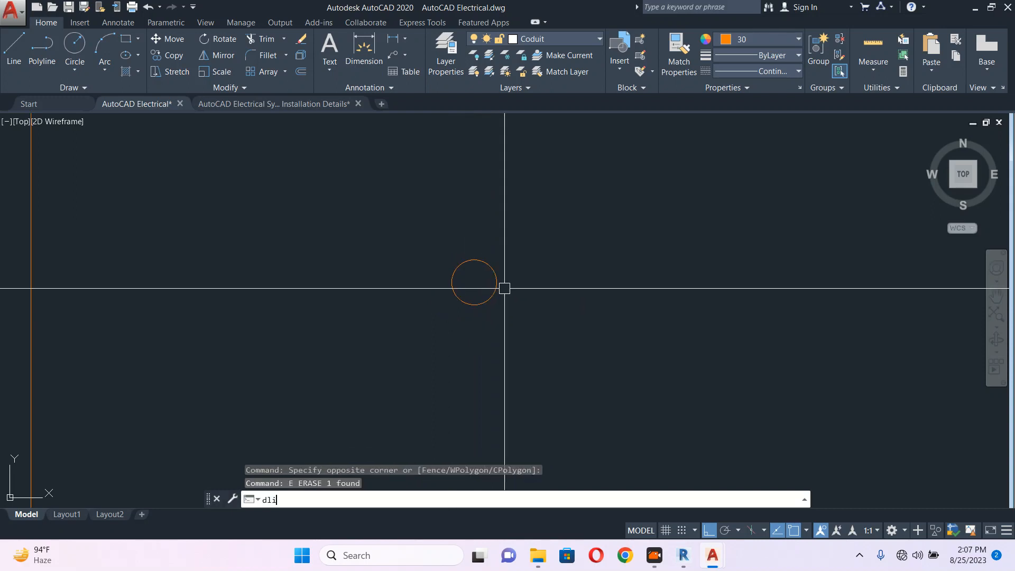
{"action": "key", "text": "Return"}
{"action": "left_click", "coordinate": [474, 283]}
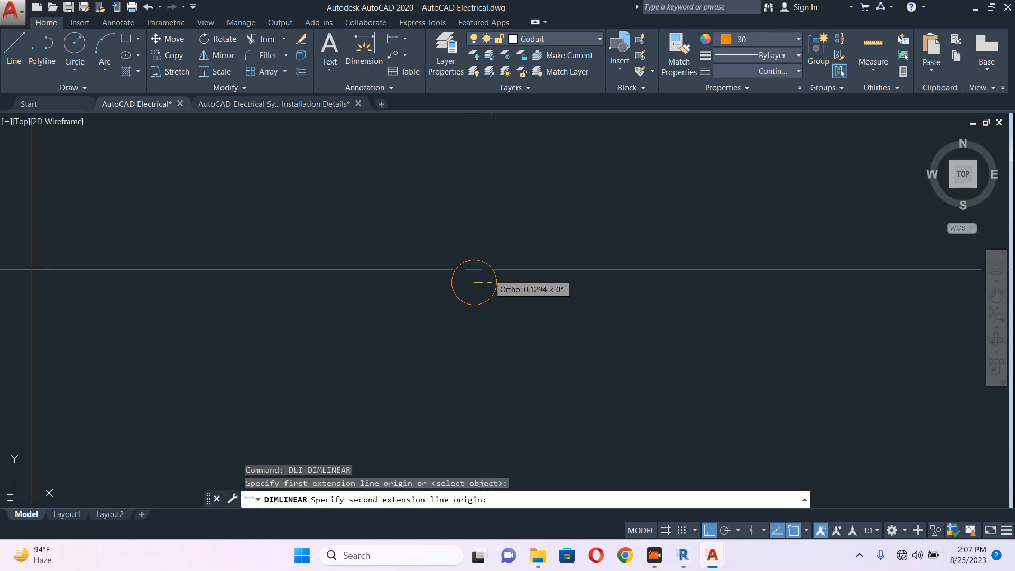
{"action": "middle_click_drag", "start_coordinate": [521, 226], "coordinate": [542, 325]}
{"action": "scroll", "coordinate": [544, 316], "scroll_direction": "down", "scroll_amount": 2}
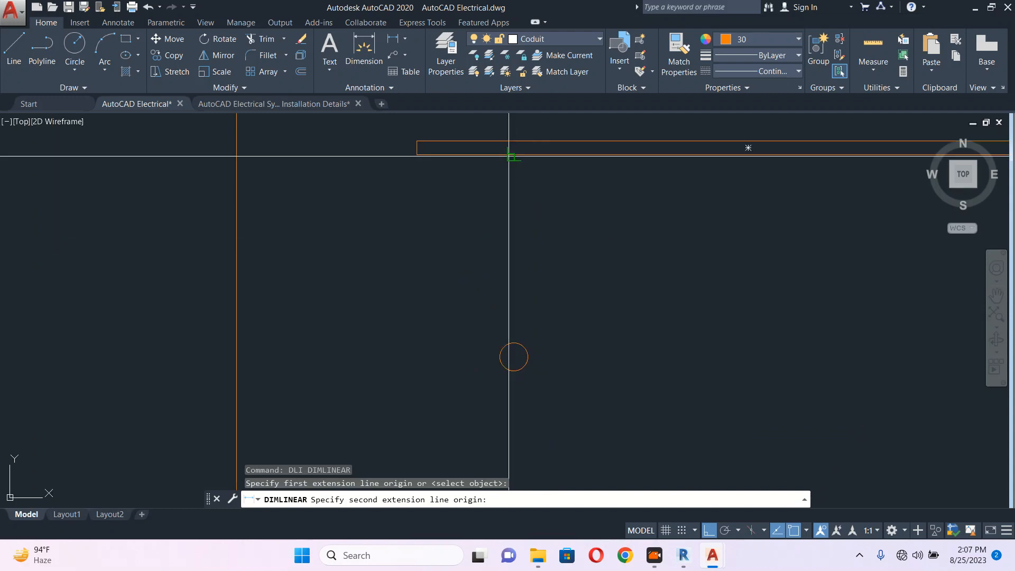
{"action": "left_click", "coordinate": [514, 153]}
{"action": "left_click", "coordinate": [458, 239]}
{"action": "scroll", "coordinate": [459, 240], "scroll_direction": "up", "scroll_amount": 4}
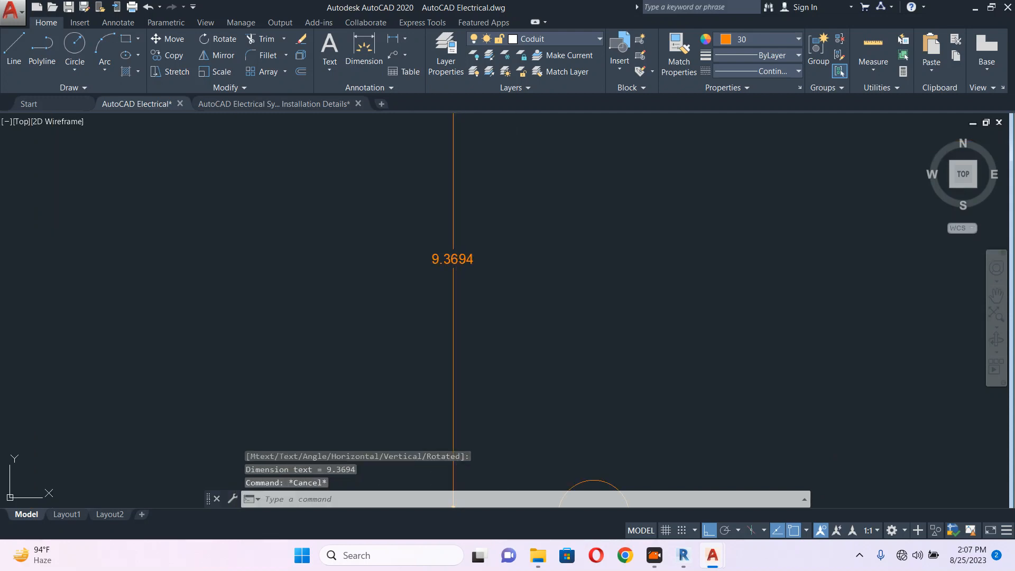
{"action": "key", "text": "Escape"}
Override the vertical dimension's text with "600MM from Ground Level"
{"action": "double_click", "coordinate": [453, 259]}
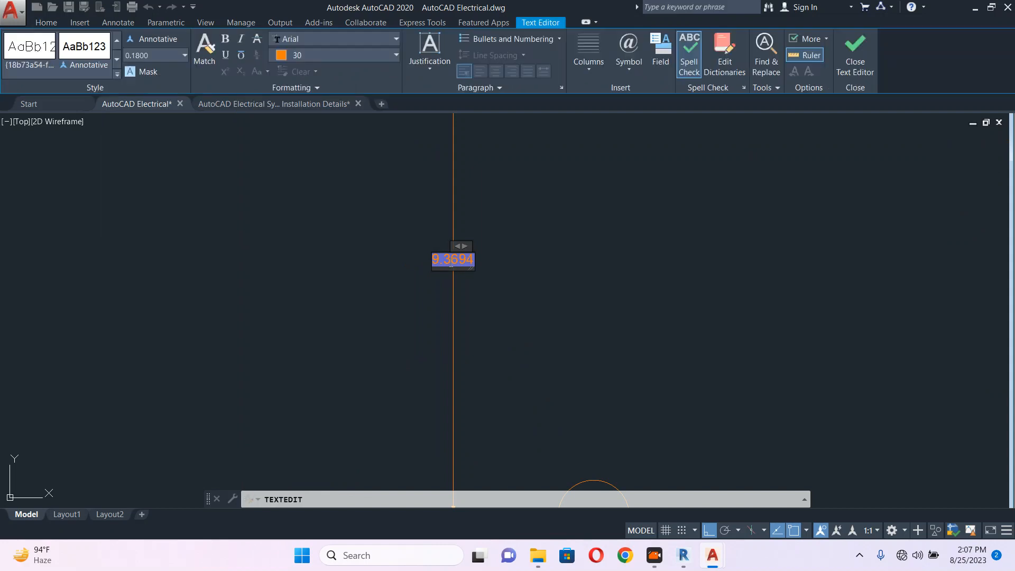
{"action": "type", "text": "600"}
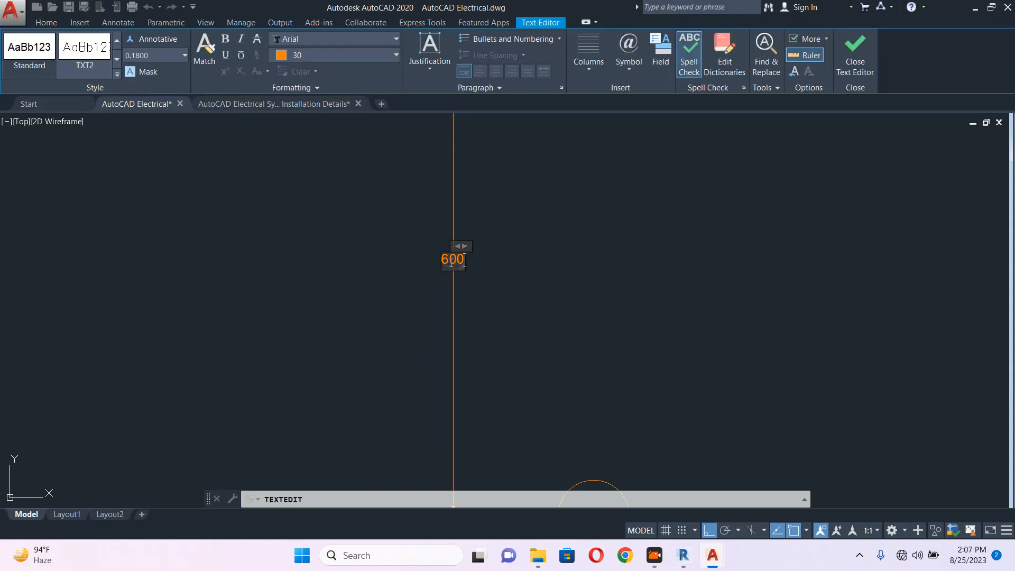
{"action": "type", "text": "MM"}
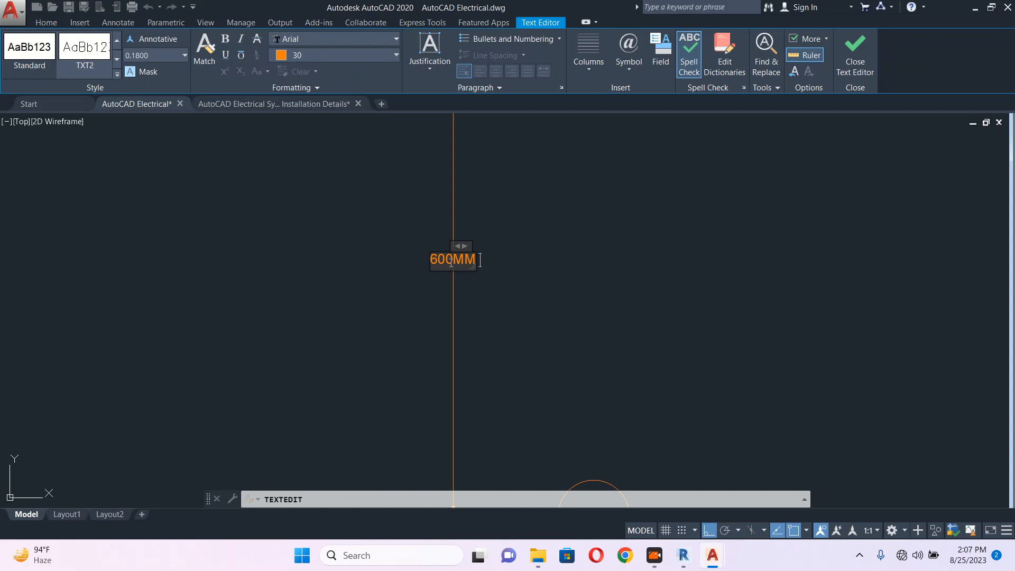
{"action": "type", "text": " from"}
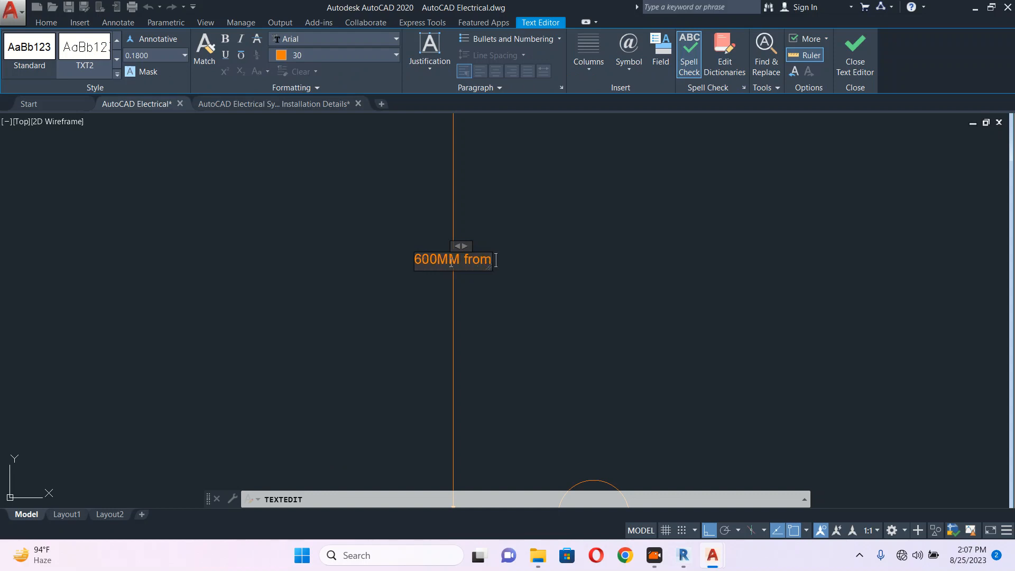
{"action": "type", "text": " Ro"}
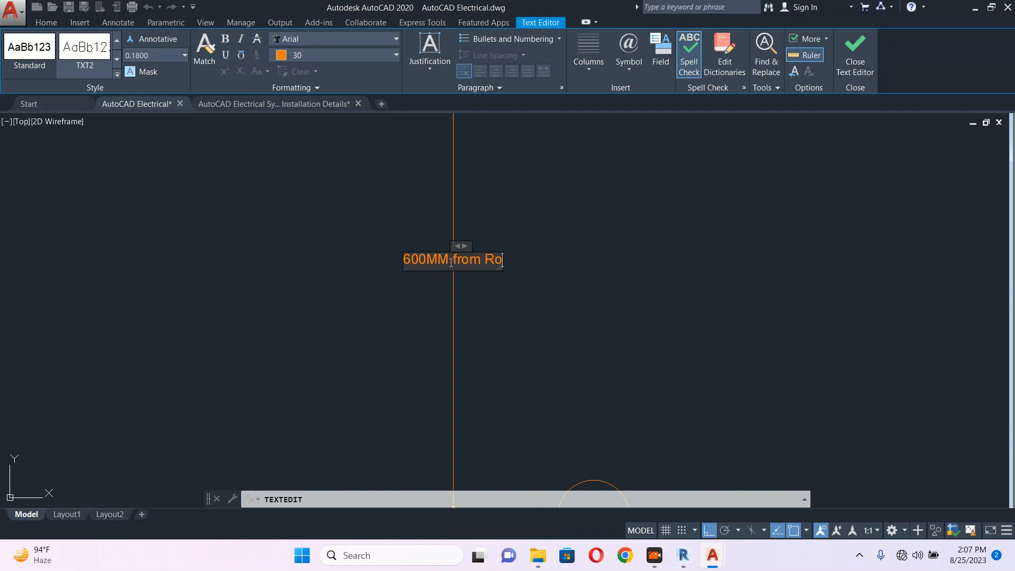
{"action": "key", "text": "BackSpace"}
{"action": "key", "text": "BackSpace"}
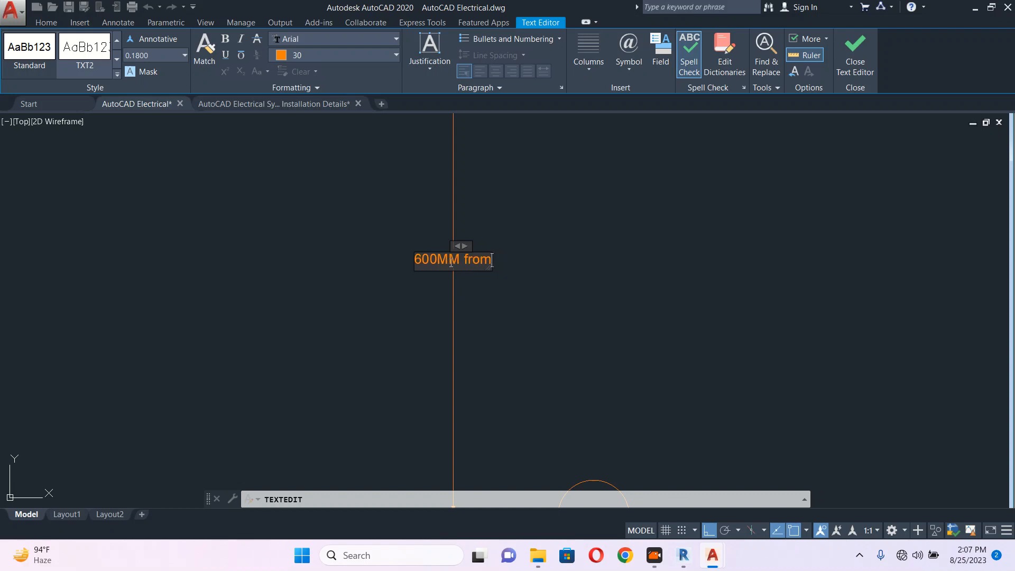
{"action": "type", "text": "Gro"}
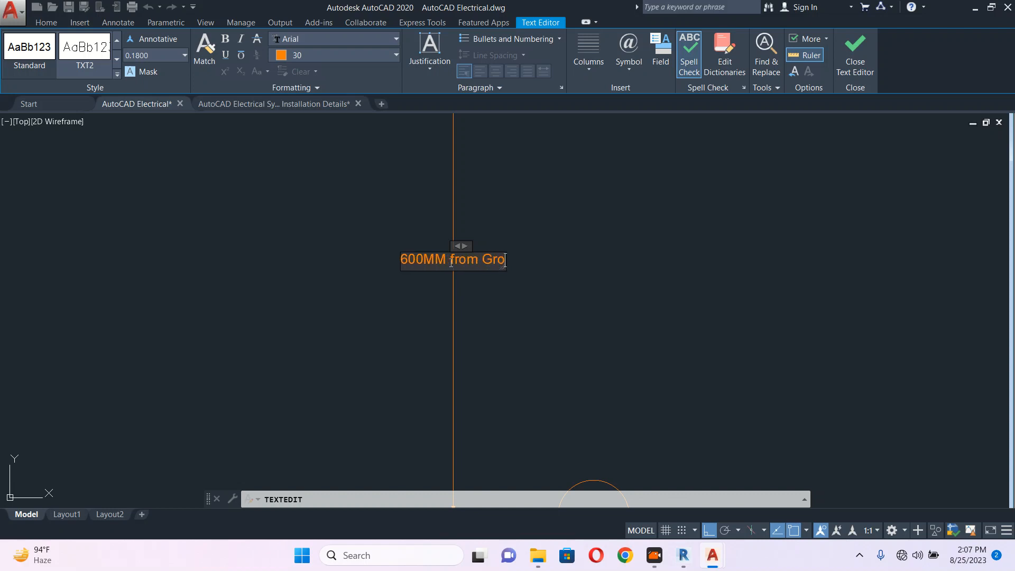
{"action": "type", "text": "und Level"}
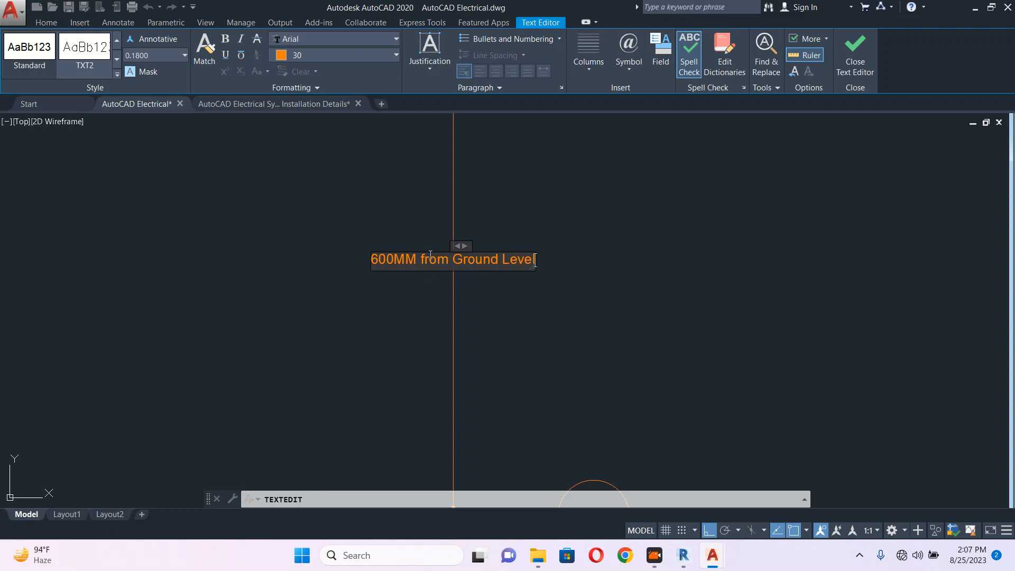
Correct the capitalisation of the vertical dimension's text to "600mm From Ground Level" and finish the text editing
{"action": "scroll", "coordinate": [427, 263], "scroll_direction": "up", "scroll_amount": 5}
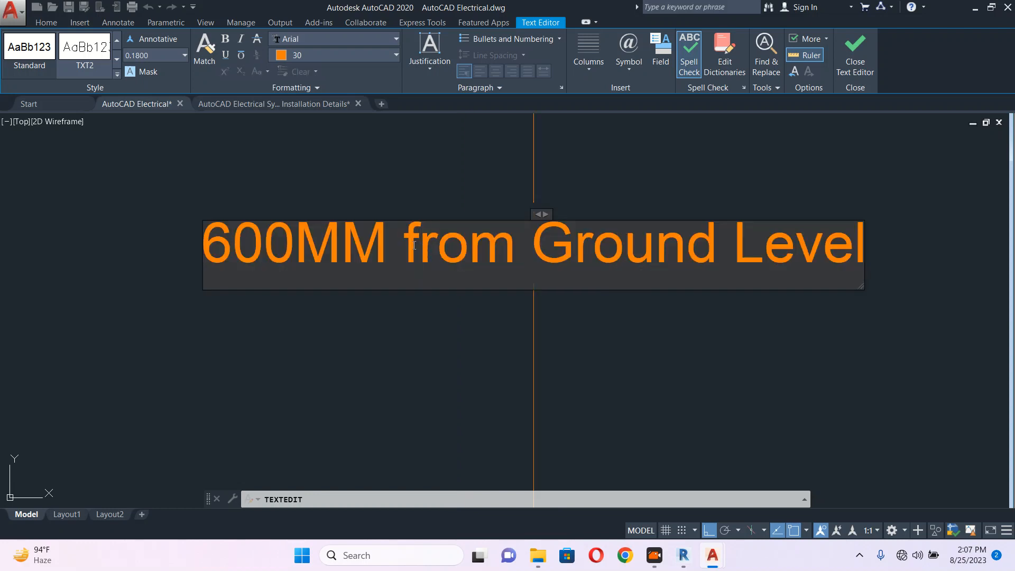
{"action": "left_click_drag", "start_coordinate": [387, 245], "coordinate": [318, 240]}
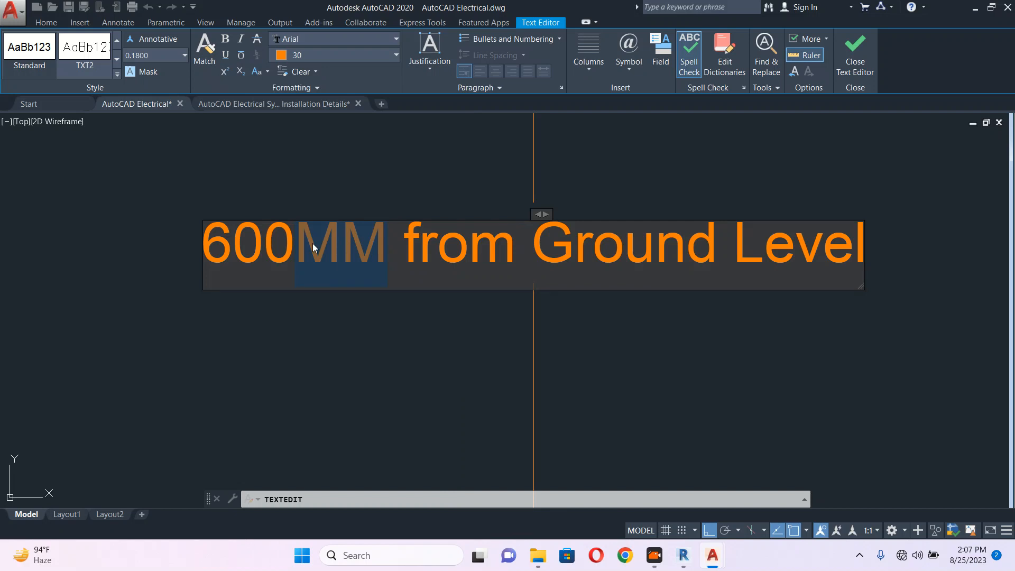
{"action": "type", "text": "mm "}
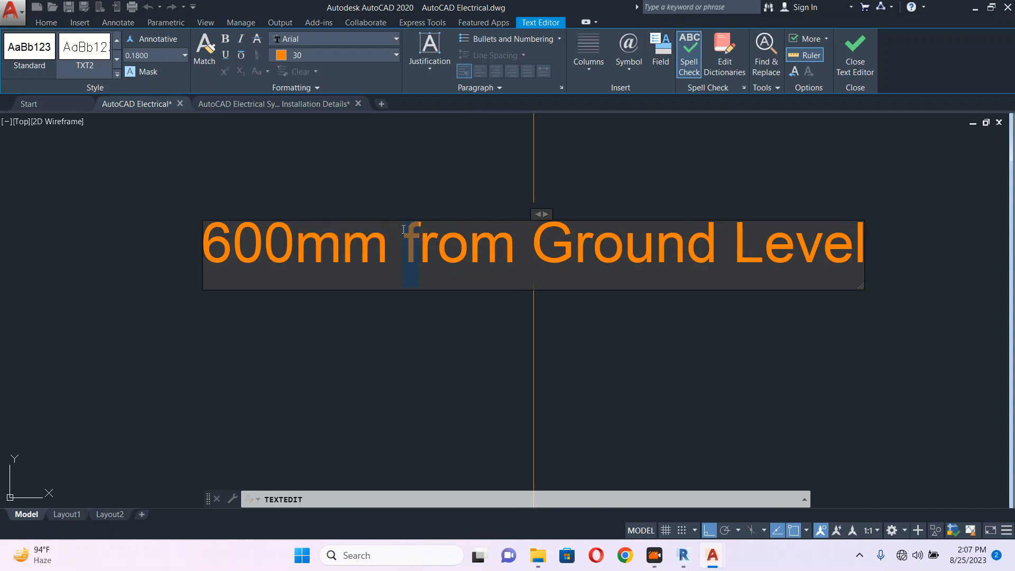
{"action": "type", "text": "F"}
{"action": "key", "text": "Escape"}
{"action": "key", "text": "Escape"}
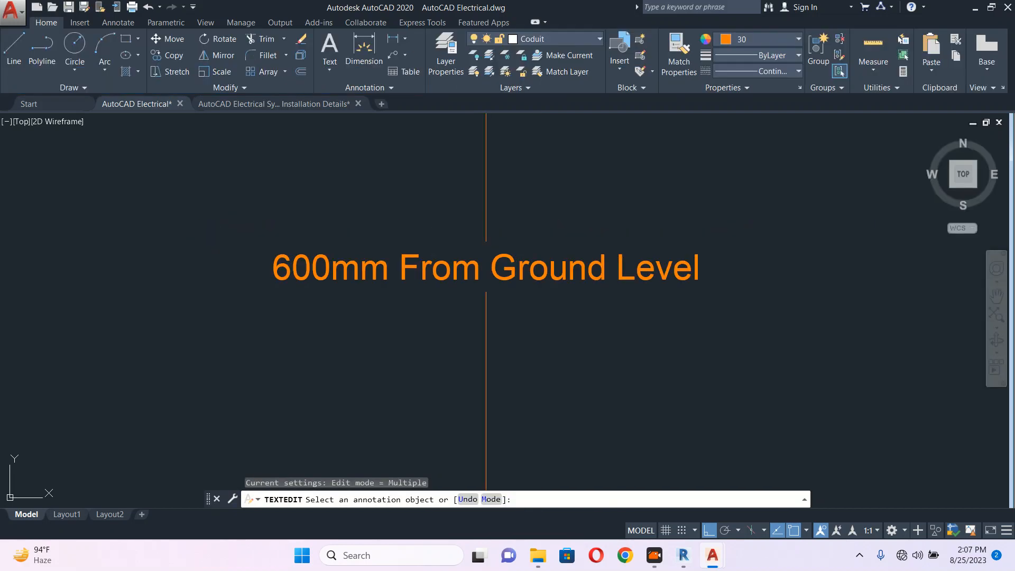
Copy the circle horizontally to its right at the same level, leaving a gap of about 0.84 units between the two circles
{"action": "scroll", "coordinate": [517, 329], "scroll_direction": "down", "scroll_amount": 5}
{"action": "scroll", "coordinate": [516, 329], "scroll_direction": "down", "scroll_amount": 4}
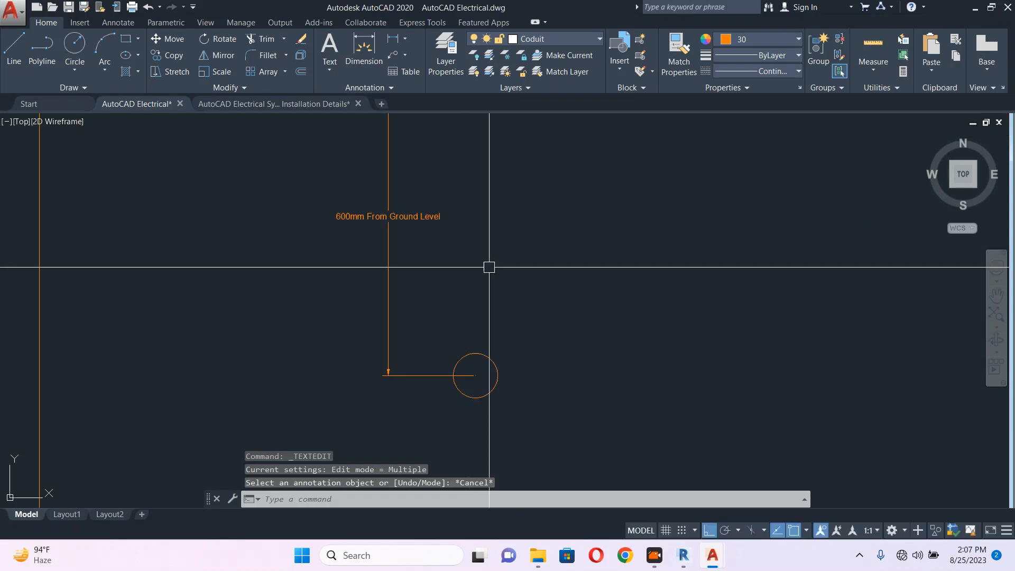
{"action": "scroll", "coordinate": [500, 358], "scroll_direction": "down", "scroll_amount": 5}
{"action": "scroll", "coordinate": [499, 377], "scroll_direction": "up", "scroll_amount": 5}
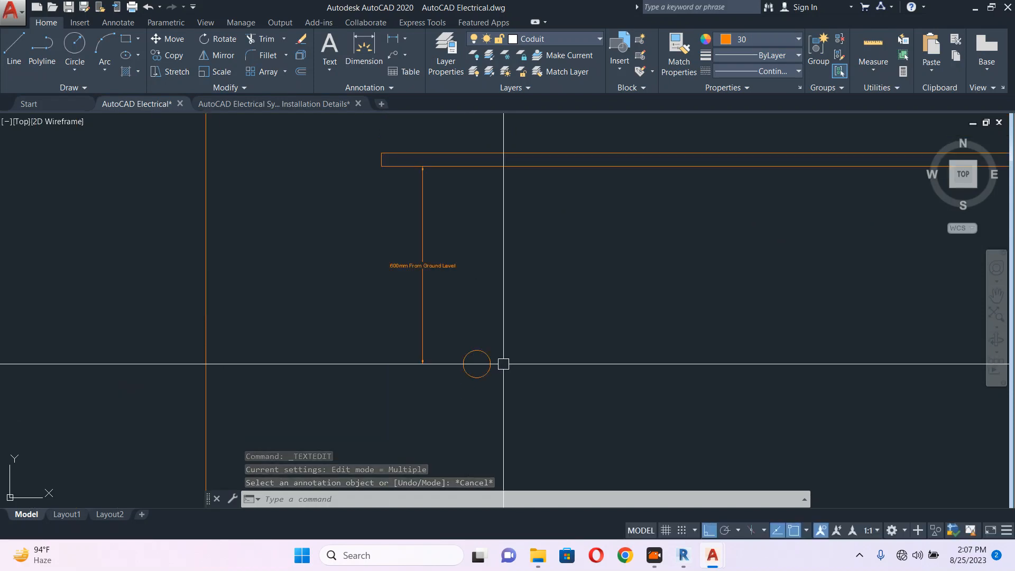
{"action": "left_click", "coordinate": [489, 363]}
{"action": "middle_click_drag", "start_coordinate": [496, 362], "coordinate": [459, 346]}
{"action": "type", "text": "co"}
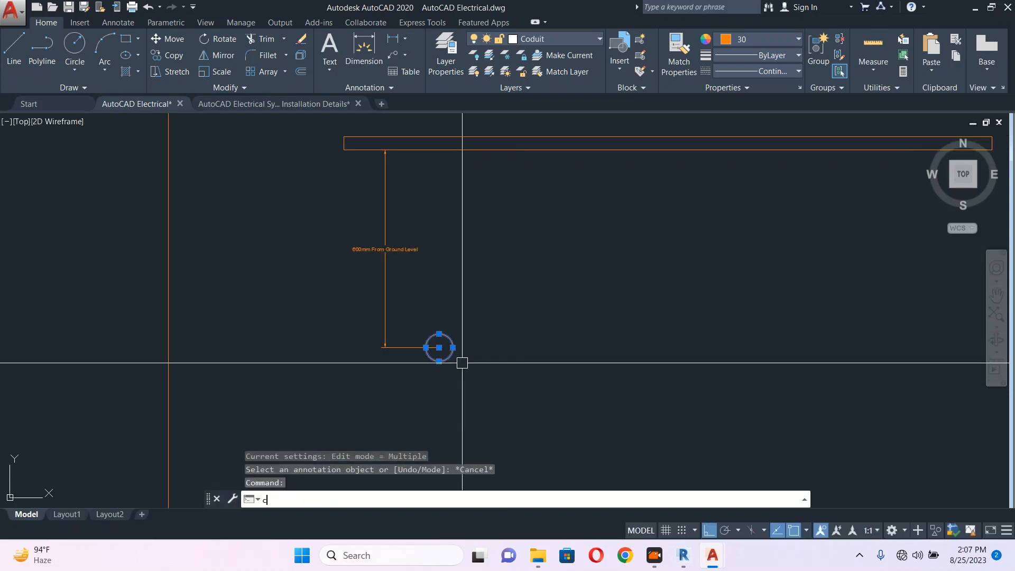
{"action": "key", "text": "Return"}
{"action": "scroll", "coordinate": [481, 344], "scroll_direction": "up", "scroll_amount": 4}
{"action": "left_click", "coordinate": [479, 341]}
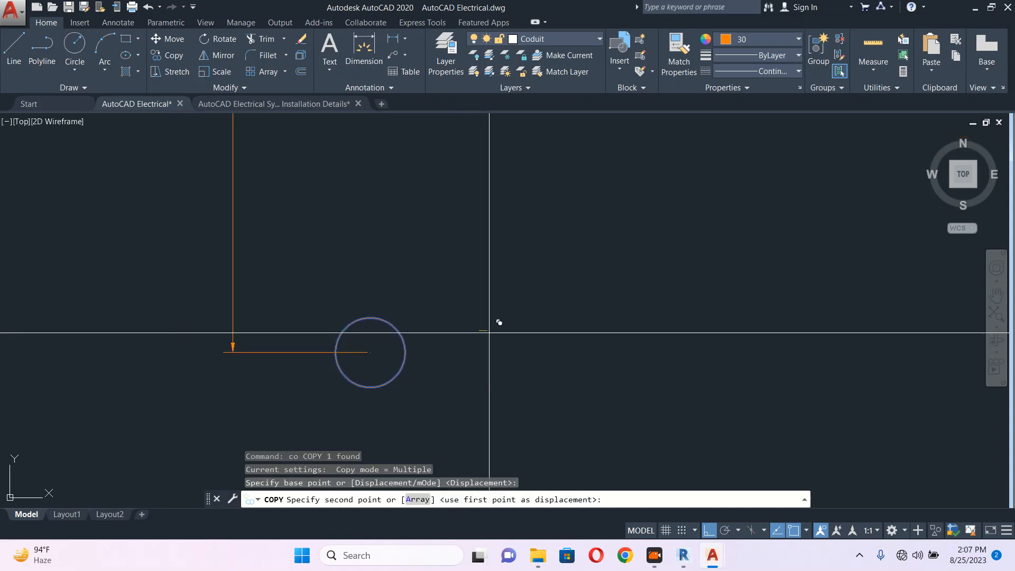
{"action": "left_click", "coordinate": [593, 342]}
{"action": "key", "text": "Return"}
Add a horizontal linear dimension across the gap between the facing quadrants of the two circles, placed above them
{"action": "type", "text": "dli"}
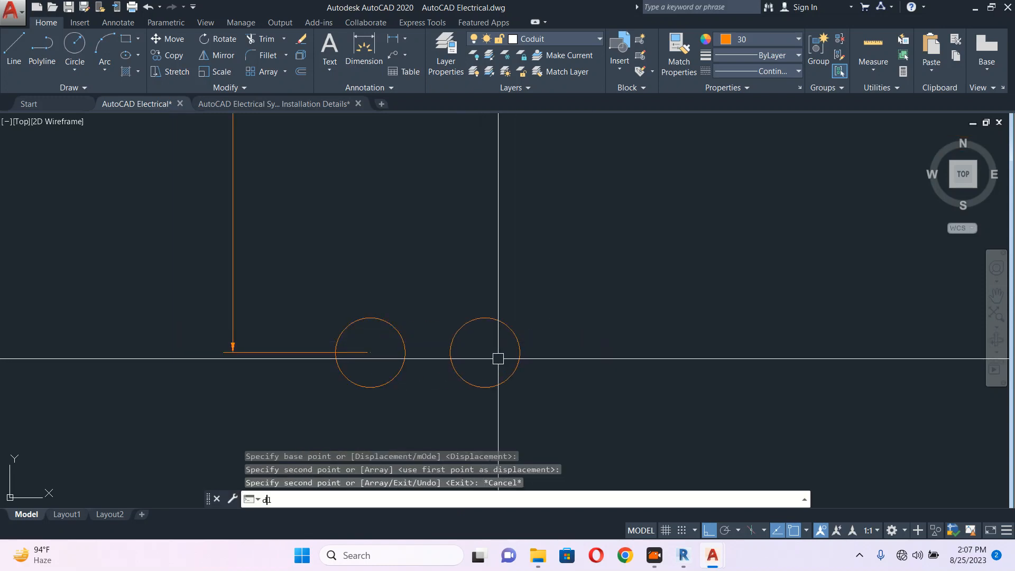
{"action": "key", "text": "Return"}
{"action": "left_click", "coordinate": [405, 352]}
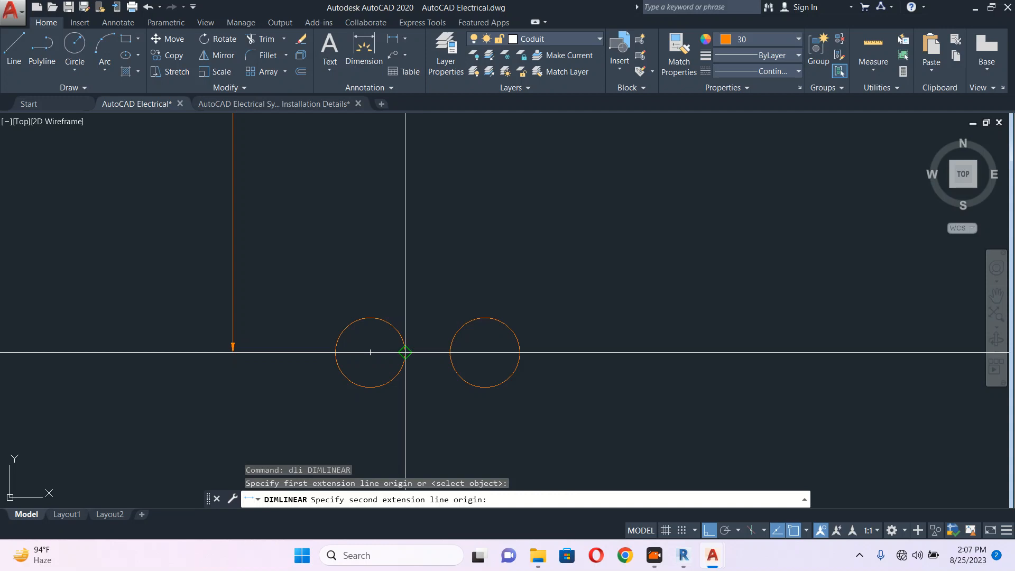
{"action": "left_click", "coordinate": [450, 352]}
{"action": "left_click", "coordinate": [442, 268]}
{"action": "key", "text": "Escape"}
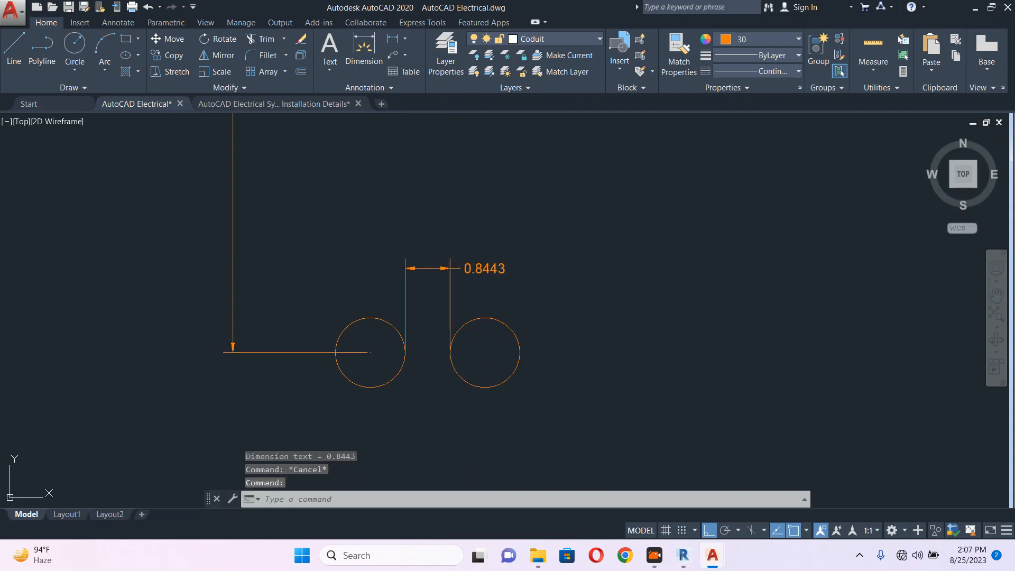
Override the text of the horizontal dimension between the two circles with "50mm" and finish the text editing
{"action": "double_click", "coordinate": [479, 271]}
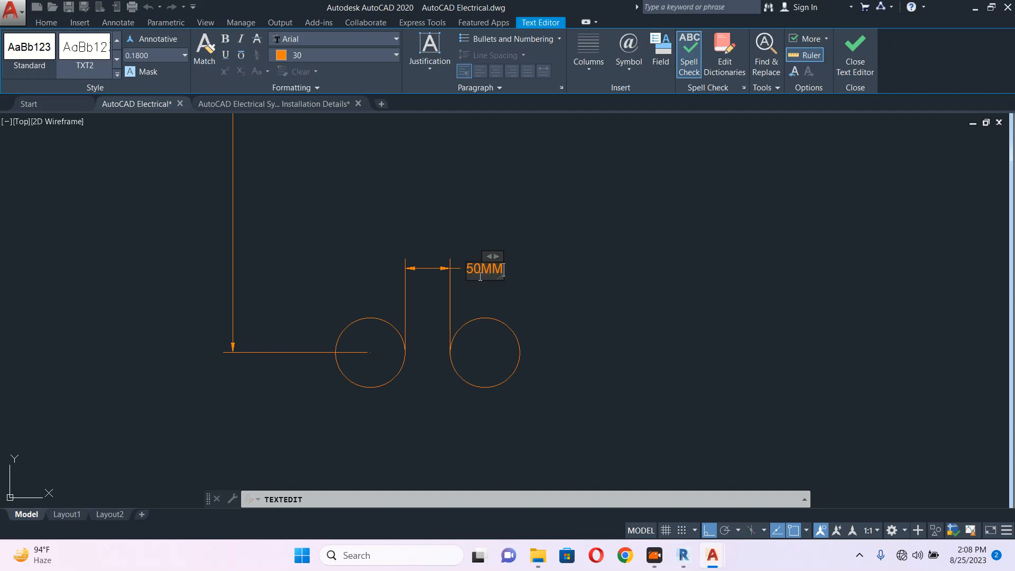
{"action": "key", "text": "BackSpace"}
{"action": "key", "text": "BackSpace"}
{"action": "left_click", "coordinate": [566, 260]}
{"action": "scroll", "coordinate": [568, 279], "scroll_direction": "down", "scroll_amount": 2}
{"action": "key", "text": "Escape"}
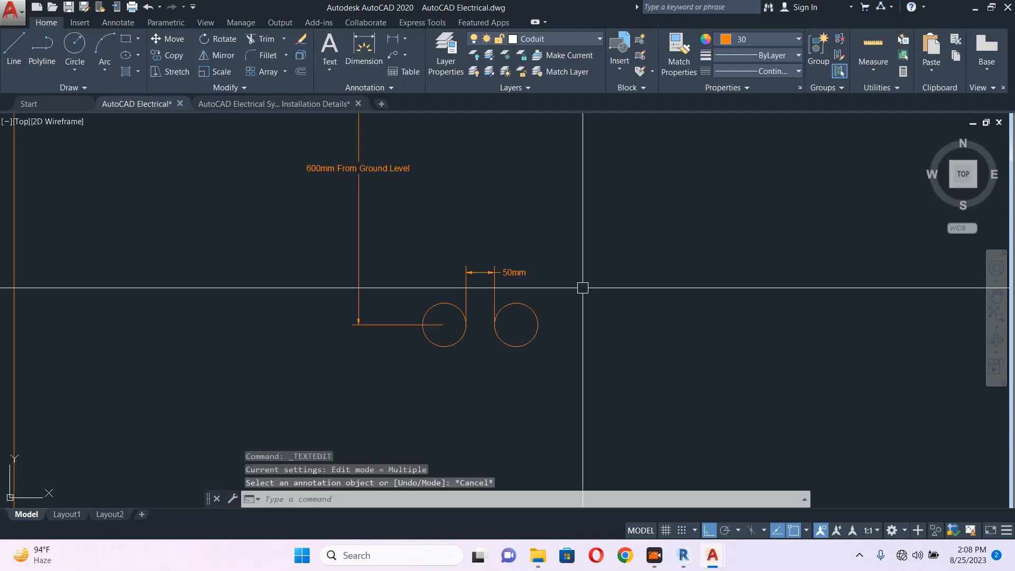
Copy the second circle horizontally to make a third one, using the centre-to-centre distance of the first two circles as the spacing
{"action": "scroll", "coordinate": [413, 298], "scroll_direction": "down", "scroll_amount": 4}
{"action": "left_click", "coordinate": [457, 317]}
{"action": "scroll", "coordinate": [449, 335], "scroll_direction": "up", "scroll_amount": 4}
{"action": "type", "text": "c"}
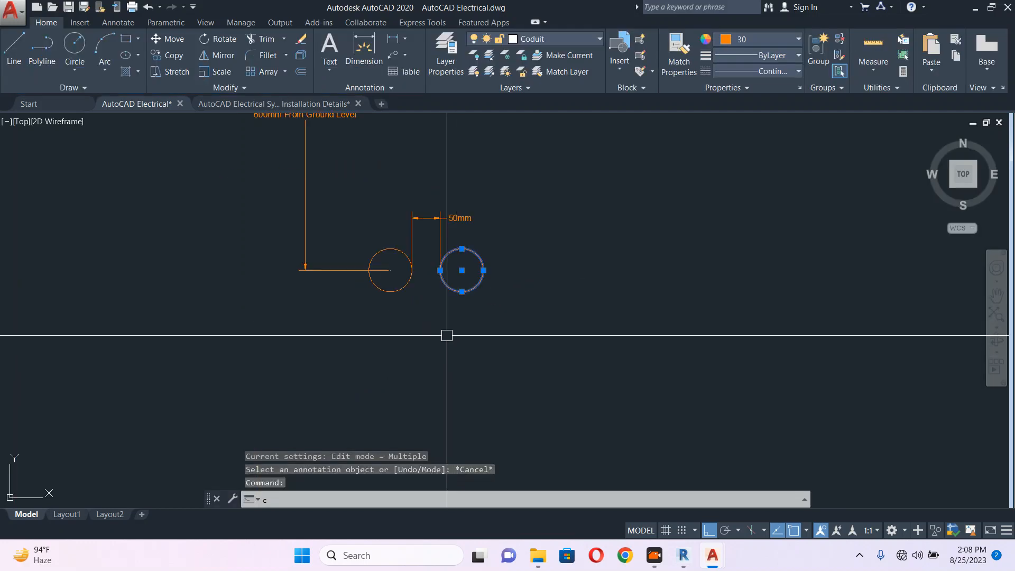
{"action": "type", "text": "o"}
{"action": "key", "text": "Return"}
{"action": "left_click", "coordinate": [390, 270]}
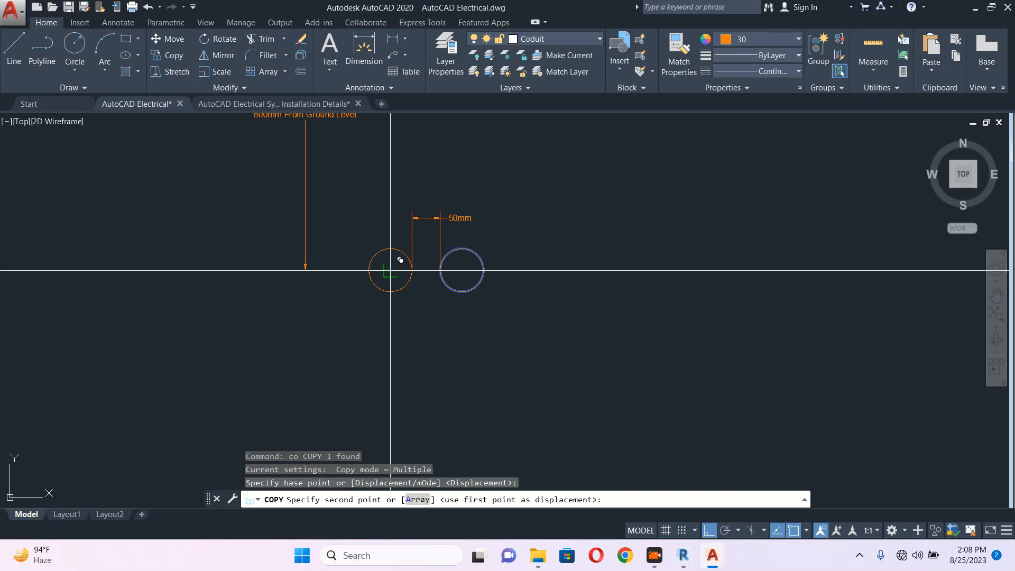
{"action": "left_click", "coordinate": [459, 270]}
{"action": "key", "text": "Escape"}
{"action": "scroll", "coordinate": [446, 264], "scroll_direction": "down", "scroll_amount": 2}
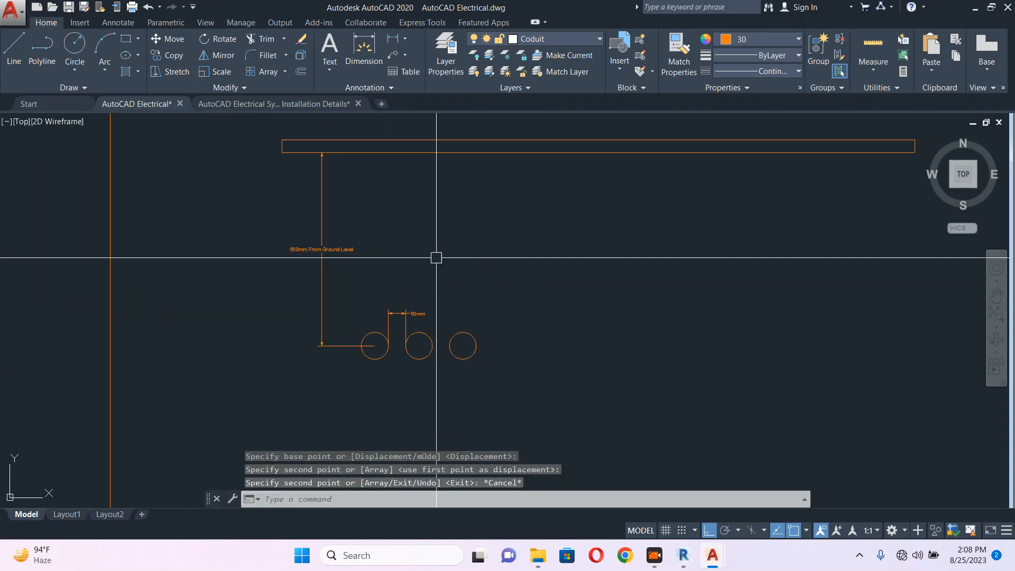
Draw a small thin horizontal rectangle between the ground strip and the circles, roughly above the gap between the first two circles
{"action": "scroll", "coordinate": [423, 211], "scroll_direction": "up", "scroll_amount": 2}
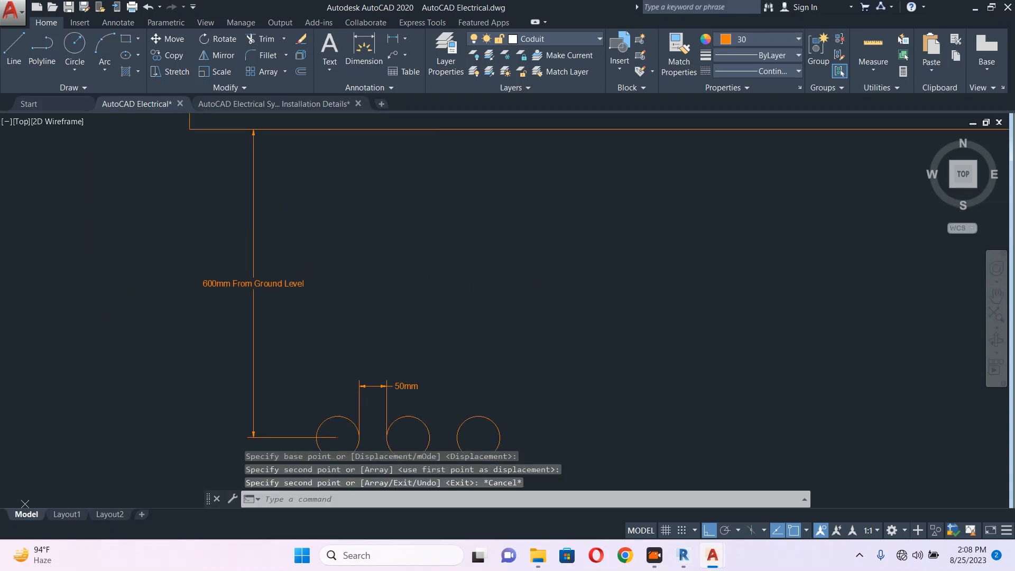
{"action": "type", "text": "rec"}
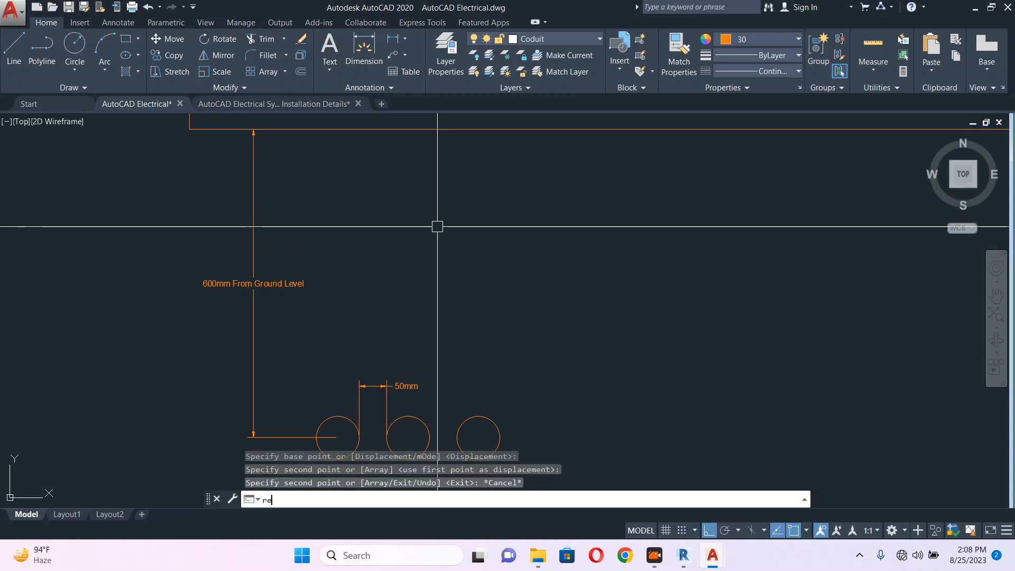
{"action": "key", "text": "Return"}
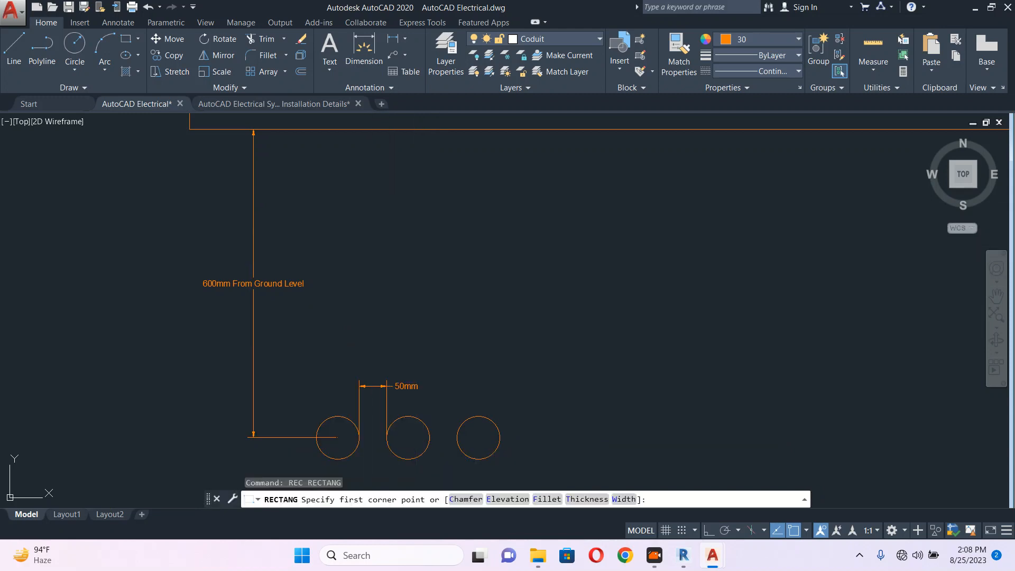
{"action": "left_click", "coordinate": [371, 255]}
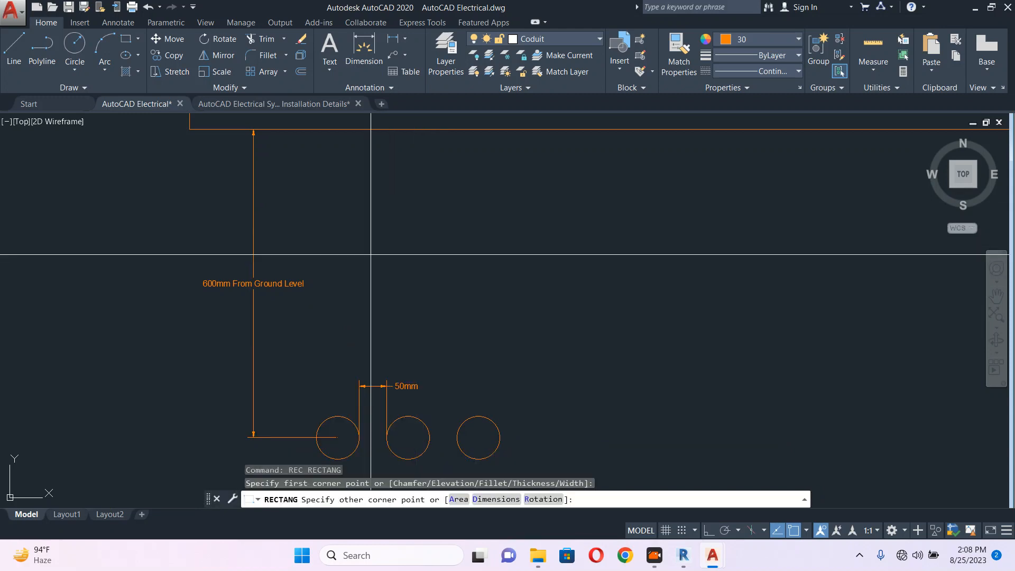
{"action": "left_click", "coordinate": [404, 258]}
{"action": "key", "text": "Escape"}
{"action": "middle_click_drag", "start_coordinate": [346, 278], "coordinate": [399, 267]}
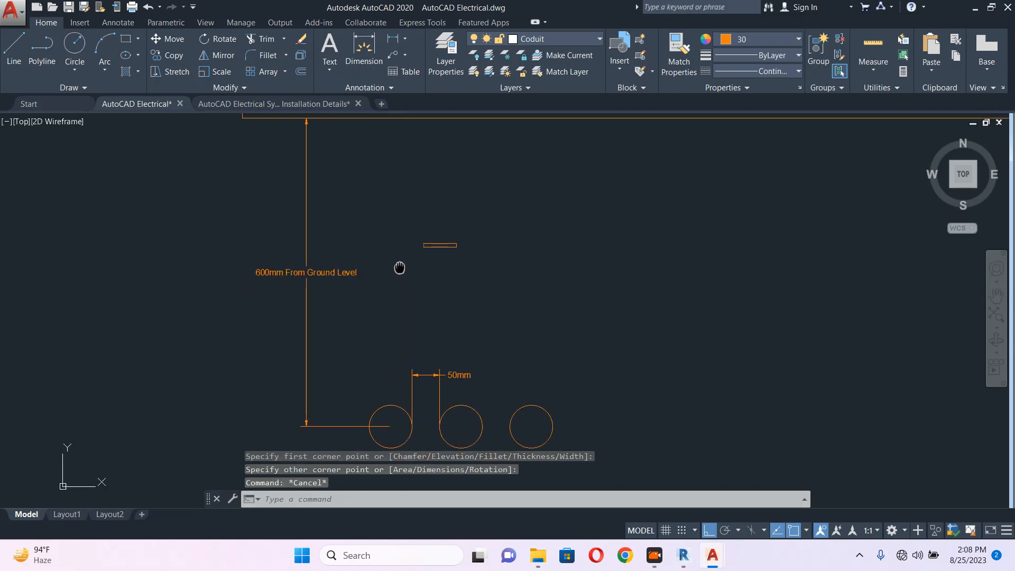
Copy the "EMH - 001" label from the manhole to just above the small rectangle in the section detail, with Ortho off
{"action": "scroll", "coordinate": [408, 283], "scroll_direction": "down", "scroll_amount": 4}
{"action": "scroll", "coordinate": [248, 295], "scroll_direction": "down", "scroll_amount": 4}
{"action": "middle_click_drag", "start_coordinate": [248, 295], "coordinate": [309, 292]}
{"action": "scroll", "coordinate": [242, 293], "scroll_direction": "up", "scroll_amount": 6}
{"action": "left_click", "coordinate": [278, 233]}
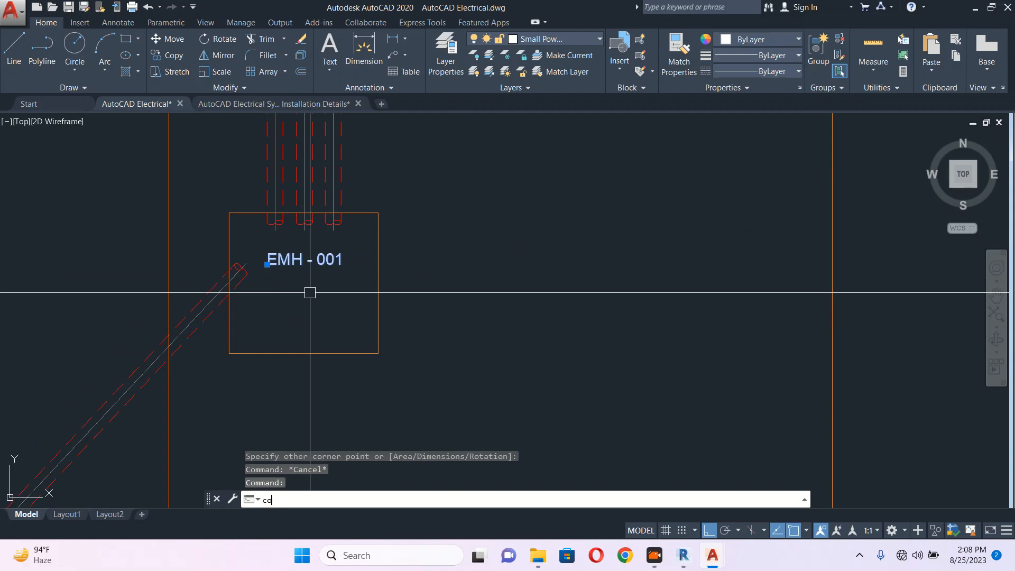
{"action": "type", "text": "co"}
{"action": "key", "text": "Return"}
{"action": "left_click", "coordinate": [314, 280]}
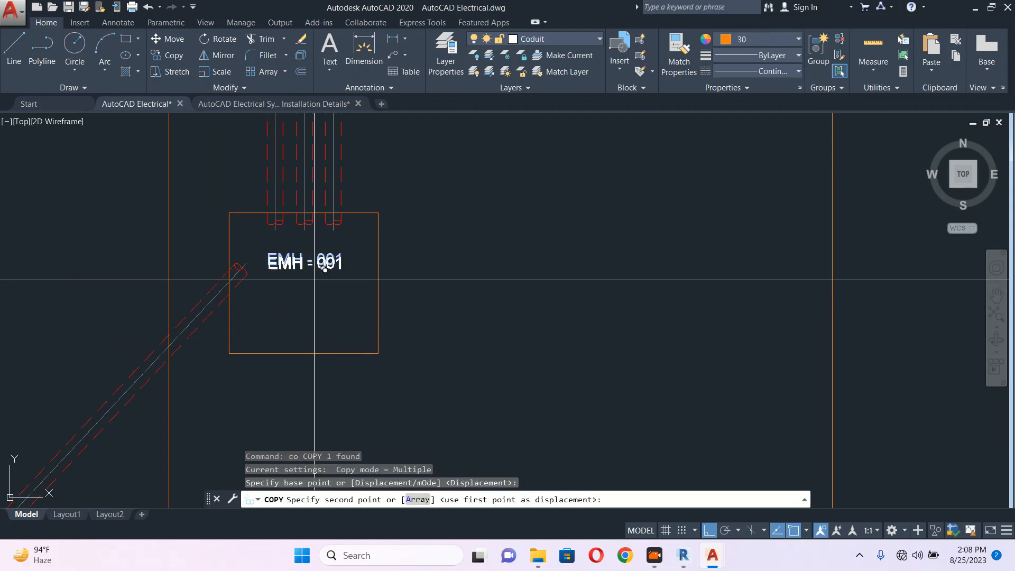
{"action": "left_click", "coordinate": [708, 528]}
{"action": "middle_click_drag", "start_coordinate": [708, 317], "coordinate": [248, 312]}
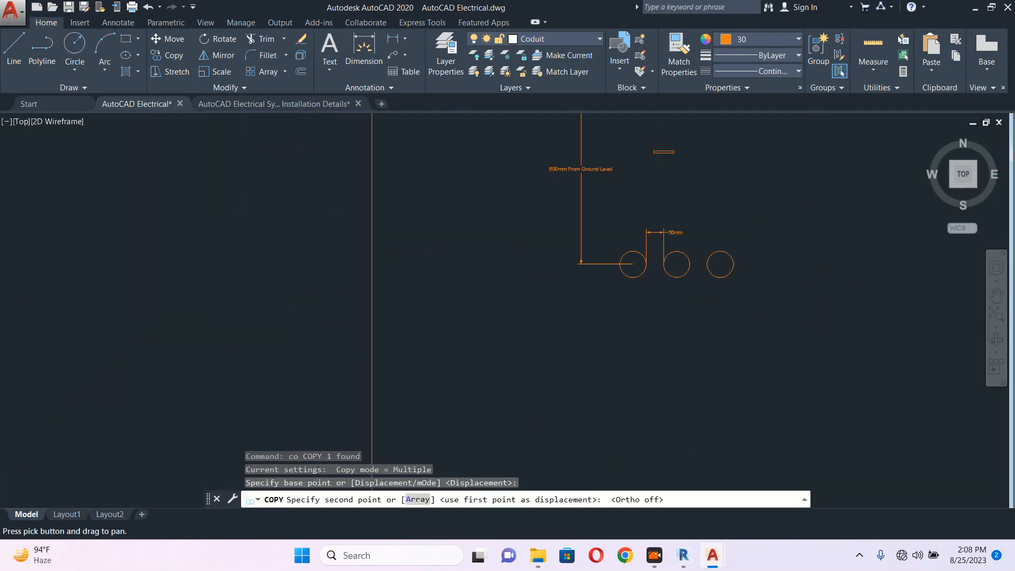
{"action": "scroll", "coordinate": [270, 280], "scroll_direction": "down", "scroll_amount": 5}
{"action": "scroll", "coordinate": [492, 223], "scroll_direction": "up", "scroll_amount": 5}
{"action": "scroll", "coordinate": [345, 238], "scroll_direction": "up", "scroll_amount": 6}
{"action": "left_click", "coordinate": [343, 267]}
{"action": "key", "text": "Escape"}
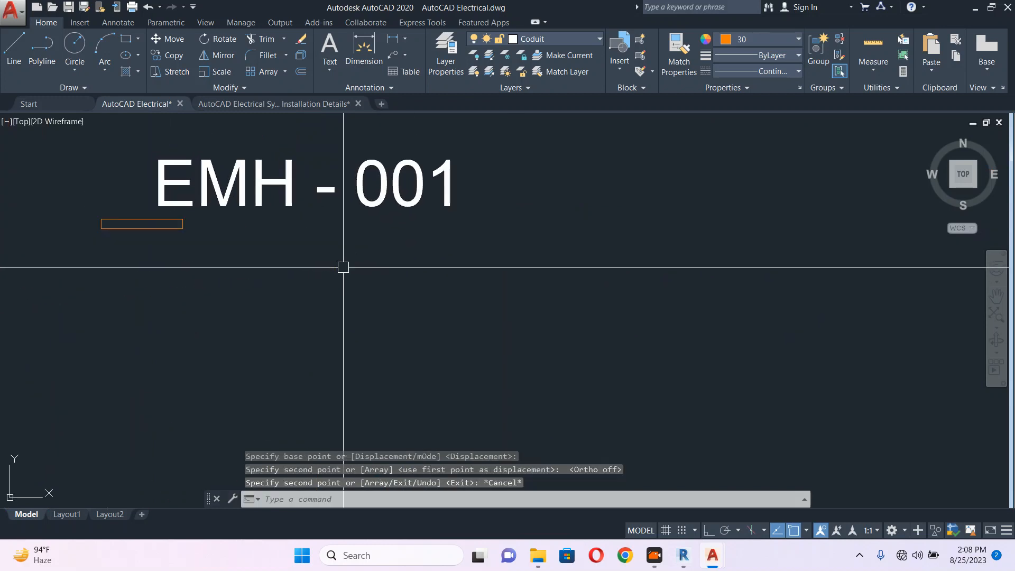
Scale the copied "EMH - 001" label down to about 0.4 of its size from its lower-left corner
{"action": "left_click", "coordinate": [265, 200]}
{"action": "middle_click_drag", "start_coordinate": [264, 199], "coordinate": [345, 231]}
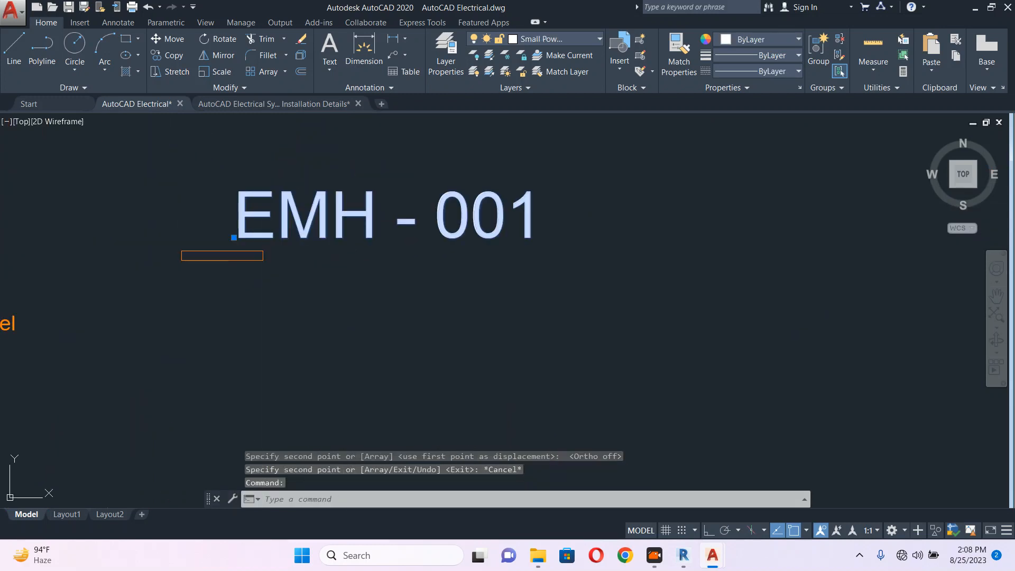
{"action": "type", "text": "sc"}
{"action": "key", "text": "Return"}
{"action": "left_click", "coordinate": [236, 239]}
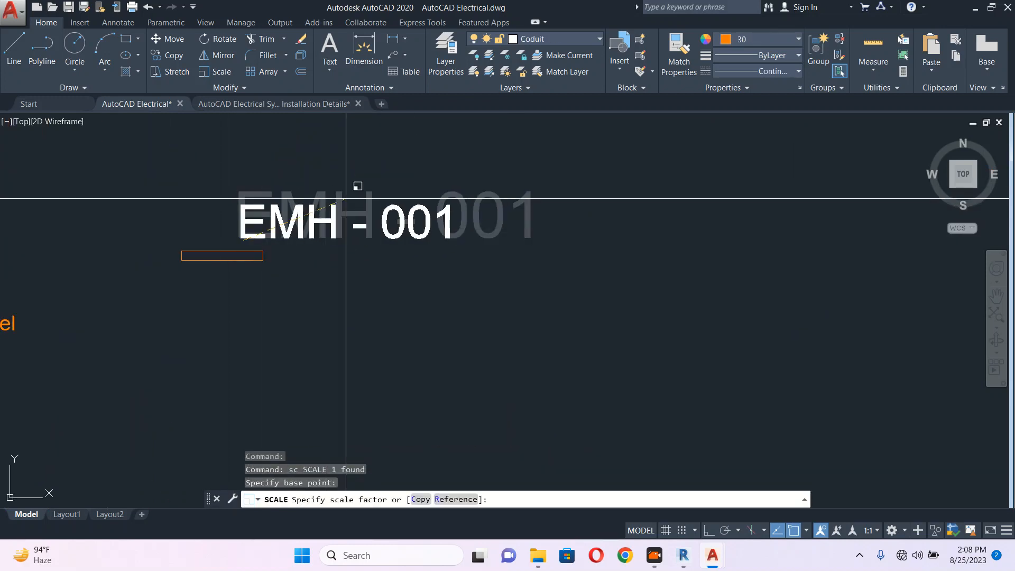
{"action": "key", "text": "Escape"}
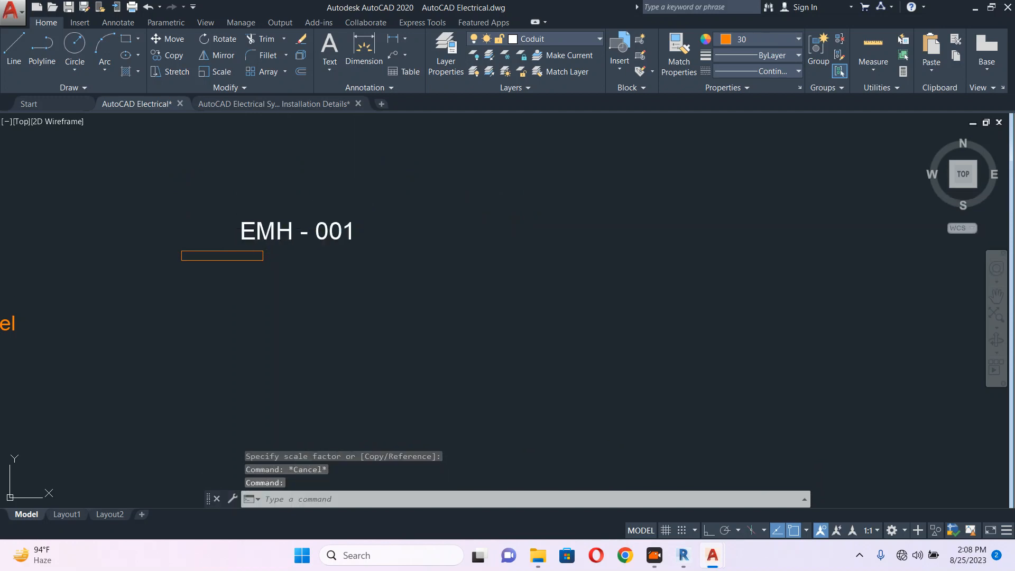
Replace the copied label's text with "Warning Tape" and finish the text editing
{"action": "double_click", "coordinate": [274, 230]}
{"action": "type", "text": "wa"}
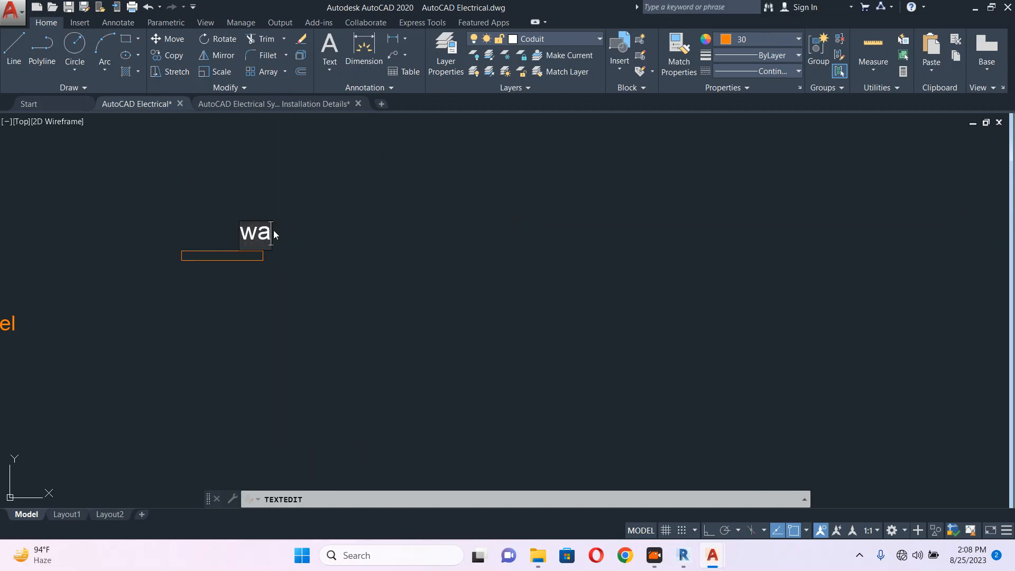
{"action": "key", "text": "BackSpace"}
{"action": "key", "text": "BackSpace"}
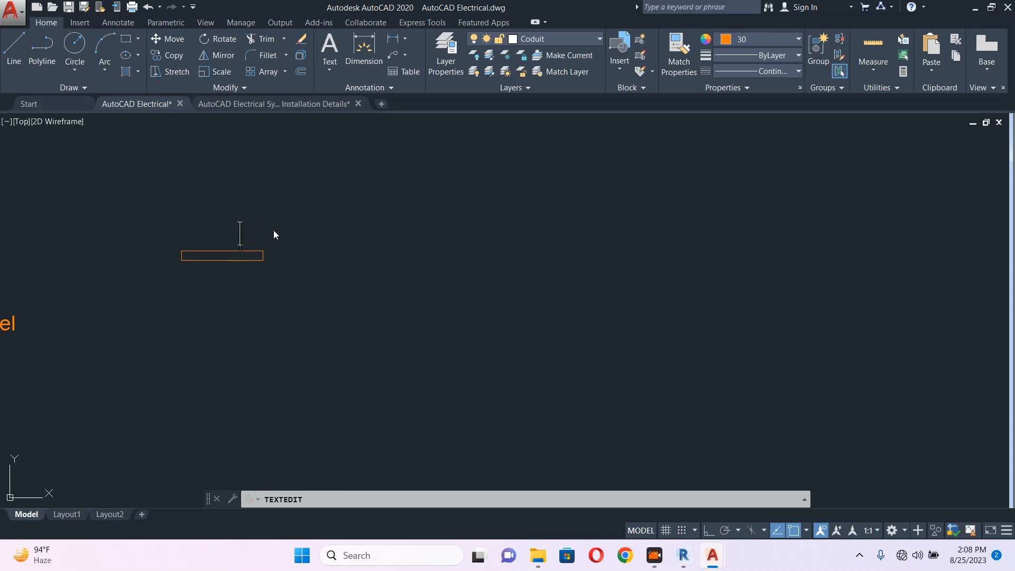
{"action": "type", "text": "Warning"}
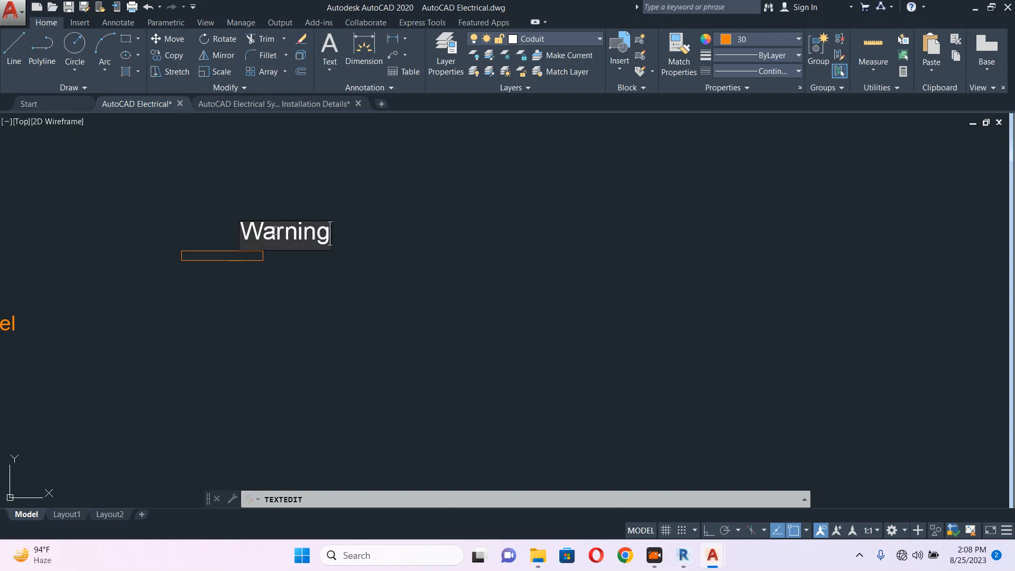
{"action": "type", "text": " Tap"}
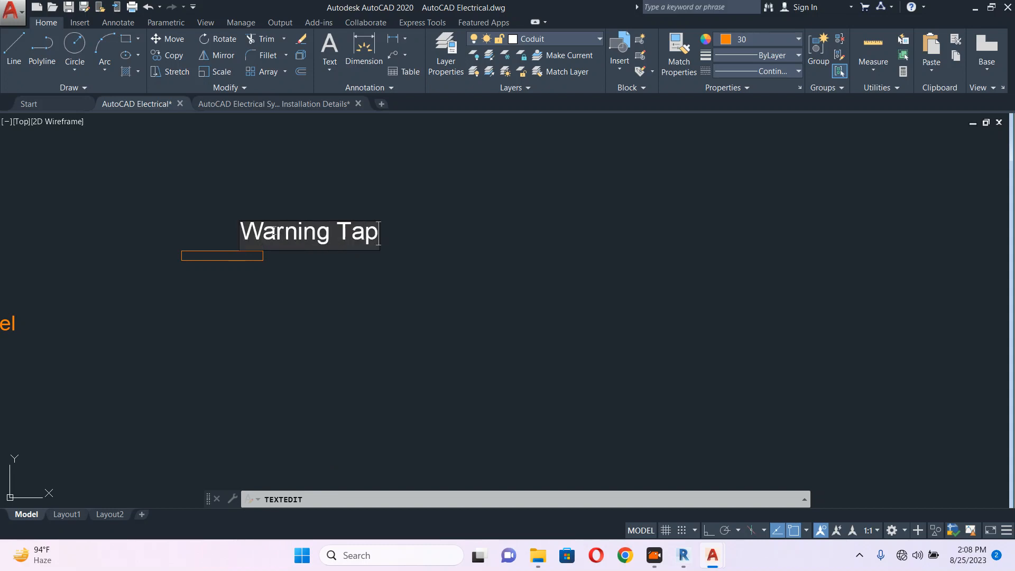
{"action": "type", "text": "e"}
{"action": "left_click", "coordinate": [372, 298]}
{"action": "scroll", "coordinate": [404, 310], "scroll_direction": "down", "scroll_amount": 6}
{"action": "key", "text": "Escape"}
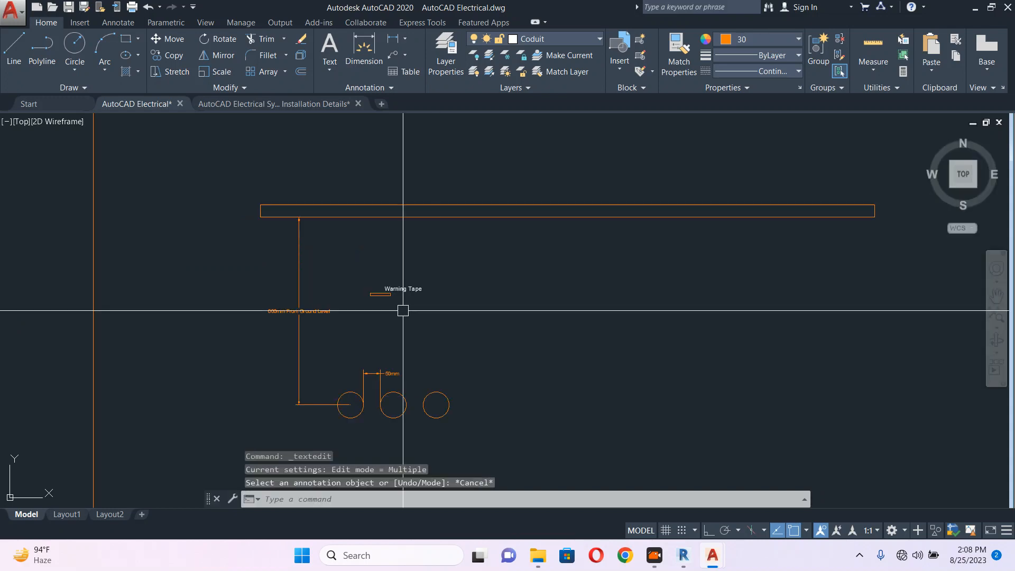
Move the small rectangle and its "Warning Tape" label together straight down by about 1.1 units, with Ortho on
{"action": "scroll", "coordinate": [370, 312], "scroll_direction": "up", "scroll_amount": 4}
{"action": "left_click", "coordinate": [522, 226]}
{"action": "left_click", "coordinate": [338, 309]}
{"action": "type", "text": "m"}
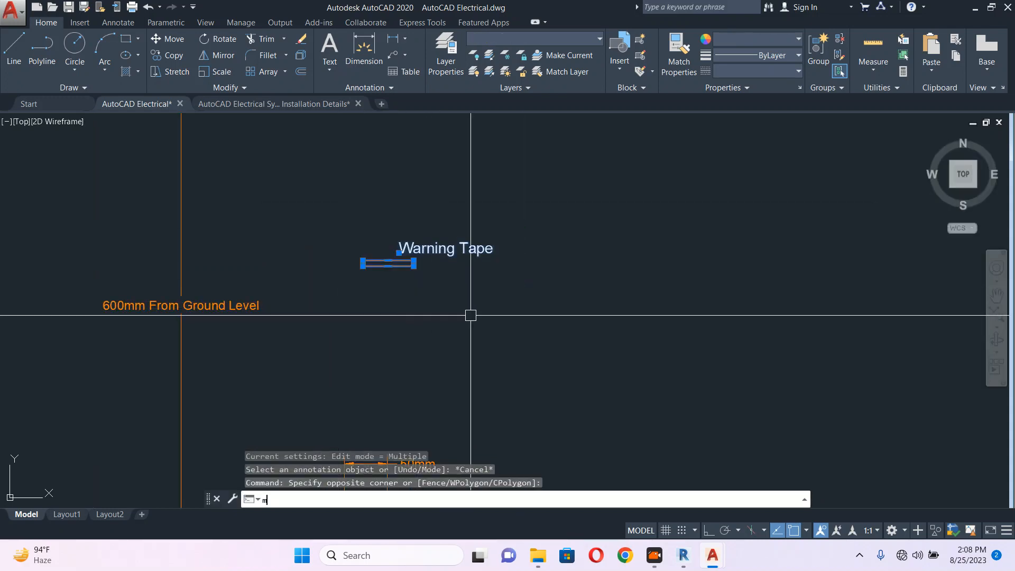
{"action": "key", "text": "Return"}
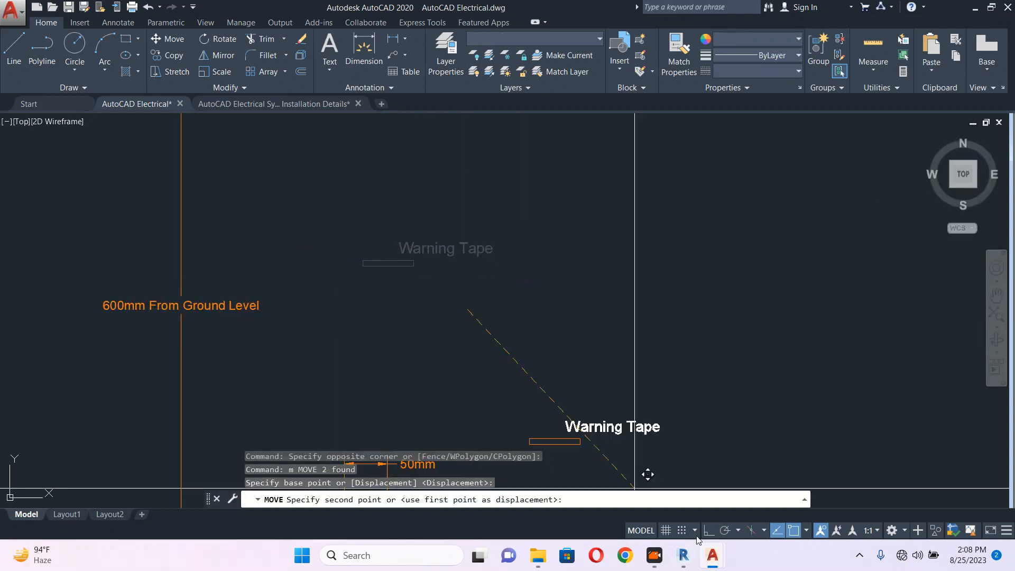
{"action": "middle_click_drag", "start_coordinate": [466, 365], "coordinate": [498, 287]}
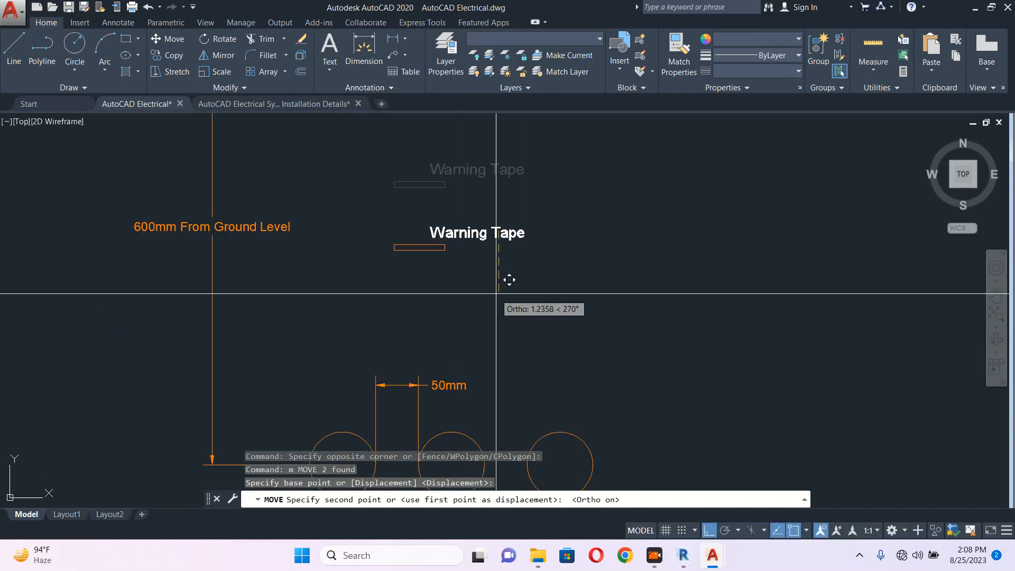
{"action": "key", "text": "Escape"}
Add a vertical linear dimension from the centre of the warning tape rectangle up to the ground strip's lower edge, placed left of the tape
{"action": "middle_click_drag", "start_coordinate": [394, 232], "coordinate": [408, 283]}
{"action": "type", "text": "dl"}
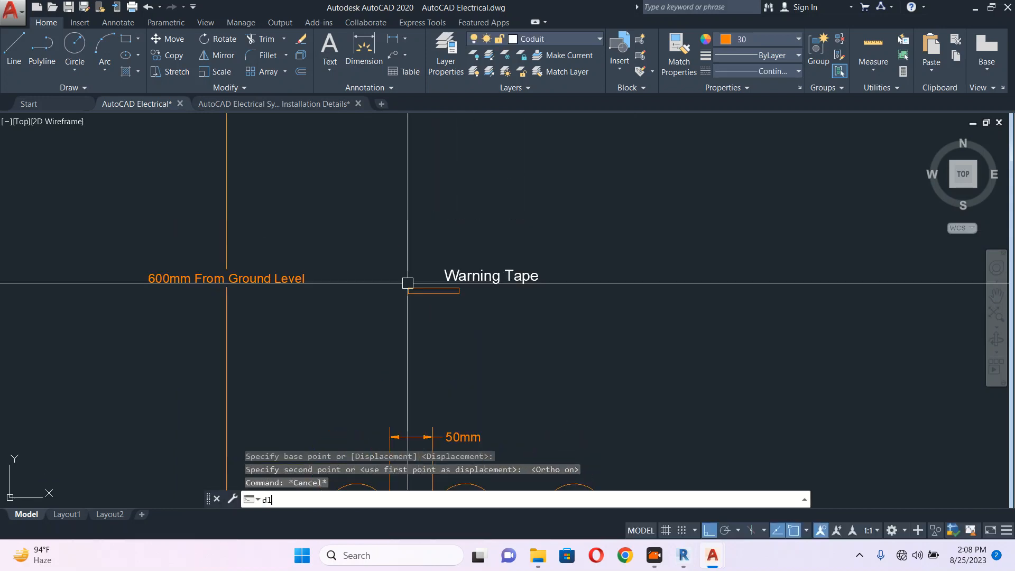
{"action": "type", "text": "i"}
{"action": "key", "text": "Return"}
{"action": "scroll", "coordinate": [407, 286], "scroll_direction": "up", "scroll_amount": 2}
{"action": "left_click", "coordinate": [450, 291]}
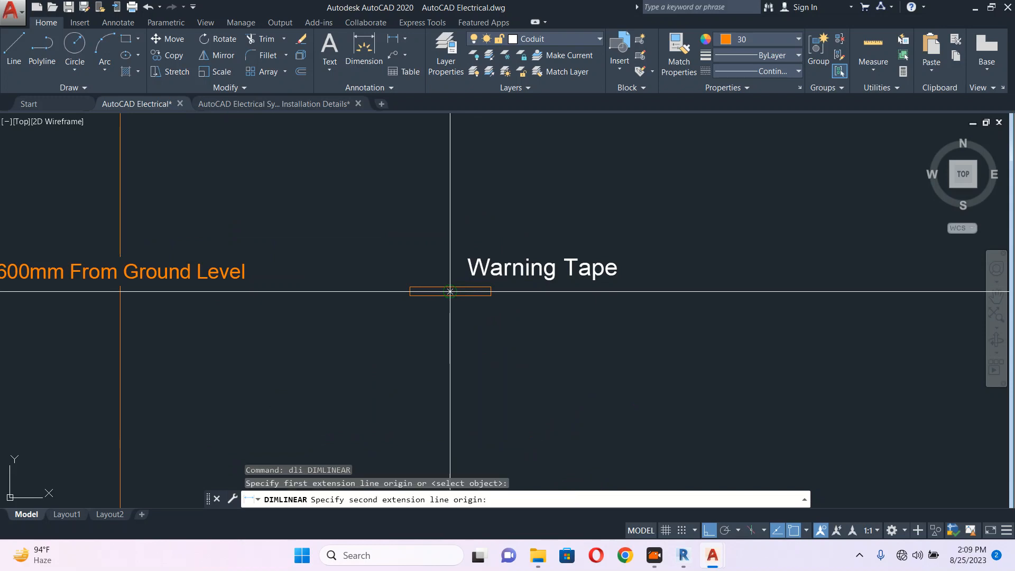
{"action": "scroll", "coordinate": [419, 291], "scroll_direction": "down", "scroll_amount": 3}
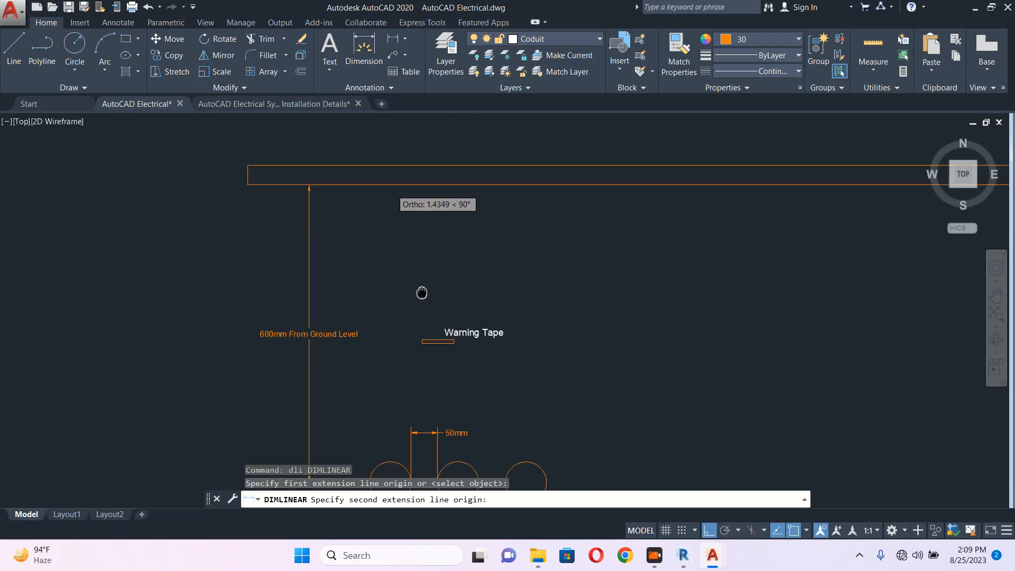
{"action": "left_click", "coordinate": [443, 187]}
{"action": "left_click", "coordinate": [391, 245]}
{"action": "key", "text": "Escape"}
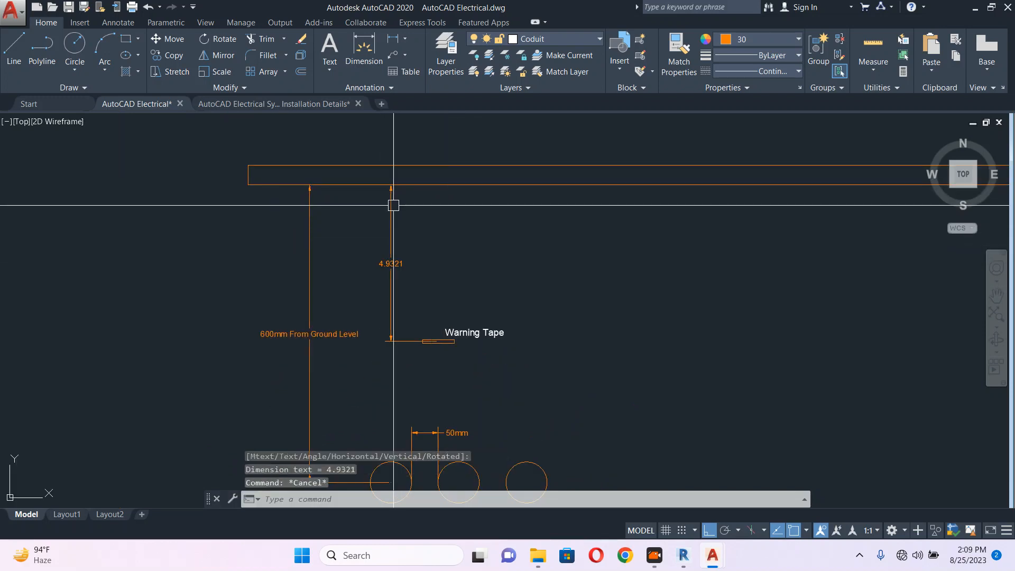
Stretch the upper ends of the warning tape dimension and the "600mm From Ground Level" dimension to the ground strip's upper edge
{"action": "left_click", "coordinate": [393, 202]}
{"action": "left_click", "coordinate": [438, 184]}
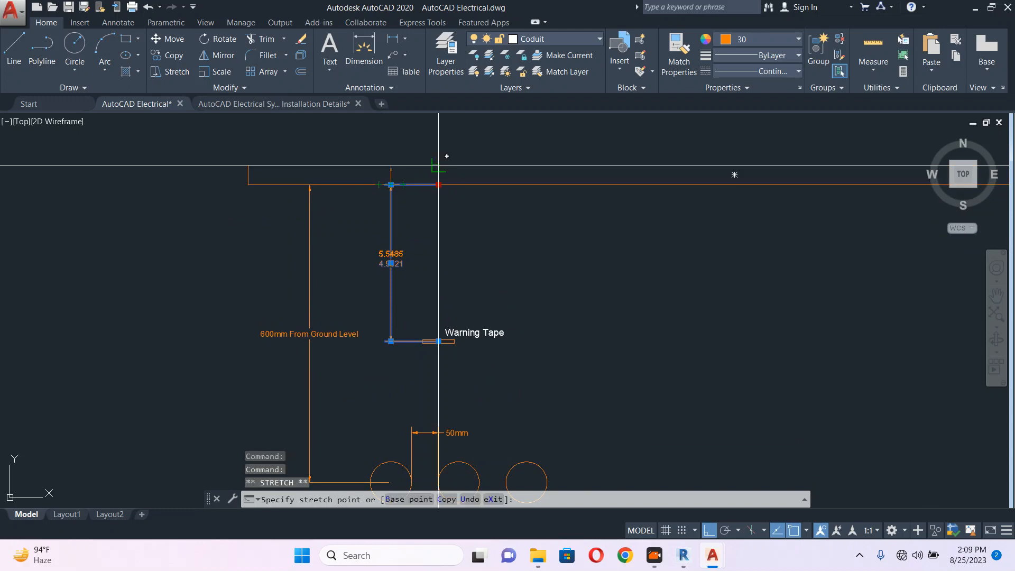
{"action": "left_click", "coordinate": [444, 162]}
{"action": "key", "text": "Escape"}
{"action": "left_click", "coordinate": [310, 226]}
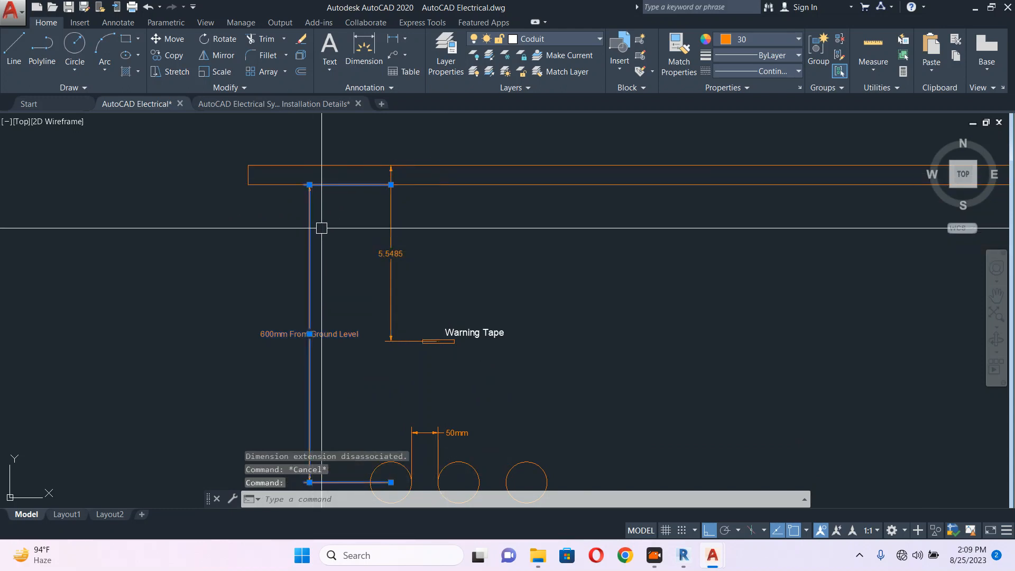
{"action": "left_click", "coordinate": [391, 184]}
{"action": "left_click", "coordinate": [408, 166]}
{"action": "key", "text": "Escape"}
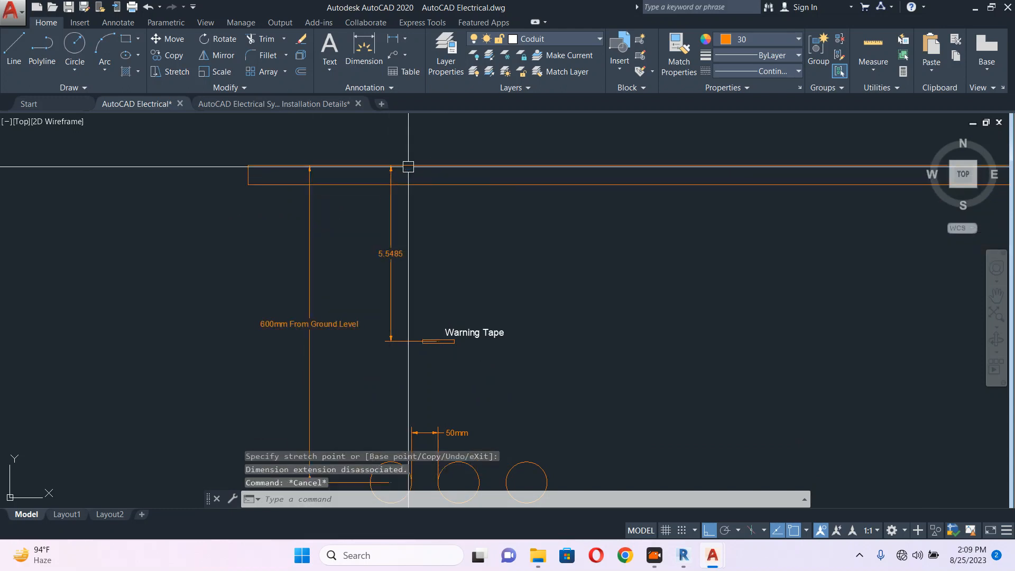
Replace the warning tape dimension's text with "400mm From Ground or Road Level" and finish the text editing
{"action": "scroll", "coordinate": [405, 242], "scroll_direction": "up", "scroll_amount": 4}
{"action": "double_click", "coordinate": [390, 253]}
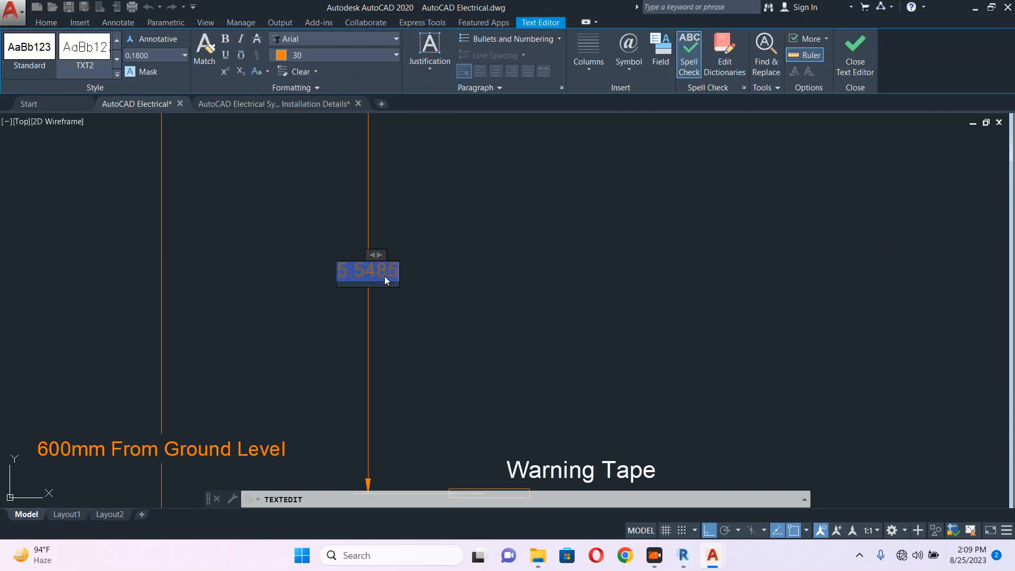
{"action": "type", "text": "4"}
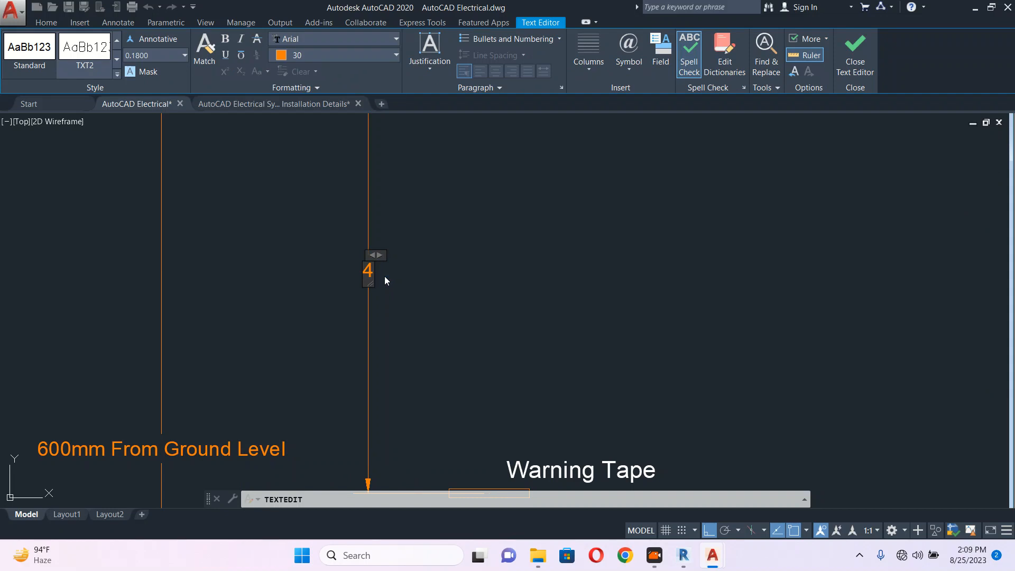
{"action": "type", "text": "00MM"}
{"action": "key", "text": "BackSpace"}
{"action": "key", "text": "BackSpace"}
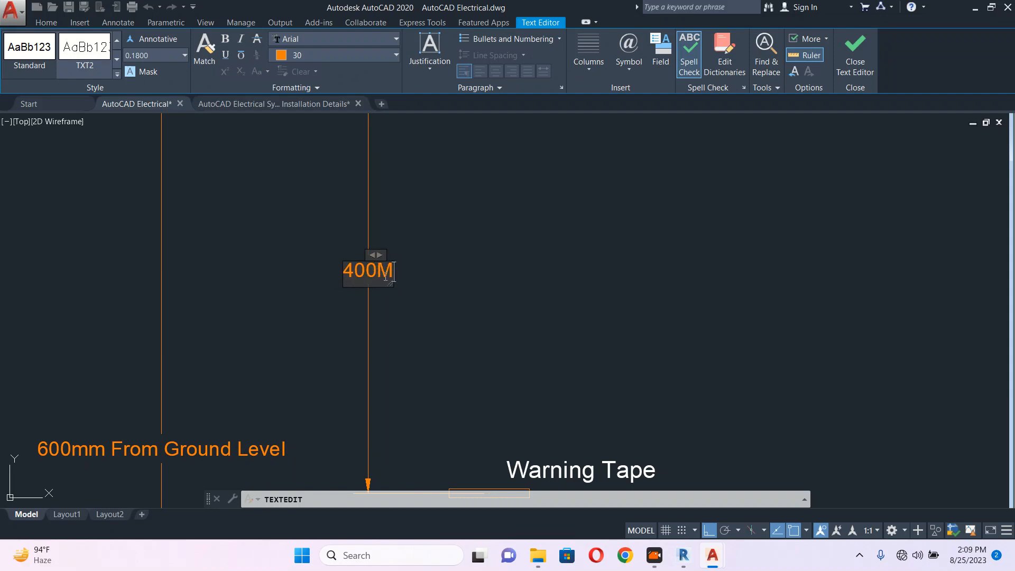
{"action": "type", "text": "mm"}
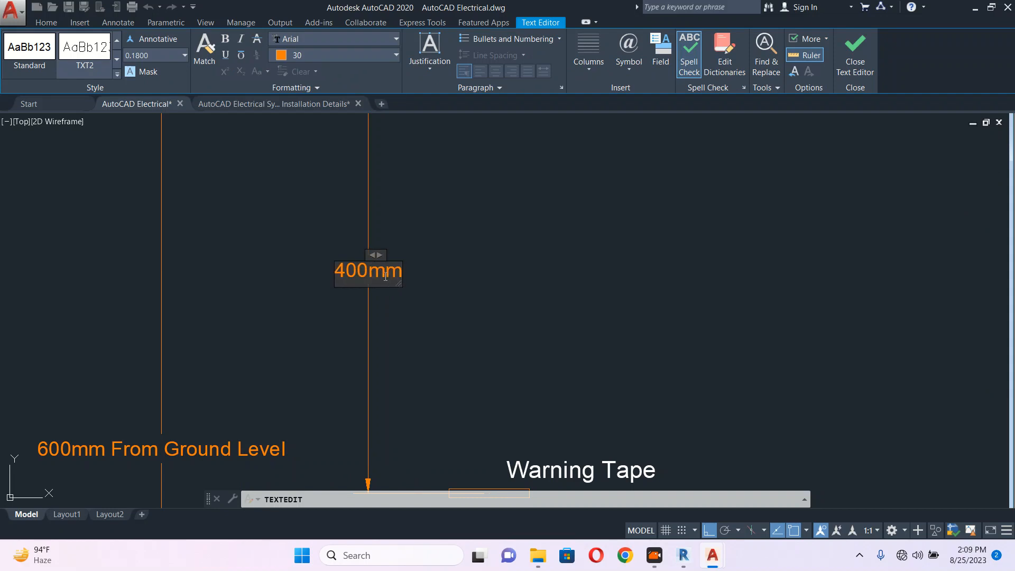
{"action": "type", "text": " From"}
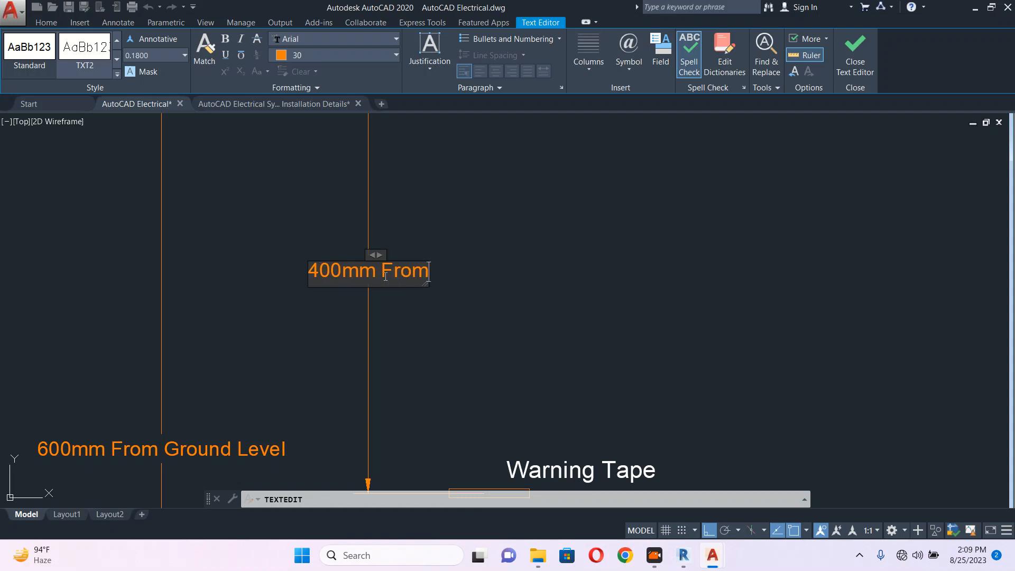
{"action": "type", "text": " Ground"}
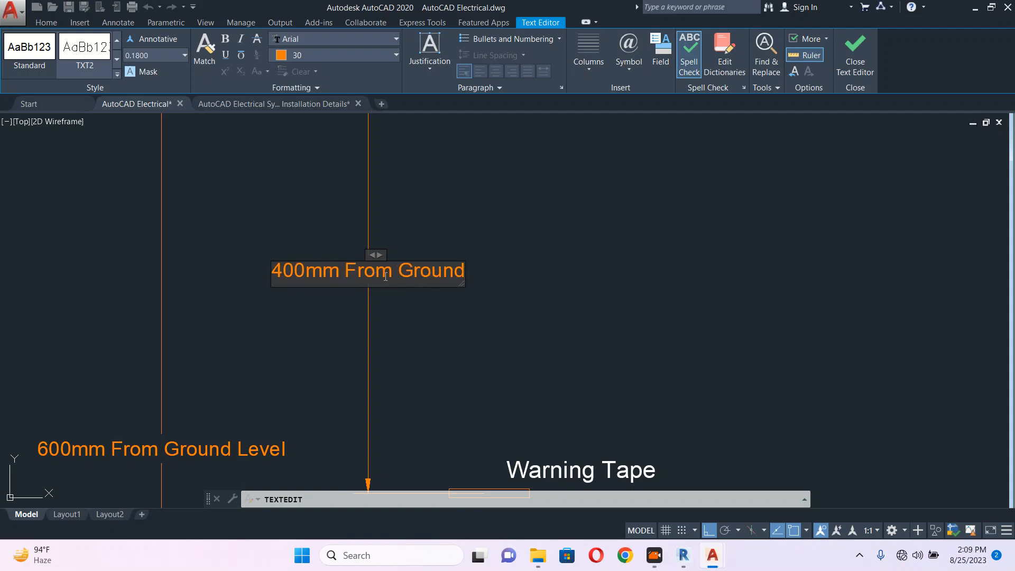
{"action": "type", "text": " or Ro"}
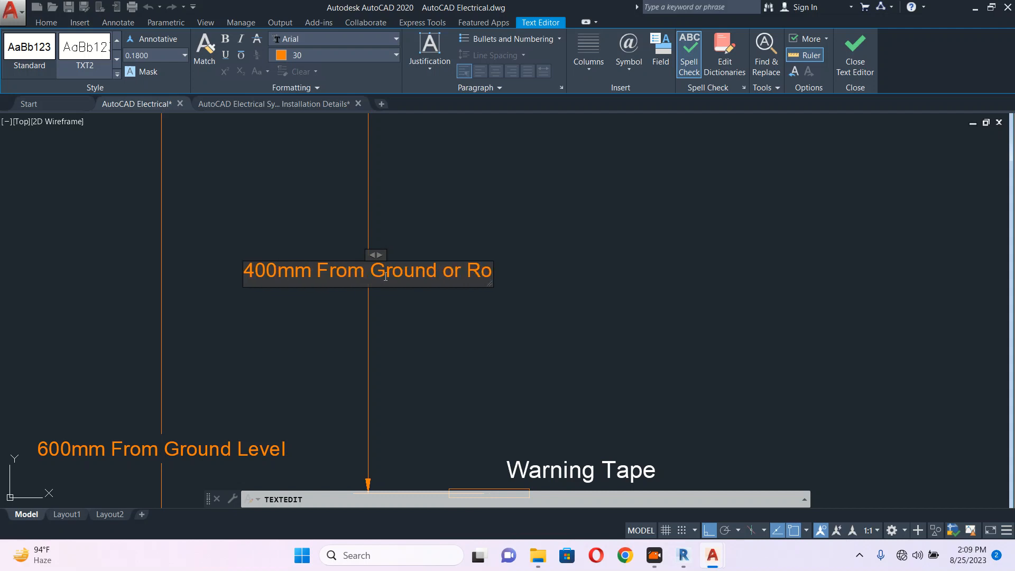
{"action": "type", "text": "ad Level"}
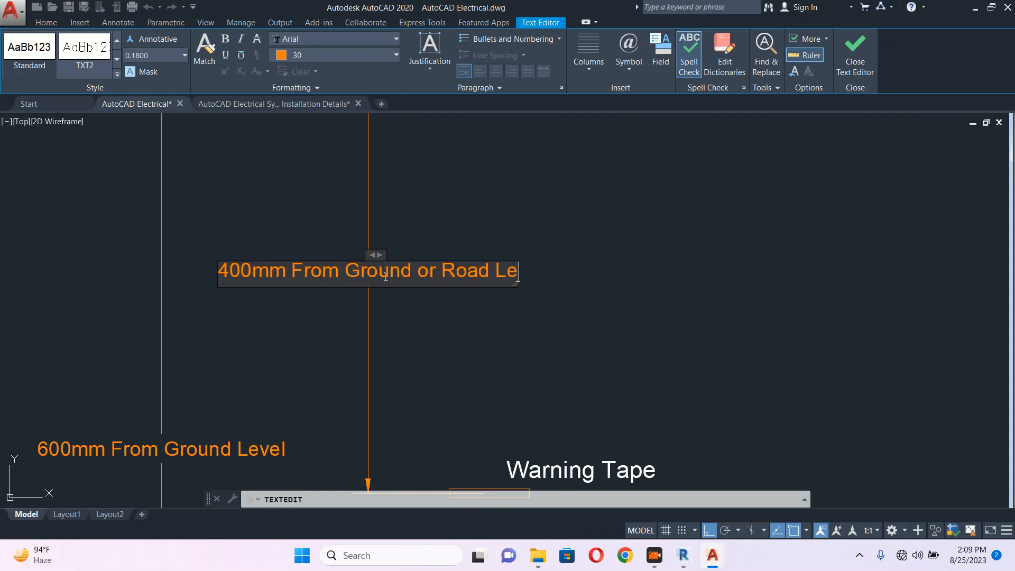
{"action": "left_click", "coordinate": [732, 260]}
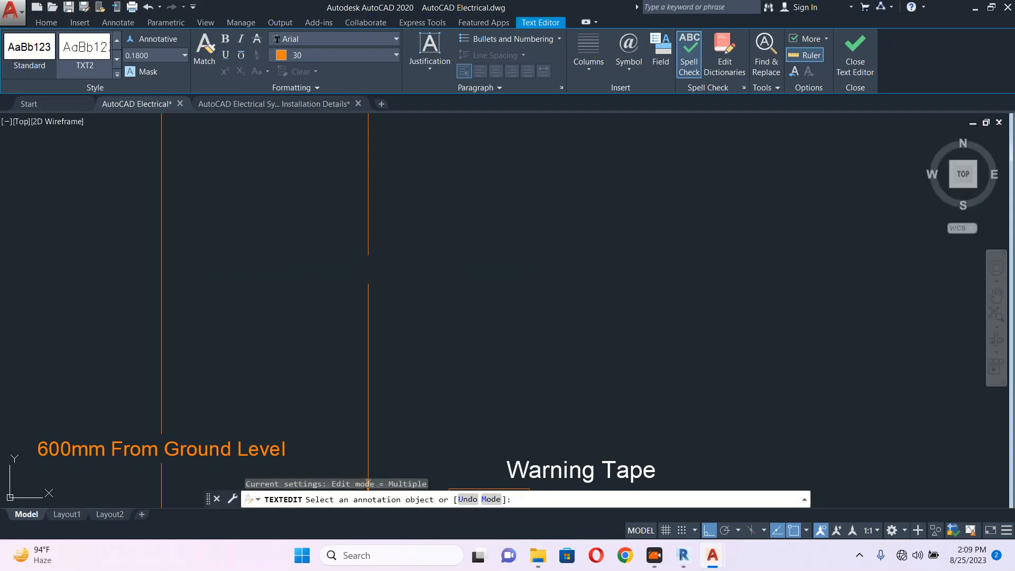
{"action": "scroll", "coordinate": [596, 224], "scroll_direction": "down", "scroll_amount": 2}
{"action": "scroll", "coordinate": [590, 228], "scroll_direction": "down", "scroll_amount": 3}
{"action": "key", "text": "Escape"}
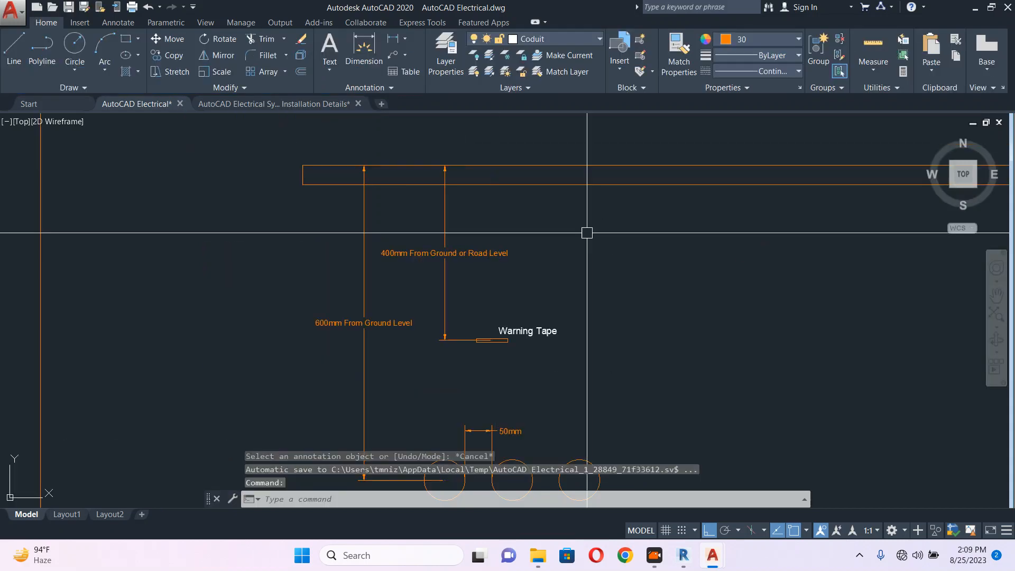
Regenerate the model and draw a rectangle enclosing the three duct circles with a margin on all sides
{"action": "middle_click_drag", "start_coordinate": [627, 213], "coordinate": [389, 243]}
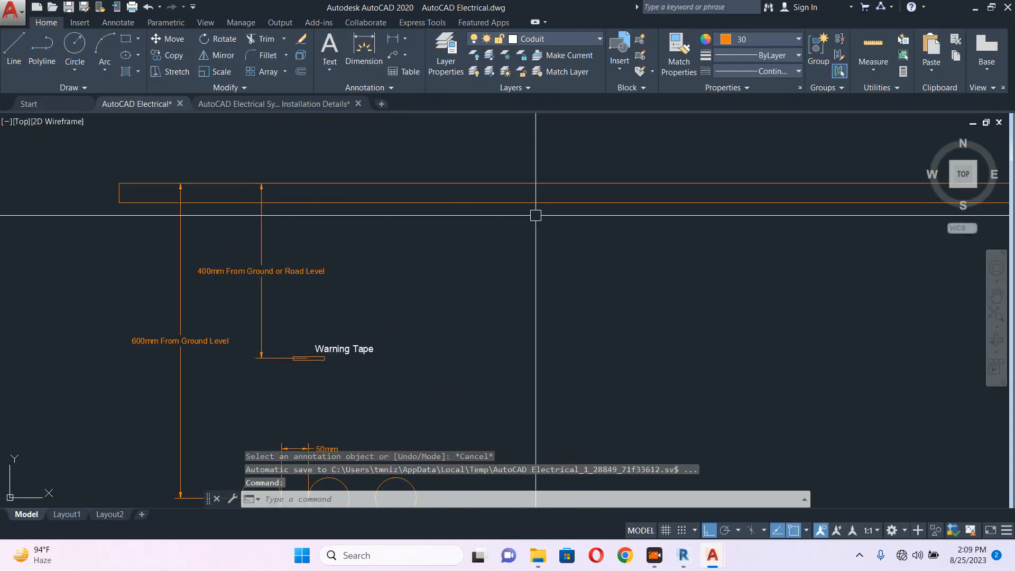
{"action": "scroll", "coordinate": [585, 217], "scroll_direction": "down", "scroll_amount": 2}
{"action": "middle_click_drag", "start_coordinate": [526, 299], "coordinate": [546, 211]}
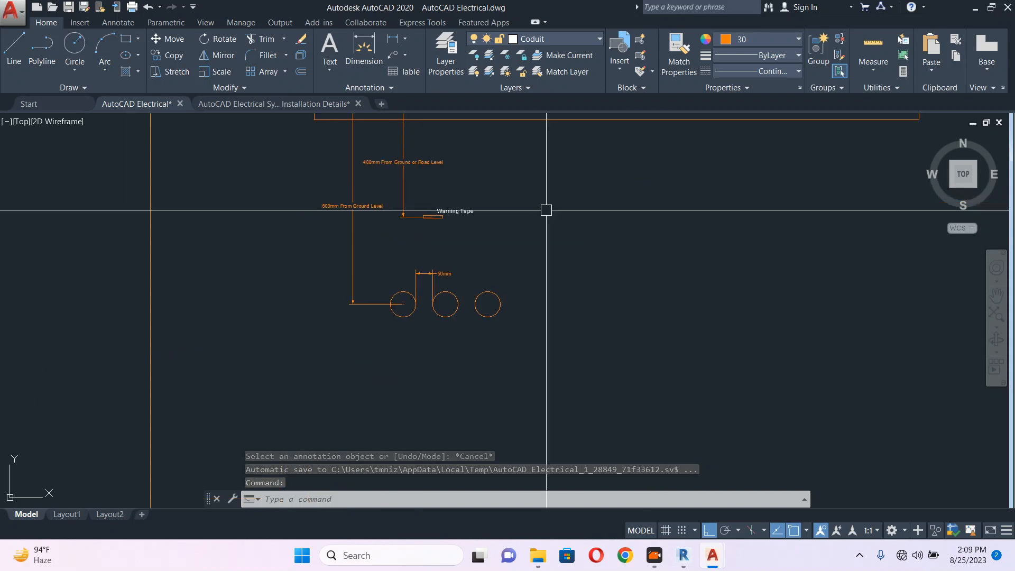
{"action": "middle_click_drag", "start_coordinate": [512, 117], "coordinate": [487, 173]}
{"action": "scroll", "coordinate": [419, 363], "scroll_direction": "up", "scroll_amount": 2}
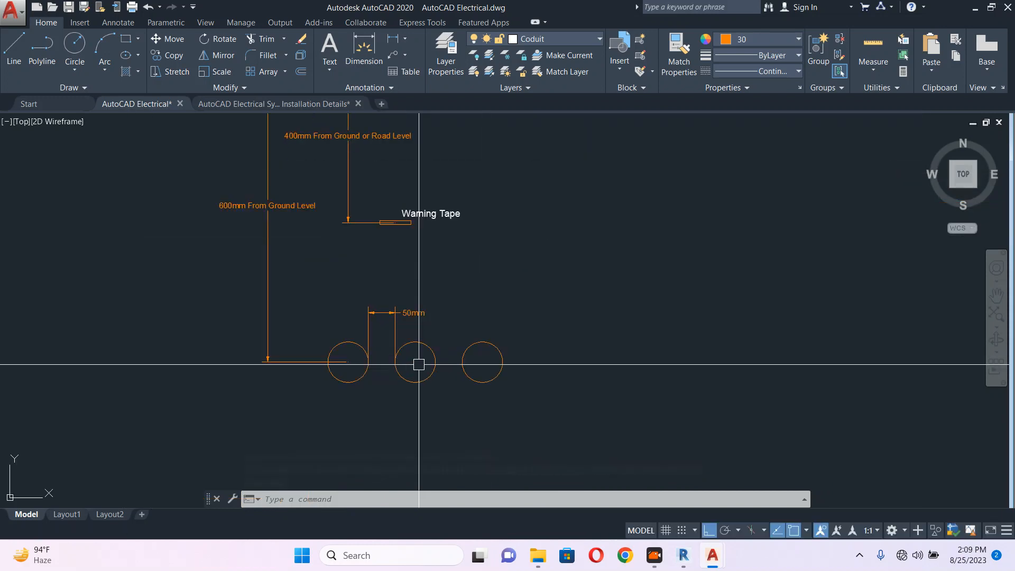
{"action": "middle_click_drag", "start_coordinate": [420, 362], "coordinate": [404, 329]}
{"action": "type", "text": "re"}
{"action": "key", "text": "Return"}
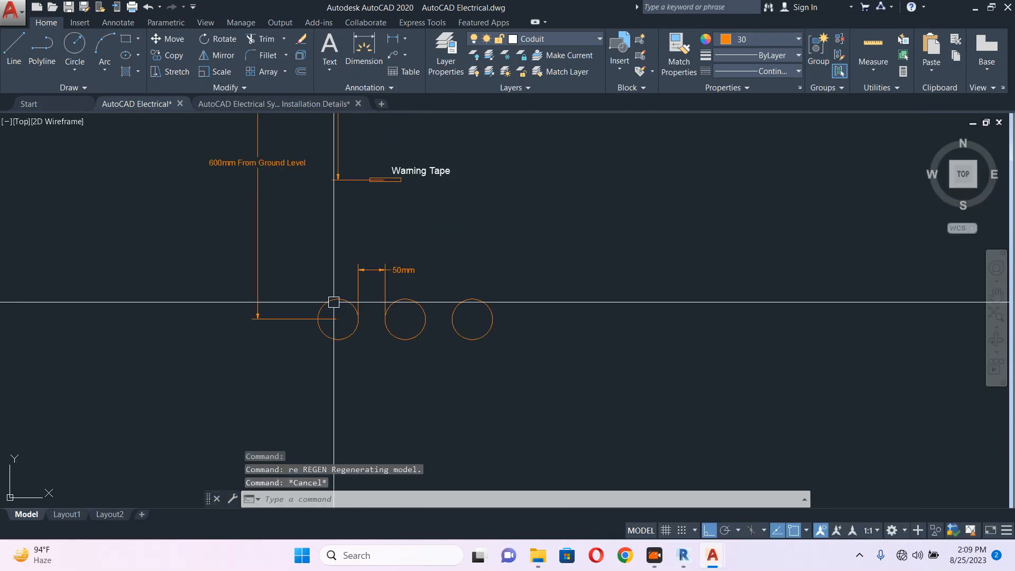
{"action": "type", "text": "rec"}
{"action": "key", "text": "Return"}
{"action": "left_click", "coordinate": [307, 292]}
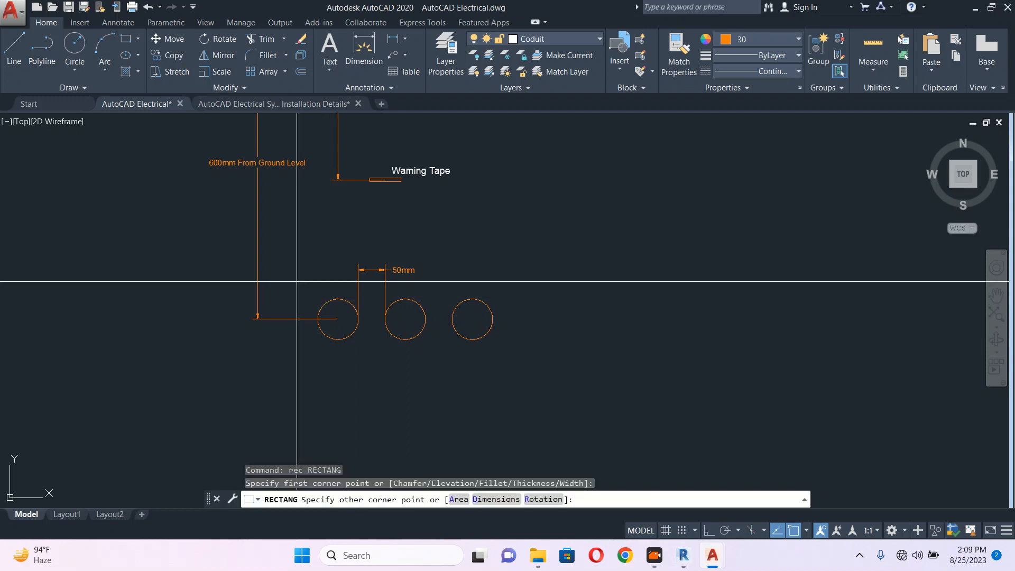
{"action": "left_click", "coordinate": [507, 353]}
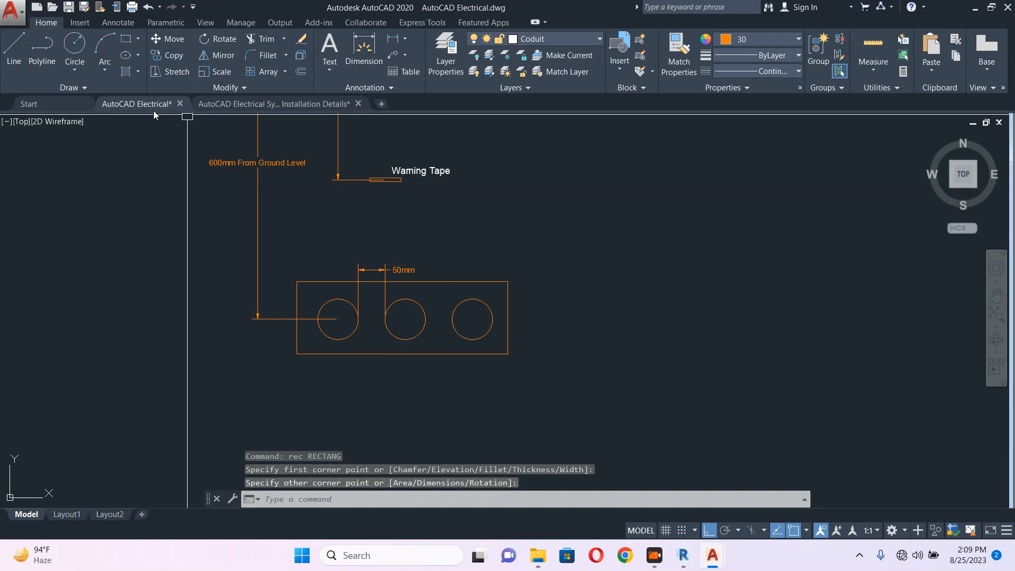
Hatch the area between the new rectangle and the three ducts, selecting the circles and the rectangle as boundaries
{"action": "type", "text": "h"}
{"action": "key", "text": "Return"}
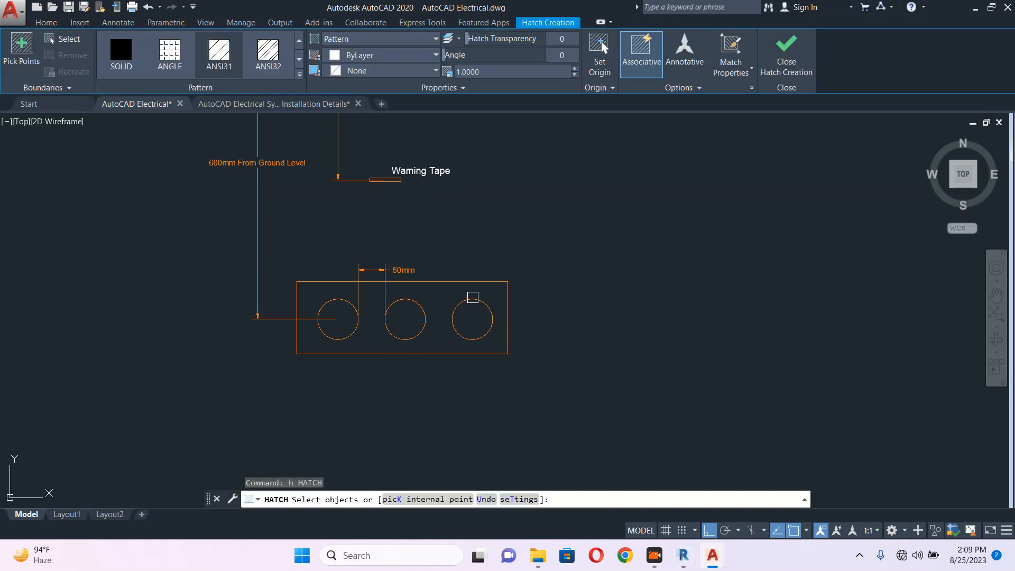
{"action": "left_click", "coordinate": [472, 297]}
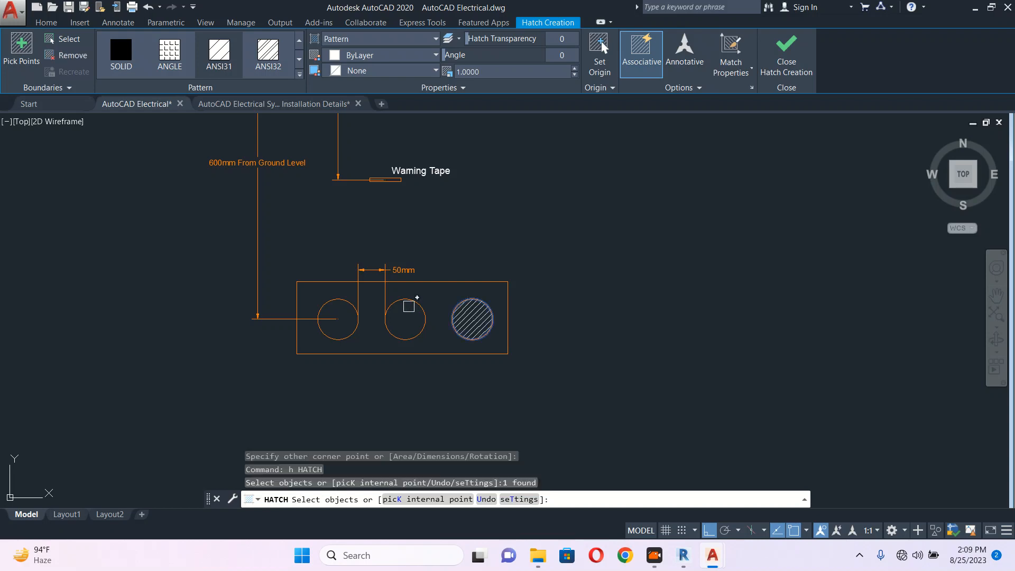
{"action": "left_click", "coordinate": [416, 304]}
{"action": "left_click", "coordinate": [339, 303]}
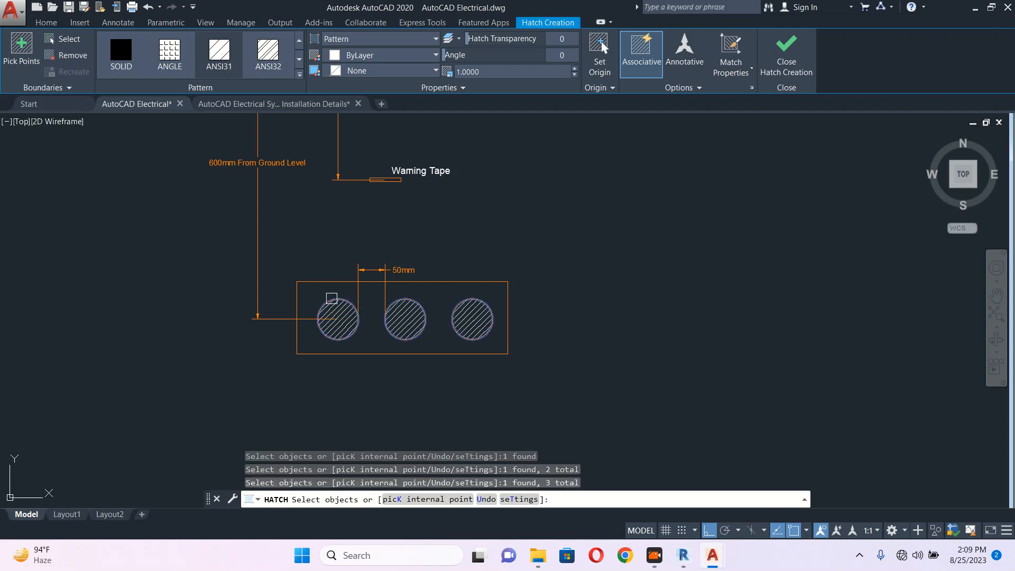
{"action": "left_click", "coordinate": [433, 282]}
{"action": "key", "text": "Return"}
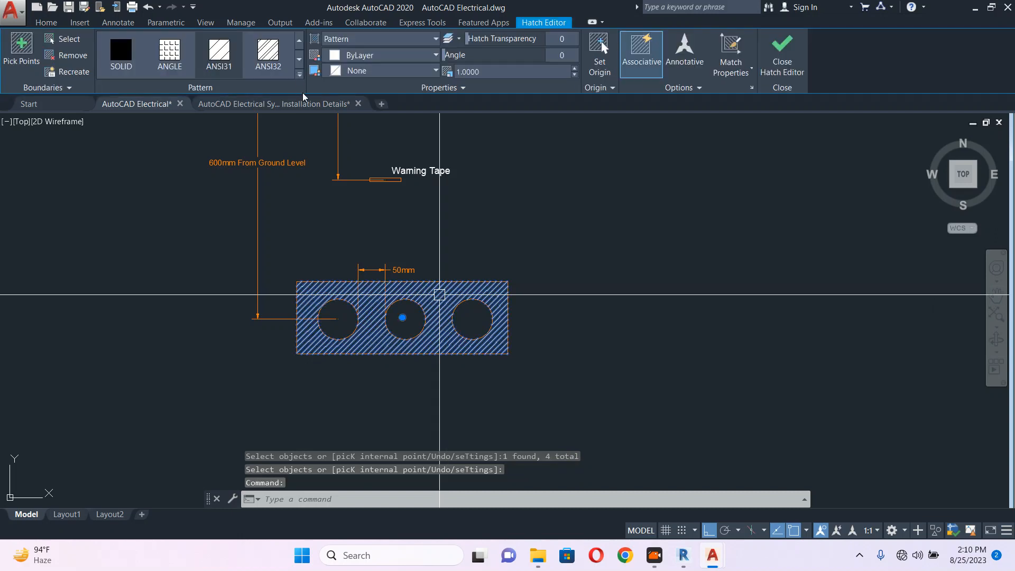
Change the encasement hatch to the AR-CONC pattern at a scale of 0.3 and deselect it
{"action": "left_click", "coordinate": [299, 74]}
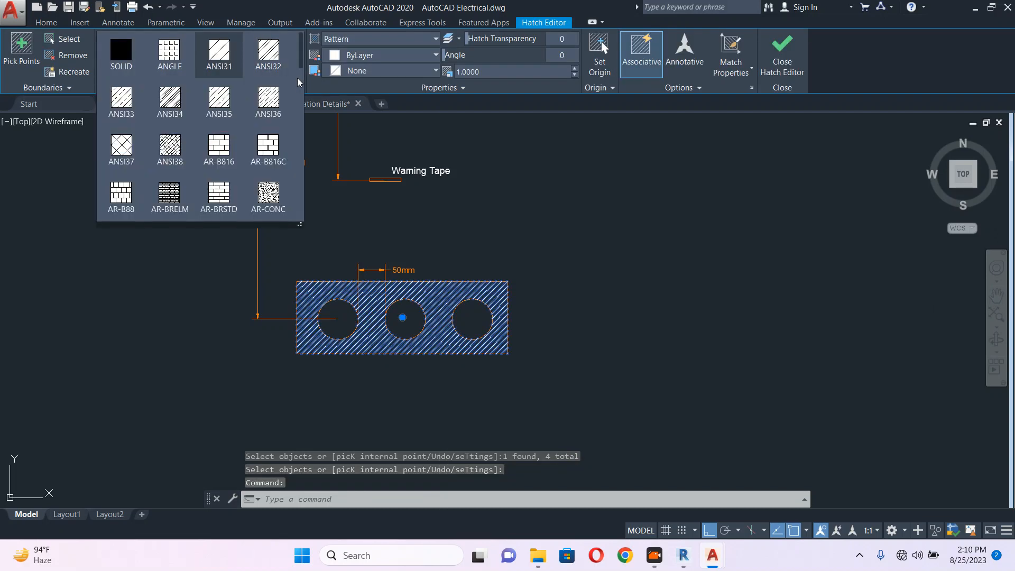
{"action": "left_click", "coordinate": [270, 203]}
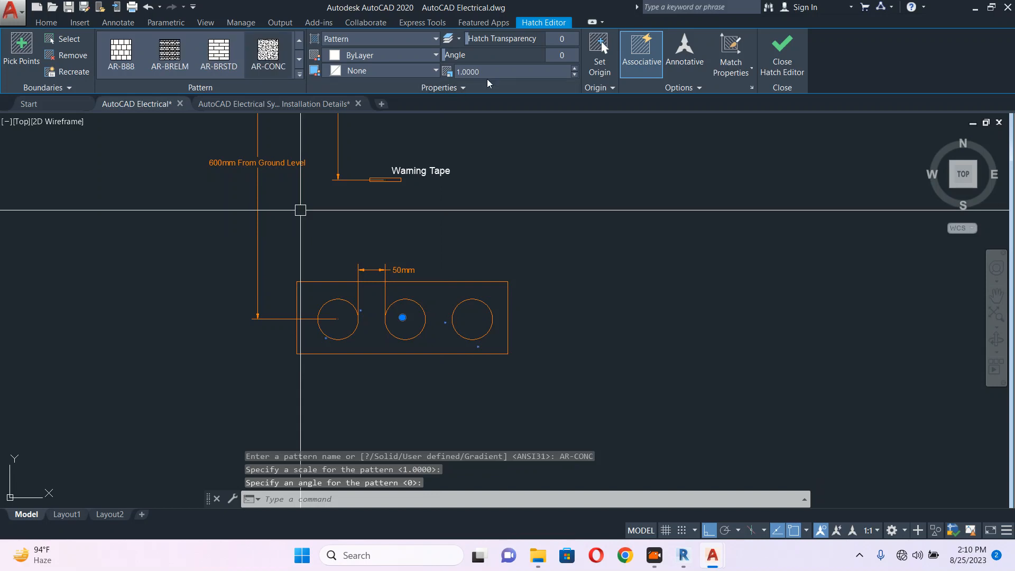
{"action": "left_click", "coordinate": [508, 75]}
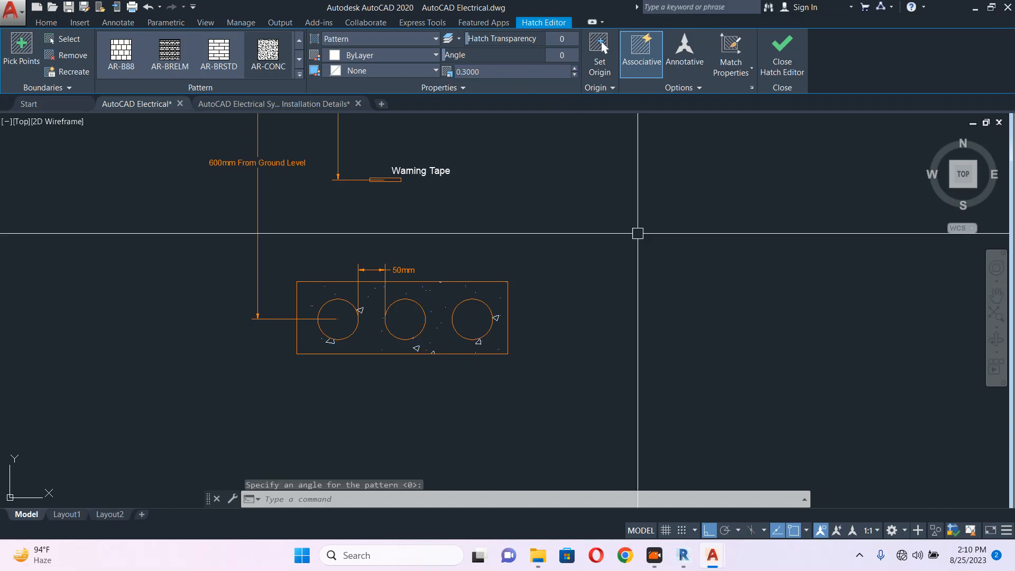
{"action": "key", "text": "Escape"}
Copy the "Warning Tape" label to a spot just right of the hatched rectangle, with Ortho off
{"action": "scroll", "coordinate": [581, 227], "scroll_direction": "down", "scroll_amount": 2}
{"action": "scroll", "coordinate": [569, 212], "scroll_direction": "down", "scroll_amount": 2}
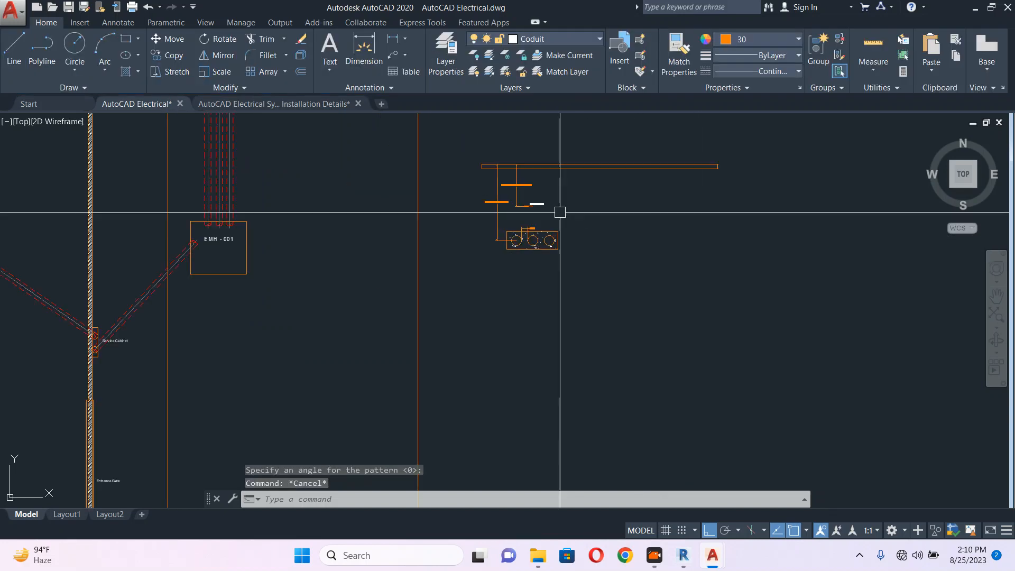
{"action": "middle_click_drag", "start_coordinate": [558, 201], "coordinate": [497, 249]}
{"action": "scroll", "coordinate": [483, 220], "scroll_direction": "up", "scroll_amount": 1}
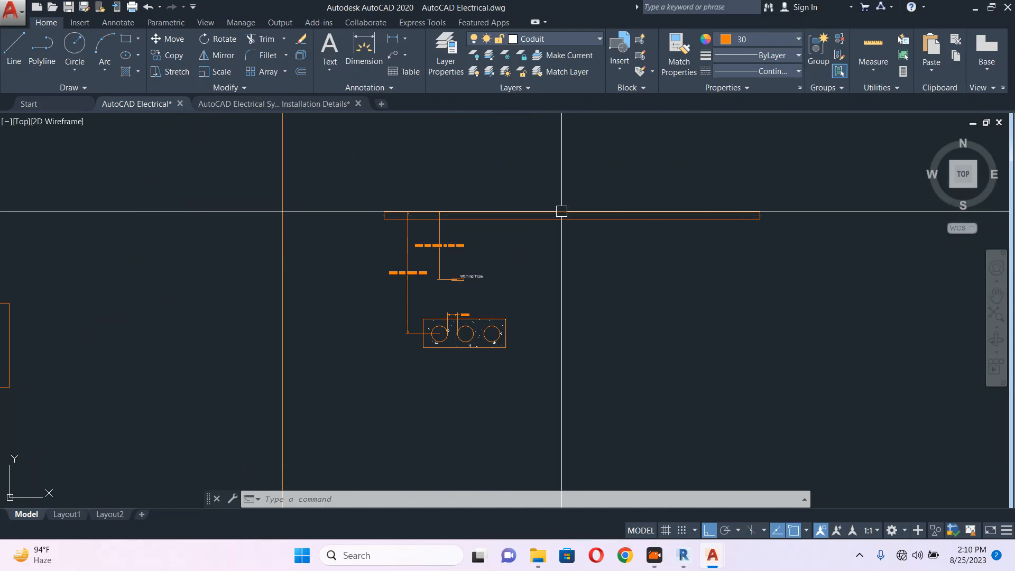
{"action": "scroll", "coordinate": [463, 329], "scroll_direction": "up", "scroll_amount": 5}
{"action": "middle_click_drag", "start_coordinate": [509, 203], "coordinate": [470, 209]}
{"action": "left_click", "coordinate": [481, 170]}
{"action": "type", "text": "co"}
{"action": "key", "text": "Return"}
{"action": "left_click", "coordinate": [456, 196]}
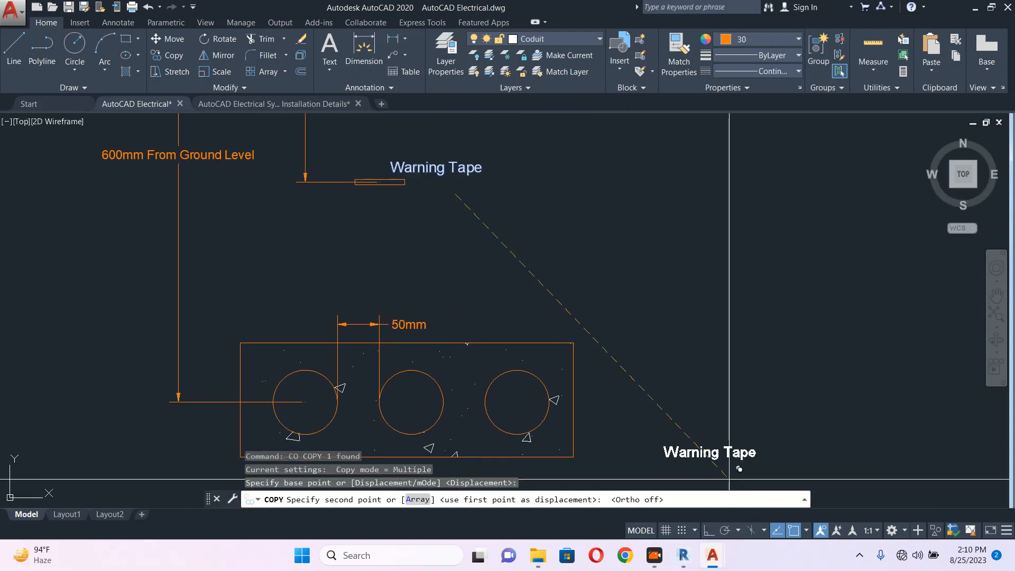
{"action": "middle_click_drag", "start_coordinate": [657, 393], "coordinate": [526, 328]}
{"action": "left_click", "coordinate": [527, 336]}
{"action": "key", "text": "Escape"}
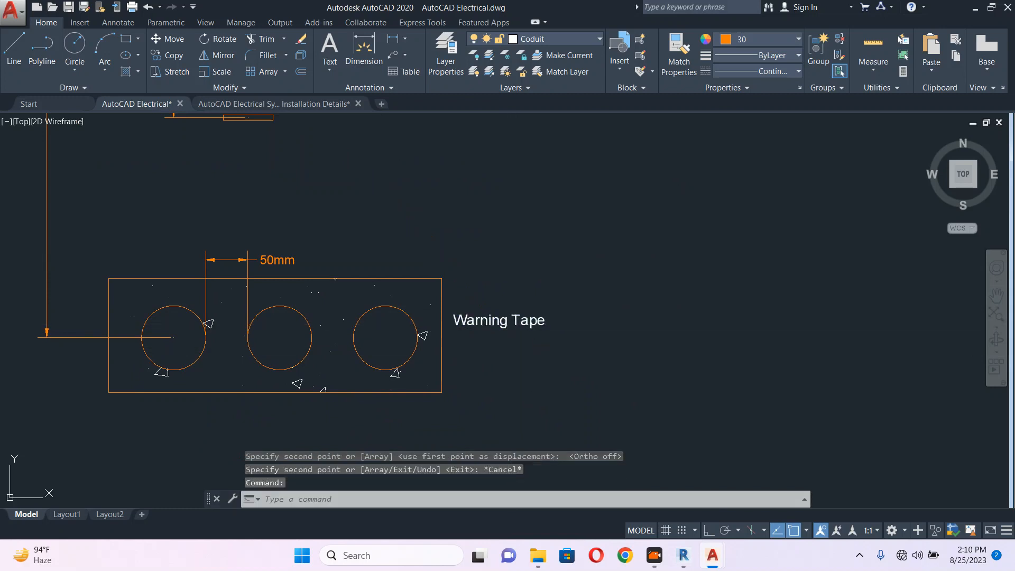
Replace the copied label's text with "Concrete Encasement", correcting the spelling of "Concrete", and finish the text editing
{"action": "double_click", "coordinate": [509, 325]}
{"action": "type", "text": "Co"}
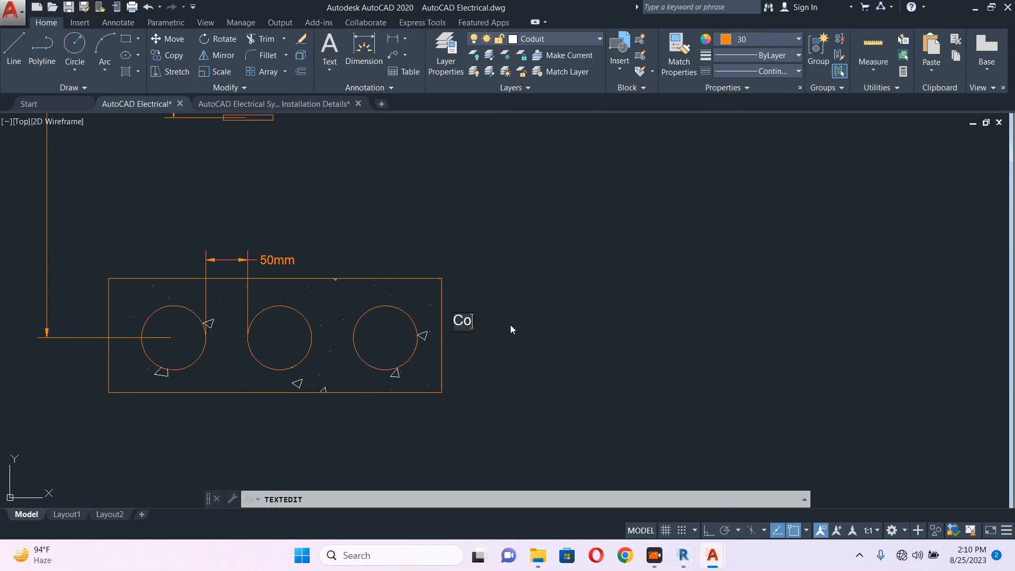
{"action": "type", "text": "ncreate"}
{"action": "right_click", "coordinate": [512, 324]}
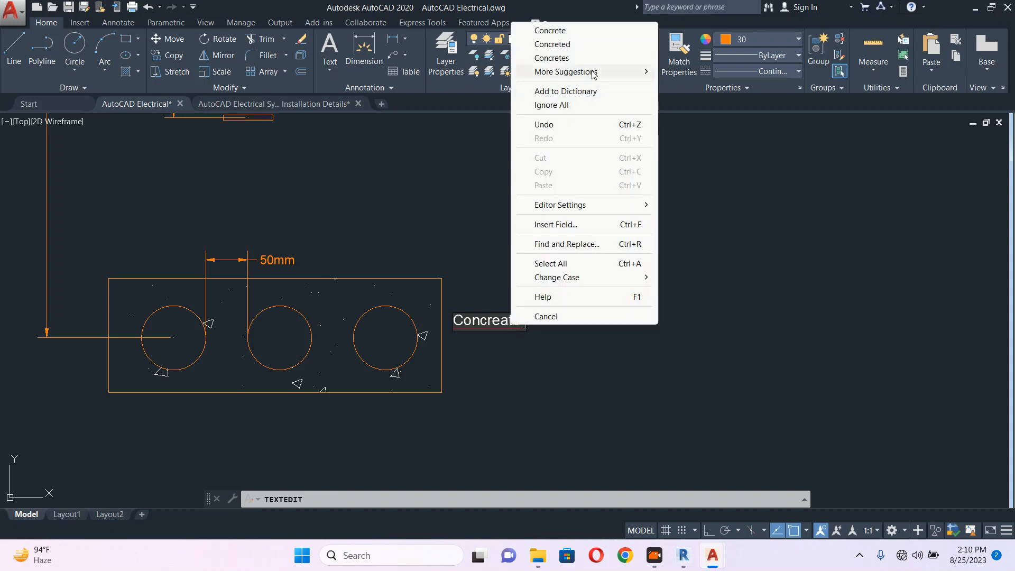
{"action": "left_click", "coordinate": [591, 32]}
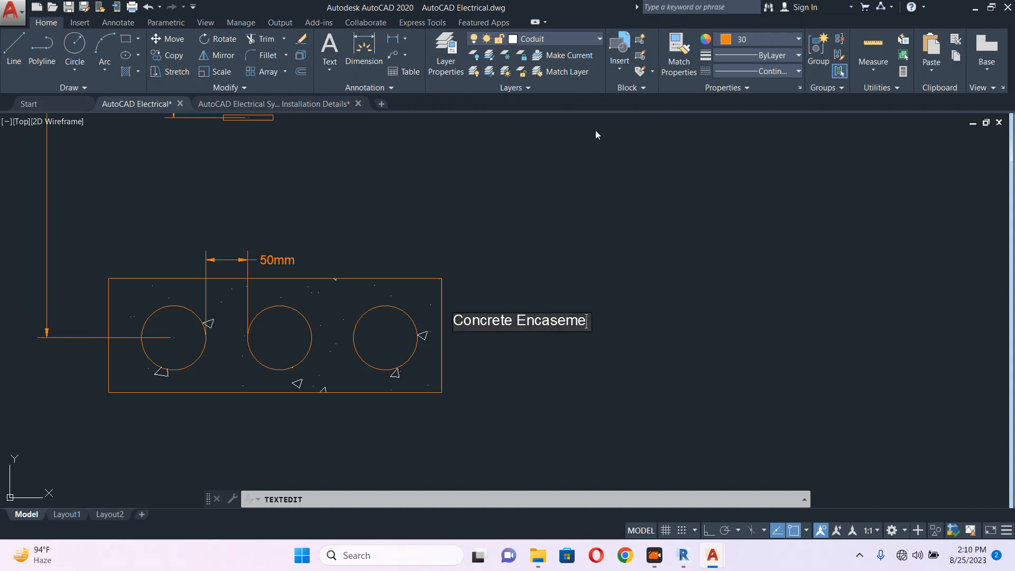
{"action": "key", "text": "Escape"}
{"action": "key", "text": "Escape"}
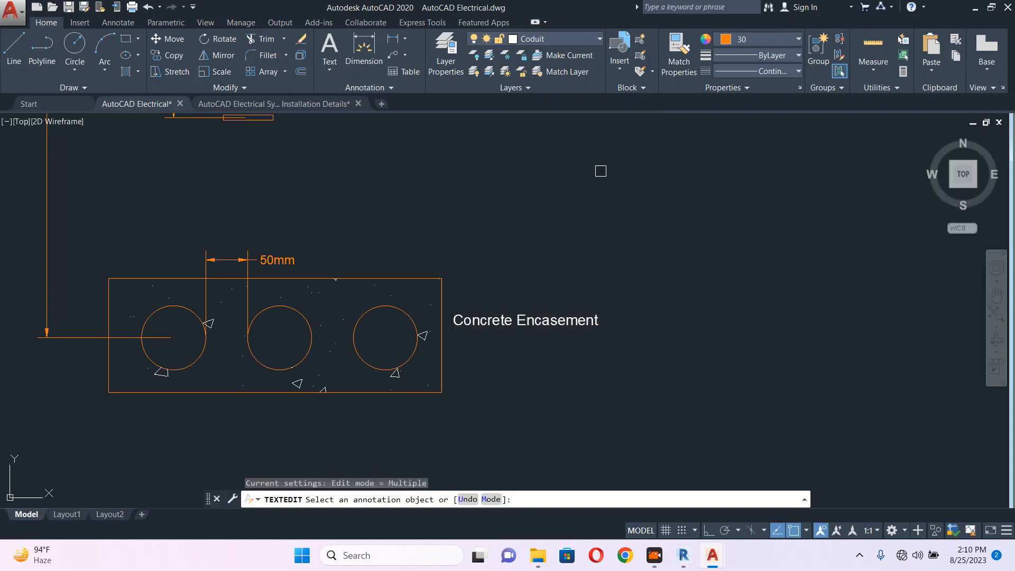
{"action": "scroll", "coordinate": [601, 258], "scroll_direction": "down", "scroll_amount": 2}
{"action": "scroll", "coordinate": [483, 208], "scroll_direction": "down", "scroll_amount": 4}
{"action": "scroll", "coordinate": [495, 244], "scroll_direction": "up", "scroll_amount": 3}
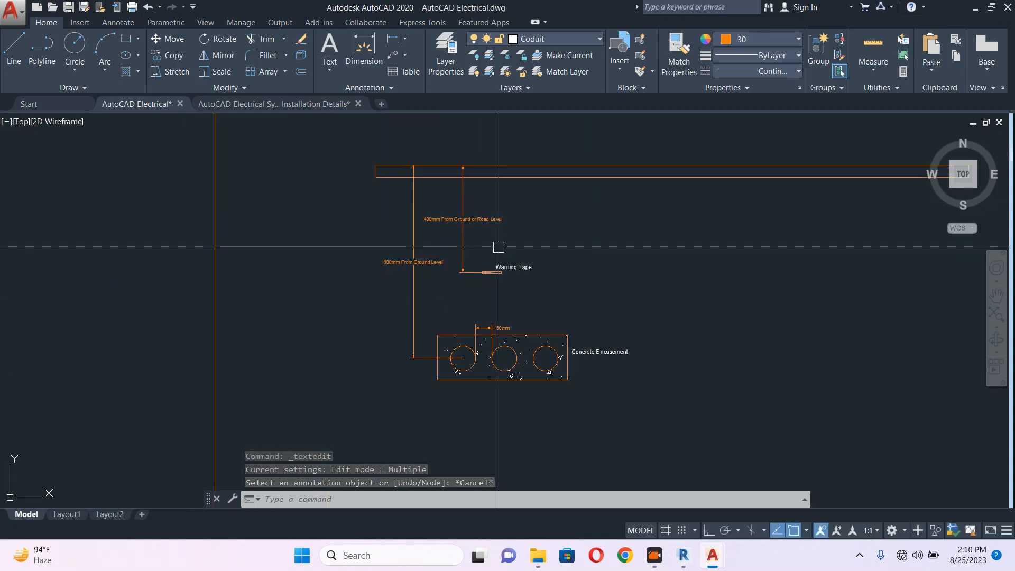
{"action": "middle_click_drag", "start_coordinate": [574, 303], "coordinate": [584, 256]}
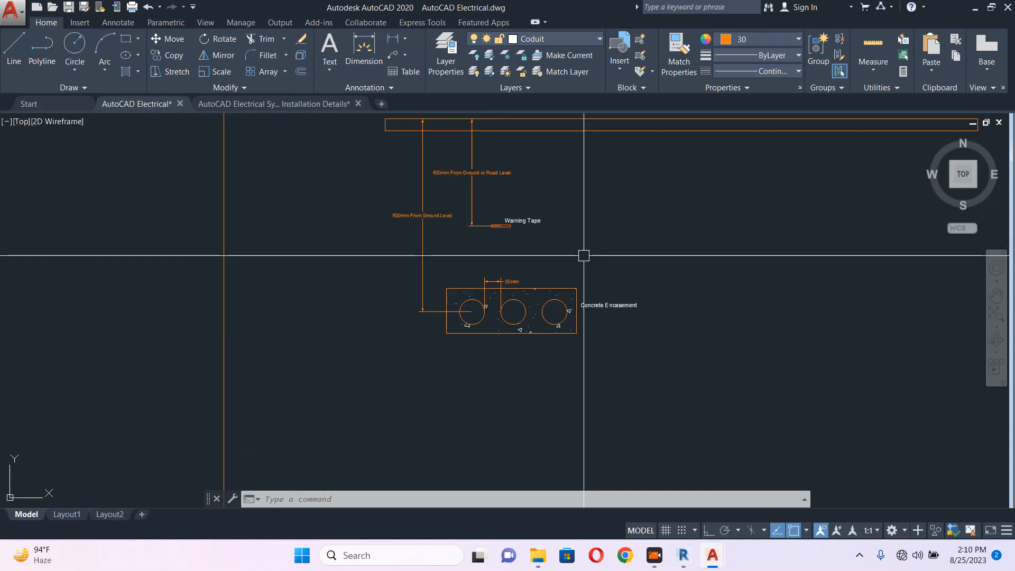
{"action": "scroll", "coordinate": [541, 333], "scroll_direction": "up", "scroll_amount": 2}
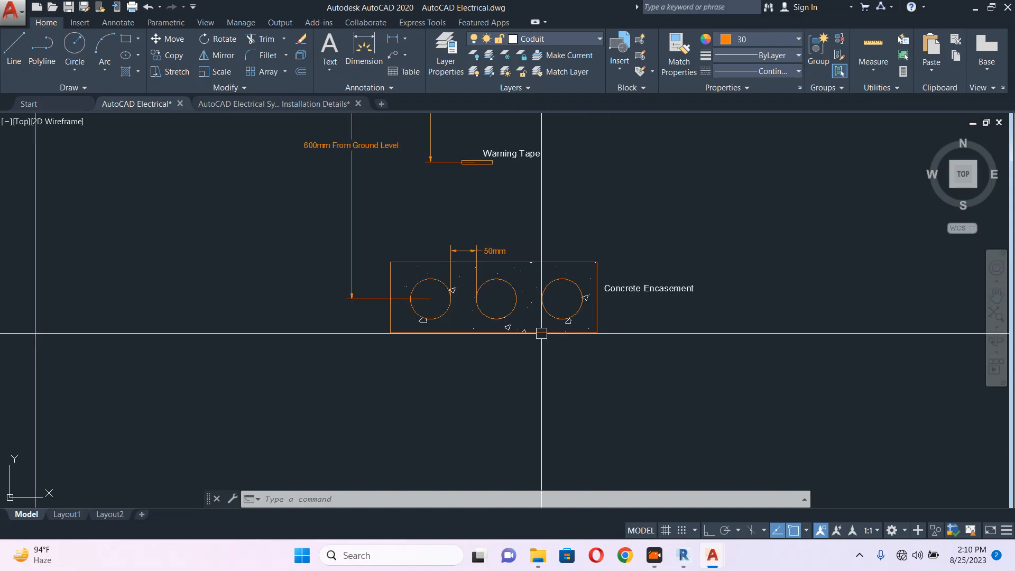
{"action": "type", "text": "pl"}
{"action": "key", "text": "Return"}
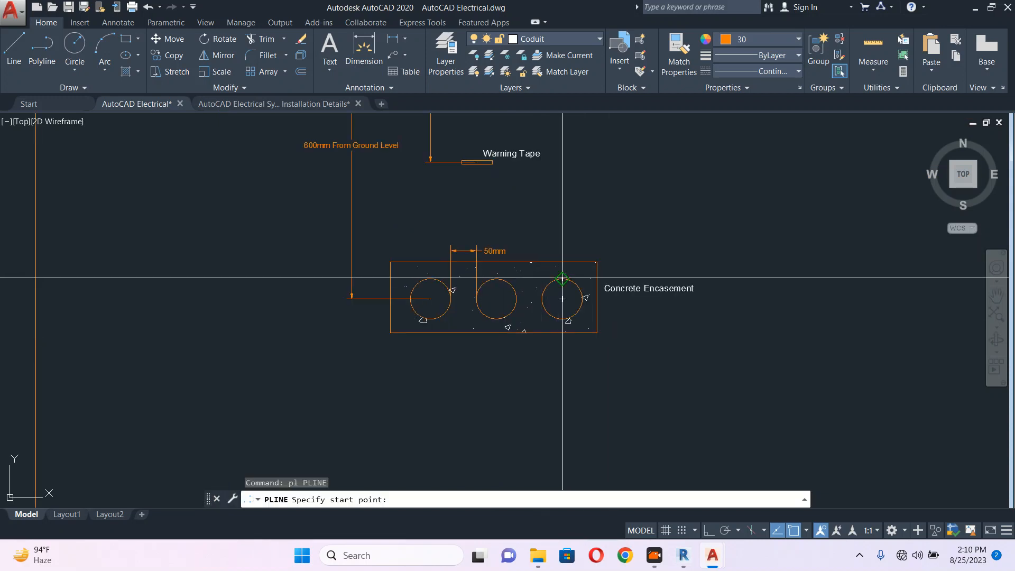
{"action": "left_click", "coordinate": [562, 278]}
{"action": "scroll", "coordinate": [563, 278], "scroll_direction": "up", "scroll_amount": 5}
{"action": "type", "text": "a"}
{"action": "key", "text": "Return"}
{"action": "key", "text": "Escape"}
{"action": "type", "text": "p"}
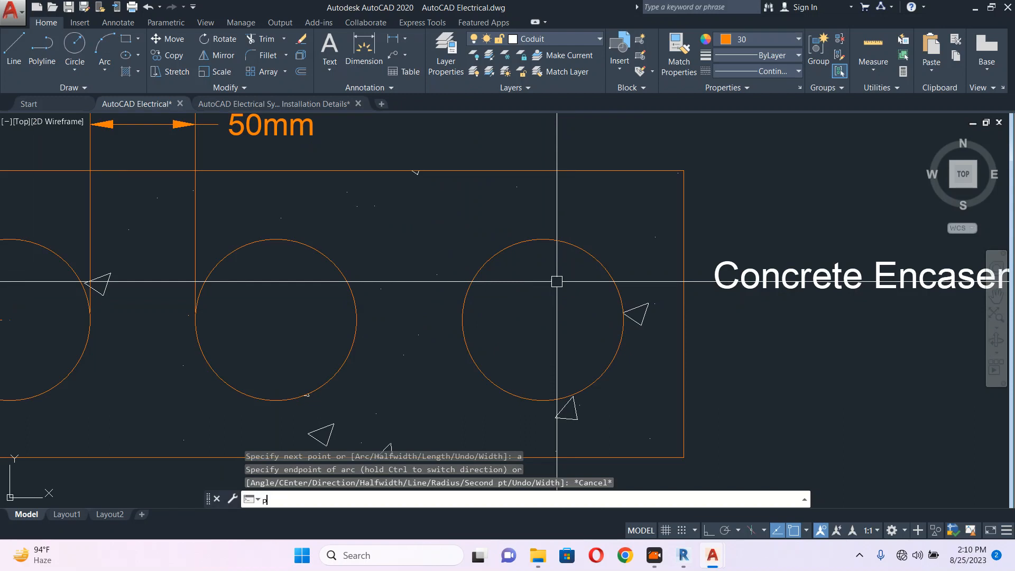
{"action": "type", "text": "l"}
{"action": "key", "text": "Return"}
{"action": "left_click", "coordinate": [543, 240]}
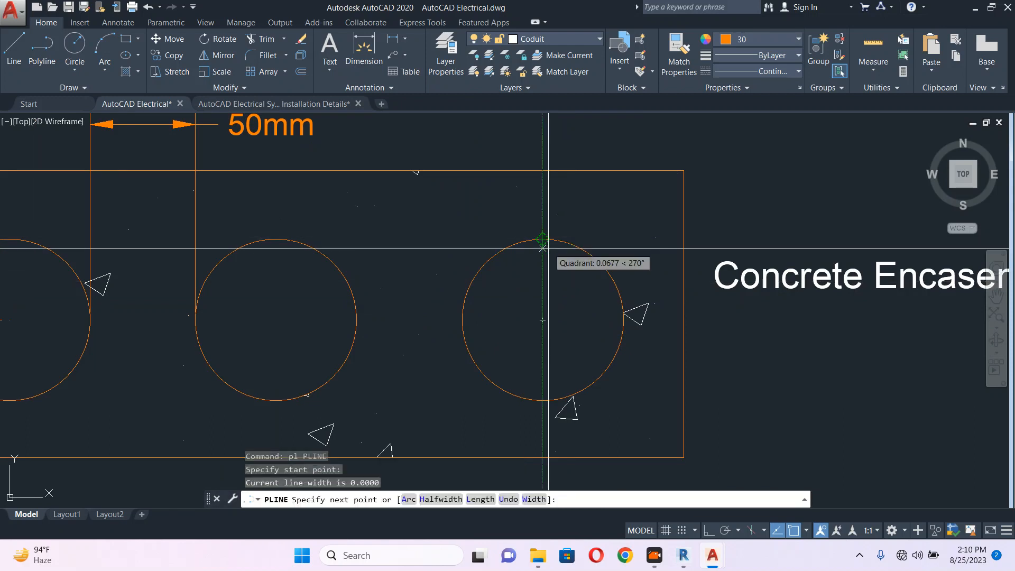
{"action": "type", "text": "a"}
{"action": "key", "text": "Return"}
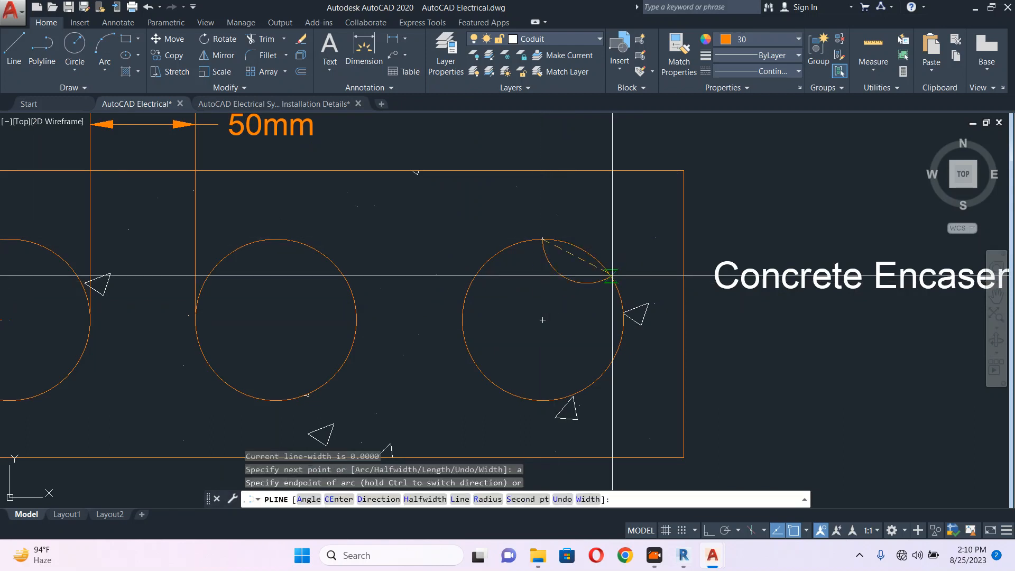
{"action": "key", "text": "Escape"}
Draw a closed three-arc polyline in the rightmost duct, forming an S-curve through its centre and returning along the lower half of the circle
{"action": "key", "text": "Return"}
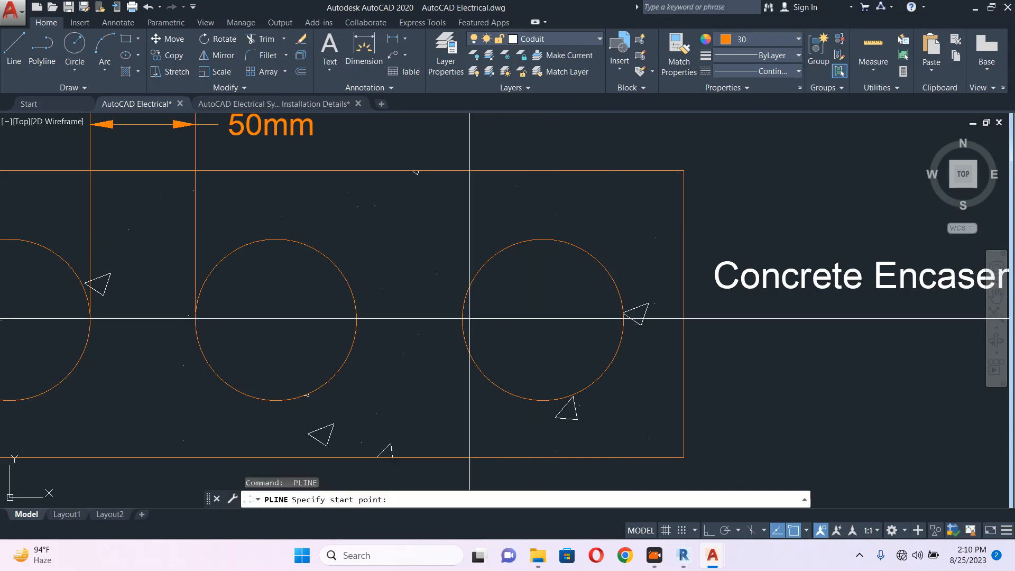
{"action": "left_click", "coordinate": [462, 319]}
{"action": "type", "text": "a"}
{"action": "key", "text": "Return"}
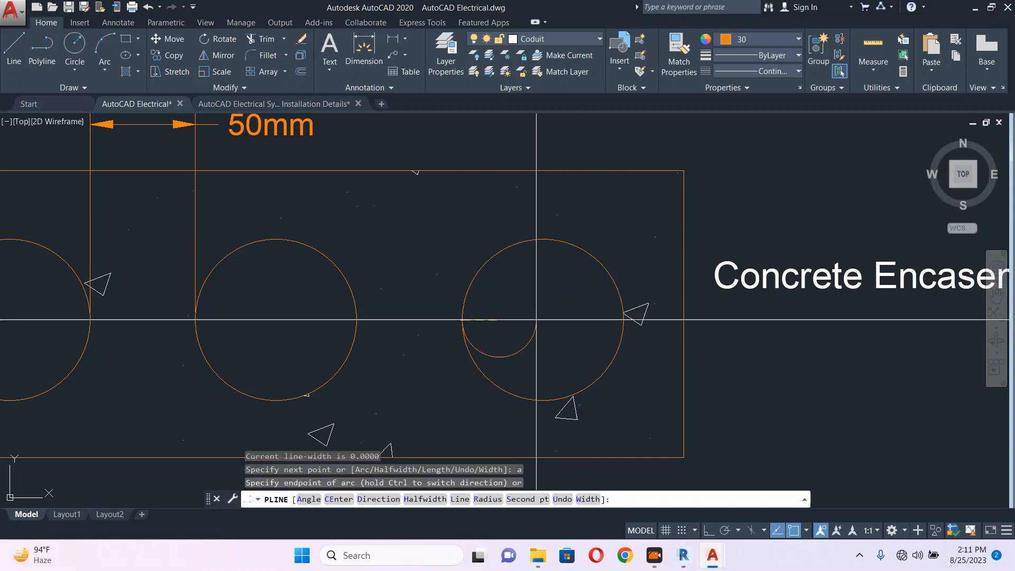
{"action": "left_click", "coordinate": [543, 320]}
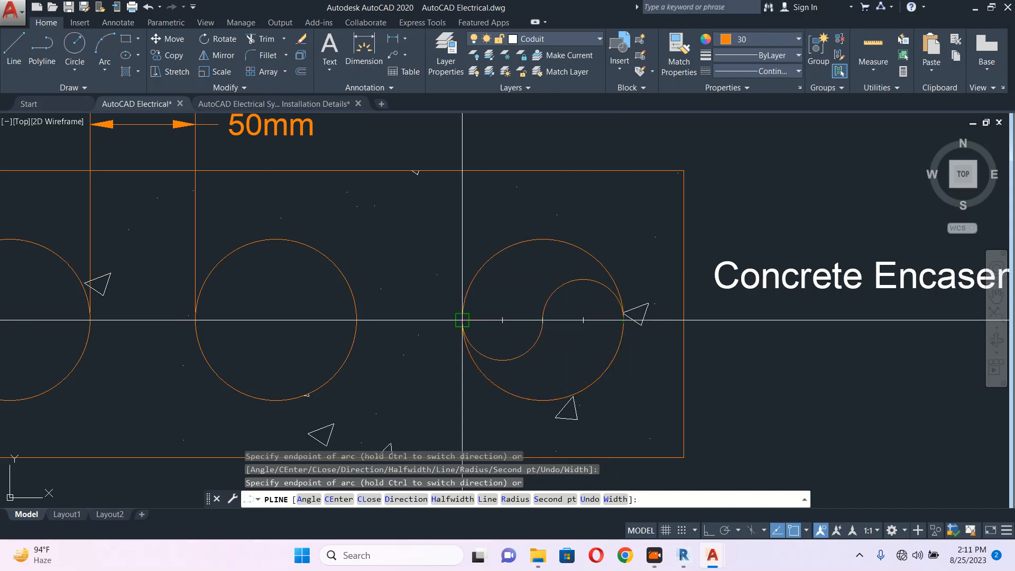
{"action": "type", "text": "c"}
{"action": "key", "text": "Return"}
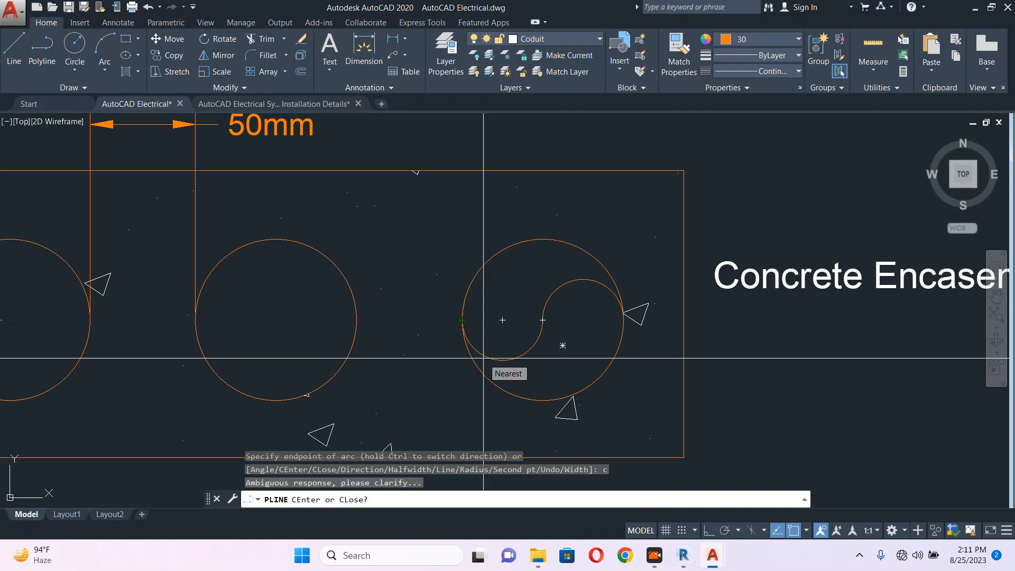
{"action": "key", "text": "Return"}
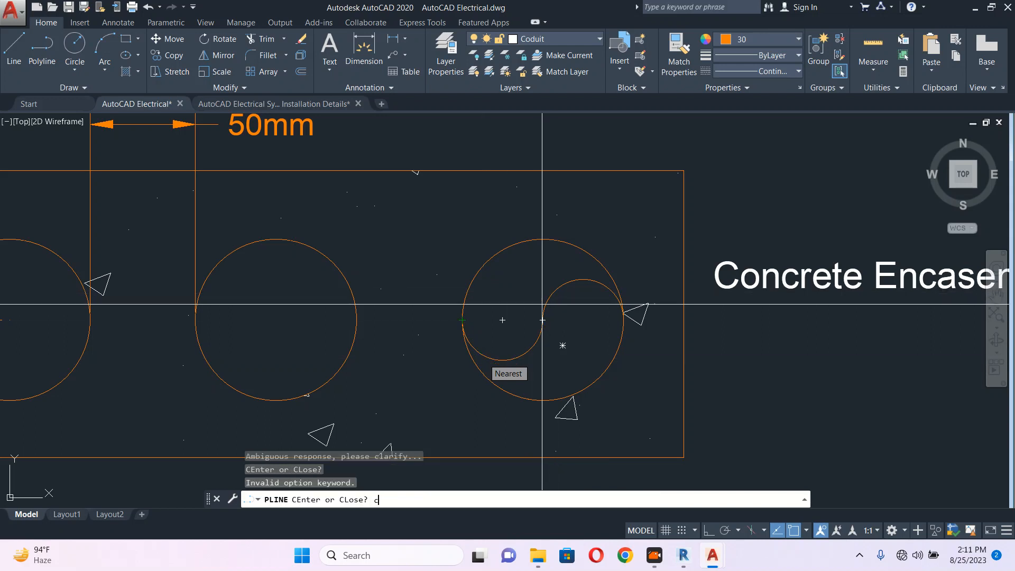
{"action": "type", "text": "c"}
{"action": "key", "text": "Return"}
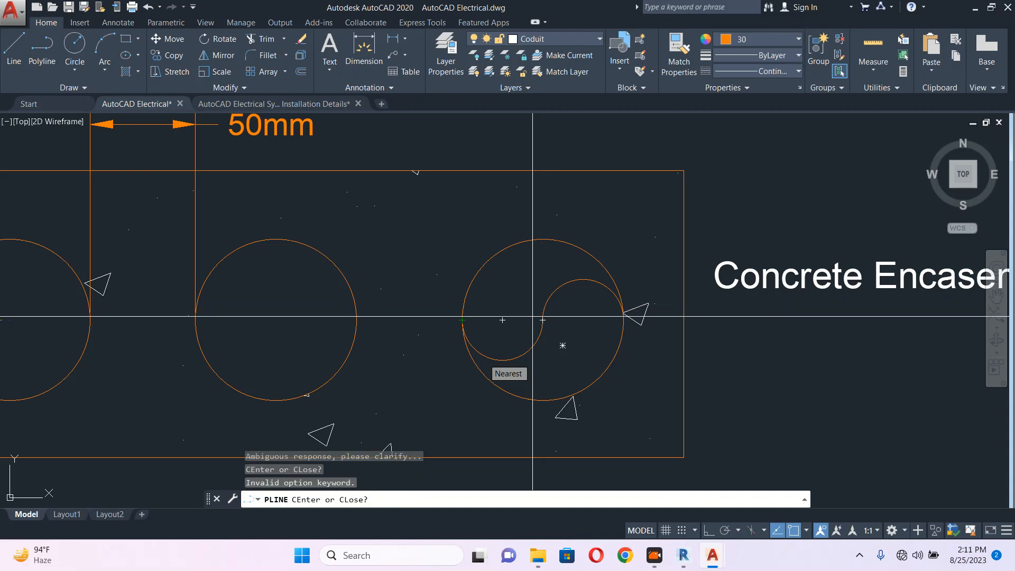
{"action": "key", "text": "Escape"}
{"action": "key", "text": "Escape"}
{"action": "left_click", "coordinate": [553, 295]}
{"action": "key", "text": "Escape"}
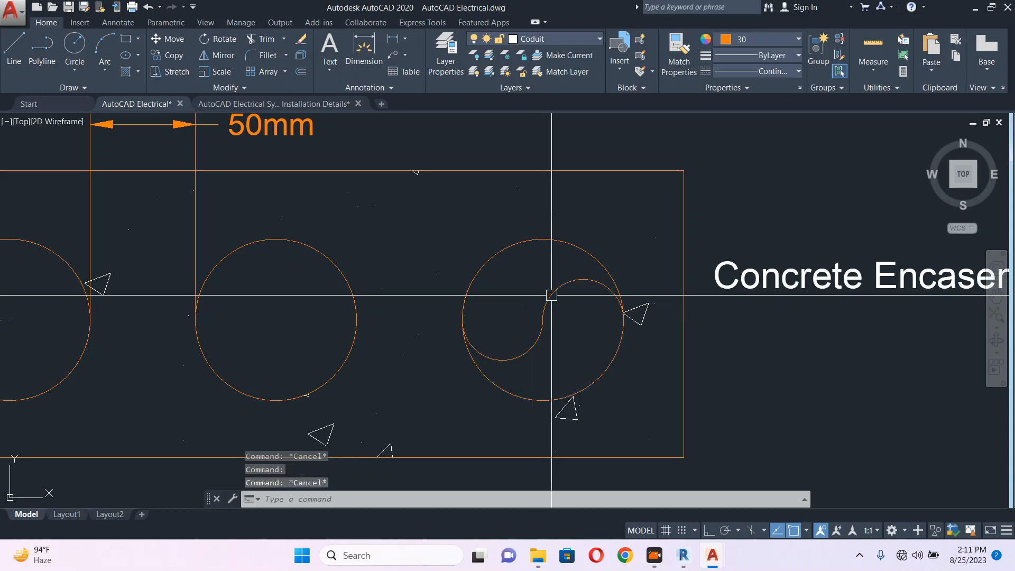
Hatch the inside of the new curved polyline in the rightmost duct with the ANSI31 pattern
{"action": "type", "text": "h"}
{"action": "key", "text": "Return"}
{"action": "left_click", "coordinate": [560, 289]}
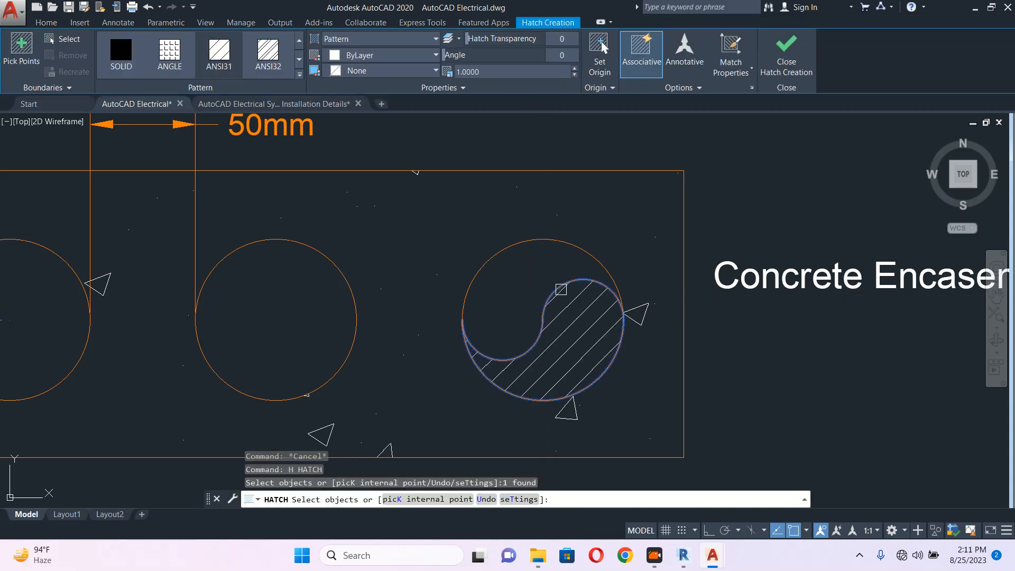
{"action": "scroll", "coordinate": [503, 259], "scroll_direction": "down", "scroll_amount": 2}
{"action": "key", "text": "Return"}
{"action": "scroll", "coordinate": [498, 255], "scroll_direction": "down", "scroll_amount": 2}
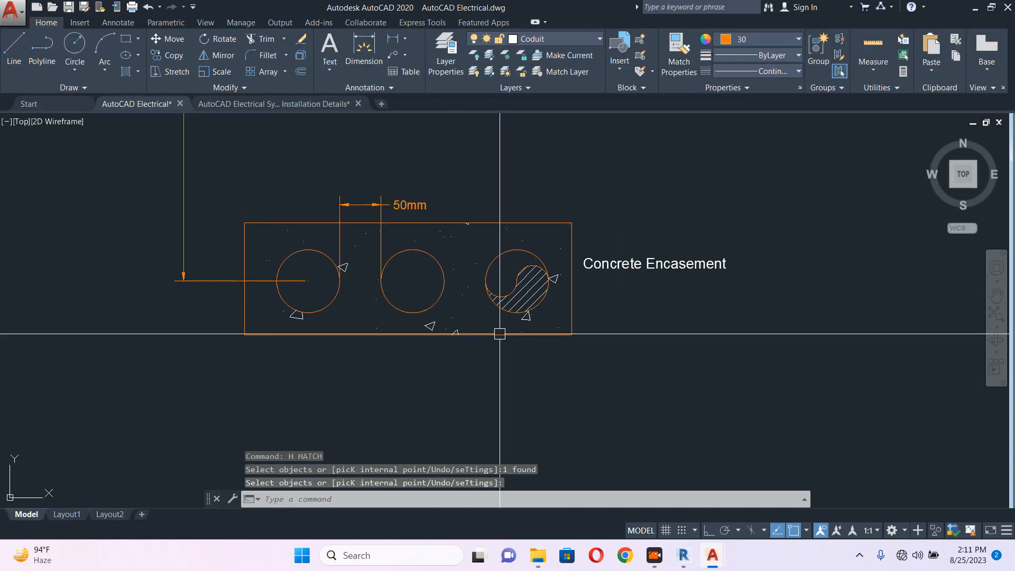
{"action": "scroll", "coordinate": [516, 263], "scroll_direction": "up", "scroll_amount": 4}
{"action": "left_click", "coordinate": [542, 252]}
{"action": "left_click", "coordinate": [520, 307]}
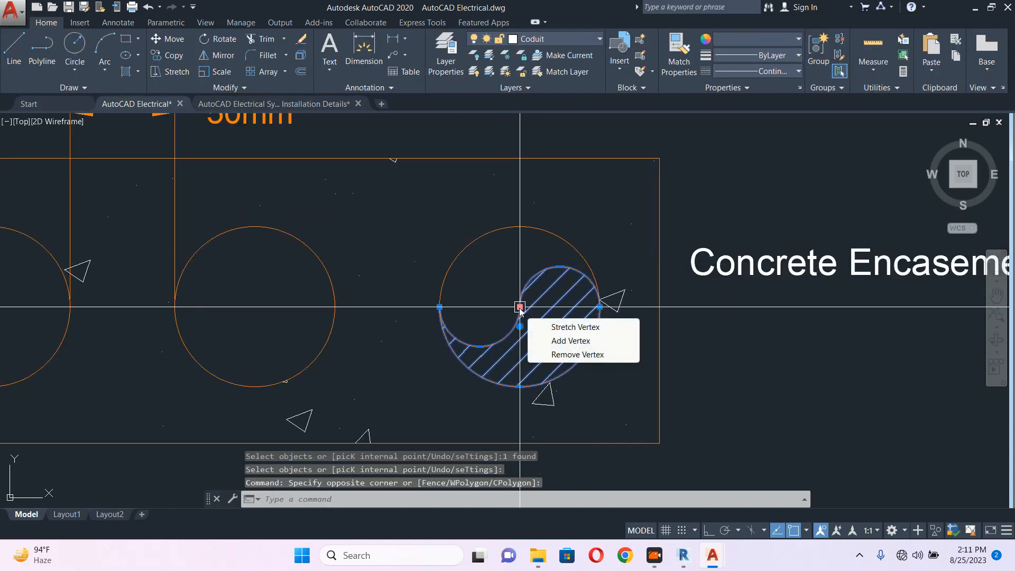
{"action": "key", "text": "Return"}
{"action": "key", "text": "Escape"}
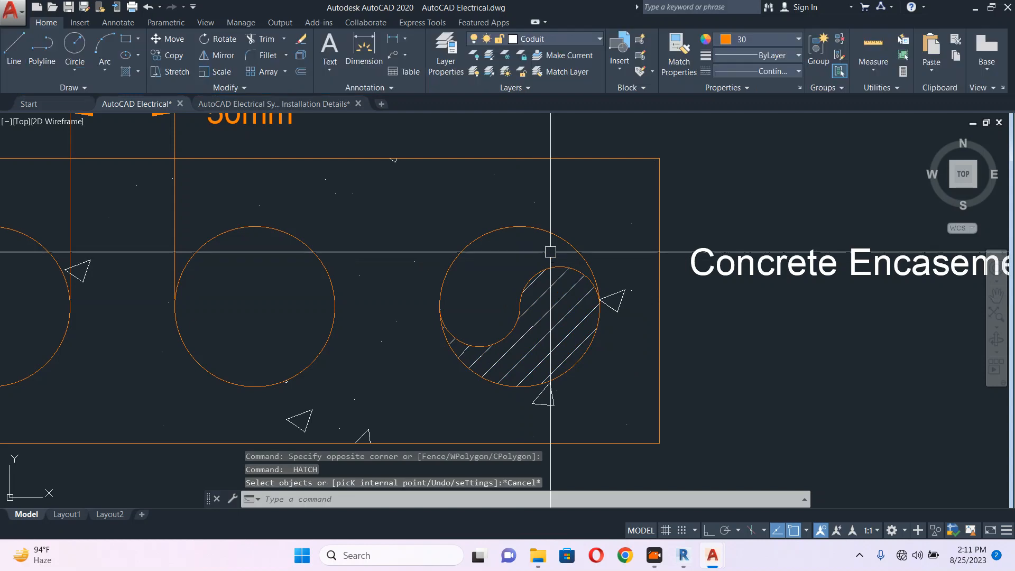
Copy the curved polyline and its hatch from the rightmost duct's top quadrant to the top quadrants of the other two ducts
{"action": "left_click", "coordinate": [551, 252]}
{"action": "left_click", "coordinate": [524, 290]}
{"action": "type", "text": "co"}
{"action": "key", "text": "Return"}
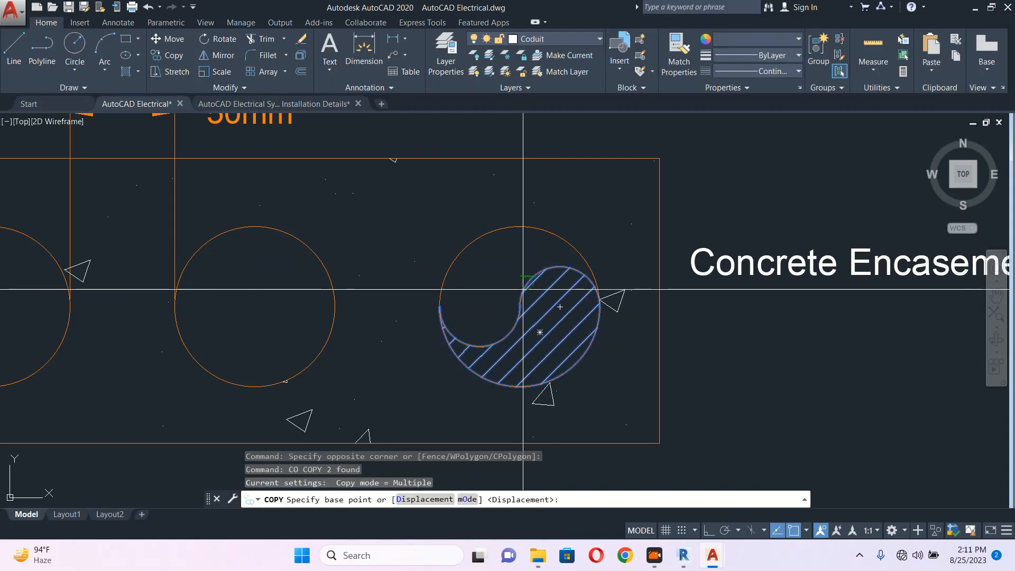
{"action": "left_click", "coordinate": [520, 226]}
{"action": "left_click", "coordinate": [255, 226]}
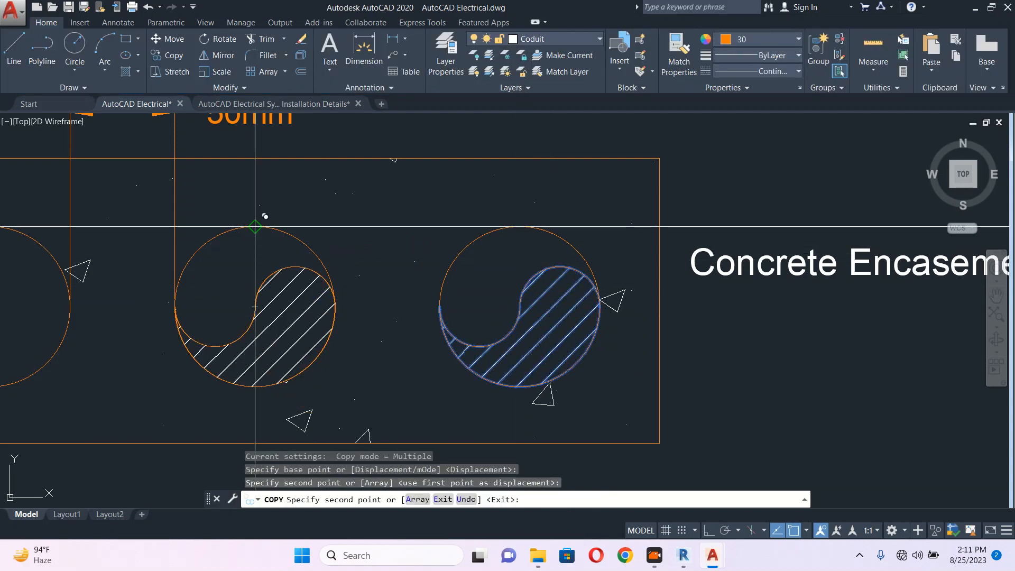
{"action": "middle_click_drag", "start_coordinate": [135, 261], "coordinate": [205, 221]}
{"action": "key", "text": "Escape"}
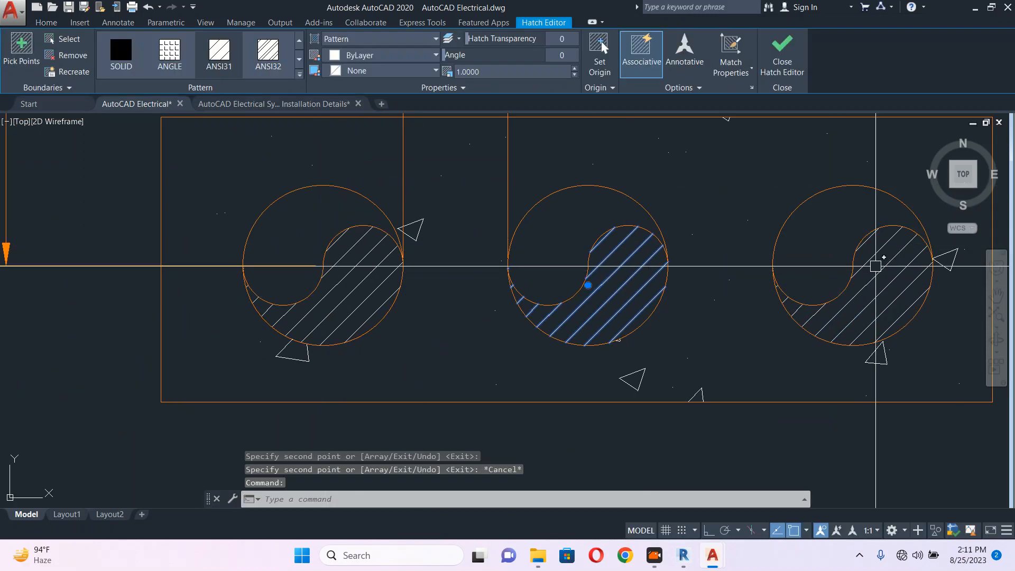
Change the hatches inside all three ducts to the SOLID pattern and deselect them
{"action": "left_click", "coordinate": [874, 256]}
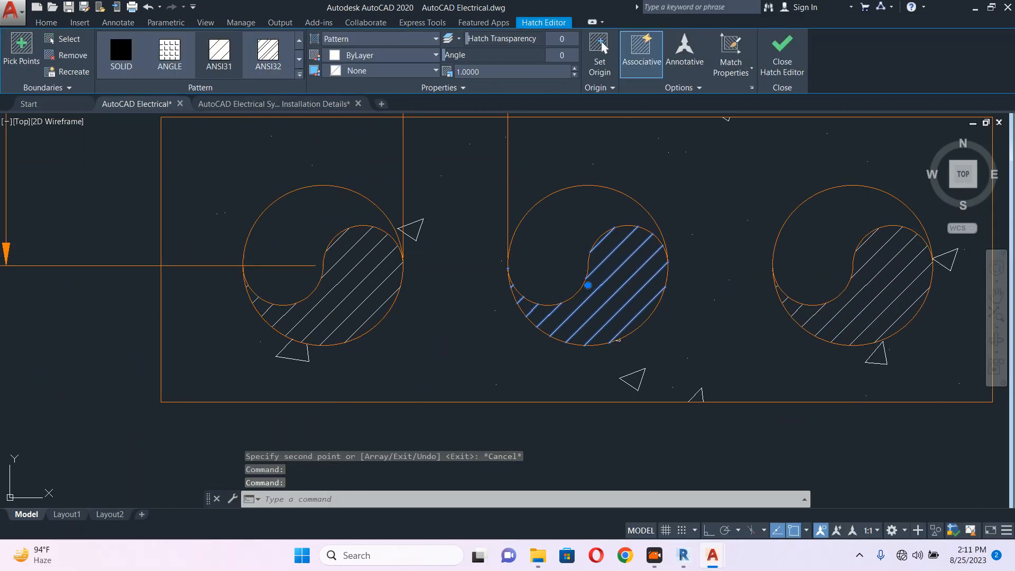
{"action": "left_click", "coordinate": [874, 255]}
{"action": "left_click", "coordinate": [353, 242]}
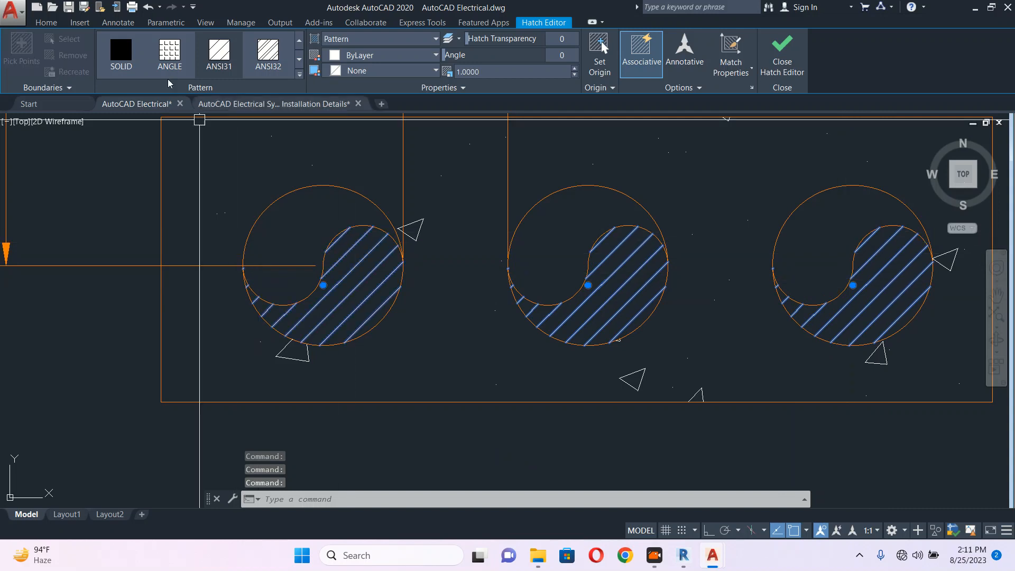
{"action": "left_click", "coordinate": [127, 44]}
{"action": "scroll", "coordinate": [298, 186], "scroll_direction": "down", "scroll_amount": 4}
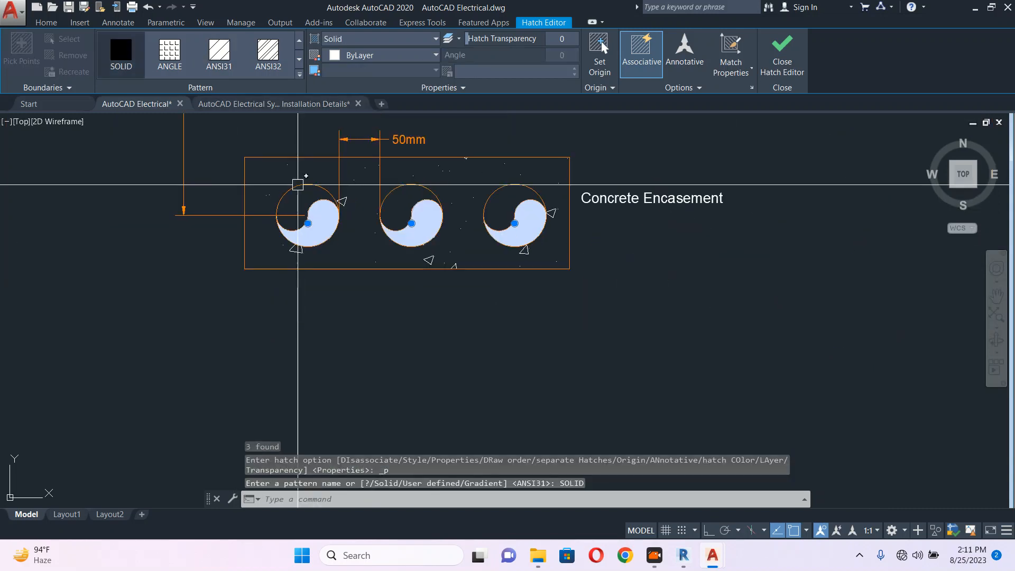
{"action": "key", "text": "Escape"}
Set the color of all three duct circles, their curved polylines and solid hatches to Red, and deselect them
{"action": "left_click", "coordinate": [215, 167]}
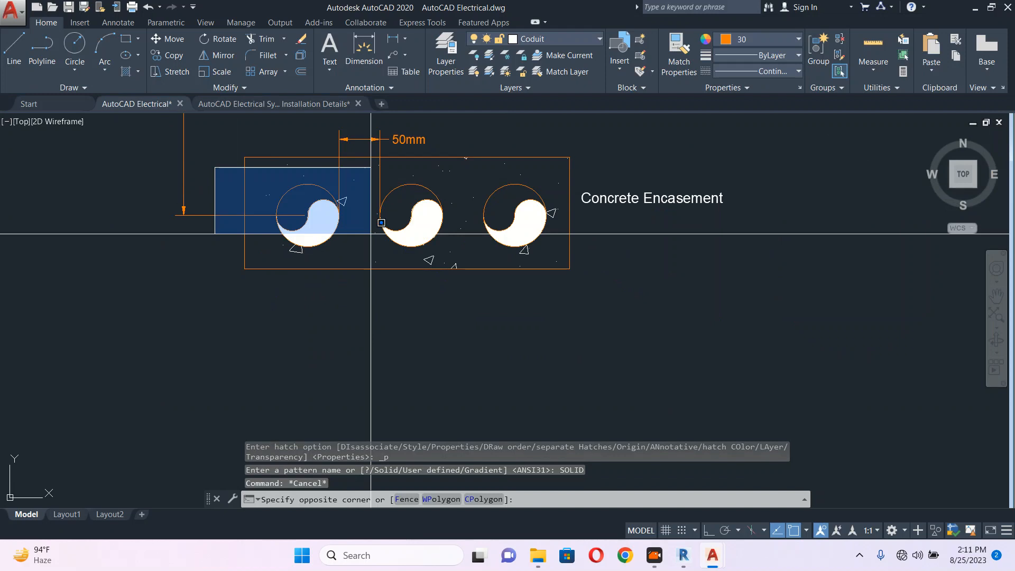
{"action": "left_click", "coordinate": [555, 251]}
{"action": "left_click", "coordinate": [763, 35]}
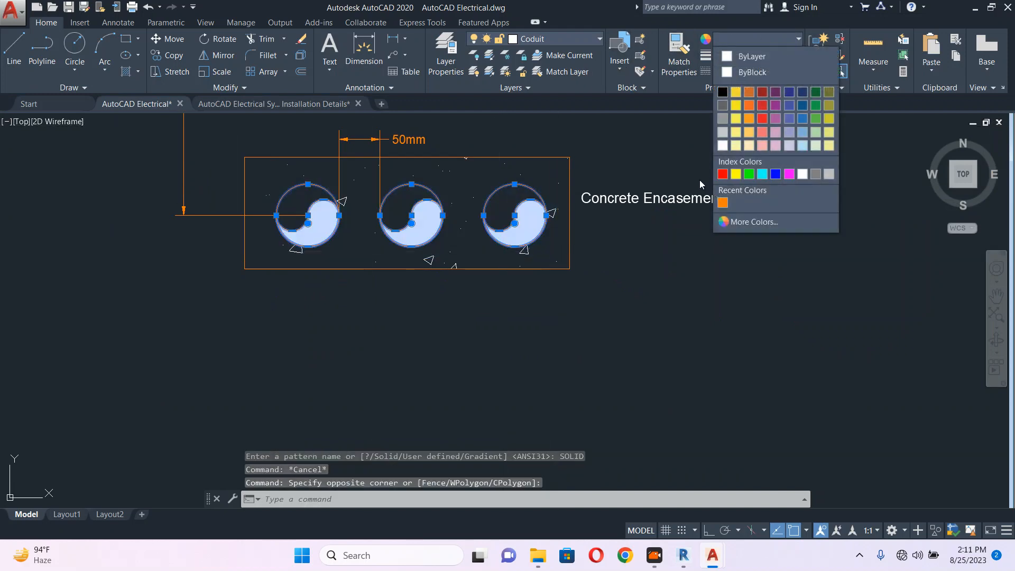
{"action": "left_click", "coordinate": [723, 180]}
{"action": "key", "text": "Escape"}
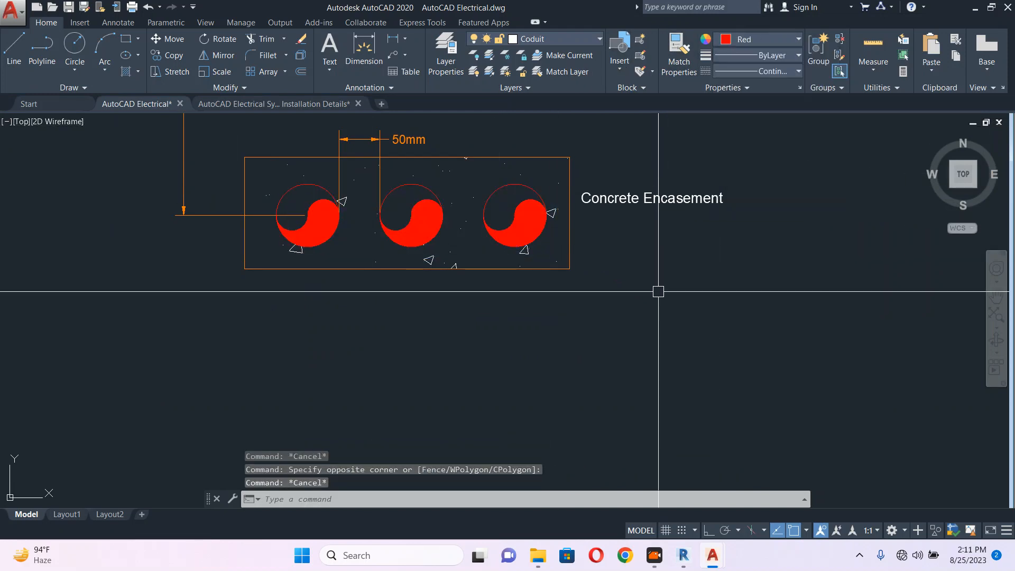
Examine the duct section detail, including the depth dimensions, ground level strip, warning tape, ducts and concrete encasement
{"action": "scroll", "coordinate": [426, 256], "scroll_direction": "down", "scroll_amount": 6}
{"action": "scroll", "coordinate": [428, 203], "scroll_direction": "up", "scroll_amount": 3}
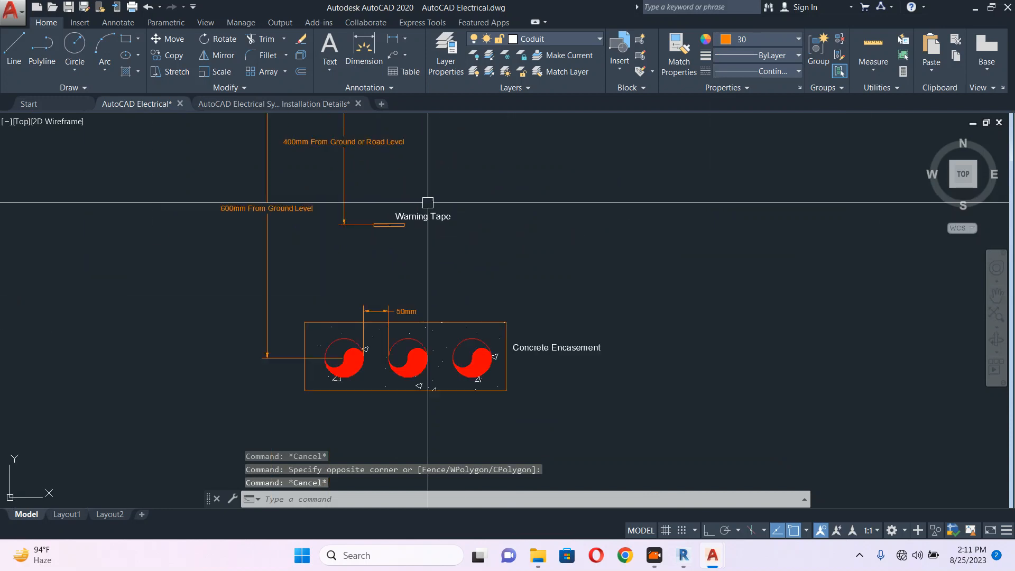
{"action": "mouse_move", "coordinate": [426, 204]}
{"action": "middle_mouse_down"}
{"action": "mouse_move", "coordinate": [469, 245]}
{"action": "mouse_move", "coordinate": [433, 266]}
{"action": "mouse_move", "coordinate": [347, 261]}
{"action": "middle_mouse_up"}
{"action": "scroll", "coordinate": [292, 228], "scroll_direction": "up", "scroll_amount": 2}
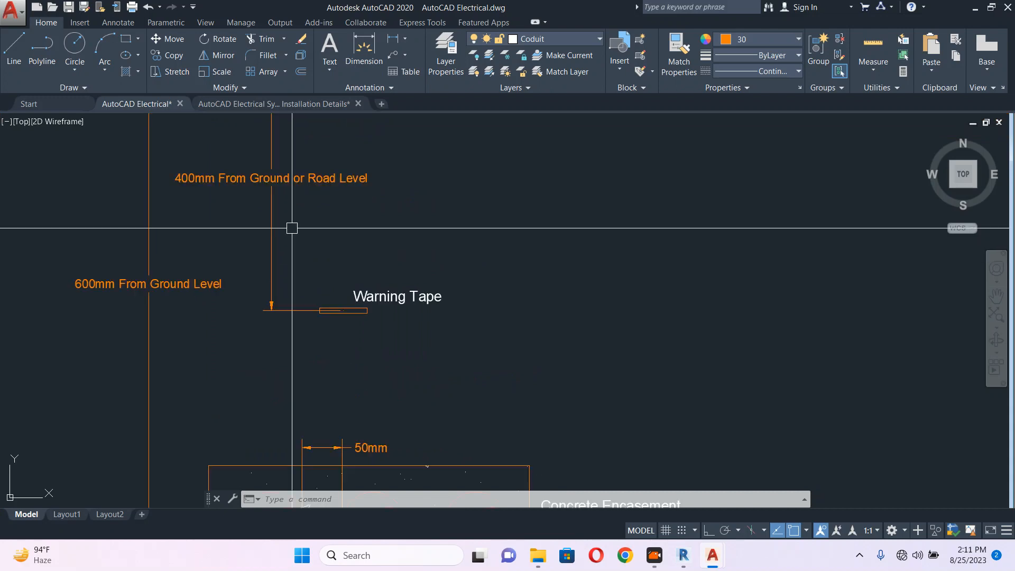
{"action": "scroll", "coordinate": [359, 265], "scroll_direction": "down", "scroll_amount": 2}
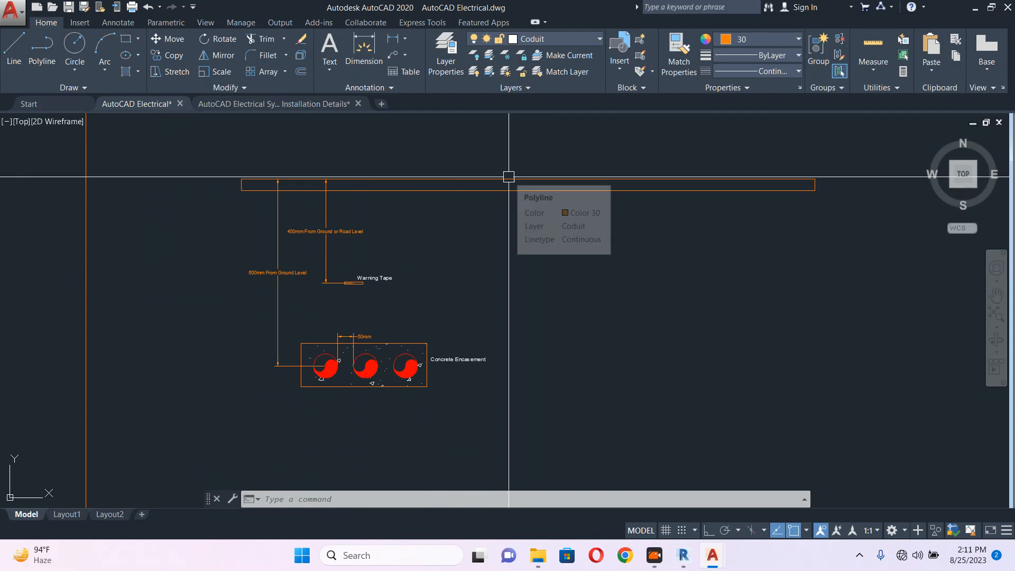
{"action": "scroll", "coordinate": [429, 354], "scroll_direction": "up", "scroll_amount": 2}
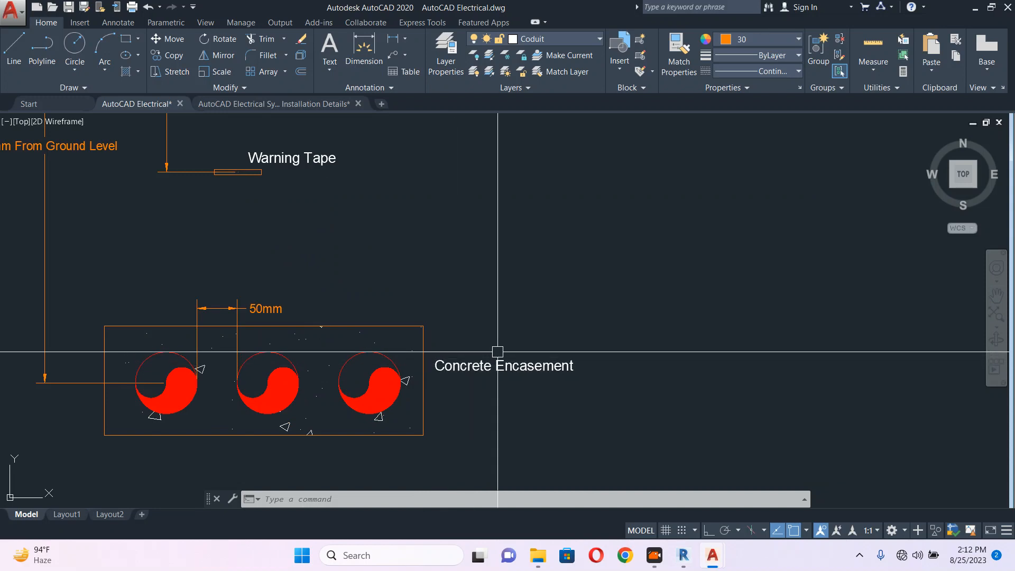
{"action": "middle_click_drag", "start_coordinate": [396, 376], "coordinate": [477, 320]}
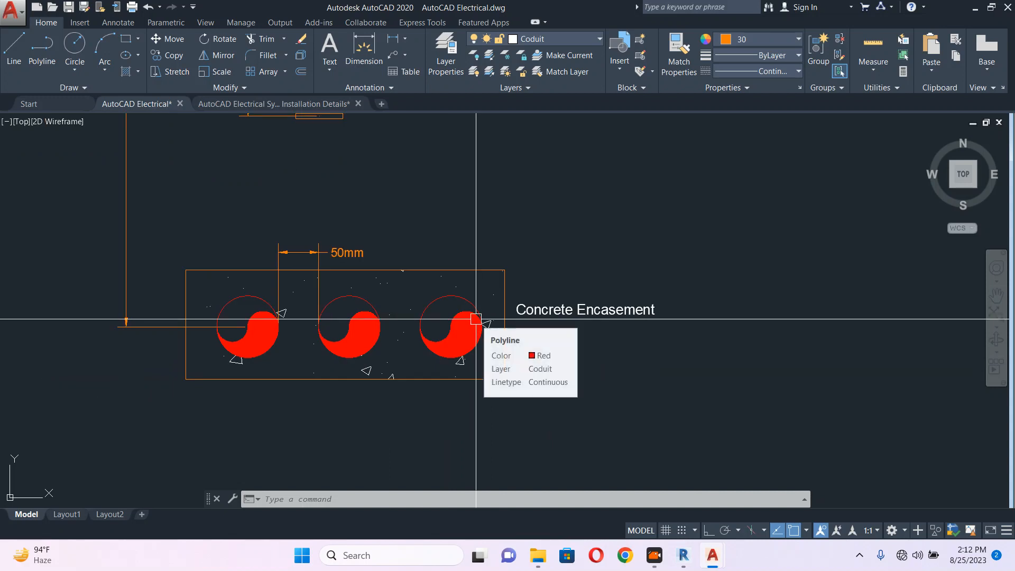
{"action": "key", "text": "Escape"}
{"action": "key", "text": "Escape"}
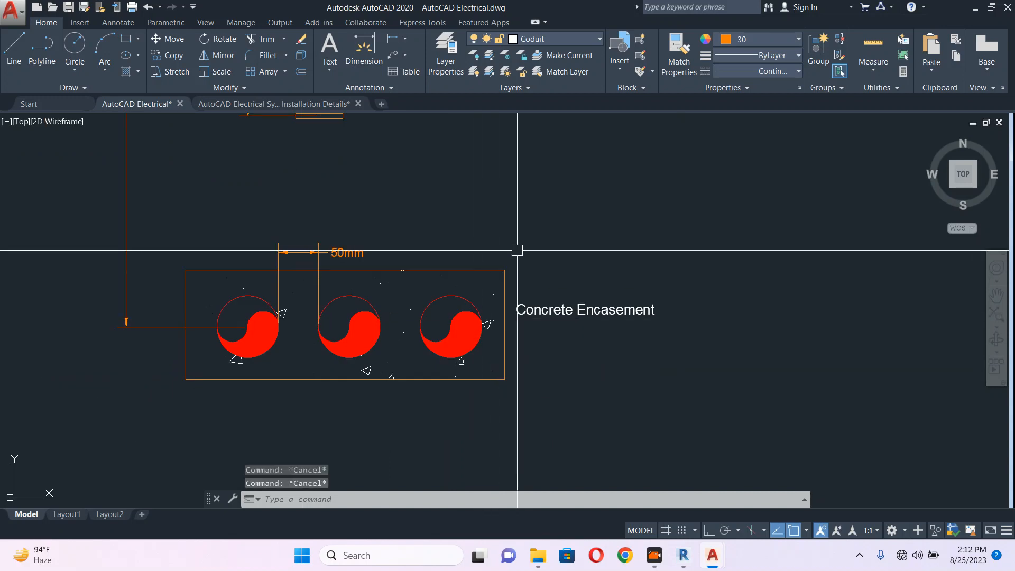
{"action": "left_click", "coordinate": [517, 247]}
{"action": "left_click", "coordinate": [471, 279]}
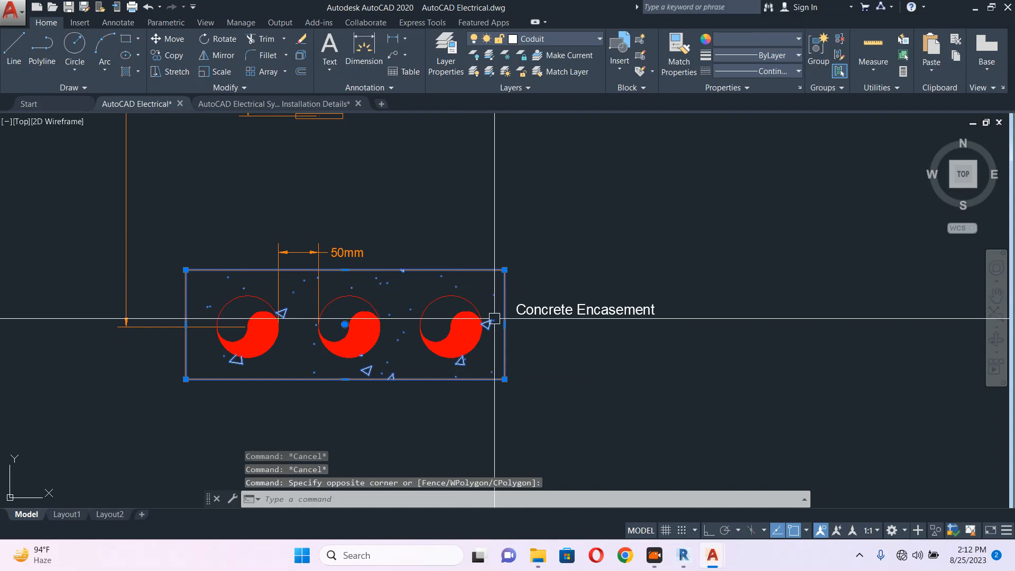
{"action": "key", "text": "Escape"}
Copy all three red ducts with their fills horizontally, with Ortho on, to the empty area beyond the Concrete Encasement label
{"action": "left_click", "coordinate": [173, 285]}
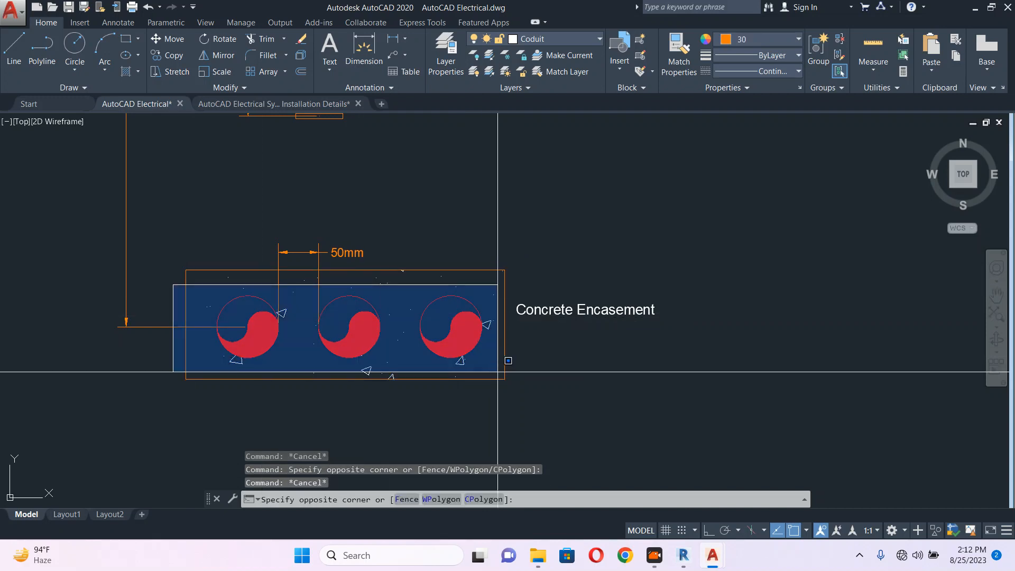
{"action": "left_click", "coordinate": [492, 366]}
{"action": "middle_click_drag", "start_coordinate": [492, 366], "coordinate": [301, 303]}
{"action": "type", "text": "co"}
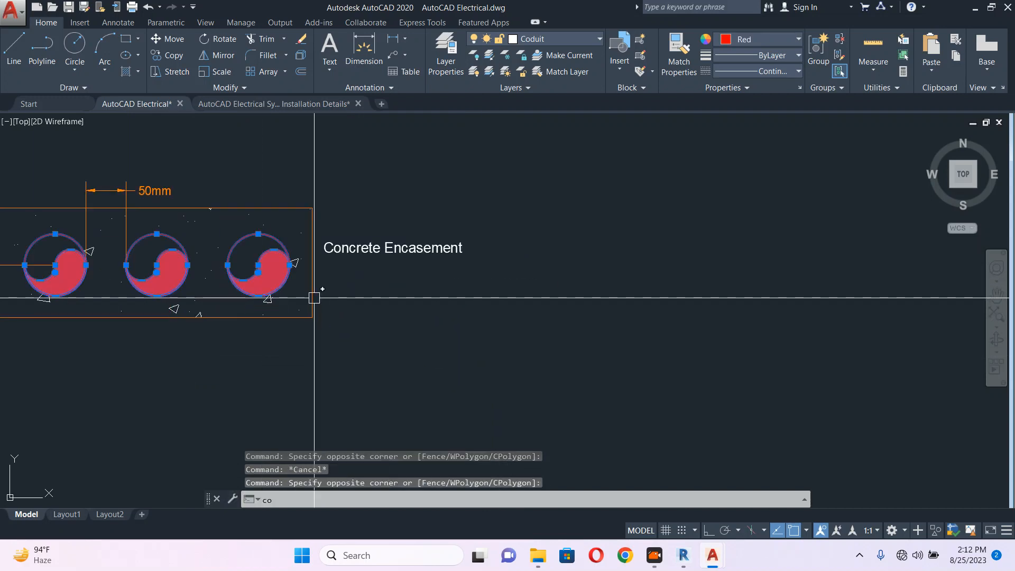
{"action": "key", "text": "Return"}
{"action": "left_click", "coordinate": [334, 314]}
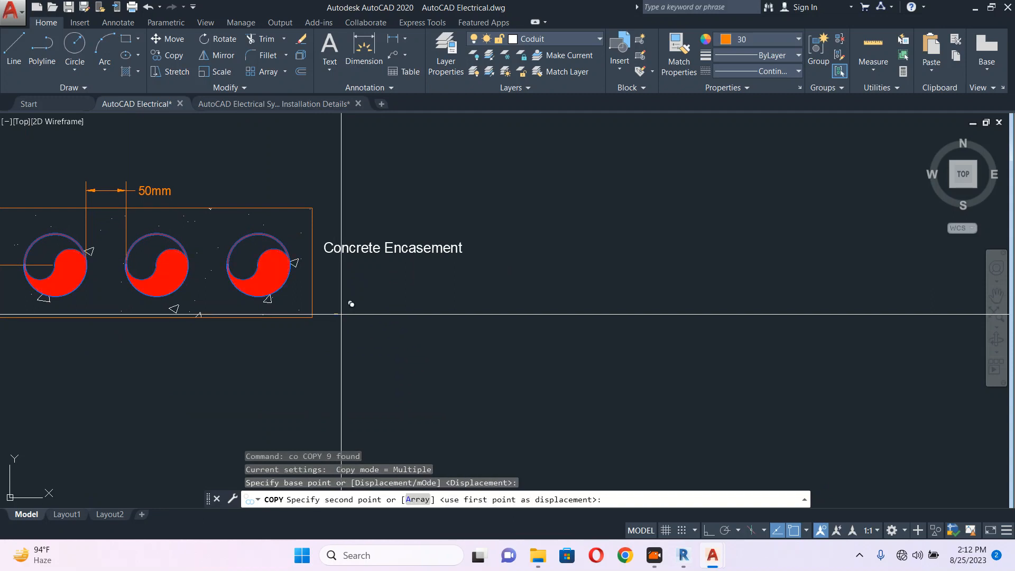
{"action": "left_click", "coordinate": [709, 530]}
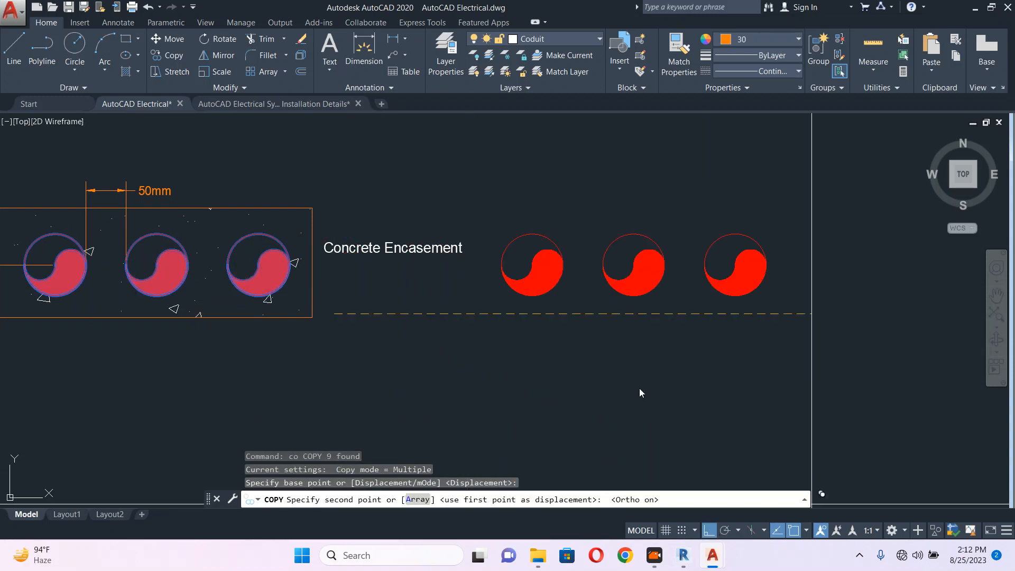
{"action": "left_click", "coordinate": [868, 308]}
{"action": "key", "text": "Escape"}
{"action": "middle_click_drag", "start_coordinate": [868, 307], "coordinate": [664, 288]}
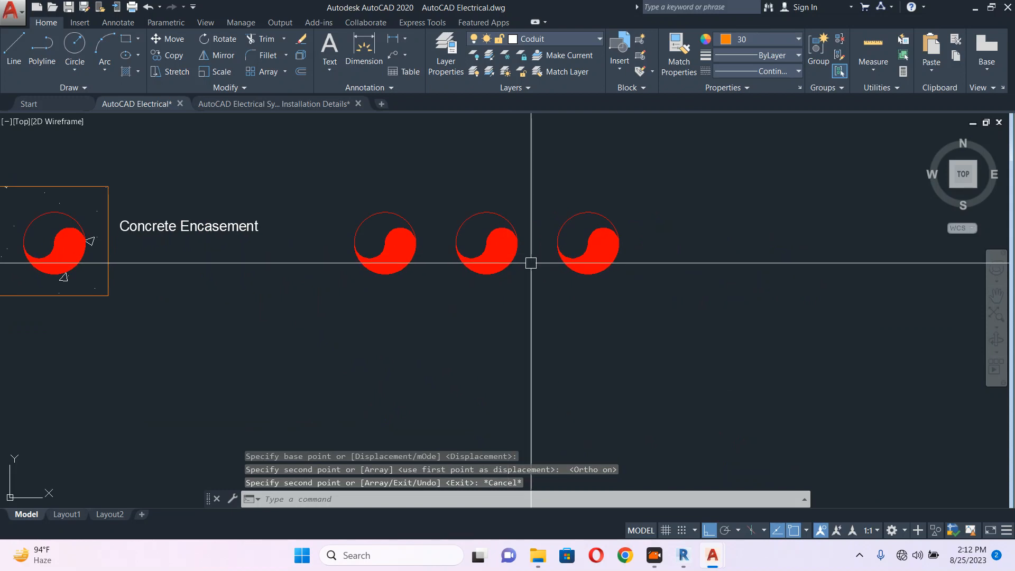
{"action": "middle_click_drag", "start_coordinate": [180, 276], "coordinate": [521, 265]}
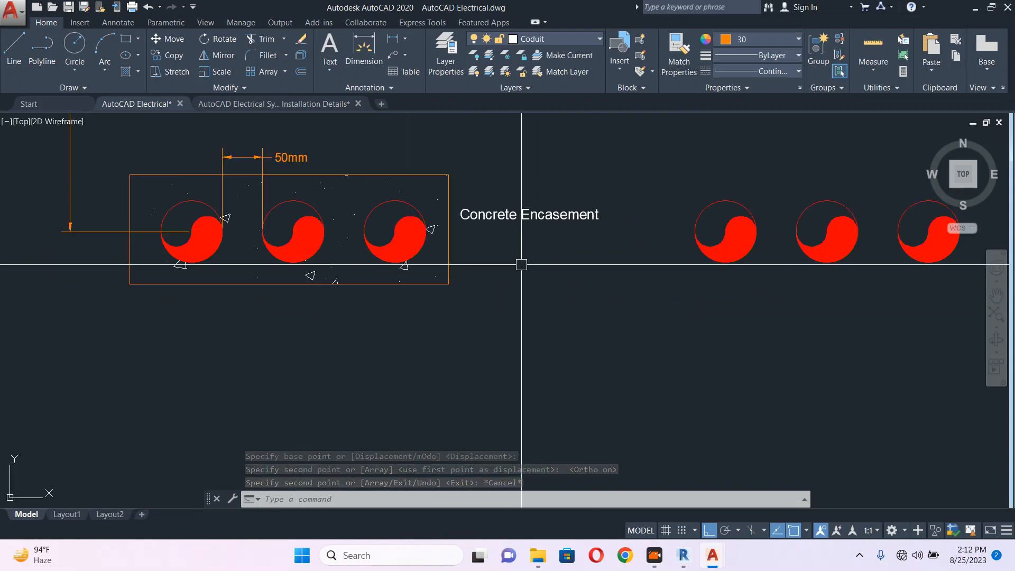
{"action": "middle_click_drag", "start_coordinate": [560, 226], "coordinate": [317, 227]}
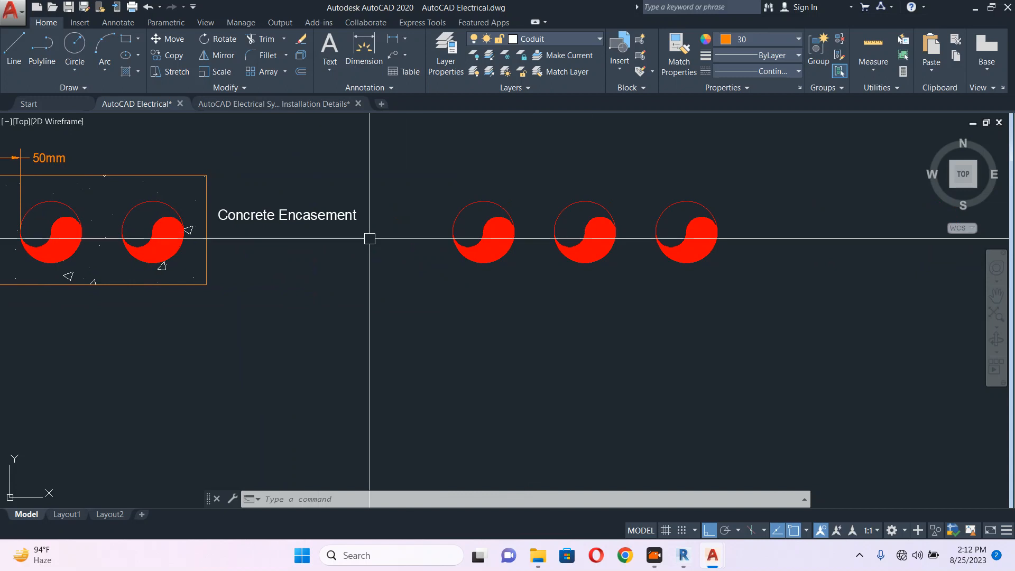
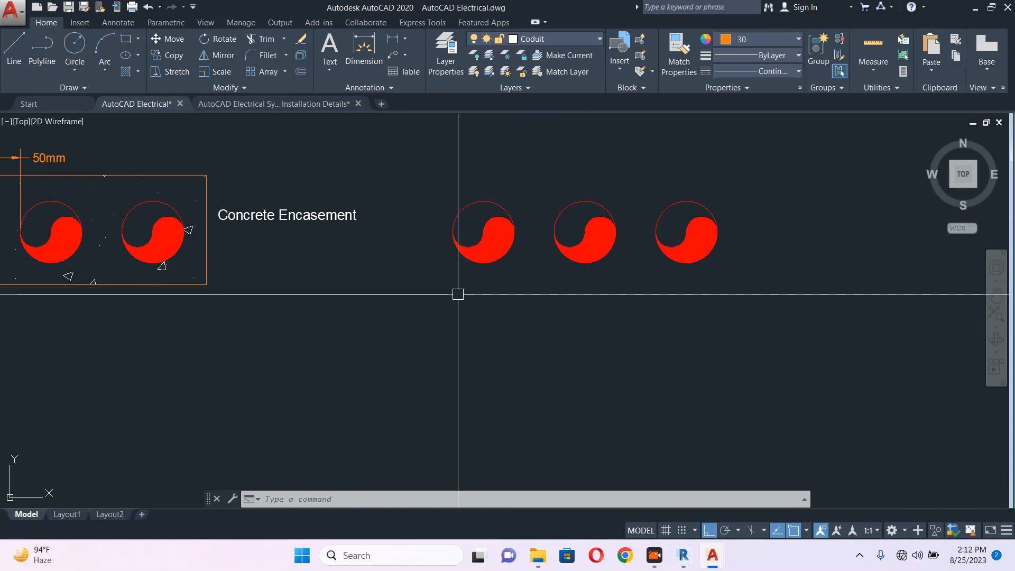
Offset the circle of the leftmost copied duct outward by 0.2706
{"action": "key", "text": "Escape"}
{"action": "type", "text": "o"}
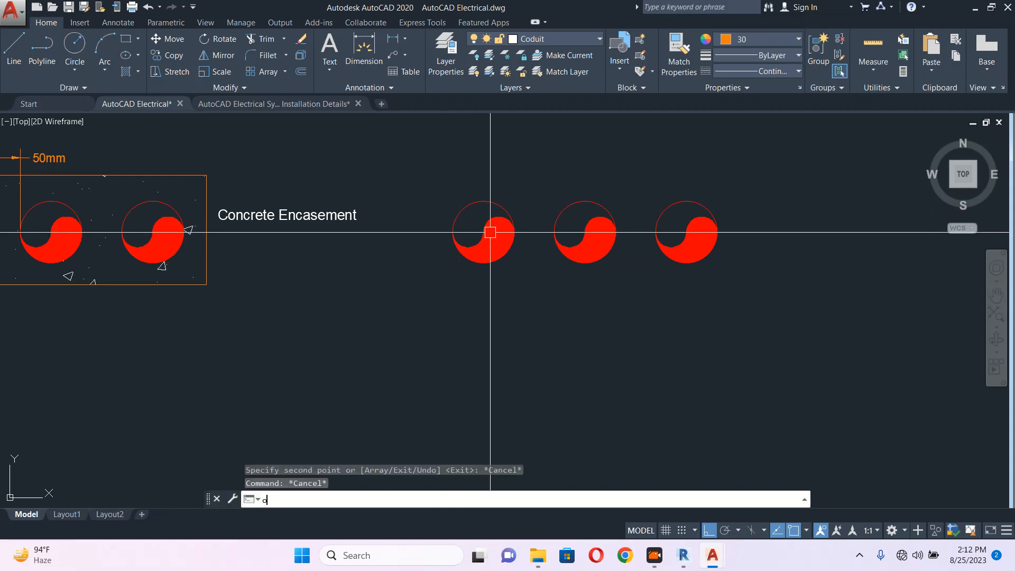
{"action": "key", "text": "Return"}
{"action": "key", "text": "Return"}
{"action": "scroll", "coordinate": [504, 207], "scroll_direction": "up", "scroll_amount": 4}
{"action": "left_click", "coordinate": [503, 206]}
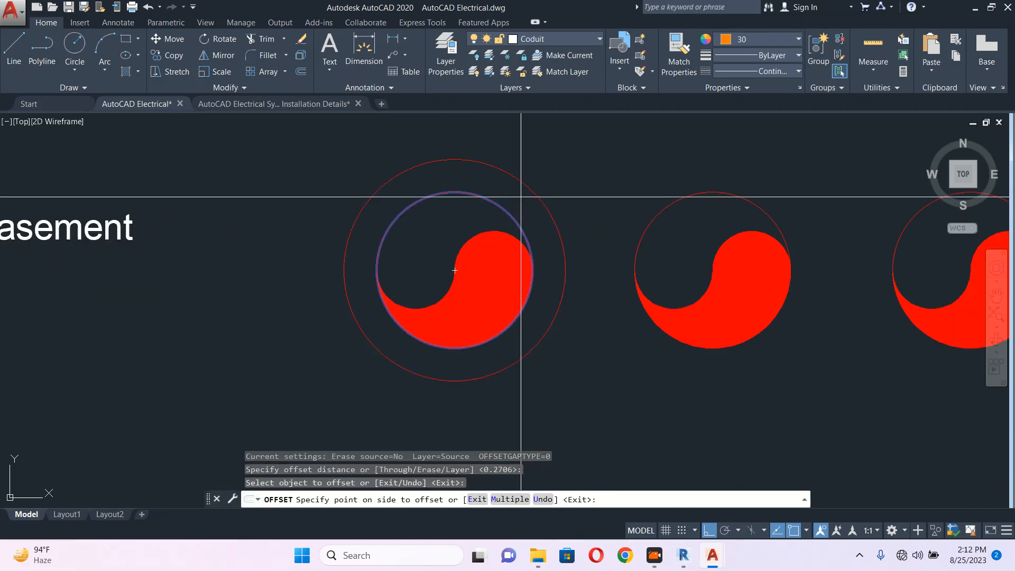
{"action": "left_click", "coordinate": [521, 197]}
{"action": "key", "text": "Escape"}
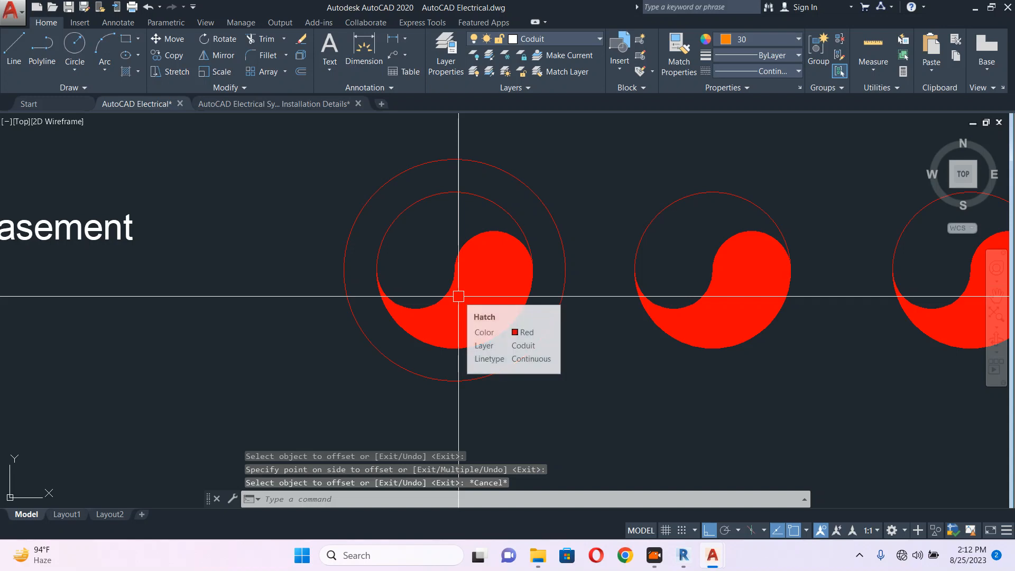
{"action": "type", "text": "pl"}
{"action": "key", "text": "Return"}
{"action": "key", "text": "Escape"}
{"action": "key", "text": "Escape"}
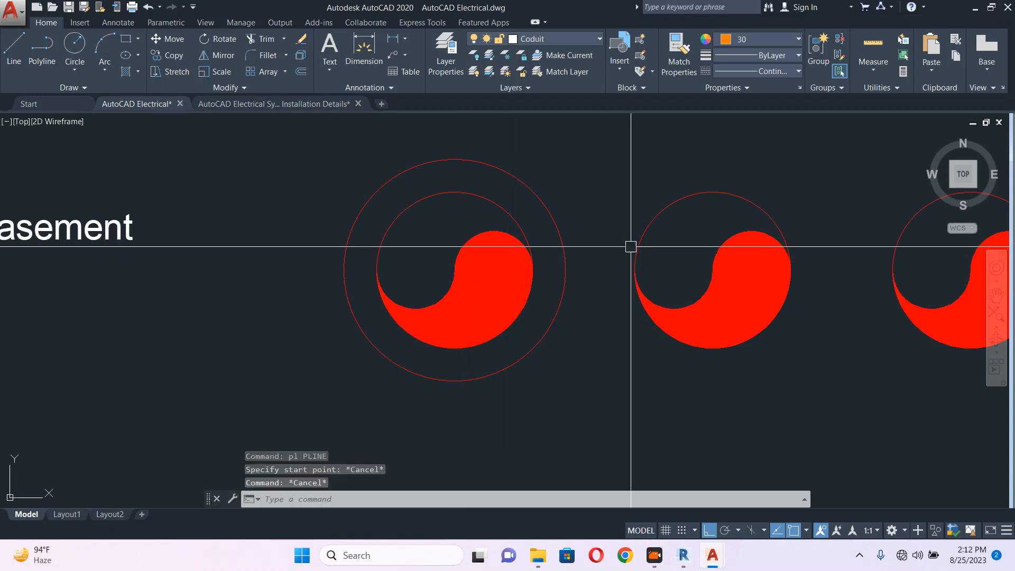
Offset the circle of the middle copied duct outward by 0.2706
{"action": "type", "text": "o"}
{"action": "key", "text": "Return"}
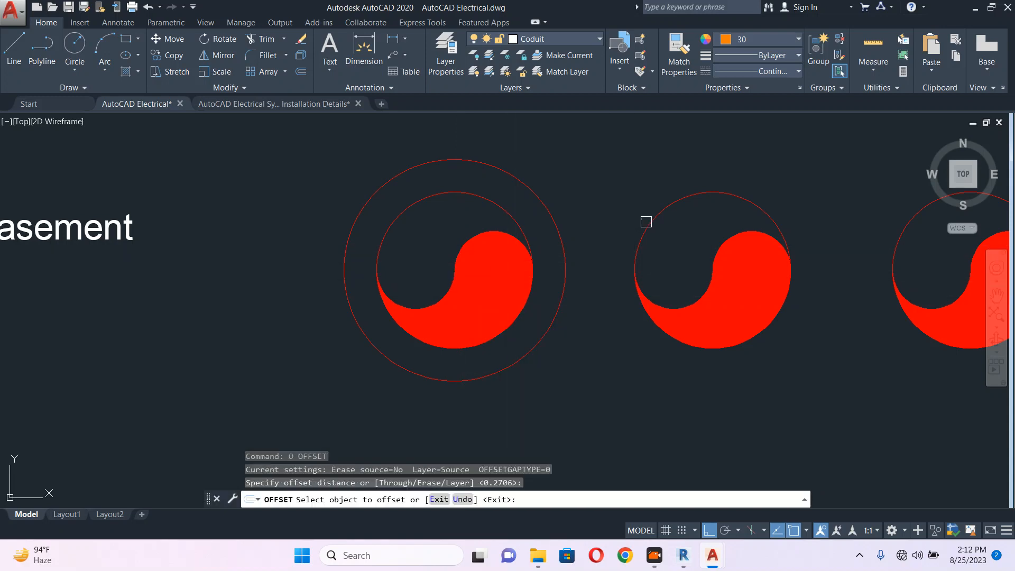
{"action": "left_click", "coordinate": [646, 221]}
{"action": "left_click", "coordinate": [576, 242]}
{"action": "key", "text": "Escape"}
Erase the offset circles around the leftmost and middle copied ducts
{"action": "type", "text": "p"}
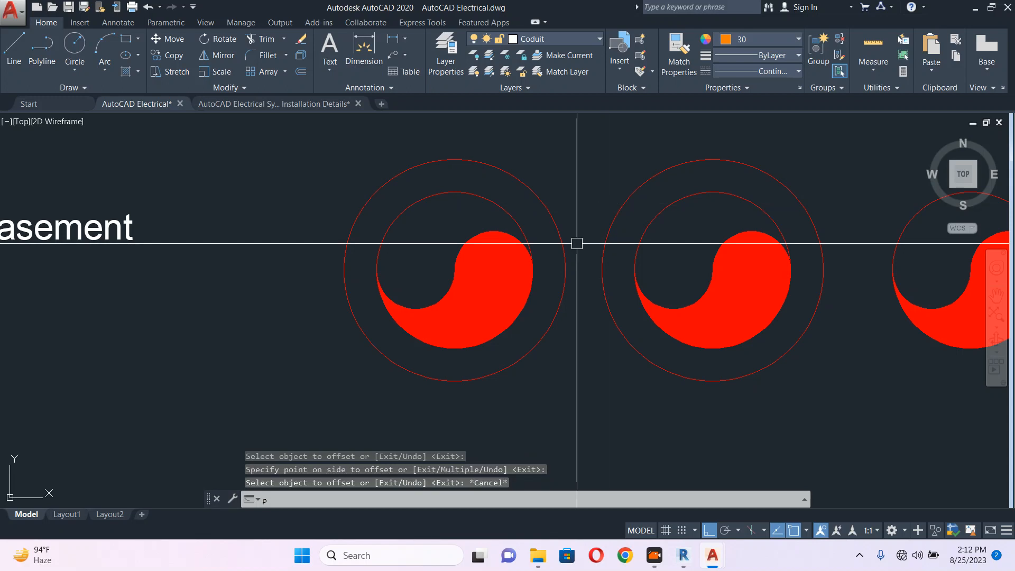
{"action": "type", "text": "l"}
{"action": "key", "text": "Return"}
{"action": "key", "text": "Escape"}
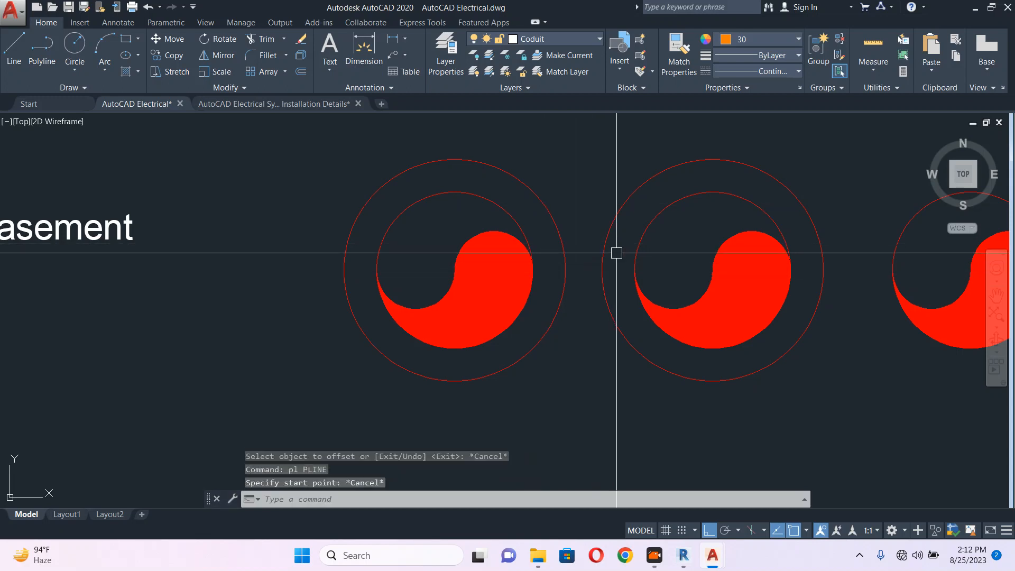
{"action": "left_click", "coordinate": [603, 251]}
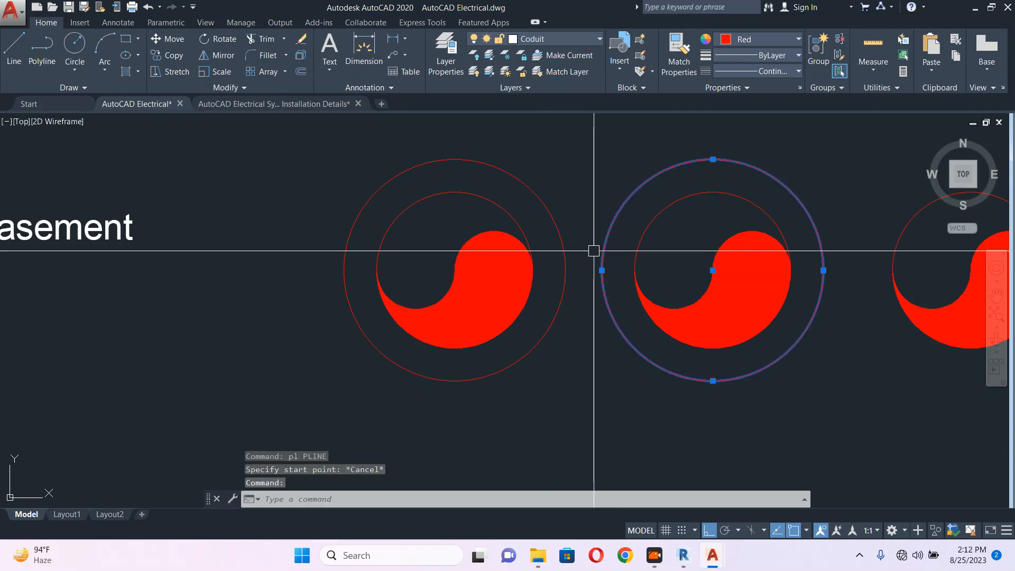
{"action": "key", "text": "Delete"}
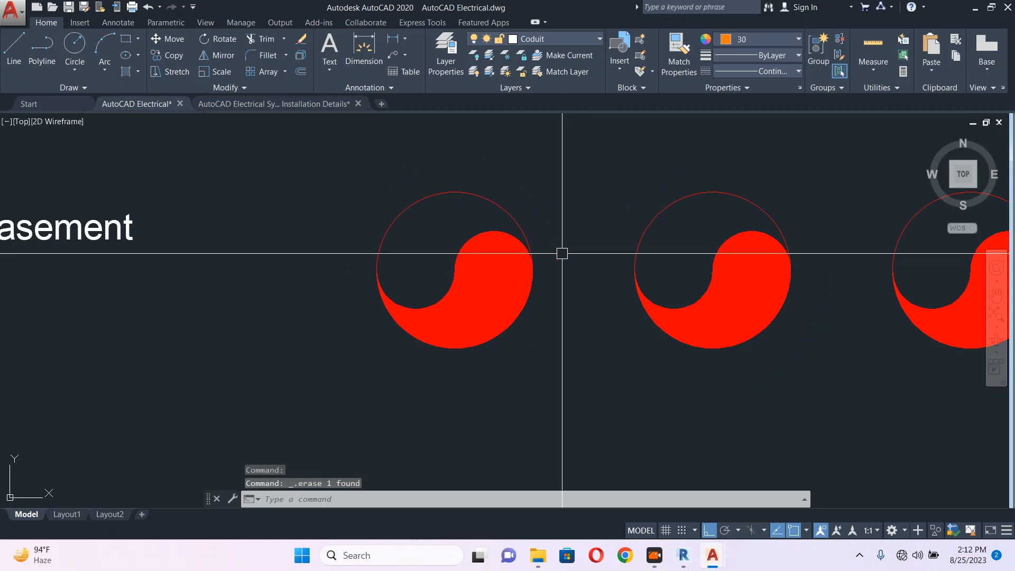
Offset the circles of the leftmost and middle copied ducts slightly outward, using a very small distance picked at the leftmost duct's edge
{"action": "type", "text": "o"}
{"action": "key", "text": "Return"}
{"action": "scroll", "coordinate": [486, 193], "scroll_direction": "up", "scroll_amount": 4}
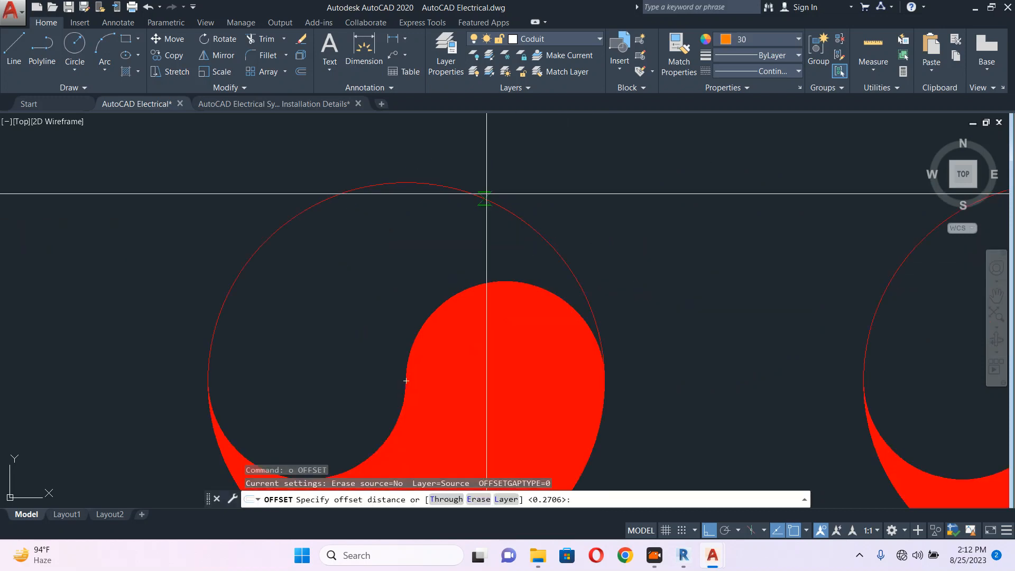
{"action": "left_click", "coordinate": [486, 193]}
{"action": "scroll", "coordinate": [494, 181], "scroll_direction": "up", "scroll_amount": 5}
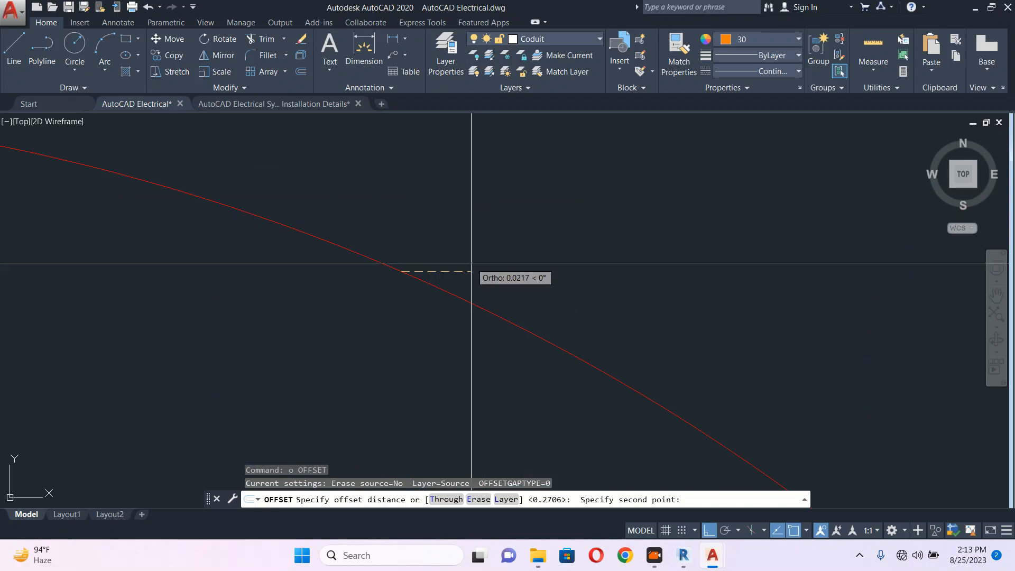
{"action": "left_click", "coordinate": [386, 262]}
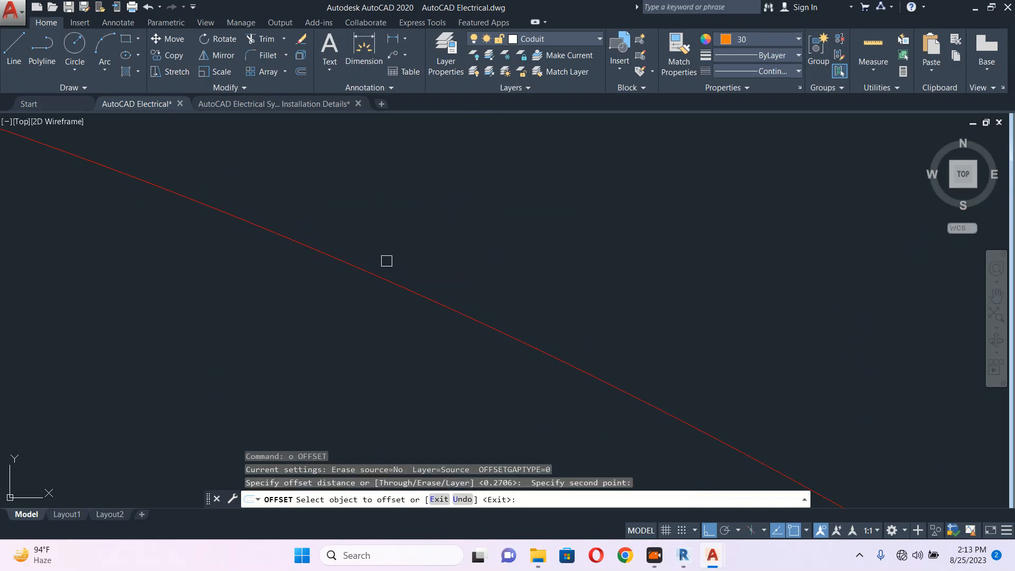
{"action": "left_click", "coordinate": [412, 287]}
{"action": "left_click", "coordinate": [517, 230]}
{"action": "scroll", "coordinate": [519, 230], "scroll_direction": "down", "scroll_amount": 5}
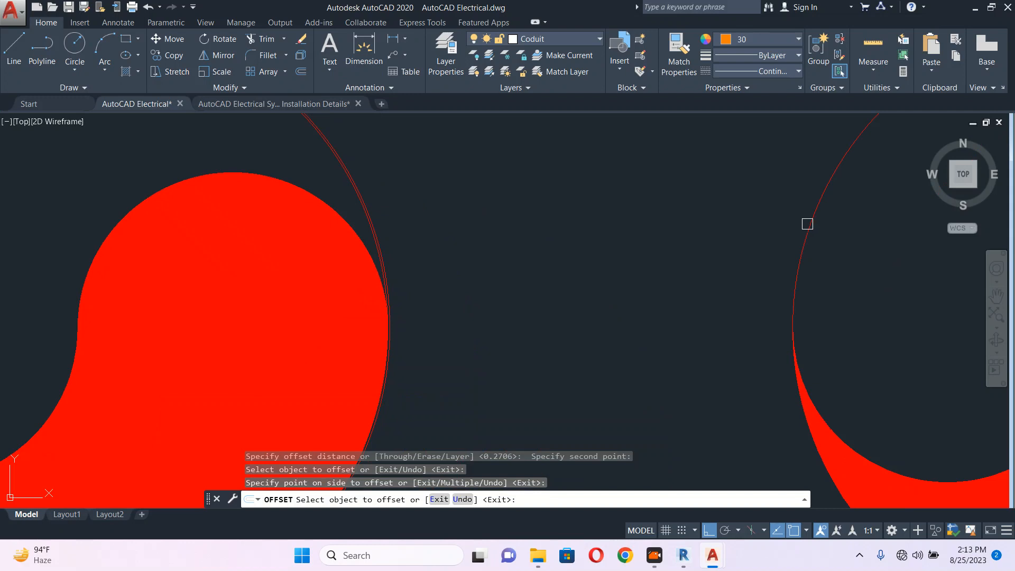
{"action": "key", "text": "Escape"}
Draw a horizontal polyline from the middle copied duct's outer circle to the leftmost copied duct's outer circle
{"action": "type", "text": "p"}
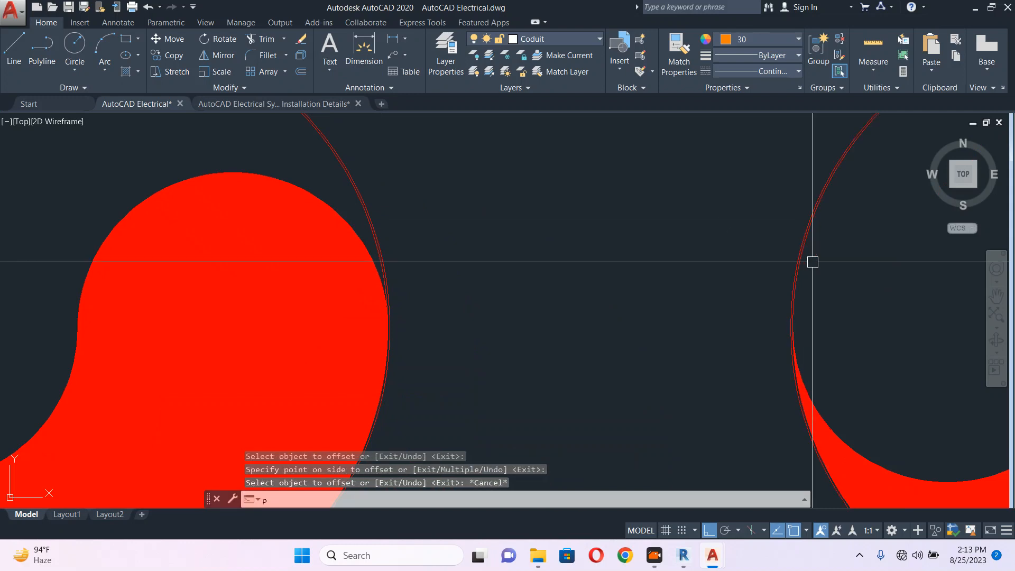
{"action": "type", "text": "l"}
{"action": "key", "text": "Return"}
{"action": "scroll", "coordinate": [831, 219], "scroll_direction": "up", "scroll_amount": 3}
{"action": "left_click", "coordinate": [831, 219]}
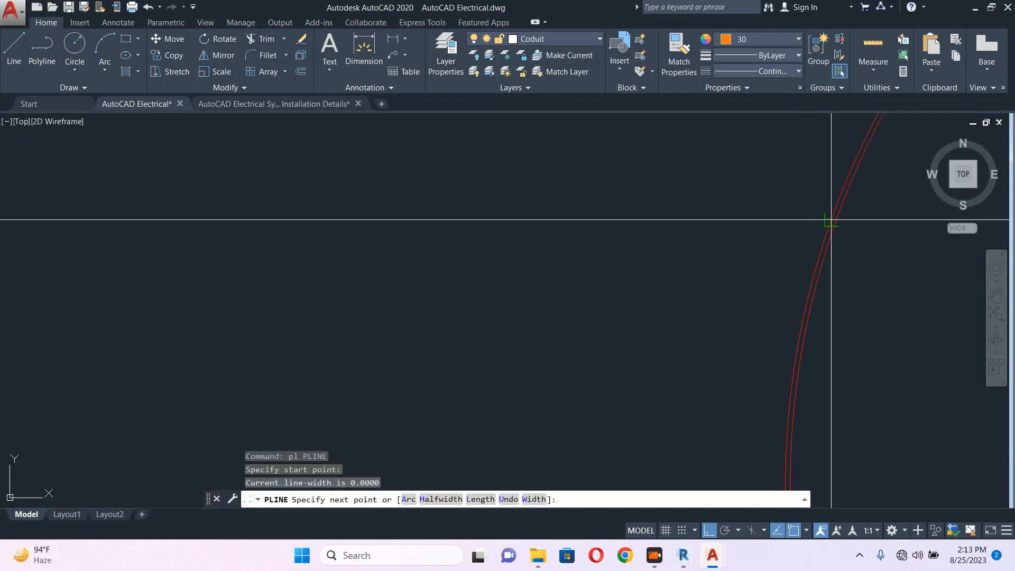
{"action": "scroll", "coordinate": [687, 237], "scroll_direction": "down", "scroll_amount": 5}
{"action": "scroll", "coordinate": [475, 233], "scroll_direction": "up", "scroll_amount": 5}
{"action": "scroll", "coordinate": [523, 157], "scroll_direction": "up", "scroll_amount": 2}
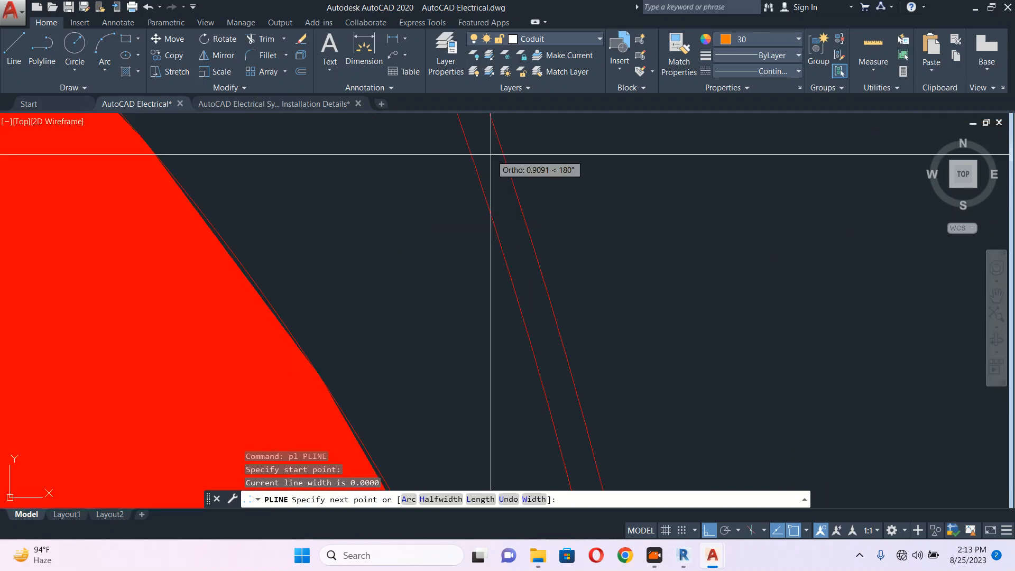
{"action": "left_click", "coordinate": [485, 157]}
{"action": "key", "text": "Escape"}
{"action": "scroll", "coordinate": [503, 220], "scroll_direction": "down", "scroll_amount": 3}
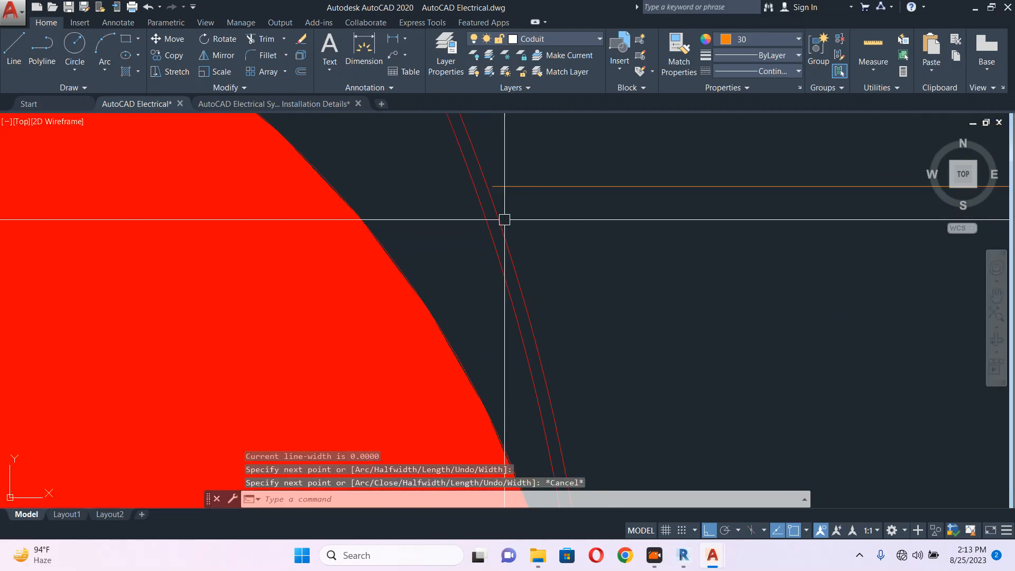
Break a small gap in the leftmost copied duct's outer circle, just above the end of the horizontal polyline
{"action": "type", "text": "br"}
{"action": "key", "text": "Return"}
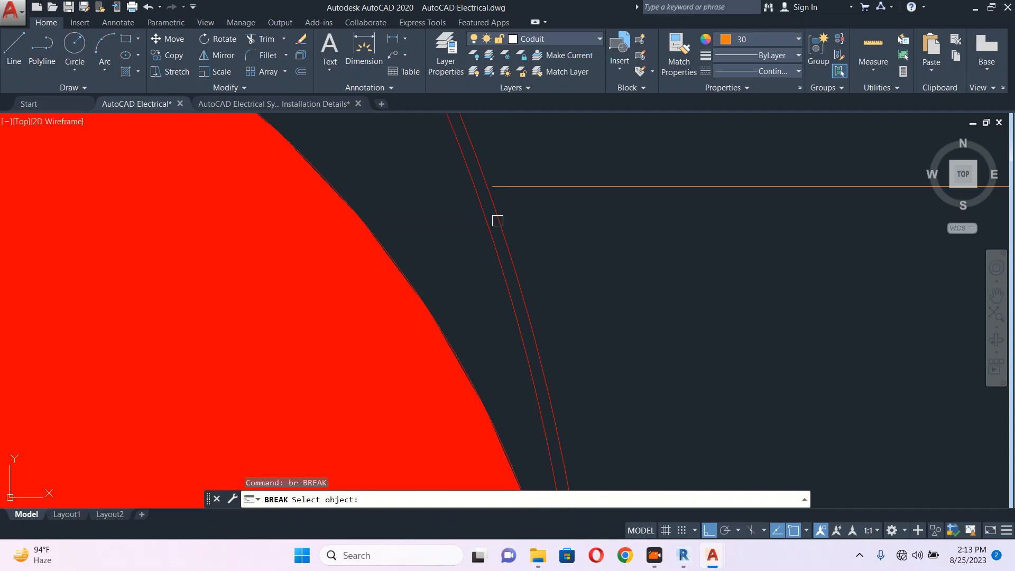
{"action": "left_click", "coordinate": [479, 160]}
{"action": "left_click", "coordinate": [479, 141]}
{"action": "key", "text": "Escape"}
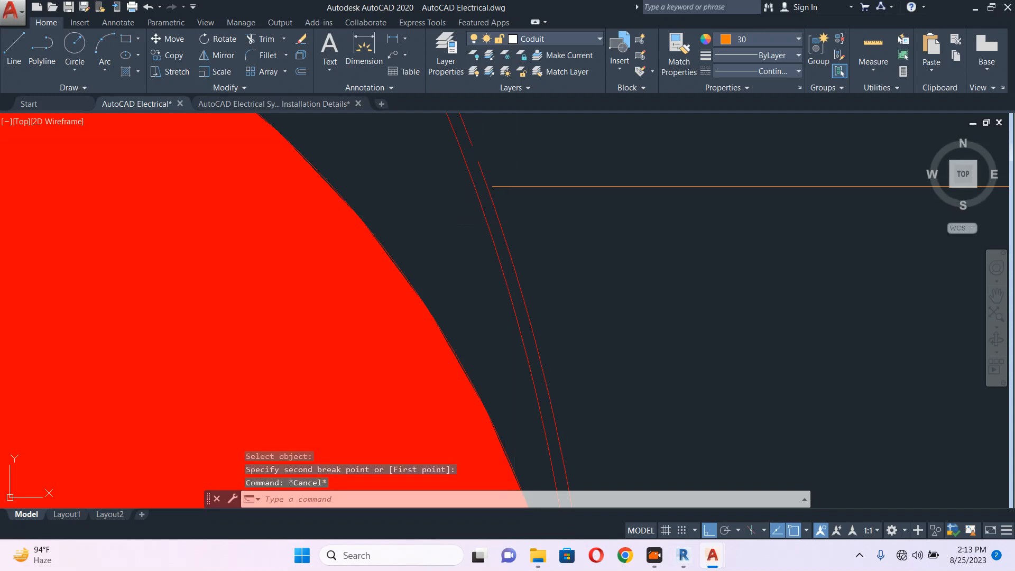
Try to fillet the leftmost copied duct's broken outer circle with the horizontal polyline
{"action": "type", "text": "f"}
{"action": "key", "text": "Return"}
{"action": "left_click", "coordinate": [501, 211]}
{"action": "left_click", "coordinate": [523, 187]}
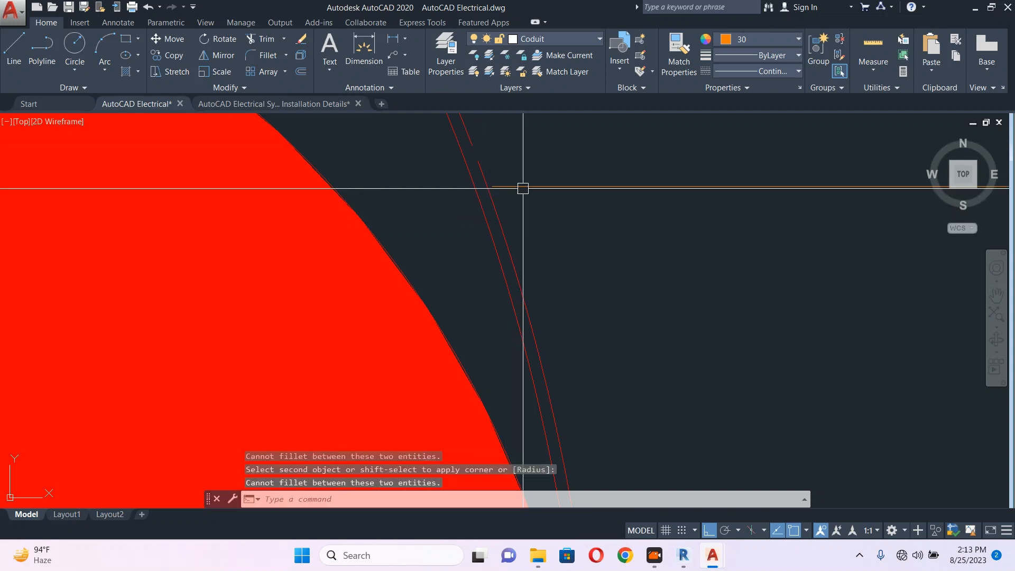
{"action": "scroll", "coordinate": [523, 188], "scroll_direction": "down", "scroll_amount": 3}
{"action": "scroll", "coordinate": [503, 204], "scroll_direction": "down", "scroll_amount": 2}
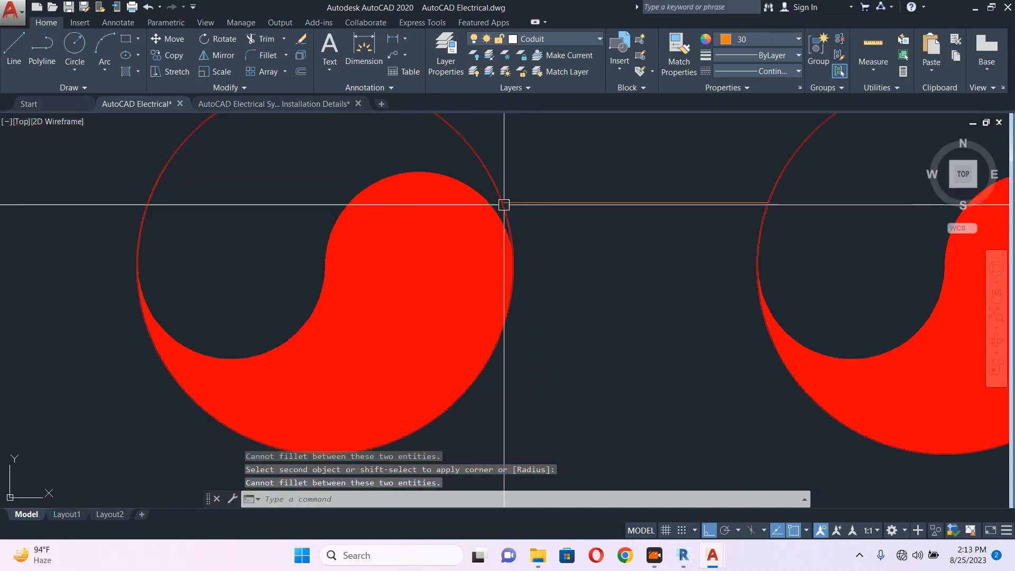
{"action": "scroll", "coordinate": [504, 204], "scroll_direction": "down", "scroll_amount": 4}
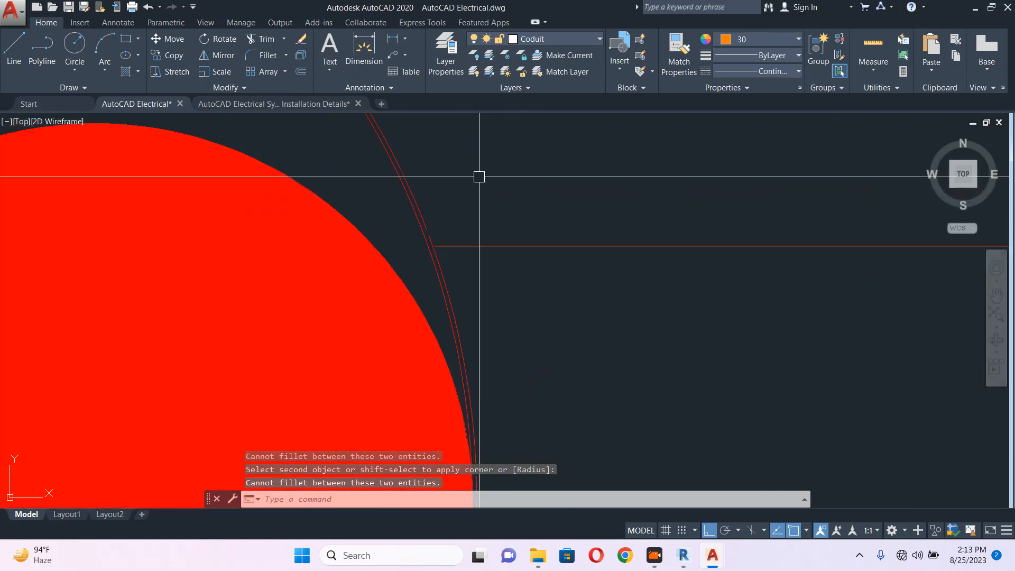
{"action": "left_click", "coordinate": [421, 202]}
{"action": "scroll", "coordinate": [469, 208], "scroll_direction": "down", "scroll_amount": 5}
{"action": "scroll", "coordinate": [469, 208], "scroll_direction": "down", "scroll_amount": 5}
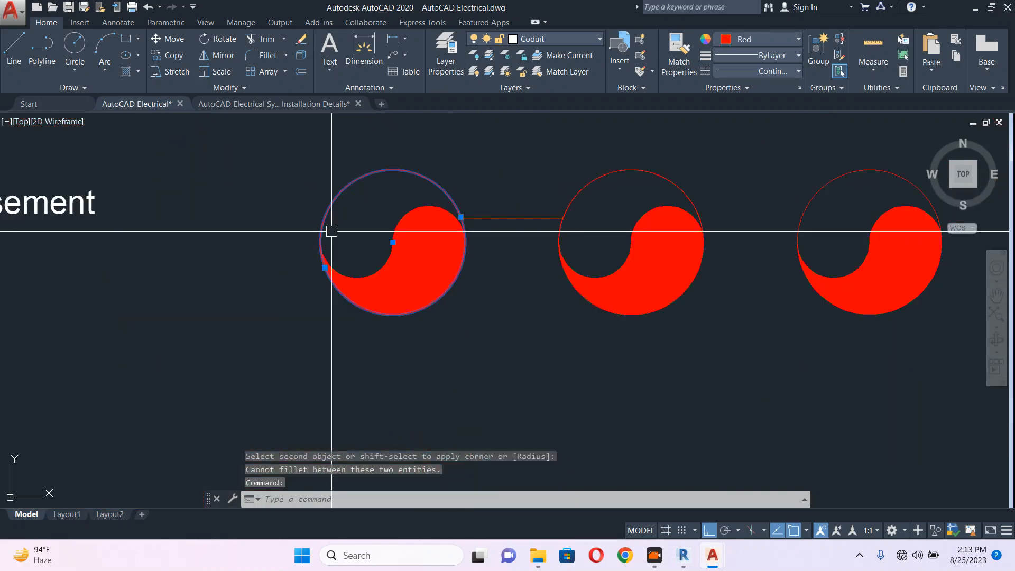
{"action": "key", "text": "Escape"}
Erase the horizontal polyline between the copied ducts and the broken outer circle around the leftmost one
{"action": "scroll", "coordinate": [462, 177], "scroll_direction": "up", "scroll_amount": 6}
{"action": "scroll", "coordinate": [571, 199], "scroll_direction": "up", "scroll_amount": 4}
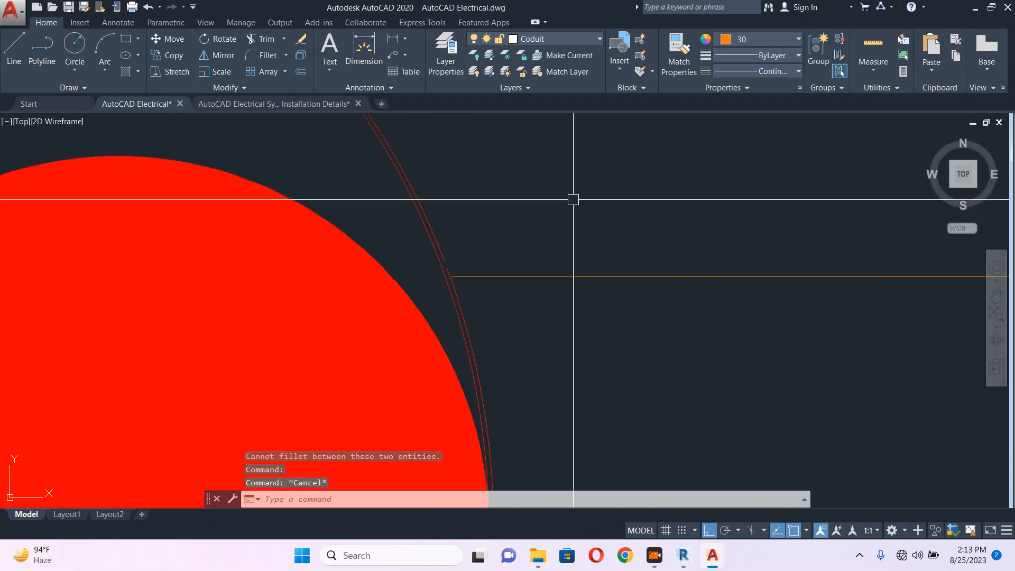
{"action": "left_click", "coordinate": [513, 280]}
{"action": "type", "text": "e"}
{"action": "key", "text": "Return"}
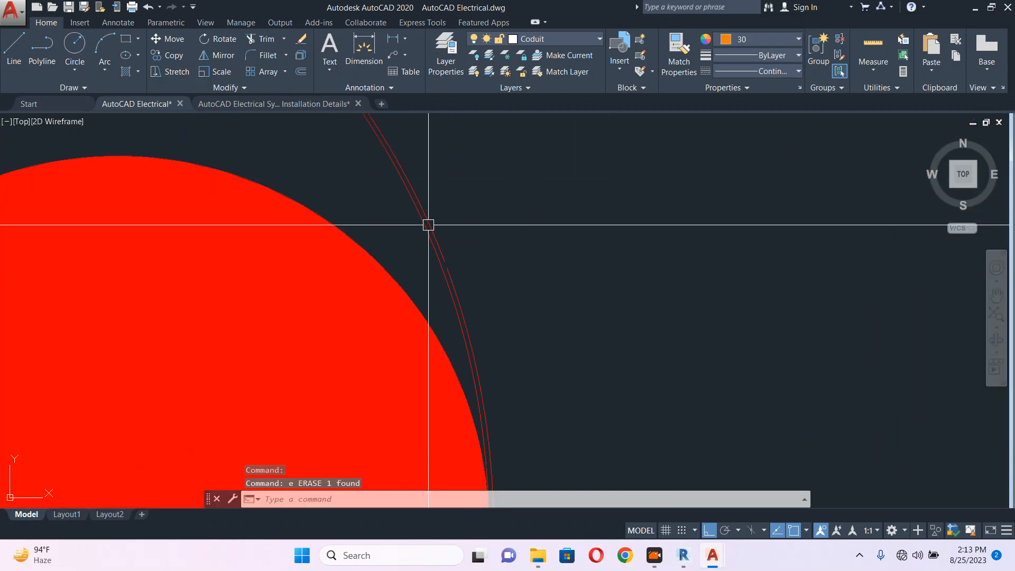
{"action": "left_click", "coordinate": [430, 224]}
{"action": "scroll", "coordinate": [499, 238], "scroll_direction": "down", "scroll_amount": 2}
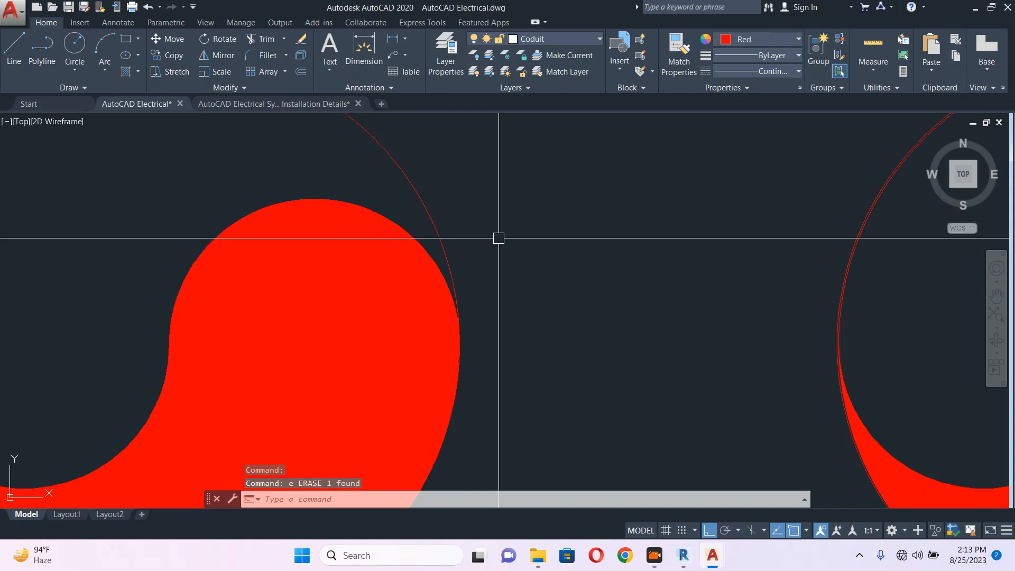
Erase the extra, nearly coincident outer circle around the middle copied duct
{"action": "scroll", "coordinate": [534, 239], "scroll_direction": "down", "scroll_amount": 2}
{"action": "scroll", "coordinate": [670, 210], "scroll_direction": "up", "scroll_amount": 6}
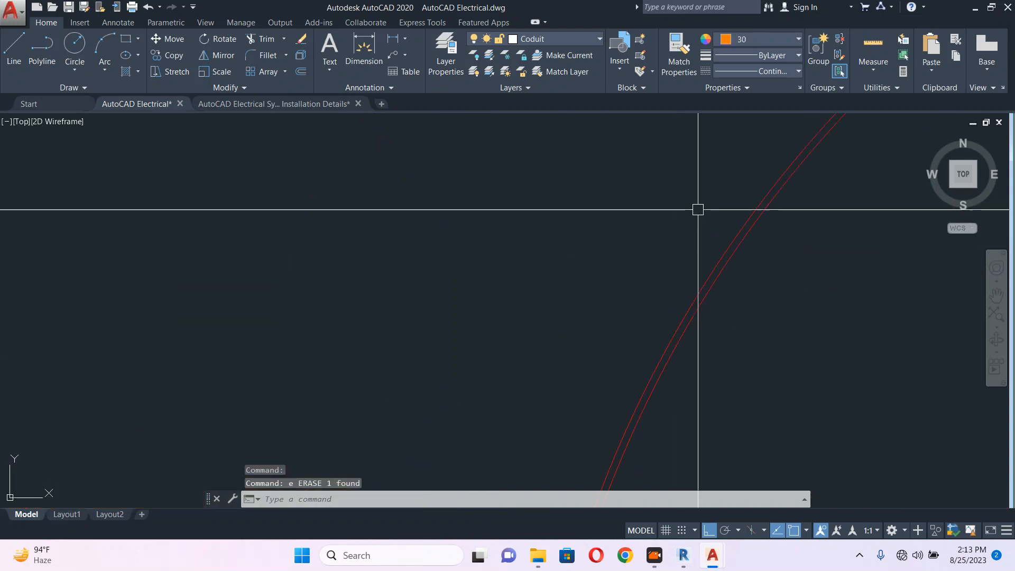
{"action": "left_click", "coordinate": [754, 220]}
{"action": "key", "text": "Return"}
{"action": "scroll", "coordinate": [569, 220], "scroll_direction": "down", "scroll_amount": 5}
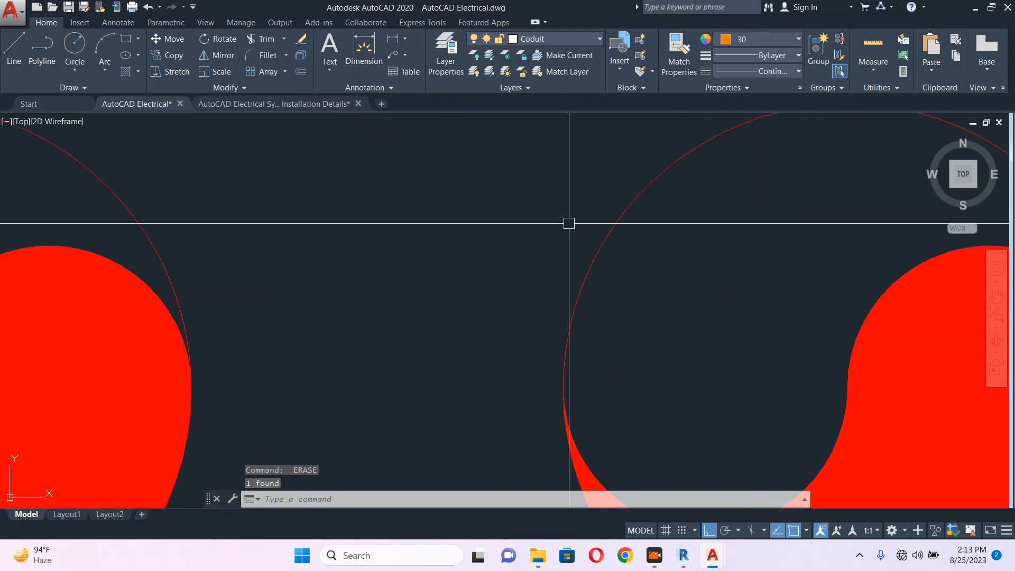
Draw a polyline from just outside the leftmost copied duct, outward, down, and about 1.74 horizontally beneath the duct
{"action": "type", "text": "pl"}
{"action": "key", "text": "Return"}
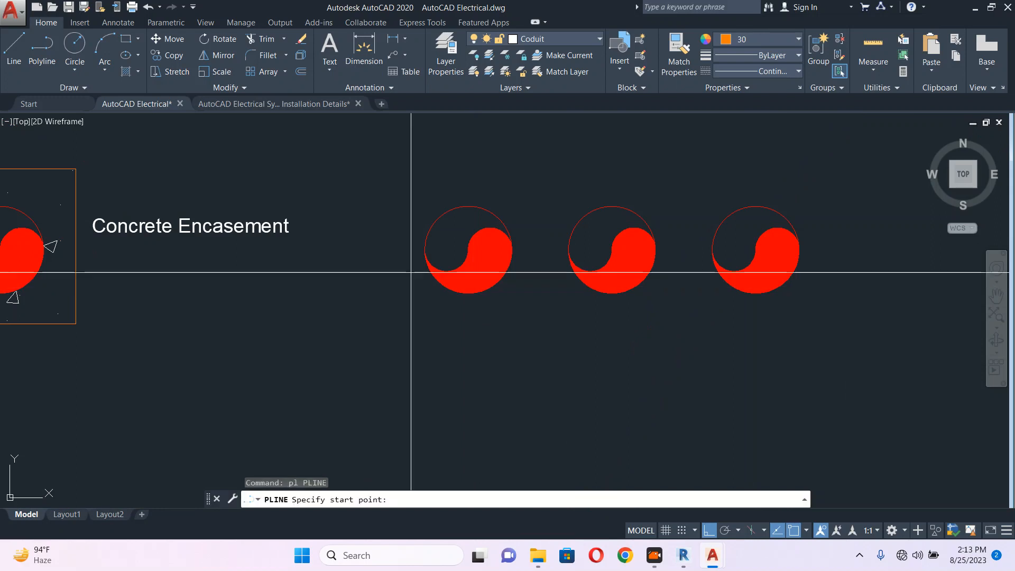
{"action": "scroll", "coordinate": [413, 270], "scroll_direction": "up", "scroll_amount": 6}
{"action": "left_click", "coordinate": [453, 195]}
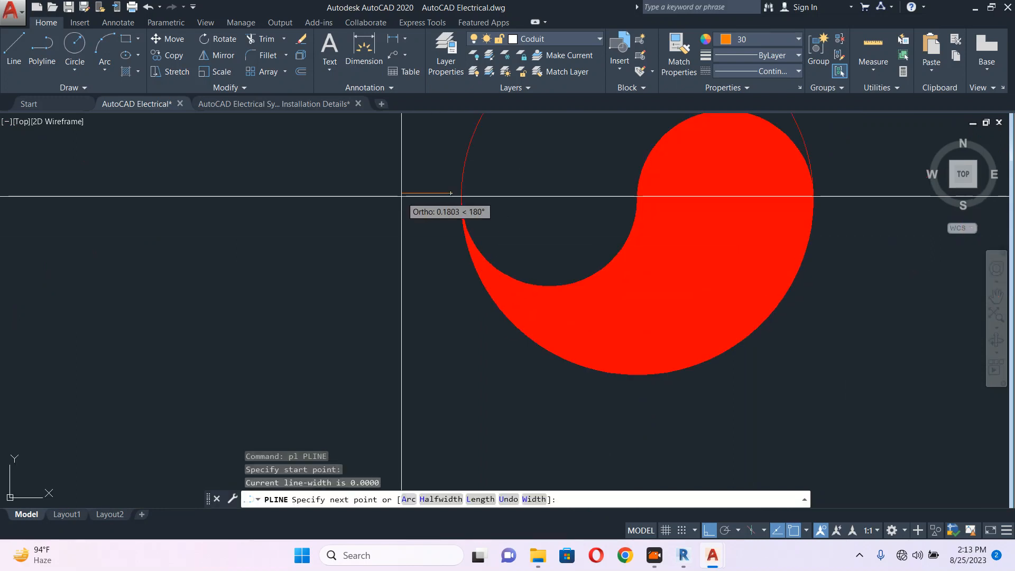
{"action": "left_click", "coordinate": [405, 196]}
{"action": "scroll", "coordinate": [339, 227], "scroll_direction": "down", "scroll_amount": 6}
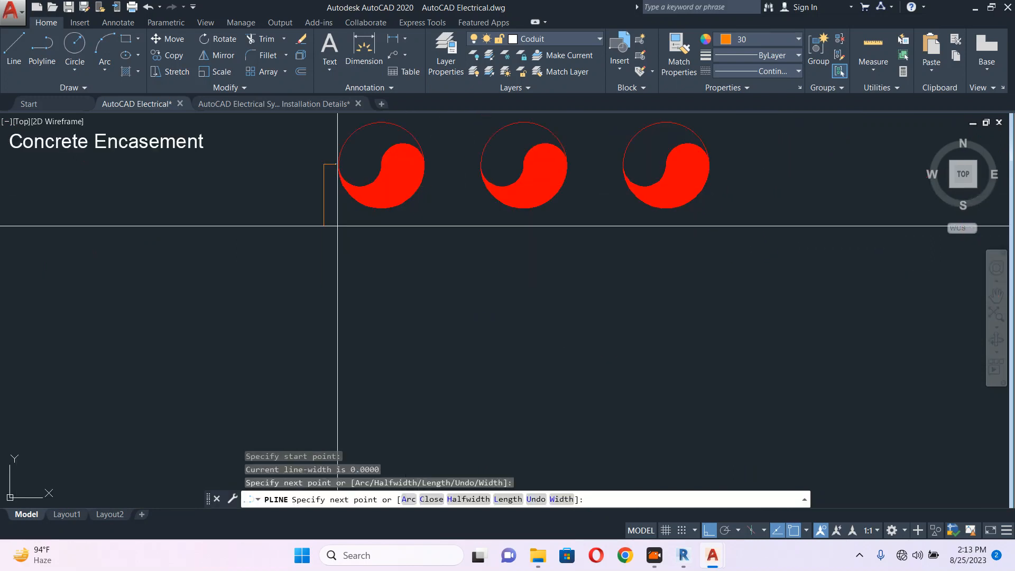
{"action": "left_click", "coordinate": [337, 226]}
{"action": "scroll", "coordinate": [410, 221], "scroll_direction": "up", "scroll_amount": 4}
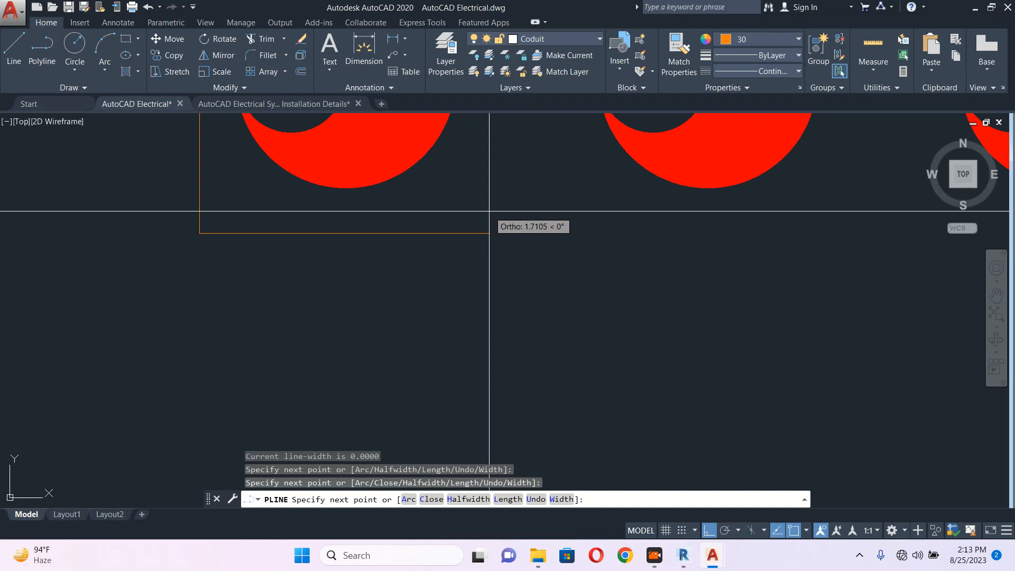
{"action": "scroll", "coordinate": [489, 211], "scroll_direction": "down", "scroll_amount": 2}
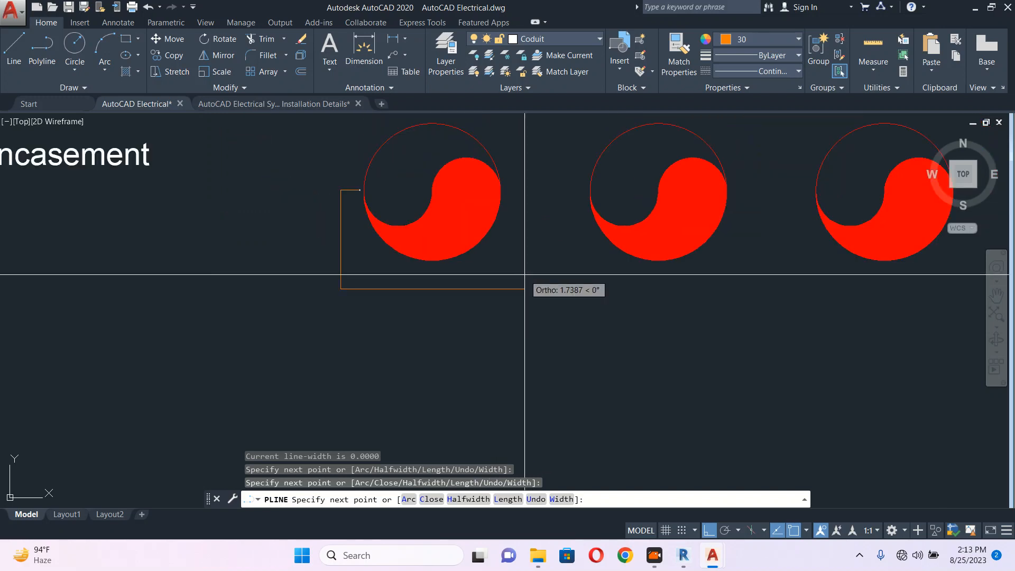
{"action": "left_click", "coordinate": [524, 274]}
{"action": "key", "text": "Escape"}
{"action": "scroll", "coordinate": [388, 204], "scroll_direction": "up", "scroll_amount": 4}
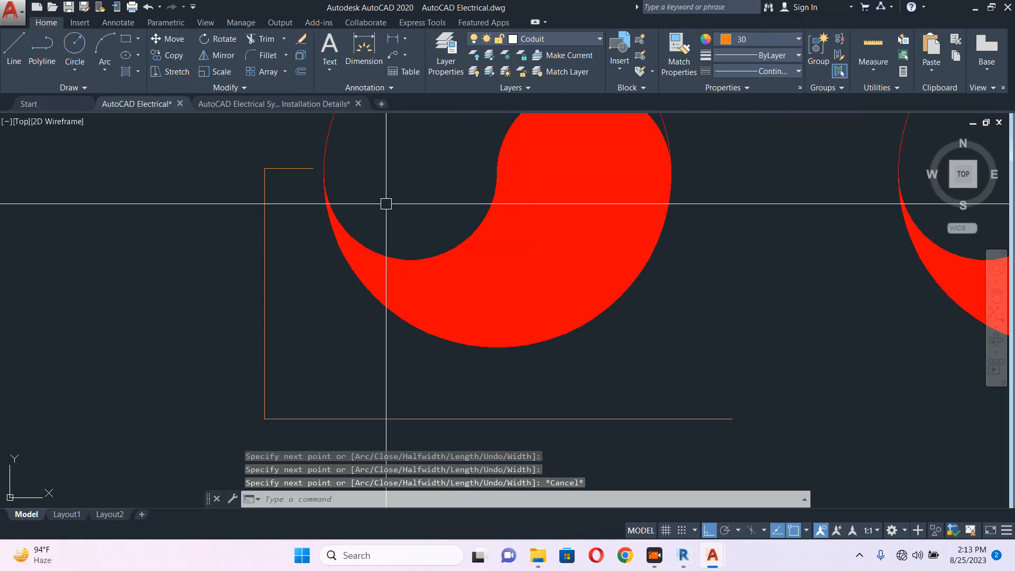
{"action": "type", "text": "pl"}
{"action": "key", "text": "Return"}
{"action": "left_click", "coordinate": [315, 168]}
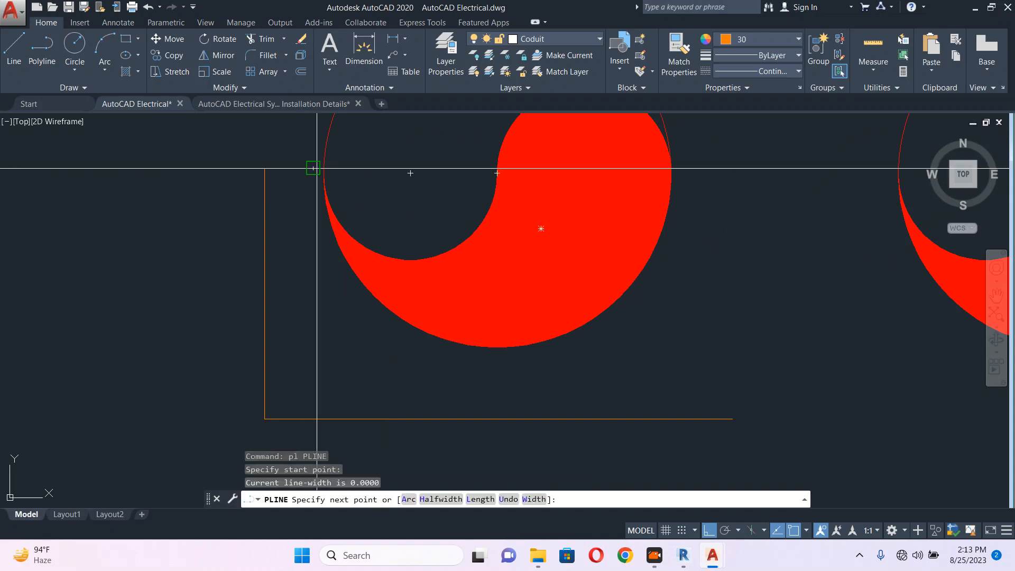
{"action": "type", "text": "a"}
{"action": "key", "text": "Return"}
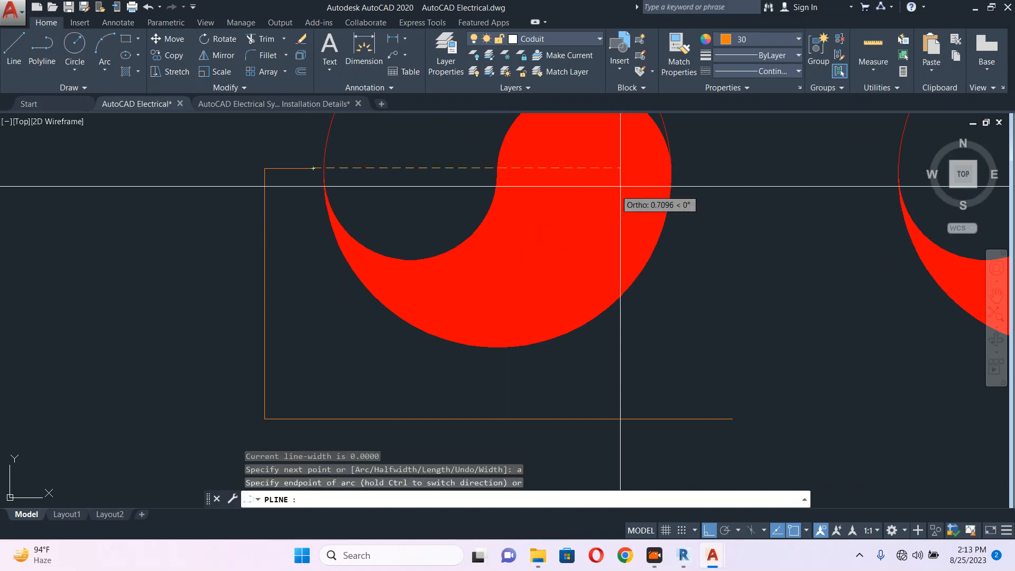
{"action": "scroll", "coordinate": [679, 174], "scroll_direction": "up", "scroll_amount": 2}
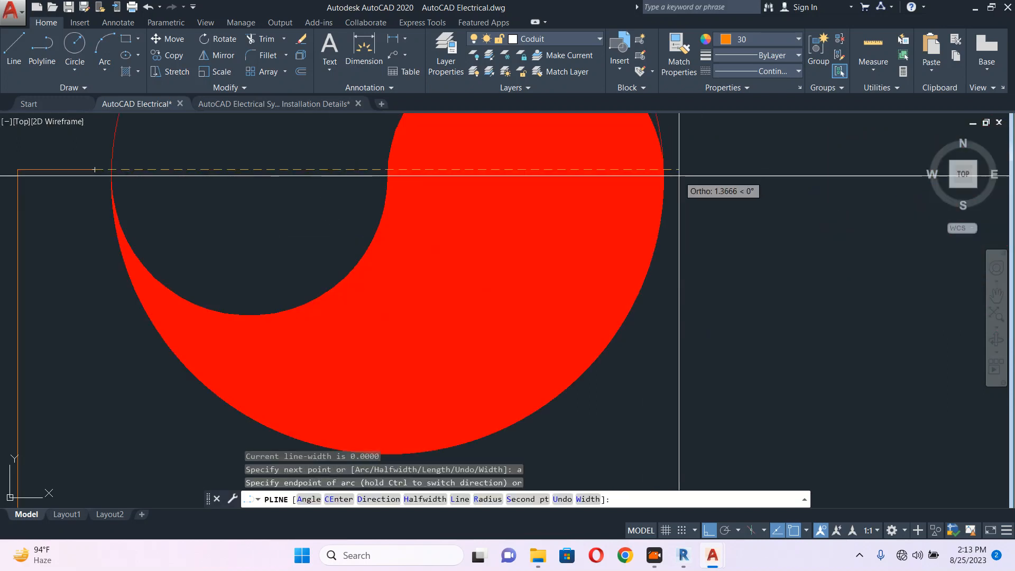
{"action": "scroll", "coordinate": [675, 171], "scroll_direction": "down", "scroll_amount": 2}
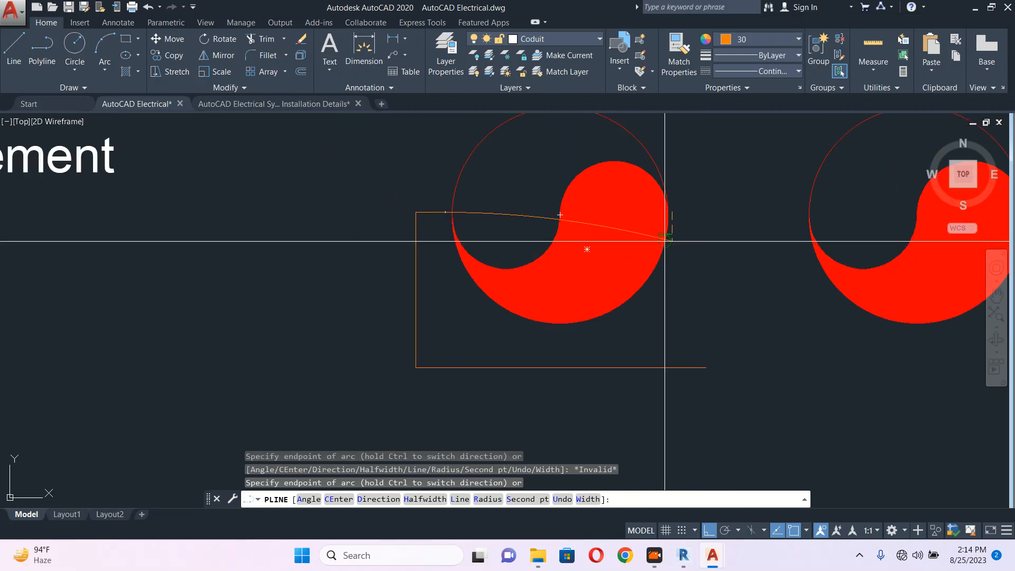
{"action": "key", "text": "Escape"}
{"action": "key", "text": "Escape"}
{"action": "type", "text": "p"}
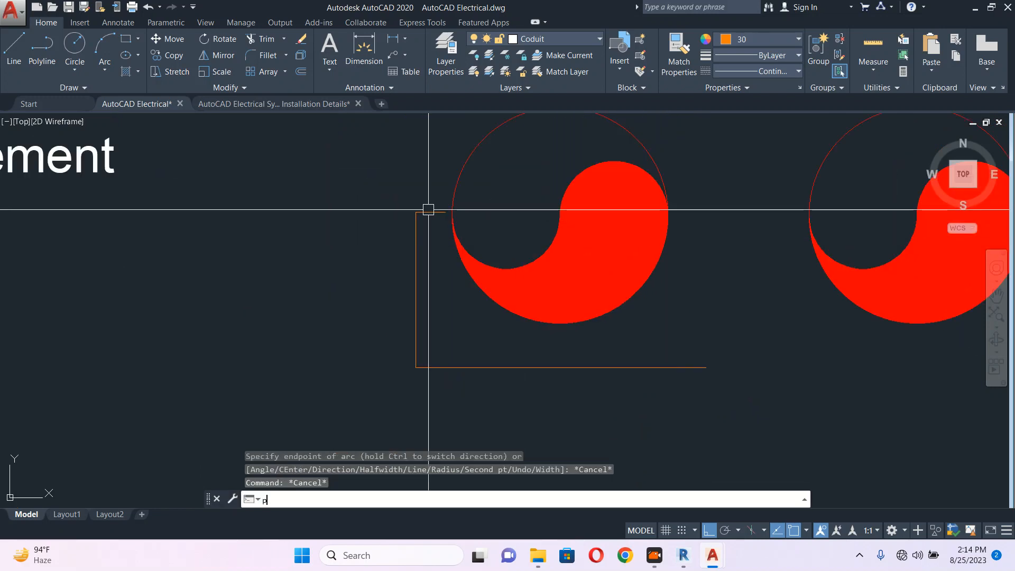
{"action": "key", "text": "Return"}
{"action": "key", "text": "Escape"}
Draw a horizontal polyline about 1.38 long across the leftmost copied duct, from the outline's short upper edge to just beyond the duct
{"action": "type", "text": "pl"}
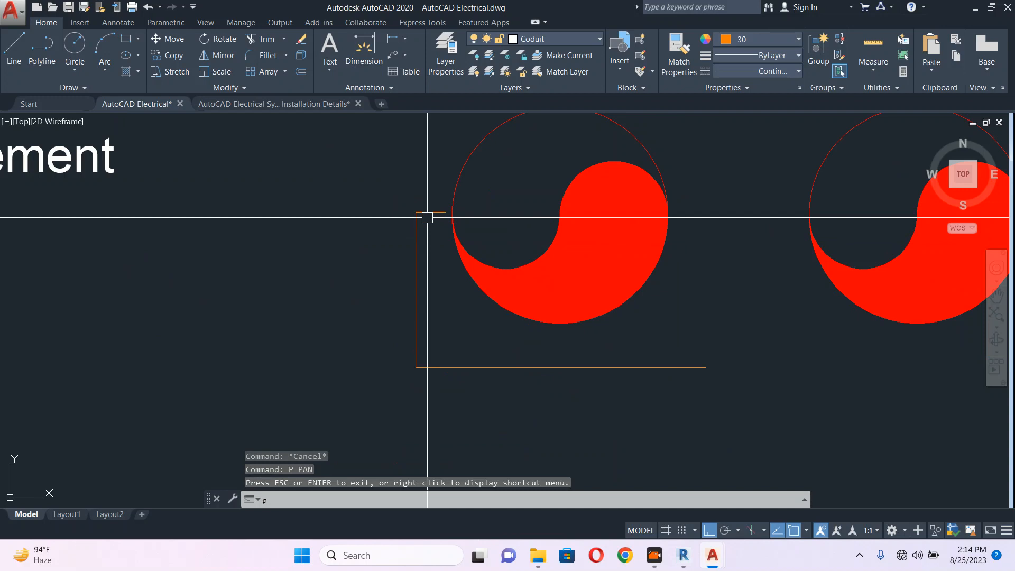
{"action": "key", "text": "Return"}
{"action": "left_click", "coordinate": [416, 212]}
{"action": "scroll", "coordinate": [678, 229], "scroll_direction": "up", "scroll_amount": 4}
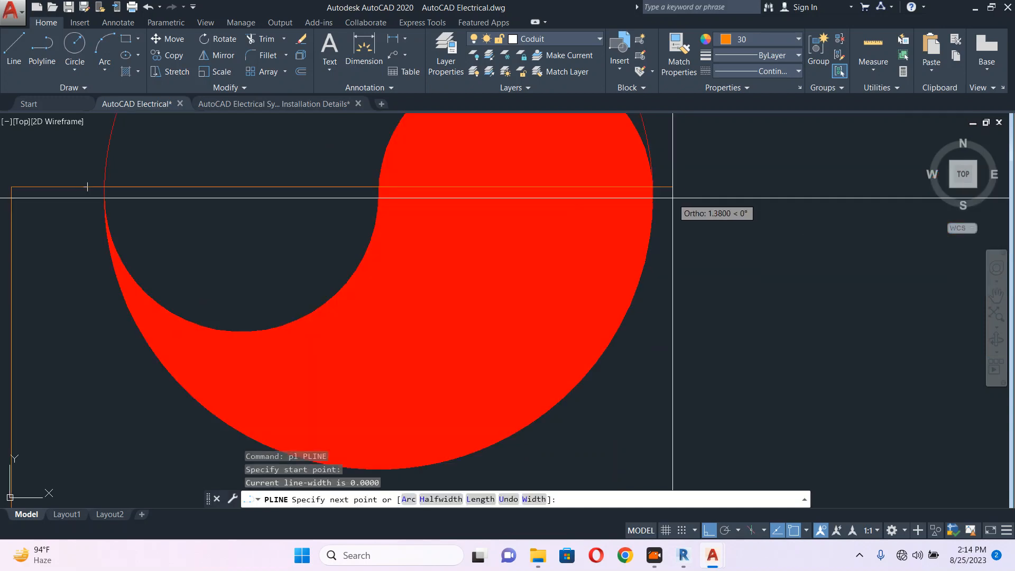
{"action": "left_click", "coordinate": [672, 198]}
{"action": "key", "text": "Escape"}
Convert the horizontal polyline to an arc following the duct's underside, with its midpoint about 0.68 below the line
{"action": "left_click", "coordinate": [370, 186]}
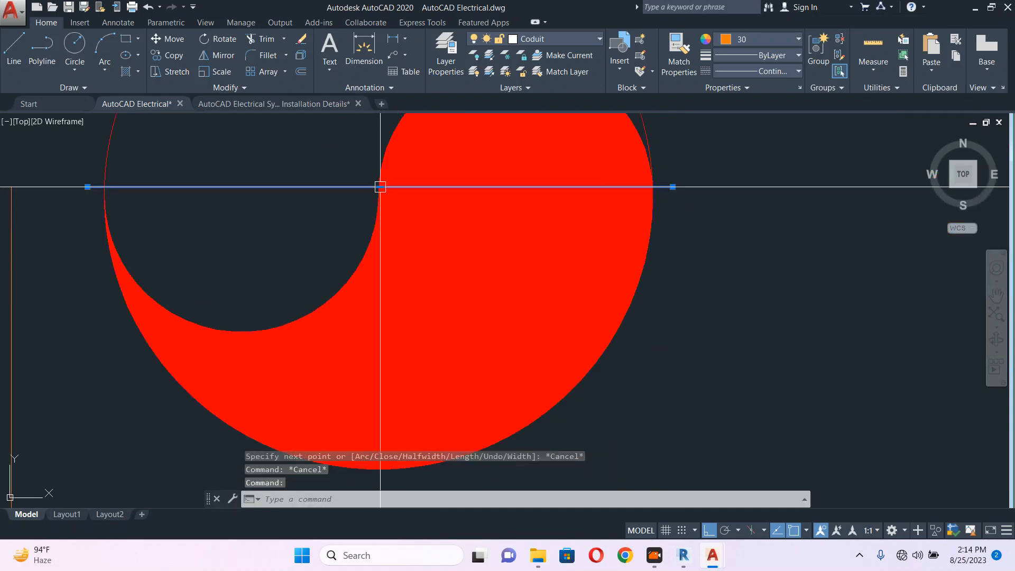
{"action": "left_click", "coordinate": [380, 187]}
{"action": "middle_click_drag", "start_coordinate": [380, 186], "coordinate": [386, 154]}
{"action": "key", "text": "ctrl"}
{"action": "key", "text": "ctrl"}
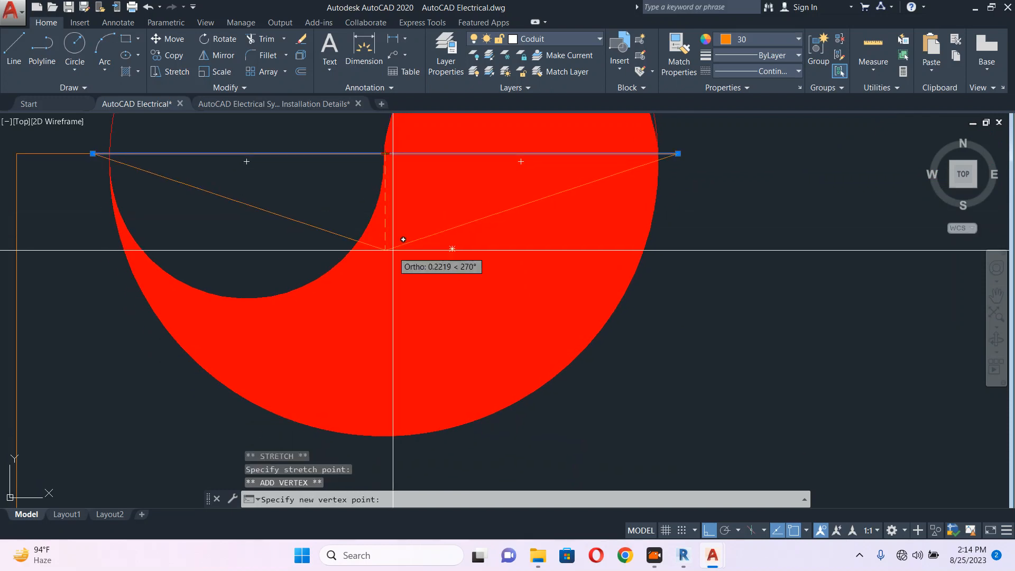
{"action": "middle_click_drag", "start_coordinate": [377, 448], "coordinate": [415, 356]}
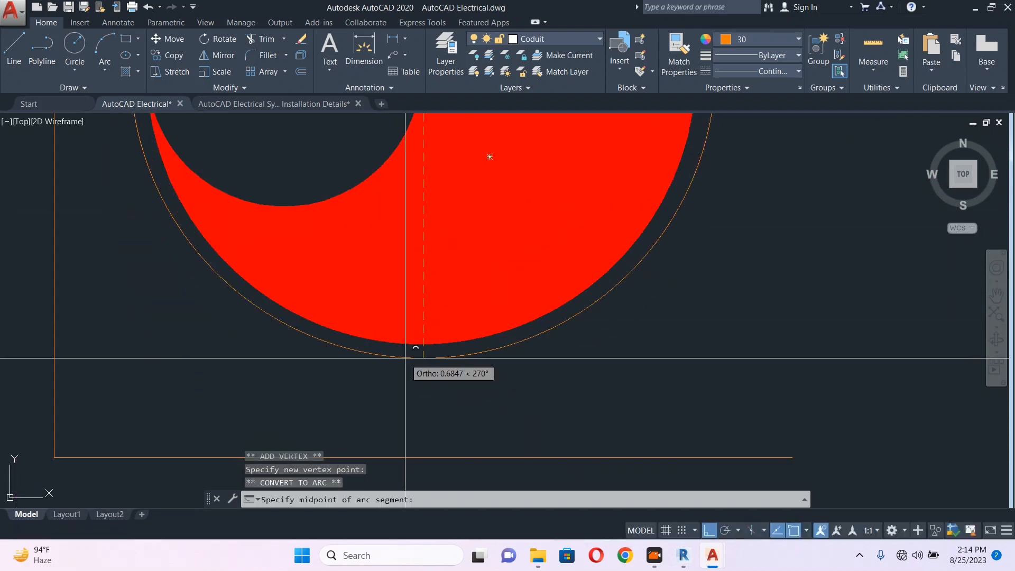
{"action": "left_click", "coordinate": [404, 358]}
{"action": "key", "text": "Escape"}
{"action": "scroll", "coordinate": [417, 355], "scroll_direction": "down", "scroll_amount": 5}
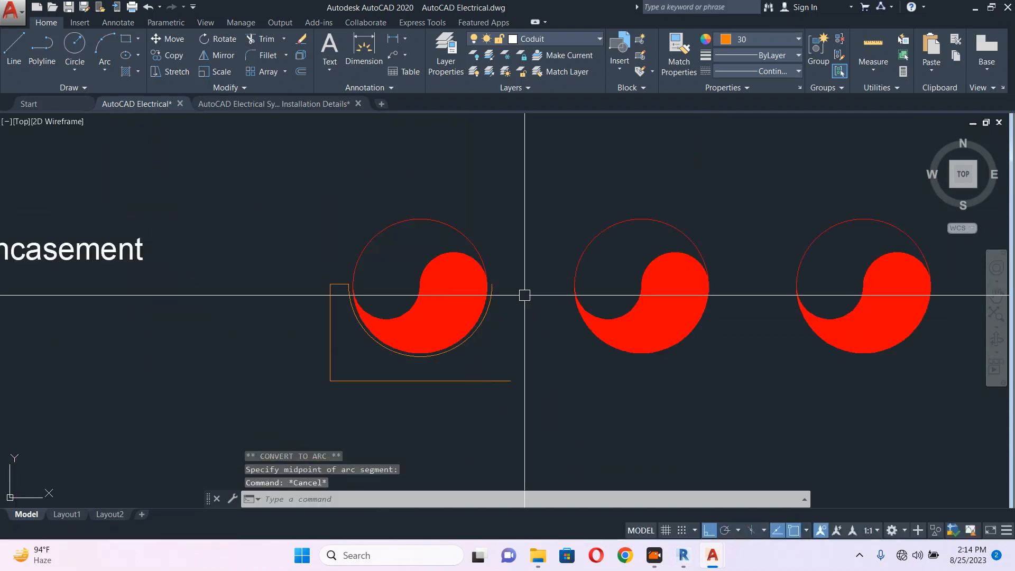
Draw a polyline from the arc's free end, horizontally outward and down to the level of the outline's lower edge
{"action": "type", "text": "pl"}
{"action": "key", "text": "Return"}
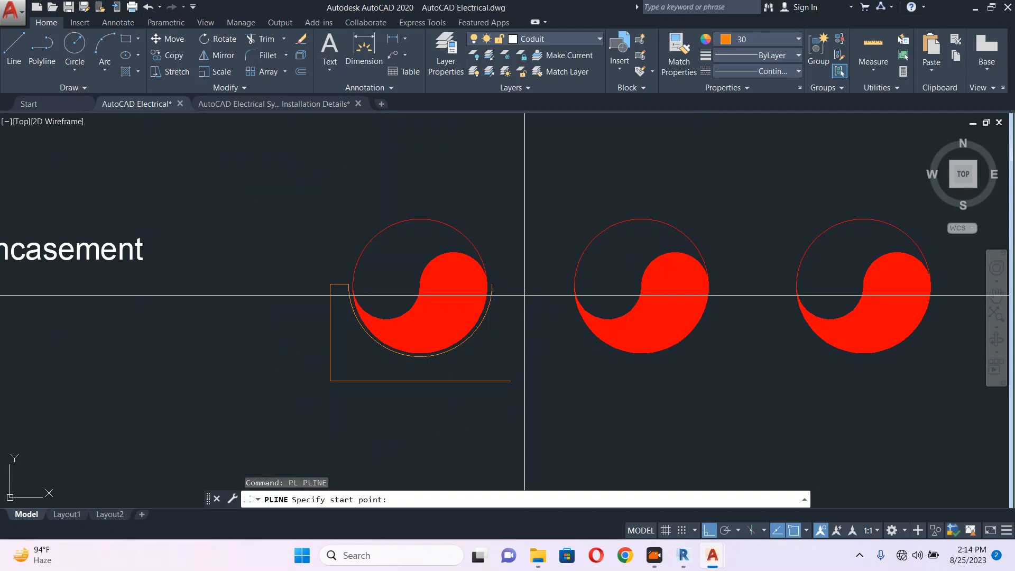
{"action": "left_click", "coordinate": [493, 285]}
{"action": "left_click", "coordinate": [525, 284]}
{"action": "left_click", "coordinate": [525, 386]}
{"action": "key", "text": "Return"}
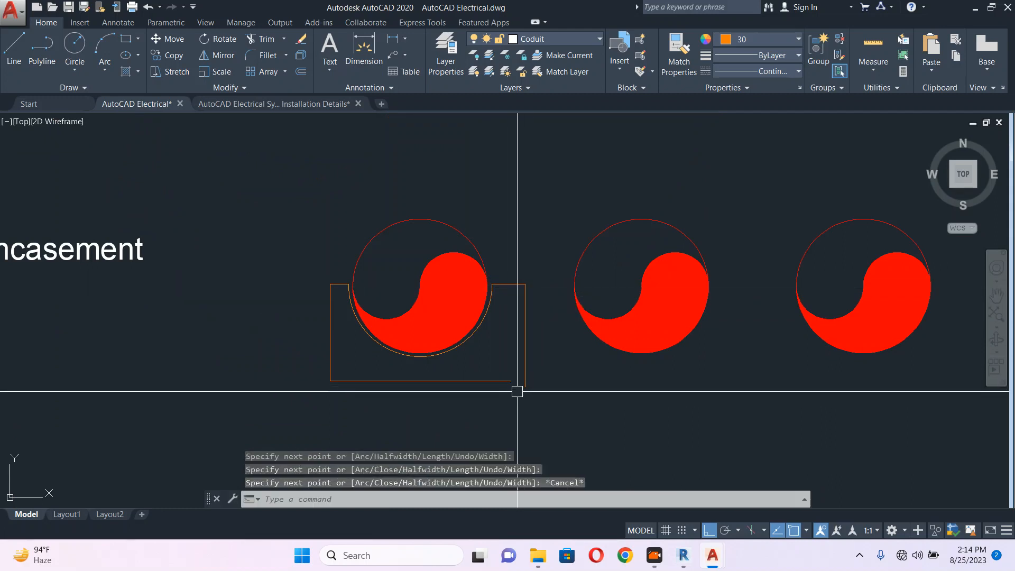
Fillet the outline's lower edge with the new vertical edge at radius 0 to form a square corner
{"action": "type", "text": "f"}
{"action": "key", "text": "Return"}
{"action": "left_click", "coordinate": [502, 380]}
{"action": "left_click", "coordinate": [521, 355]}
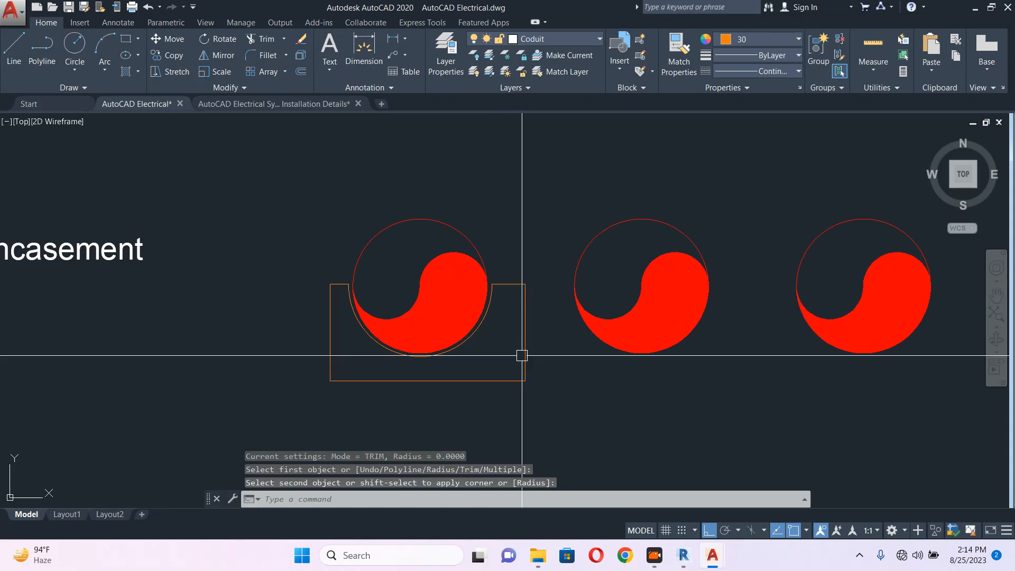
{"action": "key", "text": "Escape"}
Mirror the whole saddle outline about its vertical edge facing the middle duct, keeping the source objects
{"action": "left_click", "coordinate": [536, 308]}
{"action": "left_click", "coordinate": [507, 333]}
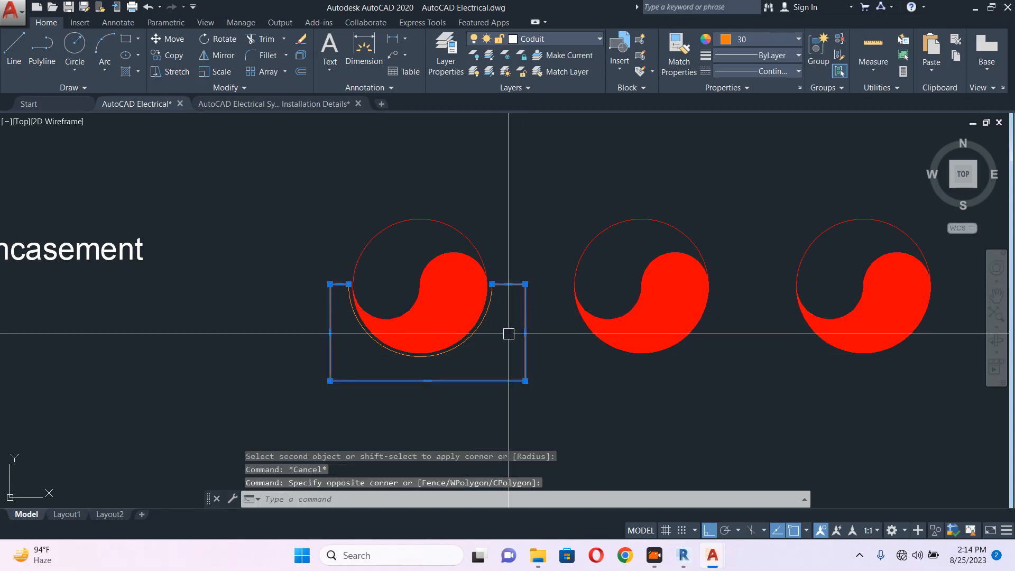
{"action": "scroll", "coordinate": [491, 322], "scroll_direction": "up", "scroll_amount": 2}
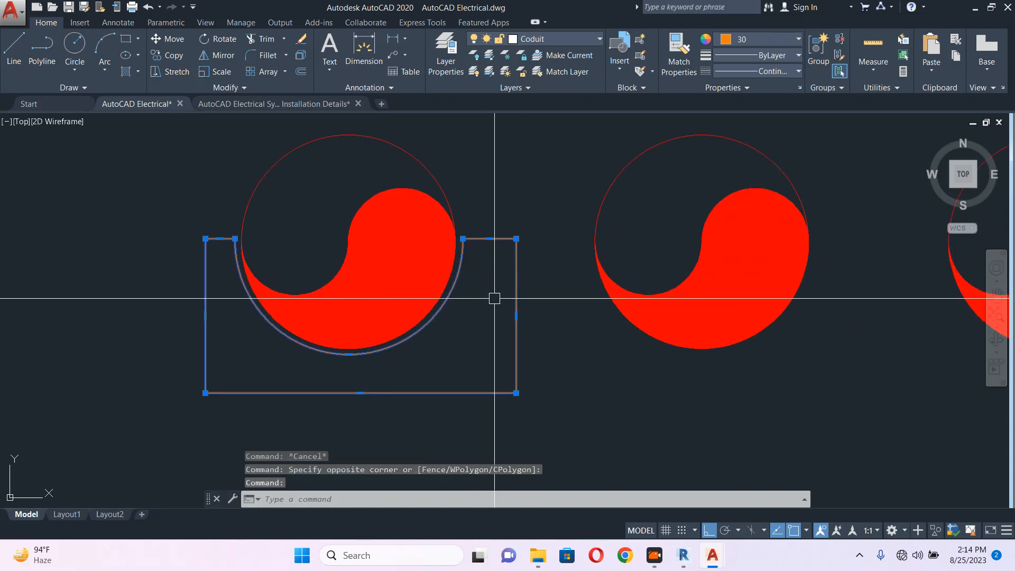
{"action": "type", "text": "mi"}
{"action": "key", "text": "Return"}
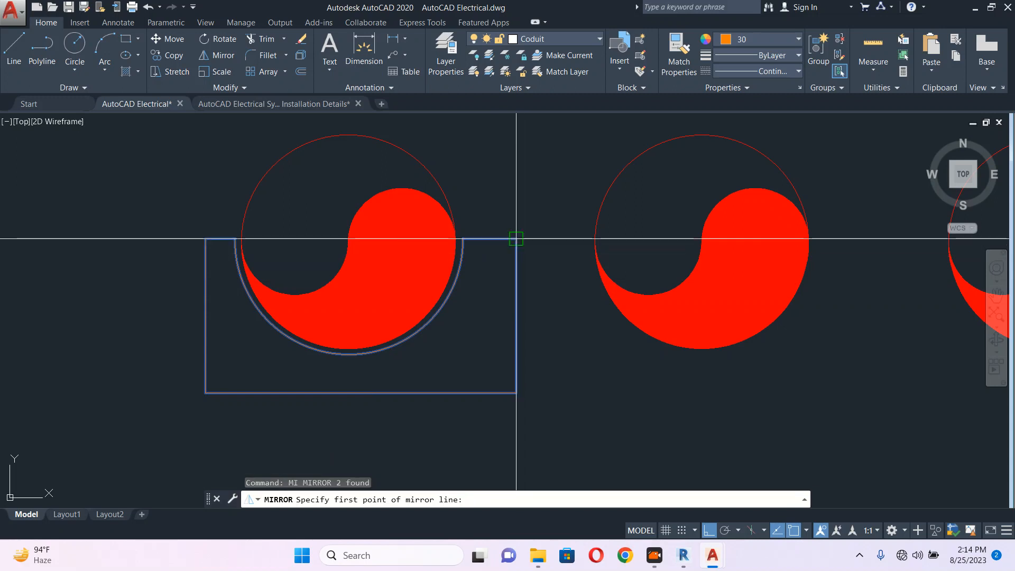
{"action": "left_click", "coordinate": [516, 238]}
{"action": "scroll", "coordinate": [465, 278], "scroll_direction": "down", "scroll_amount": 2}
{"action": "left_click", "coordinate": [465, 280]}
{"action": "key", "text": "Return"}
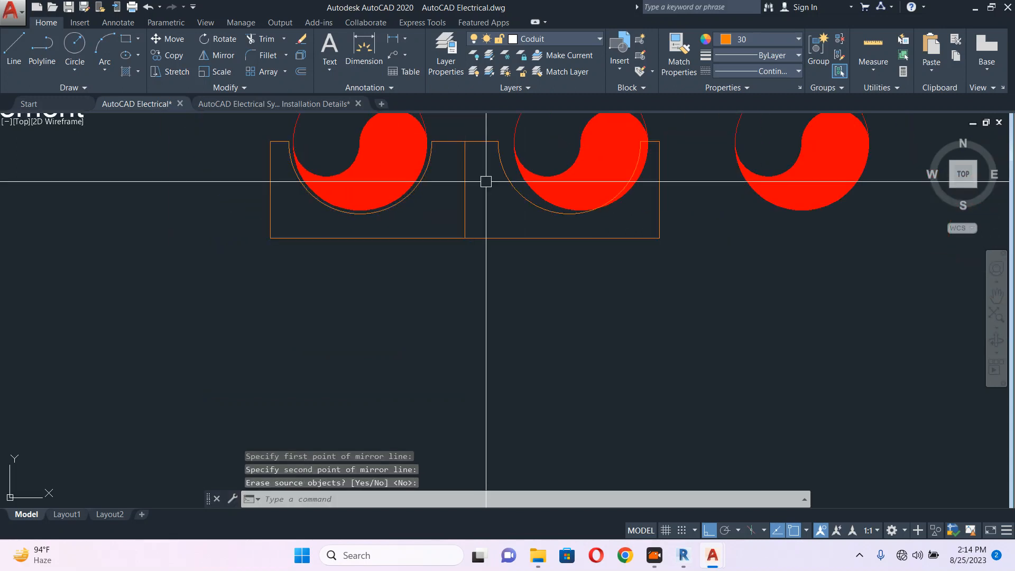
Move the mirrored saddle outline about 0.11 horizontally so its arc is centred under the middle copied duct
{"action": "left_click", "coordinate": [449, 131]}
{"action": "left_click", "coordinate": [527, 266]}
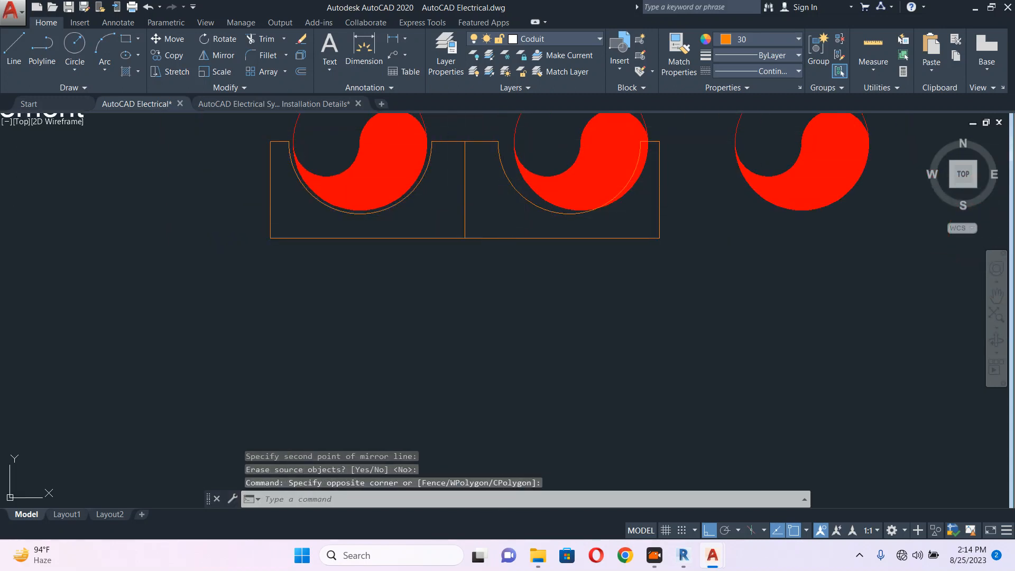
{"action": "left_click", "coordinate": [521, 194]}
{"action": "left_click", "coordinate": [508, 220]}
{"action": "left_click", "coordinate": [493, 256]}
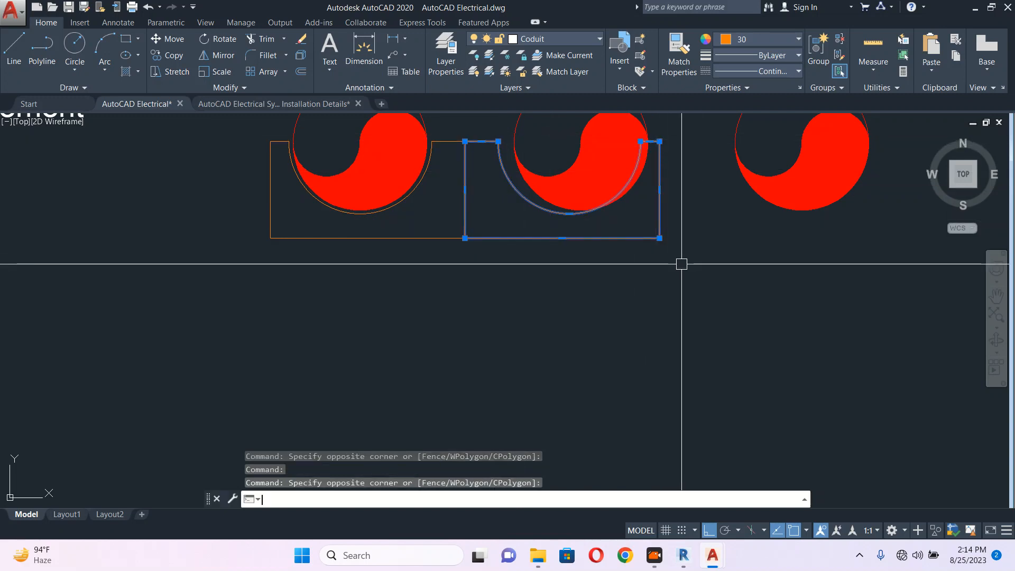
{"action": "type", "text": "m"}
{"action": "key", "text": "Return"}
{"action": "left_click", "coordinate": [710, 262]}
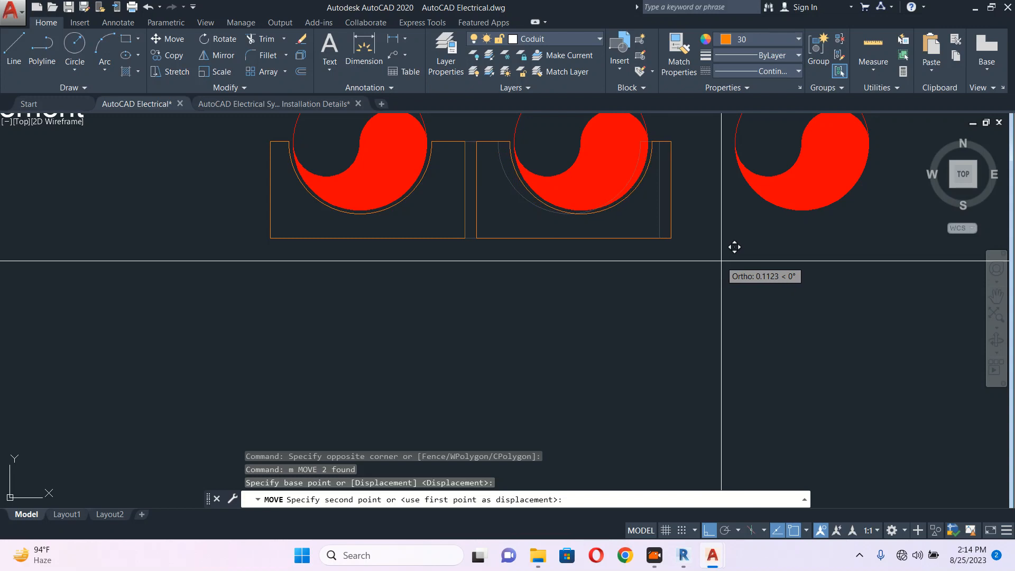
{"action": "left_click", "coordinate": [734, 247]}
{"action": "scroll", "coordinate": [721, 260], "scroll_direction": "down", "scroll_amount": 4}
{"action": "scroll", "coordinate": [565, 150], "scroll_direction": "up", "scroll_amount": 6}
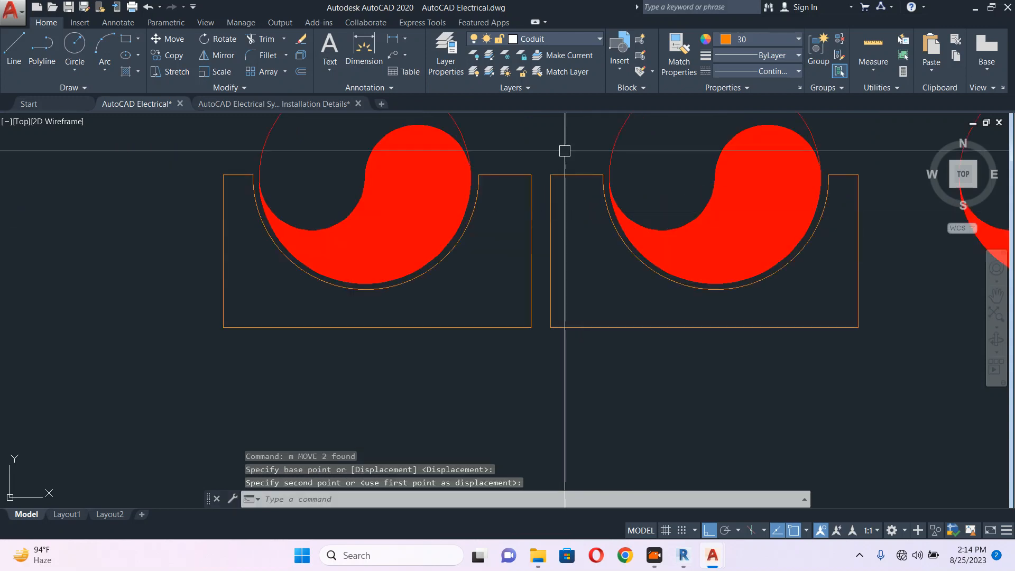
{"action": "left_click", "coordinate": [532, 190]}
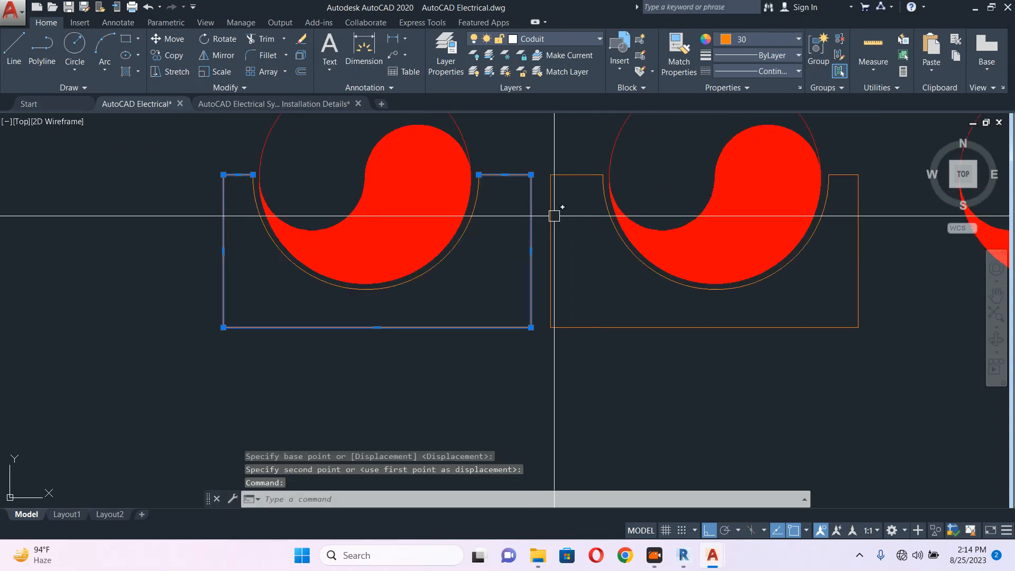
{"action": "key", "text": "Escape"}
{"action": "left_click", "coordinate": [566, 270]}
{"action": "key", "text": "Escape"}
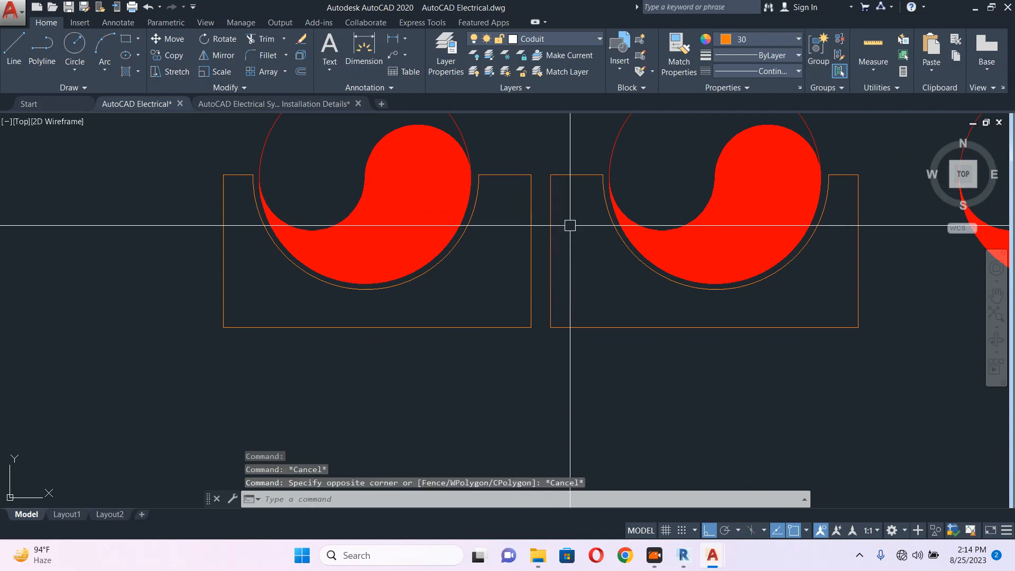
{"action": "type", "text": "B"}
{"action": "key", "text": "Escape"}
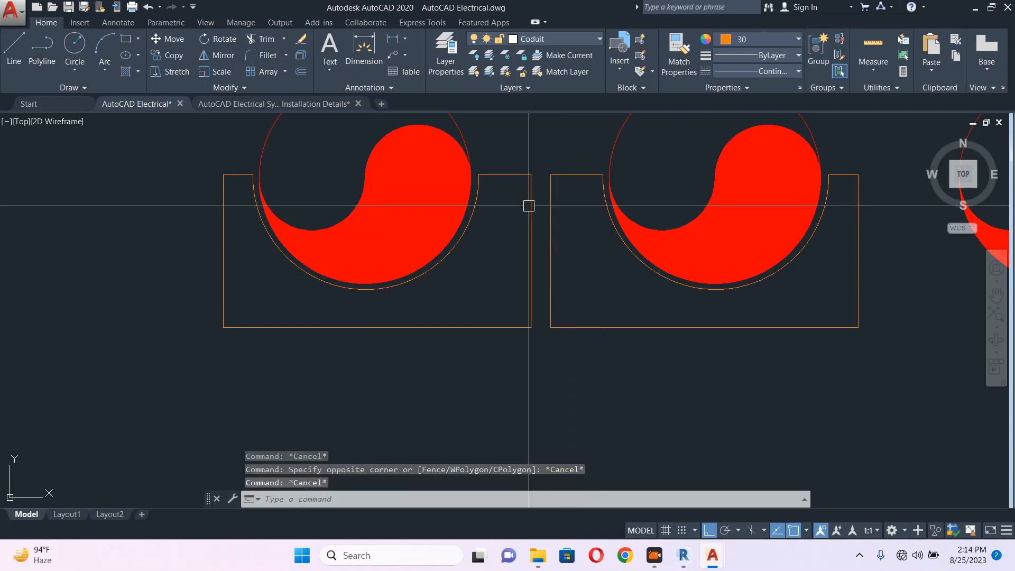
{"action": "left_click", "coordinate": [529, 206]}
{"action": "key", "text": "Escape"}
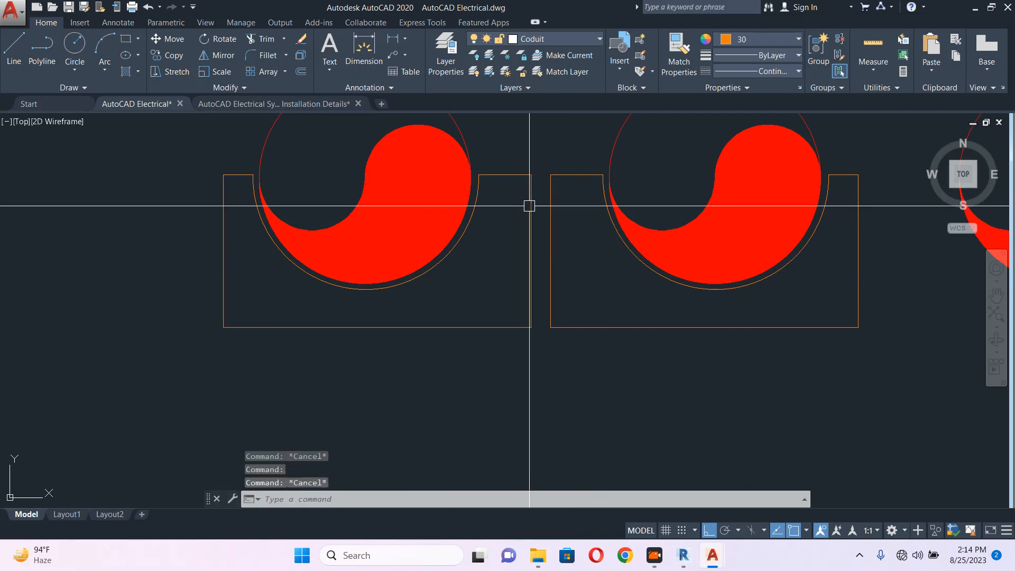
Break a gap in the first saddle outline's vertical edge facing the middle duct
{"action": "type", "text": "br"}
{"action": "key", "text": "Return"}
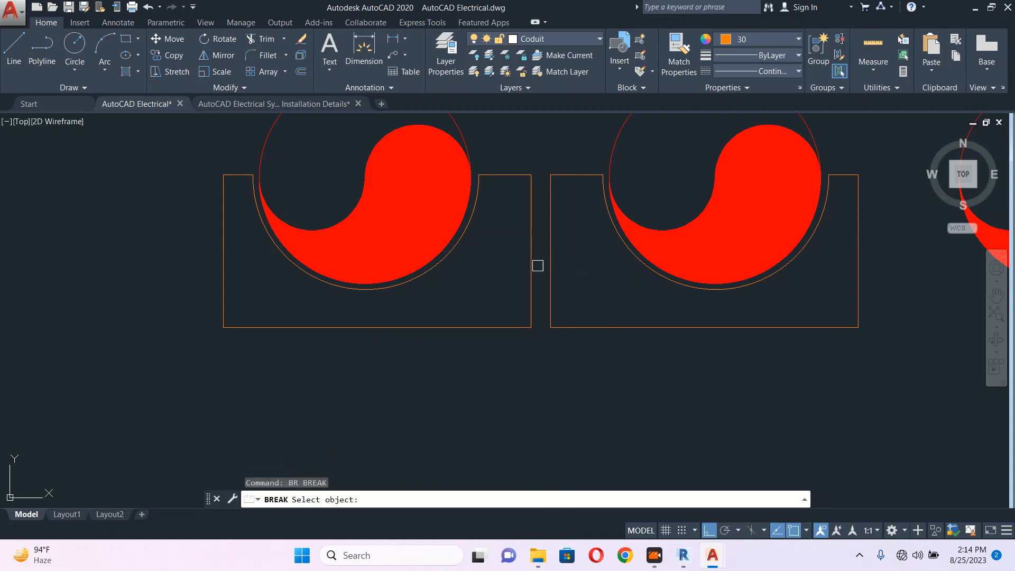
{"action": "left_click", "coordinate": [533, 265]}
{"action": "left_click", "coordinate": [528, 199]}
{"action": "key", "text": "Escape"}
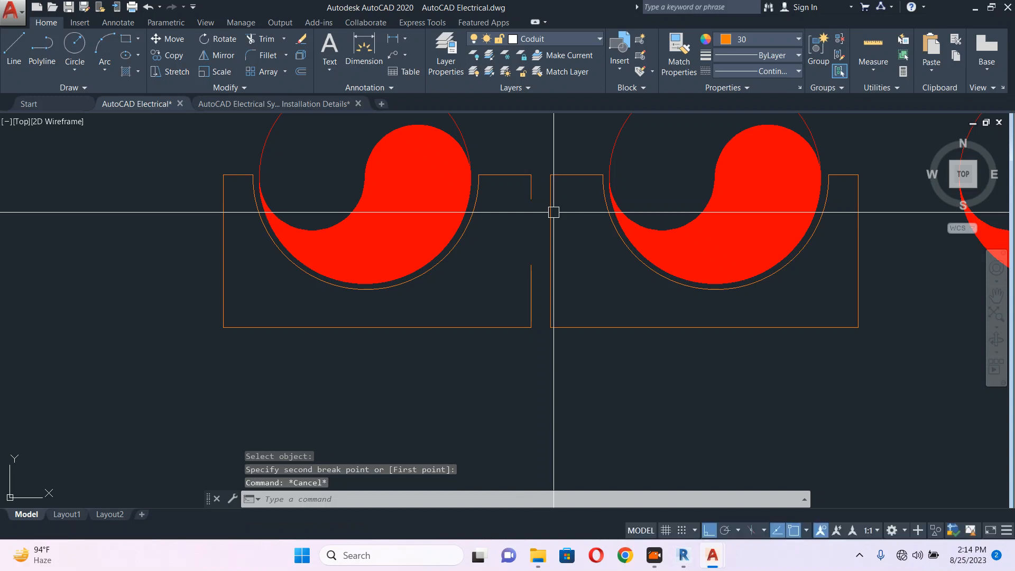
Erase the detached upper corner piece of the first saddle outline, above the gap
{"action": "key", "text": "space"}
{"action": "scroll", "coordinate": [529, 179], "scroll_direction": "up", "scroll_amount": 2}
{"action": "key", "text": "Escape"}
{"action": "left_click", "coordinate": [541, 154]}
{"action": "left_click", "coordinate": [519, 212]}
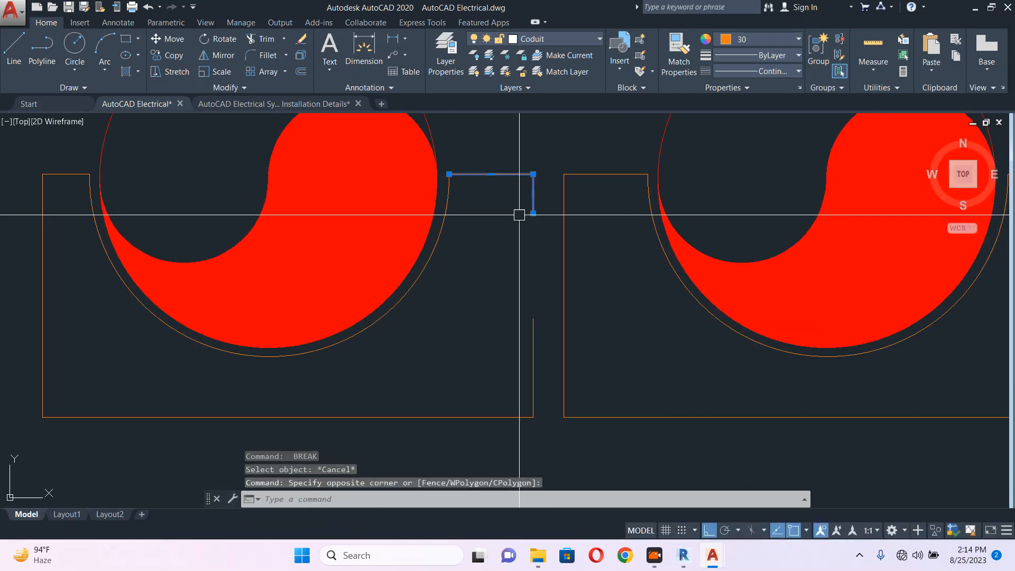
{"action": "key", "text": "Delete"}
Break the mirrored saddle outline around its upper corner facing the first duct, removing the corner between the vertical and top edges
{"action": "left_click", "coordinate": [588, 174]}
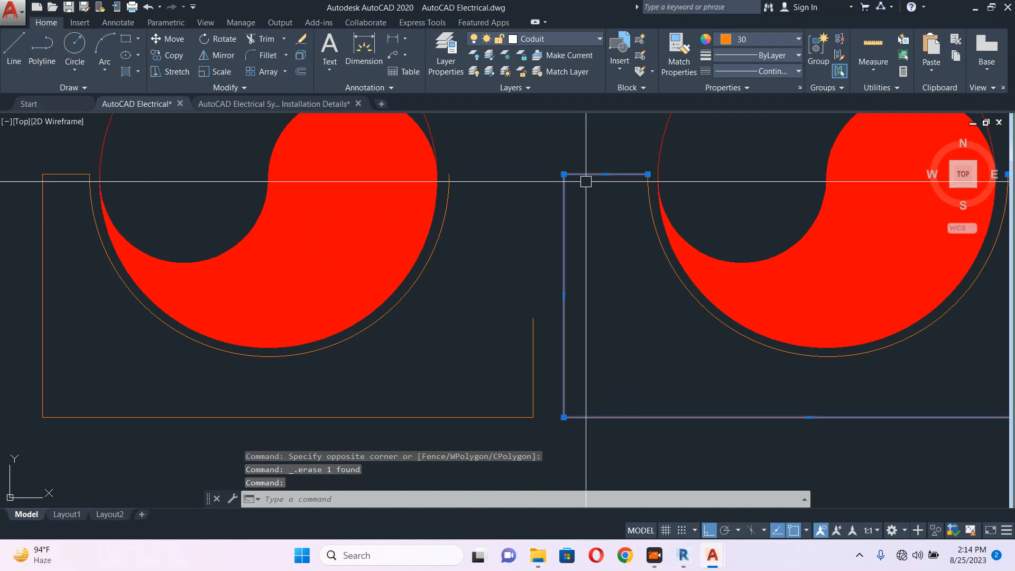
{"action": "key", "text": "Escape"}
{"action": "type", "text": "br"}
{"action": "key", "text": "Return"}
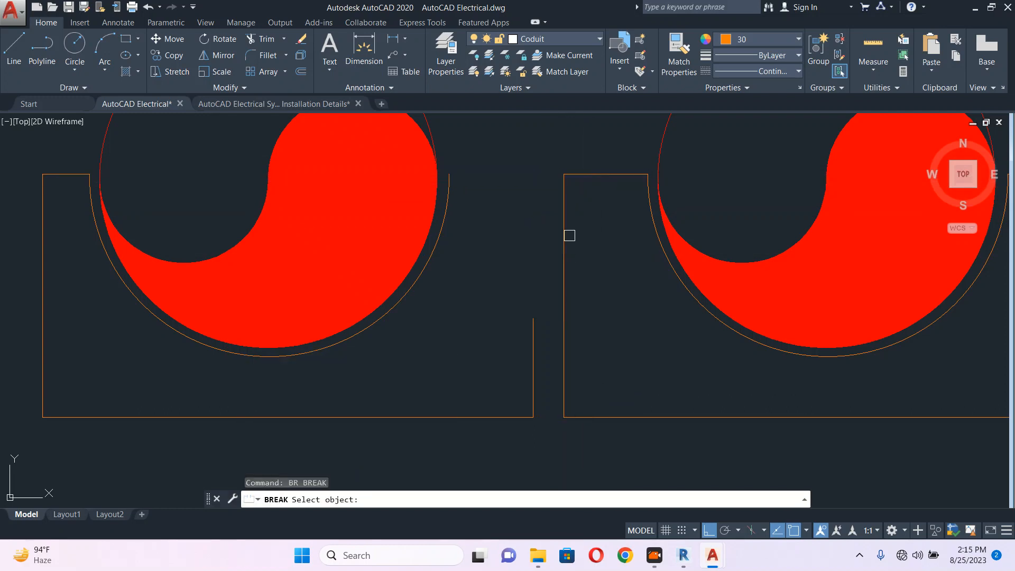
{"action": "left_click", "coordinate": [561, 224]}
{"action": "left_click", "coordinate": [587, 170]}
{"action": "key", "text": "Escape"}
Stretch the mirrored outline's leftover top segment to the free end of the first saddle's arc, bridging the two saddles
{"action": "left_click", "coordinate": [598, 174]}
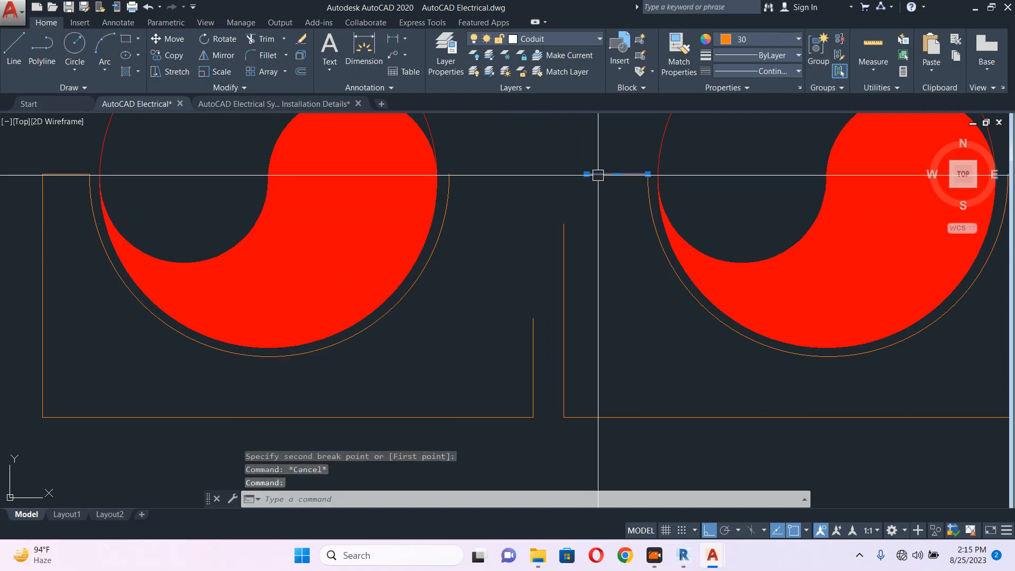
{"action": "left_click", "coordinate": [586, 174]}
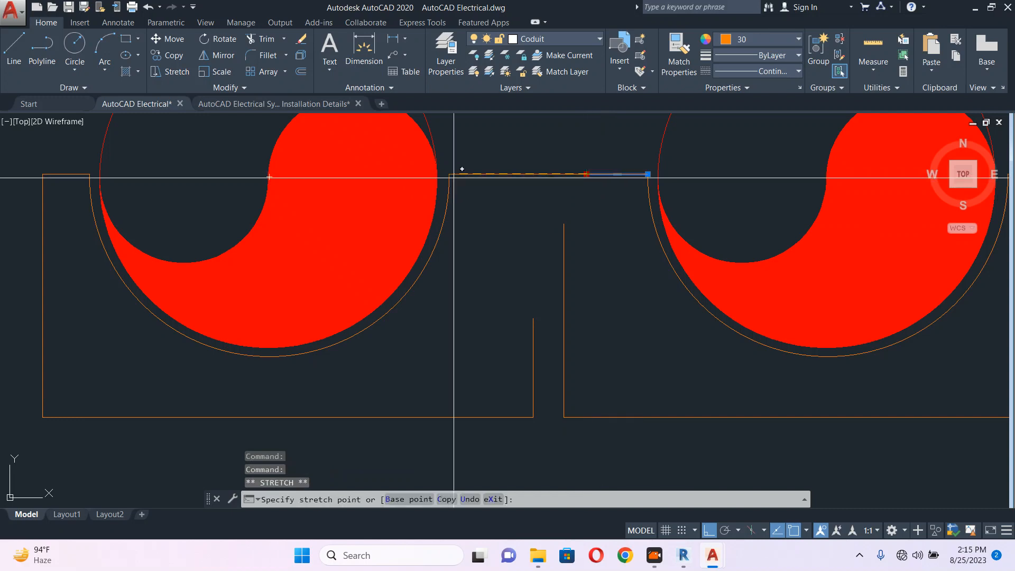
{"action": "key", "text": "Escape"}
Fillet the first saddle's lower edge with the mirrored saddle's outer vertical edge at radius 0 to form one continuous spacer base
{"action": "scroll", "coordinate": [532, 234], "scroll_direction": "down", "scroll_amount": 6}
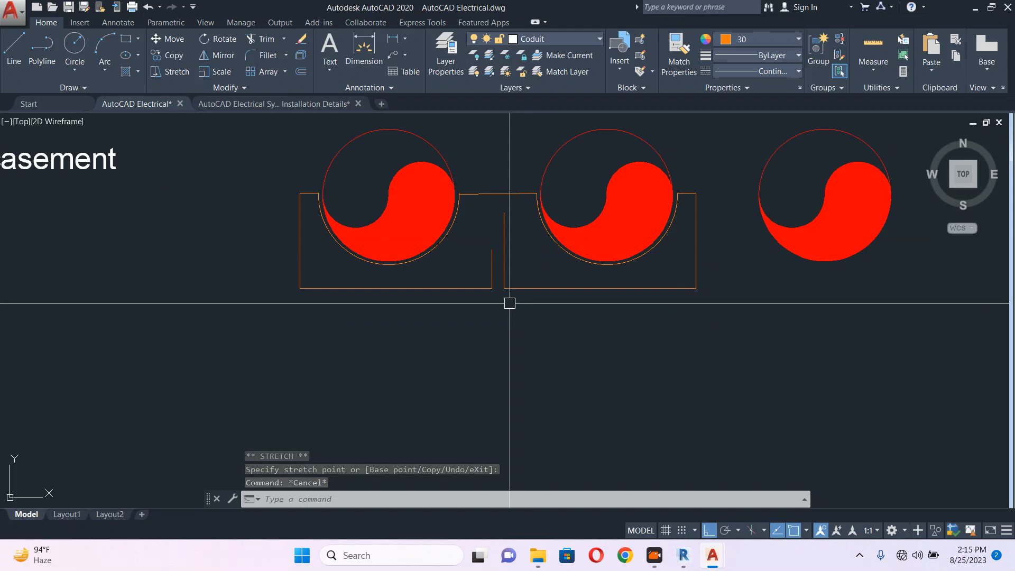
{"action": "type", "text": "f"}
{"action": "key", "text": "Return"}
{"action": "left_click", "coordinate": [470, 287]}
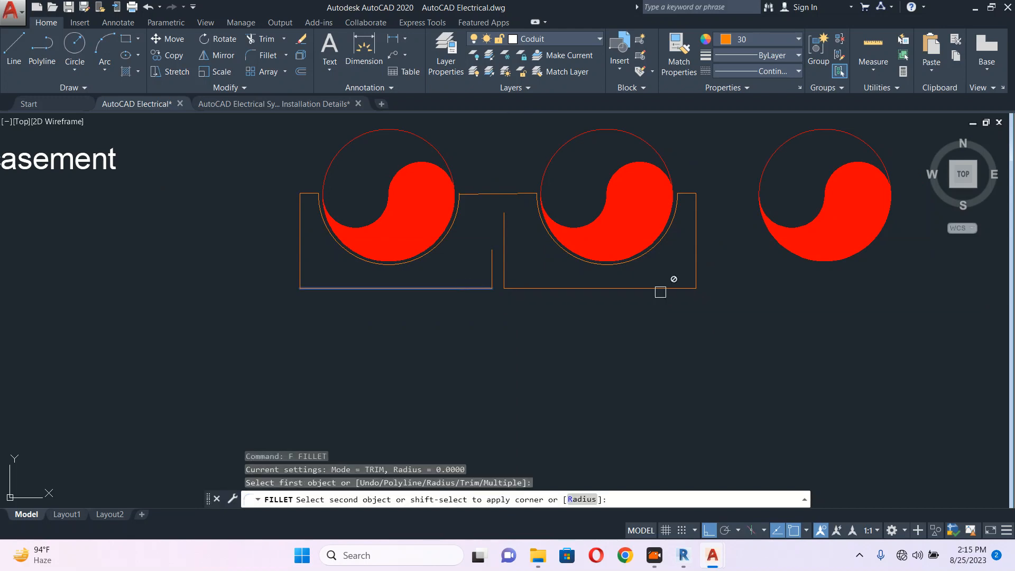
{"action": "left_click", "coordinate": [695, 240]}
{"action": "key", "text": "Escape"}
Examine the joined two-duct spacer outline against the concrete-encased duct section and manhole EMH - 001
{"action": "scroll", "coordinate": [586, 296], "scroll_direction": "down", "scroll_amount": 2}
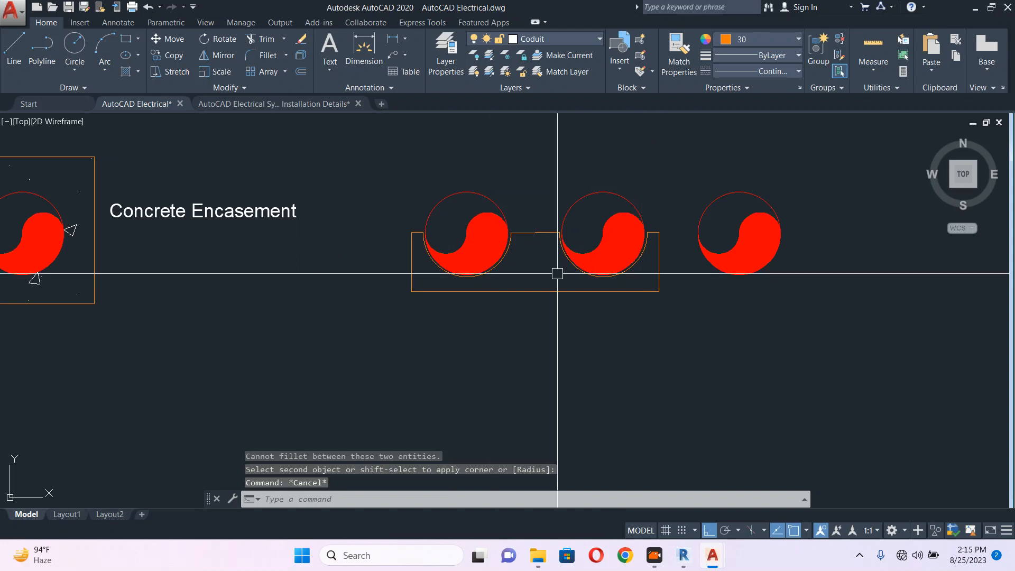
{"action": "middle_click_drag", "start_coordinate": [790, 274], "coordinate": [659, 267]}
{"action": "scroll", "coordinate": [787, 274], "scroll_direction": "down", "scroll_amount": 5}
{"action": "scroll", "coordinate": [720, 286], "scroll_direction": "up", "scroll_amount": 5}
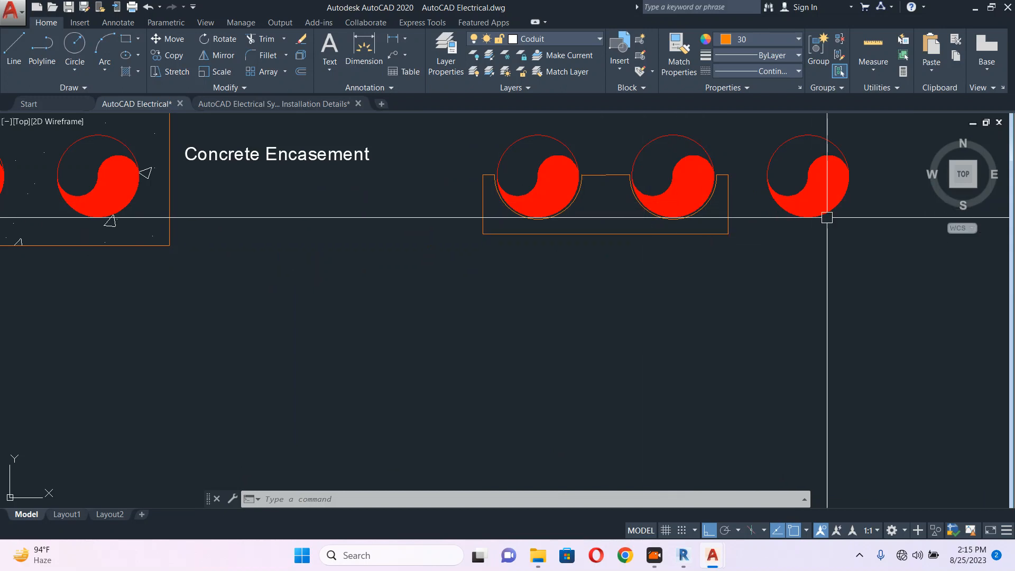
{"action": "scroll", "coordinate": [762, 225], "scroll_direction": "down", "scroll_amount": 4}
{"action": "middle_click_drag", "start_coordinate": [679, 232], "coordinate": [580, 280]}
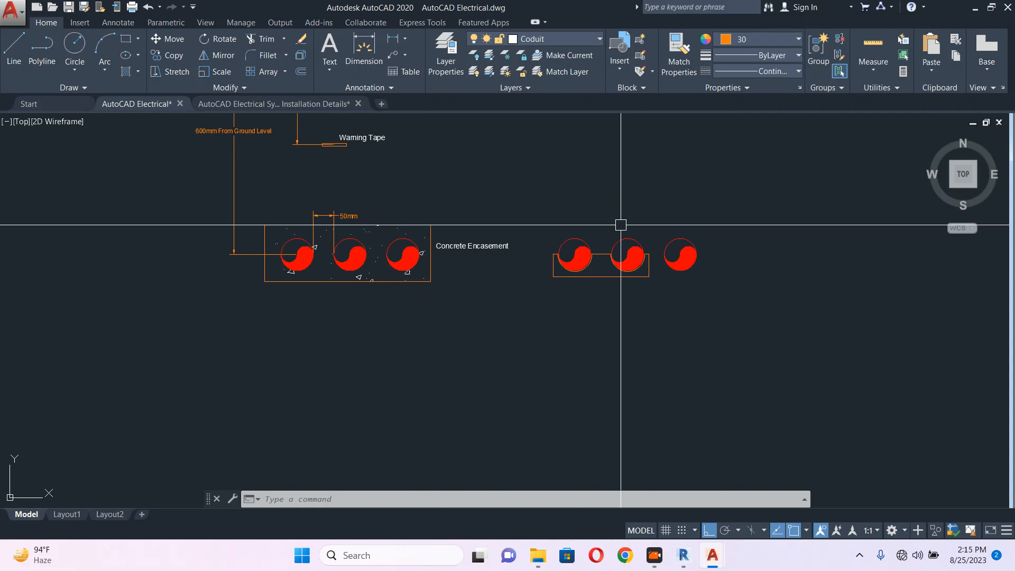
{"action": "scroll", "coordinate": [659, 260], "scroll_direction": "down", "scroll_amount": 4}
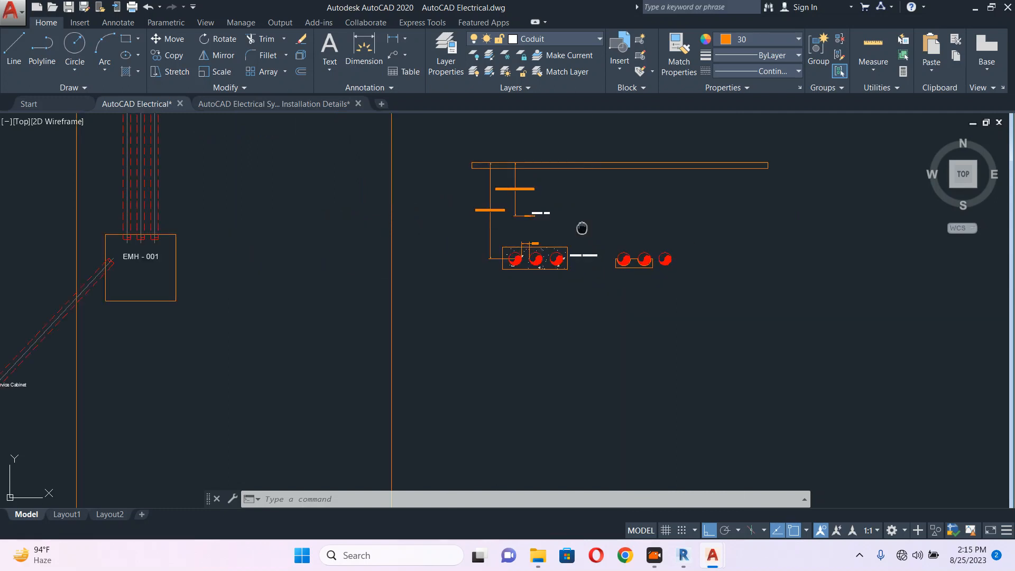
{"action": "middle_click_drag", "start_coordinate": [581, 228], "coordinate": [593, 215]}
Draw a thin horizontal rectangle directly under the joined spacer, spanning the width of all three copied ducts
{"action": "scroll", "coordinate": [594, 216], "scroll_direction": "up", "scroll_amount": 2}
{"action": "scroll", "coordinate": [604, 283], "scroll_direction": "up", "scroll_amount": 4}
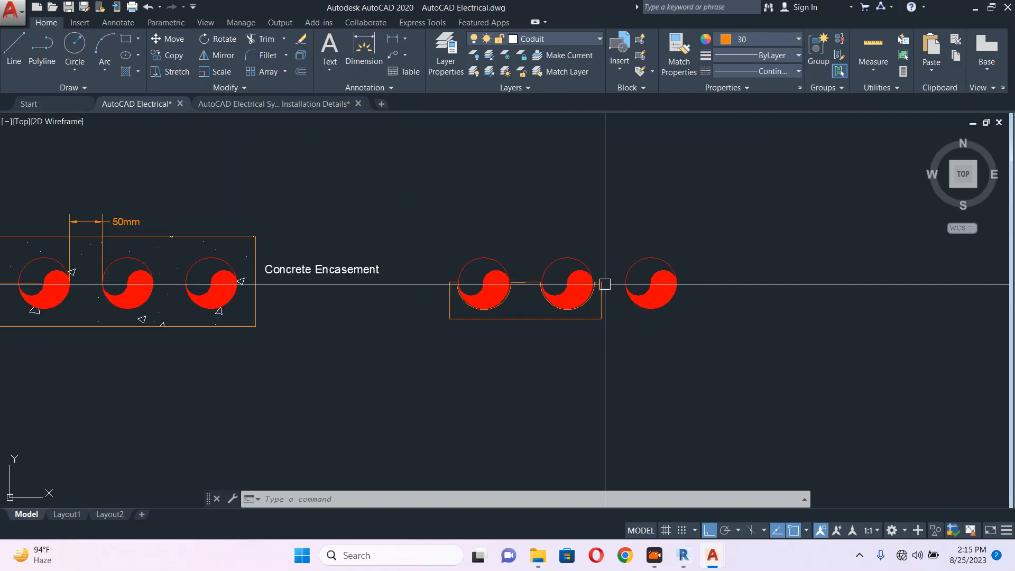
{"action": "type", "text": "r"}
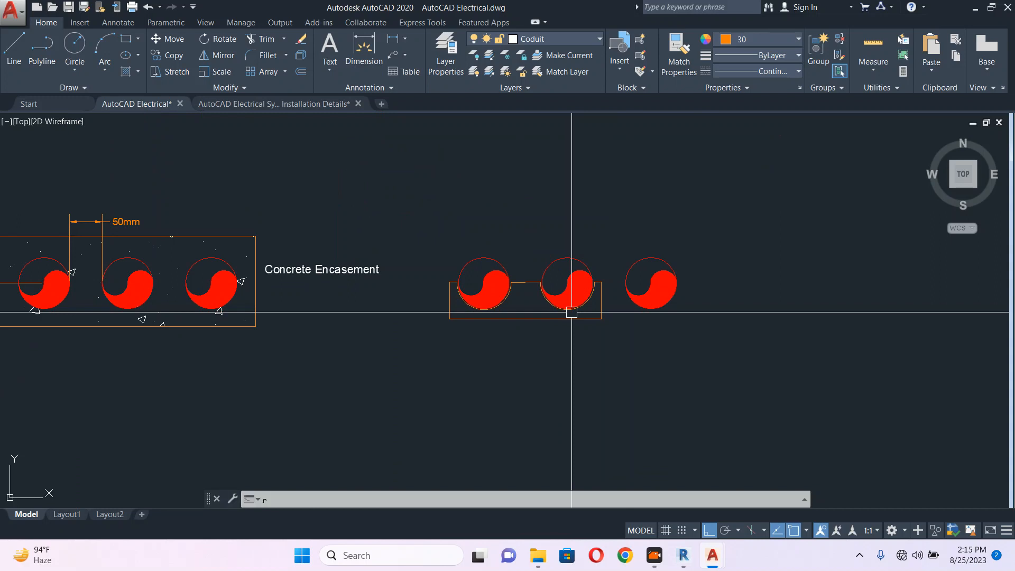
{"action": "type", "text": "ec"}
{"action": "key", "text": "Return"}
{"action": "left_click", "coordinate": [431, 320]}
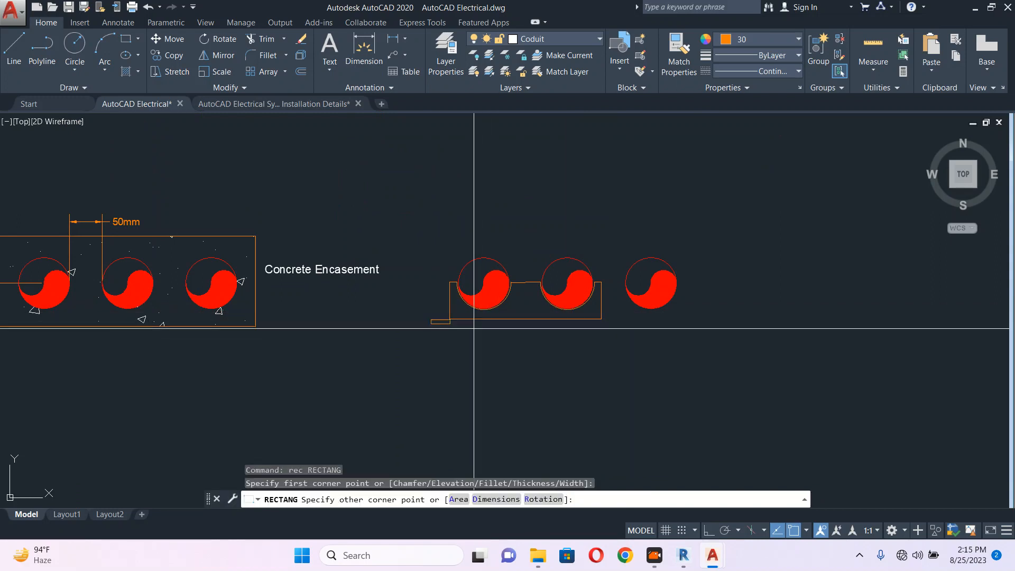
{"action": "left_click", "coordinate": [679, 333], "text": "shift"}
{"action": "key", "text": "Escape"}
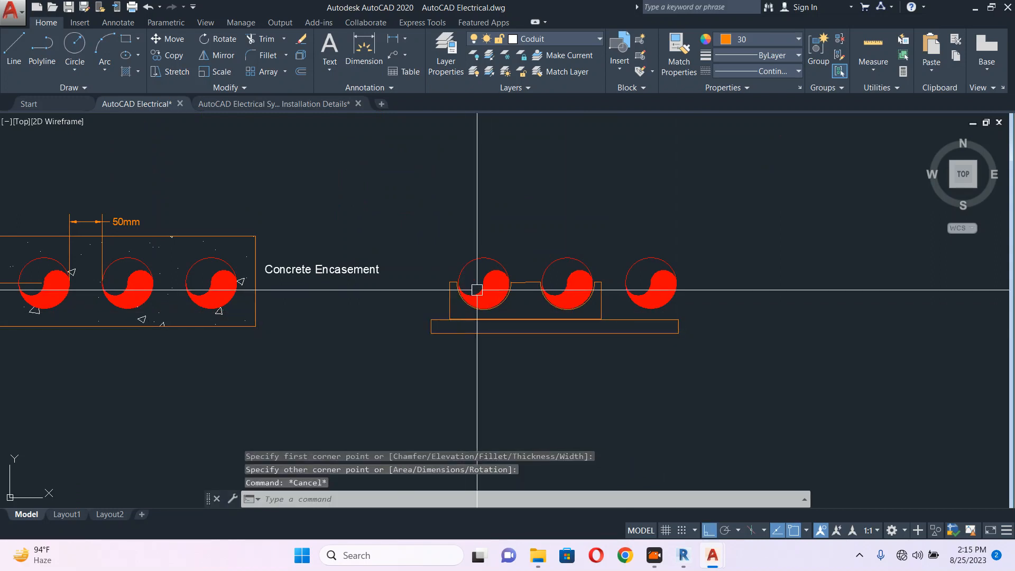
Draw a small circle of radius about 0.24 beyond the third copied duct, roughly level with the duct centres
{"action": "mouse_move", "coordinate": [628, 281]}
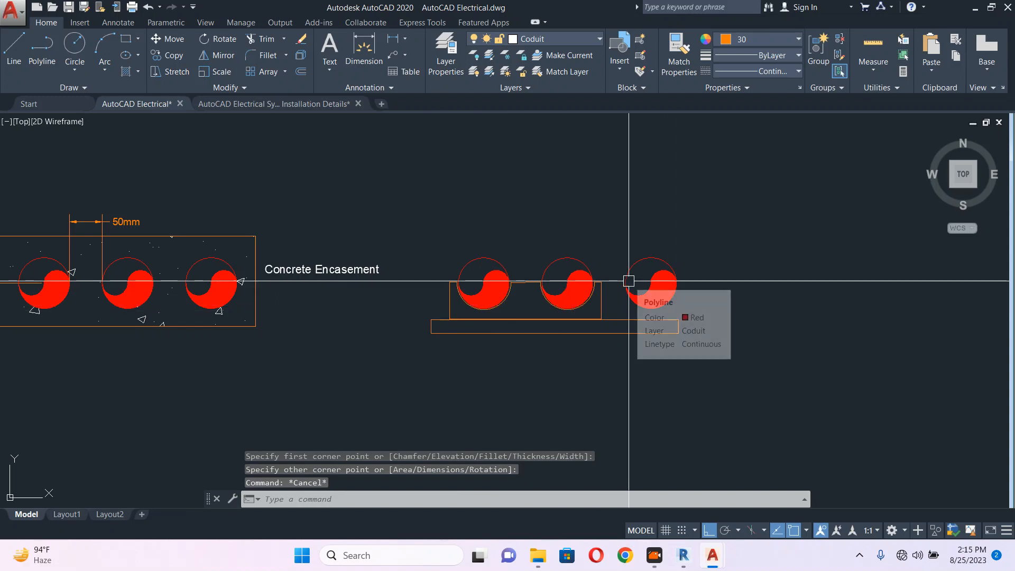
{"action": "scroll", "coordinate": [629, 281], "scroll_direction": "down", "scroll_amount": 4}
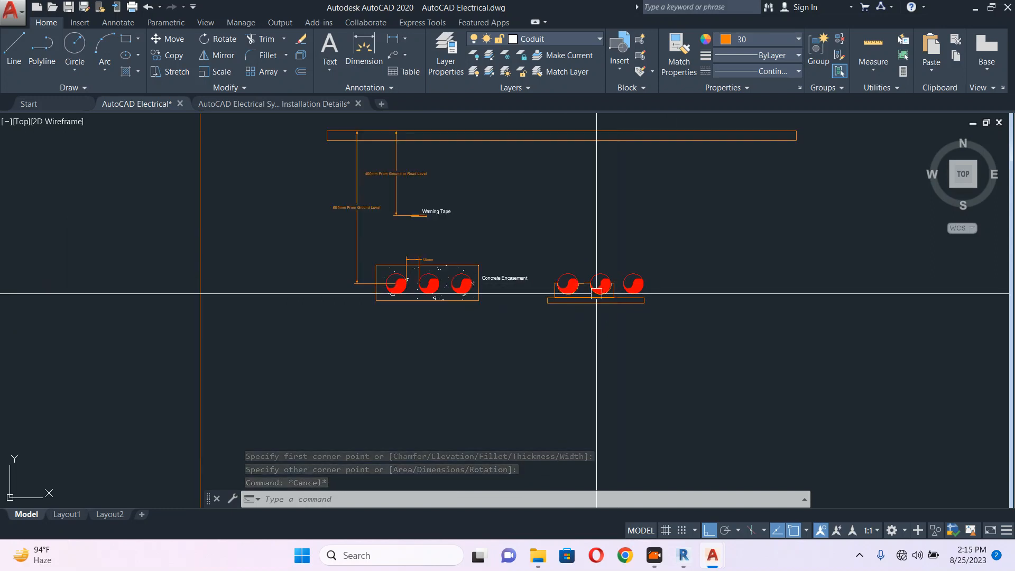
{"action": "key", "text": "Escape"}
{"action": "scroll", "coordinate": [622, 301], "scroll_direction": "up", "scroll_amount": 4}
{"action": "type", "text": "c"}
{"action": "key", "text": "Return"}
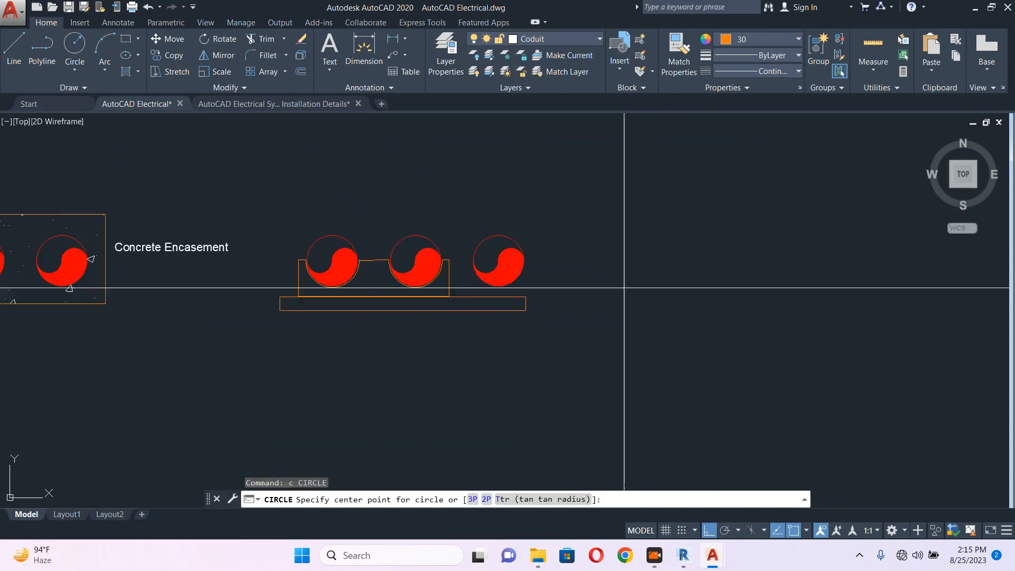
{"action": "scroll", "coordinate": [624, 288], "scroll_direction": "up", "scroll_amount": 2}
{"action": "left_click", "coordinate": [603, 253]}
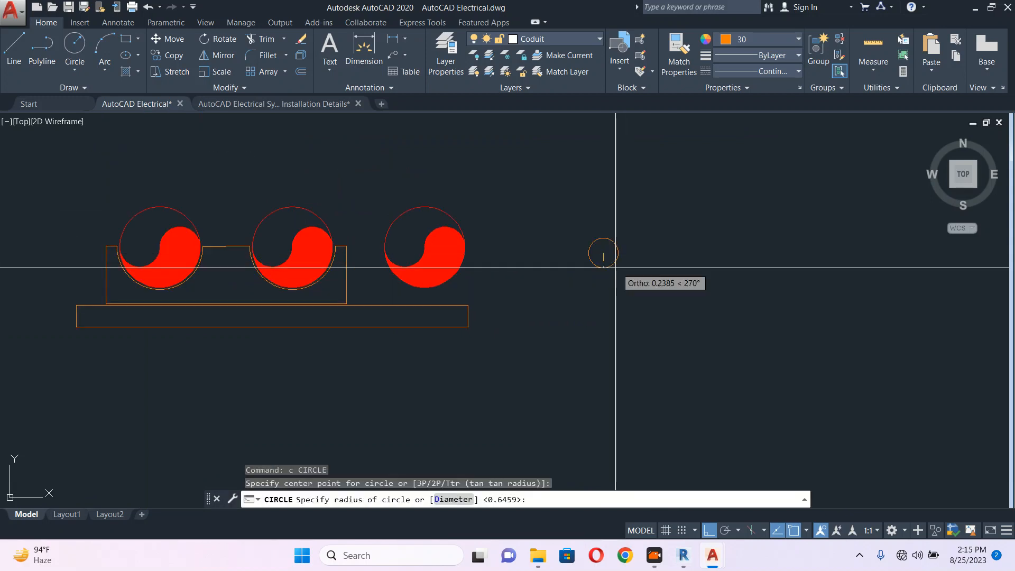
{"action": "left_click", "coordinate": [616, 267]}
Copy the small circle twice horizontally to form a row of three, with the farthest copy about 1.82 from the original
{"action": "left_click", "coordinate": [617, 252]}
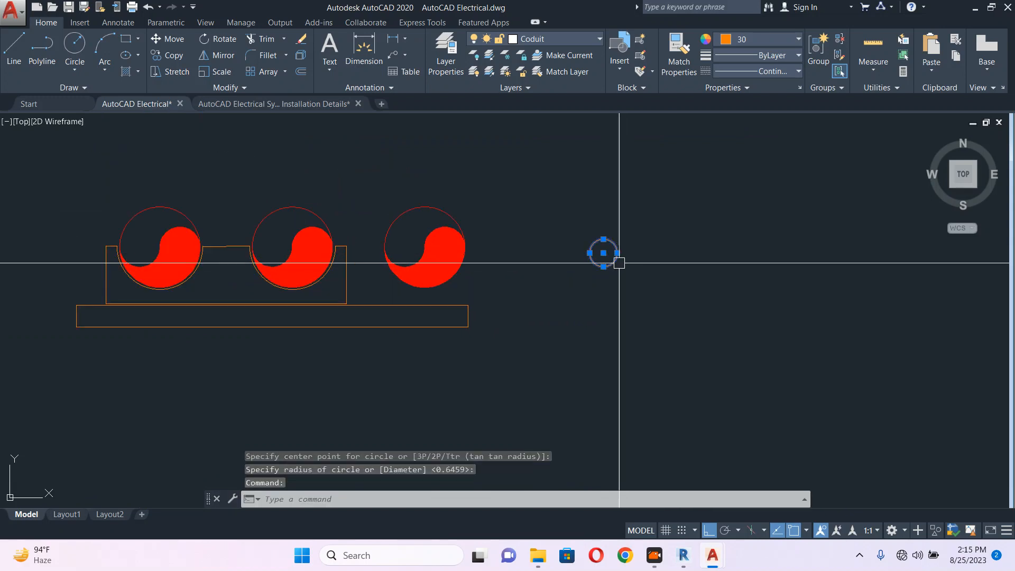
{"action": "type", "text": "co"}
{"action": "key", "text": "Return"}
{"action": "left_click", "coordinate": [619, 293]}
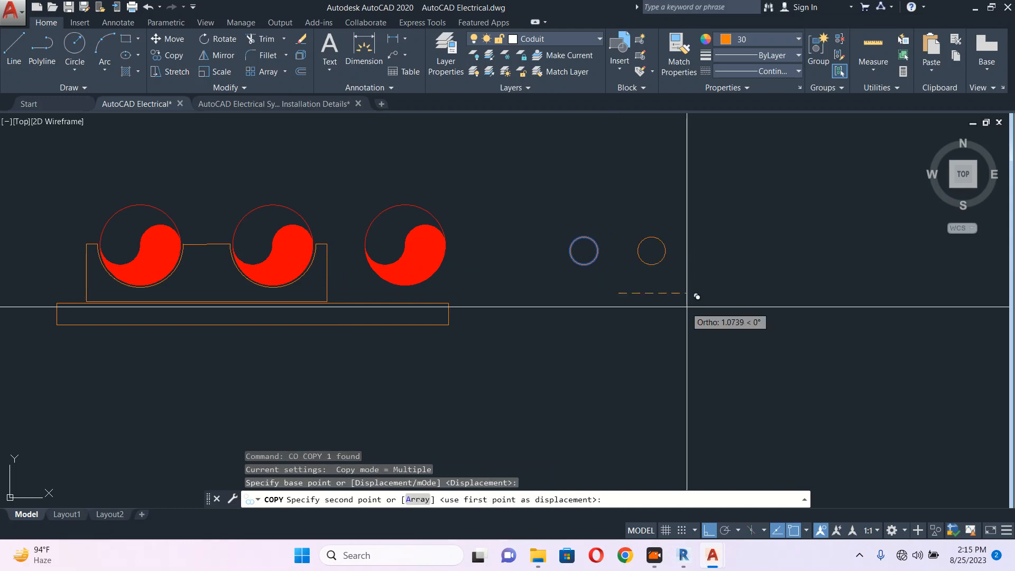
{"action": "left_click", "coordinate": [673, 304]}
{"action": "left_click", "coordinate": [731, 303]}
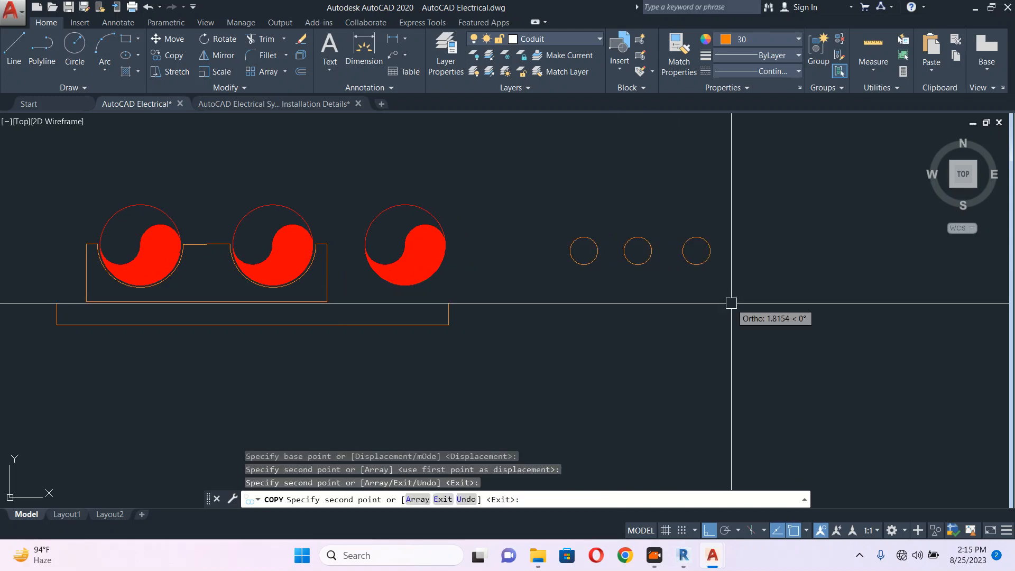
{"action": "key", "text": "Escape"}
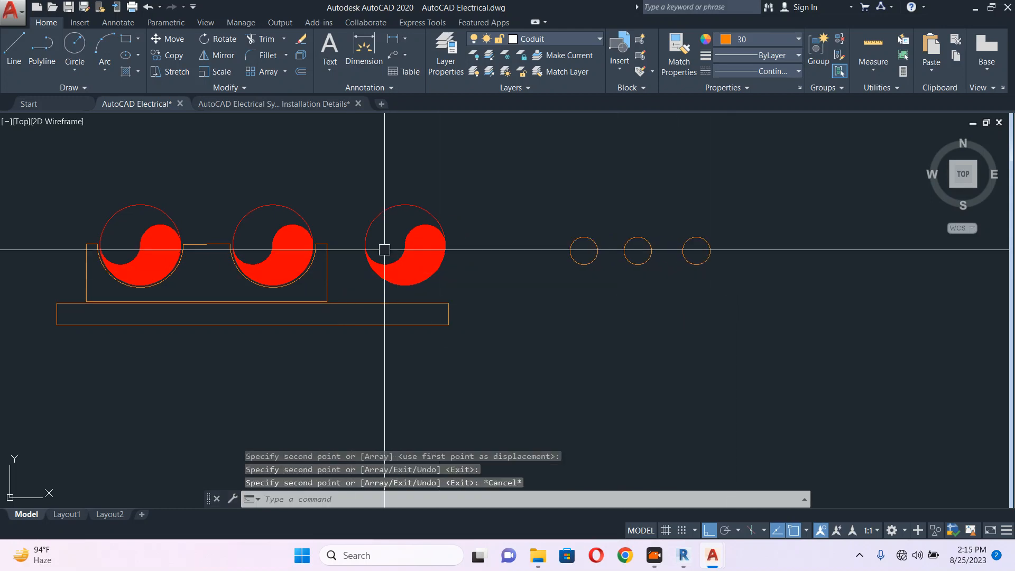
Examine the spacer, base rectangle and row of small circles alongside the concrete-encased duct section
{"action": "scroll", "coordinate": [561, 236], "scroll_direction": "down", "scroll_amount": 2}
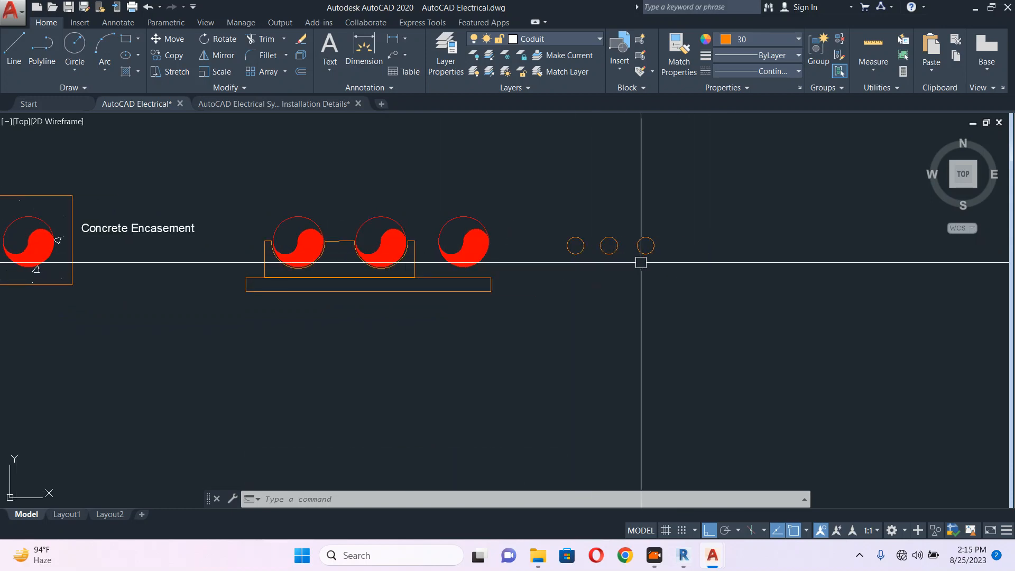
{"action": "scroll", "coordinate": [641, 263], "scroll_direction": "down", "scroll_amount": 2}
{"action": "scroll", "coordinate": [447, 248], "scroll_direction": "up", "scroll_amount": 2}
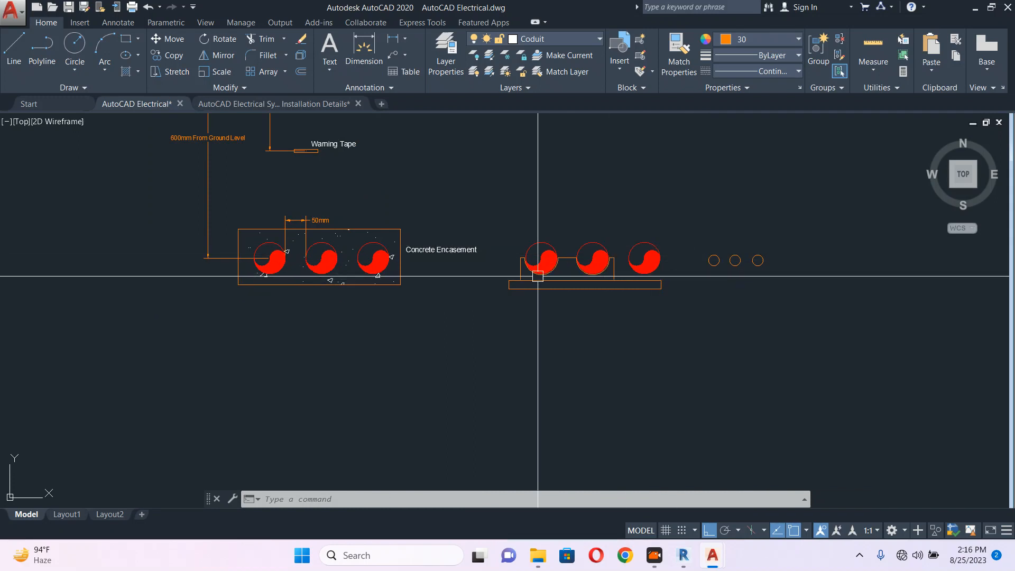
{"action": "scroll", "coordinate": [551, 274], "scroll_direction": "up", "scroll_amount": 2}
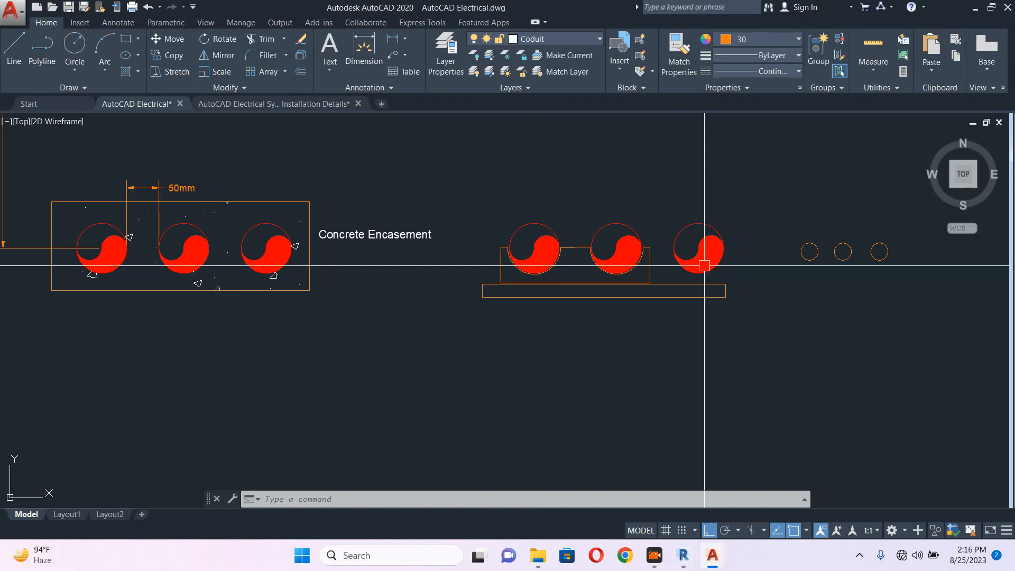
{"action": "middle_click_drag", "start_coordinate": [704, 265], "coordinate": [600, 283]}
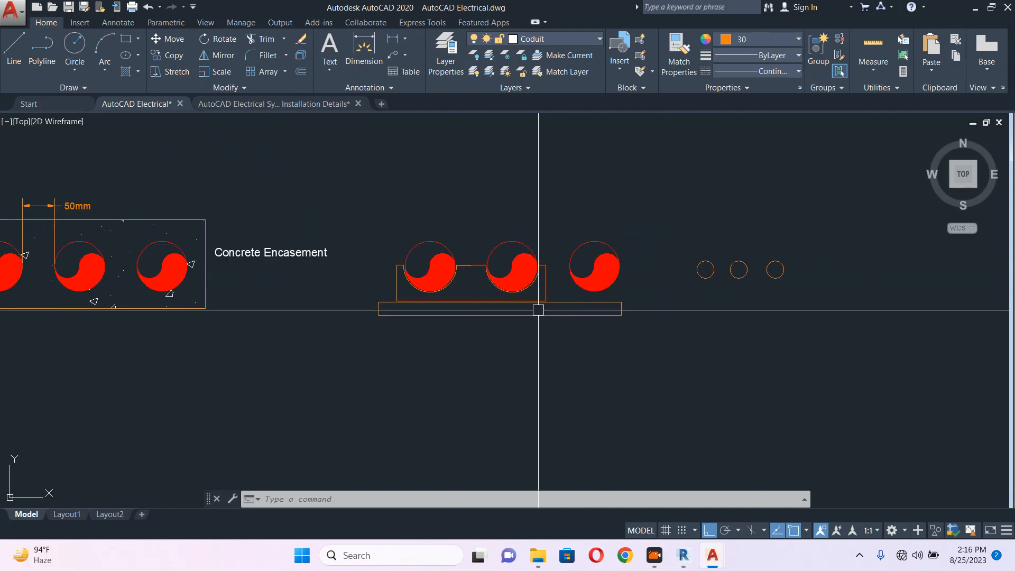
{"action": "middle_click_drag", "start_coordinate": [699, 274], "coordinate": [464, 275]}
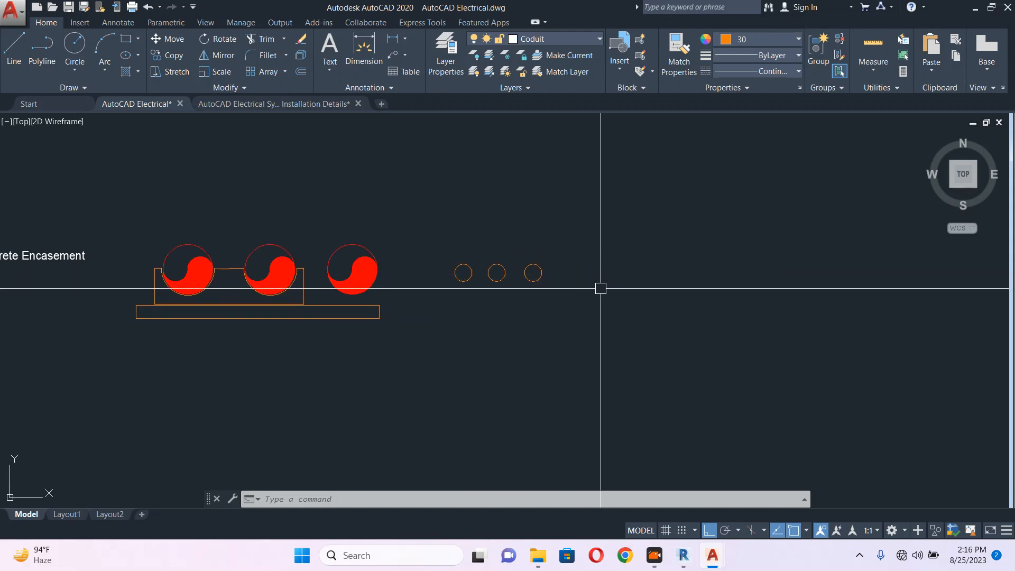
{"action": "scroll", "coordinate": [625, 284], "scroll_direction": "down", "scroll_amount": 4}
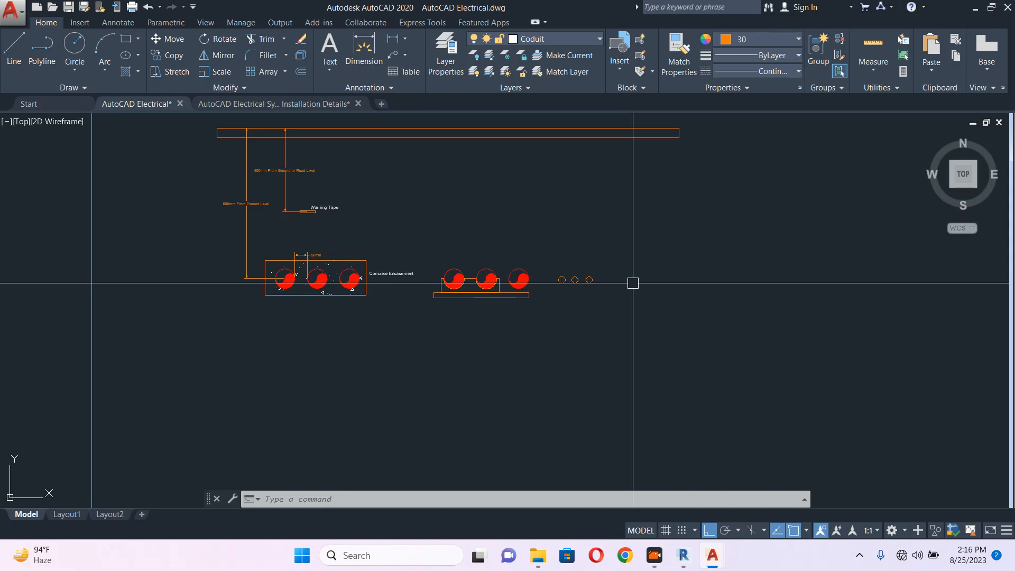
Draw an open U-shaped polyline across the three dashed ducts above manhole EMH - 001, with both ends pointing up
{"action": "scroll", "coordinate": [305, 213], "scroll_direction": "up", "scroll_amount": 7}
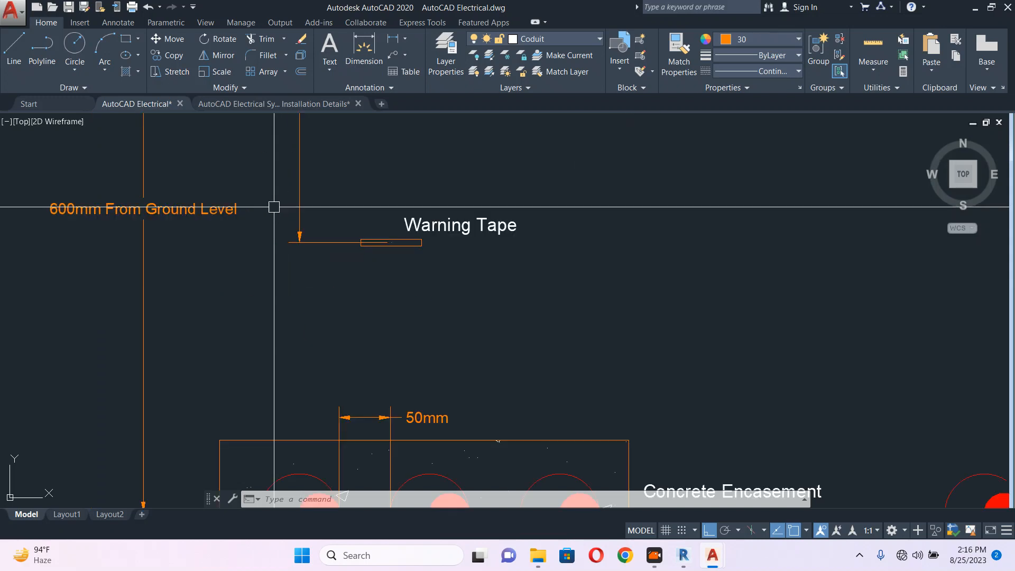
{"action": "scroll", "coordinate": [351, 218], "scroll_direction": "down", "scroll_amount": 5}
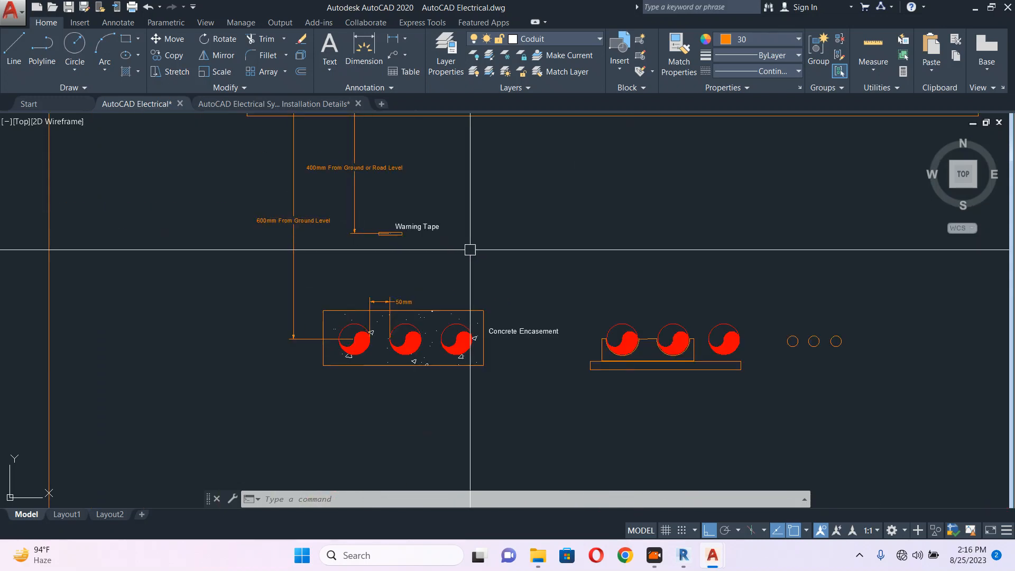
{"action": "scroll", "coordinate": [537, 283], "scroll_direction": "down", "scroll_amount": 3}
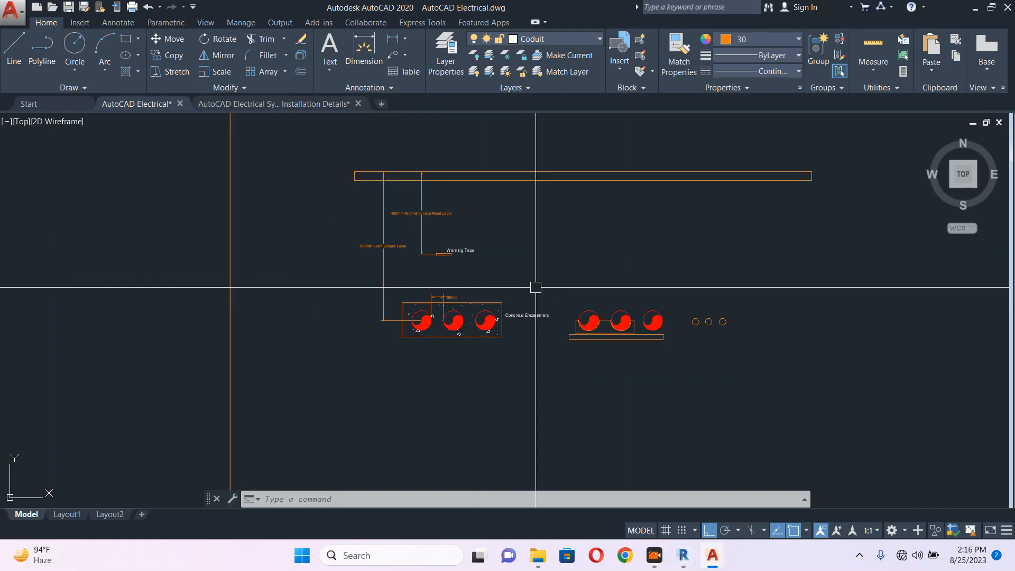
{"action": "middle_click_drag", "start_coordinate": [574, 302], "coordinate": [520, 243]}
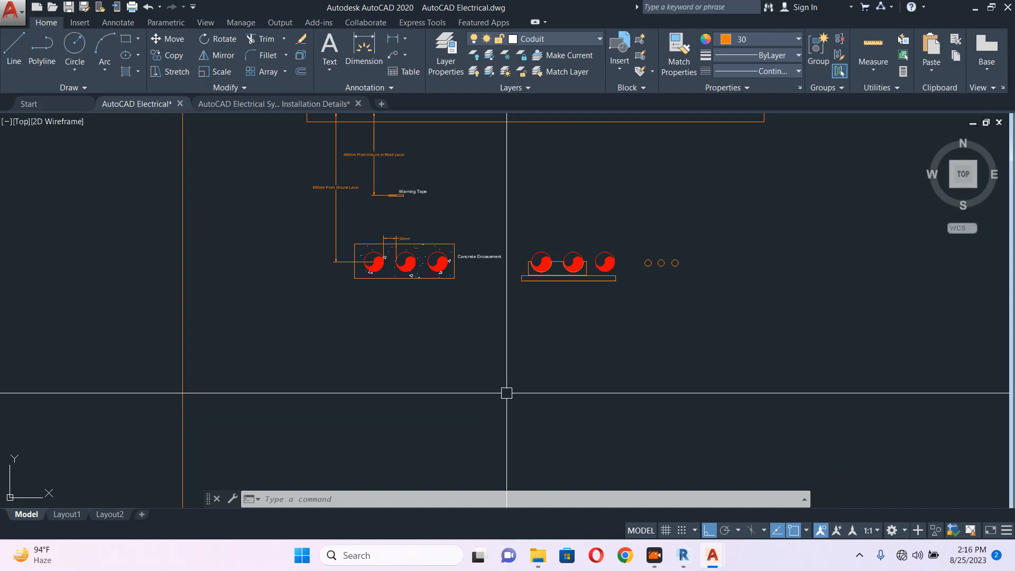
{"action": "scroll", "coordinate": [695, 280], "scroll_direction": "down", "scroll_amount": 4}
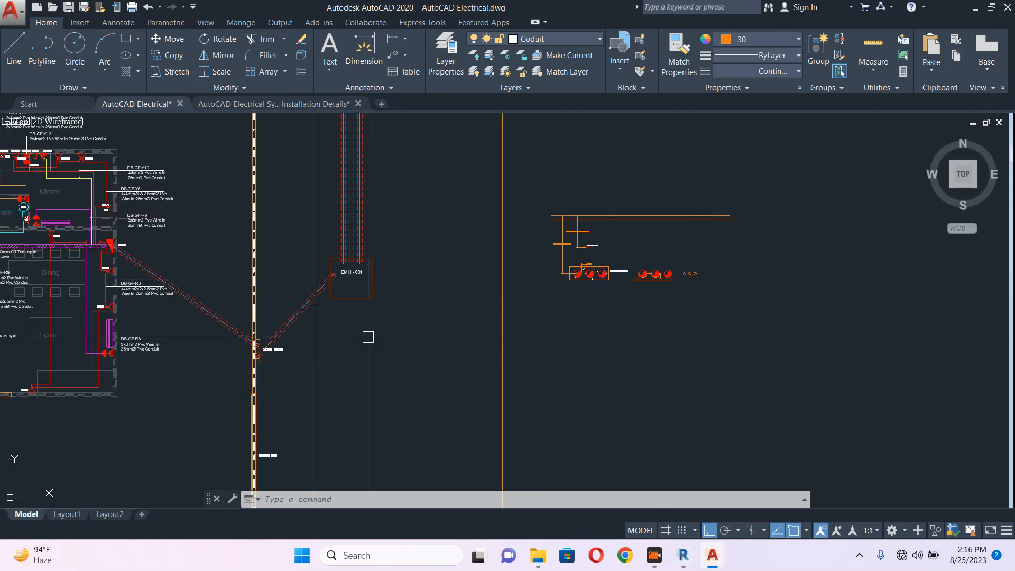
{"action": "scroll", "coordinate": [359, 228], "scroll_direction": "up", "scroll_amount": 4}
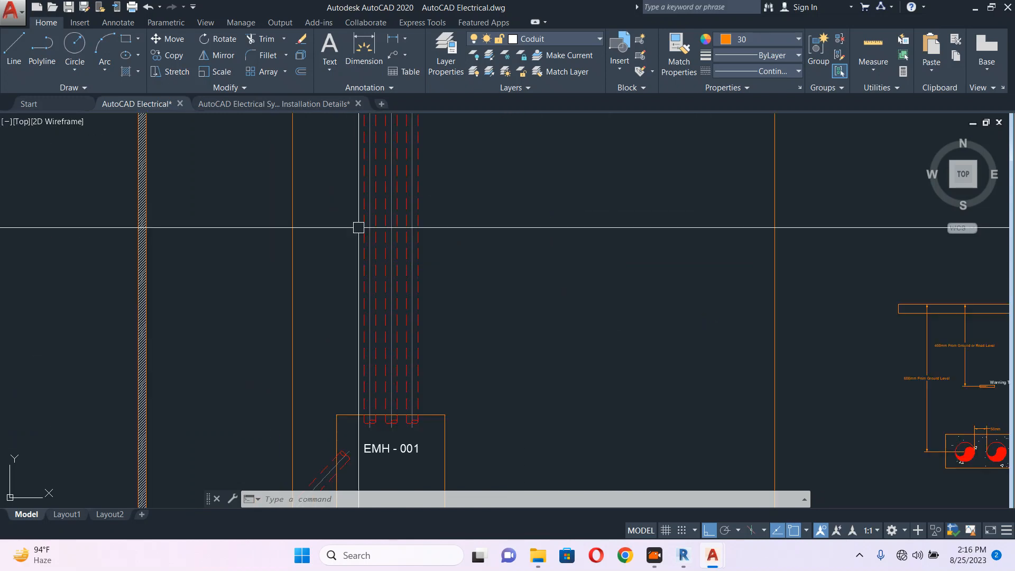
{"action": "type", "text": "pl"}
{"action": "scroll", "coordinate": [342, 219], "scroll_direction": "up", "scroll_amount": 2}
{"action": "left_click", "coordinate": [336, 217]}
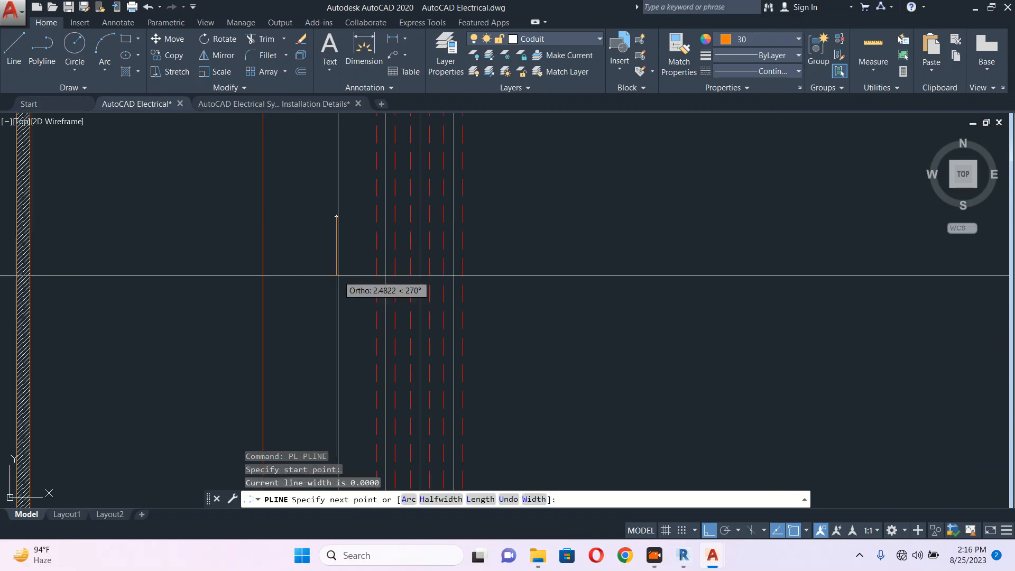
{"action": "left_click", "coordinate": [336, 274]}
{"action": "left_click", "coordinate": [506, 274]}
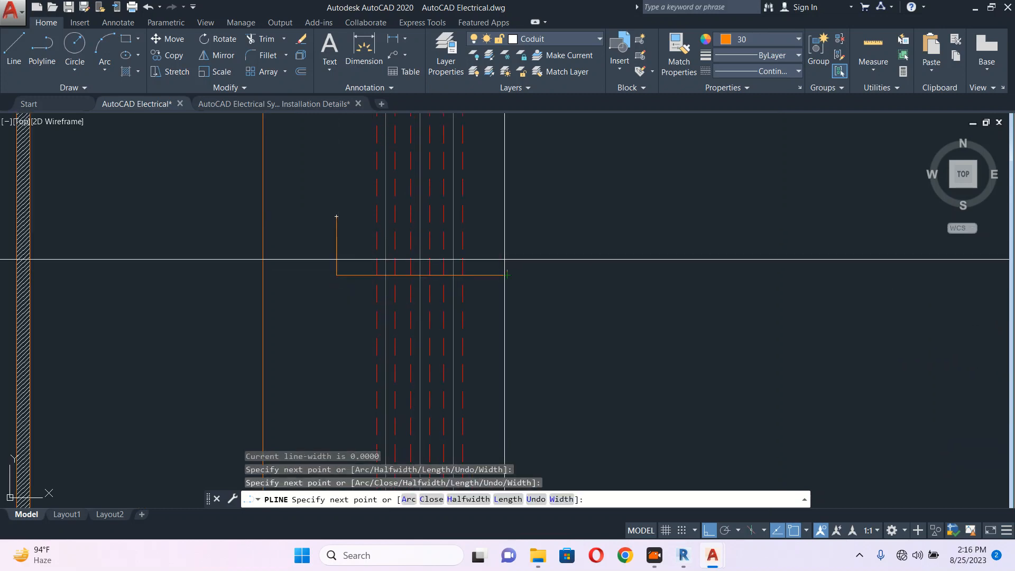
{"action": "left_click", "coordinate": [492, 220]}
{"action": "key", "text": "Escape"}
Thicken all segments of the U-shaped section marker polyline to one uniform width
{"action": "type", "text": "pe"}
{"action": "key", "text": "Return"}
{"action": "left_click", "coordinate": [492, 274]}
{"action": "type", "text": "w"}
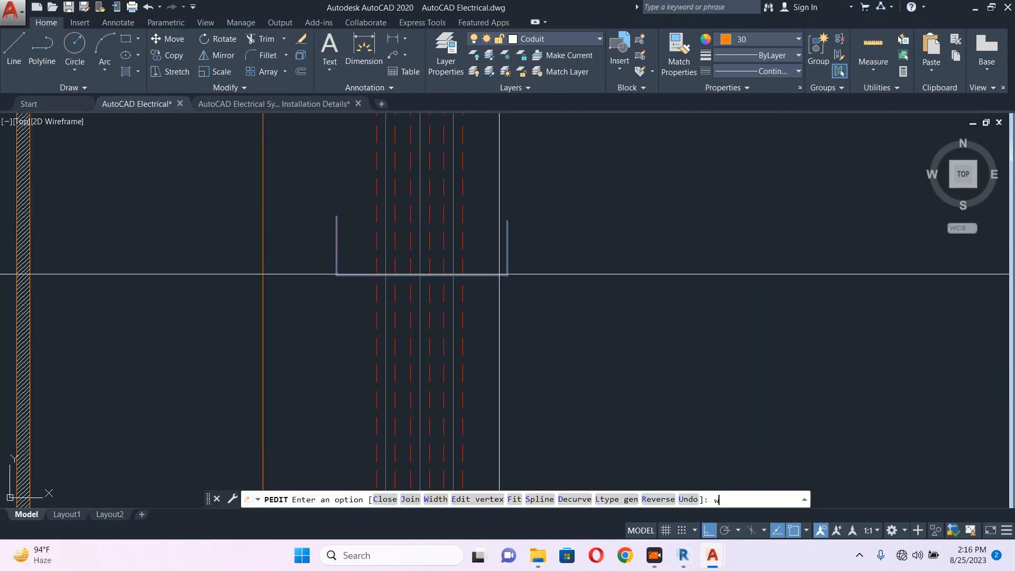
{"action": "key", "text": "Return"}
{"action": "scroll", "coordinate": [538, 258], "scroll_direction": "up", "scroll_amount": 2}
{"action": "left_click", "coordinate": [539, 255]}
{"action": "left_click", "coordinate": [539, 259]}
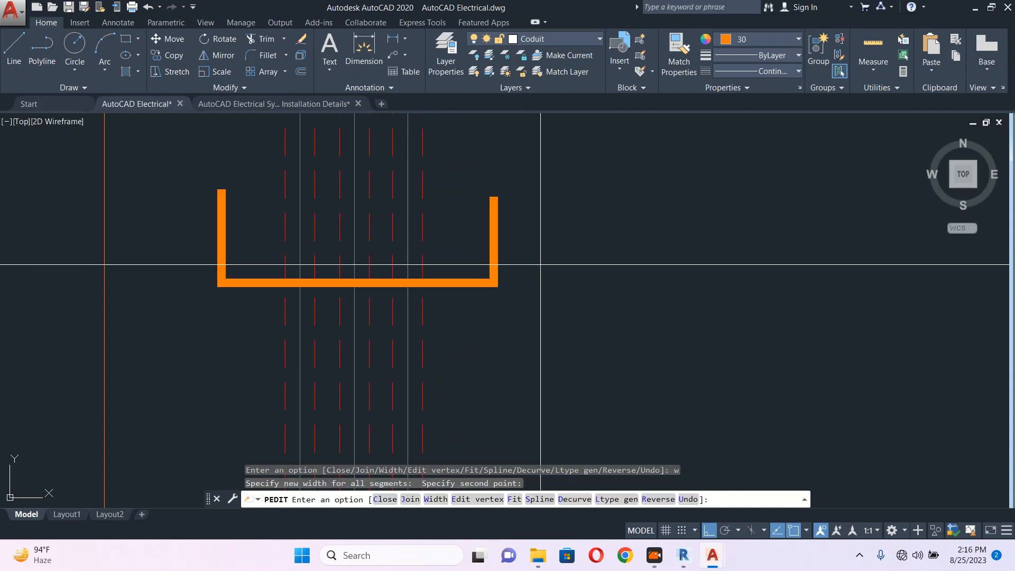
{"action": "key", "text": "Escape"}
Draw a small rectangle beside the section marker and reshape it into an upward triangle by pulling both upper corners to the top edge's midpoint
{"action": "type", "text": "rec"}
{"action": "key", "text": "Return"}
{"action": "left_click", "coordinate": [568, 191]}
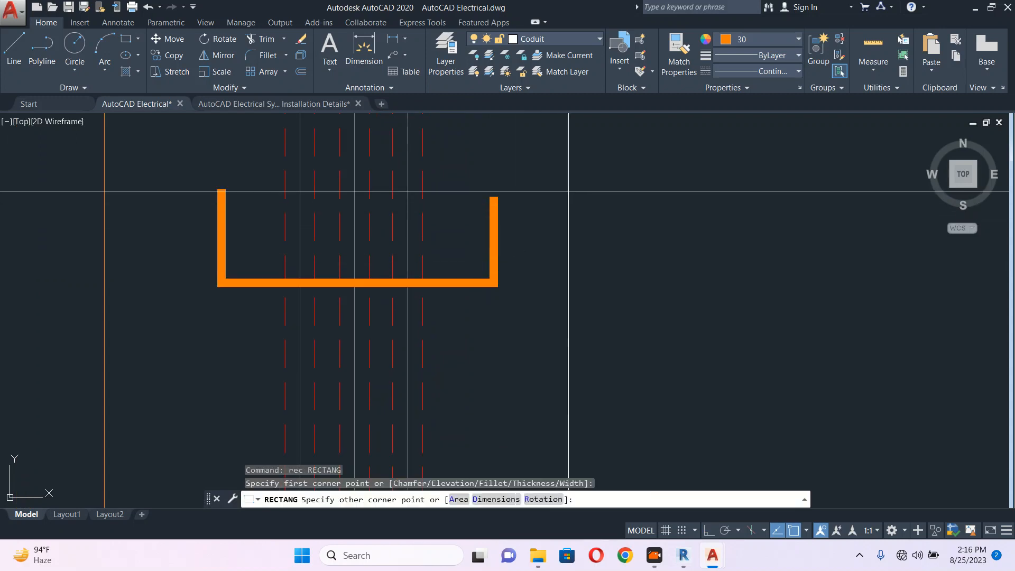
{"action": "left_click", "coordinate": [602, 182]}
{"action": "left_click", "coordinate": [582, 205]}
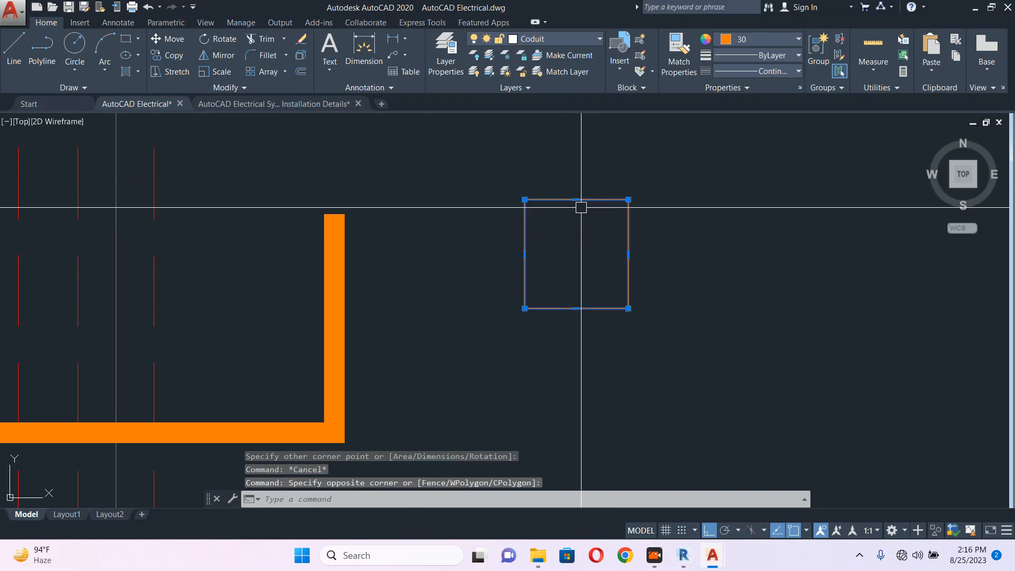
{"action": "left_click", "coordinate": [628, 199]}
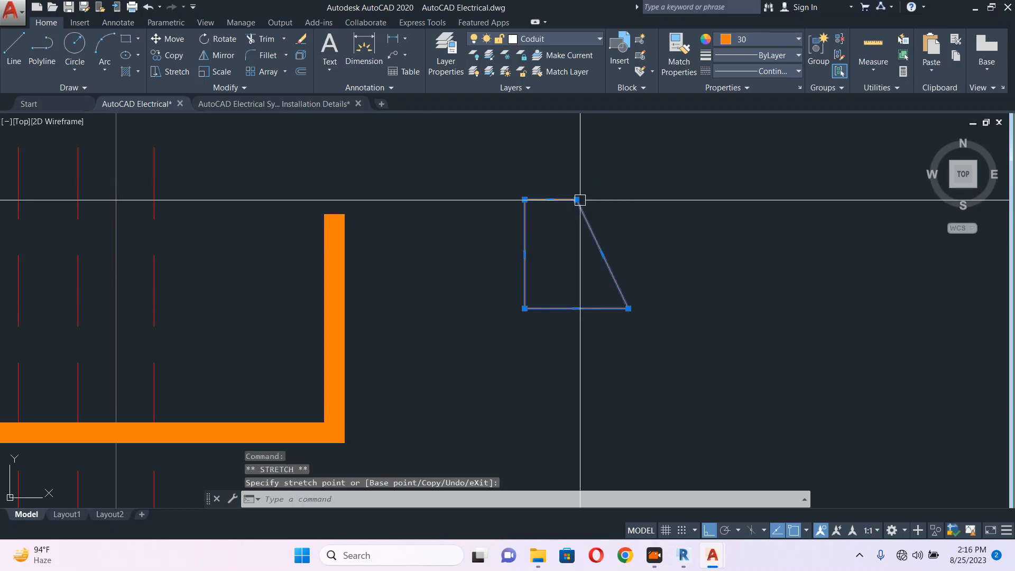
{"action": "left_click", "coordinate": [576, 200]}
{"action": "key", "text": "Escape"}
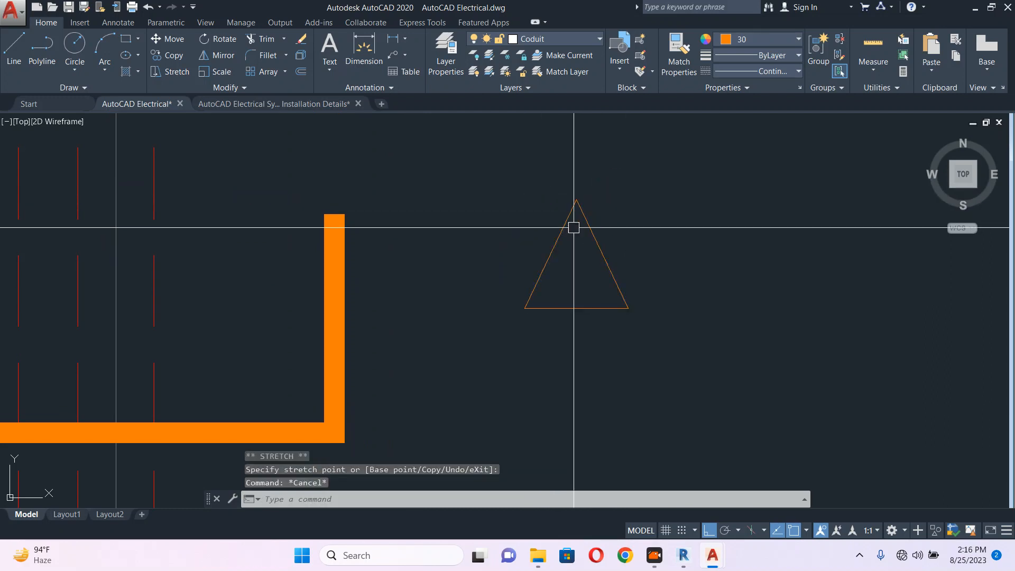
Fill the triangle with a SOLID hatch
{"action": "type", "text": "h"}
{"action": "key", "text": "Return"}
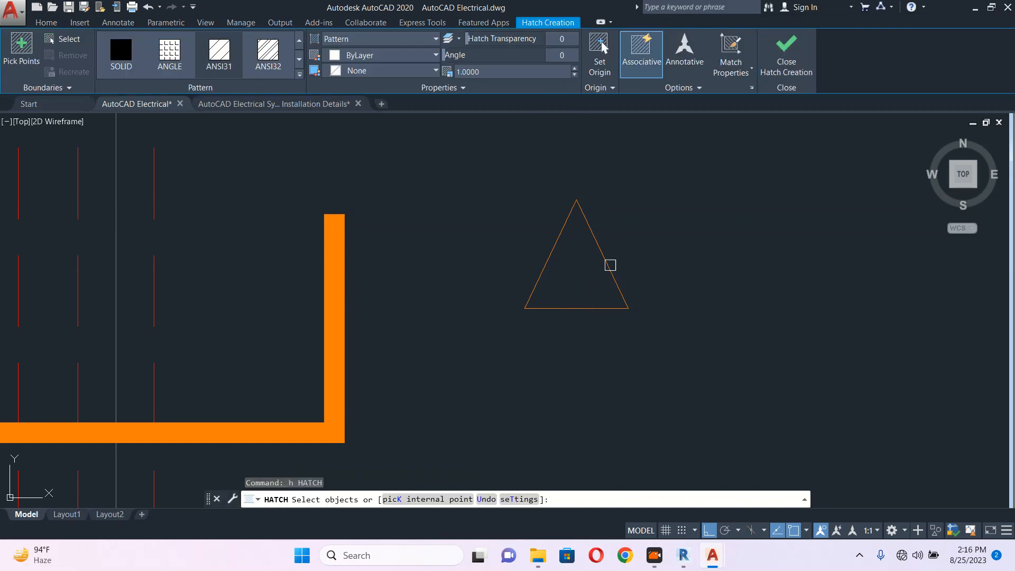
{"action": "left_click", "coordinate": [605, 265]}
{"action": "left_click", "coordinate": [121, 53]}
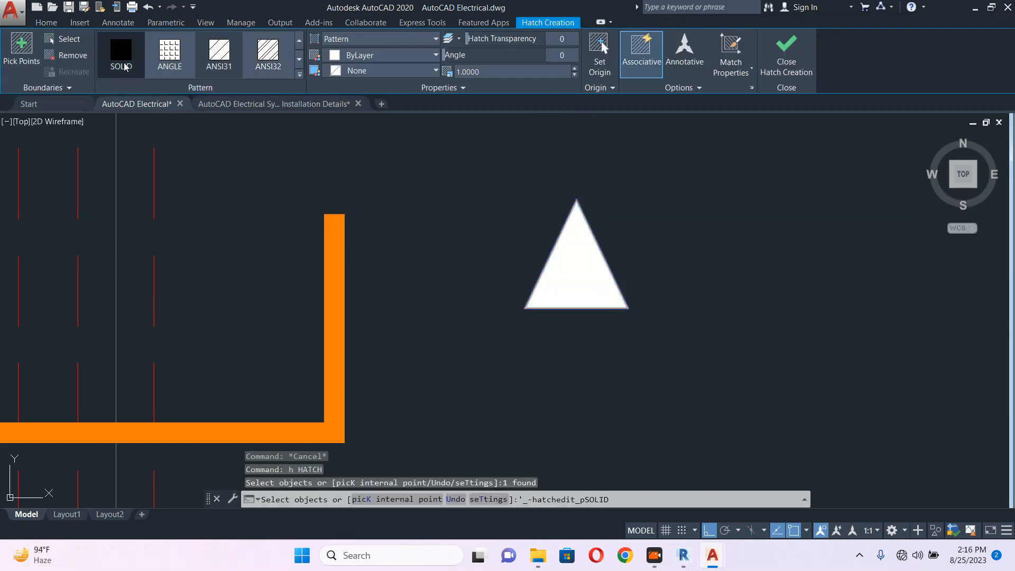
{"action": "key", "text": "Return"}
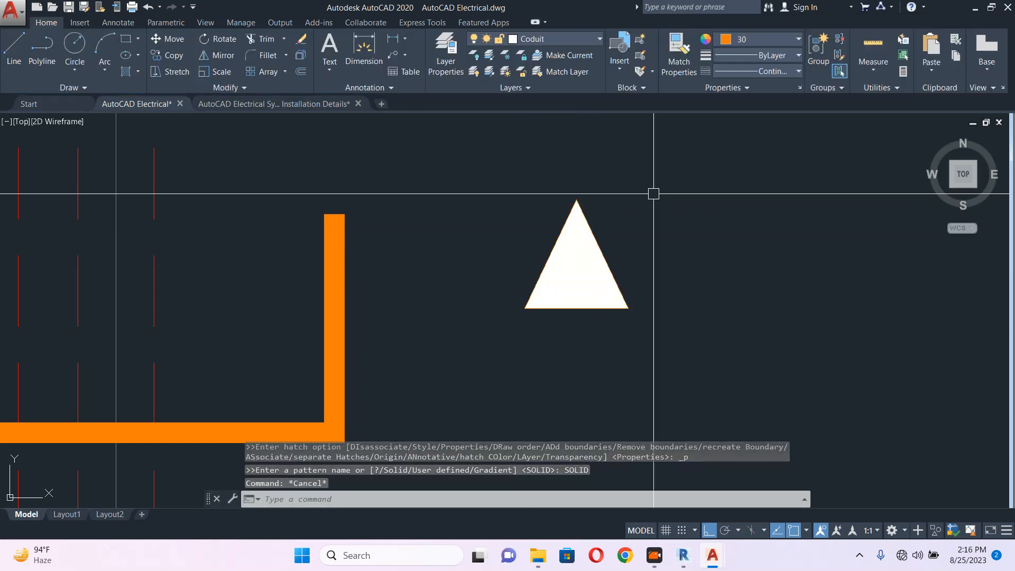
Move the filled triangle by its base midpoint onto the upper end of the section marker's nearer arm
{"action": "left_click", "coordinate": [655, 192]}
{"action": "left_click", "coordinate": [508, 301]}
{"action": "type", "text": "m"}
{"action": "key", "text": "Return"}
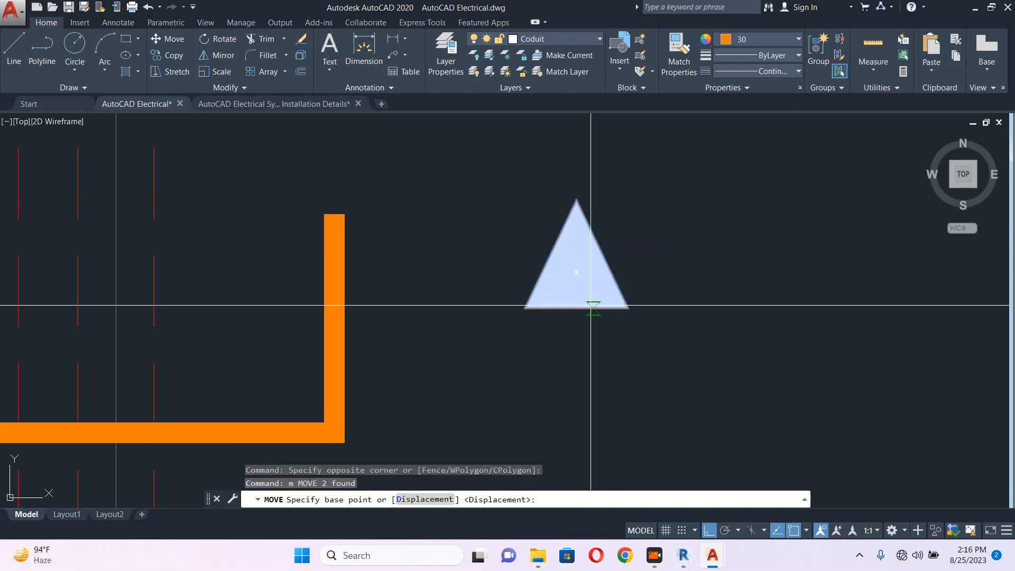
{"action": "left_click", "coordinate": [576, 308]}
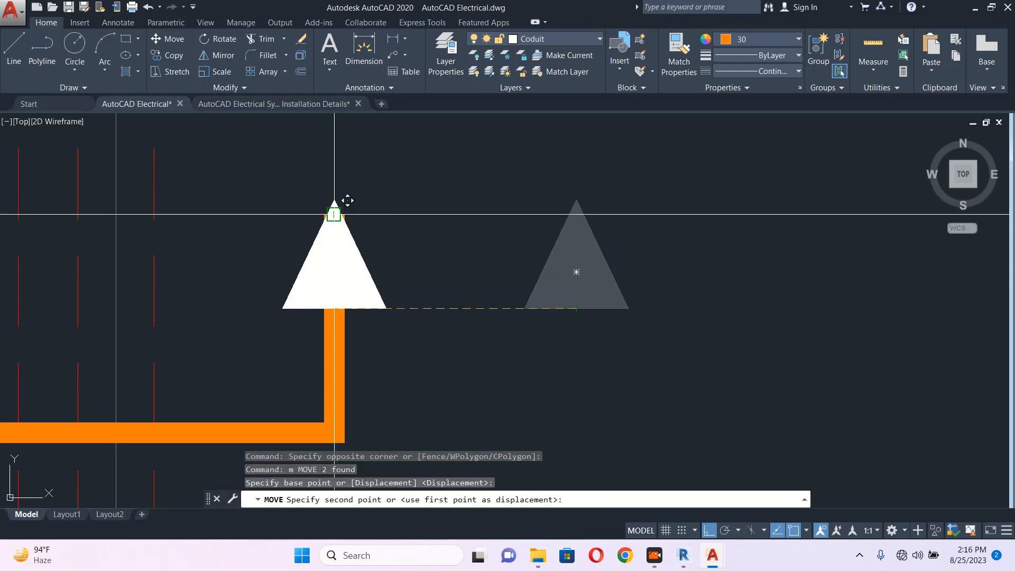
{"action": "left_click", "coordinate": [344, 214]}
Copy the filled arrowhead by its base midpoint onto the end of the section marker's other arm
{"action": "scroll", "coordinate": [349, 214], "scroll_direction": "down", "scroll_amount": 4}
{"action": "left_click", "coordinate": [367, 155]}
{"action": "left_click", "coordinate": [440, 224]}
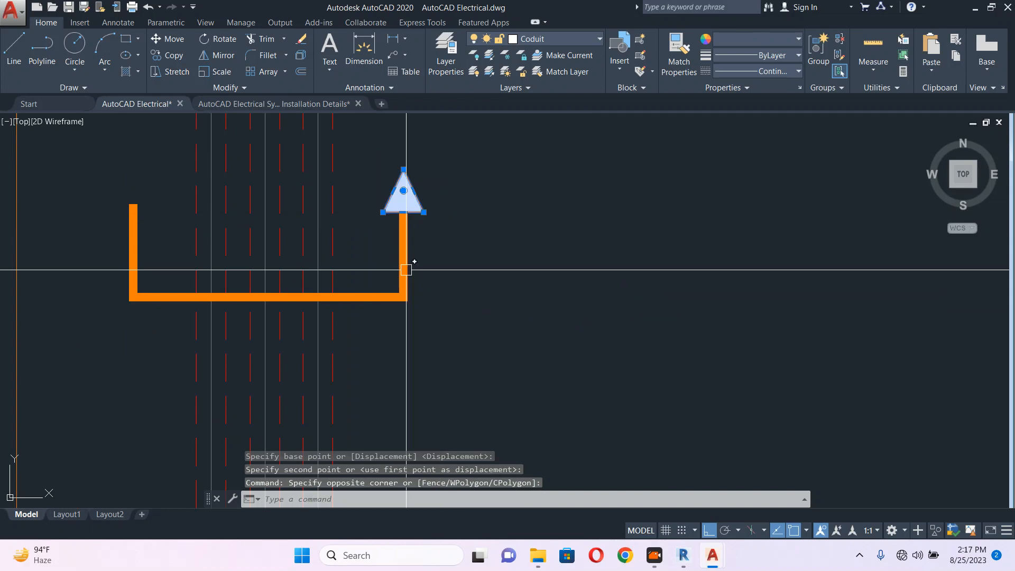
{"action": "middle_click_drag", "start_coordinate": [408, 271], "coordinate": [500, 260]}
{"action": "type", "text": "co"}
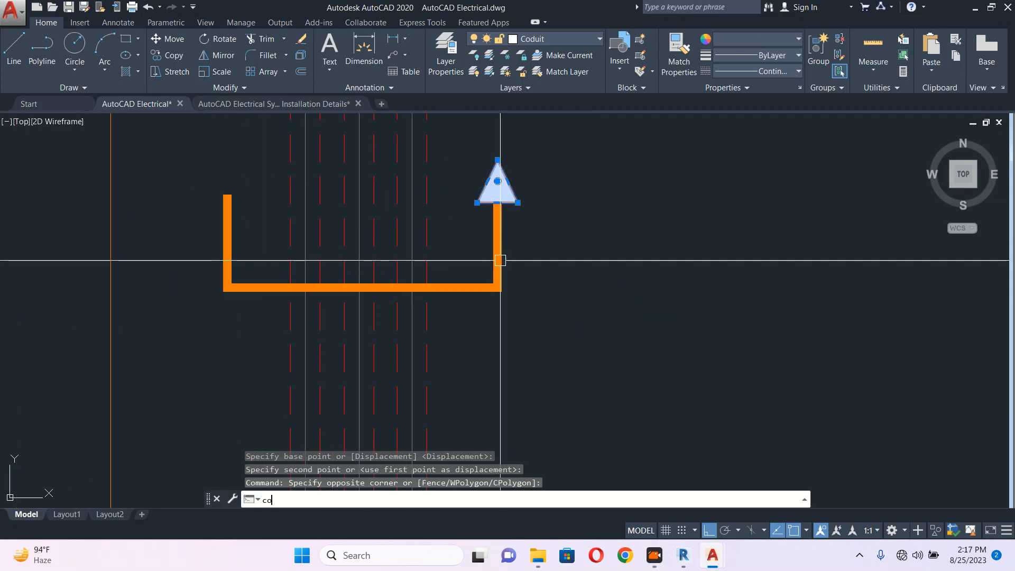
{"action": "key", "text": "Return"}
{"action": "left_click", "coordinate": [497, 202]}
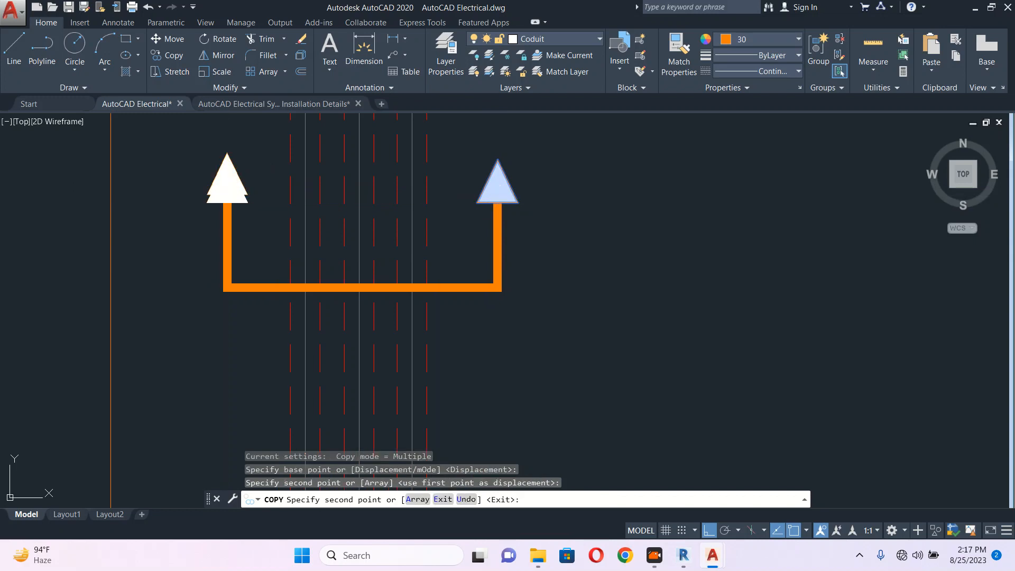
{"action": "key", "text": "Escape"}
Examine the finished section marker on the duct run in relation to the duct section detail and the house plan
{"action": "scroll", "coordinate": [318, 222], "scroll_direction": "down", "scroll_amount": 10}
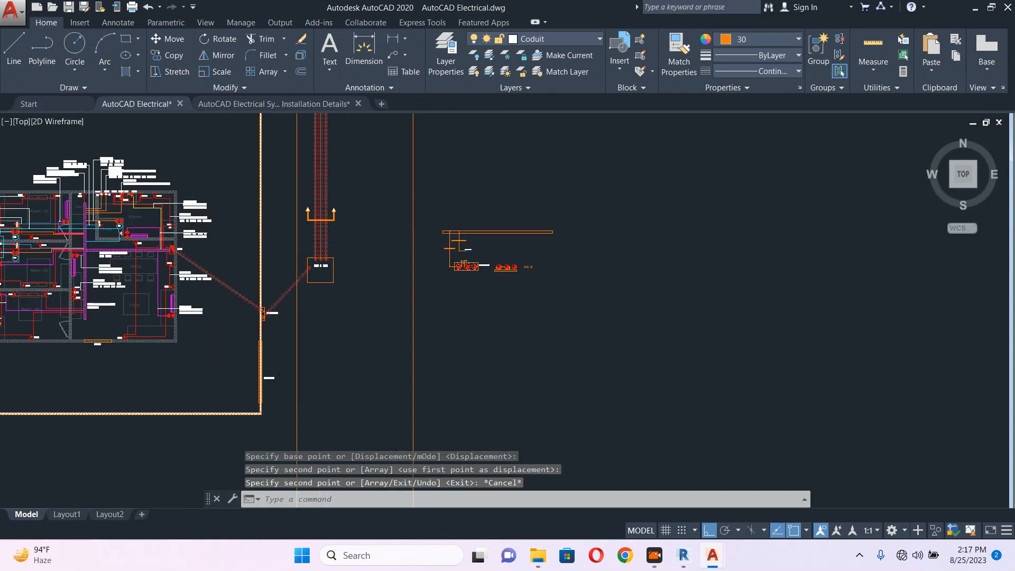
{"action": "scroll", "coordinate": [465, 264], "scroll_direction": "up", "scroll_amount": 8}
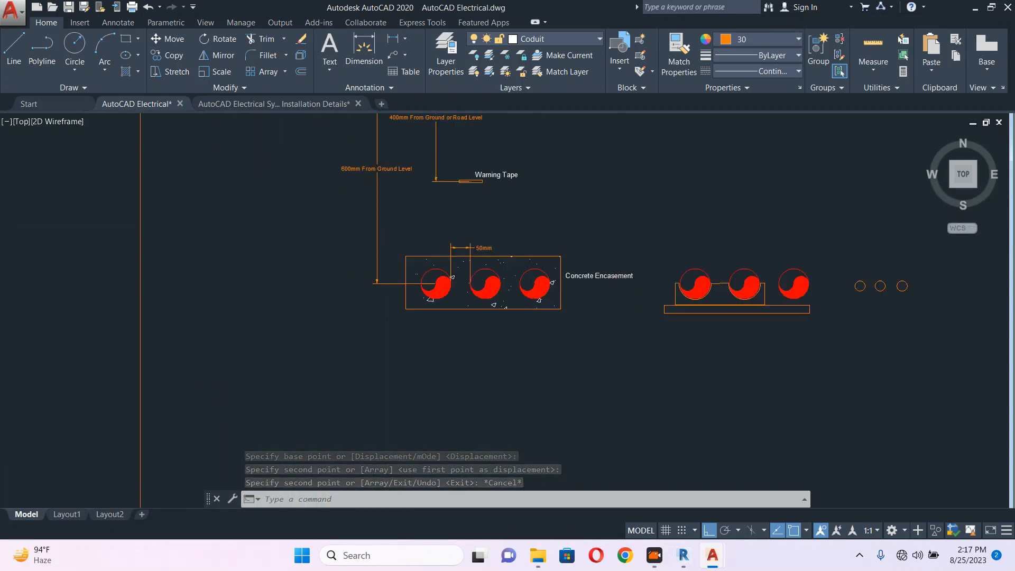
{"action": "scroll", "coordinate": [639, 295], "scroll_direction": "down", "scroll_amount": 6}
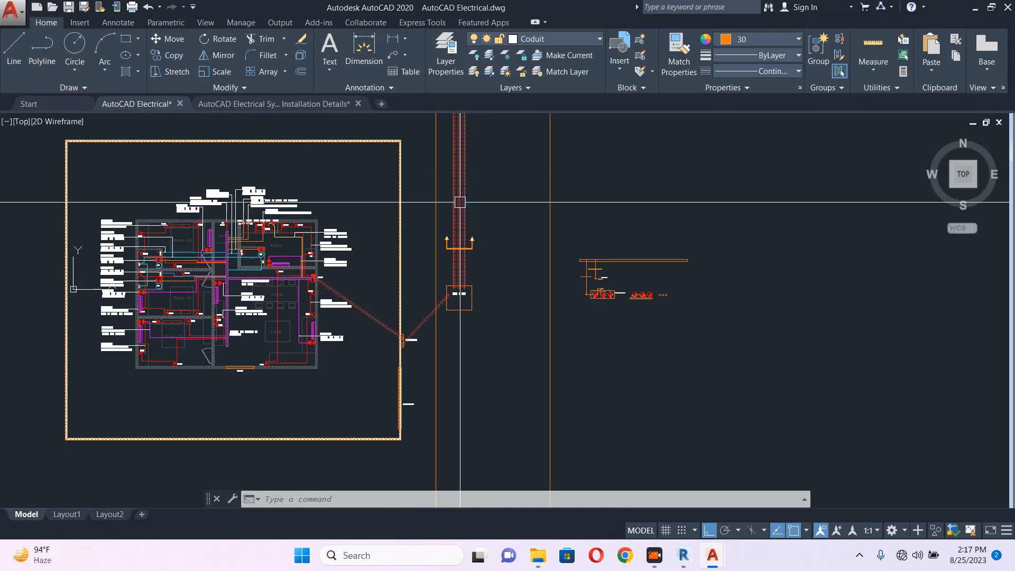
{"action": "middle_click_drag", "start_coordinate": [460, 202], "coordinate": [471, 247]}
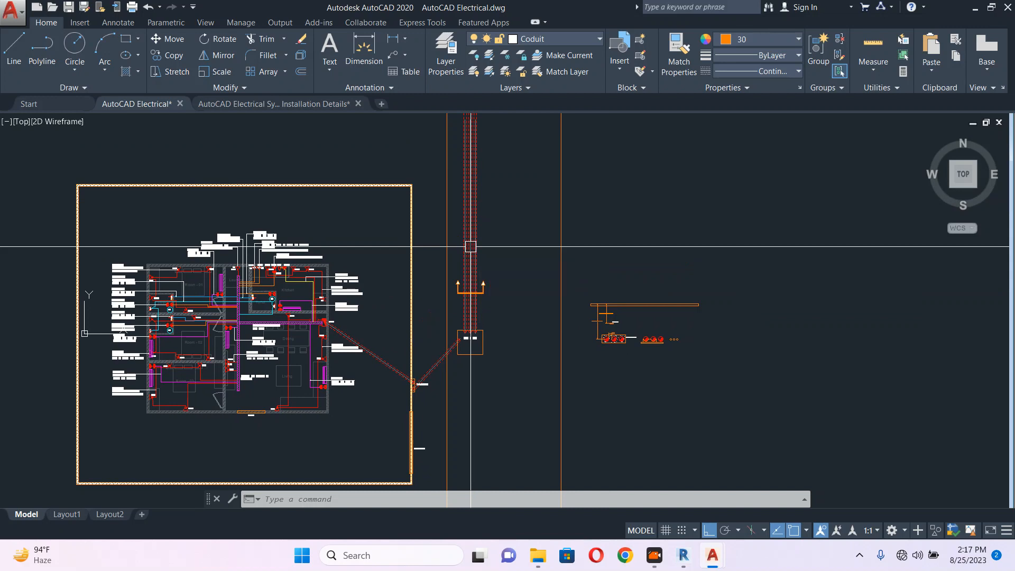
{"action": "scroll", "coordinate": [491, 226], "scroll_direction": "down", "scroll_amount": 3}
{"action": "key", "text": "Escape"}
{"action": "key", "text": "Escape"}
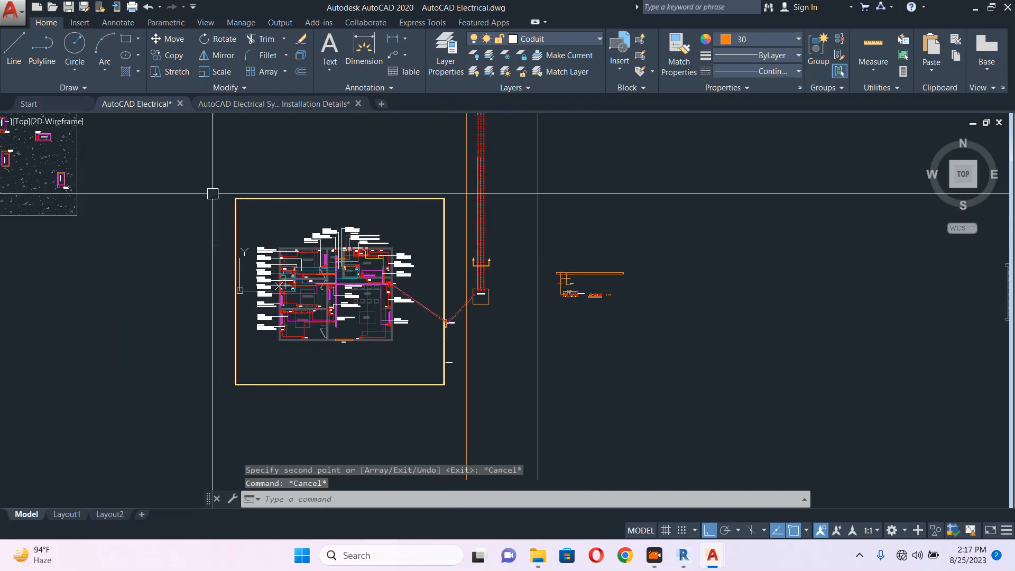
Mirror the house electrical plan and its boundary wall about the upper boundary edge, keeping the source objects
{"action": "left_click", "coordinate": [461, 402]}
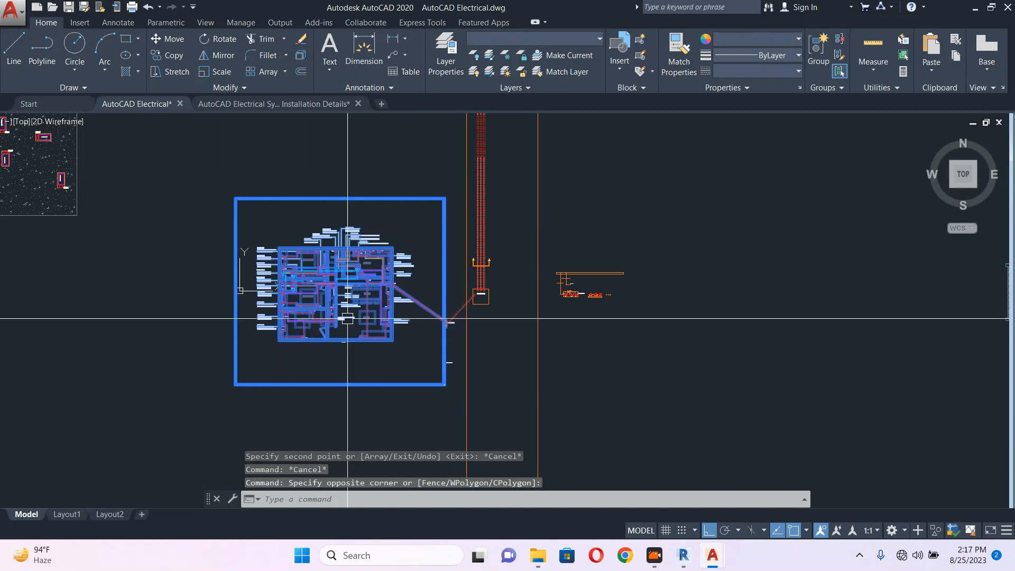
{"action": "type", "text": "mi"}
{"action": "key", "text": "Return"}
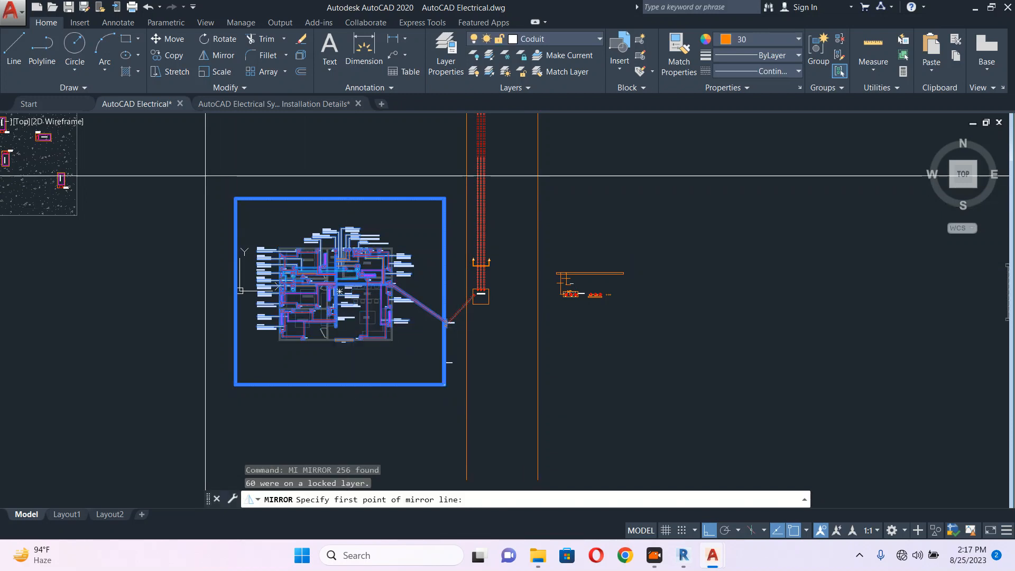
{"action": "scroll", "coordinate": [205, 176], "scroll_direction": "up", "scroll_amount": 5}
{"action": "left_click", "coordinate": [278, 238]}
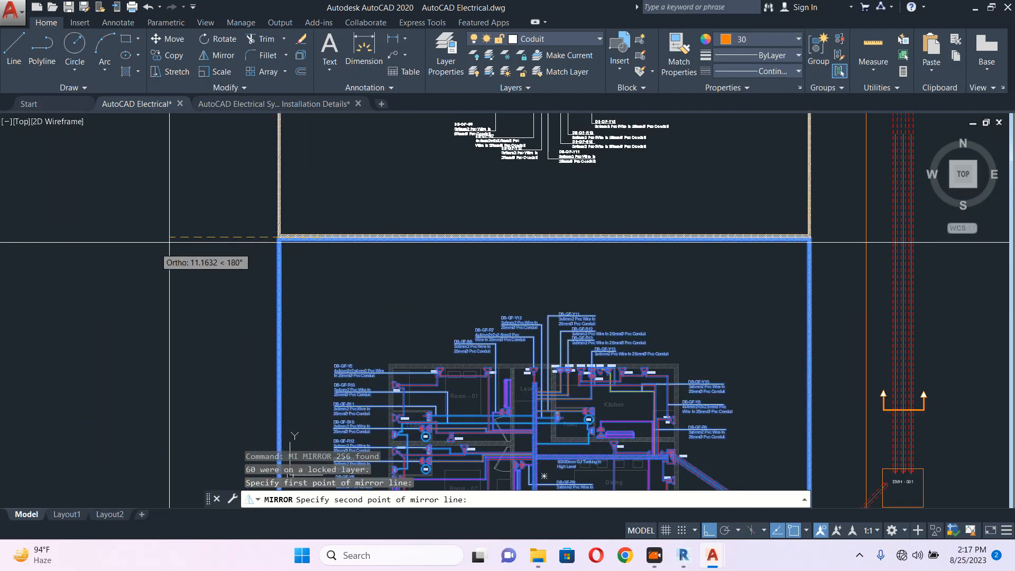
{"action": "key", "text": "Return"}
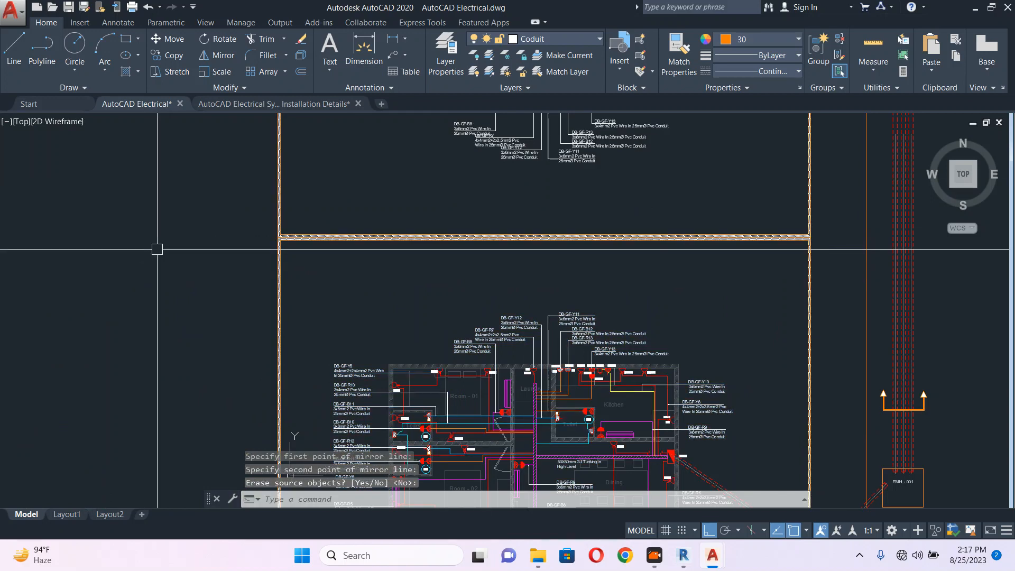
Stretch the upper ends of the road lines and duct run, with their manhole and rectangle, straight upward beyond the house plans
{"action": "scroll", "coordinate": [215, 257], "scroll_direction": "down", "scroll_amount": 4}
{"action": "scroll", "coordinate": [456, 278], "scroll_direction": "down", "scroll_amount": 2}
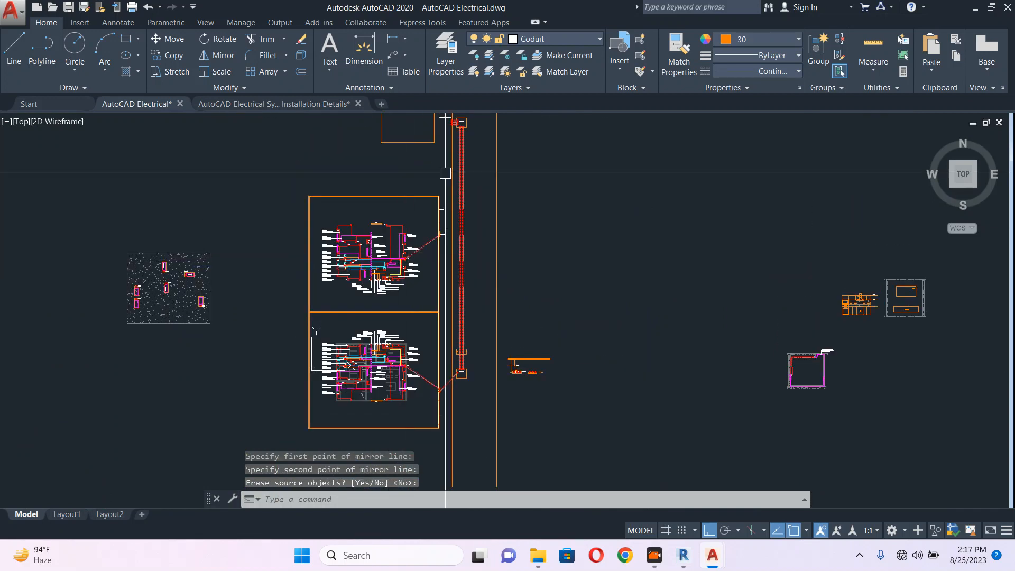
{"action": "middle_click_drag", "start_coordinate": [445, 174], "coordinate": [441, 274]}
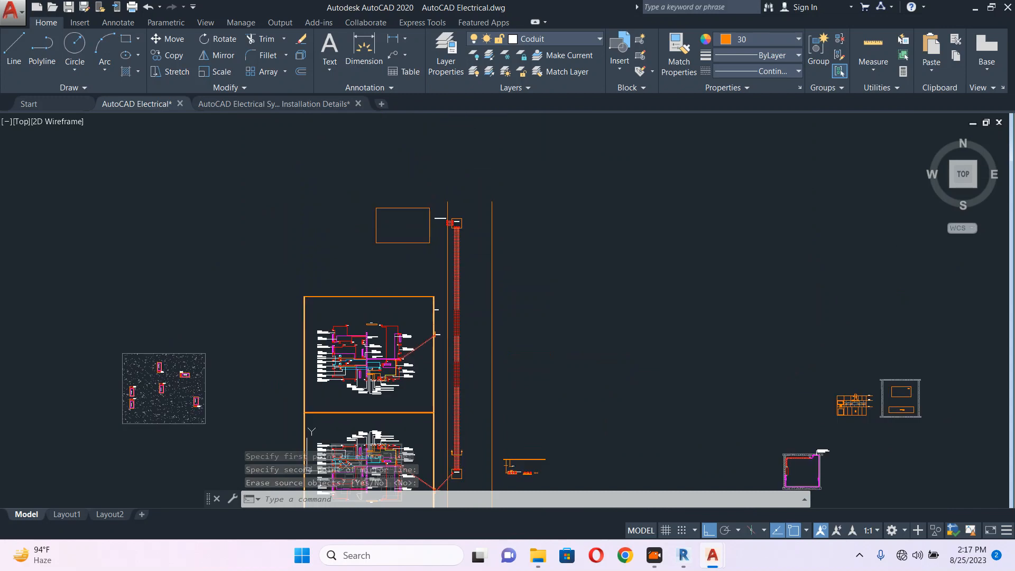
{"action": "left_click", "coordinate": [537, 154]}
{"action": "left_click", "coordinate": [279, 247]}
{"action": "type", "text": "s"}
{"action": "key", "text": "Return"}
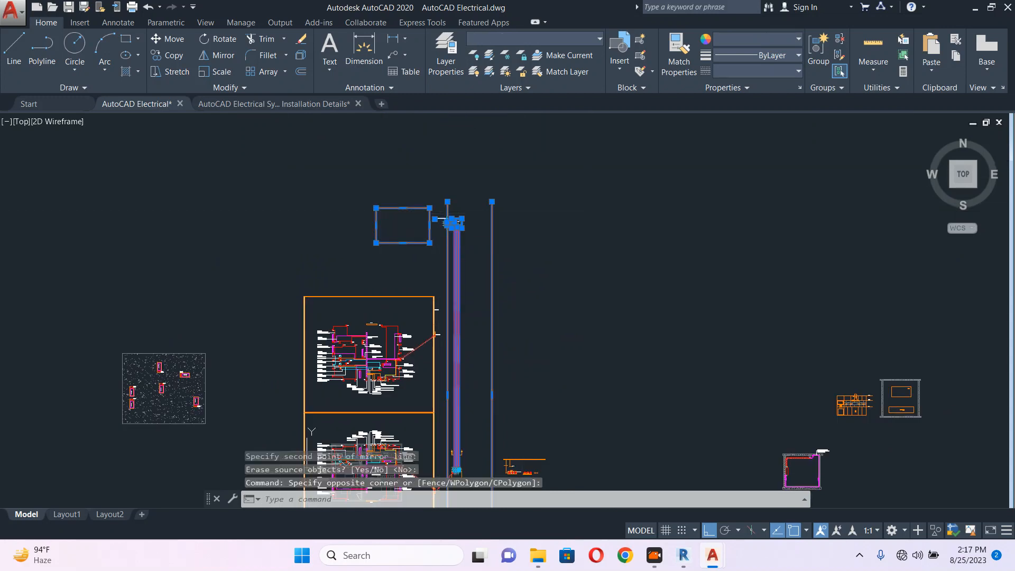
{"action": "left_click", "coordinate": [602, 295]}
{"action": "scroll", "coordinate": [588, 170], "scroll_direction": "down", "scroll_amount": 1}
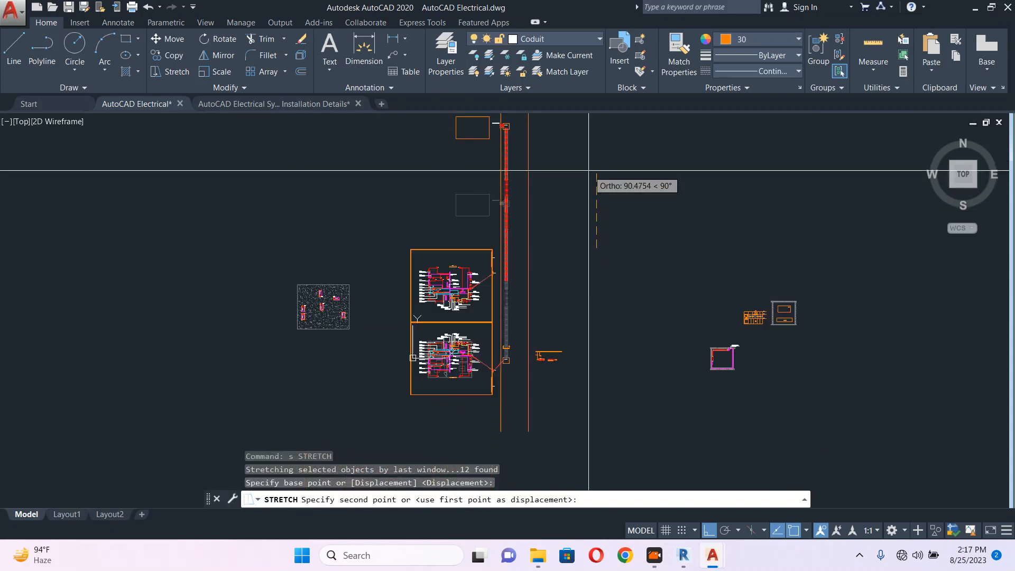
{"action": "scroll", "coordinate": [588, 171], "scroll_direction": "down", "scroll_amount": 1}
{"action": "left_click", "coordinate": [580, 175]}
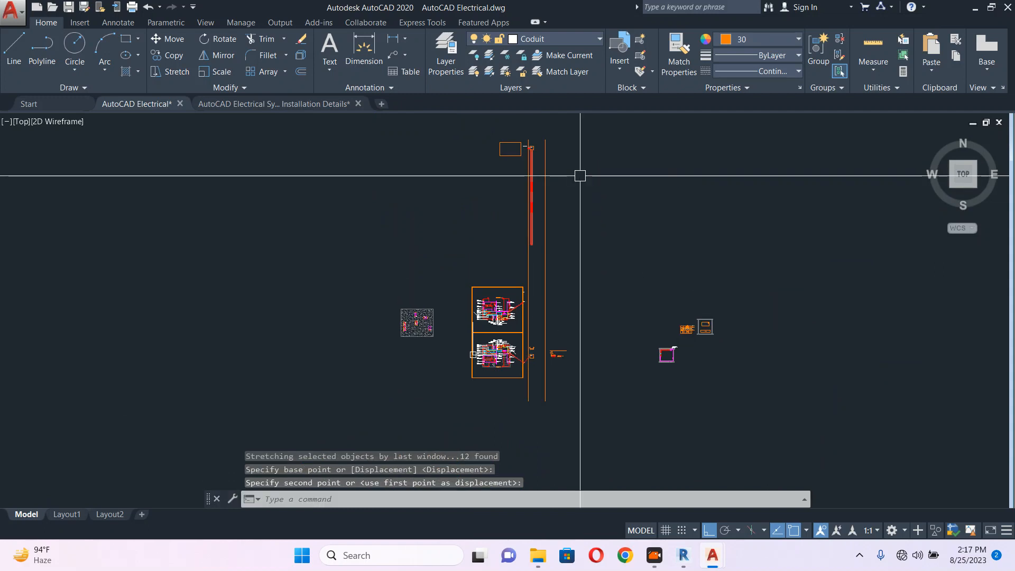
{"action": "key", "text": "Escape"}
Delete two of the three parallel ducts at the detached lower end of the stretched run, keeping the one nearest the far road edge
{"action": "scroll", "coordinate": [537, 251], "scroll_direction": "up", "scroll_amount": 5}
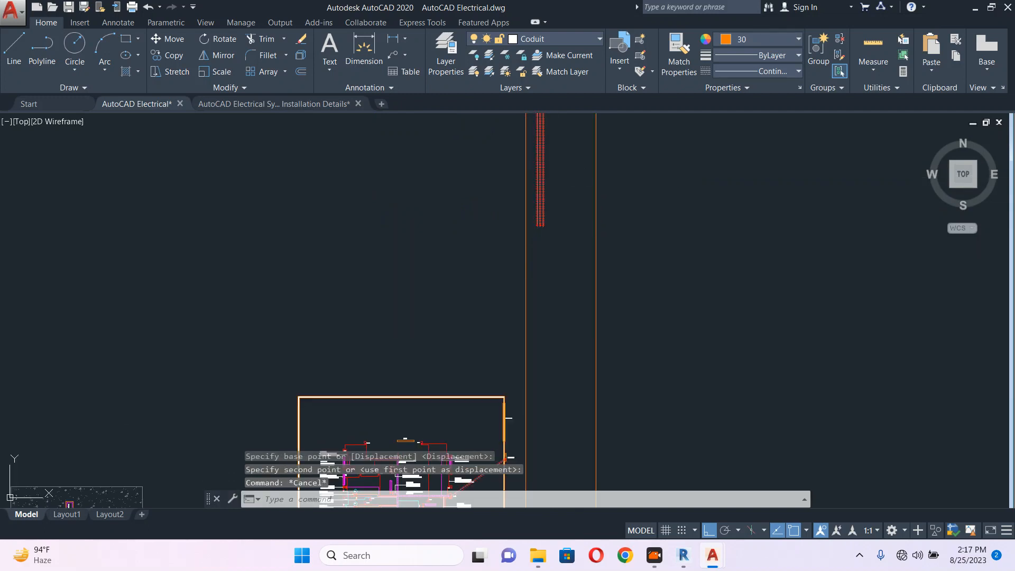
{"action": "mouse_move", "coordinate": [540, 265]}
{"action": "middle_mouse_down"}
{"action": "mouse_move", "coordinate": [532, 104]}
{"action": "mouse_move", "coordinate": [539, 249]}
{"action": "middle_mouse_up"}
{"action": "scroll", "coordinate": [541, 218], "scroll_direction": "up", "scroll_amount": 6}
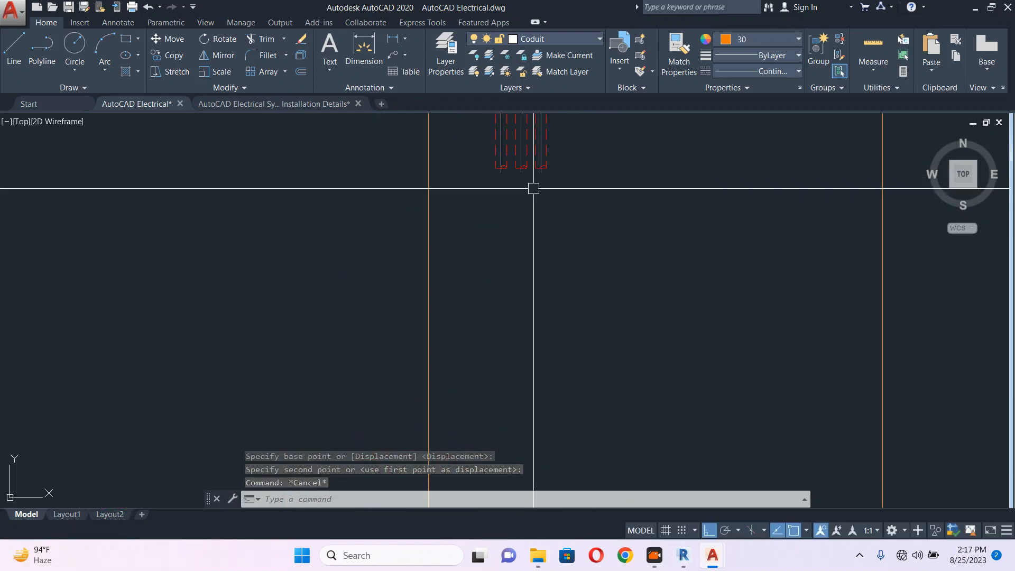
{"action": "left_click", "coordinate": [510, 169]}
{"action": "key", "text": "Delete"}
Extend the remaining duct's lower end straight down into manhole EMH - 001
{"action": "left_click", "coordinate": [548, 161]}
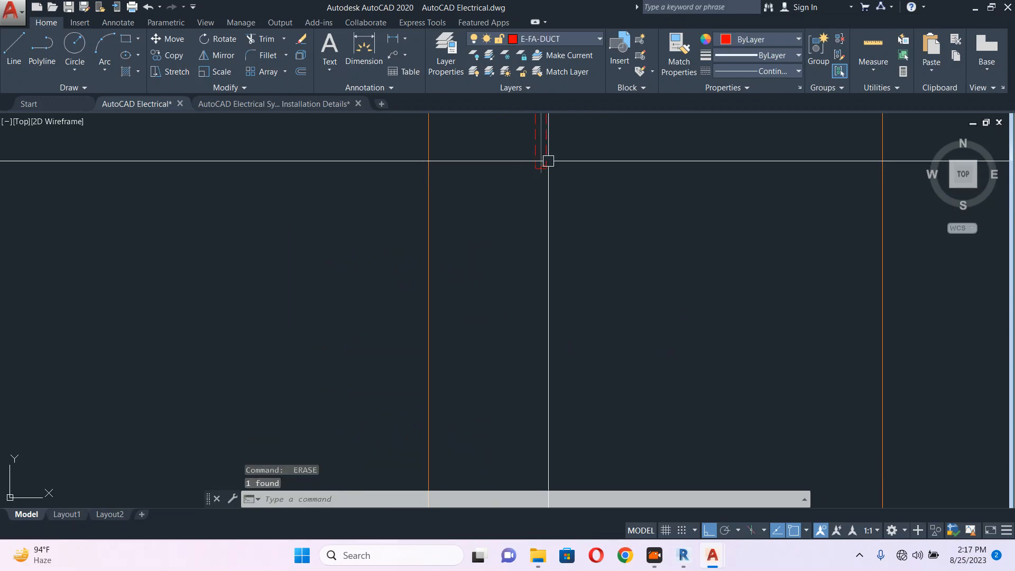
{"action": "key", "text": "Return"}
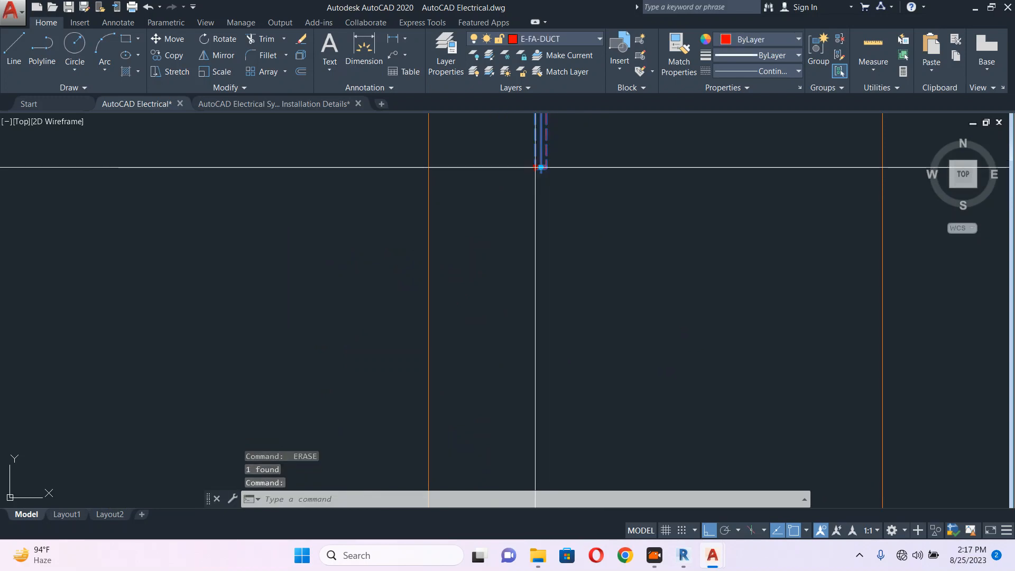
{"action": "scroll", "coordinate": [512, 285], "scroll_direction": "down", "scroll_amount": 6}
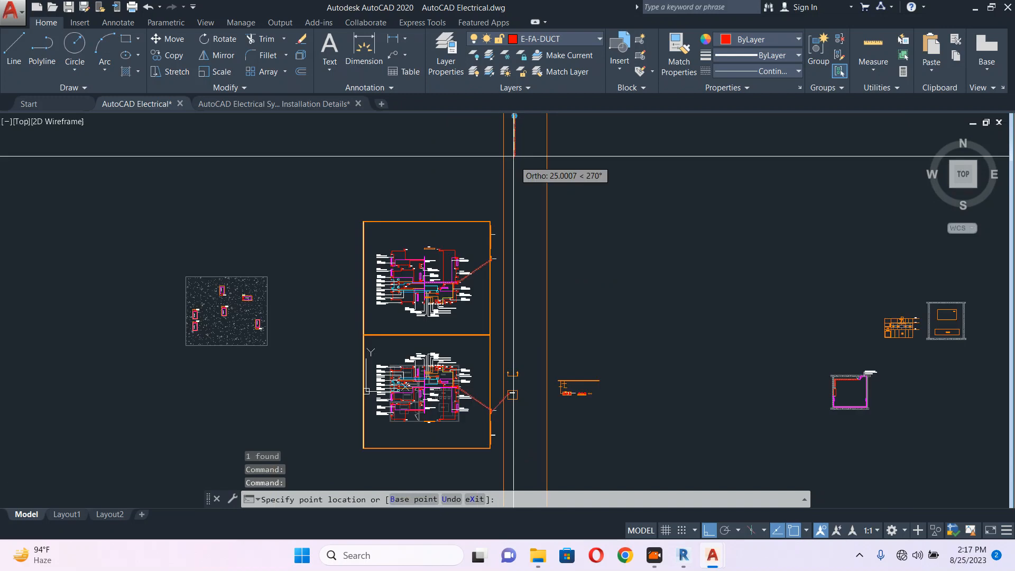
{"action": "scroll", "coordinate": [516, 356], "scroll_direction": "up", "scroll_amount": 8}
{"action": "key", "text": "Escape"}
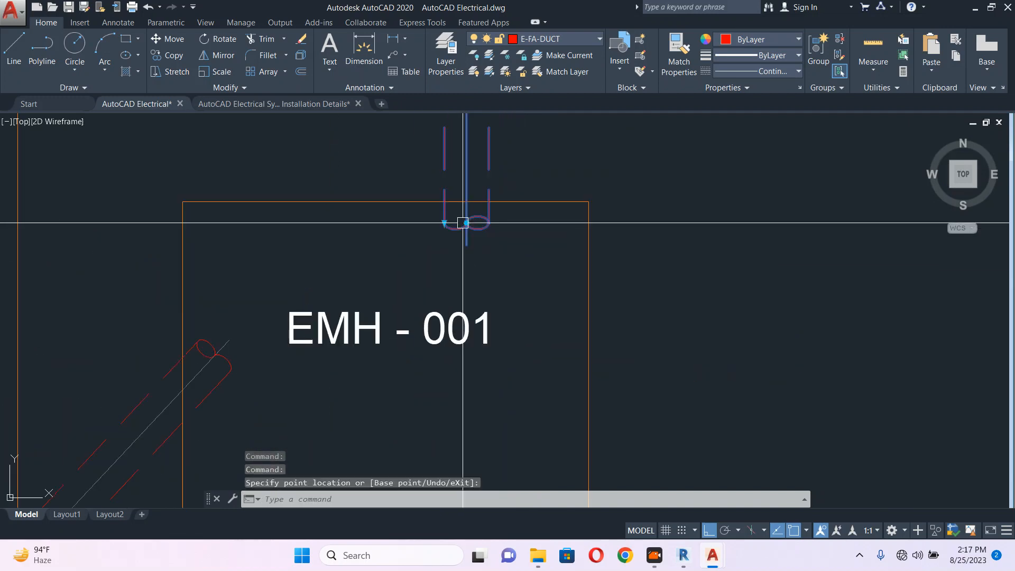
{"action": "scroll", "coordinate": [542, 287], "scroll_direction": "down", "scroll_amount": 6}
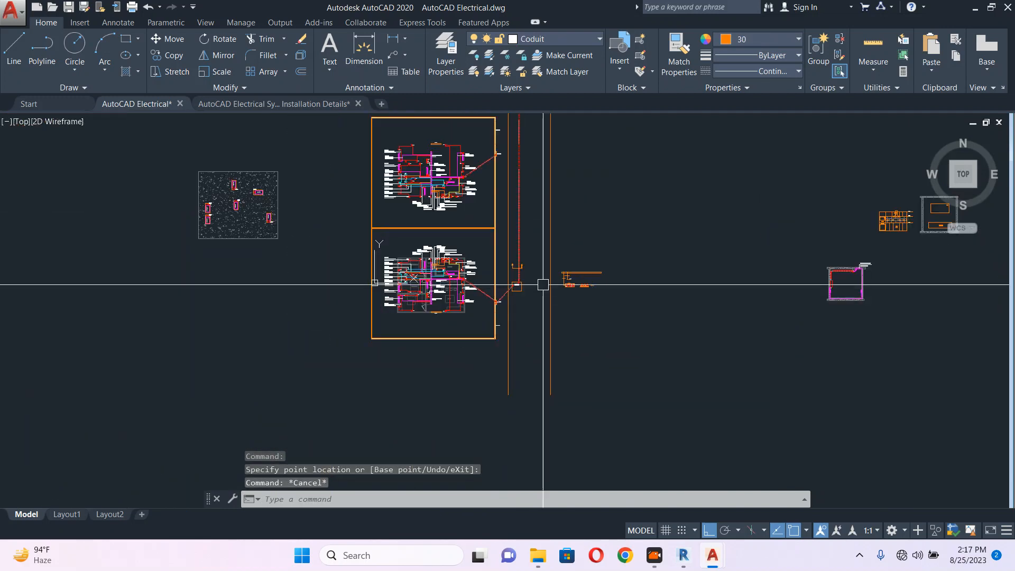
{"action": "middle_click_drag", "start_coordinate": [512, 178], "coordinate": [526, 272]}
{"action": "key", "text": "Escape"}
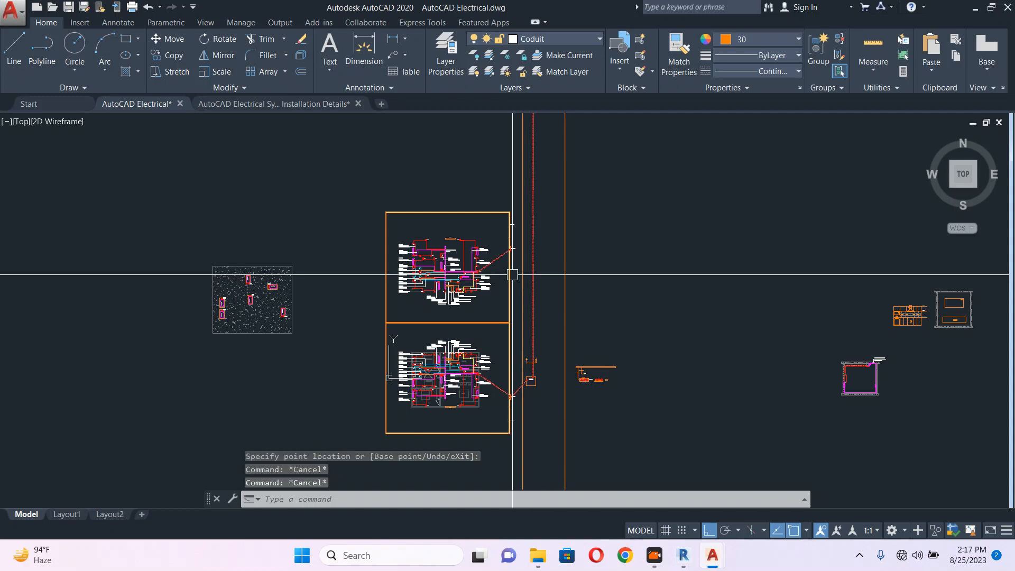
Mirror the upper house plan with its boundary wall, service cabinet and entrance gate about its upper boundary edge, keeping the source objects
{"action": "left_click", "coordinate": [327, 170]}
{"action": "left_click", "coordinate": [517, 325]}
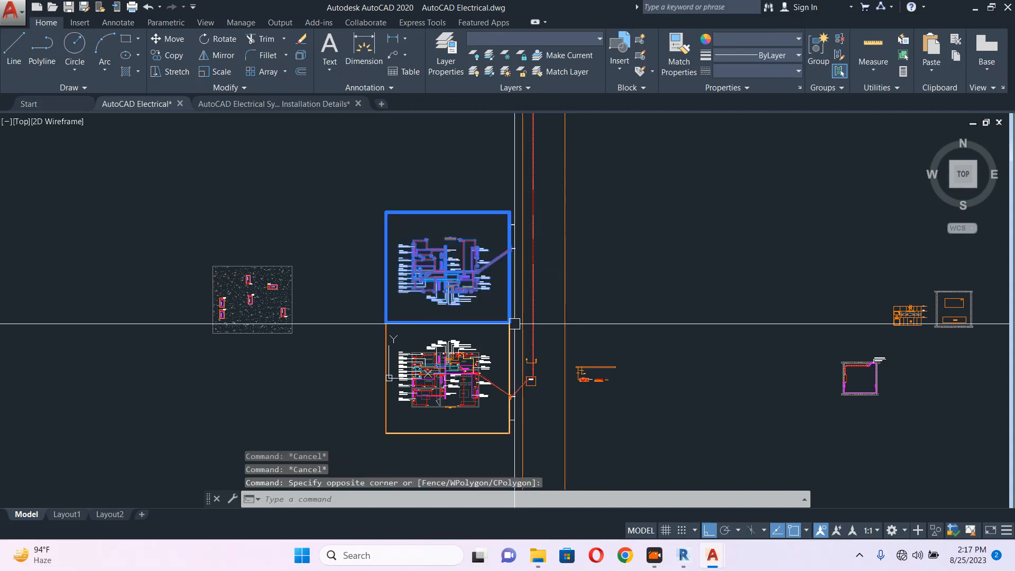
{"action": "scroll", "coordinate": [512, 249], "scroll_direction": "up", "scroll_amount": 4}
{"action": "left_click", "coordinate": [524, 171]}
{"action": "left_click", "coordinate": [518, 266]}
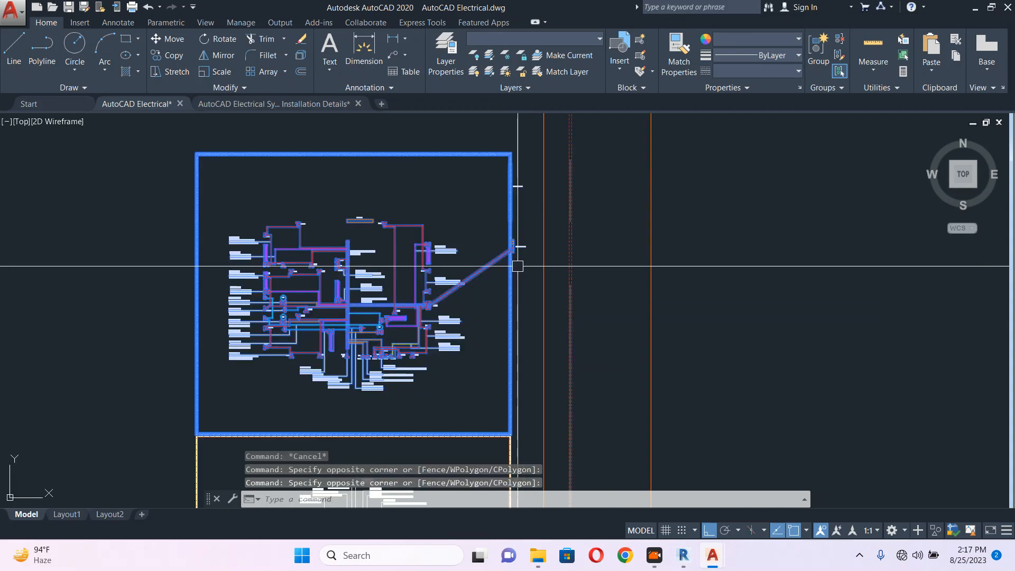
{"action": "type", "text": "mi"}
{"action": "key", "text": "Return"}
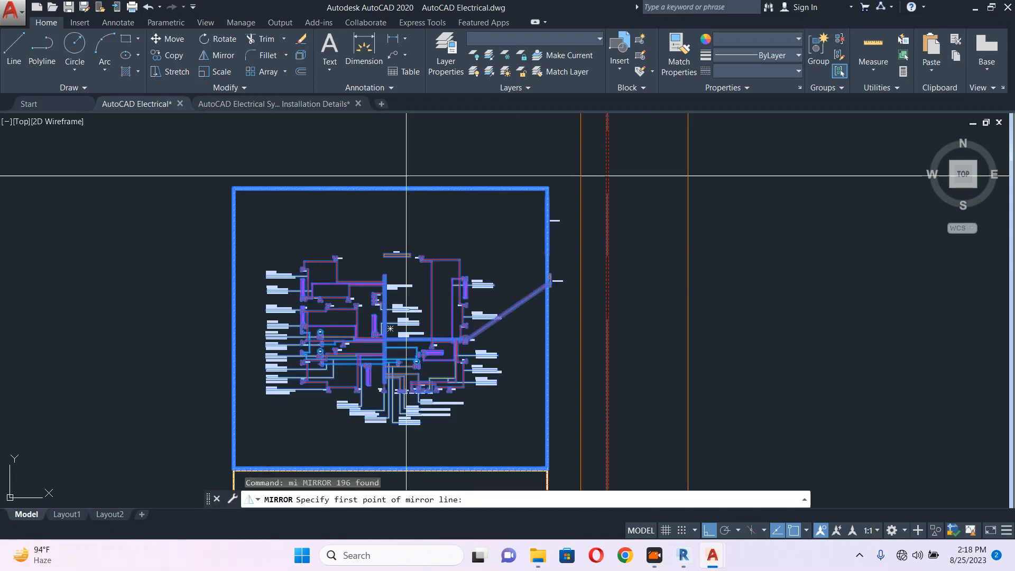
{"action": "scroll", "coordinate": [447, 196], "scroll_direction": "up", "scroll_amount": 2}
{"action": "left_click", "coordinate": [446, 197]}
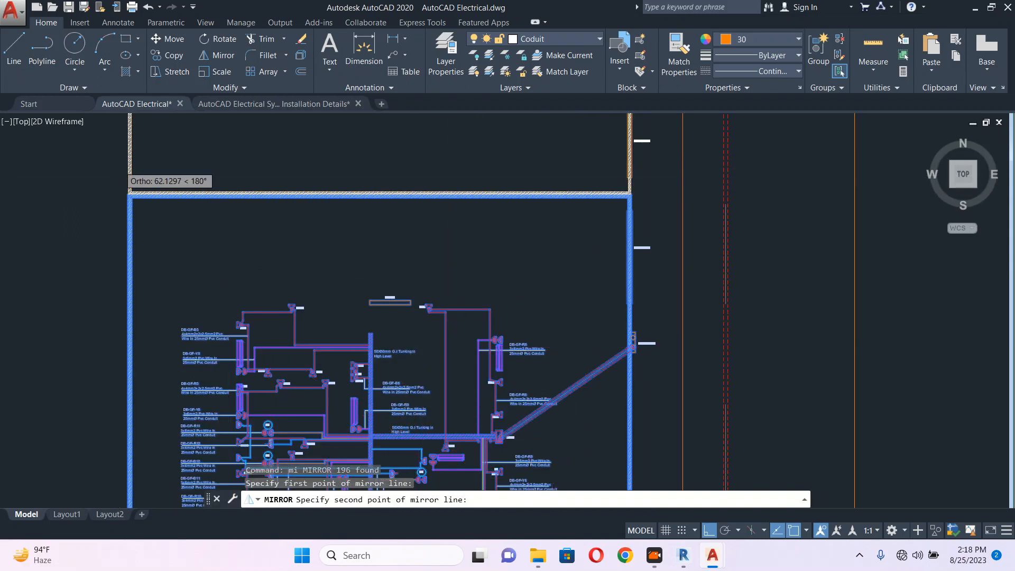
{"action": "scroll", "coordinate": [93, 204], "scroll_direction": "up", "scroll_amount": 2}
{"action": "left_click", "coordinate": [93, 205]}
{"action": "scroll", "coordinate": [104, 202], "scroll_direction": "down", "scroll_amount": 2}
{"action": "key", "text": "Return"}
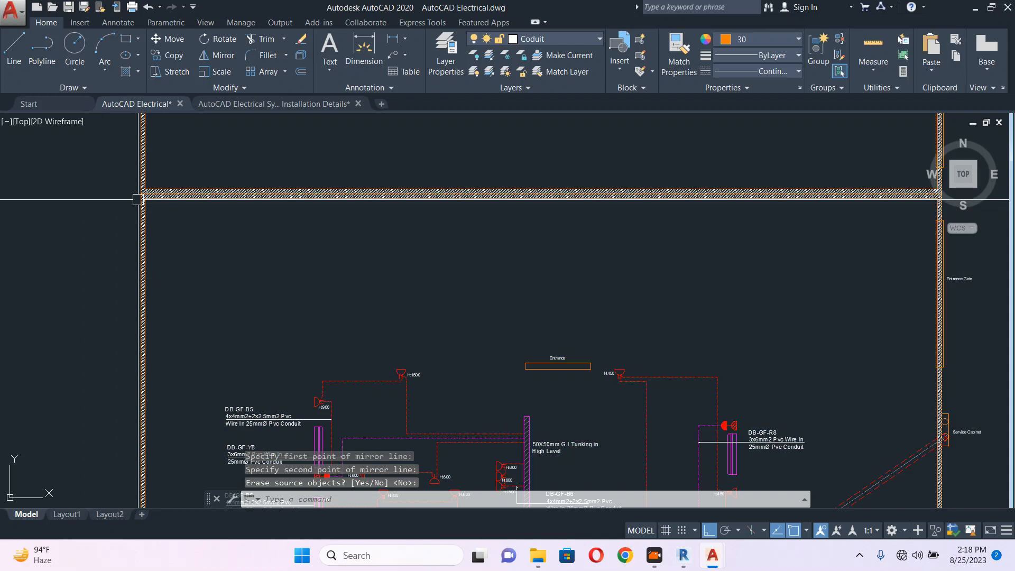
Move the duct section detail away from the road to the group of other details, beside the square room detail
{"action": "scroll", "coordinate": [481, 251], "scroll_direction": "down", "scroll_amount": 5}
{"action": "scroll", "coordinate": [482, 251], "scroll_direction": "down", "scroll_amount": 2}
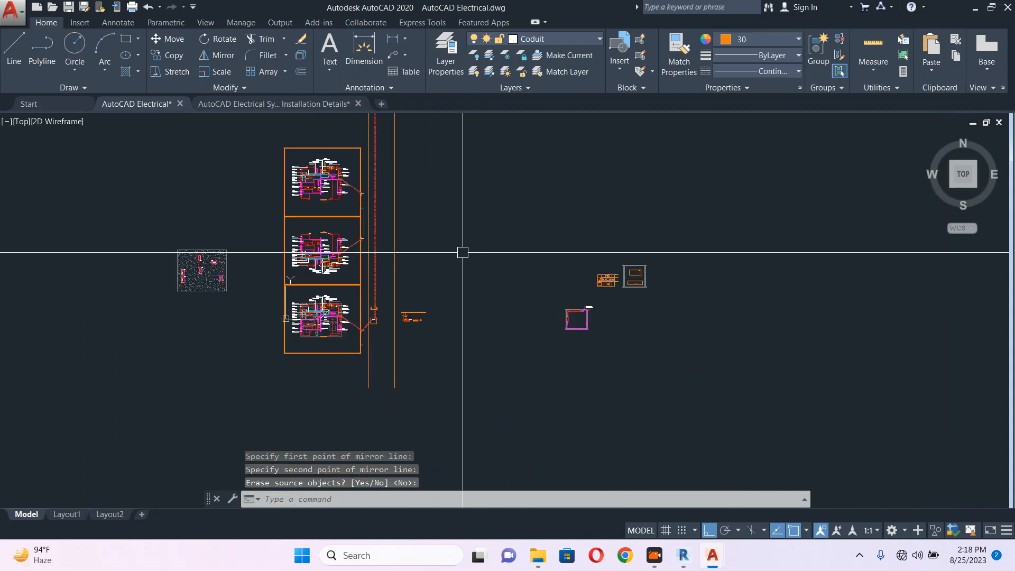
{"action": "scroll", "coordinate": [421, 331], "scroll_direction": "up", "scroll_amount": 4}
{"action": "left_click", "coordinate": [461, 255]}
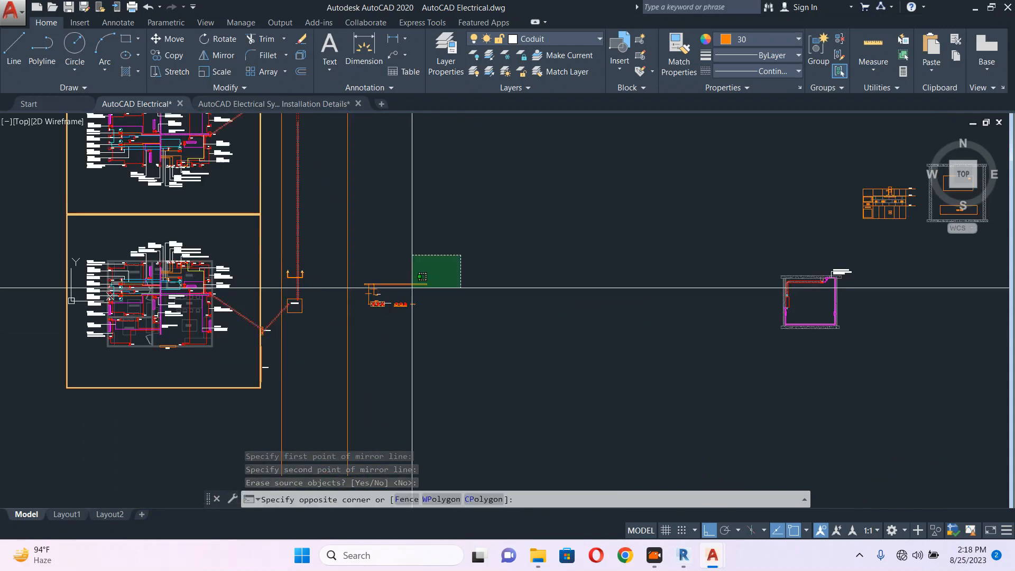
{"action": "left_click", "coordinate": [412, 287]}
{"action": "scroll", "coordinate": [372, 275], "scroll_direction": "down", "scroll_amount": 2}
{"action": "type", "text": "m"}
{"action": "key", "text": "Return"}
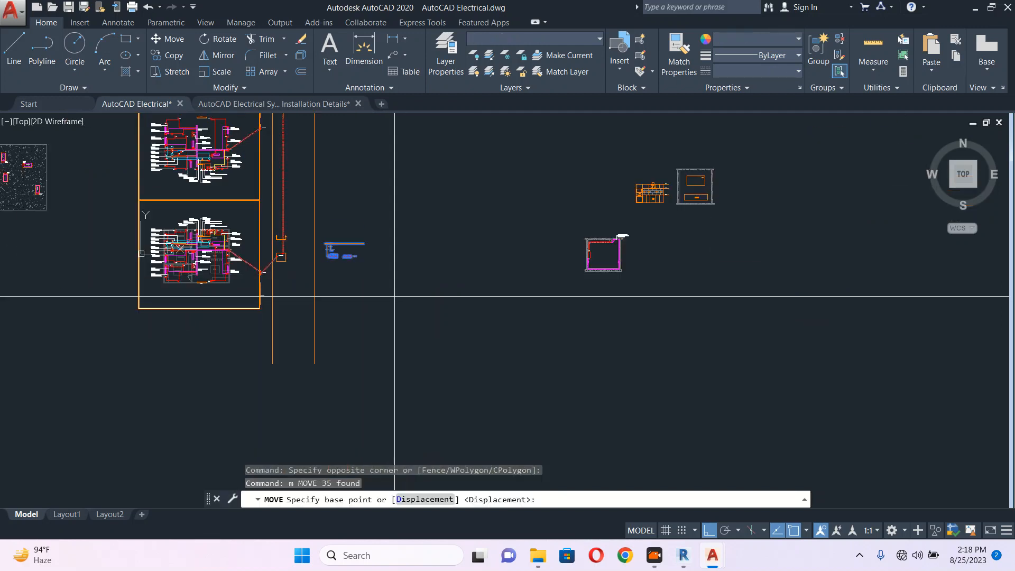
{"action": "left_click", "coordinate": [396, 291]}
{"action": "left_click", "coordinate": [761, 309]}
{"action": "key", "text": "Escape"}
{"action": "scroll", "coordinate": [751, 317], "scroll_direction": "down", "scroll_amount": 2}
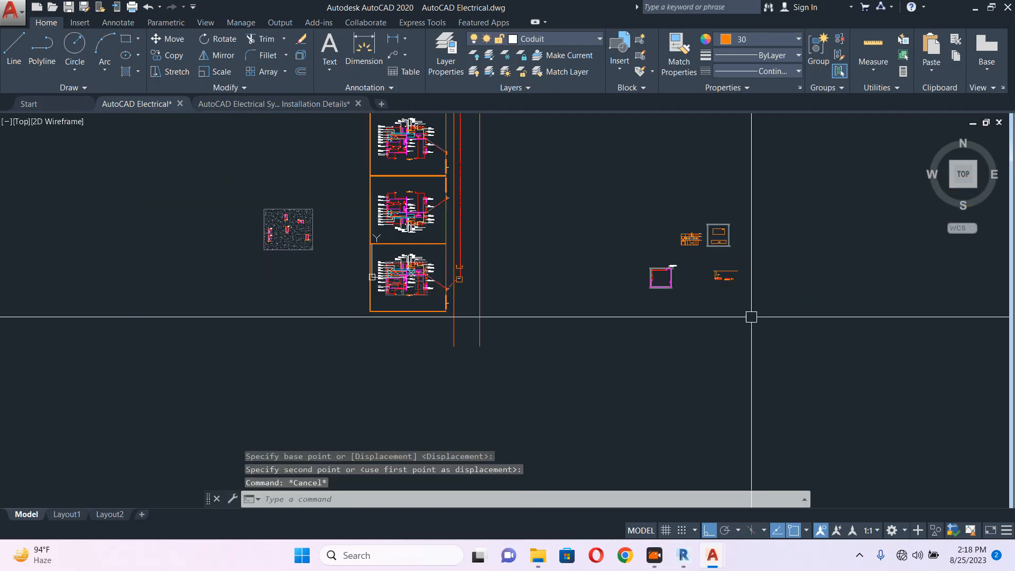
{"action": "scroll", "coordinate": [751, 317], "scroll_direction": "down", "scroll_amount": 2}
{"action": "left_click", "coordinate": [476, 150]}
{"action": "scroll", "coordinate": [563, 330], "scroll_direction": "up", "scroll_amount": 2}
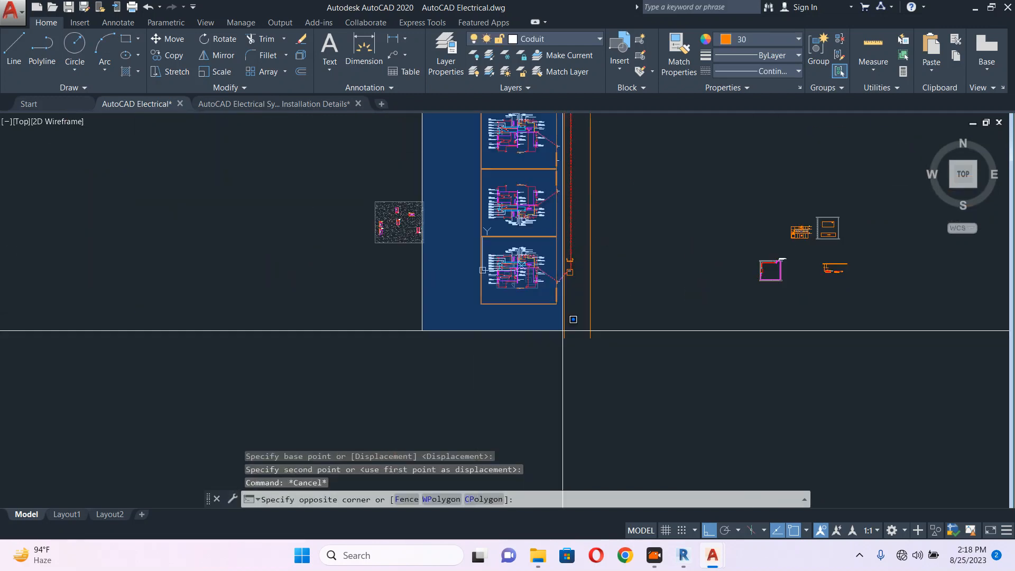
{"action": "left_click", "coordinate": [563, 330]}
{"action": "key", "text": "Escape"}
Draw a horizontal polyline across the road between its two edge lines, below manhole EMH - 001
{"action": "scroll", "coordinate": [590, 307], "scroll_direction": "up", "scroll_amount": 4}
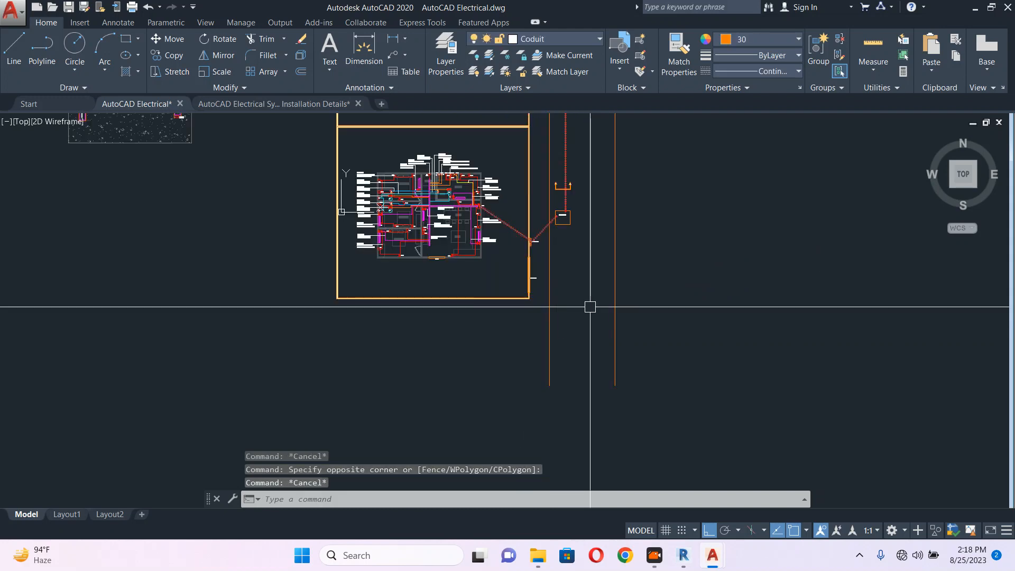
{"action": "type", "text": "pl"}
{"action": "key", "text": "Return"}
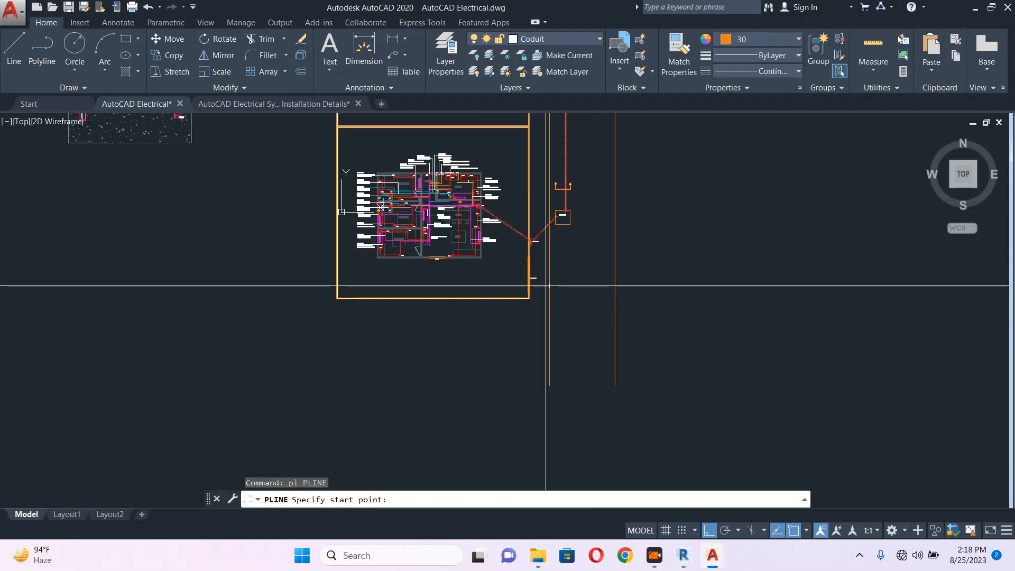
{"action": "left_click", "coordinate": [549, 286]}
{"action": "left_click", "coordinate": [615, 285]}
{"action": "key", "text": "Escape"}
Mirror the column of three house plans about the vertical line through the midpoint of the road's cross line, keeping the source objects
{"action": "scroll", "coordinate": [595, 292], "scroll_direction": "down", "scroll_amount": 6}
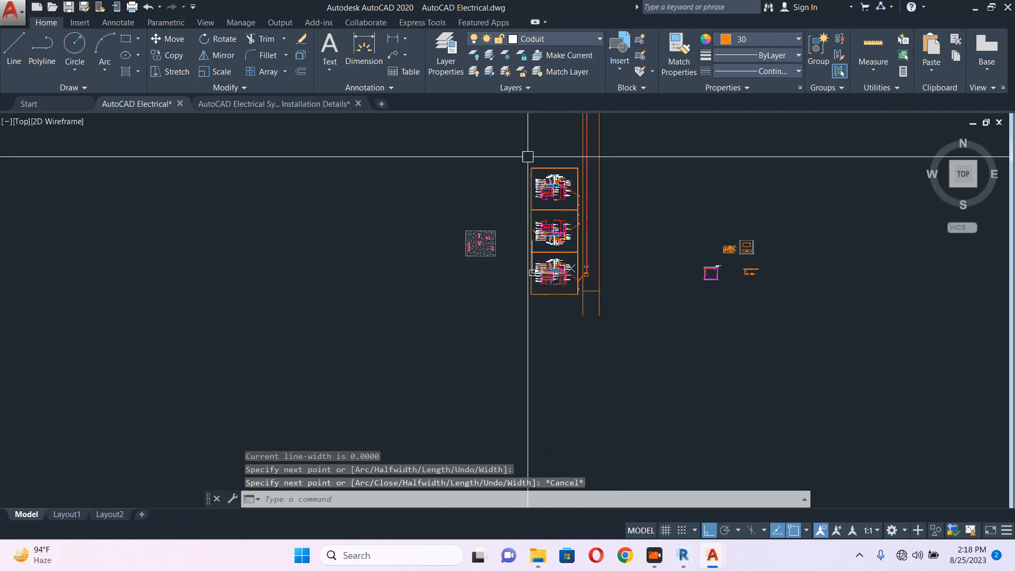
{"action": "left_click", "coordinate": [527, 152]}
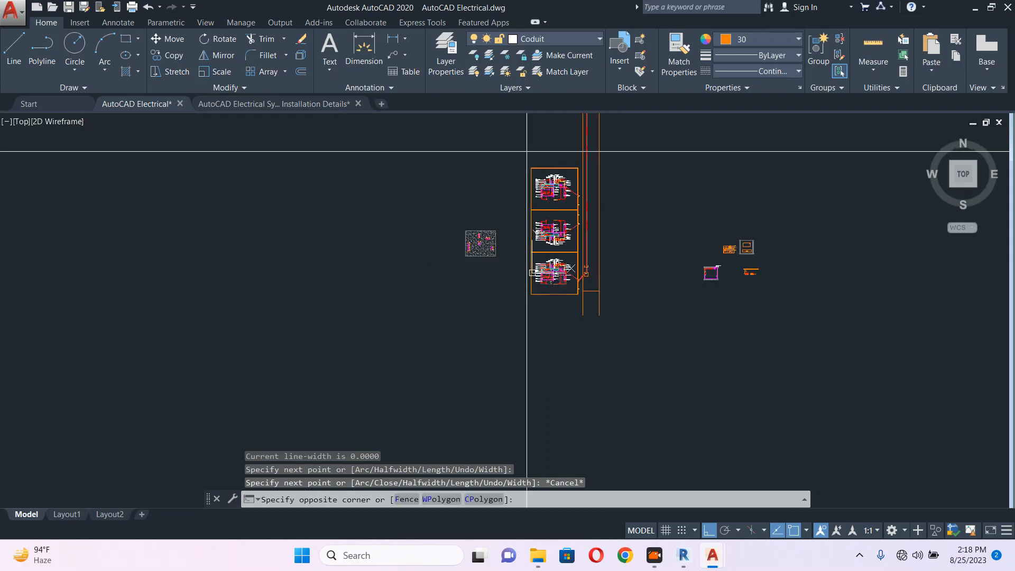
{"action": "left_click", "coordinate": [580, 301]}
{"action": "scroll", "coordinate": [579, 288], "scroll_direction": "up", "scroll_amount": 6}
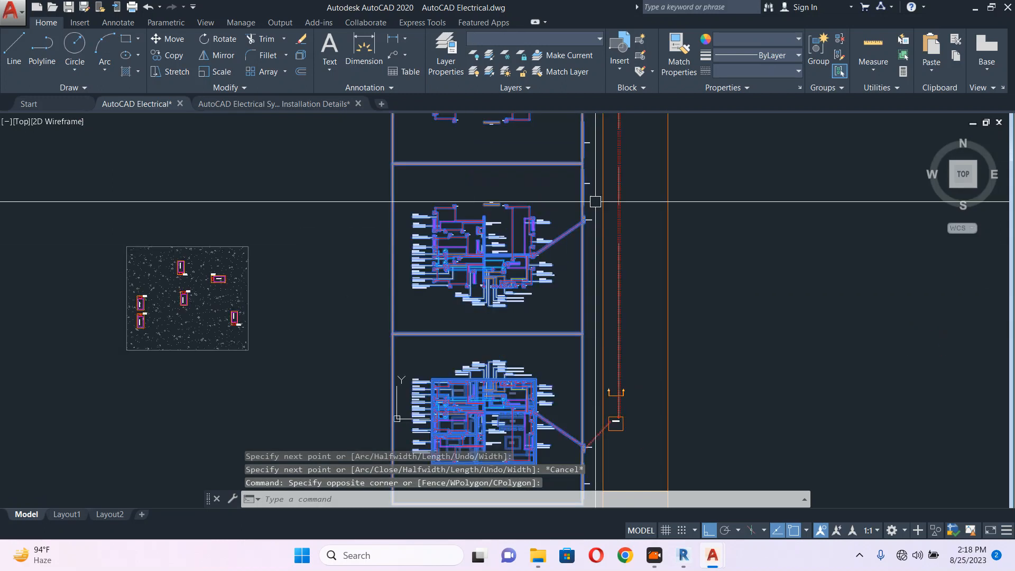
{"action": "scroll", "coordinate": [596, 202], "scroll_direction": "up", "scroll_amount": 3}
{"action": "middle_click_drag", "start_coordinate": [600, 292], "coordinate": [487, 118]}
{"action": "middle_click_drag", "start_coordinate": [498, 296], "coordinate": [420, 144]}
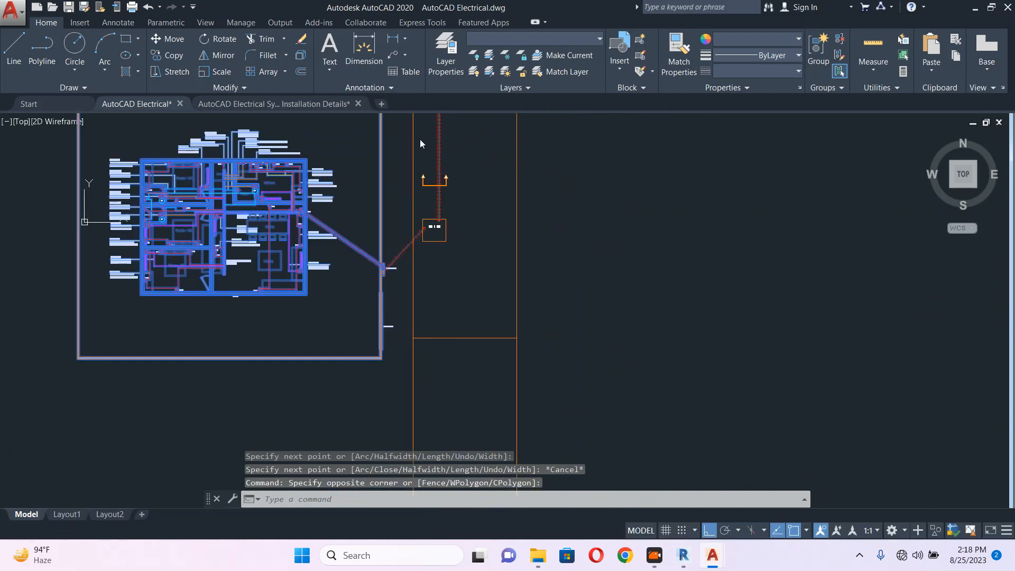
{"action": "scroll", "coordinate": [422, 247], "scroll_direction": "up", "scroll_amount": 9}
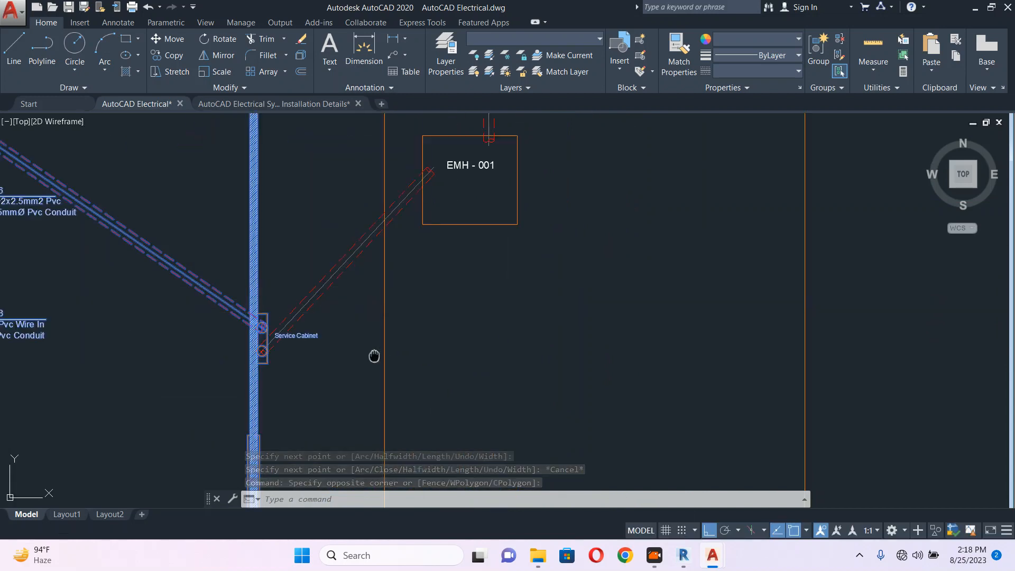
{"action": "scroll", "coordinate": [374, 356], "scroll_direction": "down", "scroll_amount": 10}
{"action": "type", "text": "mi"}
{"action": "key", "text": "Return"}
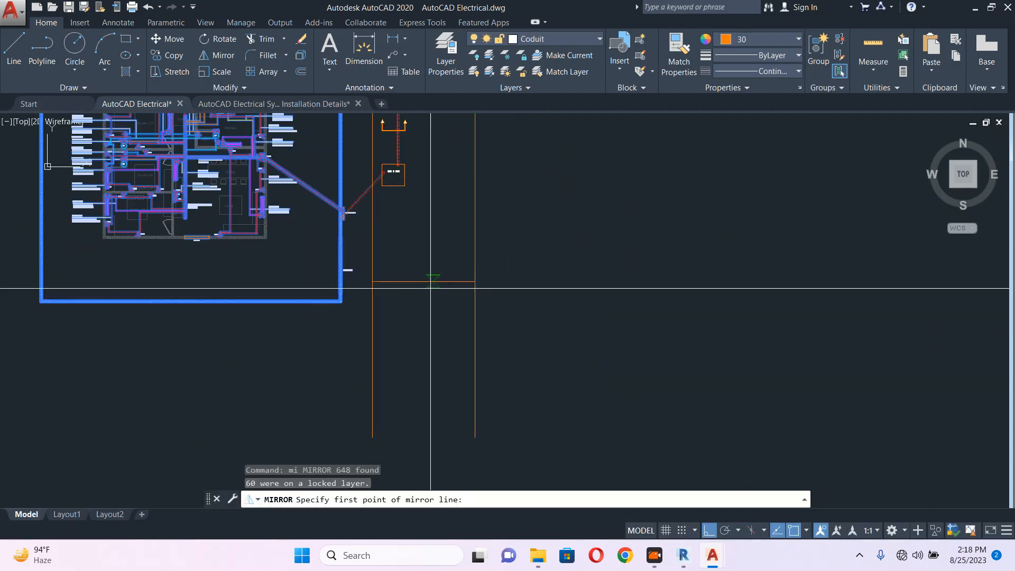
{"action": "left_click", "coordinate": [424, 288]}
{"action": "left_click", "coordinate": [424, 336]}
{"action": "key", "text": "Return"}
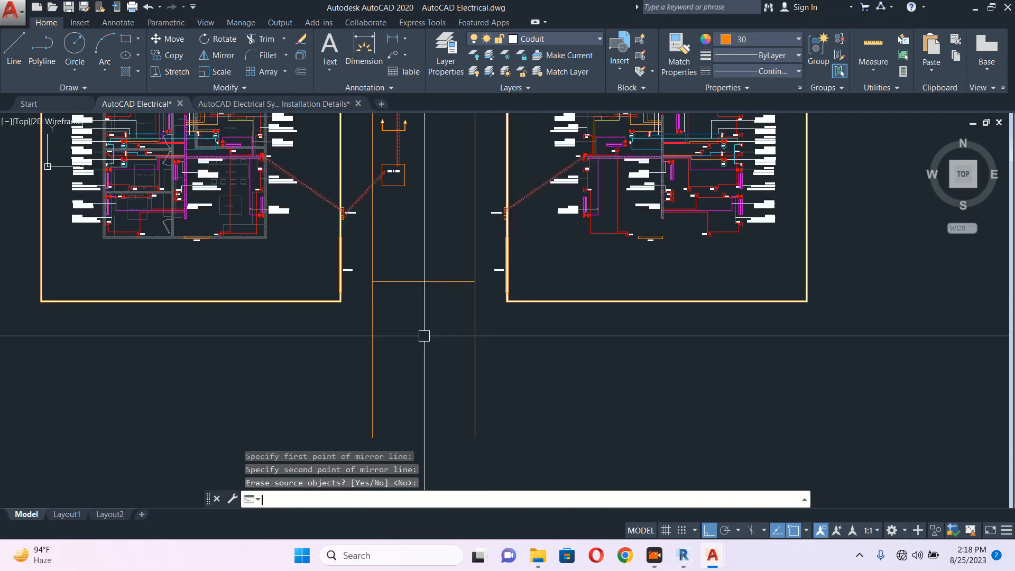
{"action": "scroll", "coordinate": [424, 336], "scroll_direction": "down", "scroll_amount": 6}
{"action": "scroll", "coordinate": [425, 183], "scroll_direction": "up", "scroll_amount": 3}
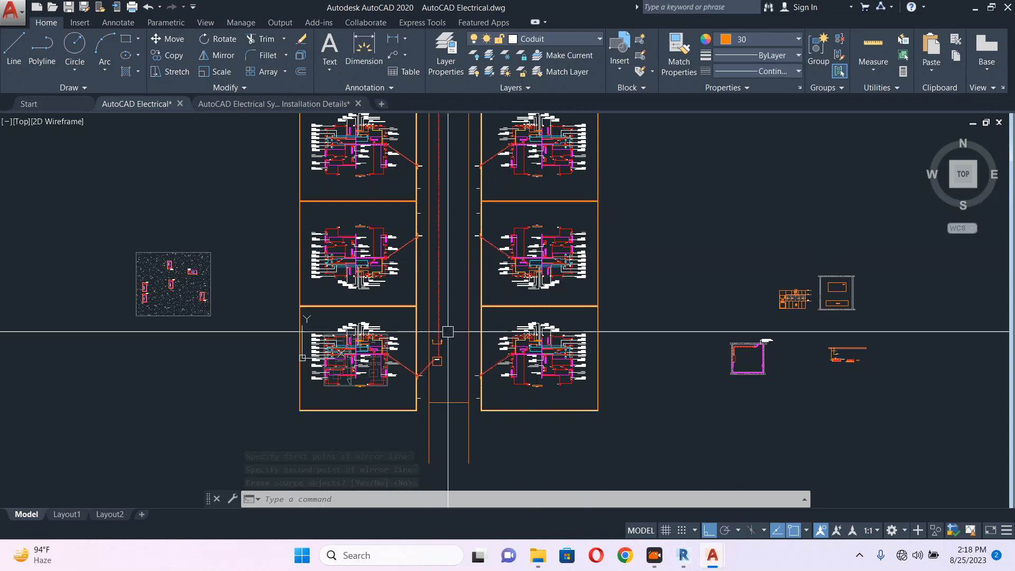
{"action": "scroll", "coordinate": [397, 232], "scroll_direction": "up", "scroll_amount": 5}
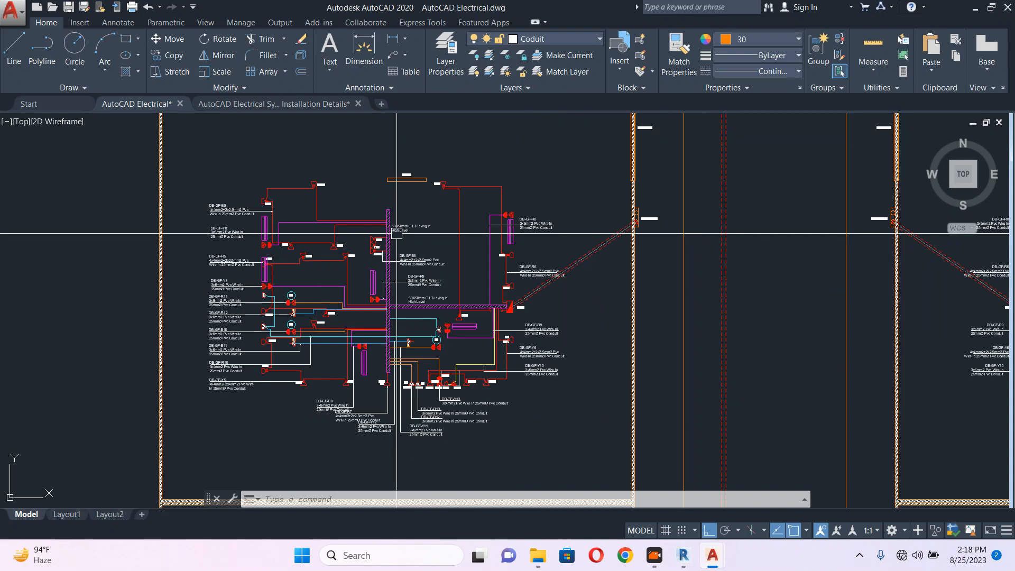
{"action": "scroll", "coordinate": [396, 233], "scroll_direction": "down", "scroll_amount": 5}
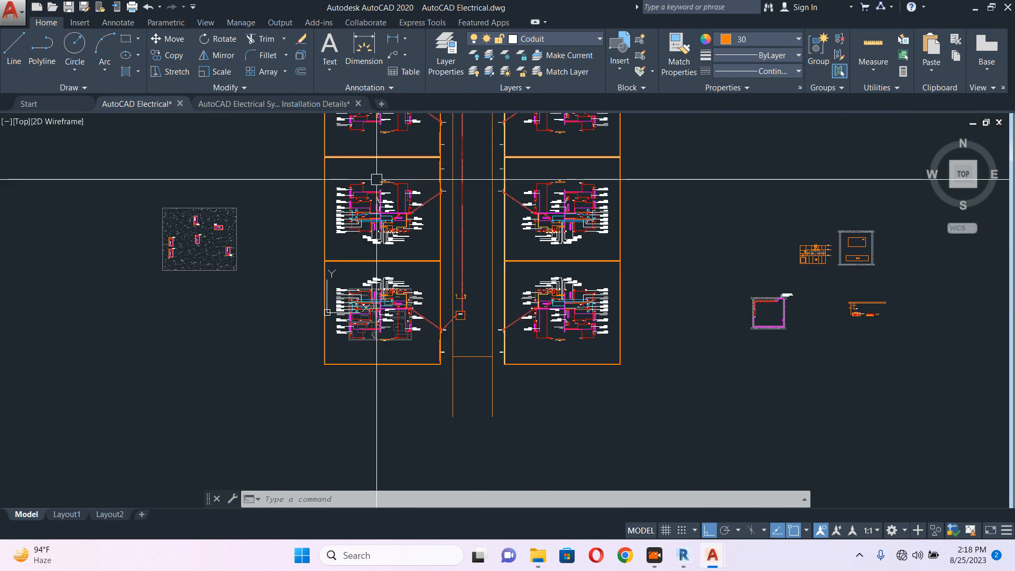
Unlock the Furniture layer by picking one of its objects at the kitchen corner of the lowest original house plan
{"action": "scroll", "coordinate": [376, 180], "scroll_direction": "up", "scroll_amount": 6}
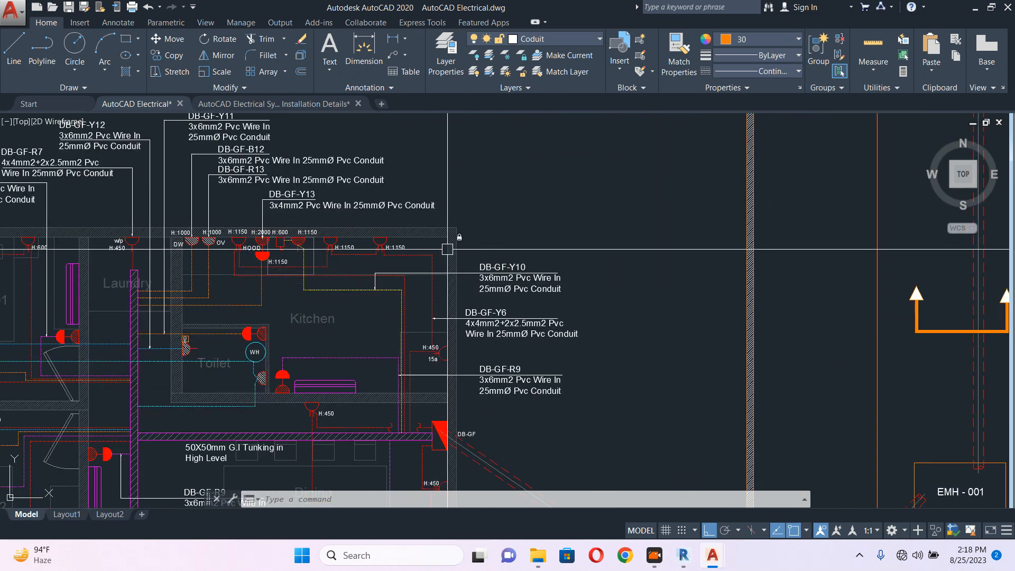
{"action": "type", "text": "ulk"}
{"action": "key", "text": "Return"}
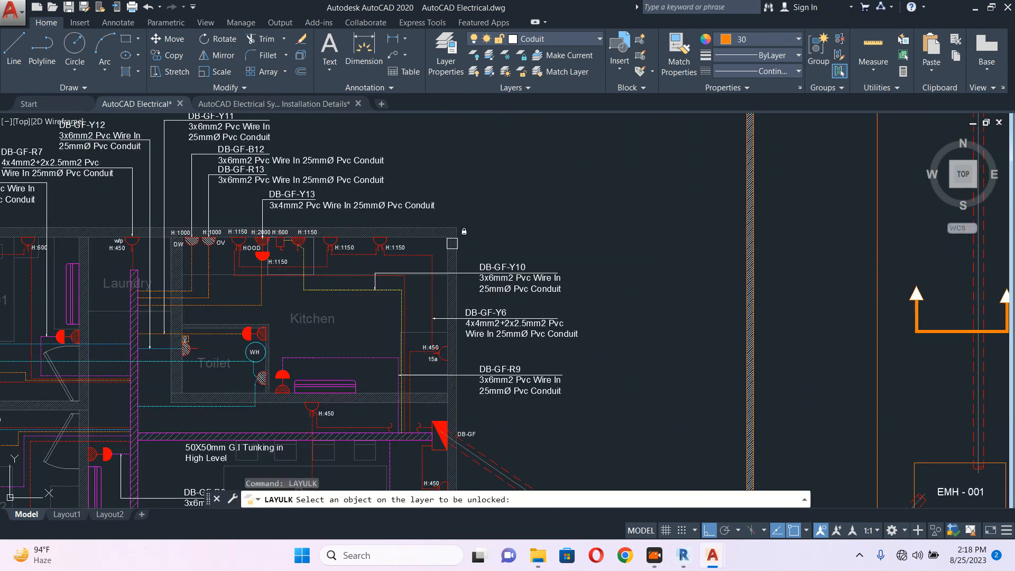
{"action": "left_click", "coordinate": [451, 234]}
{"action": "left_click", "coordinate": [456, 234]}
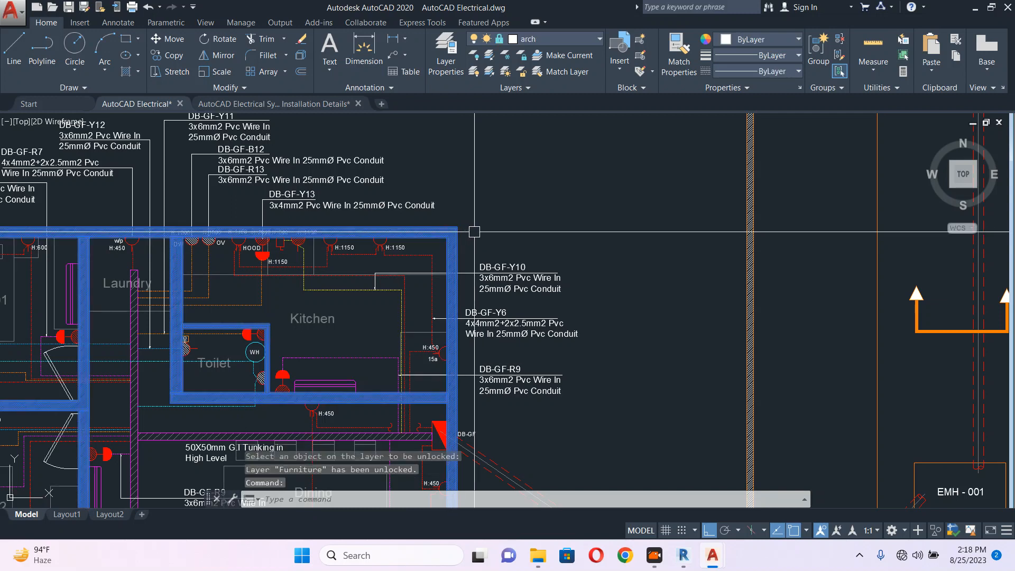
{"action": "key", "text": "Escape"}
Unlock the arch layer by picking the house wall at the kitchen corner, and check that the walls can be selected
{"action": "type", "text": "u"}
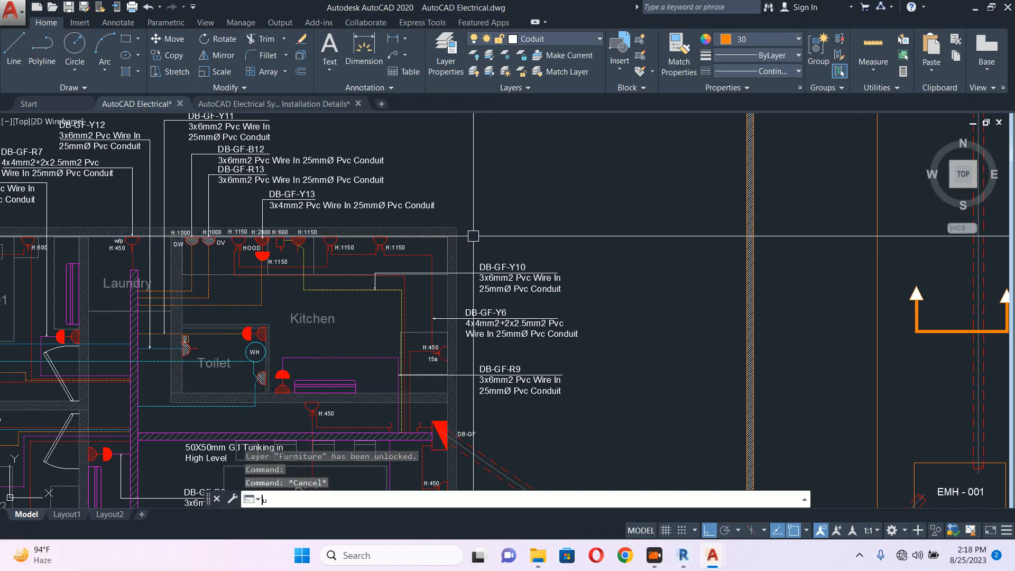
{"action": "type", "text": "lk"}
{"action": "key", "text": "Return"}
{"action": "scroll", "coordinate": [452, 234], "scroll_direction": "up", "scroll_amount": 2}
{"action": "left_click", "coordinate": [451, 232]}
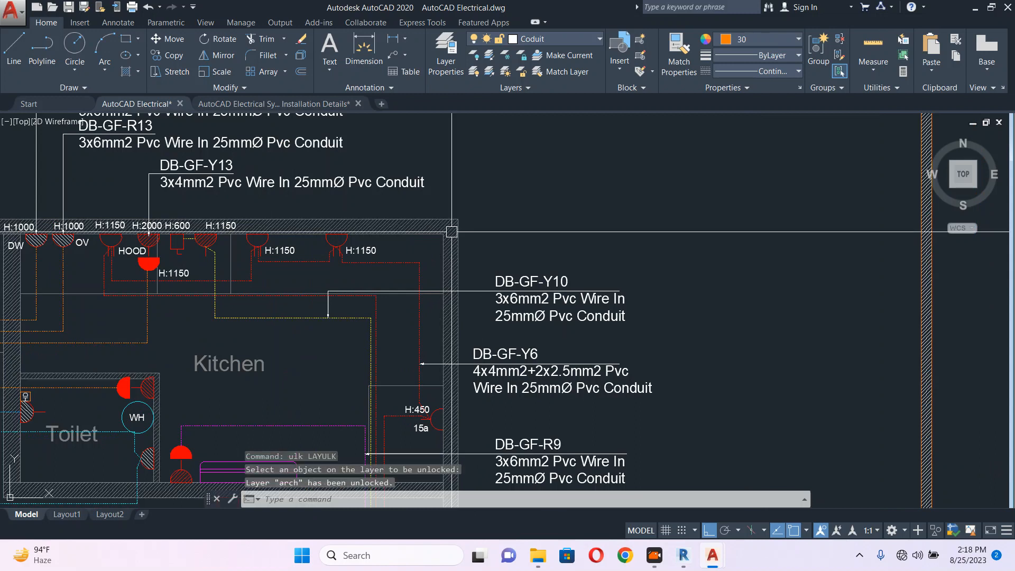
{"action": "left_click", "coordinate": [455, 232]}
{"action": "scroll", "coordinate": [460, 228], "scroll_direction": "down", "scroll_amount": 5}
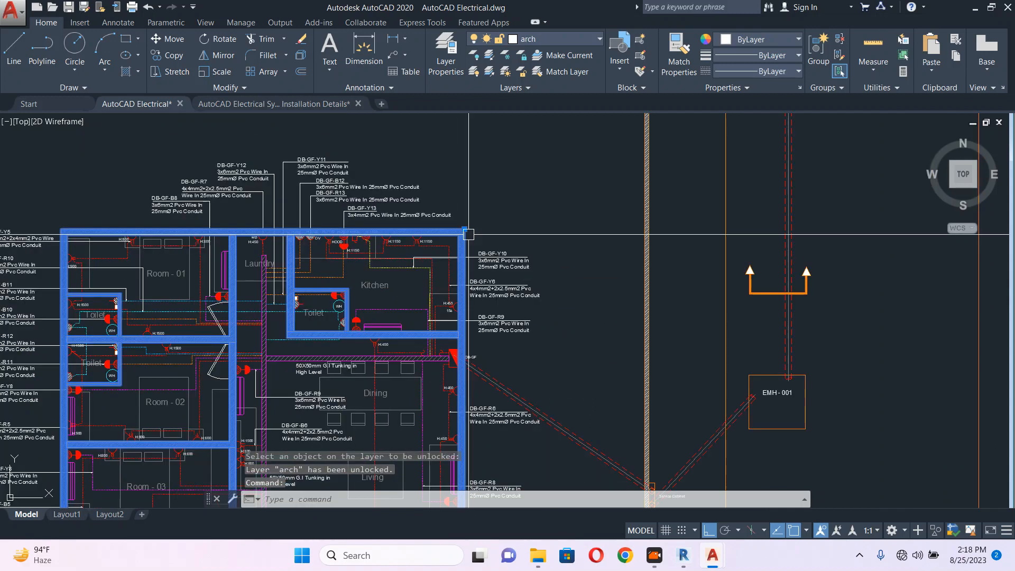
{"action": "middle_click_drag", "start_coordinate": [492, 185], "coordinate": [548, 373]}
{"action": "scroll", "coordinate": [551, 376], "scroll_direction": "down", "scroll_amount": 2}
{"action": "key", "text": "Escape"}
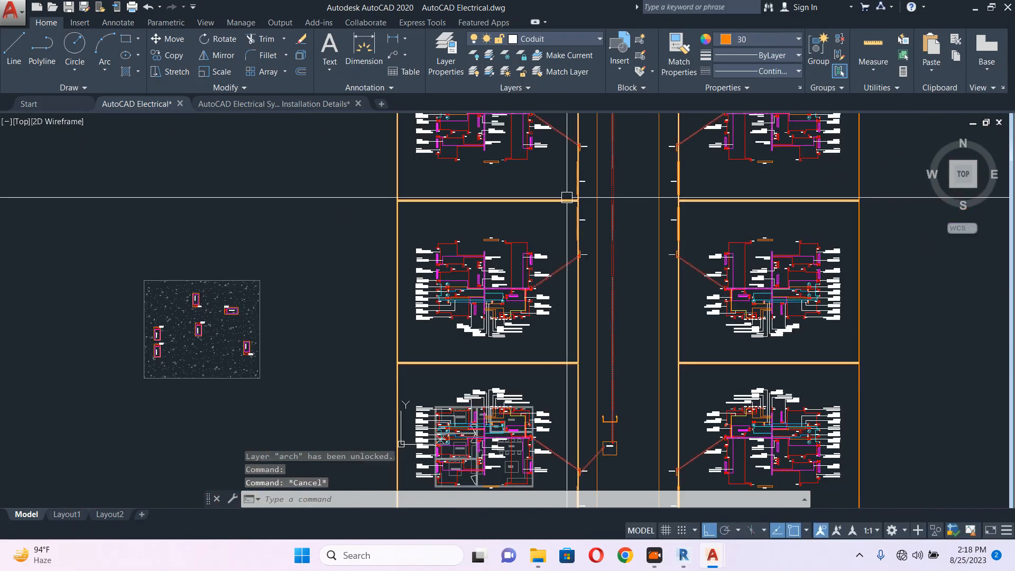
Erase the two upper mirrored house plans and their leftover annotations above the original house plan
{"action": "middle_click_drag", "start_coordinate": [566, 199], "coordinate": [557, 285]}
{"action": "scroll", "coordinate": [557, 285], "scroll_direction": "down", "scroll_amount": 2}
{"action": "key", "text": "Escape"}
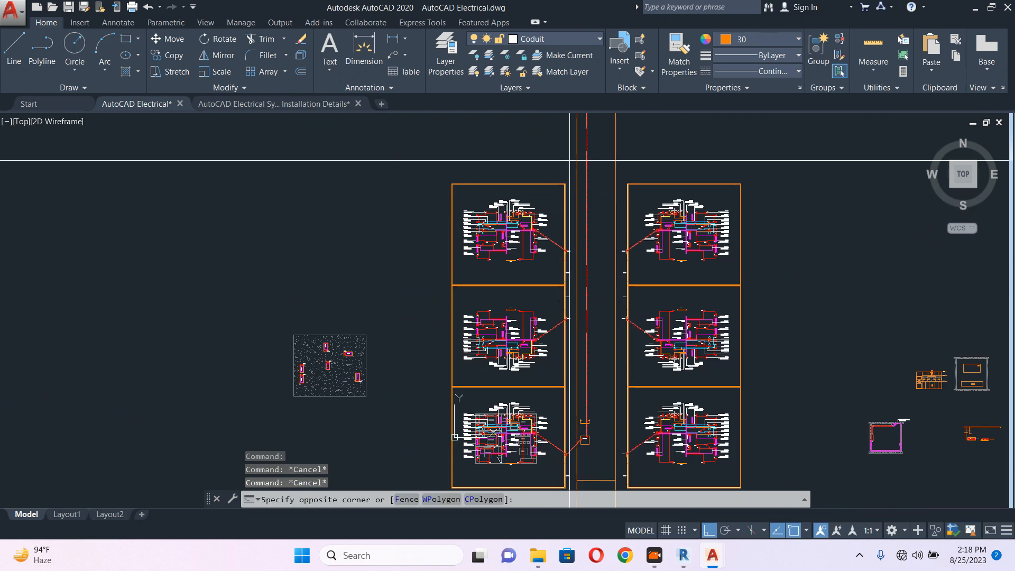
{"action": "left_click", "coordinate": [428, 350]}
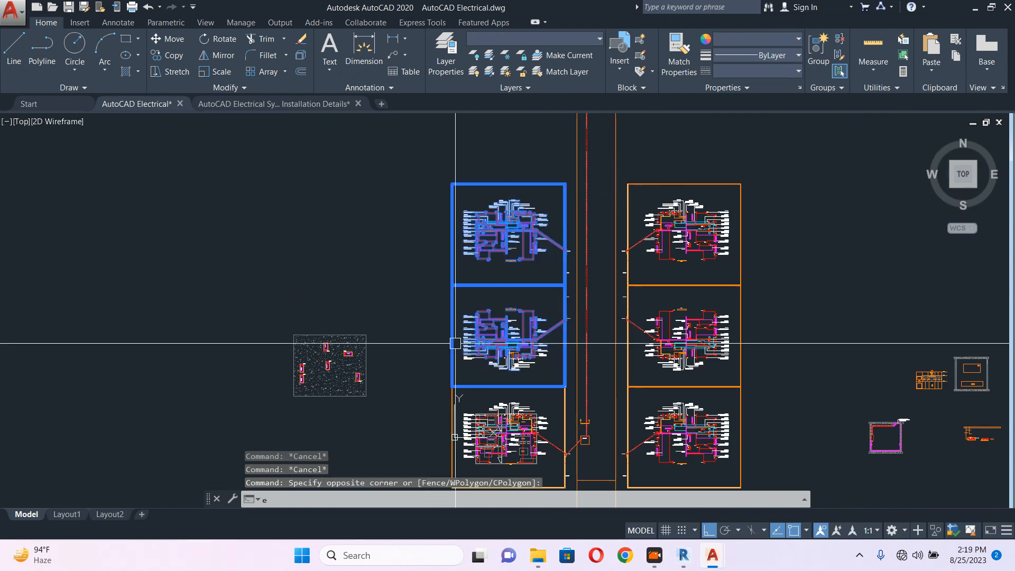
{"action": "key", "text": "Return"}
{"action": "left_click", "coordinate": [550, 331]}
{"action": "left_click", "coordinate": [444, 374]}
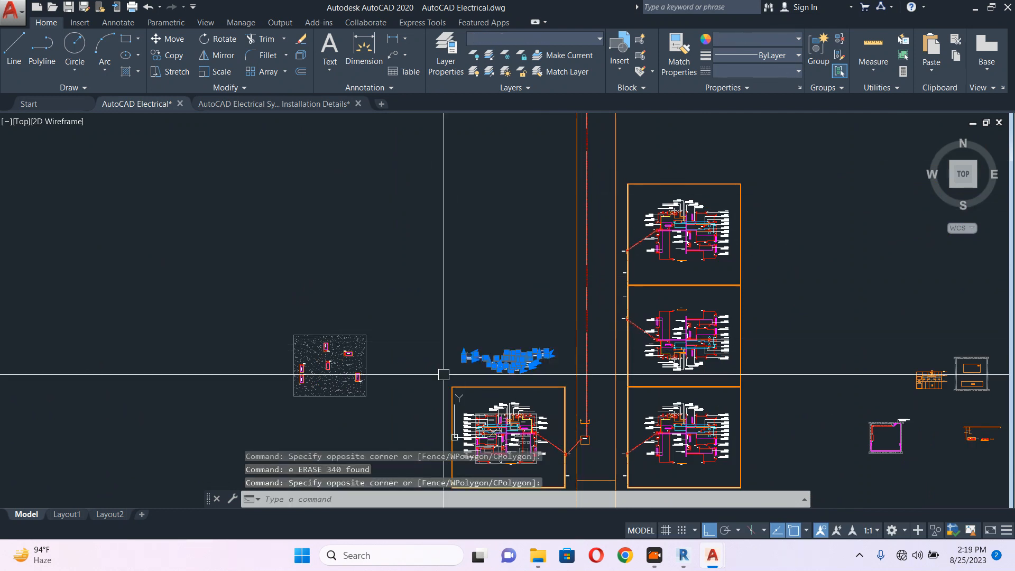
{"action": "key", "text": "Return"}
Erase the mirrored column of three house plans on the opposite side of the road
{"action": "middle_click_drag", "start_coordinate": [628, 226], "coordinate": [423, 199]}
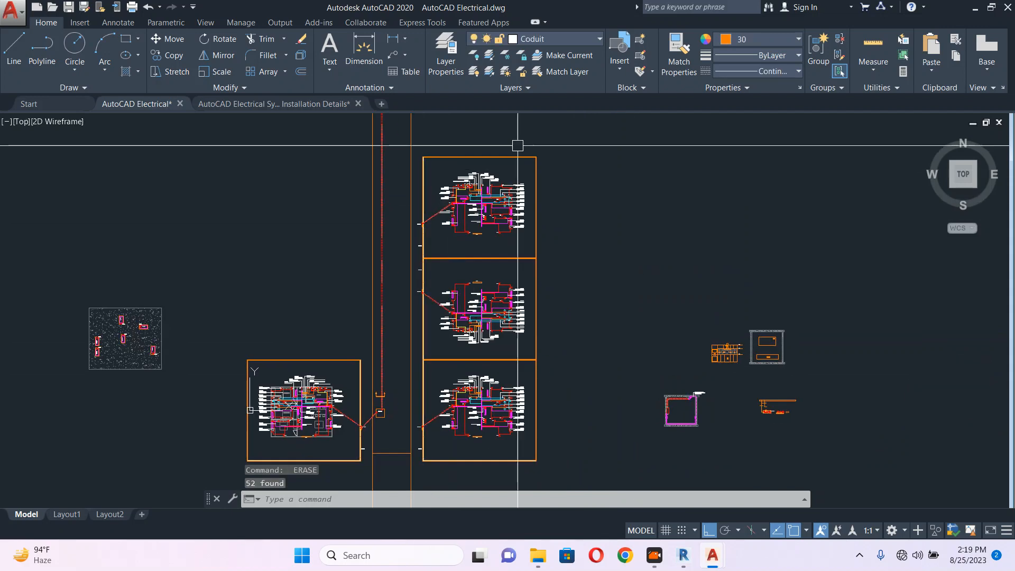
{"action": "left_click", "coordinate": [542, 135]}
{"action": "left_click", "coordinate": [414, 461]}
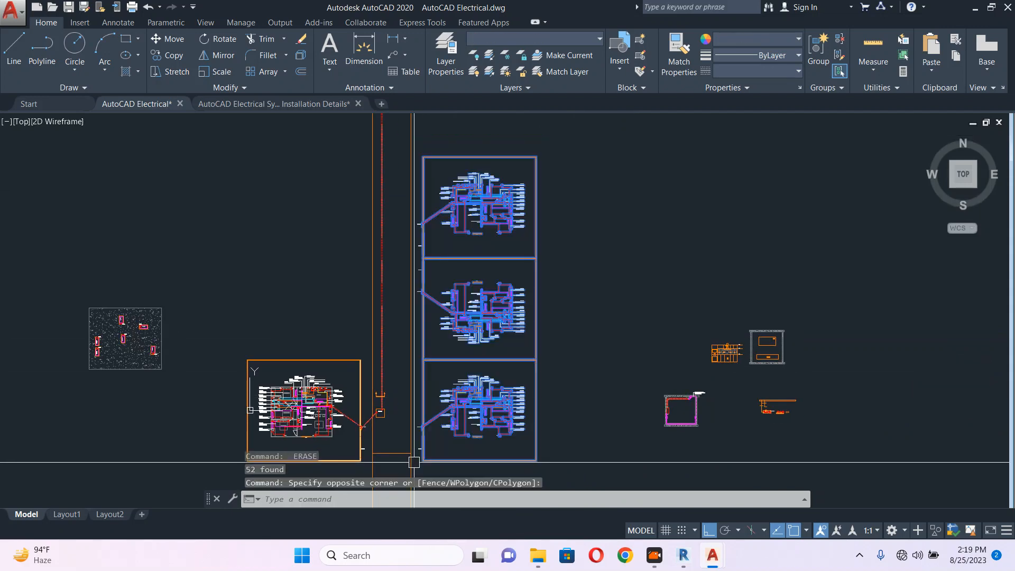
{"action": "type", "text": "e"}
{"action": "key", "text": "Return"}
Mirror the original house plan, including its walls, furniture and boundary wall, about its upper boundary edge, keeping the source objects
{"action": "scroll", "coordinate": [437, 299], "scroll_direction": "down", "scroll_amount": 2}
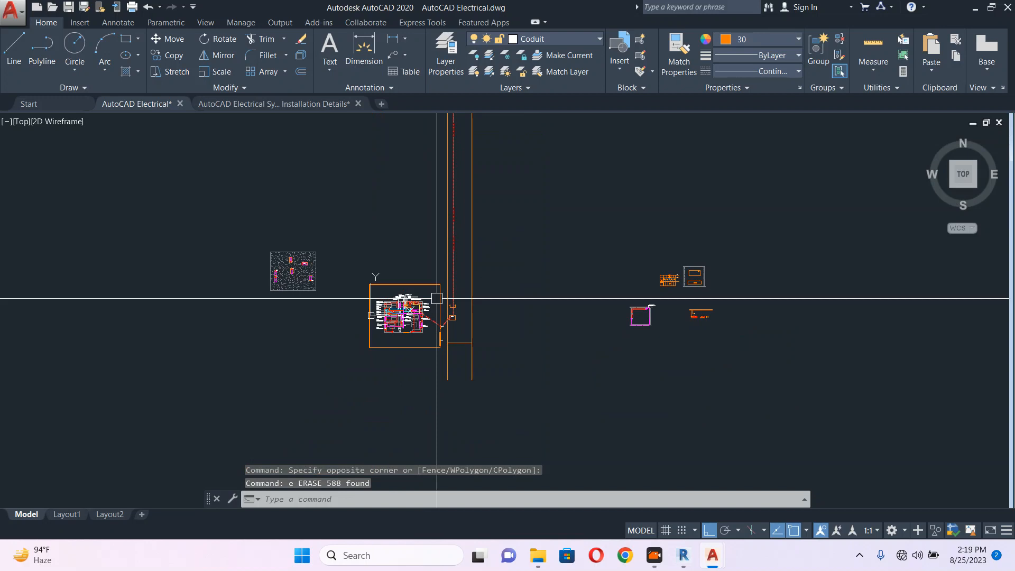
{"action": "left_click", "coordinate": [337, 254]}
{"action": "scroll", "coordinate": [452, 373], "scroll_direction": "up", "scroll_amount": 4}
{"action": "left_click", "coordinate": [439, 367]}
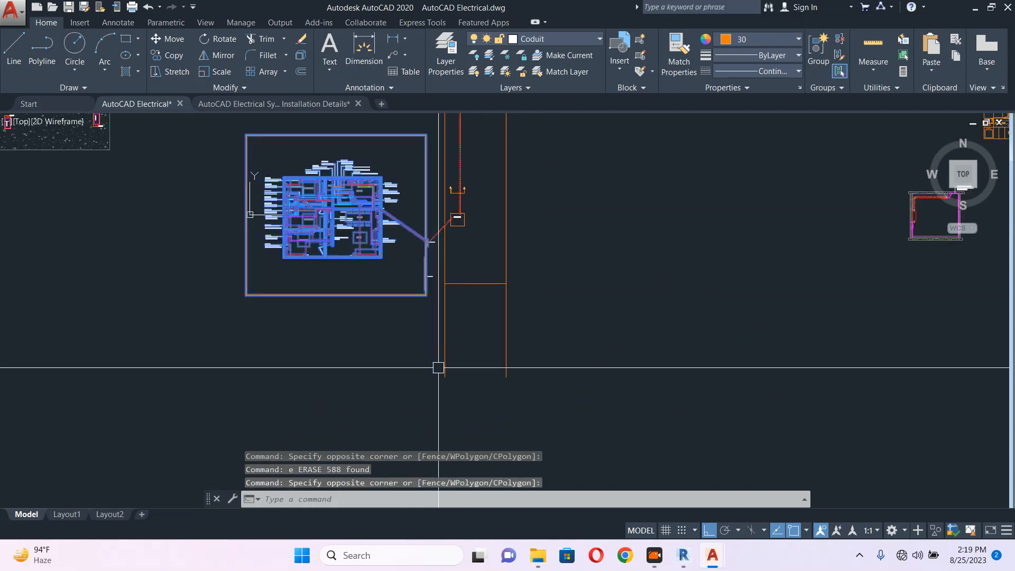
{"action": "type", "text": "mi"}
{"action": "key", "text": "Return"}
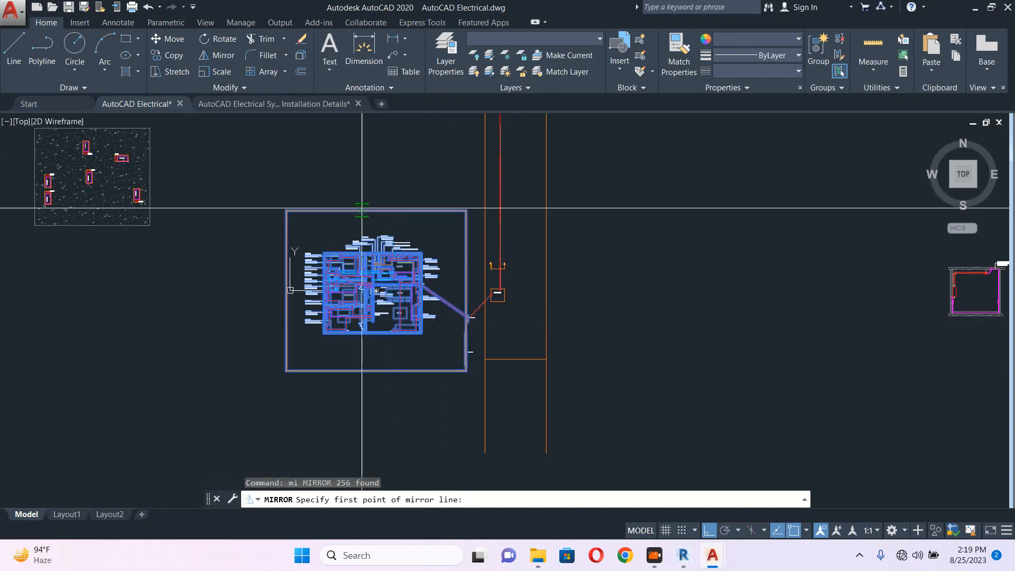
{"action": "scroll", "coordinate": [390, 201], "scroll_direction": "up", "scroll_amount": 4}
{"action": "scroll", "coordinate": [395, 209], "scroll_direction": "up", "scroll_amount": 2}
{"action": "left_click", "coordinate": [423, 244]}
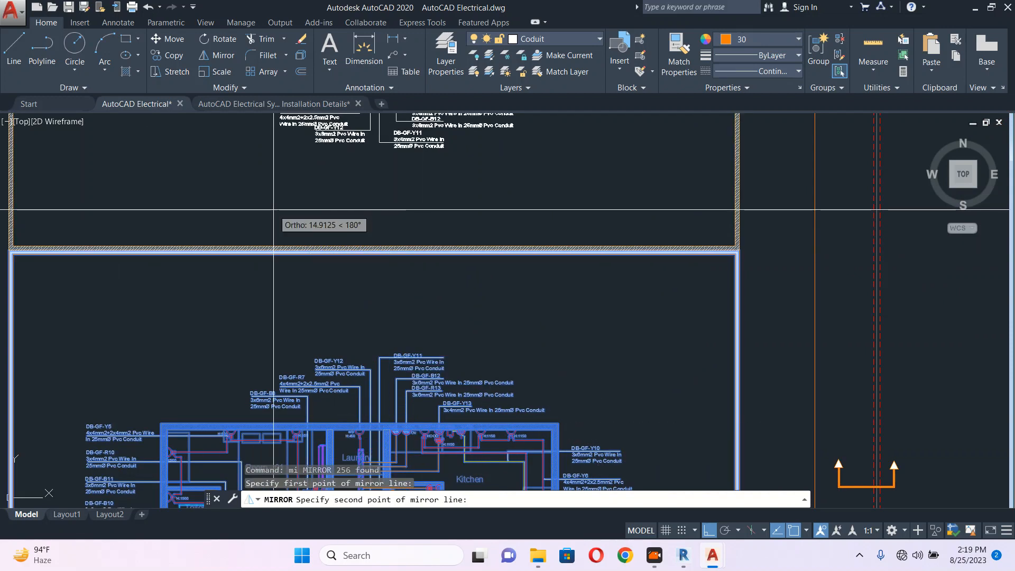
{"action": "key", "text": "Return"}
{"action": "scroll", "coordinate": [288, 216], "scroll_direction": "down", "scroll_amount": 6}
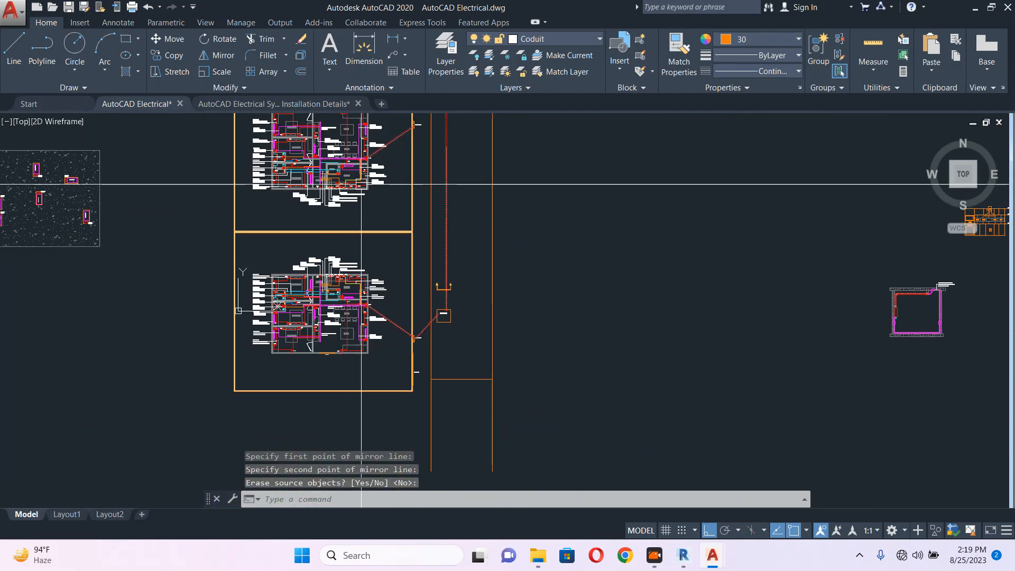
{"action": "middle_click_drag", "start_coordinate": [344, 183], "coordinate": [374, 280]}
{"action": "scroll", "coordinate": [374, 238], "scroll_direction": "up", "scroll_amount": 4}
{"action": "scroll", "coordinate": [371, 213], "scroll_direction": "down", "scroll_amount": 5}
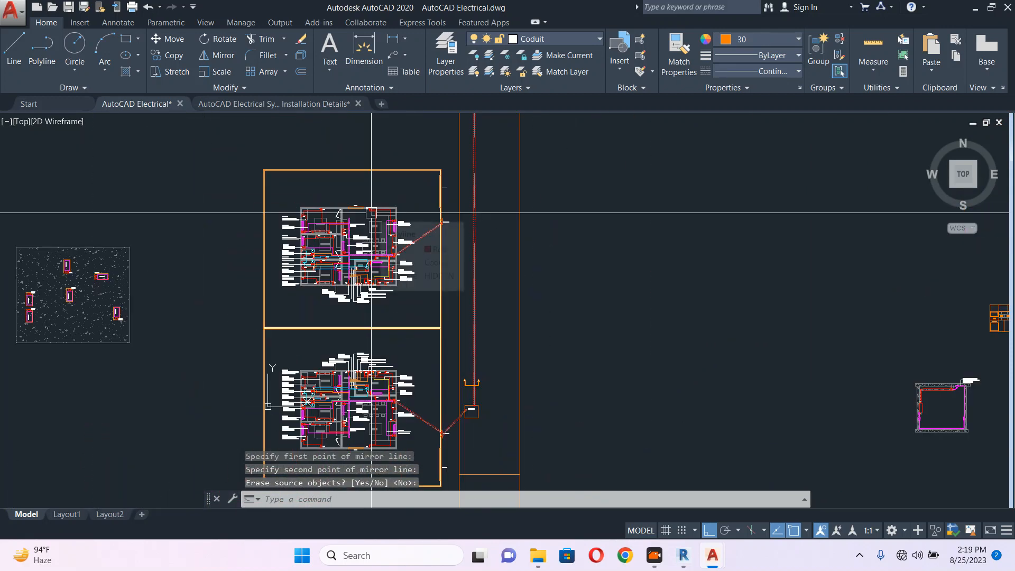
{"action": "left_click", "coordinate": [263, 138]}
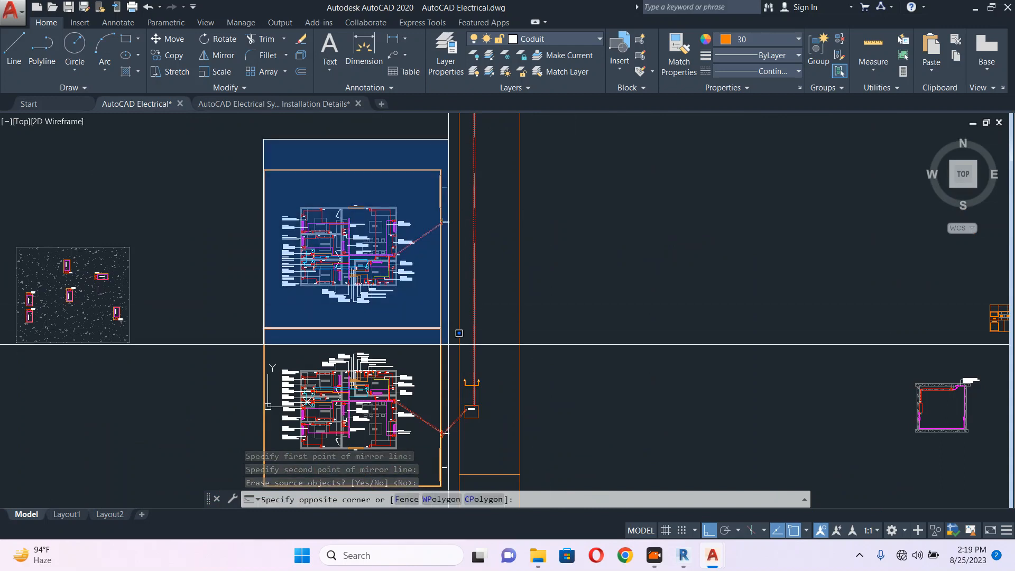
{"action": "key", "text": "Escape"}
{"action": "left_click", "coordinate": [232, 119]}
{"action": "left_click", "coordinate": [455, 337]}
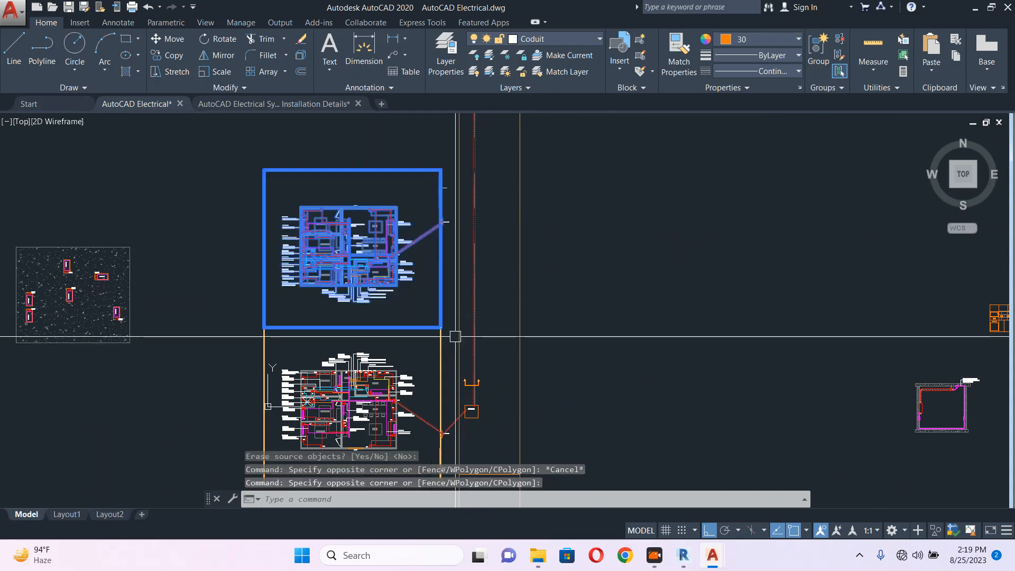
{"action": "middle_click_drag", "start_coordinate": [376, 186], "coordinate": [407, 238]}
{"action": "type", "text": "mi"}
{"action": "key", "text": "Return"}
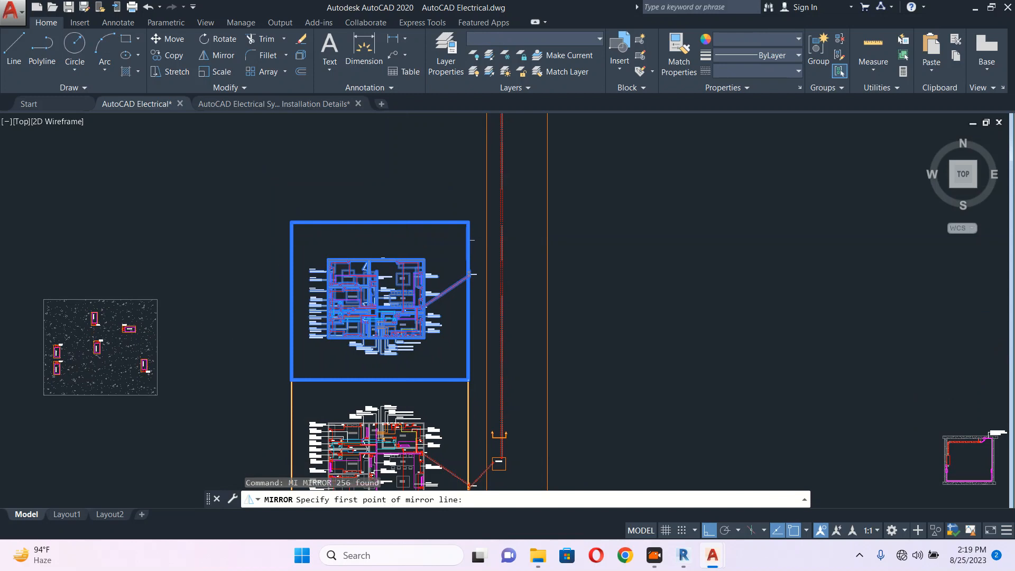
{"action": "scroll", "coordinate": [378, 208], "scroll_direction": "up", "scroll_amount": 4}
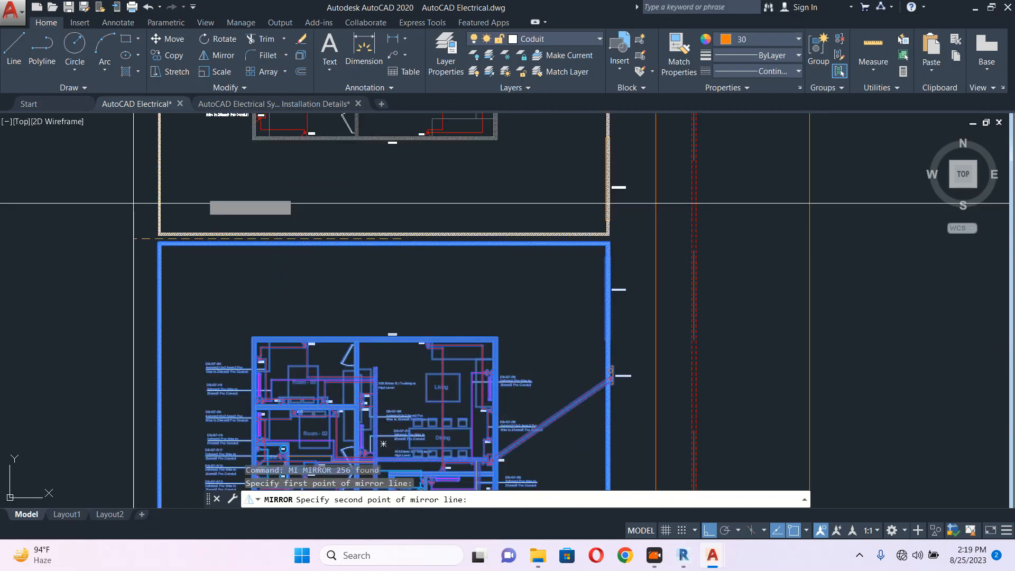
{"action": "key", "text": "Escape"}
{"action": "scroll", "coordinate": [219, 227], "scroll_direction": "down", "scroll_amount": 2}
{"action": "scroll", "coordinate": [228, 220], "scroll_direction": "down", "scroll_amount": 2}
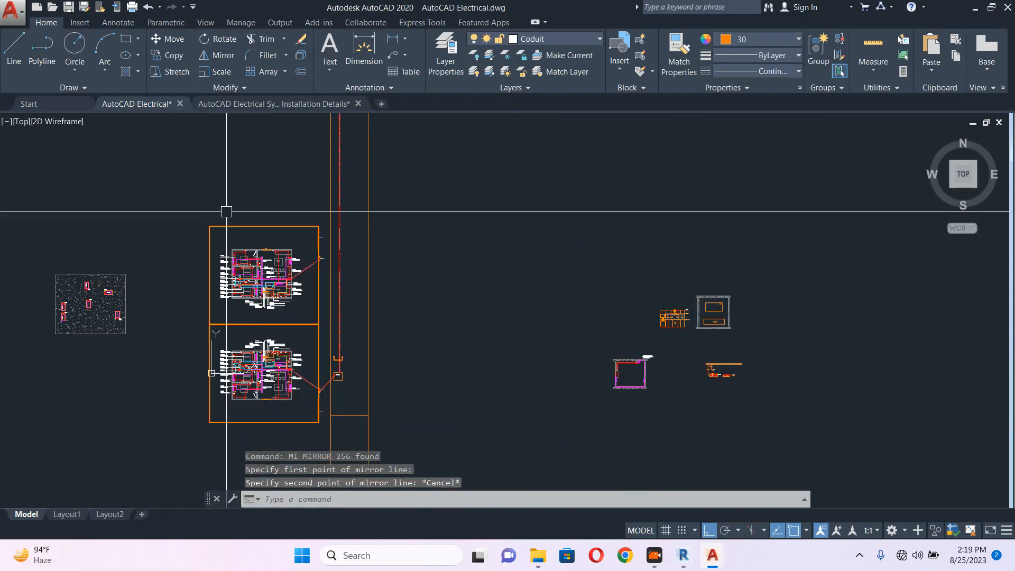
Mirror the second house plan with its boundary wall about its upper boundary edge to add a third plot, keeping the source objects
{"action": "left_click", "coordinate": [180, 189]}
{"action": "left_click", "coordinate": [330, 335]}
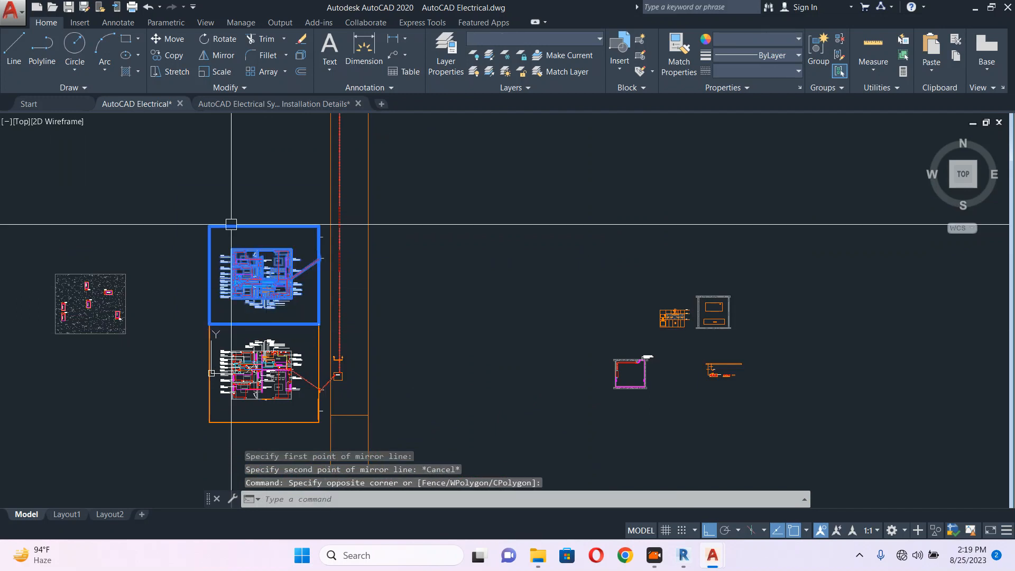
{"action": "scroll", "coordinate": [231, 224], "scroll_direction": "up", "scroll_amount": 4}
{"action": "type", "text": "mi"}
{"action": "key", "text": "Return"}
{"action": "scroll", "coordinate": [278, 226], "scroll_direction": "up", "scroll_amount": 10}
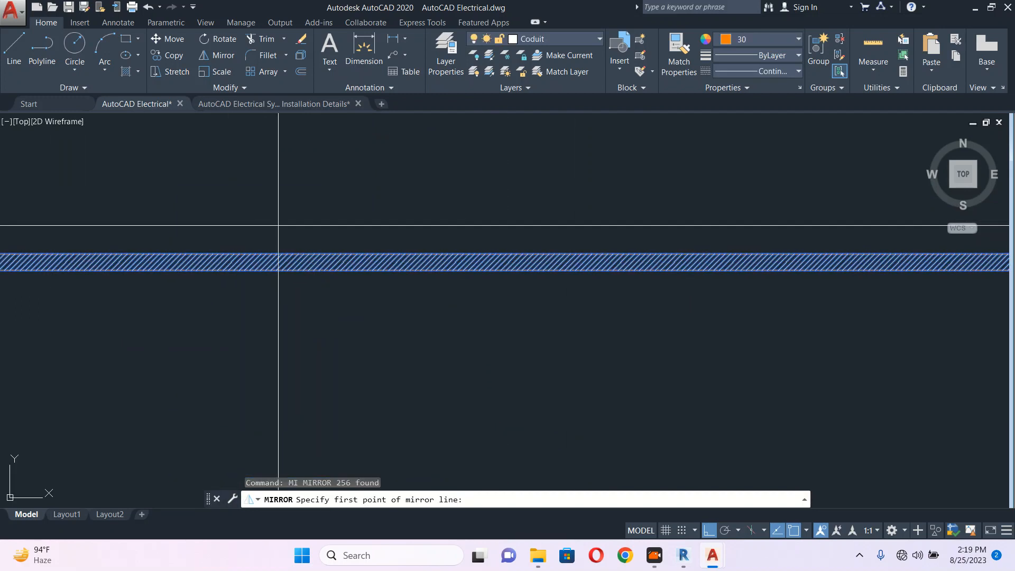
{"action": "left_click", "coordinate": [349, 253]}
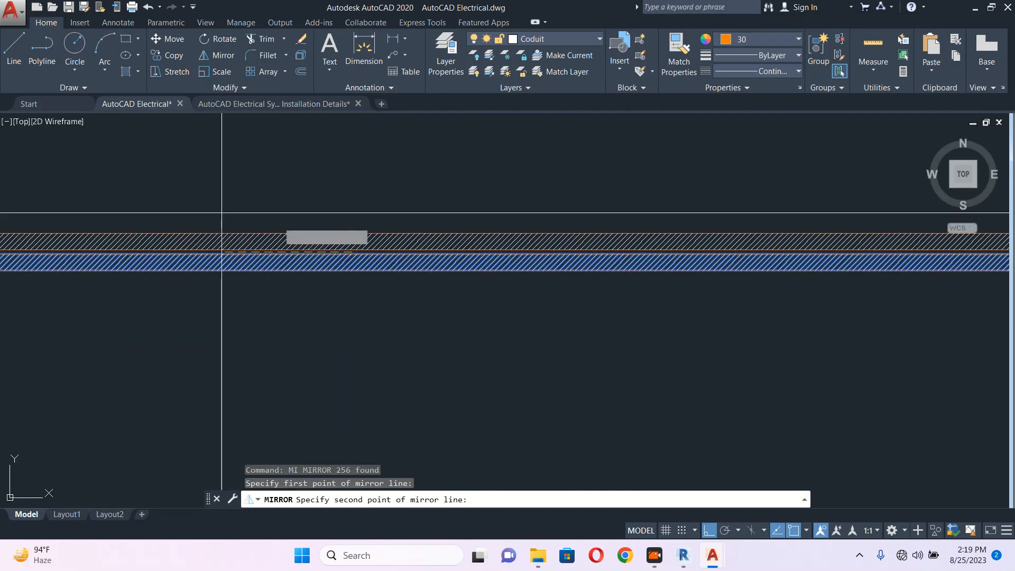
{"action": "left_click", "coordinate": [167, 201]}
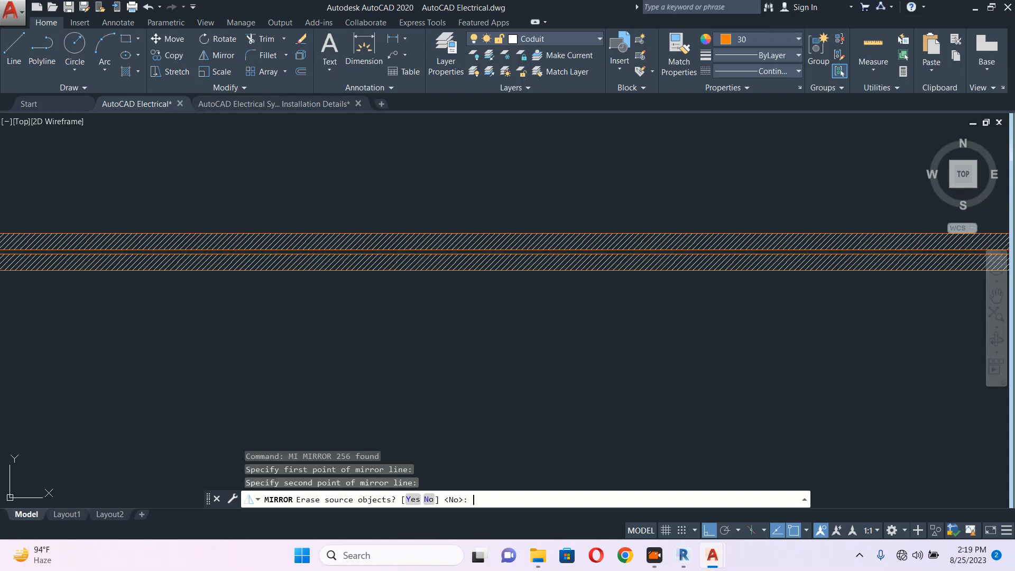
{"action": "key", "text": "Return"}
{"action": "scroll", "coordinate": [396, 259], "scroll_direction": "down", "scroll_amount": 10}
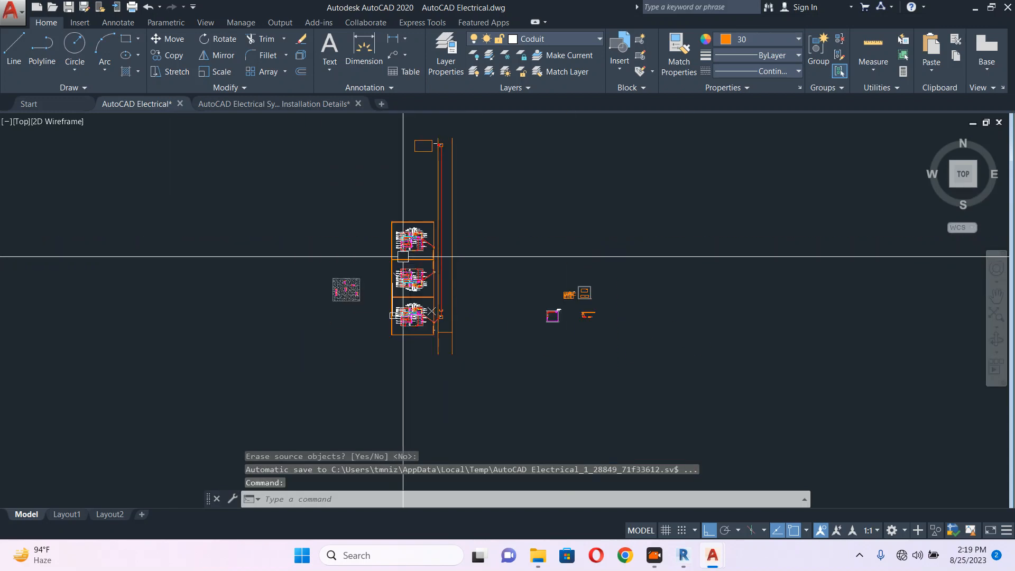
{"action": "key", "text": "Escape"}
Mirror the third house plan with its boundary wall about its upper boundary edge to add a fourth plot, keeping the source objects
{"action": "scroll", "coordinate": [406, 270], "scroll_direction": "up", "scroll_amount": 2}
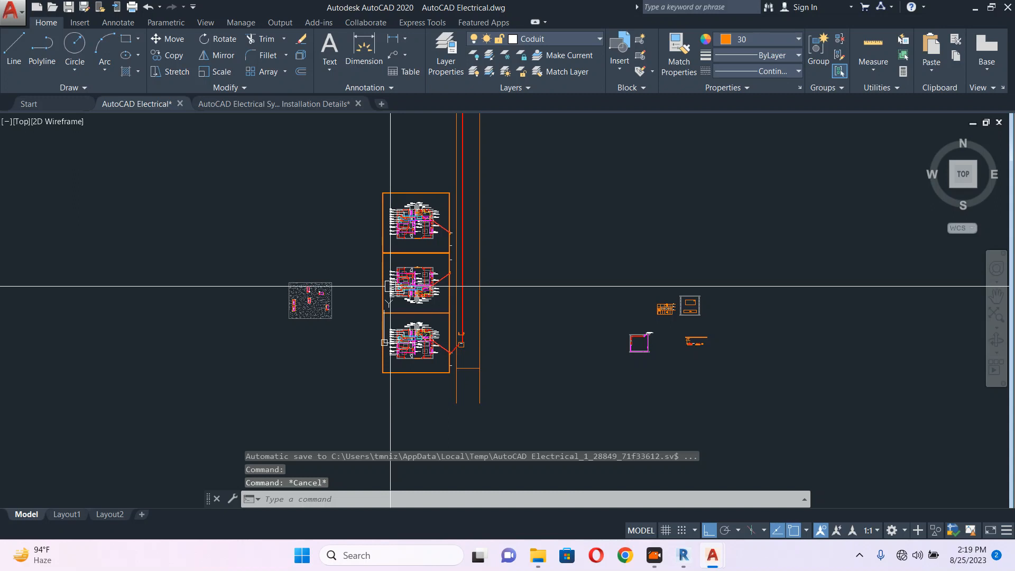
{"action": "middle_click_drag", "start_coordinate": [390, 286], "coordinate": [380, 345]}
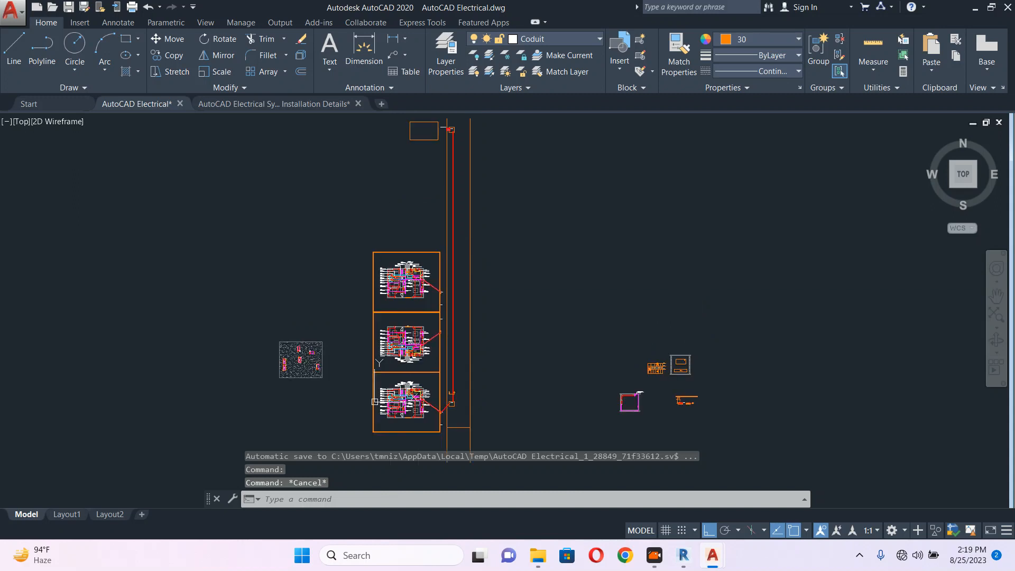
{"action": "left_click", "coordinate": [352, 233]}
{"action": "left_click", "coordinate": [452, 314]}
{"action": "scroll", "coordinate": [395, 270], "scroll_direction": "up", "scroll_amount": 4}
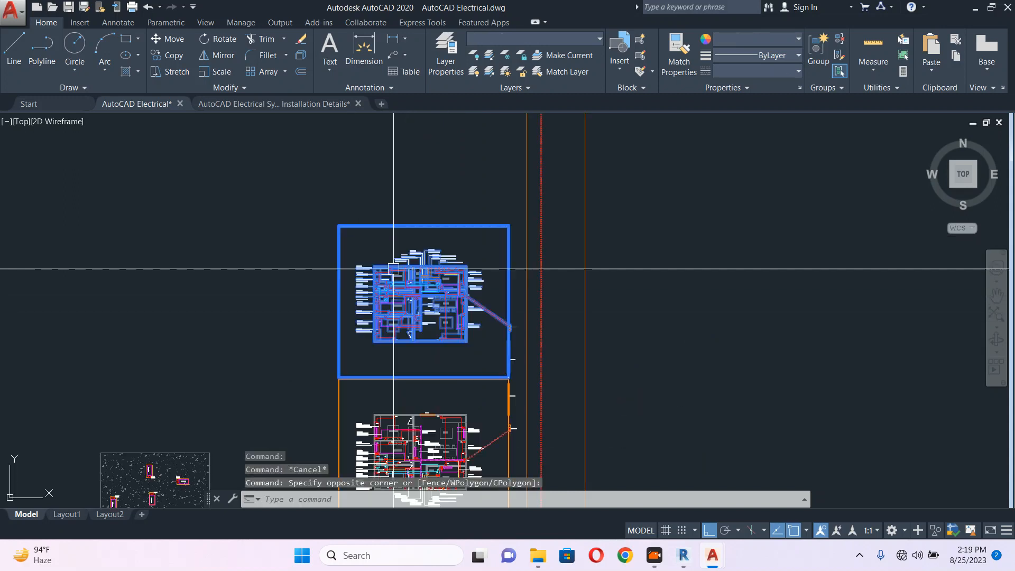
{"action": "type", "text": "MI"}
{"action": "key", "text": "Return"}
{"action": "scroll", "coordinate": [404, 219], "scroll_direction": "up", "scroll_amount": 4}
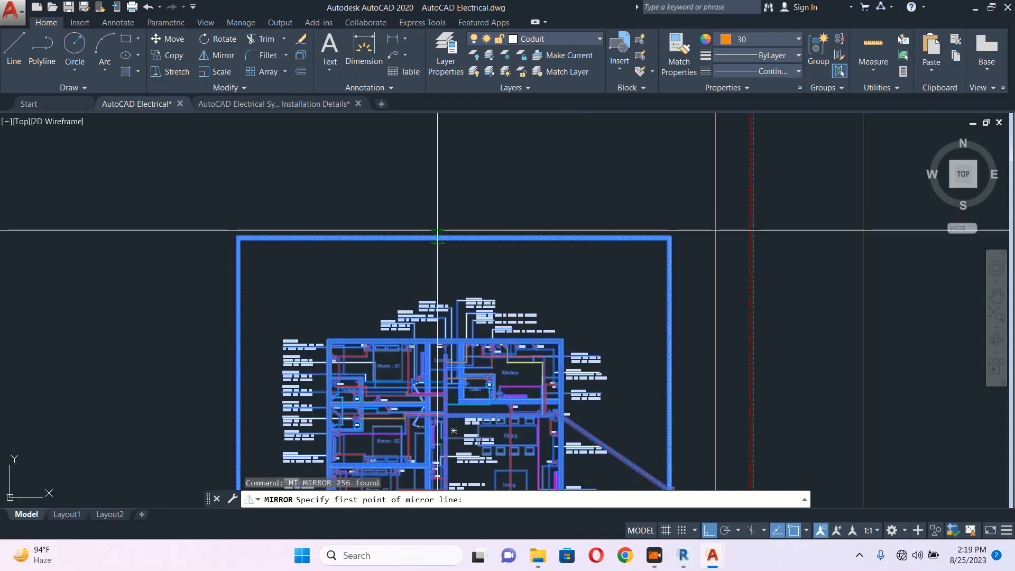
{"action": "left_click", "coordinate": [339, 226]}
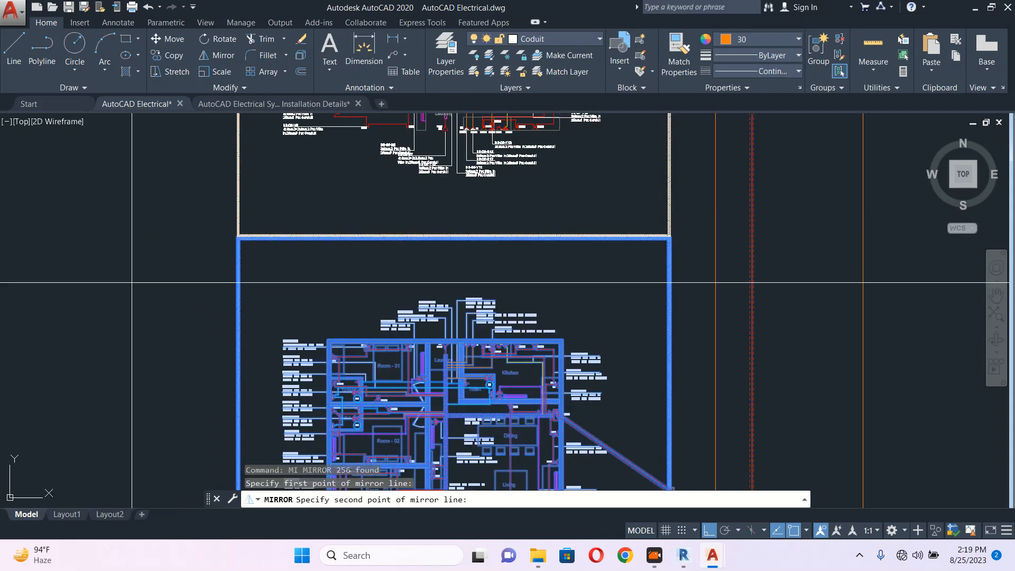
{"action": "left_click", "coordinate": [132, 283]}
{"action": "key", "text": "Return"}
Mirror the column of four house plans across the road about the vertical line through the cross line's midpoint, keeping the source objects
{"action": "scroll", "coordinate": [289, 279], "scroll_direction": "down", "scroll_amount": 6}
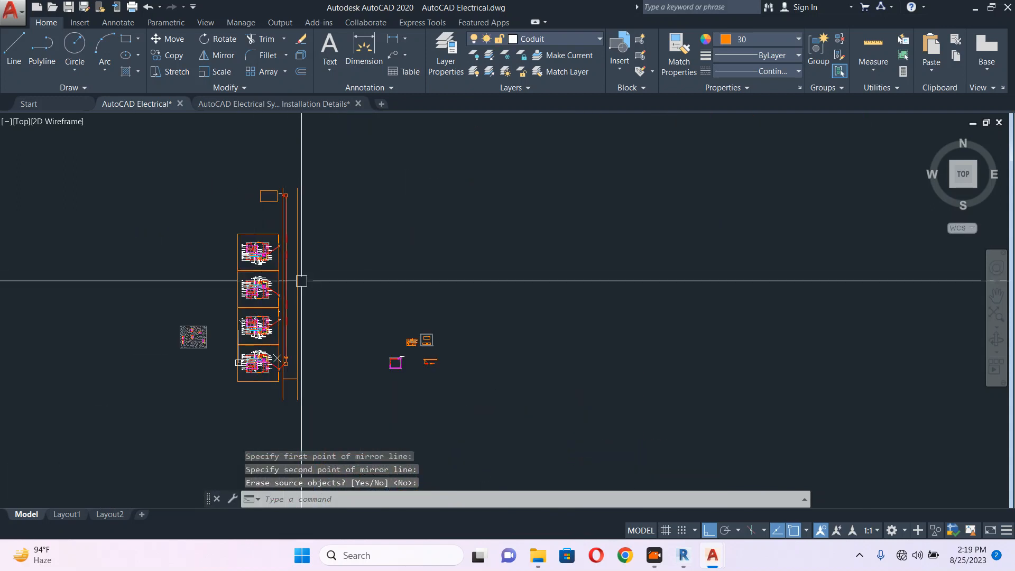
{"action": "left_click", "coordinate": [214, 221]}
{"action": "left_click", "coordinate": [284, 397]}
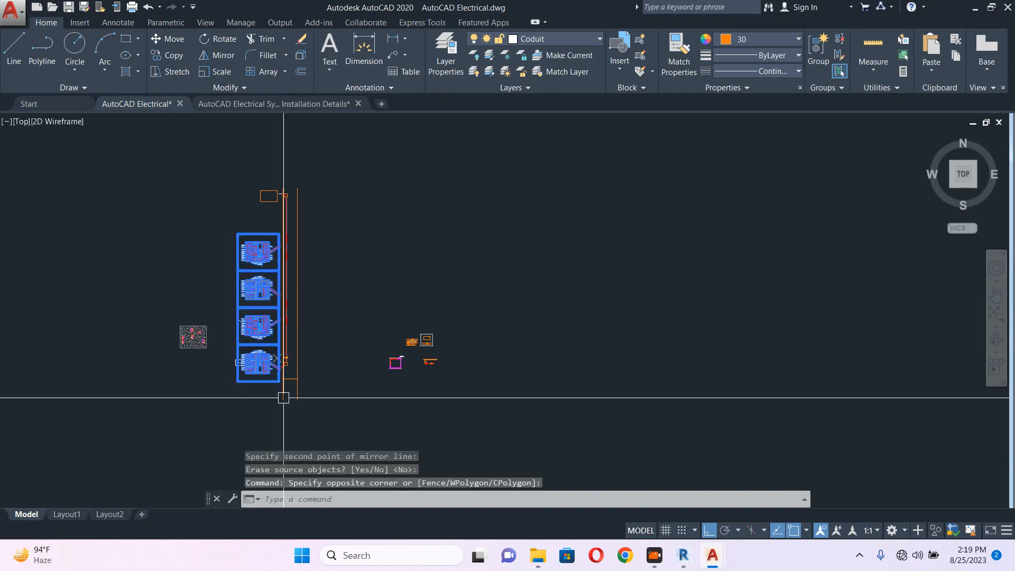
{"action": "scroll", "coordinate": [273, 296], "scroll_direction": "up", "scroll_amount": 4}
{"action": "middle_click_drag", "start_coordinate": [320, 340], "coordinate": [375, 195]}
{"action": "scroll", "coordinate": [373, 392], "scroll_direction": "up", "scroll_amount": 4}
{"action": "type", "text": "m"}
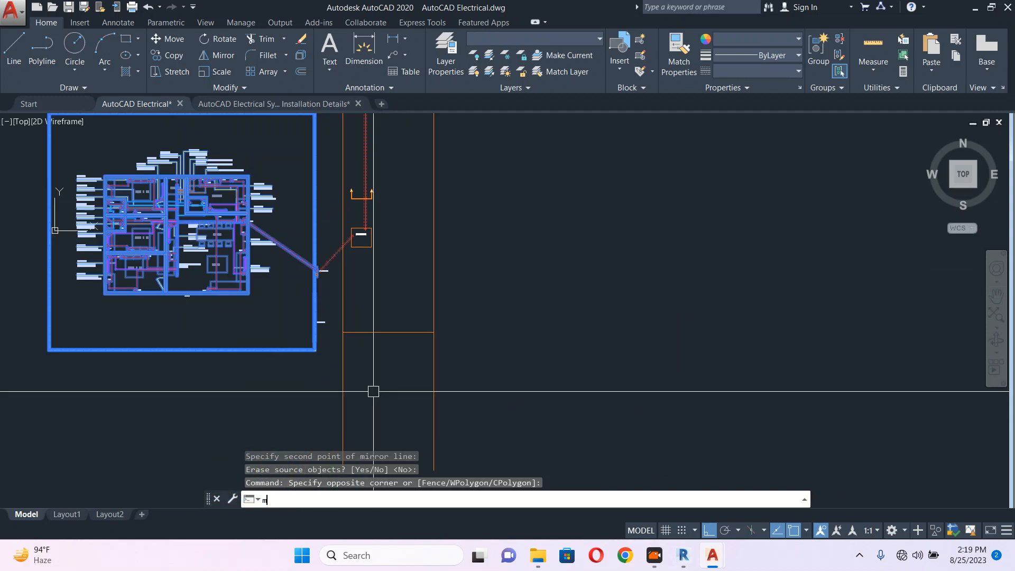
{"action": "type", "text": "i"}
{"action": "key", "text": "Return"}
{"action": "left_click", "coordinate": [376, 414]}
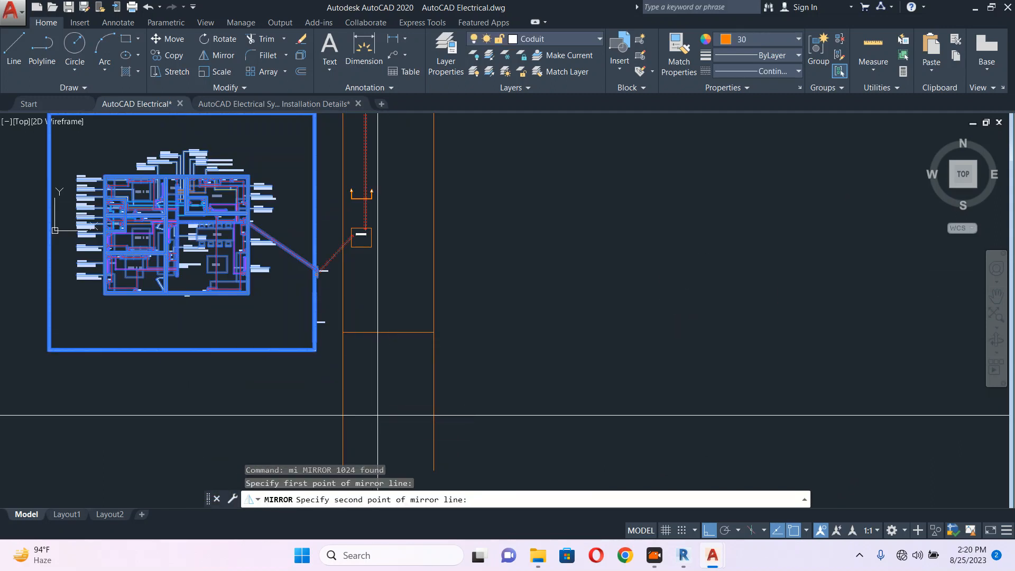
{"action": "left_click", "coordinate": [377, 317]}
{"action": "key", "text": "Return"}
{"action": "scroll", "coordinate": [396, 377], "scroll_direction": "down", "scroll_amount": 5}
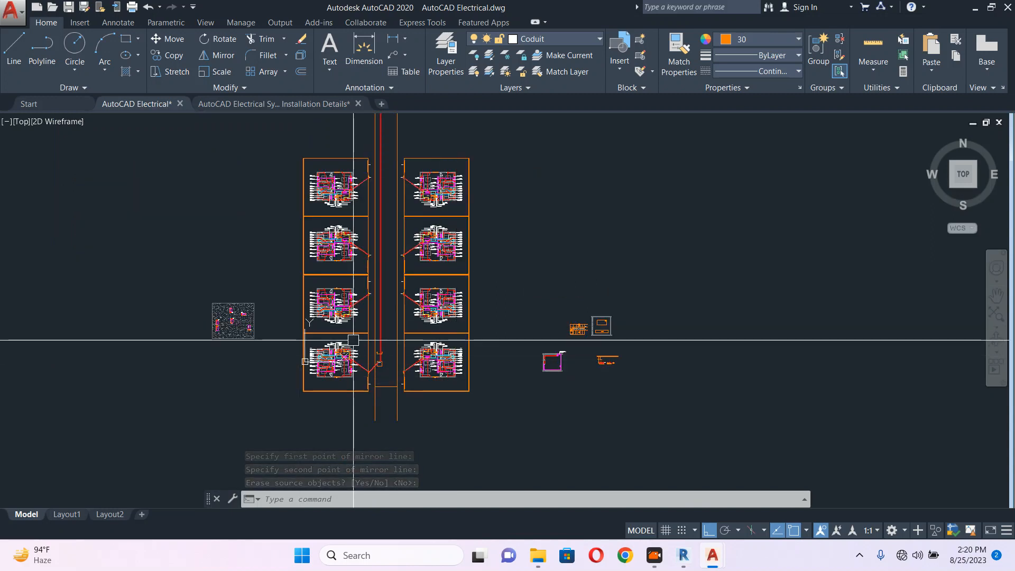
{"action": "scroll", "coordinate": [353, 340], "scroll_direction": "up", "scroll_amount": 5}
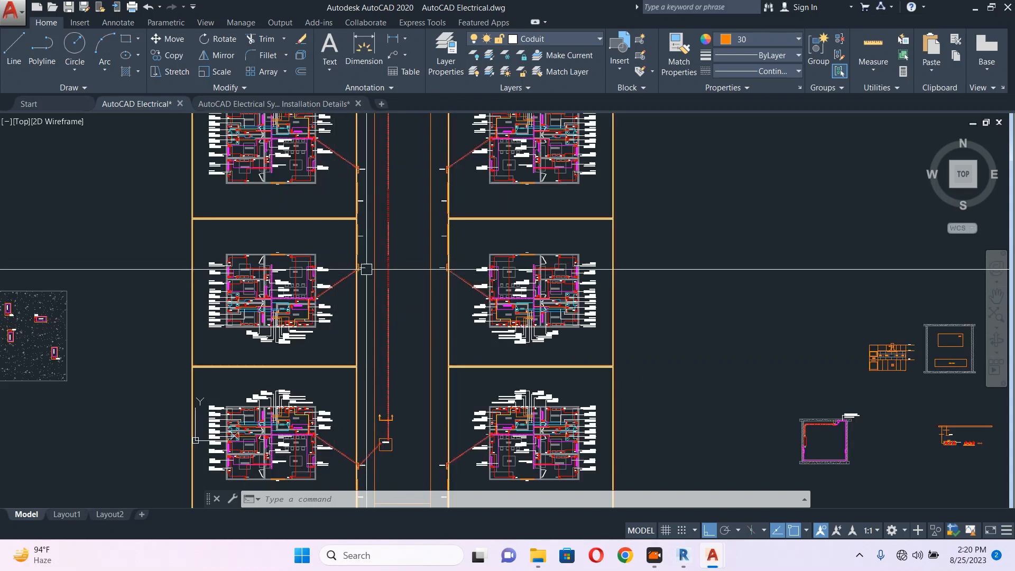
Mirror the duct and end circle between EMH - 001 and the left service cabinet about the manhole's vertical centreline, keeping the originals
{"action": "scroll", "coordinate": [392, 297], "scroll_direction": "up", "scroll_amount": 5}
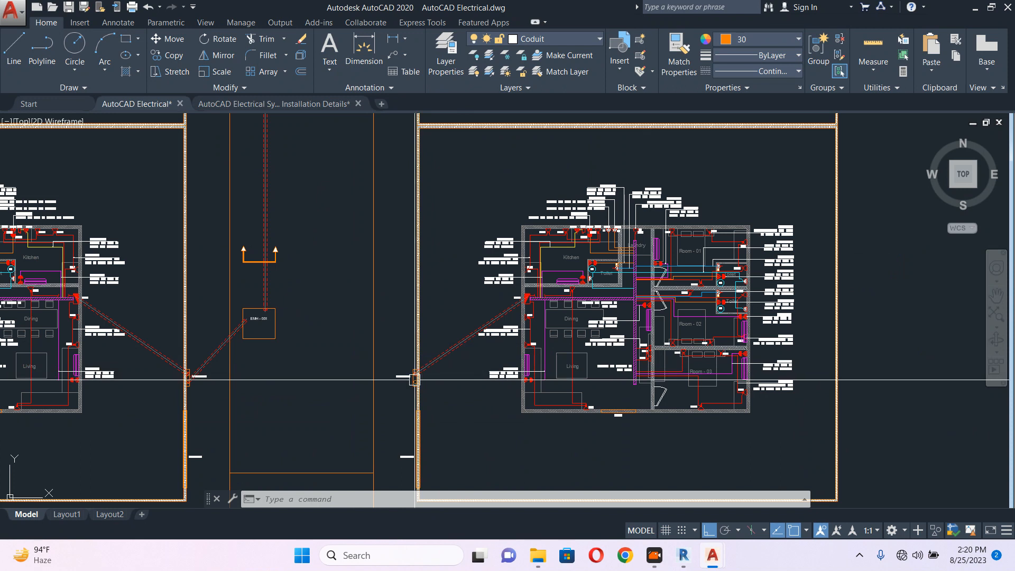
{"action": "scroll", "coordinate": [201, 367], "scroll_direction": "up", "scroll_amount": 7}
{"action": "left_click", "coordinate": [202, 364]}
{"action": "left_click", "coordinate": [209, 310]}
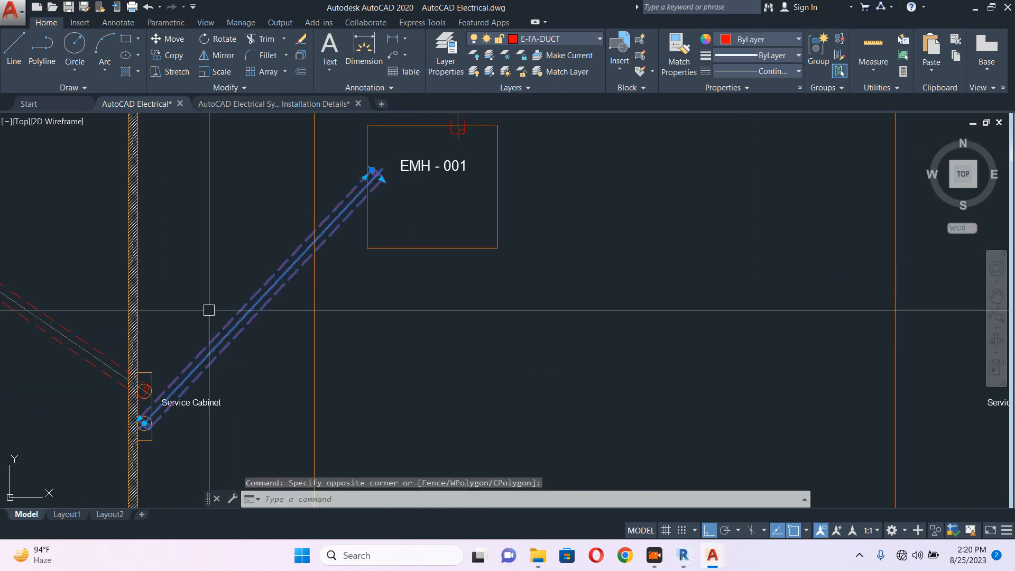
{"action": "middle_click_drag", "start_coordinate": [190, 379], "coordinate": [256, 295]}
{"action": "left_click", "coordinate": [183, 324]}
{"action": "left_click", "coordinate": [221, 363]}
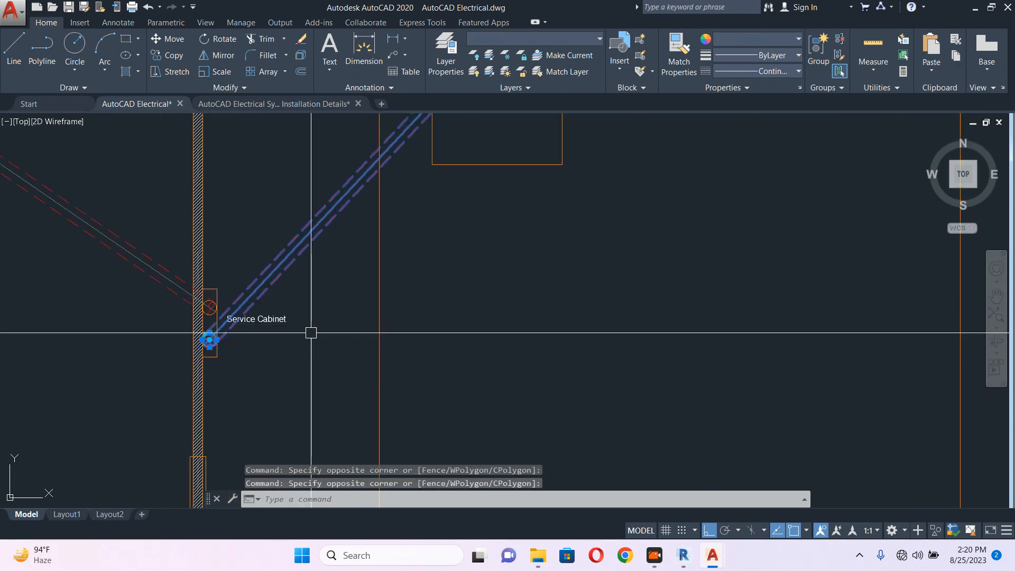
{"action": "scroll", "coordinate": [311, 333], "scroll_direction": "down", "scroll_amount": 7}
{"action": "type", "text": "MI"}
{"action": "key", "text": "Return"}
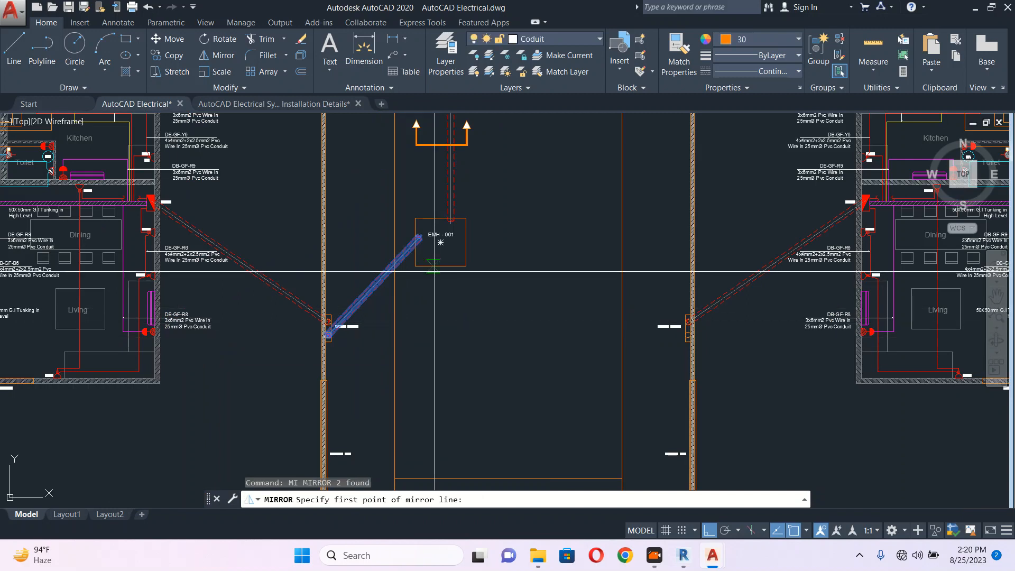
{"action": "left_click", "coordinate": [440, 242]}
{"action": "left_click", "coordinate": [433, 307]}
{"action": "key", "text": "Return"}
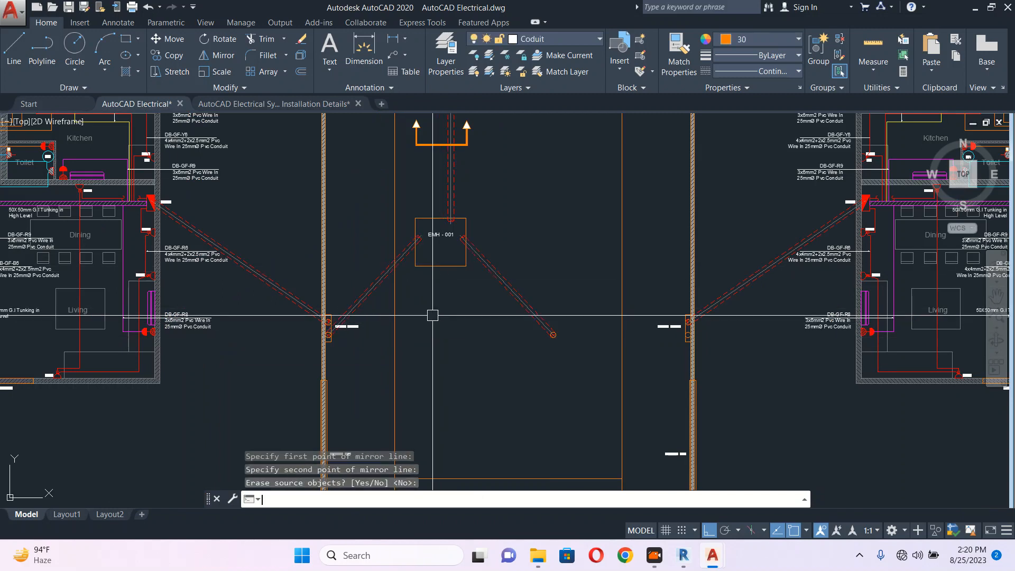
Rotate the mirrored duct about its manhole end, with Ortho off, to aim at the lower circle of the right service cabinet
{"action": "scroll", "coordinate": [529, 316], "scroll_direction": "up", "scroll_amount": 2}
{"action": "left_click", "coordinate": [550, 332]}
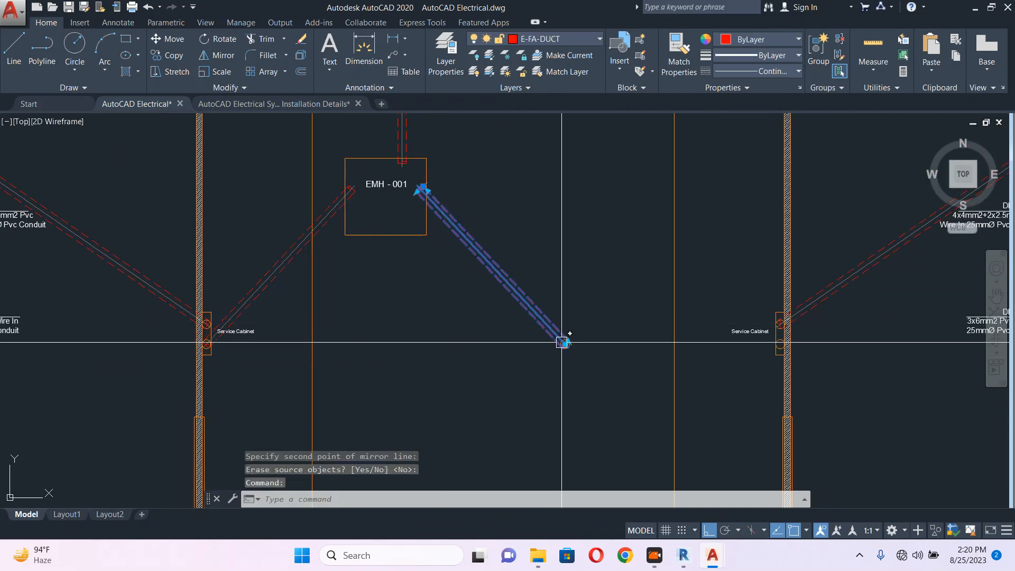
{"action": "left_click", "coordinate": [565, 344]}
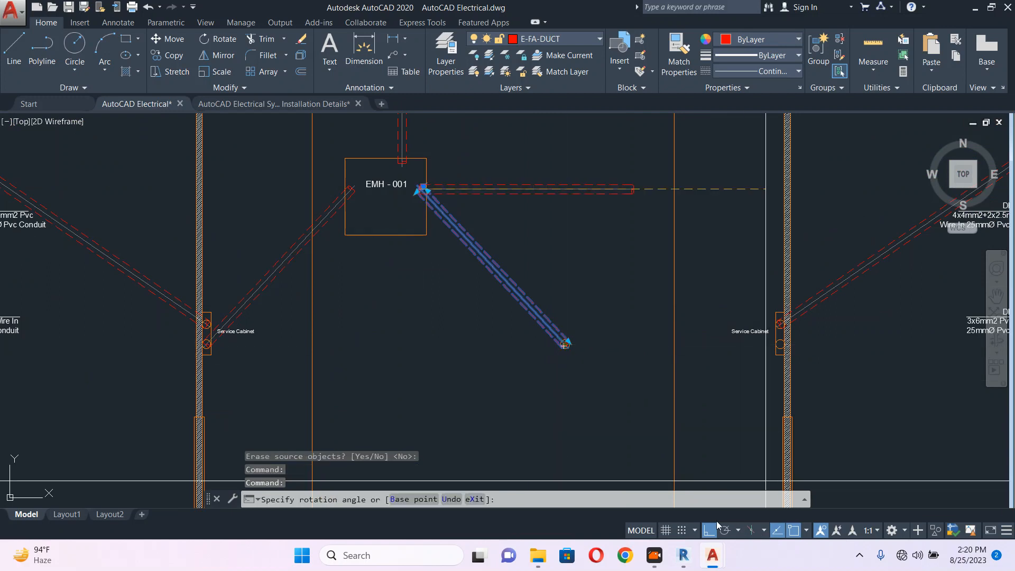
{"action": "scroll", "coordinate": [758, 353], "scroll_direction": "up", "scroll_amount": 4}
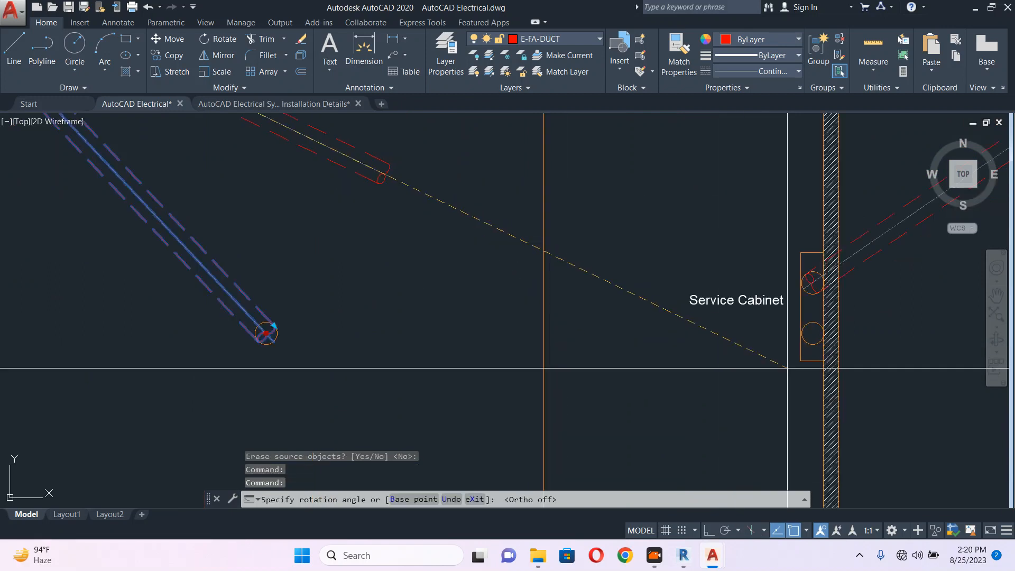
{"action": "scroll", "coordinate": [790, 366], "scroll_direction": "up", "scroll_amount": 2}
{"action": "left_click", "coordinate": [823, 315]}
Lengthen the rotated duct so its free end meets the lower circle in the right service cabinet
{"action": "scroll", "coordinate": [822, 315], "scroll_direction": "down", "scroll_amount": 5}
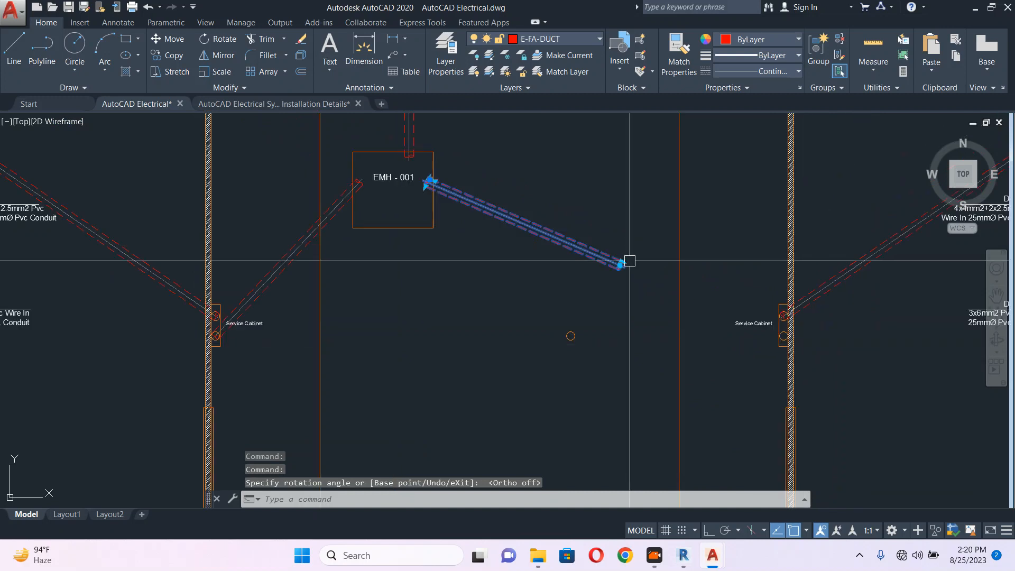
{"action": "left_click", "coordinate": [622, 261]}
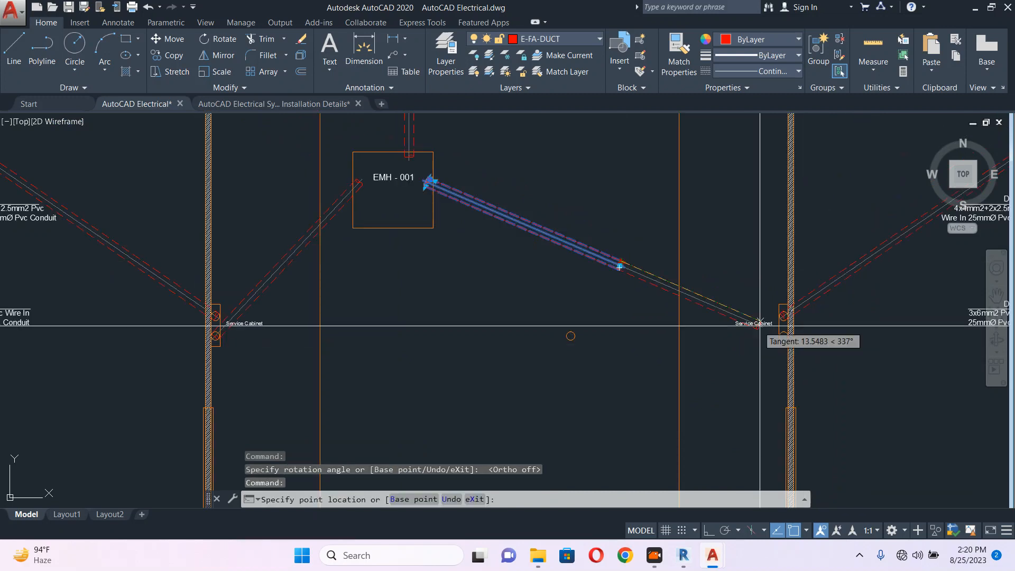
{"action": "scroll", "coordinate": [774, 329], "scroll_direction": "up", "scroll_amount": 5}
{"action": "key", "text": "Escape"}
{"action": "scroll", "coordinate": [690, 301], "scroll_direction": "down", "scroll_amount": 5}
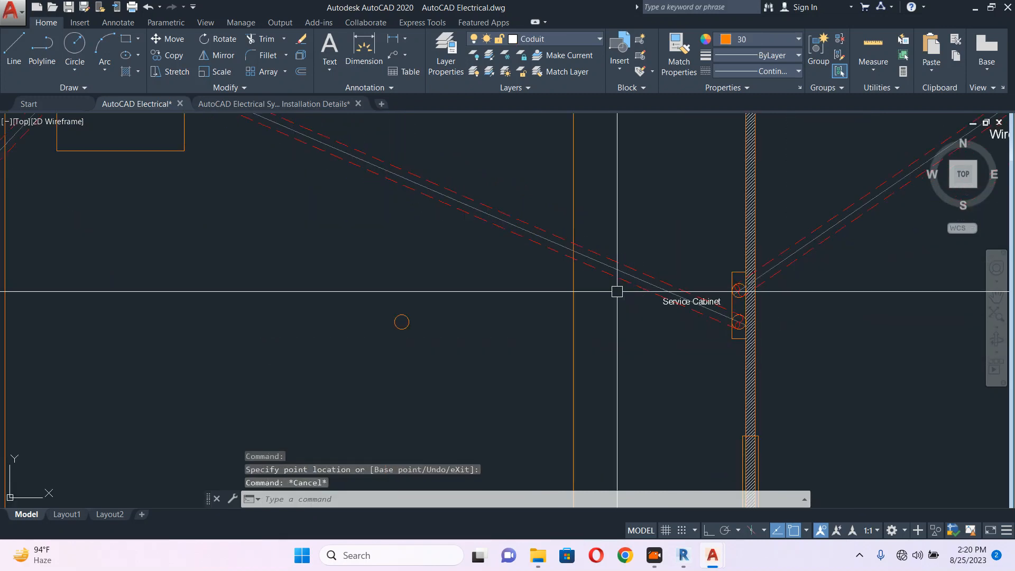
Delete the leftover mirrored circle lying in the road below the new duct
{"action": "left_click", "coordinate": [403, 320]}
{"action": "key", "text": "Delete"}
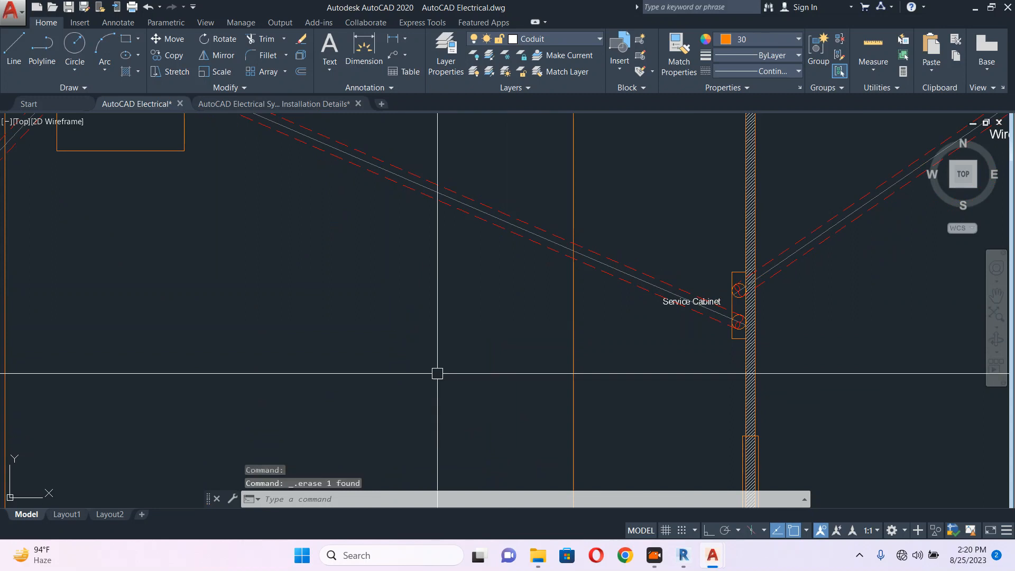
{"action": "scroll", "coordinate": [448, 319], "scroll_direction": "down", "scroll_amount": 5}
{"action": "scroll", "coordinate": [389, 314], "scroll_direction": "up", "scroll_amount": 4}
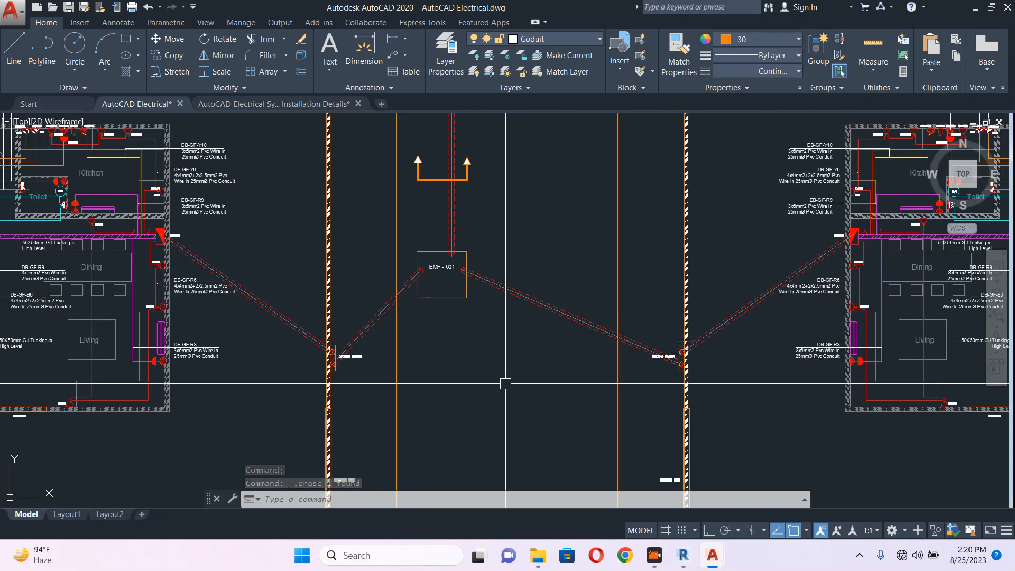
{"action": "scroll", "coordinate": [502, 382], "scroll_direction": "down", "scroll_amount": 4}
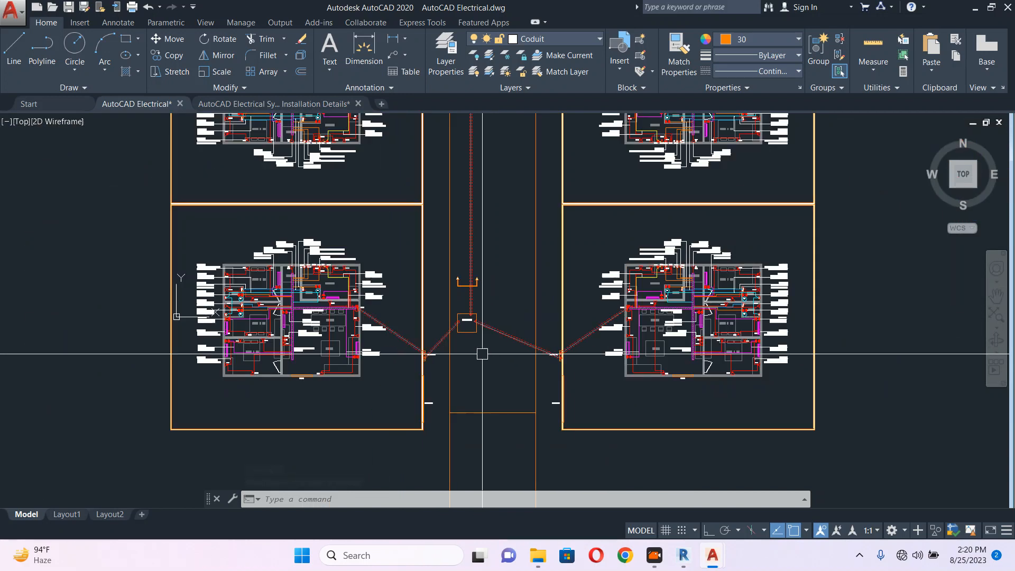
Copy the EMH - 001 label to just below itself inside the manhole box
{"action": "scroll", "coordinate": [457, 326], "scroll_direction": "up", "scroll_amount": 4}
{"action": "left_click", "coordinate": [447, 281]}
{"action": "scroll", "coordinate": [491, 317], "scroll_direction": "up", "scroll_amount": 4}
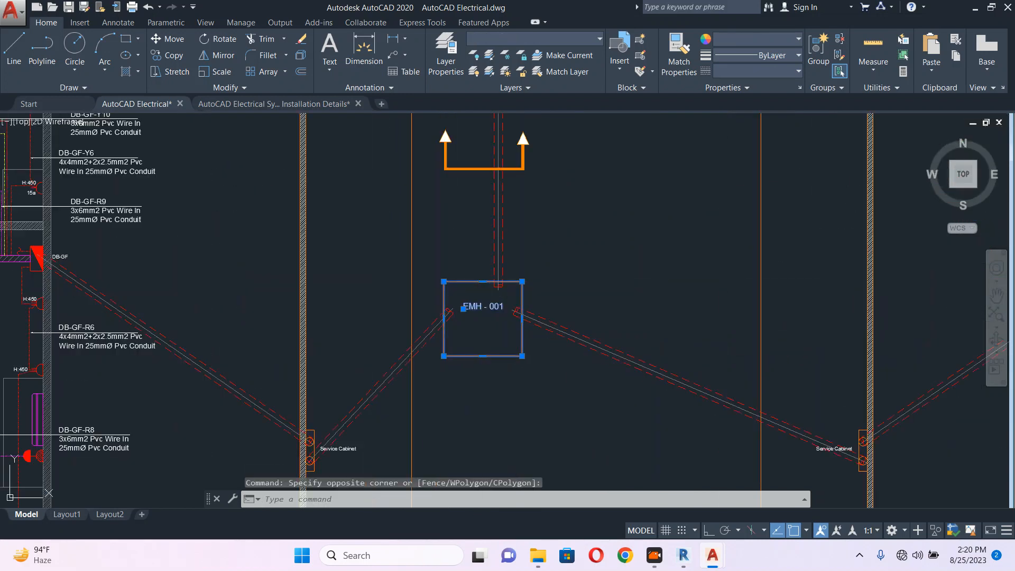
{"action": "key", "text": "Escape"}
{"action": "left_click", "coordinate": [492, 304]}
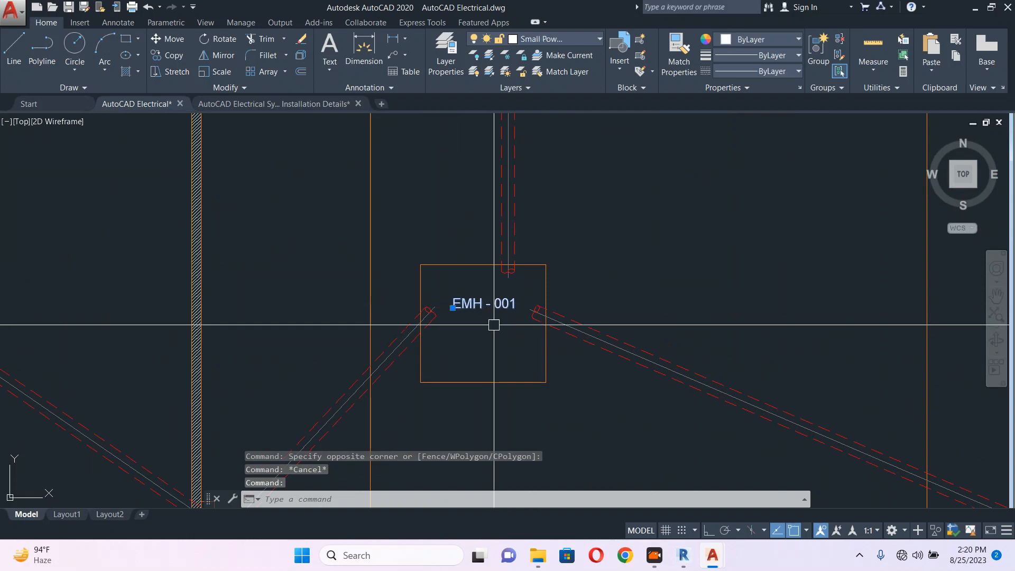
{"action": "type", "text": "c"}
{"action": "key", "text": "Return"}
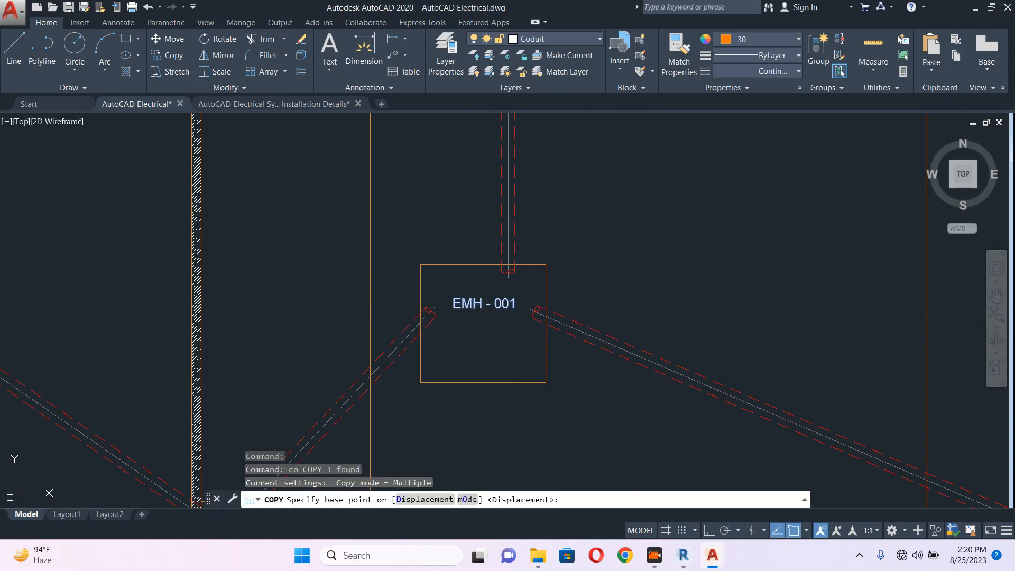
{"action": "left_click", "coordinate": [494, 326]}
{"action": "left_click", "coordinate": [494, 345]}
{"action": "key", "text": "Escape"}
Change the copied label's text to "600 x 600"
{"action": "double_click", "coordinate": [494, 324]}
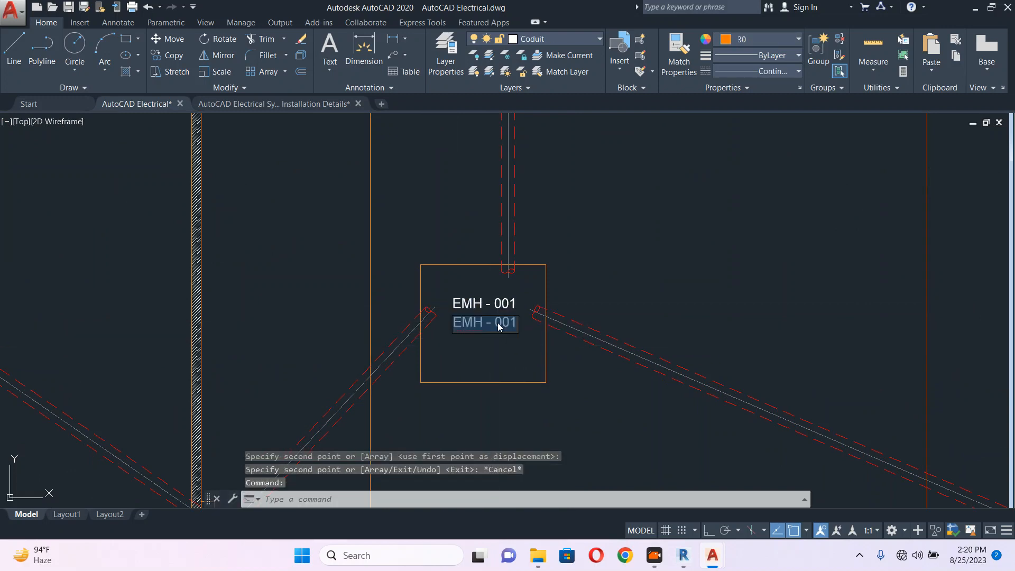
{"action": "type", "text": "600 x 600"}
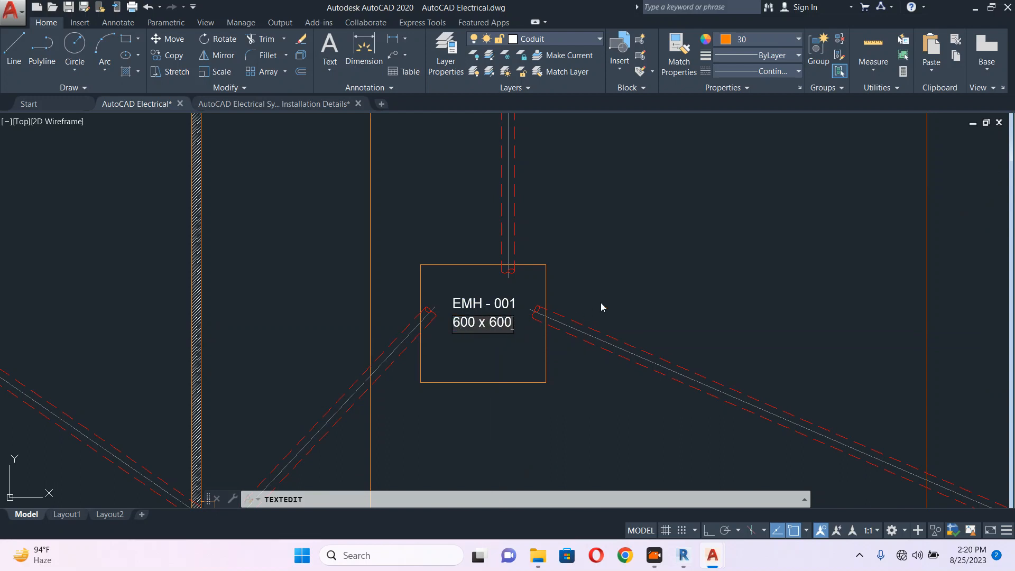
{"action": "left_click", "coordinate": [595, 302]}
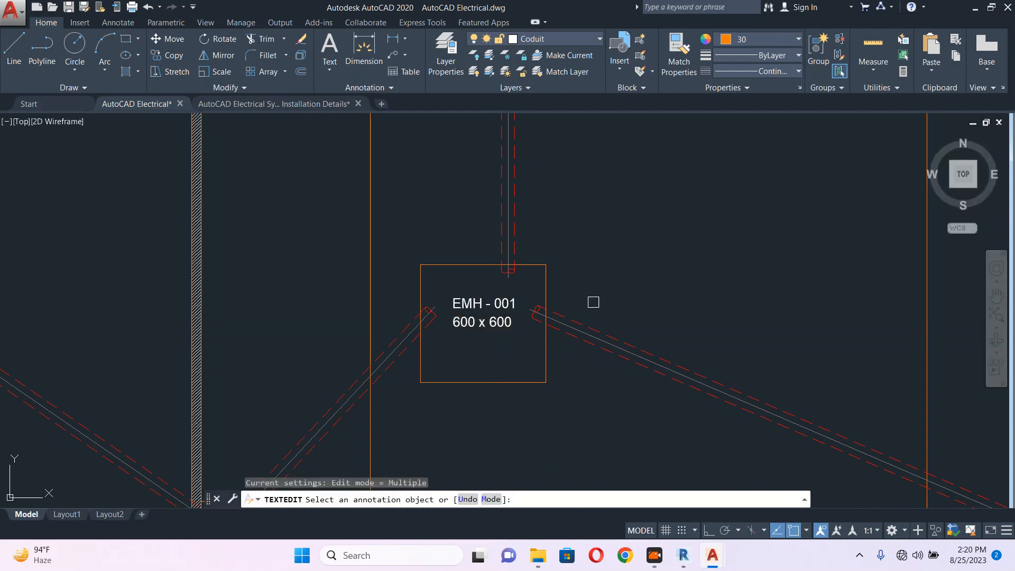
{"action": "scroll", "coordinate": [578, 297], "scroll_direction": "down", "scroll_amount": 5}
{"action": "key", "text": "Escape"}
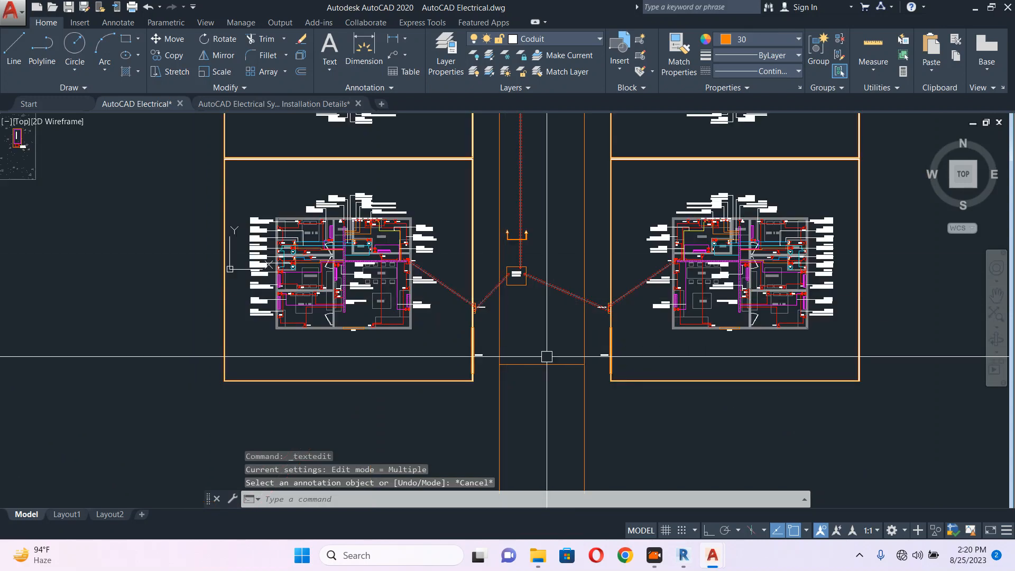
Erase the horizontal line crossing the road below the EMH - 001 manhole
{"action": "left_click", "coordinate": [529, 364]}
{"action": "type", "text": "e"}
{"action": "key", "text": "Return"}
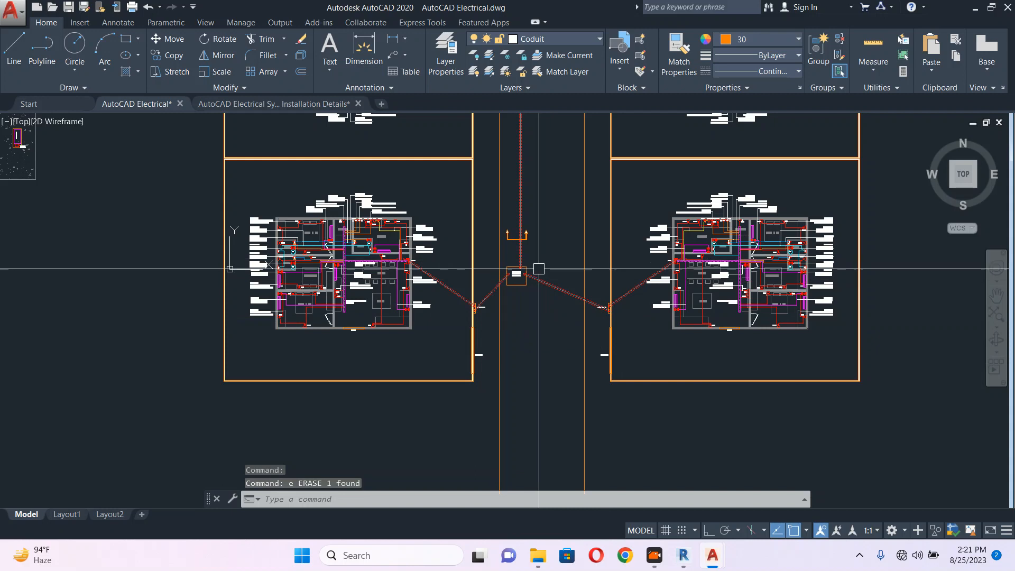
Copy the manhole box, its two labels and both cabinet ducts about 116 units straight up to the second plot row from the bottom
{"action": "middle_click_drag", "start_coordinate": [534, 261], "coordinate": [529, 358]}
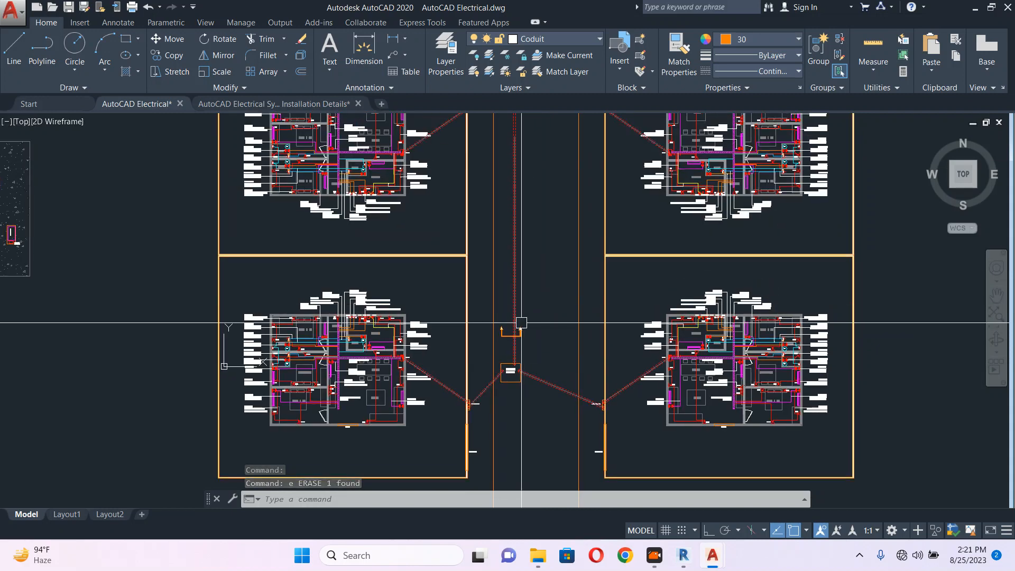
{"action": "scroll", "coordinate": [516, 333], "scroll_direction": "up", "scroll_amount": 4}
{"action": "left_click", "coordinate": [437, 233]}
{"action": "left_click", "coordinate": [511, 302]}
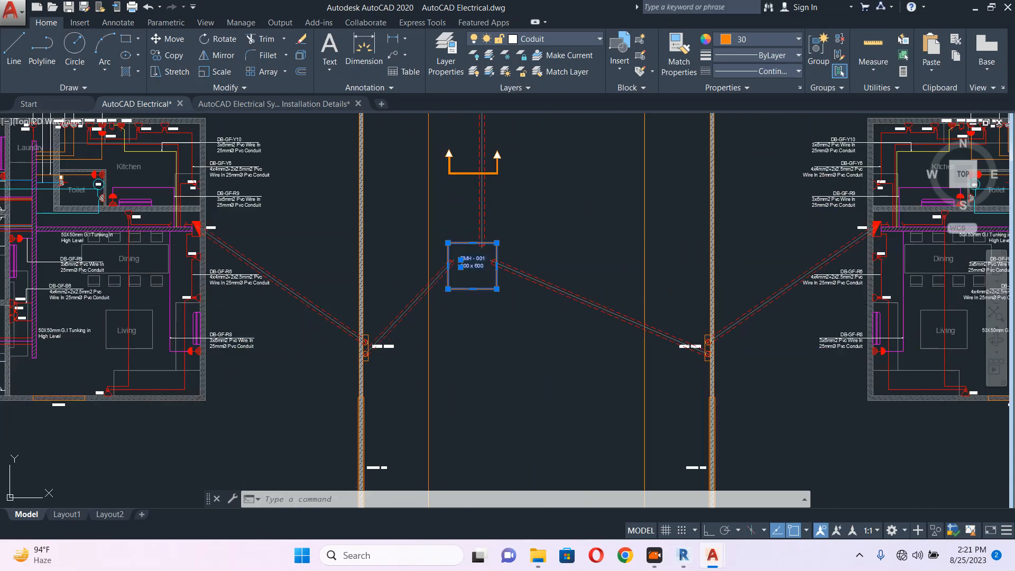
{"action": "left_click", "coordinate": [571, 256]}
{"action": "left_click", "coordinate": [526, 315]}
{"action": "left_click", "coordinate": [418, 294]}
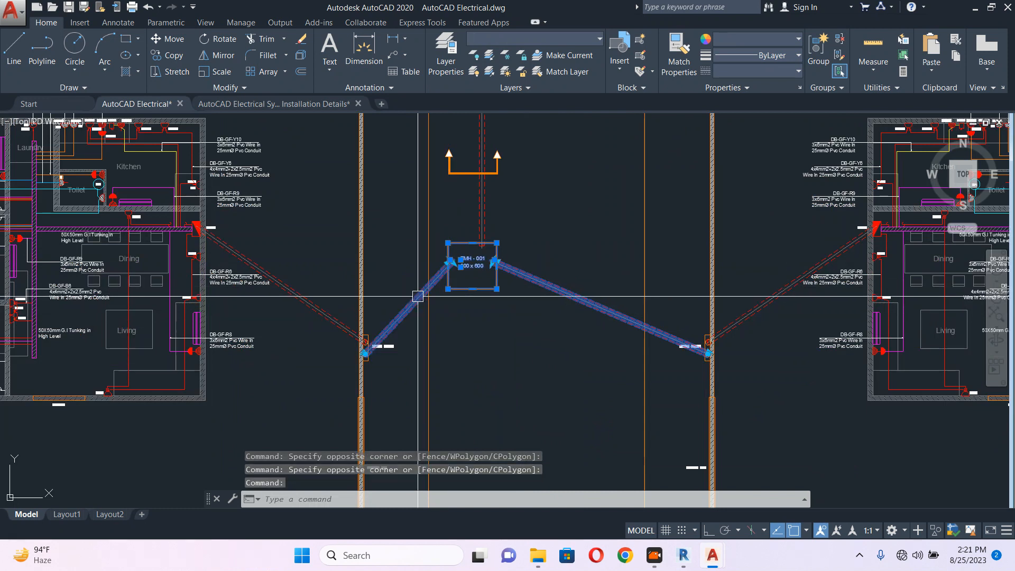
{"action": "middle_click_drag", "start_coordinate": [524, 235], "coordinate": [522, 286]}
{"action": "type", "text": "co"}
{"action": "key", "text": "Return"}
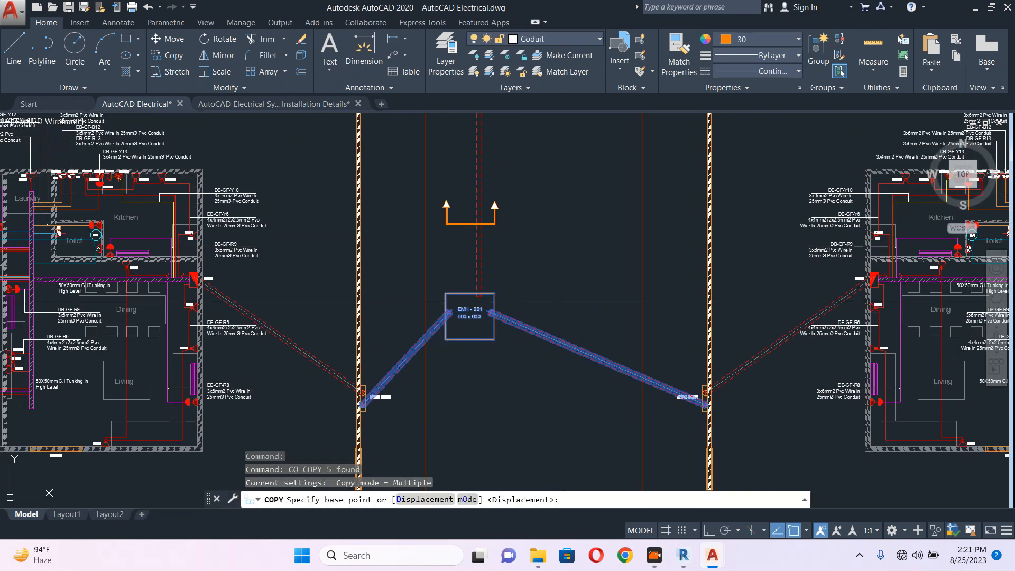
{"action": "left_click", "coordinate": [564, 302]}
{"action": "middle_click_drag", "start_coordinate": [739, 414], "coordinate": [747, 476]}
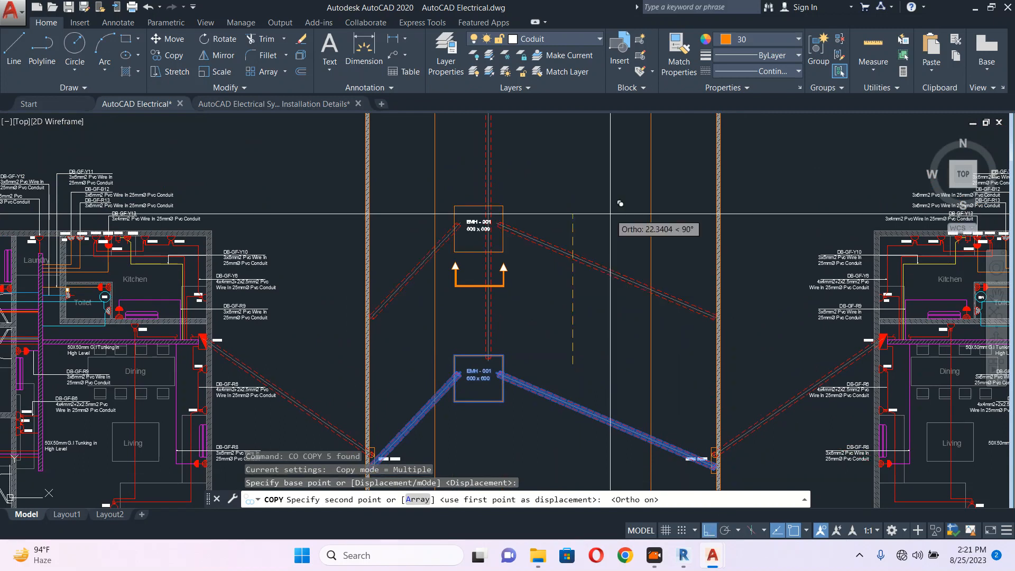
{"action": "middle_click_drag", "start_coordinate": [621, 182], "coordinate": [646, 398]}
{"action": "middle_click_drag", "start_coordinate": [598, 157], "coordinate": [606, 393]}
{"action": "middle_click_drag", "start_coordinate": [598, 158], "coordinate": [583, 262]}
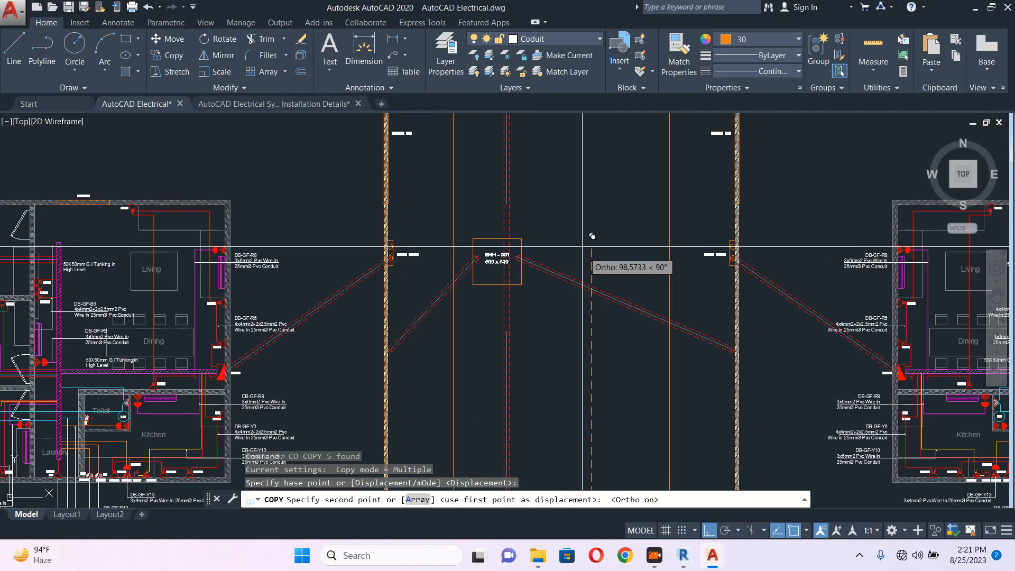
{"action": "scroll", "coordinate": [573, 203], "scroll_direction": "up", "scroll_amount": 4}
{"action": "scroll", "coordinate": [592, 212], "scroll_direction": "down", "scroll_amount": 3}
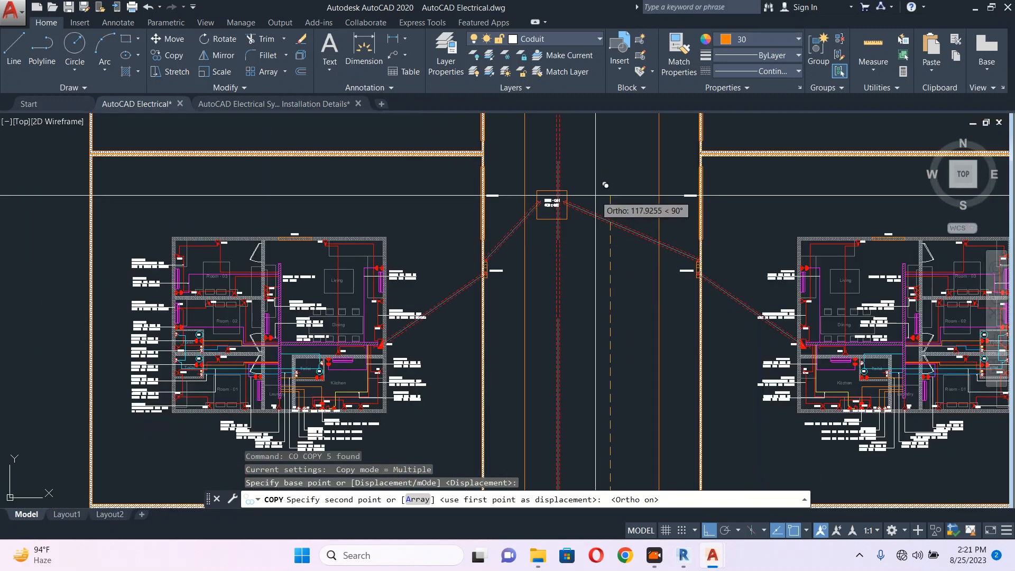
{"action": "scroll", "coordinate": [603, 189], "scroll_direction": "up", "scroll_amount": 1}
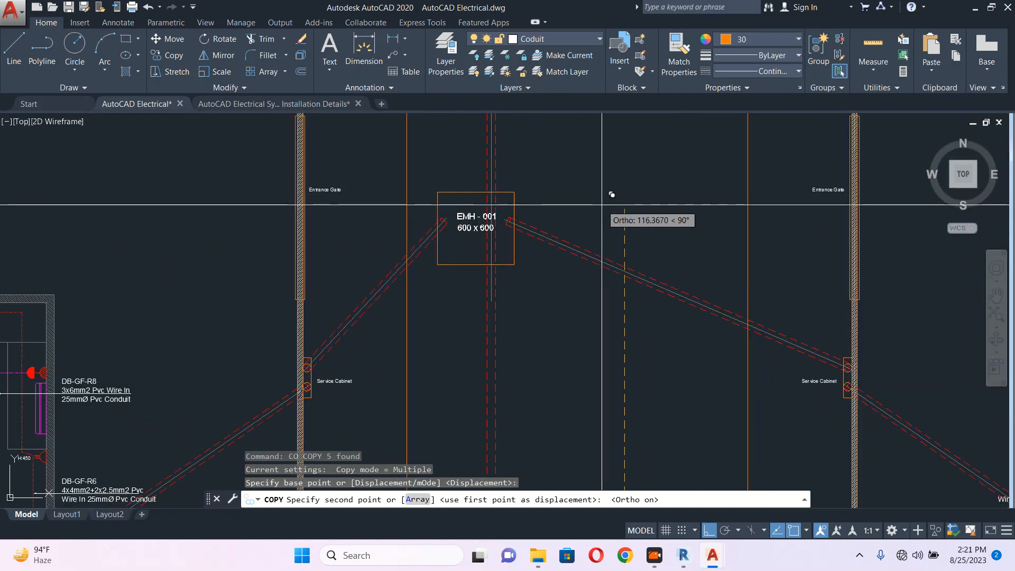
{"action": "left_click", "coordinate": [611, 194]}
Place another copy of the manhole and duct set about 171 units above the original, at the third plot row's service cabinets
{"action": "scroll", "coordinate": [613, 288], "scroll_direction": "down", "scroll_amount": 4}
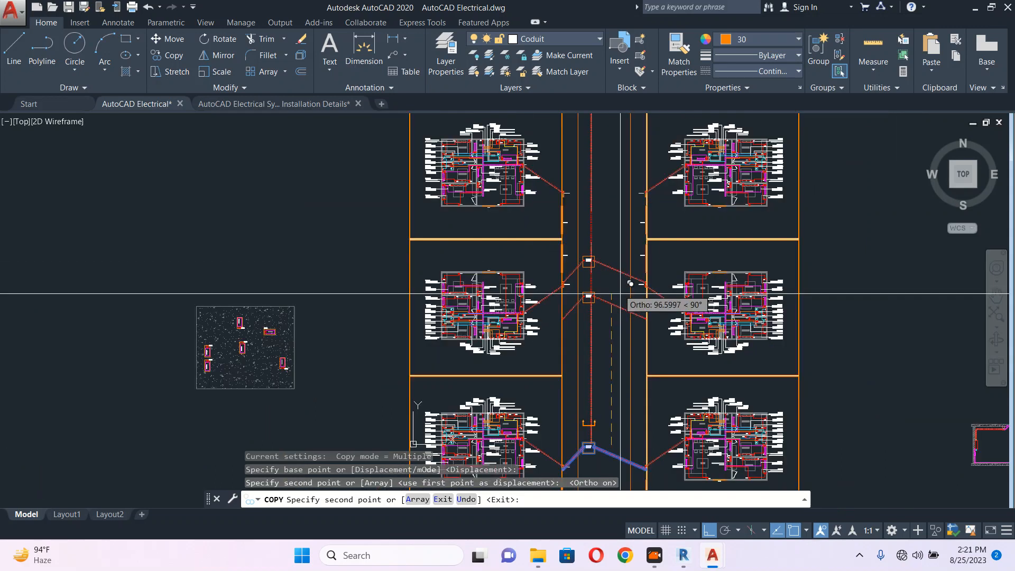
{"action": "scroll", "coordinate": [621, 175], "scroll_direction": "up", "scroll_amount": 3}
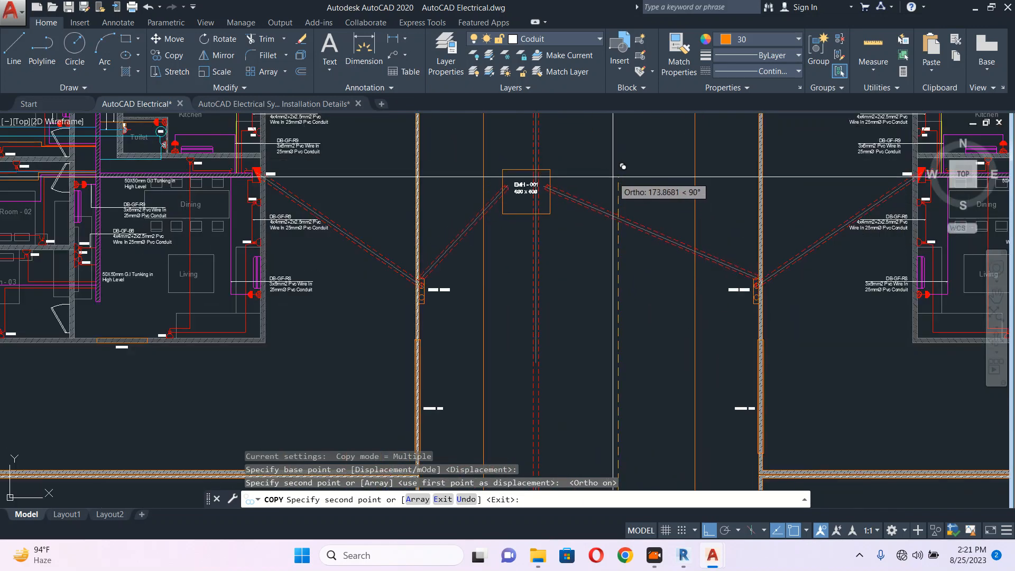
{"action": "scroll", "coordinate": [612, 179], "scroll_direction": "up", "scroll_amount": 4}
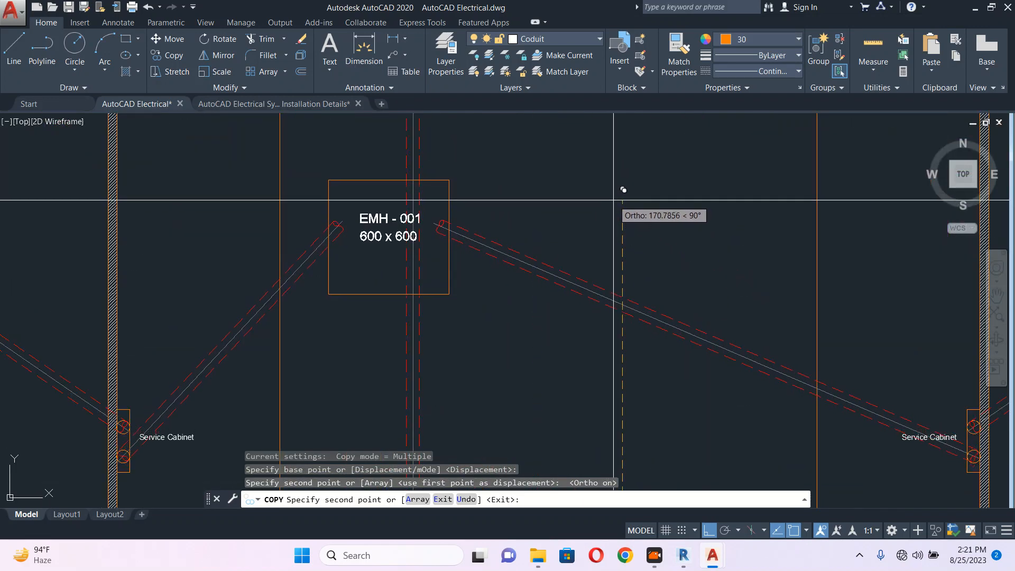
{"action": "left_click", "coordinate": [623, 190]}
Place another copy of the manhole and duct set about 287 units above the original, at the top plot row's service cabinets
{"action": "scroll", "coordinate": [617, 276], "scroll_direction": "down", "scroll_amount": 5}
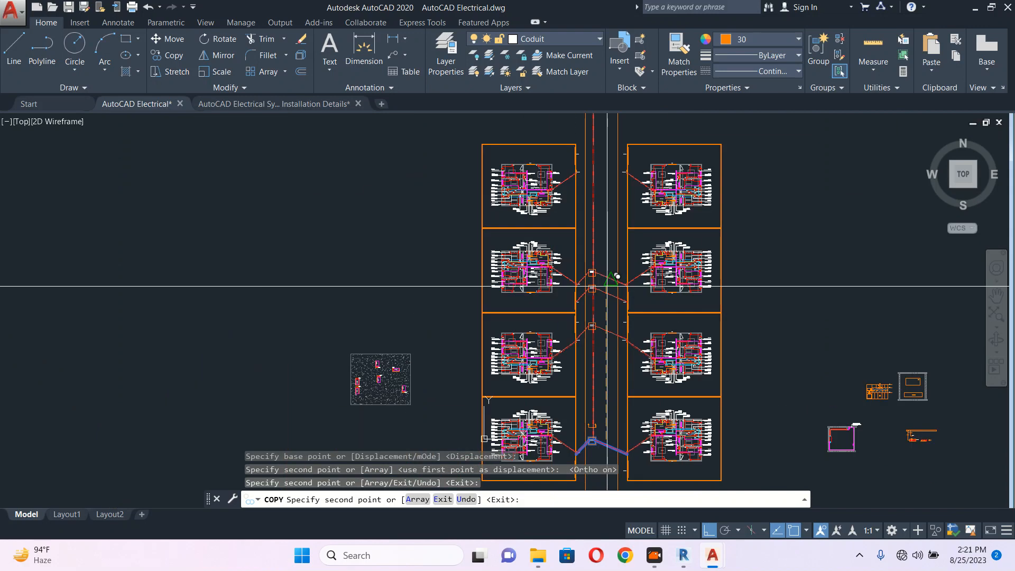
{"action": "scroll", "coordinate": [617, 276], "scroll_direction": "up", "scroll_amount": 6}
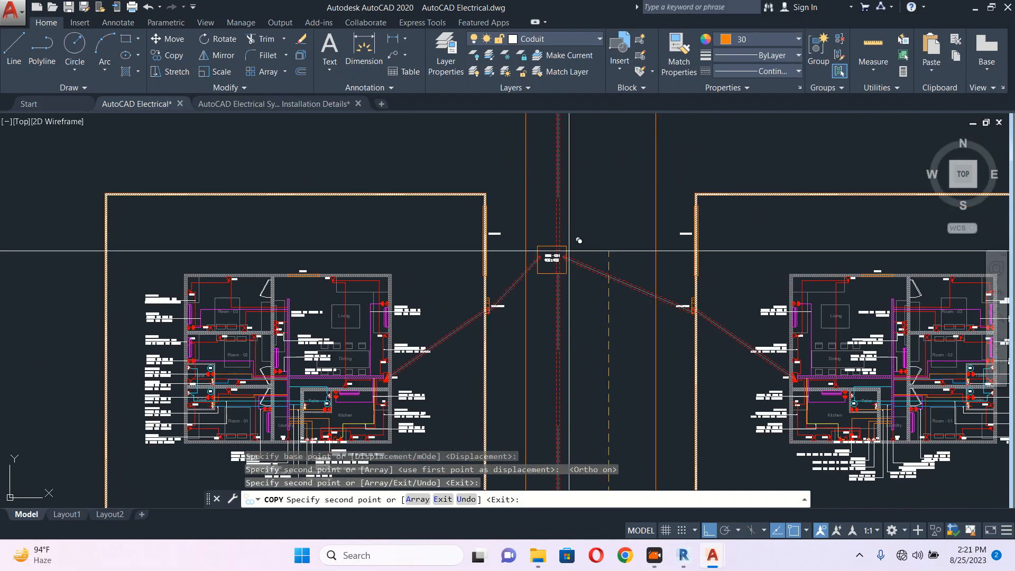
{"action": "scroll", "coordinate": [579, 241], "scroll_direction": "up", "scroll_amount": 6}
{"action": "scroll", "coordinate": [587, 233], "scroll_direction": "down", "scroll_amount": 3}
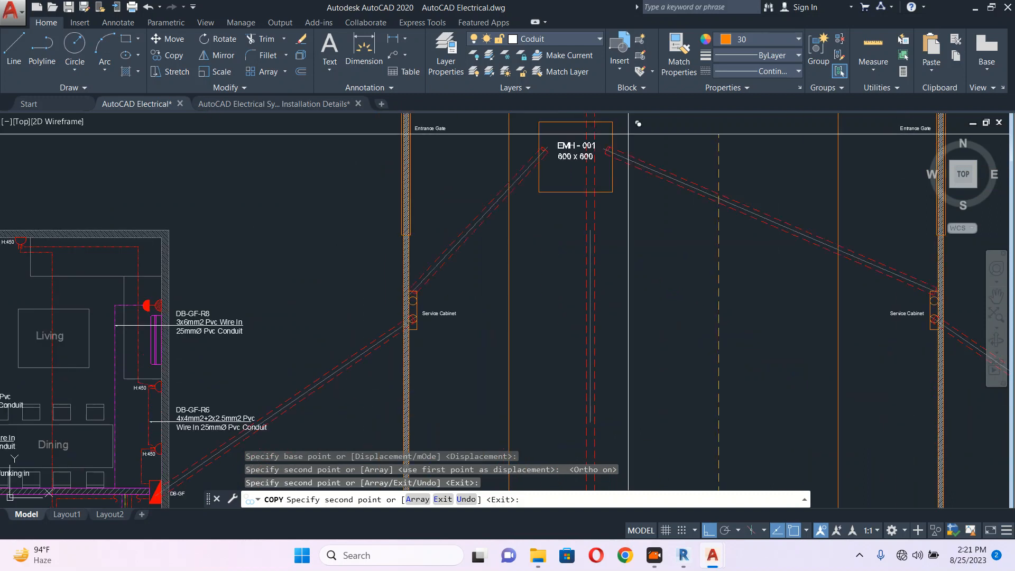
{"action": "scroll", "coordinate": [643, 130], "scroll_direction": "up", "scroll_amount": 3}
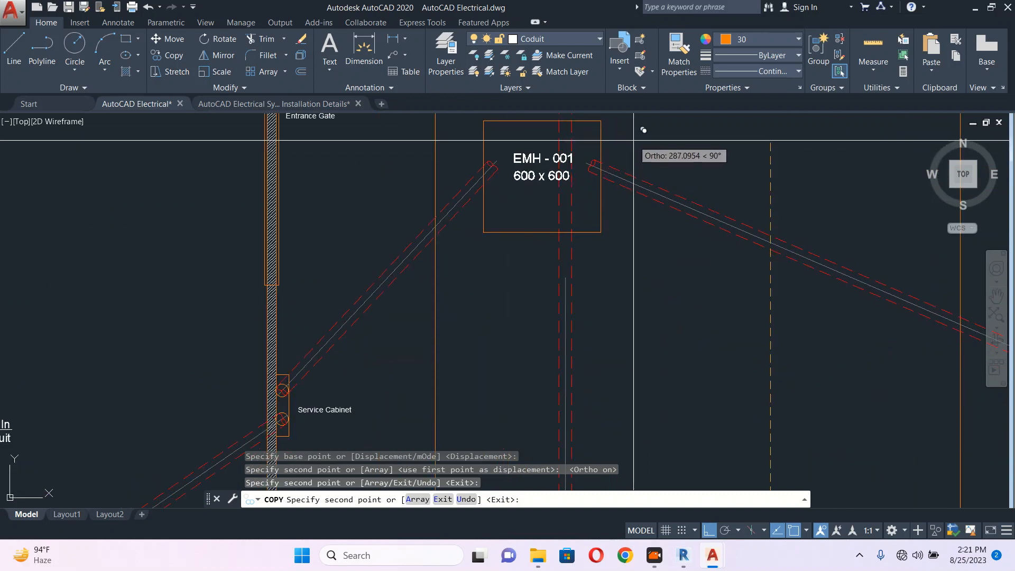
{"action": "left_click", "coordinate": [642, 129]}
{"action": "key", "text": "Escape"}
{"action": "scroll", "coordinate": [617, 157], "scroll_direction": "down", "scroll_amount": 5}
{"action": "scroll", "coordinate": [617, 158], "scroll_direction": "down", "scroll_amount": 6}
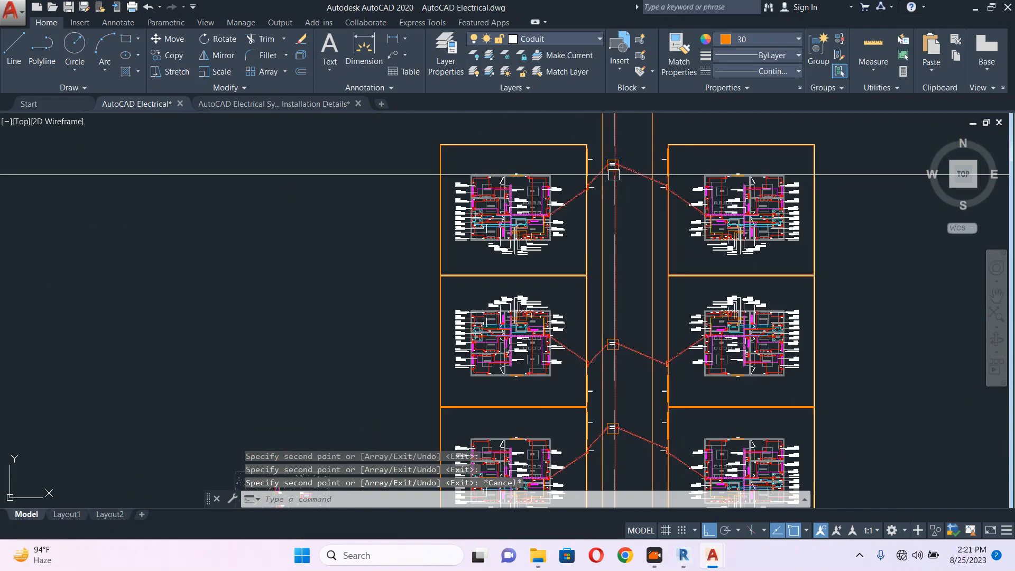
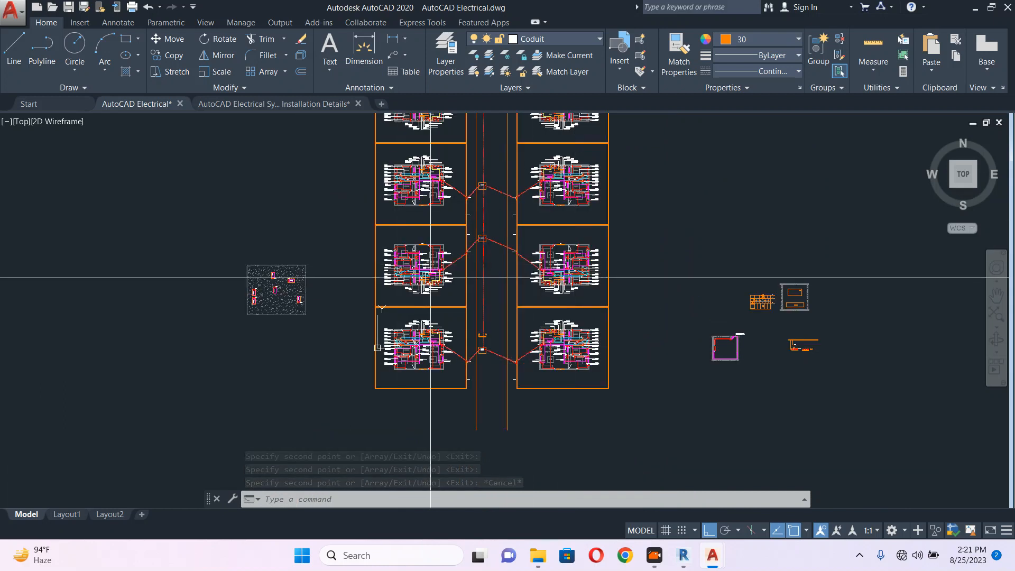
Shorten the vertical main duct along the road so its lower end stops just inside the top plot row's EMH - 001 manhole
{"action": "middle_click_drag", "start_coordinate": [478, 178], "coordinate": [490, 251]}
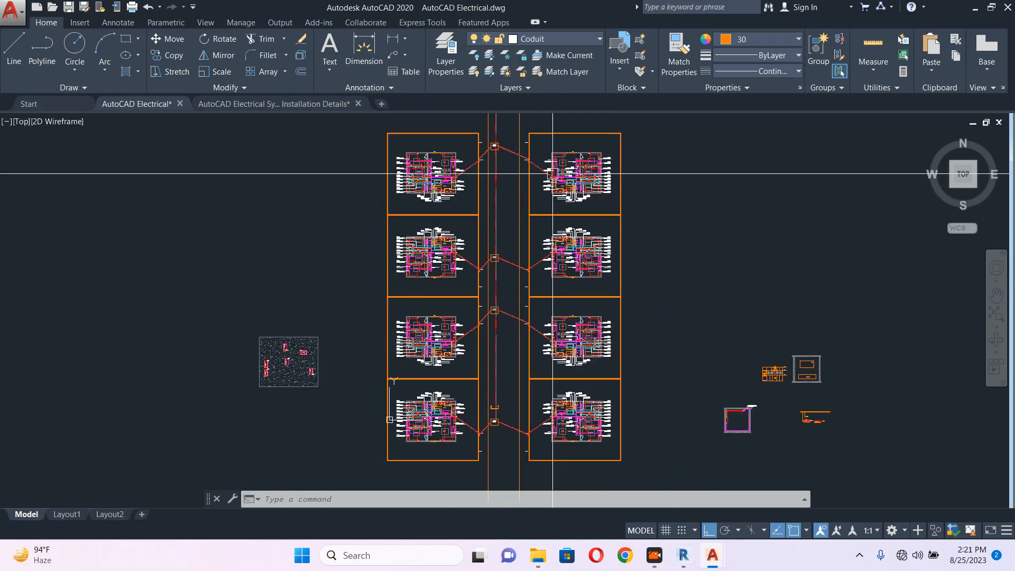
{"action": "middle_click_drag", "start_coordinate": [446, 183], "coordinate": [506, 292]}
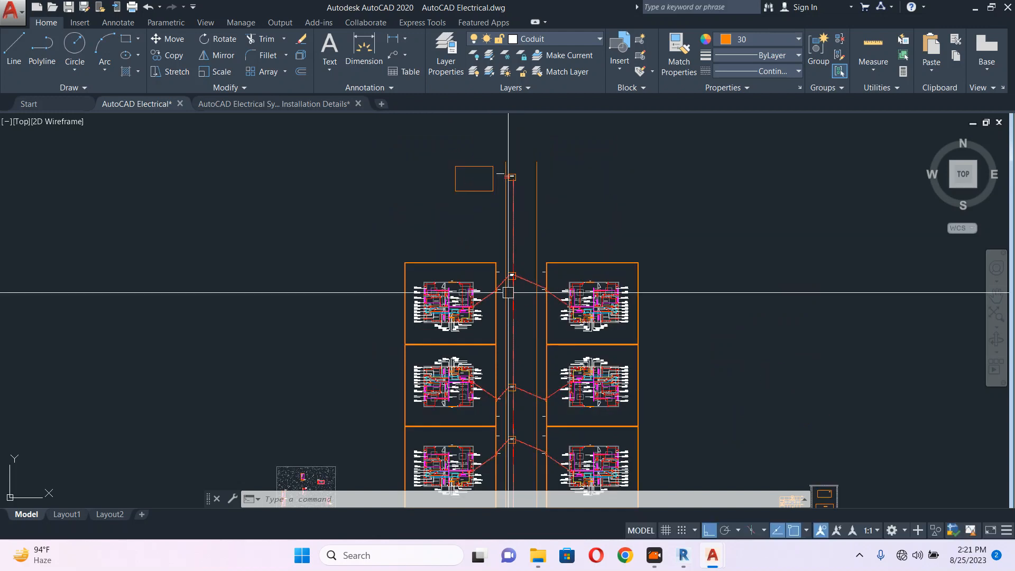
{"action": "scroll", "coordinate": [507, 163], "scroll_direction": "up", "scroll_amount": 4}
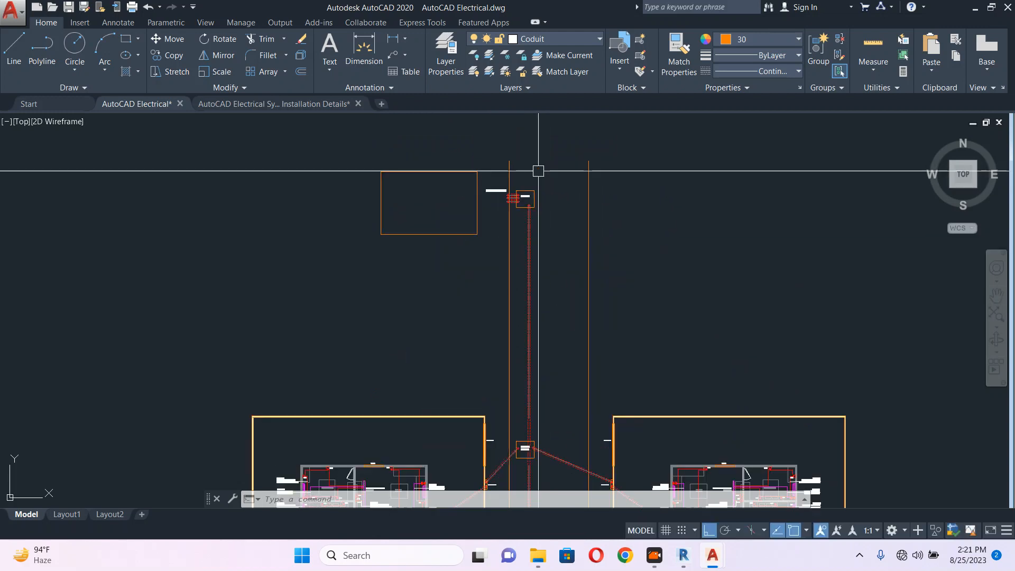
{"action": "scroll", "coordinate": [538, 170], "scroll_direction": "up", "scroll_amount": 4}
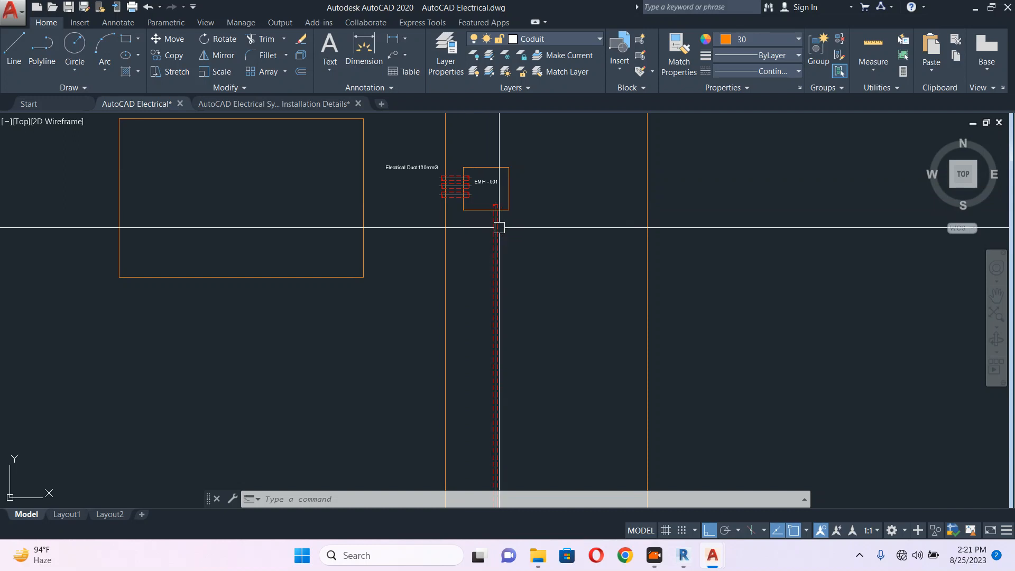
{"action": "left_click", "coordinate": [495, 230]}
{"action": "scroll", "coordinate": [508, 136], "scroll_direction": "down", "scroll_amount": 3}
{"action": "scroll", "coordinate": [508, 136], "scroll_direction": "down", "scroll_amount": 2}
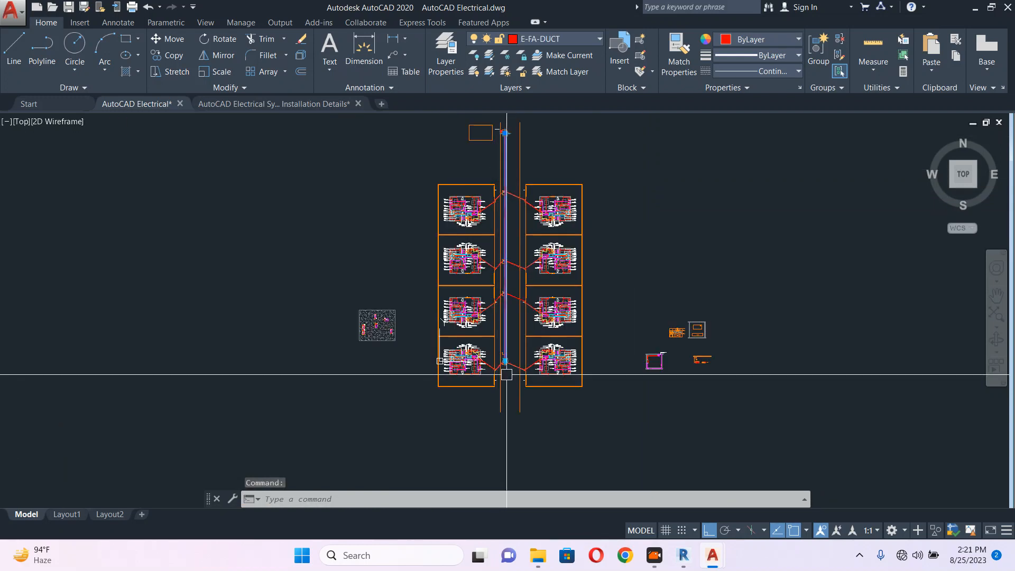
{"action": "scroll", "coordinate": [507, 156], "scroll_direction": "up", "scroll_amount": 2}
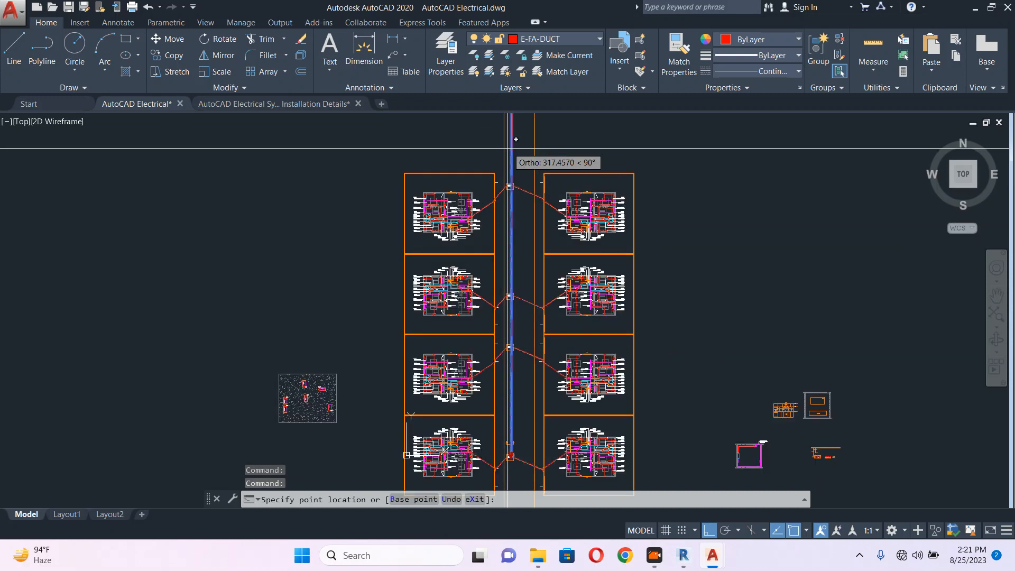
{"action": "middle_click_drag", "start_coordinate": [508, 153], "coordinate": [513, 327]}
{"action": "scroll", "coordinate": [513, 328], "scroll_direction": "up", "scroll_amount": 8}
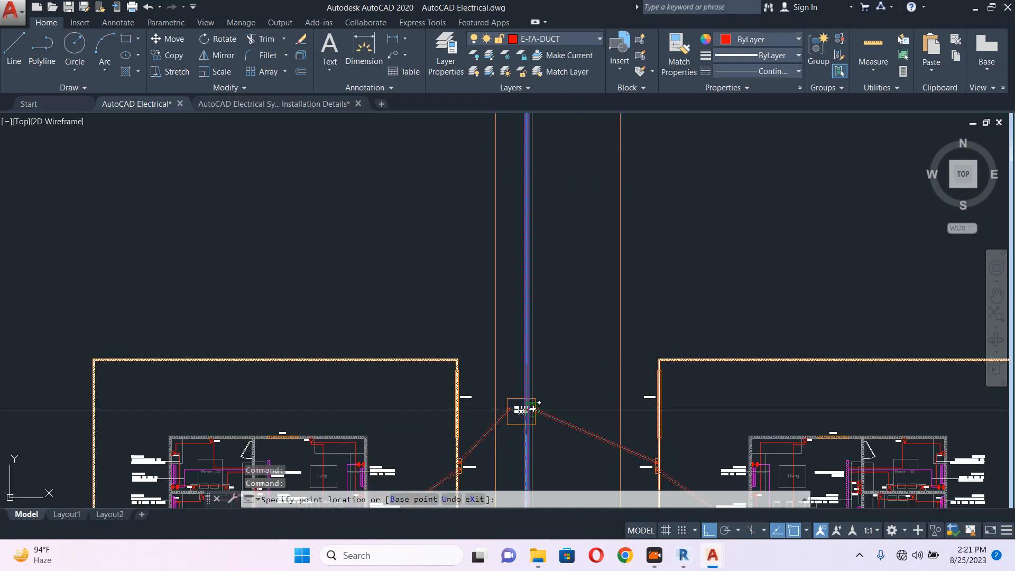
{"action": "scroll", "coordinate": [513, 381], "scroll_direction": "up", "scroll_amount": 2}
{"action": "key", "text": "Escape"}
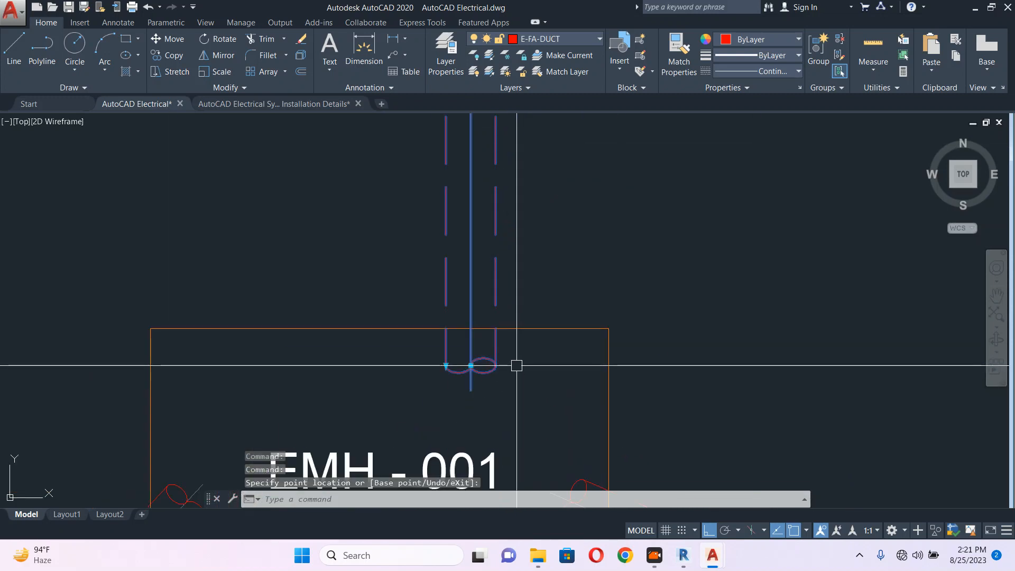
Examine the manholes and their service cabinet ducts along the road across all plot rows
{"action": "scroll", "coordinate": [517, 365], "scroll_direction": "down", "scroll_amount": 6}
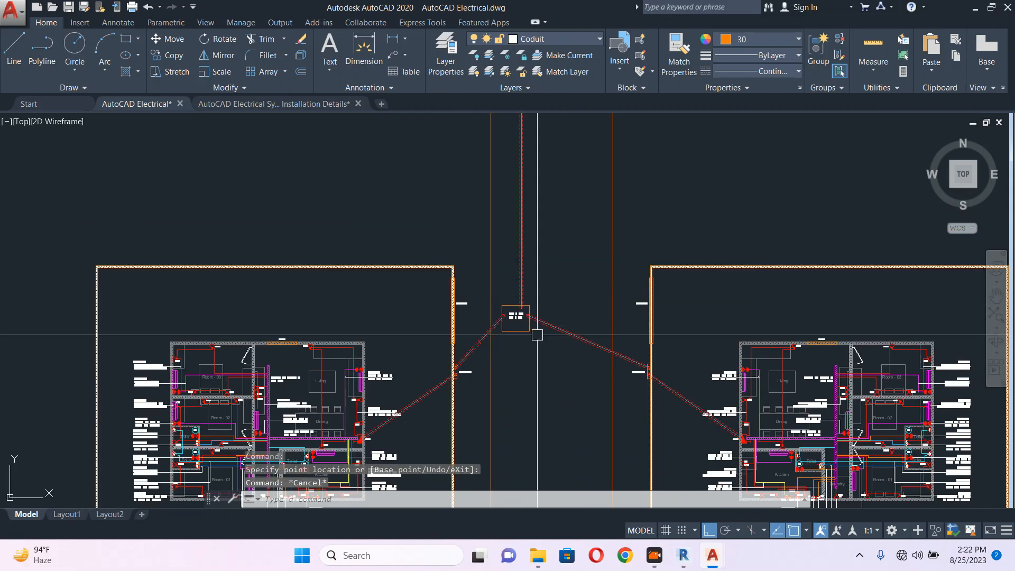
{"action": "middle_click_drag", "start_coordinate": [535, 334], "coordinate": [436, 154]}
{"action": "scroll", "coordinate": [454, 178], "scroll_direction": "down", "scroll_amount": 2}
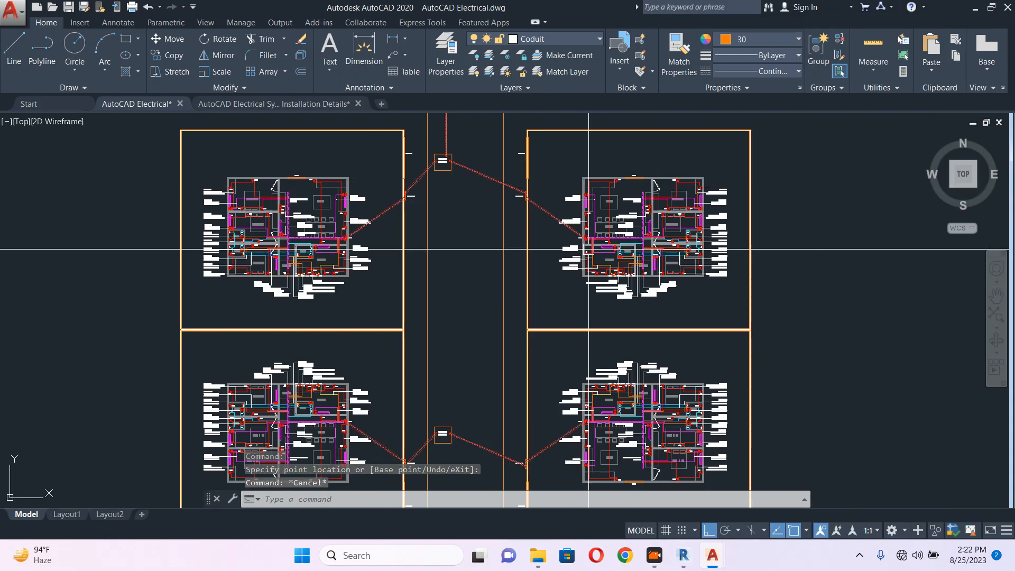
{"action": "scroll", "coordinate": [450, 142], "scroll_direction": "up", "scroll_amount": 8}
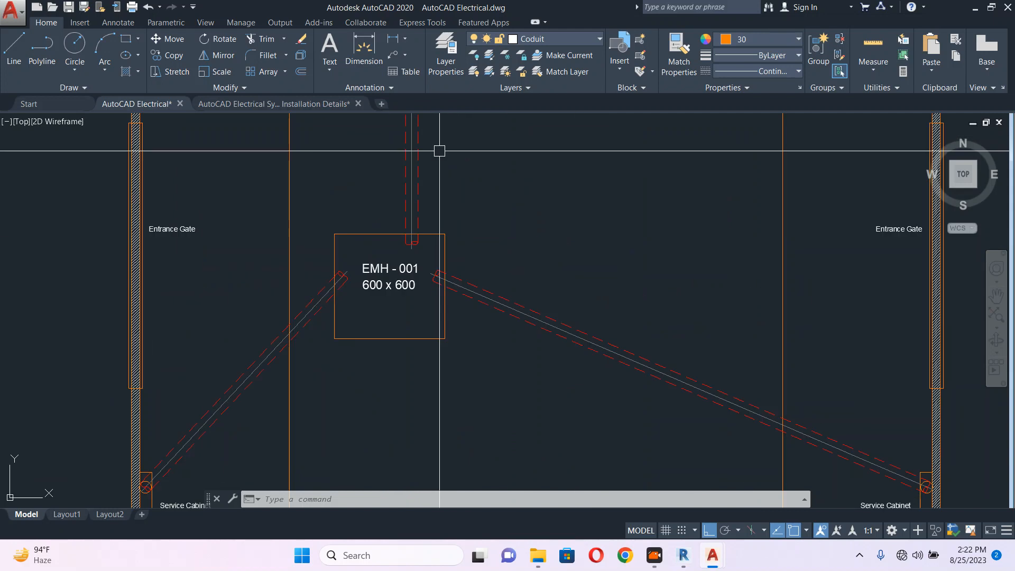
{"action": "scroll", "coordinate": [408, 181], "scroll_direction": "down", "scroll_amount": 4}
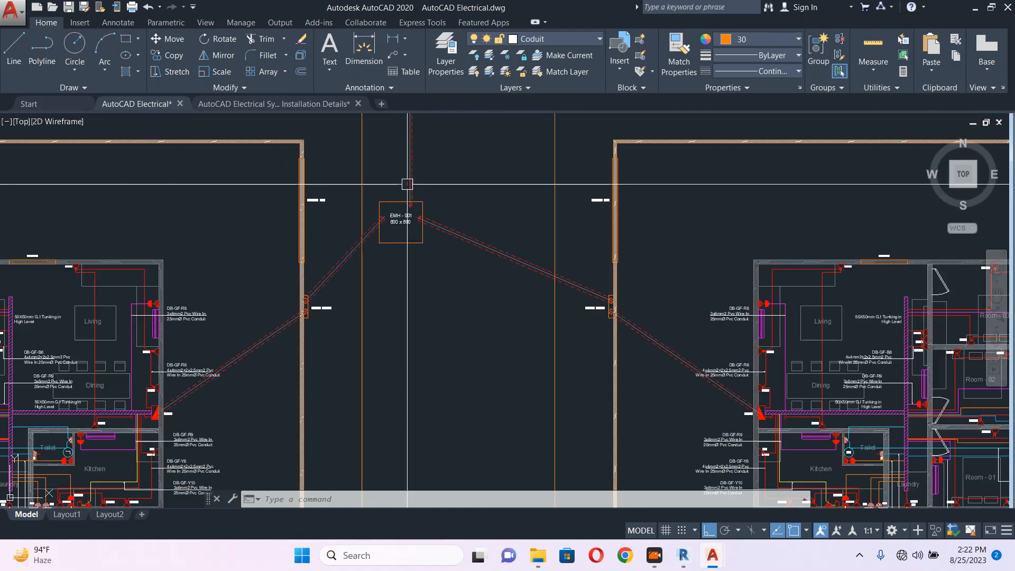
{"action": "scroll", "coordinate": [396, 201], "scroll_direction": "down", "scroll_amount": 3}
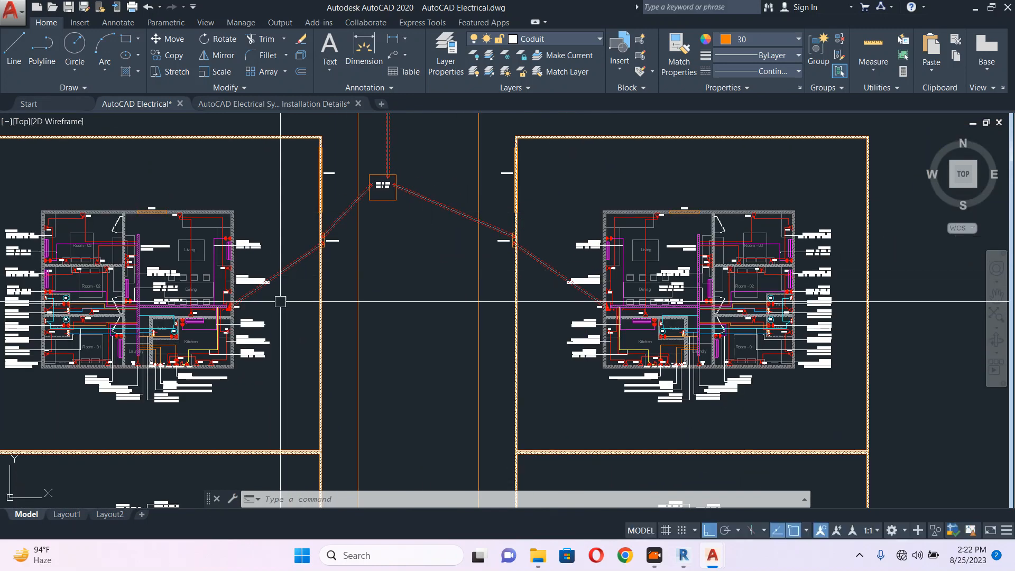
{"action": "scroll", "coordinate": [280, 301], "scroll_direction": "down", "scroll_amount": 4}
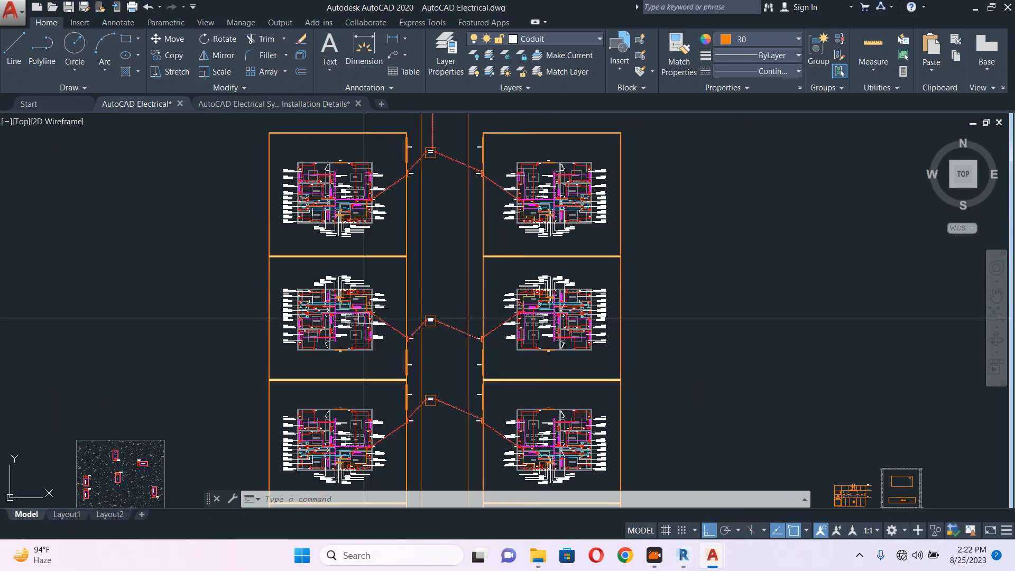
{"action": "middle_click_drag", "start_coordinate": [451, 376], "coordinate": [432, 245]}
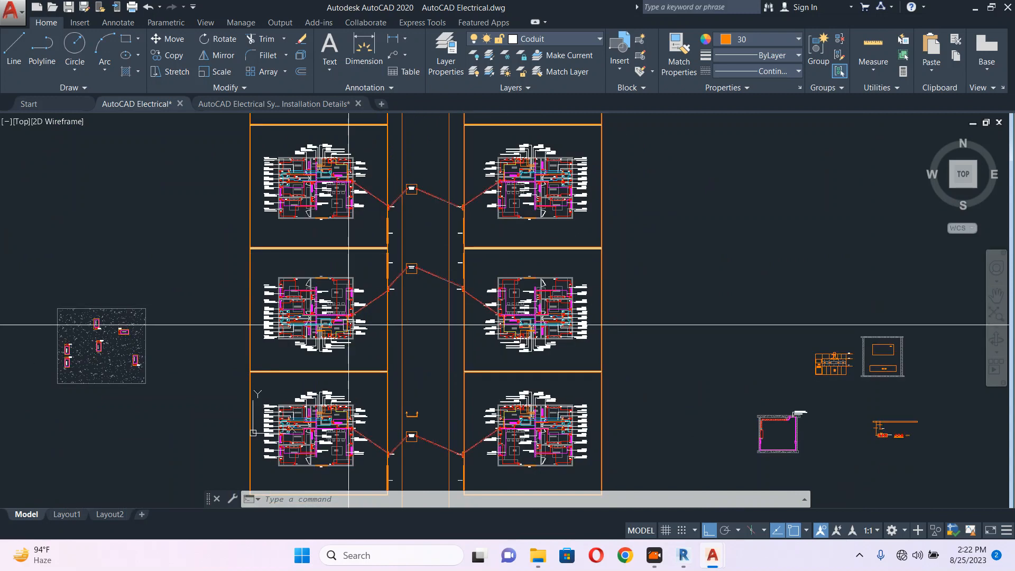
{"action": "middle_click_drag", "start_coordinate": [348, 325], "coordinate": [326, 232]}
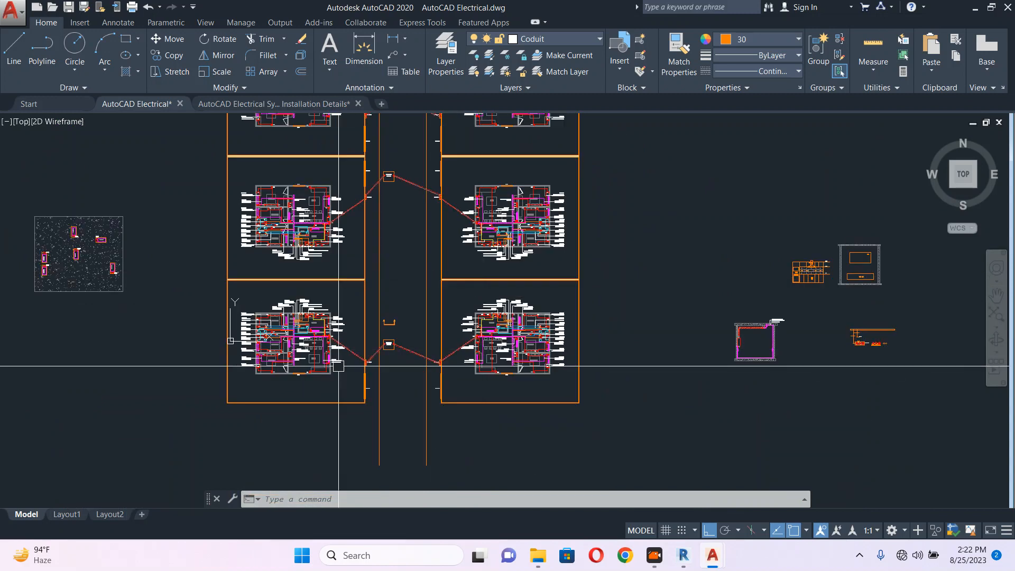
{"action": "mouse_move", "coordinate": [426, 277]}
{"action": "middle_mouse_down"}
{"action": "mouse_move", "coordinate": [419, 294]}
{"action": "mouse_move", "coordinate": [454, 456]}
{"action": "middle_mouse_up"}
{"action": "middle_click_drag", "start_coordinate": [443, 242], "coordinate": [478, 403]}
{"action": "middle_click_drag", "start_coordinate": [465, 280], "coordinate": [465, 352]}
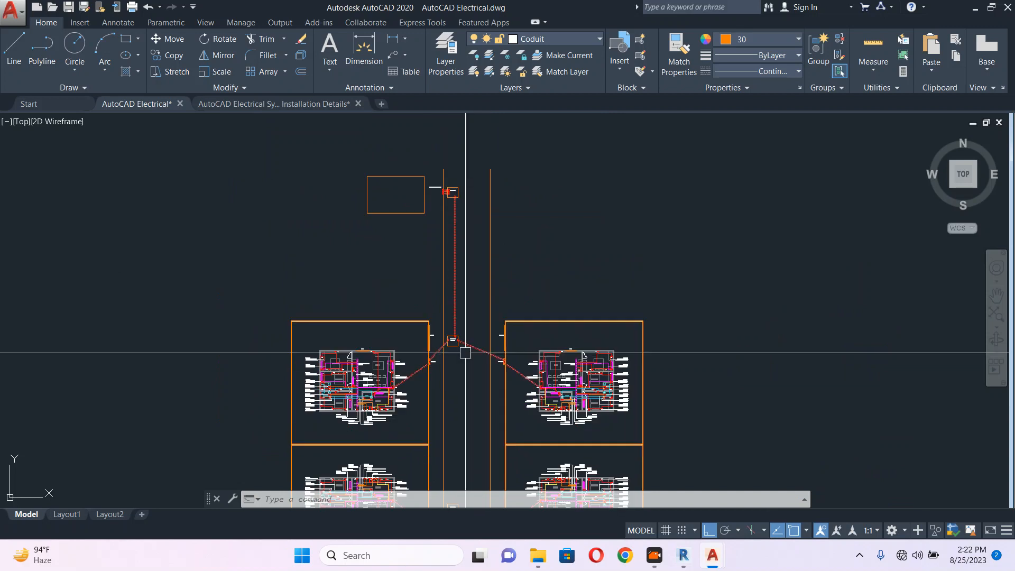
Copy the vertical main duct about 1.17 units to its left, parallel to the original
{"action": "scroll", "coordinate": [465, 352], "scroll_direction": "up", "scroll_amount": 8}
{"action": "left_click", "coordinate": [454, 349]}
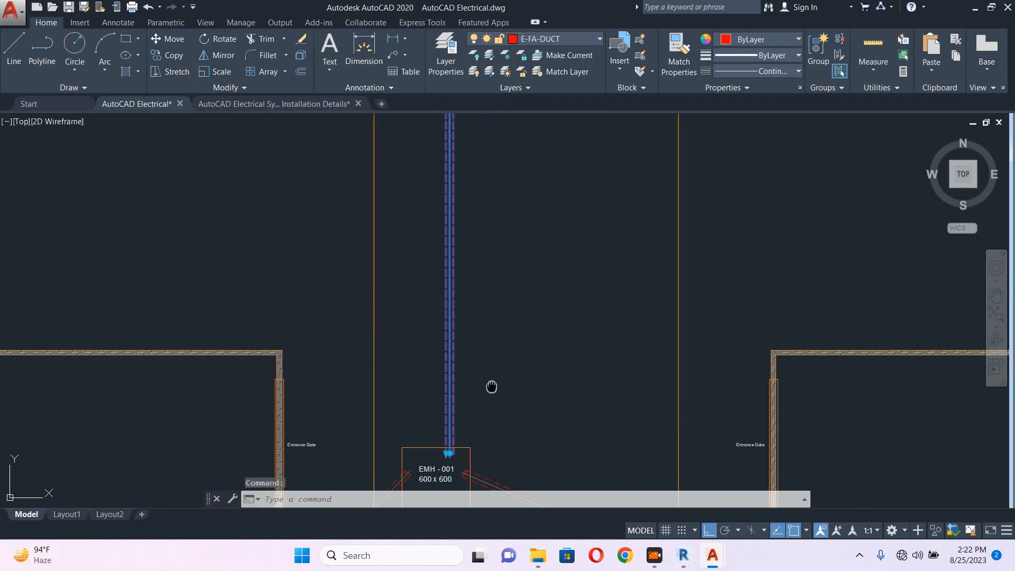
{"action": "middle_click_drag", "start_coordinate": [492, 387], "coordinate": [499, 312]}
{"action": "scroll", "coordinate": [499, 312], "scroll_direction": "up", "scroll_amount": 2}
{"action": "type", "text": "co"}
{"action": "key", "text": "Return"}
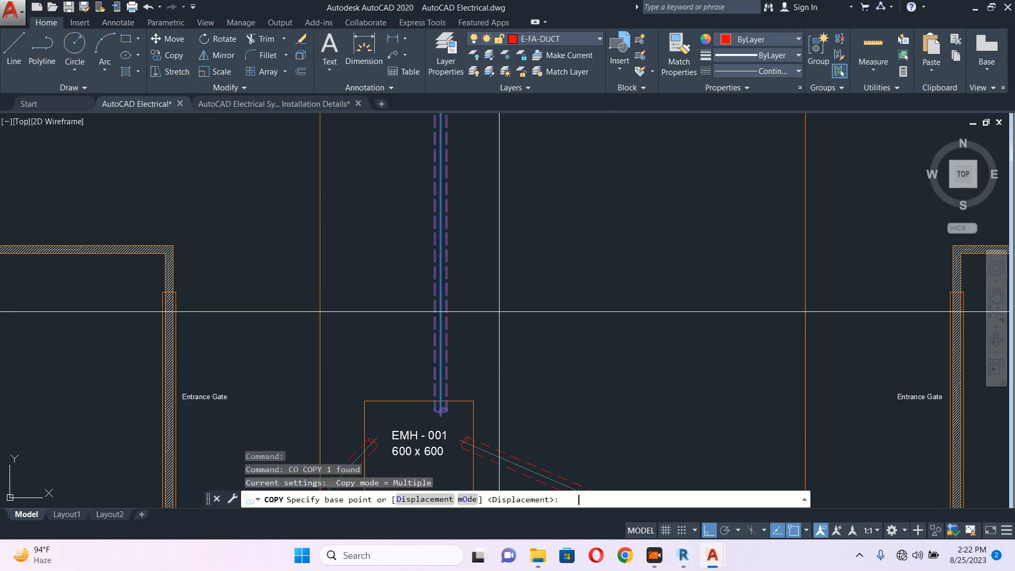
{"action": "left_click", "coordinate": [548, 306]}
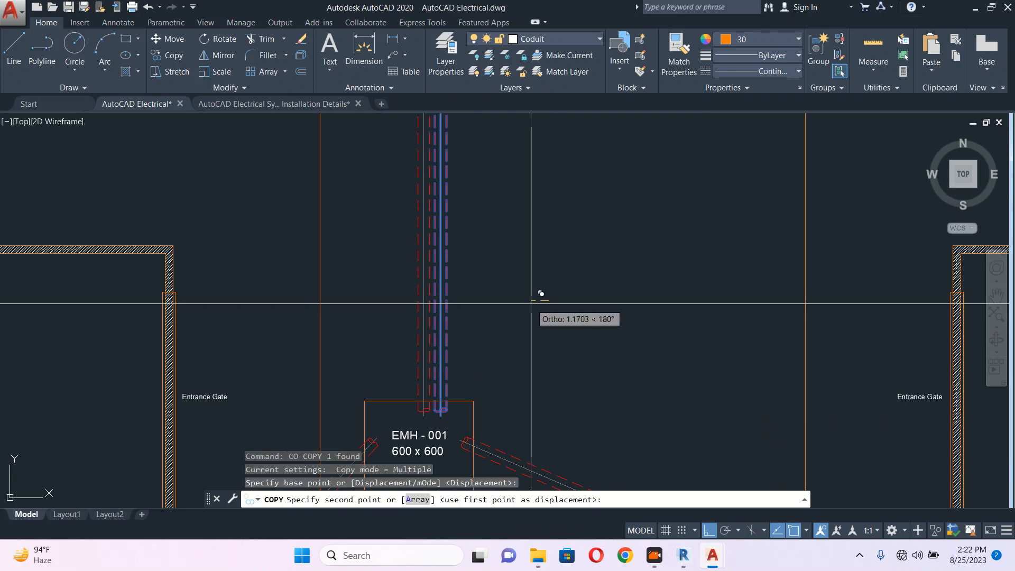
{"action": "left_click", "coordinate": [532, 304]}
{"action": "key", "text": "Escape"}
Copy the new vertical duct twice more to the left at the same spacing, making four parallel ducts between the two manholes
{"action": "left_click", "coordinate": [418, 362]}
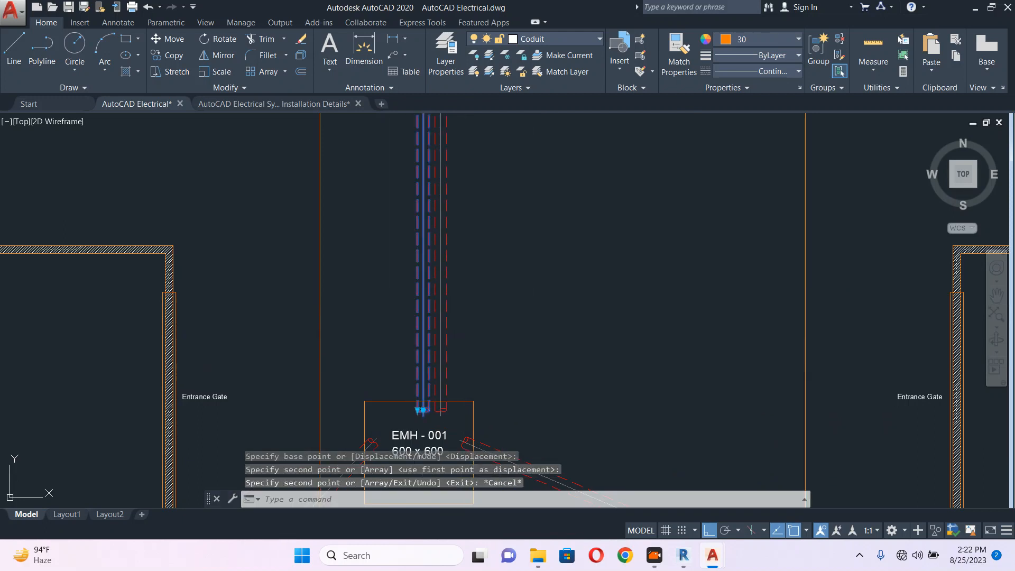
{"action": "scroll", "coordinate": [405, 374], "scroll_direction": "up", "scroll_amount": 2}
{"action": "type", "text": "co"}
{"action": "key", "text": "Return"}
{"action": "scroll", "coordinate": [423, 362], "scroll_direction": "up", "scroll_amount": 2}
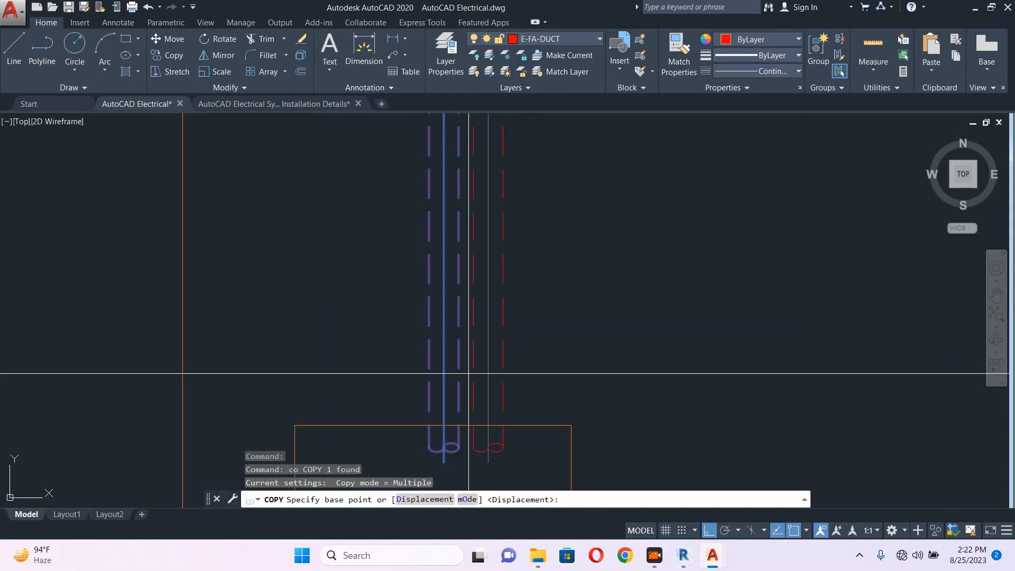
{"action": "left_click", "coordinate": [494, 344]}
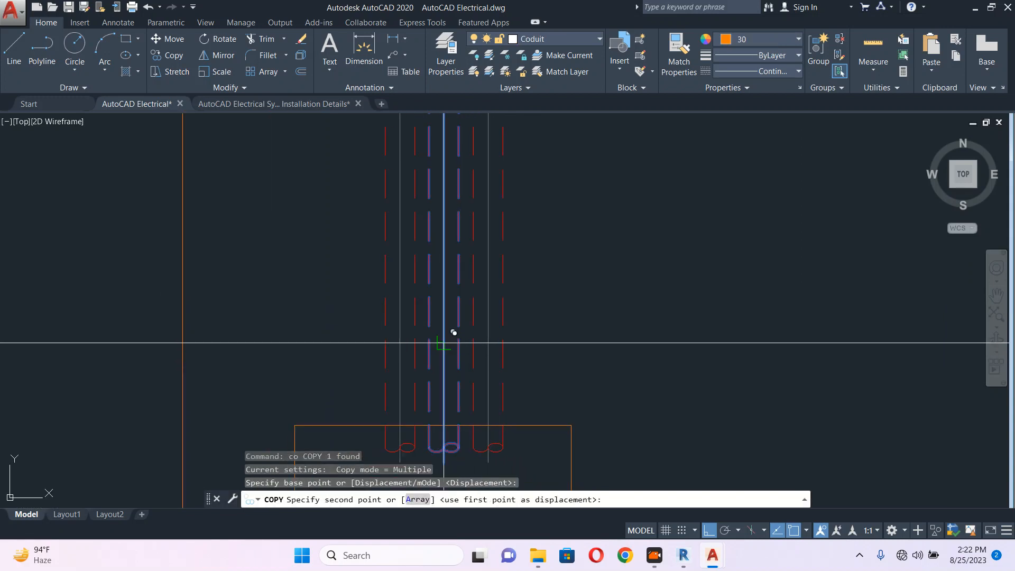
{"action": "left_click", "coordinate": [399, 342]}
{"action": "key", "text": "Escape"}
{"action": "scroll", "coordinate": [425, 328], "scroll_direction": "down", "scroll_amount": 7}
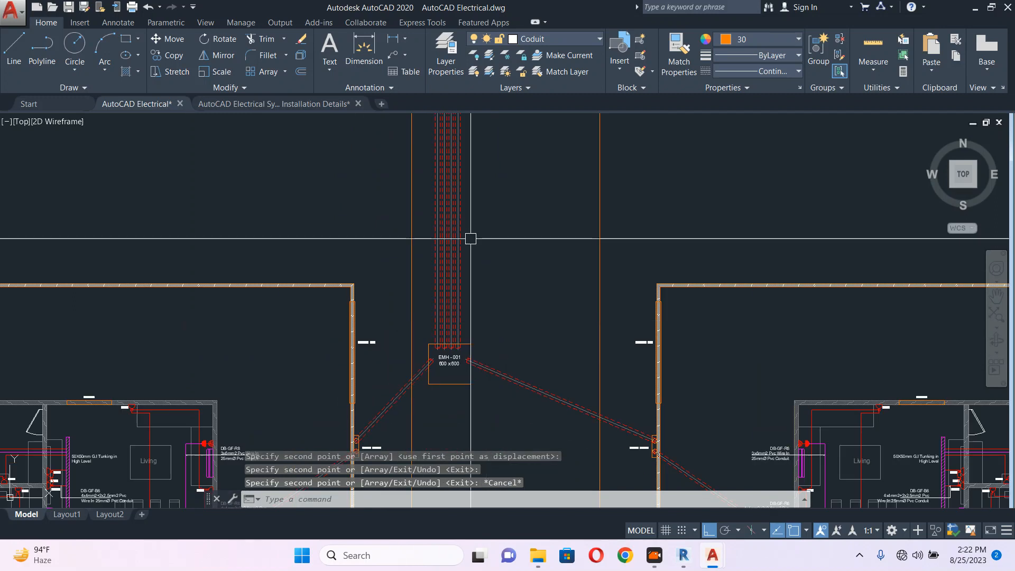
Copy the lowest horizontal 160mmØ duct at the uppermost EMH - 001 manhole straight down by the existing duct spacing
{"action": "middle_click_drag", "start_coordinate": [465, 257], "coordinate": [461, 409]}
{"action": "scroll", "coordinate": [461, 409], "scroll_direction": "down", "scroll_amount": 2}
{"action": "middle_click_drag", "start_coordinate": [475, 221], "coordinate": [469, 333]}
{"action": "scroll", "coordinate": [446, 223], "scroll_direction": "up", "scroll_amount": 4}
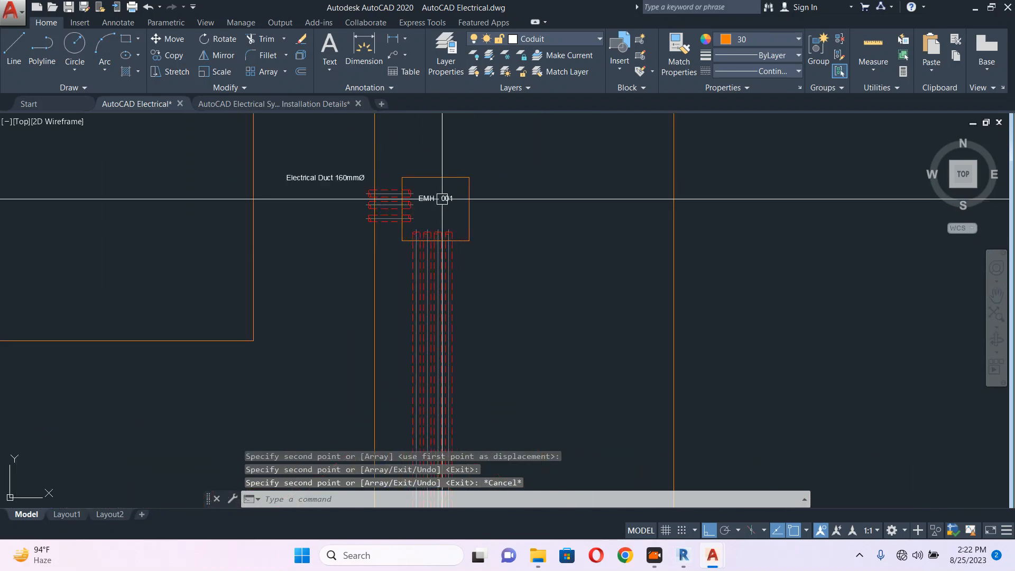
{"action": "scroll", "coordinate": [447, 213], "scroll_direction": "up", "scroll_amount": 4}
{"action": "middle_click_drag", "start_coordinate": [394, 233], "coordinate": [511, 347]}
{"action": "key", "text": "Escape"}
{"action": "scroll", "coordinate": [399, 280], "scroll_direction": "up", "scroll_amount": 4}
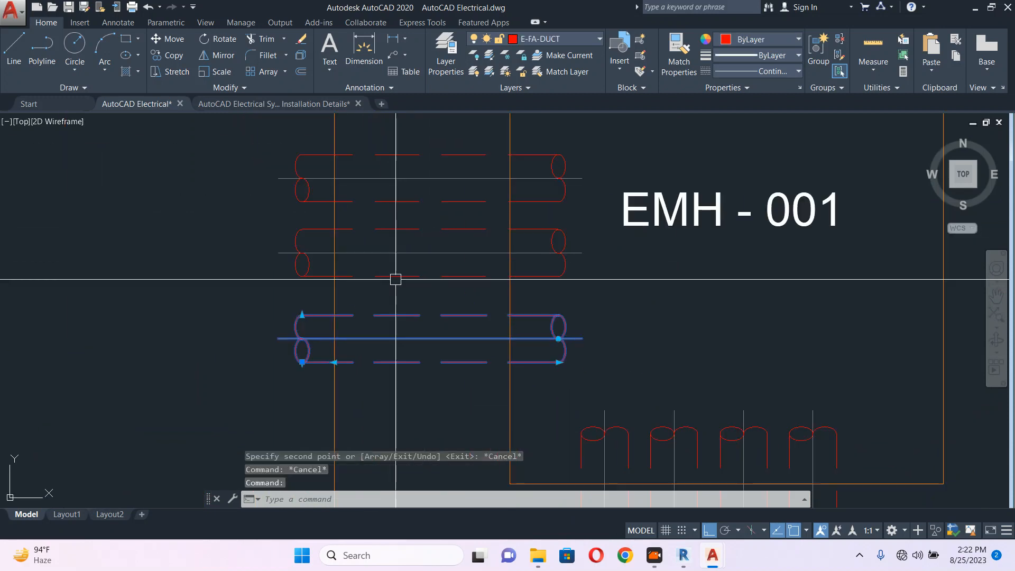
{"action": "type", "text": "co"}
{"action": "key", "text": "Return"}
{"action": "left_click", "coordinate": [418, 254]}
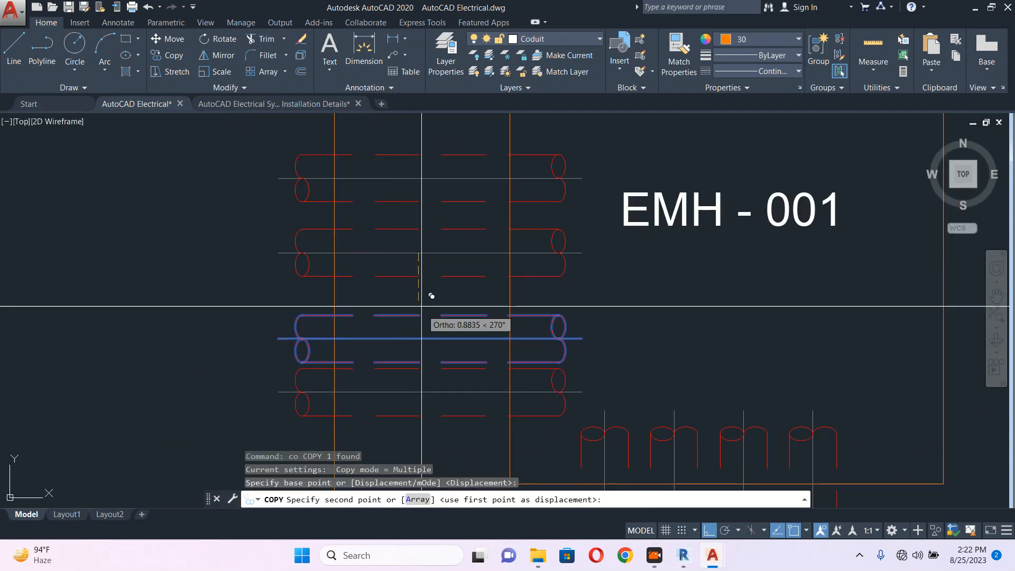
{"action": "key", "text": "Escape"}
{"action": "scroll", "coordinate": [417, 334], "scroll_direction": "down", "scroll_amount": 6}
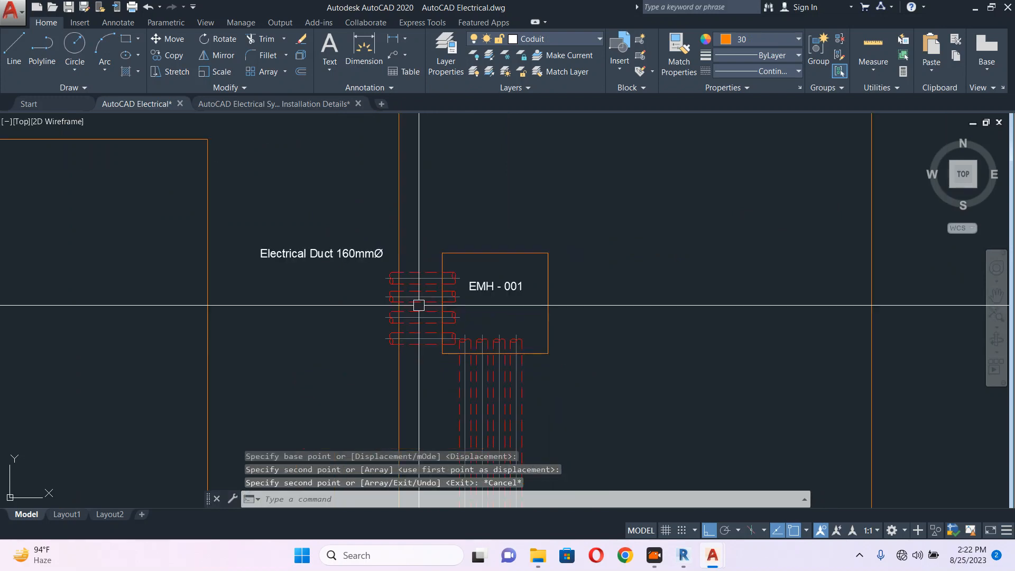
Move the four horizontal 160mmØ ducts at the uppermost EMH - 001 manhole slightly upward
{"action": "left_click", "coordinate": [427, 254]}
{"action": "left_click", "coordinate": [419, 344]}
{"action": "type", "text": "m"}
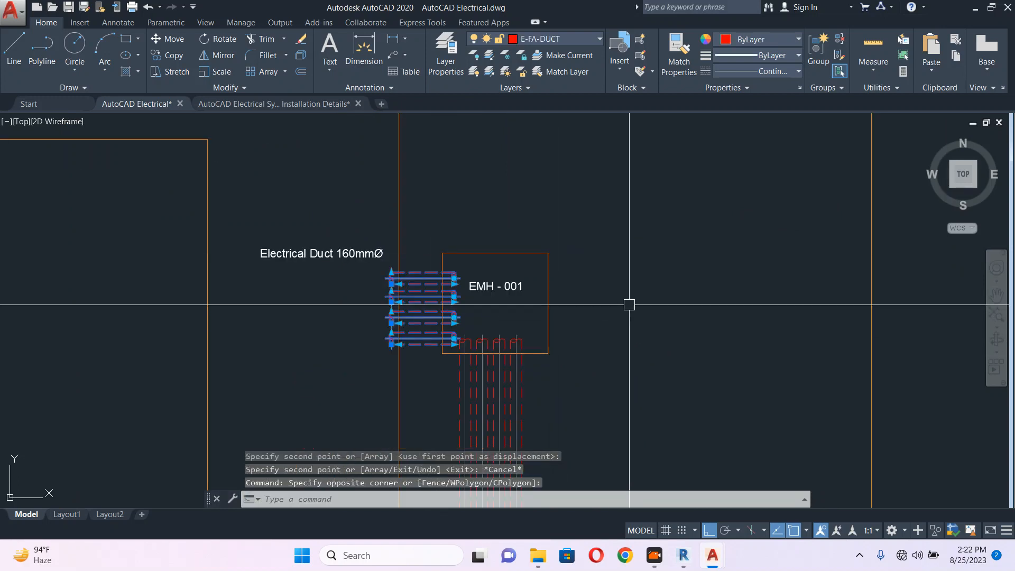
{"action": "key", "text": "Return"}
{"action": "left_click", "coordinate": [639, 300]}
{"action": "left_click", "coordinate": [641, 290]}
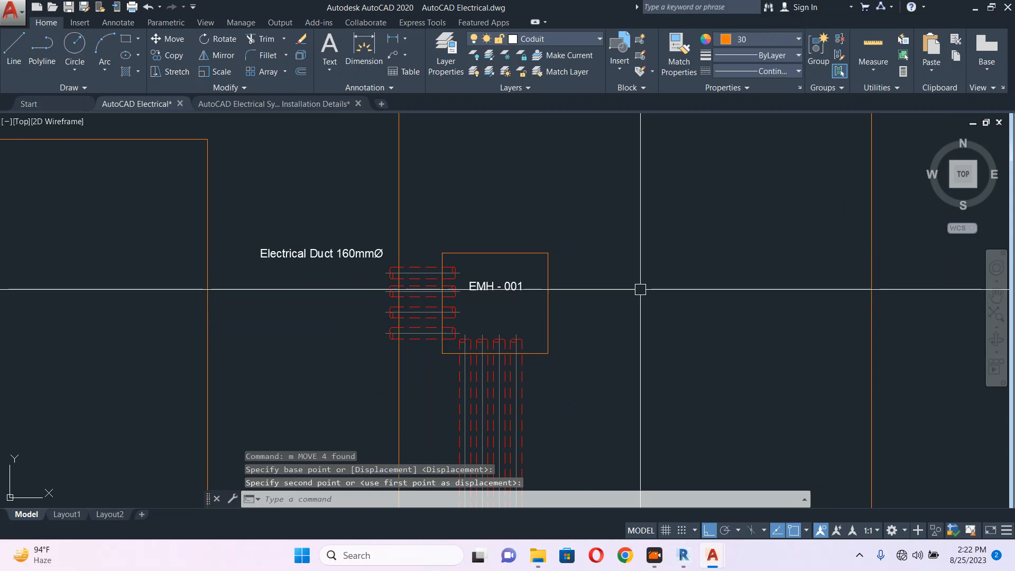
{"action": "key", "text": "Escape"}
In the duct section detail, stretch the lower edge of the concrete encasement downward to nearly double its height
{"action": "middle_click_drag", "start_coordinate": [518, 320], "coordinate": [430, 224]}
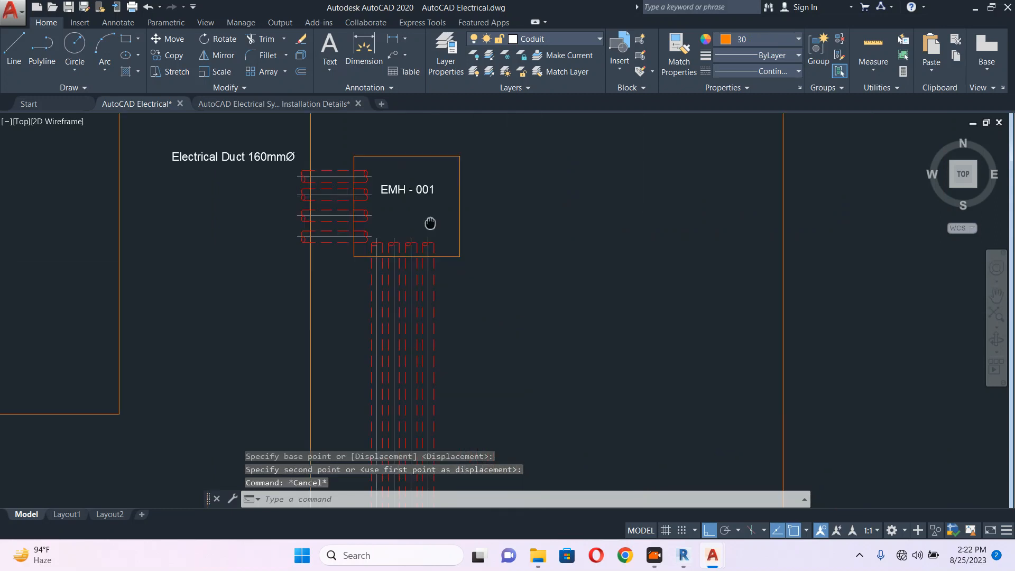
{"action": "scroll", "coordinate": [430, 224], "scroll_direction": "down", "scroll_amount": 6}
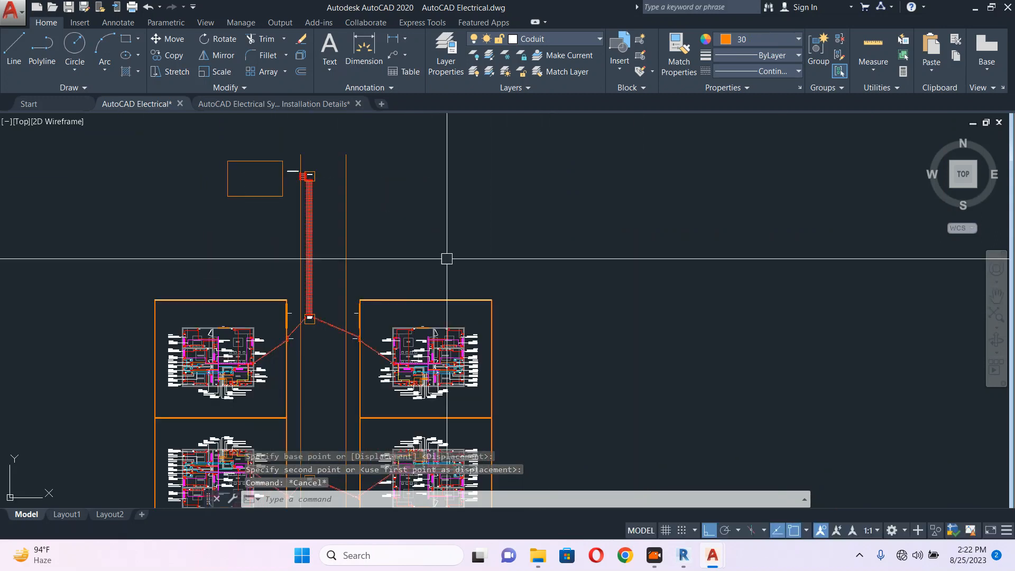
{"action": "scroll", "coordinate": [455, 263], "scroll_direction": "down", "scroll_amount": 4}
{"action": "mouse_move", "coordinate": [544, 274]}
{"action": "middle_mouse_down"}
{"action": "mouse_move", "coordinate": [435, 220]}
{"action": "mouse_move", "coordinate": [385, 164]}
{"action": "middle_mouse_up"}
{"action": "scroll", "coordinate": [382, 347], "scroll_direction": "up", "scroll_amount": 2}
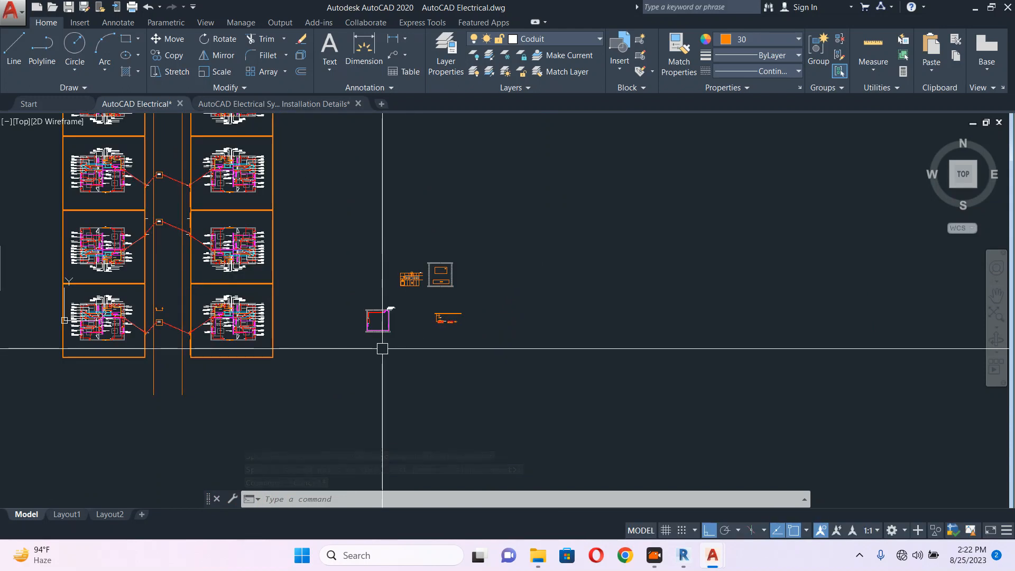
{"action": "scroll", "coordinate": [425, 333], "scroll_direction": "up", "scroll_amount": 16}
{"action": "left_click", "coordinate": [525, 234]}
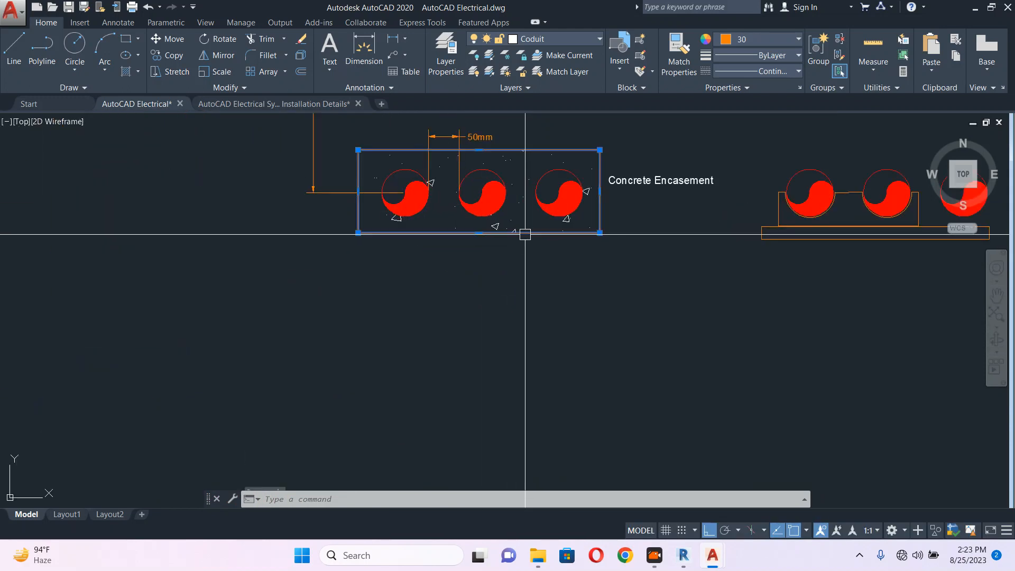
{"action": "left_click", "coordinate": [478, 232]}
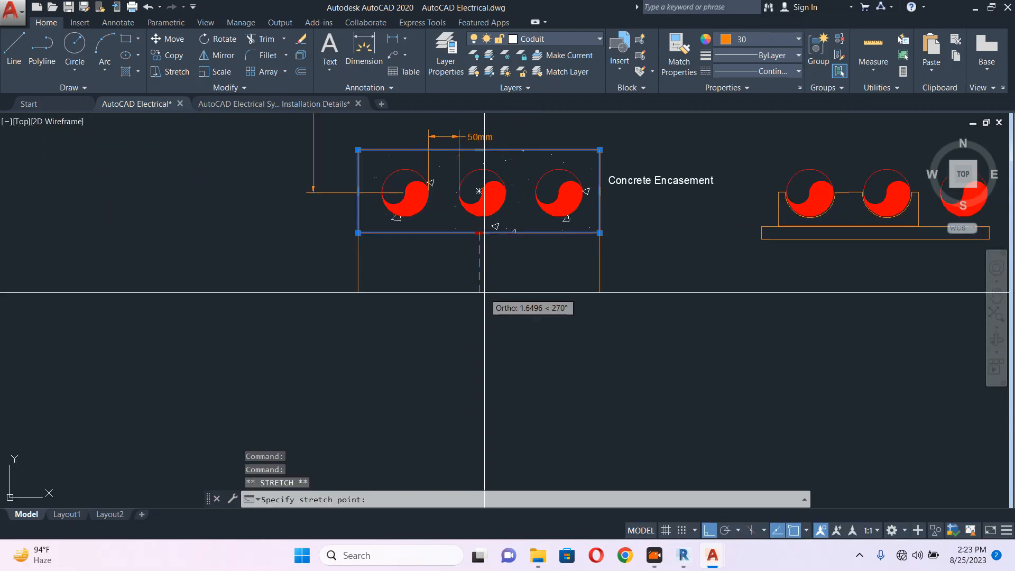
{"action": "left_click", "coordinate": [480, 300]}
{"action": "key", "text": "Escape"}
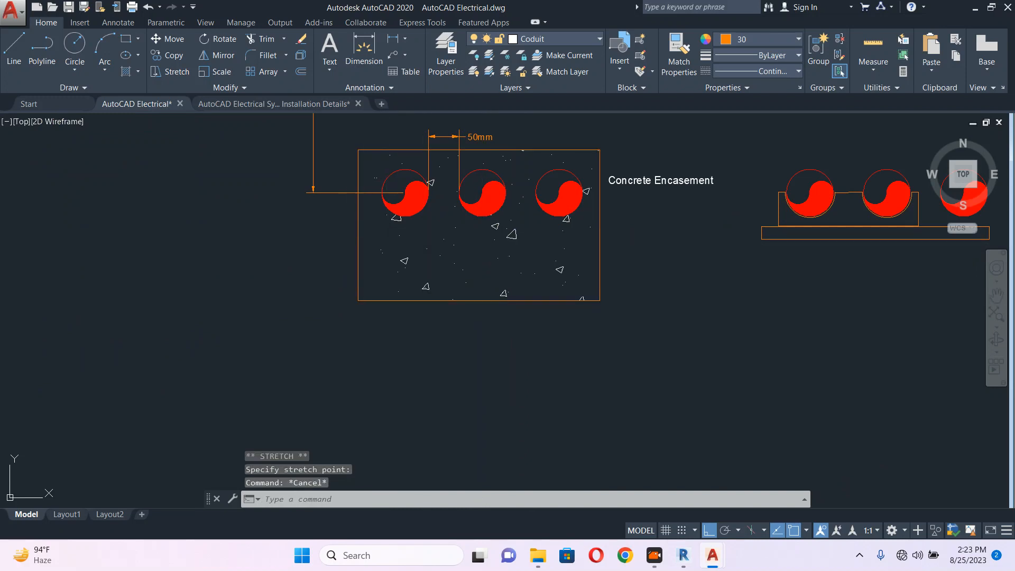
{"action": "left_click", "coordinate": [351, 227]}
{"action": "key", "text": "Escape"}
Stretch the right edge of the concrete encasement outward to make room for a fourth duct
{"action": "middle_click_drag", "start_coordinate": [641, 178], "coordinate": [470, 223]}
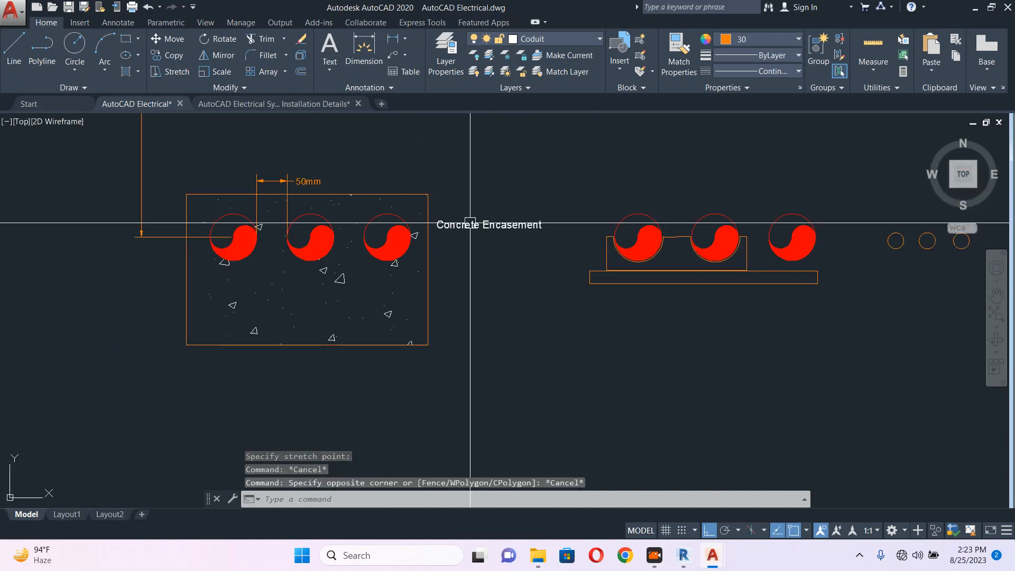
{"action": "scroll", "coordinate": [470, 222], "scroll_direction": "down", "scroll_amount": 2}
{"action": "key", "text": "Escape"}
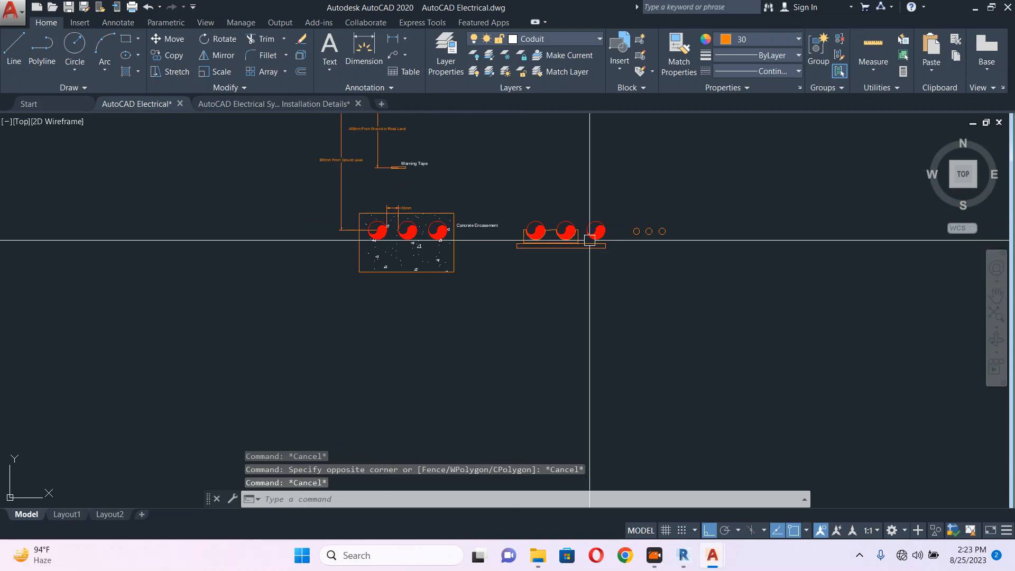
{"action": "scroll", "coordinate": [455, 244], "scroll_direction": "up", "scroll_amount": 2}
{"action": "left_click", "coordinate": [457, 243]}
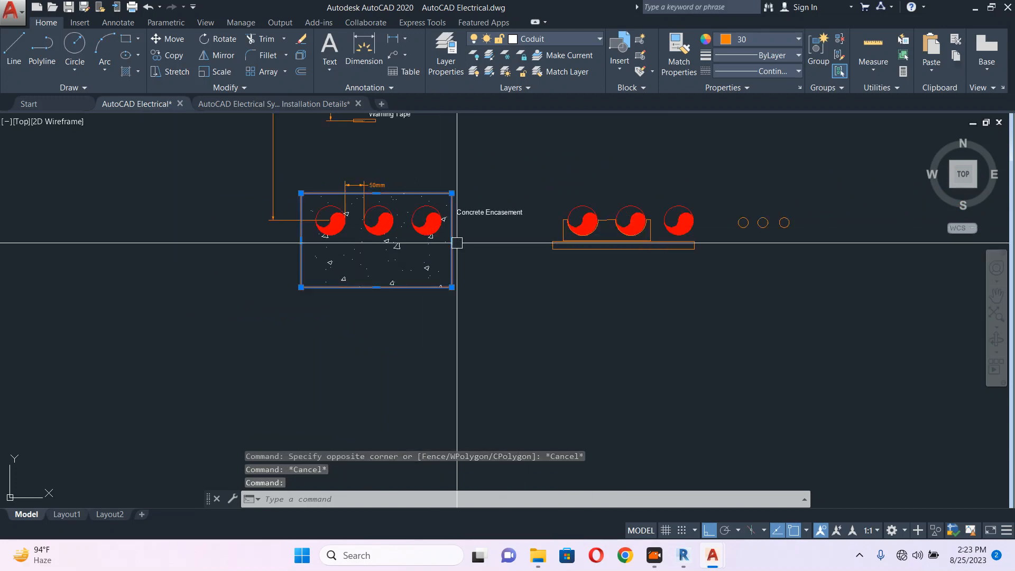
{"action": "left_click", "coordinate": [451, 239]}
{"action": "left_click", "coordinate": [494, 243]}
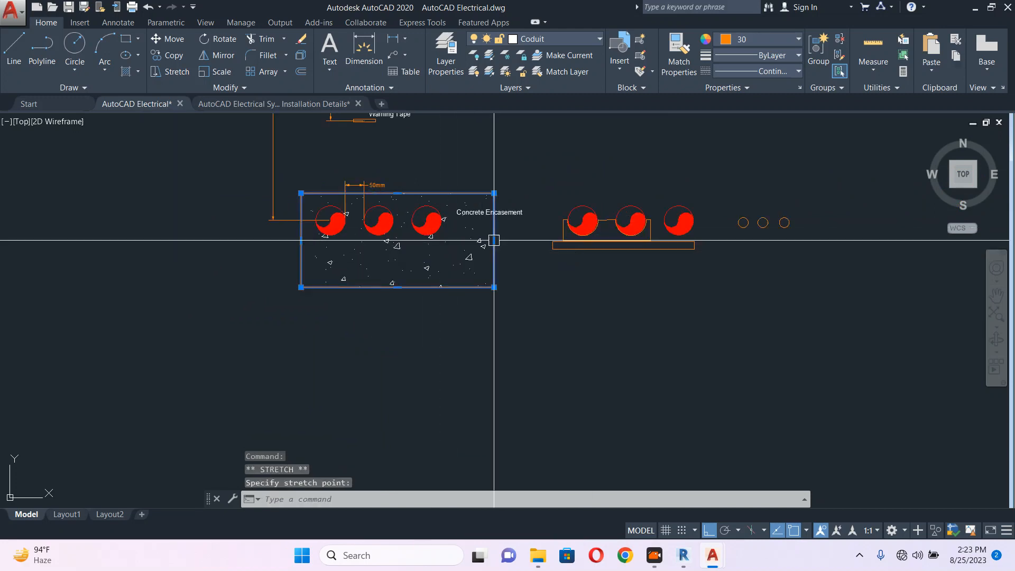
{"action": "key", "text": "Escape"}
Delete the AR-CONC concrete hatch inside the encasement rectangle
{"action": "scroll", "coordinate": [444, 224], "scroll_direction": "up", "scroll_amount": 2}
{"action": "left_click", "coordinate": [491, 275]}
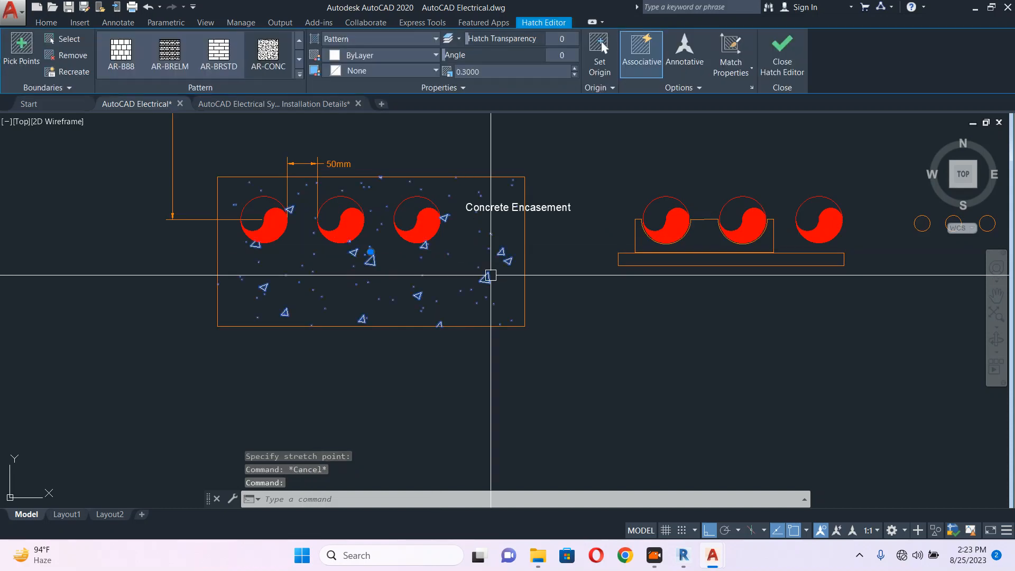
{"action": "key", "text": "Escape"}
{"action": "scroll", "coordinate": [399, 243], "scroll_direction": "up", "scroll_amount": 4}
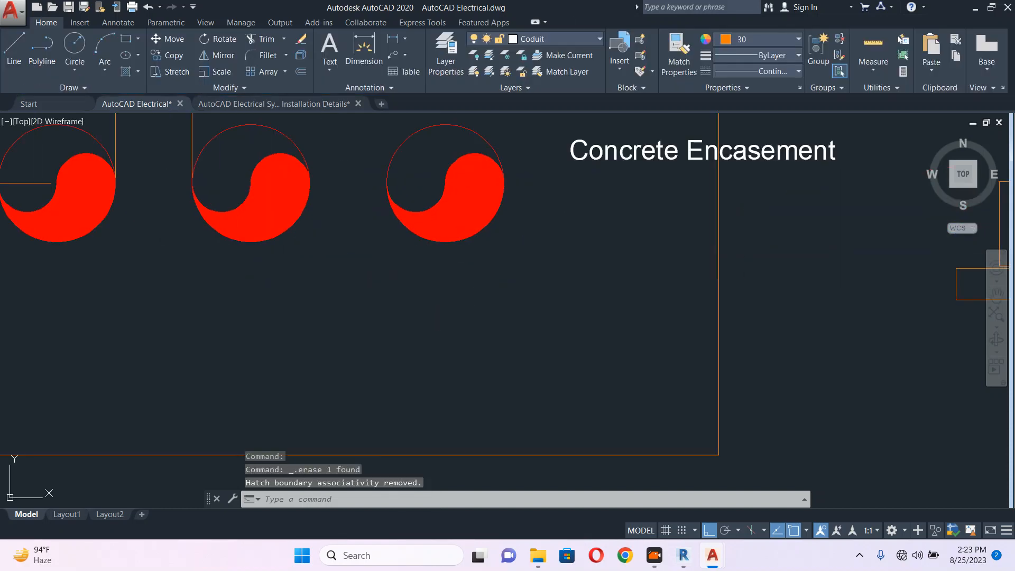
{"action": "scroll", "coordinate": [517, 115], "scroll_direction": "down", "scroll_amount": 2}
{"action": "middle_click_drag", "start_coordinate": [516, 116], "coordinate": [498, 202]}
{"action": "key", "text": "Escape"}
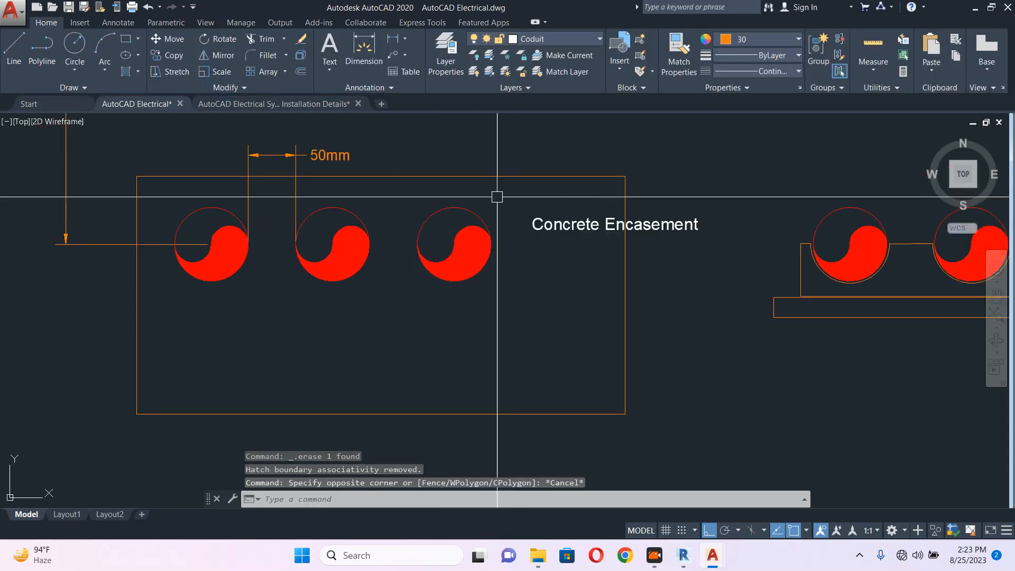
Copy the third duct circle with its fill to the right at the existing duct spacing, making four in the row
{"action": "left_click", "coordinate": [498, 197]}
{"action": "left_click", "coordinate": [410, 286]}
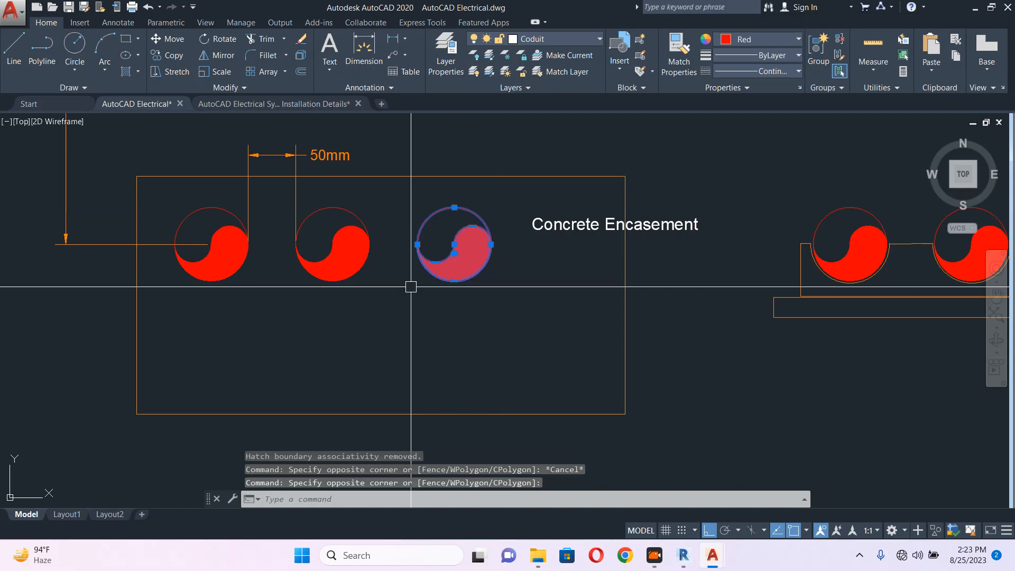
{"action": "type", "text": "co"}
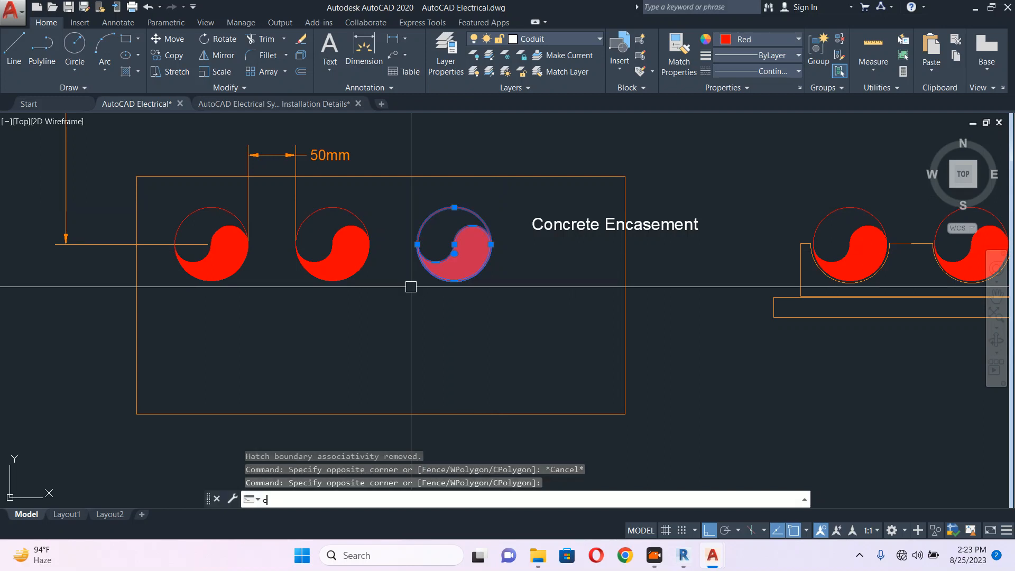
{"action": "key", "text": "Return"}
{"action": "left_click", "coordinate": [332, 207]}
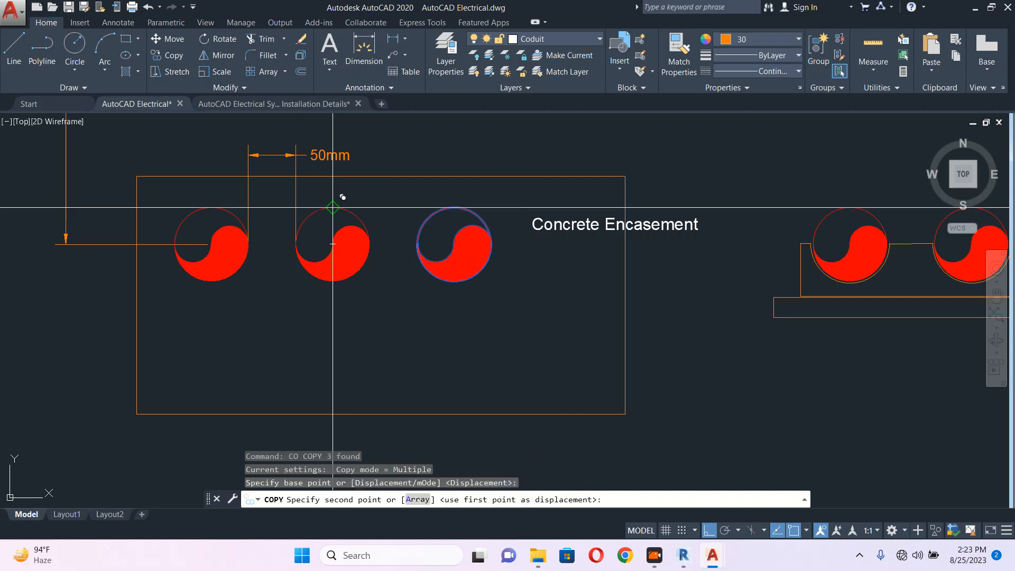
{"action": "left_click", "coordinate": [454, 207]}
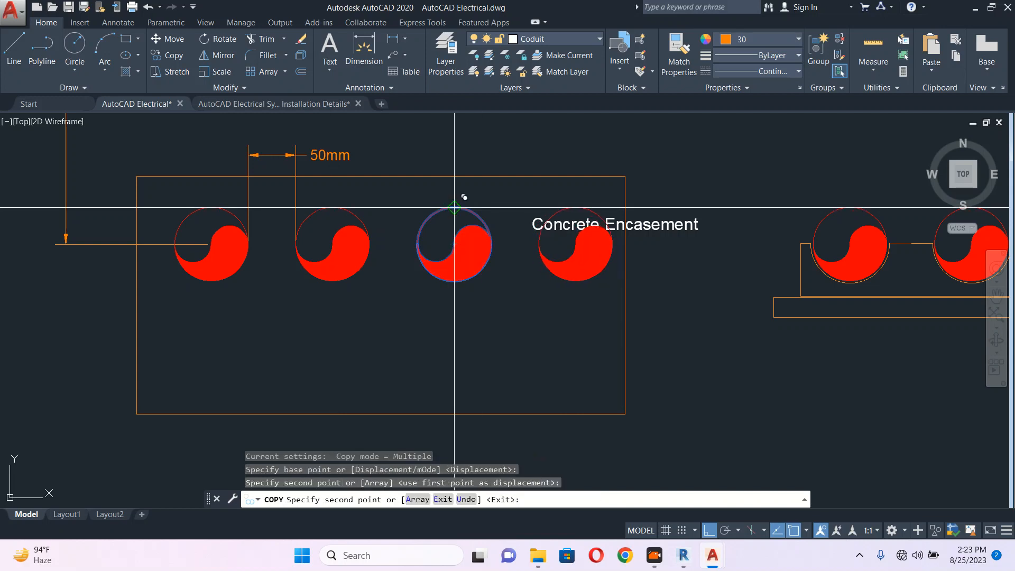
{"action": "key", "text": "Escape"}
Stretch the right edge of the encasement farther outward to leave clearance beside the fourth duct
{"action": "left_click", "coordinate": [626, 277]}
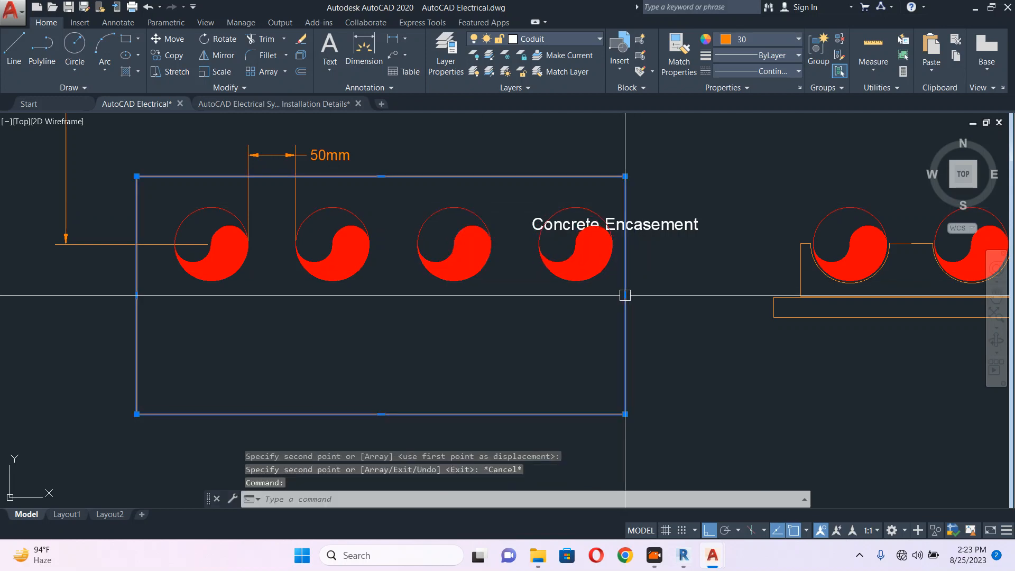
{"action": "left_click", "coordinate": [625, 295]}
{"action": "left_click", "coordinate": [662, 295]}
{"action": "key", "text": "Escape"}
Move the "Concrete Encasement" label straight up about 1.13 units so it sits above the encasement rectangle
{"action": "left_click", "coordinate": [641, 232]}
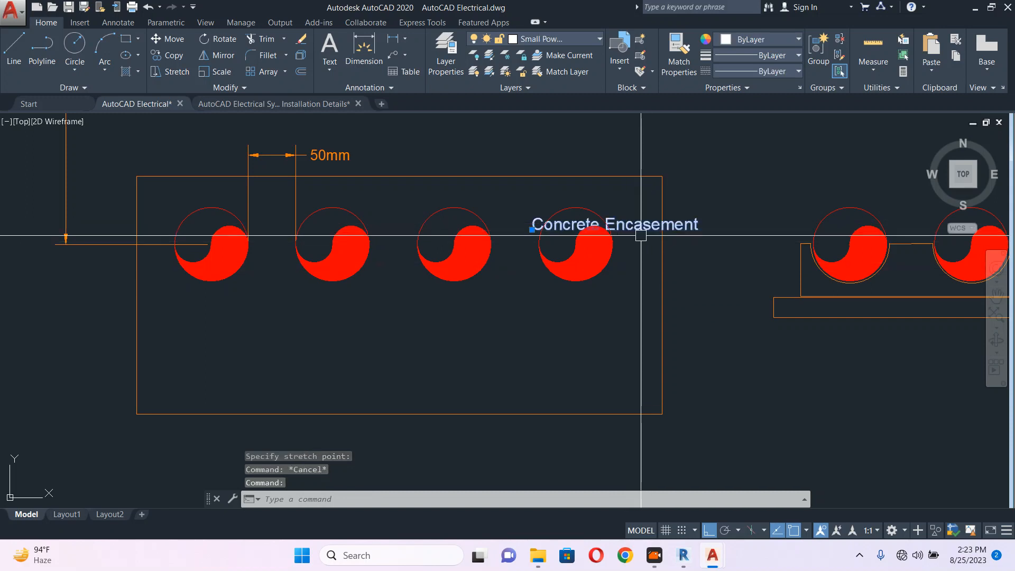
{"action": "middle_click_drag", "start_coordinate": [641, 235], "coordinate": [645, 276]}
{"action": "type", "text": "m"}
{"action": "key", "text": "Return"}
{"action": "left_click", "coordinate": [709, 265]}
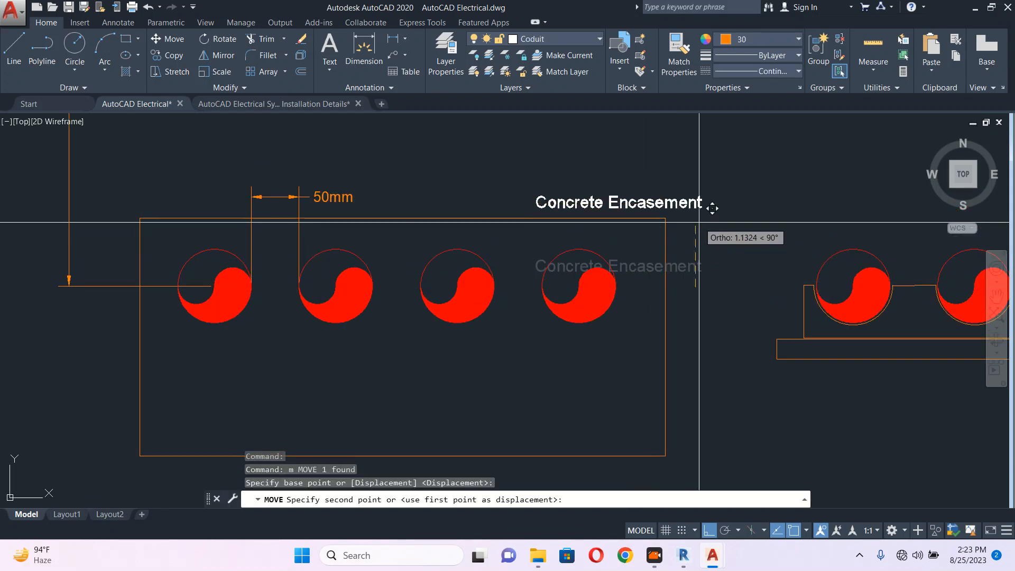
{"action": "left_click", "coordinate": [699, 221]}
{"action": "key", "text": "Escape"}
Copy the row of four duct circles about 1.74 units straight down as a second row inside the encasement
{"action": "middle_click_drag", "start_coordinate": [24, 483], "coordinate": [64, 421]}
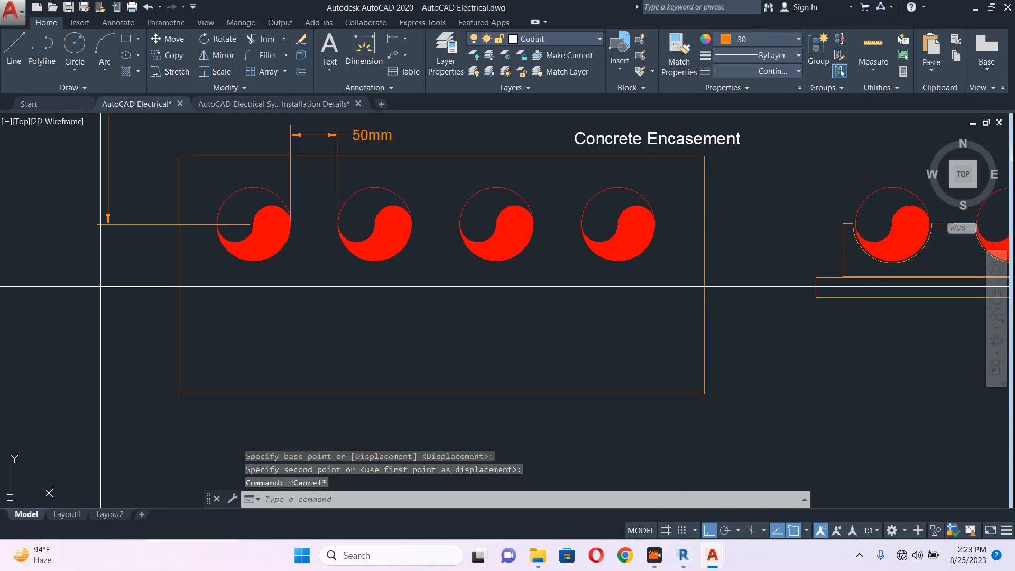
{"action": "left_click", "coordinate": [100, 286]}
{"action": "left_click", "coordinate": [682, 165]}
{"action": "type", "text": "co"}
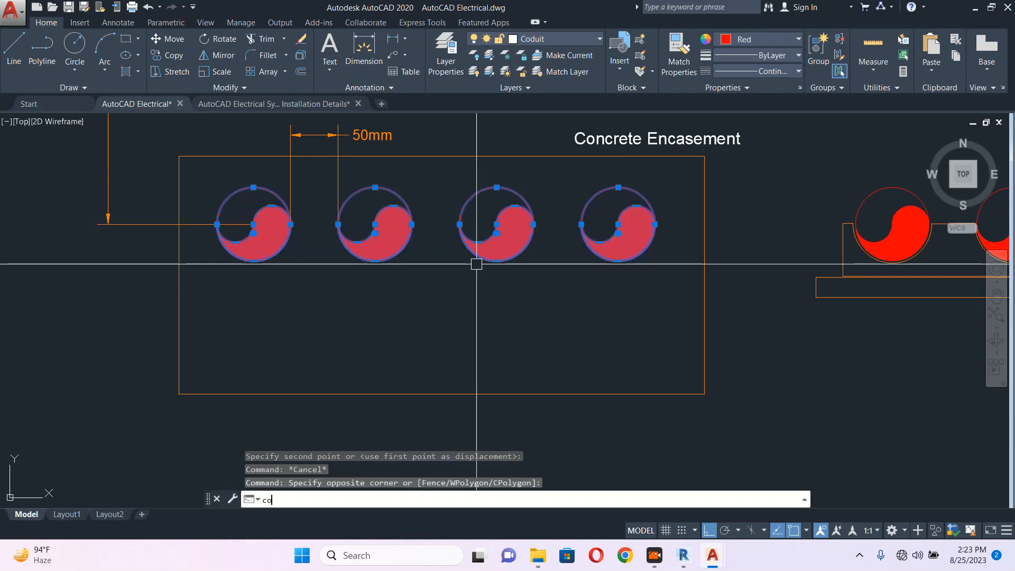
{"action": "key", "text": "Return"}
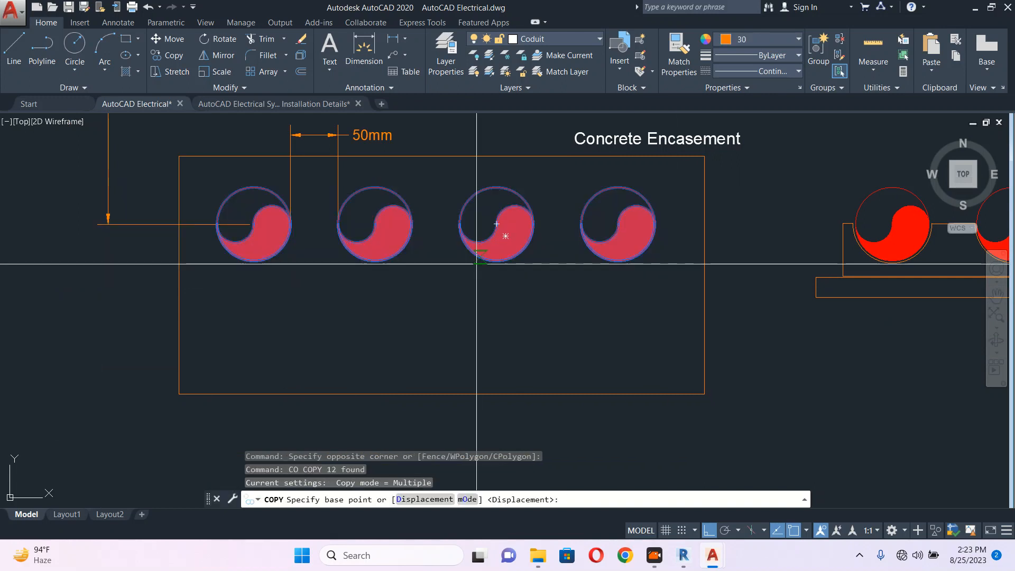
{"action": "left_click", "coordinate": [133, 296]}
{"action": "left_click", "coordinate": [131, 384]}
{"action": "key", "text": "Escape"}
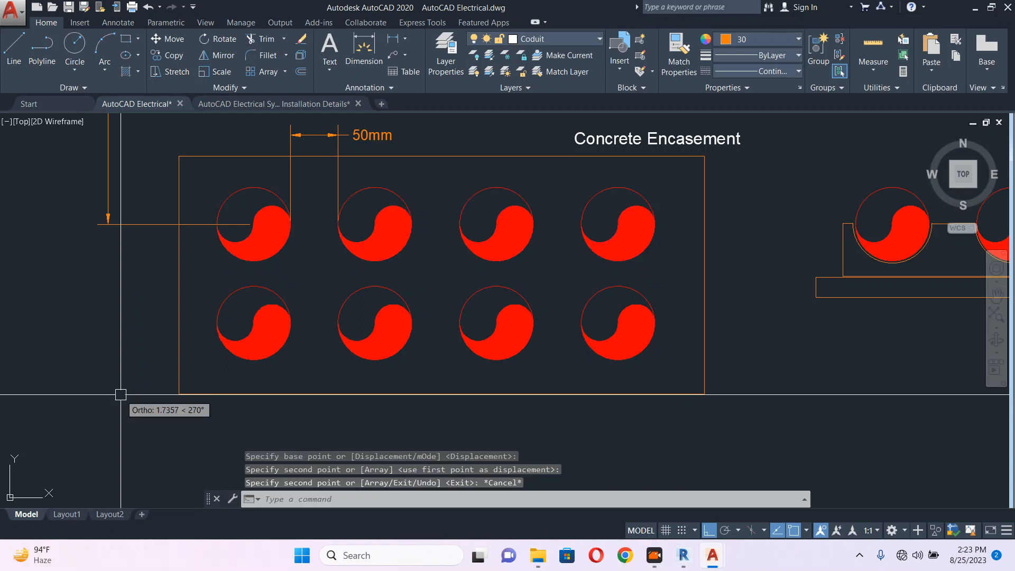
Stretch the 600mm ground-level dimension's lower end from the first duct's centre to the top of its circle
{"action": "scroll", "coordinate": [254, 332], "scroll_direction": "down", "scroll_amount": 4}
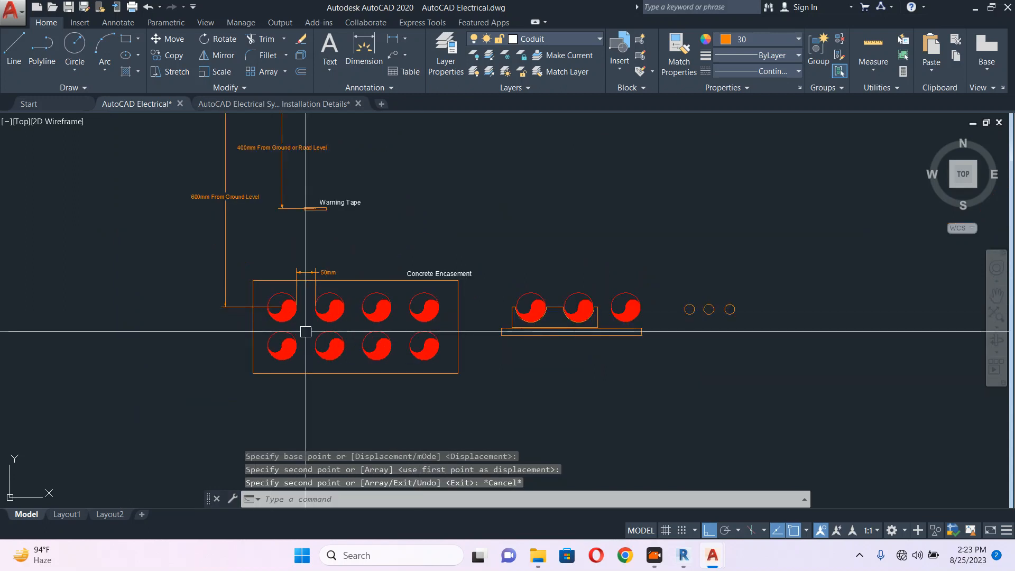
{"action": "scroll", "coordinate": [263, 317], "scroll_direction": "up", "scroll_amount": 4}
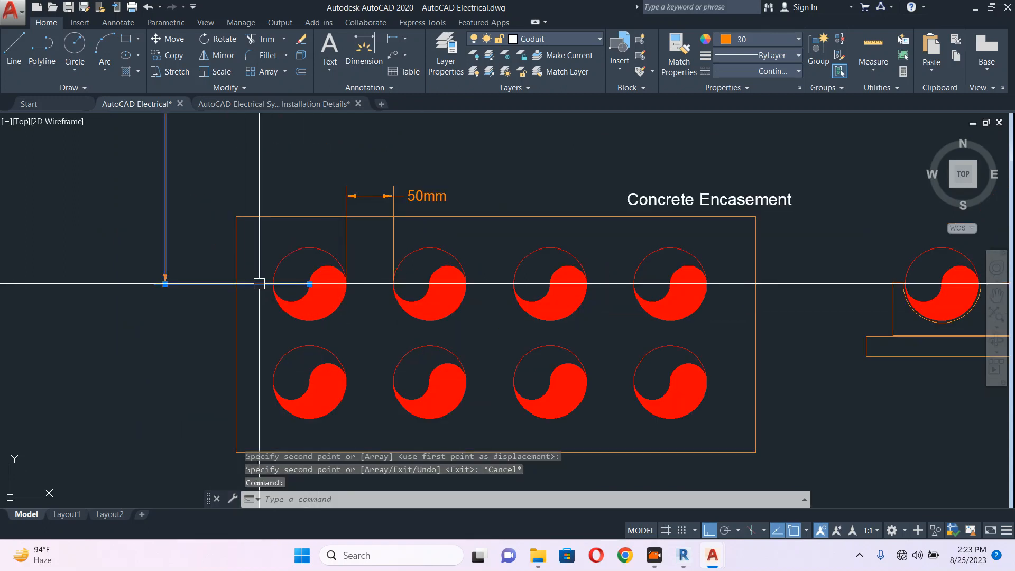
{"action": "left_click", "coordinate": [310, 284]}
{"action": "left_click", "coordinate": [309, 284]}
{"action": "left_click", "coordinate": [308, 246]}
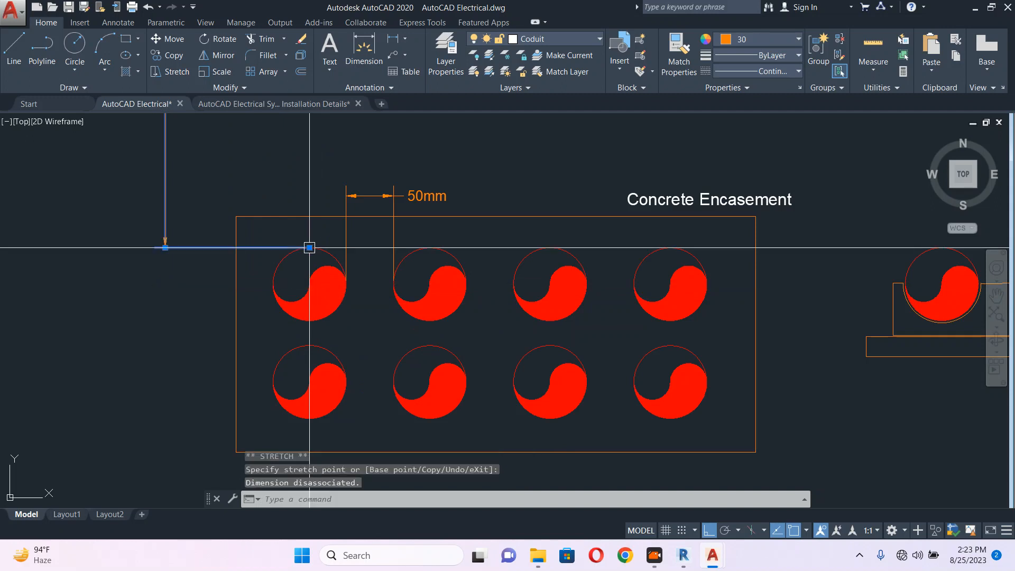
{"action": "key", "text": "Escape"}
Review the revised duct section detail and the main and service ducts at the first plot row's EMH - 001 manhole
{"action": "scroll", "coordinate": [317, 248], "scroll_direction": "down", "scroll_amount": 2}
{"action": "scroll", "coordinate": [494, 317], "scroll_direction": "down", "scroll_amount": 2}
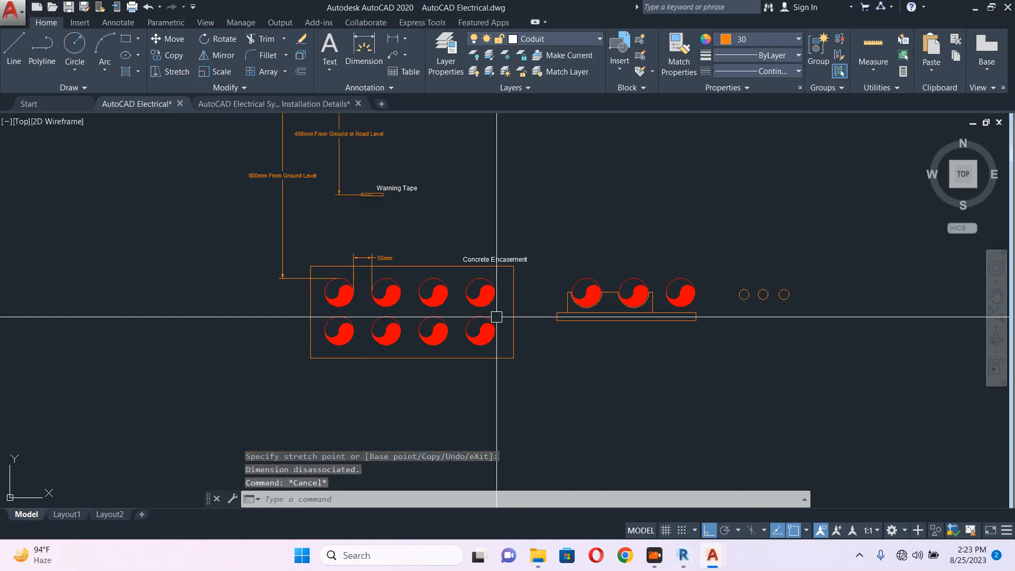
{"action": "scroll", "coordinate": [478, 325], "scroll_direction": "down", "scroll_amount": 2}
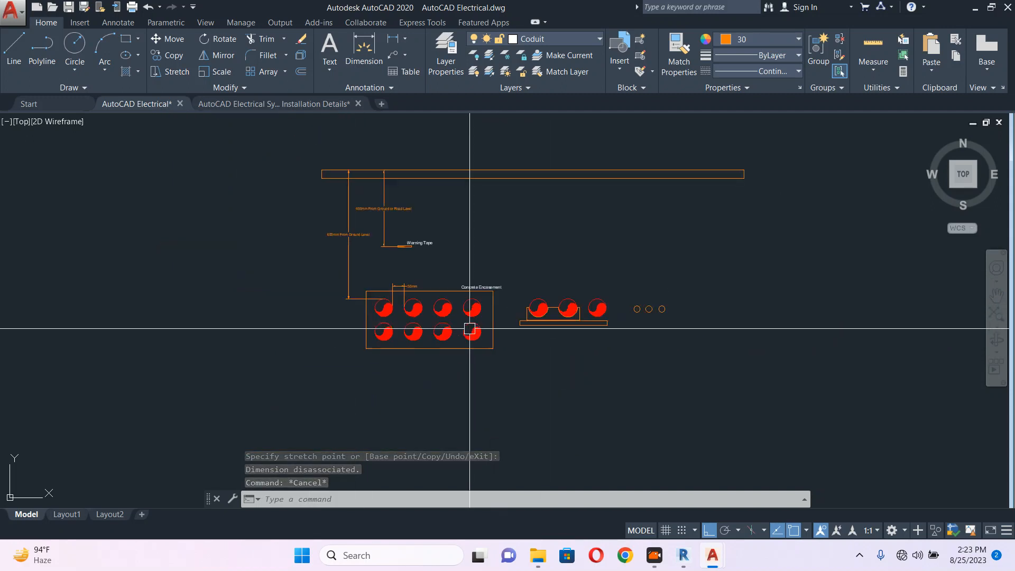
{"action": "scroll", "coordinate": [502, 319], "scroll_direction": "down", "scroll_amount": 2}
{"action": "scroll", "coordinate": [490, 325], "scroll_direction": "up", "scroll_amount": 2}
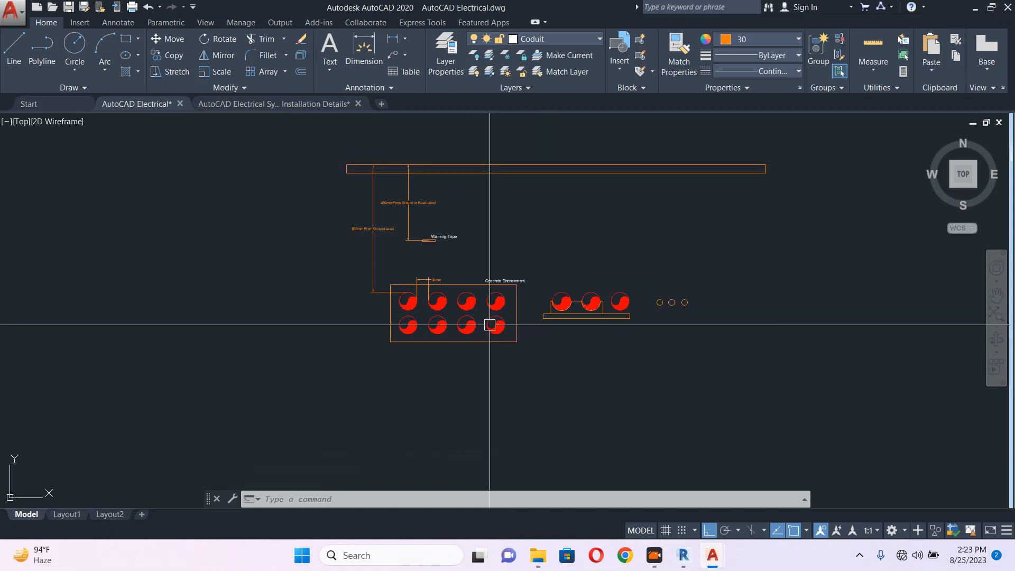
{"action": "scroll", "coordinate": [489, 325], "scroll_direction": "down", "scroll_amount": 5}
{"action": "mouse_move", "coordinate": [317, 224]}
{"action": "middle_mouse_down"}
{"action": "mouse_move", "coordinate": [630, 281]}
{"action": "mouse_move", "coordinate": [667, 272]}
{"action": "middle_mouse_up"}
{"action": "scroll", "coordinate": [669, 272], "scroll_direction": "down", "scroll_amount": 3}
{"action": "scroll", "coordinate": [423, 374], "scroll_direction": "down", "scroll_amount": 2}
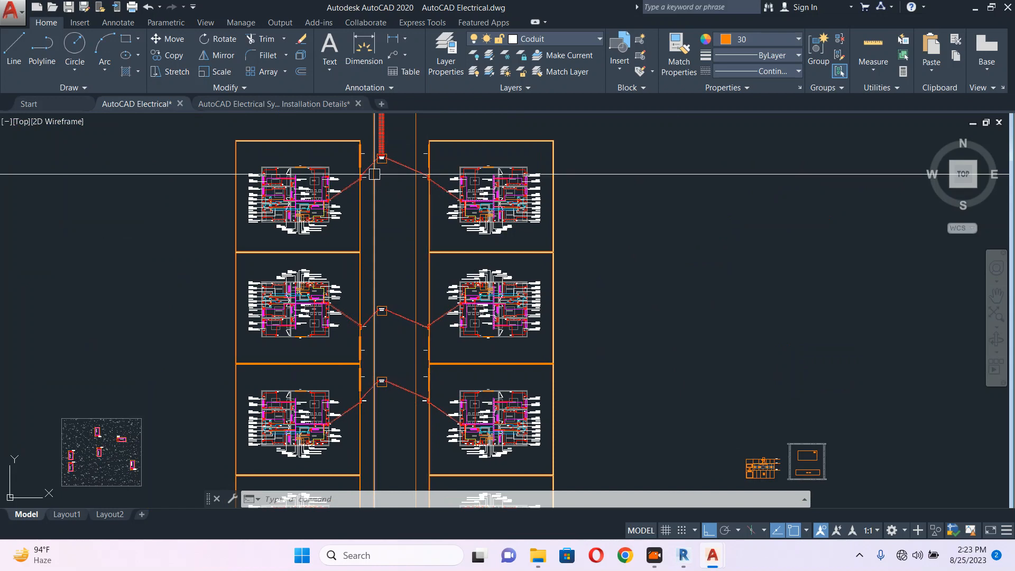
{"action": "scroll", "coordinate": [377, 234], "scroll_direction": "up", "scroll_amount": 6}
{"action": "scroll", "coordinate": [458, 249], "scroll_direction": "down", "scroll_amount": 2}
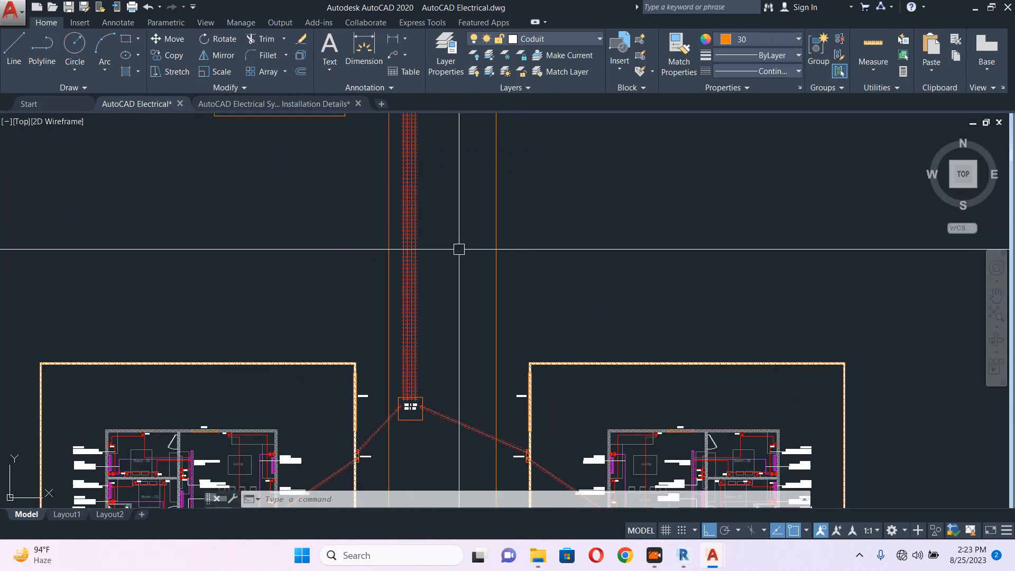
{"action": "mouse_move", "coordinate": [593, 300]}
{"action": "middle_mouse_down"}
{"action": "mouse_move", "coordinate": [522, 200]}
{"action": "mouse_move", "coordinate": [516, 172]}
{"action": "middle_mouse_up"}
{"action": "scroll", "coordinate": [294, 302], "scroll_direction": "up", "scroll_amount": 2}
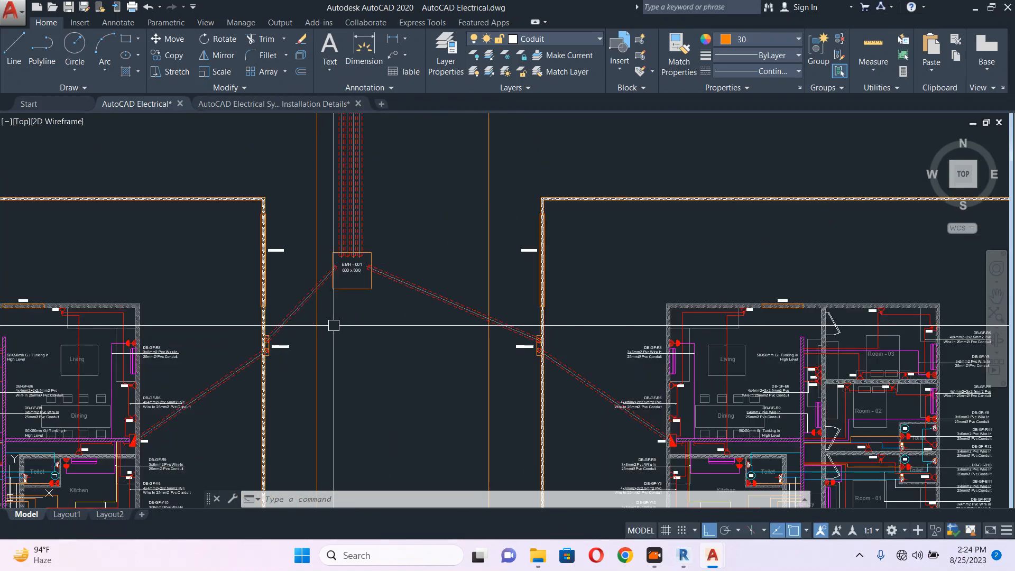
Copy the four parallel main ducts above the first plot row's EMH - 001 straight down below it, towards the next manhole
{"action": "middle_click_drag", "start_coordinate": [334, 325], "coordinate": [359, 298]}
{"action": "left_click", "coordinate": [419, 168]}
{"action": "left_click", "coordinate": [360, 190]}
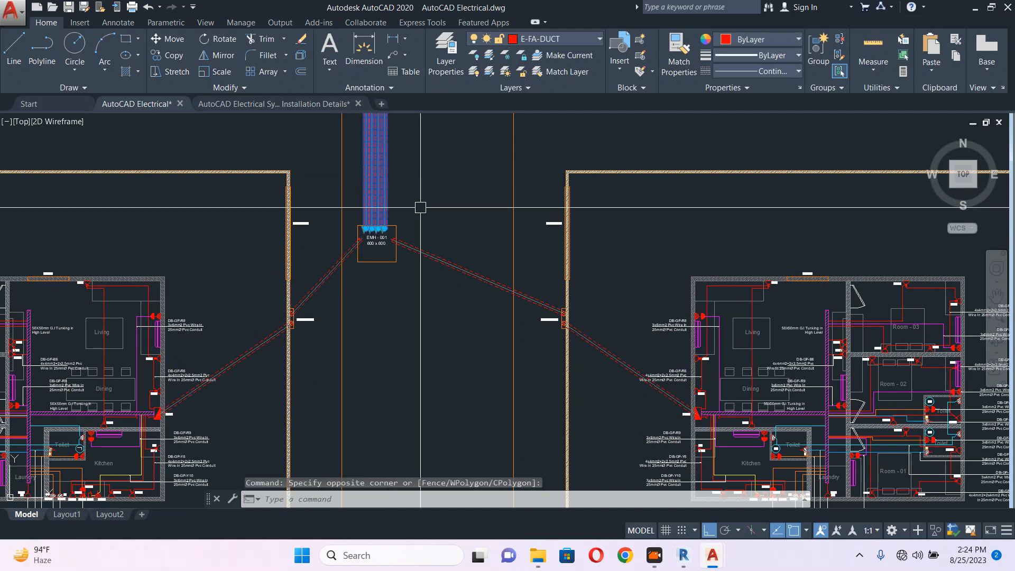
{"action": "type", "text": "co"}
{"action": "key", "text": "Return"}
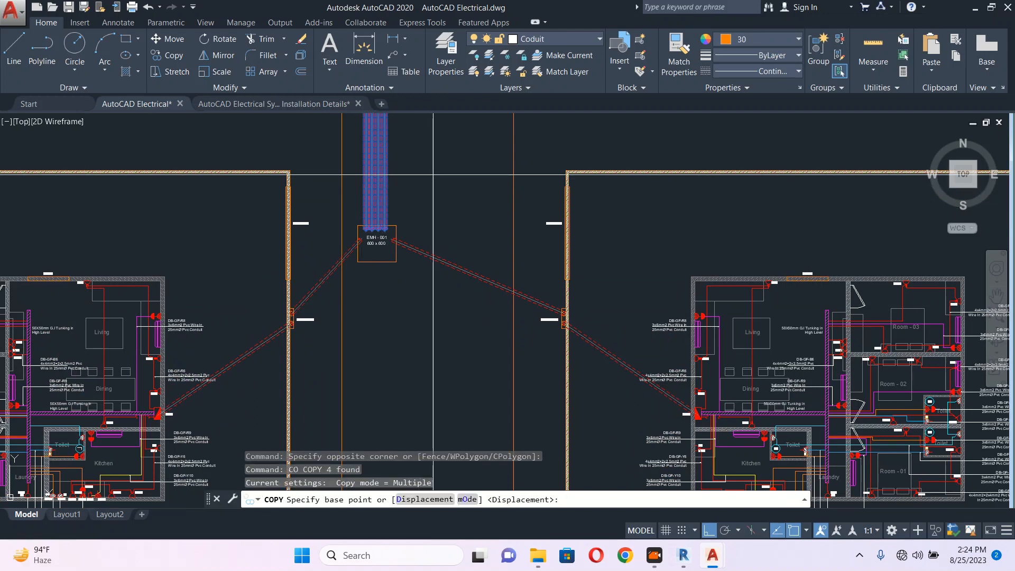
{"action": "left_click", "coordinate": [432, 172]}
{"action": "middle_click_drag", "start_coordinate": [437, 284], "coordinate": [466, 142]}
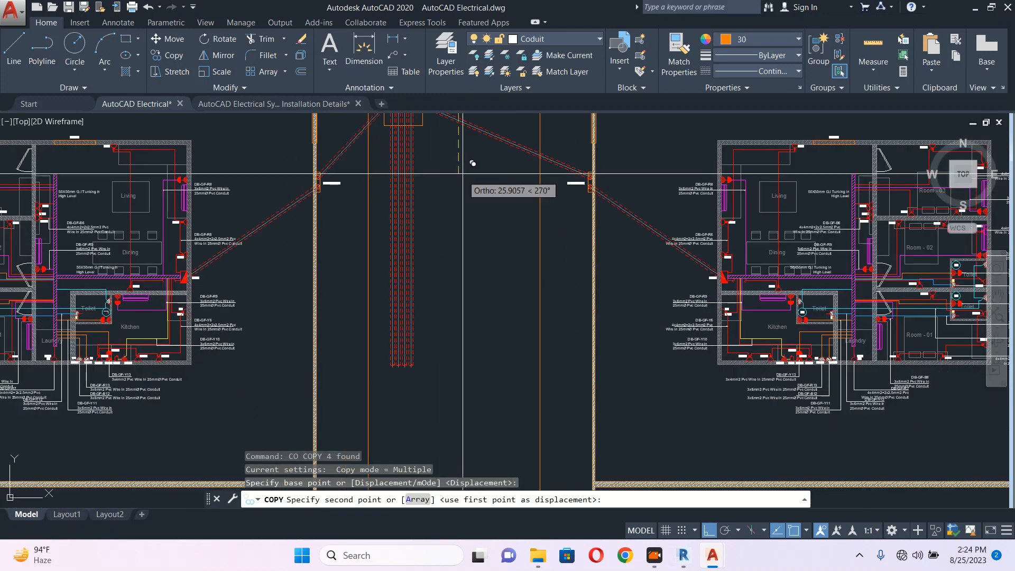
{"action": "scroll", "coordinate": [483, 343], "scroll_direction": "down", "scroll_amount": 4}
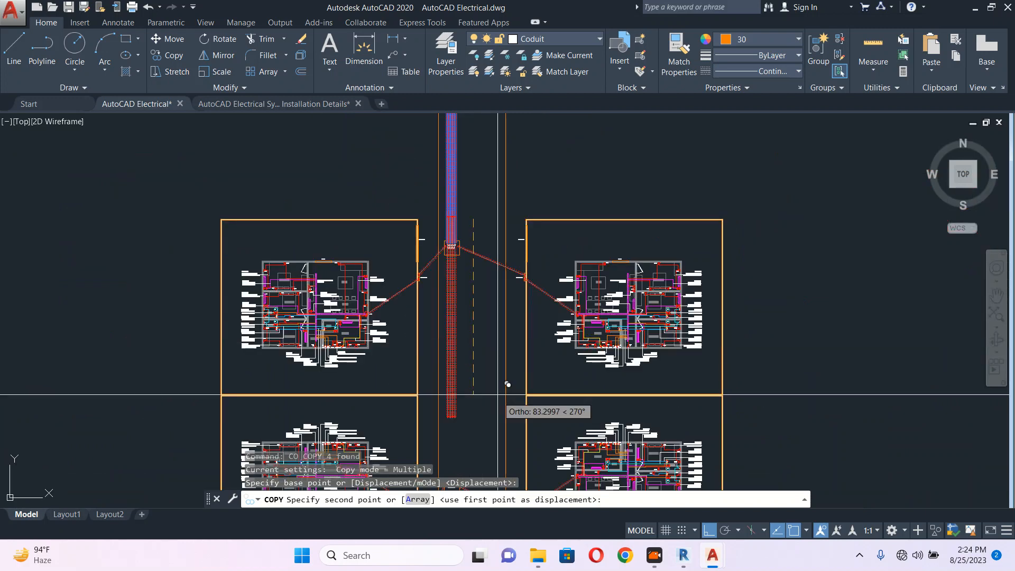
{"action": "middle_click_drag", "start_coordinate": [482, 412], "coordinate": [464, 290]}
{"action": "left_click", "coordinate": [476, 313]}
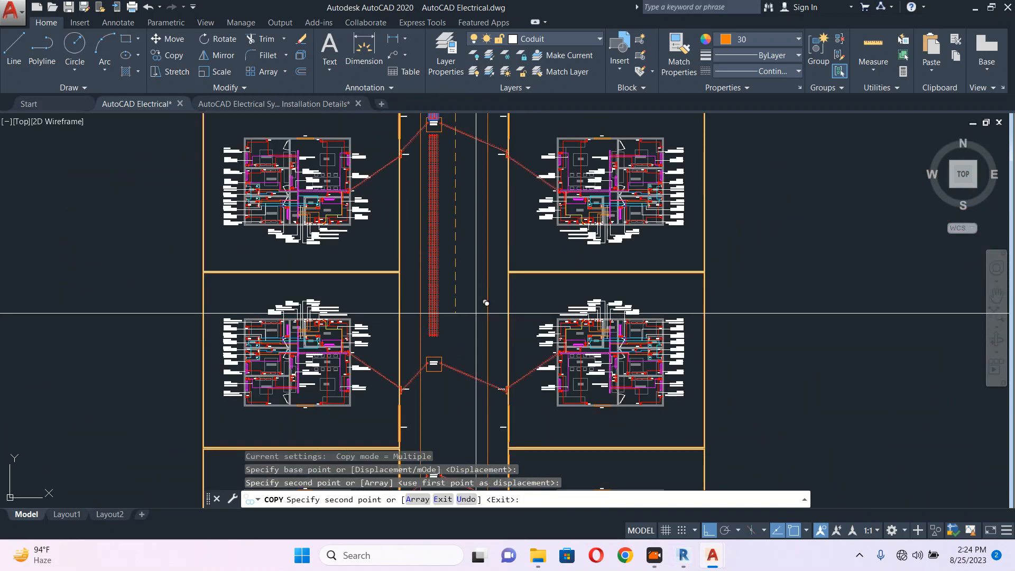
{"action": "scroll", "coordinate": [430, 250], "scroll_direction": "up", "scroll_amount": 2}
{"action": "key", "text": "Escape"}
{"action": "scroll", "coordinate": [430, 250], "scroll_direction": "up", "scroll_amount": 8}
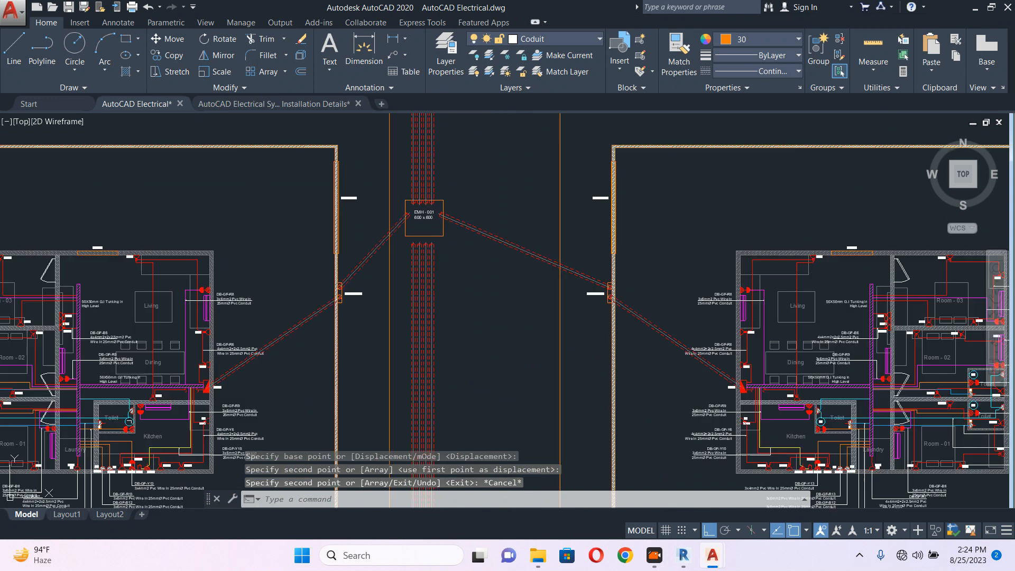
Move the four copied ducts straight up so their ends sit just inside the lower edge of the first row's EMH - 001
{"action": "left_click", "coordinate": [324, 308]}
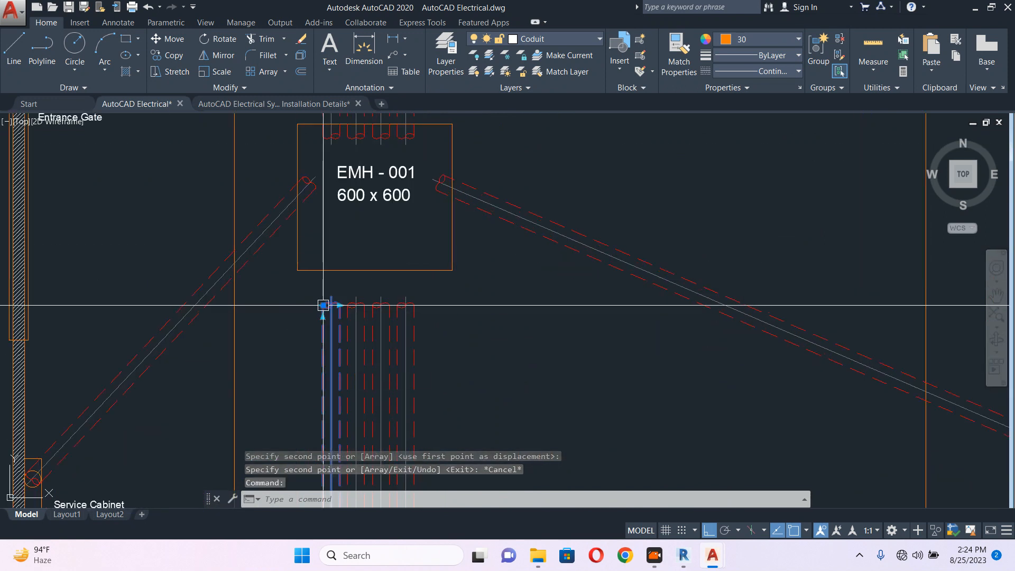
{"action": "middle_click_drag", "start_coordinate": [324, 308], "coordinate": [338, 294]}
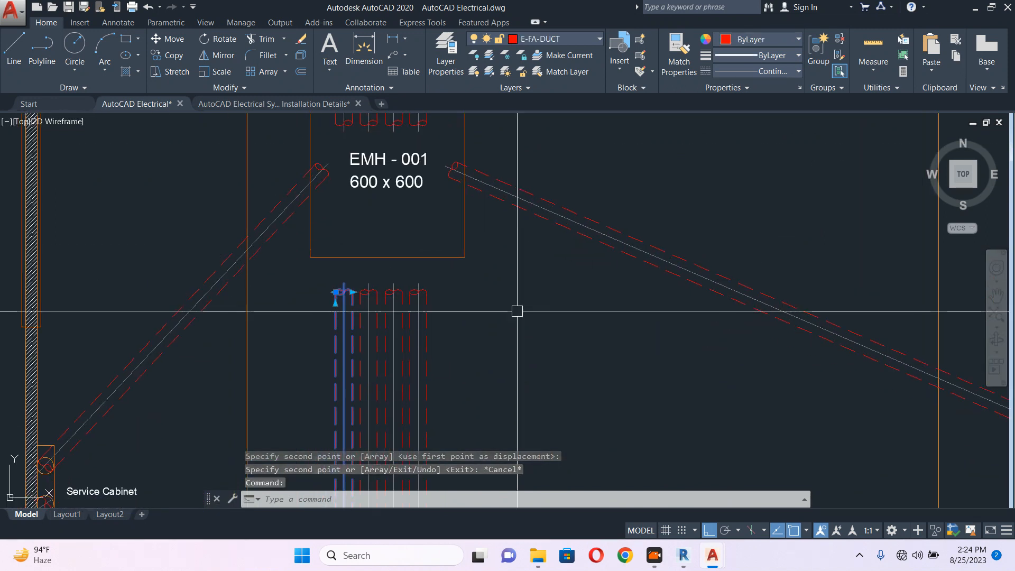
{"action": "middle_click_drag", "start_coordinate": [517, 310], "coordinate": [532, 374]}
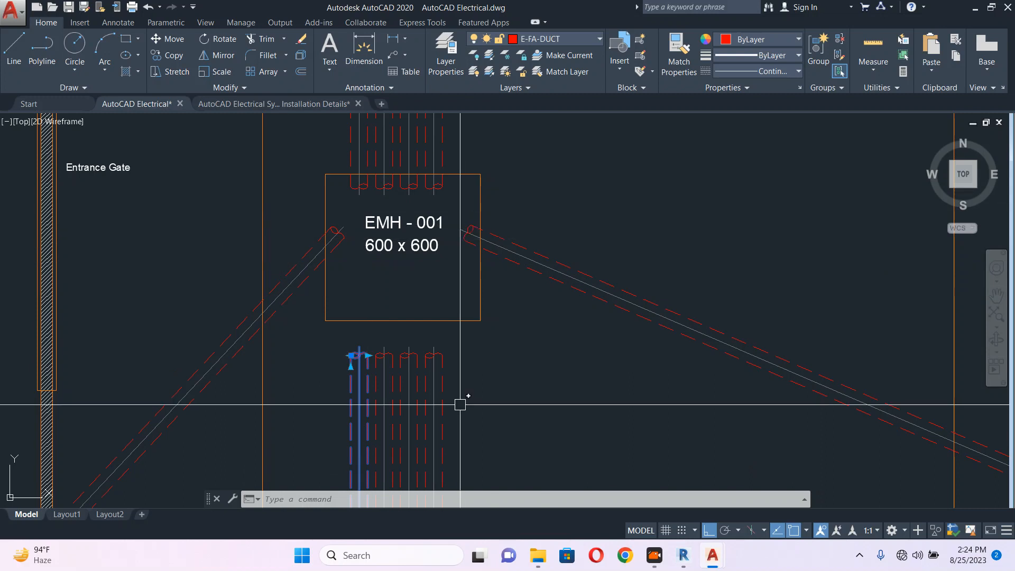
{"action": "middle_click_drag", "start_coordinate": [459, 405], "coordinate": [476, 314]}
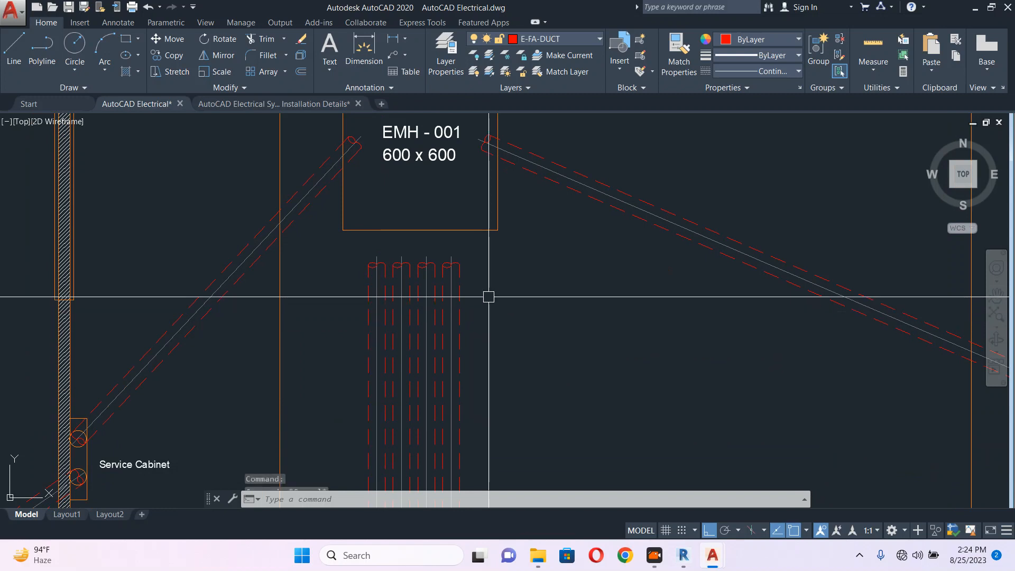
{"action": "left_click", "coordinate": [487, 273]}
{"action": "left_click", "coordinate": [328, 339]}
{"action": "type", "text": "m"}
{"action": "key", "text": "Return"}
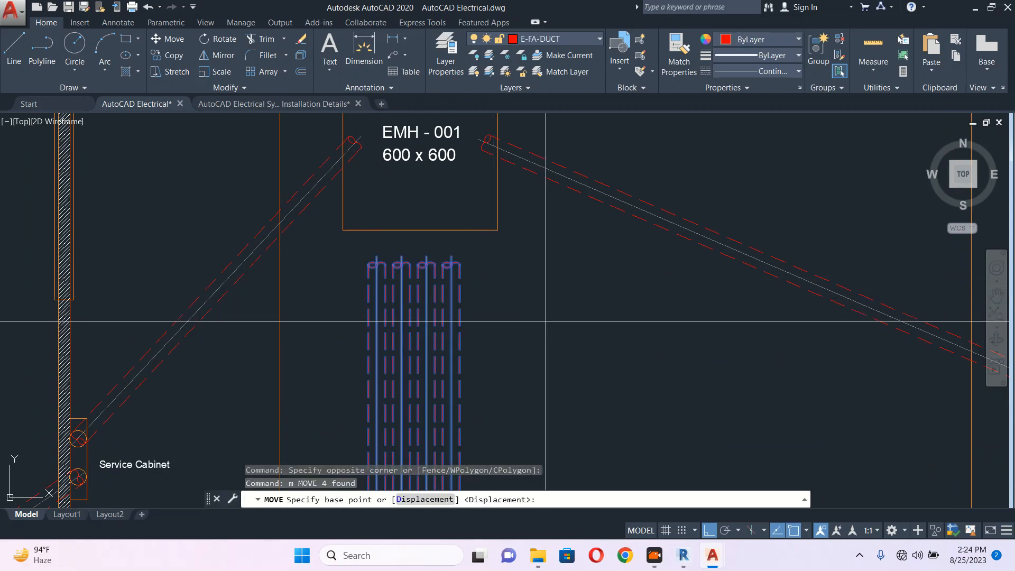
{"action": "left_click", "coordinate": [545, 315]}
{"action": "left_click", "coordinate": [547, 267]}
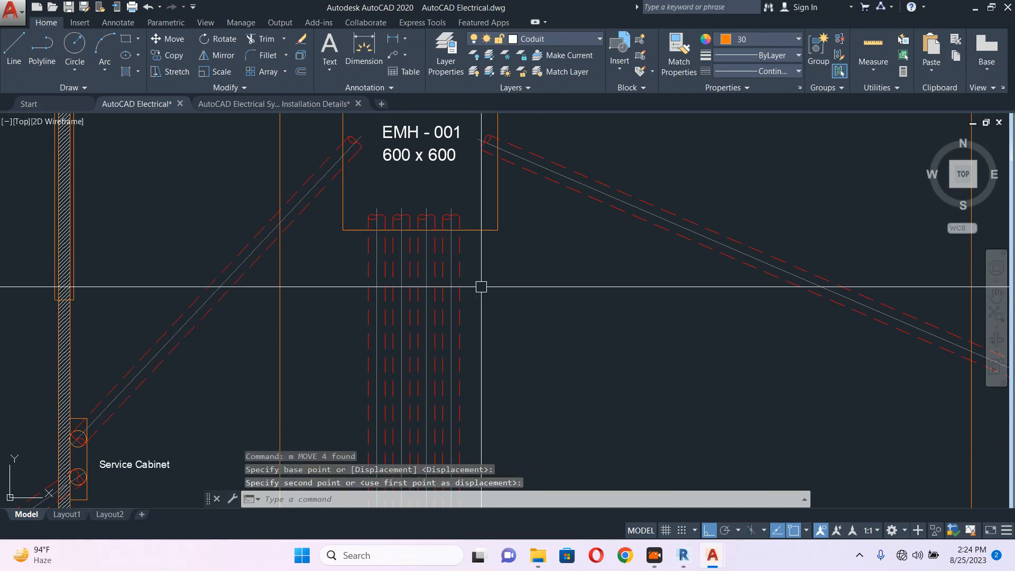
Shift the four copied ducts below EMH - 001 about 0.3 units horizontally to the right
{"action": "left_click", "coordinate": [481, 286]}
{"action": "left_click", "coordinate": [328, 335]}
{"action": "type", "text": "m"}
{"action": "key", "text": "Return"}
{"action": "left_click", "coordinate": [535, 319]}
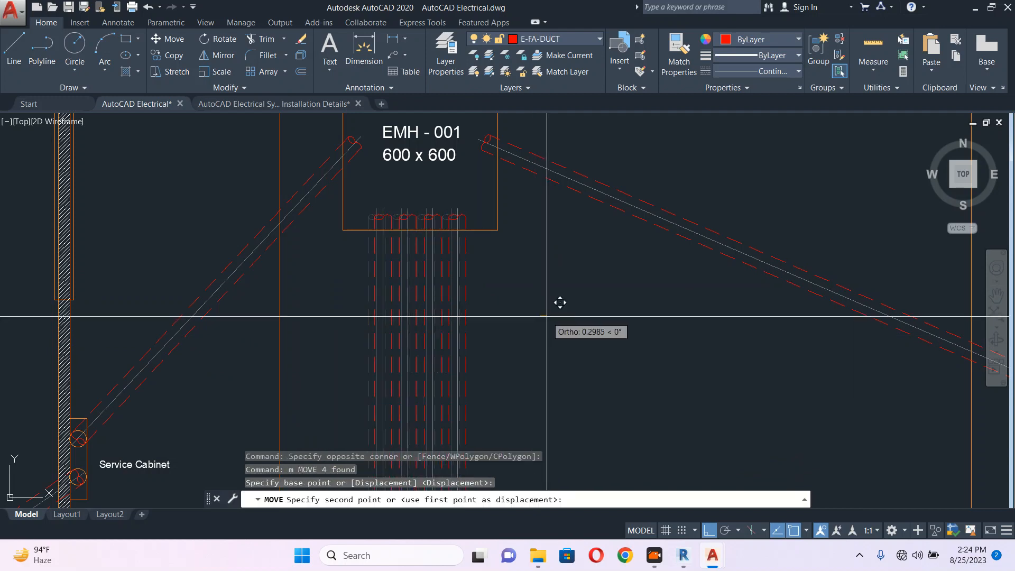
{"action": "key", "text": "Escape"}
Erase the leftover duct circles and rectangles to the right of the concrete encasement in the duct section detail
{"action": "scroll", "coordinate": [547, 316], "scroll_direction": "down", "scroll_amount": 5}
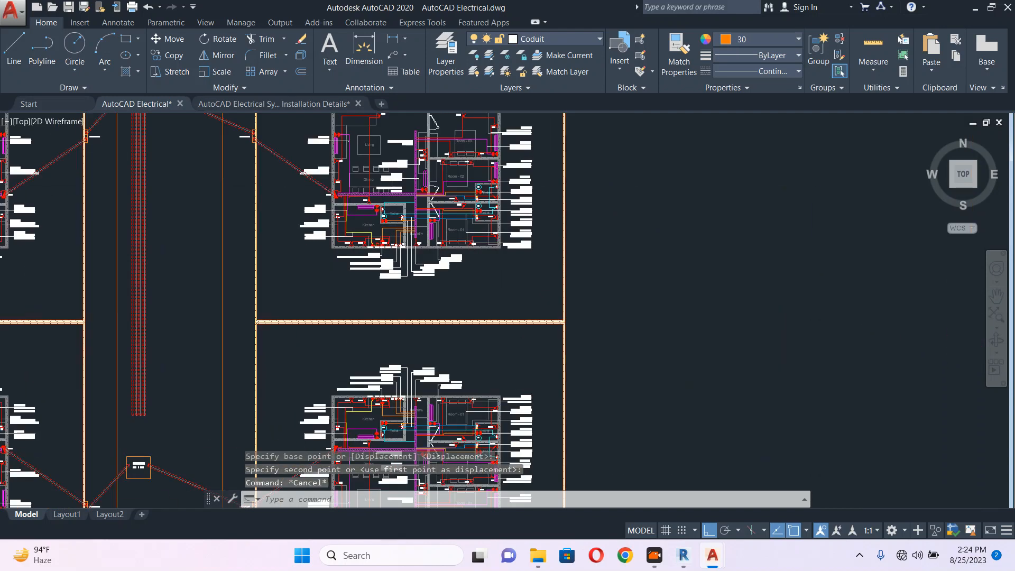
{"action": "scroll", "coordinate": [600, 267], "scroll_direction": "down", "scroll_amount": 5}
{"action": "middle_click_drag", "start_coordinate": [600, 267], "coordinate": [425, 117]}
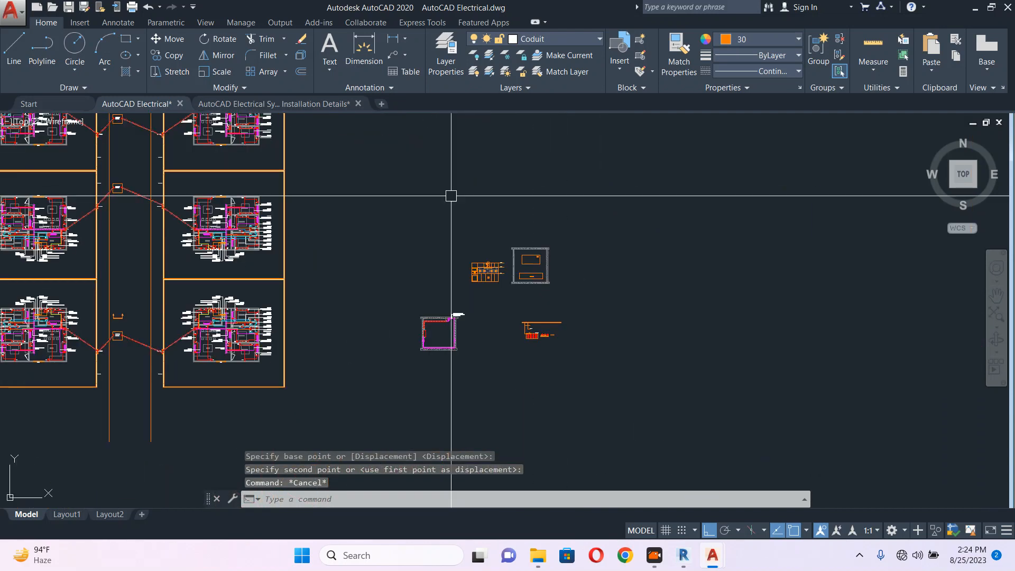
{"action": "scroll", "coordinate": [431, 333], "scroll_direction": "up", "scroll_amount": 10}
{"action": "middle_click_drag", "start_coordinate": [631, 257], "coordinate": [587, 293]}
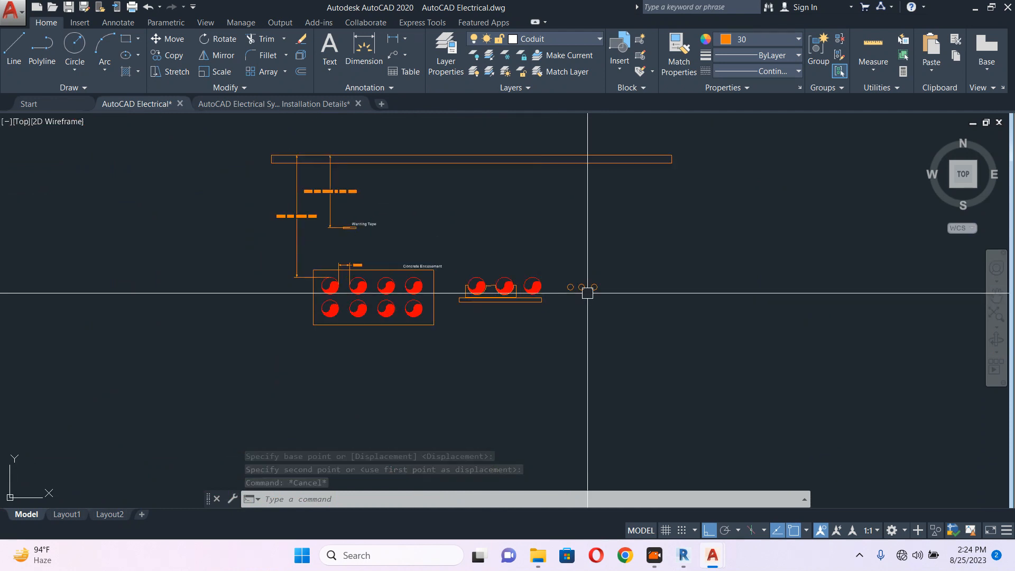
{"action": "left_click", "coordinate": [650, 252]}
{"action": "left_click", "coordinate": [459, 333]}
{"action": "key", "text": "Return"}
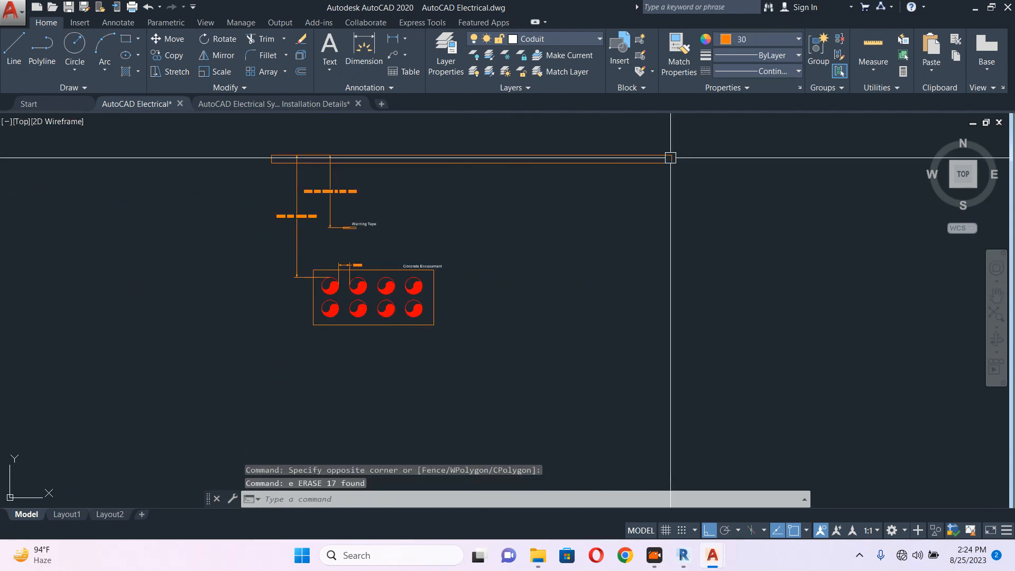
Stretch the right end of the section detail's ground-level strip back so it ends just past the concrete encasement
{"action": "left_click", "coordinate": [628, 159]}
{"action": "left_click", "coordinate": [628, 217]}
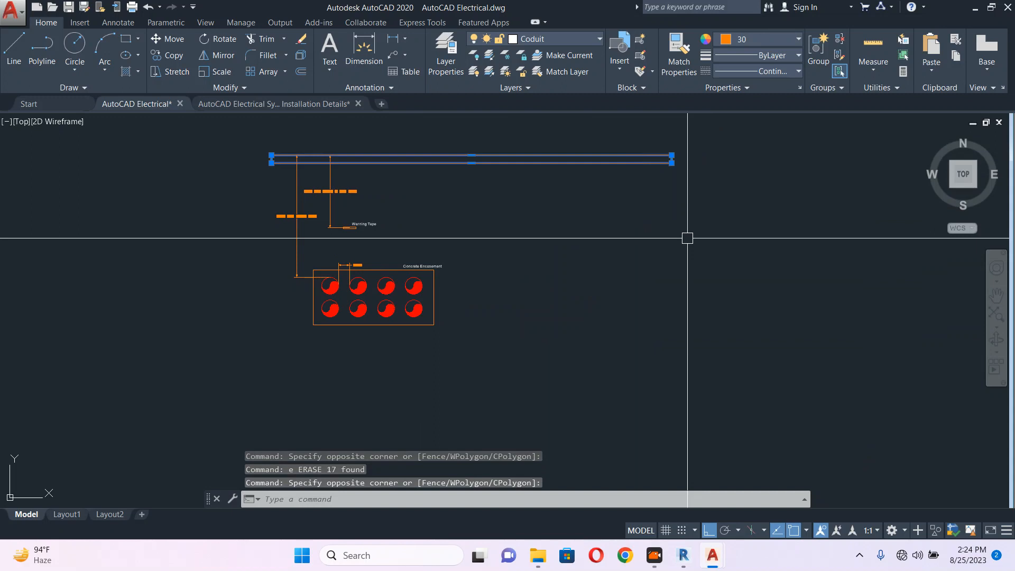
{"action": "type", "text": "s"}
{"action": "key", "text": "Return"}
{"action": "left_click", "coordinate": [724, 237]}
{"action": "left_click", "coordinate": [515, 247]}
{"action": "key", "text": "Escape"}
{"action": "scroll", "coordinate": [419, 279], "scroll_direction": "down", "scroll_amount": 2}
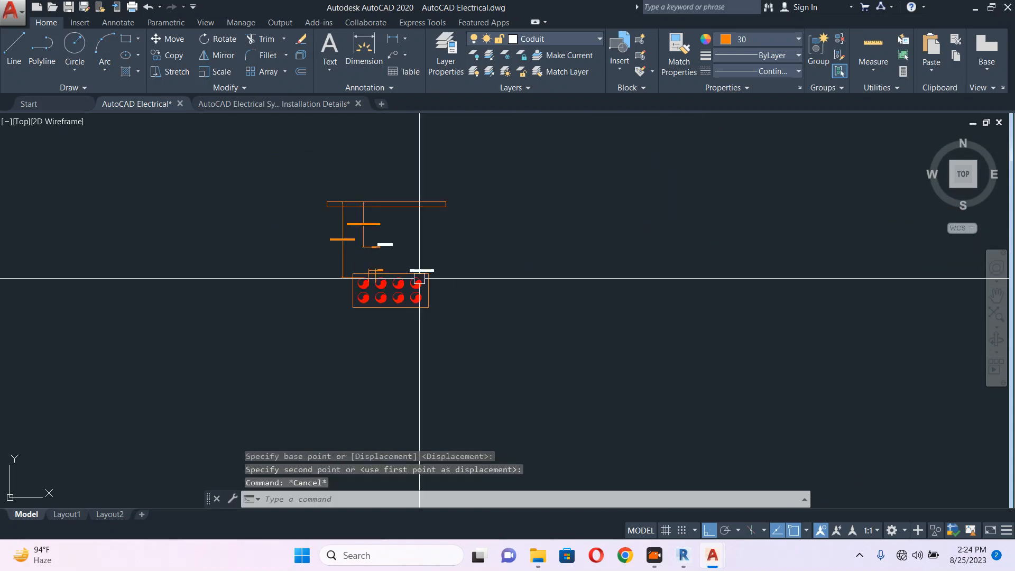
Move the section mark from above the last plot row's manhole about 301 units straight up, across the main ducts above the first row's EMH - 001
{"action": "scroll", "coordinate": [471, 297], "scroll_direction": "down", "scroll_amount": 5}
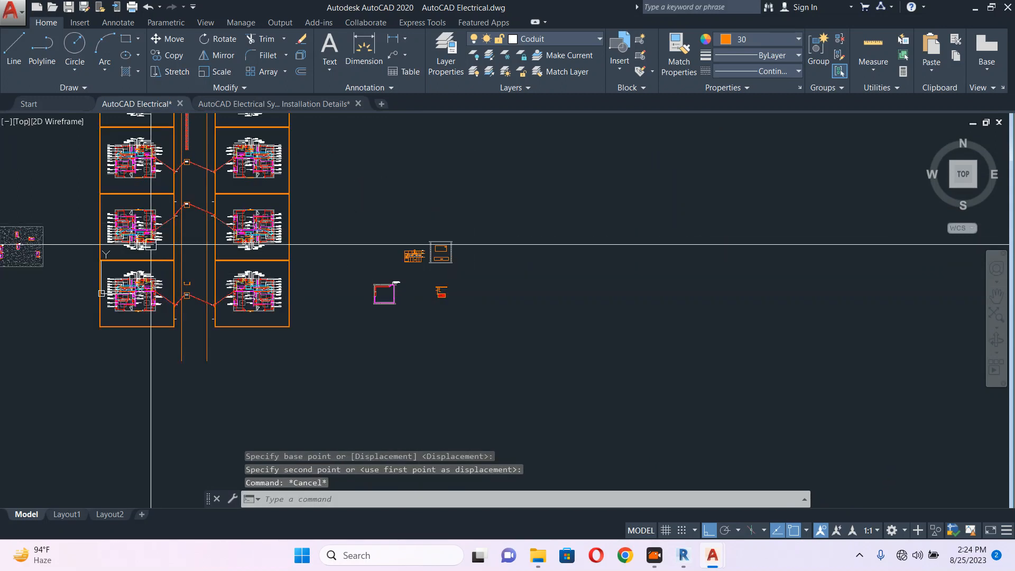
{"action": "scroll", "coordinate": [151, 244], "scroll_direction": "up", "scroll_amount": 4}
{"action": "scroll", "coordinate": [222, 340], "scroll_direction": "up", "scroll_amount": 6}
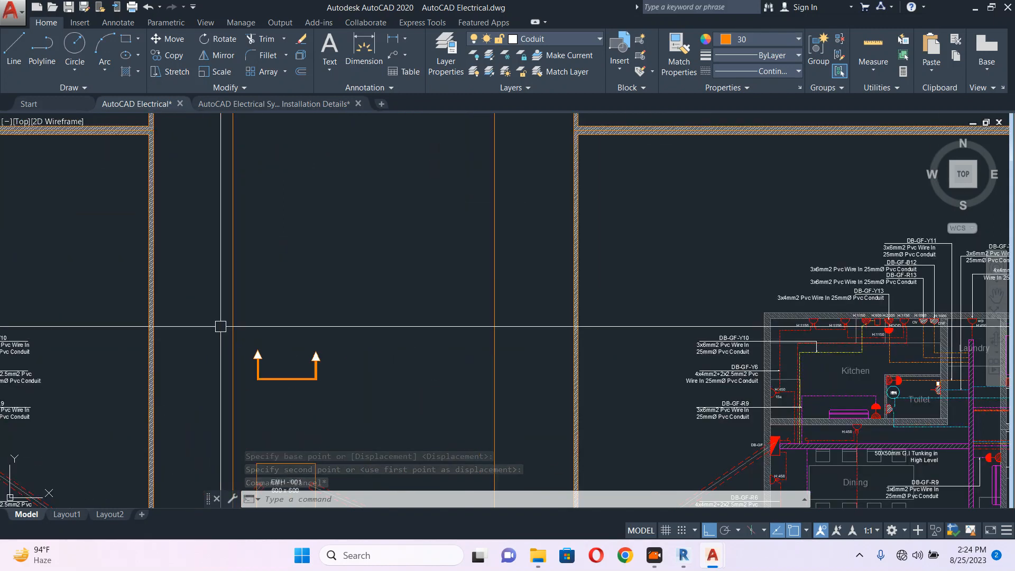
{"action": "left_click", "coordinate": [215, 322]}
{"action": "left_click", "coordinate": [348, 399]}
{"action": "middle_click_drag", "start_coordinate": [362, 350], "coordinate": [465, 407]}
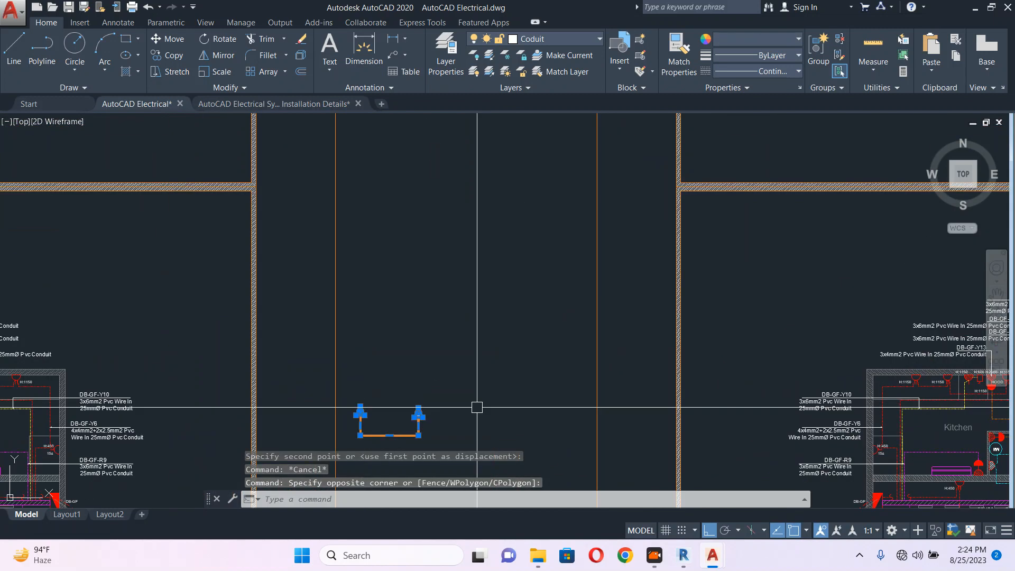
{"action": "type", "text": "m"}
{"action": "key", "text": "Return"}
{"action": "left_click", "coordinate": [465, 407]}
{"action": "scroll", "coordinate": [477, 436], "scroll_direction": "down", "scroll_amount": 5}
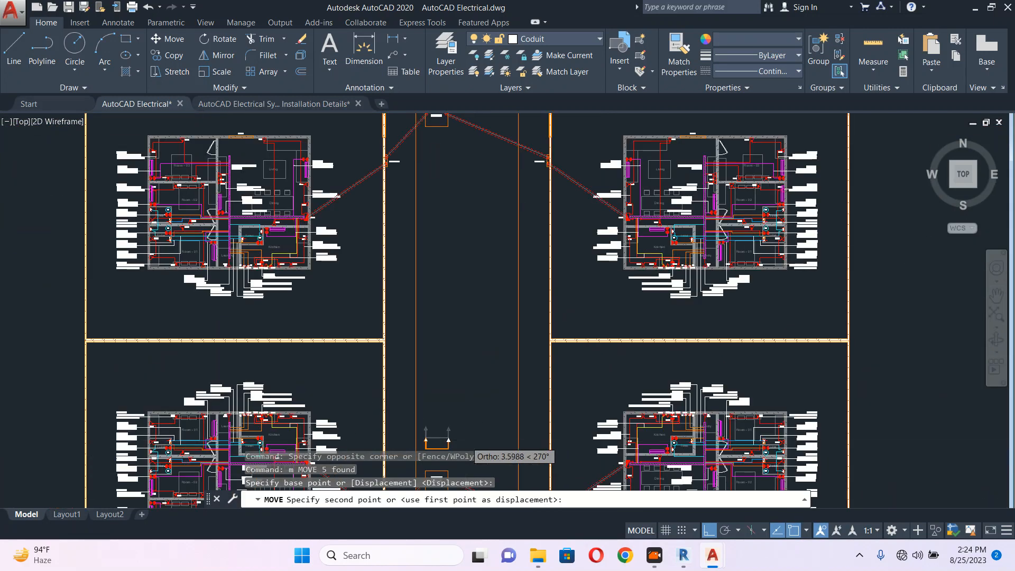
{"action": "scroll", "coordinate": [455, 450], "scroll_direction": "down", "scroll_amount": 5}
{"action": "scroll", "coordinate": [476, 256], "scroll_direction": "up", "scroll_amount": 5}
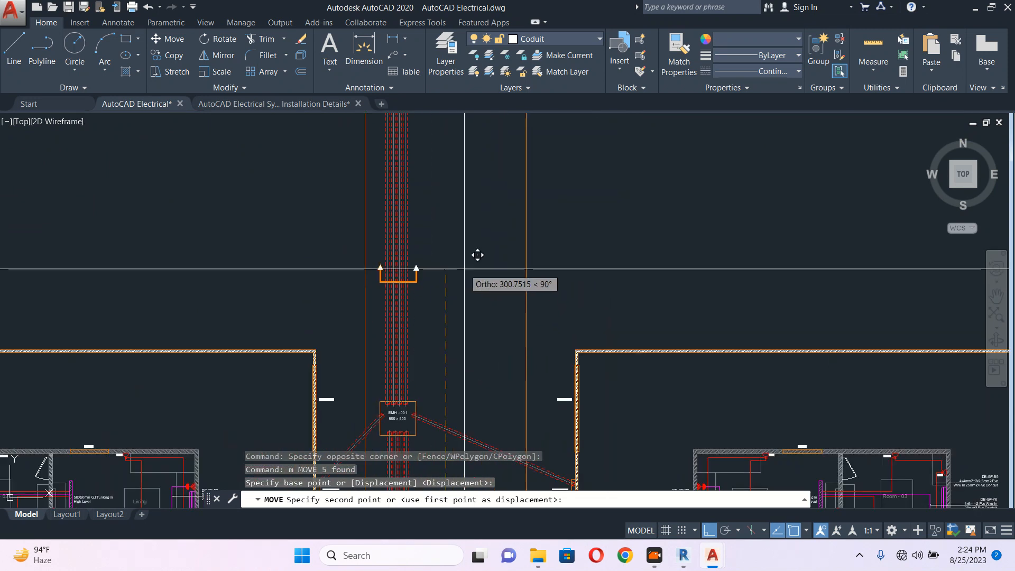
{"action": "key", "text": "Escape"}
Copy the left plot's "Entrance Gate" label to just above the section mark's right arrow, with ortho off
{"action": "scroll", "coordinate": [334, 402], "scroll_direction": "up", "scroll_amount": 5}
{"action": "left_click", "coordinate": [335, 392]}
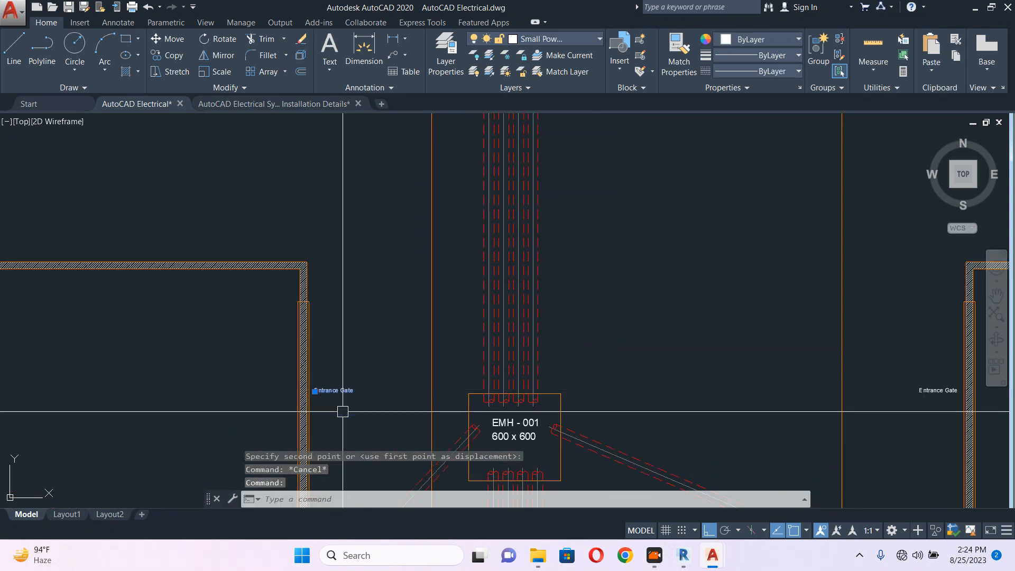
{"action": "middle_click_drag", "start_coordinate": [341, 412], "coordinate": [347, 383]}
{"action": "type", "text": "co"}
{"action": "key", "text": "space"}
{"action": "left_click", "coordinate": [338, 379]}
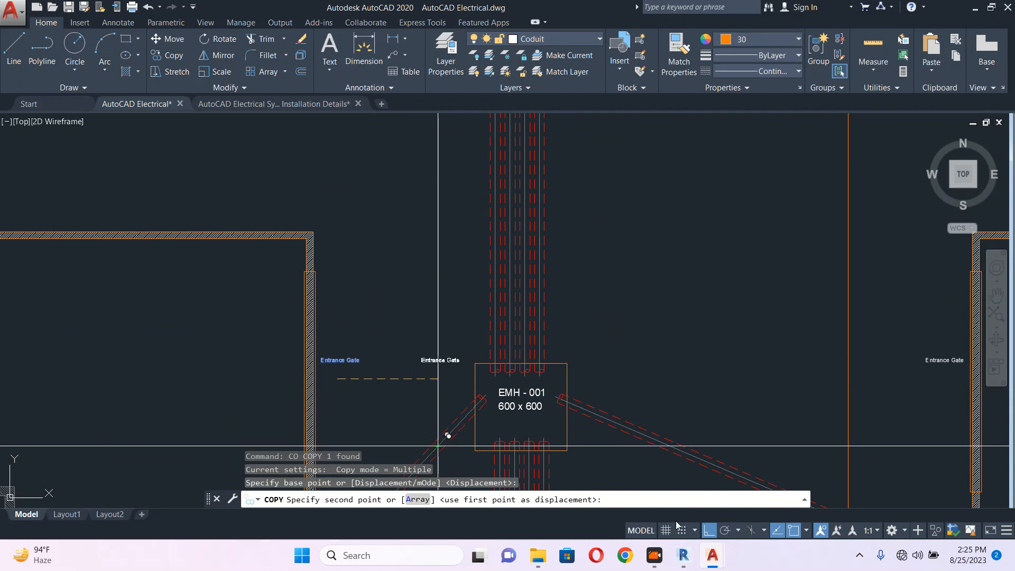
{"action": "scroll", "coordinate": [529, 333], "scroll_direction": "down", "scroll_amount": 6}
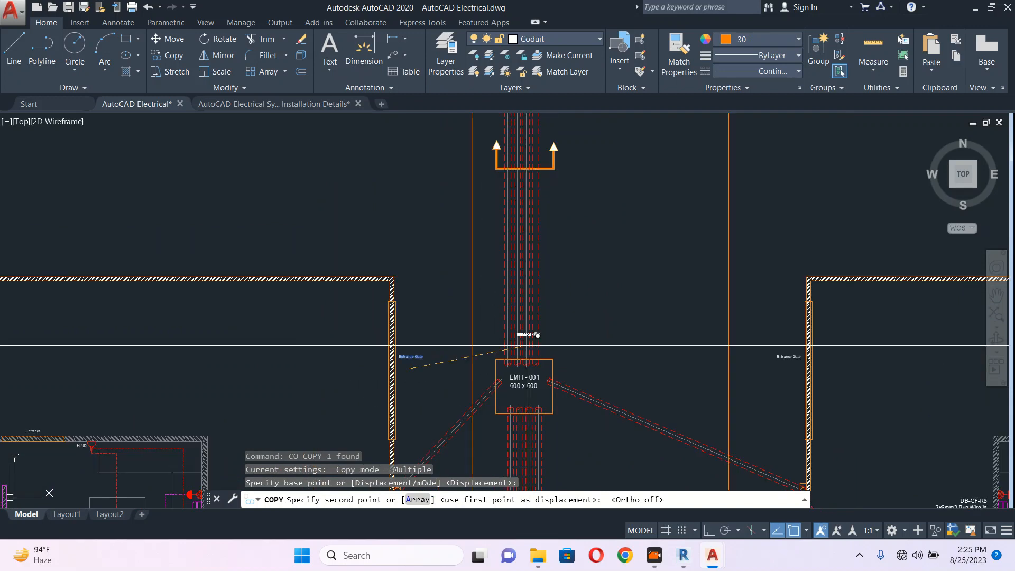
{"action": "scroll", "coordinate": [563, 330], "scroll_direction": "up", "scroll_amount": 8}
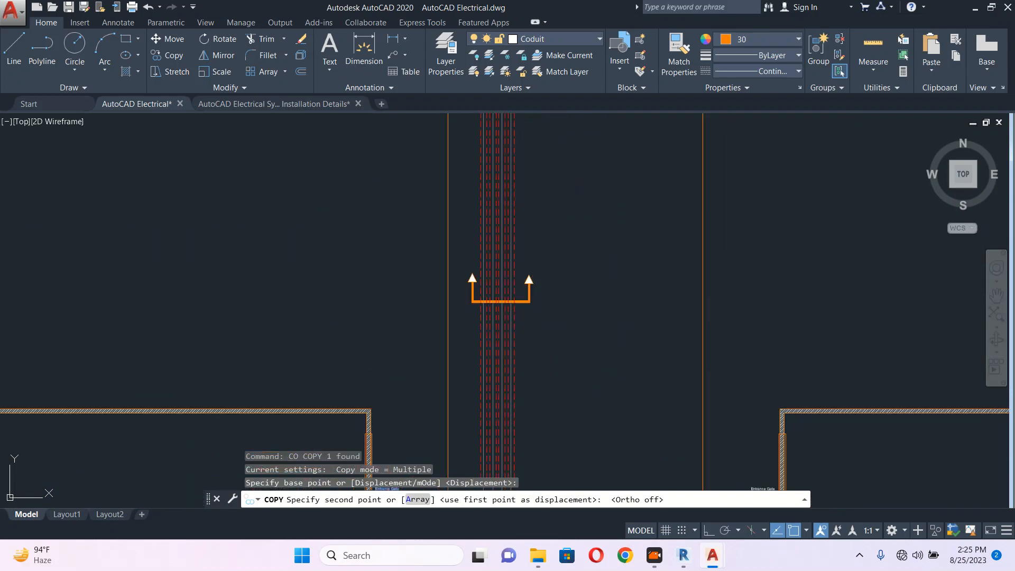
{"action": "left_click", "coordinate": [512, 361]}
{"action": "key", "text": "Return"}
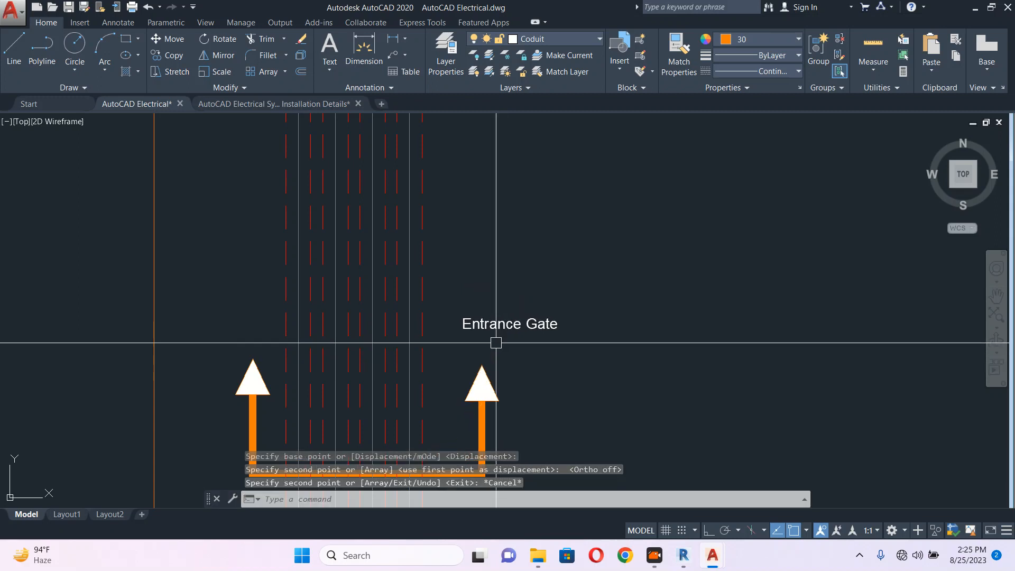
Scale up the copied "Entrance Gate" label at the section mark, using its left end as the base point
{"action": "left_click", "coordinate": [497, 325]}
{"action": "type", "text": "sc"}
{"action": "key", "text": "Return"}
{"action": "left_click", "coordinate": [497, 324]}
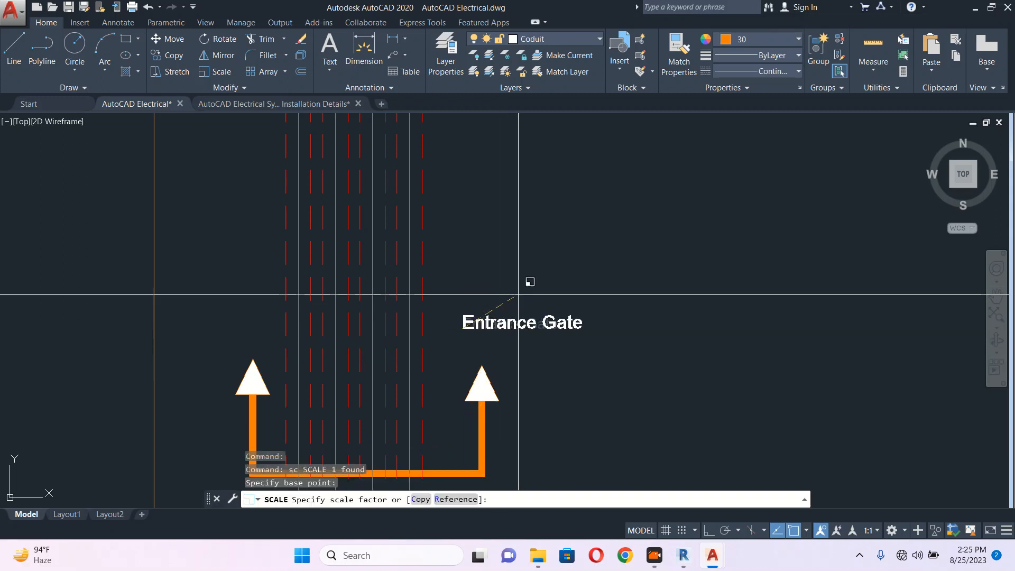
{"action": "left_click", "coordinate": [577, 254]}
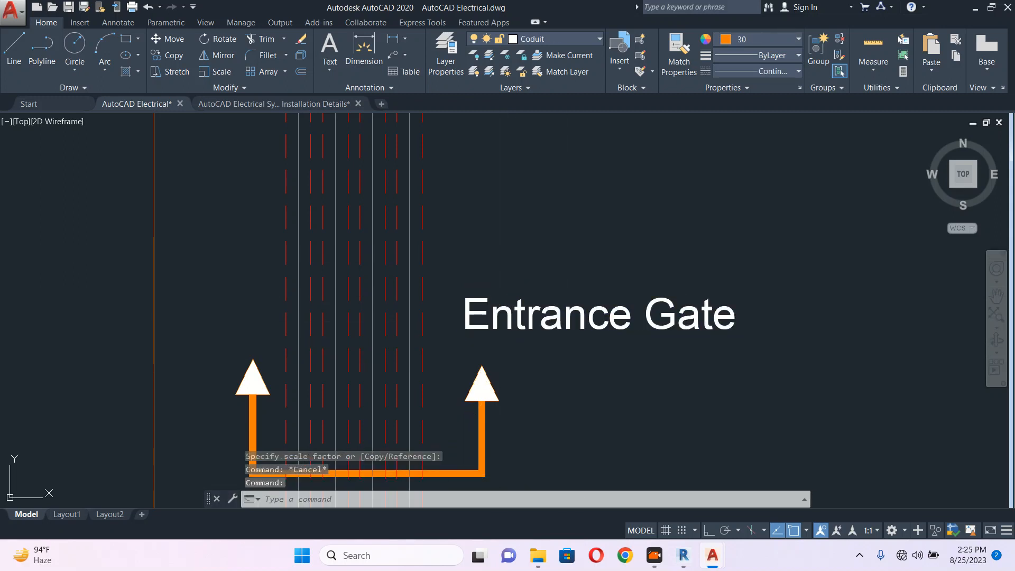
Change the enlarged label's text at the section mark to "Section-01"
{"action": "double_click", "coordinate": [565, 324]}
{"action": "type", "text": "Se"}
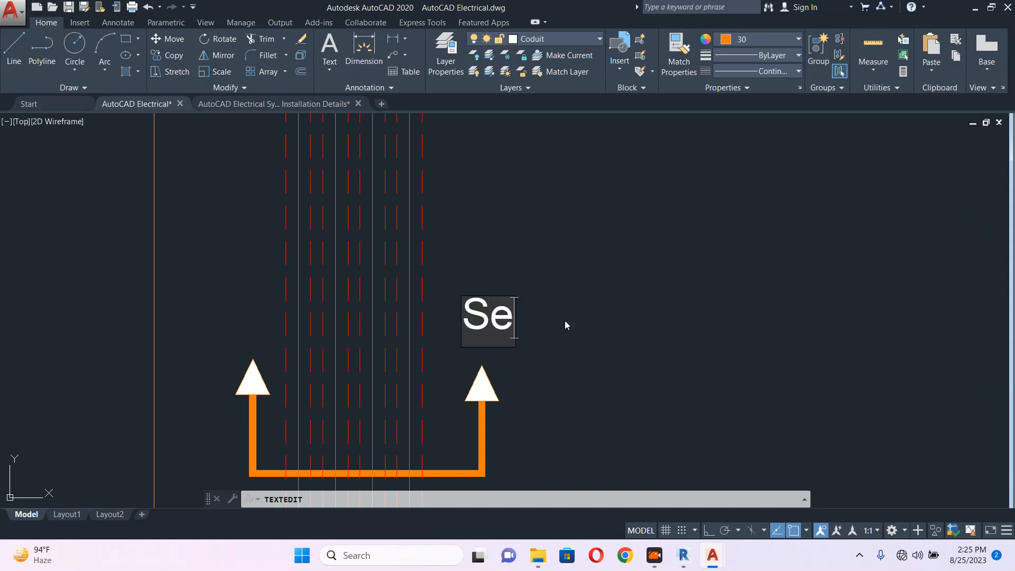
{"action": "type", "text": "ction-01"}
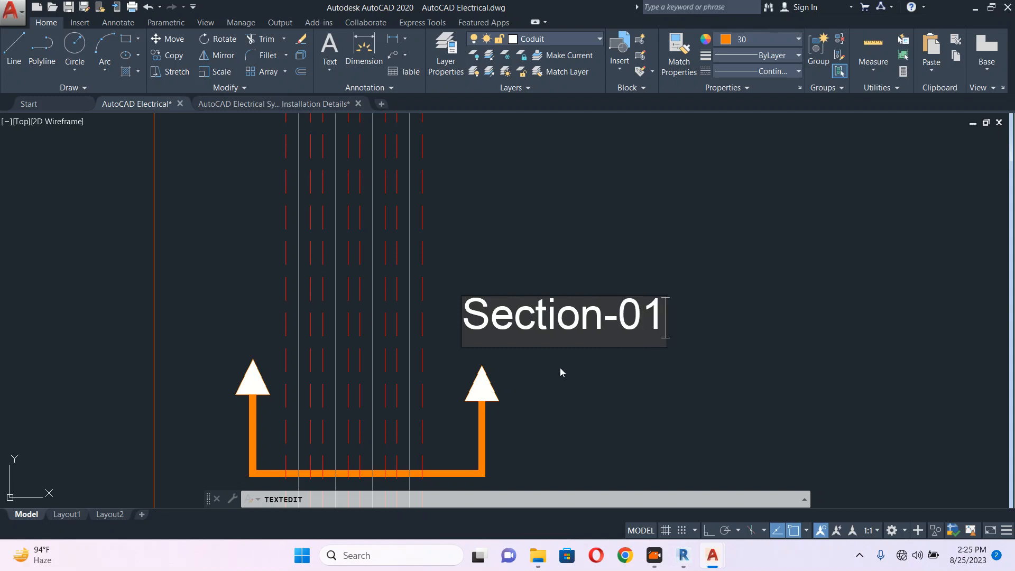
{"action": "left_click", "coordinate": [579, 274]}
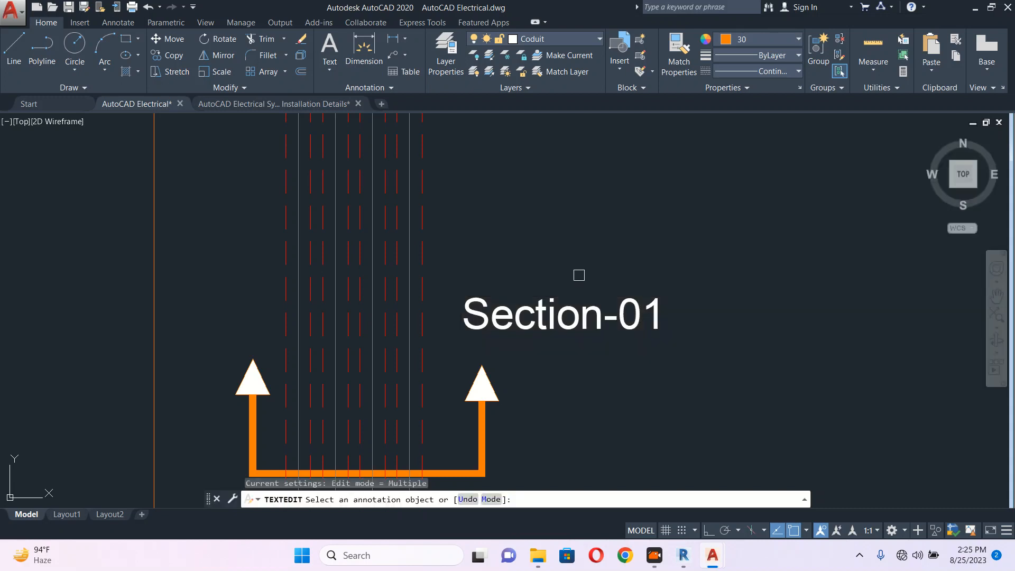
{"action": "key", "text": "Escape"}
Copy the section mark and its "Section-01" label straight down across the ducts below the first row's EMH - 001, with ortho on
{"action": "scroll", "coordinate": [524, 272], "scroll_direction": "down", "scroll_amount": 5}
{"action": "left_click", "coordinate": [461, 244]}
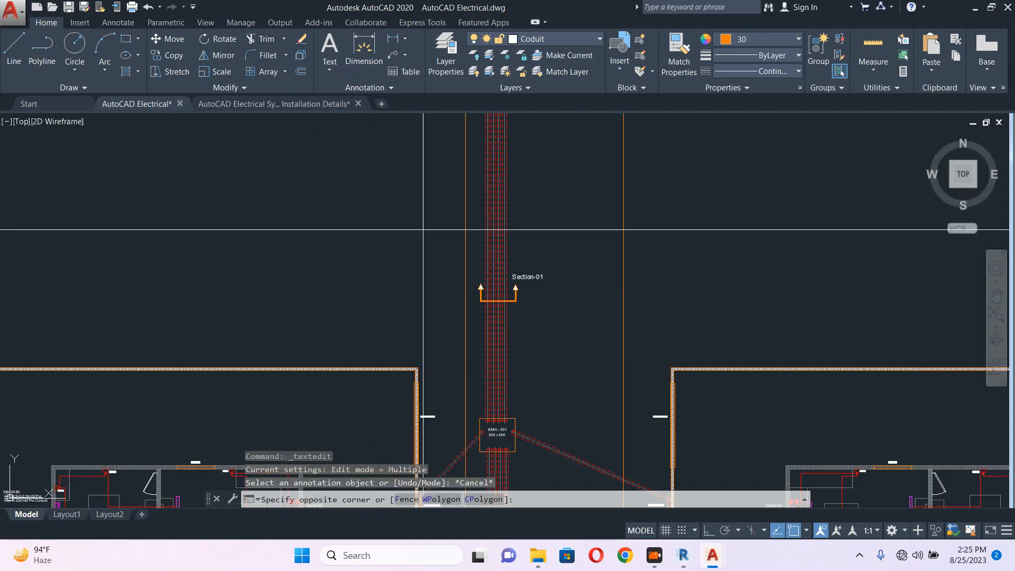
{"action": "left_click", "coordinate": [551, 328]}
{"action": "middle_click_drag", "start_coordinate": [551, 328], "coordinate": [525, 272]}
{"action": "type", "text": "co"}
{"action": "key", "text": "Return"}
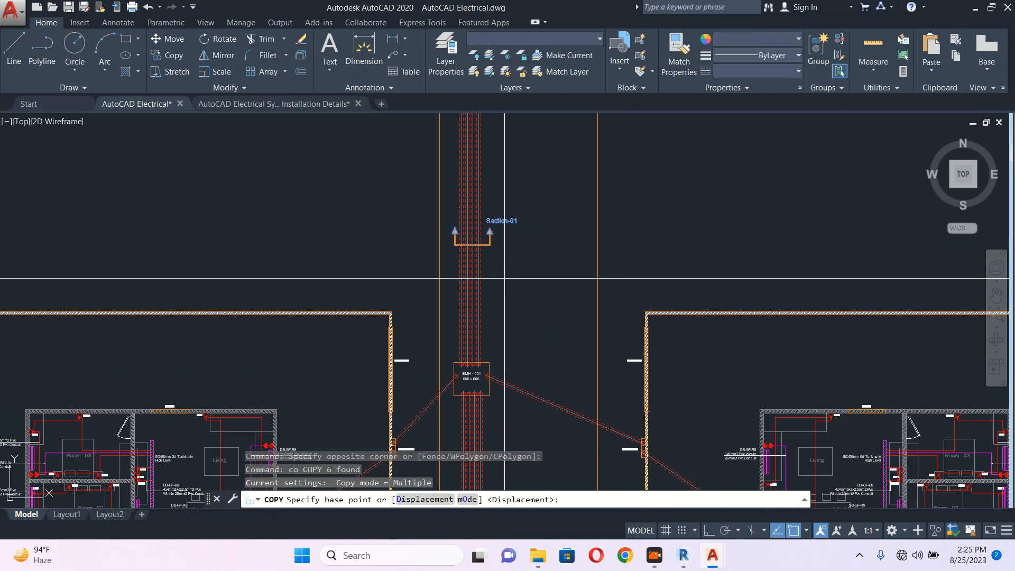
{"action": "left_click", "coordinate": [504, 272]}
{"action": "middle_click_drag", "start_coordinate": [524, 374], "coordinate": [523, 273]}
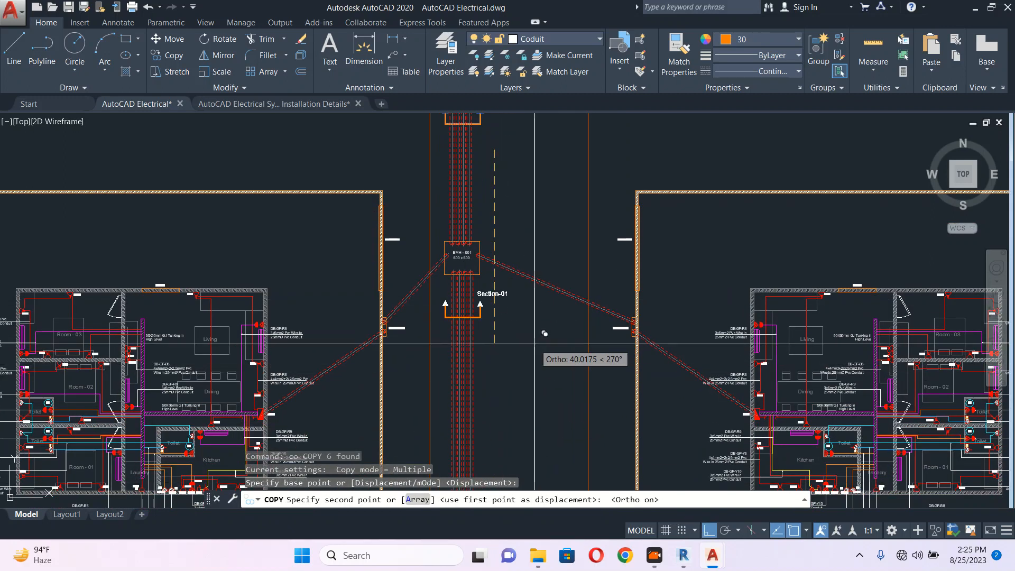
{"action": "left_click", "coordinate": [531, 370]}
{"action": "key", "text": "Escape"}
{"action": "scroll", "coordinate": [597, 344], "scroll_direction": "down", "scroll_amount": 4}
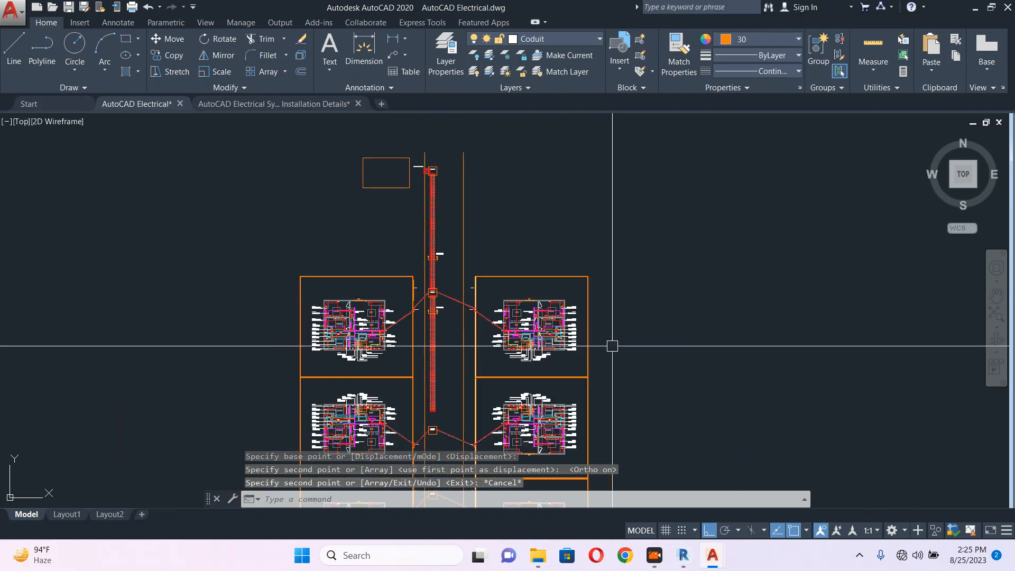
Open the copied "Section-01" label below the first row's manhole for text editing
{"action": "scroll", "coordinate": [611, 344], "scroll_direction": "up", "scroll_amount": 4}
{"action": "scroll", "coordinate": [434, 286], "scroll_direction": "up", "scroll_amount": 6}
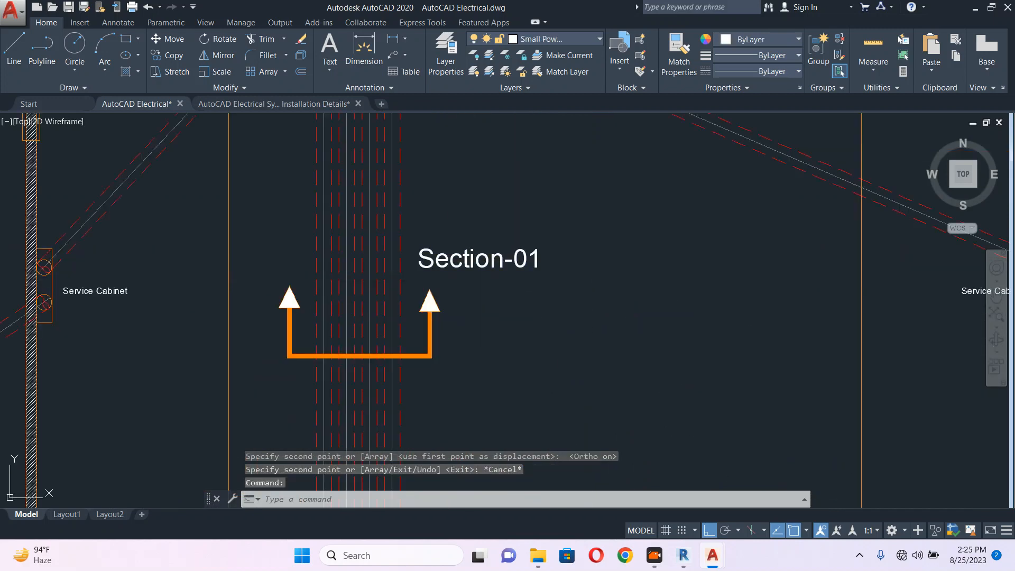
{"action": "double_click", "coordinate": [529, 267]}
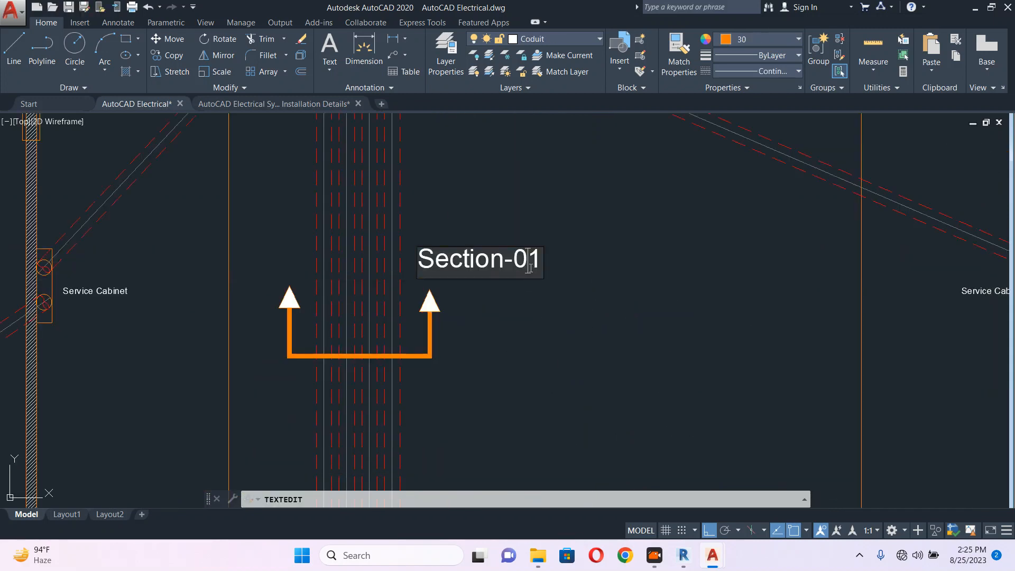
{"action": "left_click", "coordinate": [577, 287]}
{"action": "key", "text": "Escape"}
Copy the whole concrete-encased duct section detail, including its ground line, warning tape and dimensions, to the right of the original
{"action": "scroll", "coordinate": [466, 250], "scroll_direction": "down", "scroll_amount": 8}
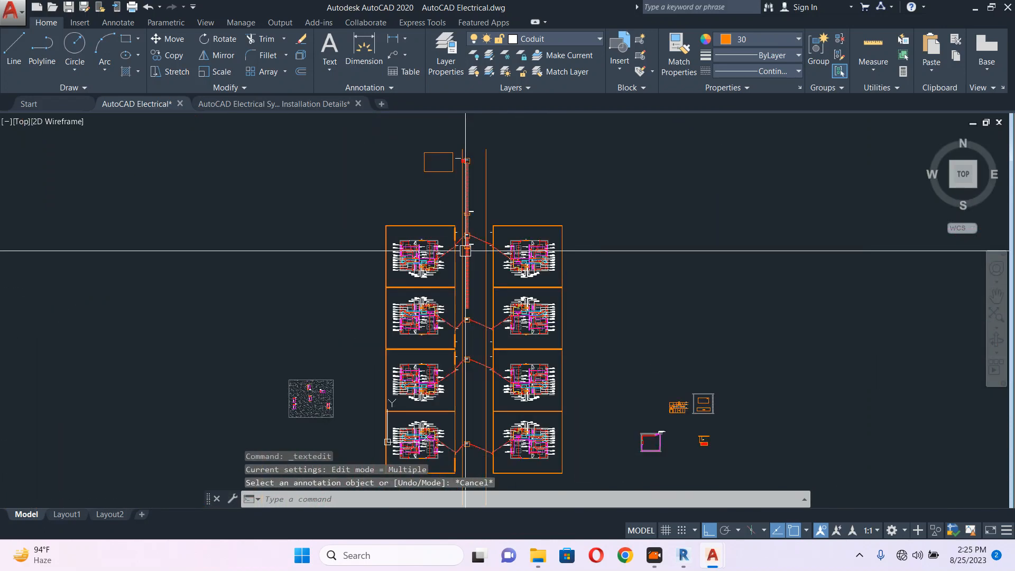
{"action": "middle_click_drag", "start_coordinate": [624, 309], "coordinate": [532, 255]}
{"action": "scroll", "coordinate": [629, 391], "scroll_direction": "up", "scroll_amount": 8}
{"action": "middle_click_drag", "start_coordinate": [562, 340], "coordinate": [520, 252]}
{"action": "key", "text": "Escape"}
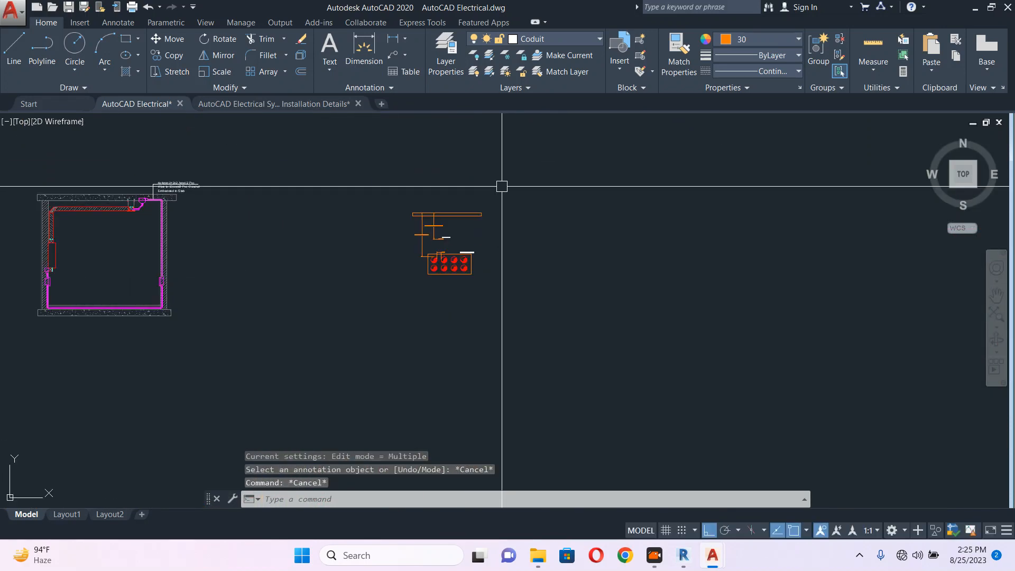
{"action": "left_click", "coordinate": [395, 297]}
{"action": "scroll", "coordinate": [510, 288], "scroll_direction": "up", "scroll_amount": 2}
{"action": "type", "text": "co"}
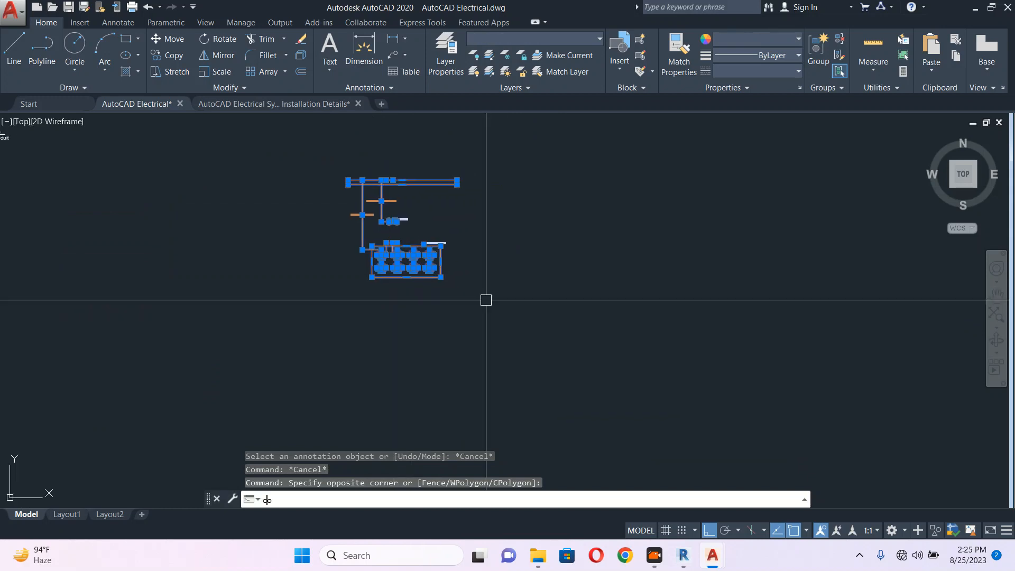
{"action": "key", "text": "Return"}
{"action": "left_click", "coordinate": [471, 283]}
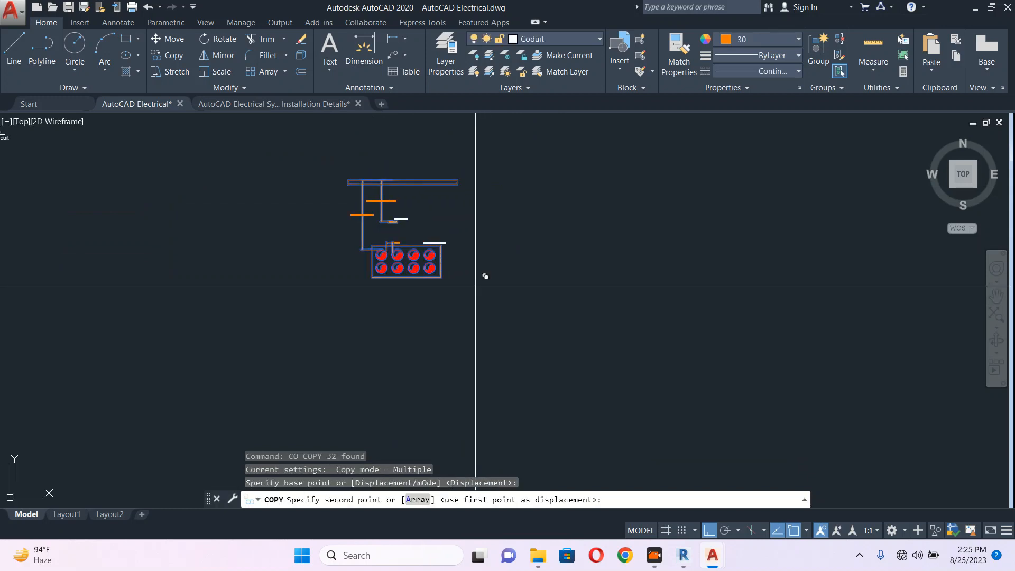
{"action": "left_click", "coordinate": [631, 305]}
{"action": "key", "text": "Escape"}
Erase the two outer conduits of the upper row in the copied duct section, leaving the two middle ones
{"action": "scroll", "coordinate": [585, 262], "scroll_direction": "up", "scroll_amount": 4}
{"action": "left_click", "coordinate": [576, 253]}
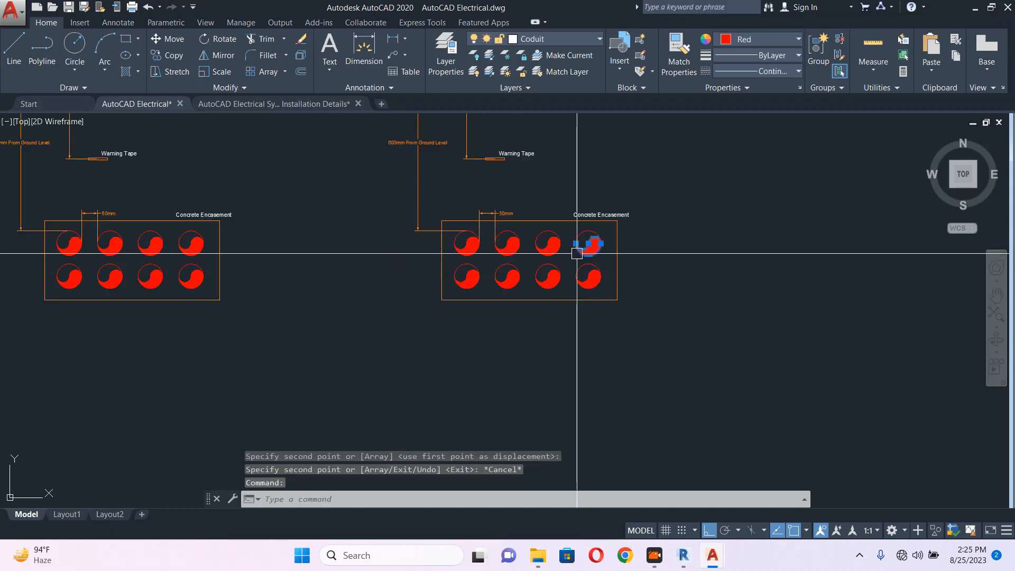
{"action": "scroll", "coordinate": [584, 246], "scroll_direction": "up", "scroll_amount": 4}
{"action": "left_click", "coordinate": [622, 219]}
{"action": "left_click", "coordinate": [585, 249]}
{"action": "type", "text": "e"}
{"action": "key", "text": "Return"}
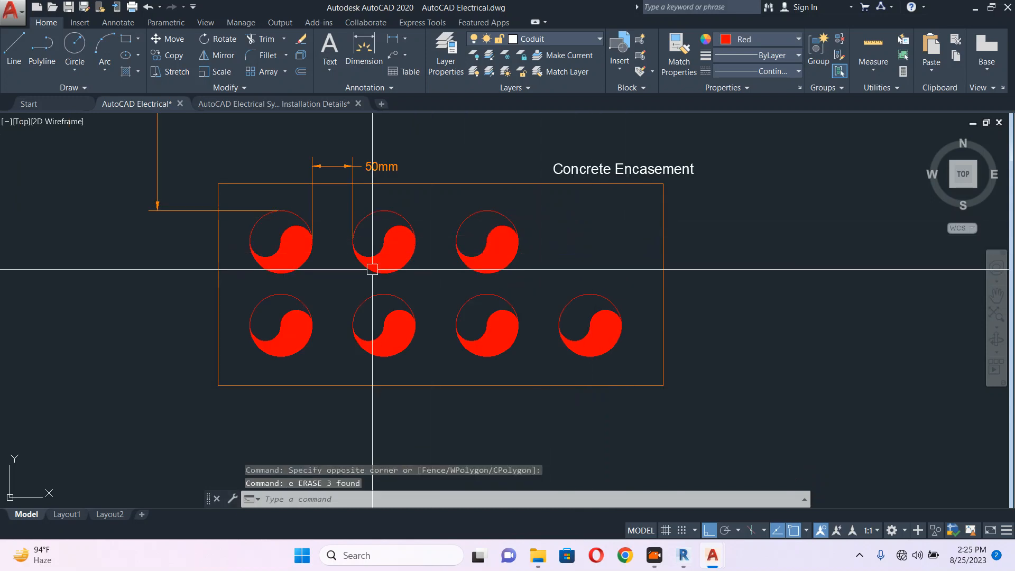
{"action": "left_click", "coordinate": [239, 283]}
{"action": "left_click", "coordinate": [324, 199]}
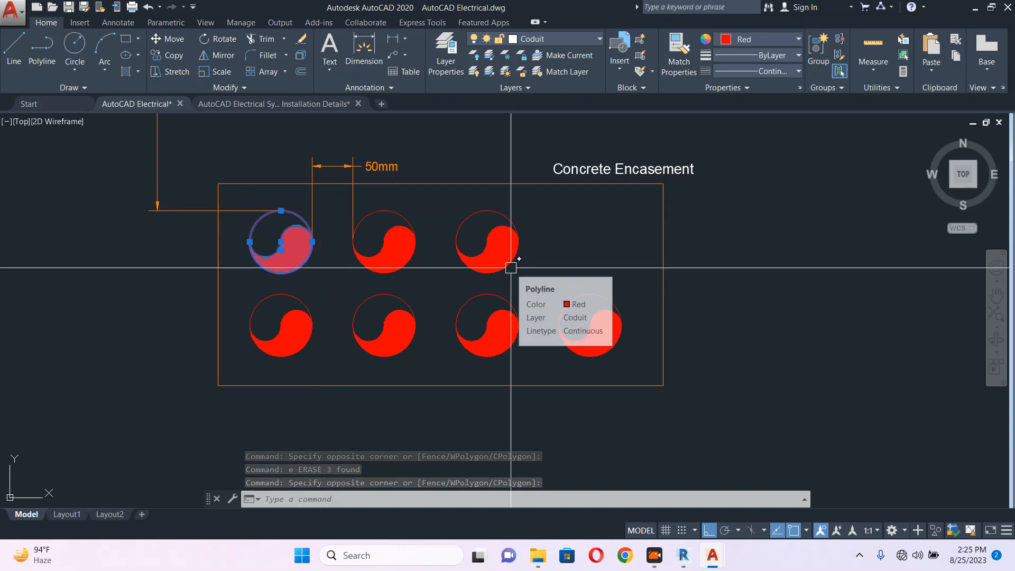
{"action": "type", "text": "E"}
{"action": "key", "text": "Return"}
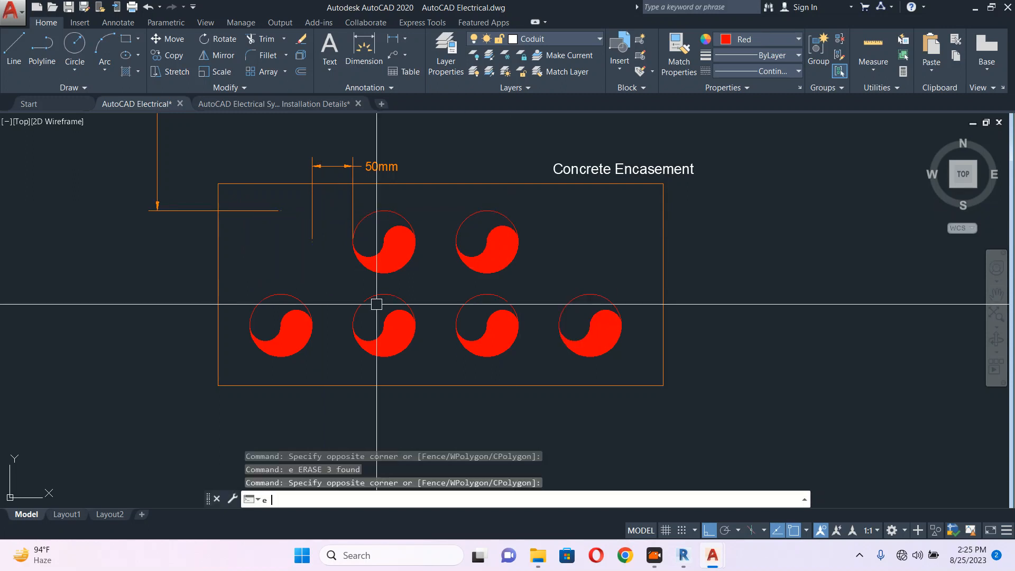
Stretch the copied 600mm depth dimension's lower origin to the top of the upper row's first remaining conduit
{"action": "left_click", "coordinate": [279, 211]}
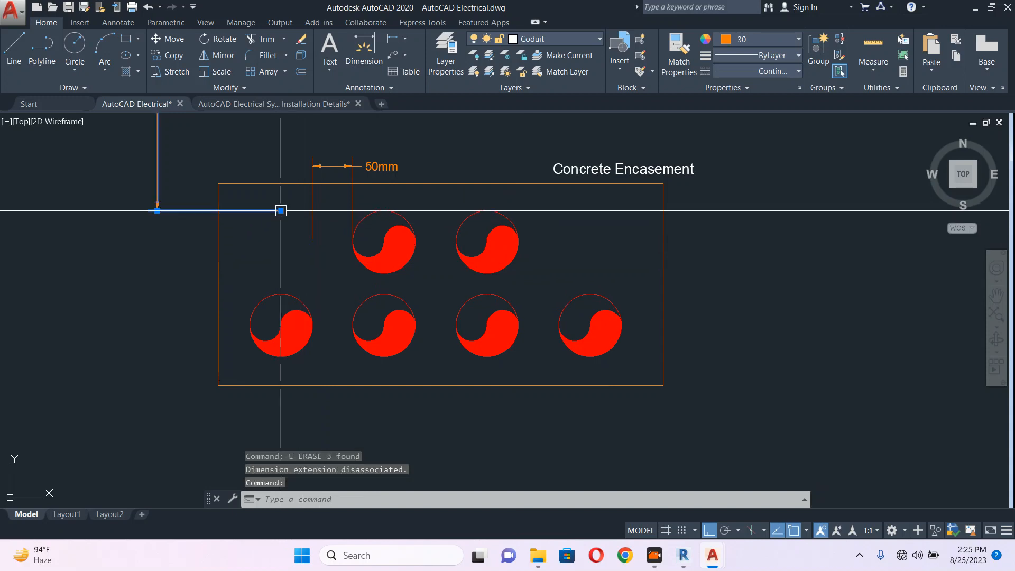
{"action": "left_click", "coordinate": [281, 210]}
{"action": "key", "text": "Escape"}
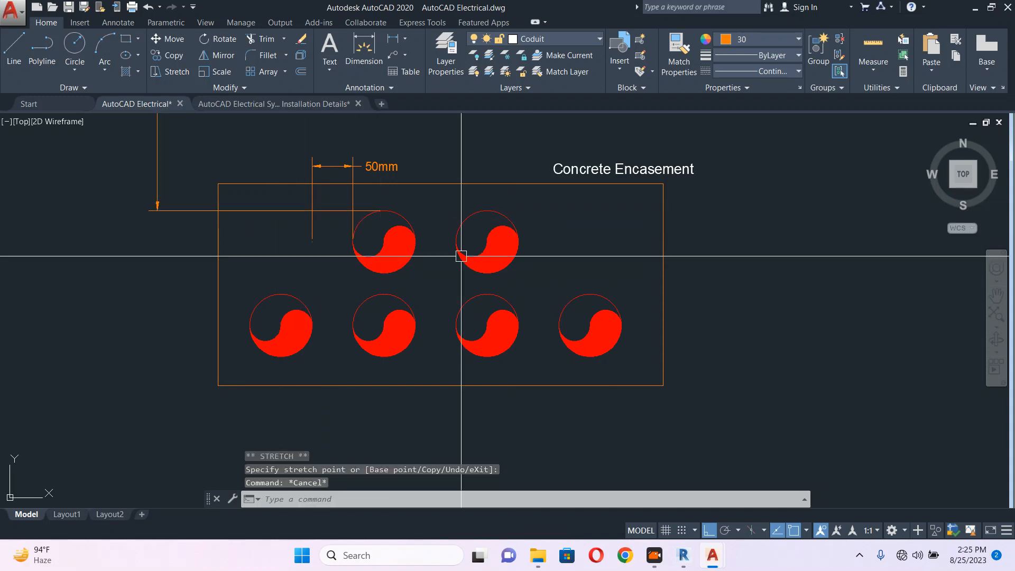
Add a vertical linear dimension from the top of the lower row's leftmost conduit to ground level, left of the 600mm depth dimension
{"action": "scroll", "coordinate": [475, 275], "scroll_direction": "down", "scroll_amount": 5}
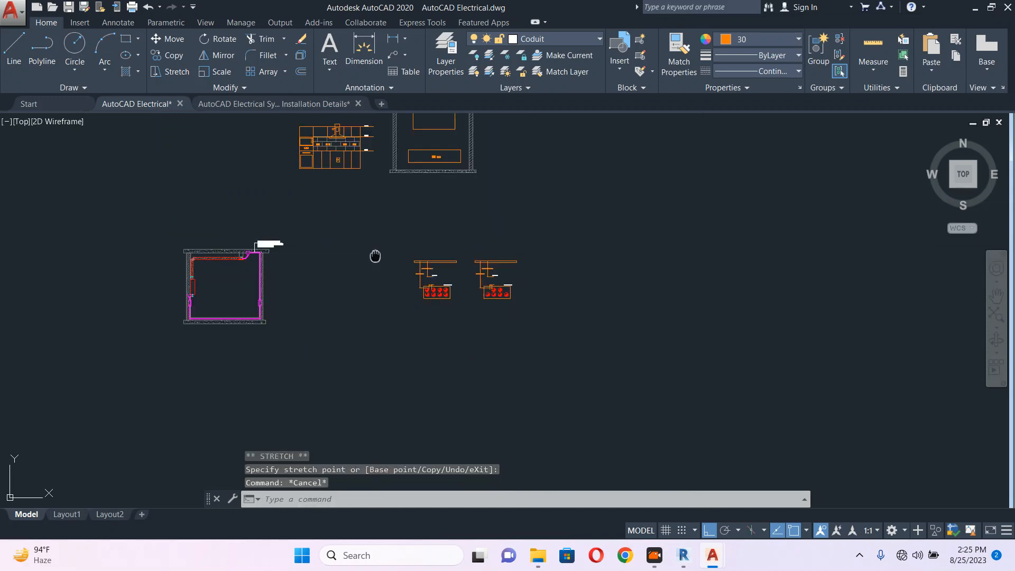
{"action": "mouse_move", "coordinate": [375, 256]}
{"action": "middle_mouse_down"}
{"action": "mouse_move", "coordinate": [414, 303]}
{"action": "mouse_move", "coordinate": [356, 274]}
{"action": "middle_mouse_up"}
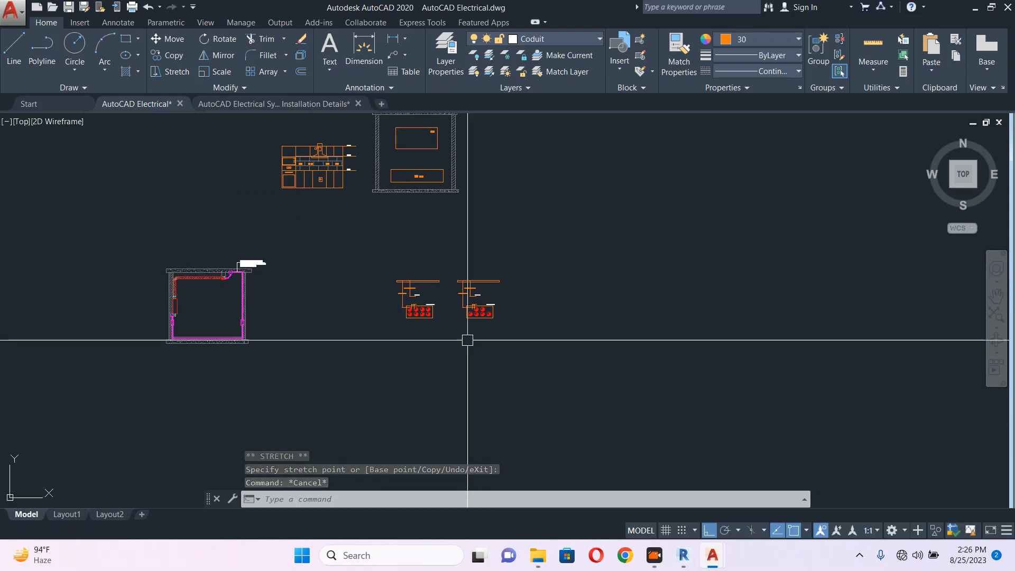
{"action": "scroll", "coordinate": [424, 243], "scroll_direction": "up", "scroll_amount": 6}
{"action": "middle_click_drag", "start_coordinate": [398, 313], "coordinate": [434, 338]}
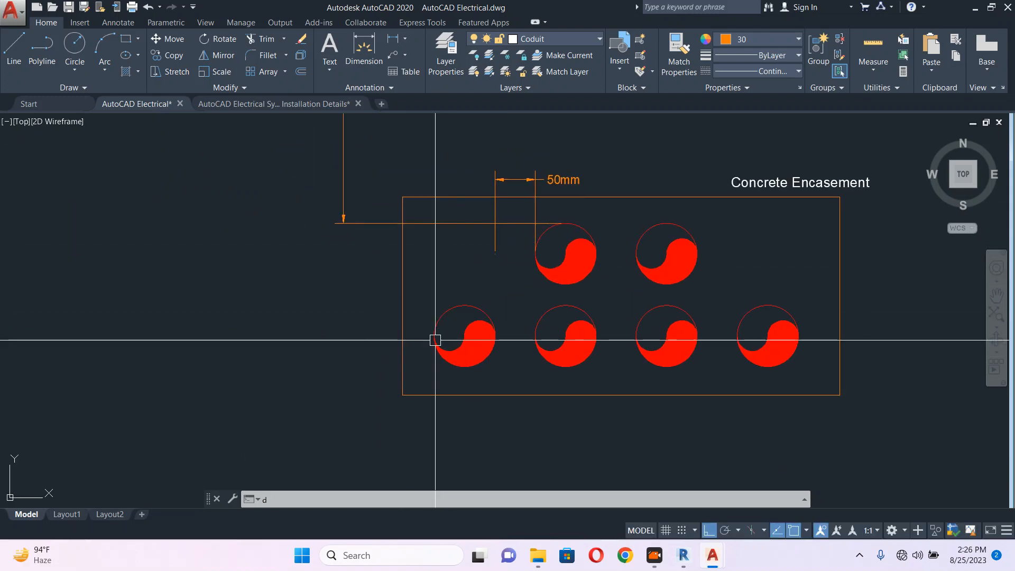
{"action": "type", "text": "dli"}
{"action": "key", "text": "Return"}
{"action": "left_click", "coordinate": [464, 305]}
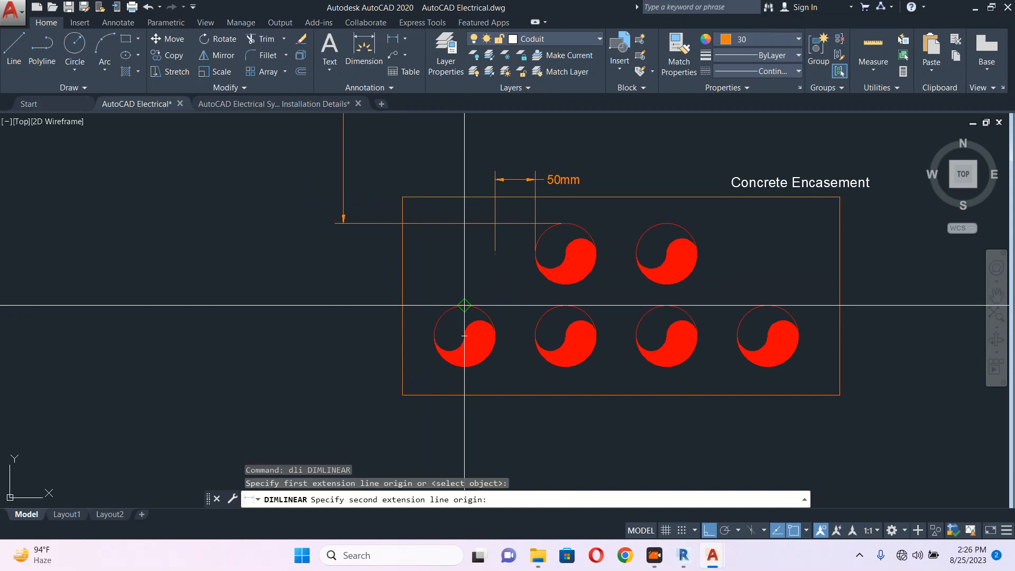
{"action": "scroll", "coordinate": [462, 380], "scroll_direction": "down", "scroll_amount": 4}
{"action": "left_click", "coordinate": [444, 144]}
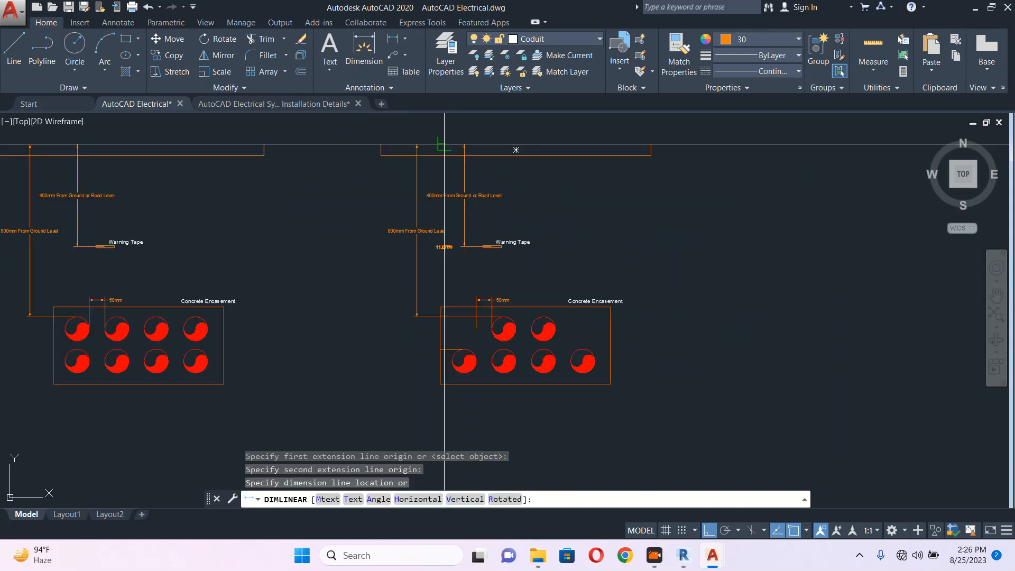
{"action": "scroll", "coordinate": [350, 287], "scroll_direction": "up", "scroll_amount": 2}
{"action": "left_click", "coordinate": [363, 277]}
{"action": "key", "text": "Escape"}
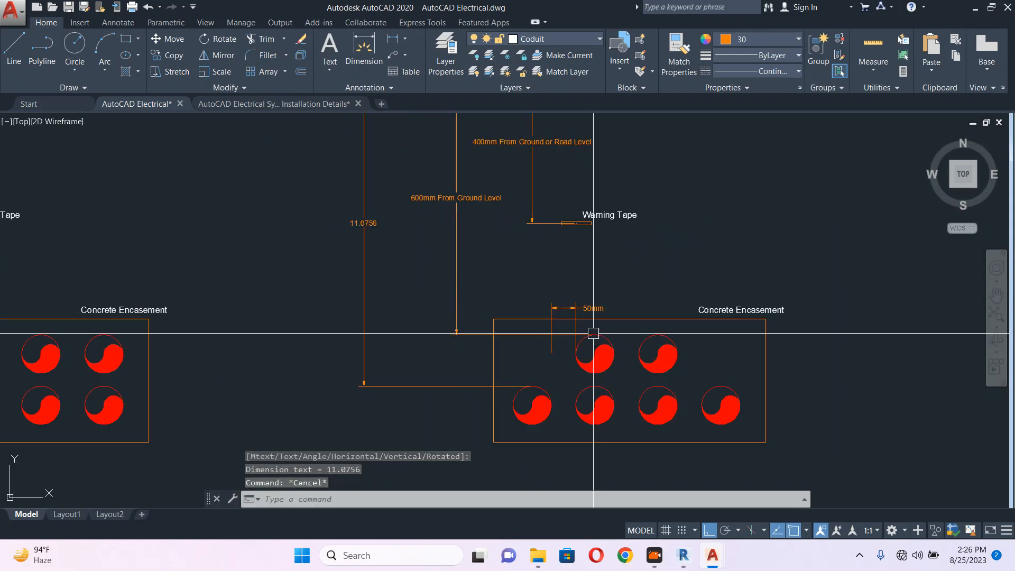
Erase the 50mm conduit spacing dimension from the copied duct section
{"action": "left_click", "coordinate": [572, 307]}
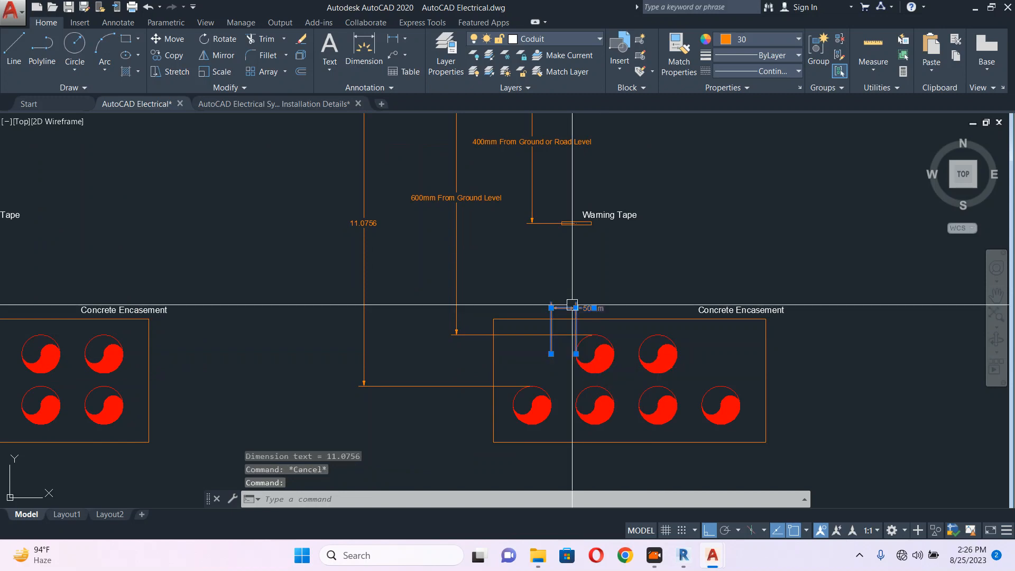
{"action": "type", "text": "E"}
{"action": "key", "text": "Return"}
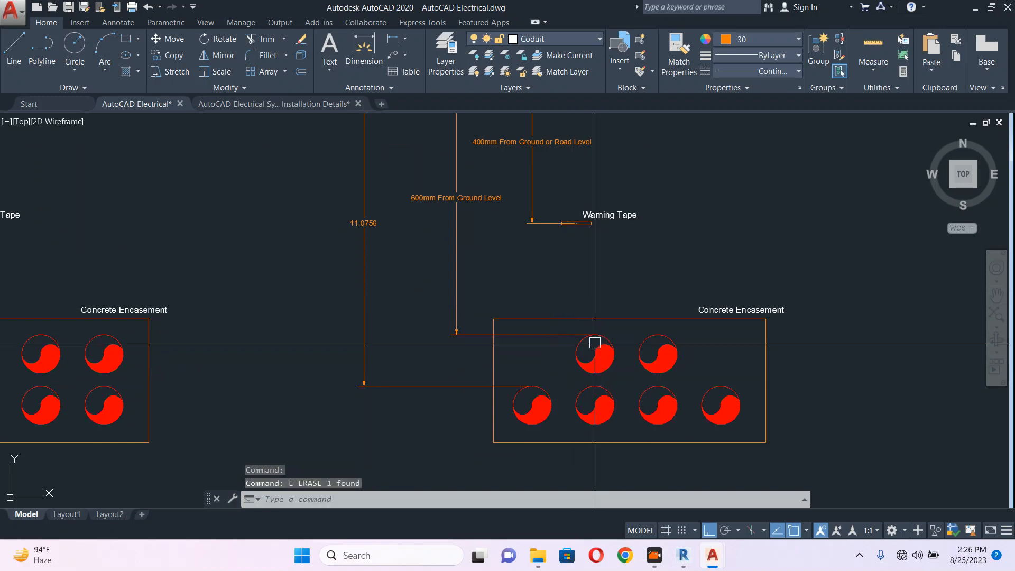
Set the new lower-row depth dimension's text to "810mm From Ground Level", reusing the wording of the 600mm dimension
{"action": "middle_click_drag", "start_coordinate": [596, 382], "coordinate": [523, 297]}
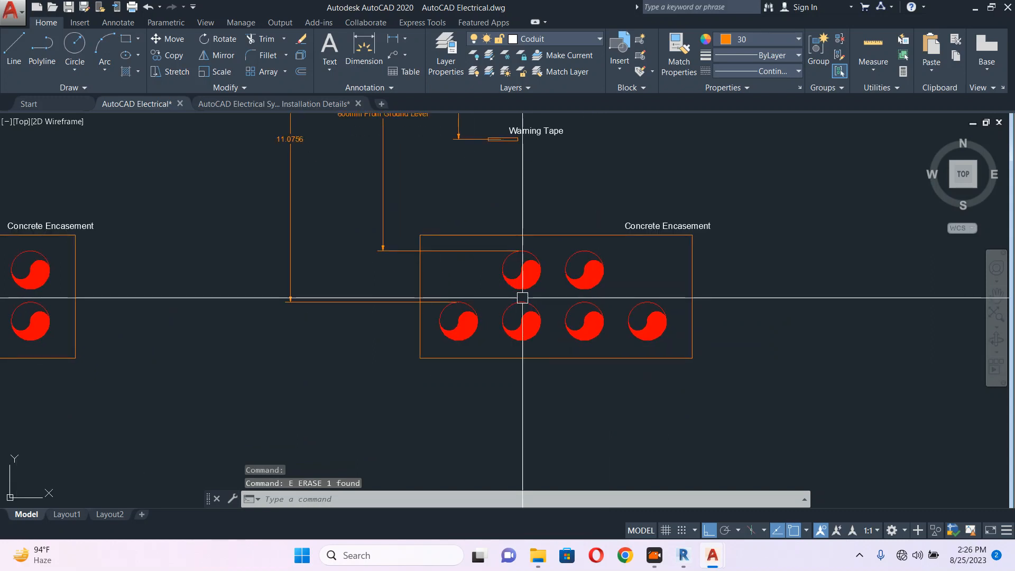
{"action": "middle_click_drag", "start_coordinate": [397, 198], "coordinate": [519, 318]}
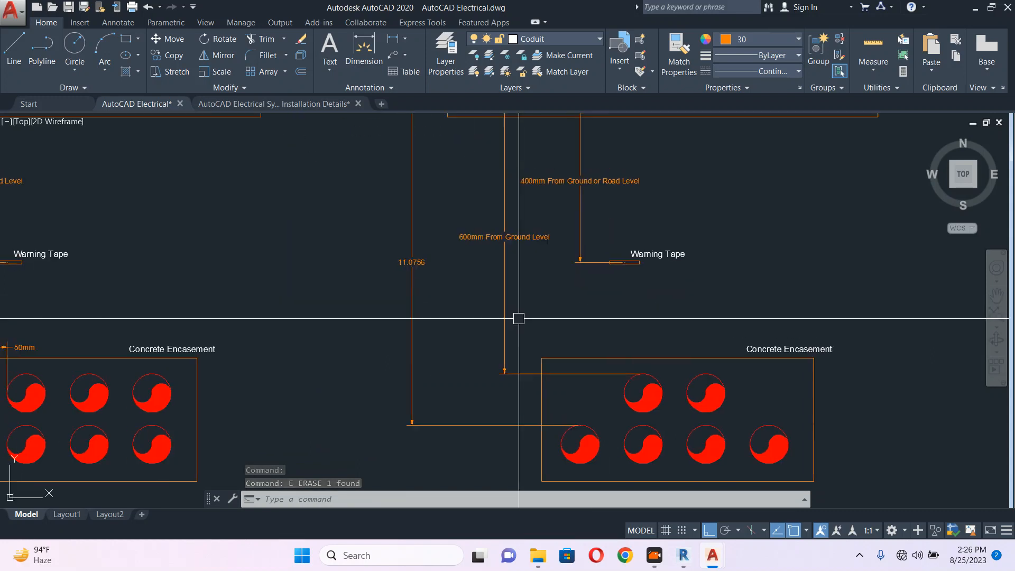
{"action": "scroll", "coordinate": [421, 225], "scroll_direction": "up", "scroll_amount": 2}
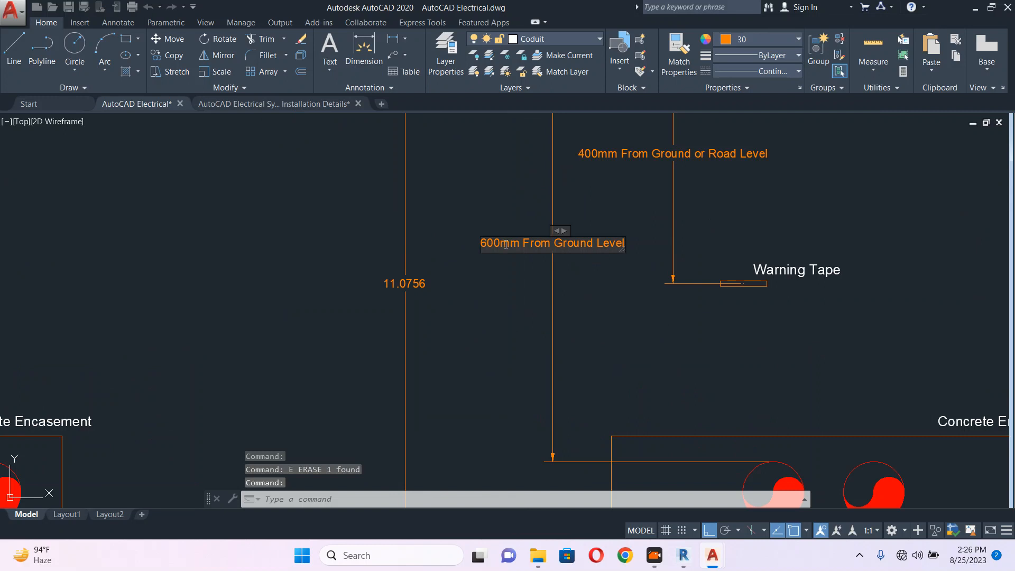
{"action": "double_click", "coordinate": [502, 244]}
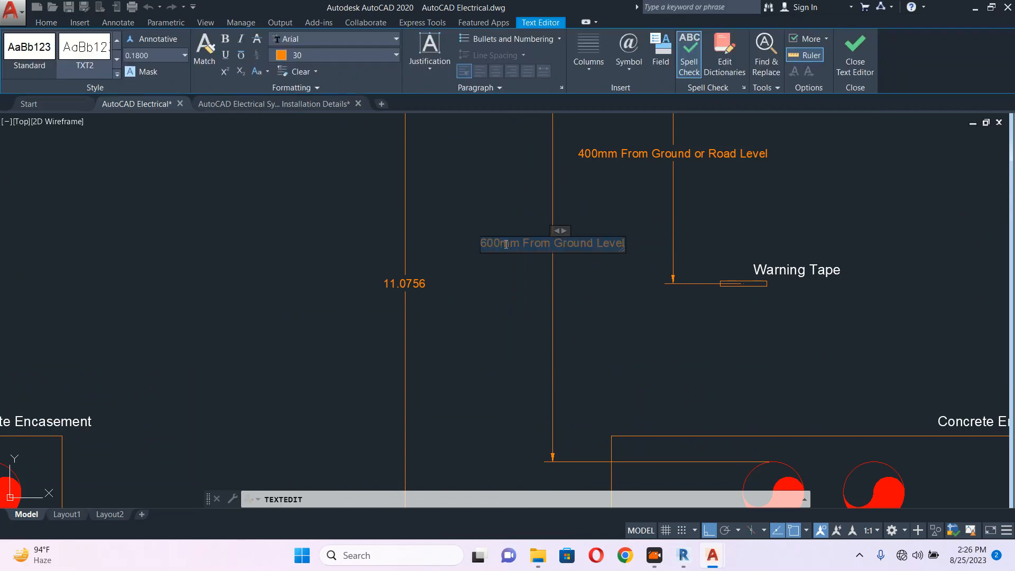
{"action": "left_click", "coordinate": [436, 269]}
{"action": "left_click", "coordinate": [408, 284]}
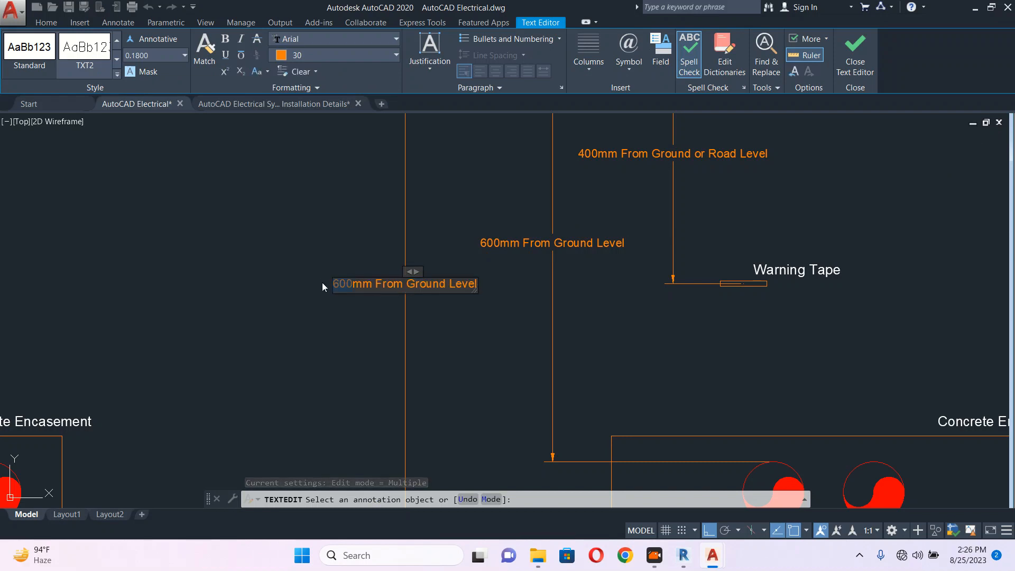
{"action": "type", "text": "810"}
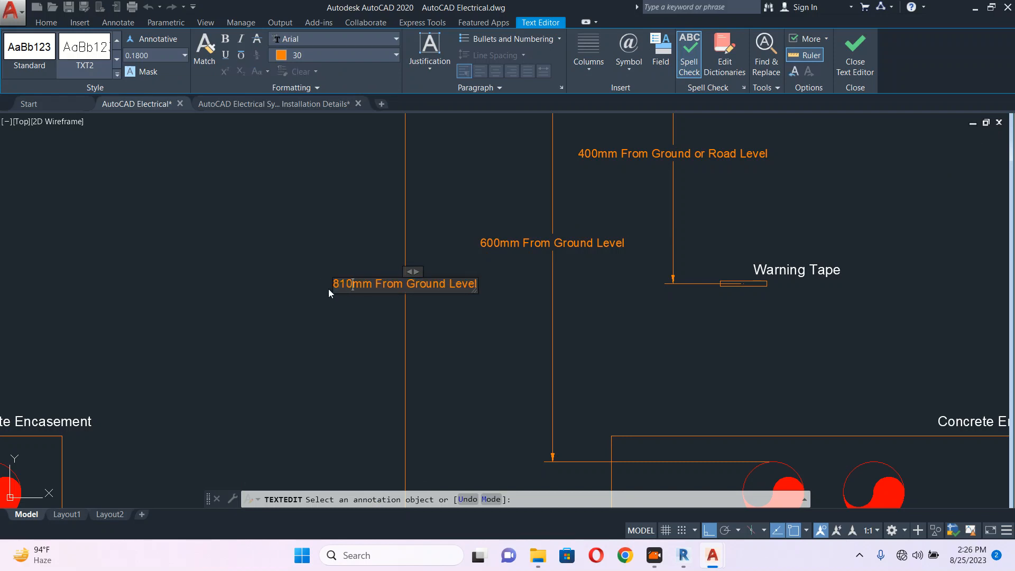
{"action": "left_click", "coordinate": [417, 221]}
{"action": "key", "text": "Escape"}
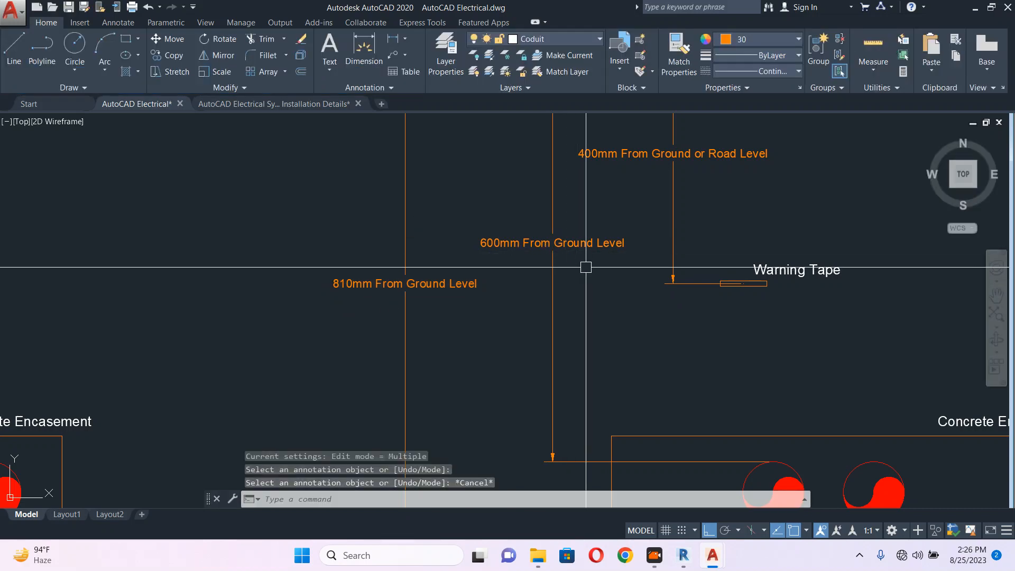
Compare the two duct section details, and examine the open duct ends above the second row's EMH - 001
{"action": "scroll", "coordinate": [539, 263], "scroll_direction": "down", "scroll_amount": 5}
{"action": "scroll", "coordinate": [579, 312], "scroll_direction": "up", "scroll_amount": 3}
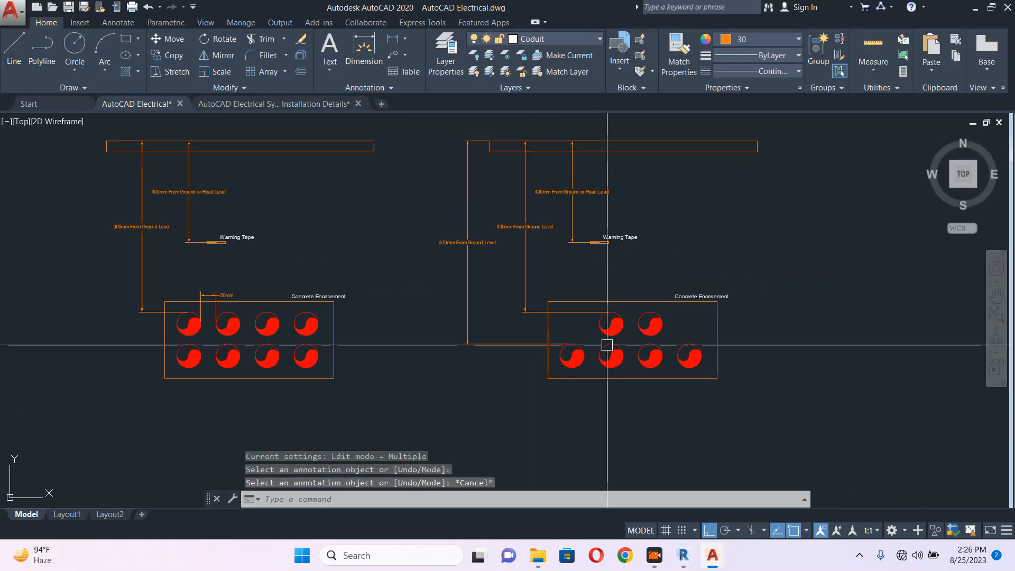
{"action": "scroll", "coordinate": [576, 344], "scroll_direction": "down", "scroll_amount": 6}
{"action": "scroll", "coordinate": [623, 343], "scroll_direction": "up", "scroll_amount": 2}
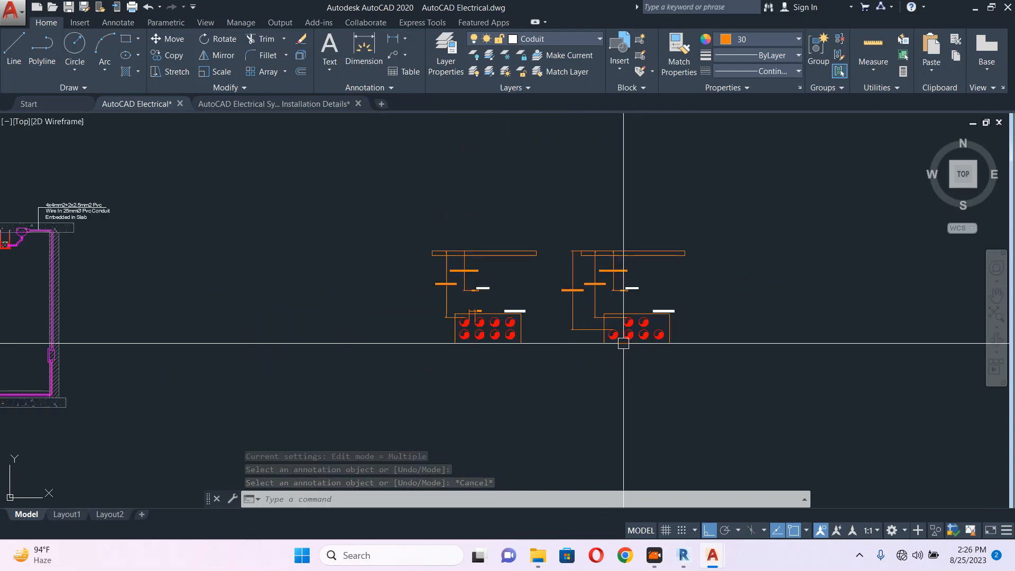
{"action": "scroll", "coordinate": [617, 344], "scroll_direction": "down", "scroll_amount": 5}
{"action": "scroll", "coordinate": [616, 344], "scroll_direction": "up", "scroll_amount": 3}
{"action": "scroll", "coordinate": [607, 344], "scroll_direction": "down", "scroll_amount": 4}
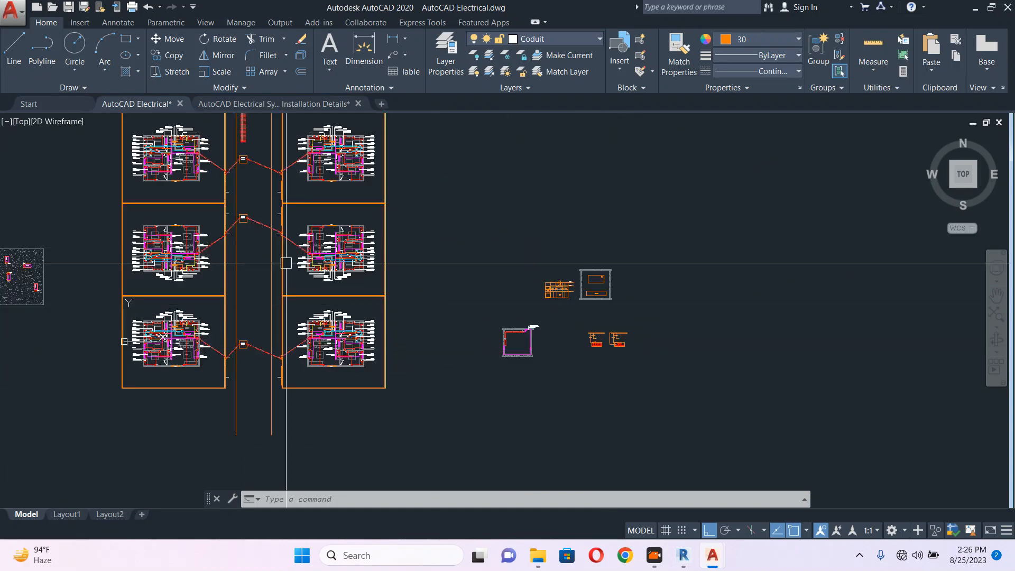
{"action": "middle_click_drag", "start_coordinate": [286, 263], "coordinate": [382, 291]}
{"action": "scroll", "coordinate": [391, 294], "scroll_direction": "up", "scroll_amount": 10}
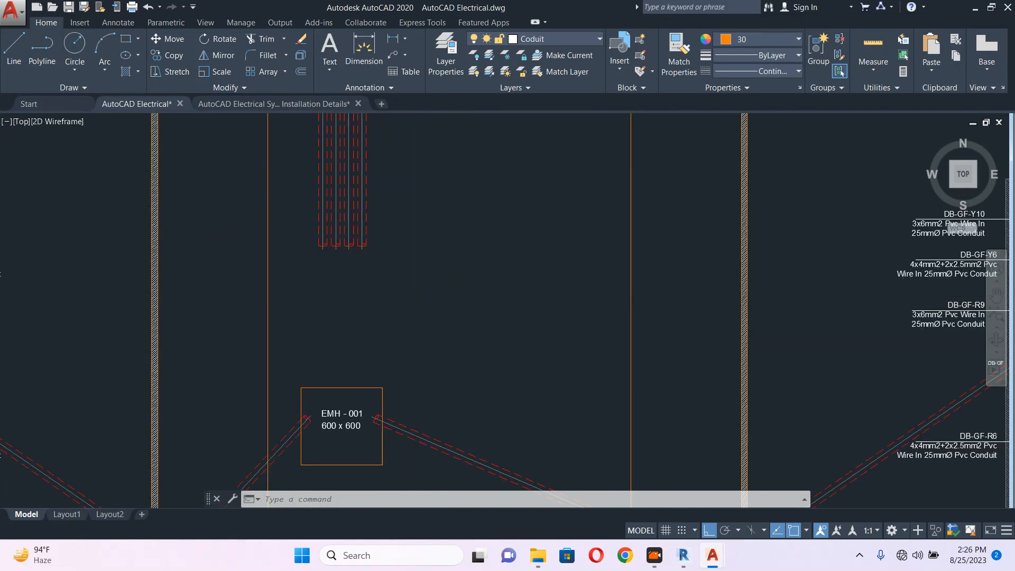
Stretch the two rightmost open ducts down so their ends finish just inside the top of the second row's EMH - 001
{"action": "scroll", "coordinate": [390, 300], "scroll_direction": "up", "scroll_amount": 2}
{"action": "left_click", "coordinate": [350, 203]}
{"action": "middle_click_drag", "start_coordinate": [351, 217], "coordinate": [467, 171]}
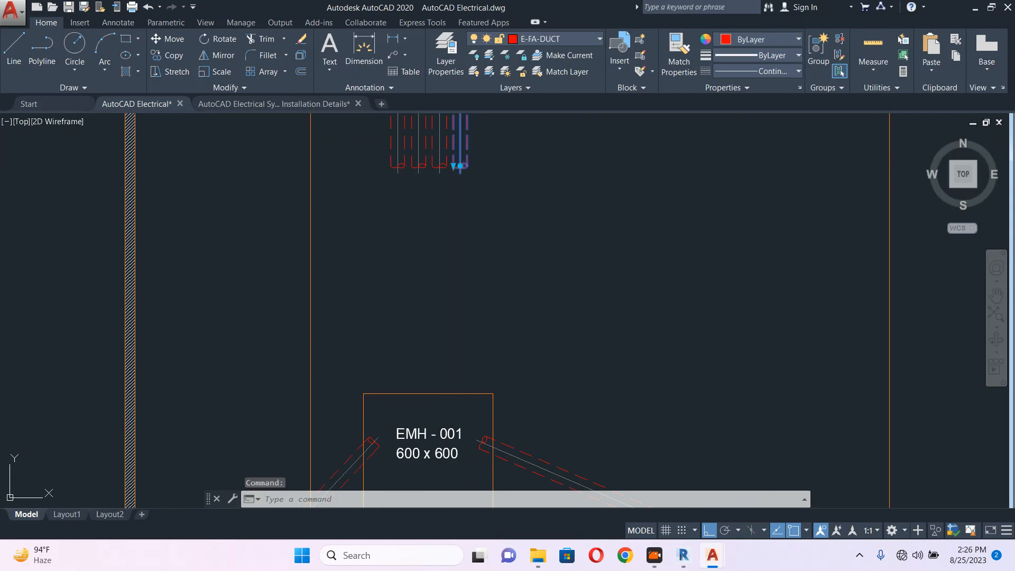
{"action": "left_click", "coordinate": [453, 165]}
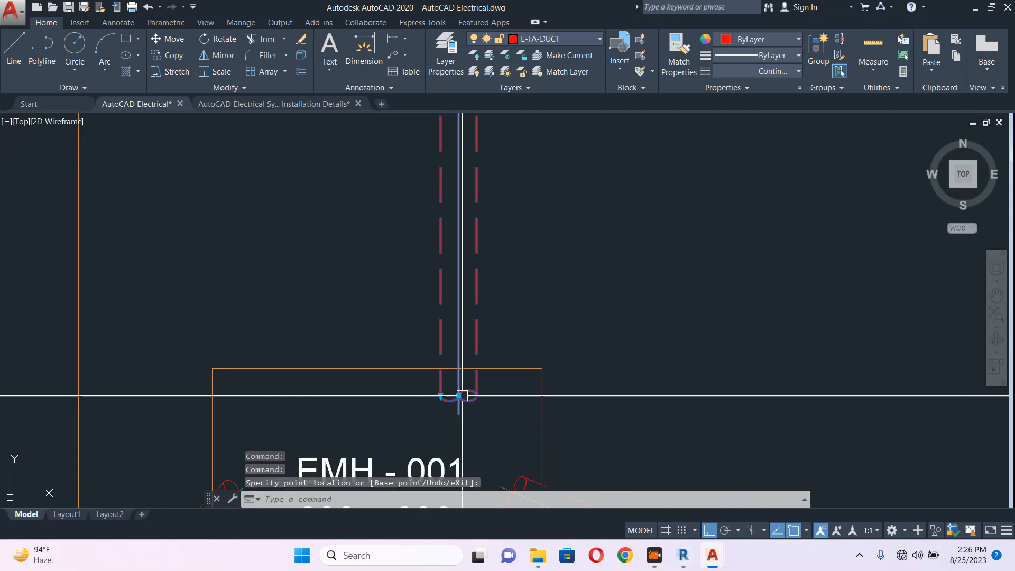
{"action": "key", "text": "Escape"}
{"action": "scroll", "coordinate": [423, 238], "scroll_direction": "down", "scroll_amount": 3}
{"action": "left_click", "coordinate": [447, 175]}
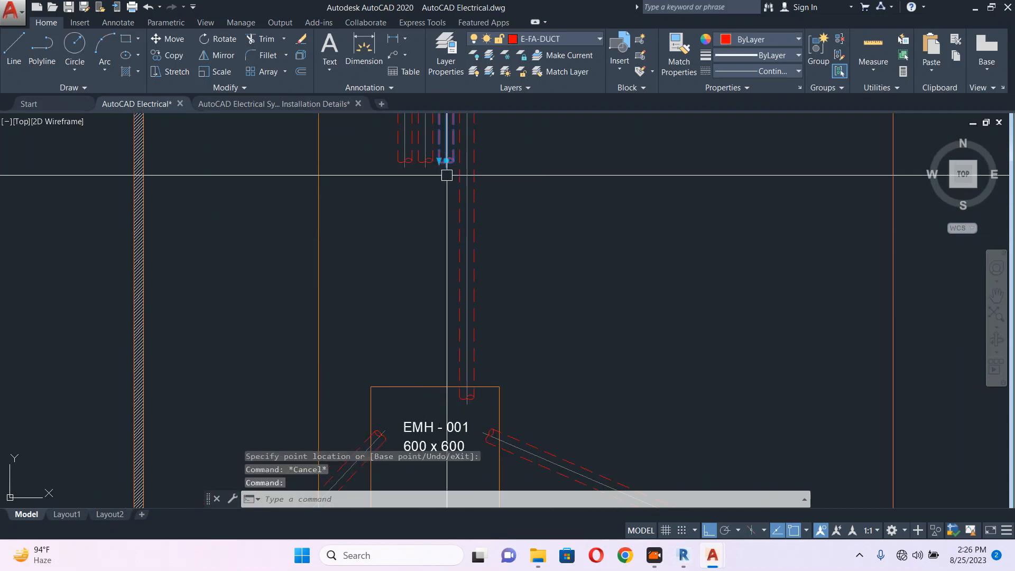
{"action": "scroll", "coordinate": [436, 397], "scroll_direction": "up", "scroll_amount": 4}
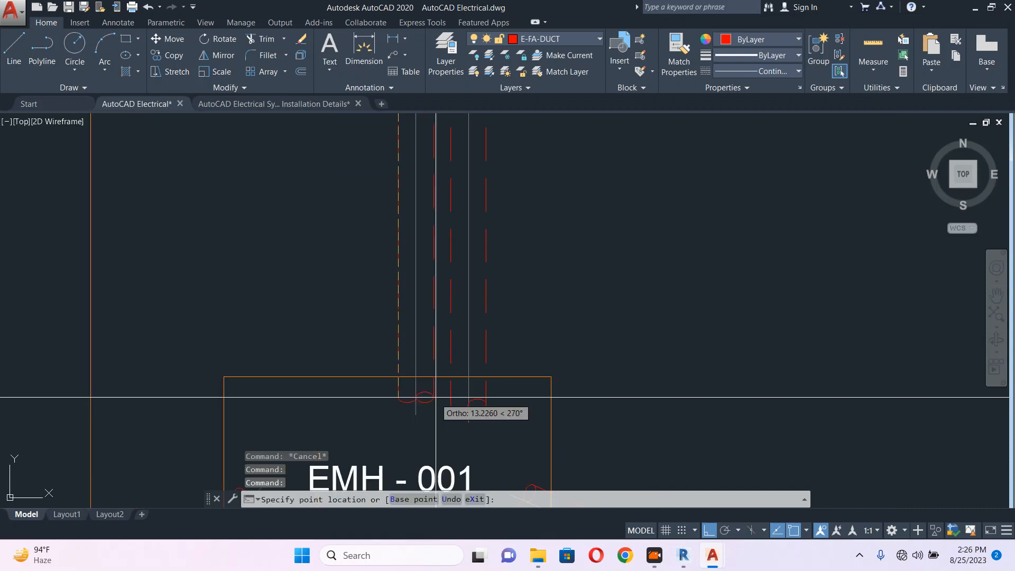
{"action": "key", "text": "Escape"}
{"action": "scroll", "coordinate": [419, 403], "scroll_direction": "down", "scroll_amount": 2}
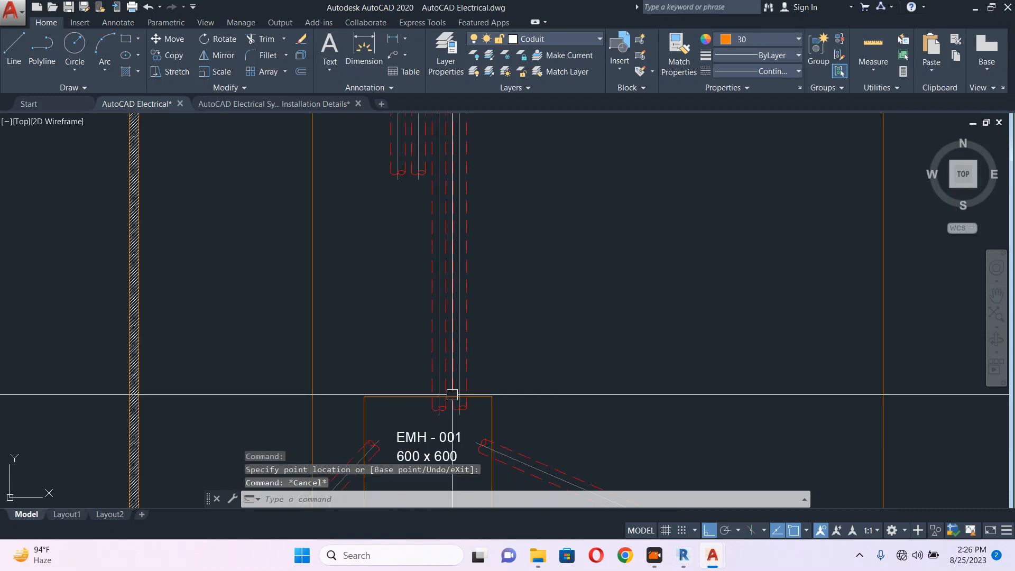
Stretch the remaining two ducts down into the second row's EMH - 001, level with the ends of the first two
{"action": "left_click", "coordinate": [410, 167]}
{"action": "left_click", "coordinate": [419, 172]}
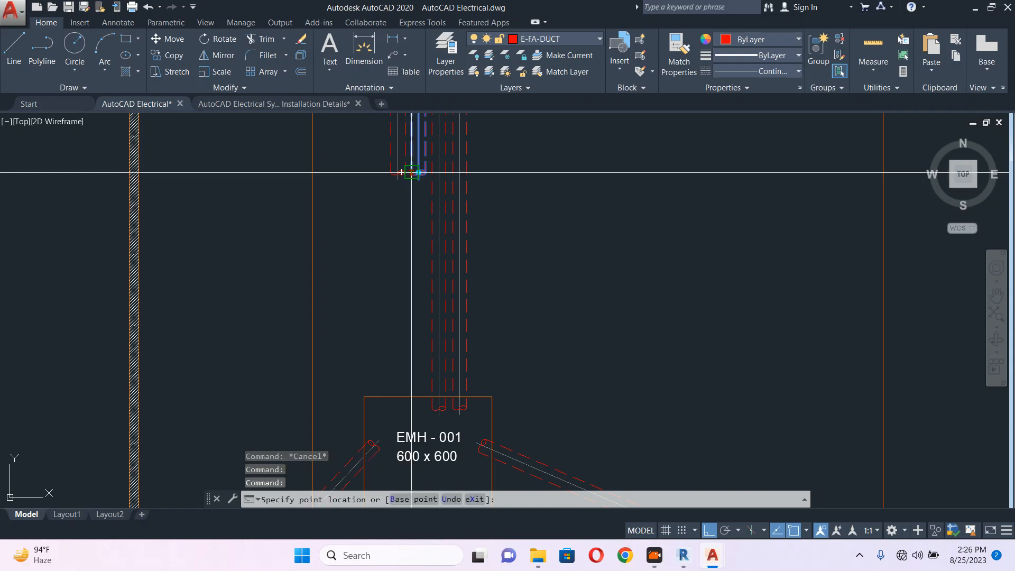
{"action": "scroll", "coordinate": [431, 420], "scroll_direction": "up", "scroll_amount": 3}
{"action": "scroll", "coordinate": [430, 416], "scroll_direction": "down", "scroll_amount": 3}
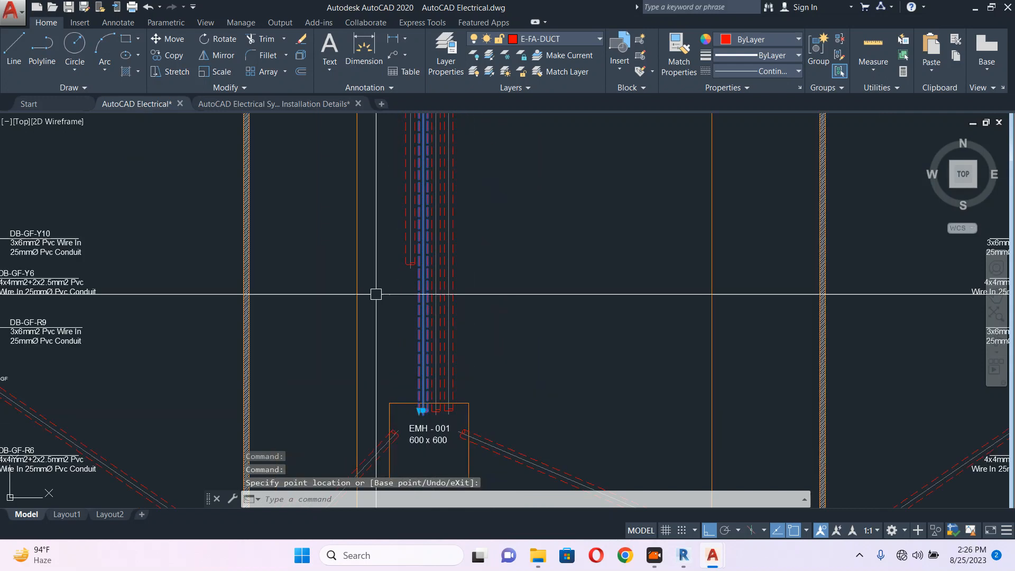
{"action": "key", "text": "Escape"}
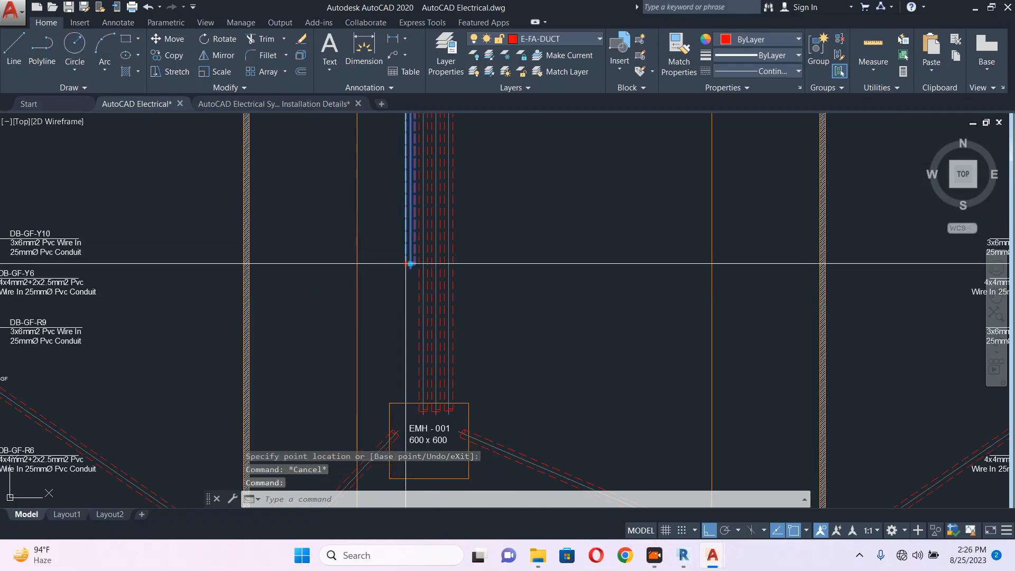
{"action": "scroll", "coordinate": [410, 403], "scroll_direction": "up", "scroll_amount": 3}
{"action": "left_click", "coordinate": [417, 423]}
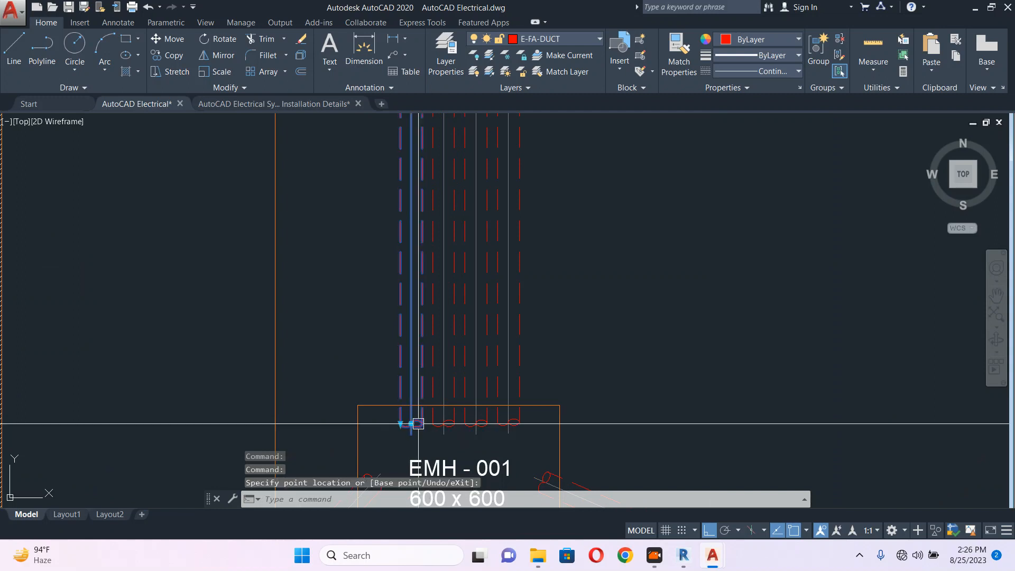
{"action": "scroll", "coordinate": [418, 424], "scroll_direction": "down", "scroll_amount": 5}
{"action": "key", "text": "Escape"}
{"action": "scroll", "coordinate": [492, 304], "scroll_direction": "down", "scroll_amount": 4}
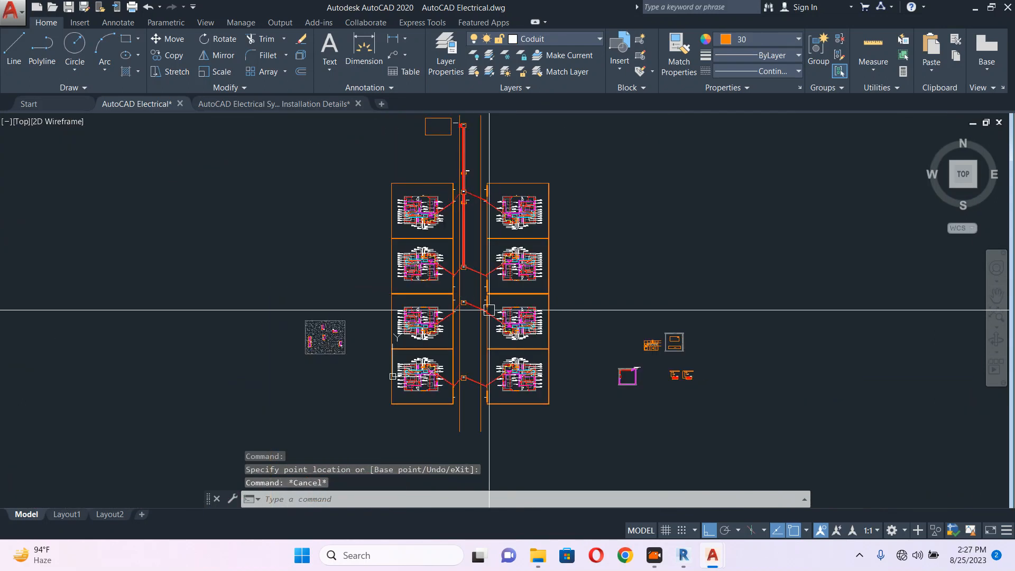
Copy the four ducts straight down about 115 units, from the second row's manhole past the third row's manhole
{"action": "scroll", "coordinate": [464, 296], "scroll_direction": "up", "scroll_amount": 2}
{"action": "scroll", "coordinate": [472, 219], "scroll_direction": "up", "scroll_amount": 2}
{"action": "left_click", "coordinate": [470, 206]}
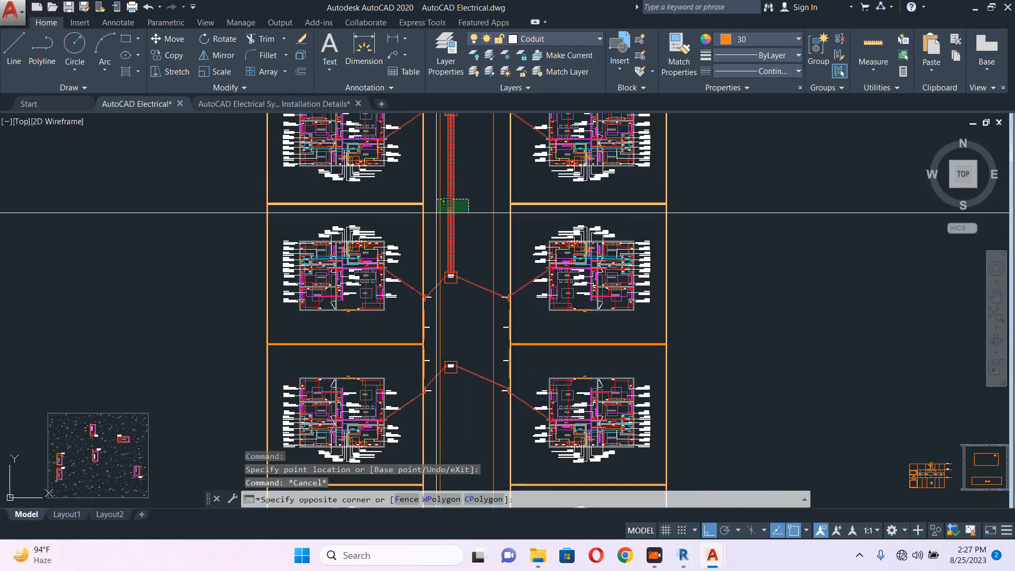
{"action": "left_click", "coordinate": [445, 212]}
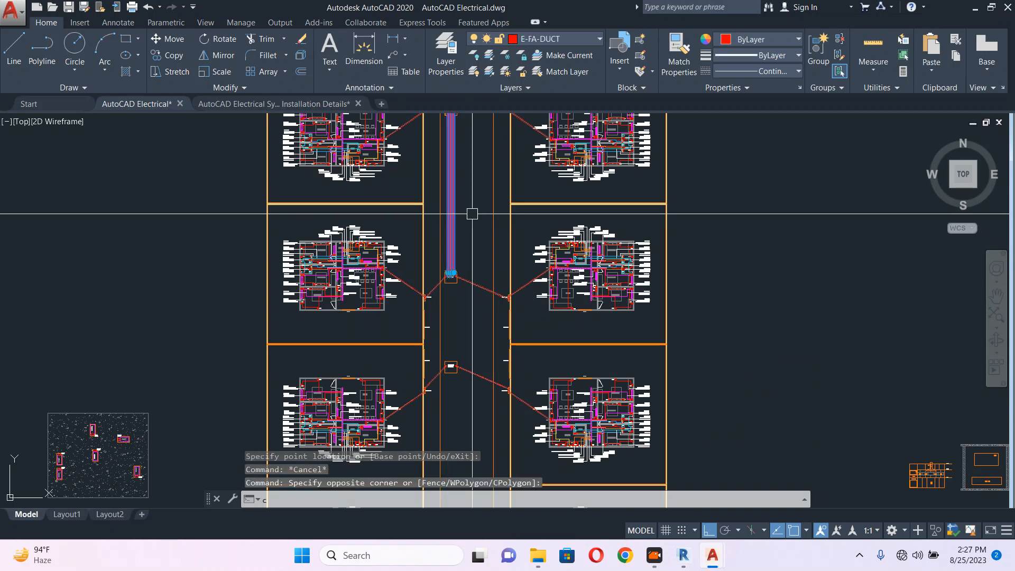
{"action": "type", "text": "co"}
{"action": "key", "text": "Return"}
{"action": "left_click", "coordinate": [478, 176]}
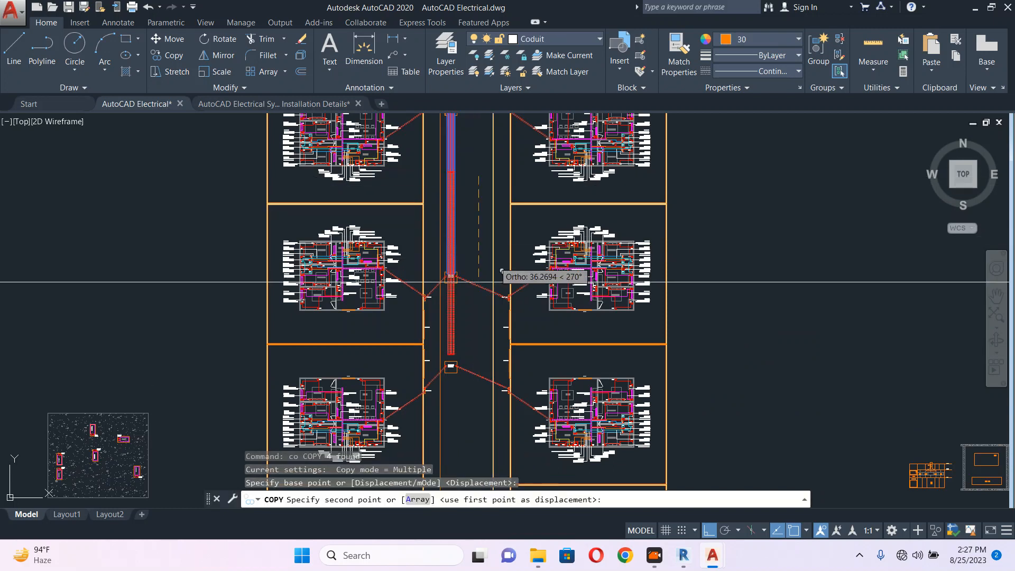
{"action": "middle_click_drag", "start_coordinate": [491, 306], "coordinate": [520, 217]}
{"action": "scroll", "coordinate": [522, 260], "scroll_direction": "up", "scroll_amount": 2}
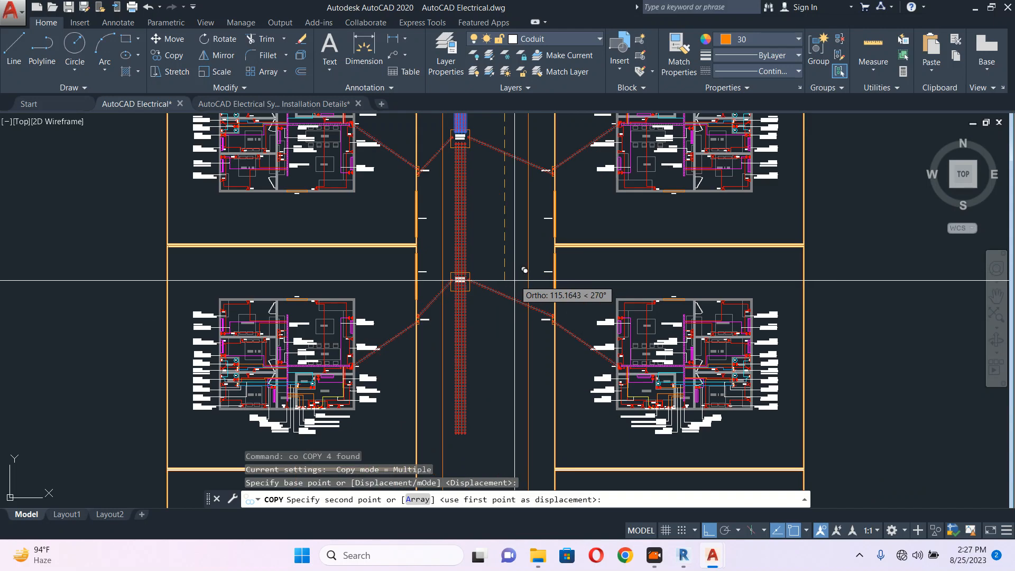
{"action": "left_click", "coordinate": [515, 282]}
{"action": "key", "text": "Escape"}
{"action": "middle_click_drag", "start_coordinate": [453, 391], "coordinate": [467, 331]}
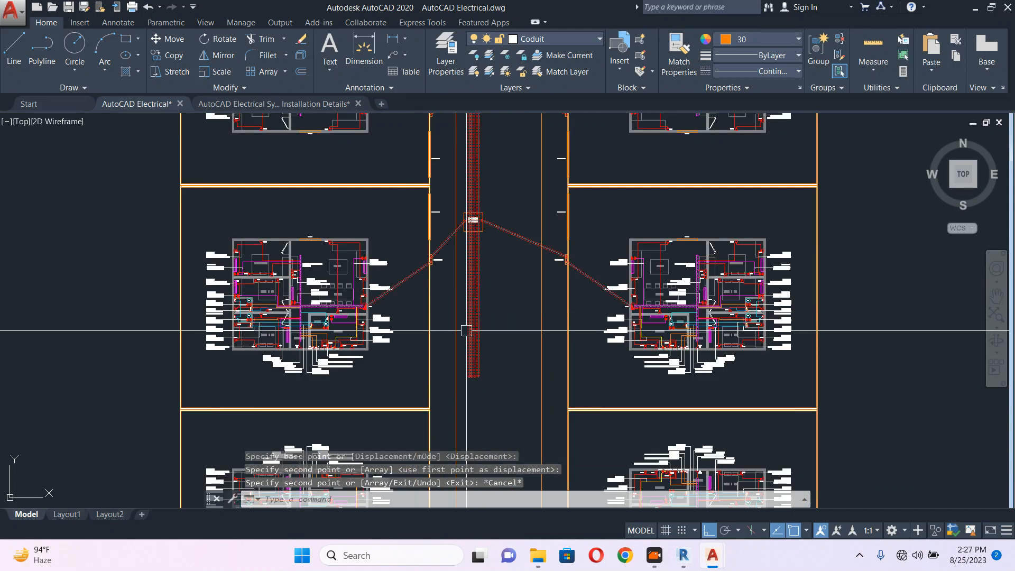
Shorten the leftmost copied duct so its lower end stops just inside the top of the third row's EMH - 001
{"action": "left_click", "coordinate": [469, 331]}
{"action": "scroll", "coordinate": [473, 376], "scroll_direction": "up", "scroll_amount": 2}
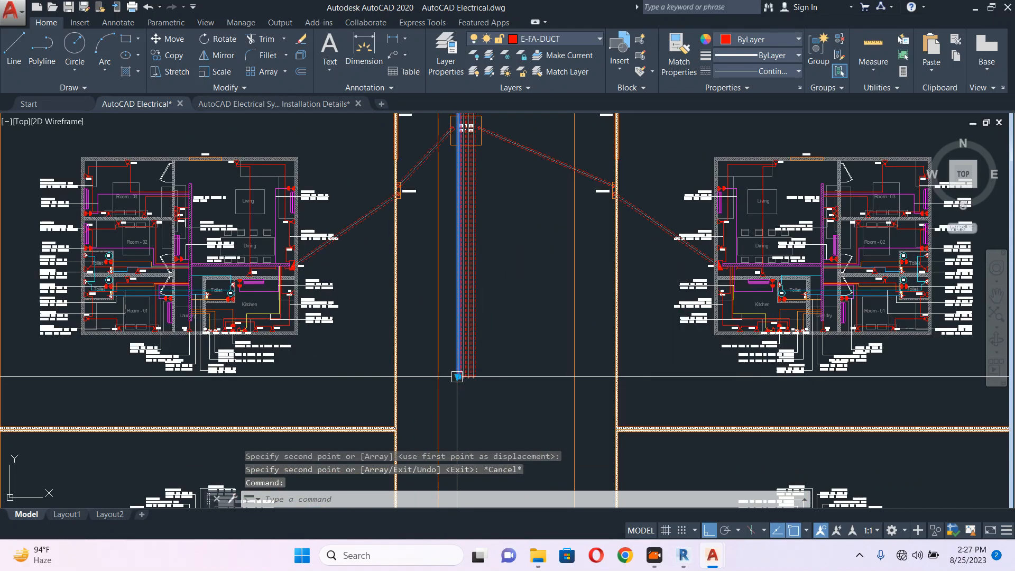
{"action": "left_click", "coordinate": [458, 377]}
{"action": "scroll", "coordinate": [444, 227], "scroll_direction": "up", "scroll_amount": 8}
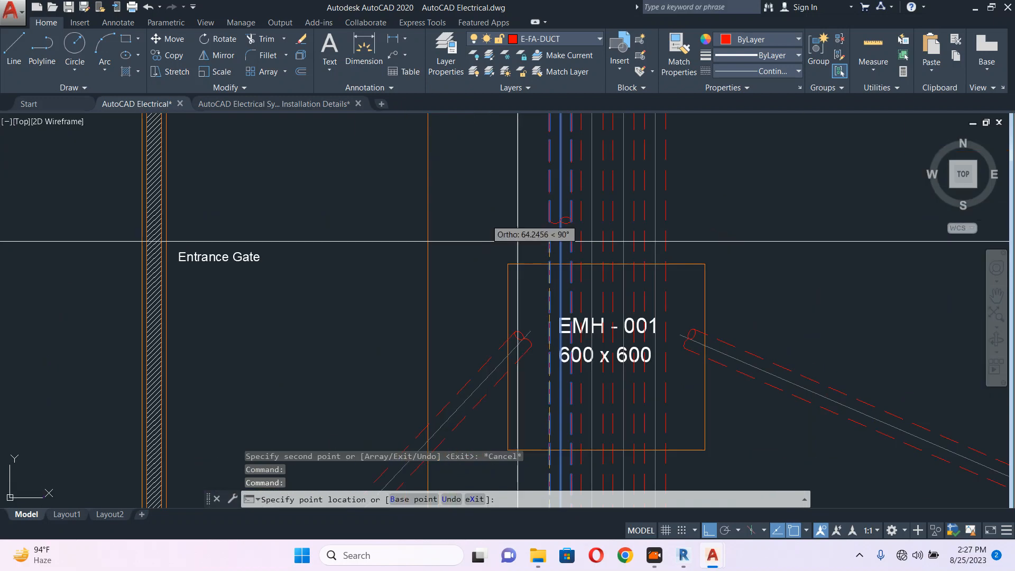
{"action": "left_click", "coordinate": [544, 281]}
{"action": "key", "text": "Escape"}
{"action": "scroll", "coordinate": [502, 336], "scroll_direction": "down", "scroll_amount": 8}
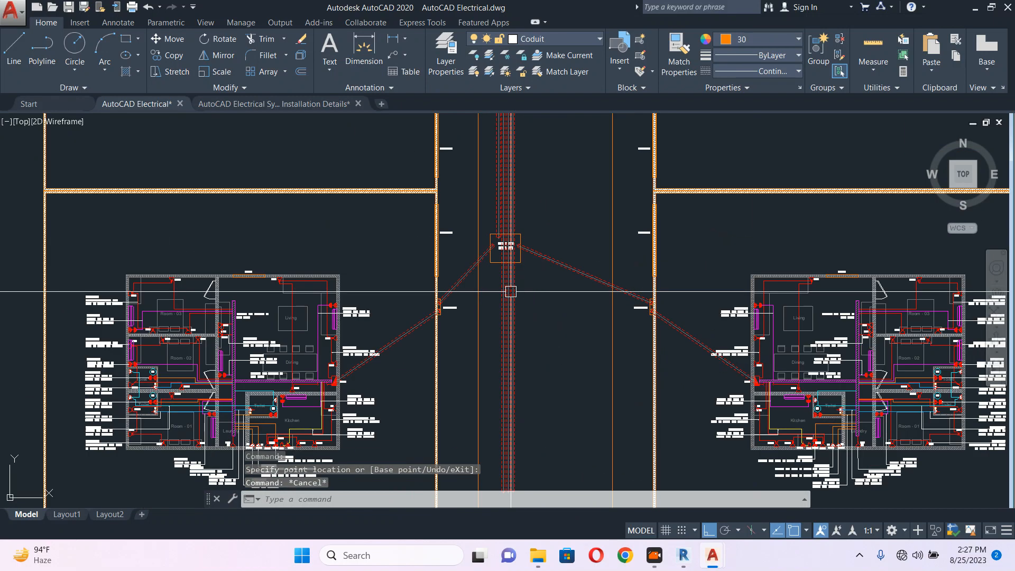
Shorten the second copied duct from the left to end inside the third row's EMH - 001
{"action": "left_click", "coordinate": [500, 334]}
{"action": "scroll", "coordinate": [501, 335], "scroll_direction": "down", "scroll_amount": 2}
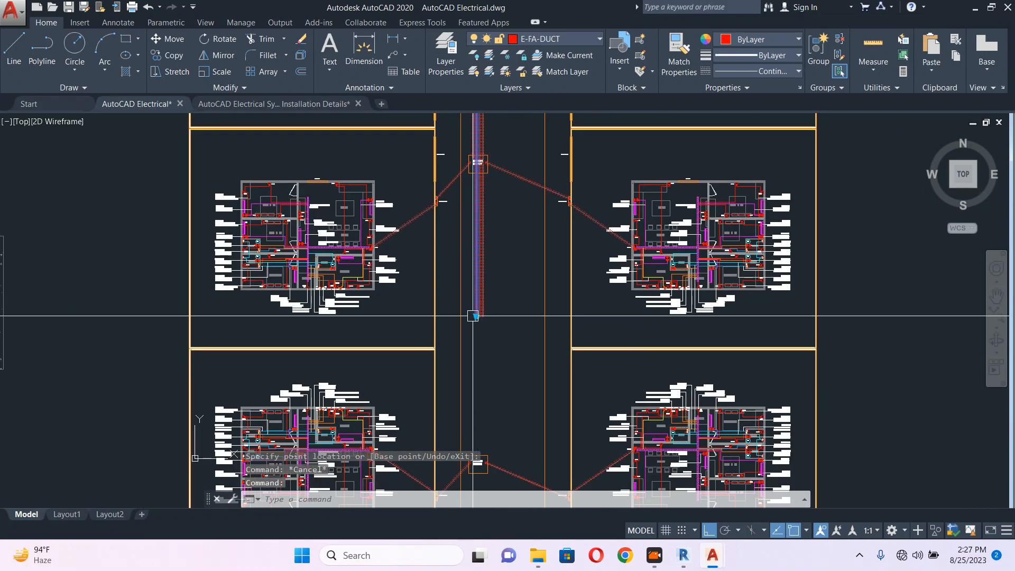
{"action": "scroll", "coordinate": [478, 162], "scroll_direction": "up", "scroll_amount": 12}
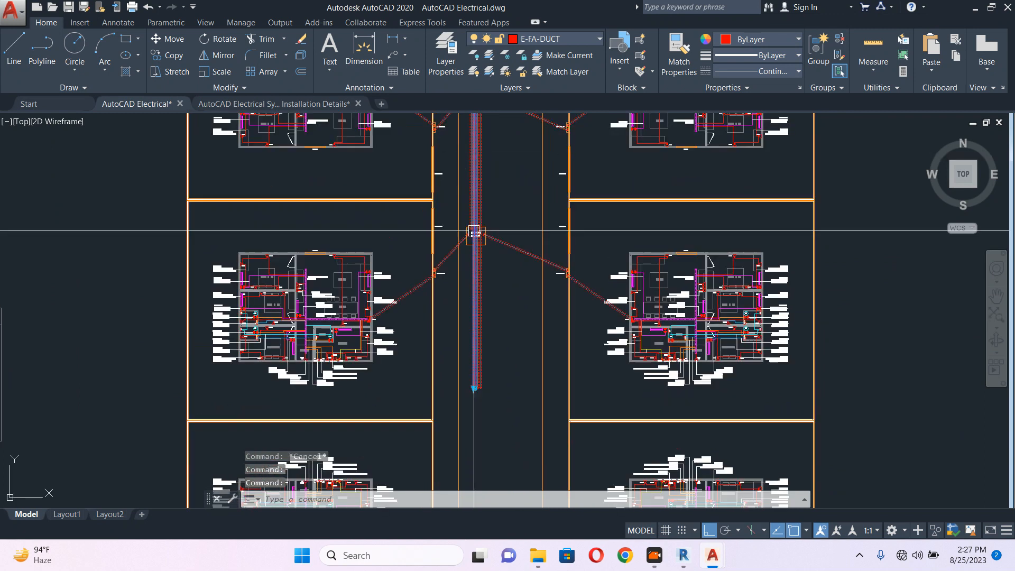
{"action": "scroll", "coordinate": [410, 225], "scroll_direction": "down", "scroll_amount": 10}
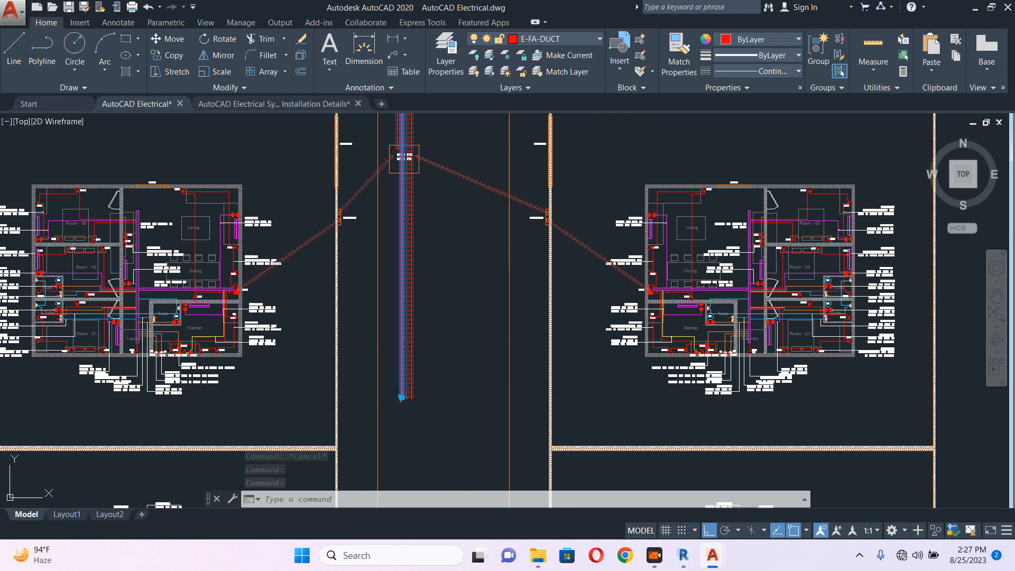
{"action": "scroll", "coordinate": [405, 154], "scroll_direction": "up", "scroll_amount": 11}
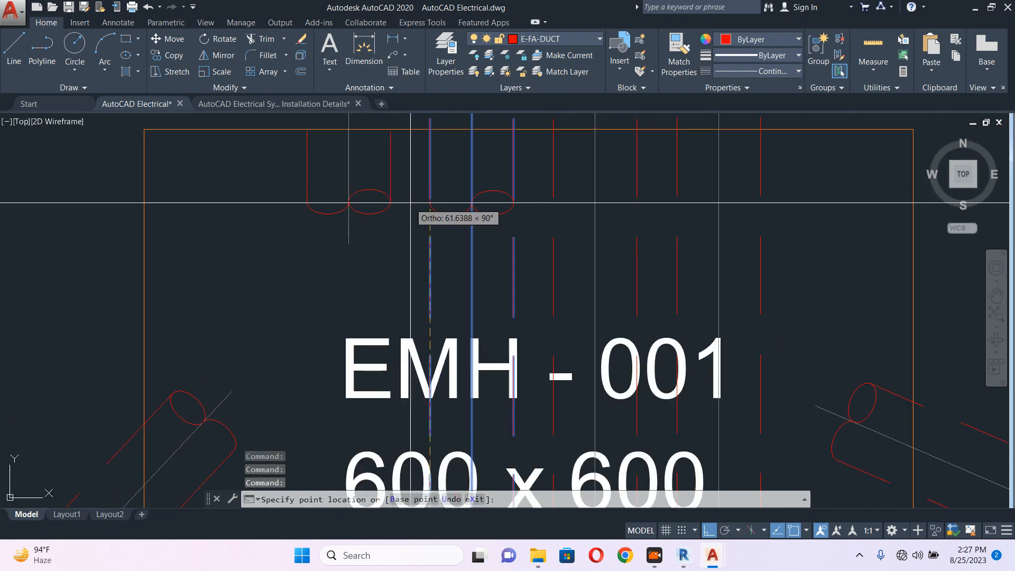
{"action": "left_click", "coordinate": [402, 149]}
{"action": "scroll", "coordinate": [402, 150], "scroll_direction": "down", "scroll_amount": 10}
{"action": "key", "text": "Escape"}
Shorten the third copied duct from the left to end inside the third row's EMH - 001, level with its neighbours
{"action": "left_click", "coordinate": [395, 345]}
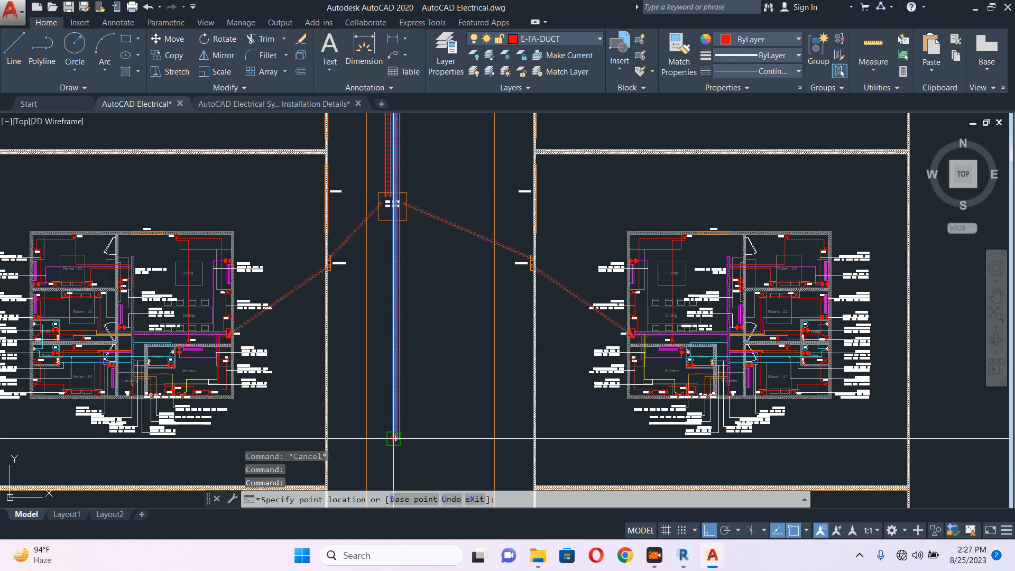
{"action": "scroll", "coordinate": [392, 203], "scroll_direction": "up", "scroll_amount": 7}
{"action": "scroll", "coordinate": [401, 150], "scroll_direction": "up", "scroll_amount": 5}
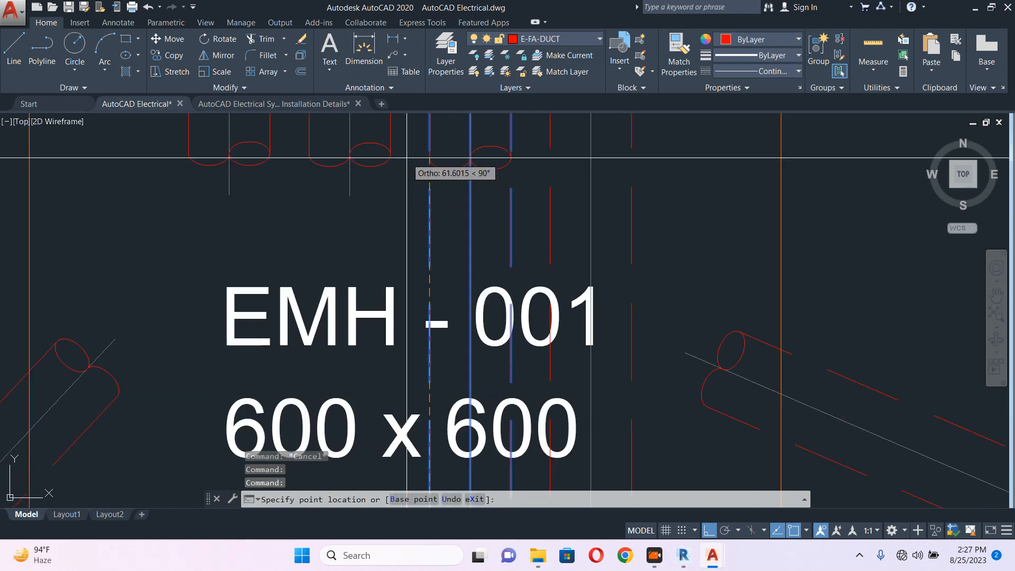
{"action": "left_click", "coordinate": [409, 158]}
{"action": "scroll", "coordinate": [410, 158], "scroll_direction": "down", "scroll_amount": 7}
{"action": "key", "text": "Escape"}
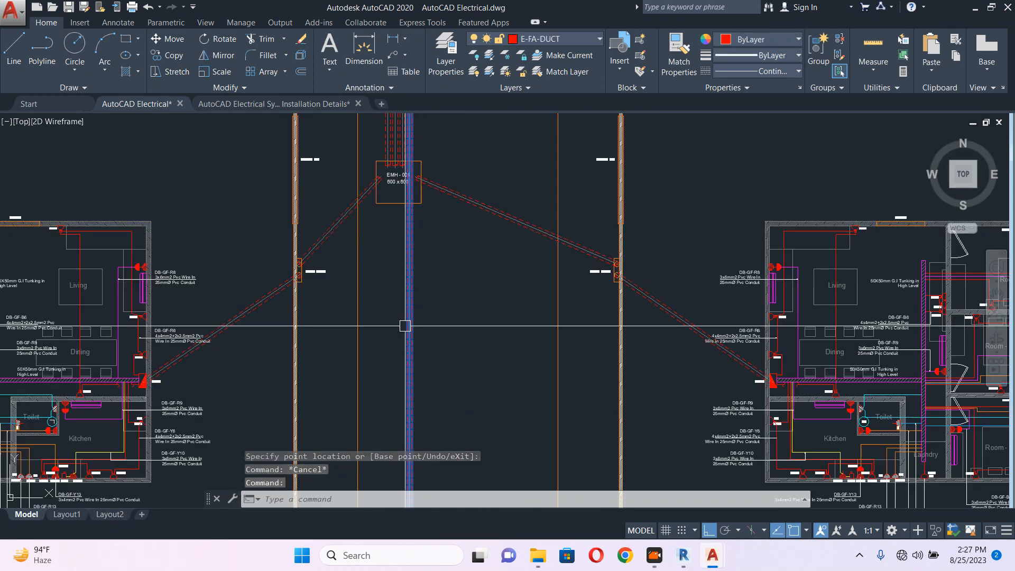
Shorten the rightmost copied duct to end inside the third row's EMH - 001, completing the four-duct run
{"action": "middle_click_drag", "start_coordinate": [420, 355], "coordinate": [443, 166]}
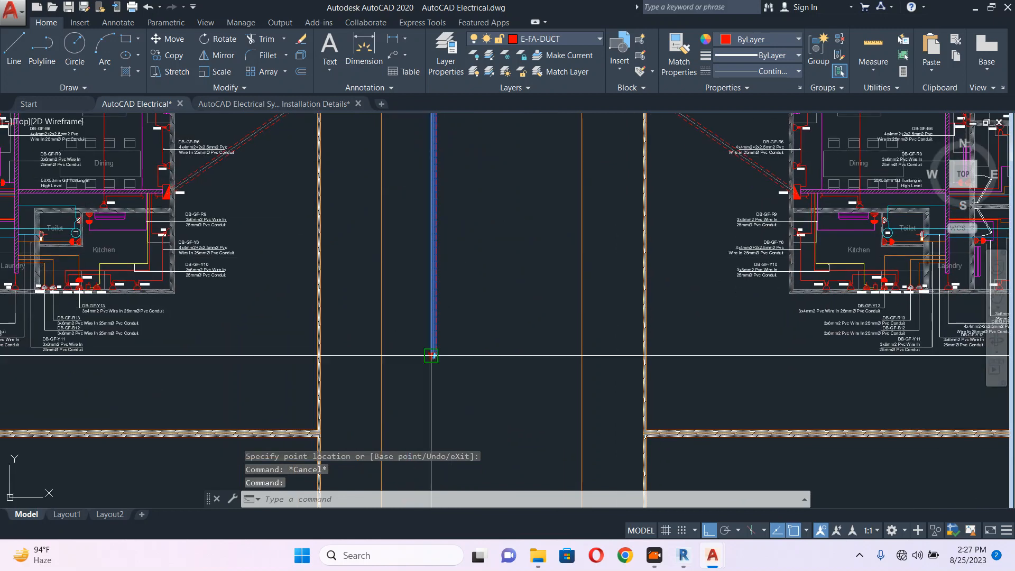
{"action": "scroll", "coordinate": [453, 177], "scroll_direction": "up", "scroll_amount": 6}
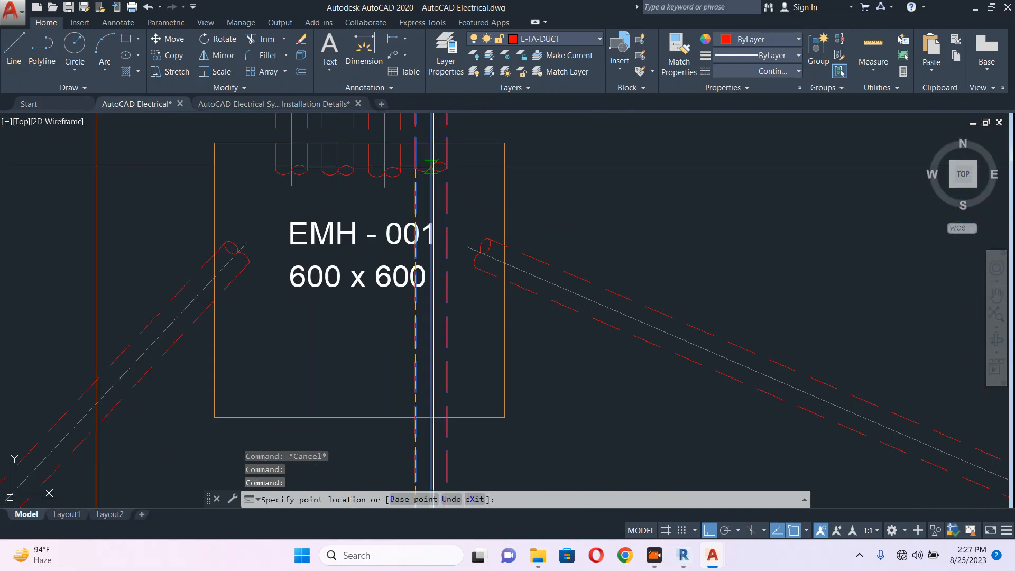
{"action": "key", "text": "Escape"}
{"action": "scroll", "coordinate": [469, 211], "scroll_direction": "down", "scroll_amount": 6}
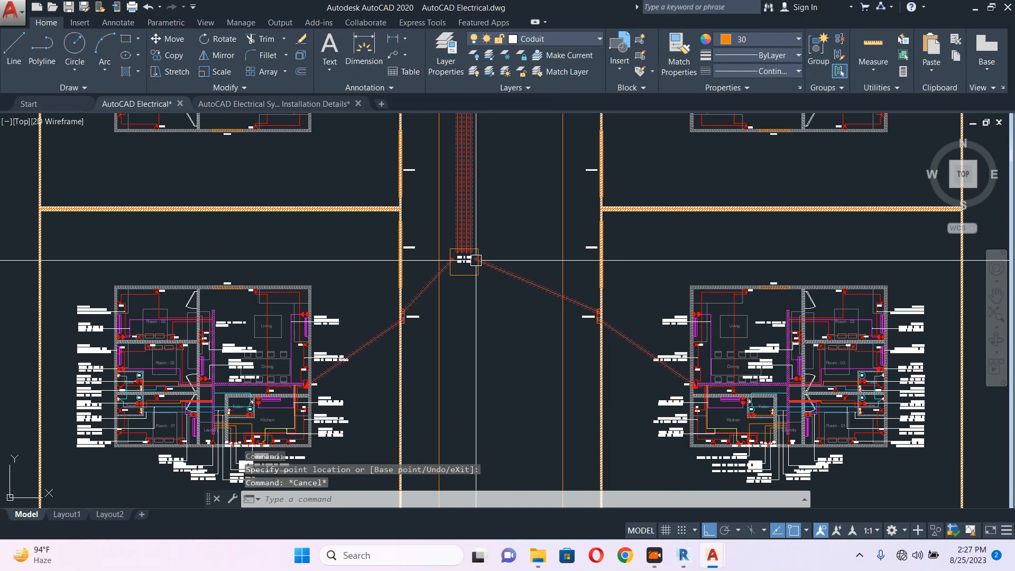
Copy the two middle ducts straight down so the copies start just inside the bottom of the third row's EMH - 001
{"action": "scroll", "coordinate": [476, 260], "scroll_direction": "down", "scroll_amount": 5}
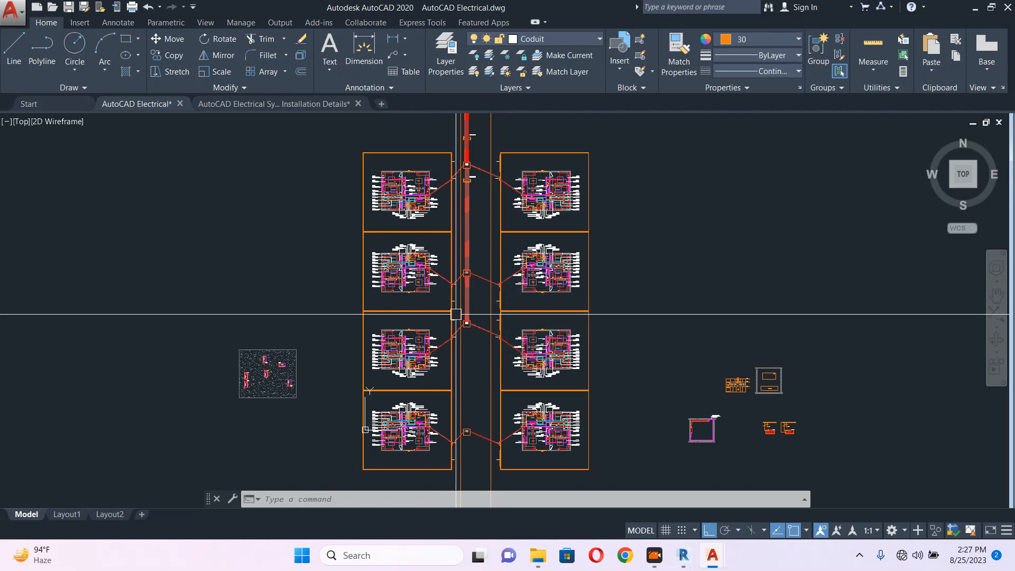
{"action": "scroll", "coordinate": [455, 314], "scroll_direction": "up", "scroll_amount": 4}
{"action": "middle_click_drag", "start_coordinate": [495, 296], "coordinate": [456, 175]}
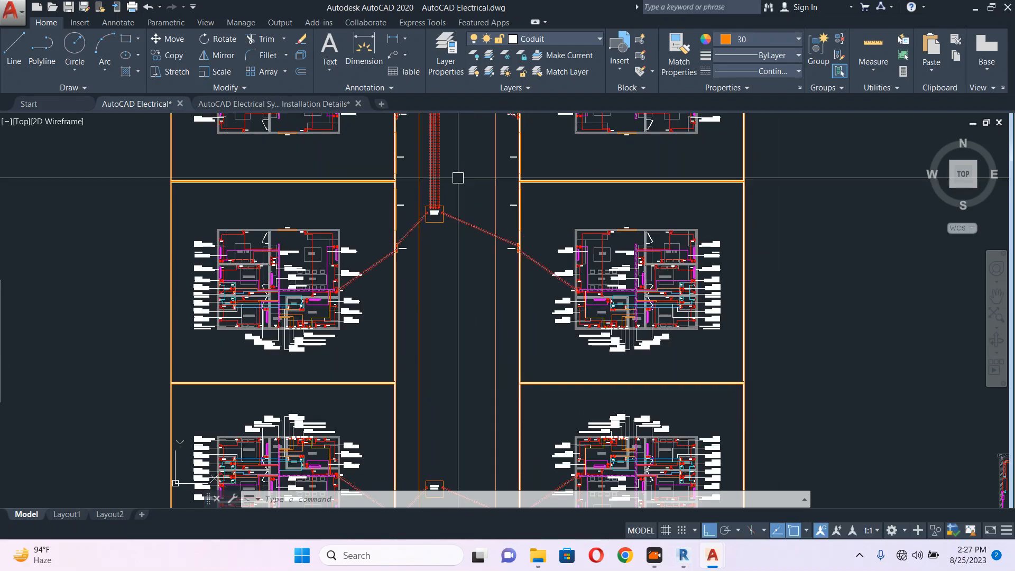
{"action": "scroll", "coordinate": [514, 214], "scroll_direction": "up", "scroll_amount": 8}
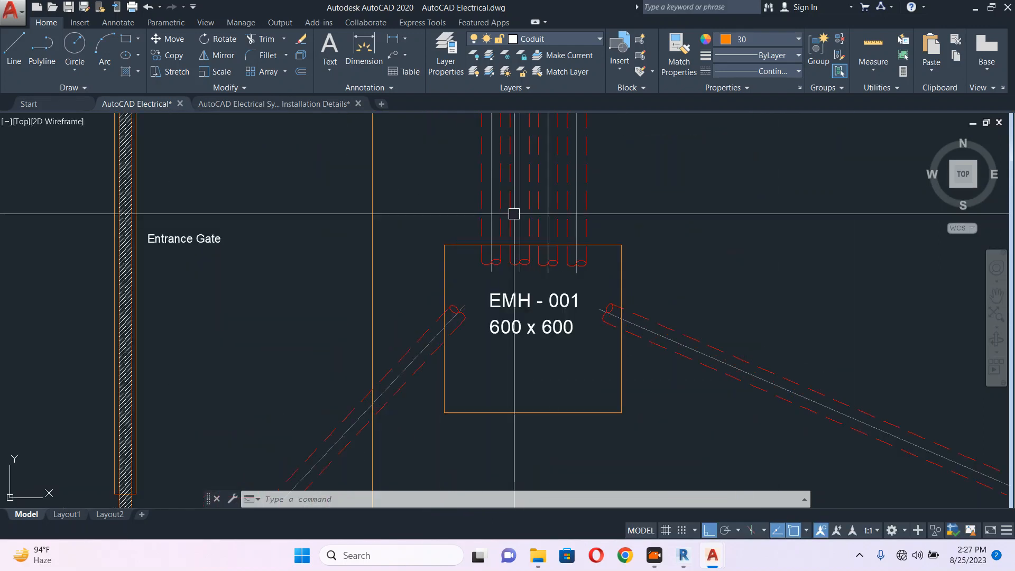
{"action": "scroll", "coordinate": [559, 217], "scroll_direction": "down", "scroll_amount": 3}
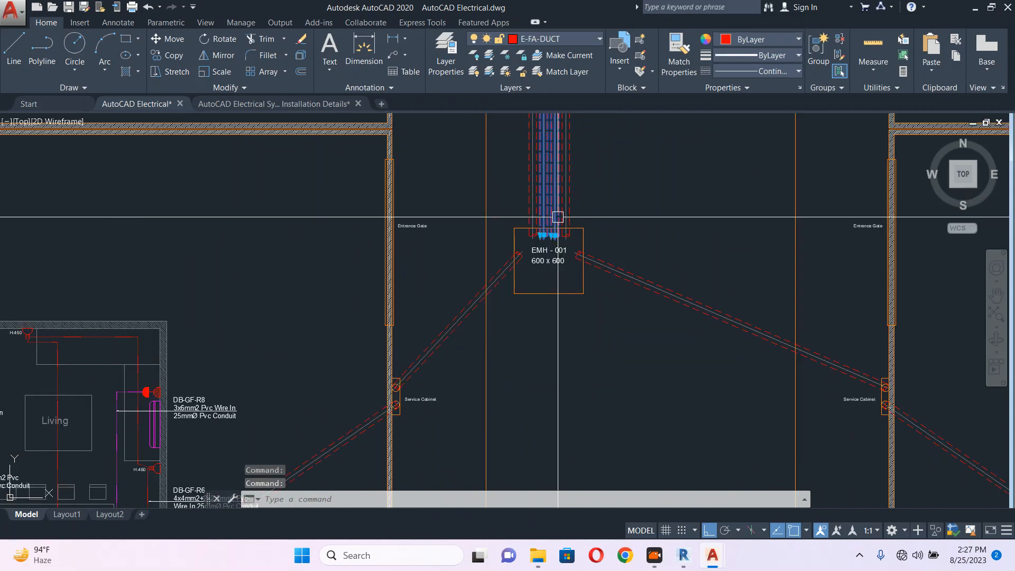
{"action": "type", "text": "co"}
{"action": "key", "text": "Return"}
{"action": "left_click", "coordinate": [562, 217]}
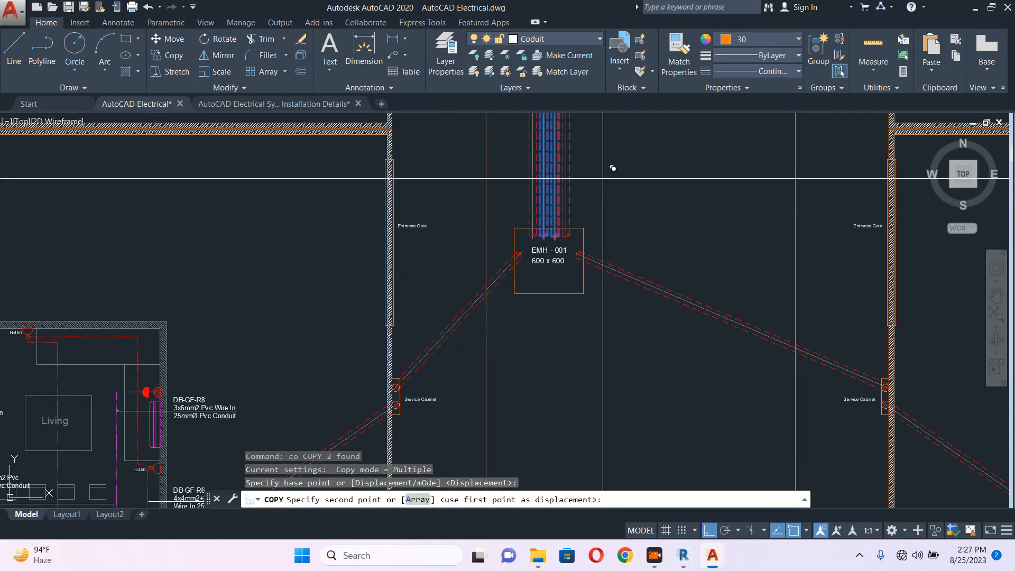
{"action": "scroll", "coordinate": [605, 294], "scroll_direction": "down", "scroll_amount": 5}
{"action": "scroll", "coordinate": [555, 206], "scroll_direction": "up", "scroll_amount": 5}
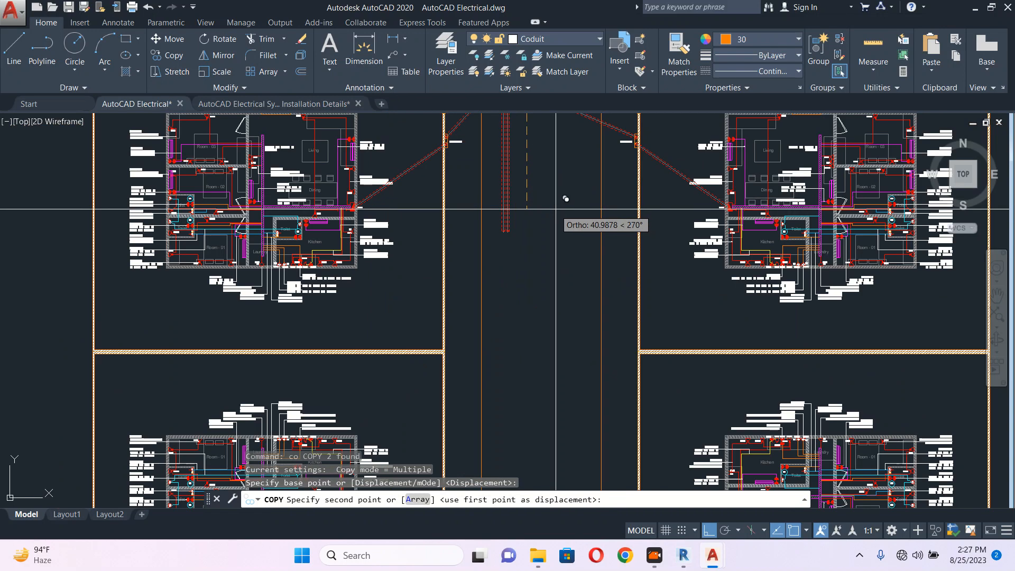
{"action": "middle_click_drag", "start_coordinate": [550, 220], "coordinate": [558, 305]}
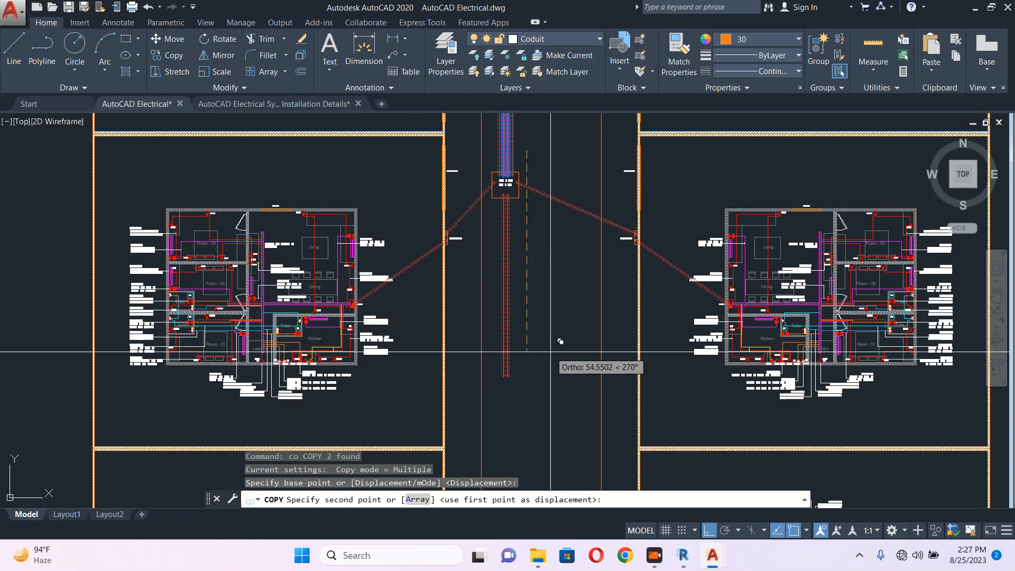
{"action": "left_click", "coordinate": [562, 337]}
{"action": "key", "text": "Escape"}
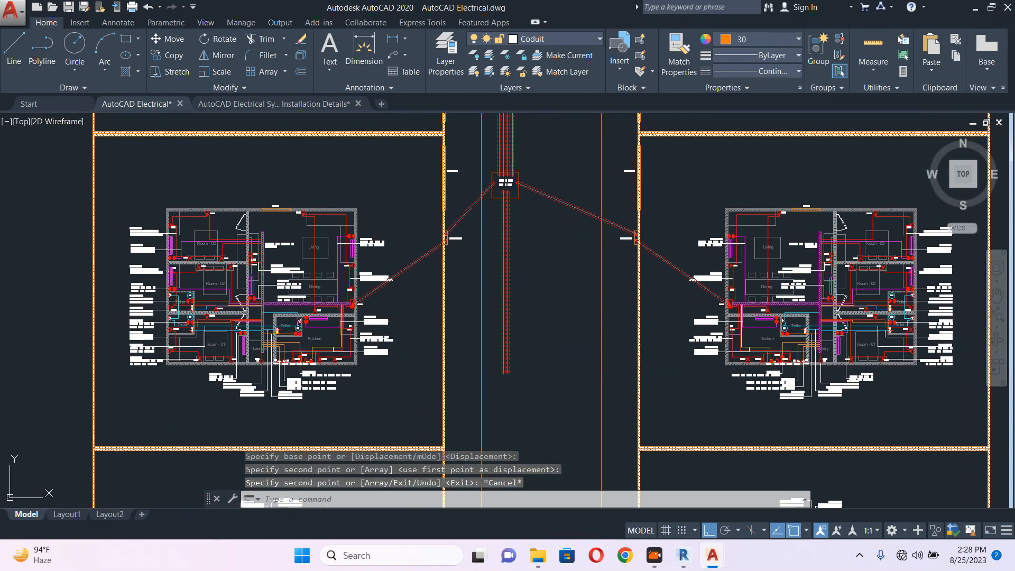
Lengthen the right copied duct down to end just inside the top of the fourth row's EMH - 001
{"action": "middle_click_drag", "start_coordinate": [517, 369], "coordinate": [482, 184]}
{"action": "left_click", "coordinate": [476, 187]}
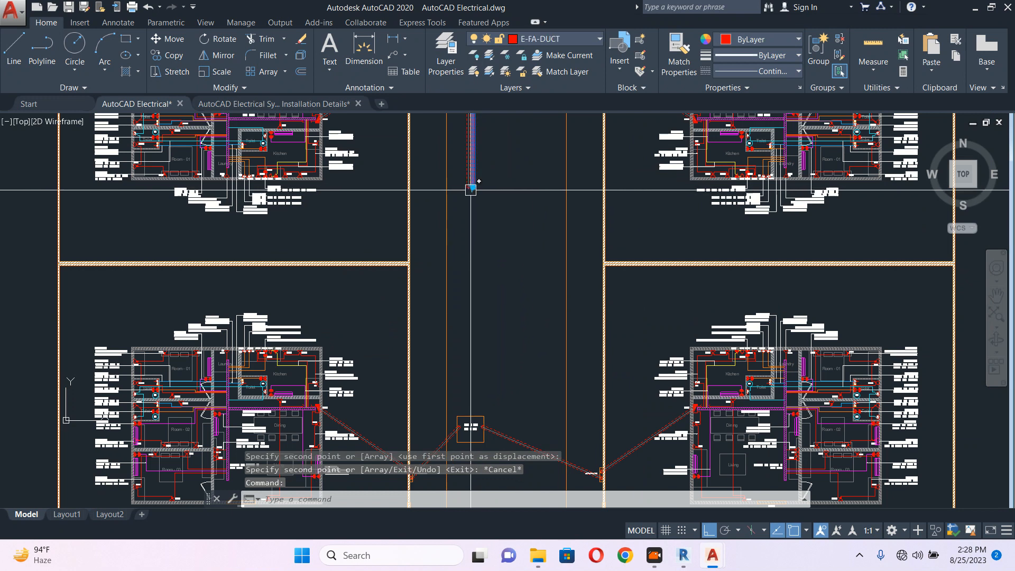
{"action": "left_click", "coordinate": [472, 188]}
{"action": "middle_click_drag", "start_coordinate": [456, 339], "coordinate": [454, 227]}
{"action": "scroll", "coordinate": [460, 264], "scroll_direction": "up", "scroll_amount": 8}
{"action": "scroll", "coordinate": [484, 338], "scroll_direction": "down", "scroll_amount": 5}
{"action": "key", "text": "Escape"}
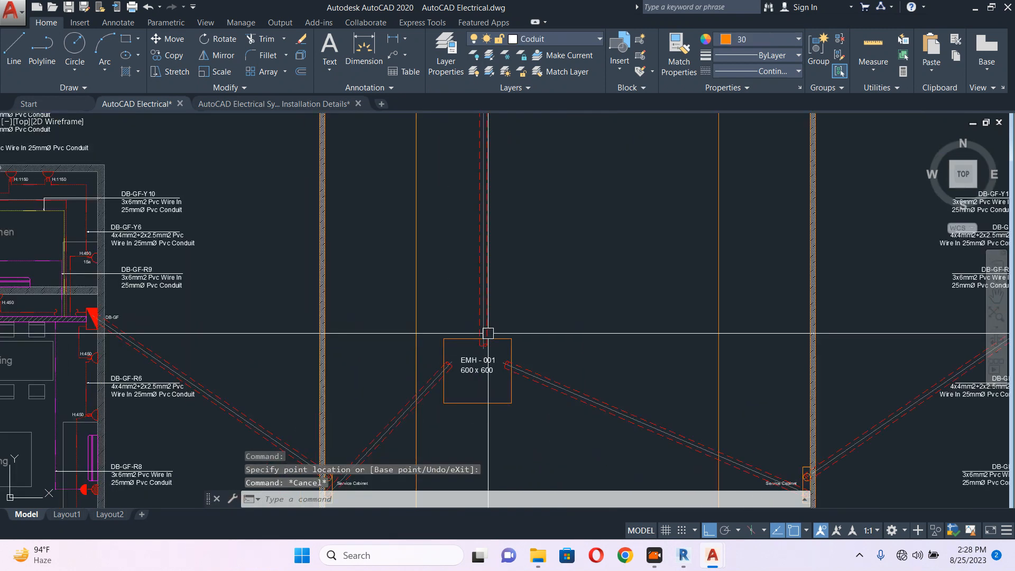
Lengthen the left copied duct to end inside the fourth row's EMH - 001, beside its neighbour
{"action": "scroll", "coordinate": [467, 215], "scroll_direction": "down", "scroll_amount": 6}
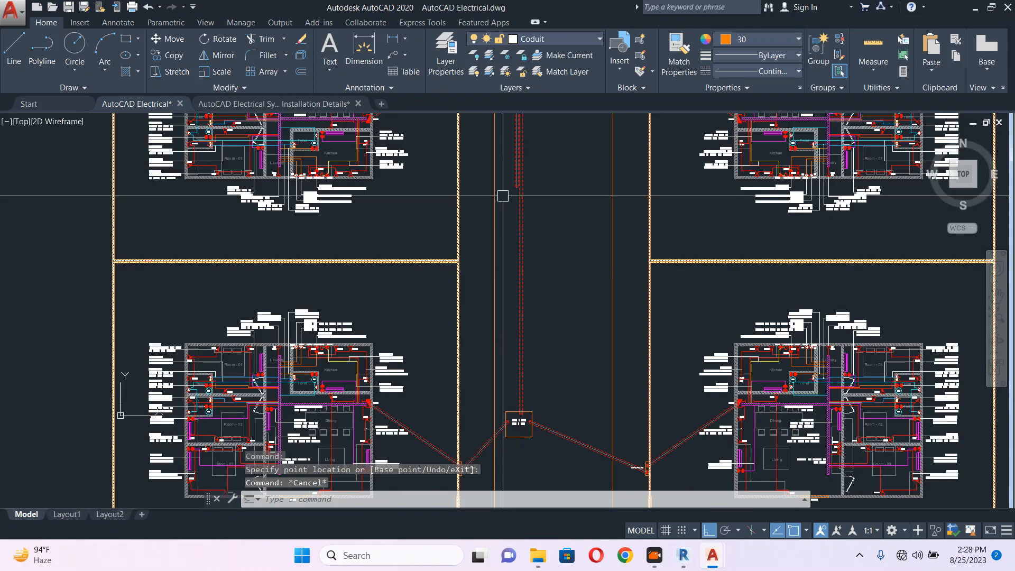
{"action": "scroll", "coordinate": [524, 168], "scroll_direction": "up", "scroll_amount": 6}
{"action": "left_click", "coordinate": [525, 168]}
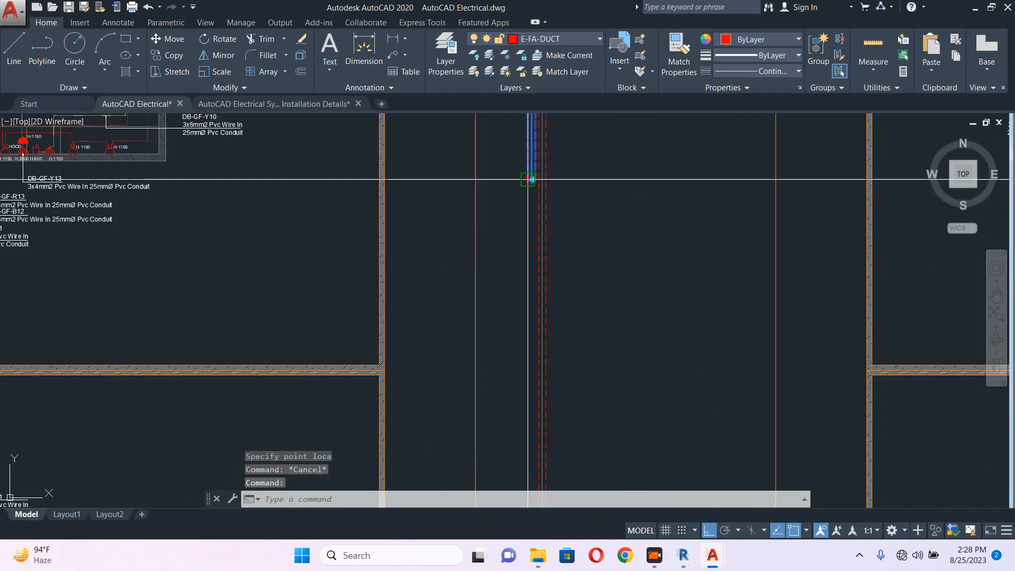
{"action": "left_click", "coordinate": [531, 180]}
{"action": "scroll", "coordinate": [512, 317], "scroll_direction": "down", "scroll_amount": 3}
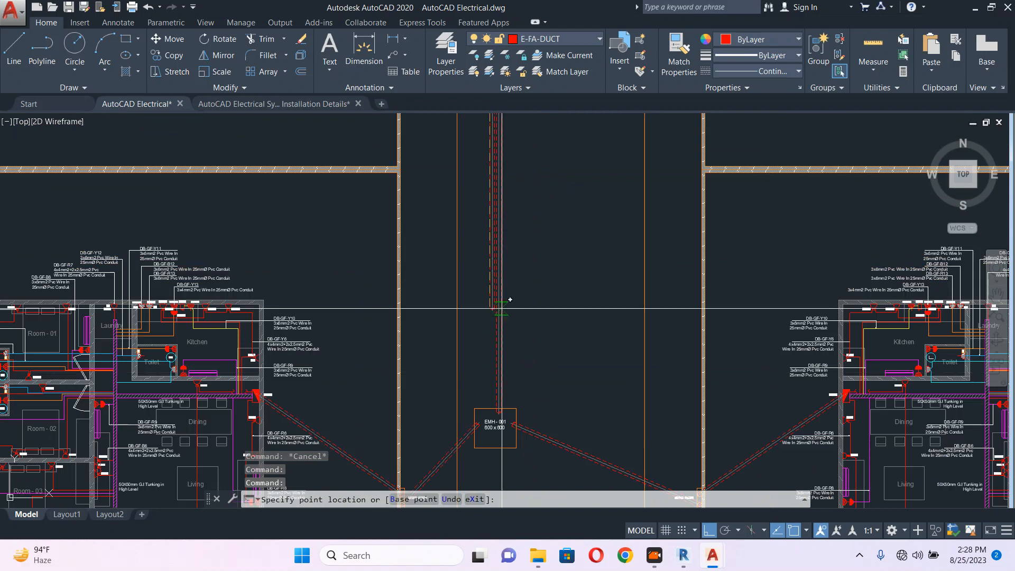
{"action": "middle_click_drag", "start_coordinate": [502, 309], "coordinate": [492, 247]}
{"action": "scroll", "coordinate": [482, 364], "scroll_direction": "up", "scroll_amount": 8}
{"action": "left_click", "coordinate": [495, 226]}
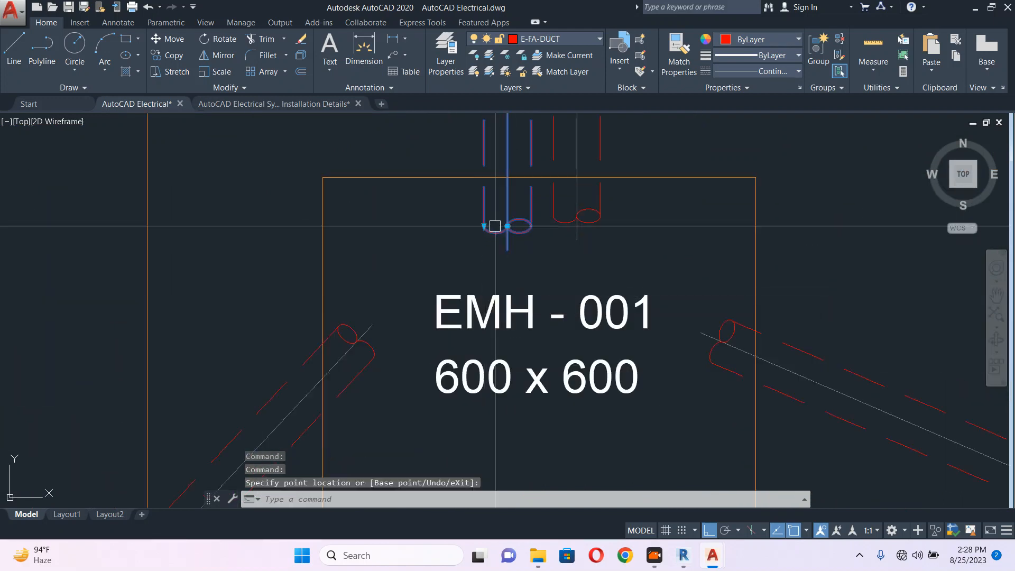
{"action": "key", "text": "Escape"}
Copy the six-duct concrete encasement section detail horizontally to its right, about 20 units away, as the third detail
{"action": "scroll", "coordinate": [461, 302], "scroll_direction": "down", "scroll_amount": 8}
{"action": "scroll", "coordinate": [463, 296], "scroll_direction": "down", "scroll_amount": 6}
{"action": "middle_click_drag", "start_coordinate": [472, 280], "coordinate": [228, 285]}
{"action": "scroll", "coordinate": [228, 284], "scroll_direction": "down", "scroll_amount": 2}
{"action": "scroll", "coordinate": [703, 322], "scroll_direction": "up", "scroll_amount": 6}
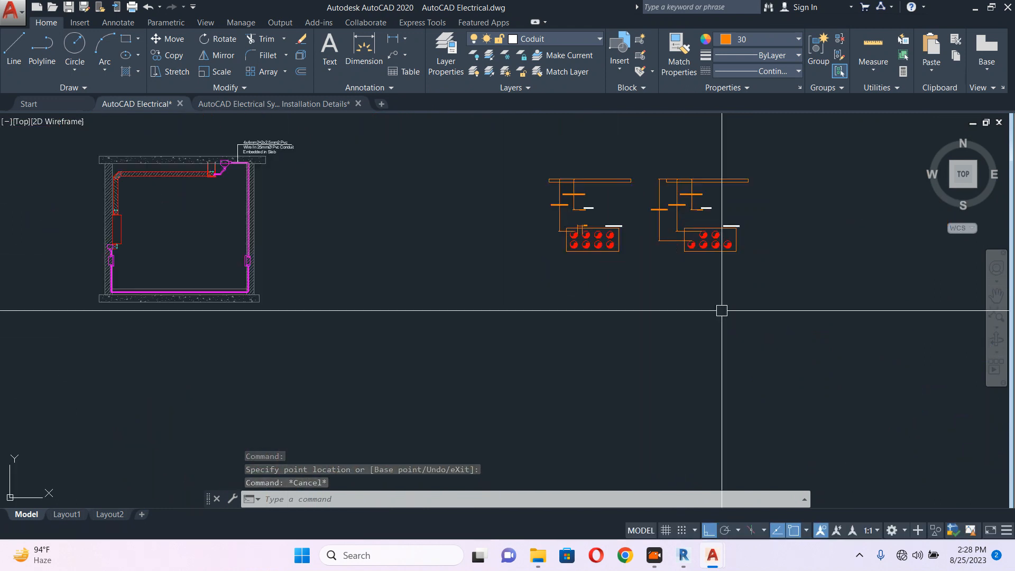
{"action": "middle_click_drag", "start_coordinate": [745, 283], "coordinate": [500, 324]}
{"action": "left_click", "coordinate": [548, 210]}
{"action": "left_click", "coordinate": [446, 327]}
{"action": "scroll", "coordinate": [513, 296], "scroll_direction": "up", "scroll_amount": 2}
{"action": "type", "text": "co"}
{"action": "key", "text": "Return"}
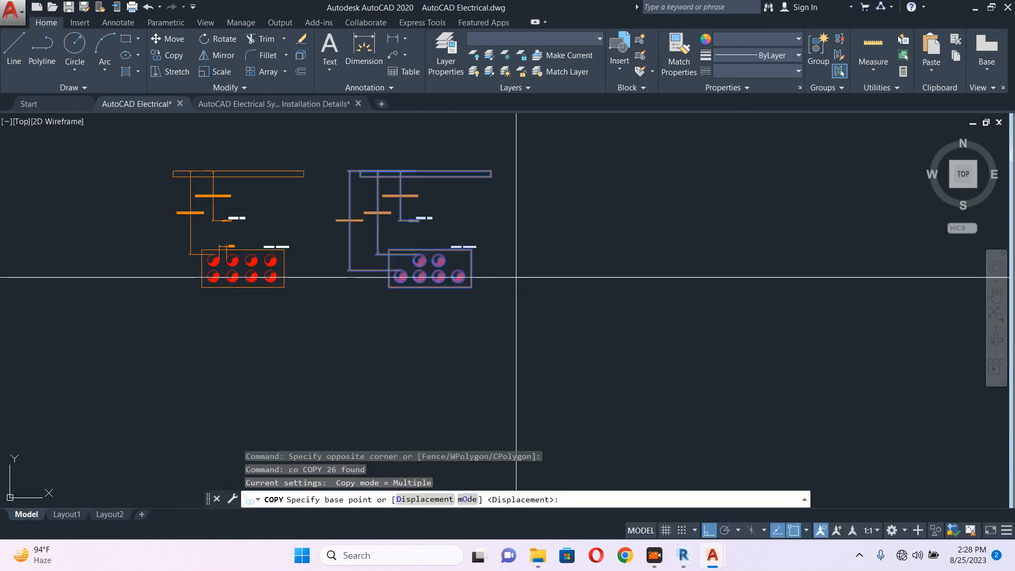
{"action": "left_click", "coordinate": [506, 252]}
{"action": "left_click", "coordinate": [685, 283]}
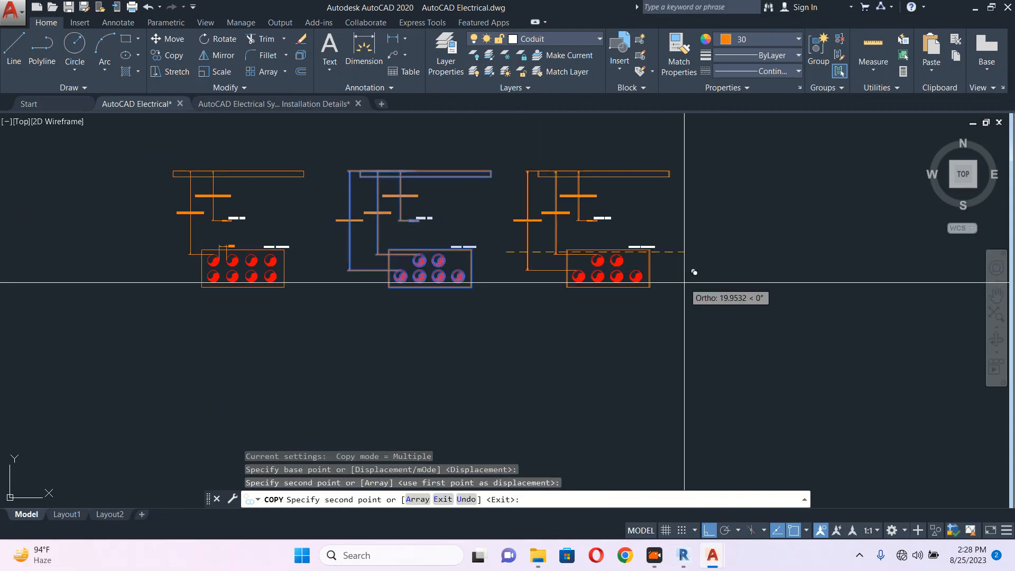
{"action": "key", "text": "Escape"}
Erase the upper duct row's depth dimension and its two ducts from the third section detail, leaving four ducts
{"action": "left_click", "coordinate": [550, 217]}
{"action": "type", "text": "e"}
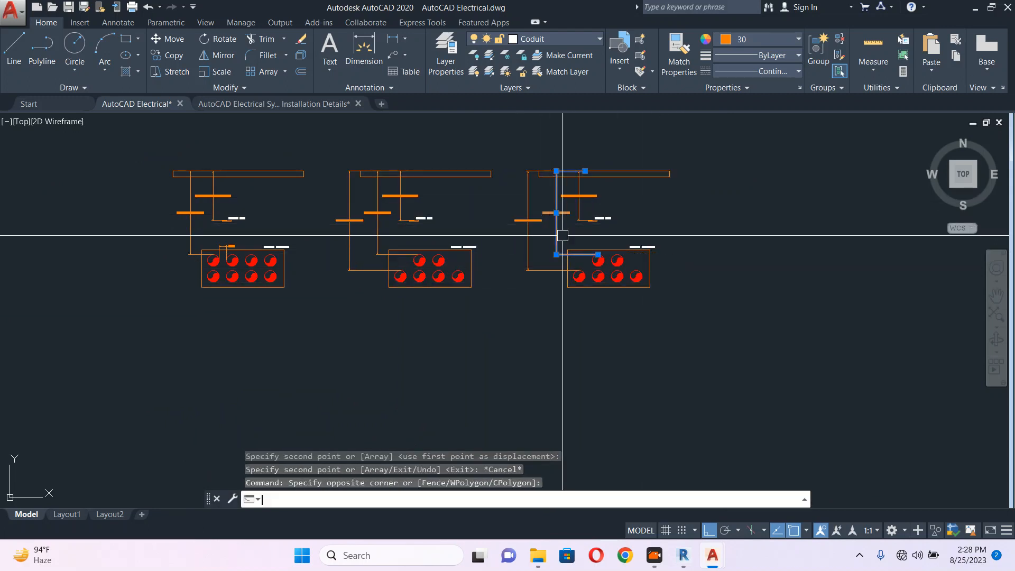
{"action": "key", "text": "Return"}
{"action": "scroll", "coordinate": [645, 271], "scroll_direction": "up", "scroll_amount": 3}
{"action": "left_click", "coordinate": [631, 230]}
{"action": "left_click", "coordinate": [533, 248]}
{"action": "key", "text": "Return"}
{"action": "scroll", "coordinate": [529, 248], "scroll_direction": "down", "scroll_amount": 5}
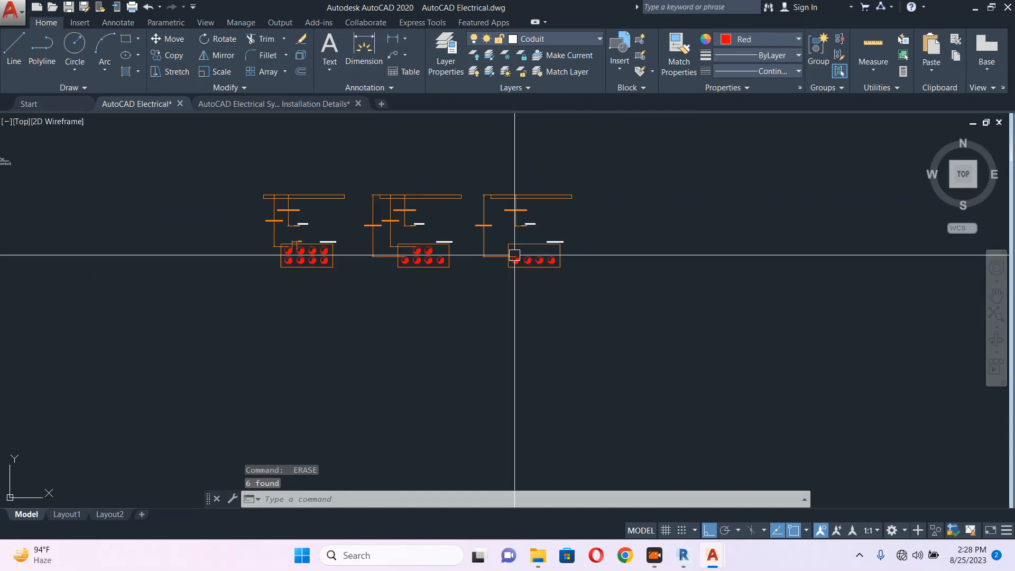
Copy the four-duct section detail horizontally to its right as the fourth detail
{"action": "key", "text": "Escape"}
{"action": "left_click", "coordinate": [584, 158]}
{"action": "left_click", "coordinate": [483, 292]}
{"action": "middle_click_drag", "start_coordinate": [471, 290], "coordinate": [434, 298]}
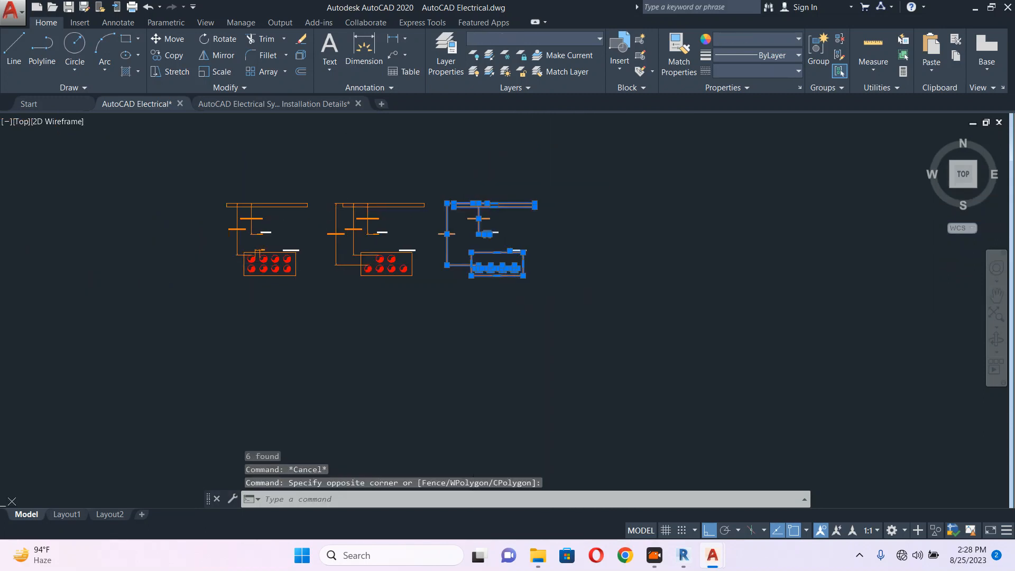
{"action": "type", "text": "co"}
{"action": "key", "text": "Return"}
{"action": "scroll", "coordinate": [537, 293], "scroll_direction": "up", "scroll_amount": 2}
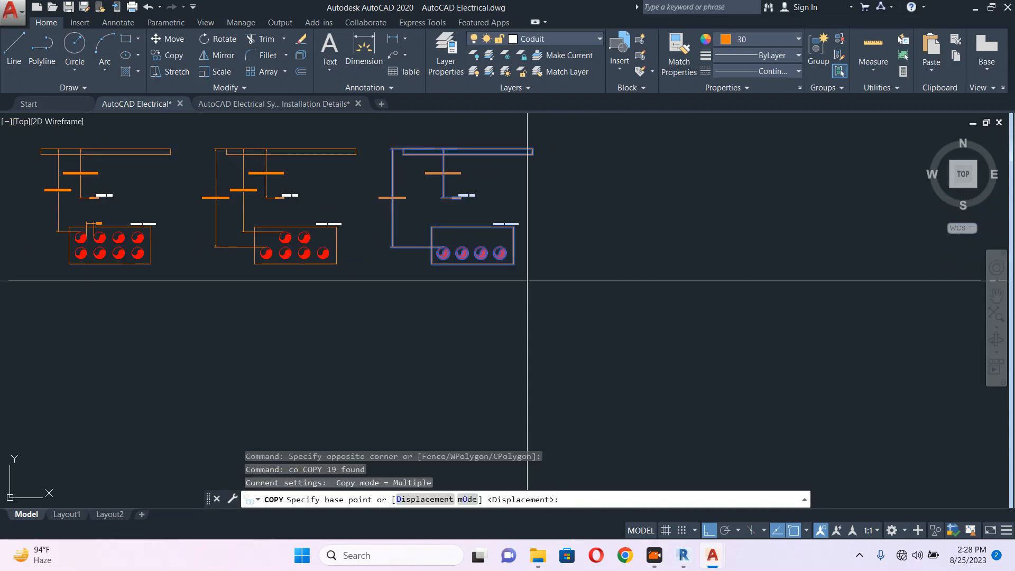
{"action": "left_click", "coordinate": [526, 279]}
{"action": "left_click", "coordinate": [660, 246]}
{"action": "key", "text": "Escape"}
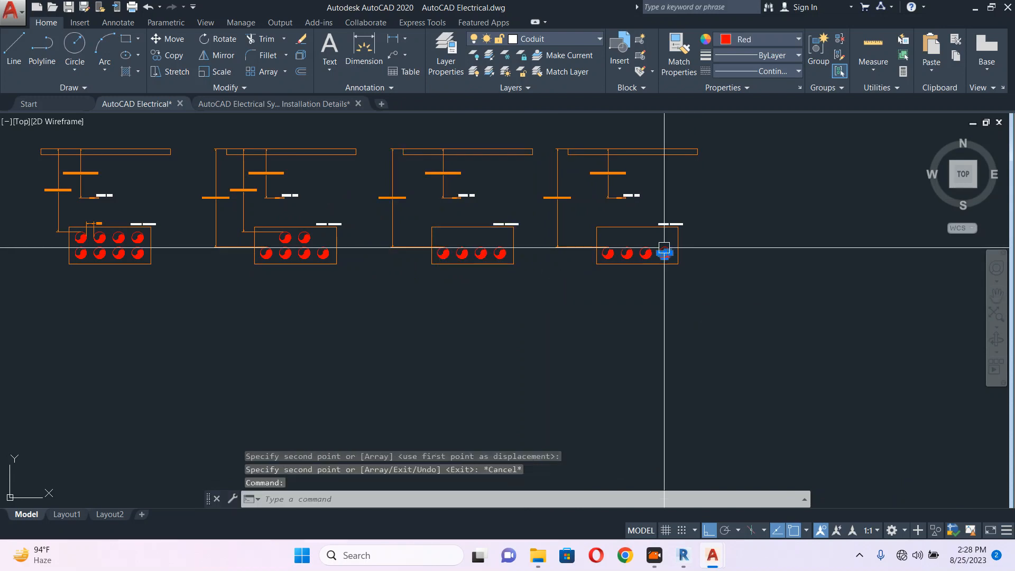
Erase the rightmost and leftmost ducts with their hatches from the fourth section detail, leaving the two middle ducts
{"action": "type", "text": "e"}
{"action": "key", "text": "Return"}
{"action": "scroll", "coordinate": [613, 247], "scroll_direction": "up", "scroll_amount": 4}
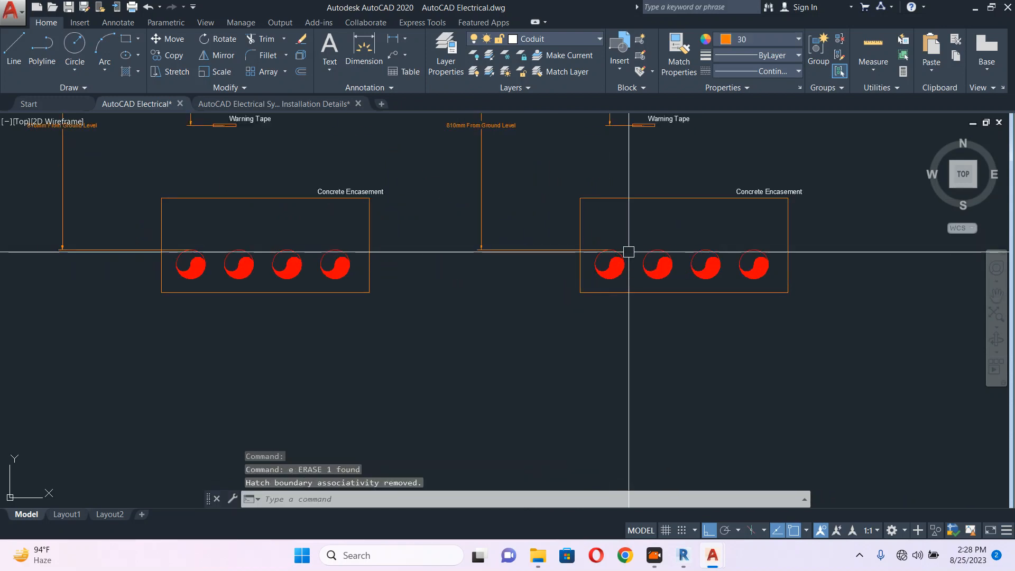
{"action": "left_click", "coordinate": [760, 237]}
{"action": "left_click", "coordinate": [743, 281]}
{"action": "type", "text": "e"}
{"action": "key", "text": "Return"}
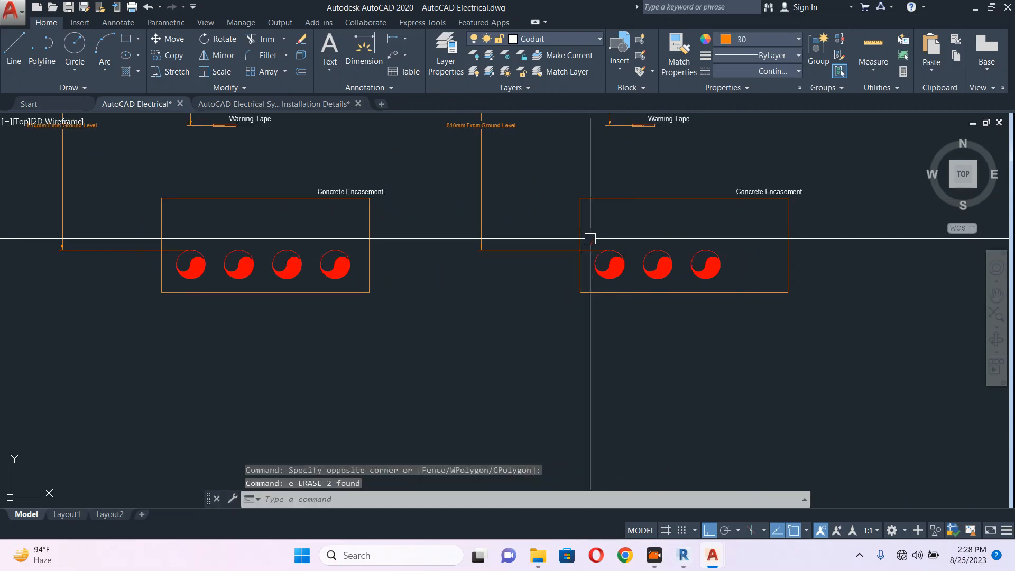
{"action": "left_click", "coordinate": [589, 224]}
{"action": "left_click", "coordinate": [638, 290]}
{"action": "type", "text": "e"}
{"action": "key", "text": "Return"}
{"action": "scroll", "coordinate": [595, 276], "scroll_direction": "down", "scroll_amount": 4}
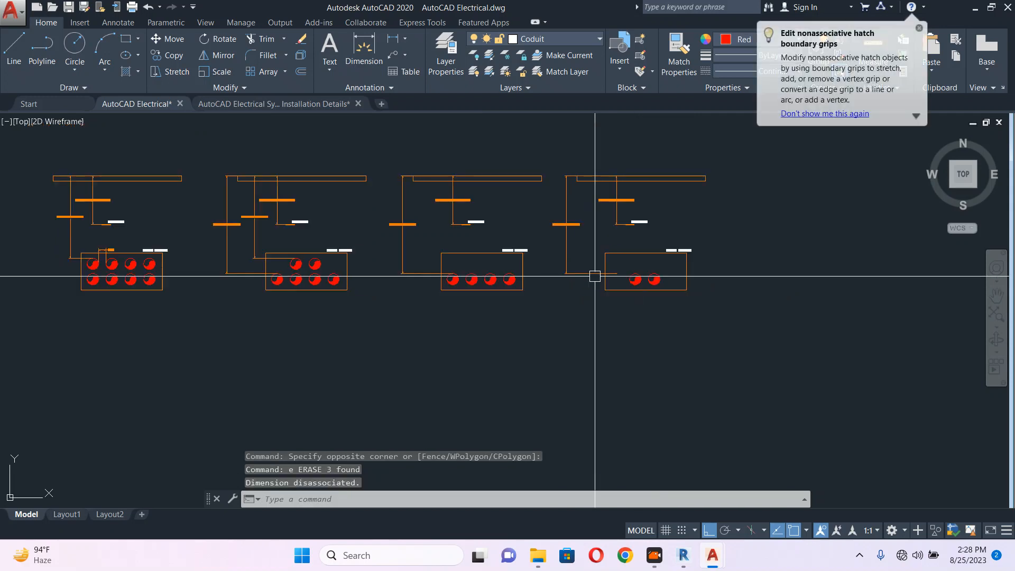
Stretch the depth dimension's lower origin point in the fourth section detail to the top of the left remaining duct
{"action": "left_click", "coordinate": [595, 275]}
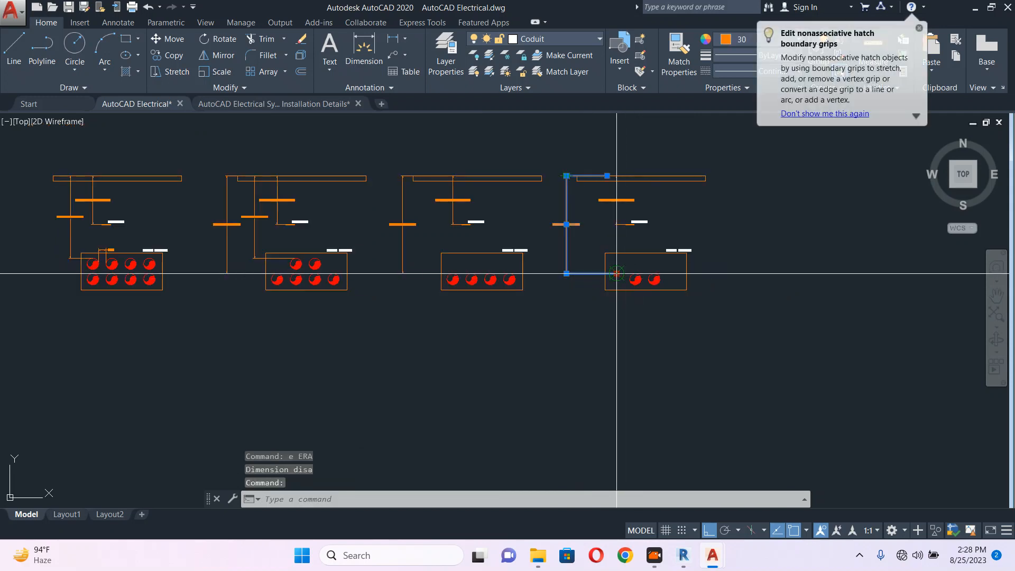
{"action": "left_click", "coordinate": [617, 273]}
{"action": "scroll", "coordinate": [632, 274], "scroll_direction": "up", "scroll_amount": 6}
{"action": "key", "text": "Escape"}
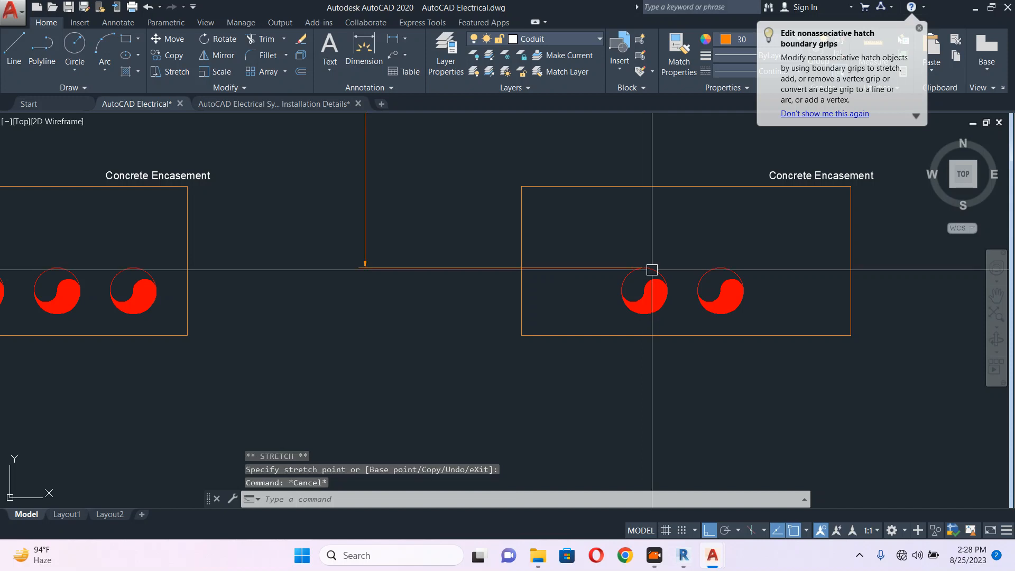
{"action": "scroll", "coordinate": [608, 280], "scroll_direction": "down", "scroll_amount": 5}
{"action": "scroll", "coordinate": [501, 297], "scroll_direction": "up", "scroll_amount": 3}
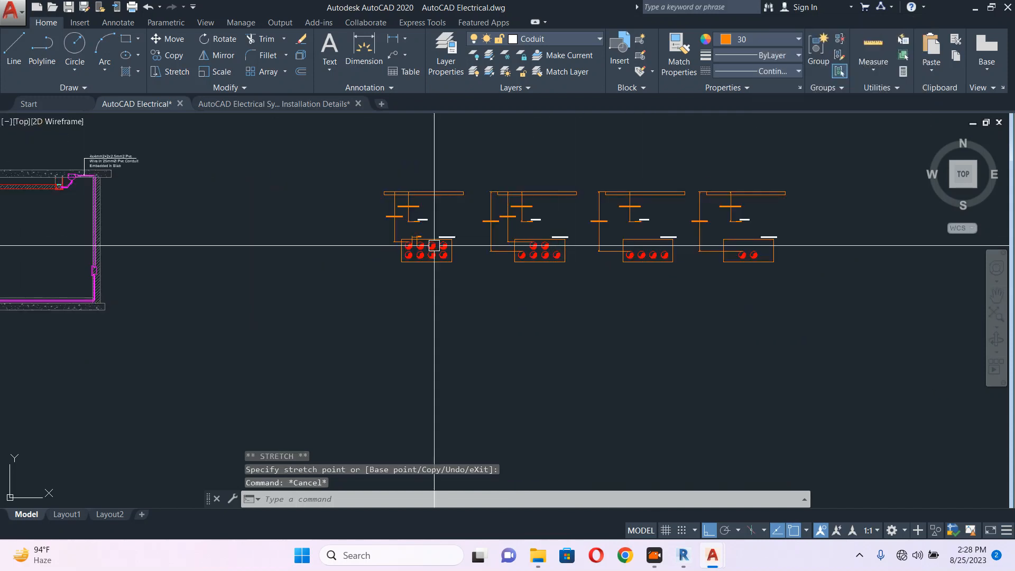
{"action": "scroll", "coordinate": [657, 243], "scroll_direction": "down", "scroll_amount": 8}
{"action": "scroll", "coordinate": [682, 280], "scroll_direction": "down", "scroll_amount": 2}
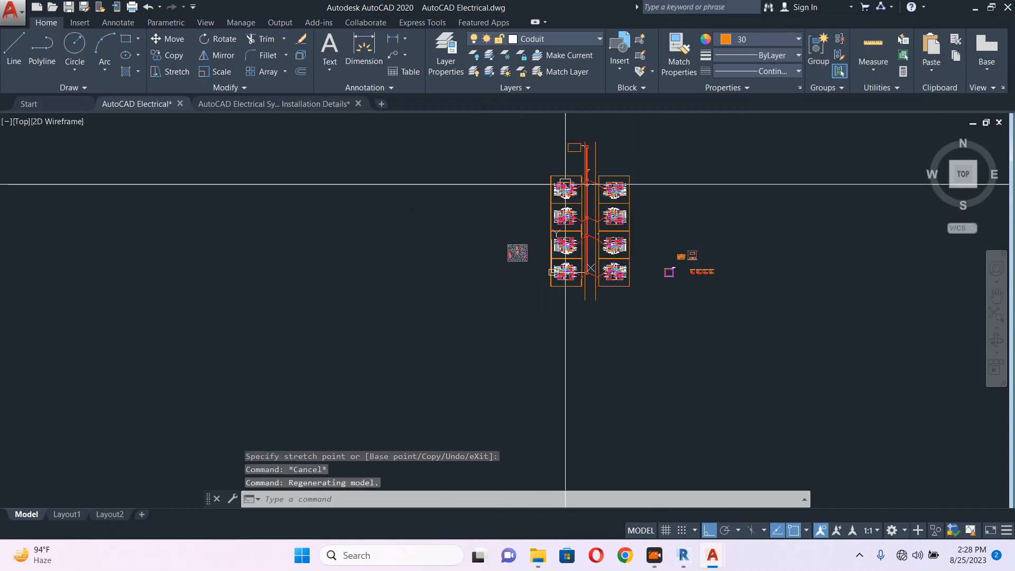
{"action": "scroll", "coordinate": [587, 176], "scroll_direction": "up", "scroll_amount": 13}
{"action": "left_click", "coordinate": [362, 117]}
{"action": "left_click", "coordinate": [626, 230]}
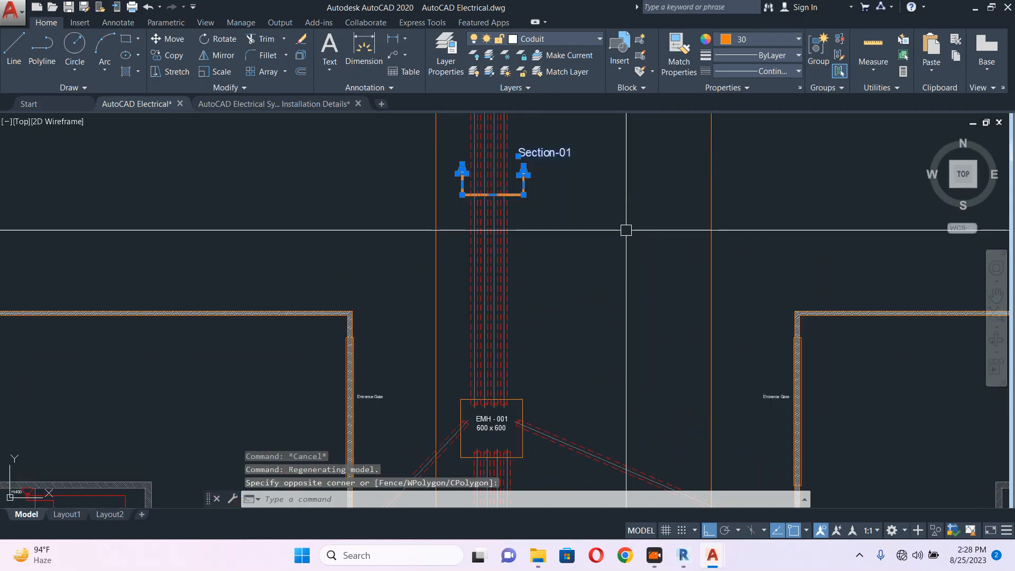
{"action": "scroll", "coordinate": [621, 230], "scroll_direction": "down", "scroll_amount": 3}
{"action": "key", "text": "Escape"}
Copy the Section-02 marker and label straight down onto the four-duct run just above the third row's EMH - 001
{"action": "scroll", "coordinate": [560, 283], "scroll_direction": "up", "scroll_amount": 3}
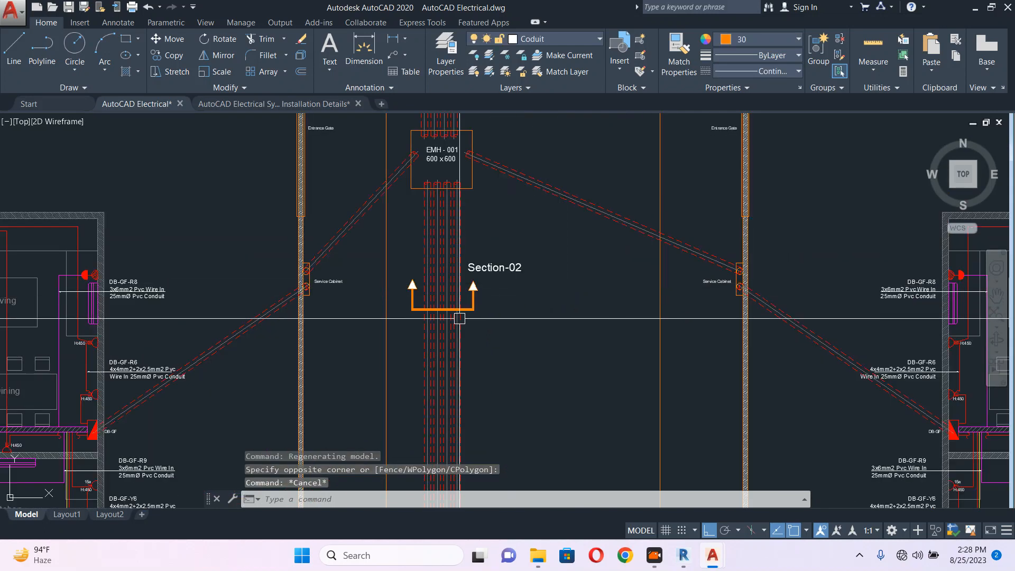
{"action": "left_click", "coordinate": [348, 357]}
{"action": "left_click", "coordinate": [555, 235]}
{"action": "middle_click_drag", "start_coordinate": [521, 308], "coordinate": [472, 221]}
{"action": "type", "text": "c"}
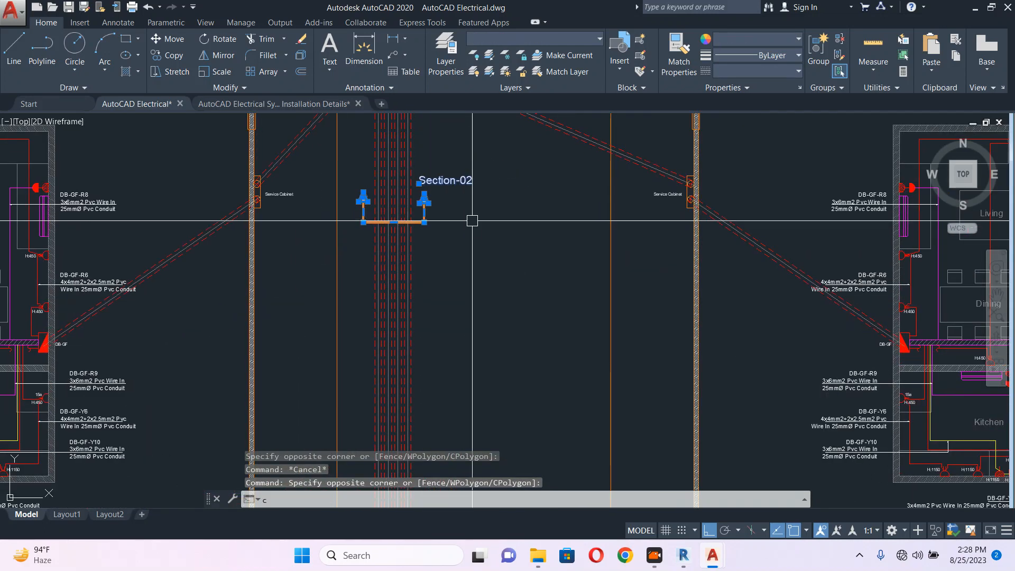
{"action": "type", "text": "o"}
{"action": "key", "text": "Return"}
{"action": "left_click", "coordinate": [472, 221]}
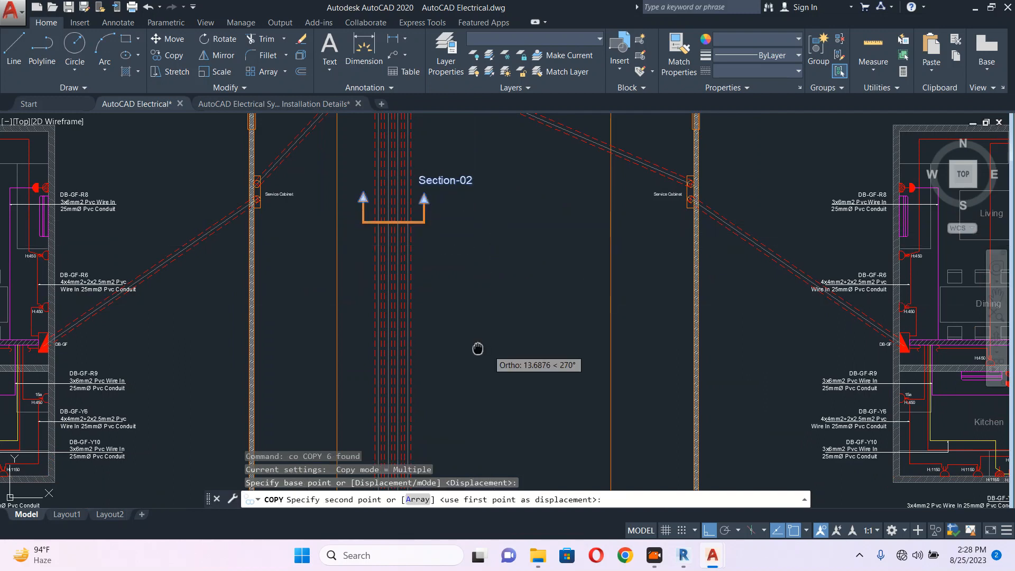
{"action": "scroll", "coordinate": [496, 187], "scroll_direction": "down", "scroll_amount": 5}
{"action": "scroll", "coordinate": [496, 187], "scroll_direction": "up", "scroll_amount": 5}
{"action": "left_click", "coordinate": [471, 281]}
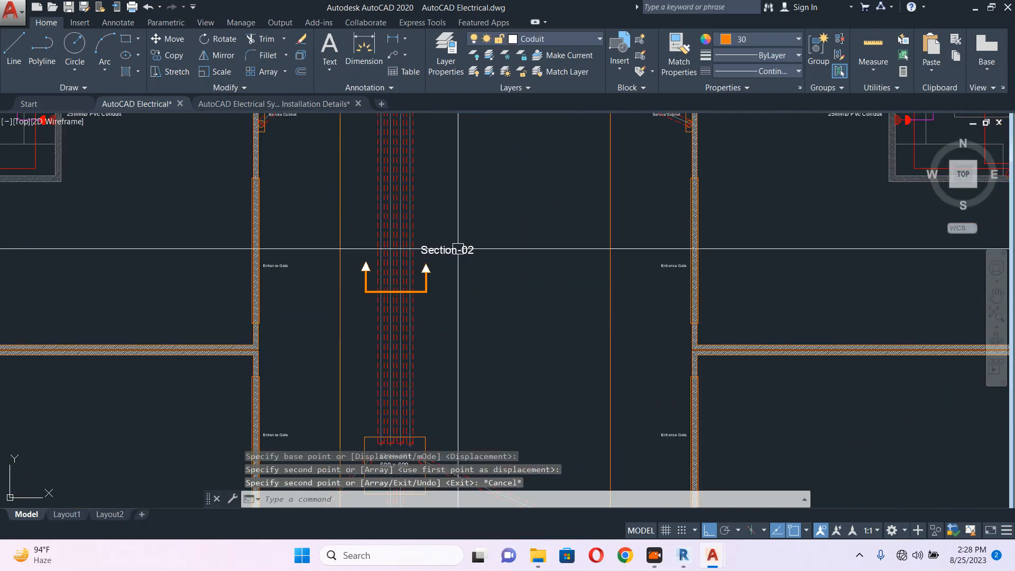
{"action": "key", "text": "Escape"}
Change the copied section label on the four-duct run to Section-03
{"action": "double_click", "coordinate": [478, 253]}
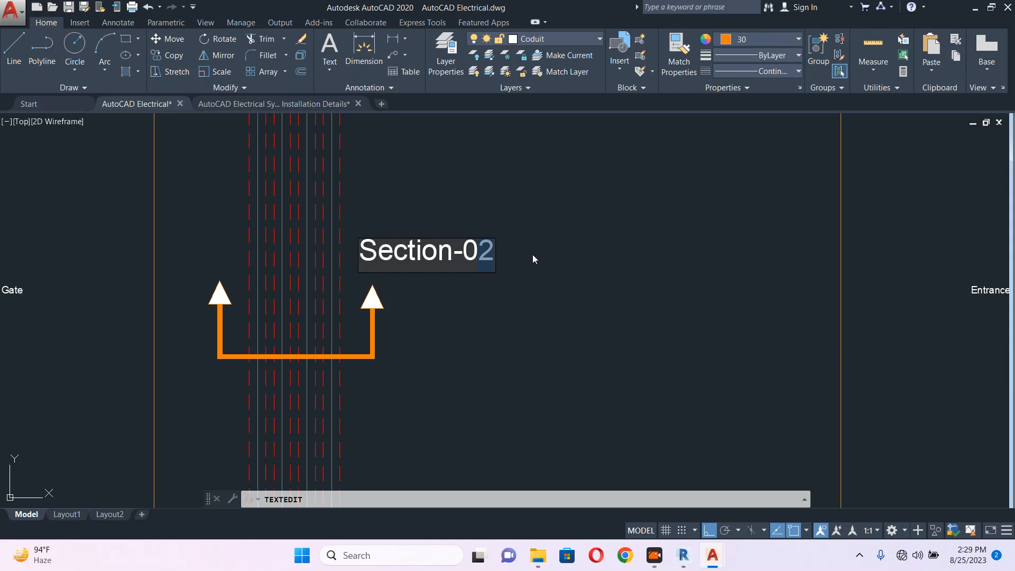
{"action": "type", "text": "3"}
{"action": "key", "text": "Return"}
{"action": "key", "text": "Escape"}
{"action": "scroll", "coordinate": [550, 251], "scroll_direction": "down", "scroll_amount": 4}
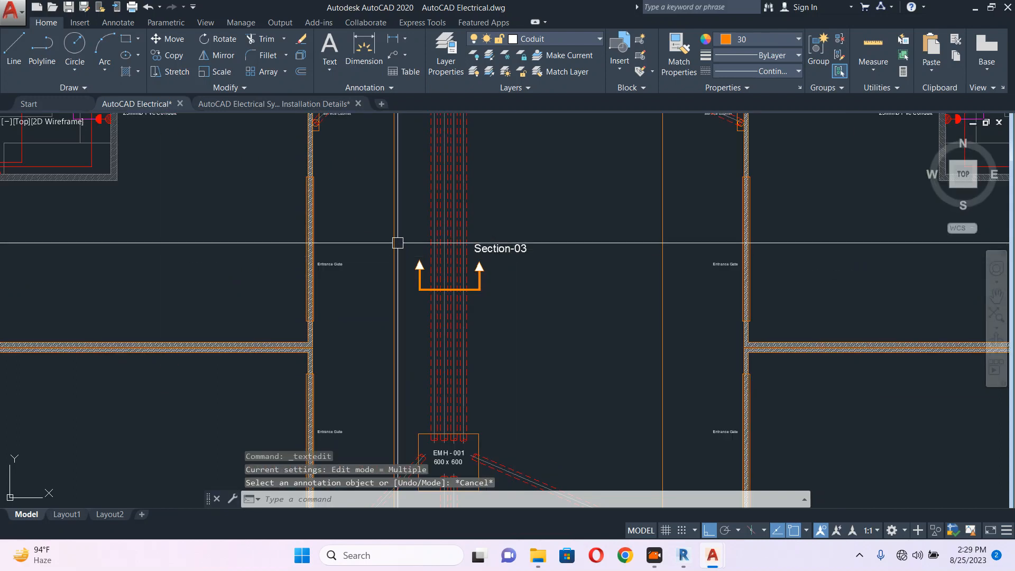
Copy the Section-03 marker and its label straight down onto the two-duct run between the two lowest manholes
{"action": "left_click", "coordinate": [398, 243]}
{"action": "left_click", "coordinate": [558, 314]}
{"action": "middle_click_drag", "start_coordinate": [559, 314], "coordinate": [520, 258]}
{"action": "type", "text": "c"}
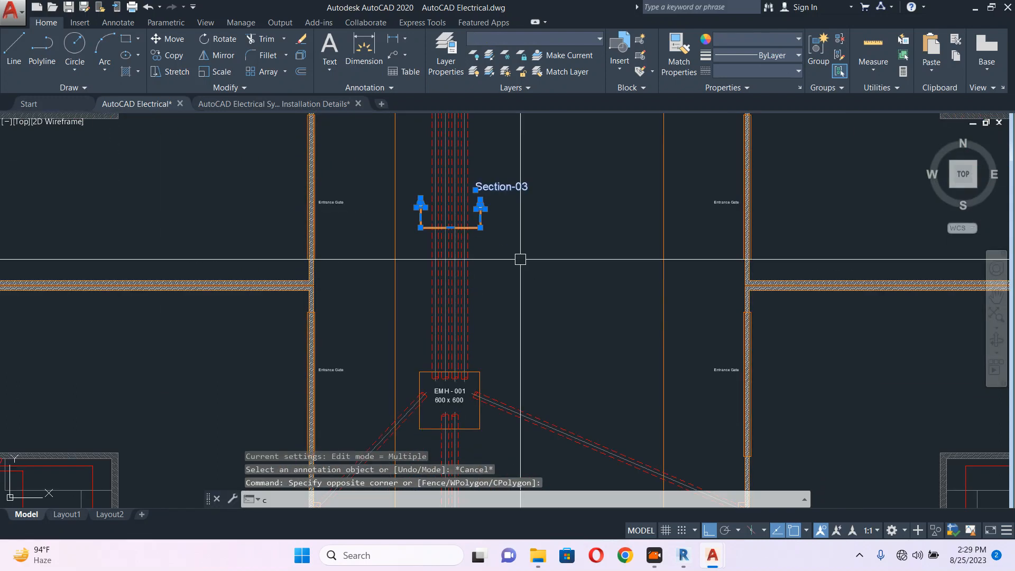
{"action": "type", "text": "o"}
{"action": "key", "text": "Return"}
{"action": "left_click", "coordinate": [528, 244]}
{"action": "scroll", "coordinate": [529, 317], "scroll_direction": "down", "scroll_amount": 4}
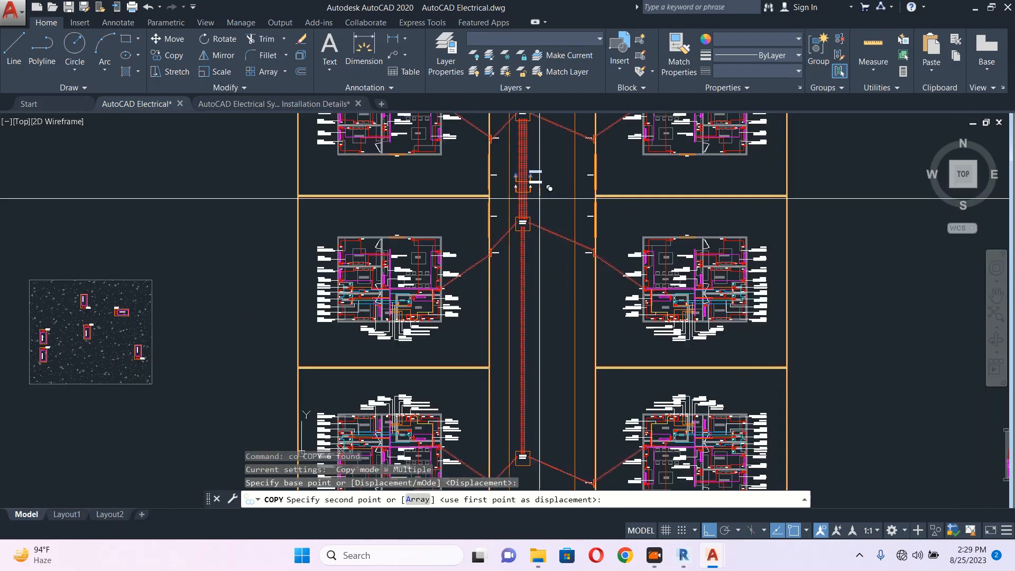
{"action": "scroll", "coordinate": [538, 346], "scroll_direction": "up", "scroll_amount": 6}
{"action": "left_click", "coordinate": [538, 347]}
{"action": "key", "text": "Escape"}
Change the copied section label on the two-duct run to Section-04
{"action": "scroll", "coordinate": [538, 304], "scroll_direction": "up", "scroll_amount": 2}
{"action": "double_click", "coordinate": [533, 271]}
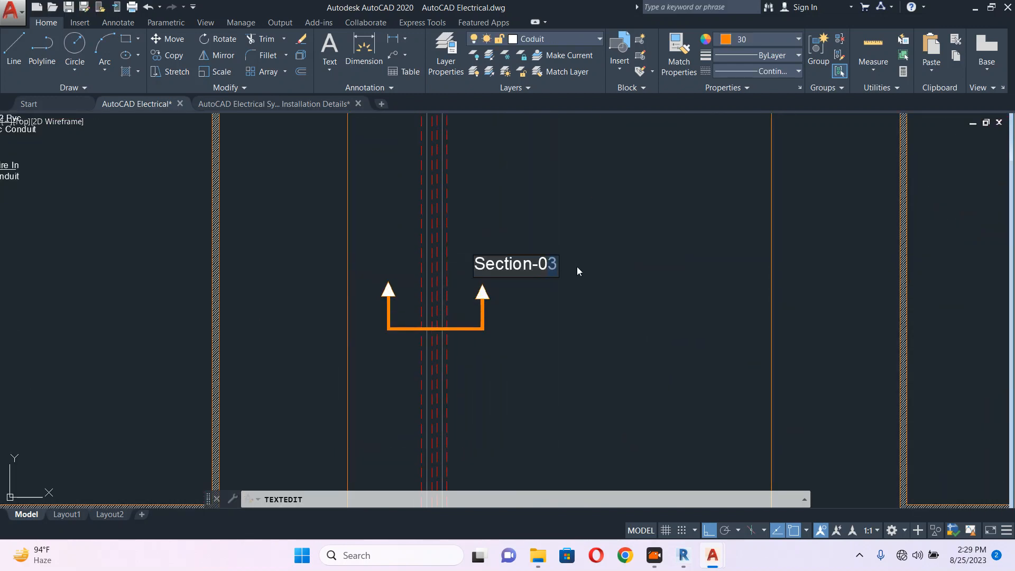
{"action": "type", "text": "4"}
{"action": "left_click", "coordinate": [615, 243]}
{"action": "scroll", "coordinate": [484, 188], "scroll_direction": "down", "scroll_amount": 6}
{"action": "key", "text": "Escape"}
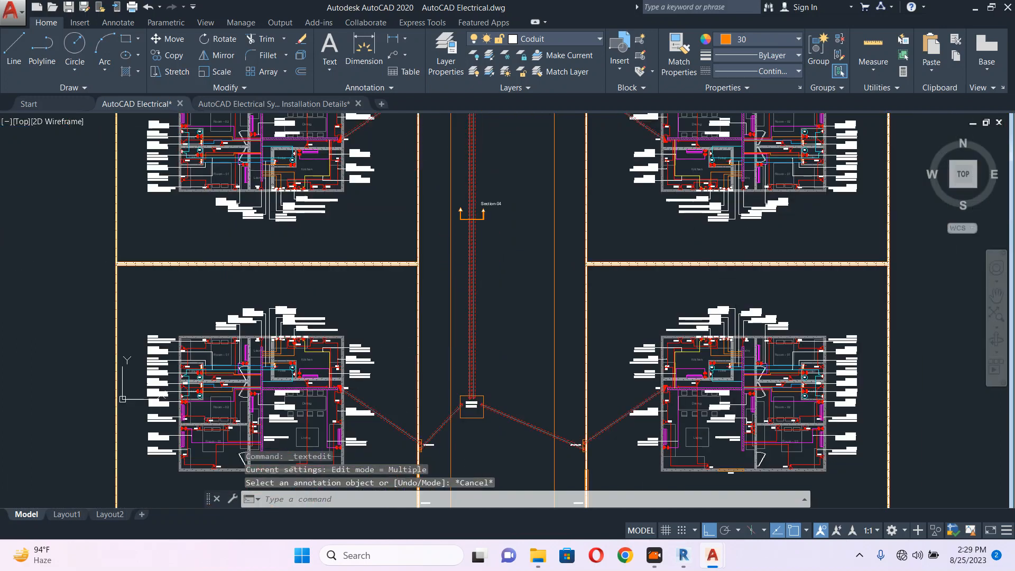
Examine the manholes, duct runs and section markers along the whole route, including the duct ends at the EMH - 001 manhole below Section-03
{"action": "scroll", "coordinate": [478, 344], "scroll_direction": "down", "scroll_amount": 2}
{"action": "scroll", "coordinate": [489, 347], "scroll_direction": "up", "scroll_amount": 2}
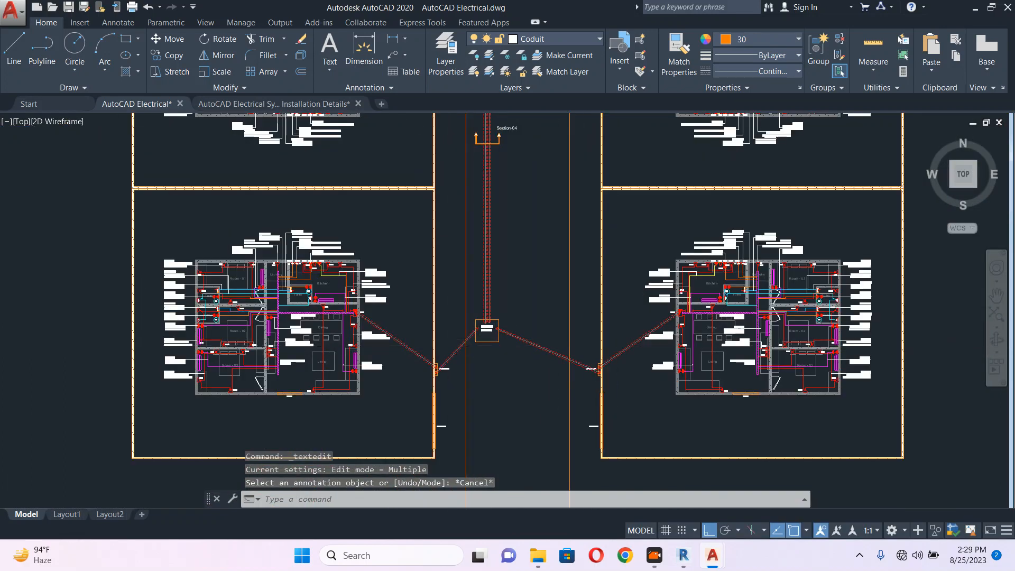
{"action": "scroll", "coordinate": [497, 317], "scroll_direction": "down", "scroll_amount": 5}
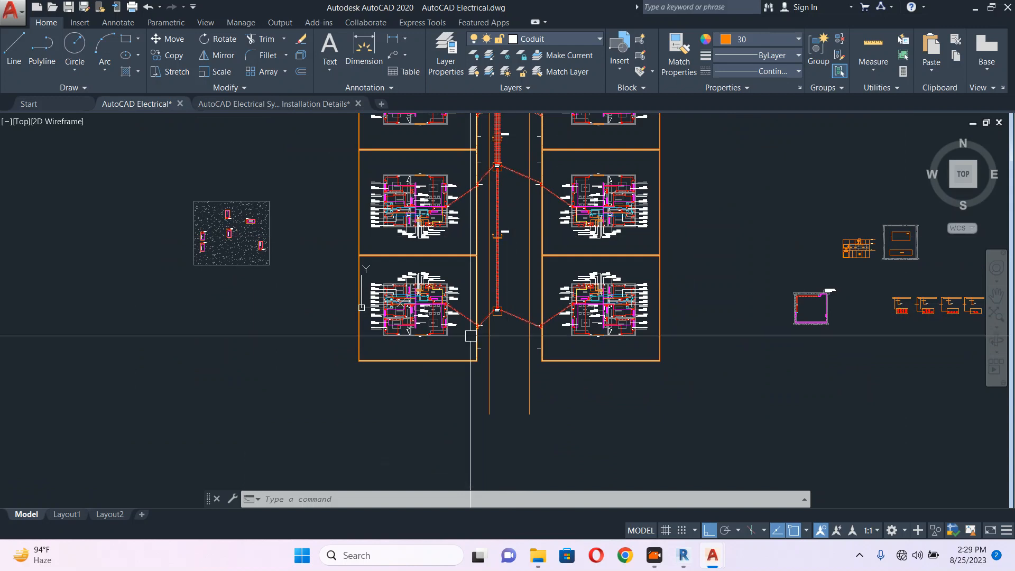
{"action": "middle_click_drag", "start_coordinate": [492, 232], "coordinate": [497, 378]}
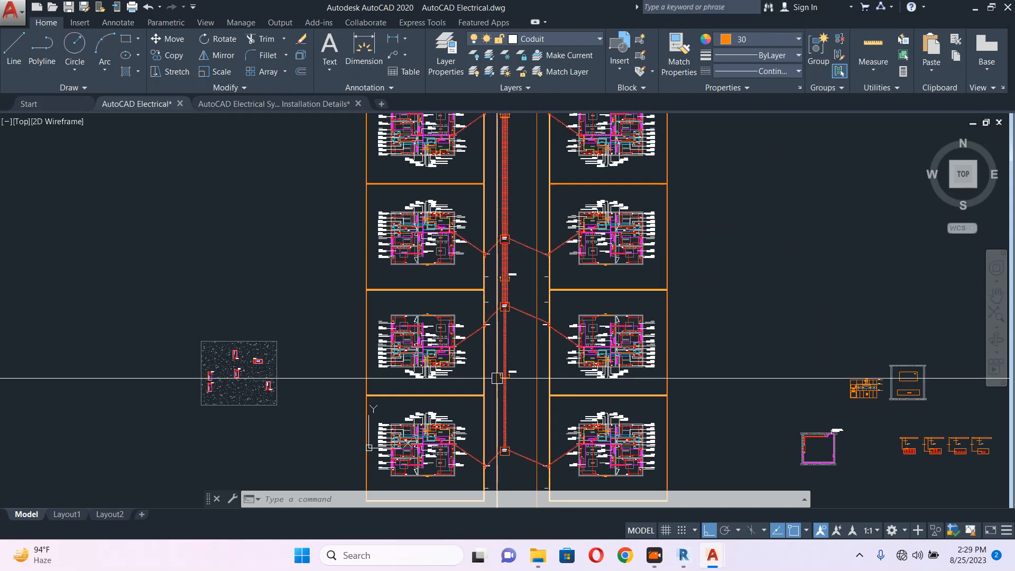
{"action": "scroll", "coordinate": [511, 229], "scroll_direction": "up", "scroll_amount": 3}
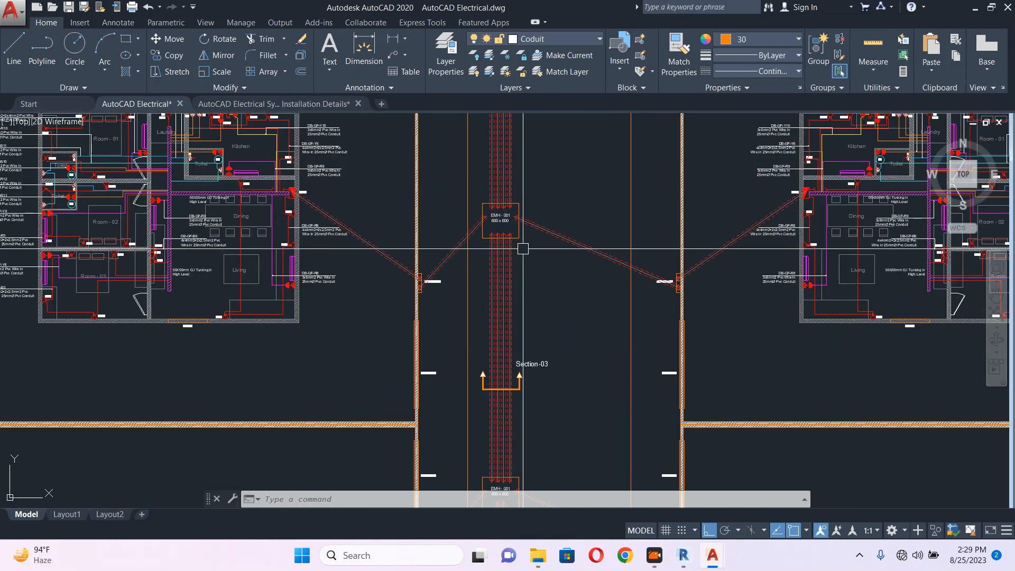
{"action": "scroll", "coordinate": [504, 217], "scroll_direction": "up", "scroll_amount": 2}
{"action": "scroll", "coordinate": [504, 217], "scroll_direction": "down", "scroll_amount": 6}
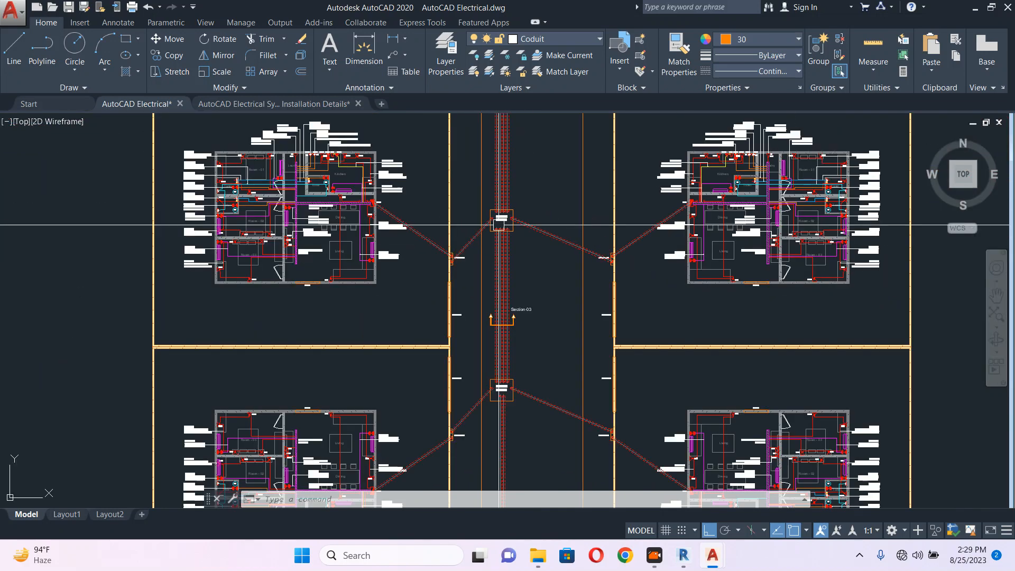
{"action": "scroll", "coordinate": [507, 272], "scroll_direction": "down", "scroll_amount": 3}
{"action": "scroll", "coordinate": [518, 312], "scroll_direction": "up", "scroll_amount": 2}
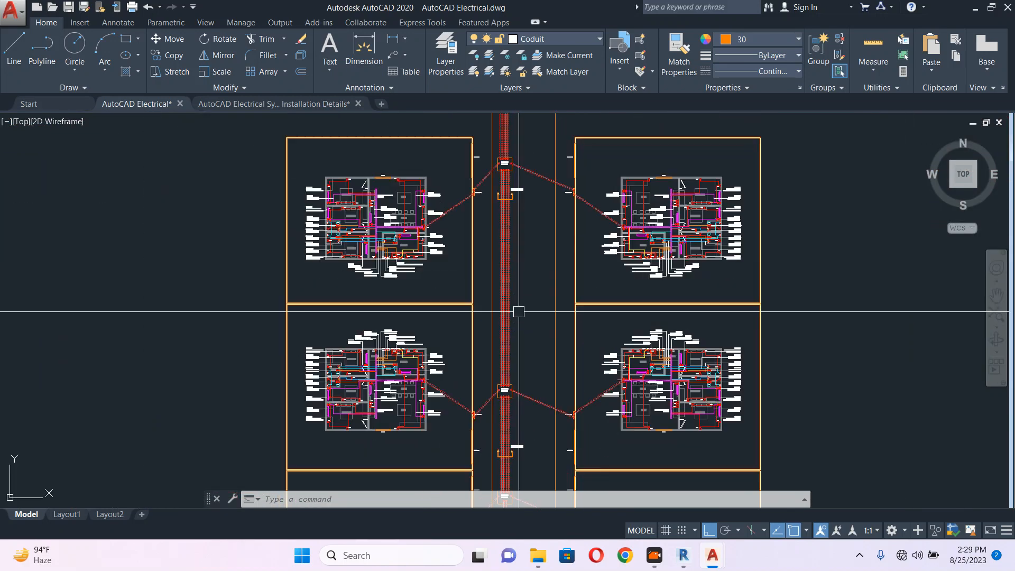
{"action": "middle_click_drag", "start_coordinate": [519, 311], "coordinate": [545, 440]}
{"action": "middle_click_drag", "start_coordinate": [529, 187], "coordinate": [543, 326]}
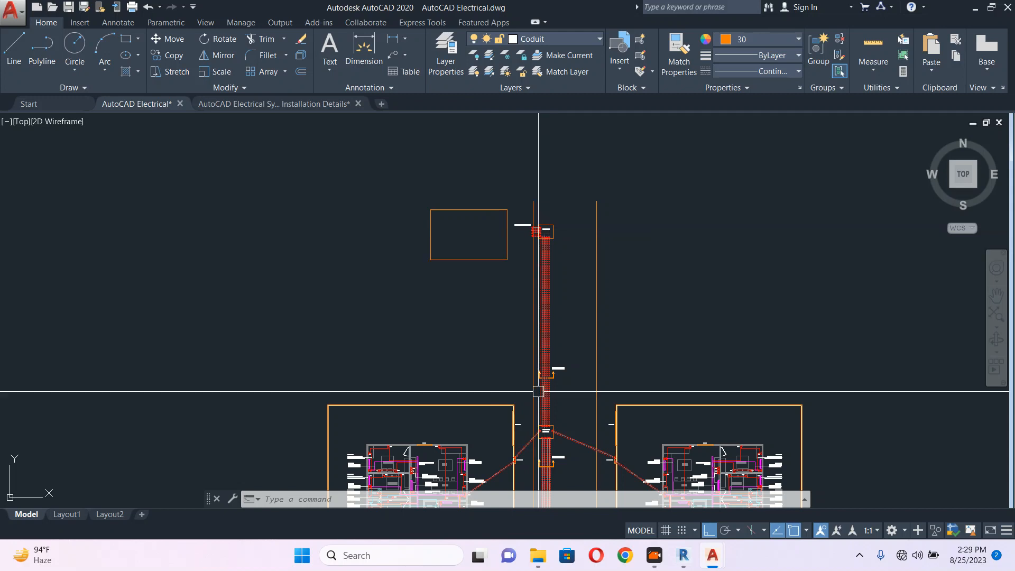
{"action": "mouse_move", "coordinate": [539, 392]}
{"action": "middle_mouse_down"}
{"action": "mouse_move", "coordinate": [551, 318]}
{"action": "mouse_move", "coordinate": [511, 229]}
{"action": "middle_mouse_up"}
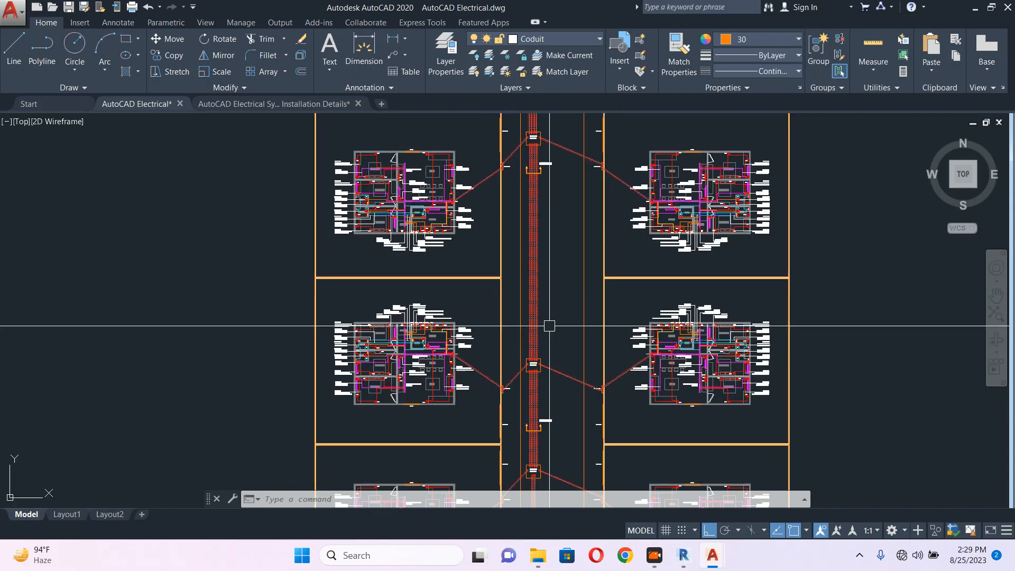
{"action": "middle_click_drag", "start_coordinate": [517, 346], "coordinate": [494, 243]}
{"action": "scroll", "coordinate": [515, 380], "scroll_direction": "up", "scroll_amount": 3}
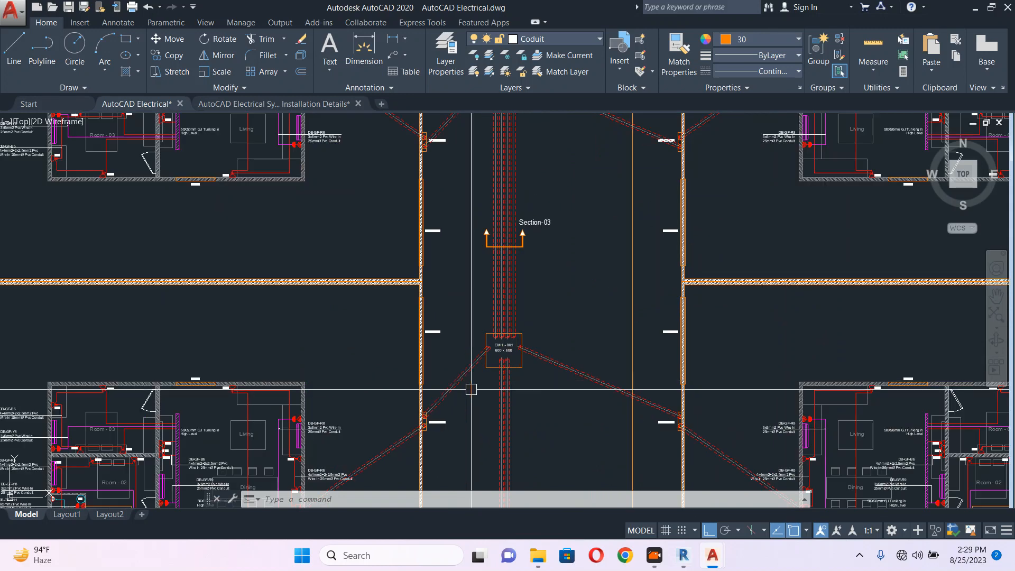
{"action": "mouse_move", "coordinate": [538, 359]}
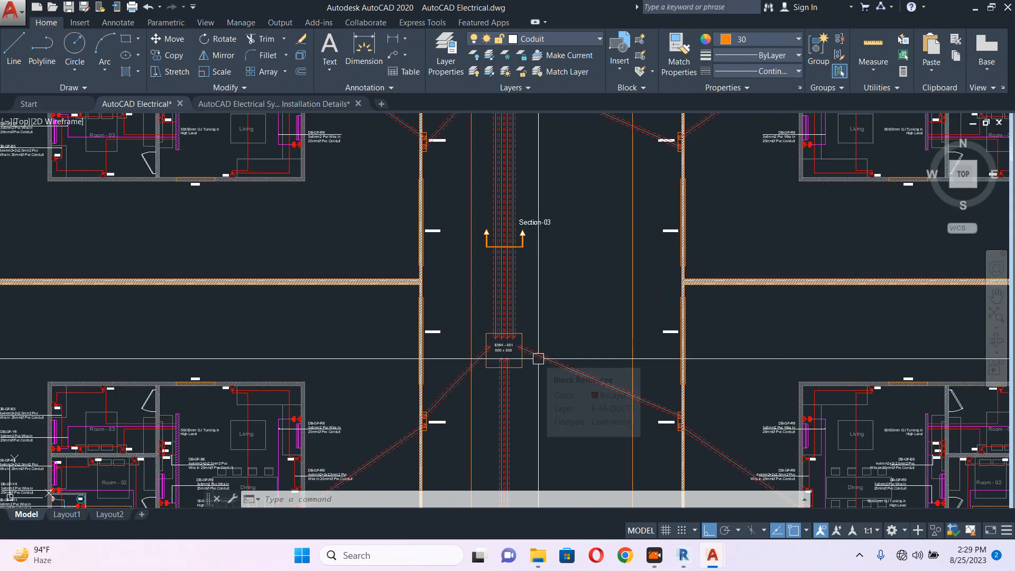
{"action": "scroll", "coordinate": [522, 358], "scroll_direction": "up", "scroll_amount": 5}
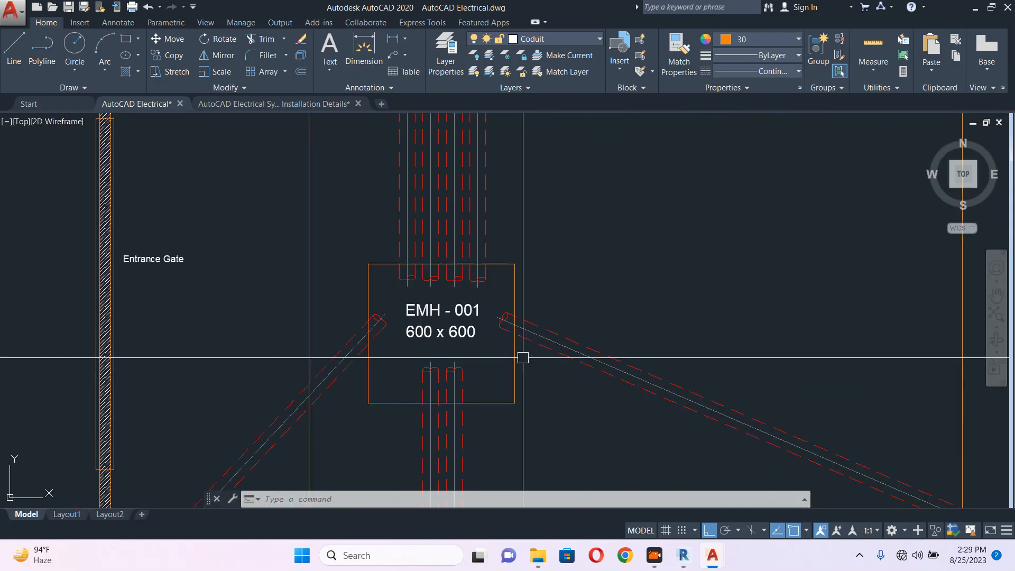
{"action": "scroll", "coordinate": [453, 333], "scroll_direction": "down", "scroll_amount": 8}
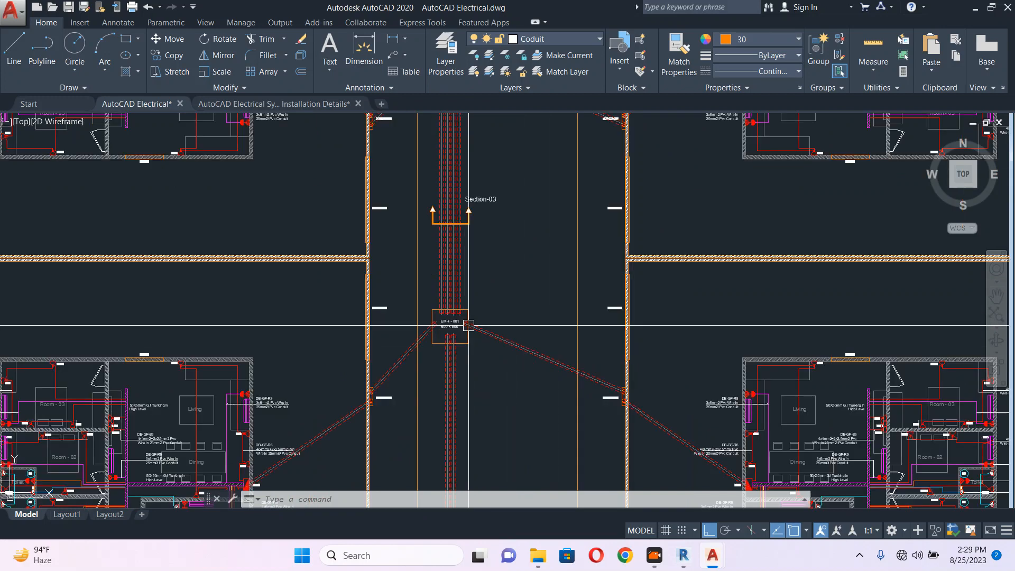
{"action": "scroll", "coordinate": [448, 303], "scroll_direction": "down", "scroll_amount": 5}
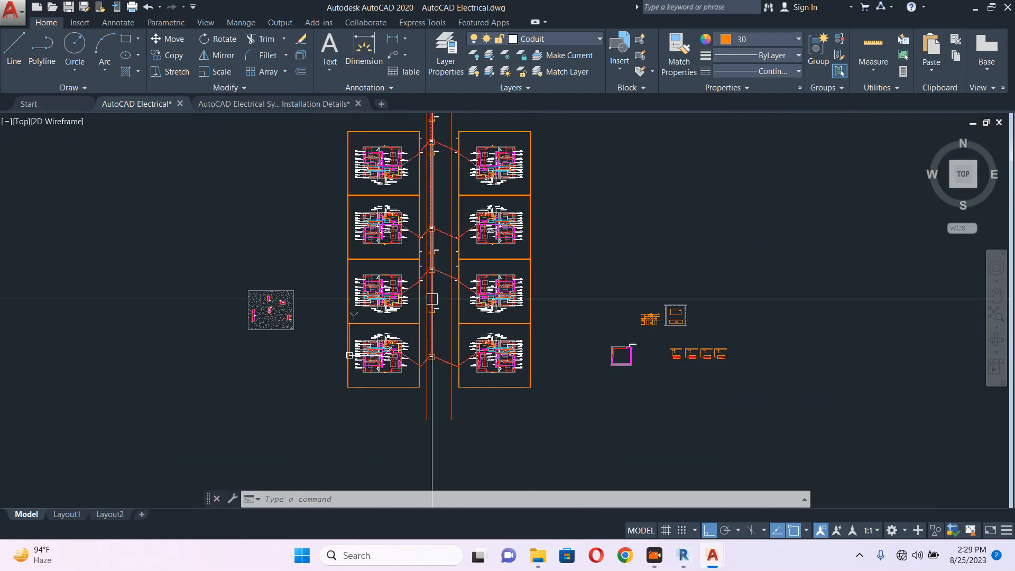
Copy the Section-04 label from the two-duct run to just below the first, eight-duct section detail
{"action": "scroll", "coordinate": [723, 358], "scroll_direction": "up", "scroll_amount": 3}
{"action": "middle_click_drag", "start_coordinate": [725, 361], "coordinate": [708, 340]}
{"action": "middle_click_drag", "start_coordinate": [412, 288], "coordinate": [731, 363]}
{"action": "scroll", "coordinate": [298, 312], "scroll_direction": "up", "scroll_amount": 5}
{"action": "scroll", "coordinate": [298, 311], "scroll_direction": "up", "scroll_amount": 4}
{"action": "left_click", "coordinate": [401, 267]}
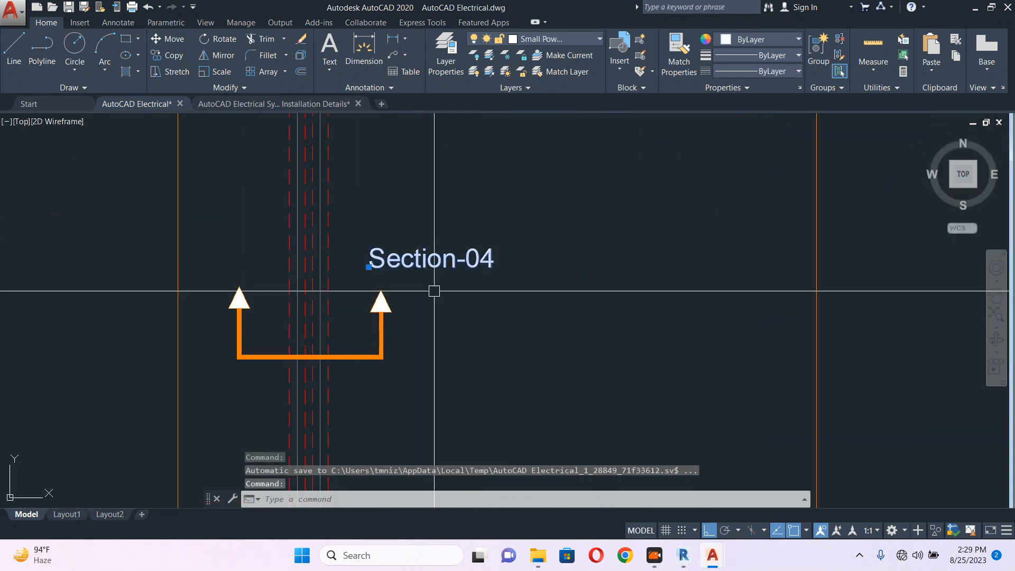
{"action": "type", "text": "co"}
{"action": "key", "text": "Return"}
{"action": "left_click", "coordinate": [424, 287]}
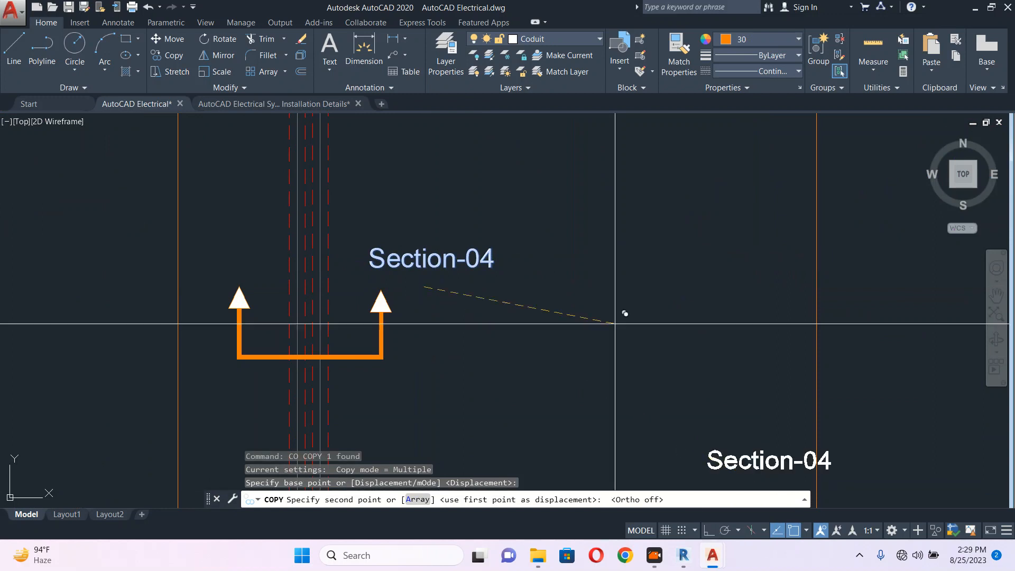
{"action": "scroll", "coordinate": [663, 281], "scroll_direction": "down", "scroll_amount": 8}
{"action": "middle_click_drag", "start_coordinate": [664, 281], "coordinate": [205, 194]}
{"action": "scroll", "coordinate": [204, 195], "scroll_direction": "down", "scroll_amount": 5}
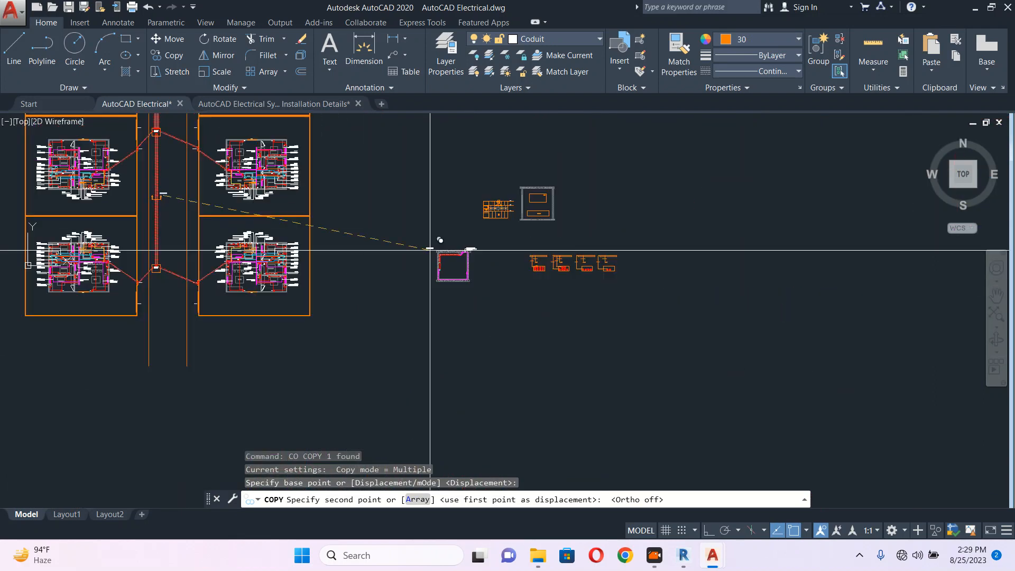
{"action": "scroll", "coordinate": [555, 286], "scroll_direction": "up", "scroll_amount": 6}
{"action": "scroll", "coordinate": [544, 264], "scroll_direction": "up", "scroll_amount": 4}
{"action": "left_click", "coordinate": [437, 163]}
{"action": "key", "text": "Escape"}
Change the label below the eight-duct section detail to Section-01
{"action": "scroll", "coordinate": [468, 144], "scroll_direction": "up", "scroll_amount": 2}
{"action": "left_click", "coordinate": [474, 141]}
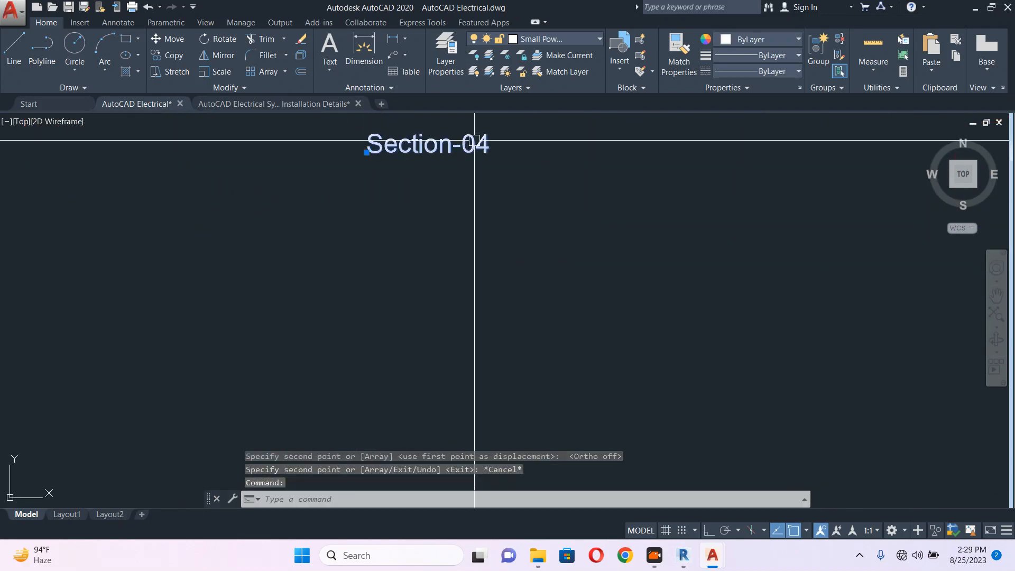
{"action": "double_click", "coordinate": [476, 139]}
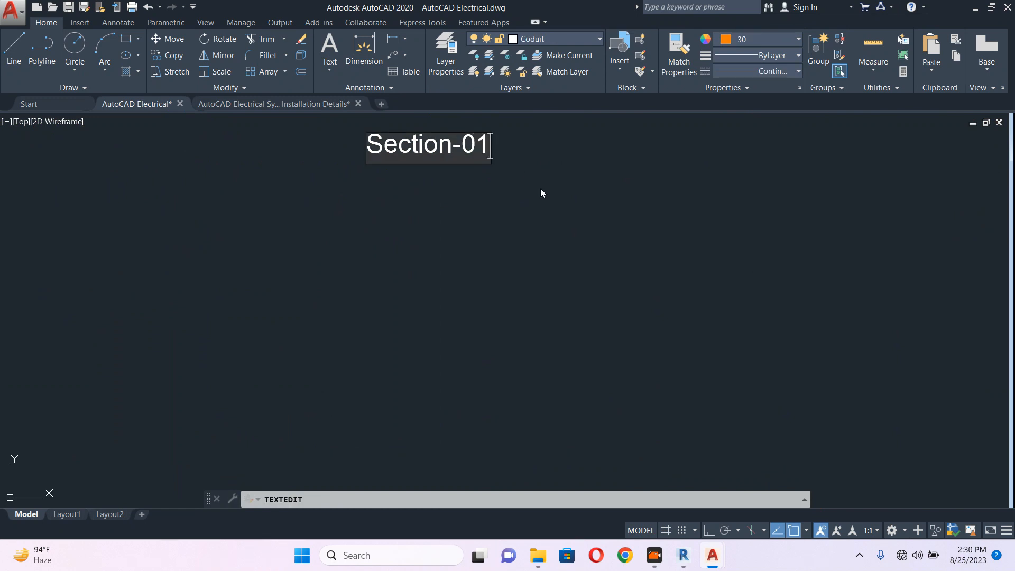
{"action": "left_click", "coordinate": [541, 189]}
{"action": "key", "text": "Escape"}
Copy the Section-01 label horizontally to below the second, third and fourth section details
{"action": "middle_click_drag", "start_coordinate": [484, 179], "coordinate": [467, 251]}
{"action": "type", "text": "co"}
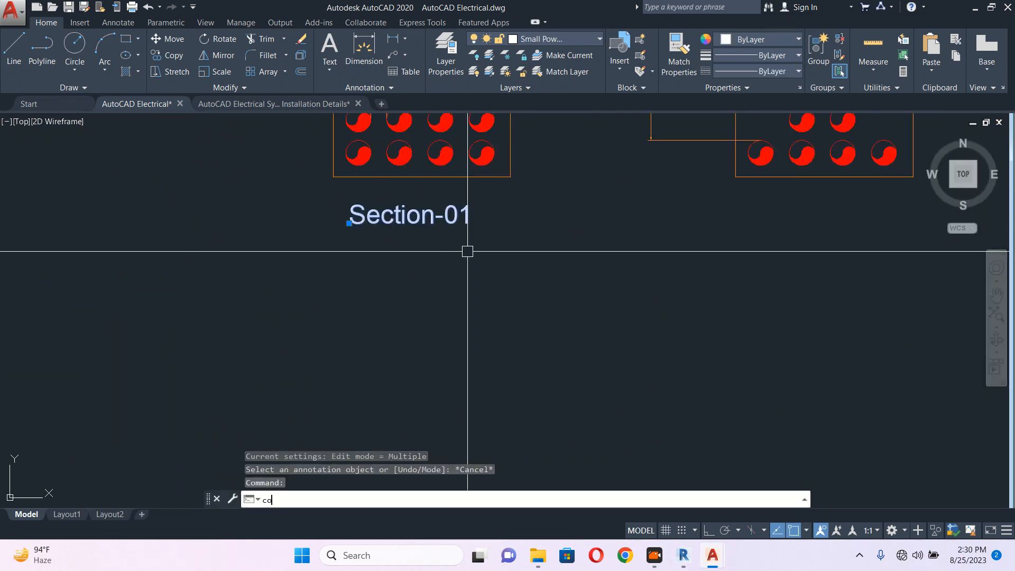
{"action": "key", "text": "Return"}
{"action": "left_click", "coordinate": [452, 253]}
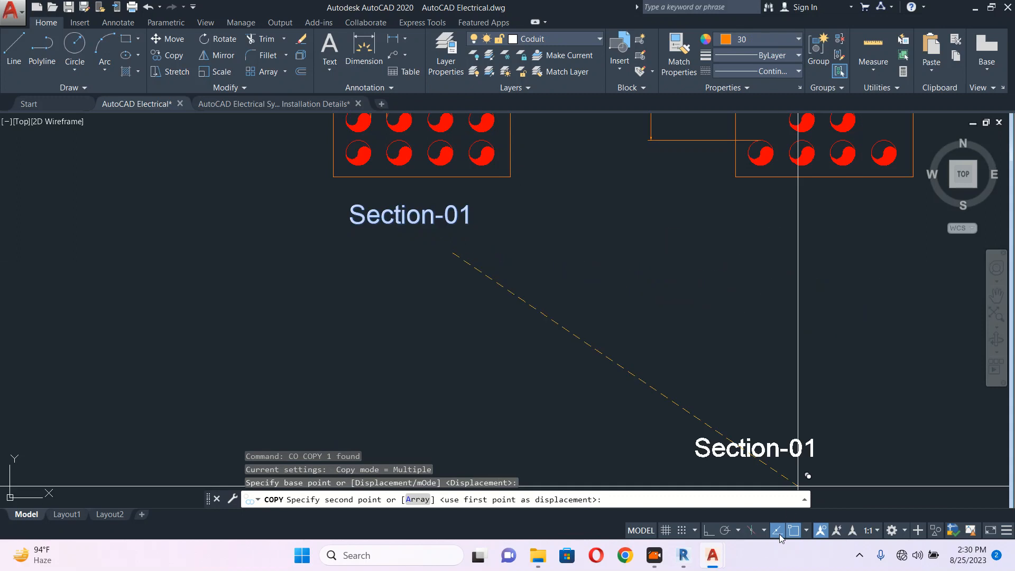
{"action": "left_click", "coordinate": [879, 249]}
{"action": "mouse_move", "coordinate": [883, 250]}
{"action": "middle_mouse_down"}
{"action": "mouse_move", "coordinate": [586, 317]}
{"action": "mouse_move", "coordinate": [335, 315]}
{"action": "middle_mouse_up"}
{"action": "left_click", "coordinate": [709, 281]}
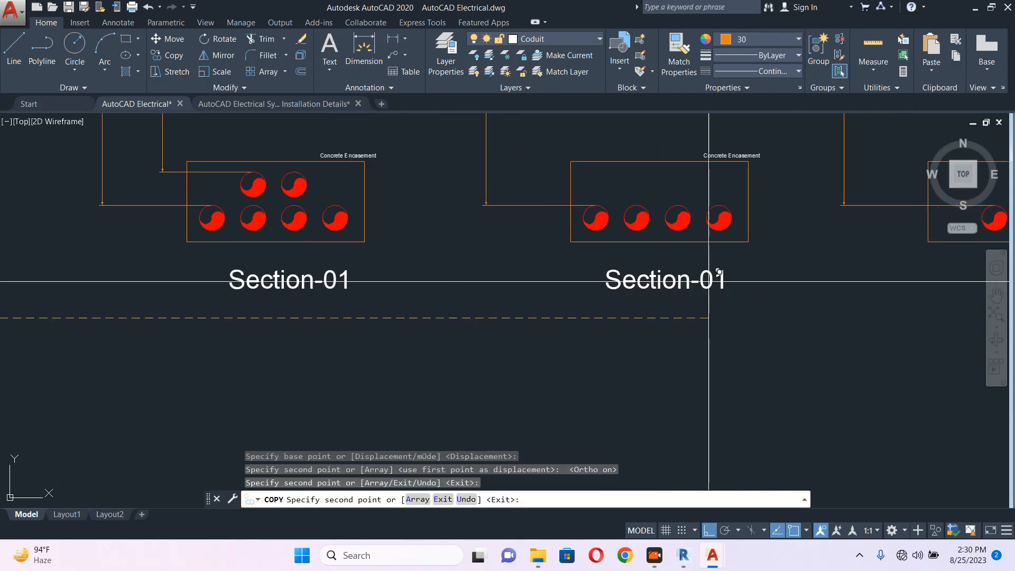
{"action": "middle_click_drag", "start_coordinate": [750, 297], "coordinate": [477, 301]}
{"action": "left_click", "coordinate": [803, 283]}
{"action": "key", "text": "Escape"}
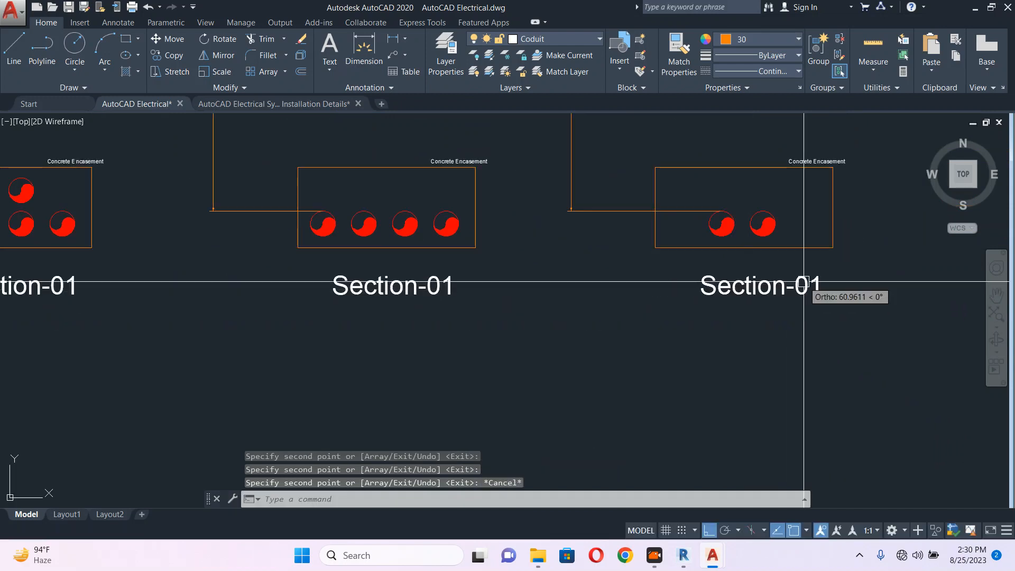
Change the labels below the six-duct and four-duct section details to Section-02 and Section-03
{"action": "scroll", "coordinate": [781, 284], "scroll_direction": "down", "scroll_amount": 2}
{"action": "middle_click_drag", "start_coordinate": [287, 294], "coordinate": [464, 290]}
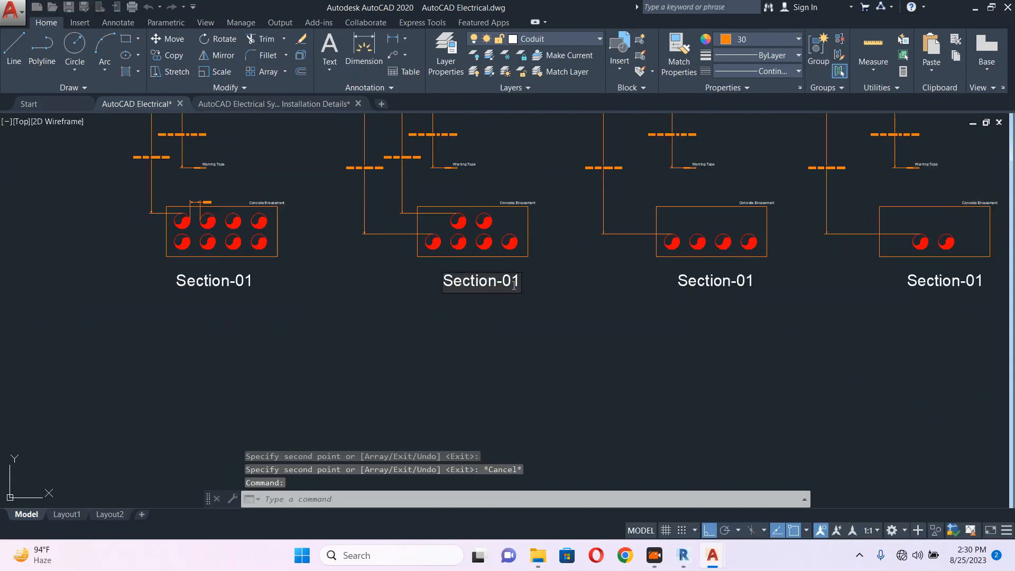
{"action": "double_click", "coordinate": [511, 282]}
{"action": "type", "text": "2"}
{"action": "key", "text": "Return"}
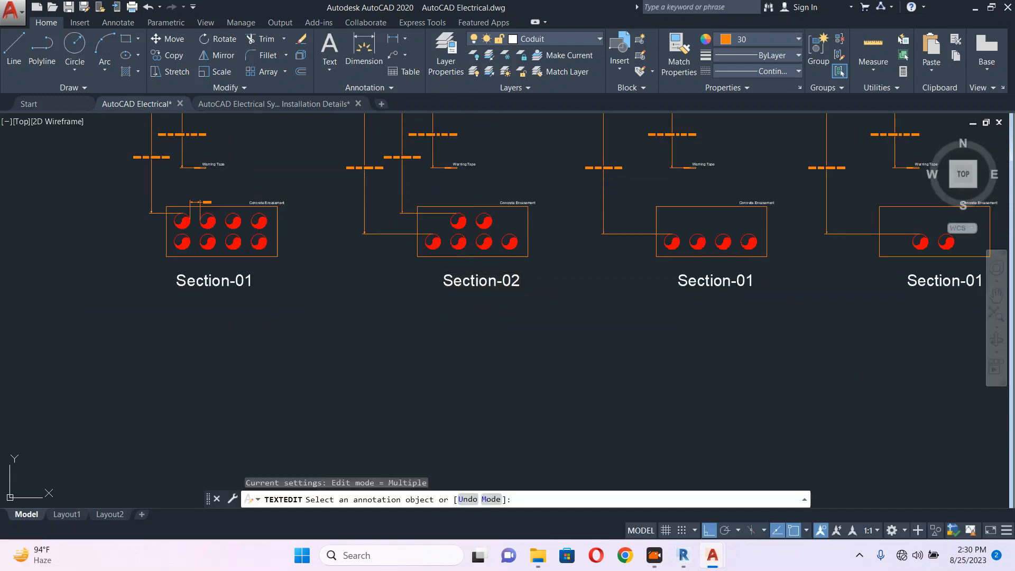
{"action": "left_click", "coordinate": [753, 285]}
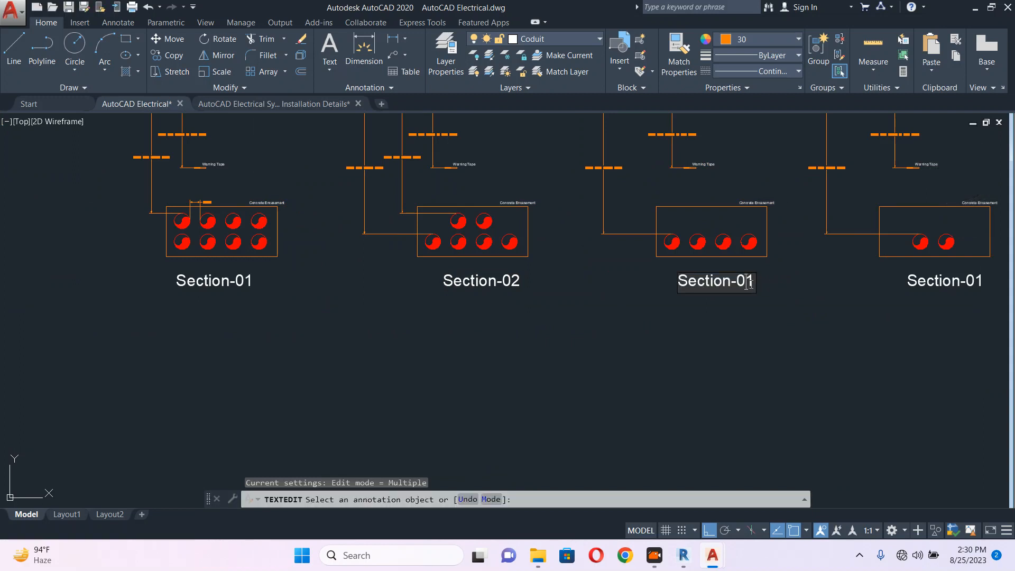
{"action": "key", "text": "Return"}
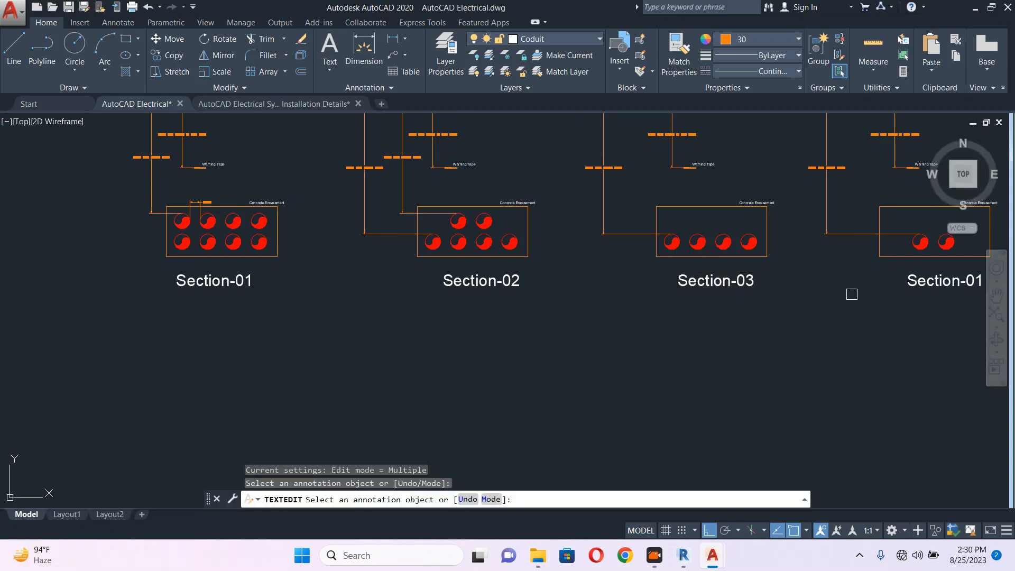
Change the label below the two-duct section detail to Section-04
{"action": "middle_click_drag", "start_coordinate": [851, 294], "coordinate": [702, 301]}
{"action": "scroll", "coordinate": [698, 294], "scroll_direction": "up", "scroll_amount": 4}
{"action": "left_click", "coordinate": [688, 300]}
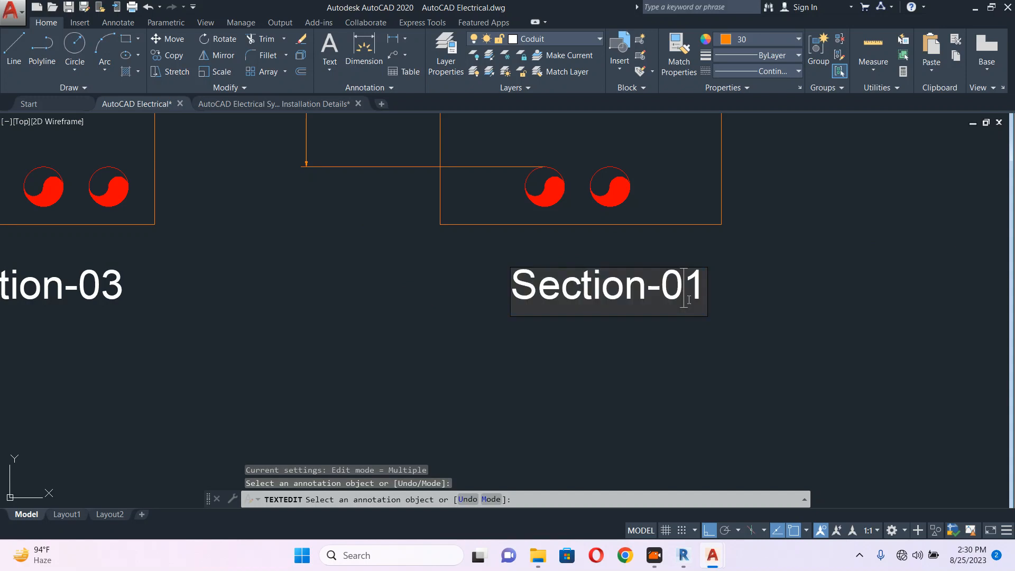
{"action": "type", "text": "4"}
{"action": "key", "text": "Return"}
{"action": "key", "text": "Escape"}
{"action": "scroll", "coordinate": [766, 291], "scroll_direction": "down", "scroll_amount": 10}
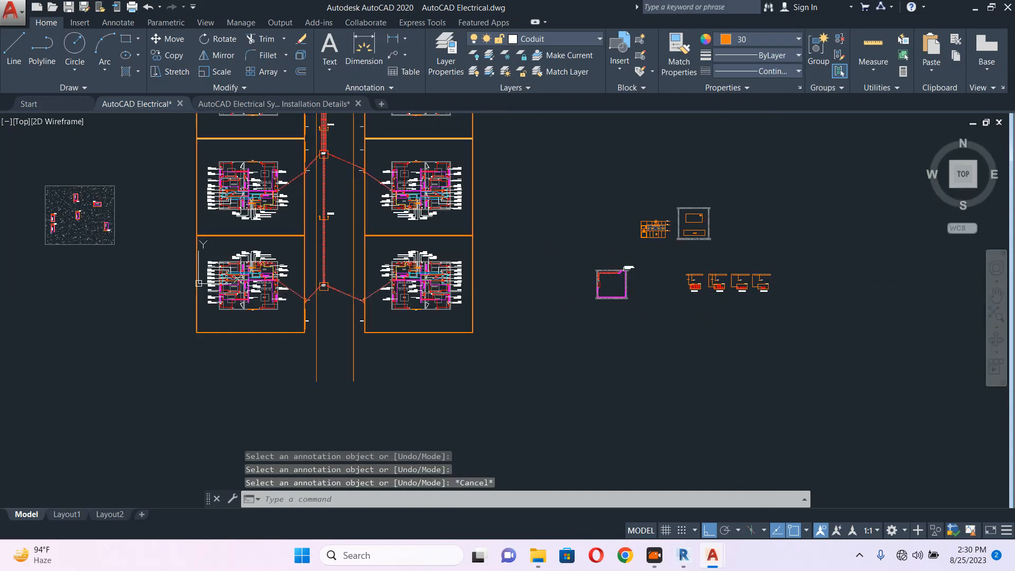
{"action": "middle_click_drag", "start_coordinate": [376, 135], "coordinate": [499, 230]}
{"action": "scroll", "coordinate": [429, 186], "scroll_direction": "up", "scroll_amount": 4}
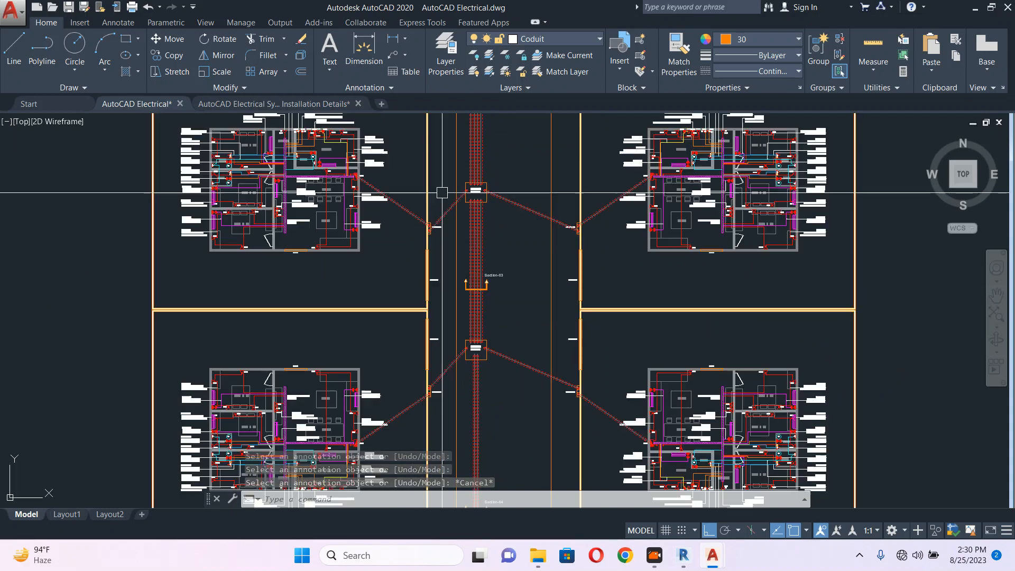
Draw a vertical partition polyline across the empty rectangle beside EMH-001, roughly a quarter of its width from the left edge
{"action": "scroll", "coordinate": [465, 175], "scroll_direction": "down", "scroll_amount": 5}
{"action": "scroll", "coordinate": [423, 185], "scroll_direction": "up", "scroll_amount": 8}
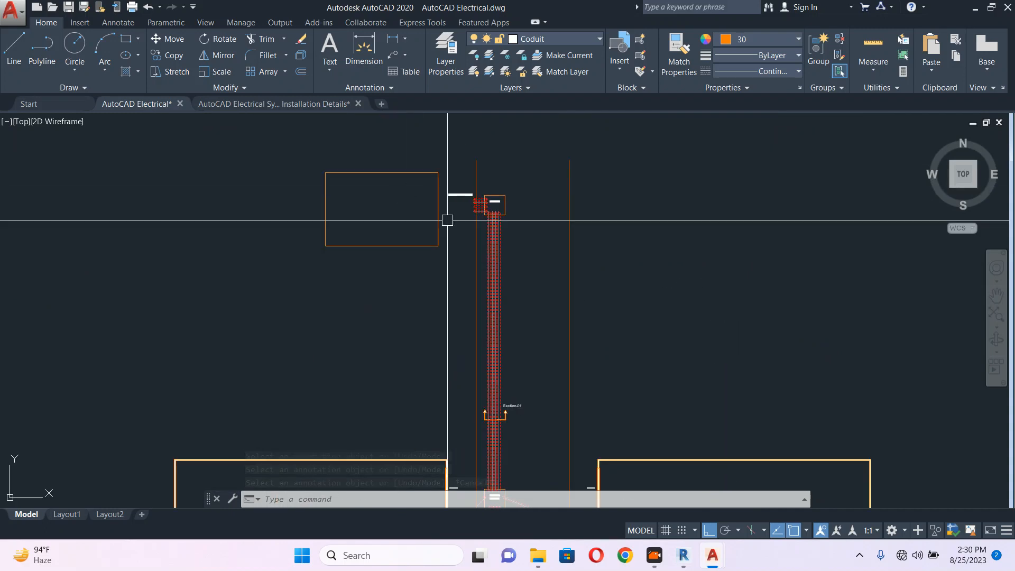
{"action": "scroll", "coordinate": [351, 208], "scroll_direction": "up", "scroll_amount": 4}
{"action": "middle_click_drag", "start_coordinate": [351, 208], "coordinate": [378, 243]}
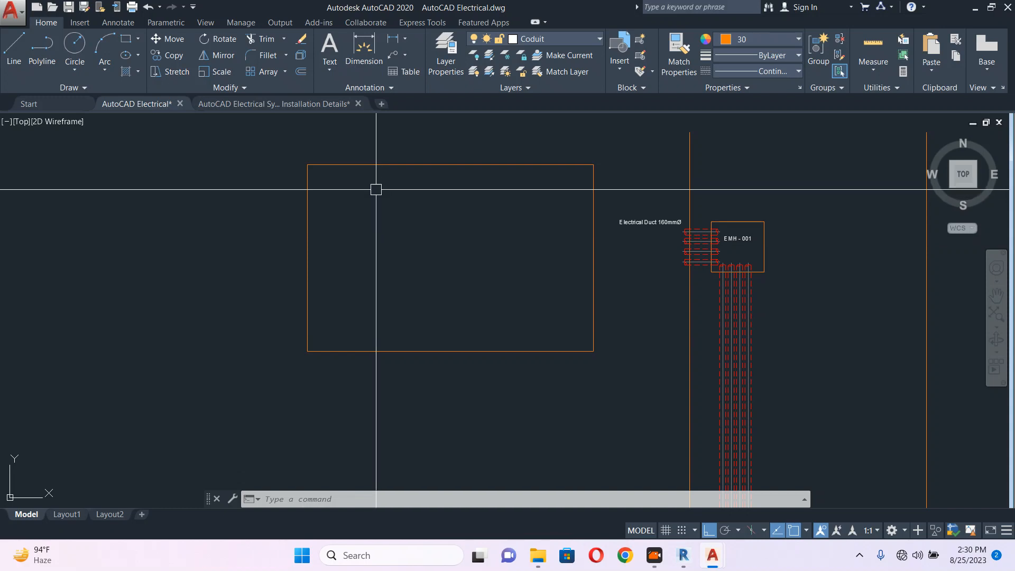
{"action": "type", "text": "PLINE"}
{"action": "key", "text": "Return"}
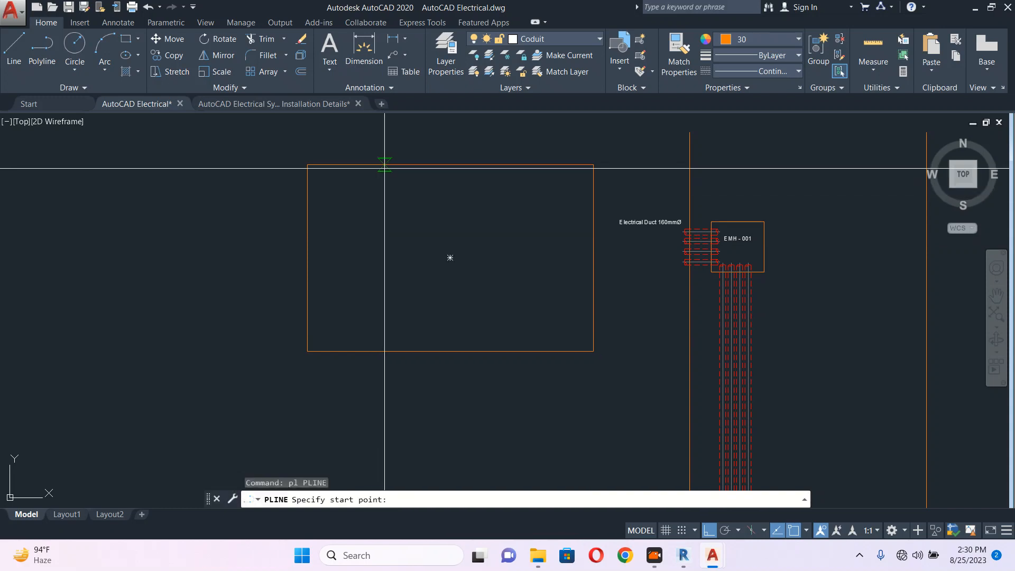
{"action": "left_click", "coordinate": [384, 166]}
{"action": "left_click", "coordinate": [384, 351]}
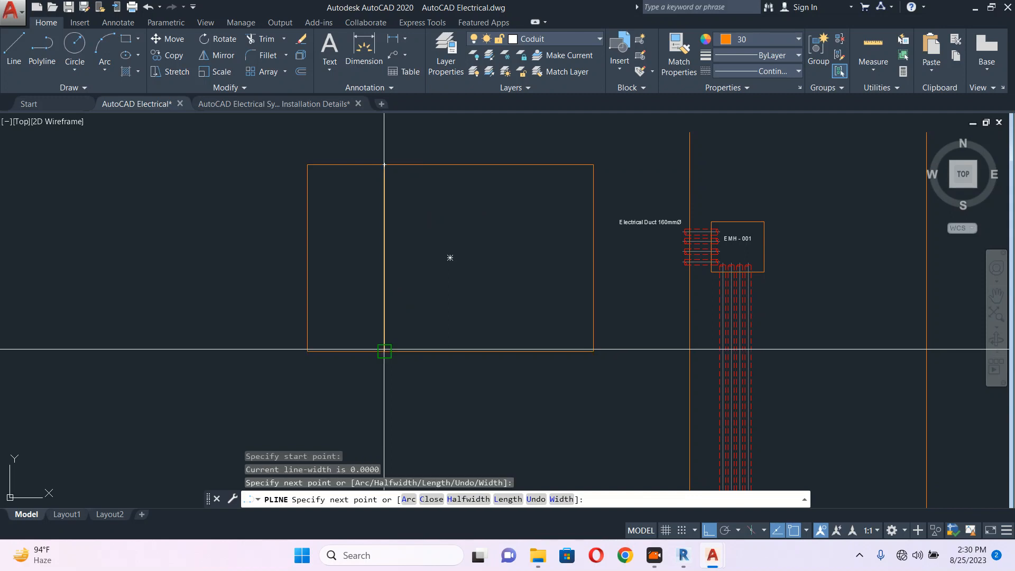
{"action": "key", "text": "Return"}
Draw a second full-height vertical partition polyline in the rectangle, roughly two thirds of its width from the left edge
{"action": "key", "text": "Return"}
{"action": "left_click", "coordinate": [470, 165]}
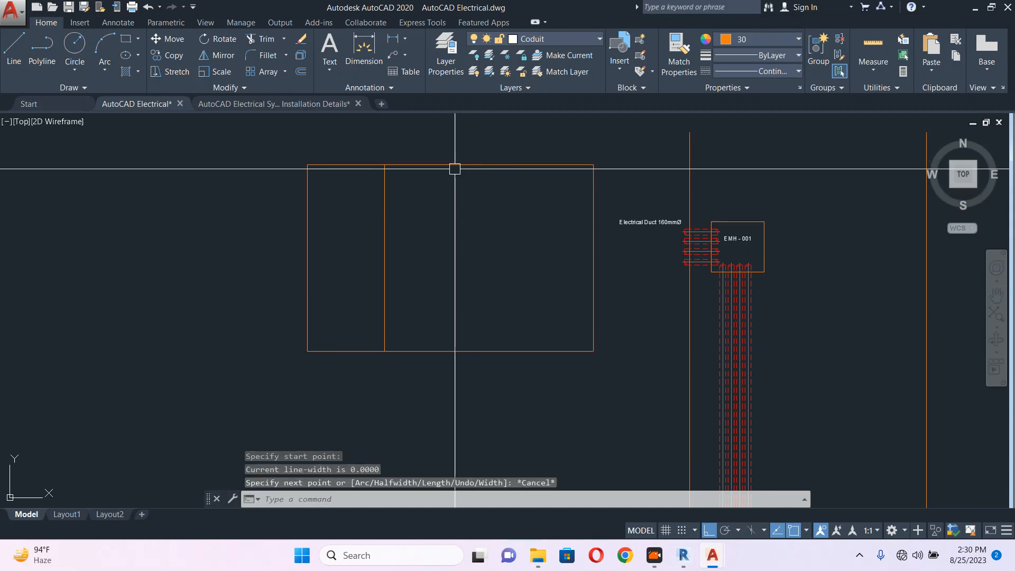
{"action": "key", "text": "Return"}
{"action": "key", "text": "Return"}
{"action": "left_click", "coordinate": [496, 164]}
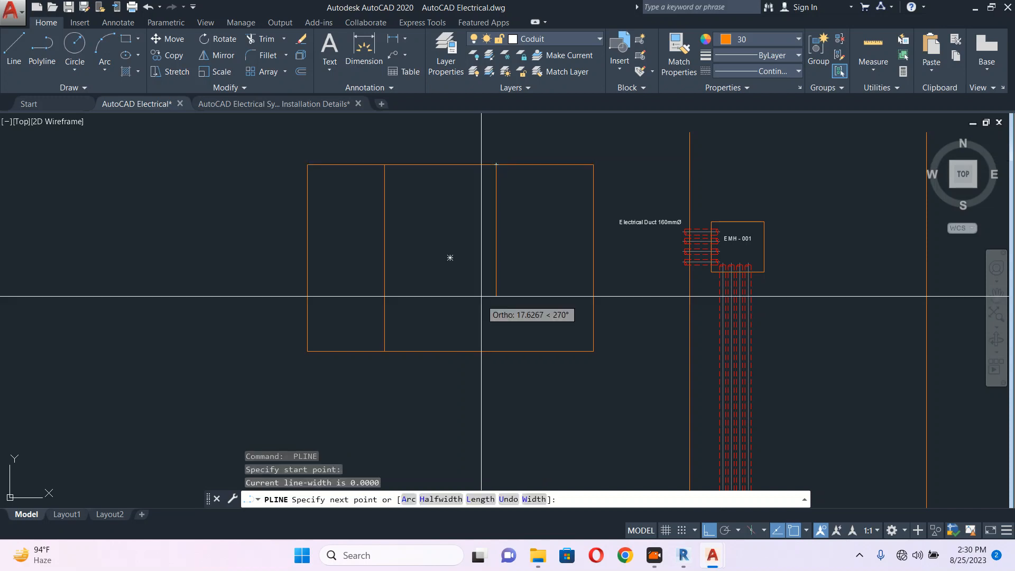
{"action": "left_click", "coordinate": [496, 349]}
{"action": "key", "text": "Escape"}
{"action": "middle_click_drag", "start_coordinate": [587, 183], "coordinate": [452, 186]}
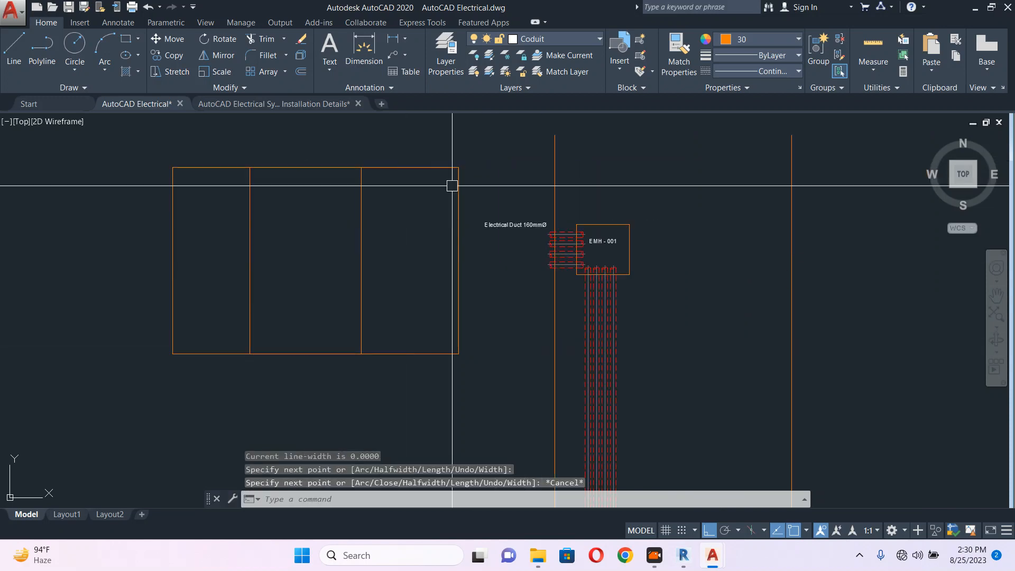
{"action": "left_click", "coordinate": [453, 150]}
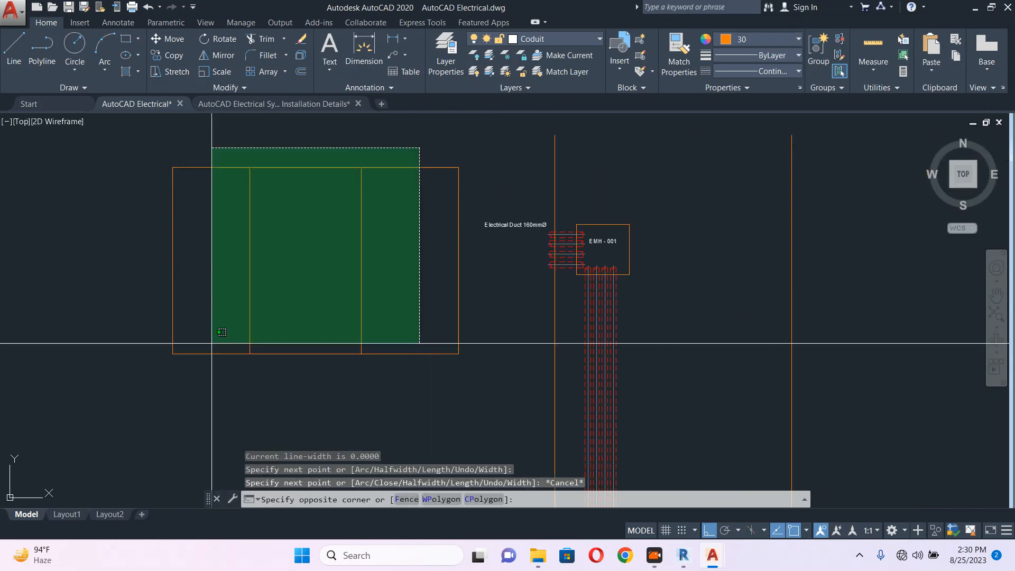
{"action": "left_click", "coordinate": [172, 386]}
{"action": "key", "text": "space"}
{"action": "middle_click_drag", "start_coordinate": [177, 384], "coordinate": [352, 356]}
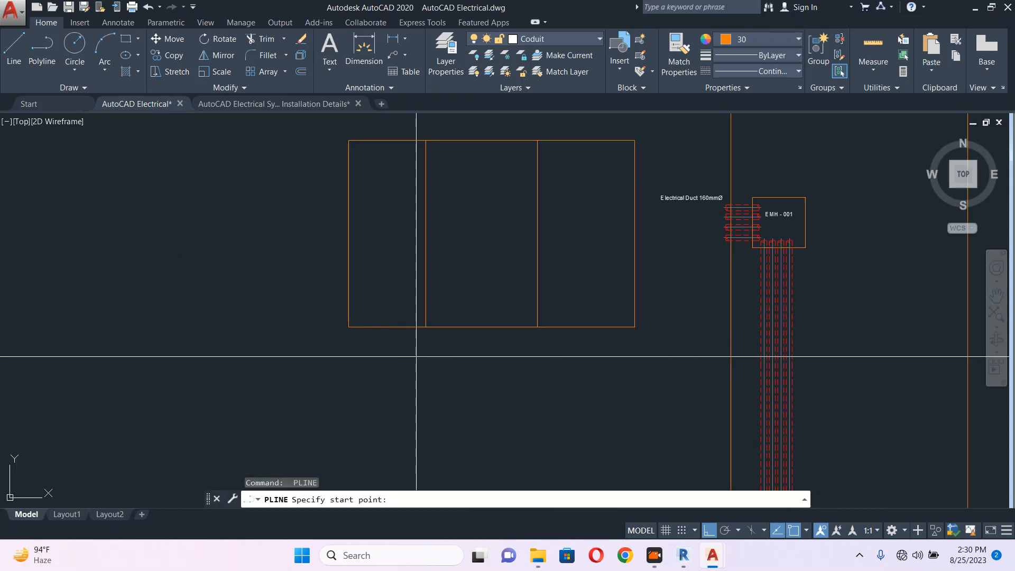
{"action": "key", "text": "Escape"}
Stretch only the rectangle's left edge outward to widen the left room
{"action": "scroll", "coordinate": [415, 355], "scroll_direction": "down", "scroll_amount": 2}
{"action": "left_click", "coordinate": [385, 242]}
{"action": "left_click", "coordinate": [311, 385]}
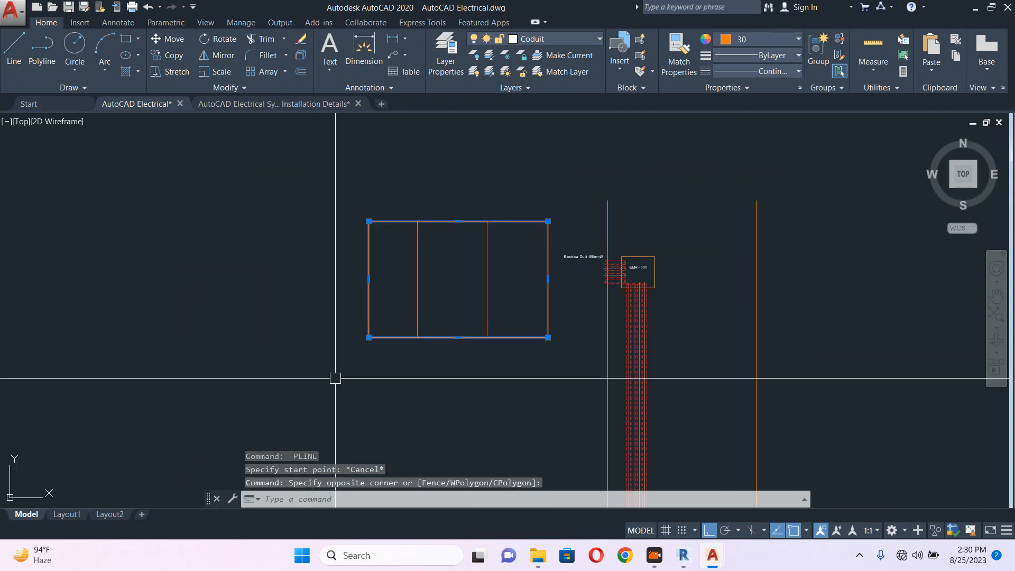
{"action": "type", "text": "s"}
{"action": "key", "text": "Return"}
{"action": "left_click", "coordinate": [374, 376]}
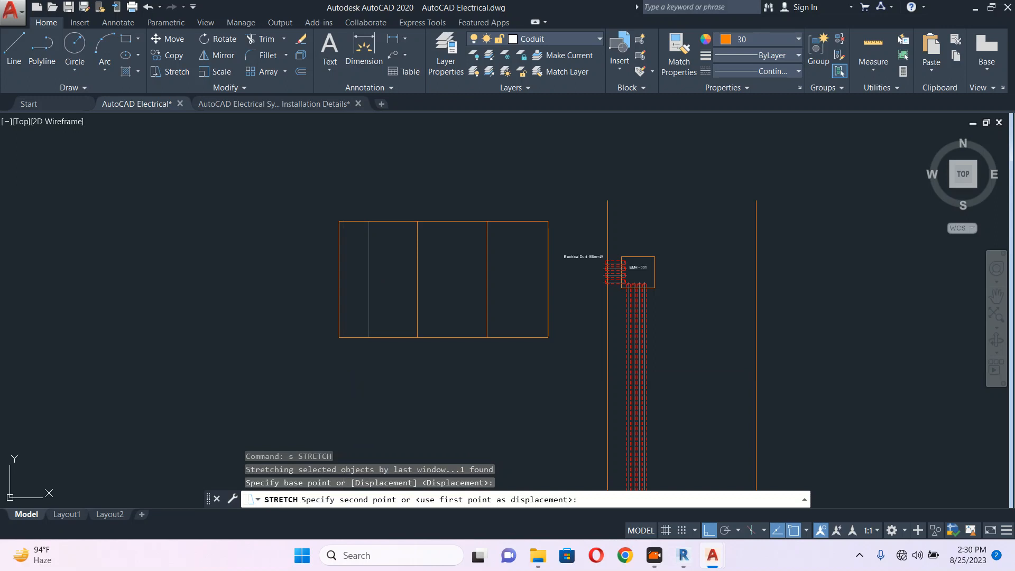
{"action": "left_click", "coordinate": [344, 376]}
Stretch the rectangle's left edge together with the first partition to the left to widen the middle room
{"action": "left_click", "coordinate": [429, 195]}
{"action": "left_click", "coordinate": [278, 362]}
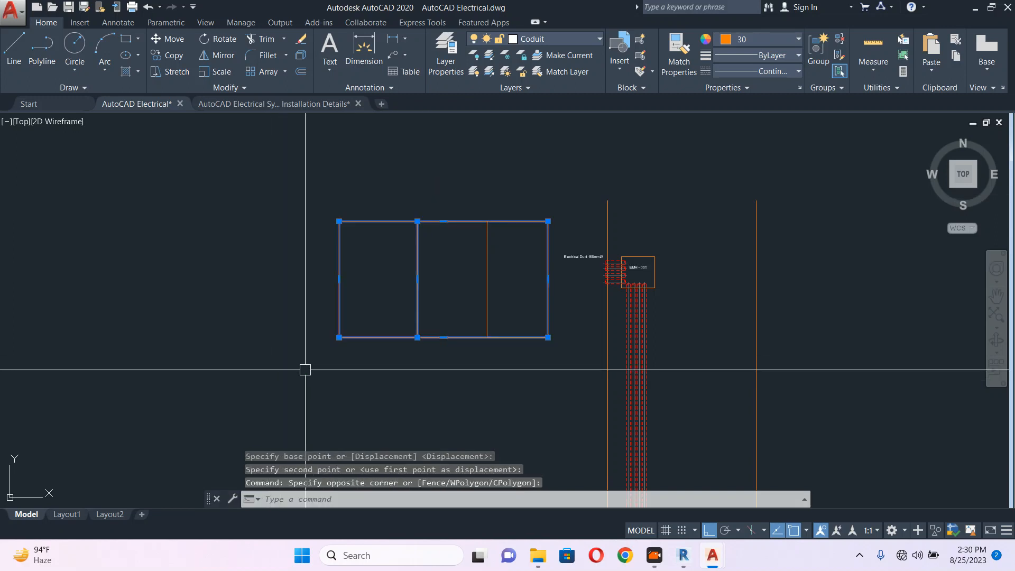
{"action": "type", "text": "s"}
{"action": "key", "text": "Return"}
{"action": "left_click", "coordinate": [360, 376]}
{"action": "left_click", "coordinate": [335, 377]}
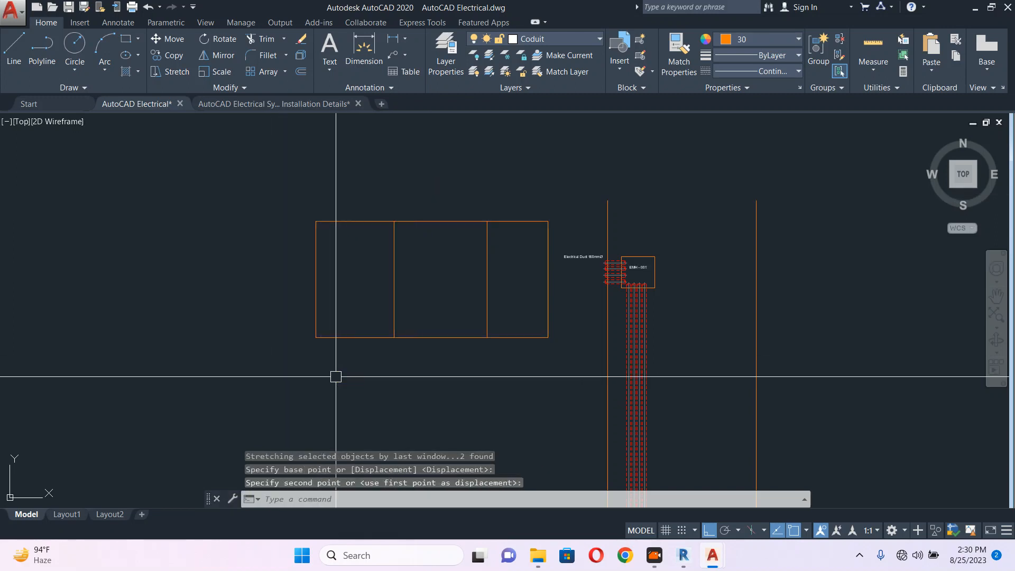
Stretch the left edge and both partitions about 8 units to the left to widen the right room
{"action": "left_click", "coordinate": [488, 216]}
{"action": "left_click", "coordinate": [238, 376]}
{"action": "type", "text": "s"}
{"action": "key", "text": "Return"}
{"action": "left_click", "coordinate": [353, 374]}
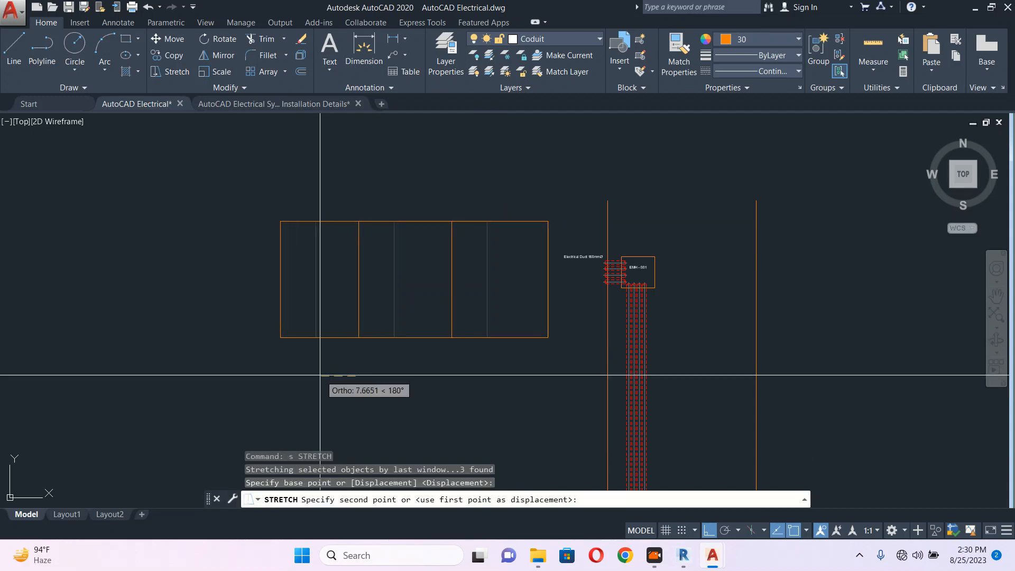
{"action": "left_click", "coordinate": [317, 374]}
{"action": "key", "text": "Escape"}
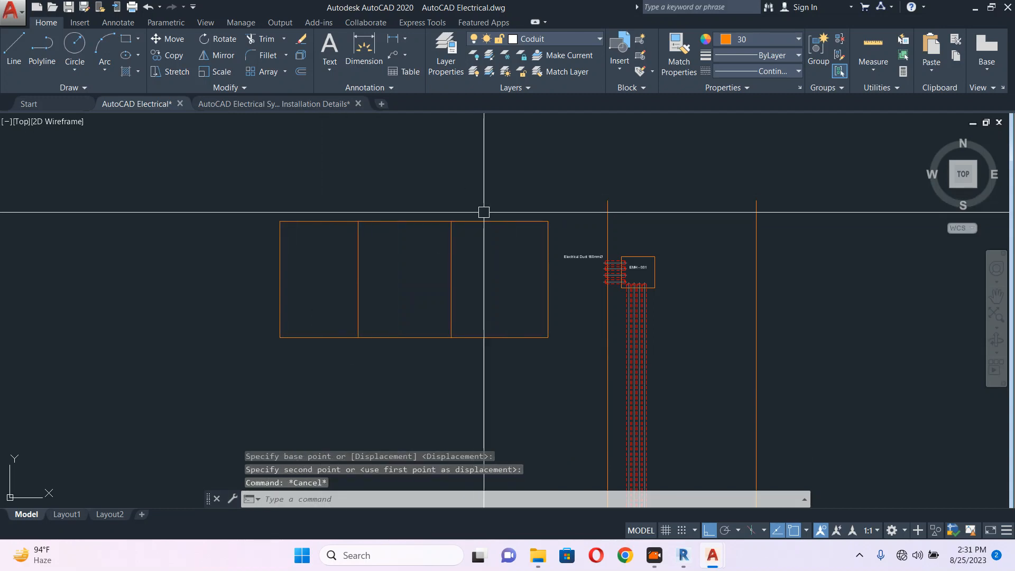
Stretch the left edge and both partitions further left to enlarge the right room again
{"action": "left_click", "coordinate": [472, 186]}
{"action": "left_click", "coordinate": [191, 379]}
{"action": "type", "text": "s"}
{"action": "key", "text": "Return"}
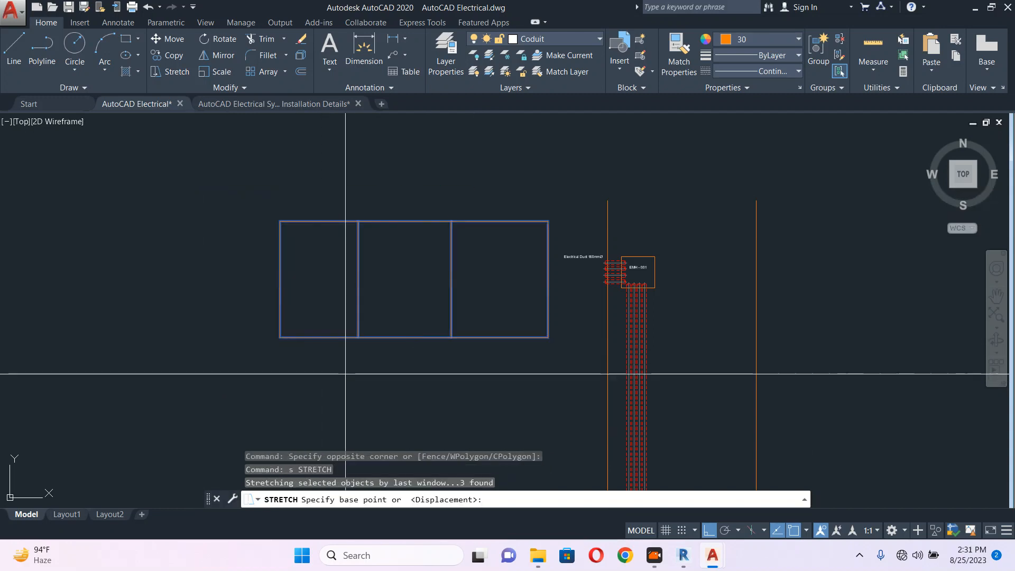
{"action": "left_click", "coordinate": [346, 372]}
{"action": "left_click", "coordinate": [316, 373]}
{"action": "key", "text": "Escape"}
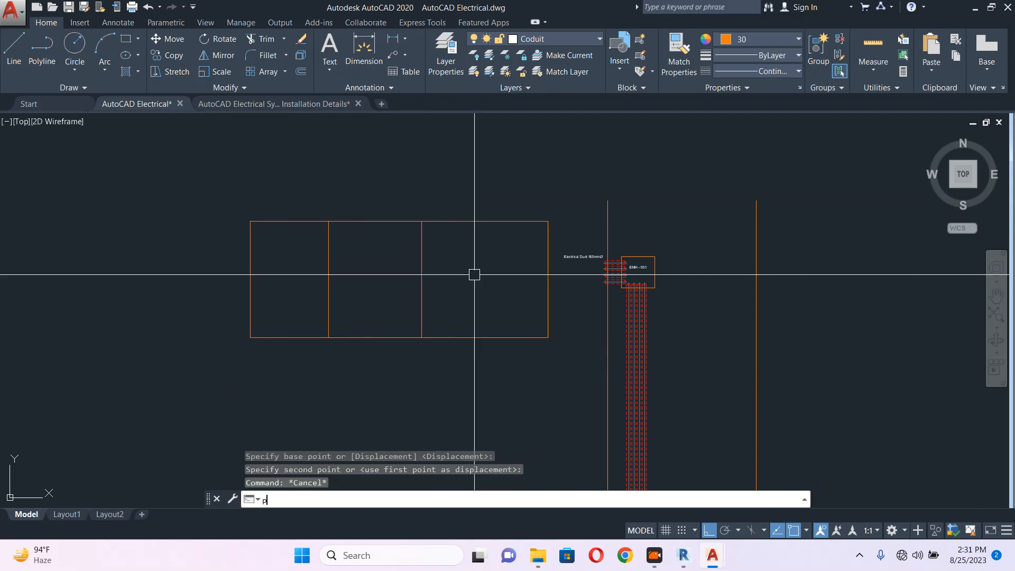
{"action": "type", "text": "P"}
{"action": "key", "text": "Return"}
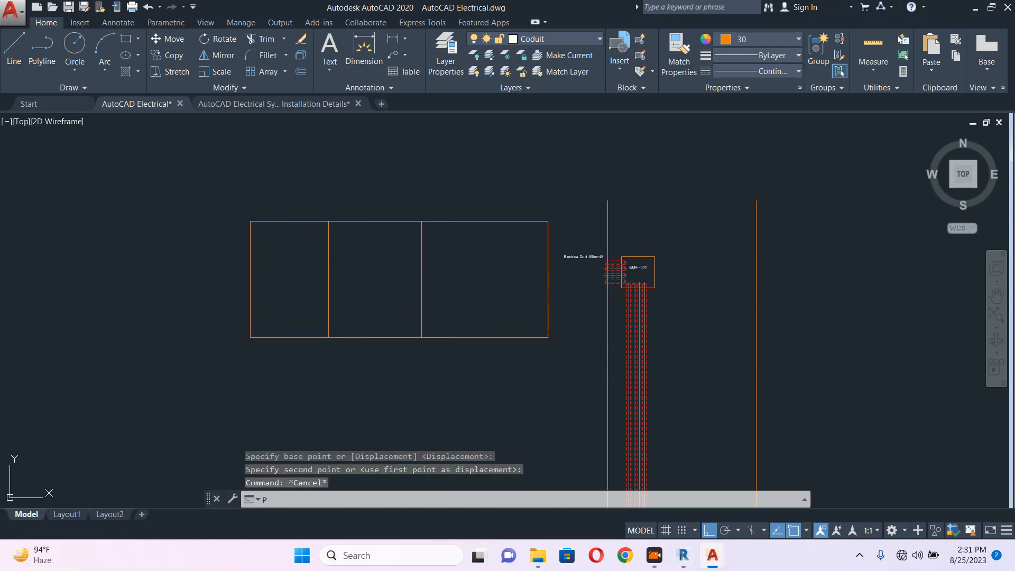
{"action": "key", "text": "Escape"}
Copy the EMH - 001 label from the manhole into the left room of the partitioned rectangle
{"action": "scroll", "coordinate": [584, 259], "scroll_direction": "up", "scroll_amount": 4}
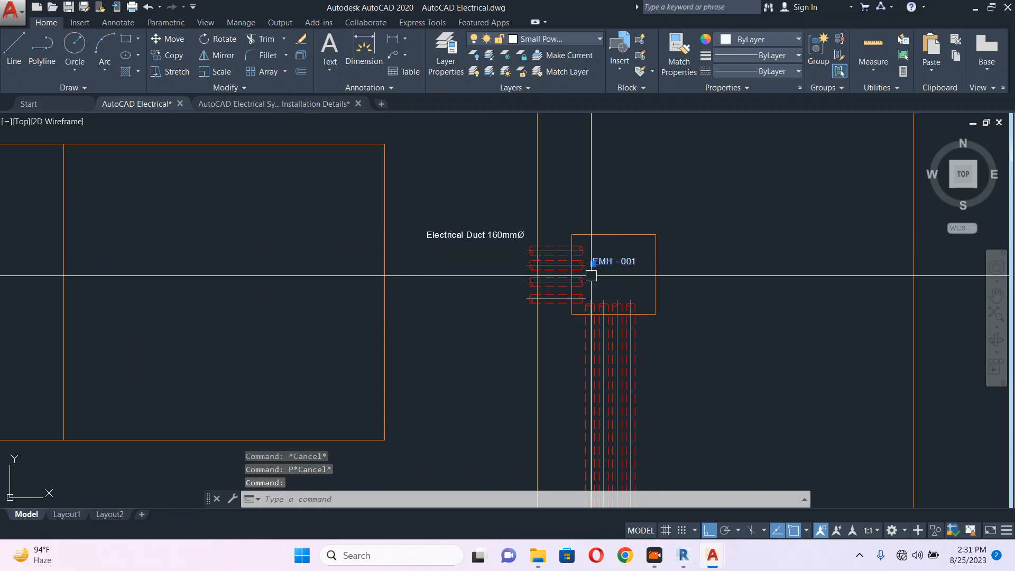
{"action": "type", "text": "co"}
{"action": "key", "text": "Return"}
{"action": "left_click", "coordinate": [639, 309]}
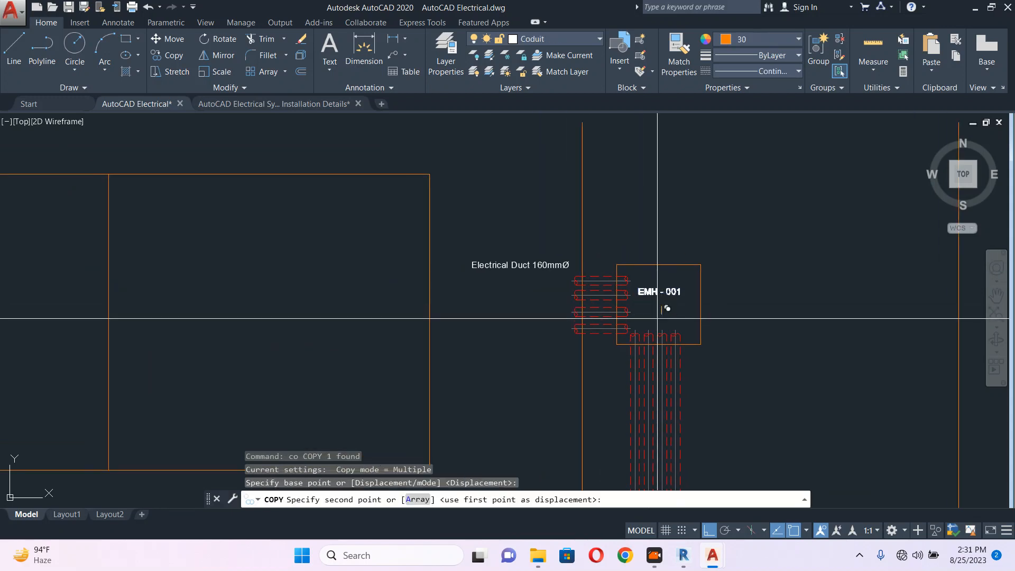
{"action": "scroll", "coordinate": [455, 301], "scroll_direction": "down", "scroll_amount": 4}
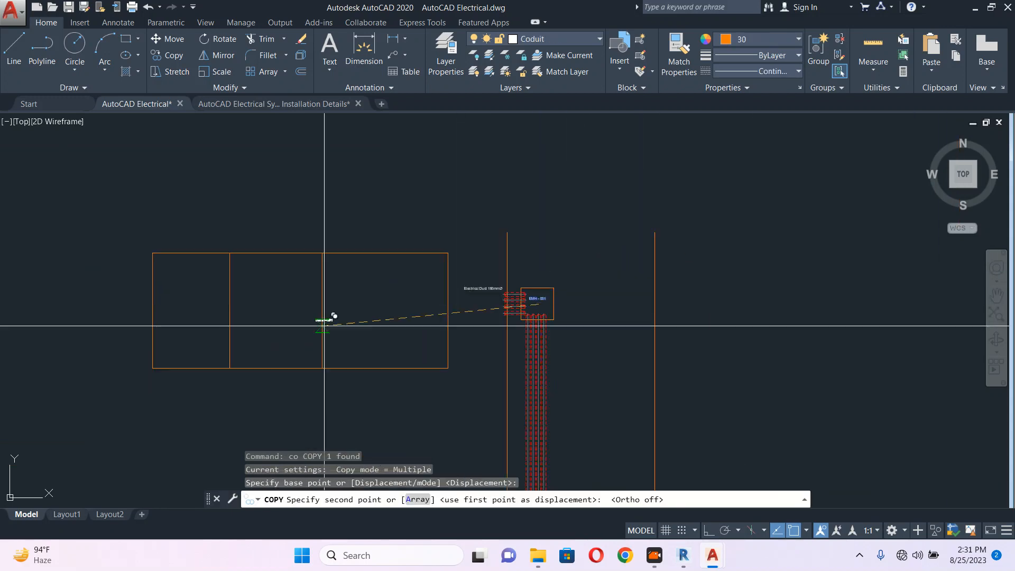
{"action": "middle_click_drag", "start_coordinate": [324, 325], "coordinate": [527, 326]}
{"action": "left_click", "coordinate": [389, 311]}
{"action": "key", "text": "Escape"}
Change the copied label in the left room to HV ROOM
{"action": "scroll", "coordinate": [386, 310], "scroll_direction": "up", "scroll_amount": 8}
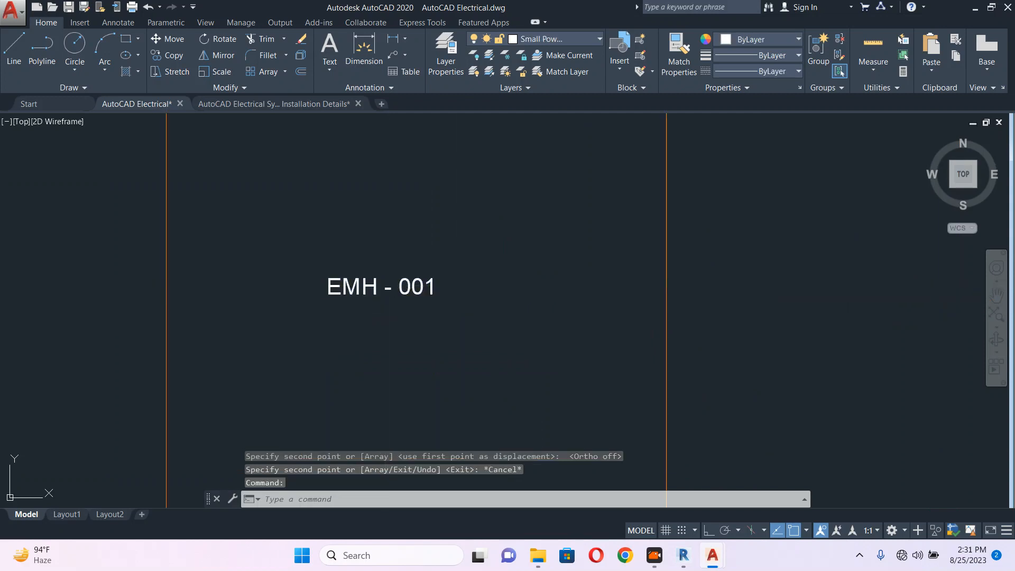
{"action": "double_click", "coordinate": [387, 287]}
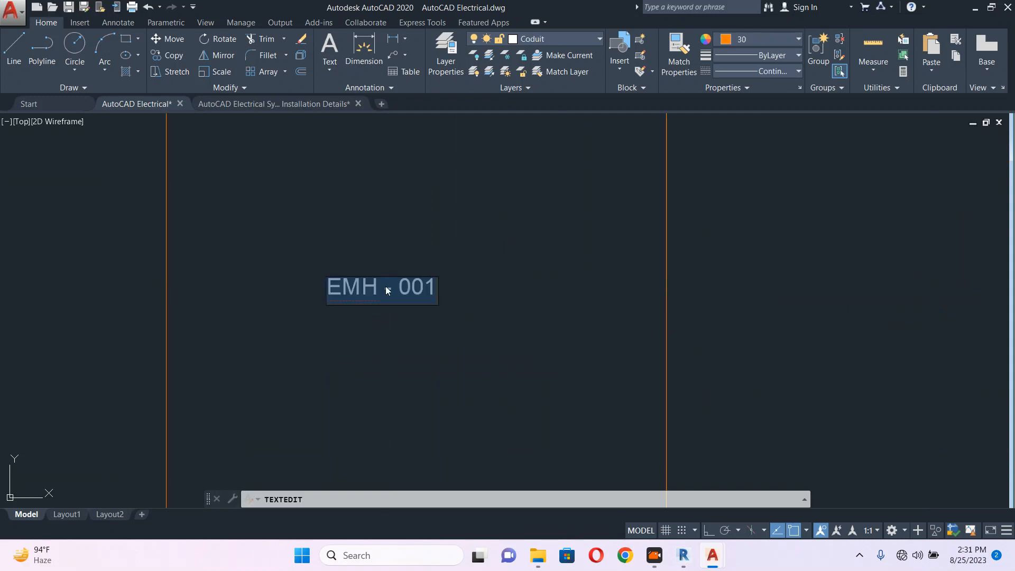
{"action": "type", "text": "HV"}
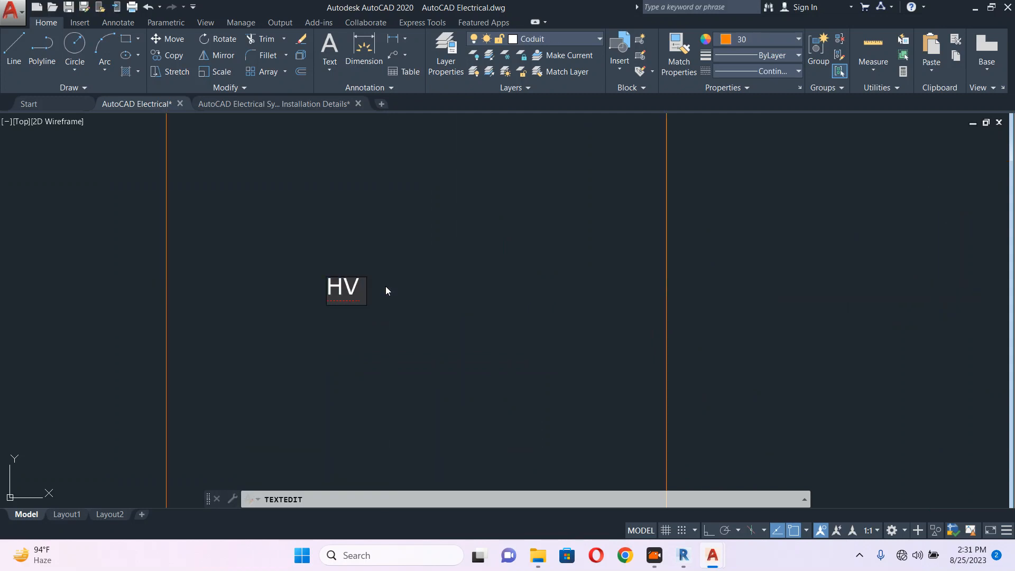
{"action": "type", "text": " ROOM"}
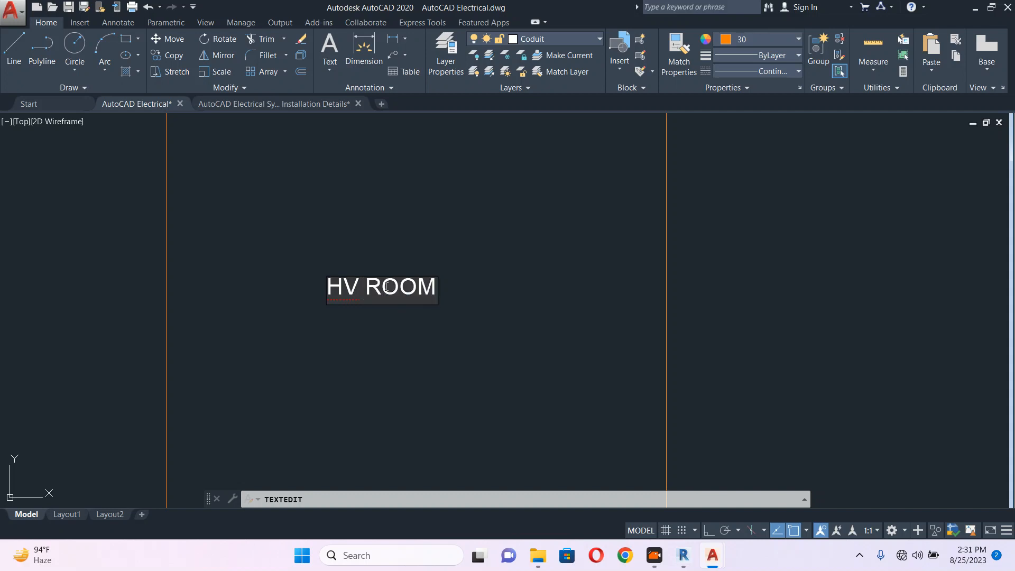
{"action": "left_click", "coordinate": [431, 251]}
{"action": "key", "text": "Escape"}
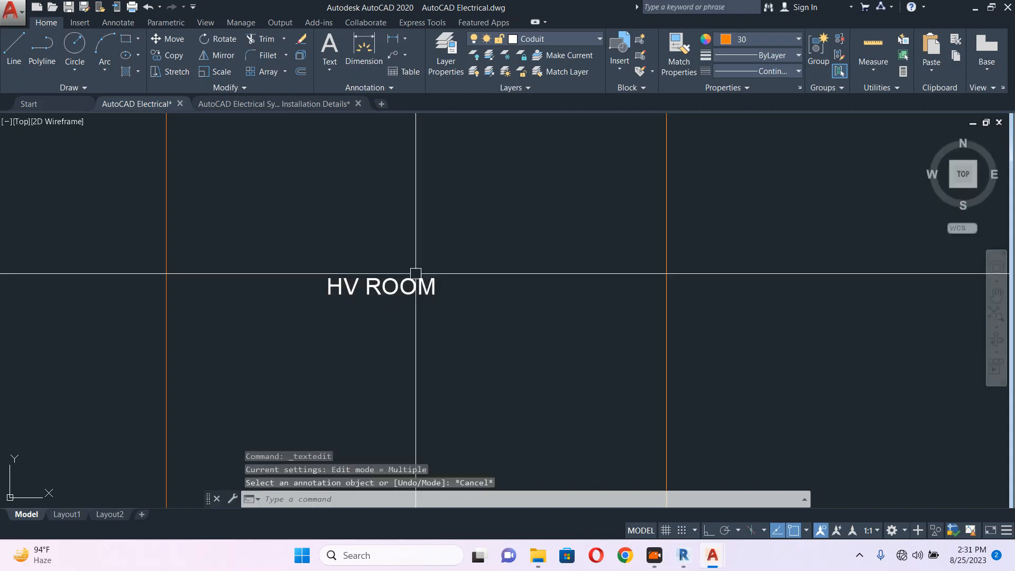
Scale up the HV ROOM label to roughly twice its size, picking the factor freehand
{"action": "scroll", "coordinate": [497, 302], "scroll_direction": "down", "scroll_amount": 5}
{"action": "scroll", "coordinate": [606, 280], "scroll_direction": "down", "scroll_amount": 2}
{"action": "scroll", "coordinate": [512, 278], "scroll_direction": "up", "scroll_amount": 4}
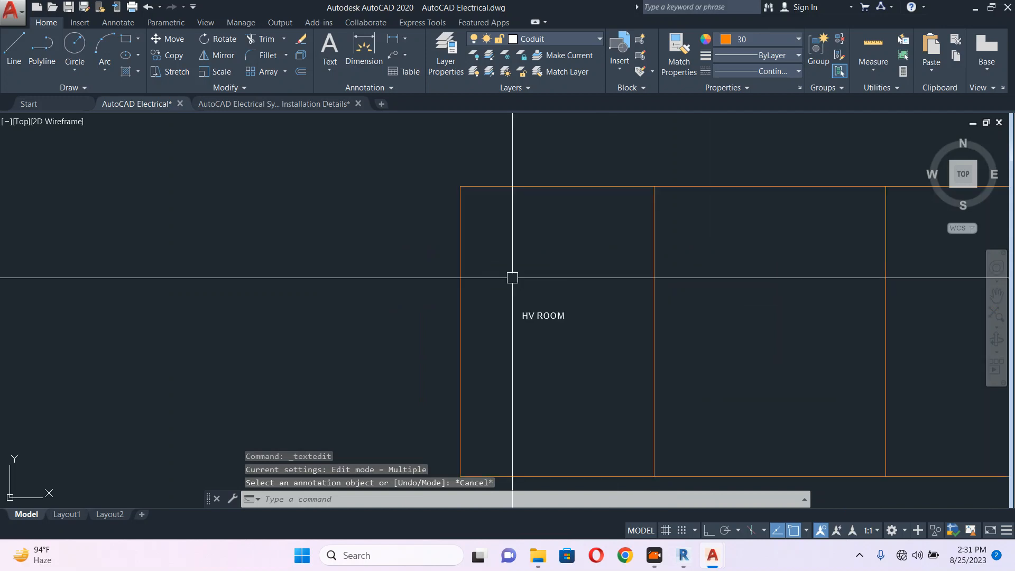
{"action": "left_click", "coordinate": [572, 294]}
{"action": "left_click", "coordinate": [560, 328]}
{"action": "type", "text": "sc"}
{"action": "key", "text": "Return"}
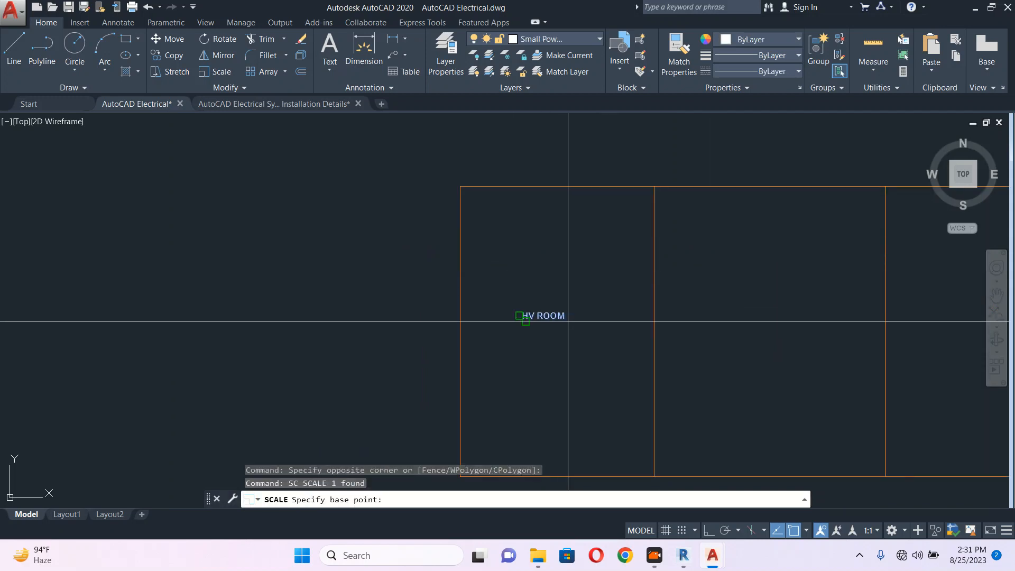
{"action": "scroll", "coordinate": [565, 325], "scroll_direction": "up", "scroll_amount": 4}
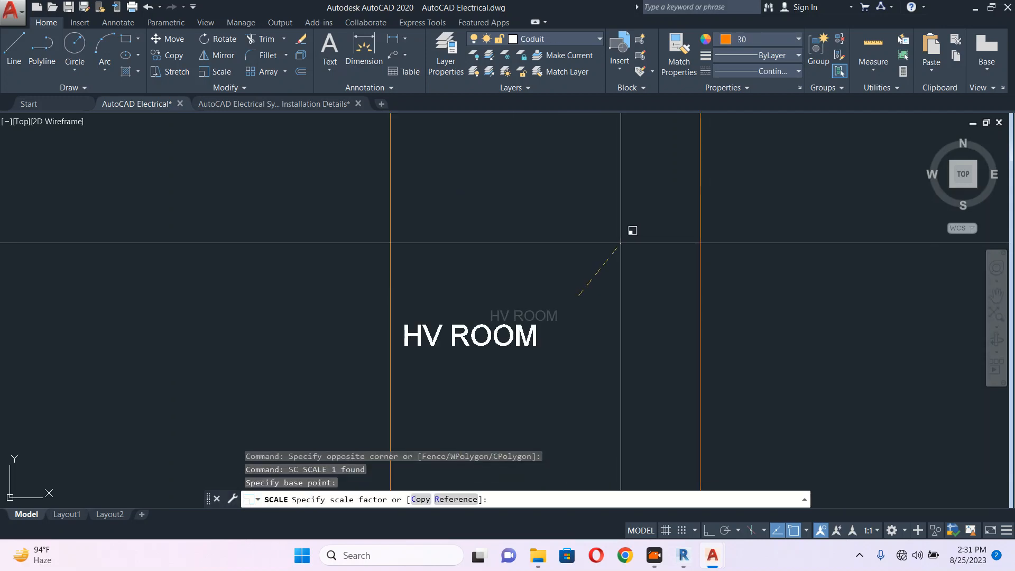
{"action": "left_click", "coordinate": [499, 333]}
Move the HV ROOM label to the right so it sits centred between the left room's walls
{"action": "middle_click_drag", "start_coordinate": [539, 305], "coordinate": [475, 296]}
{"action": "type", "text": "m"}
{"action": "key", "text": "Return"}
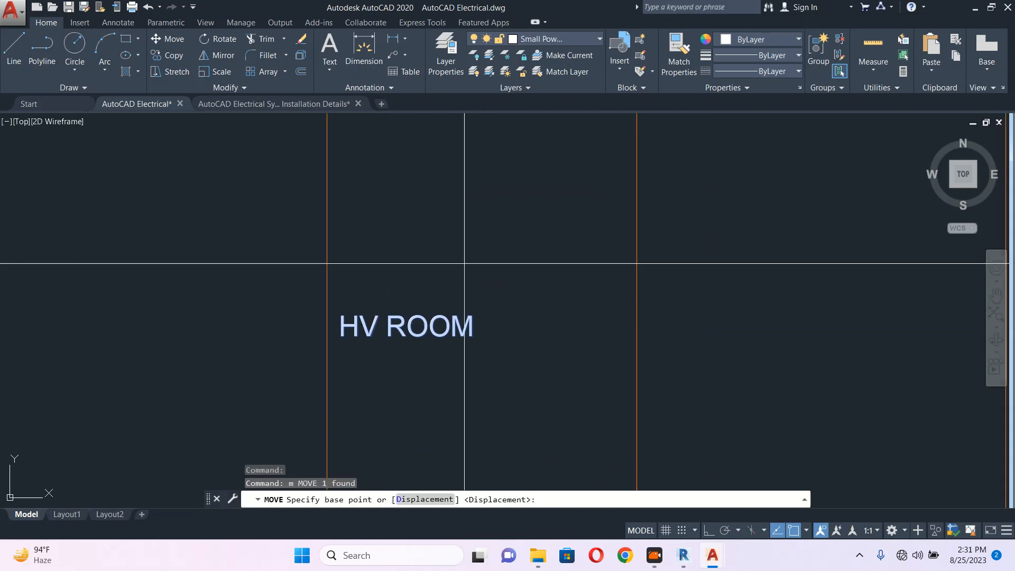
{"action": "left_click", "coordinate": [464, 263]}
{"action": "left_click", "coordinate": [524, 260]}
{"action": "key", "text": "Escape"}
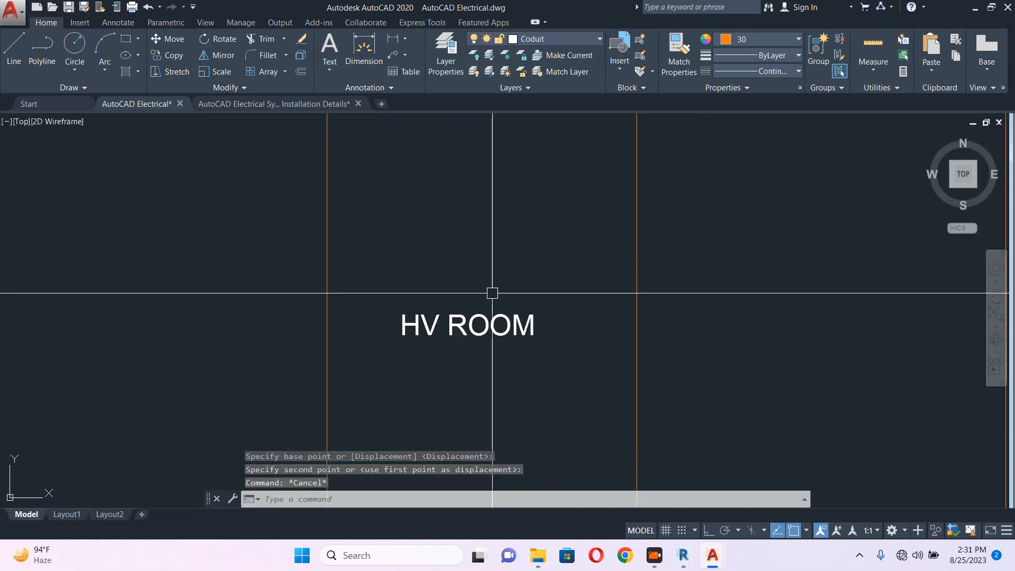
Copy the HV ROOM label horizontally into the middle room
{"action": "scroll", "coordinate": [479, 313], "scroll_direction": "down", "scroll_amount": 4}
{"action": "middle_click_drag", "start_coordinate": [479, 313], "coordinate": [377, 306]}
{"action": "left_click", "coordinate": [392, 309]}
{"action": "type", "text": "co"}
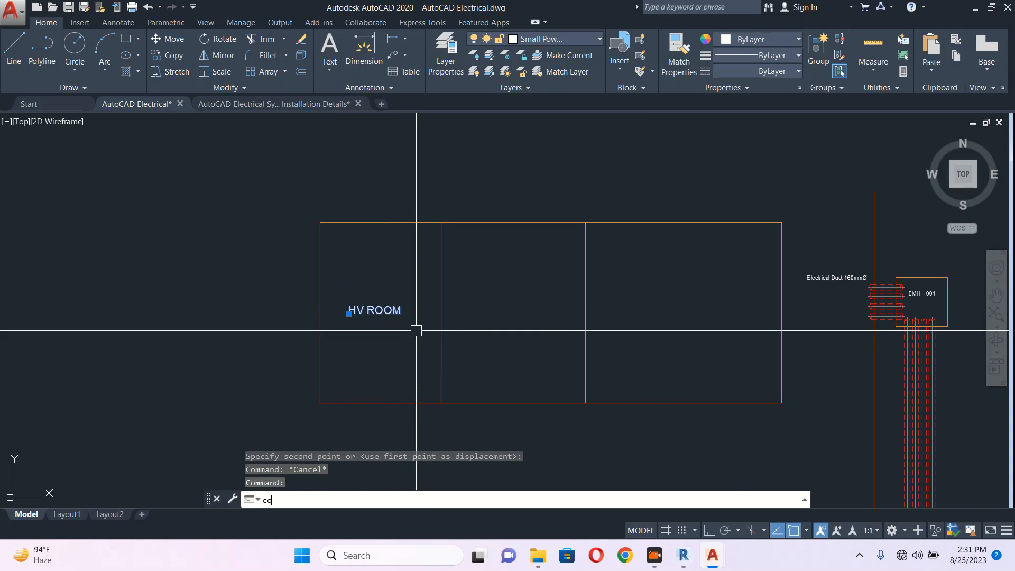
{"action": "key", "text": "Return"}
{"action": "scroll", "coordinate": [407, 326], "scroll_direction": "up", "scroll_amount": 2}
{"action": "left_click", "coordinate": [405, 322]}
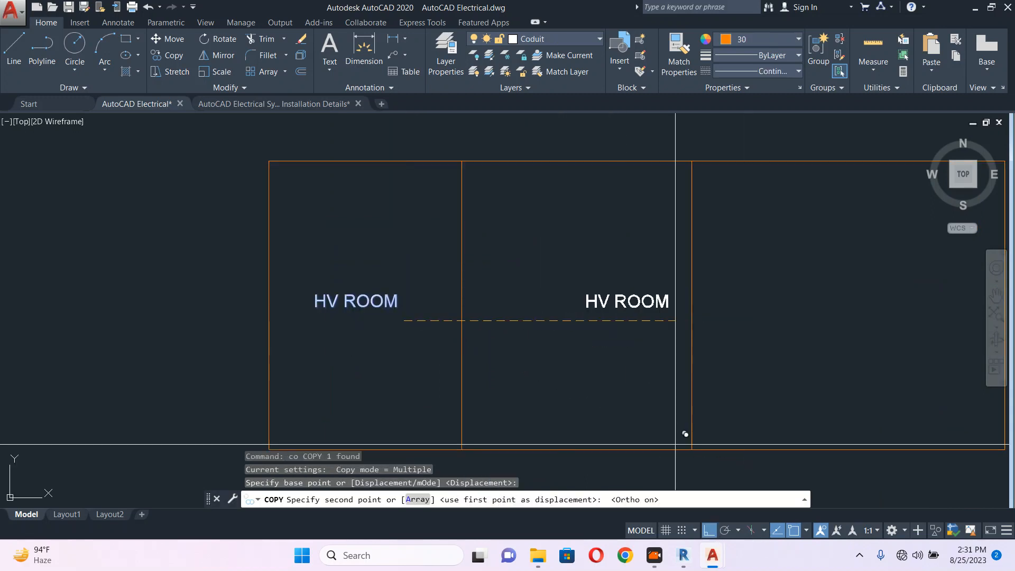
{"action": "left_click", "coordinate": [629, 320]}
{"action": "key", "text": "Escape"}
Change the copied HV ROOM label in the middle room to TX ROOM
{"action": "double_click", "coordinate": [552, 305]}
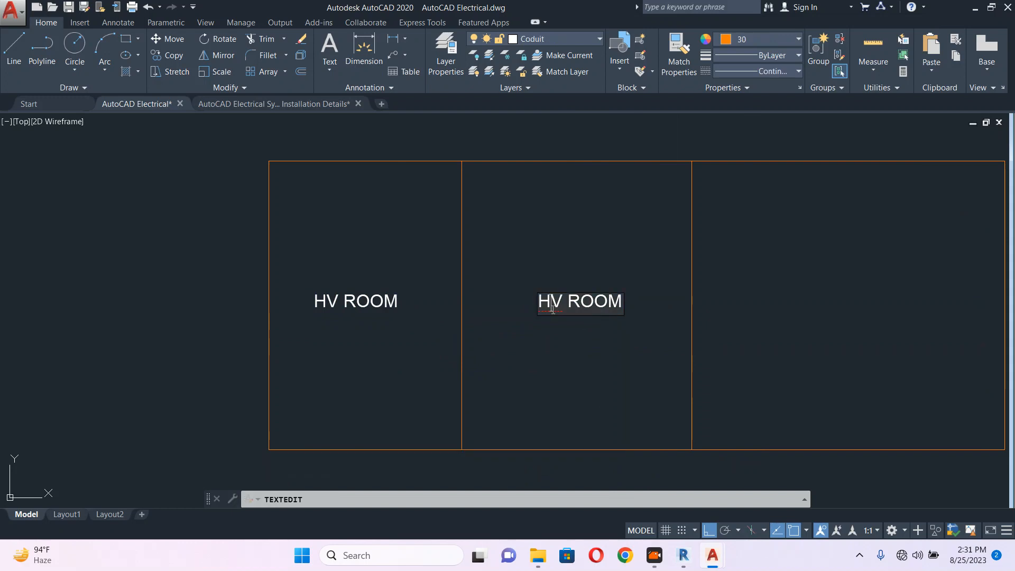
{"action": "type", "text": "tx"}
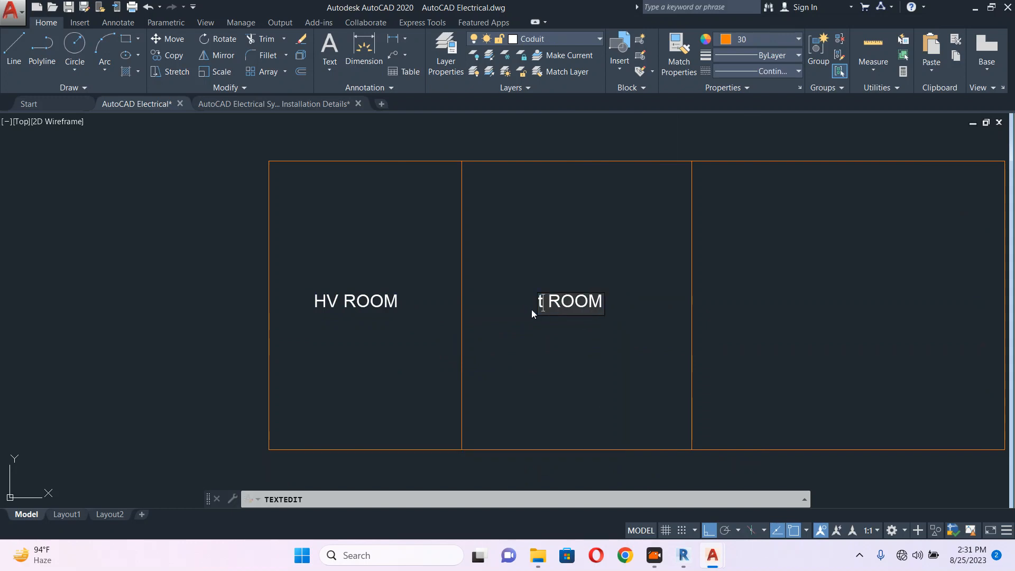
{"action": "key", "text": "BackSpace"}
{"action": "key", "text": "BackSpace"}
{"action": "type", "text": "TX"}
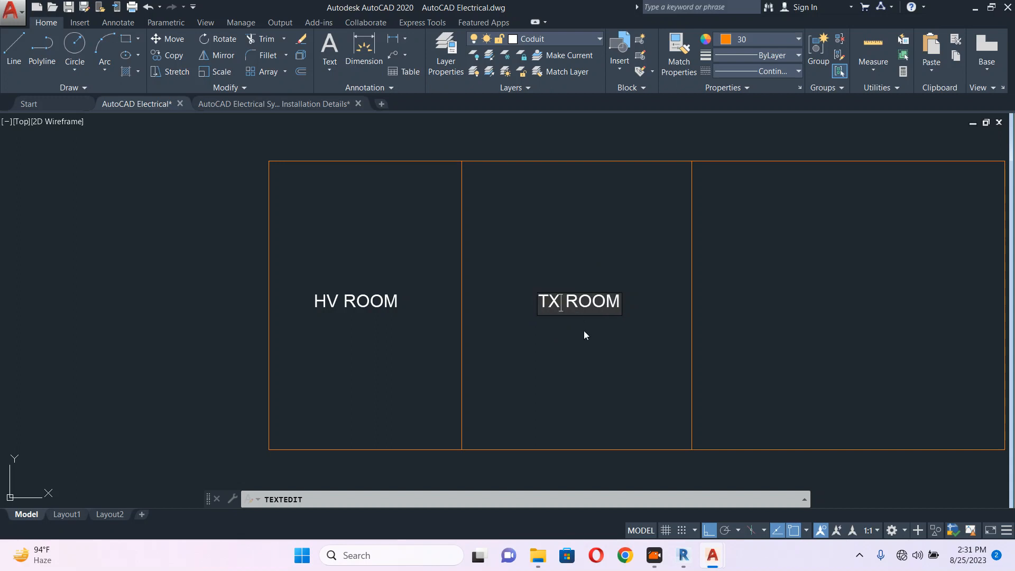
{"action": "key", "text": "Escape"}
{"action": "key", "text": "Escape"}
Copy the TX ROOM label horizontally into the undivided room on its right
{"action": "left_click", "coordinate": [588, 302]}
{"action": "middle_click_drag", "start_coordinate": [588, 302], "coordinate": [513, 291]}
{"action": "type", "text": "co"}
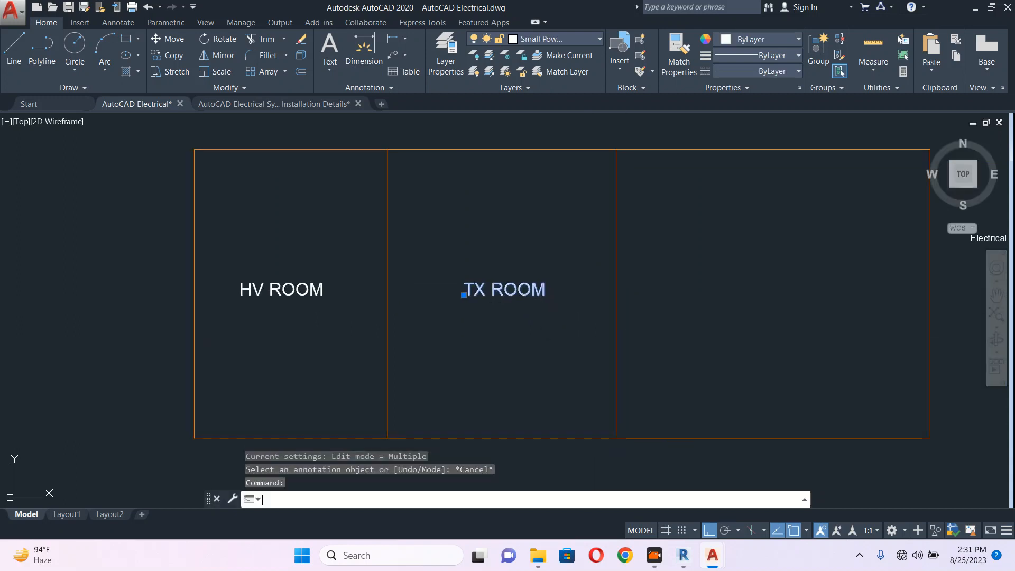
{"action": "key", "text": "Return"}
{"action": "left_click", "coordinate": [533, 323]}
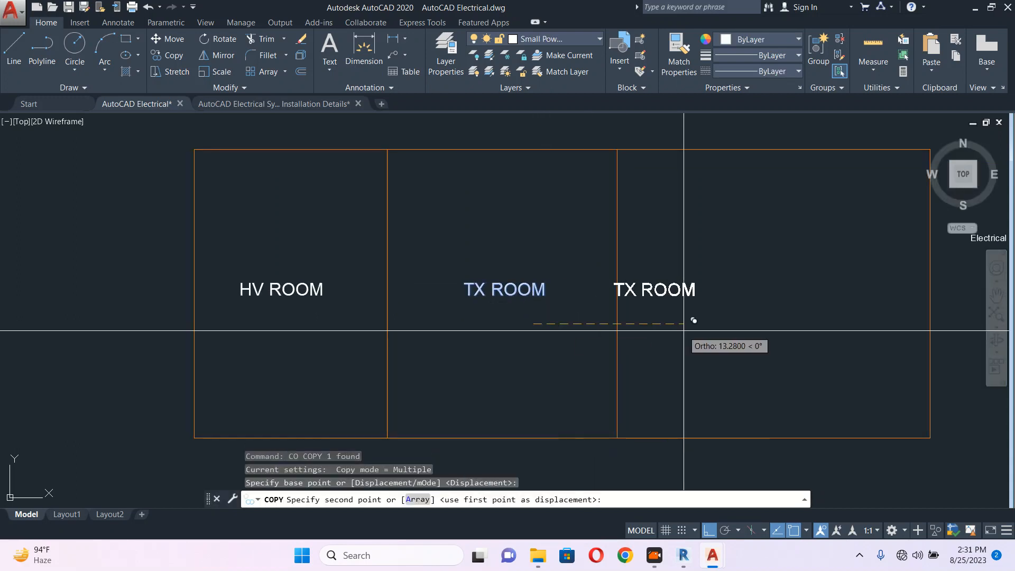
{"action": "left_click", "coordinate": [729, 321]}
{"action": "key", "text": "Return"}
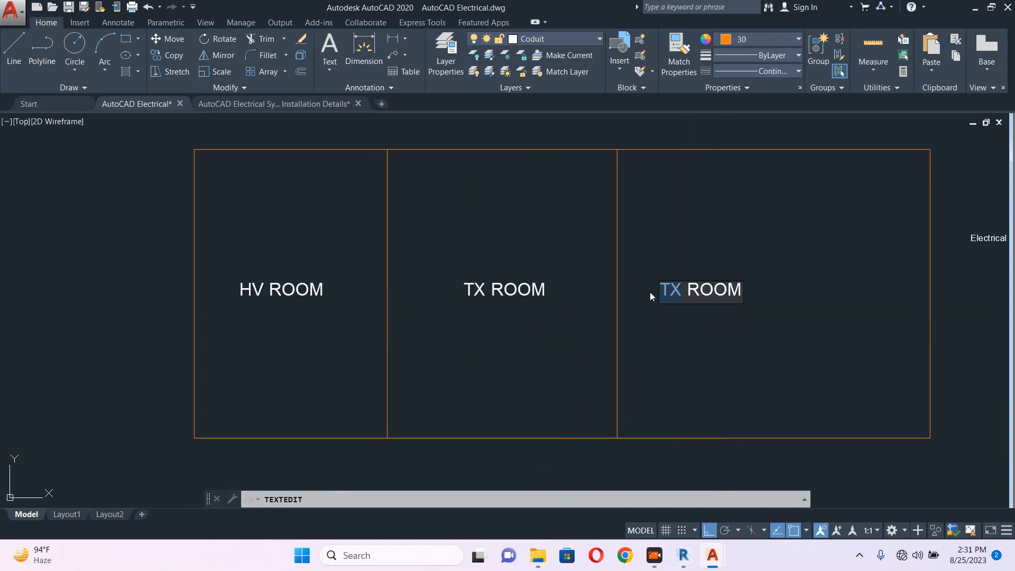
Change the copied label in the right room to MV ROOM
{"action": "type", "text": "MV"}
{"action": "left_click", "coordinate": [662, 315]}
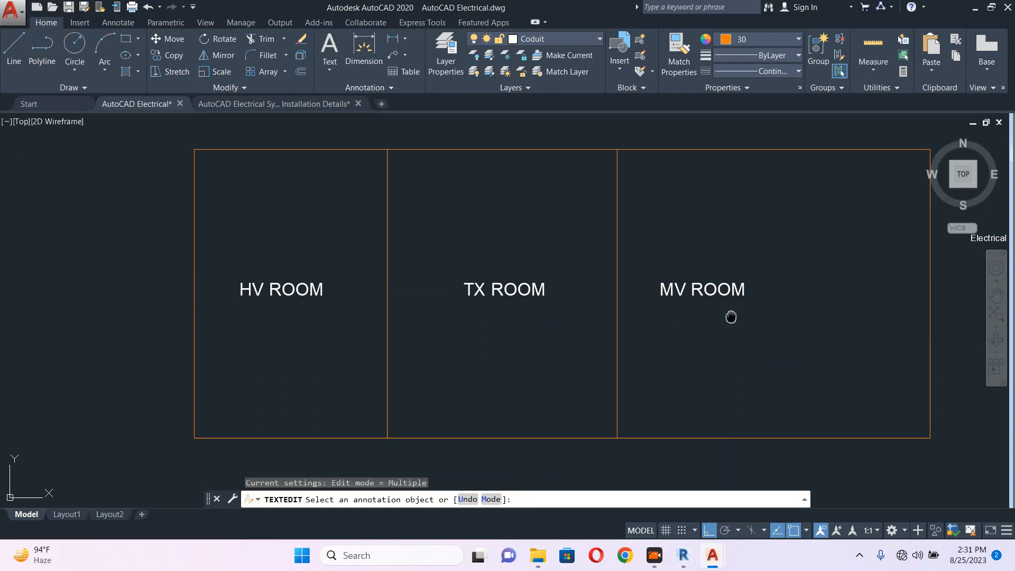
{"action": "middle_click_drag", "start_coordinate": [730, 317], "coordinate": [438, 278]}
{"action": "scroll", "coordinate": [439, 278], "scroll_direction": "down", "scroll_amount": 2}
{"action": "key", "text": "Escape"}
Draw a vertical polyline partition to the right of the MV ROOM label, from the building's upper wall to its lower wall
{"action": "type", "text": "p"}
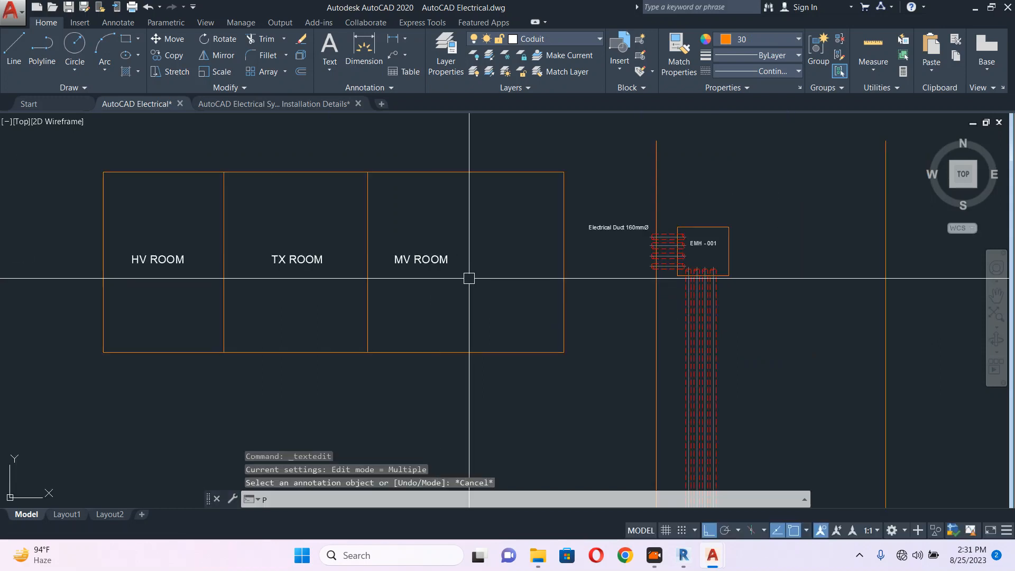
{"action": "type", "text": "l"}
{"action": "key", "text": "Return"}
{"action": "left_click", "coordinate": [482, 171]}
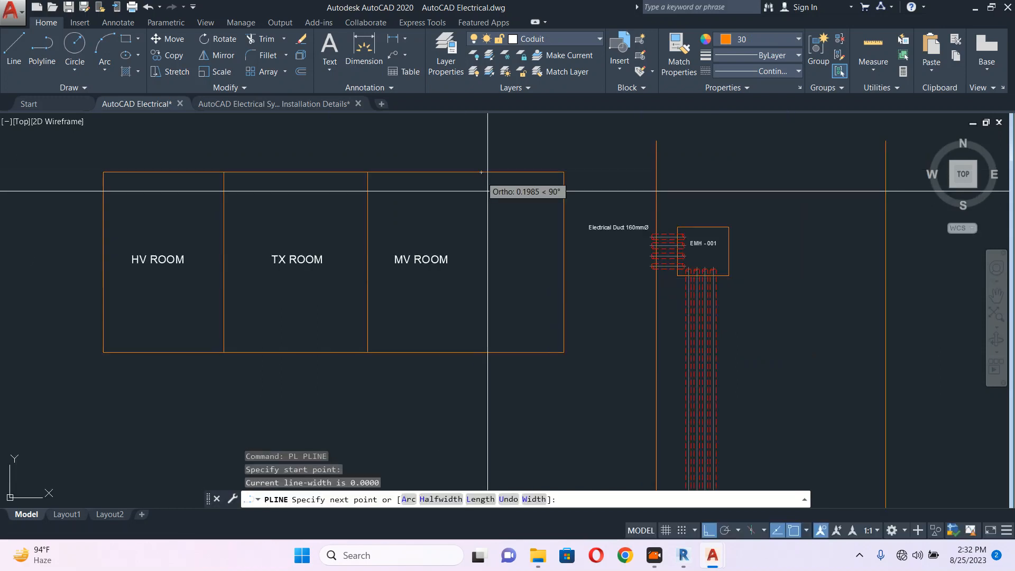
{"action": "left_click", "coordinate": [481, 352]}
{"action": "key", "text": "Return"}
Copy the MV ROOM label horizontally into the new room at the building's right end
{"action": "left_click", "coordinate": [447, 262]}
{"action": "type", "text": "co"}
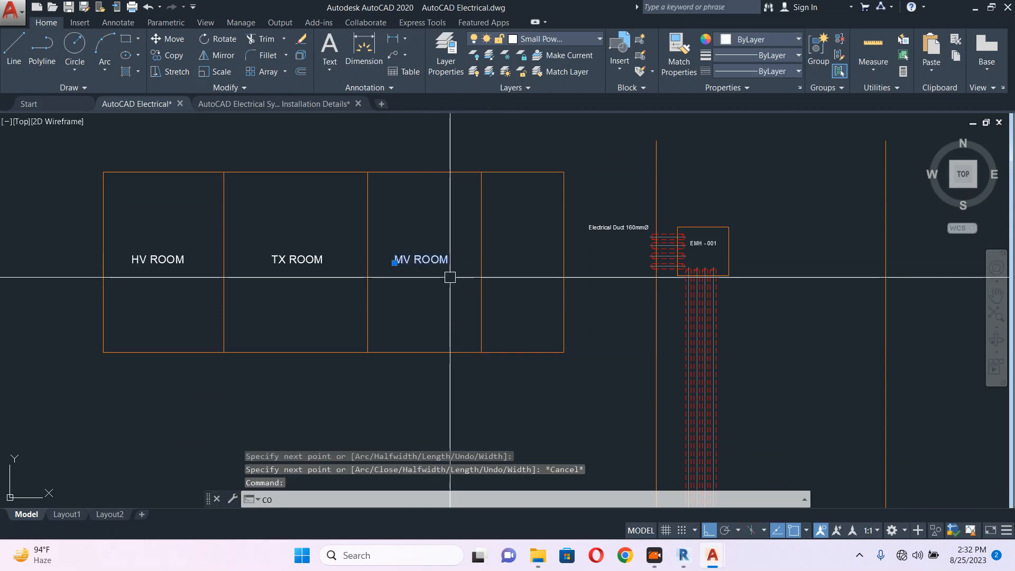
{"action": "key", "text": "Return"}
{"action": "left_click", "coordinate": [439, 284]}
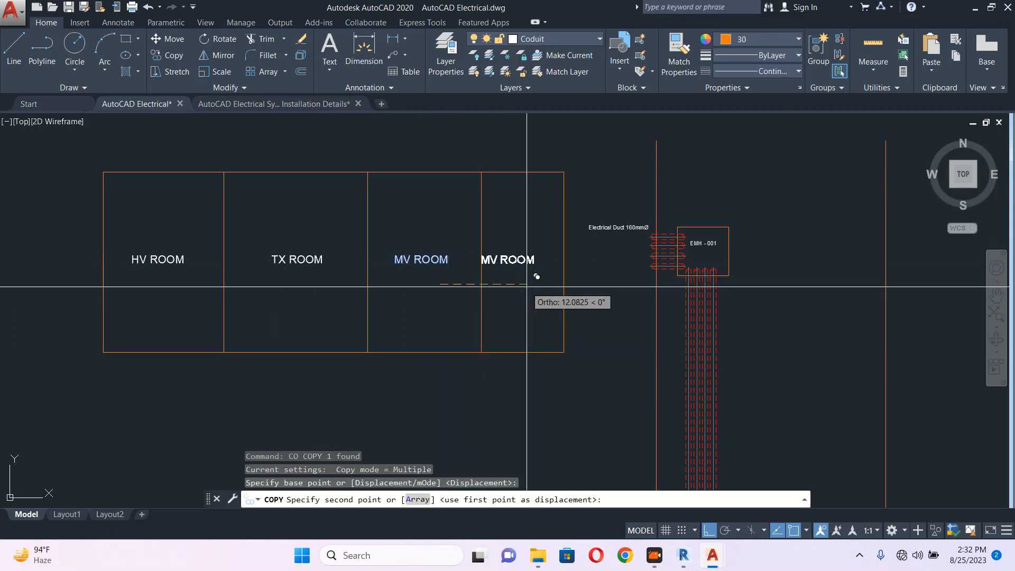
{"action": "left_click", "coordinate": [538, 288]}
{"action": "key", "text": "Escape"}
Change the copied label in the far-right room to LV ROOM
{"action": "scroll", "coordinate": [508, 257], "scroll_direction": "up", "scroll_amount": 4}
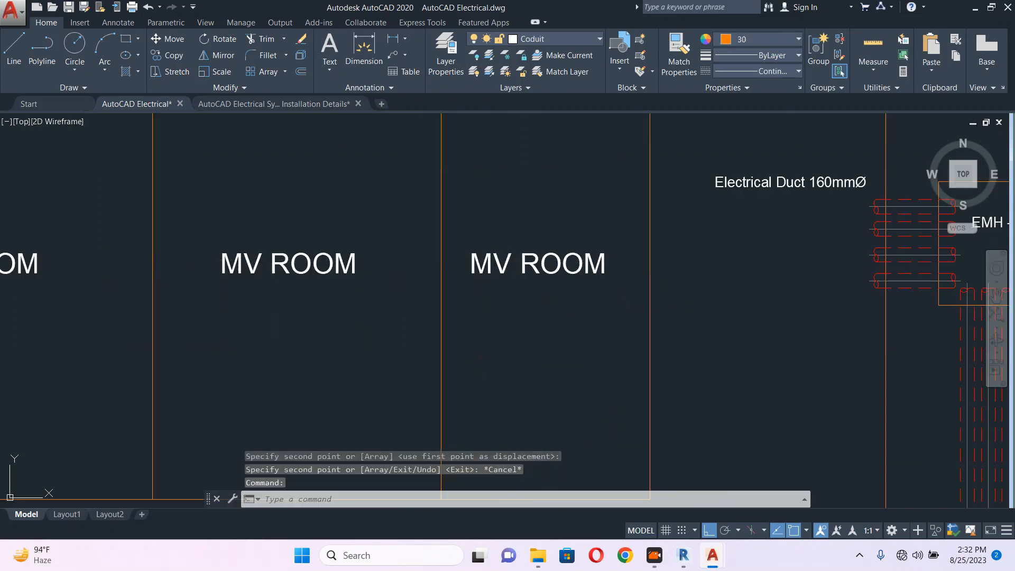
{"action": "double_click", "coordinate": [493, 269]}
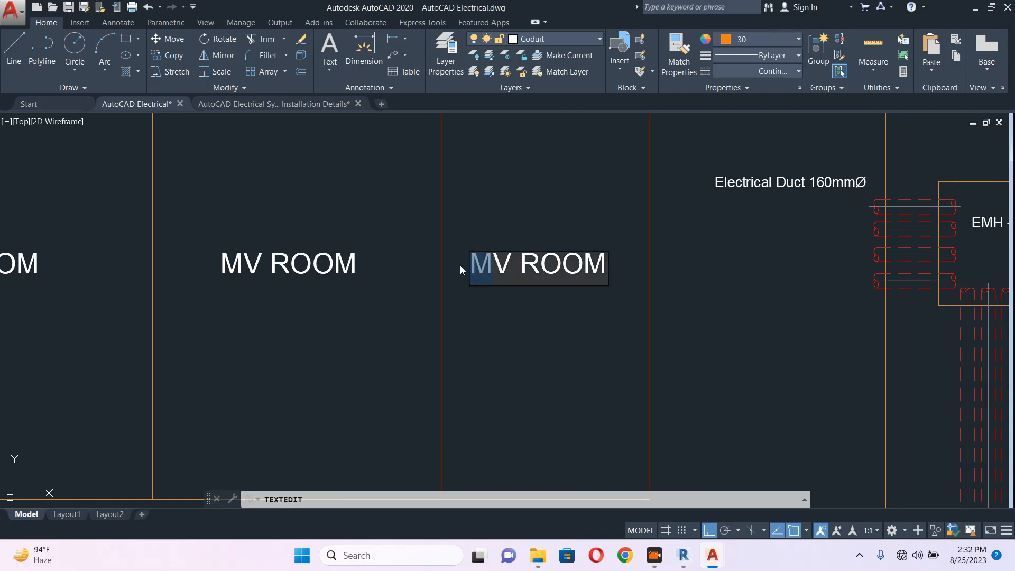
{"action": "type", "text": "L"}
{"action": "left_click", "coordinate": [499, 311]}
{"action": "scroll", "coordinate": [501, 312], "scroll_direction": "down", "scroll_amount": 4}
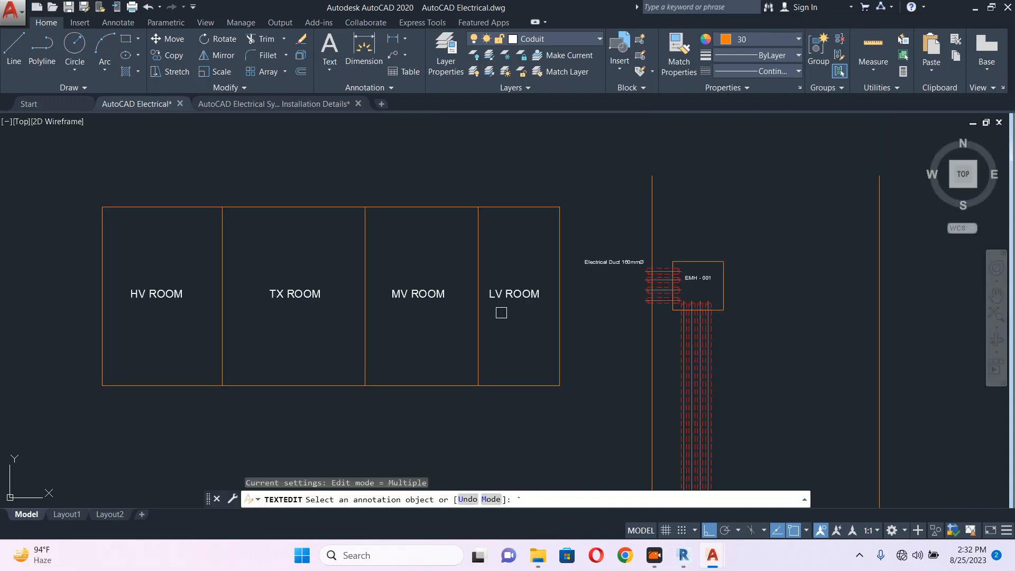
{"action": "key", "text": "Escape"}
Widen the LV room by stretching the left wall, partitions and room labels a short distance left, keeping the building's right wall fixed
{"action": "middle_click_drag", "start_coordinate": [520, 214], "coordinate": [560, 199]}
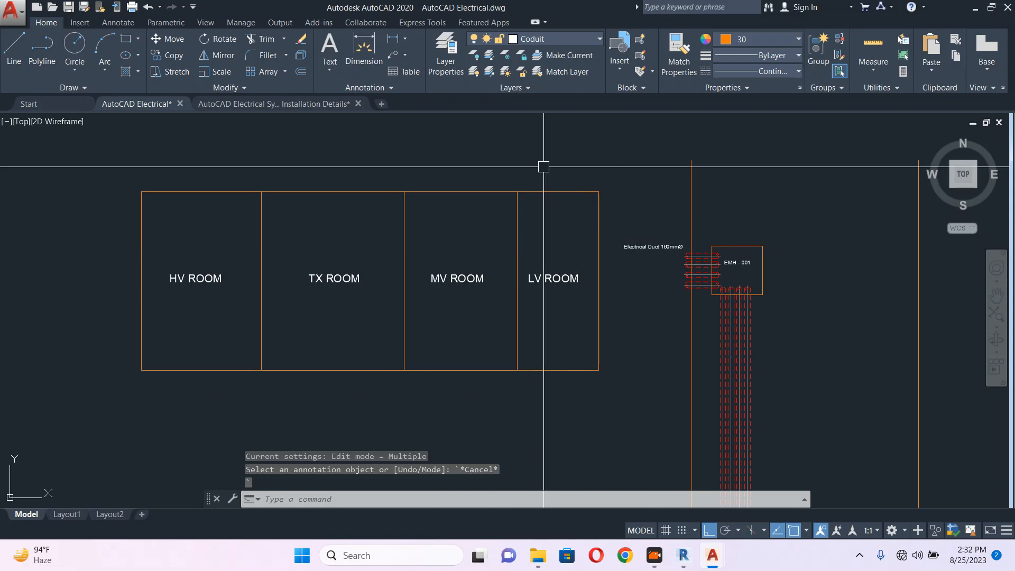
{"action": "left_click", "coordinate": [544, 166]}
{"action": "left_click", "coordinate": [114, 401]}
{"action": "type", "text": "S"}
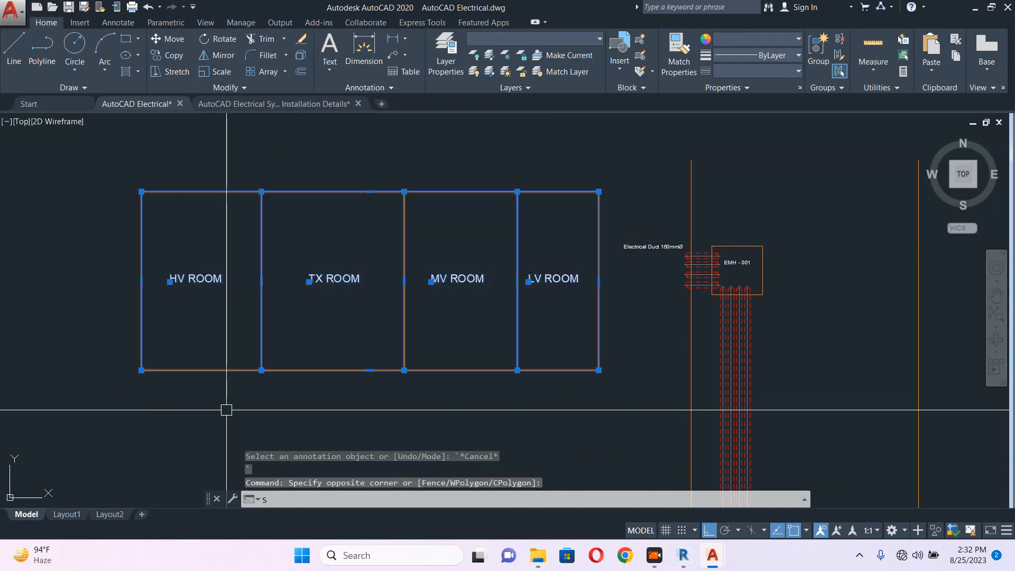
{"action": "key", "text": "space"}
{"action": "left_click", "coordinate": [295, 413]}
{"action": "left_click", "coordinate": [272, 412]}
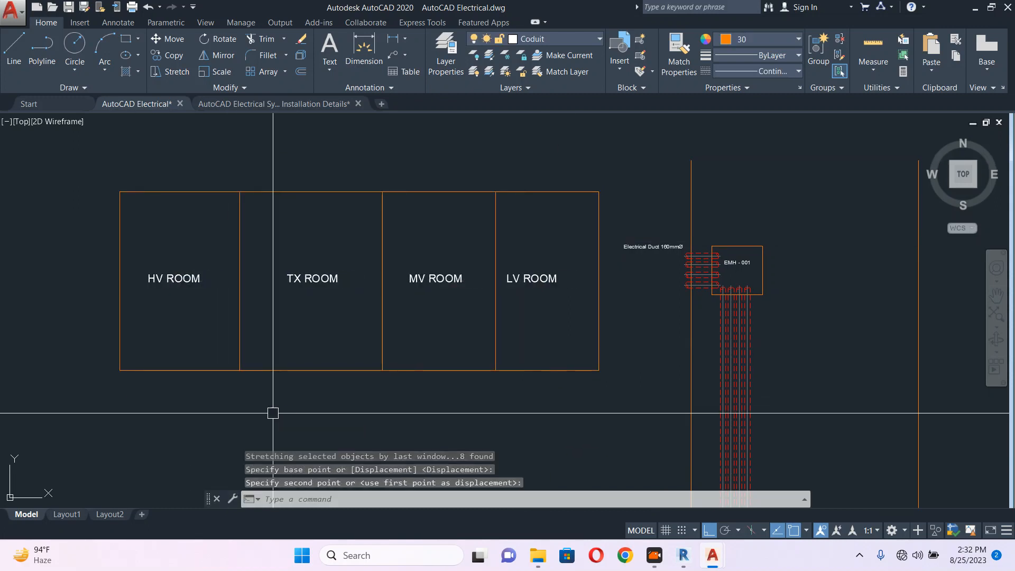
{"action": "key", "text": "Escape"}
Move the four horizontal ducts left from EMH-001 so their left ends cross the LV room's right wall
{"action": "scroll", "coordinate": [452, 246], "scroll_direction": "down", "scroll_amount": 2}
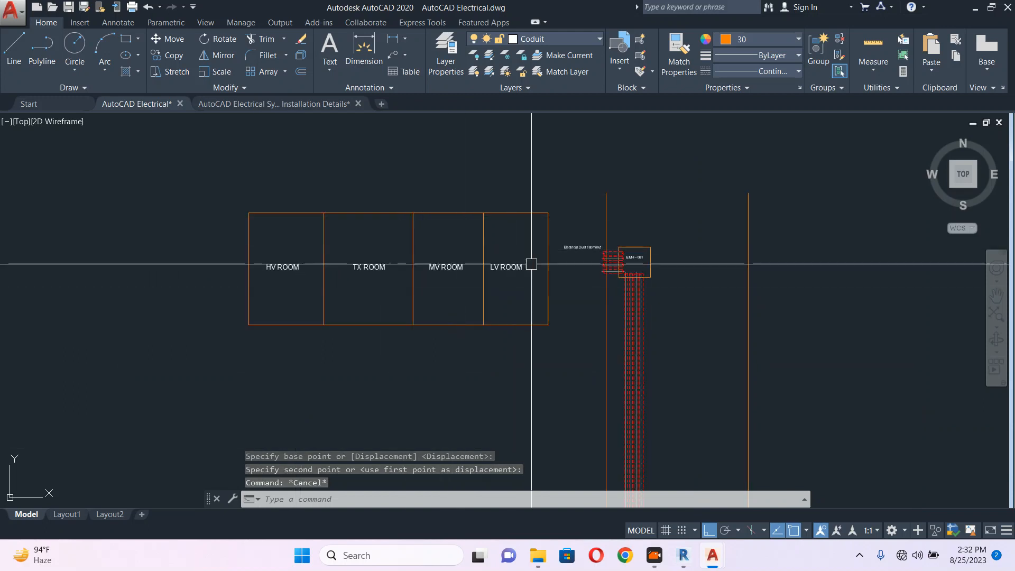
{"action": "scroll", "coordinate": [591, 274], "scroll_direction": "up", "scroll_amount": 6}
{"action": "left_click", "coordinate": [680, 168]}
{"action": "left_click", "coordinate": [666, 280]}
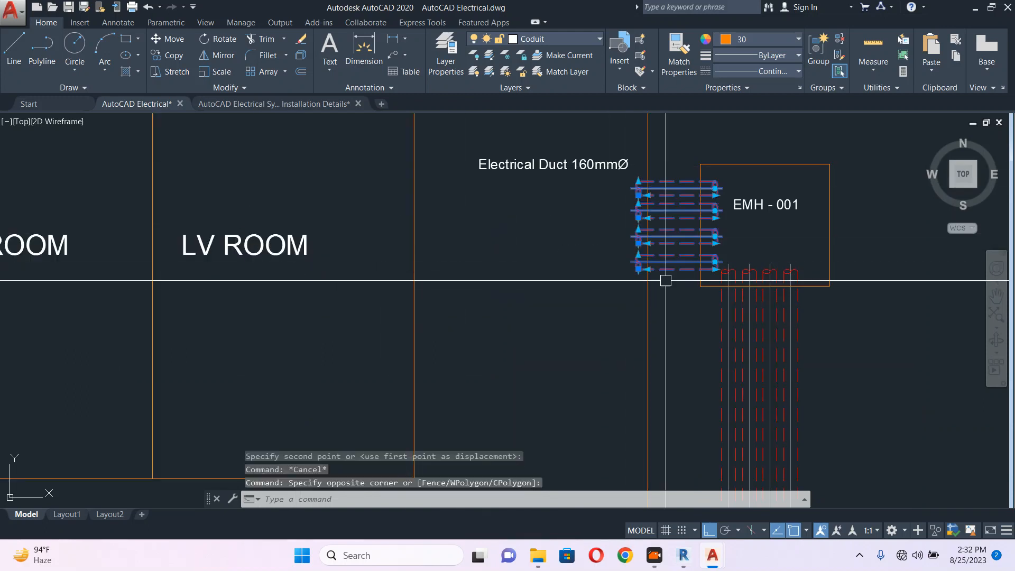
{"action": "key", "text": "Return"}
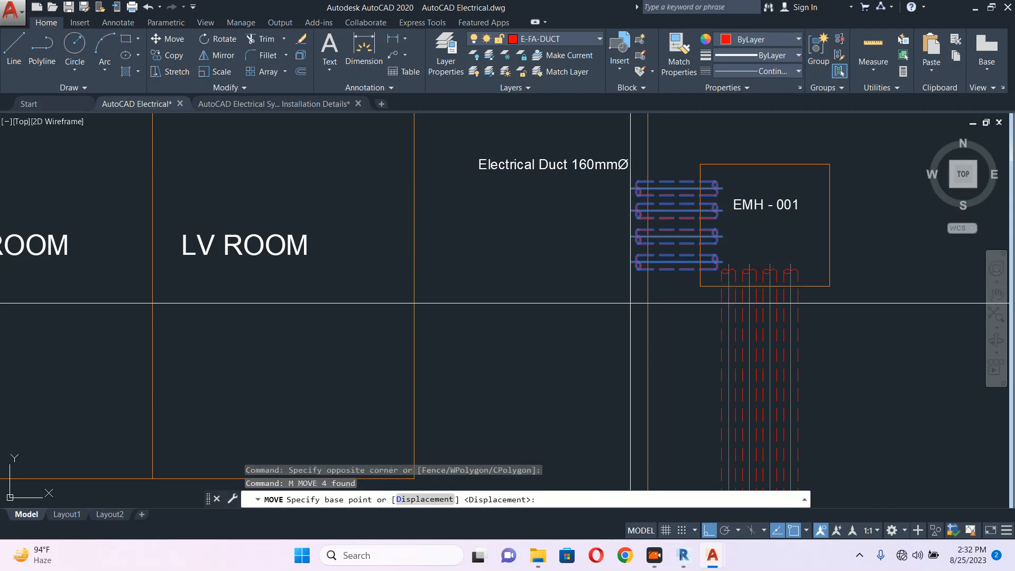
{"action": "left_click", "coordinate": [637, 299]}
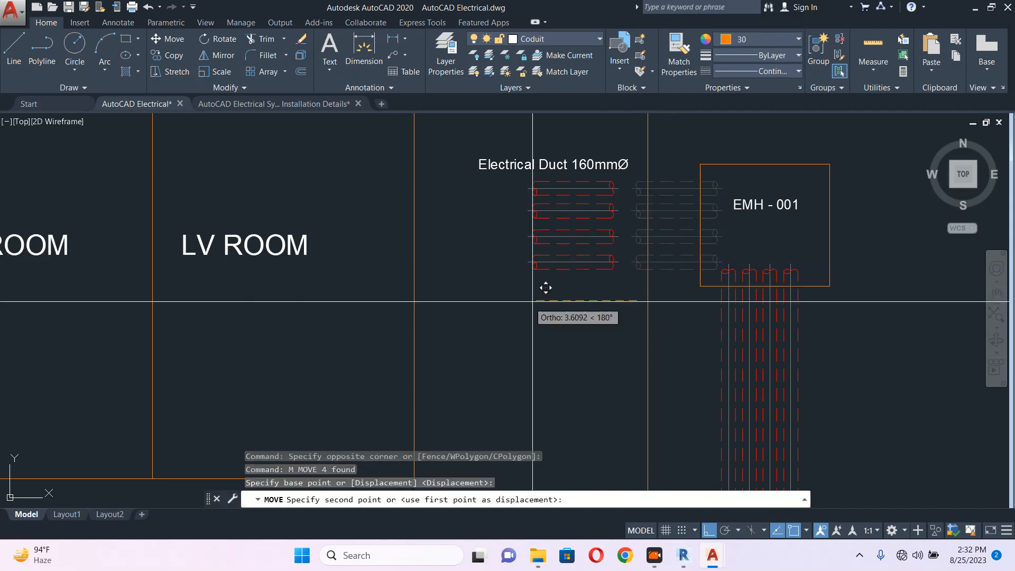
{"action": "left_click", "coordinate": [416, 286]}
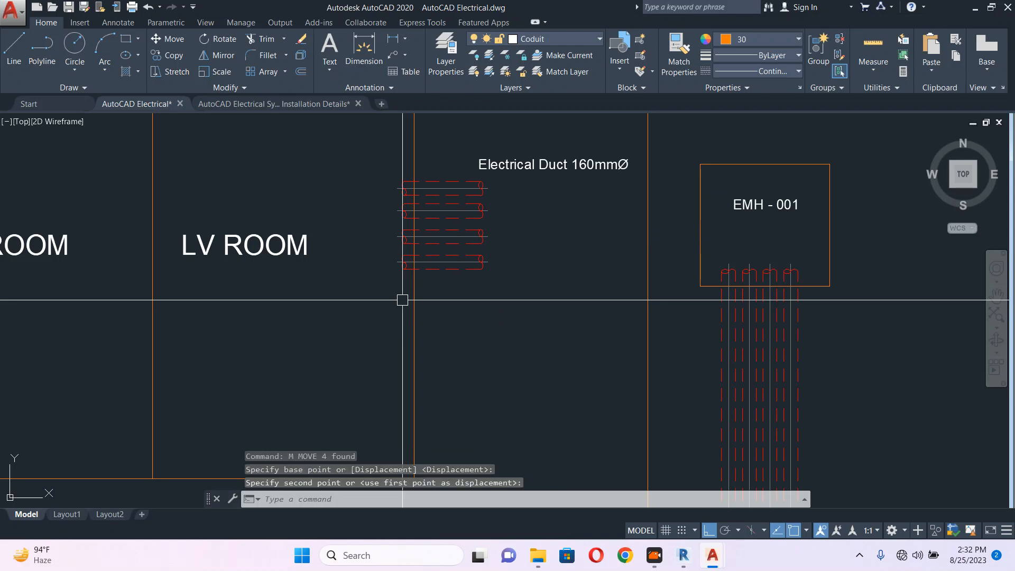
{"action": "key", "text": "Escape"}
Lengthen the upper two horizontal ducts from the LV room to end just inside the EMH-001 manhole
{"action": "left_click", "coordinate": [415, 183]}
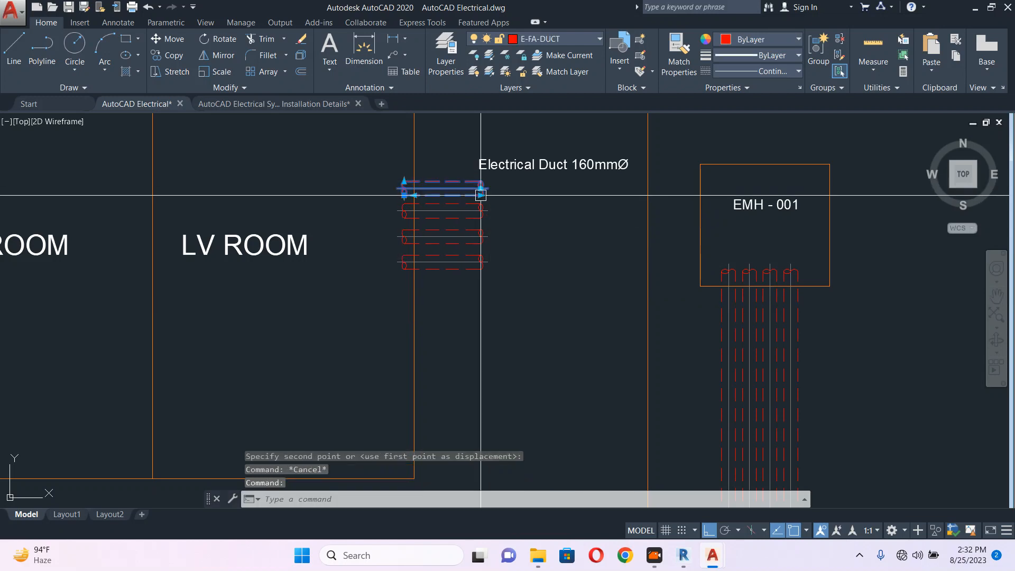
{"action": "left_click", "coordinate": [481, 196]}
{"action": "scroll", "coordinate": [694, 191], "scroll_direction": "up", "scroll_amount": 5}
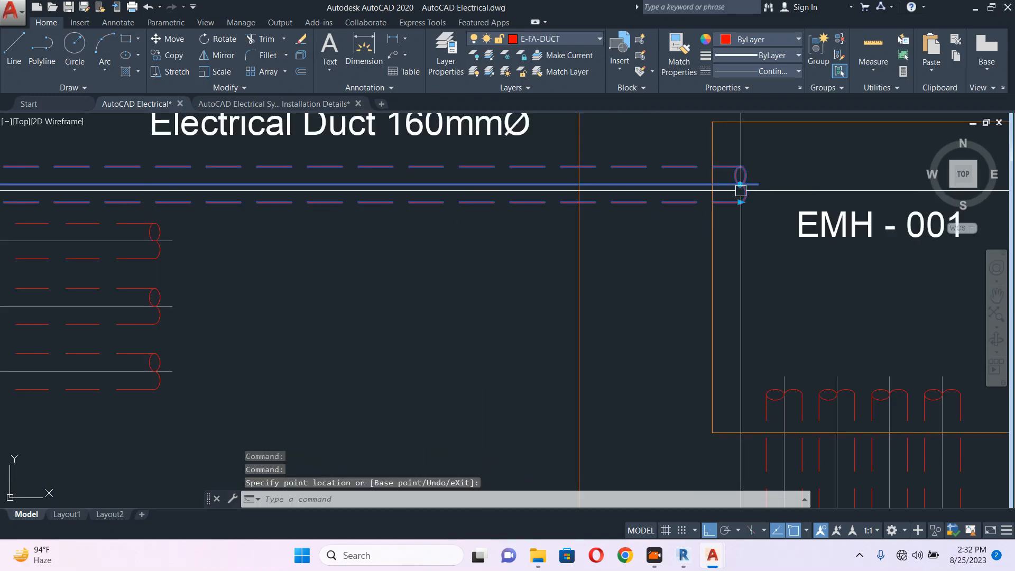
{"action": "scroll", "coordinate": [741, 190], "scroll_direction": "down", "scroll_amount": 5}
{"action": "left_click", "coordinate": [740, 191]}
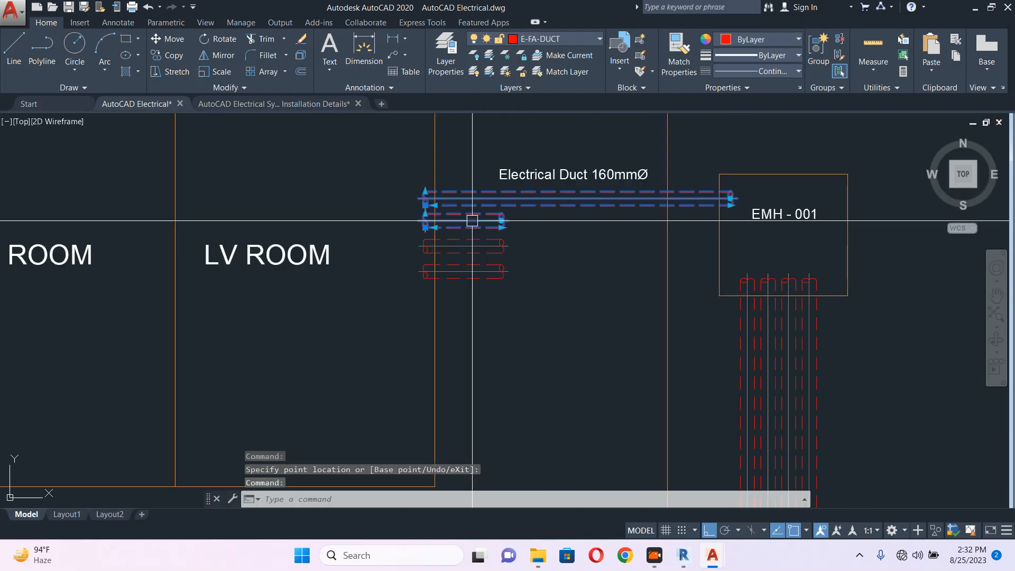
{"action": "left_click", "coordinate": [502, 227]}
{"action": "scroll", "coordinate": [730, 221], "scroll_direction": "up", "scroll_amount": 3}
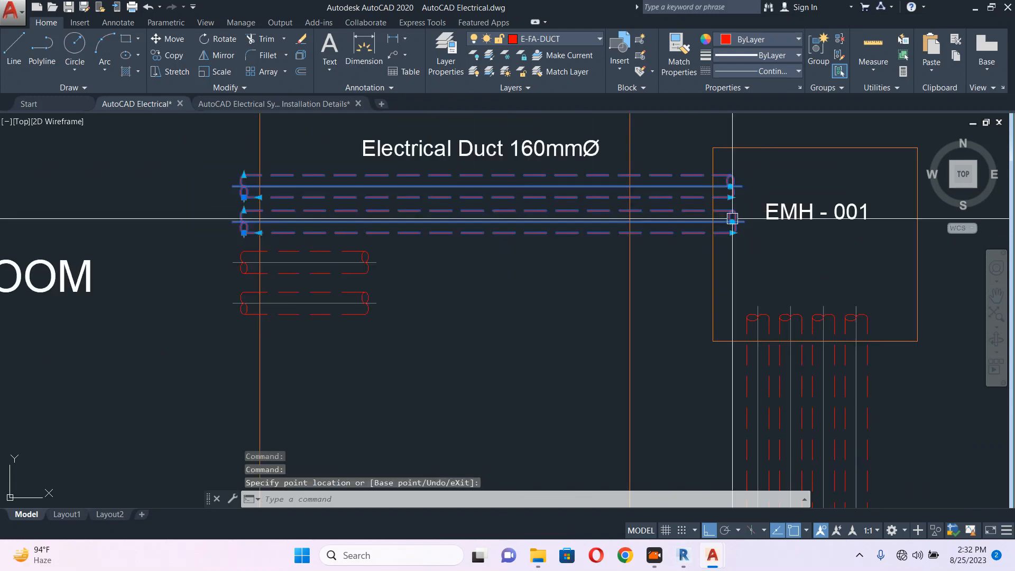
{"action": "left_click", "coordinate": [732, 218]}
Lengthen the lower two horizontal ducts from the LV room to end just inside the EMH-001 manhole
{"action": "left_click", "coordinate": [365, 273]}
{"action": "left_click", "coordinate": [365, 263]}
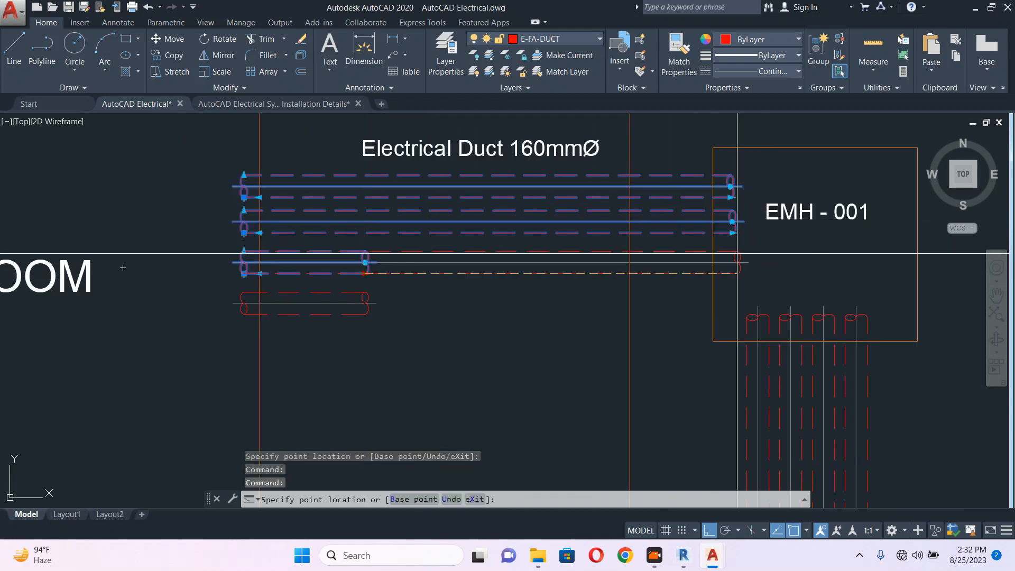
{"action": "left_click", "coordinate": [737, 263]}
{"action": "left_click", "coordinate": [356, 301]}
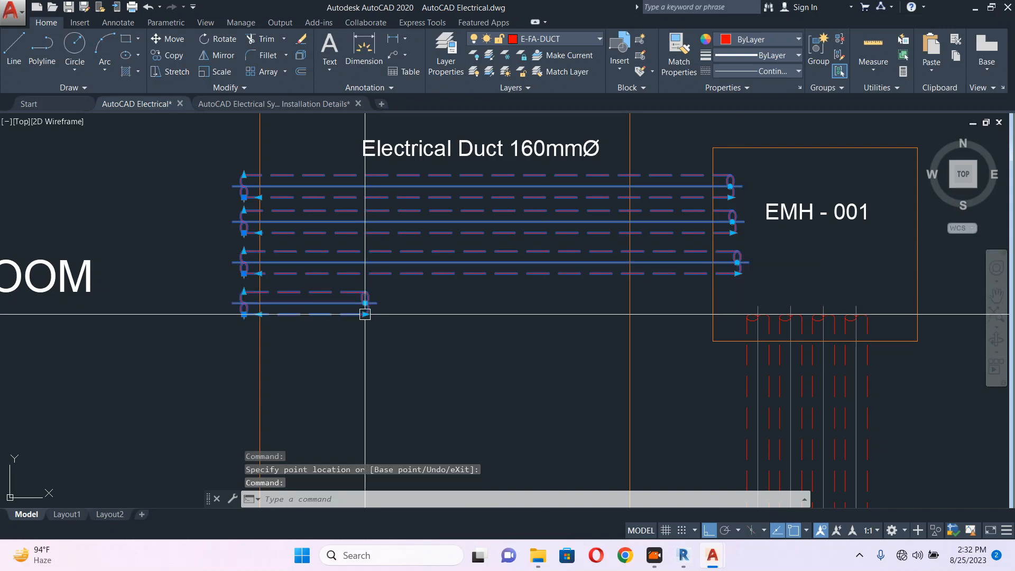
{"action": "left_click", "coordinate": [364, 314]}
{"action": "left_click", "coordinate": [732, 296]}
{"action": "key", "text": "Escape"}
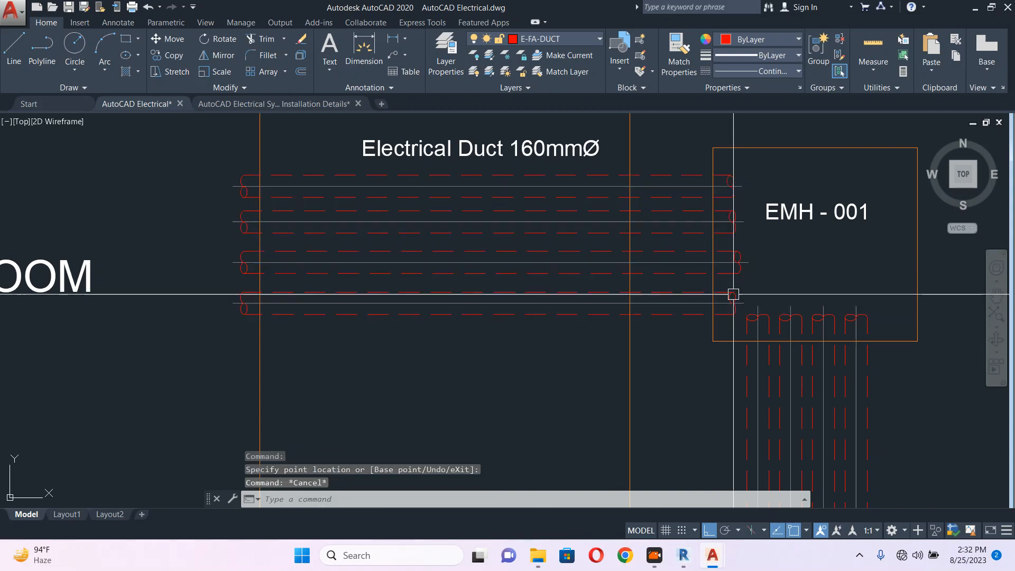
Examine the electrical building's rooms and their duct connection to EMH-001 within the overall site layout
{"action": "scroll", "coordinate": [695, 300], "scroll_direction": "down", "scroll_amount": 5}
{"action": "middle_click_drag", "start_coordinate": [180, 296], "coordinate": [487, 295]}
{"action": "scroll", "coordinate": [498, 316], "scroll_direction": "down", "scroll_amount": 2}
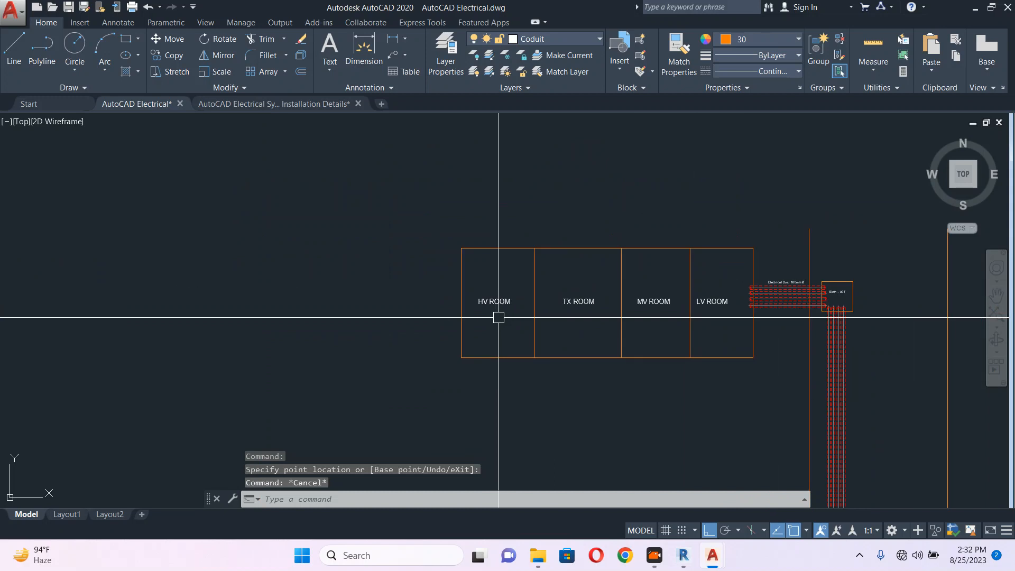
{"action": "middle_click_drag", "start_coordinate": [539, 324], "coordinate": [375, 279]}
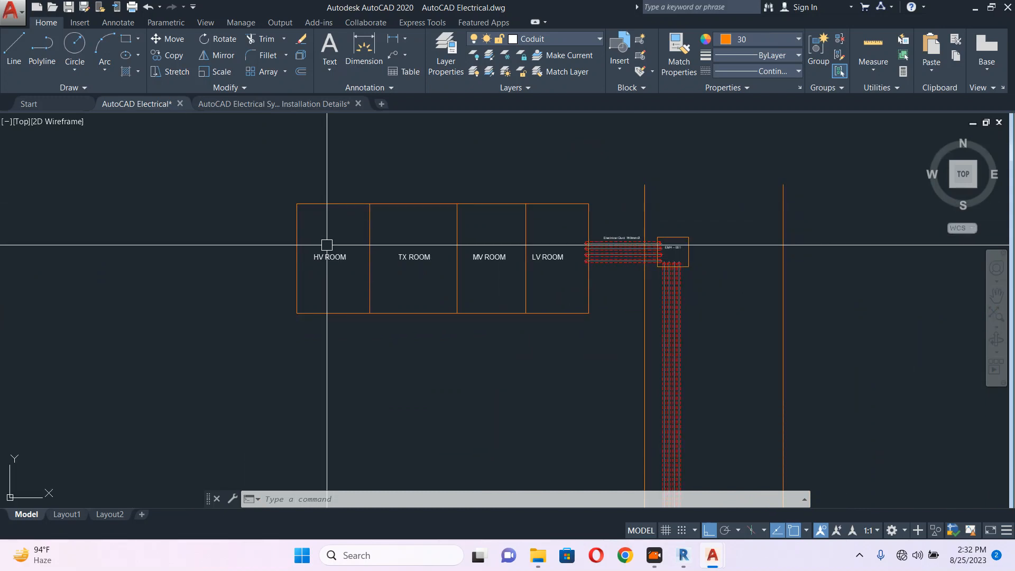
{"action": "scroll", "coordinate": [328, 231], "scroll_direction": "down", "scroll_amount": 5}
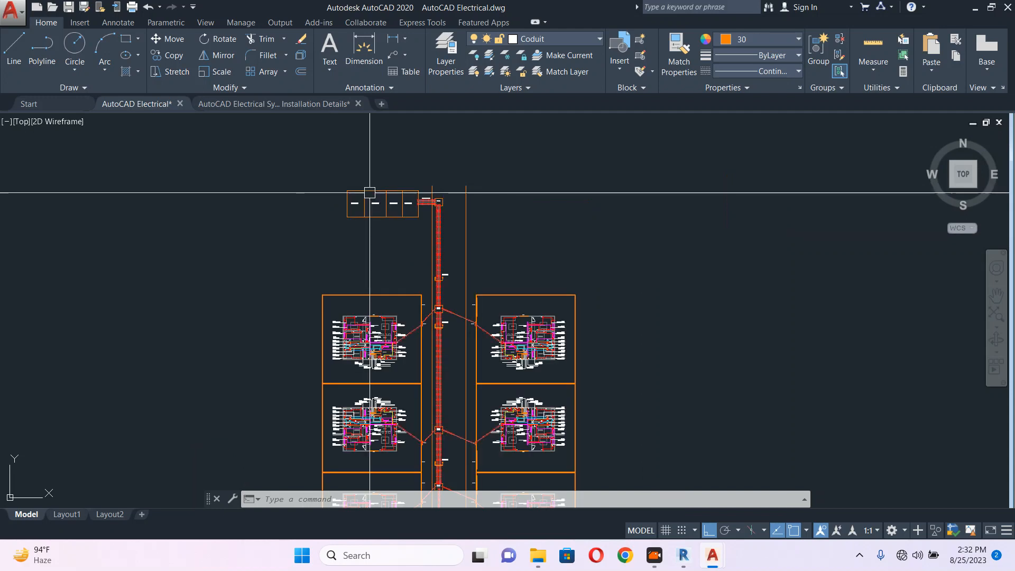
{"action": "scroll", "coordinate": [410, 181], "scroll_direction": "up", "scroll_amount": 4}
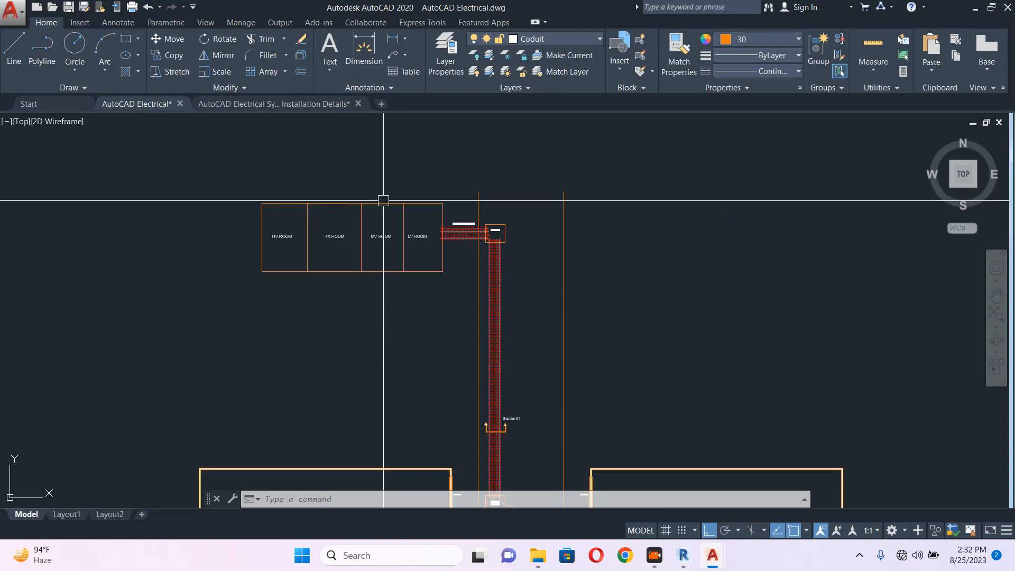
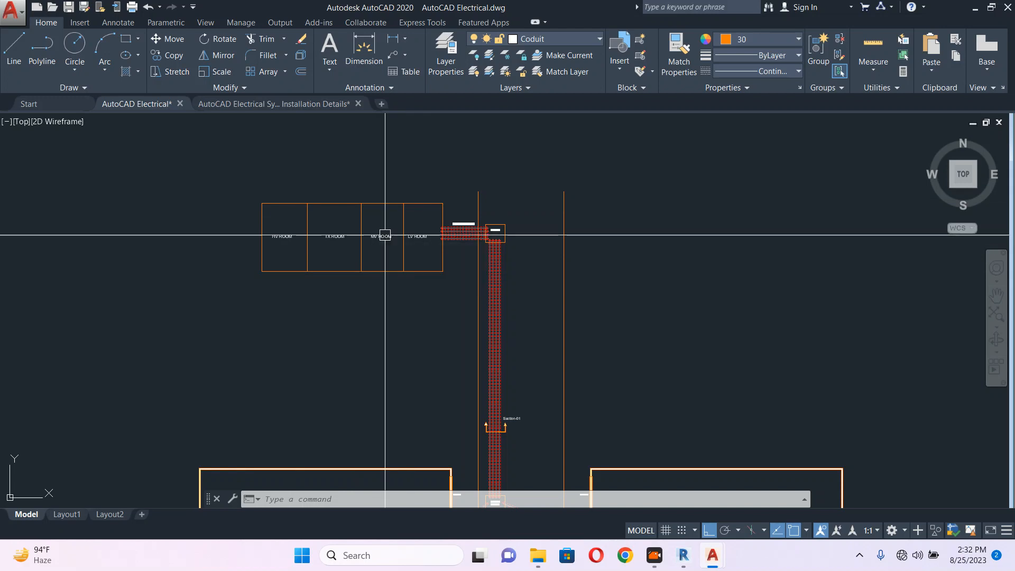
{"action": "scroll", "coordinate": [391, 248], "scroll_direction": "up", "scroll_amount": 2}
{"action": "scroll", "coordinate": [394, 249], "scroll_direction": "up", "scroll_amount": 2}
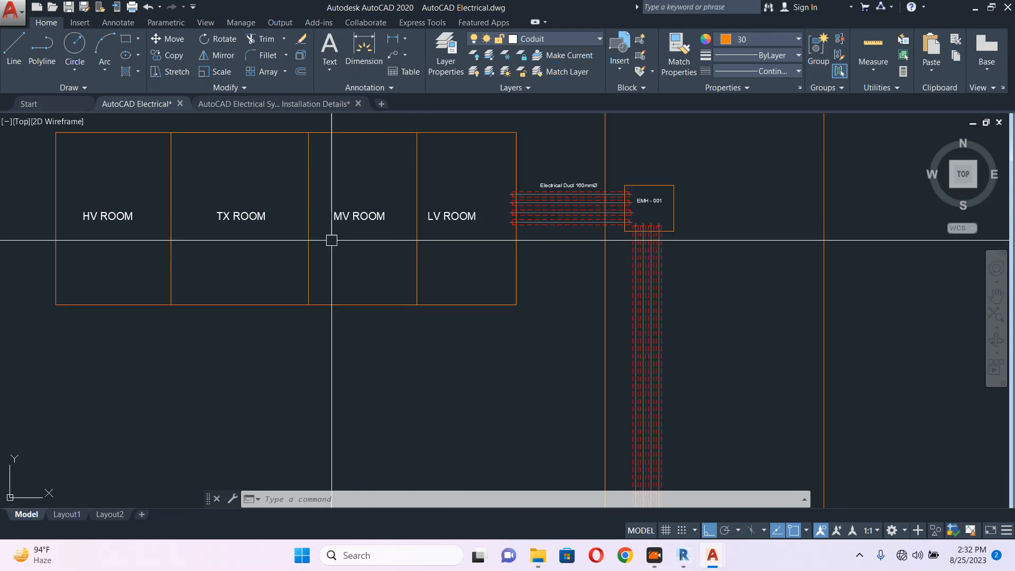
Draw an L-shaped polyline running horizontally from outside the building's upper left, then straight down into the HV room
{"action": "scroll", "coordinate": [339, 246], "scroll_direction": "down", "scroll_amount": 4}
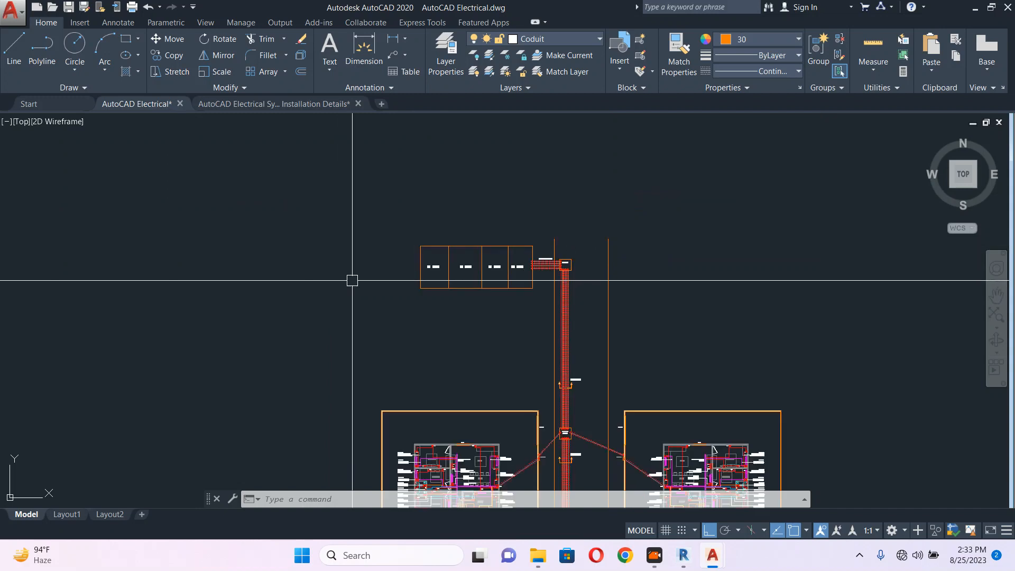
{"action": "type", "text": "PL"}
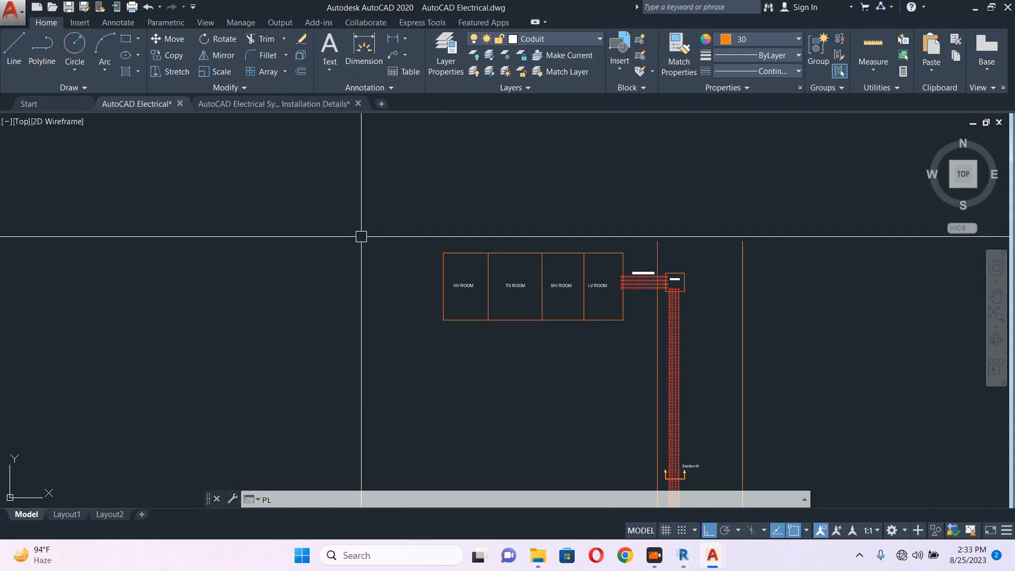
{"action": "key", "text": "Return"}
{"action": "scroll", "coordinate": [333, 230], "scroll_direction": "up", "scroll_amount": 2}
{"action": "left_click", "coordinate": [310, 213]}
{"action": "left_click", "coordinate": [652, 213]}
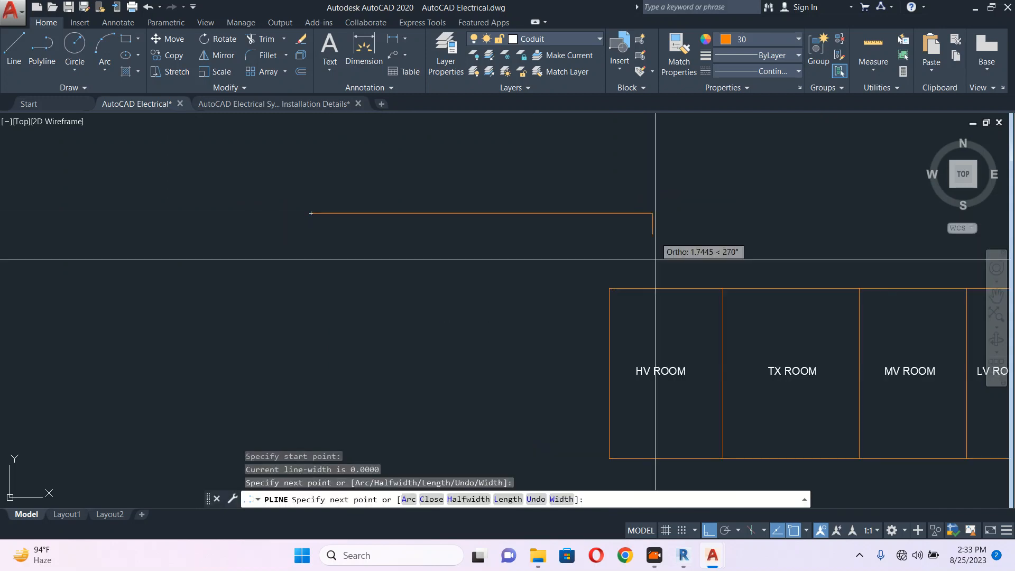
{"action": "left_click", "coordinate": [659, 317]}
{"action": "key", "text": "Escape"}
Draw two short horizontal polylines, one across the HV–TX room divider and one across the TX–MV room divider
{"action": "key", "text": "Return"}
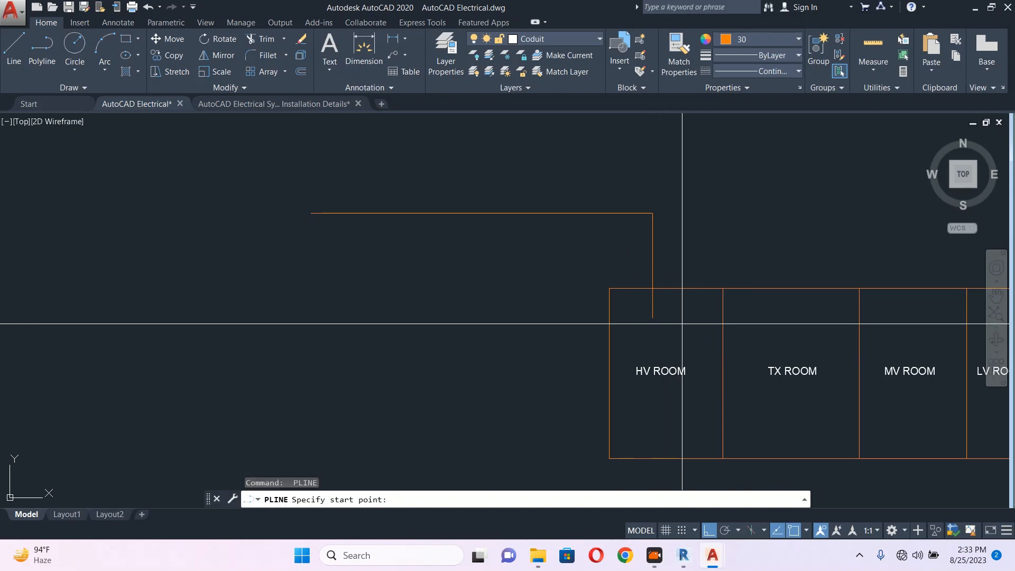
{"action": "left_click", "coordinate": [682, 324]}
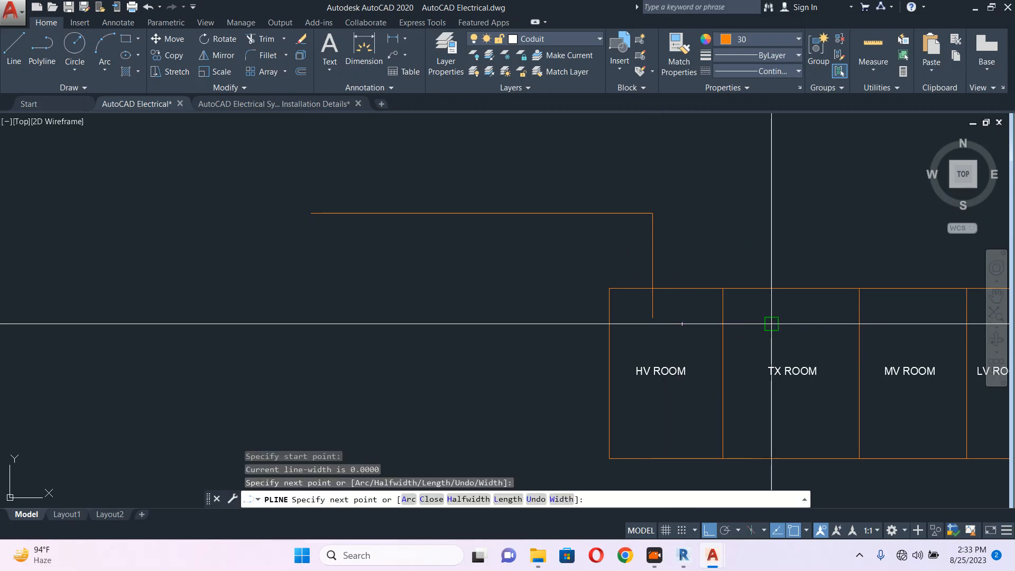
{"action": "middle_click_drag", "start_coordinate": [756, 327], "coordinate": [512, 325]}
{"action": "key", "text": "Escape"}
{"action": "key", "text": "Return"}
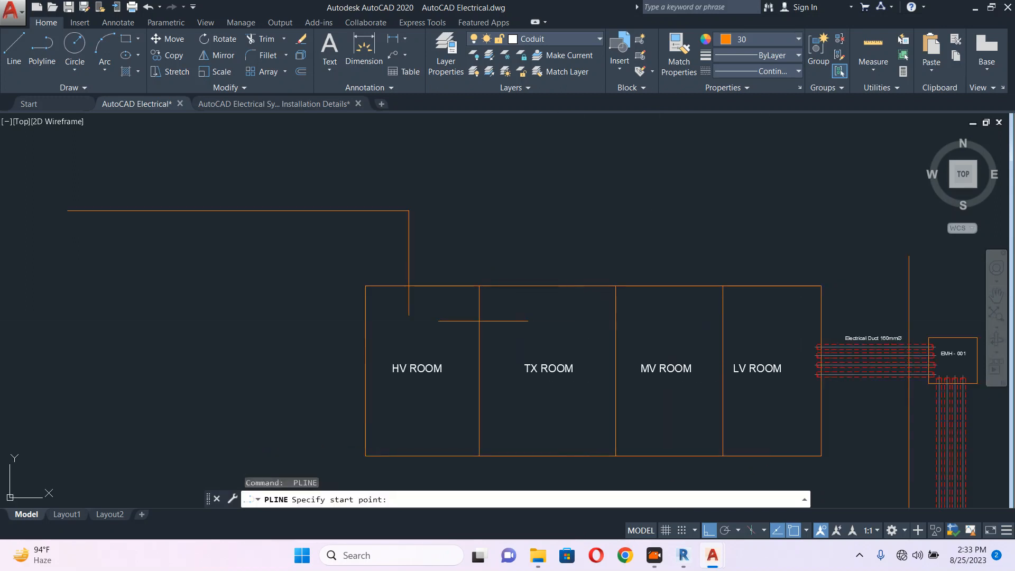
{"action": "left_click", "coordinate": [580, 323]}
{"action": "left_click", "coordinate": [656, 322]}
{"action": "key", "text": "Escape"}
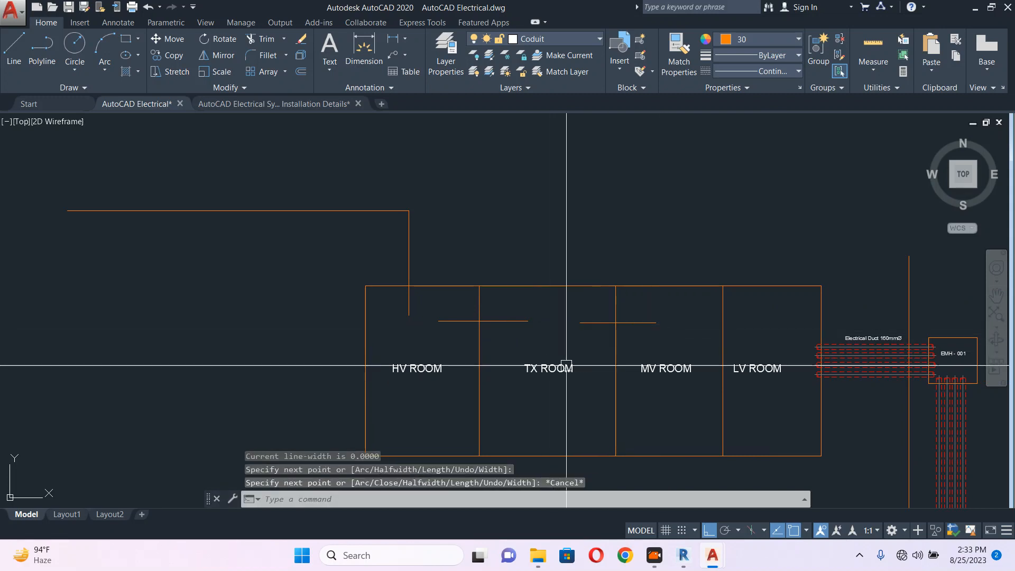
Draw a horizontal polyline about 9 units long across the divider between the MV and LV rooms
{"action": "key", "text": "Return"}
{"action": "left_click", "coordinate": [693, 327]}
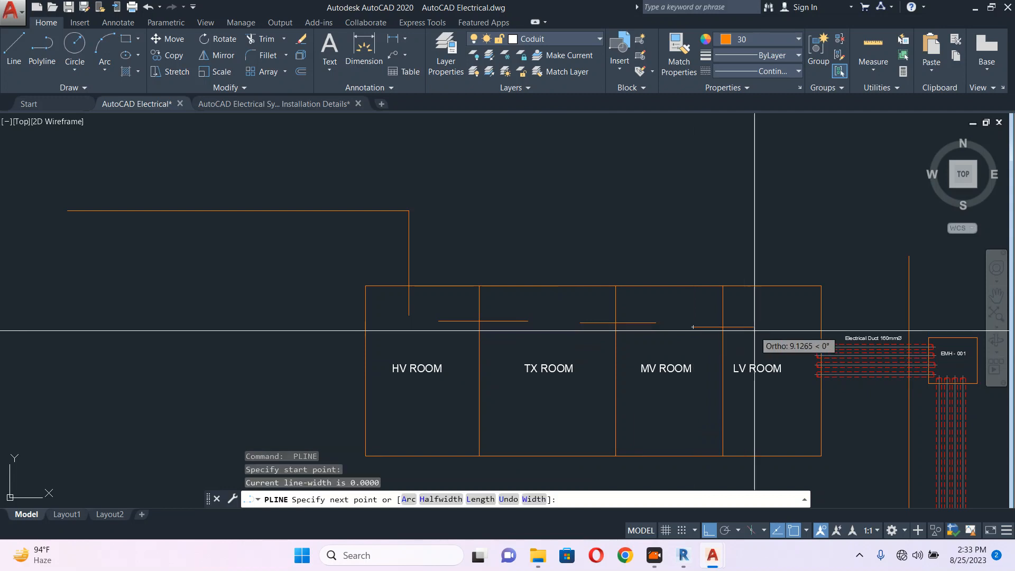
{"action": "left_click", "coordinate": [756, 331]}
{"action": "key", "text": "Escape"}
Examine the supply lines through the HV, TX, MV and LV rooms and the ducts continuing to EMH-001
{"action": "scroll", "coordinate": [757, 331], "scroll_direction": "down", "scroll_amount": 4}
{"action": "middle_click_drag", "start_coordinate": [756, 331], "coordinate": [509, 178]}
{"action": "scroll", "coordinate": [509, 184], "scroll_direction": "down", "scroll_amount": 3}
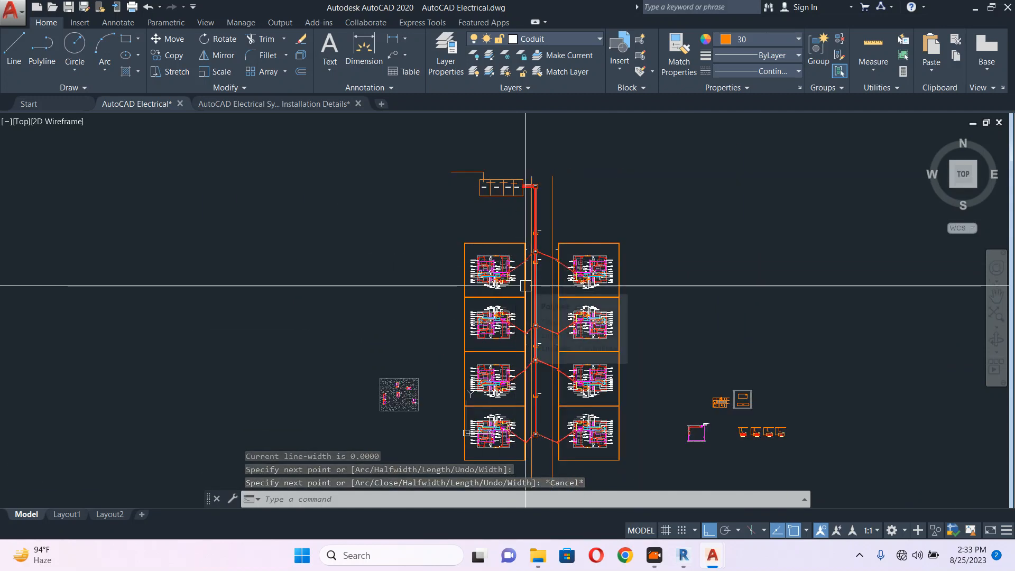
{"action": "scroll", "coordinate": [524, 188], "scroll_direction": "up", "scroll_amount": 8}
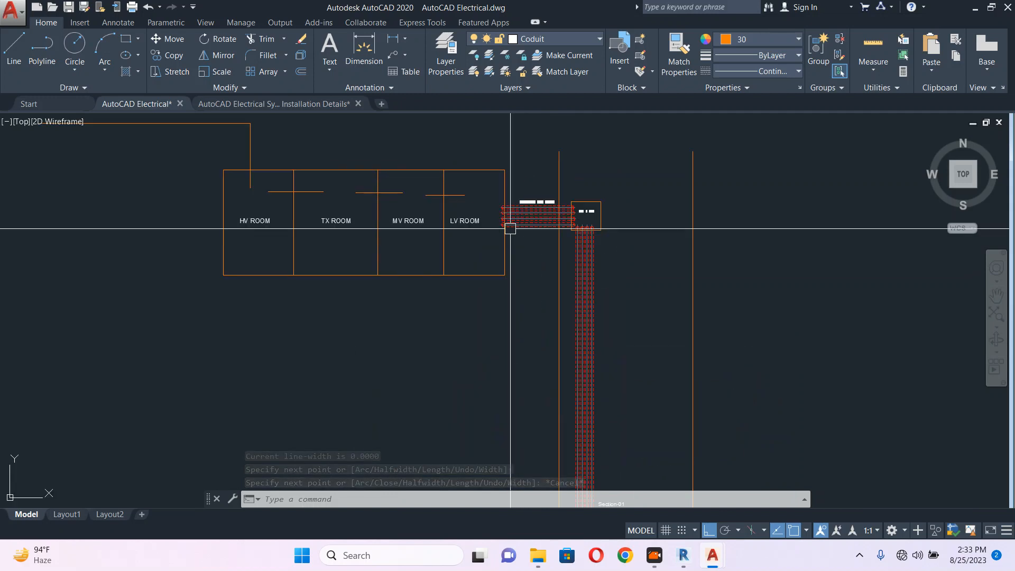
{"action": "scroll", "coordinate": [514, 222], "scroll_direction": "up", "scroll_amount": 5}
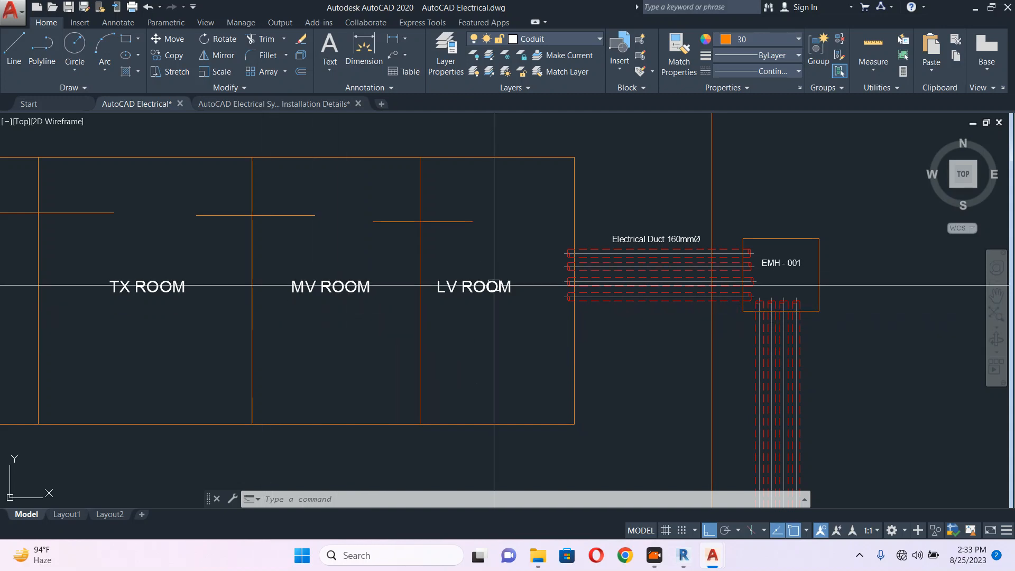
{"action": "scroll", "coordinate": [484, 244], "scroll_direction": "down", "scroll_amount": 4}
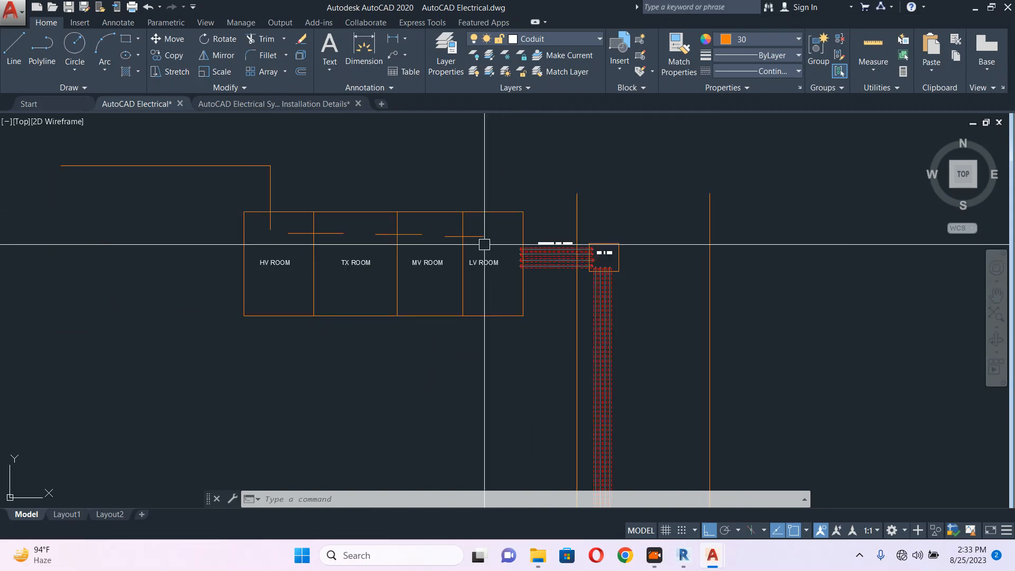
{"action": "scroll", "coordinate": [485, 244], "scroll_direction": "up", "scroll_amount": 4}
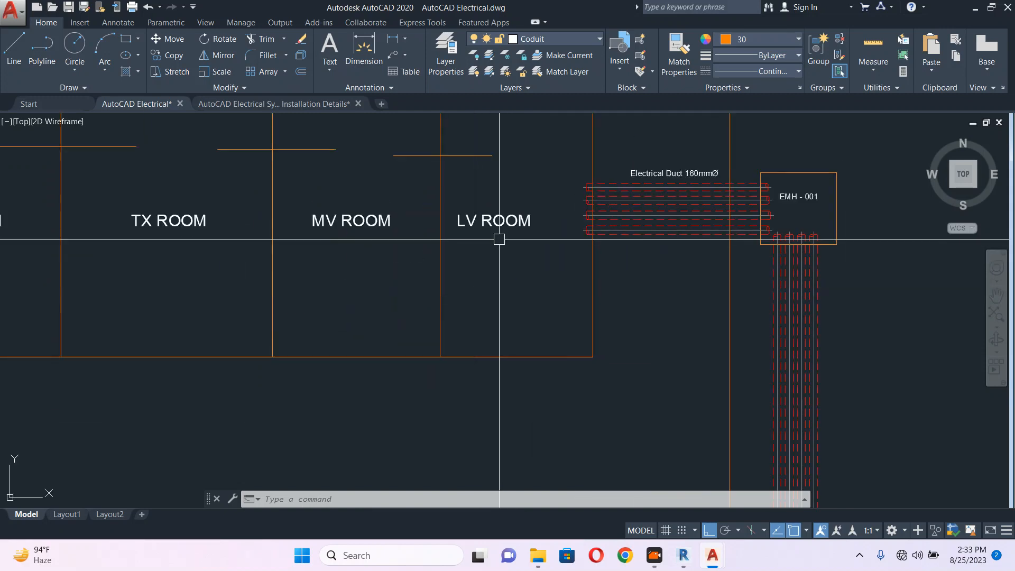
{"action": "scroll", "coordinate": [515, 264], "scroll_direction": "down", "scroll_amount": 3}
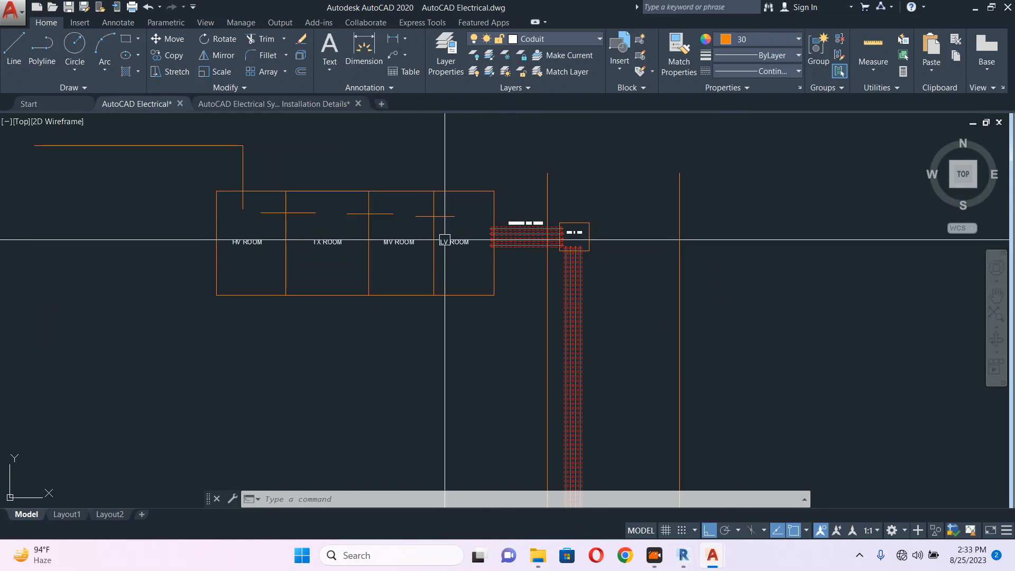
{"action": "scroll", "coordinate": [453, 241], "scroll_direction": "up", "scroll_amount": 4}
{"action": "scroll", "coordinate": [457, 249], "scroll_direction": "down", "scroll_amount": 4}
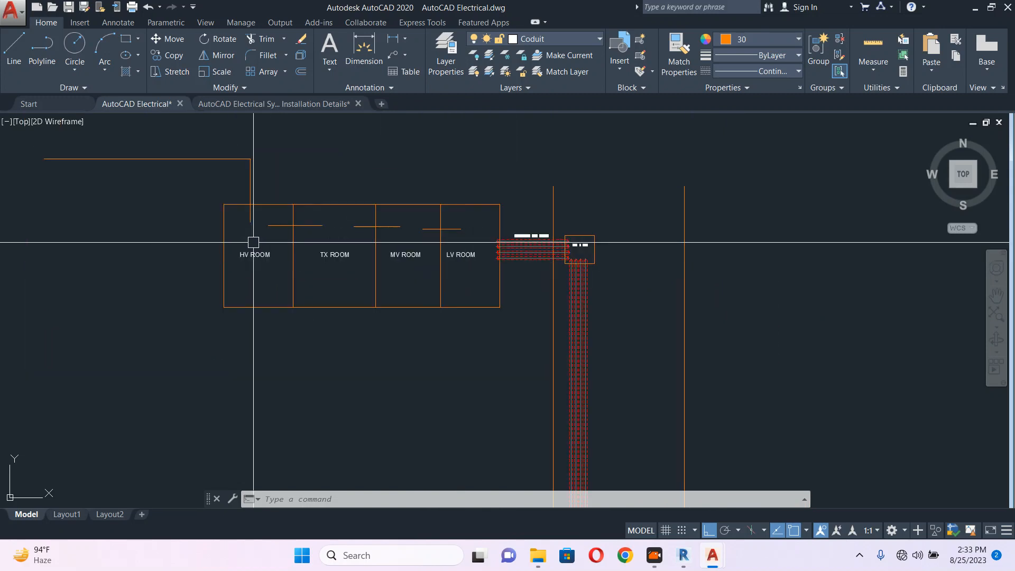
{"action": "scroll", "coordinate": [253, 243], "scroll_direction": "up", "scroll_amount": 4}
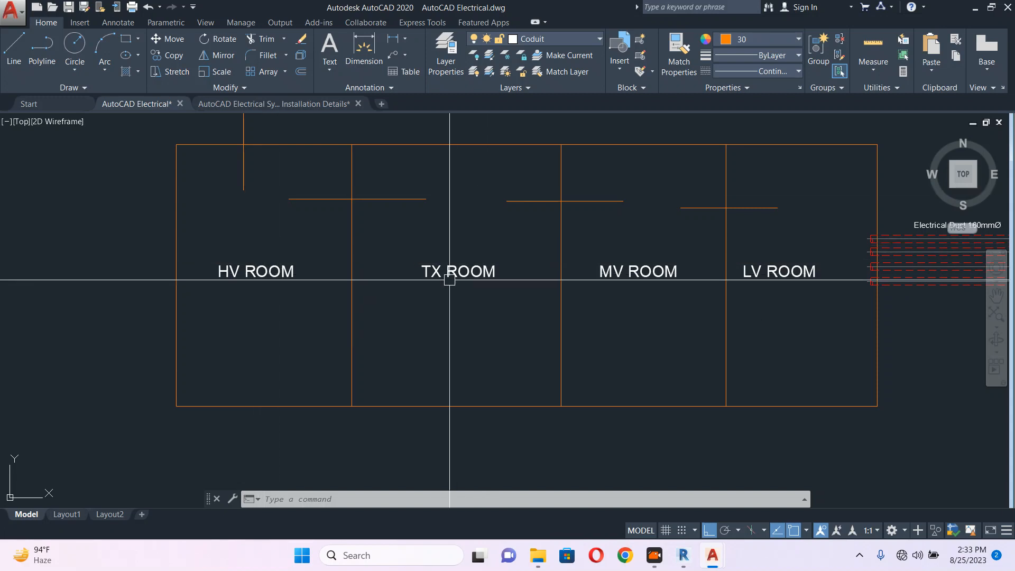
{"action": "middle_click_drag", "start_coordinate": [447, 279], "coordinate": [280, 286]}
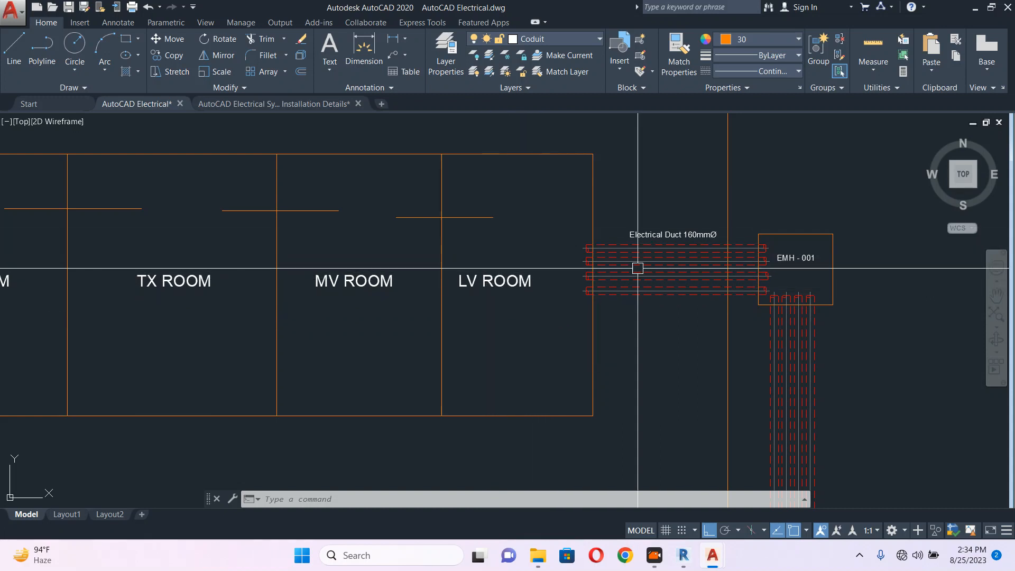
{"action": "middle_click_drag", "start_coordinate": [637, 268], "coordinate": [422, 188]}
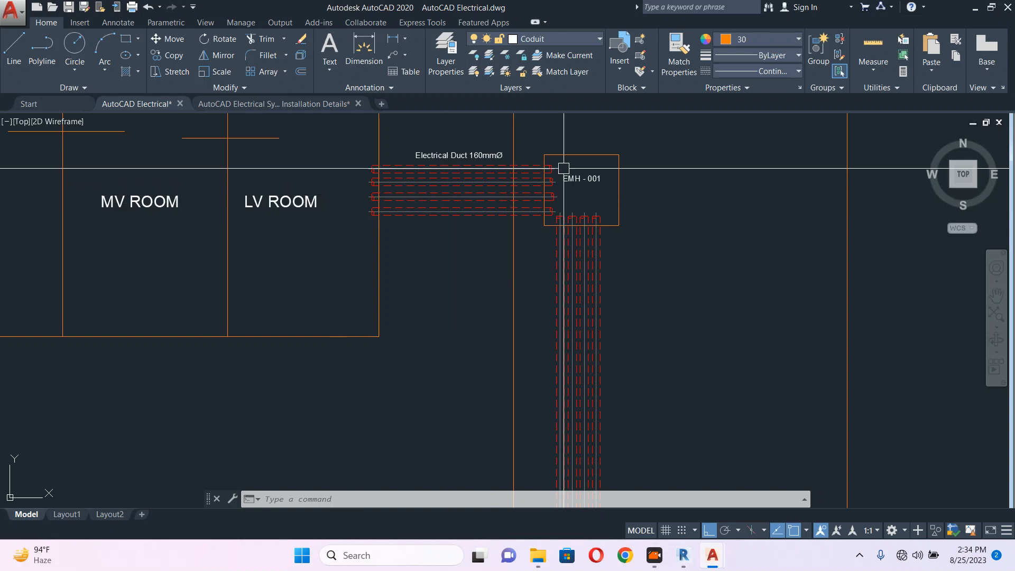
Examine the main duct run along the road, with its manholes, section marks and branches to the house plots
{"action": "scroll", "coordinate": [562, 169], "scroll_direction": "down", "scroll_amount": 5}
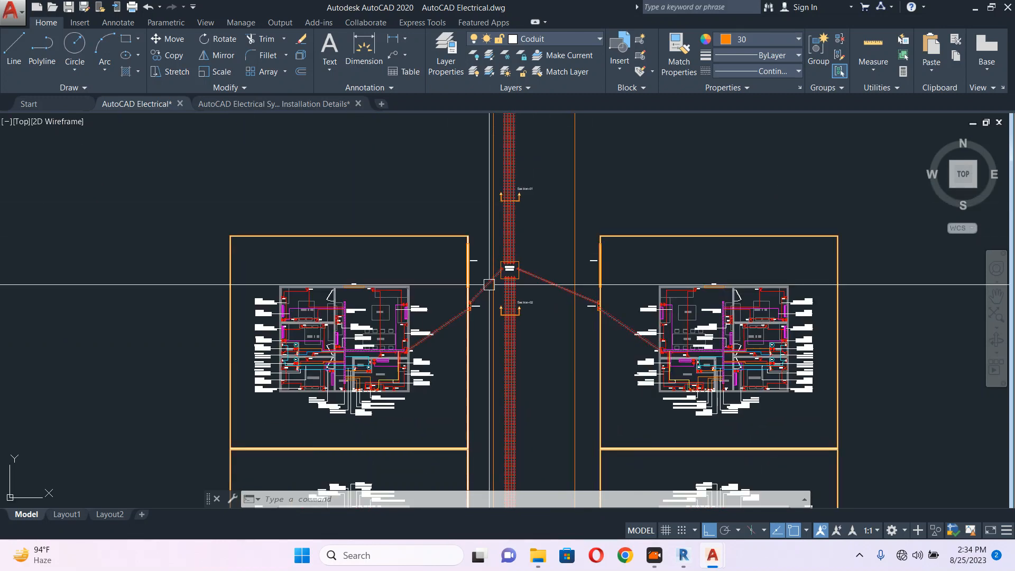
{"action": "scroll", "coordinate": [489, 296], "scroll_direction": "up", "scroll_amount": 1}
{"action": "scroll", "coordinate": [435, 333], "scroll_direction": "up", "scroll_amount": 1}
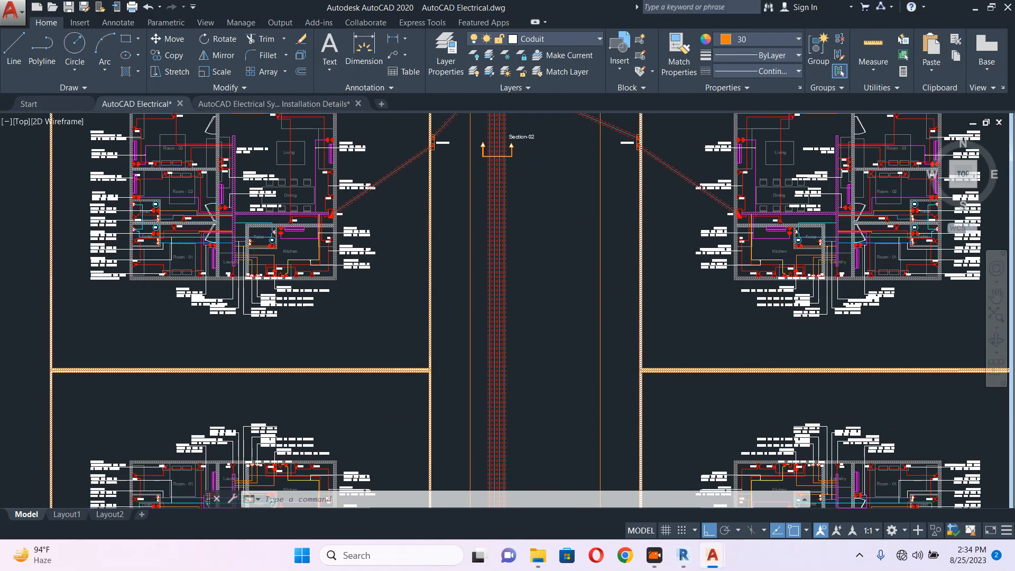
{"action": "scroll", "coordinate": [372, 179], "scroll_direction": "down", "scroll_amount": 2}
{"action": "mouse_move", "coordinate": [476, 346]}
{"action": "middle_mouse_down"}
{"action": "mouse_move", "coordinate": [431, 370]}
{"action": "mouse_move", "coordinate": [481, 441]}
{"action": "middle_mouse_up"}
{"action": "middle_click_drag", "start_coordinate": [469, 218], "coordinate": [482, 347]}
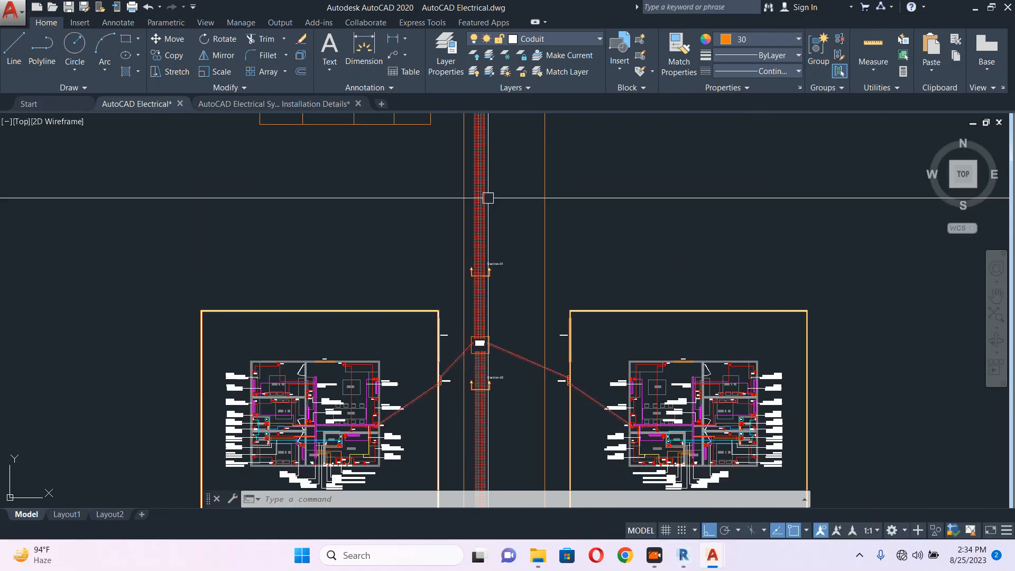
{"action": "scroll", "coordinate": [491, 185], "scroll_direction": "up", "scroll_amount": 2}
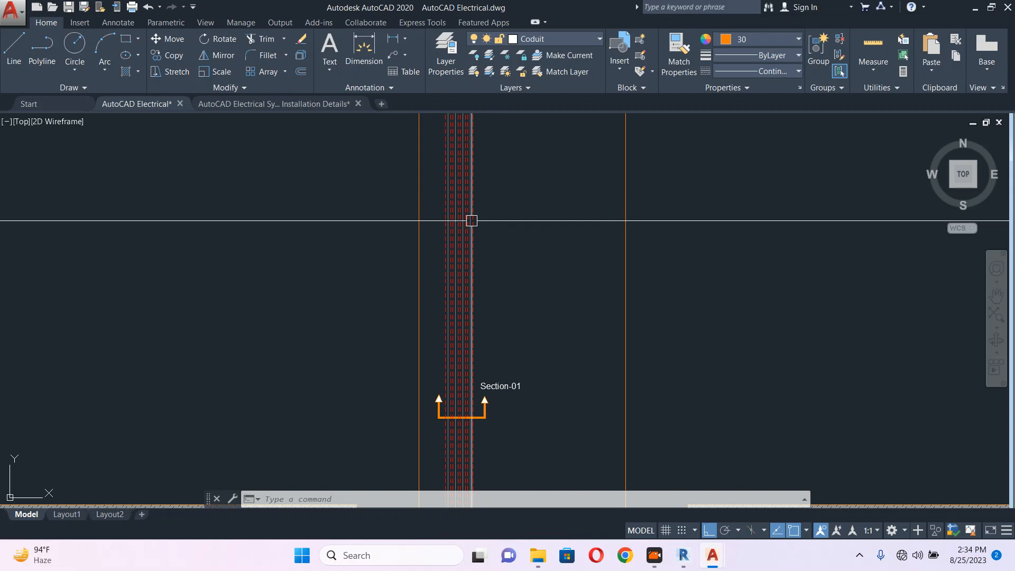
{"action": "scroll", "coordinate": [450, 207], "scroll_direction": "up", "scroll_amount": 3}
{"action": "scroll", "coordinate": [446, 199], "scroll_direction": "down", "scroll_amount": 5}
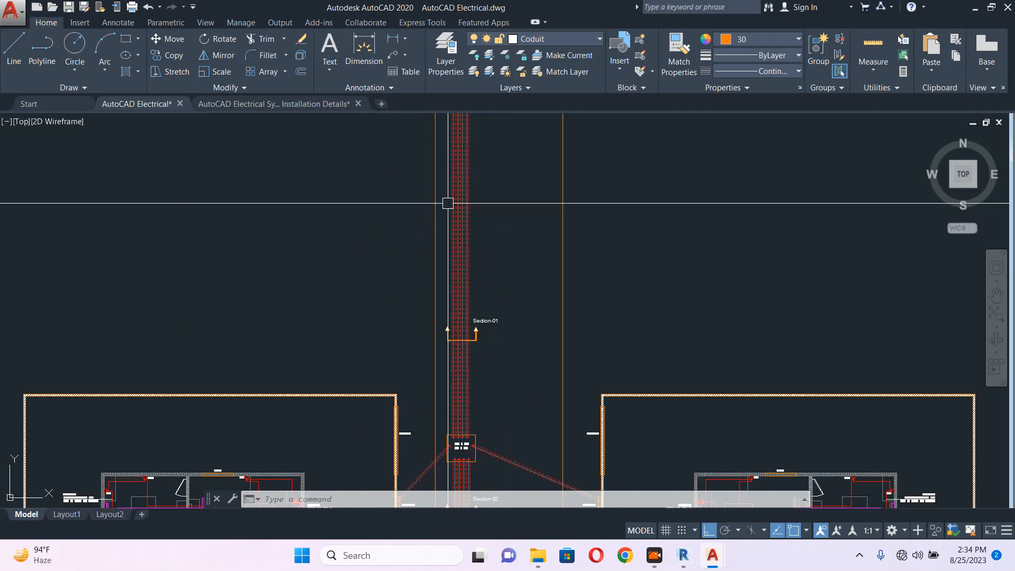
{"action": "scroll", "coordinate": [476, 254], "scroll_direction": "down", "scroll_amount": 5}
{"action": "scroll", "coordinate": [444, 296], "scroll_direction": "up", "scroll_amount": 3}
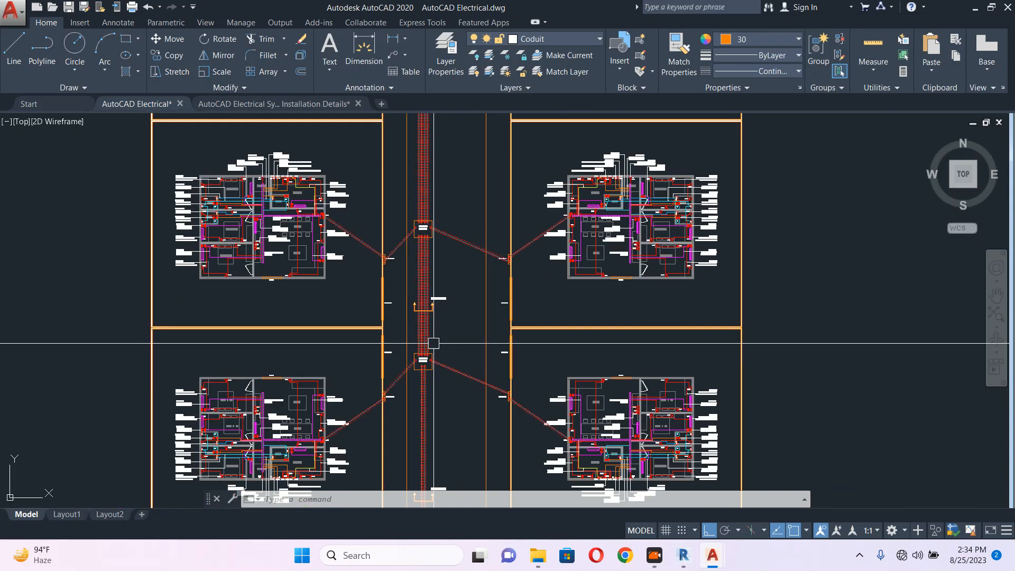
{"action": "middle_click_drag", "start_coordinate": [463, 342], "coordinate": [455, 174]}
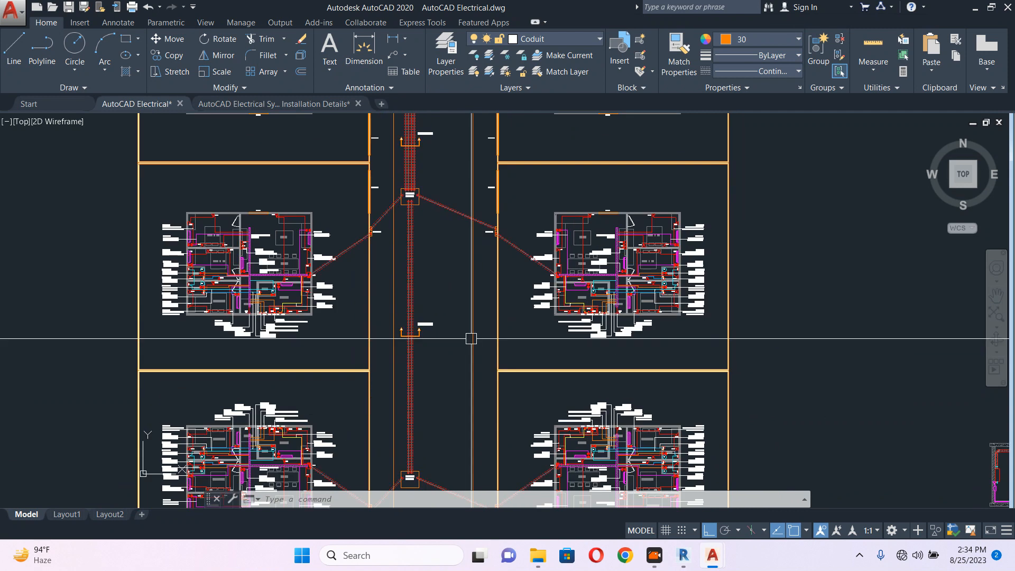
{"action": "scroll", "coordinate": [447, 263], "scroll_direction": "down", "scroll_amount": 5}
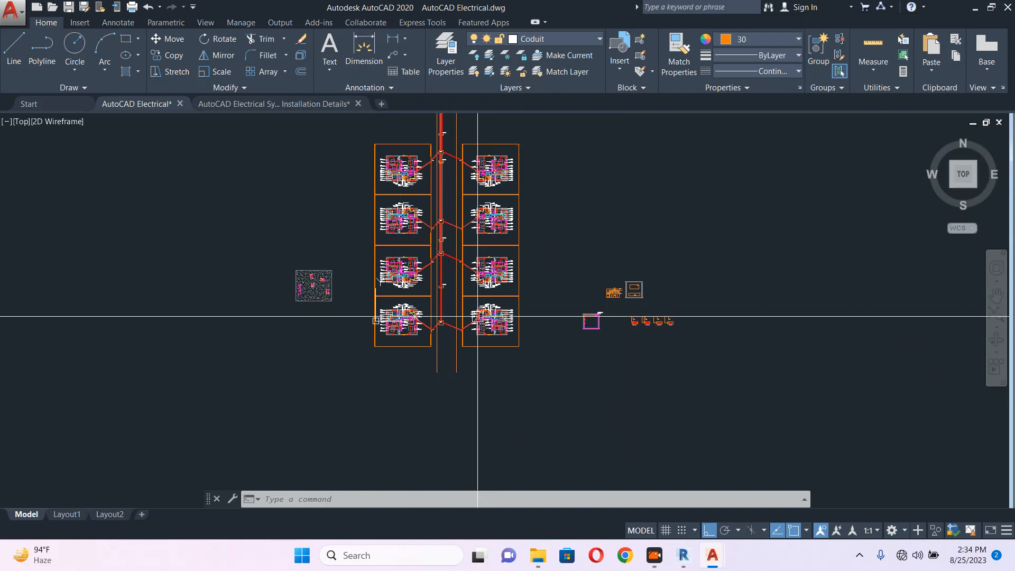
{"action": "scroll", "coordinate": [435, 259], "scroll_direction": "up", "scroll_amount": 4}
{"action": "middle_click_drag", "start_coordinate": [455, 180], "coordinate": [465, 265]}
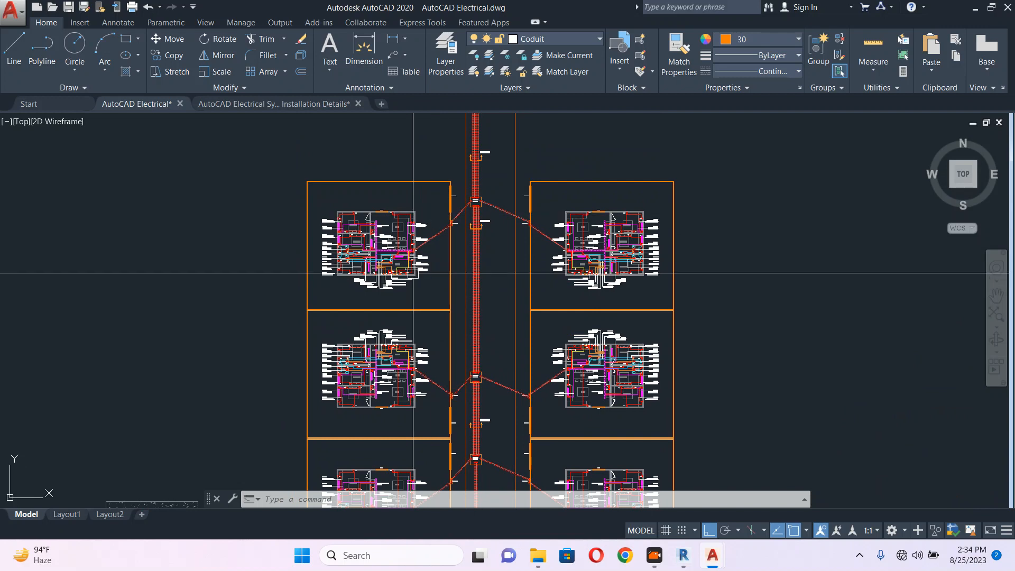
Examine the duct route linking a house's DB-GF board, the service cabinet at its boundary wall and the 600 x 600 manhole
{"action": "scroll", "coordinate": [480, 272], "scroll_direction": "up", "scroll_amount": 7}
{"action": "scroll", "coordinate": [438, 222], "scroll_direction": "up", "scroll_amount": 4}
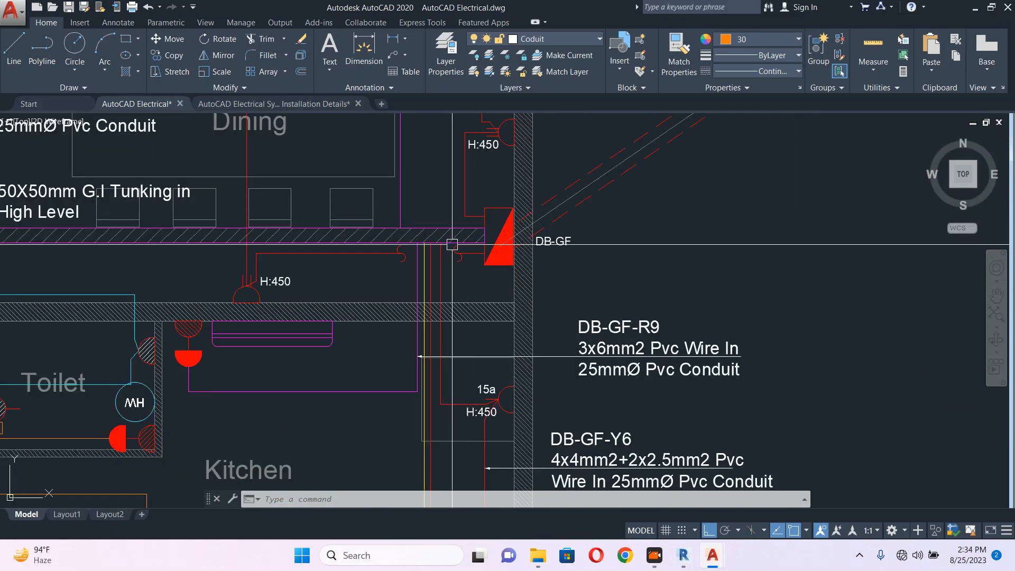
{"action": "scroll", "coordinate": [453, 238], "scroll_direction": "down", "scroll_amount": 6}
{"action": "middle_click_drag", "start_coordinate": [604, 138], "coordinate": [476, 260]}
{"action": "scroll", "coordinate": [478, 260], "scroll_direction": "up", "scroll_amount": 8}
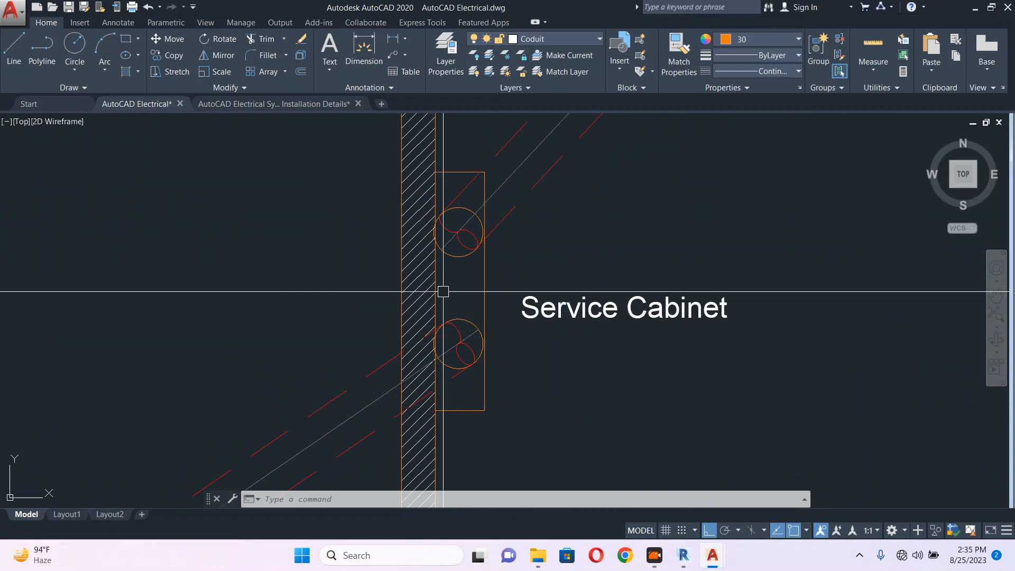
{"action": "scroll", "coordinate": [499, 247], "scroll_direction": "down", "scroll_amount": 5}
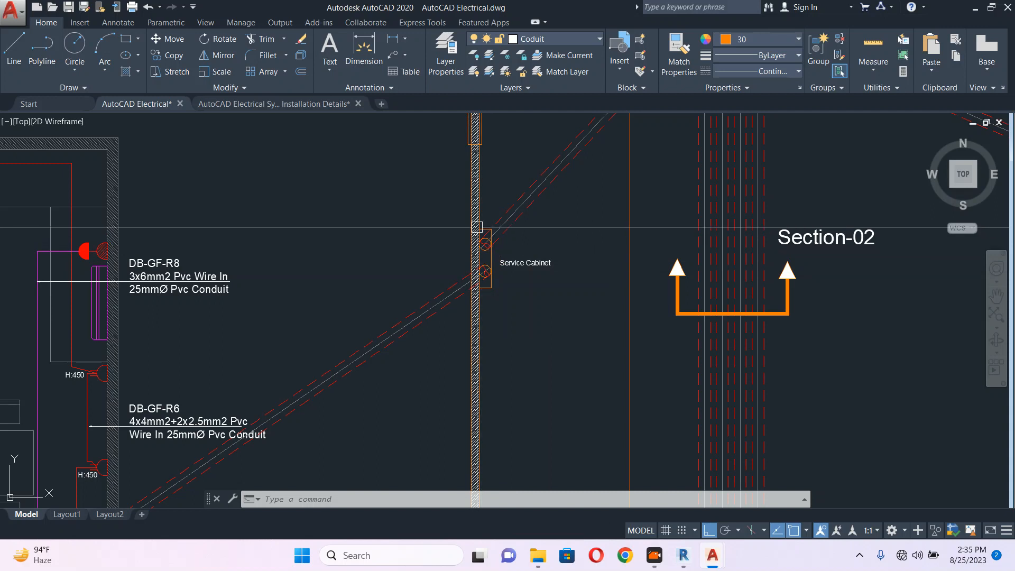
{"action": "scroll", "coordinate": [476, 227], "scroll_direction": "down", "scroll_amount": 6}
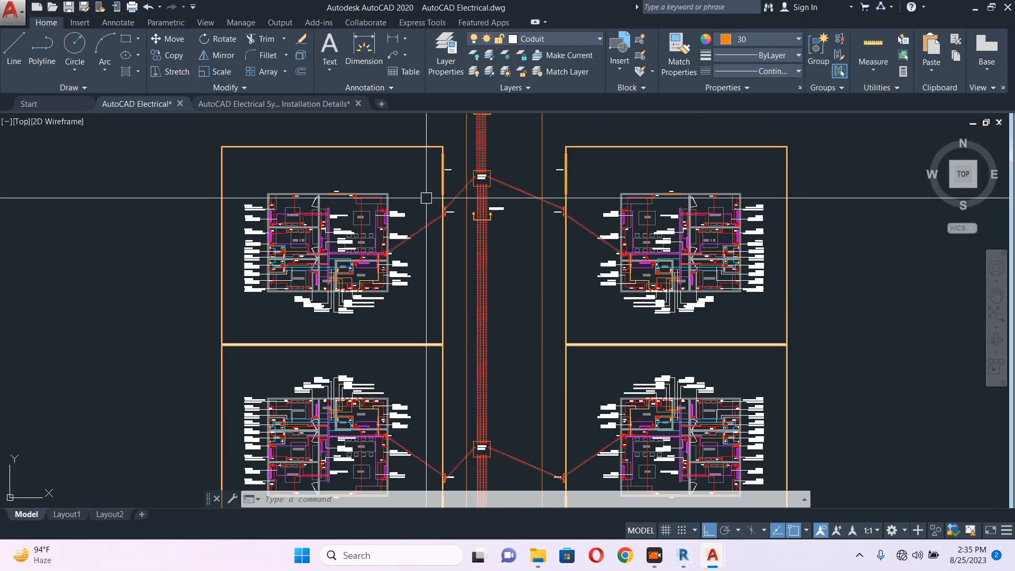
{"action": "middle_click_drag", "start_coordinate": [459, 259], "coordinate": [441, 259]}
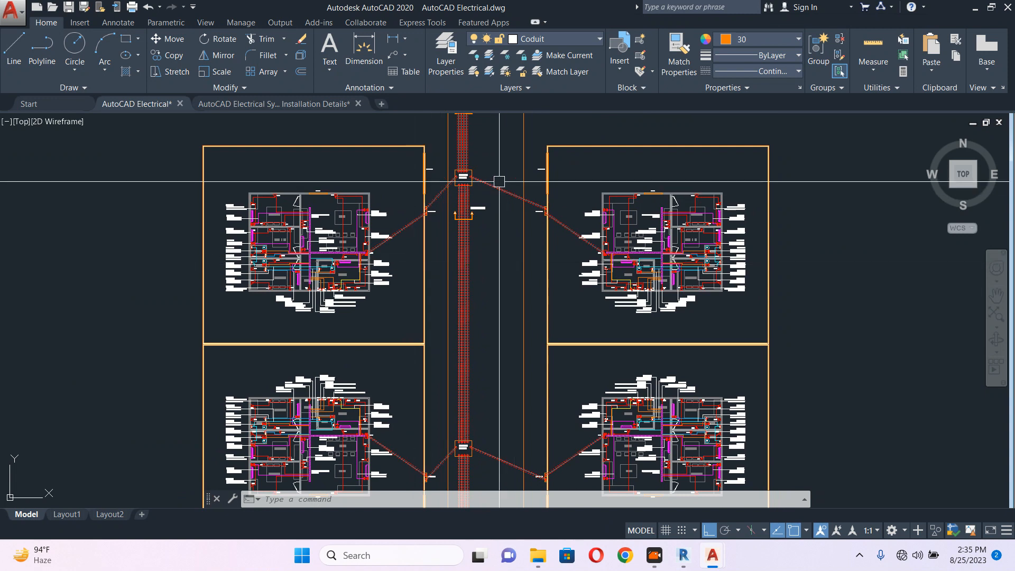
{"action": "scroll", "coordinate": [478, 143], "scroll_direction": "up", "scroll_amount": 6}
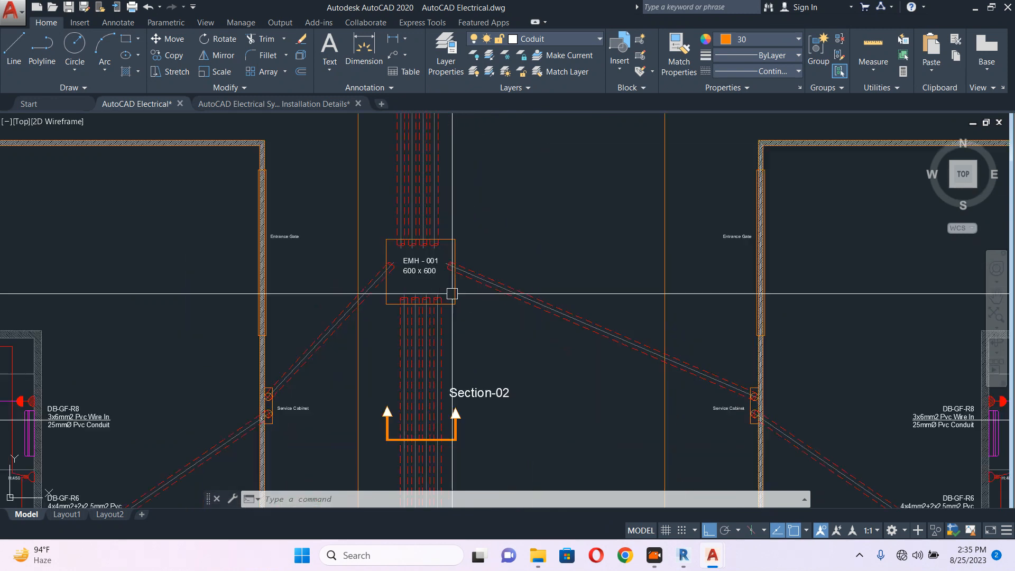
Examine the red conduit run along the road, its EMH manholes and Section-01 and Section-02 marks, up to the HV/LV rooms
{"action": "scroll", "coordinate": [452, 293], "scroll_direction": "up", "scroll_amount": 4}
{"action": "scroll", "coordinate": [474, 263], "scroll_direction": "down", "scroll_amount": 6}
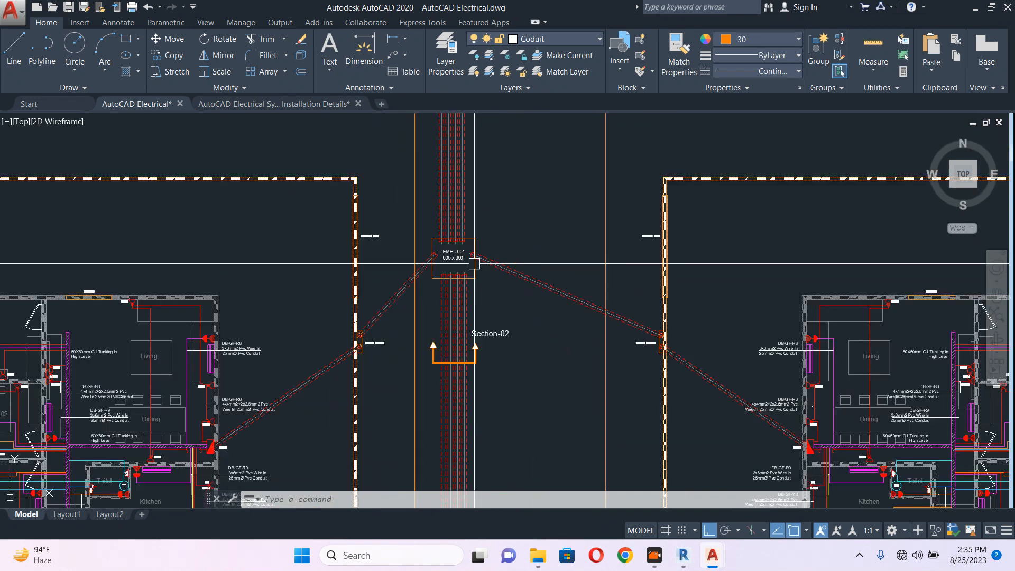
{"action": "middle_click_drag", "start_coordinate": [550, 115], "coordinate": [535, 264]}
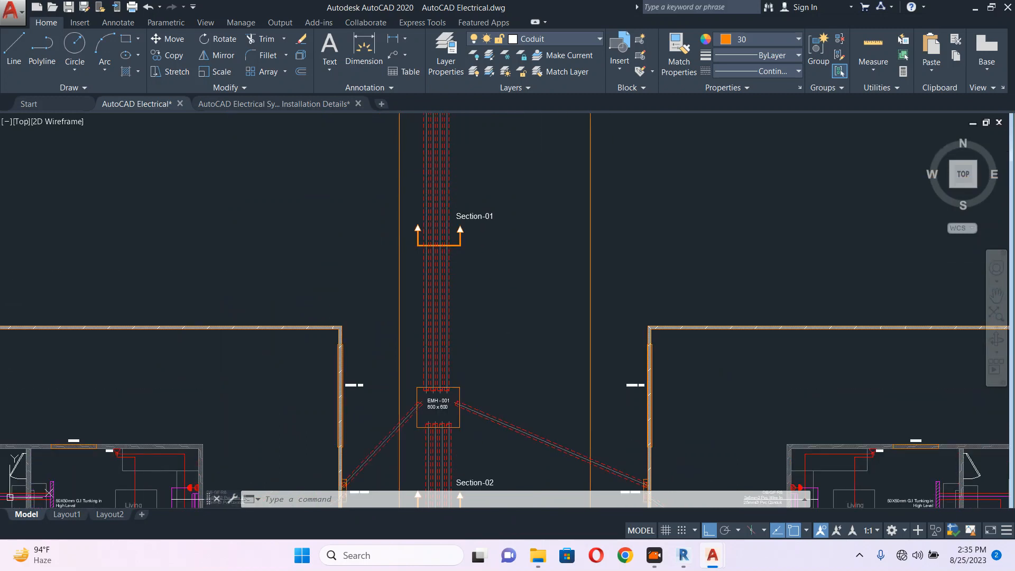
{"action": "middle_click_drag", "start_coordinate": [528, 129], "coordinate": [508, 234]}
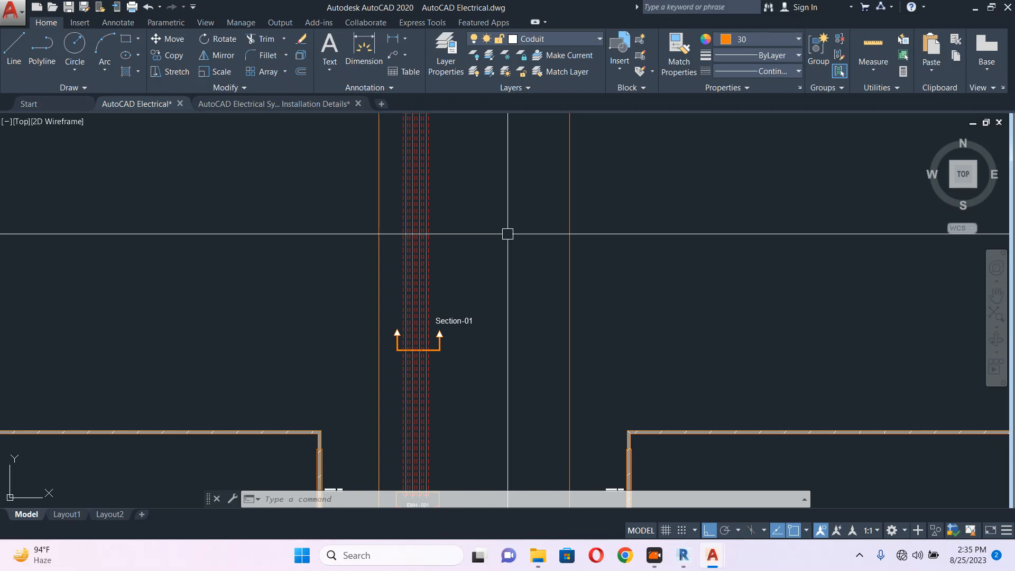
{"action": "scroll", "coordinate": [509, 276], "scroll_direction": "down", "scroll_amount": 4}
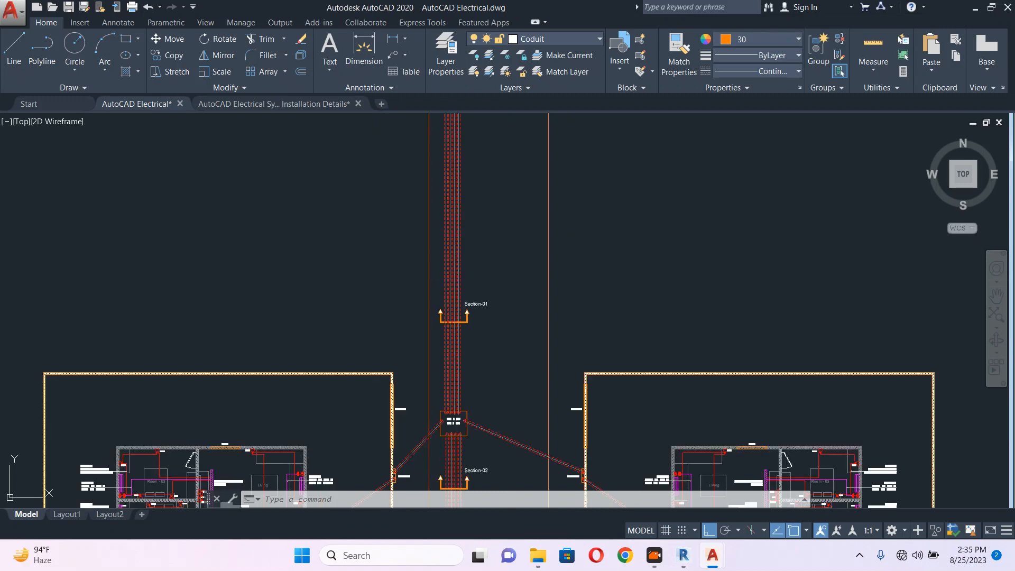
{"action": "middle_click_drag", "start_coordinate": [568, 313], "coordinate": [517, 235]}
{"action": "scroll", "coordinate": [476, 256], "scroll_direction": "down", "scroll_amount": 2}
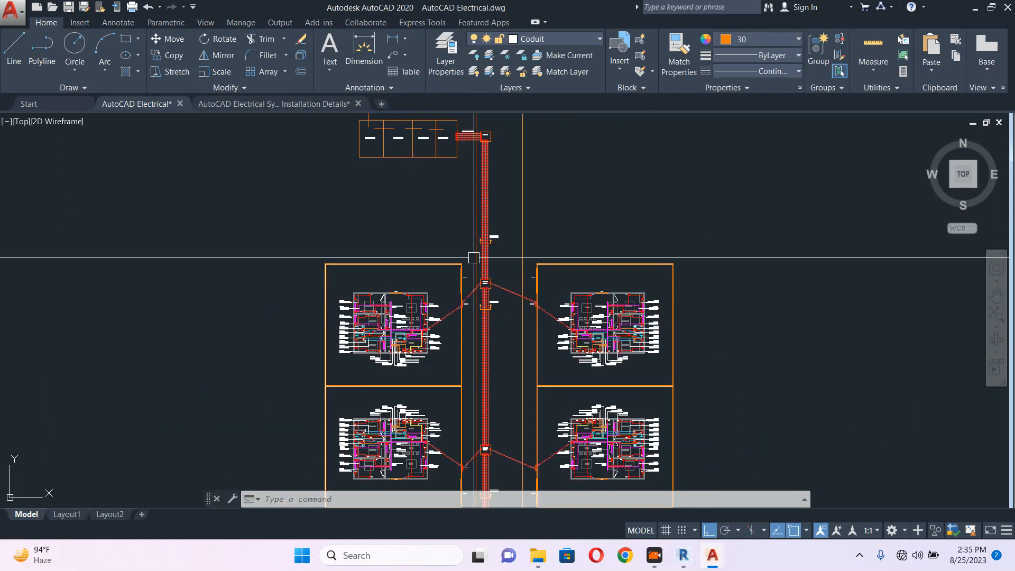
{"action": "scroll", "coordinate": [488, 296], "scroll_direction": "up", "scroll_amount": 2}
{"action": "scroll", "coordinate": [472, 193], "scroll_direction": "up", "scroll_amount": 4}
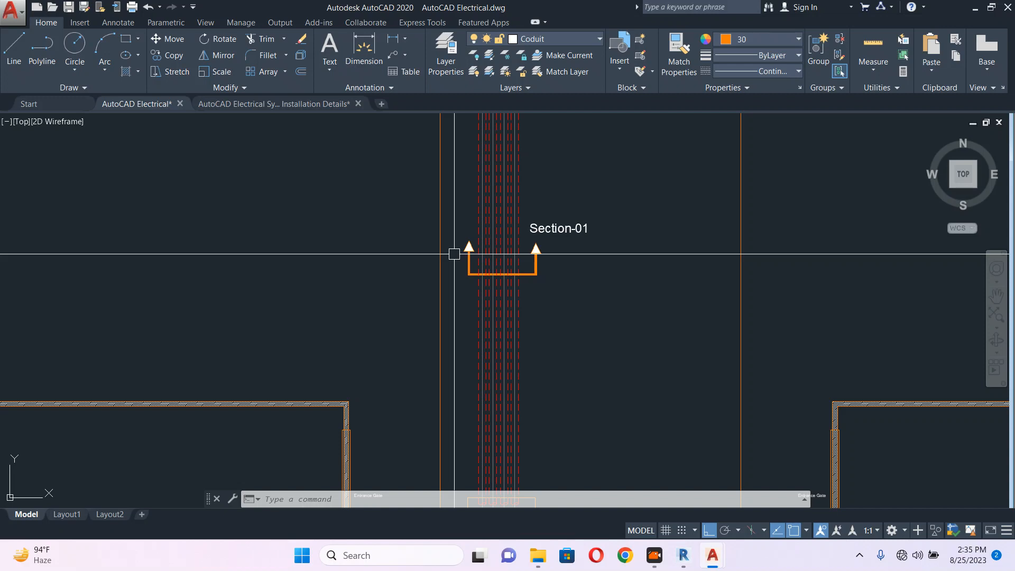
{"action": "scroll", "coordinate": [454, 254], "scroll_direction": "down", "scroll_amount": 5}
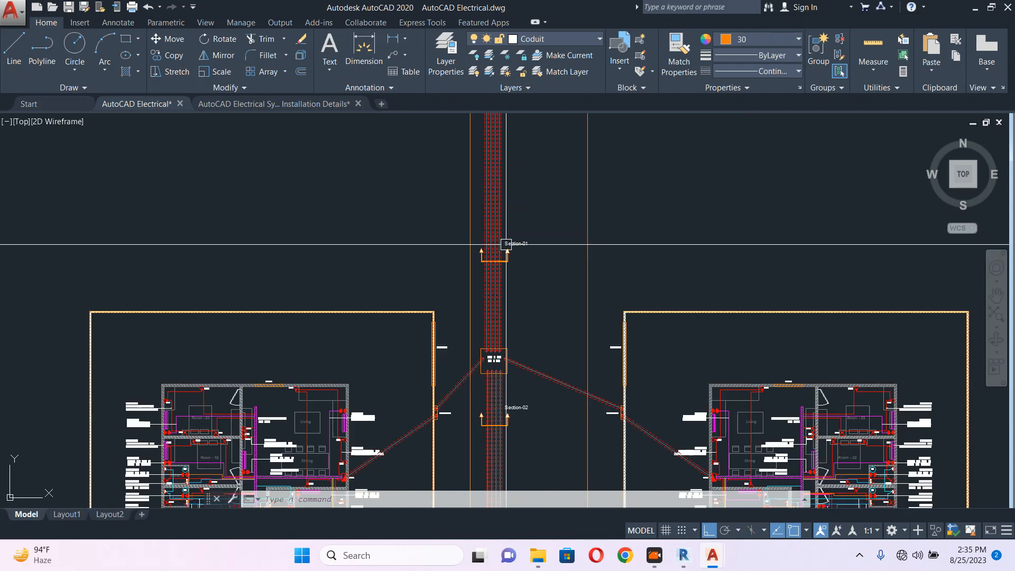
{"action": "middle_click_drag", "start_coordinate": [522, 245], "coordinate": [452, 206]}
{"action": "scroll", "coordinate": [452, 207], "scroll_direction": "down", "scroll_amount": 2}
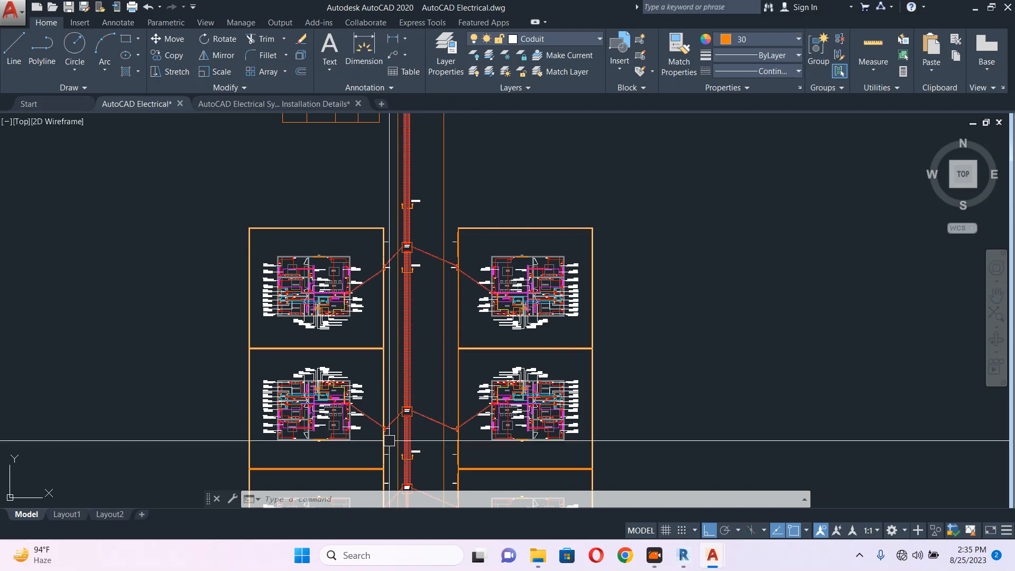
{"action": "middle_click_drag", "start_coordinate": [412, 187], "coordinate": [407, 305]}
{"action": "scroll", "coordinate": [393, 234], "scroll_direction": "up", "scroll_amount": 4}
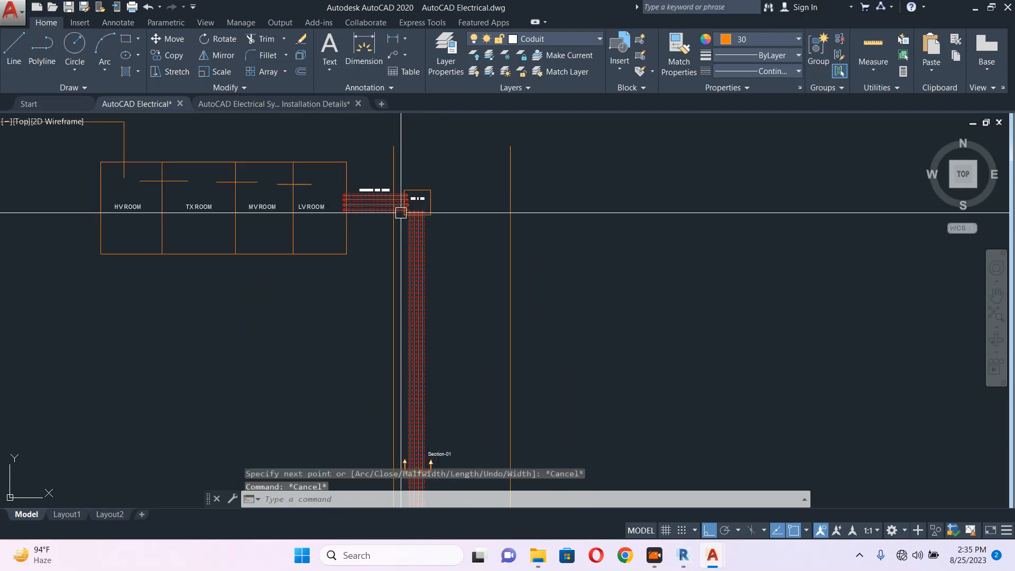
Copy the main conduit run with its manholes and section marks to the opposite side of the road, with ortho off
{"action": "left_click", "coordinate": [387, 156]}
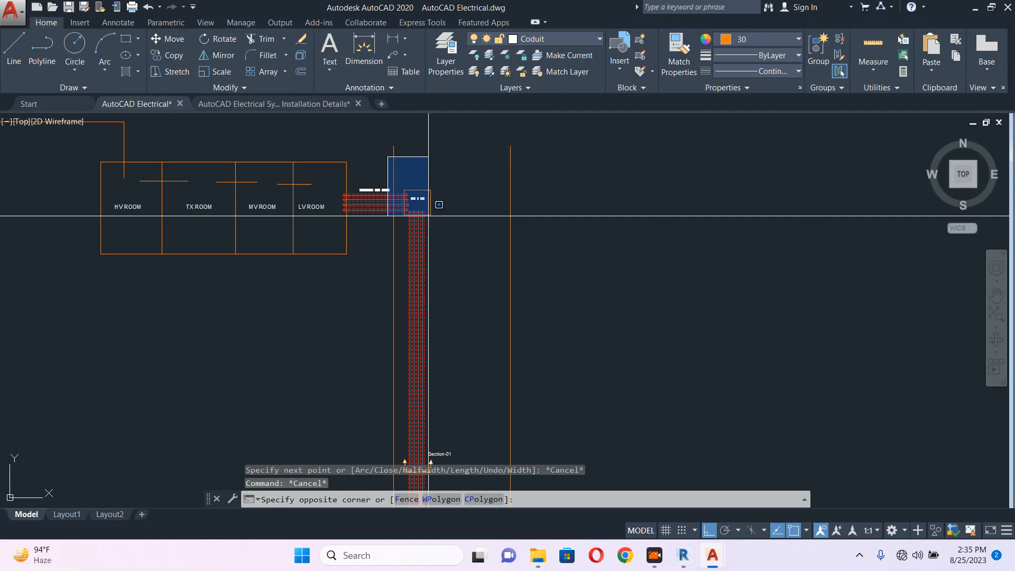
{"action": "scroll", "coordinate": [429, 215], "scroll_direction": "down", "scroll_amount": 4}
{"action": "middle_click_drag", "start_coordinate": [454, 413], "coordinate": [470, 233]}
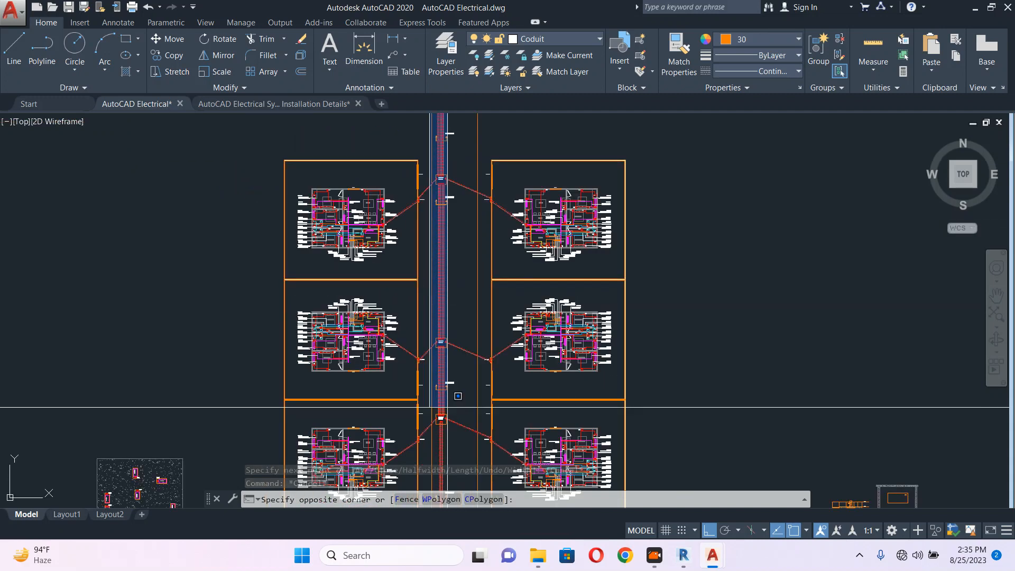
{"action": "scroll", "coordinate": [459, 244], "scroll_direction": "down", "scroll_amount": 2}
{"action": "middle_click_drag", "start_coordinate": [463, 422], "coordinate": [457, 388]}
{"action": "scroll", "coordinate": [457, 388], "scroll_direction": "down", "scroll_amount": 2}
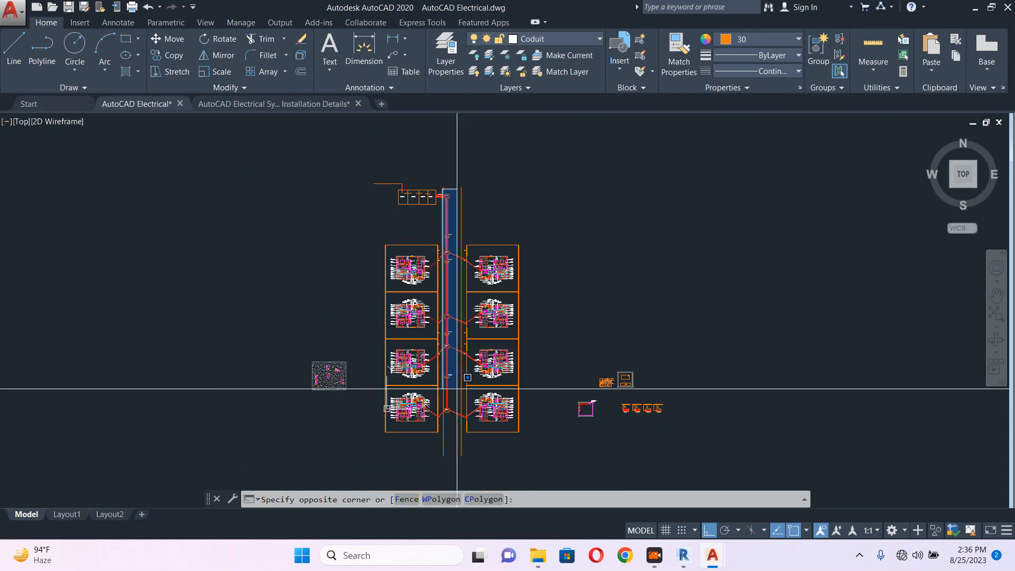
{"action": "left_click", "coordinate": [453, 423]}
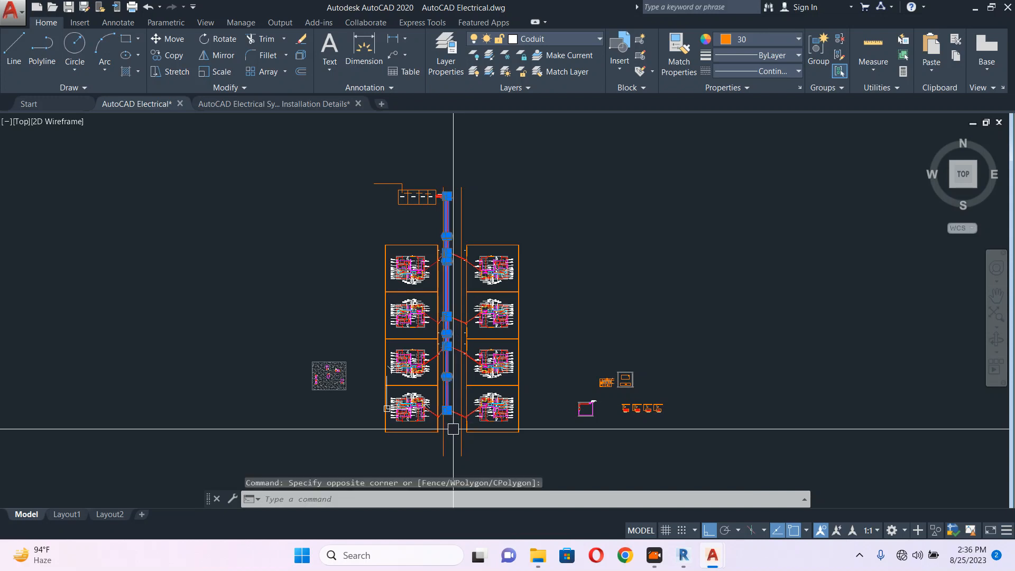
{"action": "scroll", "coordinate": [453, 428], "scroll_direction": "up", "scroll_amount": 8}
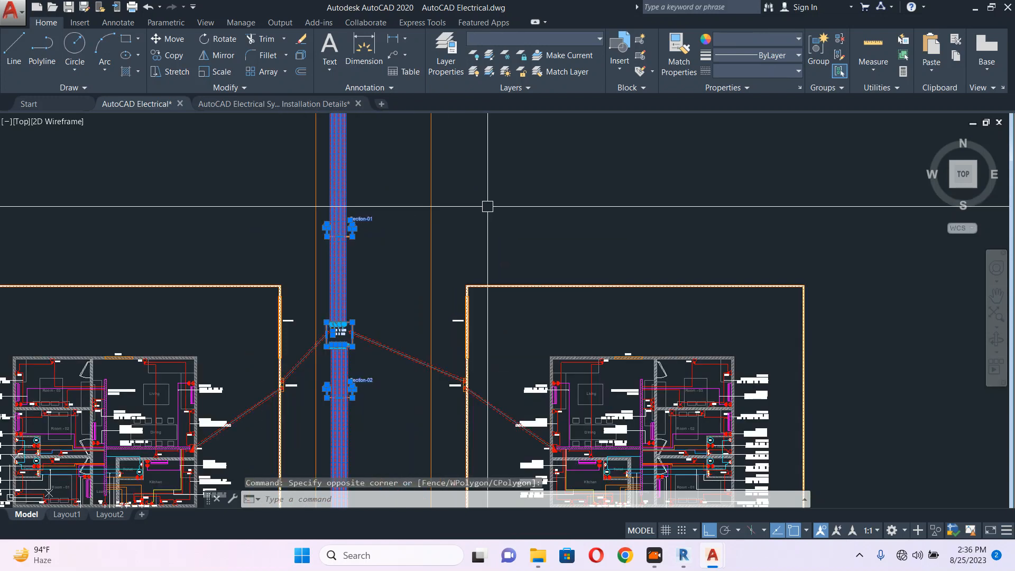
{"action": "type", "text": "co"}
{"action": "key", "text": "Return"}
{"action": "left_click", "coordinate": [500, 205]}
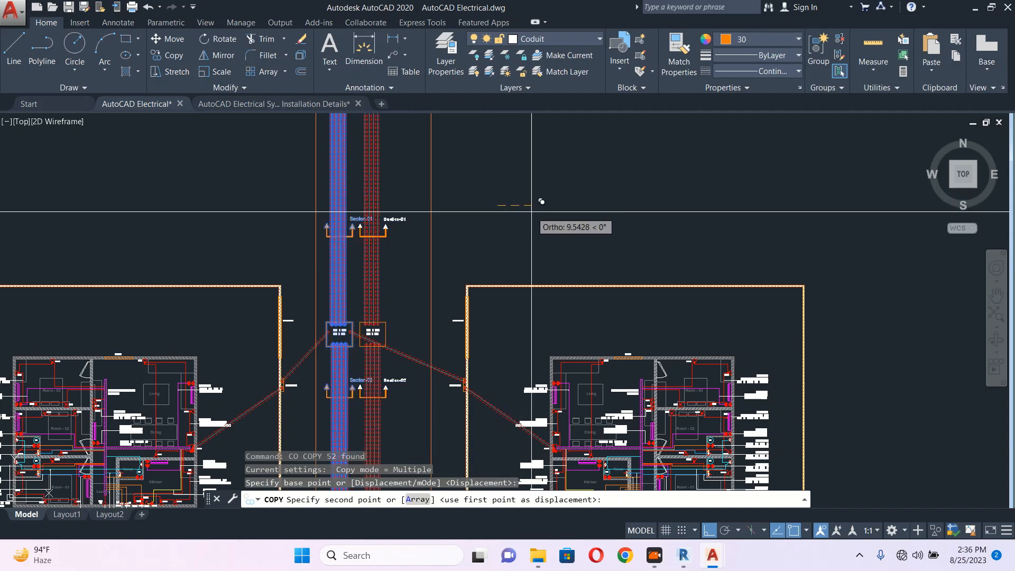
{"action": "key", "text": "F8"}
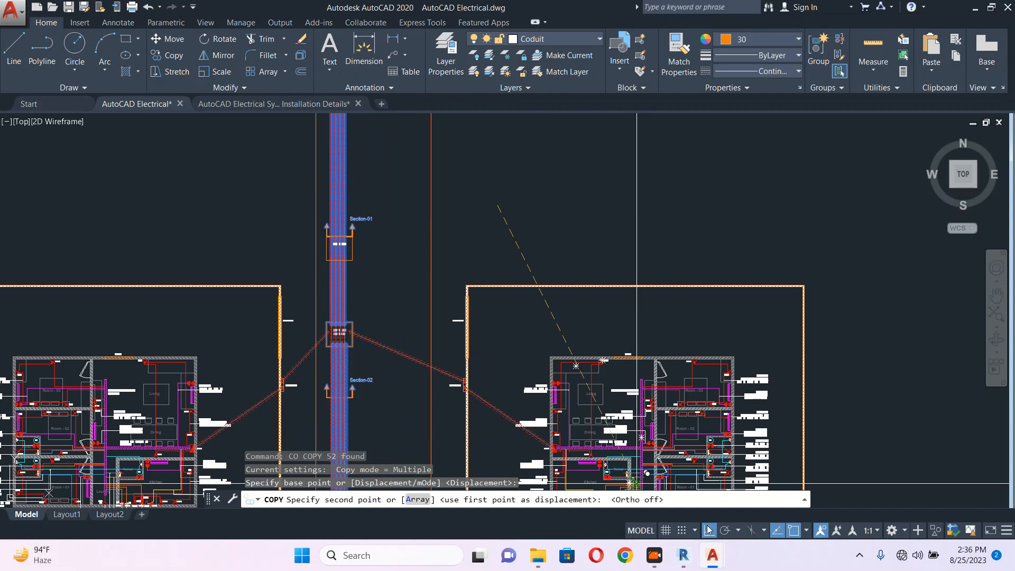
{"action": "left_click", "coordinate": [562, 168]}
{"action": "key", "text": "Escape"}
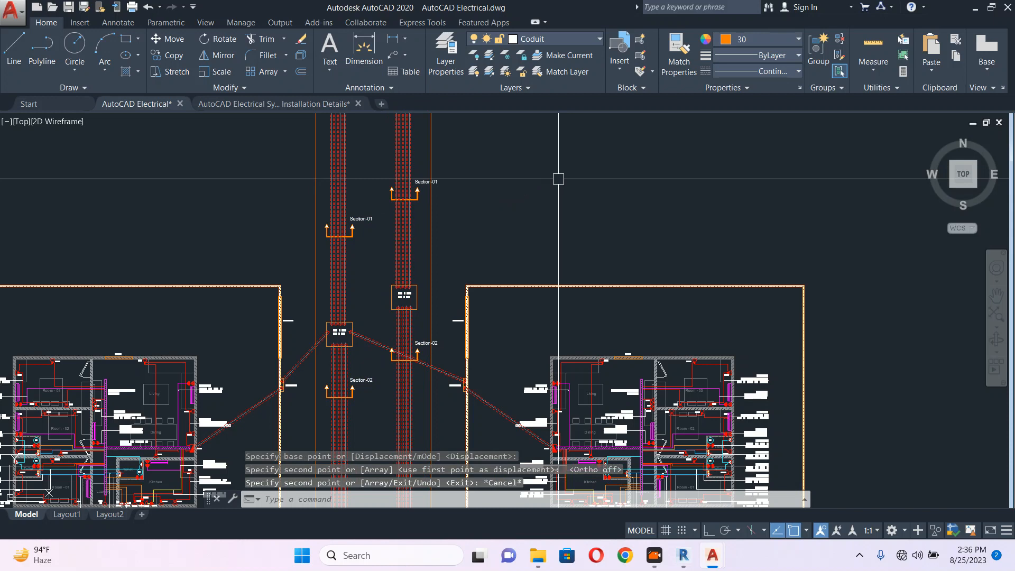
Set the colour of the whole copied conduit run, including its manholes and section marks, to Blue
{"action": "scroll", "coordinate": [428, 223], "scroll_direction": "down", "scroll_amount": 2}
{"action": "middle_click_drag", "start_coordinate": [429, 166], "coordinate": [414, 250]}
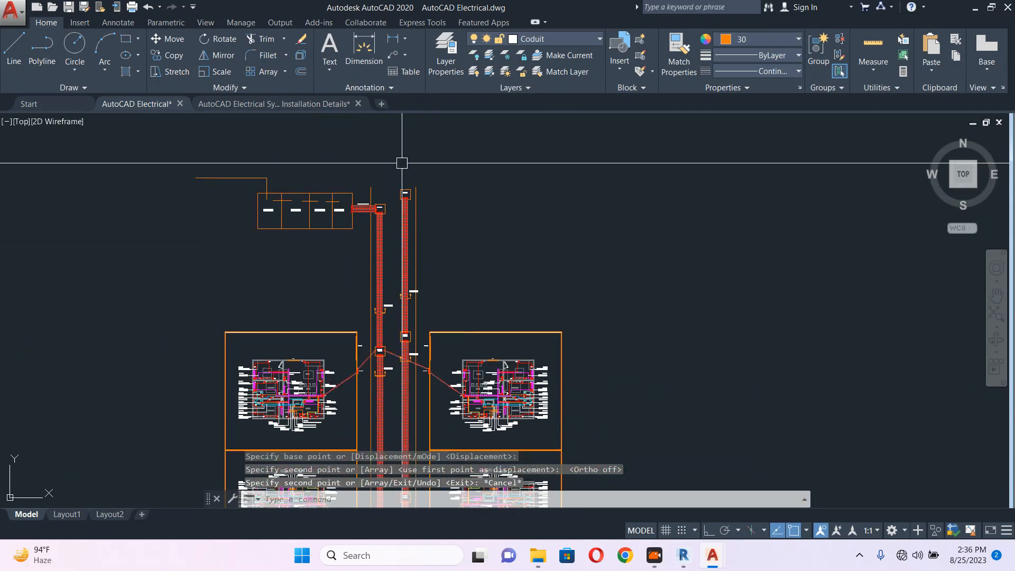
{"action": "middle_click_drag", "start_coordinate": [411, 402], "coordinate": [416, 309]}
{"action": "left_click", "coordinate": [416, 309]}
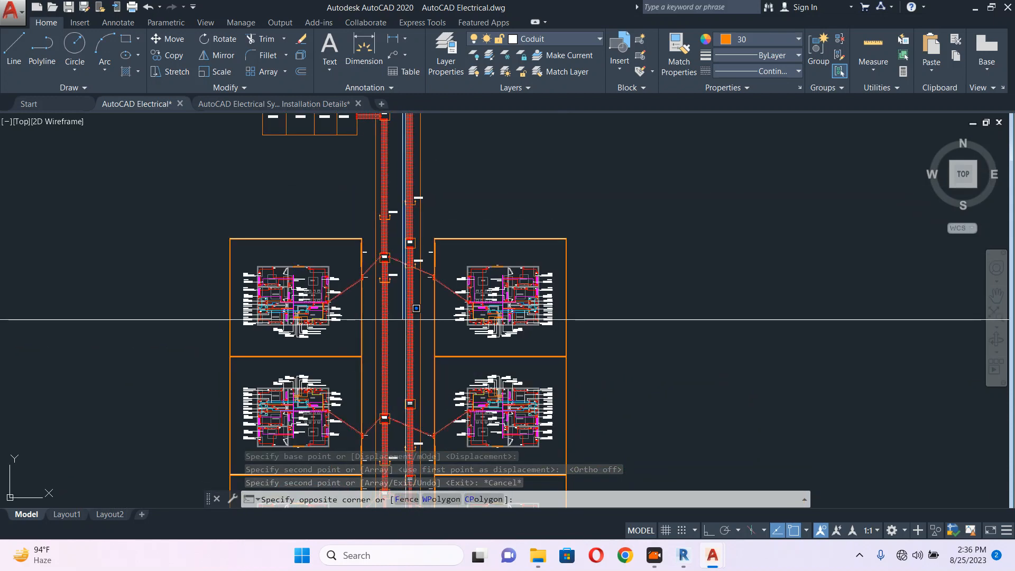
{"action": "scroll", "coordinate": [405, 319], "scroll_direction": "down", "scroll_amount": 3}
{"action": "scroll", "coordinate": [436, 456], "scroll_direction": "up", "scroll_amount": 1}
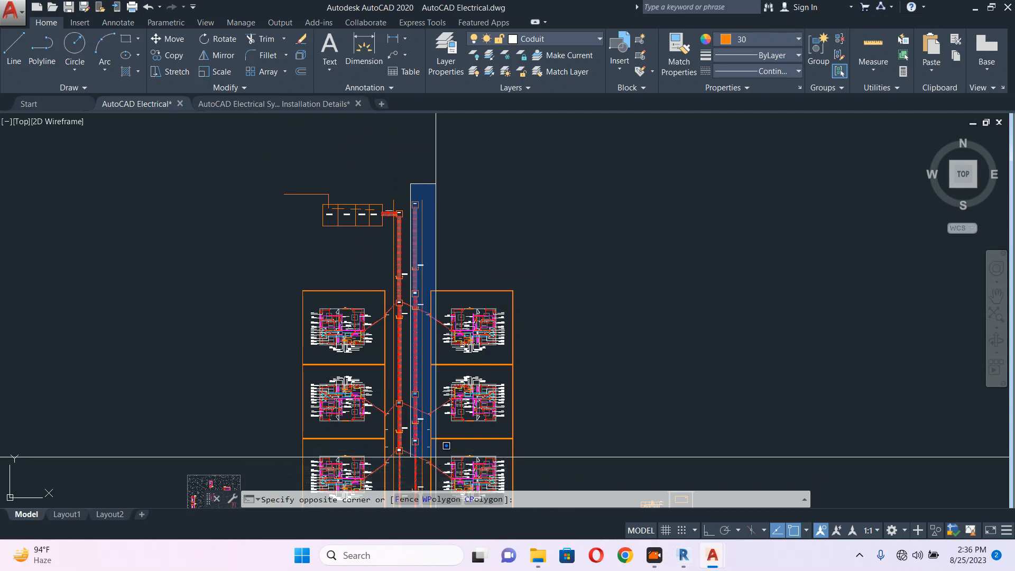
{"action": "scroll", "coordinate": [436, 457], "scroll_direction": "down", "scroll_amount": 3}
{"action": "left_click", "coordinate": [413, 444]}
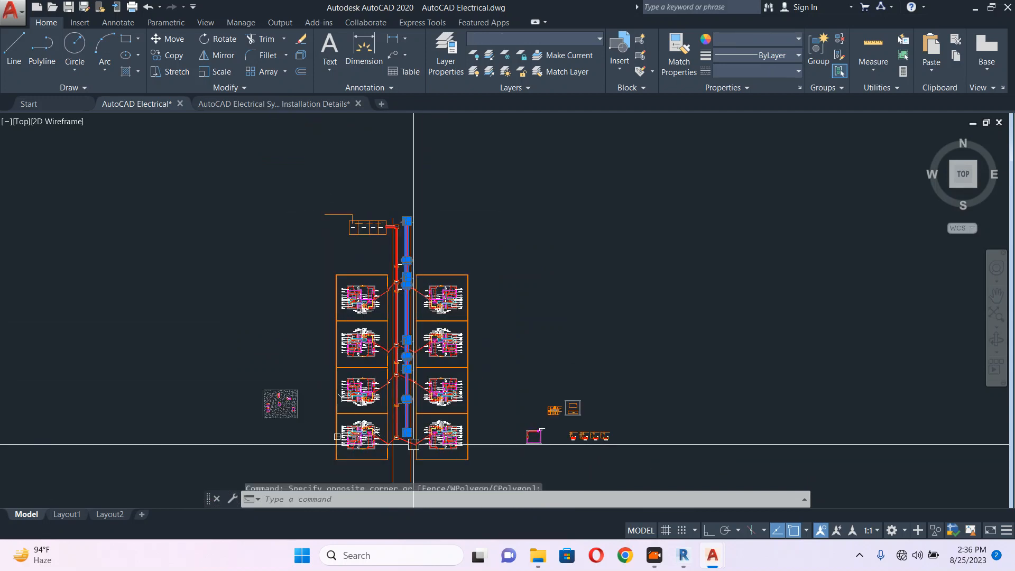
{"action": "scroll", "coordinate": [431, 349], "scroll_direction": "up", "scroll_amount": 6}
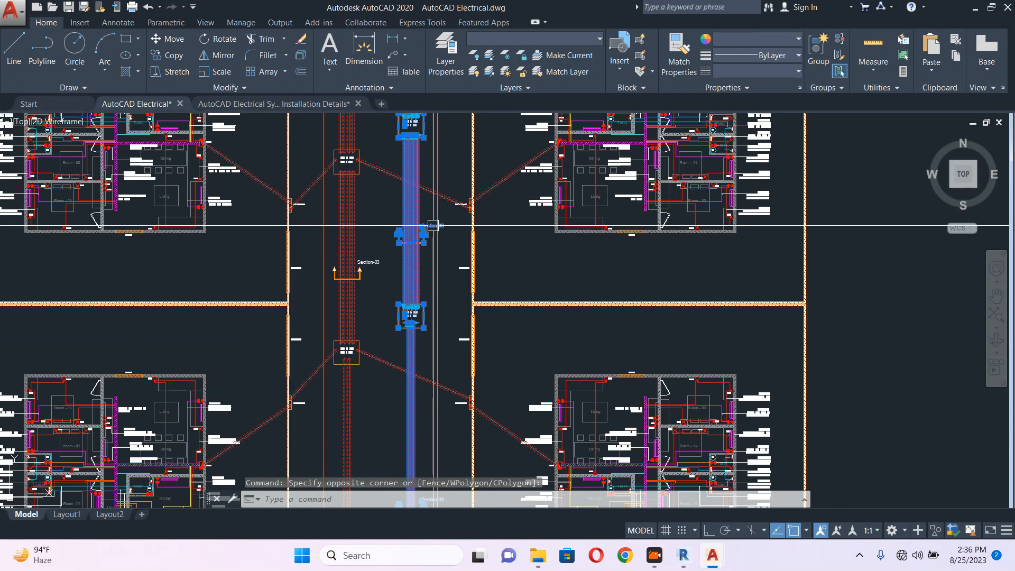
{"action": "left_click", "coordinate": [741, 41]}
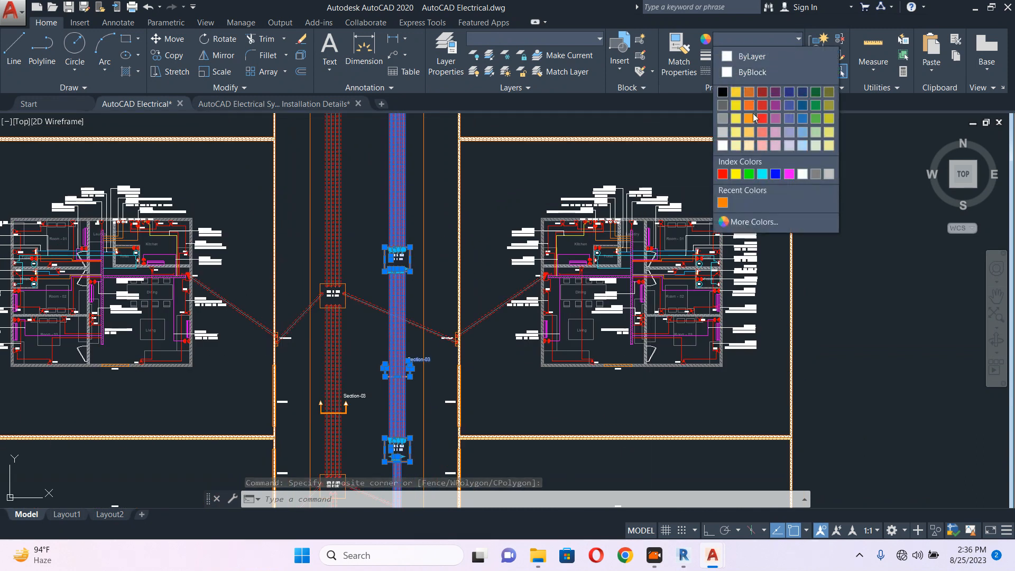
{"action": "left_click", "coordinate": [775, 174]}
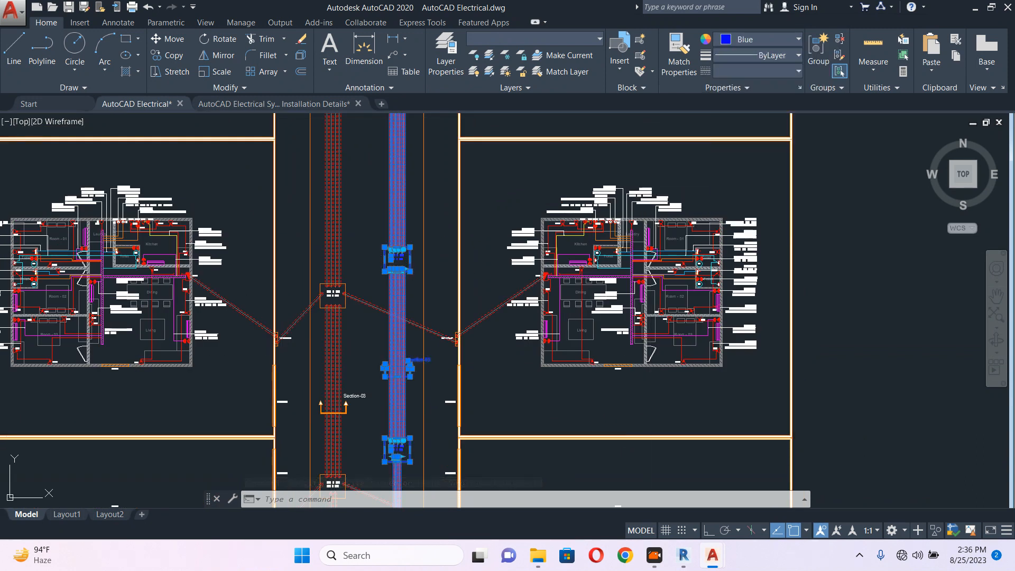
{"action": "left_click", "coordinate": [706, 192]}
{"action": "key", "text": "Escape"}
Open the conduit block from the copied run in the Block Editor
{"action": "scroll", "coordinate": [401, 191], "scroll_direction": "up", "scroll_amount": 5}
{"action": "right_click", "coordinate": [405, 196]}
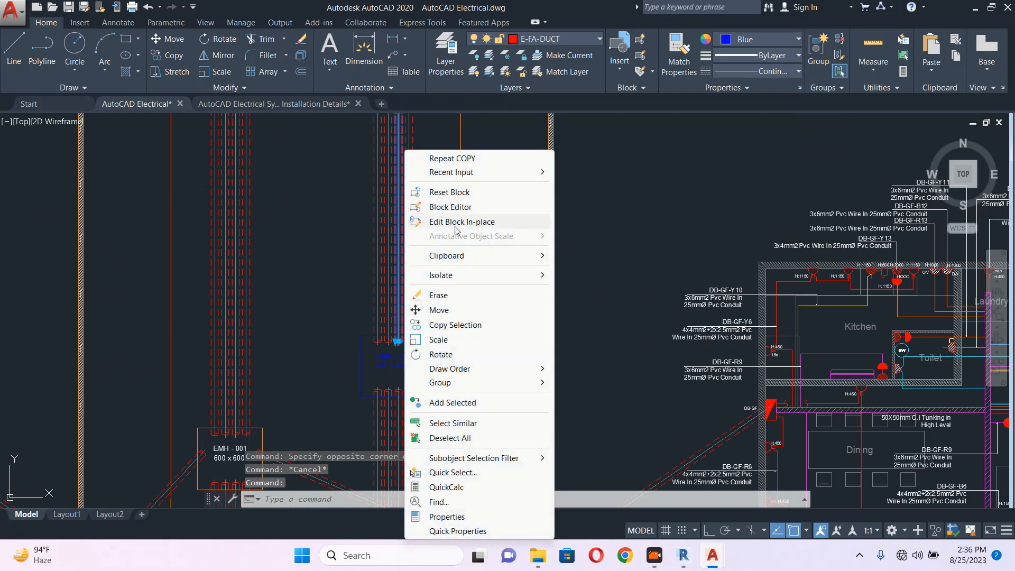
{"action": "left_click", "coordinate": [475, 206]}
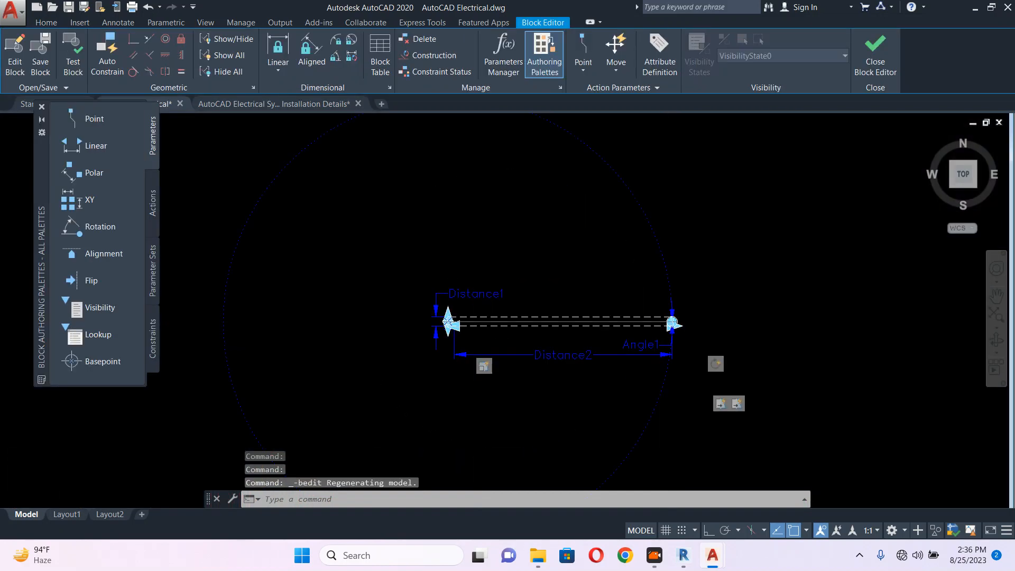
{"action": "scroll", "coordinate": [632, 310], "scroll_direction": "up", "scroll_amount": 8}
{"action": "key", "text": "Escape"}
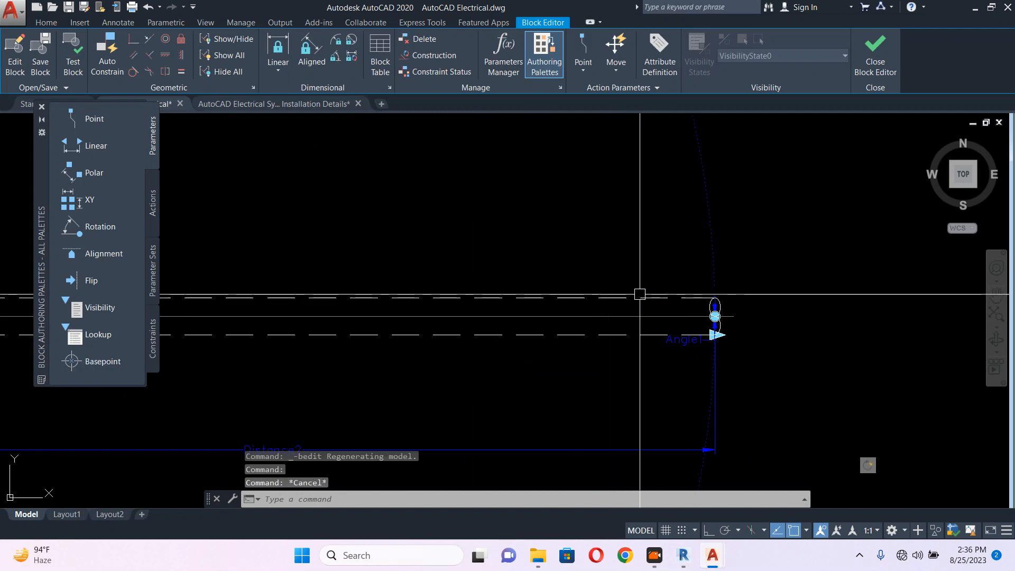
Set the colour of both dashed conduit lines in the block to ByBlock, then save the block and close the editor
{"action": "left_click", "coordinate": [45, 22]}
{"action": "left_click", "coordinate": [720, 39]}
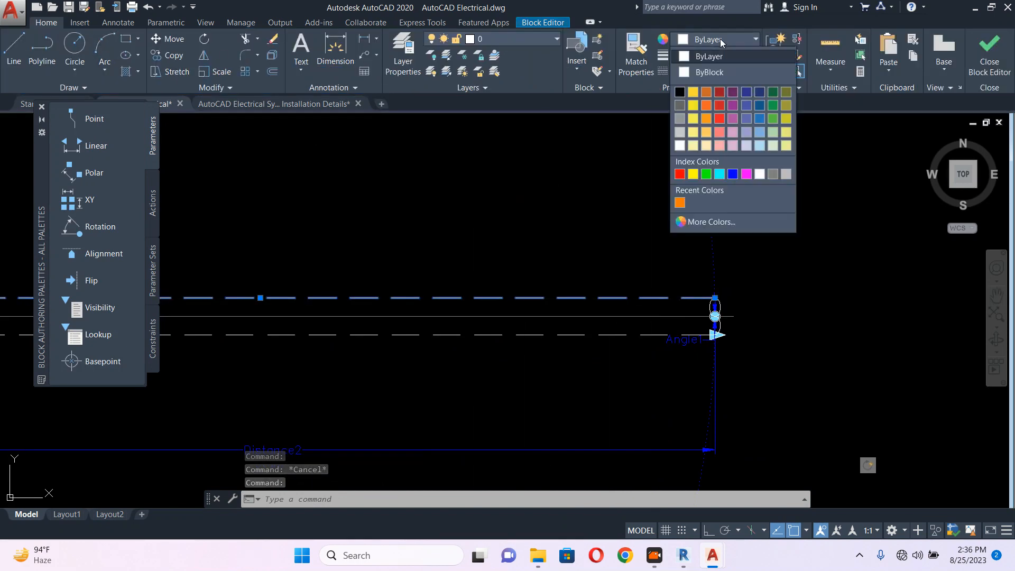
{"action": "left_click", "coordinate": [711, 72]}
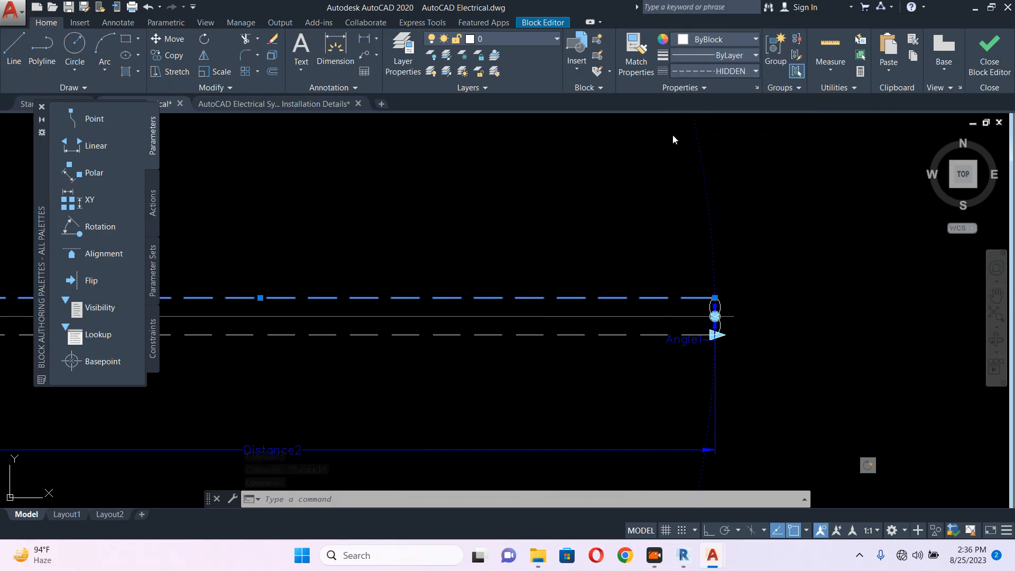
{"action": "left_click", "coordinate": [619, 335]}
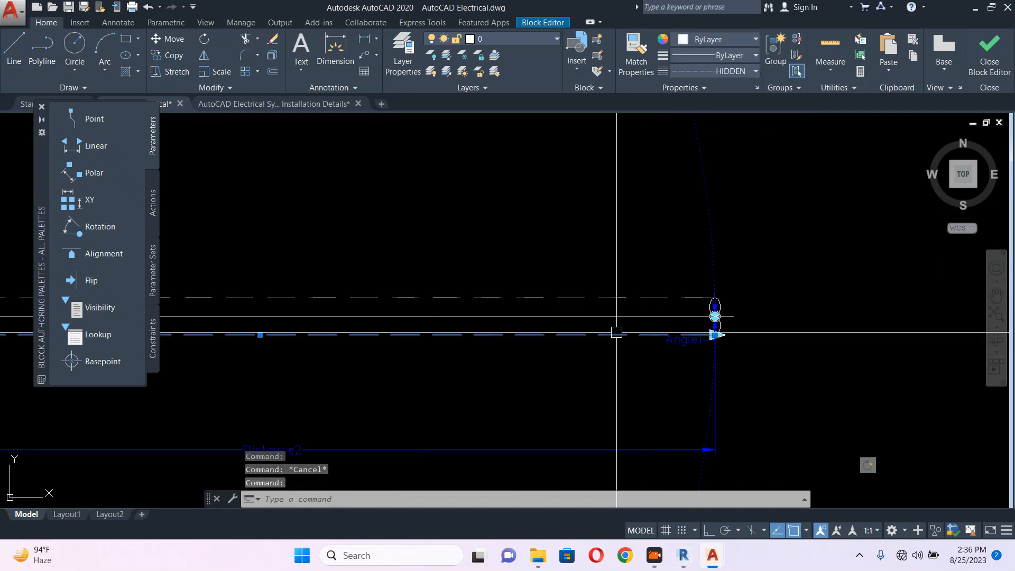
{"action": "left_click", "coordinate": [735, 39]}
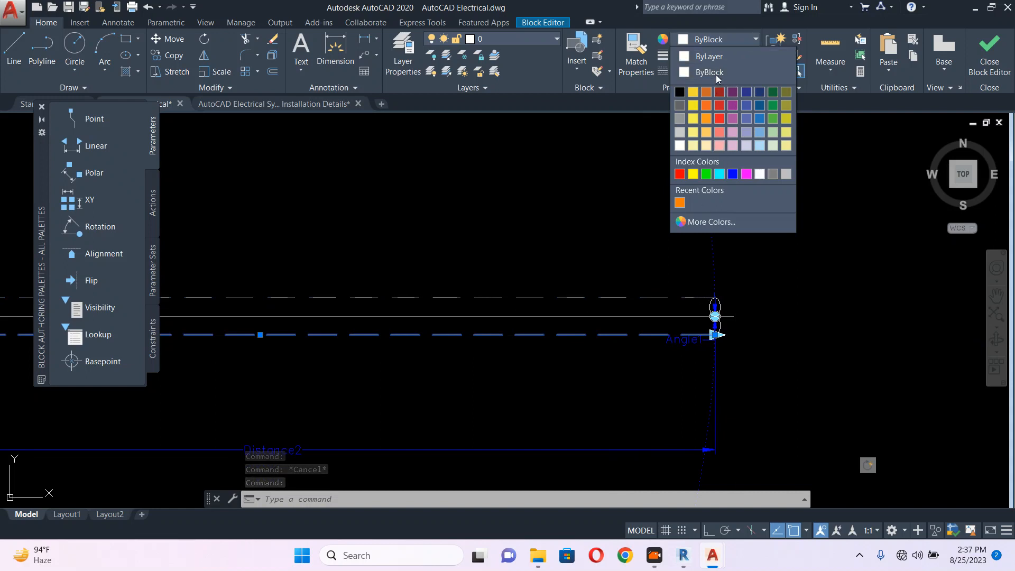
{"action": "left_click", "coordinate": [709, 72]}
{"action": "key", "text": "Escape"}
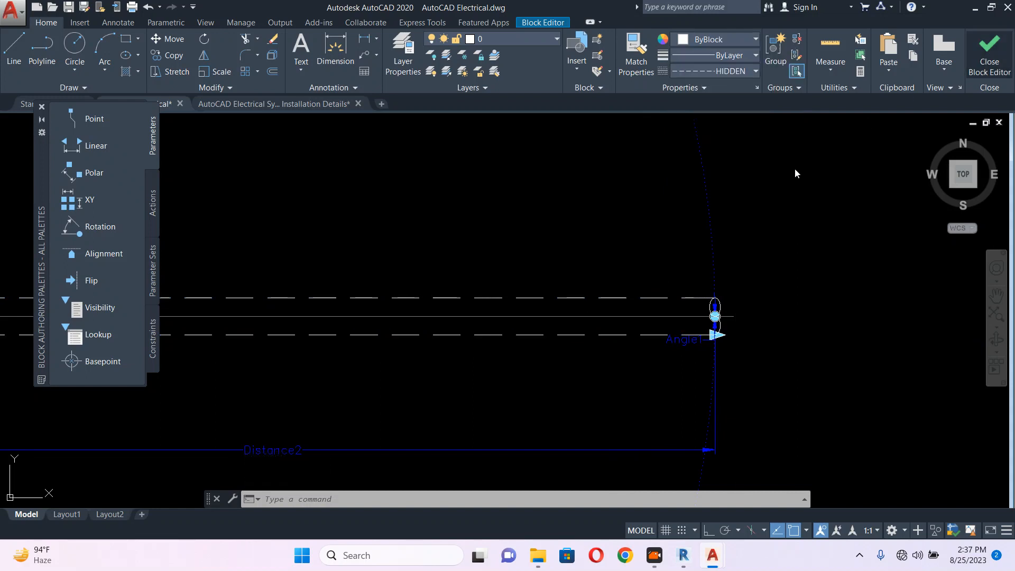
{"action": "left_click", "coordinate": [474, 258]}
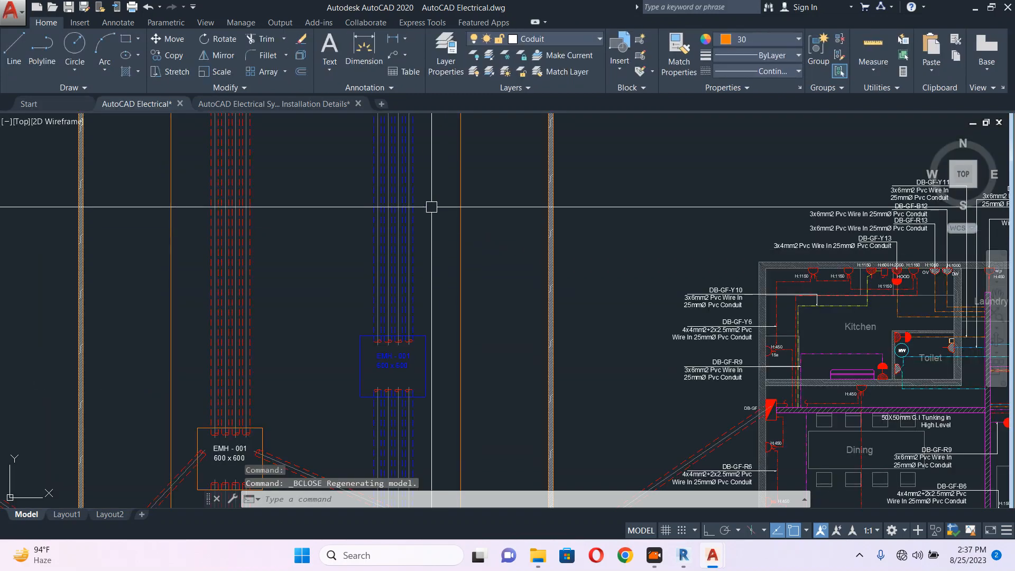
{"action": "scroll", "coordinate": [563, 326], "scroll_direction": "down", "scroll_amount": 2}
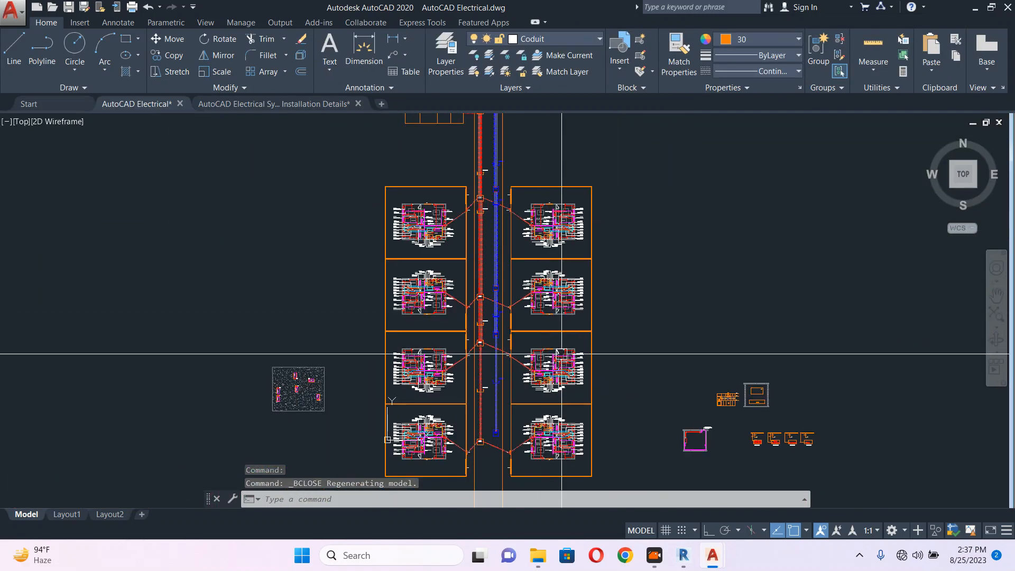
{"action": "scroll", "coordinate": [497, 436], "scroll_direction": "up", "scroll_amount": 6}
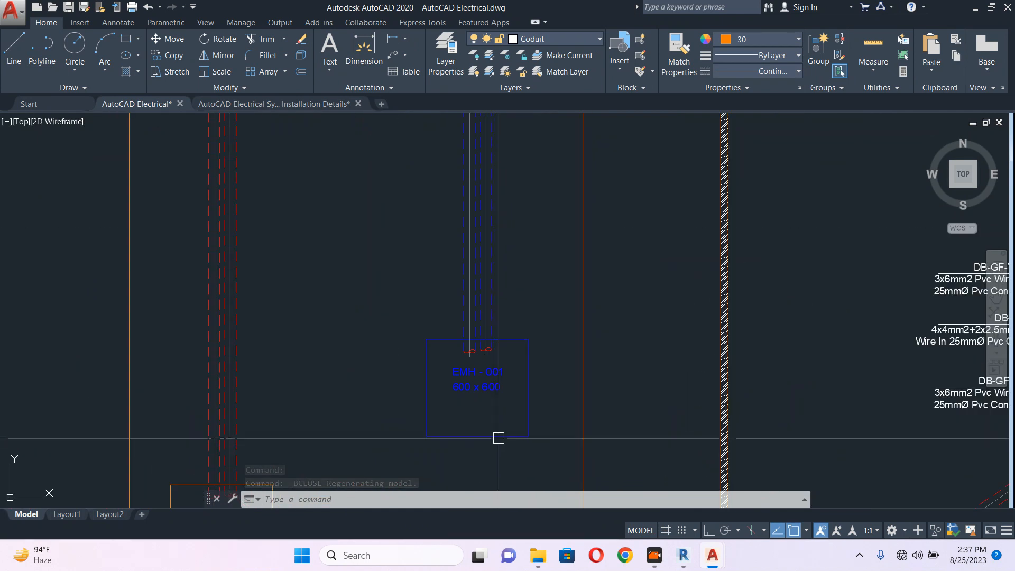
Change the label of the southernmost blue manhole to TEL - 001
{"action": "scroll", "coordinate": [474, 383], "scroll_direction": "up", "scroll_amount": 6}
{"action": "double_click", "coordinate": [444, 344]}
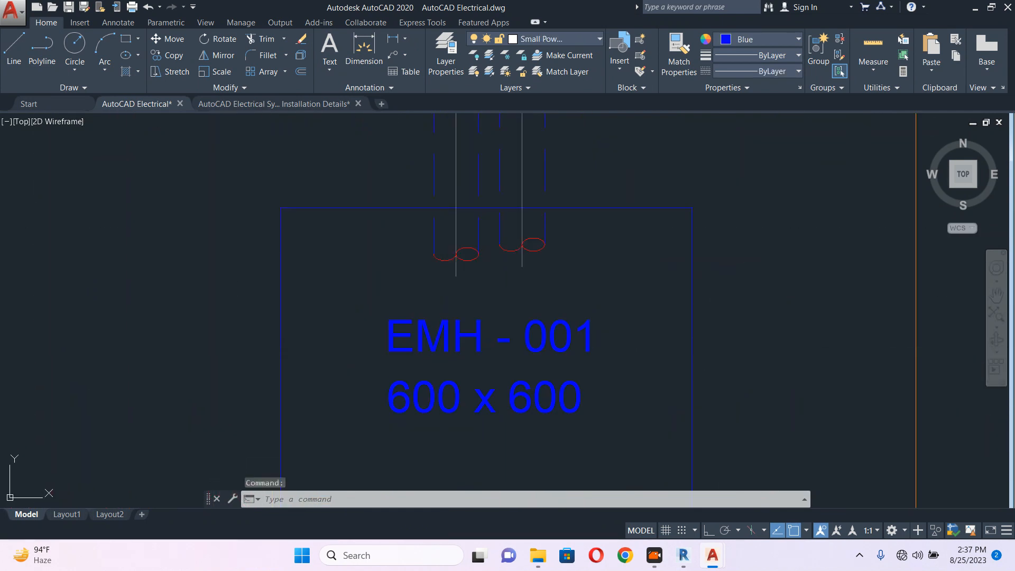
{"action": "left_click_drag", "start_coordinate": [482, 342], "coordinate": [359, 336]}
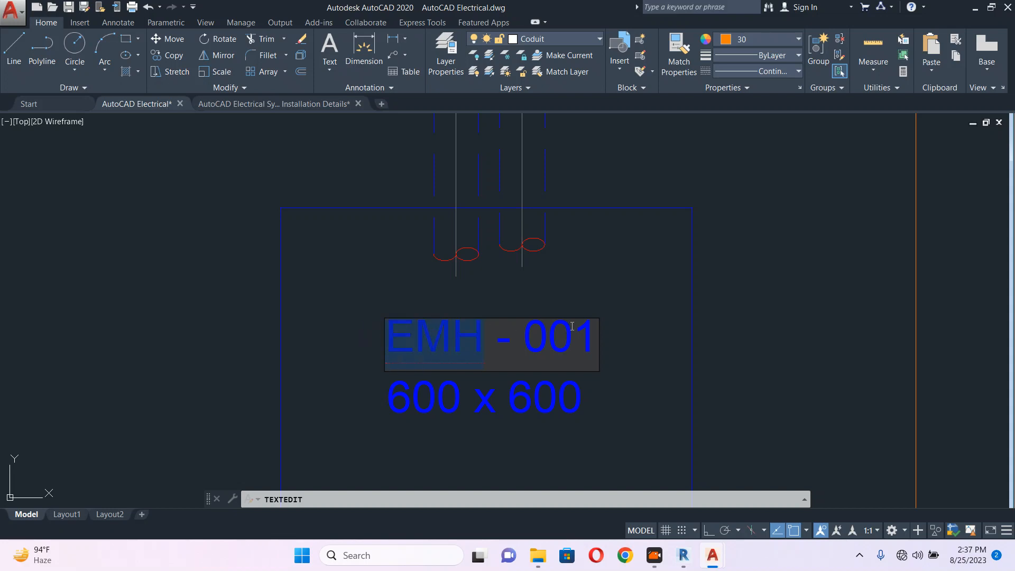
{"action": "type", "text": "T"}
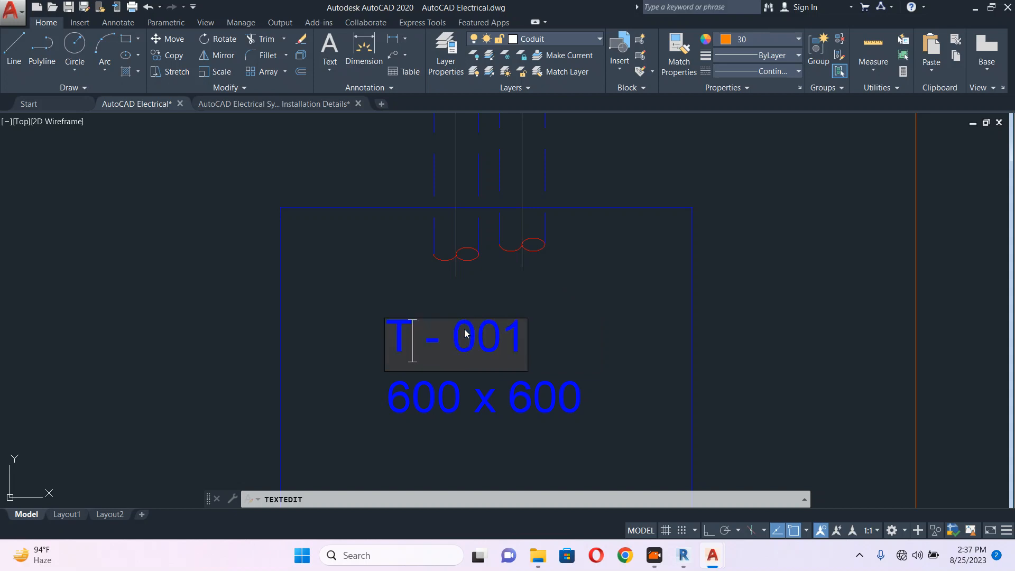
{"action": "type", "text": "EL"}
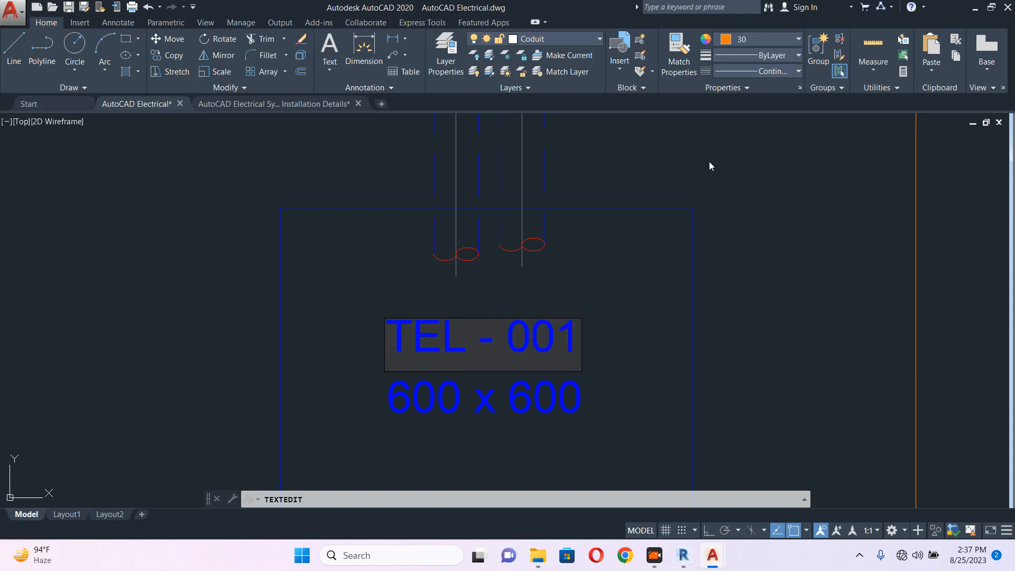
{"action": "left_click", "coordinate": [709, 166]}
{"action": "key", "text": "Escape"}
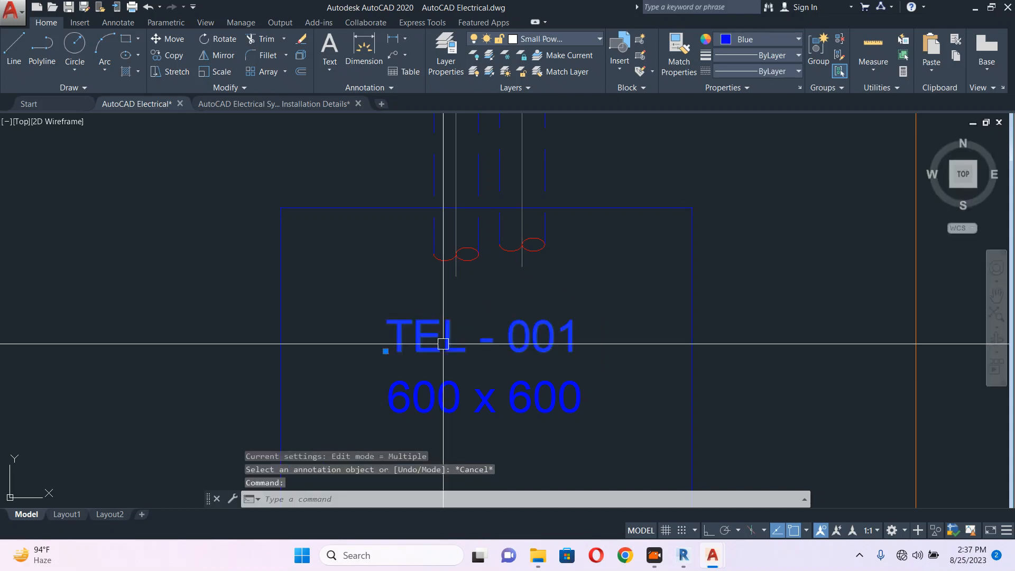
{"action": "key", "text": "Escape"}
{"action": "double_click", "coordinate": [457, 338]}
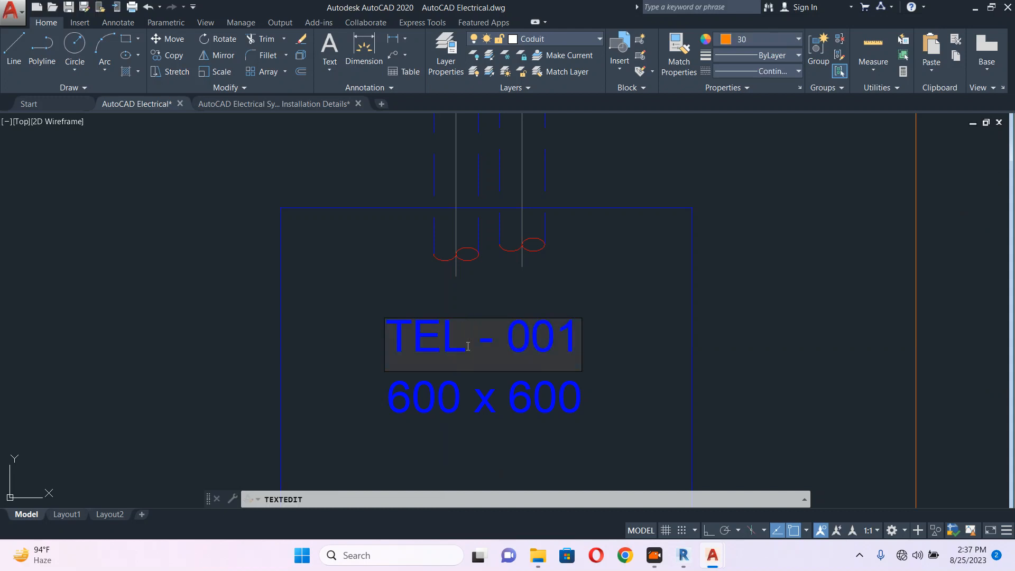
{"action": "left_click_drag", "start_coordinate": [467, 339], "coordinate": [397, 337]}
{"action": "left_click", "coordinate": [657, 188]}
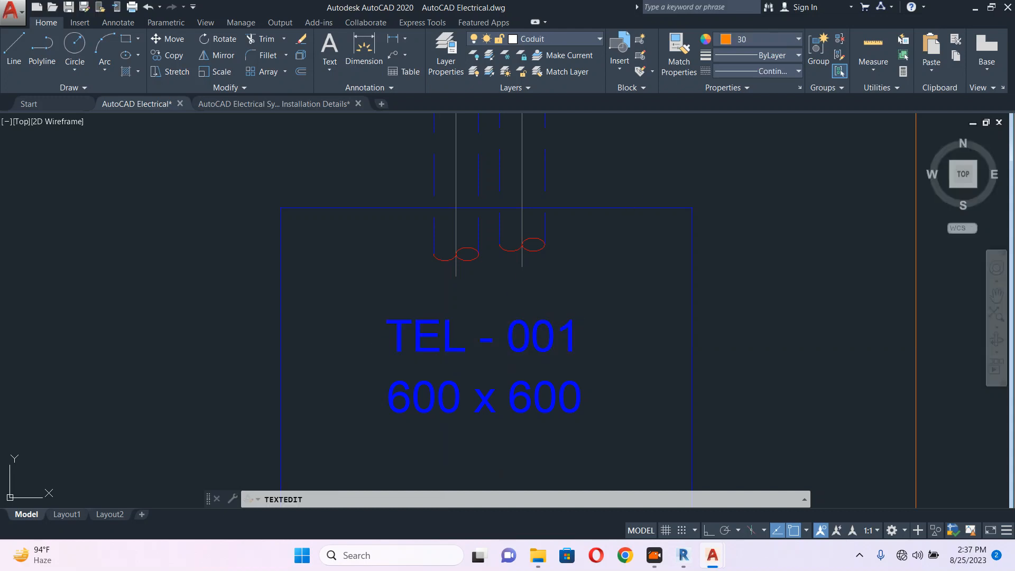
{"action": "scroll", "coordinate": [606, 286], "scroll_direction": "down", "scroll_amount": 6}
{"action": "key", "text": "Escape"}
Relabel the second blue manhole from the south end of the copied run as TEL - 001
{"action": "middle_click_drag", "start_coordinate": [598, 175], "coordinate": [548, 337]}
{"action": "scroll", "coordinate": [549, 338], "scroll_direction": "down", "scroll_amount": 2}
{"action": "scroll", "coordinate": [518, 388], "scroll_direction": "down", "scroll_amount": 3}
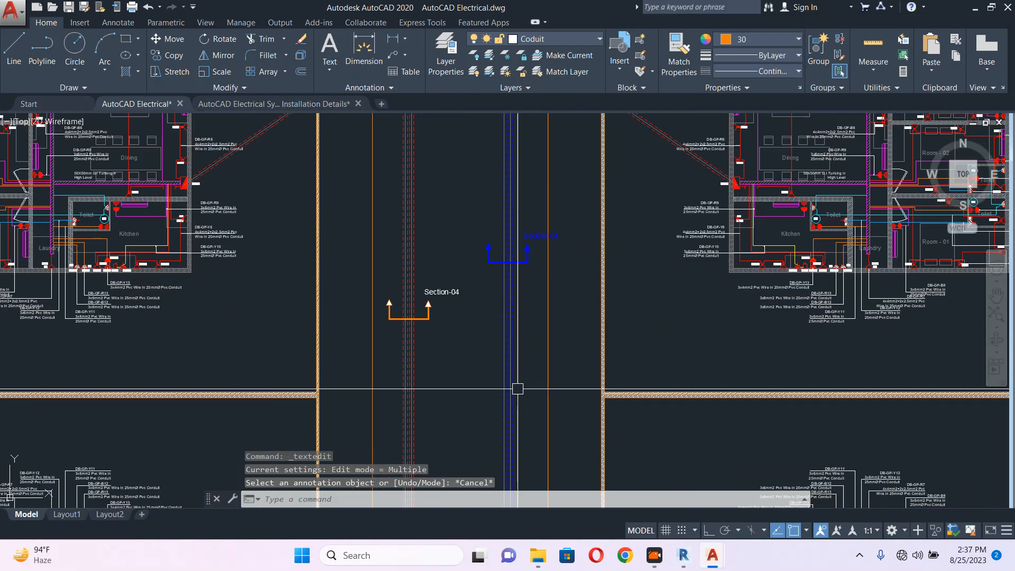
{"action": "scroll", "coordinate": [505, 233], "scroll_direction": "up", "scroll_amount": 3}
{"action": "scroll", "coordinate": [499, 222], "scroll_direction": "up", "scroll_amount": 5}
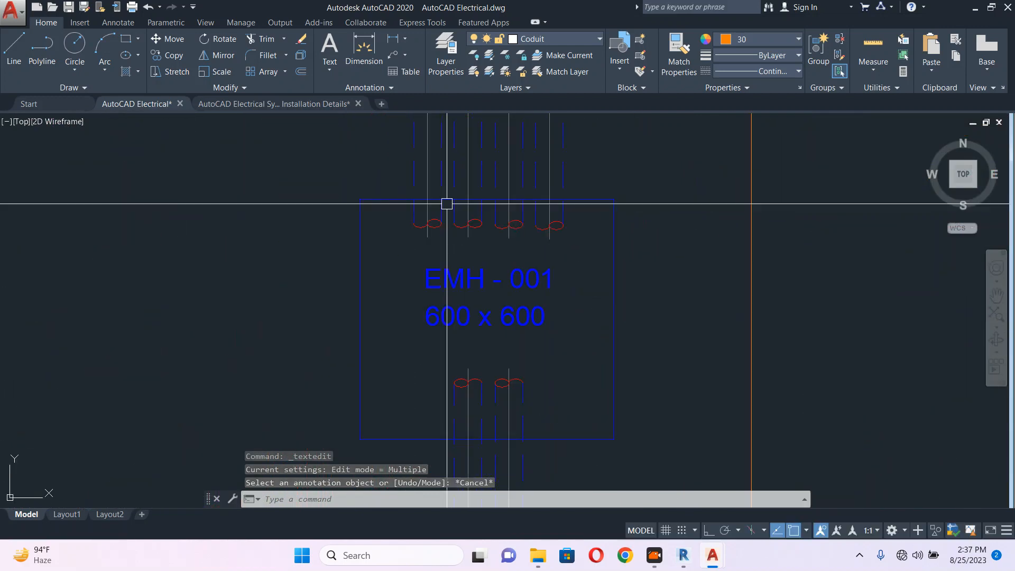
{"action": "double_click", "coordinate": [453, 319]}
{"action": "left_click_drag", "start_coordinate": [522, 325], "coordinate": [322, 307]}
{"action": "type", "text": "TEL"}
{"action": "left_click", "coordinate": [448, 239]}
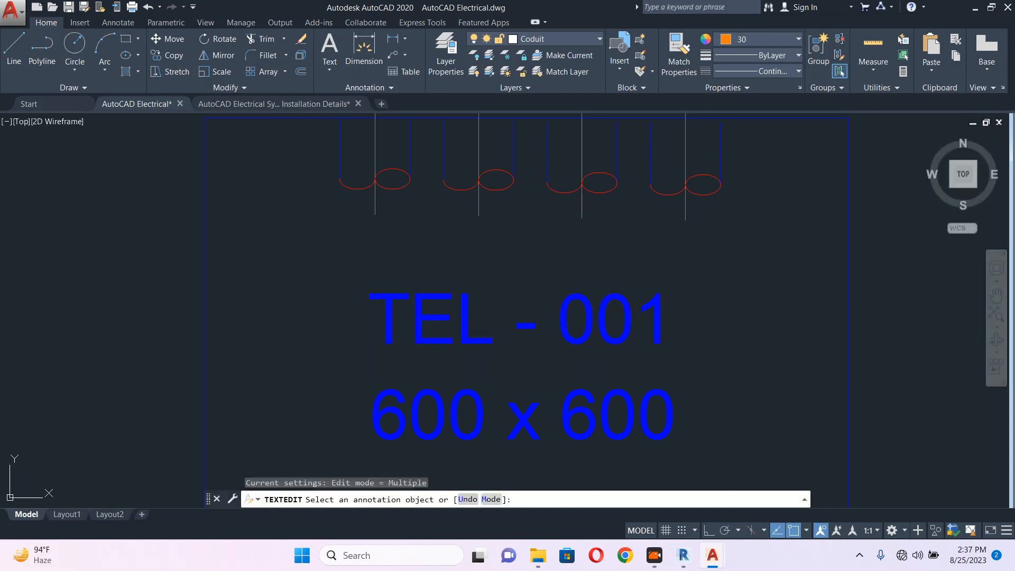
Replace the EMH prefix with TEL in the label of the third blue manhole from the south, near the Section-03 mark
{"action": "scroll", "coordinate": [581, 208], "scroll_direction": "down", "scroll_amount": 6}
{"action": "scroll", "coordinate": [582, 209], "scroll_direction": "up", "scroll_amount": 6}
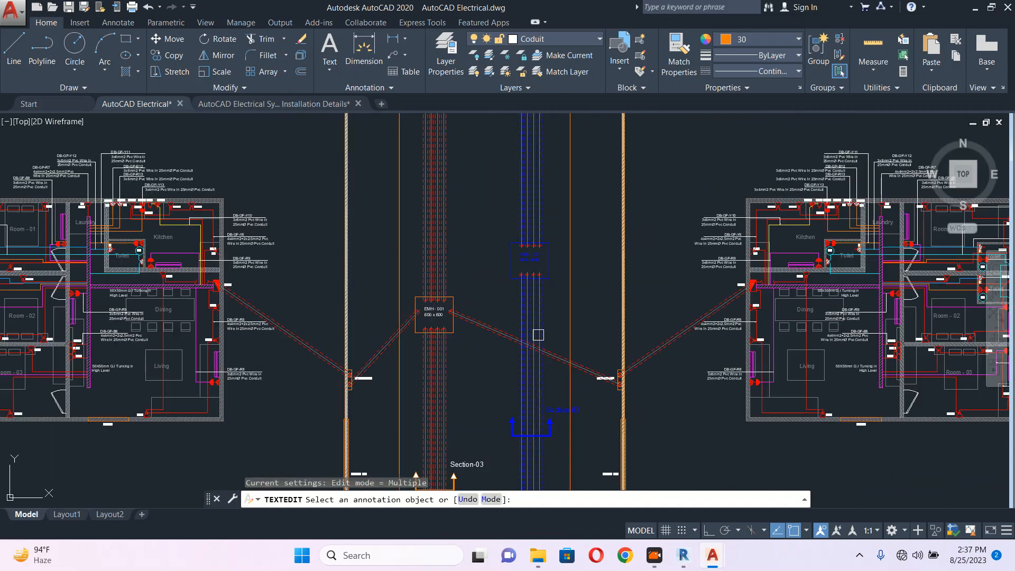
{"action": "scroll", "coordinate": [528, 244], "scroll_direction": "up", "scroll_amount": 8}
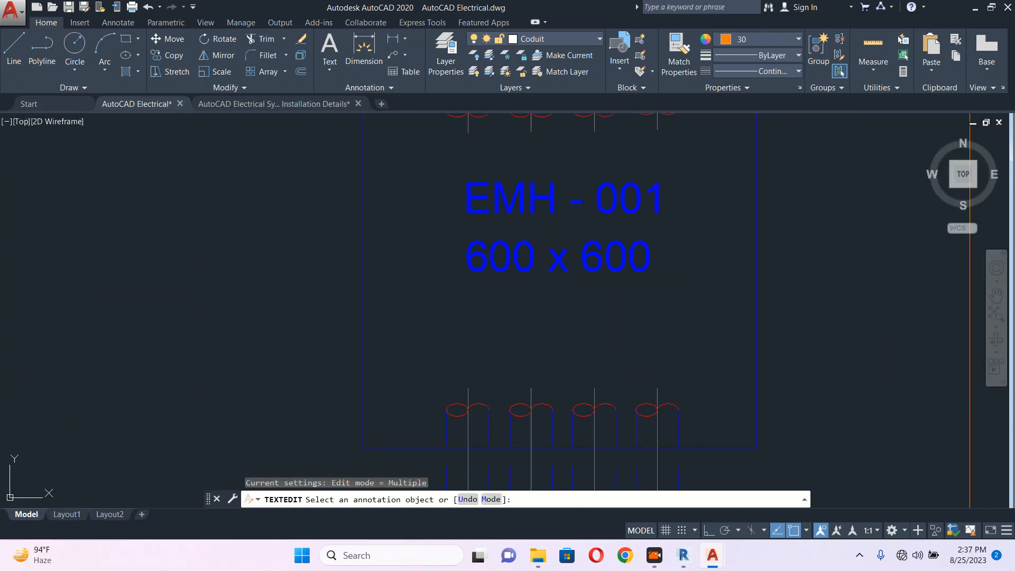
{"action": "left_click", "coordinate": [556, 203]}
{"action": "left_click_drag", "start_coordinate": [556, 204], "coordinate": [412, 210]}
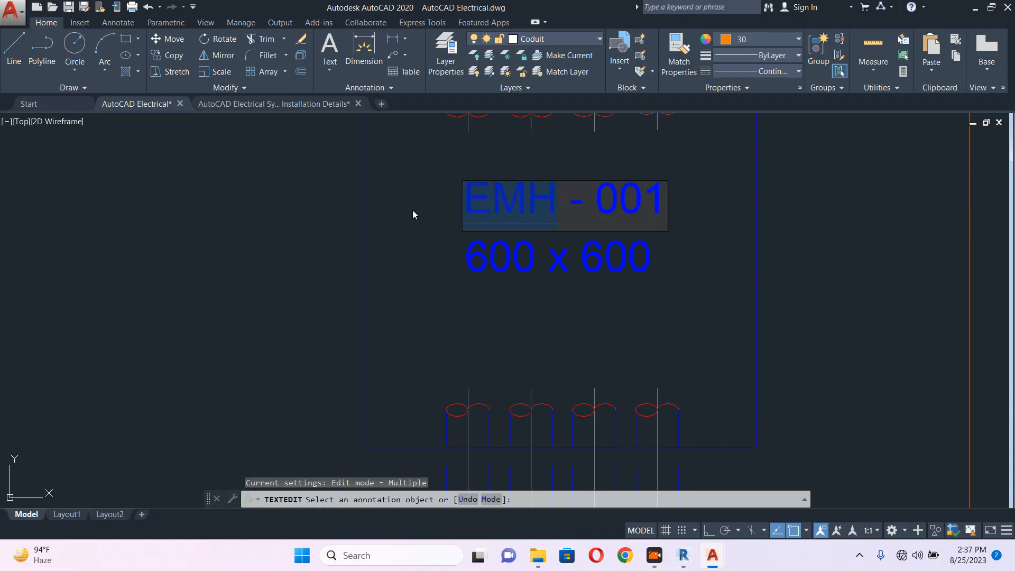
{"action": "type", "text": "TEL"}
{"action": "left_click", "coordinate": [412, 259]}
Change the label of the blue manhole just below the northernmost one to TEL - 001
{"action": "scroll", "coordinate": [504, 172], "scroll_direction": "down", "scroll_amount": 10}
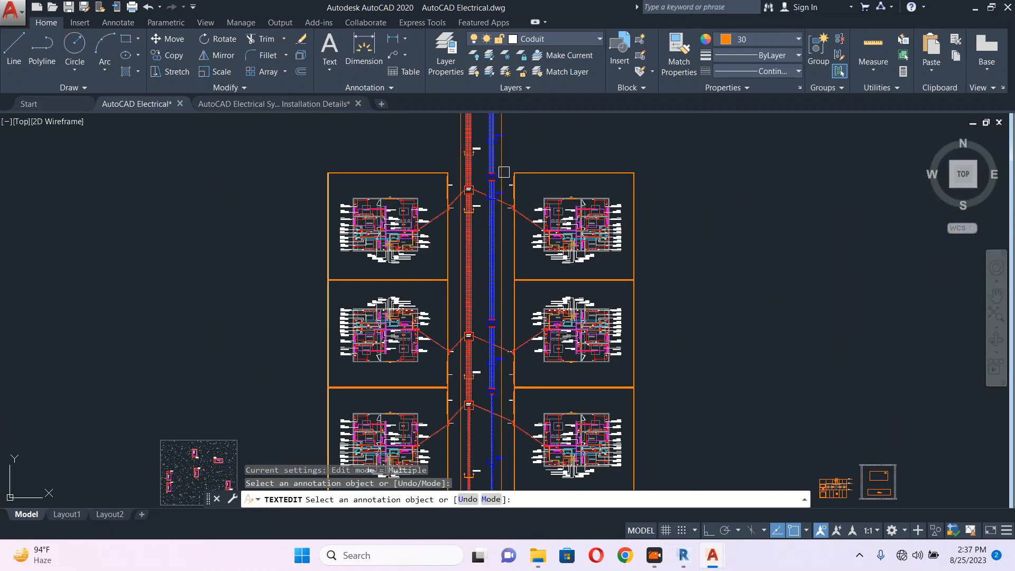
{"action": "middle_click_drag", "start_coordinate": [487, 151], "coordinate": [484, 360]}
{"action": "scroll", "coordinate": [484, 360], "scroll_direction": "up", "scroll_amount": 2}
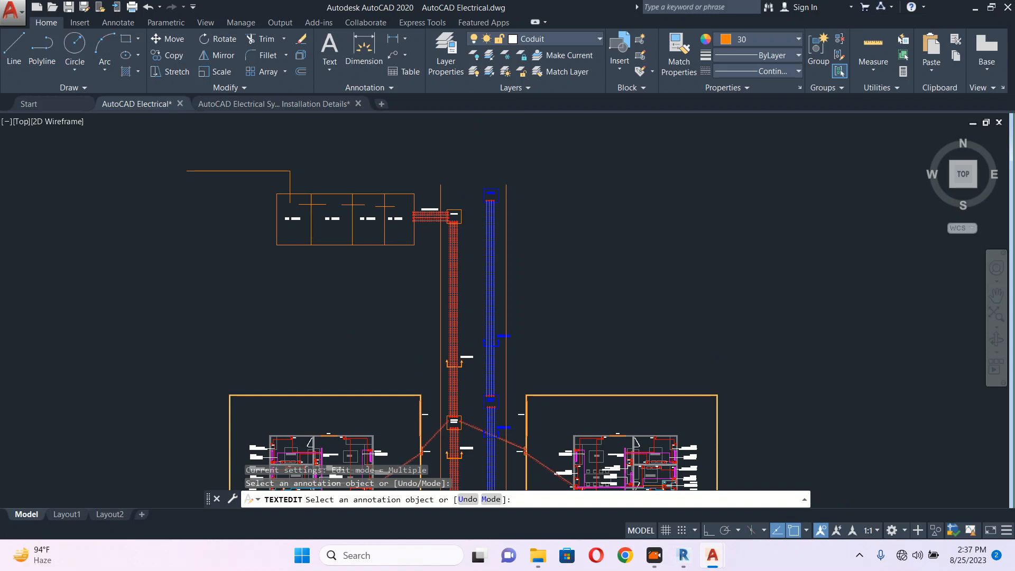
{"action": "scroll", "coordinate": [484, 352], "scroll_direction": "up", "scroll_amount": 5}
{"action": "left_click", "coordinate": [494, 235]}
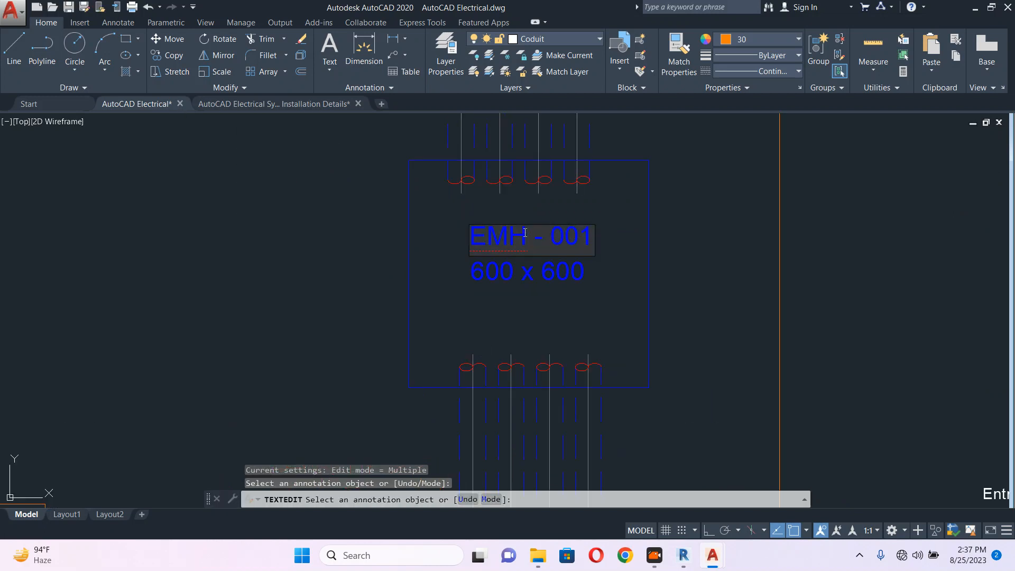
{"action": "left_click_drag", "start_coordinate": [526, 234], "coordinate": [460, 237]}
{"action": "type", "text": "TEL"}
{"action": "left_click", "coordinate": [385, 254]}
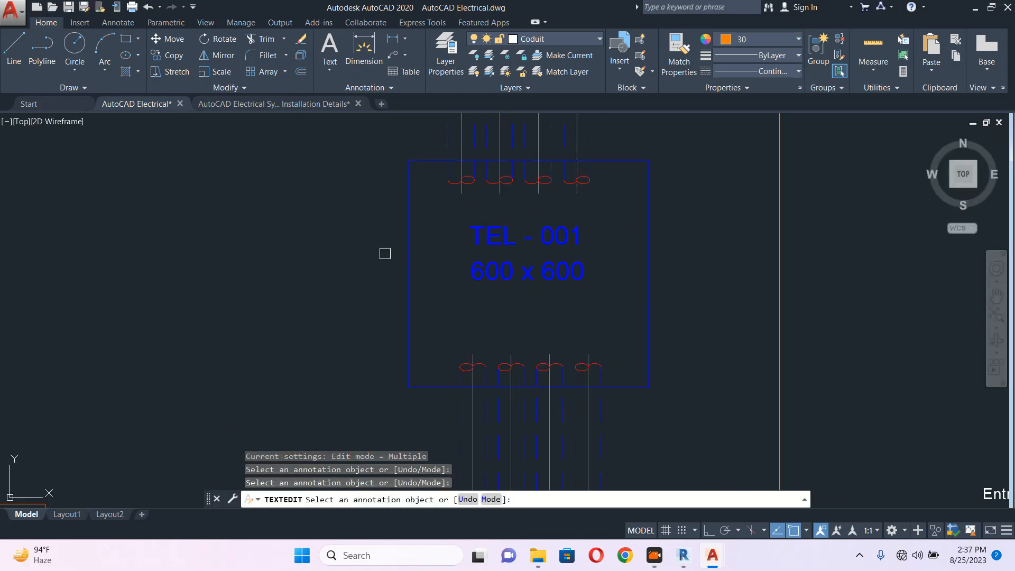
Replace EMH with TEL in the northernmost blue manhole's label and end the text editing
{"action": "scroll", "coordinate": [506, 338], "scroll_direction": "down", "scroll_amount": 8}
{"action": "mouse_move", "coordinate": [541, 175]}
{"action": "middle_mouse_down"}
{"action": "mouse_move", "coordinate": [535, 391]}
{"action": "mouse_move", "coordinate": [549, 389]}
{"action": "middle_mouse_up"}
{"action": "scroll", "coordinate": [503, 251], "scroll_direction": "up", "scroll_amount": 10}
{"action": "left_click", "coordinate": [482, 151]}
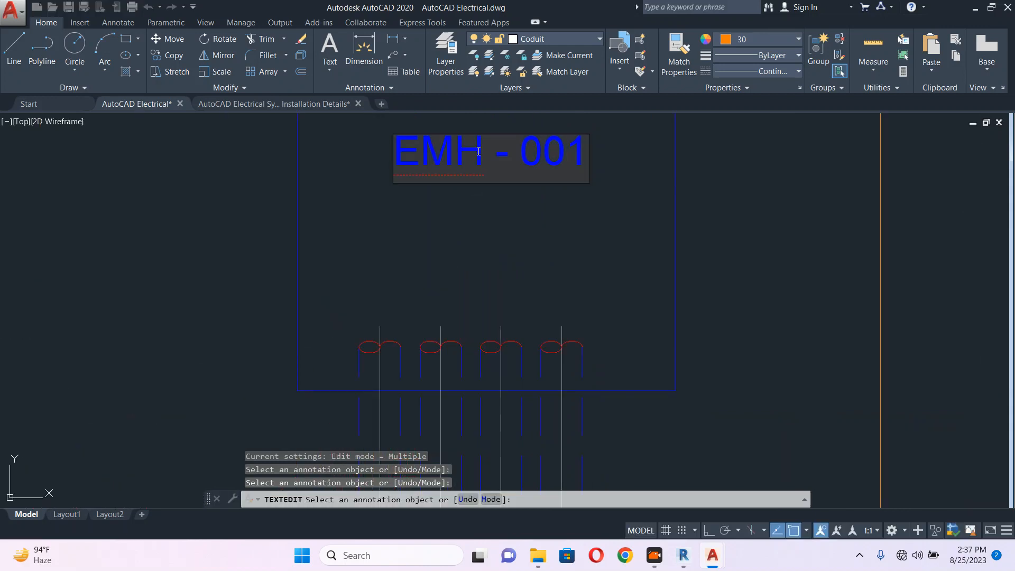
{"action": "left_click_drag", "start_coordinate": [483, 150], "coordinate": [300, 148]}
{"action": "type", "text": "TEL"}
{"action": "left_click", "coordinate": [512, 240]}
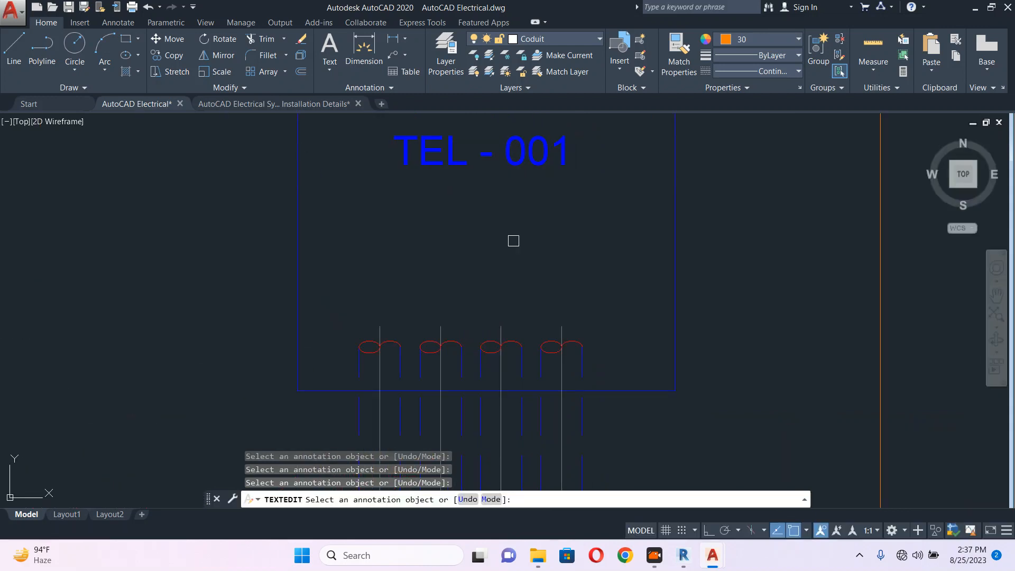
{"action": "scroll", "coordinate": [574, 222], "scroll_direction": "down", "scroll_amount": 8}
{"action": "key", "text": "Escape"}
Renumber the label of the red-run manhole just north of the Section-02 mark as EMH - 002
{"action": "scroll", "coordinate": [449, 305], "scroll_direction": "up", "scroll_amount": 4}
{"action": "middle_click_drag", "start_coordinate": [437, 313], "coordinate": [528, 143]}
{"action": "scroll", "coordinate": [528, 143], "scroll_direction": "down", "scroll_amount": 6}
{"action": "middle_click_drag", "start_coordinate": [507, 303], "coordinate": [448, 115]}
{"action": "middle_click_drag", "start_coordinate": [451, 474], "coordinate": [438, 341]}
{"action": "scroll", "coordinate": [437, 341], "scroll_direction": "up", "scroll_amount": 10}
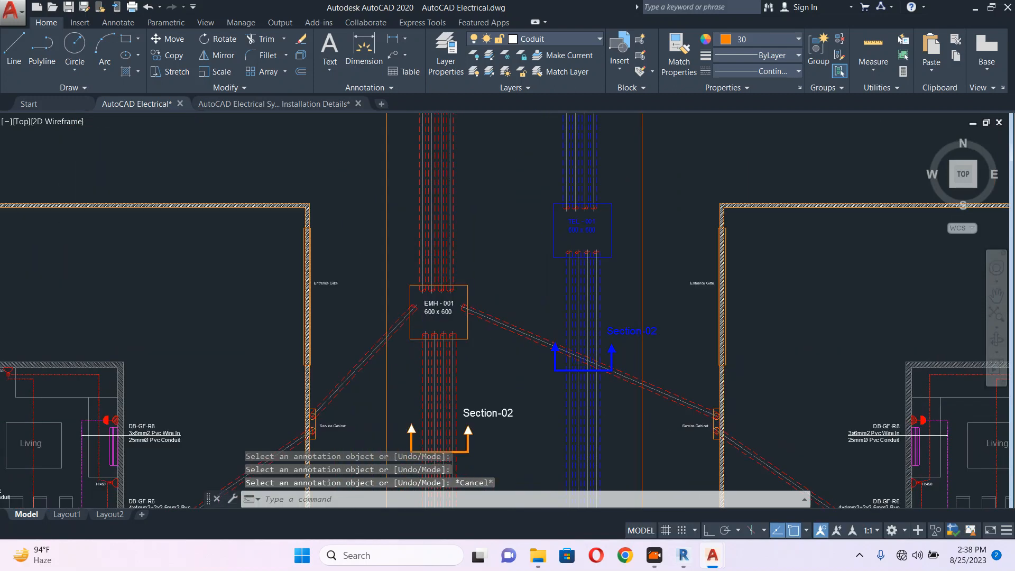
{"action": "double_click", "coordinate": [485, 168]}
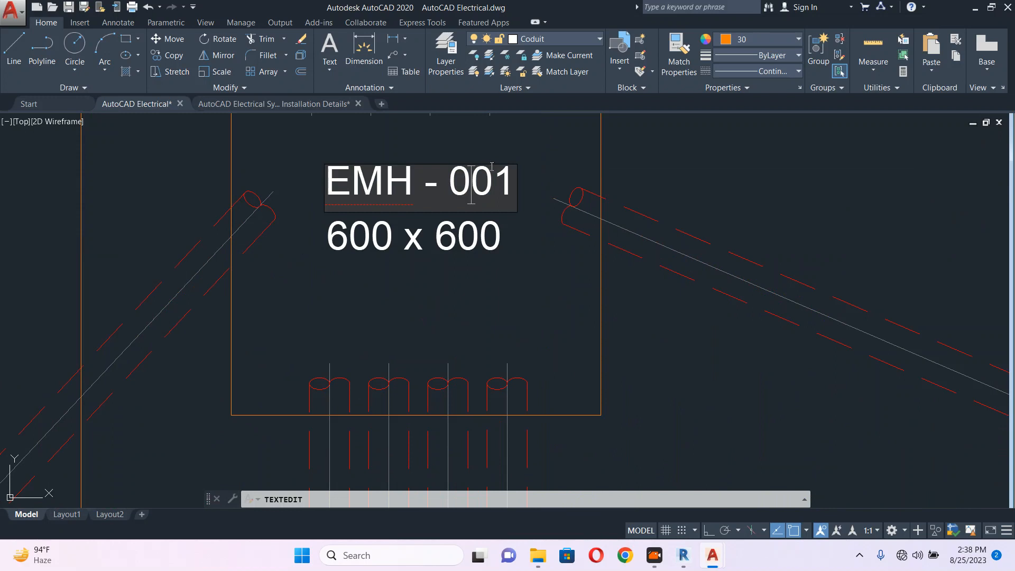
{"action": "left_click_drag", "start_coordinate": [493, 182], "coordinate": [541, 184]}
{"action": "type", "text": "2"}
{"action": "left_click", "coordinate": [597, 180]}
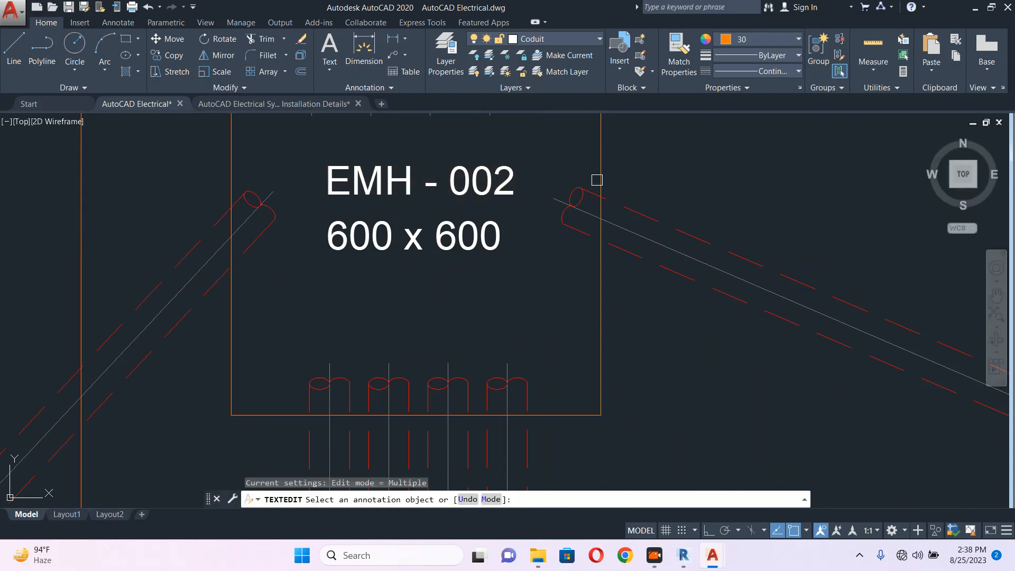
Renumber the following manhole to the south on the red run as EMH - 003
{"action": "scroll", "coordinate": [564, 183], "scroll_direction": "down", "scroll_amount": 6}
{"action": "middle_click_drag", "start_coordinate": [523, 264], "coordinate": [464, 82]}
{"action": "middle_click_drag", "start_coordinate": [494, 298], "coordinate": [485, 167]}
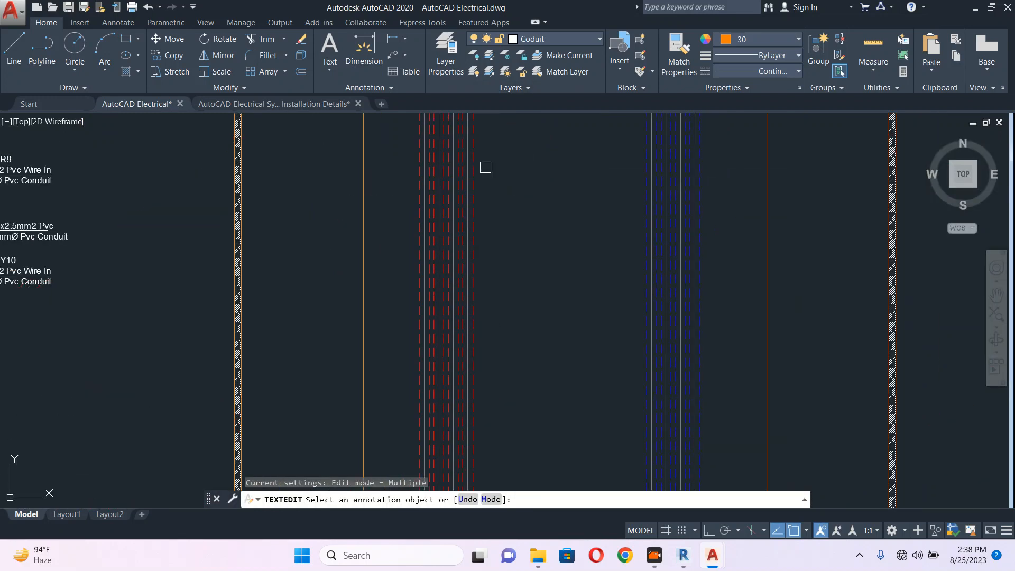
{"action": "scroll", "coordinate": [485, 167], "scroll_direction": "down", "scroll_amount": 2}
{"action": "scroll", "coordinate": [480, 177], "scroll_direction": "down", "scroll_amount": 2}
{"action": "middle_click_drag", "start_coordinate": [465, 343], "coordinate": [418, 182]}
{"action": "scroll", "coordinate": [421, 255], "scroll_direction": "up", "scroll_amount": 7}
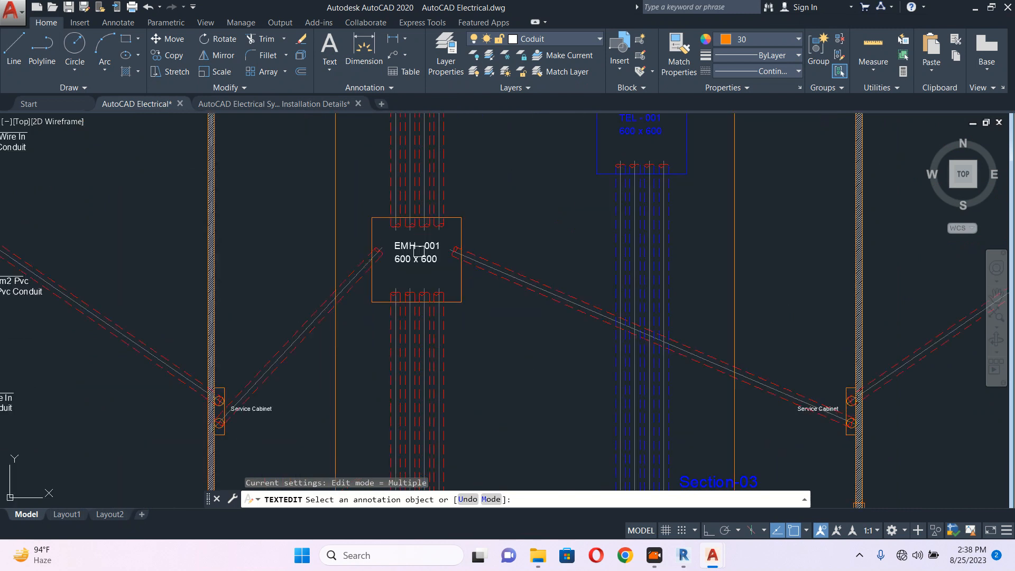
{"action": "left_click", "coordinate": [495, 268]}
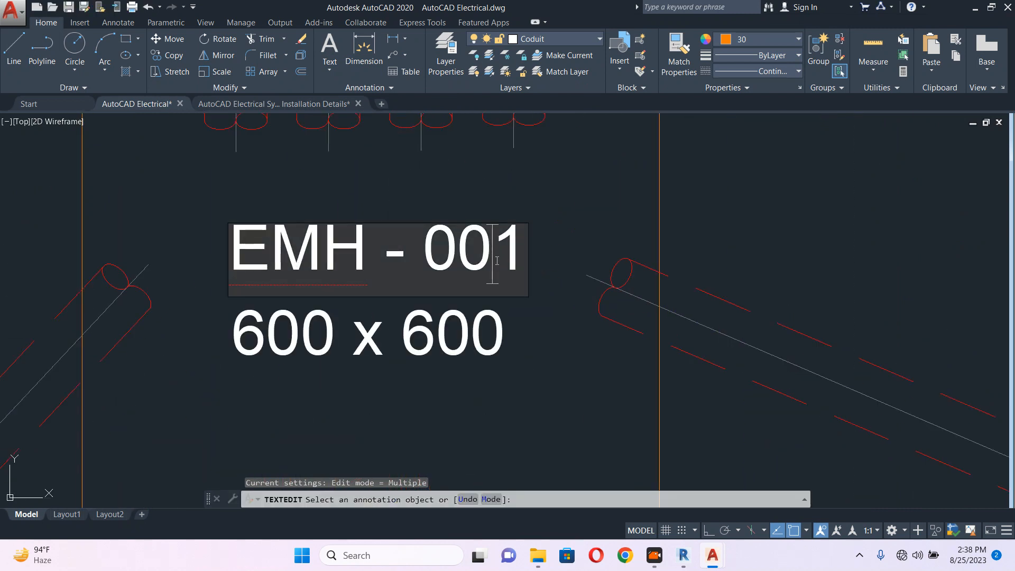
{"action": "left_click_drag", "start_coordinate": [495, 269], "coordinate": [538, 246]}
{"action": "type", "text": "3"}
{"action": "left_click", "coordinate": [560, 198]}
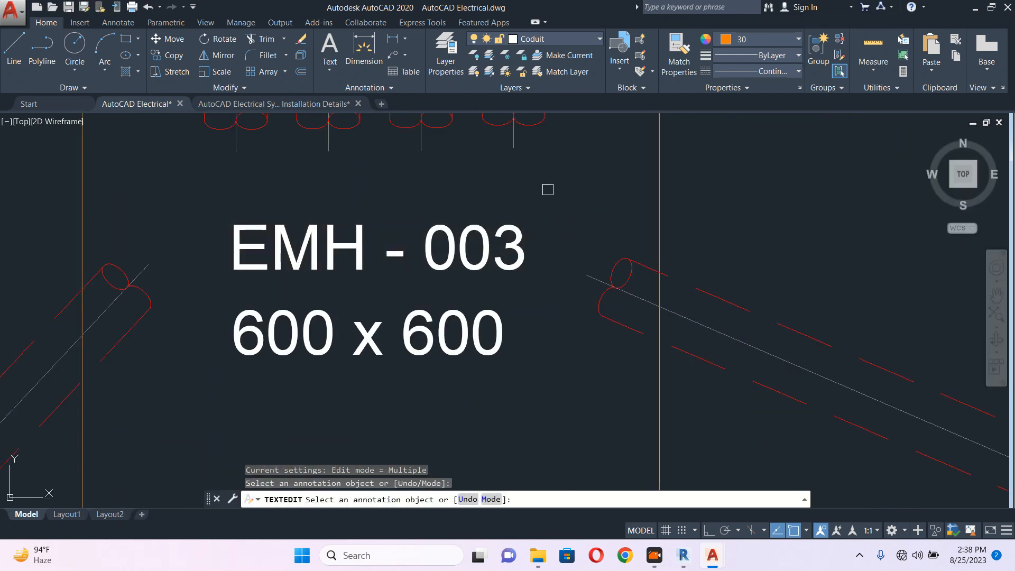
Change the label of the fourth red-run manhole, second from the south end, to EMH - 004
{"action": "scroll", "coordinate": [503, 227], "scroll_direction": "down", "scroll_amount": 10}
{"action": "middle_click_drag", "start_coordinate": [506, 482], "coordinate": [482, 284]}
{"action": "scroll", "coordinate": [444, 278], "scroll_direction": "up", "scroll_amount": 12}
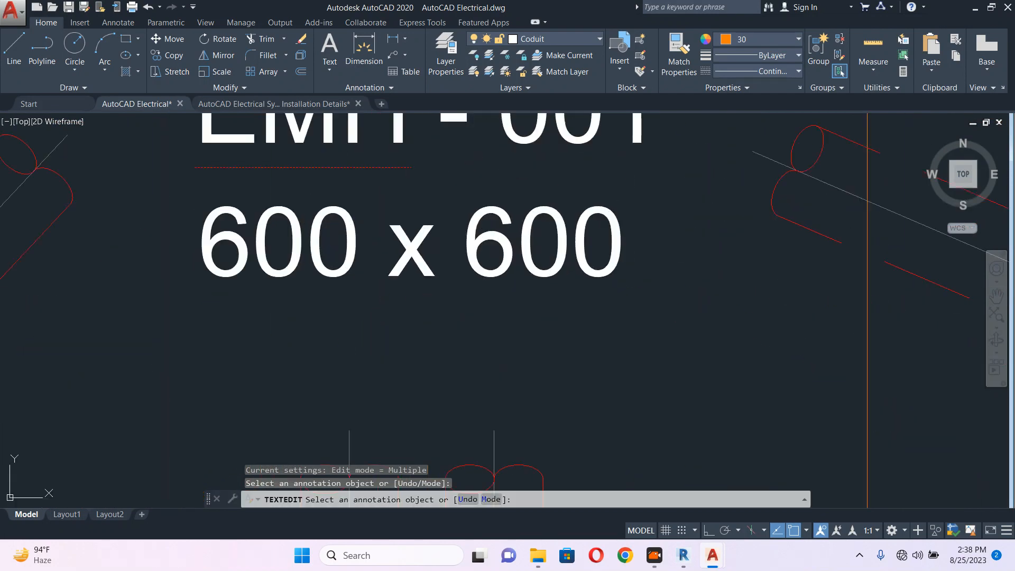
{"action": "scroll", "coordinate": [494, 280], "scroll_direction": "down", "scroll_amount": 4}
{"action": "left_click", "coordinate": [530, 244]}
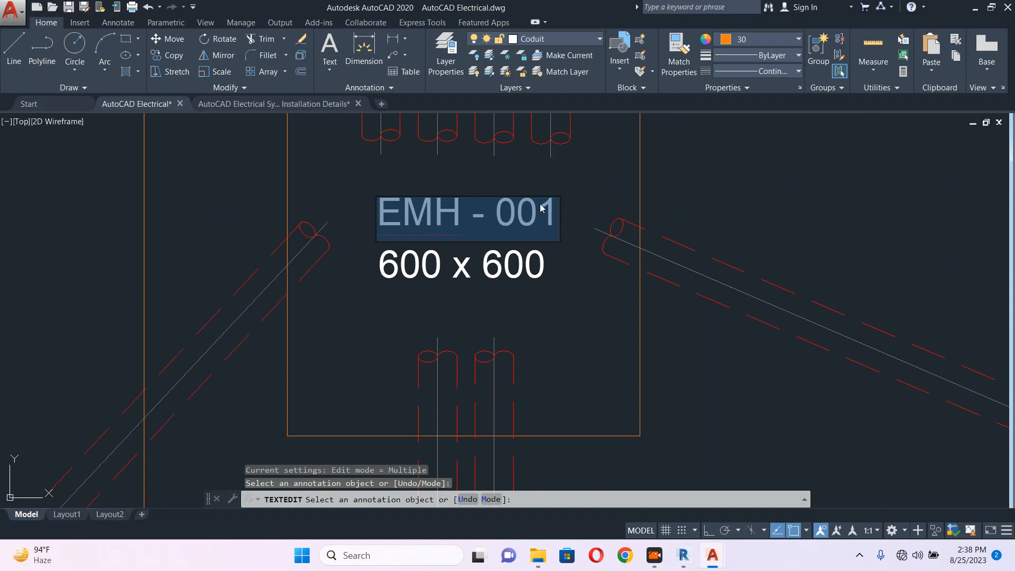
{"action": "left_click_drag", "start_coordinate": [542, 208], "coordinate": [555, 210]}
{"action": "type", "text": "4"}
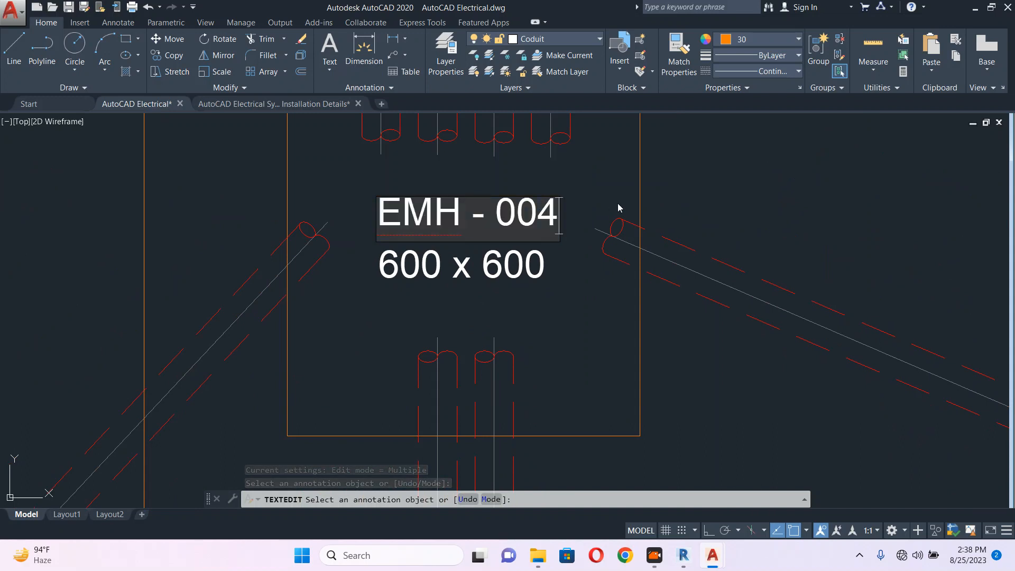
{"action": "left_click", "coordinate": [619, 207]}
{"action": "scroll", "coordinate": [502, 185], "scroll_direction": "down", "scroll_amount": 10}
{"action": "key", "text": "Escape"}
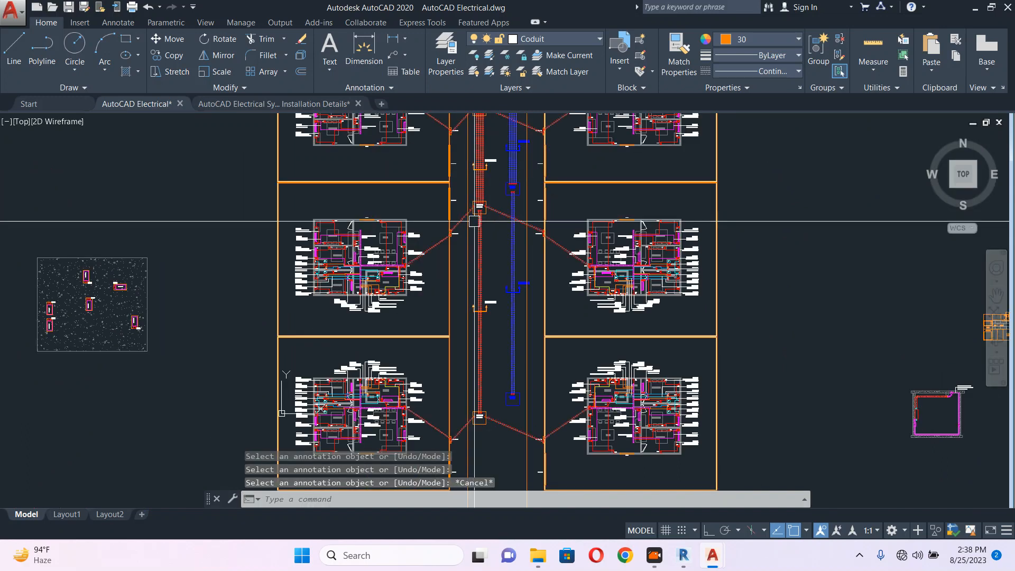
Change the label of the southernmost red-run manhole to EMH - 005
{"action": "scroll", "coordinate": [479, 418], "scroll_direction": "up", "scroll_amount": 10}
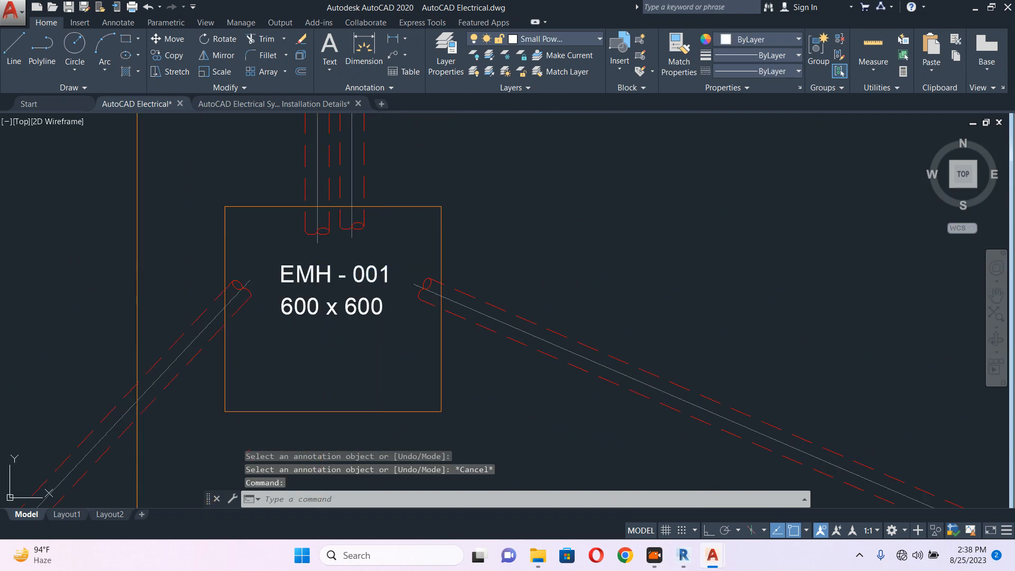
{"action": "double_click", "coordinate": [366, 280]}
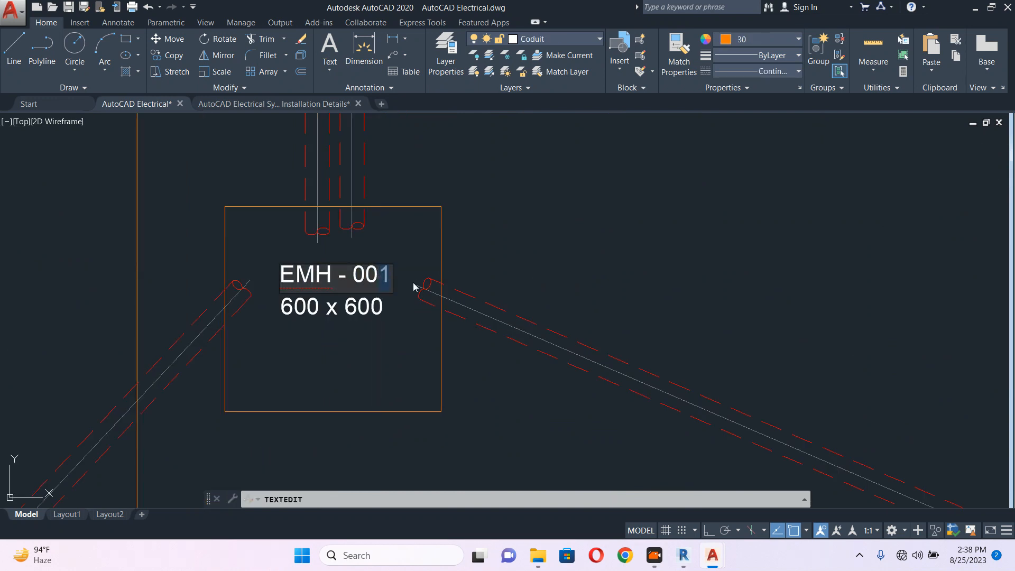
{"action": "left_click", "coordinate": [539, 230]}
{"action": "key", "text": "Escape"}
{"action": "scroll", "coordinate": [534, 211], "scroll_direction": "down", "scroll_amount": 10}
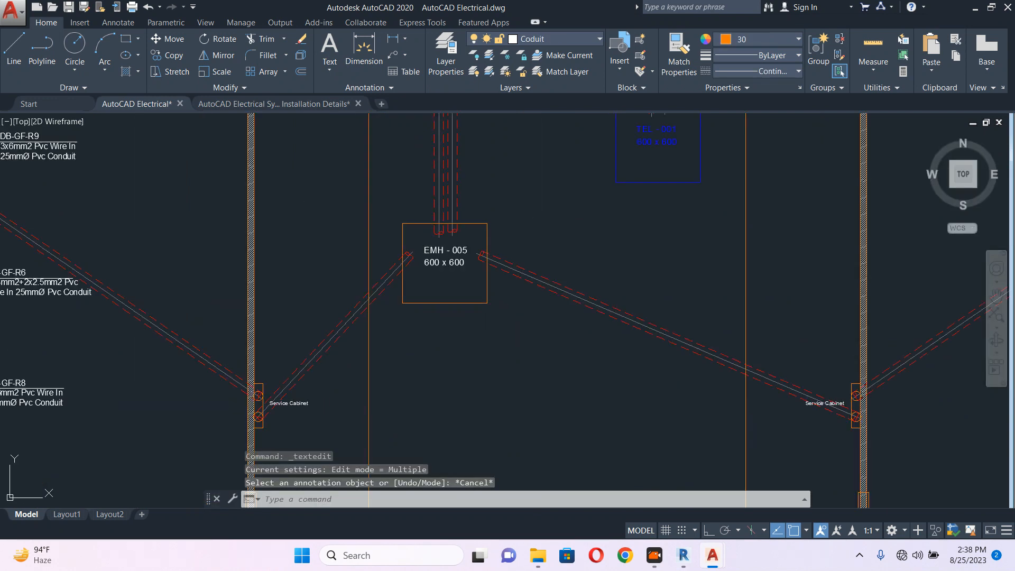
Copy the EMH - 001 label to just below itself inside the northernmost red-run manhole
{"action": "middle_click_drag", "start_coordinate": [524, 174], "coordinate": [494, 417]}
{"action": "middle_click_drag", "start_coordinate": [472, 171], "coordinate": [480, 336]}
{"action": "scroll", "coordinate": [457, 222], "scroll_direction": "up", "scroll_amount": 12}
{"action": "key", "text": "Escape"}
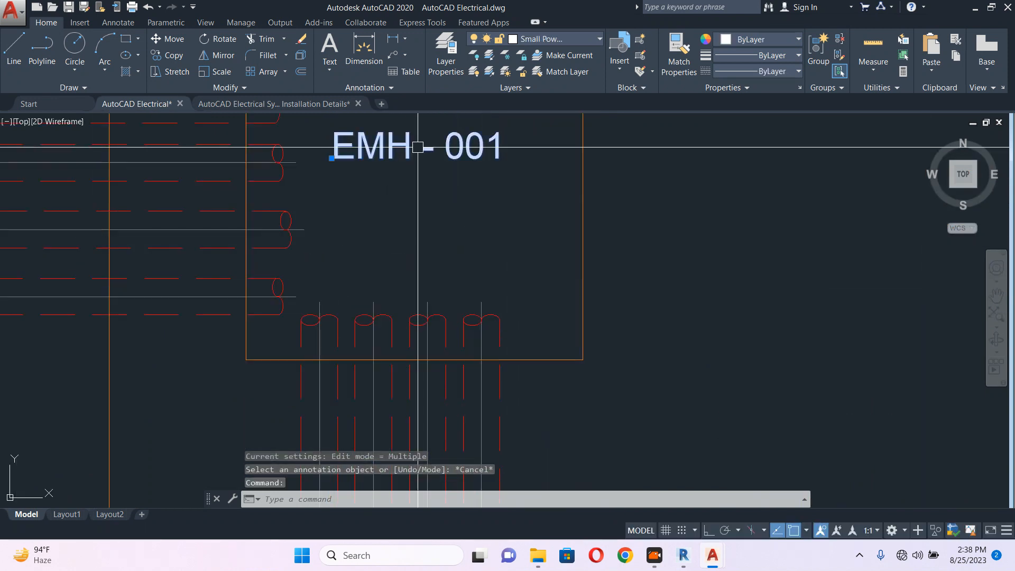
{"action": "type", "text": "c"}
{"action": "key", "text": "Return"}
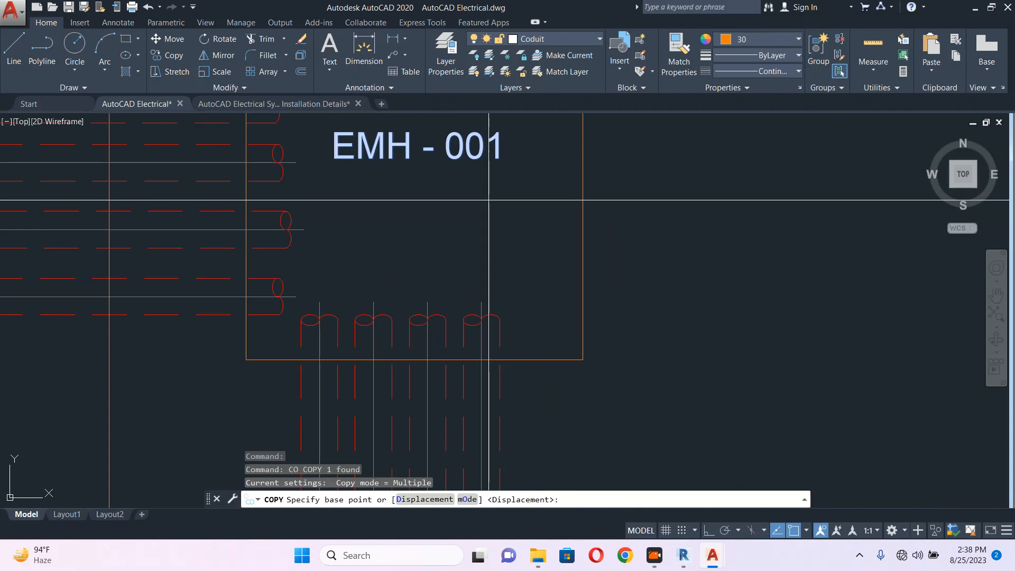
{"action": "left_click", "coordinate": [398, 141]}
{"action": "left_click", "coordinate": [401, 191]}
{"action": "key", "text": "Escape"}
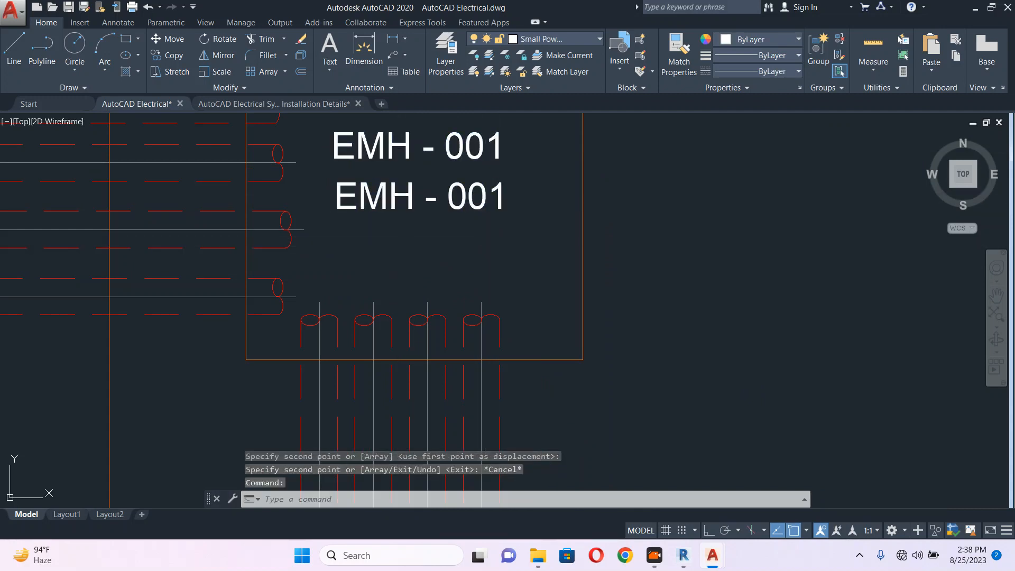
Change the copied label below EMH - 001 to read 800 X 800
{"action": "double_click", "coordinate": [401, 193]}
{"action": "type", "text": "8"}
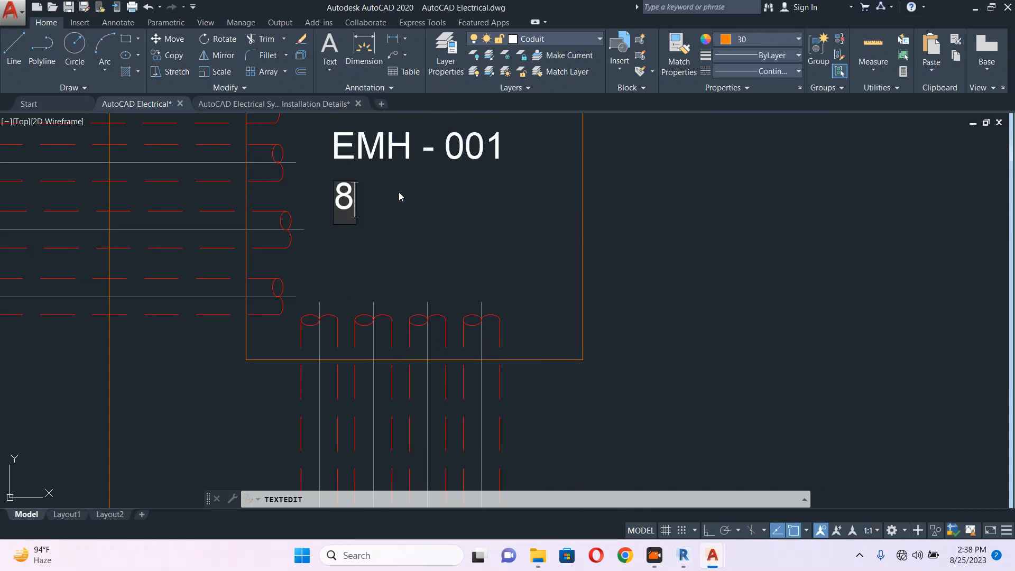
{"action": "type", "text": "00 X"}
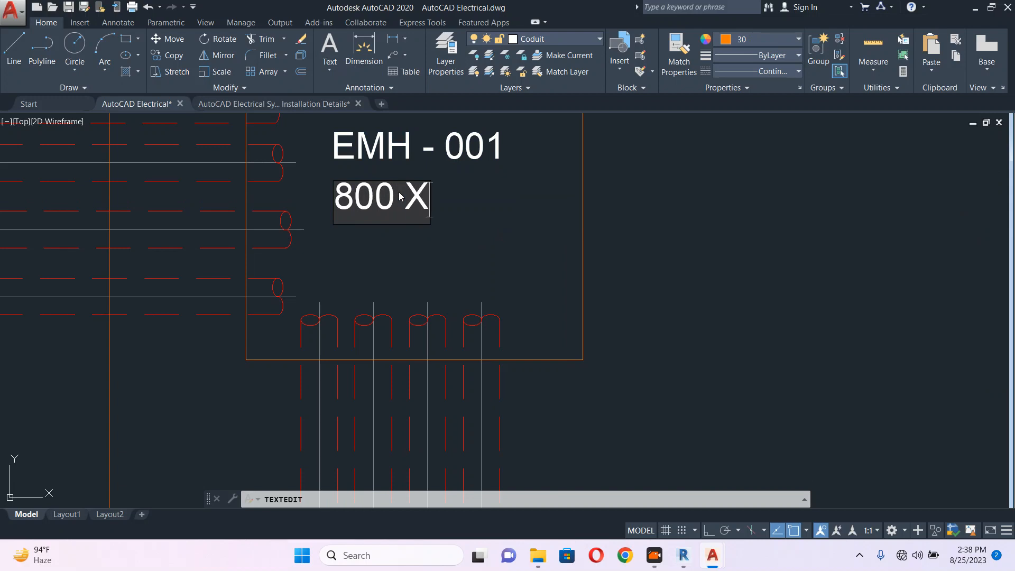
{"action": "type", "text": " 800"}
{"action": "left_click", "coordinate": [608, 197]}
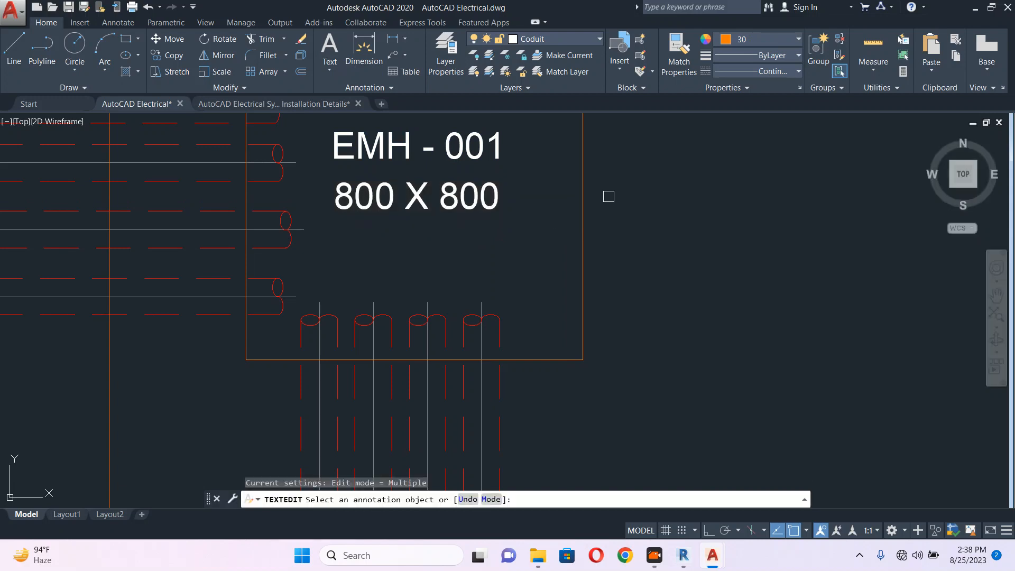
{"action": "key", "text": "Escape"}
Examine the duct arrangement and depths in the Section-01 detail beside the site plan
{"action": "scroll", "coordinate": [457, 163], "scroll_direction": "down", "scroll_amount": 10}
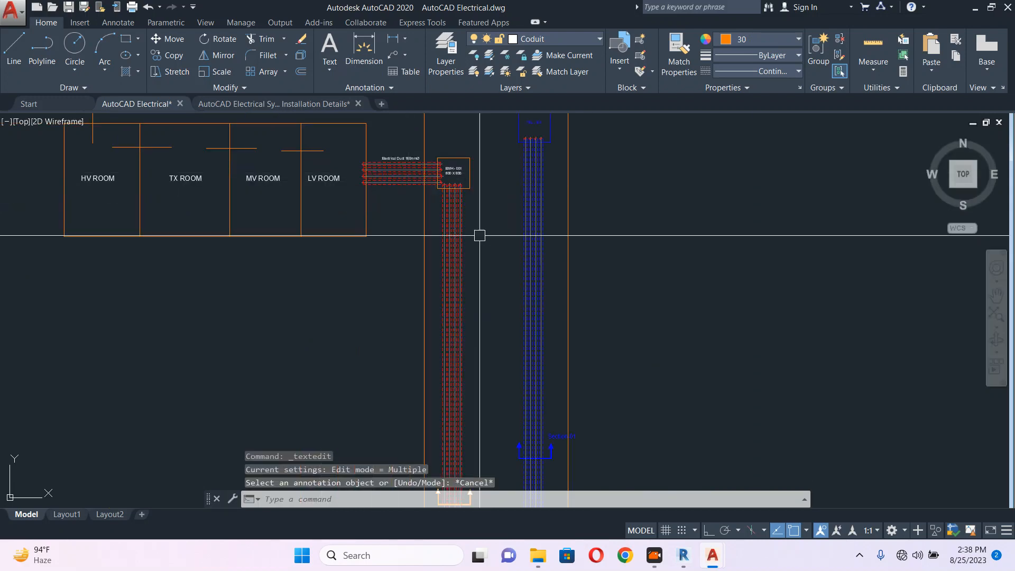
{"action": "scroll", "coordinate": [369, 159], "scroll_direction": "up", "scroll_amount": 2}
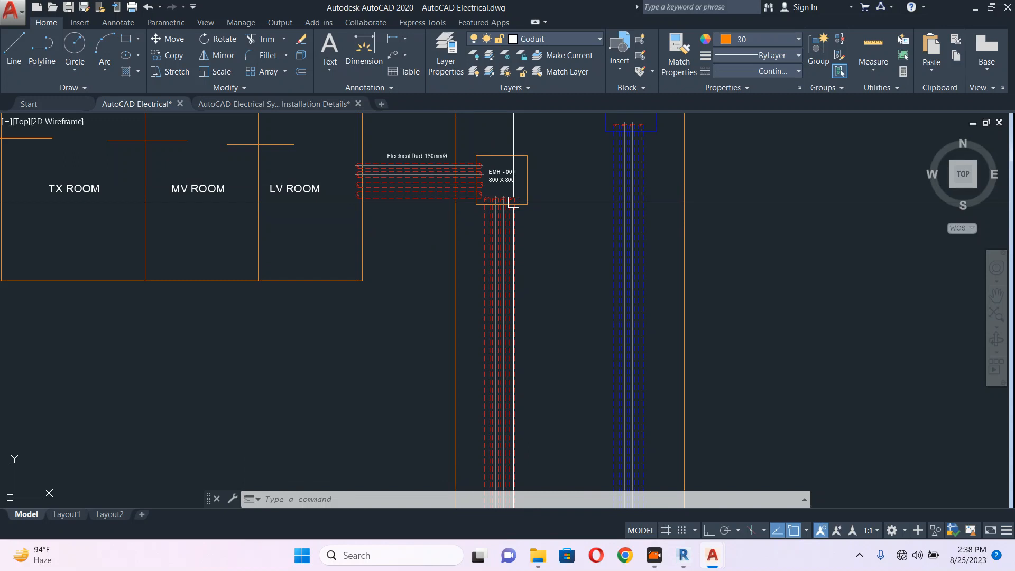
{"action": "scroll", "coordinate": [517, 228], "scroll_direction": "down", "scroll_amount": 6}
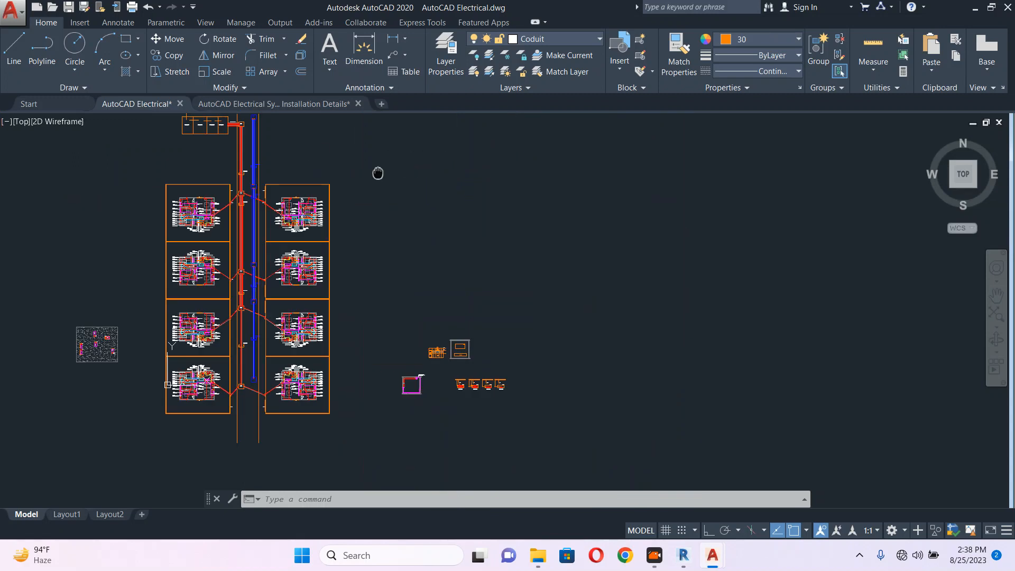
{"action": "scroll", "coordinate": [391, 301], "scroll_direction": "up", "scroll_amount": 10}
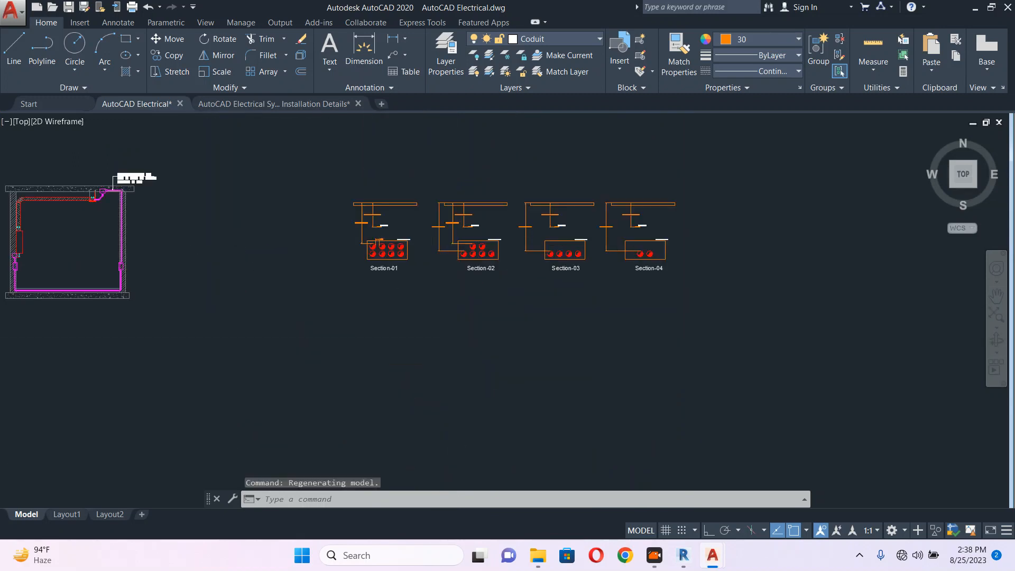
{"action": "middle_click_drag", "start_coordinate": [329, 171], "coordinate": [373, 289]}
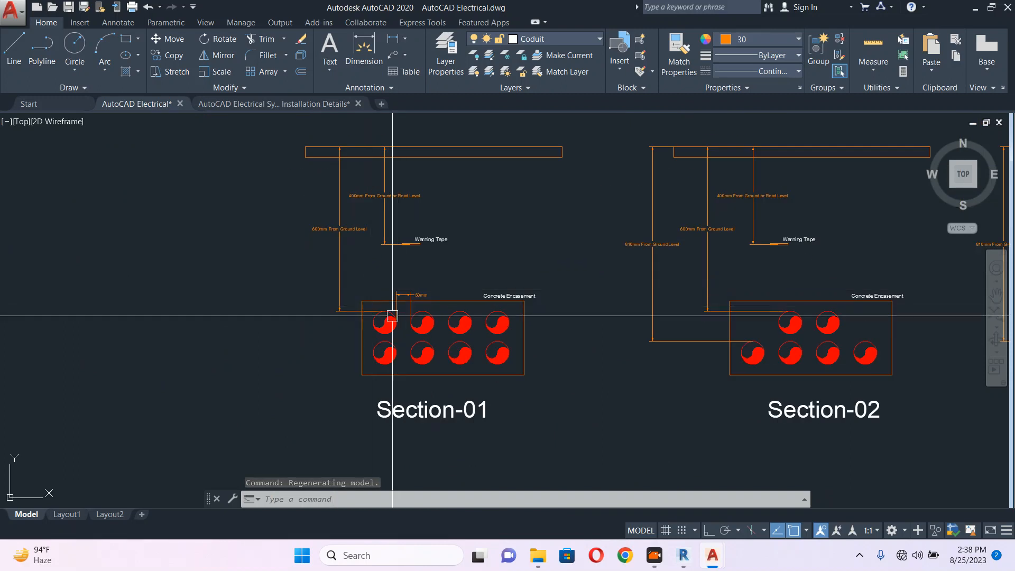
{"action": "scroll", "coordinate": [391, 326], "scroll_direction": "up", "scroll_amount": 2}
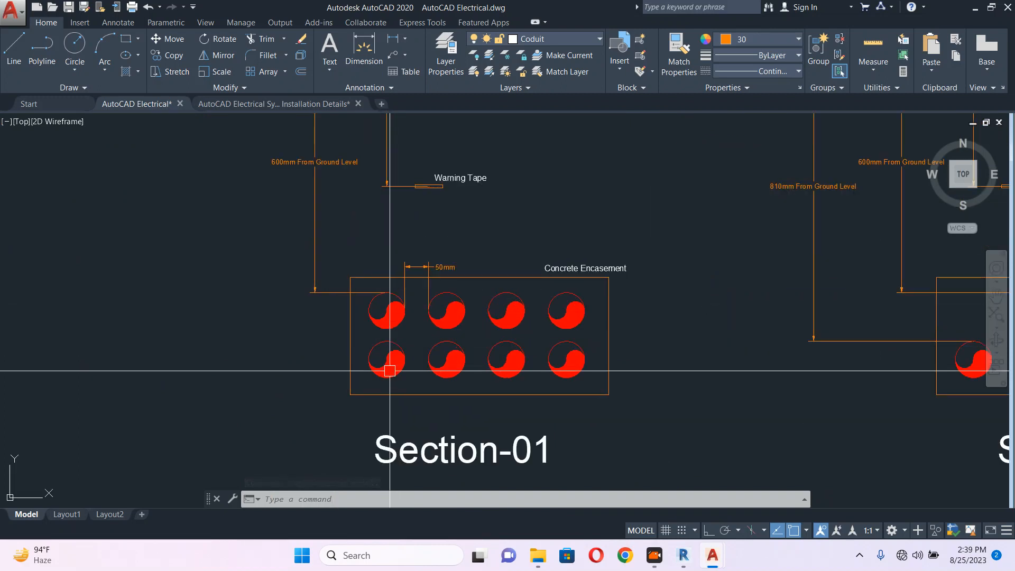
{"action": "mouse_move", "coordinate": [389, 371]}
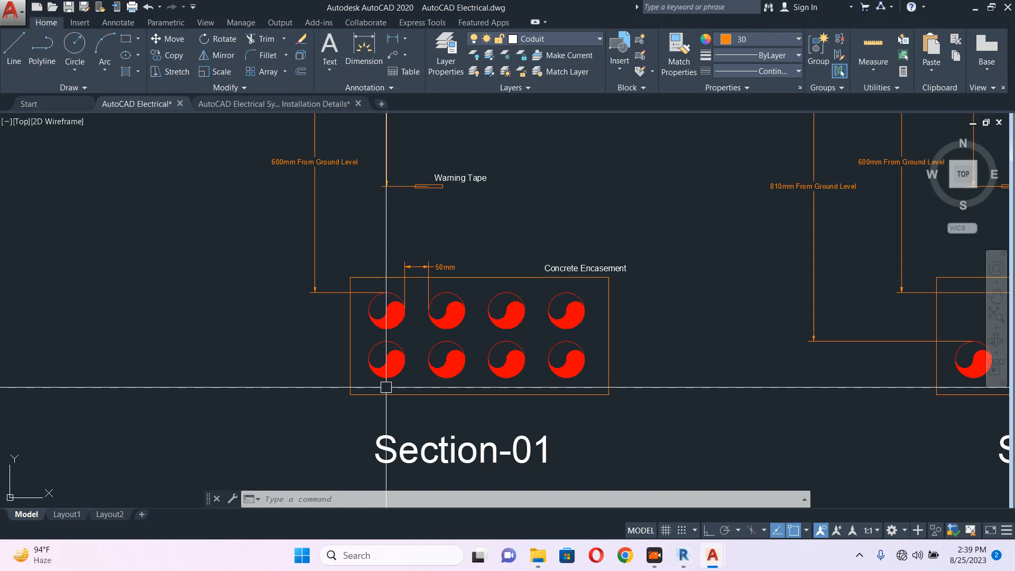
{"action": "scroll", "coordinate": [391, 311], "scroll_direction": "down", "scroll_amount": 6}
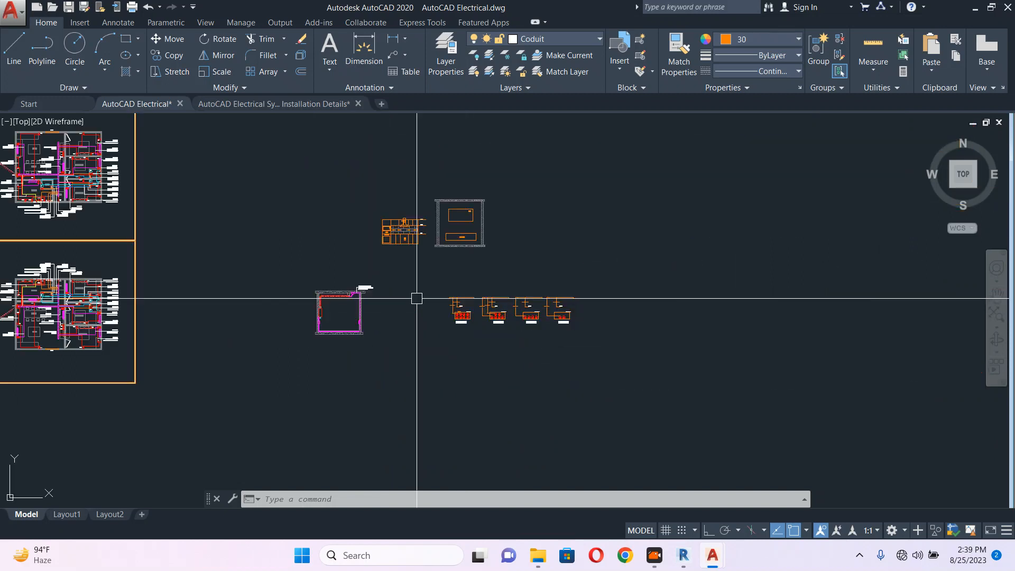
Examine the red and blue runs on the site plan around EMH - 002 and their Section-01 and Section-02 marks
{"action": "middle_click_drag", "start_coordinate": [273, 242], "coordinate": [634, 270]}
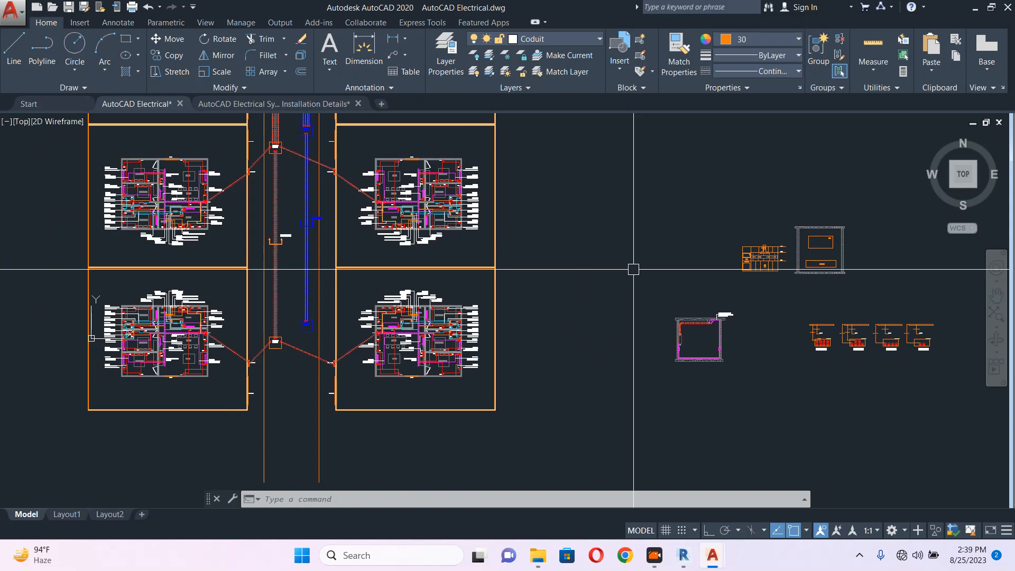
{"action": "middle_click_drag", "start_coordinate": [264, 178], "coordinate": [313, 329]}
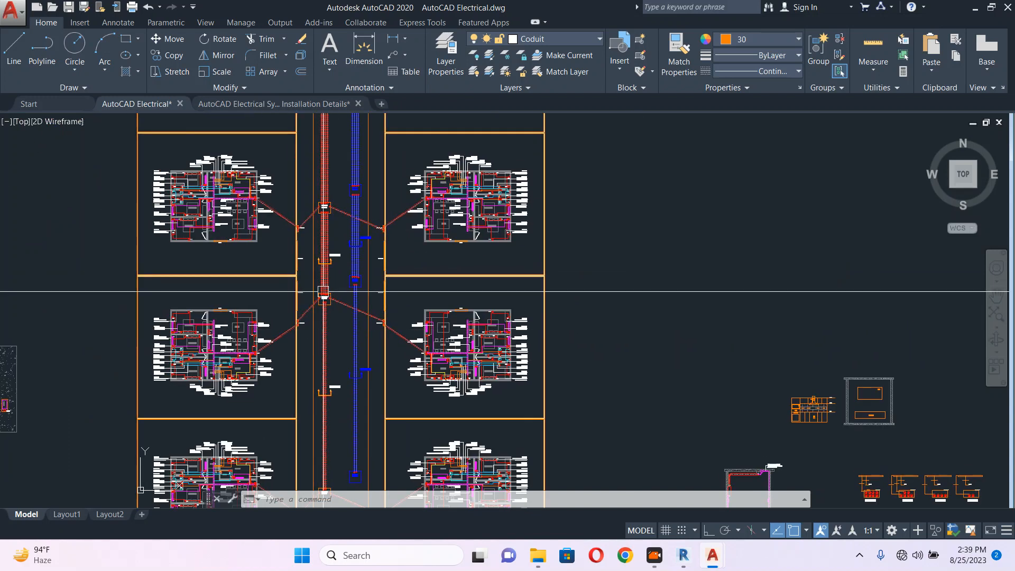
{"action": "mouse_move", "coordinate": [323, 291]}
{"action": "middle_mouse_down"}
{"action": "mouse_move", "coordinate": [365, 159]}
{"action": "mouse_move", "coordinate": [370, 292]}
{"action": "middle_mouse_up"}
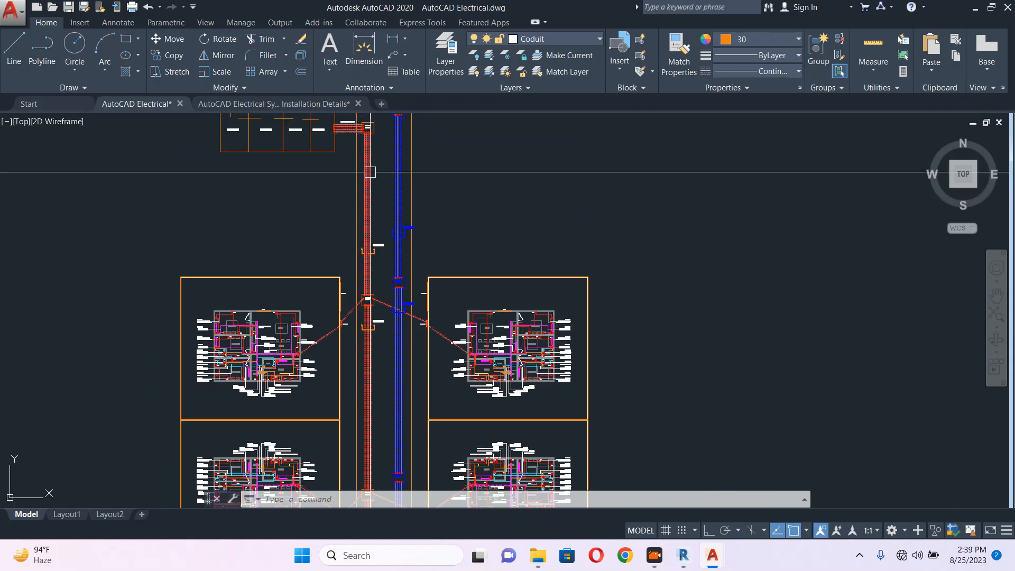
{"action": "scroll", "coordinate": [412, 328], "scroll_direction": "up", "scroll_amount": 5}
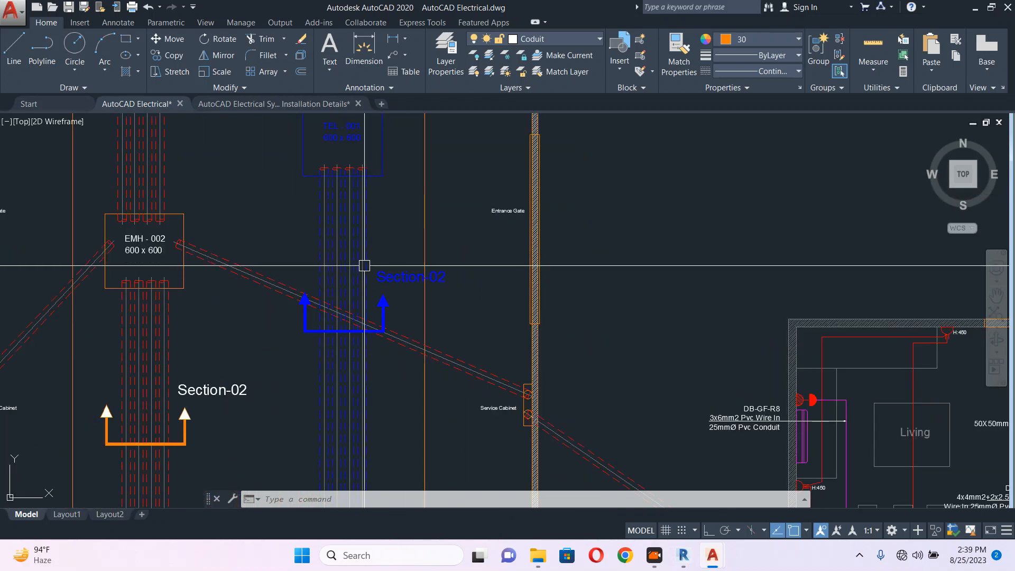
{"action": "scroll", "coordinate": [364, 266], "scroll_direction": "down", "scroll_amount": 2}
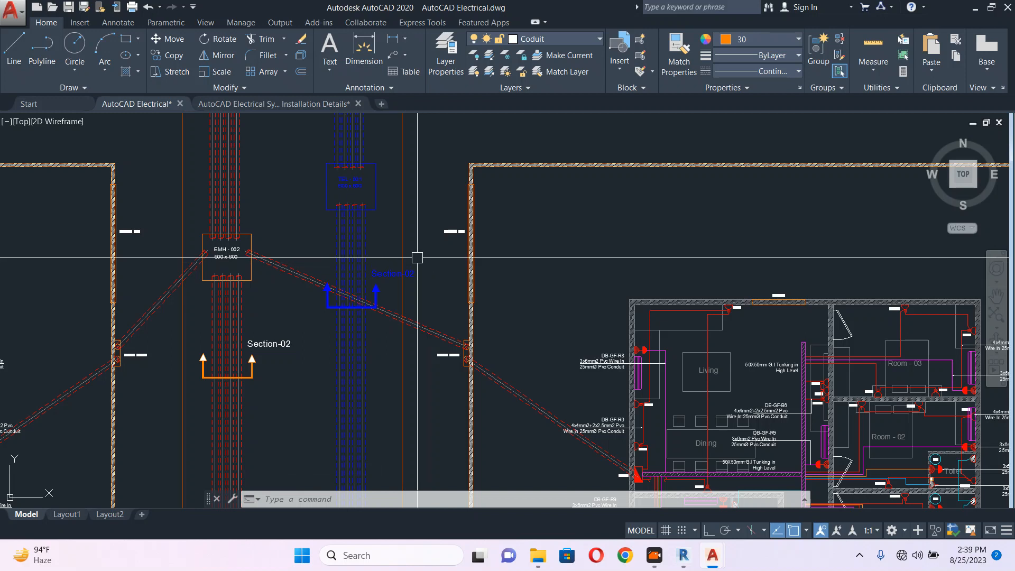
{"action": "scroll", "coordinate": [375, 262], "scroll_direction": "down", "scroll_amount": 6}
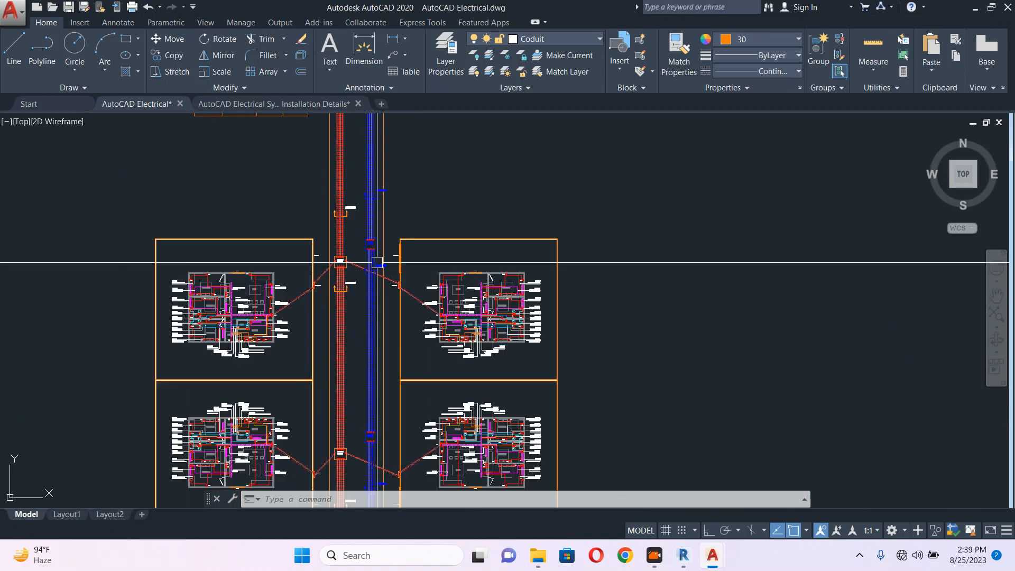
{"action": "scroll", "coordinate": [377, 262], "scroll_direction": "up", "scroll_amount": 4}
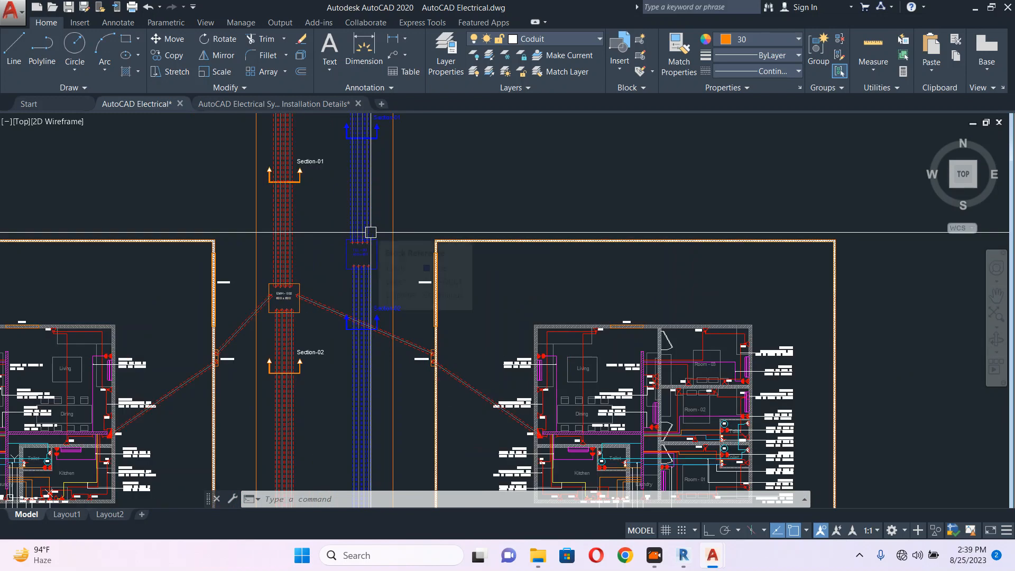
{"action": "scroll", "coordinate": [359, 323], "scroll_direction": "up", "scroll_amount": 5}
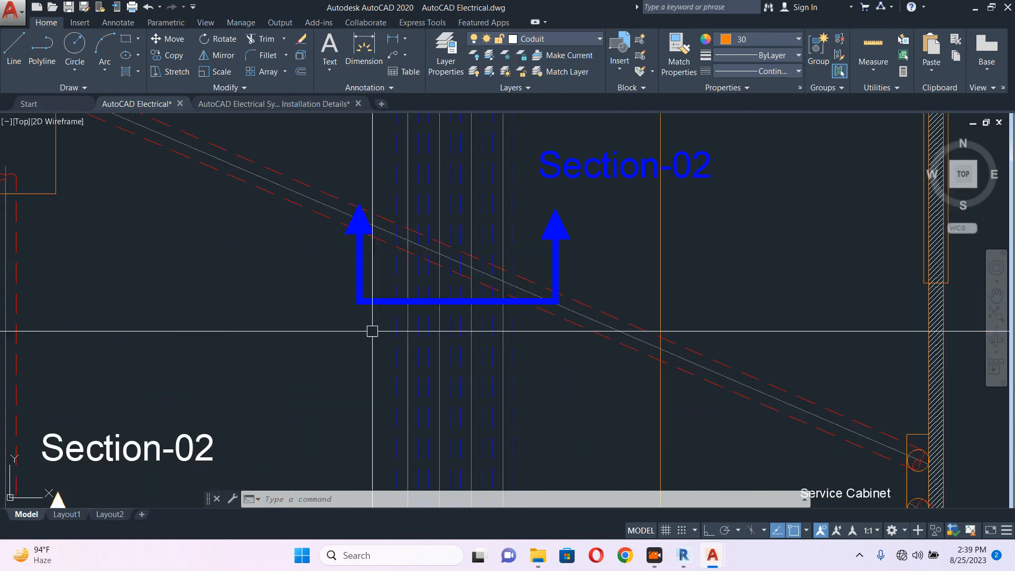
{"action": "scroll", "coordinate": [431, 296], "scroll_direction": "down", "scroll_amount": 2}
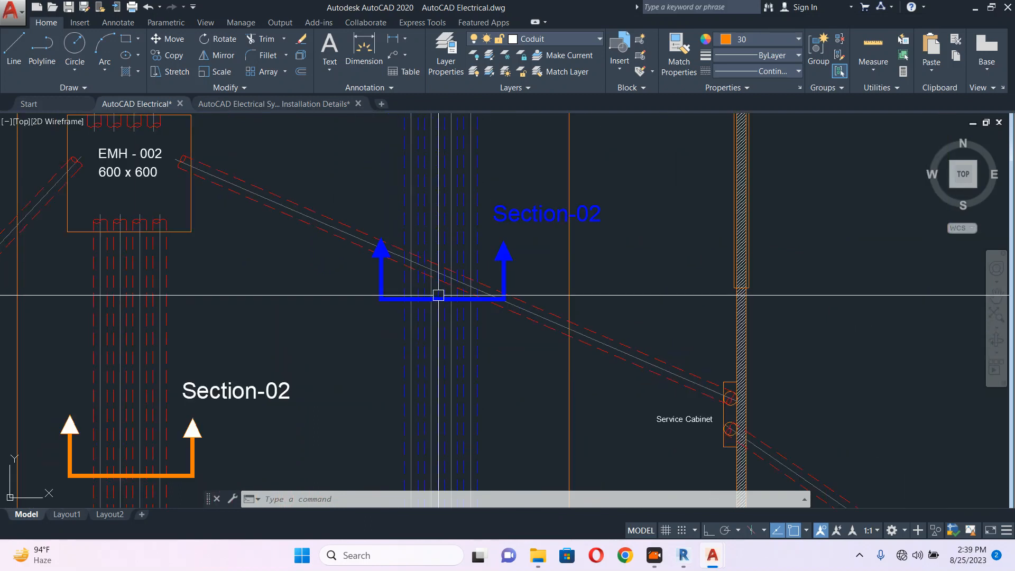
{"action": "scroll", "coordinate": [313, 238], "scroll_direction": "down", "scroll_amount": 6}
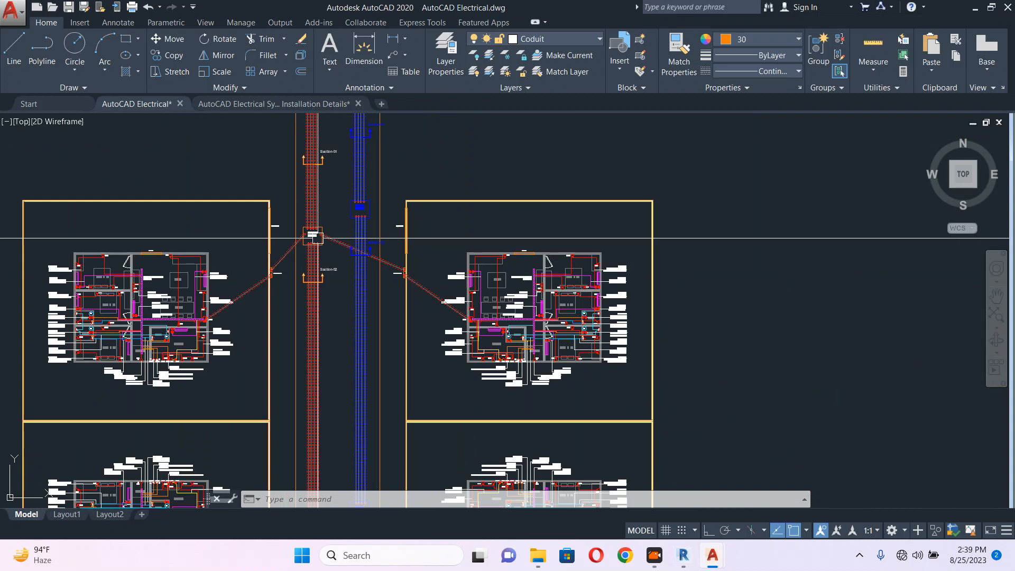
{"action": "scroll", "coordinate": [222, 238], "scroll_direction": "down", "scroll_amount": 8}
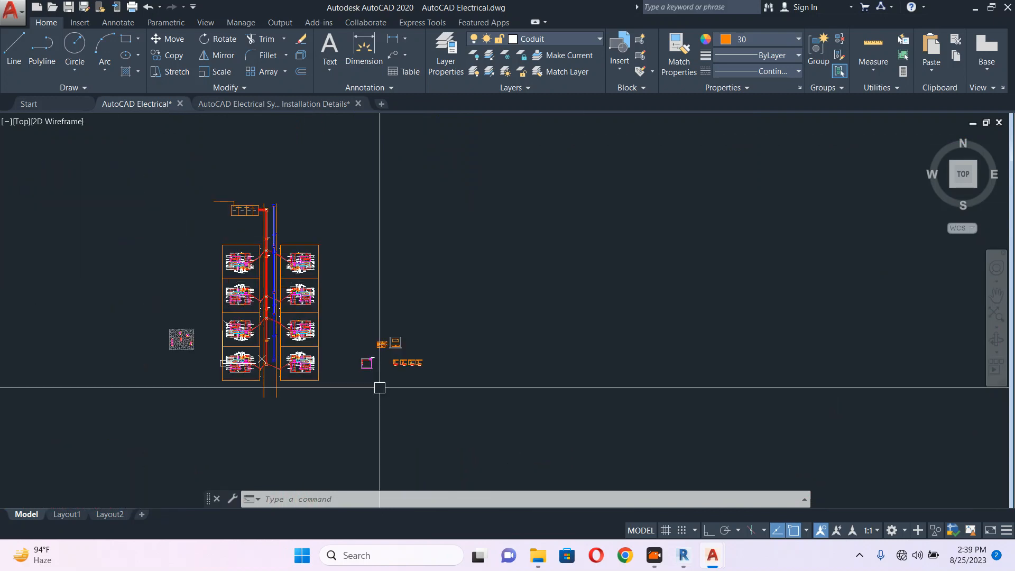
Draw a circle slightly smaller than the red ducts above the first duct in the Section-01 detail, between encasement and warning tape
{"action": "scroll", "coordinate": [378, 385], "scroll_direction": "up", "scroll_amount": 10}
{"action": "mouse_move", "coordinate": [258, 228]}
{"action": "middle_mouse_down"}
{"action": "mouse_move", "coordinate": [366, 365]}
{"action": "mouse_move", "coordinate": [346, 301]}
{"action": "middle_mouse_up"}
{"action": "scroll", "coordinate": [367, 365], "scroll_direction": "up", "scroll_amount": 4}
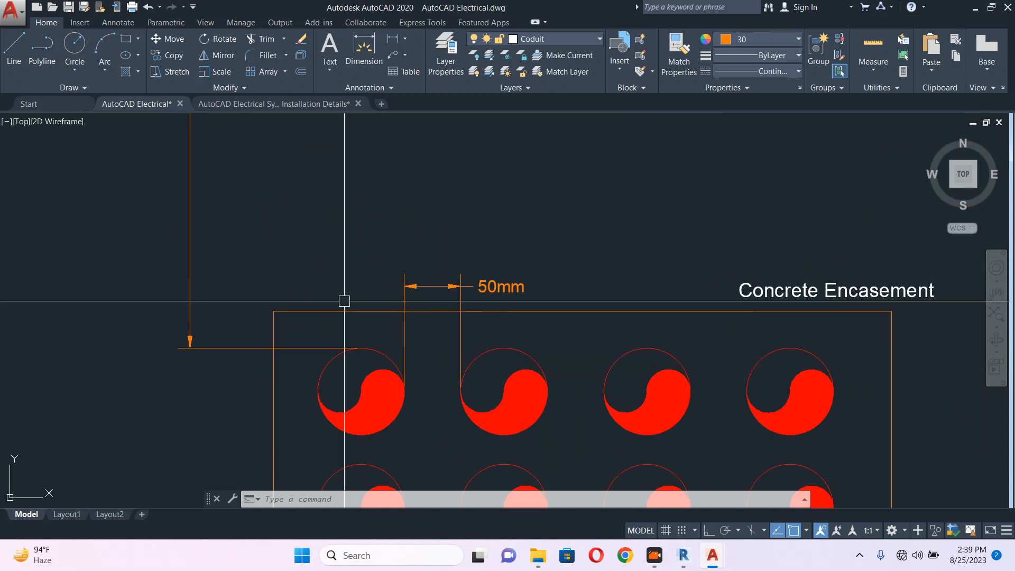
{"action": "type", "text": "c"}
{"action": "key", "text": "Return"}
{"action": "left_click", "coordinate": [344, 239]}
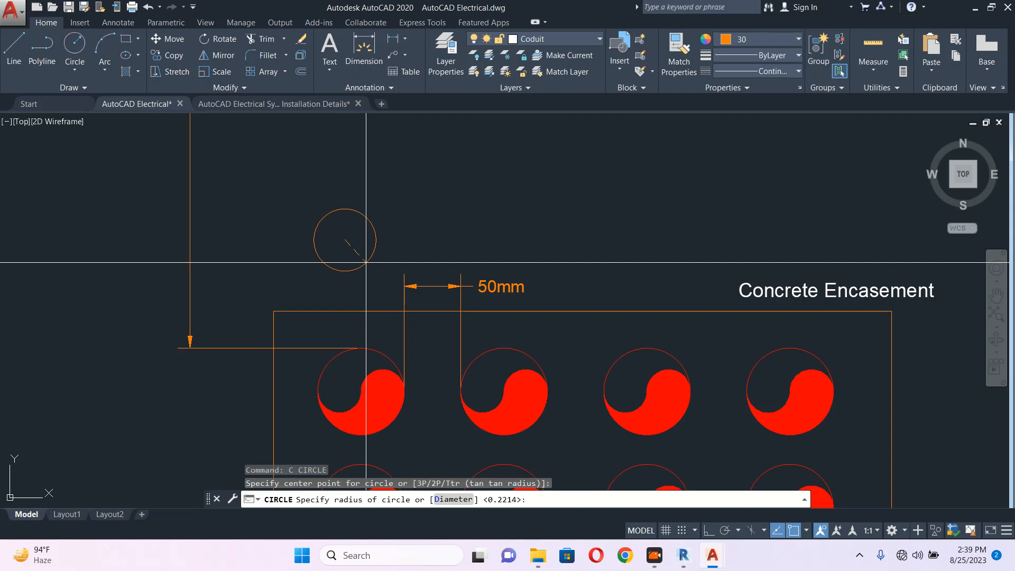
{"action": "left_click", "coordinate": [366, 262]}
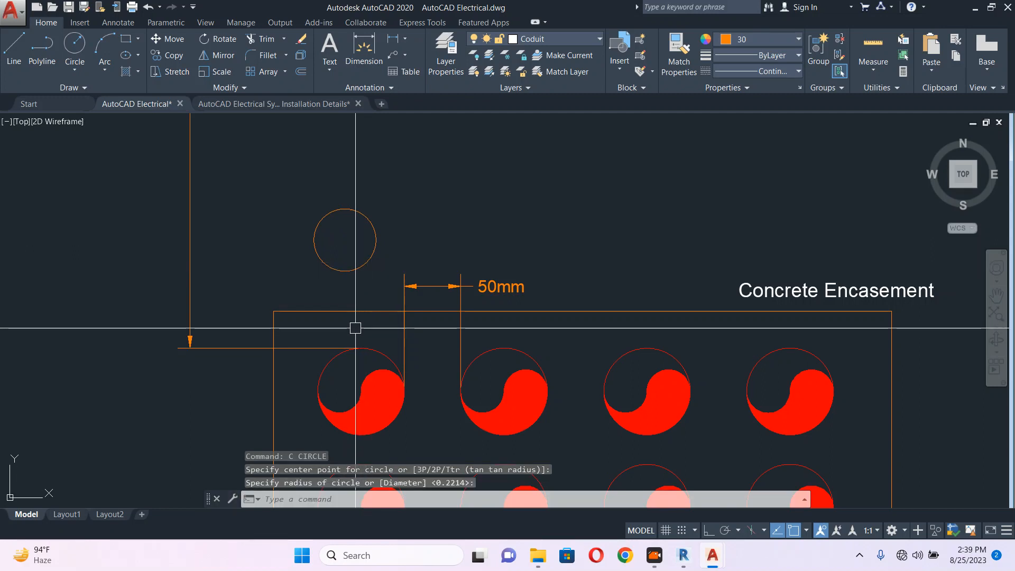
Move the new circle slightly sideways so it sits centred above the first red duct of Section-01
{"action": "left_click", "coordinate": [346, 212]}
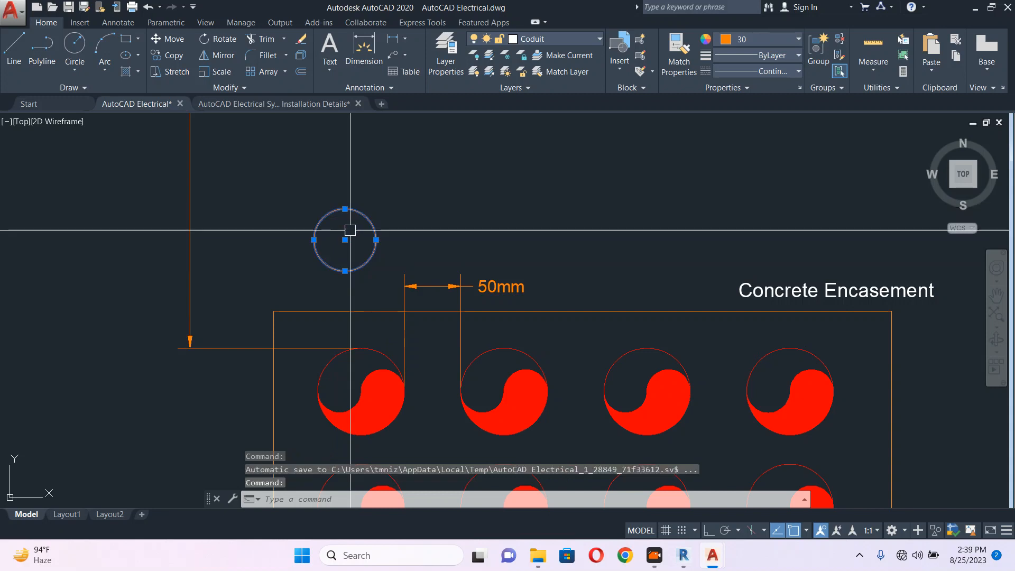
{"action": "type", "text": "m"}
{"action": "key", "text": "Return"}
{"action": "left_click", "coordinate": [402, 232]}
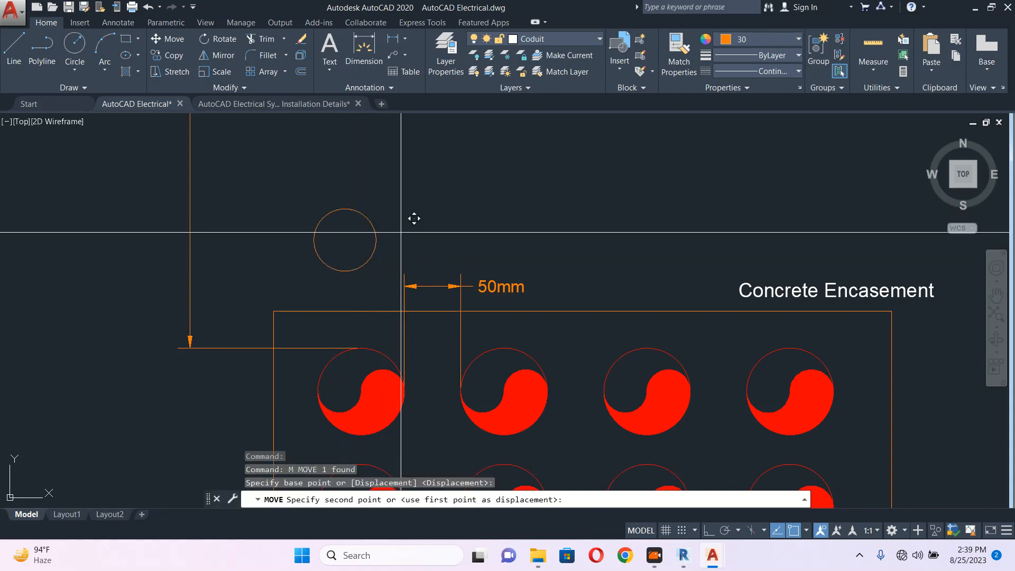
{"action": "key", "text": "Escape"}
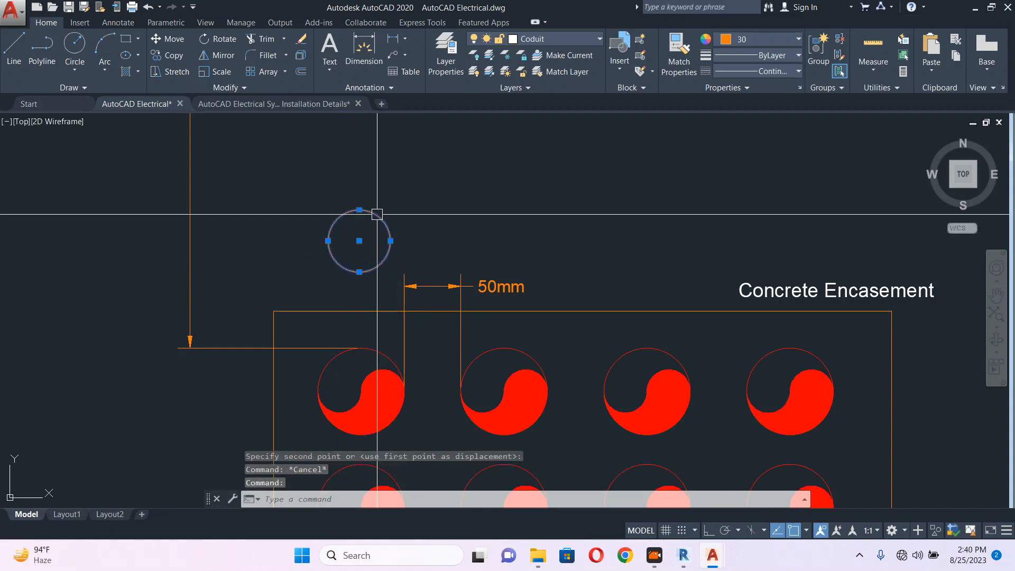
{"action": "scroll", "coordinate": [354, 296], "scroll_direction": "down", "scroll_amount": 5}
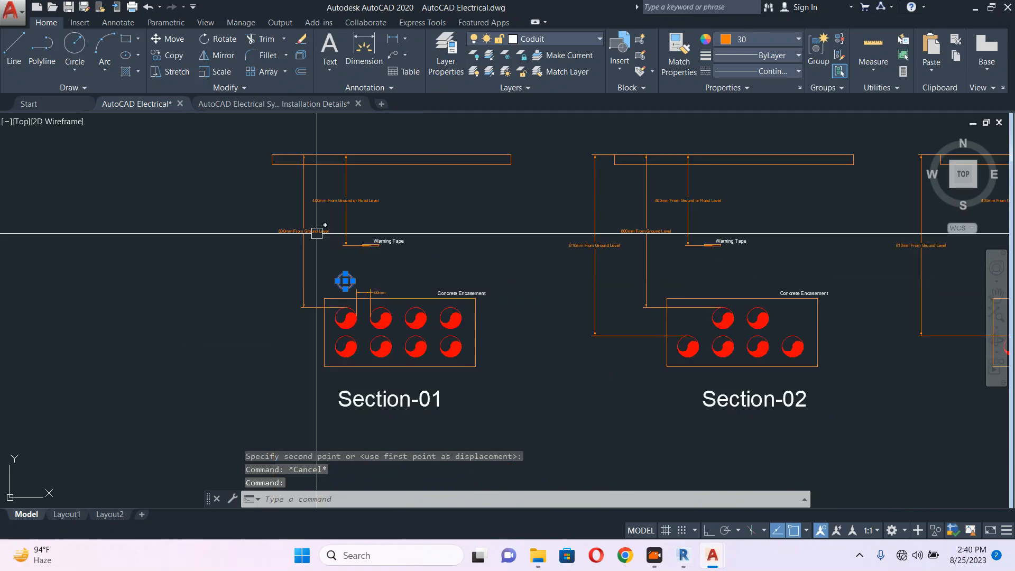
{"action": "key", "text": "Escape"}
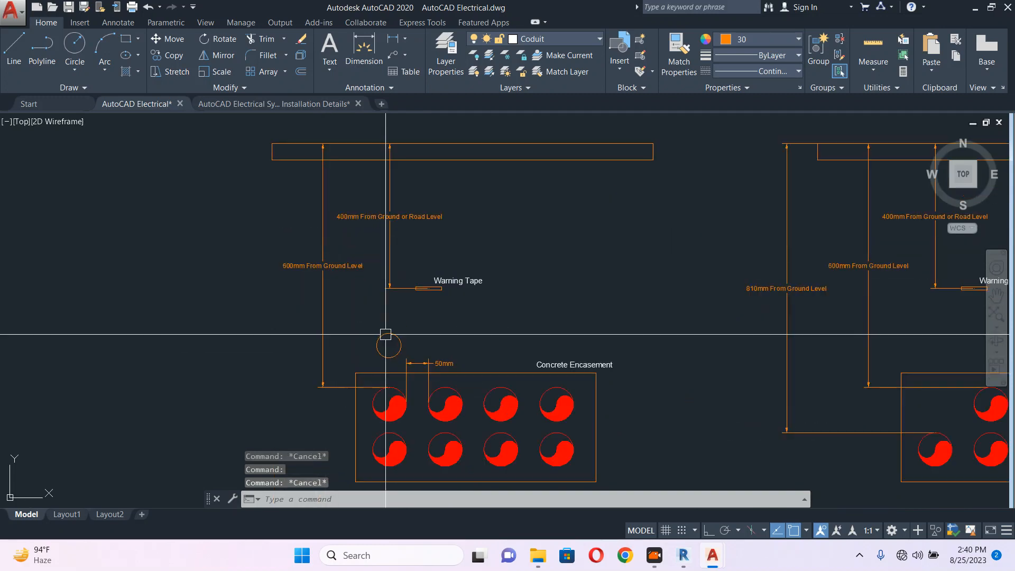
Set the colour of the new circle above the Section-01 encasement to Blue
{"action": "scroll", "coordinate": [385, 334], "scroll_direction": "up", "scroll_amount": 4}
{"action": "left_click", "coordinate": [420, 301]}
{"action": "left_click", "coordinate": [381, 322]}
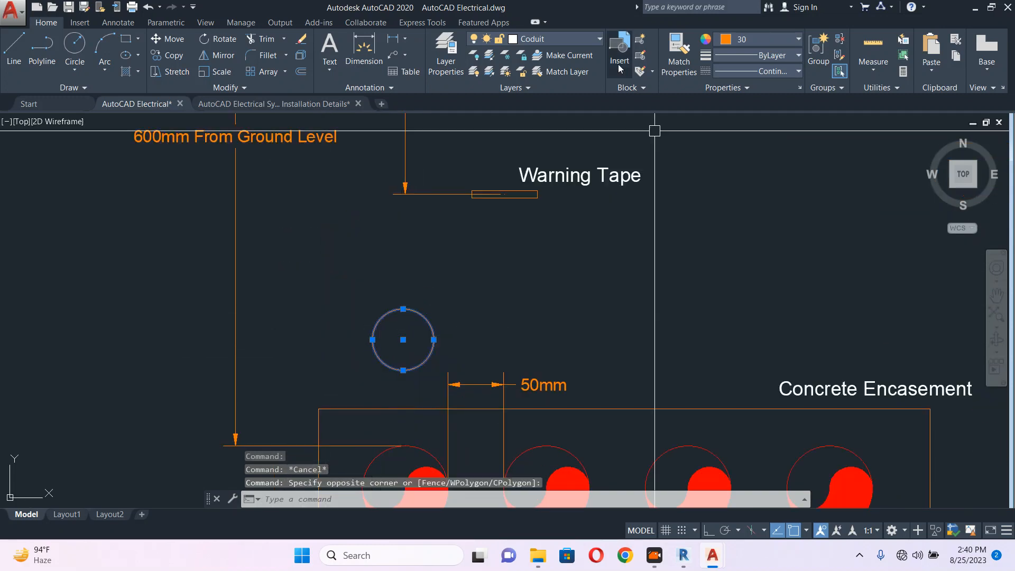
{"action": "left_click", "coordinate": [752, 39]}
{"action": "left_click", "coordinate": [775, 174]}
{"action": "key", "text": "Escape"}
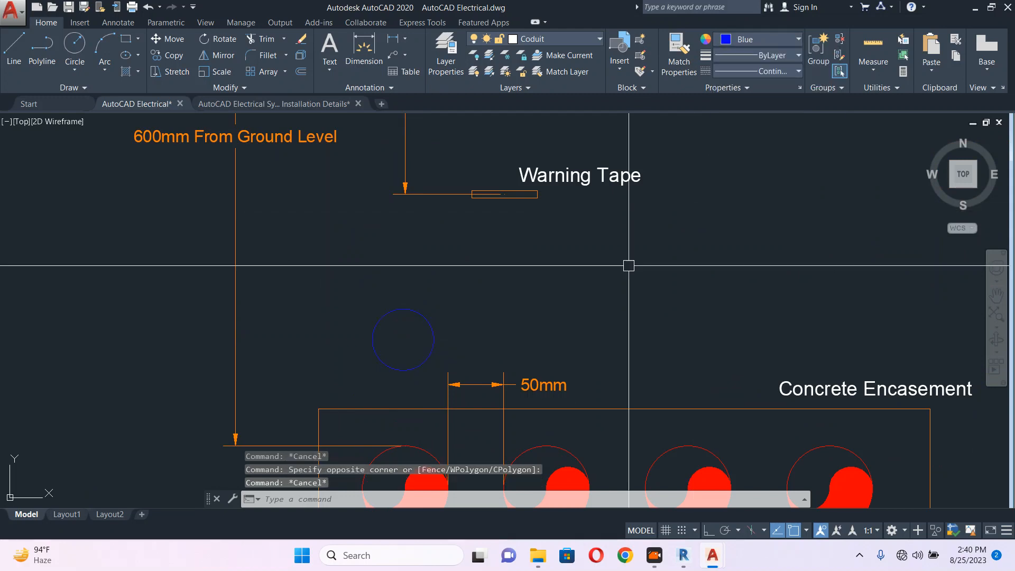
{"action": "type", "text": "PL"}
{"action": "key", "text": "Return"}
{"action": "scroll", "coordinate": [388, 321], "scroll_direction": "up", "scroll_amount": 2}
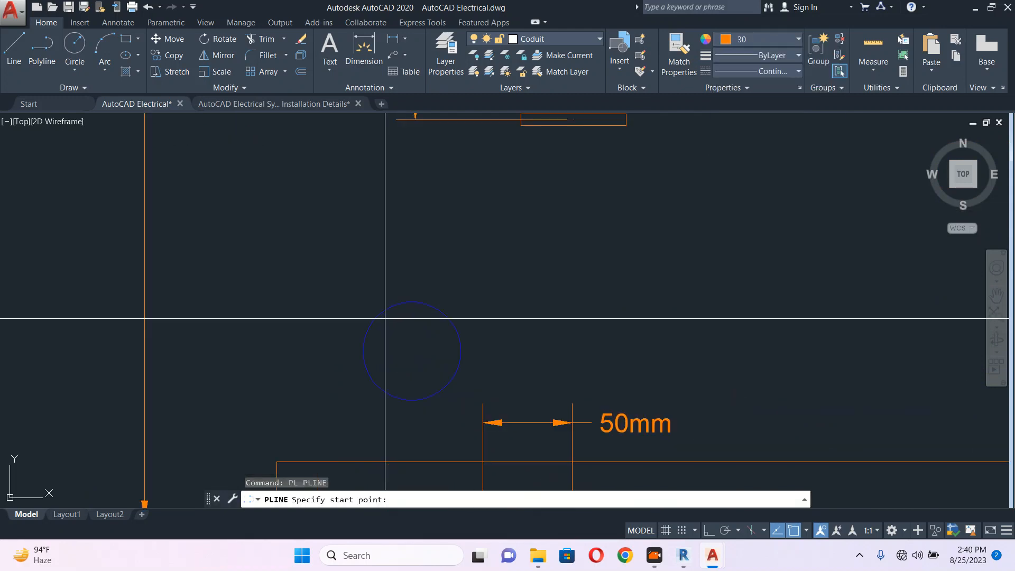
{"action": "left_click", "coordinate": [412, 302]}
{"action": "type", "text": "A"}
{"action": "key", "text": "Return"}
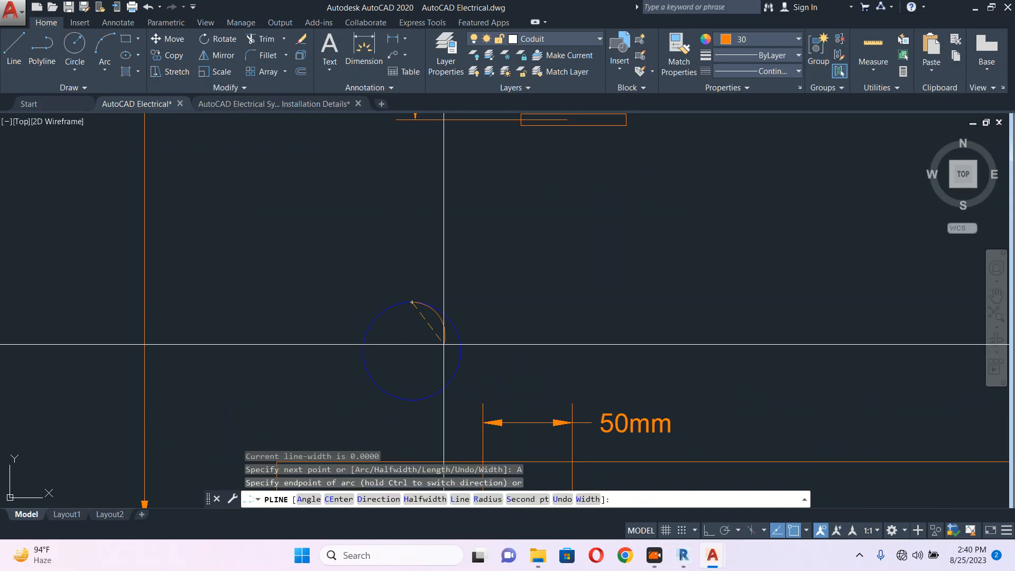
{"action": "key", "text": "Escape"}
{"action": "type", "text": "PL"}
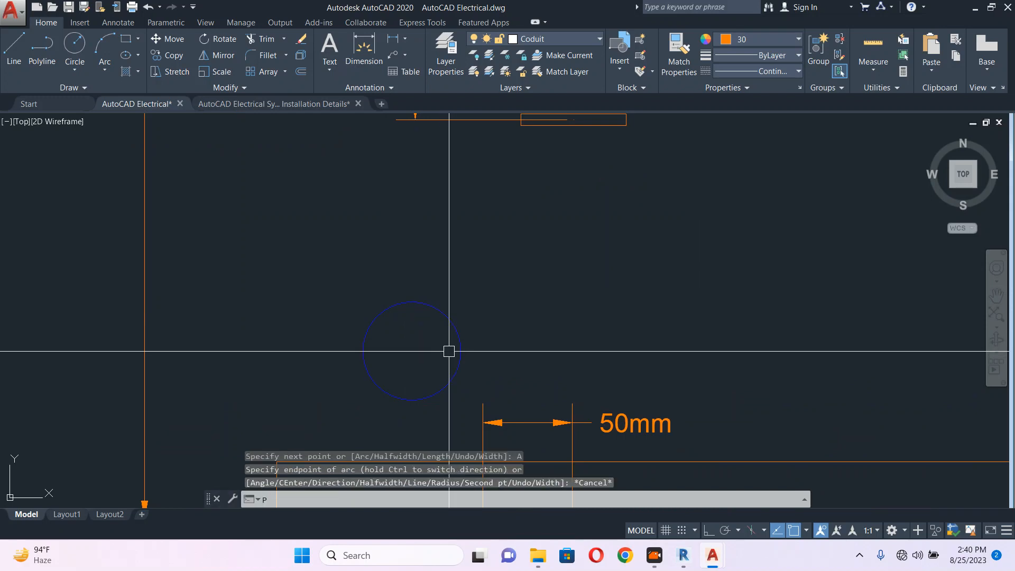
{"action": "key", "text": "Return"}
{"action": "left_click", "coordinate": [460, 350]}
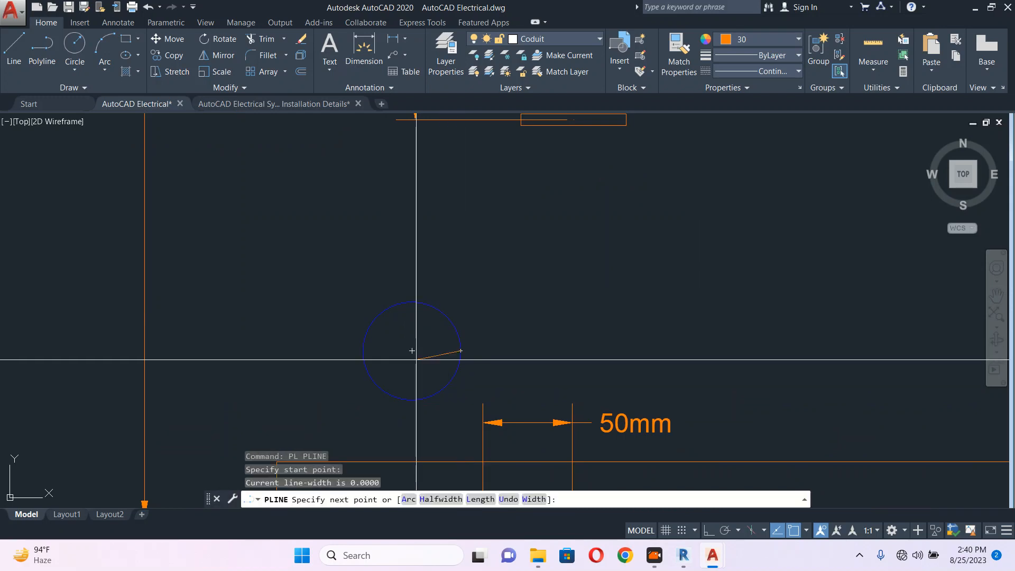
{"action": "type", "text": "A"}
{"action": "key", "text": "Return"}
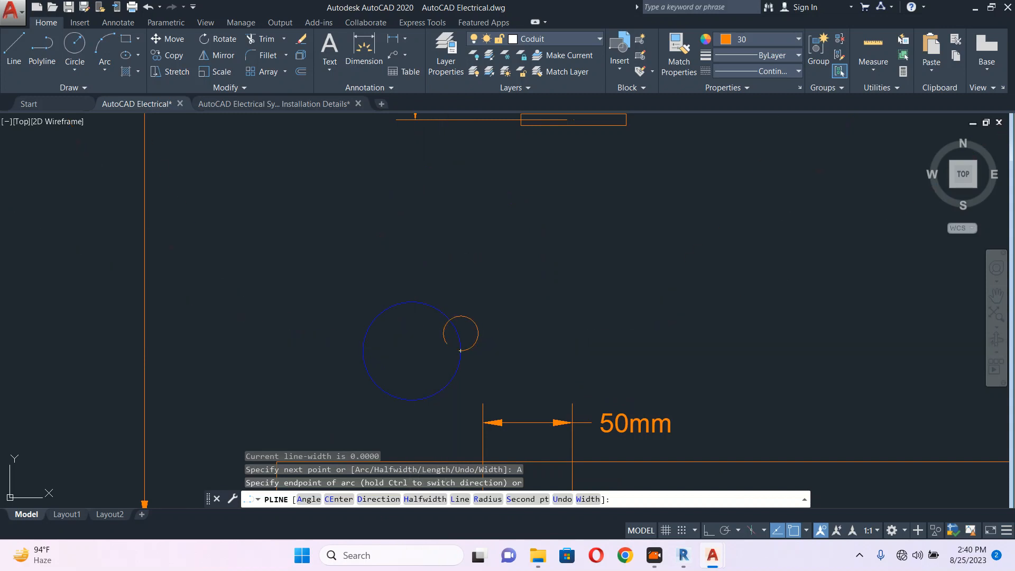
{"action": "key", "text": "Escape"}
{"action": "key", "text": "Return"}
{"action": "left_click", "coordinate": [363, 351]}
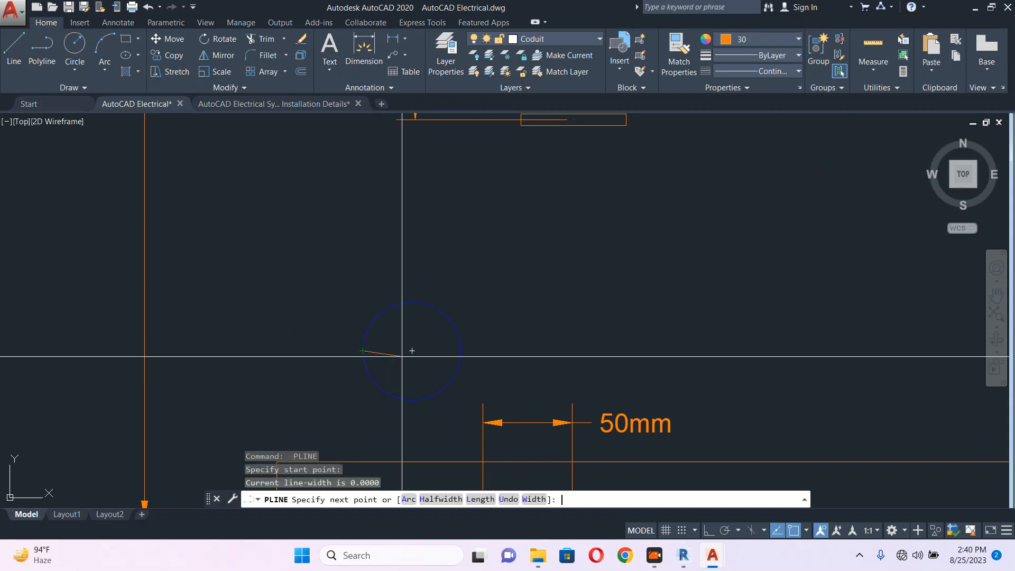
{"action": "type", "text": "A"}
{"action": "key", "text": "Return"}
{"action": "key", "text": "Escape"}
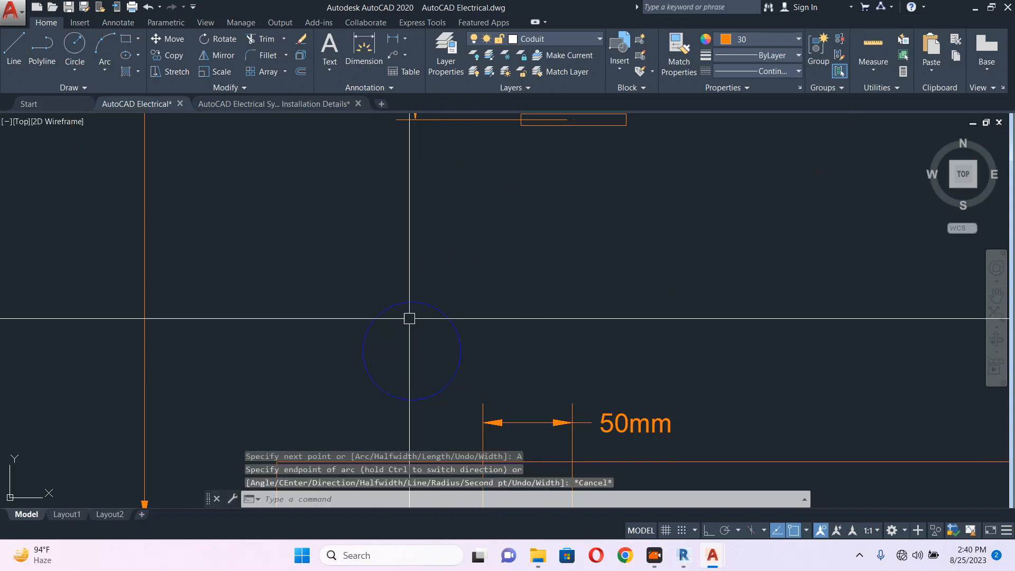
Try an S-shaped arc polyline across the blue circle through its centre, closing it at the start, and erase the attempt
{"action": "key", "text": "Return"}
{"action": "left_click", "coordinate": [412, 302]}
{"action": "type", "text": "A"}
{"action": "key", "text": "Return"}
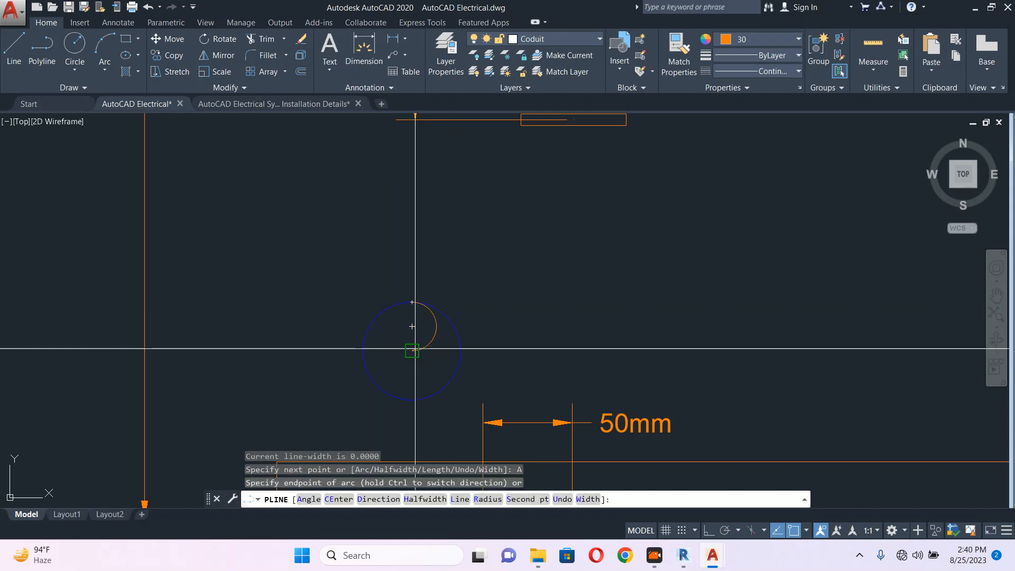
{"action": "left_click", "coordinate": [412, 351]}
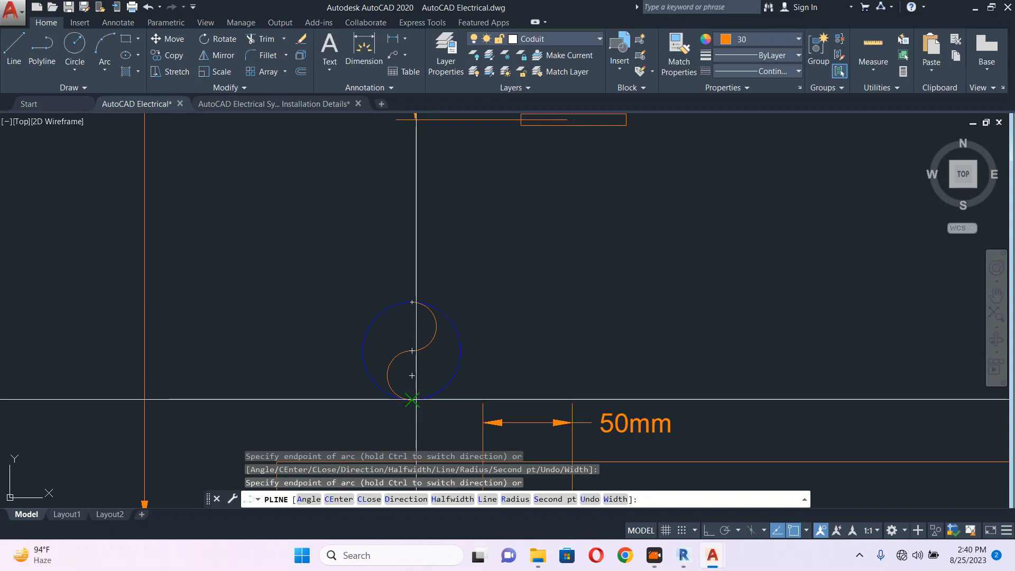
{"action": "type", "text": "C"}
{"action": "key", "text": "Return"}
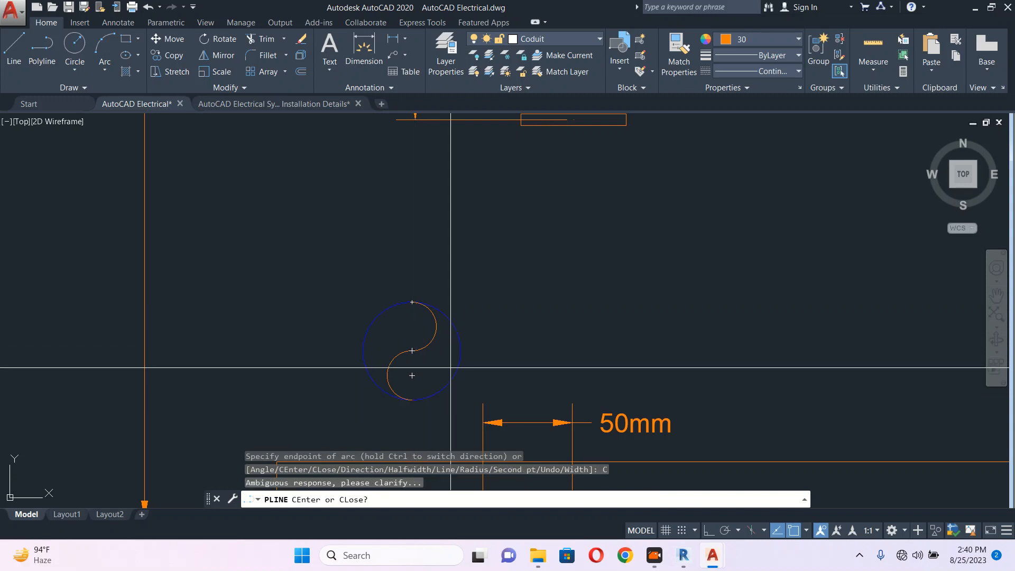
{"action": "key", "text": "Return"}
{"action": "key", "text": "Escape"}
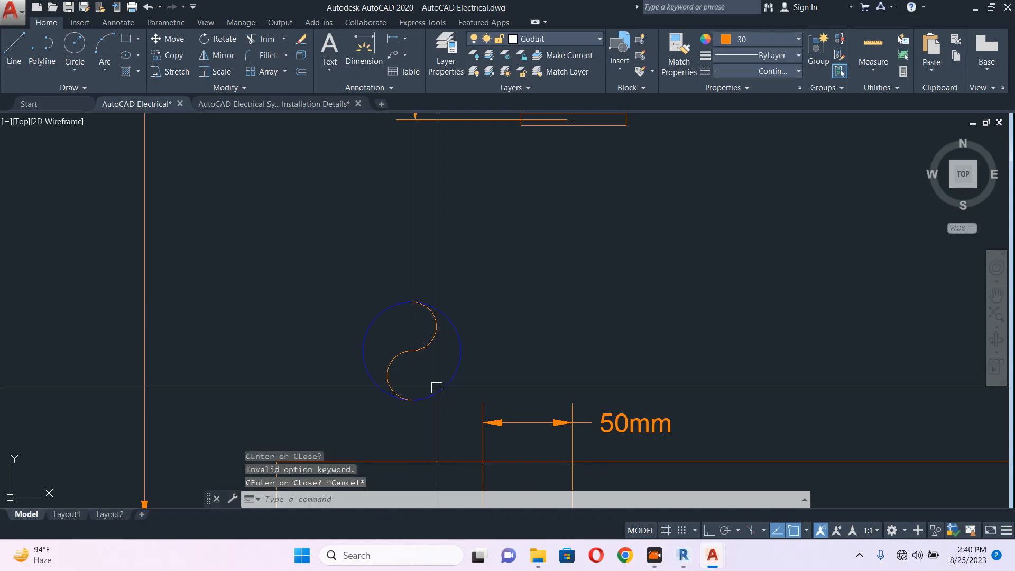
{"action": "left_click", "coordinate": [425, 344]}
{"action": "type", "text": "E"}
{"action": "key", "text": "Return"}
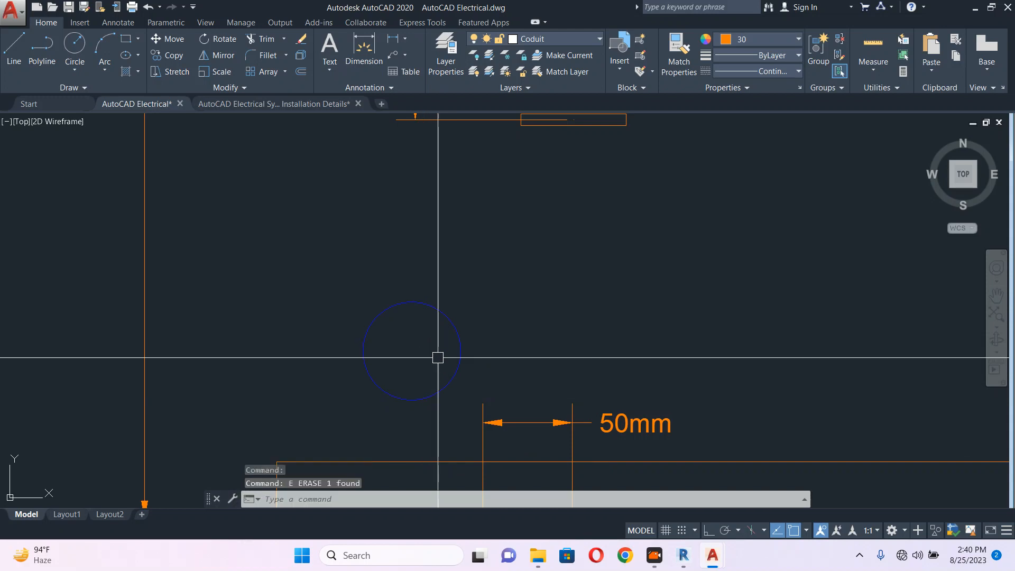
Draw an arc polyline inside the blue circle: an S-curve through its centre plus a return arc along one side to the start
{"action": "type", "text": "PL"}
{"action": "key", "text": "Return"}
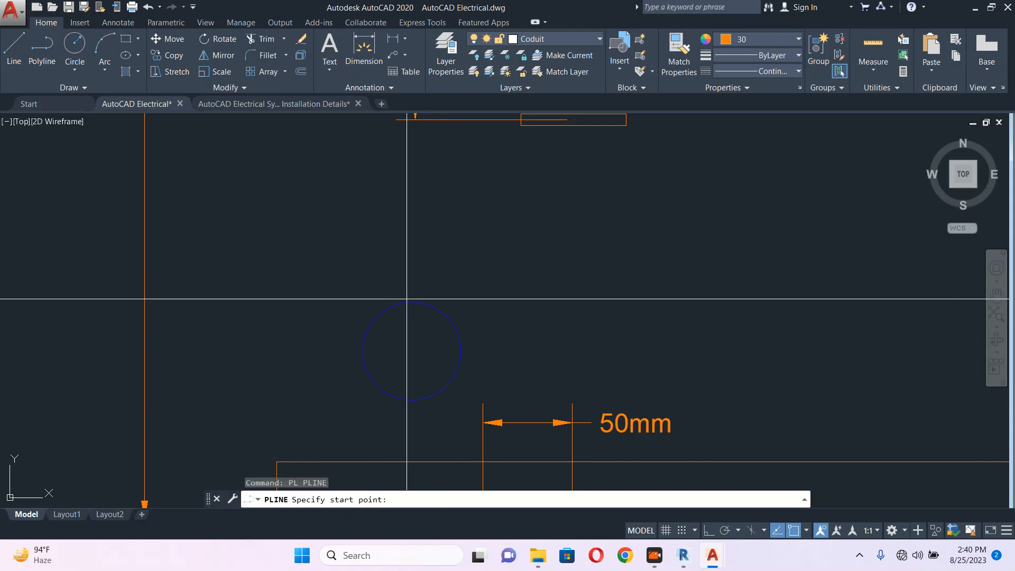
{"action": "left_click", "coordinate": [412, 350]}
{"action": "type", "text": "A"}
{"action": "key", "text": "Return"}
{"action": "left_click", "coordinate": [413, 302]}
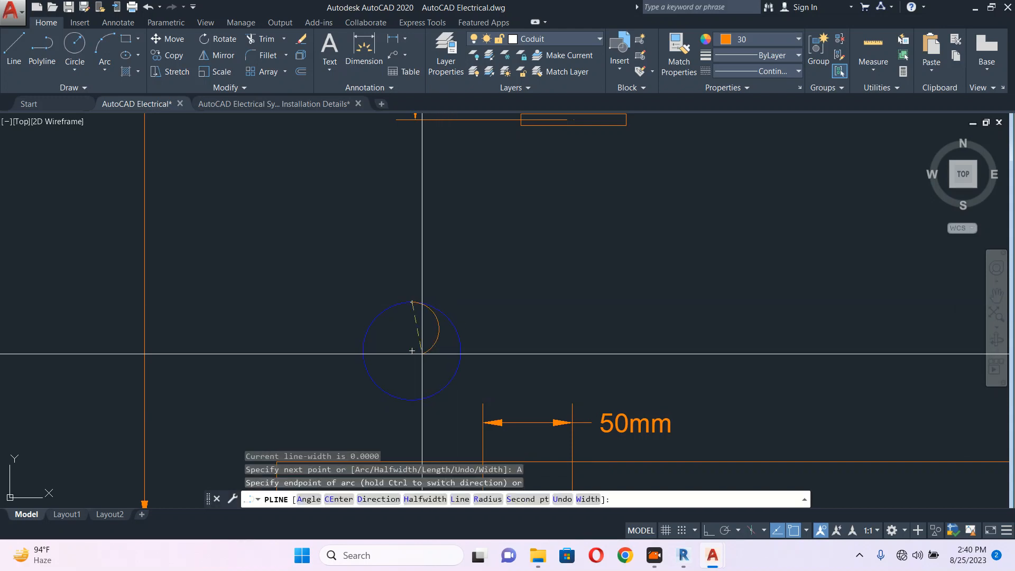
{"action": "left_click", "coordinate": [420, 399]}
{"action": "left_click", "coordinate": [413, 302]}
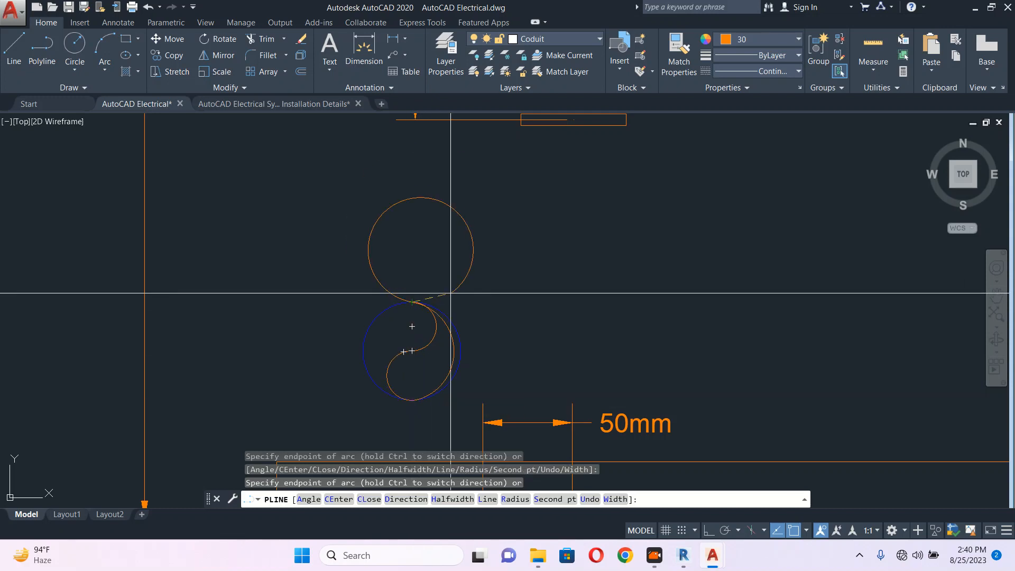
{"action": "key", "text": "Escape"}
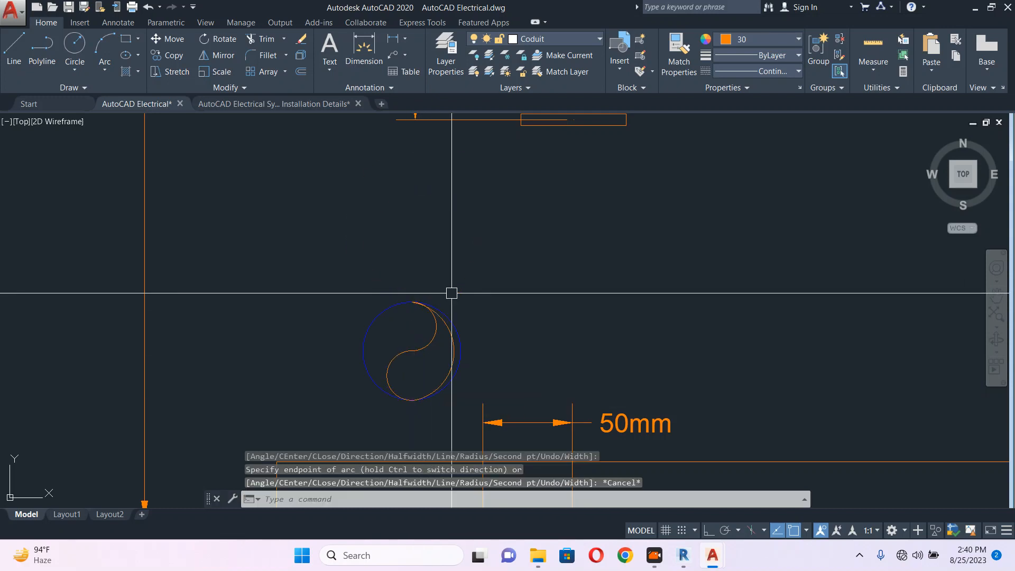
Stretch the midpoint of the polyline's outer arc onto the blue circle so both curves coincide
{"action": "left_click", "coordinate": [441, 328]}
{"action": "scroll", "coordinate": [446, 331], "scroll_direction": "up", "scroll_amount": 4}
{"action": "left_click", "coordinate": [452, 335]}
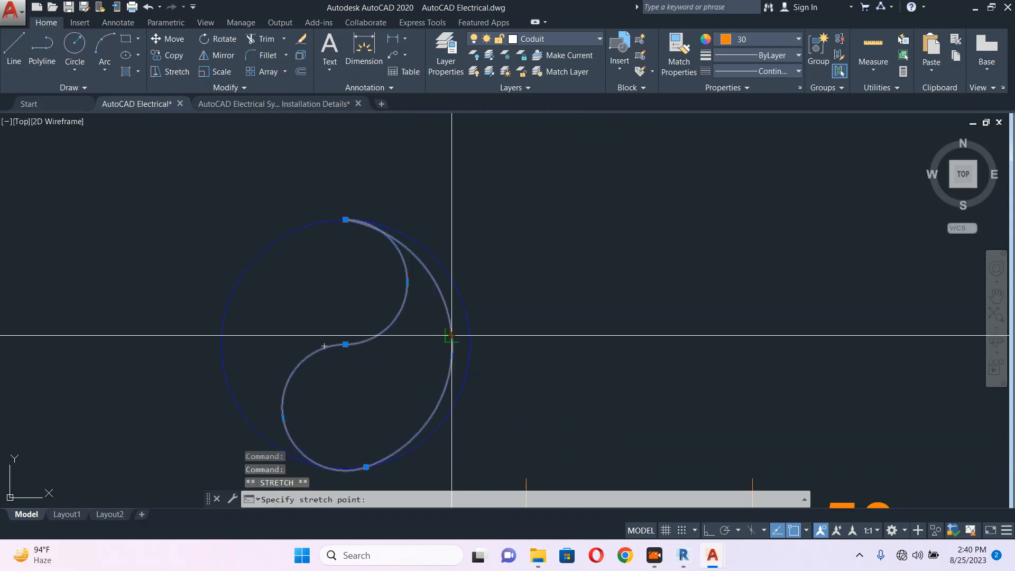
{"action": "left_click", "coordinate": [469, 334]}
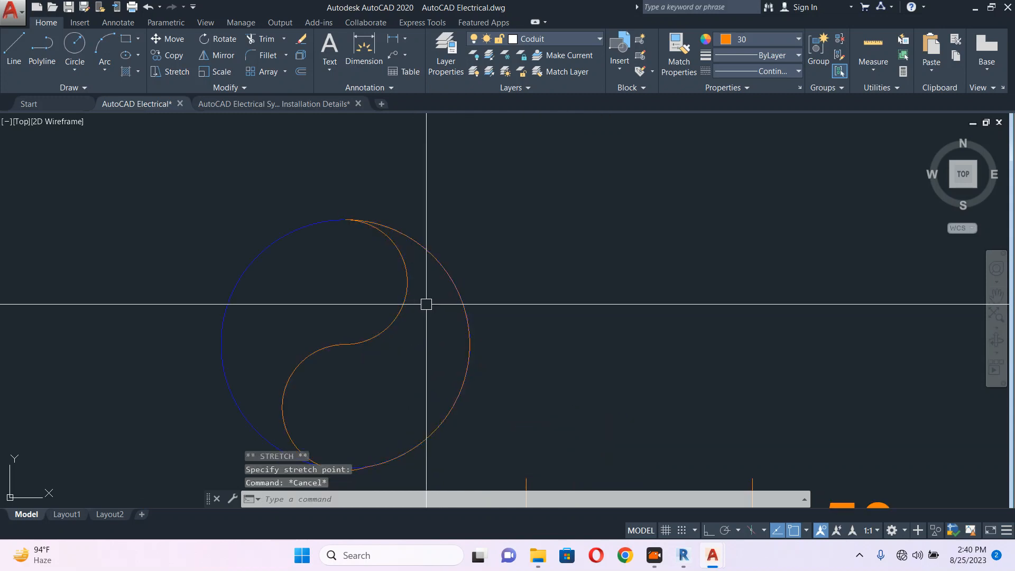
{"action": "type", "text": "j"}
{"action": "key", "text": "Return"}
{"action": "key", "text": "Escape"}
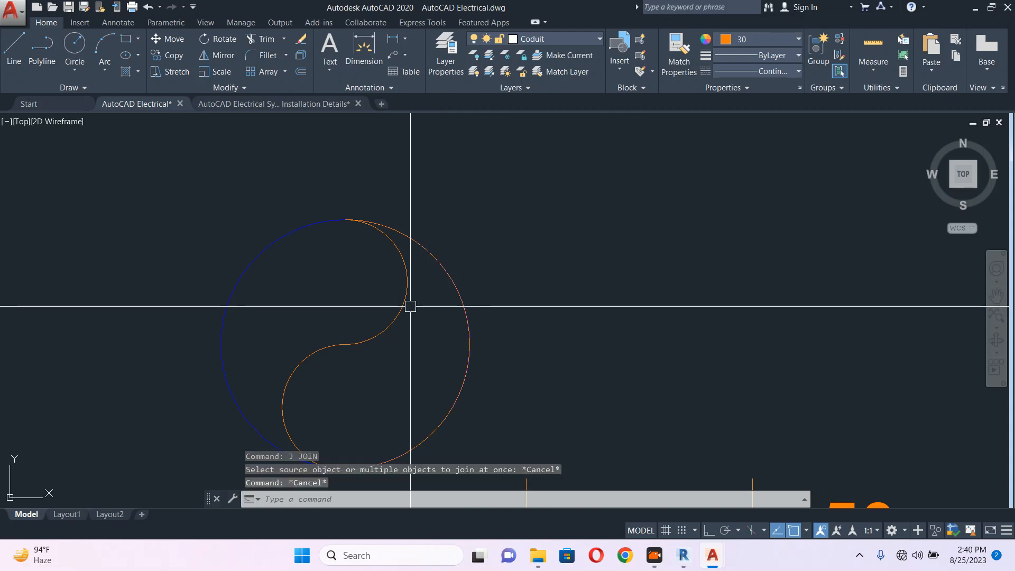
Fill the S-shaped polyline inside the blue circle with a Solid hatch
{"action": "type", "text": "h"}
{"action": "key", "text": "Return"}
{"action": "left_click", "coordinate": [401, 295]}
{"action": "key", "text": "Return"}
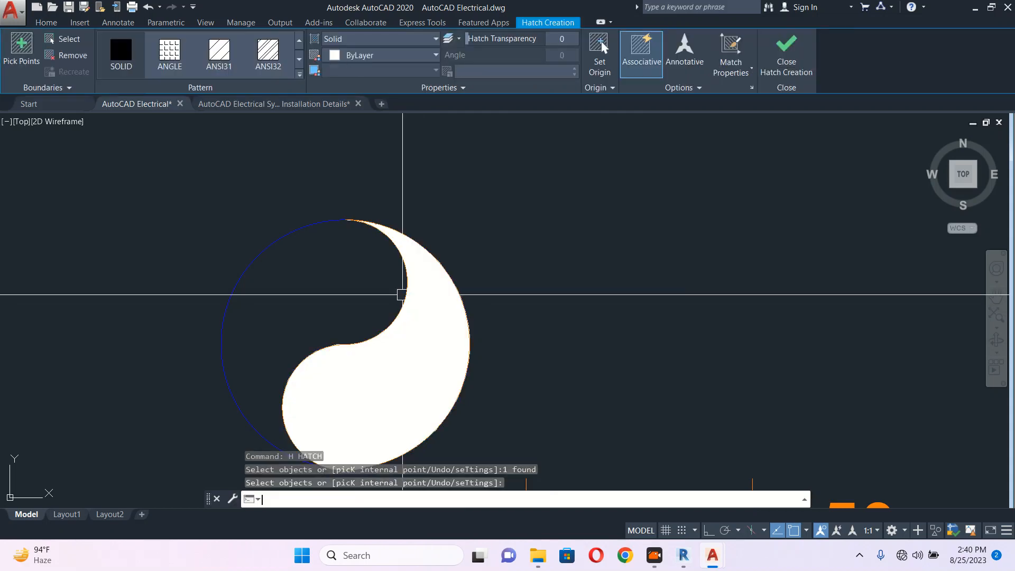
Set the colour of the duct symbol's circle, arc polyline and solid hatch to Blue
{"action": "scroll", "coordinate": [406, 285], "scroll_direction": "down", "scroll_amount": 2}
{"action": "left_click", "coordinate": [433, 230]}
{"action": "left_click", "coordinate": [407, 278]}
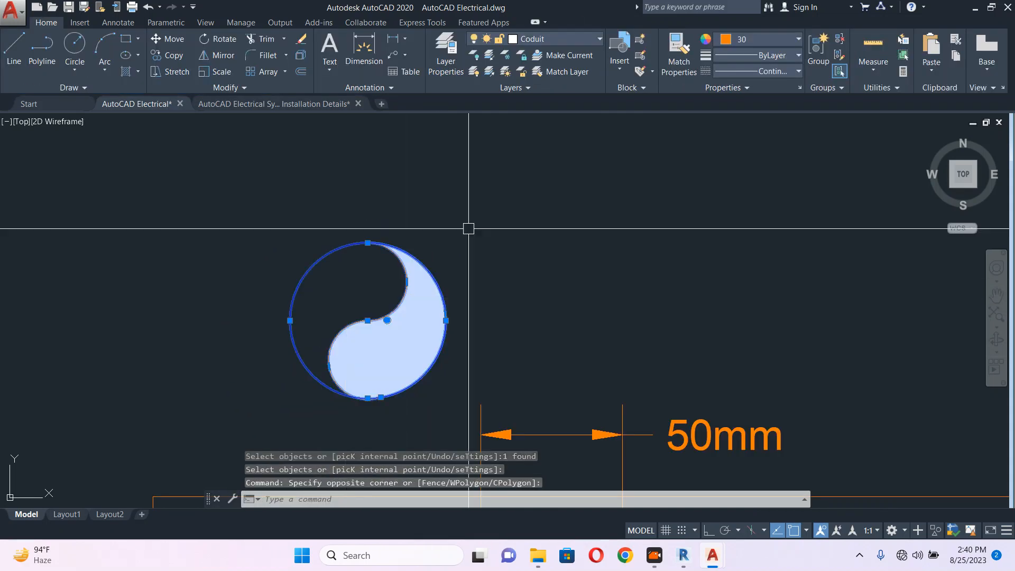
{"action": "left_click", "coordinate": [757, 38]}
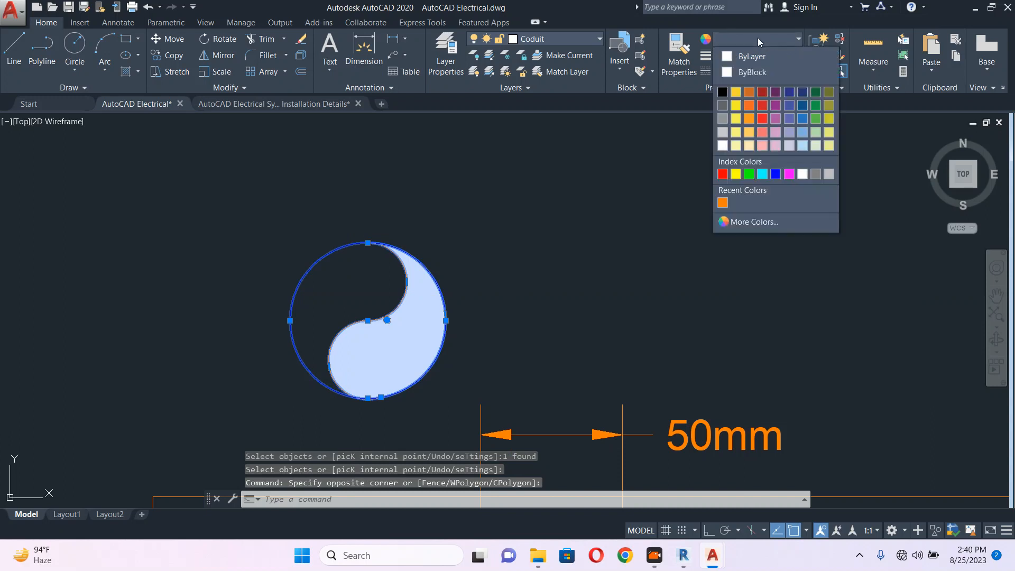
{"action": "left_click", "coordinate": [775, 174]}
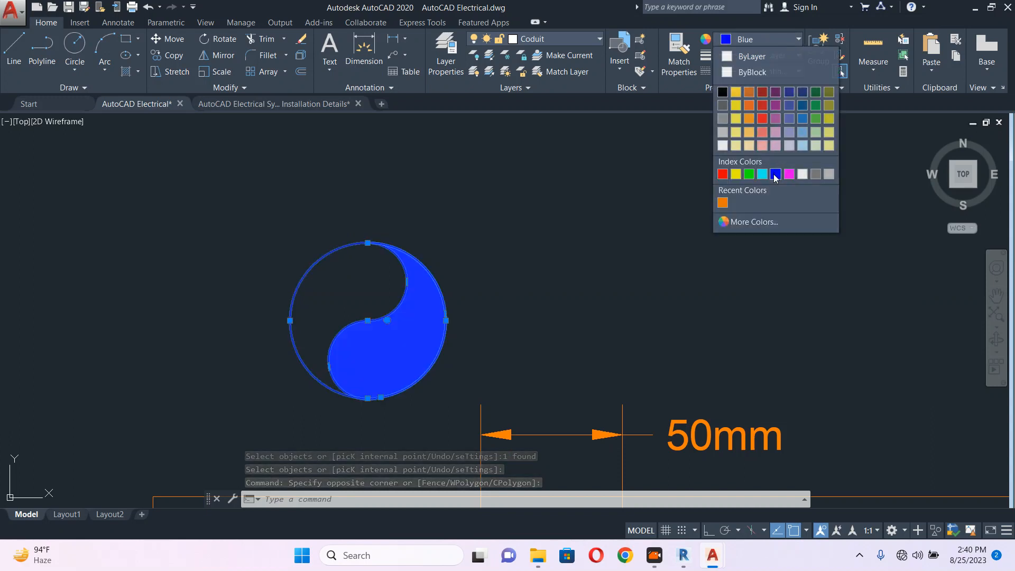
{"action": "key", "text": "Escape"}
Shift the 600mm From Ground Level dimension line in Section-01 farther away from the concrete encasement
{"action": "scroll", "coordinate": [582, 206], "scroll_direction": "down", "scroll_amount": 5}
{"action": "middle_click_drag", "start_coordinate": [567, 193], "coordinate": [581, 264]}
{"action": "key", "text": "Escape"}
{"action": "left_click", "coordinate": [539, 338]}
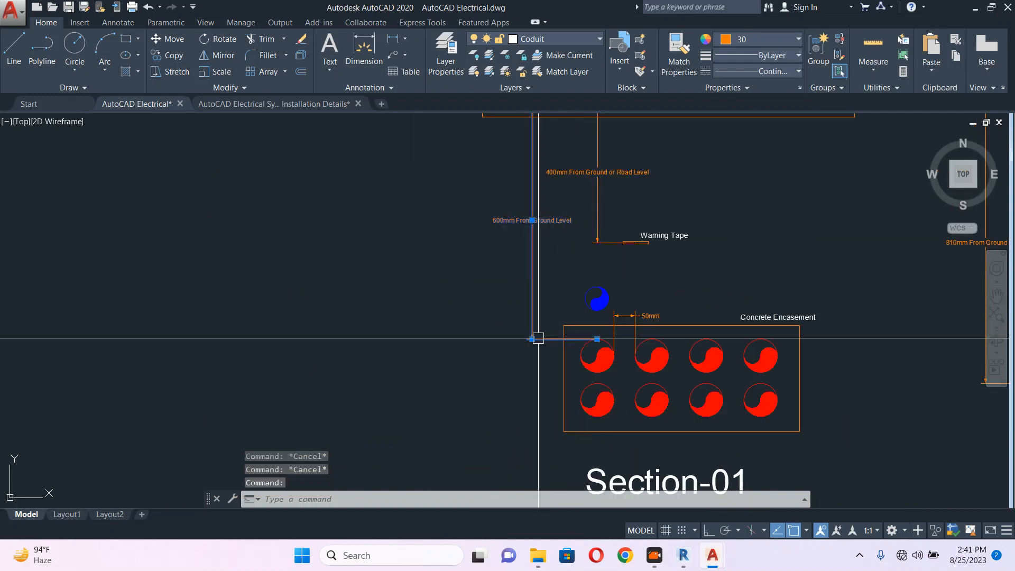
{"action": "left_click", "coordinate": [532, 339]}
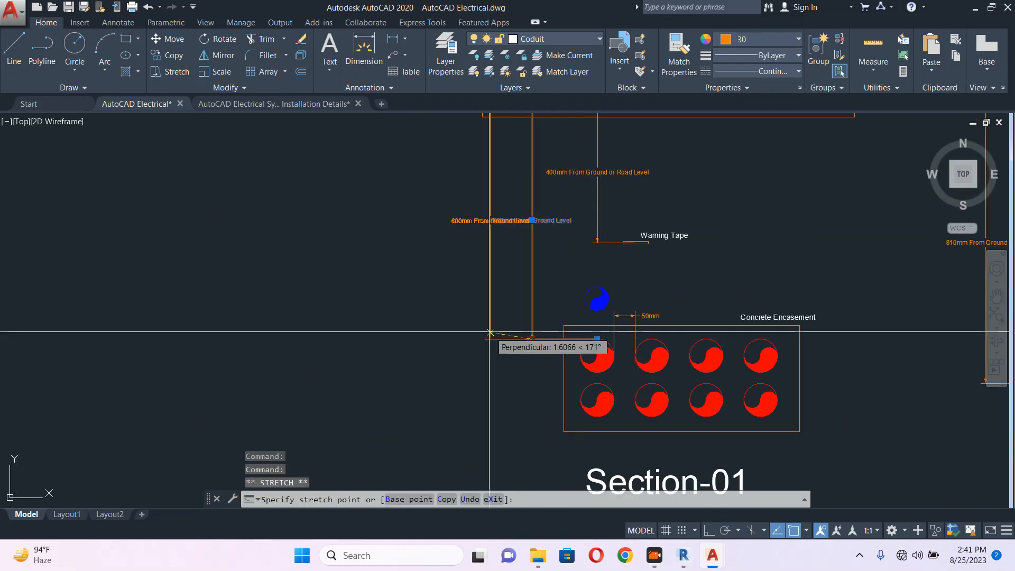
{"action": "left_click", "coordinate": [483, 338]}
{"action": "key", "text": "Escape"}
{"action": "middle_click_drag", "start_coordinate": [688, 314], "coordinate": [673, 317]}
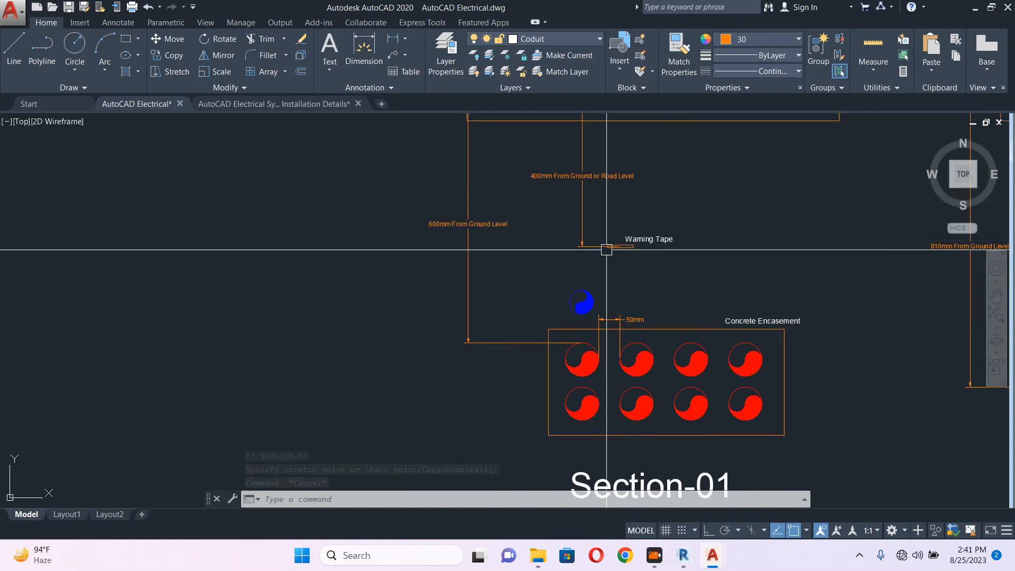
Stretch the Section-01 warning tape, its label and the end of the 400mm dimension straight down, closer to the blue duct
{"action": "left_click", "coordinate": [709, 220]}
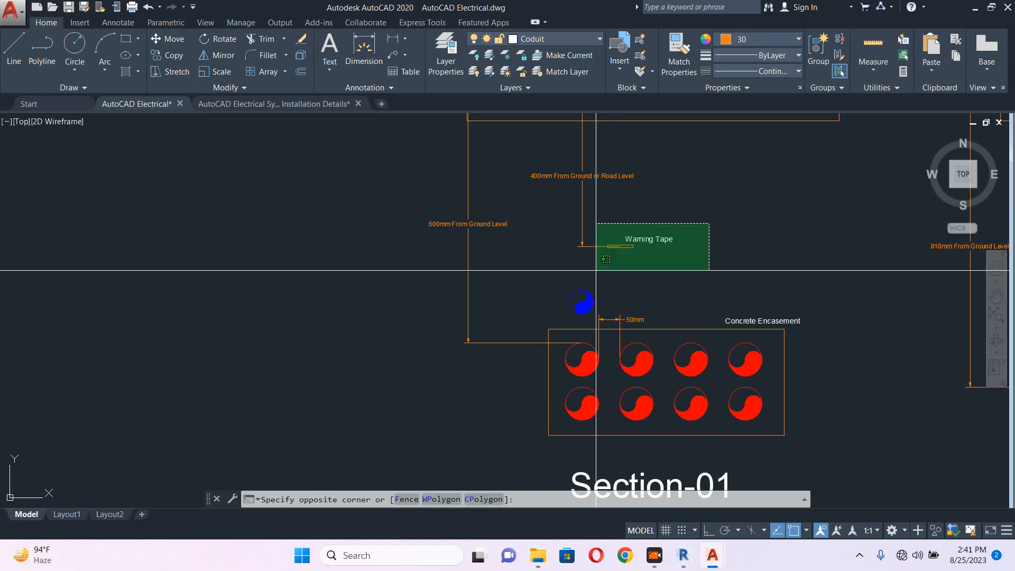
{"action": "left_click", "coordinate": [594, 284]}
{"action": "type", "text": "s"}
{"action": "key", "text": "Return"}
{"action": "left_click", "coordinate": [751, 233]}
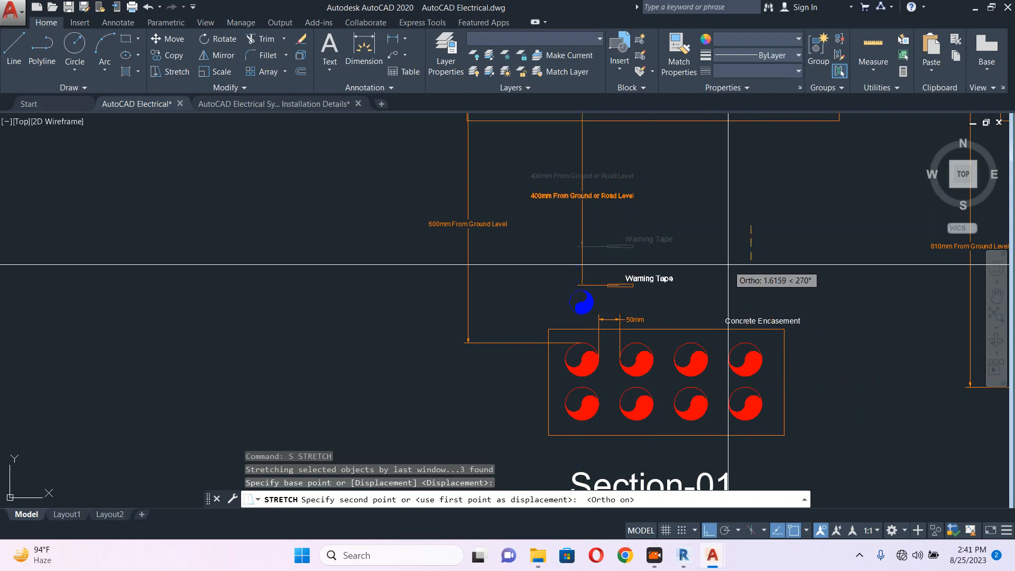
{"action": "key", "text": "Escape"}
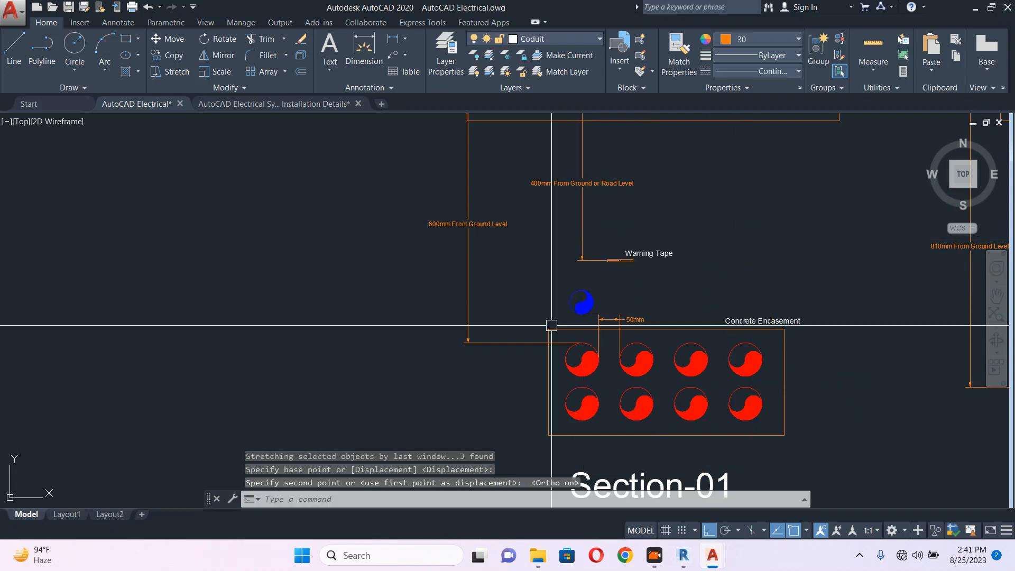
Change the text of the Section-01 depth dimension to the red ducts to "800mm From Ground Level"
{"action": "scroll", "coordinate": [552, 325], "scroll_direction": "up", "scroll_amount": 4}
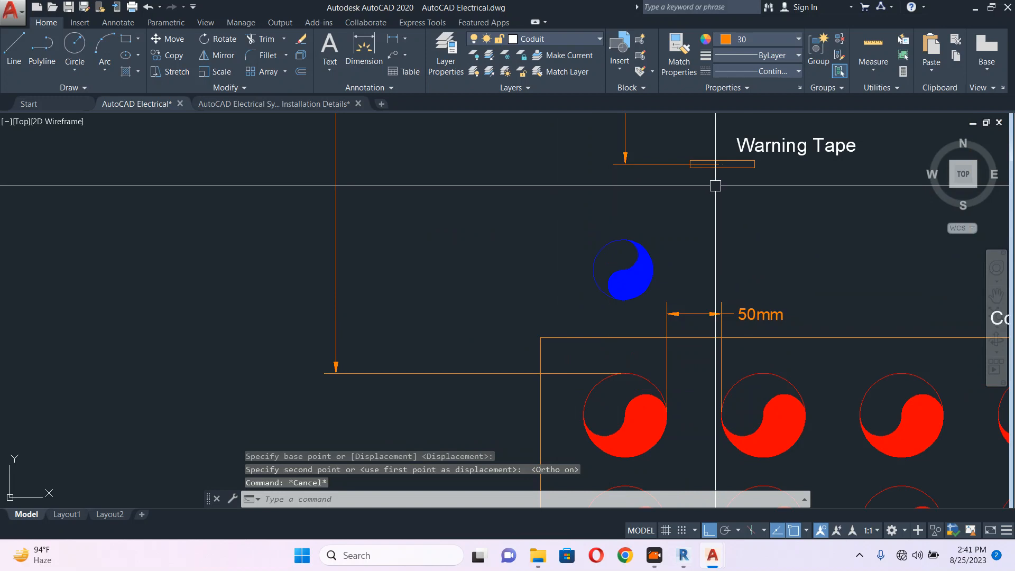
{"action": "scroll", "coordinate": [616, 267], "scroll_direction": "down", "scroll_amount": 2}
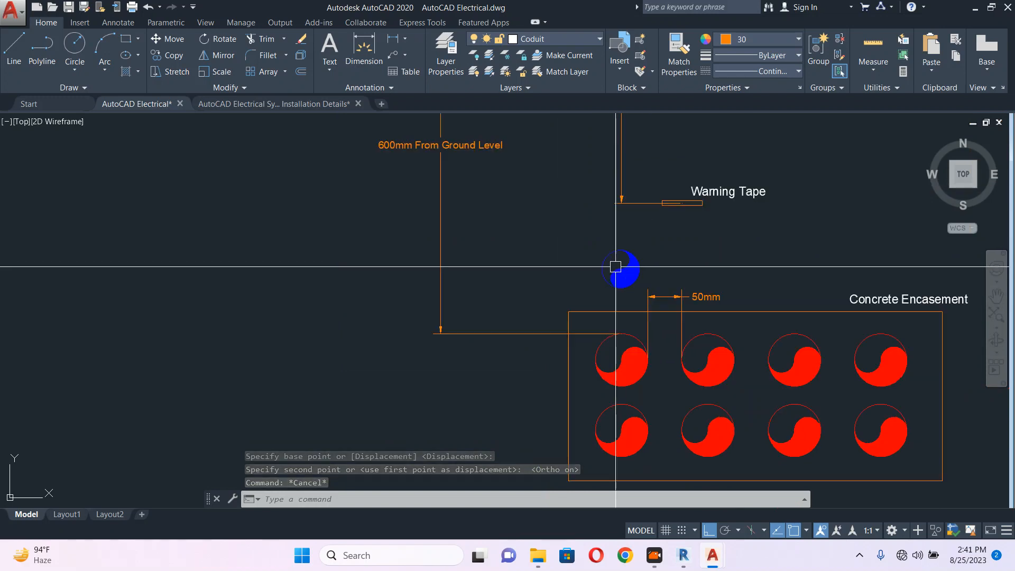
{"action": "scroll", "coordinate": [709, 295], "scroll_direction": "down", "scroll_amount": 3}
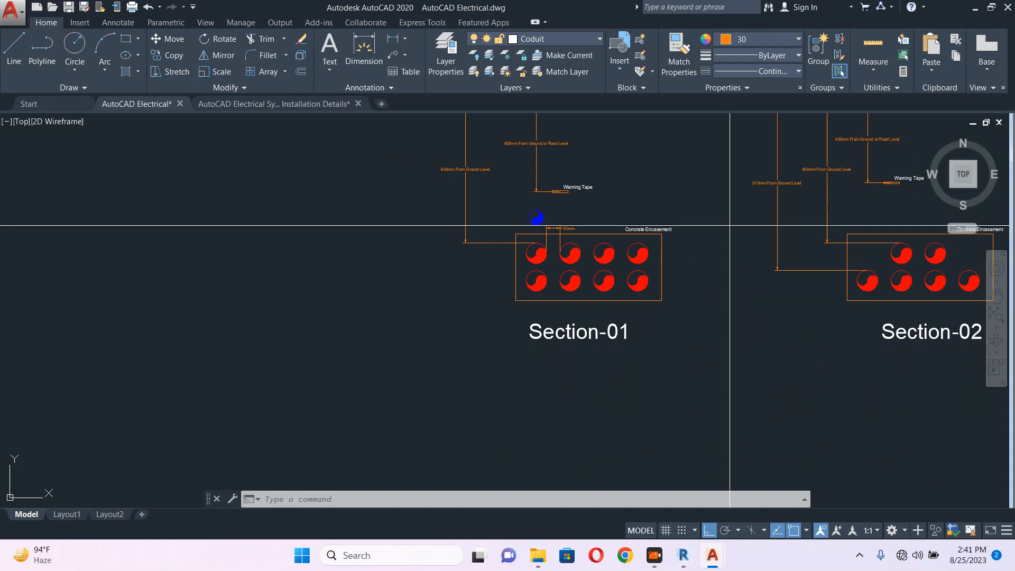
{"action": "key", "text": "Escape"}
{"action": "key", "text": "Escape"}
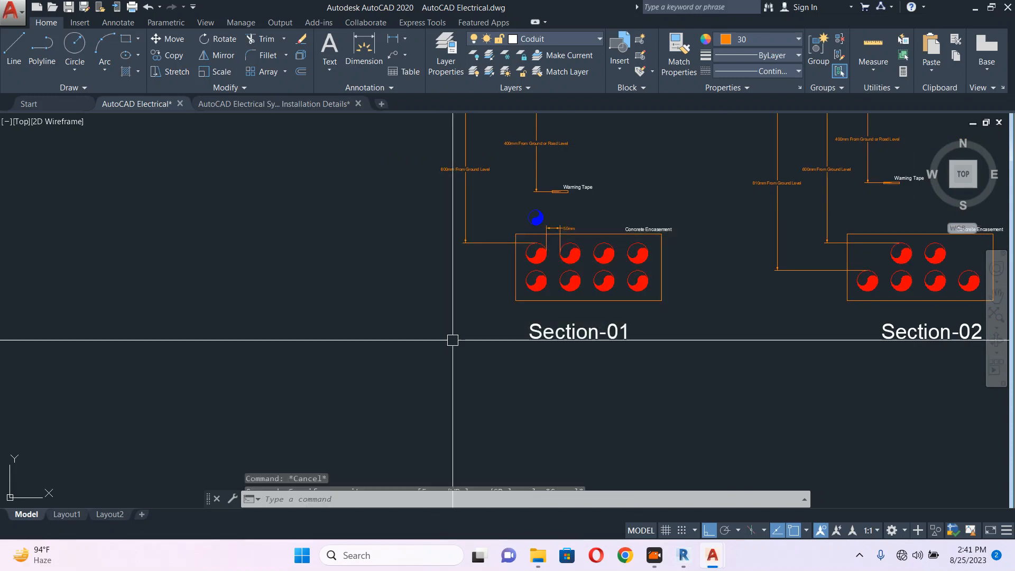
{"action": "scroll", "coordinate": [452, 165], "scroll_direction": "up", "scroll_amount": 7}
{"action": "double_click", "coordinate": [390, 194]}
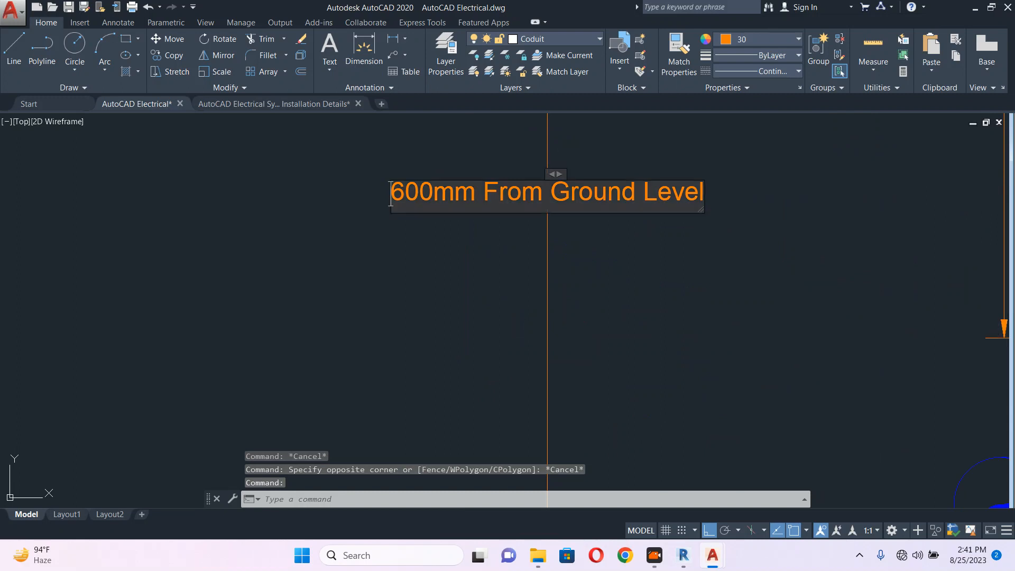
{"action": "left_click_drag", "start_coordinate": [405, 192], "coordinate": [386, 196]}
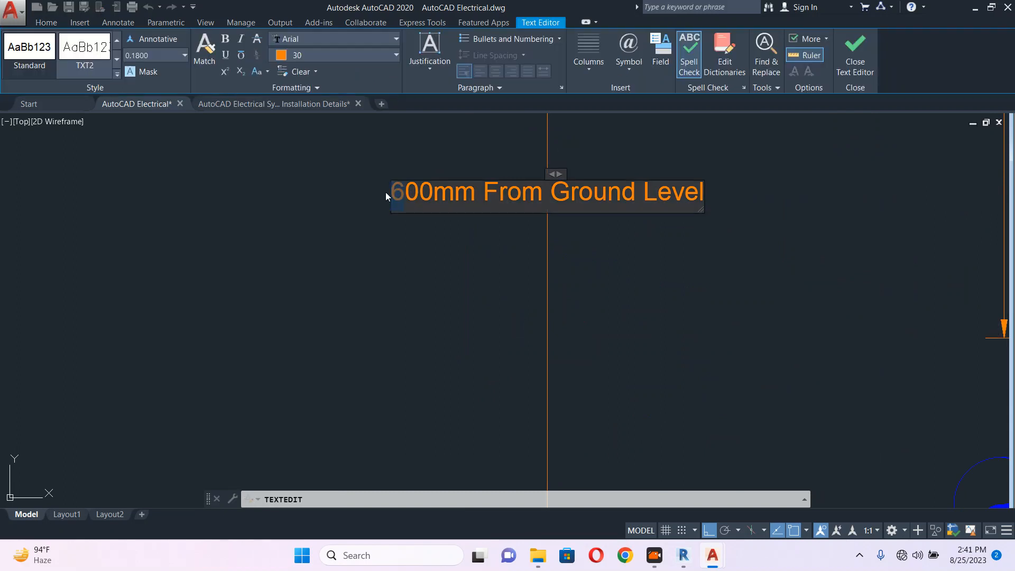
{"action": "type", "text": "8"}
{"action": "key", "text": "Return"}
{"action": "key", "text": "Escape"}
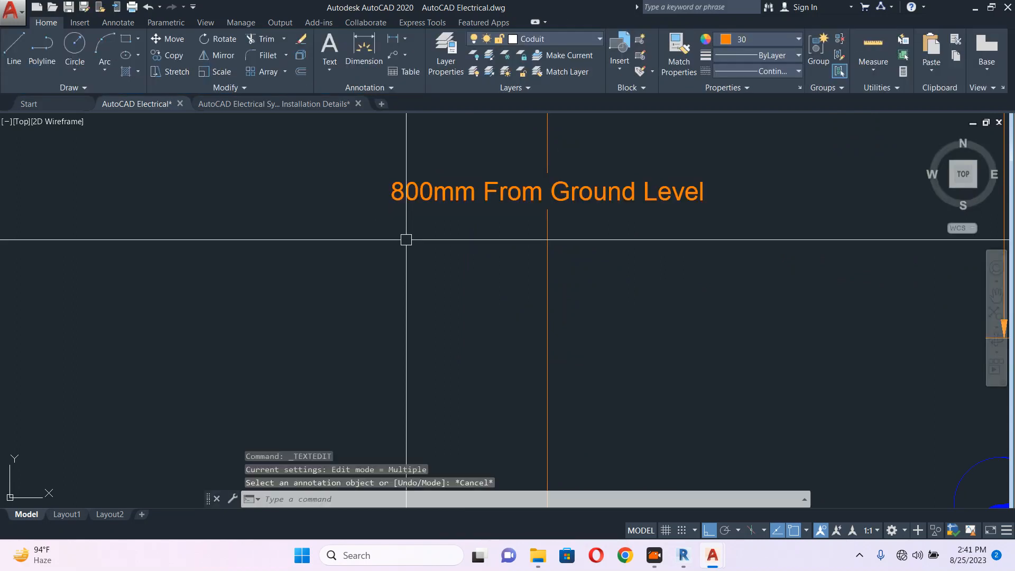
Add a vertical linear dimension in Section-01 from the top of the blue duct to the ground-level line, placed between the two existing depth dimensions
{"action": "scroll", "coordinate": [557, 272], "scroll_direction": "down", "scroll_amount": 6}
{"action": "scroll", "coordinate": [543, 288], "scroll_direction": "up", "scroll_amount": 4}
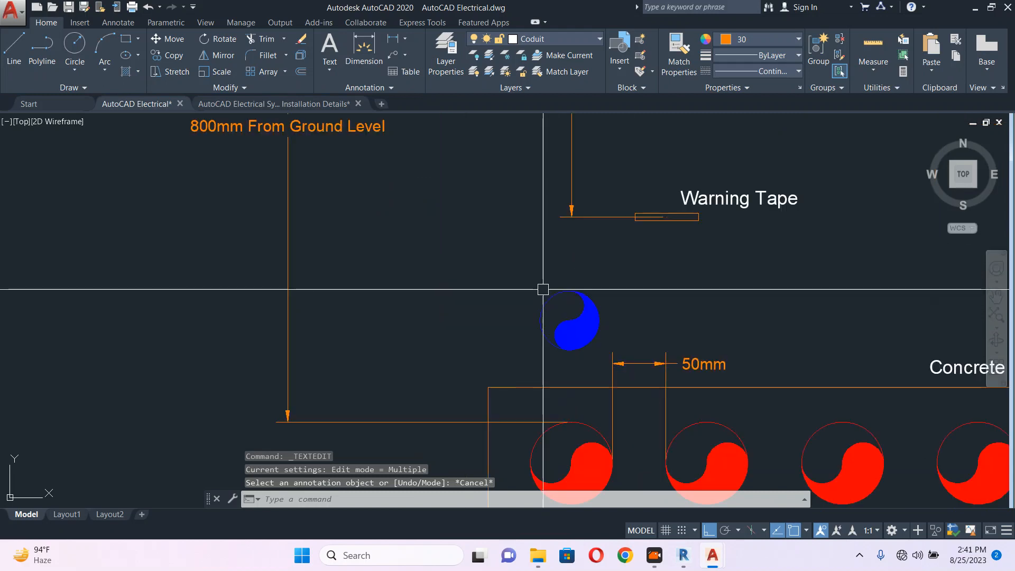
{"action": "type", "text": "DLI"}
{"action": "key", "text": "Return"}
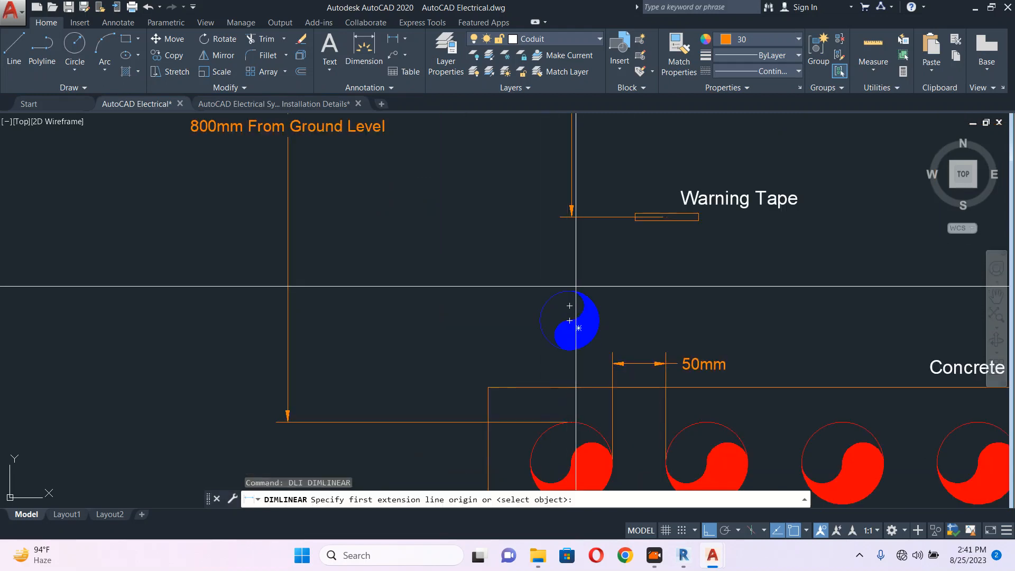
{"action": "left_click", "coordinate": [569, 291]}
{"action": "scroll", "coordinate": [566, 294], "scroll_direction": "down", "scroll_amount": 5}
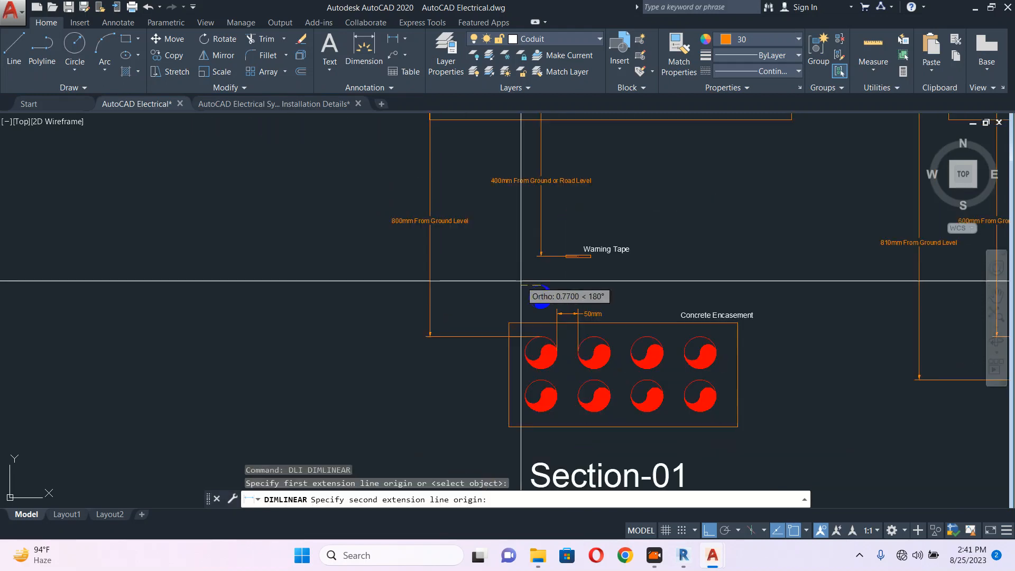
{"action": "scroll", "coordinate": [549, 190], "scroll_direction": "up", "scroll_amount": 1}
{"action": "left_click", "coordinate": [538, 184]}
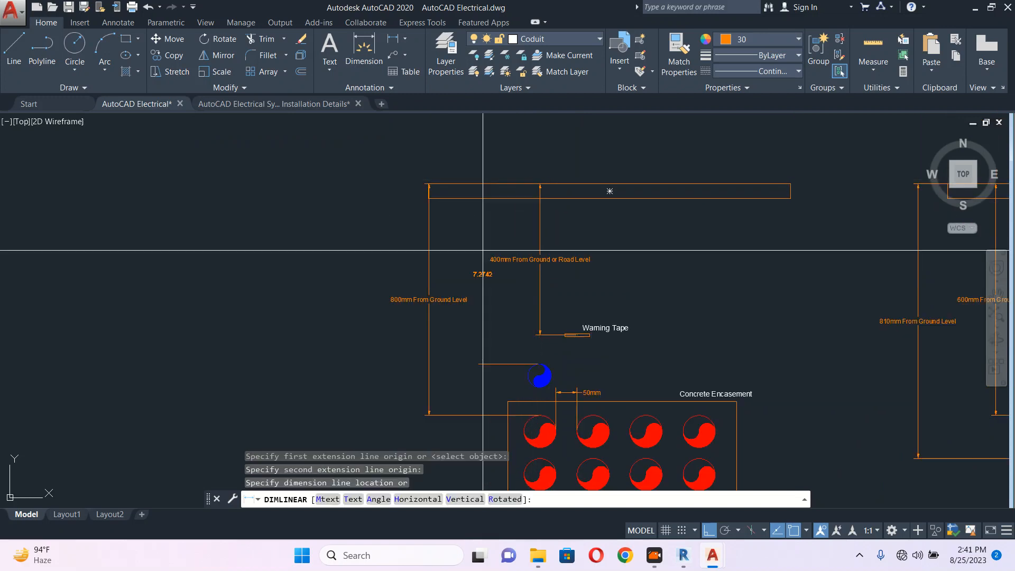
{"action": "scroll", "coordinate": [478, 212], "scroll_direction": "up", "scroll_amount": 3}
{"action": "left_click", "coordinate": [470, 236]}
{"action": "key", "text": "Escape"}
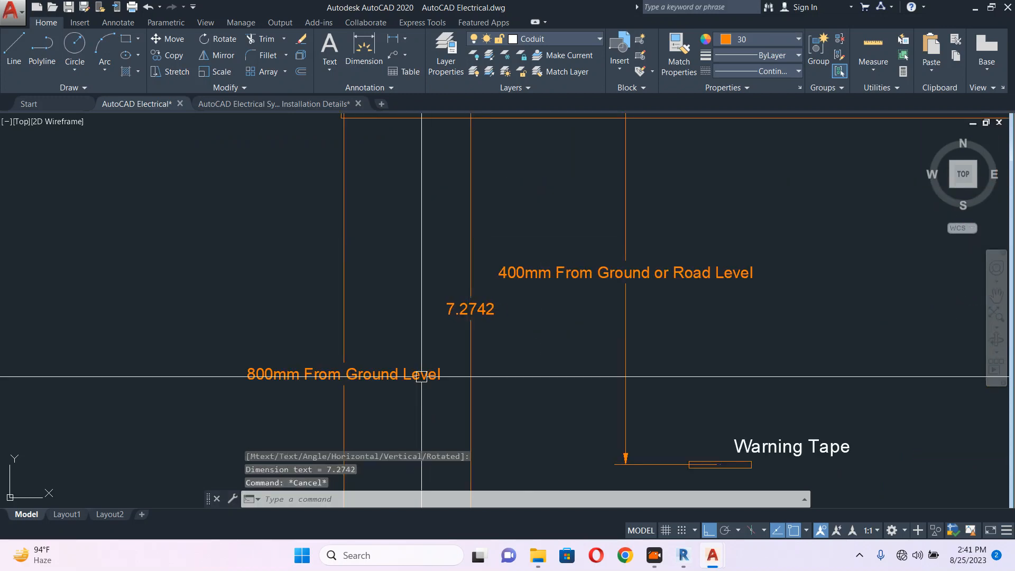
Replace the text of the blue duct's depth dimension with "600mm From Ground Level", reusing the wording of the 800mm dimension
{"action": "middle_click_drag", "start_coordinate": [421, 376], "coordinate": [388, 257]}
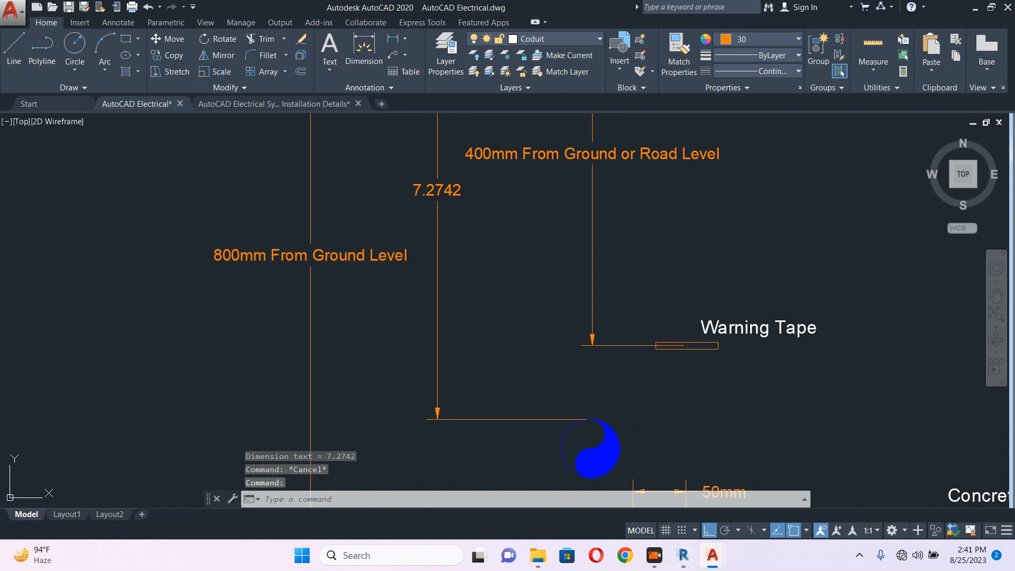
{"action": "double_click", "coordinate": [372, 259]}
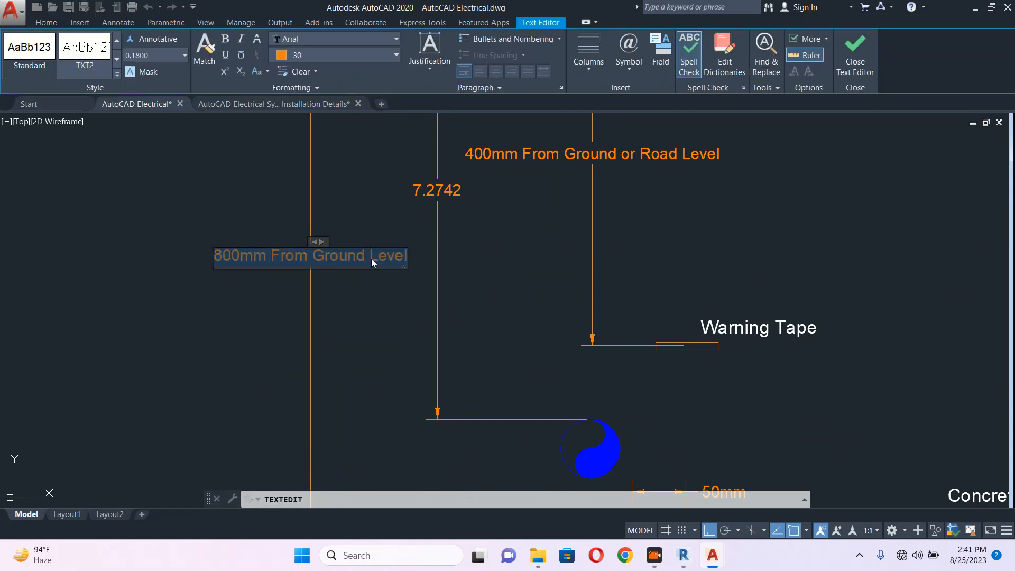
{"action": "left_click", "coordinate": [469, 190]}
{"action": "key", "text": "Escape"}
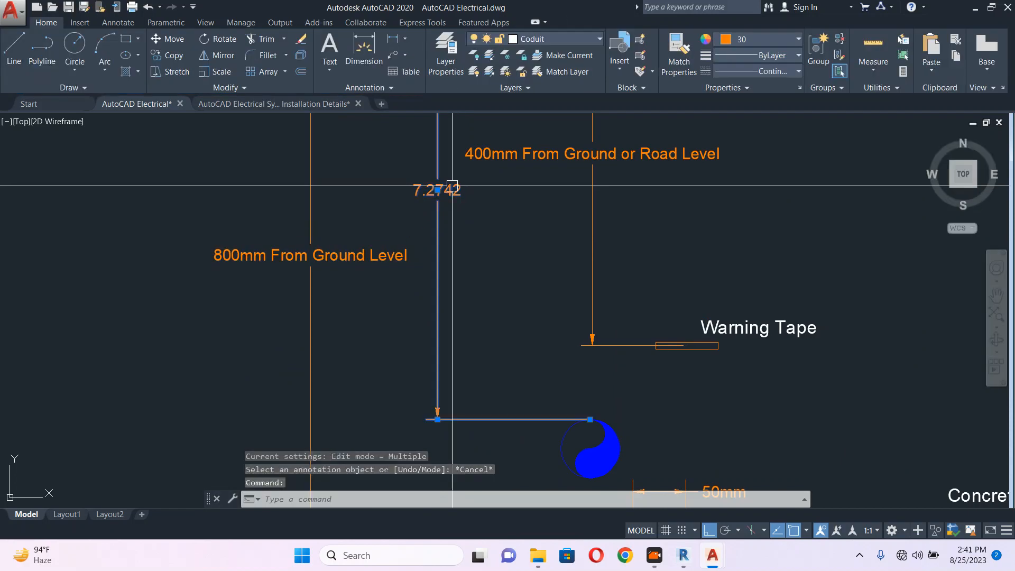
{"action": "double_click", "coordinate": [453, 197]}
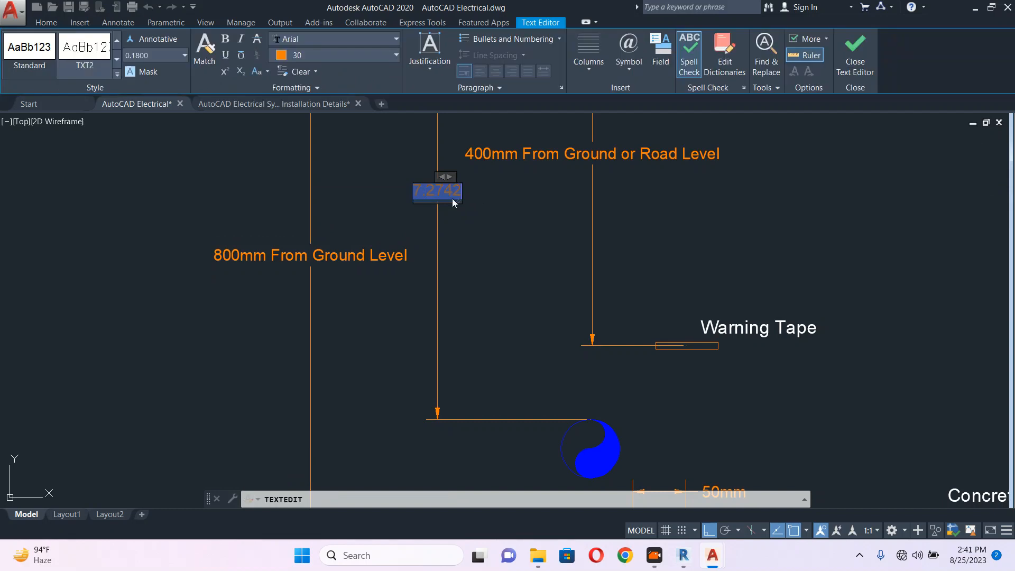
{"action": "type", "text": "800mm From Ground Level"}
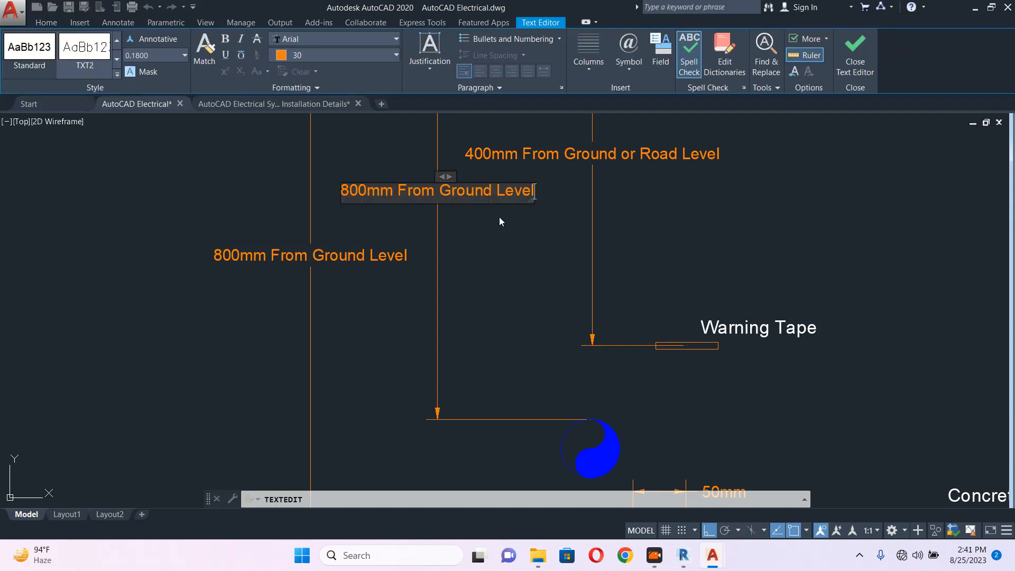
{"action": "left_click", "coordinate": [499, 217]}
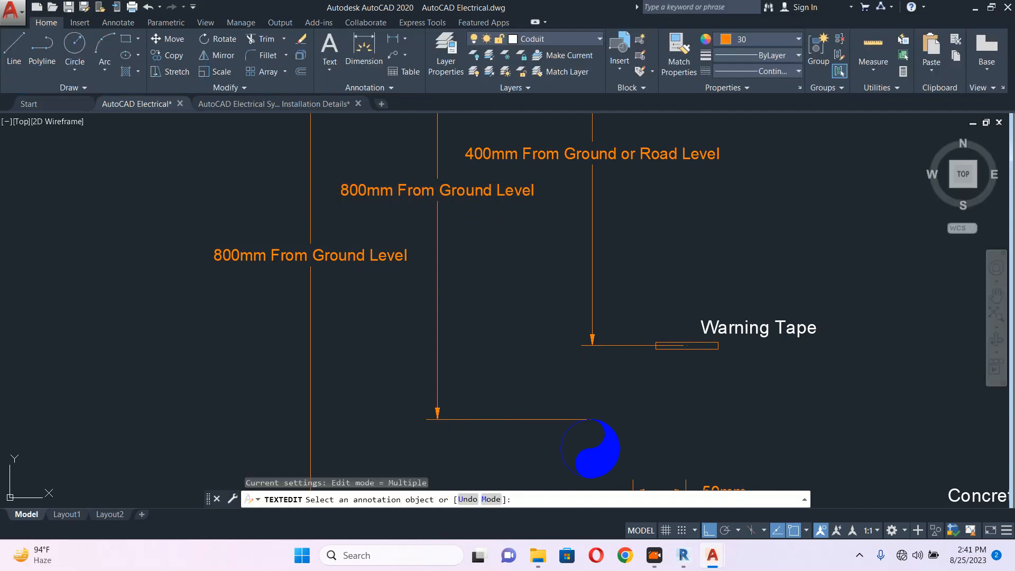
{"action": "left_click", "coordinate": [341, 191]}
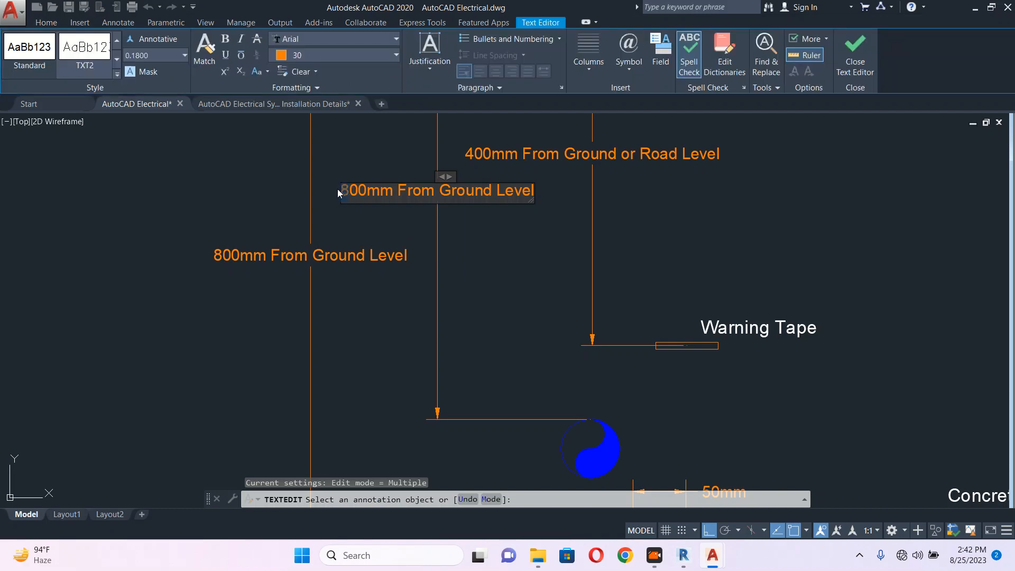
{"action": "left_click", "coordinate": [532, 259]}
{"action": "scroll", "coordinate": [528, 255], "scroll_direction": "down", "scroll_amount": 3}
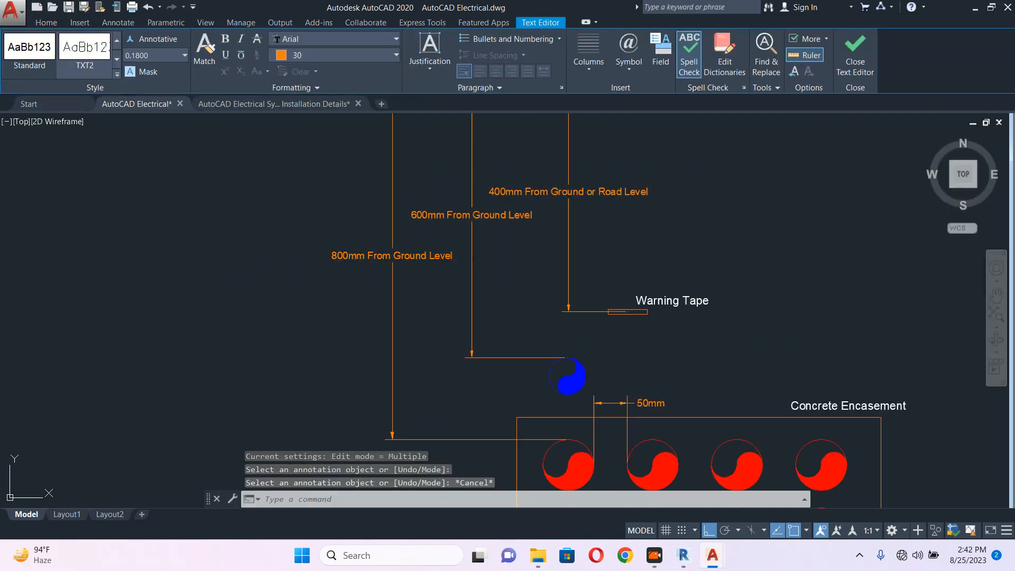
{"action": "key", "text": "Escape"}
Shift the "400mm From Ground or Road Level" dimension text slightly upward along its dimension line in Section-01
{"action": "scroll", "coordinate": [559, 215], "scroll_direction": "up", "scroll_amount": 2}
{"action": "left_click", "coordinate": [567, 218]}
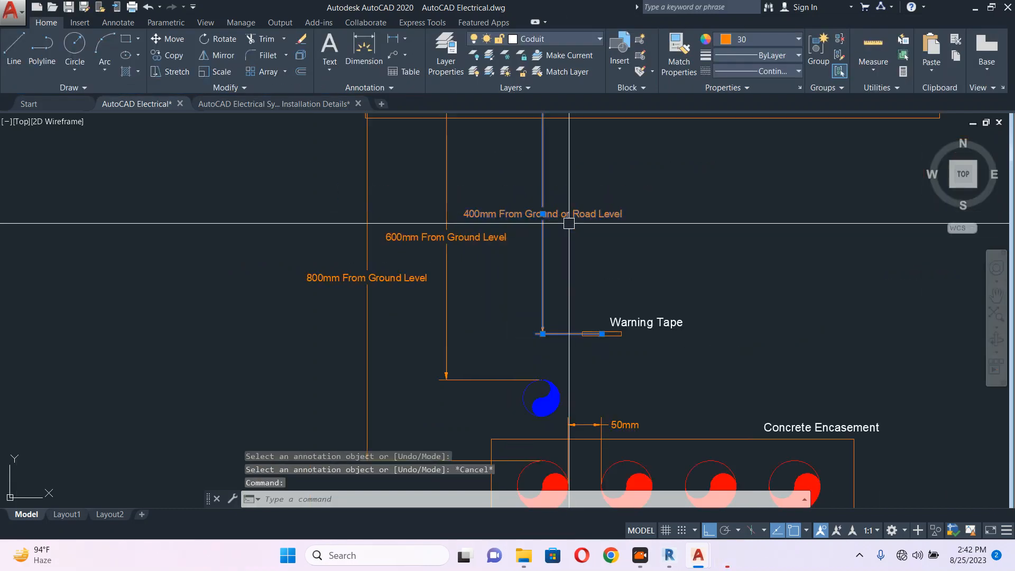
{"action": "left_click", "coordinate": [543, 213]}
{"action": "key", "text": "Escape"}
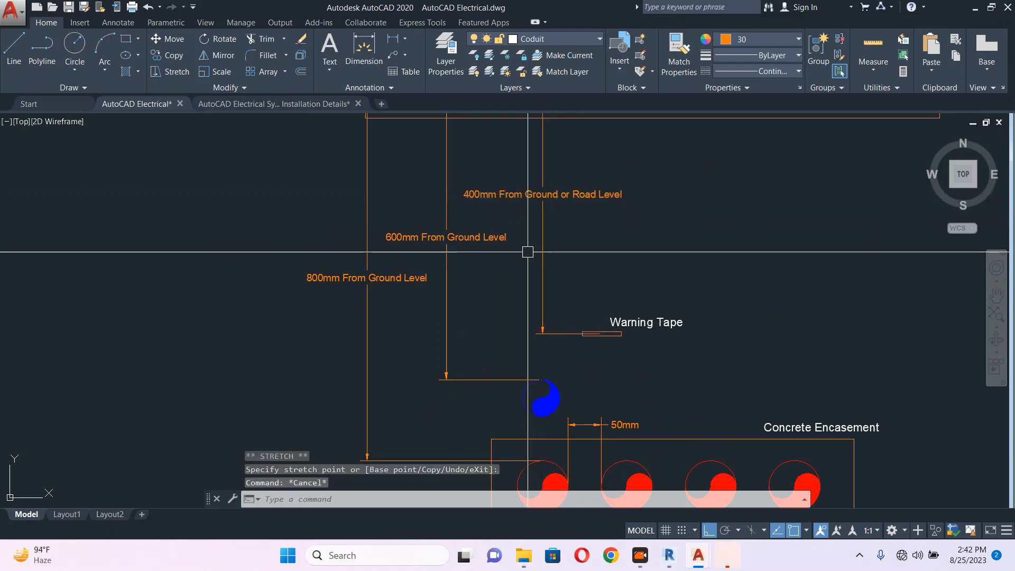
{"action": "middle_click_drag", "start_coordinate": [540, 281], "coordinate": [500, 208]}
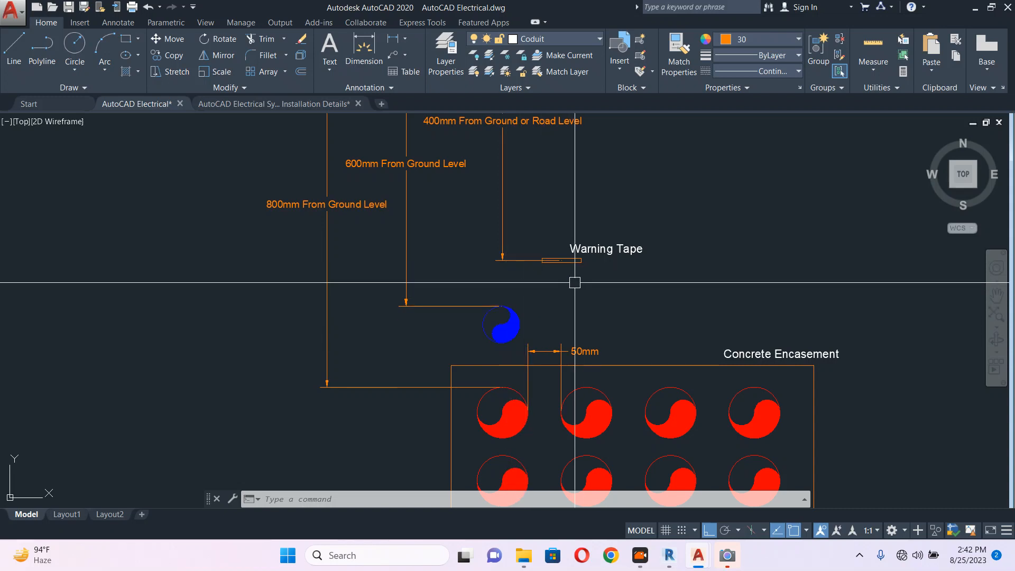
Examine the red duct branch on the site plan from manhole EMH-004 via the service cabinet to the house's DB-GF board
{"action": "scroll", "coordinate": [574, 284], "scroll_direction": "down", "scroll_amount": 4}
{"action": "scroll", "coordinate": [609, 301], "scroll_direction": "down", "scroll_amount": 8}
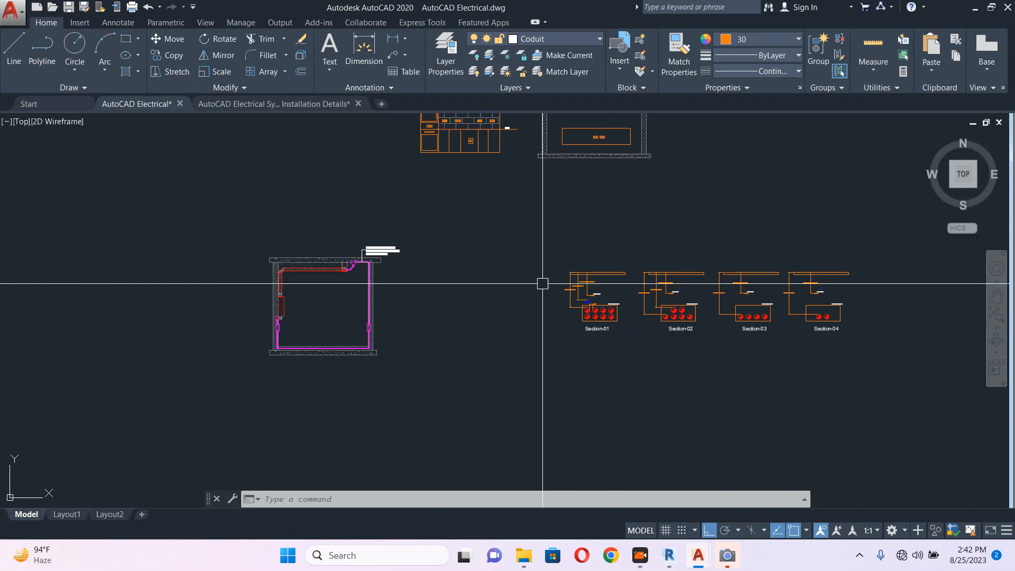
{"action": "scroll", "coordinate": [431, 162], "scroll_direction": "up", "scroll_amount": 2}
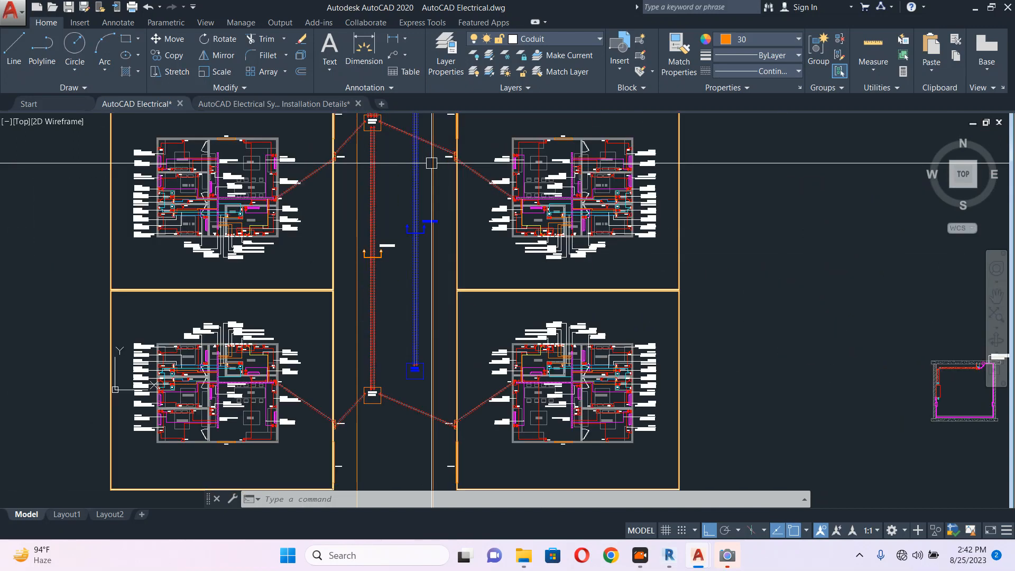
{"action": "middle_click_drag", "start_coordinate": [431, 162], "coordinate": [483, 299]}
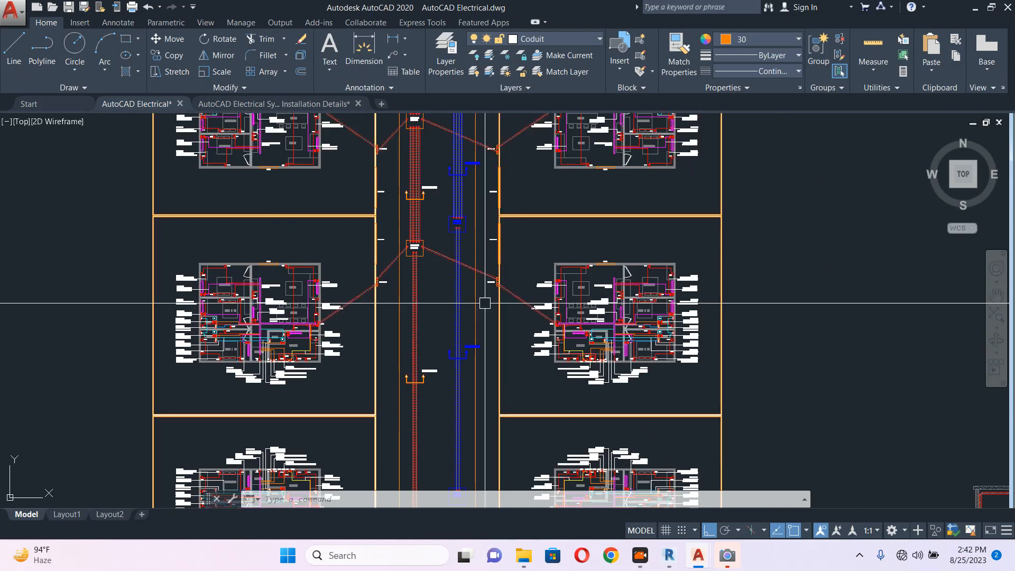
{"action": "scroll", "coordinate": [400, 245], "scroll_direction": "up", "scroll_amount": 5}
{"action": "left_click", "coordinate": [381, 300]}
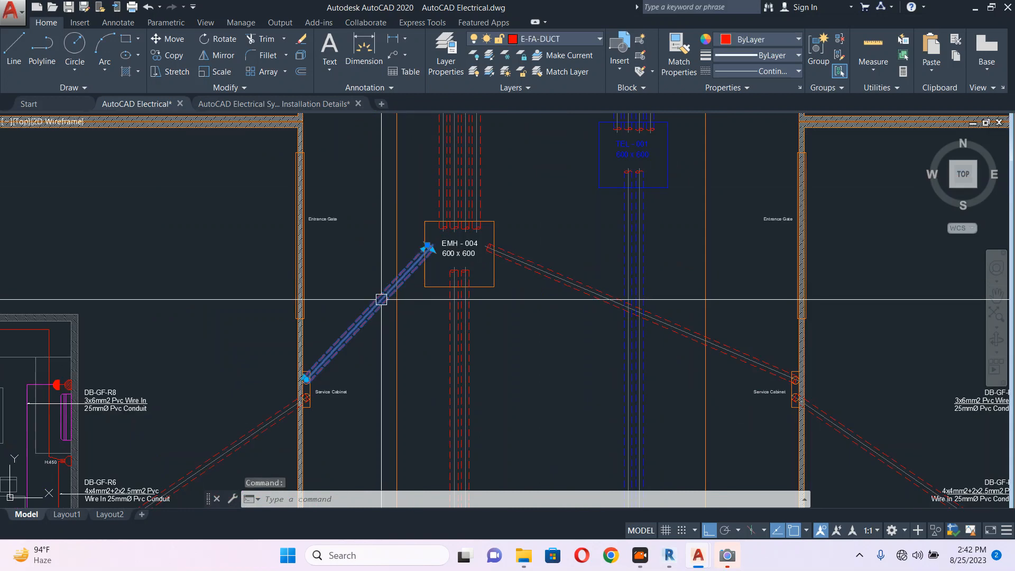
{"action": "key", "text": "Escape"}
{"action": "key", "text": "Escape"}
{"action": "middle_click_drag", "start_coordinate": [381, 299], "coordinate": [520, 153]}
{"action": "middle_click_drag", "start_coordinate": [329, 320], "coordinate": [469, 166]}
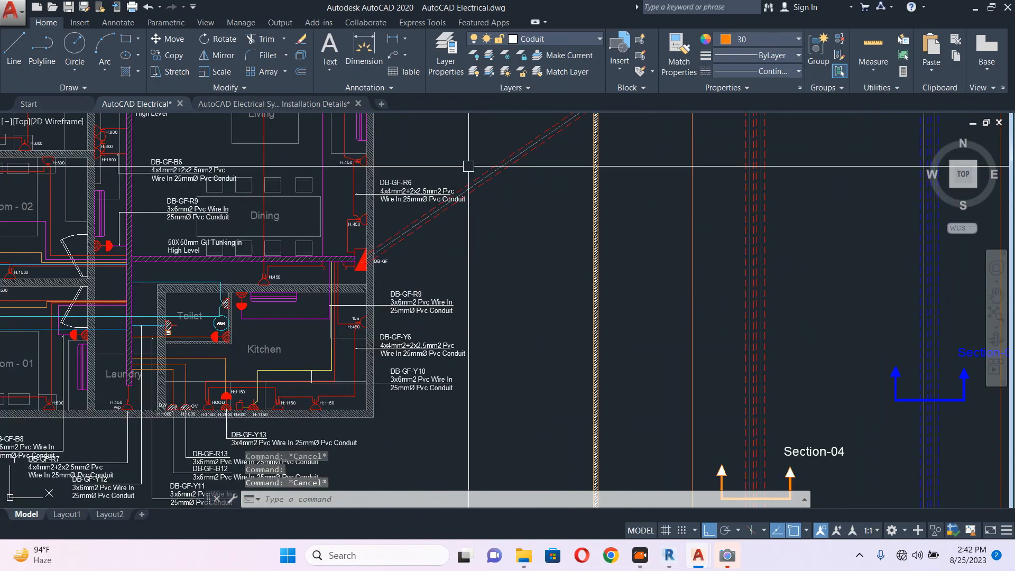
{"action": "scroll", "coordinate": [361, 240], "scroll_direction": "up", "scroll_amount": 6}
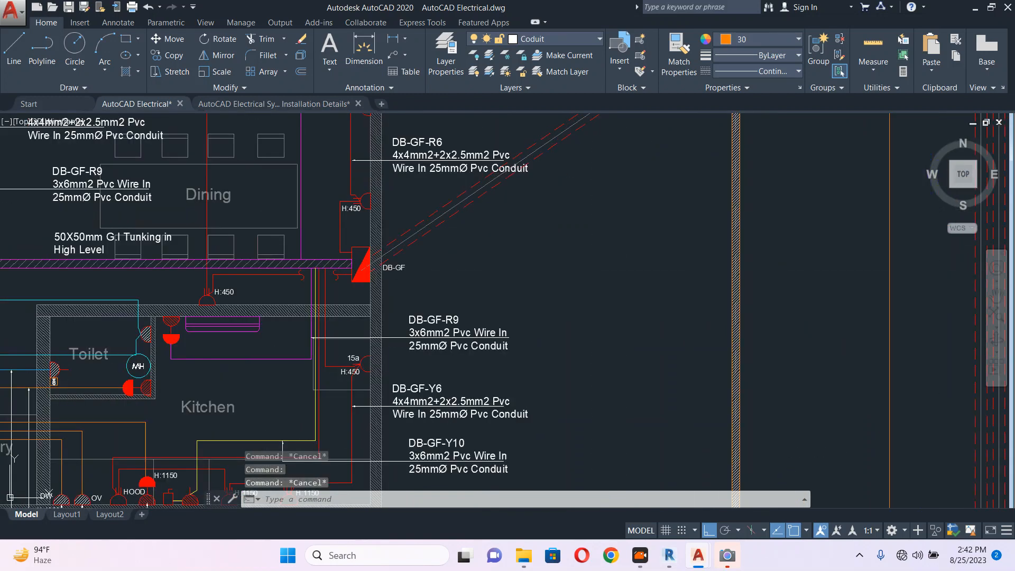
Draw a small upright rectangle against the inner face of the hatched house wall, just above the DB-GF board symbol
{"action": "type", "text": "REC"}
{"action": "key", "text": "Return"}
{"action": "scroll", "coordinate": [380, 204], "scroll_direction": "up", "scroll_amount": 4}
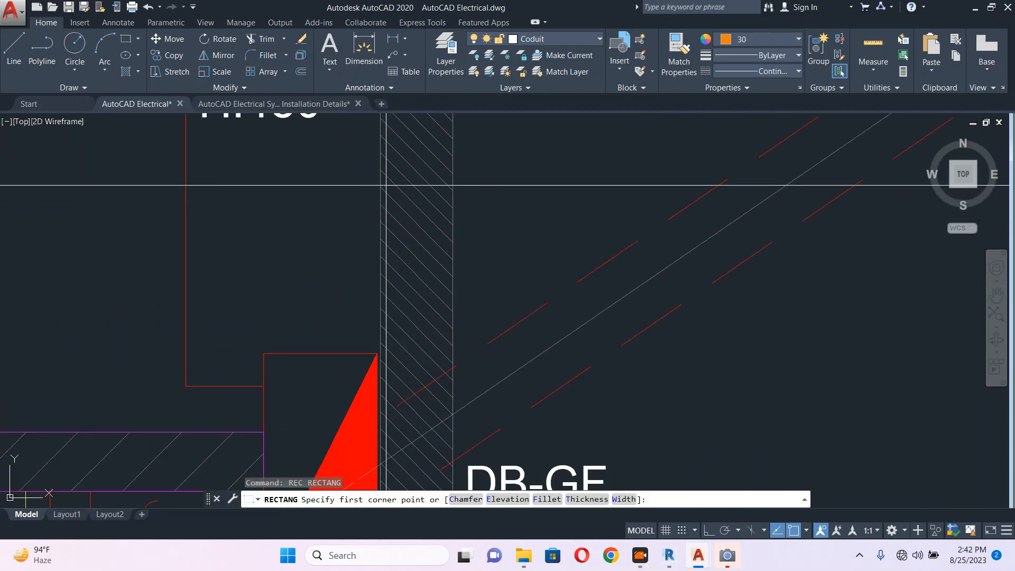
{"action": "left_click", "coordinate": [380, 169]}
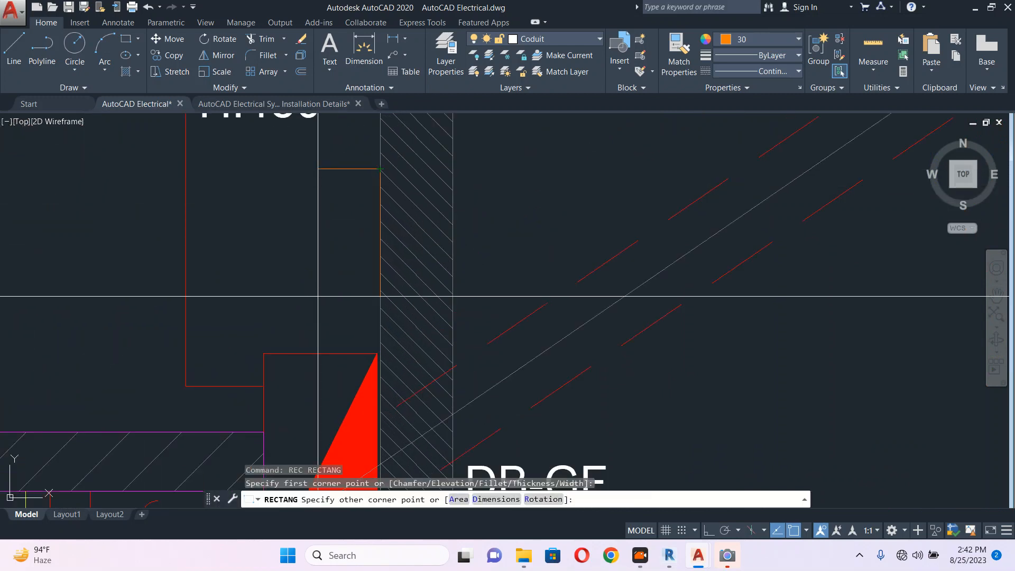
{"action": "left_click", "coordinate": [315, 302]}
{"action": "key", "text": "Escape"}
Draw two crossing diagonals between the corners of the small rectangle above the DB-GF board to form the telephone box symbol
{"action": "type", "text": "PL"}
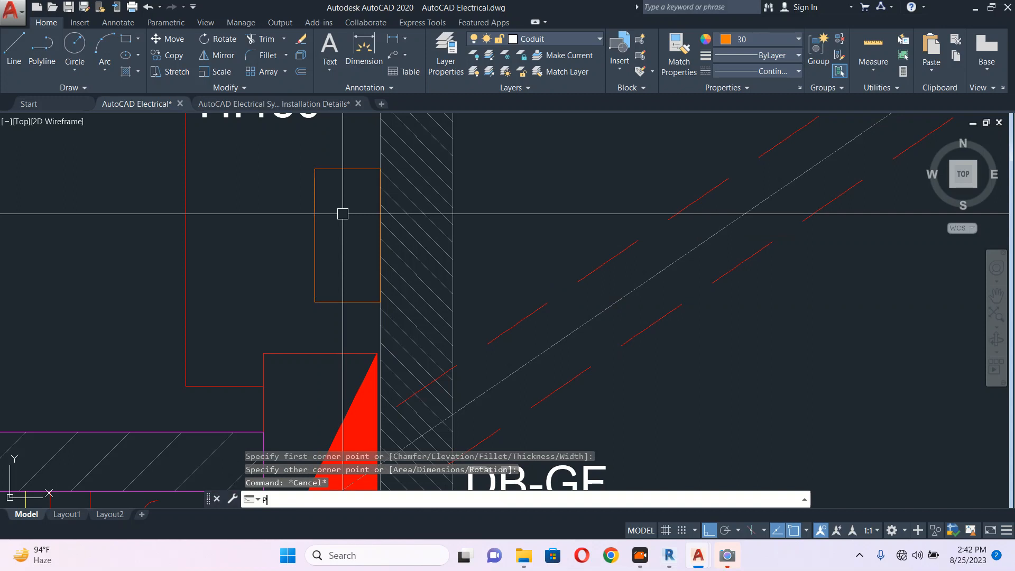
{"action": "key", "text": "Return"}
{"action": "left_click", "coordinate": [314, 169]}
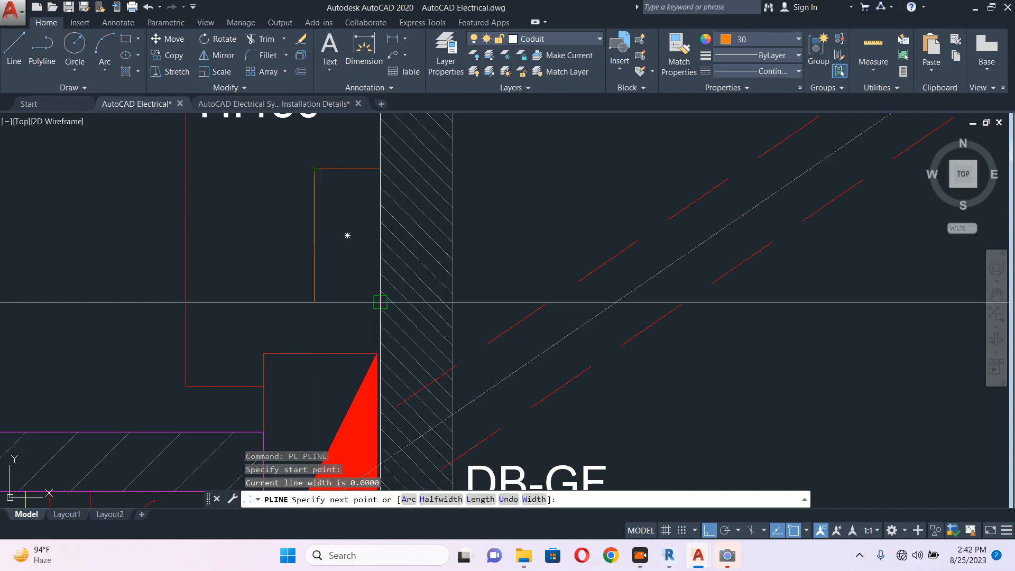
{"action": "left_click", "coordinate": [380, 302]}
{"action": "key", "text": "Return"}
{"action": "key", "text": "Return"}
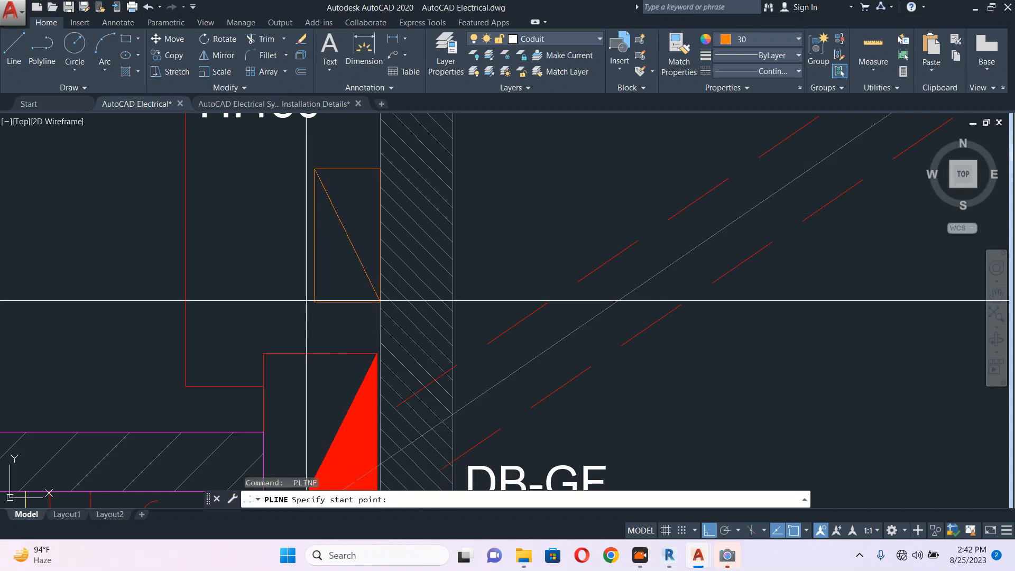
{"action": "left_click", "coordinate": [315, 302]}
{"action": "left_click", "coordinate": [380, 169]}
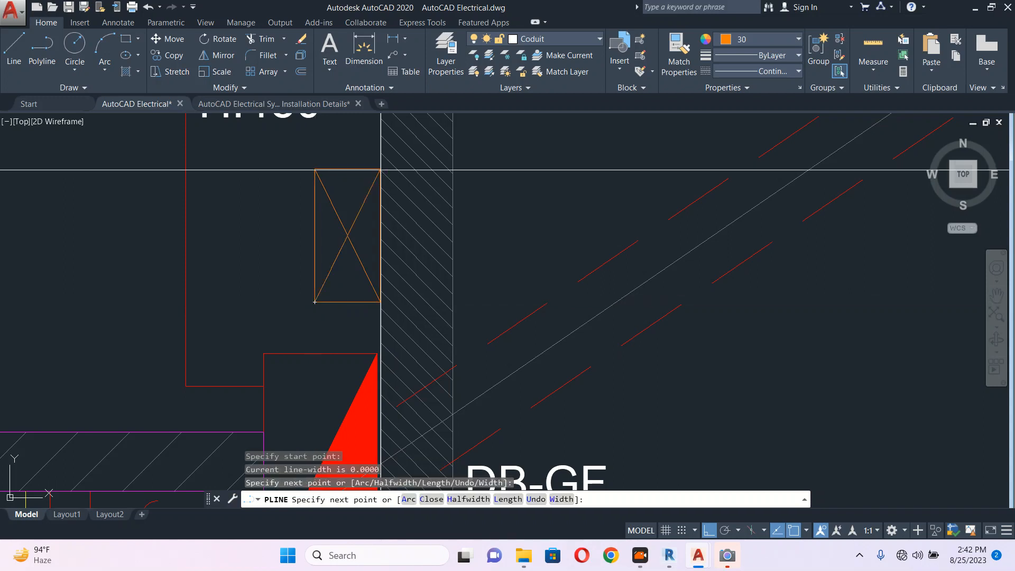
{"action": "key", "text": "Escape"}
Change the color of the crossed telephone box symbol above DB-GF to Blue
{"action": "scroll", "coordinate": [399, 223], "scroll_direction": "down", "scroll_amount": 4}
{"action": "left_click", "coordinate": [357, 193]}
{"action": "left_click", "coordinate": [404, 264]}
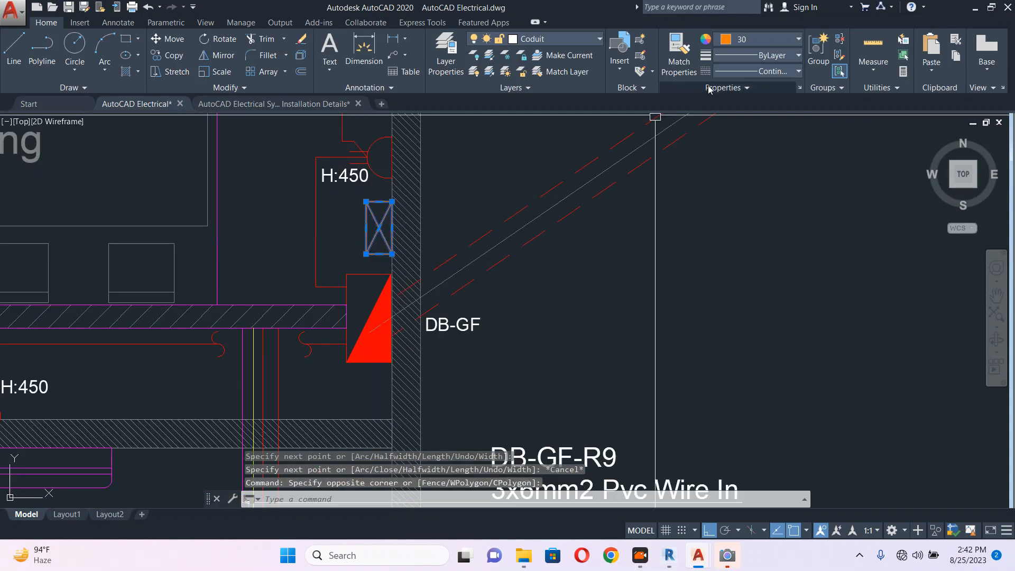
{"action": "left_click", "coordinate": [754, 40]}
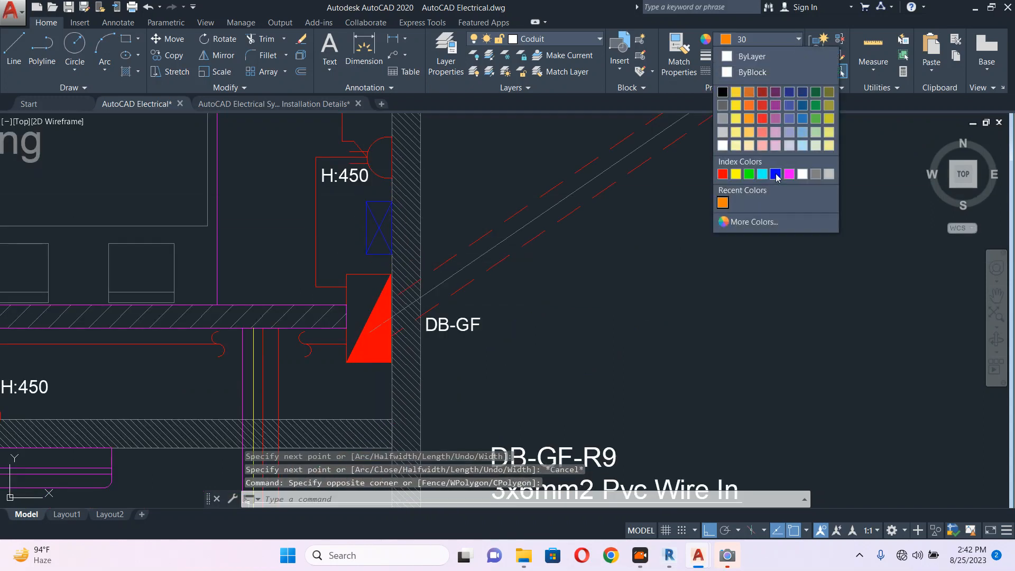
{"action": "left_click", "coordinate": [775, 175]}
{"action": "key", "text": "Escape"}
{"action": "scroll", "coordinate": [639, 192], "scroll_direction": "down", "scroll_amount": 4}
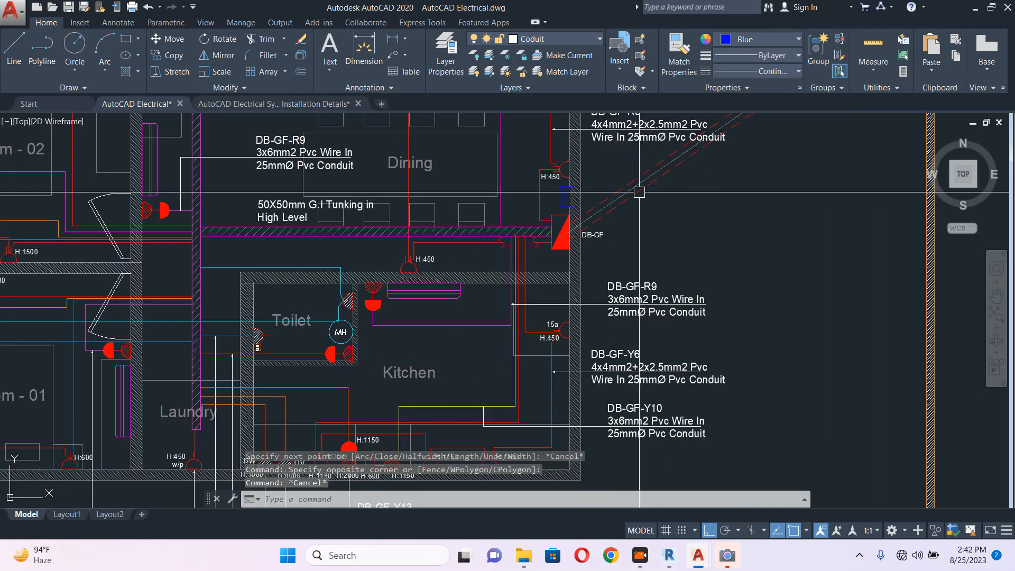
Copy the red duct between the service cabinet and DB-GF so that its house end sits at the blue telephone box
{"action": "scroll", "coordinate": [325, 222], "scroll_direction": "down", "scroll_amount": 4}
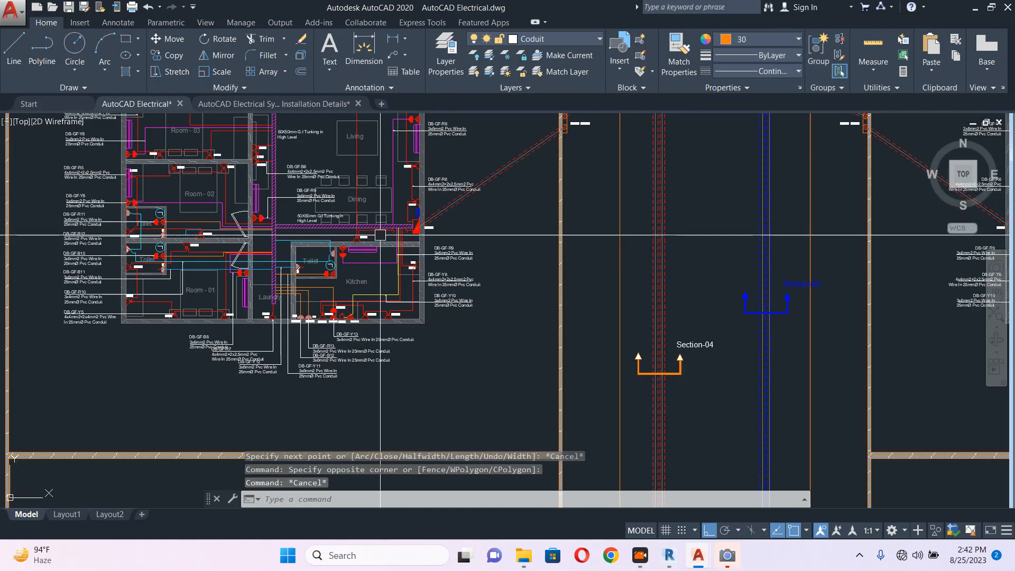
{"action": "scroll", "coordinate": [445, 208], "scroll_direction": "up", "scroll_amount": 2}
{"action": "middle_click_drag", "start_coordinate": [559, 137], "coordinate": [472, 250]}
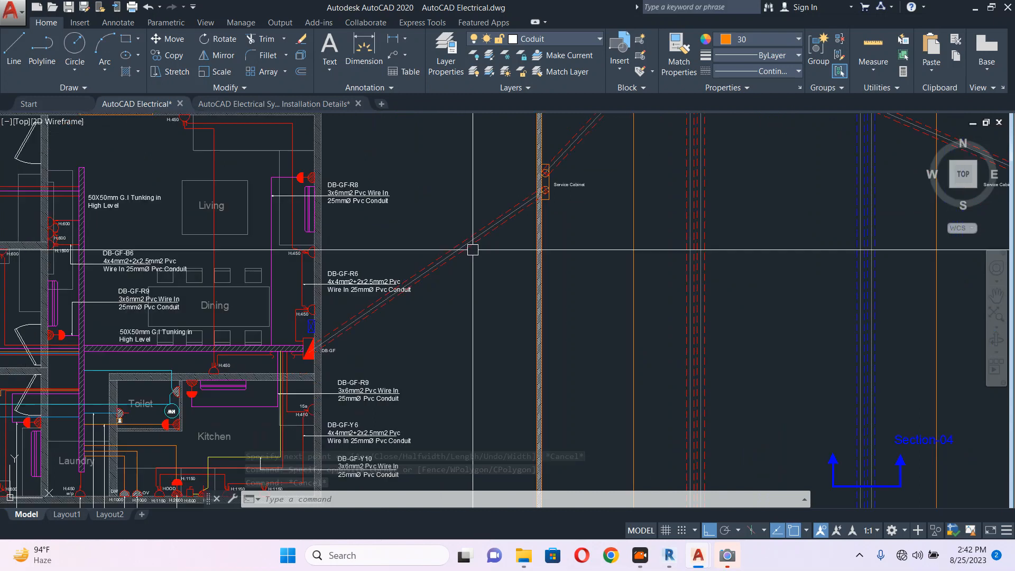
{"action": "left_click", "coordinate": [478, 237]}
{"action": "scroll", "coordinate": [317, 350], "scroll_direction": "up", "scroll_amount": 5}
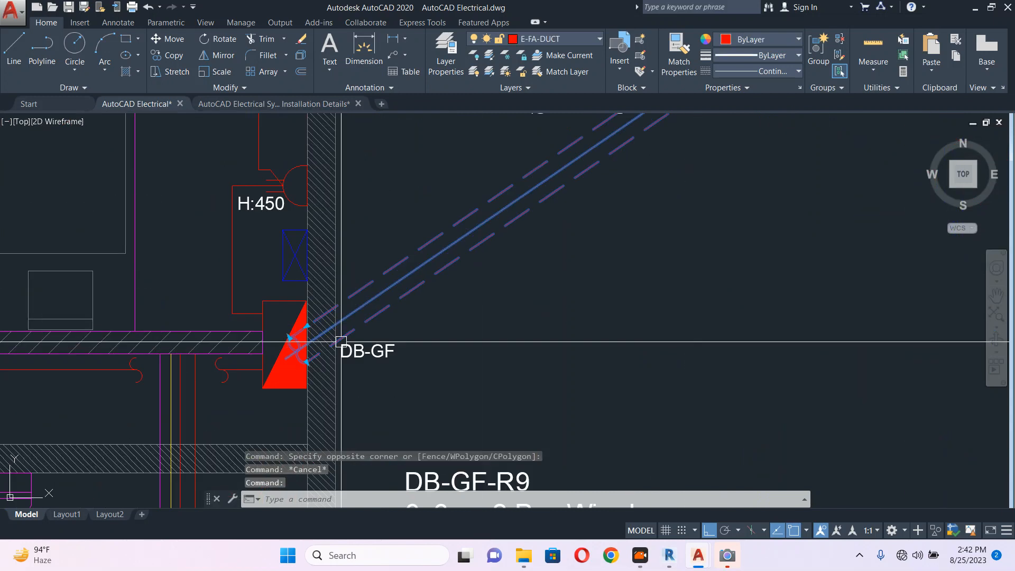
{"action": "type", "text": "co"}
{"action": "key", "text": "Return"}
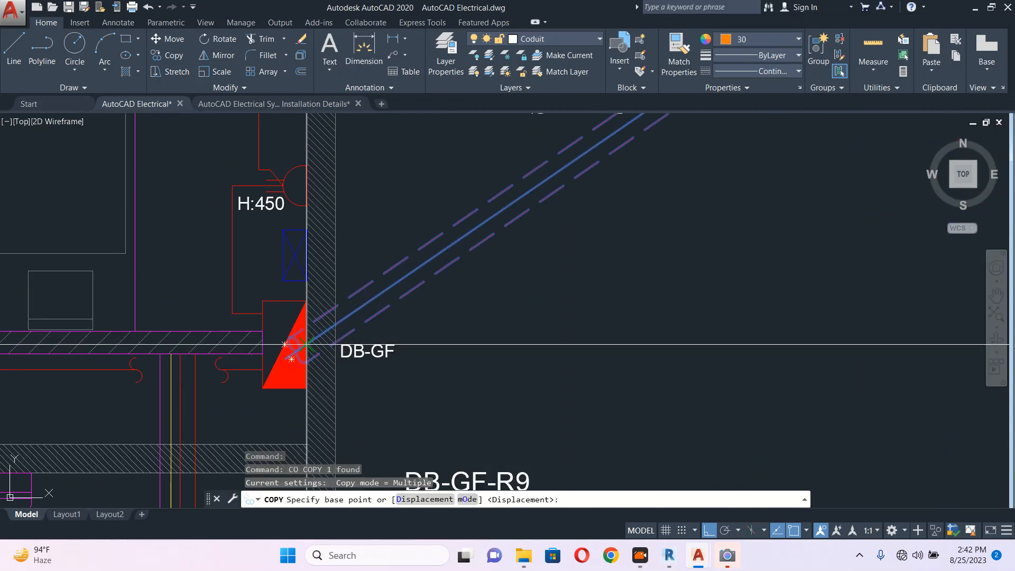
{"action": "left_click", "coordinate": [291, 359]}
{"action": "left_click", "coordinate": [307, 255]}
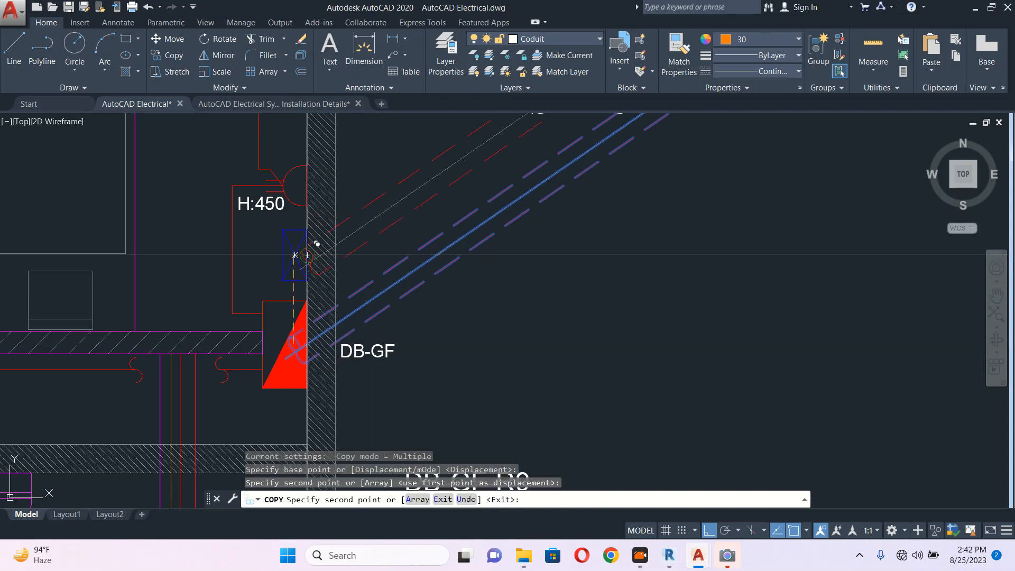
{"action": "key", "text": "Escape"}
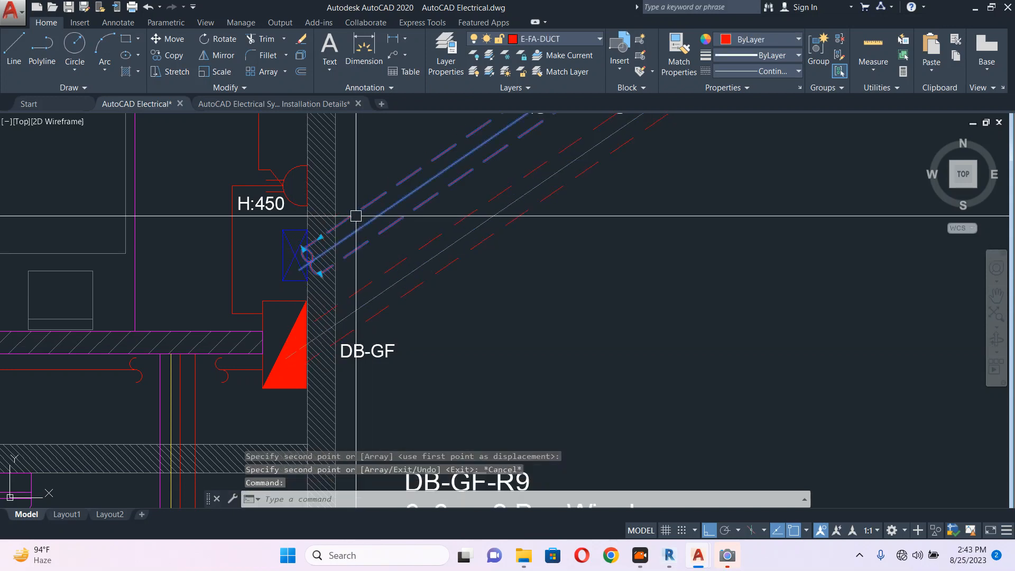
Move the copied duct's house end slightly closer to the telephone box at the inner wall face
{"action": "scroll", "coordinate": [343, 257], "scroll_direction": "up", "scroll_amount": 3}
{"action": "left_click", "coordinate": [338, 257]}
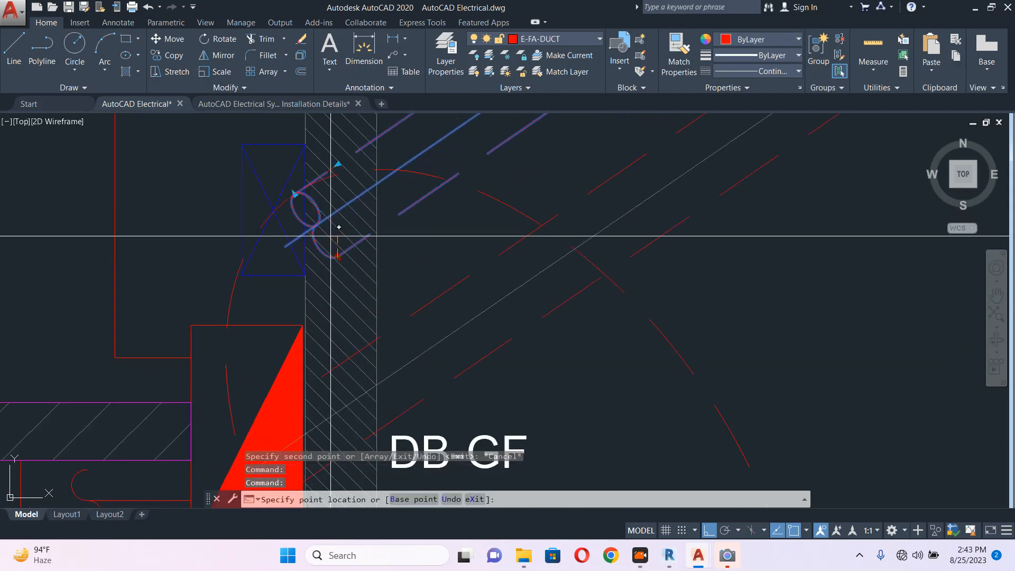
{"action": "scroll", "coordinate": [338, 228], "scroll_direction": "up", "scroll_amount": 3}
{"action": "scroll", "coordinate": [307, 196], "scroll_direction": "up", "scroll_amount": 3}
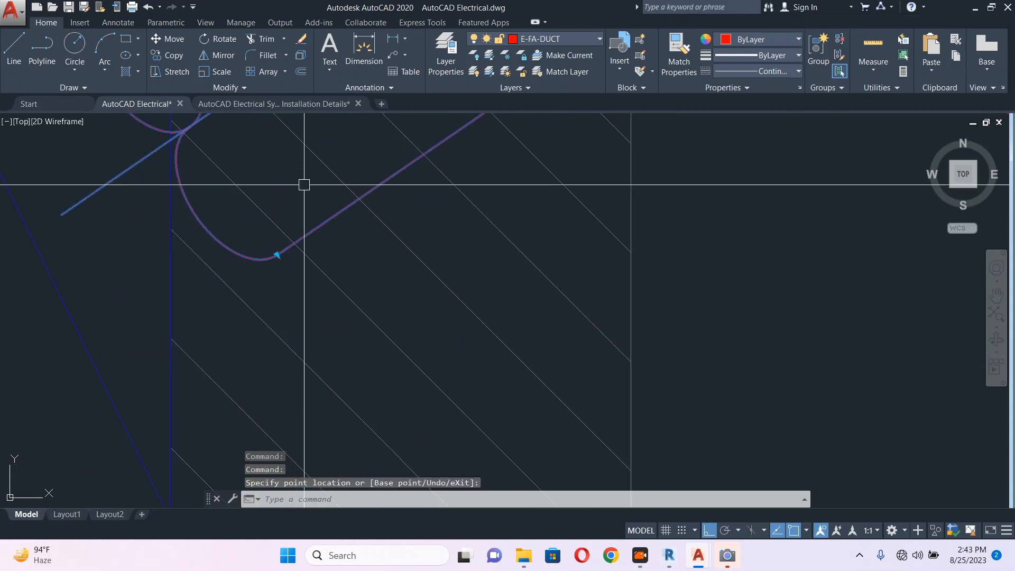
{"action": "scroll", "coordinate": [304, 185], "scroll_direction": "down", "scroll_amount": 6}
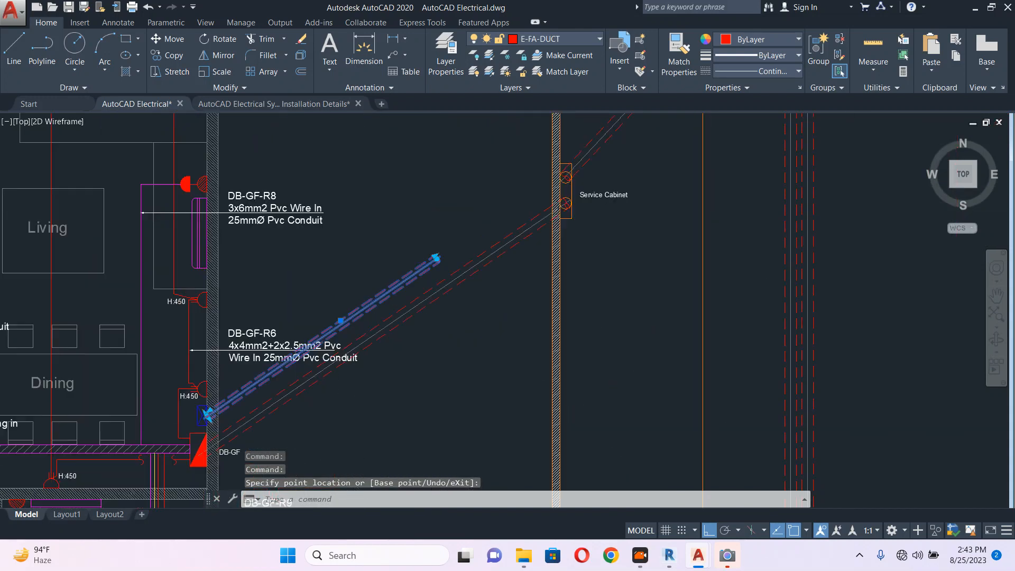
Turn off Ortho and rotate the copied duct about its house end so it points toward the blue telephone manhole beside EMH-004
{"action": "scroll", "coordinate": [415, 333], "scroll_direction": "down", "scroll_amount": 2}
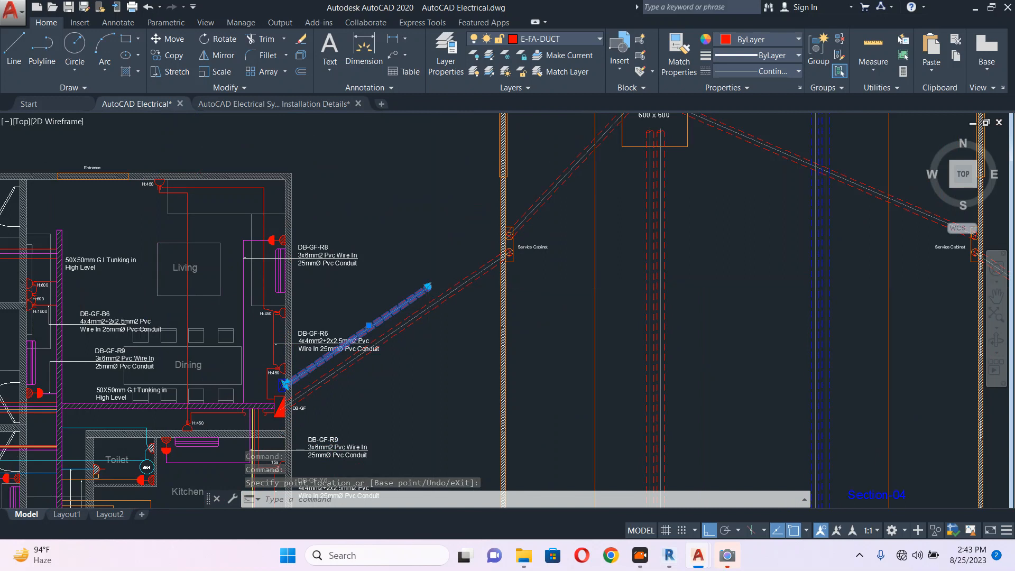
{"action": "scroll", "coordinate": [420, 284], "scroll_direction": "up", "scroll_amount": 4}
{"action": "key", "text": "space"}
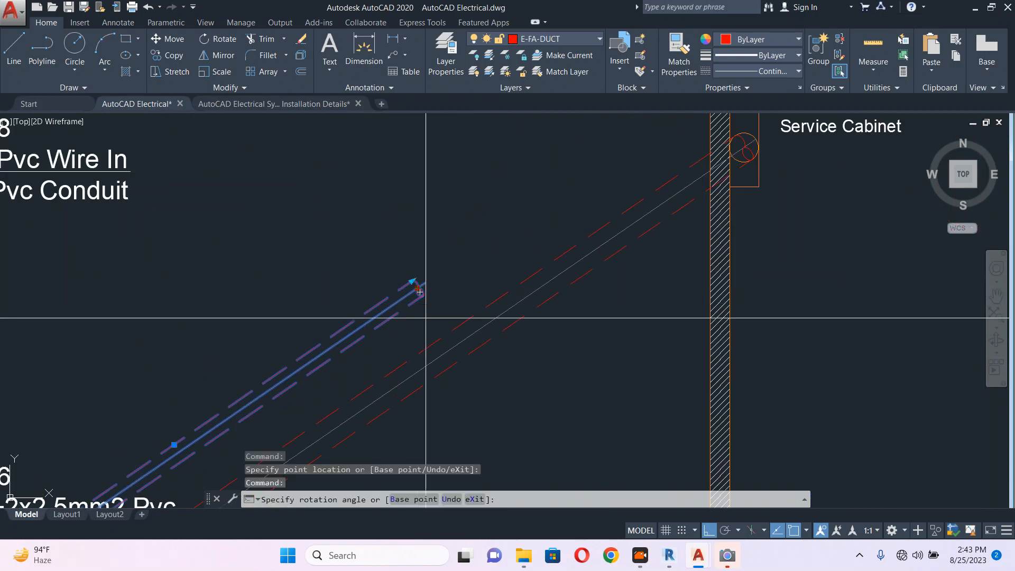
{"action": "scroll", "coordinate": [420, 290], "scroll_direction": "down", "scroll_amount": 6}
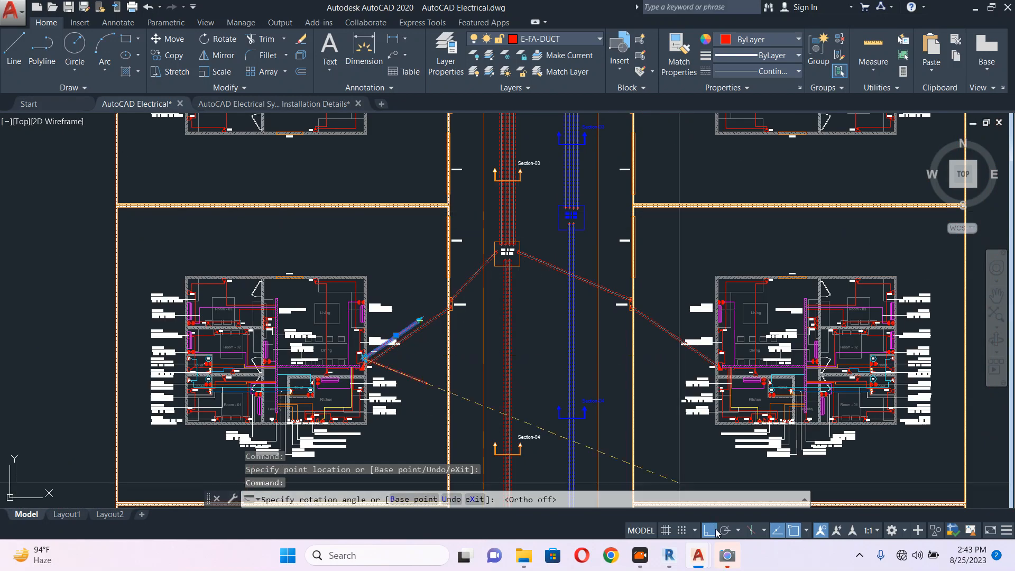
{"action": "scroll", "coordinate": [552, 222], "scroll_direction": "up", "scroll_amount": 5}
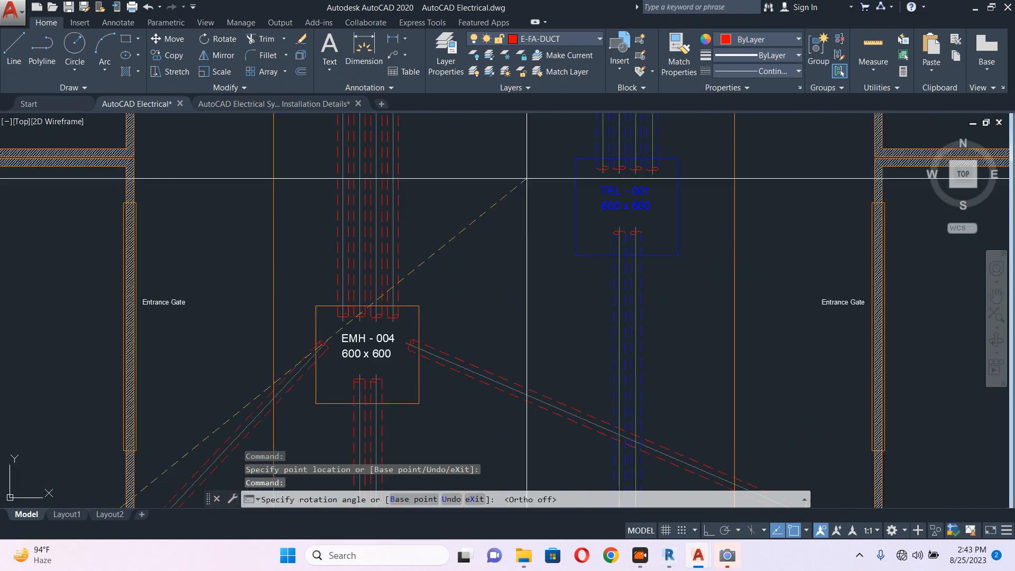
{"action": "scroll", "coordinate": [518, 163], "scroll_direction": "down", "scroll_amount": 4}
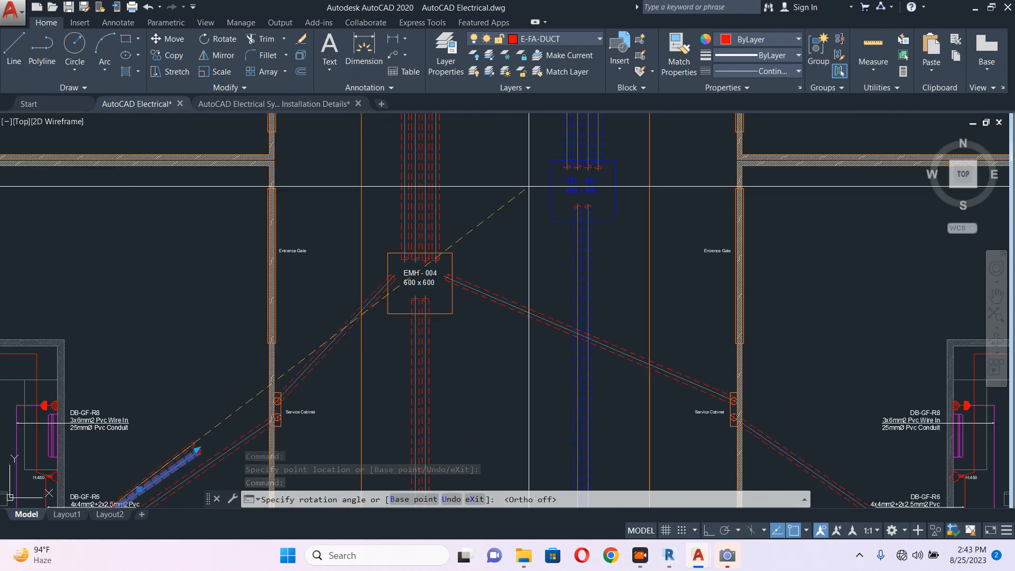
{"action": "scroll", "coordinate": [531, 185], "scroll_direction": "up", "scroll_amount": 2}
{"action": "scroll", "coordinate": [548, 190], "scroll_direction": "down", "scroll_amount": 2}
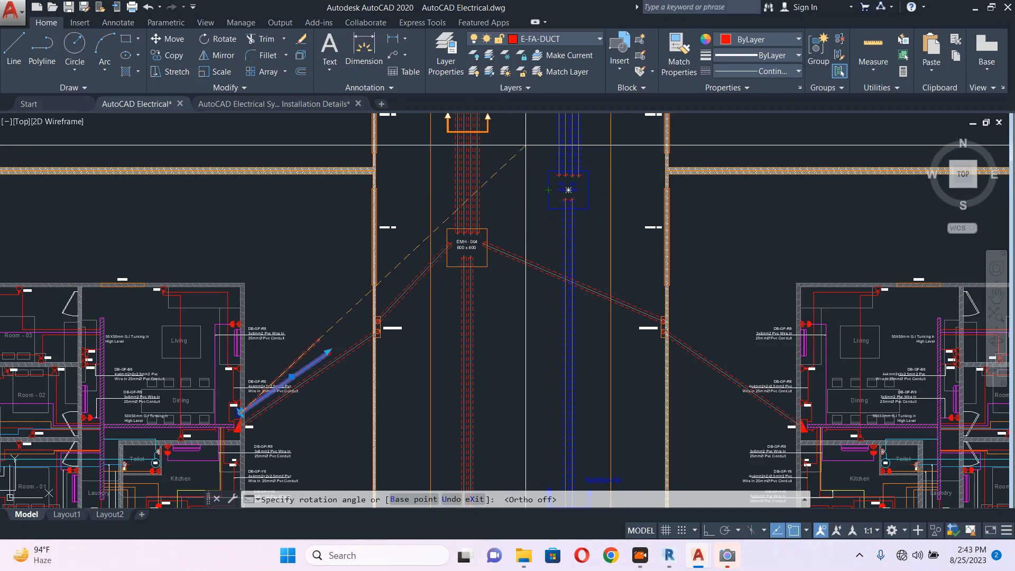
{"action": "middle_click_drag", "start_coordinate": [558, 116], "coordinate": [505, 186]}
{"action": "left_click", "coordinate": [507, 184]}
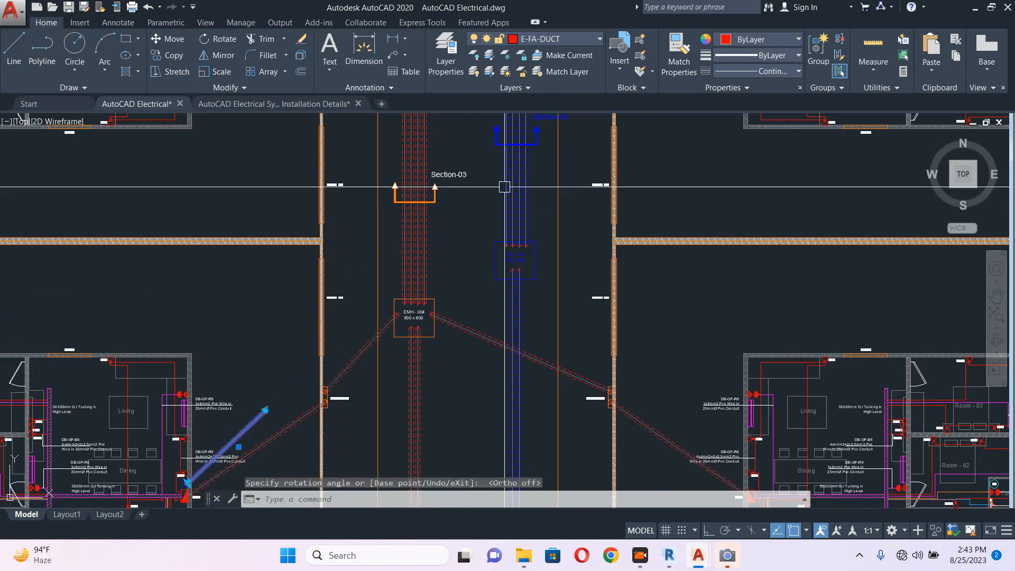
Stretch the rotated duct's free end diagonally across the red ducts to just short of the blue telephone ducts above manhole TEL-001
{"action": "scroll", "coordinate": [259, 414], "scroll_direction": "up", "scroll_amount": 5}
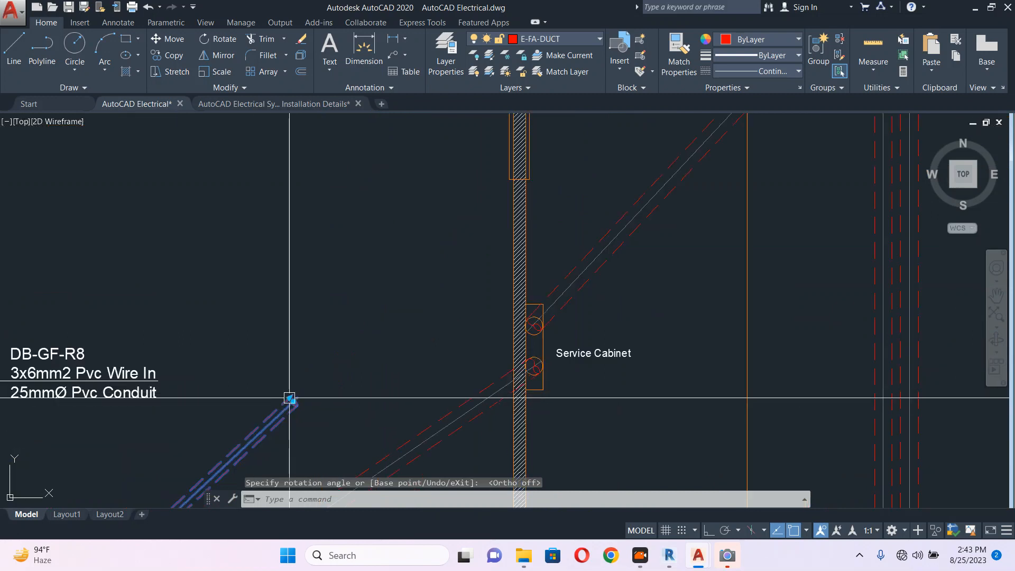
{"action": "left_click", "coordinate": [290, 397]}
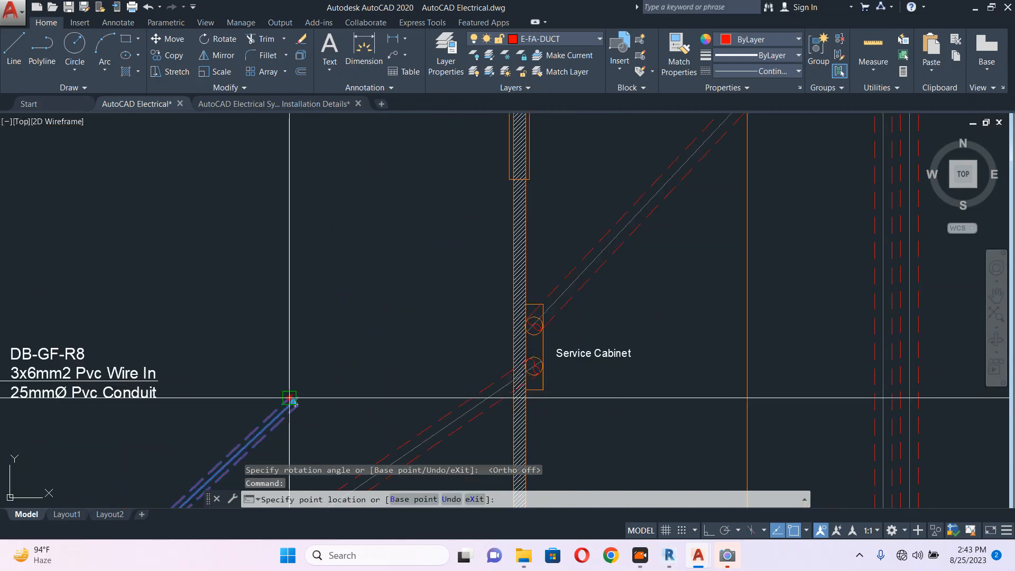
{"action": "middle_click_drag", "start_coordinate": [552, 205], "coordinate": [278, 416]}
{"action": "scroll", "coordinate": [278, 416], "scroll_direction": "down", "scroll_amount": 2}
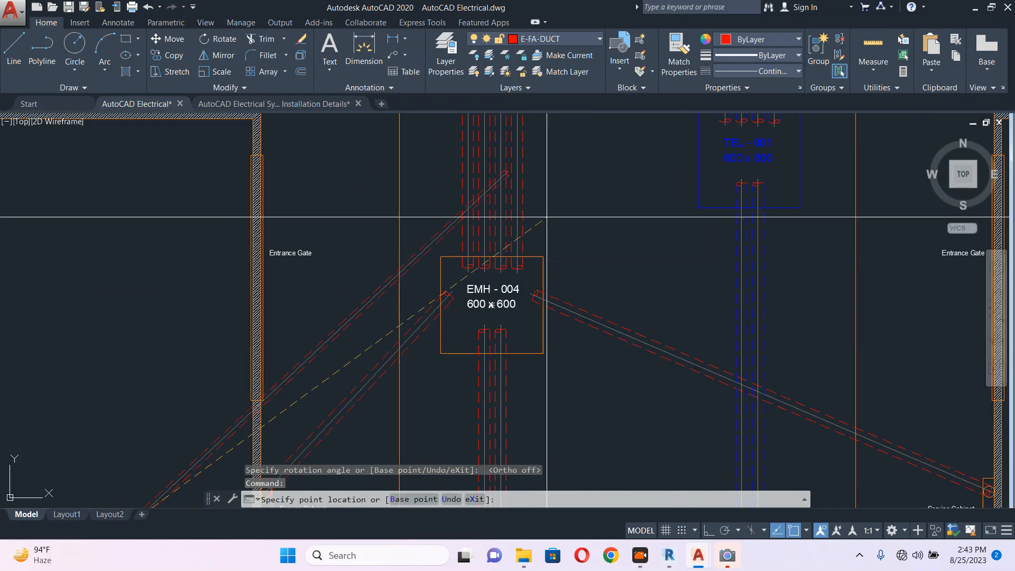
{"action": "middle_click_drag", "start_coordinate": [546, 217], "coordinate": [279, 420]}
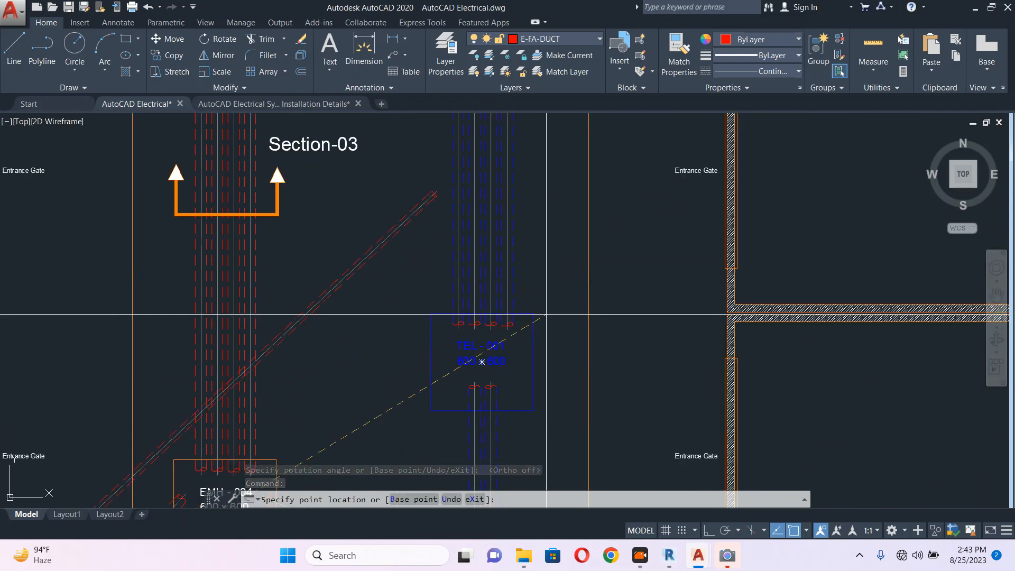
{"action": "key", "text": "Escape"}
{"action": "key", "text": "Escape"}
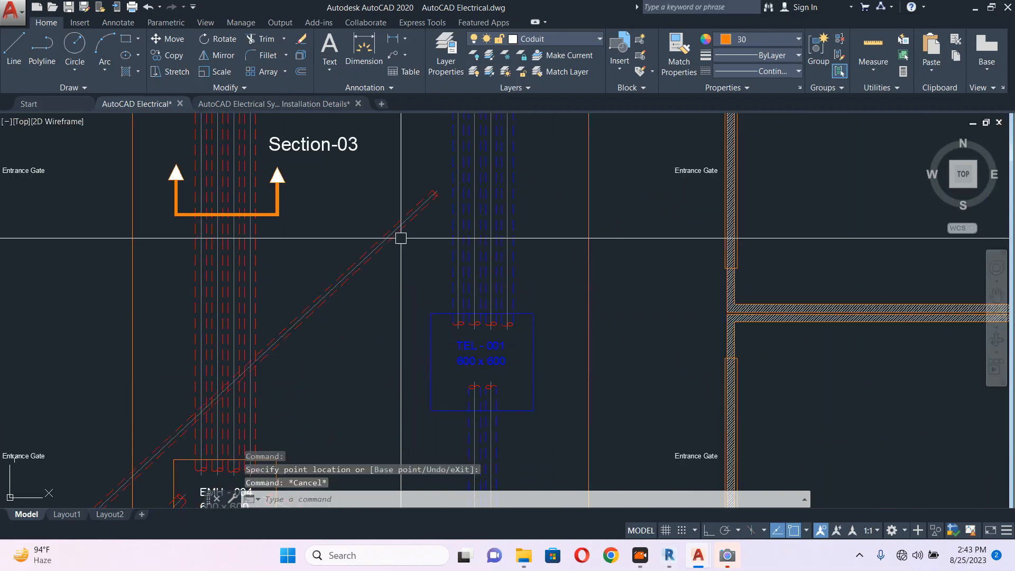
Change the color of the extended diagonal duct to Blue
{"action": "left_click", "coordinate": [398, 232]}
{"action": "left_click", "coordinate": [748, 41]}
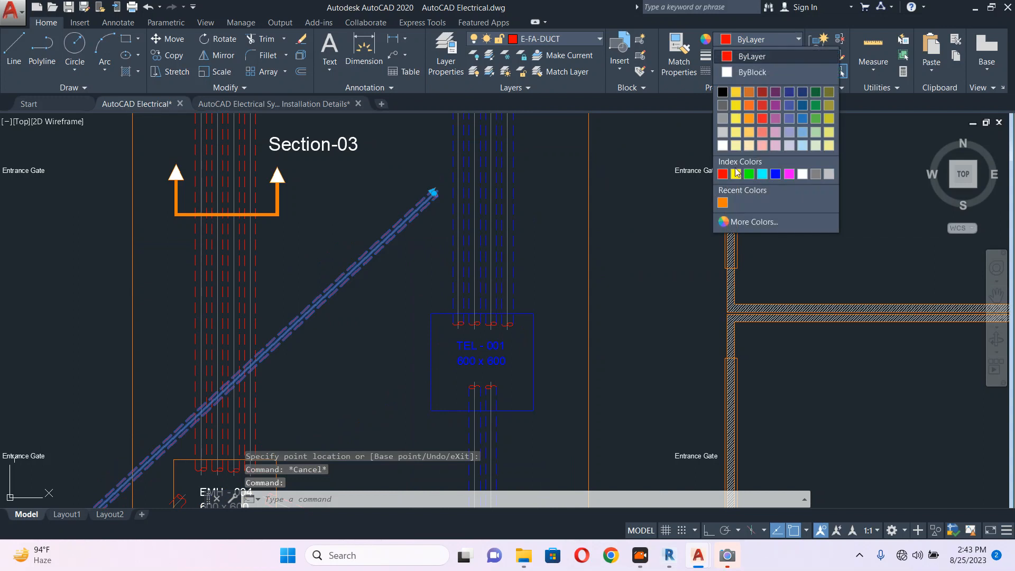
{"action": "left_click", "coordinate": [775, 174]}
{"action": "key", "text": "Escape"}
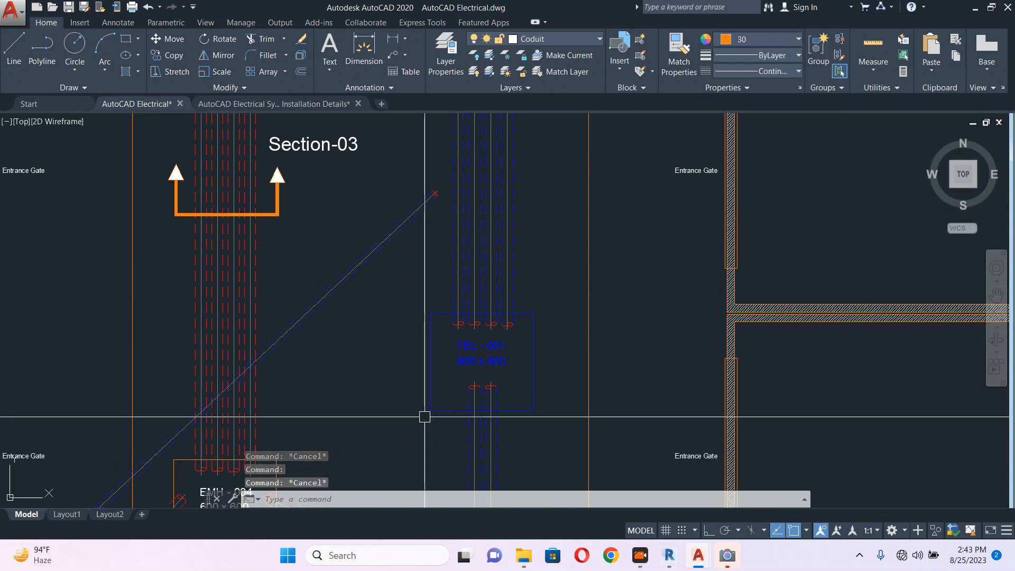
Select the blue telephone ducts with the top manhole, the manhole beside EMH-002, and the blue Section-02 marker and its label
{"action": "scroll", "coordinate": [541, 269], "scroll_direction": "down", "scroll_amount": 3}
{"action": "scroll", "coordinate": [500, 276], "scroll_direction": "down", "scroll_amount": 2}
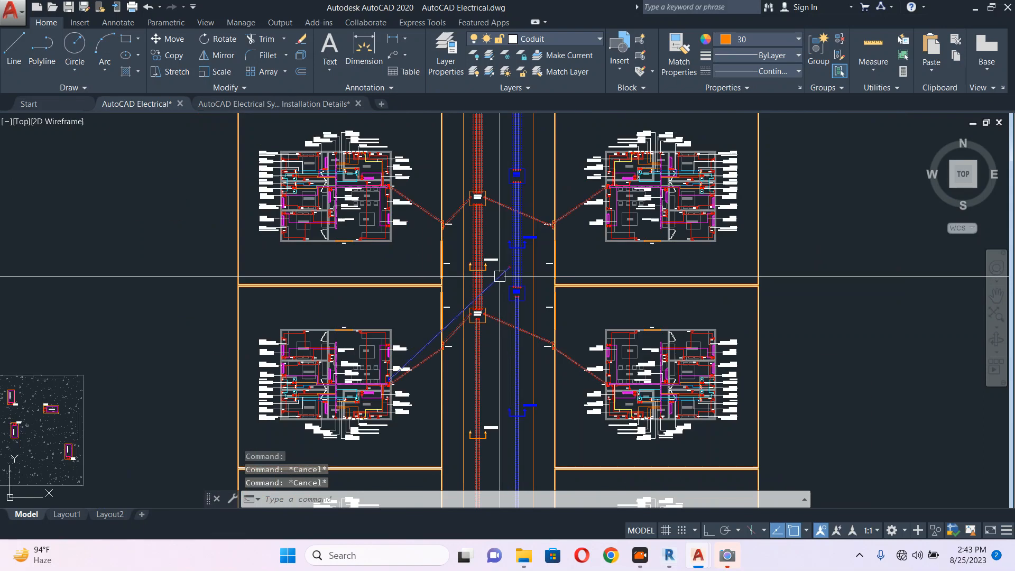
{"action": "scroll", "coordinate": [489, 256], "scroll_direction": "up", "scroll_amount": 5}
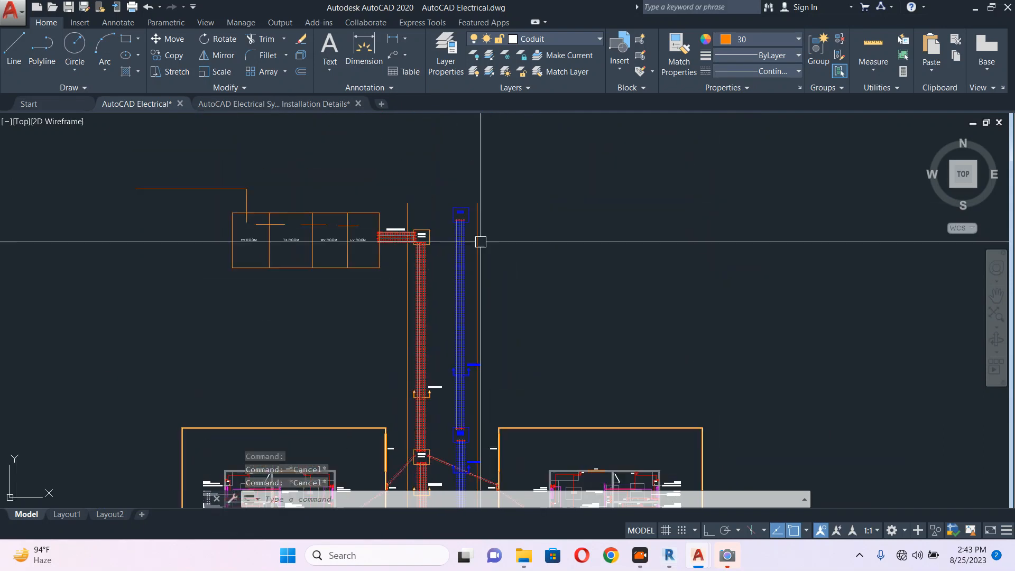
{"action": "scroll", "coordinate": [481, 242], "scroll_direction": "up", "scroll_amount": 3}
{"action": "left_click", "coordinate": [475, 163]}
{"action": "left_click", "coordinate": [408, 334]}
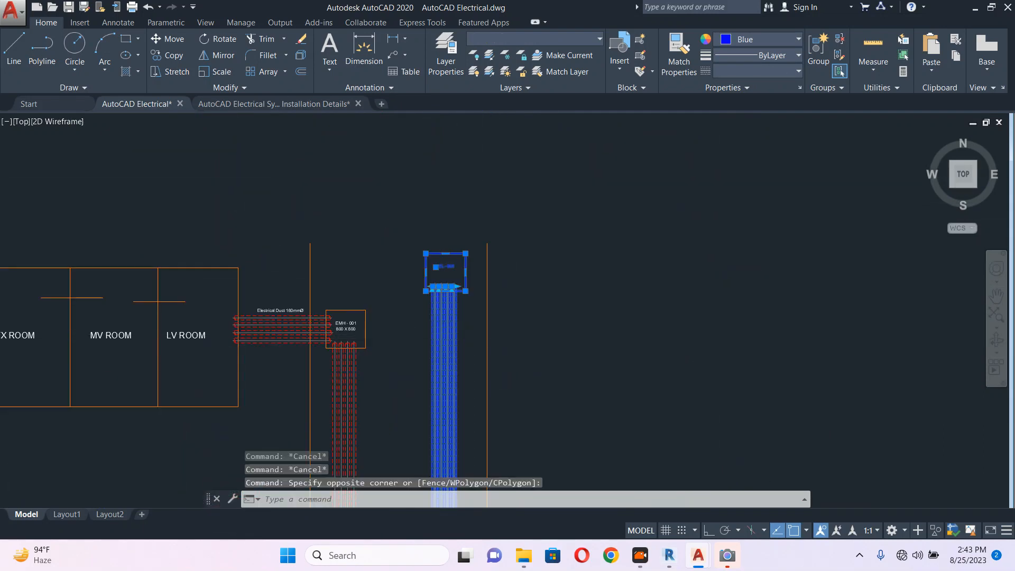
{"action": "scroll", "coordinate": [446, 234], "scroll_direction": "down", "scroll_amount": 3}
{"action": "scroll", "coordinate": [484, 258], "scroll_direction": "up", "scroll_amount": 4}
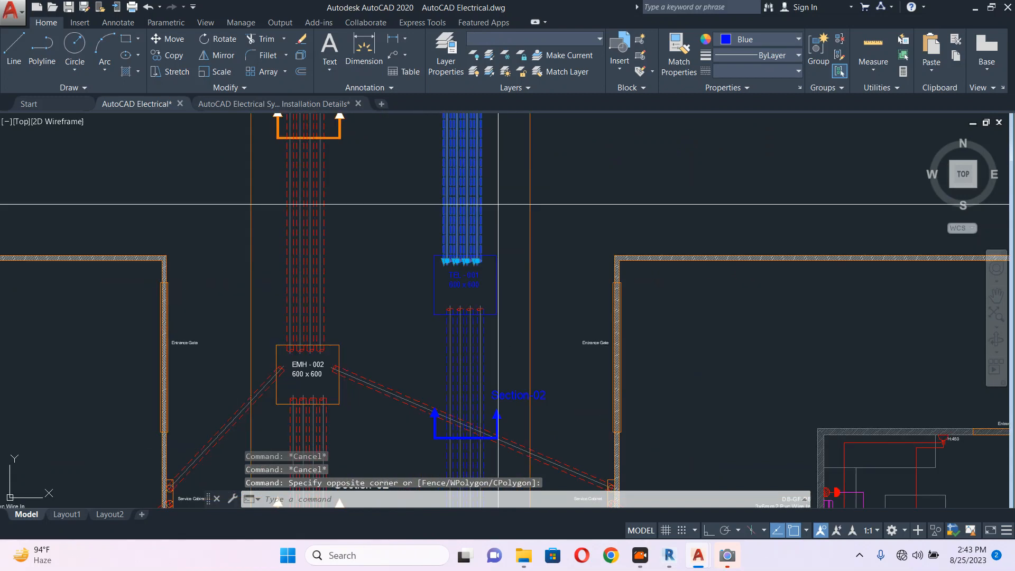
{"action": "left_click", "coordinate": [498, 204]}
{"action": "left_click", "coordinate": [413, 338]}
{"action": "middle_click_drag", "start_coordinate": [455, 347], "coordinate": [478, 144]}
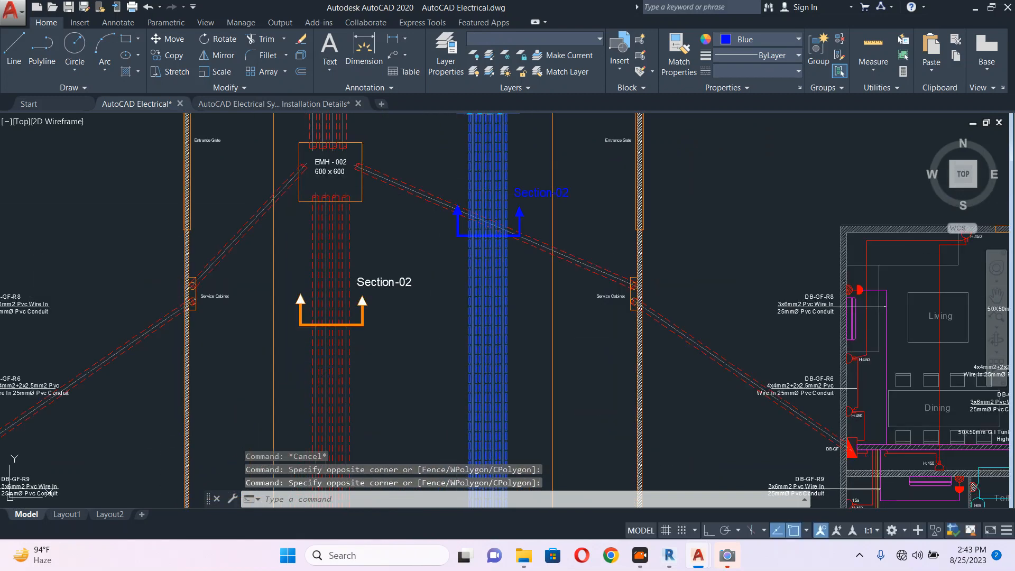
{"action": "left_click", "coordinate": [443, 158]}
{"action": "left_click", "coordinate": [573, 265]}
{"action": "middle_click_drag", "start_coordinate": [486, 323], "coordinate": [479, 275]}
{"action": "left_click", "coordinate": [532, 140]}
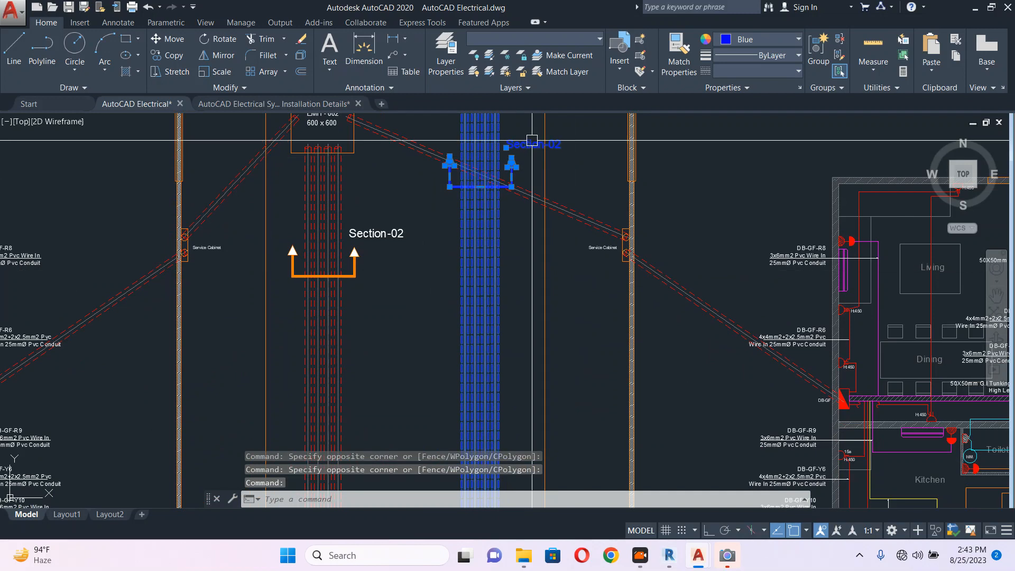
Add the telephone manholes above EMH-003 and beside EMH-004, with their labels and duct ends, to the selection
{"action": "scroll", "coordinate": [529, 159], "scroll_direction": "down", "scroll_amount": 5}
{"action": "scroll", "coordinate": [435, 369], "scroll_direction": "up", "scroll_amount": 5}
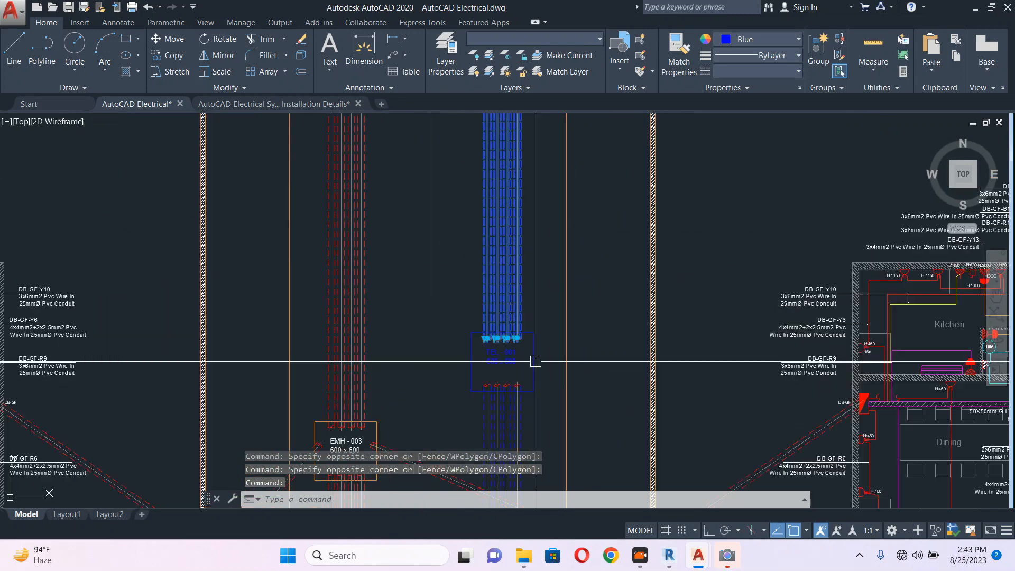
{"action": "left_click", "coordinate": [544, 426]}
{"action": "left_click", "coordinate": [455, 309]}
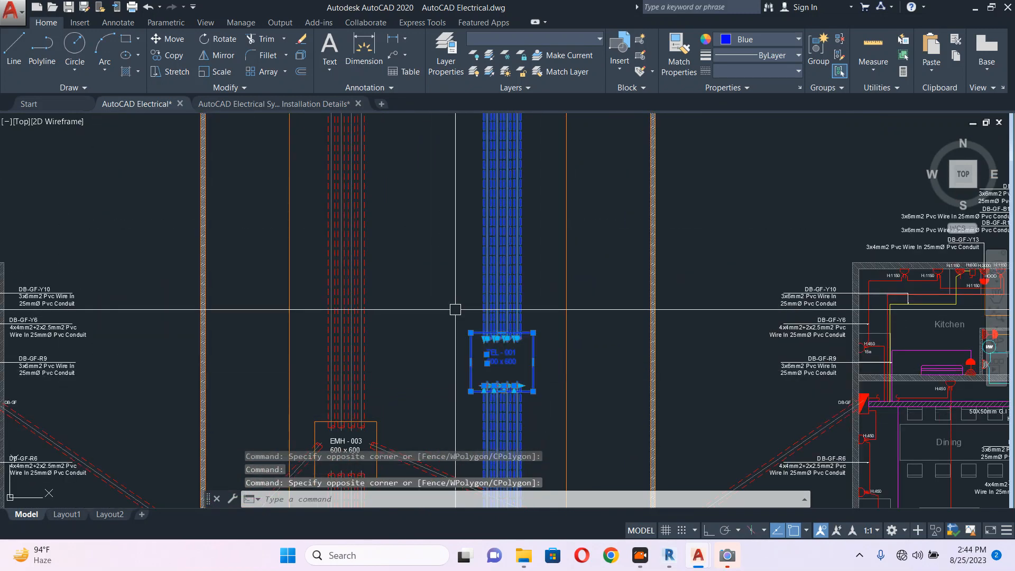
{"action": "scroll", "coordinate": [478, 215], "scroll_direction": "down", "scroll_amount": 5}
{"action": "scroll", "coordinate": [489, 279], "scroll_direction": "up", "scroll_amount": 4}
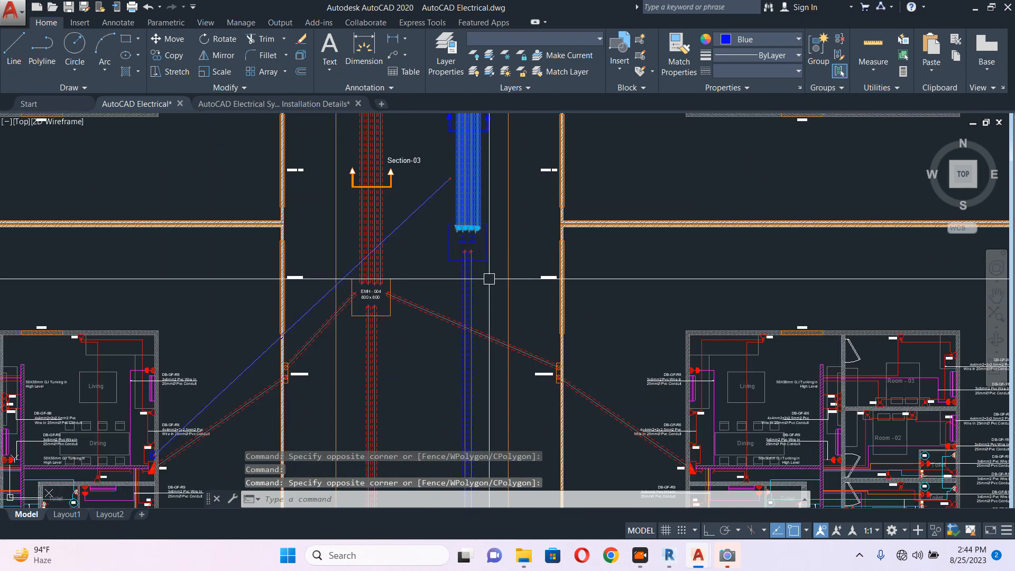
{"action": "left_click", "coordinate": [489, 279]}
{"action": "left_click", "coordinate": [446, 205]}
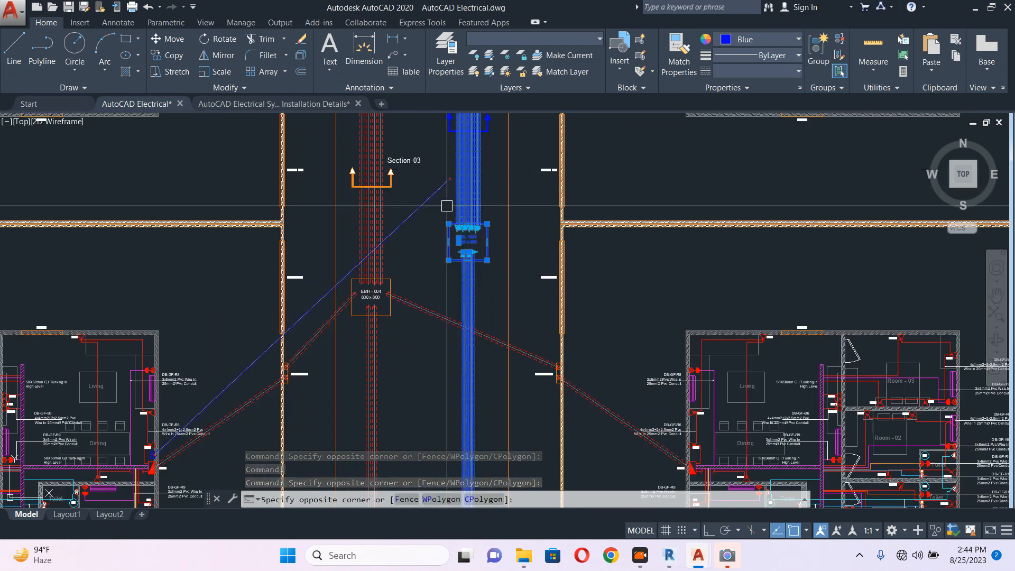
Add the lowest telephone manhole and its label to the selection and check the selected run along the road
{"action": "scroll", "coordinate": [447, 205], "scroll_direction": "down", "scroll_amount": 5}
{"action": "scroll", "coordinate": [476, 222], "scroll_direction": "up", "scroll_amount": 5}
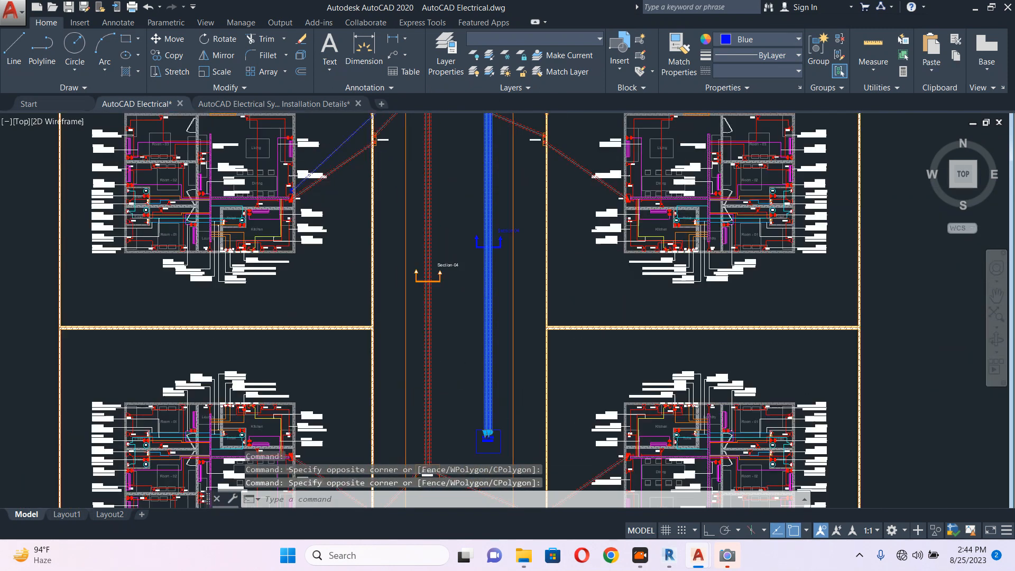
{"action": "left_click", "coordinate": [455, 197]}
{"action": "left_click", "coordinate": [562, 295]}
{"action": "middle_click_drag", "start_coordinate": [535, 333], "coordinate": [478, 150]}
{"action": "left_click", "coordinate": [457, 385]}
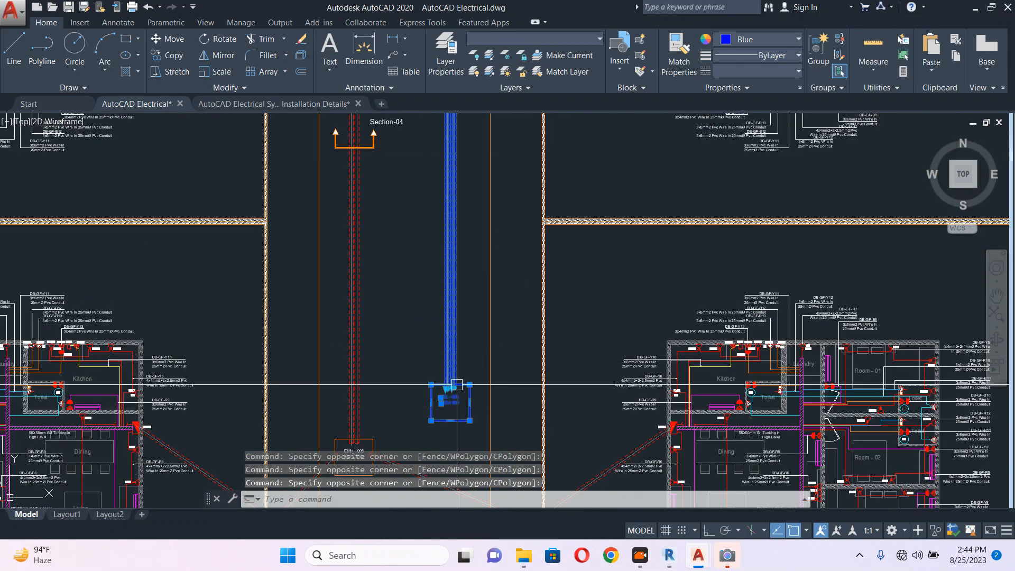
{"action": "scroll", "coordinate": [476, 391], "scroll_direction": "down", "scroll_amount": 5}
{"action": "scroll", "coordinate": [507, 394], "scroll_direction": "up", "scroll_amount": 4}
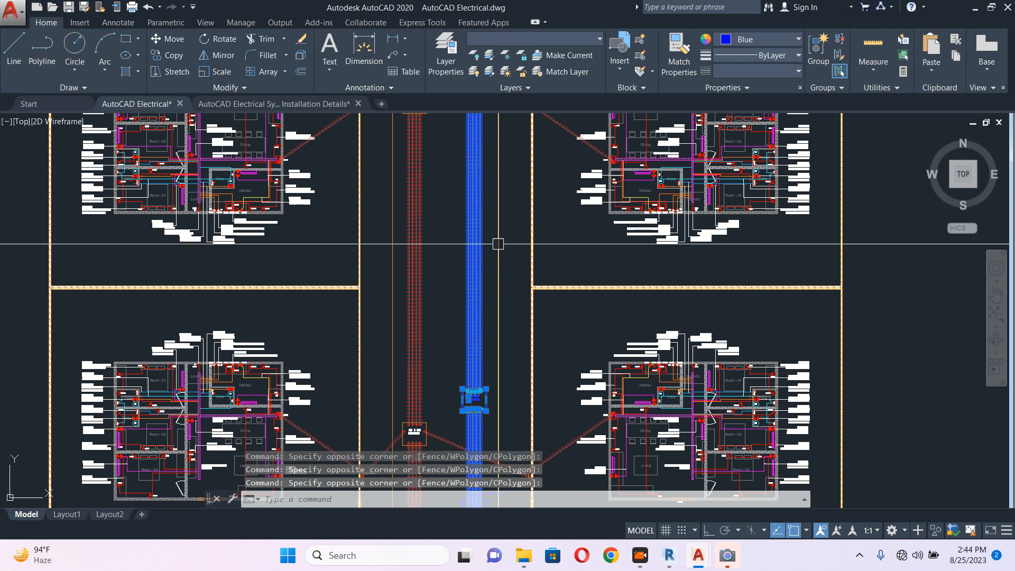
{"action": "scroll", "coordinate": [498, 243], "scroll_direction": "down", "scroll_amount": 2}
{"action": "scroll", "coordinate": [503, 215], "scroll_direction": "up", "scroll_amount": 4}
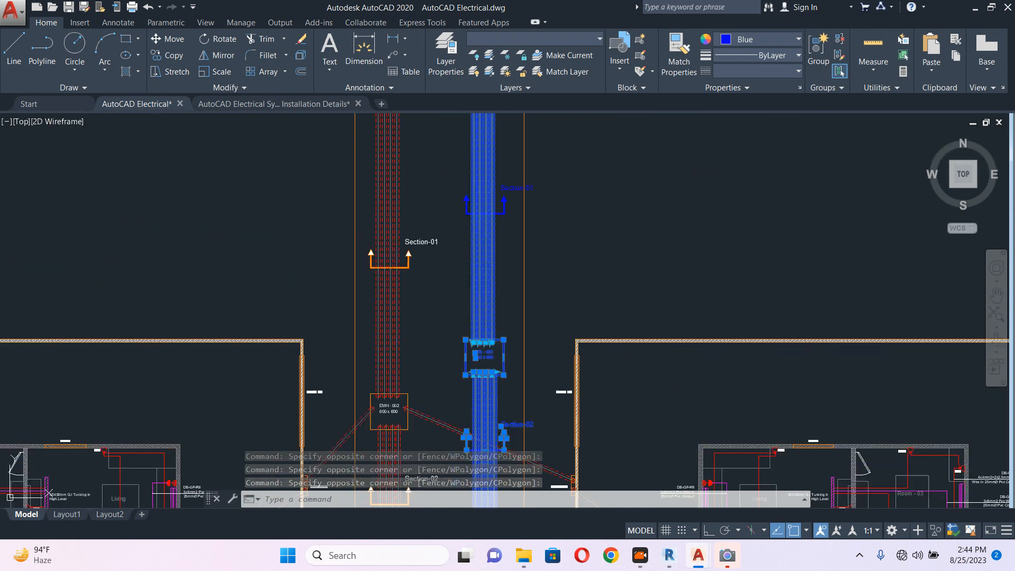
{"action": "scroll", "coordinate": [566, 291], "scroll_direction": "down", "scroll_amount": 2}
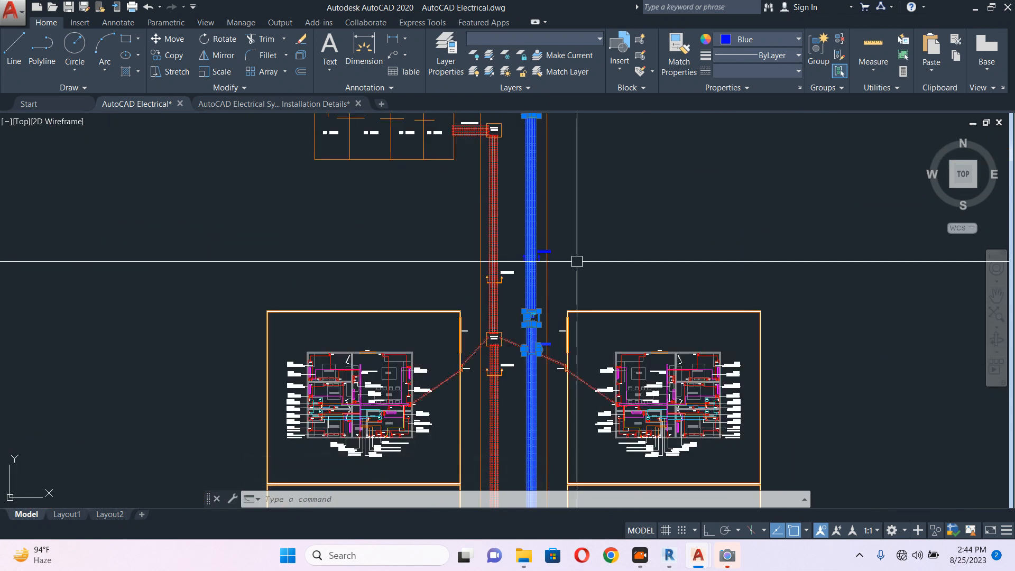
{"action": "middle_click_drag", "start_coordinate": [530, 350], "coordinate": [498, 142]}
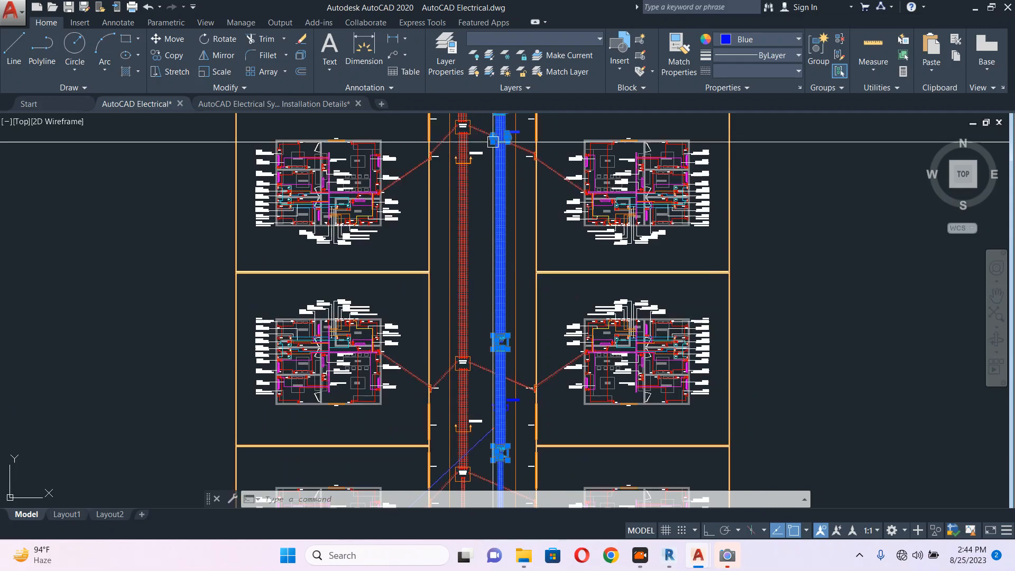
Move the selected telephone run straight up with Ortho on until the manhole near EMH-004 encloses the diagonal duct's free end
{"action": "middle_click_drag", "start_coordinate": [477, 414], "coordinate": [439, 252]}
{"action": "scroll", "coordinate": [476, 240], "scroll_direction": "up", "scroll_amount": 5}
{"action": "middle_click_drag", "start_coordinate": [496, 220], "coordinate": [537, 383]}
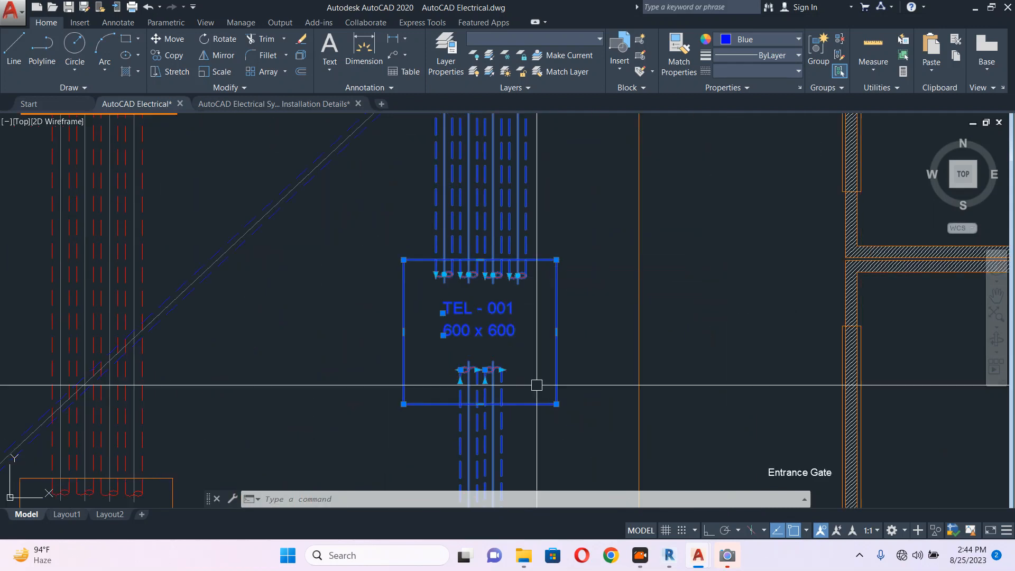
{"action": "type", "text": "M"}
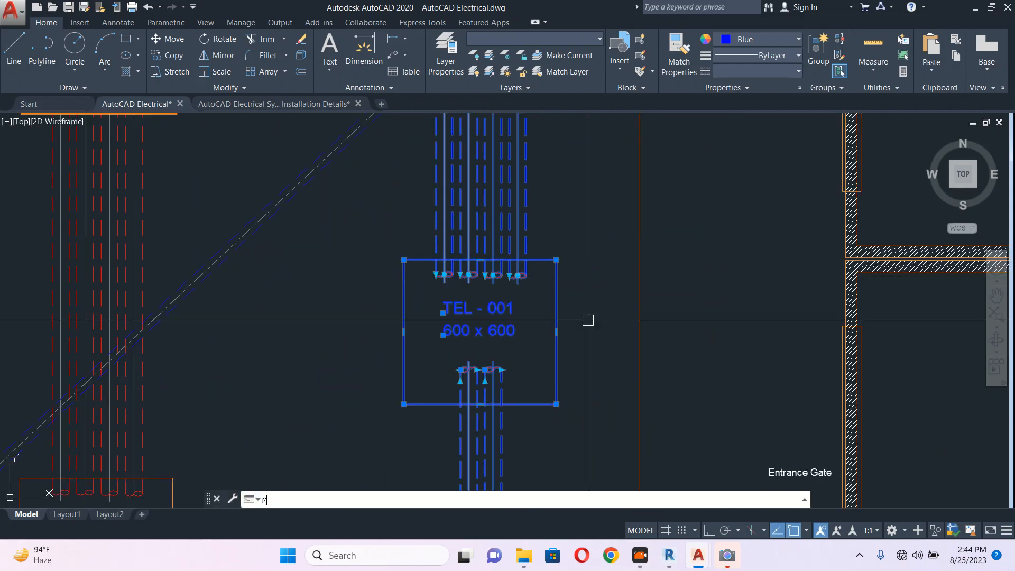
{"action": "type", "text": "V"}
{"action": "key", "text": "Return"}
{"action": "scroll", "coordinate": [588, 319], "scroll_direction": "down", "scroll_amount": 2}
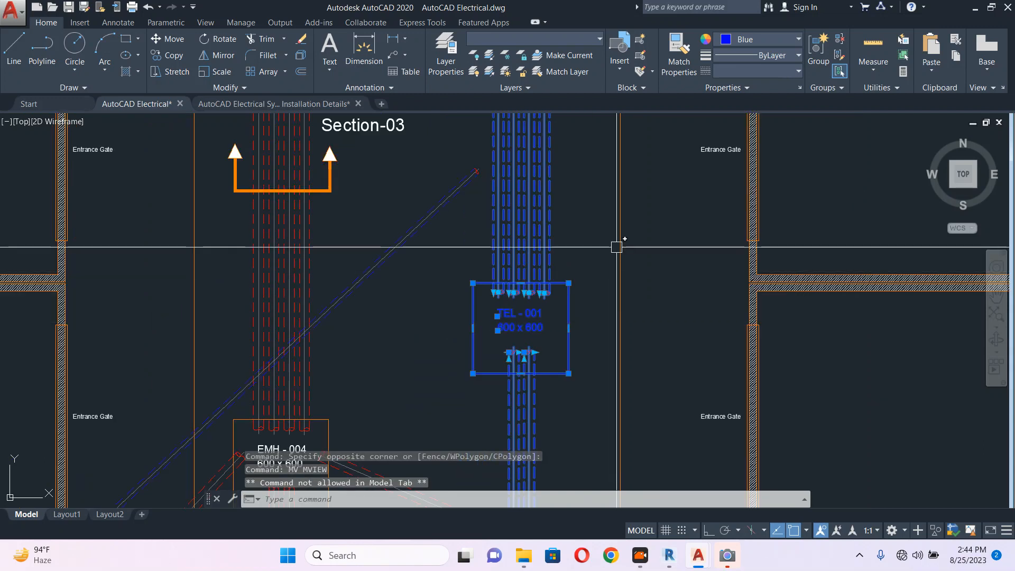
{"action": "type", "text": "M"}
{"action": "key", "text": "Return"}
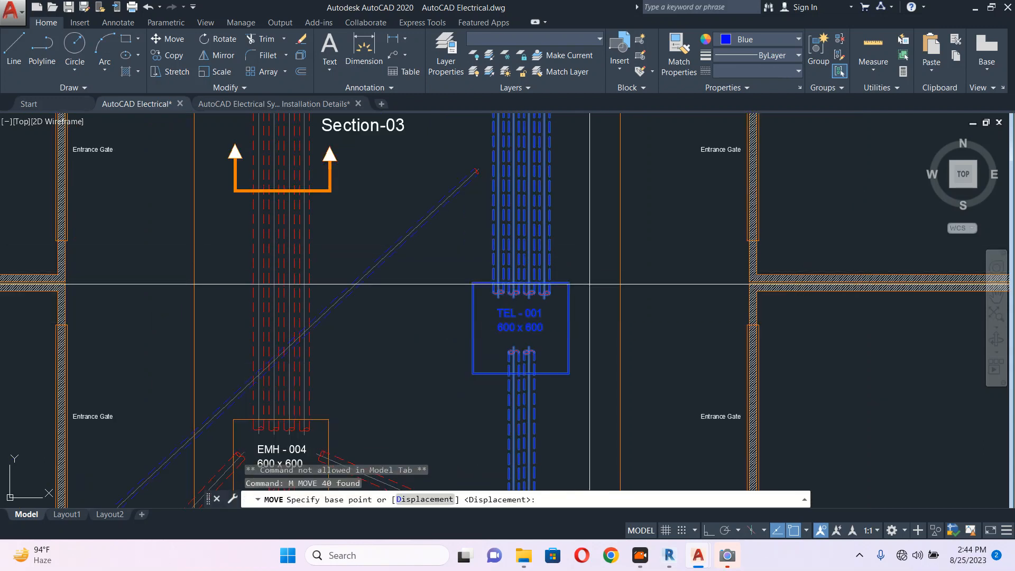
{"action": "left_click", "coordinate": [590, 284]}
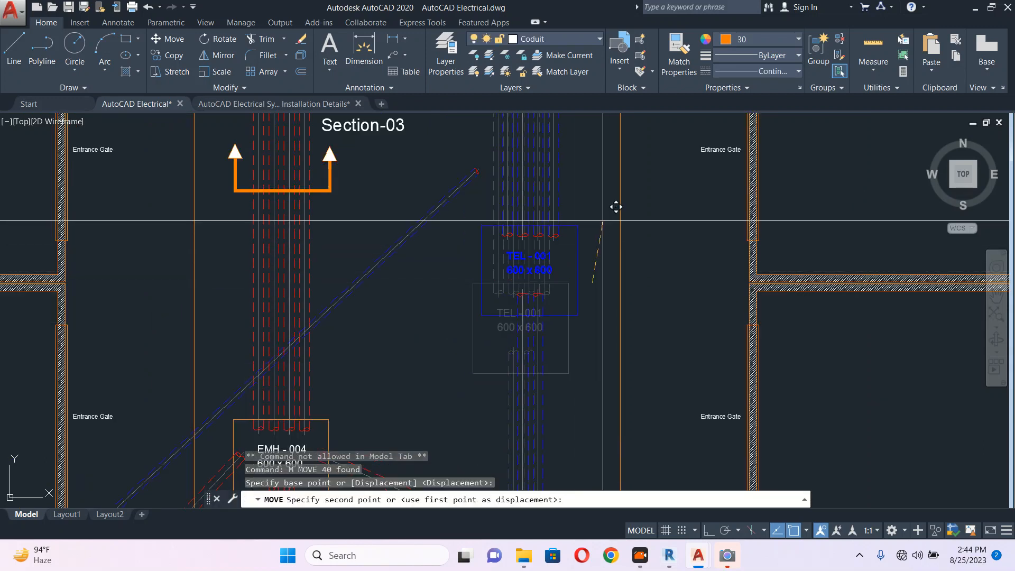
{"action": "left_click", "coordinate": [709, 530]}
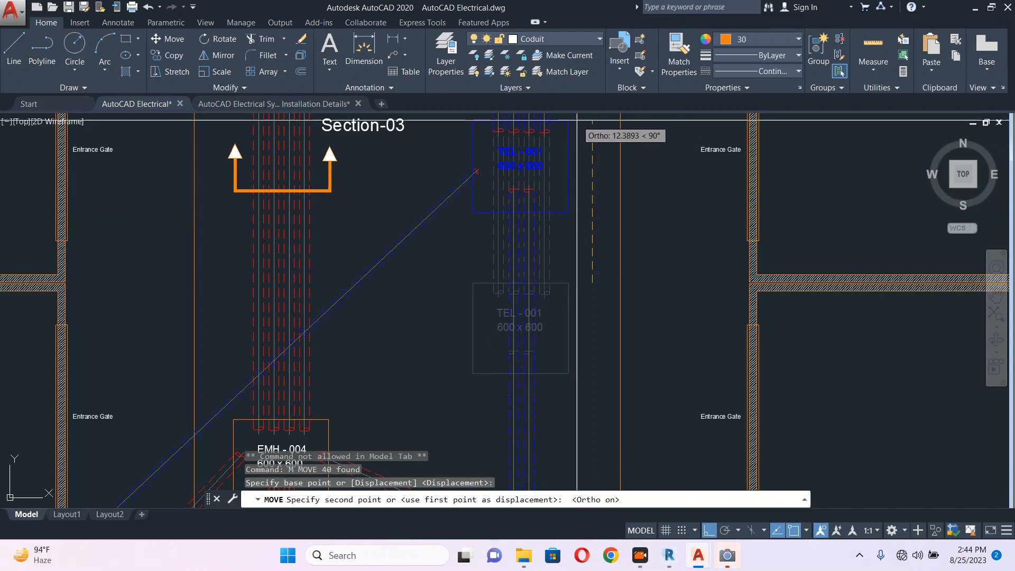
{"action": "middle_click_drag", "start_coordinate": [577, 120], "coordinate": [582, 159]}
{"action": "left_click", "coordinate": [568, 182]}
{"action": "key", "text": "Escape"}
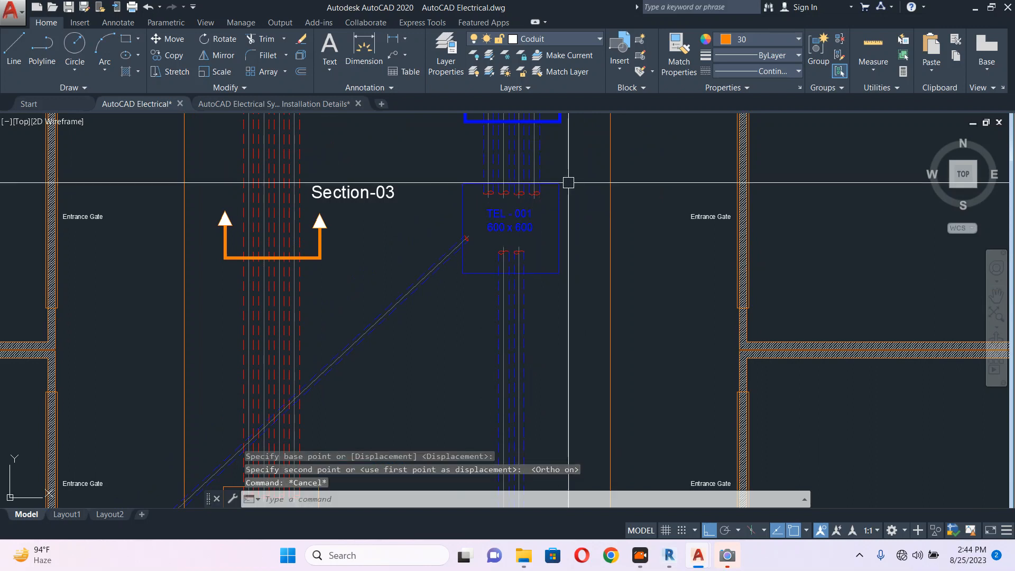
Mirror the diagonal blue duct and its telephone box across a vertical line in the middle of the road, keeping the originals
{"action": "scroll", "coordinate": [545, 183], "scroll_direction": "down", "scroll_amount": 6}
{"action": "middle_click_drag", "start_coordinate": [510, 200], "coordinate": [475, 145]}
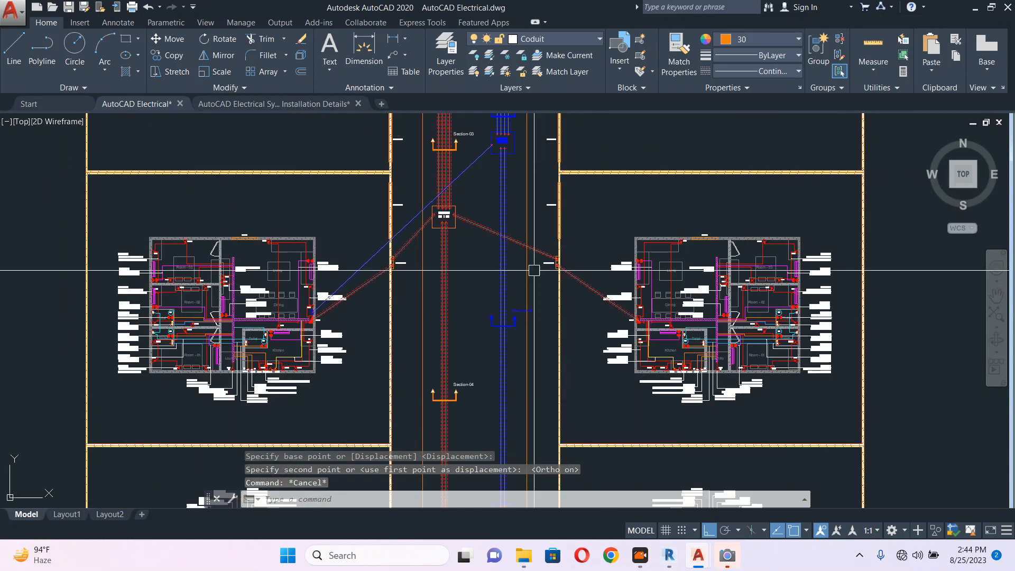
{"action": "left_click", "coordinate": [475, 166]}
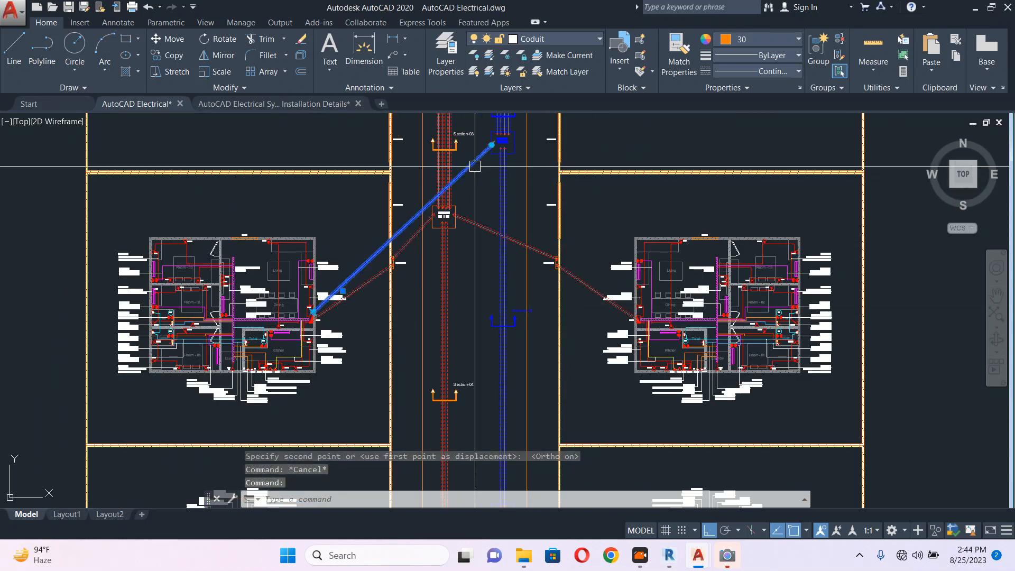
{"action": "scroll", "coordinate": [312, 311], "scroll_direction": "up", "scroll_amount": 13}
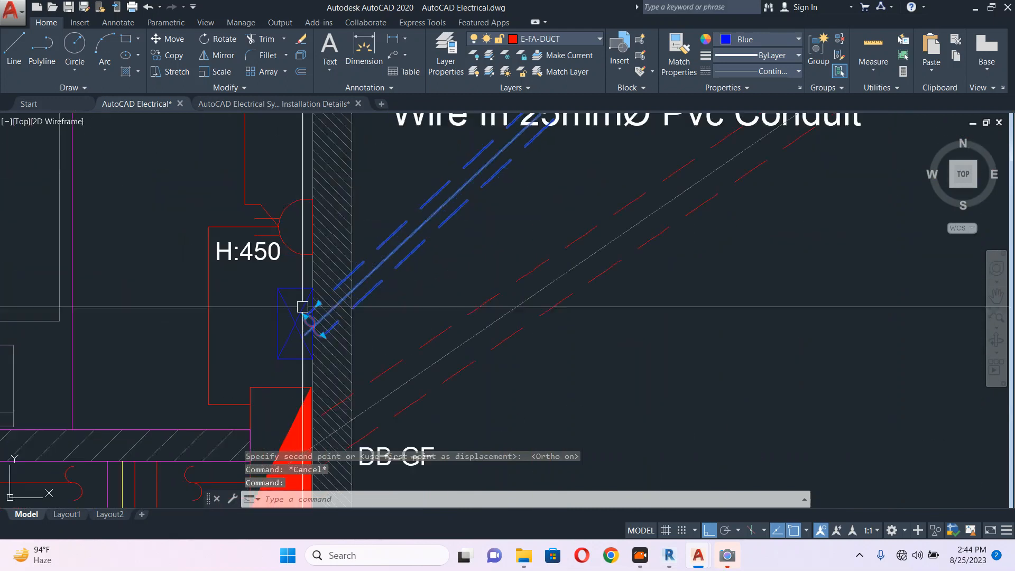
{"action": "left_click", "coordinate": [259, 281]}
{"action": "left_click", "coordinate": [342, 370]}
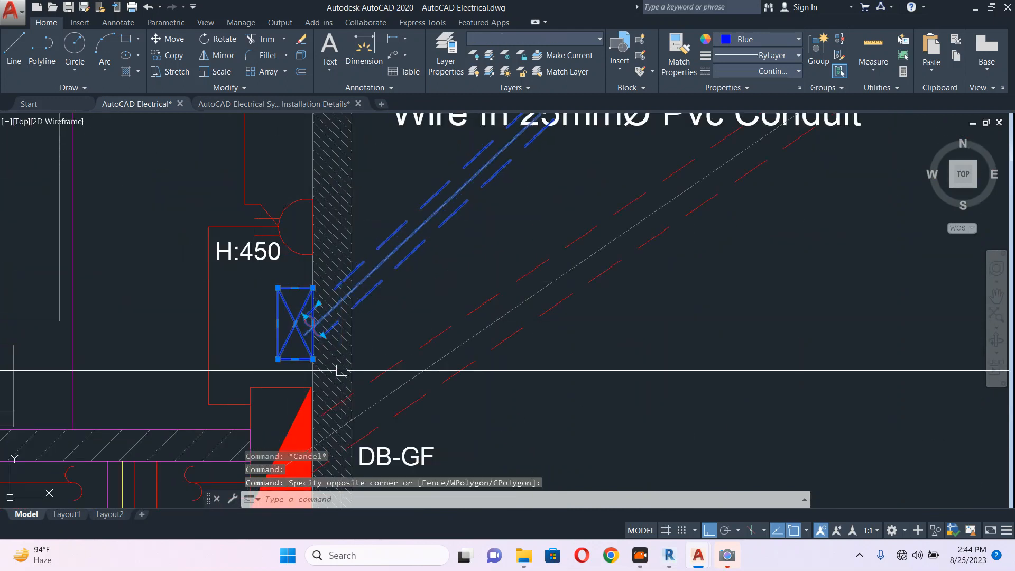
{"action": "scroll", "coordinate": [342, 370], "scroll_direction": "down", "scroll_amount": 10}
{"action": "type", "text": "M"}
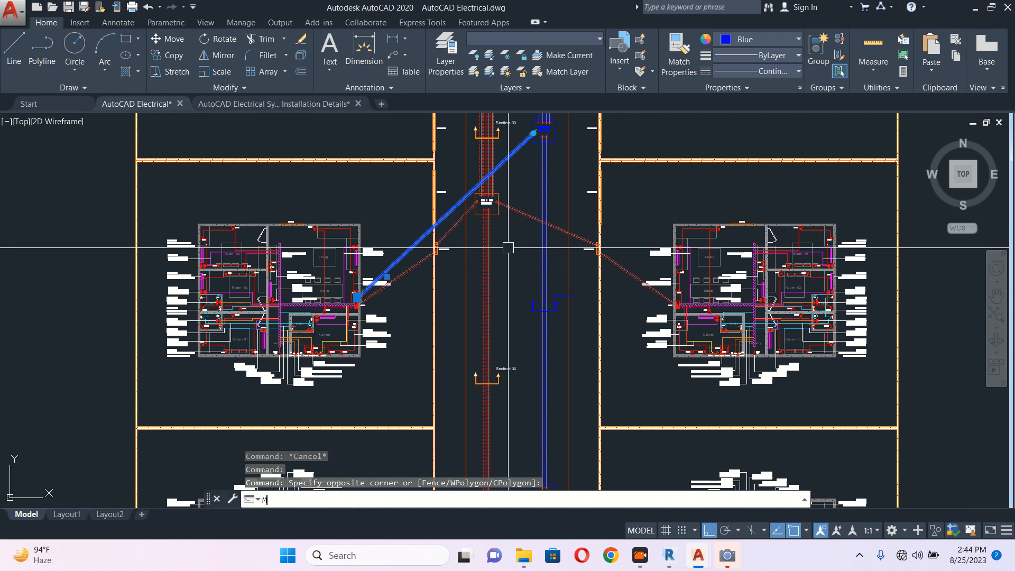
{"action": "type", "text": "I"}
{"action": "key", "text": "Return"}
{"action": "left_click", "coordinate": [514, 258]}
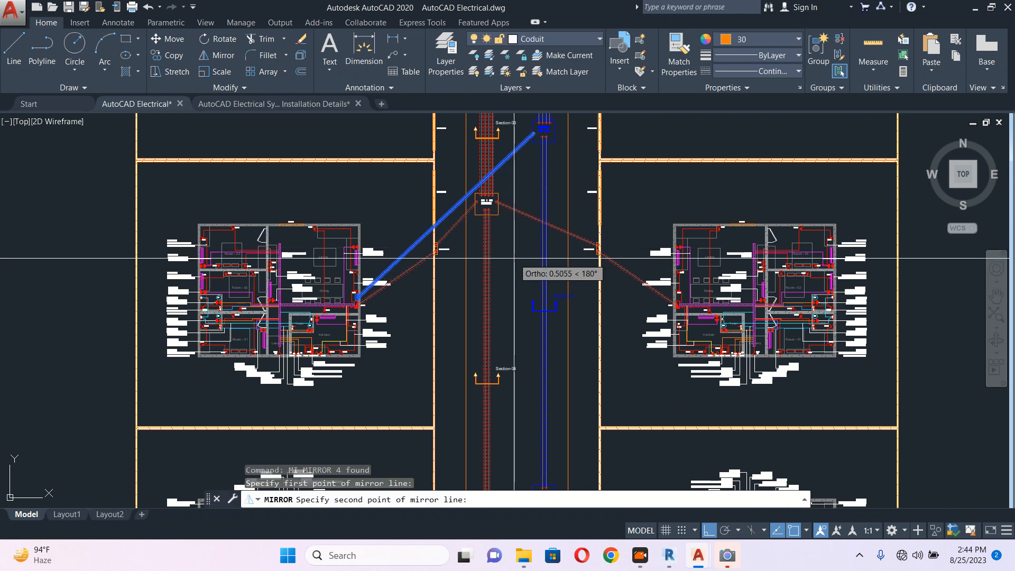
{"action": "left_click", "coordinate": [518, 312]}
{"action": "key", "text": "Return"}
Move the mirrored duct and telephone box horizontally so the box sits against the opposite house's inner wall face above DB-GF
{"action": "scroll", "coordinate": [630, 234], "scroll_direction": "up", "scroll_amount": 3}
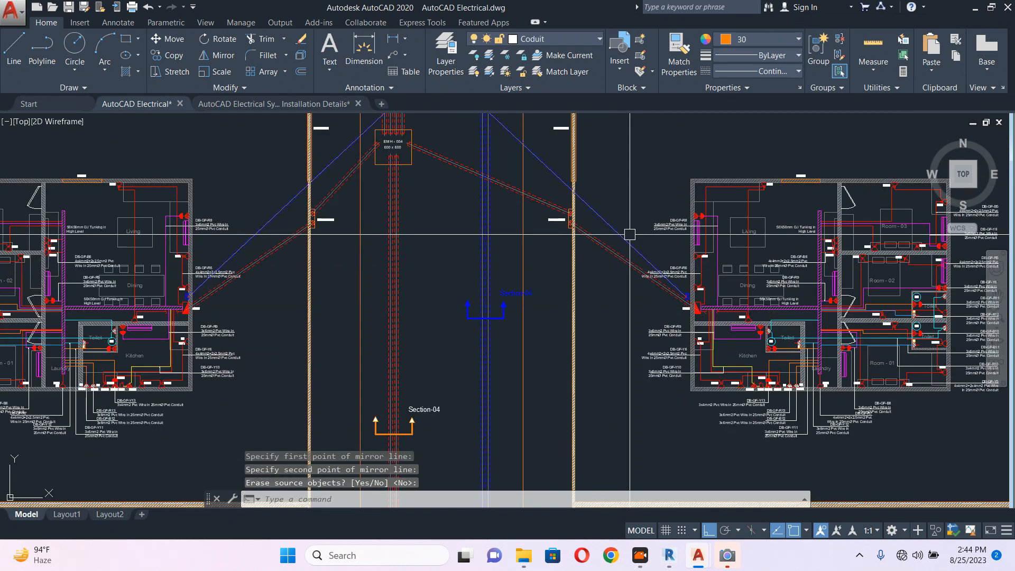
{"action": "left_click", "coordinate": [629, 234]}
{"action": "scroll", "coordinate": [685, 295], "scroll_direction": "up", "scroll_amount": 6}
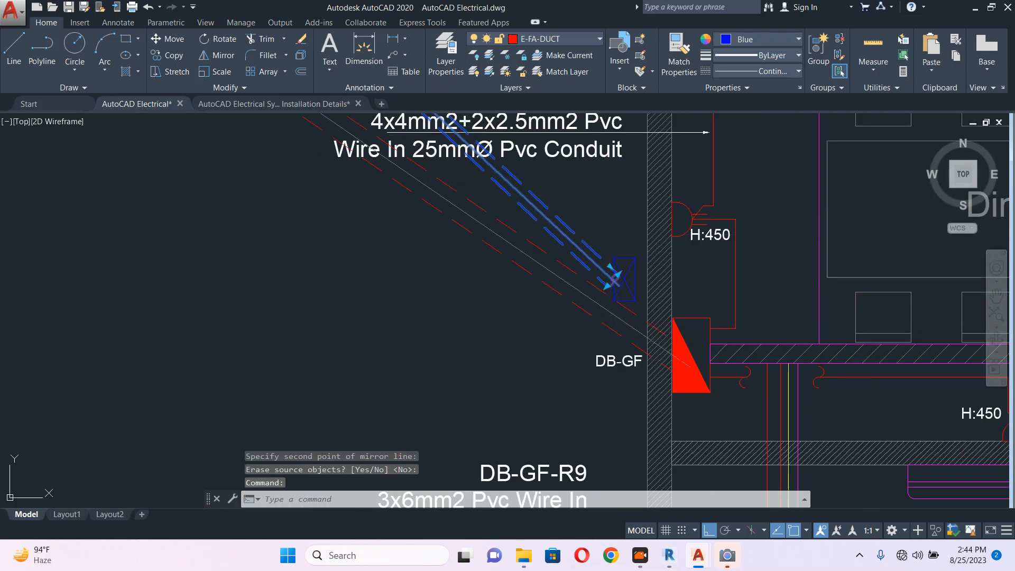
{"action": "left_click", "coordinate": [654, 305]}
{"action": "left_click", "coordinate": [646, 302]}
{"action": "type", "text": "m"}
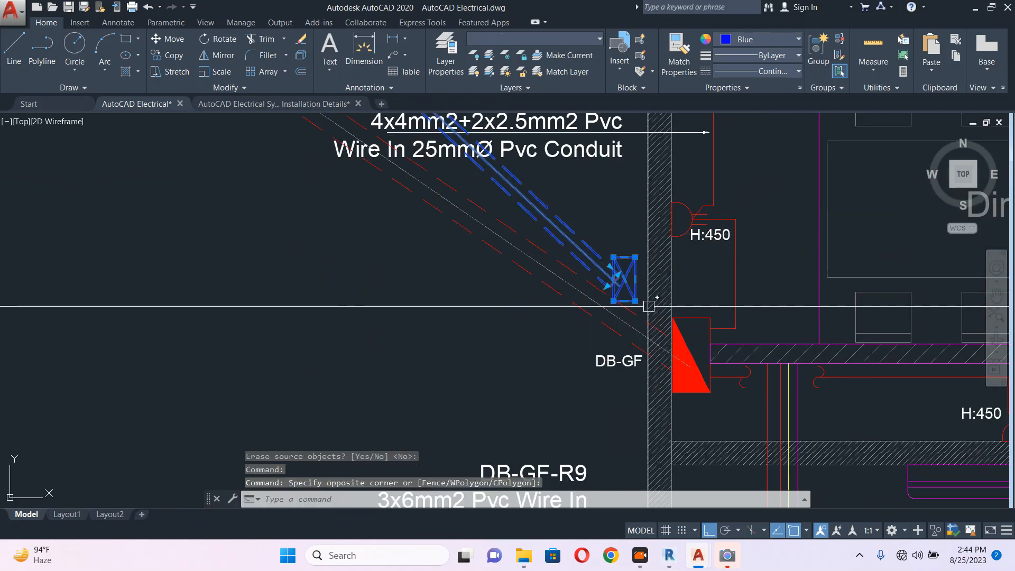
{"action": "key", "text": "Return"}
{"action": "scroll", "coordinate": [622, 272], "scroll_direction": "up", "scroll_amount": 5}
{"action": "left_click", "coordinate": [622, 272]}
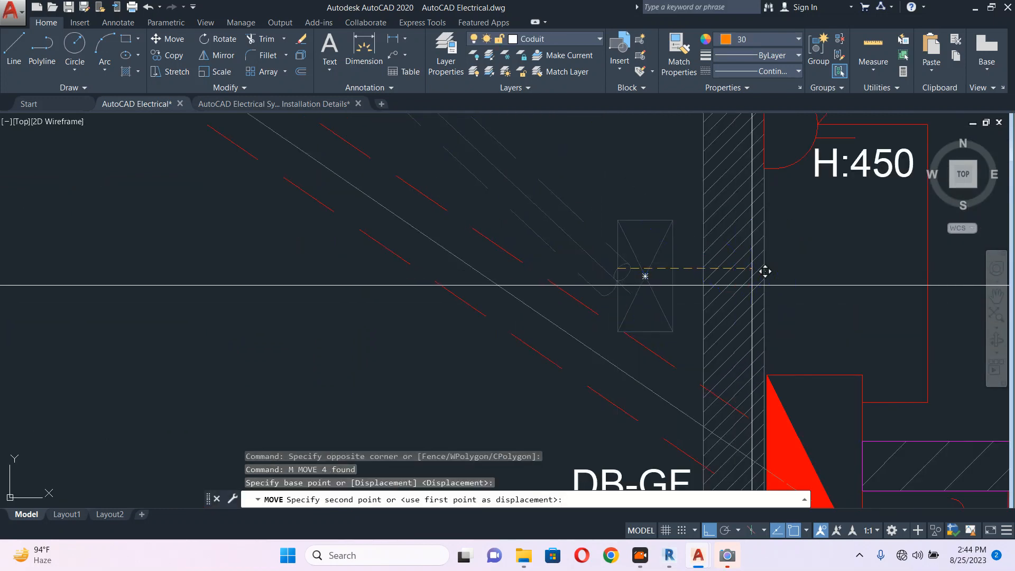
{"action": "scroll", "coordinate": [772, 270], "scroll_direction": "down", "scroll_amount": 7}
{"action": "key", "text": "Escape"}
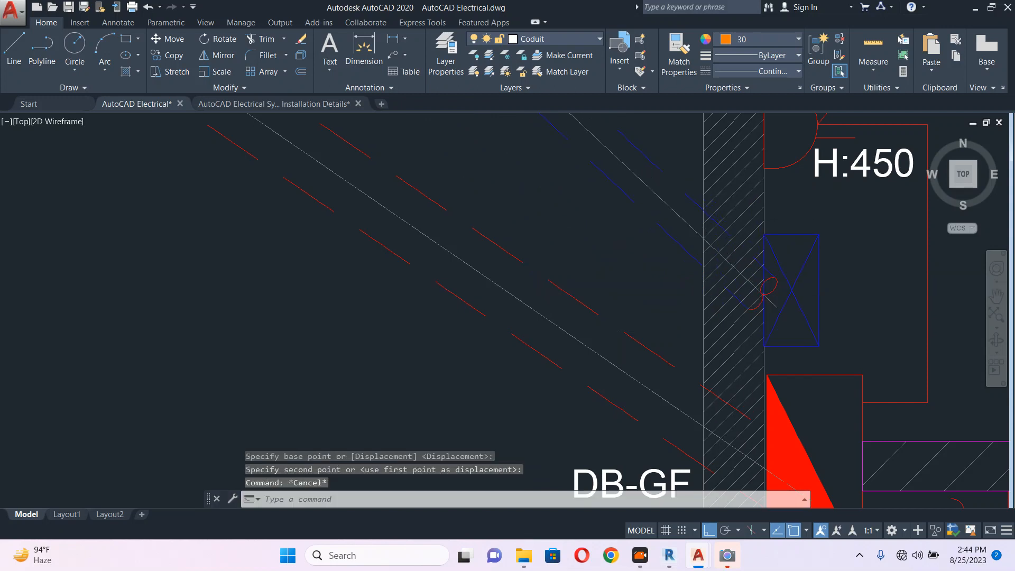
Try to rotate the mirrored blue duct about its house end toward manhole TEL - 001 with Ortho on, and undo it
{"action": "scroll", "coordinate": [476, 222], "scroll_direction": "down", "scroll_amount": 6}
{"action": "scroll", "coordinate": [629, 336], "scroll_direction": "up", "scroll_amount": 6}
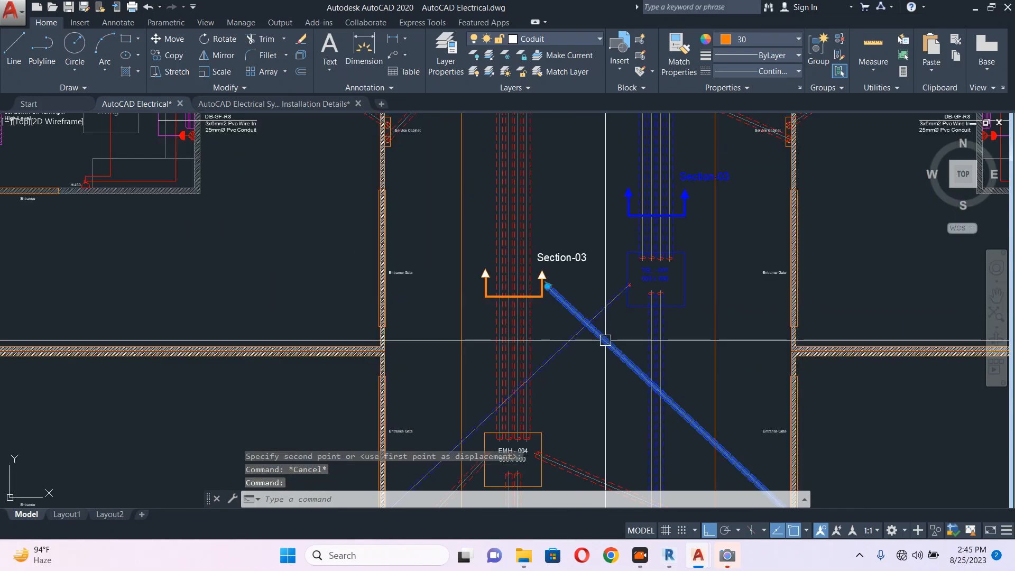
{"action": "left_click", "coordinate": [600, 332]}
{"action": "scroll", "coordinate": [547, 286], "scroll_direction": "up", "scroll_amount": 4}
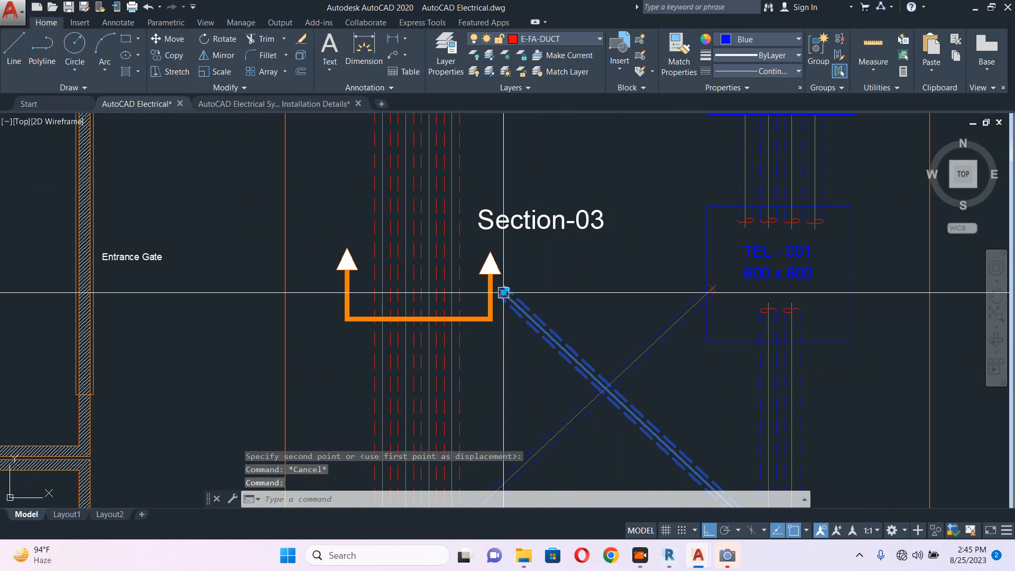
{"action": "left_click", "coordinate": [503, 293]}
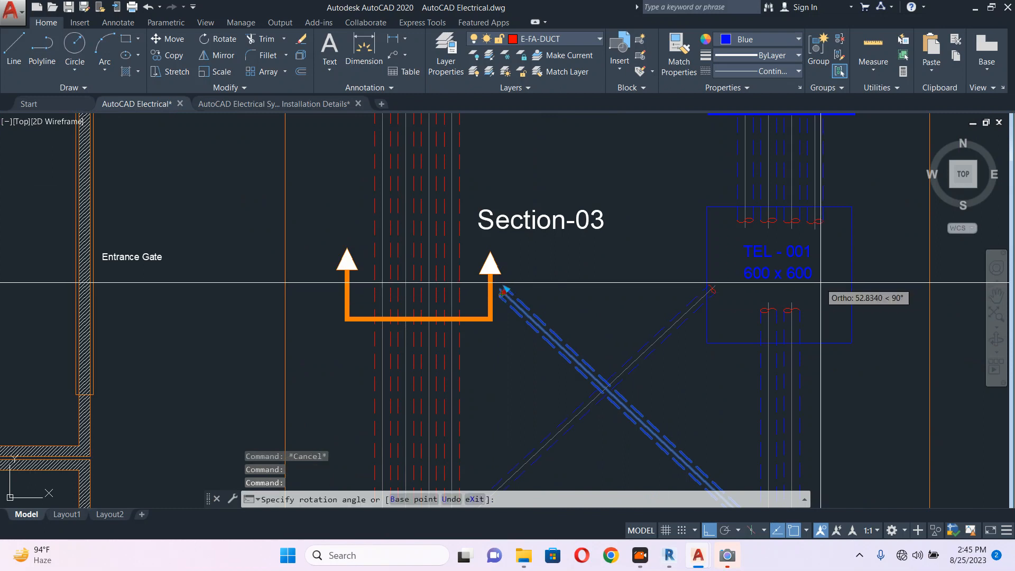
{"action": "scroll", "coordinate": [842, 271], "scroll_direction": "up", "scroll_amount": 4}
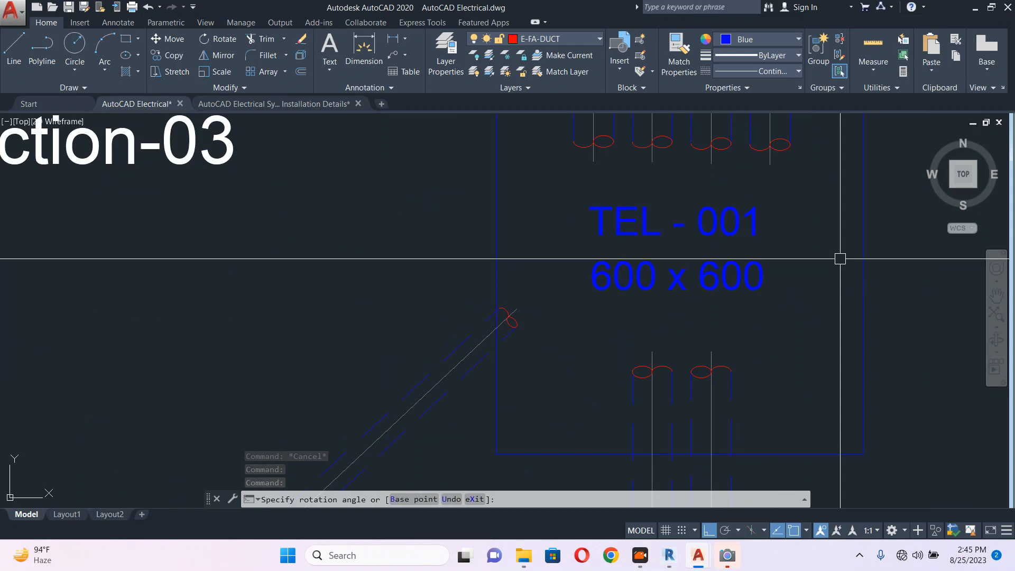
{"action": "scroll", "coordinate": [840, 258], "scroll_direction": "down", "scroll_amount": 5}
{"action": "key", "text": "ctrl+z"}
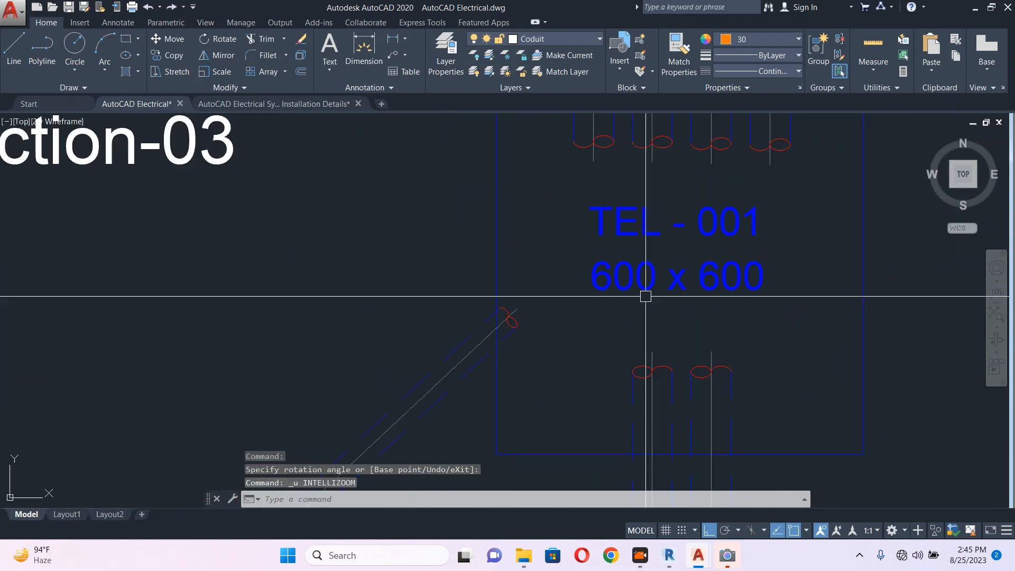
{"action": "key", "text": "ctrl+z"}
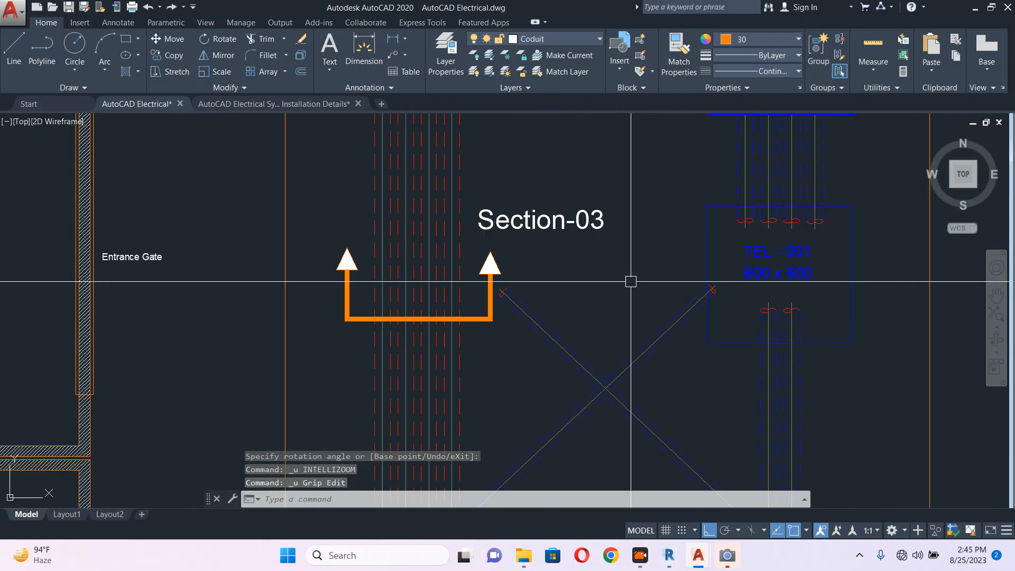
Turn Ortho off and rotate the mirrored blue duct about its house end until it passes through manhole TEL - 001
{"action": "left_click", "coordinate": [545, 325]}
{"action": "left_click", "coordinate": [503, 291]}
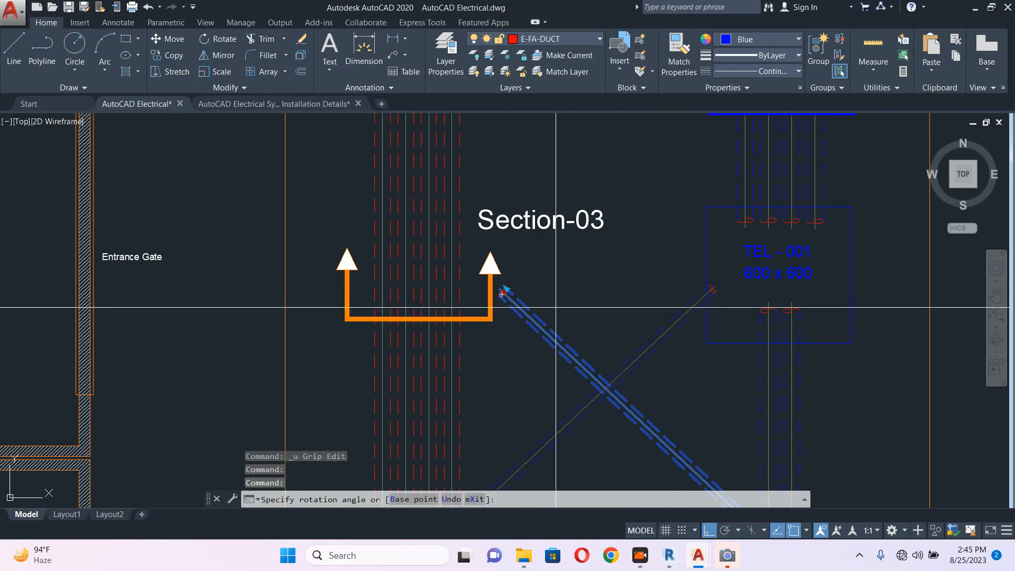
{"action": "scroll", "coordinate": [502, 294], "scroll_direction": "down", "scroll_amount": 4}
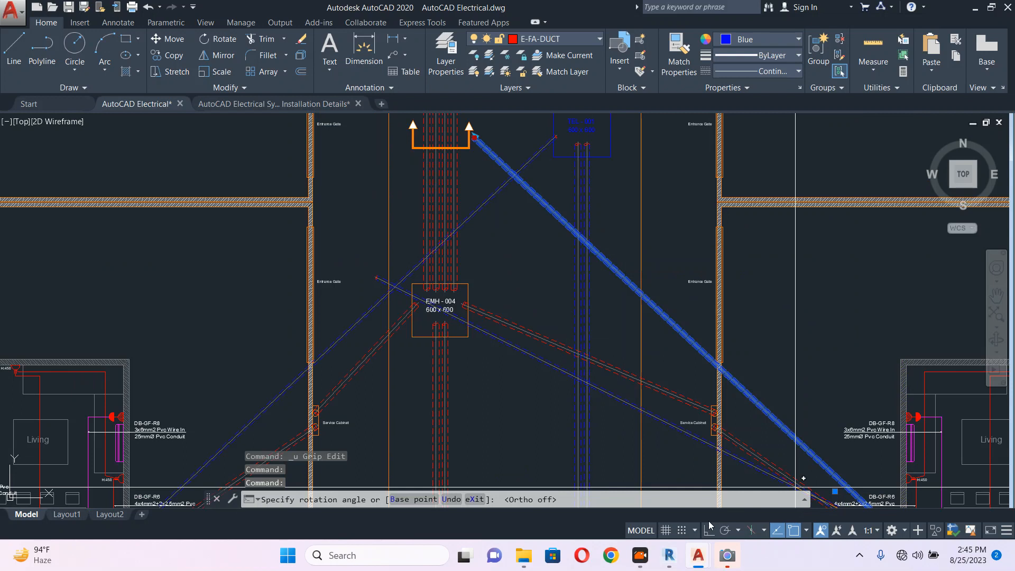
{"action": "scroll", "coordinate": [595, 250], "scroll_direction": "up", "scroll_amount": 4}
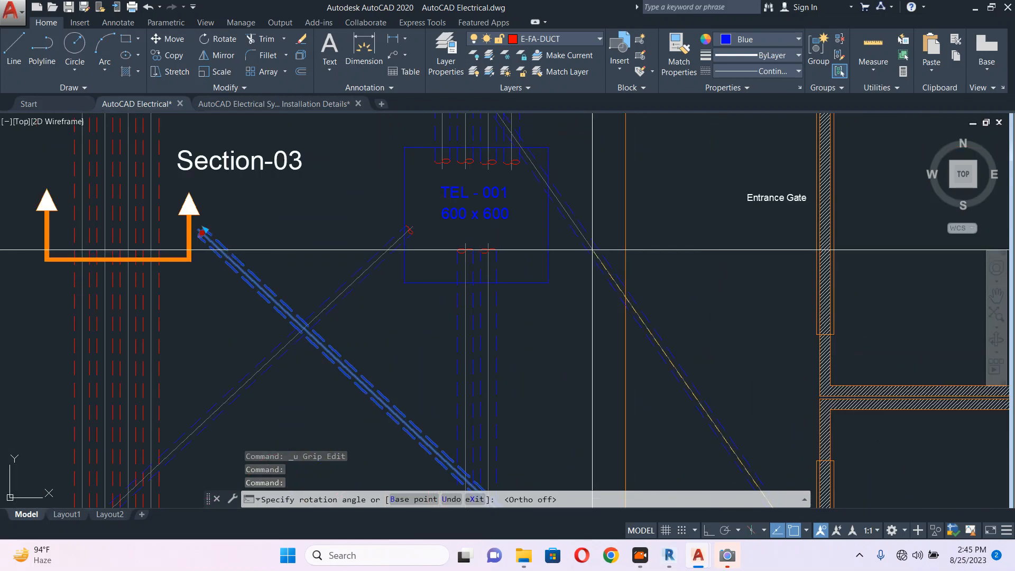
{"action": "left_click", "coordinate": [593, 289]}
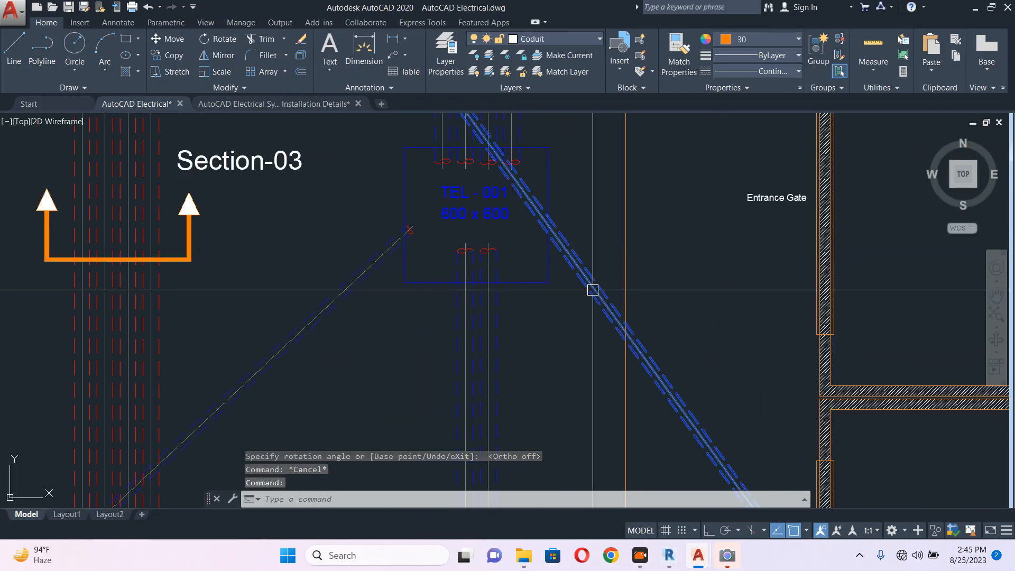
Shorten the rotated blue duct so its free end stops just inside the house-facing edge of manhole TEL - 001
{"action": "left_click", "coordinate": [593, 289]}
{"action": "scroll", "coordinate": [603, 323], "scroll_direction": "down", "scroll_amount": 4}
{"action": "scroll", "coordinate": [526, 206], "scroll_direction": "up", "scroll_amount": 4}
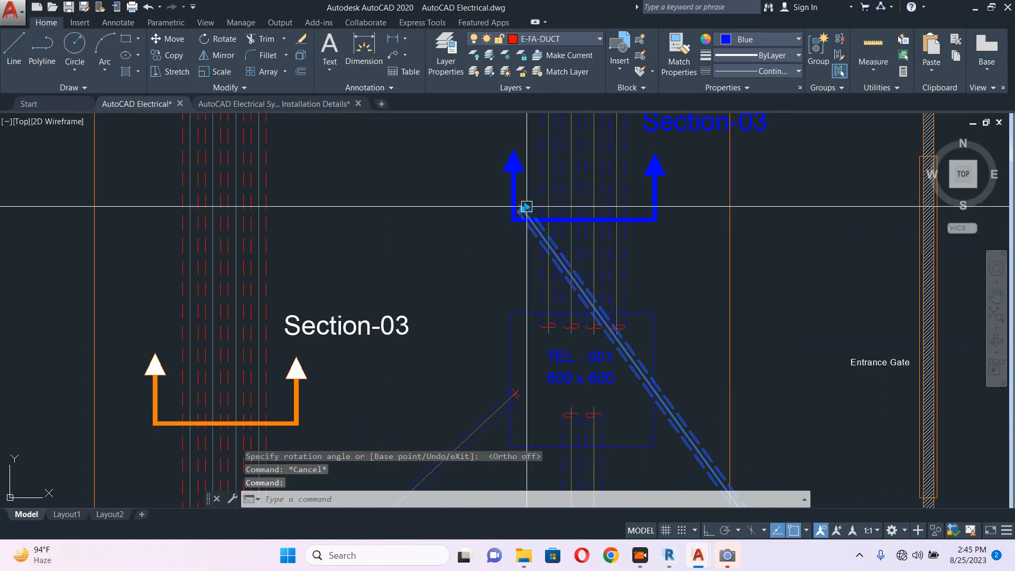
{"action": "left_click", "coordinate": [522, 209]}
{"action": "scroll", "coordinate": [529, 224], "scroll_direction": "up", "scroll_amount": 4}
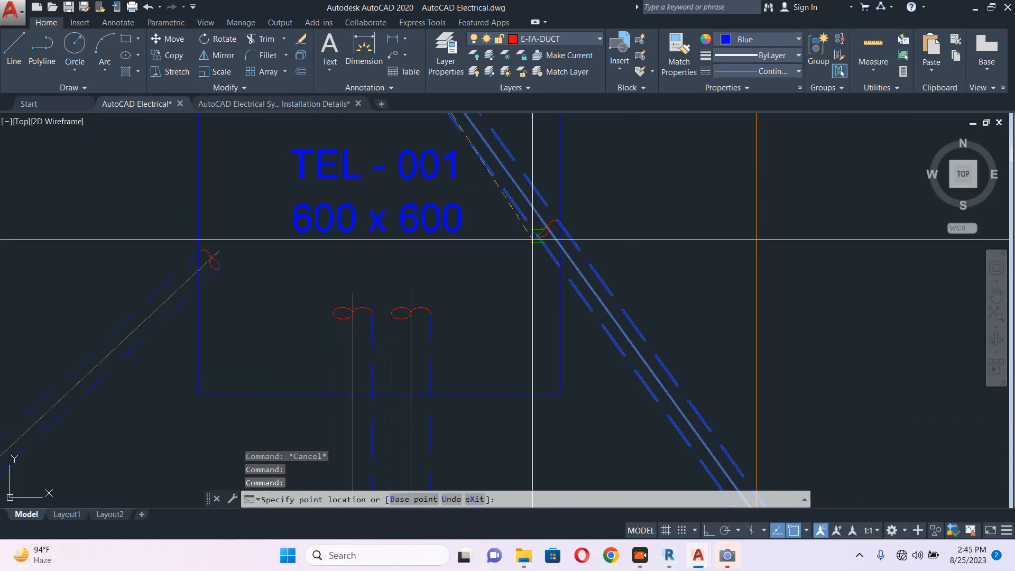
{"action": "scroll", "coordinate": [509, 235], "scroll_direction": "down", "scroll_amount": 6}
{"action": "key", "text": "Escape"}
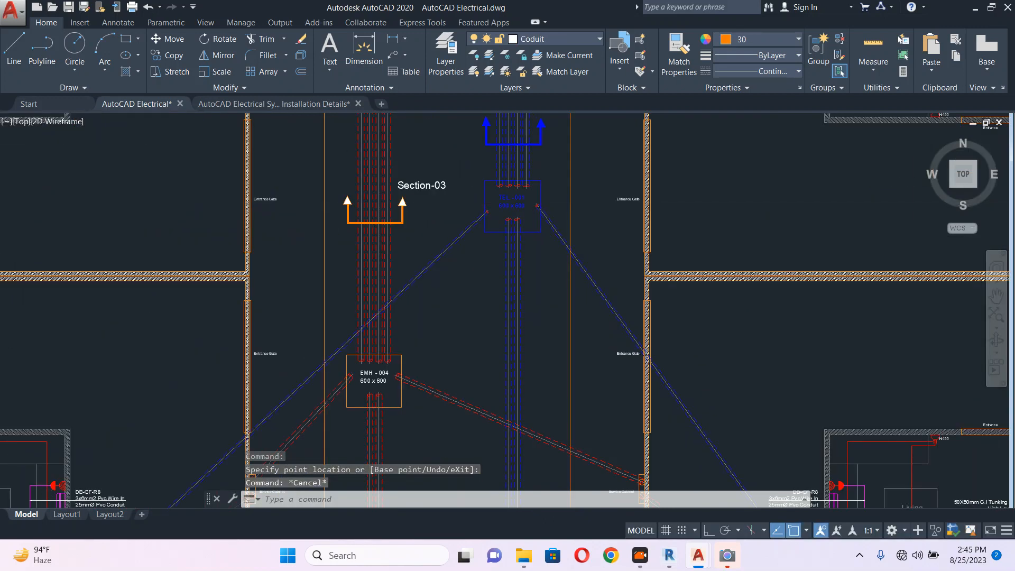
Examine the blue ducts from TEL - 001 to both houses and the manhole layout around EMH - 004
{"action": "scroll", "coordinate": [515, 134], "scroll_direction": "down", "scroll_amount": 4}
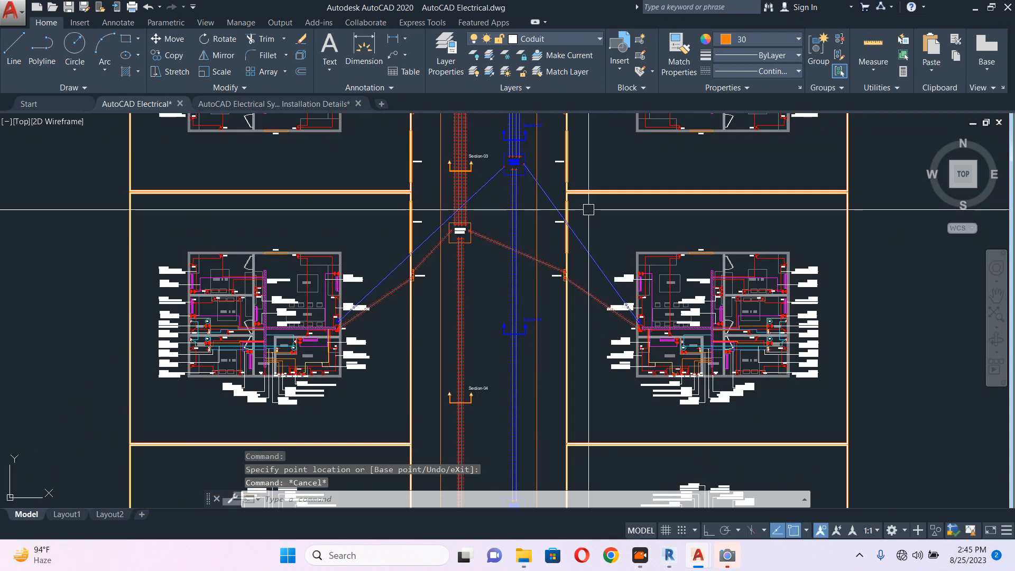
{"action": "scroll", "coordinate": [448, 248], "scroll_direction": "up", "scroll_amount": 4}
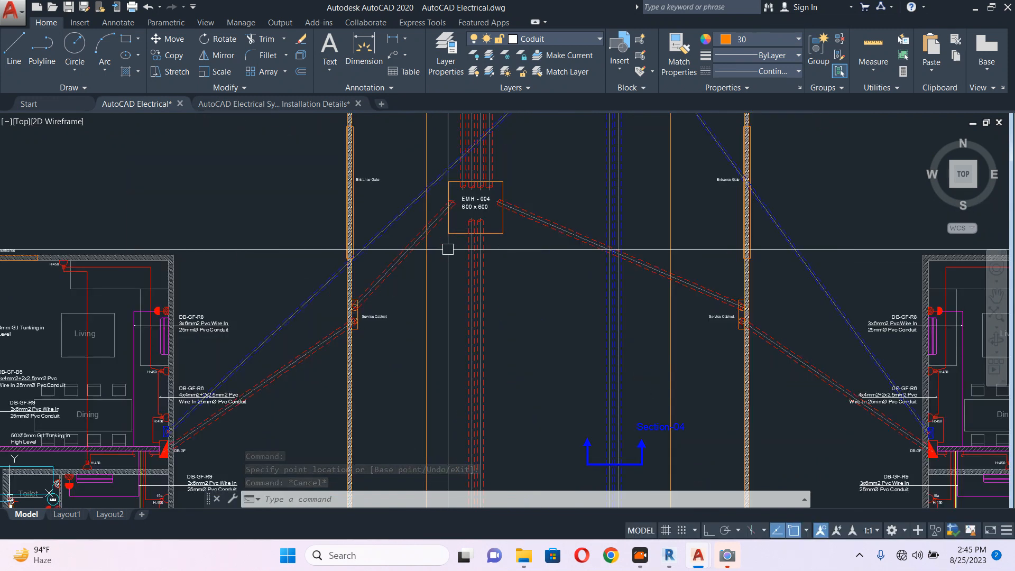
{"action": "middle_click_drag", "start_coordinate": [458, 250], "coordinate": [463, 235]}
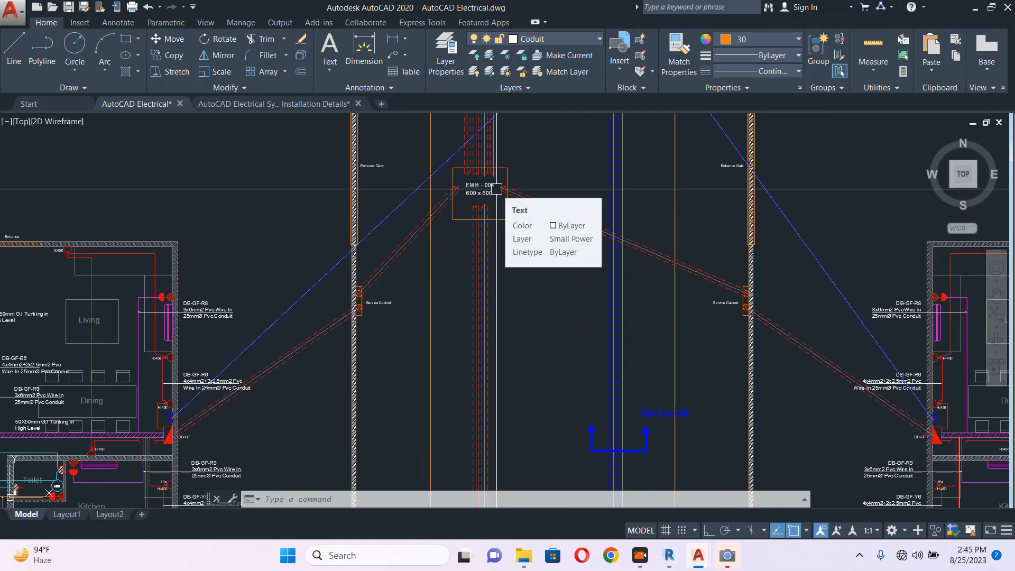
{"action": "scroll", "coordinate": [497, 189], "scroll_direction": "down", "scroll_amount": 4}
{"action": "mouse_move", "coordinate": [472, 353]}
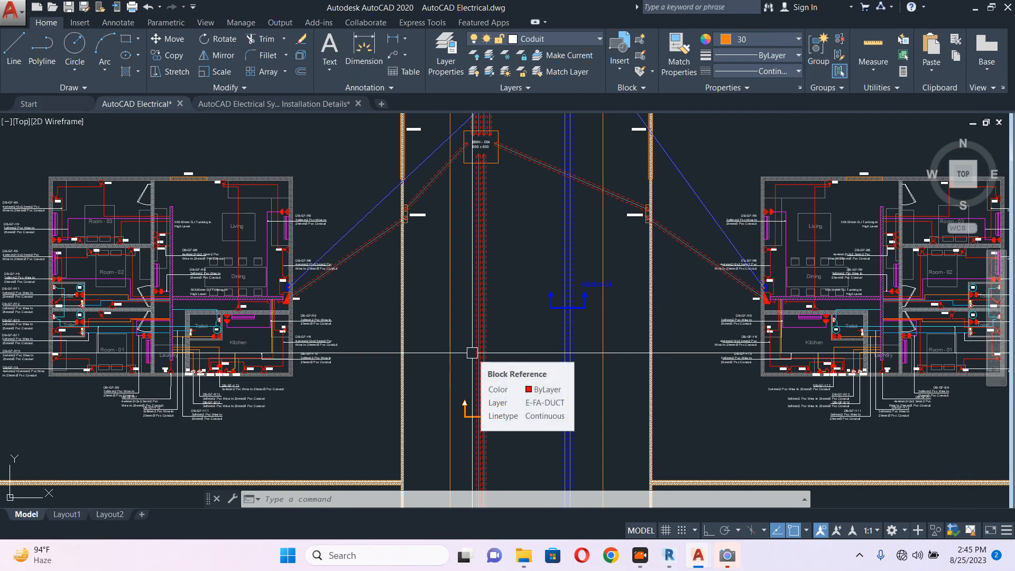
{"action": "scroll", "coordinate": [472, 353], "scroll_direction": "down", "scroll_amount": 5}
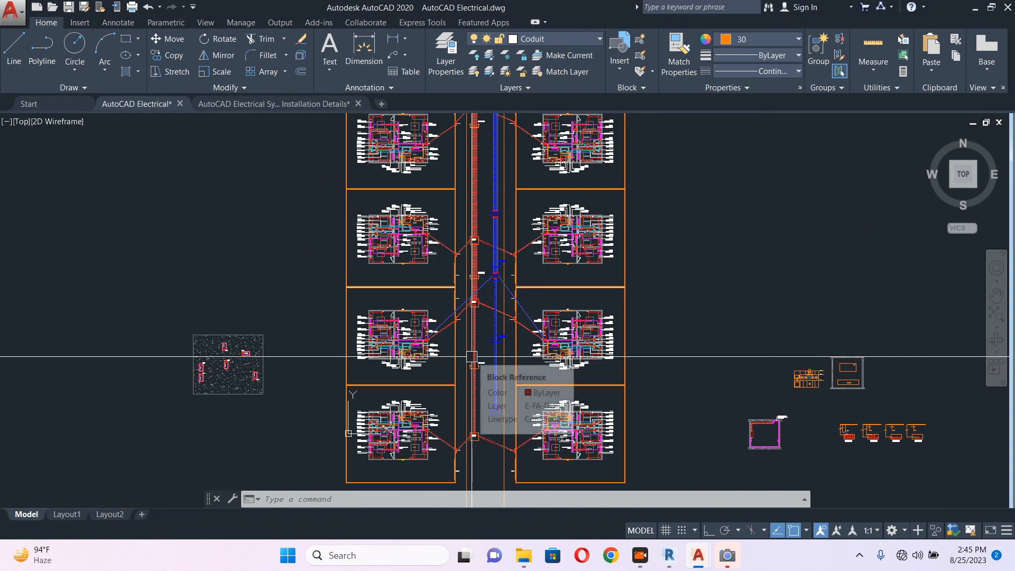
{"action": "scroll", "coordinate": [472, 356], "scroll_direction": "up", "scroll_amount": 4}
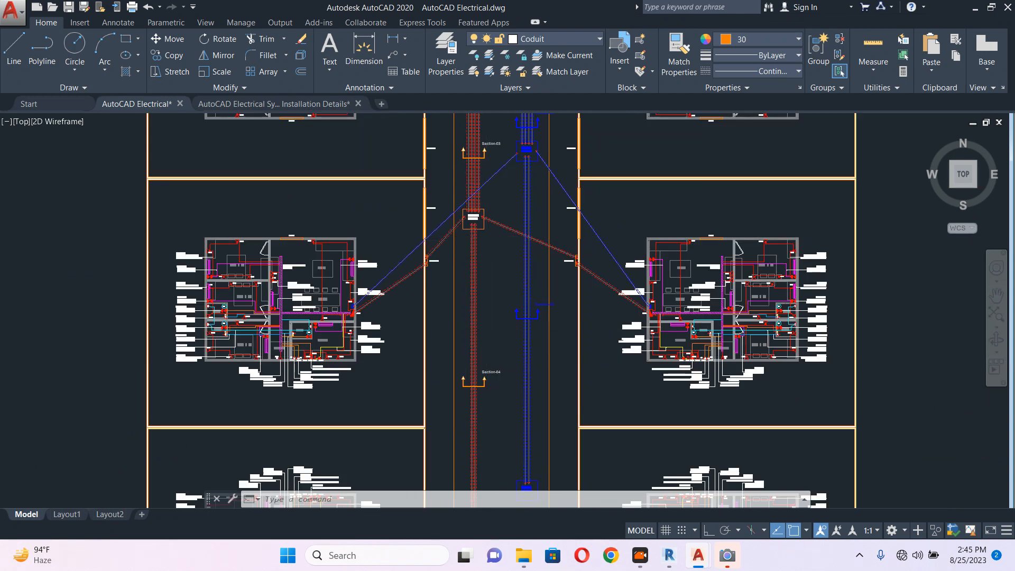
Copy the EMH - 004 manhole outline straight down the road with Ortho on, to just above the Section-04 marker
{"action": "scroll", "coordinate": [489, 240], "scroll_direction": "up", "scroll_amount": 4}
{"action": "left_click", "coordinate": [476, 211]}
{"action": "middle_click_drag", "start_coordinate": [516, 265], "coordinate": [519, 241]}
{"action": "type", "text": "c"}
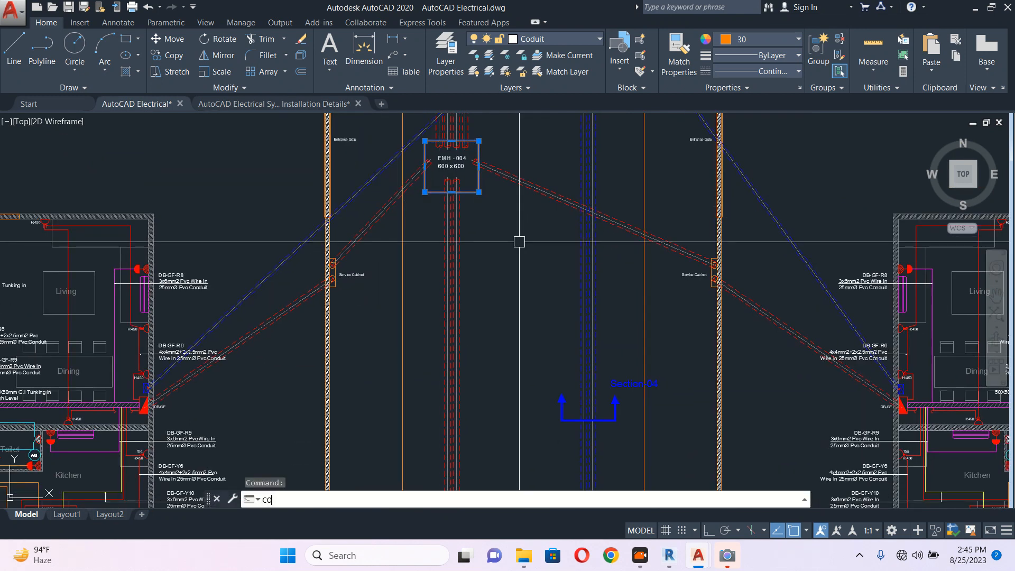
{"action": "type", "text": "o"}
{"action": "key", "text": "Return"}
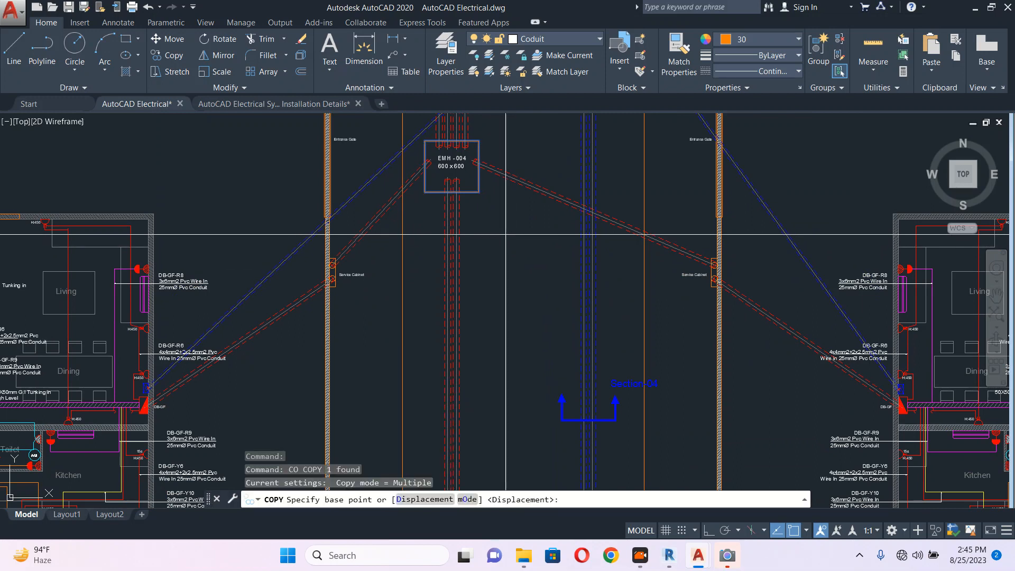
{"action": "left_click", "coordinate": [505, 234]}
{"action": "middle_click_drag", "start_coordinate": [608, 370], "coordinate": [630, 261]}
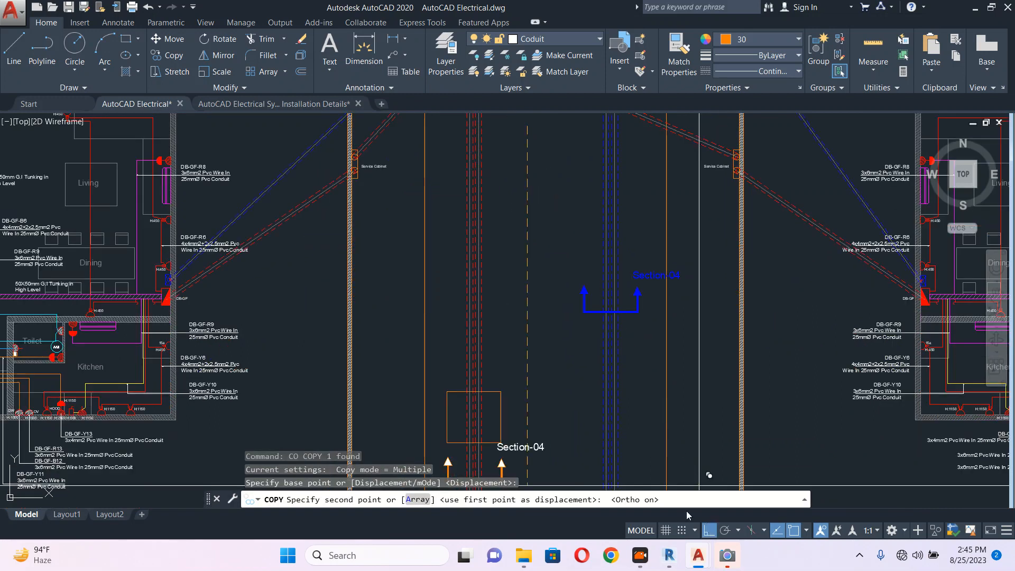
{"action": "middle_click_drag", "start_coordinate": [520, 317], "coordinate": [535, 265]}
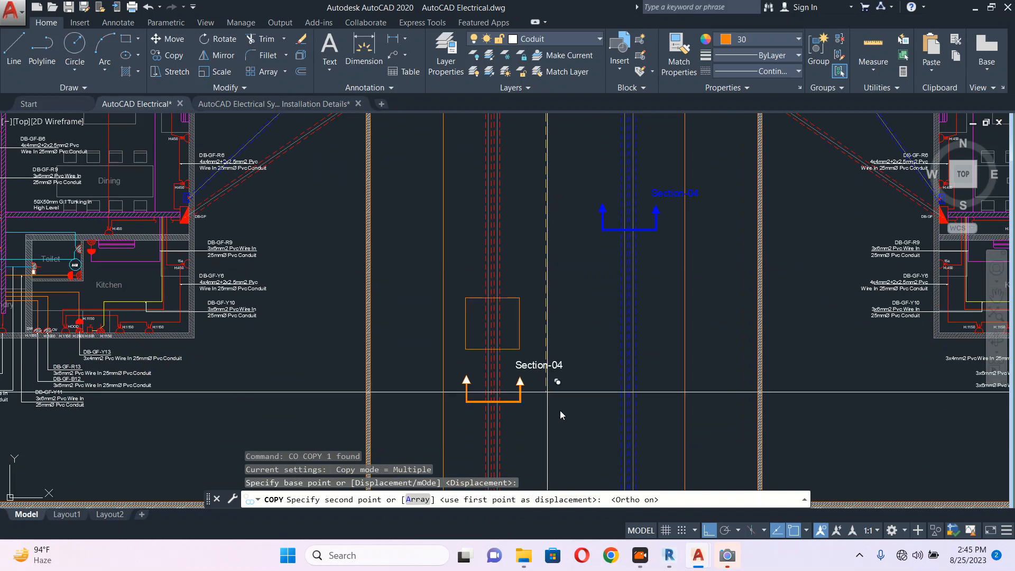
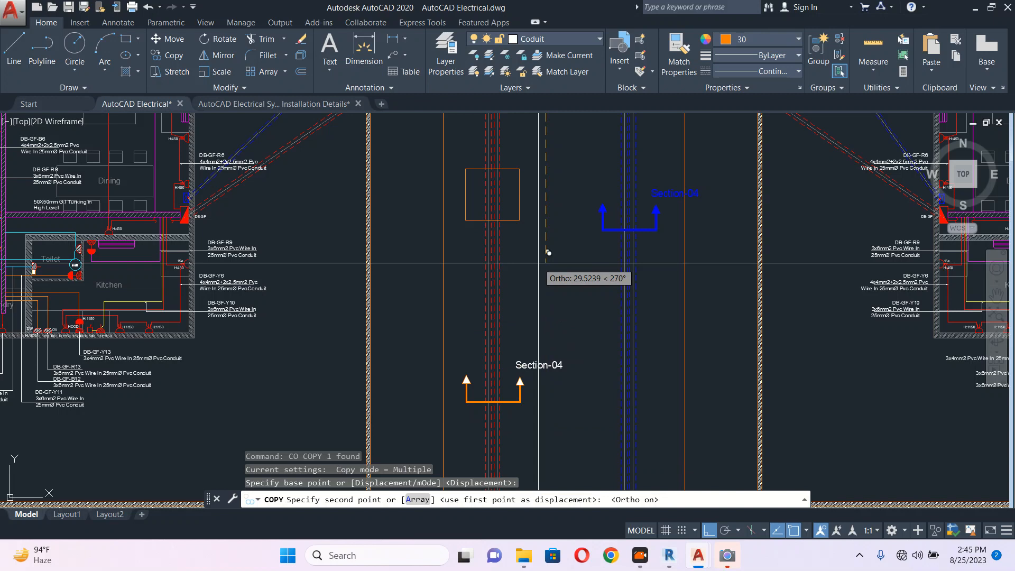
{"action": "scroll", "coordinate": [565, 358], "scroll_direction": "down", "scroll_amount": 2}
{"action": "left_click", "coordinate": [566, 358]}
{"action": "key", "text": "Escape"}
{"action": "scroll", "coordinate": [497, 313], "scroll_direction": "down", "scroll_amount": 2}
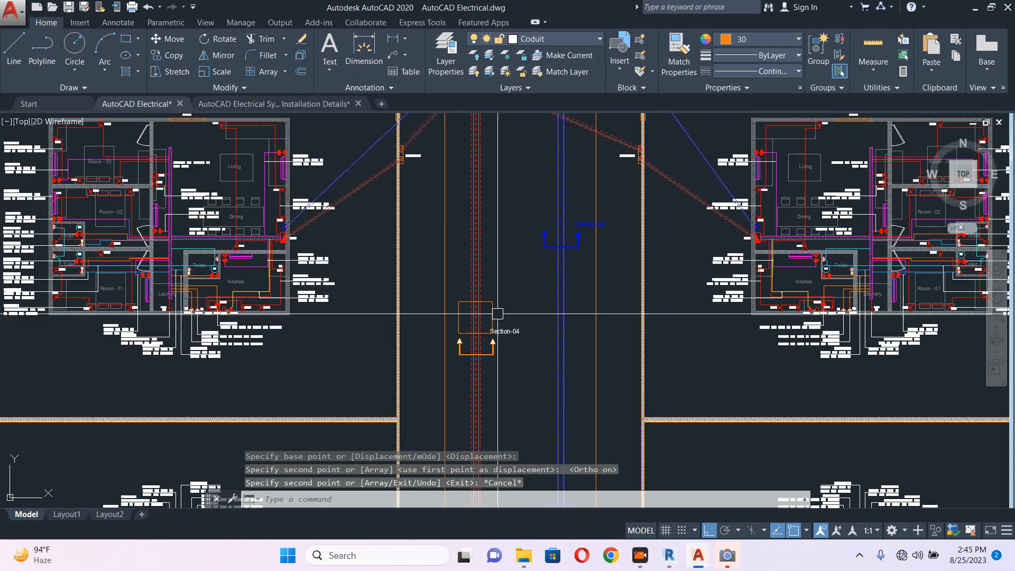
Delete the copied manhole outline above the orange Section-04 marker
{"action": "scroll", "coordinate": [502, 285], "scroll_direction": "down", "scroll_amount": 4}
{"action": "middle_click_drag", "start_coordinate": [509, 252], "coordinate": [507, 263]}
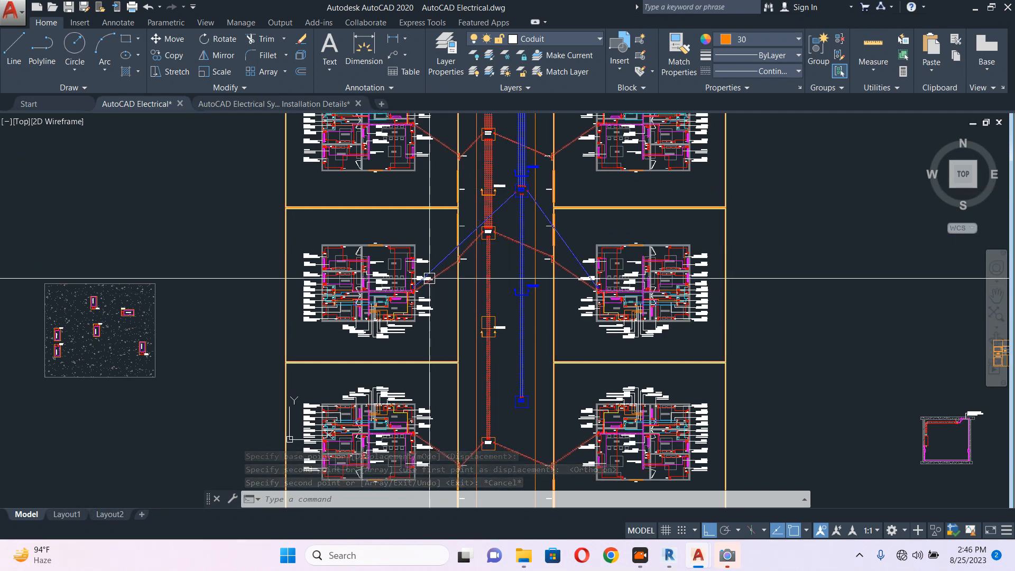
{"action": "scroll", "coordinate": [479, 327], "scroll_direction": "up", "scroll_amount": 7}
{"action": "left_click", "coordinate": [537, 317]}
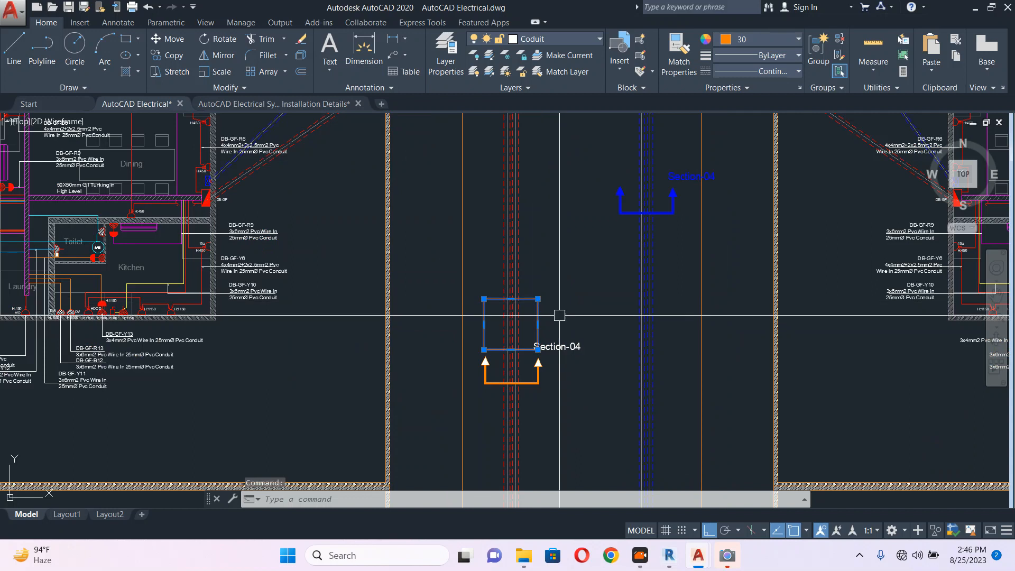
{"action": "key", "text": "Delete"}
Examine the house connections along the road down to EMH - 005, its service cabinets and the lowest telephone manhole
{"action": "scroll", "coordinate": [557, 318], "scroll_direction": "down", "scroll_amount": 5}
{"action": "scroll", "coordinate": [553, 275], "scroll_direction": "up", "scroll_amount": 2}
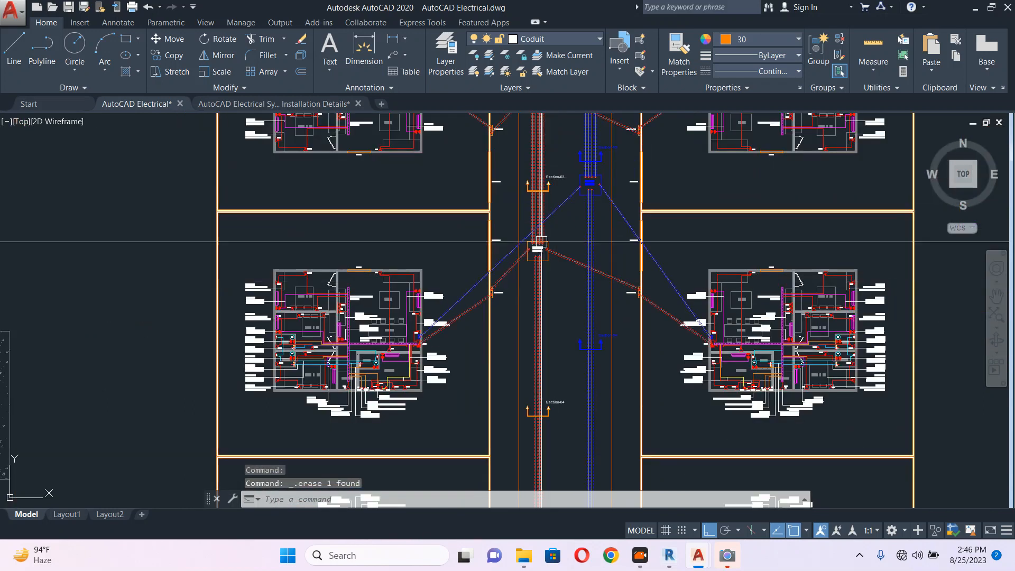
{"action": "scroll", "coordinate": [474, 299], "scroll_direction": "down", "scroll_amount": 4}
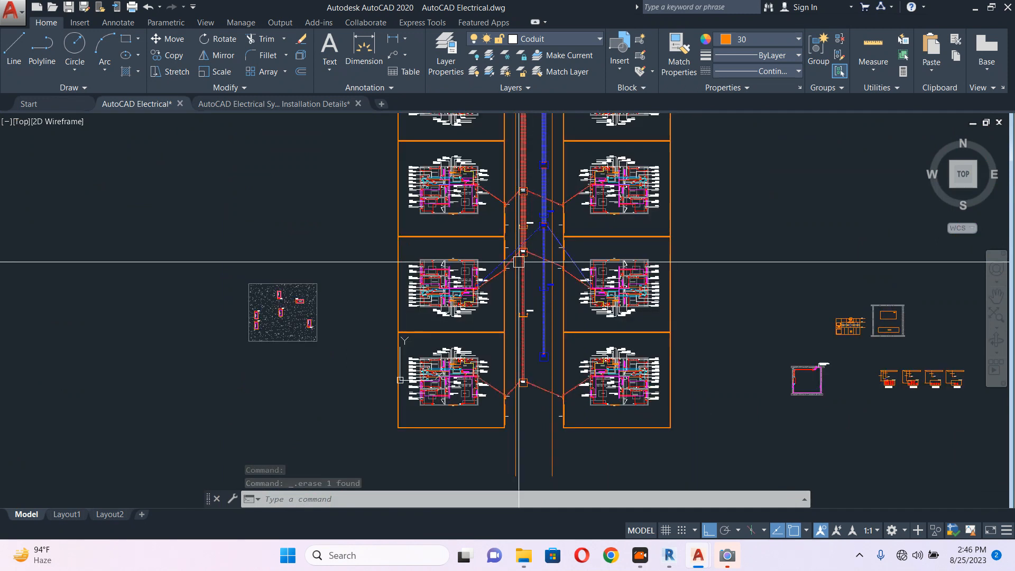
{"action": "scroll", "coordinate": [494, 212], "scroll_direction": "up", "scroll_amount": 5}
{"action": "scroll", "coordinate": [475, 298], "scroll_direction": "down", "scroll_amount": 2}
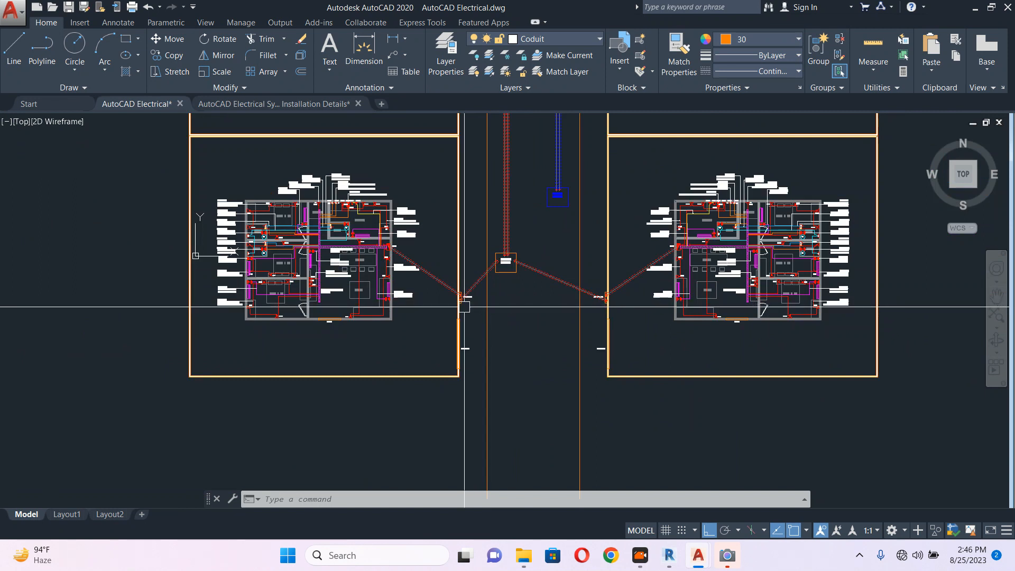
{"action": "scroll", "coordinate": [529, 279], "scroll_direction": "down", "scroll_amount": 2}
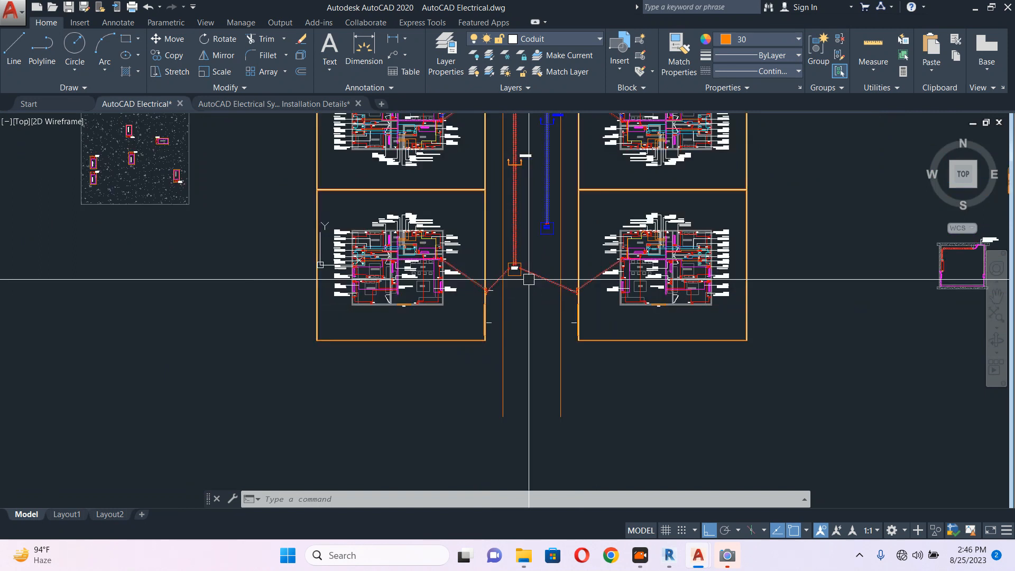
{"action": "scroll", "coordinate": [529, 279], "scroll_direction": "down", "scroll_amount": 2}
{"action": "mouse_move", "coordinate": [550, 244]}
{"action": "middle_mouse_down"}
{"action": "mouse_move", "coordinate": [526, 343]}
{"action": "mouse_move", "coordinate": [522, 306]}
{"action": "middle_mouse_up"}
{"action": "scroll", "coordinate": [474, 349], "scroll_direction": "up", "scroll_amount": 5}
{"action": "scroll", "coordinate": [475, 338], "scroll_direction": "up", "scroll_amount": 4}
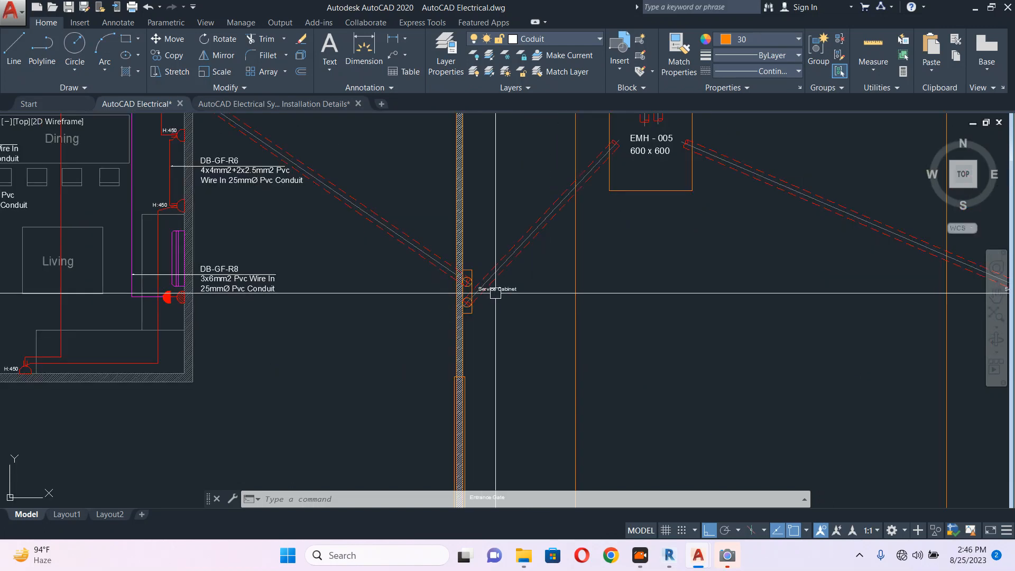
{"action": "scroll", "coordinate": [495, 293], "scroll_direction": "down", "scroll_amount": 4}
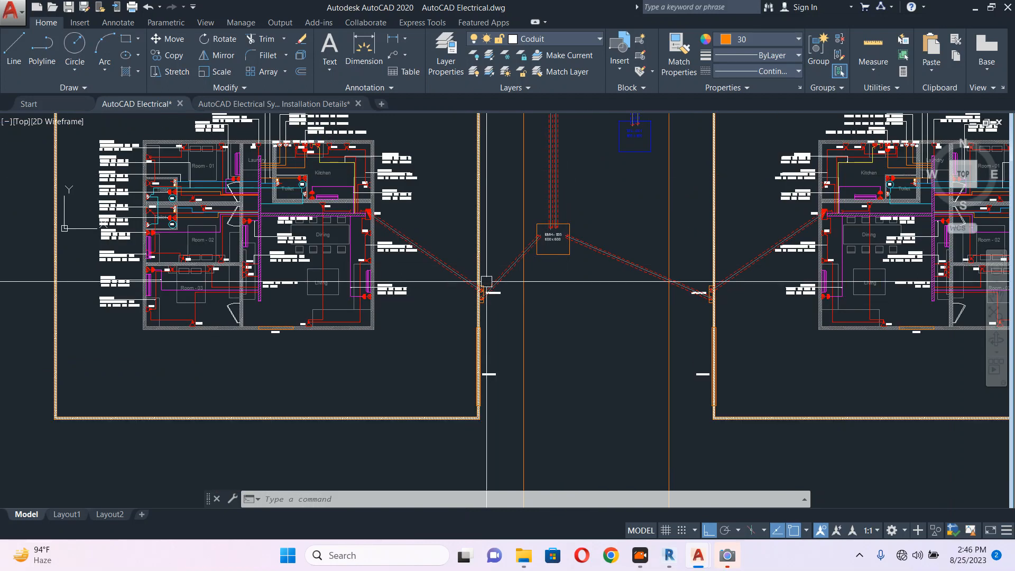
{"action": "scroll", "coordinate": [487, 280], "scroll_direction": "up", "scroll_amount": 4}
{"action": "scroll", "coordinate": [489, 281], "scroll_direction": "down", "scroll_amount": 2}
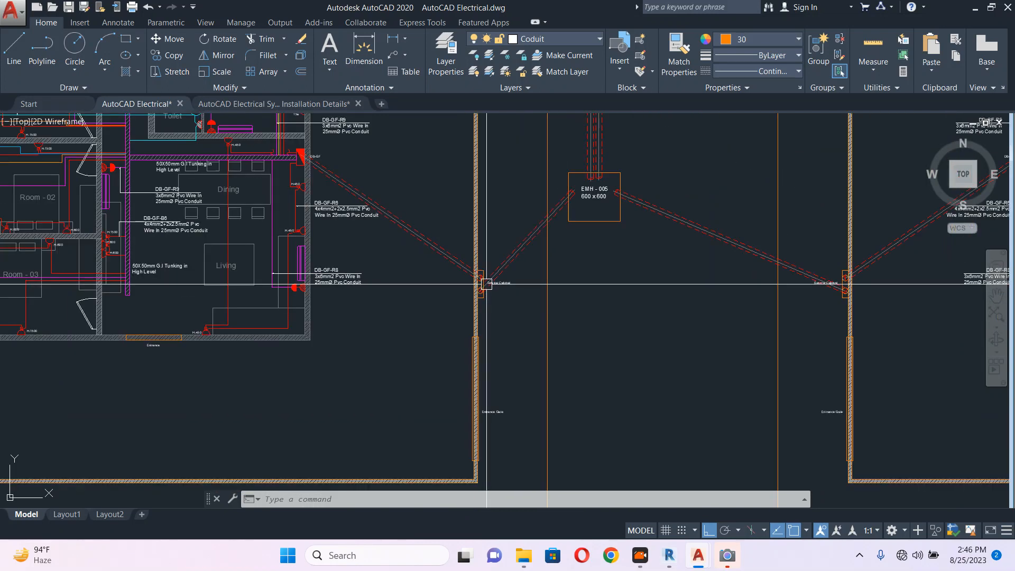
{"action": "scroll", "coordinate": [505, 209], "scroll_direction": "down", "scroll_amount": 5}
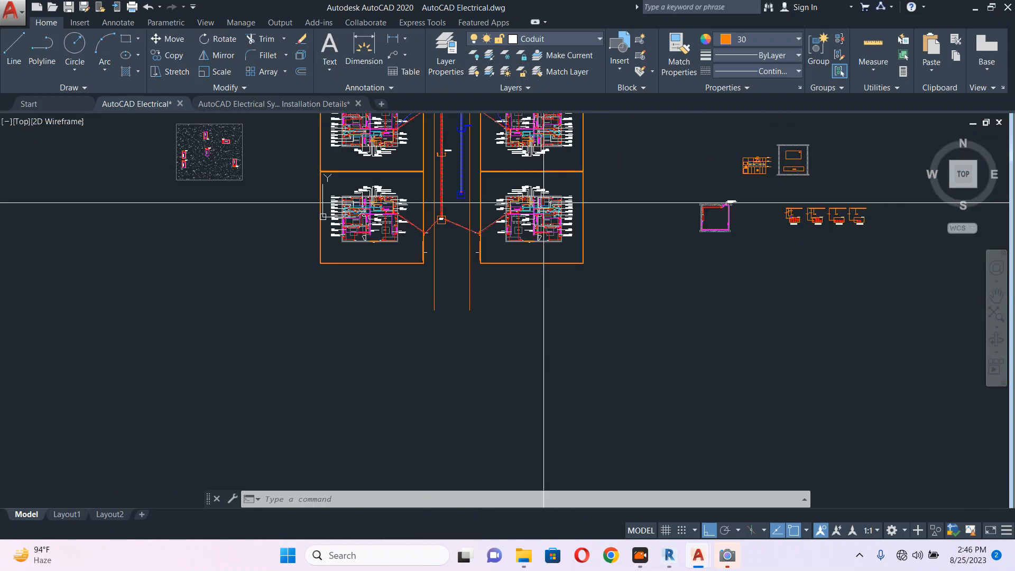
Copy both blue house ducts and their telephone boxes from the EMH - 004 houses about 83 units straight down to the EMH - 005 houses
{"action": "scroll", "coordinate": [504, 226], "scroll_direction": "up", "scroll_amount": 4}
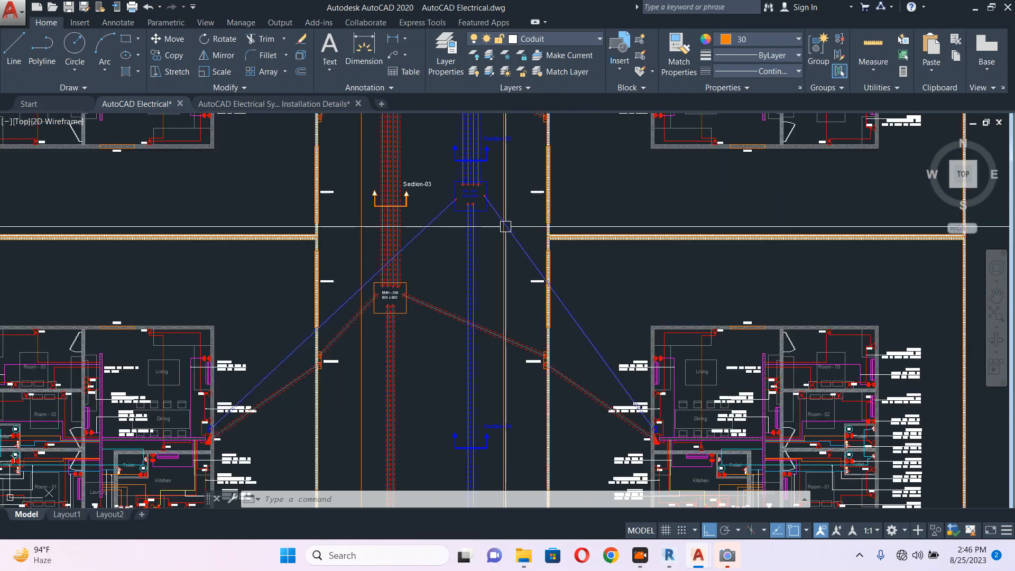
{"action": "left_click", "coordinate": [505, 227]}
{"action": "left_click", "coordinate": [429, 231]}
{"action": "scroll", "coordinate": [219, 420], "scroll_direction": "up", "scroll_amount": 5}
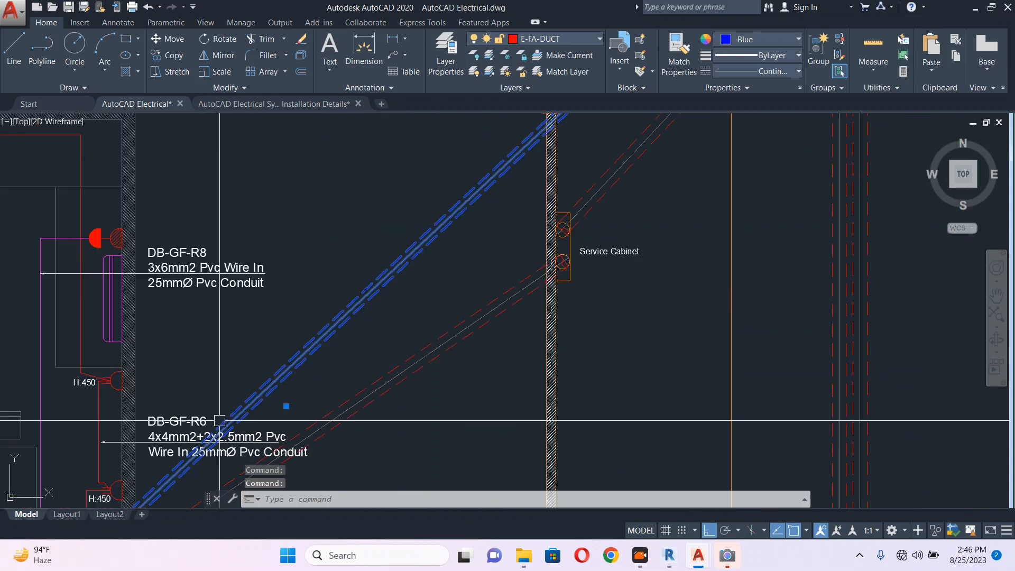
{"action": "scroll", "coordinate": [219, 421], "scroll_direction": "up", "scroll_amount": 5}
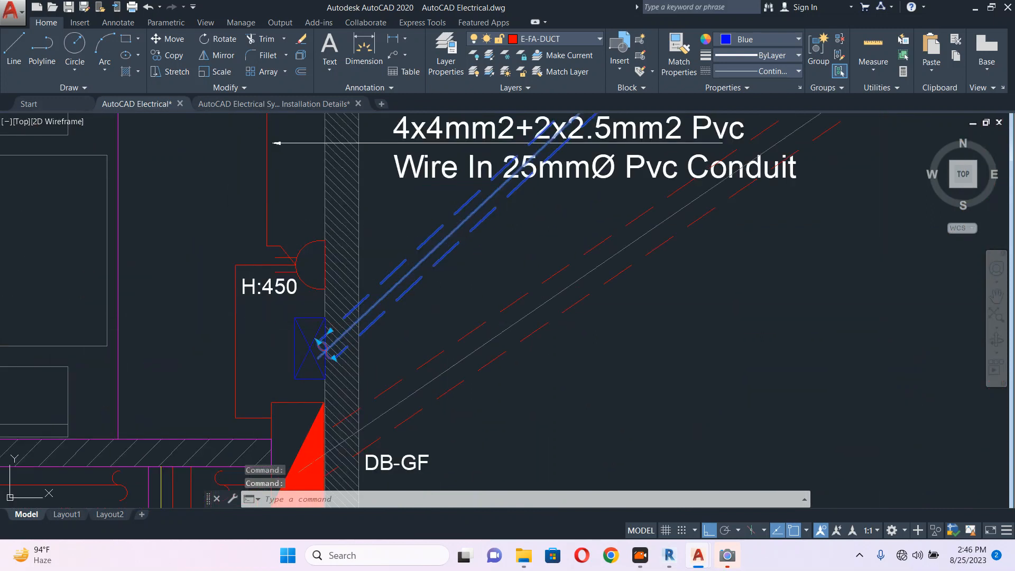
{"action": "left_click", "coordinate": [284, 311]}
{"action": "left_click", "coordinate": [350, 396]}
{"action": "scroll", "coordinate": [333, 323], "scroll_direction": "down", "scroll_amount": 10}
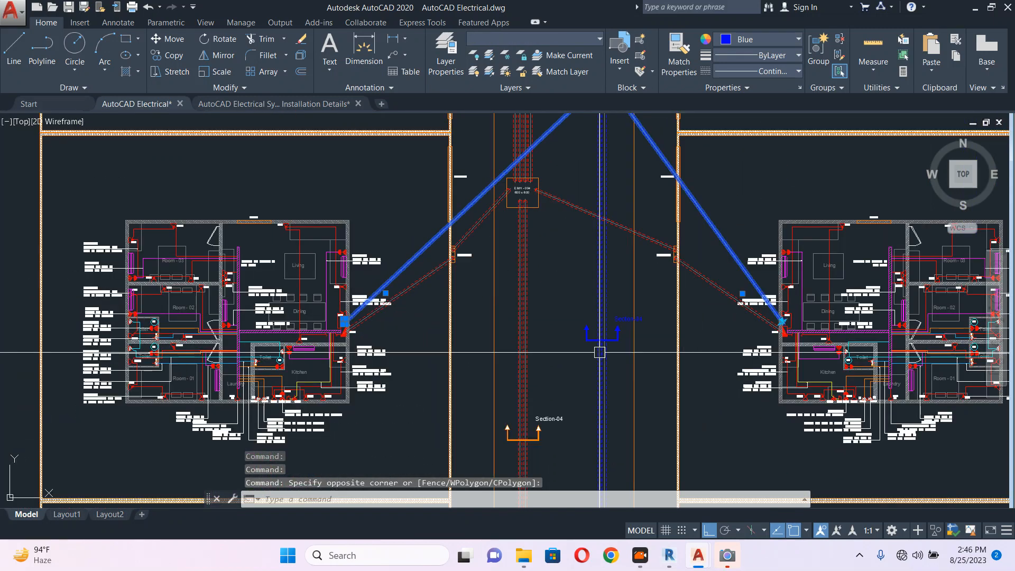
{"action": "scroll", "coordinate": [790, 334], "scroll_direction": "up", "scroll_amount": 4}
{"action": "scroll", "coordinate": [788, 308], "scroll_direction": "up", "scroll_amount": 8}
{"action": "left_click", "coordinate": [567, 200]}
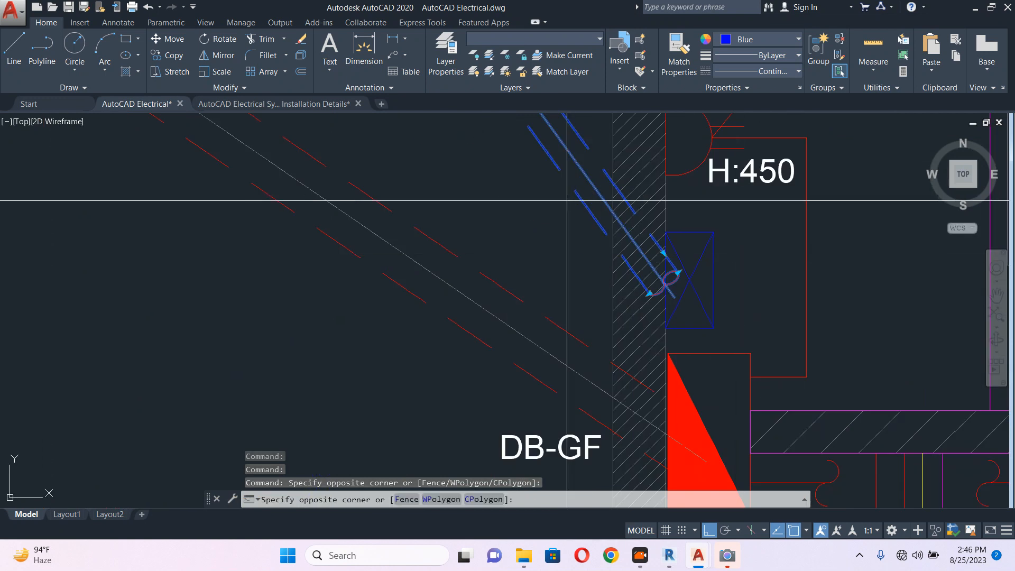
{"action": "scroll", "coordinate": [730, 337], "scroll_direction": "down", "scroll_amount": 8}
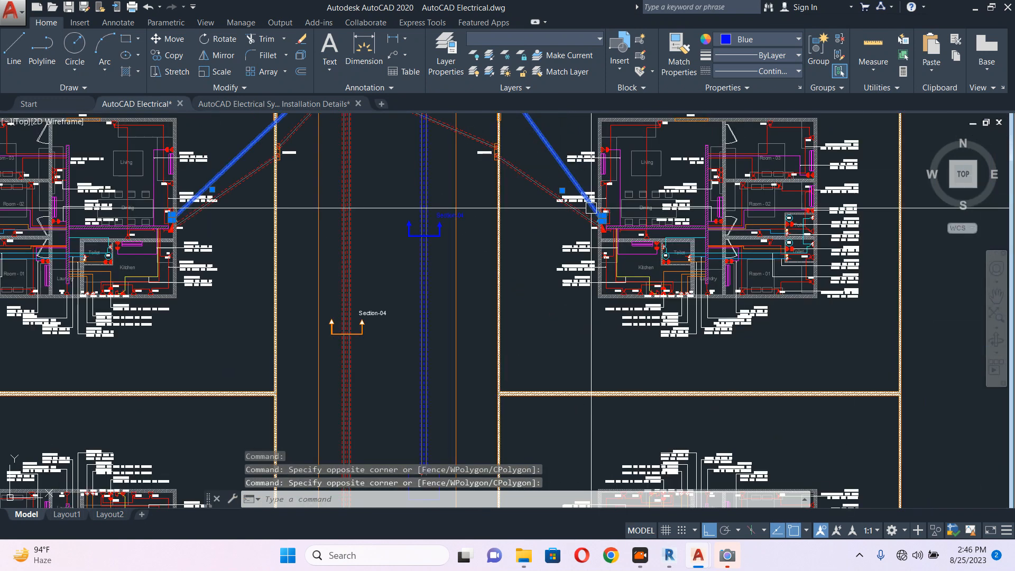
{"action": "scroll", "coordinate": [591, 208], "scroll_direction": "down", "scroll_amount": 5}
{"action": "scroll", "coordinate": [546, 236], "scroll_direction": "down", "scroll_amount": 3}
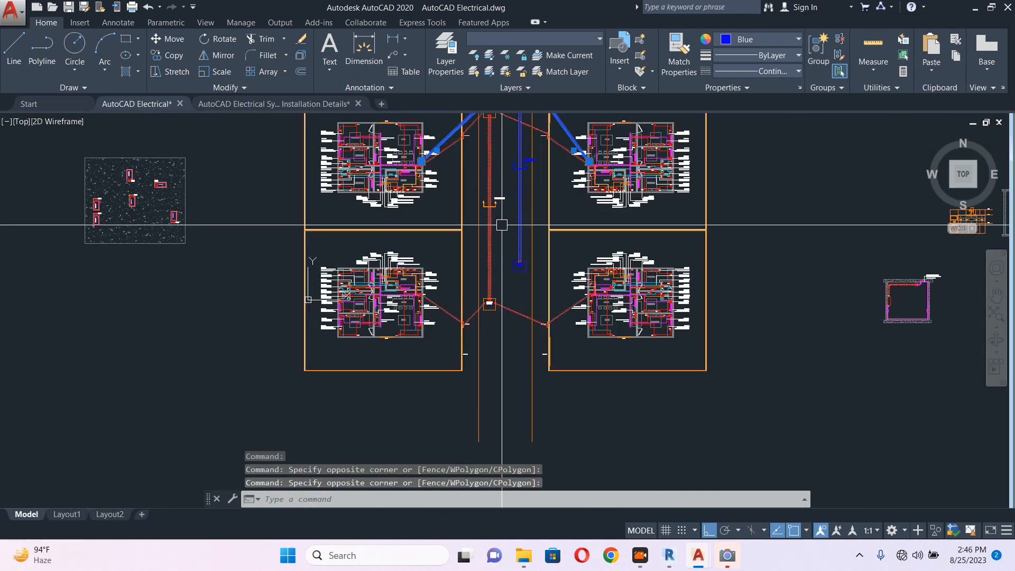
{"action": "type", "text": "qo"}
{"action": "key", "text": "Return"}
{"action": "scroll", "coordinate": [454, 259], "scroll_direction": "up", "scroll_amount": 5}
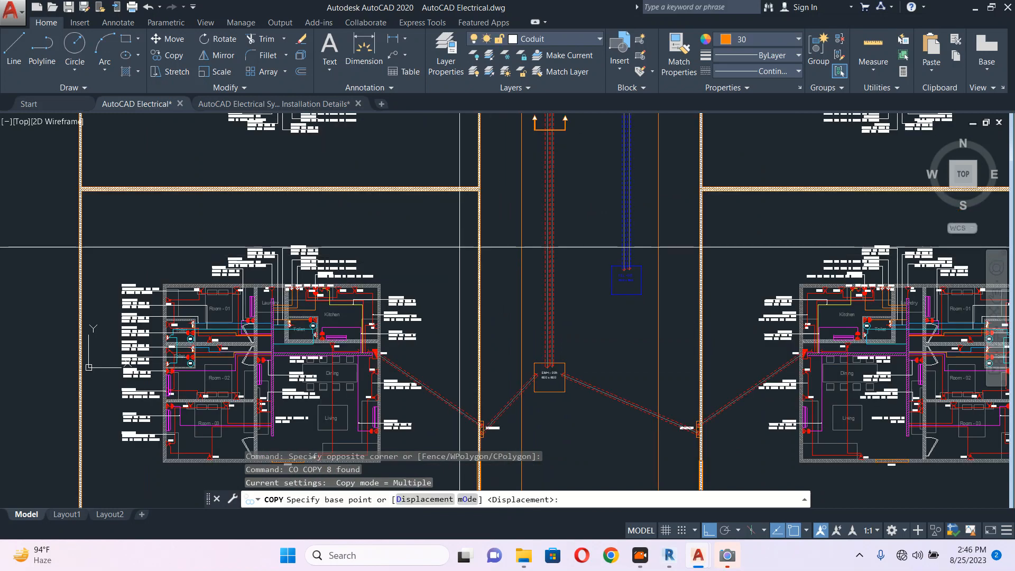
{"action": "left_click", "coordinate": [504, 174]}
{"action": "middle_click_drag", "start_coordinate": [509, 286], "coordinate": [528, 172]}
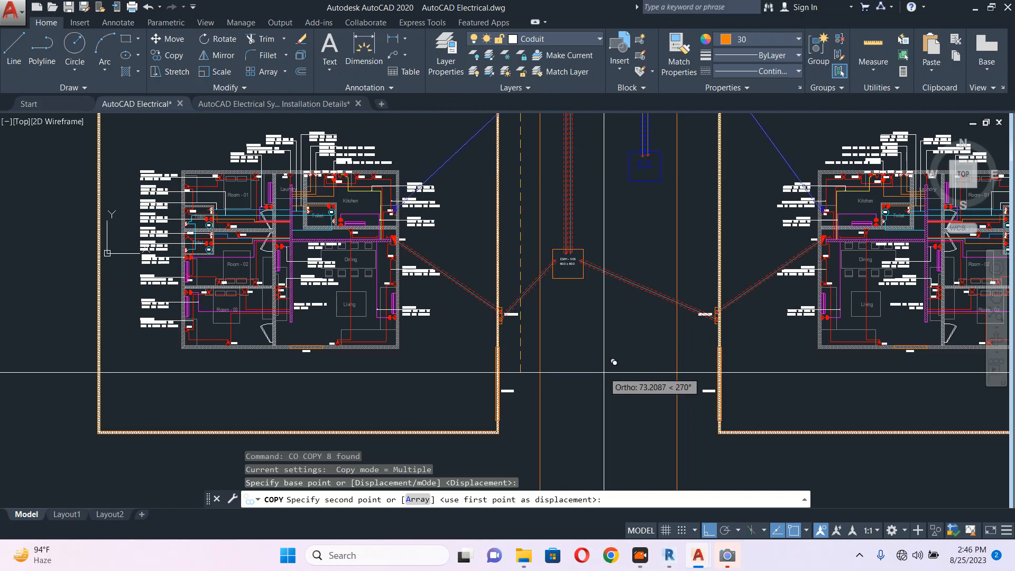
{"action": "middle_click_drag", "start_coordinate": [607, 377], "coordinate": [597, 308]}
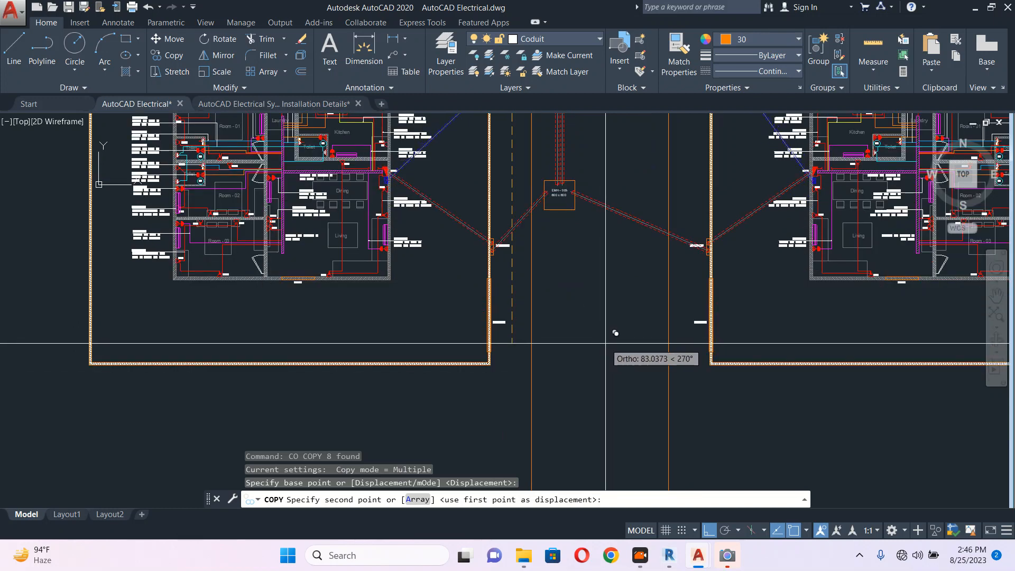
{"action": "left_click", "coordinate": [606, 344]}
{"action": "key", "text": "Escape"}
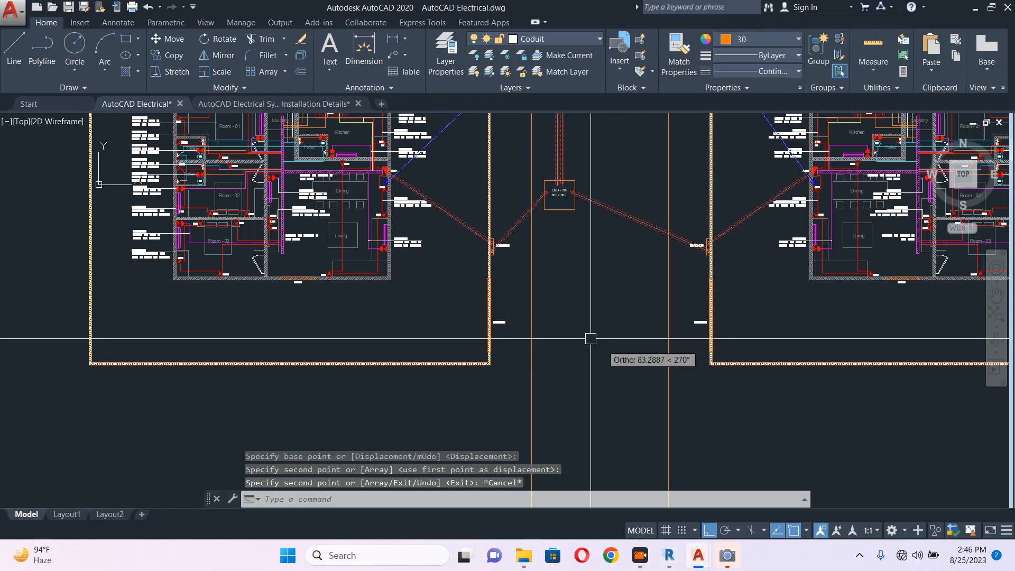
Stretch the lowest TEL - 001 manhole straight up the road to where the two copied house ducts end
{"action": "scroll", "coordinate": [365, 174], "scroll_direction": "up", "scroll_amount": 4}
{"action": "scroll", "coordinate": [365, 174], "scroll_direction": "up", "scroll_amount": 2}
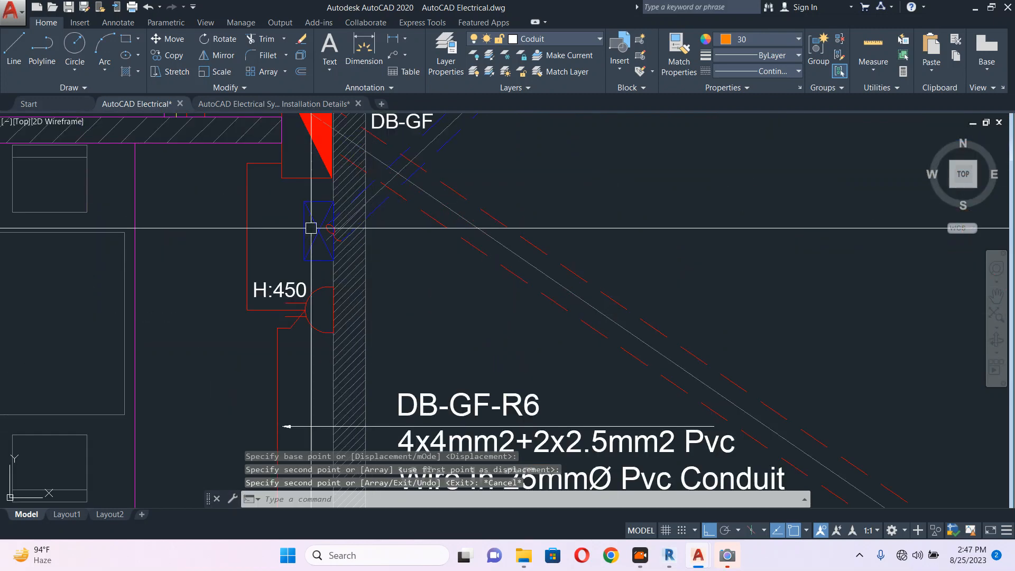
{"action": "scroll", "coordinate": [310, 227], "scroll_direction": "down", "scroll_amount": 8}
{"action": "scroll", "coordinate": [516, 278], "scroll_direction": "up", "scroll_amount": 2}
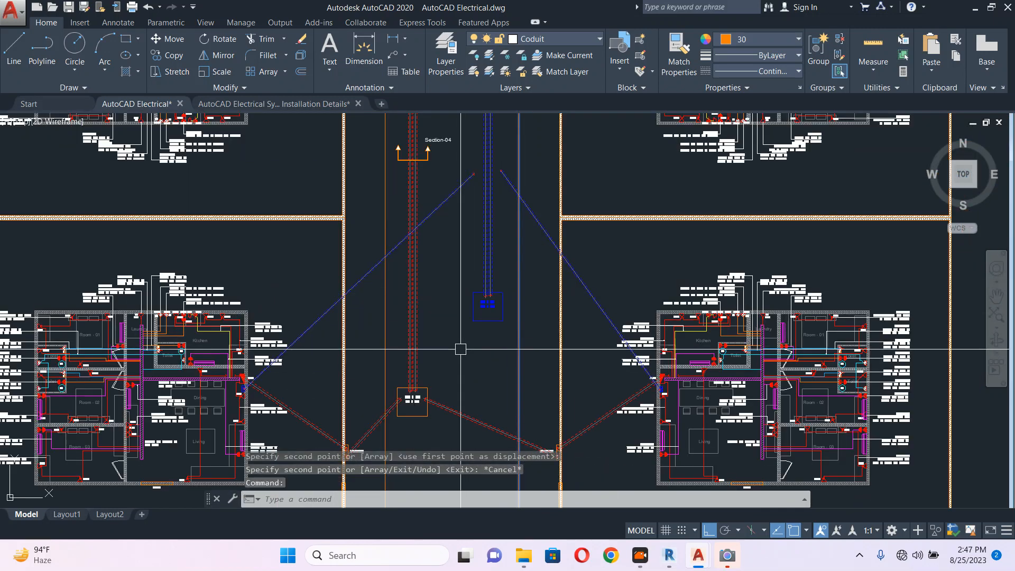
{"action": "scroll", "coordinate": [482, 344], "scroll_direction": "up", "scroll_amount": 4}
{"action": "key", "text": "Escape"}
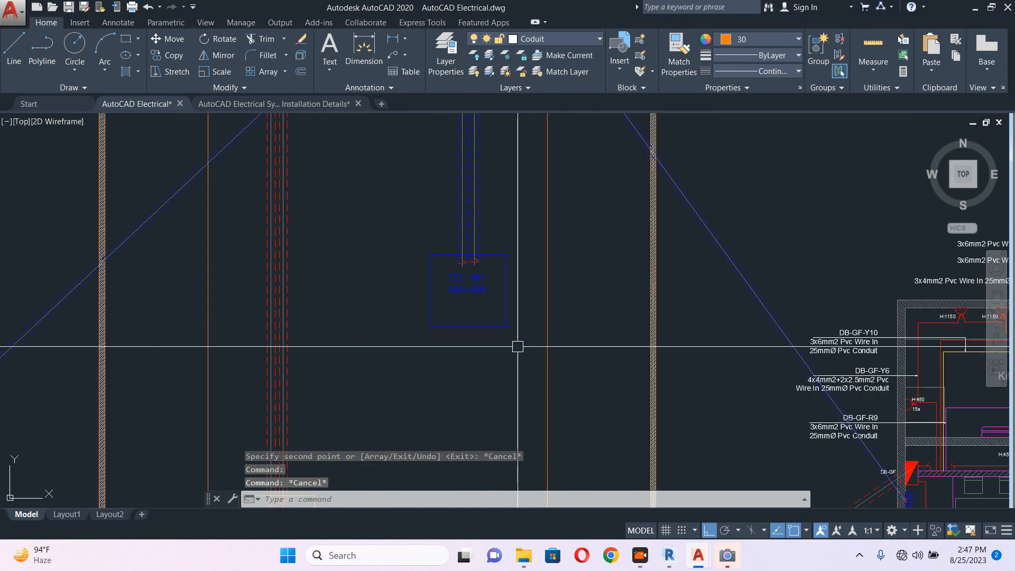
{"action": "left_click_drag", "start_coordinate": [517, 344], "coordinate": [421, 217]}
{"action": "scroll", "coordinate": [524, 243], "scroll_direction": "down", "scroll_amount": 4}
{"action": "type", "text": "s"}
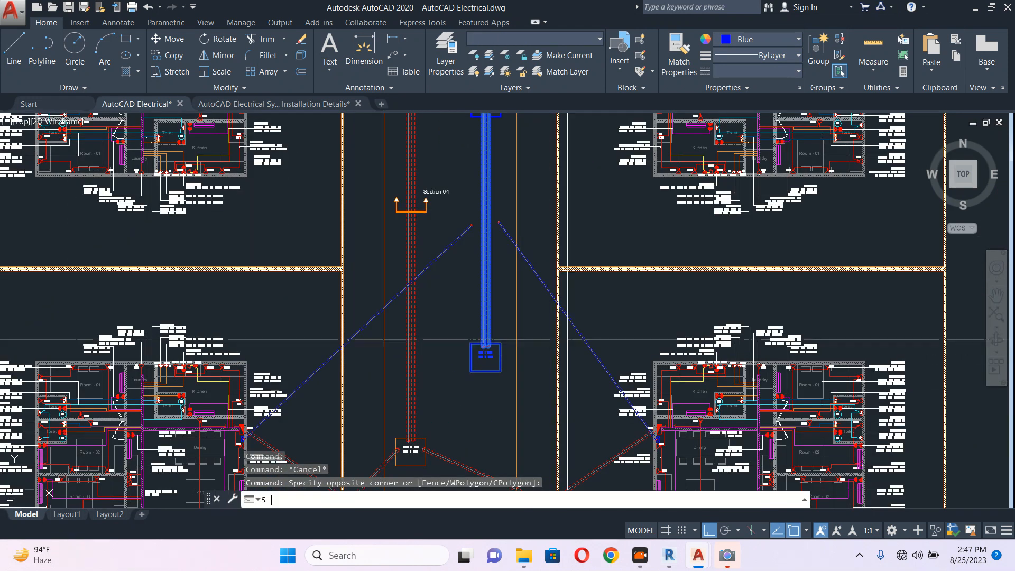
{"action": "key", "text": "Return"}
{"action": "left_click", "coordinate": [611, 320]}
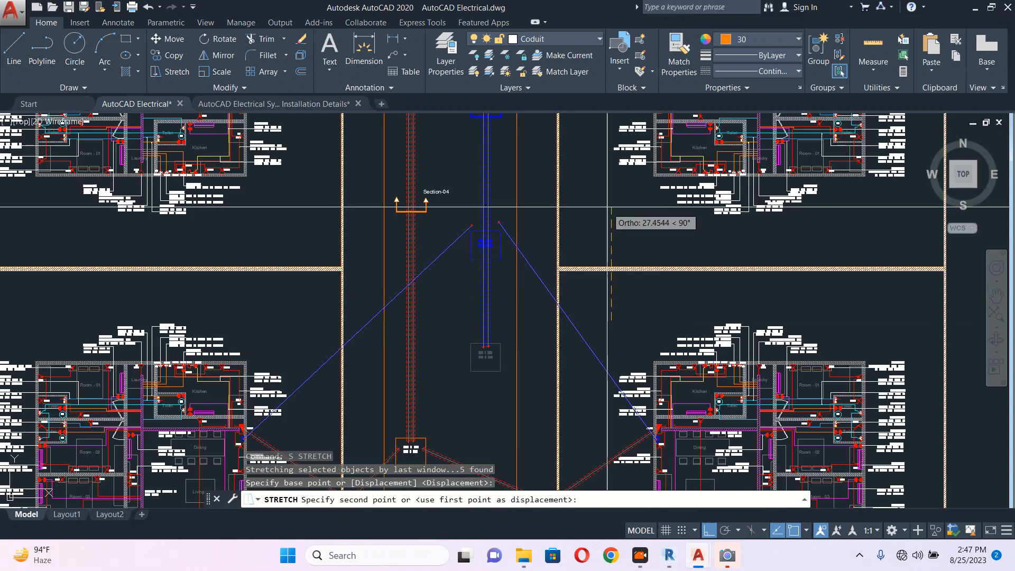
{"action": "left_click", "coordinate": [605, 188]}
{"action": "key", "text": "Escape"}
Shorten the right-hand vertical blue duct by about 32.6 units so it ends just inside the upper edge of the relocated TEL - 001 manhole
{"action": "scroll", "coordinate": [578, 208], "scroll_direction": "up", "scroll_amount": 5}
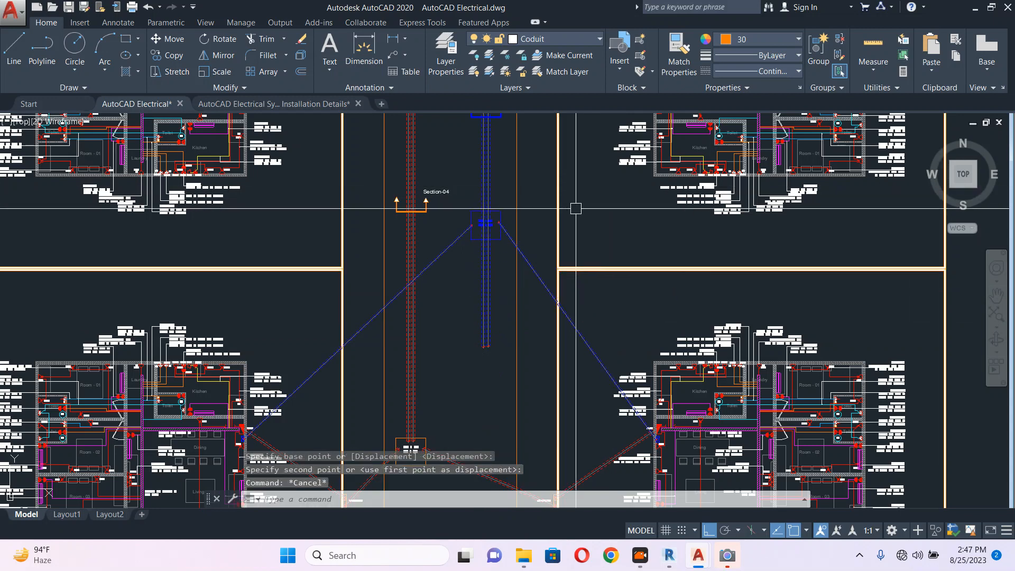
{"action": "left_click", "coordinate": [503, 343]}
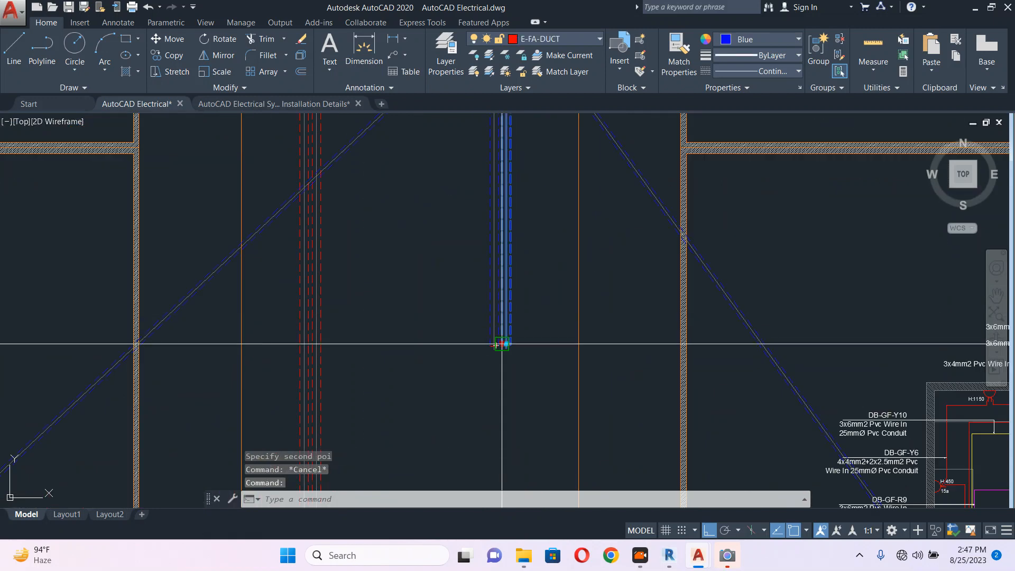
{"action": "left_click", "coordinate": [502, 344]}
{"action": "middle_click_drag", "start_coordinate": [521, 194], "coordinate": [504, 397]}
{"action": "scroll", "coordinate": [505, 397], "scroll_direction": "down", "scroll_amount": 2}
{"action": "scroll", "coordinate": [498, 284], "scroll_direction": "up", "scroll_amount": 7}
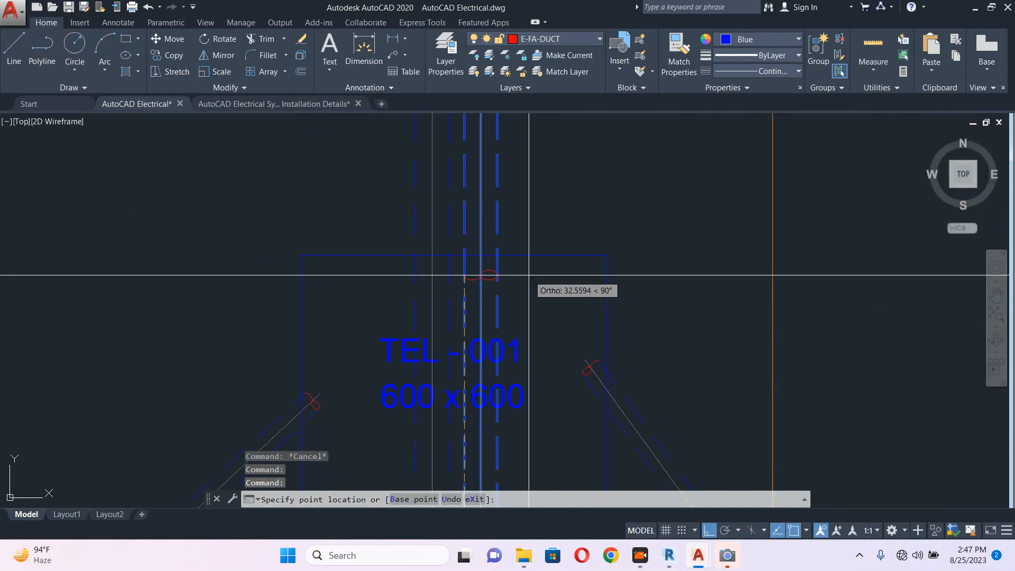
{"action": "left_click", "coordinate": [529, 275]}
{"action": "scroll", "coordinate": [522, 277], "scroll_direction": "down", "scroll_amount": 7}
{"action": "key", "text": "Escape"}
Shorten the left-hand vertical blue duct to end at the upper edge of the relocated TEL - 001 manhole
{"action": "left_click", "coordinate": [506, 357]}
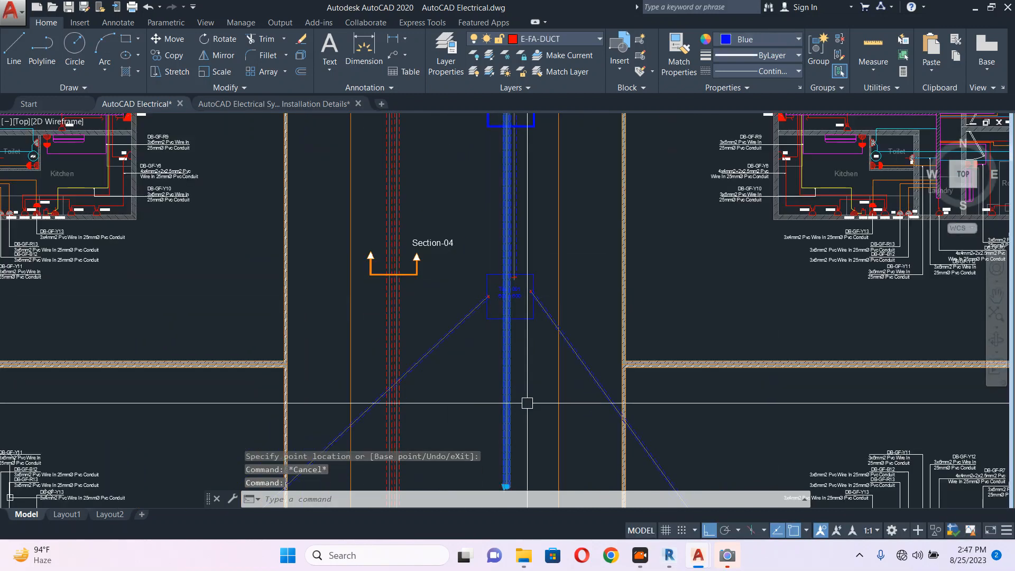
{"action": "middle_click_drag", "start_coordinate": [506, 485], "coordinate": [453, 315]}
{"action": "left_click", "coordinate": [453, 316]}
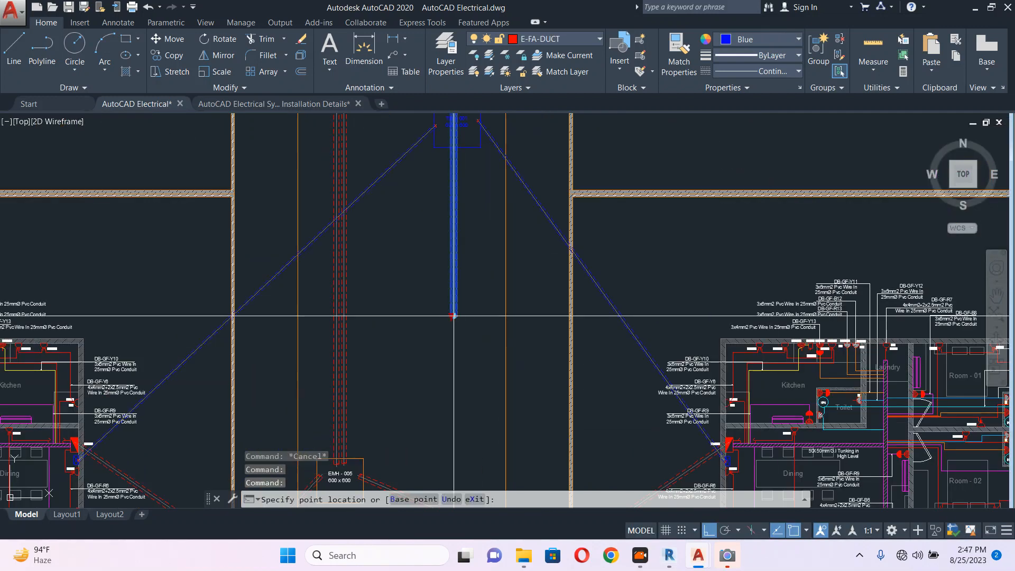
{"action": "scroll", "coordinate": [464, 239], "scroll_direction": "up", "scroll_amount": 3}
{"action": "scroll", "coordinate": [463, 239], "scroll_direction": "up", "scroll_amount": 3}
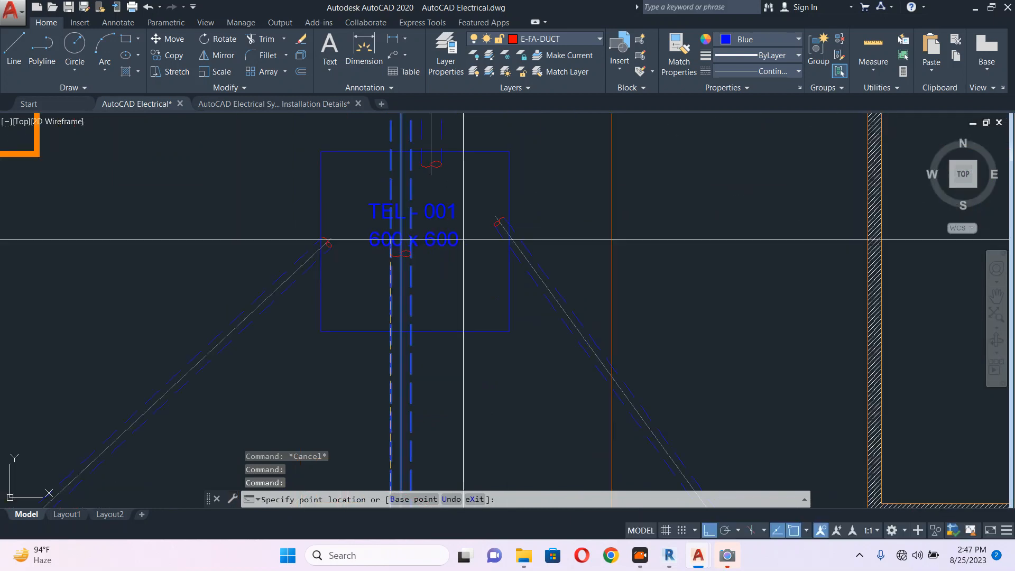
{"action": "left_click", "coordinate": [367, 145]}
{"action": "scroll", "coordinate": [475, 248], "scroll_direction": "down", "scroll_amount": 10}
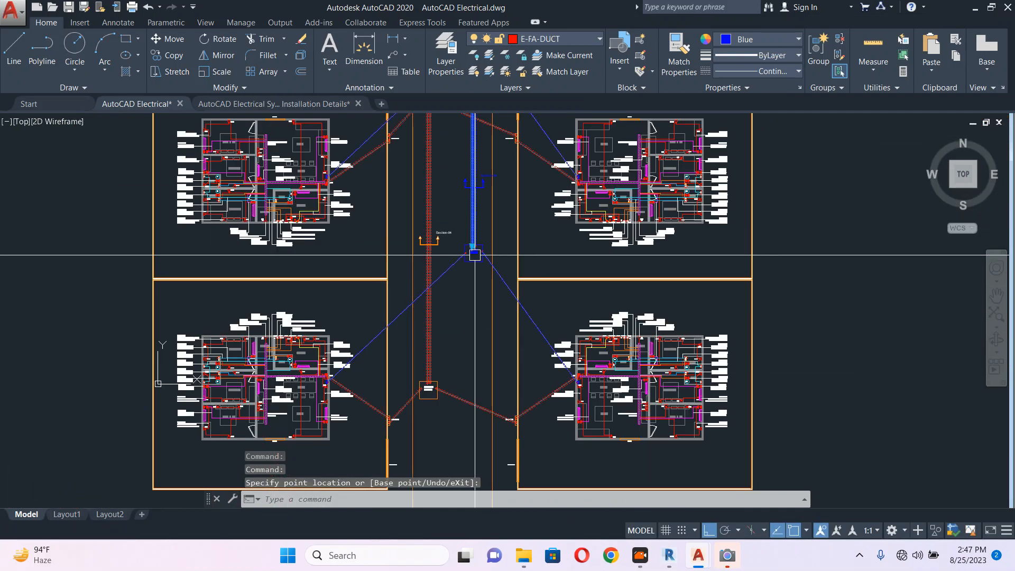
{"action": "scroll", "coordinate": [475, 254], "scroll_direction": "down", "scroll_amount": 2}
{"action": "key", "text": "Escape"}
Copy both blue house ducts and their telephone boxes from the EMH - 005 houses straight up to the EMH - 003 houses, clearing each DB-GF
{"action": "scroll", "coordinate": [487, 254], "scroll_direction": "up", "scroll_amount": 2}
{"action": "left_click", "coordinate": [496, 268]}
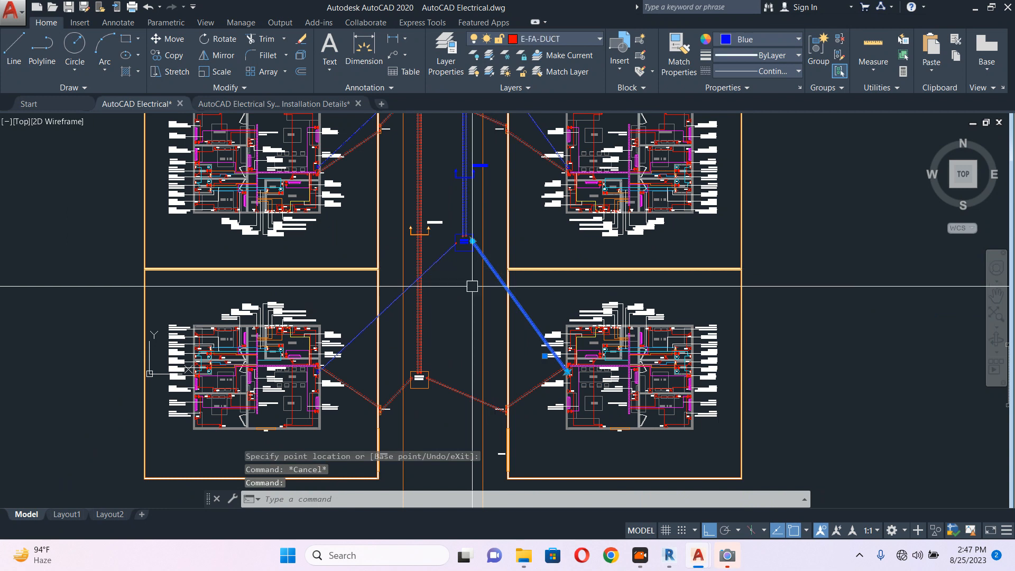
{"action": "left_click", "coordinate": [431, 266]}
{"action": "scroll", "coordinate": [300, 361], "scroll_direction": "up", "scroll_amount": 4}
{"action": "scroll", "coordinate": [345, 387], "scroll_direction": "up", "scroll_amount": 4}
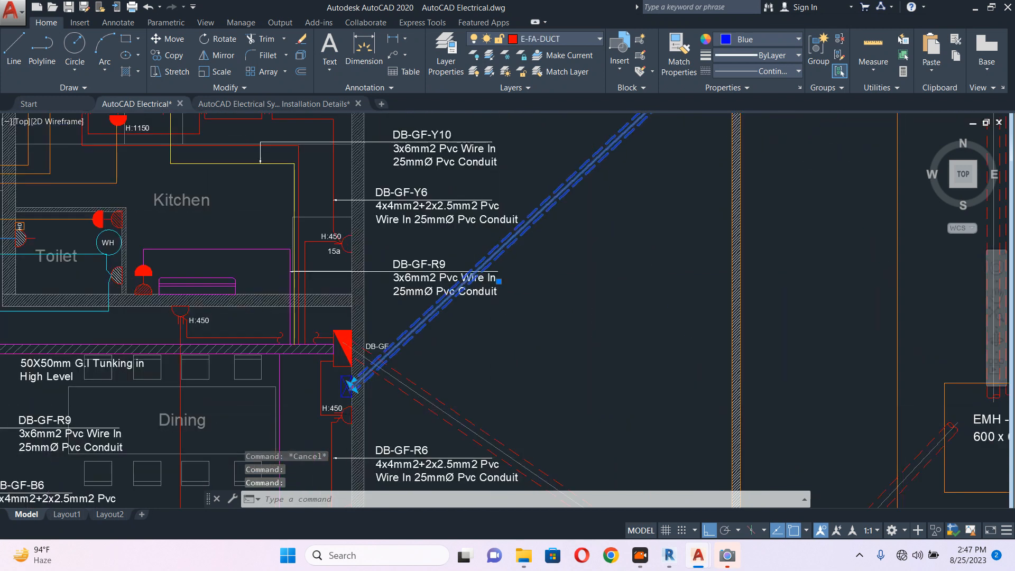
{"action": "scroll", "coordinate": [351, 388], "scroll_direction": "up", "scroll_amount": 5}
{"action": "left_click", "coordinate": [341, 401]}
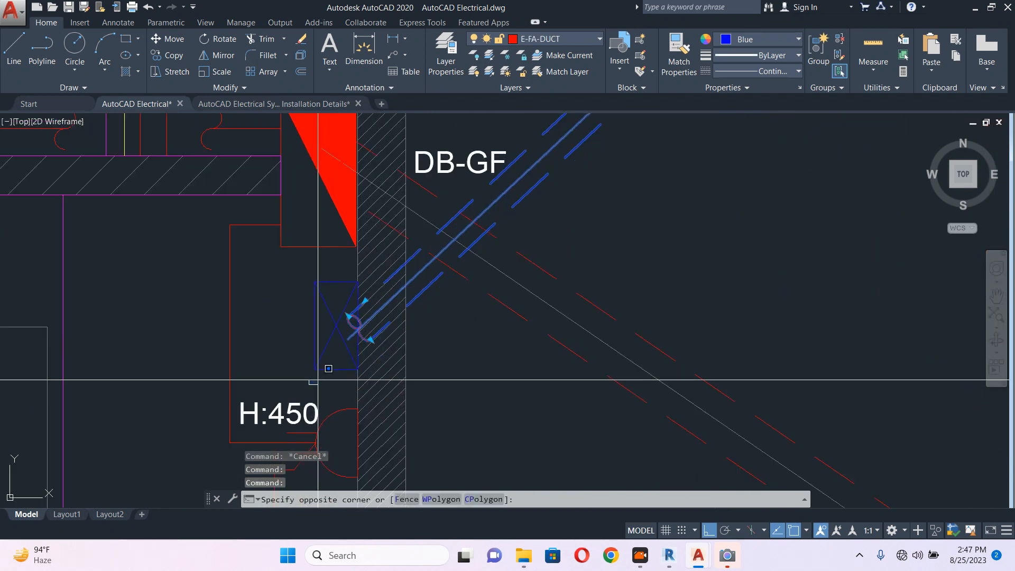
{"action": "left_click", "coordinate": [395, 275]}
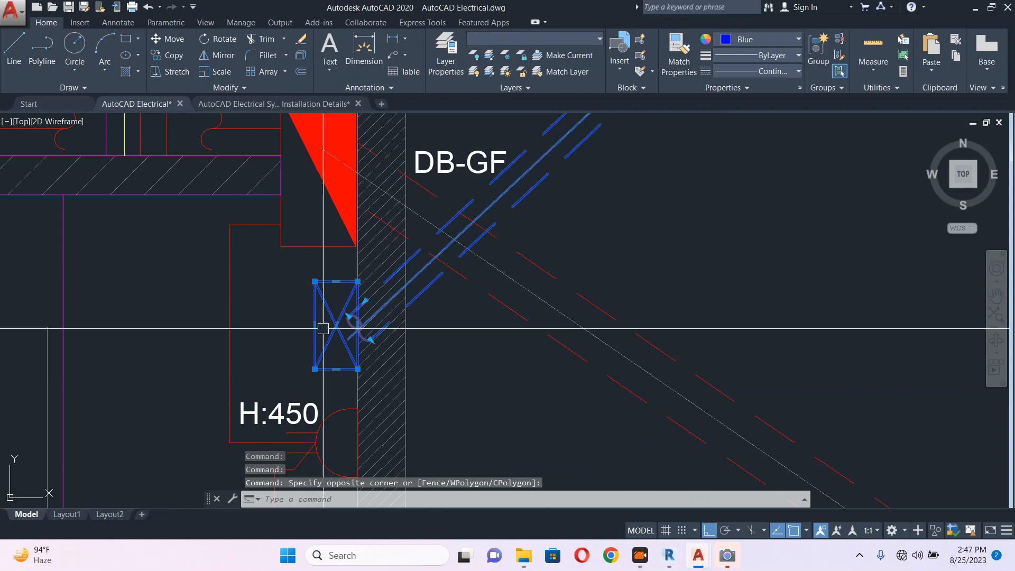
{"action": "scroll", "coordinate": [351, 328], "scroll_direction": "down", "scroll_amount": 8}
{"action": "scroll", "coordinate": [793, 301], "scroll_direction": "up", "scroll_amount": 10}
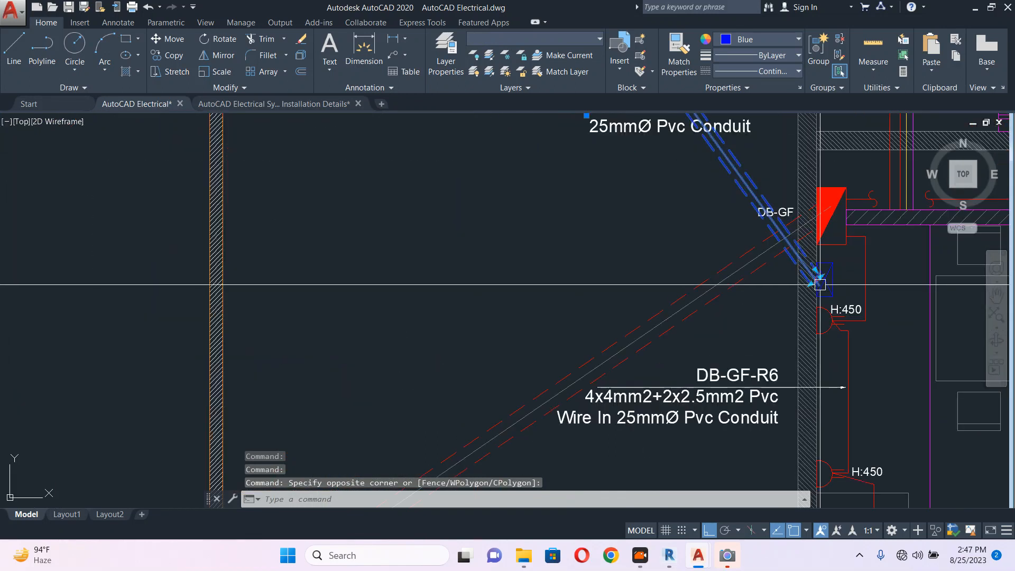
{"action": "left_click", "coordinate": [651, 345]}
{"action": "left_click", "coordinate": [884, 178]}
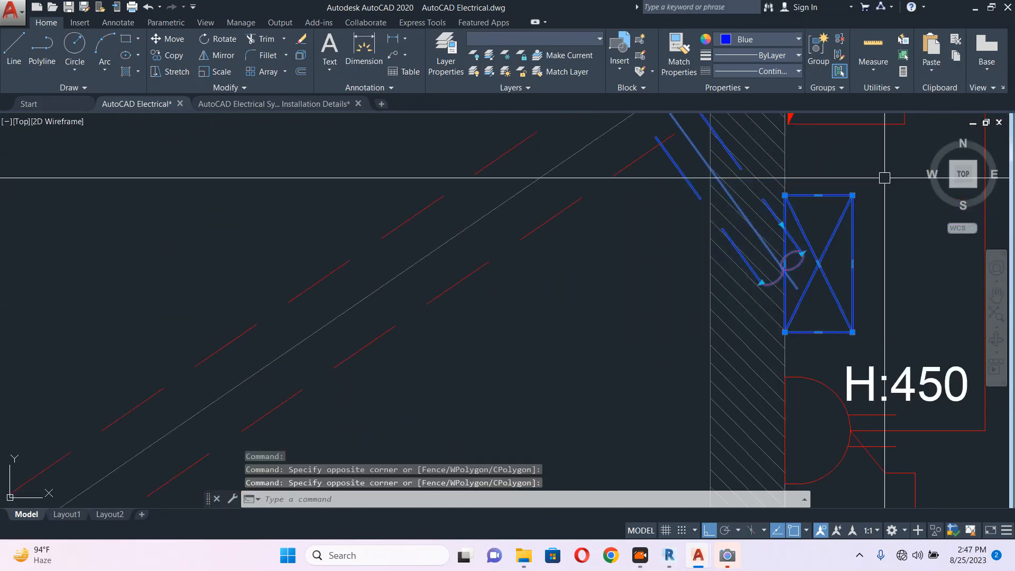
{"action": "scroll", "coordinate": [650, 216], "scroll_direction": "down", "scroll_amount": 8}
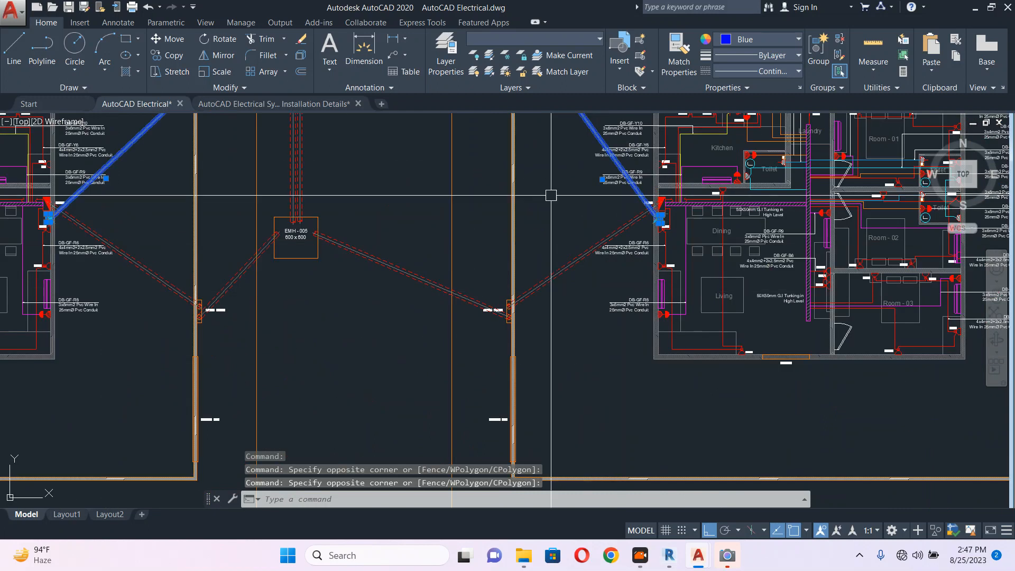
{"action": "middle_click_drag", "start_coordinate": [551, 195], "coordinate": [566, 274]}
{"action": "type", "text": "co"}
{"action": "key", "text": "Return"}
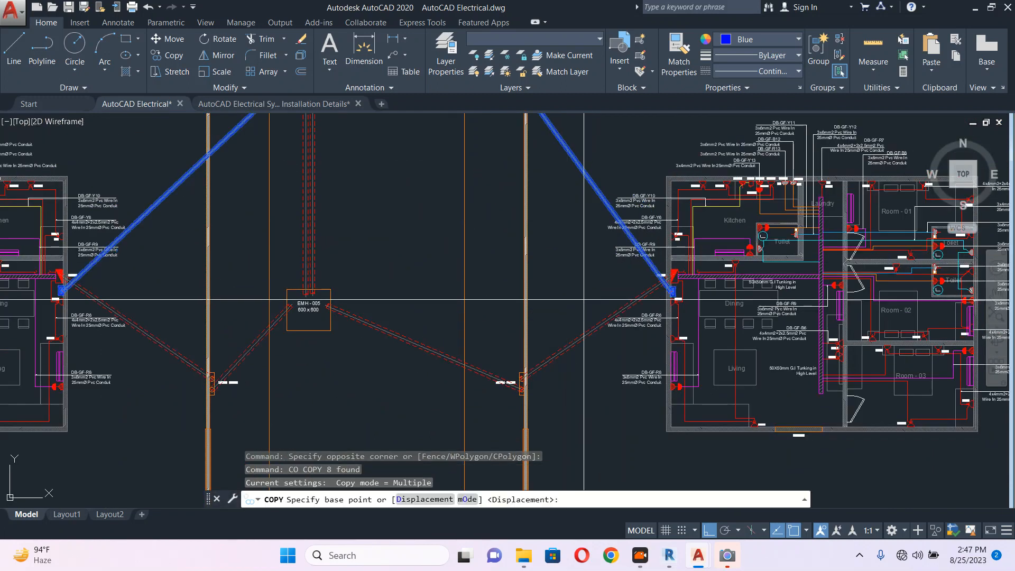
{"action": "scroll", "coordinate": [542, 317], "scroll_direction": "down", "scroll_amount": 2}
{"action": "scroll", "coordinate": [522, 311], "scroll_direction": "up", "scroll_amount": 6}
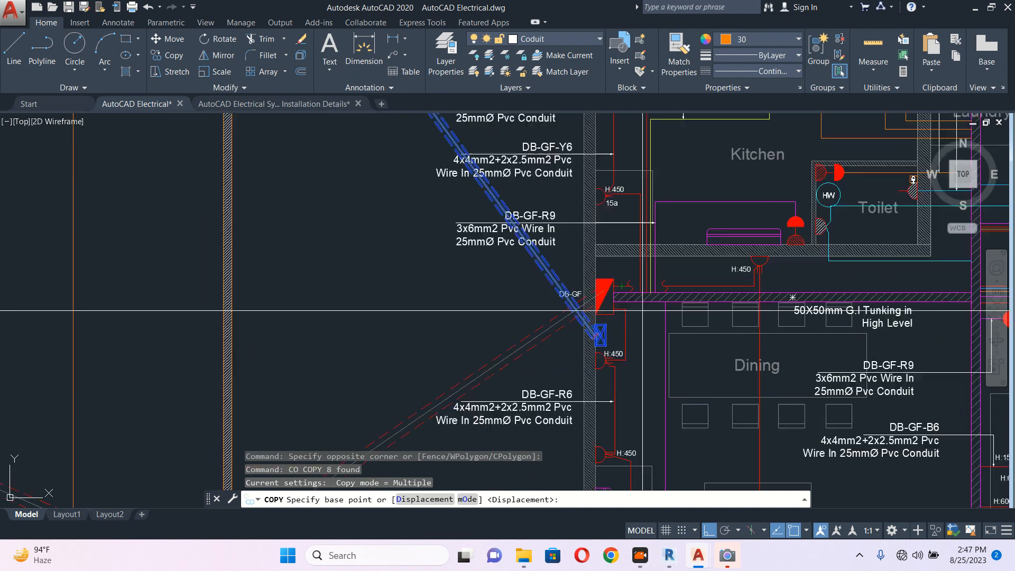
{"action": "left_click", "coordinate": [522, 312]}
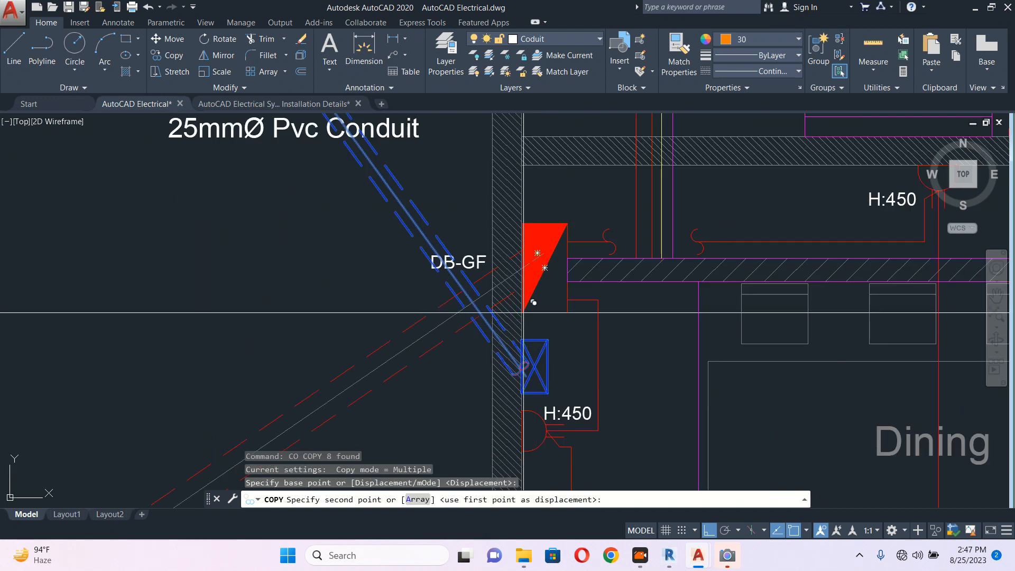
{"action": "scroll", "coordinate": [531, 288], "scroll_direction": "down", "scroll_amount": 6}
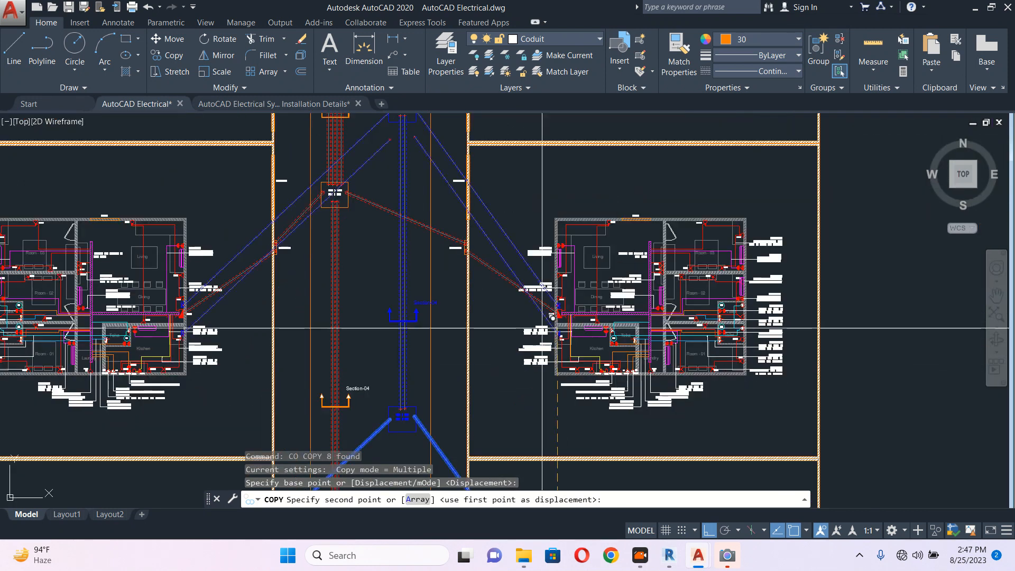
{"action": "middle_click_drag", "start_coordinate": [518, 166], "coordinate": [569, 421]}
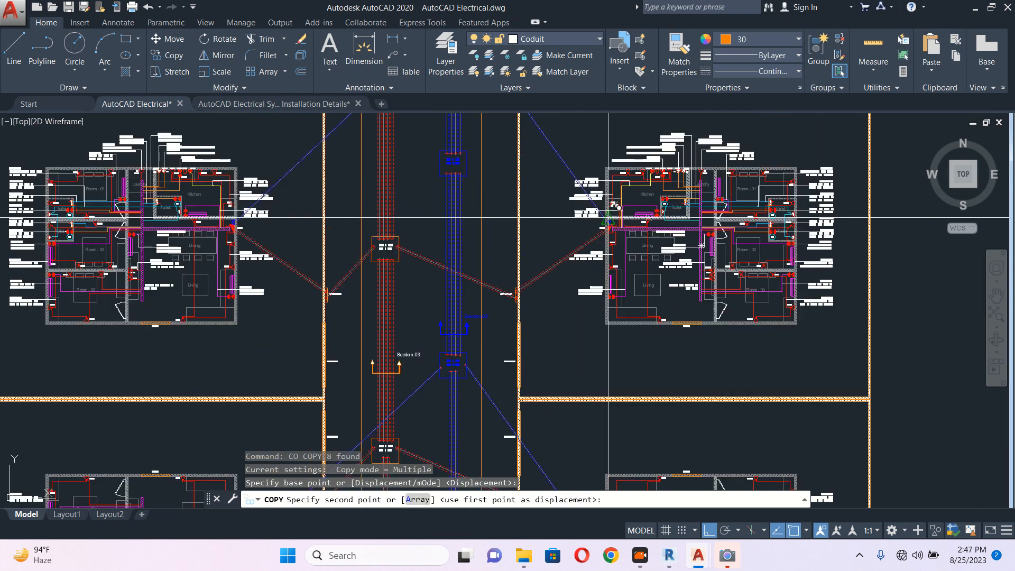
{"action": "scroll", "coordinate": [607, 229], "scroll_direction": "up", "scroll_amount": 7}
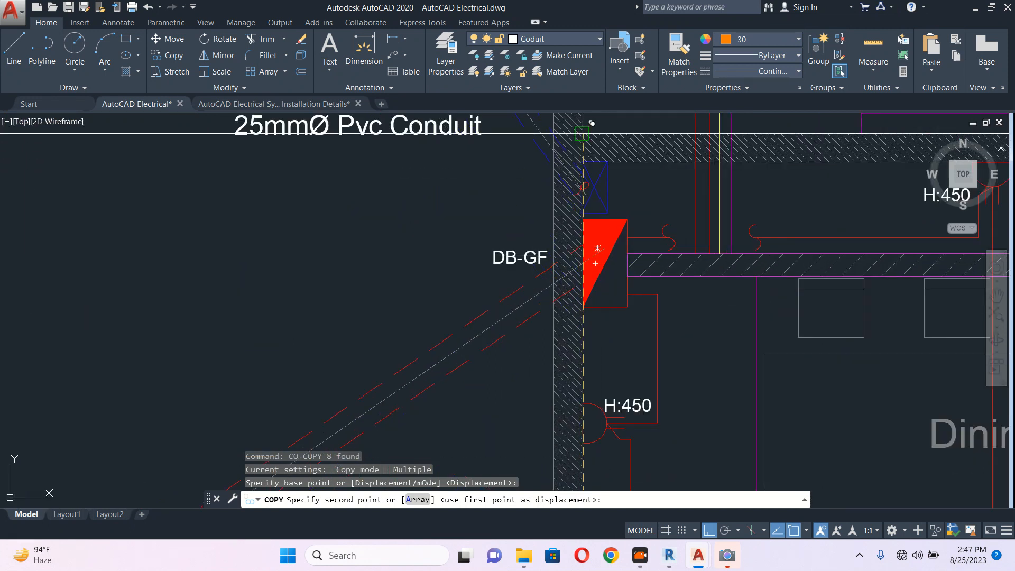
{"action": "scroll", "coordinate": [582, 134], "scroll_direction": "up", "scroll_amount": 4}
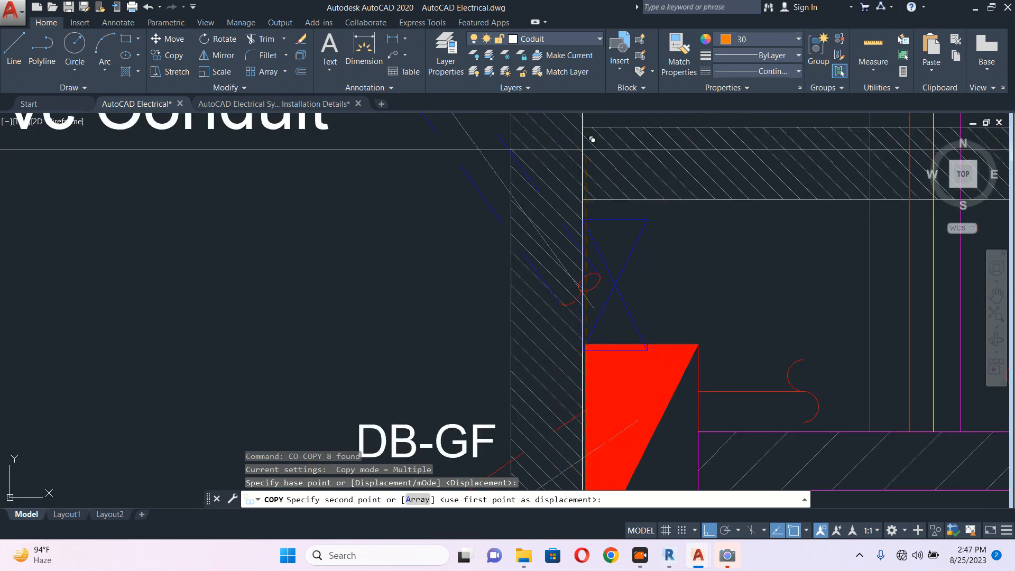
{"action": "scroll", "coordinate": [582, 174], "scroll_direction": "down", "scroll_amount": 4}
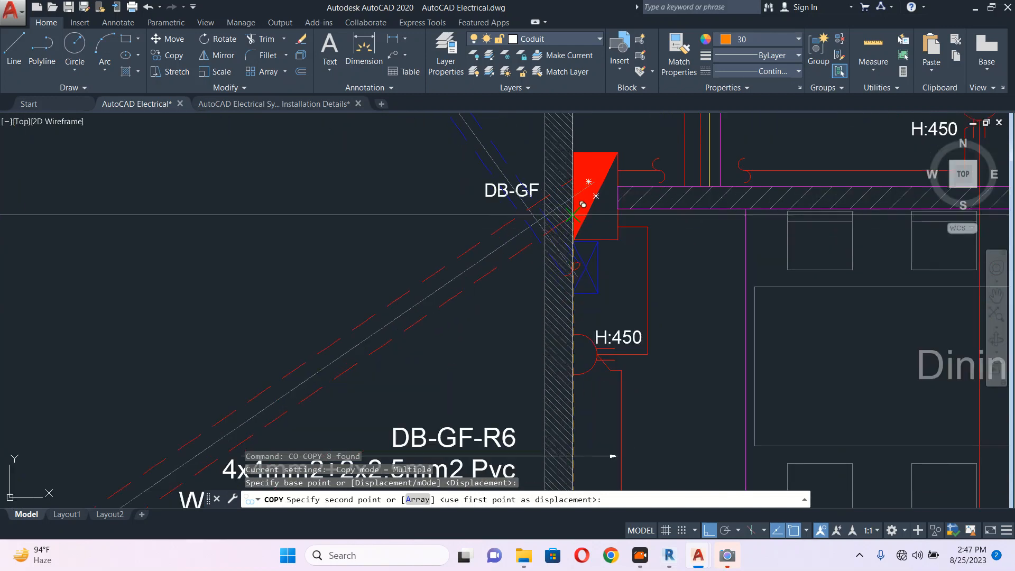
{"action": "middle_click_drag", "start_coordinate": [578, 181], "coordinate": [551, 295]}
{"action": "scroll", "coordinate": [499, 238], "scroll_direction": "up", "scroll_amount": 2}
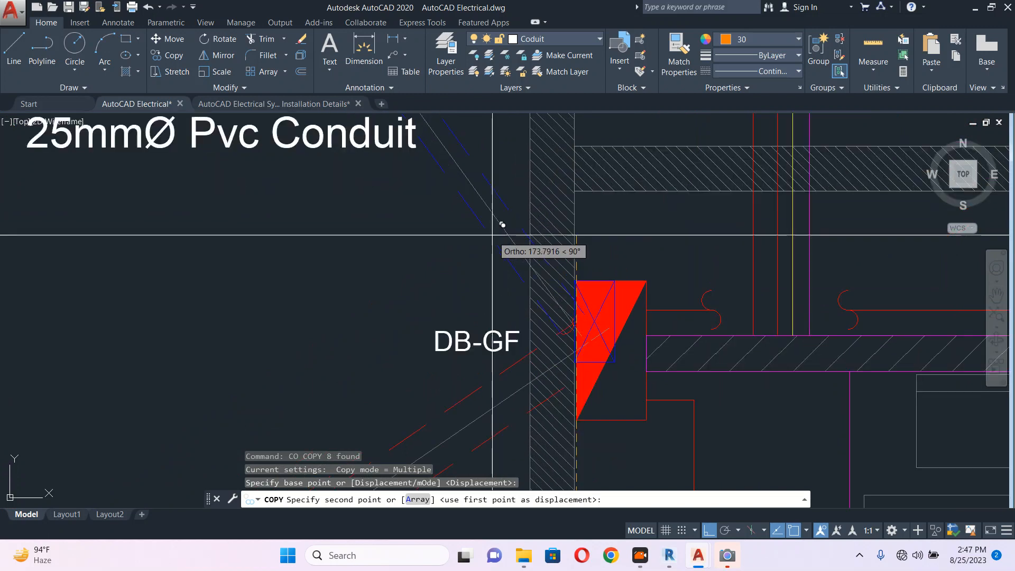
{"action": "left_click", "coordinate": [481, 154]}
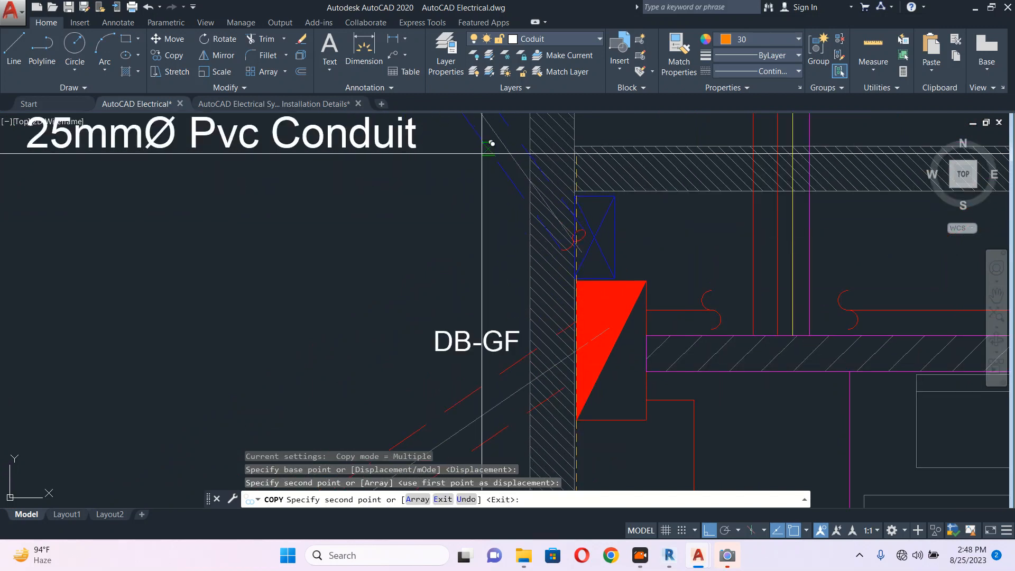
Place a second copy of the house ducts and telephone boxes at the EMH - 002 houses, about 254 units straight up from the originals
{"action": "scroll", "coordinate": [503, 245], "scroll_direction": "down", "scroll_amount": 10}
{"action": "scroll", "coordinate": [524, 264], "scroll_direction": "down", "scroll_amount": 3}
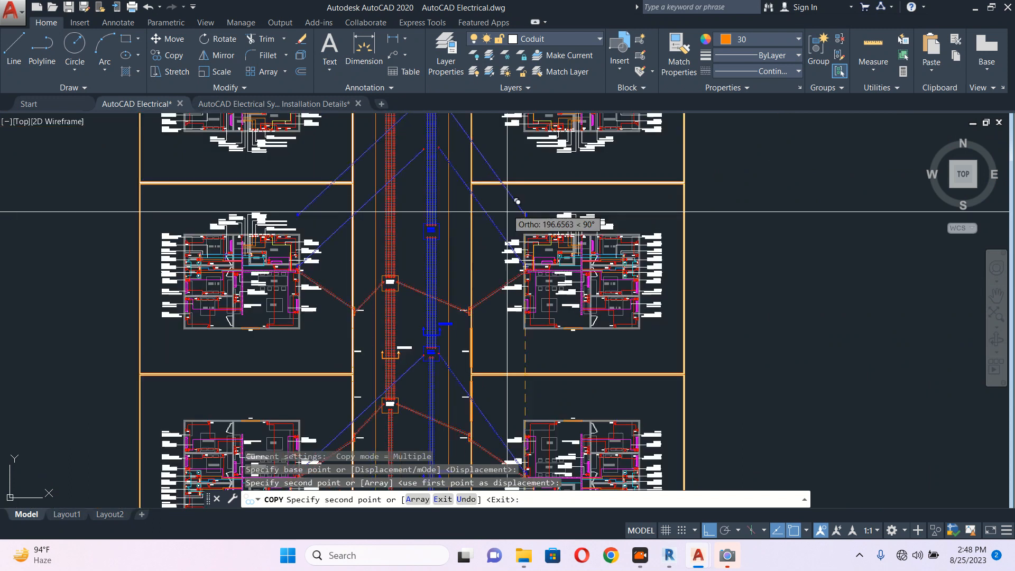
{"action": "scroll", "coordinate": [512, 312], "scroll_direction": "up", "scroll_amount": 8}
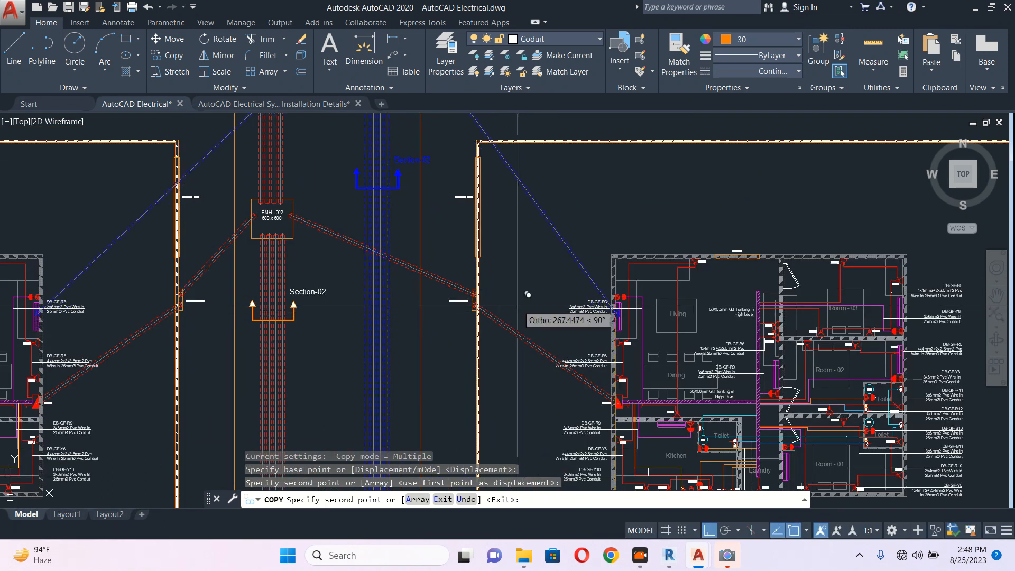
{"action": "scroll", "coordinate": [522, 302], "scroll_direction": "up", "scroll_amount": 6}
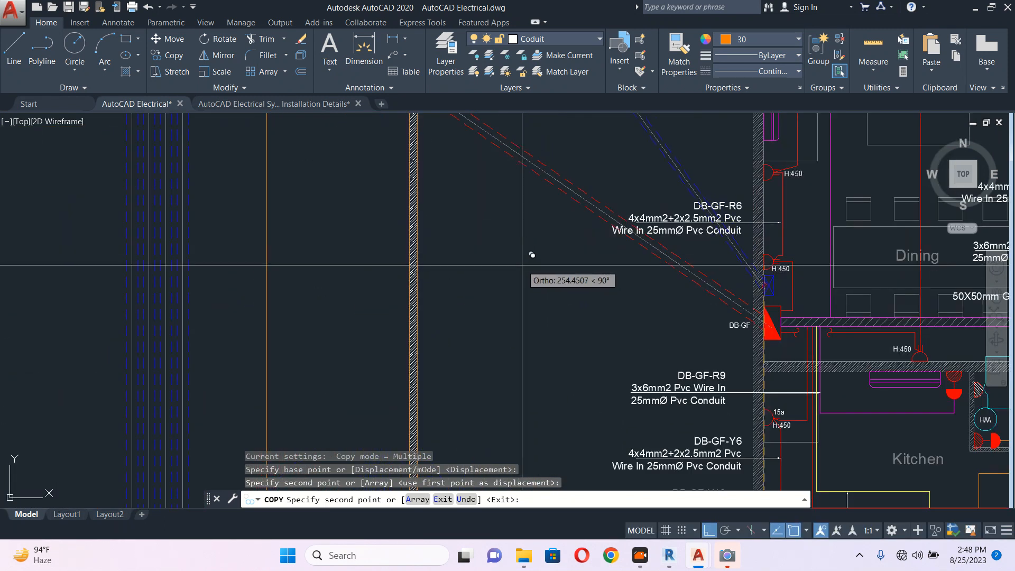
{"action": "left_click", "coordinate": [522, 267]}
{"action": "key", "text": "Escape"}
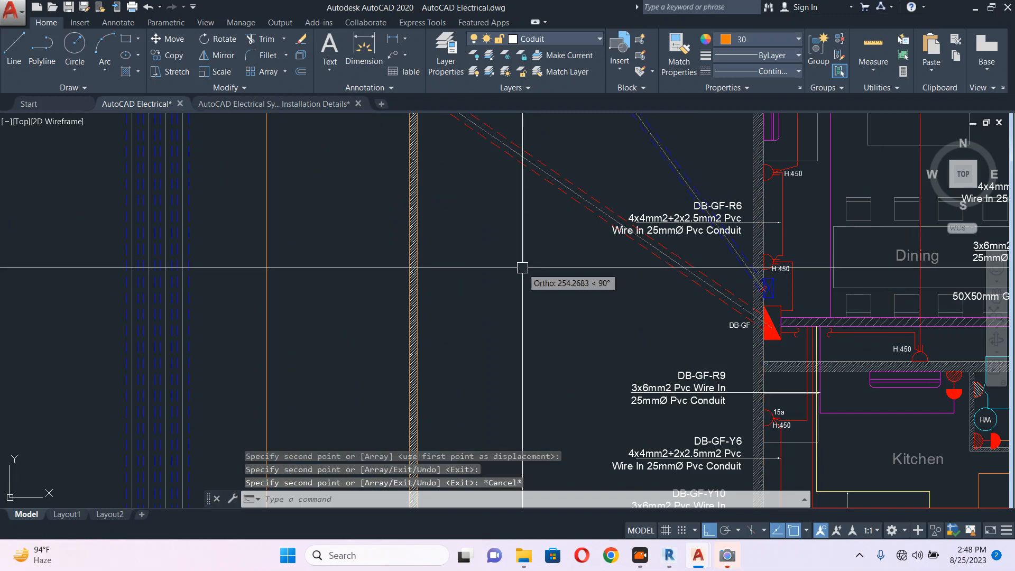
Move the TEL - 001 manhole beside the EMH - 003 houses straight up the road to where their two copied house ducts end
{"action": "scroll", "coordinate": [523, 266], "scroll_direction": "down", "scroll_amount": 6}
{"action": "scroll", "coordinate": [478, 283], "scroll_direction": "up", "scroll_amount": 2}
{"action": "scroll", "coordinate": [396, 256], "scroll_direction": "up", "scroll_amount": 3}
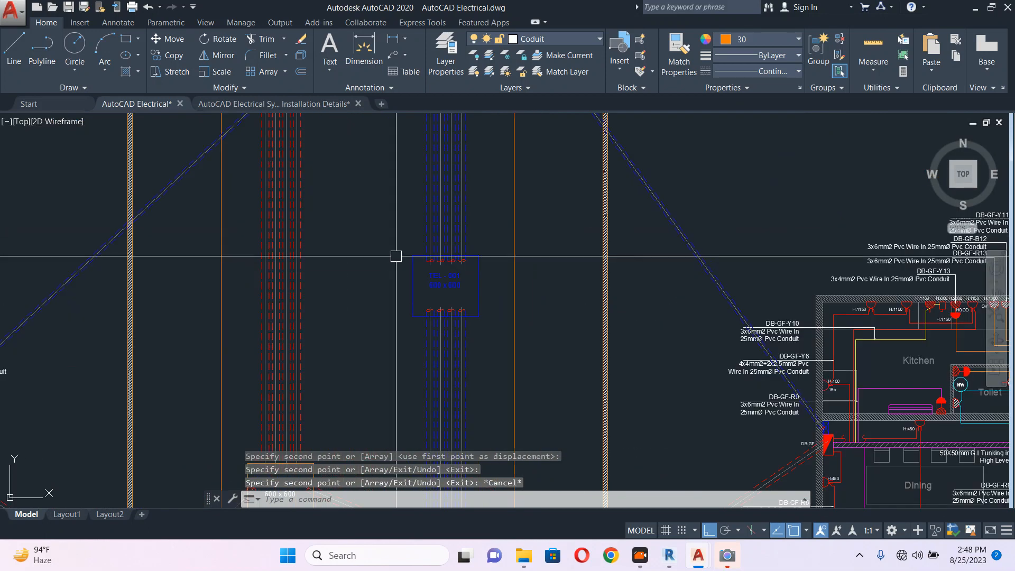
{"action": "left_click", "coordinate": [396, 256]}
{"action": "left_click", "coordinate": [512, 342]}
{"action": "scroll", "coordinate": [510, 349], "scroll_direction": "down", "scroll_amount": 2}
{"action": "type", "text": "m"}
{"action": "key", "text": "Return"}
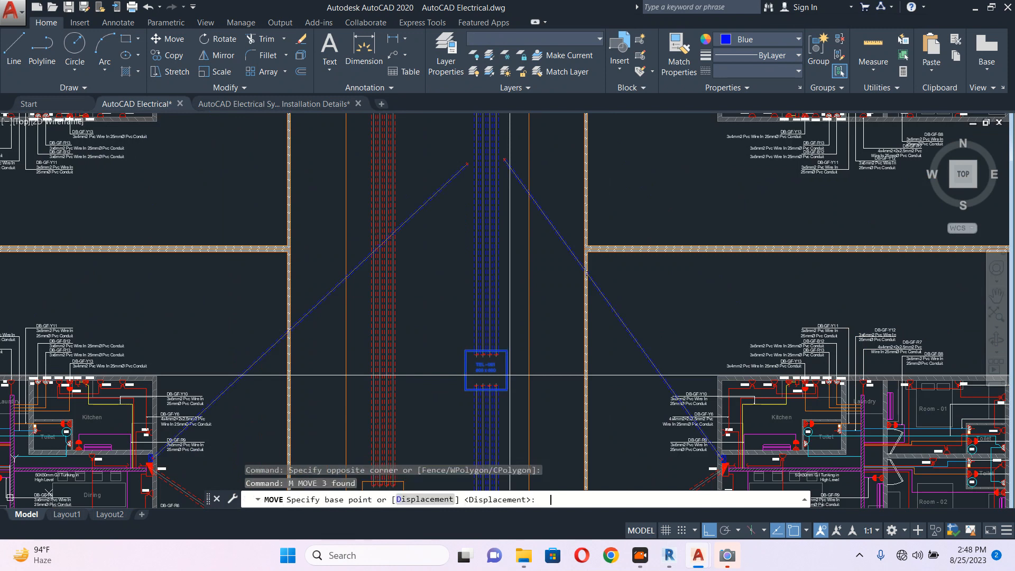
{"action": "left_click", "coordinate": [486, 370]}
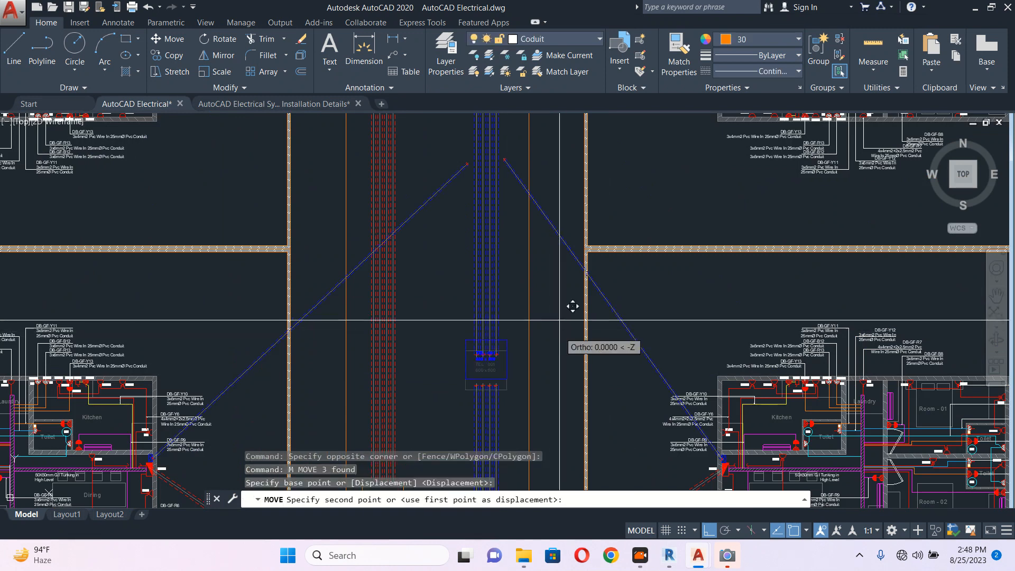
{"action": "middle_click_drag", "start_coordinate": [577, 125], "coordinate": [582, 204]}
{"action": "key", "text": "Escape"}
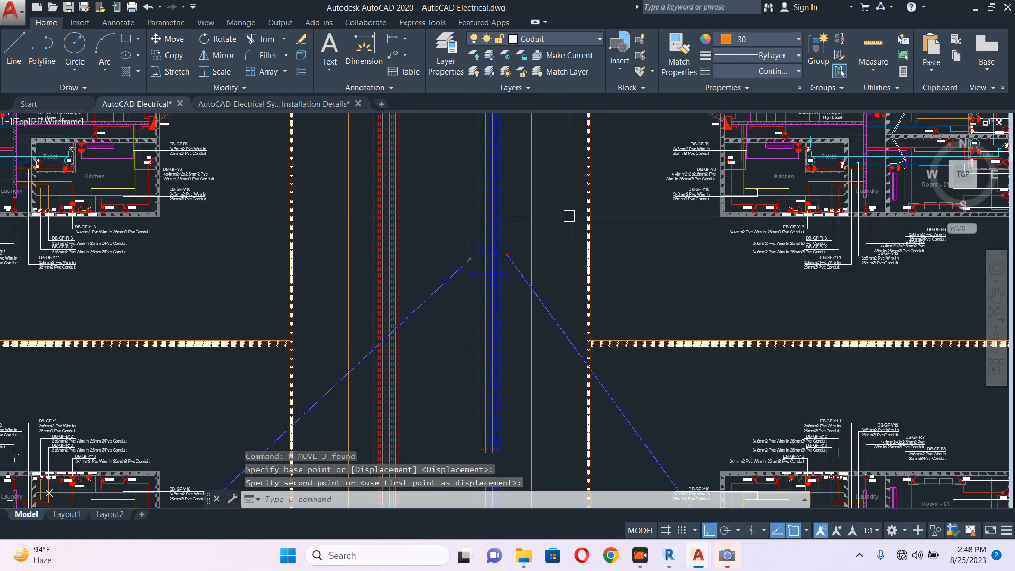
Shorten the four vertical blue ducts coming from above so they end just inside the upper edge of the relocated TEL - 001 manhole
{"action": "scroll", "coordinate": [569, 215], "scroll_direction": "down", "scroll_amount": 5}
{"action": "scroll", "coordinate": [559, 244], "scroll_direction": "up", "scroll_amount": 5}
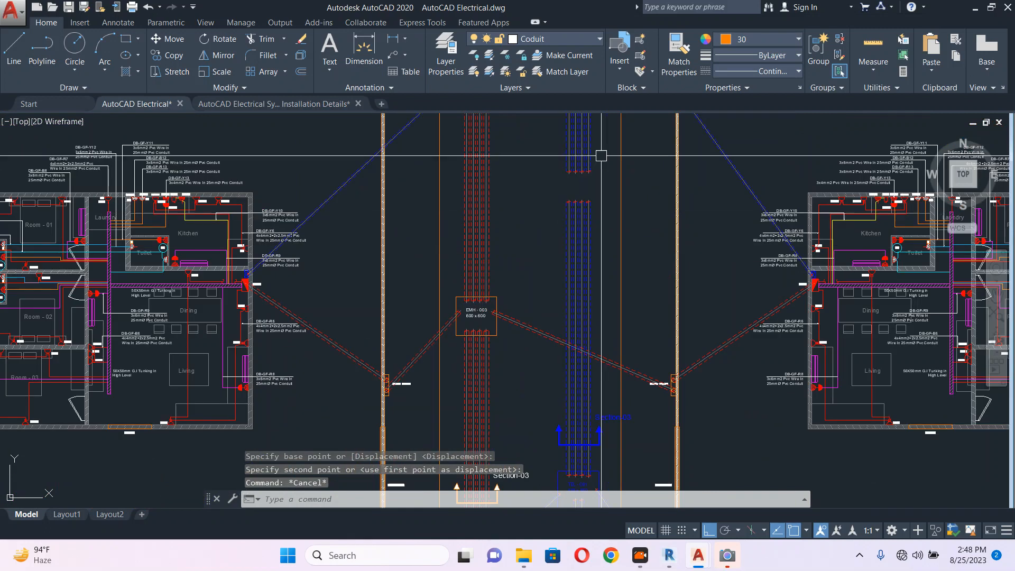
{"action": "left_click", "coordinate": [539, 189]}
{"action": "left_click", "coordinate": [582, 167]}
{"action": "scroll", "coordinate": [581, 166], "scroll_direction": "up", "scroll_amount": 6}
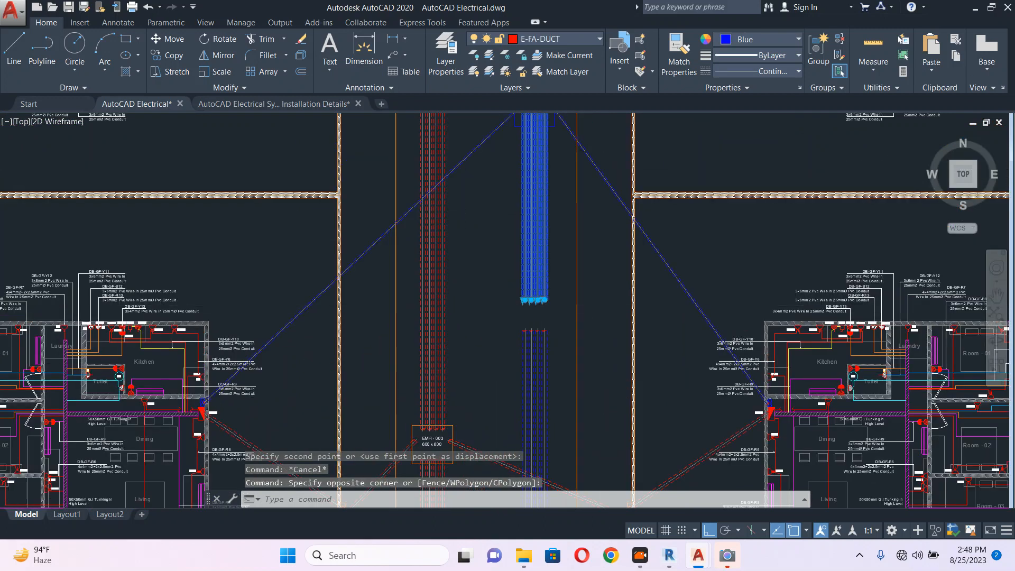
{"action": "scroll", "coordinate": [525, 284], "scroll_direction": "up", "scroll_amount": 2}
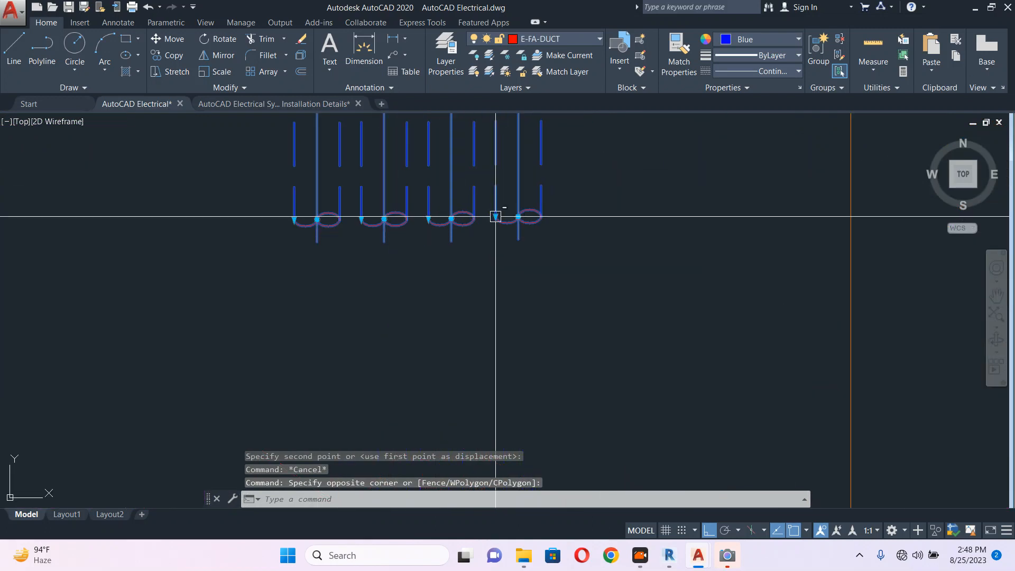
{"action": "left_click", "coordinate": [496, 217], "text": "shift"}
{"action": "left_click", "coordinate": [429, 219], "text": "shift"}
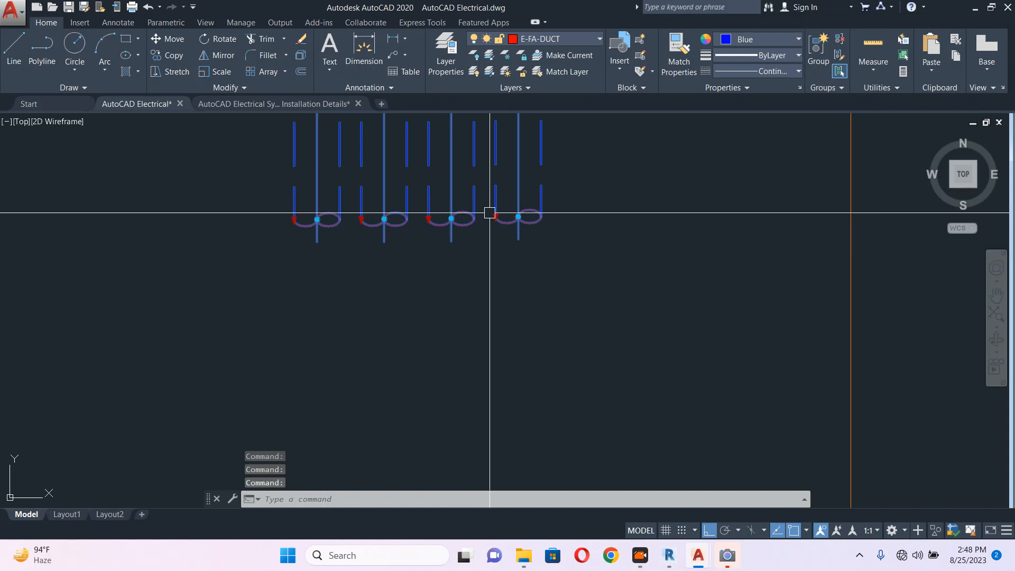
{"action": "scroll", "coordinate": [495, 217], "scroll_direction": "down", "scroll_amount": 6}
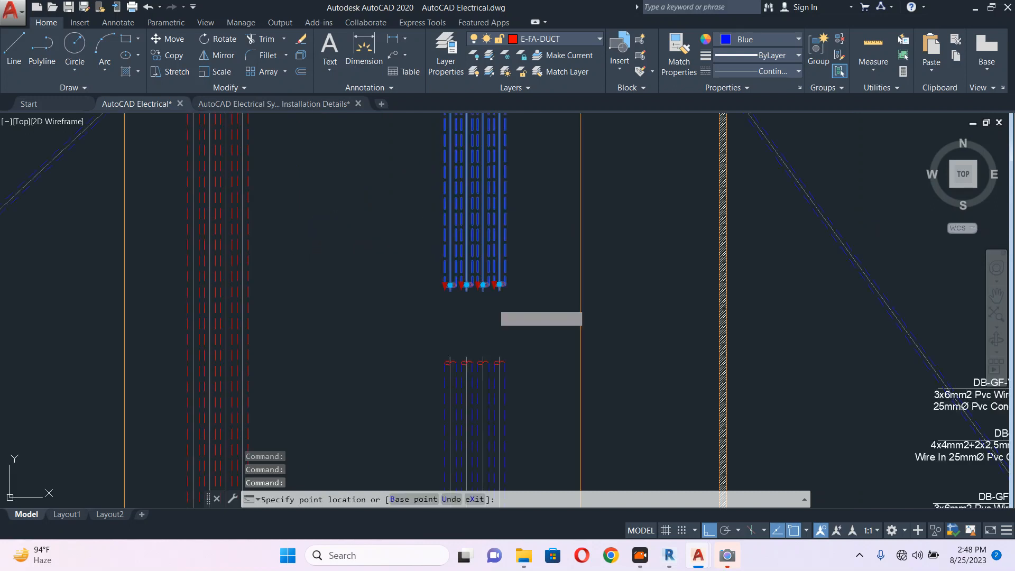
{"action": "scroll", "coordinate": [510, 254], "scroll_direction": "up", "scroll_amount": 6}
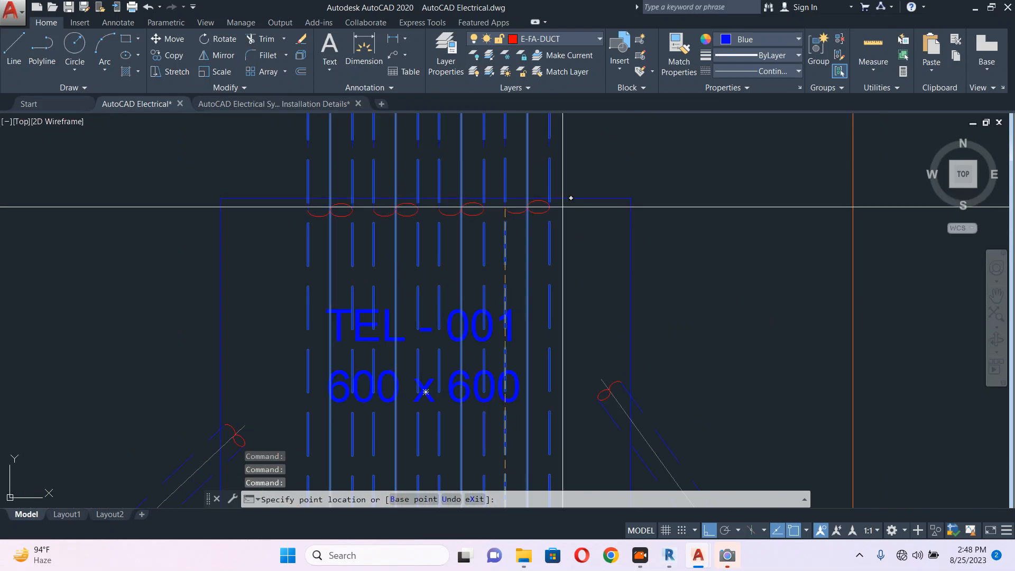
{"action": "scroll", "coordinate": [528, 314], "scroll_direction": "down", "scroll_amount": 5}
{"action": "key", "text": "Escape"}
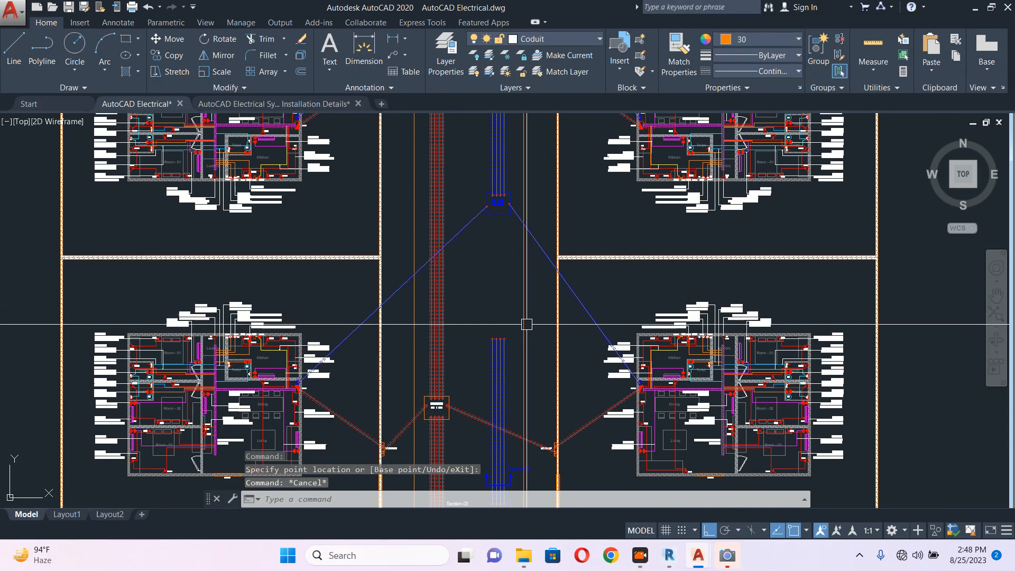
Stretch the upper ends of the four vertical blue ducts coming from below up to just inside the lower edge of the relocated TEL - 001 manhole
{"action": "scroll", "coordinate": [521, 341], "scroll_direction": "up", "scroll_amount": 4}
{"action": "left_click", "coordinate": [506, 307]}
{"action": "left_click", "coordinate": [420, 365]}
{"action": "scroll", "coordinate": [476, 341], "scroll_direction": "up", "scroll_amount": 4}
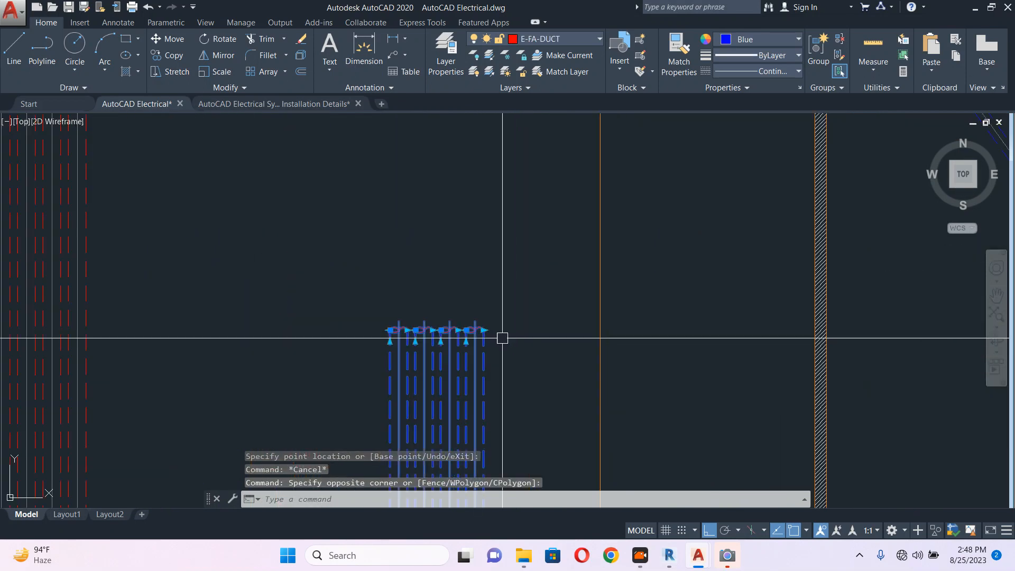
{"action": "scroll", "coordinate": [502, 338], "scroll_direction": "up", "scroll_amount": 4}
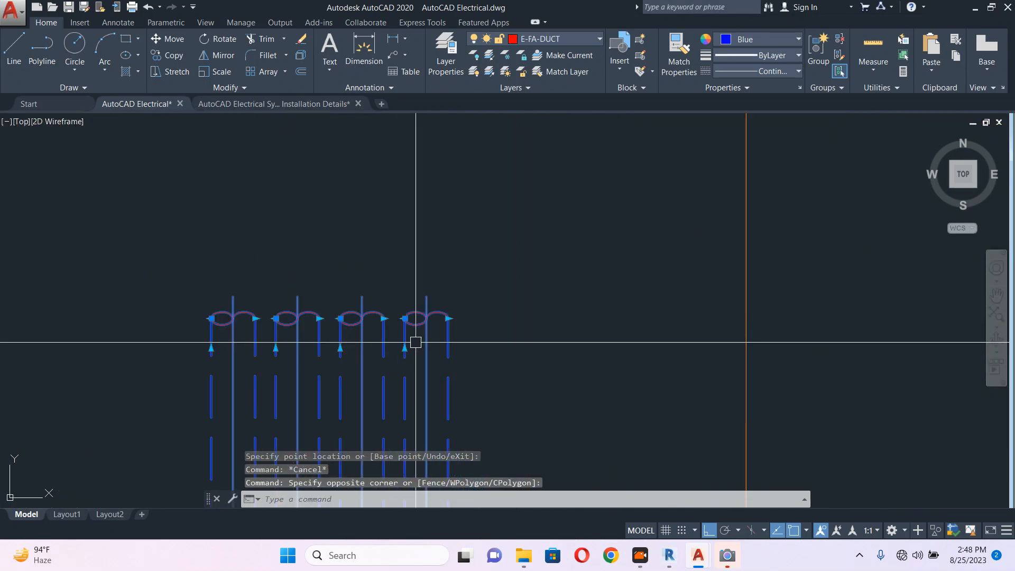
{"action": "left_click", "coordinate": [343, 348], "text": "shift"}
{"action": "left_click", "coordinate": [384, 322]}
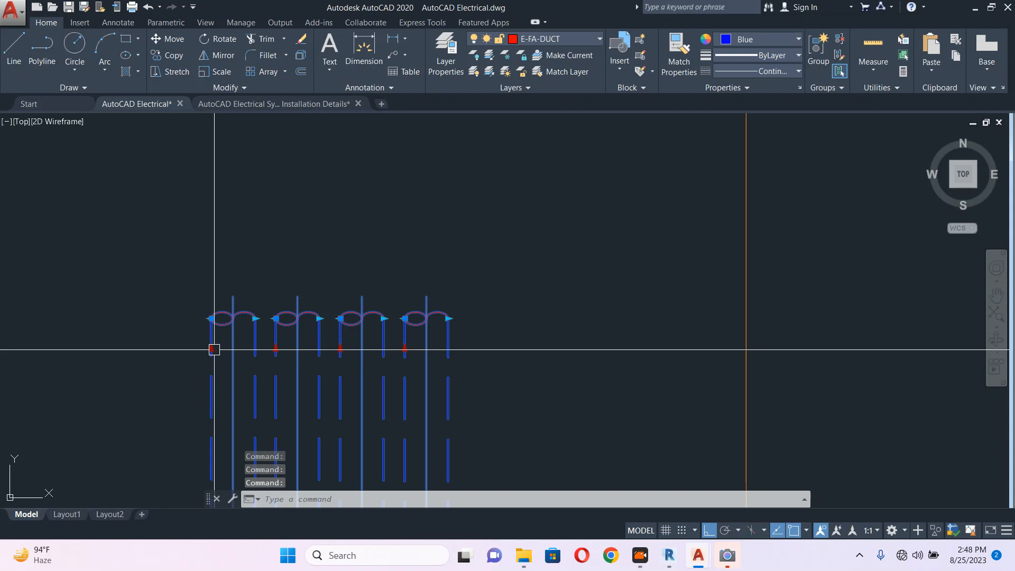
{"action": "scroll", "coordinate": [402, 396], "scroll_direction": "down", "scroll_amount": 12}
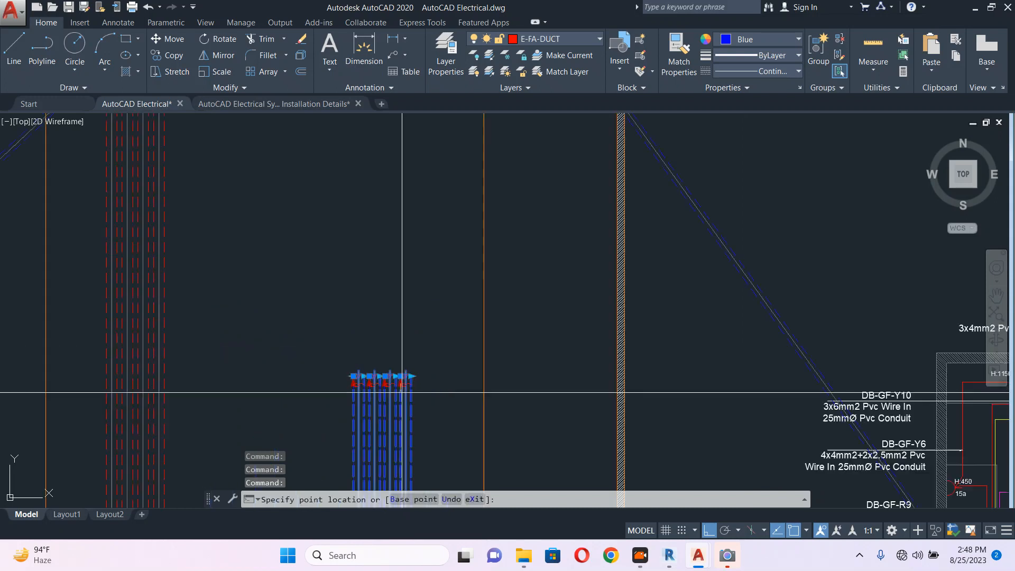
{"action": "scroll", "coordinate": [402, 273], "scroll_direction": "up", "scroll_amount": 6}
{"action": "scroll", "coordinate": [459, 226], "scroll_direction": "up", "scroll_amount": 6}
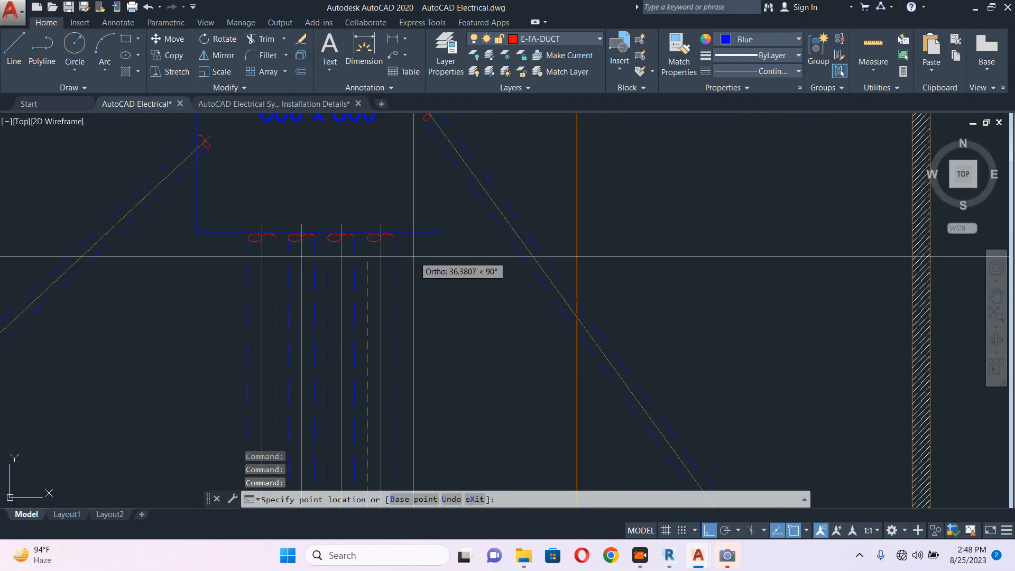
{"action": "key", "text": "Return"}
{"action": "key", "text": "Escape"}
{"action": "scroll", "coordinate": [441, 273], "scroll_direction": "down", "scroll_amount": 5}
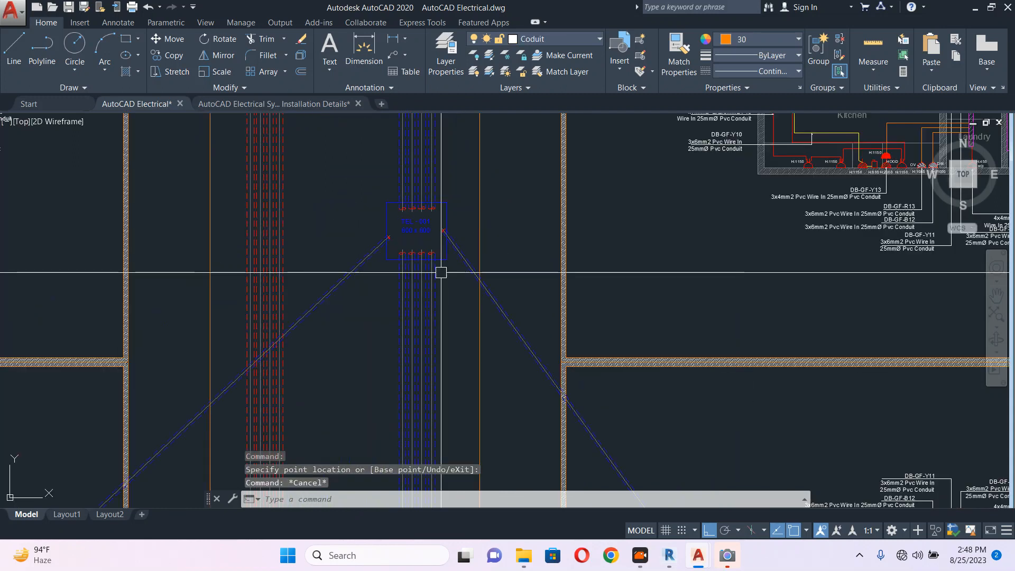
Shorten both road edge lines by stretching their lower ends upward to just below the last pair of plots
{"action": "scroll", "coordinate": [437, 267], "scroll_direction": "down", "scroll_amount": 6}
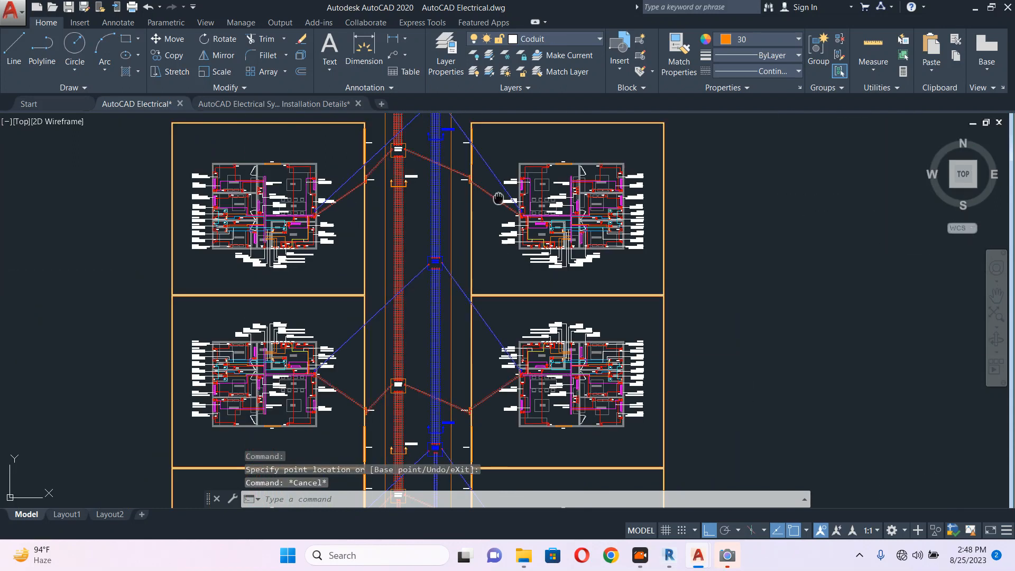
{"action": "scroll", "coordinate": [398, 242], "scroll_direction": "up", "scroll_amount": 6}
{"action": "scroll", "coordinate": [415, 265], "scroll_direction": "down", "scroll_amount": 10}
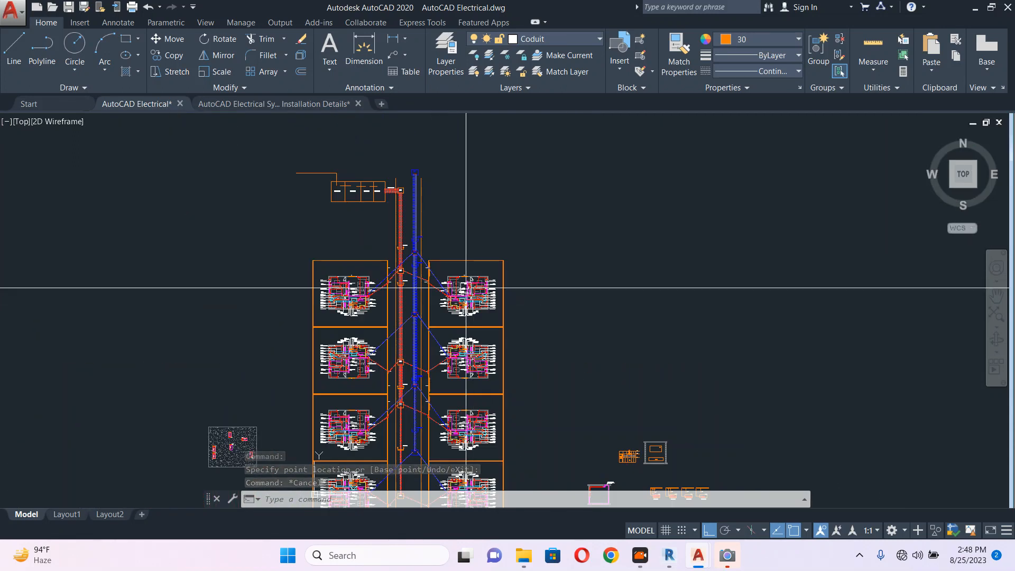
{"action": "middle_click_drag", "start_coordinate": [466, 288], "coordinate": [470, 226]}
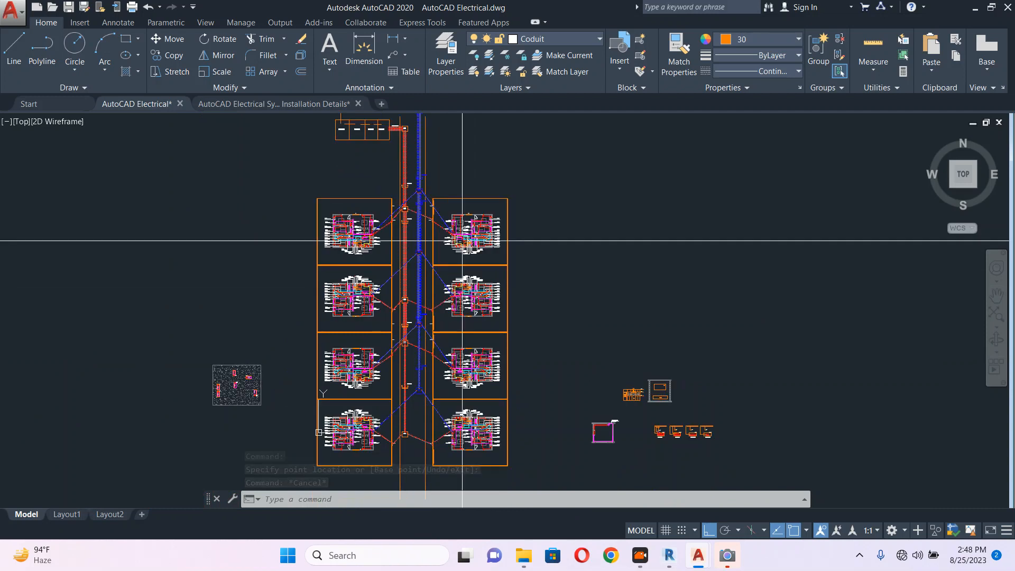
{"action": "middle_click_drag", "start_coordinate": [437, 306], "coordinate": [450, 214]}
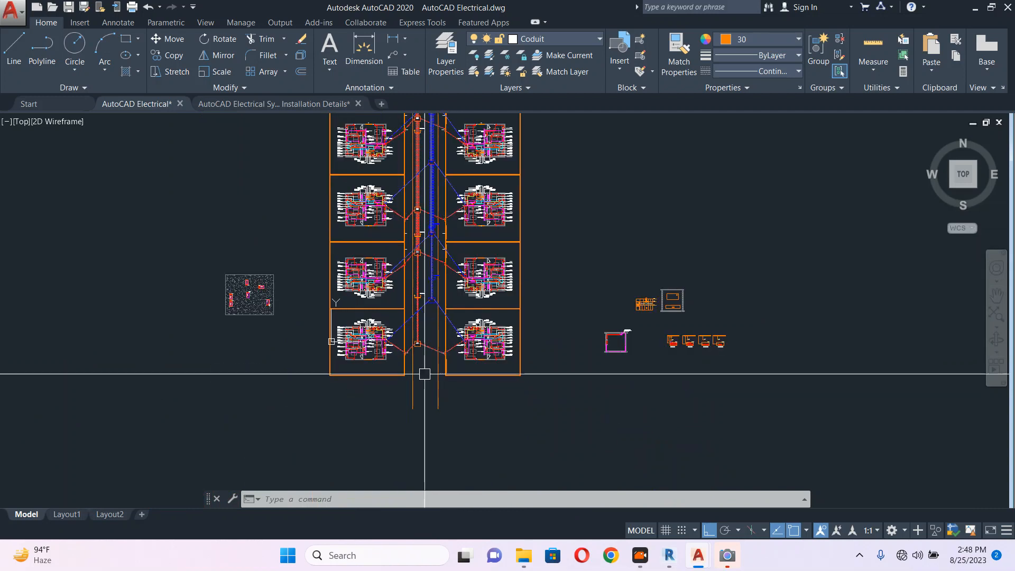
{"action": "scroll", "coordinate": [429, 393], "scroll_direction": "up", "scroll_amount": 6}
{"action": "left_click", "coordinate": [491, 388]}
{"action": "left_click", "coordinate": [339, 412]}
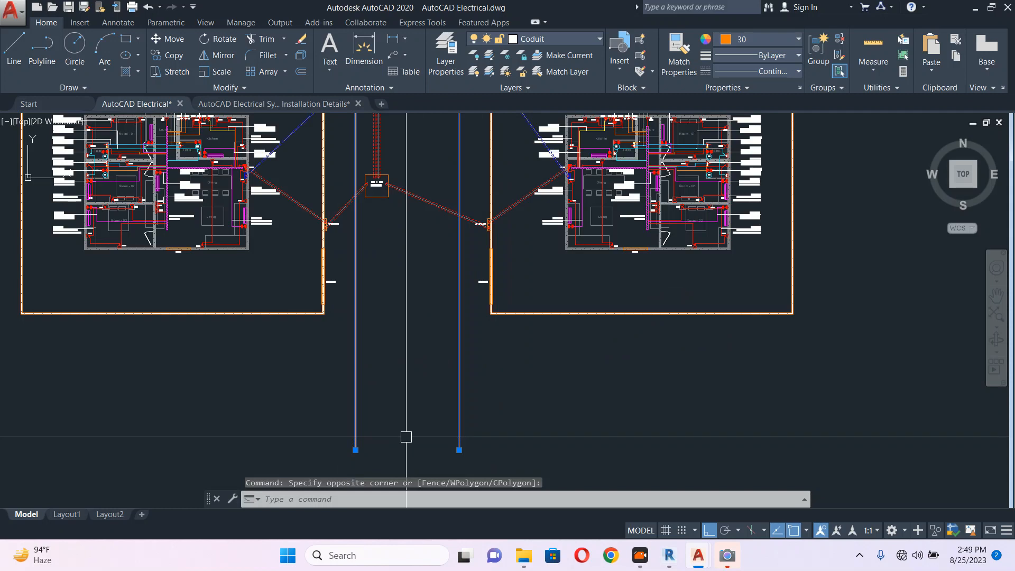
{"action": "type", "text": "s"}
{"action": "key", "text": "Return"}
{"action": "left_click", "coordinate": [421, 414]}
{"action": "left_click", "coordinate": [432, 306]}
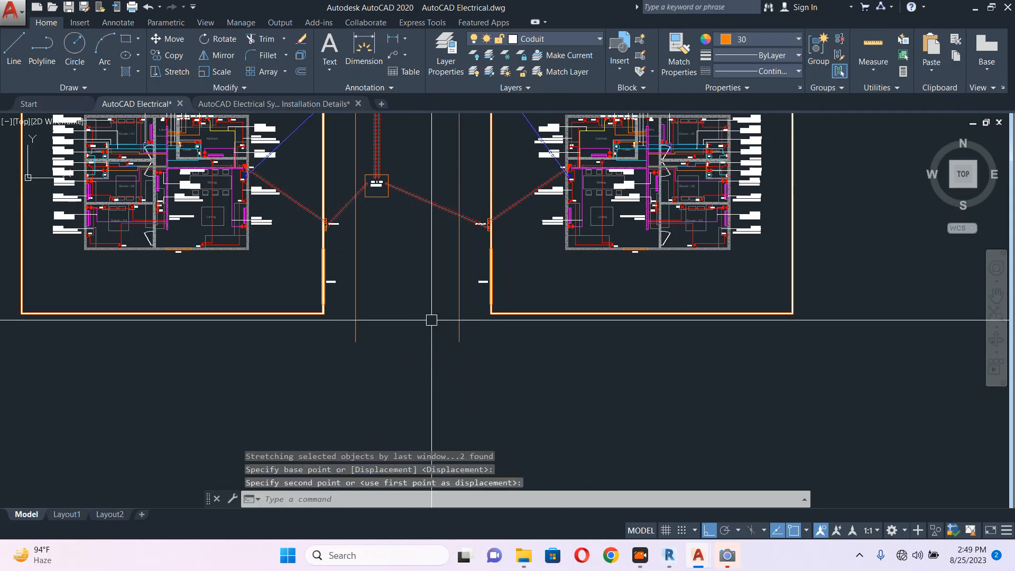
{"action": "key", "text": "Escape"}
Review the blue telephone ducts, manholes and house connections along the road, from the lowest houses up to the electrical rooms
{"action": "scroll", "coordinate": [429, 341], "scroll_direction": "down", "scroll_amount": 4}
{"action": "middle_click_drag", "start_coordinate": [434, 168], "coordinate": [435, 304]}
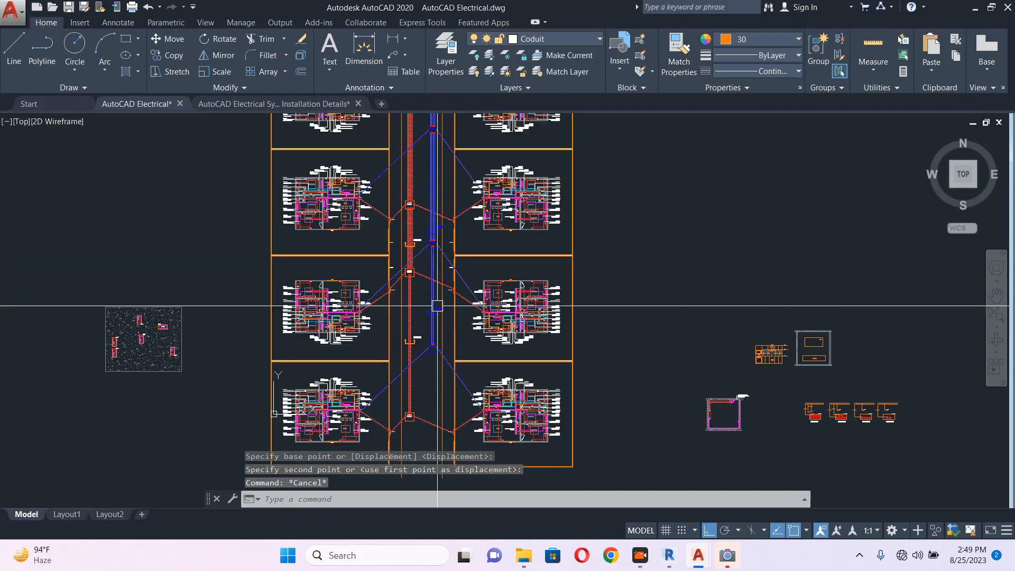
{"action": "scroll", "coordinate": [425, 215], "scroll_direction": "up", "scroll_amount": 4}
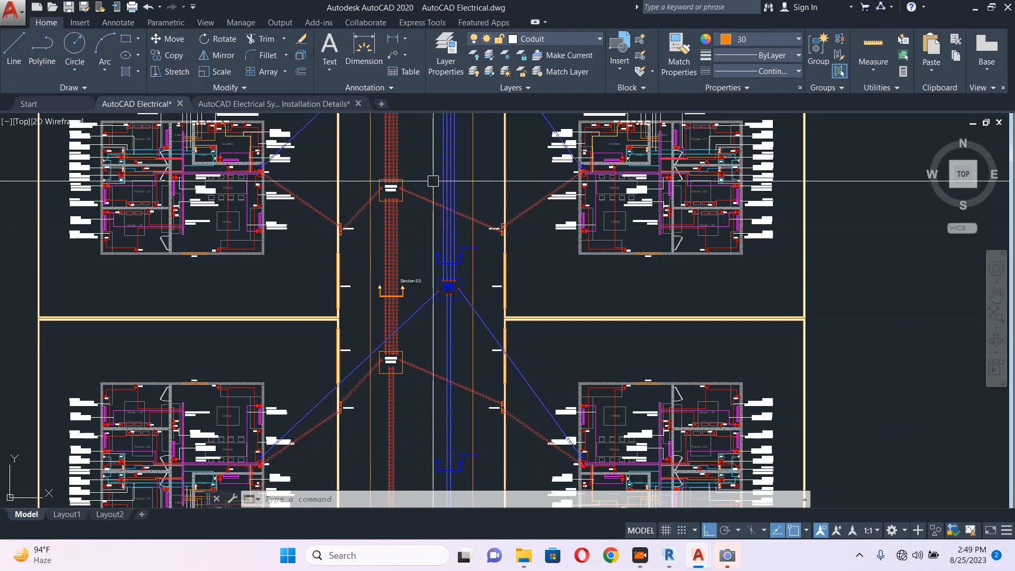
{"action": "middle_click_drag", "start_coordinate": [433, 181], "coordinate": [417, 233]}
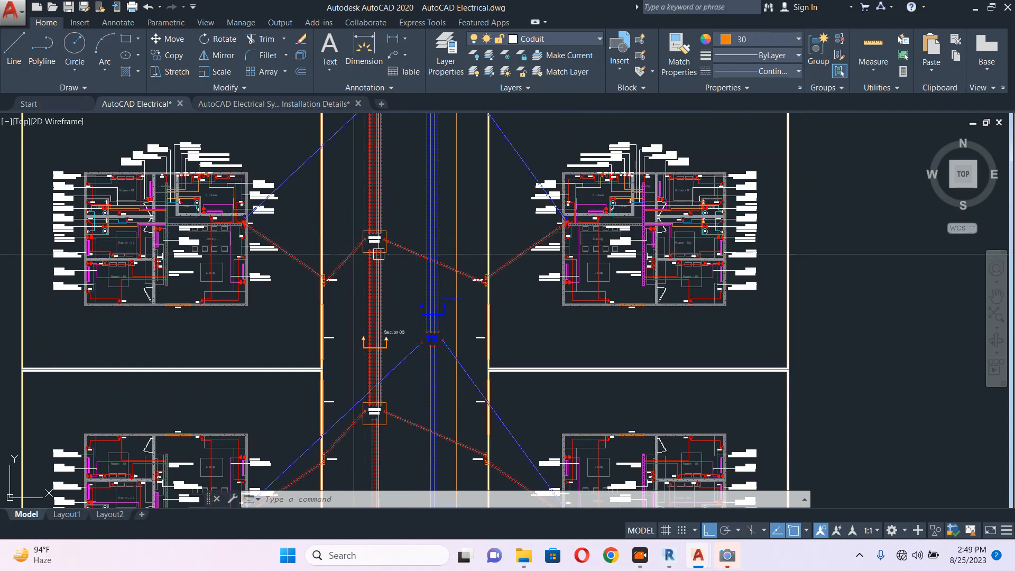
{"action": "scroll", "coordinate": [379, 254], "scroll_direction": "up", "scroll_amount": 2}
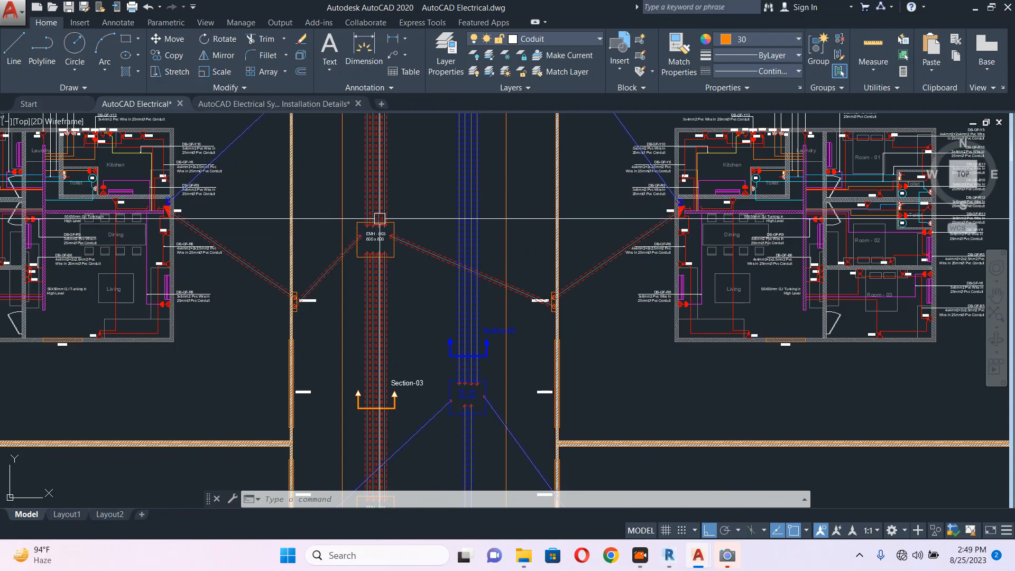
{"action": "scroll", "coordinate": [396, 245], "scroll_direction": "up", "scroll_amount": 4}
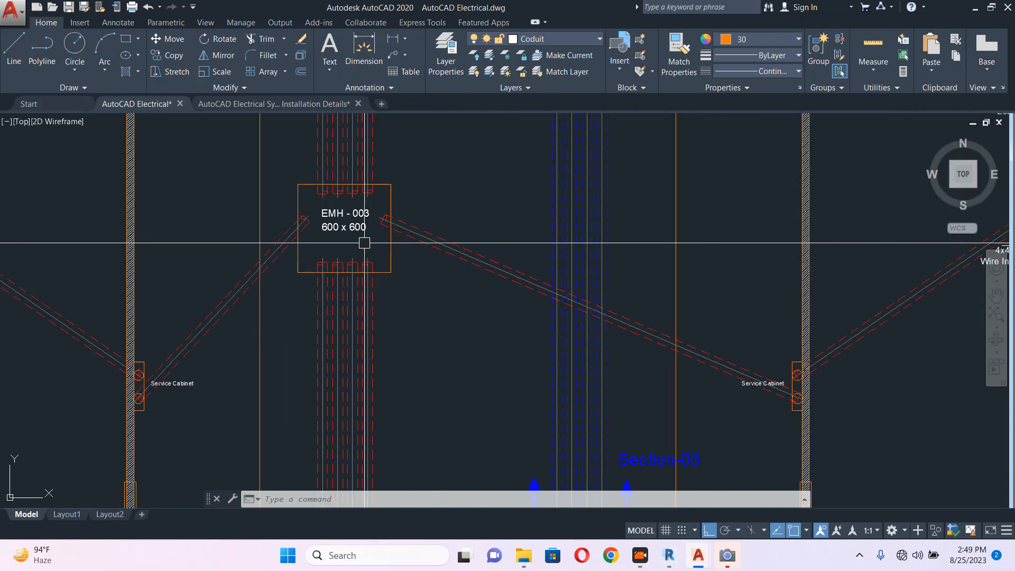
{"action": "scroll", "coordinate": [365, 242], "scroll_direction": "down", "scroll_amount": 4}
{"action": "middle_click_drag", "start_coordinate": [496, 236], "coordinate": [501, 280]}
{"action": "middle_click_drag", "start_coordinate": [496, 185], "coordinate": [490, 279]}
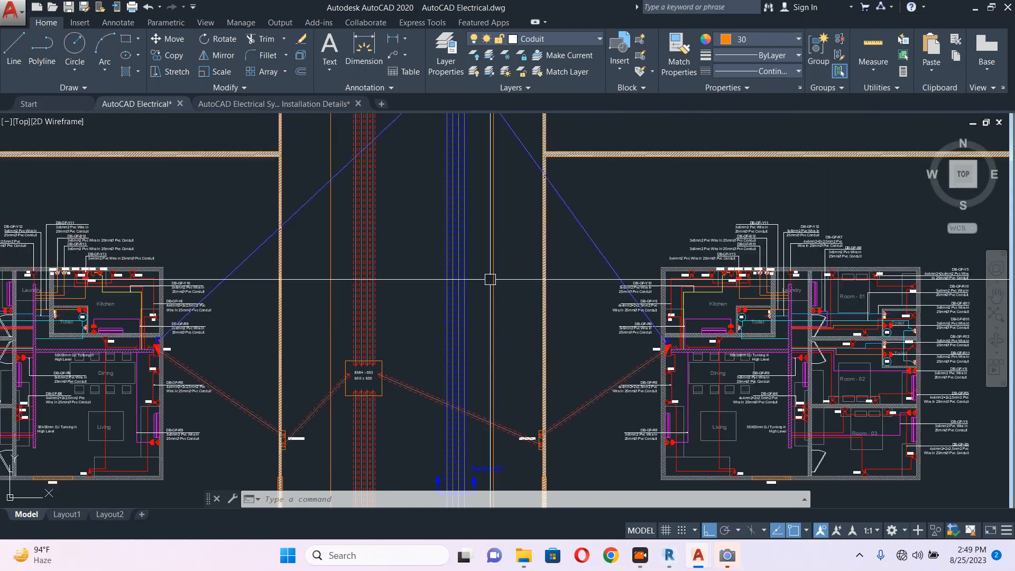
{"action": "scroll", "coordinate": [471, 268], "scroll_direction": "down", "scroll_amount": 2}
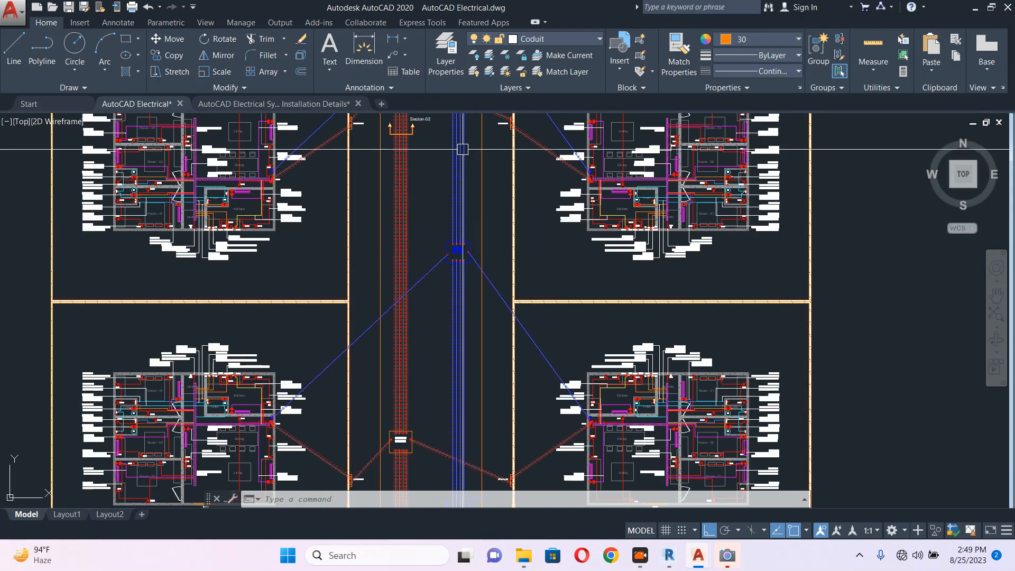
{"action": "middle_click_drag", "start_coordinate": [465, 153], "coordinate": [465, 317]}
{"action": "middle_click_drag", "start_coordinate": [491, 158], "coordinate": [478, 270]}
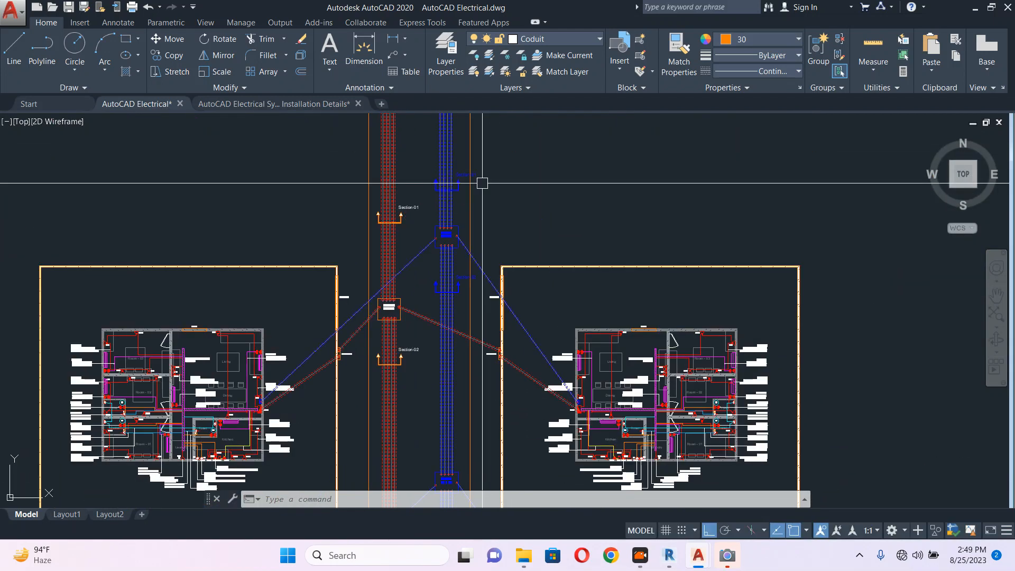
{"action": "middle_click_drag", "start_coordinate": [482, 183], "coordinate": [465, 295]}
{"action": "middle_click_drag", "start_coordinate": [478, 190], "coordinate": [462, 303]}
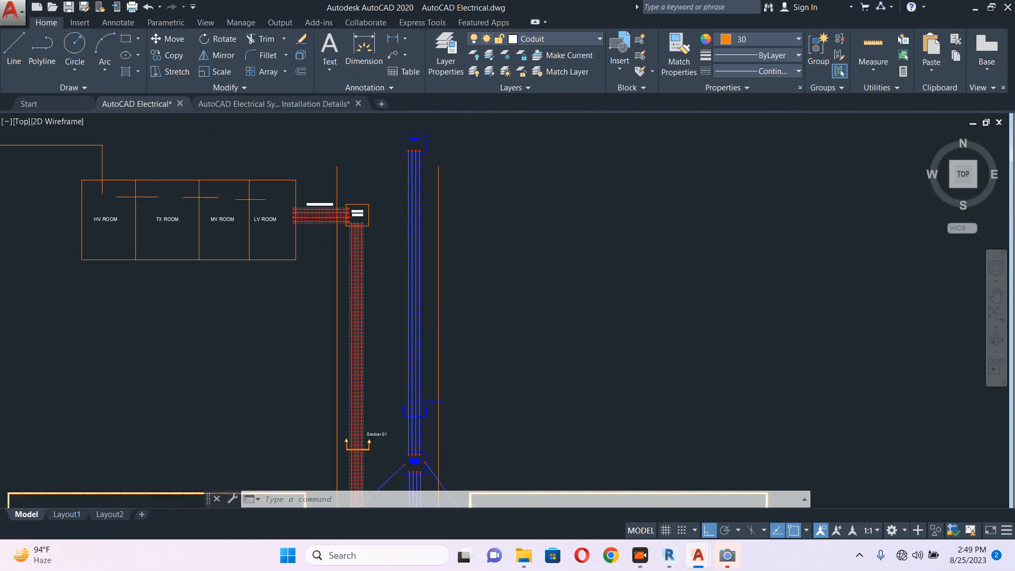
Draw a rectangle for a room beside the upper end of the road, on the side opposite the LV ROOM
{"action": "scroll", "coordinate": [429, 148], "scroll_direction": "up", "scroll_amount": 2}
{"action": "type", "text": "R"}
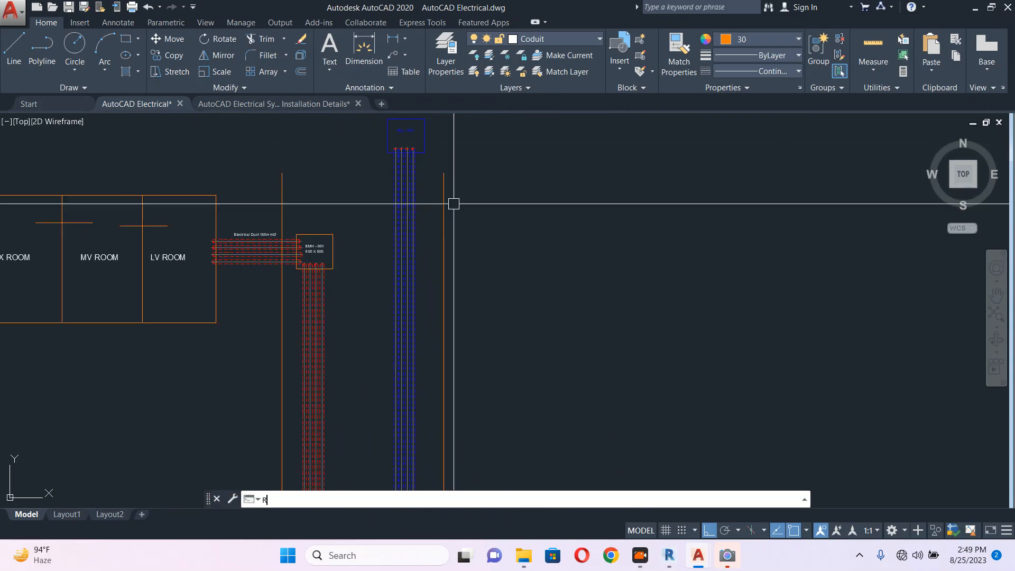
{"action": "type", "text": "EC"}
{"action": "key", "text": "Return"}
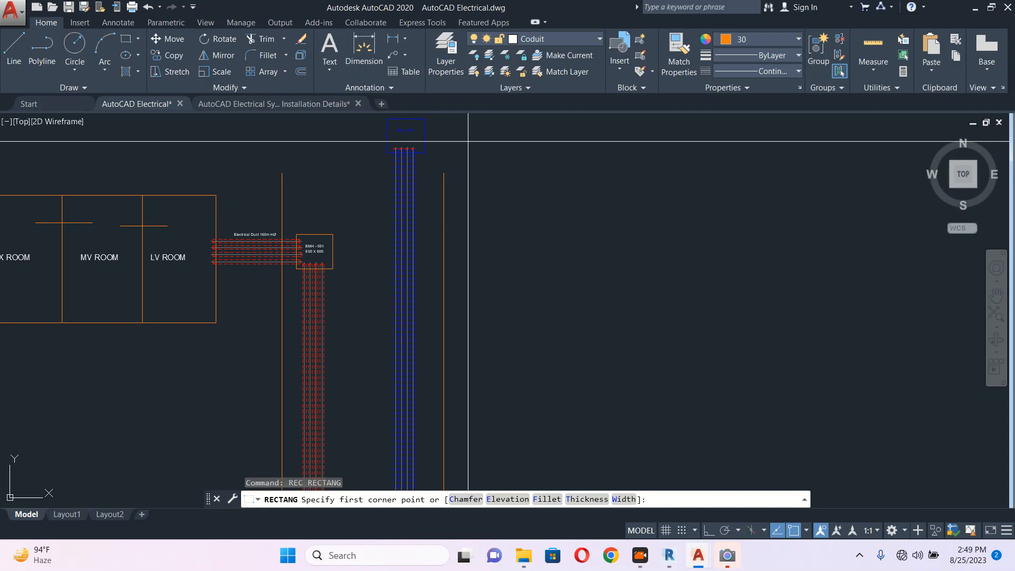
{"action": "left_click", "coordinate": [468, 141]}
{"action": "left_click", "coordinate": [604, 263]}
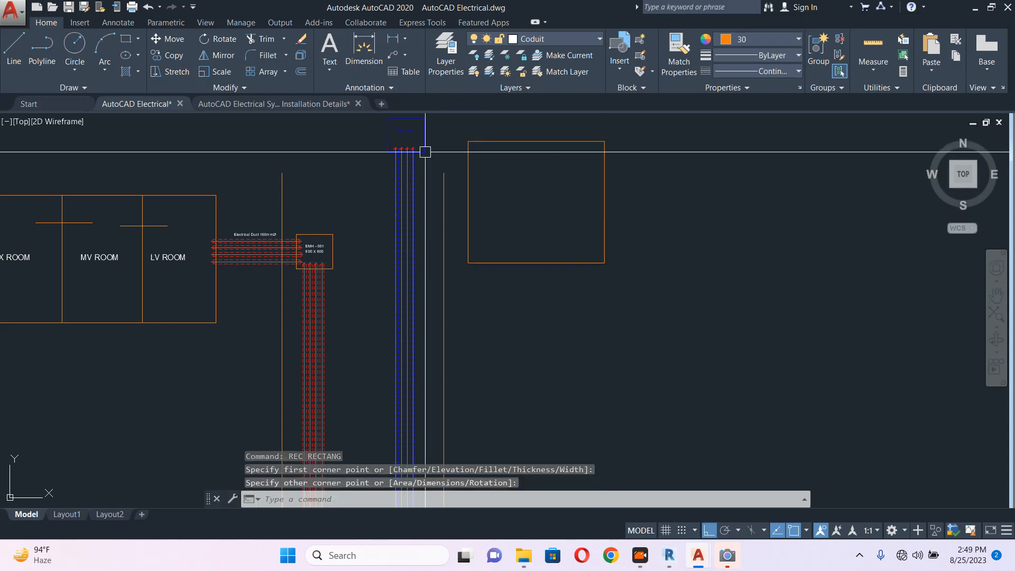
Move the topmost TEL manhole with its label about 22 units straight down the blue ducts, level with EMH - 001
{"action": "scroll", "coordinate": [425, 152], "scroll_direction": "up", "scroll_amount": 3}
{"action": "middle_click_drag", "start_coordinate": [415, 140], "coordinate": [453, 209]}
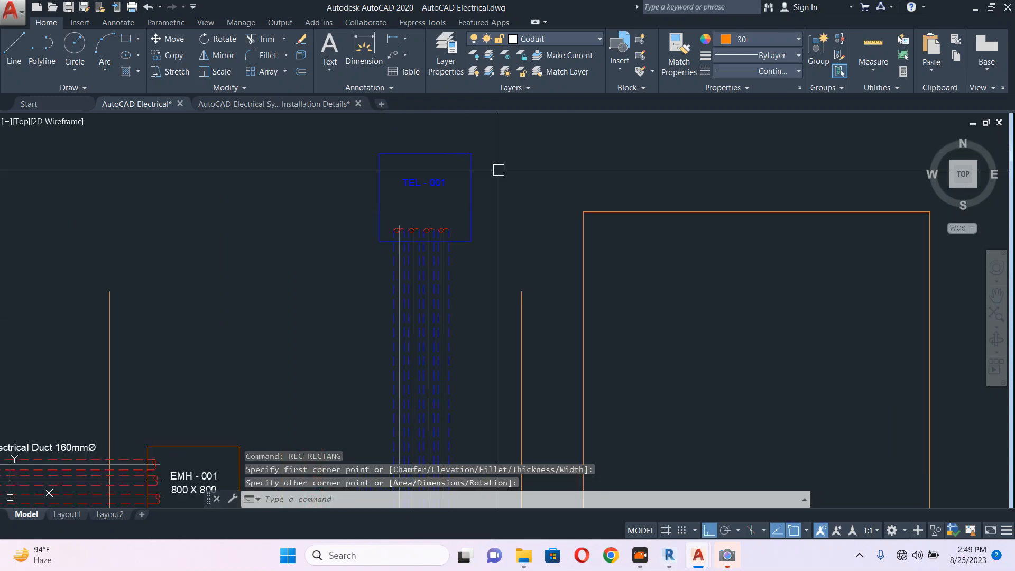
{"action": "left_click", "coordinate": [498, 170]}
{"action": "left_click", "coordinate": [340, 202]}
{"action": "scroll", "coordinate": [343, 222], "scroll_direction": "down", "scroll_amount": 2}
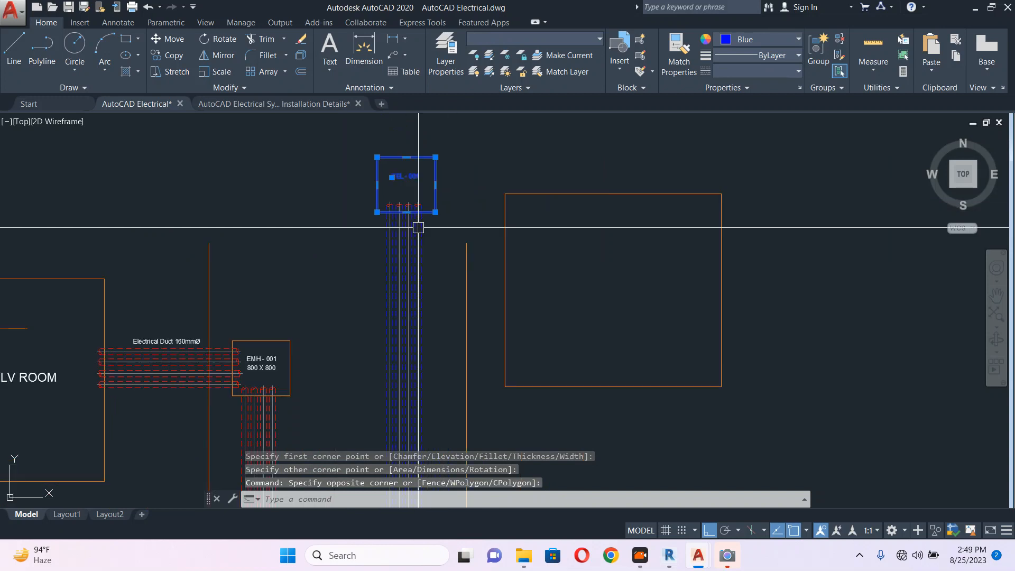
{"action": "mouse_move", "coordinate": [446, 253]}
{"action": "middle_mouse_down"}
{"action": "mouse_move", "coordinate": [439, 221]}
{"action": "mouse_move", "coordinate": [471, 237]}
{"action": "middle_mouse_up"}
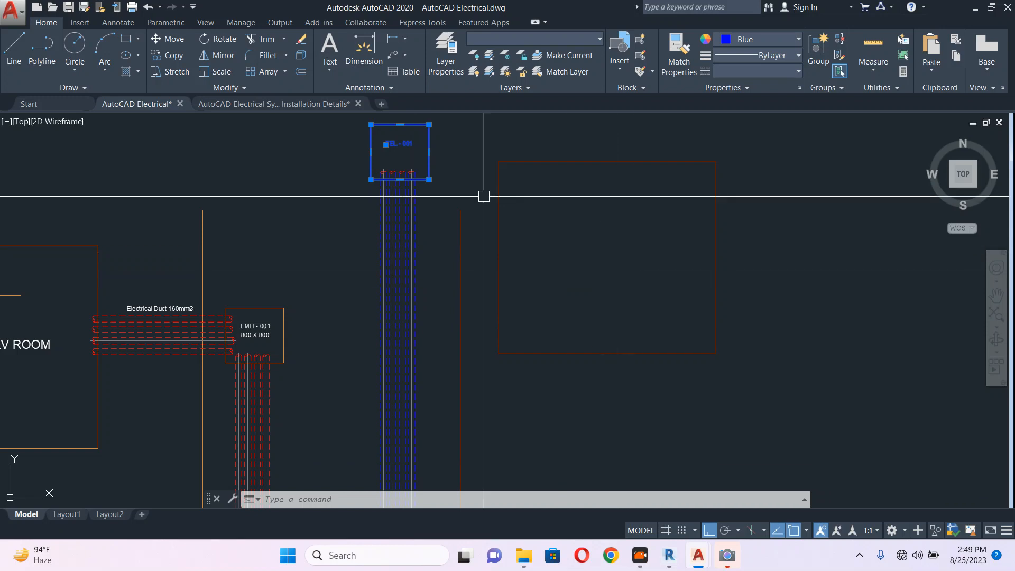
{"action": "scroll", "coordinate": [508, 192], "scroll_direction": "down", "scroll_amount": 2}
{"action": "type", "text": "m"}
{"action": "key", "text": "Return"}
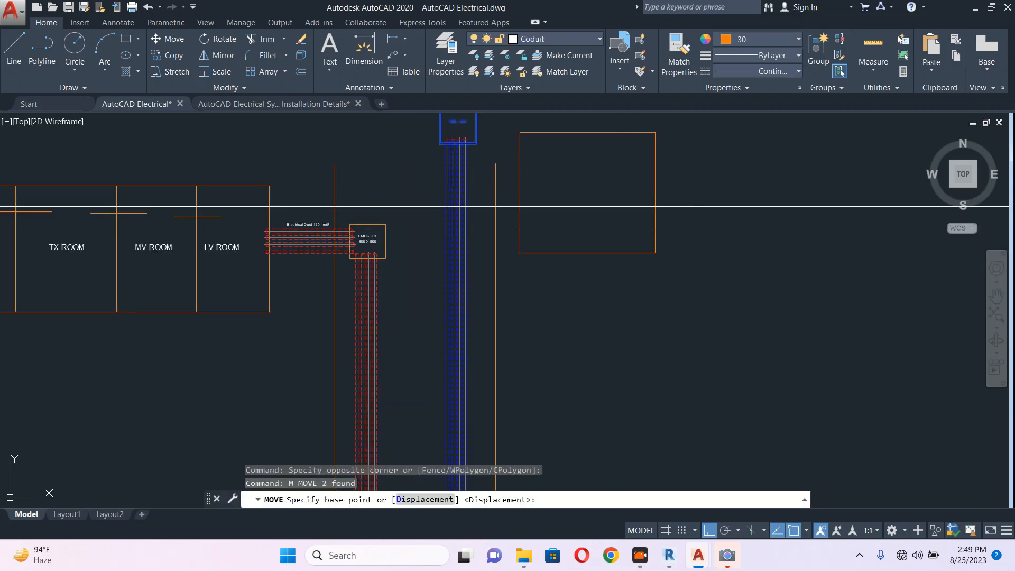
{"action": "left_click", "coordinate": [722, 203]}
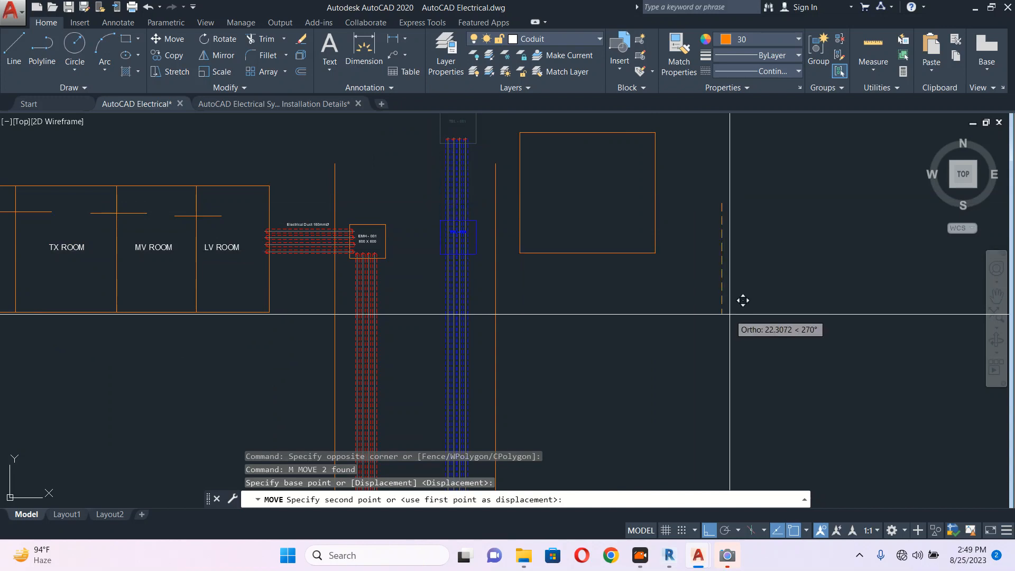
{"action": "key", "text": "Escape"}
Move the new room rectangle straight down so it sits beside the relocated topmost TEL manhole
{"action": "left_click", "coordinate": [666, 264]}
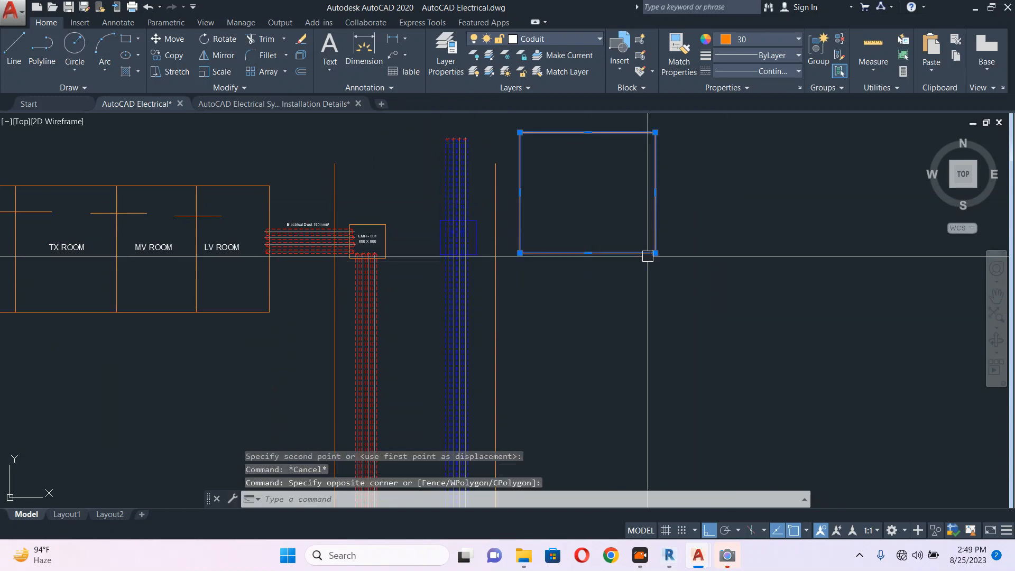
{"action": "left_click", "coordinate": [649, 256]}
{"action": "type", "text": "m"}
{"action": "key", "text": "Return"}
{"action": "left_click", "coordinate": [782, 290]}
{"action": "left_click", "coordinate": [801, 322]}
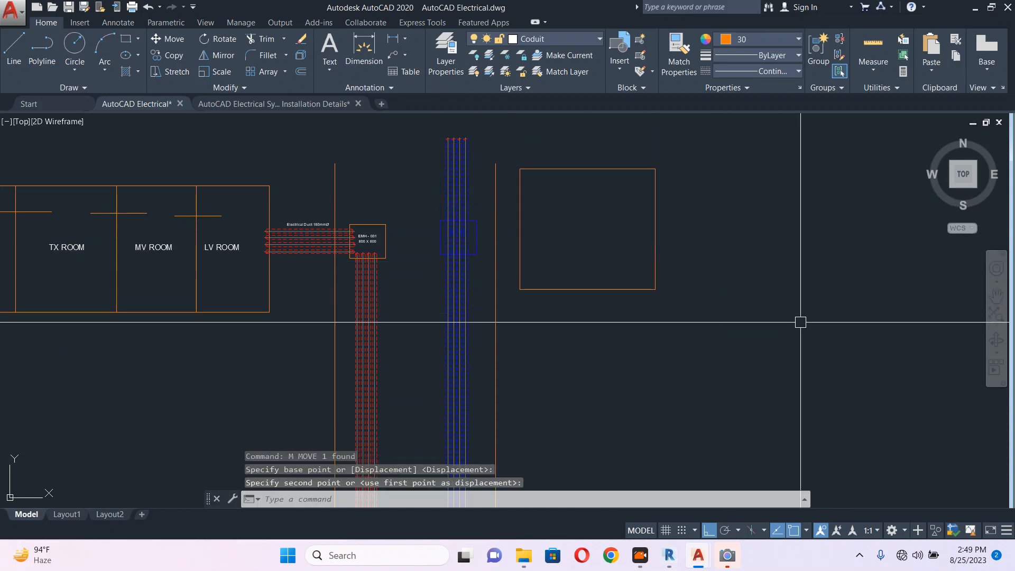
{"action": "key", "text": "Escape"}
Mirror the four horizontal LV ROOM ducts about a vertical line between EMH - 001 and the TEL manhole, keeping the originals
{"action": "scroll", "coordinate": [294, 236], "scroll_direction": "up", "scroll_amount": 4}
{"action": "left_click", "coordinate": [261, 209]}
{"action": "left_click", "coordinate": [246, 288]}
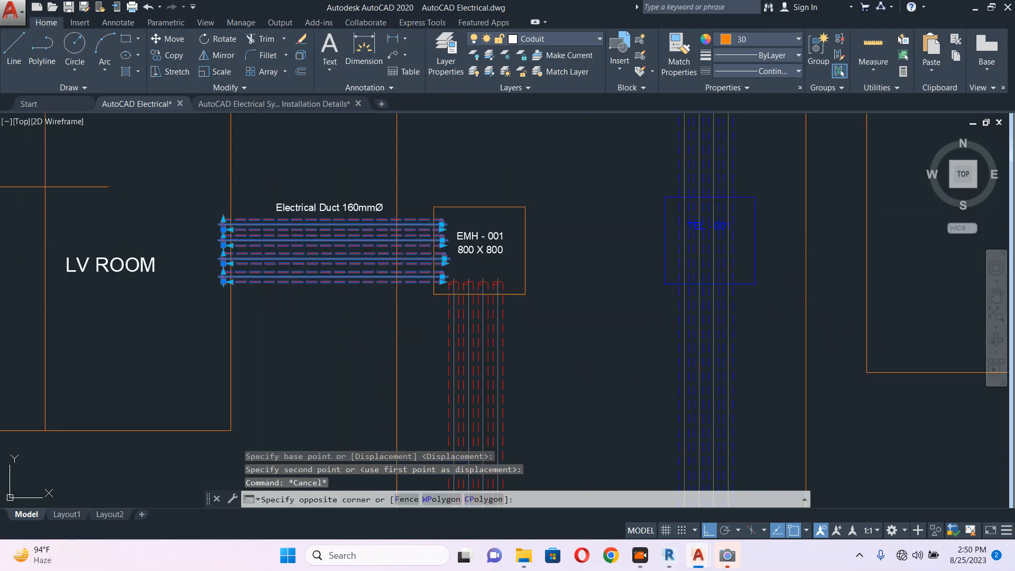
{"action": "type", "text": "MI"}
{"action": "key", "text": "Return"}
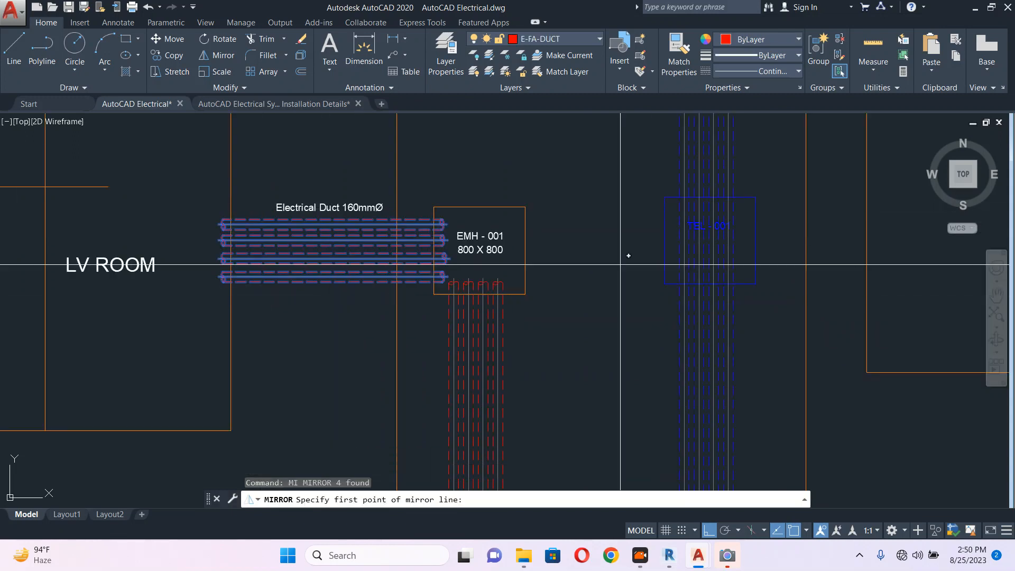
{"action": "left_click", "coordinate": [597, 248]}
{"action": "left_click", "coordinate": [597, 305]}
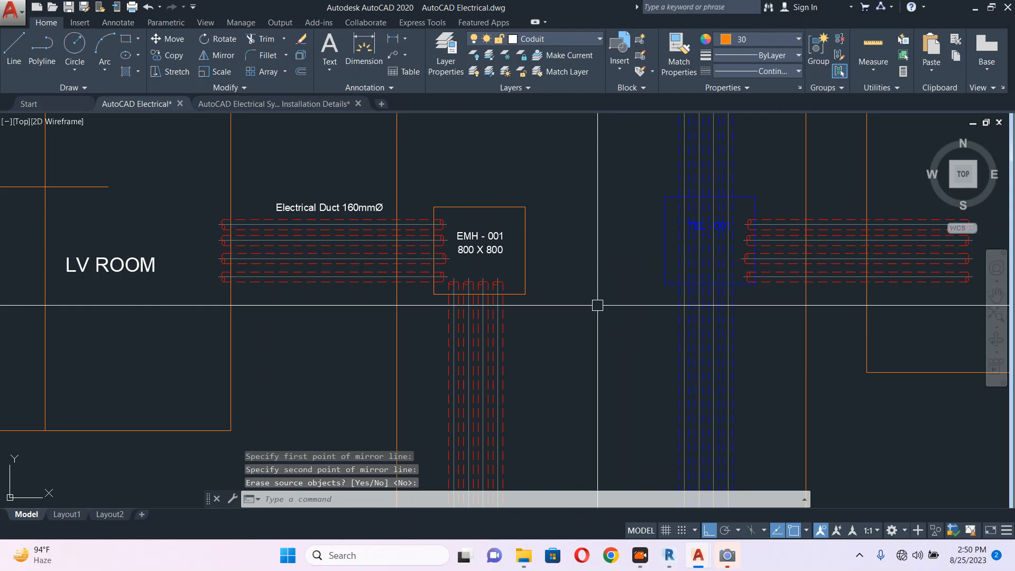
Move the four mirrored ducts slightly straight up so they line up with the TEL - 001 manhole
{"action": "middle_click_drag", "start_coordinate": [906, 223], "coordinate": [621, 242]}
{"action": "left_click", "coordinate": [658, 228]}
{"action": "left_click", "coordinate": [646, 306]}
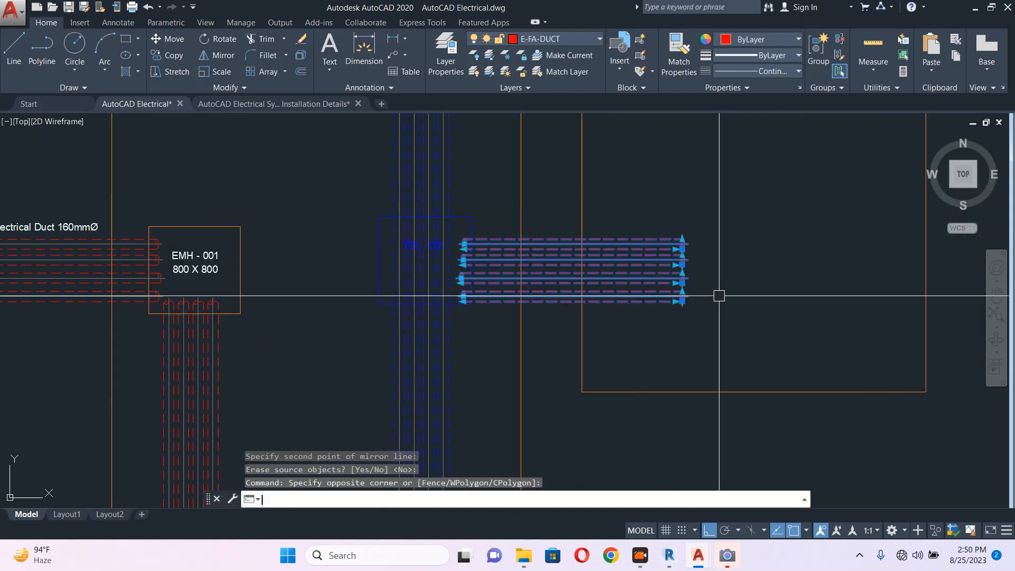
{"action": "type", "text": "m"}
{"action": "key", "text": "Return"}
{"action": "scroll", "coordinate": [732, 298], "scroll_direction": "up", "scroll_amount": 2}
{"action": "left_click", "coordinate": [738, 283]}
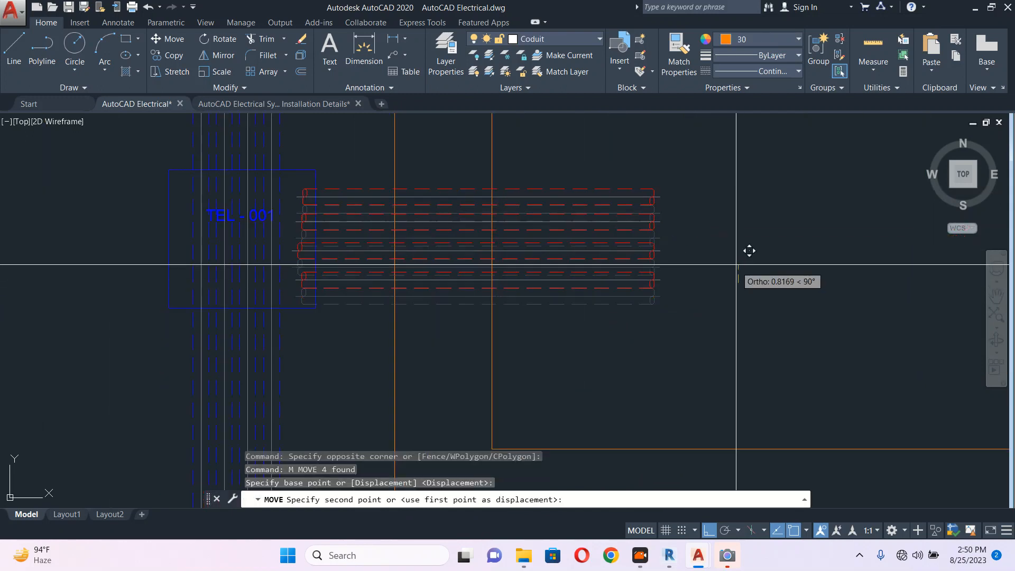
{"action": "left_click", "coordinate": [737, 265]}
Shorten the four mirrored ducts together from their far end so they stop just inside the new room rectangle
{"action": "left_click", "coordinate": [684, 163]}
{"action": "left_click", "coordinate": [605, 294]}
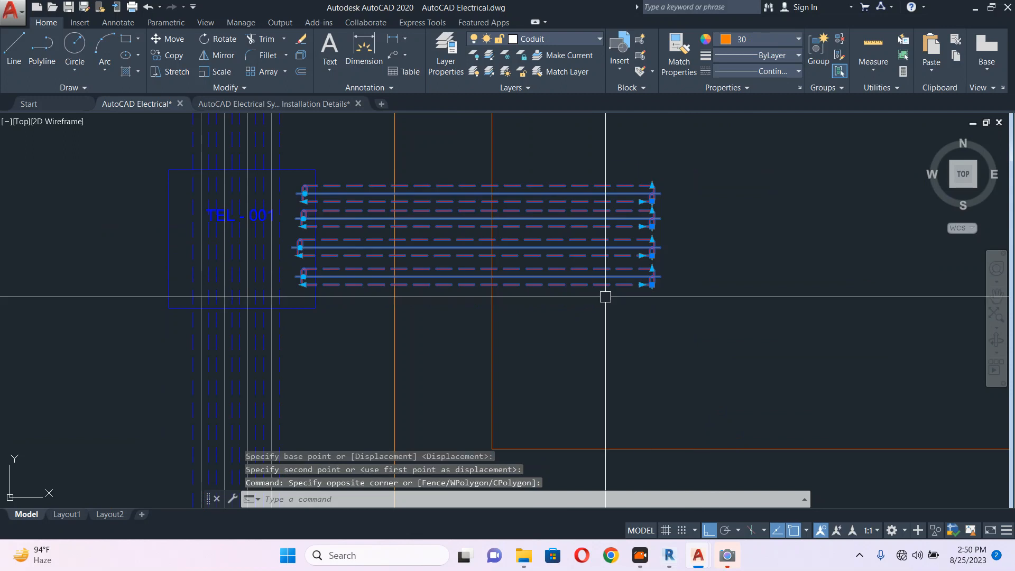
{"action": "left_click", "coordinate": [641, 202], "text": "shift"}
{"action": "left_click", "coordinate": [641, 226], "text": "shift"}
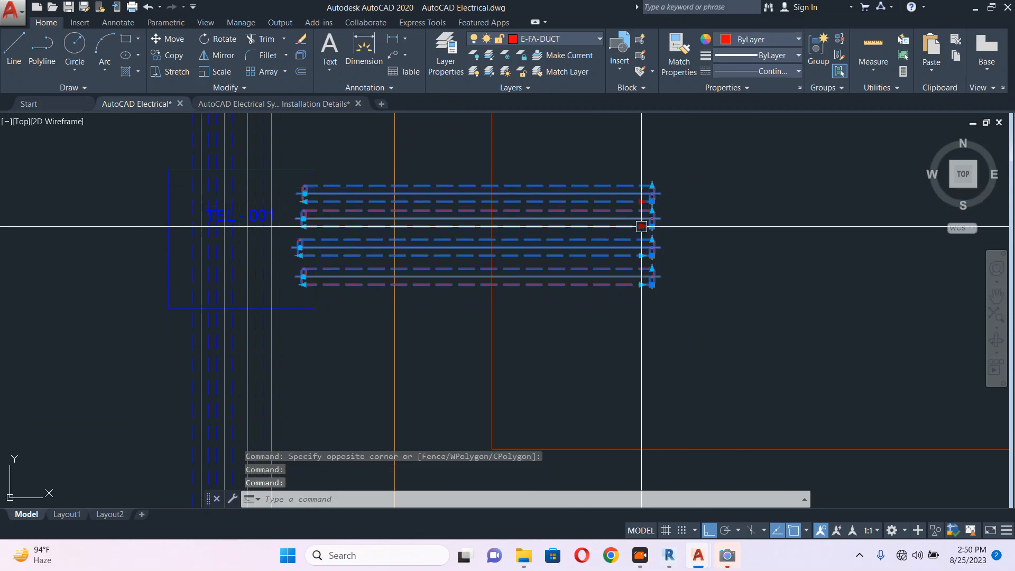
{"action": "left_click", "coordinate": [642, 255], "text": "shift"}
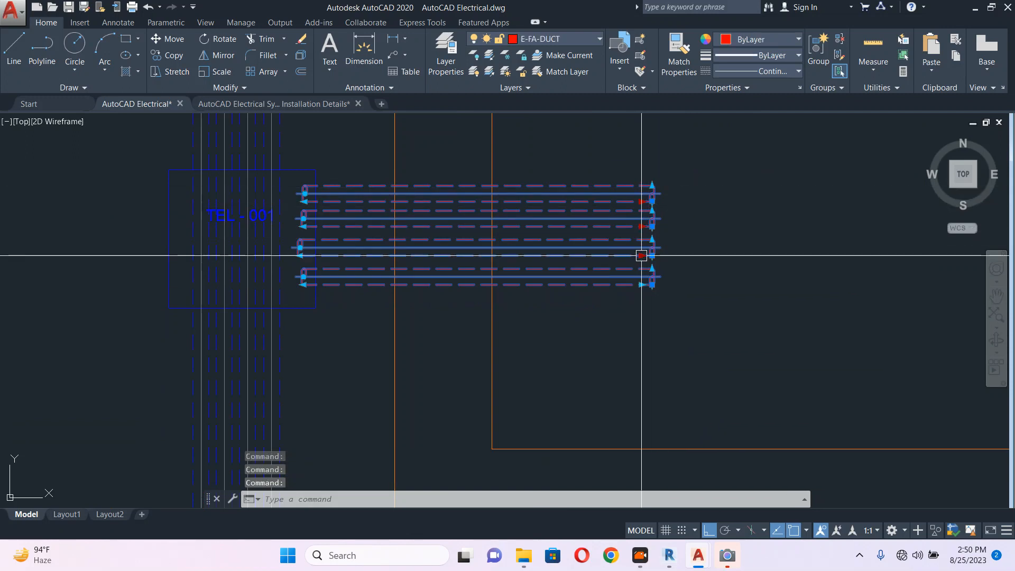
{"action": "left_click", "coordinate": [641, 284]}
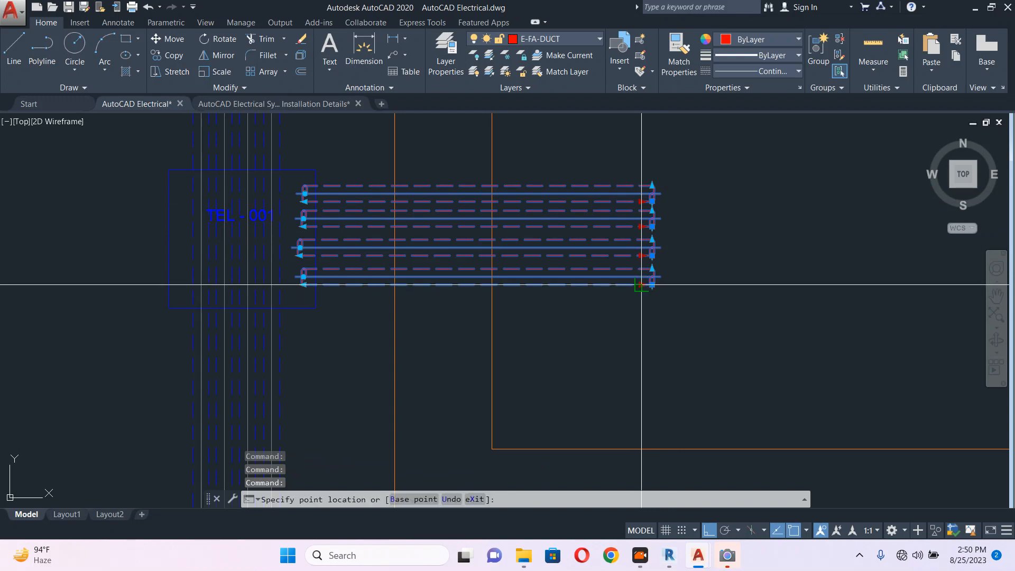
{"action": "scroll", "coordinate": [504, 296], "scroll_direction": "up", "scroll_amount": 3}
{"action": "left_click", "coordinate": [504, 306]}
{"action": "scroll", "coordinate": [578, 309], "scroll_direction": "down", "scroll_amount": 4}
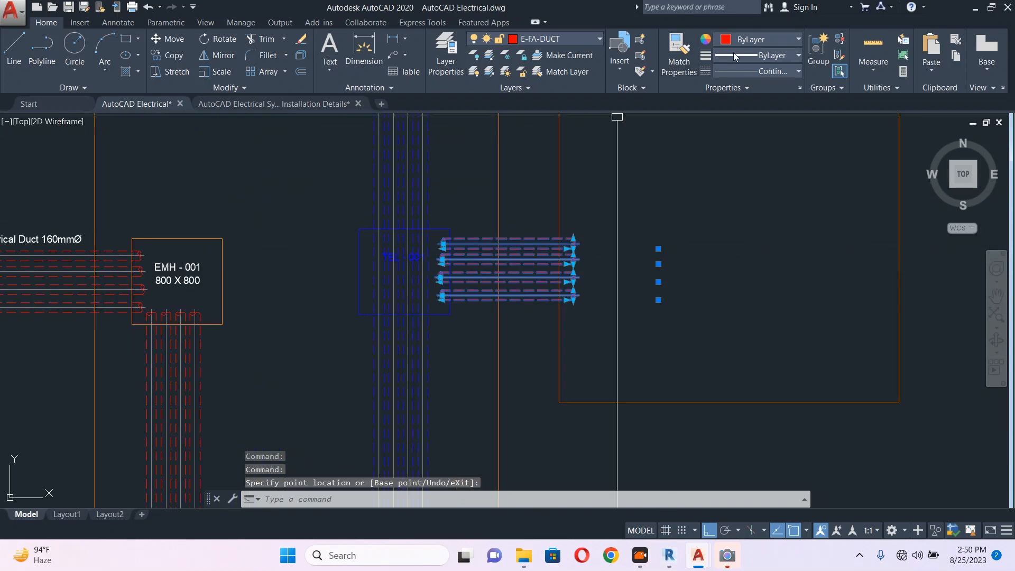
Change the color of the four shortened horizontal ducts to Blue
{"action": "left_click", "coordinate": [740, 42]}
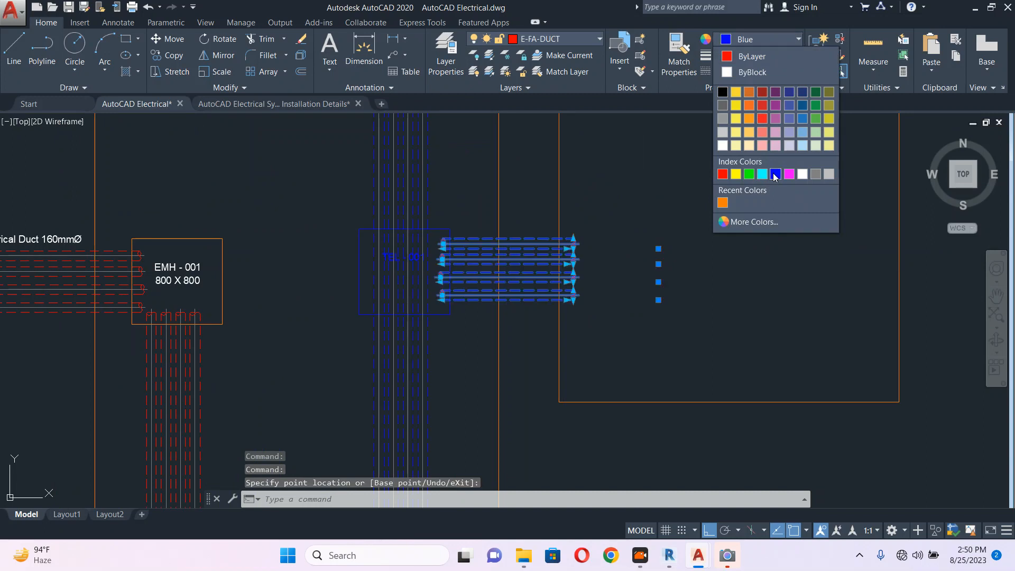
{"action": "left_click", "coordinate": [774, 176]}
{"action": "key", "text": "Escape"}
Shorten the four vertical blue ducts together from their upper end so they stop just inside the lower edge of the TEL - 001 manhole
{"action": "scroll", "coordinate": [551, 240], "scroll_direction": "down", "scroll_amount": 4}
{"action": "scroll", "coordinate": [512, 154], "scroll_direction": "up", "scroll_amount": 6}
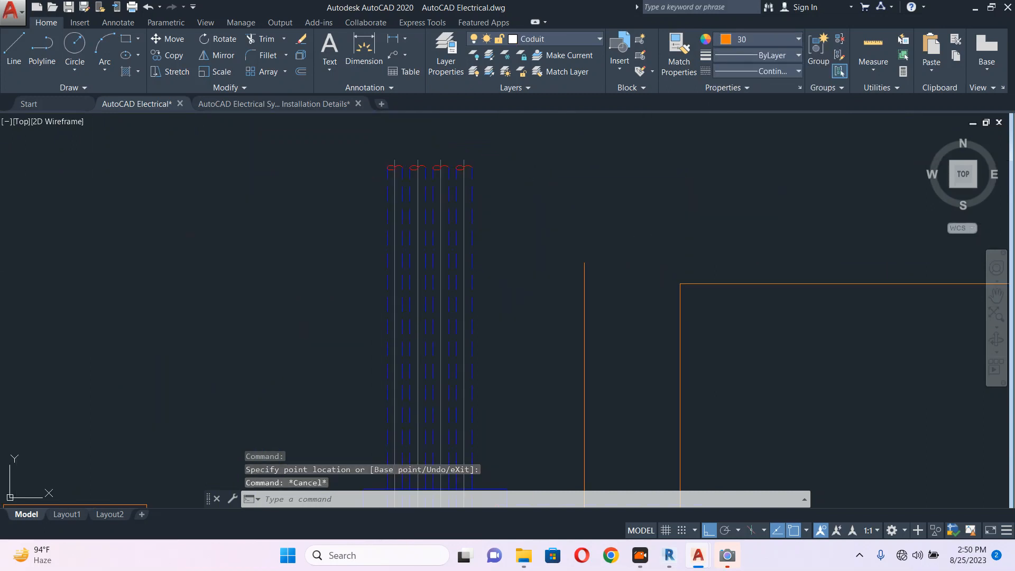
{"action": "left_click", "coordinate": [512, 154]}
{"action": "left_click", "coordinate": [366, 215]}
{"action": "left_click", "coordinate": [456, 178]}
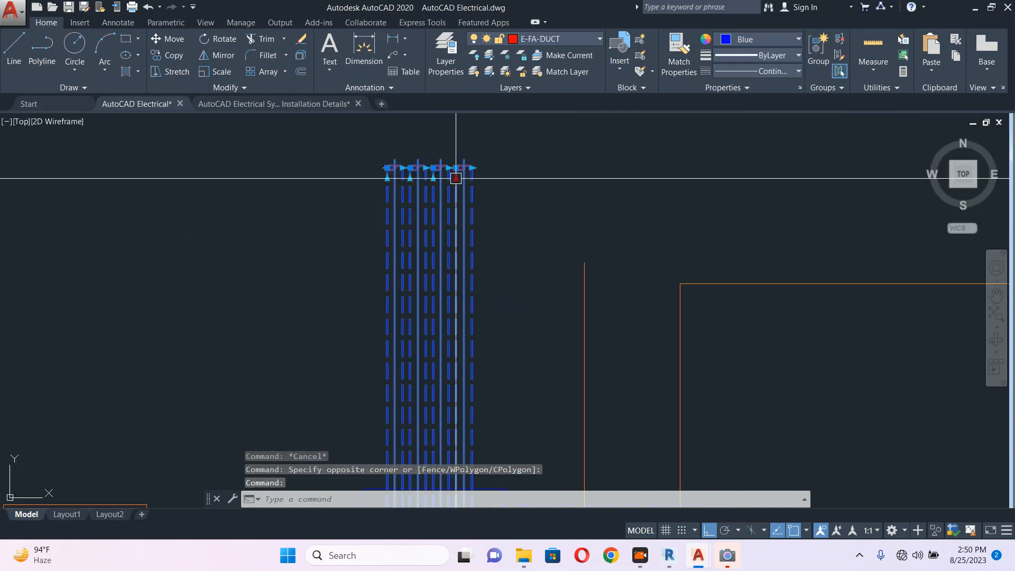
{"action": "left_click", "coordinate": [433, 178], "text": "shift"}
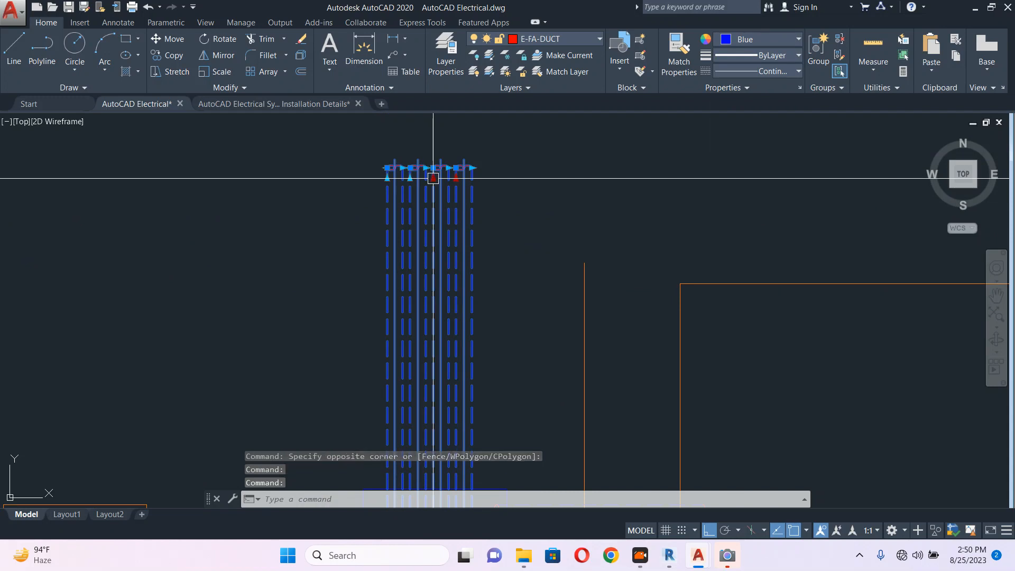
{"action": "left_click", "coordinate": [410, 178], "text": "shift"}
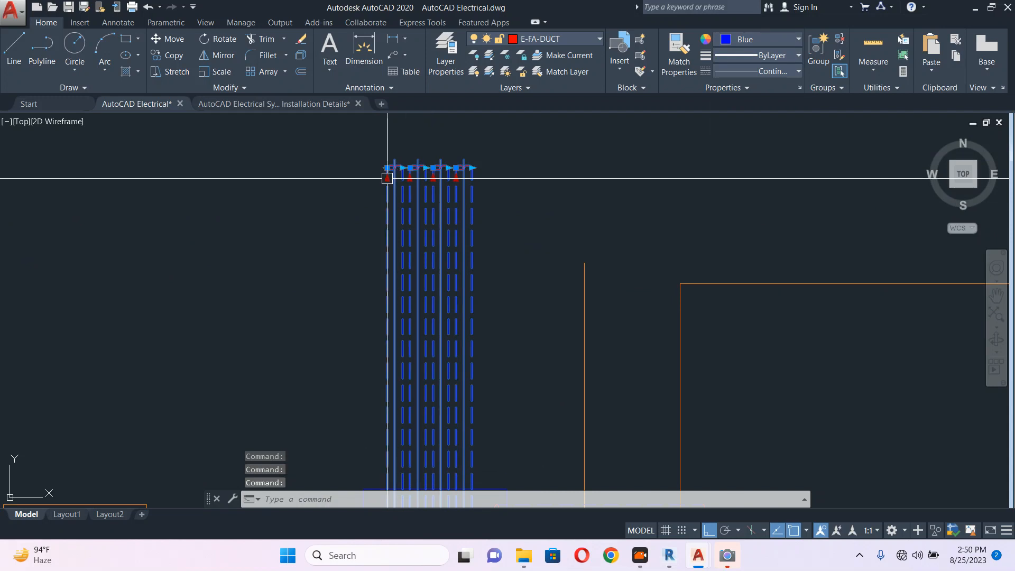
{"action": "left_click", "coordinate": [387, 179], "text": "shift"}
{"action": "left_click", "coordinate": [456, 180]}
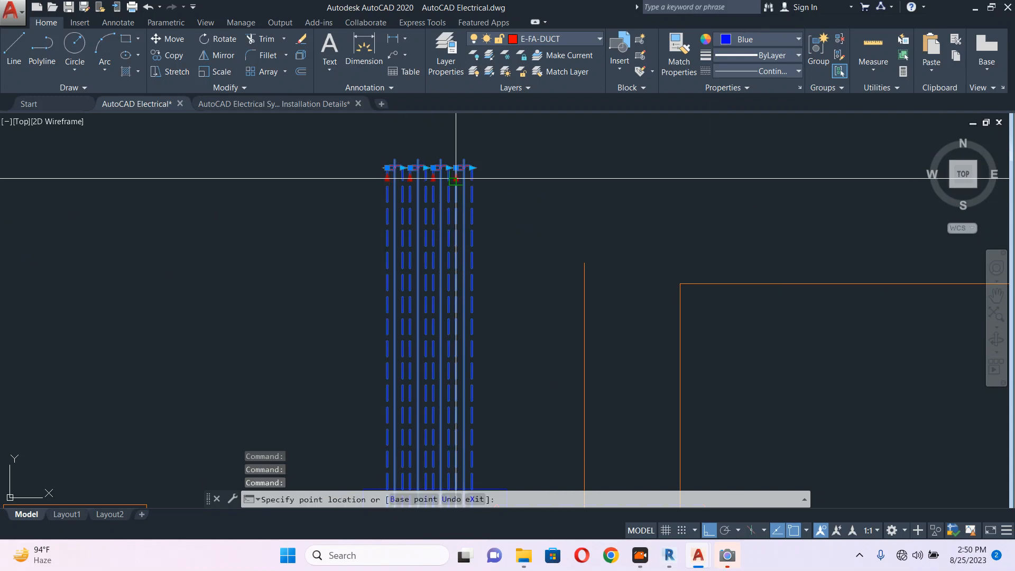
{"action": "scroll", "coordinate": [467, 214], "scroll_direction": "down", "scroll_amount": 4}
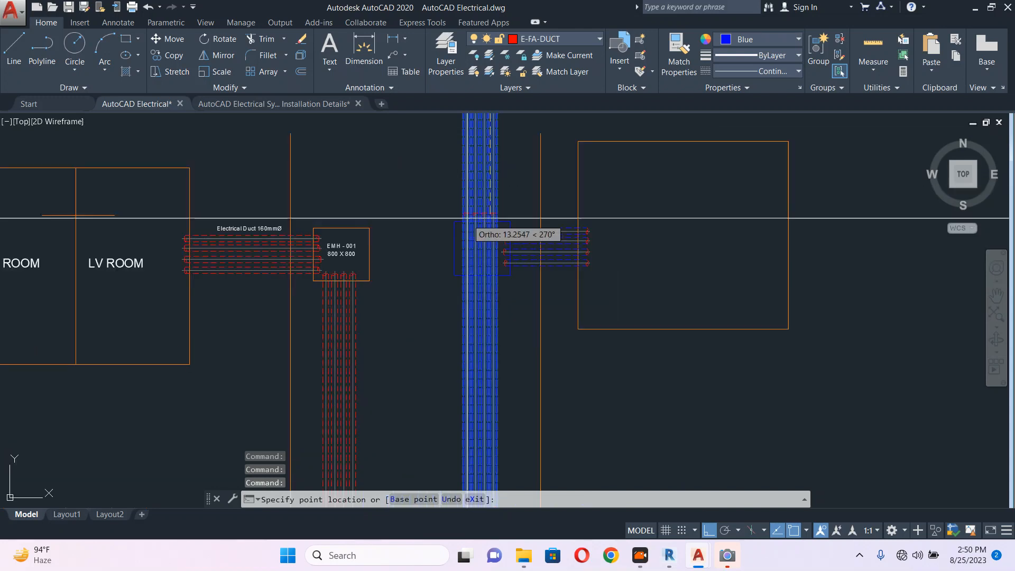
{"action": "scroll", "coordinate": [529, 253], "scroll_direction": "up", "scroll_amount": 8}
{"action": "scroll", "coordinate": [632, 324], "scroll_direction": "down", "scroll_amount": 6}
{"action": "key", "text": "Escape"}
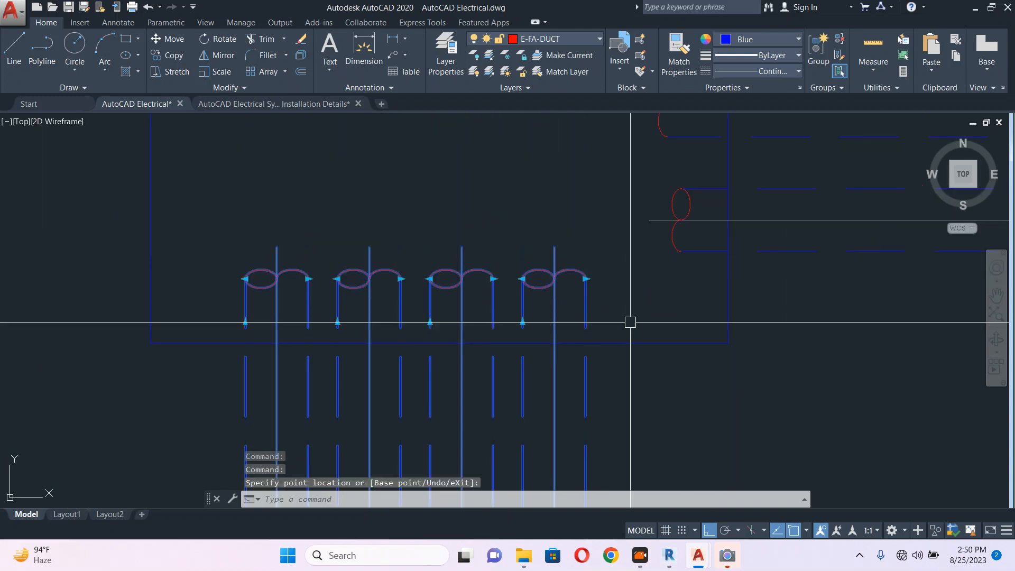
Change the label of the topmost telephone manhole to JRC - 12
{"action": "scroll", "coordinate": [593, 213], "scroll_direction": "down", "scroll_amount": 2}
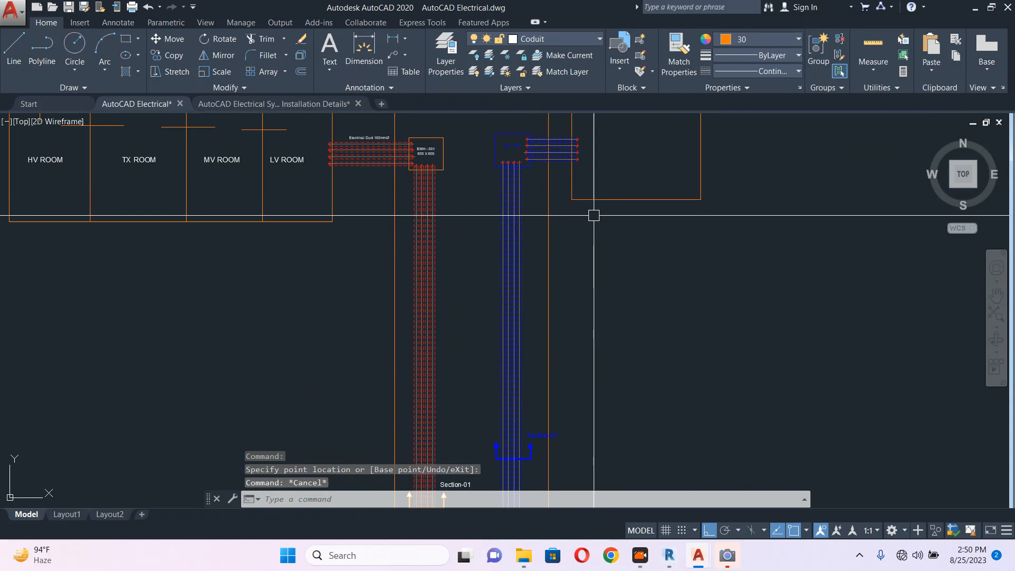
{"action": "scroll", "coordinate": [607, 209], "scroll_direction": "down", "scroll_amount": 4}
{"action": "scroll", "coordinate": [575, 237], "scroll_direction": "up", "scroll_amount": 10}
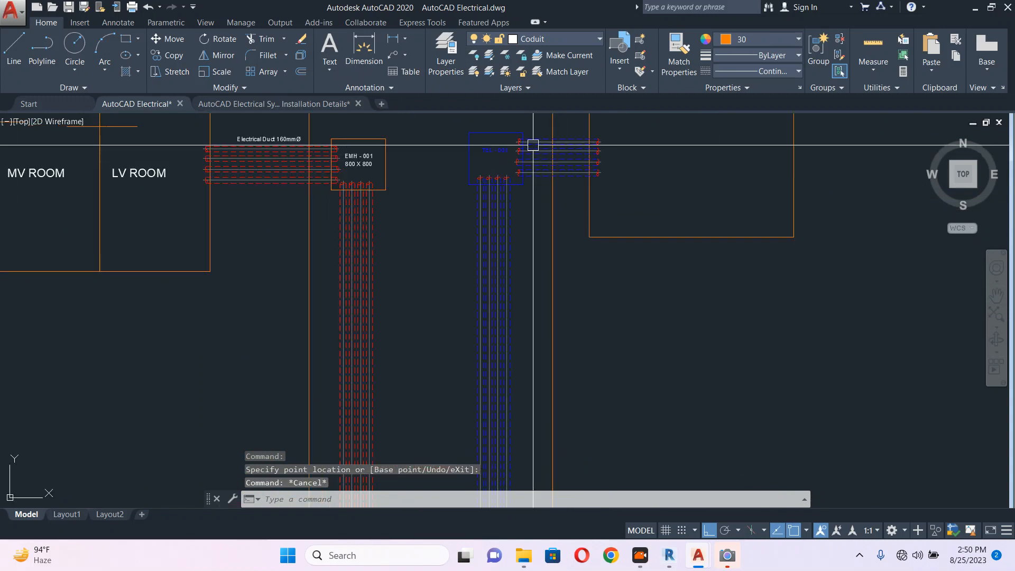
{"action": "double_click", "coordinate": [421, 179]}
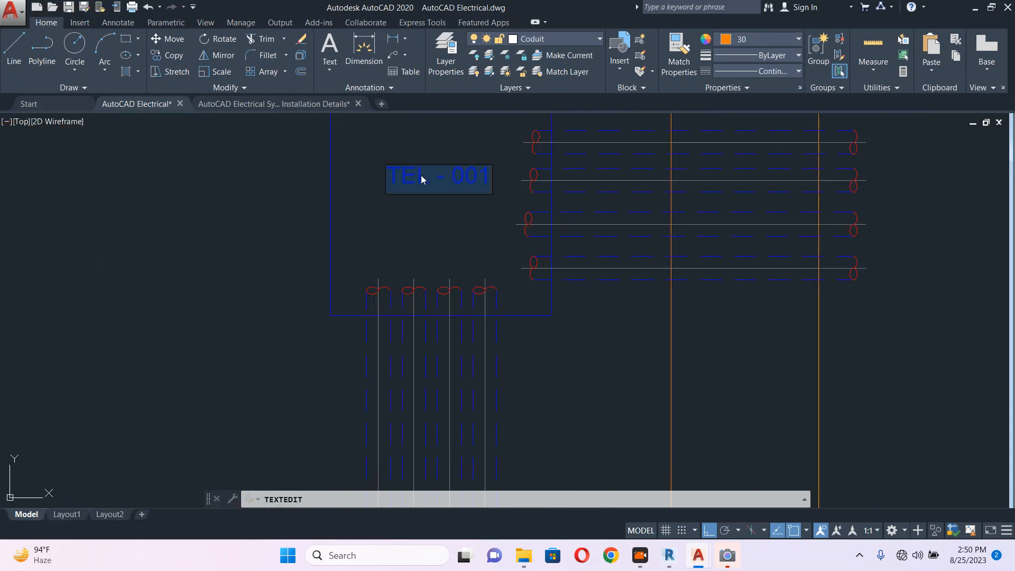
{"action": "type", "text": "JRC - 12"}
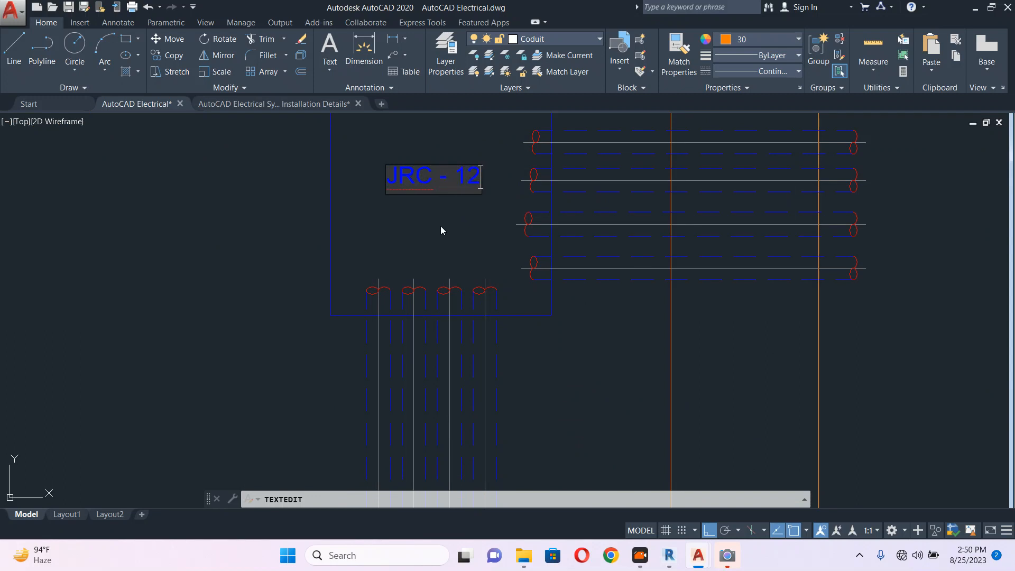
Finish editing the junction box label as JRC - 12 and leave text editing
{"action": "left_click", "coordinate": [441, 231]}
{"action": "key", "text": "Escape"}
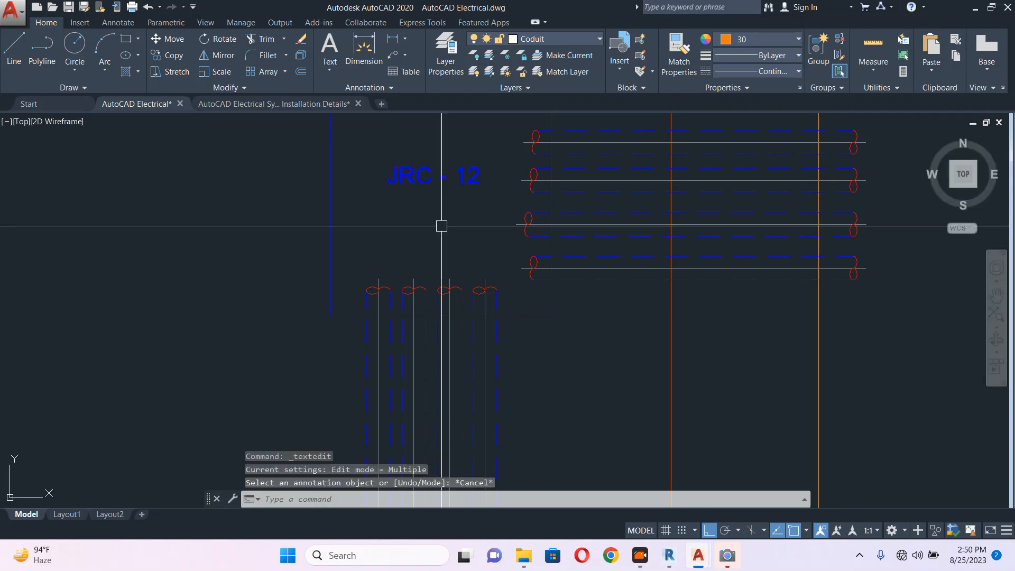
Erase the L-shaped line running into the HV ROOM of the substation block
{"action": "scroll", "coordinate": [442, 226], "scroll_direction": "down", "scroll_amount": 8}
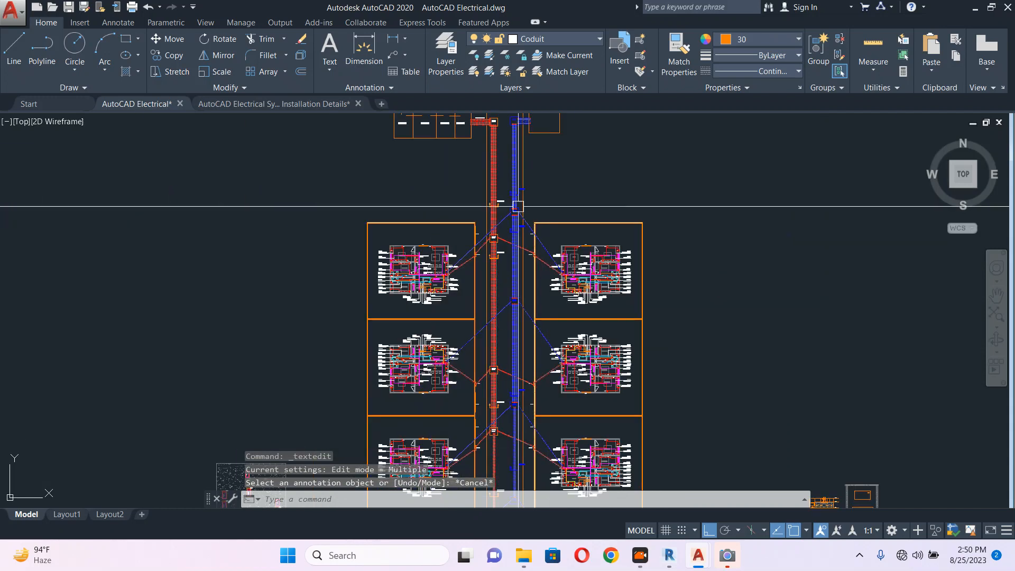
{"action": "scroll", "coordinate": [548, 261], "scroll_direction": "up", "scroll_amount": 6}
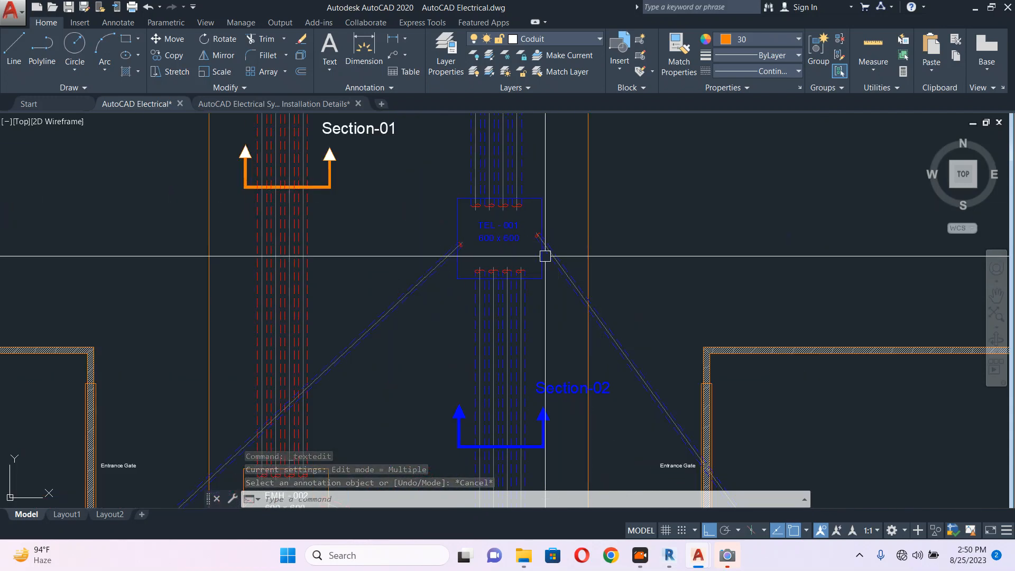
{"action": "scroll", "coordinate": [515, 212], "scroll_direction": "down", "scroll_amount": 4}
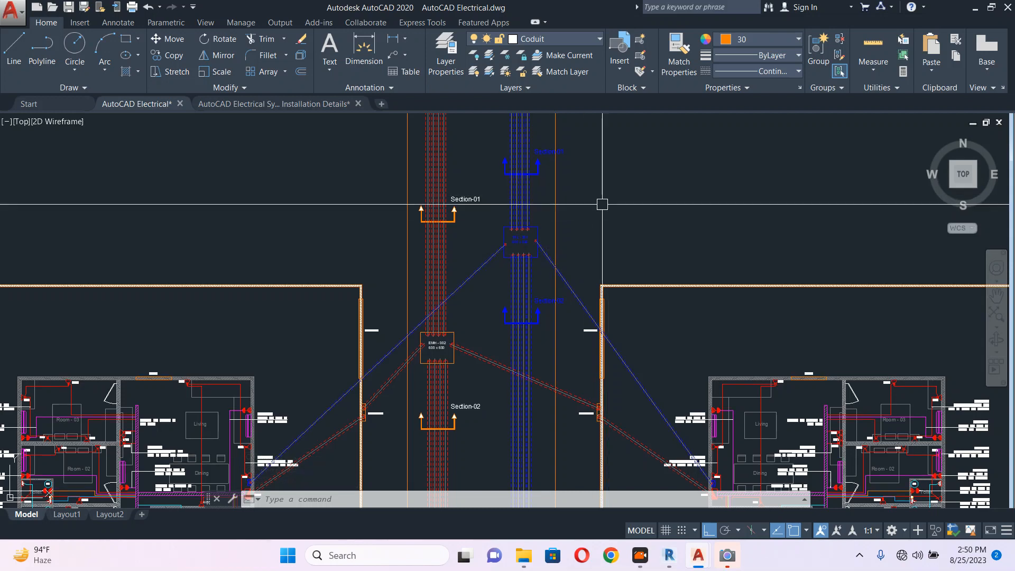
{"action": "scroll", "coordinate": [602, 204], "scroll_direction": "down", "scroll_amount": 5}
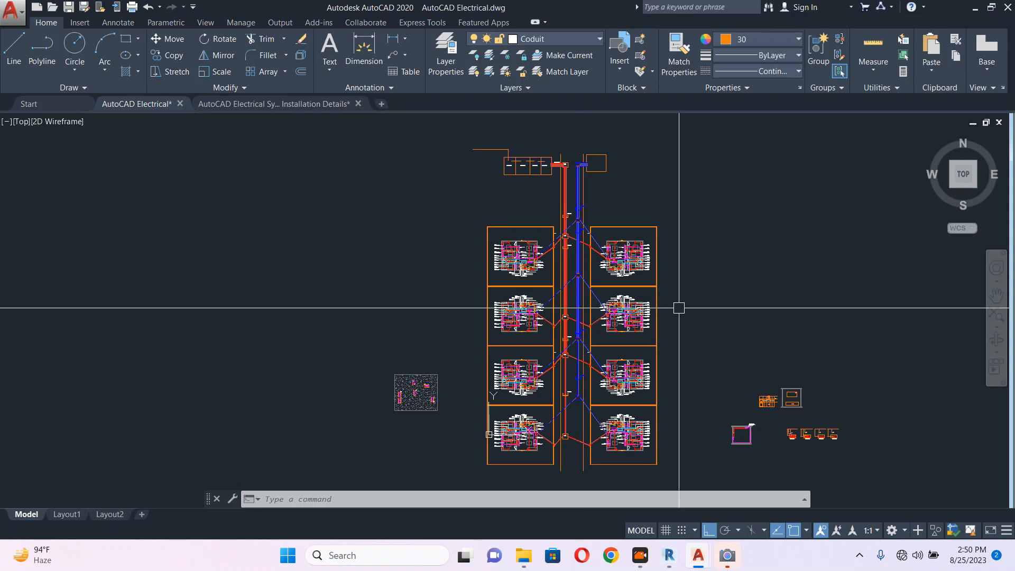
{"action": "scroll", "coordinate": [469, 138], "scroll_direction": "up", "scroll_amount": 5}
{"action": "left_click", "coordinate": [540, 148]}
{"action": "left_click", "coordinate": [480, 211]}
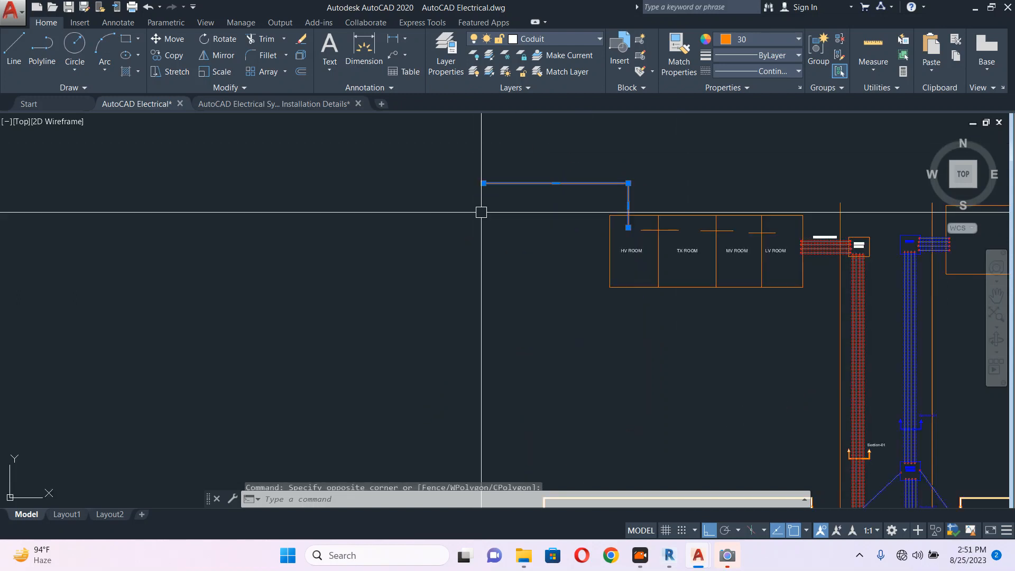
{"action": "type", "text": "e"}
{"action": "key", "text": "Return"}
Erase the three short horizontal lines crossing the partitions between the HV, TX, MV and LV rooms
{"action": "scroll", "coordinate": [733, 236], "scroll_direction": "up", "scroll_amount": 2}
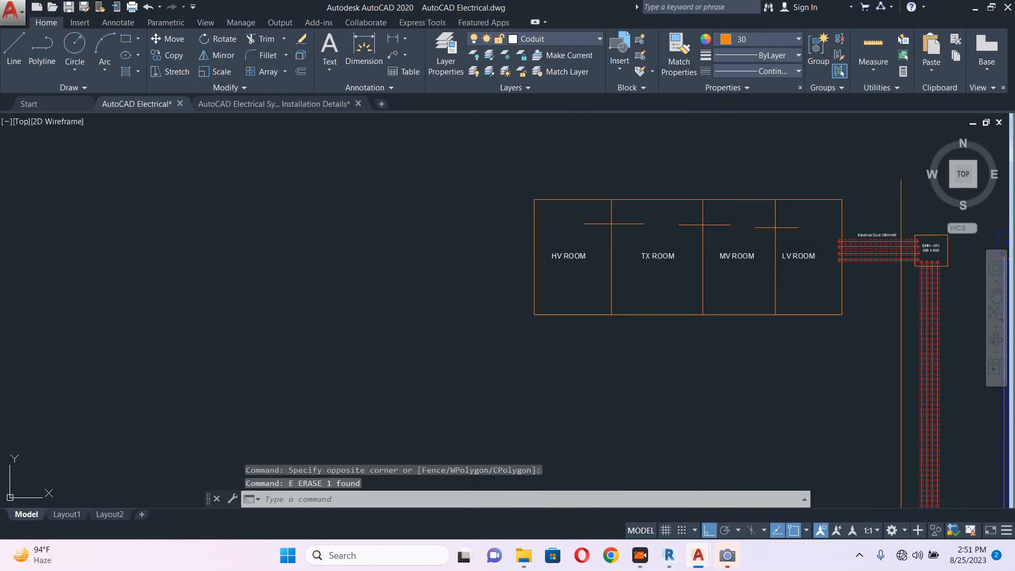
{"action": "left_click", "coordinate": [576, 230]}
{"action": "left_click", "coordinate": [821, 214]}
{"action": "type", "text": "e"}
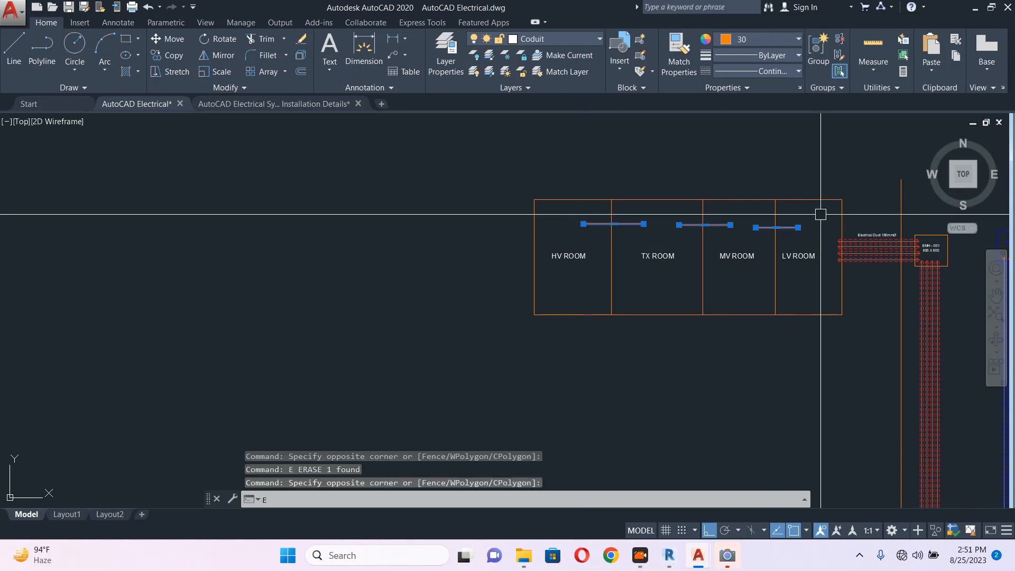
{"action": "key", "text": "Return"}
Examine the site duct runs from the substation rooms to the first villa and its internal power layout
{"action": "scroll", "coordinate": [821, 215], "scroll_direction": "down", "scroll_amount": 5}
{"action": "scroll", "coordinate": [605, 161], "scroll_direction": "up", "scroll_amount": 1}
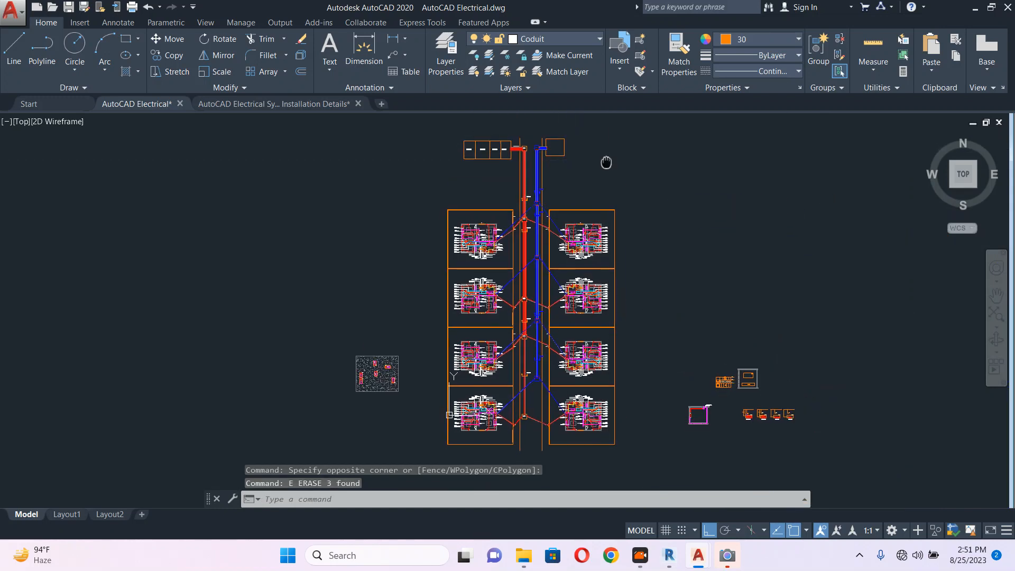
{"action": "scroll", "coordinate": [680, 220], "scroll_direction": "up", "scroll_amount": 1}
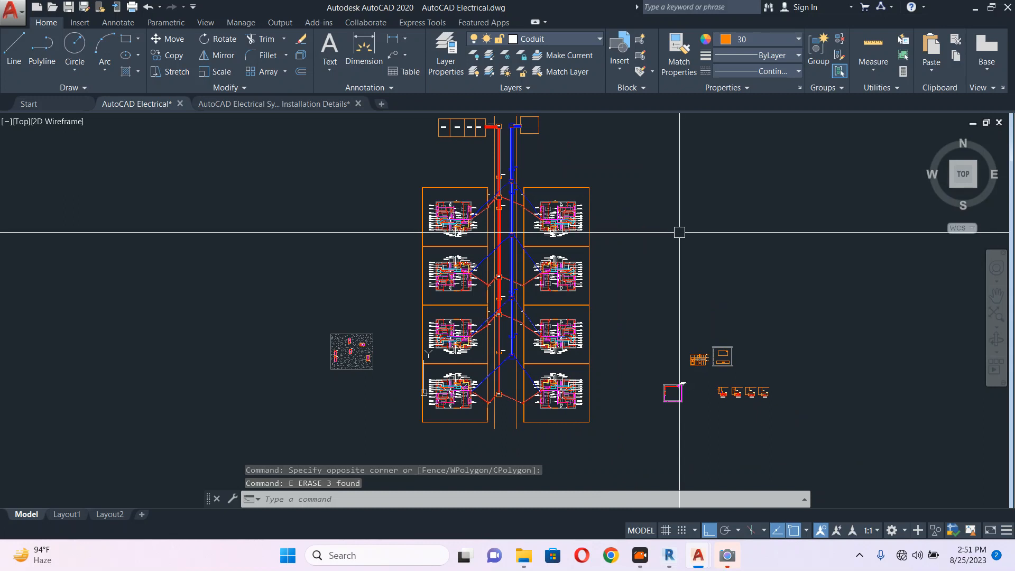
{"action": "scroll", "coordinate": [479, 225], "scroll_direction": "up", "scroll_amount": 3}
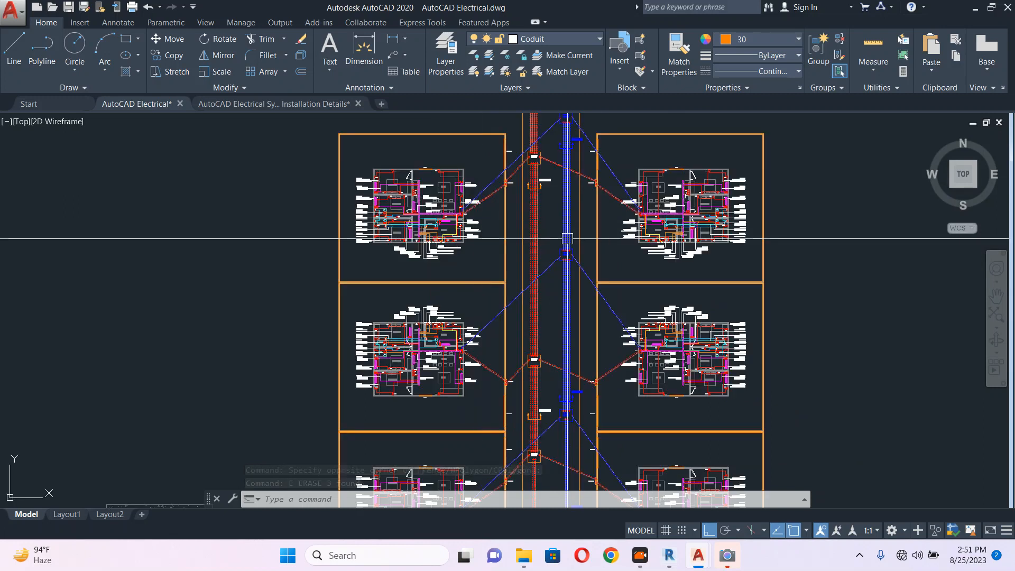
{"action": "mouse_move", "coordinate": [576, 200]}
{"action": "middle_mouse_down"}
{"action": "mouse_move", "coordinate": [560, 288]}
{"action": "mouse_move", "coordinate": [572, 371]}
{"action": "middle_mouse_up"}
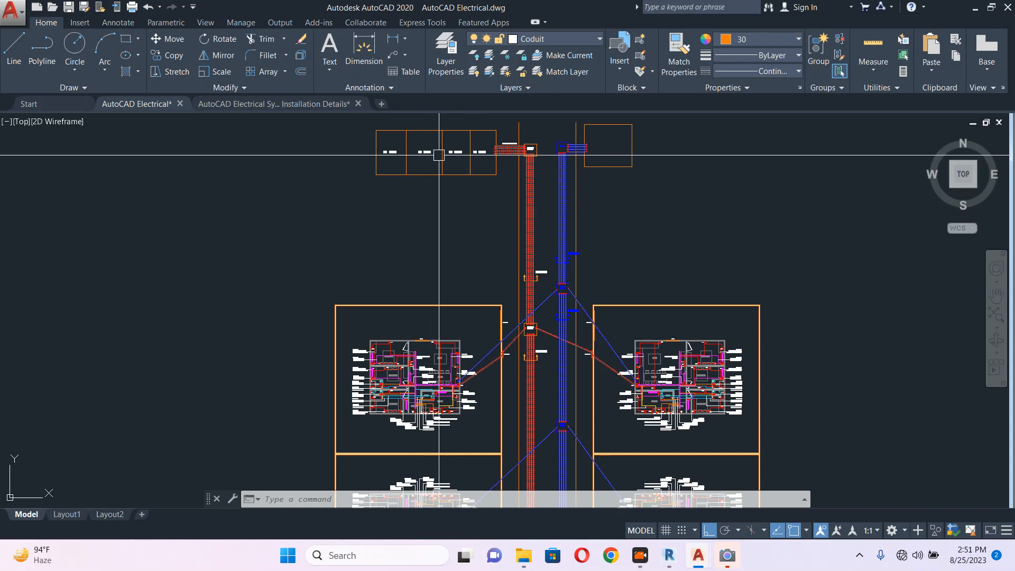
{"action": "scroll", "coordinate": [508, 373], "scroll_direction": "up", "scroll_amount": 2}
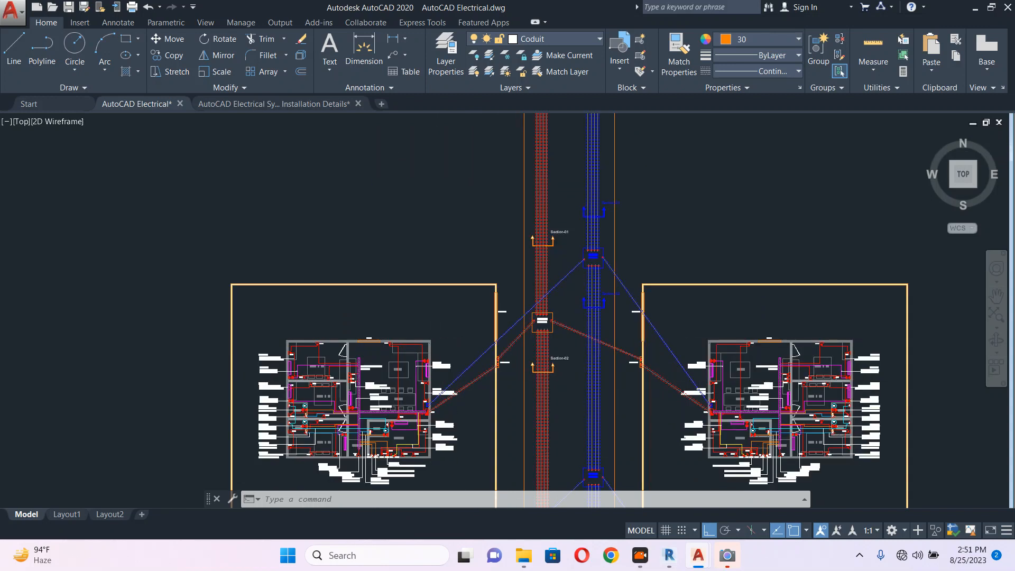
{"action": "scroll", "coordinate": [505, 379], "scroll_direction": "up", "scroll_amount": 2}
{"action": "middle_click_drag", "start_coordinate": [508, 282], "coordinate": [562, 188]}
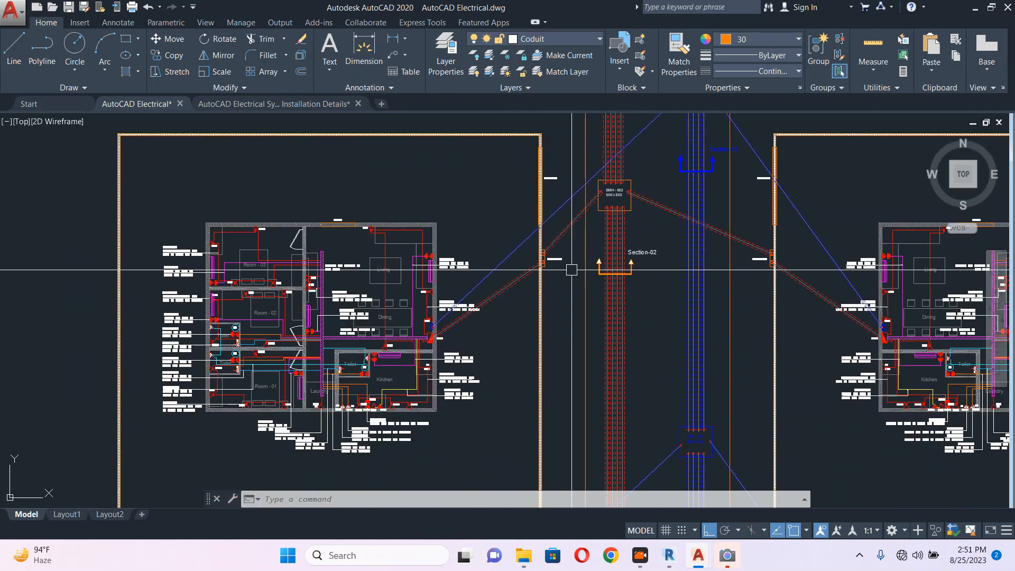
{"action": "scroll", "coordinate": [407, 353], "scroll_direction": "up", "scroll_amount": 3}
{"action": "scroll", "coordinate": [508, 316], "scroll_direction": "down", "scroll_amount": 1}
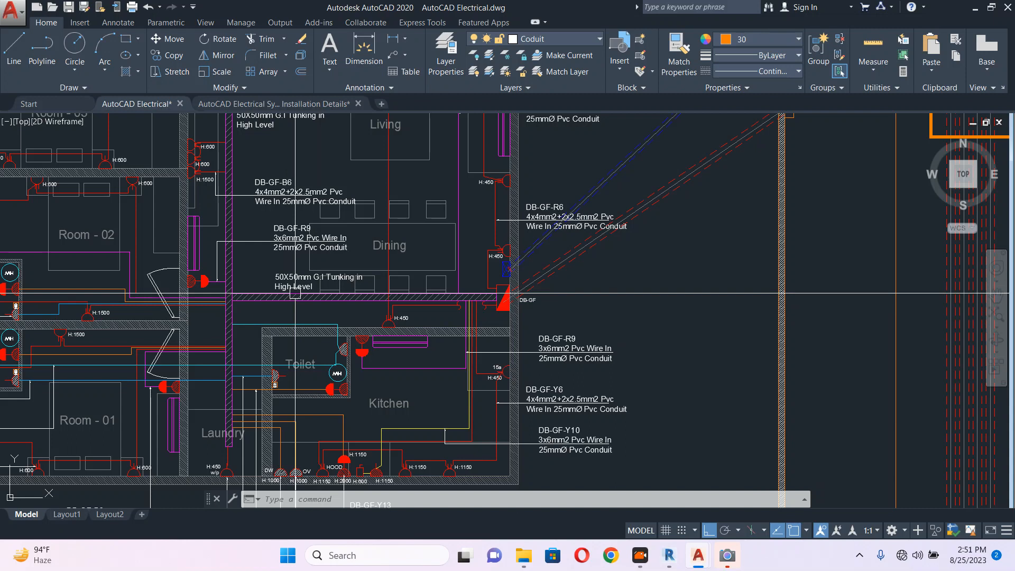
{"action": "middle_click_drag", "start_coordinate": [276, 137], "coordinate": [409, 237]}
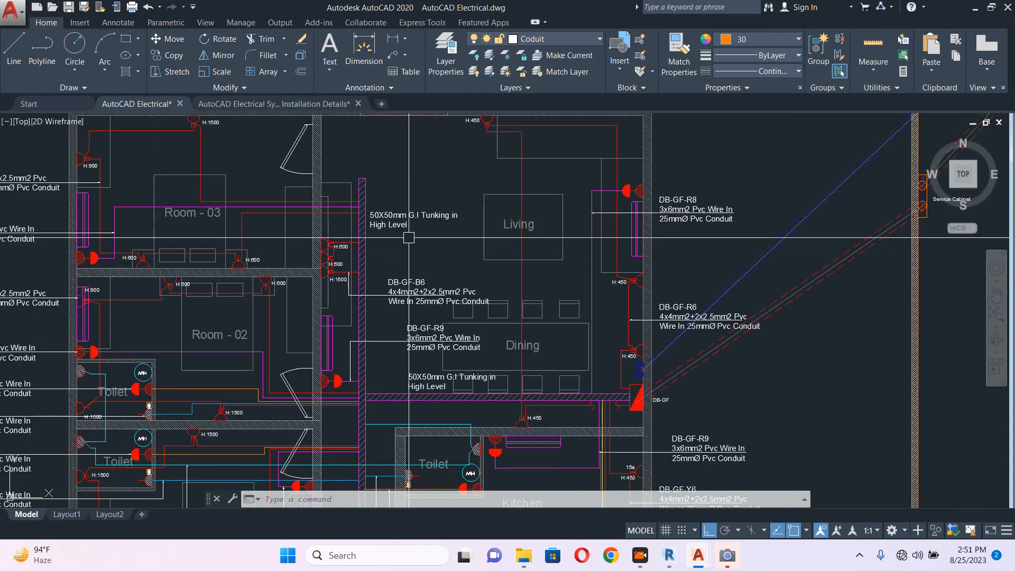
Regenerate the drawing so the conduit linetypes are redrawn
{"action": "type", "text": "R"}
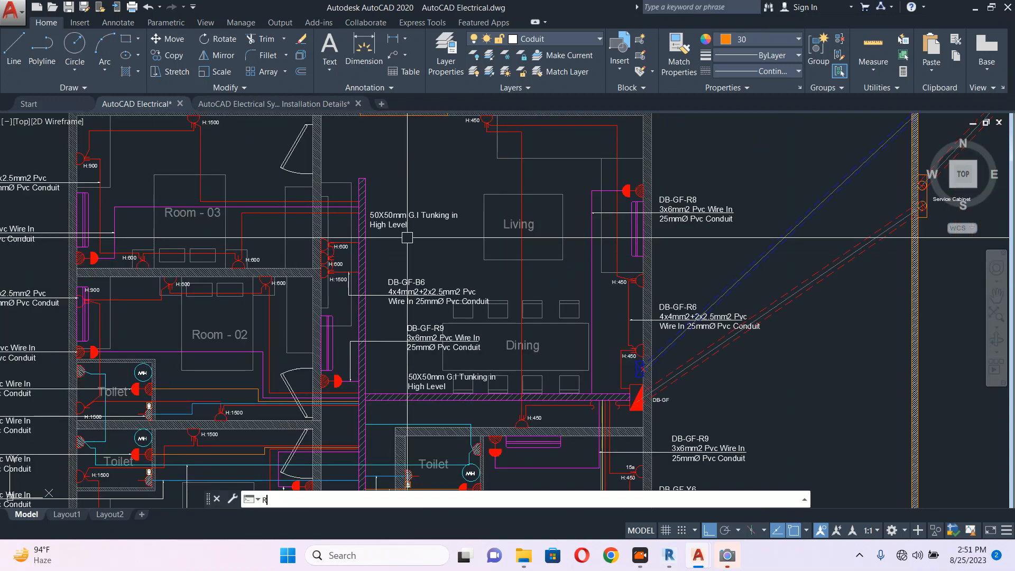
{"action": "type", "text": "E"}
{"action": "key", "text": "Return"}
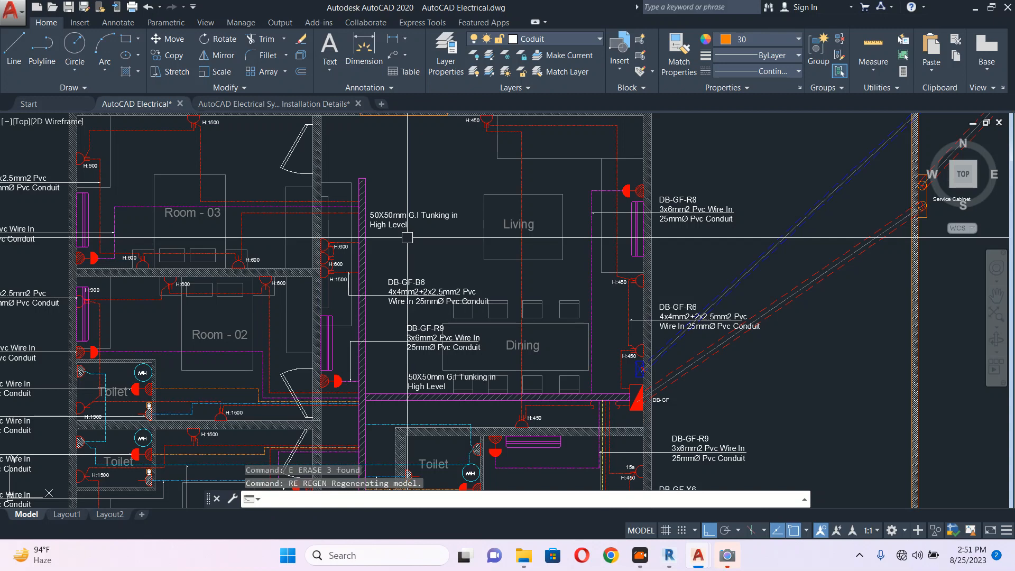
Examine the villa's trunking, toilet and kitchen circuits, and the blue telecom box beside DB-GF
{"action": "scroll", "coordinate": [371, 213], "scroll_direction": "up", "scroll_amount": 5}
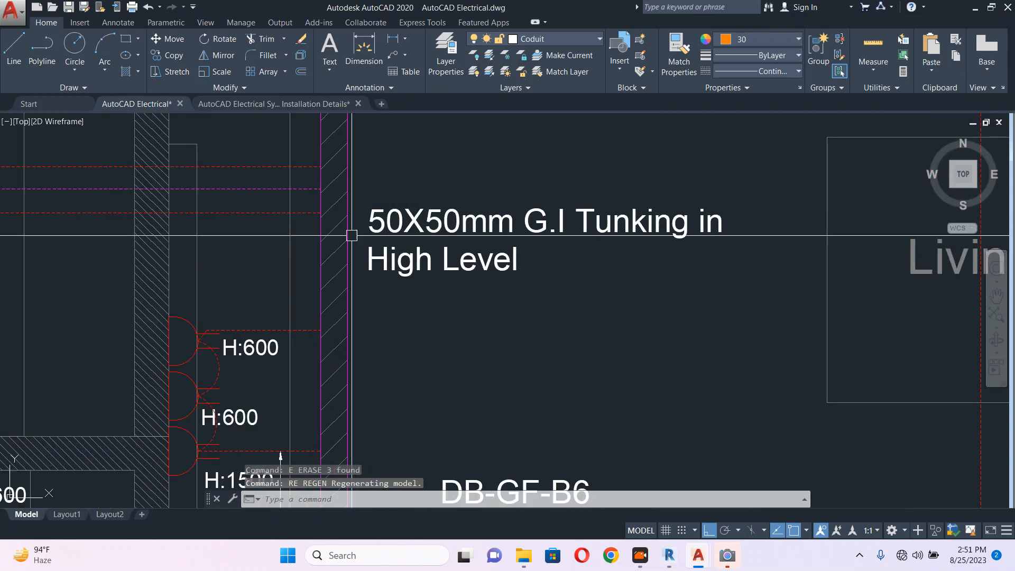
{"action": "scroll", "coordinate": [355, 202], "scroll_direction": "down", "scroll_amount": 6}
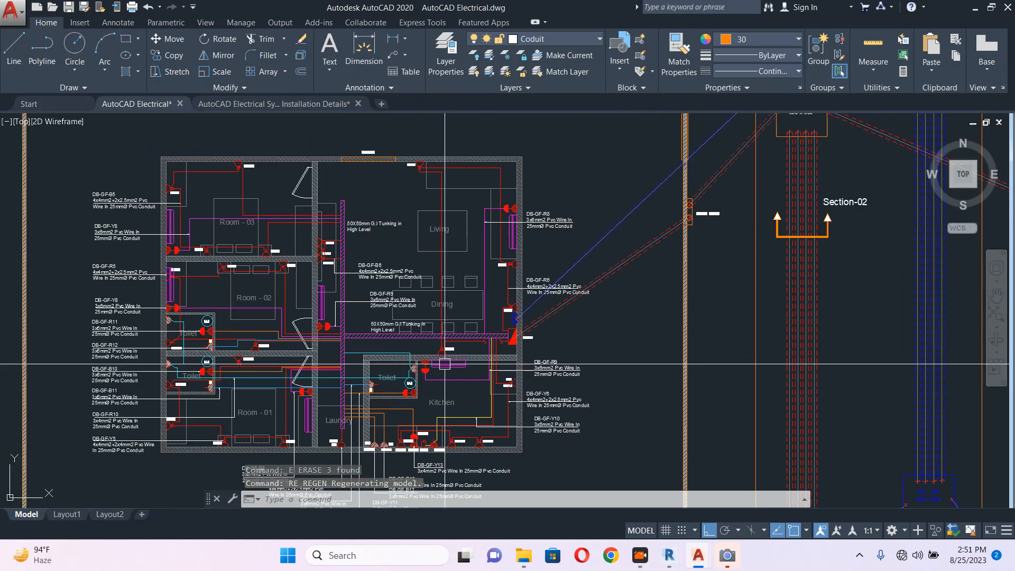
{"action": "scroll", "coordinate": [382, 397], "scroll_direction": "up", "scroll_amount": 5}
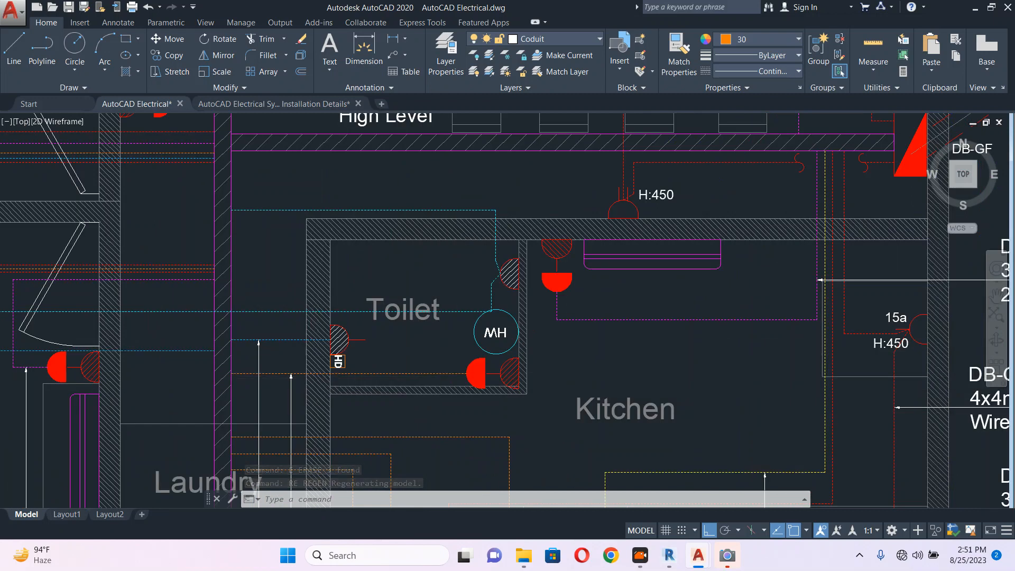
{"action": "scroll", "coordinate": [416, 331], "scroll_direction": "down", "scroll_amount": 5}
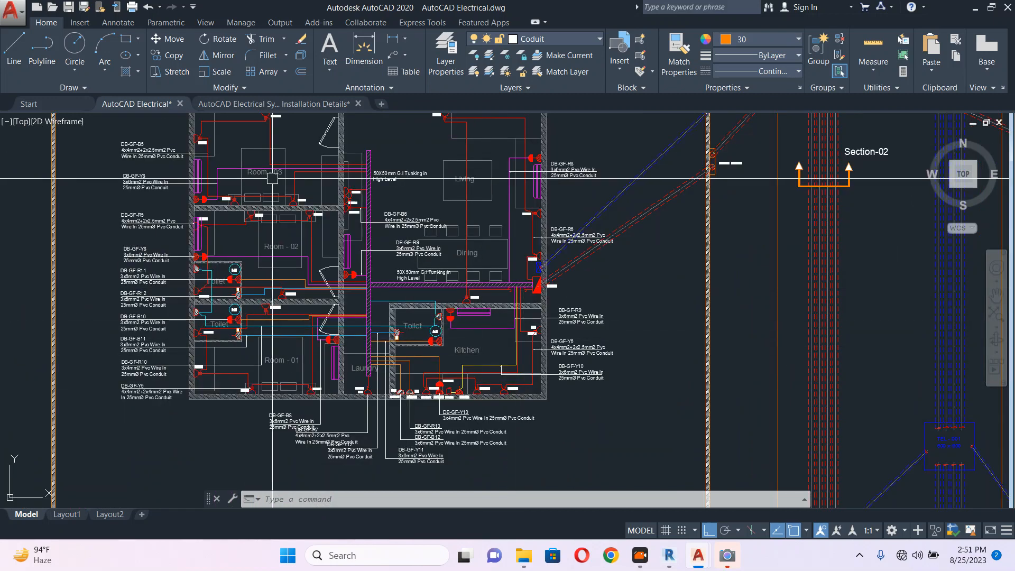
{"action": "scroll", "coordinate": [273, 178], "scroll_direction": "up", "scroll_amount": 3}
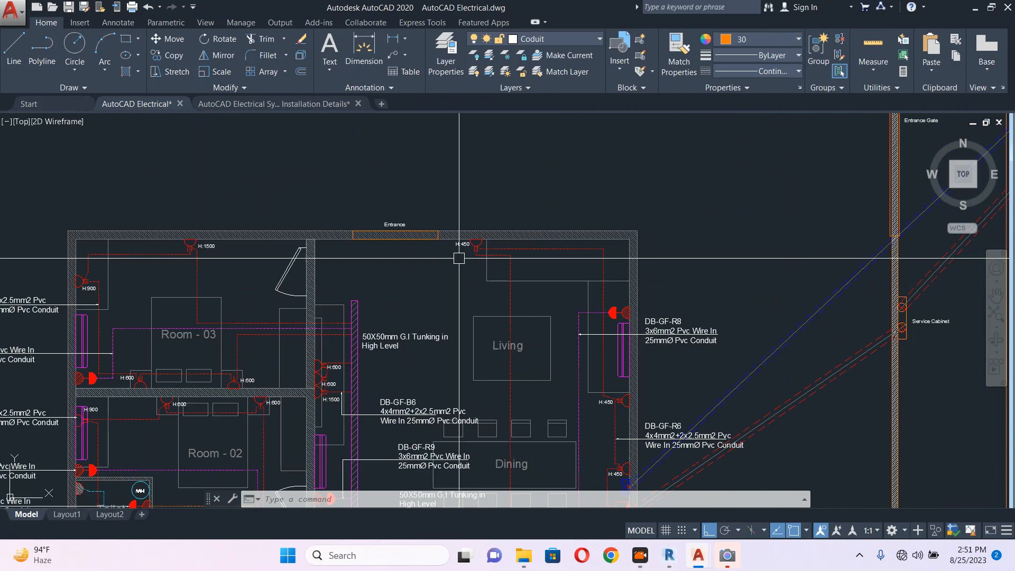
{"action": "middle_click_drag", "start_coordinate": [562, 315], "coordinate": [462, 148]}
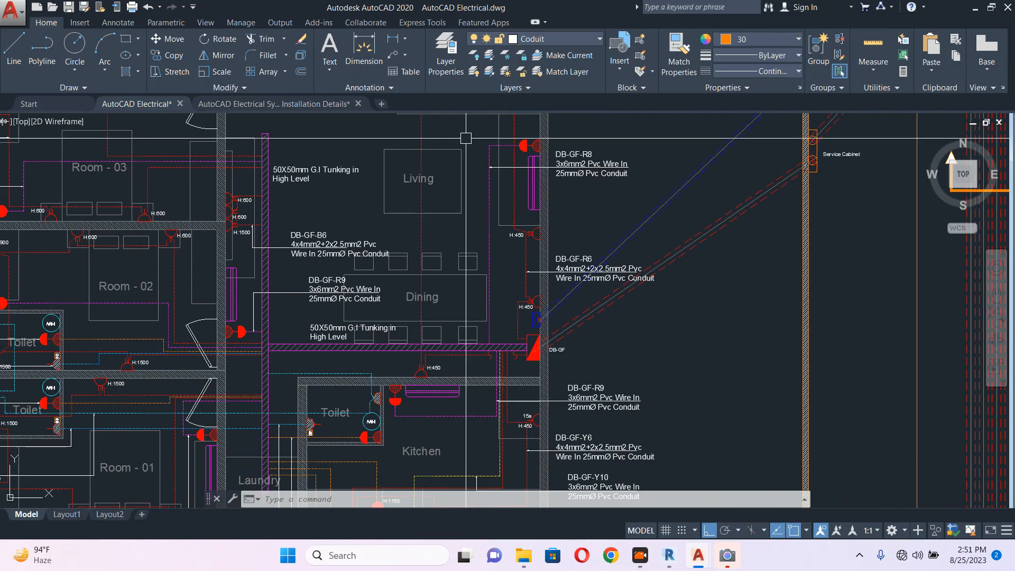
{"action": "scroll", "coordinate": [539, 293], "scroll_direction": "up", "scroll_amount": 5}
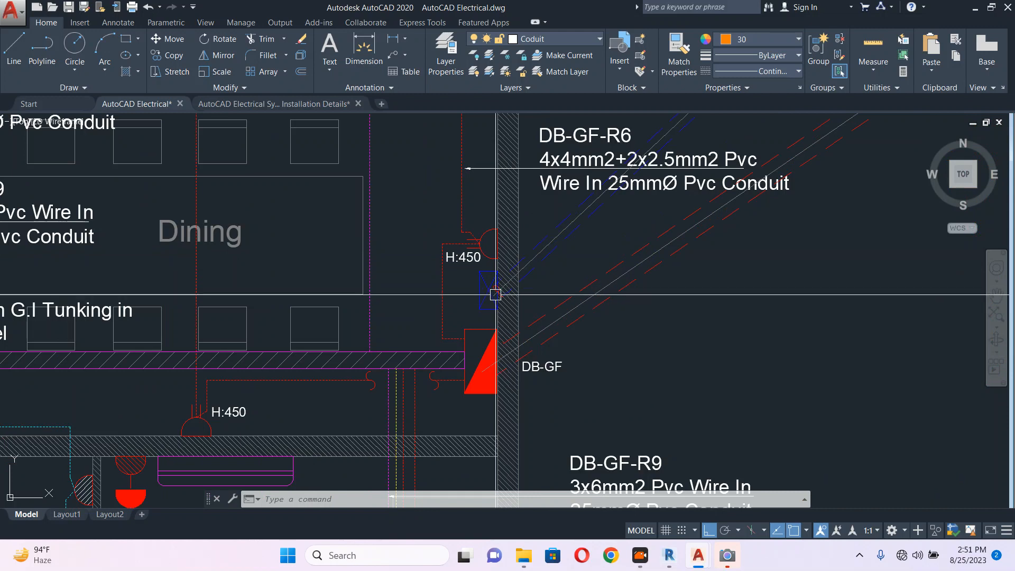
{"action": "scroll", "coordinate": [495, 295], "scroll_direction": "up", "scroll_amount": 5}
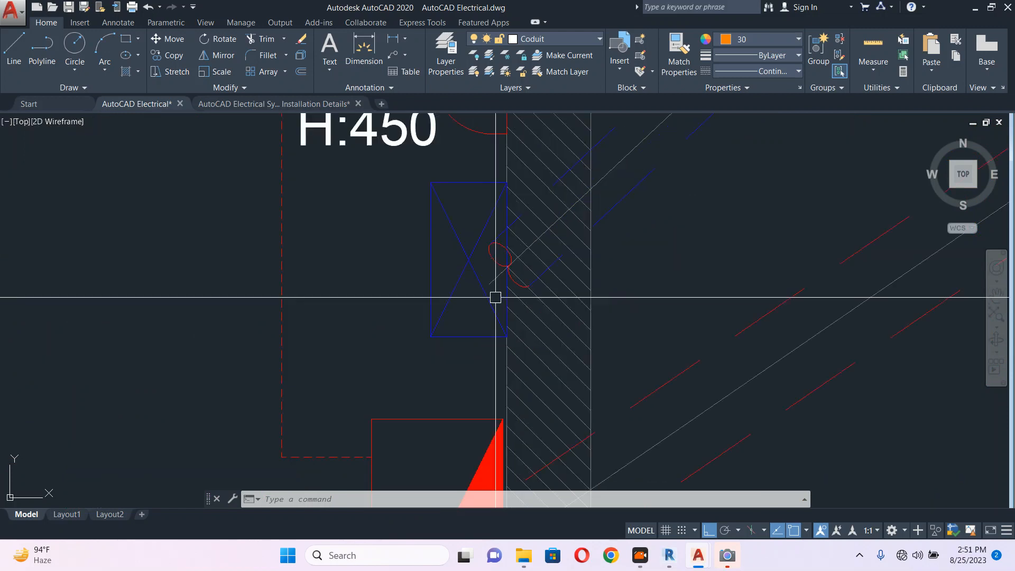
Copy the H:450 socket label to a spot beside the blue crossed box above DB-GF, with Ortho off
{"action": "scroll", "coordinate": [495, 297], "scroll_direction": "down", "scroll_amount": 4}
{"action": "scroll", "coordinate": [449, 227], "scroll_direction": "up", "scroll_amount": 2}
{"action": "left_click", "coordinate": [448, 228]}
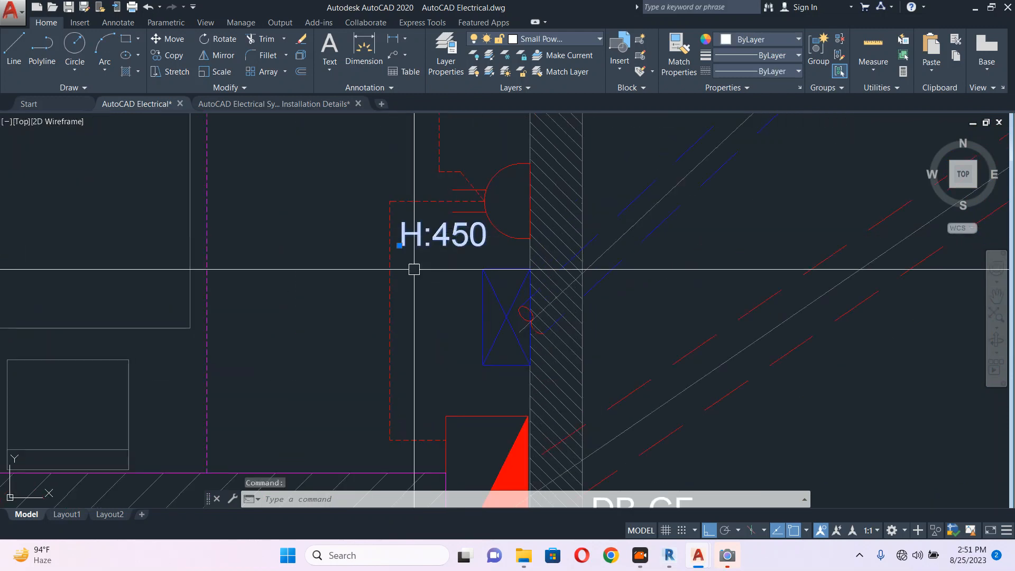
{"action": "middle_click_drag", "start_coordinate": [415, 270], "coordinate": [469, 284]}
{"action": "type", "text": "co"}
{"action": "key", "text": "Return"}
{"action": "left_click", "coordinate": [504, 276]}
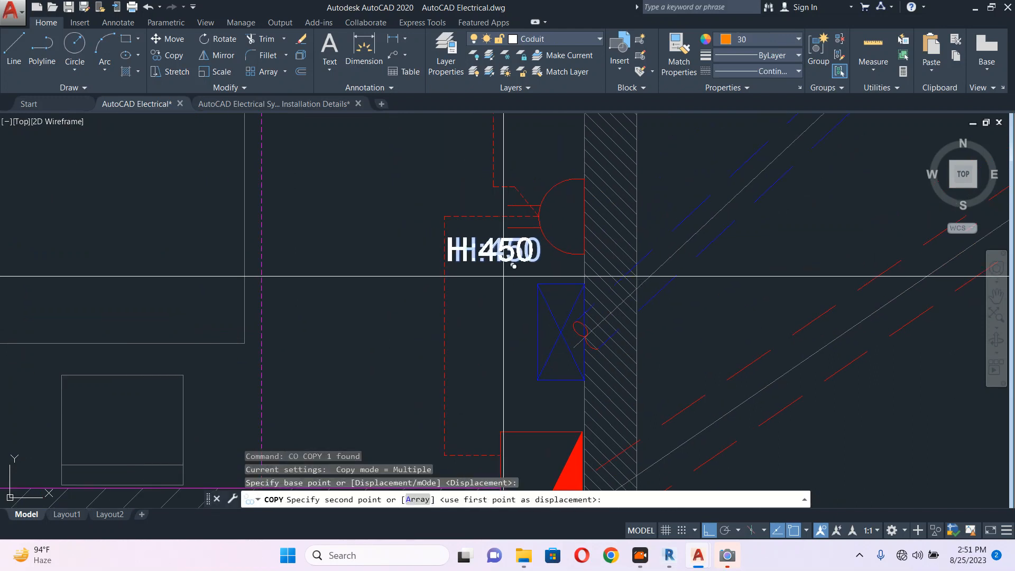
{"action": "key", "text": "F8"}
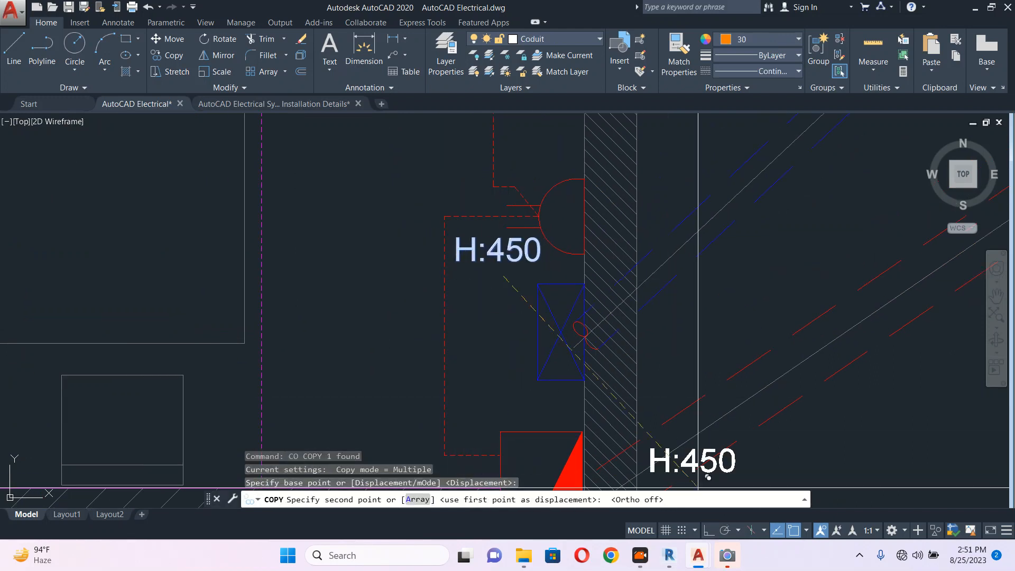
{"action": "left_click", "coordinate": [477, 342]}
{"action": "key", "text": "Escape"}
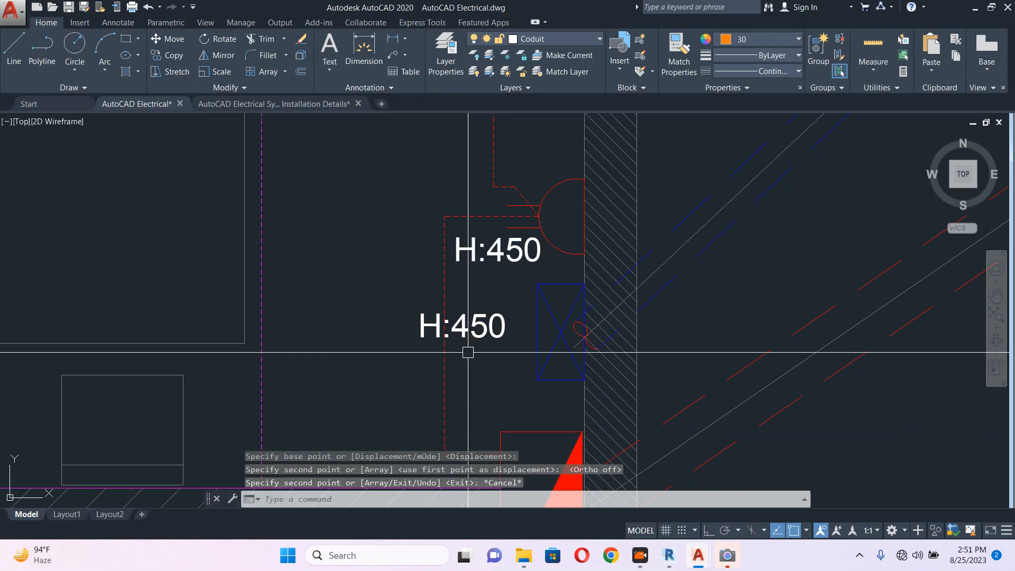
Change the copied label beside the blue crossed box to 150X150
{"action": "double_click", "coordinate": [474, 332]}
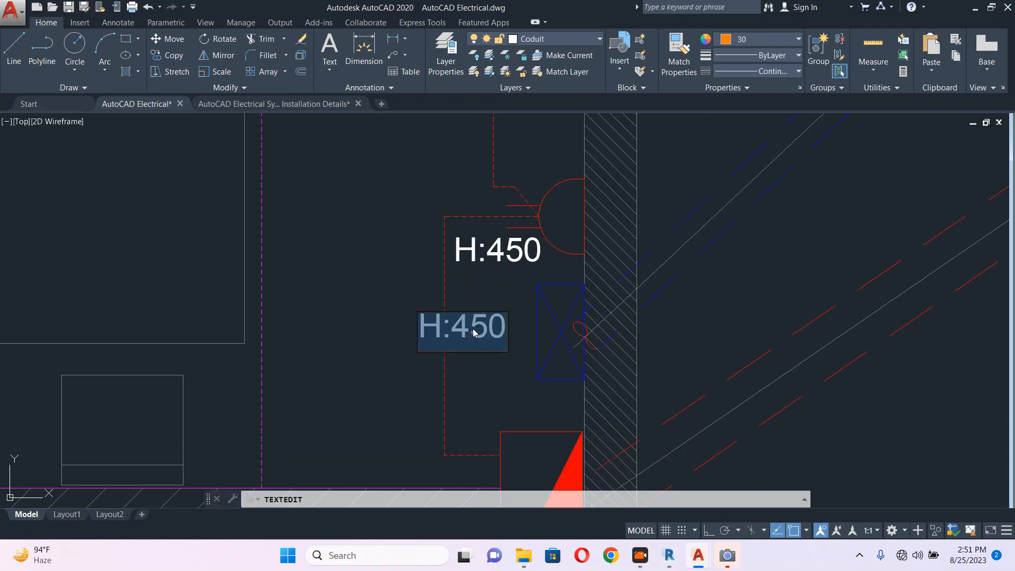
{"action": "type", "text": "150X150"}
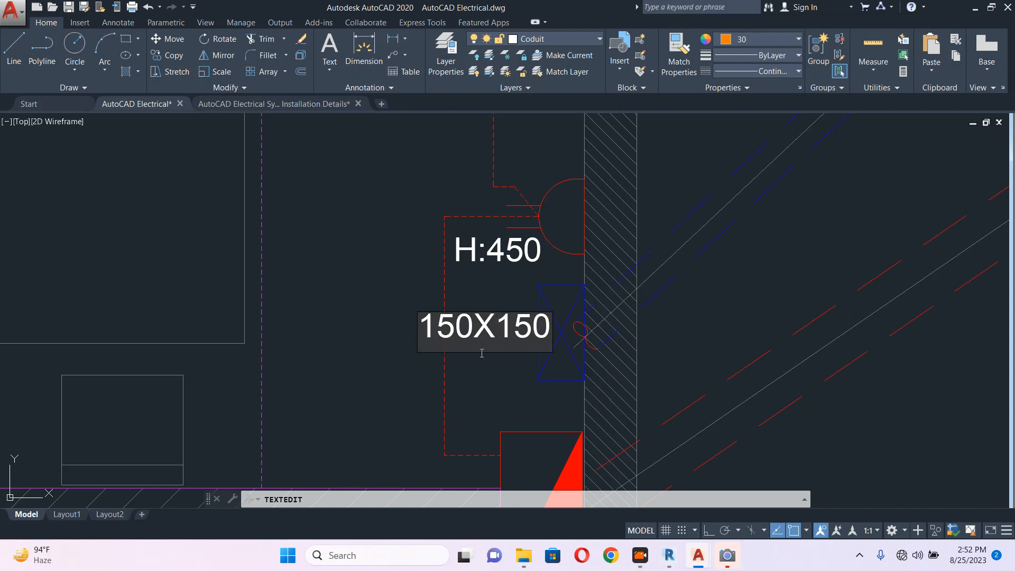
{"action": "key", "text": "Return"}
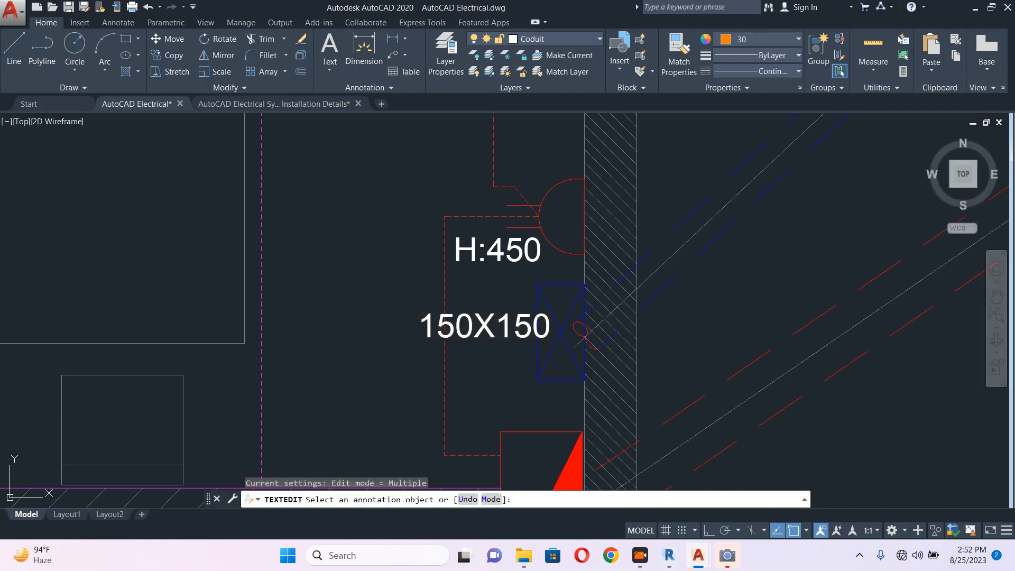
{"action": "key", "text": "Escape"}
Move the 150X150 label clear of the blue crossed box and select it again
{"action": "type", "text": "m"}
{"action": "key", "text": "Return"}
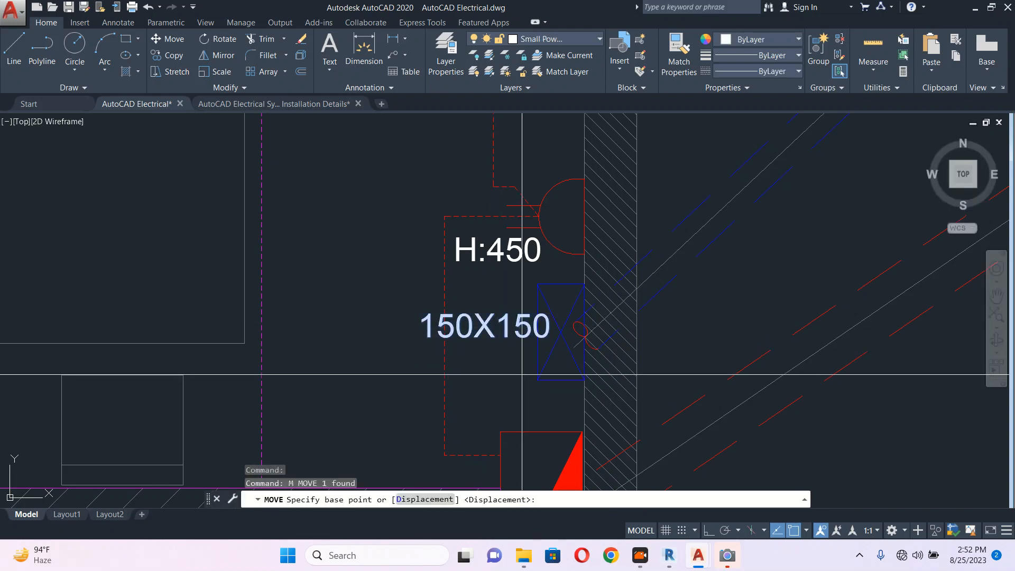
{"action": "left_click", "coordinate": [522, 374]}
{"action": "left_click", "coordinate": [493, 360]}
{"action": "left_click", "coordinate": [484, 327]}
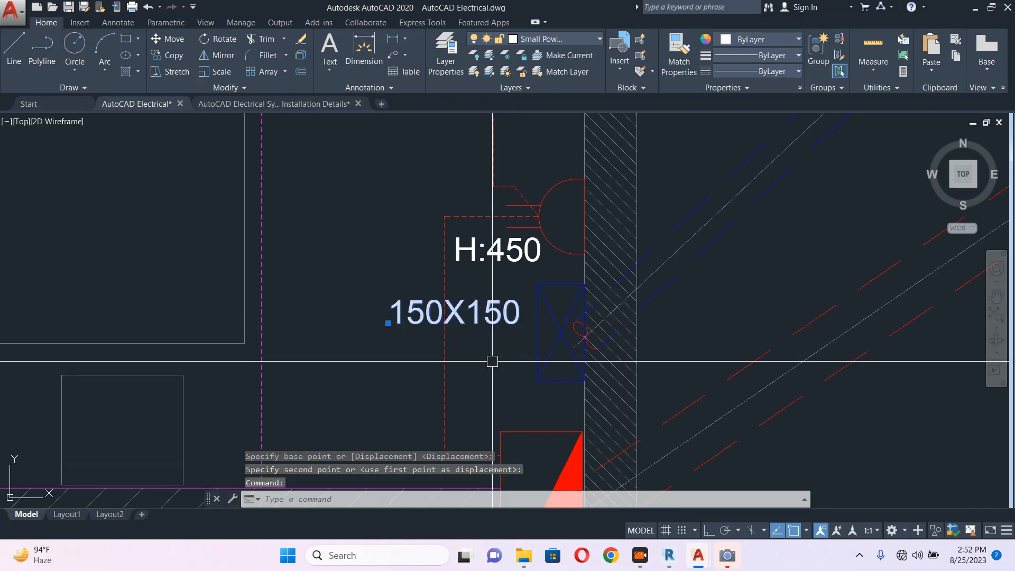
Copy the 150X150 label to a second line directly beneath itself beside the blue crossed box
{"action": "type", "text": "co"}
{"action": "key", "text": "Return"}
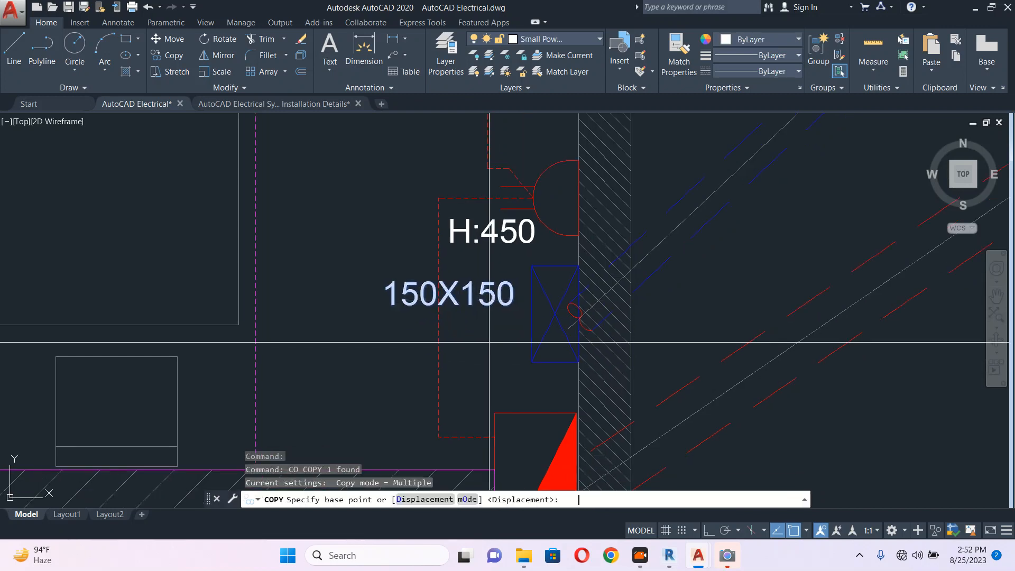
{"action": "left_click", "coordinate": [475, 307]}
{"action": "left_click", "coordinate": [478, 340]}
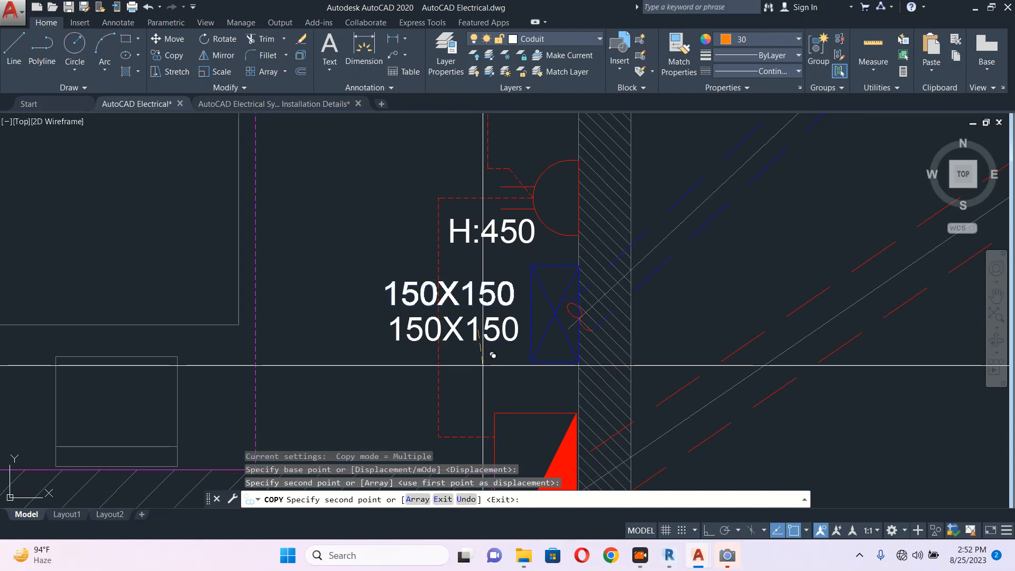
{"action": "key", "text": "Escape"}
Change the text of the lower copied label to TEL J BOX
{"action": "double_click", "coordinate": [473, 333]}
{"action": "type", "text": "TE"}
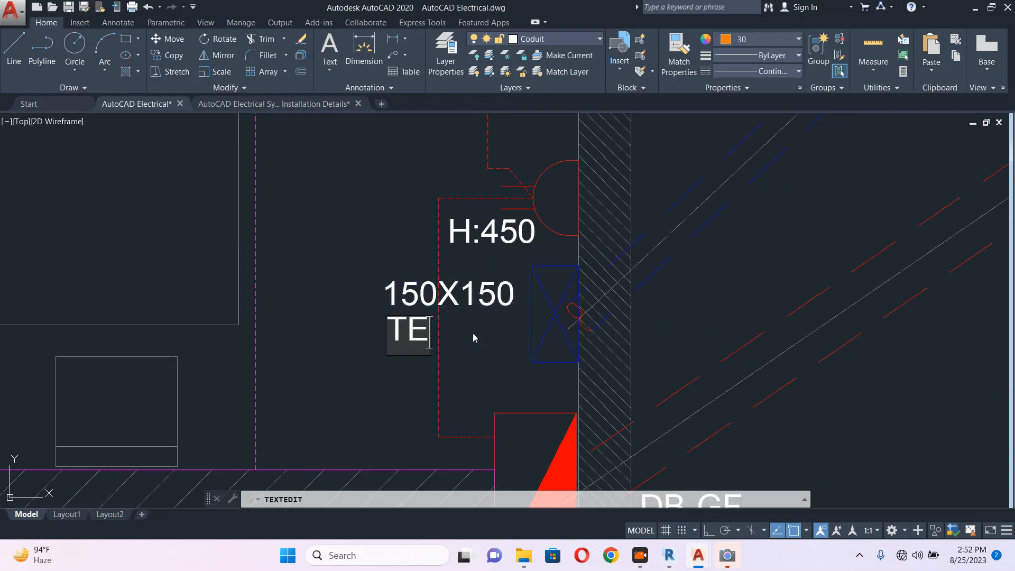
{"action": "type", "text": "L"}
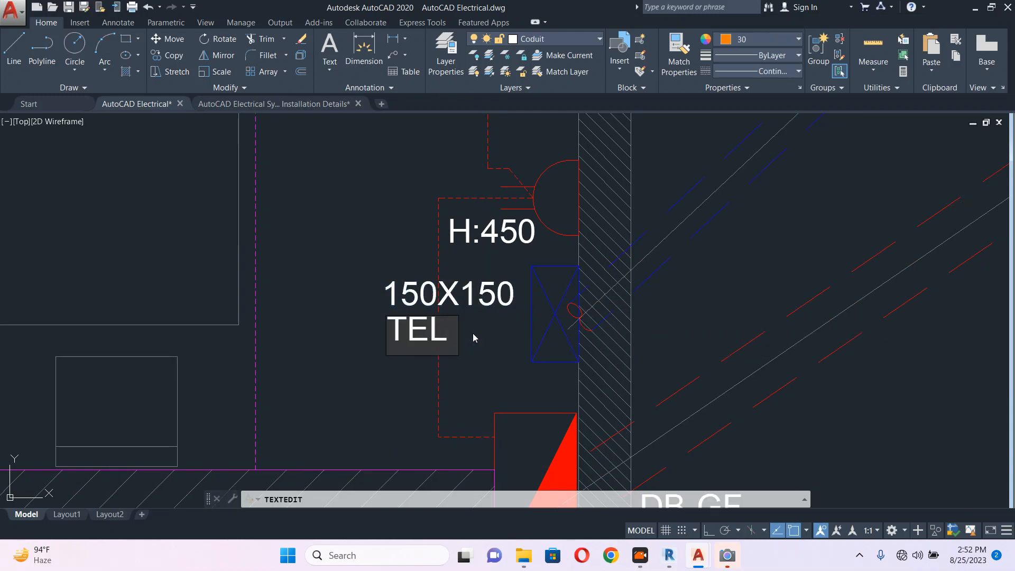
{"action": "type", "text": " J.BOX"}
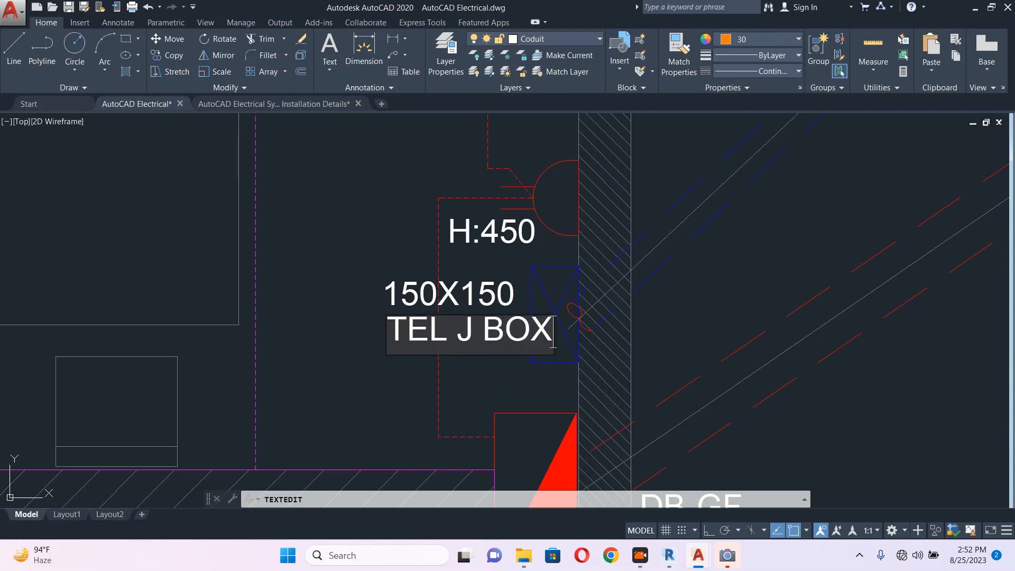
{"action": "key", "text": "Return"}
{"action": "key", "text": "Escape"}
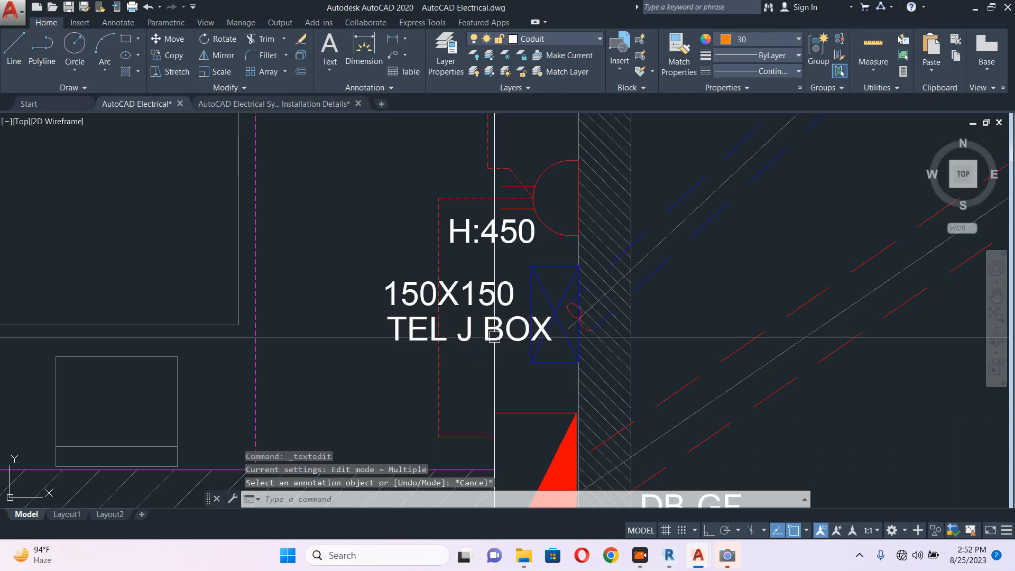
Move the TEL J BOX label clear of the blue crossed box, roughly centred beneath the 150X150 label
{"action": "left_click", "coordinate": [497, 333]}
{"action": "type", "text": "m"}
{"action": "key", "text": "Return"}
{"action": "left_click", "coordinate": [512, 358]}
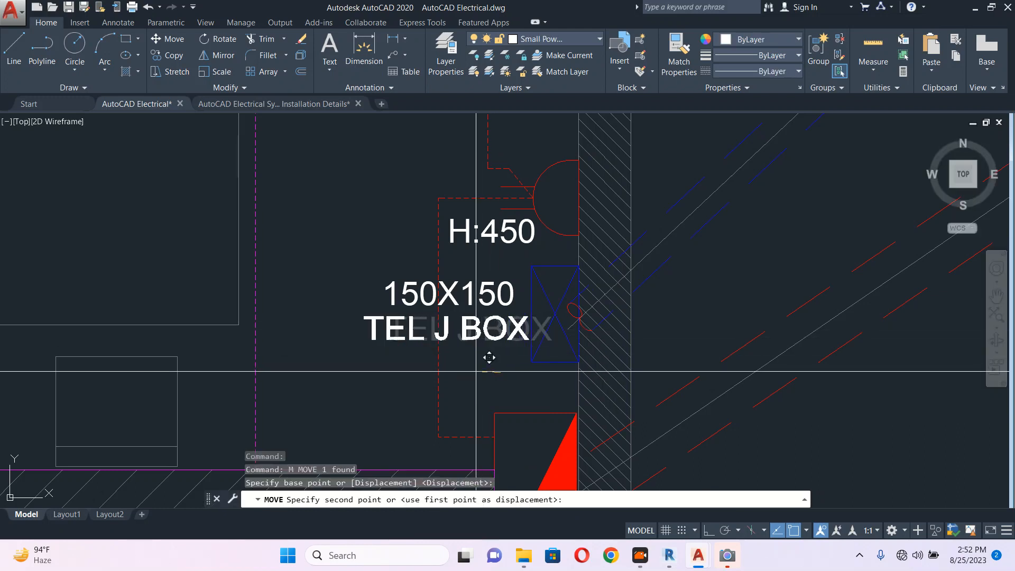
{"action": "left_click", "coordinate": [487, 357]}
{"action": "key", "text": "Escape"}
Copy the 150X150 and TEL J BOX labels together to a spot beside the telecom box in the villa across the road
{"action": "left_click", "coordinate": [500, 271]}
{"action": "left_click", "coordinate": [467, 358]}
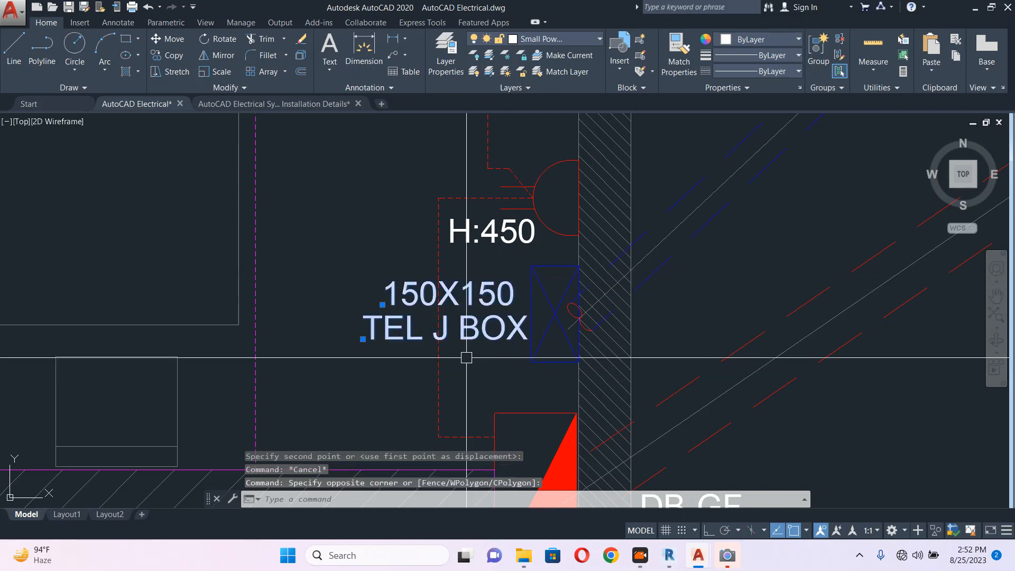
{"action": "type", "text": "co"}
{"action": "key", "text": "Return"}
{"action": "left_click", "coordinate": [466, 358]}
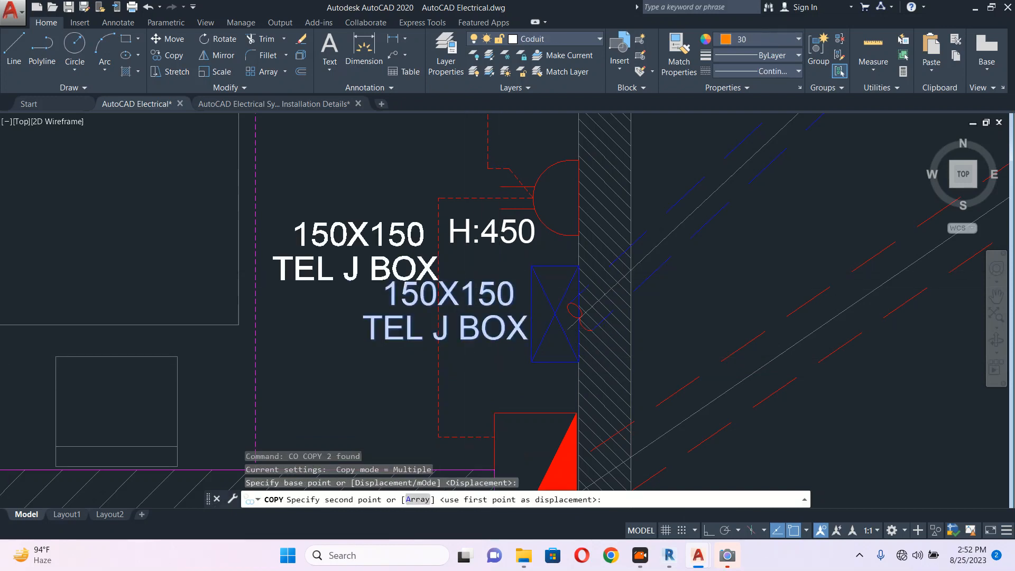
{"action": "scroll", "coordinate": [455, 288], "scroll_direction": "down", "scroll_amount": 10}
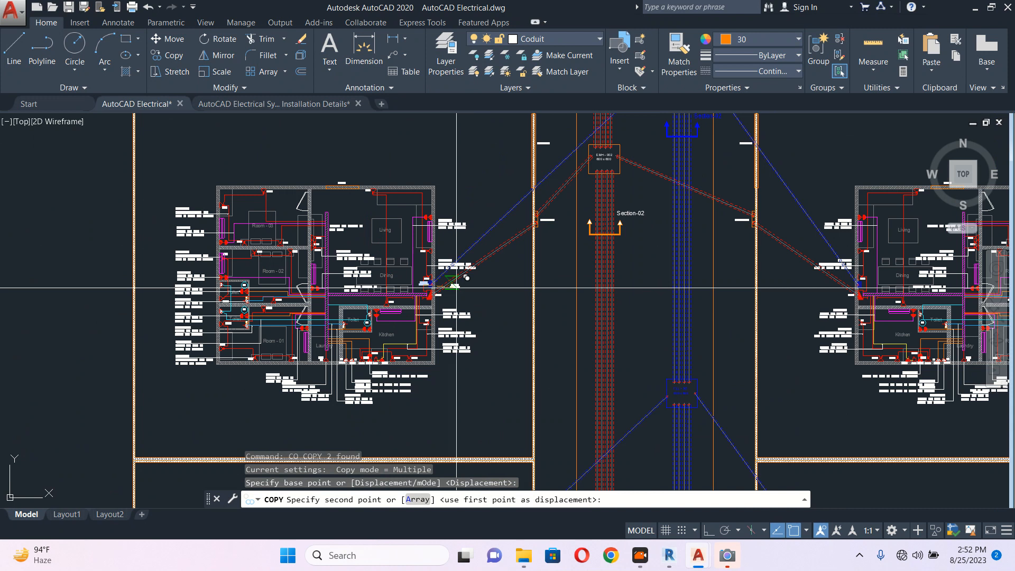
{"action": "middle_click_drag", "start_coordinate": [881, 267], "coordinate": [560, 229]}
{"action": "scroll", "coordinate": [559, 228], "scroll_direction": "up", "scroll_amount": 10}
{"action": "left_click", "coordinate": [449, 393]}
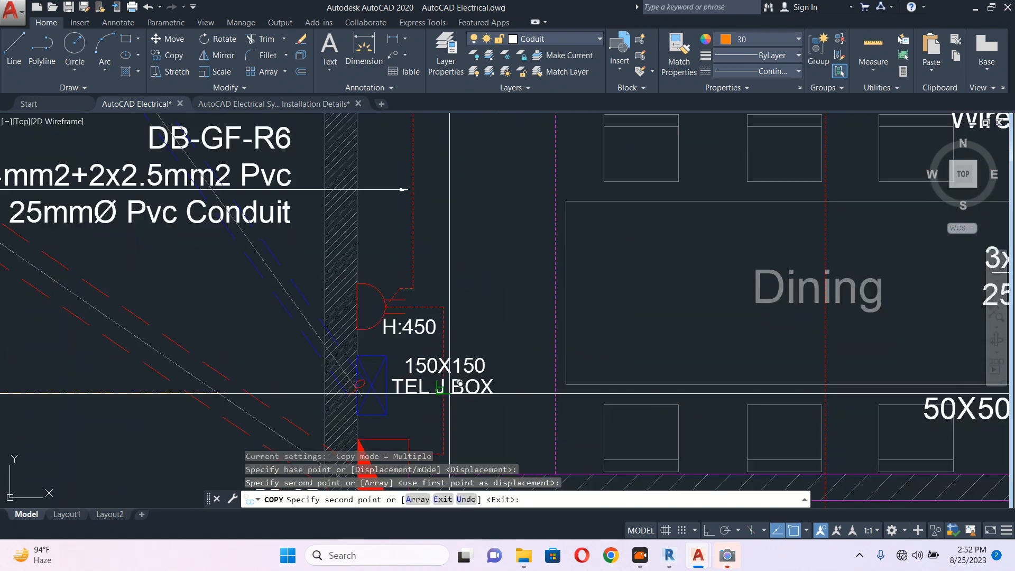
Place another copy of the two labels beside the telecom box above DB-GF in the west villa of the next row, and end the copying
{"action": "scroll", "coordinate": [475, 351], "scroll_direction": "down", "scroll_amount": 8}
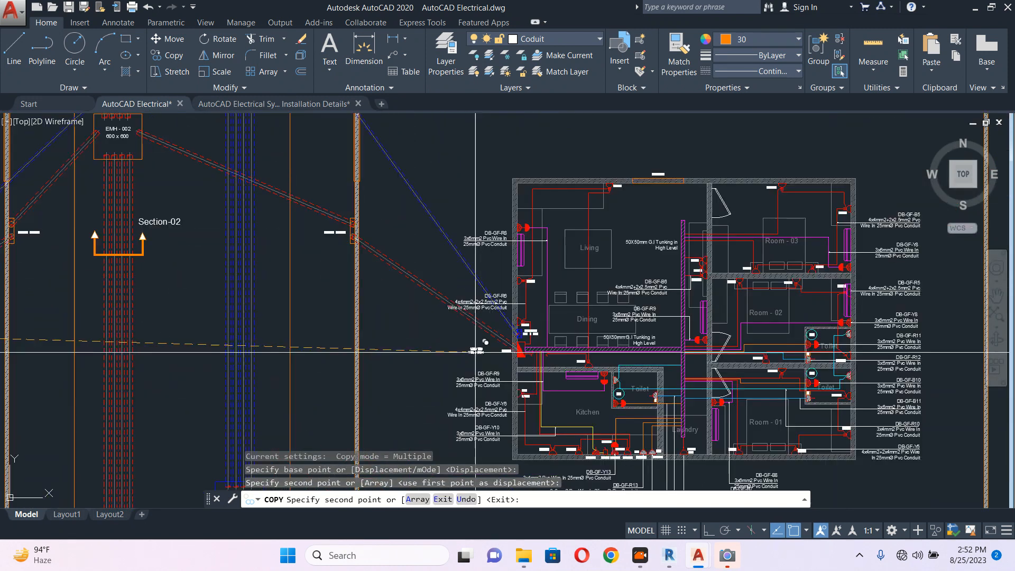
{"action": "middle_click_drag", "start_coordinate": [475, 353], "coordinate": [605, 173]}
{"action": "scroll", "coordinate": [604, 212], "scroll_direction": "down", "scroll_amount": 4}
{"action": "scroll", "coordinate": [356, 391], "scroll_direction": "up", "scroll_amount": 9}
{"action": "scroll", "coordinate": [421, 206], "scroll_direction": "up", "scroll_amount": 5}
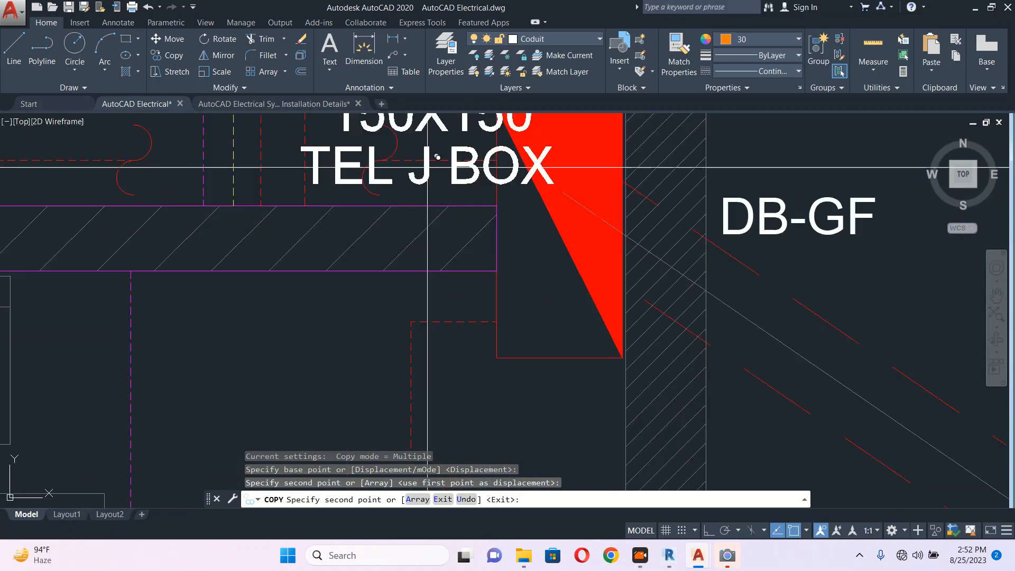
{"action": "middle_click_drag", "start_coordinate": [438, 157], "coordinate": [424, 406]}
{"action": "left_click", "coordinate": [420, 292]}
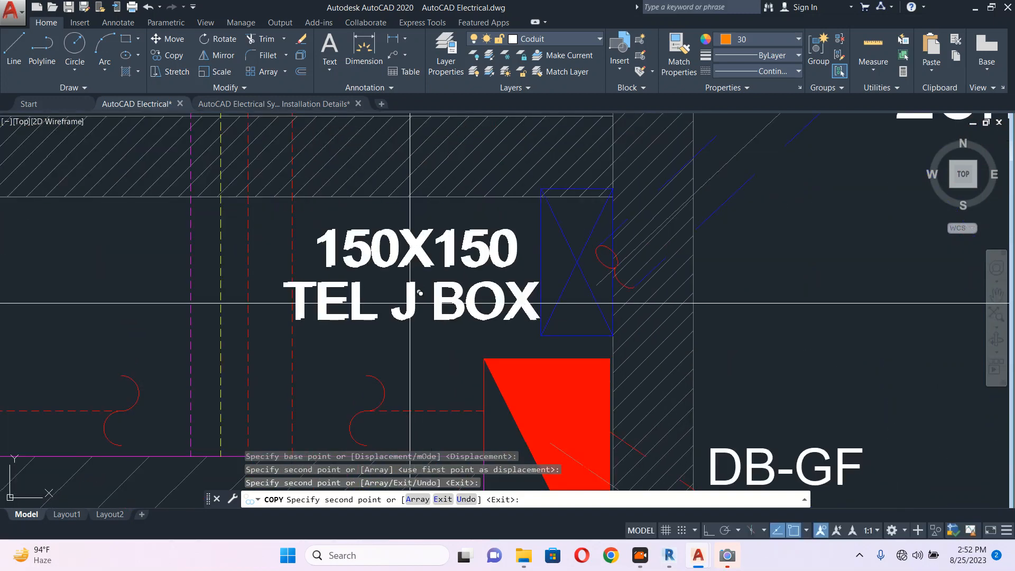
{"action": "key", "text": "Escape"}
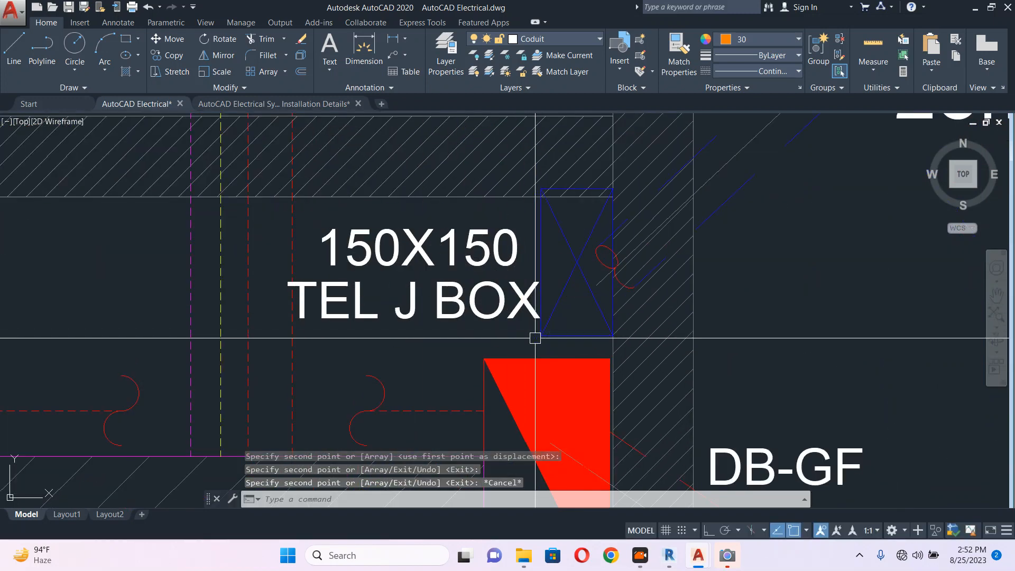
Move the blue crossed telecom box straight down with Ortho on, clear of the hatched wall and against the top of DB-GF
{"action": "left_click", "coordinate": [535, 338]}
{"action": "left_click", "coordinate": [637, 166]}
{"action": "middle_click_drag", "start_coordinate": [721, 242], "coordinate": [661, 237]}
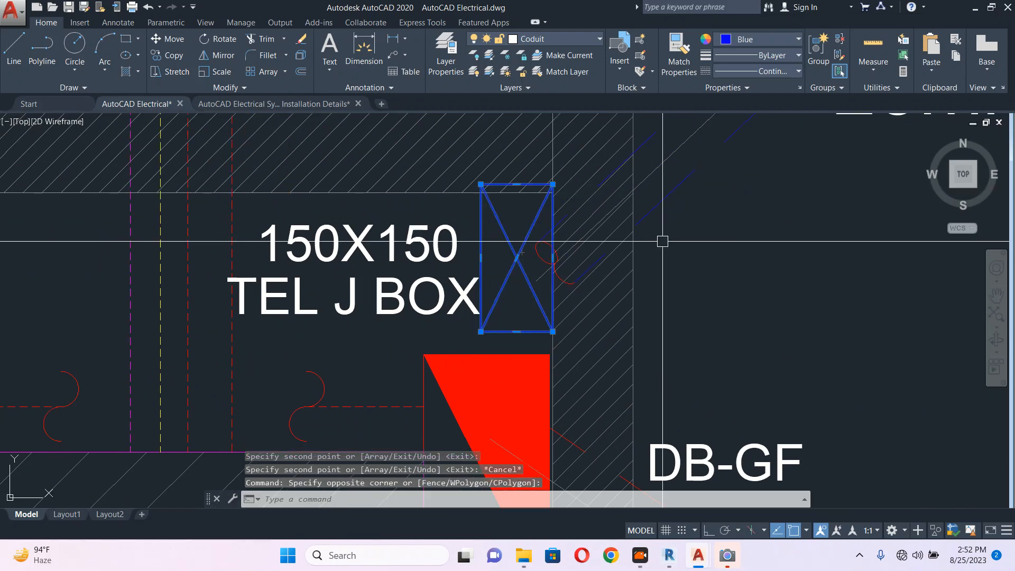
{"action": "type", "text": "m"}
{"action": "key", "text": "Return"}
{"action": "left_click", "coordinate": [683, 258]}
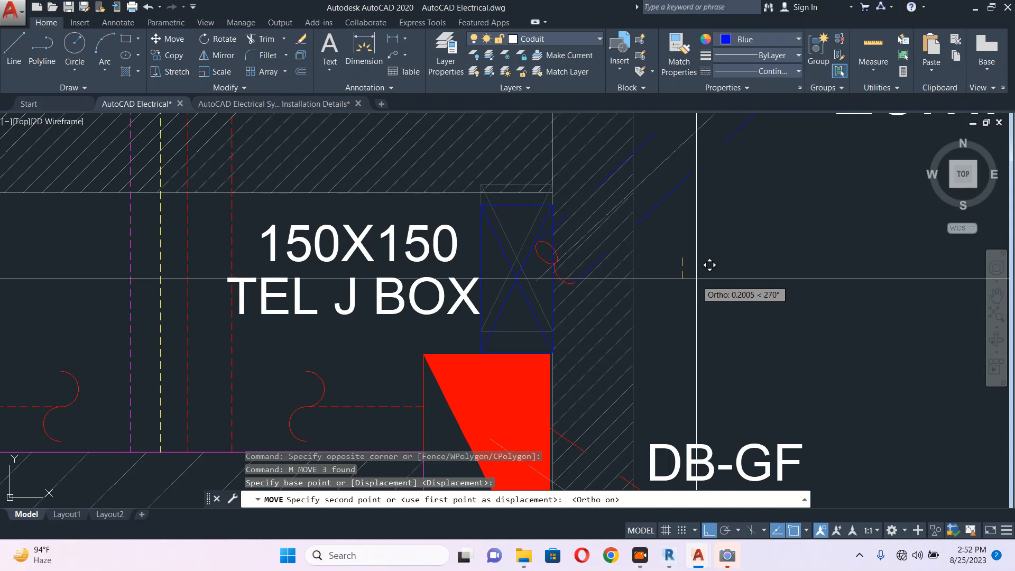
{"action": "key", "text": "Escape"}
Copy the 150X150 and TEL J BOX labels to the telecom box in the facing villa east of EMH-003, with Ortho off
{"action": "scroll", "coordinate": [568, 241], "scroll_direction": "down", "scroll_amount": 8}
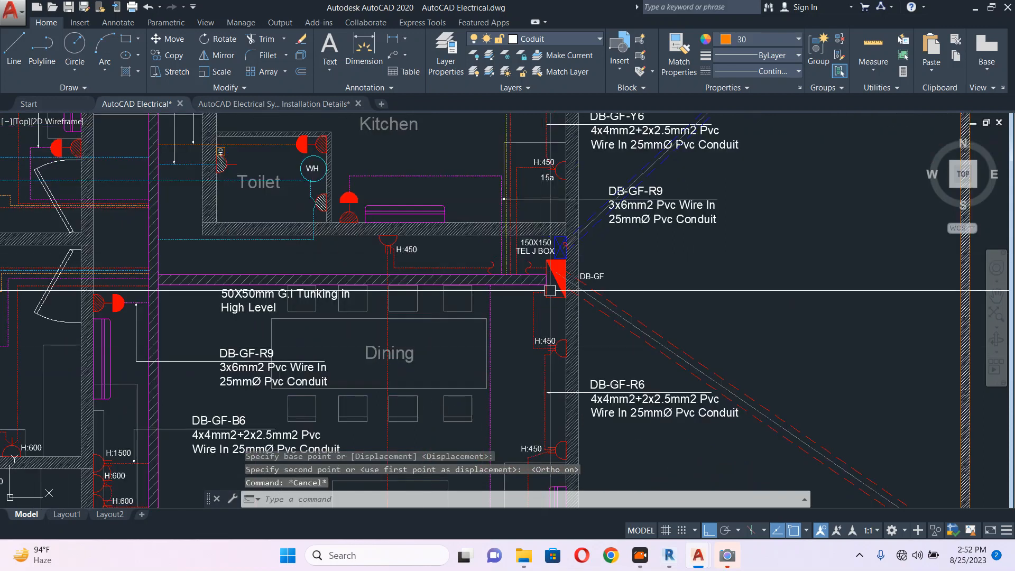
{"action": "scroll", "coordinate": [564, 276], "scroll_direction": "up", "scroll_amount": 4}
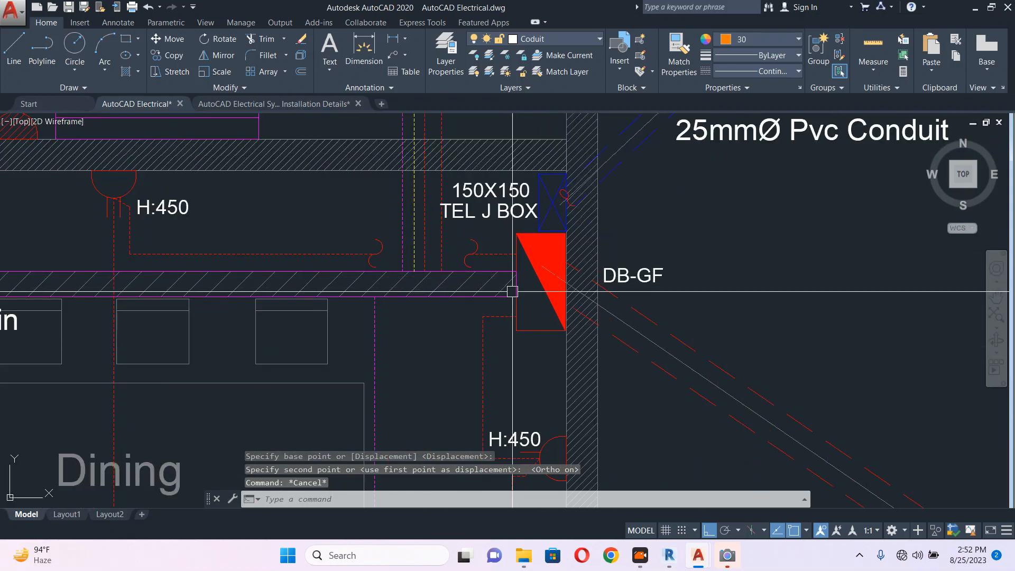
{"action": "left_click", "coordinate": [465, 213]}
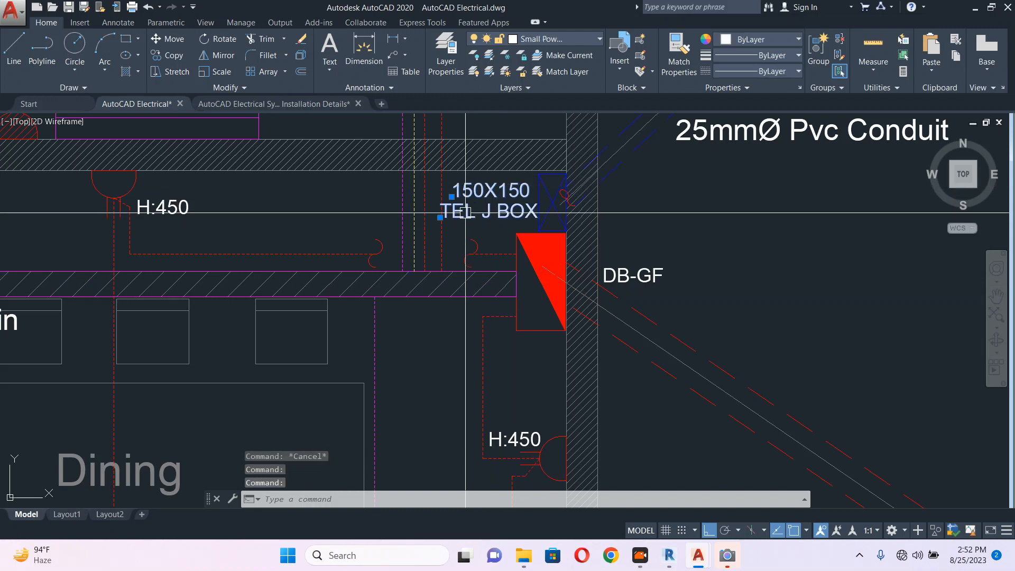
{"action": "middle_click_drag", "start_coordinate": [465, 213], "coordinate": [438, 228]}
{"action": "type", "text": "co"}
{"action": "key", "text": "Return"}
{"action": "left_click", "coordinate": [424, 213]}
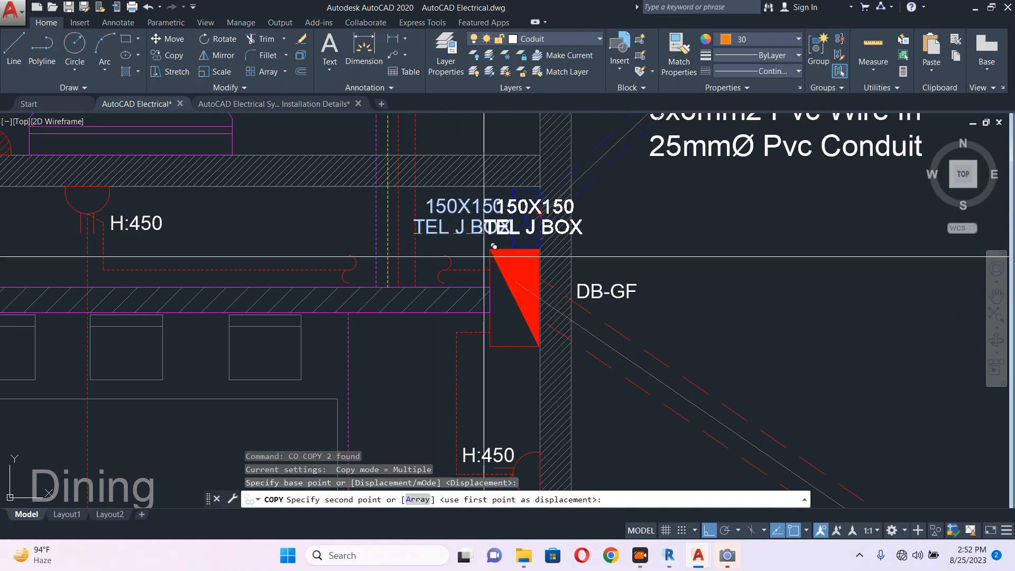
{"action": "left_click", "coordinate": [708, 530]}
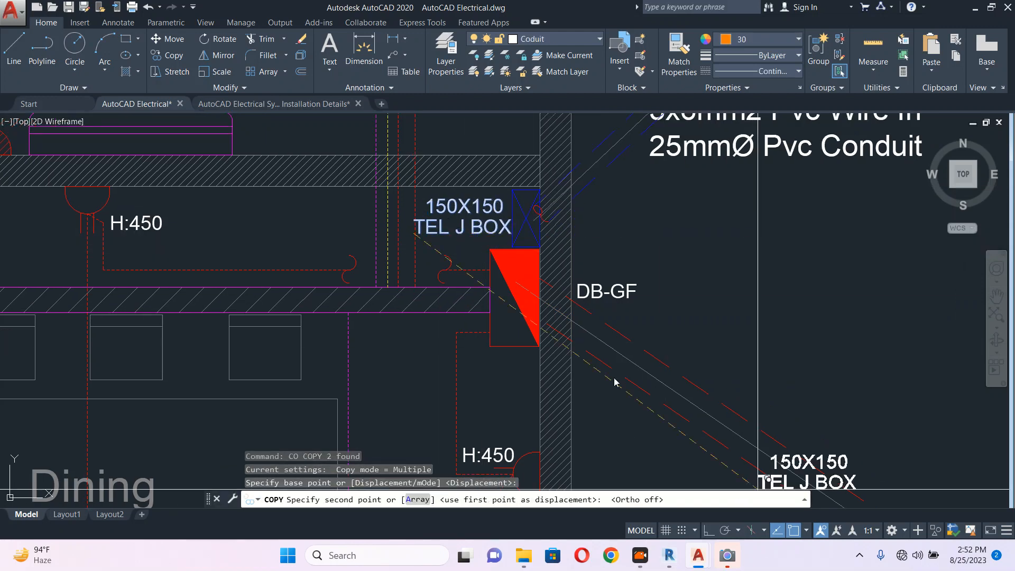
{"action": "scroll", "coordinate": [405, 236], "scroll_direction": "down", "scroll_amount": 5}
{"action": "scroll", "coordinate": [836, 272], "scroll_direction": "up", "scroll_amount": 2}
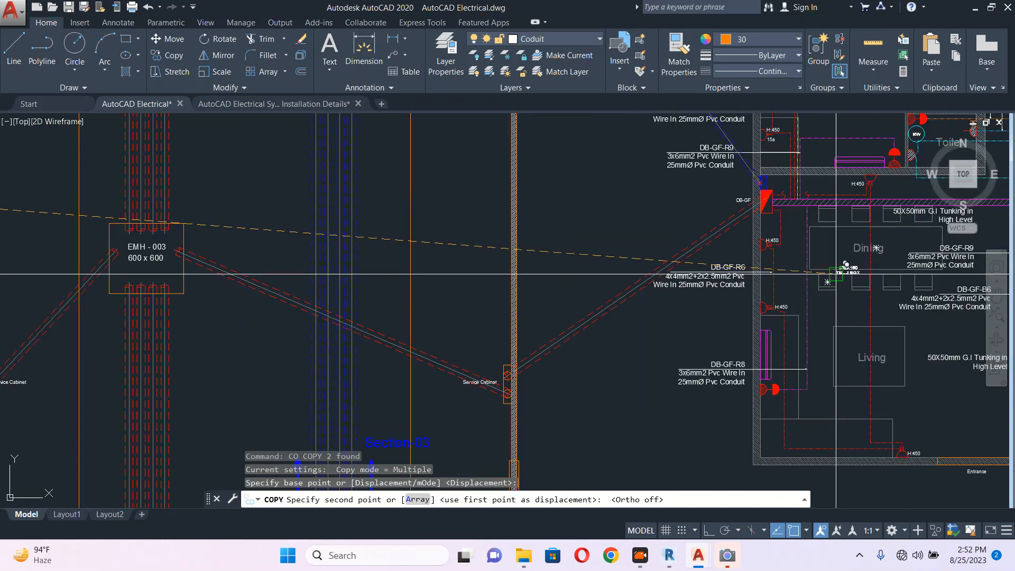
{"action": "scroll", "coordinate": [765, 154], "scroll_direction": "up", "scroll_amount": 4}
{"action": "left_click", "coordinate": [803, 353]}
Place copies of the two labels beside the telecom boxes of both facing villas in the row at Section-04
{"action": "scroll", "coordinate": [803, 354], "scroll_direction": "down", "scroll_amount": 5}
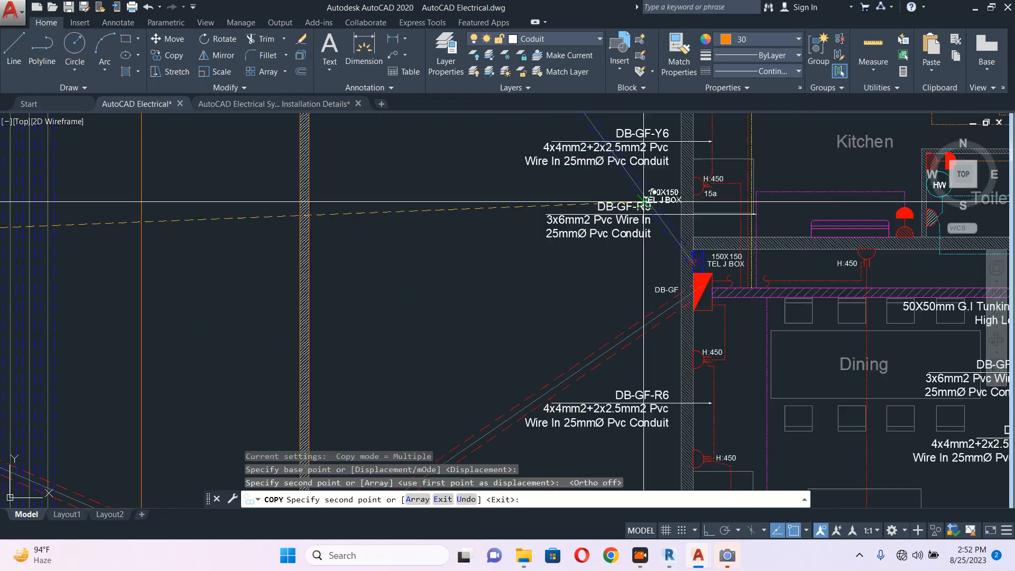
{"action": "scroll", "coordinate": [449, 289], "scroll_direction": "down", "scroll_amount": 6}
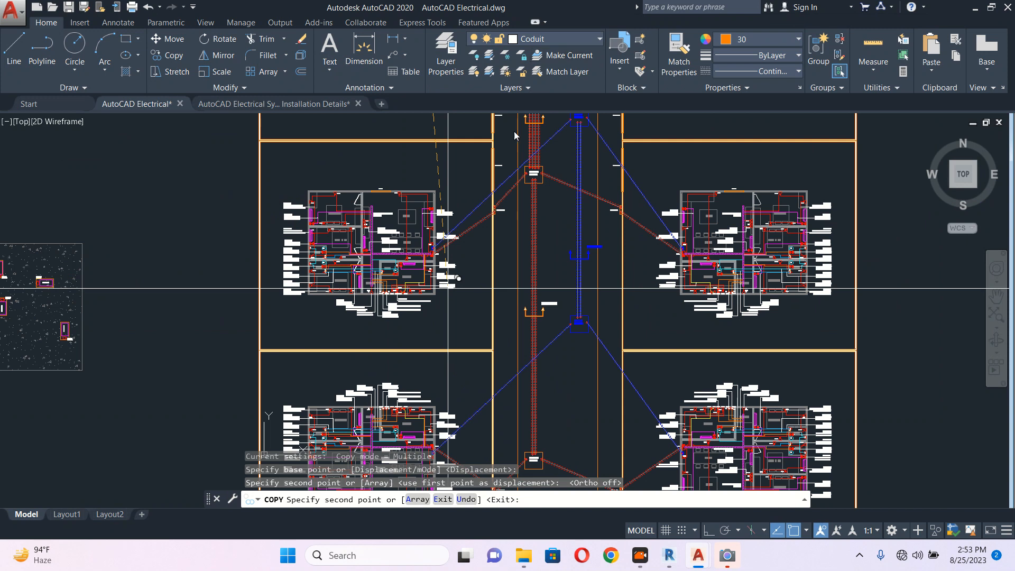
{"action": "scroll", "coordinate": [448, 288], "scroll_direction": "up", "scroll_amount": 10}
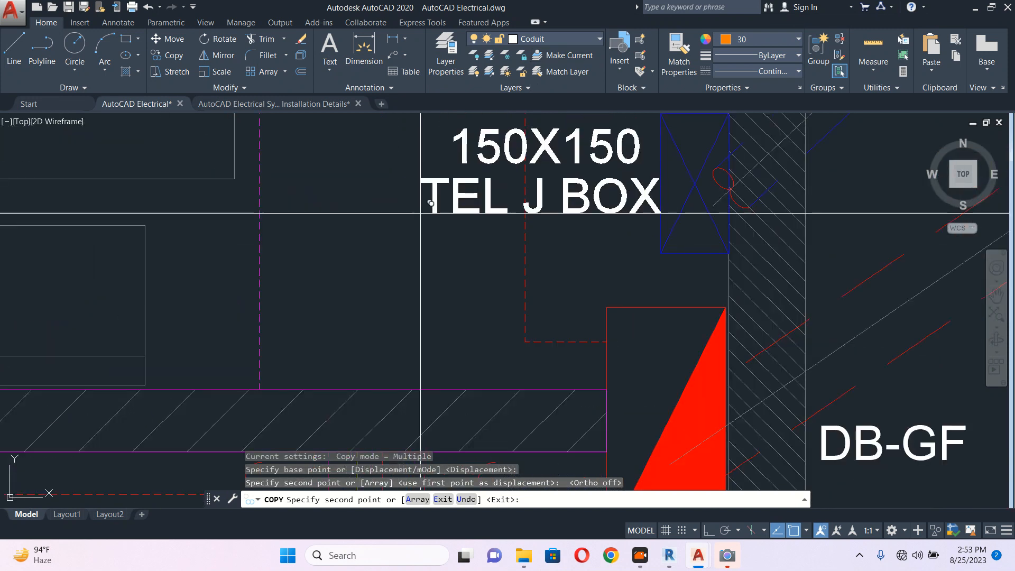
{"action": "scroll", "coordinate": [420, 213], "scroll_direction": "down", "scroll_amount": 10}
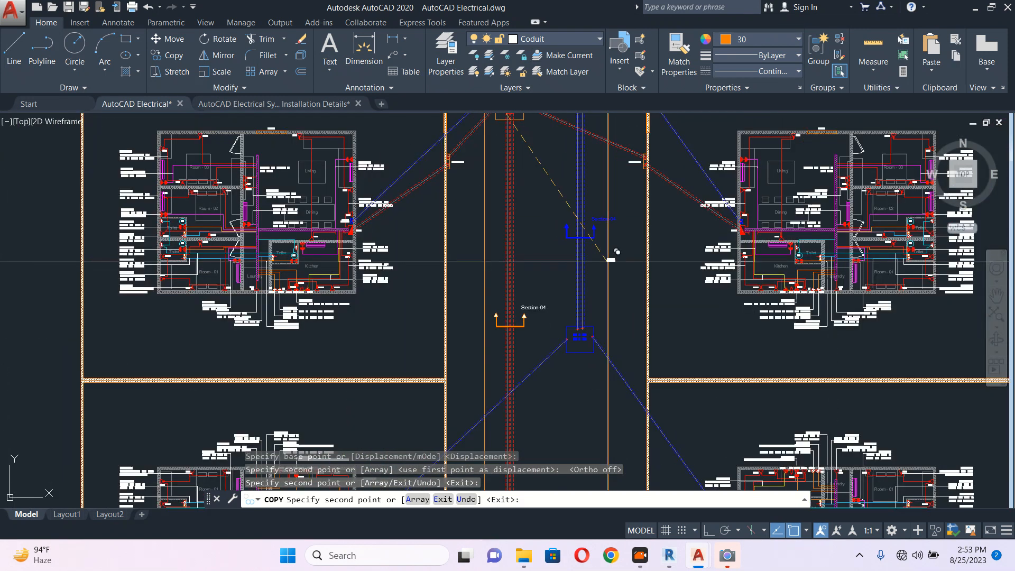
{"action": "scroll", "coordinate": [611, 261], "scroll_direction": "up", "scroll_amount": 10}
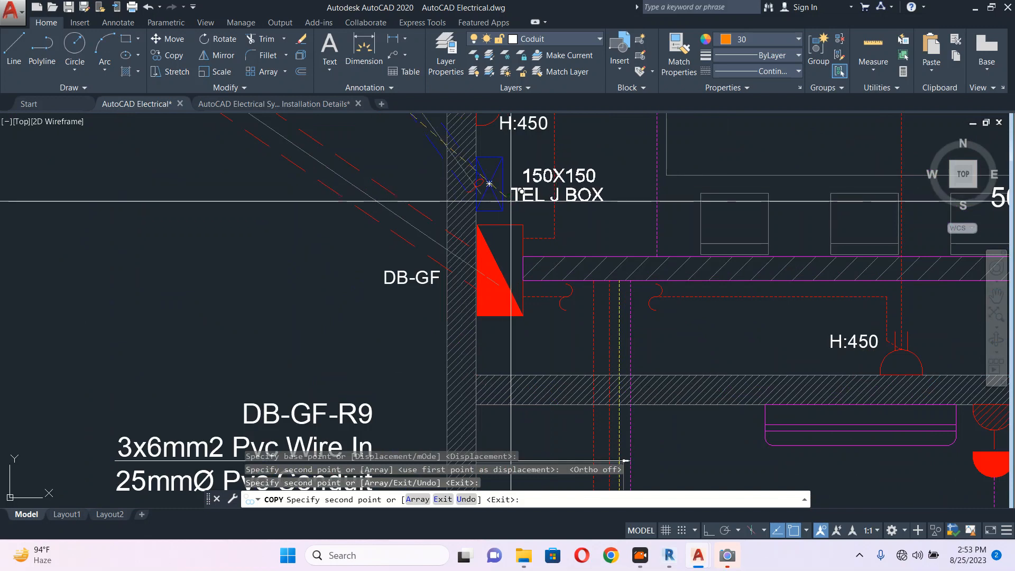
{"action": "left_click", "coordinate": [661, 201]}
Place copies of the two labels beside the telecom boxes of both facing villas in the last row, and end the copying
{"action": "scroll", "coordinate": [656, 206], "scroll_direction": "down", "scroll_amount": 7}
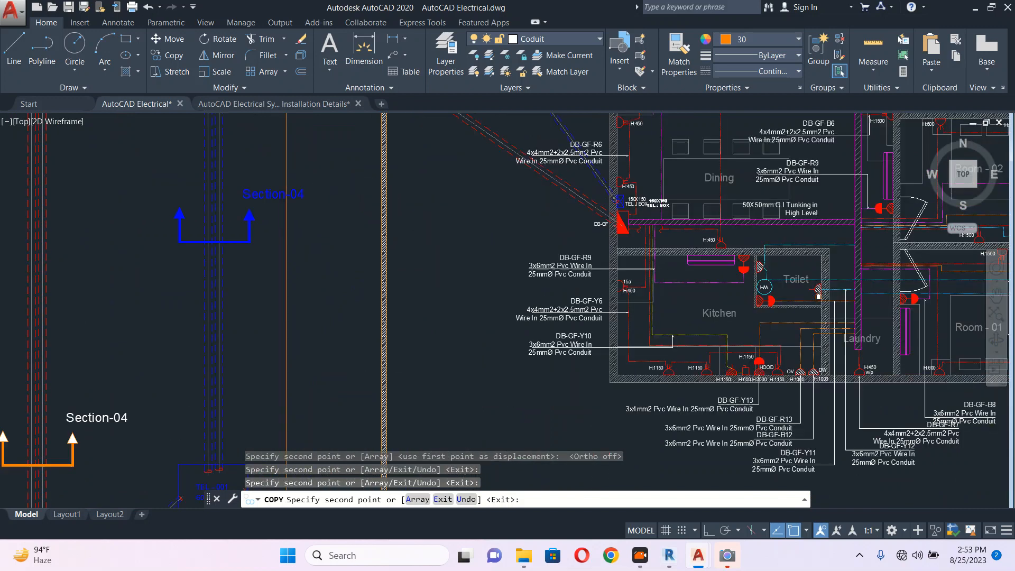
{"action": "scroll", "coordinate": [437, 306], "scroll_direction": "down", "scroll_amount": 3}
{"action": "scroll", "coordinate": [385, 310], "scroll_direction": "up", "scroll_amount": 8}
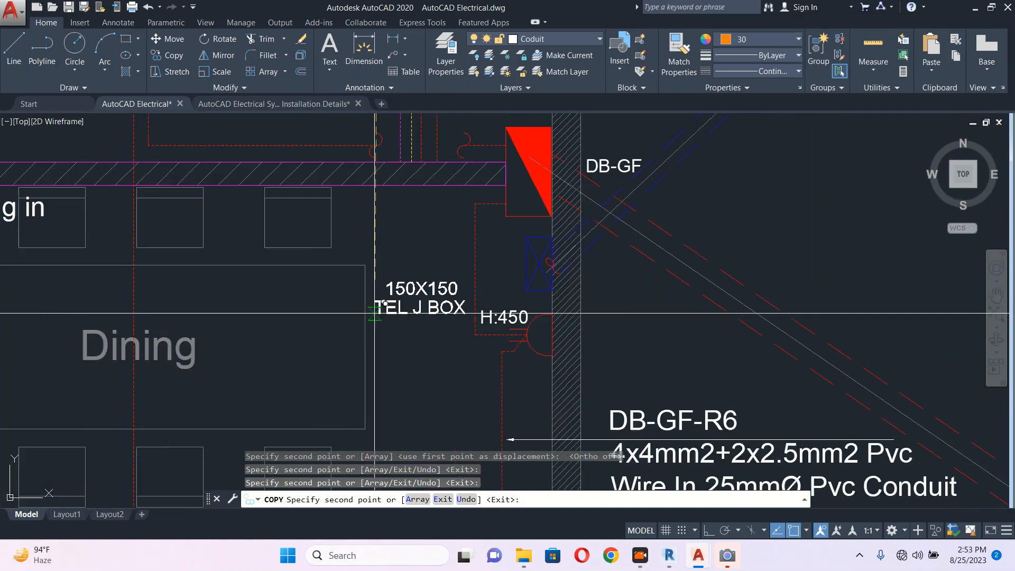
{"action": "scroll", "coordinate": [370, 258], "scroll_direction": "down", "scroll_amount": 4}
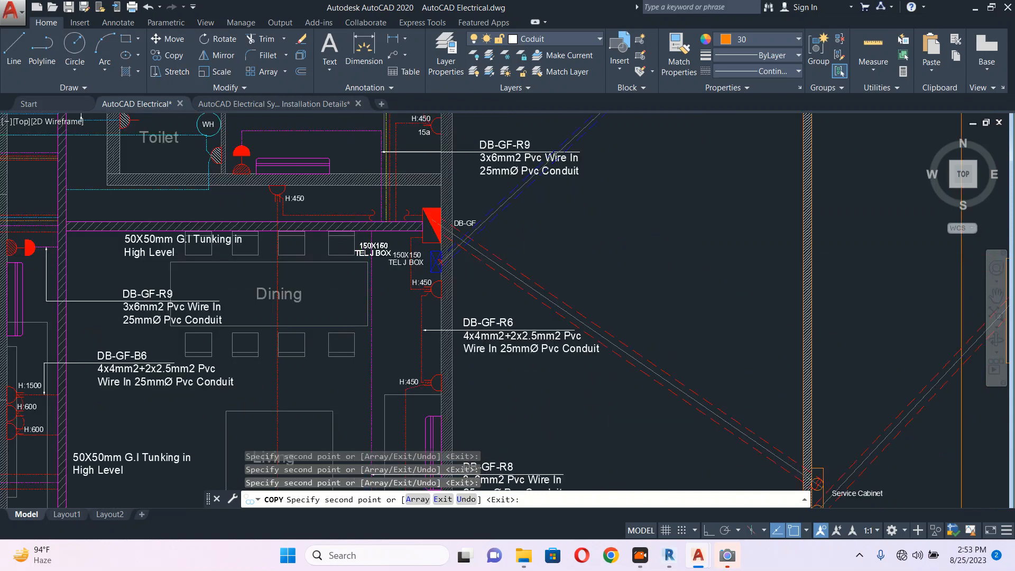
{"action": "scroll", "coordinate": [369, 258], "scroll_direction": "down", "scroll_amount": 4}
{"action": "mouse_move", "coordinate": [773, 342]}
{"action": "middle_mouse_down"}
{"action": "mouse_move", "coordinate": [482, 250]}
{"action": "mouse_move", "coordinate": [407, 294]}
{"action": "middle_mouse_up"}
{"action": "scroll", "coordinate": [467, 267], "scroll_direction": "up", "scroll_amount": 10}
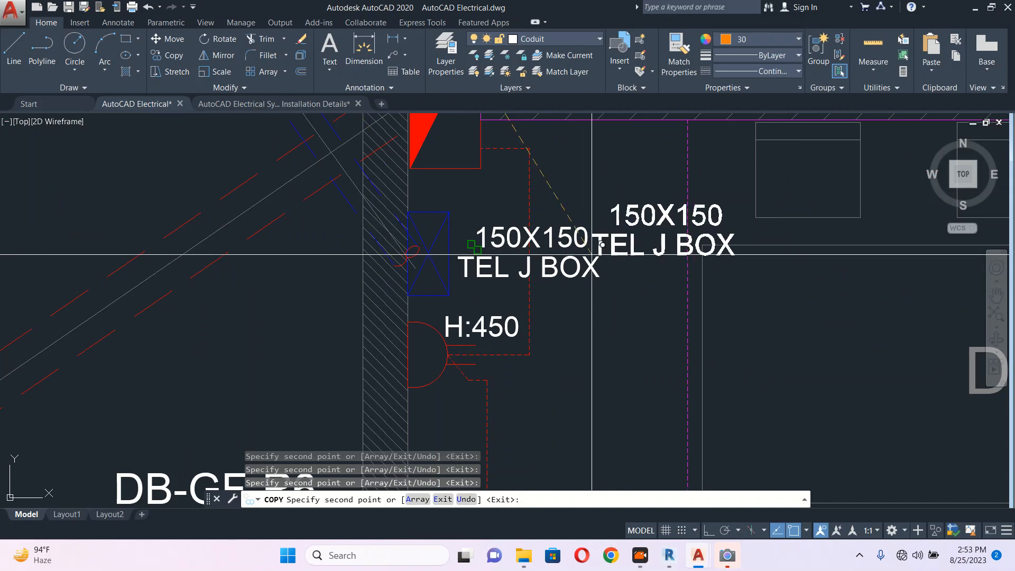
{"action": "key", "text": "Escape"}
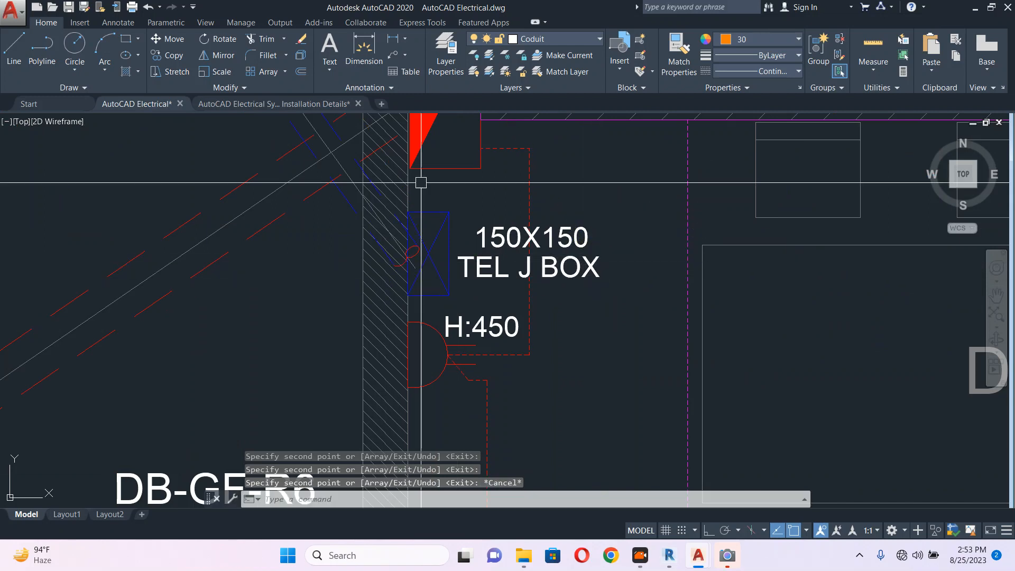
Save the electrical drawing and show the lower part of the site layout
{"action": "left_click", "coordinate": [70, 7]}
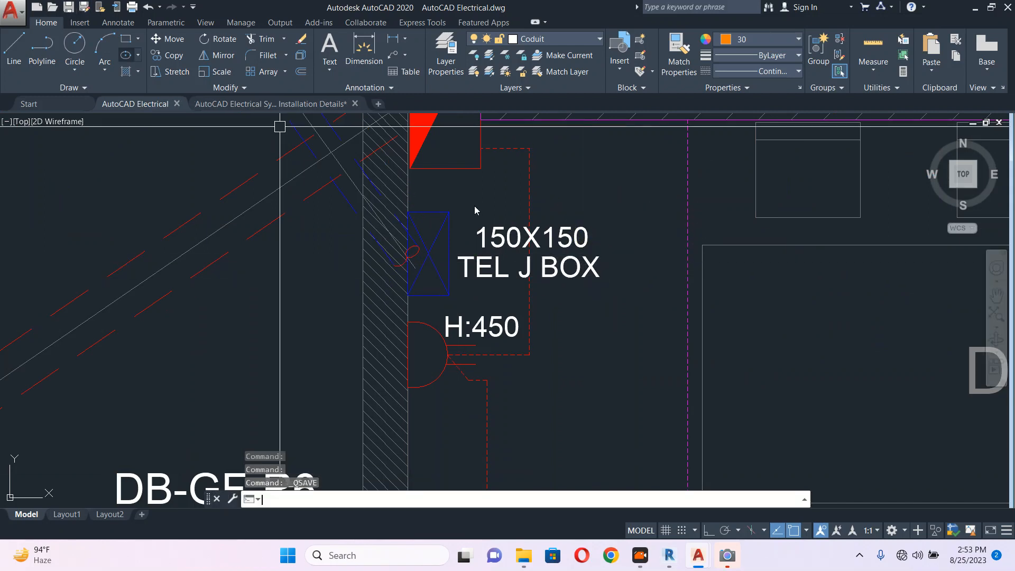
{"action": "scroll", "coordinate": [471, 206], "scroll_direction": "down", "scroll_amount": 10}
{"action": "scroll", "coordinate": [471, 206], "scroll_direction": "down", "scroll_amount": 2}
{"action": "key", "text": "Escape"}
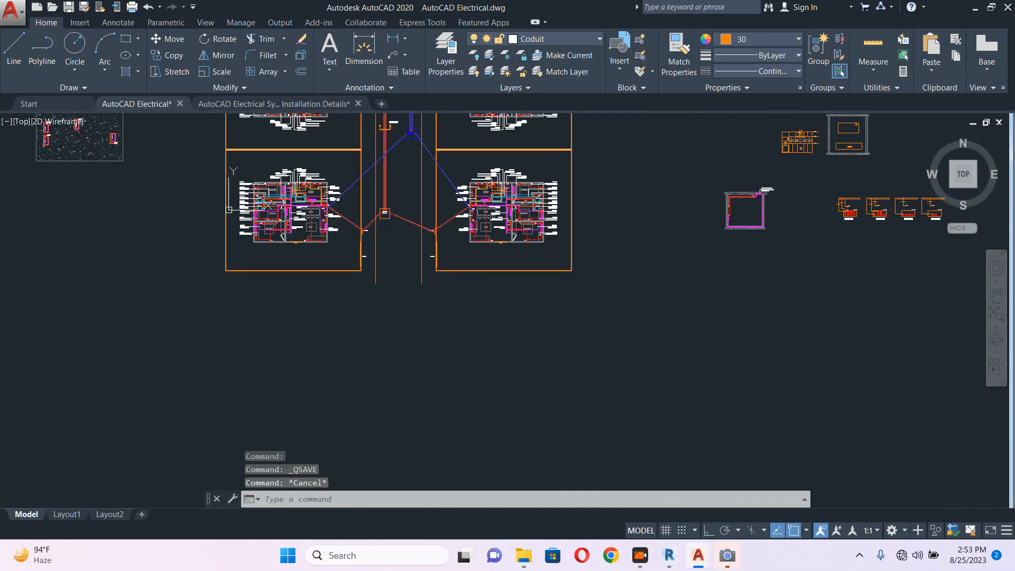
Examine the DB-GF board, the labelled telecom junction box and the service conduits at the last-row west villa near EMH-005
{"action": "scroll", "coordinate": [438, 287], "scroll_direction": "down", "scroll_amount": 2}
{"action": "scroll", "coordinate": [429, 327], "scroll_direction": "up", "scroll_amount": 4}
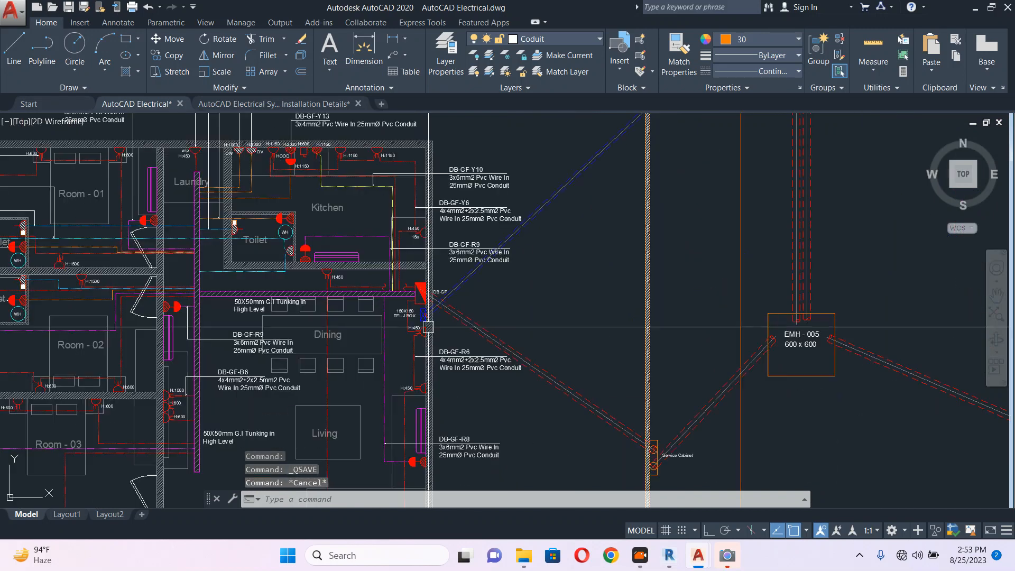
{"action": "scroll", "coordinate": [431, 323], "scroll_direction": "up", "scroll_amount": 3}
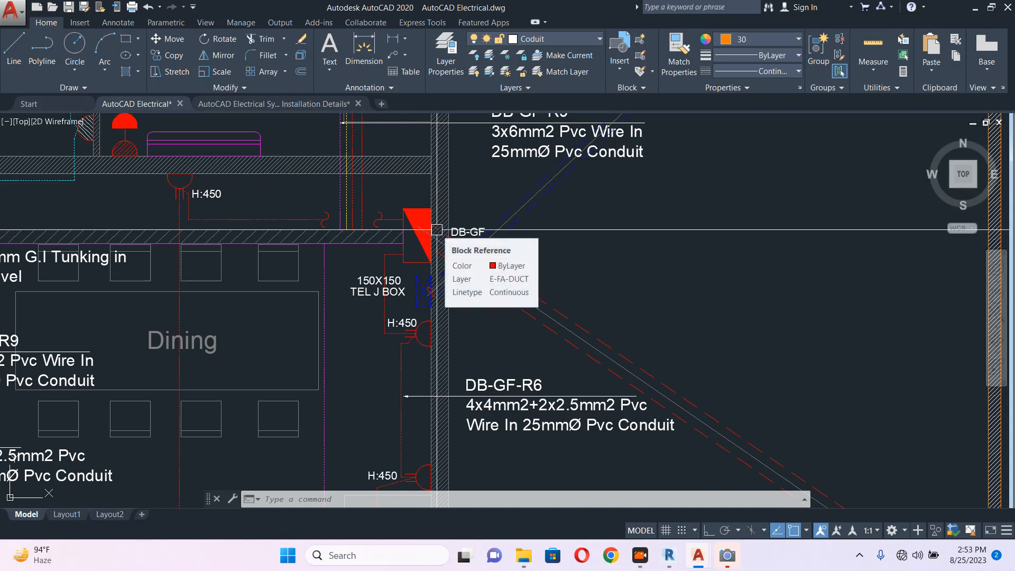
{"action": "scroll", "coordinate": [437, 229], "scroll_direction": "down", "scroll_amount": 4}
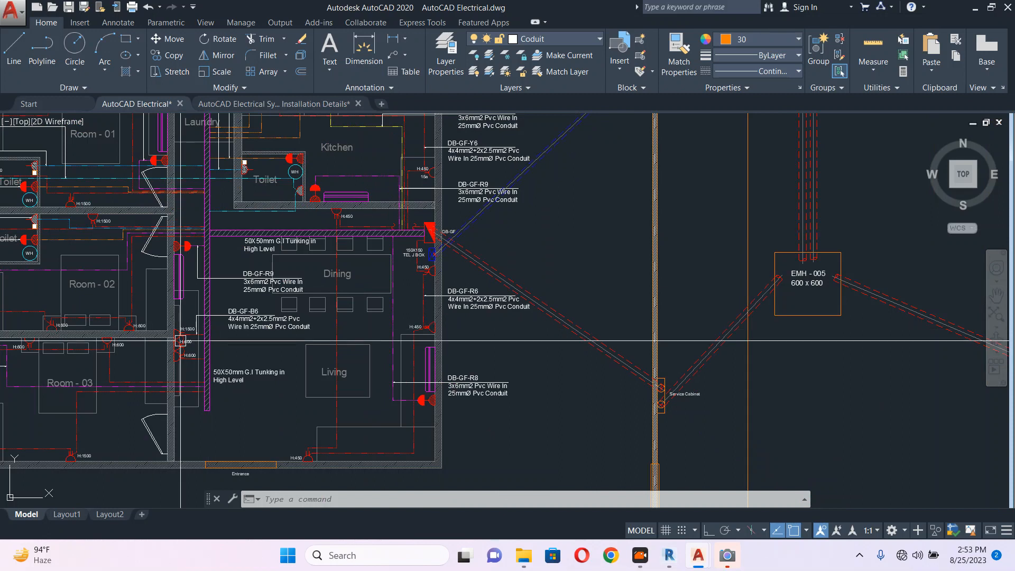
{"action": "scroll", "coordinate": [187, 331], "scroll_direction": "up", "scroll_amount": 4}
{"action": "scroll", "coordinate": [192, 323], "scroll_direction": "down", "scroll_amount": 4}
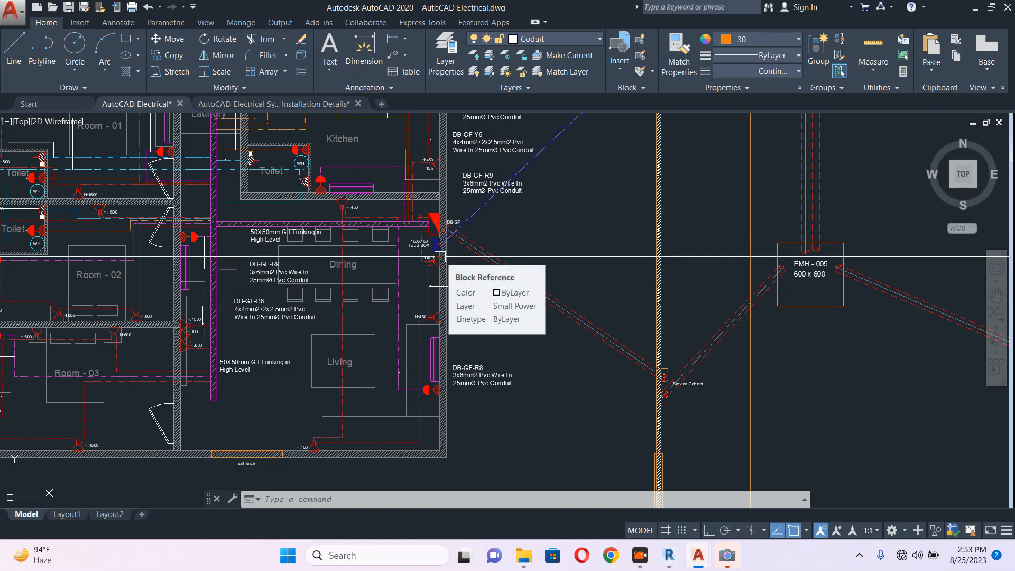
{"action": "scroll", "coordinate": [439, 257], "scroll_direction": "up", "scroll_amount": 4}
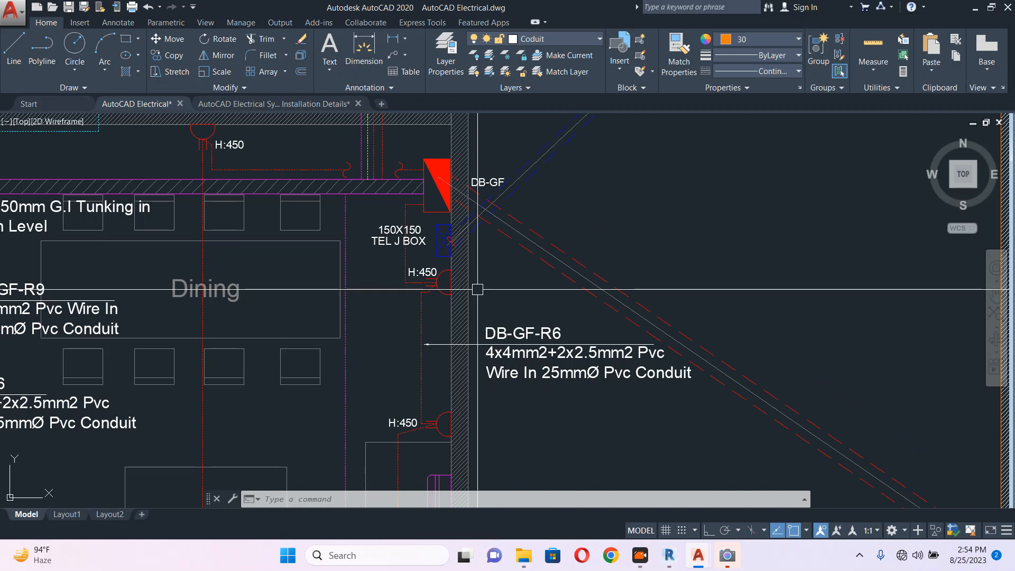
{"action": "scroll", "coordinate": [477, 289], "scroll_direction": "down", "scroll_amount": 5}
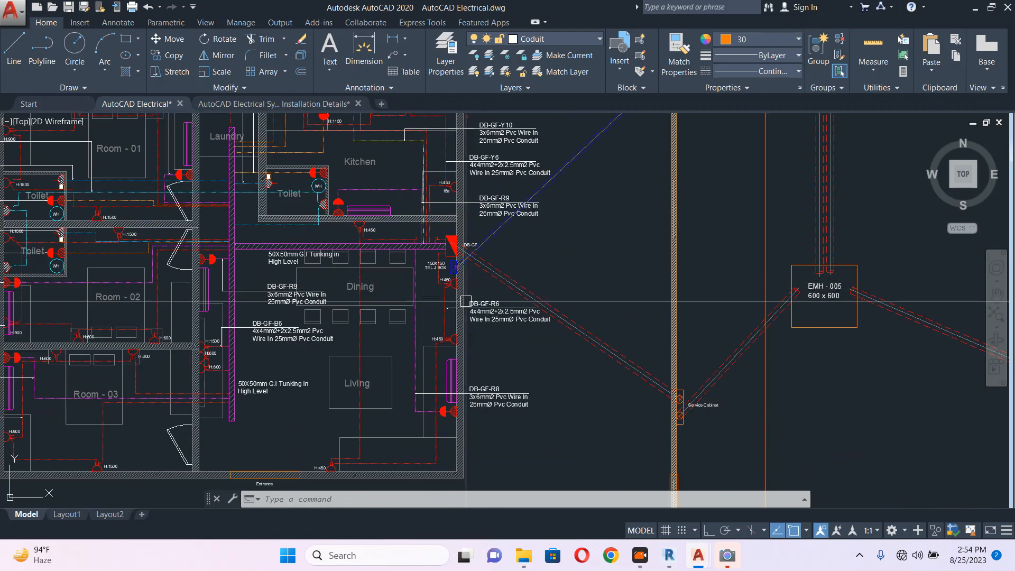
{"action": "scroll", "coordinate": [460, 285], "scroll_direction": "up", "scroll_amount": 4}
{"action": "scroll", "coordinate": [472, 254], "scroll_direction": "down", "scroll_amount": 8}
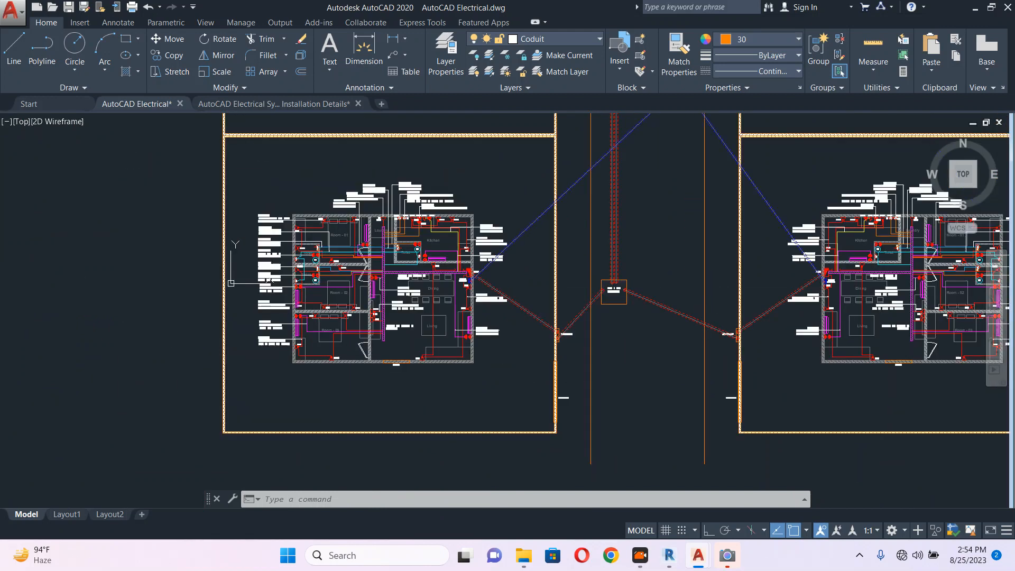
{"action": "scroll", "coordinate": [469, 278], "scroll_direction": "up", "scroll_amount": 8}
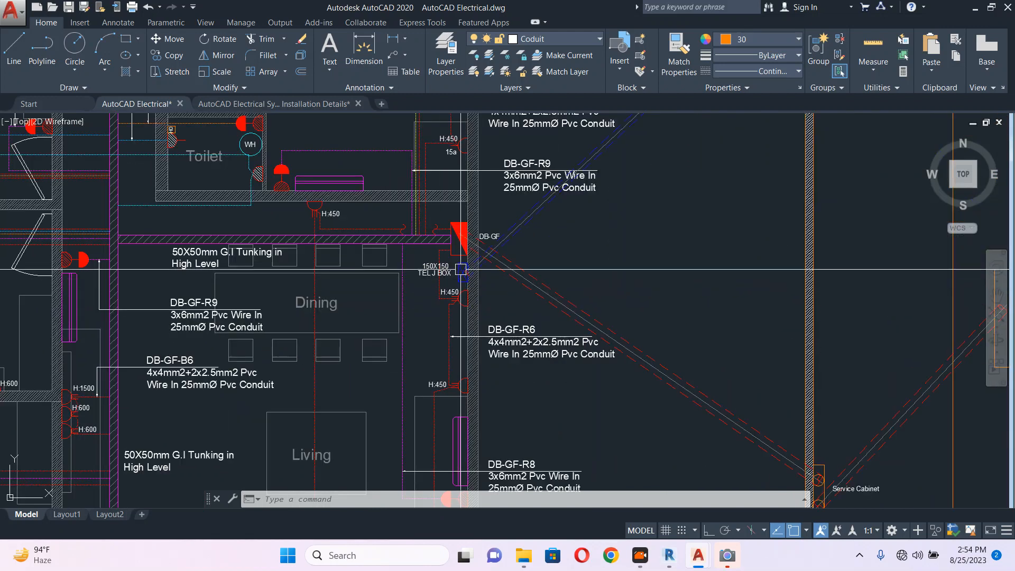
{"action": "scroll", "coordinate": [417, 209], "scroll_direction": "down", "scroll_amount": 8}
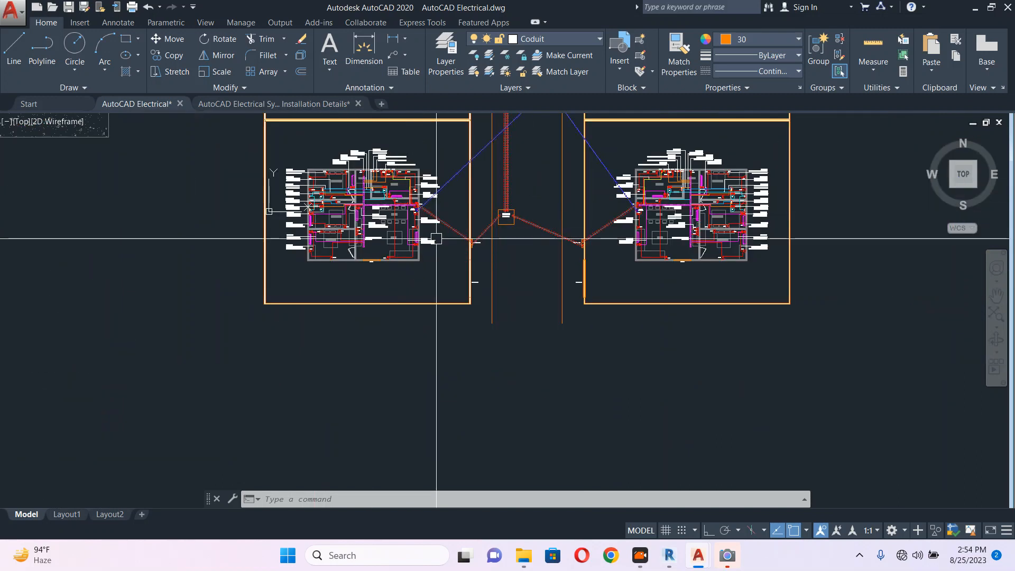
{"action": "scroll", "coordinate": [432, 183], "scroll_direction": "up", "scroll_amount": 2}
{"action": "scroll", "coordinate": [430, 181], "scroll_direction": "up", "scroll_amount": 2}
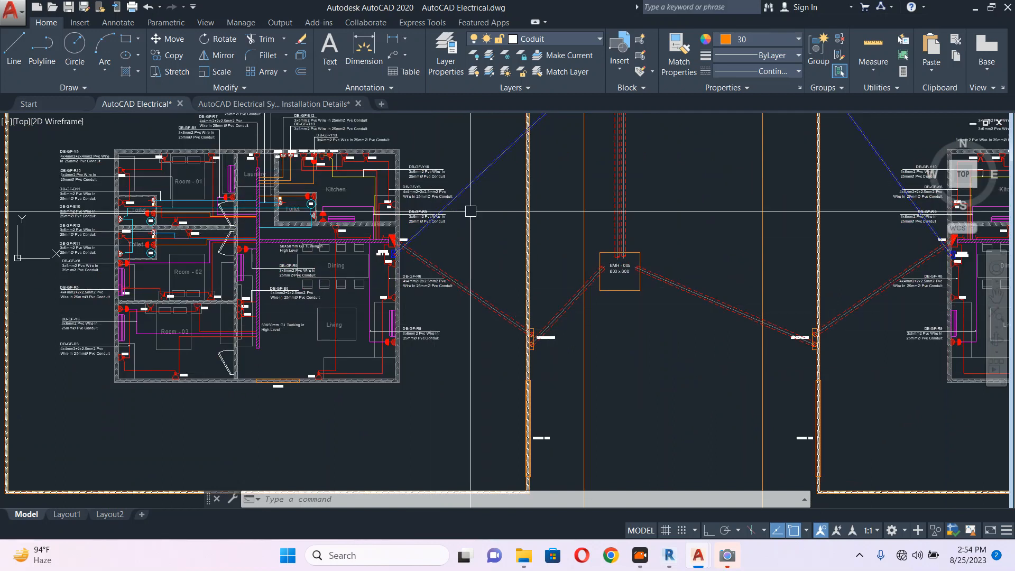
{"action": "middle_click_drag", "start_coordinate": [502, 180], "coordinate": [490, 220]}
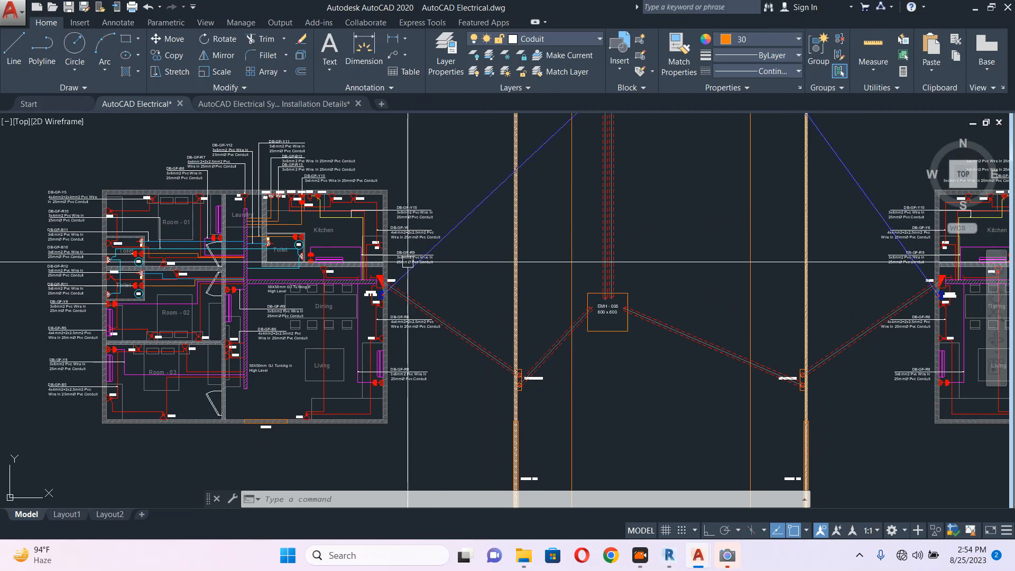
{"action": "scroll", "coordinate": [380, 284], "scroll_direction": "up", "scroll_amount": 4}
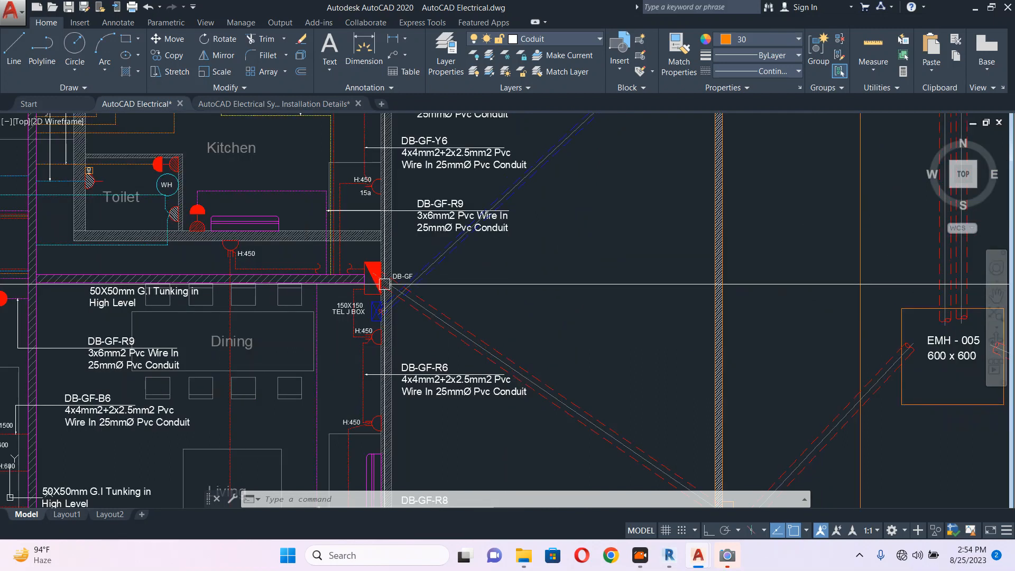
{"action": "scroll", "coordinate": [436, 290], "scroll_direction": "down", "scroll_amount": 8}
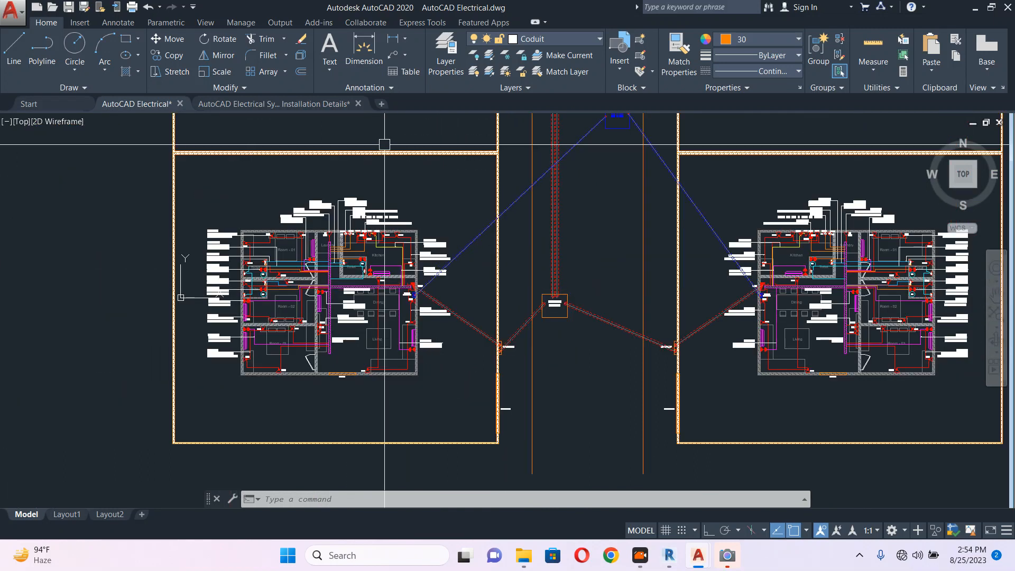
{"action": "scroll", "coordinate": [189, 209], "scroll_direction": "up", "scroll_amount": 4}
{"action": "middle_click_drag", "start_coordinate": [171, 178], "coordinate": [252, 218]}
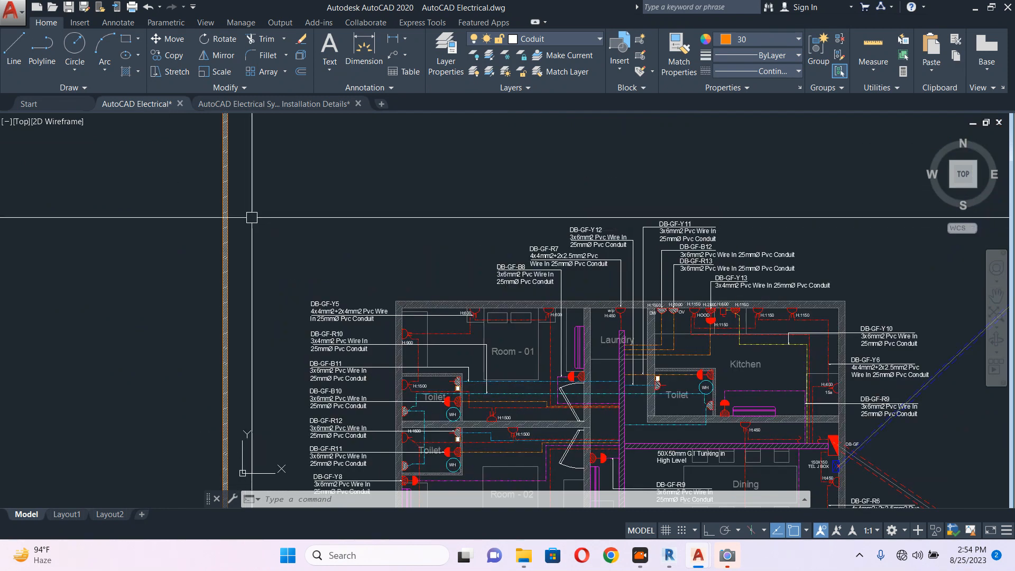
{"action": "scroll", "coordinate": [218, 182], "scroll_direction": "down", "scroll_amount": 4}
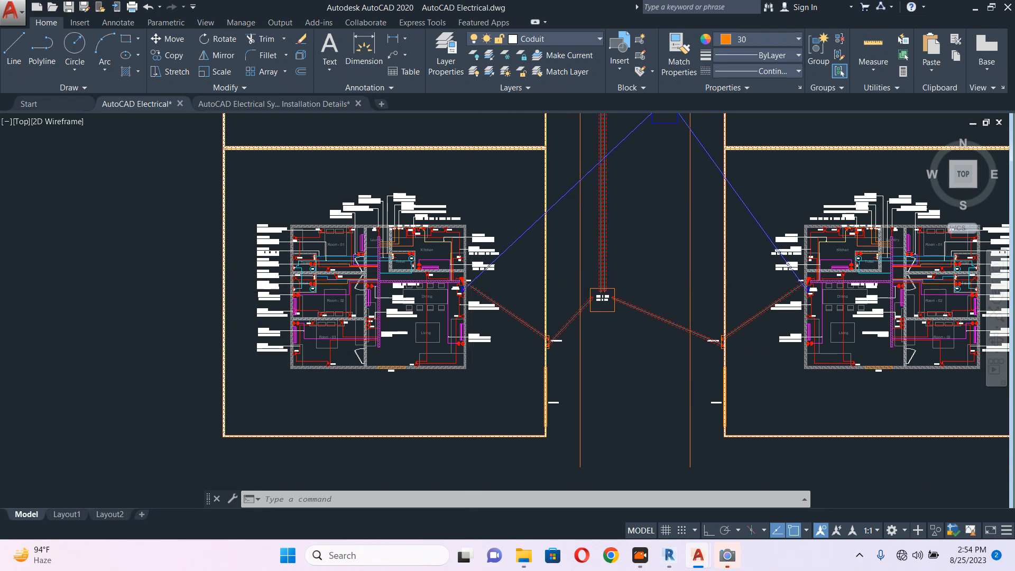
{"action": "scroll", "coordinate": [463, 292], "scroll_direction": "up", "scroll_amount": 3}
{"action": "scroll", "coordinate": [463, 292], "scroll_direction": "up", "scroll_amount": 3}
{"action": "scroll", "coordinate": [471, 294], "scroll_direction": "up", "scroll_amount": 2}
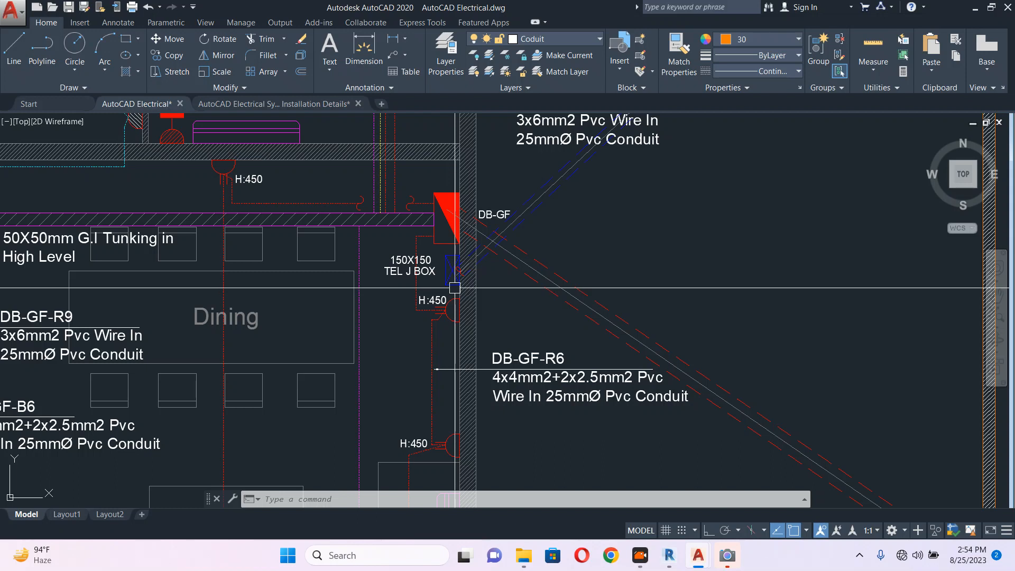
{"action": "middle_click_drag", "start_coordinate": [447, 209], "coordinate": [403, 284]}
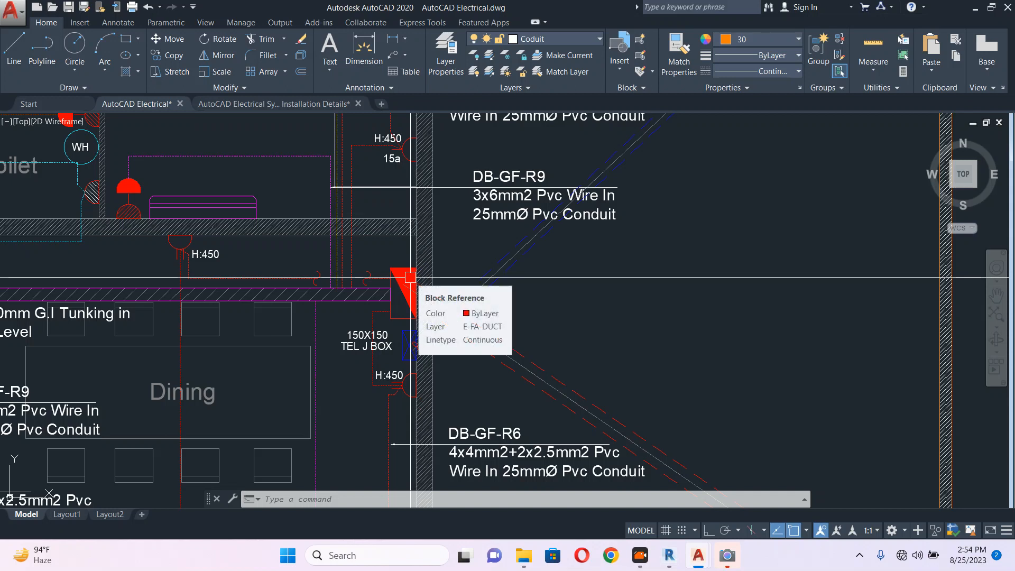
{"action": "scroll", "coordinate": [410, 277], "scroll_direction": "down", "scroll_amount": 4}
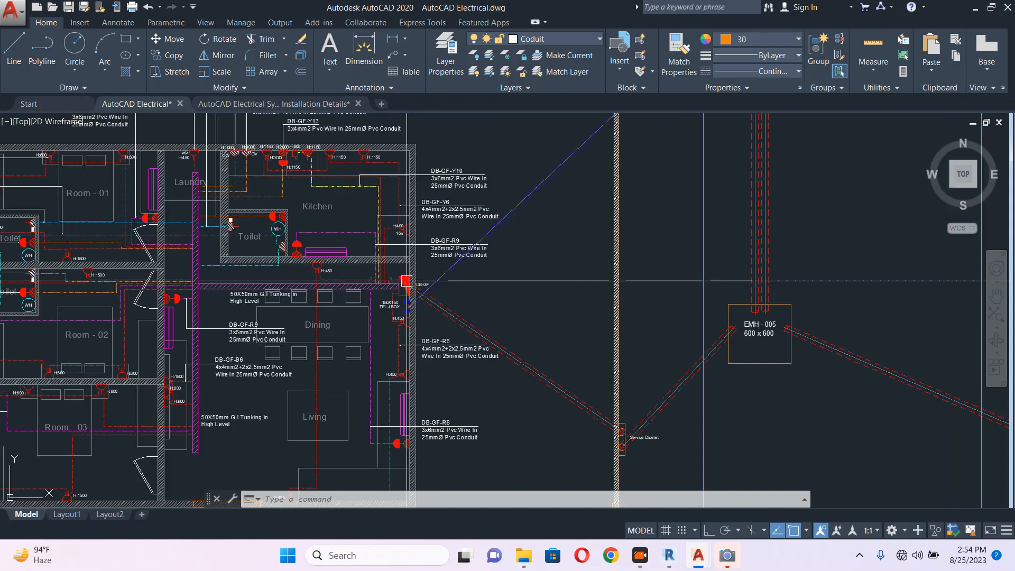
Examine the duct section details east of the site layout, including Section-01, and return to the last villa rows
{"action": "scroll", "coordinate": [629, 245], "scroll_direction": "down", "scroll_amount": 5}
{"action": "middle_click_drag", "start_coordinate": [612, 251], "coordinate": [175, 241]}
{"action": "middle_click_drag", "start_coordinate": [856, 253], "coordinate": [548, 285]}
{"action": "scroll", "coordinate": [545, 279], "scroll_direction": "down", "scroll_amount": 3}
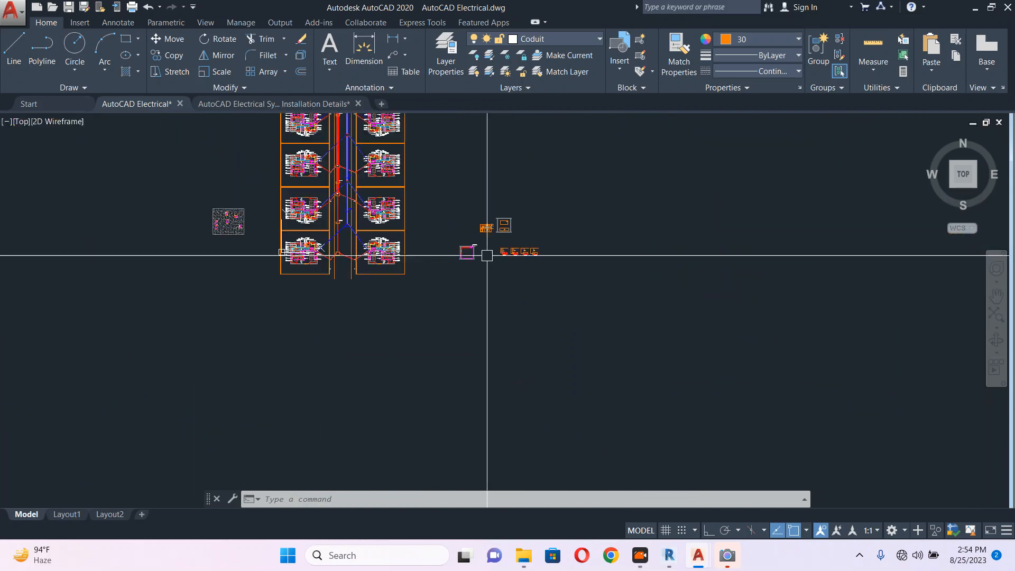
{"action": "scroll", "coordinate": [533, 272], "scroll_direction": "up", "scroll_amount": 10}
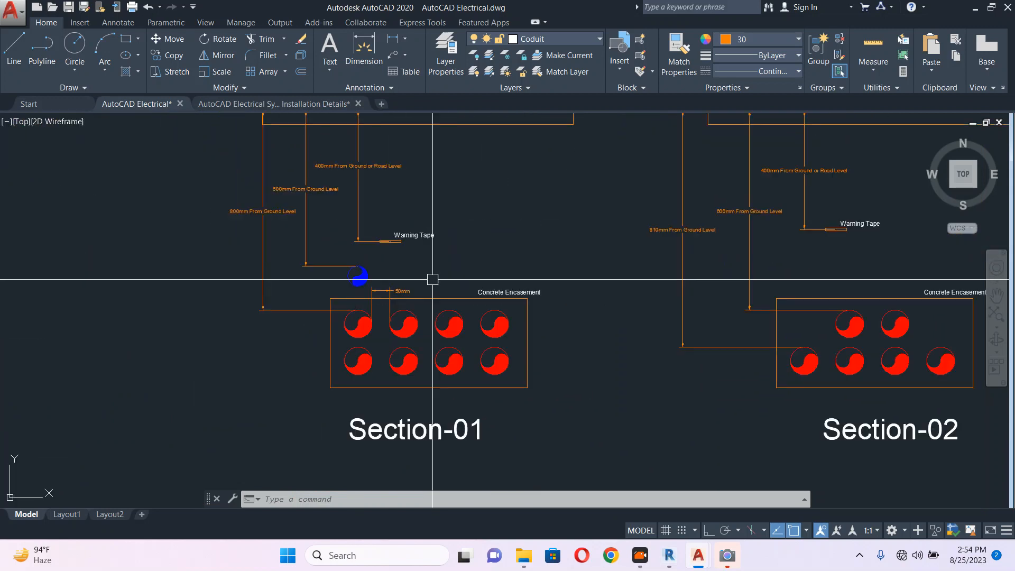
{"action": "scroll", "coordinate": [481, 270], "scroll_direction": "down", "scroll_amount": 4}
{"action": "scroll", "coordinate": [481, 270], "scroll_direction": "down", "scroll_amount": 3}
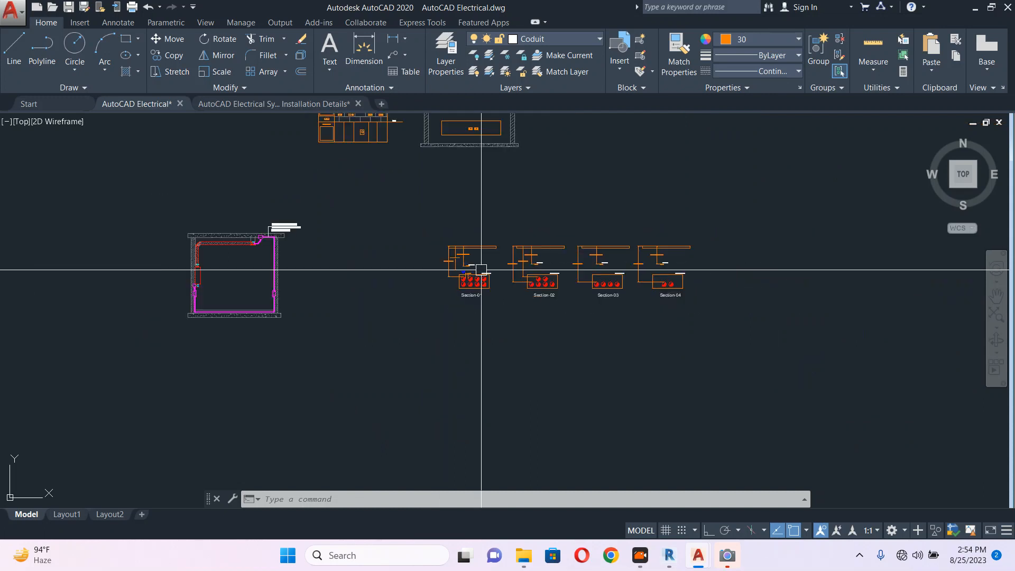
{"action": "scroll", "coordinate": [486, 272], "scroll_direction": "down", "scroll_amount": 2}
{"action": "middle_click_drag", "start_coordinate": [243, 294], "coordinate": [581, 284]}
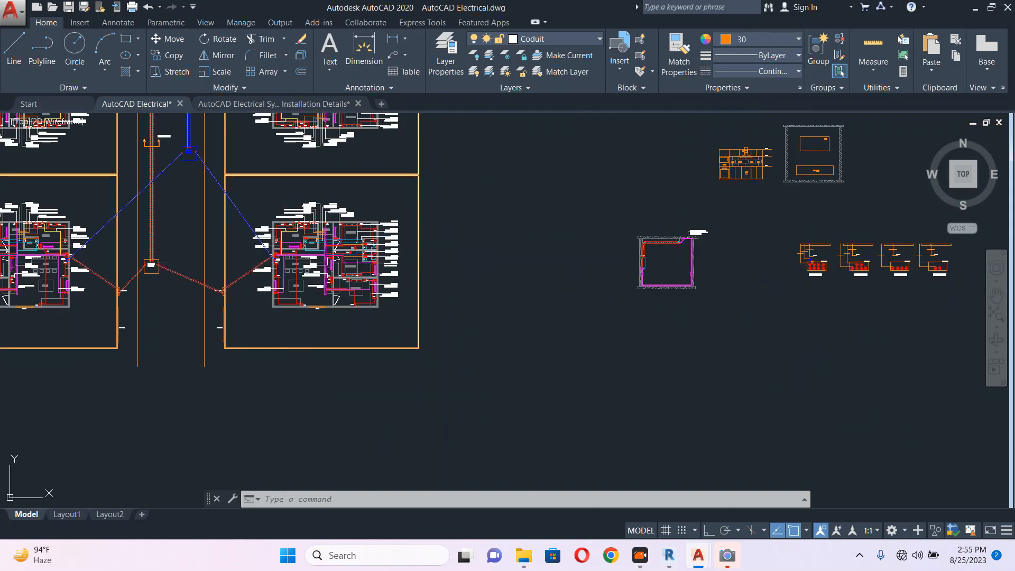
{"action": "scroll", "coordinate": [394, 262], "scroll_direction": "up", "scroll_amount": 6}
{"action": "scroll", "coordinate": [425, 254], "scroll_direction": "down", "scroll_amount": 3}
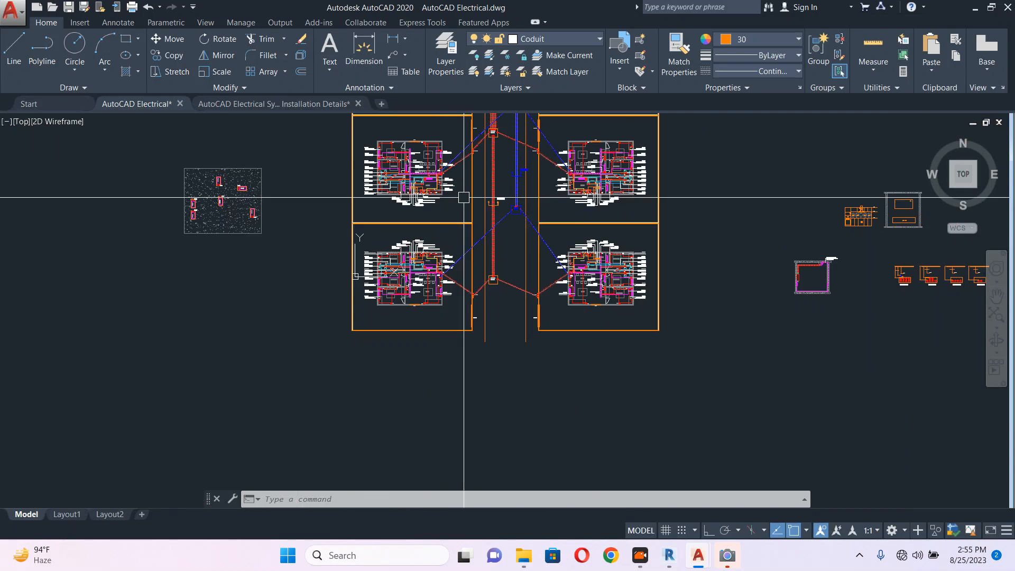
Move the speckled rectangular plan with the red cabinets down beside the last-row west villa, just outside the plot boundary
{"action": "middle_click_drag", "start_coordinate": [462, 199], "coordinate": [469, 233]}
{"action": "left_click", "coordinate": [289, 189]}
{"action": "left_click", "coordinate": [113, 302]}
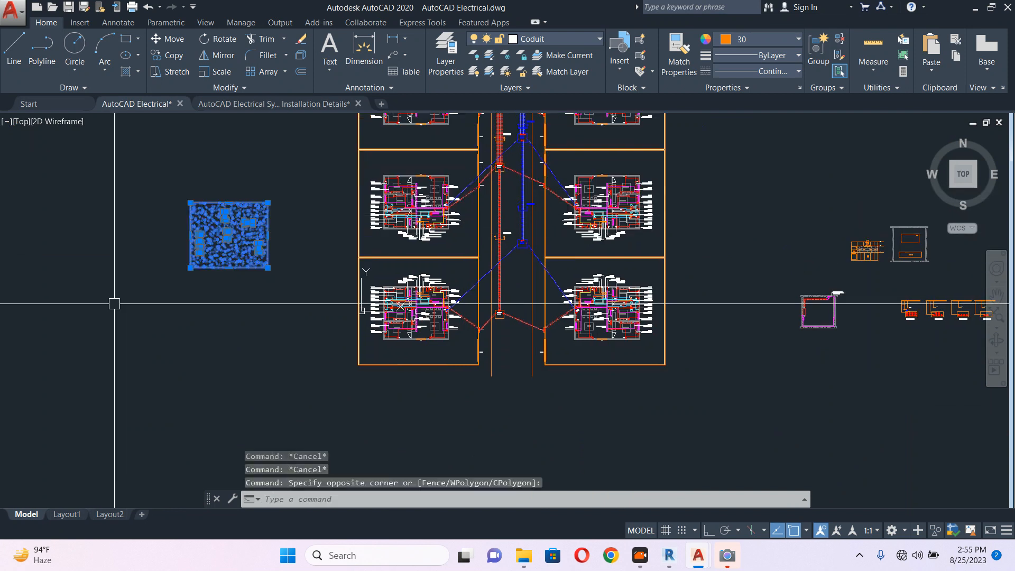
{"action": "middle_click_drag", "start_coordinate": [209, 272], "coordinate": [310, 272]}
{"action": "type", "text": "m"}
{"action": "key", "text": "Return"}
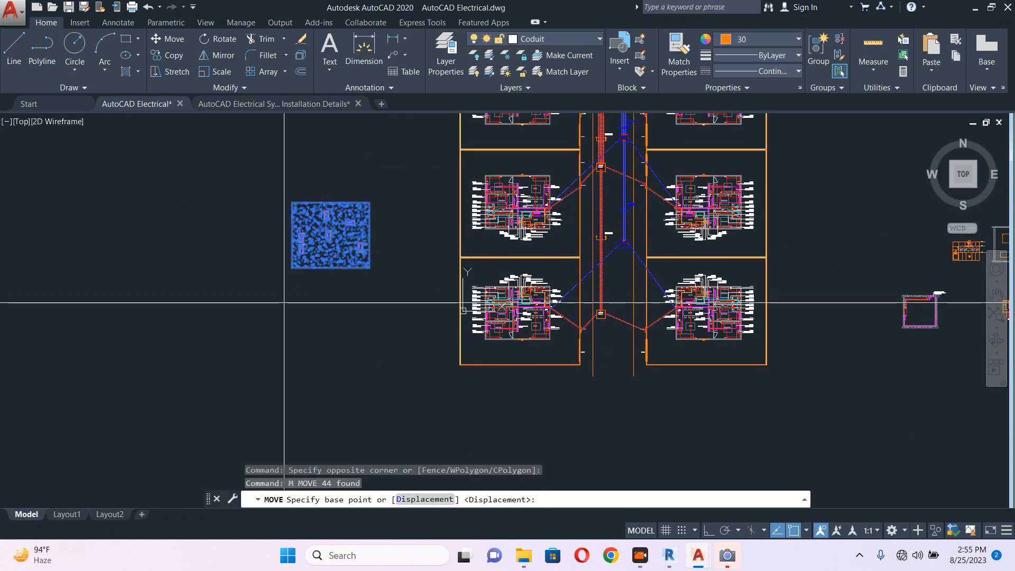
{"action": "left_click", "coordinate": [285, 303]}
{"action": "left_click", "coordinate": [345, 386]}
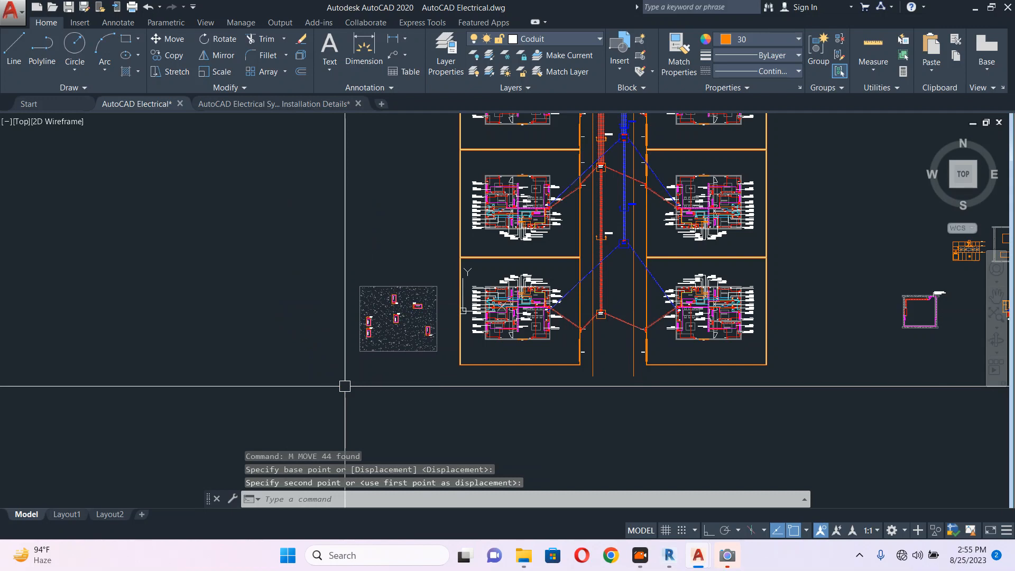
{"action": "key", "text": "Escape"}
Turn Ortho on while trying to mirror the speckled plan from the west corner between the last two plots, and cancel the mirror
{"action": "left_click", "coordinate": [324, 256]}
{"action": "left_click", "coordinate": [446, 363]}
{"action": "middle_click_drag", "start_coordinate": [443, 311], "coordinate": [456, 341]}
{"action": "type", "text": "m"}
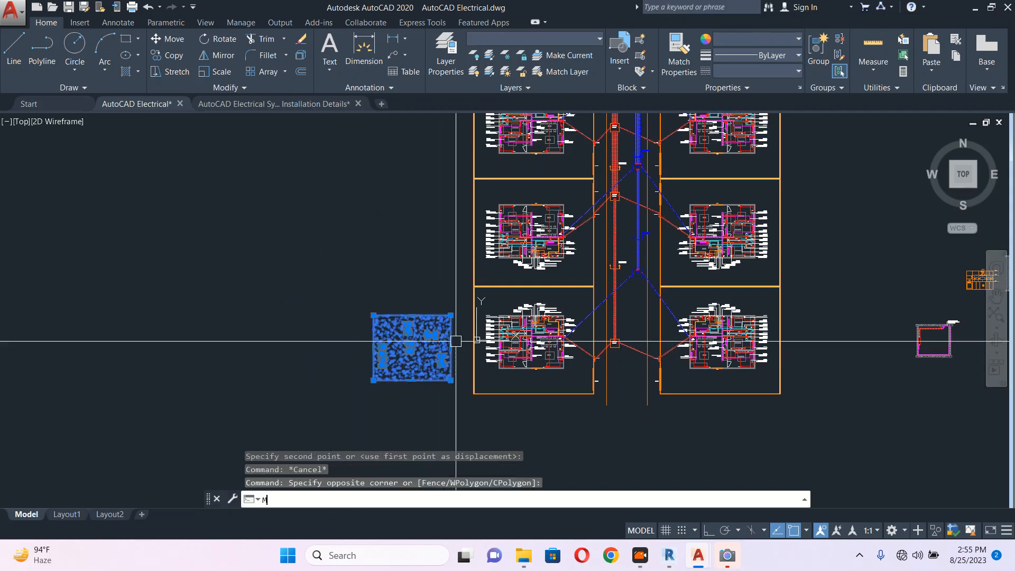
{"action": "type", "text": "i"}
{"action": "key", "text": "Return"}
{"action": "scroll", "coordinate": [471, 296], "scroll_direction": "up", "scroll_amount": 2}
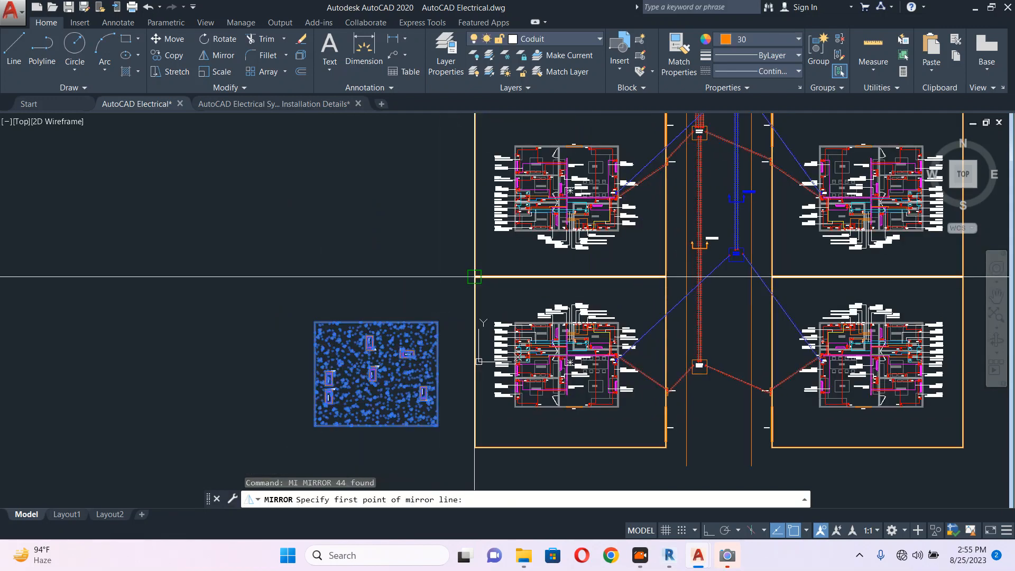
{"action": "left_click", "coordinate": [475, 276]}
{"action": "left_click", "coordinate": [709, 530]}
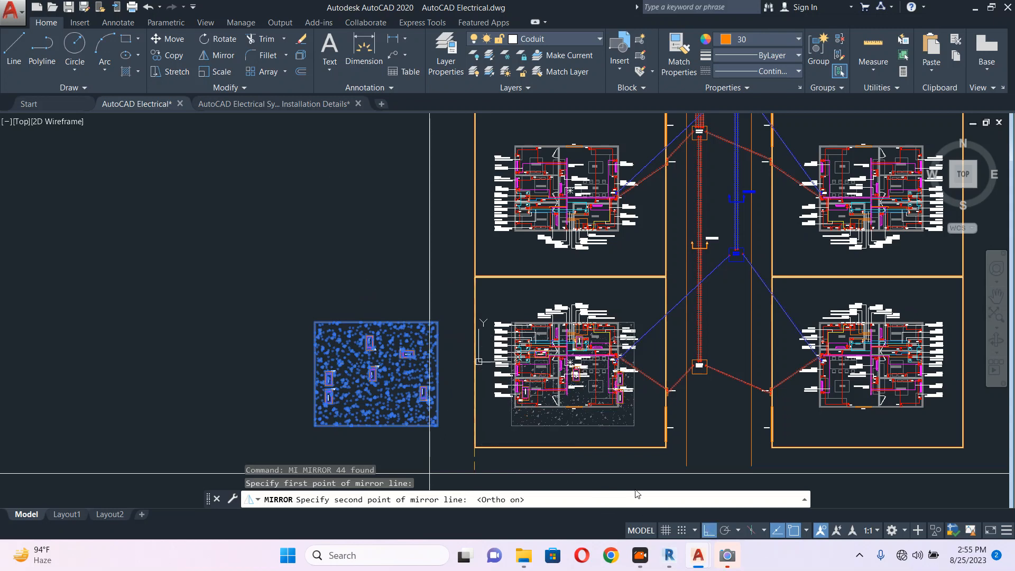
{"action": "left_click", "coordinate": [319, 248]}
{"action": "key", "text": "Escape"}
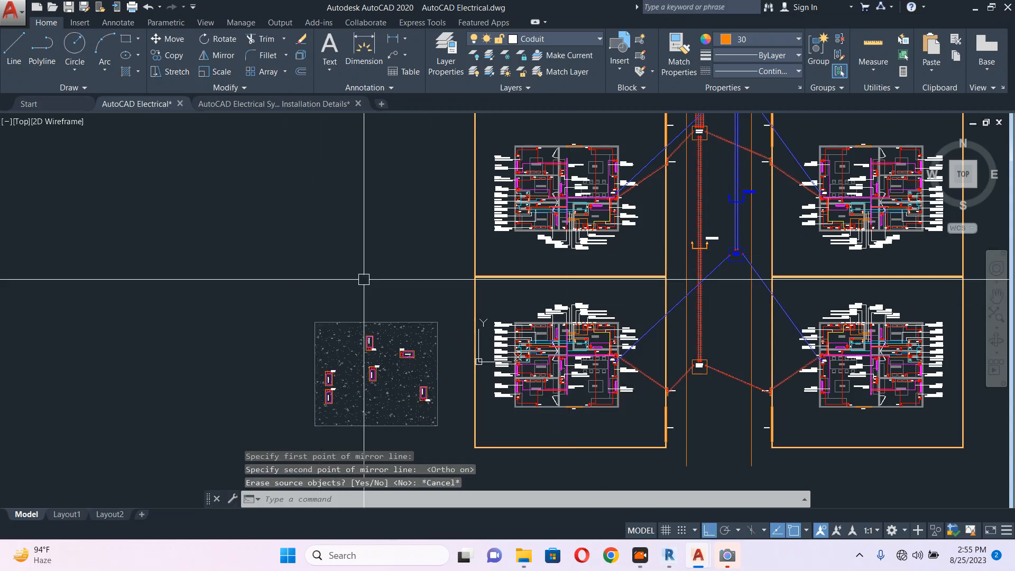
Mirror the speckled plan about the horizontal boundary line between the last two west plots, keeping the original
{"action": "left_click", "coordinate": [445, 260]}
{"action": "left_click", "coordinate": [266, 444]}
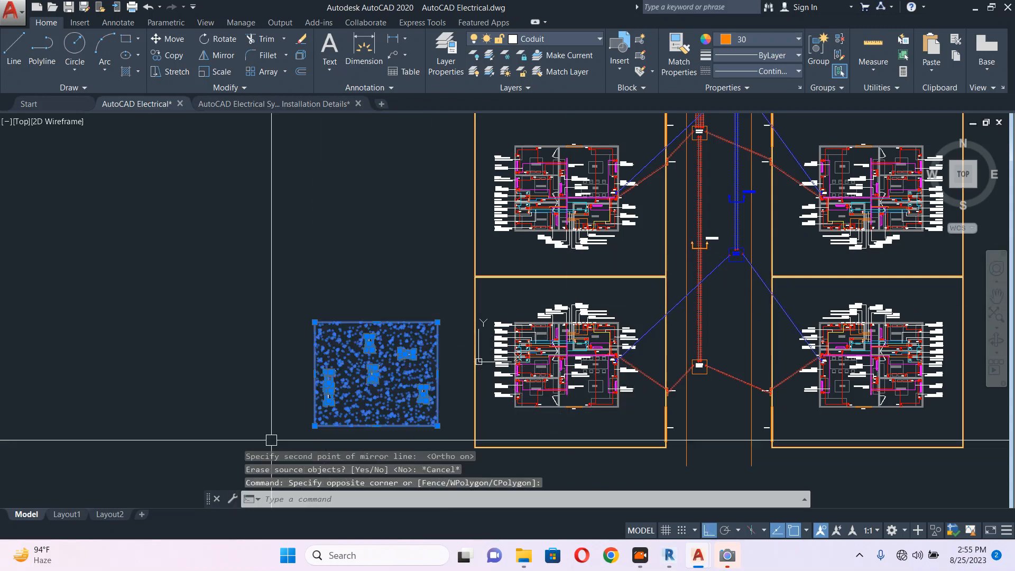
{"action": "type", "text": "MI"}
{"action": "key", "text": "Return"}
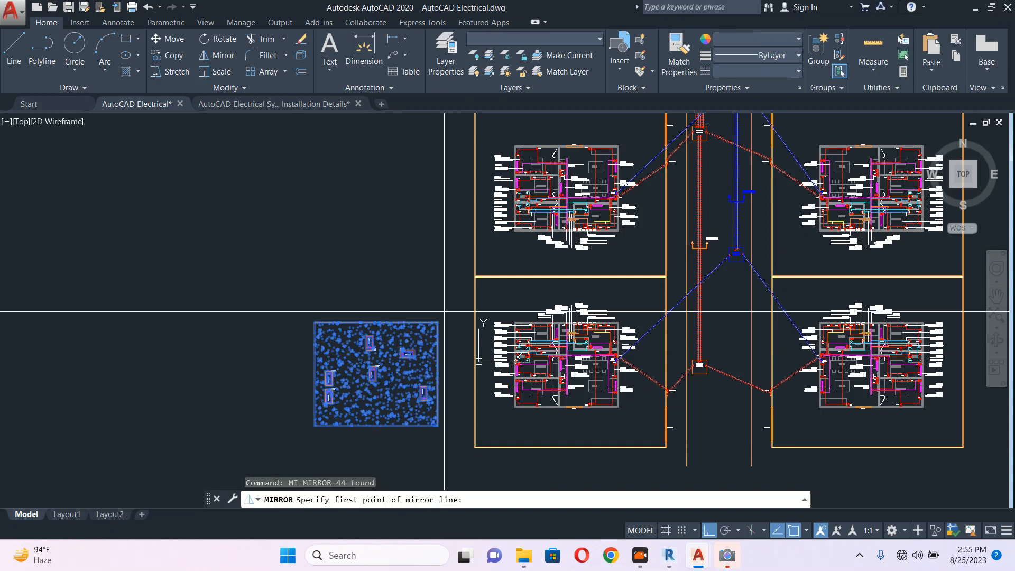
{"action": "left_click", "coordinate": [472, 276]}
{"action": "left_click", "coordinate": [322, 276]}
{"action": "key", "text": "Return"}
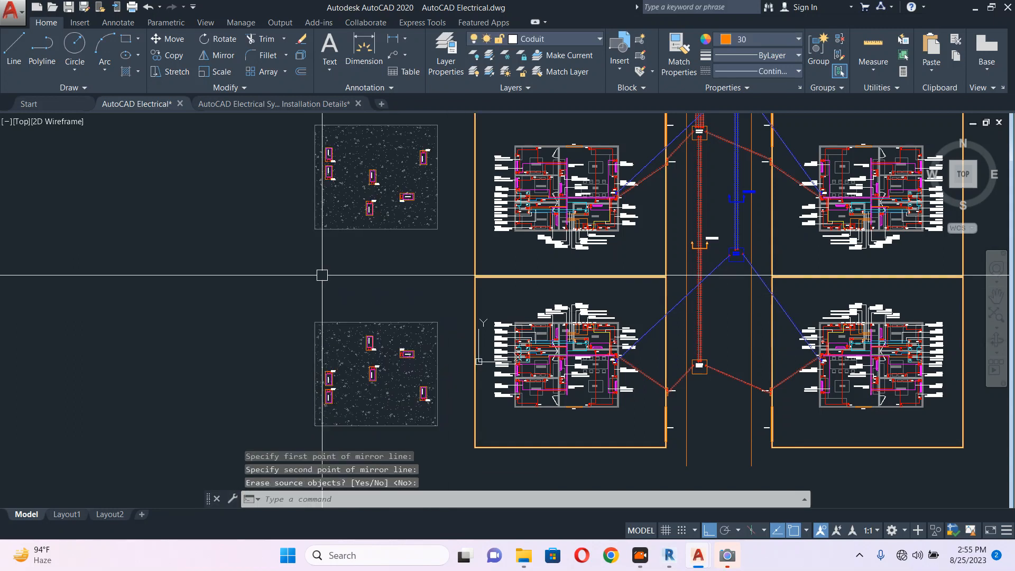
Mirror the third-row west speckled plan about the boundary line between the second and third west plots, keeping the original
{"action": "middle_click_drag", "start_coordinate": [382, 142], "coordinate": [386, 281]}
{"action": "left_click", "coordinate": [438, 227]}
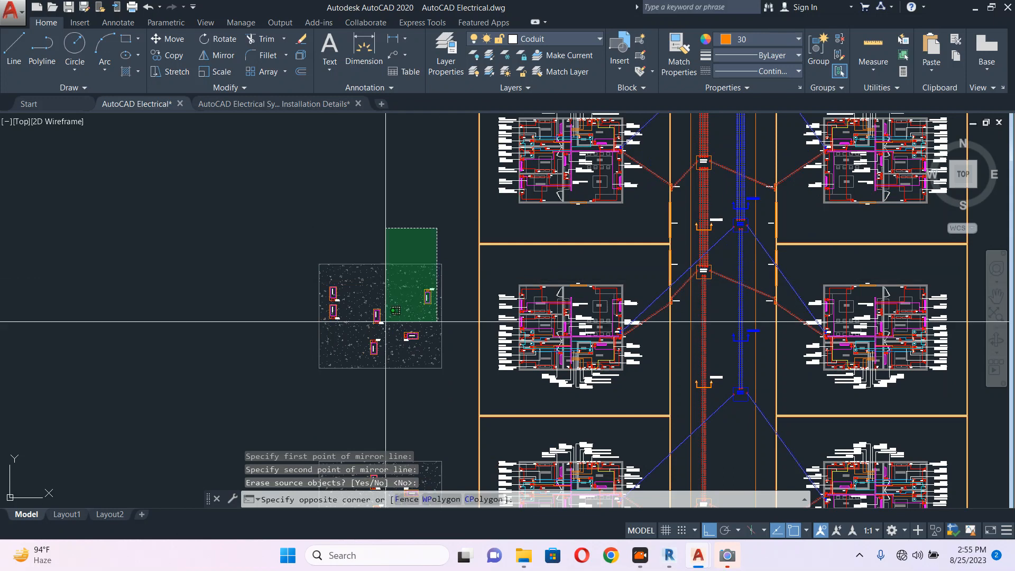
{"action": "left_click", "coordinate": [259, 373]}
{"action": "type", "text": "MI"}
{"action": "key", "text": "Return"}
{"action": "left_click", "coordinate": [478, 243]}
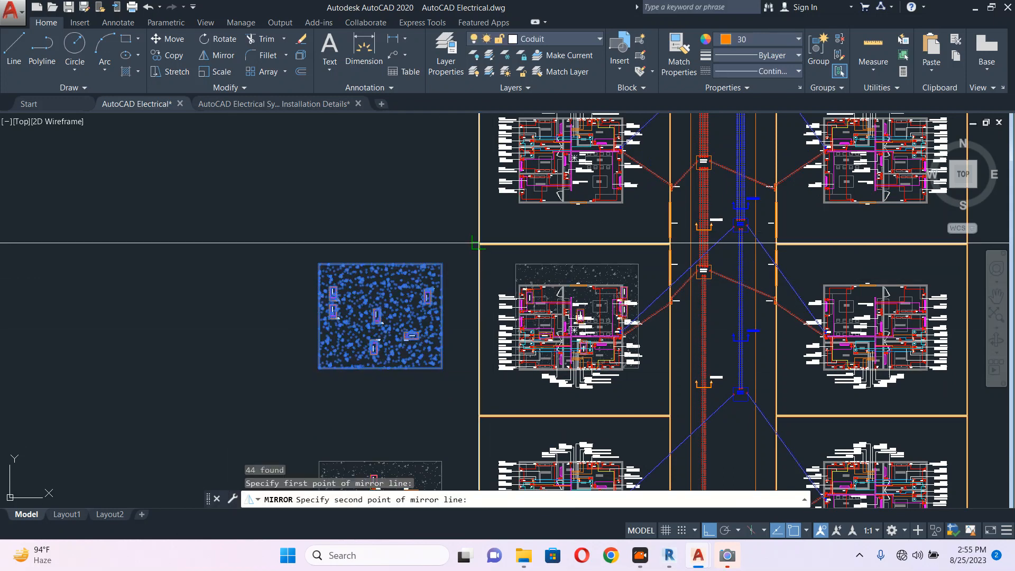
{"action": "left_click", "coordinate": [302, 238]}
{"action": "key", "text": "Return"}
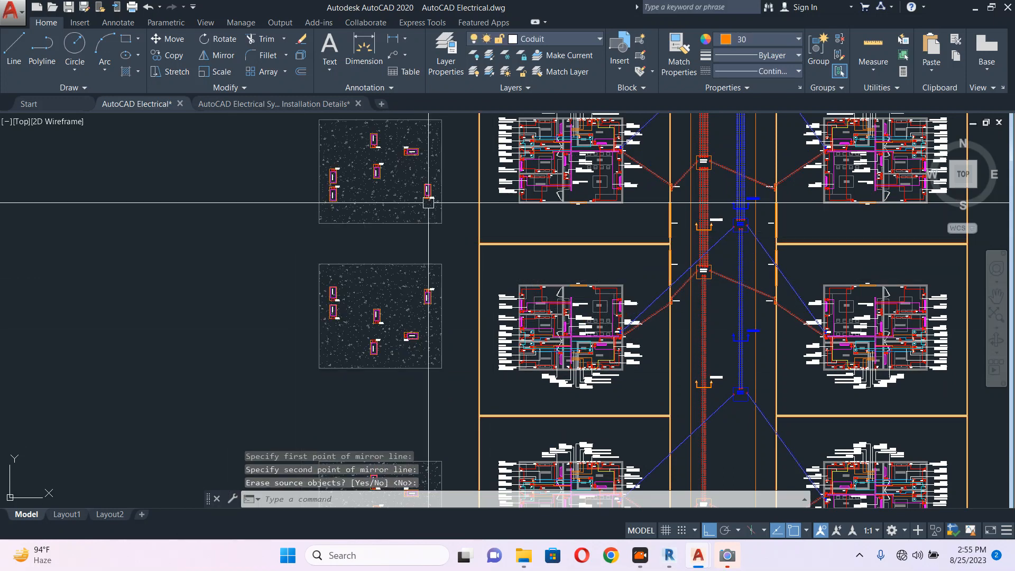
Mirror the second-row speckled plan about the boundary line between the first two west plots, keeping the original
{"action": "middle_click_drag", "start_coordinate": [428, 202], "coordinate": [440, 350]}
{"action": "left_click", "coordinate": [467, 234]}
{"action": "left_click", "coordinate": [326, 373]}
{"action": "type", "text": "MI"}
{"action": "key", "text": "Return"}
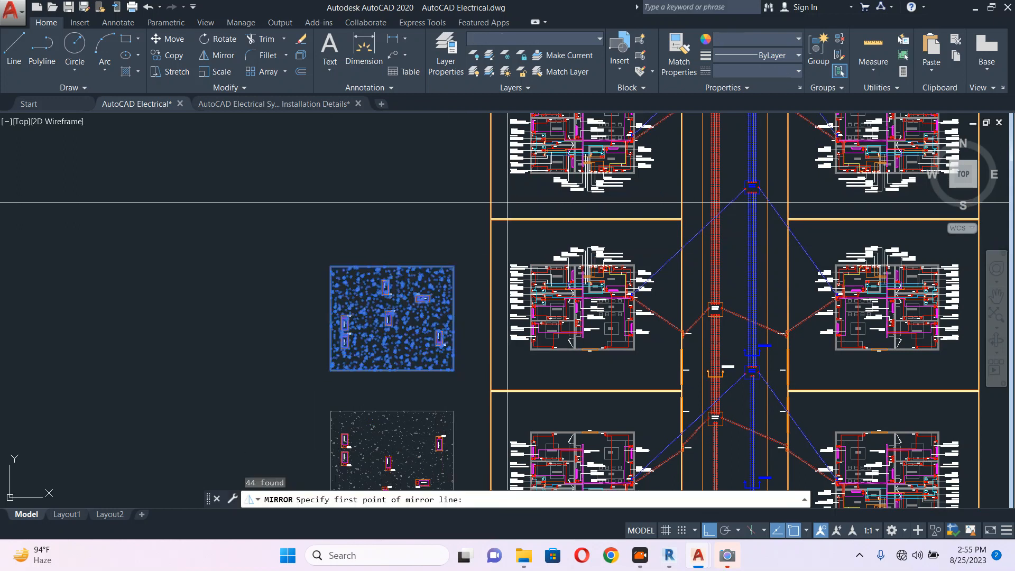
{"action": "left_click", "coordinate": [478, 219]}
{"action": "left_click", "coordinate": [313, 235]}
{"action": "key", "text": "Return"}
{"action": "scroll", "coordinate": [313, 235], "scroll_direction": "down", "scroll_amount": 4}
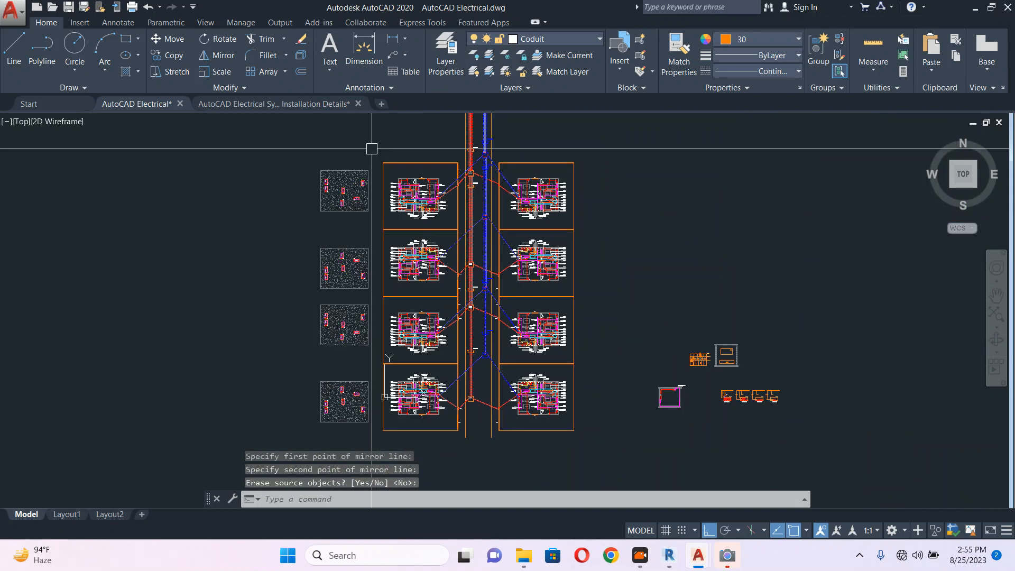
Mirror all four west speckled plans about a vertical line along the middle of the road to the east side, keeping the originals
{"action": "left_click", "coordinate": [373, 148]}
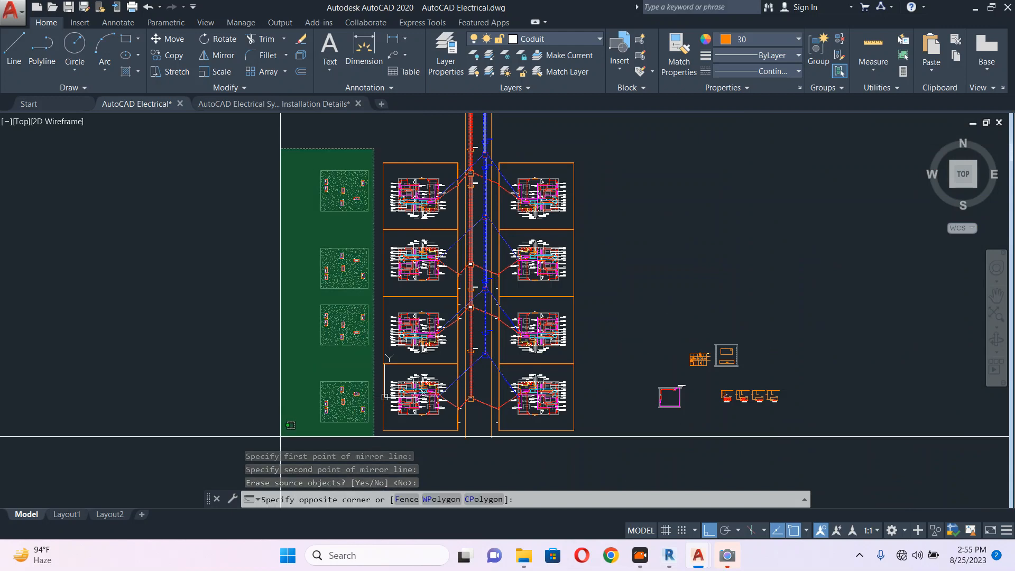
{"action": "left_click", "coordinate": [278, 428]}
{"action": "type", "text": "MI"}
{"action": "key", "text": "Return"}
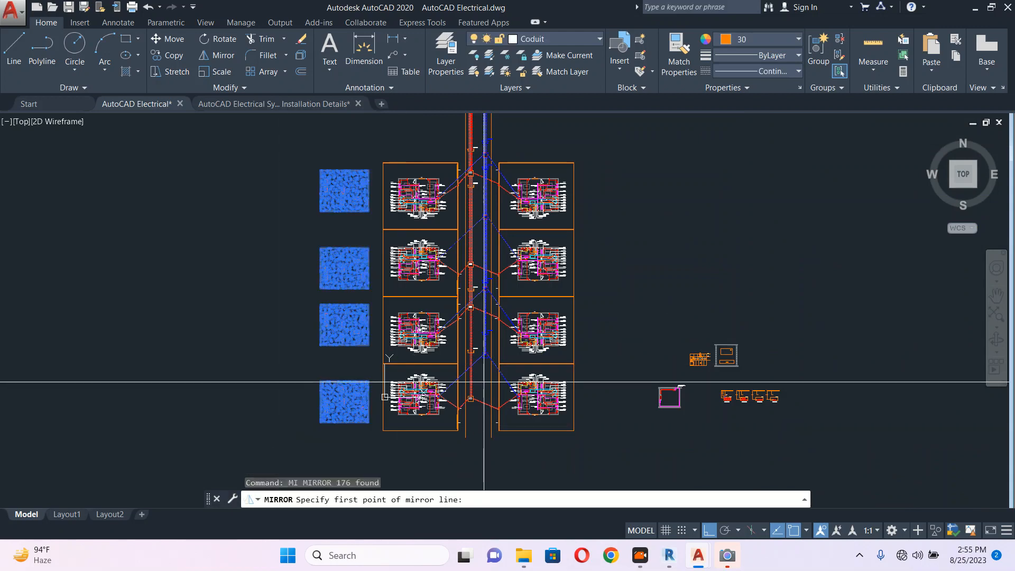
{"action": "mouse_move", "coordinate": [478, 364]}
{"action": "middle_mouse_down"}
{"action": "mouse_move", "coordinate": [458, 349]}
{"action": "mouse_move", "coordinate": [438, 268]}
{"action": "middle_mouse_up"}
{"action": "scroll", "coordinate": [440, 331], "scroll_direction": "up", "scroll_amount": 2}
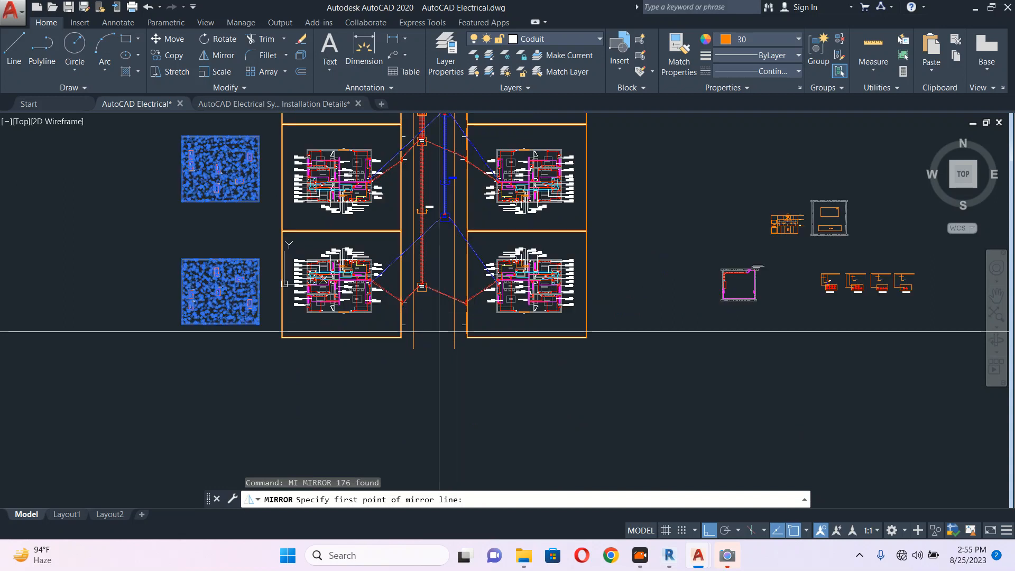
{"action": "left_click", "coordinate": [439, 331]}
{"action": "left_click", "coordinate": [432, 364]}
{"action": "key", "text": "Return"}
{"action": "scroll", "coordinate": [430, 364], "scroll_direction": "down", "scroll_amount": 4}
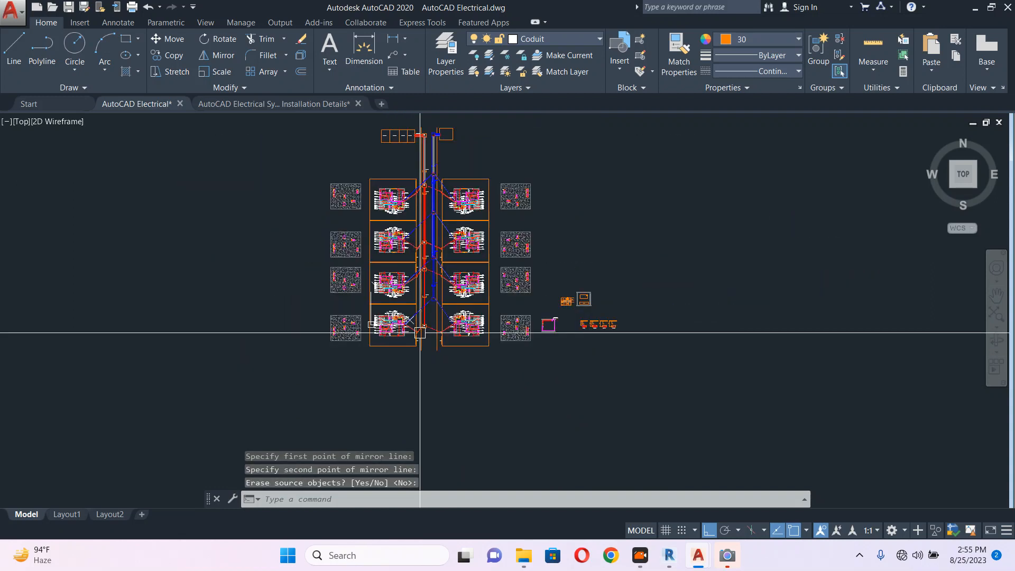
{"action": "key", "text": "Escape"}
Move the group of detail drawings horizontally further east, clear of the east speckled plans
{"action": "left_click", "coordinate": [632, 258]}
{"action": "left_click", "coordinate": [538, 344]}
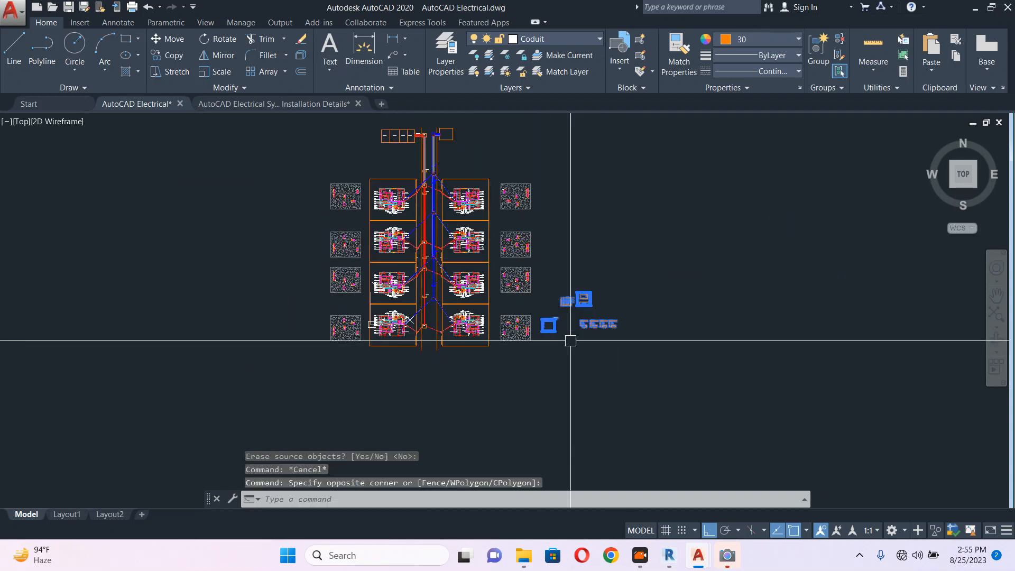
{"action": "type", "text": "M"}
{"action": "key", "text": "Return"}
{"action": "left_click", "coordinate": [661, 290]}
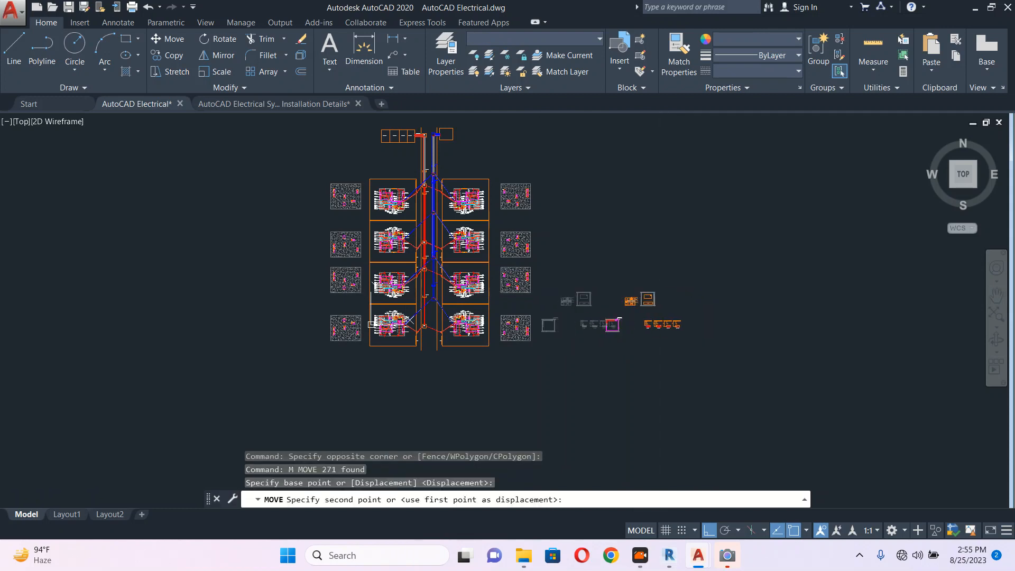
{"action": "key", "text": "Escape"}
Examine the villa wiring plans, the speckled plans and the road ducts with their manholes around Section-04
{"action": "scroll", "coordinate": [407, 196], "scroll_direction": "up", "scroll_amount": 4}
{"action": "scroll", "coordinate": [403, 198], "scroll_direction": "down", "scroll_amount": 2}
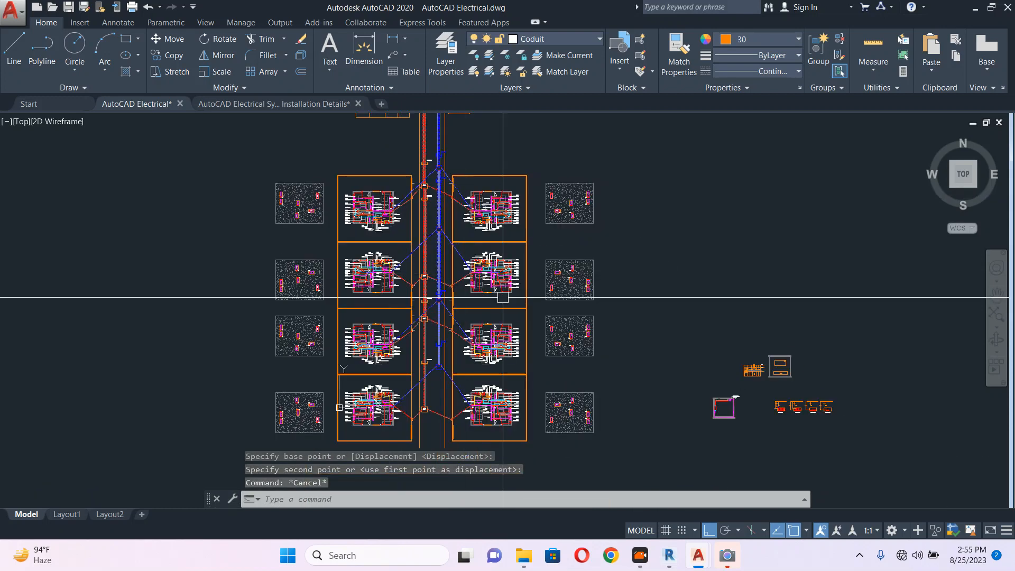
{"action": "scroll", "coordinate": [439, 312], "scroll_direction": "up", "scroll_amount": 2}
{"action": "scroll", "coordinate": [435, 315], "scroll_direction": "down", "scroll_amount": 2}
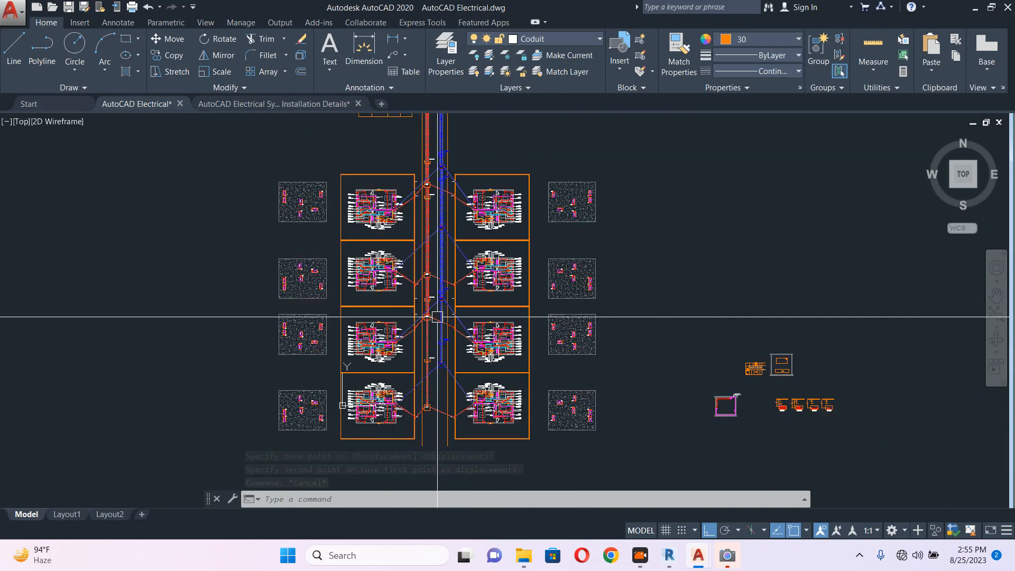
{"action": "scroll", "coordinate": [295, 175], "scroll_direction": "up", "scroll_amount": 3}
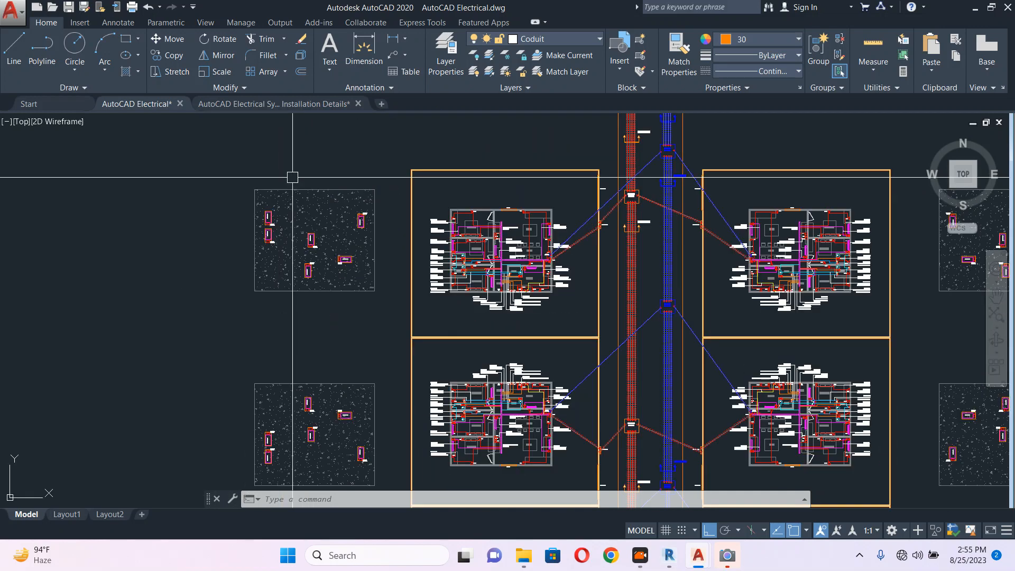
{"action": "scroll", "coordinate": [486, 246], "scroll_direction": "up", "scroll_amount": 4}
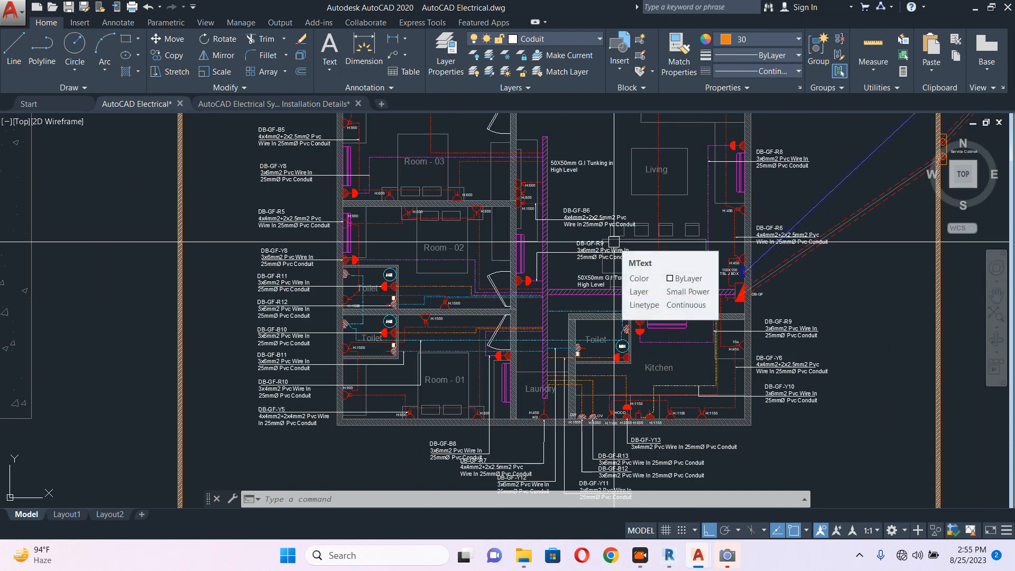
{"action": "scroll", "coordinate": [614, 242], "scroll_direction": "down", "scroll_amount": 4}
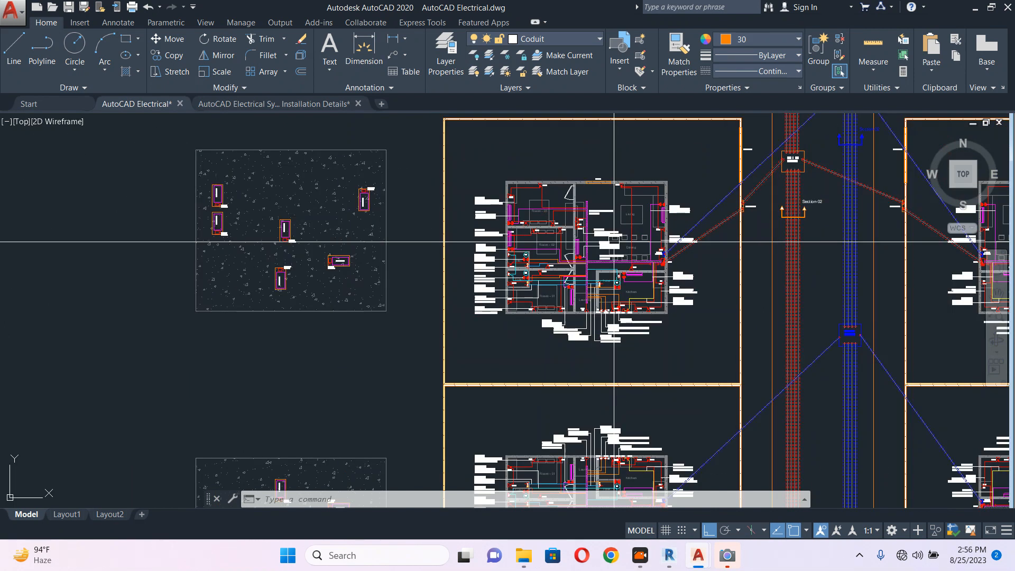
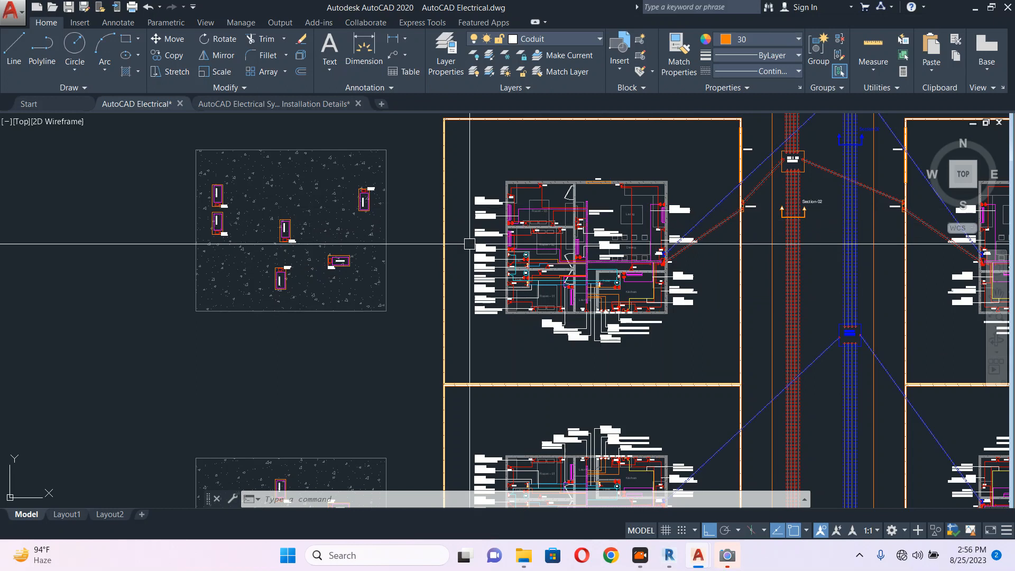
{"action": "scroll", "coordinate": [469, 244], "scroll_direction": "down", "scroll_amount": 4}
{"action": "middle_click_drag", "start_coordinate": [426, 381], "coordinate": [407, 346]}
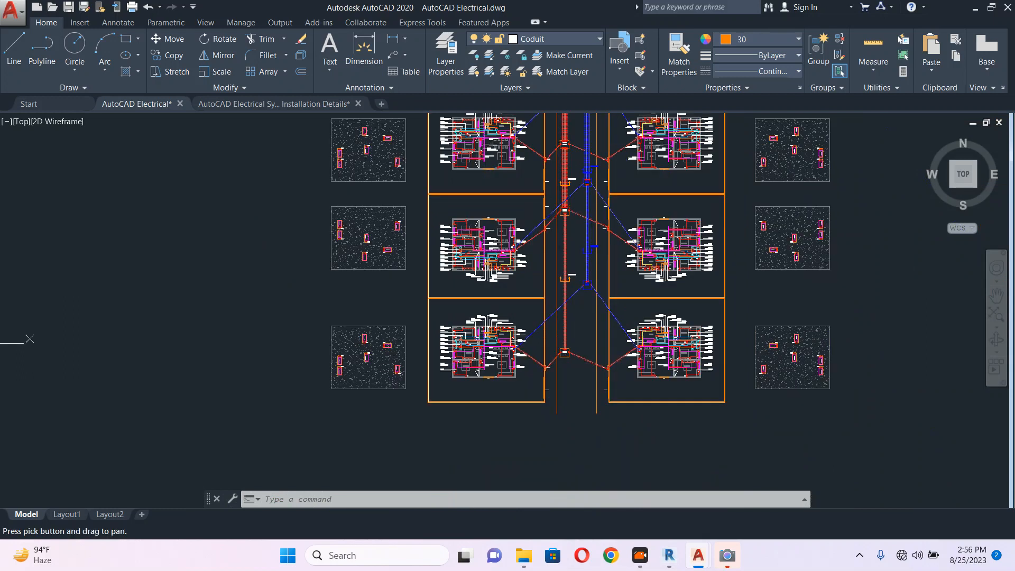
{"action": "scroll", "coordinate": [564, 227], "scroll_direction": "up", "scroll_amount": 5}
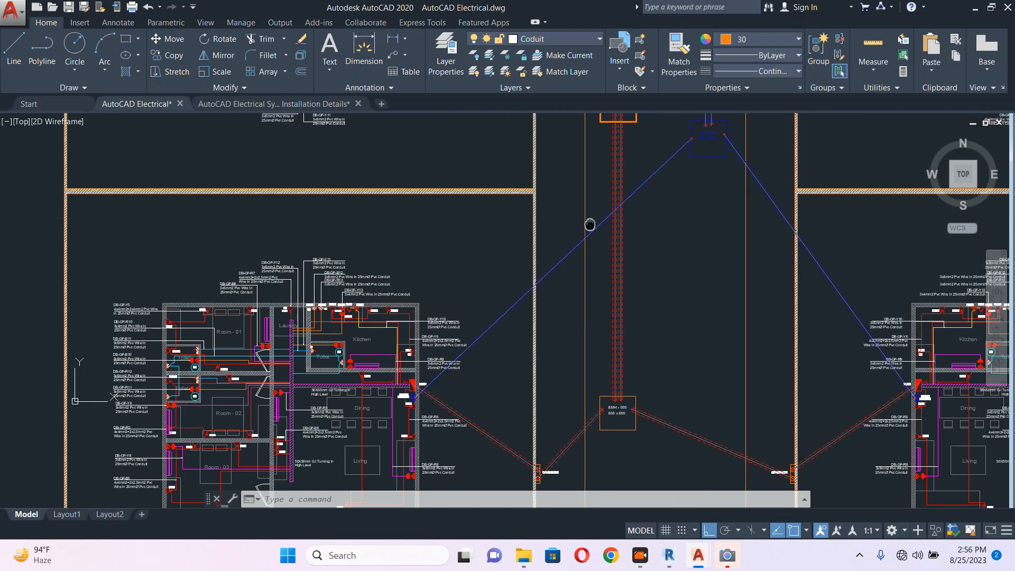
{"action": "middle_click_drag", "start_coordinate": [590, 224], "coordinate": [526, 288]}
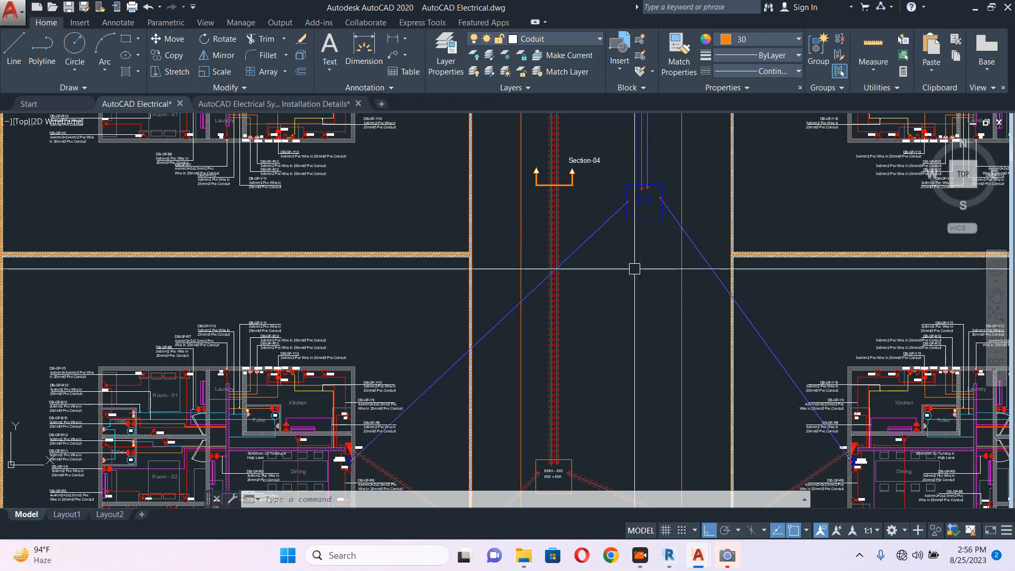
{"action": "scroll", "coordinate": [629, 273], "scroll_direction": "down", "scroll_amount": 7}
{"action": "middle_click_drag", "start_coordinate": [614, 186], "coordinate": [590, 296]}
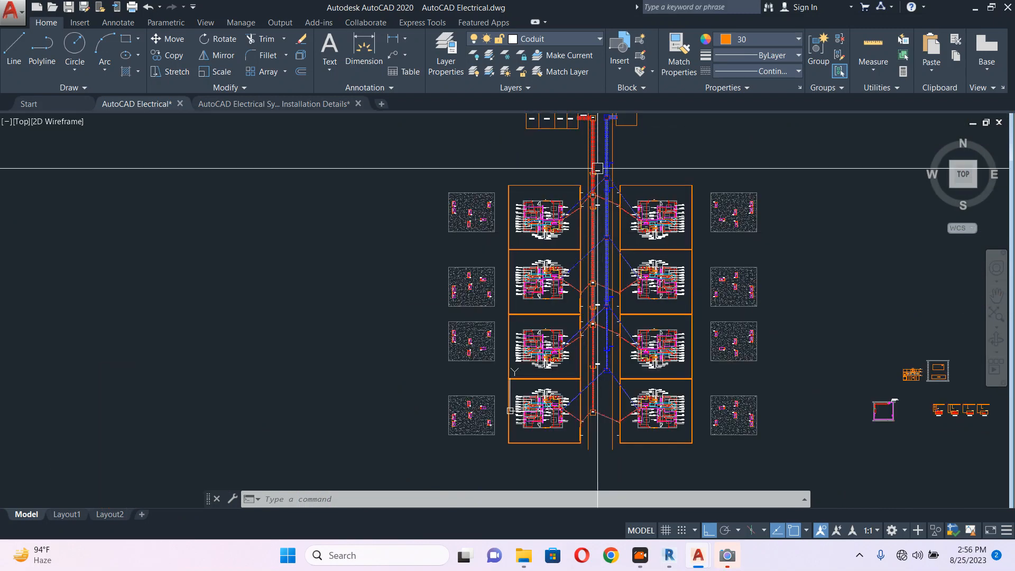
Draw a vertical polyline run about 369 units long between the red and blue road ducts, from the utility rooms to below Section-04
{"action": "scroll", "coordinate": [601, 198], "scroll_direction": "up", "scroll_amount": 4}
{"action": "type", "text": "PL"}
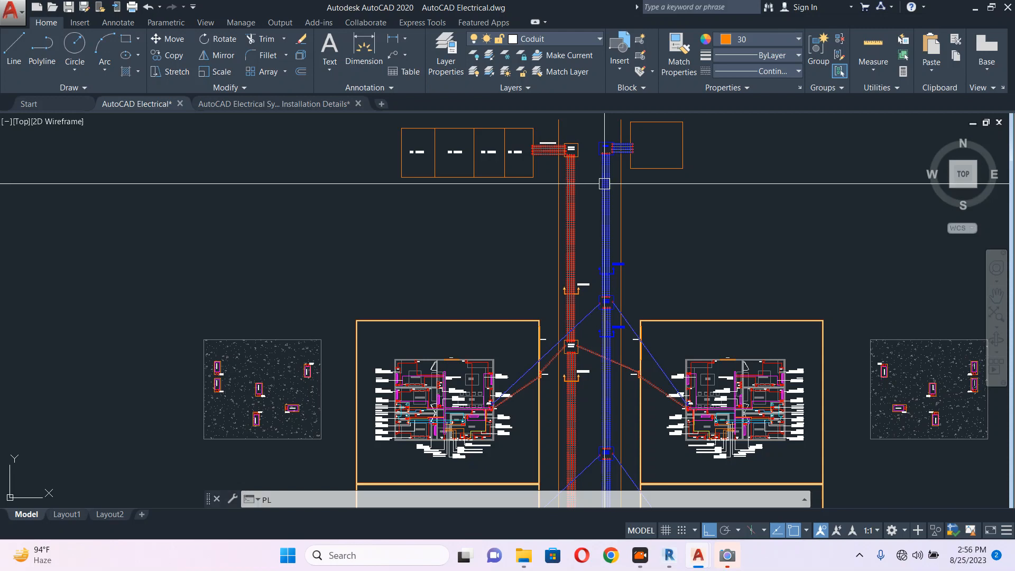
{"action": "key", "text": "Return"}
{"action": "scroll", "coordinate": [578, 127], "scroll_direction": "up", "scroll_amount": 2}
{"action": "left_click", "coordinate": [669, 373]}
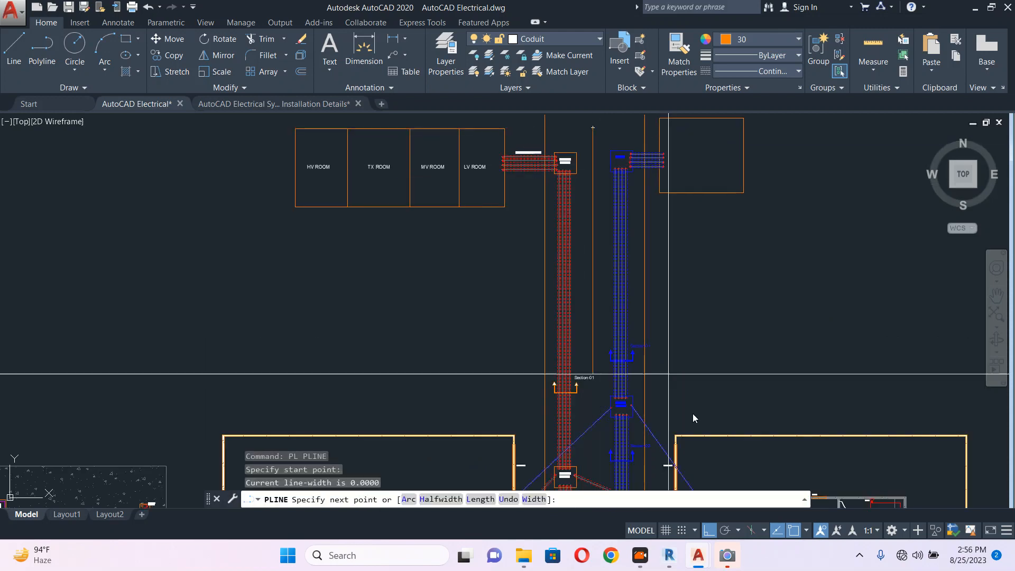
{"action": "scroll", "coordinate": [685, 435], "scroll_direction": "down", "scroll_amount": 2}
{"action": "middle_click_drag", "start_coordinate": [685, 435], "coordinate": [594, 145]}
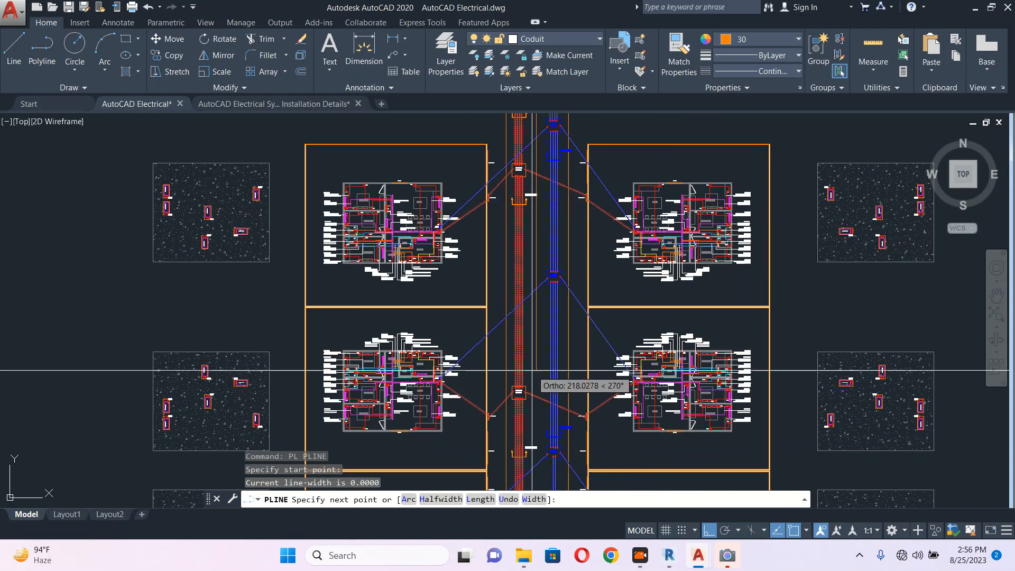
{"action": "middle_click_drag", "start_coordinate": [529, 359], "coordinate": [528, 351]}
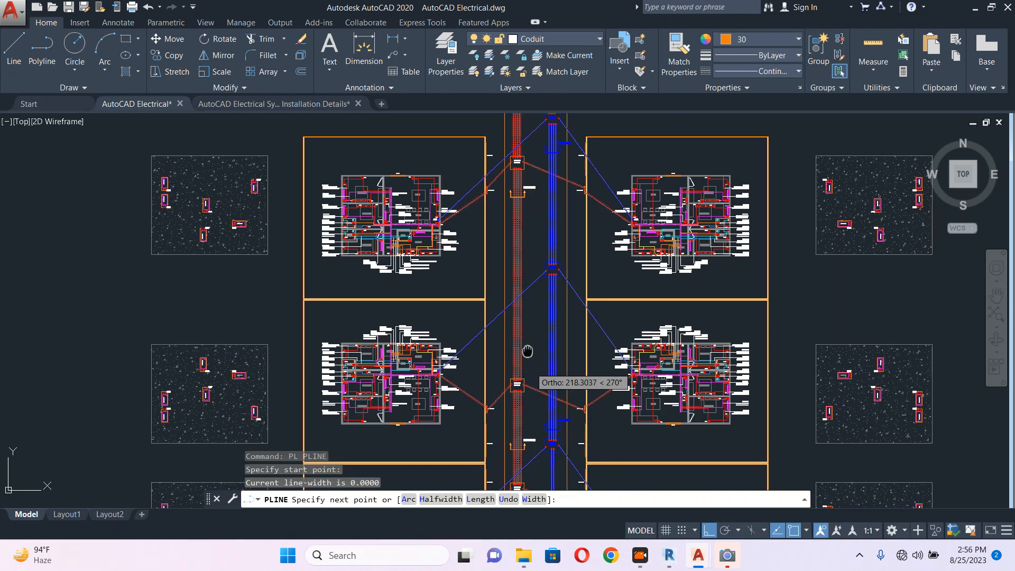
{"action": "scroll", "coordinate": [528, 351], "scroll_direction": "up", "scroll_amount": 4}
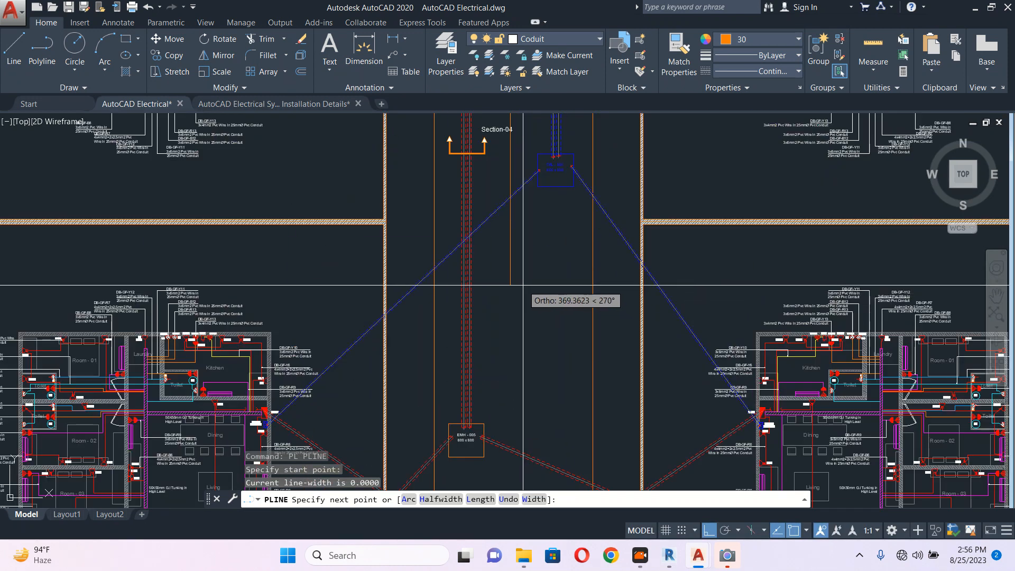
{"action": "left_click", "coordinate": [523, 285]}
Turn Ortho off and finish the polyline with a sloping segment to the outer kitchen wall of the last-row west villa
{"action": "left_click", "coordinate": [710, 531]}
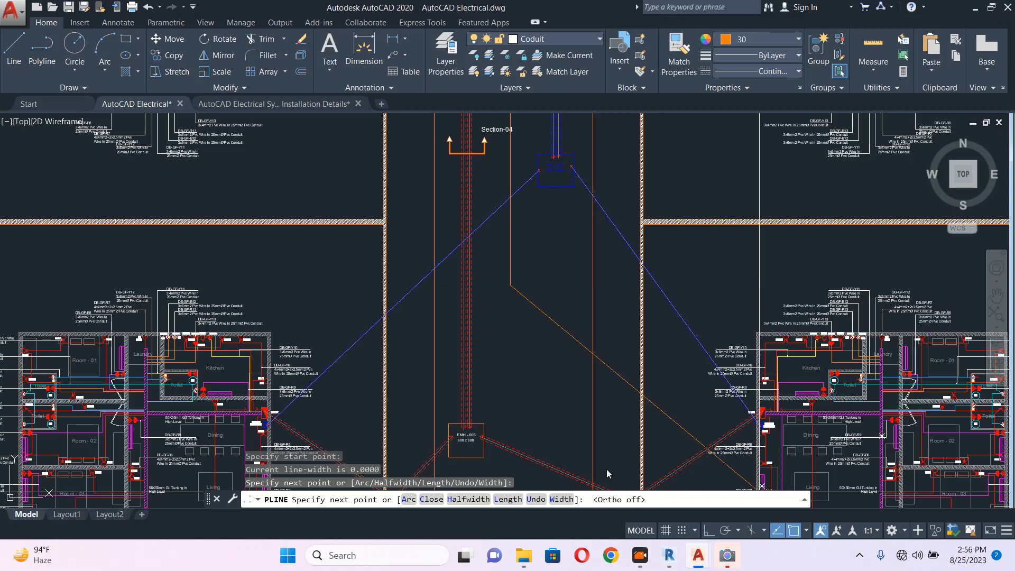
{"action": "scroll", "coordinate": [303, 307], "scroll_direction": "up", "scroll_amount": 5}
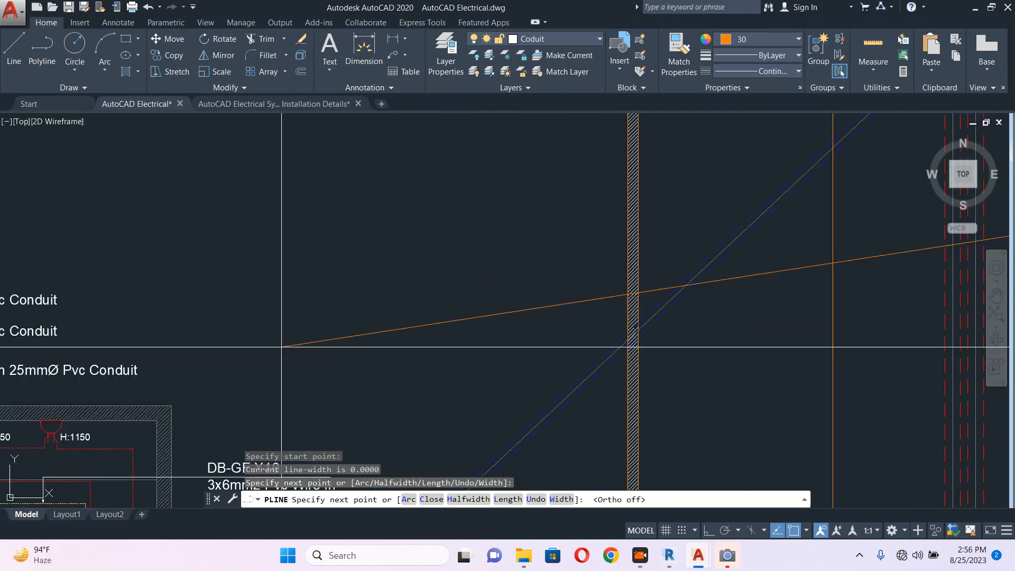
{"action": "scroll", "coordinate": [281, 306], "scroll_direction": "down", "scroll_amount": 2}
{"action": "scroll", "coordinate": [228, 305], "scroll_direction": "up", "scroll_amount": 2}
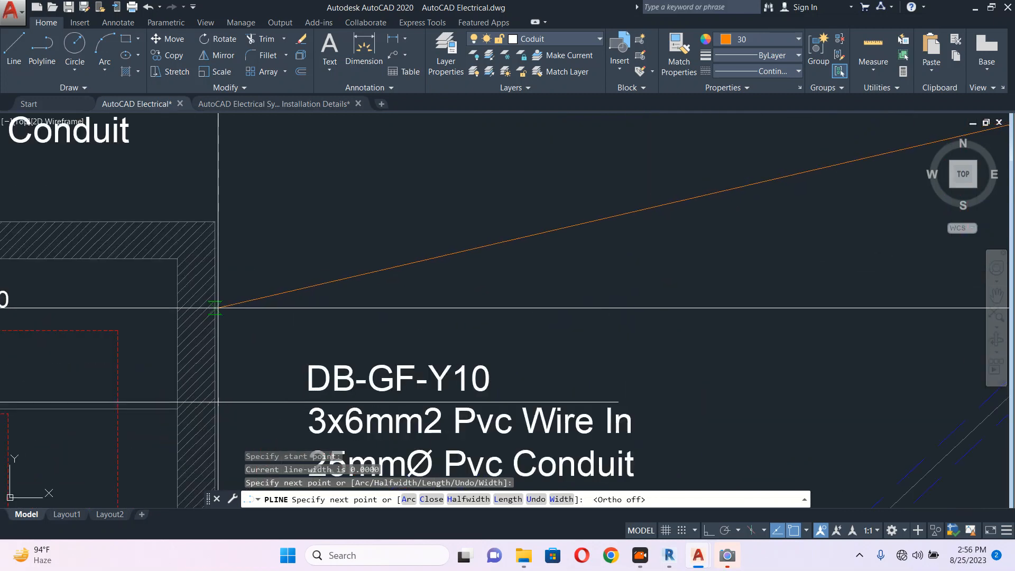
{"action": "left_click", "coordinate": [227, 306]}
{"action": "key", "text": "Escape"}
Give all segments of the new polyline a thicker width with Polyline Edit by picking two points a short distance apart
{"action": "scroll", "coordinate": [231, 306], "scroll_direction": "down", "scroll_amount": 5}
{"action": "double_click", "coordinate": [410, 260]}
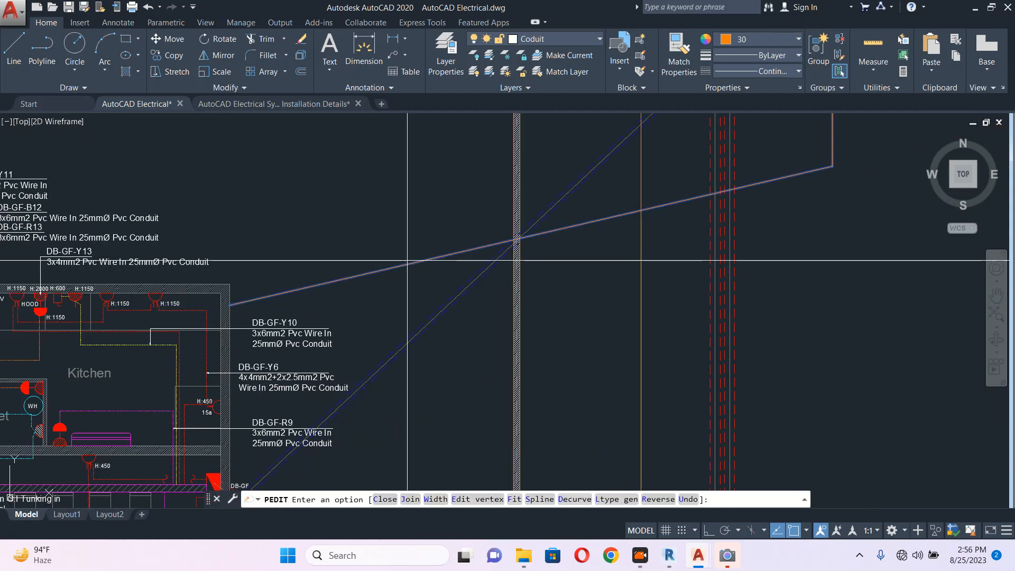
{"action": "type", "text": "W"}
{"action": "scroll", "coordinate": [407, 260], "scroll_direction": "up", "scroll_amount": 3}
{"action": "key", "text": "Return"}
{"action": "left_click", "coordinate": [397, 227]}
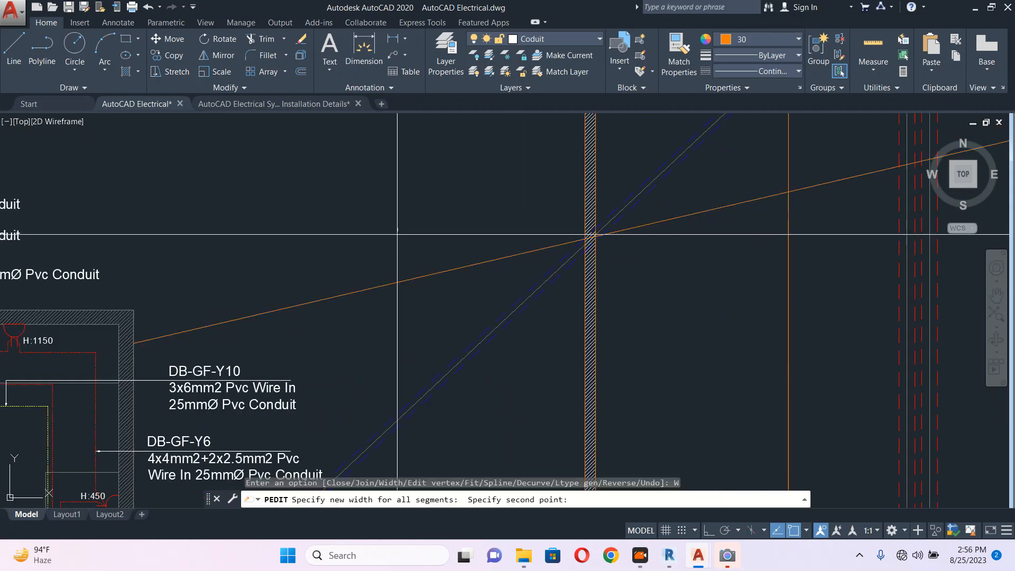
{"action": "left_click", "coordinate": [398, 240]}
{"action": "key", "text": "Escape"}
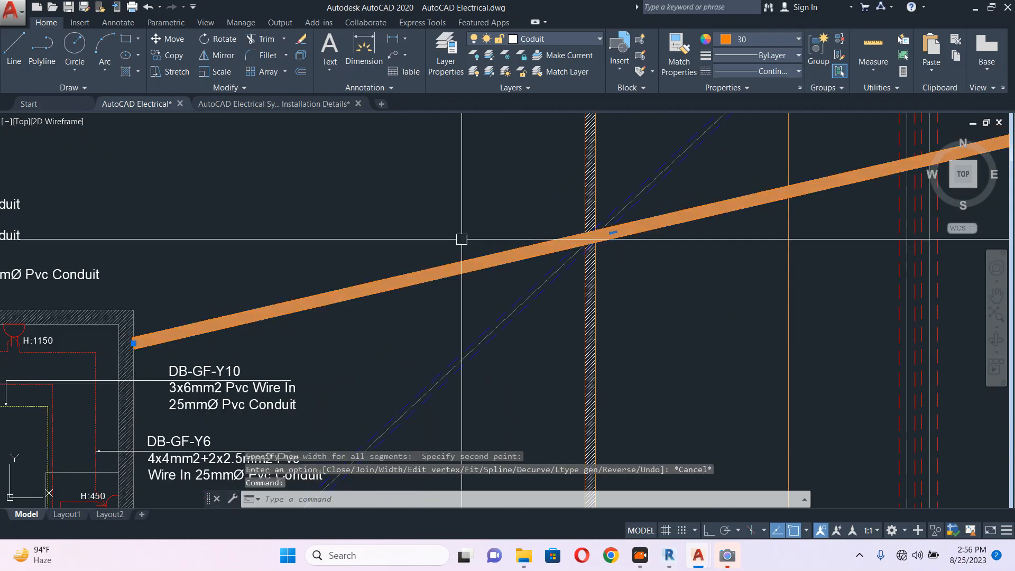
Set the thick orange polyline's linetype to HIDDEN and keep the polyline selected
{"action": "left_click", "coordinate": [751, 72]}
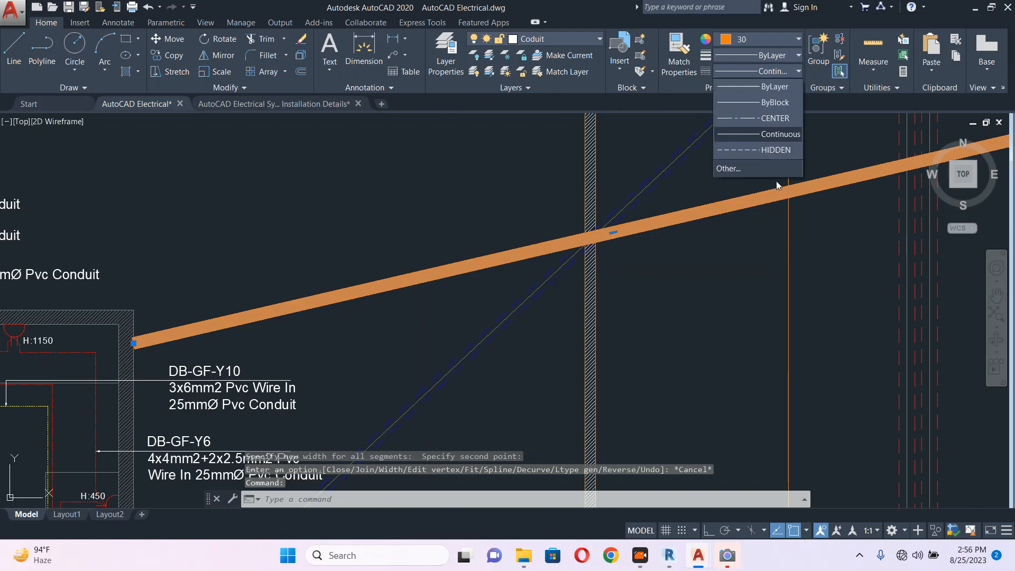
{"action": "left_click", "coordinate": [775, 151]}
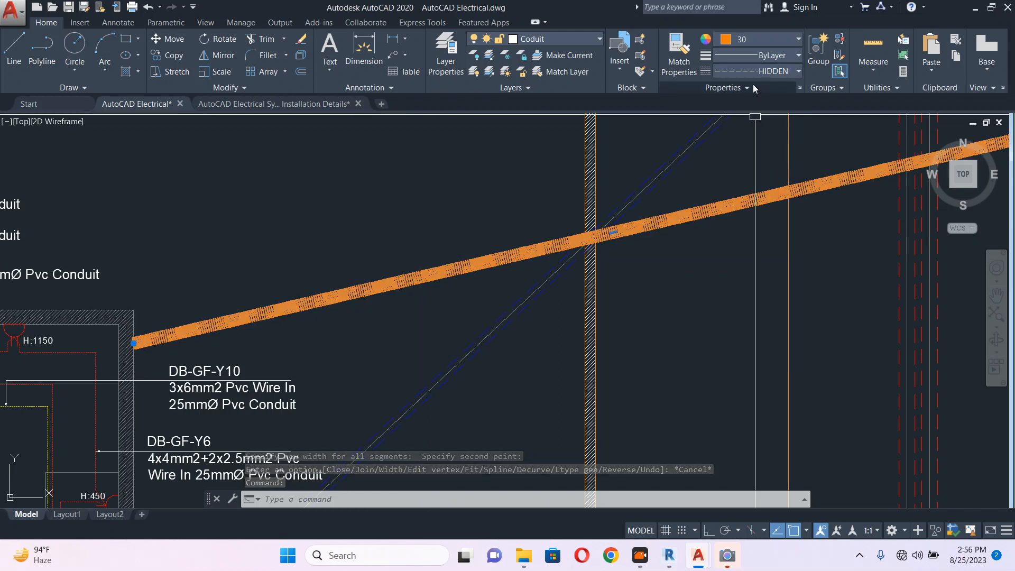
{"action": "key", "text": "Escape"}
{"action": "left_click", "coordinate": [459, 266]}
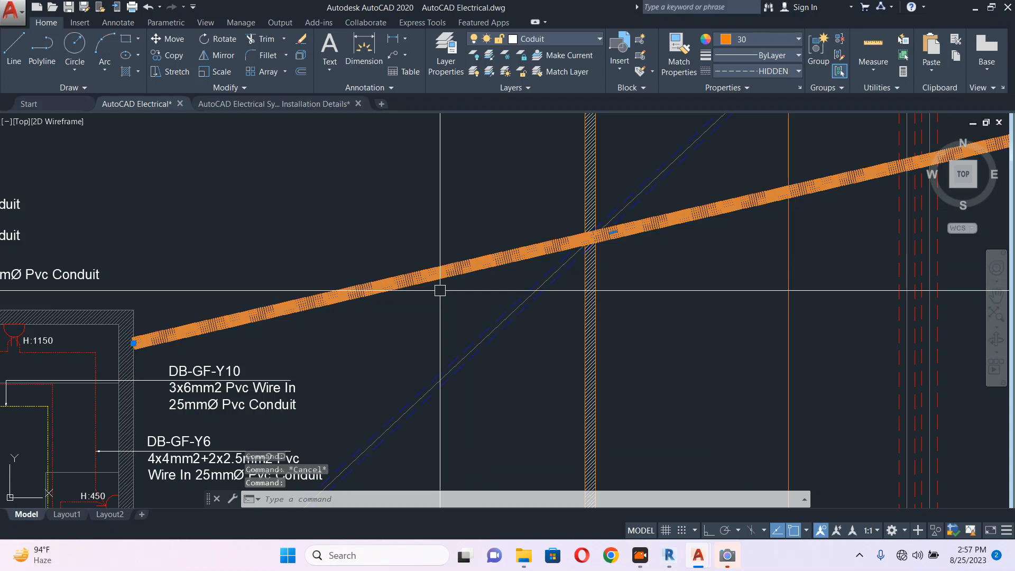
Set the linetype scale of the thick orange HIDDEN polyline to 10 and close its properties
{"action": "key", "text": "ctrl+1"}
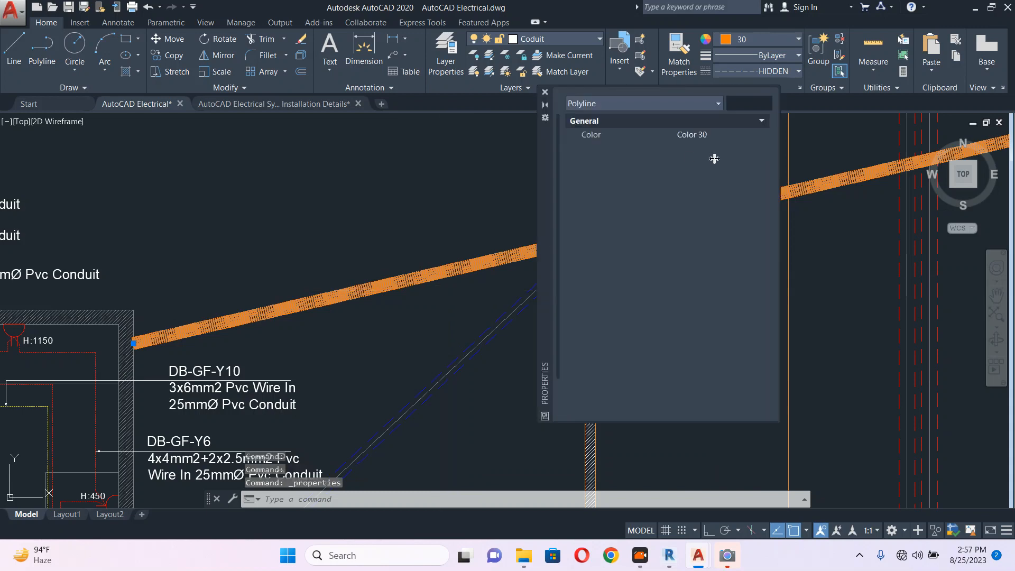
{"action": "left_click", "coordinate": [710, 175]}
{"action": "type", "text": "1"}
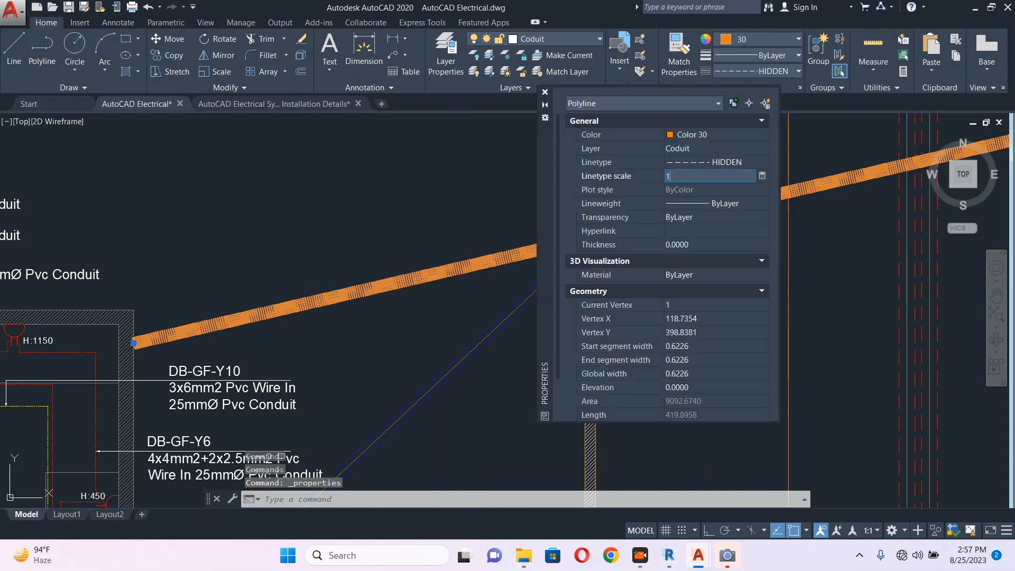
{"action": "type", "text": "00"}
{"action": "key", "text": "Return"}
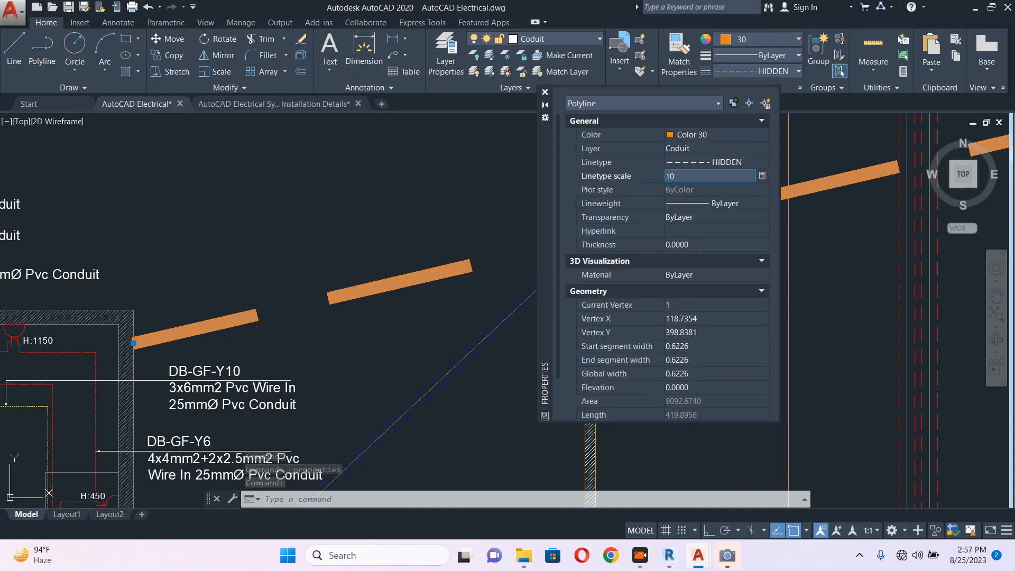
{"action": "left_click", "coordinate": [545, 92]}
Change the colour of the thick dashed polyline along the road to green and clear the selection
{"action": "scroll", "coordinate": [467, 185], "scroll_direction": "down", "scroll_amount": 2}
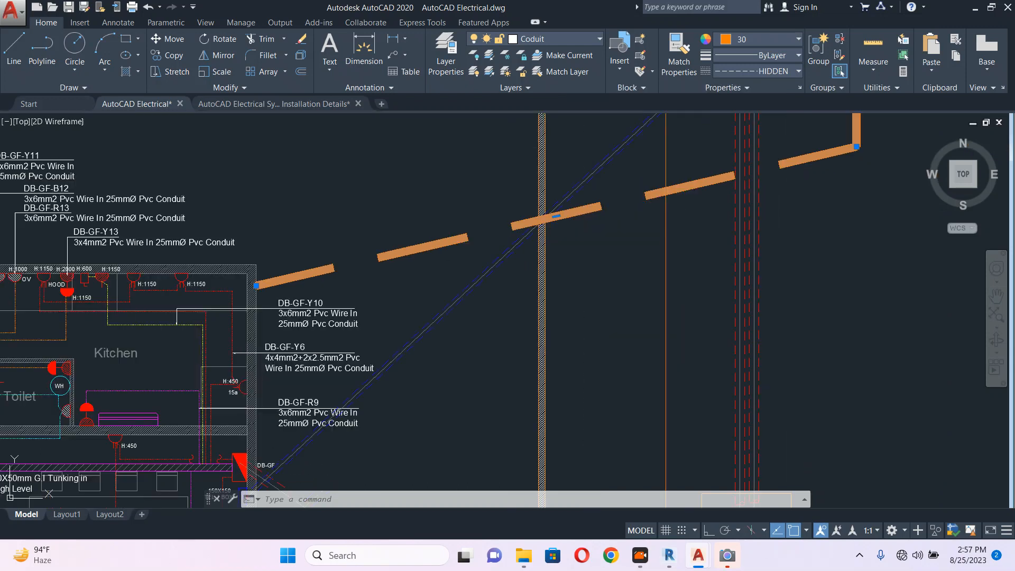
{"action": "scroll", "coordinate": [556, 410], "scroll_direction": "down", "scroll_amount": 10}
{"action": "key", "text": "Escape"}
{"action": "scroll", "coordinate": [589, 212], "scroll_direction": "up", "scroll_amount": 2}
{"action": "left_click", "coordinate": [585, 173]}
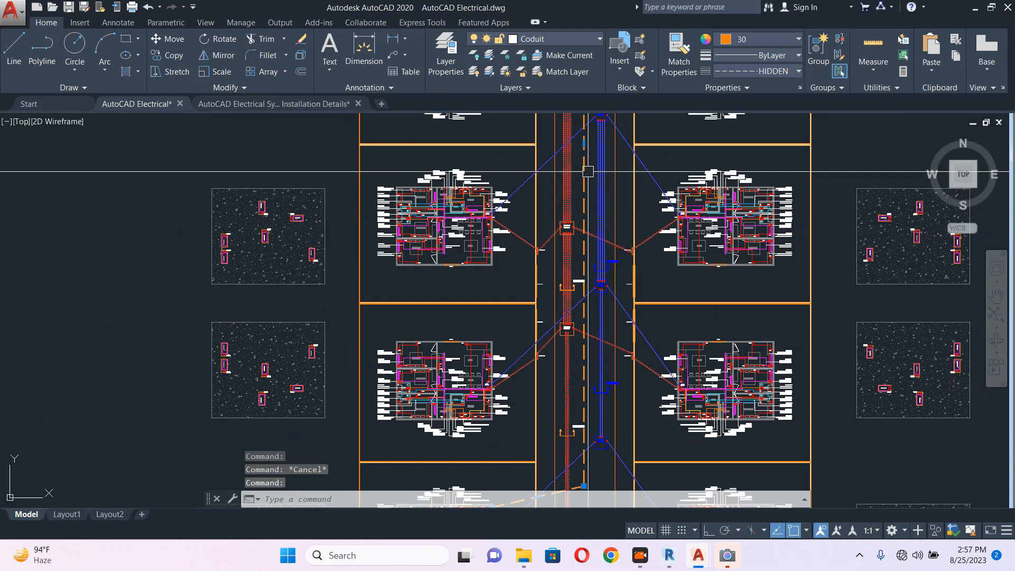
{"action": "left_click", "coordinate": [742, 41]}
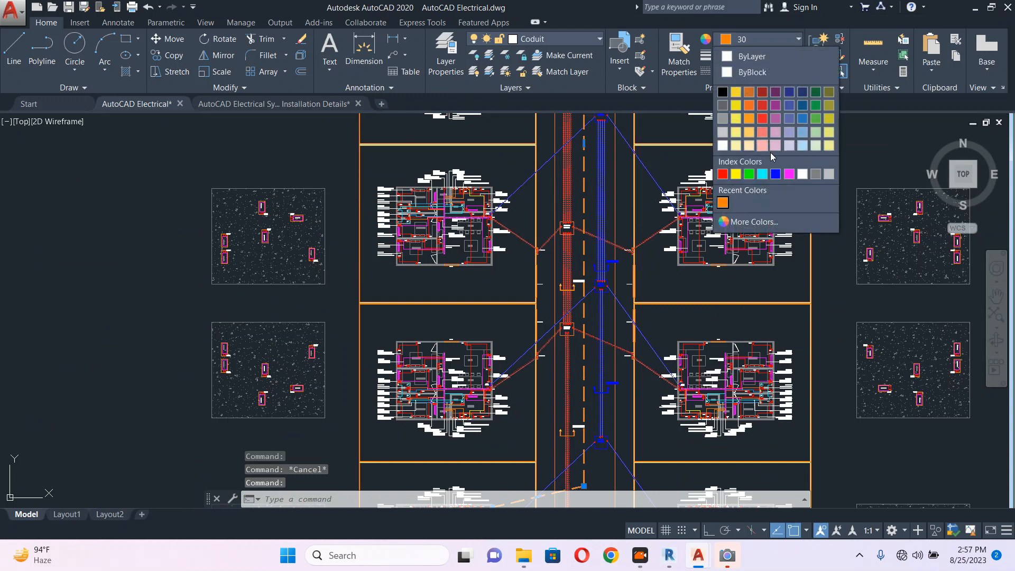
{"action": "left_click", "coordinate": [744, 174]}
{"action": "key", "text": "Escape"}
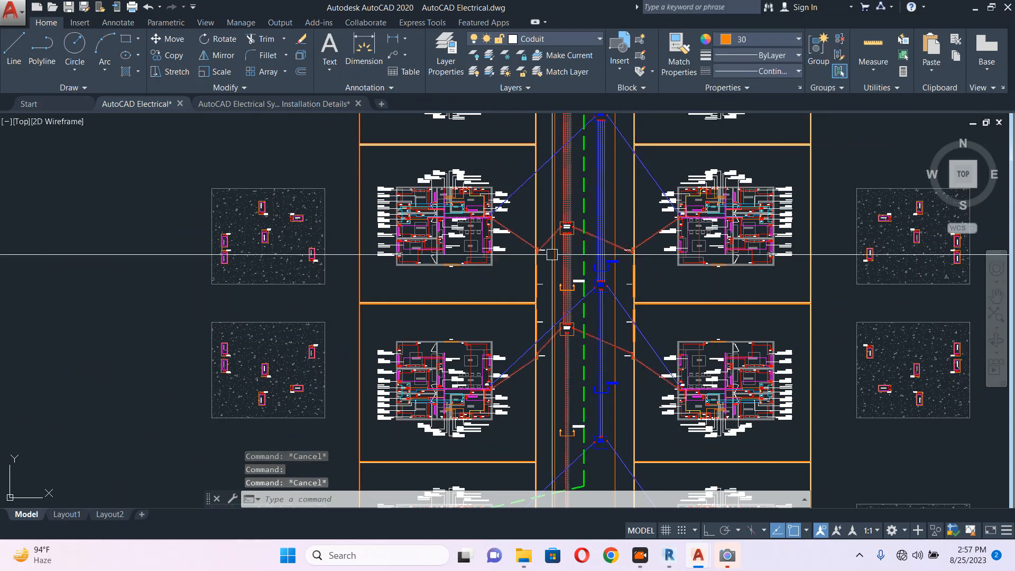
Draw a small circle of about 0.28 radius centred on the green line's end at the villa's outer kitchen wall
{"action": "scroll", "coordinate": [551, 255], "scroll_direction": "up", "scroll_amount": 3}
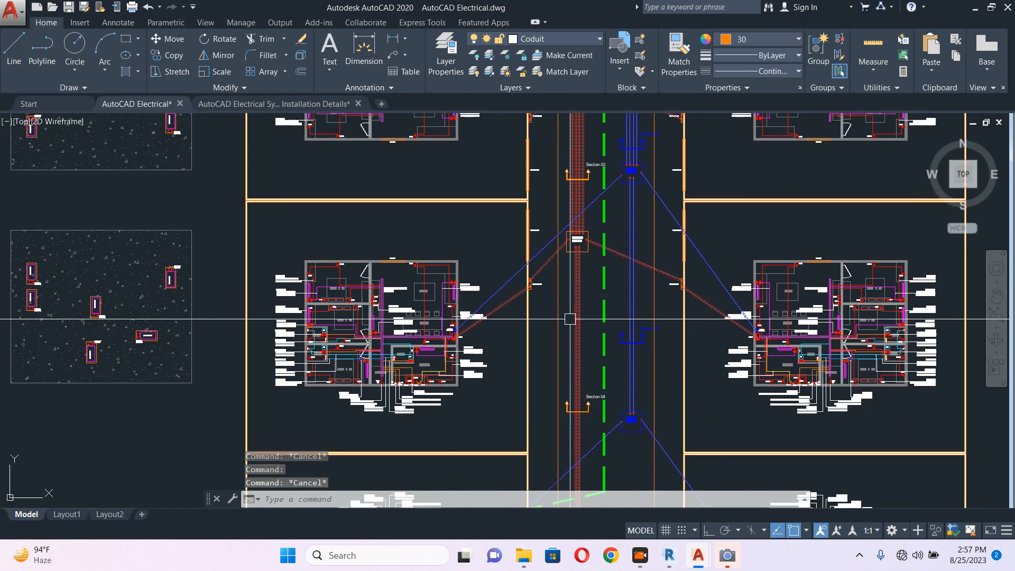
{"action": "scroll", "coordinate": [570, 319], "scroll_direction": "up", "scroll_amount": 10}
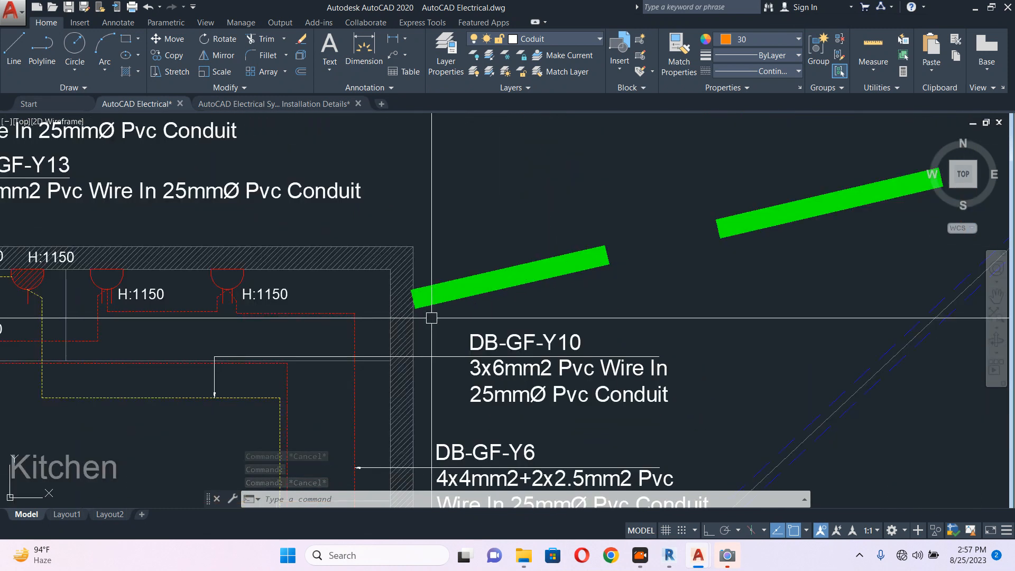
{"action": "type", "text": "c"}
{"action": "key", "text": "Return"}
{"action": "left_click", "coordinate": [413, 298]}
{"action": "scroll", "coordinate": [423, 286], "scroll_direction": "up", "scroll_amount": 6}
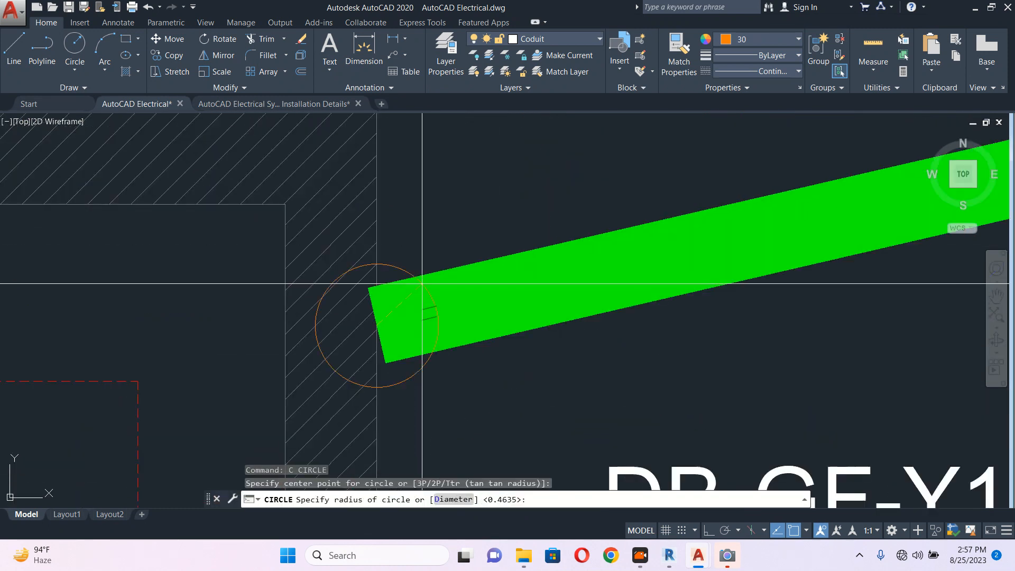
{"action": "scroll", "coordinate": [397, 281], "scroll_direction": "up", "scroll_amount": 3}
{"action": "left_click", "coordinate": [374, 271]}
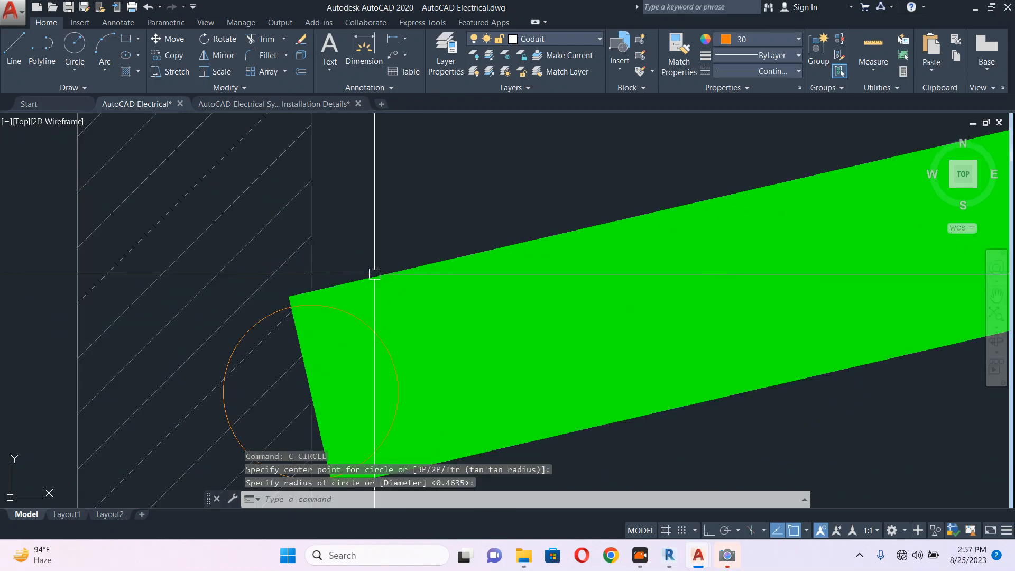
{"action": "scroll", "coordinate": [367, 303], "scroll_direction": "down", "scroll_amount": 1}
{"action": "left_click", "coordinate": [367, 303]}
{"action": "key", "text": "Escape"}
{"action": "scroll", "coordinate": [370, 301], "scroll_direction": "down", "scroll_amount": 5}
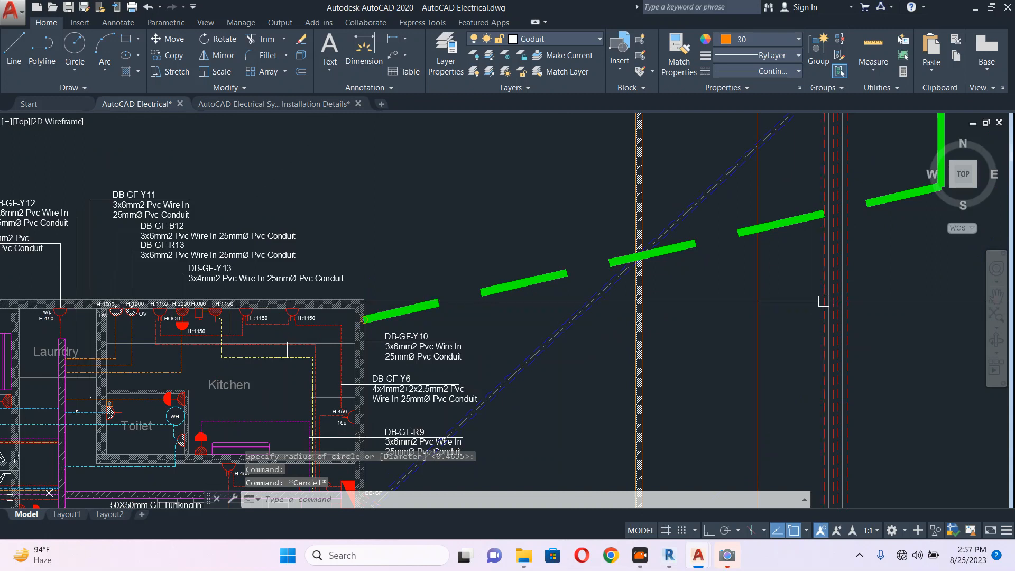
Stretch the green line's bend beside the last-row west villa vertically upward with Ortho on, steepening the sloping segment
{"action": "scroll", "coordinate": [558, 215], "scroll_direction": "down", "scroll_amount": 5}
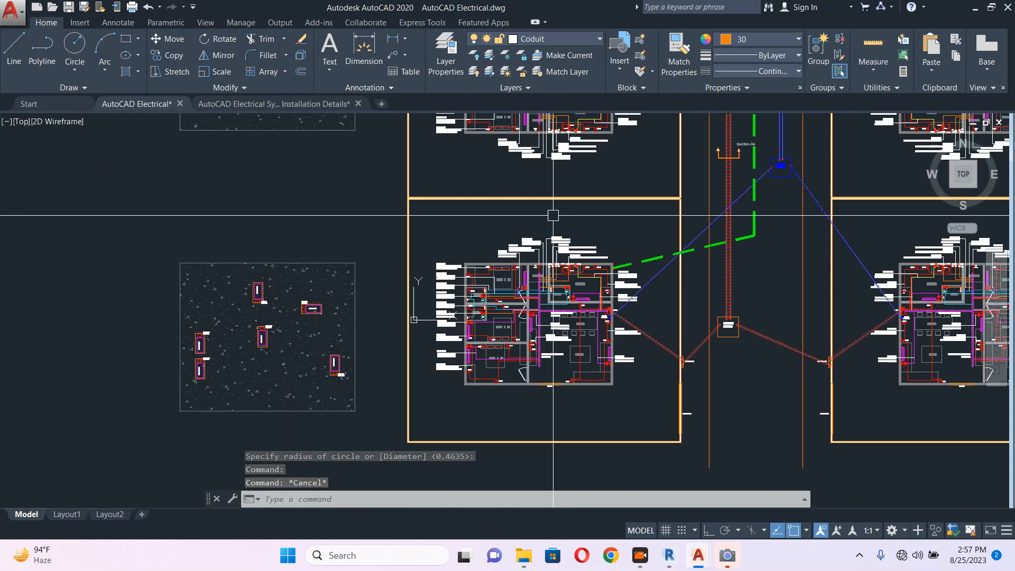
{"action": "scroll", "coordinate": [732, 241], "scroll_direction": "up", "scroll_amount": 4}
{"action": "left_click", "coordinate": [766, 256]}
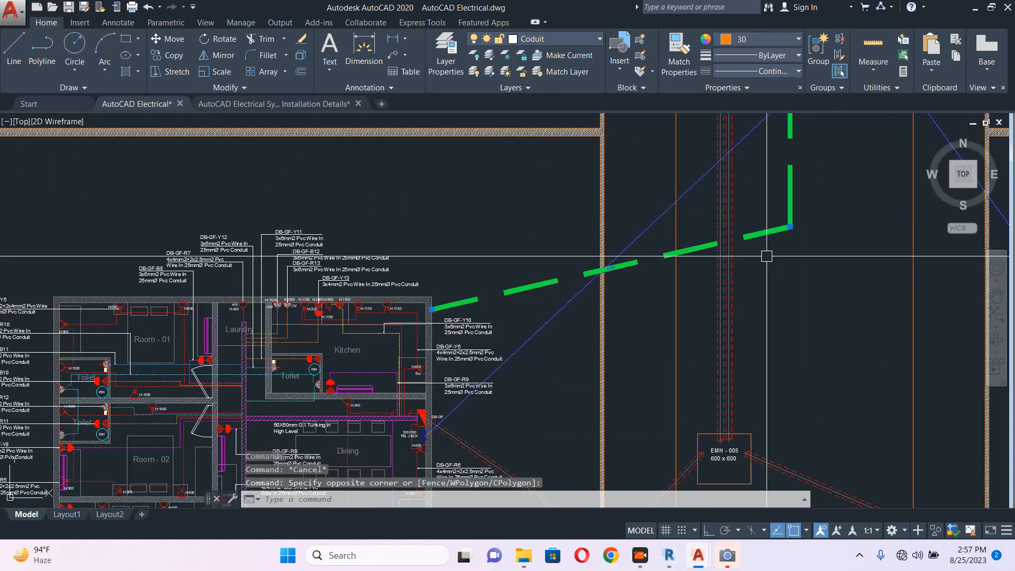
{"action": "type", "text": "s"}
{"action": "key", "text": "Return"}
{"action": "left_click", "coordinate": [845, 276]}
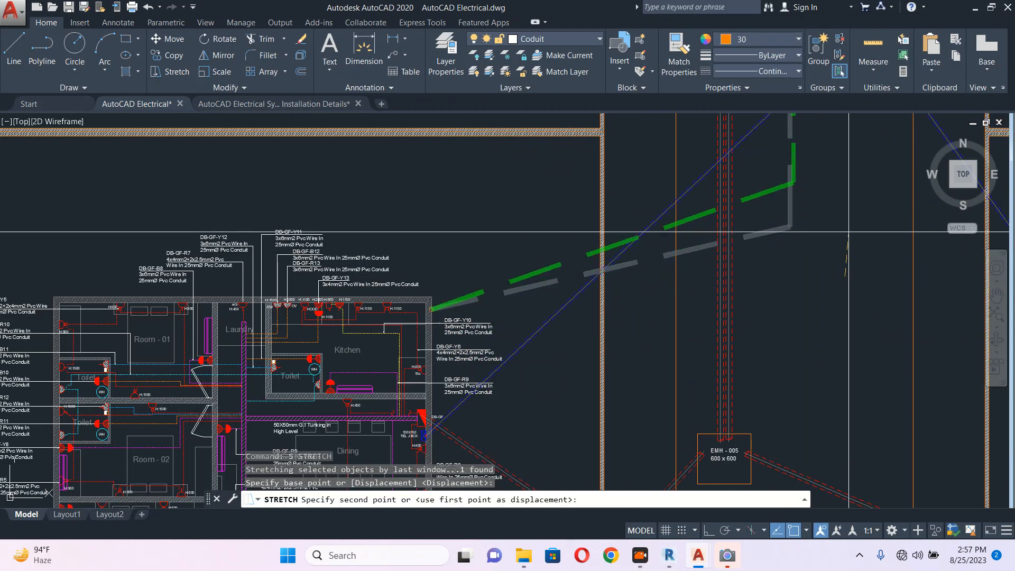
{"action": "left_click", "coordinate": [716, 531]}
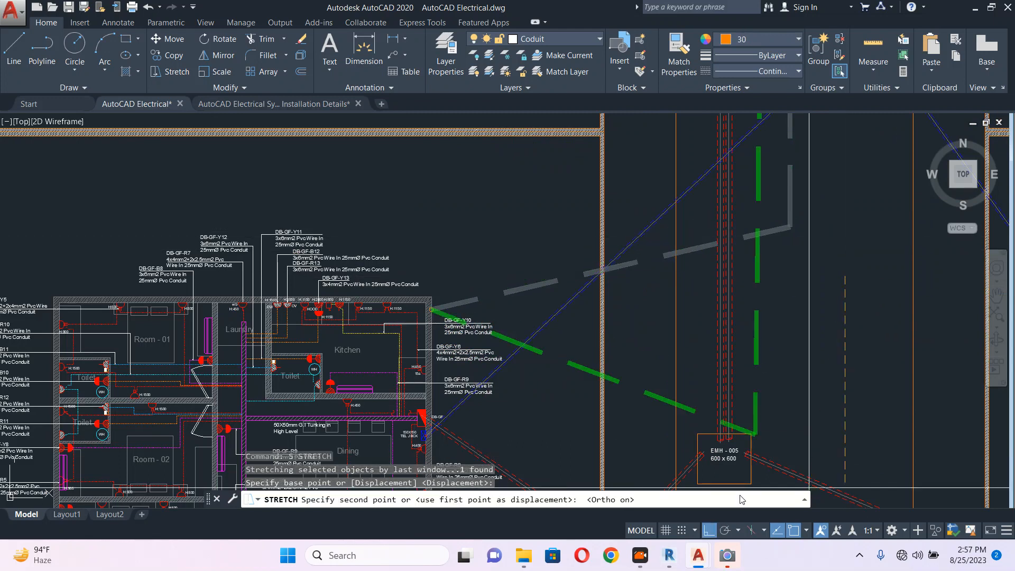
{"action": "left_click", "coordinate": [828, 197]}
{"action": "key", "text": "Escape"}
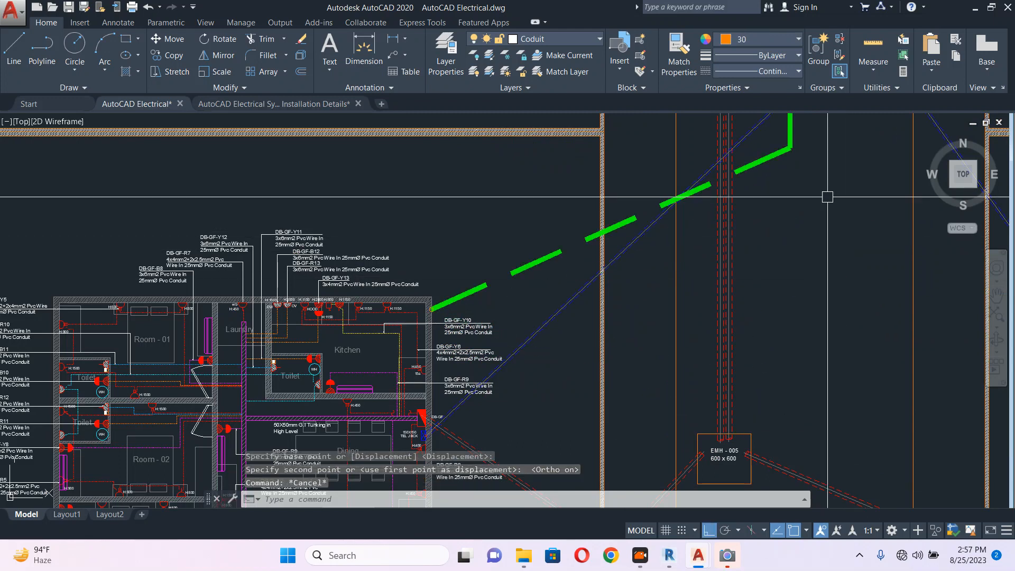
Draw a small circle of about 0.46 radius on the east edge of the last-row west speckled plan, near its upper corner
{"action": "scroll", "coordinate": [751, 209], "scroll_direction": "down", "scroll_amount": 4}
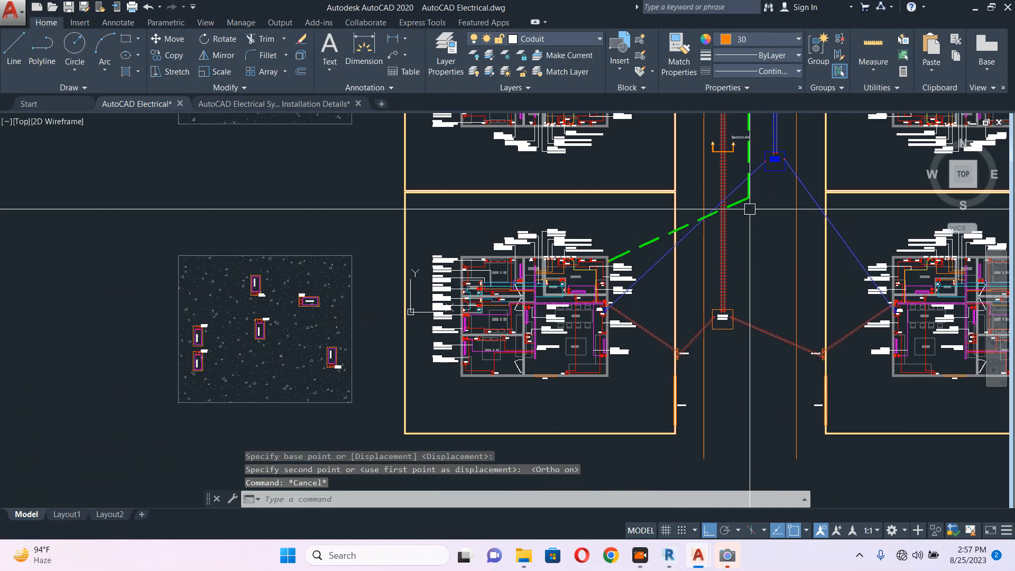
{"action": "middle_click_drag", "start_coordinate": [778, 139], "coordinate": [712, 244]}
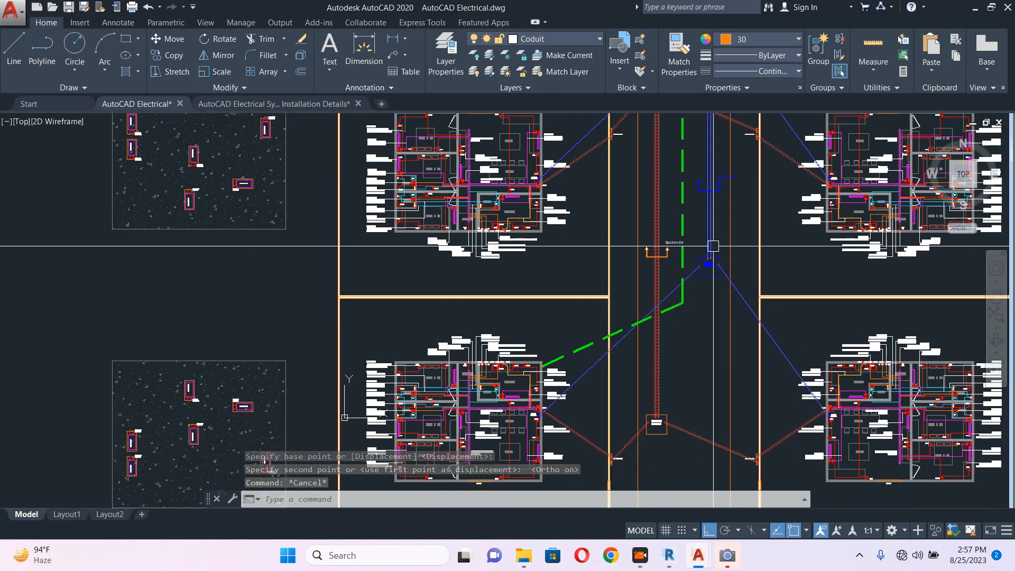
{"action": "scroll", "coordinate": [384, 307], "scroll_direction": "up", "scroll_amount": 5}
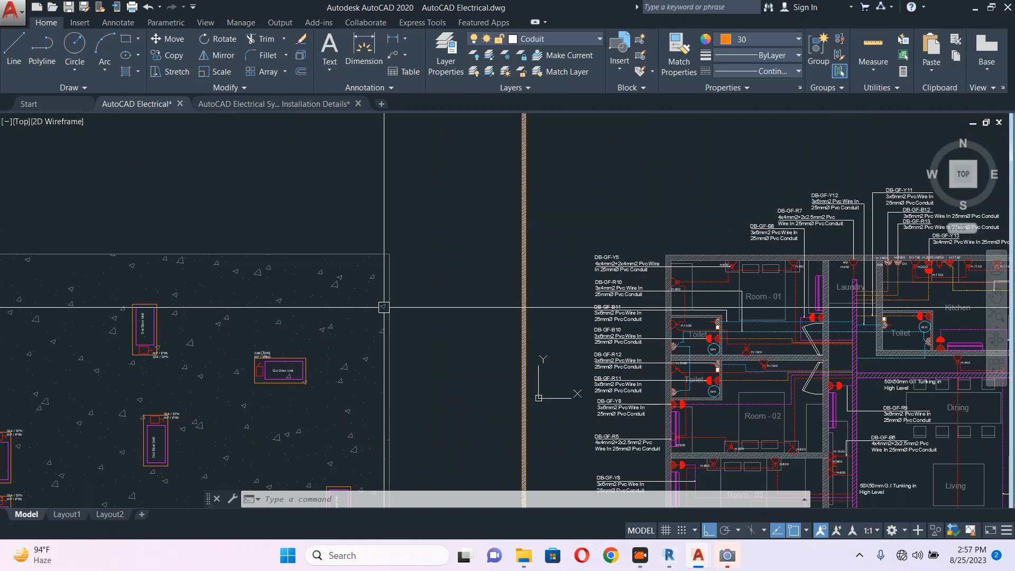
{"action": "type", "text": "c"}
{"action": "key", "text": "Return"}
{"action": "scroll", "coordinate": [389, 291], "scroll_direction": "down", "scroll_amount": 2}
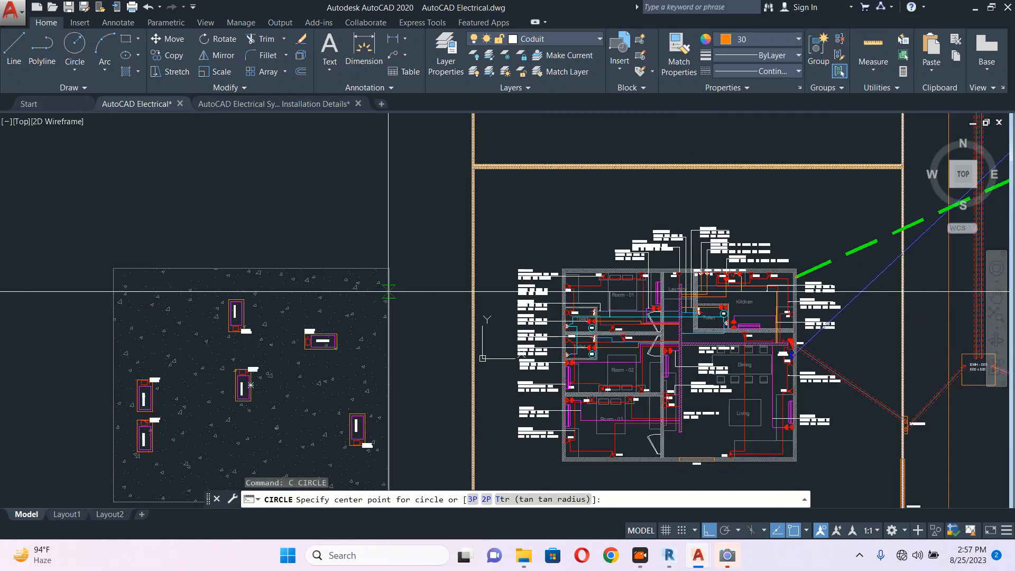
{"action": "scroll", "coordinate": [388, 292], "scroll_direction": "up", "scroll_amount": 4}
{"action": "left_click", "coordinate": [385, 291]}
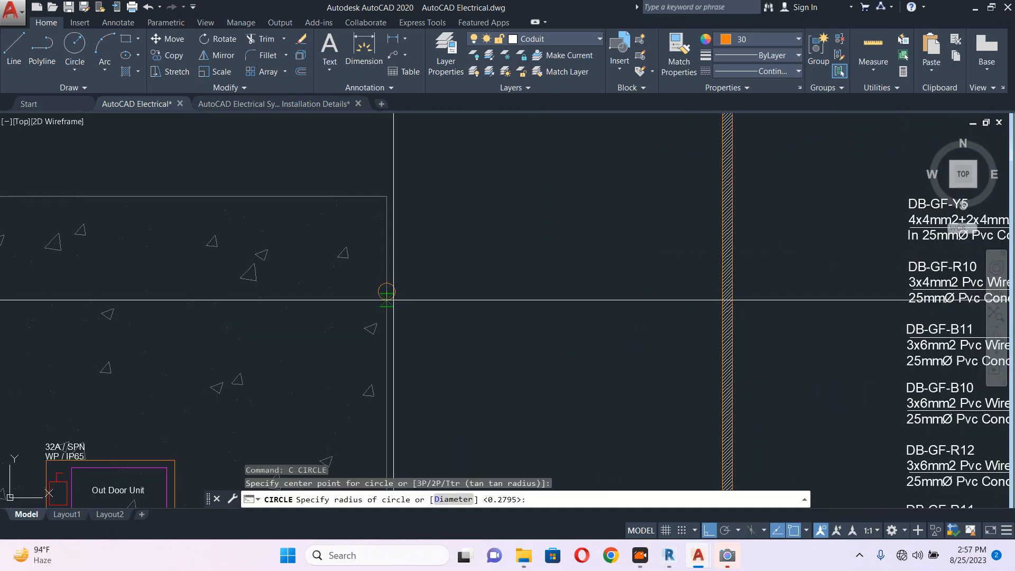
{"action": "key", "text": "Escape"}
Draw a large circle inside the same speckled plan, near its upper east corner and above the nearest outdoor unit
{"action": "middle_click_drag", "start_coordinate": [305, 299], "coordinate": [396, 284]}
{"action": "type", "text": "c"}
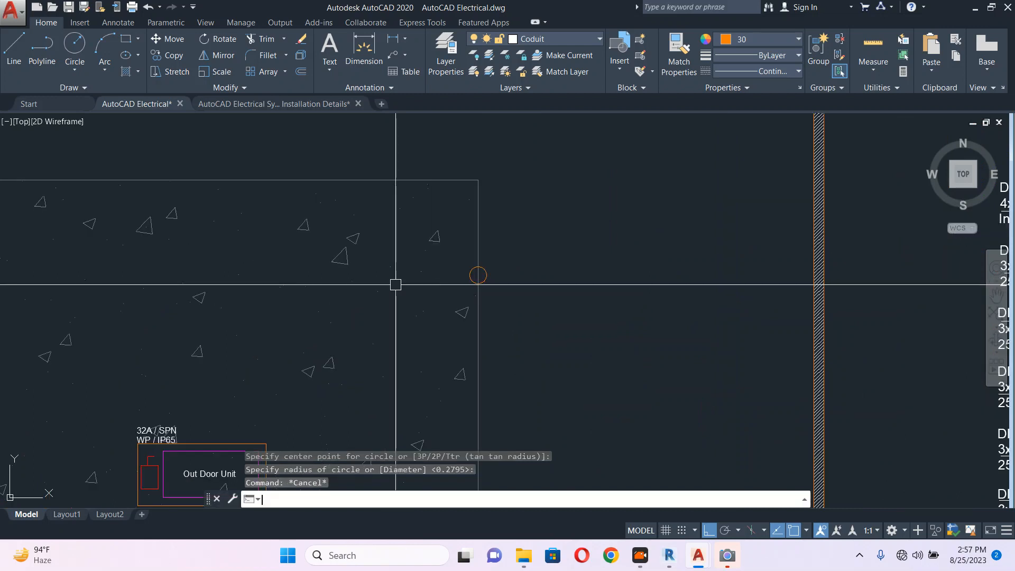
{"action": "key", "text": "Return"}
{"action": "left_click", "coordinate": [302, 328]}
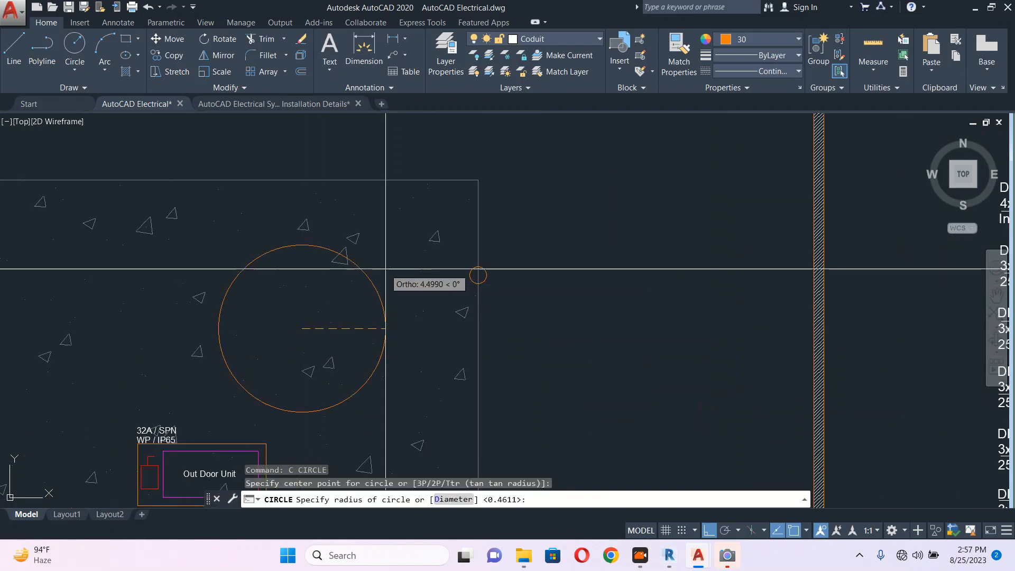
{"action": "left_click", "coordinate": [408, 249]}
{"action": "scroll", "coordinate": [384, 259], "scroll_direction": "down", "scroll_amount": 4}
Move the large circle slightly upward within the speckled plan, away from the outdoor unit
{"action": "left_click", "coordinate": [385, 259]}
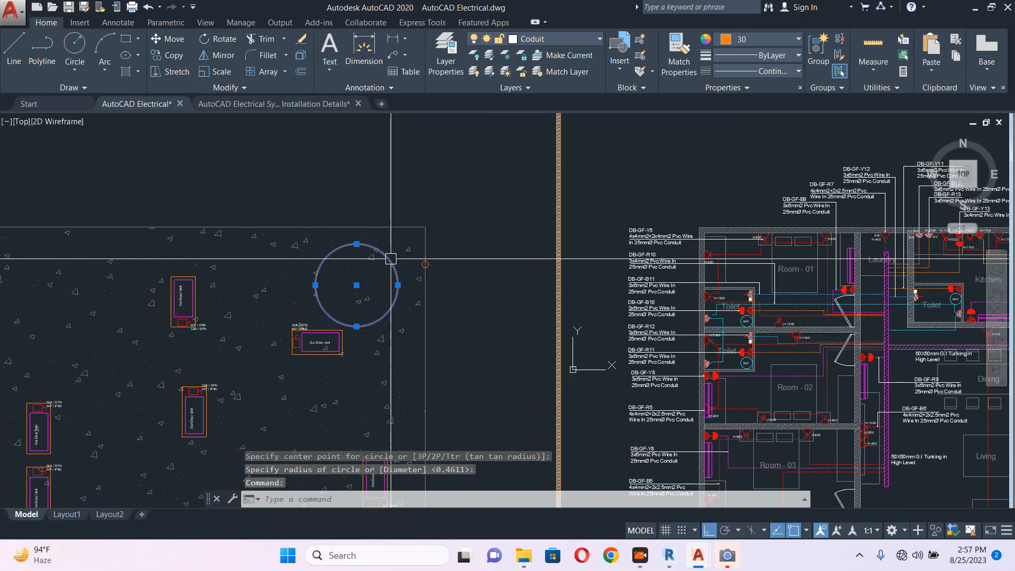
{"action": "type", "text": "m"}
{"action": "key", "text": "Return"}
{"action": "left_click", "coordinate": [482, 207]}
{"action": "left_click", "coordinate": [491, 199]}
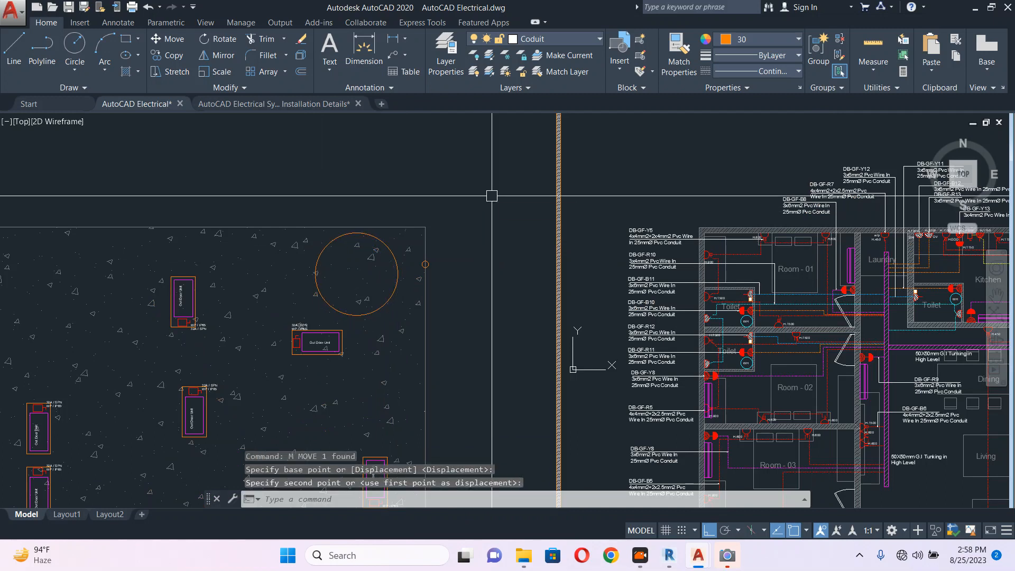
Draw a small horizontal rectangle just below and east of the large circle, inside the speckled plan's east edge
{"action": "scroll", "coordinate": [369, 270], "scroll_direction": "down", "scroll_amount": 4}
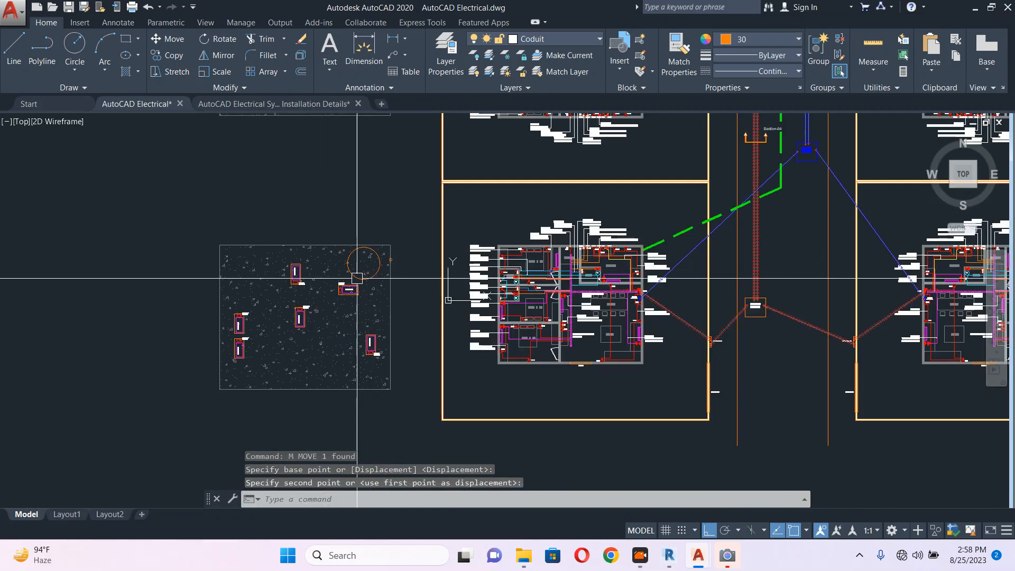
{"action": "scroll", "coordinate": [331, 265], "scroll_direction": "up", "scroll_amount": 4}
{"action": "type", "text": "rec"}
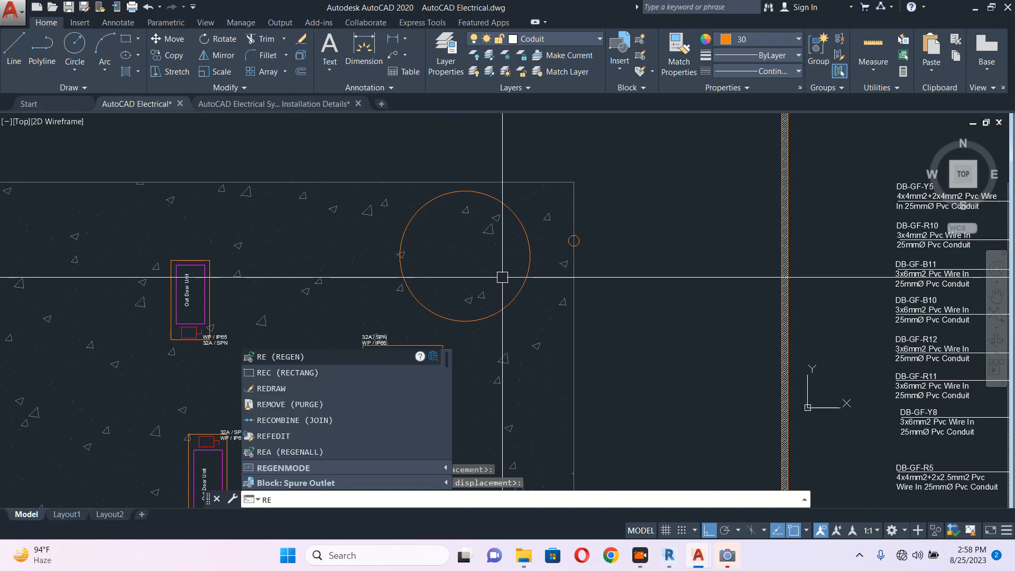
{"action": "key", "text": "Return"}
{"action": "scroll", "coordinate": [574, 241], "scroll_direction": "up", "scroll_amount": 4}
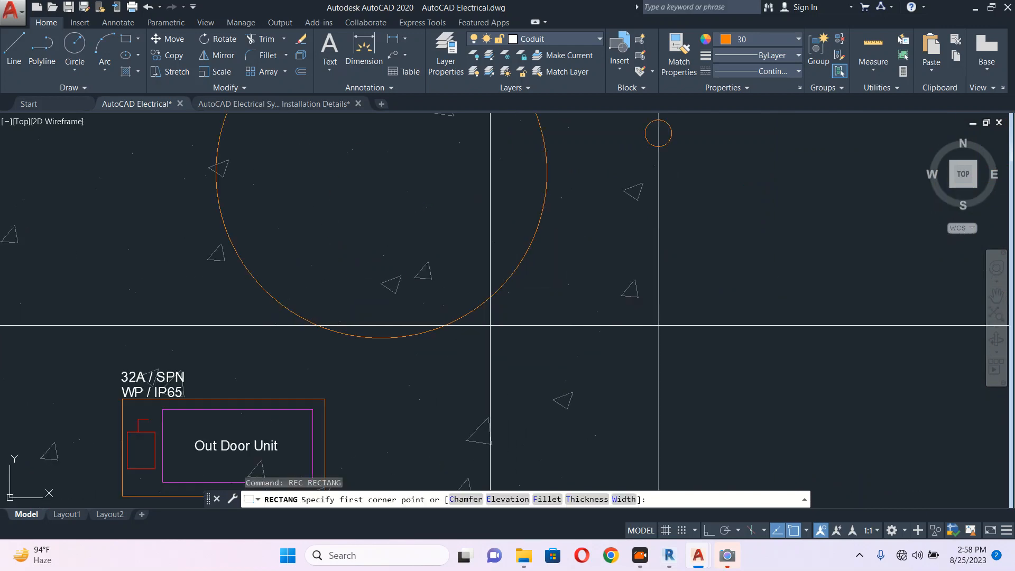
{"action": "left_click", "coordinate": [498, 324]}
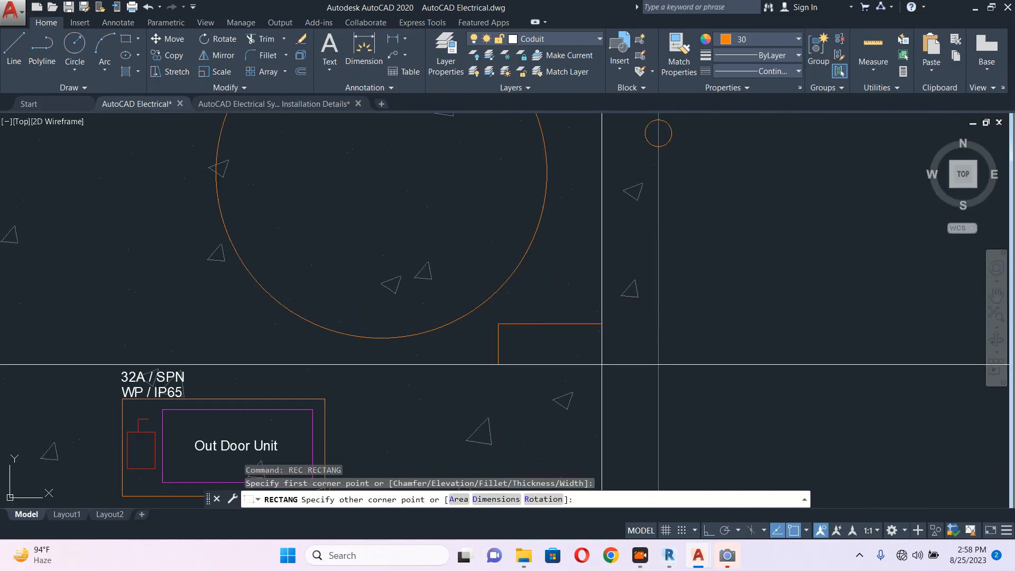
{"action": "left_click", "coordinate": [601, 364]}
{"action": "middle_click_drag", "start_coordinate": [528, 347], "coordinate": [482, 281]}
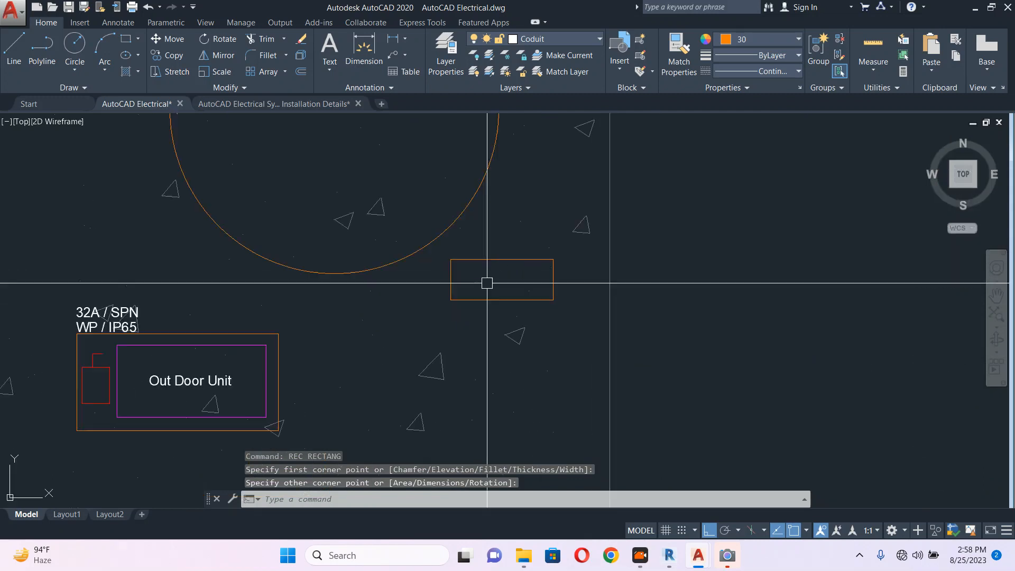
Draw a narrow upright rectangle inside the western half of the new horizontal rectangle
{"action": "scroll", "coordinate": [482, 280], "scroll_direction": "up", "scroll_amount": 2}
{"action": "type", "text": "REC"}
{"action": "key", "text": "Return"}
{"action": "scroll", "coordinate": [473, 278], "scroll_direction": "up", "scroll_amount": 4}
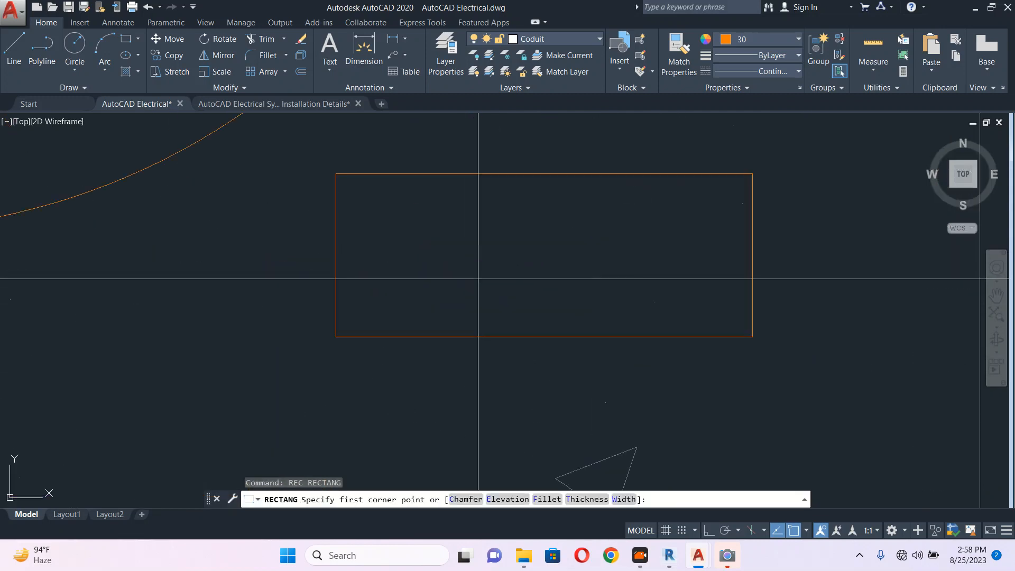
{"action": "left_click", "coordinate": [425, 221]}
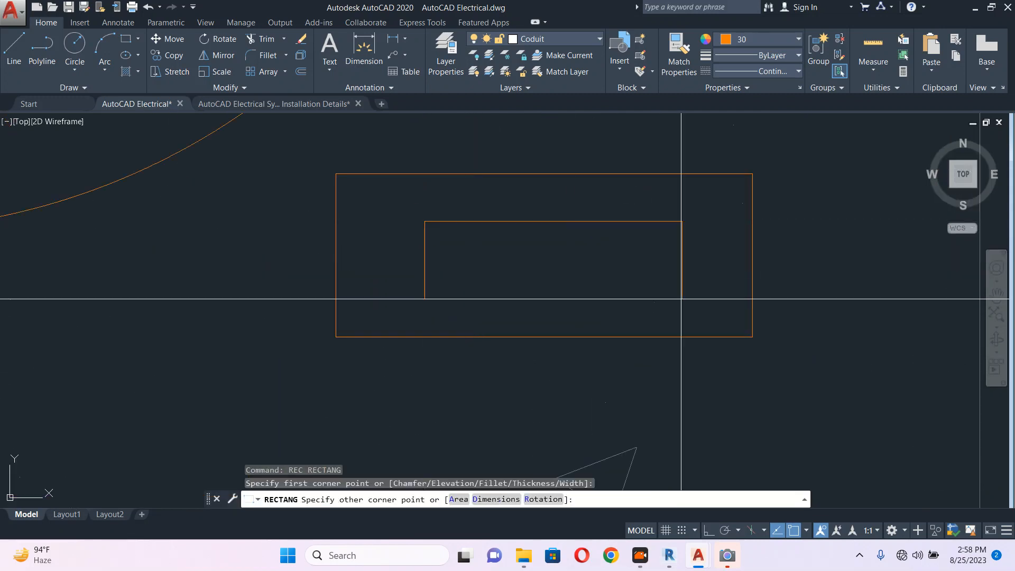
{"action": "left_click", "coordinate": [450, 303]}
{"action": "key", "text": "Escape"}
Draw a wider, shorter rectangle adjoining the east side of the narrow upright rectangle
{"action": "key", "text": "Return"}
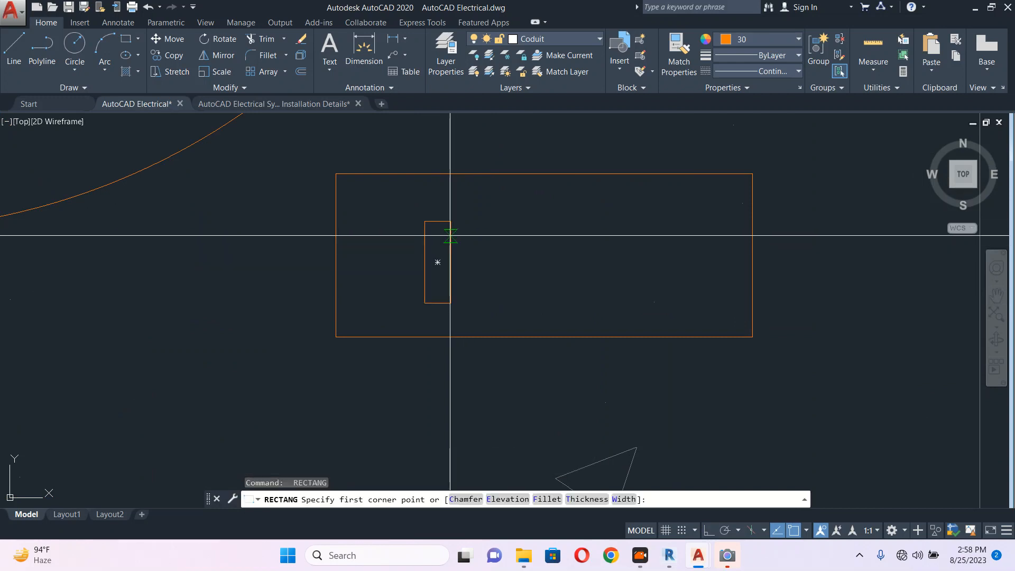
{"action": "left_click", "coordinate": [451, 235]}
{"action": "left_click", "coordinate": [515, 284]}
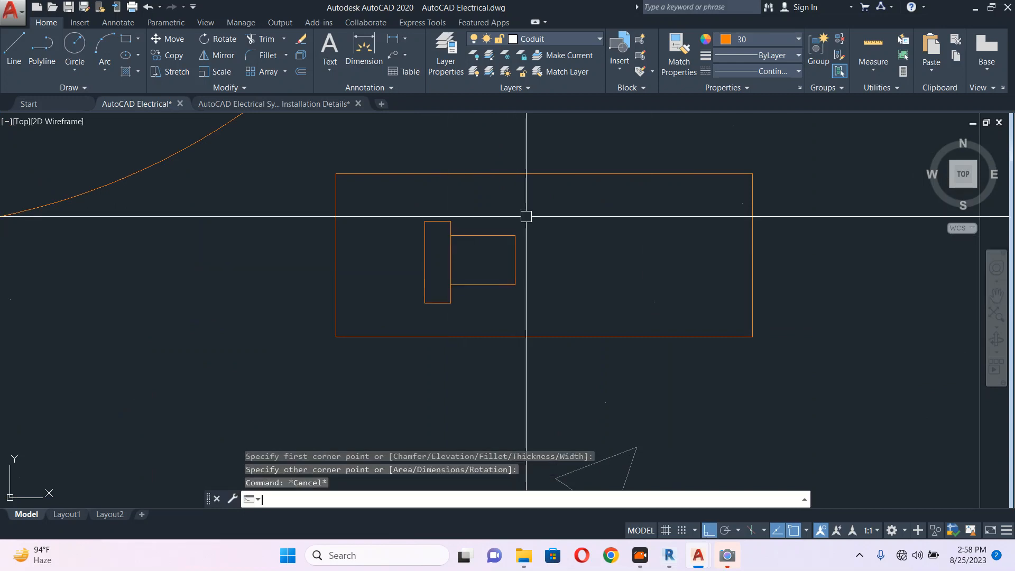
Draw a larger rectangle adjoining the east side of the wider, shorter rectangle, within the outer horizontal rectangle
{"action": "key", "text": "Return"}
{"action": "left_click", "coordinate": [516, 207]}
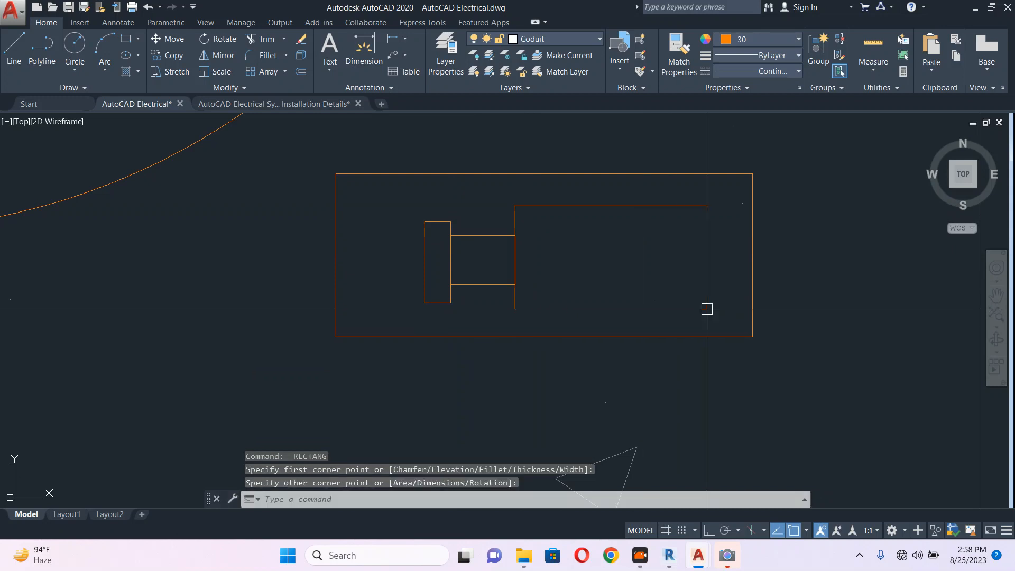
{"action": "left_click", "coordinate": [684, 301]}
{"action": "key", "text": "Escape"}
Copy the red rectangle and its hooked line from the outdoor unit beside the large circle to just below the new orange equipment symbol
{"action": "scroll", "coordinate": [571, 259], "scroll_direction": "down", "scroll_amount": 8}
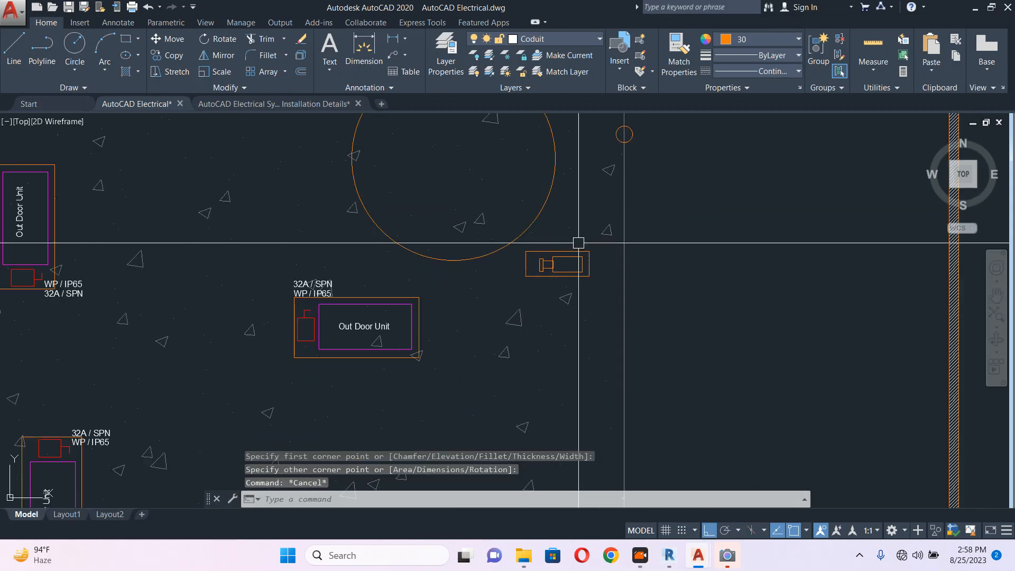
{"action": "scroll", "coordinate": [301, 325], "scroll_direction": "up", "scroll_amount": 4}
{"action": "left_click", "coordinate": [316, 297]}
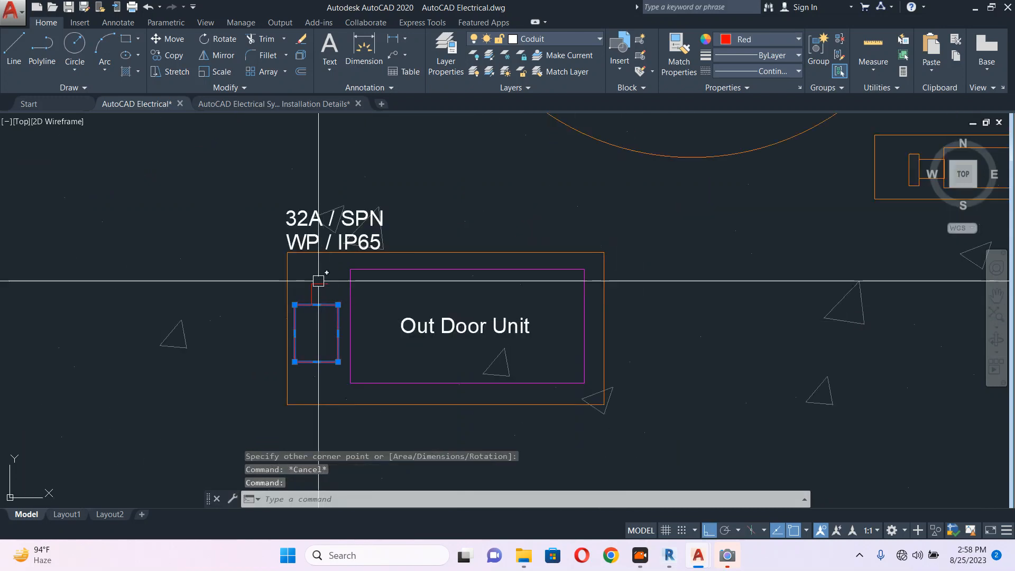
{"action": "scroll", "coordinate": [318, 280], "scroll_direction": "up", "scroll_amount": 2}
{"action": "left_click", "coordinate": [319, 283]}
{"action": "left_click", "coordinate": [320, 310]}
{"action": "type", "text": "c"}
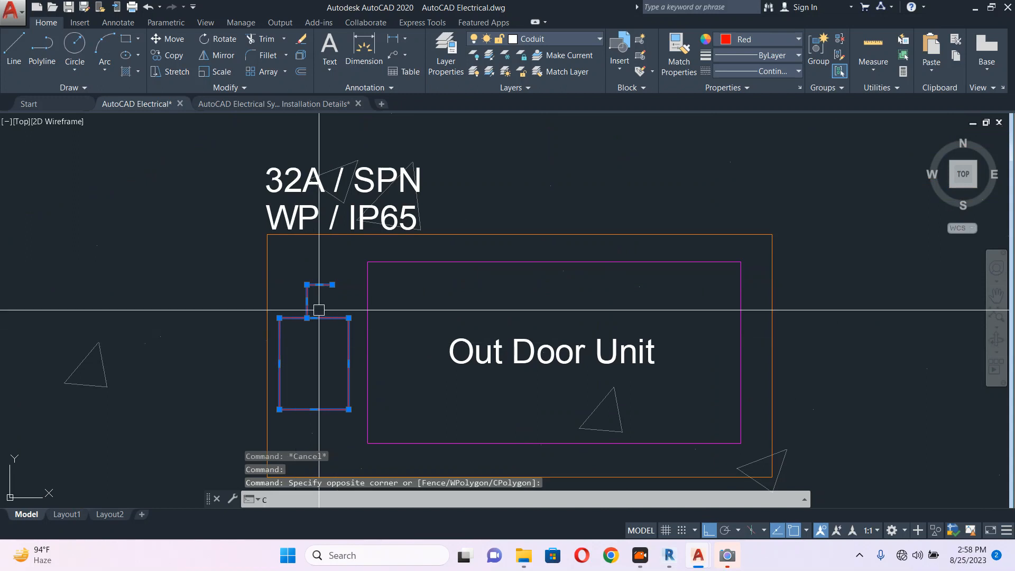
{"action": "type", "text": "o"}
{"action": "key", "text": "Return"}
{"action": "left_click", "coordinate": [331, 351]}
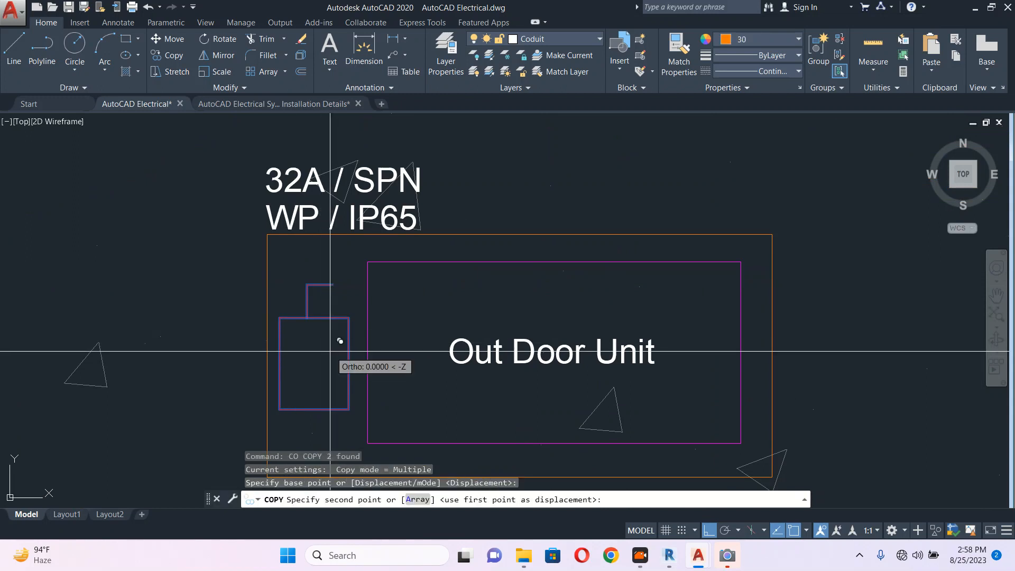
{"action": "scroll", "coordinate": [624, 341], "scroll_direction": "down", "scroll_amount": 2}
{"action": "middle_click_drag", "start_coordinate": [639, 339], "coordinate": [261, 288]}
{"action": "left_click", "coordinate": [709, 530]}
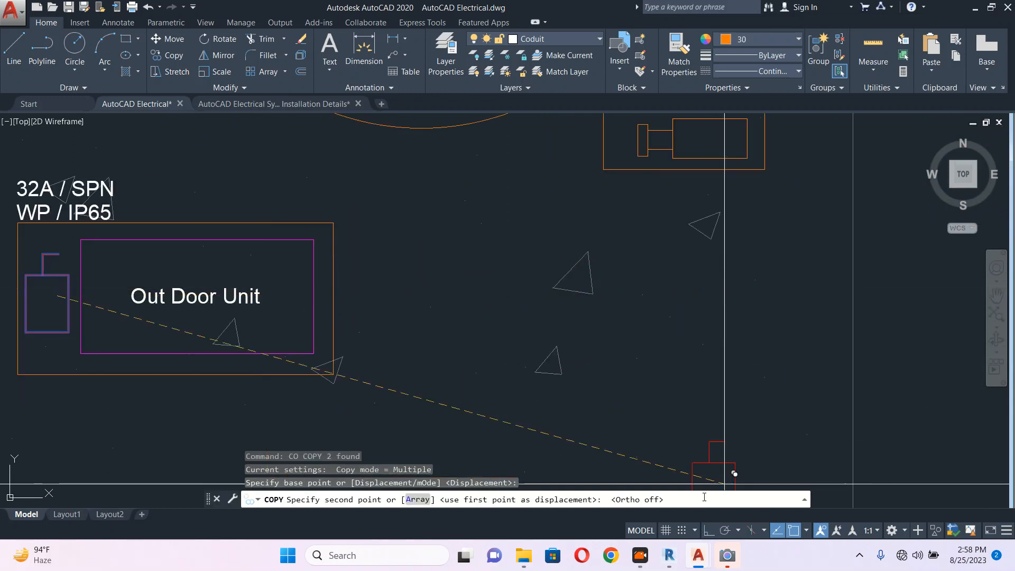
{"action": "scroll", "coordinate": [658, 217], "scroll_direction": "up", "scroll_amount": 2}
{"action": "left_click", "coordinate": [664, 218]}
{"action": "key", "text": "Escape"}
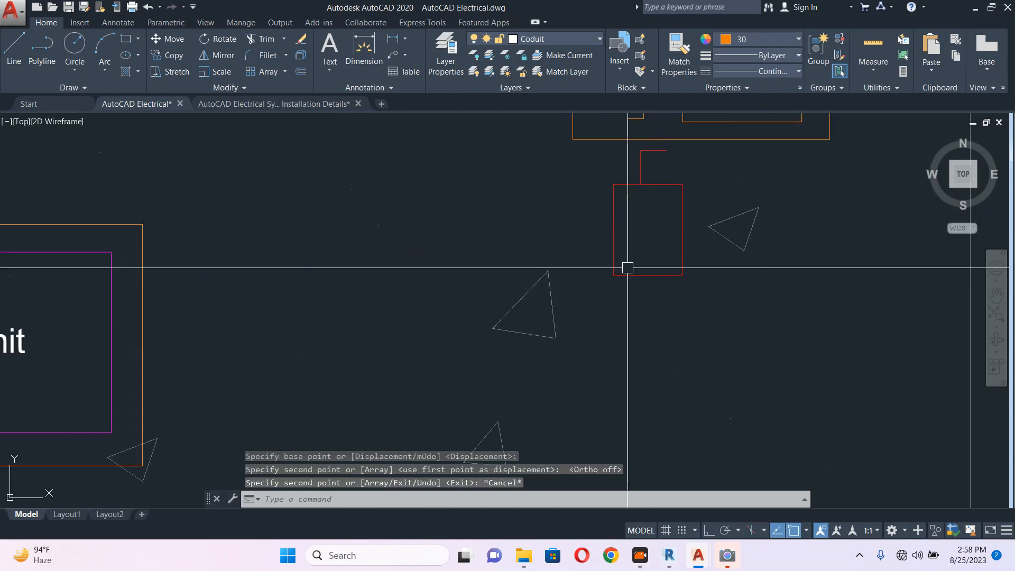
Rotate the copied red symbol 90° counterclockwise with Ortho on, so its hooked line points west
{"action": "left_click", "coordinate": [599, 293]}
{"action": "left_click", "coordinate": [734, 122]}
{"action": "middle_click_drag", "start_coordinate": [677, 216], "coordinate": [674, 252]}
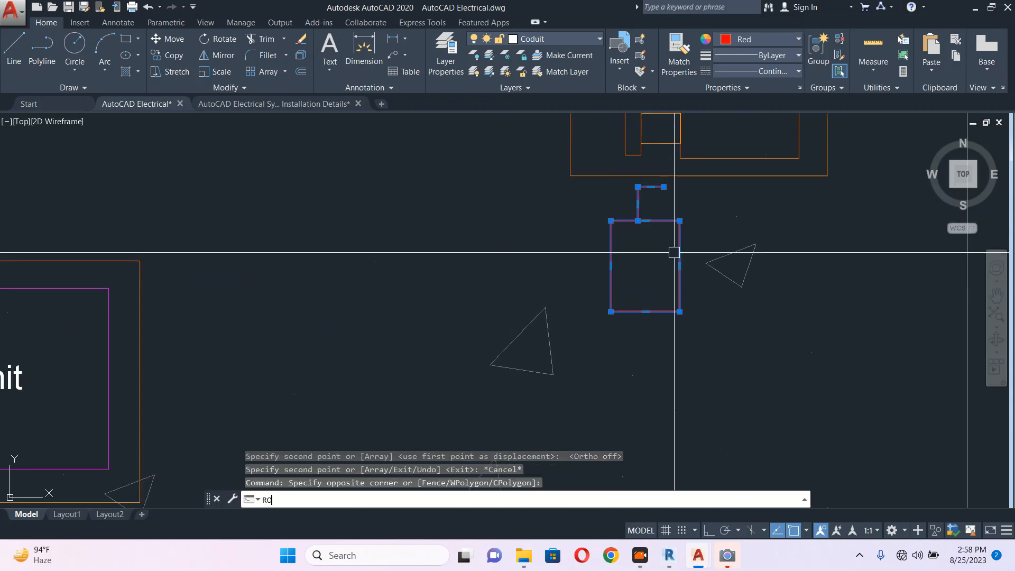
{"action": "type", "text": "RO"}
{"action": "key", "text": "Return"}
{"action": "left_click", "coordinate": [655, 266]}
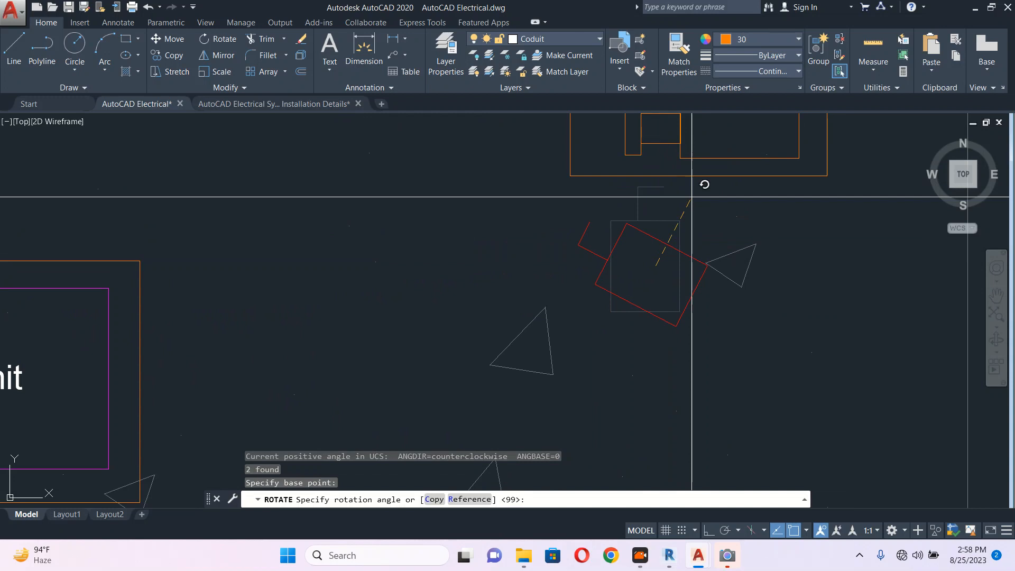
{"action": "left_click", "coordinate": [710, 530]}
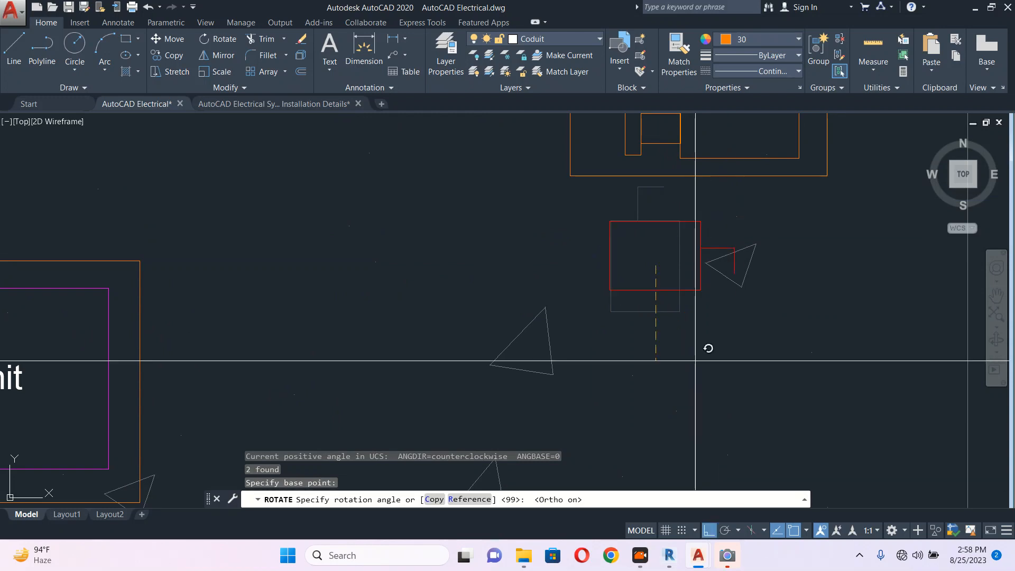
{"action": "key", "text": "Escape"}
Move the rotated red symbol slightly up, closer to the orange equipment symbol
{"action": "left_click", "coordinate": [542, 216]}
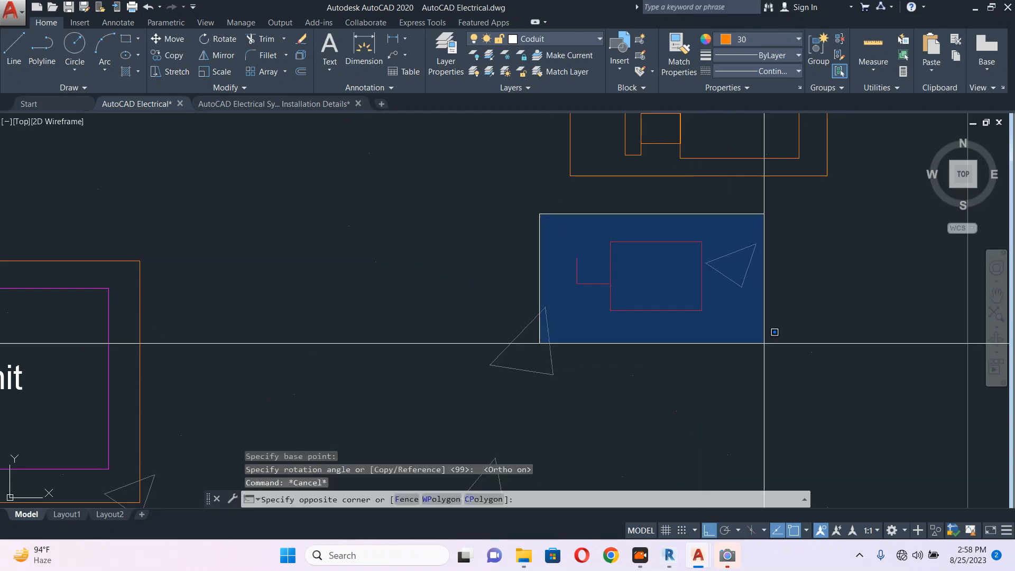
{"action": "left_click", "coordinate": [763, 347]}
{"action": "middle_click_drag", "start_coordinate": [763, 349], "coordinate": [669, 342]}
{"action": "type", "text": "M"}
{"action": "key", "text": "Return"}
{"action": "left_click", "coordinate": [684, 299]}
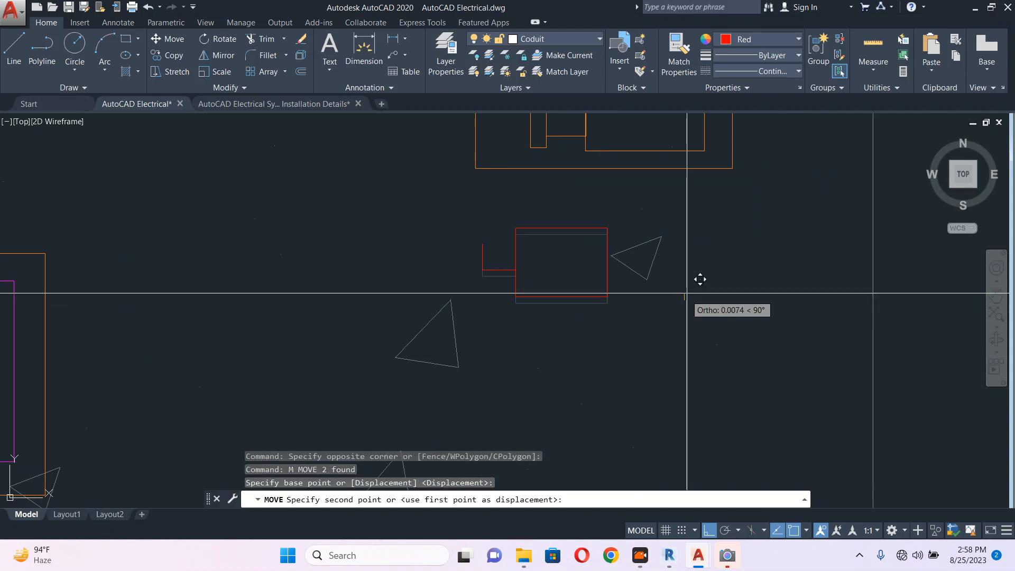
{"action": "left_click", "coordinate": [698, 264]}
Draw a smaller concentric circle at the centre of the large circle in the speckled plan
{"action": "scroll", "coordinate": [532, 238], "scroll_direction": "down", "scroll_amount": 5}
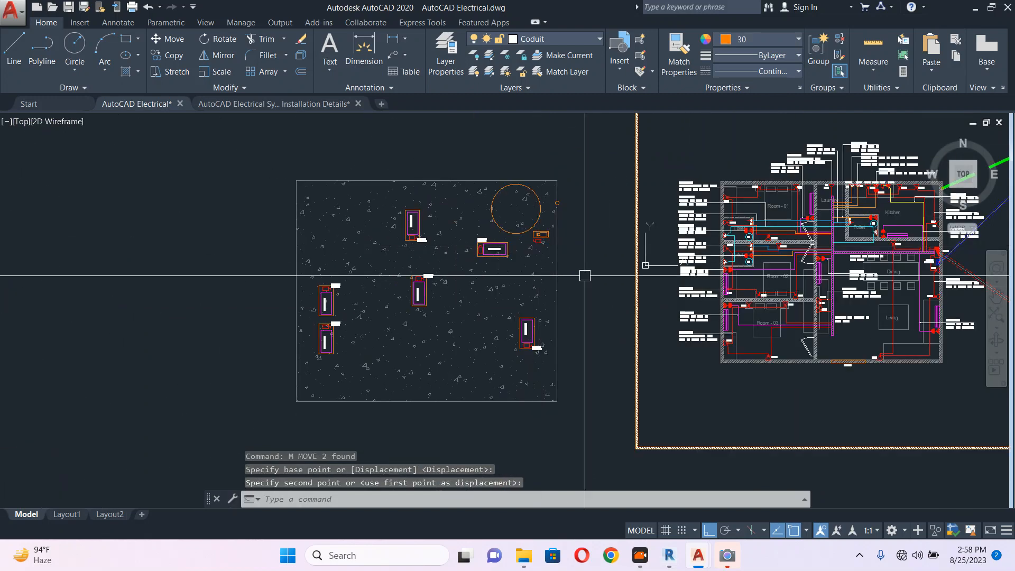
{"action": "scroll", "coordinate": [537, 262], "scroll_direction": "down", "scroll_amount": 2}
{"action": "scroll", "coordinate": [537, 261], "scroll_direction": "up", "scroll_amount": 2}
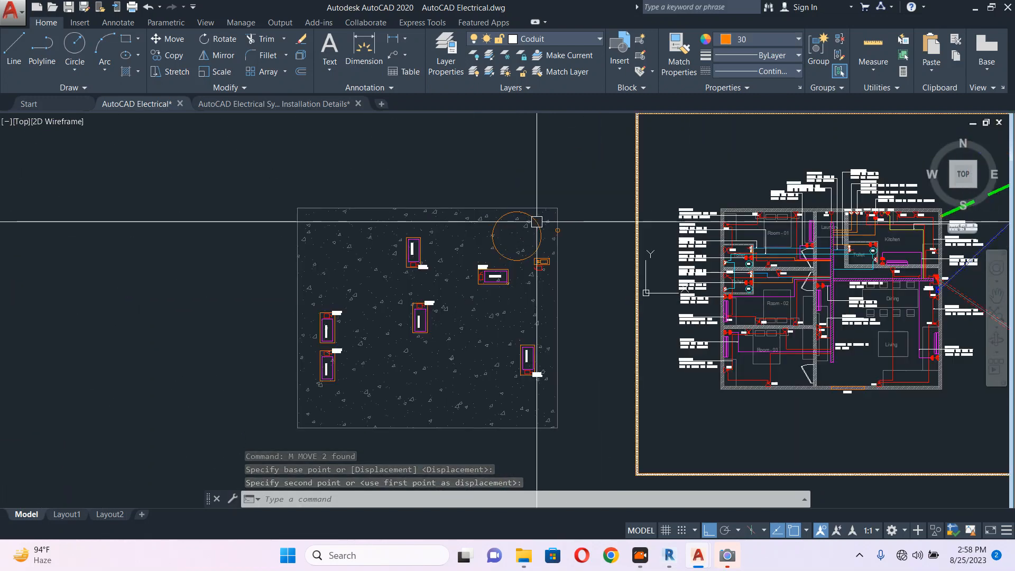
{"action": "left_click", "coordinate": [537, 245]}
{"action": "scroll", "coordinate": [537, 244], "scroll_direction": "up", "scroll_amount": 2}
{"action": "type", "text": "co"}
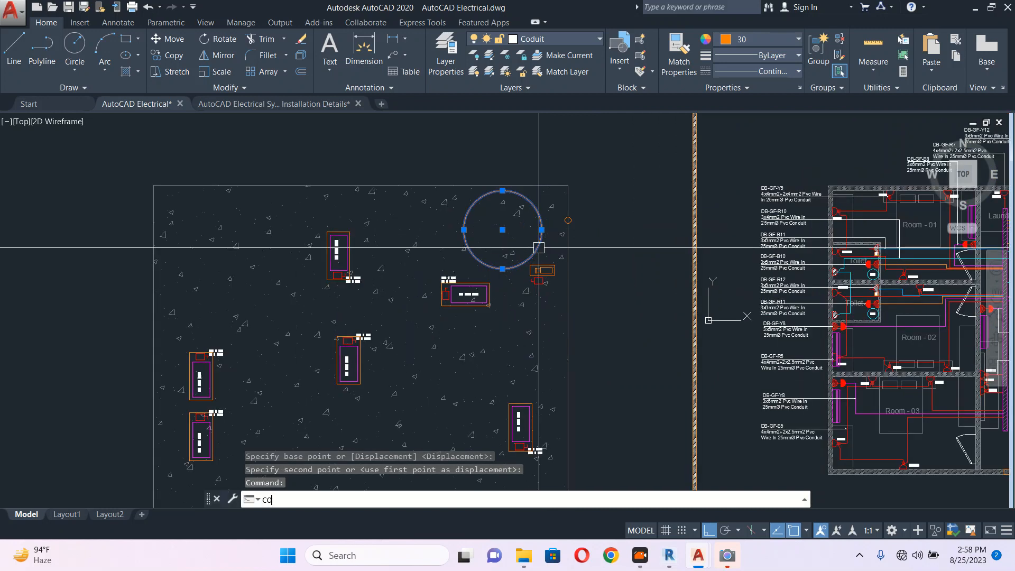
{"action": "key", "text": "Return"}
{"action": "scroll", "coordinate": [528, 191], "scroll_direction": "up", "scroll_amount": 2}
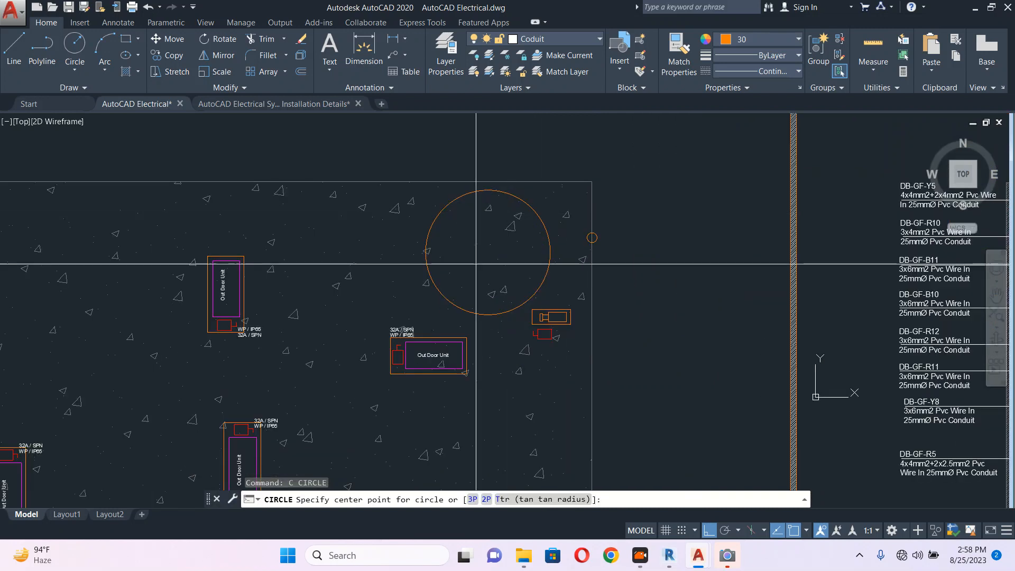
{"action": "left_click", "coordinate": [488, 253]}
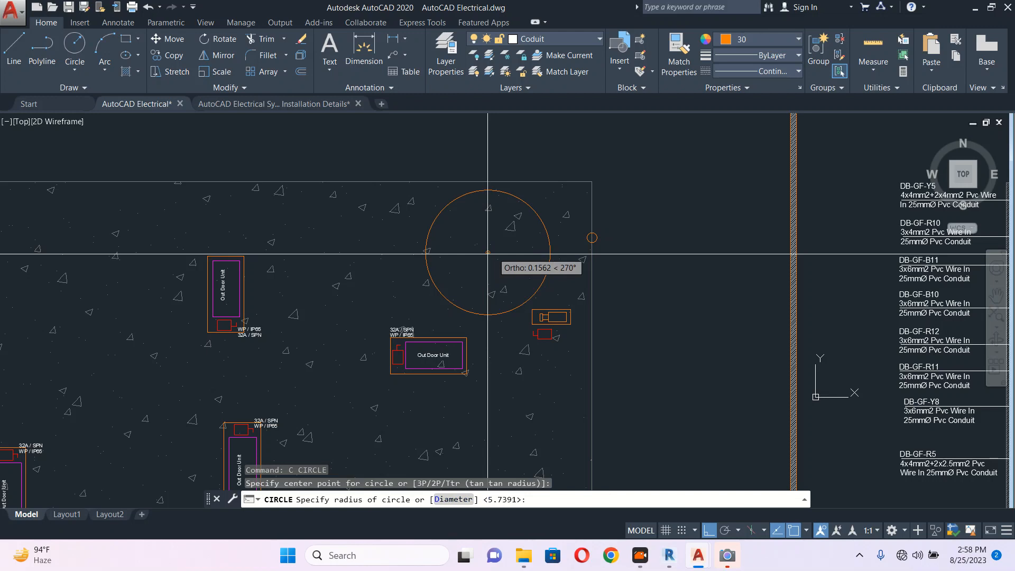
{"action": "scroll", "coordinate": [497, 234], "scroll_direction": "up", "scroll_amount": 5}
{"action": "key", "text": "Escape"}
Draw a polyline spoke from the inner circle's northeast edge to the outer circle
{"action": "type", "text": "P"}
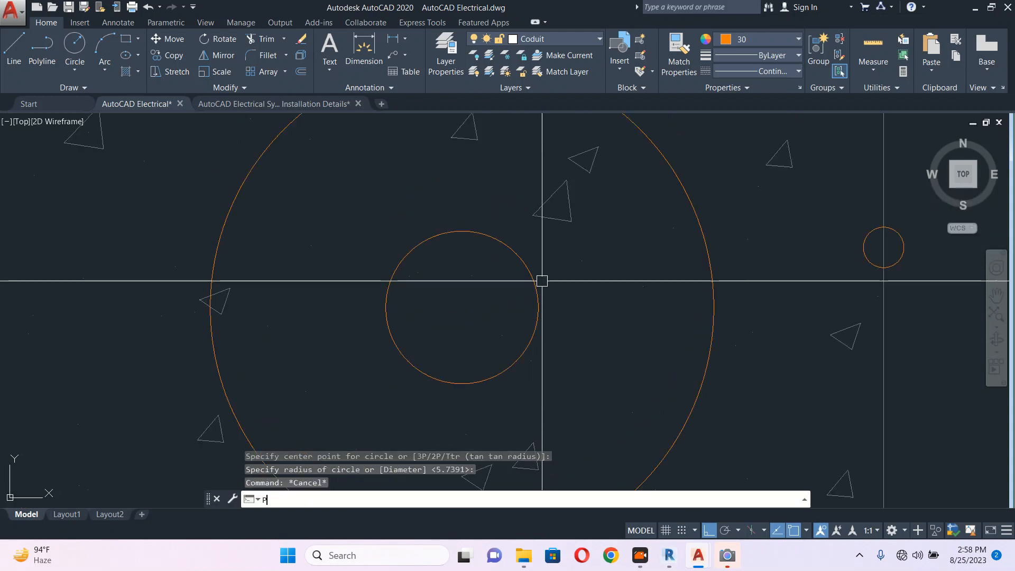
{"action": "type", "text": "L"}
{"action": "key", "text": "Return"}
{"action": "left_click", "coordinate": [525, 263]}
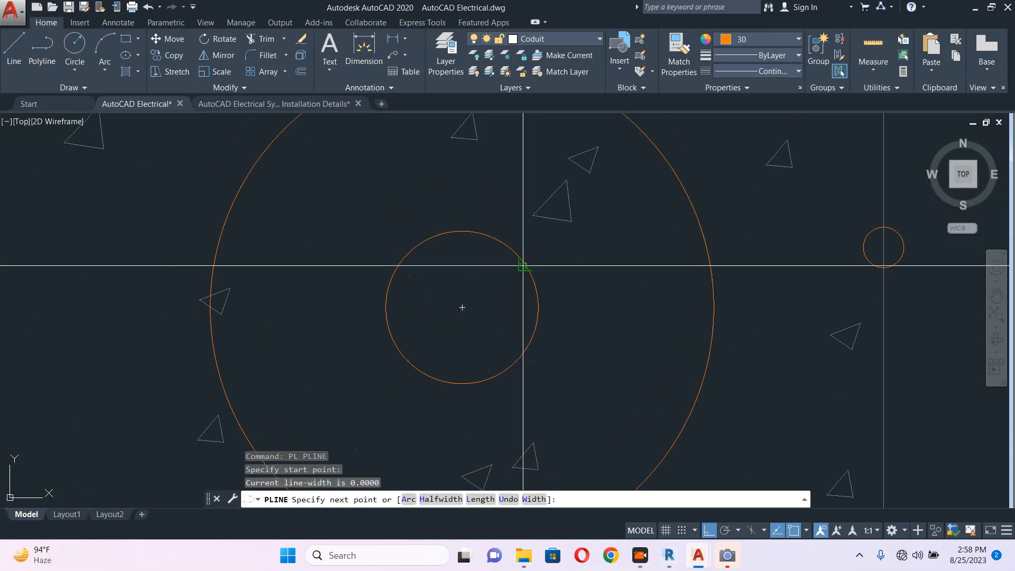
{"action": "left_click", "coordinate": [678, 180]}
{"action": "key", "text": "Return"}
{"action": "scroll", "coordinate": [634, 201], "scroll_direction": "down", "scroll_amount": 5}
Draw two more polyline spokes between the inner and outer circles, one to the northwest and one straight south
{"action": "key", "text": "Return"}
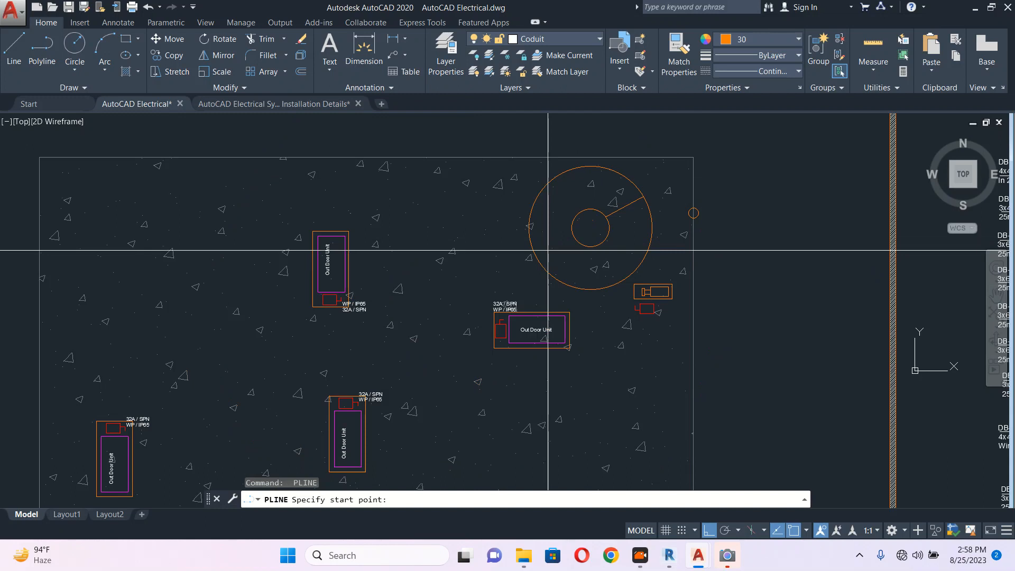
{"action": "left_click", "coordinate": [572, 227]}
{"action": "left_click", "coordinate": [535, 203]}
{"action": "key", "text": "Return"}
{"action": "key", "text": "Return"}
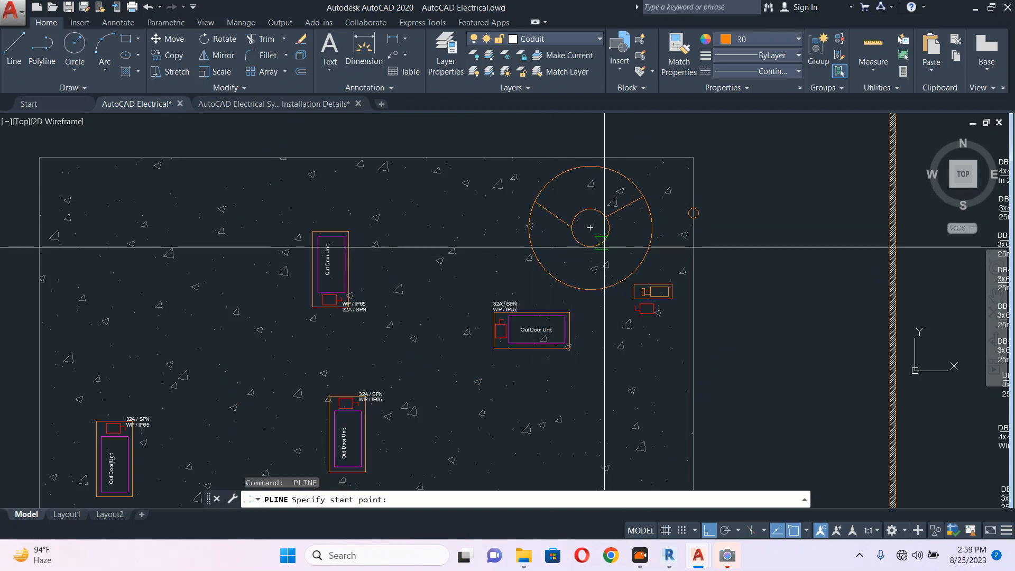
{"action": "left_click", "coordinate": [589, 228]}
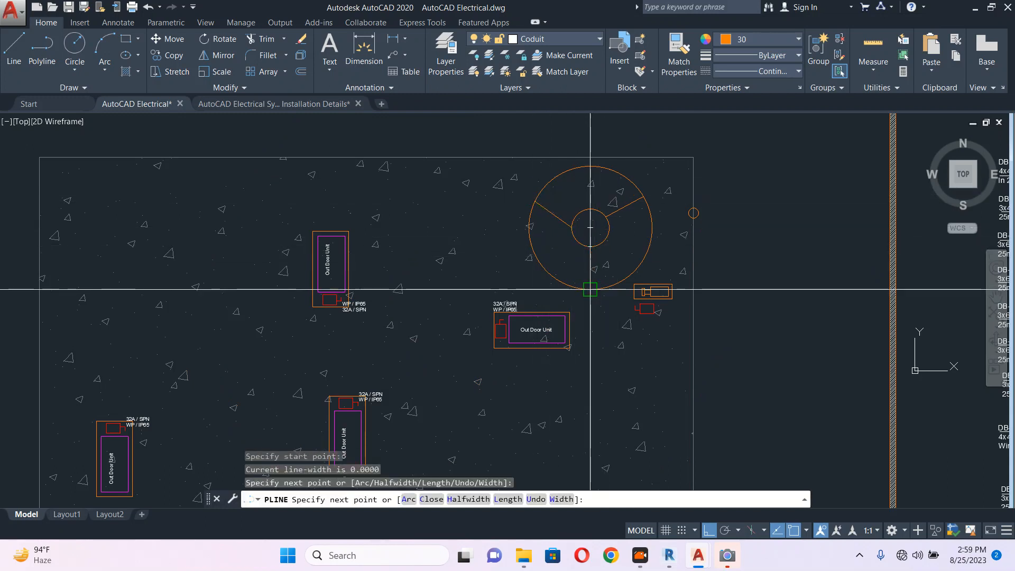
{"action": "left_click", "coordinate": [590, 289]}
{"action": "key", "text": "Escape"}
Copy the two concentric circles and their three spokes to the clipboard with a base point
{"action": "left_click", "coordinate": [513, 139]}
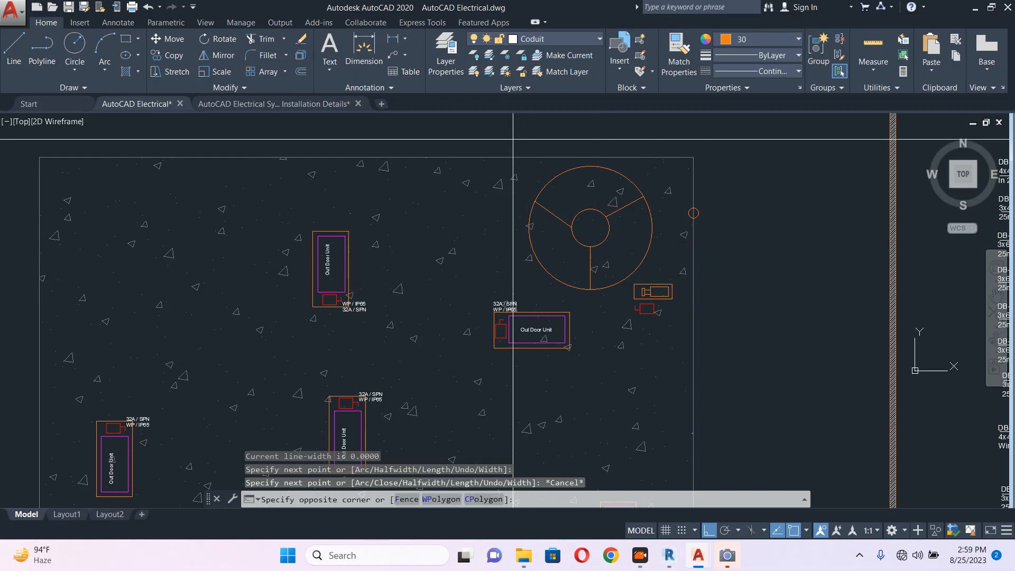
{"action": "left_click", "coordinate": [672, 294]}
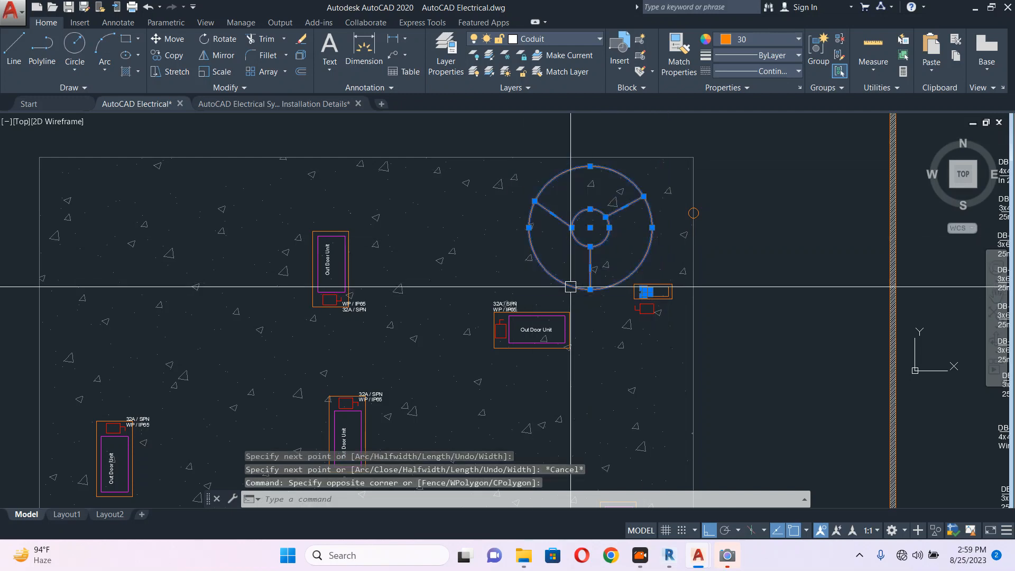
{"action": "scroll", "coordinate": [655, 291], "scroll_direction": "up", "scroll_amount": 4}
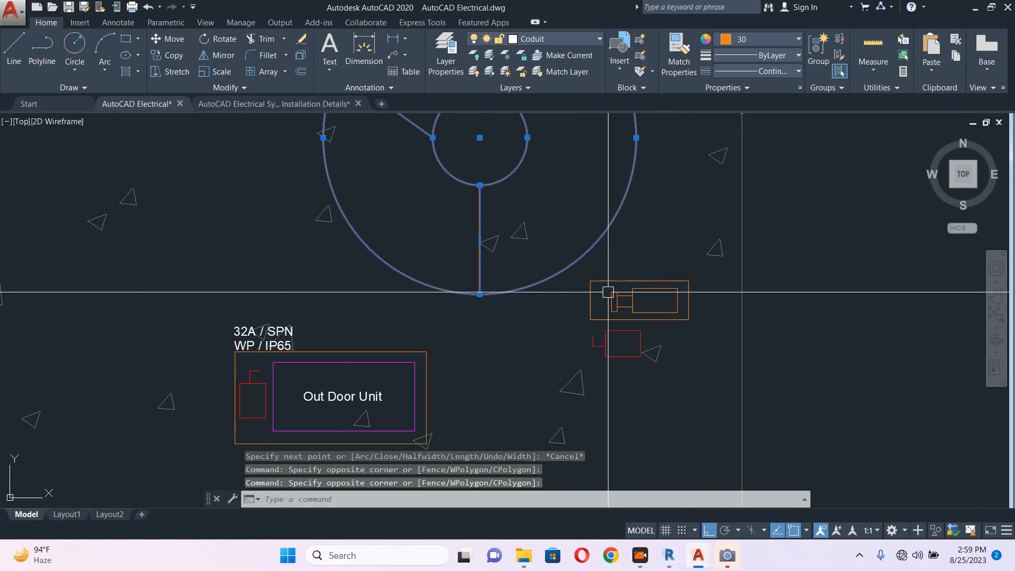
{"action": "scroll", "coordinate": [581, 254], "scroll_direction": "down", "scroll_amount": 2}
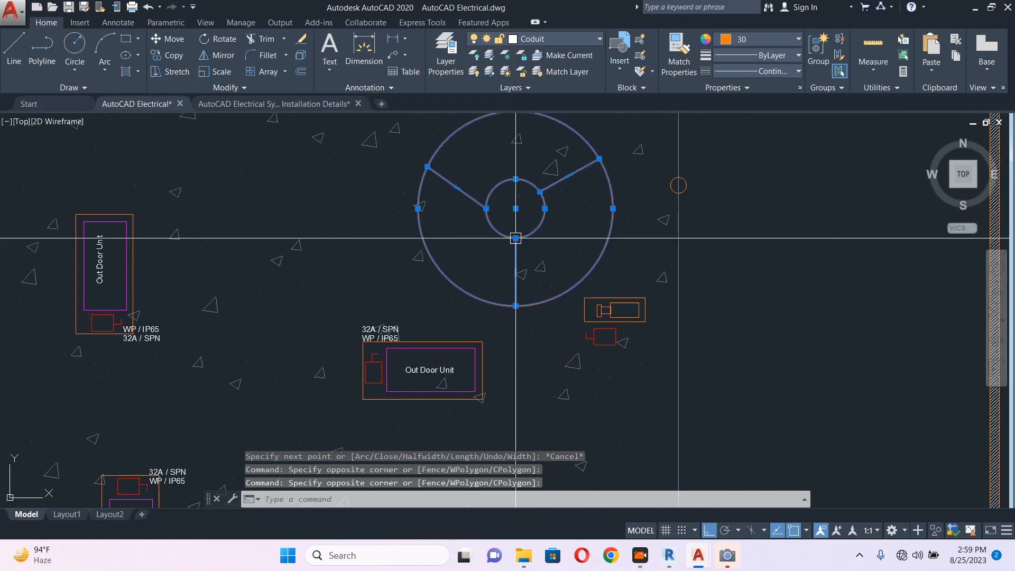
{"action": "middle_click_drag", "start_coordinate": [586, 235], "coordinate": [566, 280]}
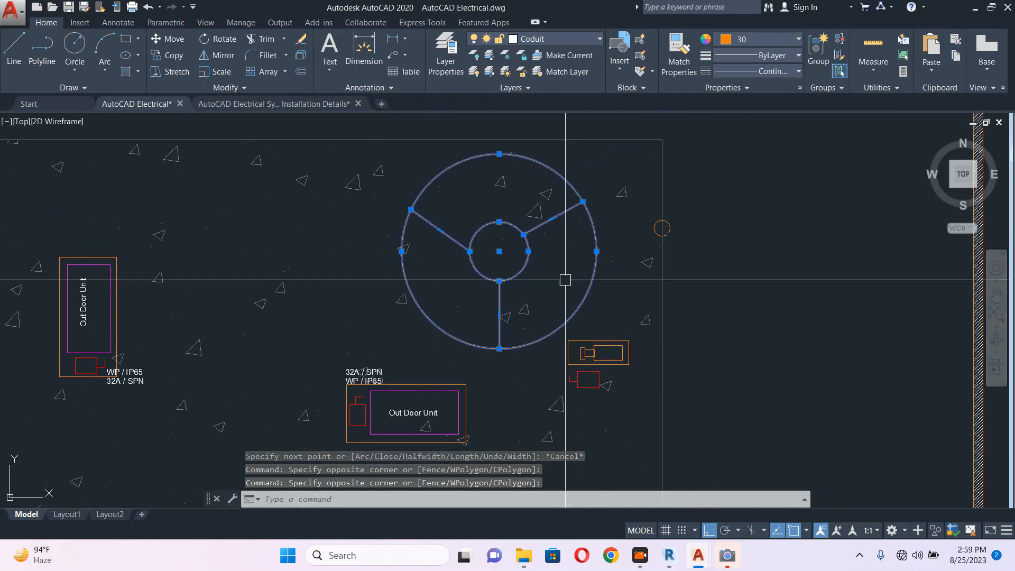
{"action": "key", "text": "ctrl+shift+c"}
Erase the original circles and spokes and paste the copy back in the same place as a block
{"action": "type", "text": "E"}
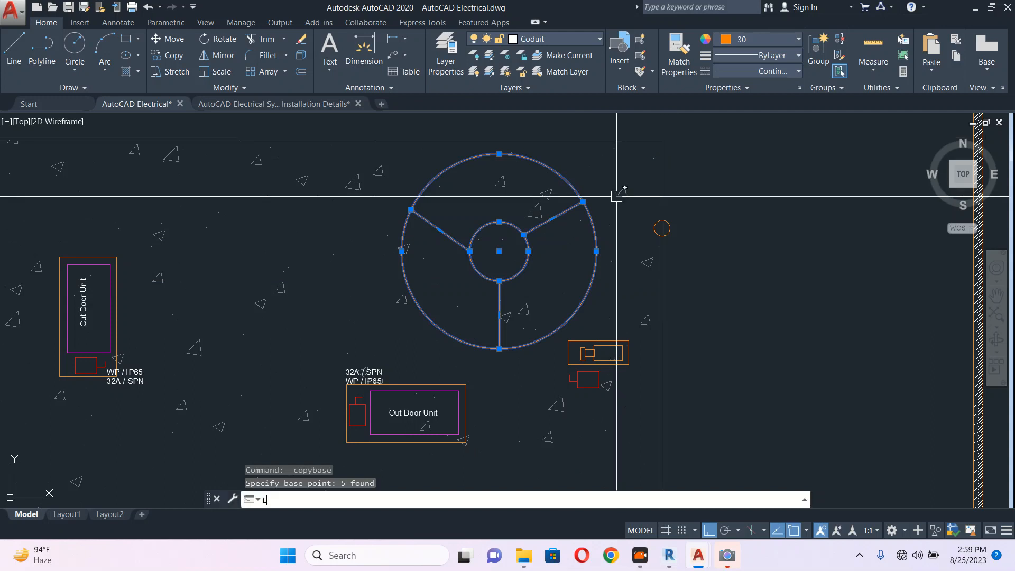
{"action": "key", "text": "Return"}
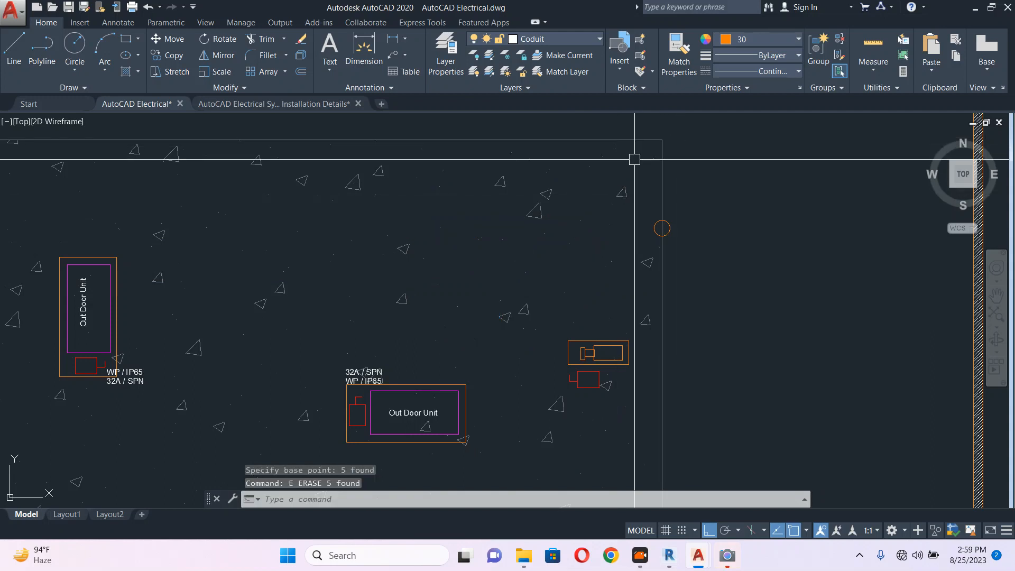
{"action": "key", "text": "ctrl+shift+v"}
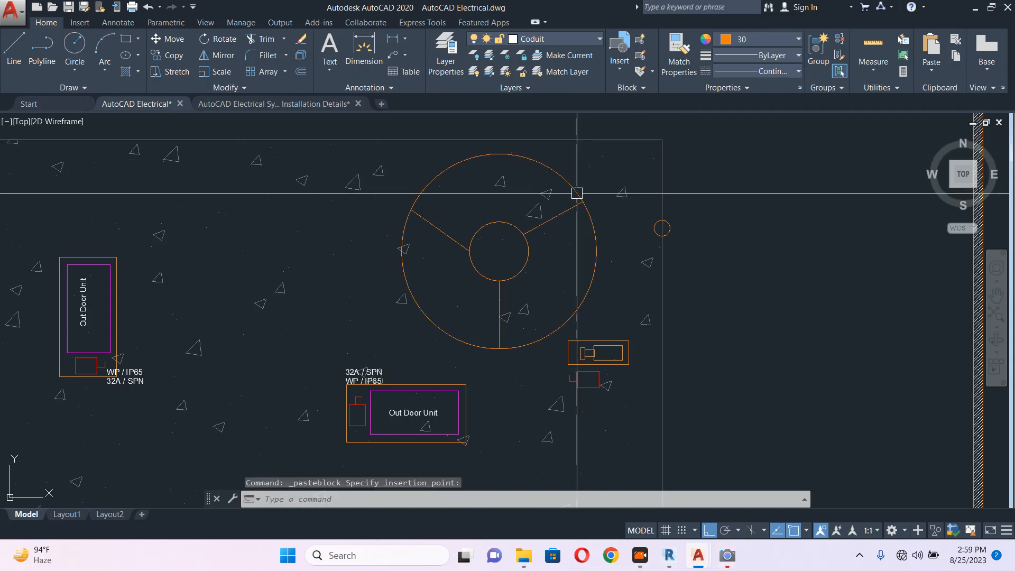
{"action": "left_click", "coordinate": [576, 193]}
{"action": "key", "text": "Escape"}
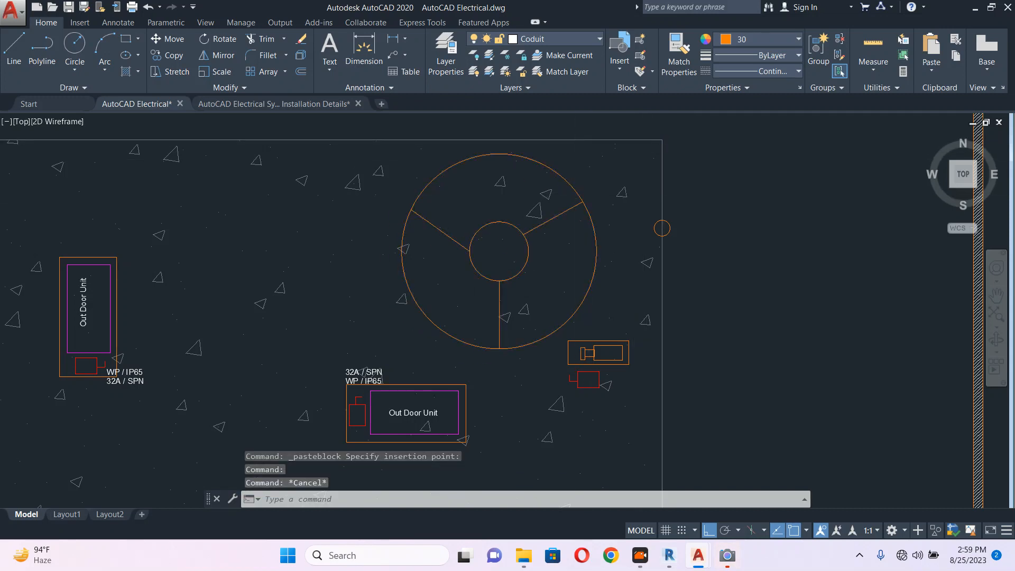
{"action": "scroll", "coordinate": [571, 201], "scroll_direction": "down", "scroll_amount": 8}
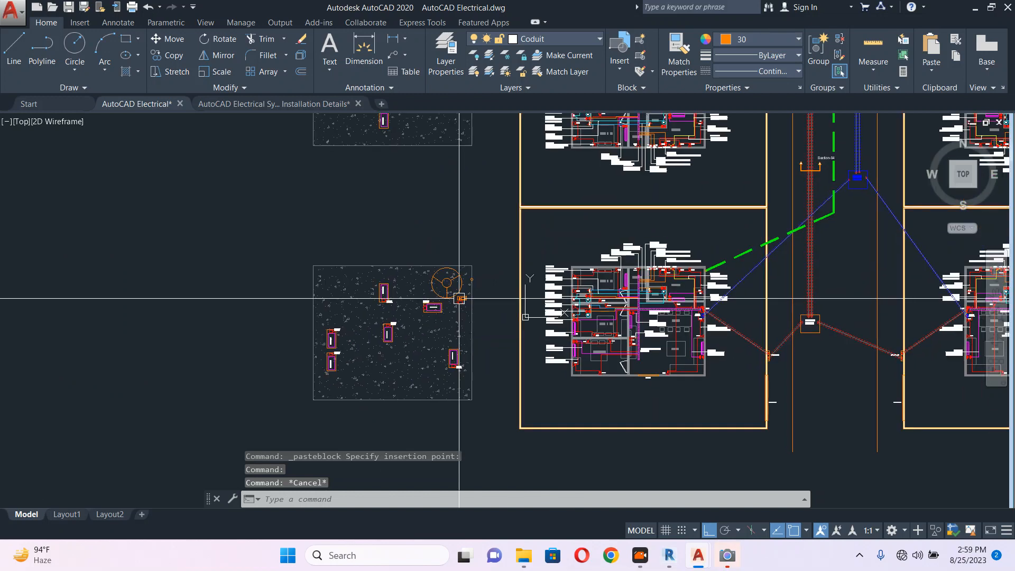
{"action": "scroll", "coordinate": [458, 298], "scroll_direction": "up", "scroll_amount": 4}
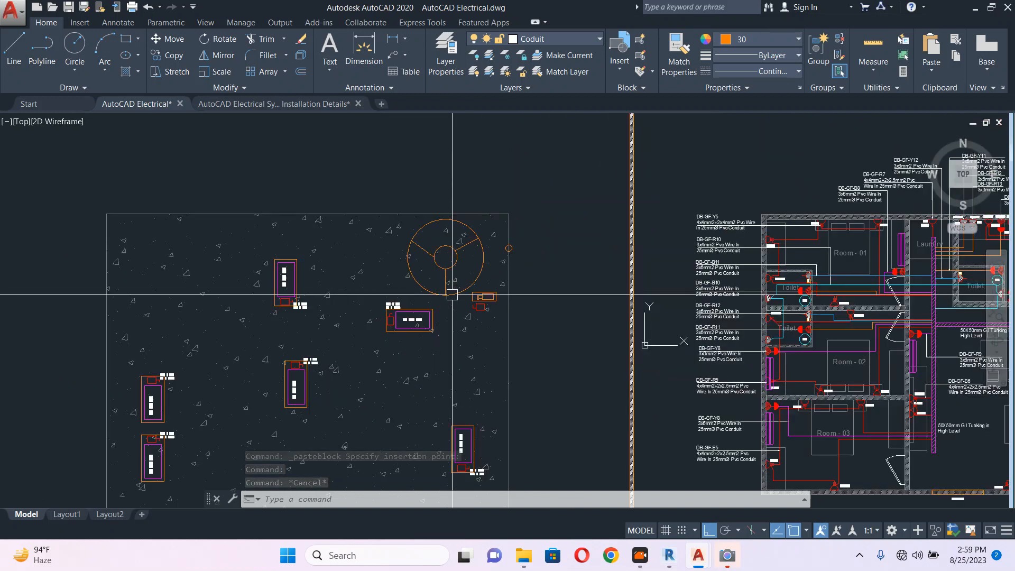
{"action": "scroll", "coordinate": [478, 298], "scroll_direction": "up", "scroll_amount": 5}
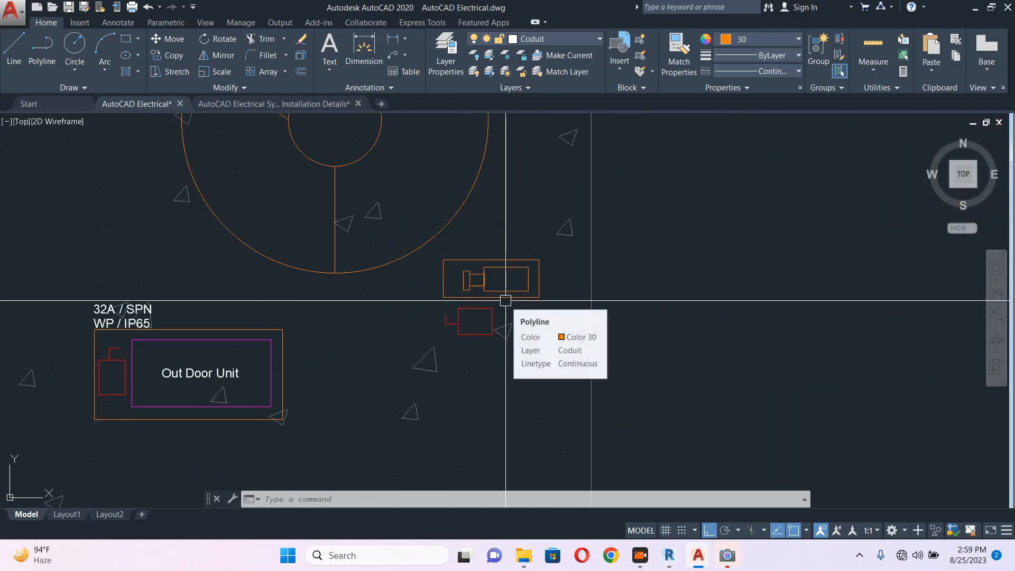
{"action": "scroll", "coordinate": [483, 295], "scroll_direction": "down", "scroll_amount": 6}
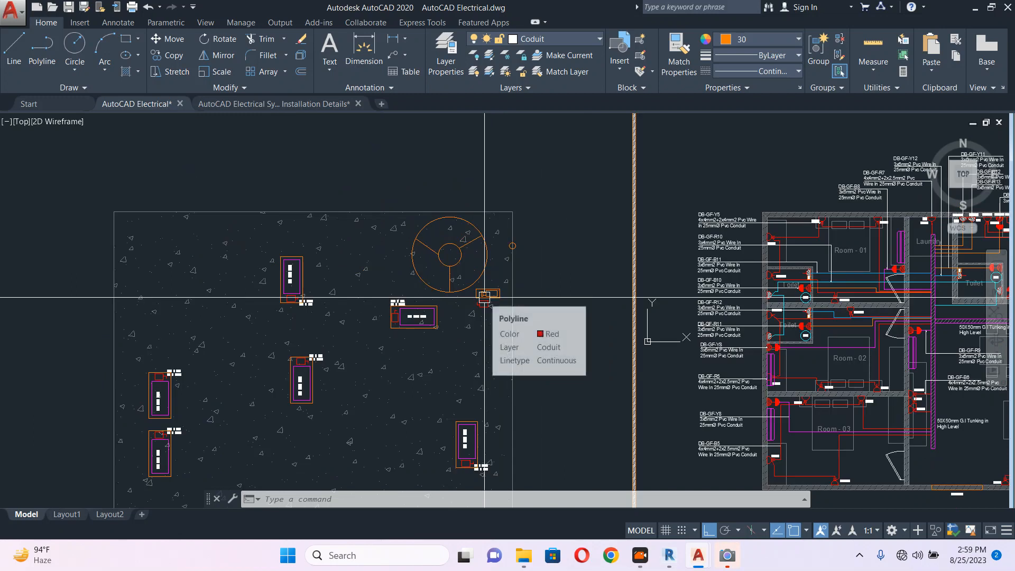
Copy an H:1500 text label from the villa plan to just below the pump symbol on the speckled plan
{"action": "scroll", "coordinate": [494, 301], "scroll_direction": "up", "scroll_amount": 4}
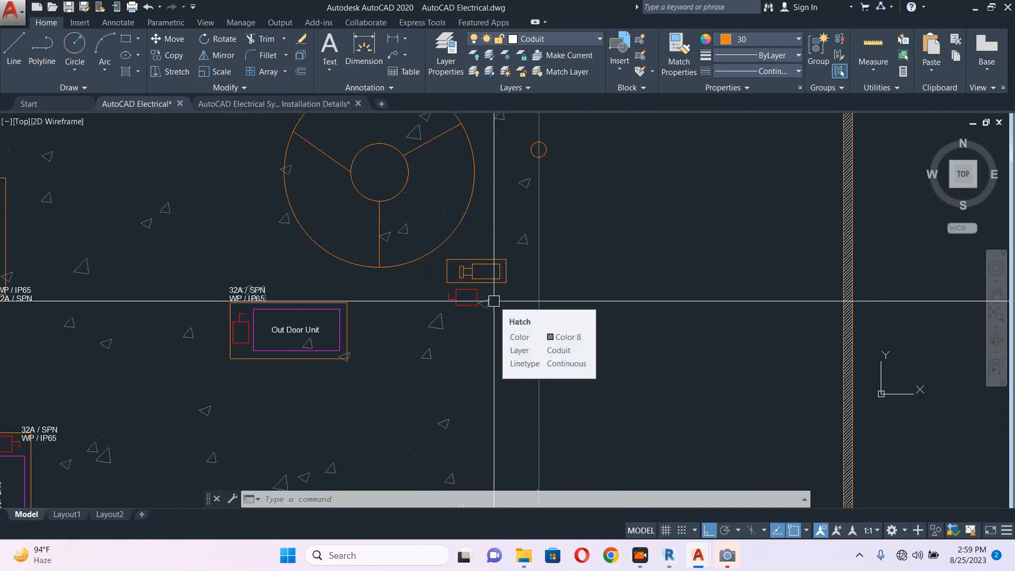
{"action": "scroll", "coordinate": [492, 299], "scroll_direction": "up", "scroll_amount": 4}
{"action": "scroll", "coordinate": [485, 297], "scroll_direction": "down", "scroll_amount": 4}
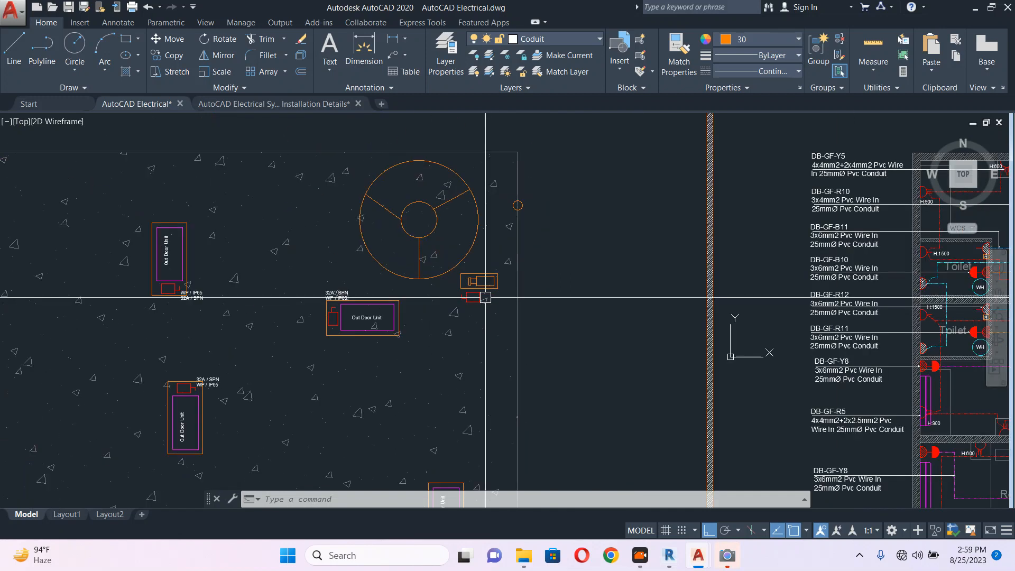
{"action": "scroll", "coordinate": [487, 297], "scroll_direction": "down", "scroll_amount": 2}
{"action": "scroll", "coordinate": [612, 308], "scroll_direction": "up", "scroll_amount": 7}
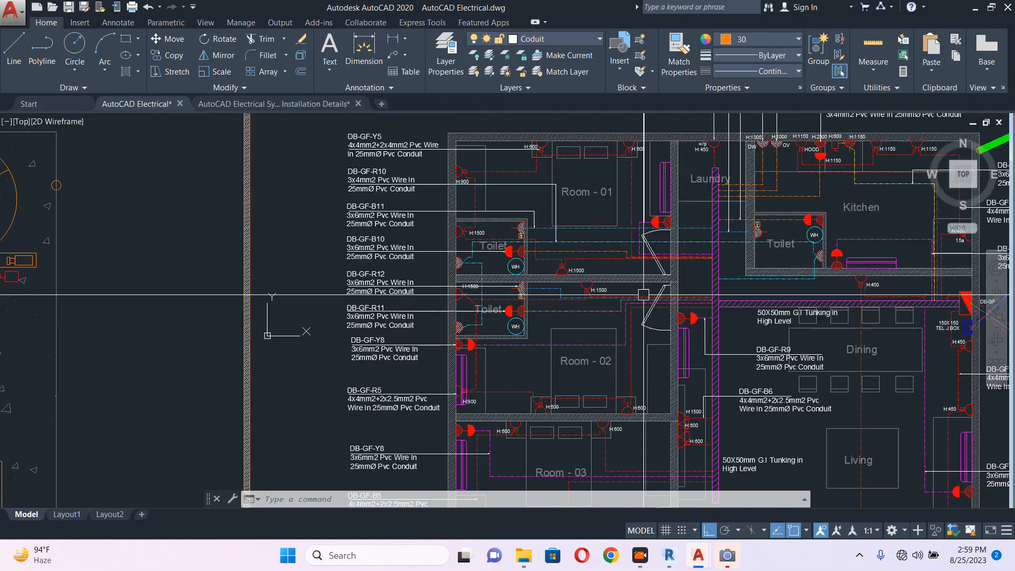
{"action": "type", "text": "q"}
{"action": "key", "text": "Return"}
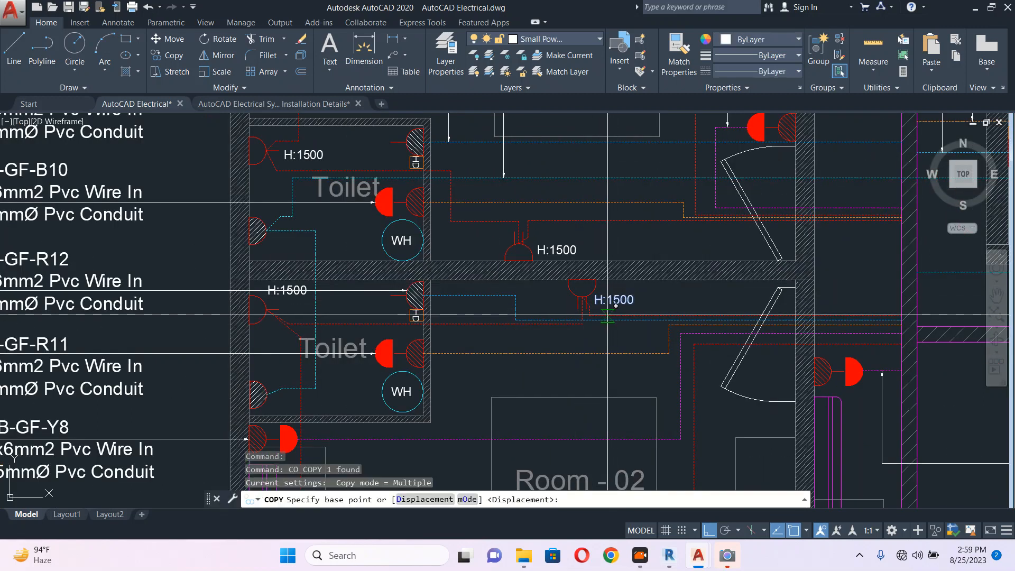
{"action": "left_click", "coordinate": [612, 315]}
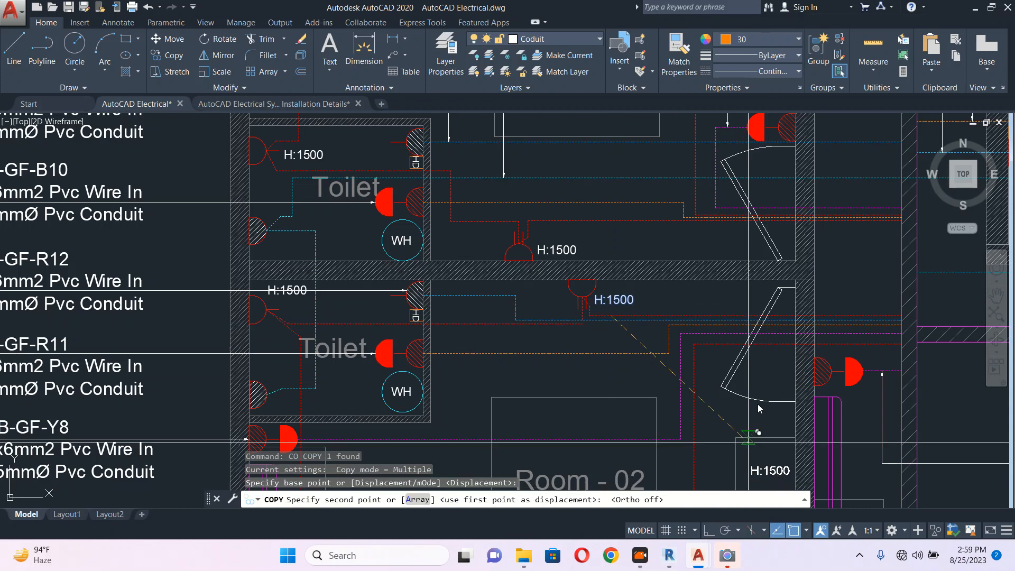
{"action": "scroll", "coordinate": [746, 241], "scroll_direction": "down", "scroll_amount": 5}
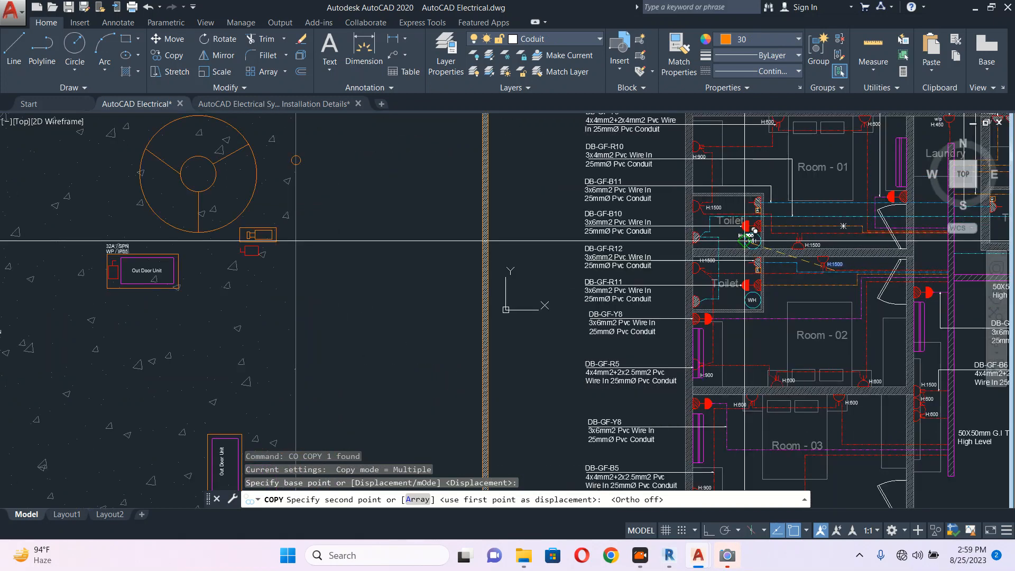
{"action": "scroll", "coordinate": [246, 249], "scroll_direction": "up", "scroll_amount": 8}
{"action": "left_click", "coordinate": [445, 232]}
{"action": "key", "text": "Escape"}
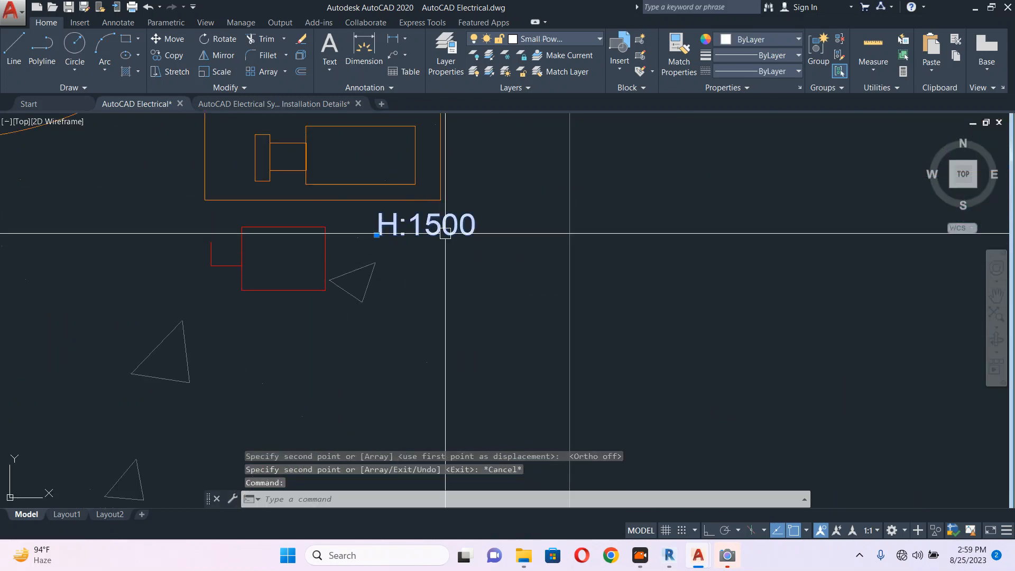
Change the copied label's text beside the pump symbol to "Booster Pump"
{"action": "double_click", "coordinate": [445, 233]}
{"action": "type", "text": "B"}
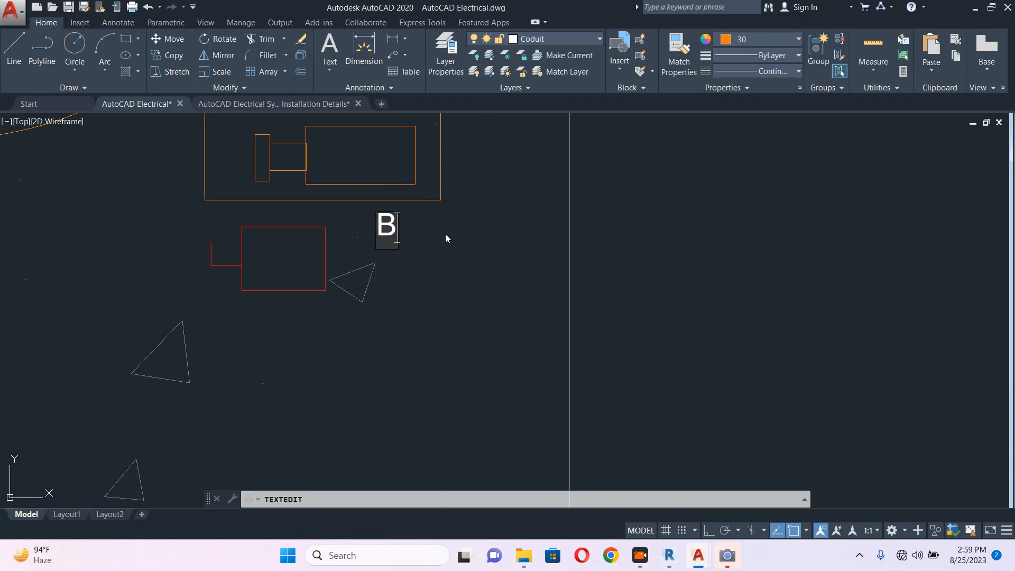
{"action": "type", "text": "ooster Pump"}
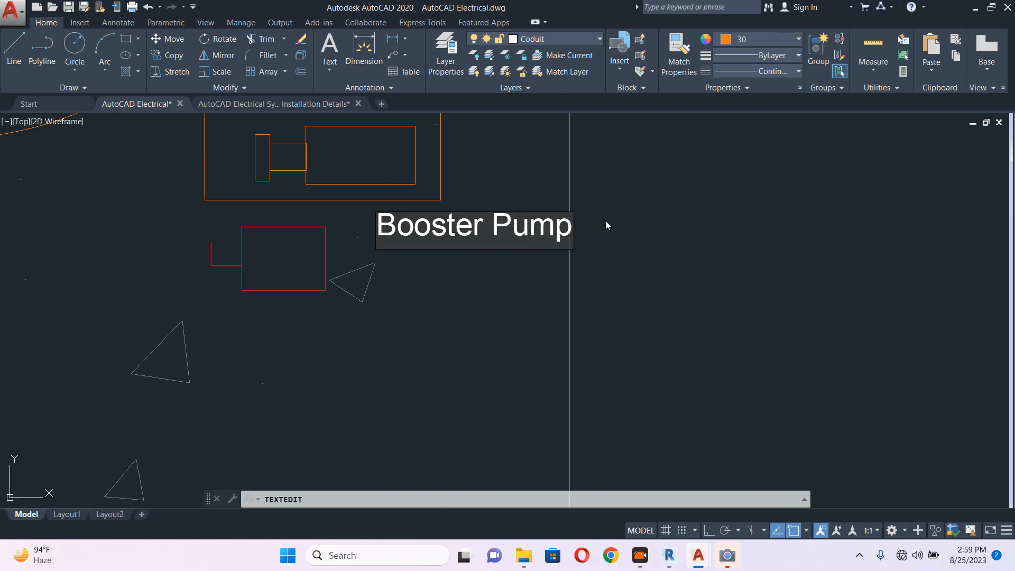
{"action": "left_click", "coordinate": [606, 226]}
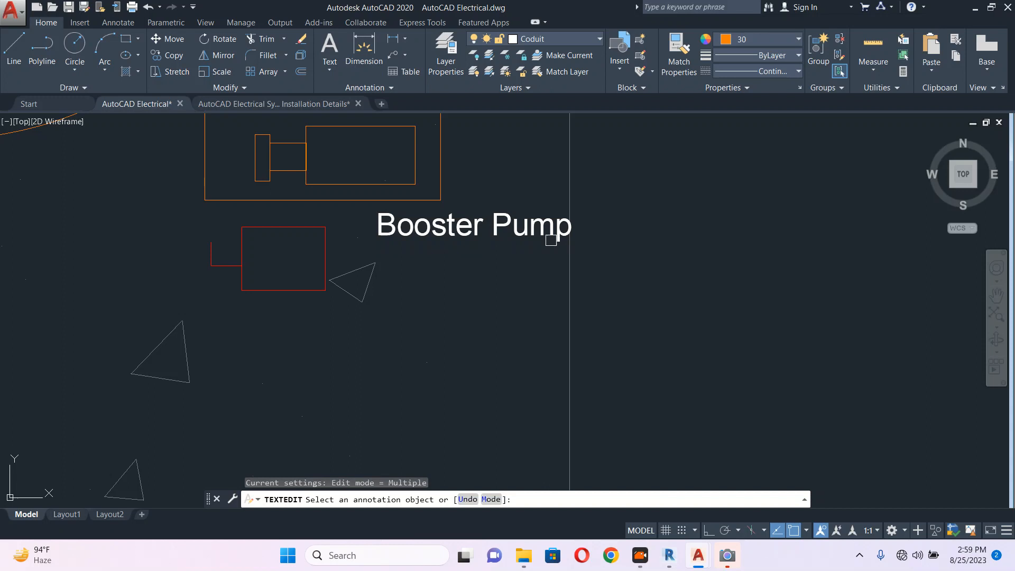
{"action": "key", "text": "Escape"}
{"action": "scroll", "coordinate": [482, 243], "scroll_direction": "down", "scroll_amount": 5}
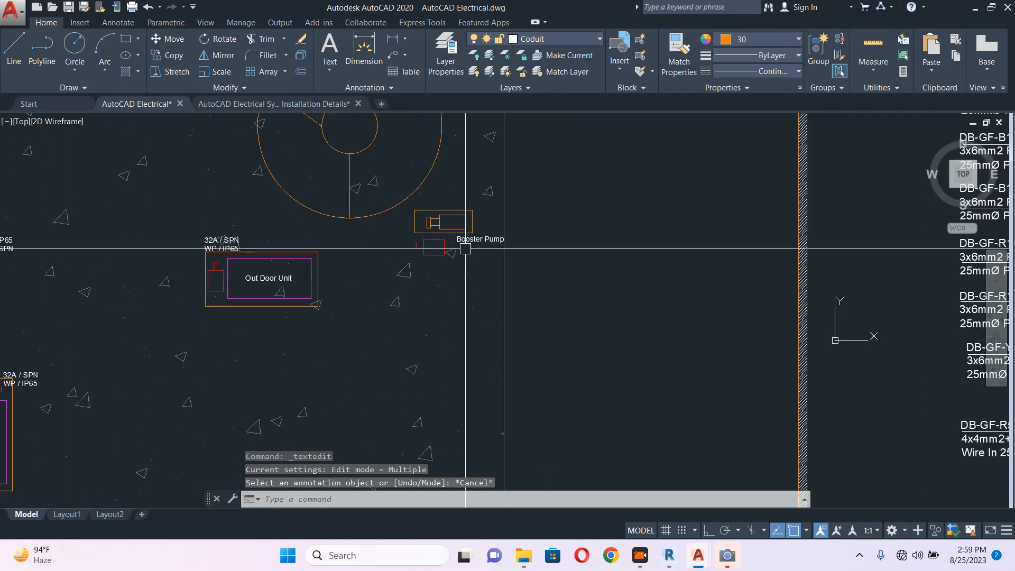
{"action": "scroll", "coordinate": [466, 249], "scroll_direction": "down", "scroll_amount": 3}
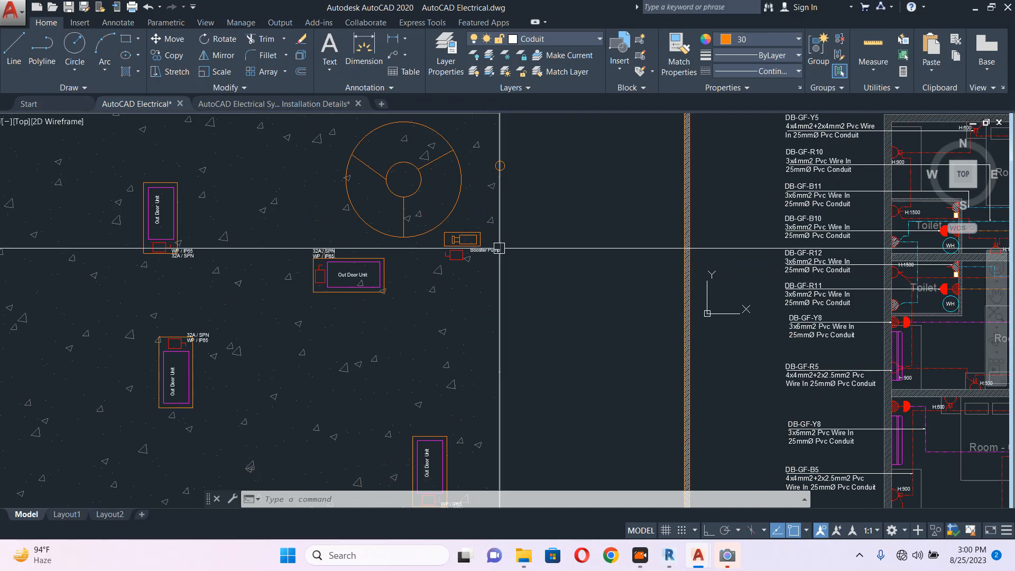
{"action": "scroll", "coordinate": [475, 248], "scroll_direction": "down", "scroll_amount": 5}
{"action": "scroll", "coordinate": [469, 230], "scroll_direction": "up", "scroll_amount": 5}
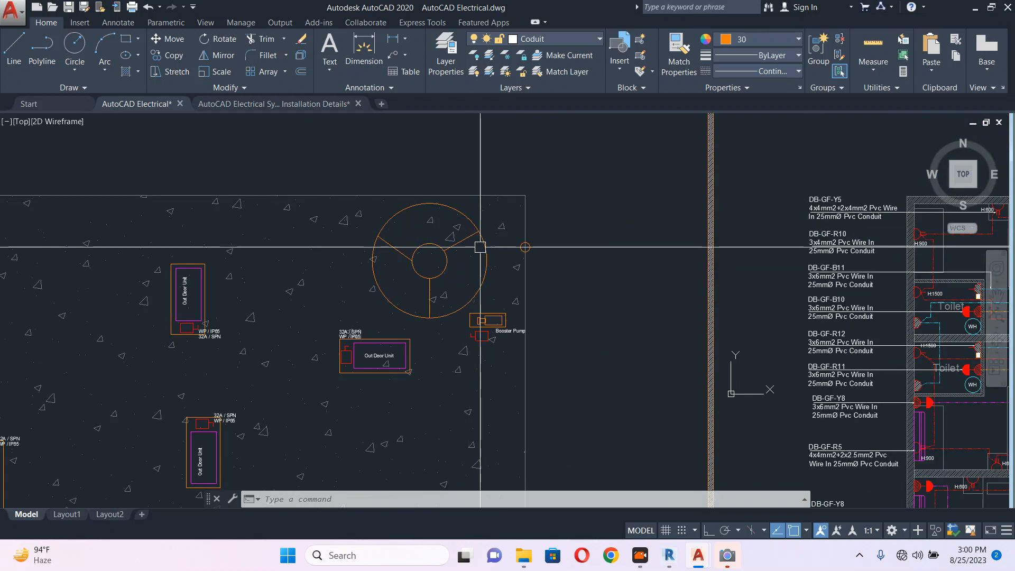
{"action": "scroll", "coordinate": [501, 317], "scroll_direction": "up", "scroll_amount": 2}
{"action": "scroll", "coordinate": [257, 301], "scroll_direction": "up", "scroll_amount": 6}
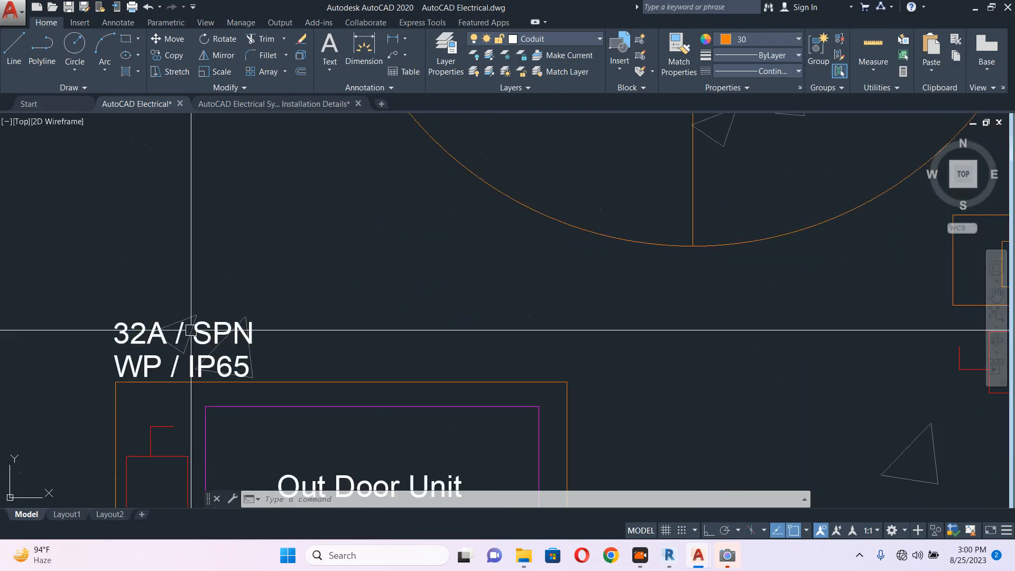
{"action": "left_click", "coordinate": [192, 332]}
{"action": "left_click", "coordinate": [211, 365]}
{"action": "middle_click_drag", "start_coordinate": [232, 370], "coordinate": [268, 344]}
{"action": "type", "text": "c"}
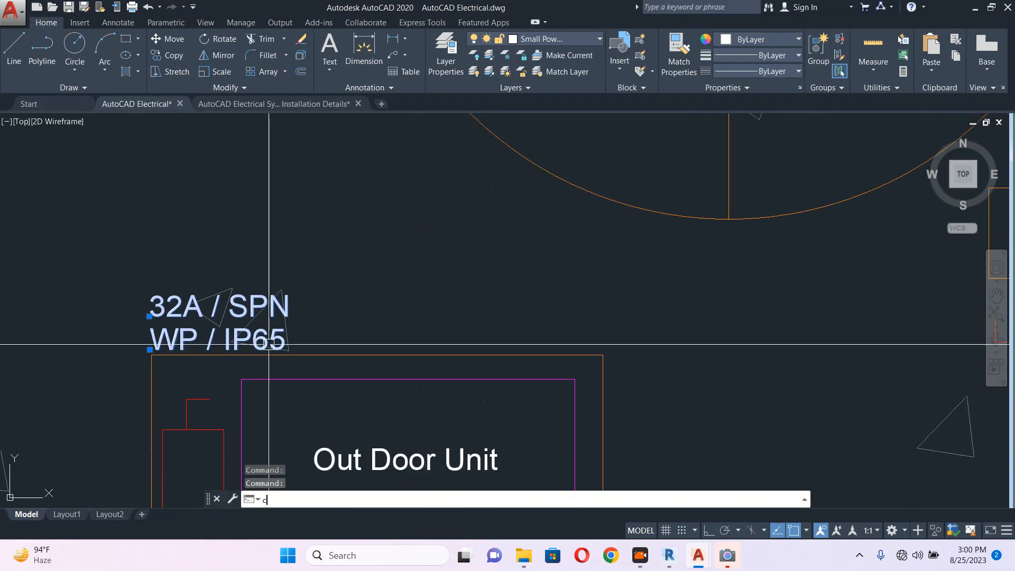
{"action": "key", "text": "Return"}
{"action": "left_click", "coordinate": [256, 338]}
{"action": "key", "text": "Escape"}
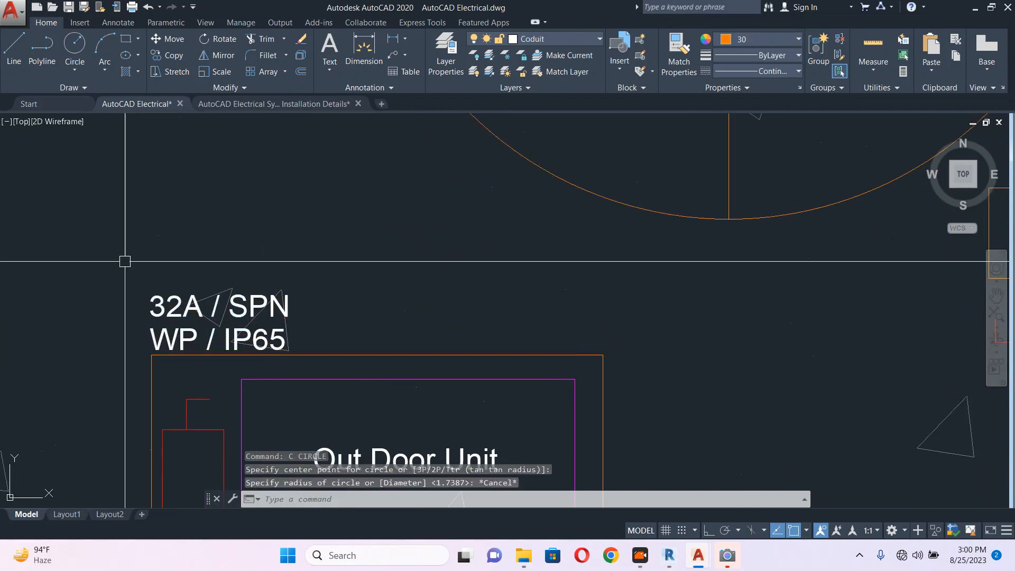
Copy the "32A / SPN" and "WP / IP65" texts from the nearest outdoor unit to below the booster pump's red connection symbol
{"action": "left_click", "coordinate": [125, 261]}
{"action": "left_click", "coordinate": [265, 365]}
{"action": "type", "text": "c"}
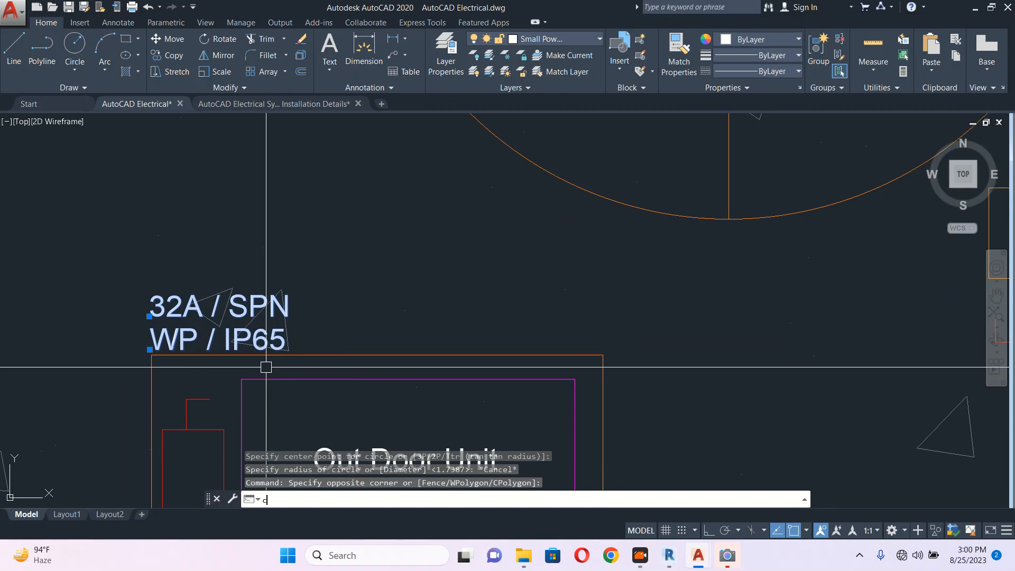
{"action": "type", "text": "o"}
{"action": "key", "text": "Return"}
{"action": "left_click", "coordinate": [249, 356]}
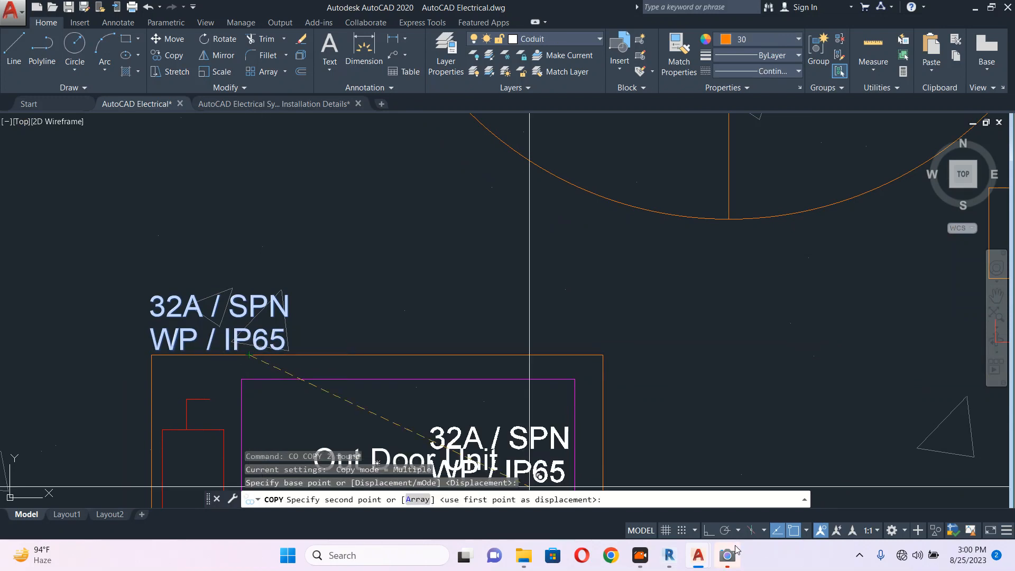
{"action": "scroll", "coordinate": [317, 344], "scroll_direction": "down", "scroll_amount": 5}
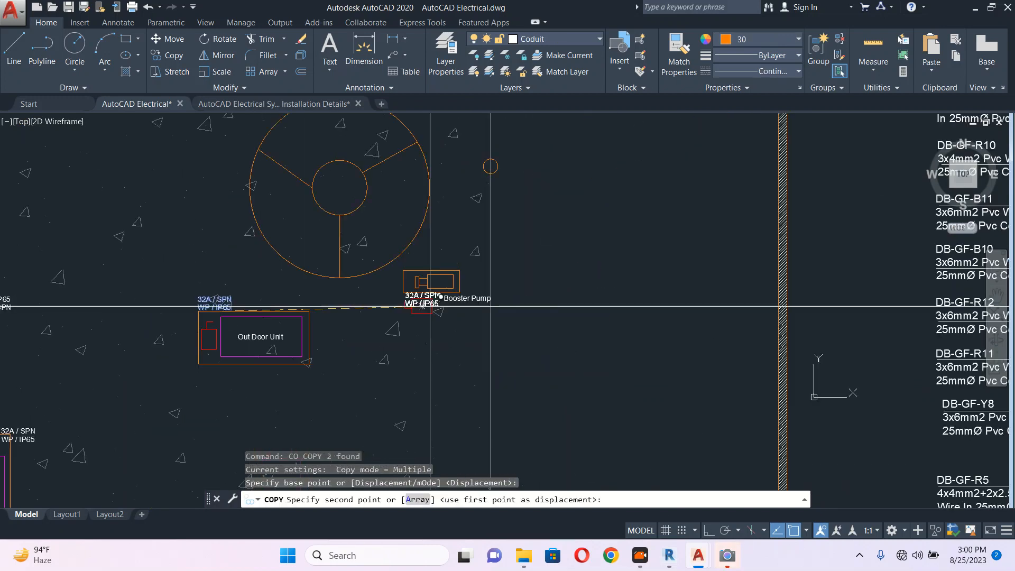
{"action": "scroll", "coordinate": [357, 308], "scroll_direction": "up", "scroll_amount": 5}
{"action": "left_click", "coordinate": [352, 317]}
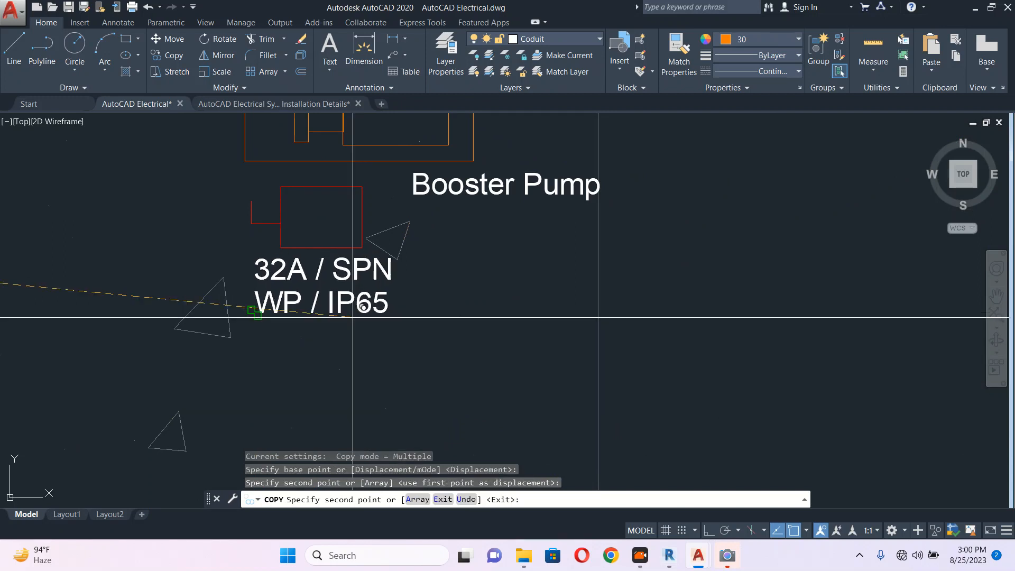
{"action": "key", "text": "Escape"}
Change the first line of the booster pump's copied rating label to "20A / SPN"
{"action": "scroll", "coordinate": [257, 269], "scroll_direction": "up", "scroll_amount": 2}
{"action": "double_click", "coordinate": [302, 277]}
{"action": "left_click_drag", "start_coordinate": [303, 277], "coordinate": [274, 265]}
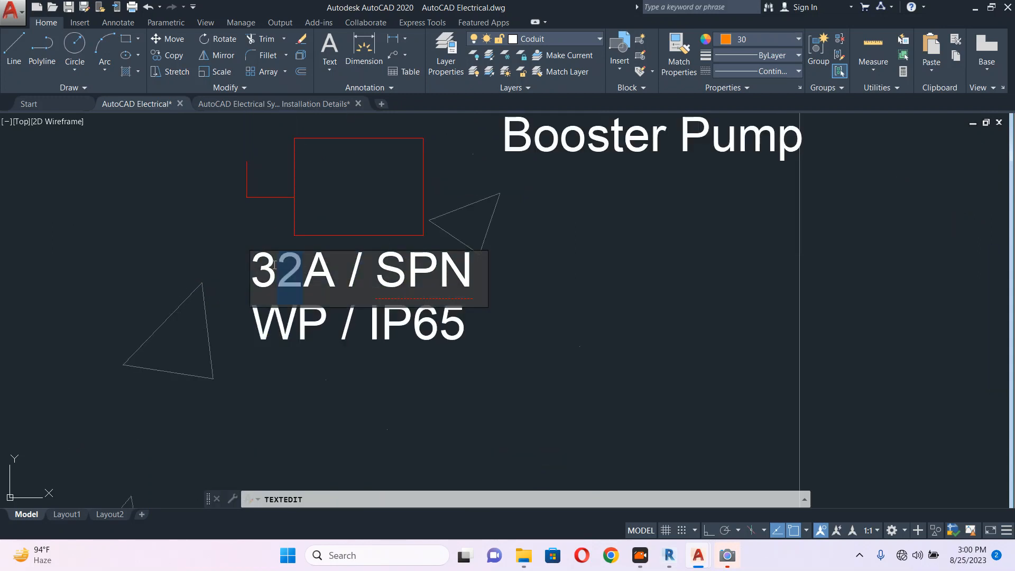
{"action": "type", "text": "20"}
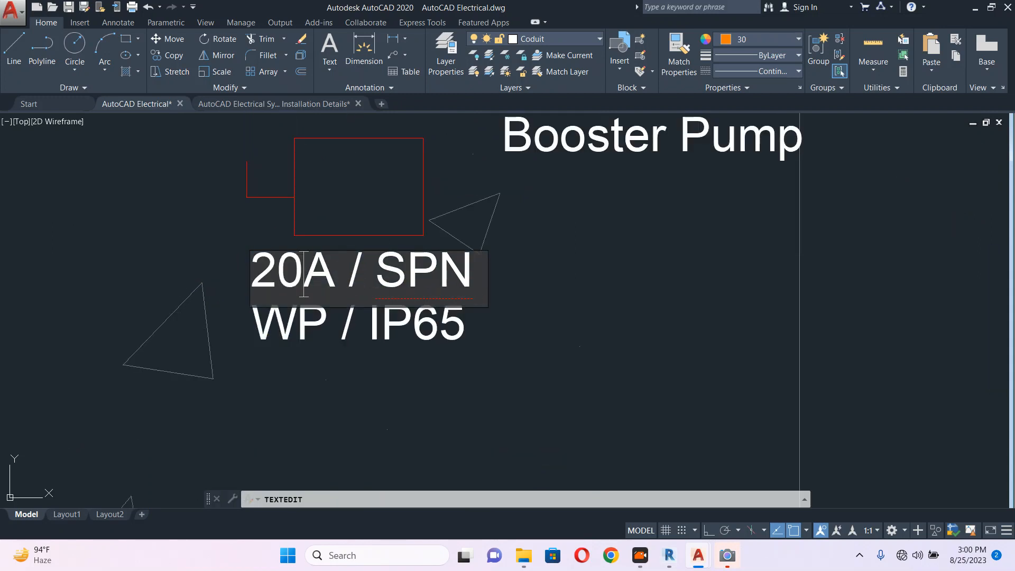
{"action": "left_click", "coordinate": [573, 284]}
{"action": "key", "text": "Escape"}
{"action": "scroll", "coordinate": [582, 290], "scroll_direction": "down", "scroll_amount": 8}
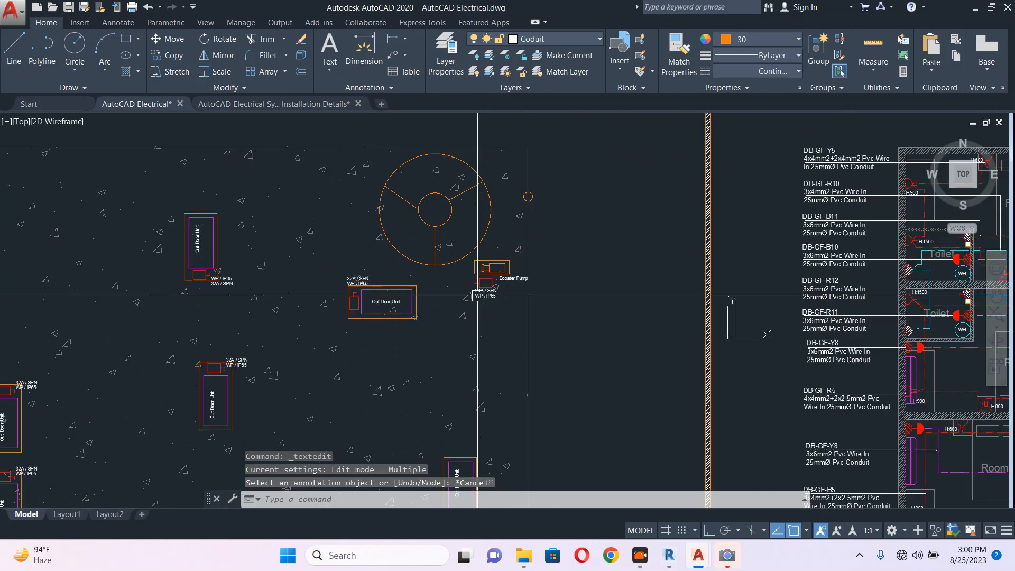
Examine the equipment symbols and labels on the speckled plan and the room and toilet wiring in the neighbouring villa plan
{"action": "scroll", "coordinate": [495, 290], "scroll_direction": "down", "scroll_amount": 3}
{"action": "key", "text": "Escape"}
{"action": "scroll", "coordinate": [506, 258], "scroll_direction": "up", "scroll_amount": 2}
{"action": "left_click", "coordinate": [446, 247]}
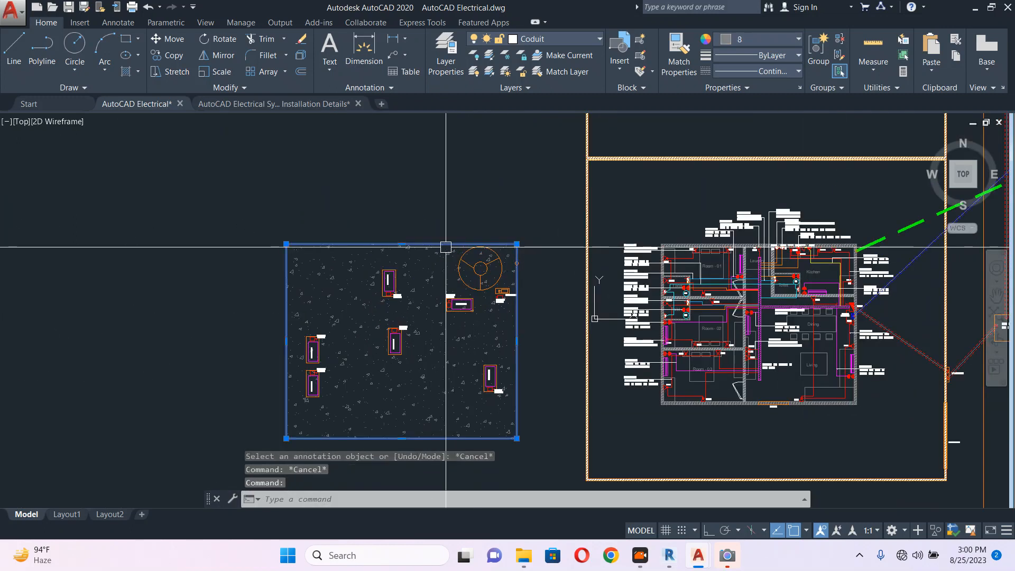
{"action": "key", "text": "Escape"}
{"action": "left_click", "coordinate": [436, 264]}
{"action": "key", "text": "Escape"}
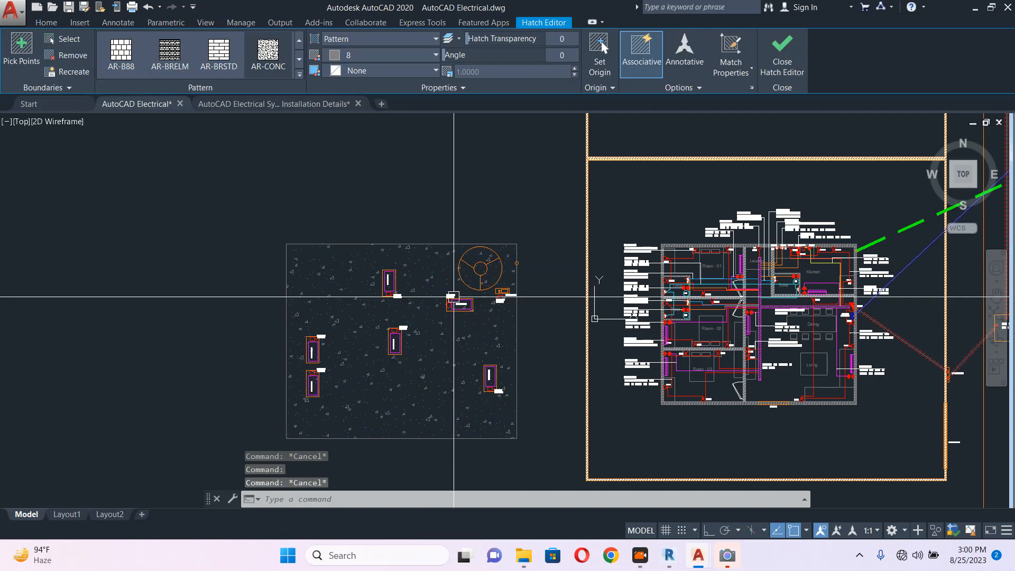
{"action": "scroll", "coordinate": [481, 299], "scroll_direction": "up", "scroll_amount": 6}
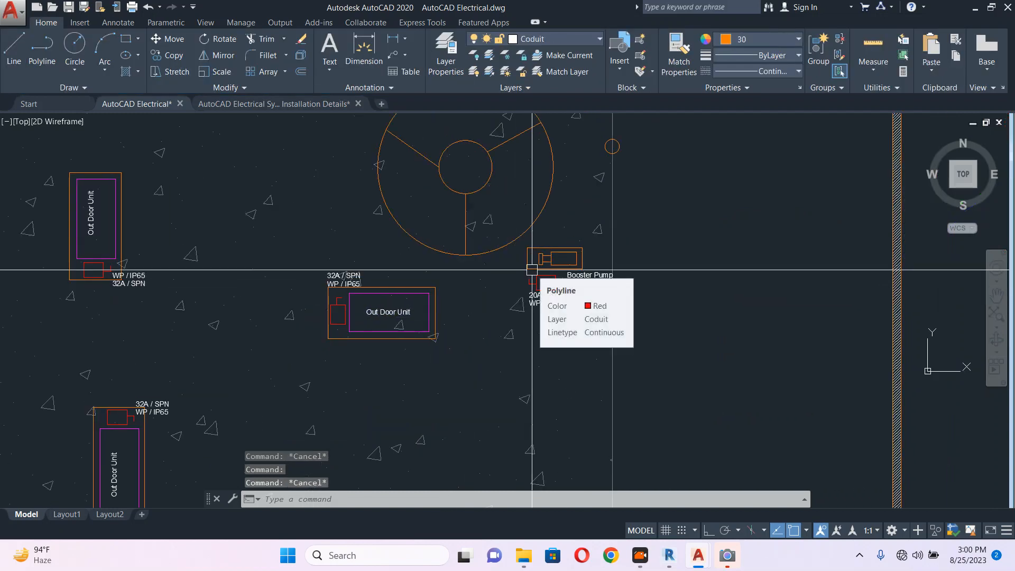
{"action": "scroll", "coordinate": [532, 269], "scroll_direction": "down", "scroll_amount": 3}
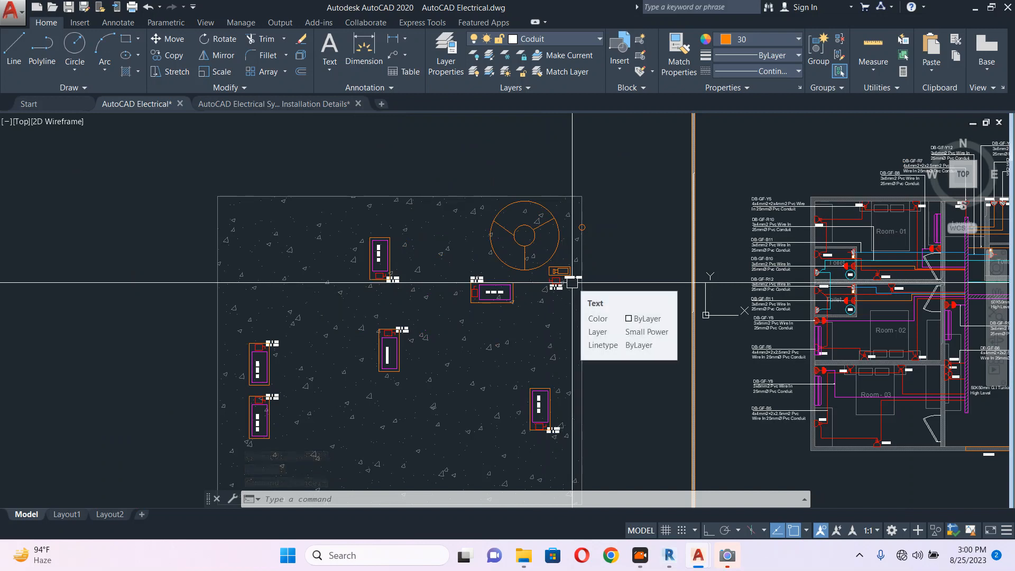
{"action": "scroll", "coordinate": [341, 189], "scroll_direction": "down", "scroll_amount": 3}
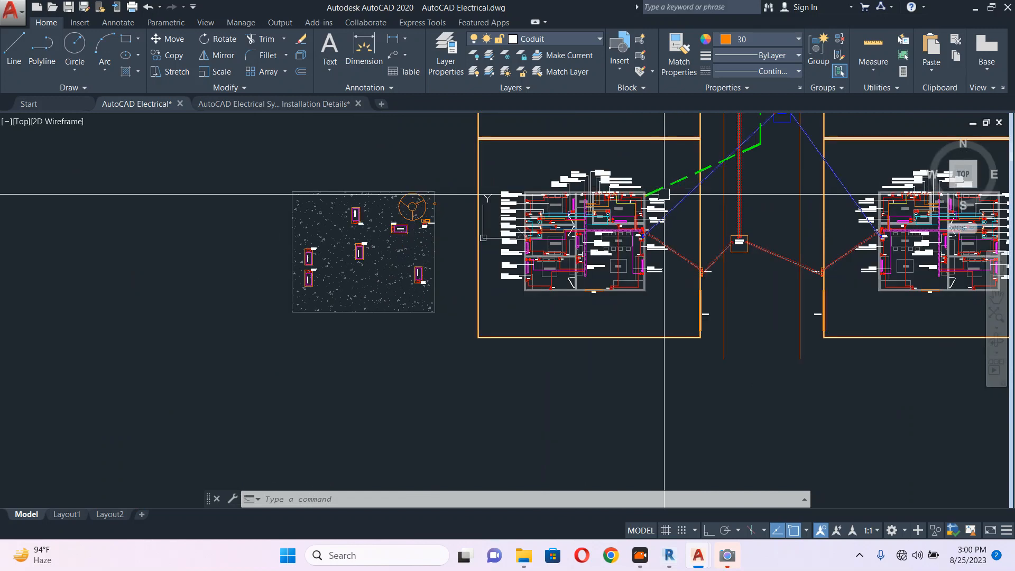
{"action": "scroll", "coordinate": [409, 212], "scroll_direction": "up", "scroll_amount": 5}
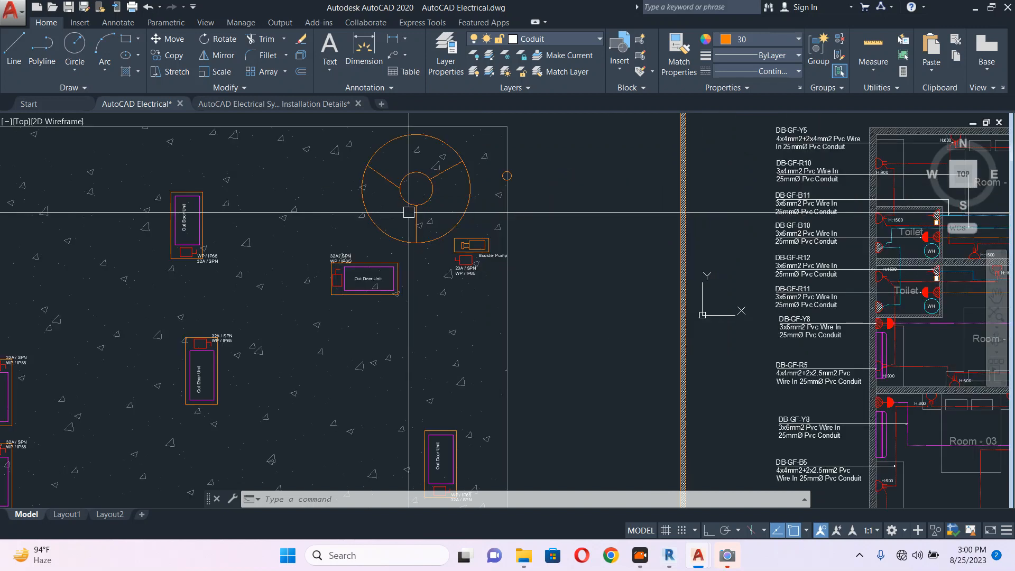
{"action": "key", "text": "Escape"}
{"action": "key", "text": "Escape"}
{"action": "scroll", "coordinate": [408, 212], "scroll_direction": "down", "scroll_amount": 6}
{"action": "scroll", "coordinate": [592, 285], "scroll_direction": "up", "scroll_amount": 1}
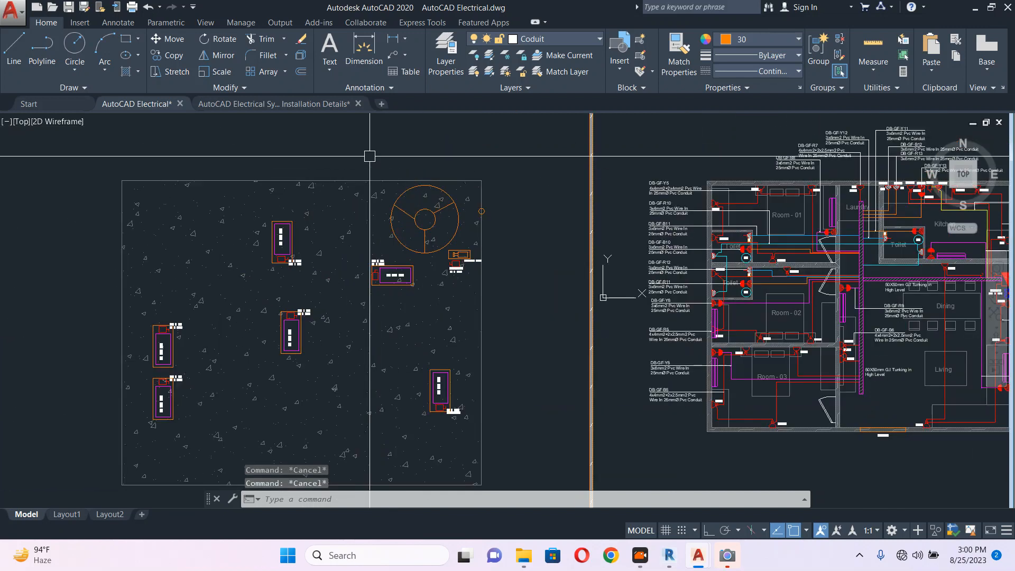
{"action": "left_click", "coordinate": [369, 156]}
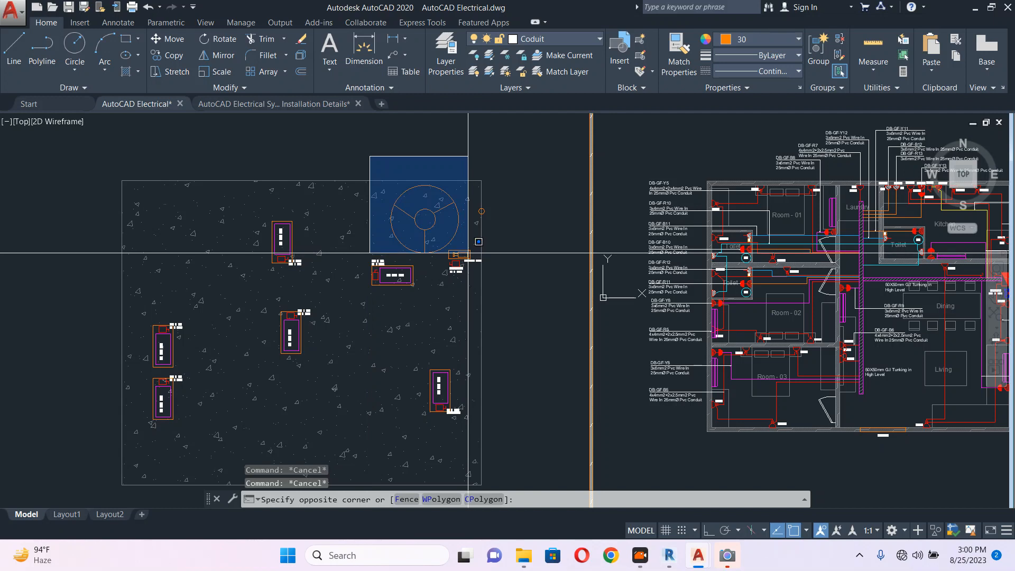
{"action": "left_click", "coordinate": [462, 257]}
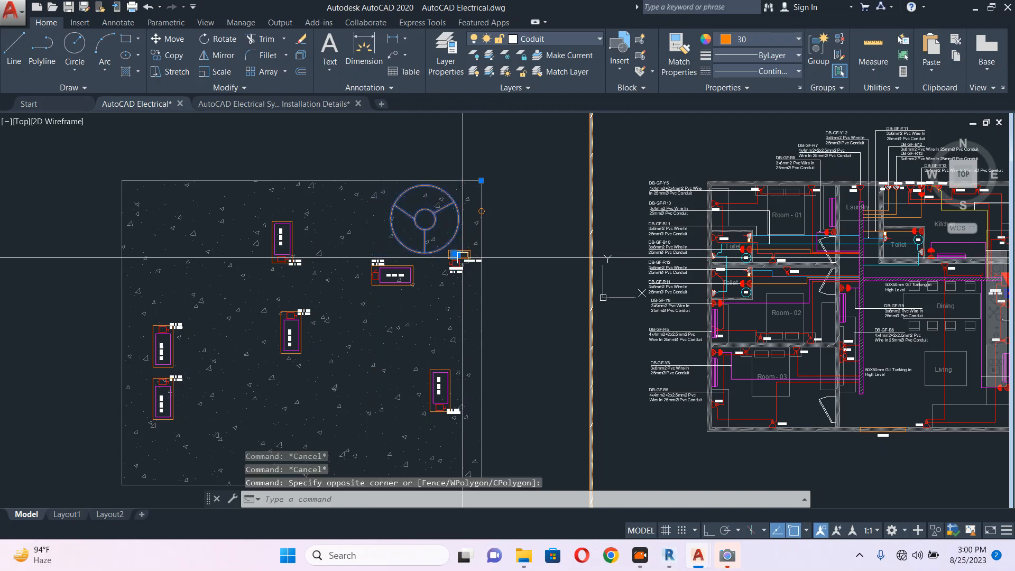
{"action": "scroll", "coordinate": [441, 249], "scroll_direction": "up", "scroll_amount": 4}
{"action": "key", "text": "Escape"}
{"action": "scroll", "coordinate": [441, 249], "scroll_direction": "down", "scroll_amount": 4}
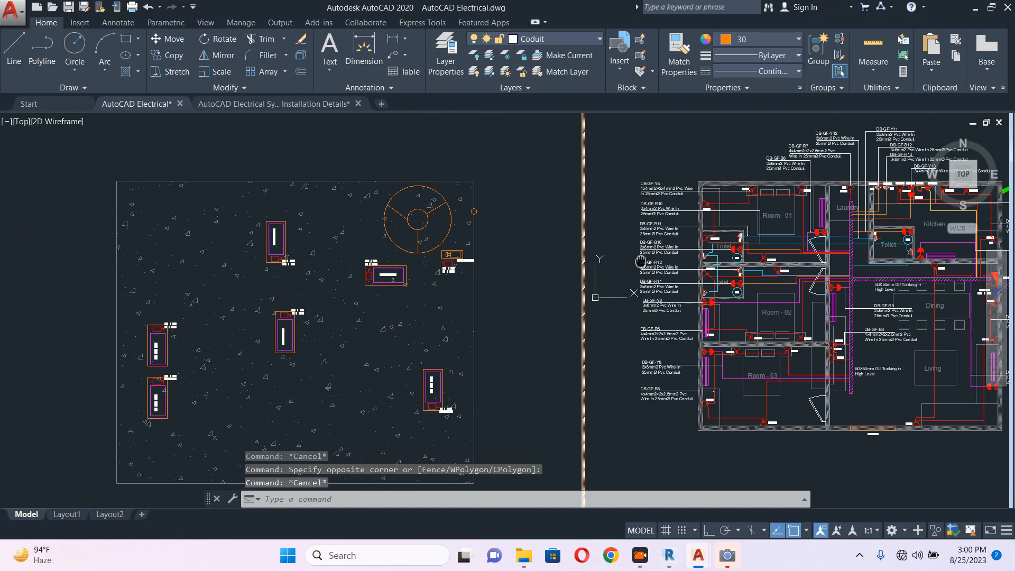
{"action": "middle_click_drag", "start_coordinate": [624, 261], "coordinate": [374, 291]}
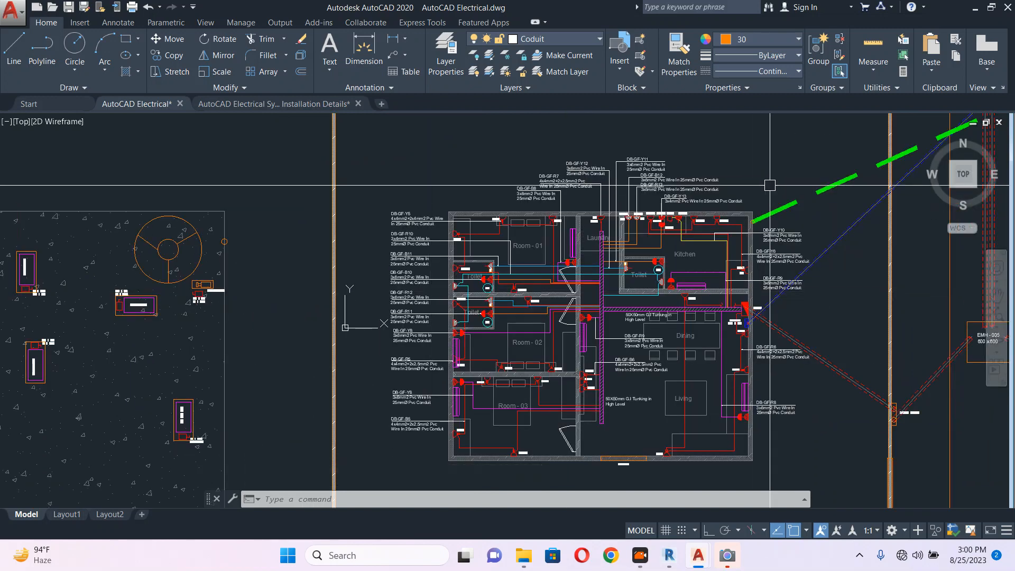
{"action": "scroll", "coordinate": [491, 291], "scroll_direction": "up", "scroll_amount": 4}
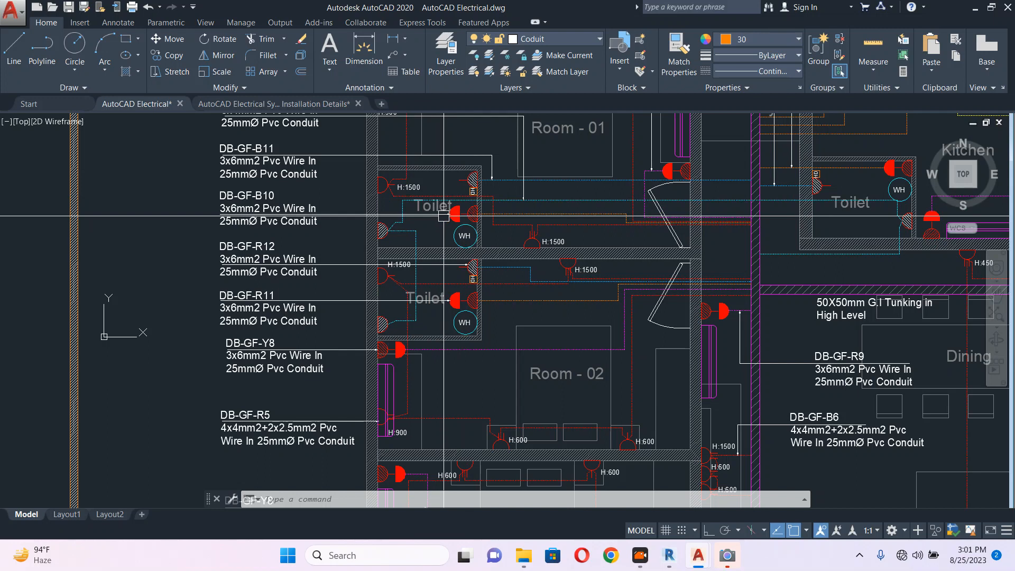
Examine the labelled outdoor units, spoked circle and booster pump on the speckled plan, then its counterparts across the whole site layout
{"action": "scroll", "coordinate": [464, 324], "scroll_direction": "down", "scroll_amount": 4}
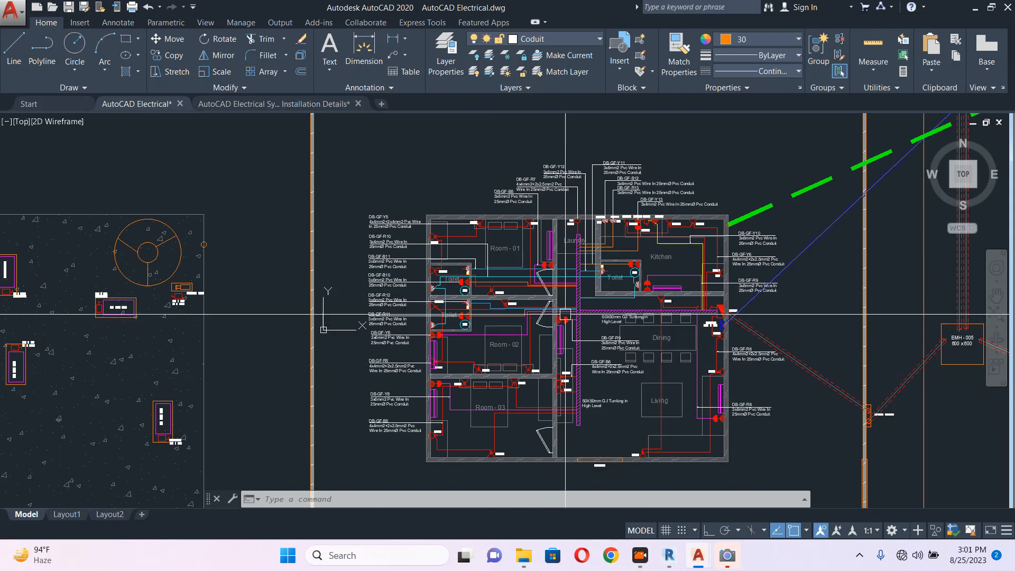
{"action": "scroll", "coordinate": [454, 296], "scroll_direction": "up", "scroll_amount": 5}
{"action": "scroll", "coordinate": [506, 288], "scroll_direction": "down", "scroll_amount": 5}
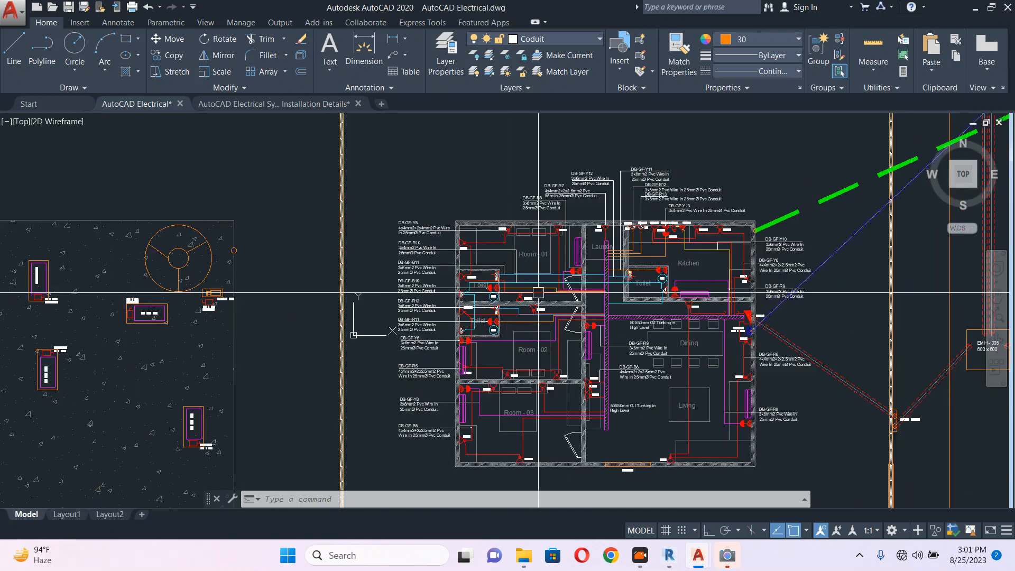
{"action": "middle_click_drag", "start_coordinate": [506, 289], "coordinate": [554, 292]}
{"action": "middle_click_drag", "start_coordinate": [245, 240], "coordinate": [312, 252]}
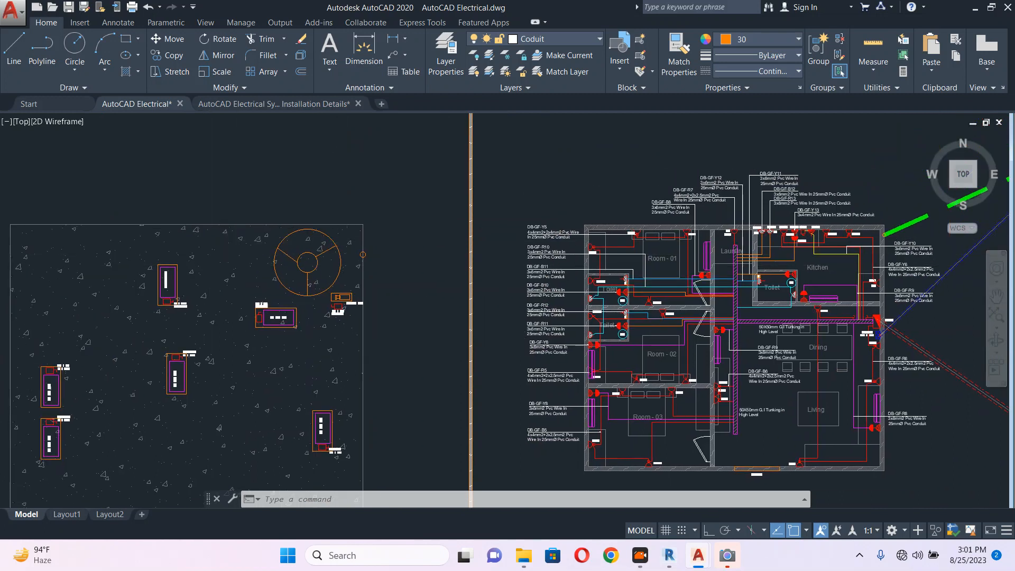
{"action": "scroll", "coordinate": [254, 267], "scroll_direction": "up", "scroll_amount": 4}
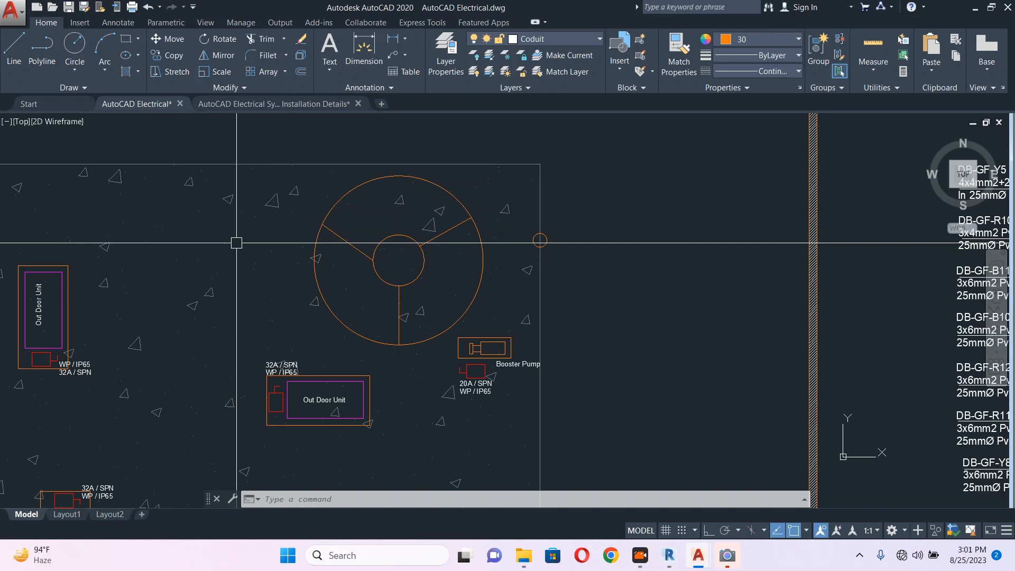
{"action": "mouse_move", "coordinate": [294, 197]}
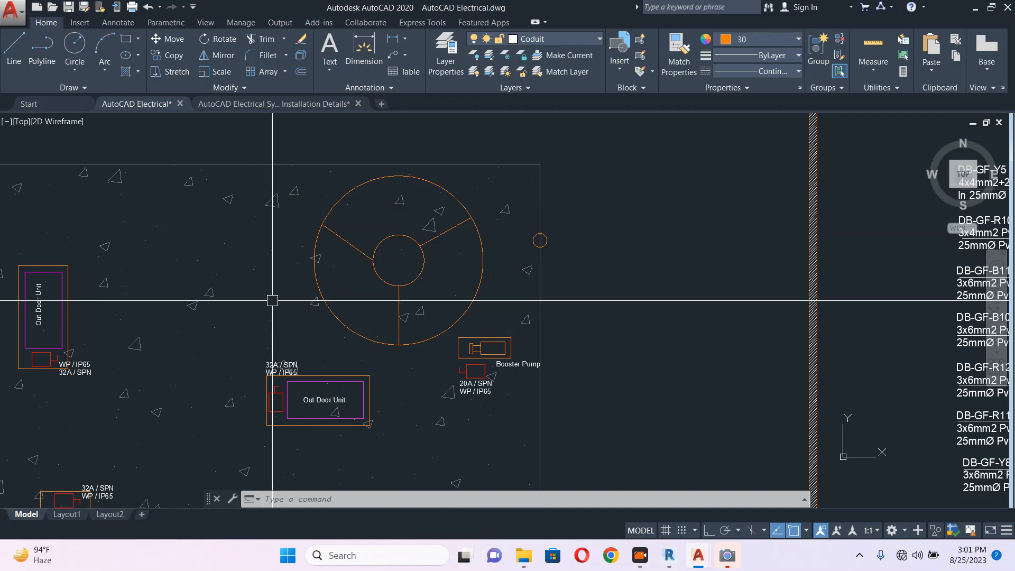
{"action": "mouse_move", "coordinate": [273, 300]}
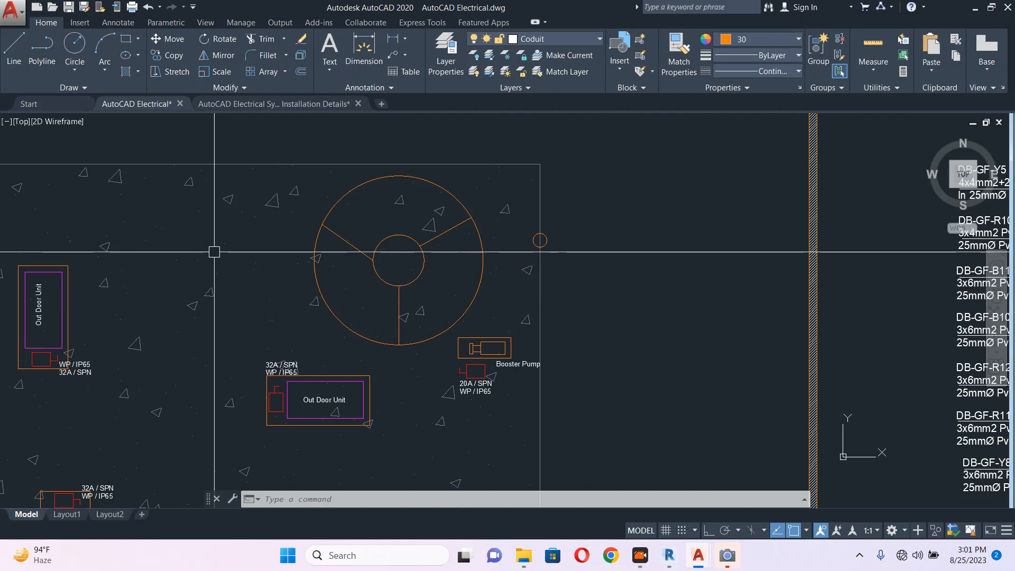
{"action": "scroll", "coordinate": [216, 253], "scroll_direction": "down", "scroll_amount": 2}
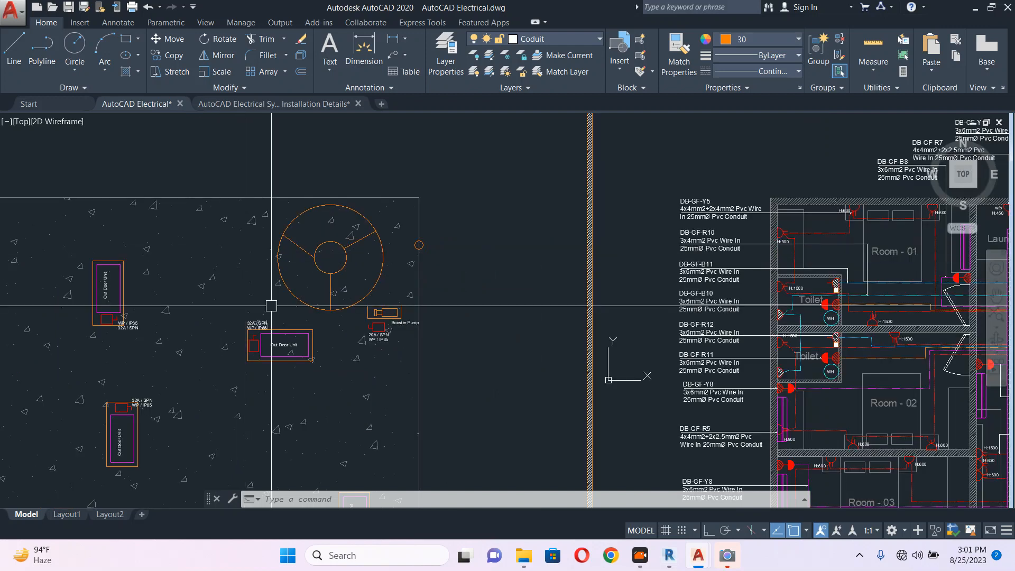
{"action": "scroll", "coordinate": [430, 278], "scroll_direction": "down", "scroll_amount": 5}
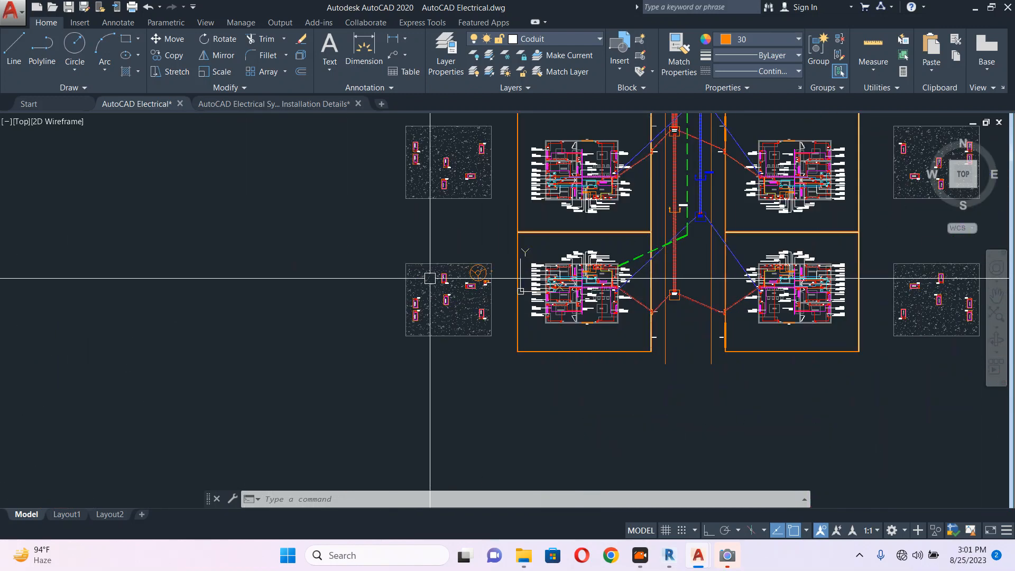
{"action": "middle_click_drag", "start_coordinate": [571, 233], "coordinate": [512, 326]}
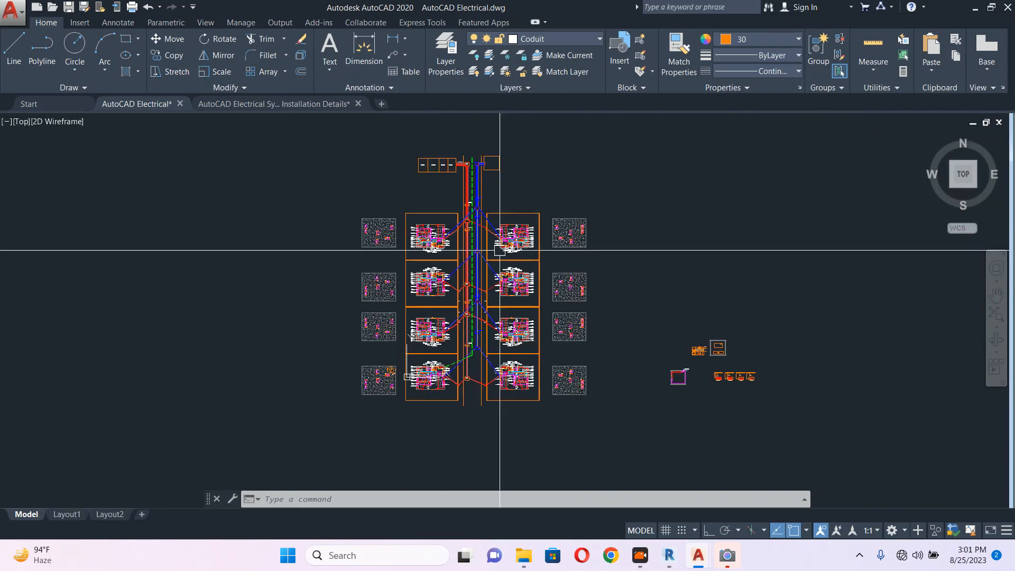
{"action": "scroll", "coordinate": [402, 373], "scroll_direction": "up", "scroll_amount": 8}
{"action": "scroll", "coordinate": [466, 364], "scroll_direction": "up", "scroll_amount": 2}
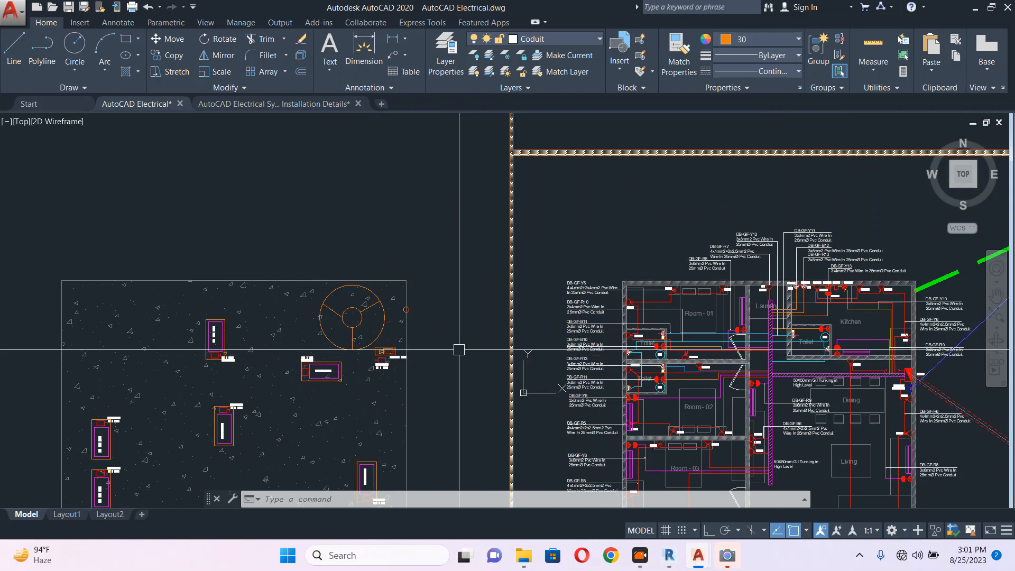
{"action": "scroll", "coordinate": [457, 349], "scroll_direction": "up", "scroll_amount": 5}
{"action": "scroll", "coordinate": [459, 375], "scroll_direction": "down", "scroll_amount": 10}
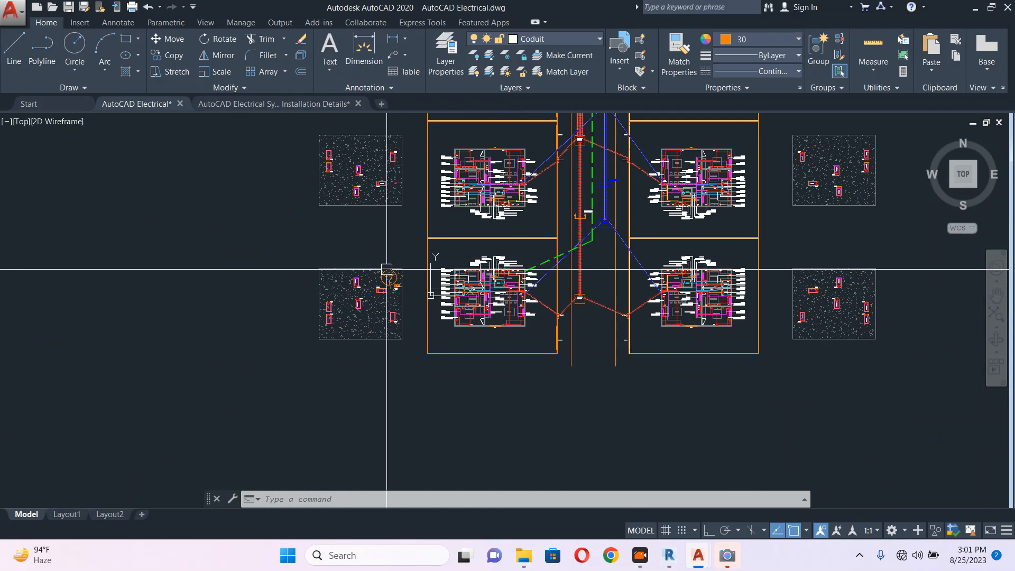
{"action": "scroll", "coordinate": [376, 269], "scroll_direction": "up", "scroll_amount": 8}
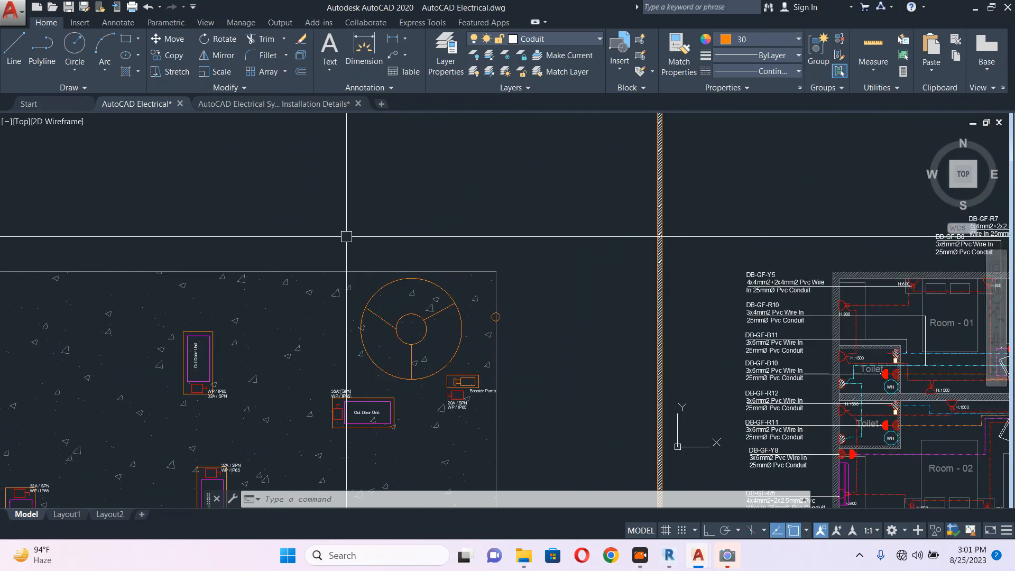
{"action": "left_click", "coordinate": [346, 237]}
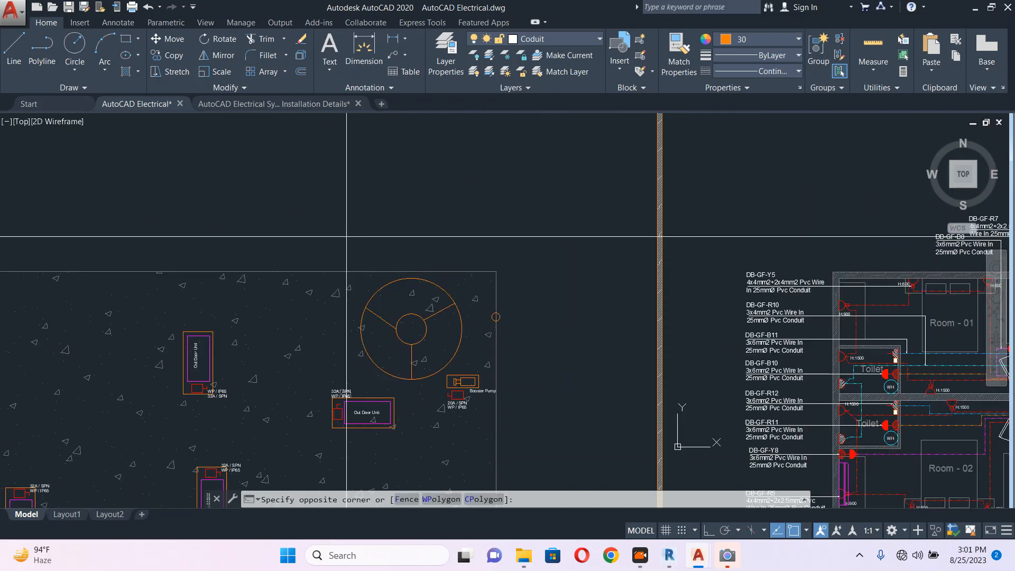
{"action": "left_click", "coordinate": [509, 409]}
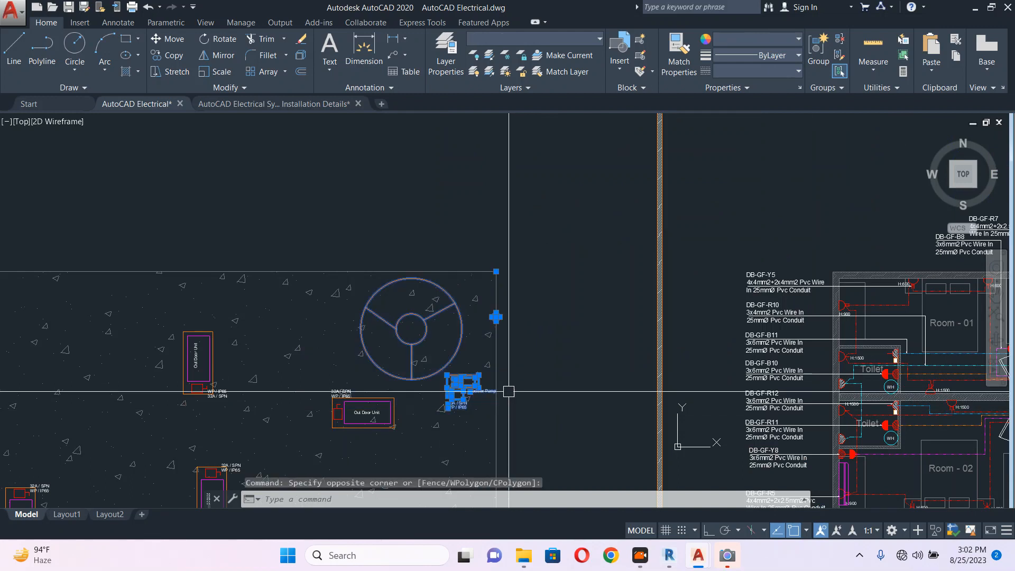
{"action": "scroll", "coordinate": [493, 297], "scroll_direction": "up", "scroll_amount": 4}
{"action": "left_click", "coordinate": [537, 224]}
{"action": "left_click", "coordinate": [511, 317]}
{"action": "scroll", "coordinate": [512, 317], "scroll_direction": "down", "scroll_amount": 4}
{"action": "key", "text": "Escape"}
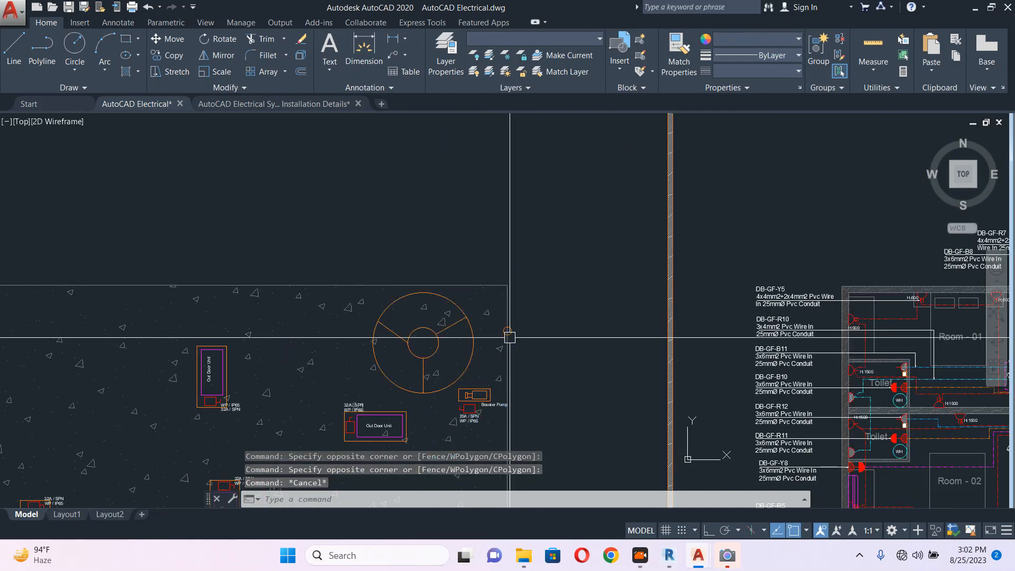
Try erasing the small orange circle on the speckled plan's edge, and undo the erase
{"action": "scroll", "coordinate": [511, 338], "scroll_direction": "up", "scroll_amount": 4}
{"action": "left_click", "coordinate": [471, 183]}
{"action": "left_click", "coordinate": [546, 354]}
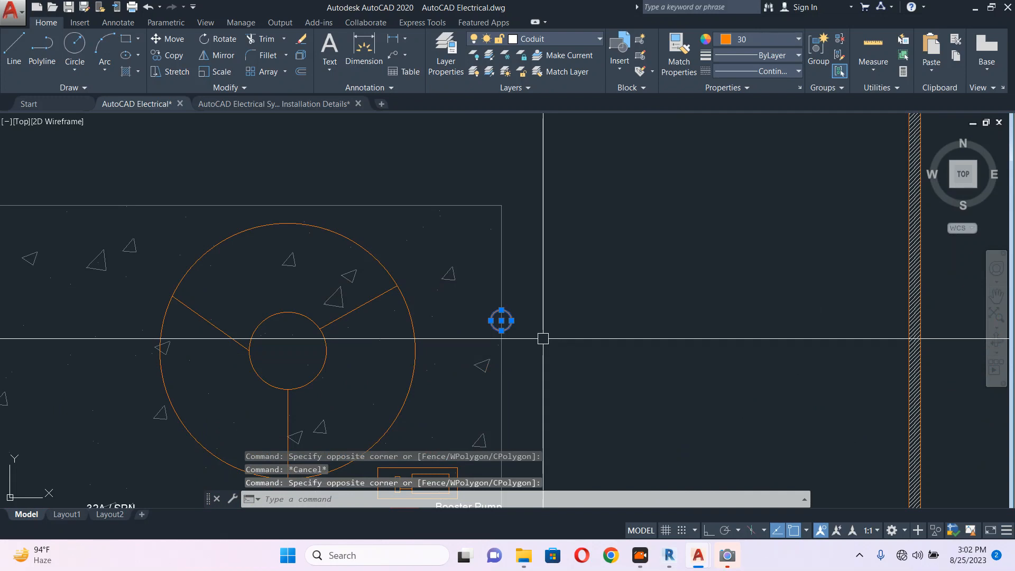
{"action": "key", "text": "Delete"}
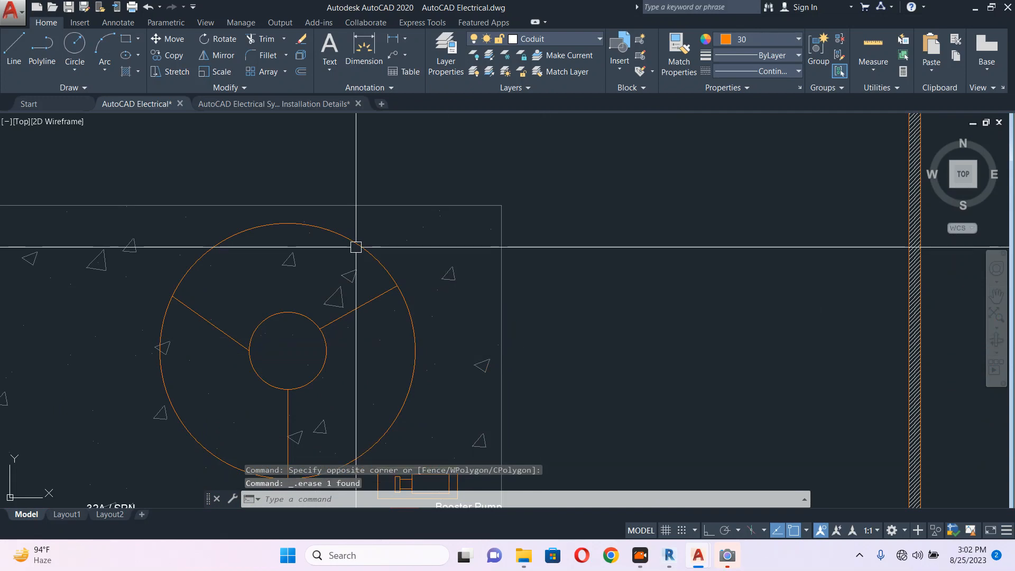
{"action": "key", "text": "ctrl+z"}
Copy the spoked circle, small edge circle and booster pump with its connection symbol and labels to the speckled plan above
{"action": "scroll", "coordinate": [372, 222], "scroll_direction": "down", "scroll_amount": 5}
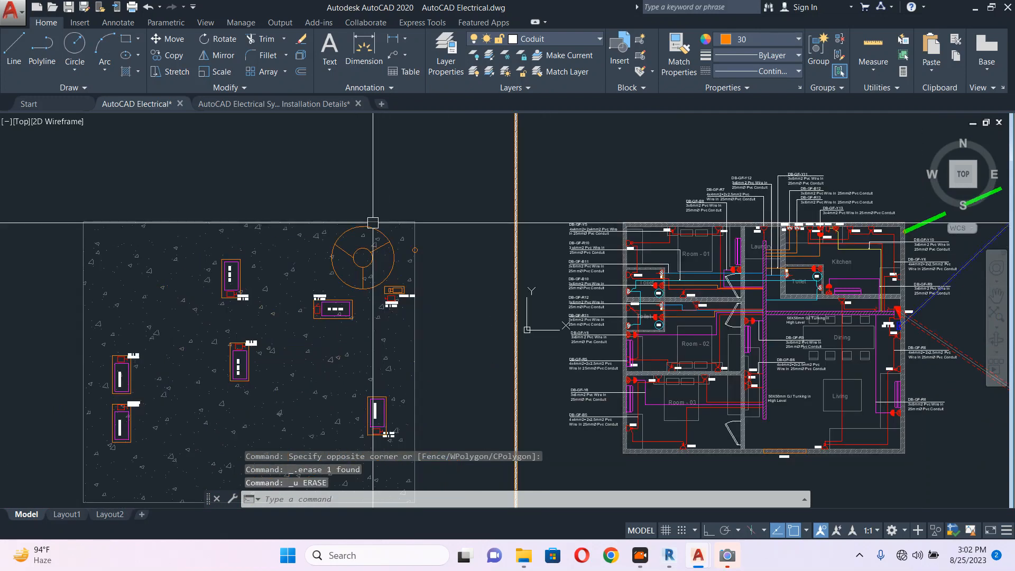
{"action": "left_click", "coordinate": [335, 205]}
{"action": "key", "text": "Escape"}
{"action": "left_click", "coordinate": [351, 226]}
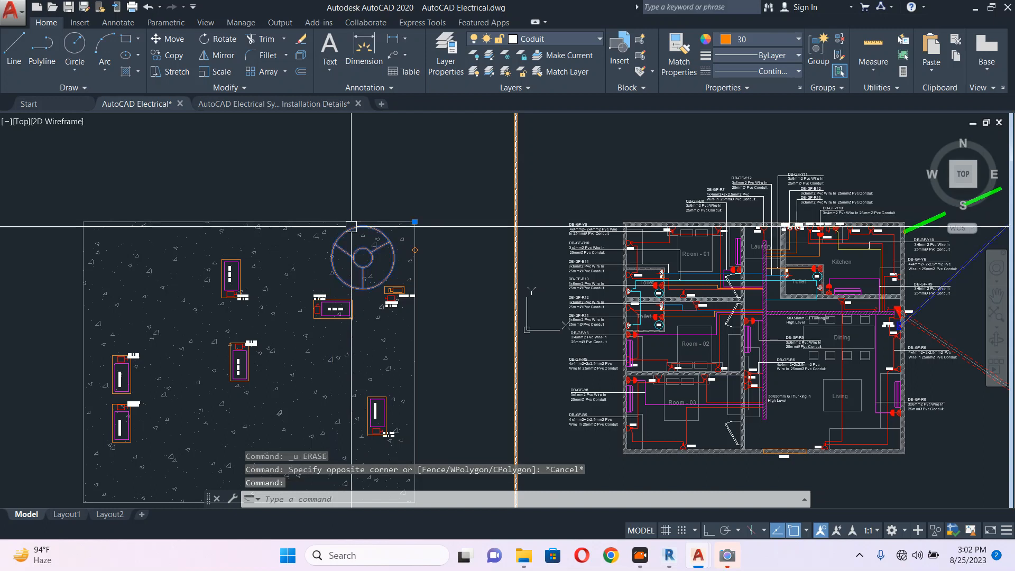
{"action": "left_click", "coordinate": [378, 181]}
{"action": "left_click", "coordinate": [453, 326]}
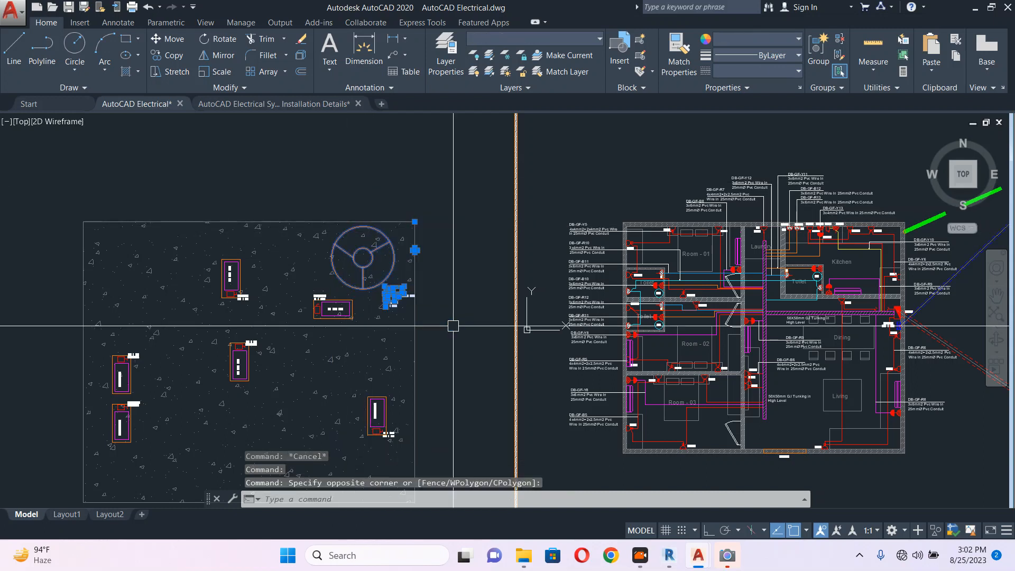
{"action": "scroll", "coordinate": [456, 323], "scroll_direction": "up", "scroll_amount": 6}
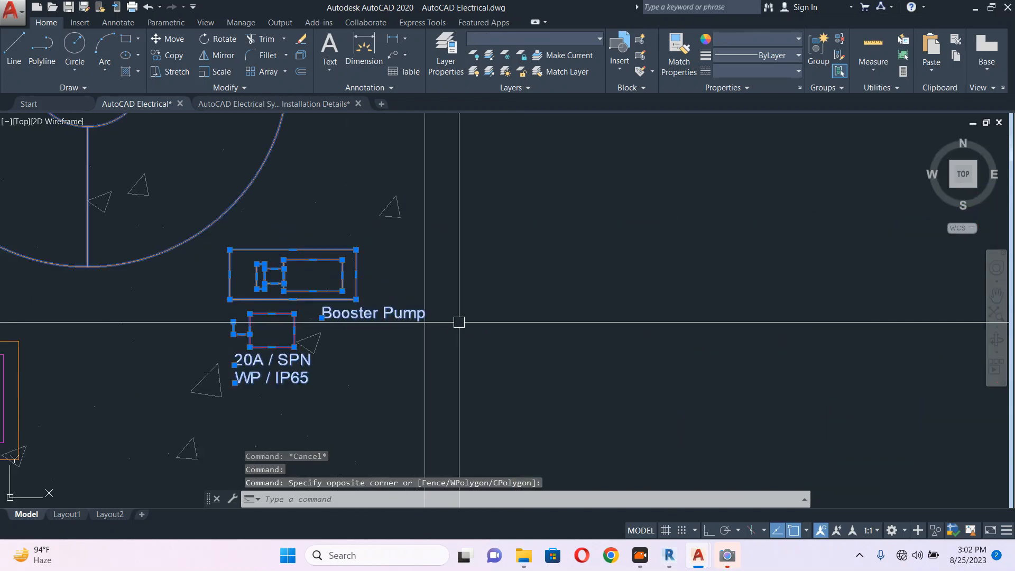
{"action": "type", "text": "co"}
{"action": "key", "text": "Return"}
{"action": "scroll", "coordinate": [459, 322], "scroll_direction": "down", "scroll_amount": 8}
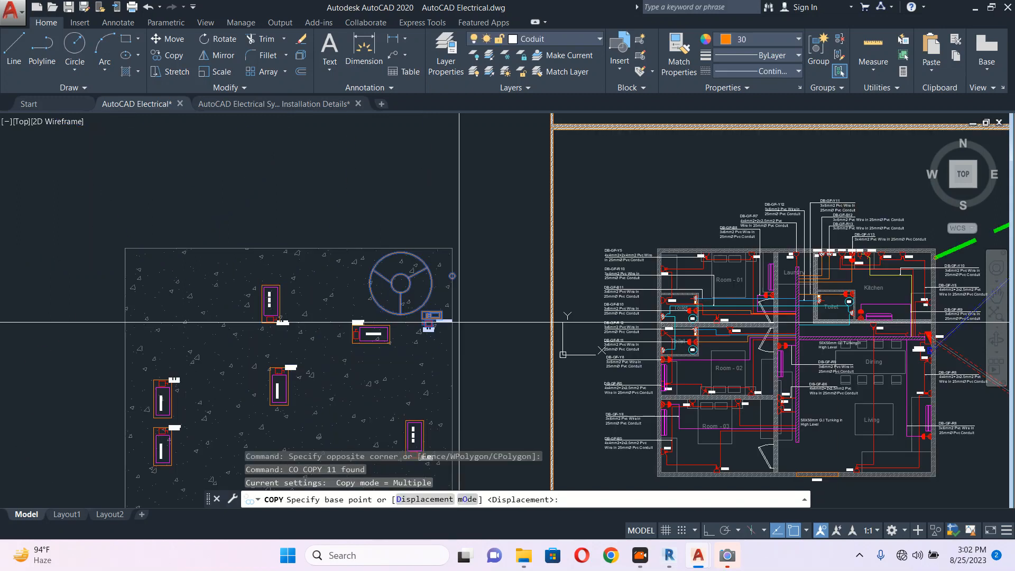
{"action": "scroll", "coordinate": [460, 327], "scroll_direction": "up", "scroll_amount": 3}
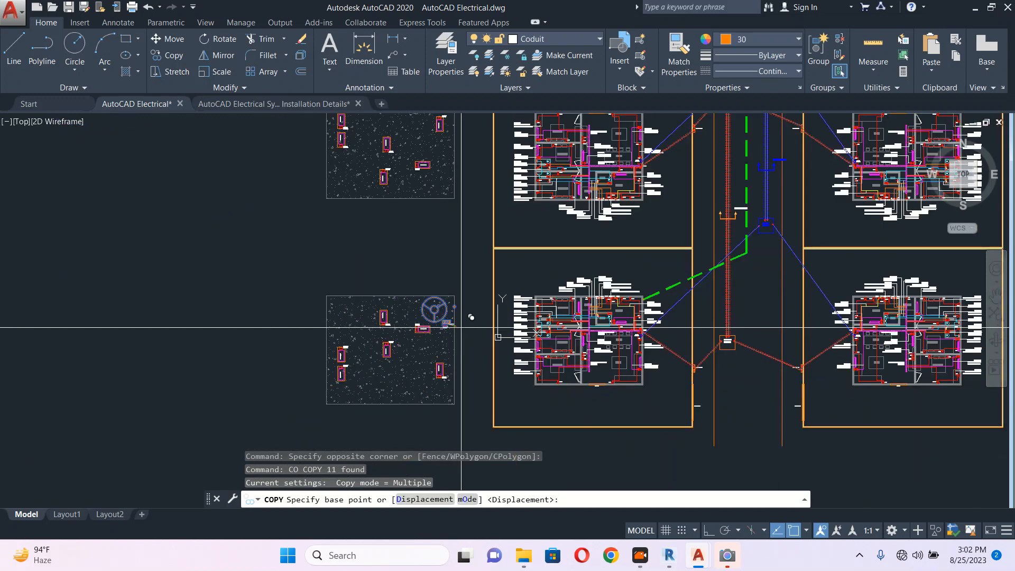
{"action": "left_click", "coordinate": [461, 328]}
{"action": "scroll", "coordinate": [461, 328], "scroll_direction": "up", "scroll_amount": 3}
{"action": "scroll", "coordinate": [483, 181], "scroll_direction": "up", "scroll_amount": 3}
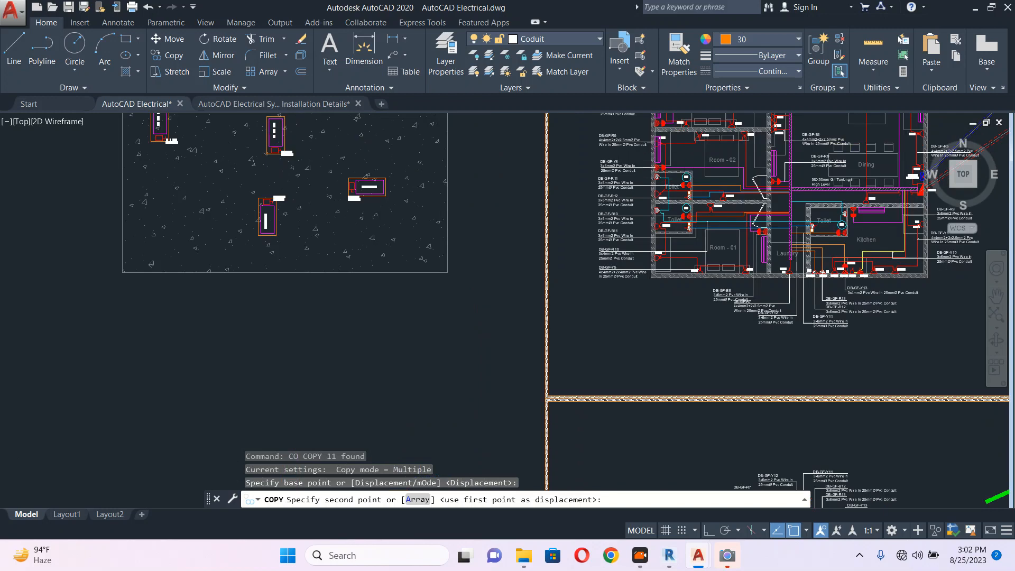
{"action": "scroll", "coordinate": [465, 295], "scroll_direction": "up", "scroll_amount": 5}
{"action": "scroll", "coordinate": [465, 285], "scroll_direction": "down", "scroll_amount": 1}
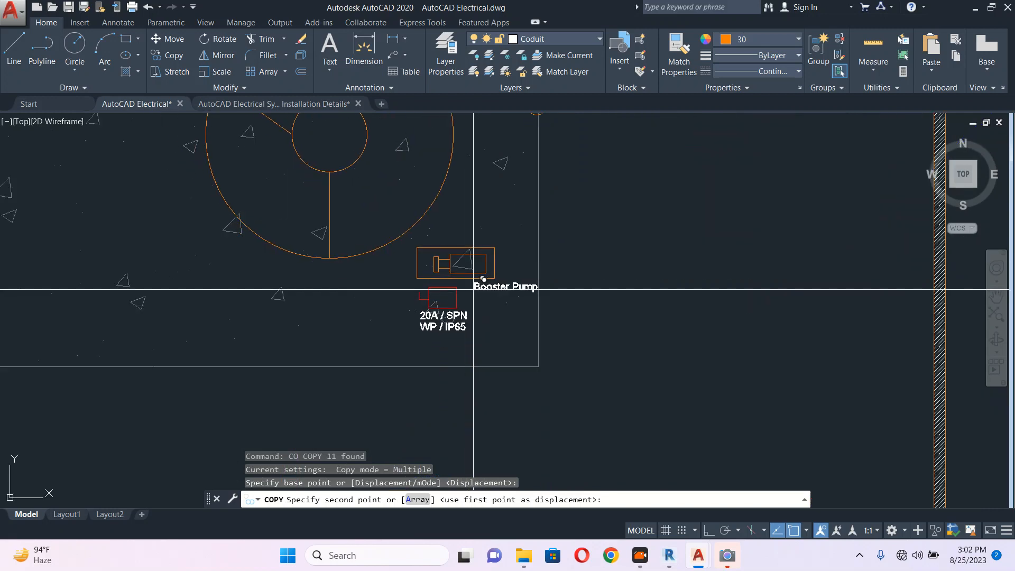
{"action": "left_click", "coordinate": [473, 289]}
{"action": "scroll", "coordinate": [465, 244], "scroll_direction": "down", "scroll_amount": 4}
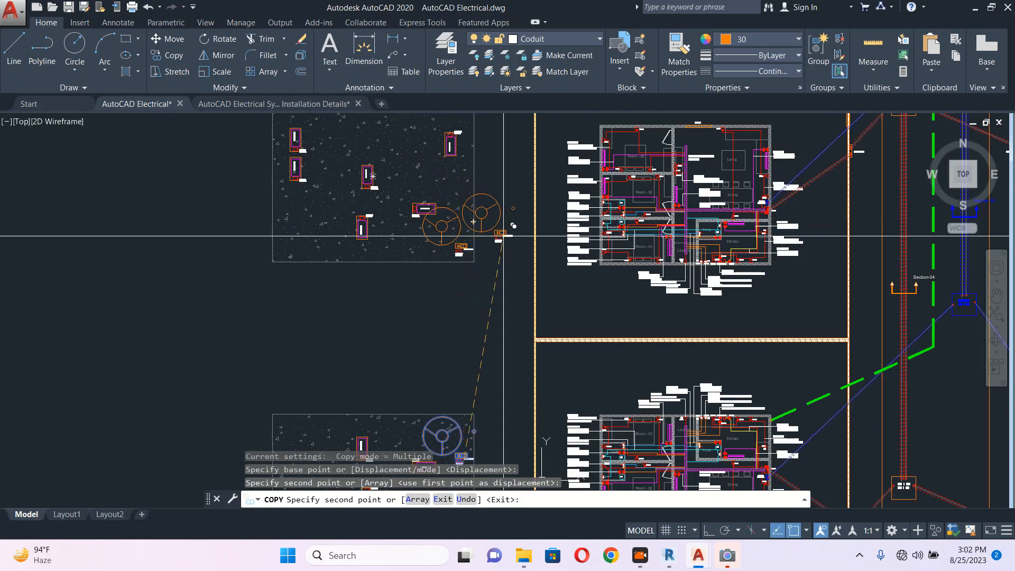
{"action": "key", "text": "Escape"}
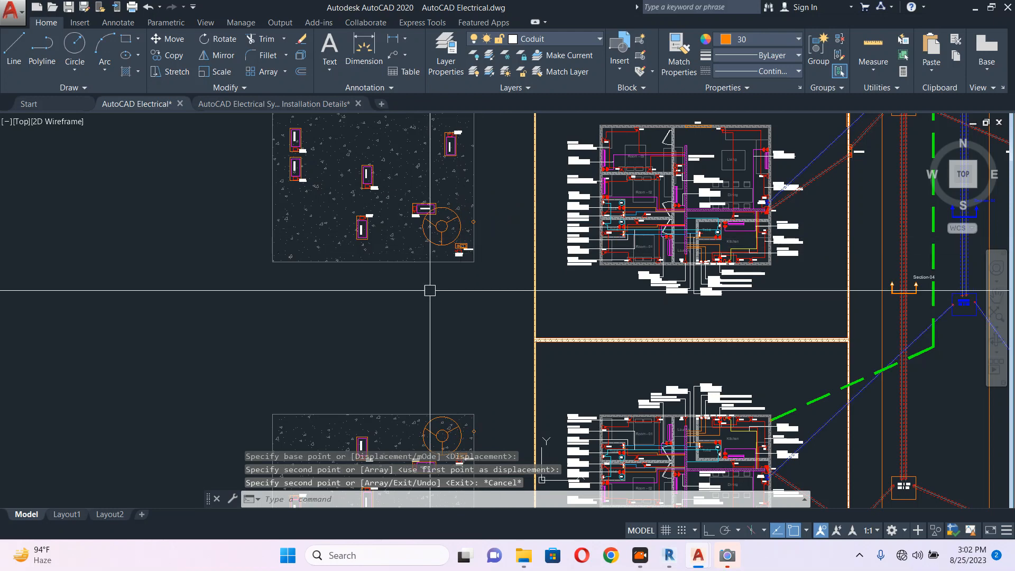
Undo the copy of the spoked circle and booster pump group on the upper speckled plan
{"action": "left_click", "coordinate": [417, 284]}
{"action": "key", "text": "Escape"}
{"action": "type", "text": "u"}
{"action": "key", "text": "Return"}
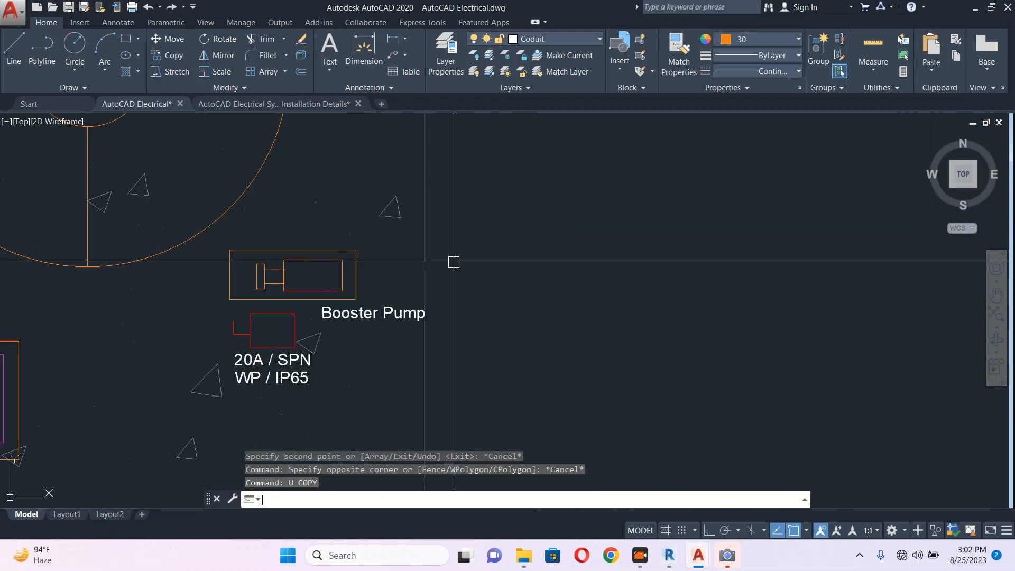
{"action": "key", "text": "Return"}
{"action": "scroll", "coordinate": [431, 215], "scroll_direction": "down", "scroll_amount": 7}
{"action": "scroll", "coordinate": [431, 215], "scroll_direction": "down", "scroll_amount": 5}
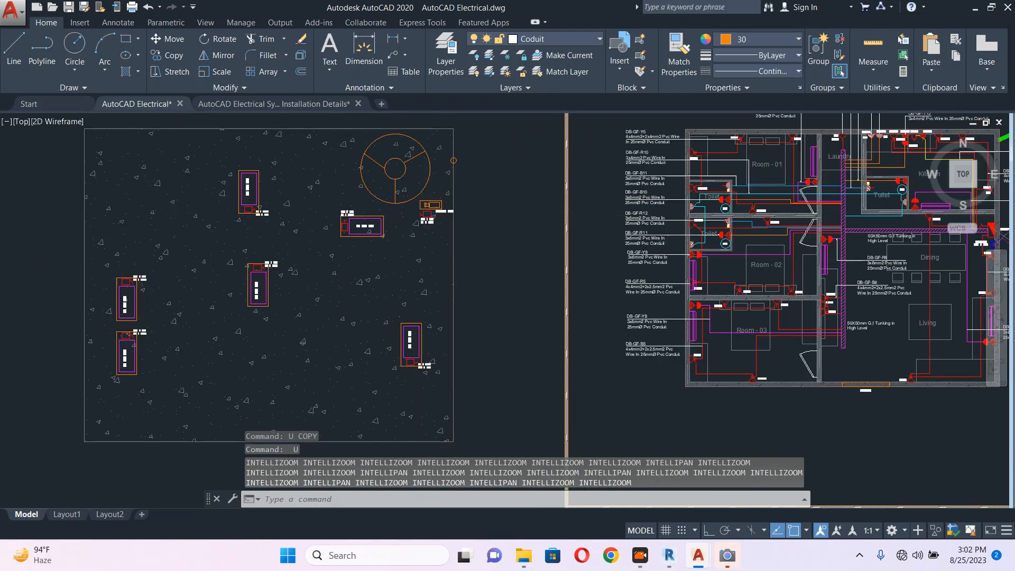
{"action": "scroll", "coordinate": [413, 186], "scroll_direction": "up", "scroll_amount": 2}
{"action": "key", "text": "Escape"}
{"action": "left_click", "coordinate": [380, 149]}
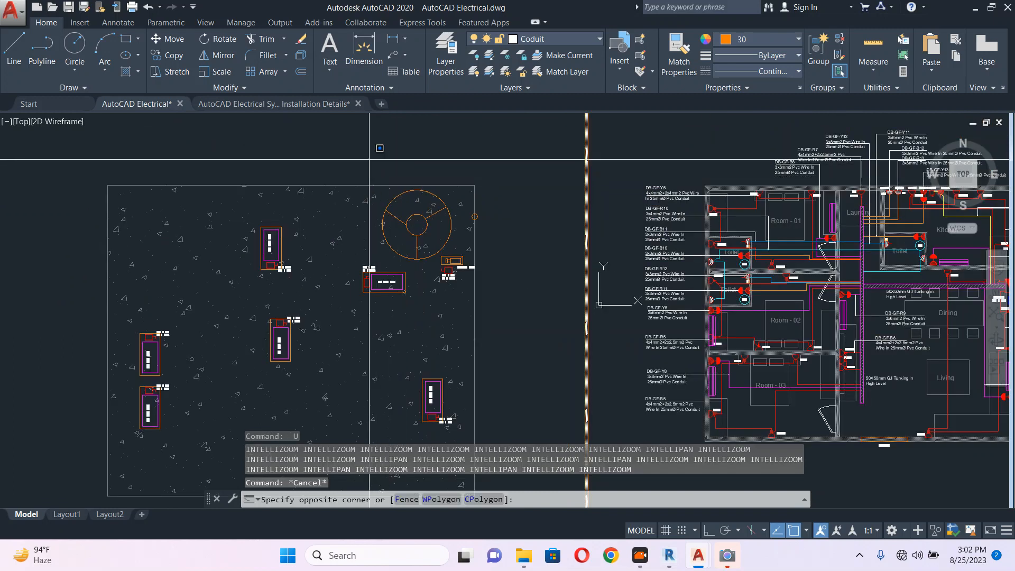
{"action": "key", "text": "Escape"}
{"action": "left_click", "coordinate": [456, 217]}
{"action": "key", "text": "Escape"}
Mirror the lowest speckled plan's spoked circle, edge circle and labelled booster pump across the villa boundary above with Ortho on, keeping the originals
{"action": "left_click", "coordinate": [437, 197]}
{"action": "key", "text": "Escape"}
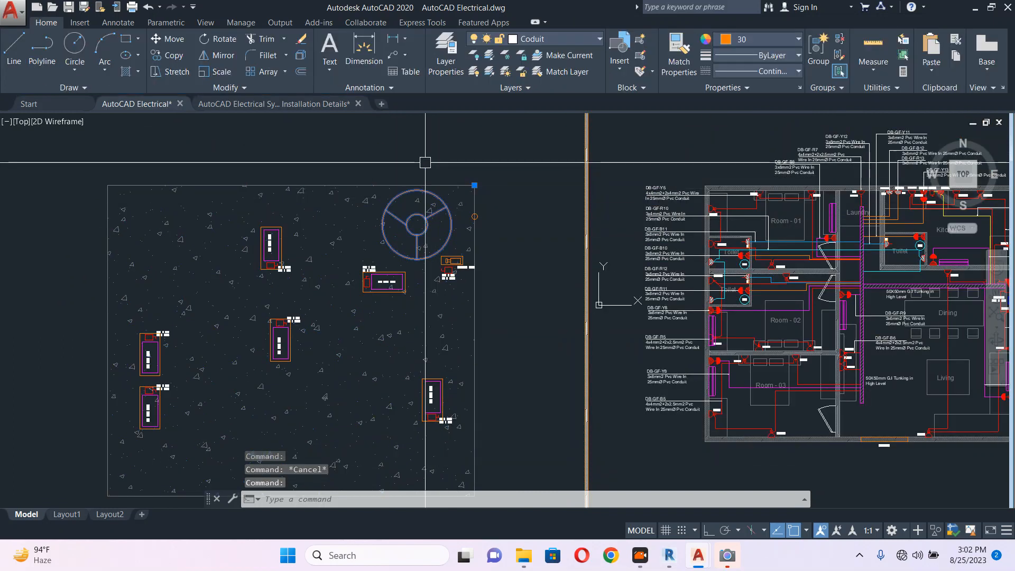
{"action": "left_click", "coordinate": [420, 154]}
{"action": "left_click", "coordinate": [517, 294]}
{"action": "left_click", "coordinate": [528, 298]}
{"action": "type", "text": "mi"}
{"action": "key", "text": "Return"}
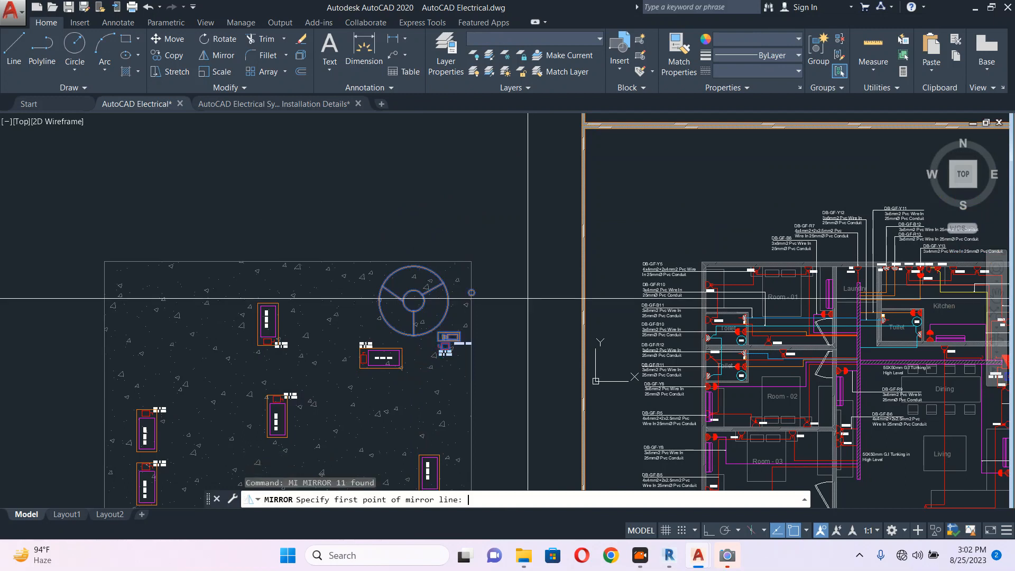
{"action": "left_click", "coordinate": [581, 126]}
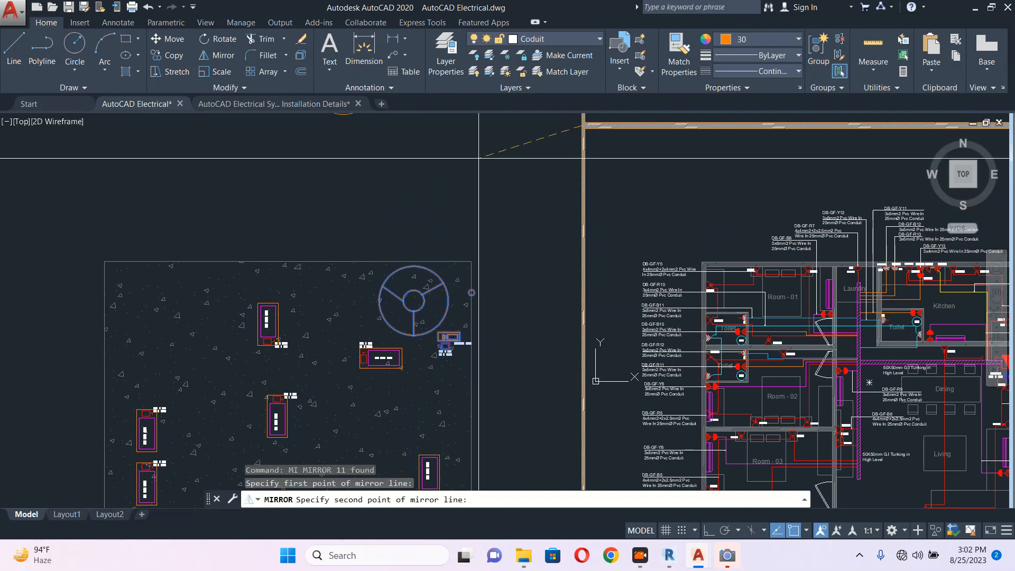
{"action": "middle_click_drag", "start_coordinate": [479, 158], "coordinate": [498, 255]}
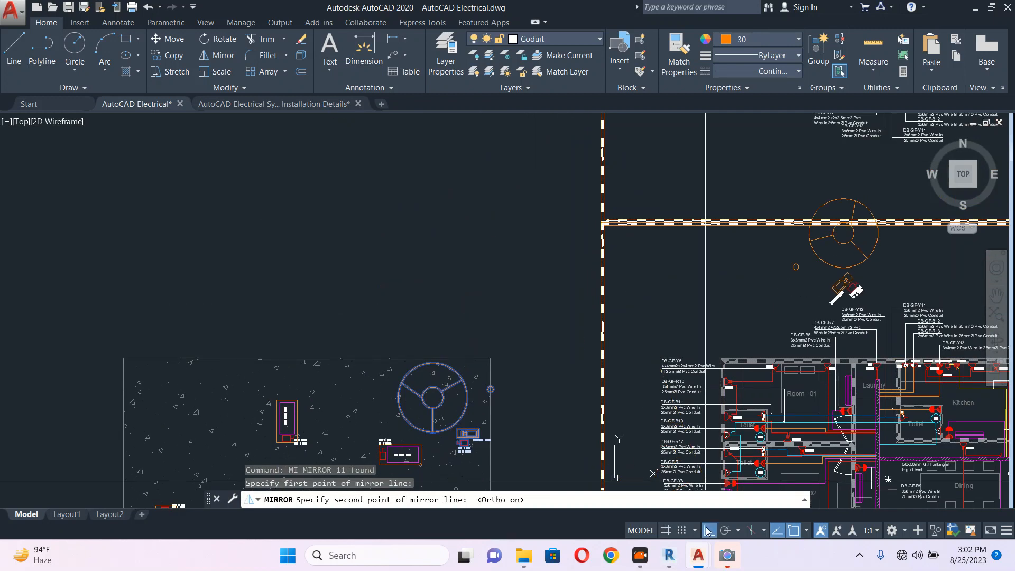
{"action": "scroll", "coordinate": [430, 204], "scroll_direction": "down", "scroll_amount": 6}
{"action": "left_click", "coordinate": [429, 204]}
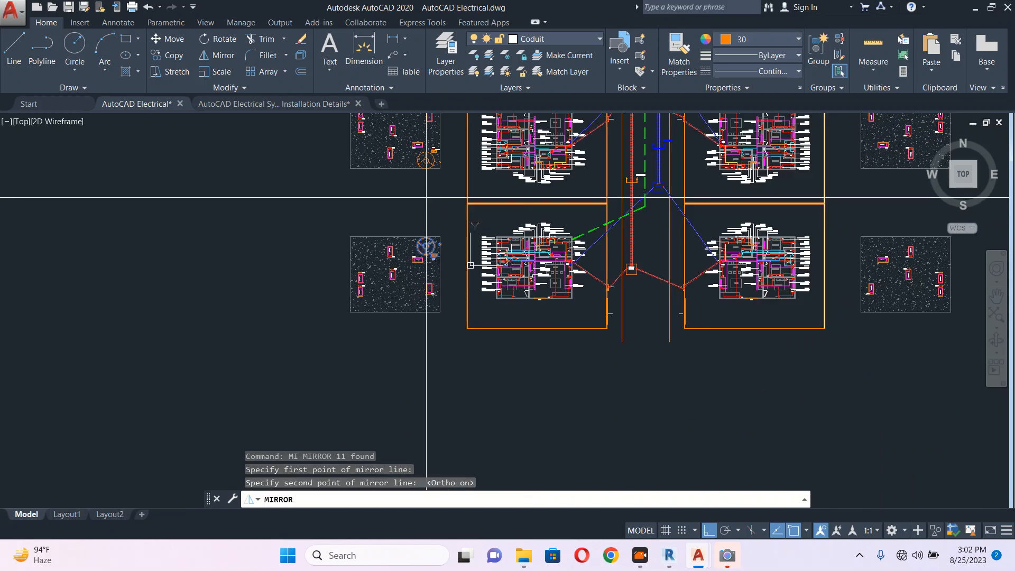
{"action": "scroll", "coordinate": [429, 164], "scroll_direction": "up", "scroll_amount": 6}
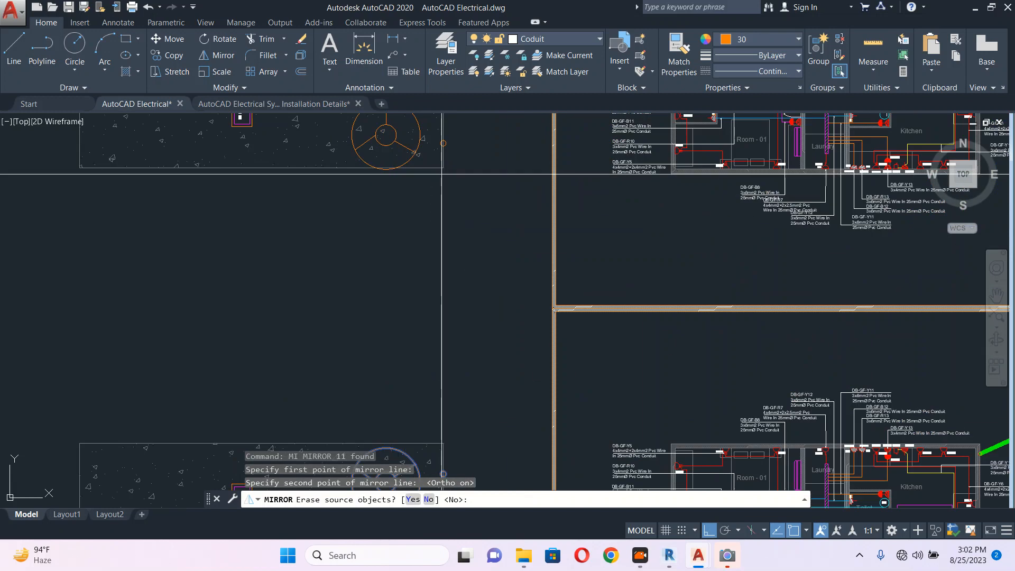
{"action": "middle_click_drag", "start_coordinate": [442, 174], "coordinate": [453, 227]}
{"action": "key", "text": "Return"}
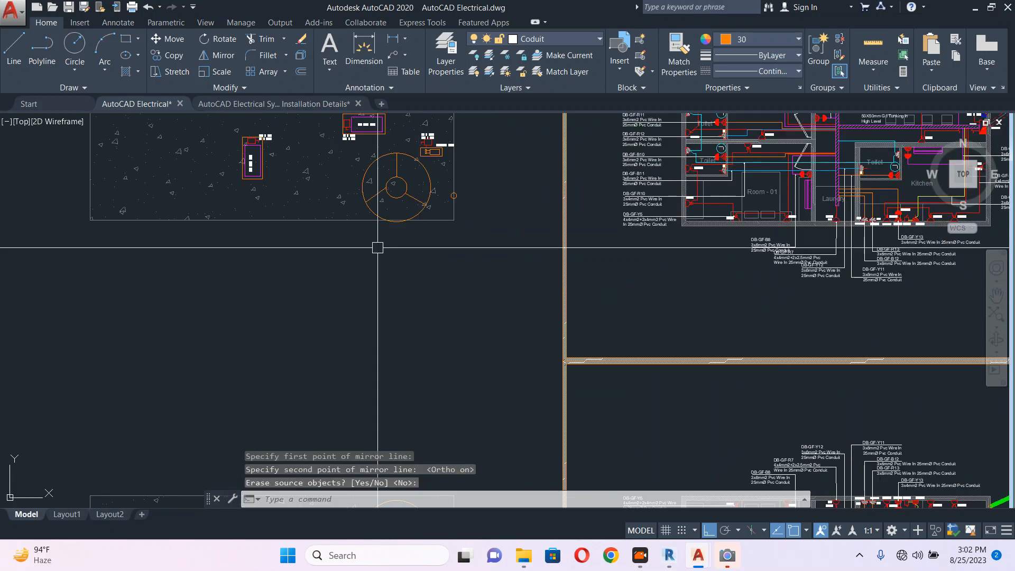
Move the mirrored spoked circle, edge circle and booster pump group slightly upward so it sits inside the second-lowest speckled plan
{"action": "scroll", "coordinate": [378, 247], "scroll_direction": "up", "scroll_amount": 3}
{"action": "left_click", "coordinate": [327, 334]}
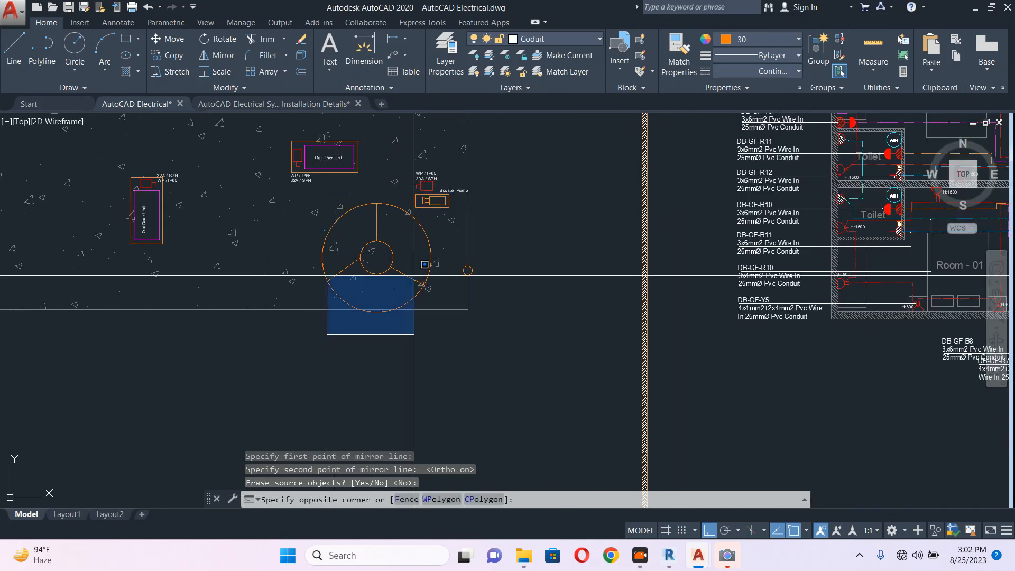
{"action": "left_click", "coordinate": [483, 171]}
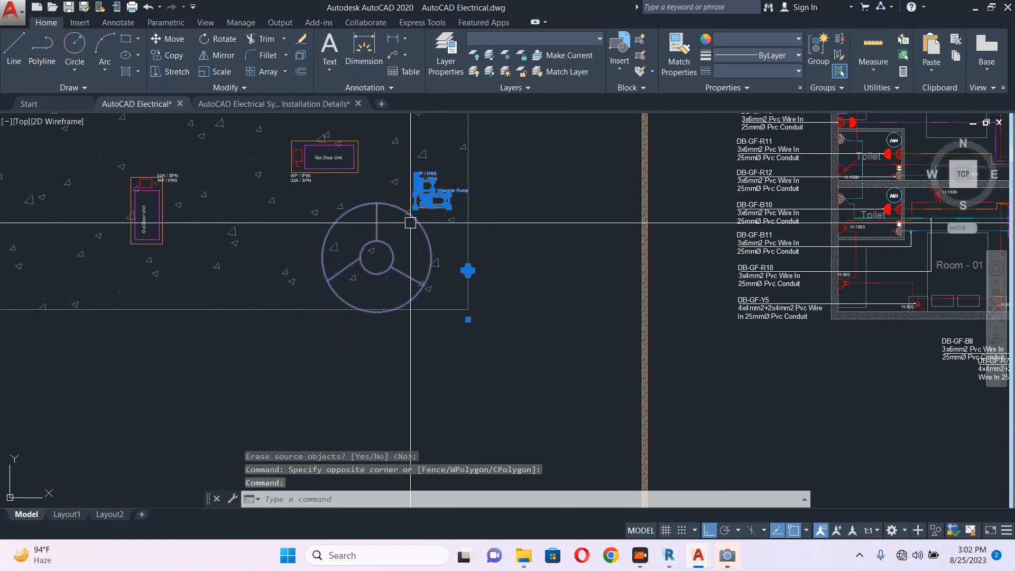
{"action": "type", "text": "m"}
{"action": "key", "text": "Return"}
{"action": "left_click", "coordinate": [533, 246]}
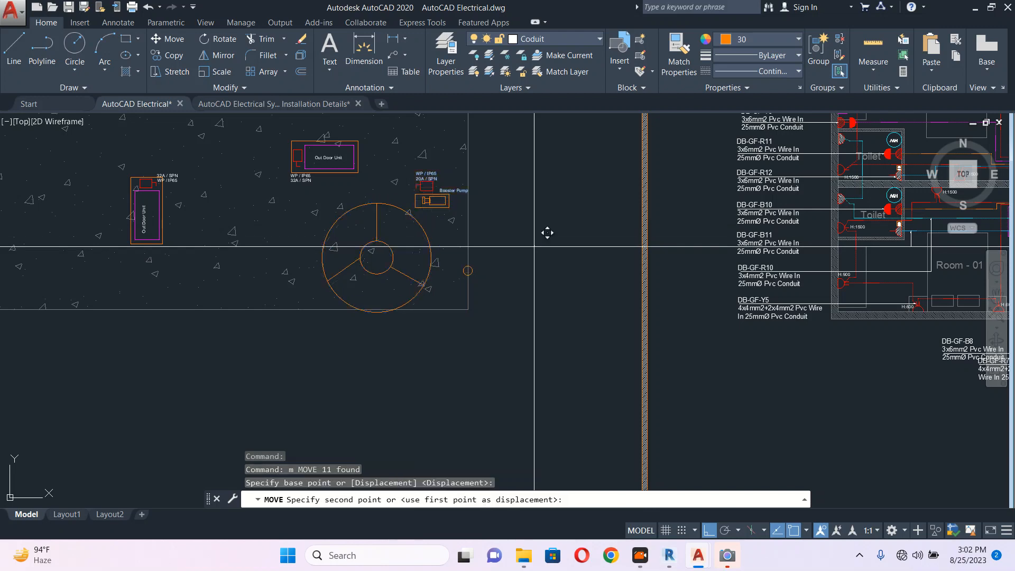
{"action": "left_click", "coordinate": [533, 235]}
Mirror the second-lowest plan's spoked circle, edge circle and booster pump group across the next villa boundary onto the third speckled plan, keeping the originals
{"action": "scroll", "coordinate": [470, 236], "scroll_direction": "down", "scroll_amount": 5}
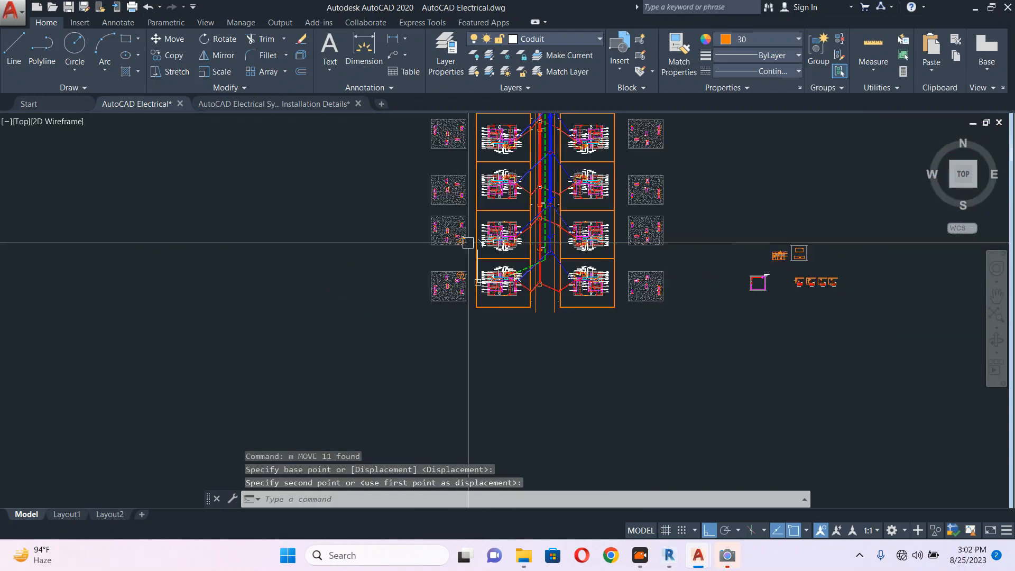
{"action": "scroll", "coordinate": [483, 228], "scroll_direction": "up", "scroll_amount": 8}
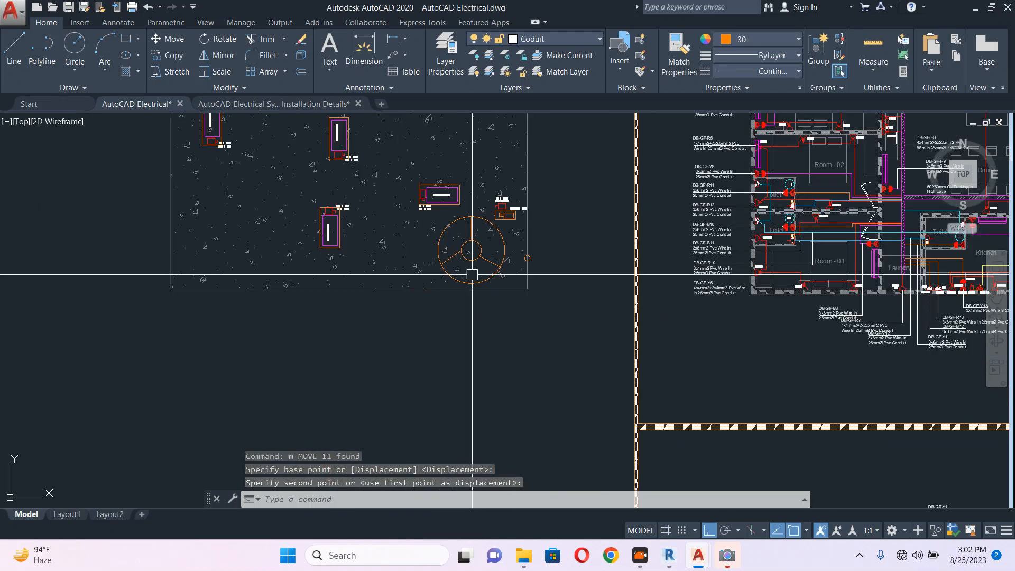
{"action": "left_click", "coordinate": [444, 136]}
{"action": "left_click", "coordinate": [642, 298]}
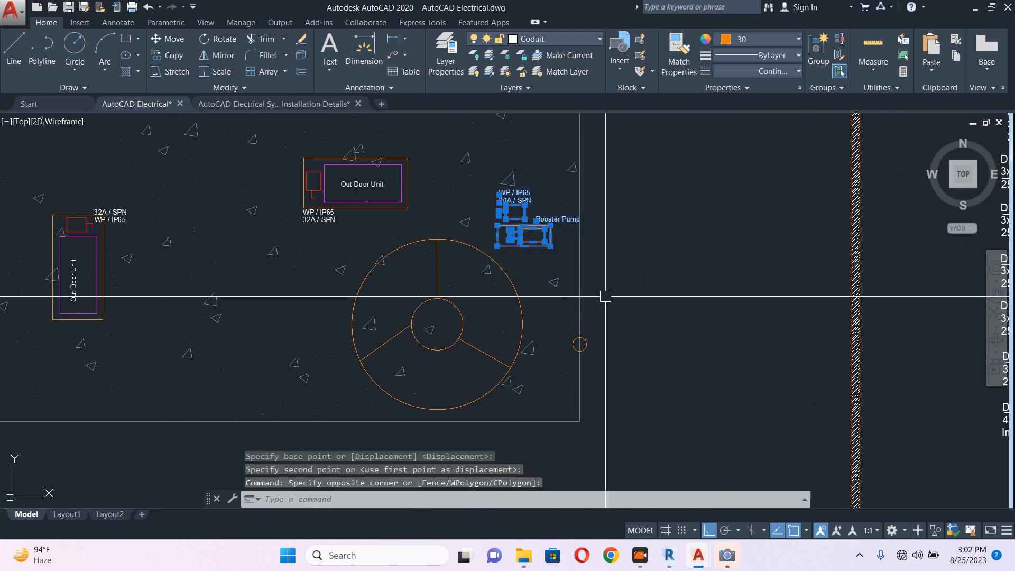
{"action": "left_click", "coordinate": [516, 289]}
{"action": "left_click", "coordinate": [584, 338]}
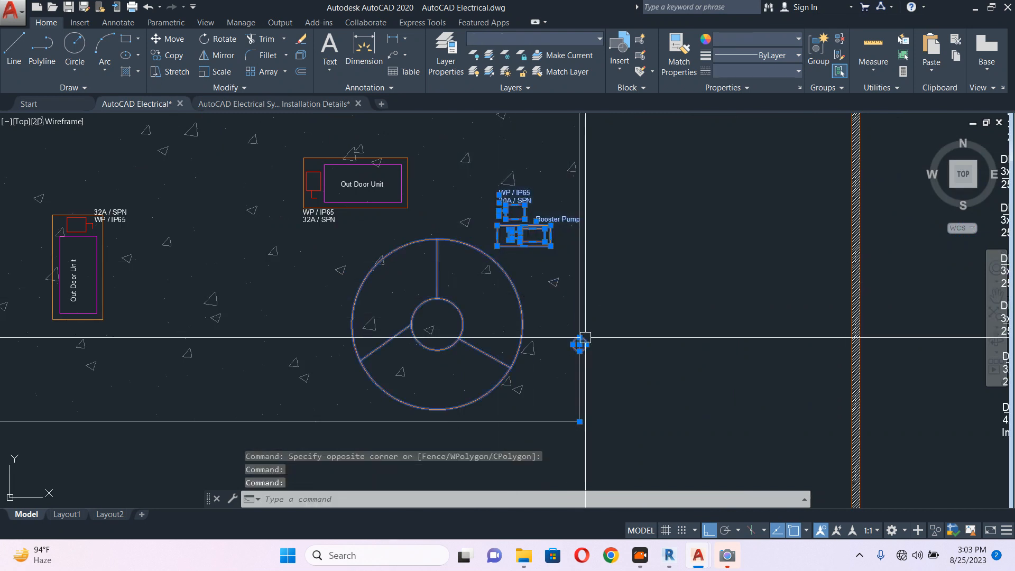
{"action": "scroll", "coordinate": [615, 326], "scroll_direction": "down", "scroll_amount": 2}
{"action": "scroll", "coordinate": [593, 337], "scroll_direction": "down", "scroll_amount": 3}
{"action": "type", "text": "mi"}
{"action": "key", "text": "Return"}
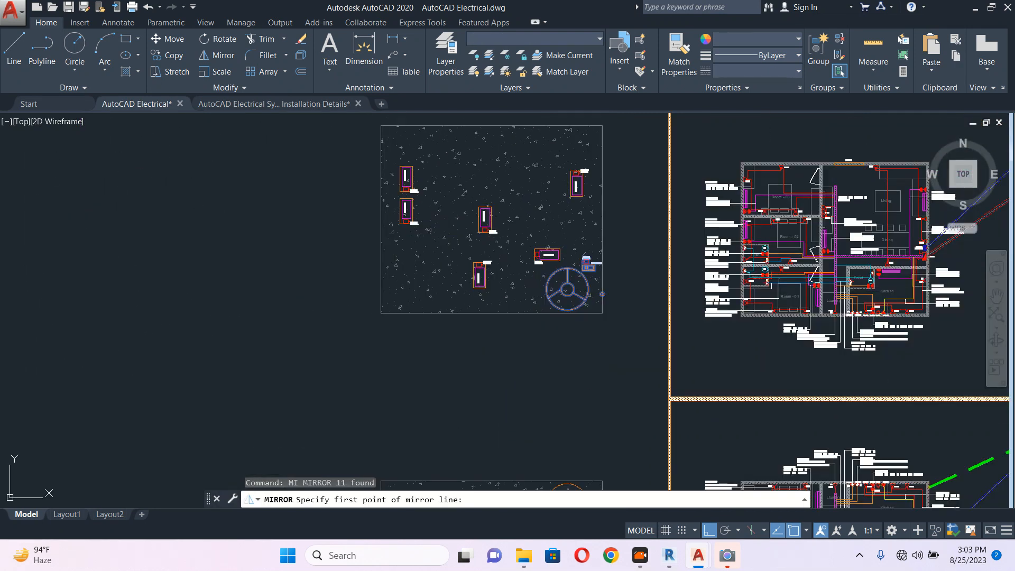
{"action": "middle_click_drag", "start_coordinate": [670, 182], "coordinate": [624, 331]}
{"action": "scroll", "coordinate": [619, 245], "scroll_direction": "up", "scroll_amount": 8}
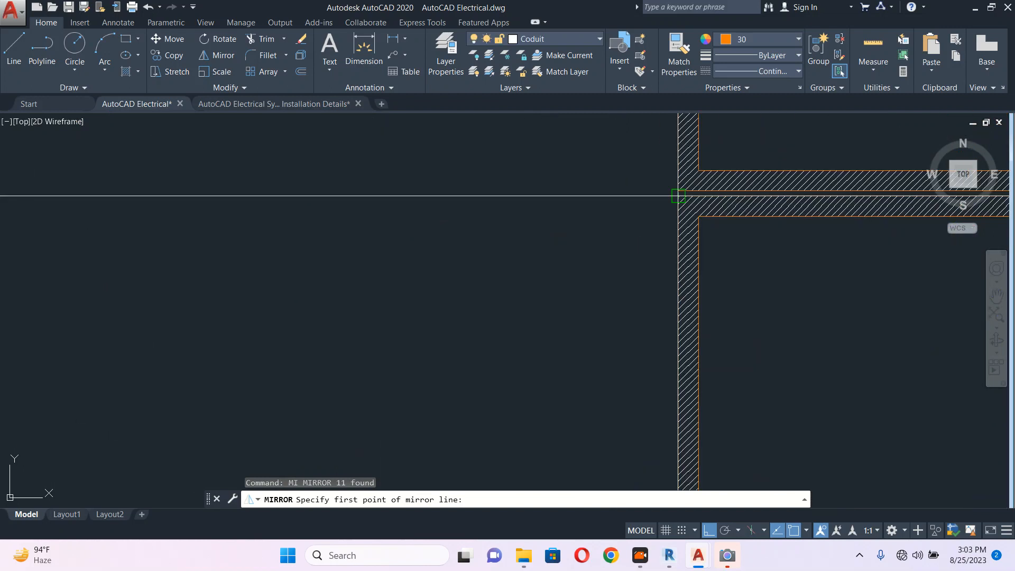
{"action": "left_click", "coordinate": [678, 196]}
{"action": "left_click", "coordinate": [409, 270]}
{"action": "key", "text": "Return"}
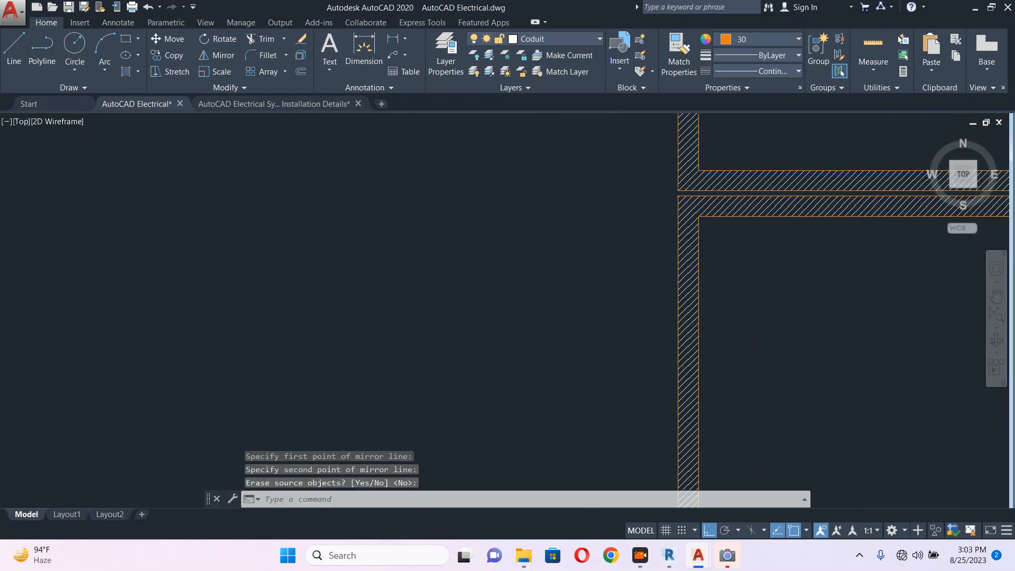
Mirror the third plan's spoked circle, edge circle and booster pump group across its upper villa boundary onto the fourth speckled plan, keeping the originals
{"action": "scroll", "coordinate": [410, 271], "scroll_direction": "down", "scroll_amount": 6}
{"action": "scroll", "coordinate": [429, 273], "scroll_direction": "down", "scroll_amount": 5}
{"action": "scroll", "coordinate": [476, 220], "scroll_direction": "up", "scroll_amount": 6}
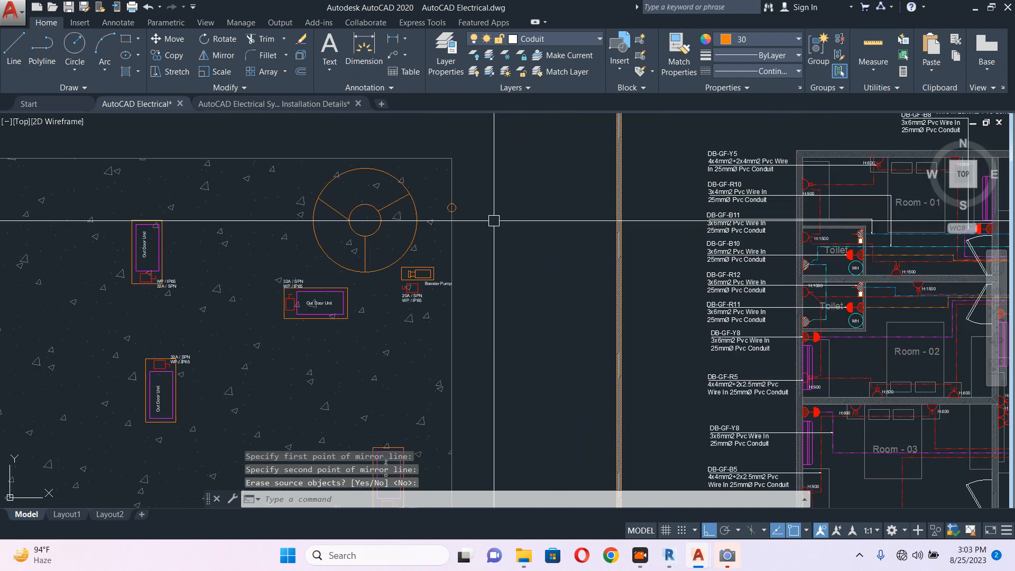
{"action": "middle_click_drag", "start_coordinate": [467, 203], "coordinate": [445, 309]}
{"action": "key", "text": "Escape"}
{"action": "left_click", "coordinate": [338, 276]}
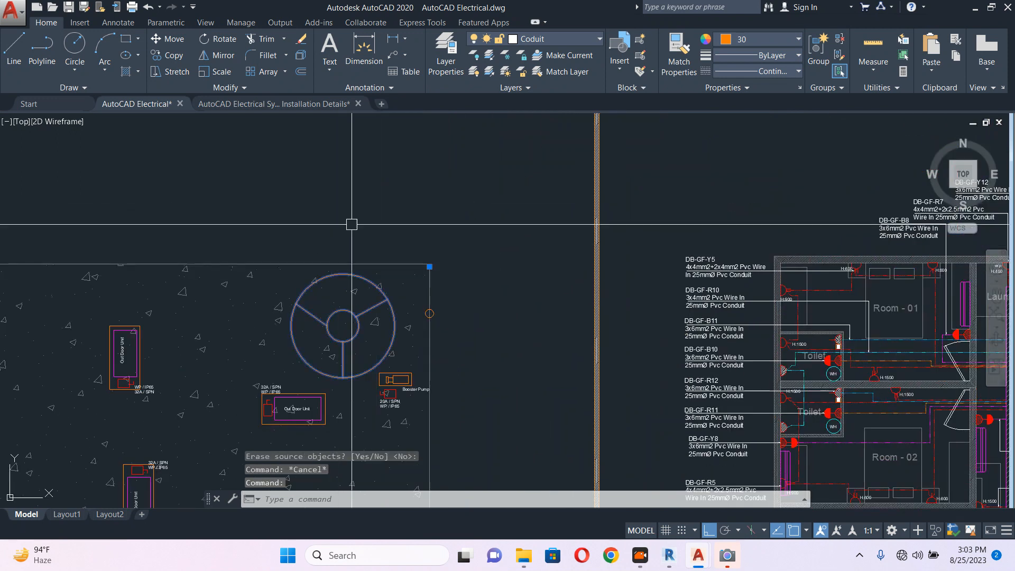
{"action": "left_click", "coordinate": [352, 224]}
{"action": "left_click", "coordinate": [483, 422]}
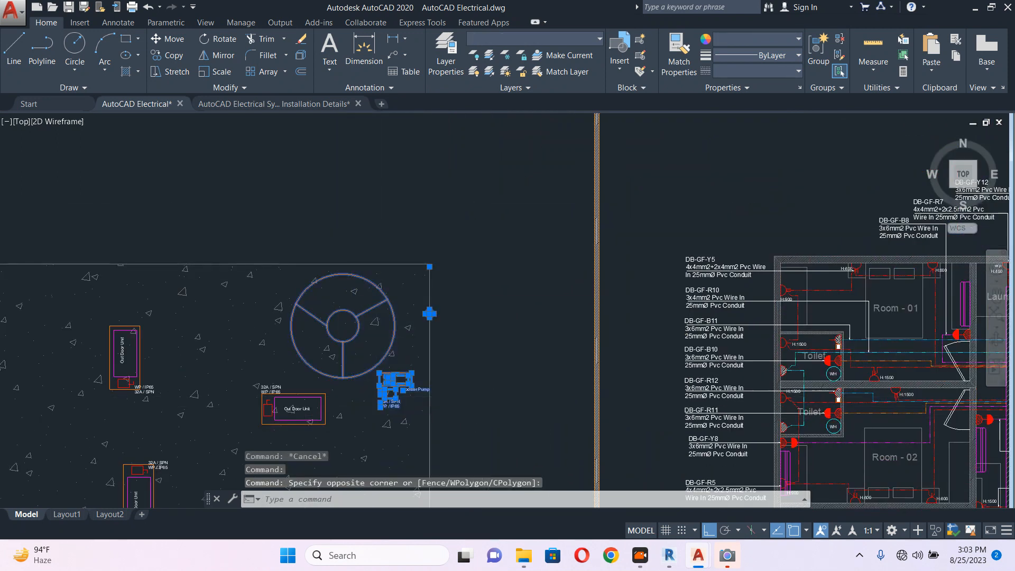
{"action": "scroll", "coordinate": [498, 391], "scroll_direction": "down", "scroll_amount": 3}
{"action": "scroll", "coordinate": [523, 241], "scroll_direction": "up", "scroll_amount": 3}
{"action": "type", "text": "mi"}
{"action": "key", "text": "Return"}
{"action": "scroll", "coordinate": [560, 222], "scroll_direction": "up", "scroll_amount": 6}
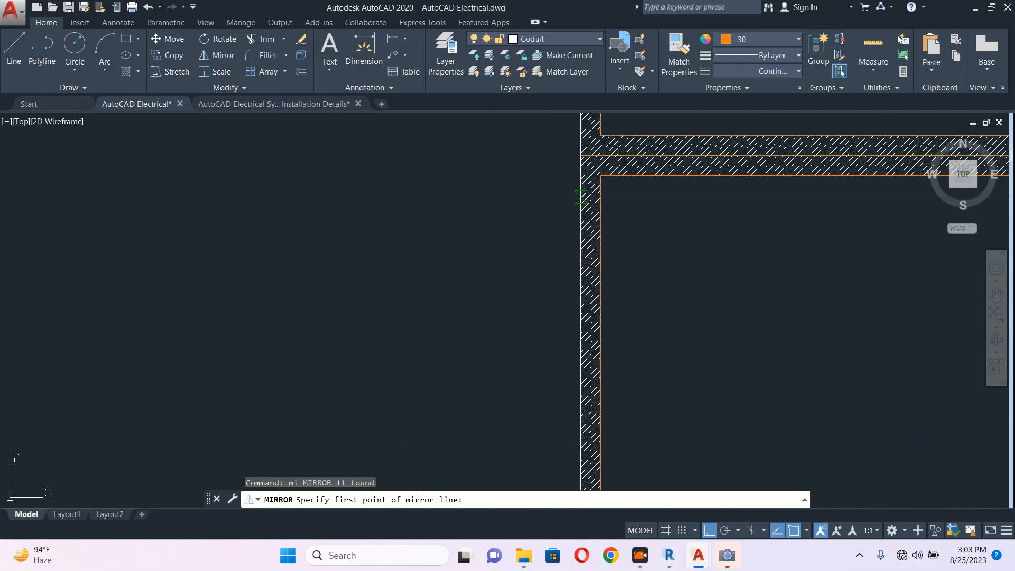
{"action": "left_click", "coordinate": [581, 155]}
{"action": "left_click", "coordinate": [431, 200]}
{"action": "key", "text": "Return"}
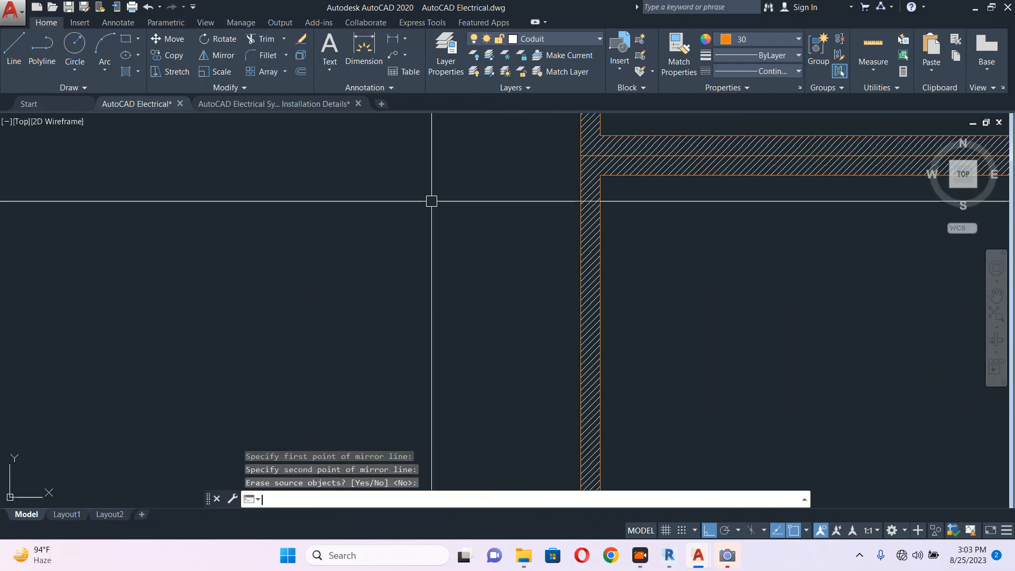
{"action": "scroll", "coordinate": [455, 250], "scroll_direction": "down", "scroll_amount": 6}
{"action": "middle_click_drag", "start_coordinate": [460, 265], "coordinate": [491, 508]}
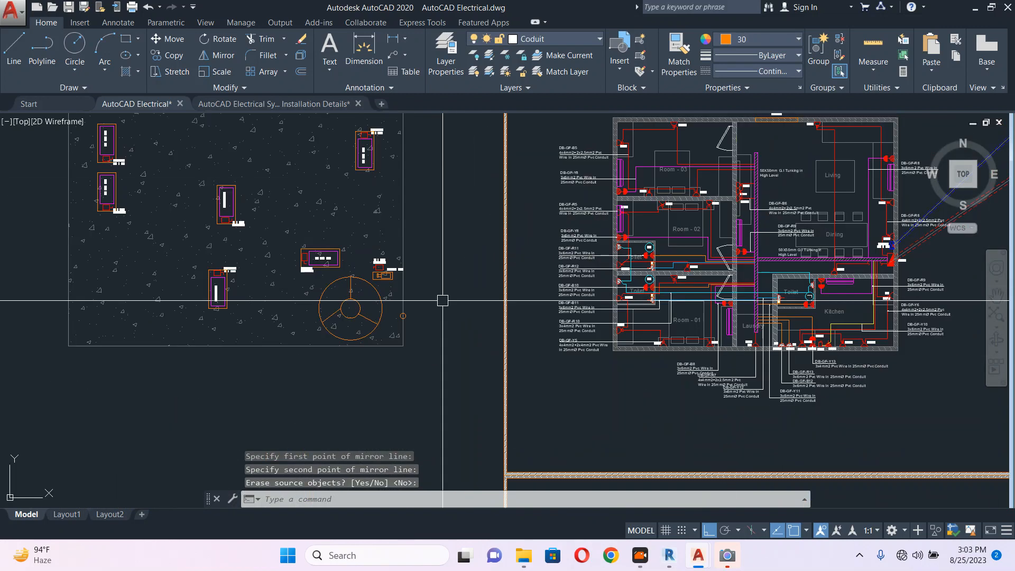
{"action": "key", "text": "Escape"}
{"action": "left_click", "coordinate": [317, 378]}
{"action": "key", "text": "Escape"}
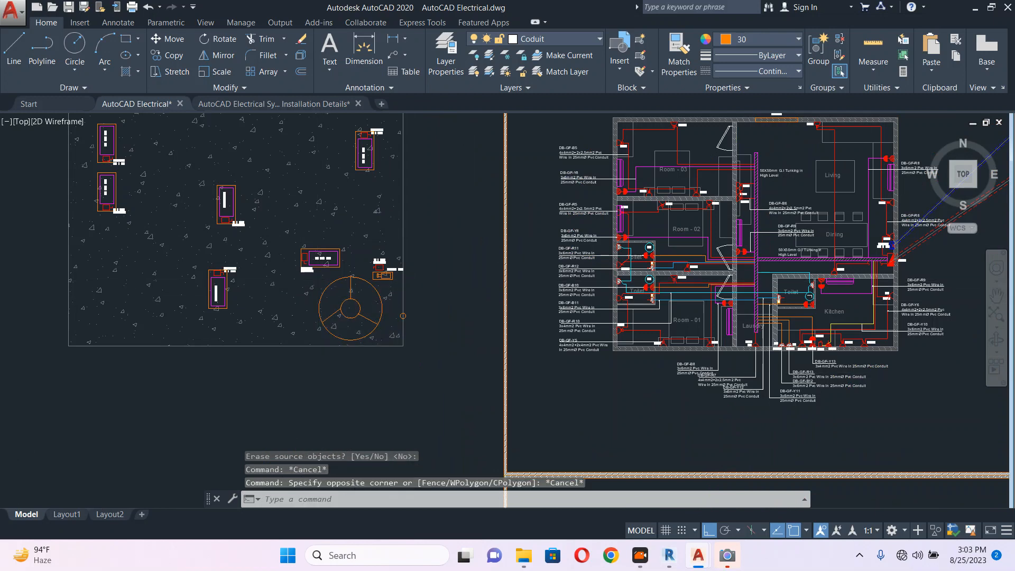
{"action": "scroll", "coordinate": [372, 252], "scroll_direction": "up", "scroll_amount": 4}
{"action": "left_click", "coordinate": [335, 234]}
{"action": "left_click", "coordinate": [494, 360]}
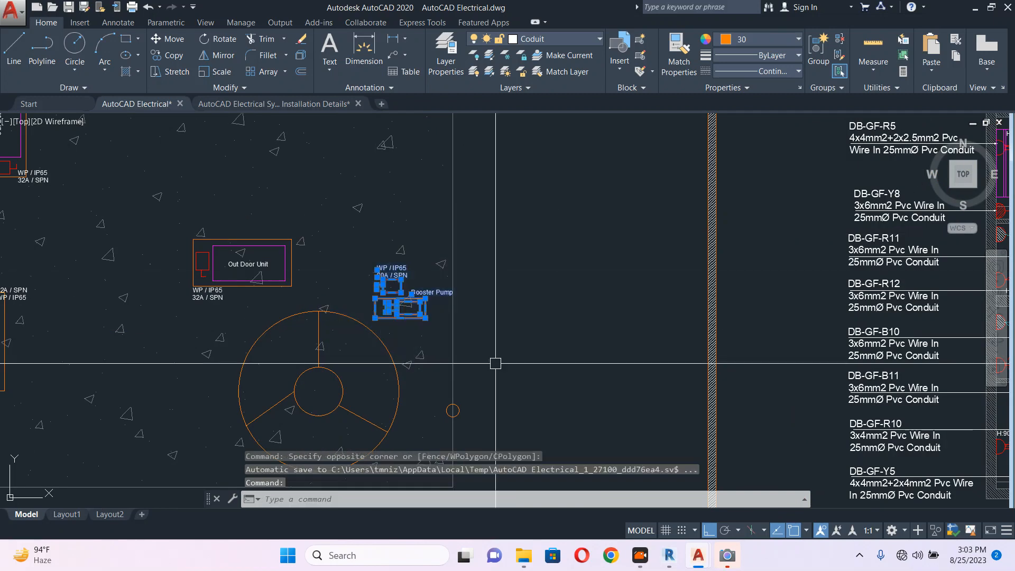
{"action": "middle_click_drag", "start_coordinate": [496, 363], "coordinate": [531, 237]}
{"action": "scroll", "coordinate": [473, 282], "scroll_direction": "down", "scroll_amount": 5}
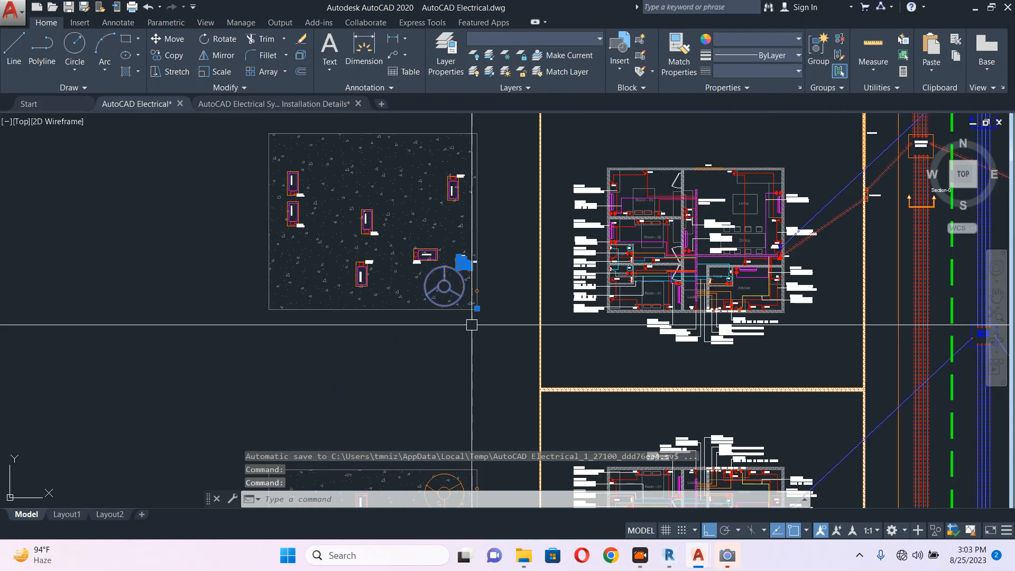
{"action": "scroll", "coordinate": [508, 312], "scroll_direction": "up", "scroll_amount": 5}
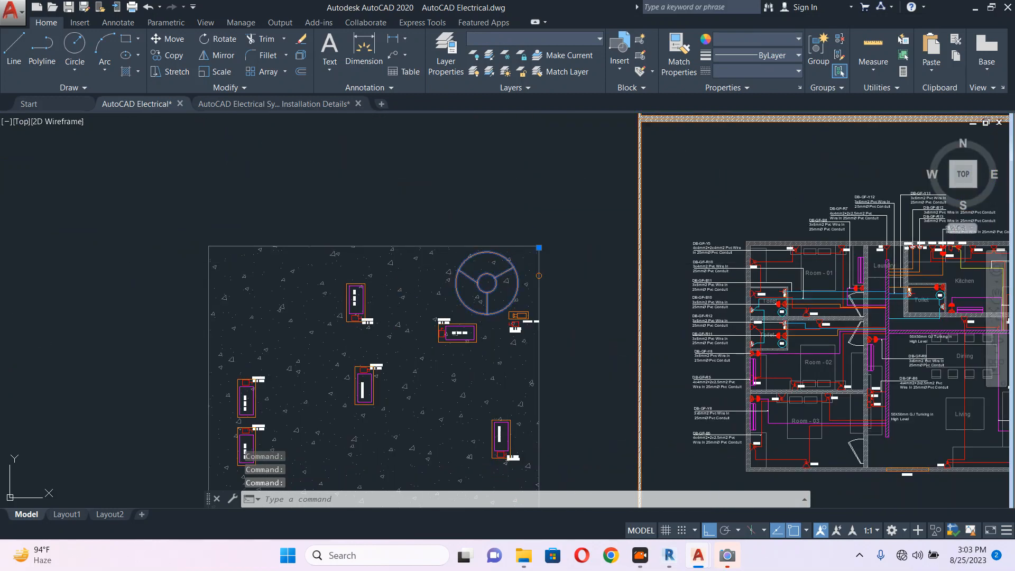
{"action": "left_click", "coordinate": [483, 215]}
{"action": "scroll", "coordinate": [560, 354], "scroll_direction": "down", "scroll_amount": 5}
{"action": "middle_click_drag", "start_coordinate": [561, 354], "coordinate": [480, 179]}
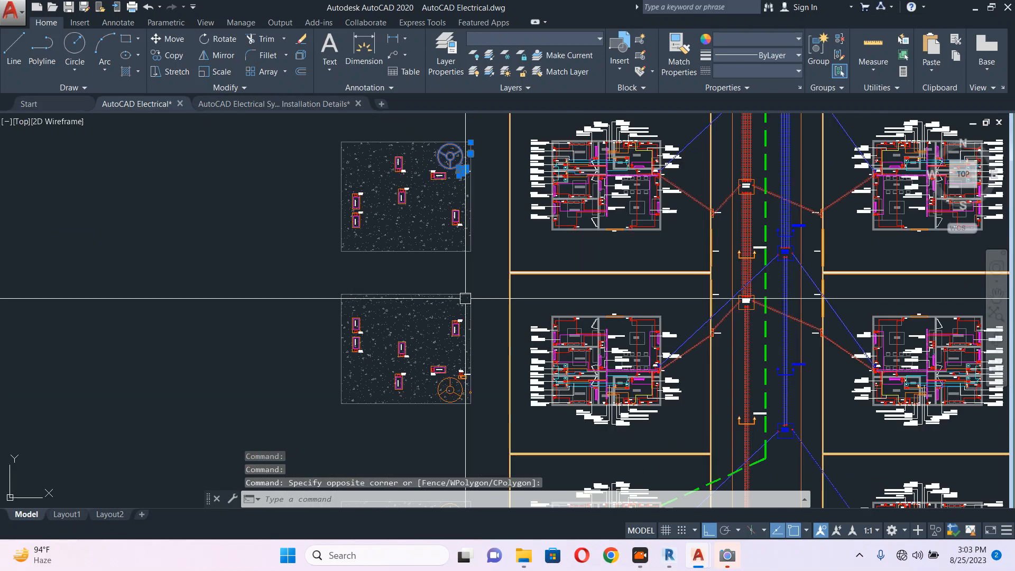
{"action": "scroll", "coordinate": [475, 391], "scroll_direction": "up", "scroll_amount": 5}
{"action": "left_click", "coordinate": [446, 375]}
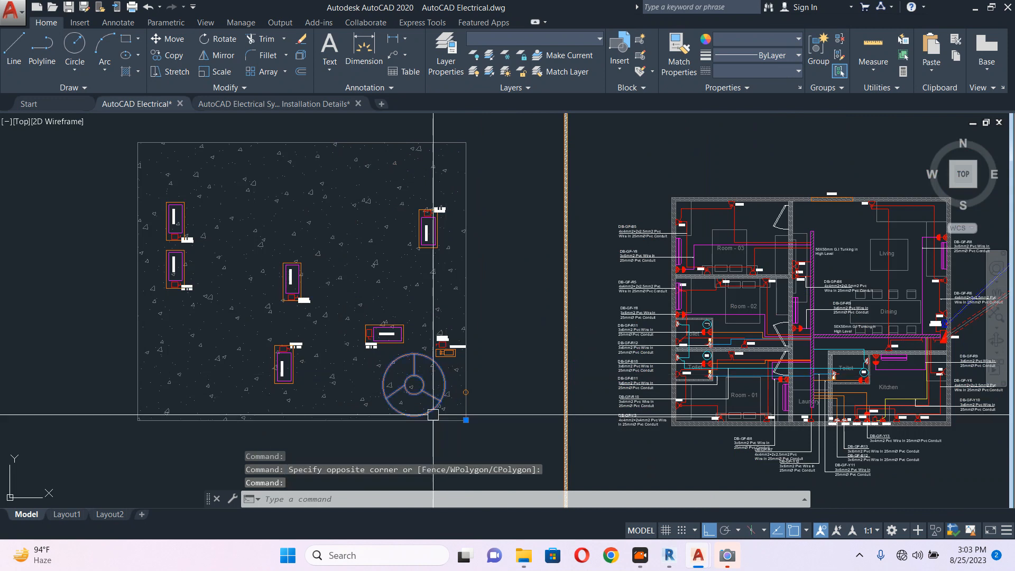
{"action": "scroll", "coordinate": [428, 425], "scroll_direction": "up", "scroll_amount": 2}
{"action": "left_click", "coordinate": [419, 437]}
{"action": "left_click", "coordinate": [509, 244]}
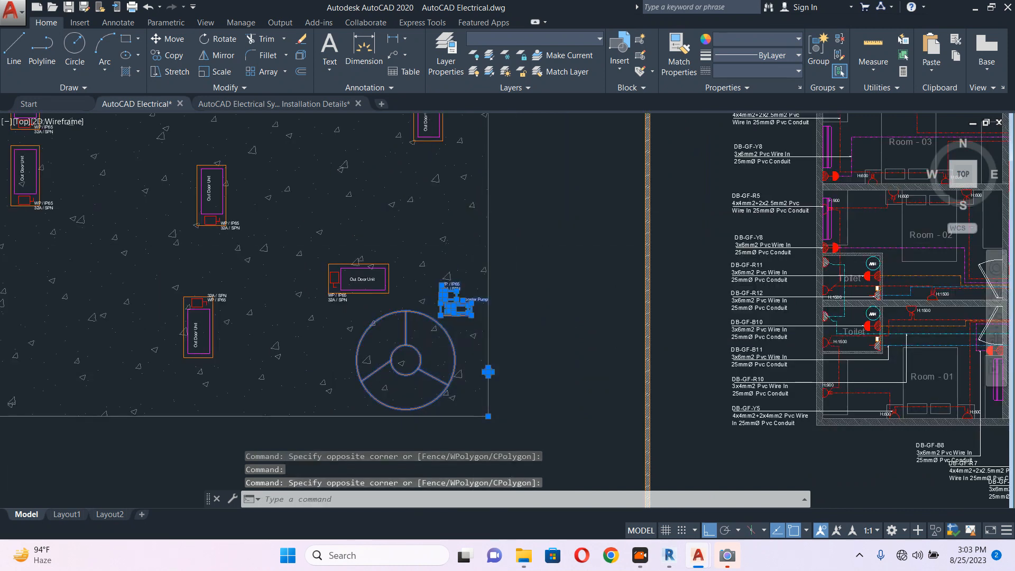
{"action": "scroll", "coordinate": [465, 217], "scroll_direction": "down", "scroll_amount": 5}
{"action": "scroll", "coordinate": [469, 292], "scroll_direction": "up", "scroll_amount": 3}
{"action": "scroll", "coordinate": [442, 212], "scroll_direction": "up", "scroll_amount": 2}
{"action": "left_click", "coordinate": [437, 173]}
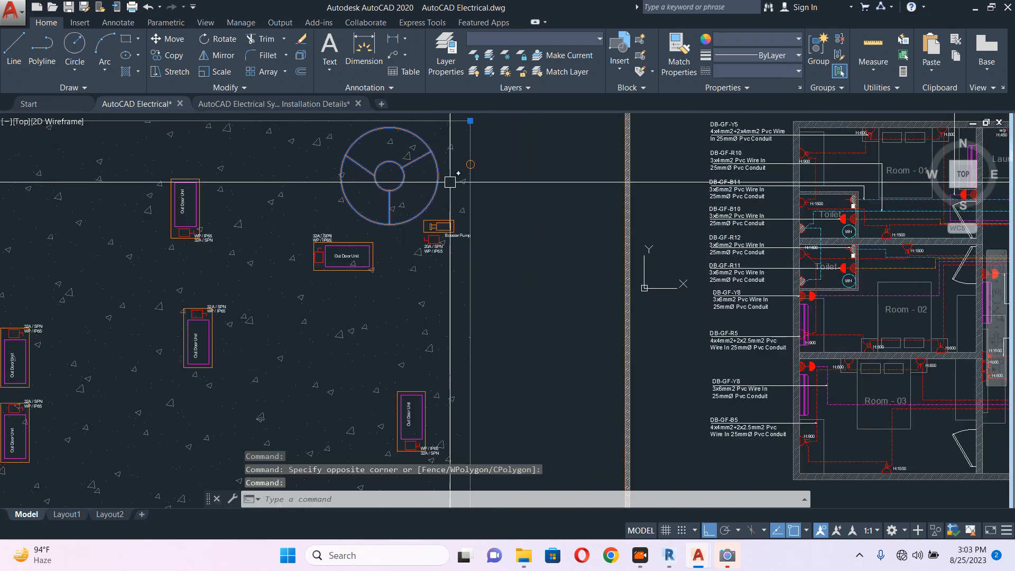
{"action": "middle_click_drag", "start_coordinate": [449, 181], "coordinate": [442, 238]}
{"action": "left_click", "coordinate": [394, 144]}
{"action": "left_click", "coordinate": [529, 343]}
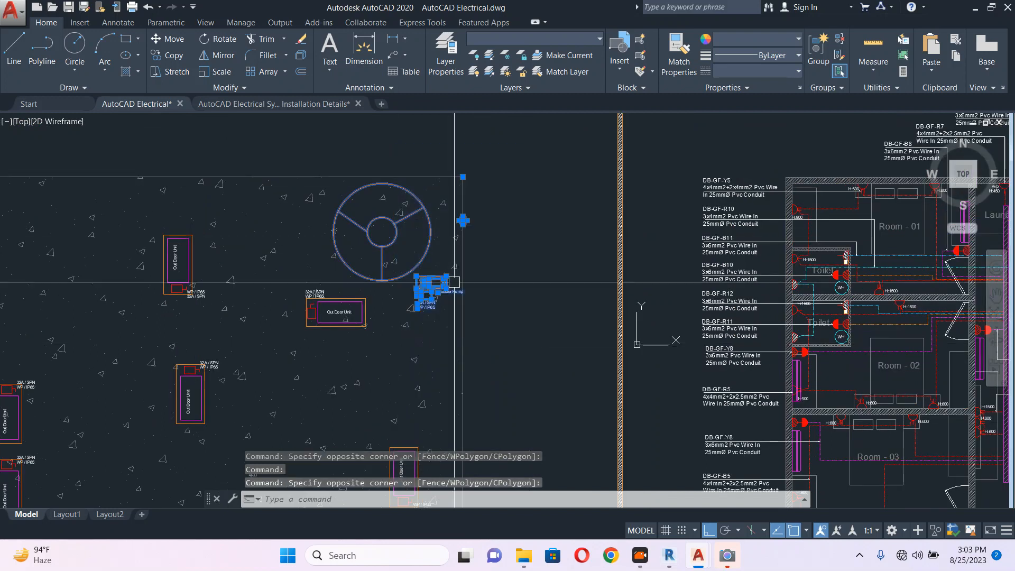
{"action": "scroll", "coordinate": [419, 259], "scroll_direction": "down", "scroll_amount": 5}
{"action": "middle_click_drag", "start_coordinate": [596, 259], "coordinate": [396, 160]}
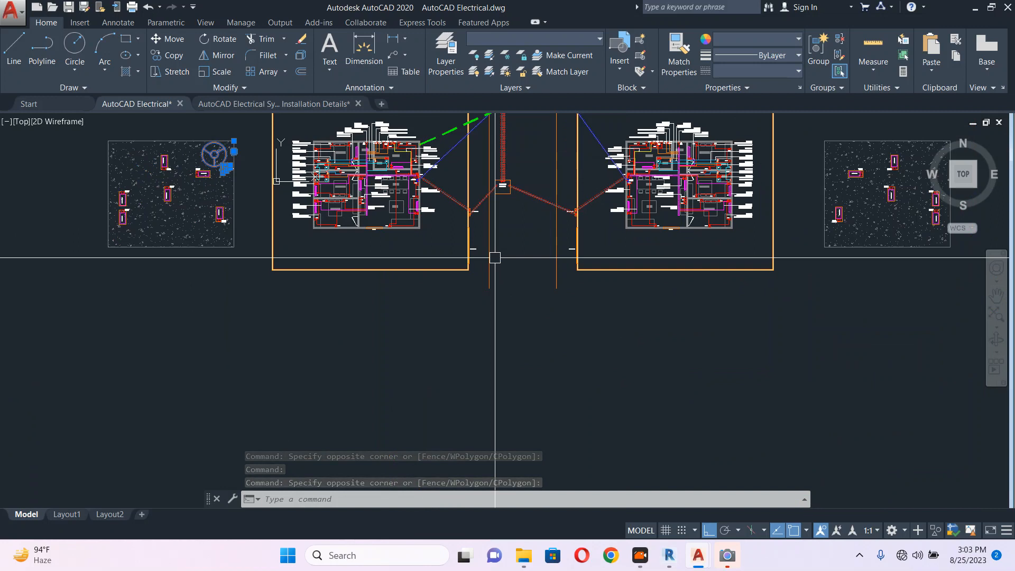
{"action": "key", "text": "Escape"}
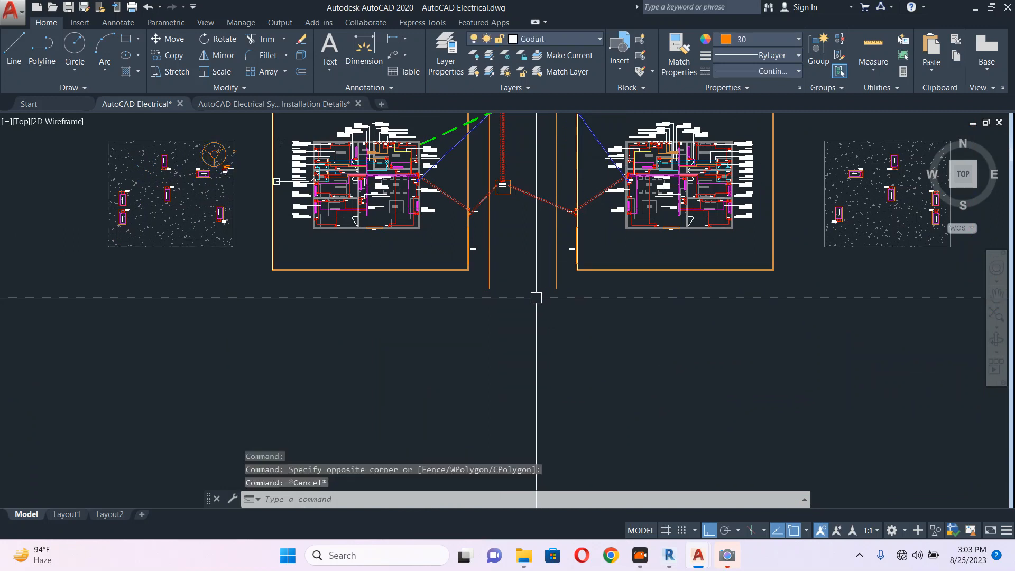
Draw a horizontal polyline closing the lower end of the central road between its two edge lines
{"action": "type", "text": "pl"}
{"action": "key", "text": "Return"}
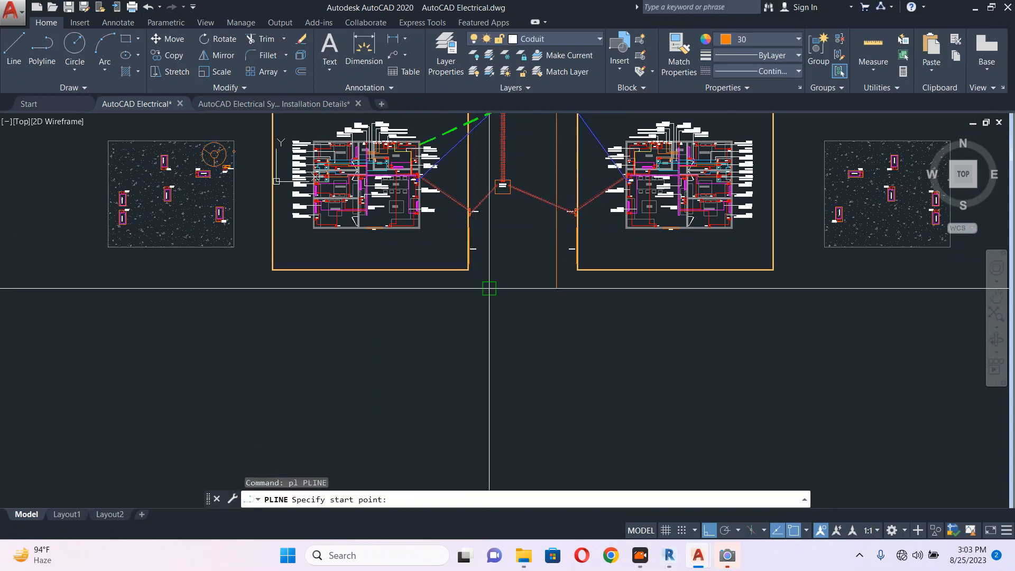
{"action": "left_click", "coordinate": [488, 289]}
{"action": "left_click", "coordinate": [556, 288]}
{"action": "key", "text": "Escape"}
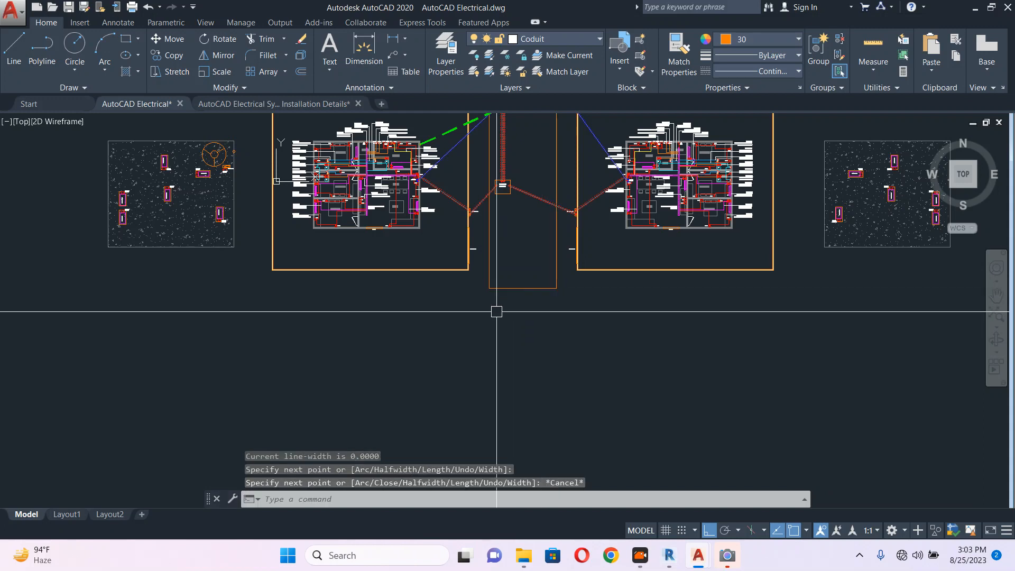
{"action": "type", "text": "select"}
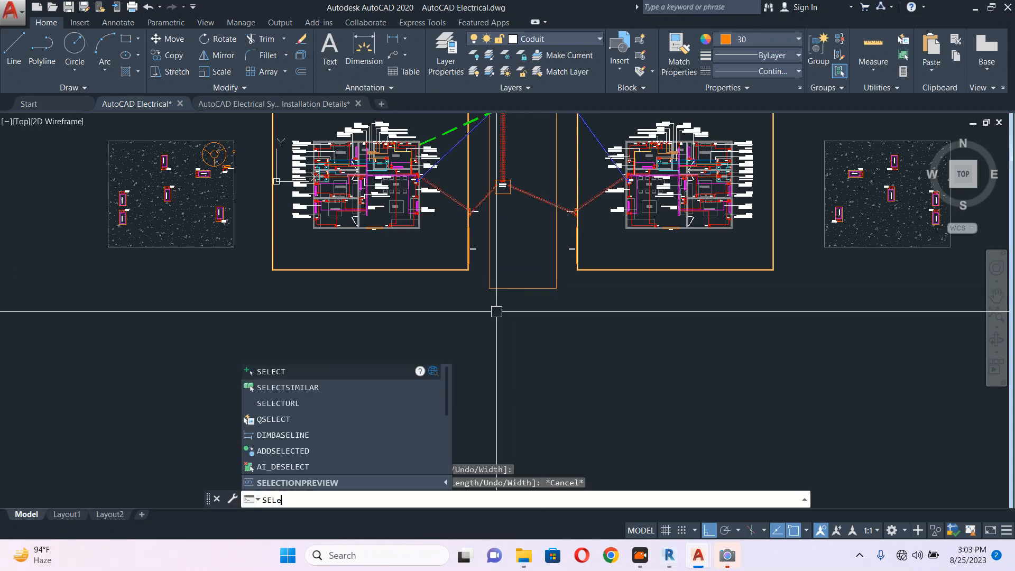
{"action": "key", "text": "Return"}
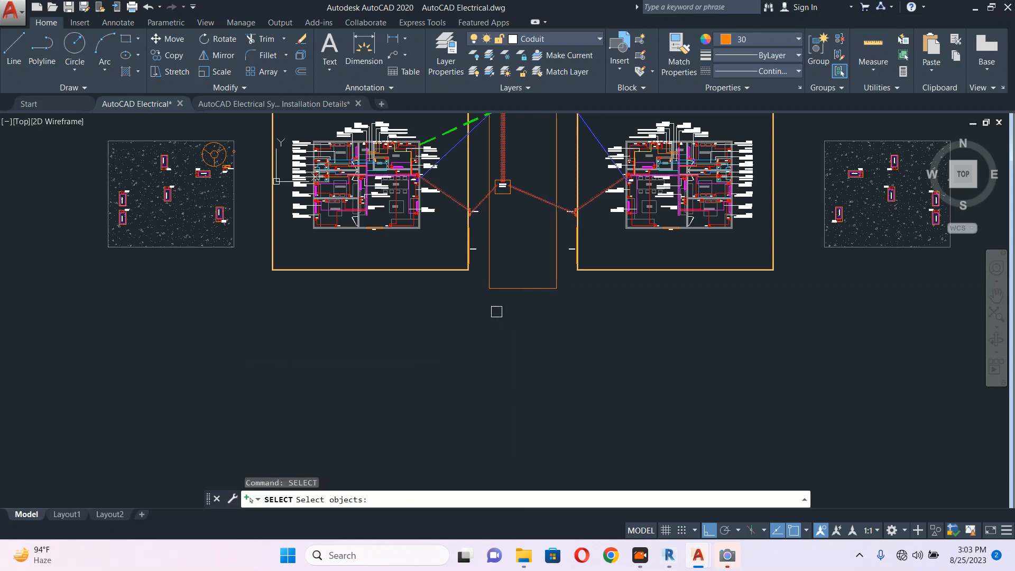
{"action": "type", "text": "p"}
{"action": "key", "text": "Return"}
{"action": "key", "text": "Return"}
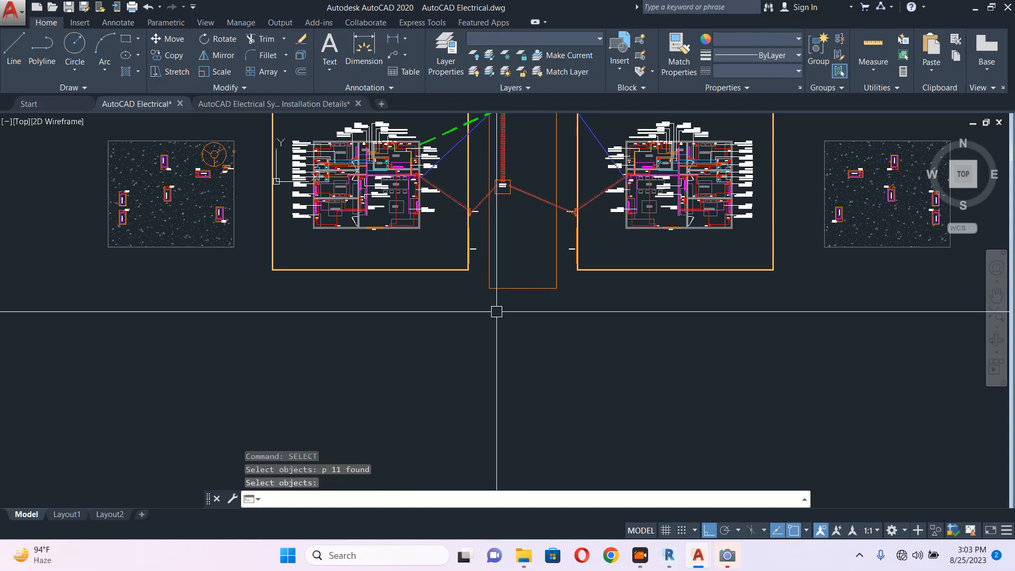
{"action": "key", "text": "Escape"}
Mirror the spoked circle, edge circle and booster pump groups of all four left-hand plans across the road's vertical centreline, keeping the originals
{"action": "scroll", "coordinate": [229, 174], "scroll_direction": "up", "scroll_amount": 6}
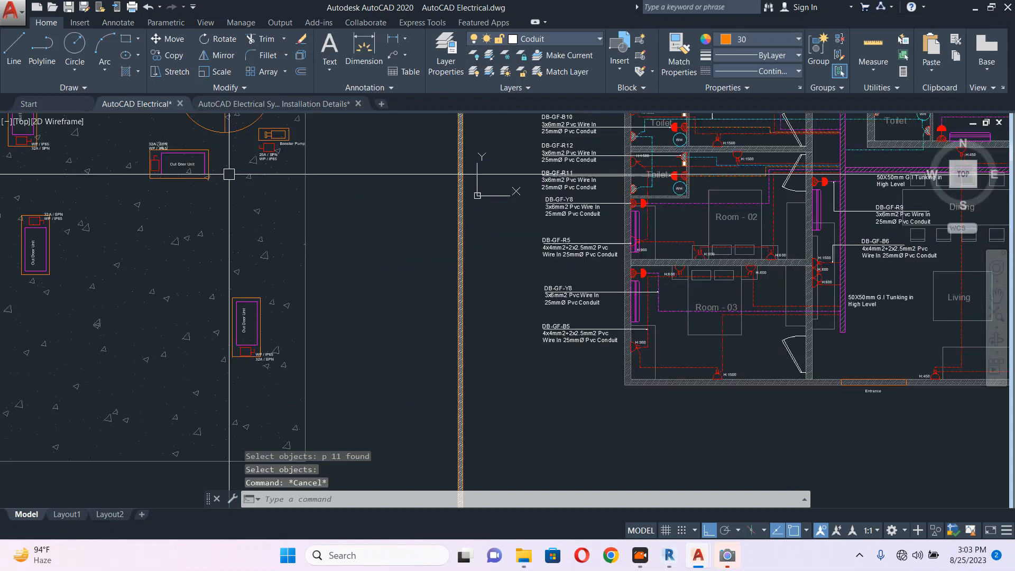
{"action": "middle_click_drag", "start_coordinate": [244, 170], "coordinate": [276, 321]}
{"action": "left_click", "coordinate": [268, 152]}
{"action": "left_click", "coordinate": [419, 349]}
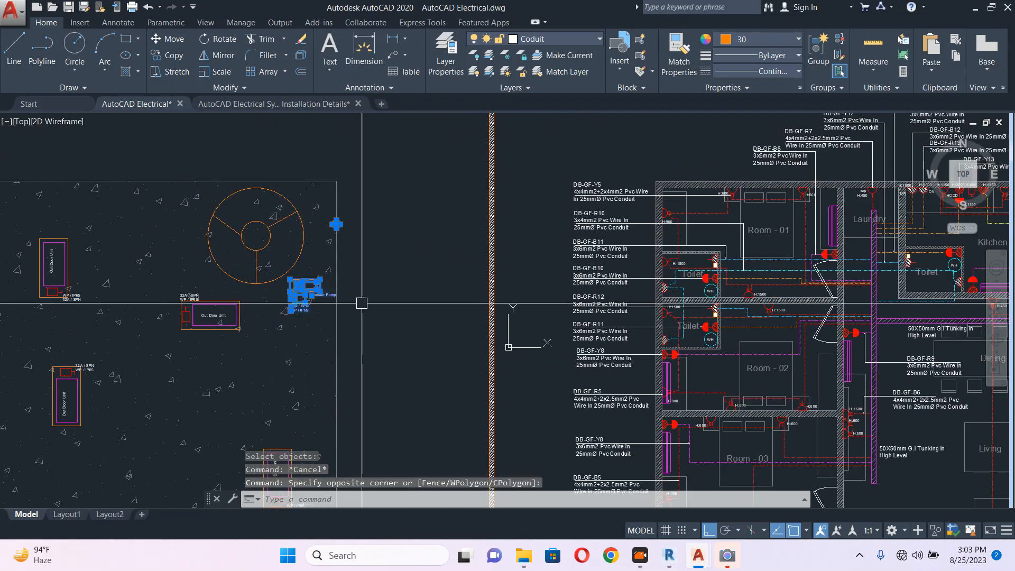
{"action": "left_click", "coordinate": [283, 212]}
{"action": "scroll", "coordinate": [294, 205], "scroll_direction": "down", "scroll_amount": 5}
{"action": "middle_click_drag", "start_coordinate": [318, 181], "coordinate": [342, 406]}
{"action": "scroll", "coordinate": [334, 256], "scroll_direction": "up", "scroll_amount": 5}
{"action": "left_click", "coordinate": [272, 150]}
{"action": "left_click", "coordinate": [378, 241]}
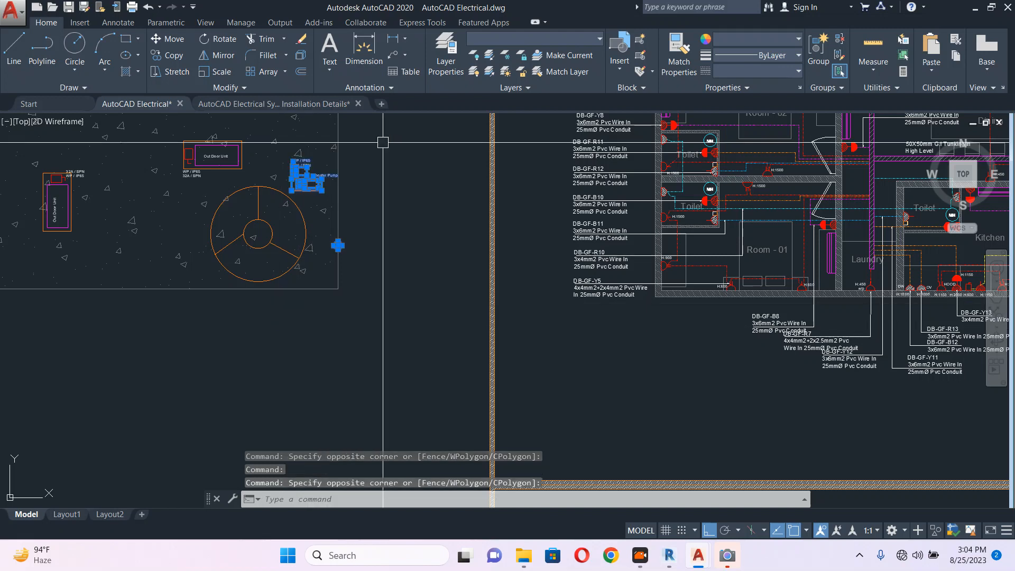
{"action": "scroll", "coordinate": [349, 258], "scroll_direction": "down", "scroll_amount": 6}
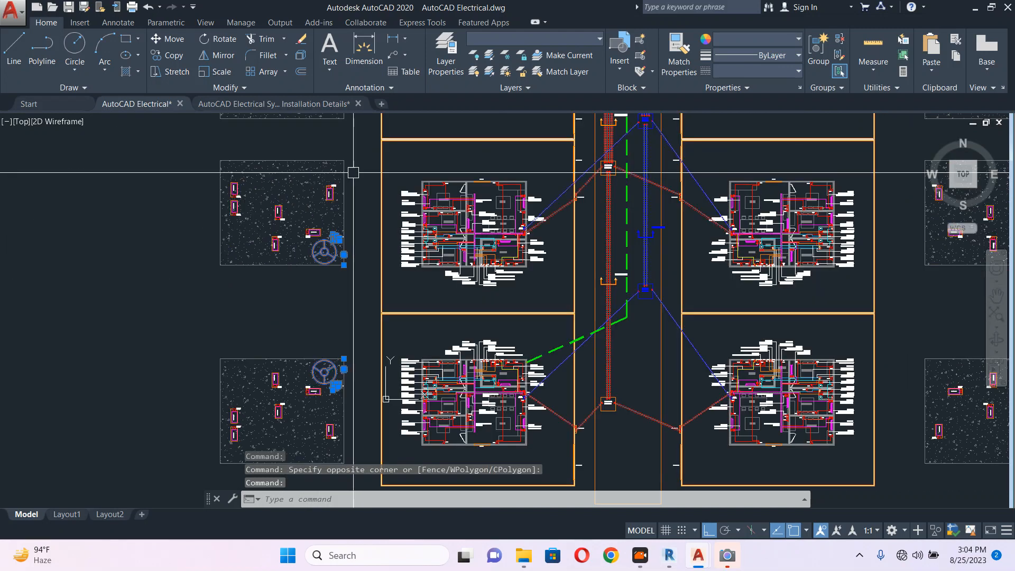
{"action": "middle_click_drag", "start_coordinate": [349, 163], "coordinate": [342, 298]}
{"action": "scroll", "coordinate": [340, 158], "scroll_direction": "up", "scroll_amount": 4}
{"action": "scroll", "coordinate": [325, 147], "scroll_direction": "up", "scroll_amount": 4}
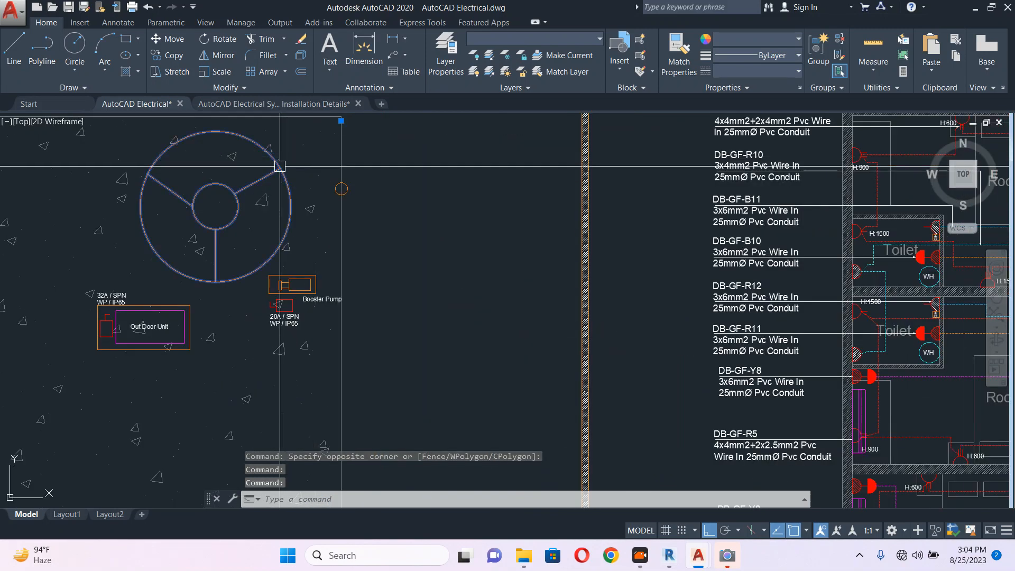
{"action": "scroll", "coordinate": [280, 166], "scroll_direction": "down", "scroll_amount": 3}
{"action": "left_click", "coordinate": [349, 192]}
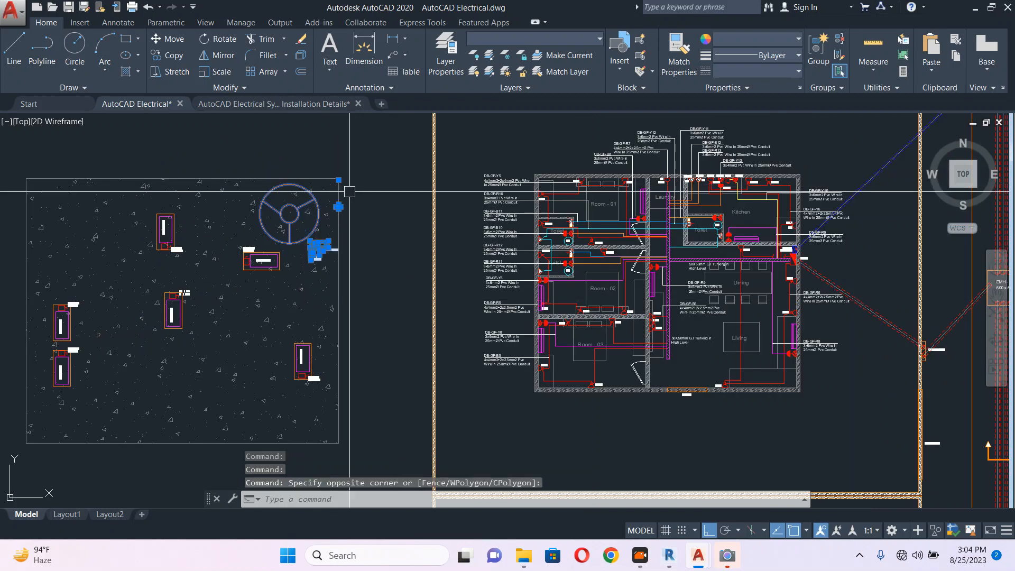
{"action": "scroll", "coordinate": [350, 192], "scroll_direction": "down", "scroll_amount": 3}
{"action": "scroll", "coordinate": [403, 215], "scroll_direction": "up", "scroll_amount": 3}
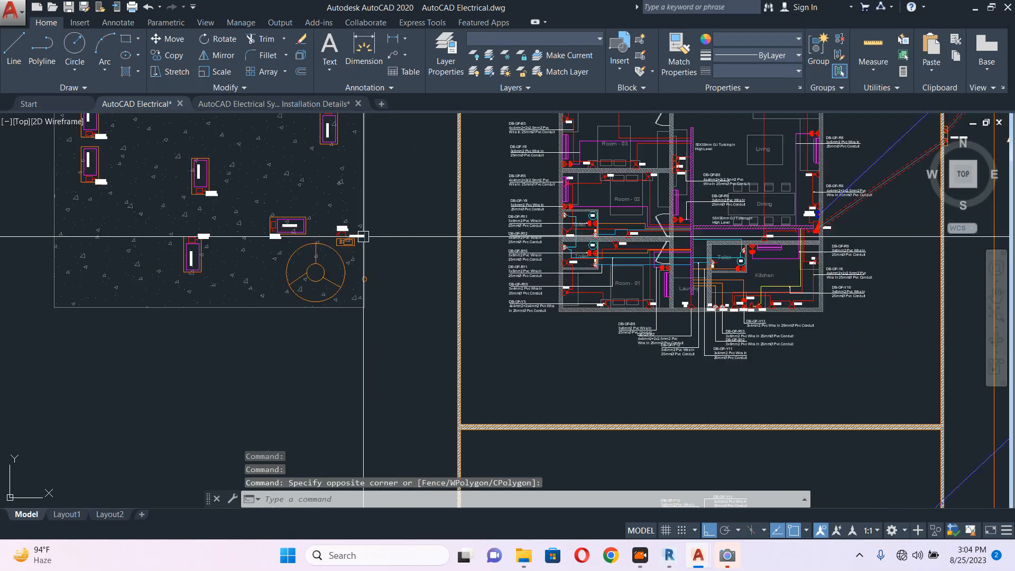
{"action": "left_click", "coordinate": [317, 275]}
{"action": "left_click", "coordinate": [339, 351]}
{"action": "left_click", "coordinate": [414, 185]}
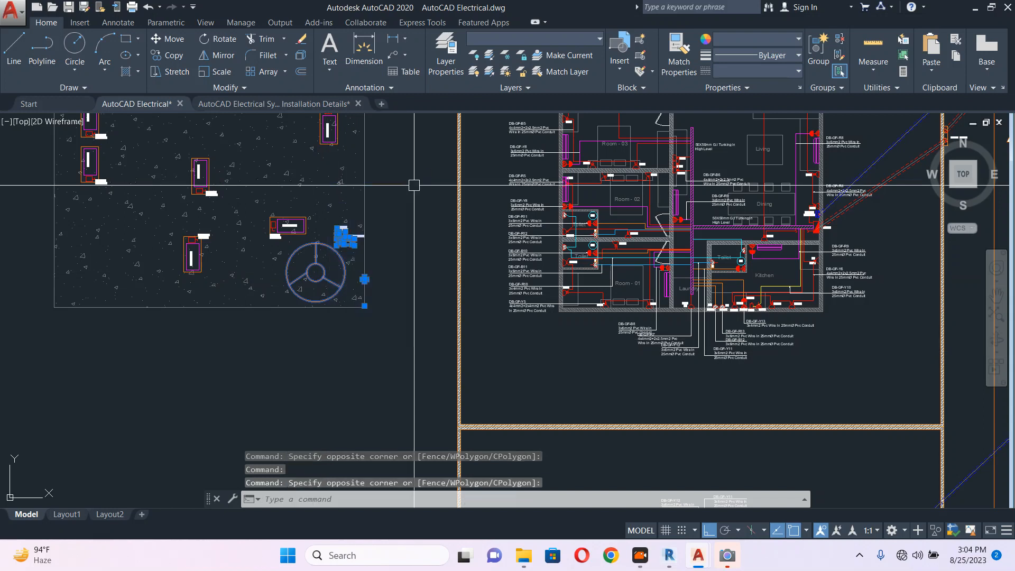
{"action": "scroll", "coordinate": [414, 185], "scroll_direction": "down", "scroll_amount": 3}
{"action": "scroll", "coordinate": [433, 363], "scroll_direction": "up", "scroll_amount": 1}
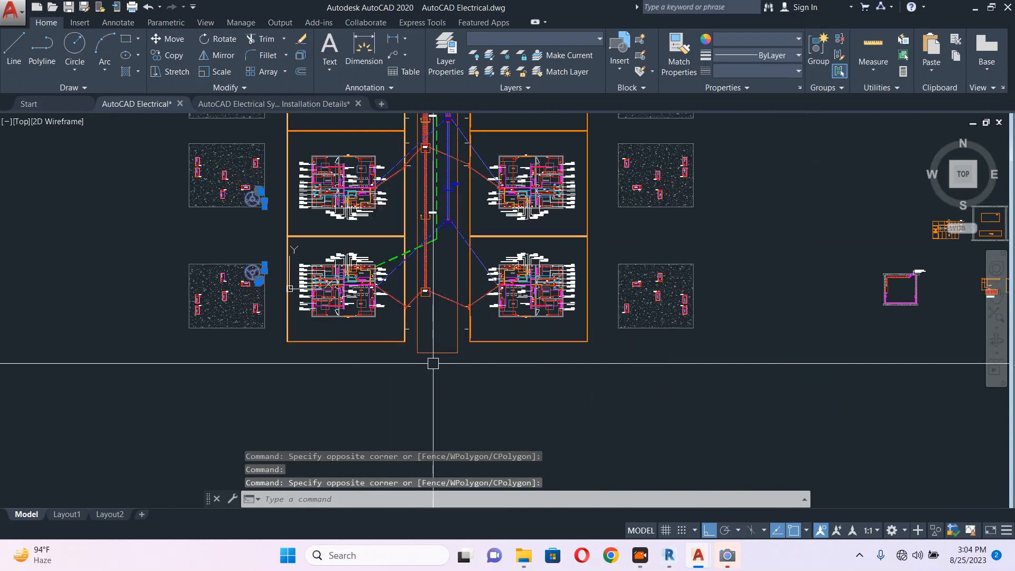
{"action": "type", "text": "mi"}
{"action": "key", "text": "Return"}
{"action": "left_click", "coordinate": [437, 353]}
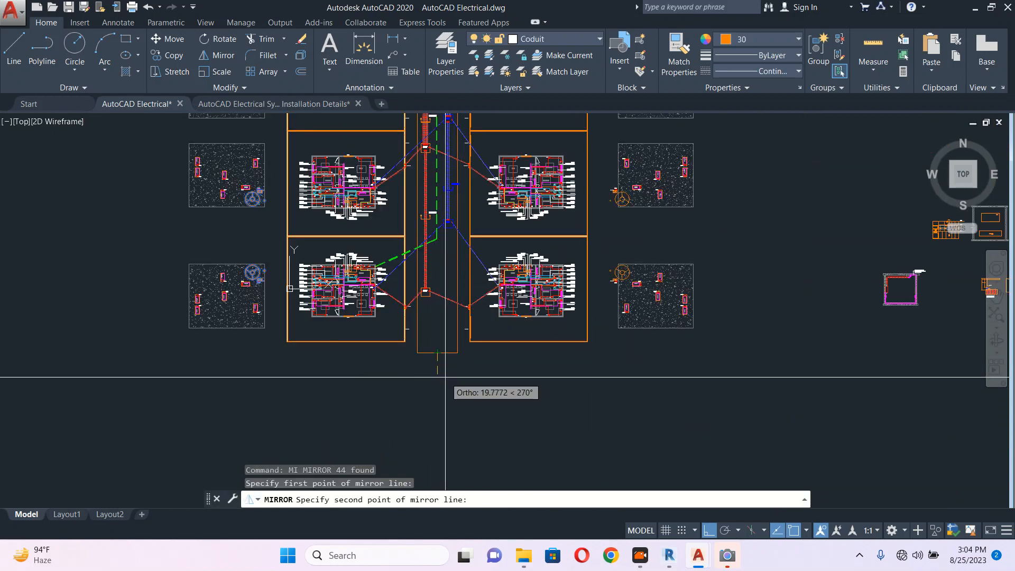
{"action": "left_click", "coordinate": [438, 389]}
{"action": "key", "text": "Return"}
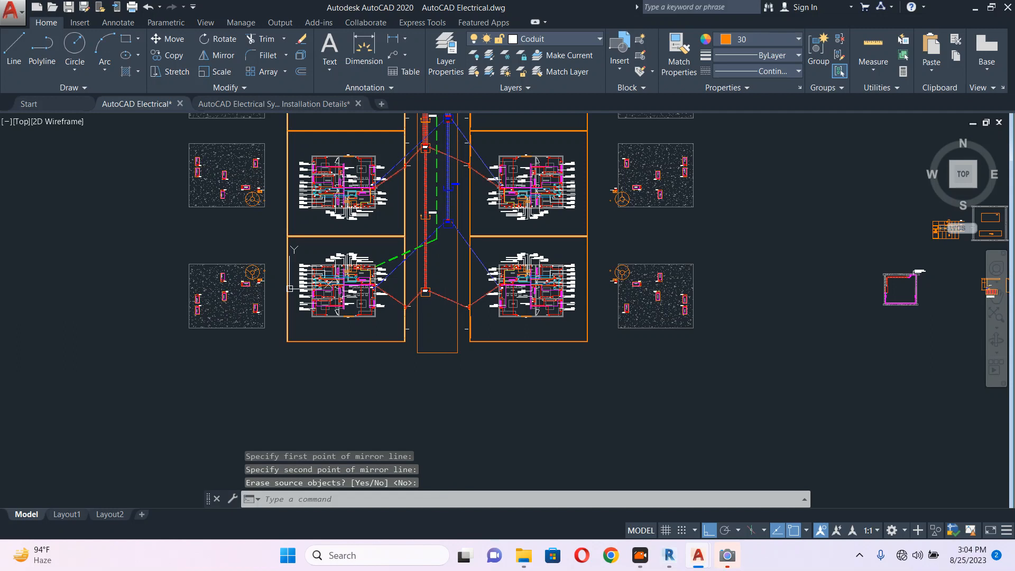
Move the four mirrored spoked circle, edge circle and booster pump groups horizontally to the right, inside the right-hand speckled plans
{"action": "scroll", "coordinate": [465, 296], "scroll_direction": "up", "scroll_amount": 5}
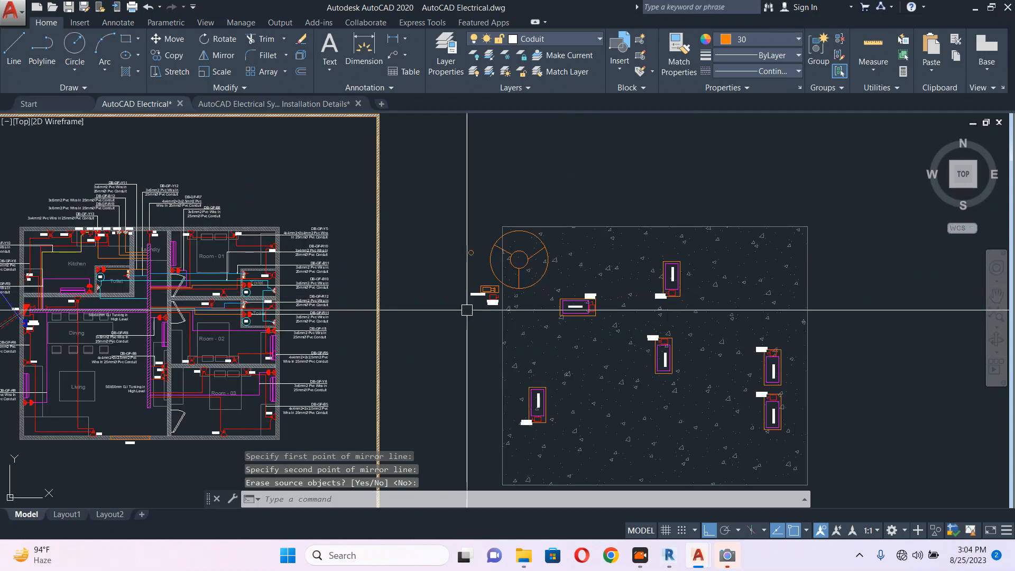
{"action": "left_click", "coordinate": [446, 302]}
{"action": "left_click", "coordinate": [558, 171]}
{"action": "scroll", "coordinate": [548, 216], "scroll_direction": "down", "scroll_amount": 5}
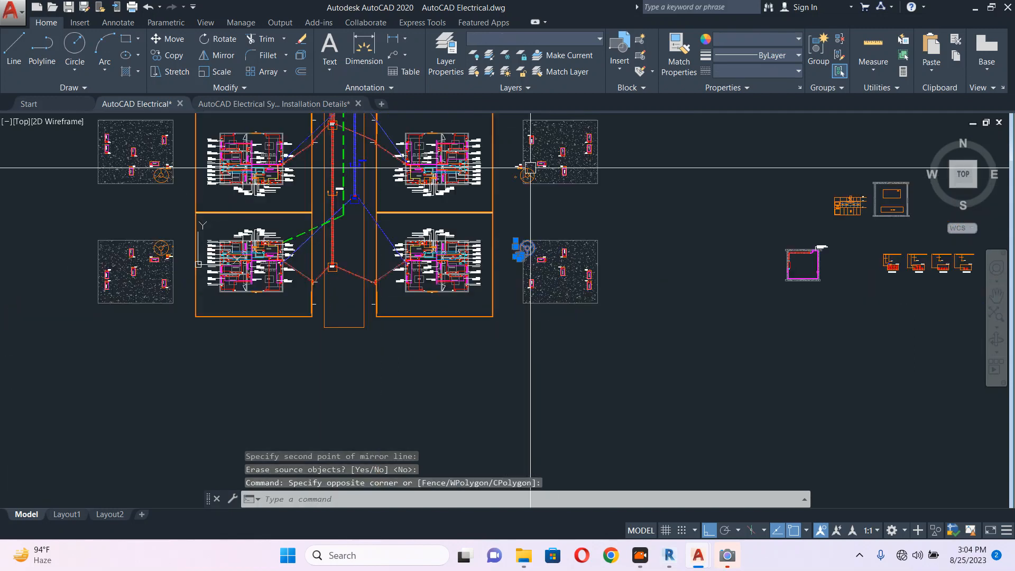
{"action": "scroll", "coordinate": [534, 239], "scroll_direction": "up", "scroll_amount": 5}
{"action": "left_click", "coordinate": [469, 343]}
{"action": "left_click", "coordinate": [534, 238]}
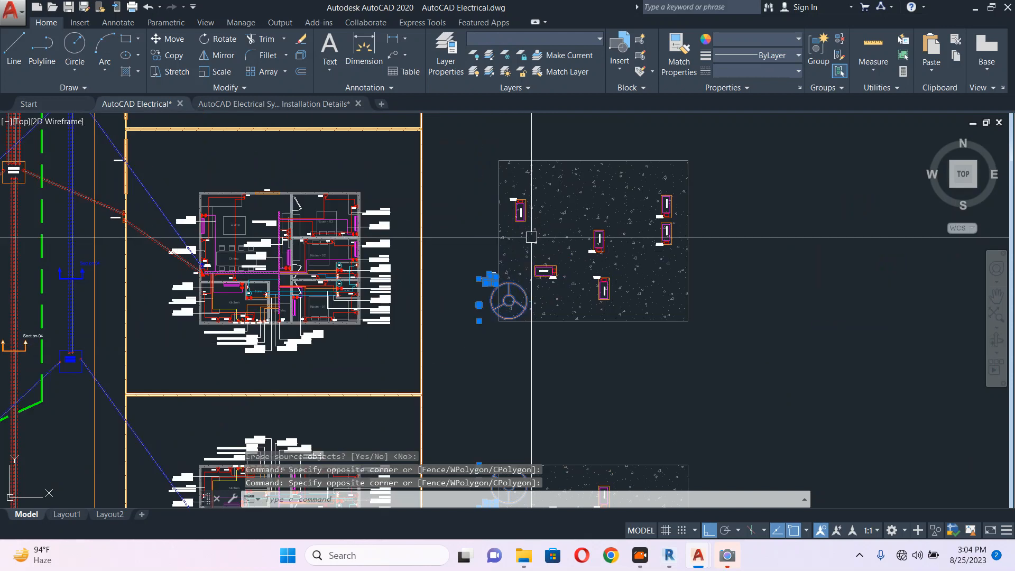
{"action": "scroll", "coordinate": [479, 206], "scroll_direction": "down", "scroll_amount": 5}
{"action": "scroll", "coordinate": [469, 212], "scroll_direction": "up", "scroll_amount": 5}
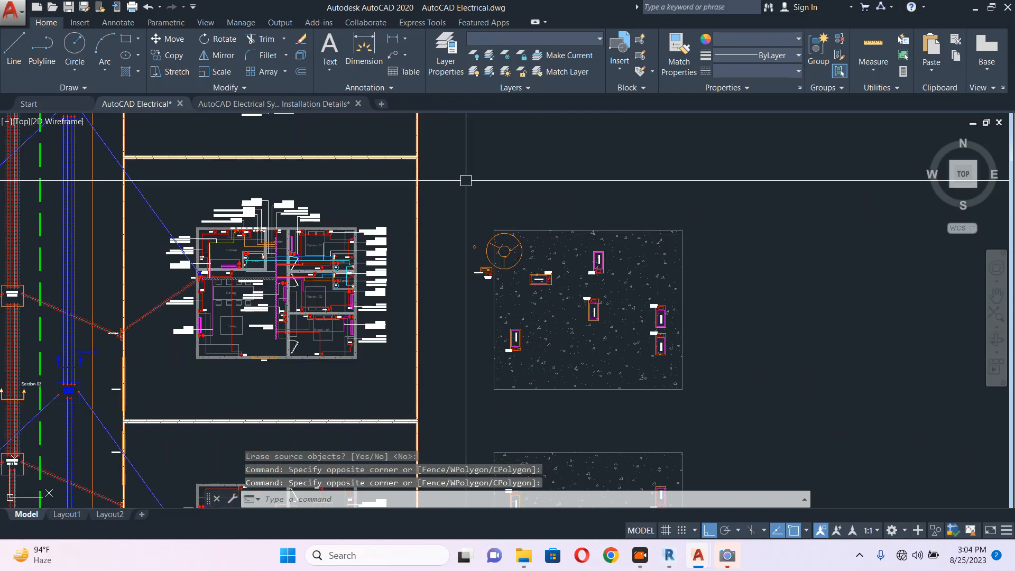
{"action": "left_click", "coordinate": [465, 181]}
{"action": "left_click", "coordinate": [531, 284]}
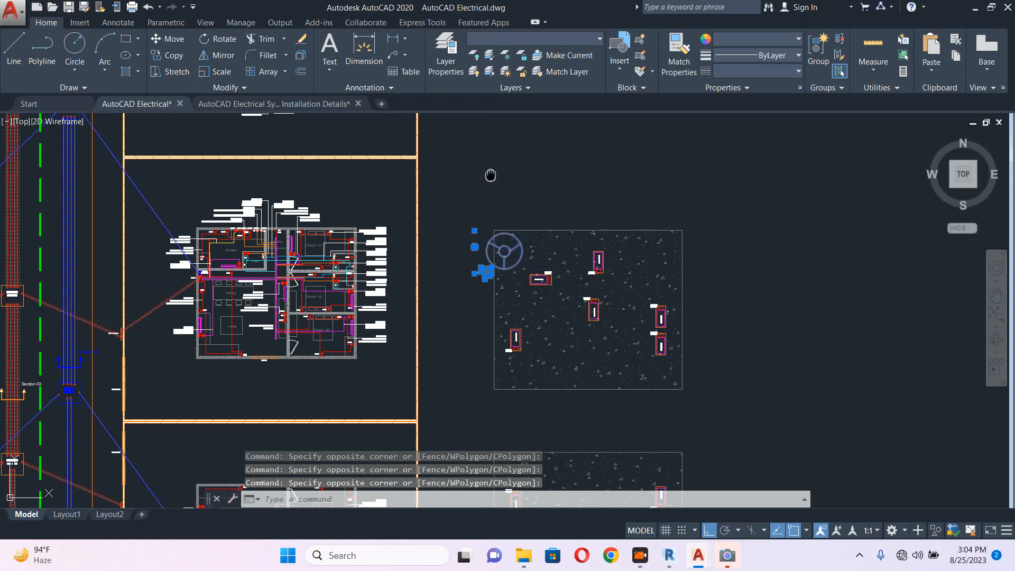
{"action": "scroll", "coordinate": [490, 176], "scroll_direction": "down", "scroll_amount": 2}
{"action": "scroll", "coordinate": [485, 249], "scroll_direction": "up", "scroll_amount": 4}
{"action": "left_click", "coordinate": [447, 284]}
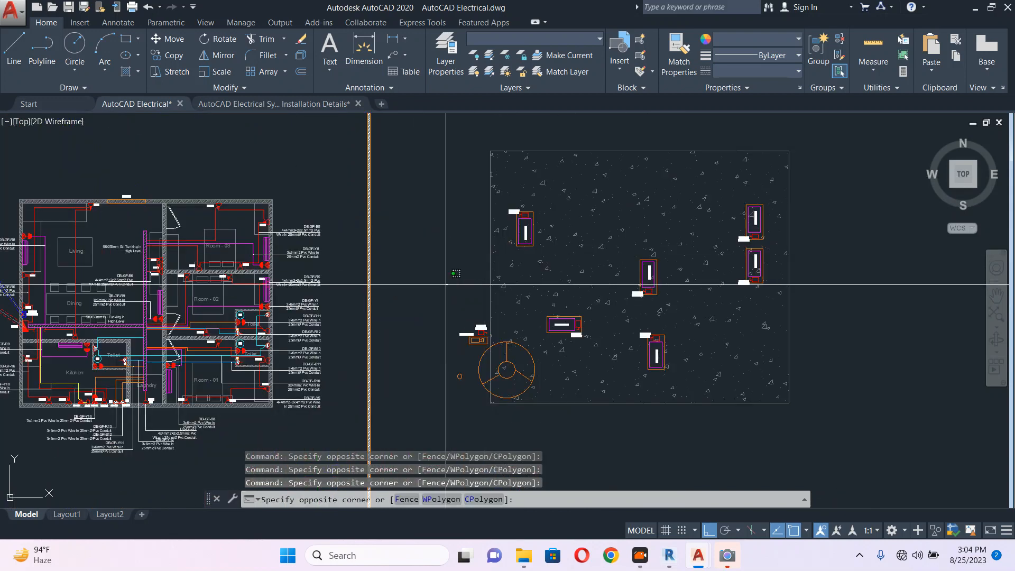
{"action": "middle_click_drag", "start_coordinate": [487, 331], "coordinate": [474, 240]}
{"action": "left_click", "coordinate": [530, 325]}
{"action": "middle_click_drag", "start_coordinate": [530, 325], "coordinate": [475, 276]}
{"action": "type", "text": "m"}
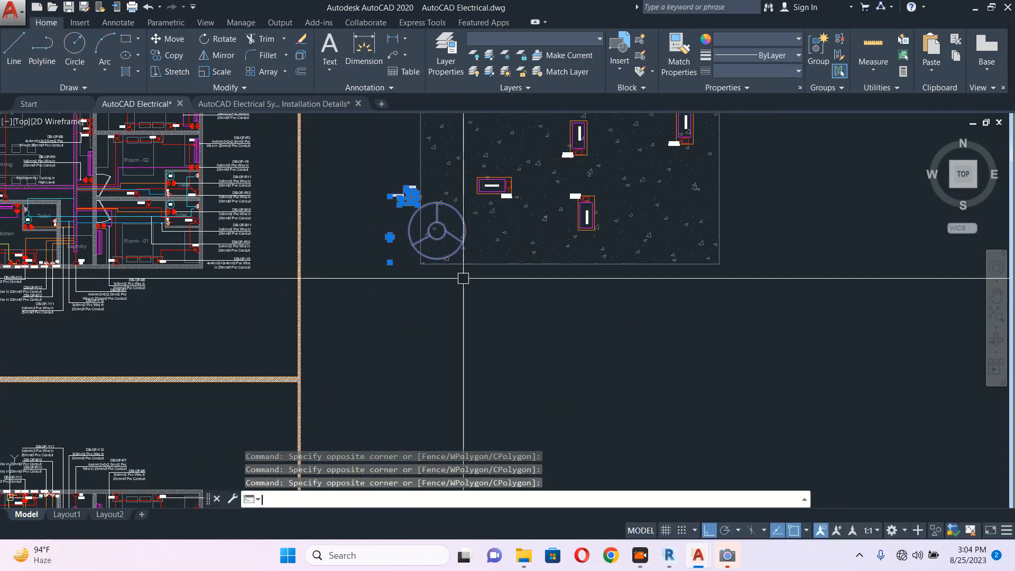
{"action": "key", "text": "Return"}
{"action": "left_click", "coordinate": [487, 305]}
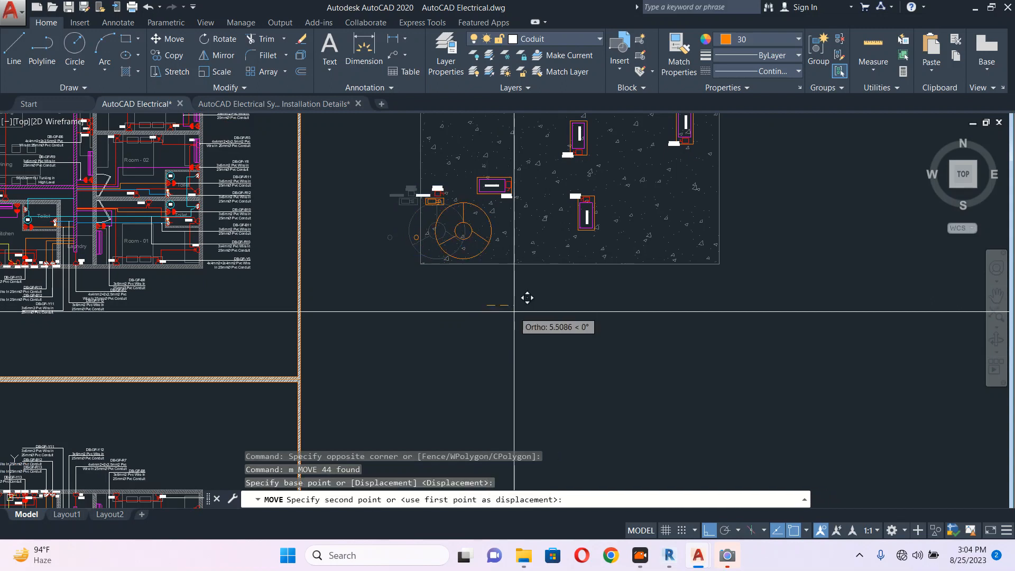
{"action": "key", "text": "Escape"}
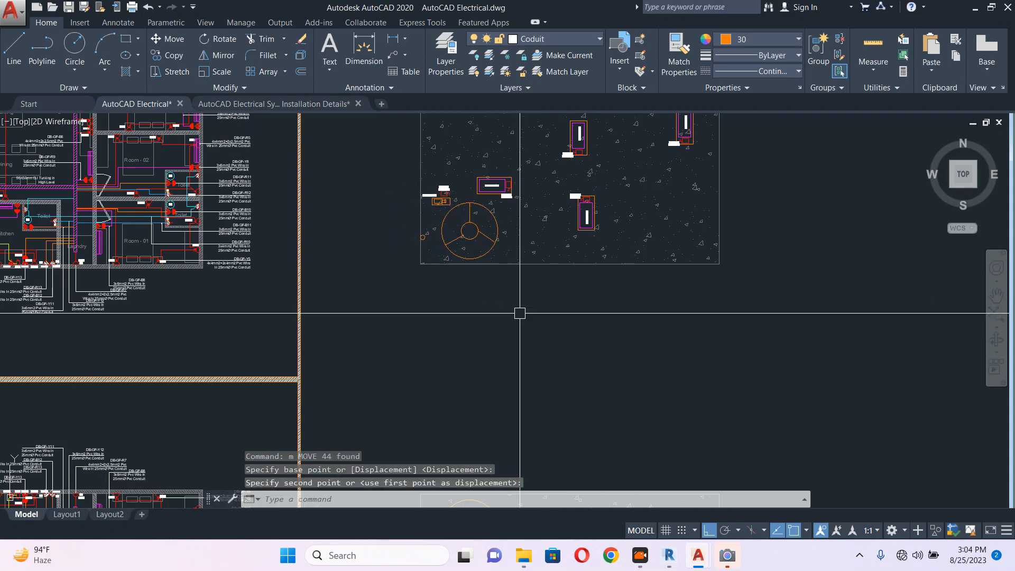
Examine the site layout, including the villas' equipment plans, the dining area wiring, the service cabinet connections and the HV, TX, MV and LV rooms
{"action": "scroll", "coordinate": [512, 255], "scroll_direction": "down", "scroll_amount": 2}
{"action": "scroll", "coordinate": [512, 255], "scroll_direction": "down", "scroll_amount": 3}
{"action": "middle_click_drag", "start_coordinate": [423, 212], "coordinate": [500, 322]}
{"action": "scroll", "coordinate": [531, 254], "scroll_direction": "up", "scroll_amount": 4}
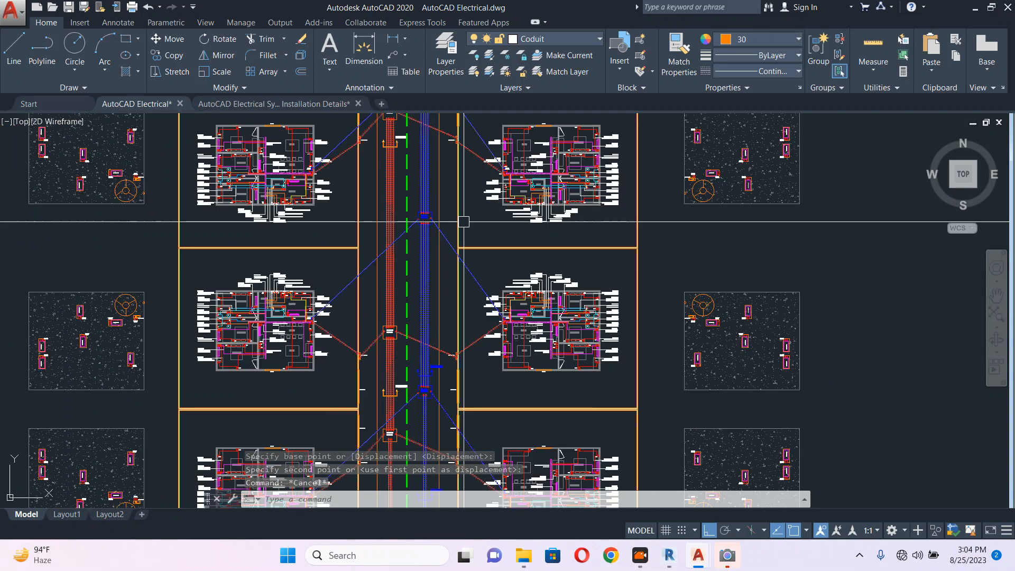
{"action": "middle_click_drag", "start_coordinate": [430, 179], "coordinate": [452, 238]}
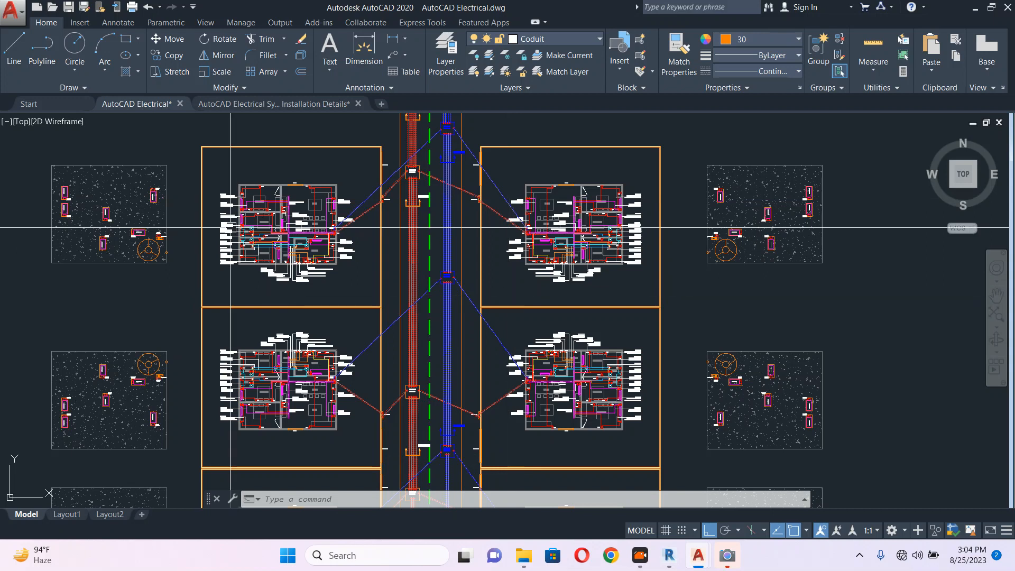
{"action": "scroll", "coordinate": [322, 180], "scroll_direction": "up", "scroll_amount": 10}
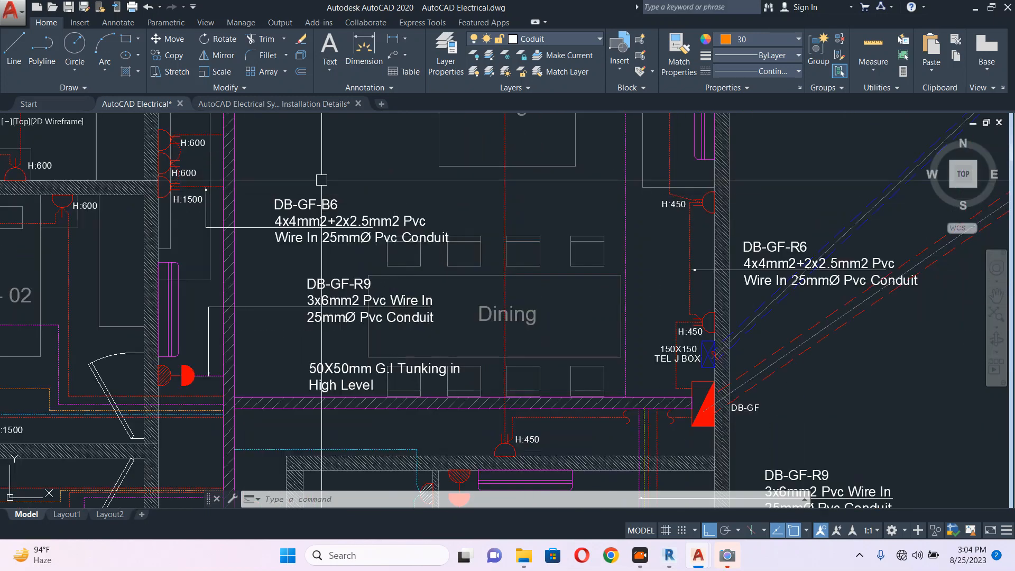
{"action": "middle_click_drag", "start_coordinate": [322, 180], "coordinate": [432, 227]}
{"action": "scroll", "coordinate": [432, 227], "scroll_direction": "down", "scroll_amount": 10}
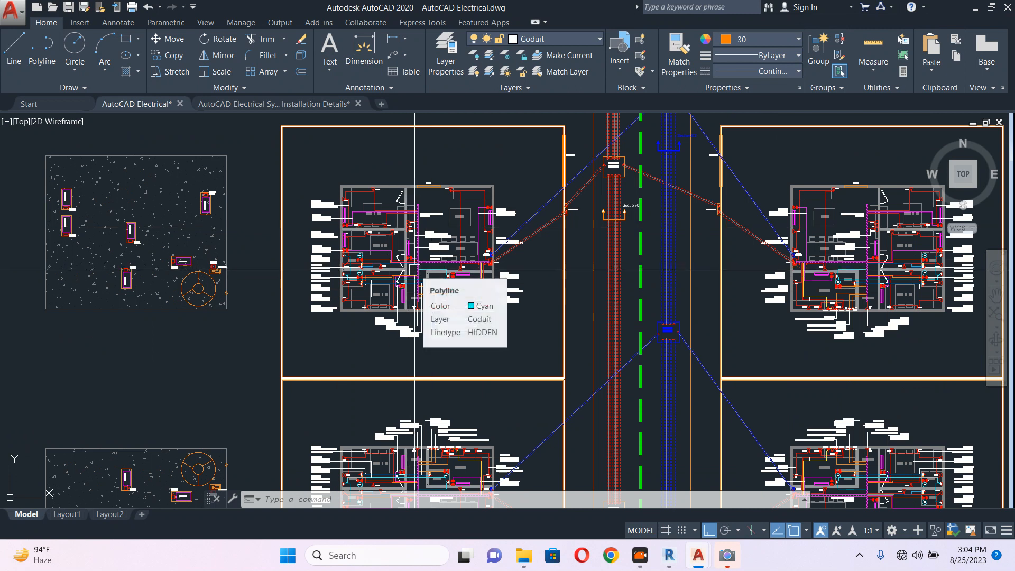
{"action": "middle_click_drag", "start_coordinate": [745, 209], "coordinate": [532, 258]}
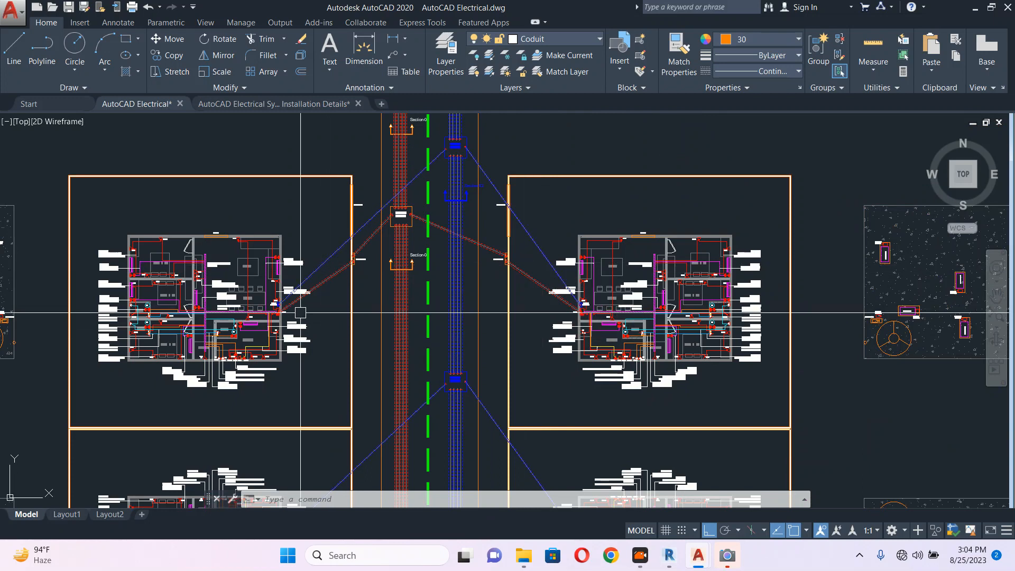
{"action": "scroll", "coordinate": [304, 310], "scroll_direction": "up", "scroll_amount": 2}
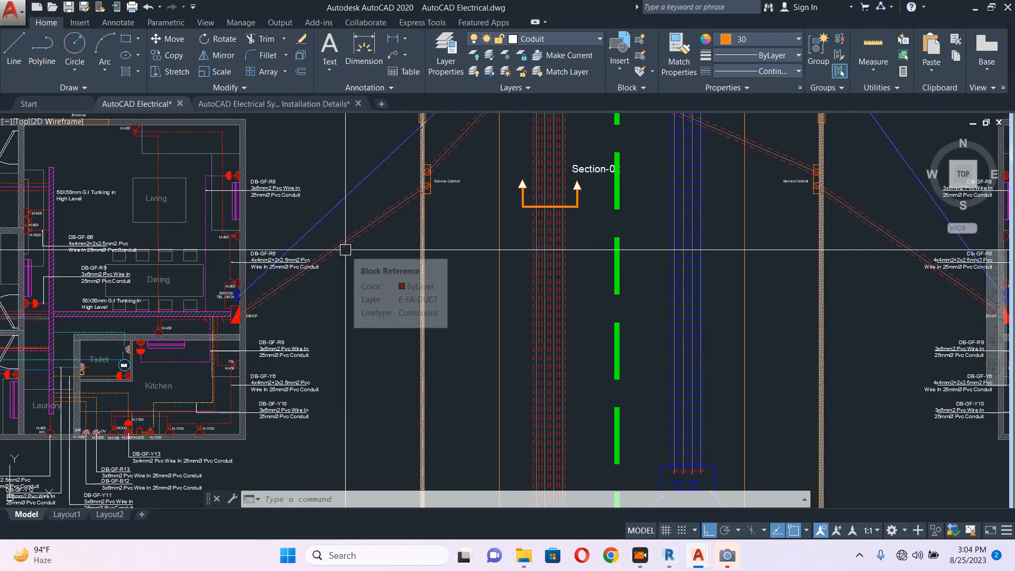
{"action": "scroll", "coordinate": [391, 286], "scroll_direction": "down", "scroll_amount": 8}
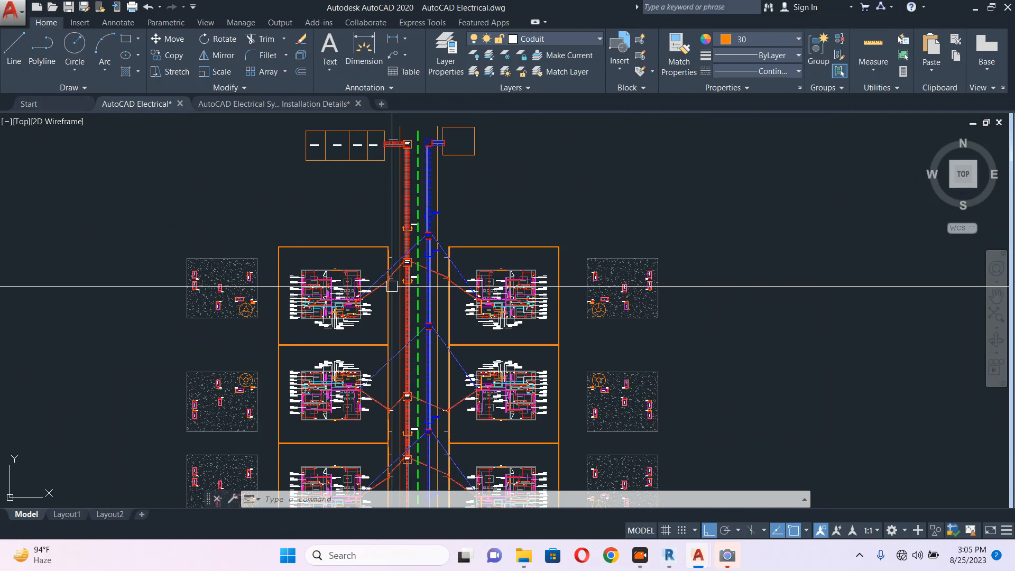
{"action": "scroll", "coordinate": [389, 144], "scroll_direction": "up", "scroll_amount": 6}
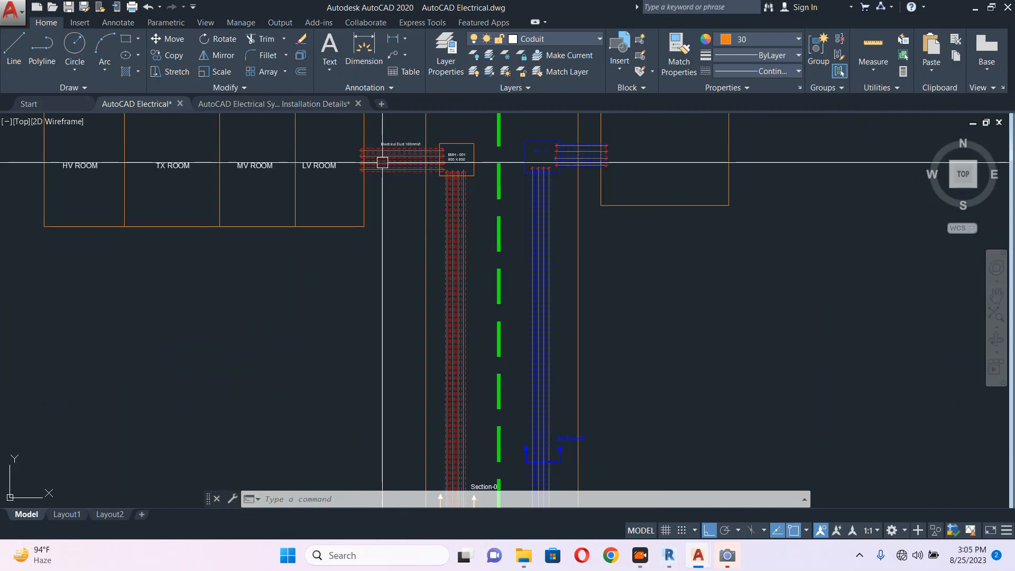
{"action": "scroll", "coordinate": [382, 163], "scroll_direction": "down", "scroll_amount": 7}
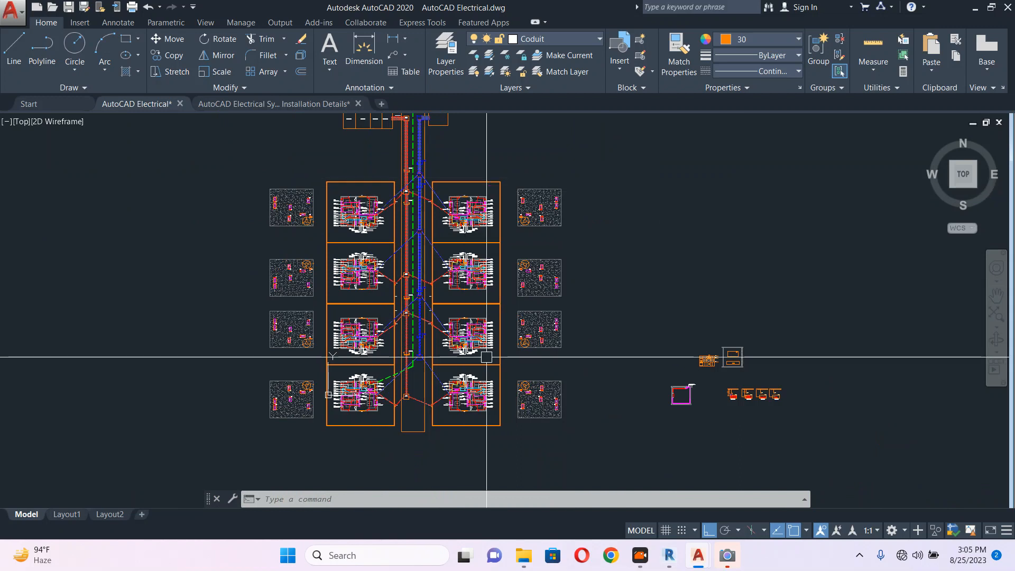
{"action": "middle_click_drag", "start_coordinate": [427, 173], "coordinate": [426, 297]}
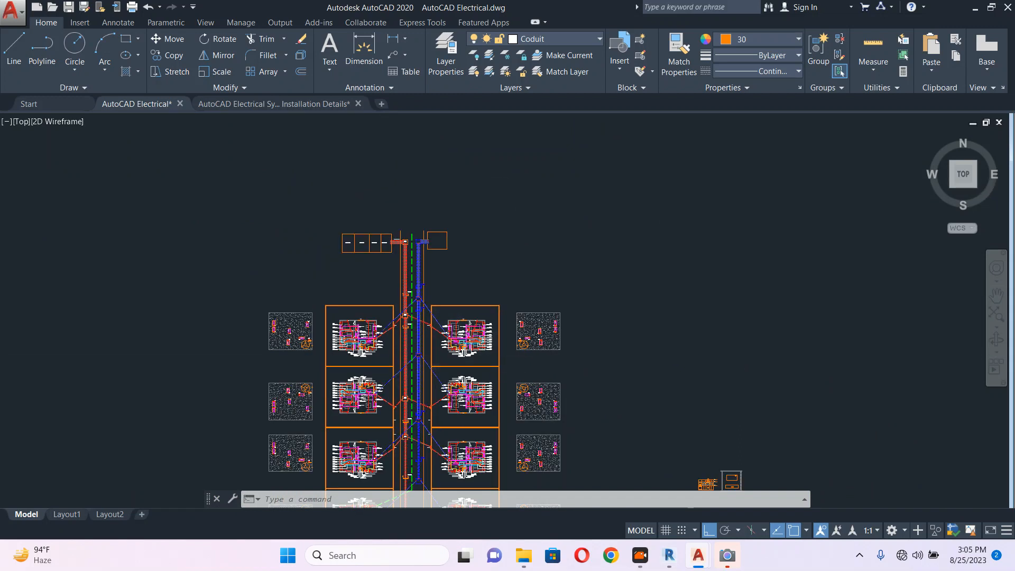
Examine the HV, TX, MV and LV rooms with their duct connections and follow the central road down to the lowest villas
{"action": "scroll", "coordinate": [388, 240], "scroll_direction": "up", "scroll_amount": 8}
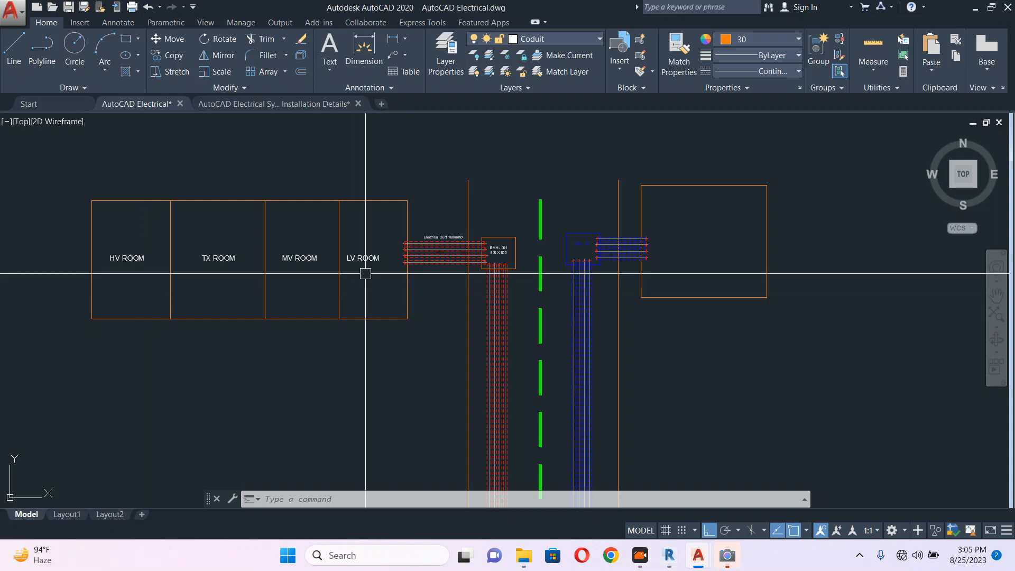
{"action": "scroll", "coordinate": [366, 273], "scroll_direction": "down", "scroll_amount": 4}
{"action": "middle_click_drag", "start_coordinate": [388, 339], "coordinate": [400, 119]}
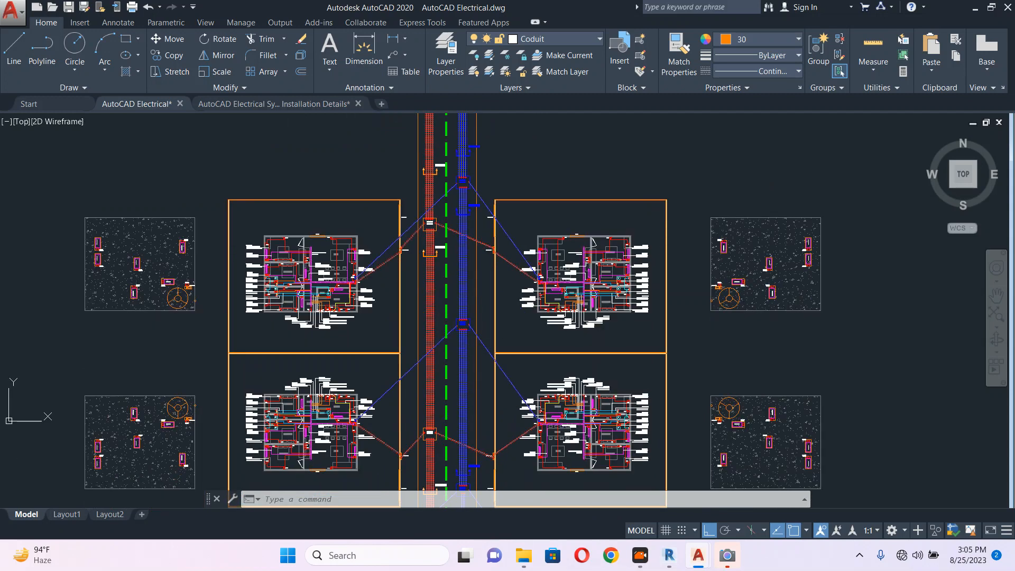
{"action": "scroll", "coordinate": [282, 246], "scroll_direction": "down", "scroll_amount": 4}
{"action": "middle_click_drag", "start_coordinate": [387, 297], "coordinate": [406, 217]}
{"action": "scroll", "coordinate": [327, 332], "scroll_direction": "up", "scroll_amount": 4}
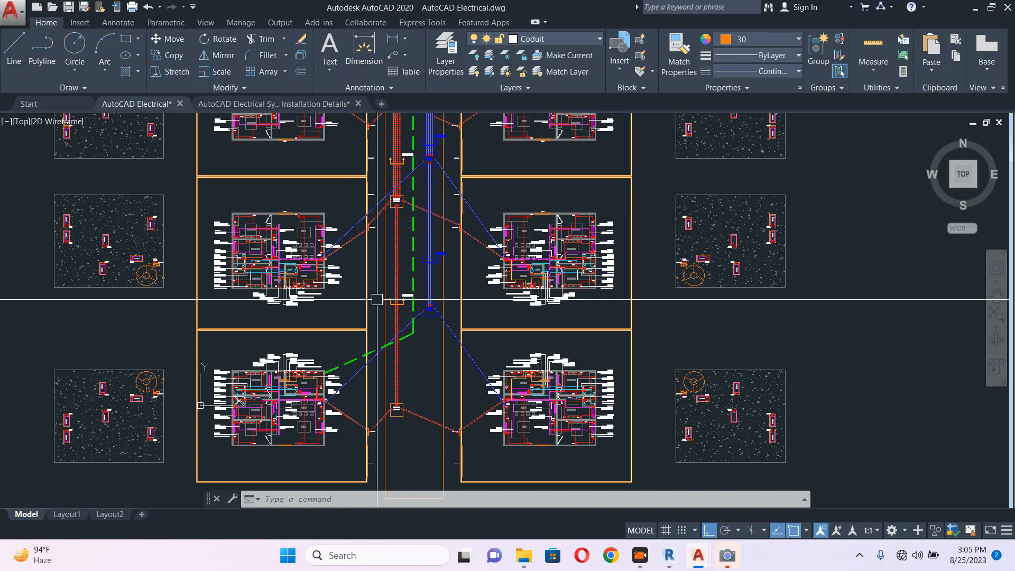
Stretch the bend of the green dashed road line straight up, above the lowest pair of villa plots
{"action": "scroll", "coordinate": [409, 365], "scroll_direction": "up", "scroll_amount": 6}
{"action": "left_click", "coordinate": [436, 271]}
{"action": "left_click", "coordinate": [405, 221]}
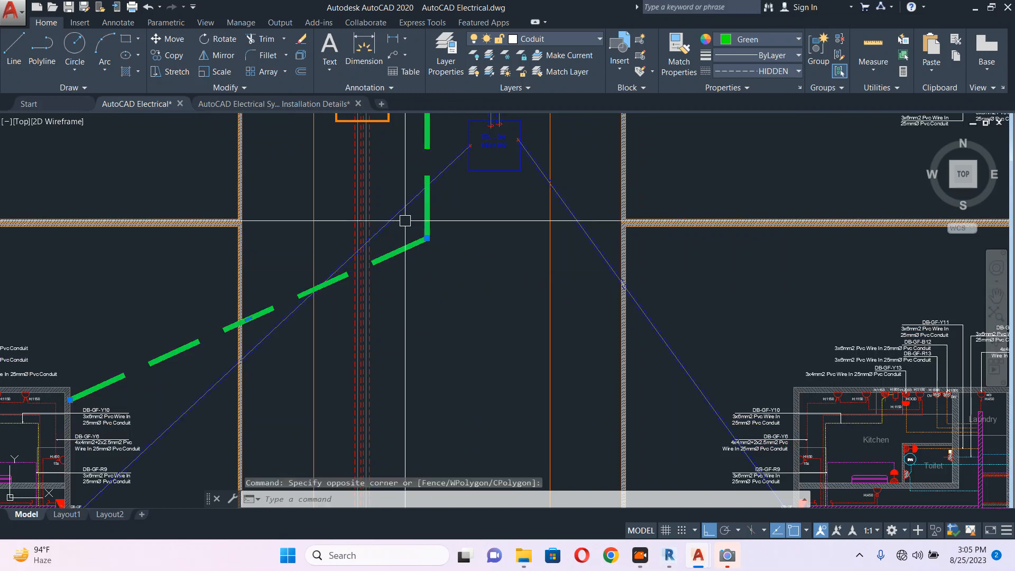
{"action": "middle_click_drag", "start_coordinate": [405, 220], "coordinate": [389, 257]}
{"action": "type", "text": "s"}
{"action": "key", "text": "Return"}
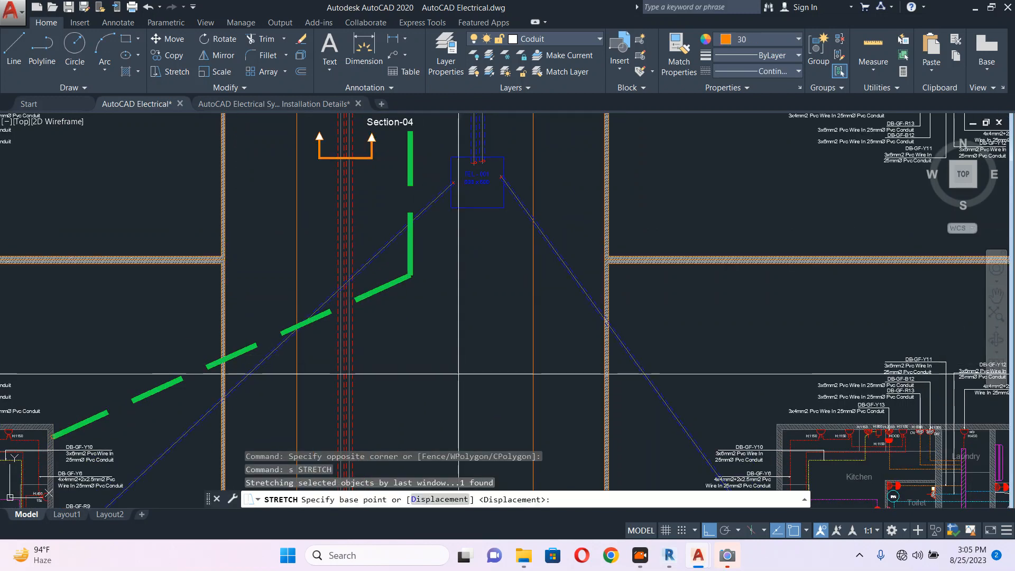
{"action": "left_click", "coordinate": [457, 374]}
{"action": "left_click", "coordinate": [458, 295]}
{"action": "key", "text": "Escape"}
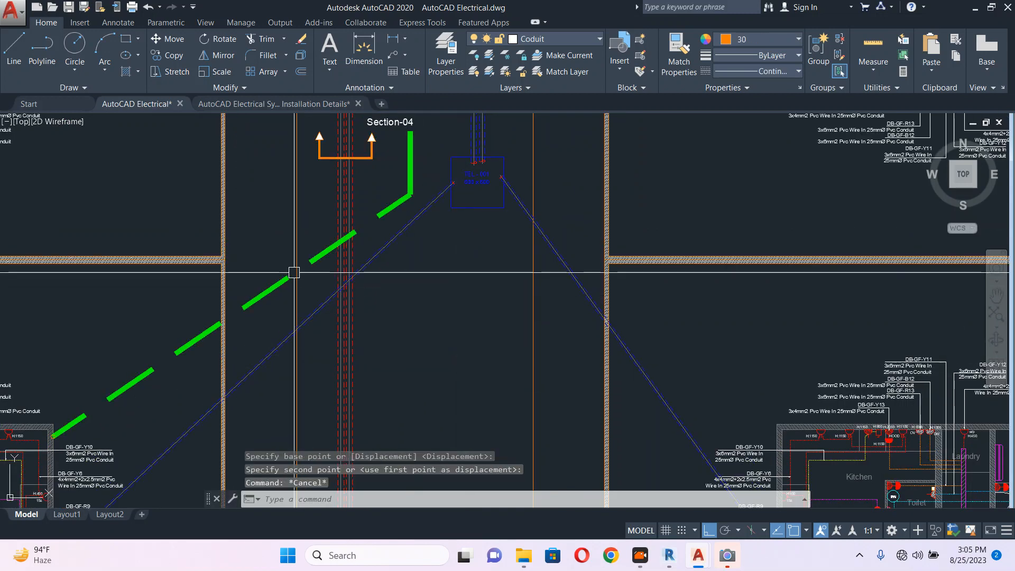
Erase the green dashed line running along the central road to the lowest left-hand villa
{"action": "scroll", "coordinate": [294, 273], "scroll_direction": "down", "scroll_amount": 5}
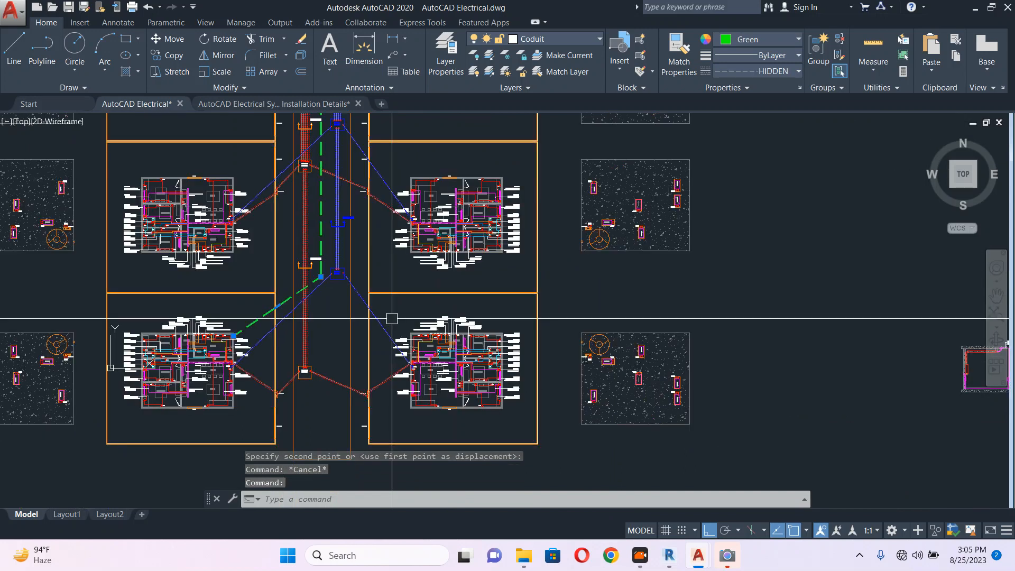
{"action": "middle_click_drag", "start_coordinate": [355, 202], "coordinate": [423, 296]}
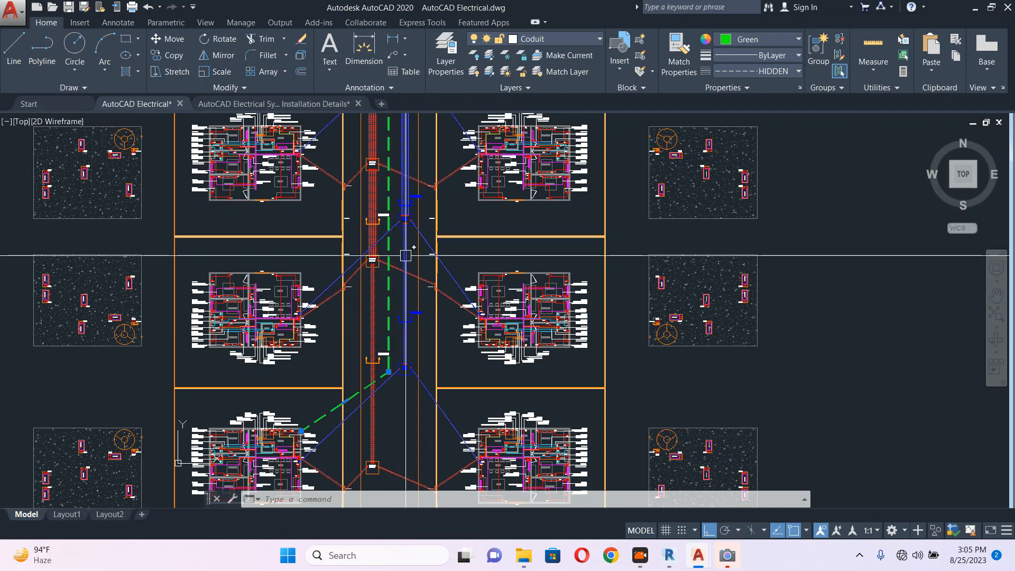
{"action": "key", "text": "Escape"}
{"action": "left_click", "coordinate": [388, 306]}
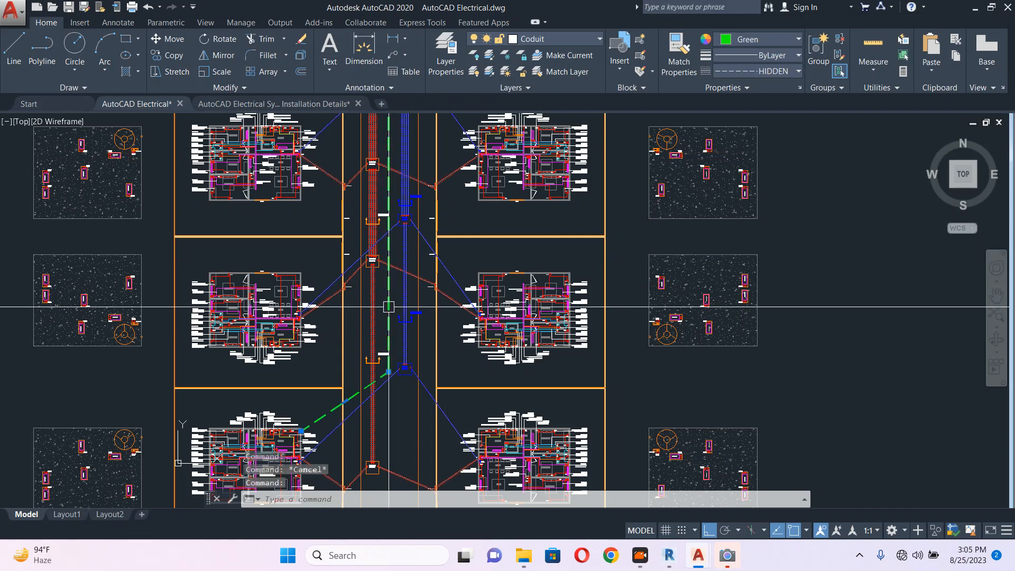
{"action": "type", "text": "e"}
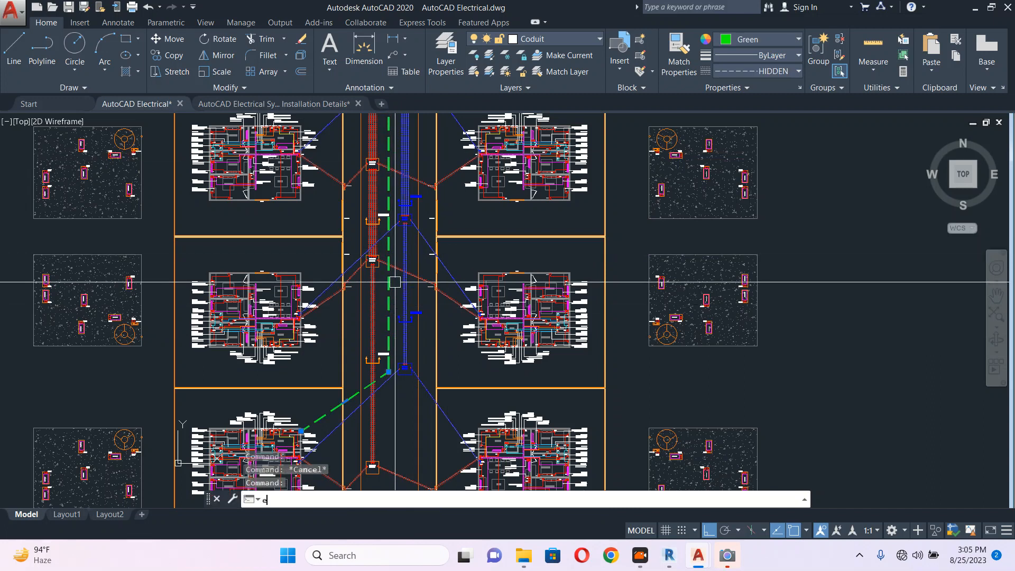
{"action": "key", "text": "Return"}
Examine the Section-01 to Section-04 duct details and the EMH-003 manhole with its service cabinet connections
{"action": "scroll", "coordinate": [396, 280], "scroll_direction": "down", "scroll_amount": 4}
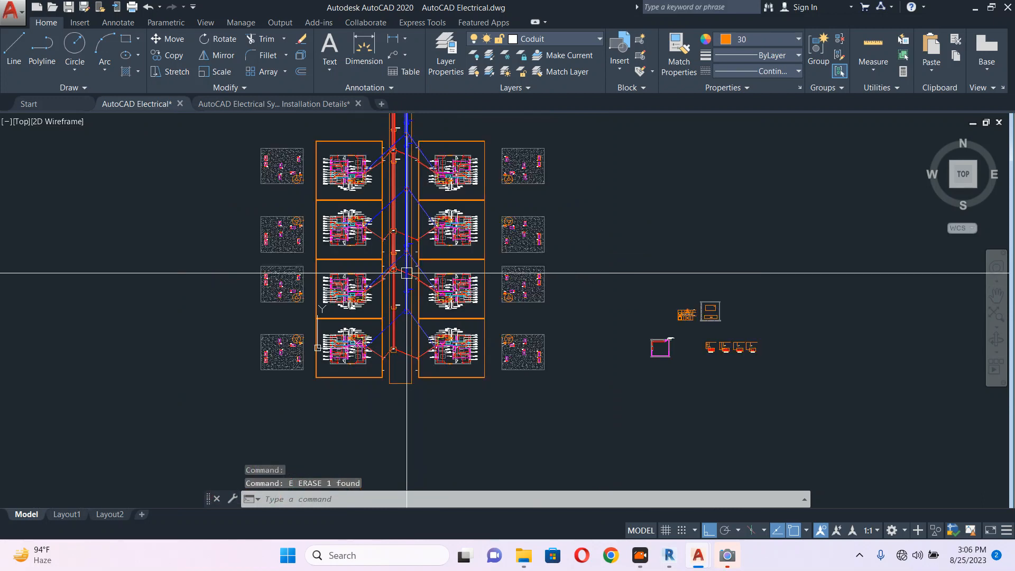
{"action": "scroll", "coordinate": [407, 182], "scroll_direction": "up", "scroll_amount": 4}
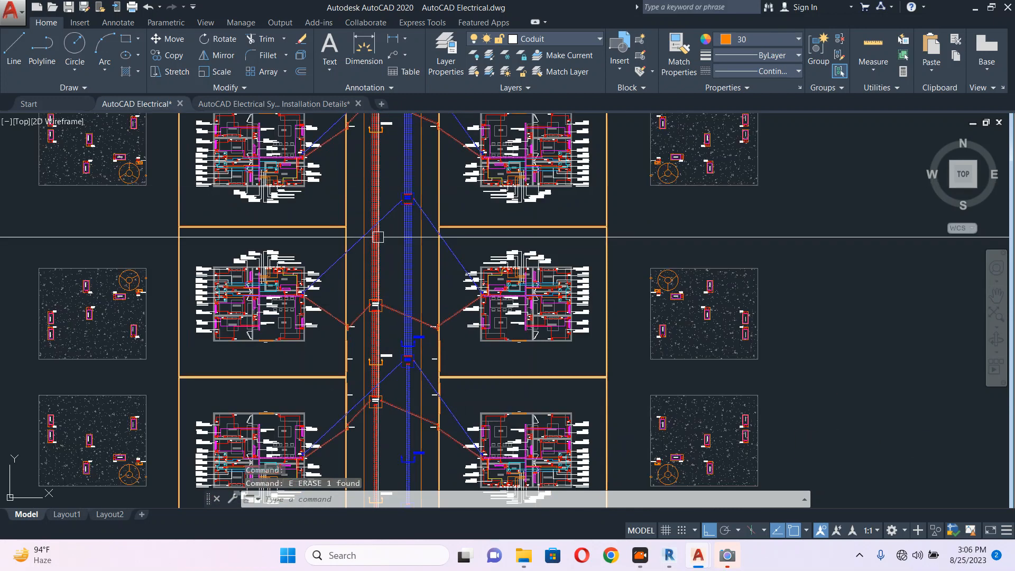
{"action": "scroll", "coordinate": [444, 254], "scroll_direction": "down", "scroll_amount": 4}
{"action": "middle_click_drag", "start_coordinate": [723, 386], "coordinate": [560, 330]}
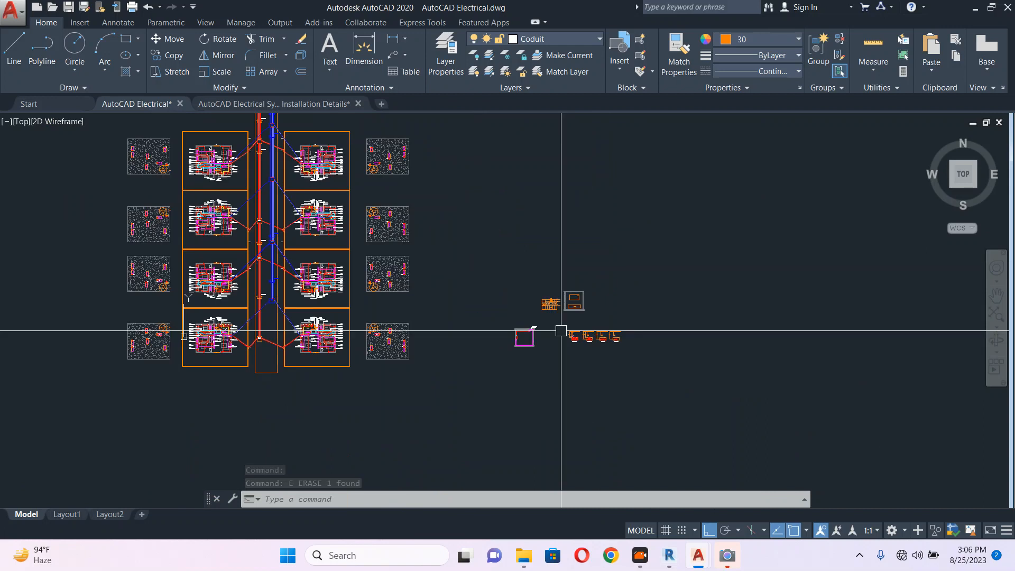
{"action": "scroll", "coordinate": [584, 341], "scroll_direction": "up", "scroll_amount": 9}
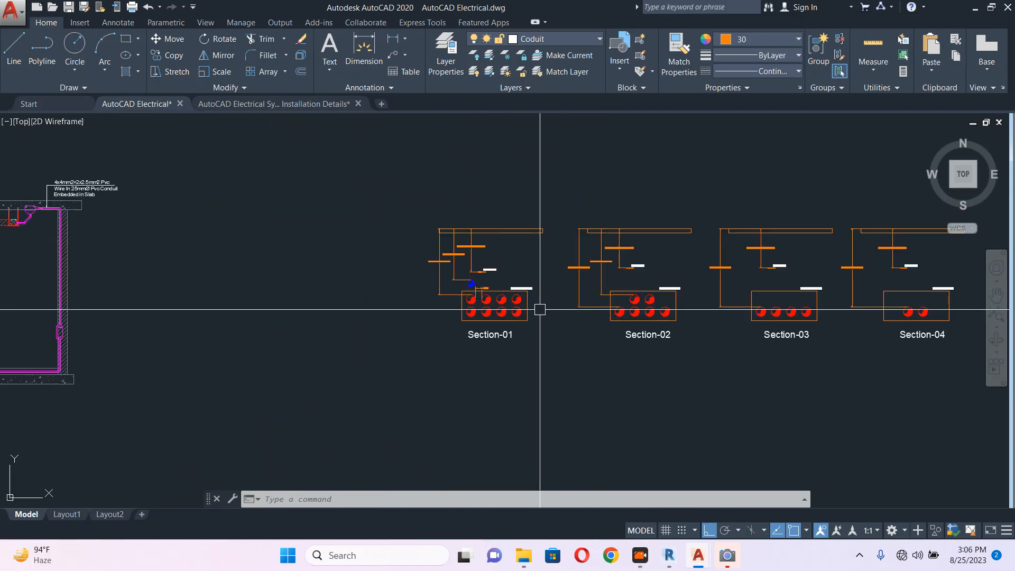
{"action": "scroll", "coordinate": [539, 309], "scroll_direction": "down", "scroll_amount": 6}
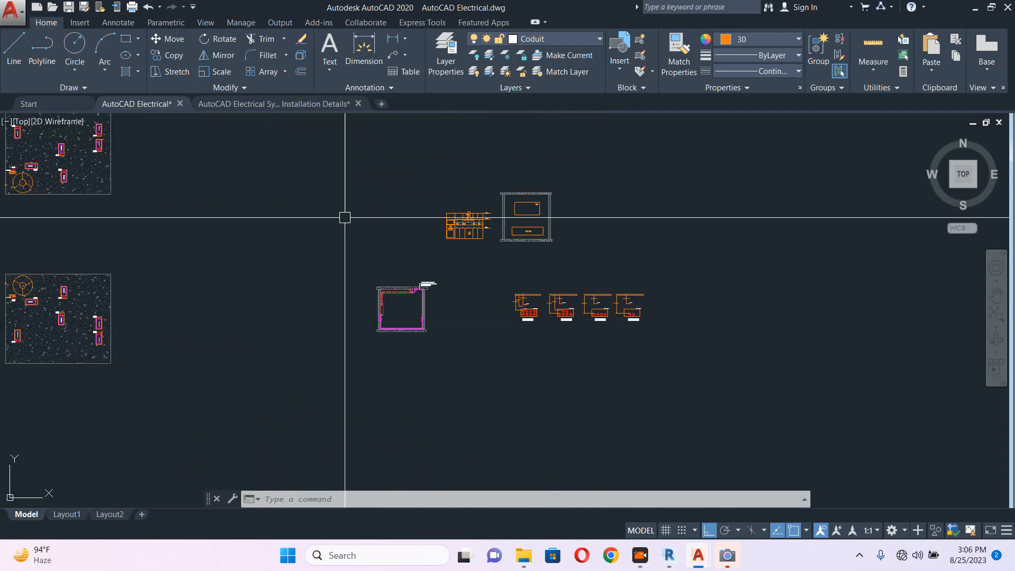
{"action": "scroll", "coordinate": [344, 217], "scroll_direction": "down", "scroll_amount": 2}
{"action": "mouse_move", "coordinate": [42, 117]}
{"action": "middle_mouse_down"}
{"action": "mouse_move", "coordinate": [332, 213]}
{"action": "mouse_move", "coordinate": [428, 311]}
{"action": "middle_mouse_up"}
{"action": "scroll", "coordinate": [334, 294], "scroll_direction": "up", "scroll_amount": 10}
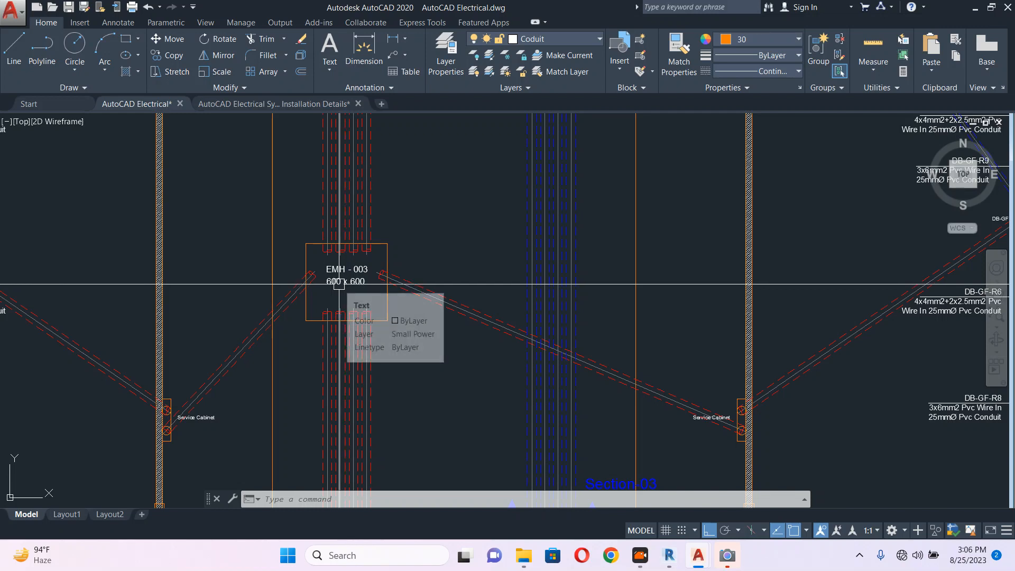
{"action": "scroll", "coordinate": [338, 283], "scroll_direction": "down", "scroll_amount": 5}
{"action": "middle_click_drag", "start_coordinate": [341, 234], "coordinate": [397, 464]}
{"action": "scroll", "coordinate": [396, 463], "scroll_direction": "down", "scroll_amount": 2}
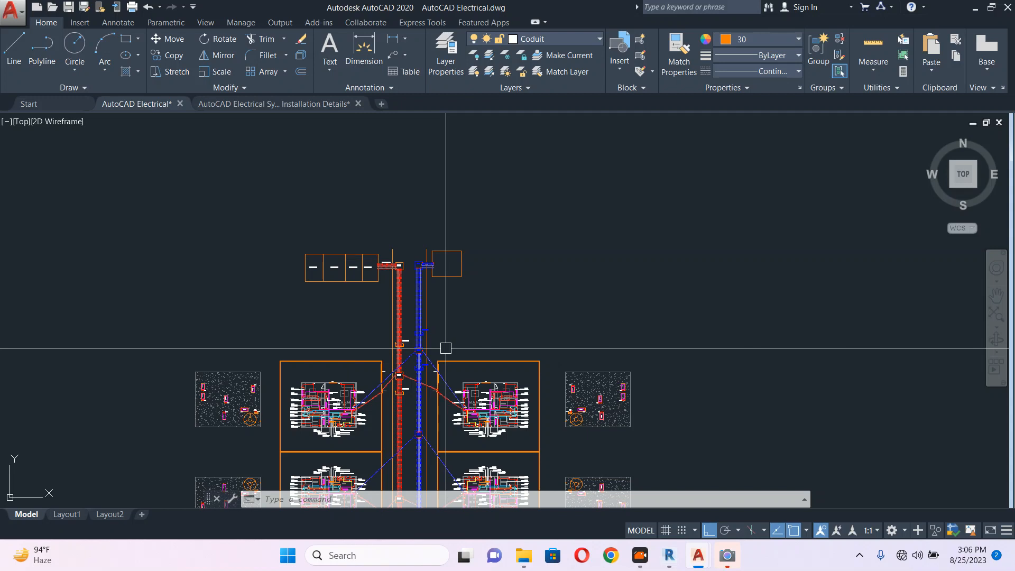
Examine the overall villa layout and the room wiring plan of the second left-hand villa beside the road
{"action": "middle_click_drag", "start_coordinate": [442, 346], "coordinate": [351, 213]}
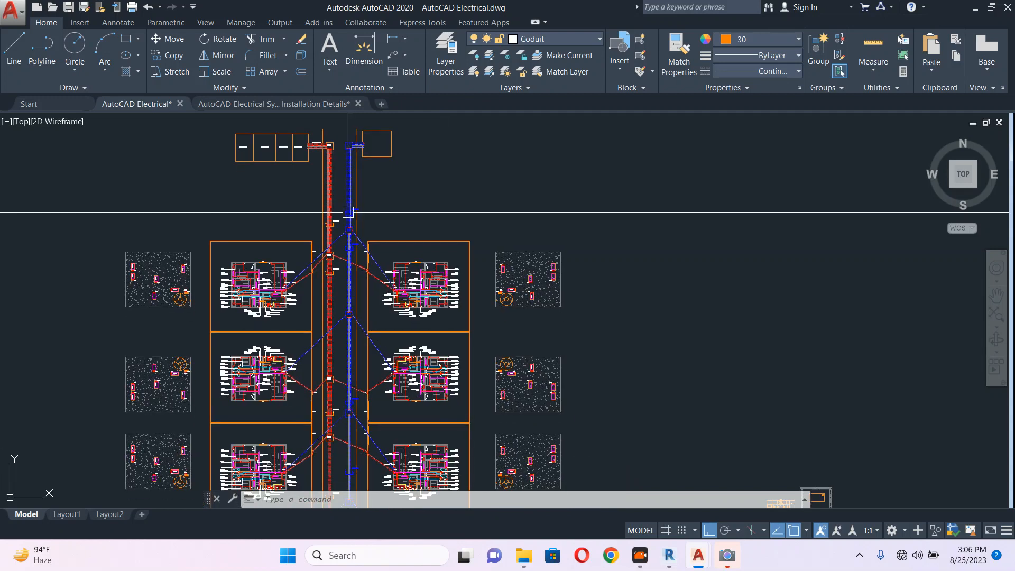
{"action": "middle_click_drag", "start_coordinate": [278, 340], "coordinate": [307, 248]}
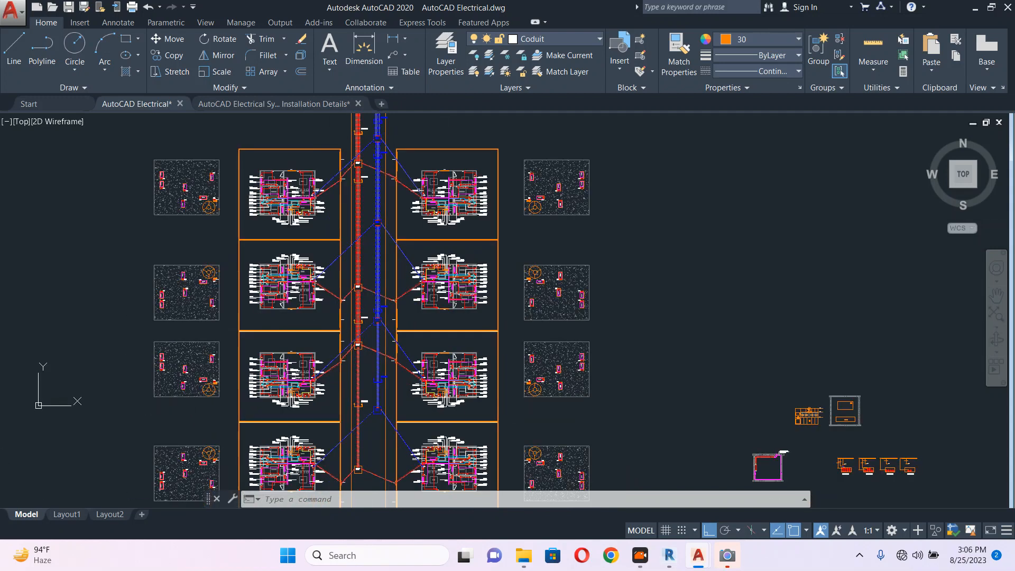
{"action": "scroll", "coordinate": [359, 259], "scroll_direction": "down", "scroll_amount": 2}
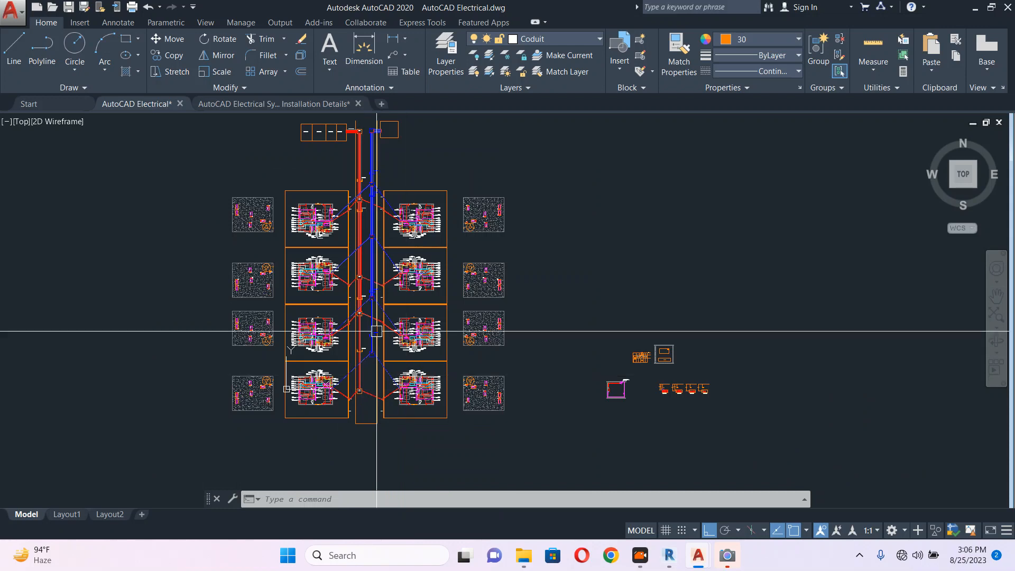
{"action": "scroll", "coordinate": [315, 327], "scroll_direction": "up", "scroll_amount": 4}
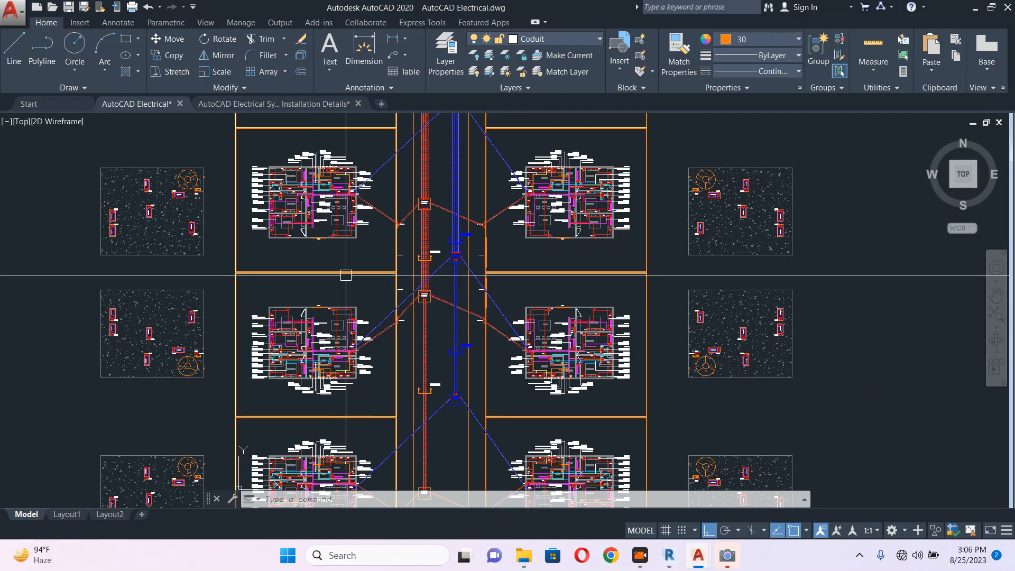
{"action": "mouse_move", "coordinate": [345, 275]}
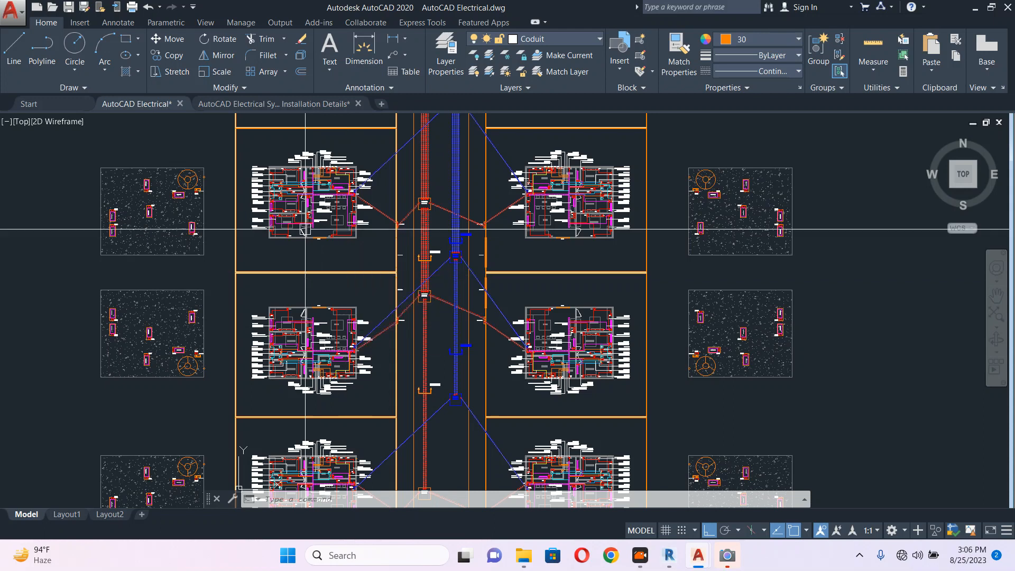
{"action": "scroll", "coordinate": [329, 210], "scroll_direction": "up", "scroll_amount": 4}
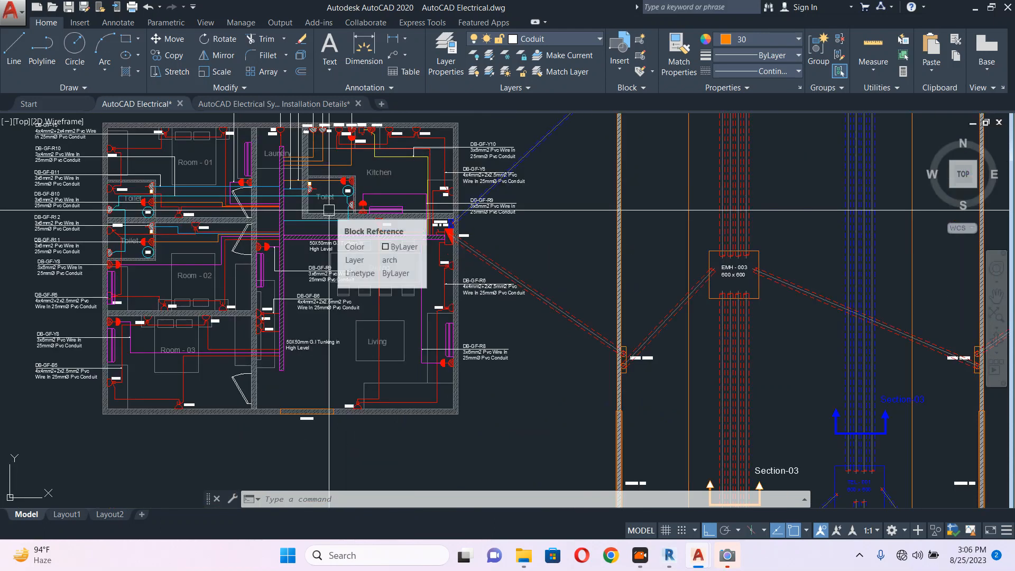
{"action": "scroll", "coordinate": [286, 261], "scroll_direction": "down", "scroll_amount": 1}
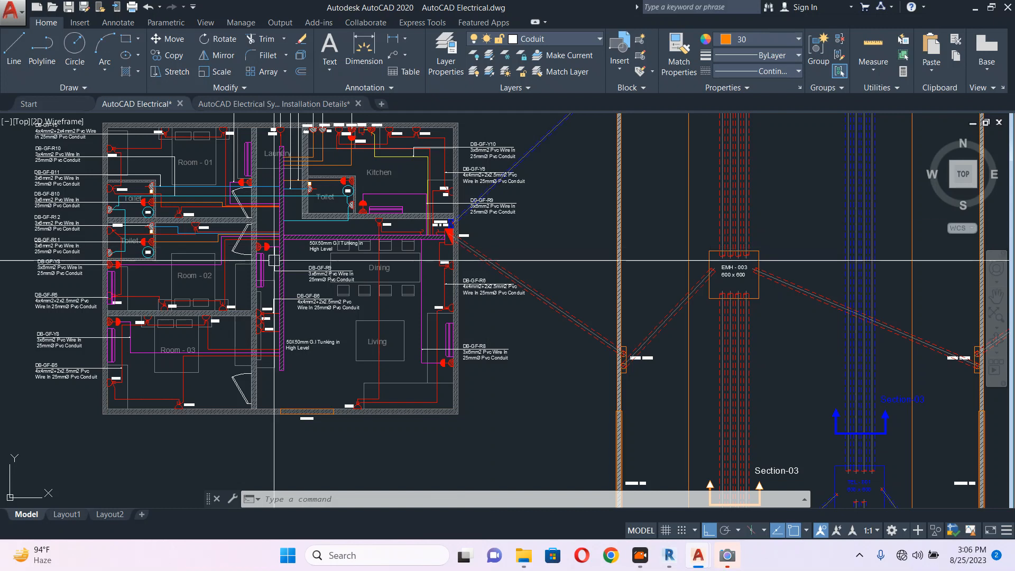
{"action": "scroll", "coordinate": [226, 233], "scroll_direction": "down", "scroll_amount": 4}
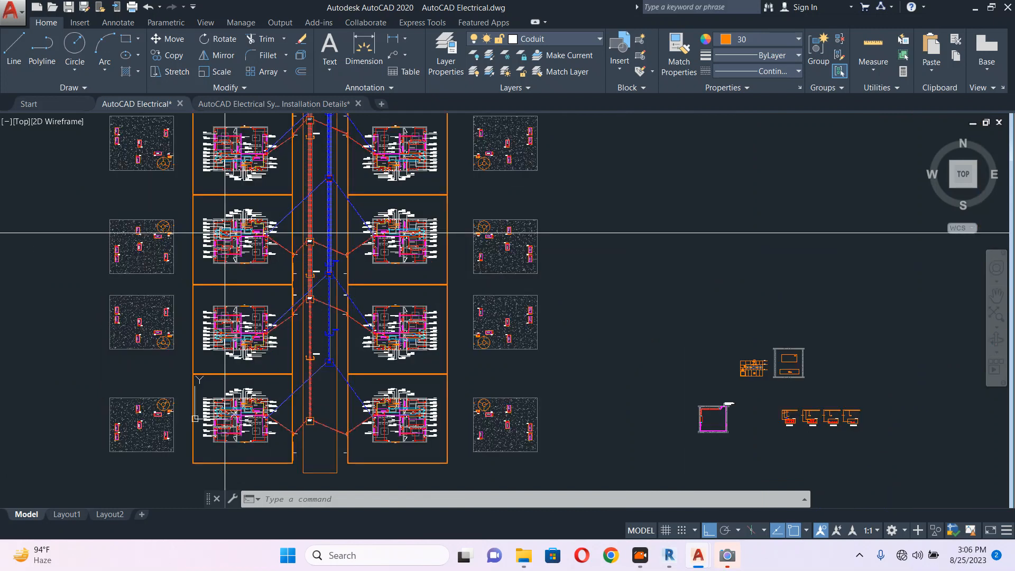
{"action": "scroll", "coordinate": [392, 191], "scroll_direction": "down", "scroll_amount": 2}
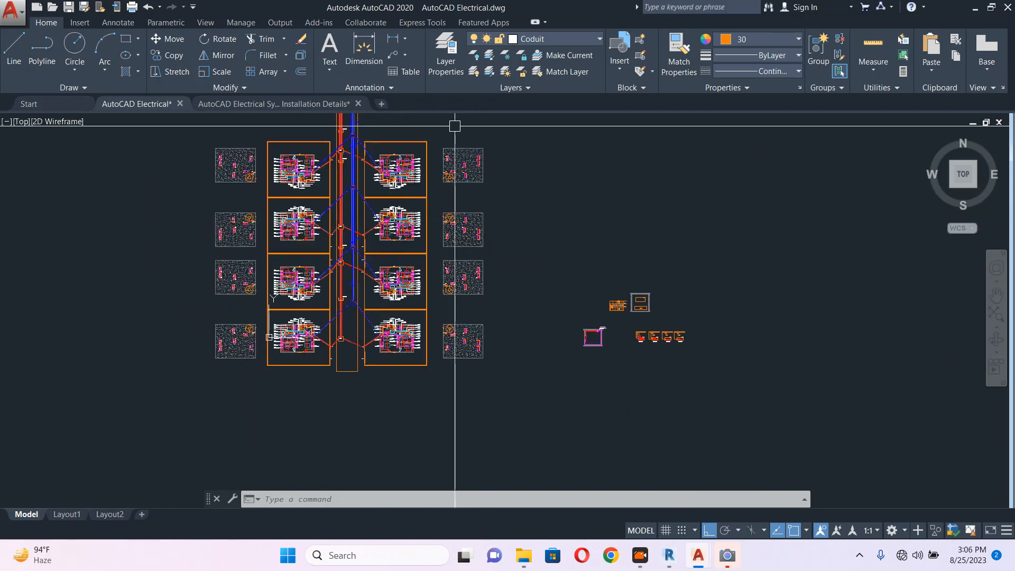
{"action": "scroll", "coordinate": [356, 230], "scroll_direction": "up", "scroll_amount": 2}
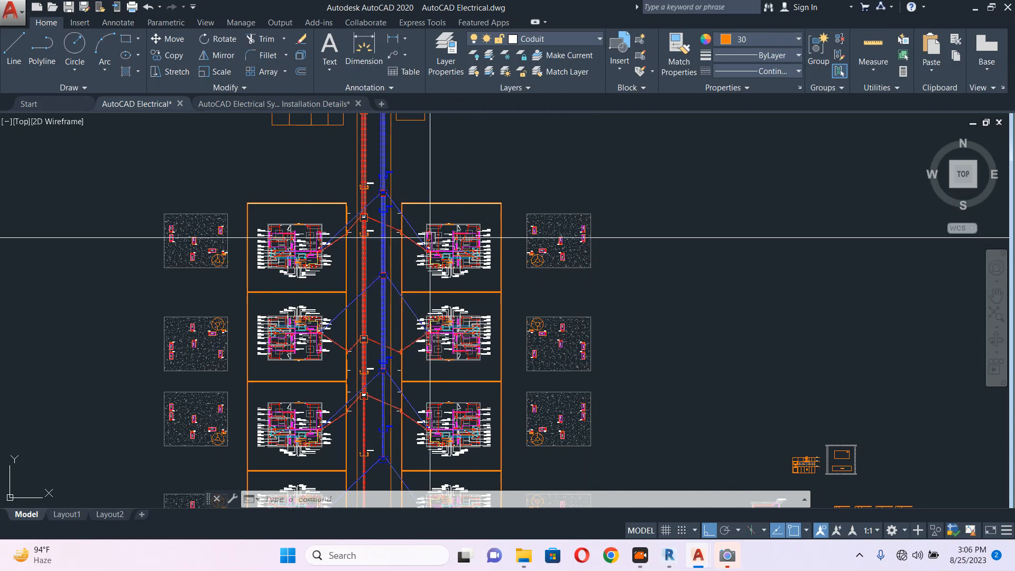
{"action": "mouse_move", "coordinate": [429, 238]}
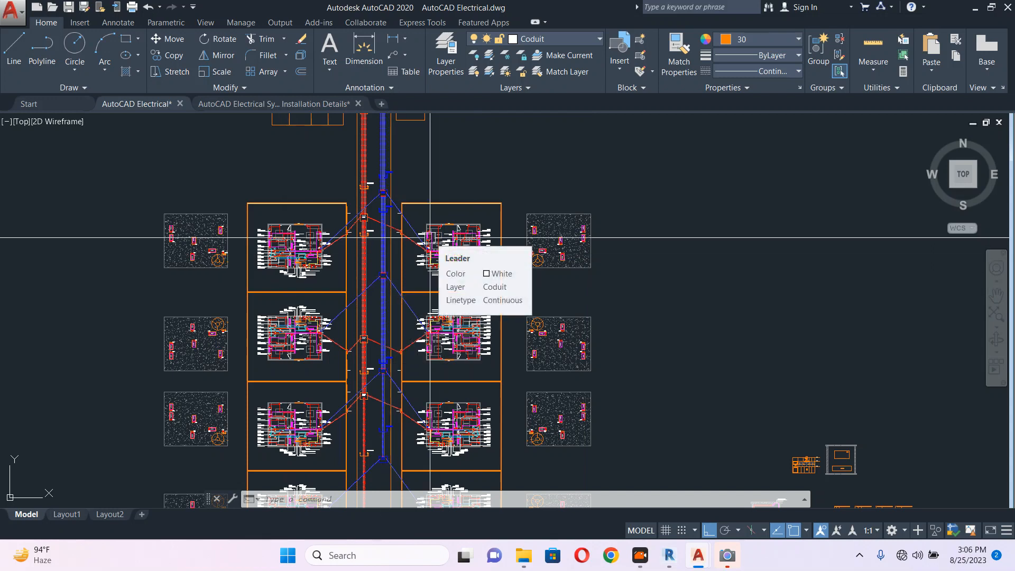